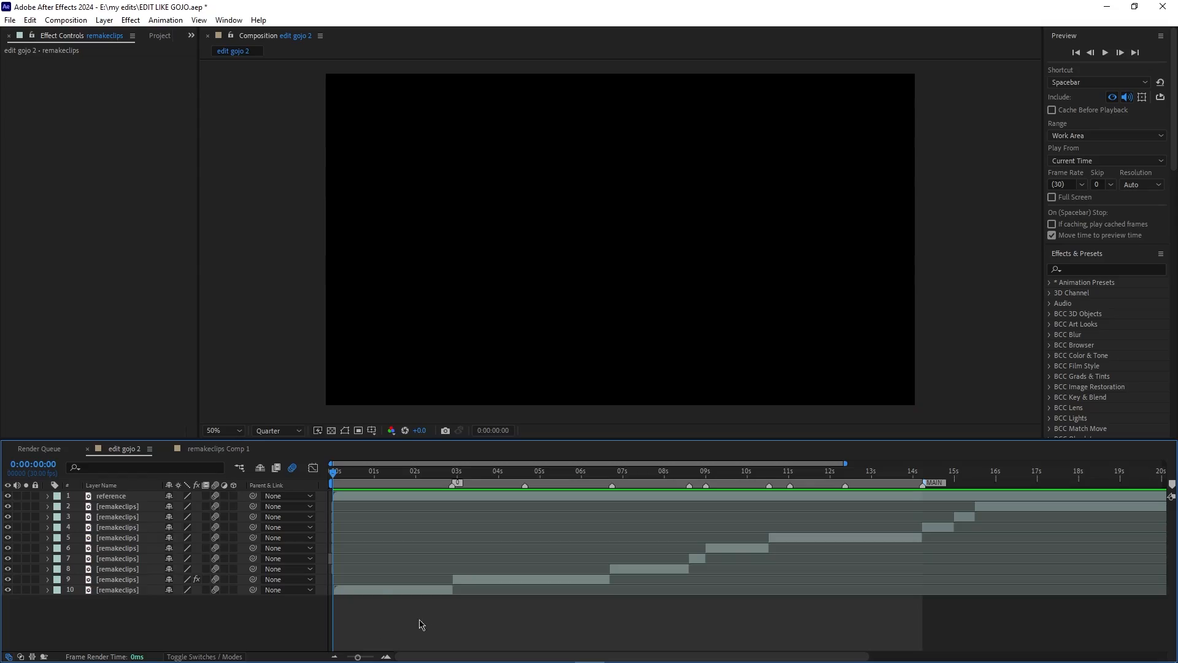
# - Add a null object directly above the first remakeclips clip and trim it to end with that clip at 0:00:02:26
pyautogui.rightClick(233, 629)
pyautogui.moveTo(307, 478)
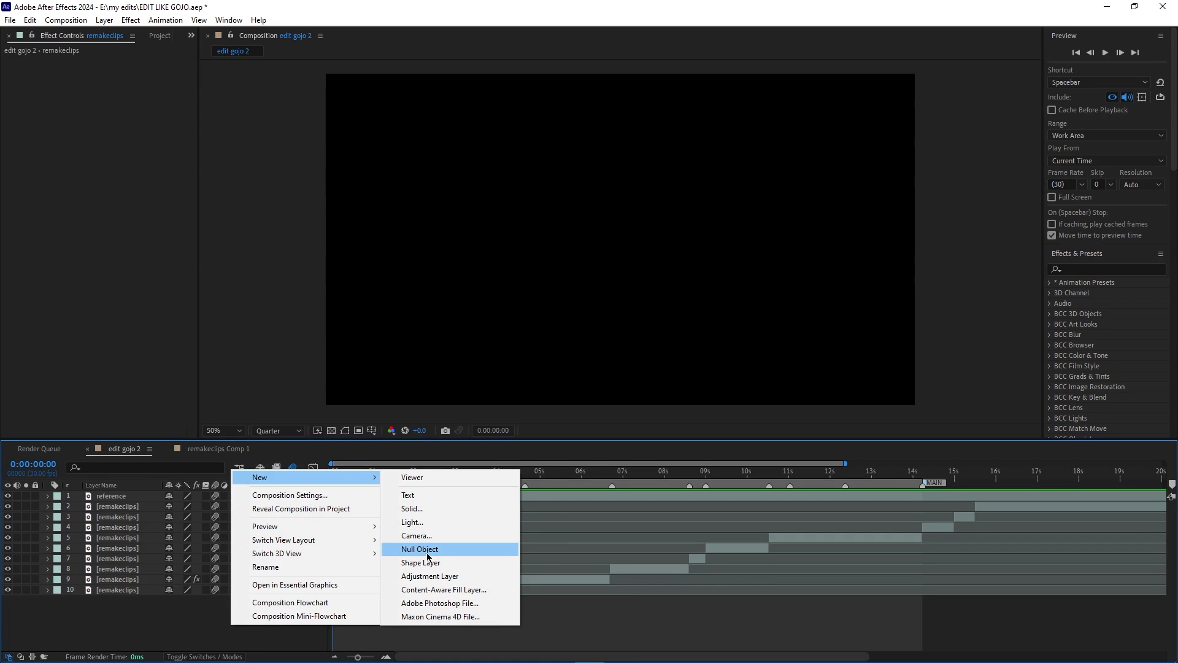
pyautogui.click(419, 548)
pyautogui.moveTo(140, 497); pyautogui.dragTo(154, 594)
pyautogui.moveTo(332, 480); pyautogui.dragTo(445, 513)
pyautogui.hotkey('ctrl', 'shift', 'd')
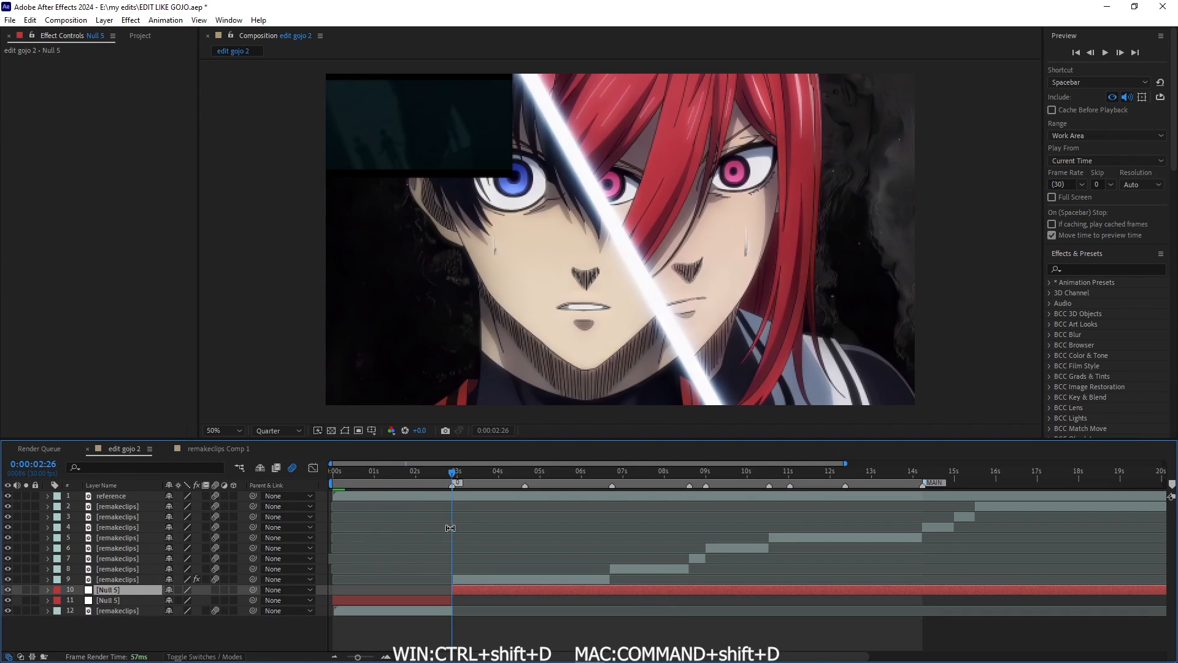
pyautogui.press('Delete')
# - Parent the first remakeclips clip to the null and make the null the active layer
pyautogui.click(447, 474)
pyautogui.moveTo(447, 475); pyautogui.dragTo(399, 474)
pyautogui.moveTo(234, 608); pyautogui.dragTo(117, 591)
pyautogui.click(454, 593)
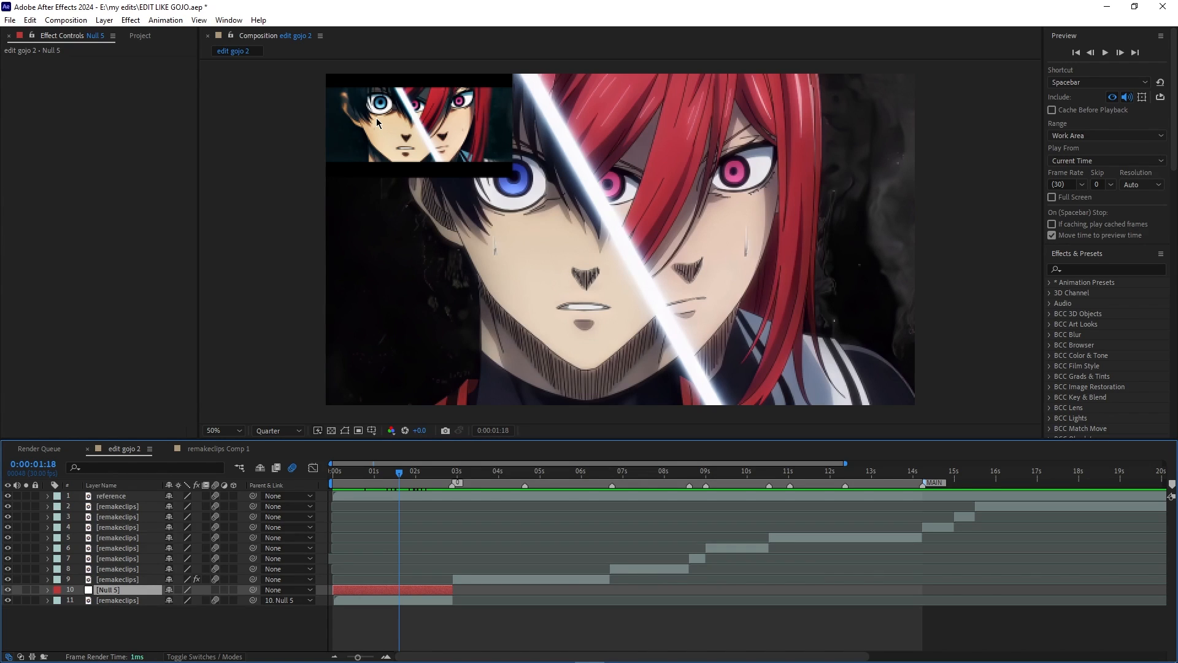
# - Keyframe the null's scale from 240% at 0:00:01:06 to 100% at the end of the null
pyautogui.press('Home')
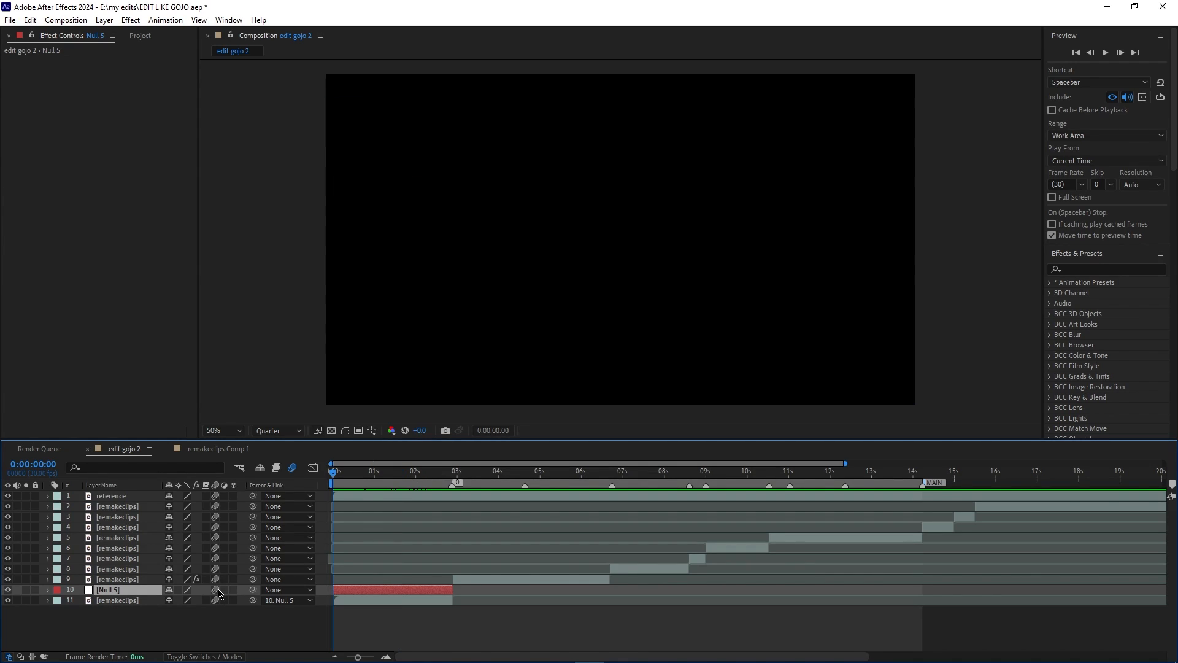
pyautogui.press('s')
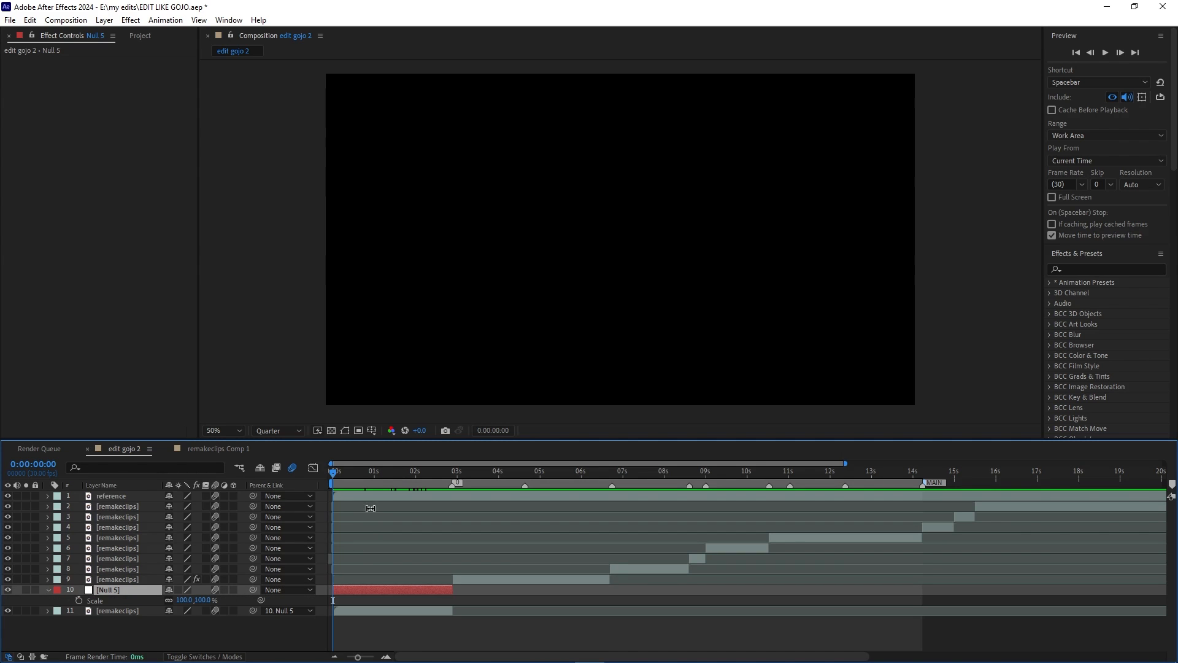
pyautogui.moveTo(342, 482); pyautogui.dragTo(383, 474)
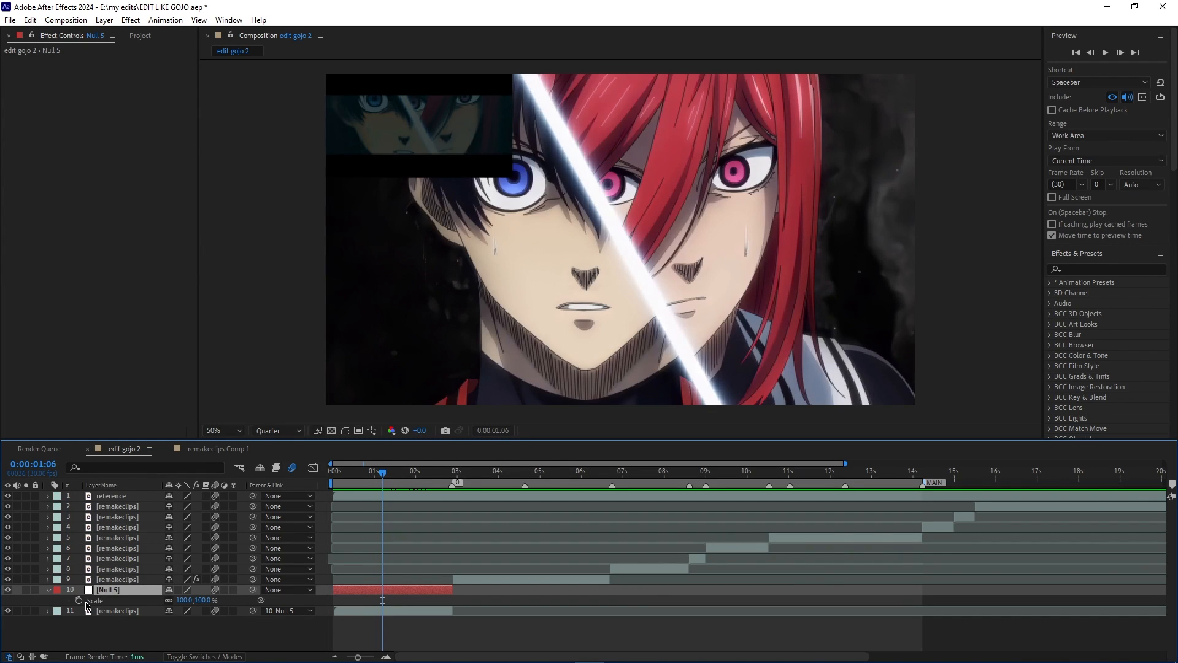
pyautogui.click(80, 601)
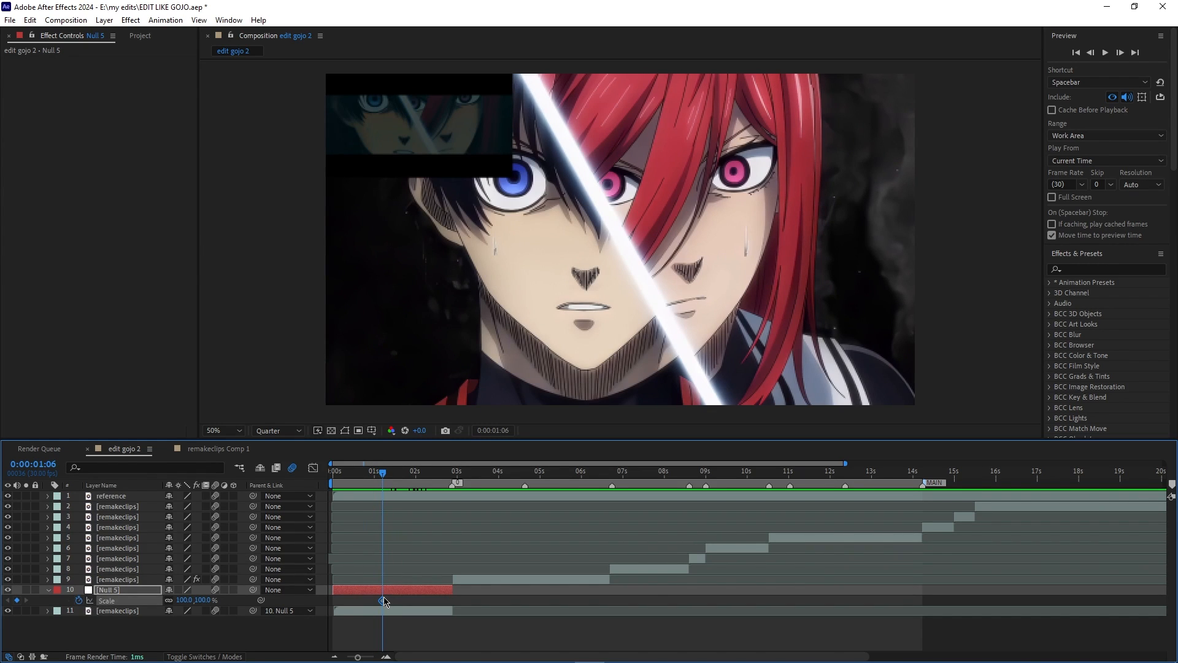
pyautogui.moveTo(384, 603); pyautogui.dragTo(447, 604)
pyautogui.moveTo(176, 604); pyautogui.dragTo(410, 605)
# - Apply Easy Ease to both scale keyframes and show them in the Graph Editor with the reference graph hidden
pyautogui.moveTo(490, 595); pyautogui.dragTo(342, 616)
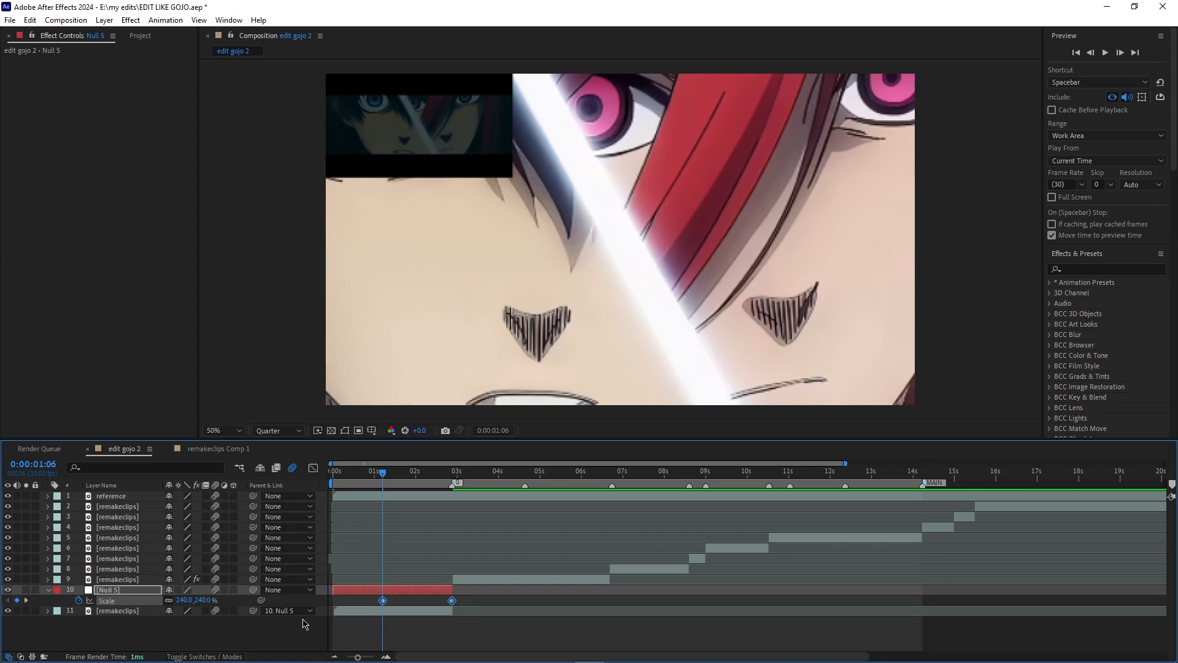
pyautogui.press('F9')
pyautogui.click(313, 468)
pyautogui.rightClick(439, 523)
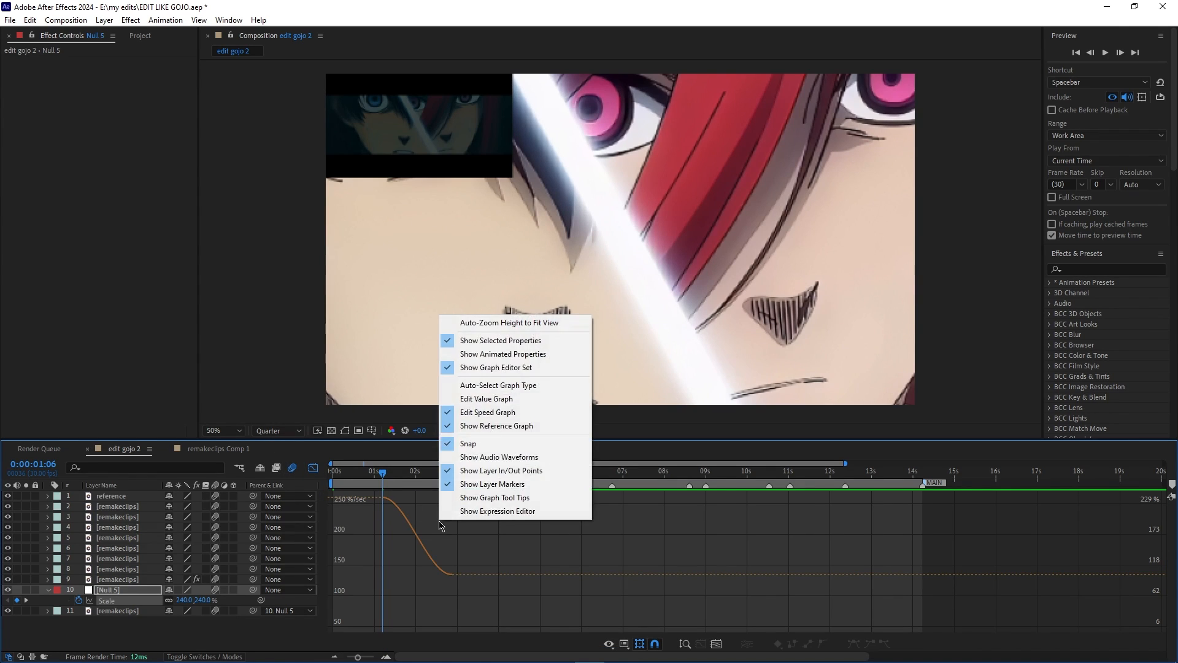
pyautogui.click(454, 425)
# - Turn the reference graph on and back off in the null's scale speed graph
pyautogui.scroll(20, 401, 560)
pyautogui.scroll(15, 402, 562)
pyautogui.scroll(-8, 405, 559)
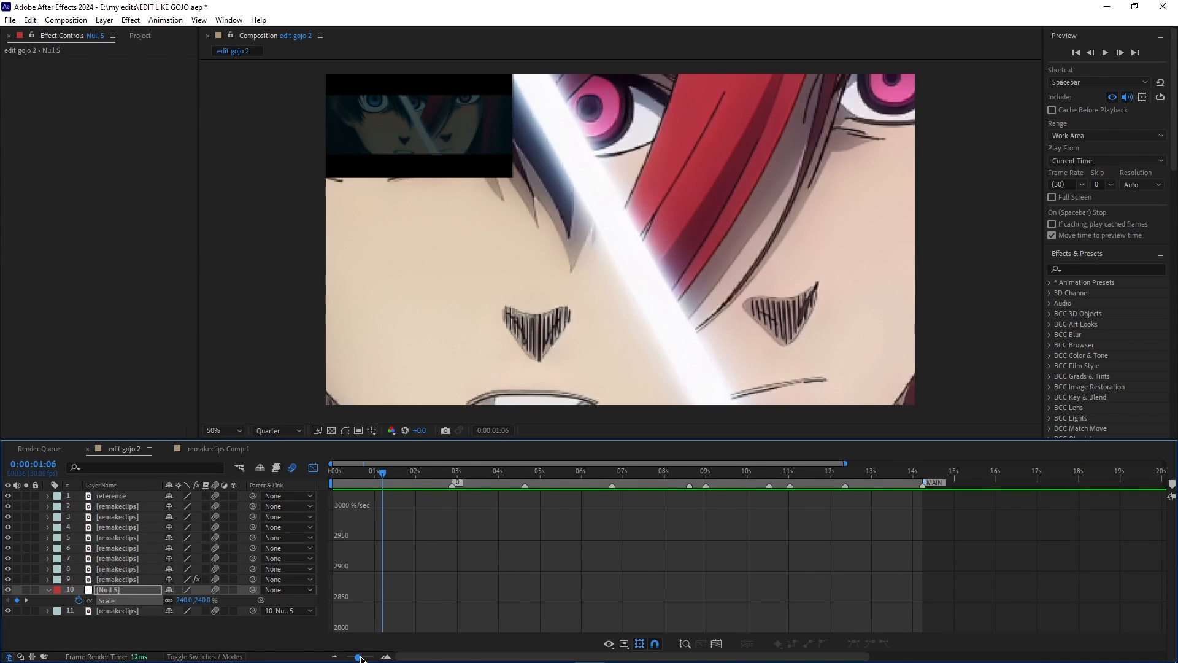
pyautogui.moveTo(361, 658); pyautogui.dragTo(347, 657)
pyautogui.scroll(-9, 449, 592)
pyautogui.scroll(-6, 446, 589)
pyautogui.rightClick(447, 589)
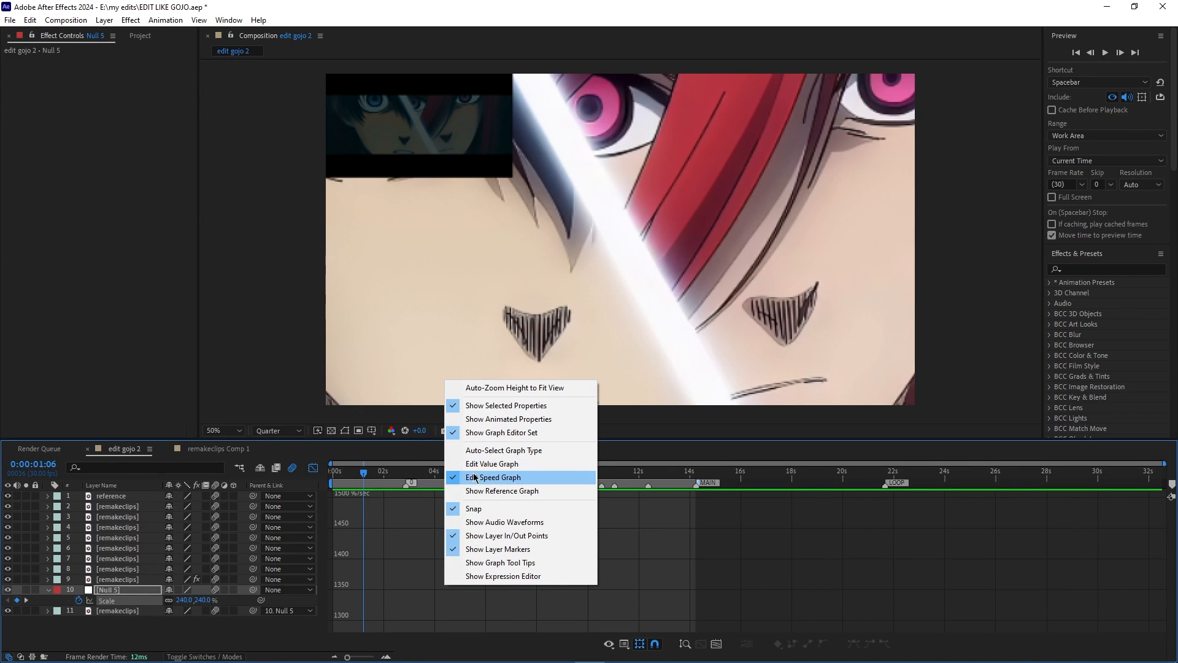
pyautogui.click(485, 490)
pyautogui.scroll(-6, 449, 558)
pyautogui.rightClick(450, 557)
pyautogui.click(472, 459)
# - Pull the last scale keyframe's ease handle all the way toward the first keyframe for a steep early peak, and close the Graph Editor
pyautogui.scroll(-7, 457, 558)
pyautogui.click(406, 510)
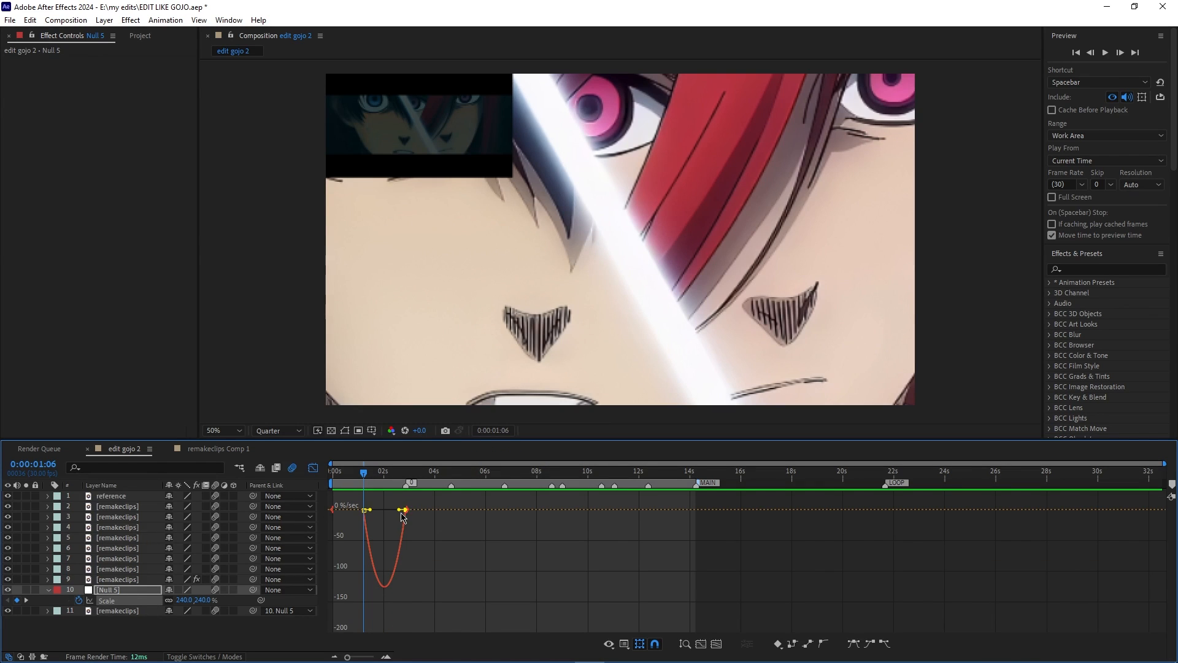
pyautogui.moveTo(400, 510); pyautogui.dragTo(364, 510)
pyautogui.rightClick(458, 504)
pyautogui.click(318, 469)
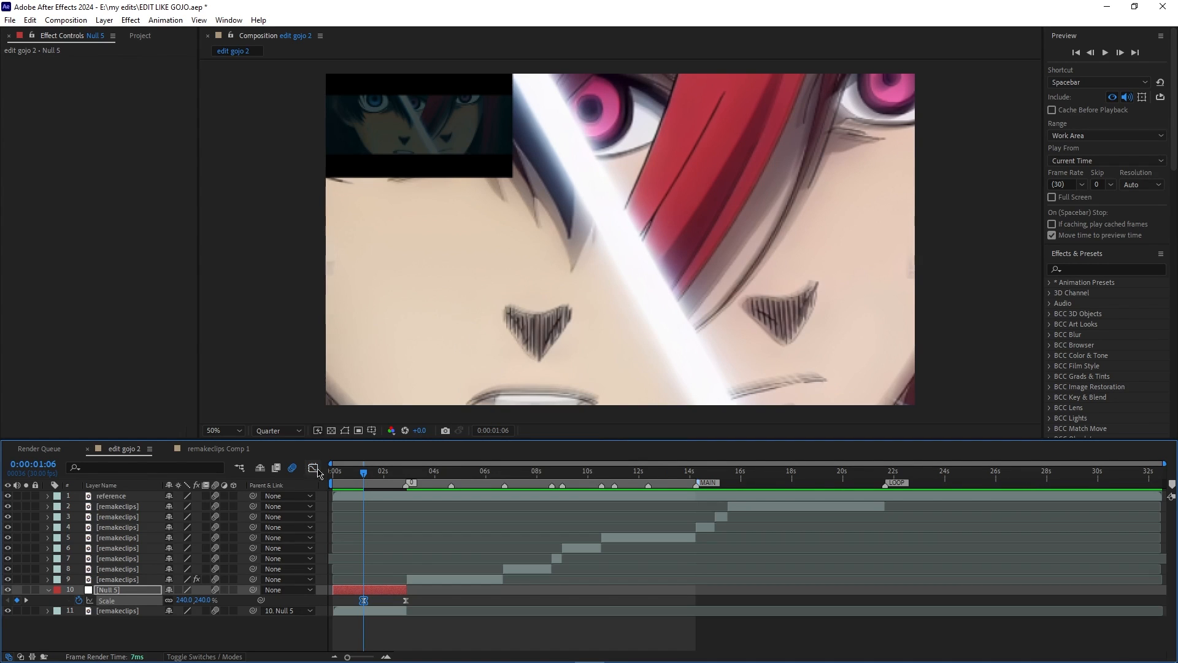
# - Preview the zoom, shift the null's first scale keyframe earlier to about 0.6 seconds, and play it again from the start
pyautogui.press('Home')
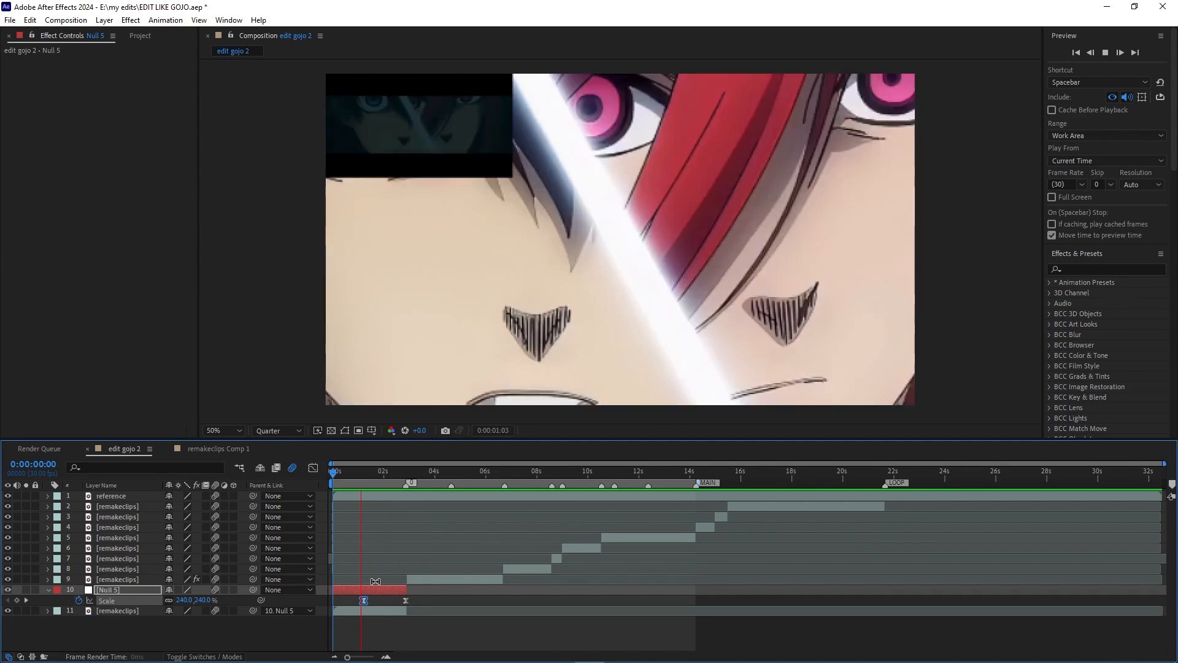
pyautogui.press('space')
pyautogui.moveTo(362, 602); pyautogui.dragTo(348, 603)
pyautogui.moveTo(381, 473); pyautogui.dragTo(312, 484)
pyautogui.press('space')
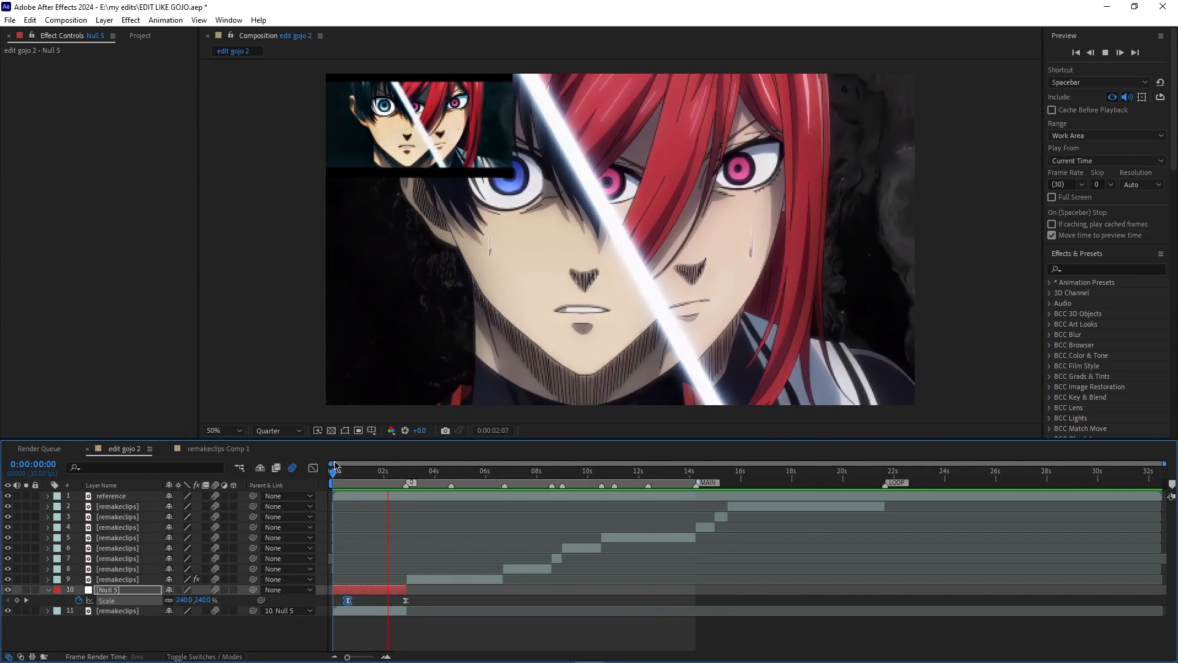
# - Fade in the first clip with opacity keyframes from 0% at 0:00:00:19 to 100% at about 2.2 seconds, and preview it
pyautogui.moveTo(334, 477)
pyautogui.mouseDown()
pyautogui.moveTo(400, 478)
pyautogui.moveTo(344, 498)
pyautogui.moveTo(385, 498)
pyautogui.moveTo(332, 498)
pyautogui.mouseUp()
pyautogui.click(356, 612)
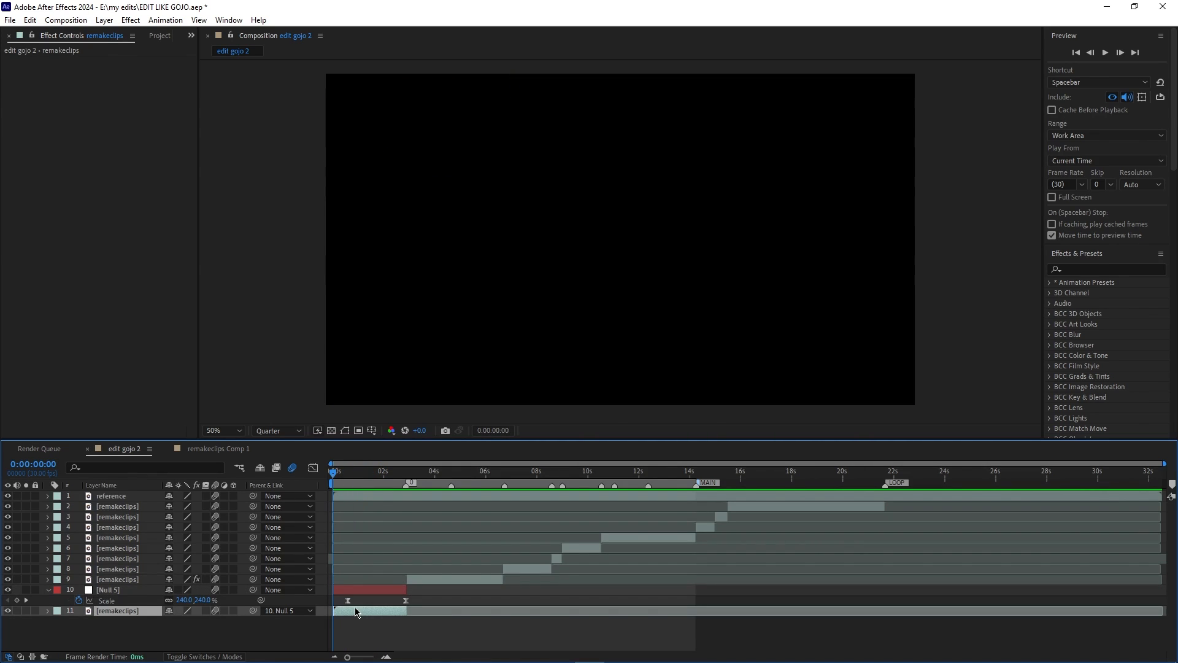
pyautogui.press('t')
pyautogui.click(78, 621)
pyautogui.moveTo(333, 621); pyautogui.dragTo(374, 616)
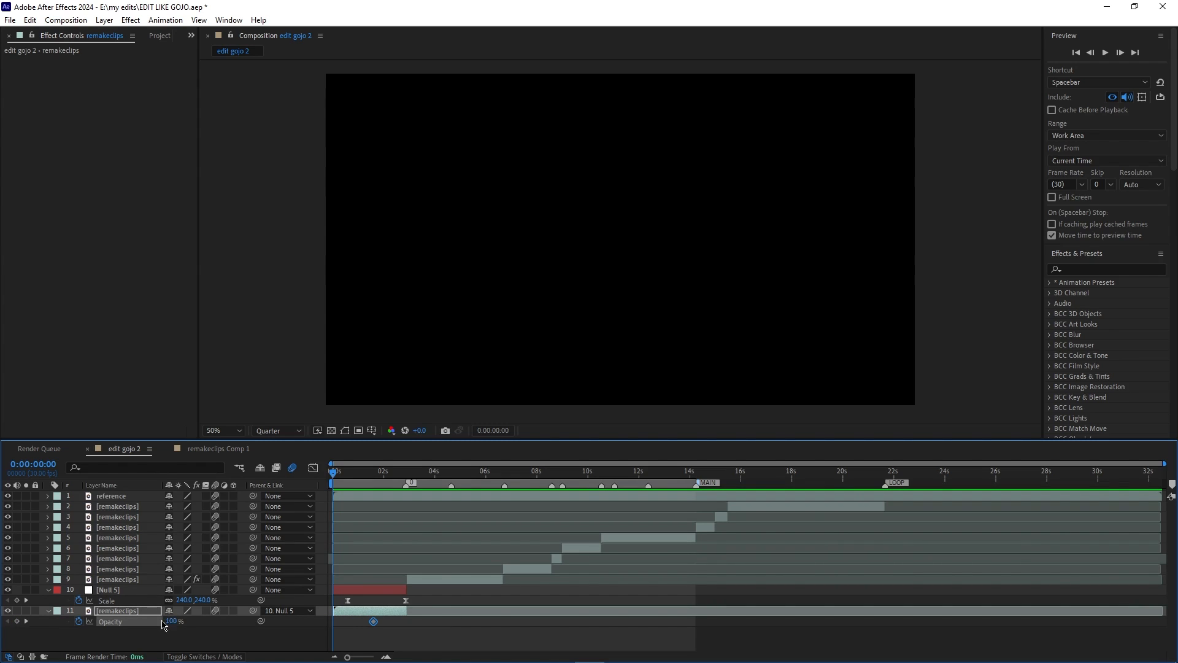
pyautogui.moveTo(172, 621); pyautogui.dragTo(122, 620)
pyautogui.moveTo(334, 478)
pyautogui.mouseDown()
pyautogui.moveTo(374, 478)
pyautogui.moveTo(349, 478)
pyautogui.mouseUp()
pyautogui.moveTo(388, 622); pyautogui.dragTo(350, 621)
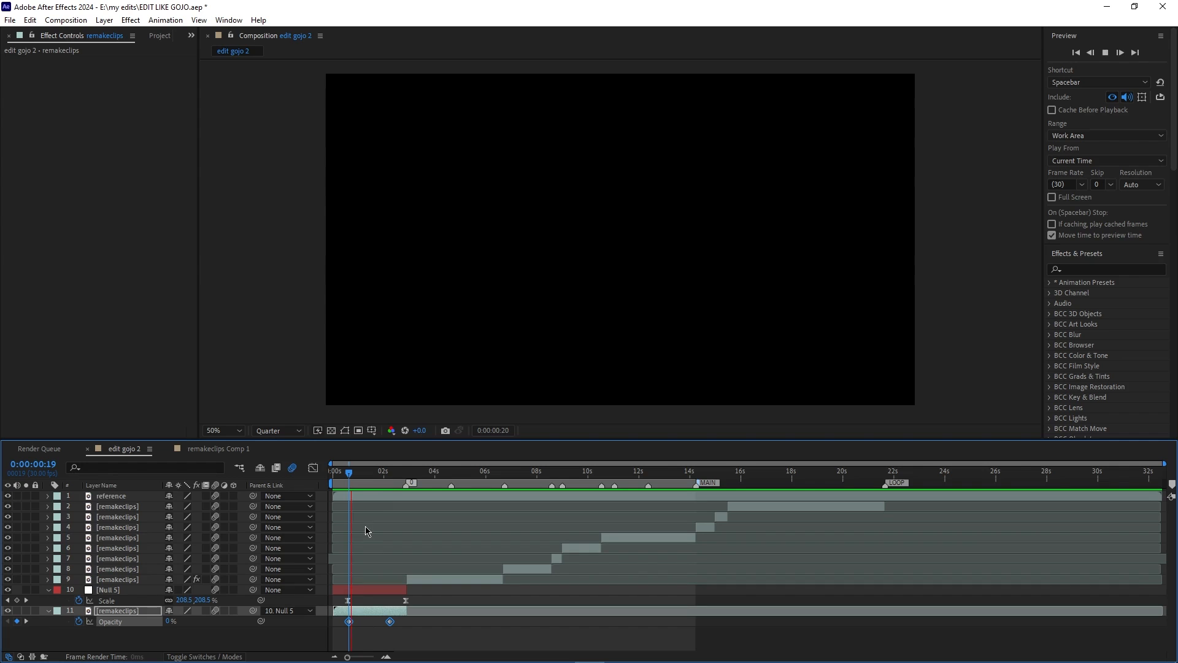
pyautogui.press('space')
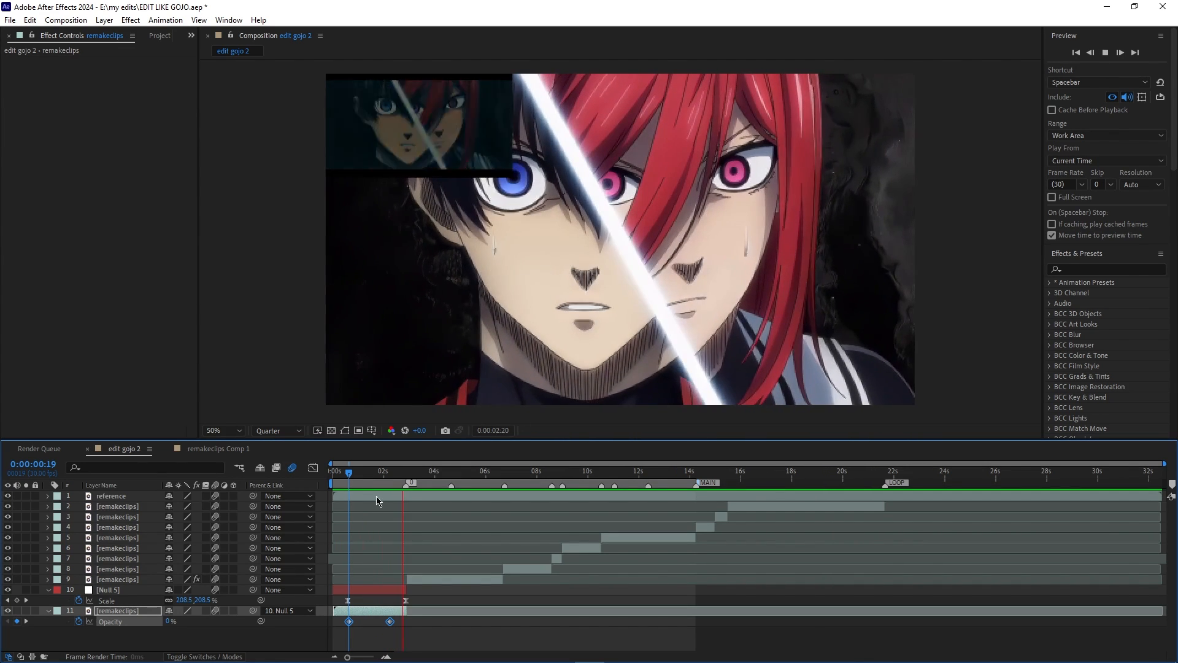
pyautogui.moveTo(356, 476); pyautogui.dragTo(279, 472)
# - Collapse the keyframed properties of the first clip and its null
pyautogui.press('u')
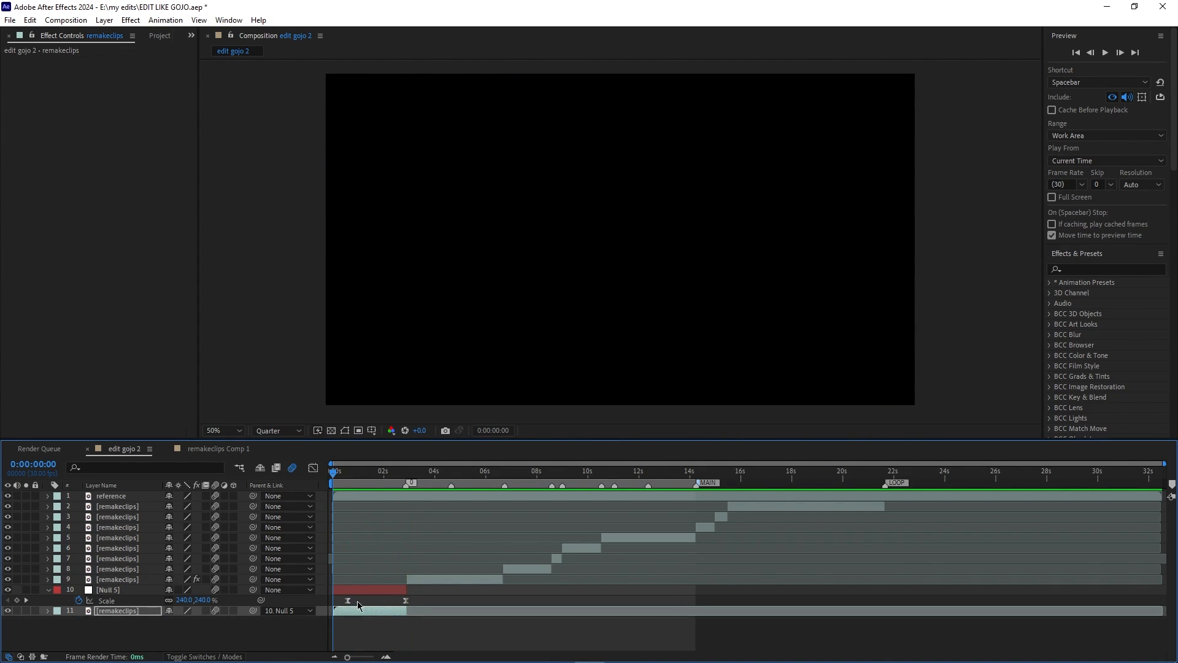
pyautogui.click(366, 591)
pyautogui.press('u')
# - Find the Wave Warp distort effect and apply it to the first remakeclips clip
pyautogui.moveTo(335, 474); pyautogui.dragTo(373, 481)
pyautogui.click(1071, 269)
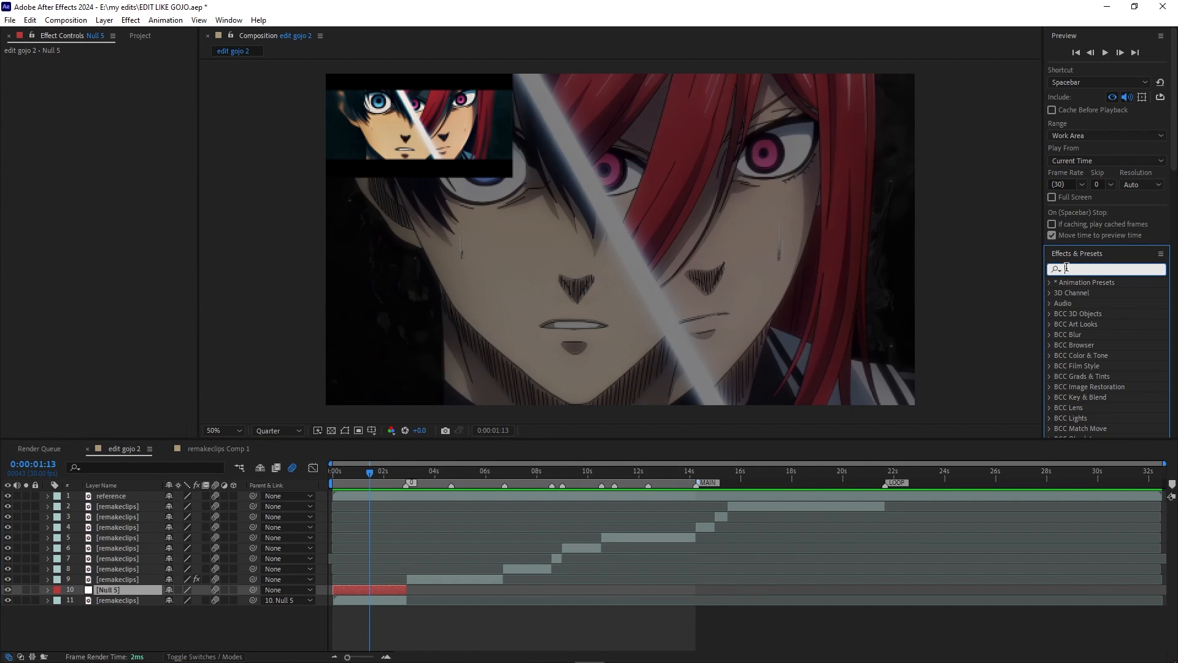
pyautogui.write('wave wa')
pyautogui.write('rp')
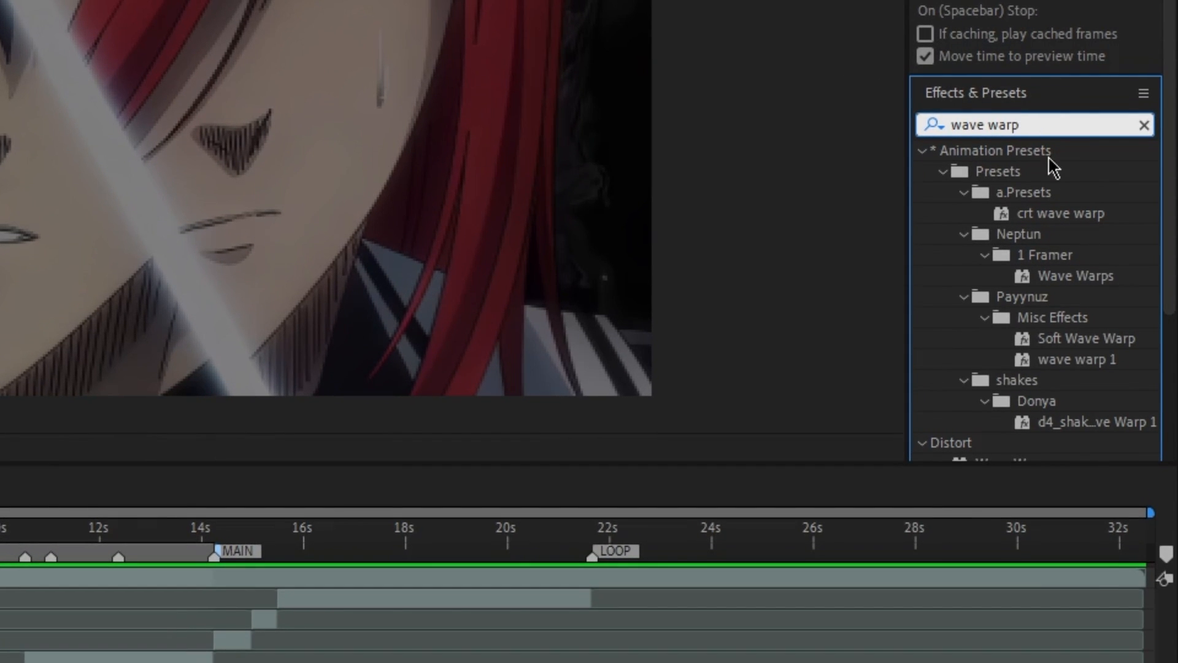
pyautogui.scroll(-3, 1054, 167)
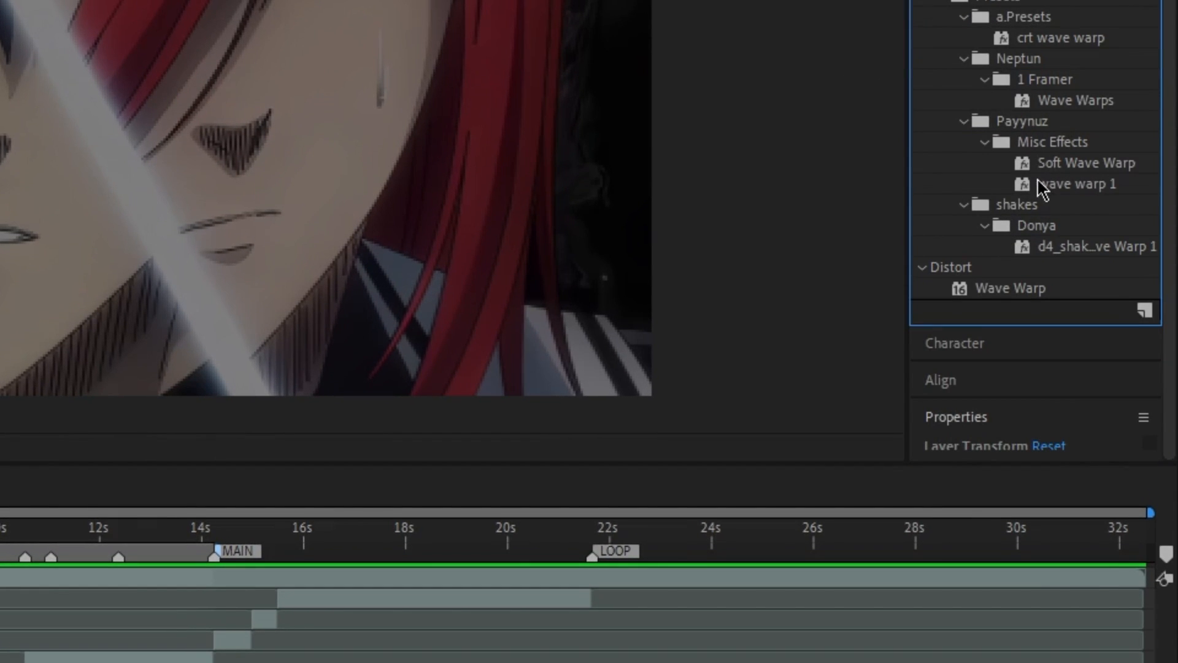
pyautogui.click(998, 292)
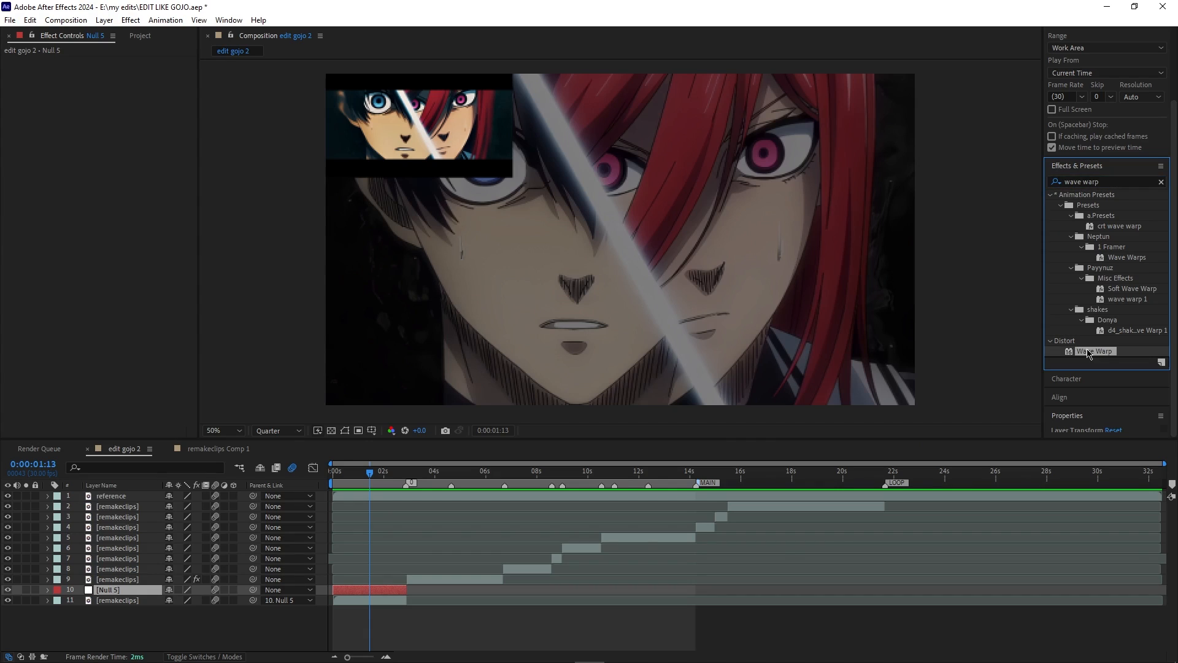
pyautogui.moveTo(1088, 354); pyautogui.dragTo(384, 604)
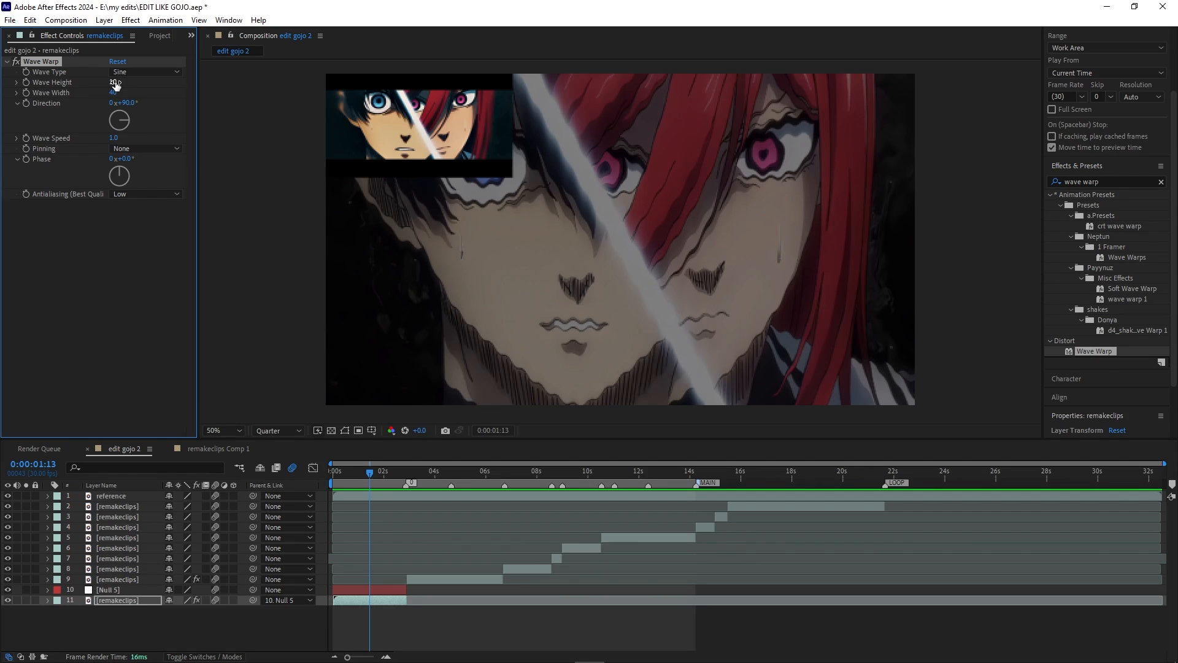
# - Set the Wave Warp effect's wave height to 4 and wave width to 200
pyautogui.click(116, 83)
pyautogui.press('Return')
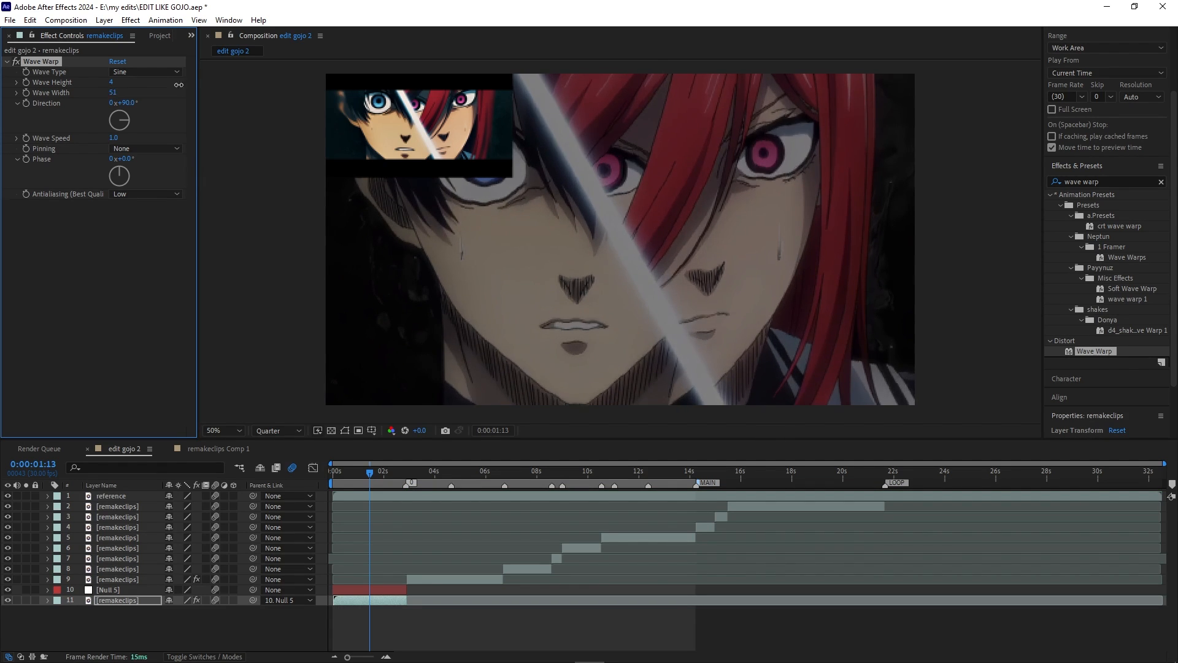
pyautogui.moveTo(209, 85); pyautogui.dragTo(505, 117)
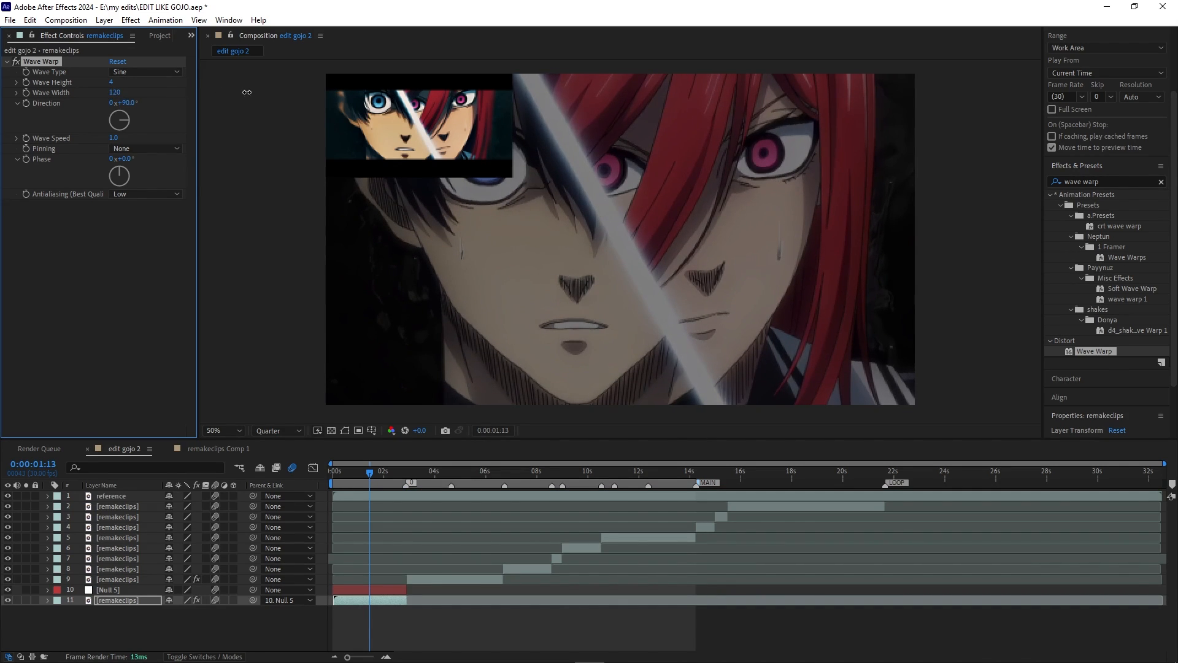
pyautogui.click(118, 93)
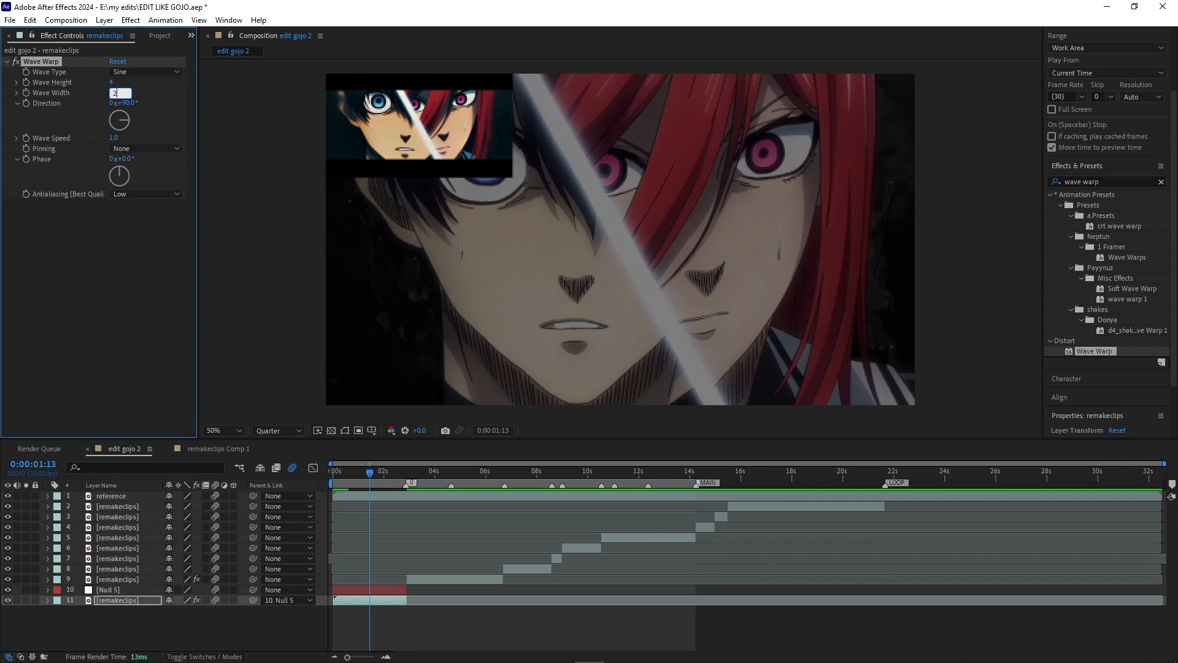
pyautogui.press('Return')
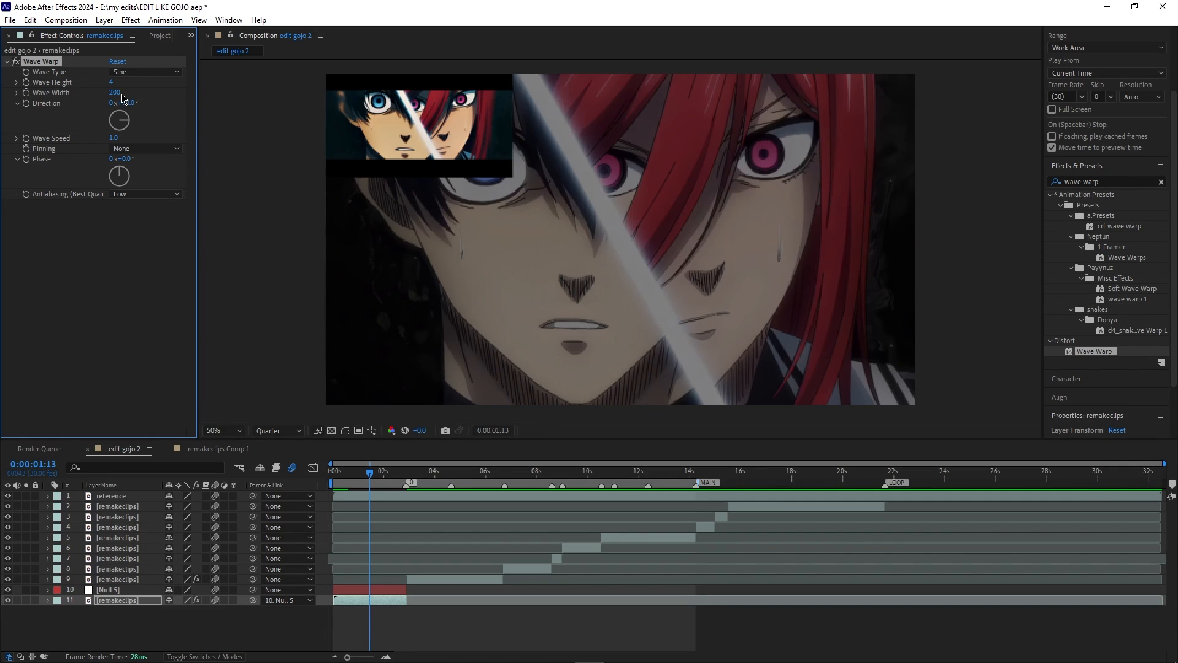
# - Preview the warped clip, raise the wave height to 5, and play it again
pyautogui.press('space')
pyautogui.press('space')
pyautogui.moveTo(389, 477); pyautogui.dragTo(375, 482)
pyautogui.press('space')
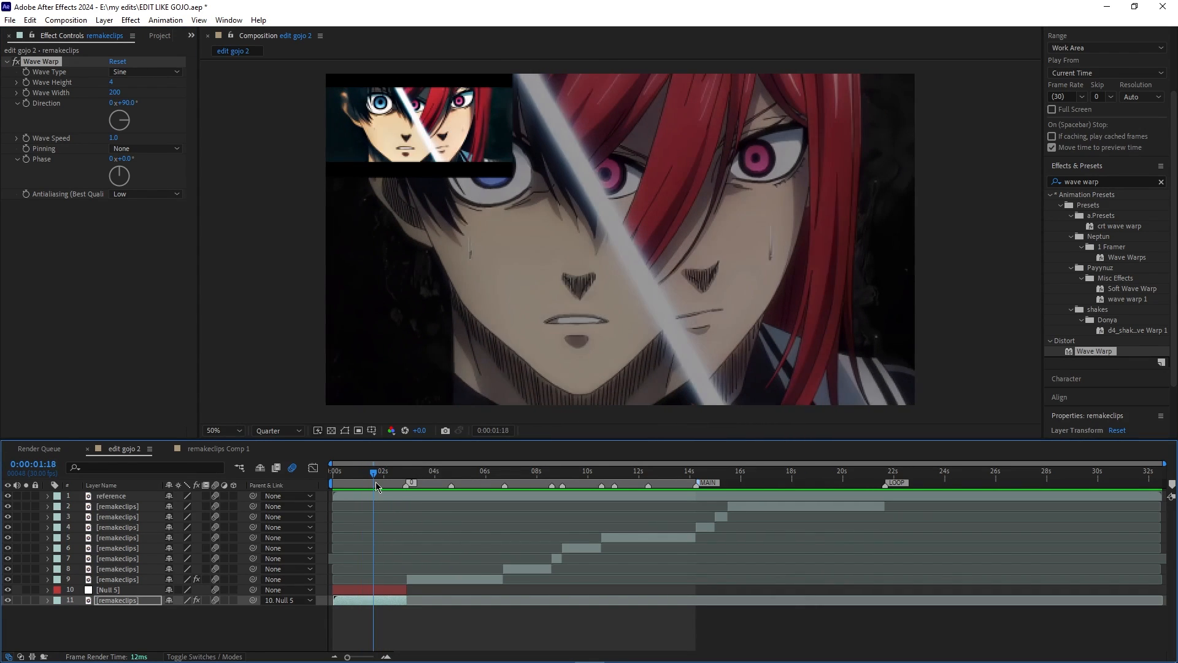
pyautogui.click(111, 83)
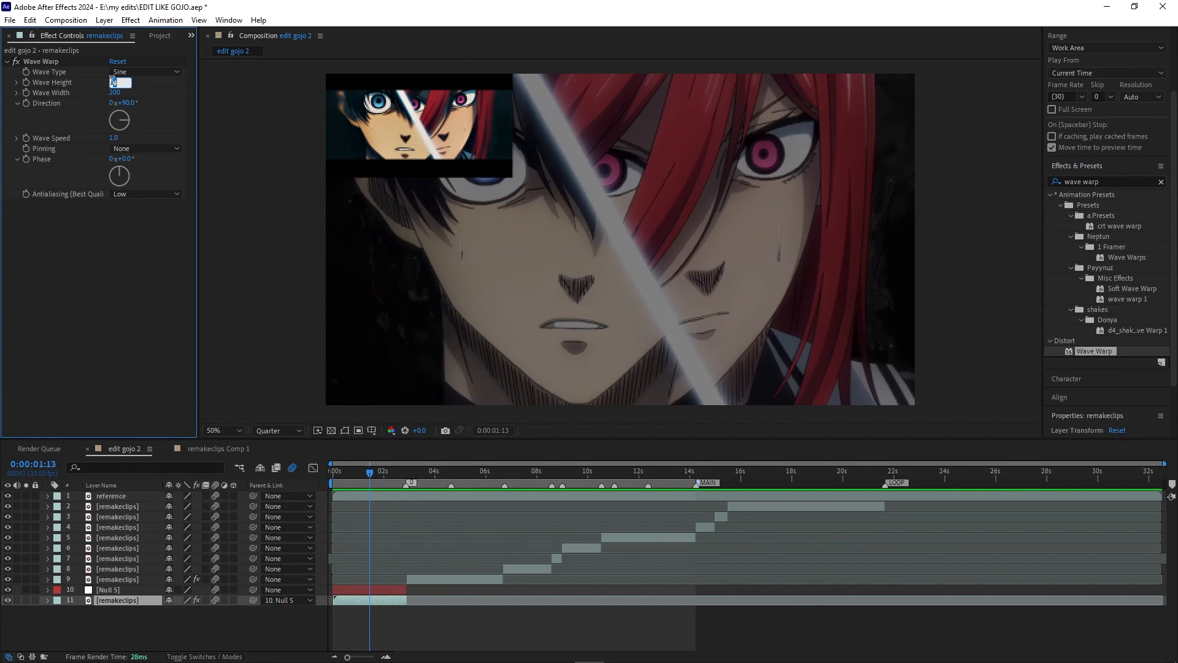
pyautogui.write('5')
pyautogui.press('Return')
pyautogui.press('space')
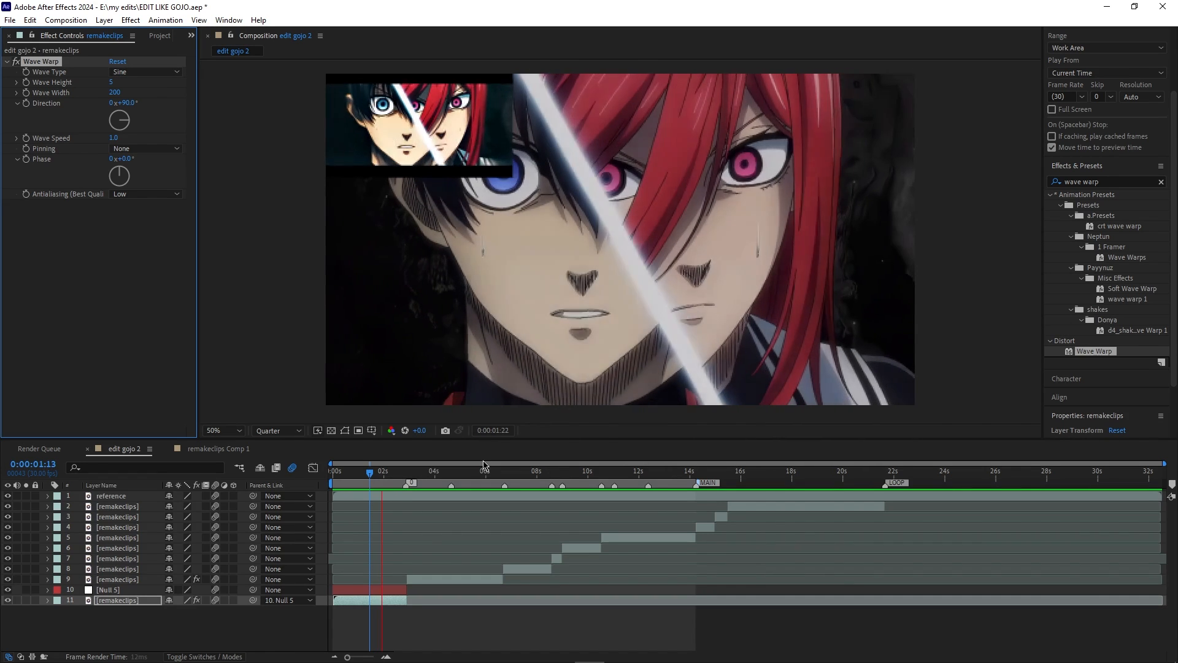
# - Set the Wave Warp effect's wave speed to 0.6 on the first clip and preview the result
pyautogui.click(381, 472)
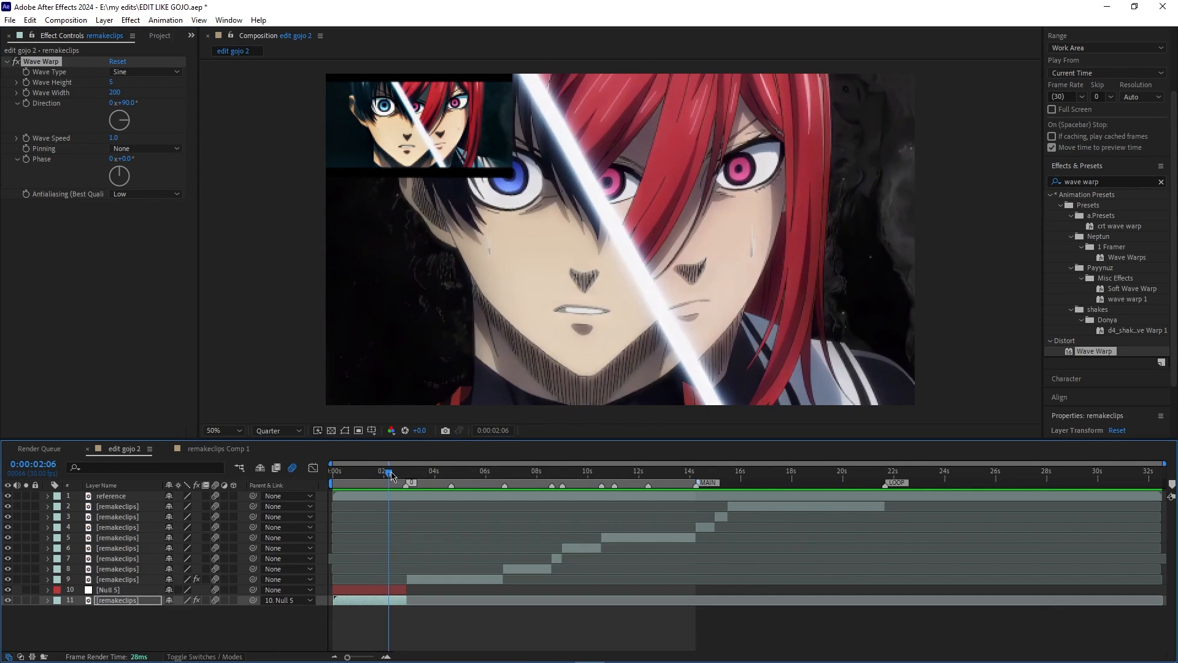
pyautogui.moveTo(382, 472); pyautogui.dragTo(339, 472)
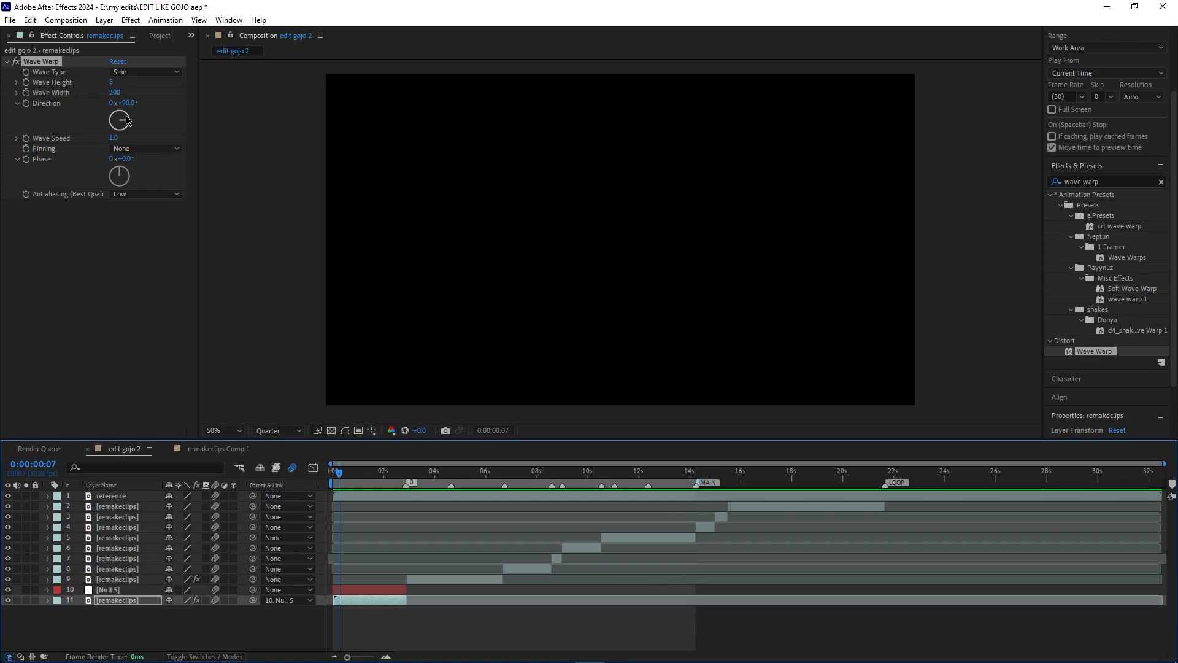
pyautogui.click(114, 138)
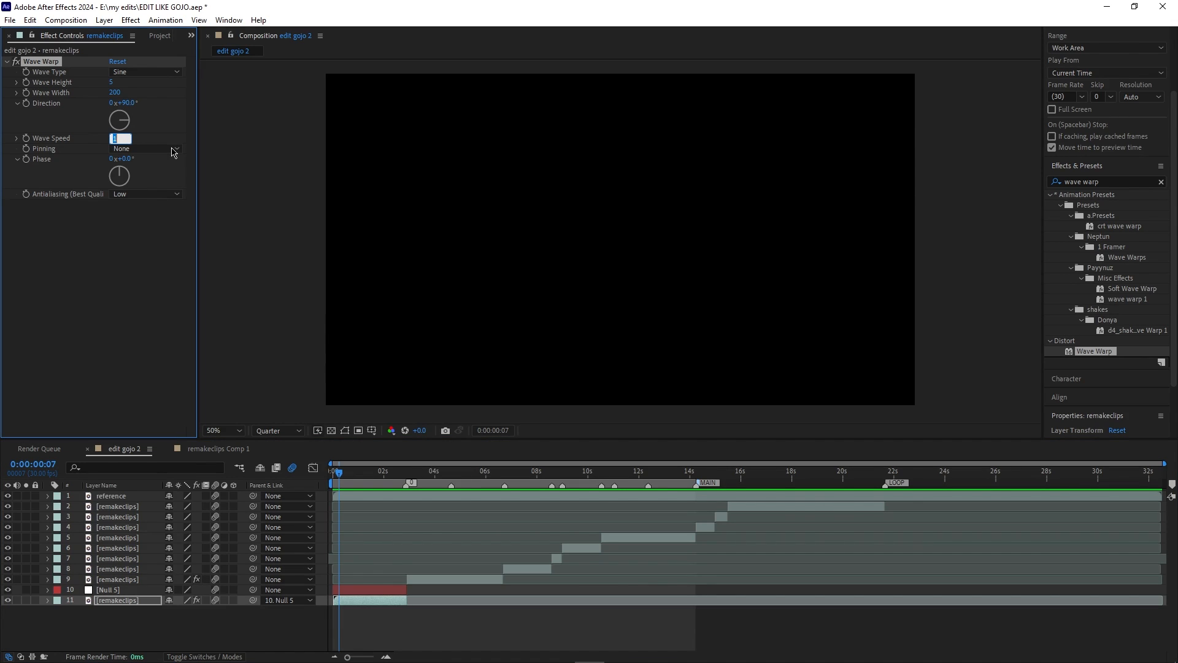
pyautogui.write('0.6')
pyautogui.press('Return')
pyautogui.press('space')
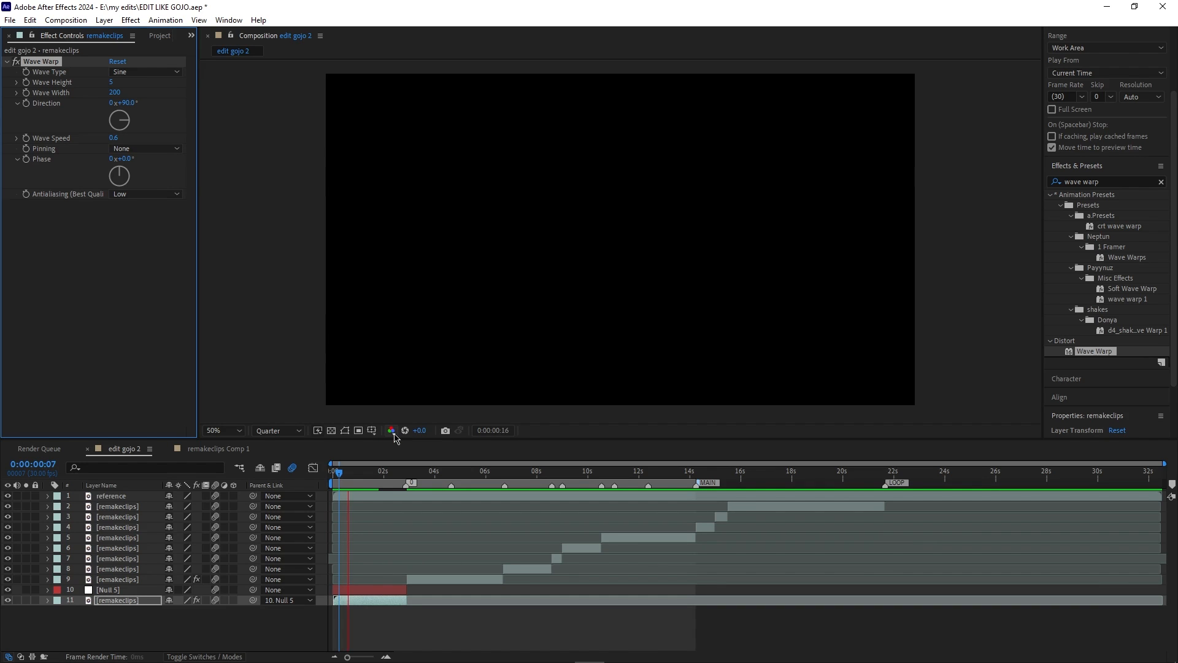
pyautogui.press('space')
pyautogui.moveTo(402, 480); pyautogui.dragTo(318, 485)
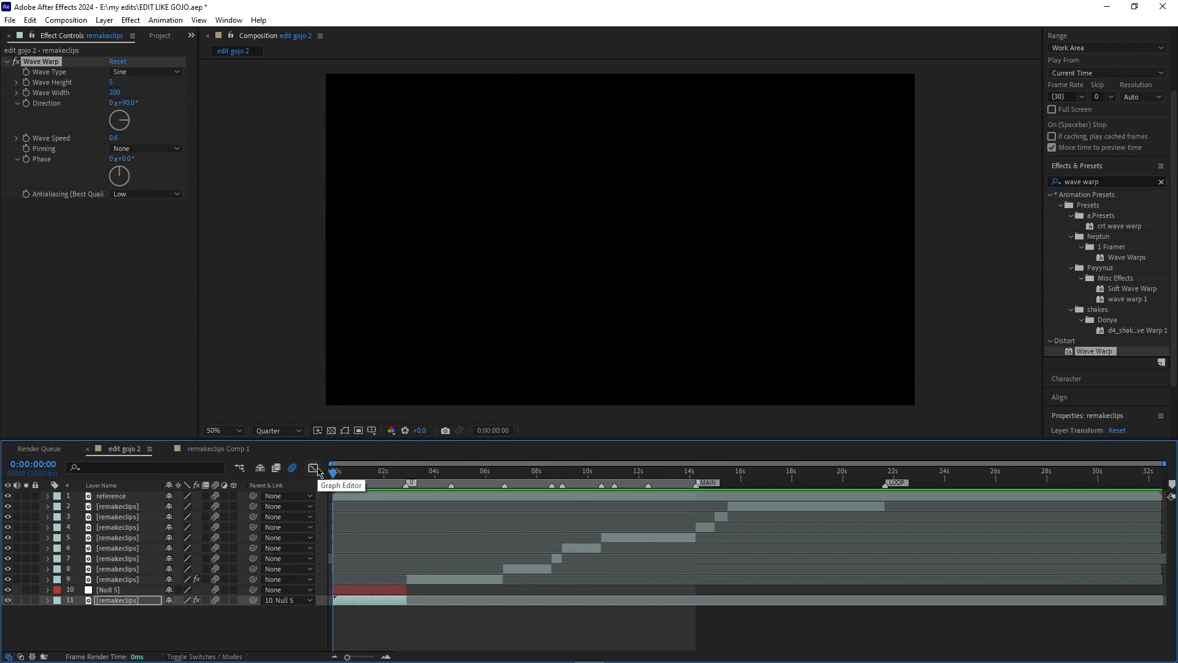
# - Search the effects for s_flicker and save the project
pyautogui.click(1108, 183)
pyautogui.write('s_')
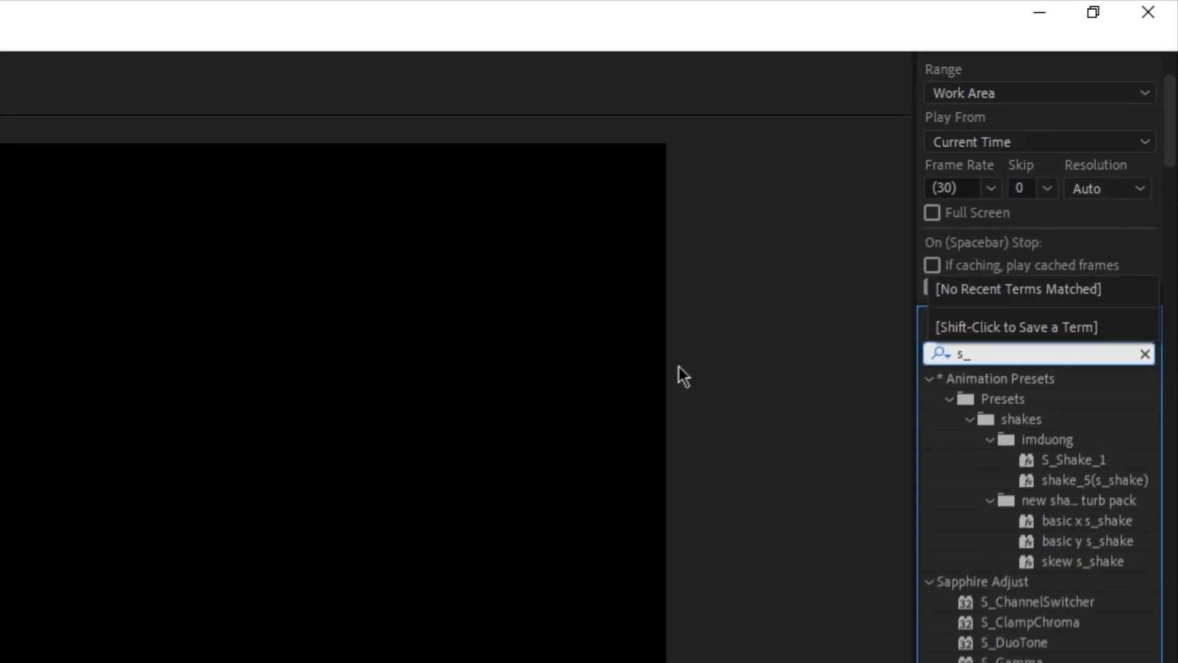
pyautogui.write('flci')
pyautogui.press('BackSpace')
pyautogui.press('BackSpace')
pyautogui.press('BackSpace')
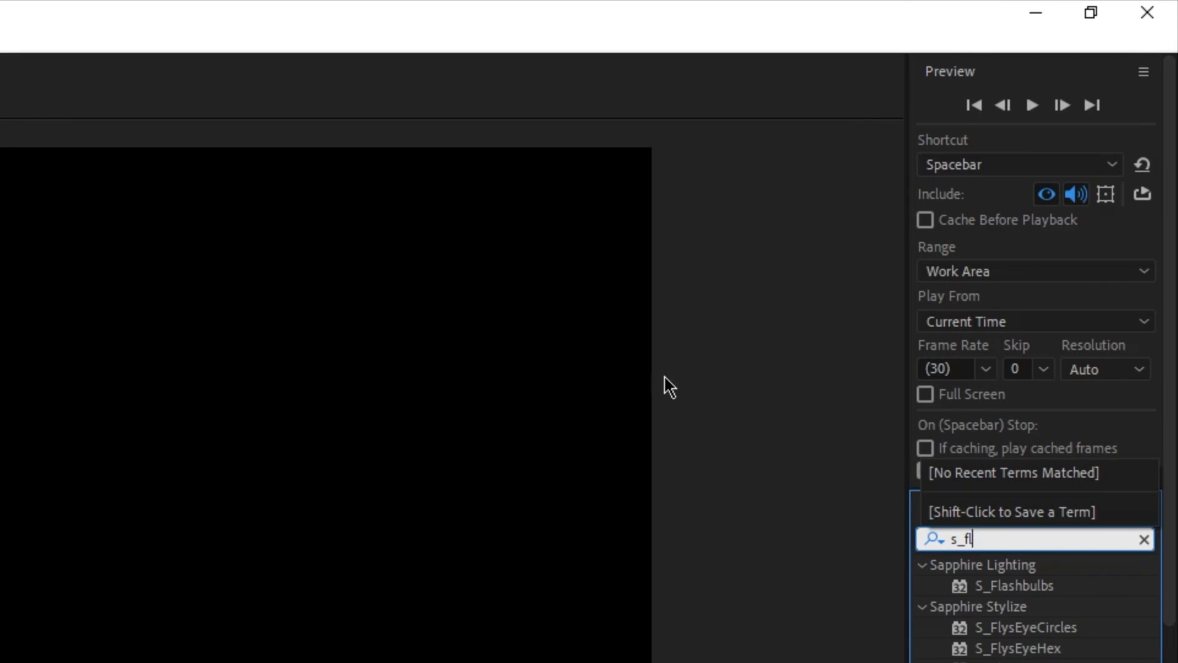
pyautogui.write('icker')
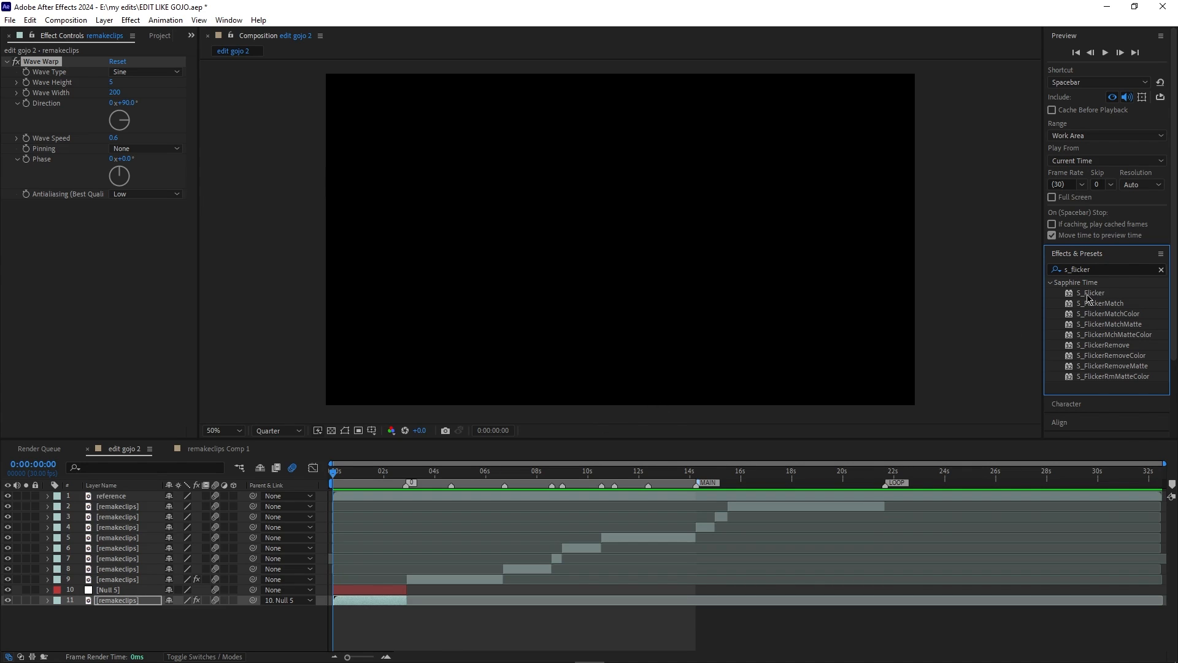
pyautogui.hotkey('ctrl', 's')
pyautogui.click(622, 513)
pyautogui.click(360, 598)
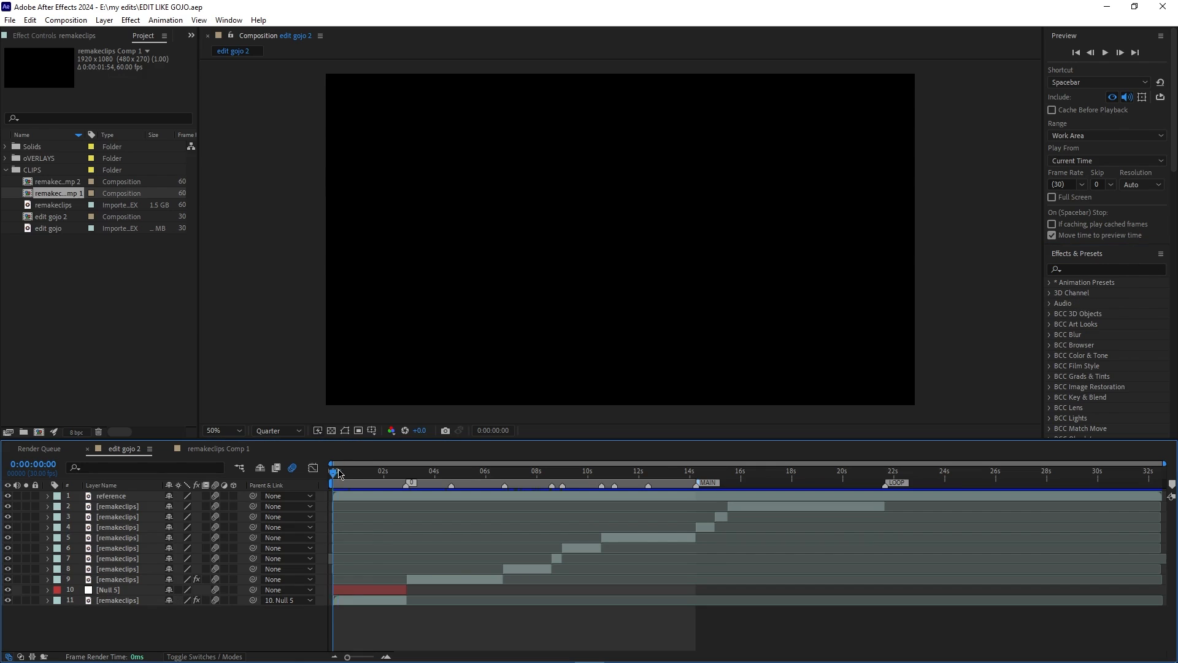
# - Find the S_Flicker effect and apply it to the first remakeclips clip
pyautogui.moveTo(350, 471); pyautogui.dragTo(375, 470)
pyautogui.click(1127, 269)
pyautogui.write('s_flc')
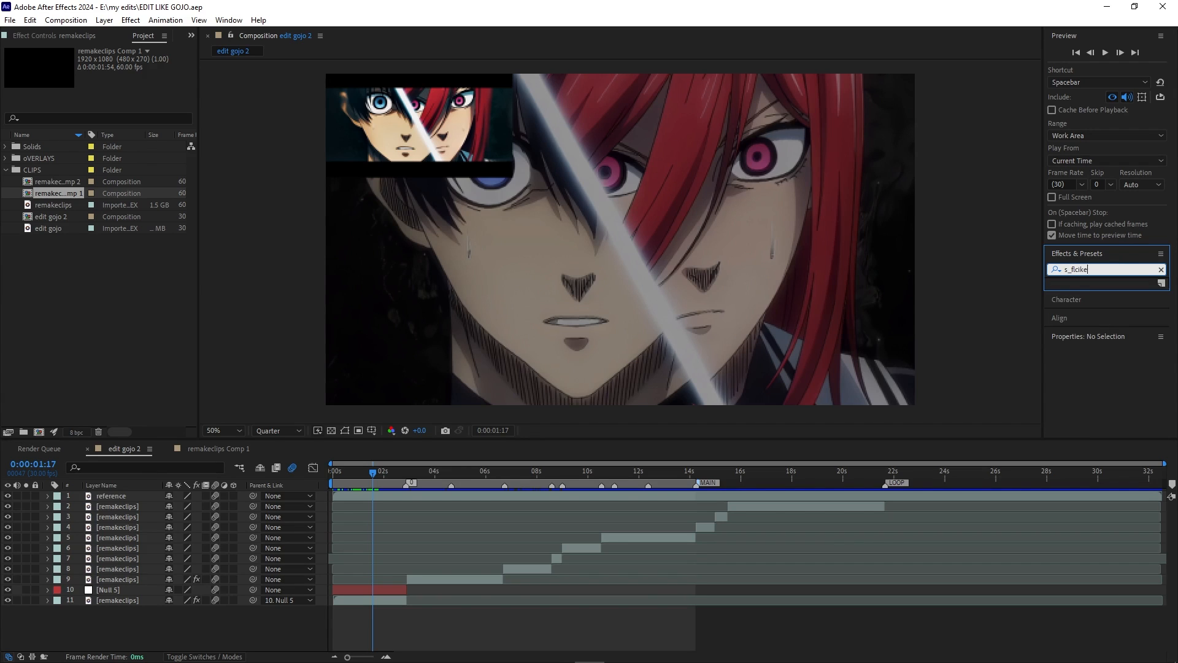
pyautogui.write('ike')
pyautogui.press('BackSpace')
pyautogui.press('BackSpace')
pyautogui.press('BackSpace')
pyautogui.press('BackSpace')
pyautogui.write('icke')
pyautogui.moveTo(1091, 294); pyautogui.dragTo(388, 597)
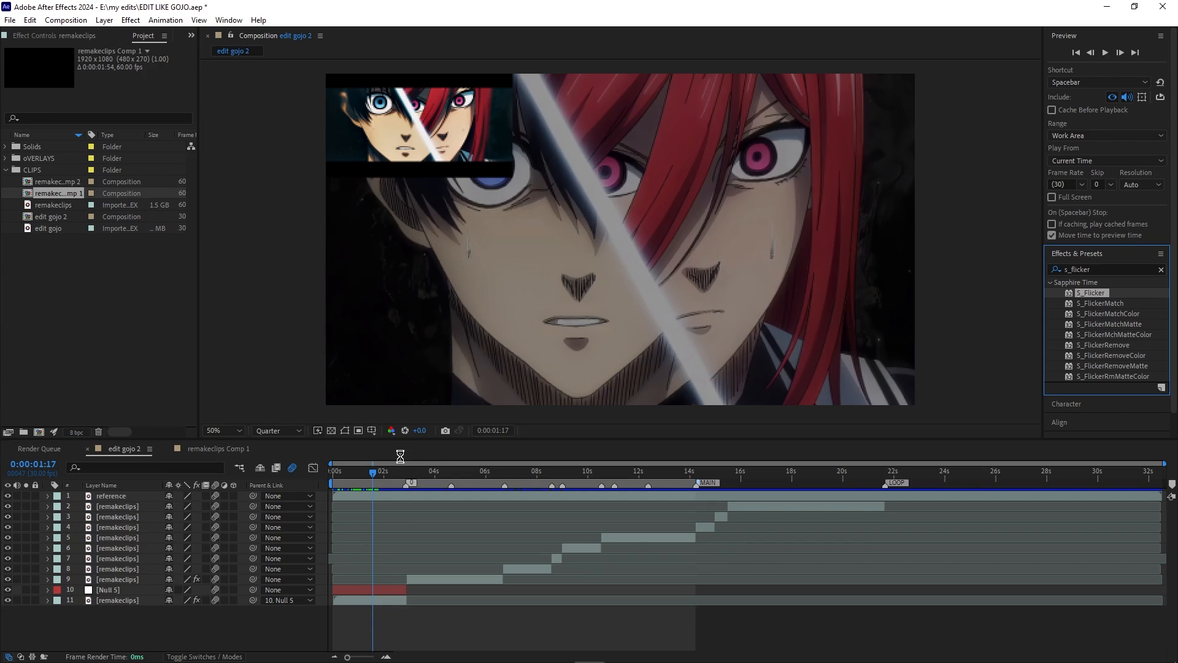
pyautogui.click(387, 598)
# - Fade out the first clip by lowering its opacity at its end, 0:00:02:27, after the existing opacity keyframes
pyautogui.click(372, 472)
pyautogui.moveTo(373, 476); pyautogui.dragTo(335, 474)
pyautogui.press('t')
pyautogui.press('t')
pyautogui.moveTo(343, 474); pyautogui.dragTo(402, 489)
pyautogui.press('t')
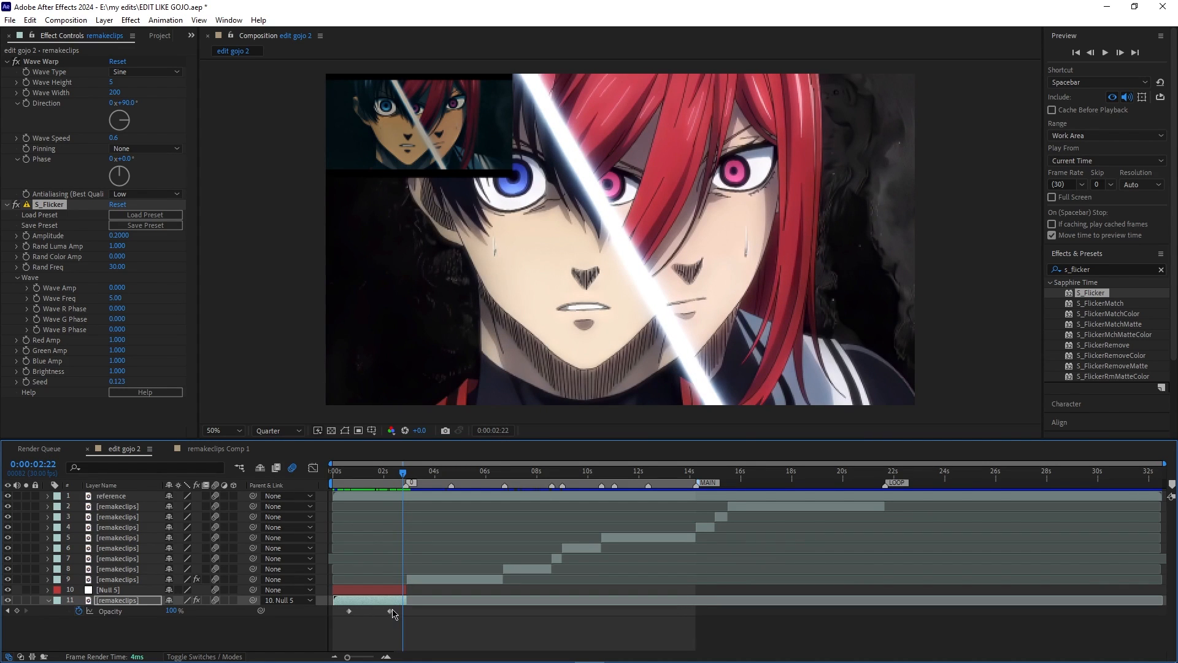
pyautogui.click(390, 611)
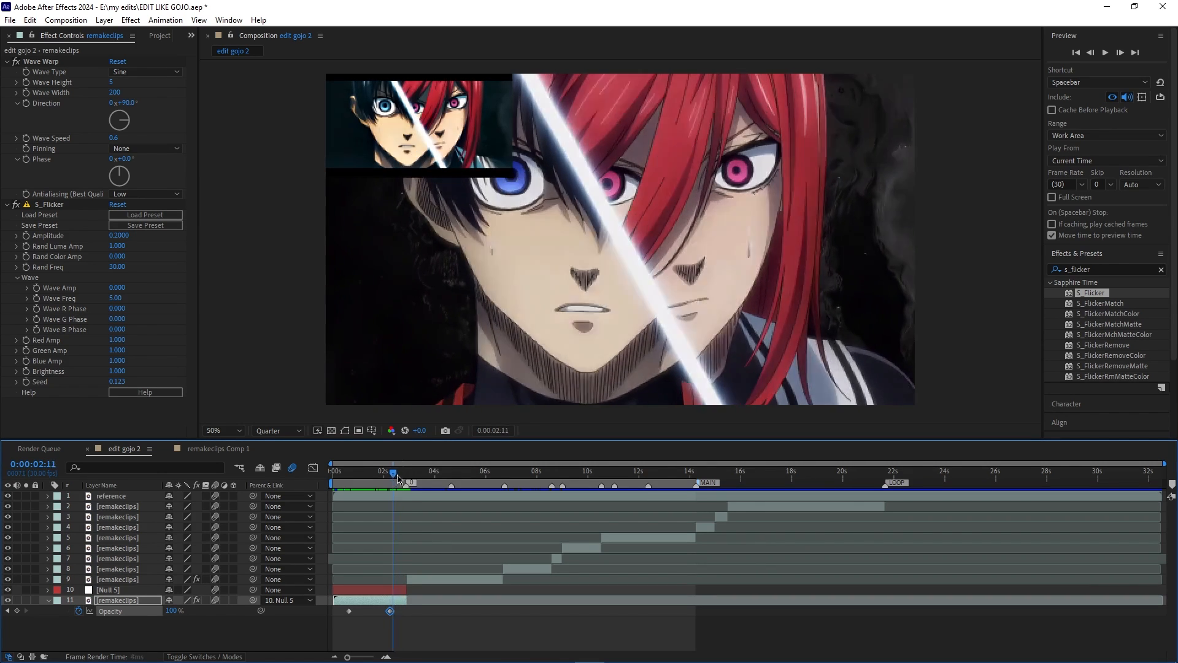
pyautogui.moveTo(406, 477); pyautogui.dragTo(411, 485)
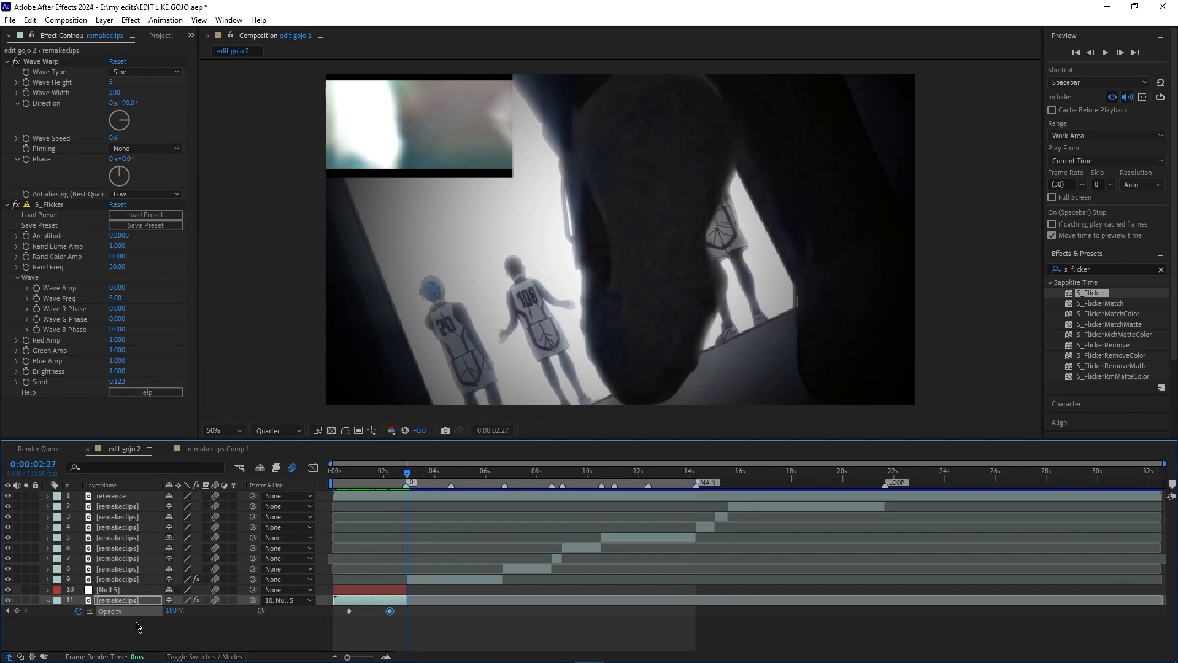
pyautogui.moveTo(172, 611); pyautogui.dragTo(22, 617)
pyautogui.press('u')
# - Play the first clip from the start to check its flicker and fade-out
pyautogui.moveTo(408, 472); pyautogui.dragTo(259, 509)
pyautogui.press('space')
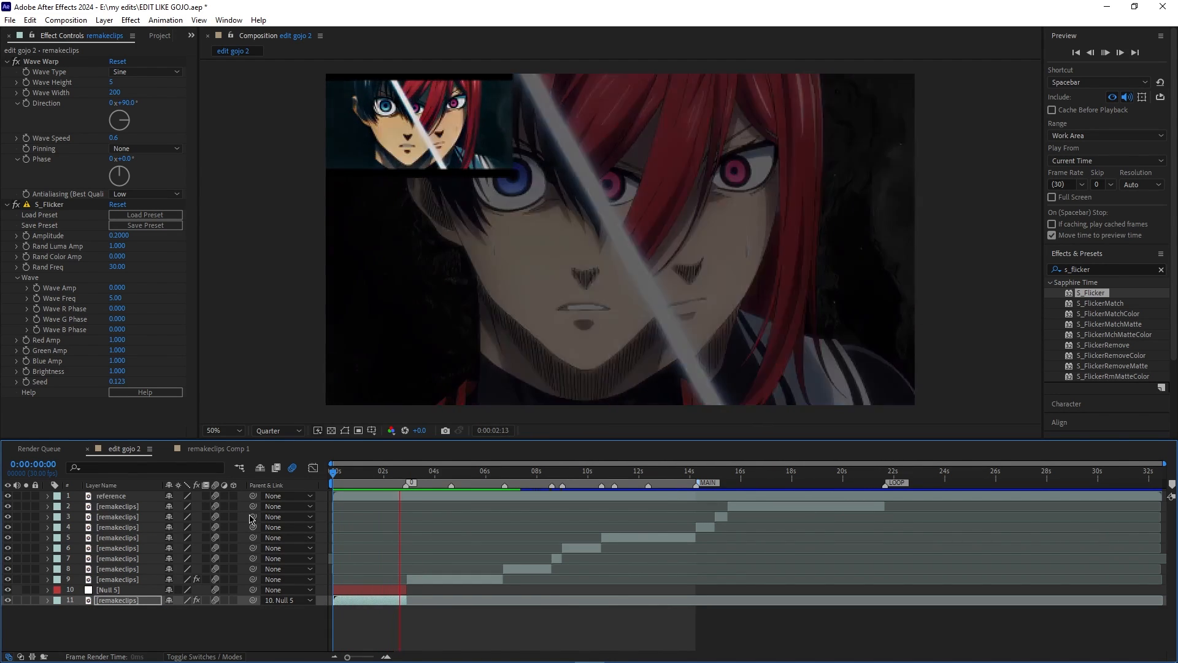
pyautogui.press('space')
pyautogui.moveTo(420, 476); pyautogui.dragTo(413, 503)
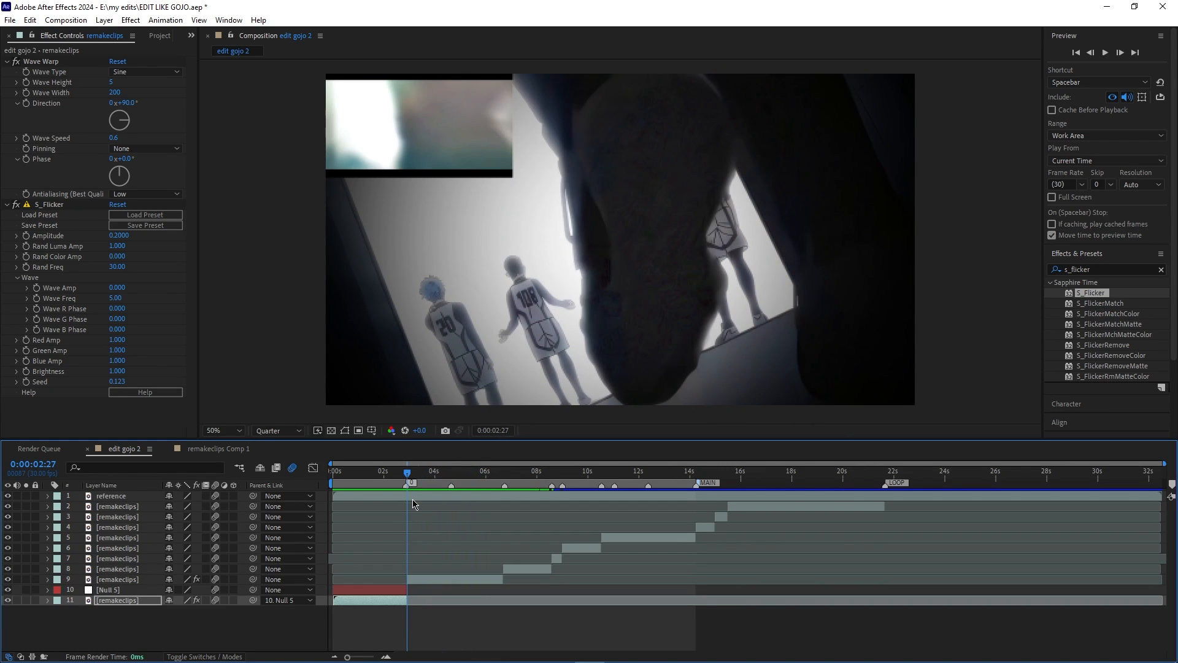
# - Place the Soft Li...te.mp4 overlay above the second clip from 0:00:02:27 and trim its end to match that clip
pyautogui.click(158, 37)
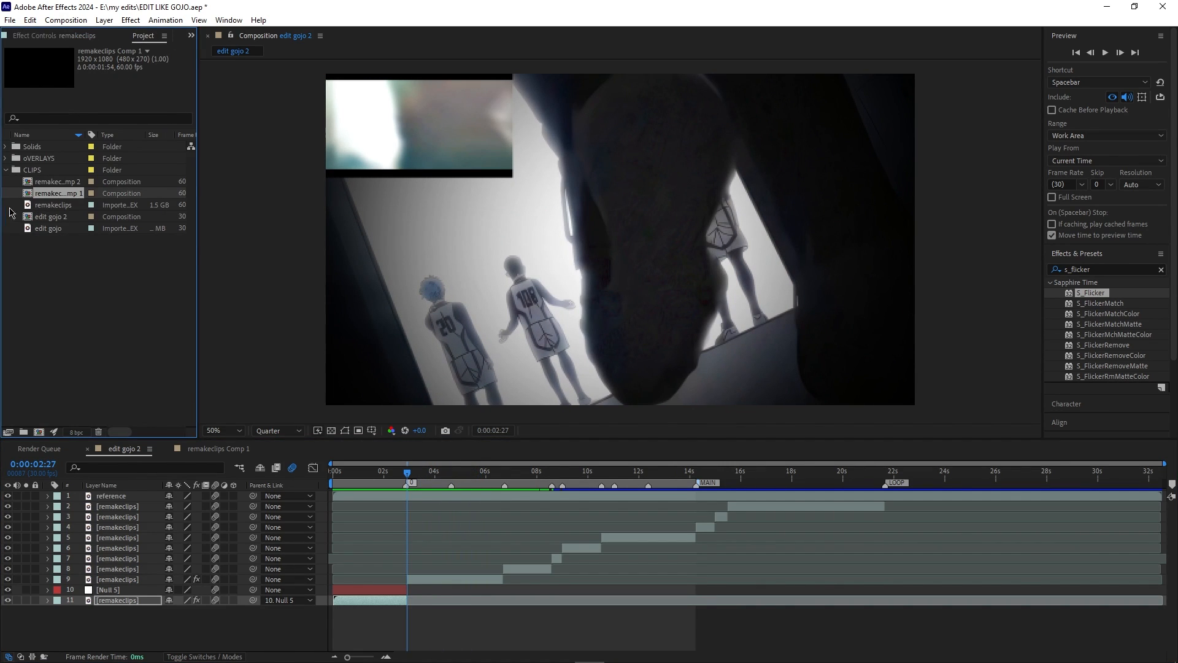
pyautogui.click(7, 158)
pyautogui.click(42, 172)
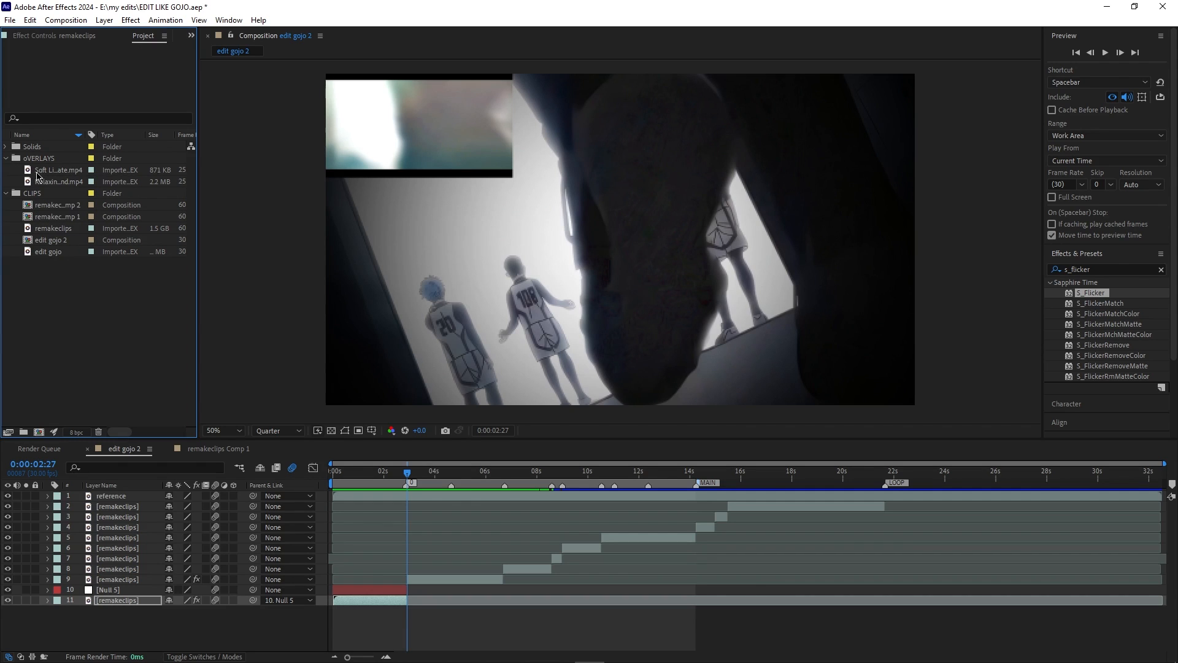
pyautogui.moveTo(44, 175); pyautogui.dragTo(461, 583)
pyautogui.moveTo(407, 467); pyautogui.dragTo(485, 485)
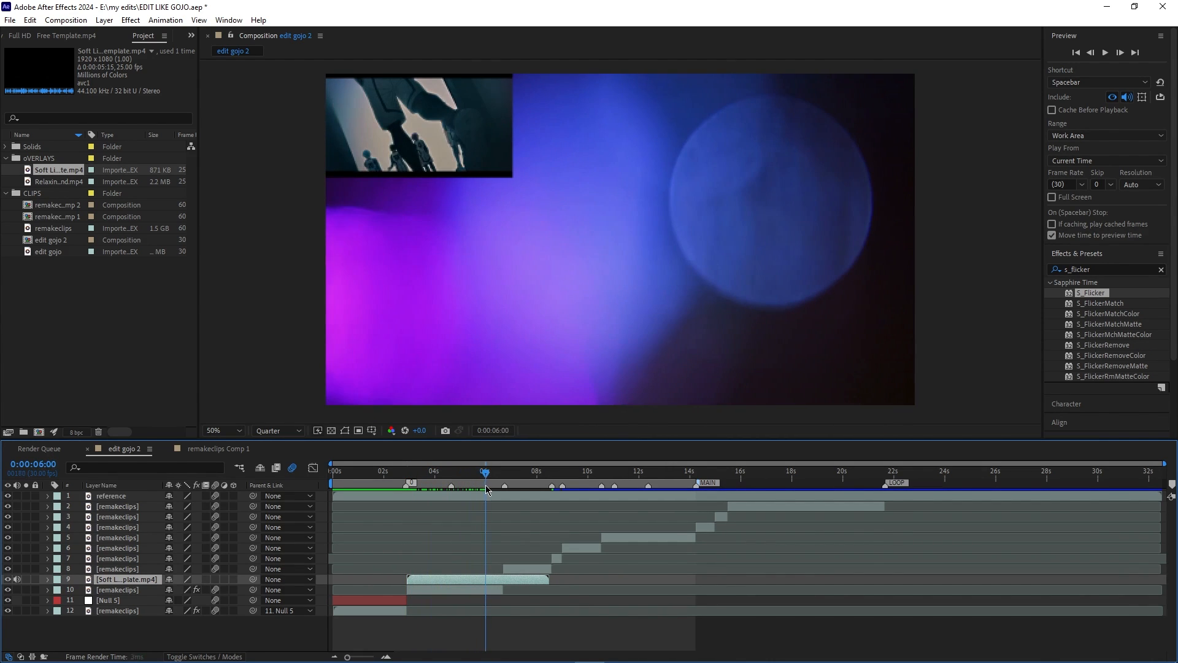
pyautogui.moveTo(538, 582); pyautogui.dragTo(503, 582)
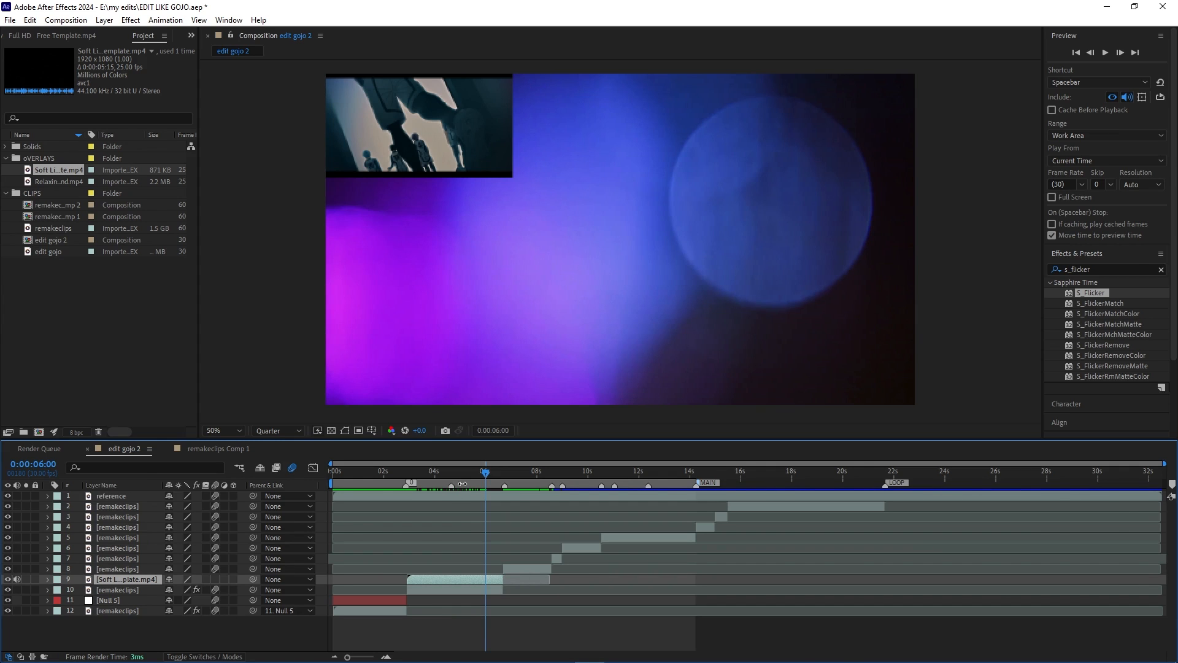
# - Set the overlay layer's blending mode to Soft Light and preview it over the second clip
pyautogui.moveTo(481, 481); pyautogui.dragTo(463, 478)
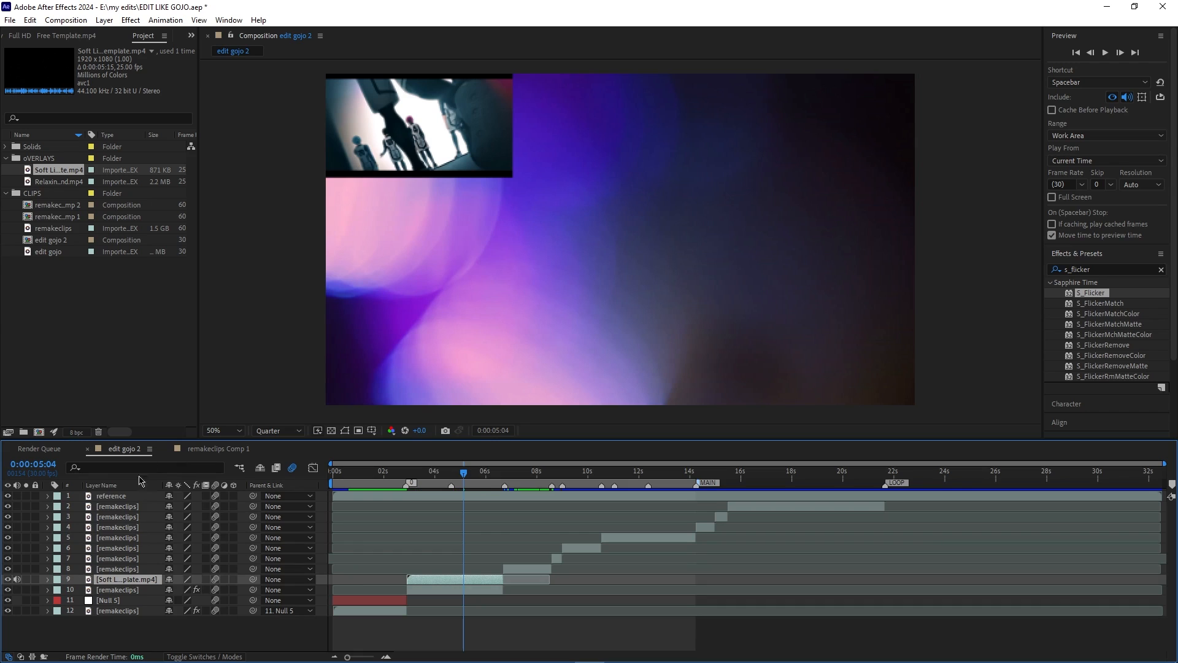
pyautogui.click(197, 656)
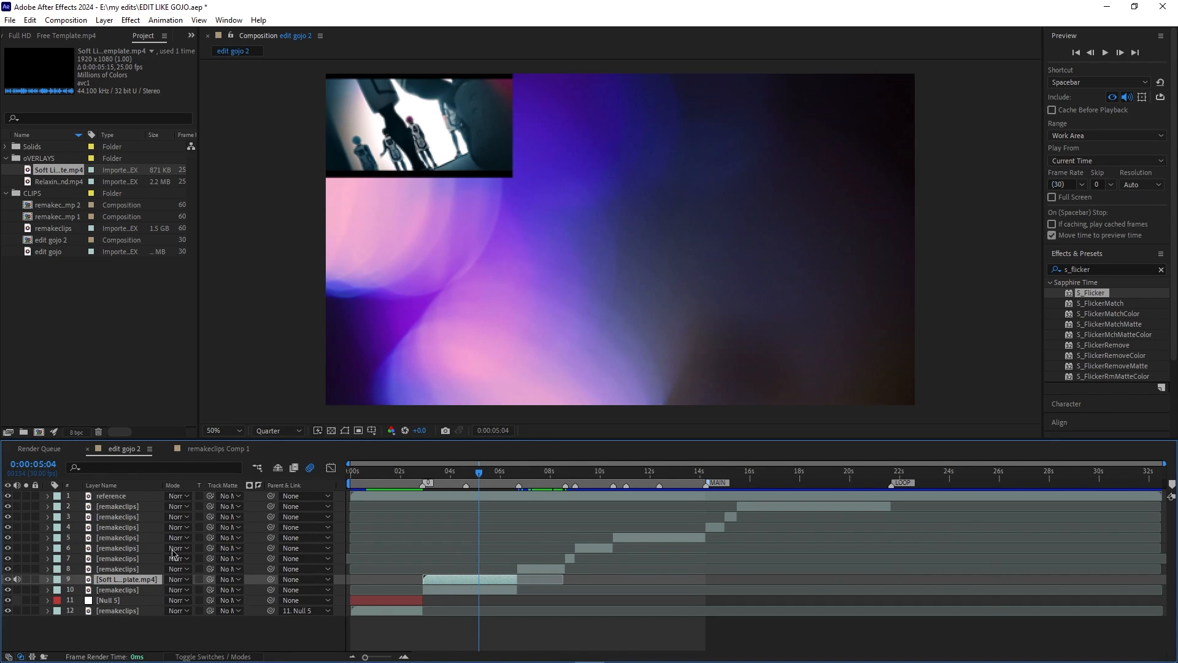
pyautogui.click(172, 581)
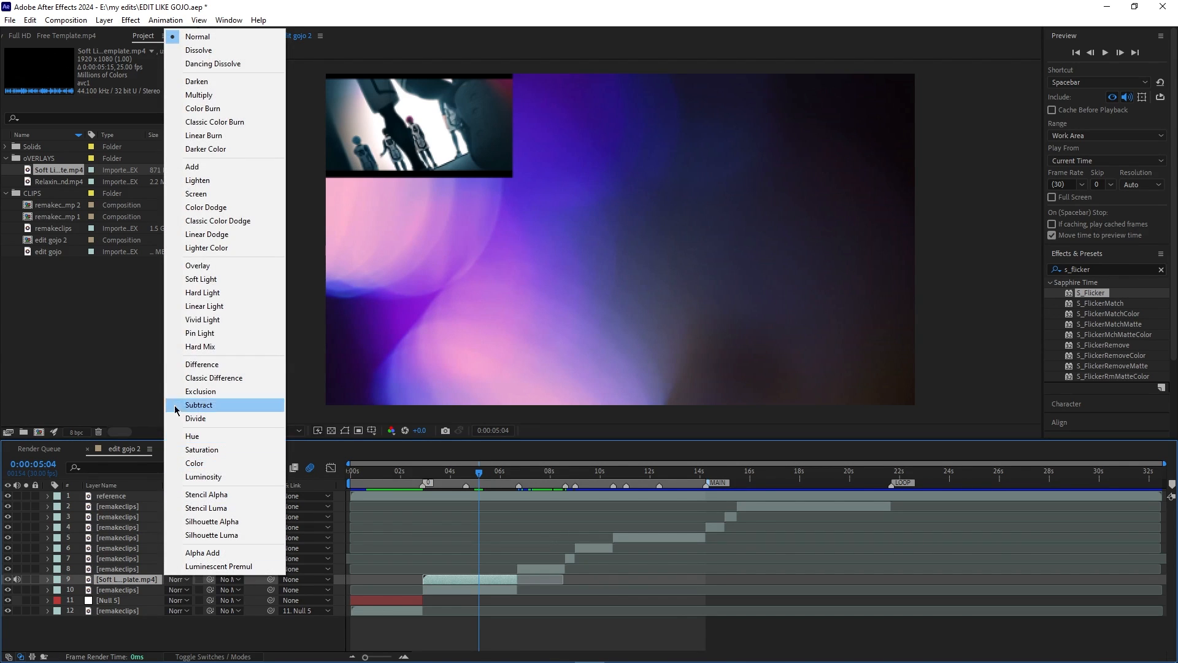
pyautogui.click(221, 282)
pyautogui.press('space')
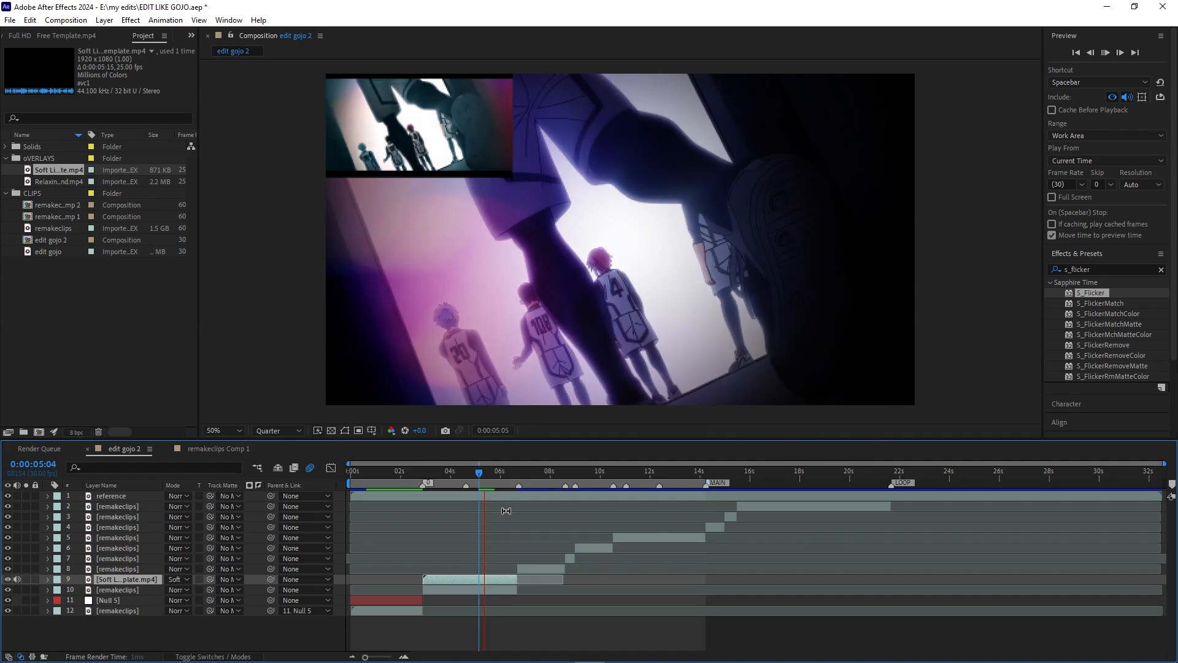
pyautogui.press('space')
pyautogui.click(487, 481)
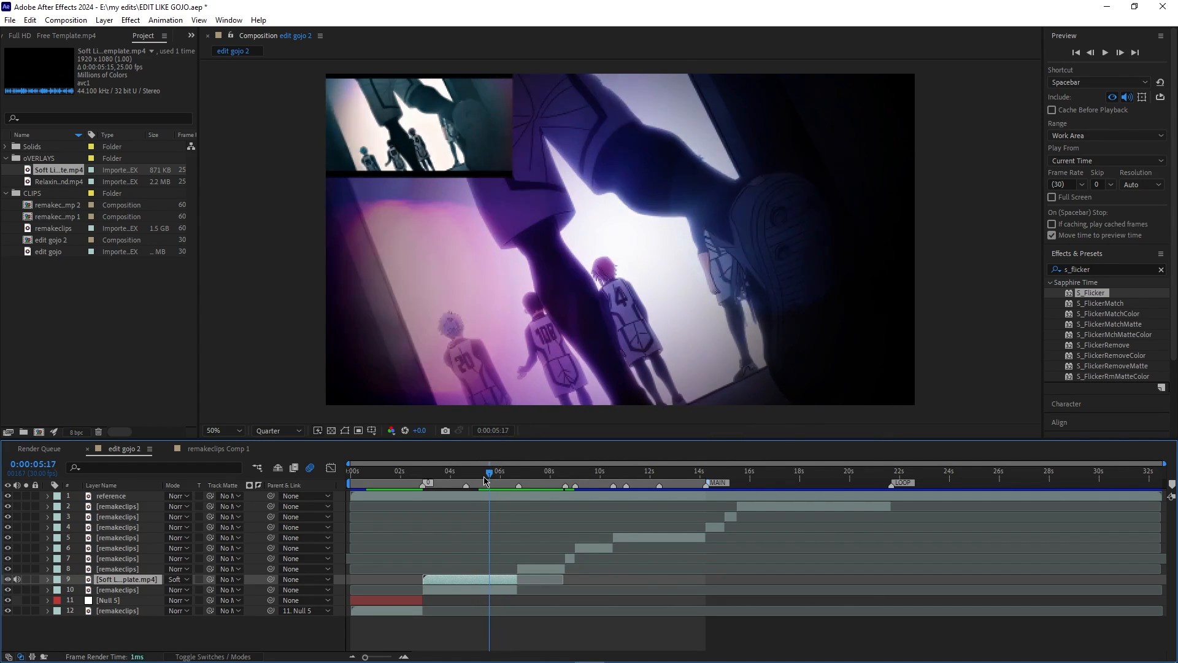
# - Reduce the Soft Light overlay's opacity to 54% and preview the second clip
pyautogui.press('t')
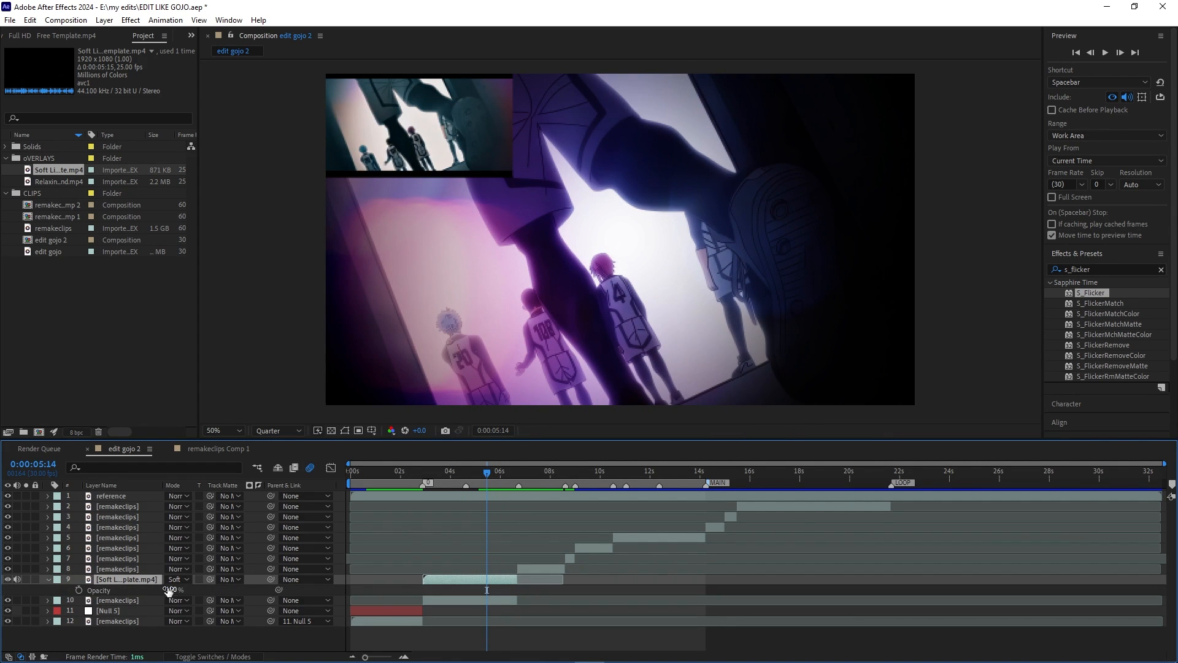
pyautogui.moveTo(144, 593); pyautogui.dragTo(143, 593)
pyautogui.press('space')
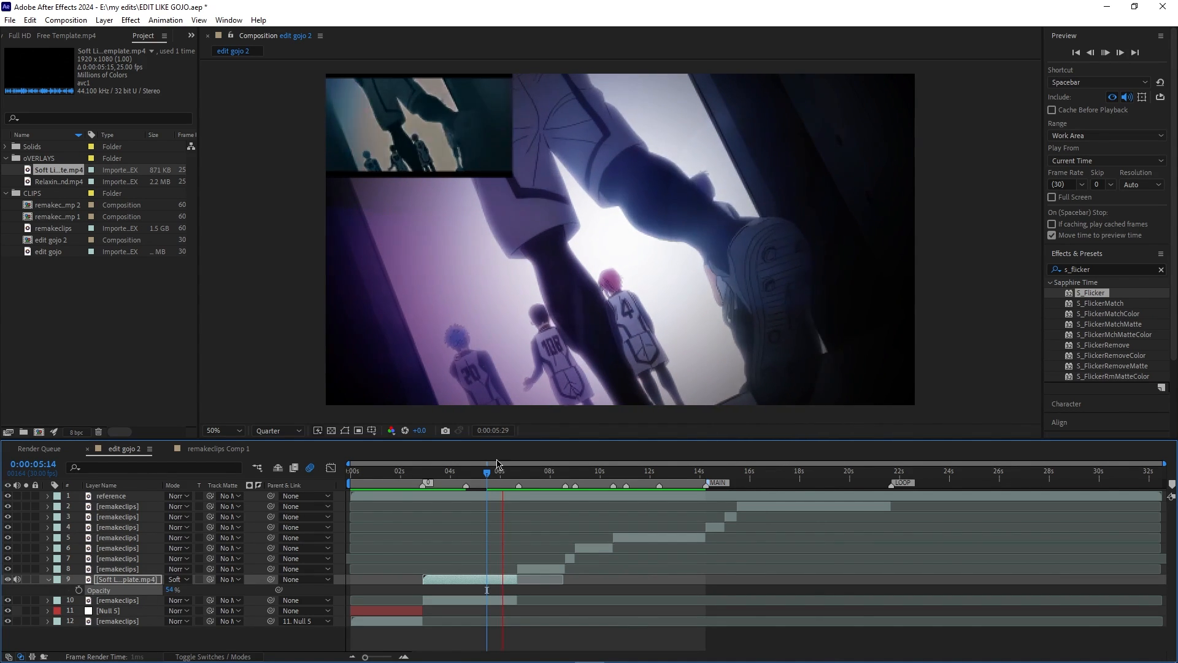
pyautogui.press('space')
pyautogui.moveTo(512, 477); pyautogui.dragTo(450, 478)
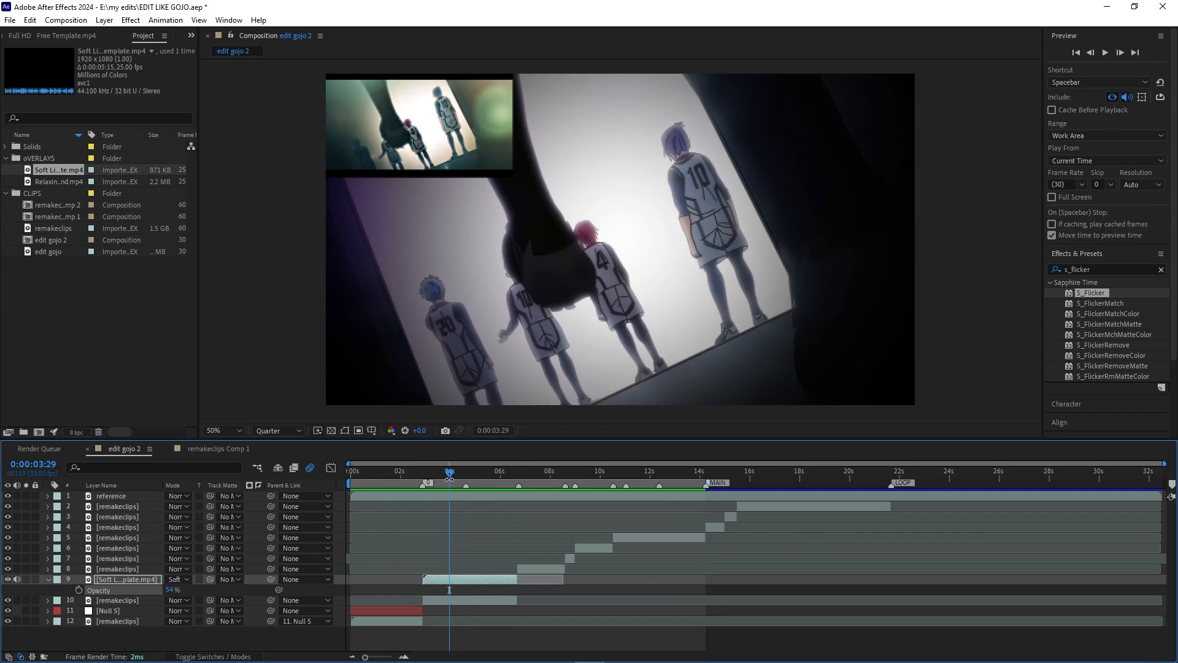
pyautogui.click(176, 580)
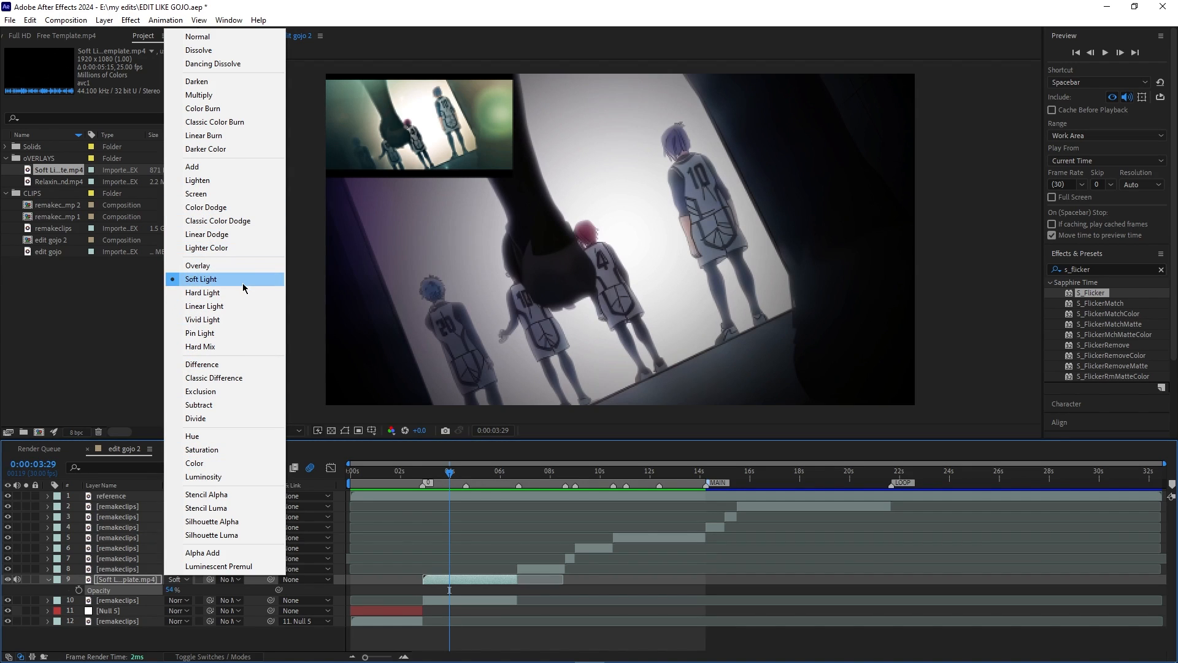
pyautogui.click(463, 574)
pyautogui.click(463, 580)
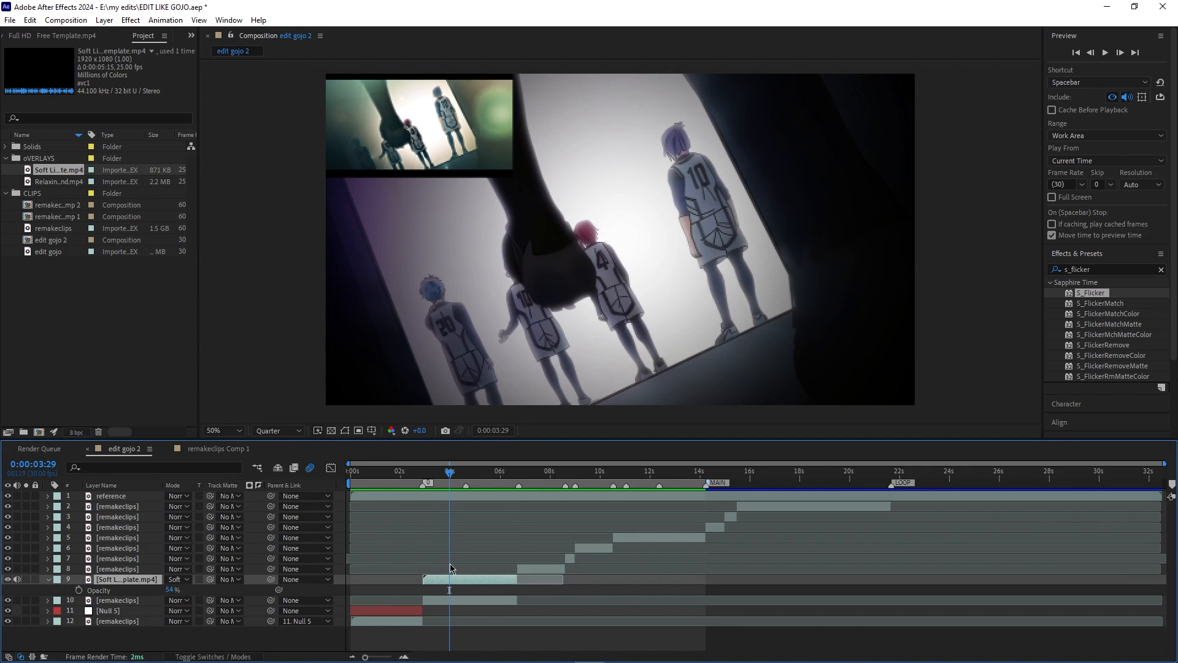
pyautogui.press('t')
# - Add an opacity keyframe to the second remakeclips clip at its start, 0:00:02:27
pyautogui.moveTo(457, 473); pyautogui.dragTo(427, 483)
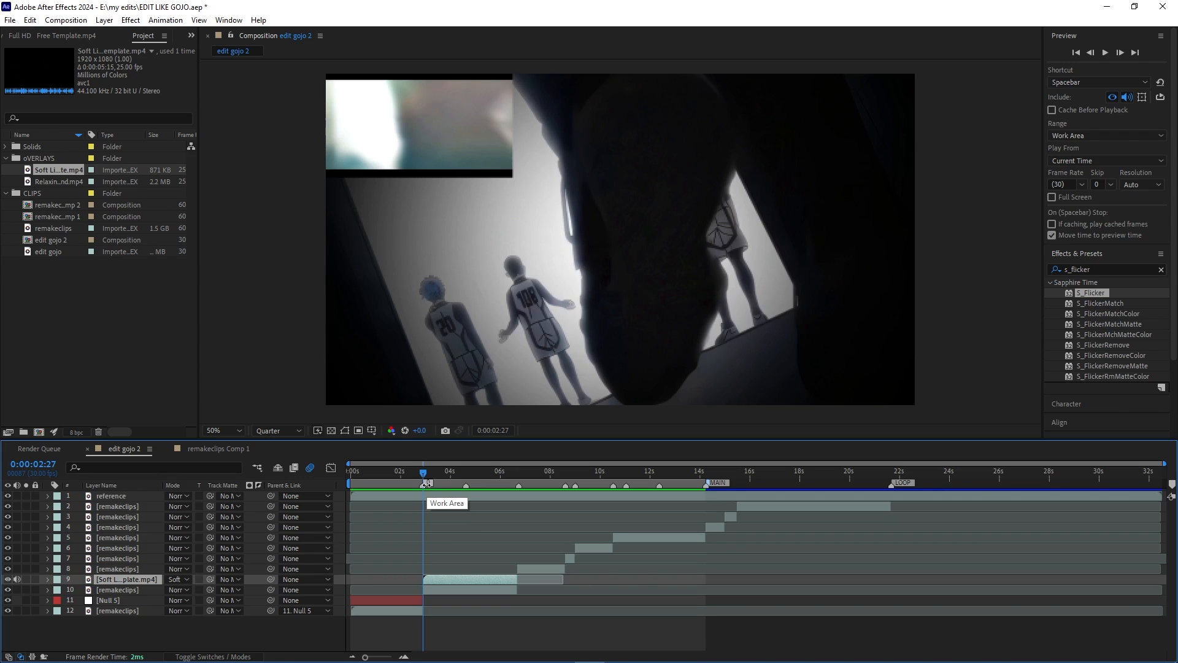
pyautogui.click(458, 590)
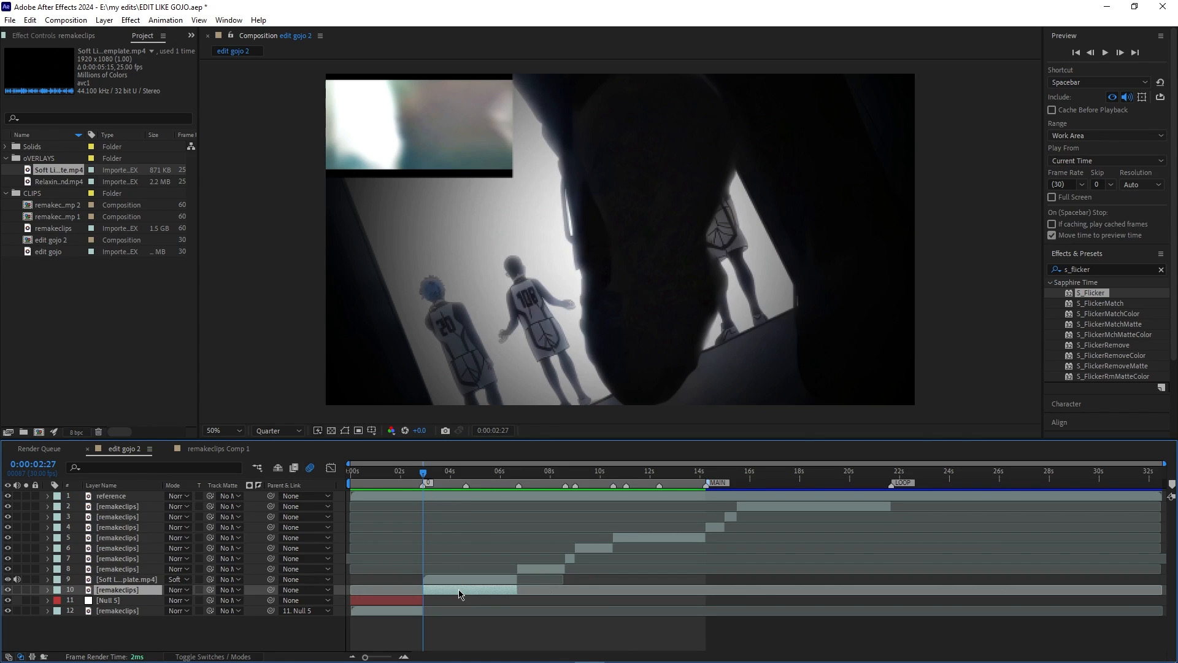
pyautogui.press('t')
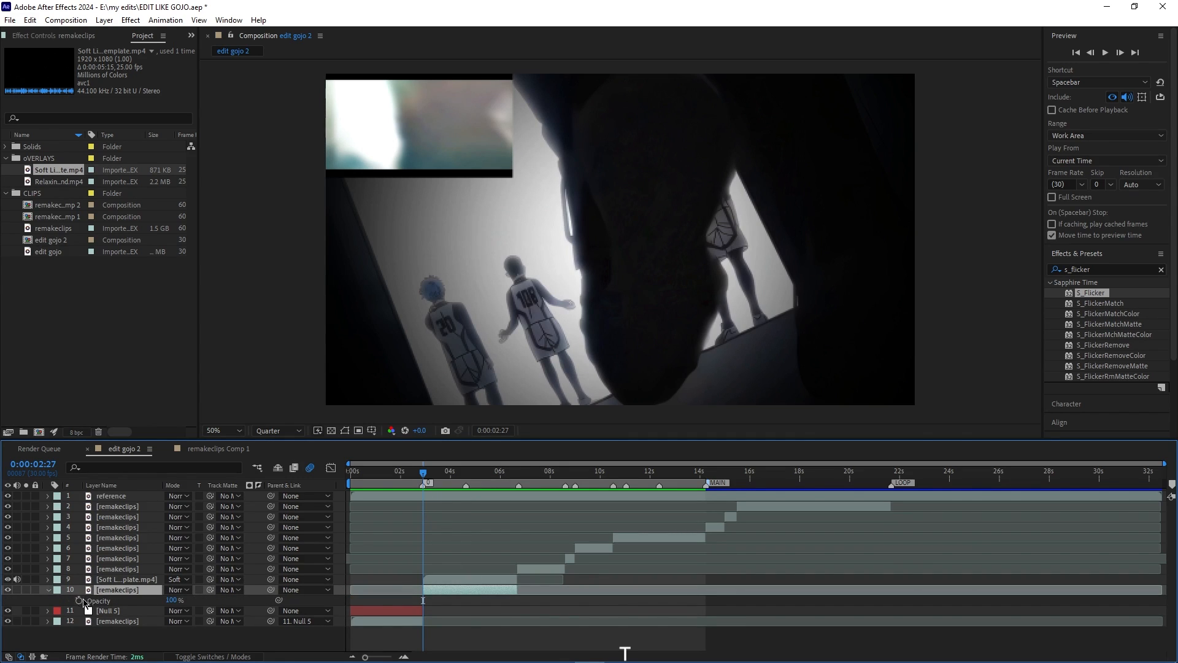
pyautogui.moveTo(364, 656); pyautogui.dragTo(382, 657)
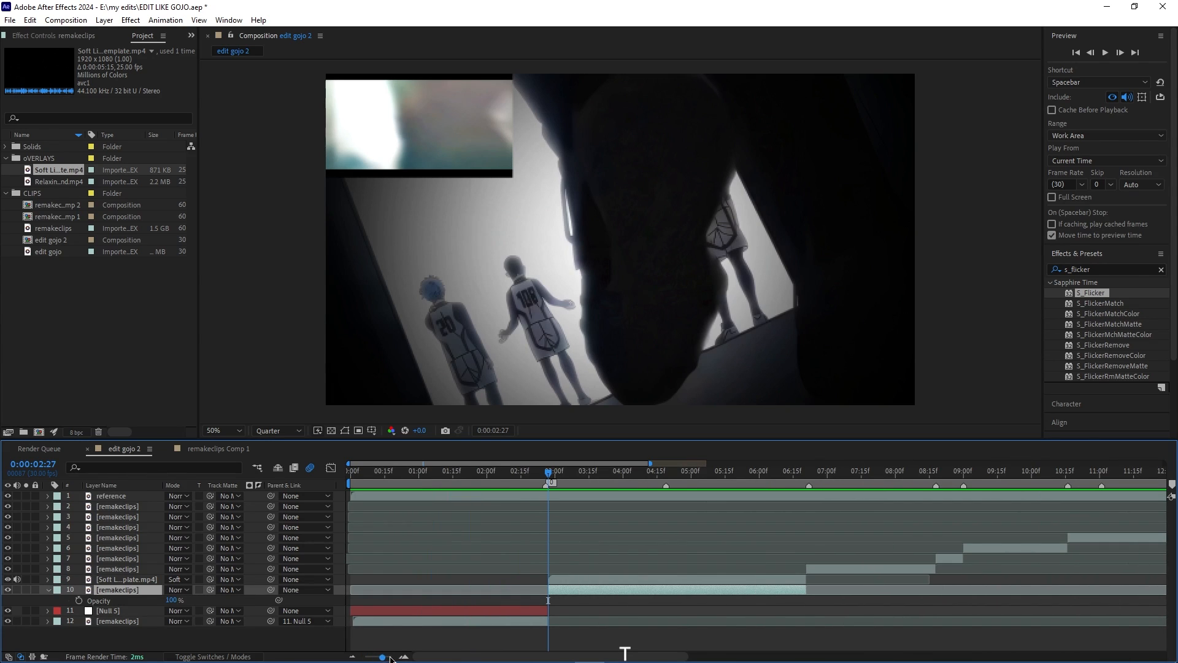
pyautogui.click(79, 601)
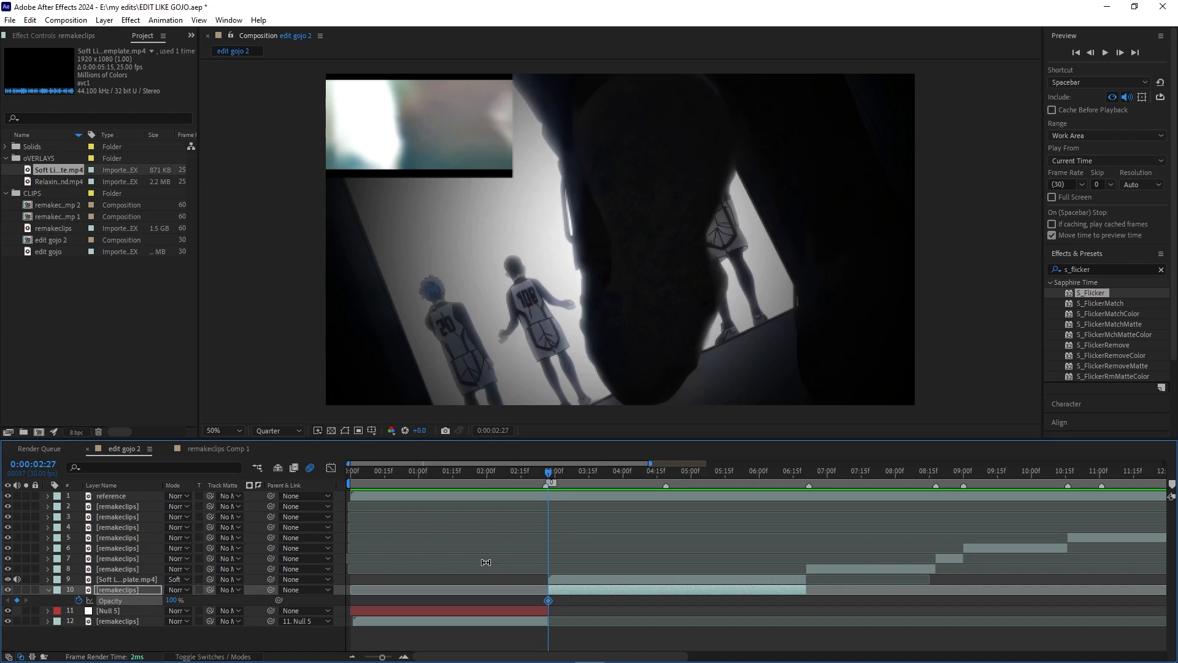
# - Set the second clip's opacity to 20% at 0:00:02:27 and keyframe it at 0% at 0:00:02:28
pyautogui.click(175, 601)
pyautogui.write('5')
pyautogui.press('Return')
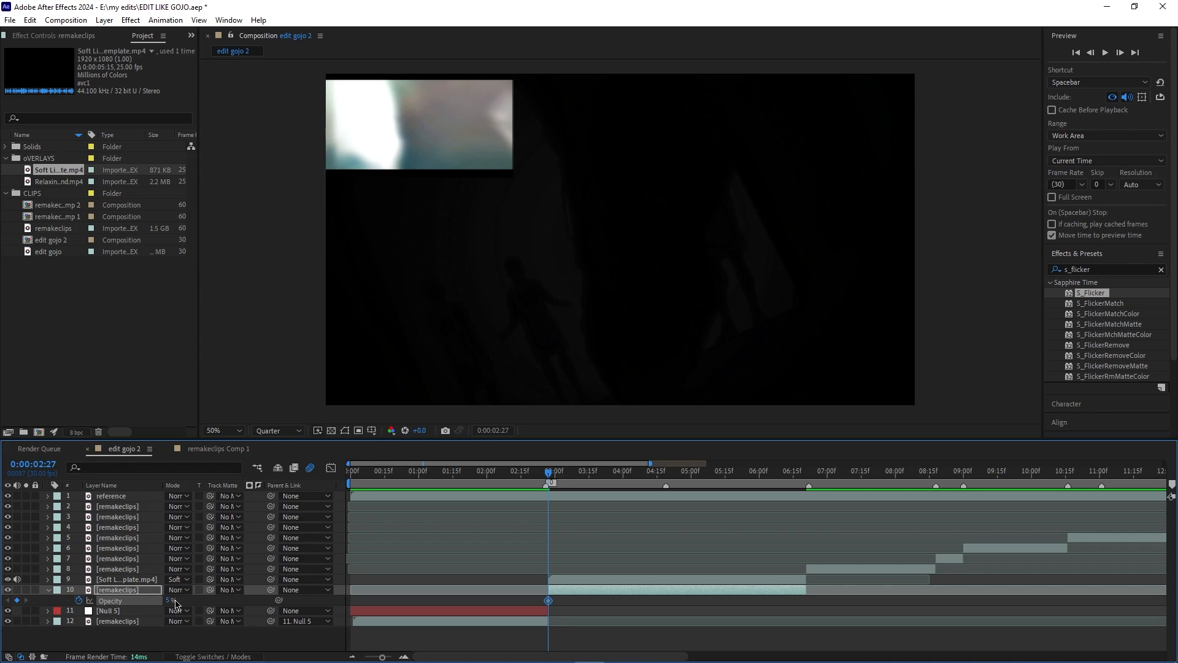
pyautogui.moveTo(169, 600); pyautogui.dragTo(179, 599)
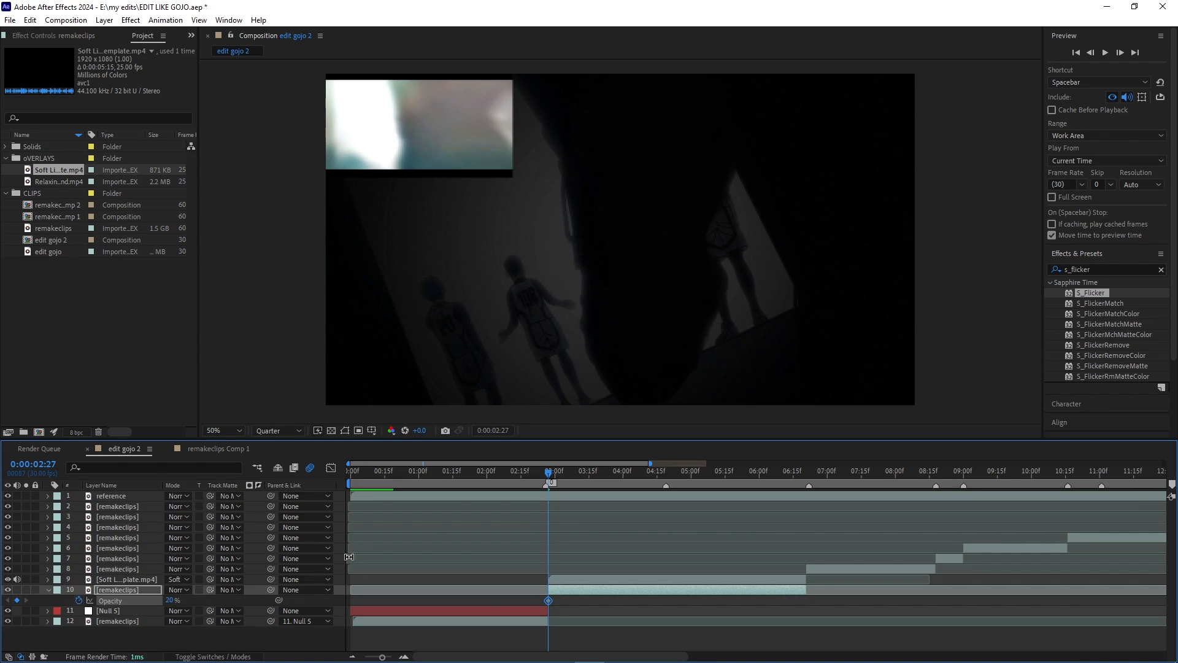
pyautogui.click(551, 477)
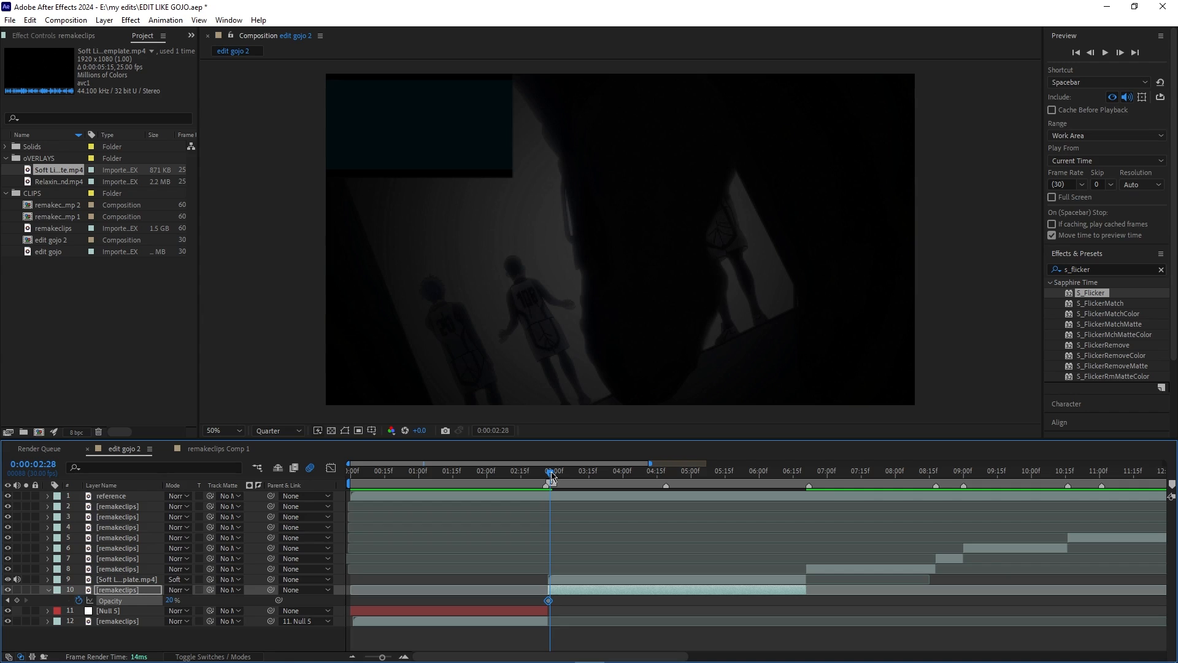
pyautogui.moveTo(383, 659); pyautogui.dragTo(387, 659)
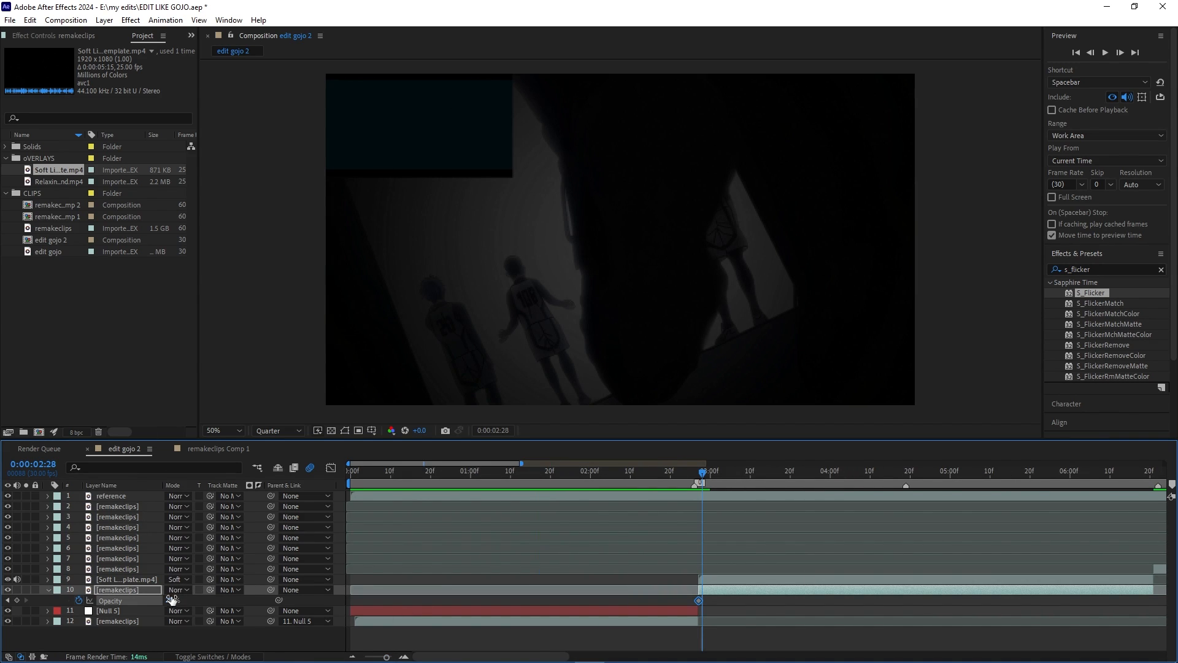
pyautogui.moveTo(171, 600); pyautogui.dragTo(93, 592)
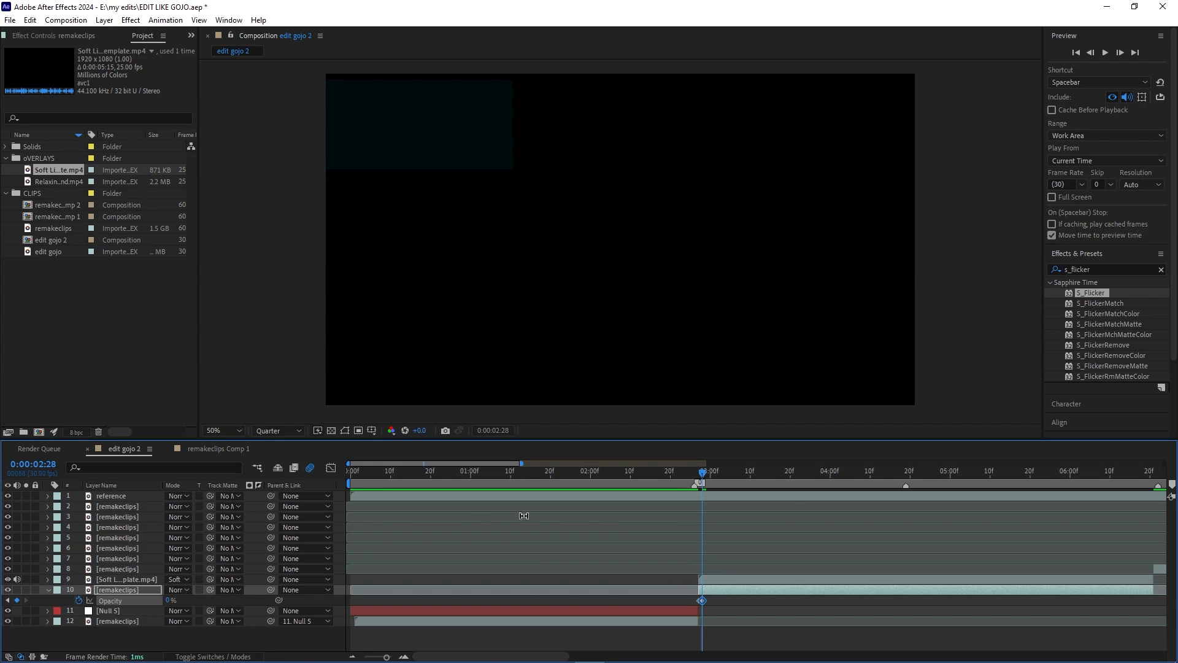
# - Keyframe the second clip's opacity at 100% at 0:00:02:29
pyautogui.click(706, 472)
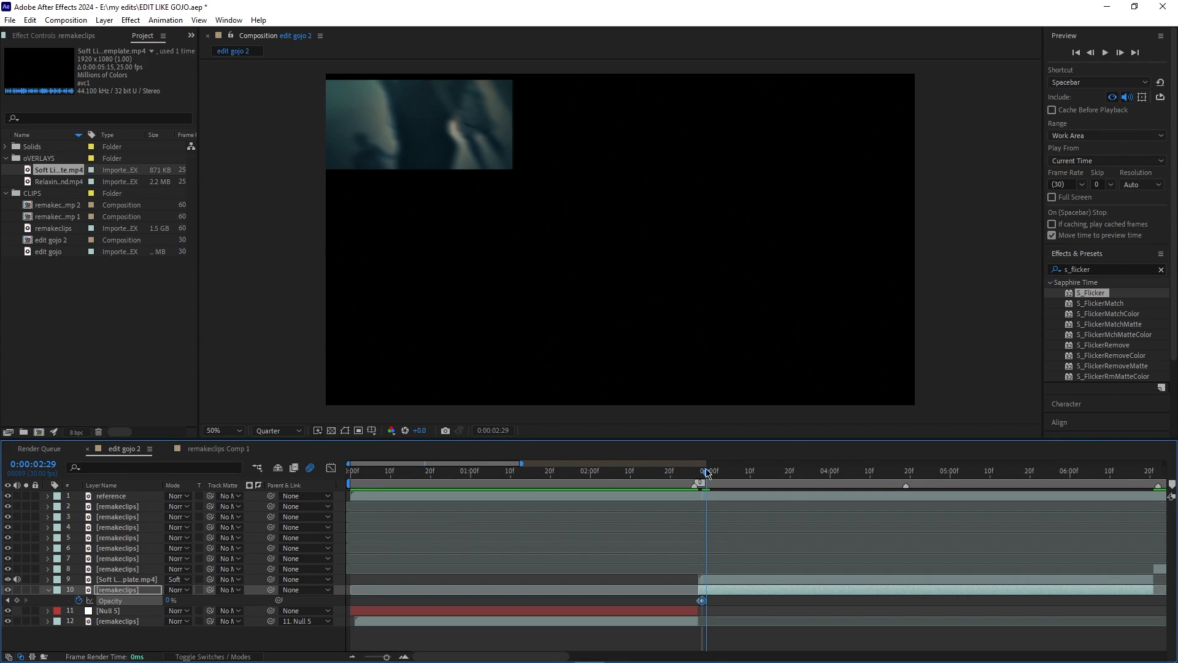
pyautogui.click(170, 601)
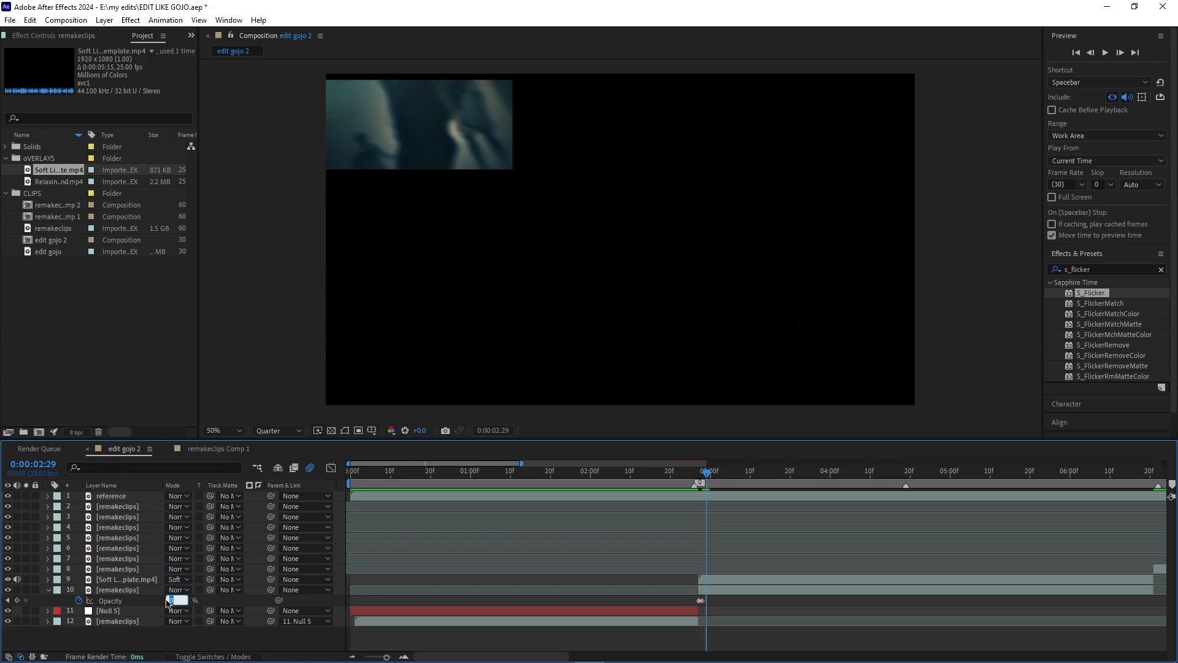
pyautogui.press('Return')
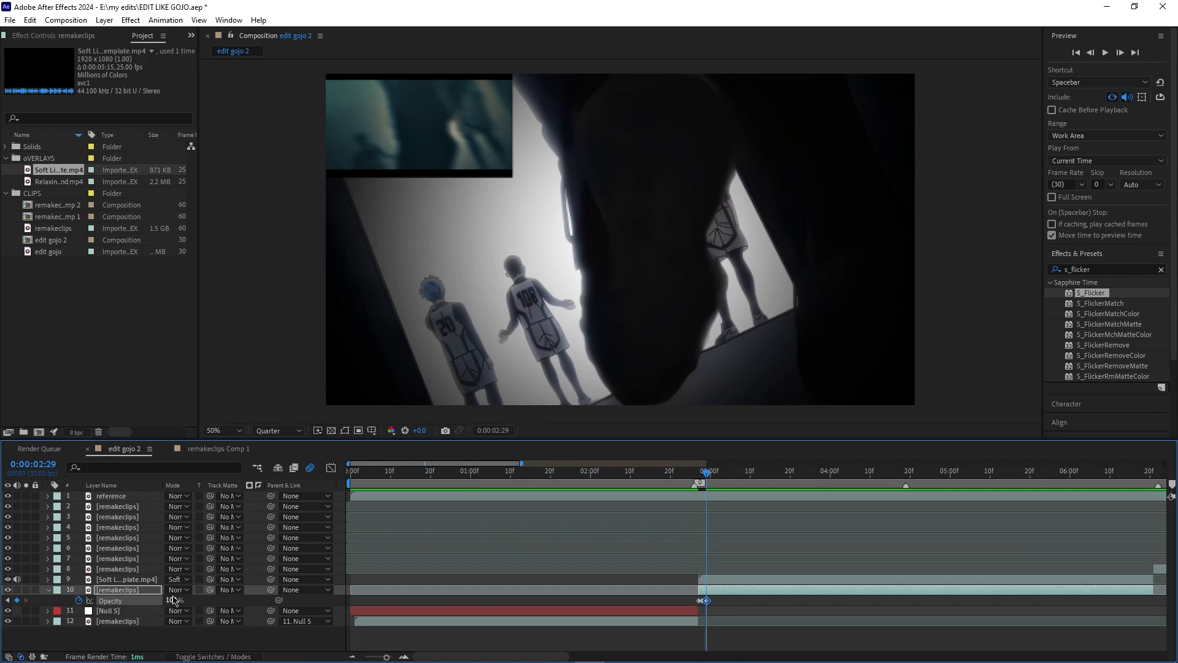
# - Keyframe the second clip's opacity at 26% at about 0:00:03:00 and 100% at 0:00:03:08, and preview the flicker
pyautogui.click(710, 473)
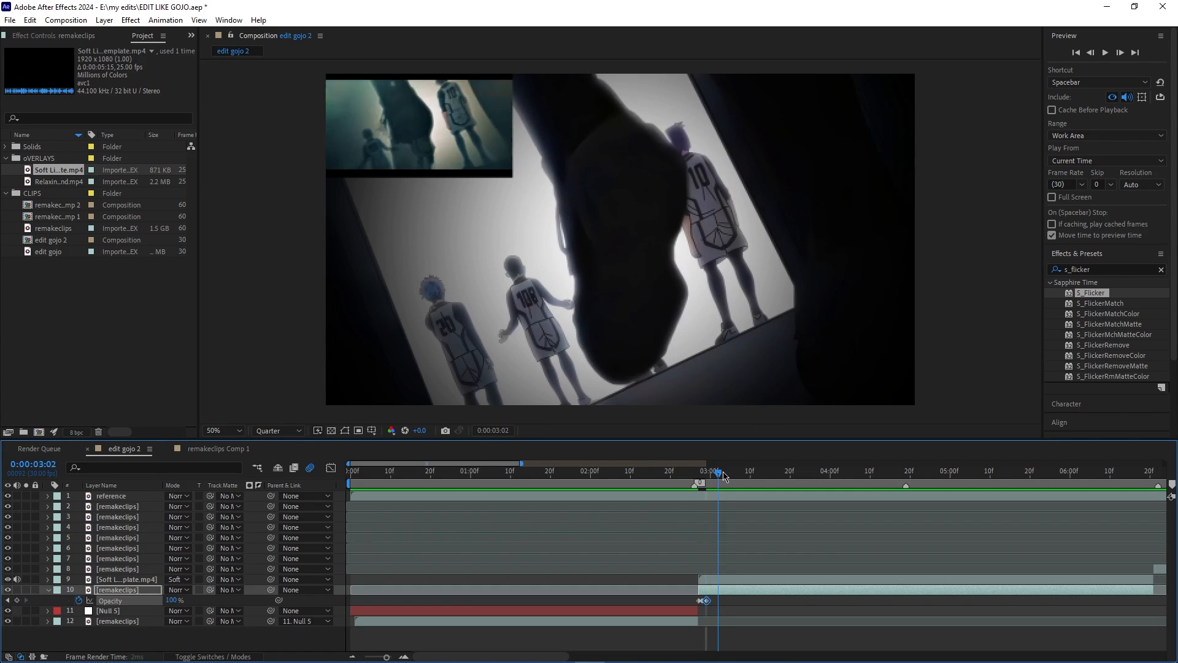
pyautogui.moveTo(715, 477); pyautogui.dragTo(731, 478)
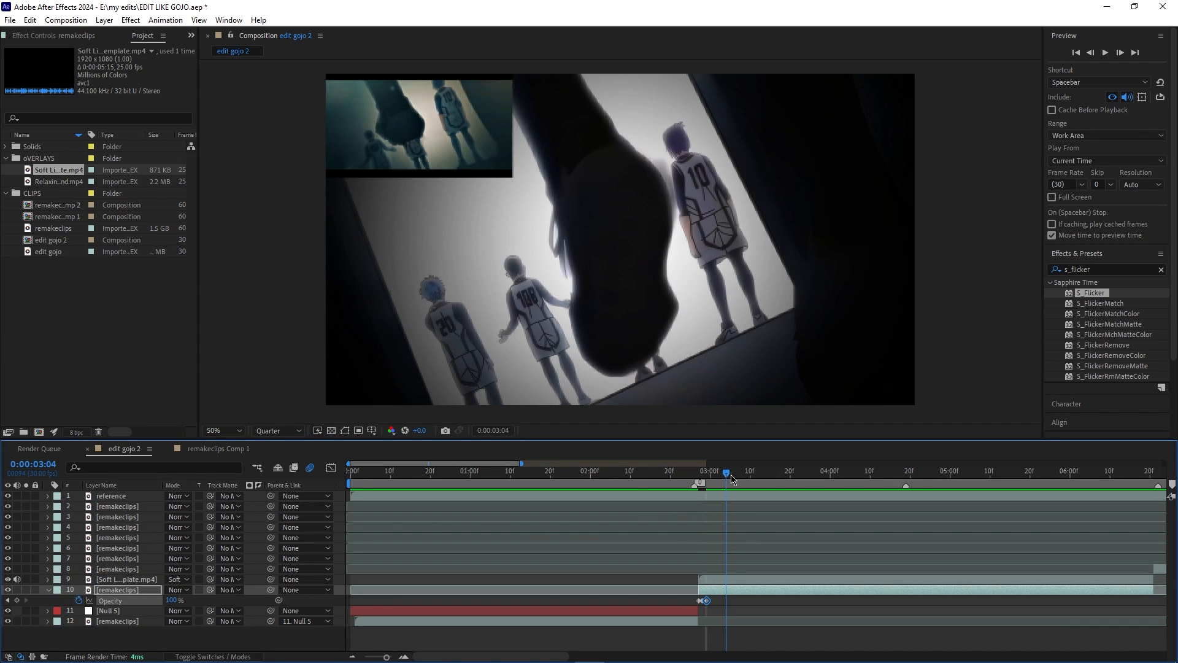
pyautogui.moveTo(731, 478); pyautogui.dragTo(711, 478)
pyautogui.moveTo(171, 600); pyautogui.dragTo(125, 600)
pyautogui.moveTo(722, 483); pyautogui.dragTo(742, 483)
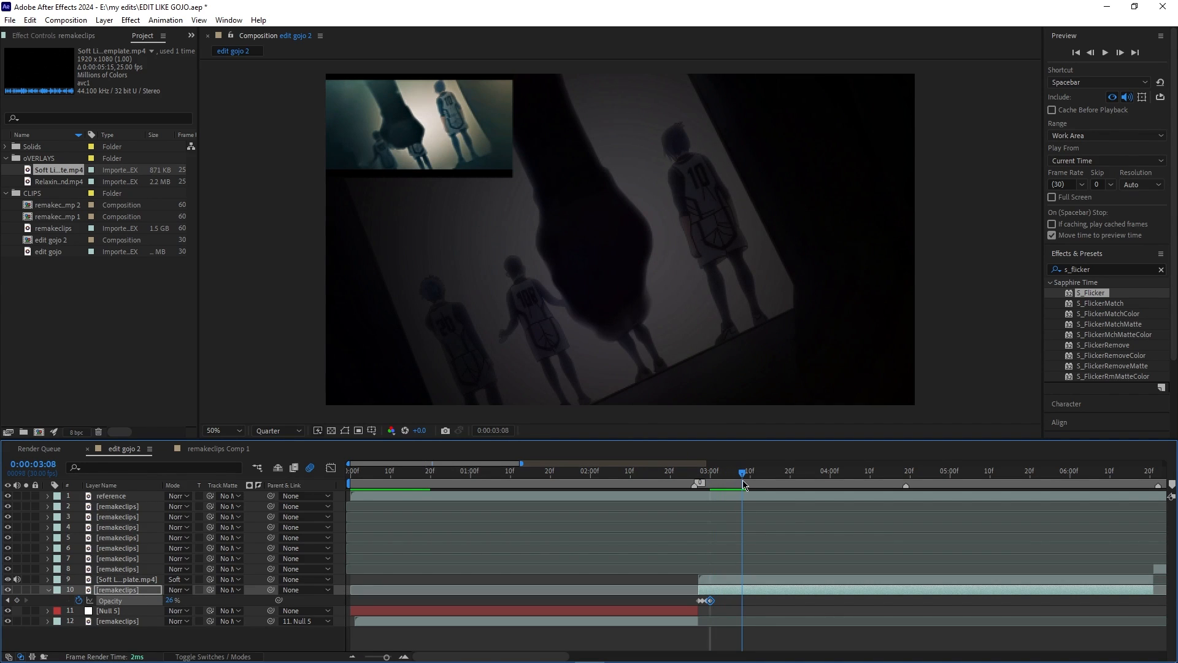
pyautogui.moveTo(172, 600); pyautogui.dragTo(701, 480)
pyautogui.press('space')
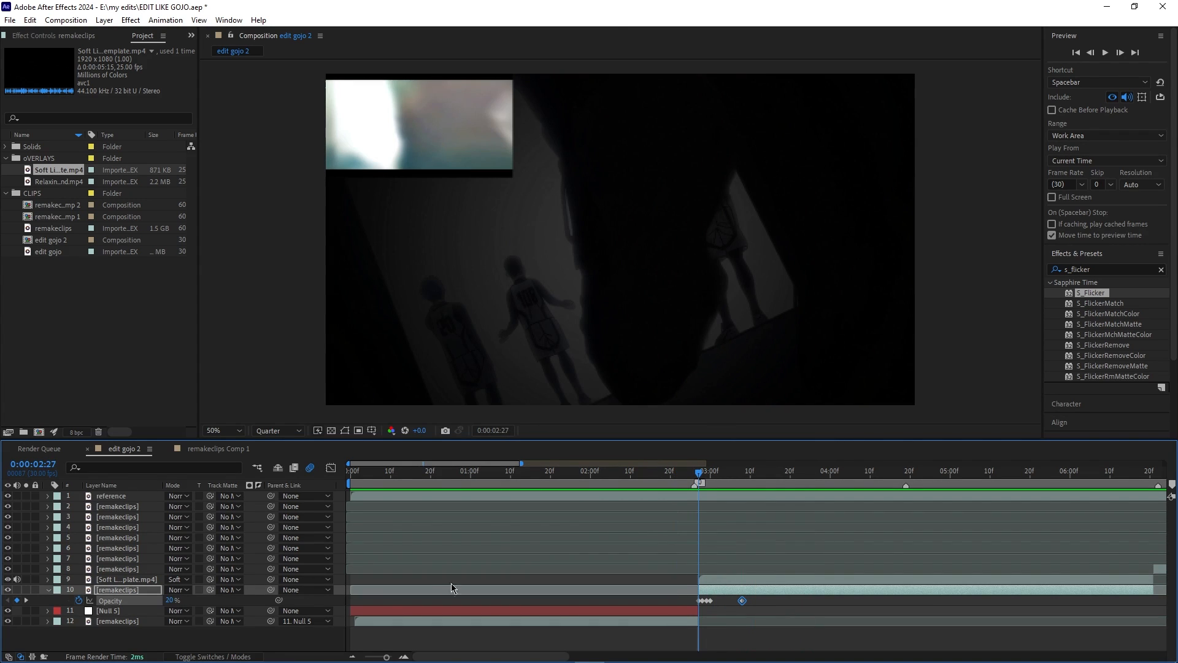
# - Add a 100% opacity keyframe to the second clip at 0:00:05:29 and fade it to 0% at 0:00:06:20
pyautogui.moveTo(385, 657); pyautogui.dragTo(392, 657)
pyautogui.moveTo(762, 476); pyautogui.dragTo(882, 499)
pyautogui.moveTo(388, 657); pyautogui.dragTo(380, 657)
pyautogui.moveTo(539, 528); pyautogui.dragTo(694, 559)
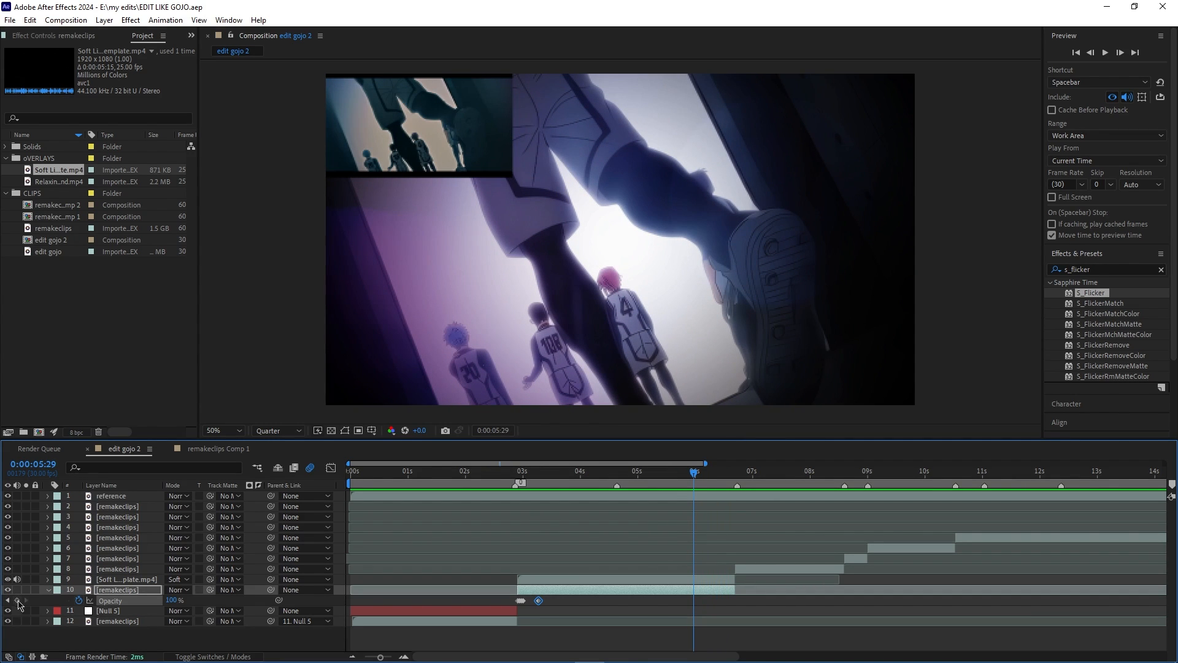
pyautogui.click(17, 601)
pyautogui.moveTo(703, 472); pyautogui.dragTo(737, 480)
pyautogui.moveTo(171, 600); pyautogui.dragTo(39, 609)
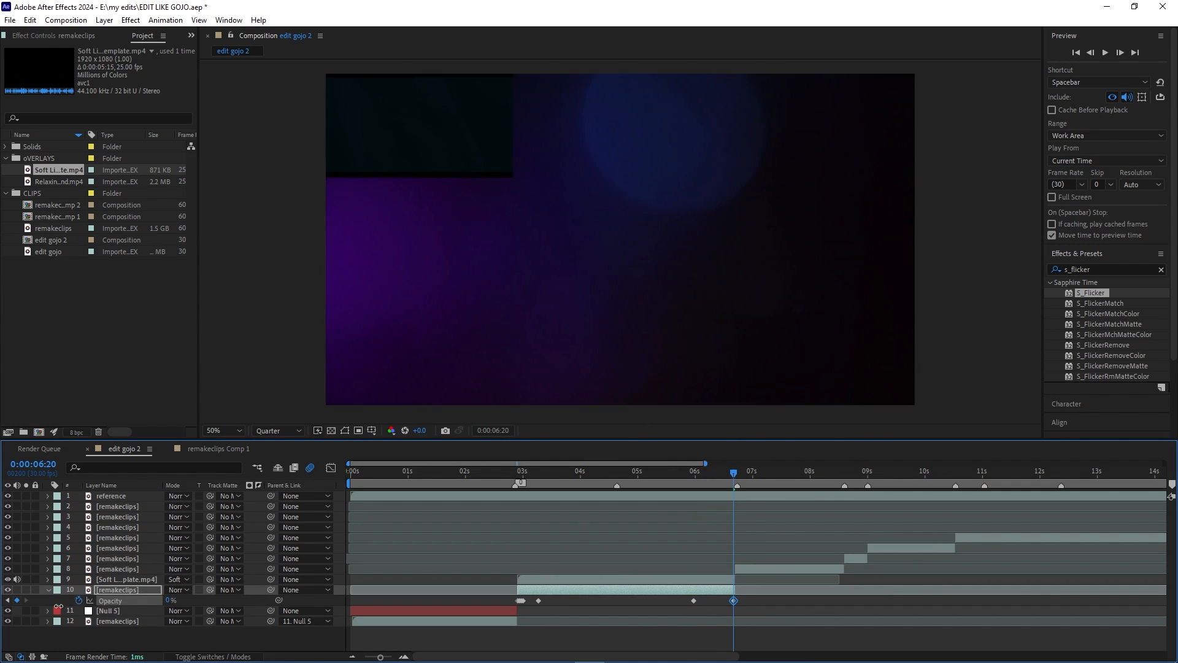
pyautogui.press('u')
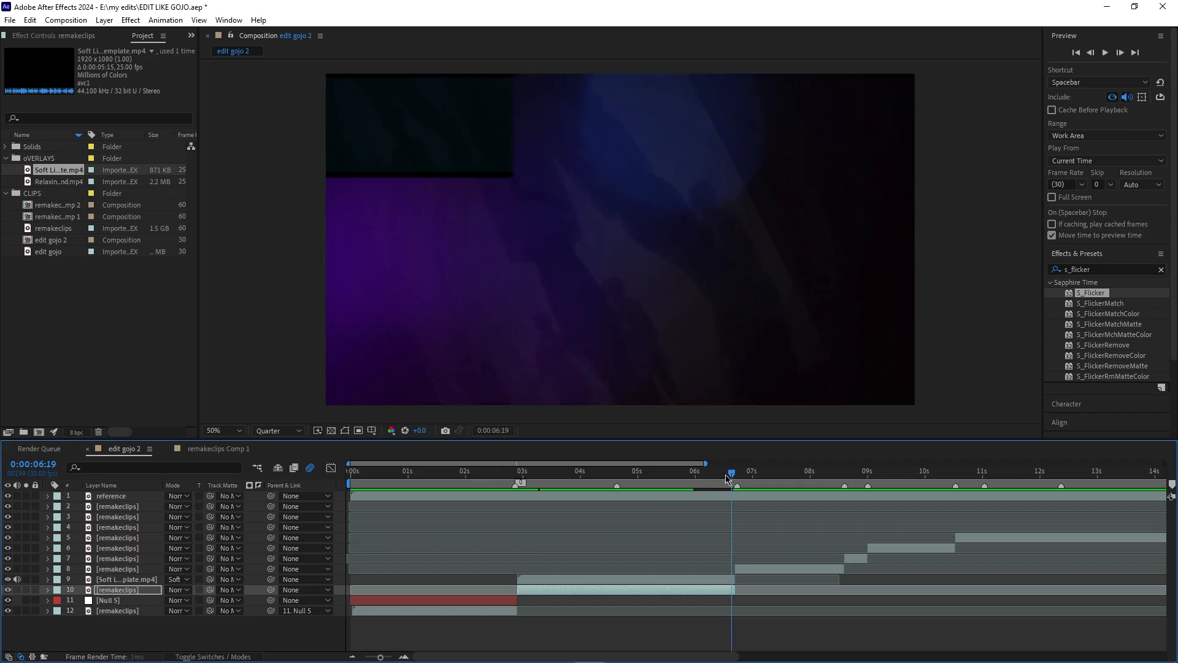
# - Add a null object and place it directly above the Soft Light overlay layer
pyautogui.moveTo(734, 478); pyautogui.dragTo(533, 557)
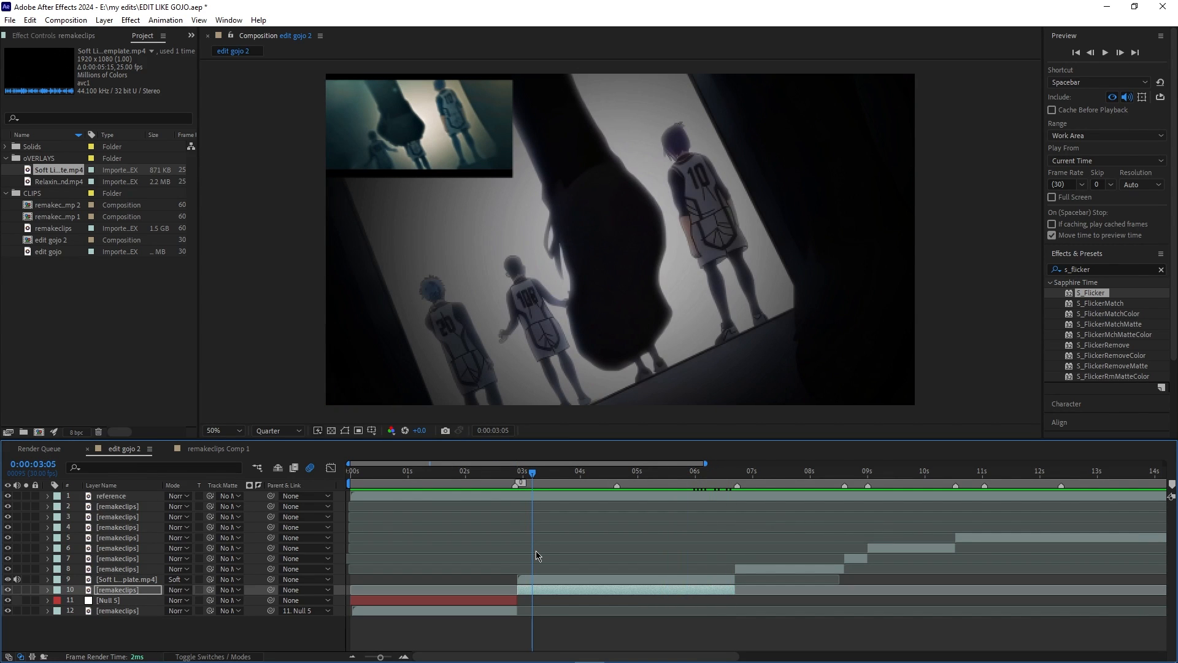
pyautogui.moveTo(535, 555); pyautogui.dragTo(519, 552)
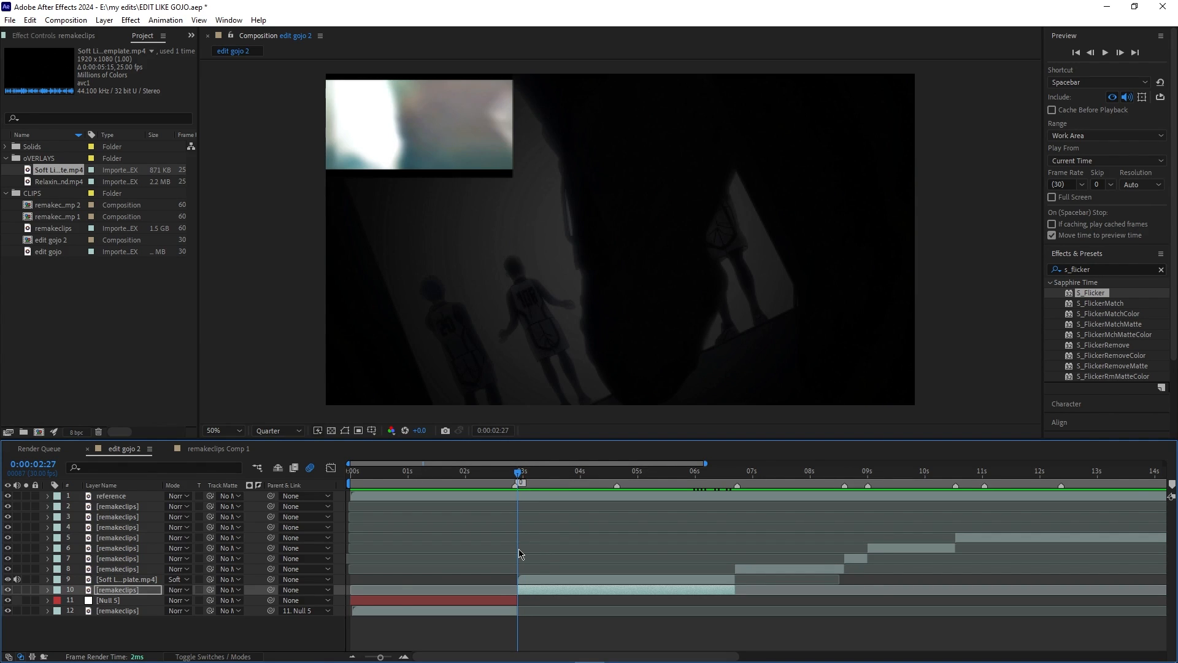
pyautogui.rightClick(223, 636)
pyautogui.click(259, 470)
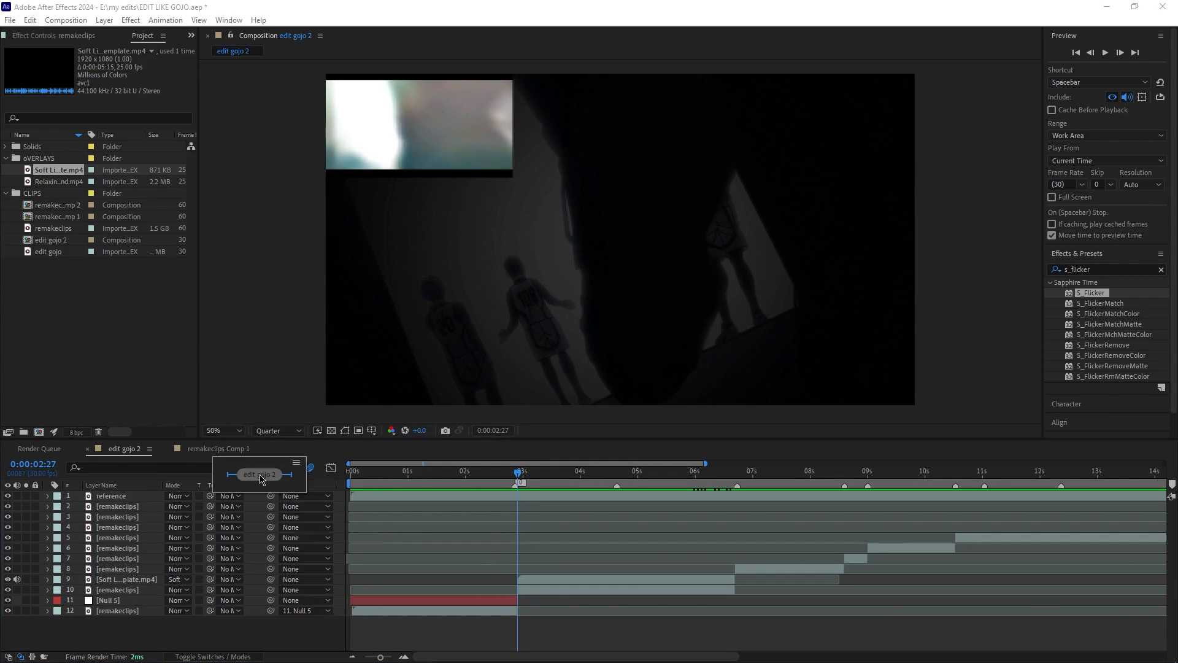
pyautogui.rightClick(238, 634)
pyautogui.moveTo(269, 480)
pyautogui.click(458, 547)
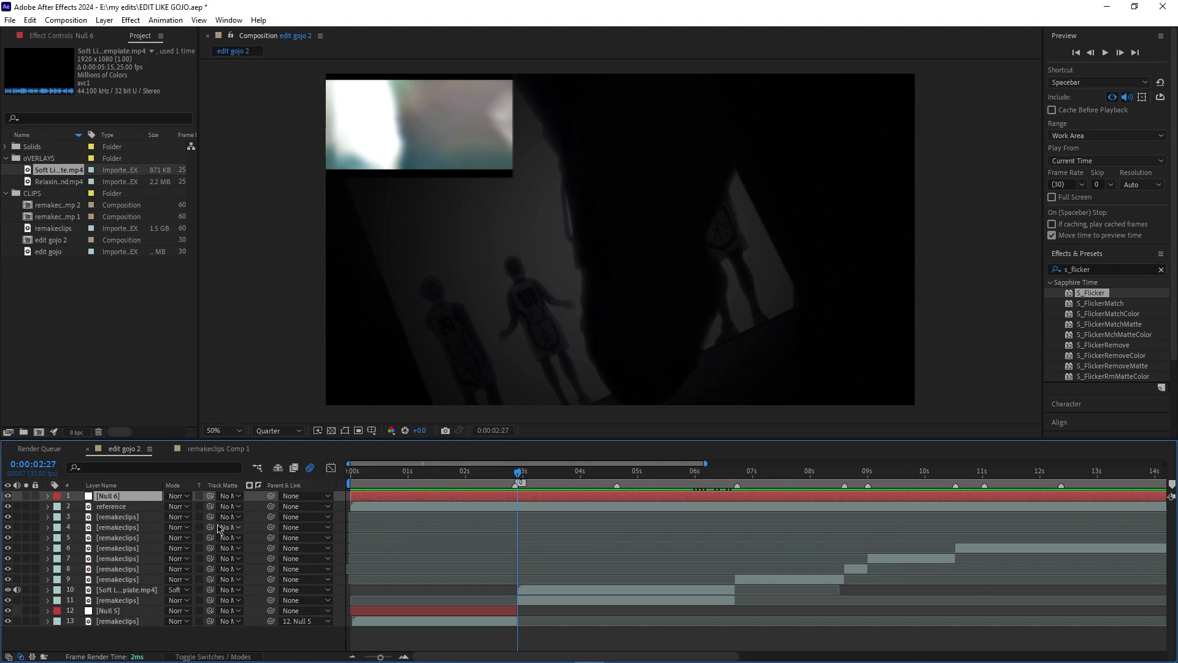
pyautogui.moveTo(144, 496); pyautogui.dragTo(404, 572)
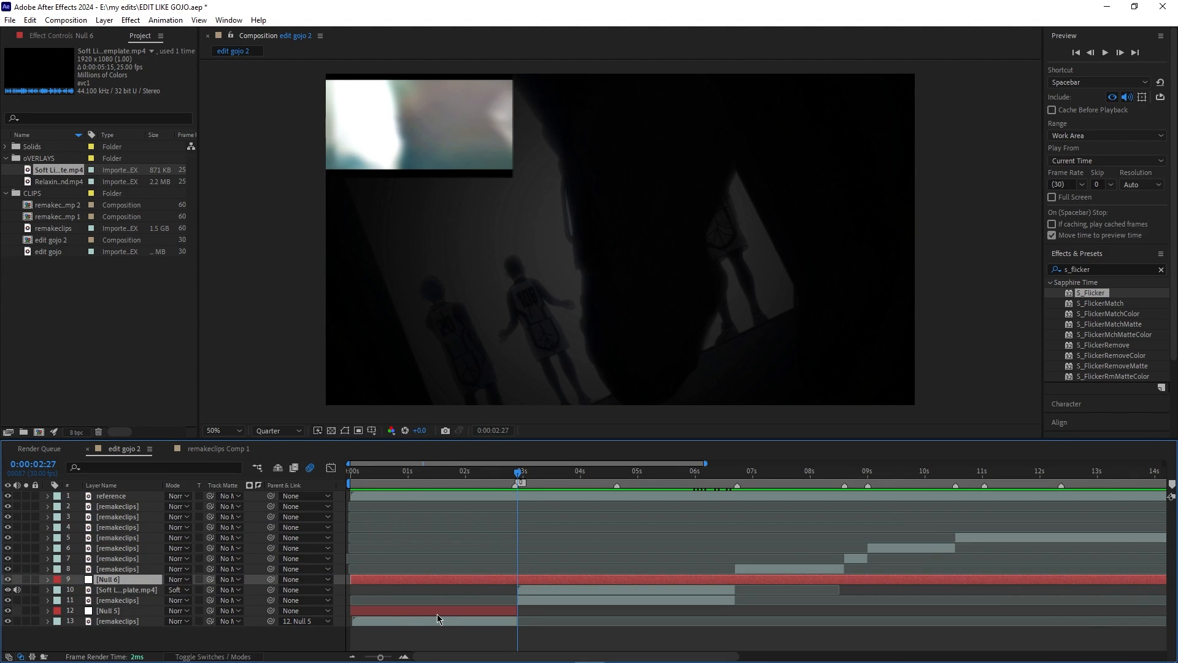
# - Split the new null at 0:00:02:27 and 0:00:06:20 and delete the outer pieces to match the second clip
pyautogui.hotkey('ctrl', 'shift', 'd')
pyautogui.click(506, 590)
pyautogui.press('Delete')
pyautogui.moveTo(517, 472); pyautogui.dragTo(730, 541)
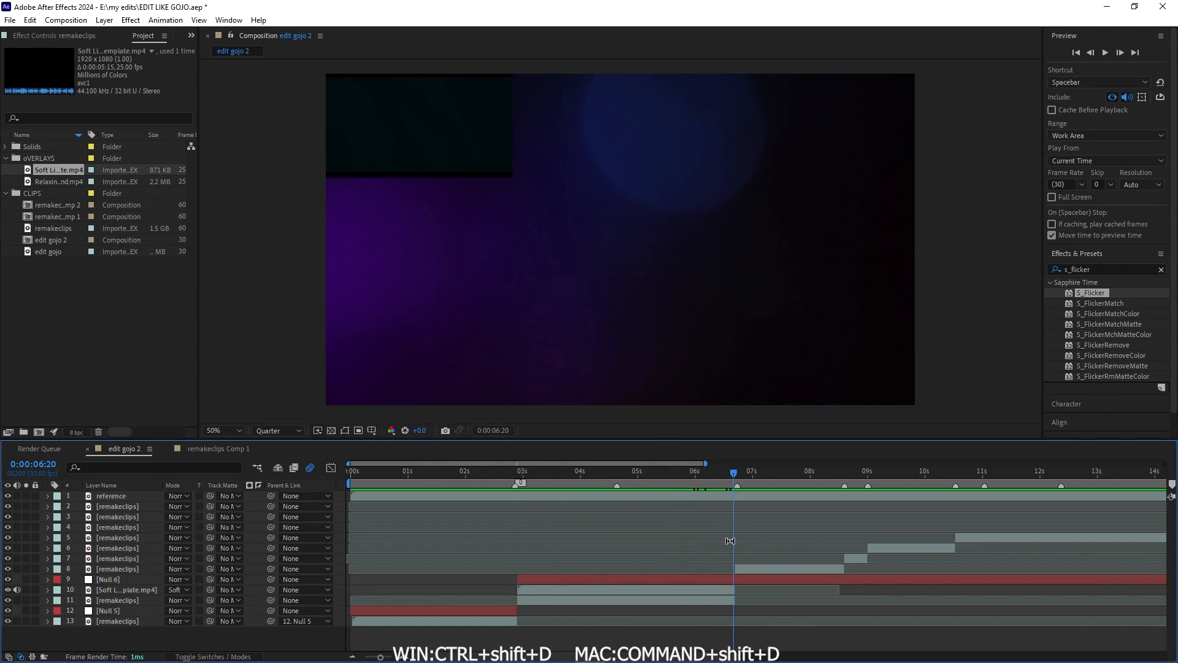
pyautogui.moveTo(735, 476); pyautogui.dragTo(736, 476)
pyautogui.hotkey('ctrl', 'shift', 'd')
pyautogui.press('Delete')
pyautogui.press('i')
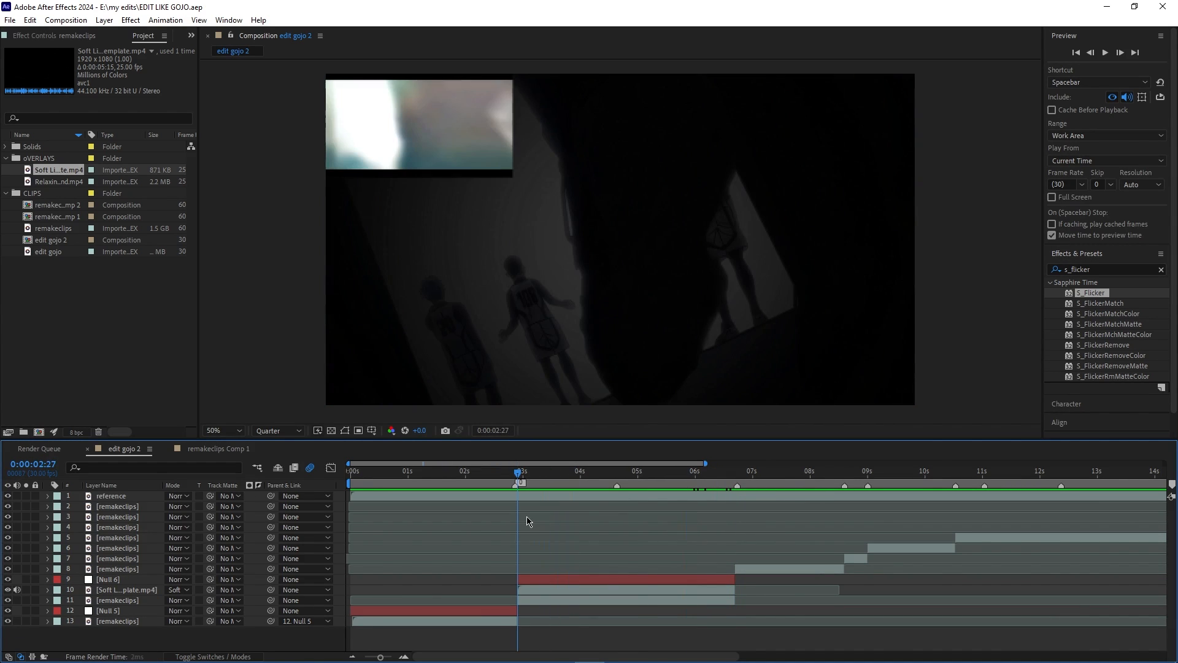
# - Parent the Soft Light overlay and the second remakeclips clip to the null trimmed above them
pyautogui.click(604, 601)
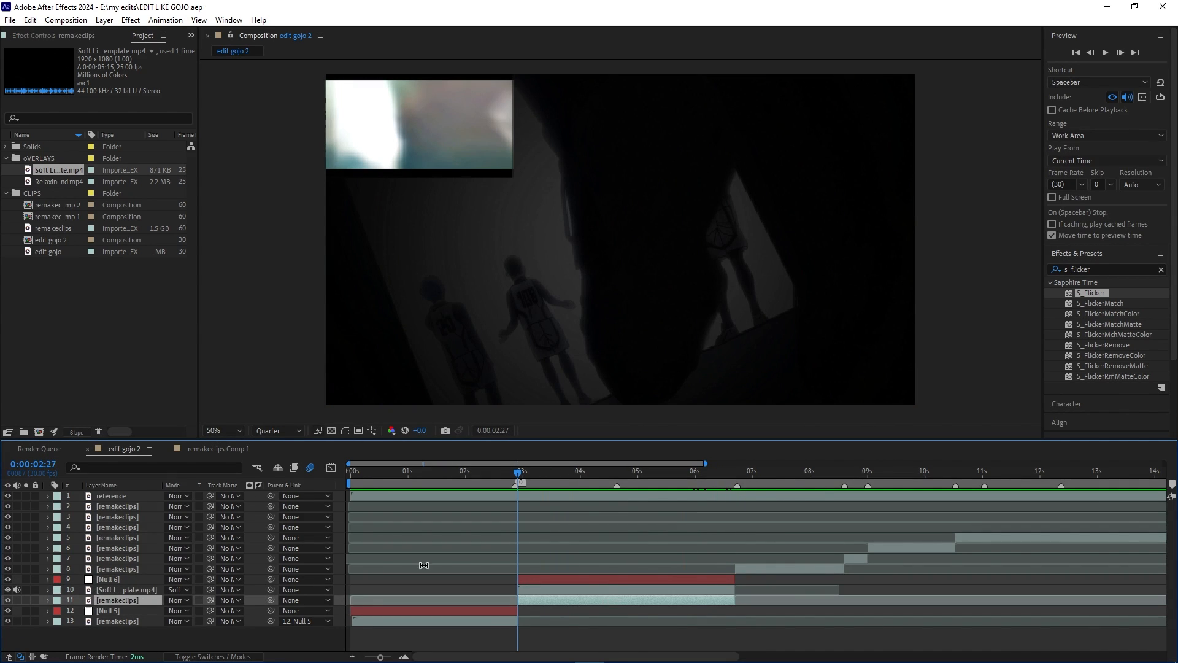
pyautogui.keyDown('ctrl'); pyautogui.click(136, 589); pyautogui.keyUp('ctrl')
pyautogui.moveTo(271, 590); pyautogui.dragTo(122, 579)
# - Animate the second clip's null scale from 212% at 0:00:02:27 to 100% at about 0:00:03:28
pyautogui.click(538, 581)
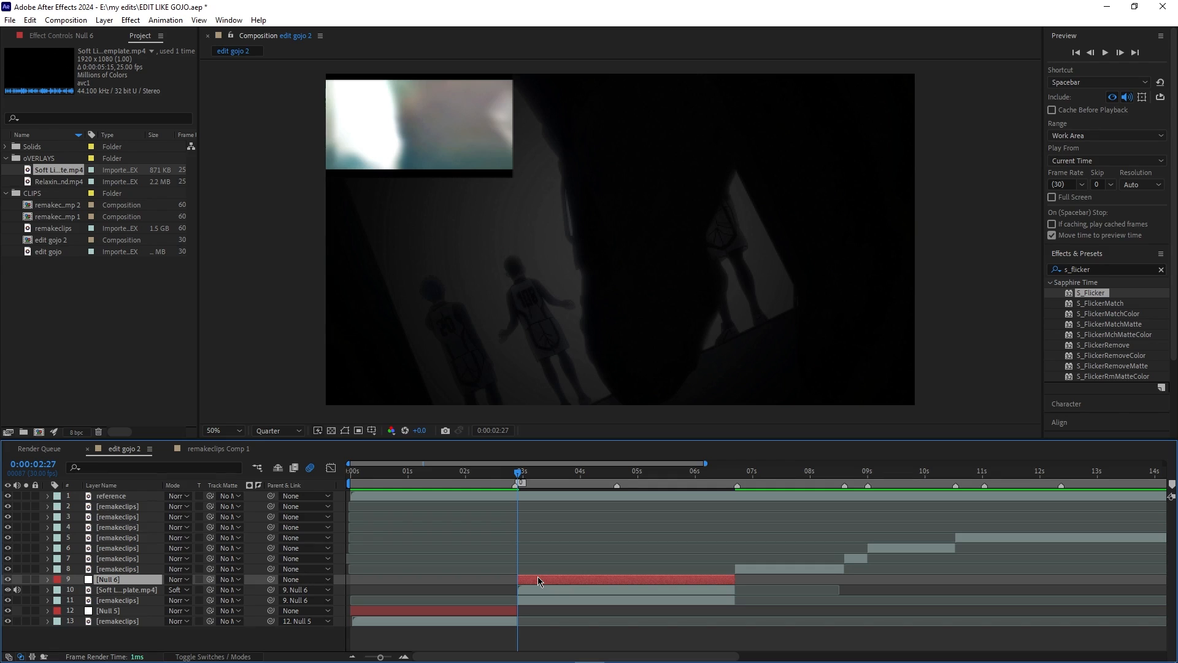
pyautogui.press('s')
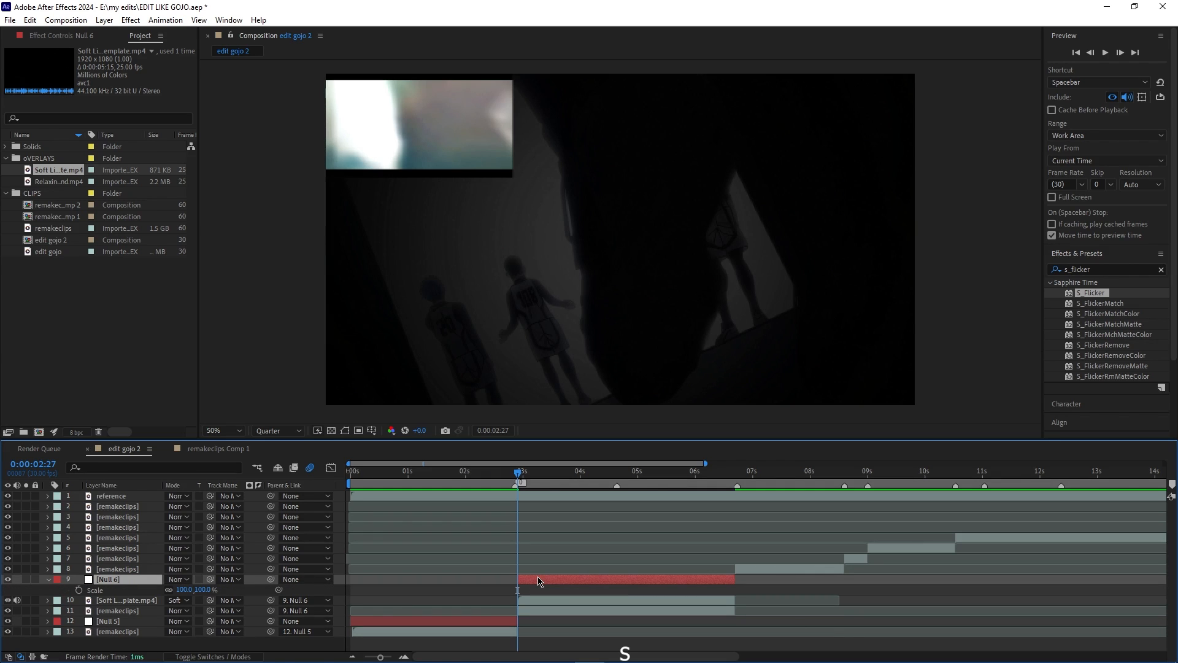
pyautogui.click(79, 589)
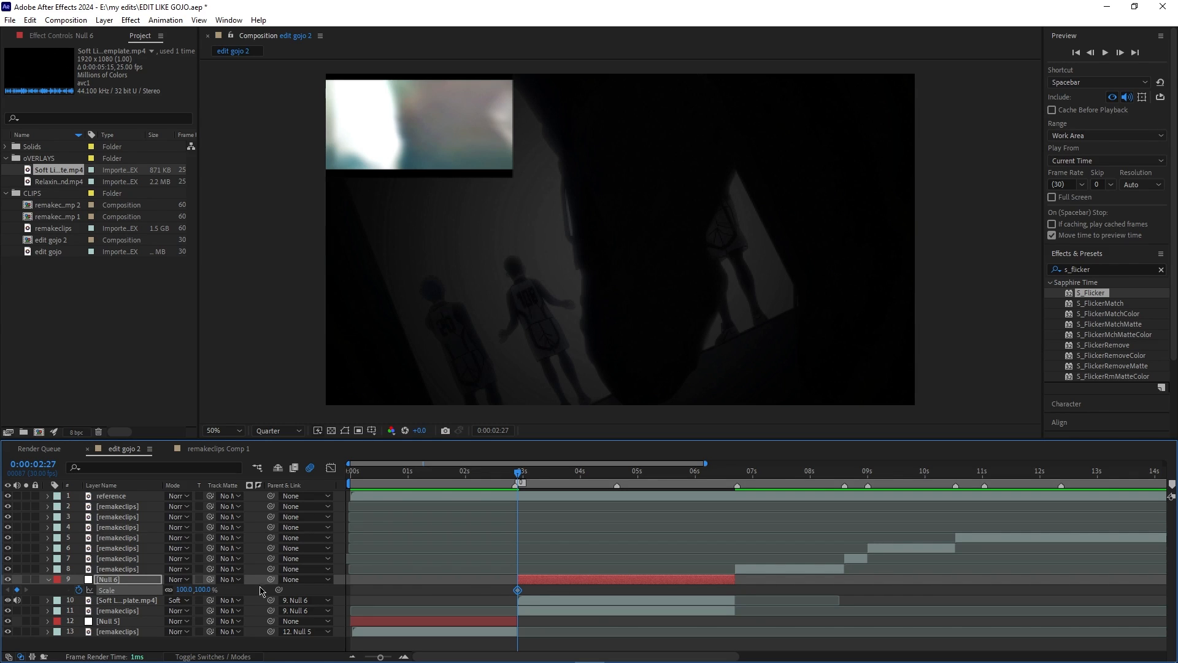
pyautogui.moveTo(517, 592); pyautogui.dragTo(577, 591)
pyautogui.moveTo(187, 590); pyautogui.dragTo(258, 592)
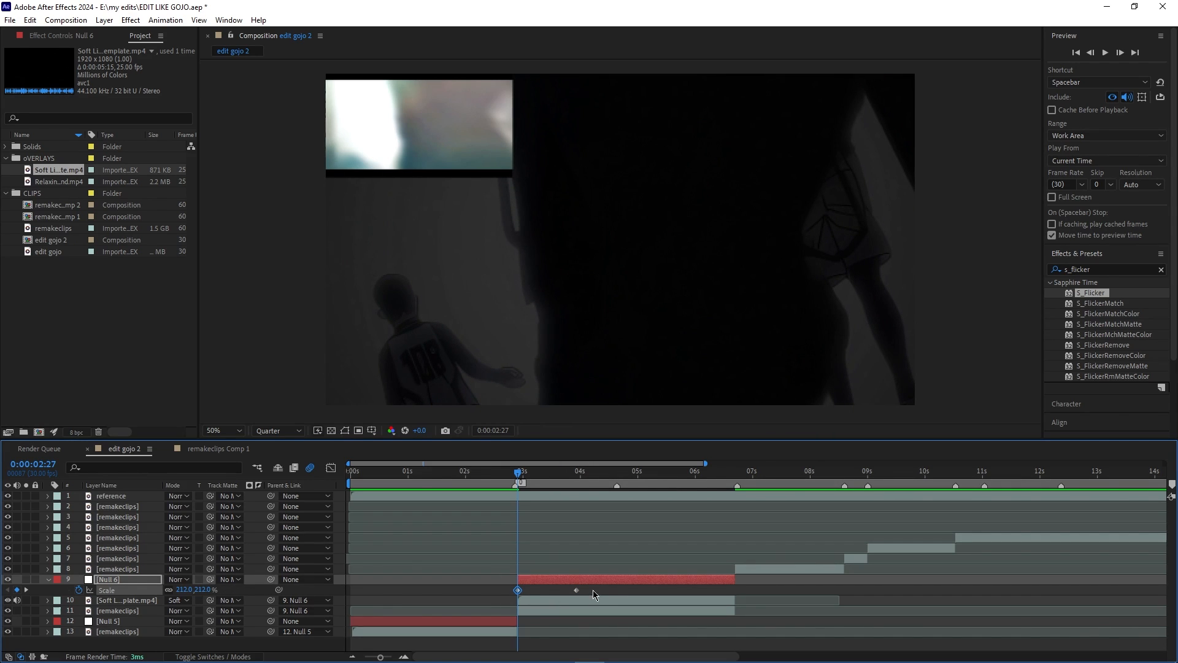
# - Apply Easy Ease to the null's scale keyframes, shape the speed graph to start fast and slow down, and preview the zoom
pyautogui.press('F9')
pyautogui.click(332, 469)
pyautogui.rightClick(518, 537)
pyautogui.click(461, 568)
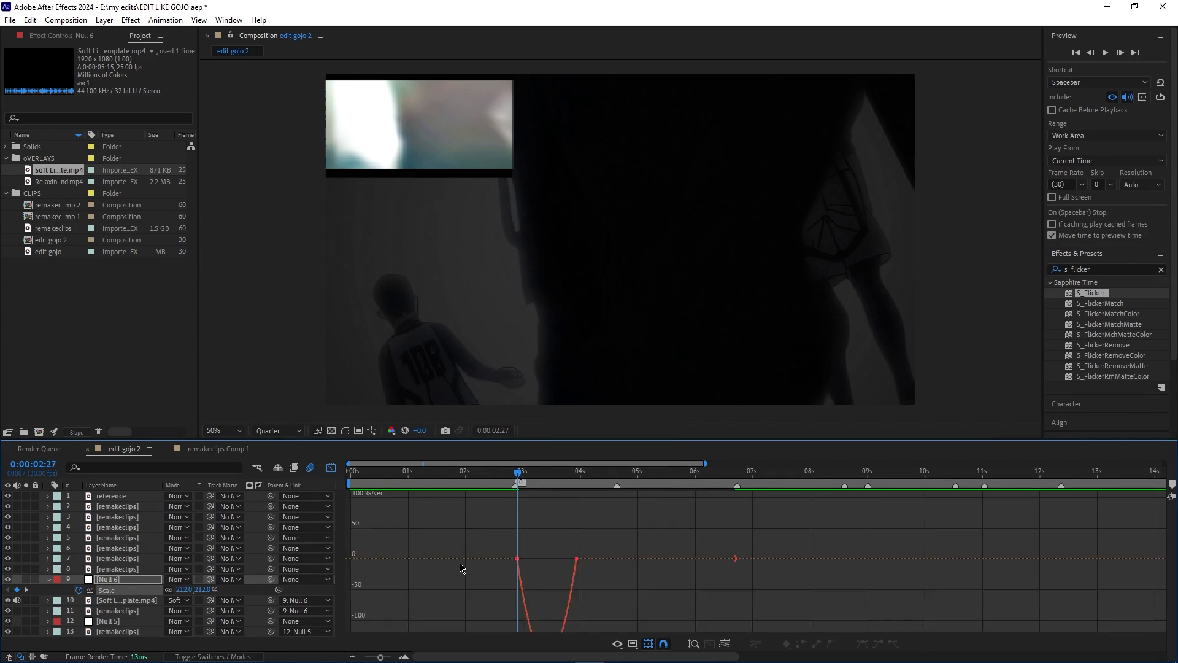
pyautogui.click(519, 535)
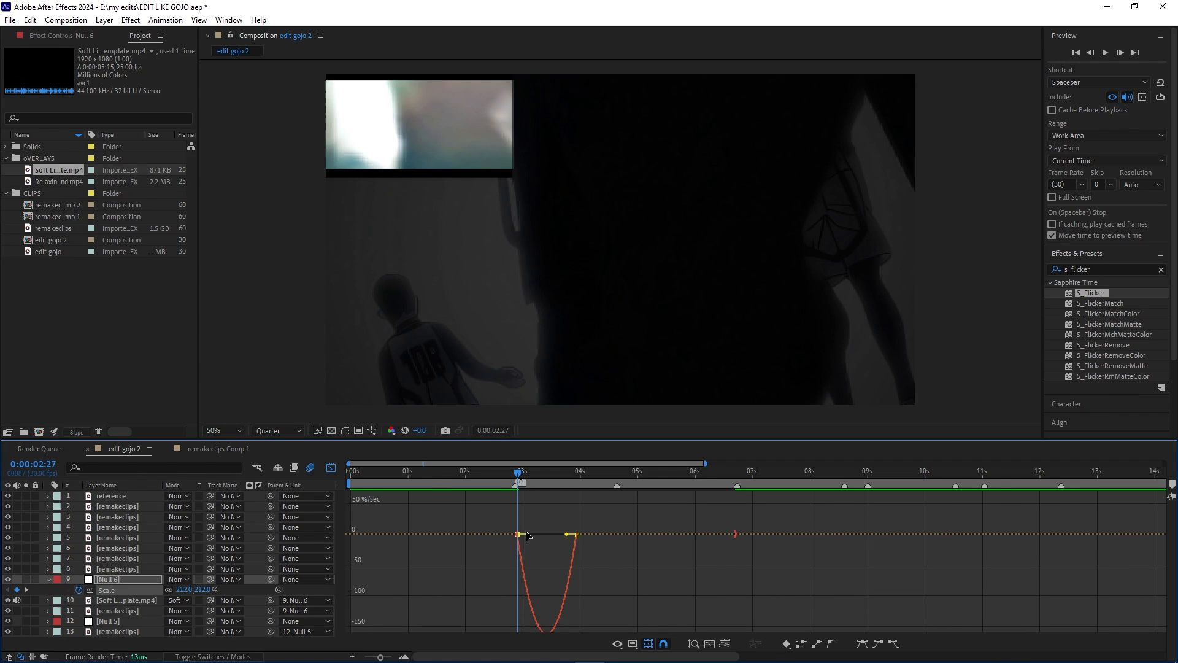
pyautogui.moveTo(566, 534); pyautogui.dragTo(547, 535)
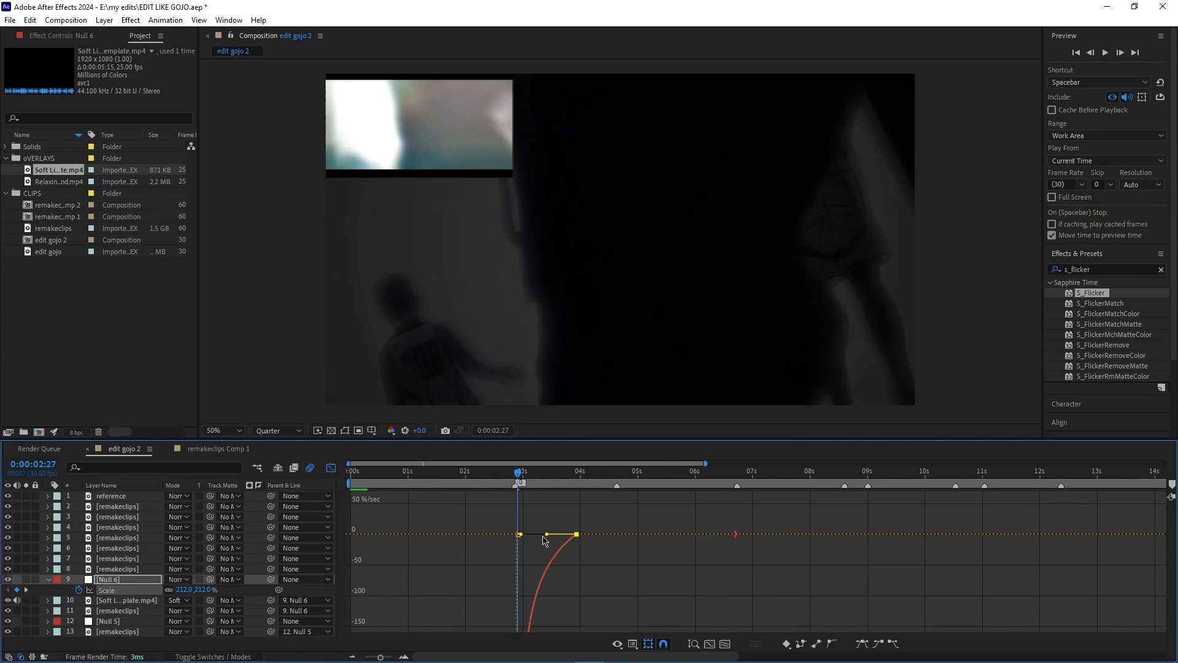
pyautogui.moveTo(511, 473); pyautogui.dragTo(595, 502)
pyautogui.click(331, 467)
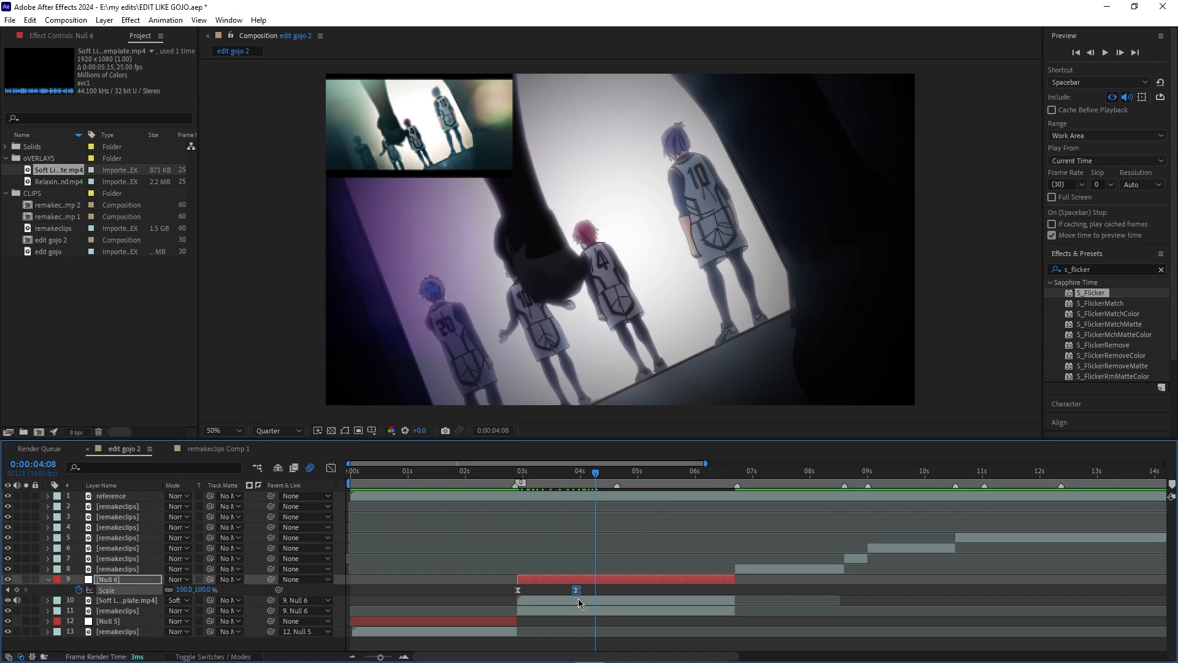
# - Shift the null's second scale keyframe to about 0:00:03:22 and add a 100% scale keyframe at about 0:00:04:09
pyautogui.moveTo(576, 590); pyautogui.dragTo(566, 591)
pyautogui.click(601, 478)
pyautogui.moveTo(600, 479); pyautogui.dragTo(602, 481)
pyautogui.click(17, 589)
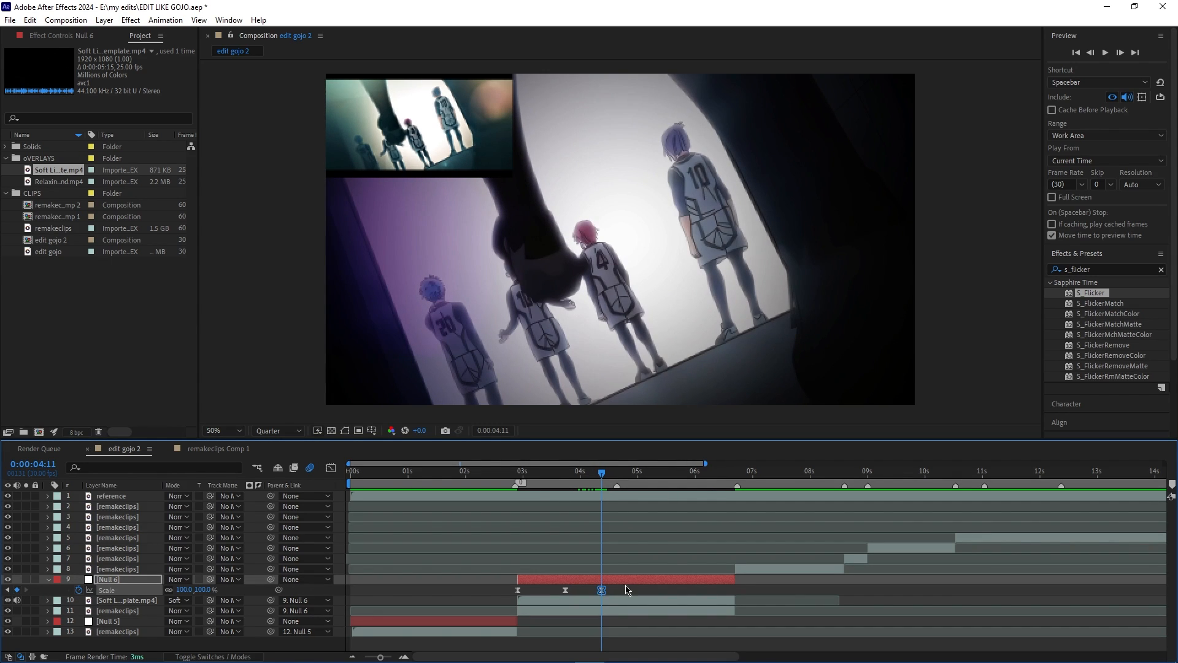
pyautogui.moveTo(602, 590); pyautogui.dragTo(598, 590)
# - Keyframe the null's scale at 130% at 0:00:04:25 and move the current time to 0:00:05:06
pyautogui.moveTo(604, 482); pyautogui.dragTo(633, 493)
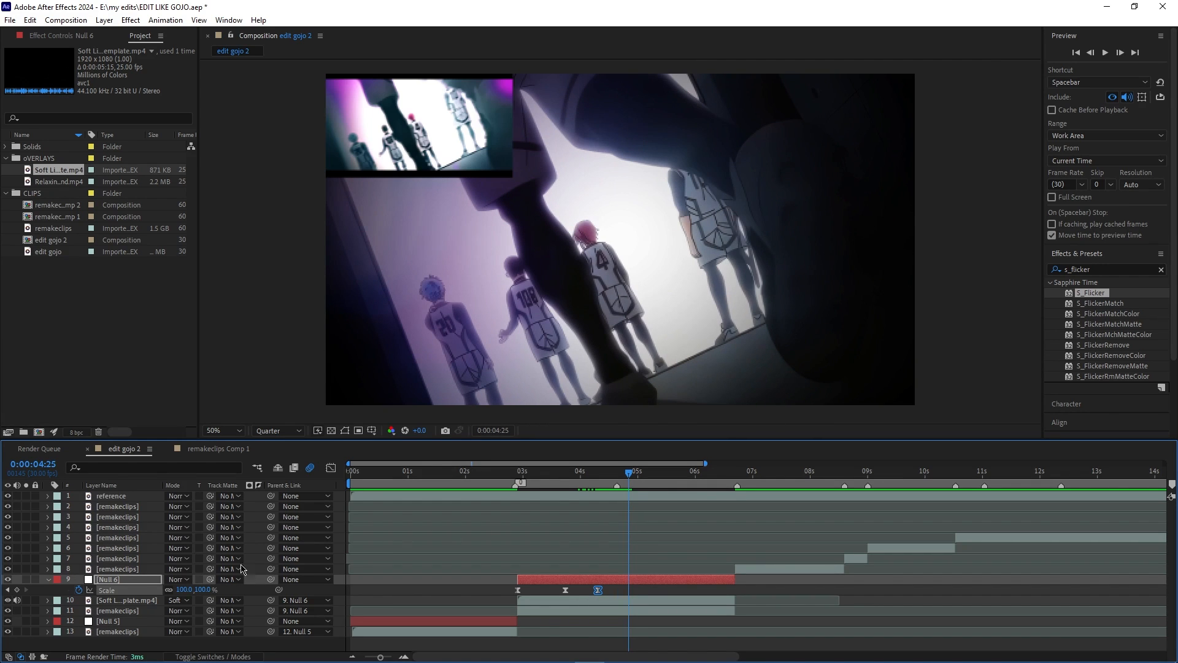
pyautogui.moveTo(185, 589); pyautogui.dragTo(195, 590)
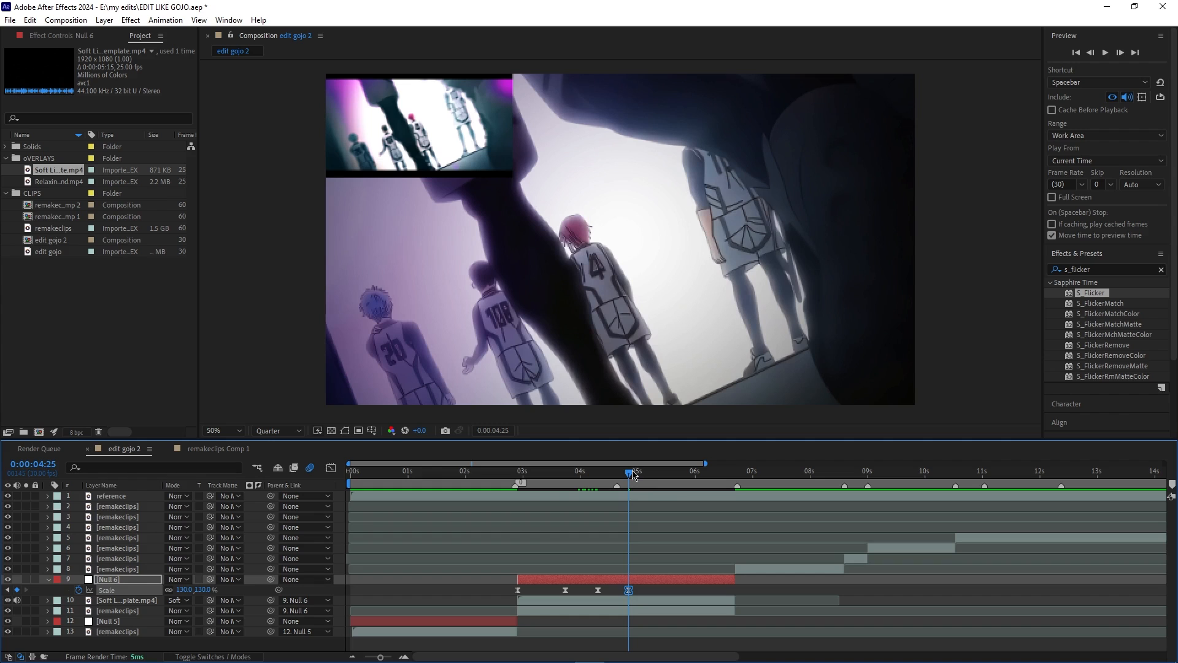
pyautogui.moveTo(633, 476); pyautogui.dragTo(650, 480)
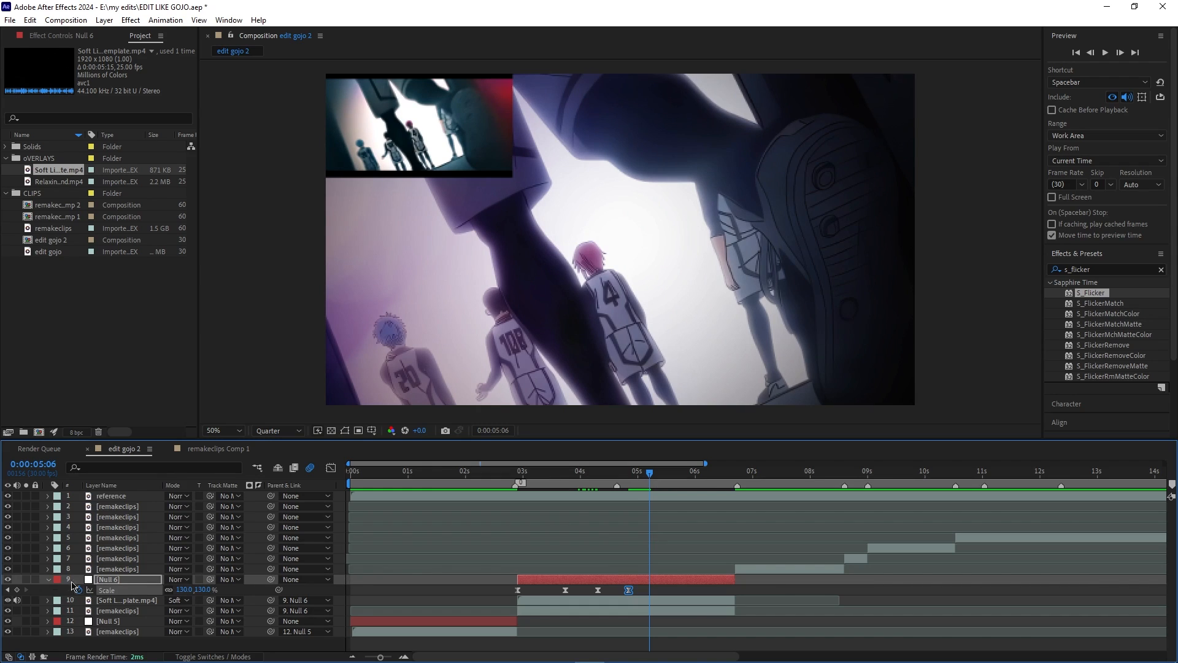
# - Hold the null's scale with a keyframe at 0:00:05:06 and keyframe it at 100% at 0:00:05:20
pyautogui.click(17, 590)
pyautogui.moveTo(654, 473); pyautogui.dragTo(680, 476)
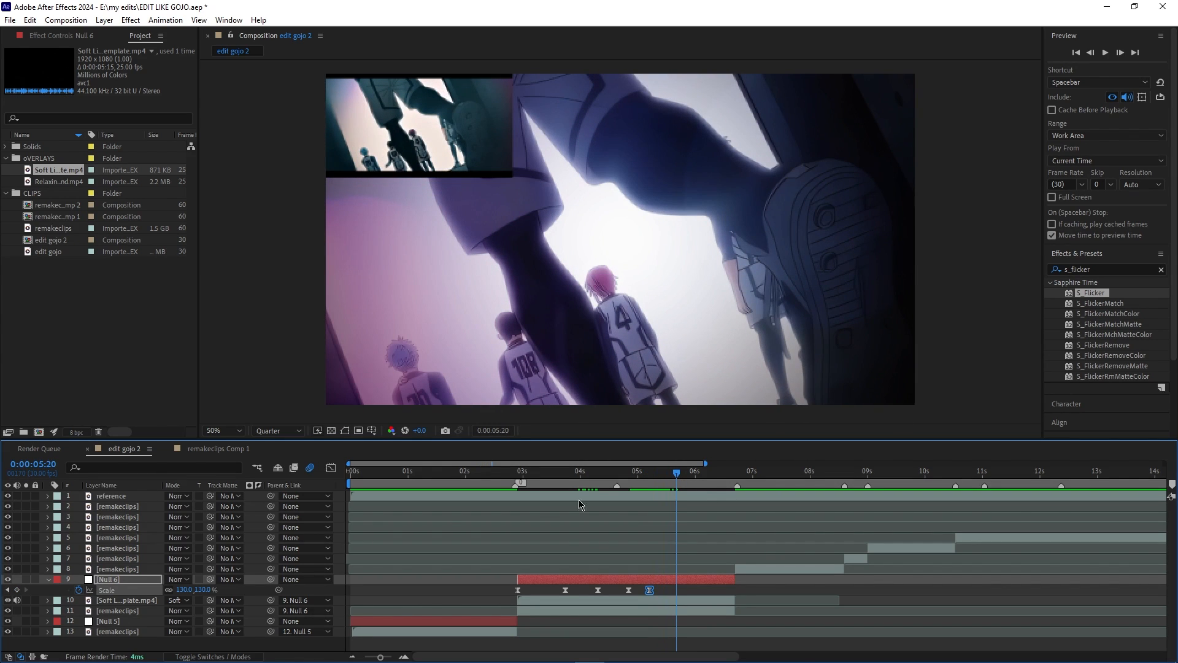
pyautogui.click(184, 590)
pyautogui.write('1')
pyautogui.press('Return')
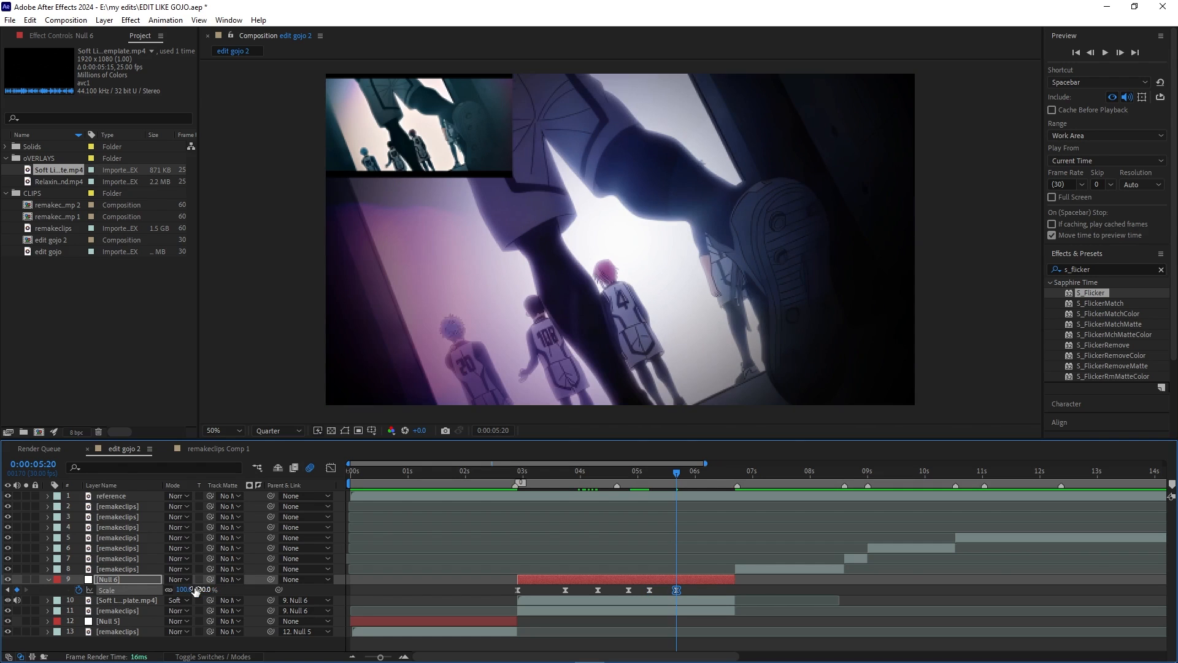
# - Shape the speed graph of the null's 100% to 130% scale keyframes to start slowly and speed up sharply, and preview it
pyautogui.moveTo(678, 478); pyautogui.dragTo(551, 476)
pyautogui.moveTo(573, 589); pyautogui.dragTo(486, 587)
pyautogui.moveTo(556, 480); pyautogui.dragTo(586, 481)
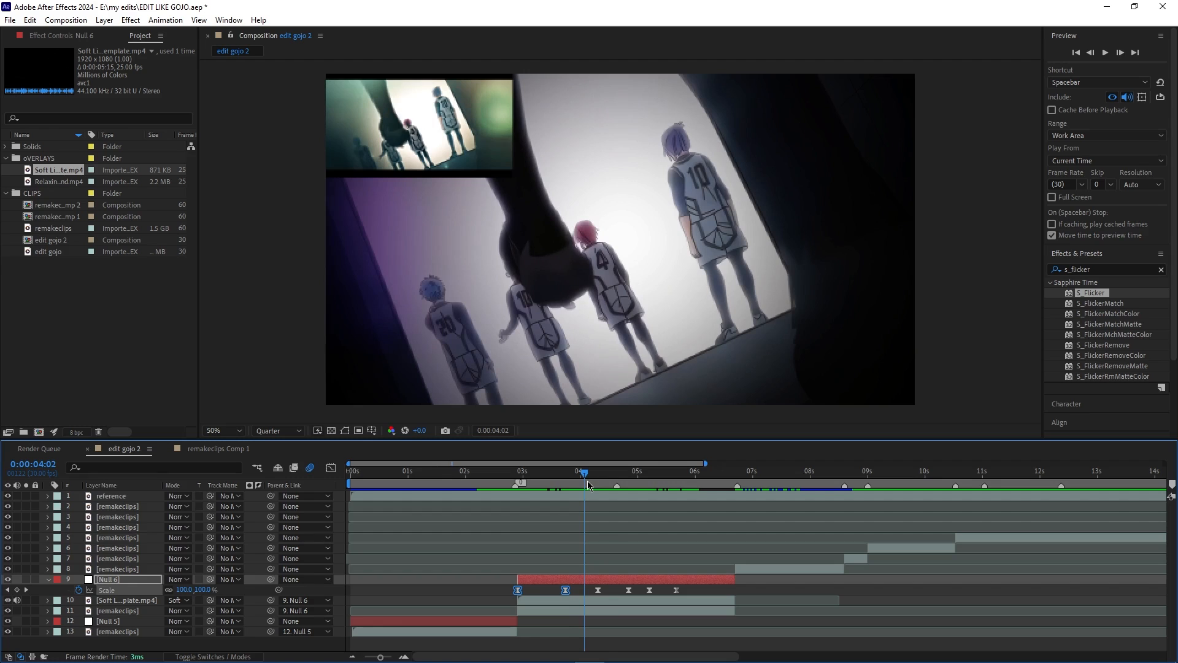
pyautogui.moveTo(589, 591); pyautogui.dragTo(645, 589)
pyautogui.click(331, 468)
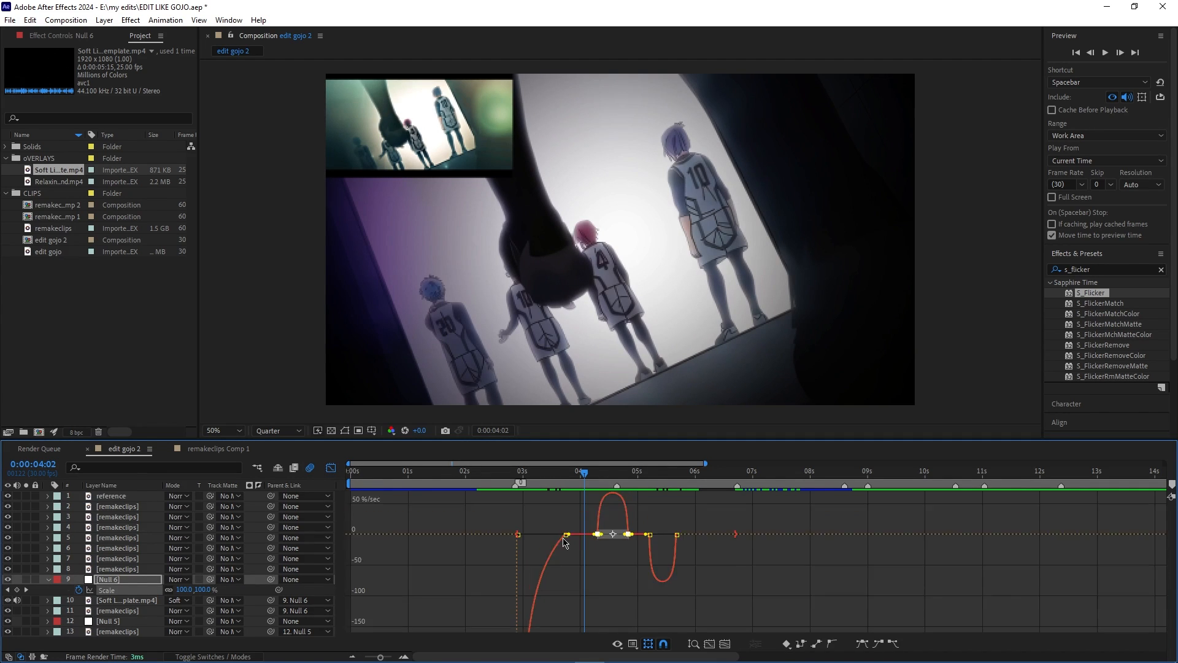
pyautogui.click(627, 559)
pyautogui.moveTo(625, 559); pyautogui.dragTo(613, 559)
pyautogui.press('space')
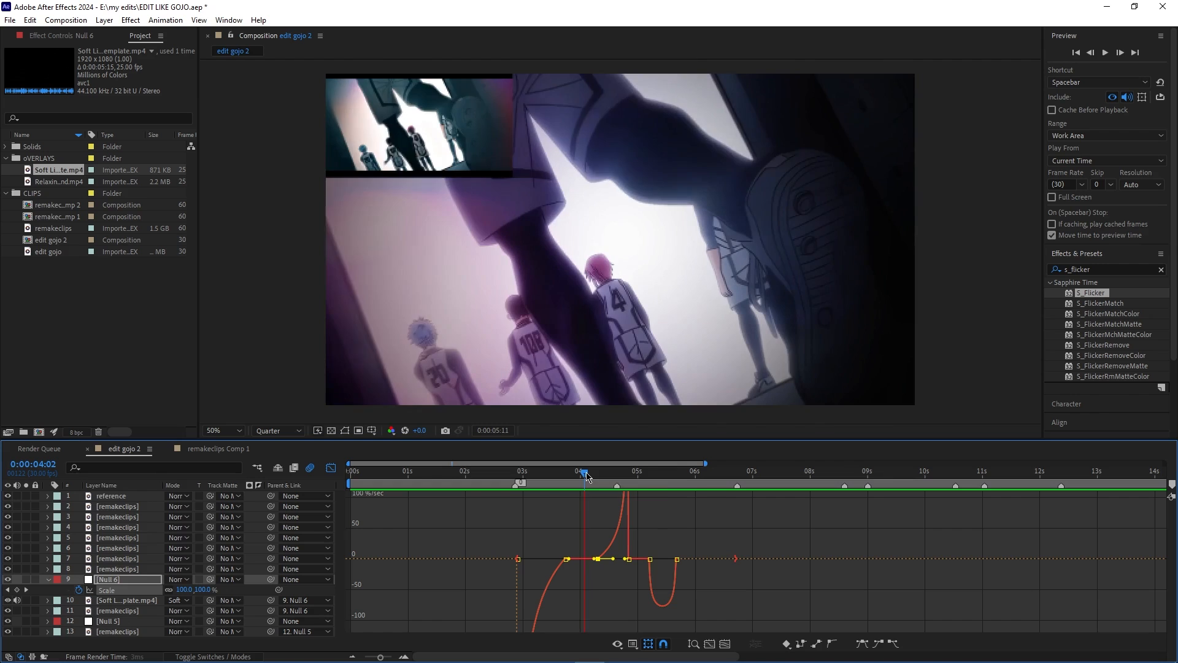
pyautogui.press('space')
# - Steepen the speed curve of the null's return to 100% scale, preview the animation, and close the graph view
pyautogui.click(650, 560)
pyautogui.moveTo(672, 560); pyautogui.dragTo(656, 563)
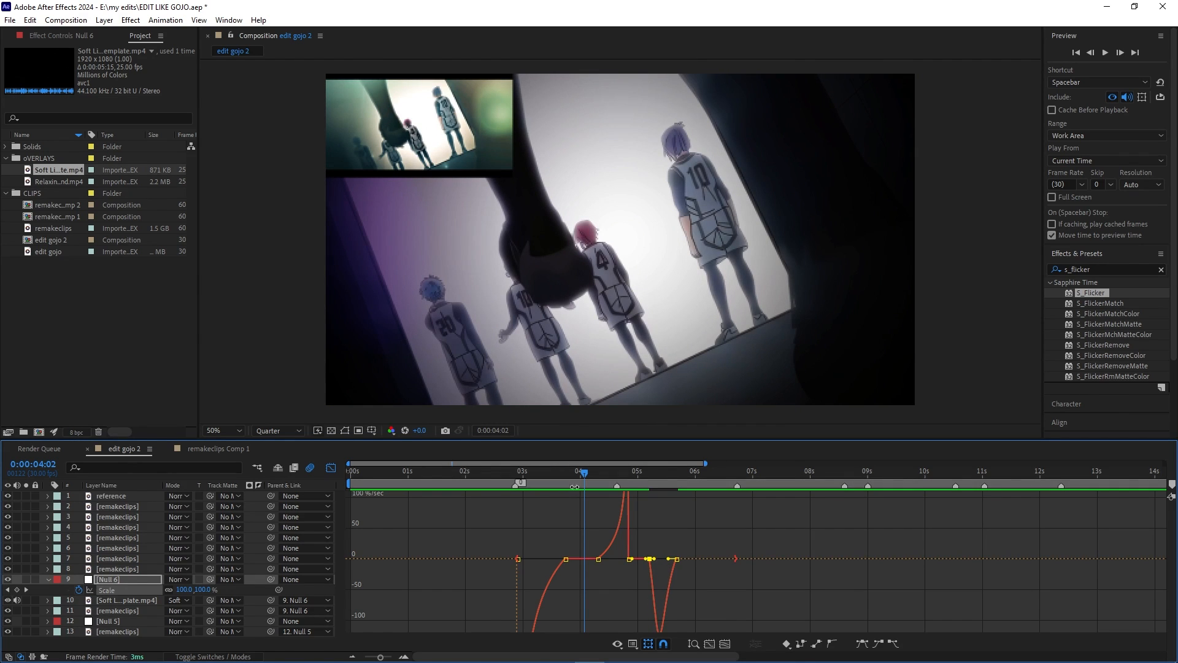
pyautogui.moveTo(583, 472); pyautogui.dragTo(509, 484)
pyautogui.press('space')
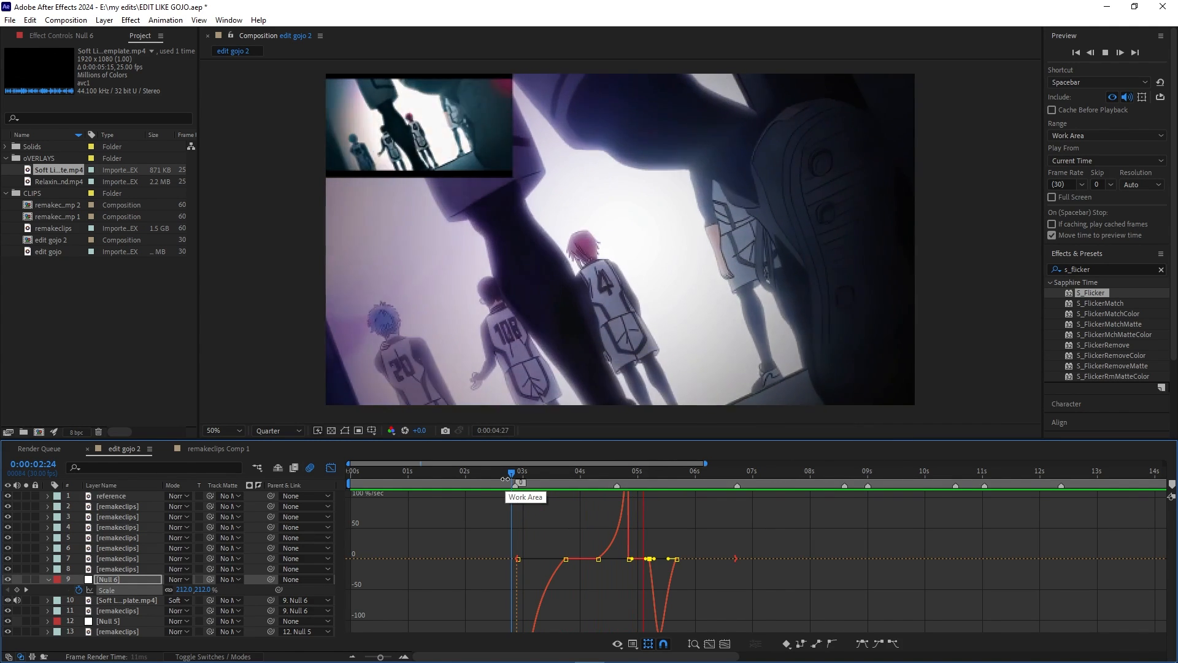
pyautogui.press('space')
pyautogui.click(332, 469)
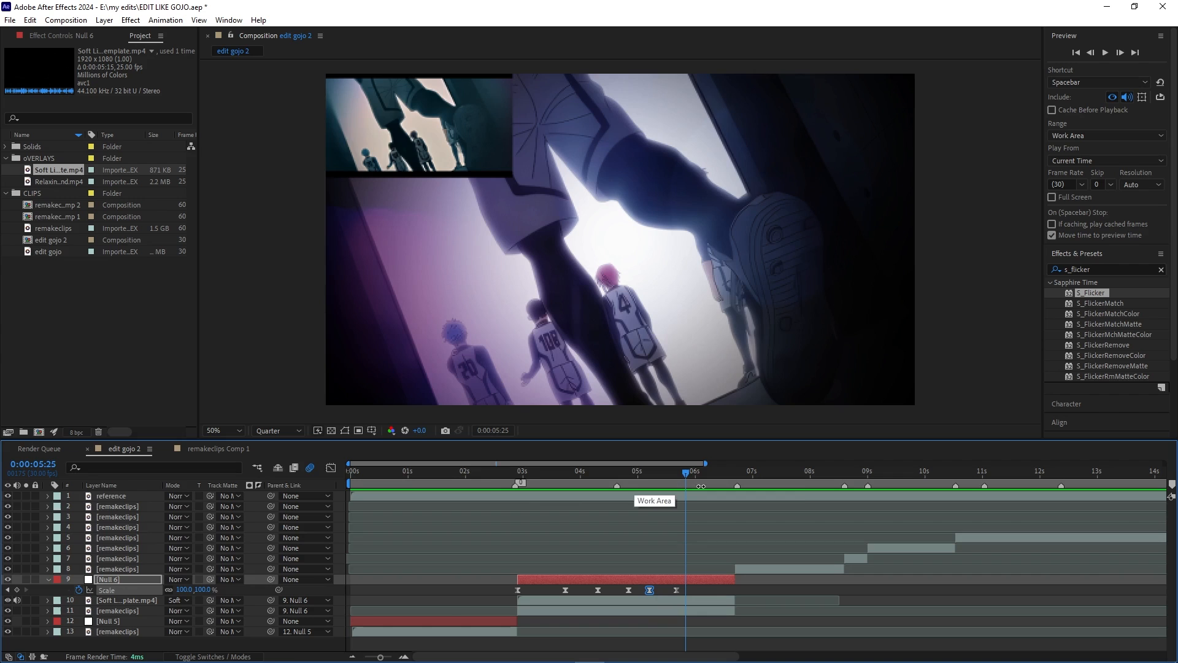
# - Preview the zoom pulse, try removing the null's scale keyframe at 0:00:05:06, and undo the removal
pyautogui.moveTo(685, 473); pyautogui.dragTo(605, 474)
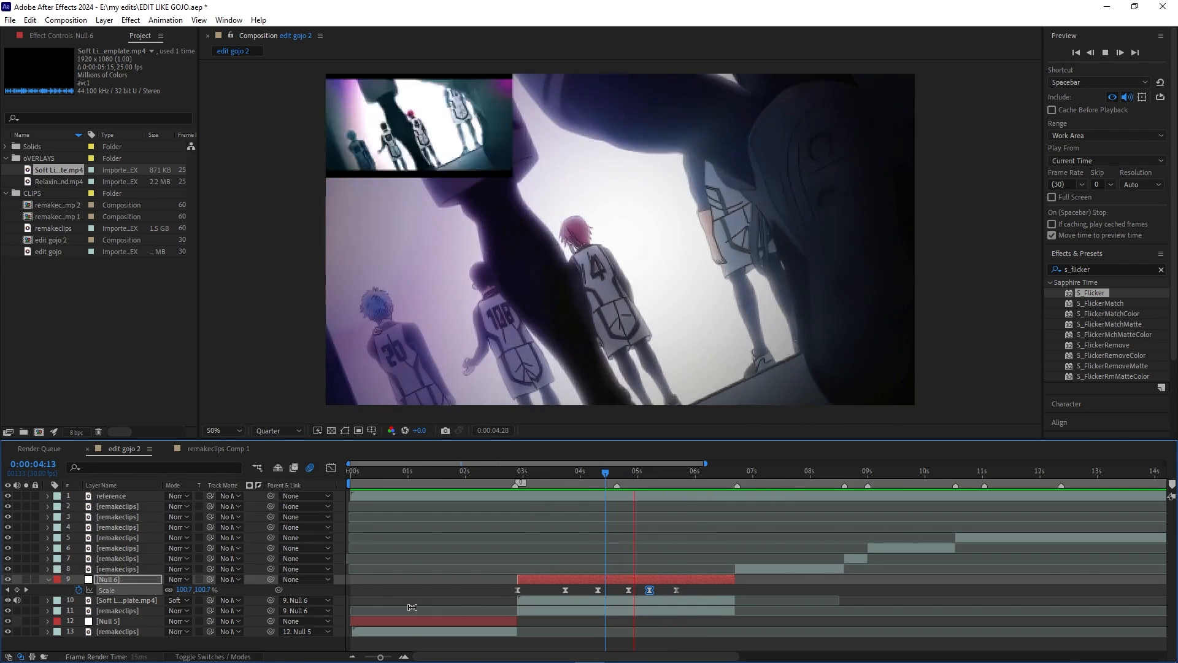
pyautogui.press('space')
pyautogui.moveTo(381, 657); pyautogui.dragTo(387, 658)
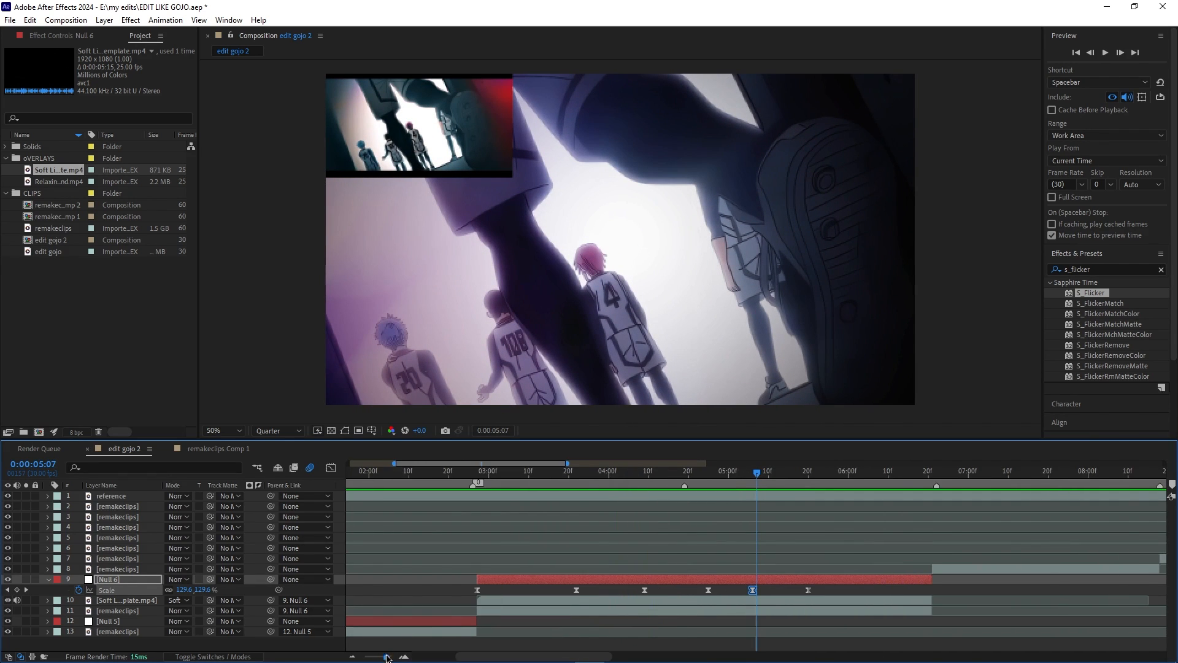
pyautogui.moveTo(765, 475); pyautogui.dragTo(645, 476)
pyautogui.press('space')
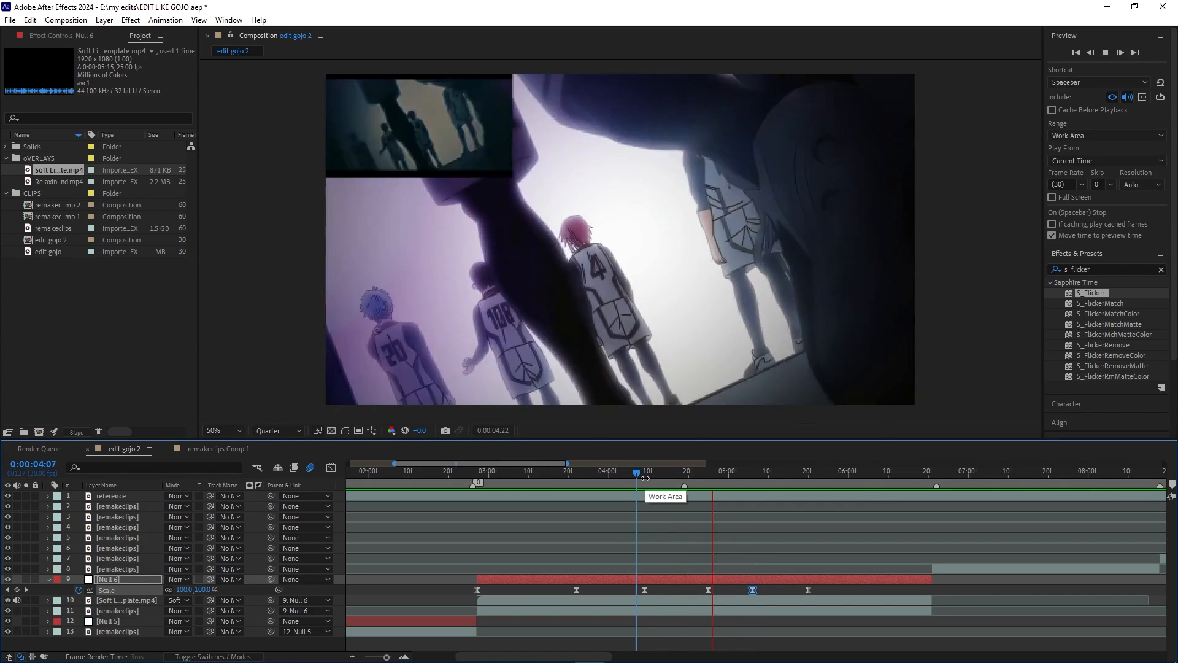
pyautogui.press('space')
pyautogui.moveTo(774, 478)
pyautogui.mouseDown()
pyautogui.moveTo(739, 481)
pyautogui.moveTo(773, 484)
pyautogui.mouseUp()
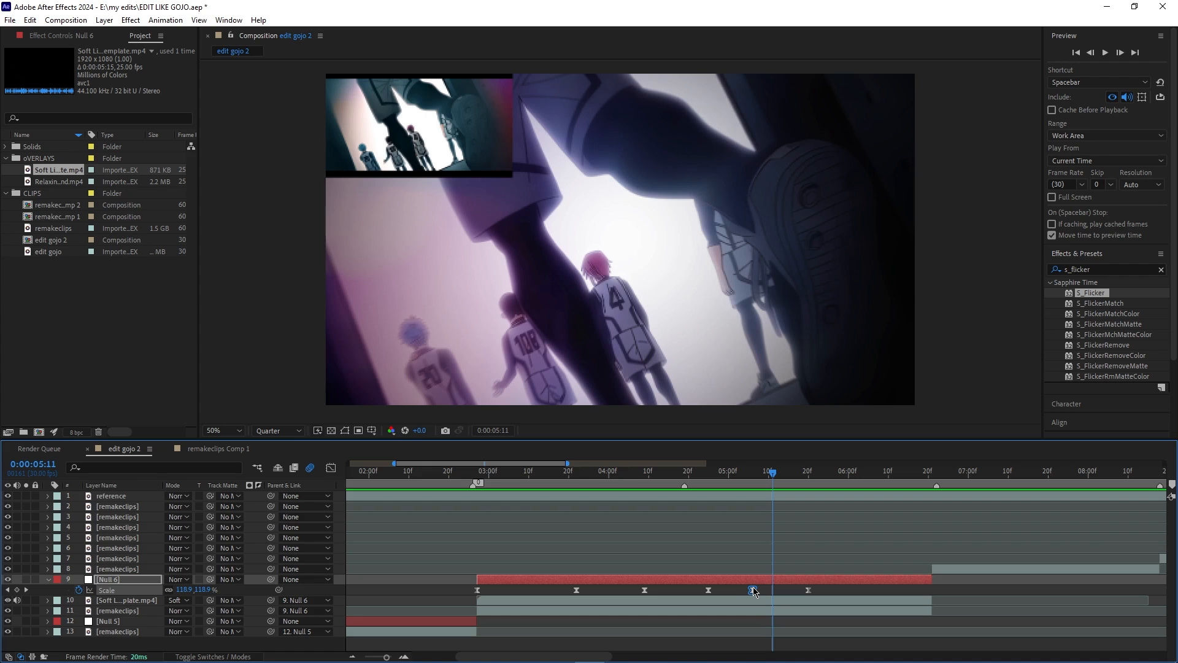
pyautogui.press('Delete')
pyautogui.moveTo(773, 477); pyautogui.dragTo(649, 479)
pyautogui.press('space')
pyautogui.moveTo(650, 474); pyautogui.dragTo(759, 507)
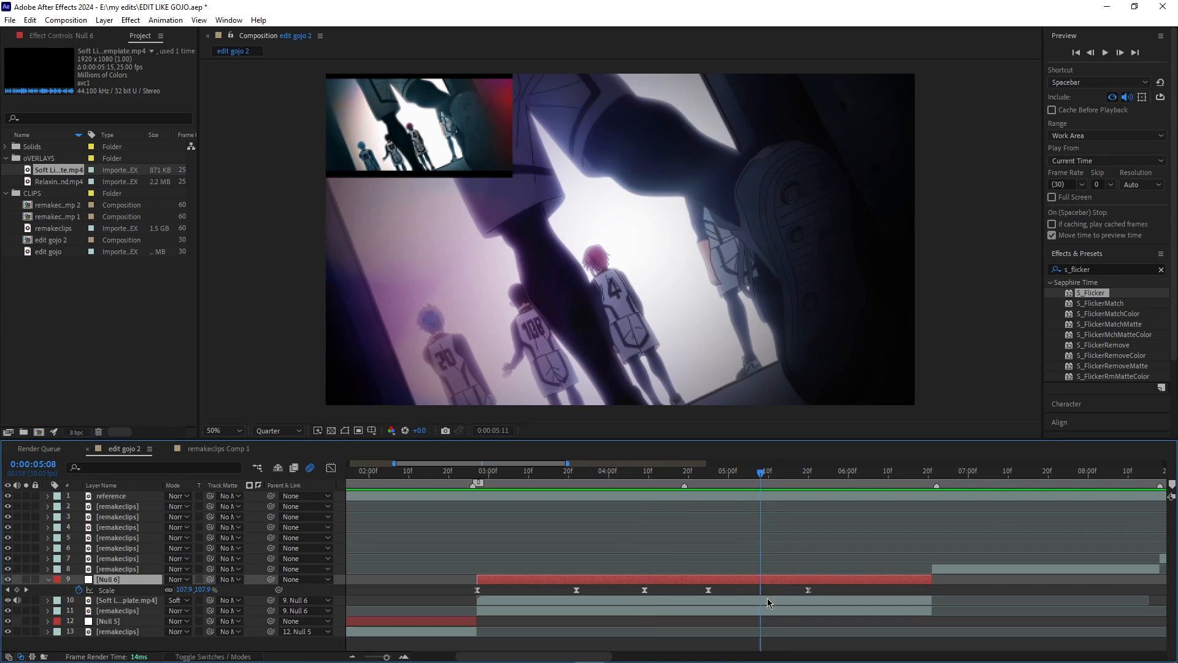
pyautogui.hotkey('ctrl', 'z')
# - Delete the null's 0:00:05:06 scale keyframe, preview the second clip, and save the project
pyautogui.moveTo(778, 475); pyautogui.dragTo(485, 496)
pyautogui.press('Delete')
pyautogui.press('space')
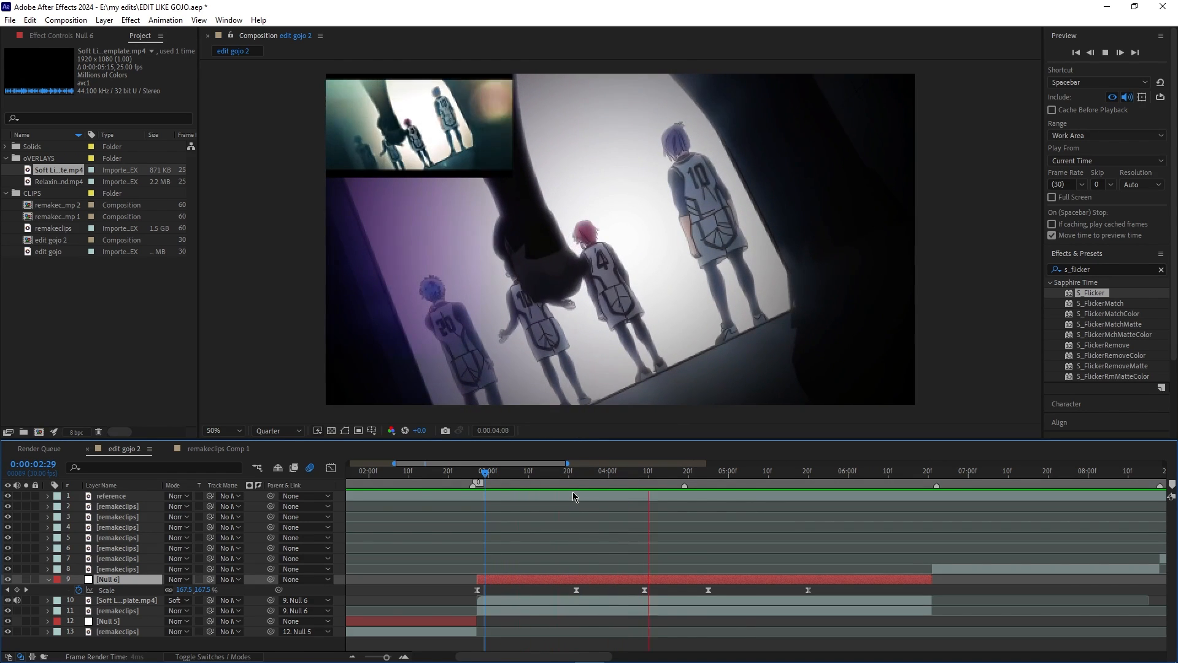
pyautogui.press('space')
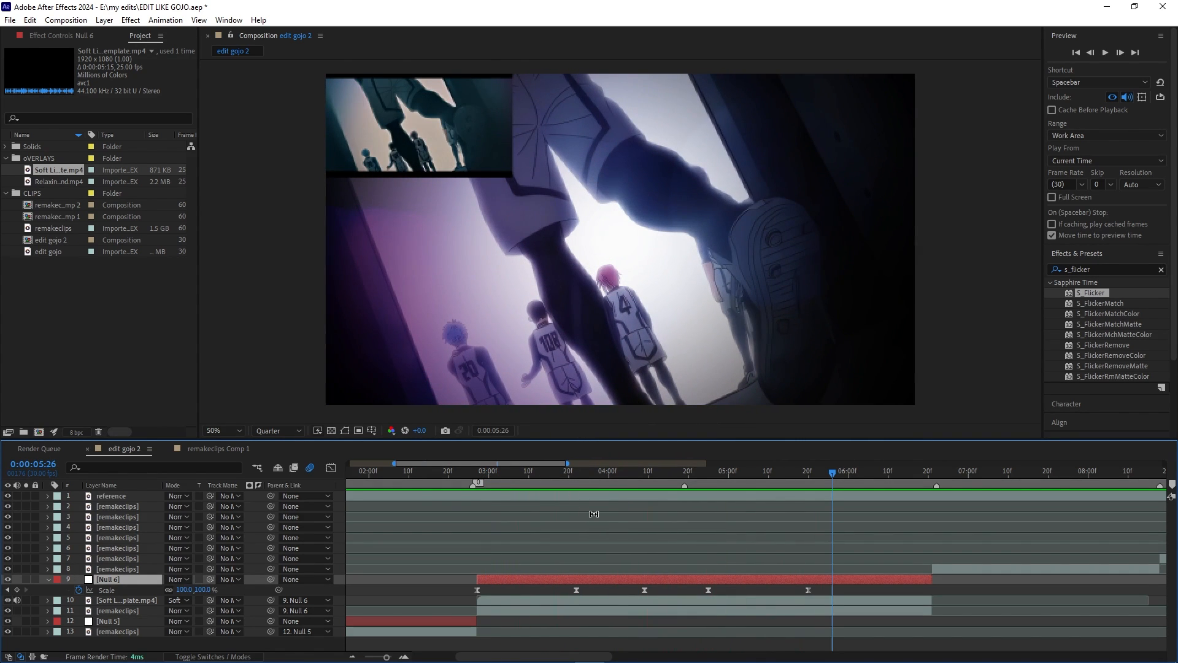
pyautogui.press('u')
pyautogui.press('u')
pyautogui.moveTo(387, 656); pyautogui.dragTo(380, 656)
pyautogui.hotkey('ctrl', 's')
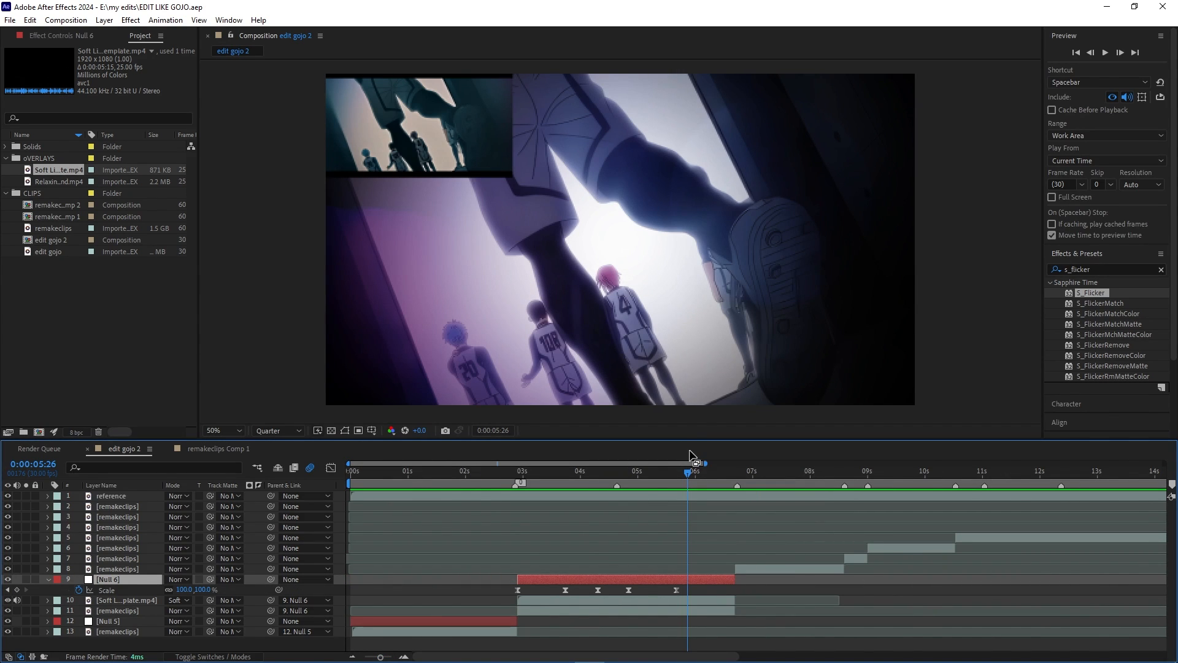
# - Create an adjustment layer and place it directly above Null 6 in the layer stack
pyautogui.moveTo(688, 472); pyautogui.dragTo(517, 482)
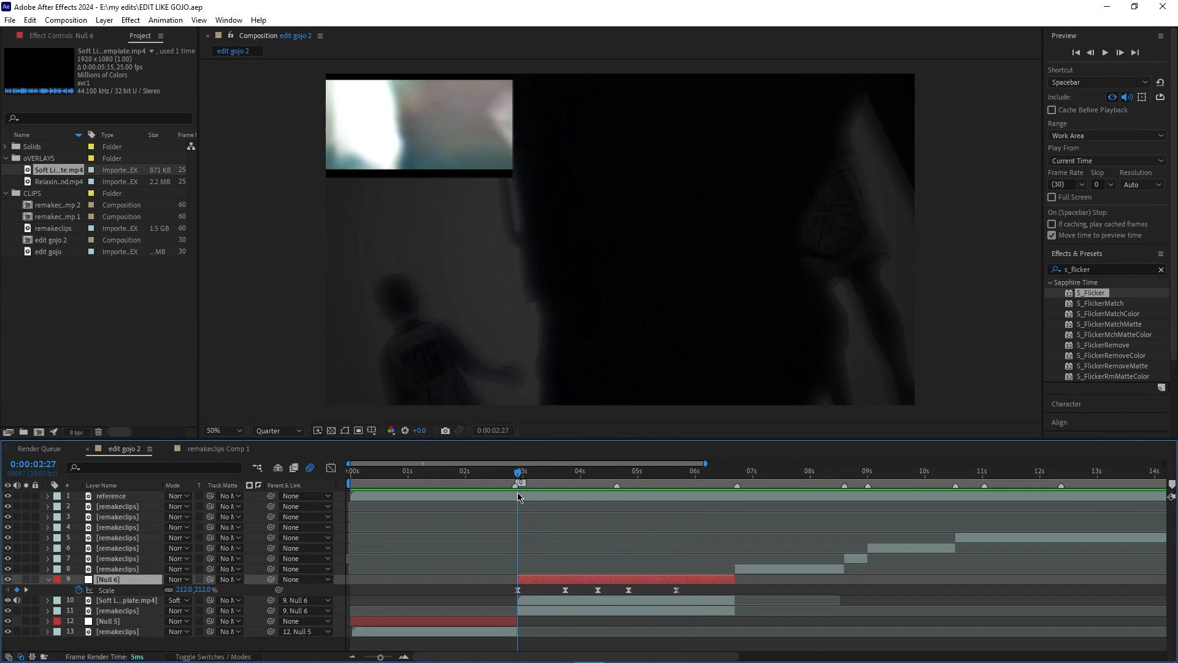
pyautogui.press('u')
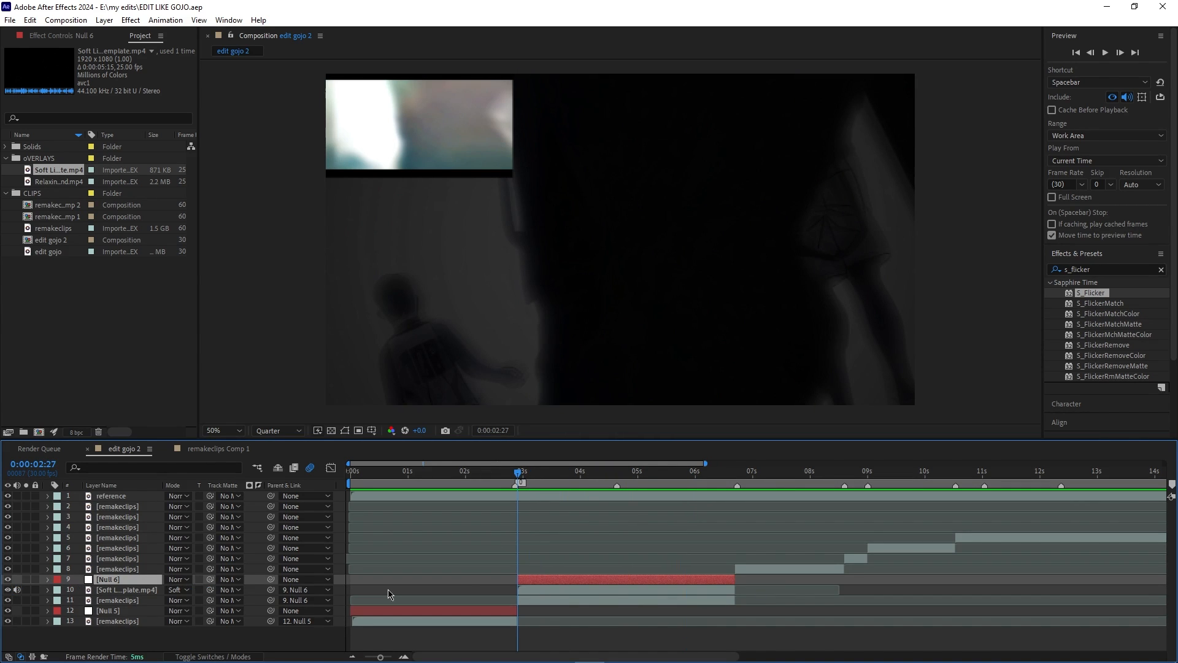
pyautogui.rightClick(265, 643)
pyautogui.moveTo(293, 493)
pyautogui.click(469, 589)
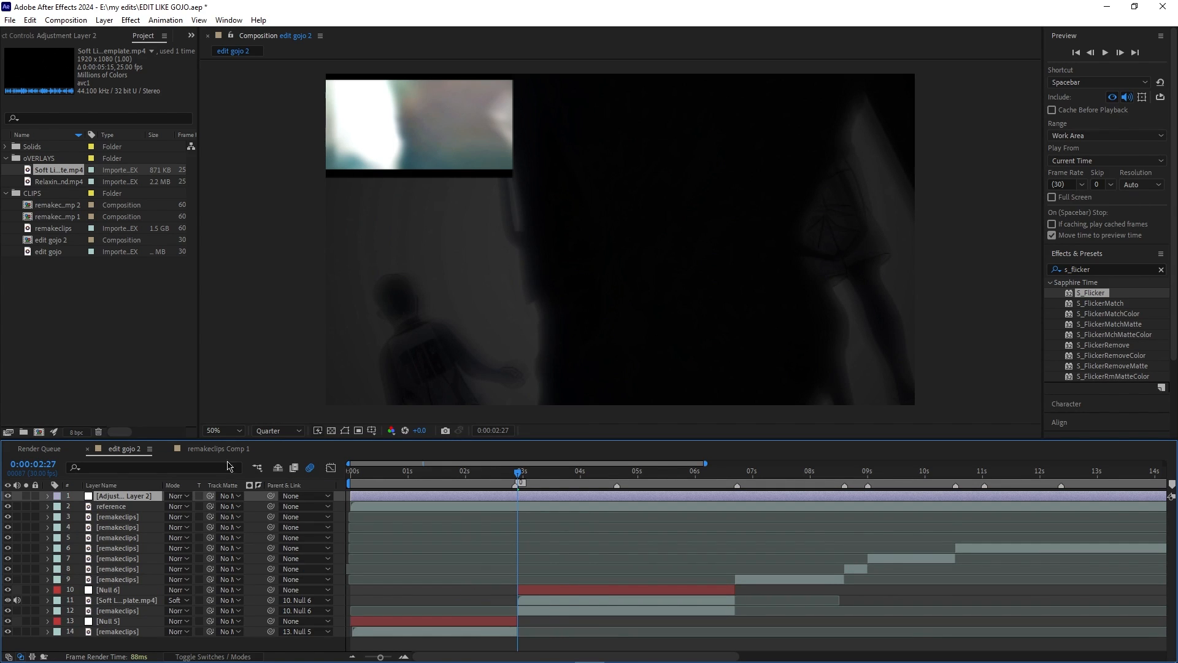
pyautogui.moveTo(116, 496); pyautogui.dragTo(177, 584)
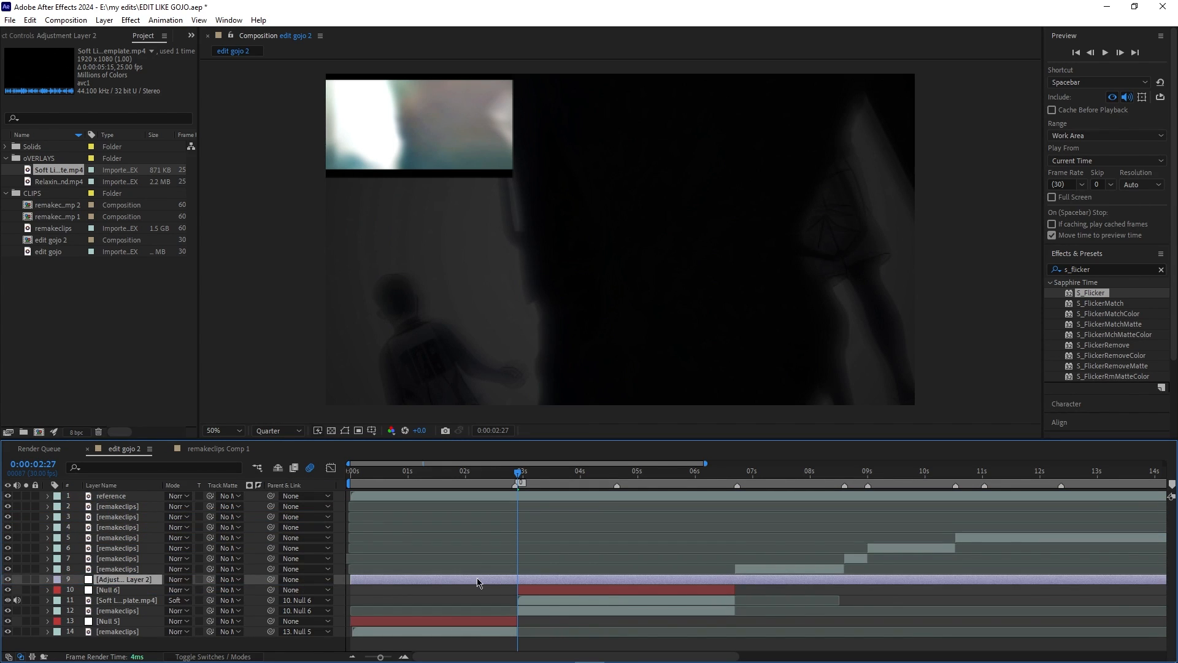
# - Split the adjustment layer at 0:00:02:27 and at the second clip's end, deleting the parts outside that clip
pyautogui.hotkey('ctrl', 'shift', 'd')
pyautogui.click(506, 590)
pyautogui.press('Delete')
pyautogui.moveTo(527, 474); pyautogui.dragTo(738, 548)
pyautogui.click(695, 581)
pyautogui.hotkey('ctrl', 'shift', 'd')
pyautogui.press('Delete')
pyautogui.moveTo(735, 473); pyautogui.dragTo(520, 504)
# - Search the effects for s_shake, save the project, and apply S_Shake to the adjustment layer at 0:00:02:27
pyautogui.doubleClick(1123, 272)
pyautogui.write('s_shake')
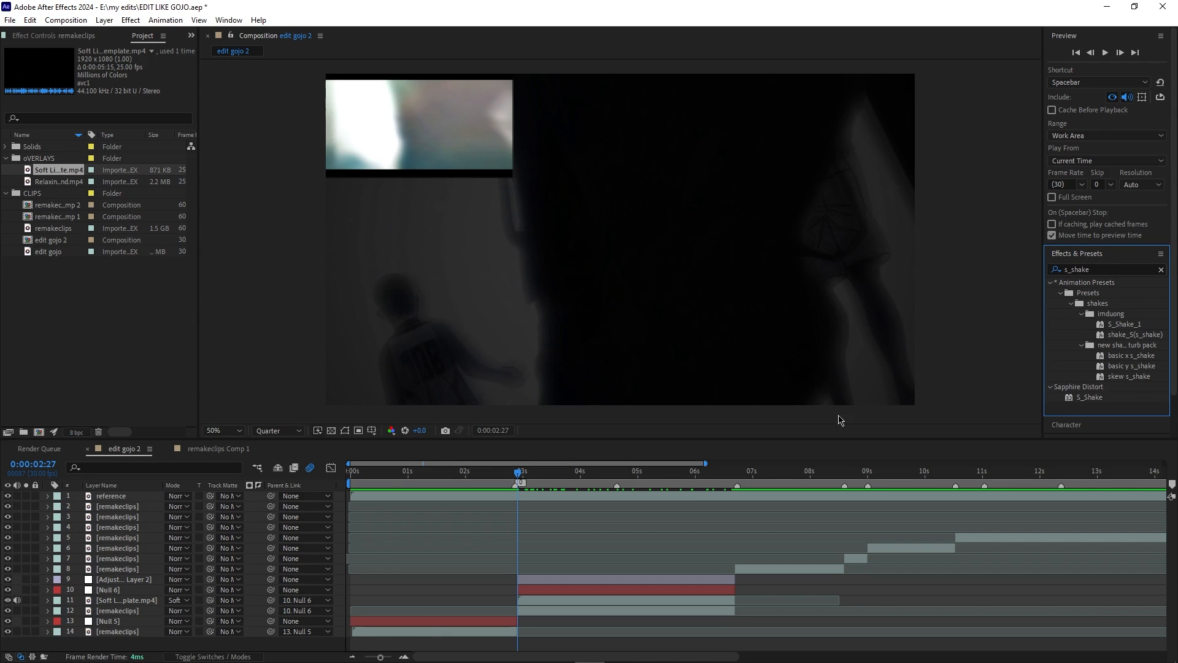
pyautogui.hotkey('ctrl', 's')
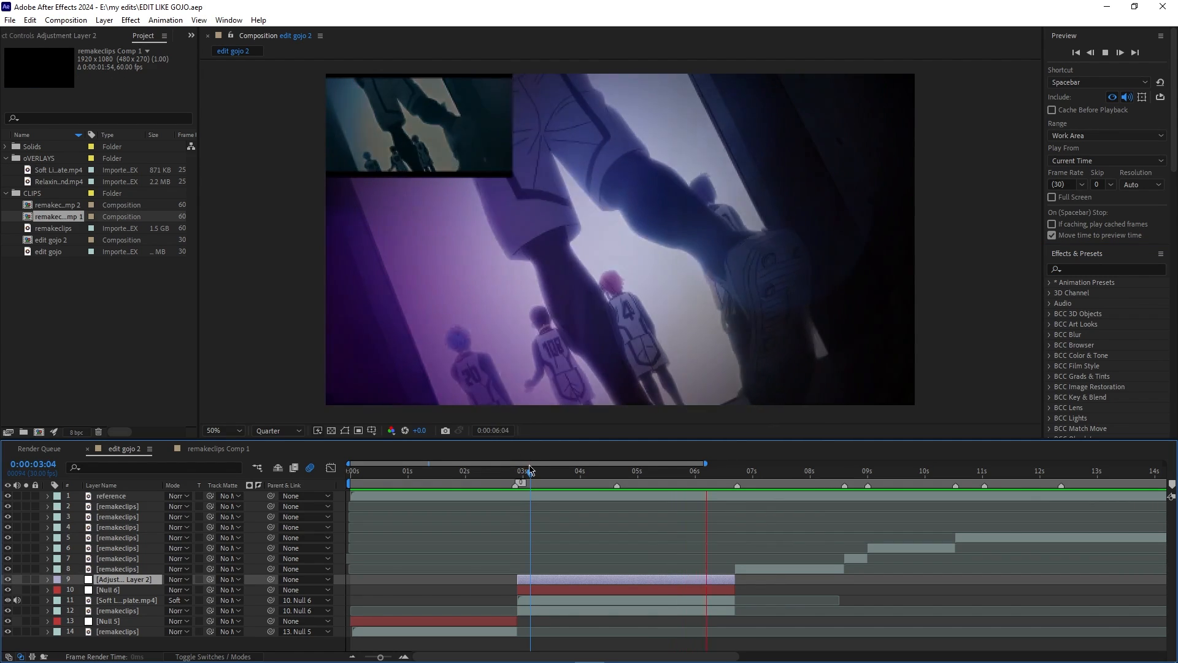
pyautogui.click(569, 476)
pyautogui.moveTo(571, 478); pyautogui.dragTo(518, 485)
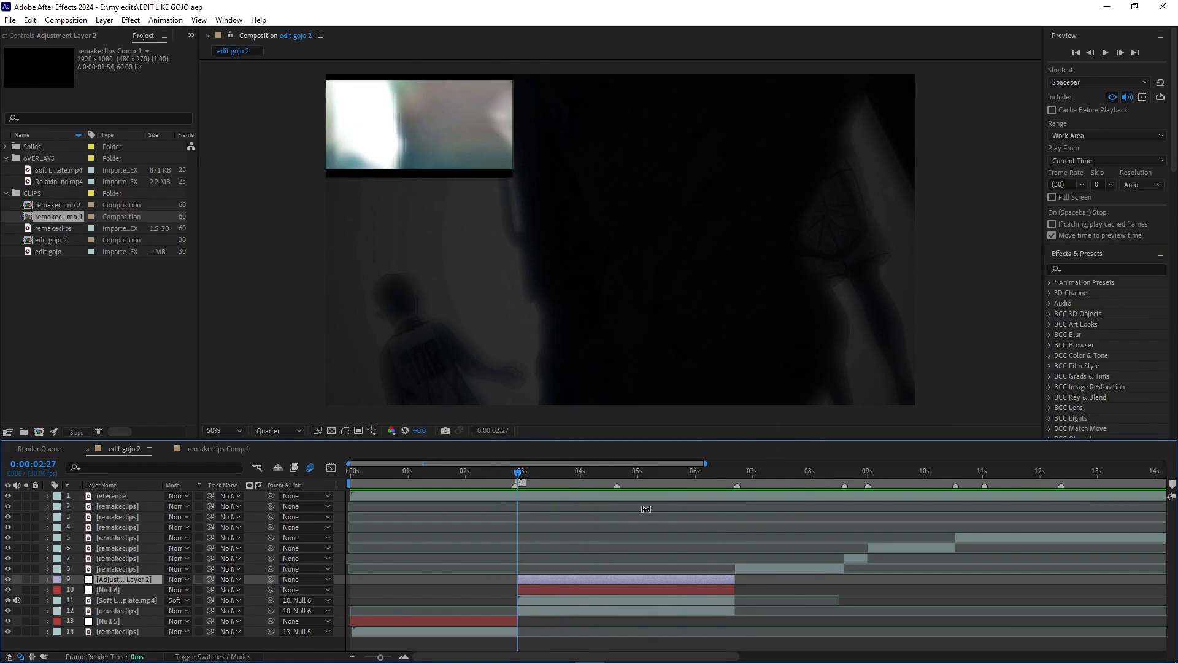
pyautogui.hotkey('ctrl', 'space')
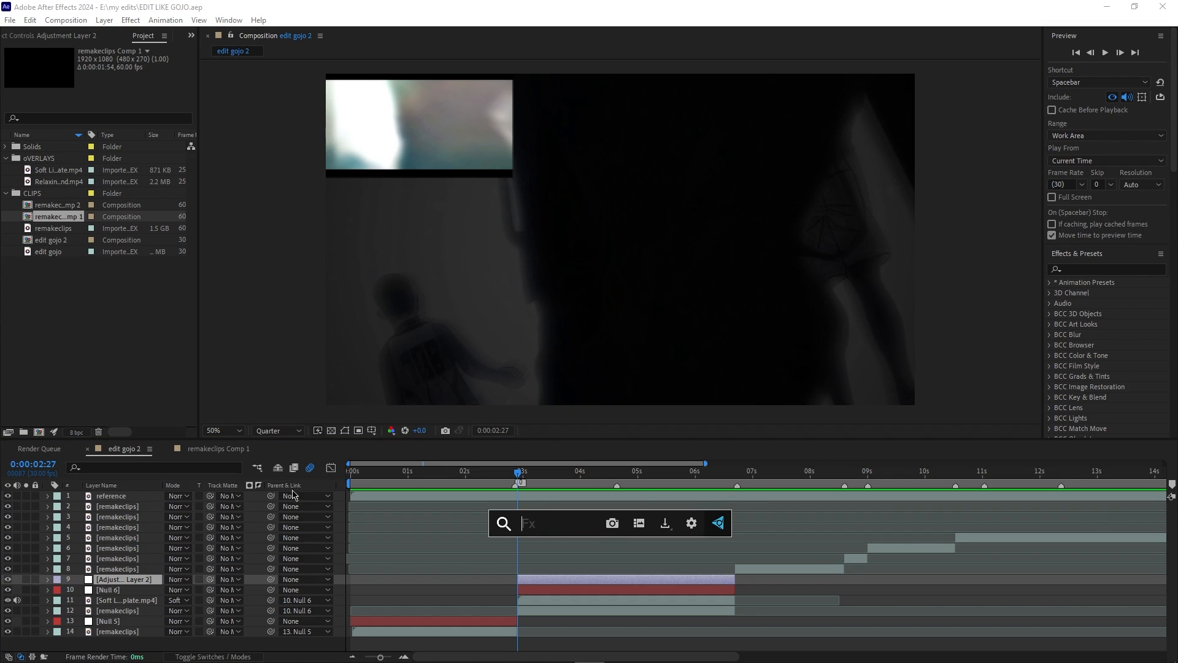
pyautogui.write('s_shake')
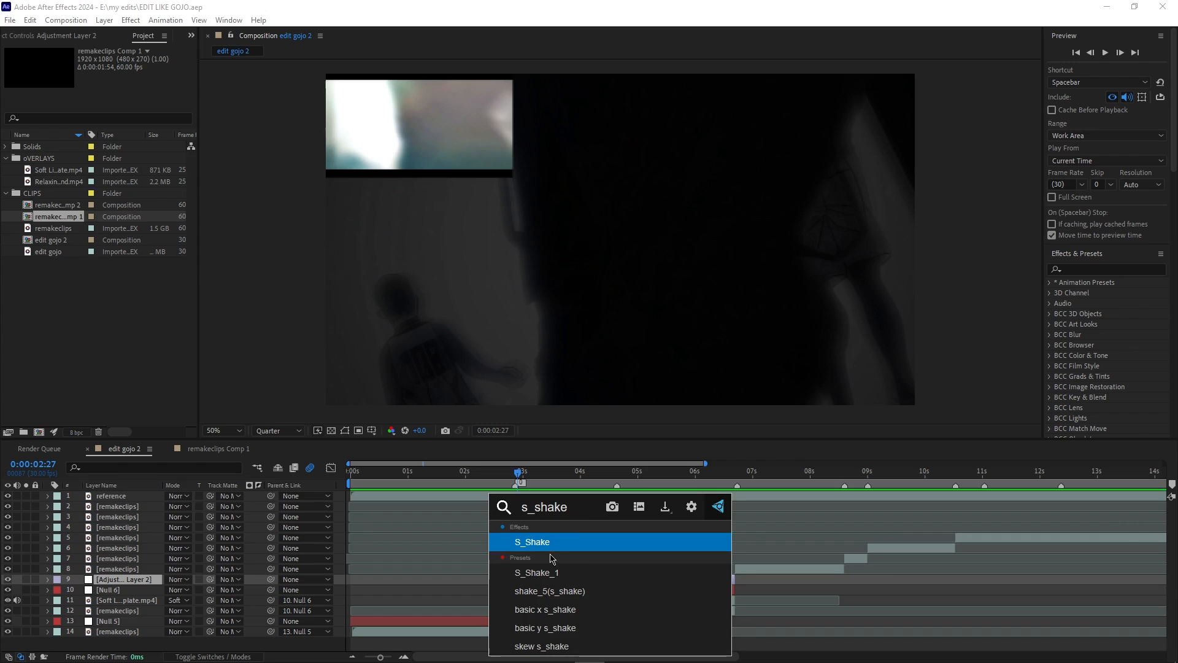
pyautogui.click(550, 543)
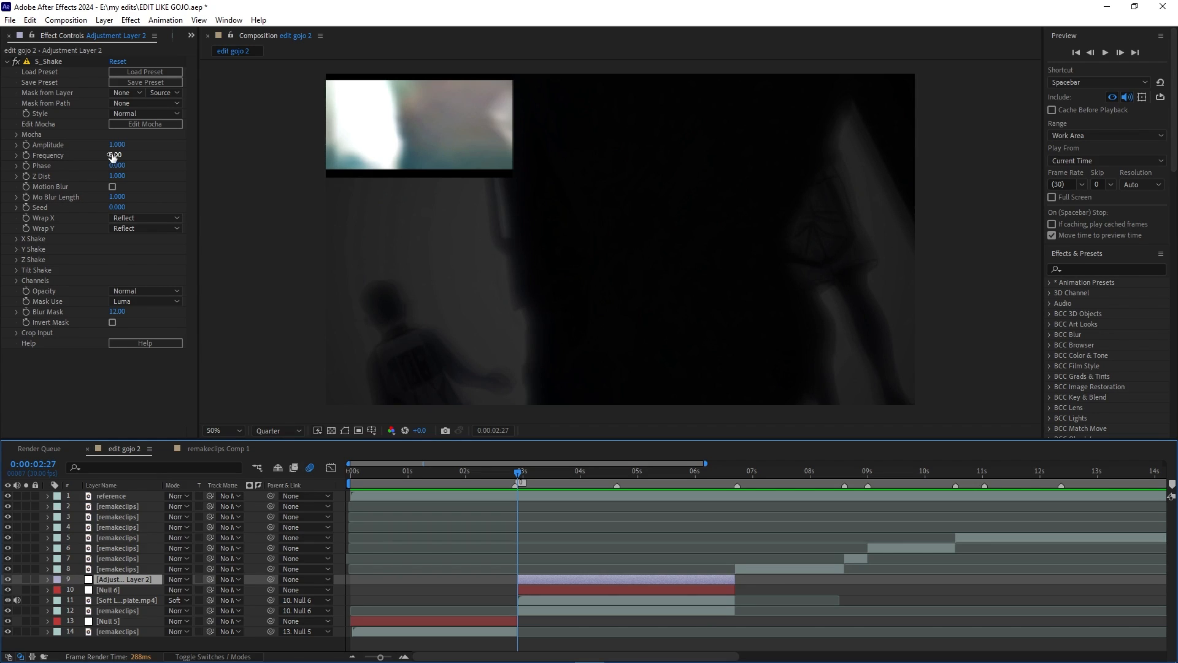
# - Enable keyframing for S_Shake's Amplitude at 0:00:02:27, reveal the keyframe in the timeline, and set its value to 2
pyautogui.click(37, 146)
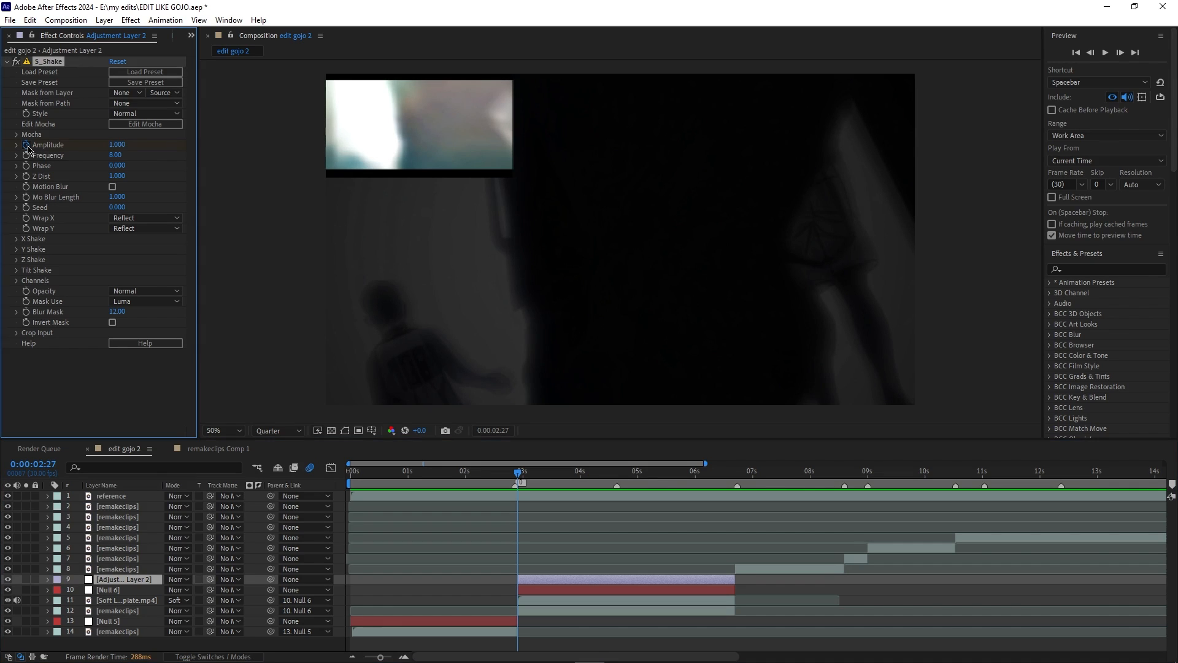
pyautogui.moveTo(381, 657); pyautogui.dragTo(384, 657)
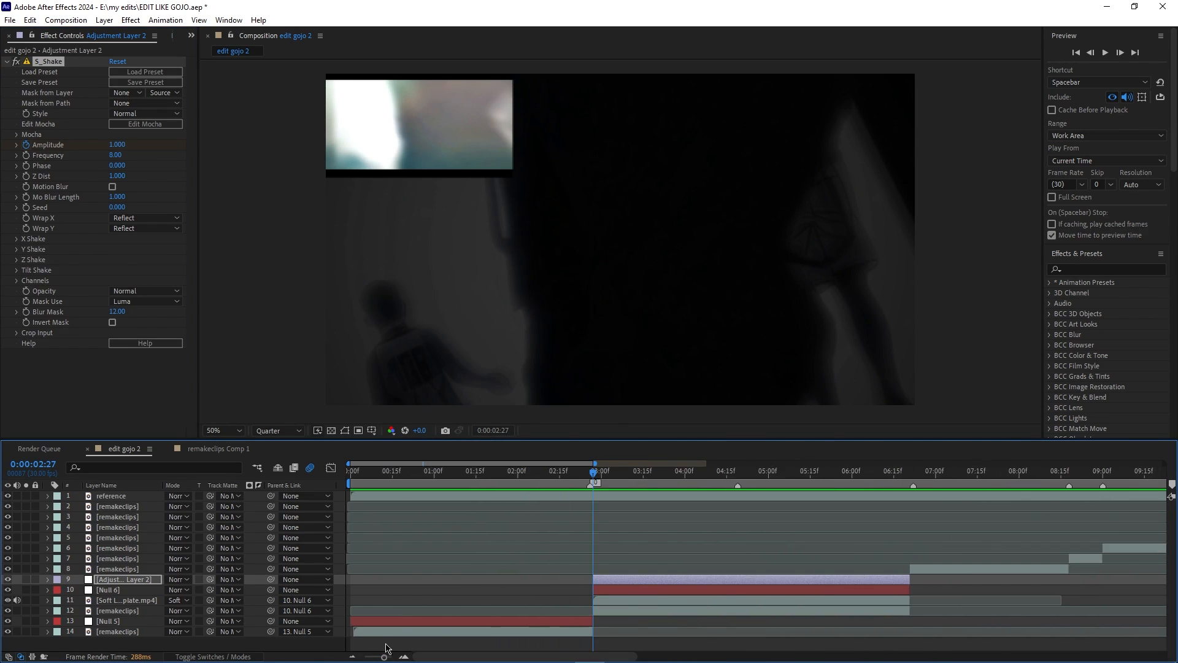
pyautogui.press('u')
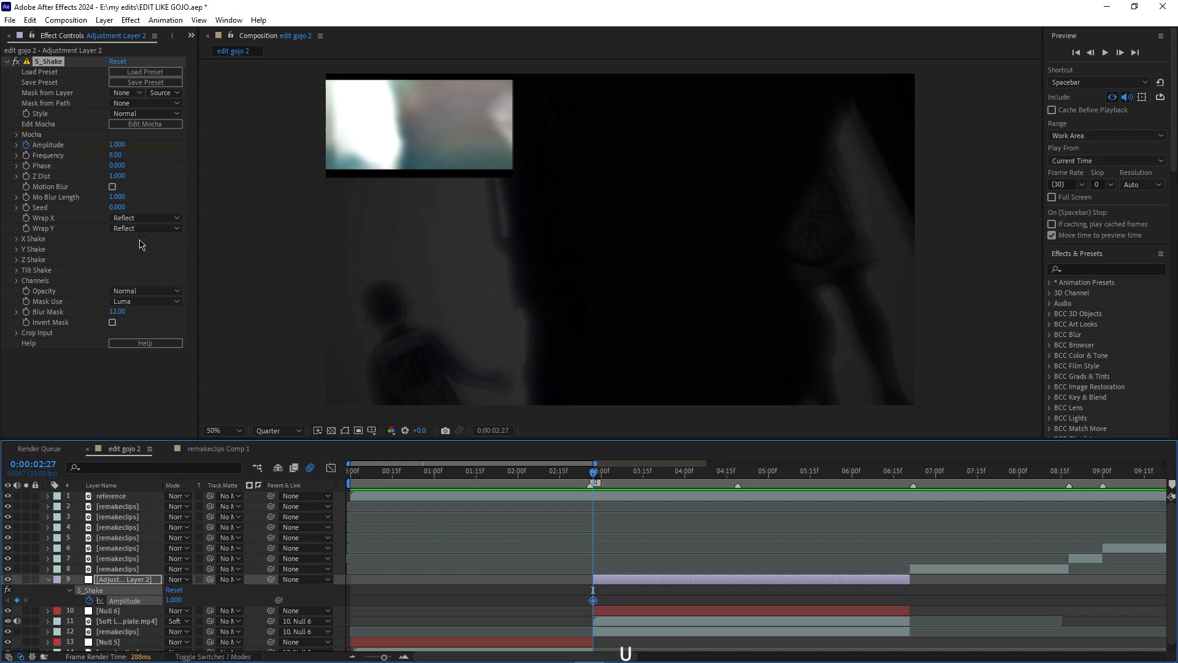
pyautogui.click(117, 145)
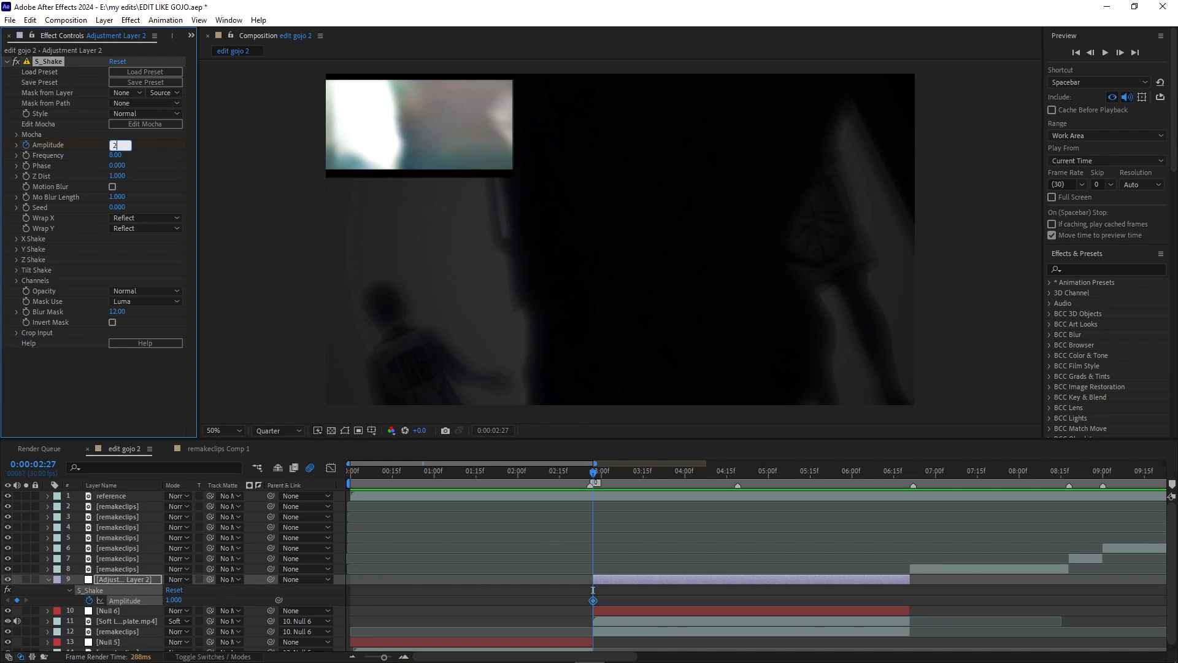
pyautogui.write('2')
pyautogui.press('Return')
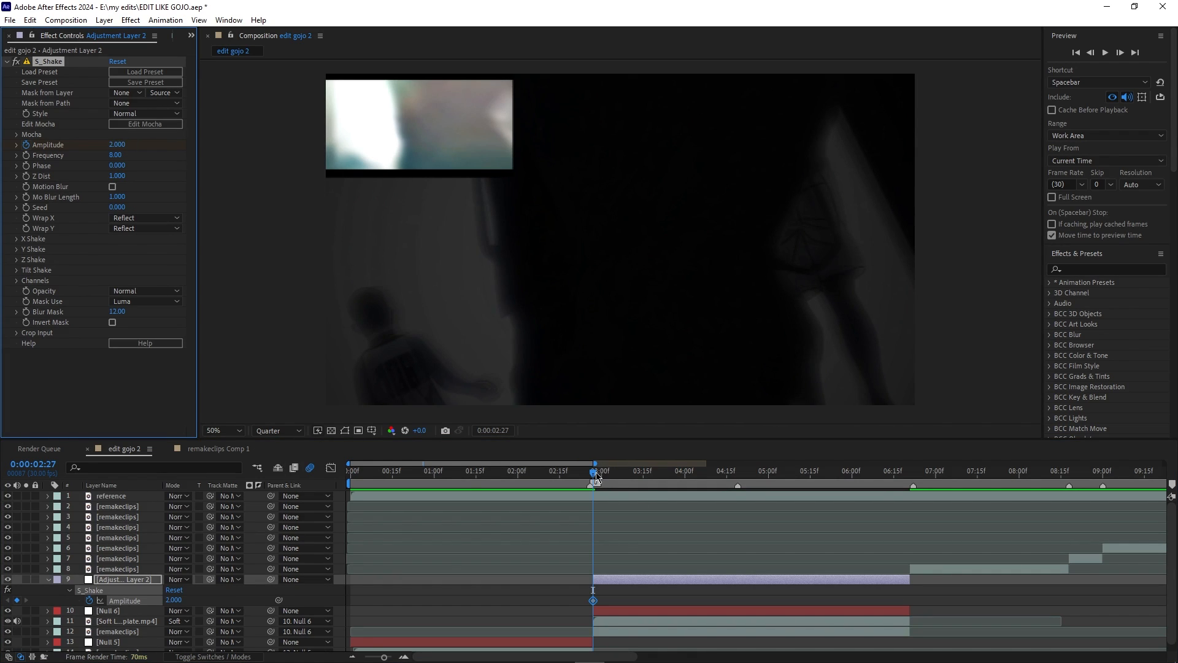
# - Keyframe S_Shake's Amplitude at 0 at 0:00:03:09
pyautogui.moveTo(597, 476); pyautogui.dragTo(627, 485)
pyautogui.click(114, 146)
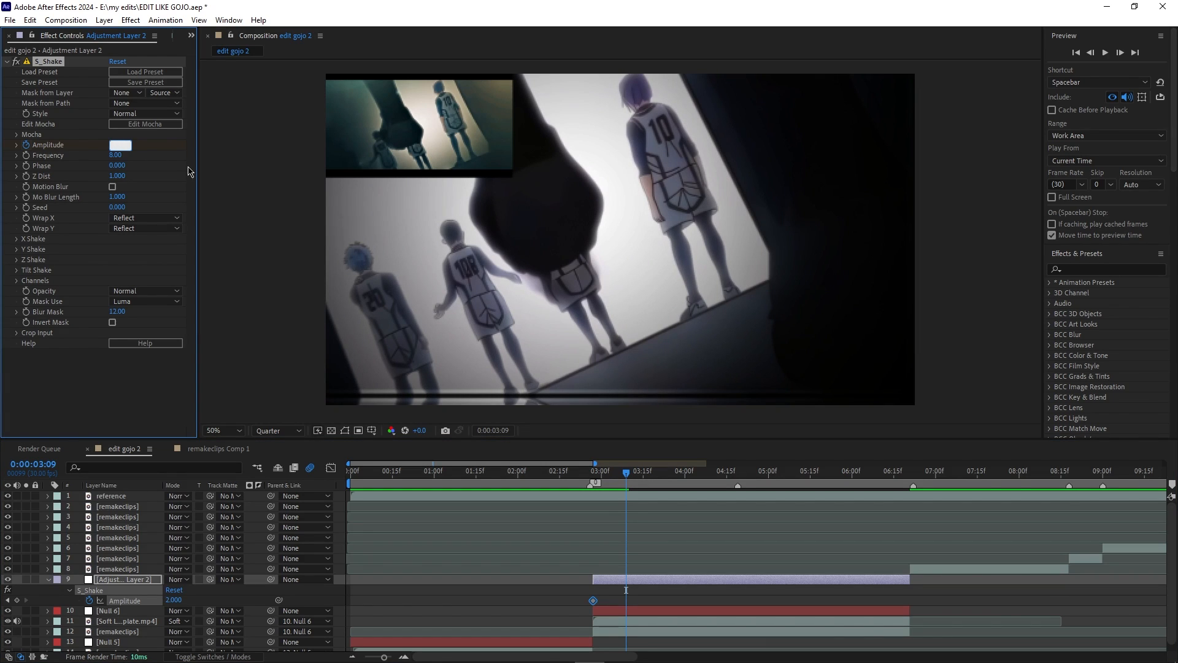
pyautogui.write('0')
pyautogui.press('Return')
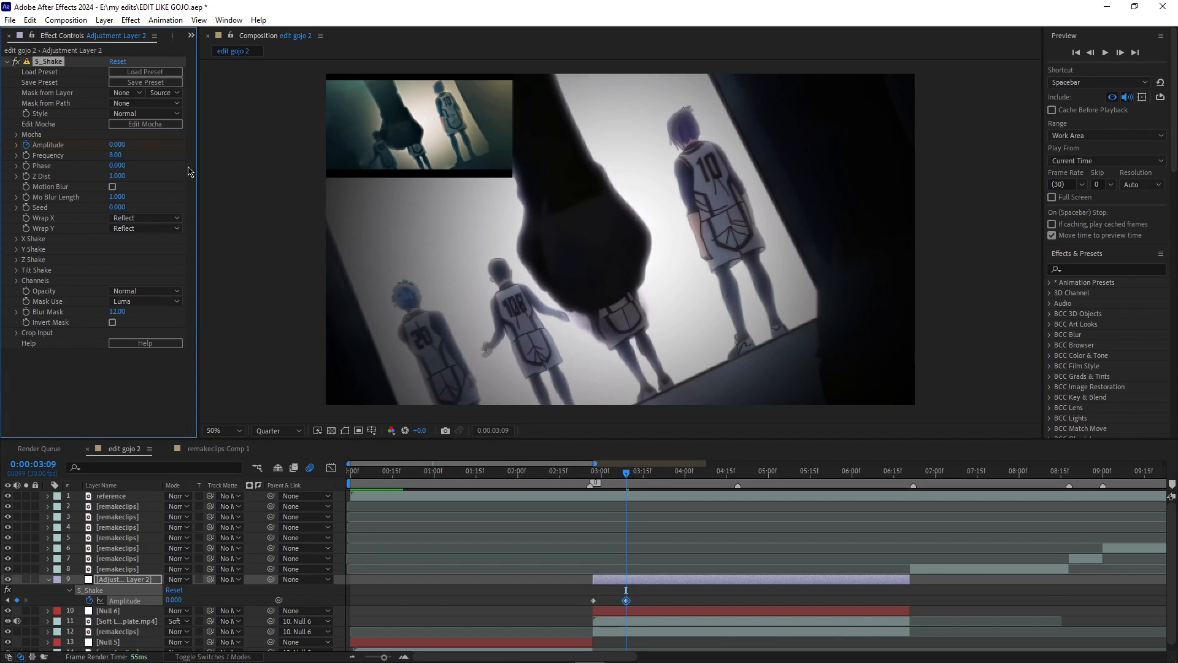
# - Preview the shake from 0:00:02:27, then apply Easy Ease to both S_Shake Amplitude keyframes on the adjustment layer
pyautogui.moveTo(626, 476); pyautogui.dragTo(594, 476)
pyautogui.press('space')
pyautogui.click(593, 473)
pyautogui.press('space')
pyautogui.click(592, 473)
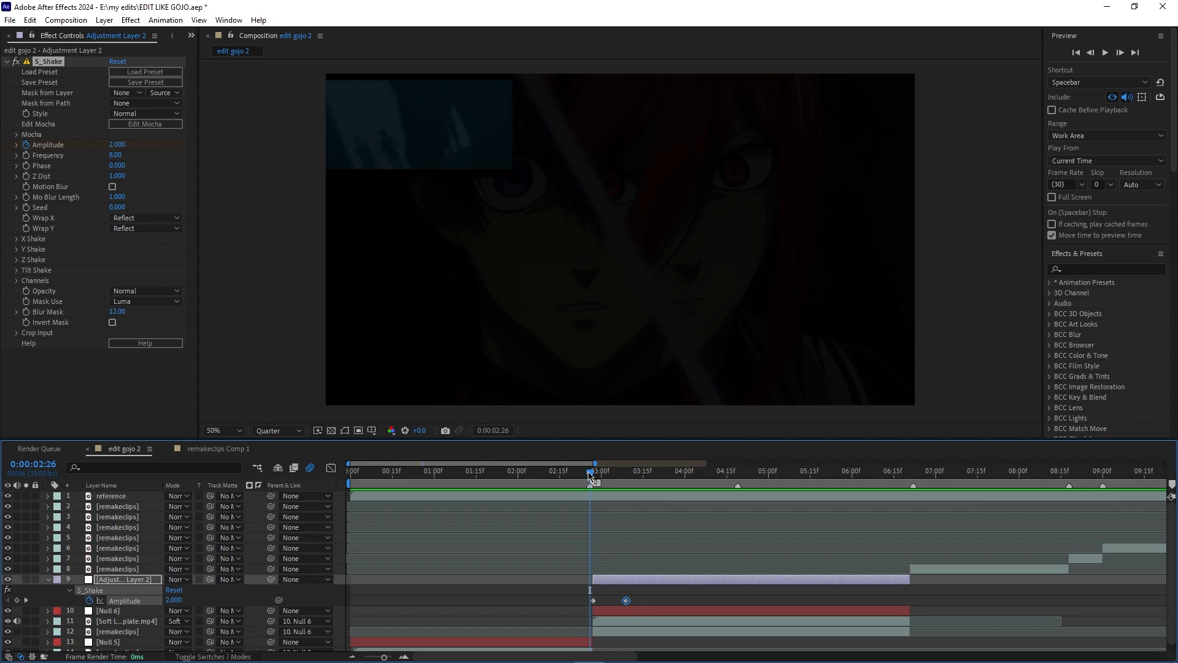
pyautogui.moveTo(589, 474); pyautogui.dragTo(594, 477)
pyautogui.moveTo(652, 601); pyautogui.dragTo(525, 614)
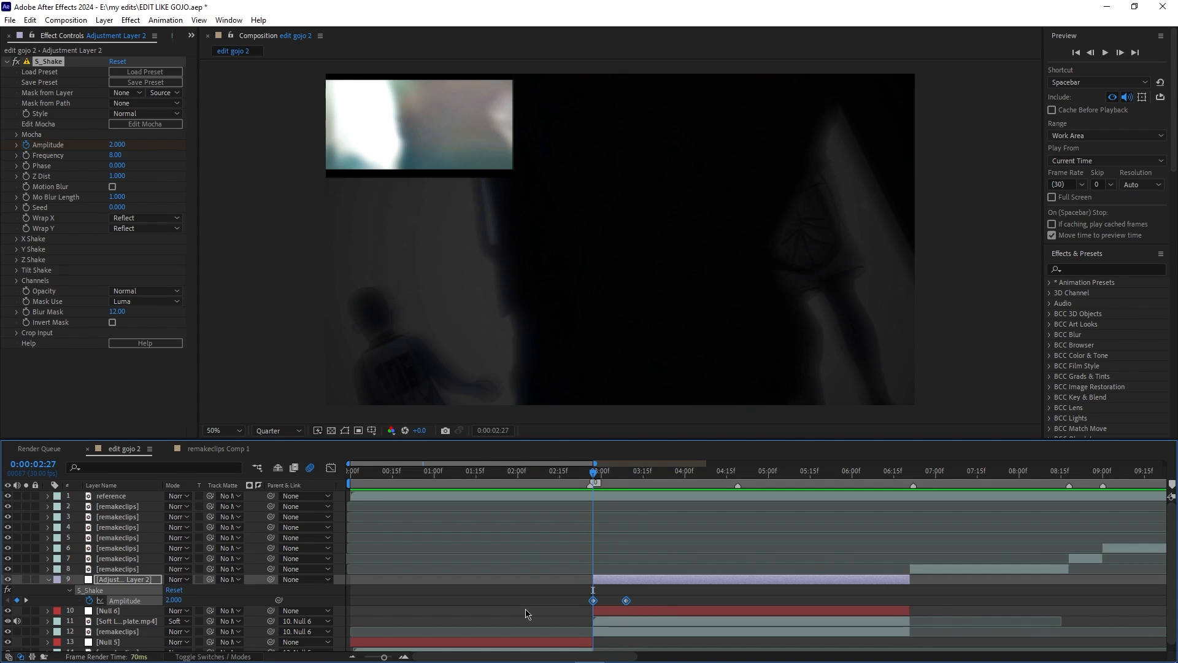
pyautogui.press('F9')
# - Keyframe S_Shake's Amplitude at 0 at 0:00:04:12 and at 1 at 0:00:04:24
pyautogui.moveTo(594, 473); pyautogui.dragTo(718, 532)
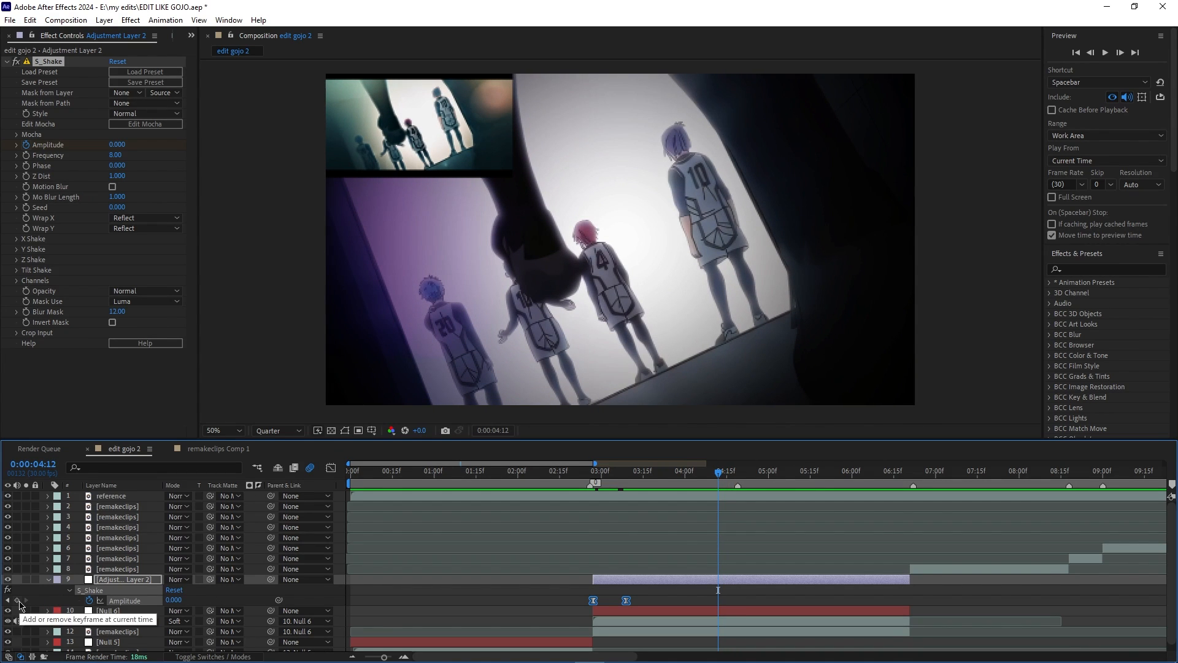
pyautogui.click(18, 601)
pyautogui.click(780, 604)
pyautogui.moveTo(720, 480); pyautogui.dragTo(751, 481)
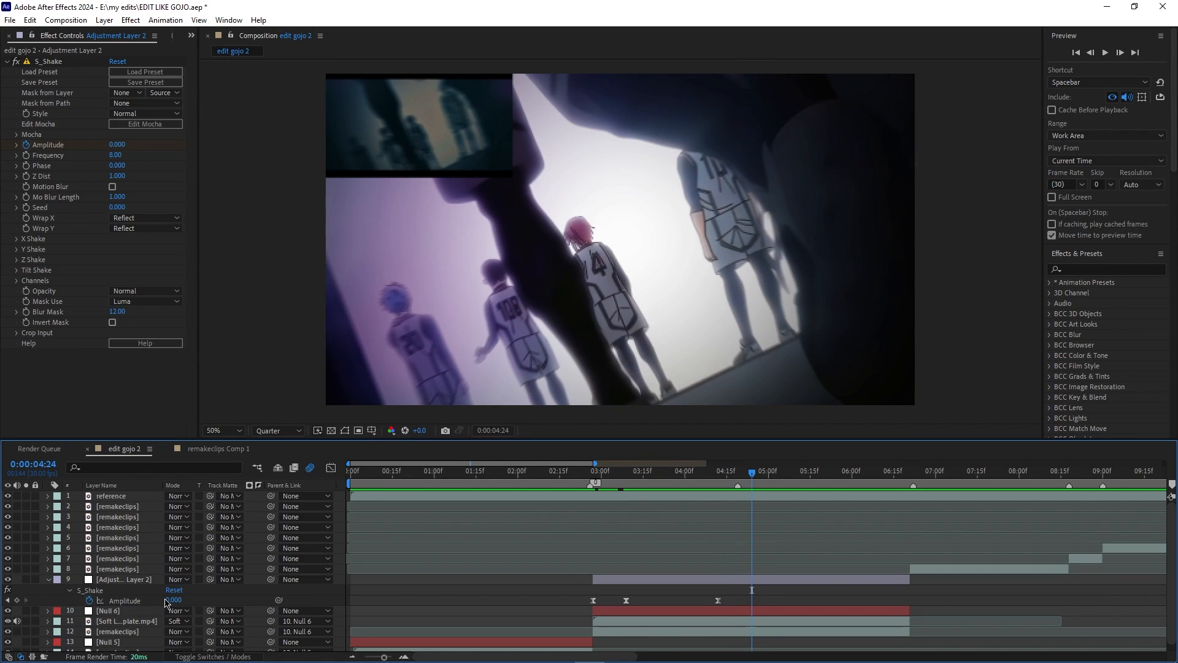
pyautogui.moveTo(116, 145); pyautogui.dragTo(131, 145)
pyautogui.click(121, 145)
pyautogui.write('1')
pyautogui.press('Return')
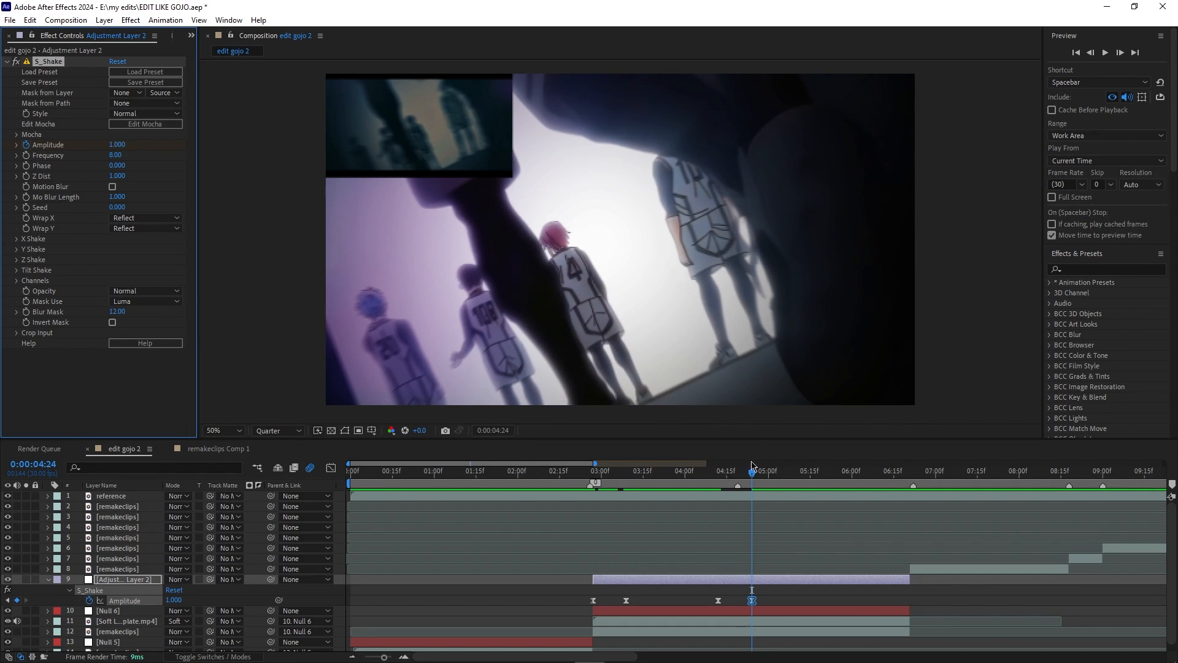
# - Keyframe Amplitude at 0 a few frames after the second peak, and shift the last two keyframes earlier to start at the timeline marker
pyautogui.moveTo(752, 472); pyautogui.dragTo(777, 482)
pyautogui.click(174, 600)
pyautogui.write('0')
pyautogui.press('Return')
pyautogui.moveTo(797, 597); pyautogui.dragTo(739, 601)
# - Preview the second shake, collapse the adjustment layer's keyframes, and replay the clip from 0:00:02:18
pyautogui.moveTo(777, 476); pyautogui.dragTo(715, 479)
pyautogui.press('space')
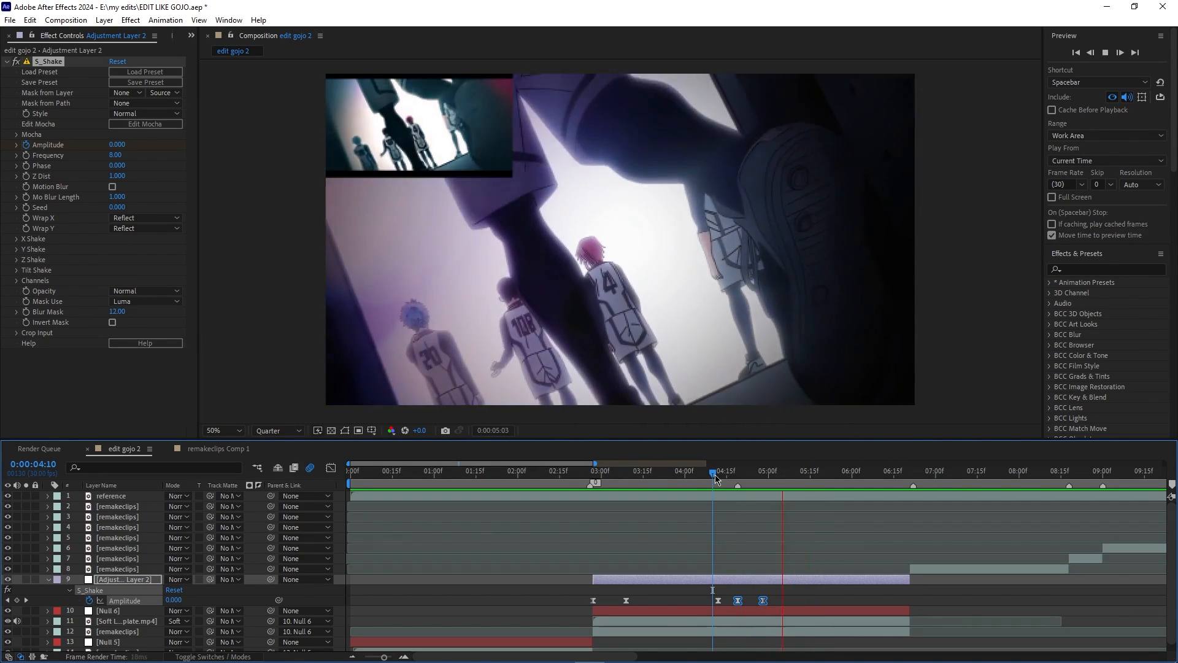
pyautogui.press('space')
pyautogui.moveTo(741, 485); pyautogui.dragTo(721, 522)
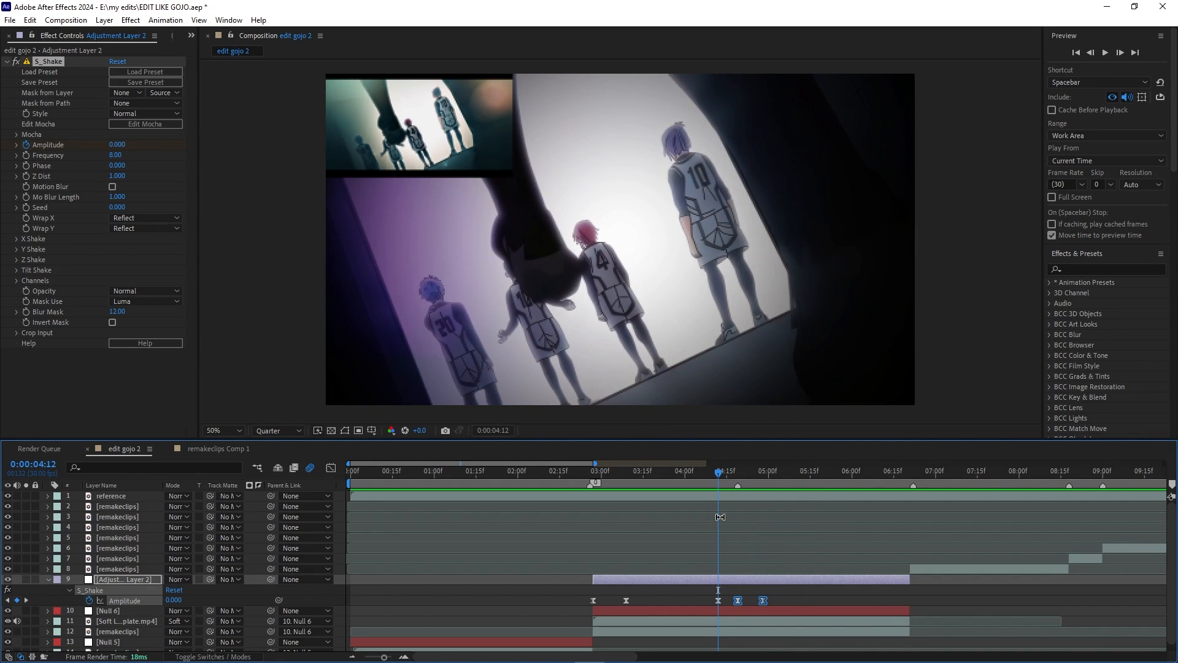
pyautogui.press('u')
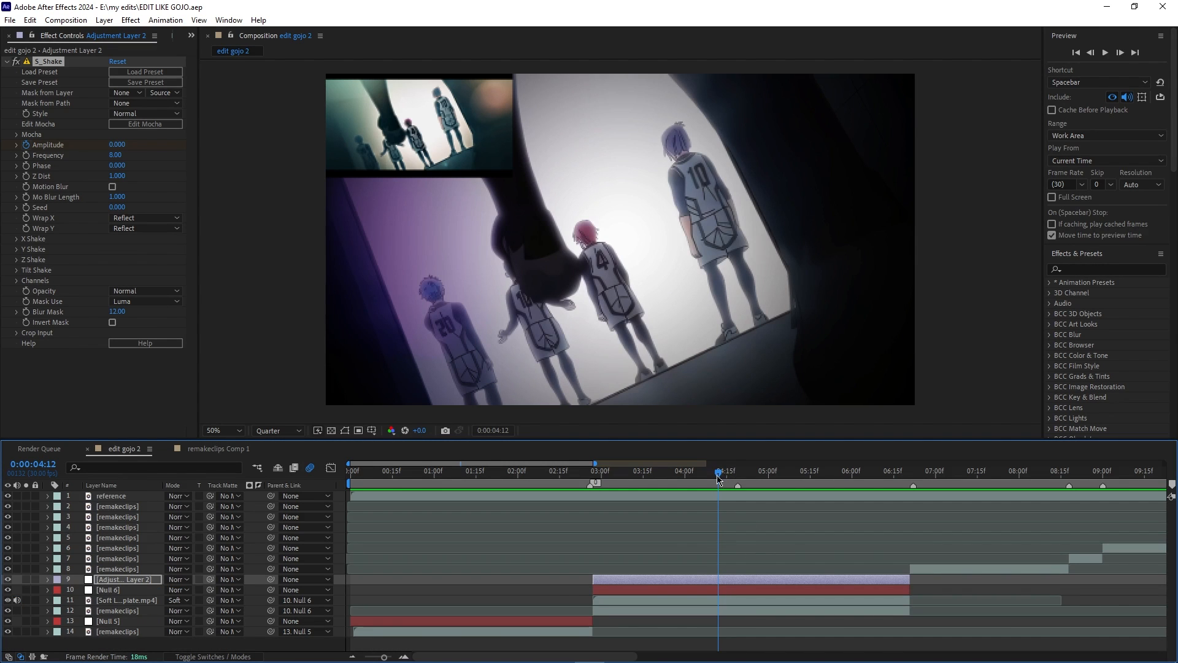
pyautogui.moveTo(718, 479); pyautogui.dragTo(568, 505)
pyautogui.press('space')
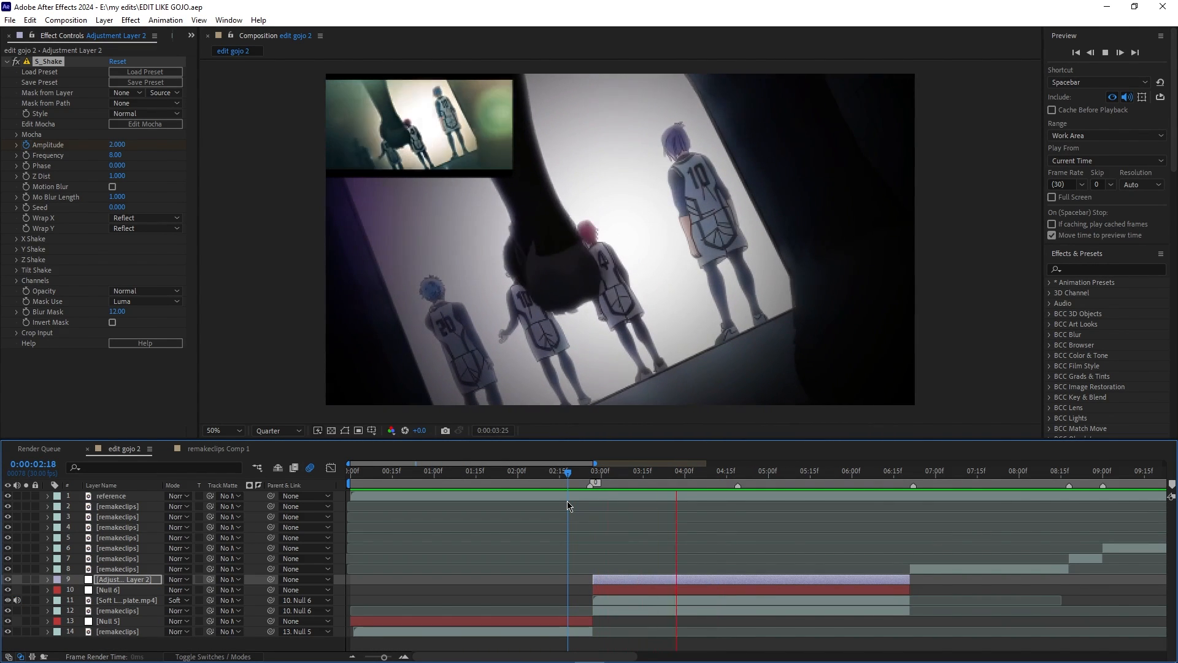
pyautogui.press('space')
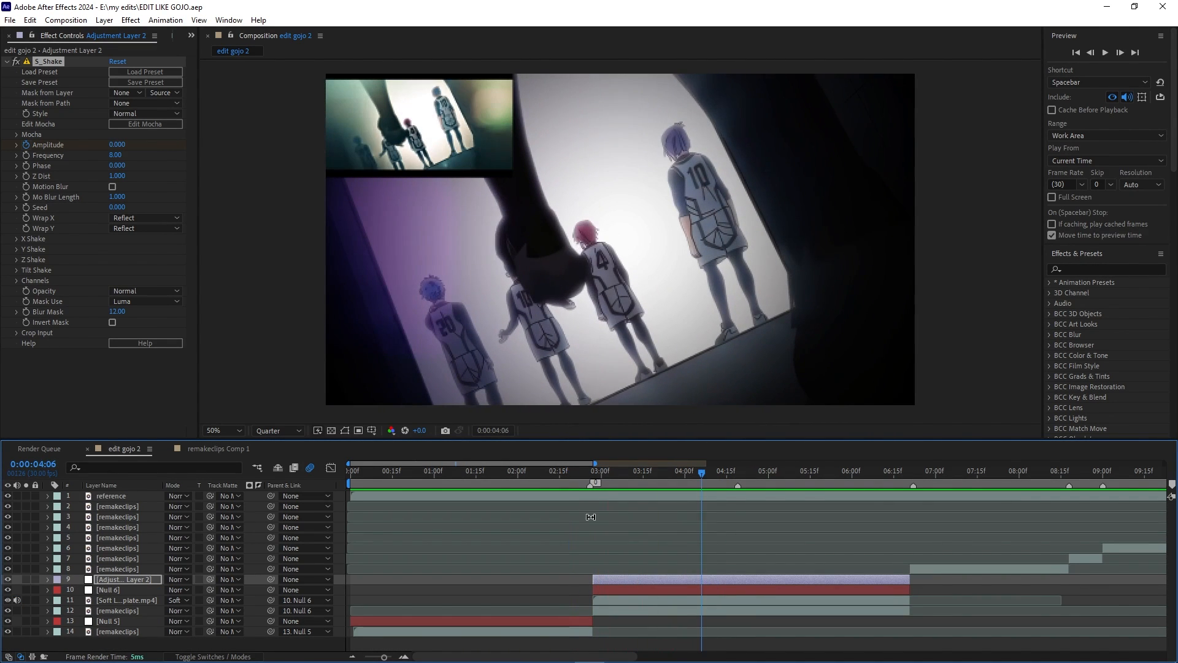
# - Raise the opacity of the Soft Light Leaks overlay, preview the change, and return to 0:00:02:27
pyautogui.click(653, 601)
pyautogui.press('t')
pyautogui.moveTo(169, 611); pyautogui.dragTo(201, 611)
pyautogui.press('t')
pyautogui.press('space')
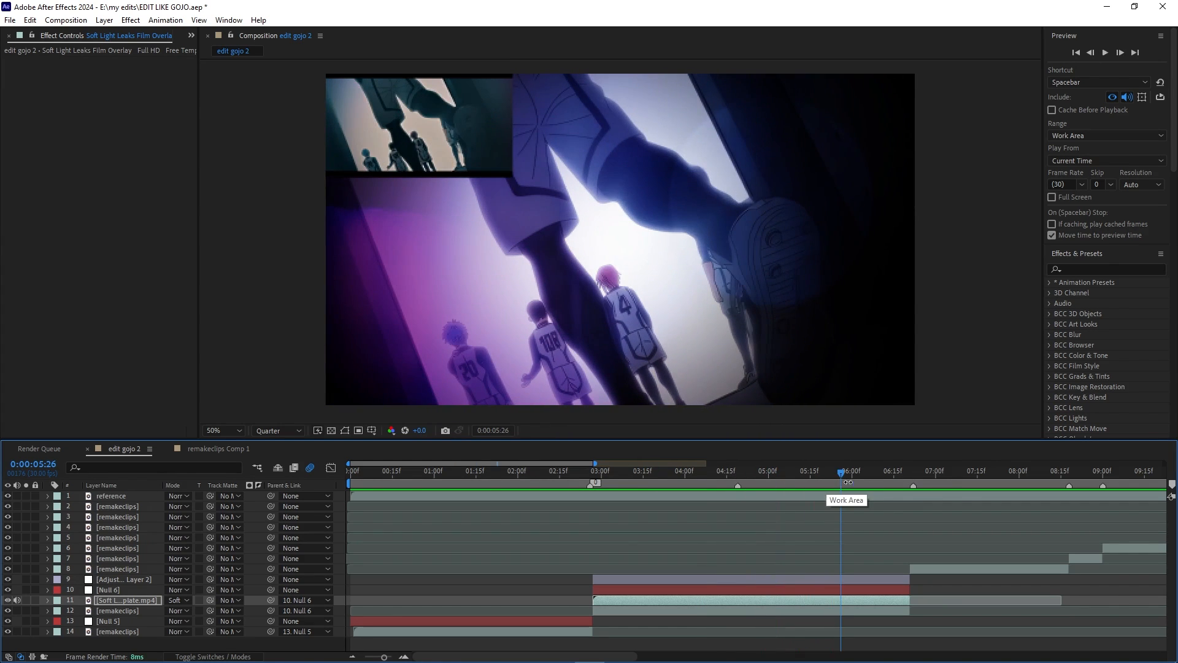
pyautogui.click(593, 473)
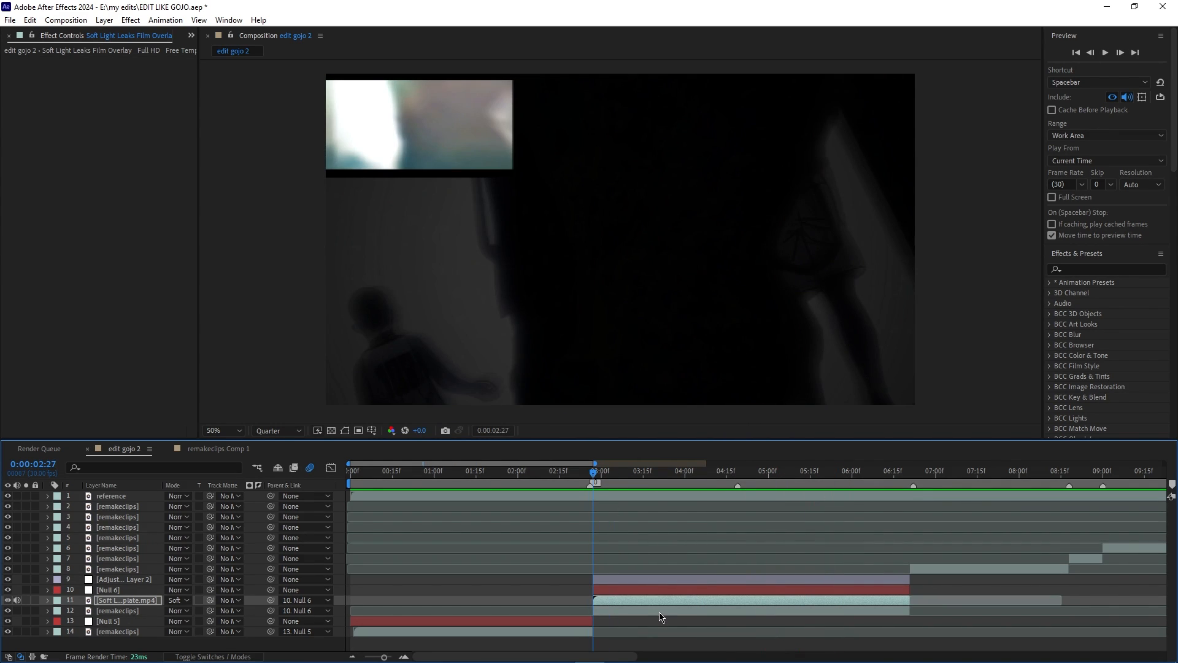
# - Search the effects for vignette, try a second CC Vignette on the second remakeclips clip, and delete that duplicate effect
pyautogui.click(660, 611)
pyautogui.press('space')
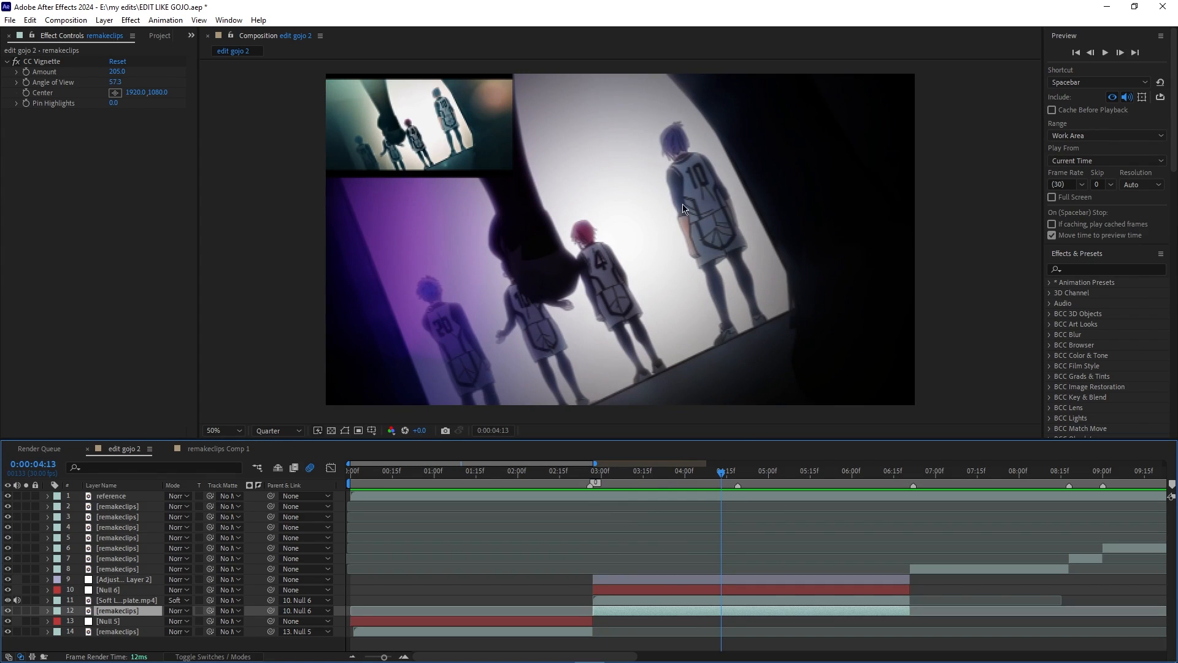
pyautogui.hotkey('ctrl', 'space')
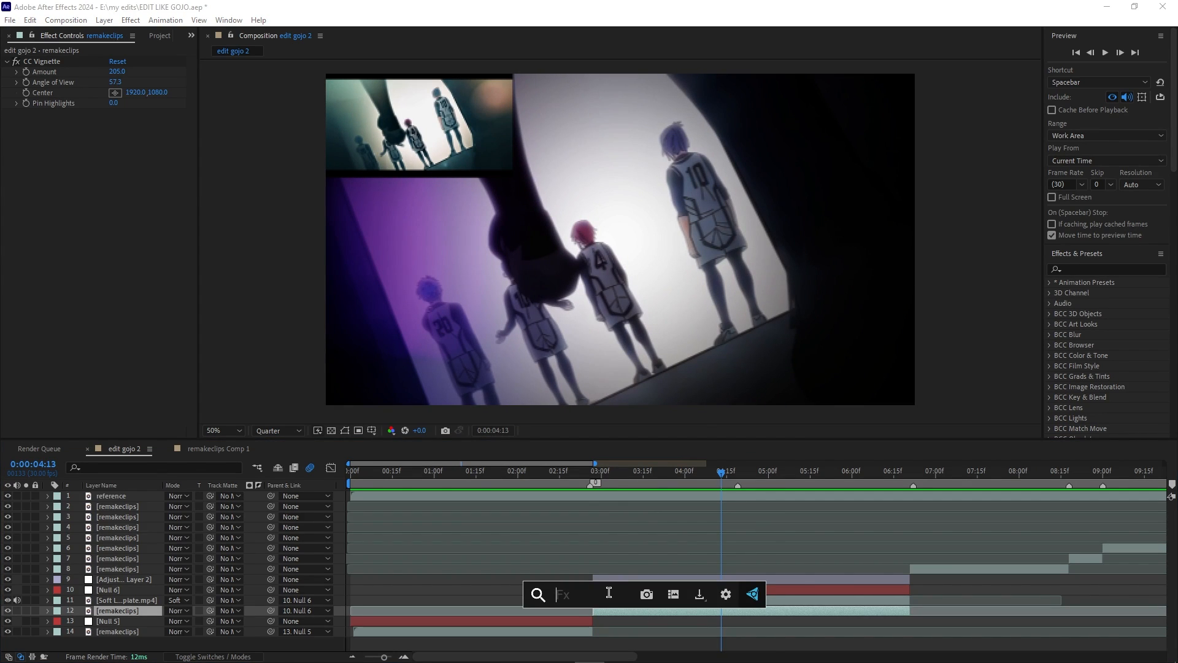
pyautogui.write('vignette')
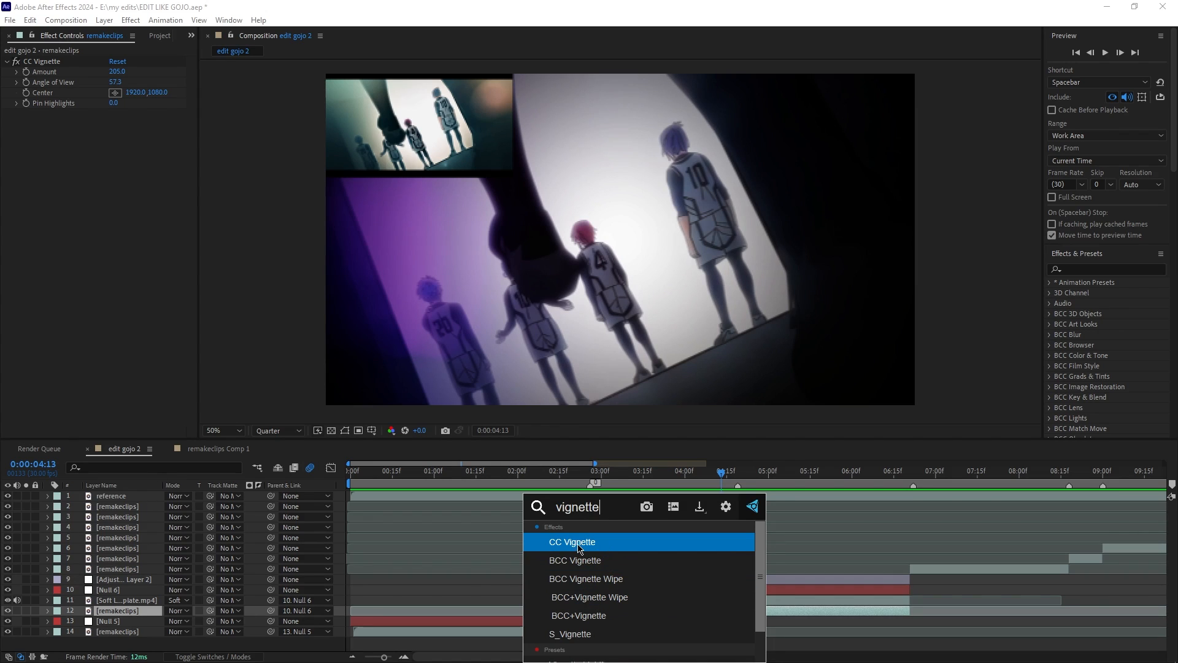
pyautogui.click(580, 548)
pyautogui.click(590, 609)
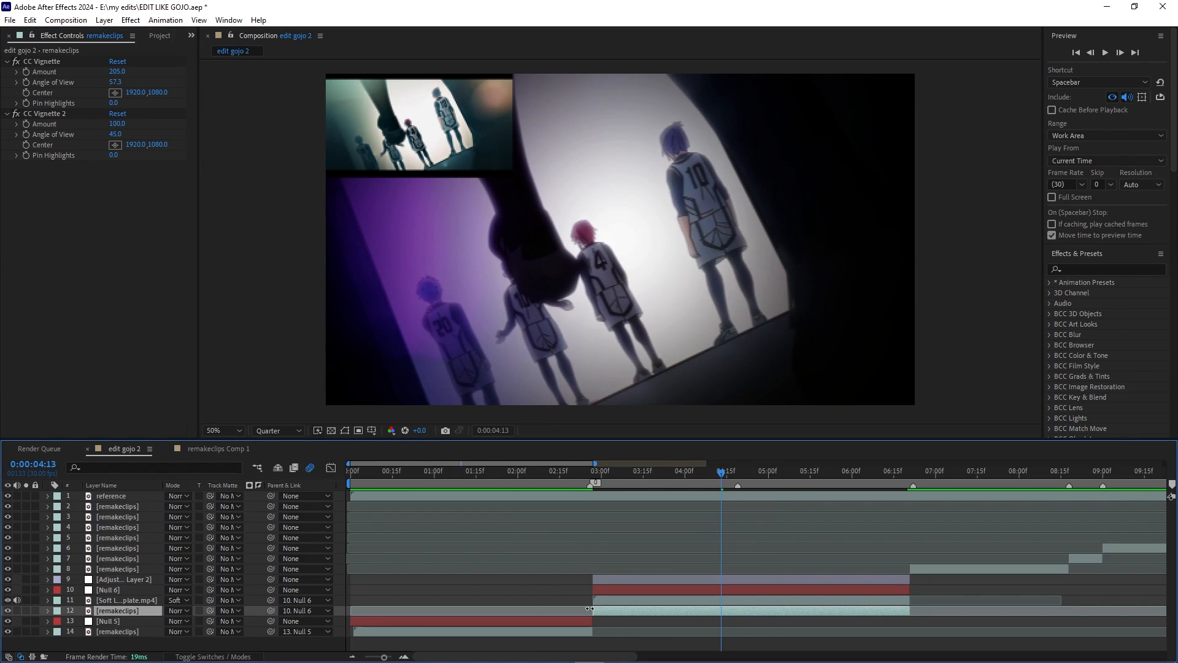
pyautogui.moveTo(722, 473); pyautogui.dragTo(816, 492)
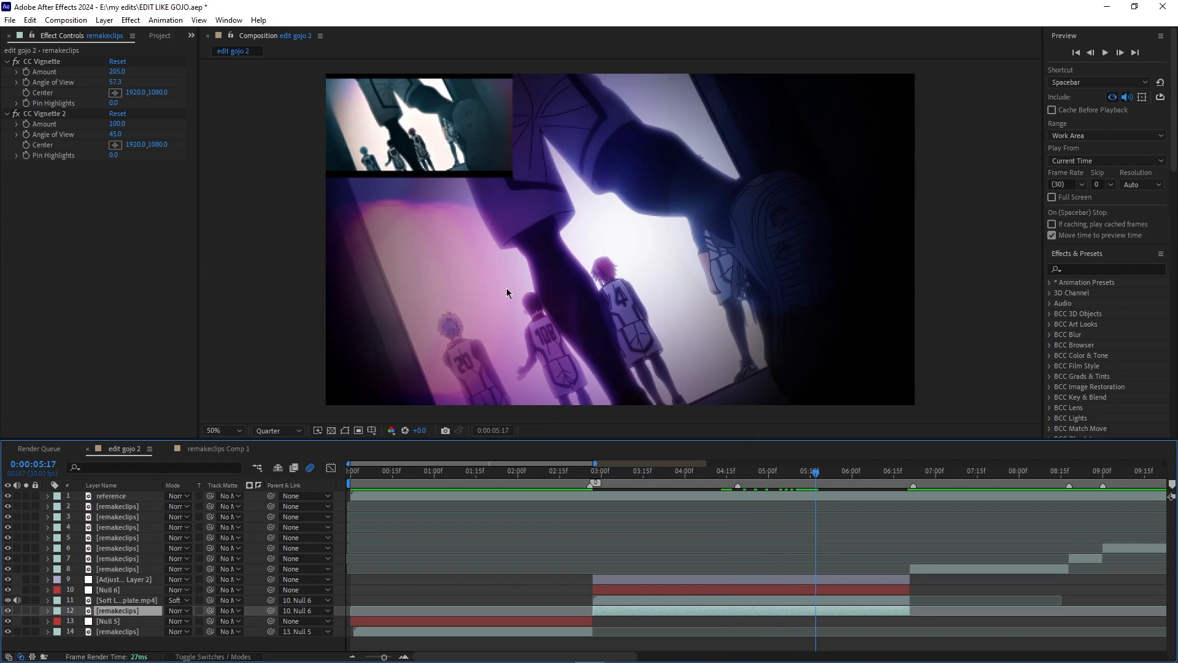
pyautogui.click(68, 114)
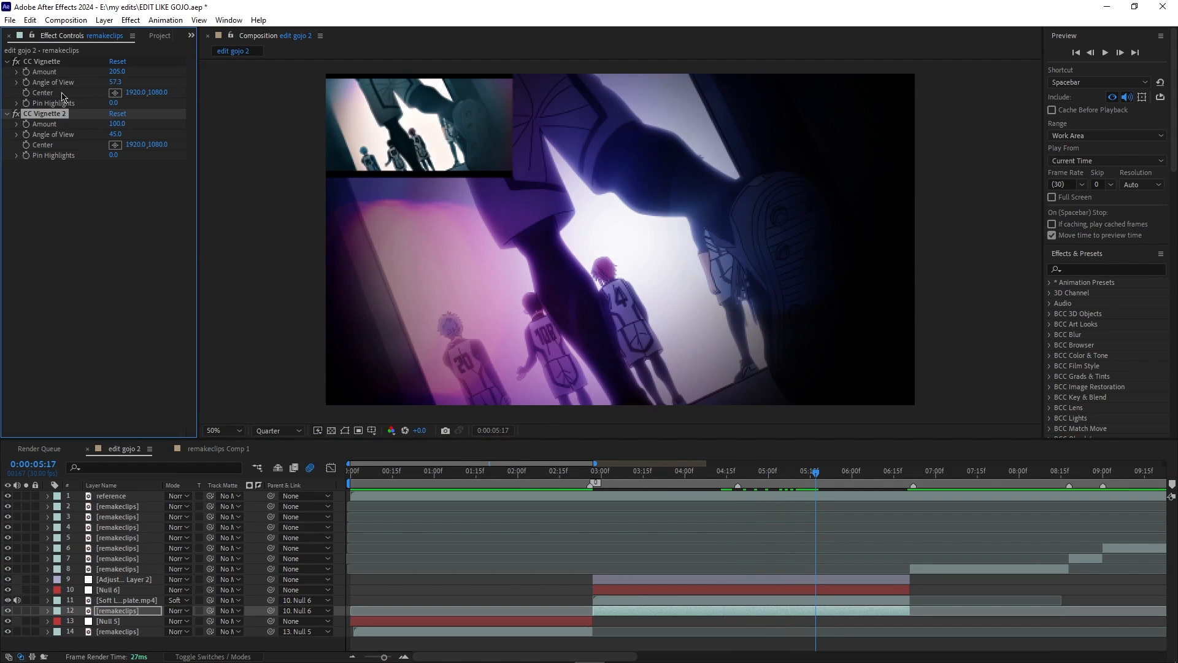
pyautogui.press('Delete')
# - Set the second clip's CC Vignette Amount to 241 and play on into the third clip
pyautogui.moveTo(120, 73)
pyautogui.mouseDown()
pyautogui.moveTo(164, 75)
pyautogui.moveTo(120, 75)
pyautogui.moveTo(144, 75)
pyautogui.mouseUp()
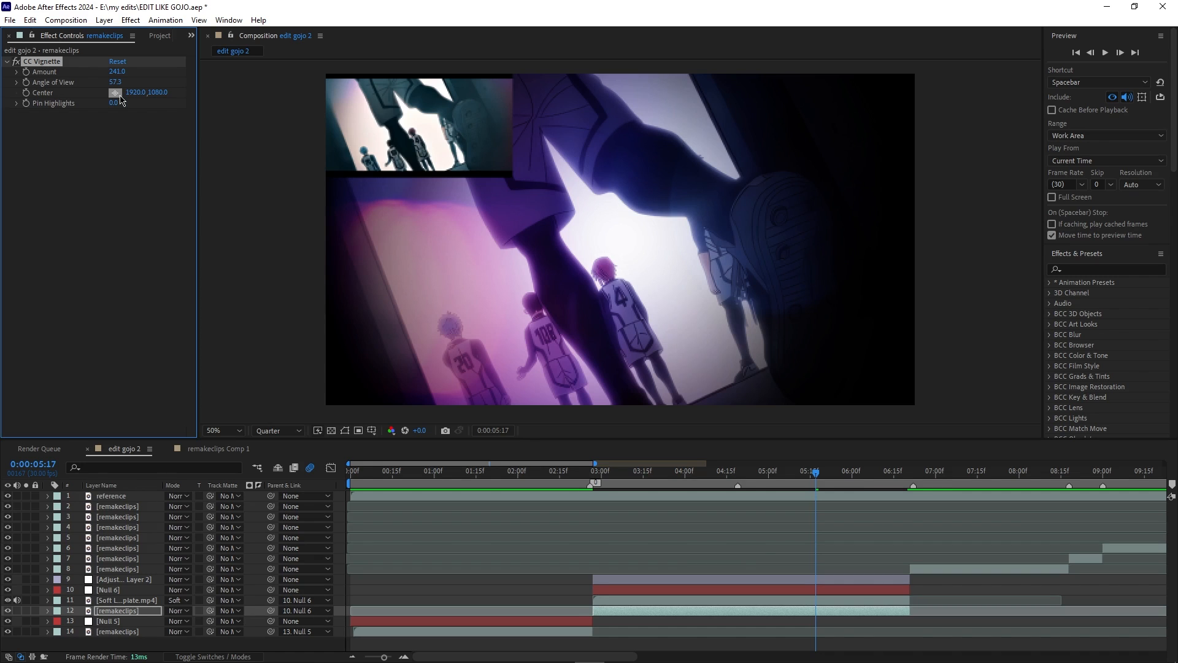
pyautogui.press('space')
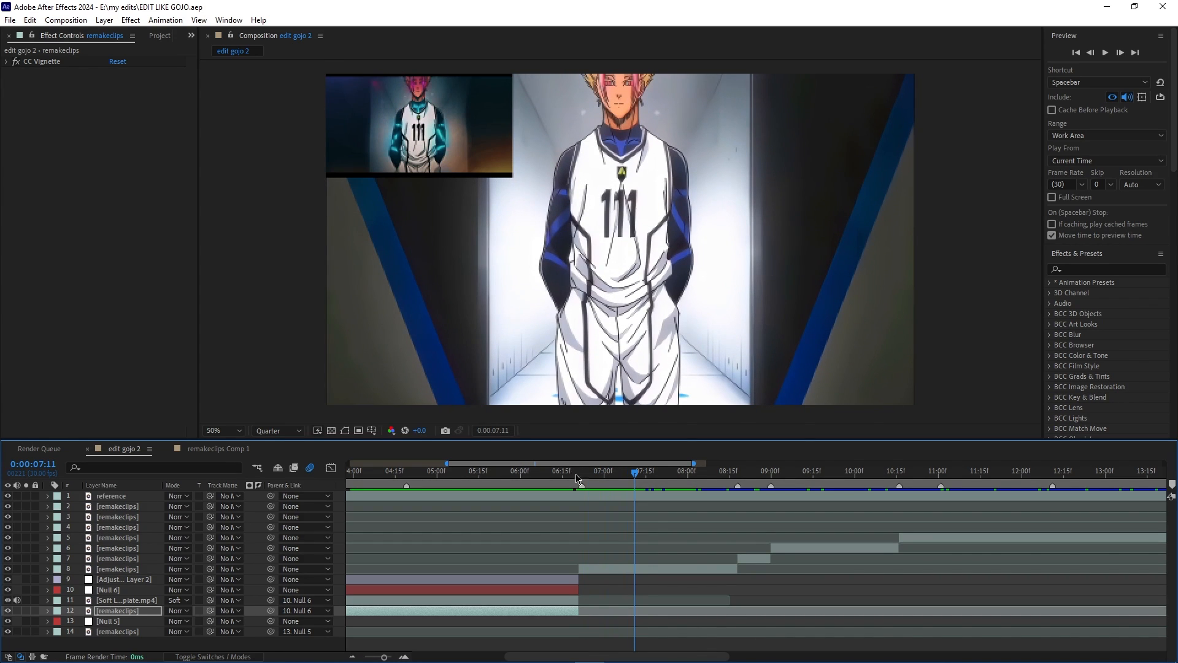
# - Pre-compose the third clip, moving all attributes into the new composition with its duration adjusted to the layer's time span
pyautogui.click(623, 569)
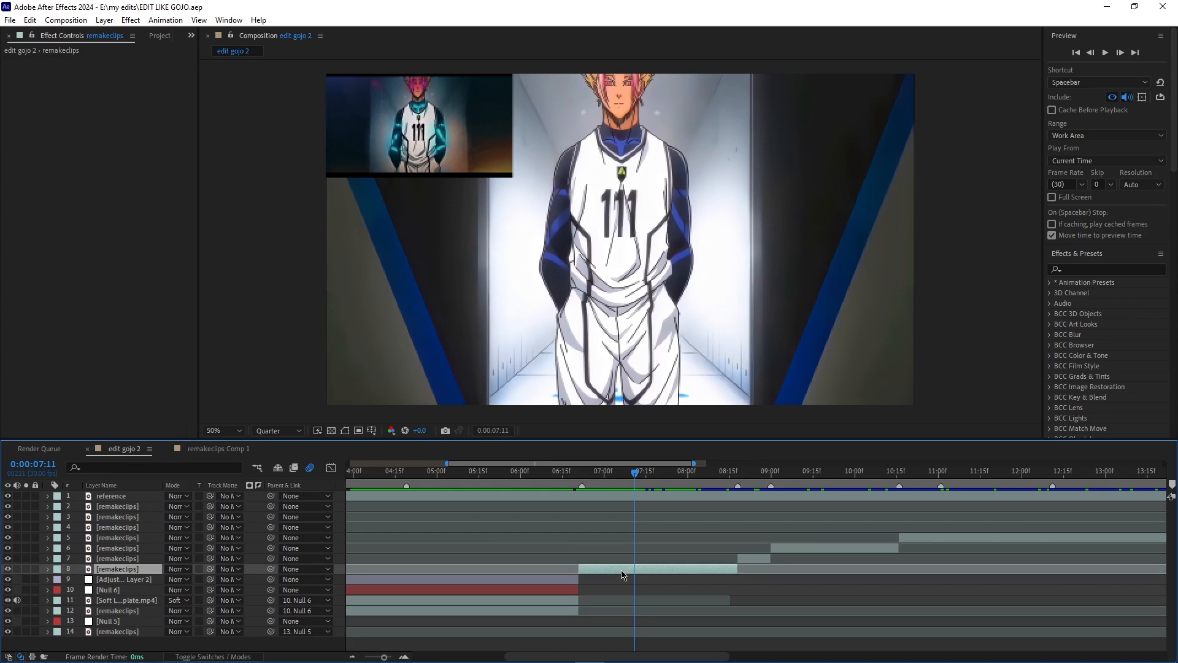
pyautogui.rightClick(655, 564)
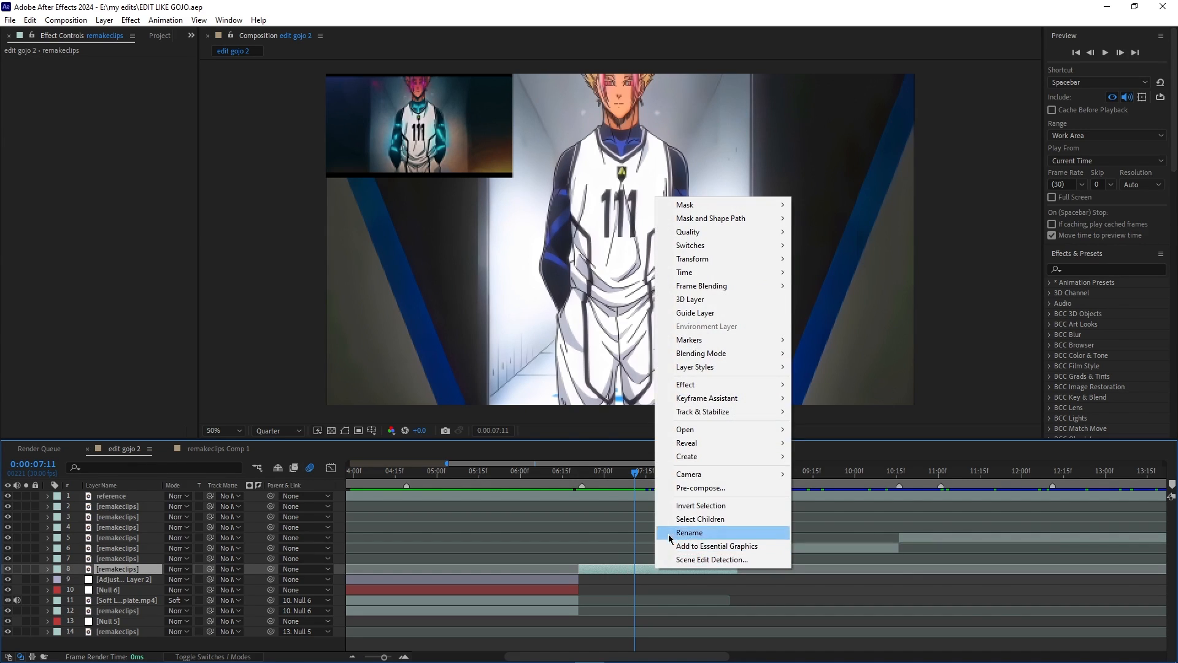
pyautogui.click(690, 488)
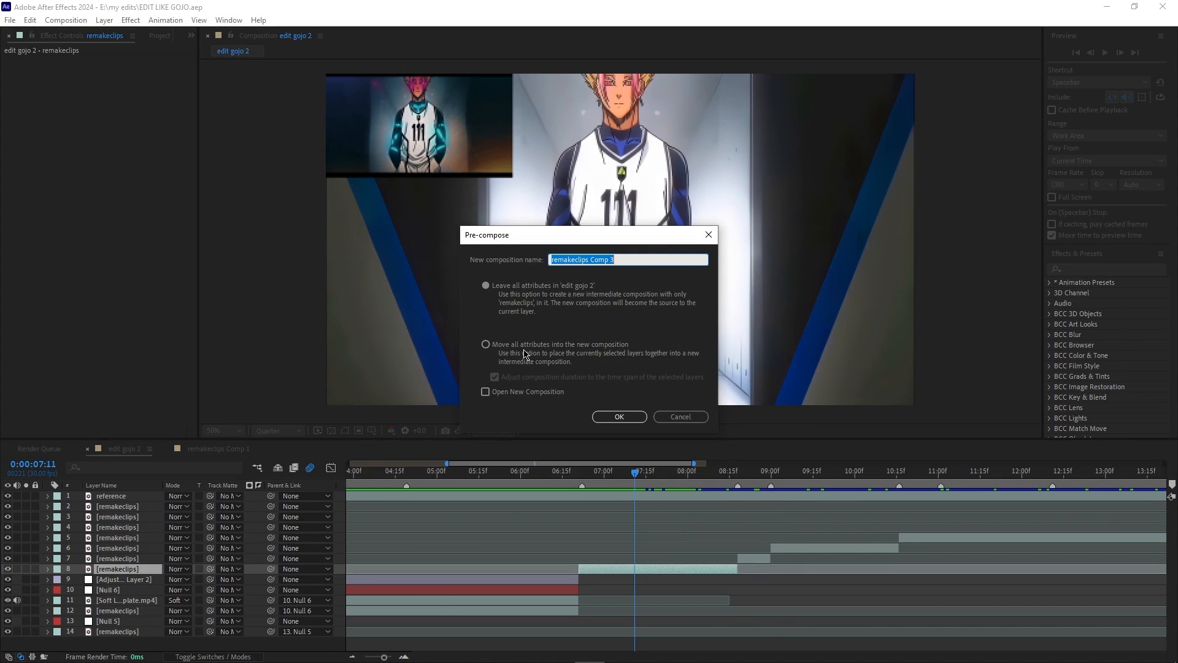
pyautogui.click(526, 349)
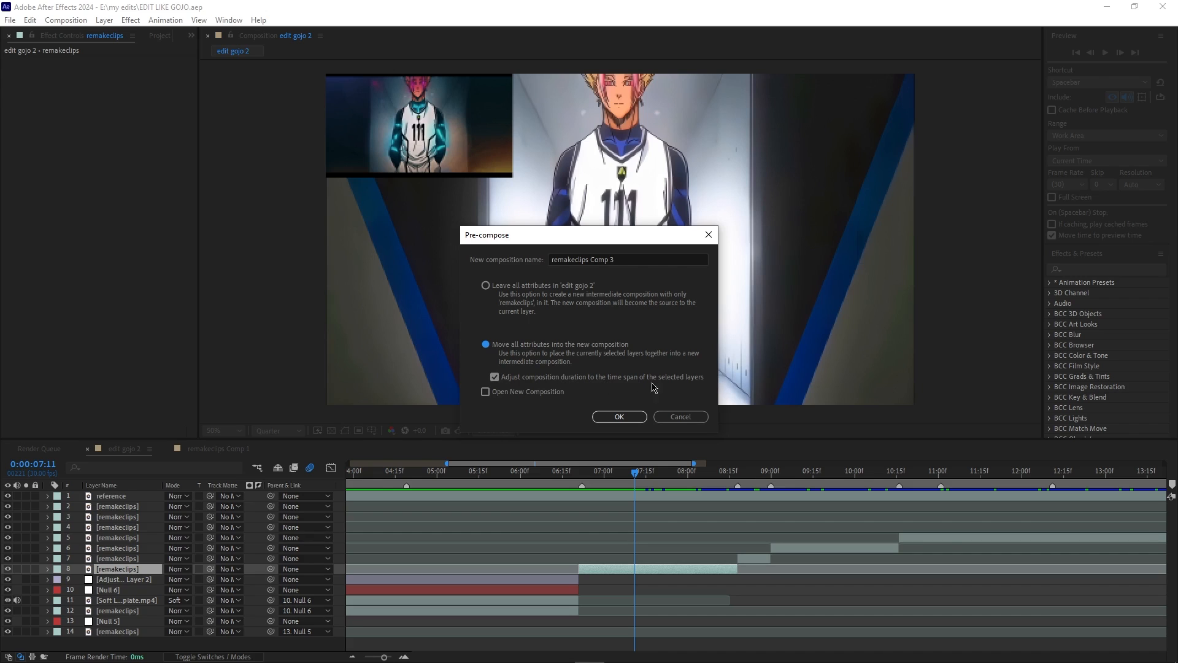
pyautogui.click(598, 417)
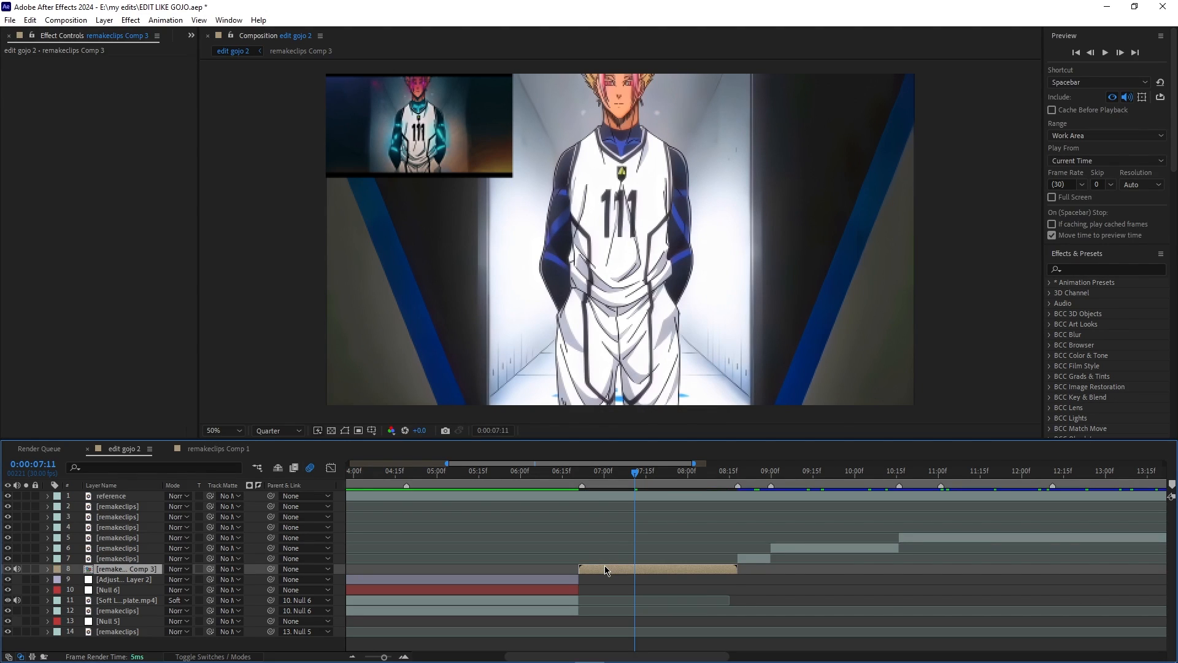
# - Open the third clip's pre-composition, duplicate the remakeclips layer inside it, and rename the upper copy glow
pyautogui.doubleClick(606, 571)
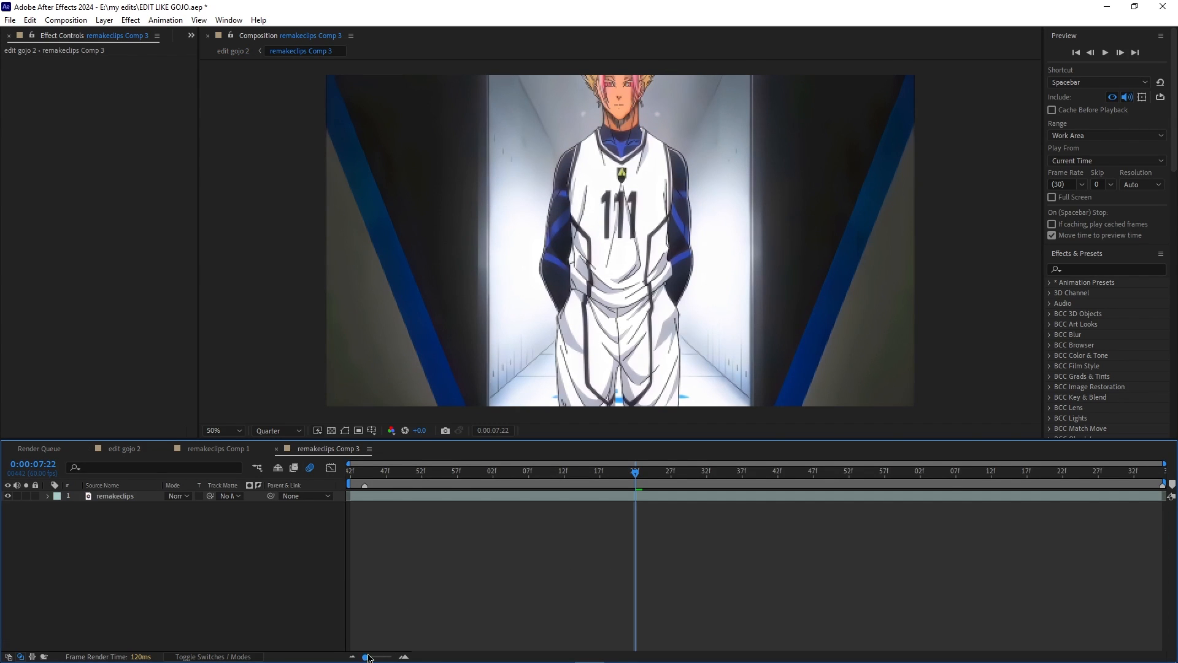
pyautogui.moveTo(586, 471); pyautogui.dragTo(364, 488)
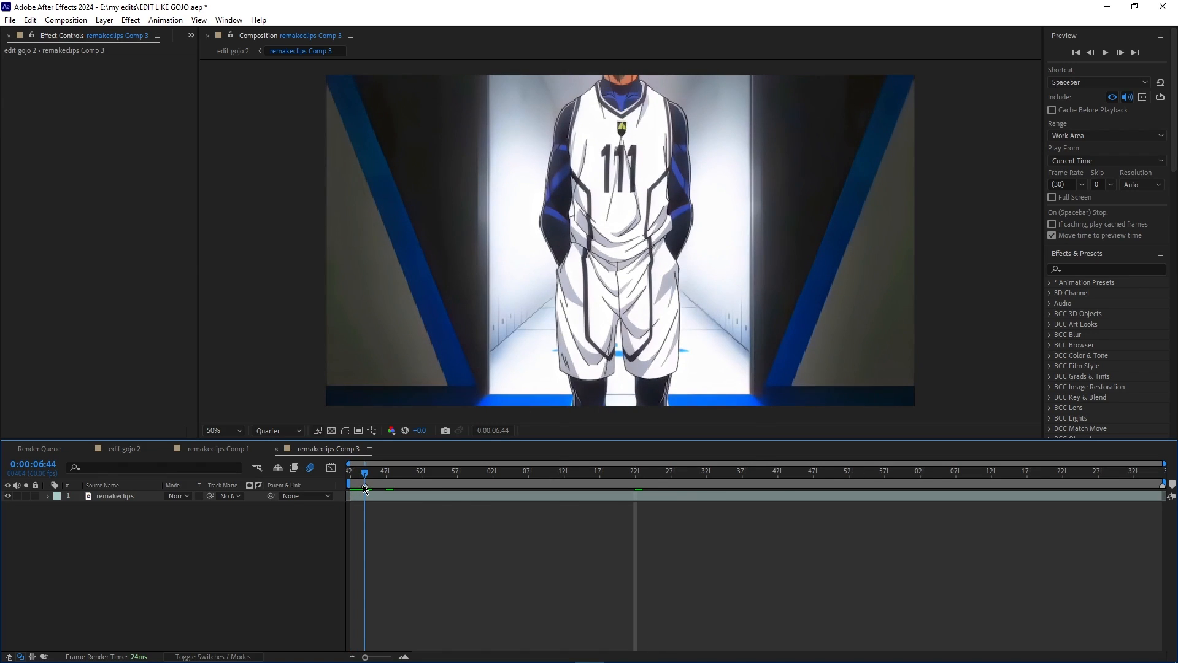
pyautogui.moveTo(365, 484); pyautogui.dragTo(606, 482)
pyautogui.click(359, 491)
pyautogui.hotkey('ctrl', 'd')
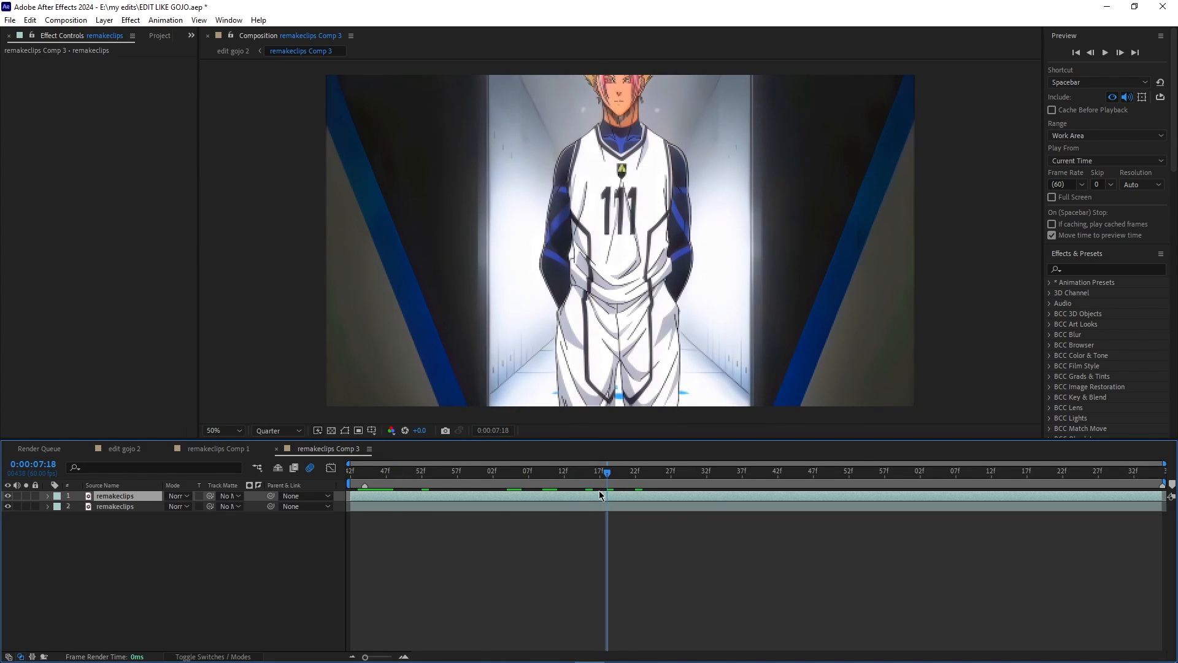
pyautogui.press('Return')
pyautogui.write('glow')
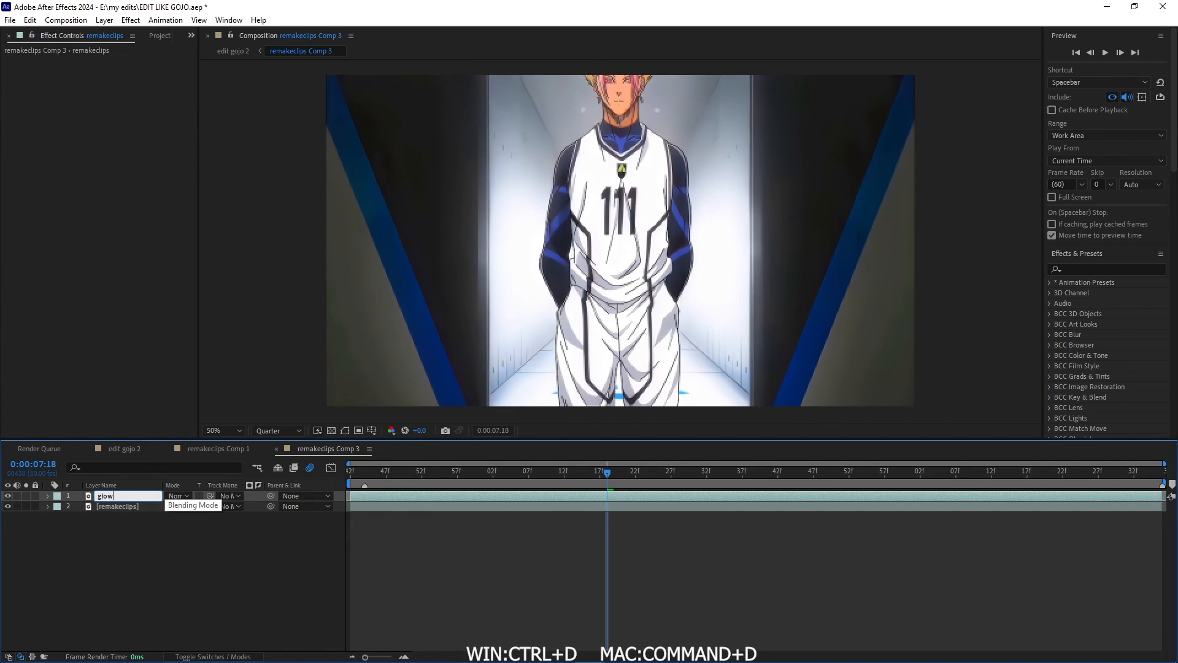
pyautogui.press('Return')
# - Search the effects for linear color and apply Linear Color Key to the glow layer, with the time at 0:00:06:49
pyautogui.moveTo(606, 474); pyautogui.dragTo(730, 478)
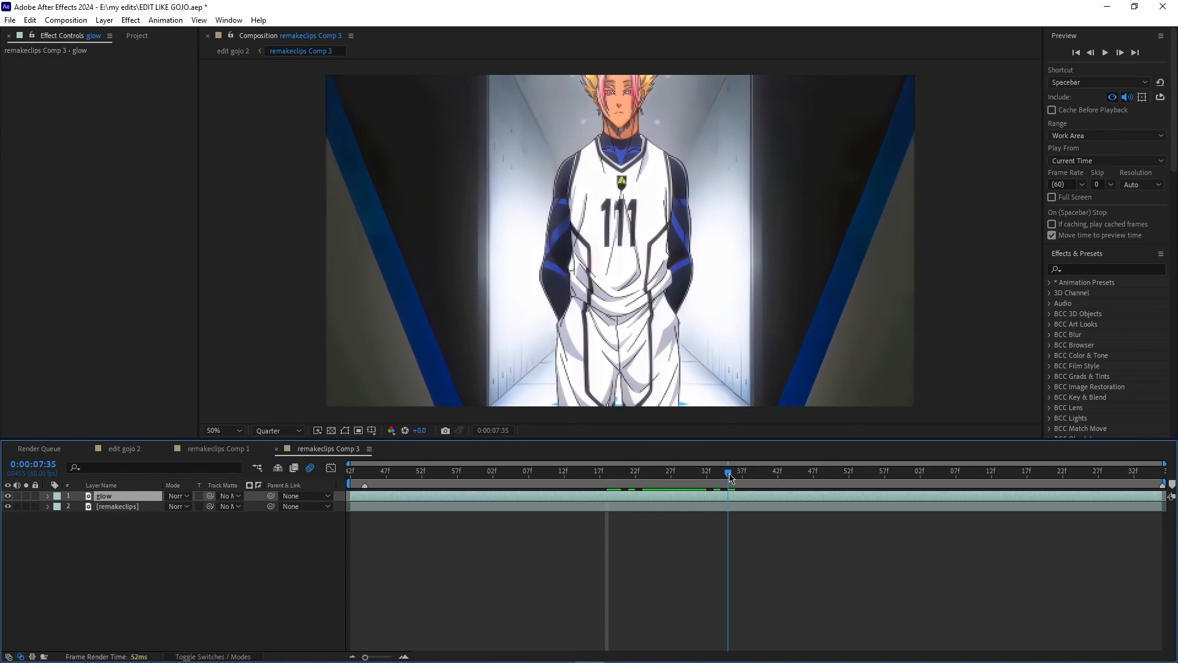
pyautogui.moveTo(730, 477); pyautogui.dragTo(400, 477)
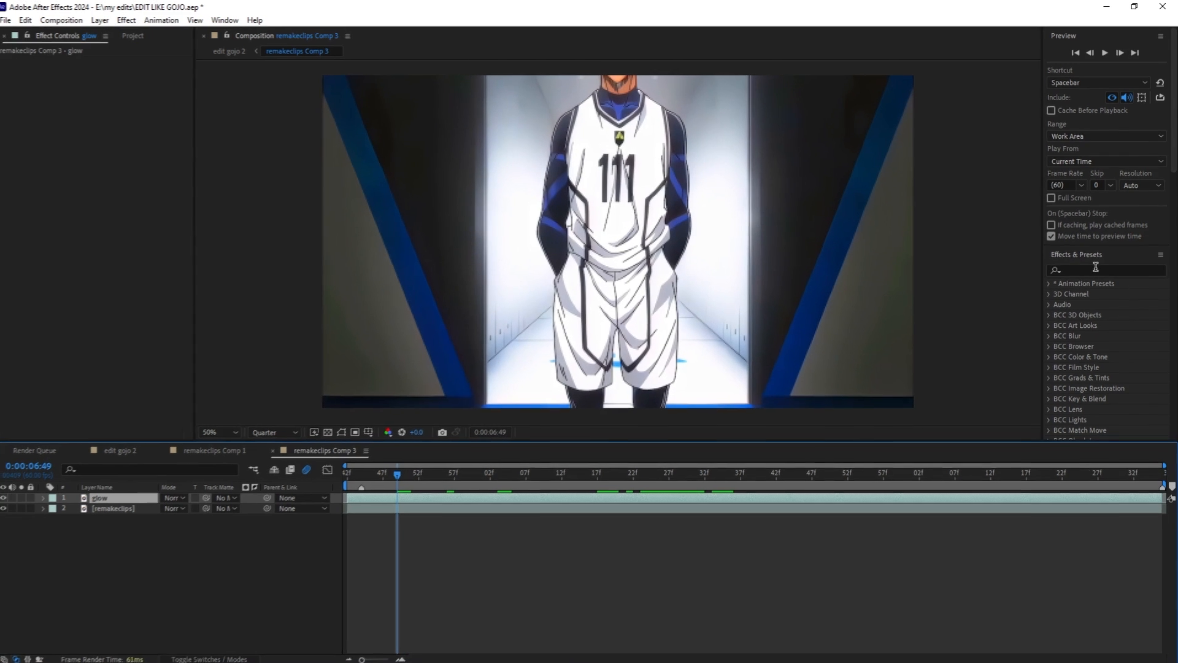
pyautogui.click(1095, 269)
pyautogui.write('linea')
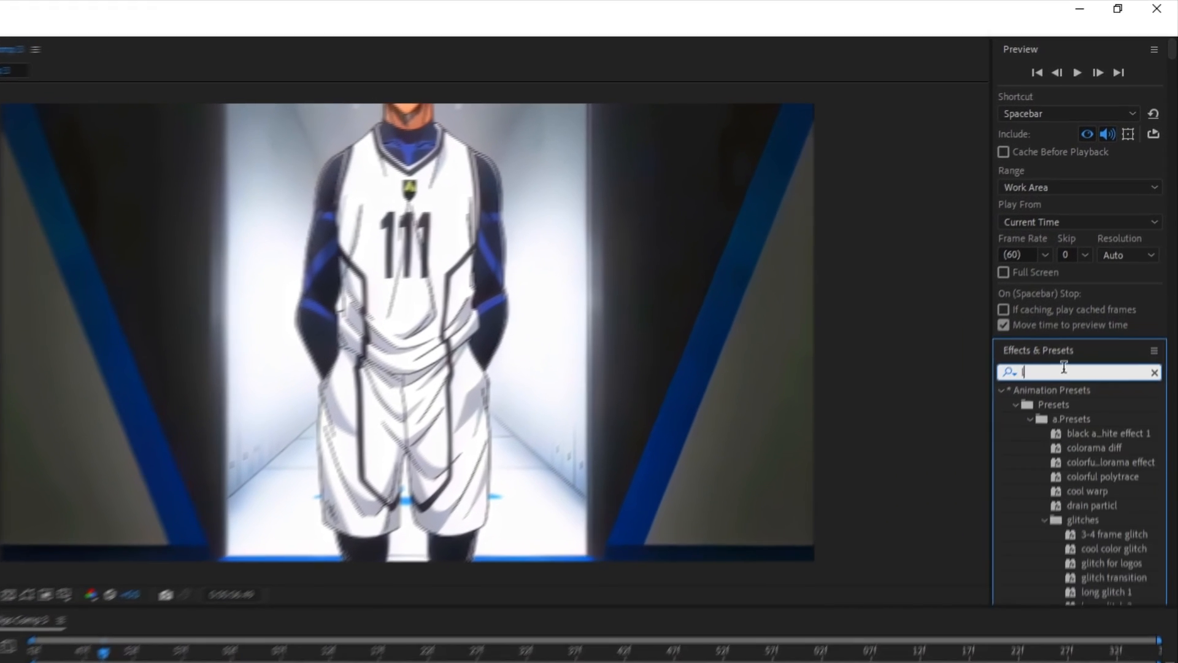
pyautogui.write('ar')
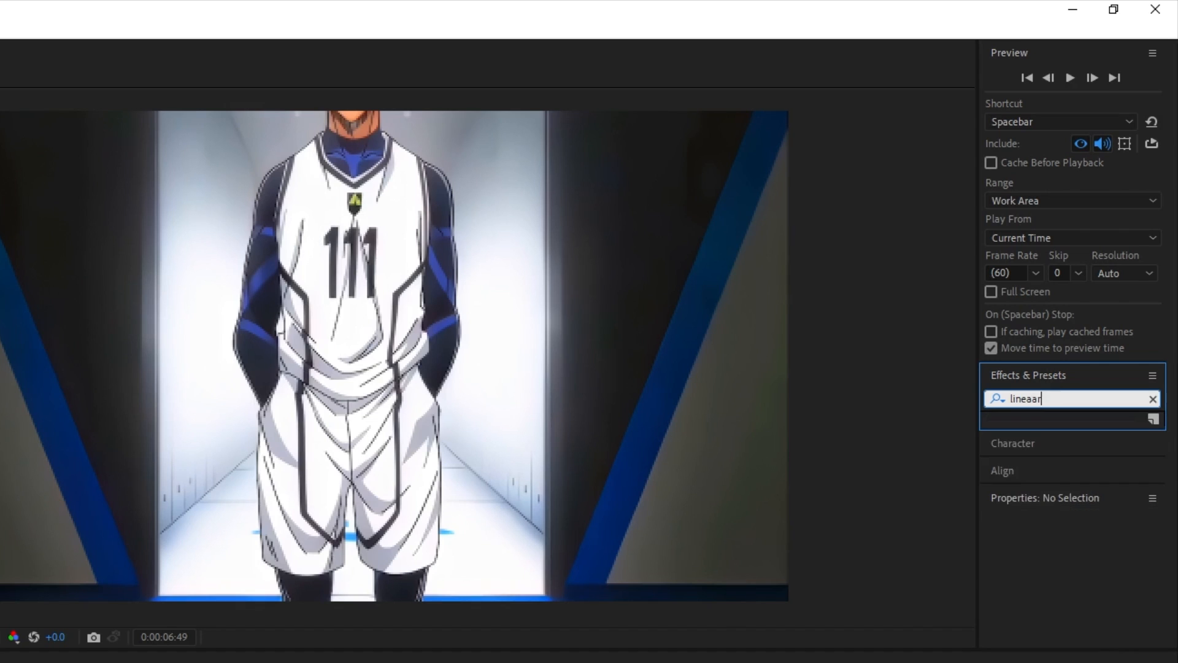
pyautogui.press('BackSpace')
pyautogui.press('BackSpace')
pyautogui.write('r colo')
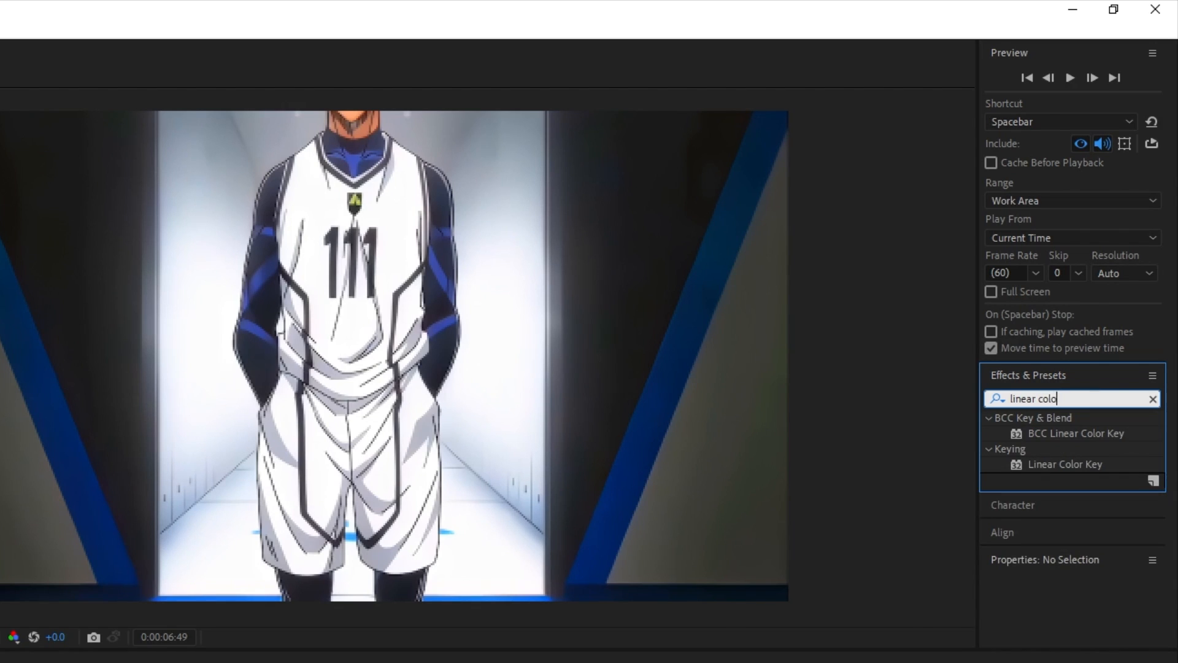
pyautogui.moveTo(1074, 468); pyautogui.dragTo(49, 662)
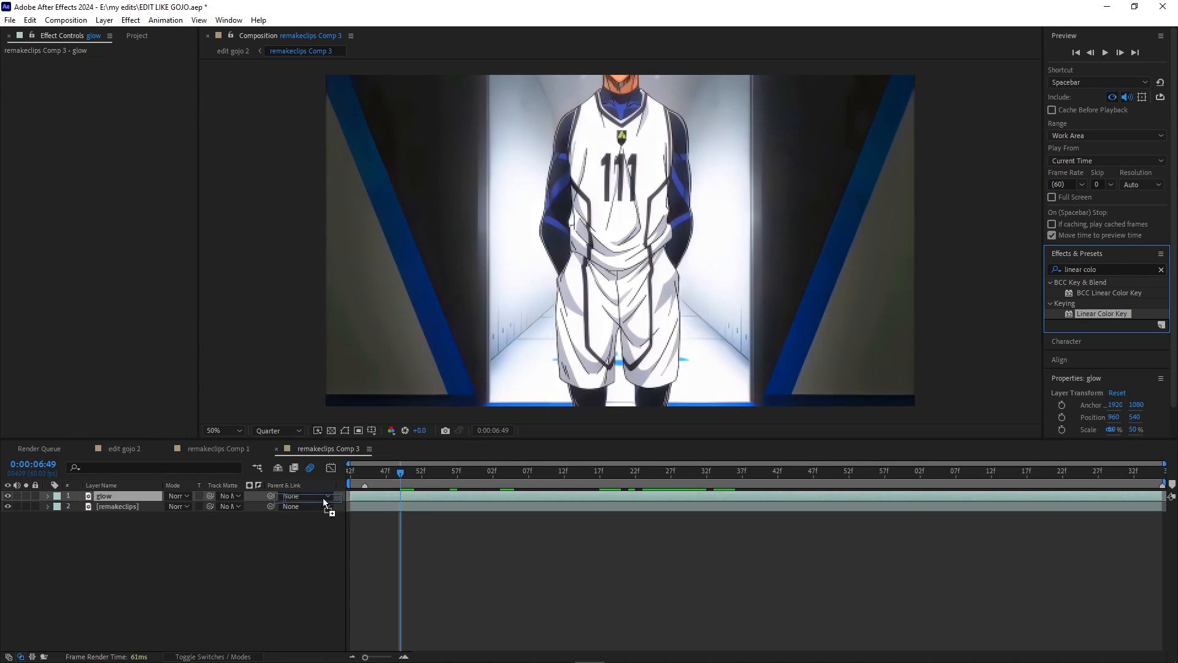
# - Move to 0:00:08:10 and sample the Linear Color Key's Key Color from the blue on the player's sleeve
pyautogui.moveTo(415, 489); pyautogui.dragTo(413, 494)
pyautogui.press('space')
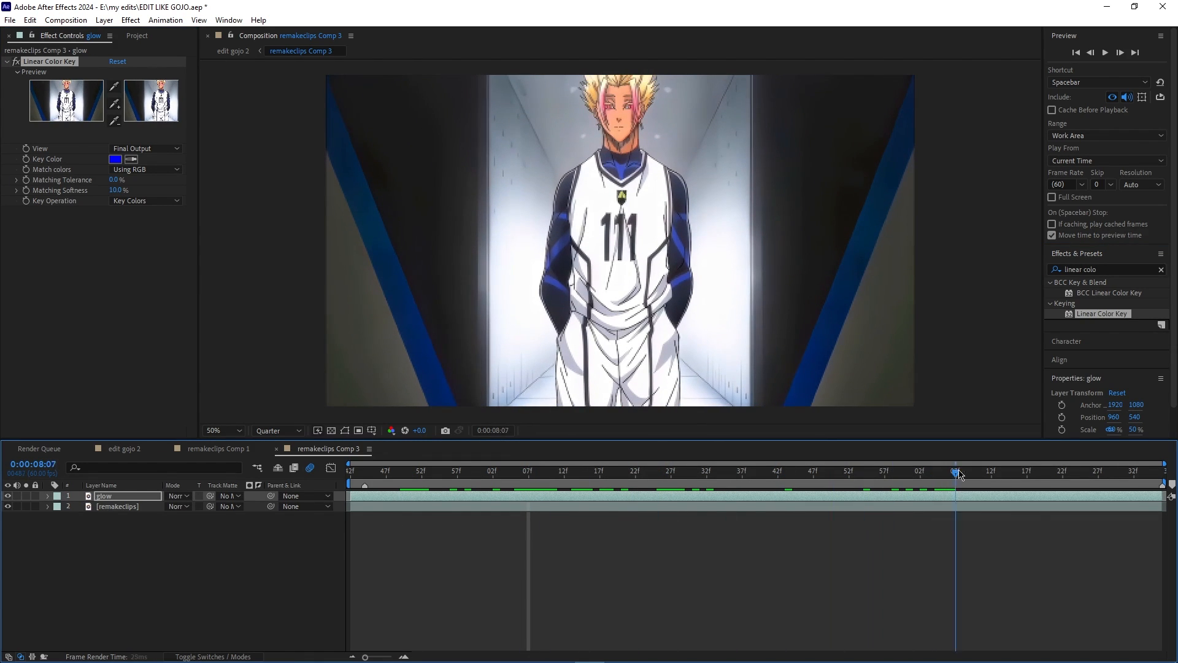
pyautogui.click(127, 160)
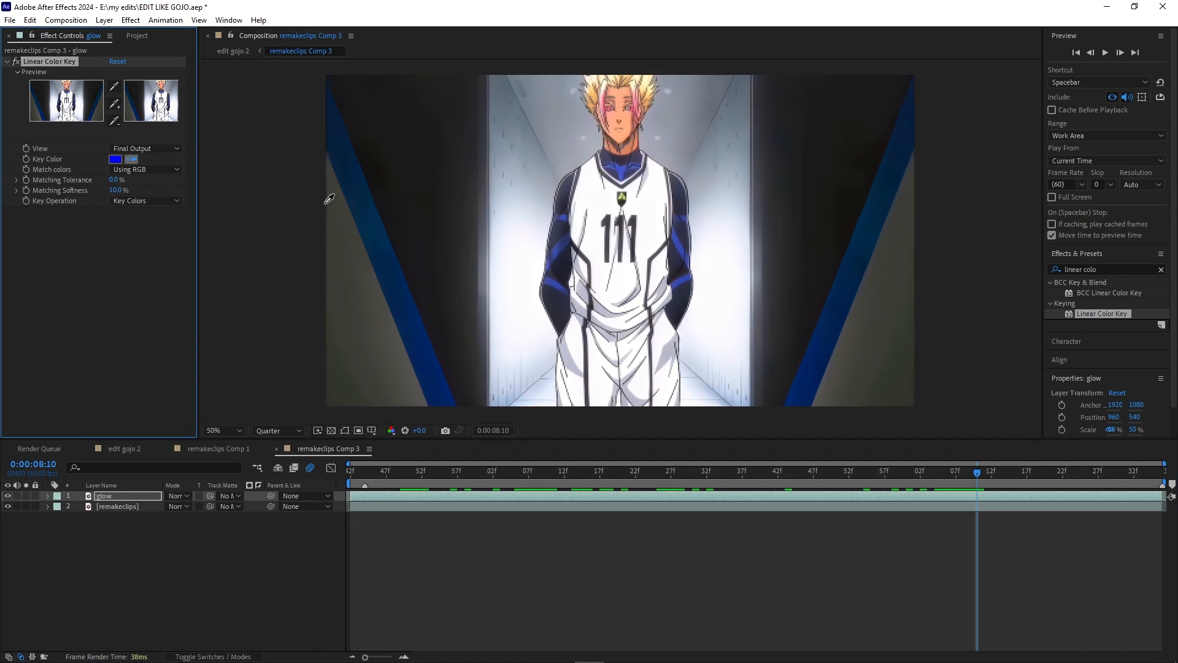
pyautogui.click(559, 249)
pyautogui.press('.')
pyautogui.press('.')
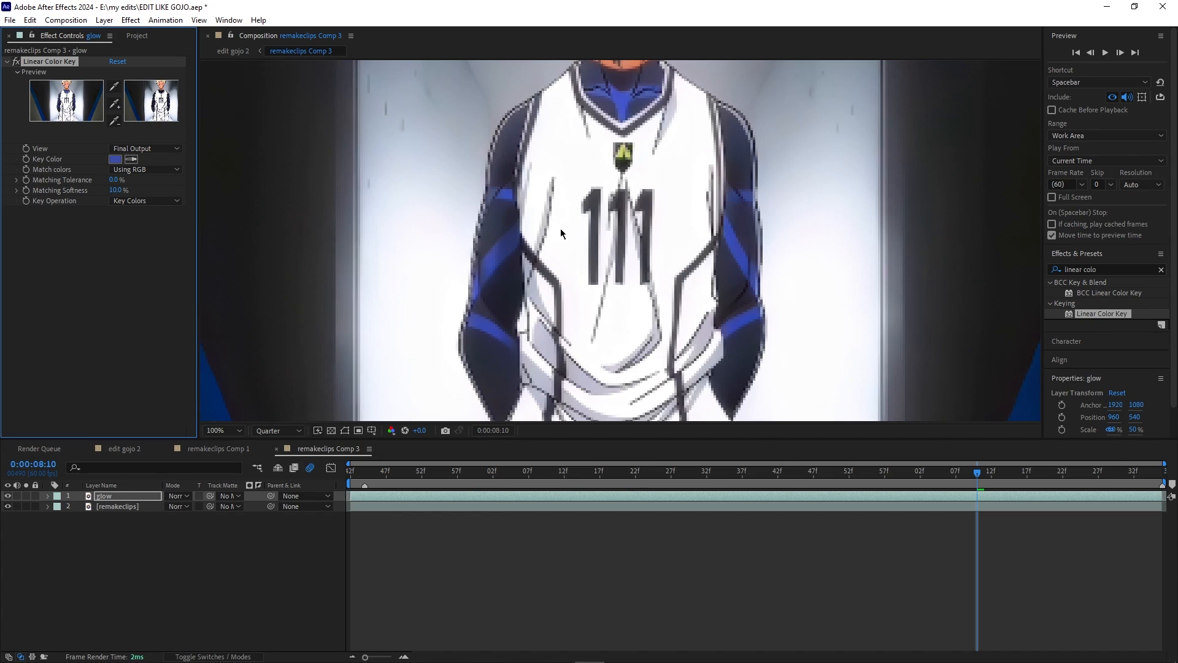
pyautogui.click(131, 159)
pyautogui.click(511, 244)
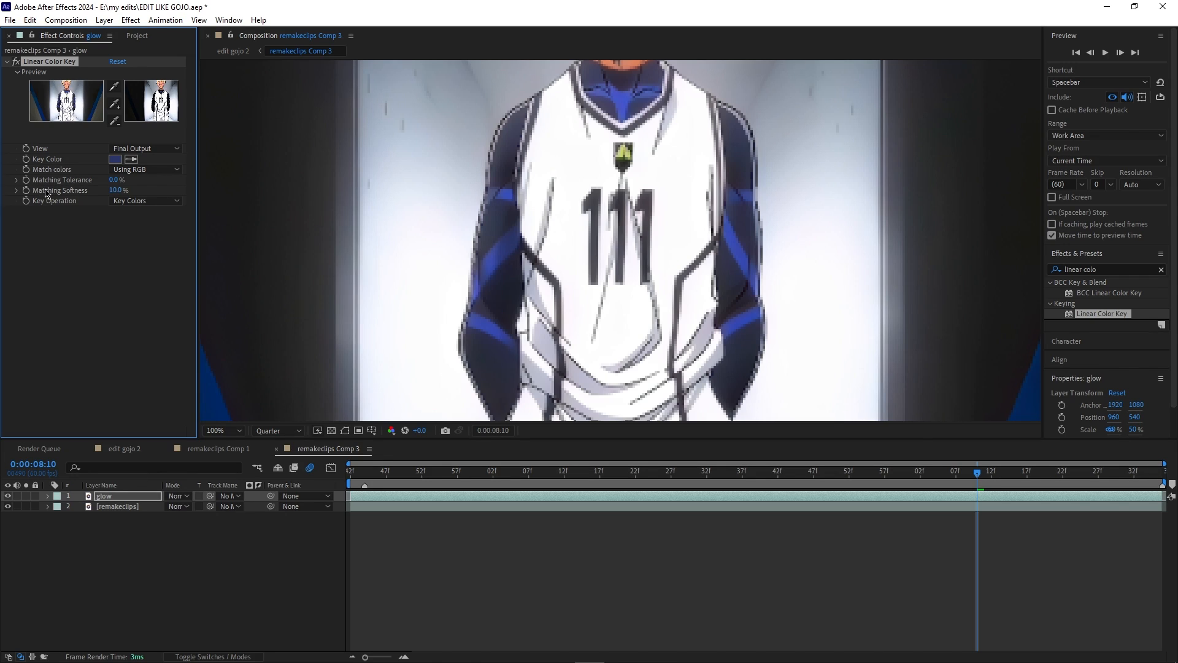
# - Hide the remakeclips layer so that only the keyed glow layer displays
pyautogui.click(8, 506)
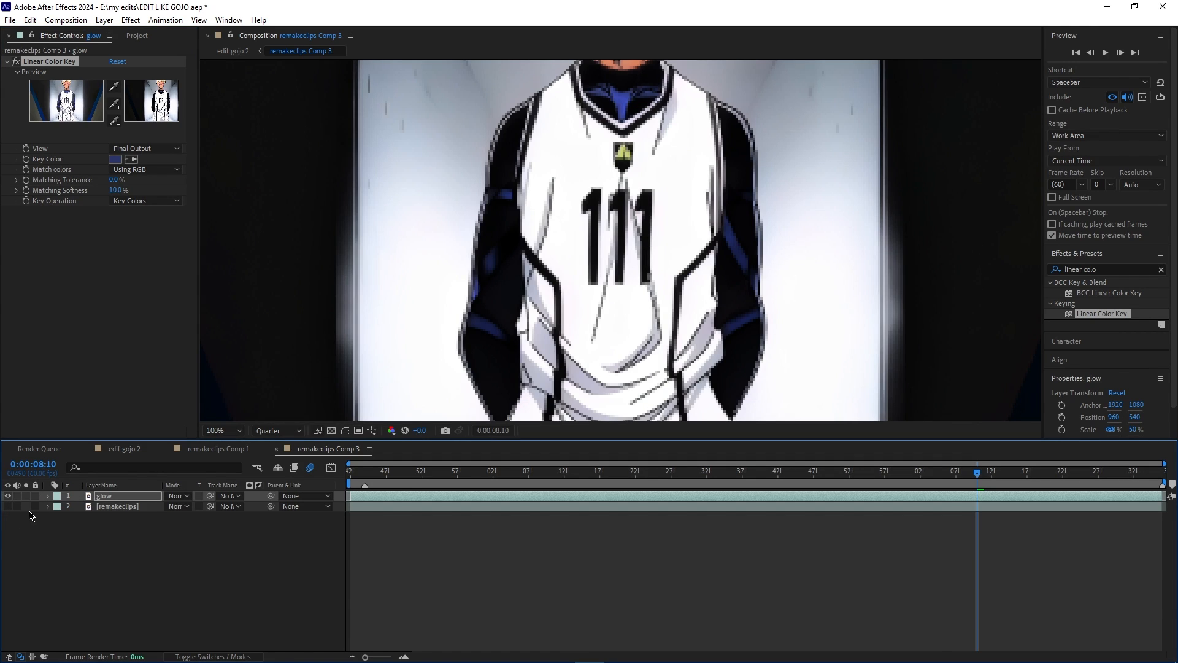
pyautogui.click(7, 507)
pyautogui.click(7, 506)
pyautogui.moveTo(116, 180)
pyautogui.mouseDown()
pyautogui.moveTo(126, 180)
pyautogui.moveTo(111, 189)
pyautogui.mouseUp()
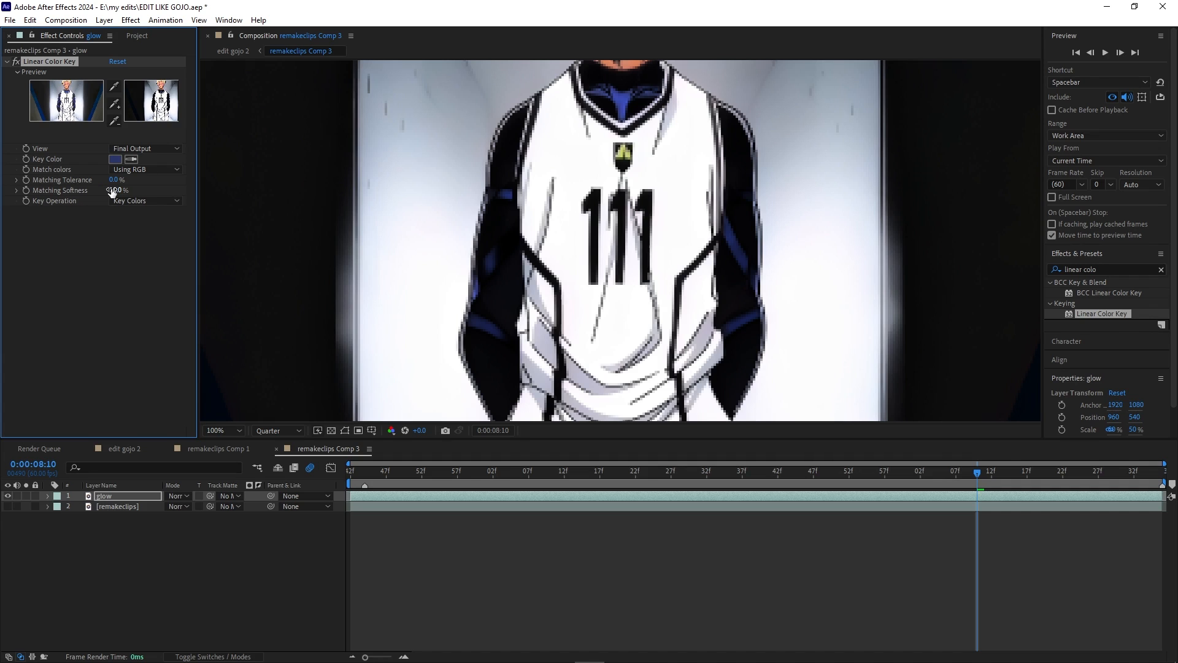
# - Search the effects for invert, apply Invert to the glow layer, and set its Channel to Alpha
pyautogui.click(1087, 270)
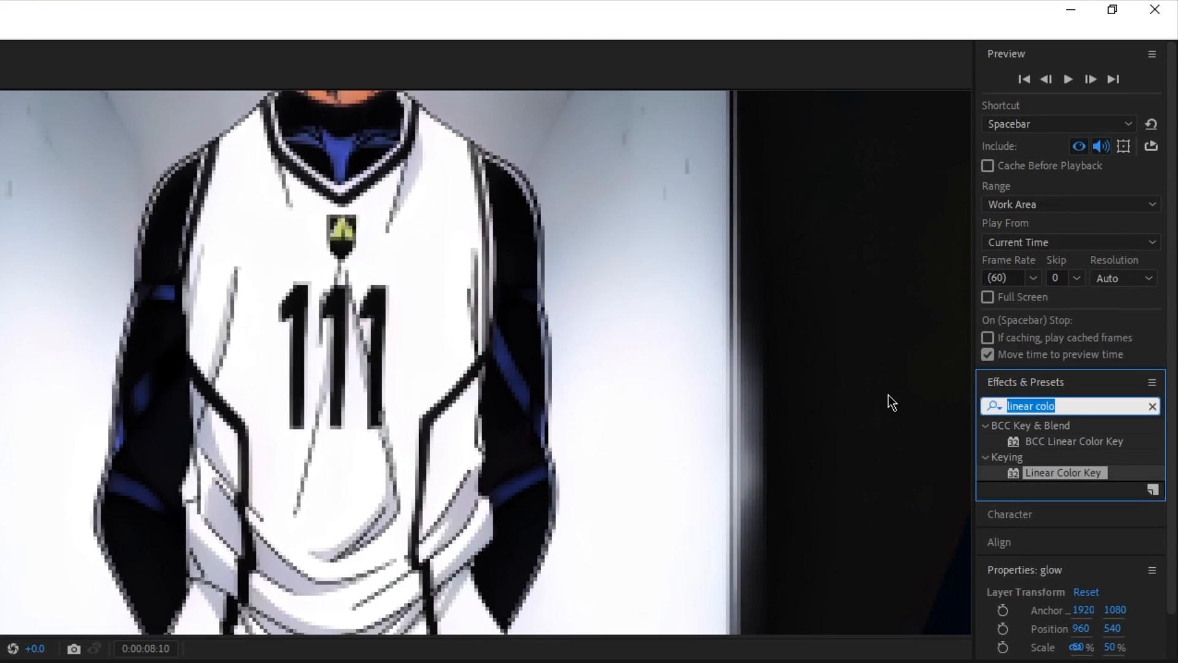
pyautogui.write('invert')
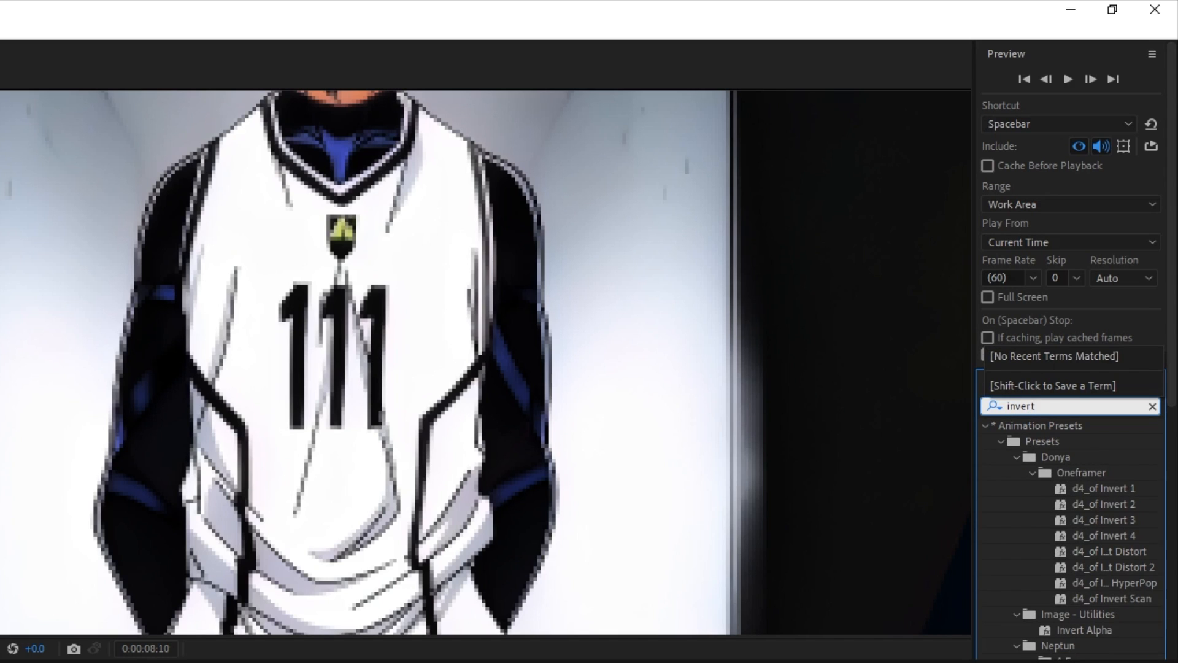
pyautogui.moveTo(1052, 511); pyautogui.dragTo(134, 662)
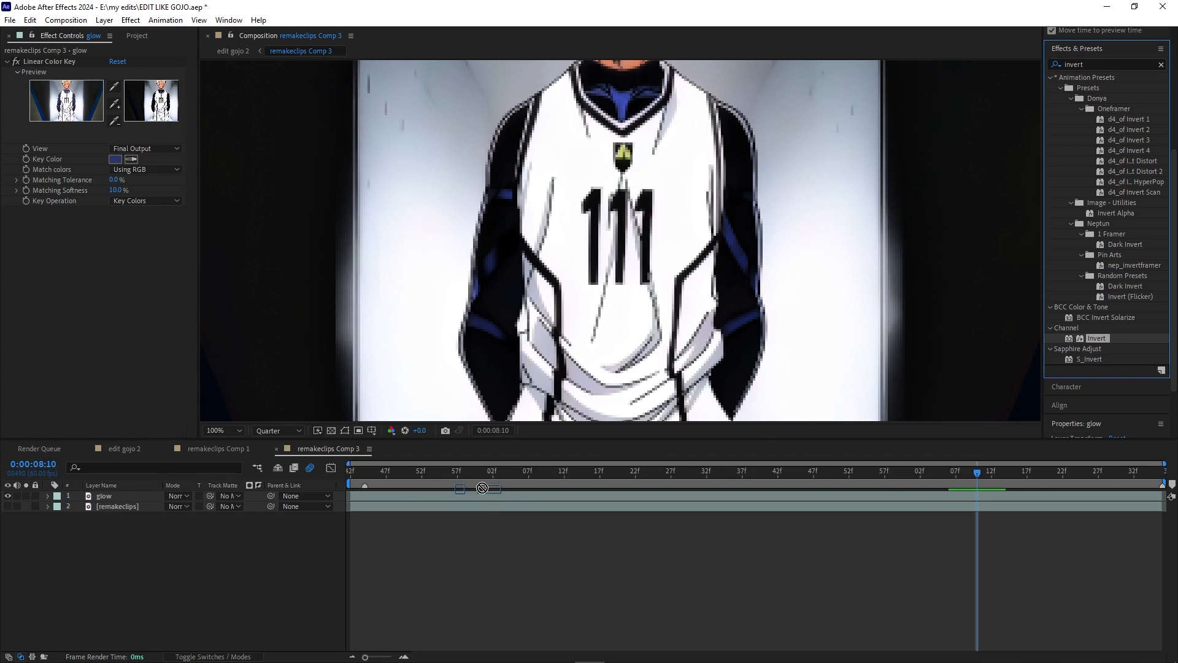
pyautogui.moveTo(482, 488); pyautogui.dragTo(482, 496)
pyautogui.scroll(4, 1164, 273)
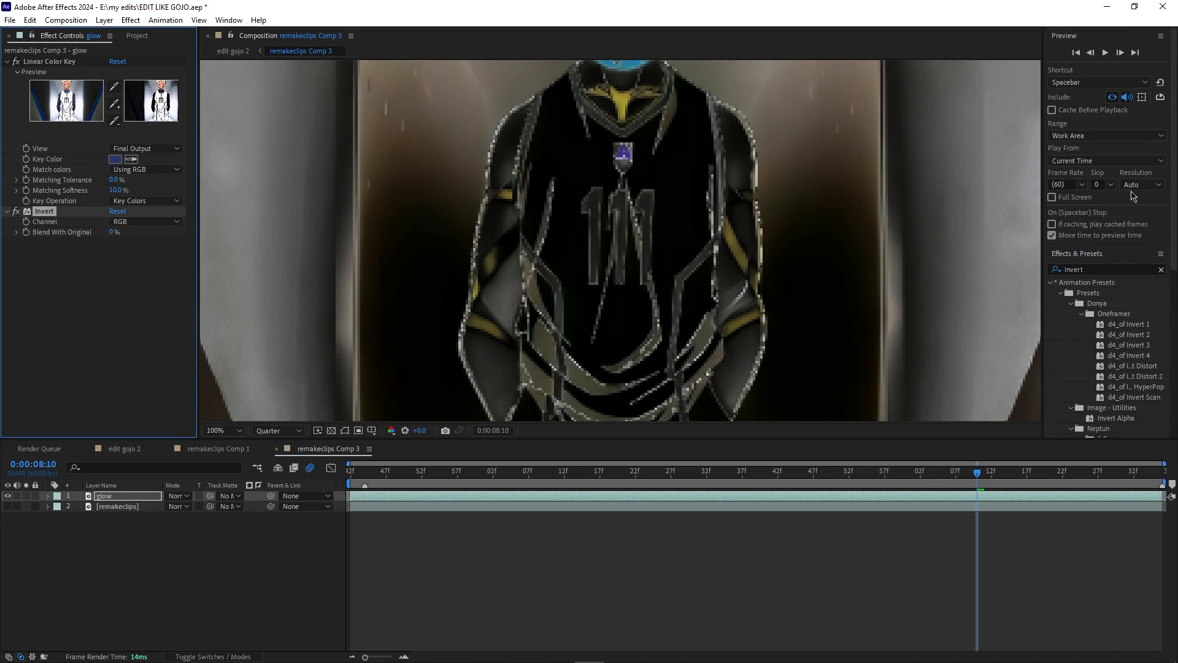
pyautogui.click(1162, 270)
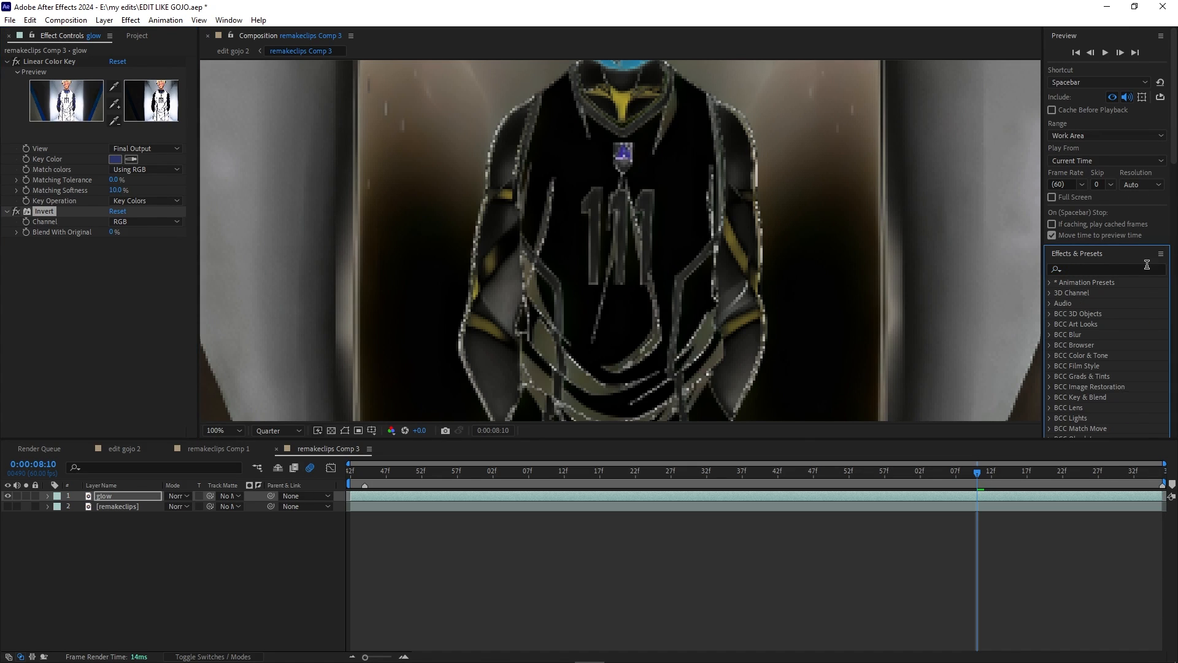
pyautogui.click(165, 222)
pyautogui.click(172, 412)
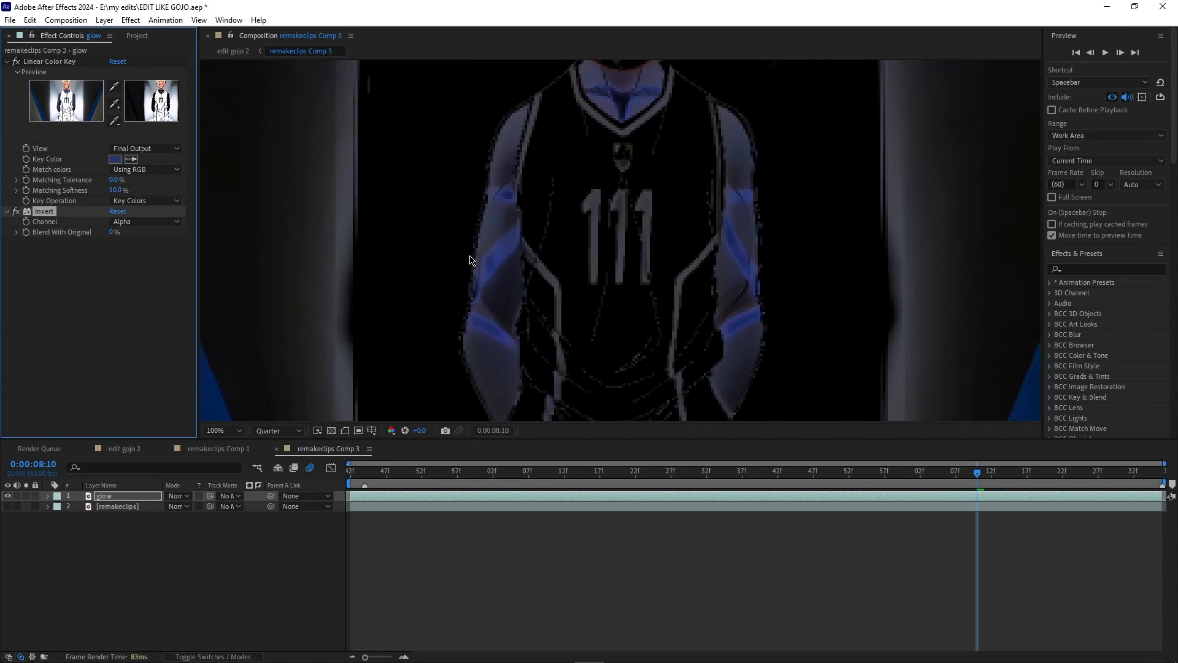
pyautogui.moveTo(114, 180); pyautogui.dragTo(116, 181)
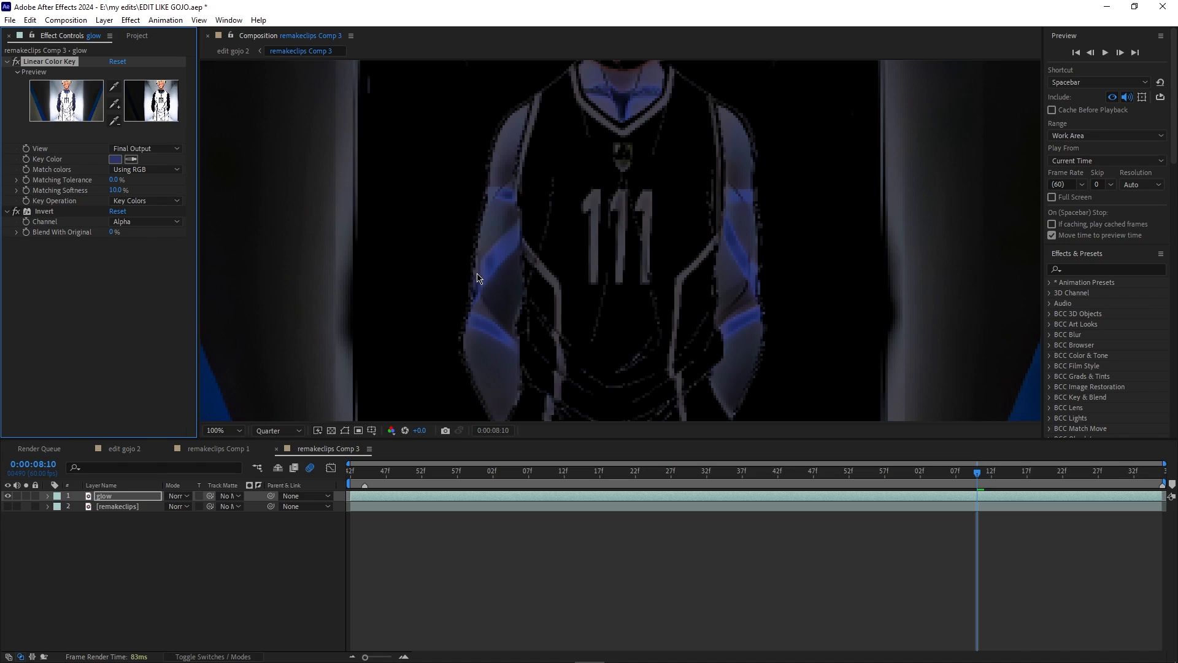
# - Search for deep glow, apply Deep Glow after Invert on the glow layer, and briefly show the remakeclips layer to compare
pyautogui.click(1064, 269)
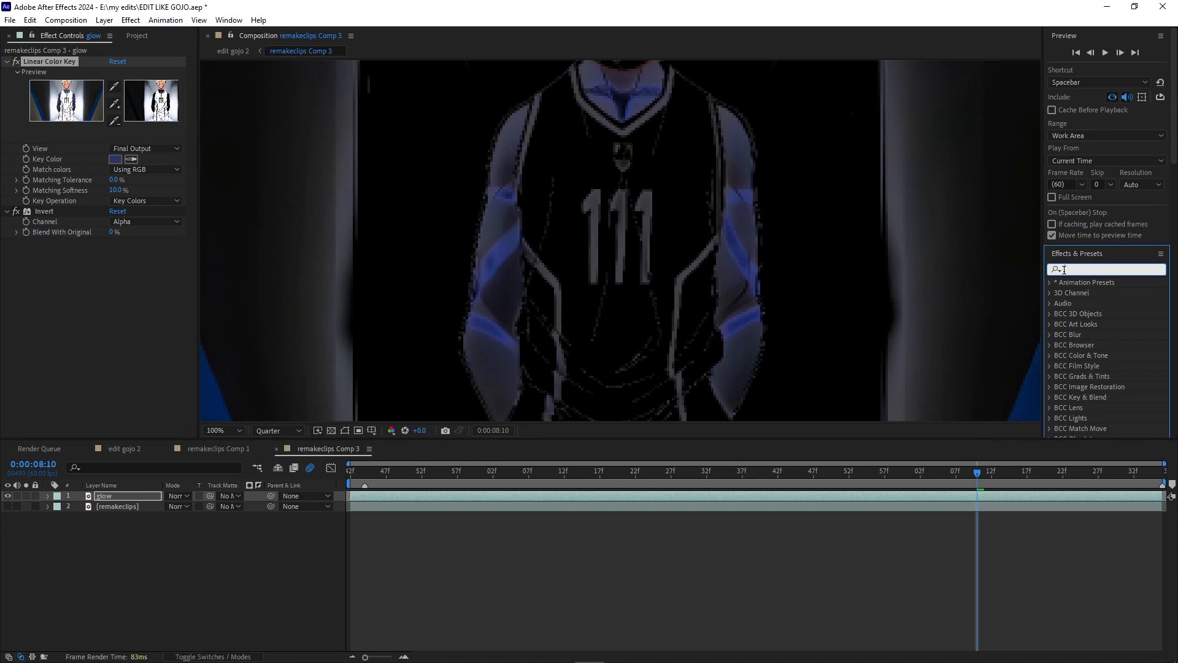
pyautogui.write('deep')
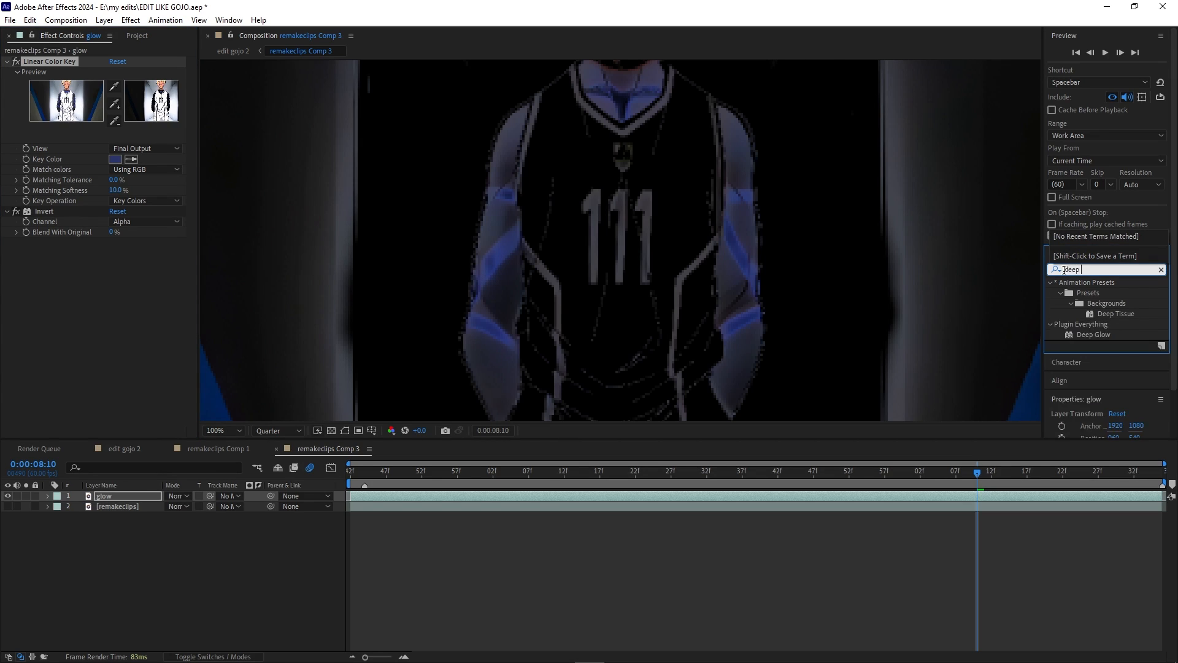
pyautogui.write(' glow')
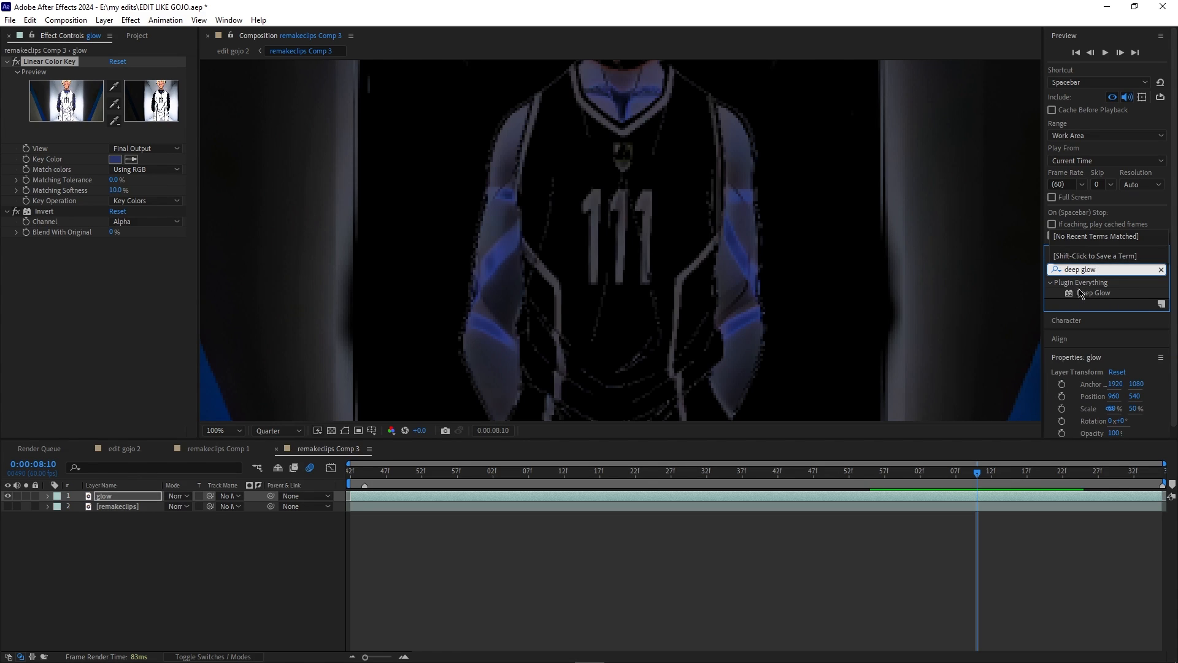
pyautogui.moveTo(1094, 292); pyautogui.dragTo(415, 232)
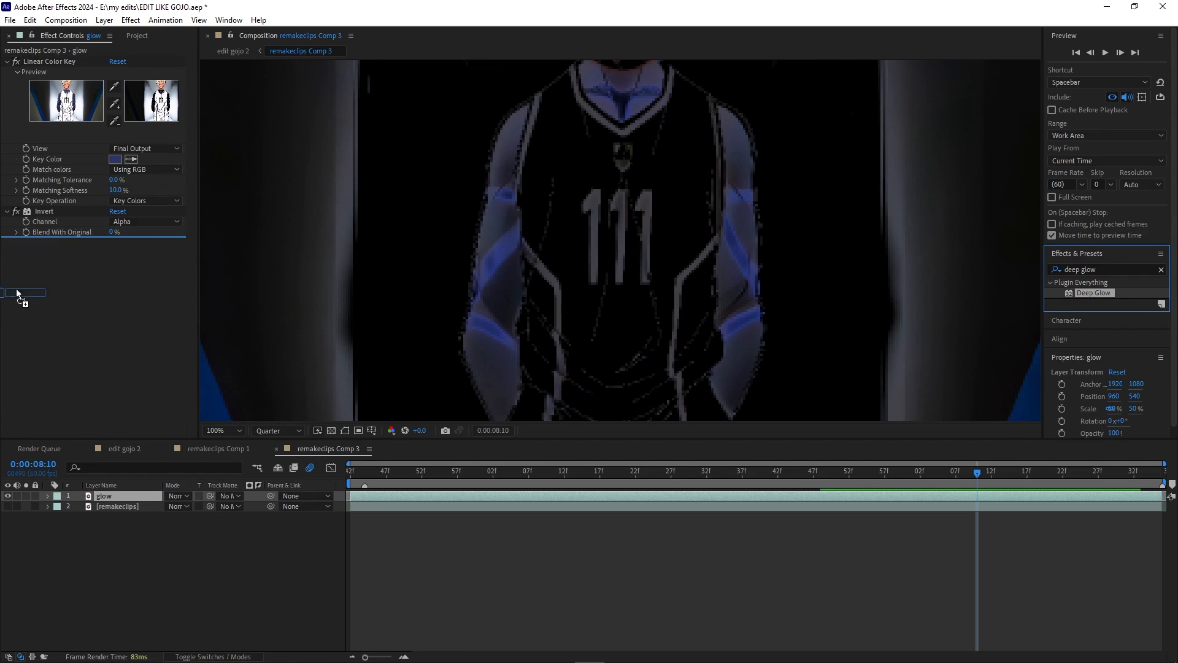
pyautogui.scroll(-6, 402, 238)
pyautogui.scroll(7, 401, 237)
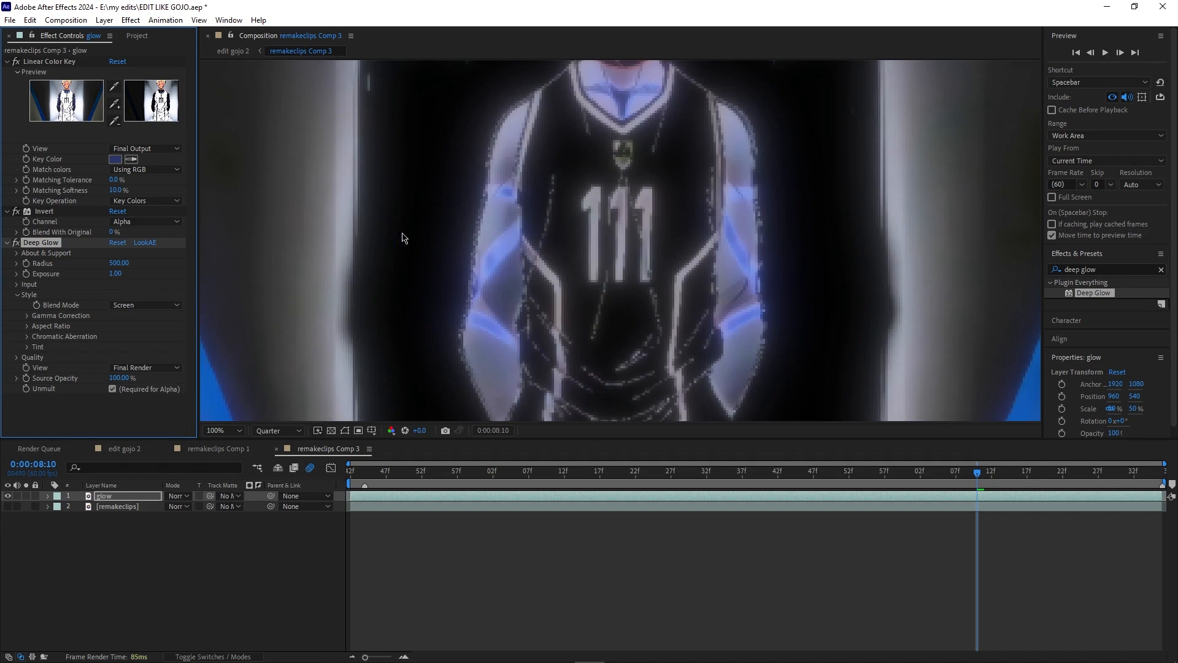
pyautogui.scroll(-3, 598, 201)
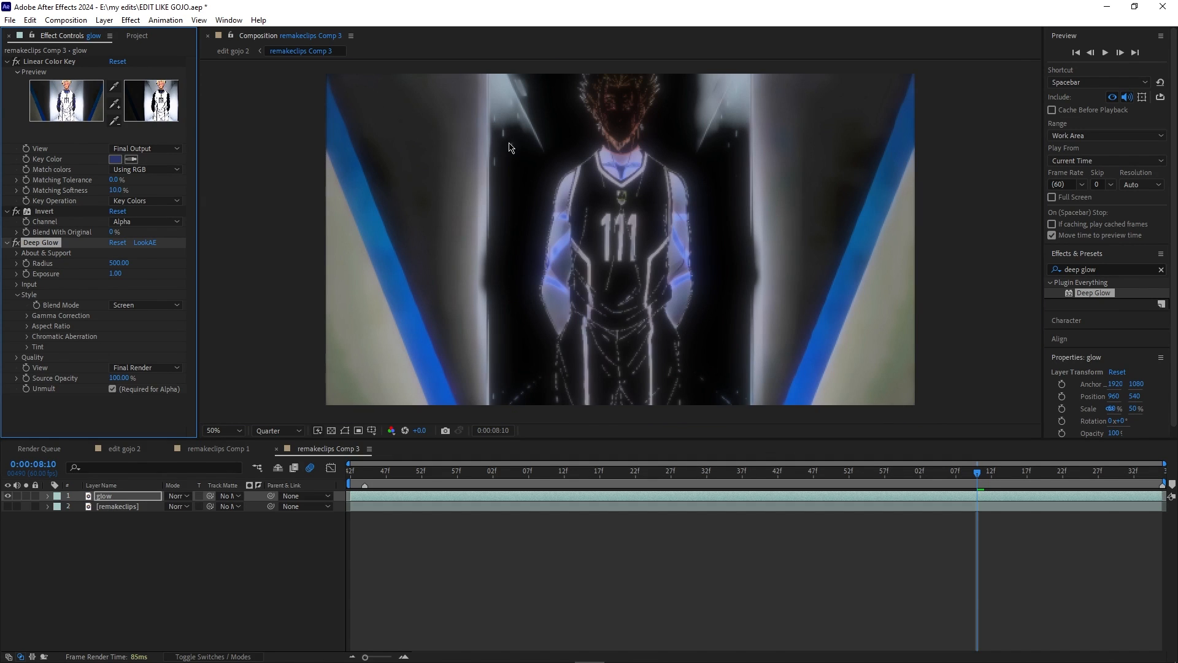
pyautogui.click(7, 507)
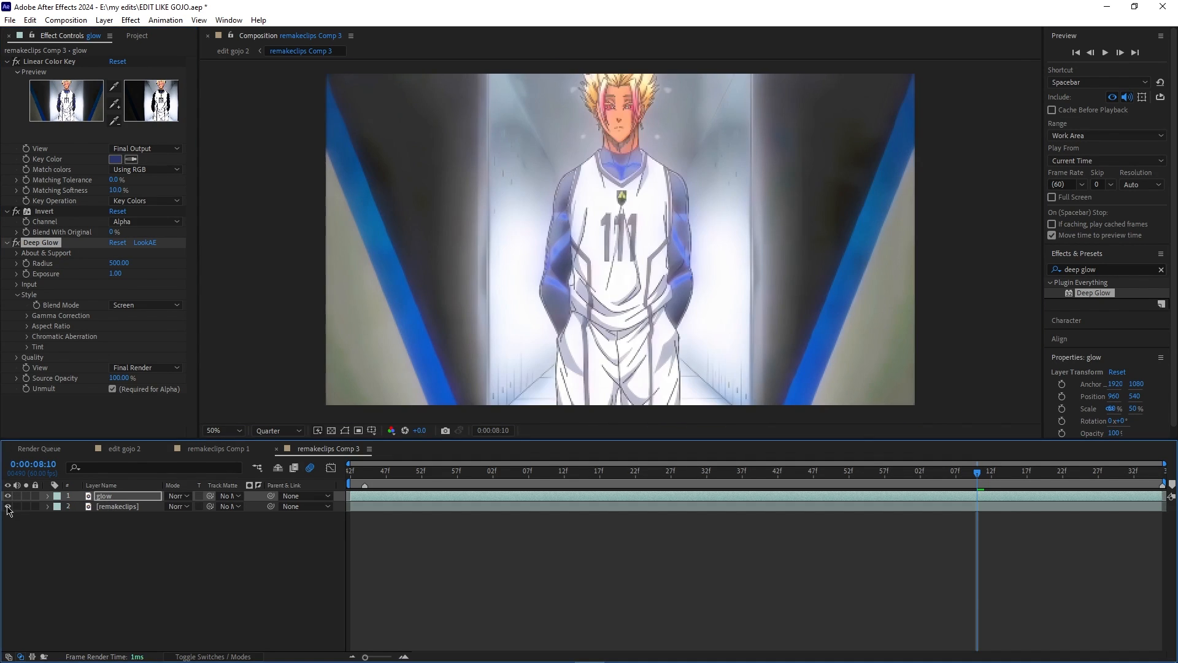
pyautogui.click(7, 506)
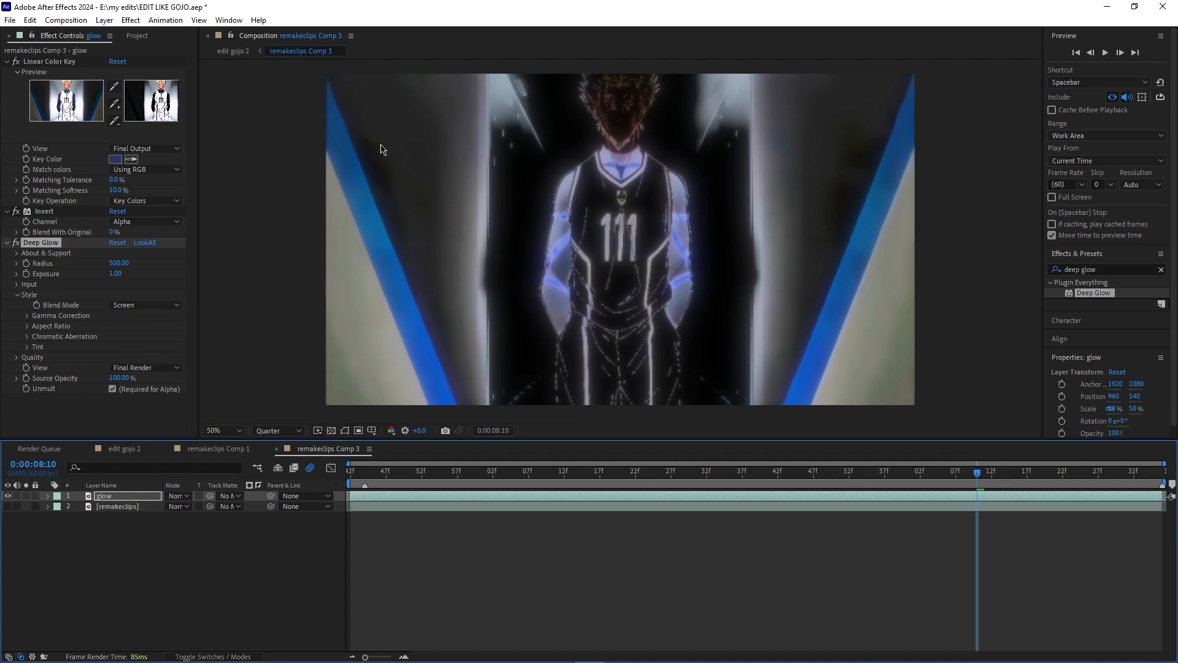
# - Set the Linear Color Key's Matching Softness to 0% and Matching Tolerance to 9%
pyautogui.moveTo(114, 180)
pyautogui.mouseDown()
pyautogui.moveTo(96, 190)
pyautogui.moveTo(118, 180)
pyautogui.moveTo(117, 192)
pyautogui.mouseUp()
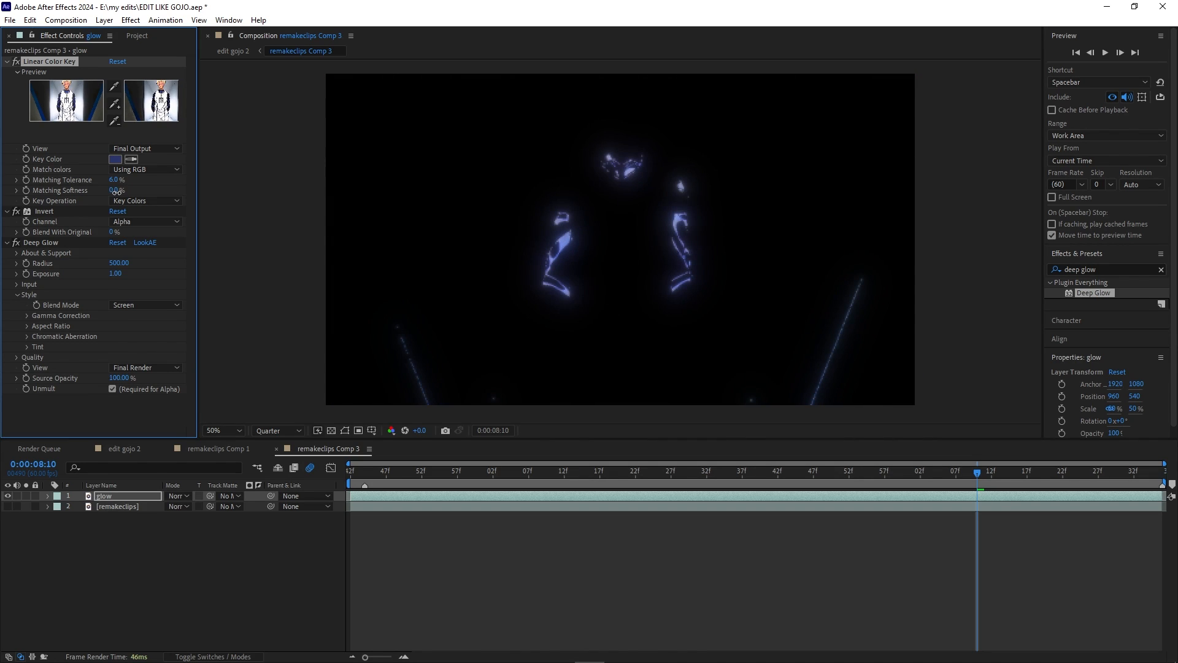
pyautogui.scroll(1, 616, 166)
pyautogui.moveTo(117, 180); pyautogui.dragTo(119, 183)
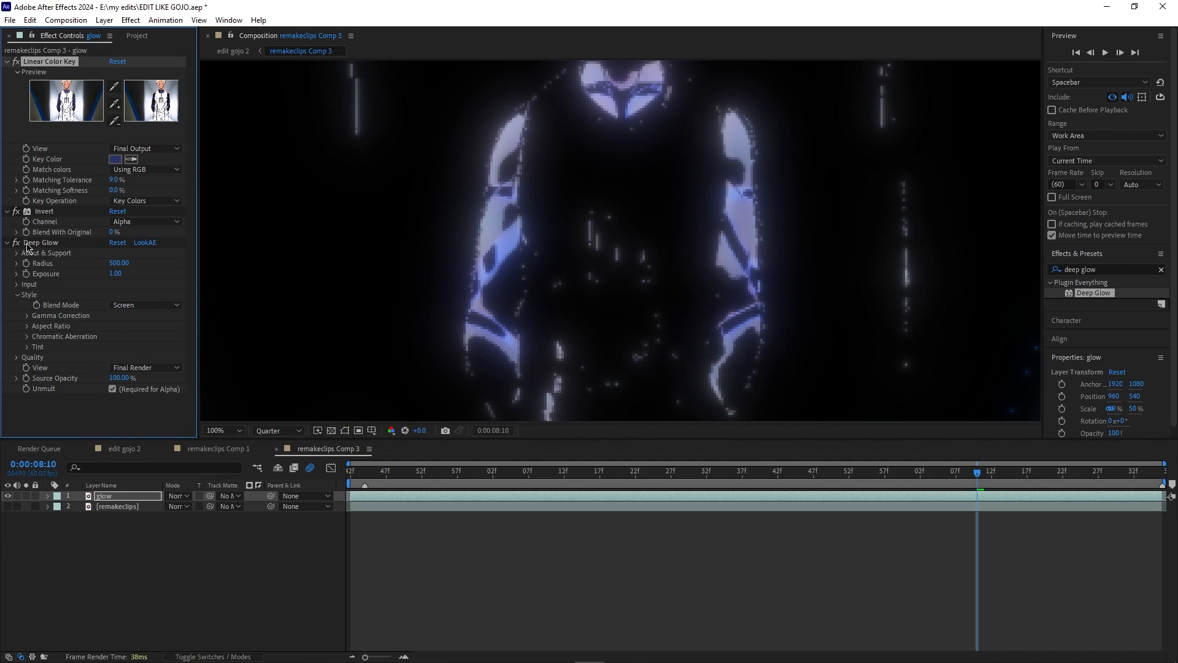
# - With Invert and Deep Glow temporarily disabled, resample the Key Color from the bright blue sleeve stripe, and re-enable both effects
pyautogui.click(16, 243)
pyautogui.click(17, 211)
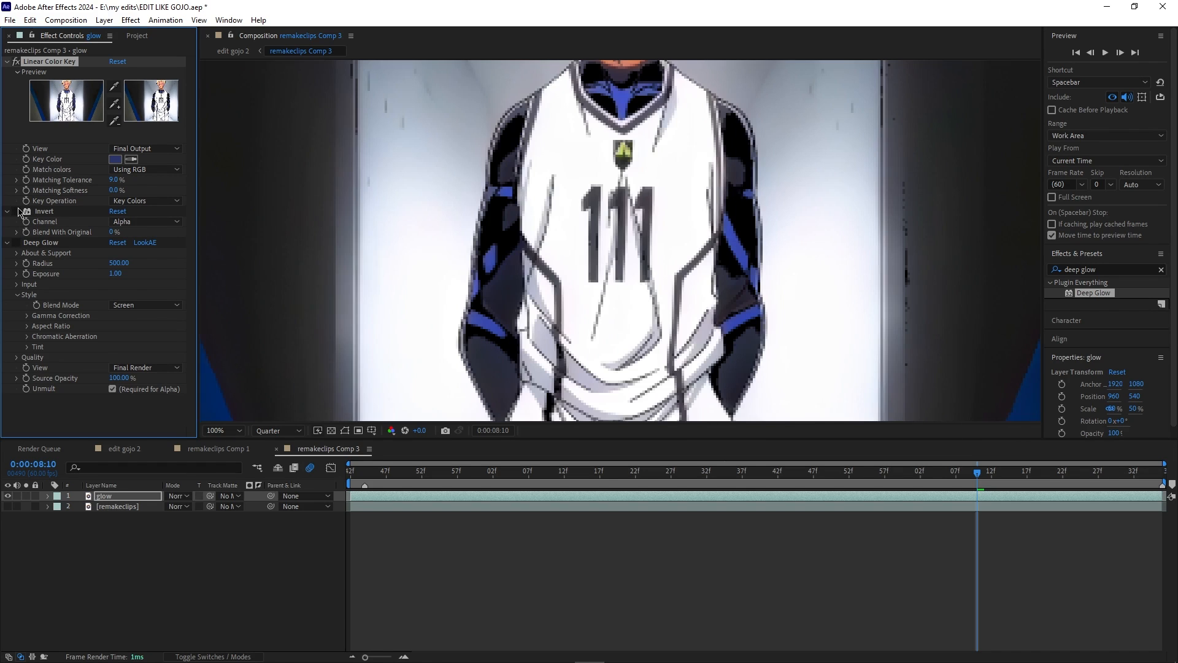
pyautogui.click(131, 159)
pyautogui.click(479, 314)
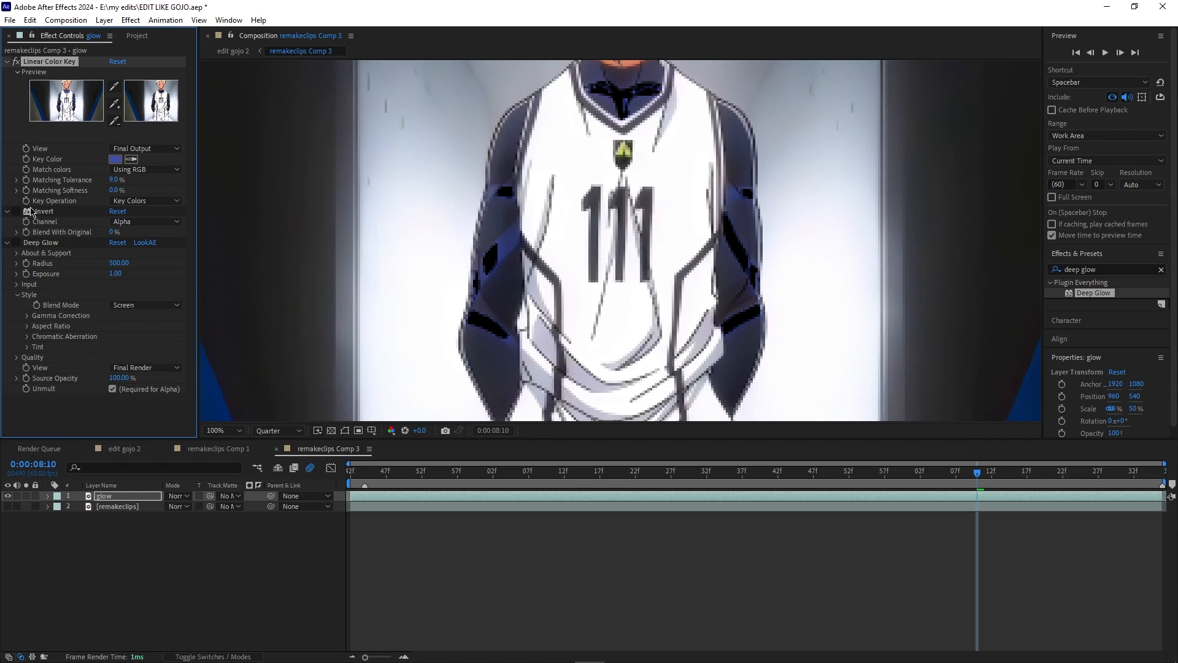
pyautogui.click(16, 212)
pyautogui.click(17, 243)
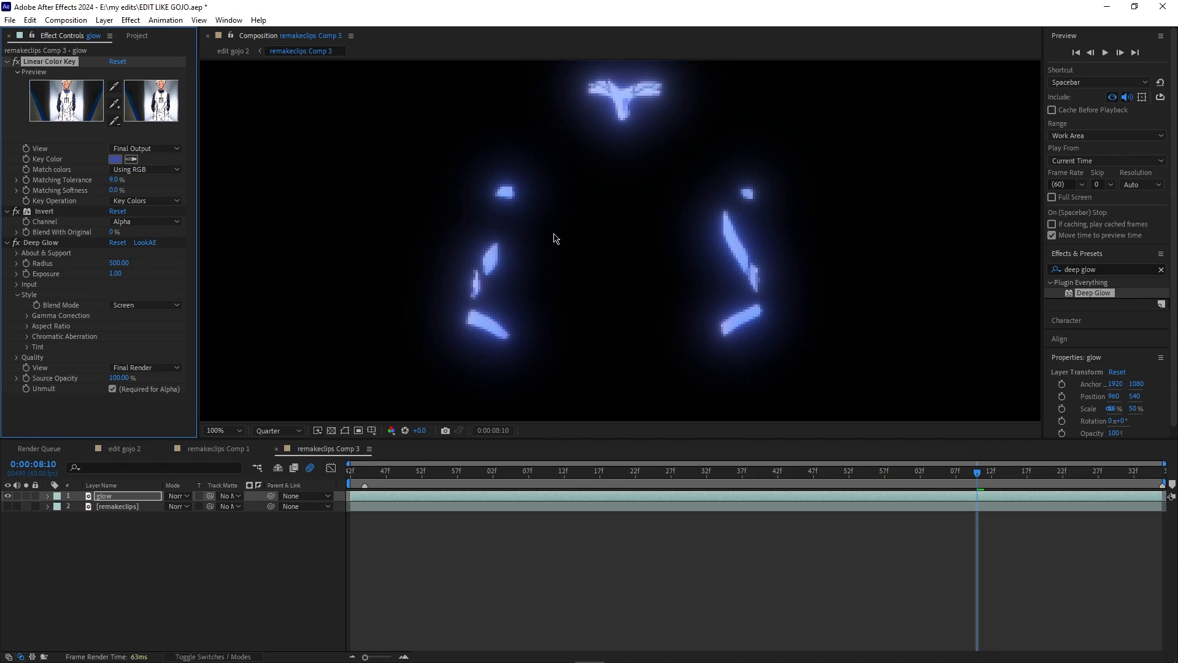
# - Set the Linear Color Key's Matching Tolerance to 10% and Matching Softness to 0.8%
pyautogui.scroll(-1, 509, 248)
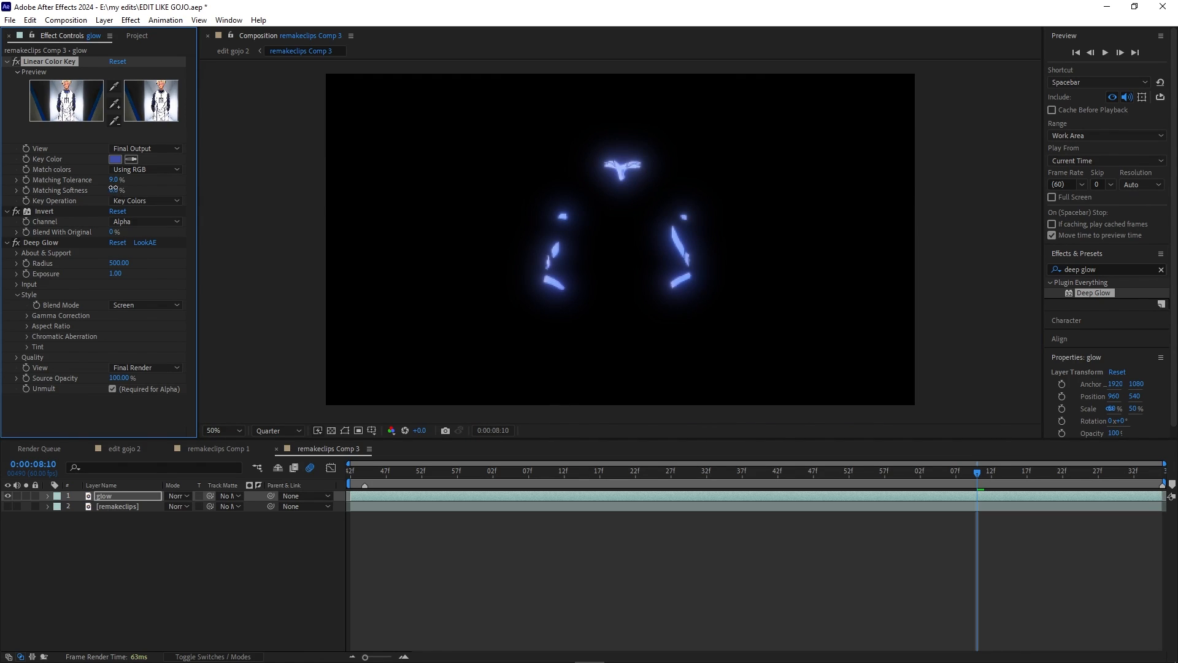
pyautogui.moveTo(116, 188)
pyautogui.mouseDown()
pyautogui.moveTo(129, 189)
pyautogui.moveTo(116, 196)
pyautogui.moveTo(126, 182)
pyautogui.moveTo(116, 186)
pyautogui.mouseUp()
pyautogui.click(118, 191)
pyautogui.press('Return')
pyautogui.click(119, 190)
pyautogui.write('0.8')
pyautogui.press('Return')
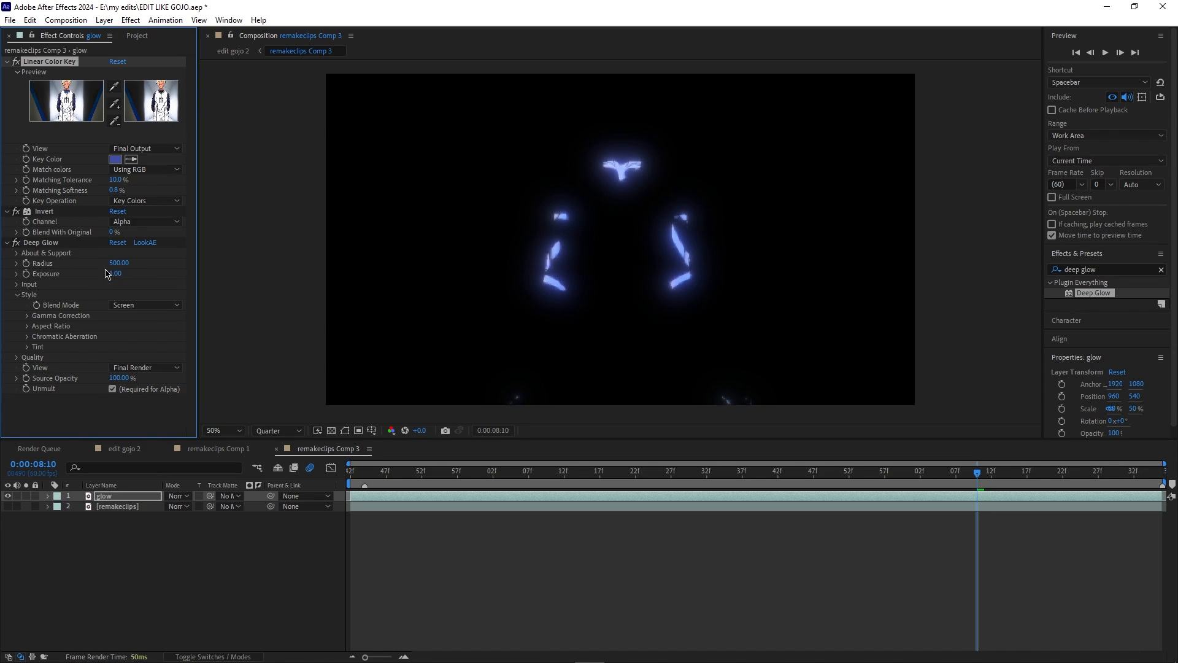
# - Increase Deep Glow's Exposure and Radius on the glow layer, and collapse the settings of all three effects
pyautogui.moveTo(114, 273); pyautogui.dragTo(186, 289)
pyautogui.moveTo(118, 264); pyautogui.dragTo(169, 276)
pyautogui.click(6, 243)
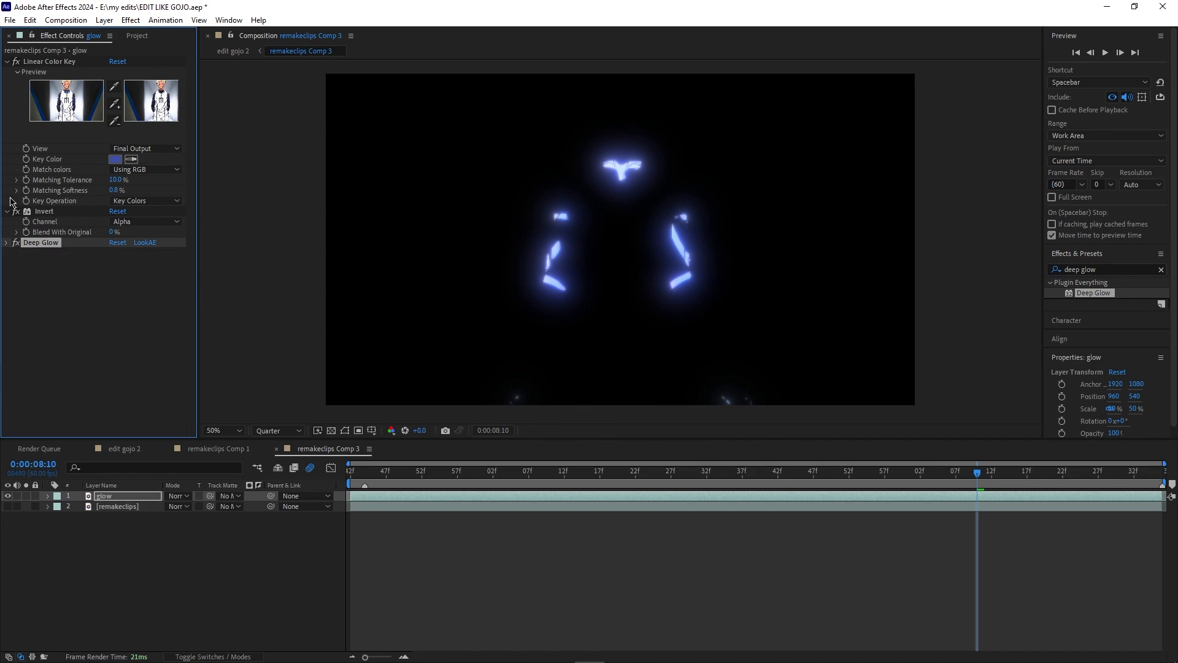
pyautogui.click(7, 212)
pyautogui.click(7, 61)
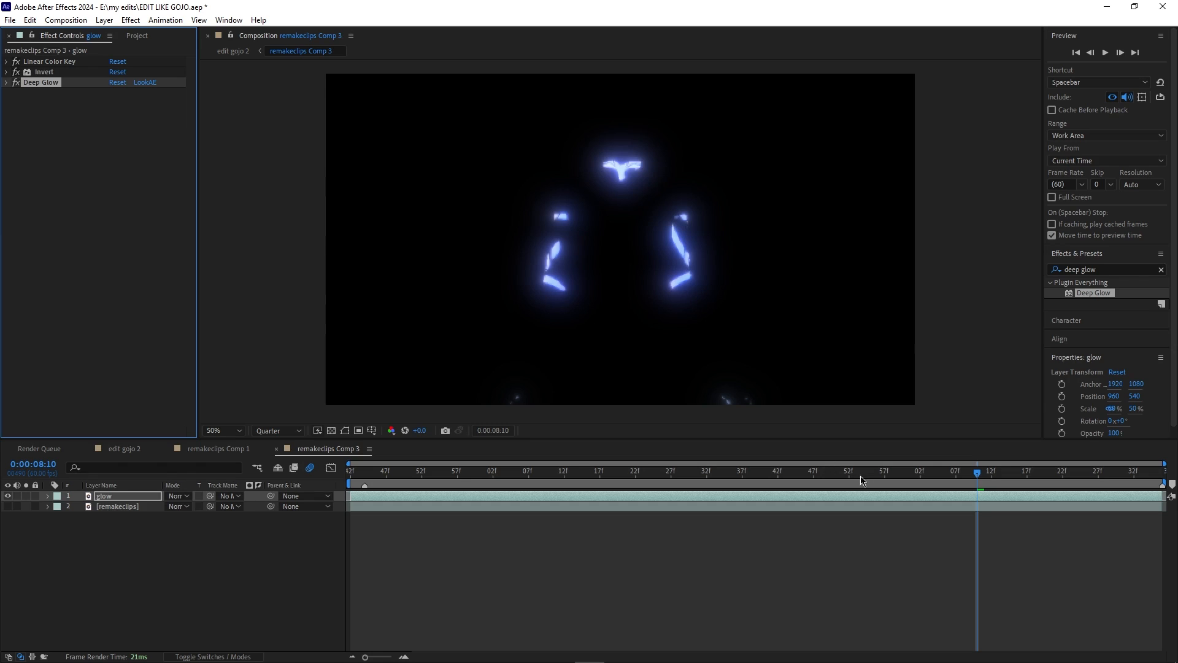
# - Scrub back to 0:00:07:48, search for linear color, and add a second Linear Color Key between the first key and Invert
pyautogui.moveTo(970, 472); pyautogui.dragTo(820, 486)
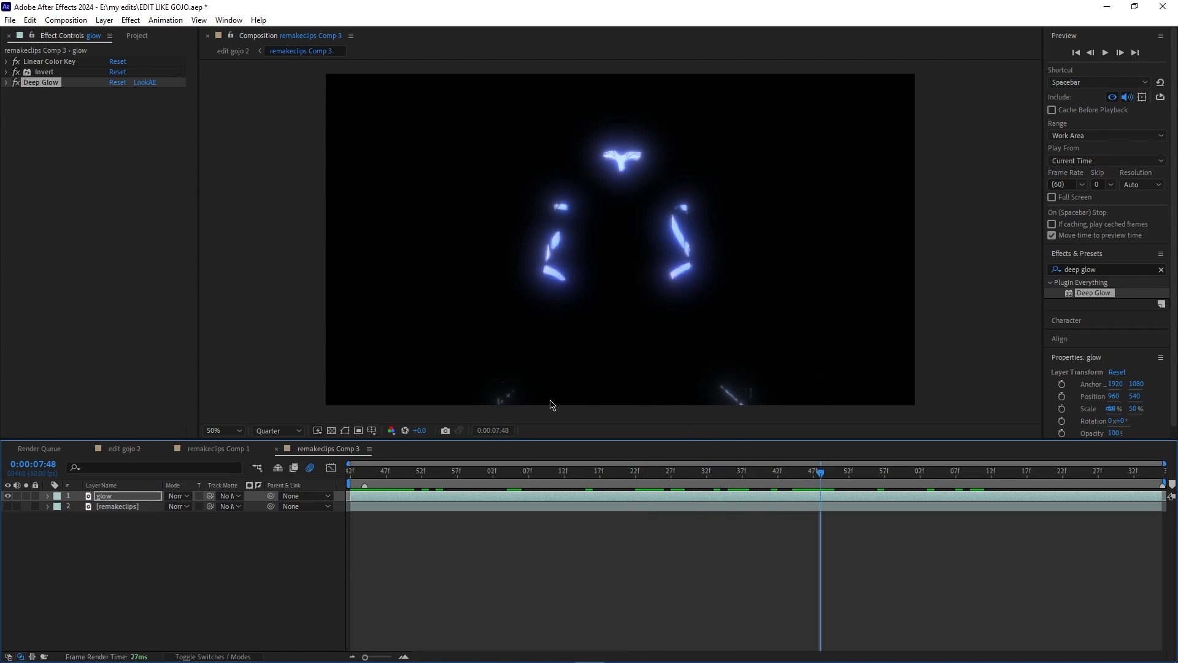
pyautogui.click(1114, 270)
pyautogui.write('linear color')
pyautogui.moveTo(1080, 315); pyautogui.dragTo(86, 68)
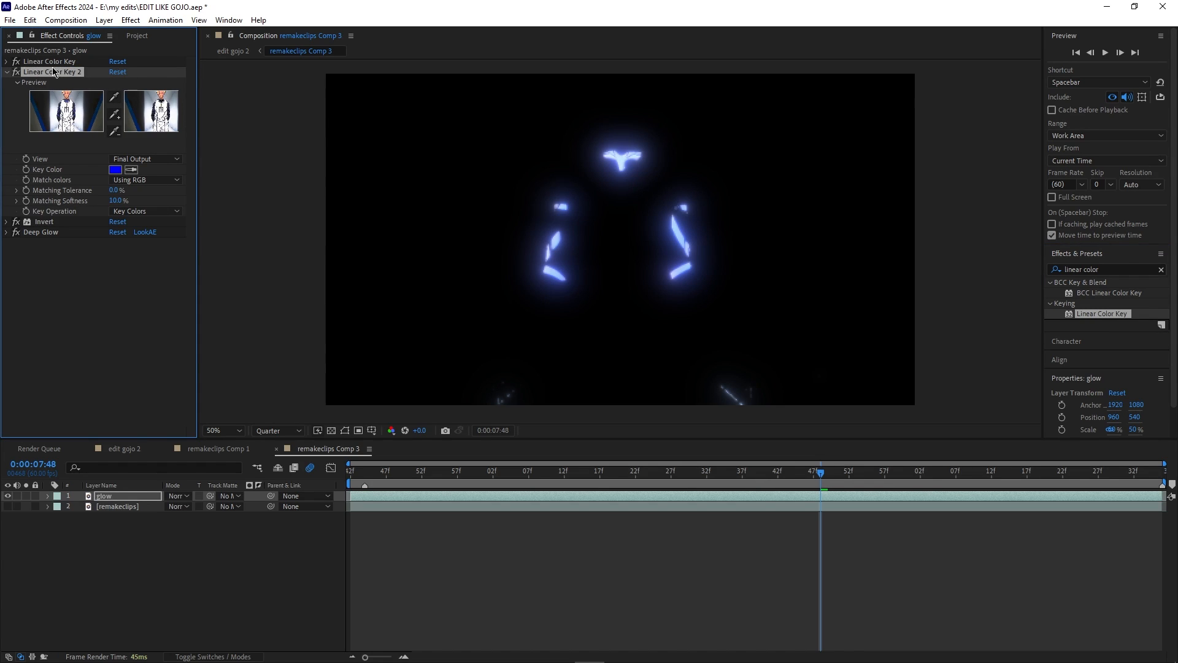
# - Disable Invert and Deep Glow on the glow layer, and sample Linear Color Key 2's Key Color from the pink hair streak
pyautogui.click(37, 224)
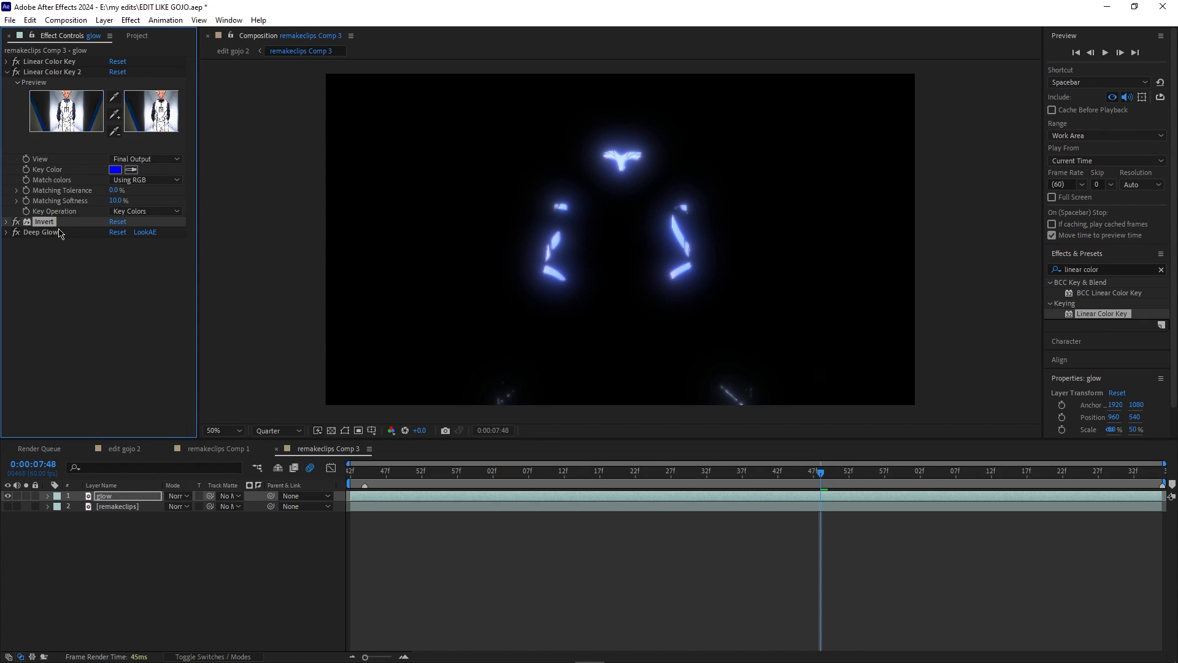
pyautogui.click(26, 76)
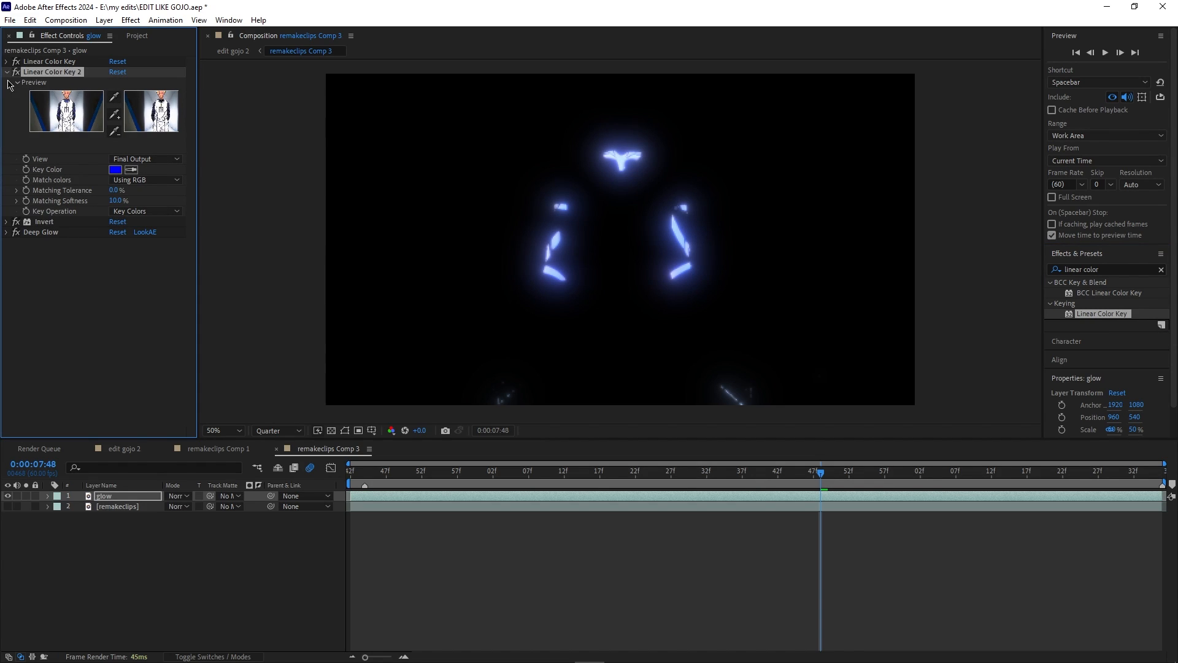
pyautogui.click(17, 223)
pyautogui.click(15, 232)
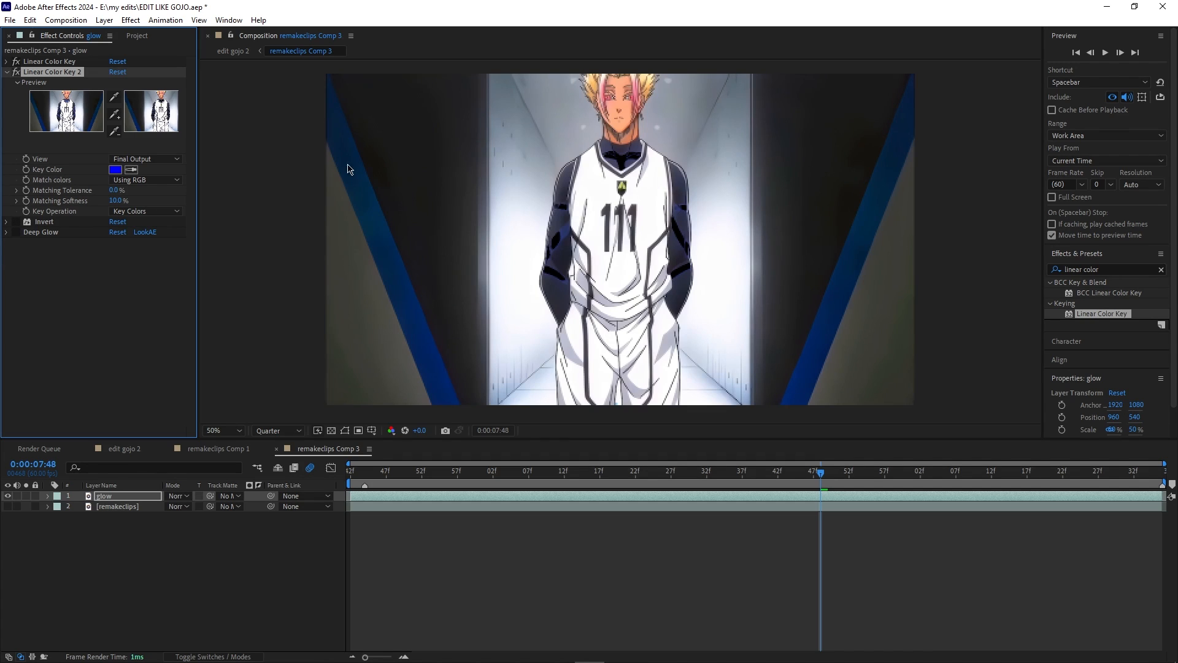
pyautogui.scroll(5, 513, 226)
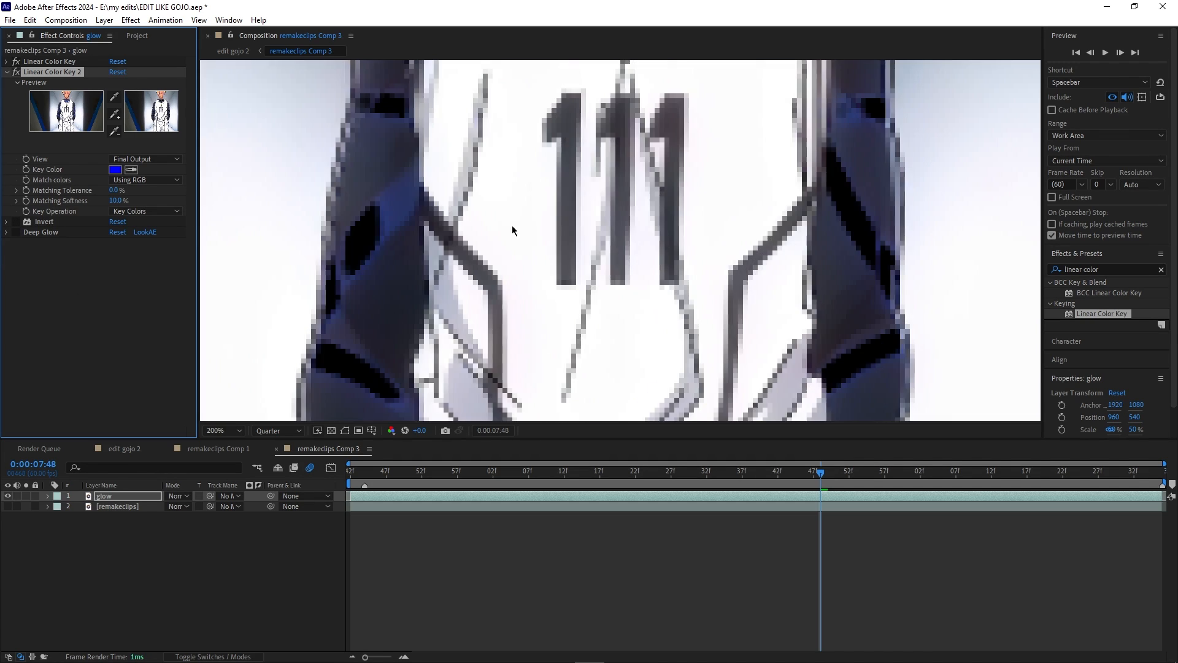
pyautogui.scroll(4, 522, 262)
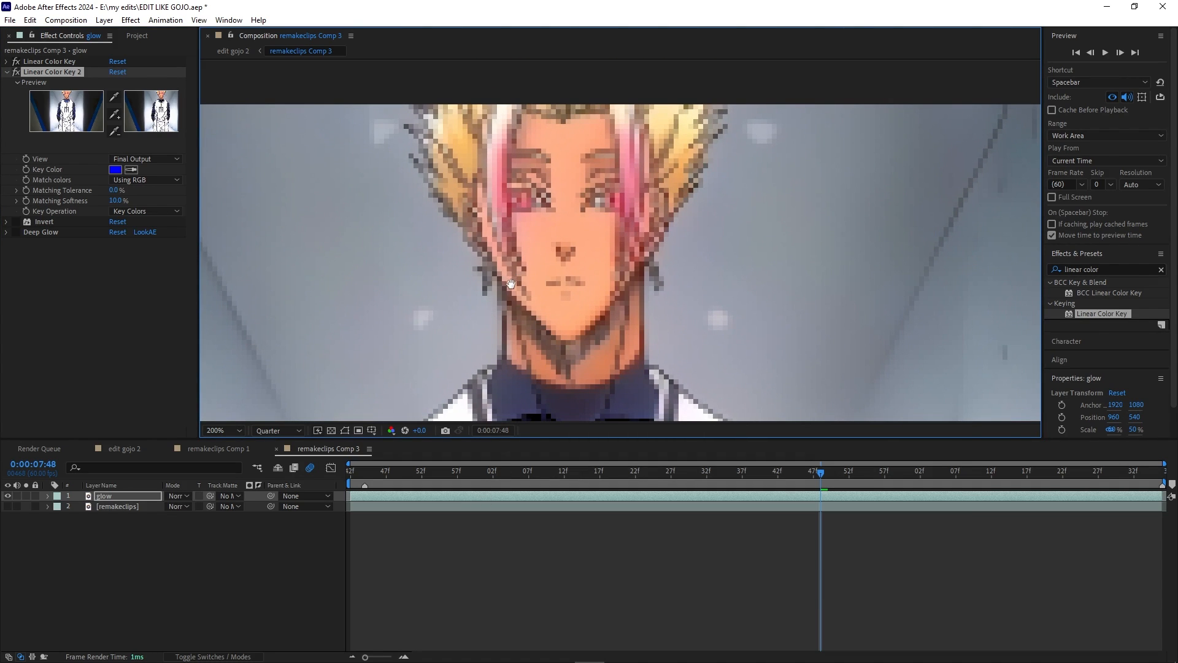
pyautogui.click(131, 169)
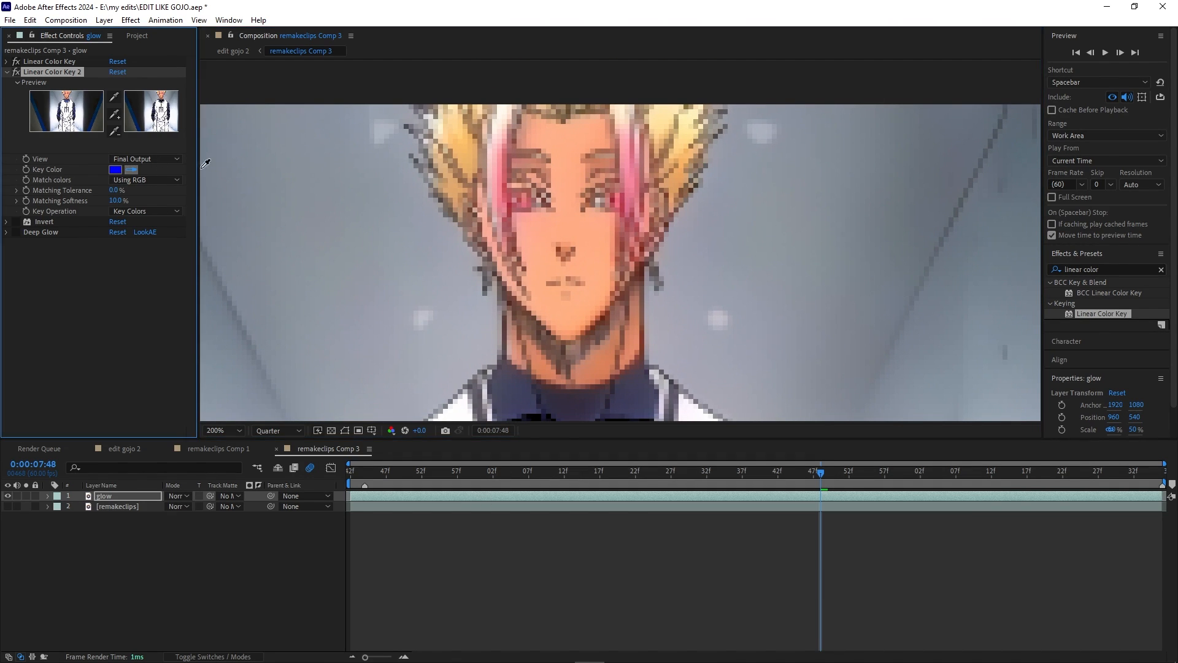
pyautogui.click(505, 177)
pyautogui.scroll(-2, 501, 182)
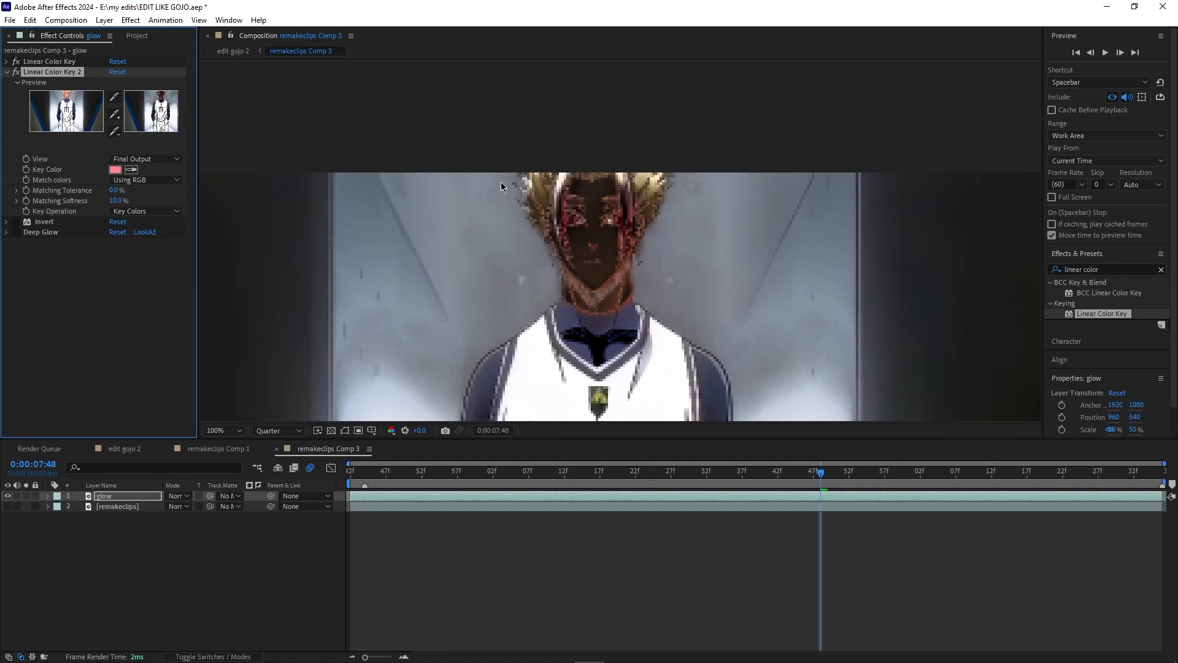
pyautogui.scroll(2, 453, 264)
# - Set Linear Color Key 2's Matching Tolerance to 6% and Matching Softness to 0%, with Invert and Deep Glow re-enabled, and collapse its settings
pyautogui.click(17, 223)
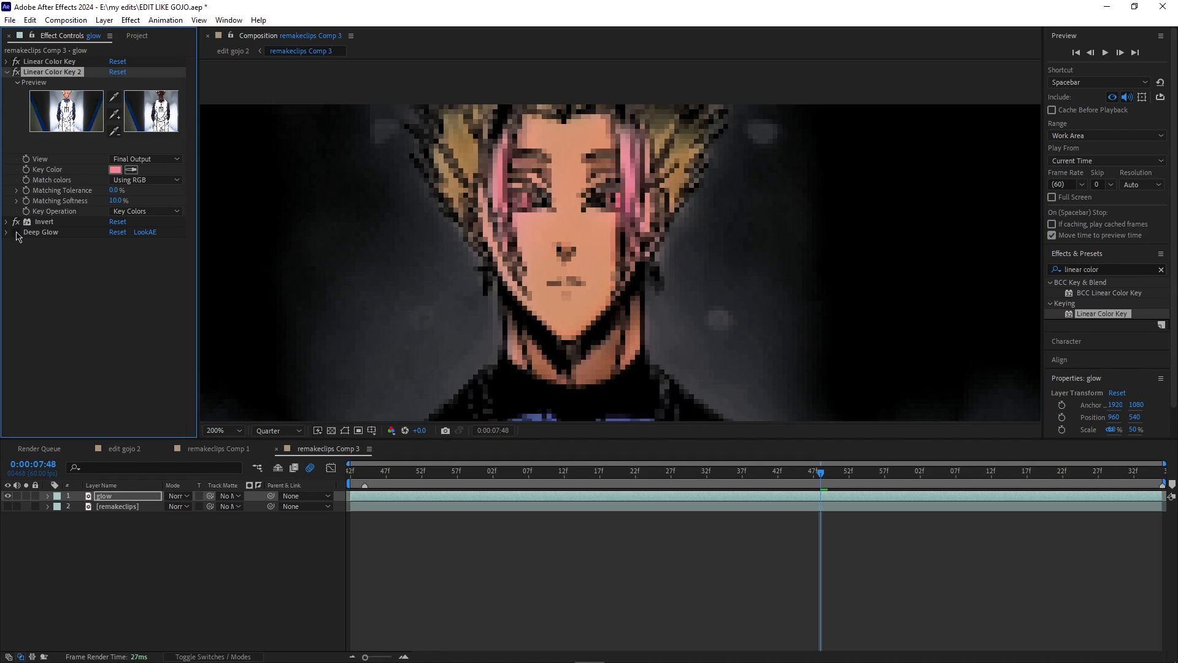
pyautogui.click(17, 232)
pyautogui.click(16, 233)
pyautogui.click(17, 222)
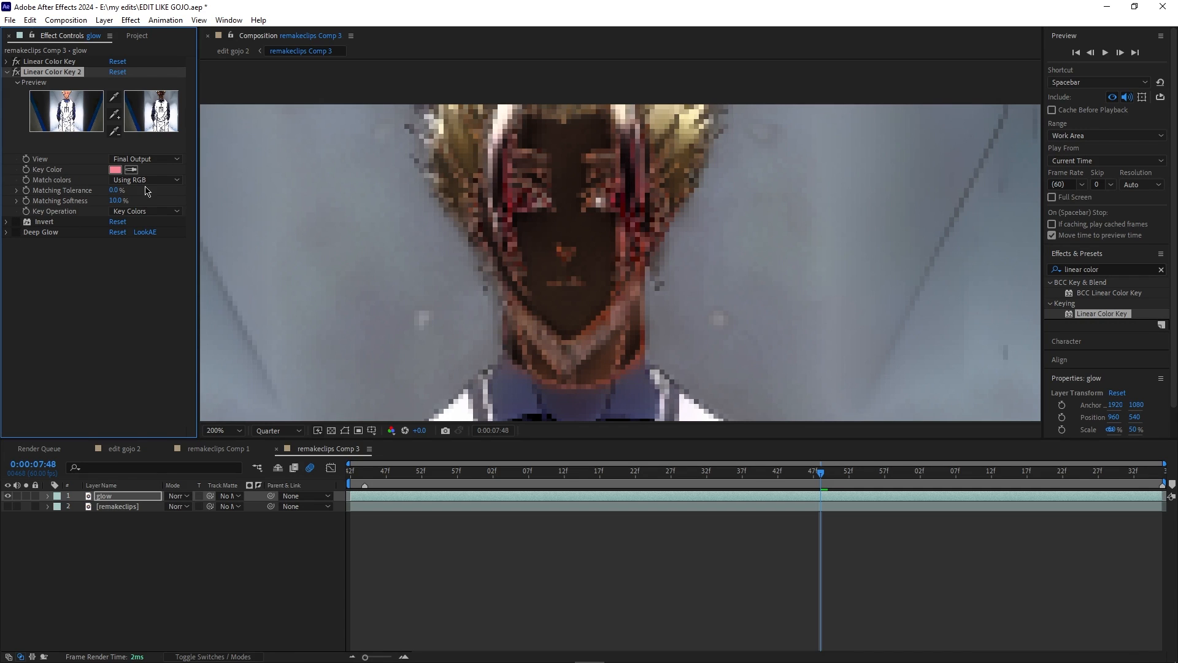
pyautogui.moveTo(117, 191); pyautogui.dragTo(128, 197)
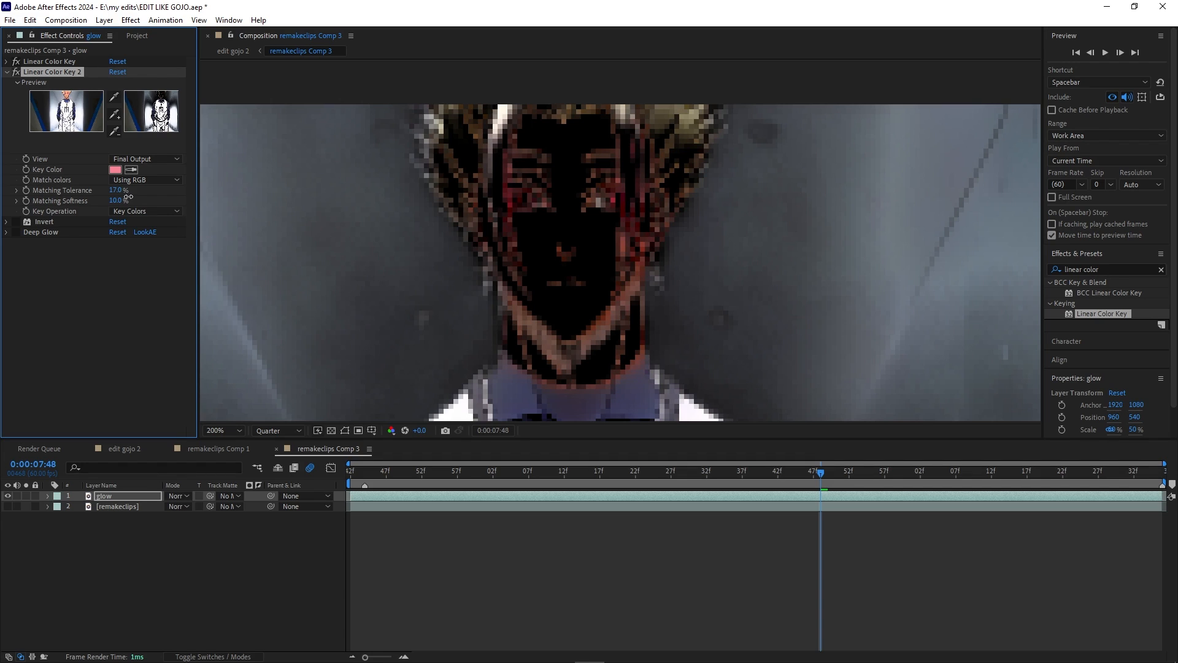
pyautogui.moveTo(128, 197); pyautogui.dragTo(98, 206)
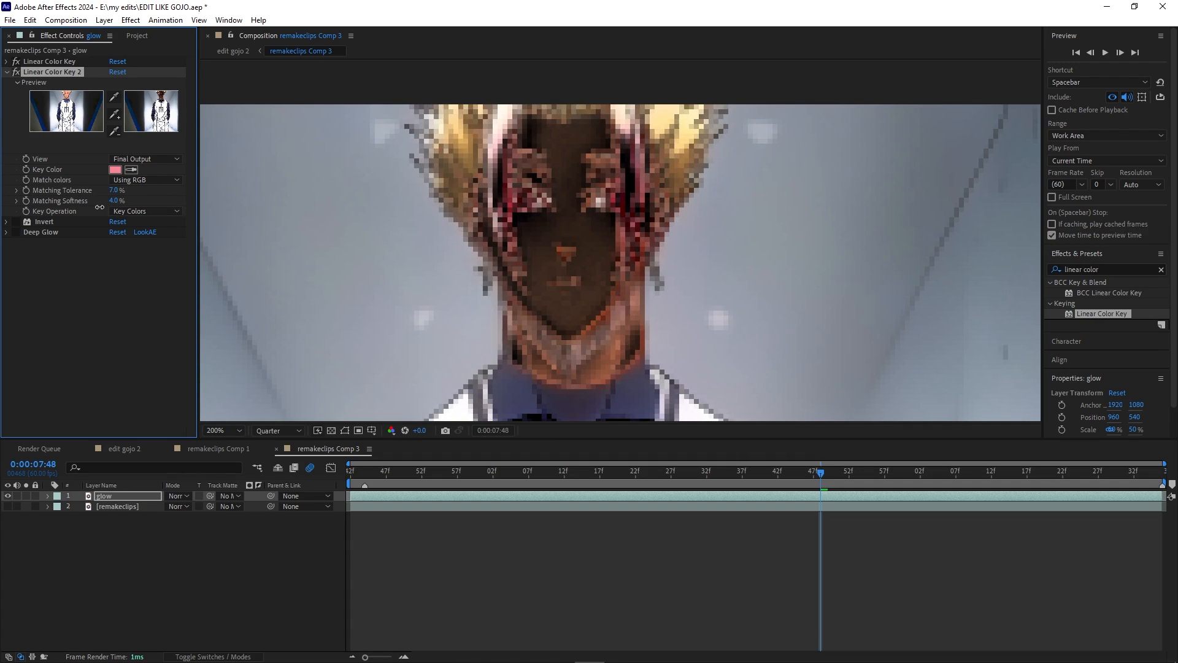
pyautogui.click(16, 221)
pyautogui.scroll(-2, 540, 238)
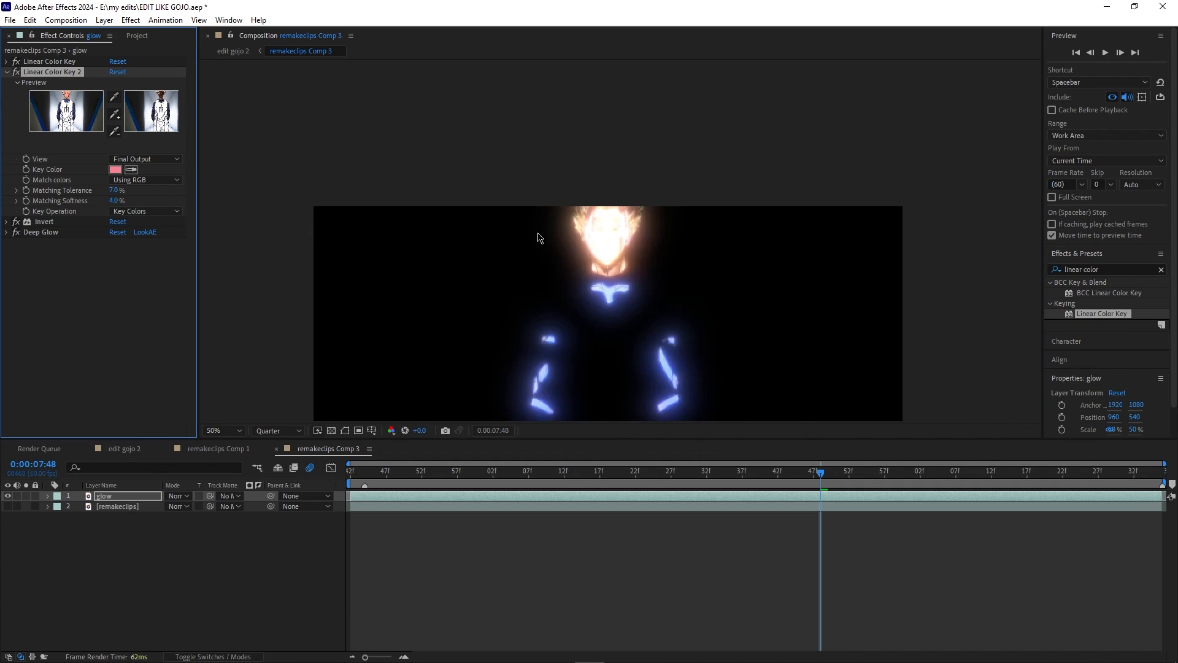
pyautogui.scroll(1, 540, 238)
pyautogui.moveTo(110, 201); pyautogui.dragTo(114, 195)
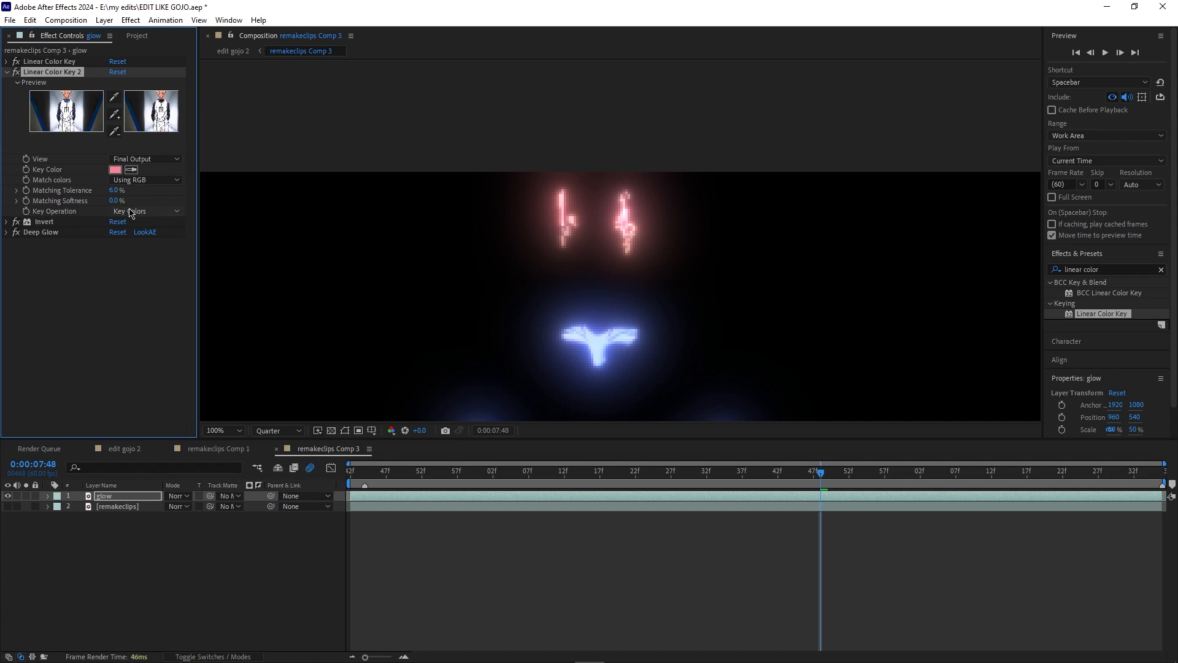
pyautogui.click(5, 73)
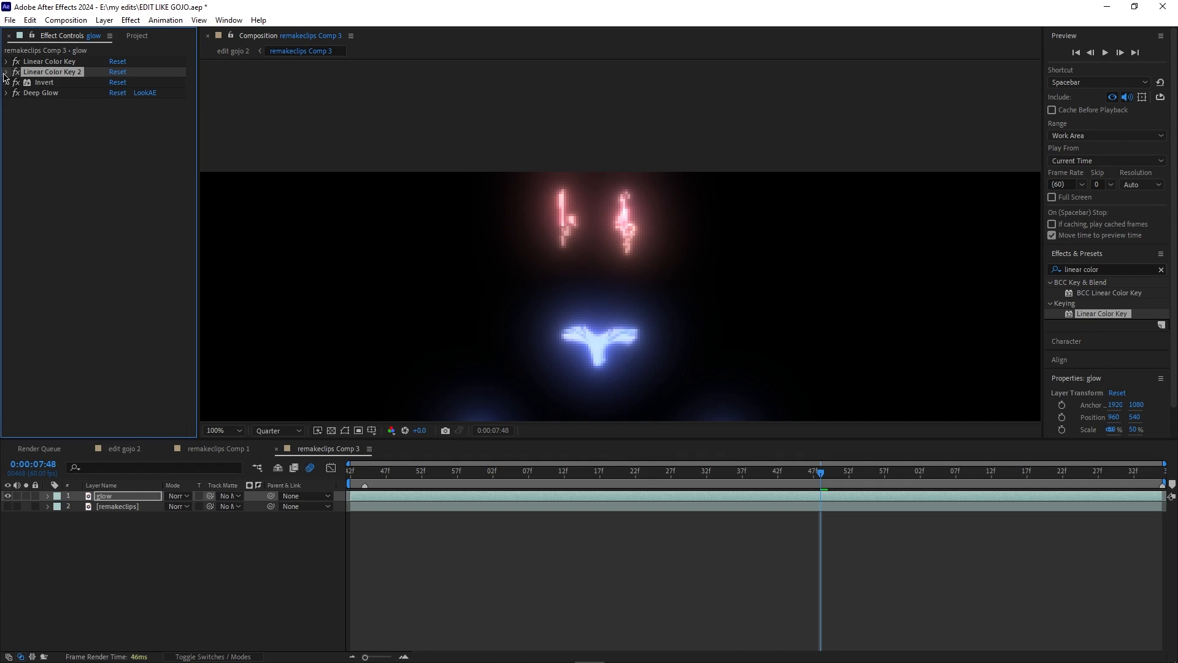
# - Make the remakeclips layer visible beneath the glow, inspect the combined image, and close remakeclips Comp 3 to return to edit gojo 2
pyautogui.scroll(-2, 624, 318)
pyautogui.press('space')
pyautogui.moveTo(685, 315); pyautogui.dragTo(678, 170)
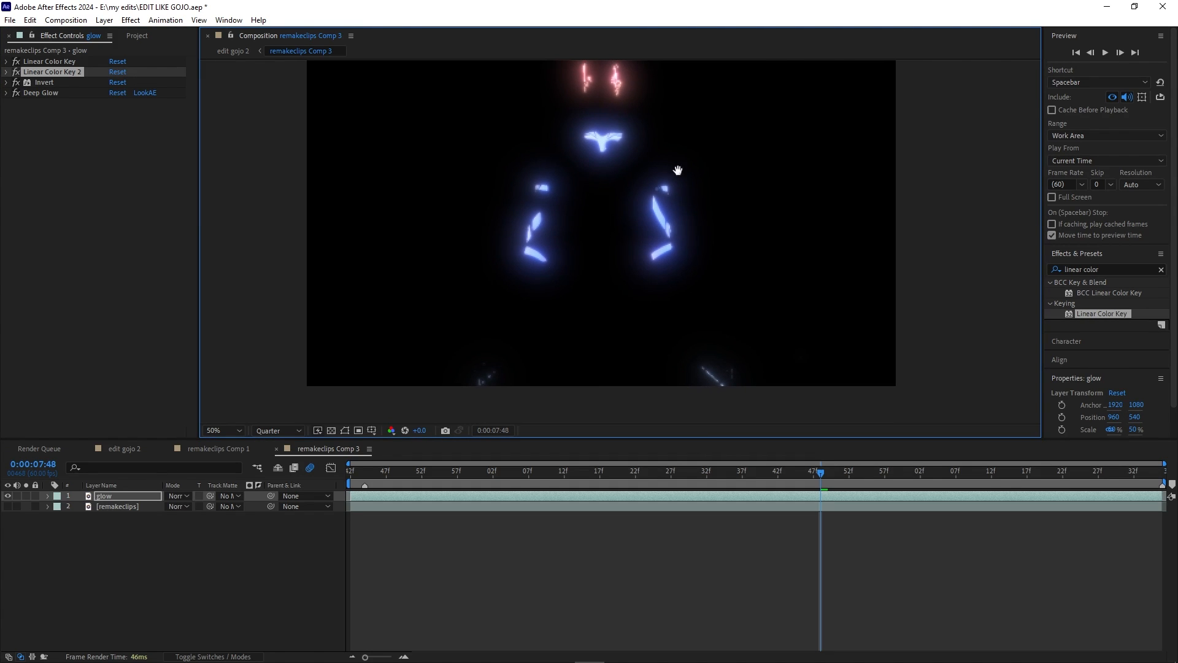
pyautogui.click(8, 506)
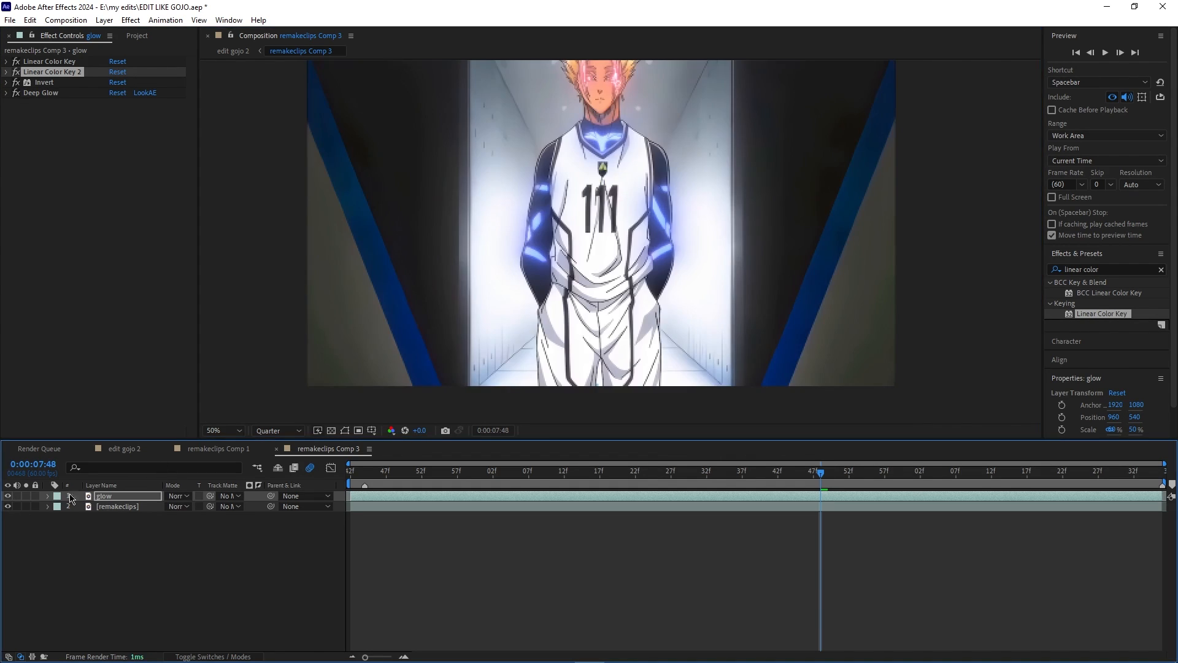
pyautogui.moveTo(628, 182); pyautogui.dragTo(666, 172)
pyautogui.scroll(2, 615, 276)
pyautogui.scroll(-6, 657, 184)
pyautogui.scroll(1, 643, 212)
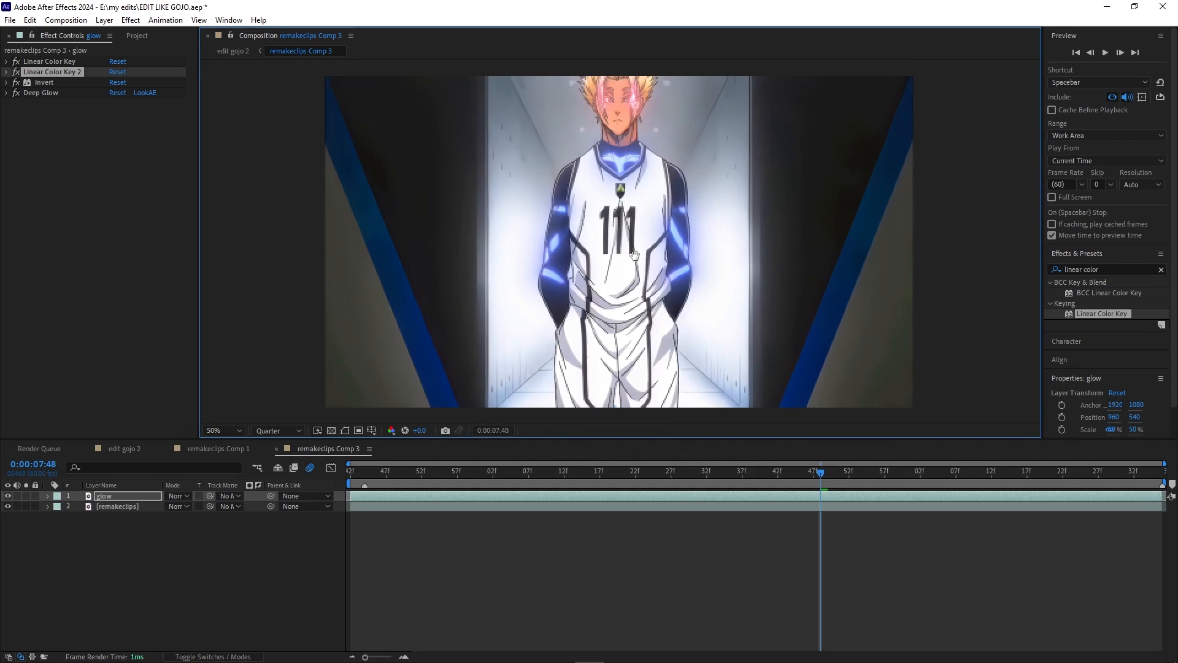
pyautogui.click(276, 450)
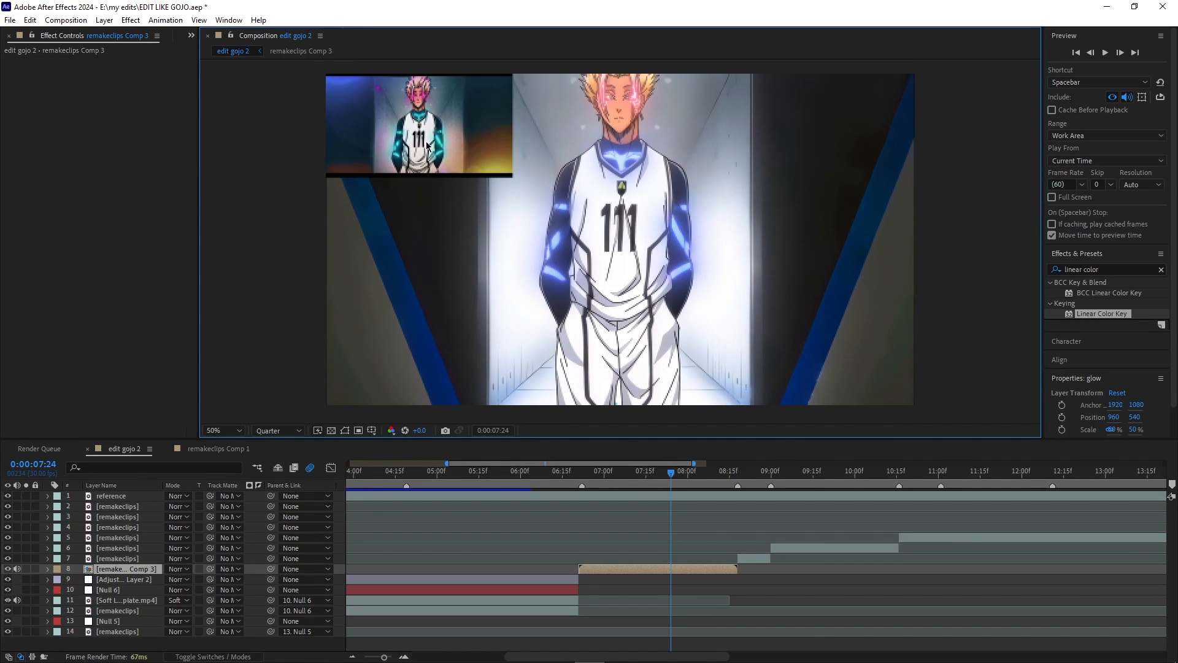
# - Go to the third clip's start at 0:00:06:21, search for turbulent displace, and apply Turbulent Displace to the remakeclips Comp 3 layer
pyautogui.moveTo(672, 474); pyautogui.dragTo(626, 522)
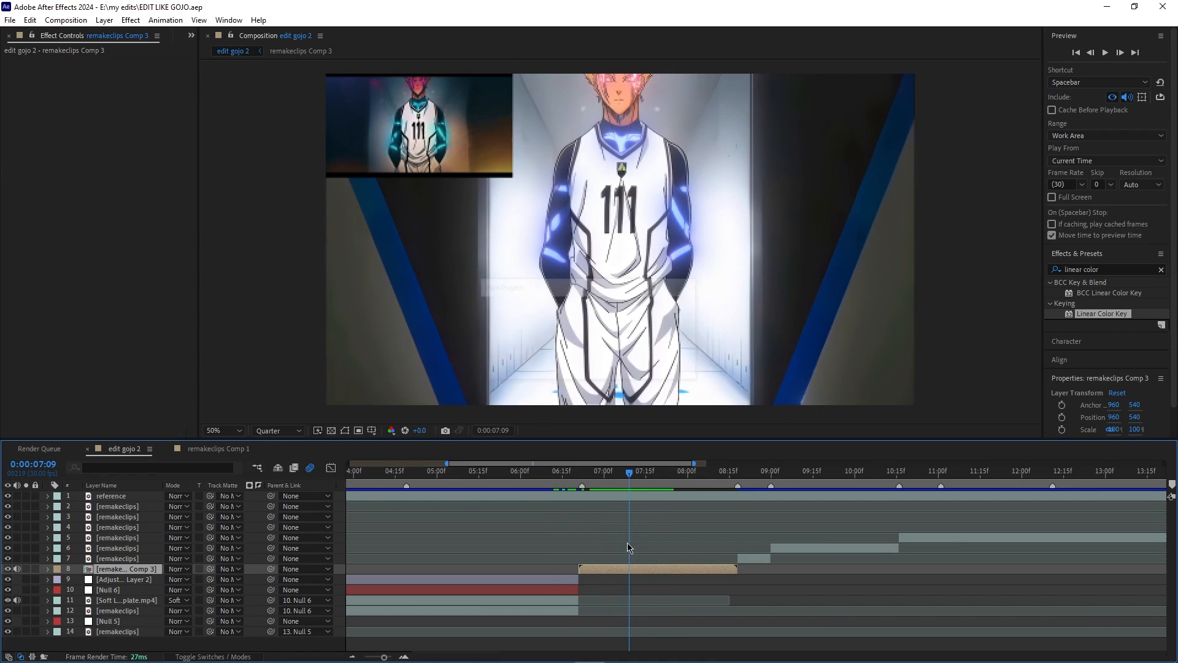
pyautogui.moveTo(635, 480); pyautogui.dragTo(610, 505)
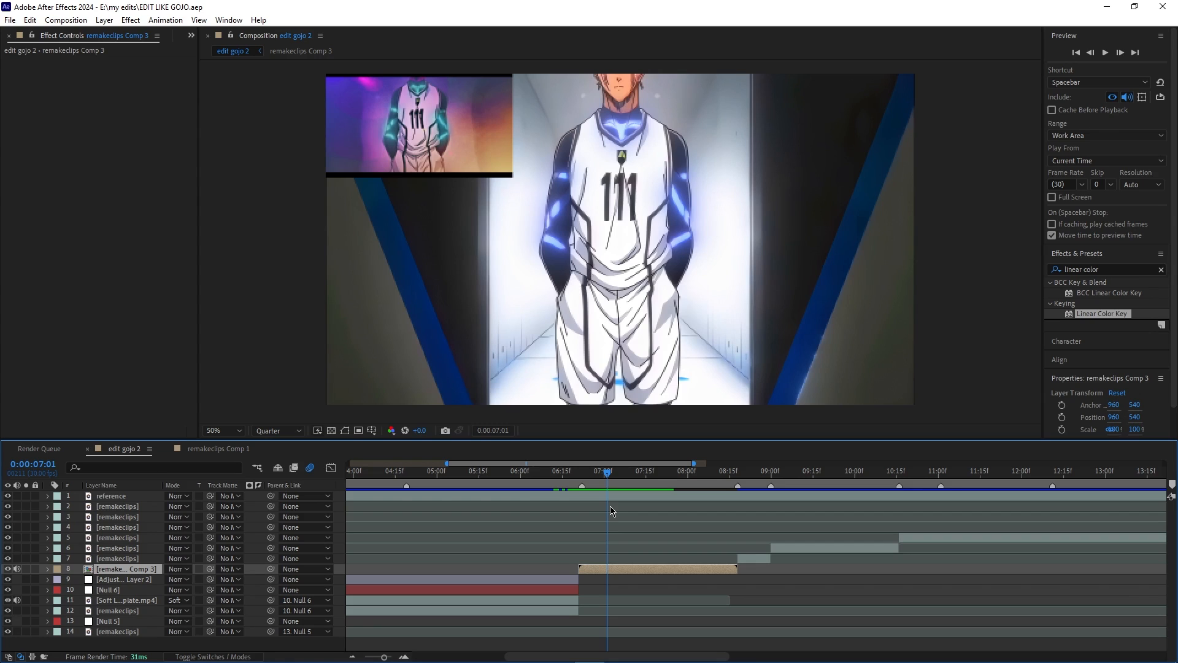
pyautogui.moveTo(611, 511); pyautogui.dragTo(581, 514)
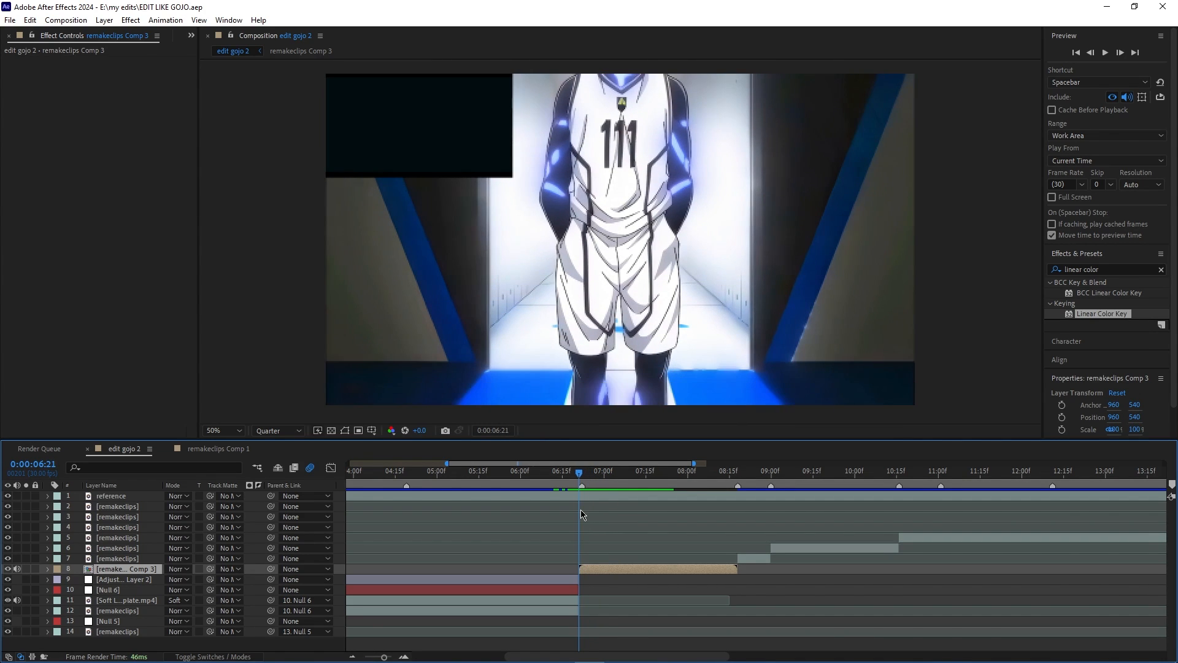
pyautogui.moveTo(1112, 268); pyautogui.dragTo(906, 274)
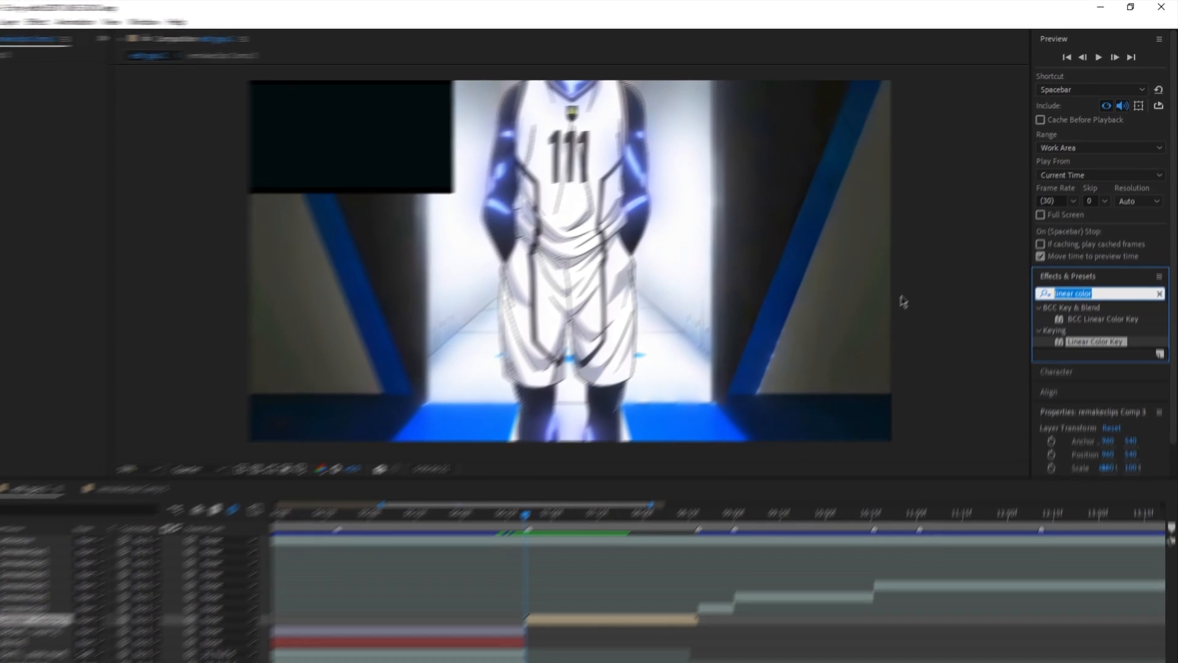
pyautogui.write('furbulent displ')
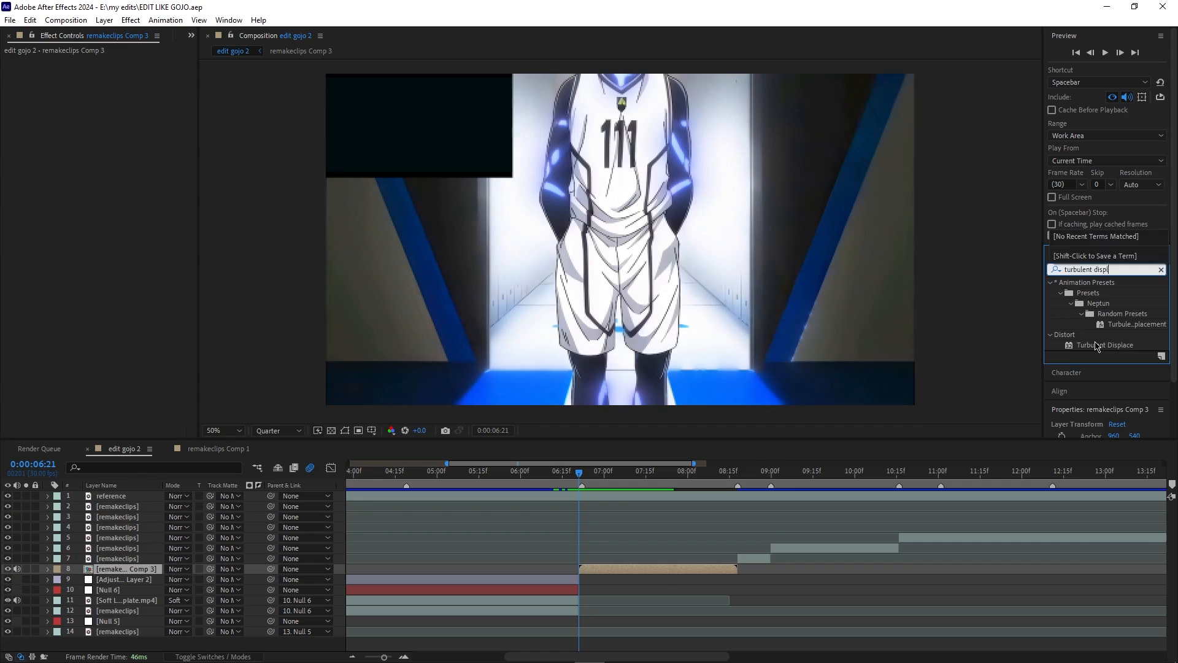
pyautogui.moveTo(1058, 565); pyautogui.dragTo(599, 569)
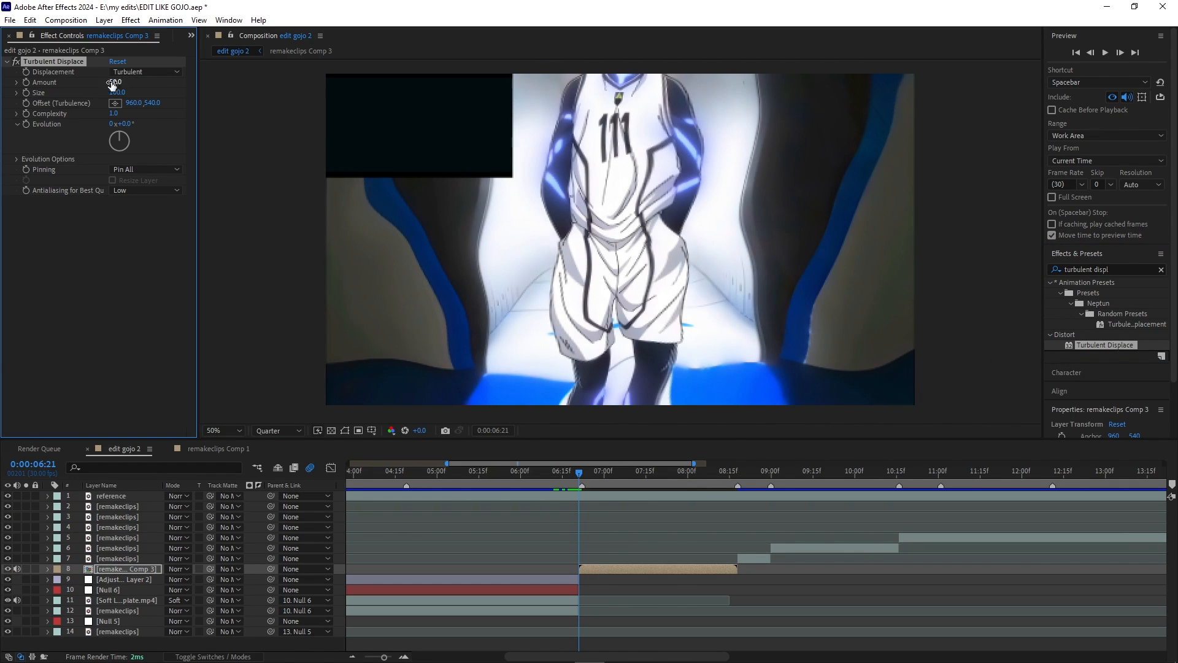
# - Enable Amount and Size keyframes for Turbulent Displace at 0:00:06:21, reveal them on the layer, and set Amount to 45
pyautogui.click(27, 82)
pyautogui.click(27, 93)
pyautogui.click(594, 474)
pyautogui.moveTo(600, 478); pyautogui.dragTo(582, 480)
pyautogui.press('u')
pyautogui.click(116, 82)
pyautogui.write('45')
pyautogui.press('Return')
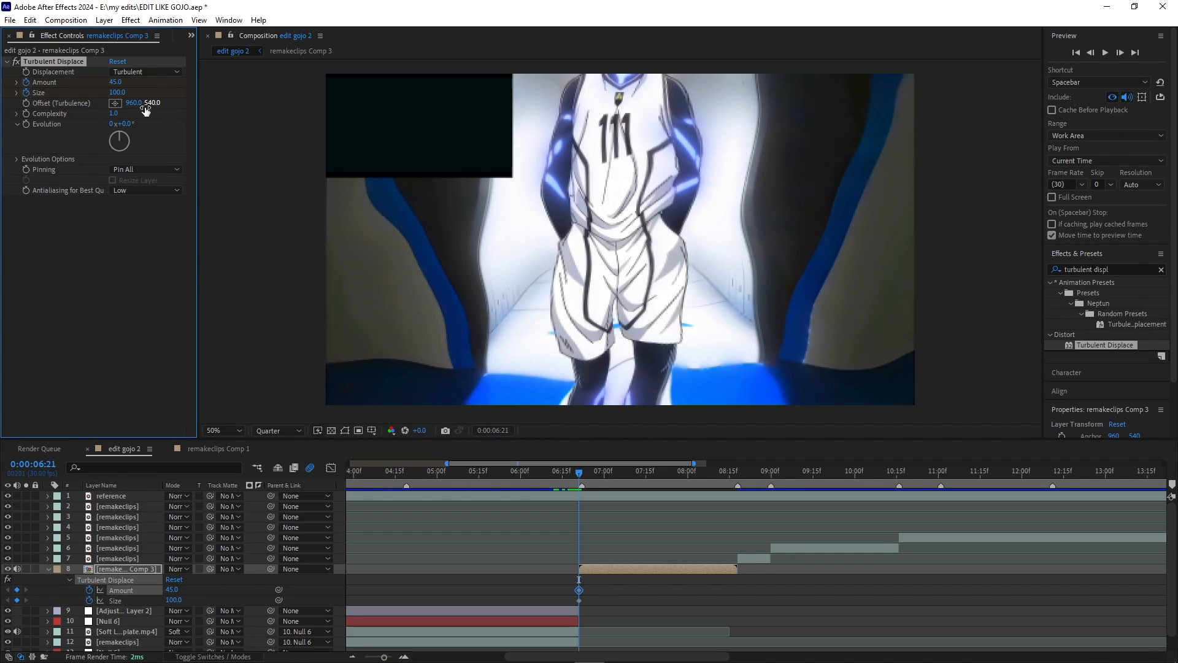
# - Set Turbulent Displace's Size to 70 at the clip's first frame
pyautogui.click(116, 92)
pyautogui.write('65')
pyautogui.press('Return')
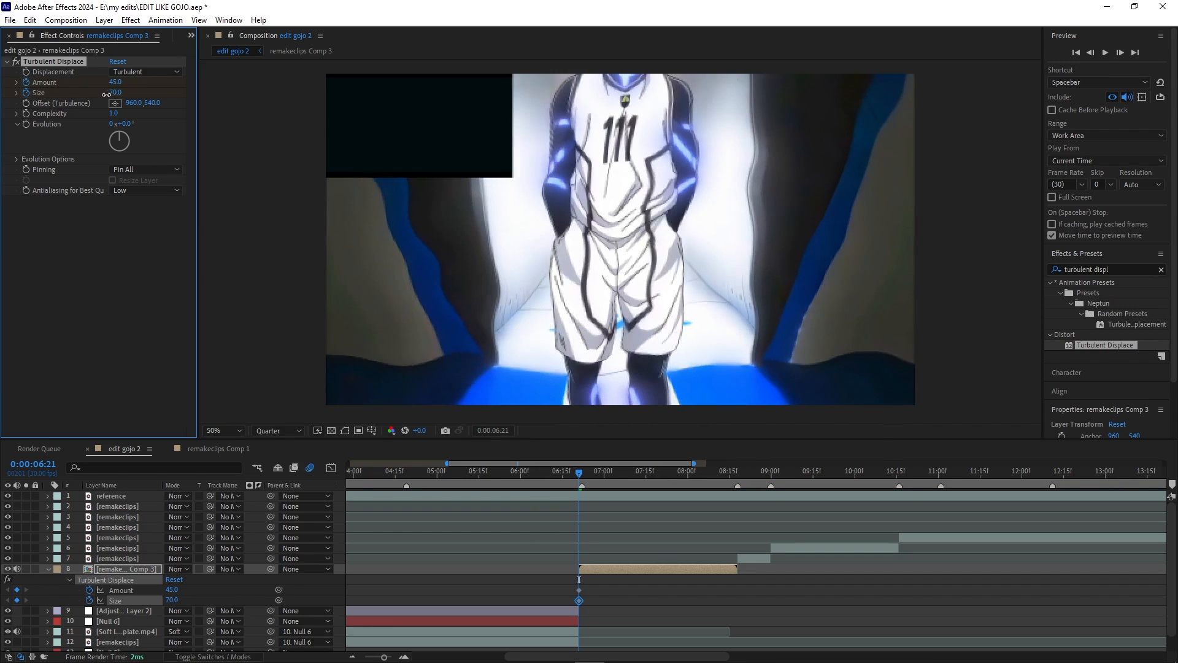
pyautogui.moveTo(113, 92); pyautogui.dragTo(117, 93)
pyautogui.click(117, 93)
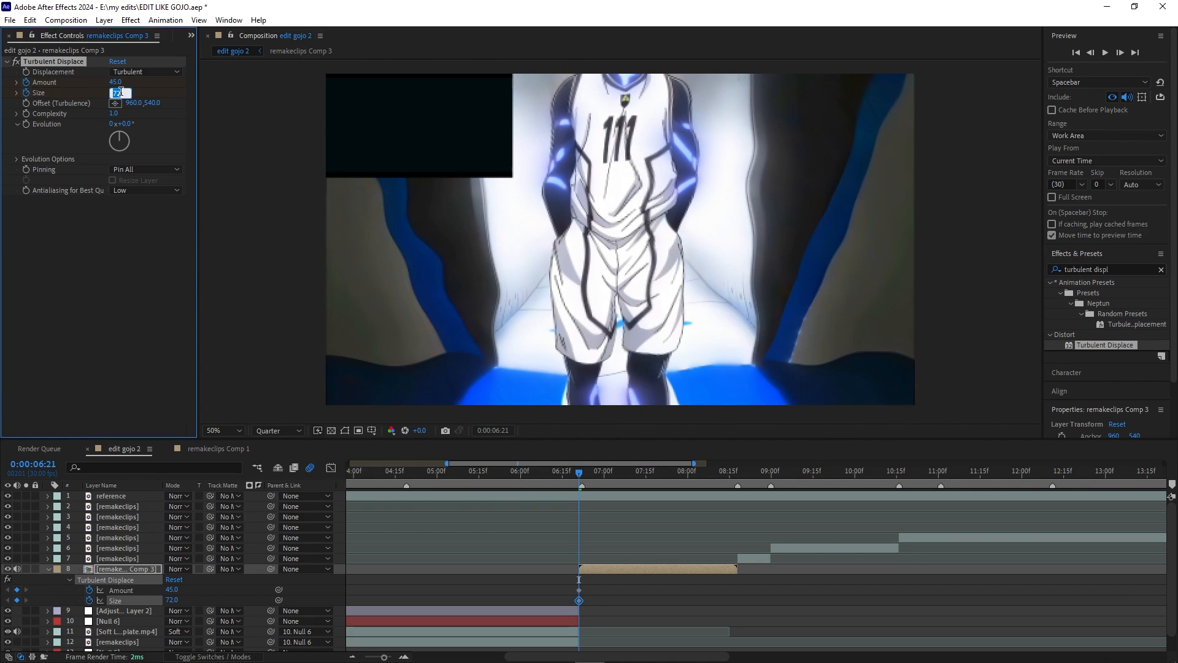
pyautogui.write('70')
pyautogui.press('Return')
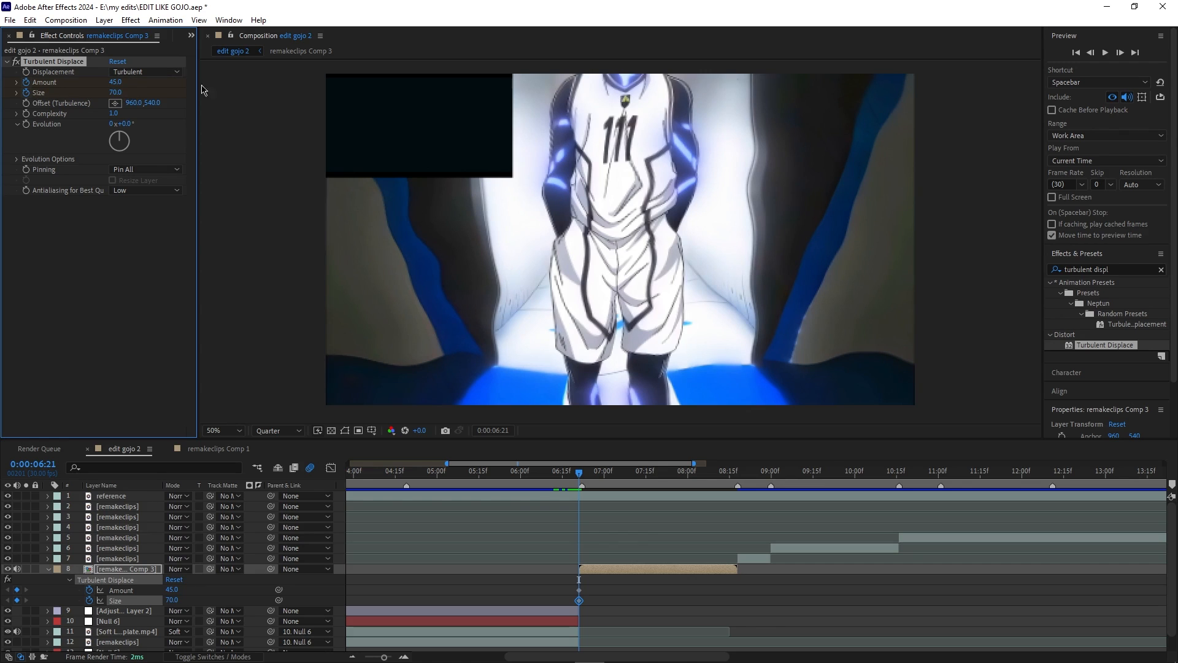
# - At 0:00:07:19, keyframe Turbulent Displace's Amount at 0 and Size at 154
pyautogui.moveTo(580, 480); pyautogui.dragTo(657, 494)
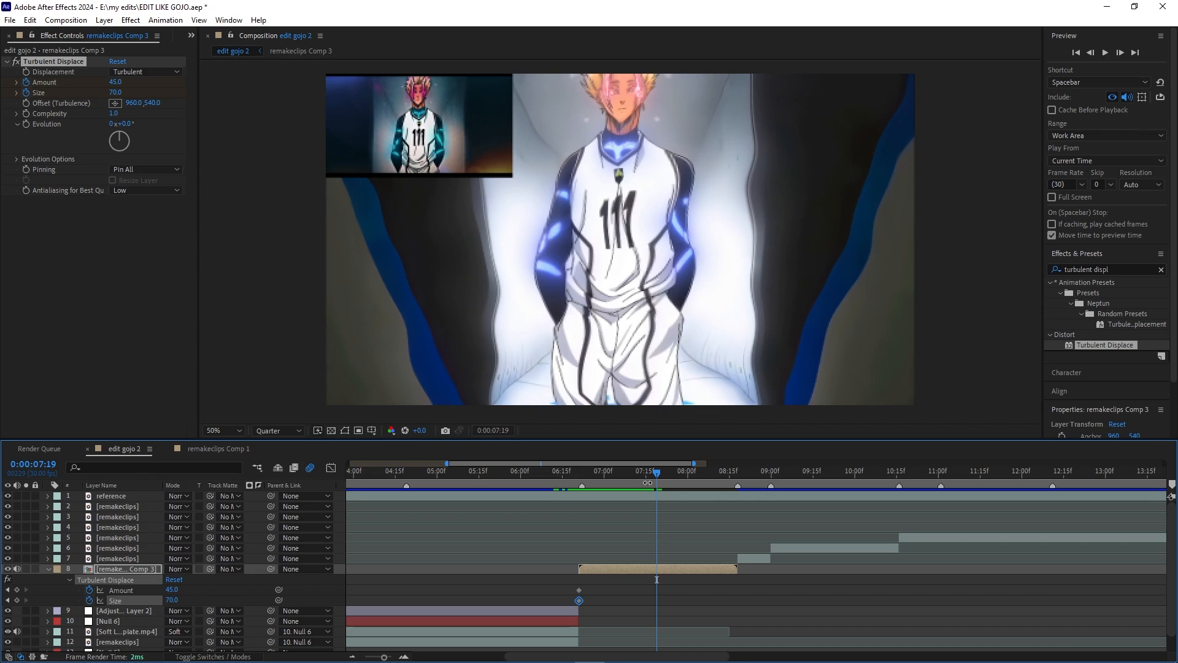
pyautogui.click(116, 83)
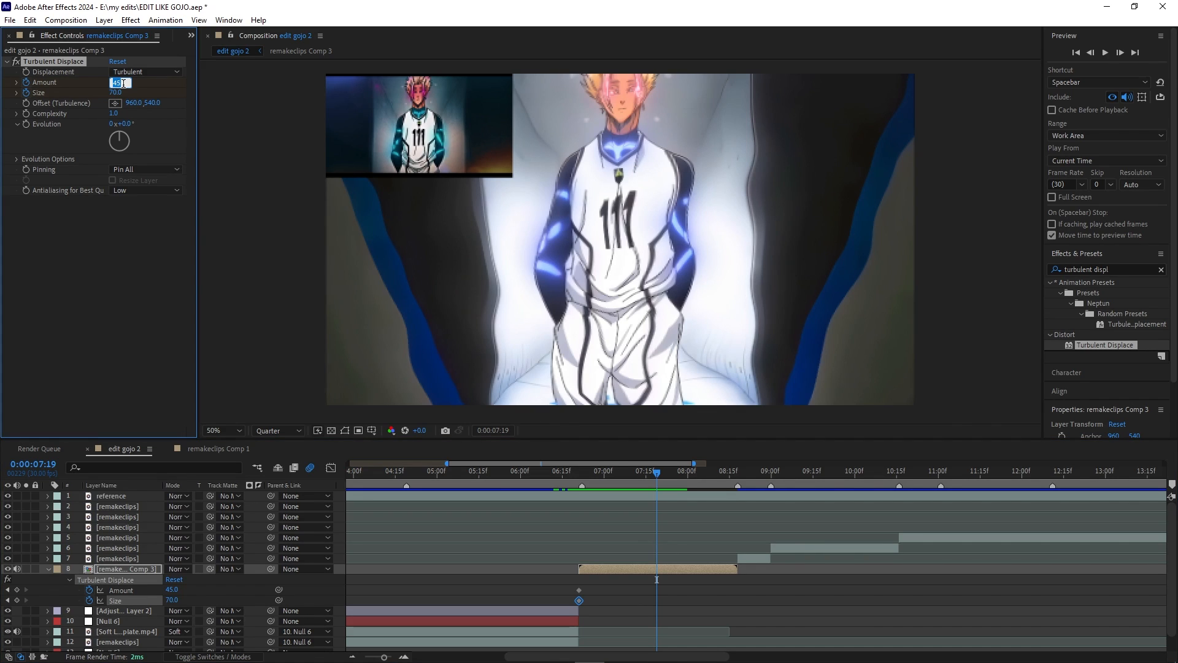
pyautogui.write('0')
pyautogui.press('Return')
pyautogui.click(119, 92)
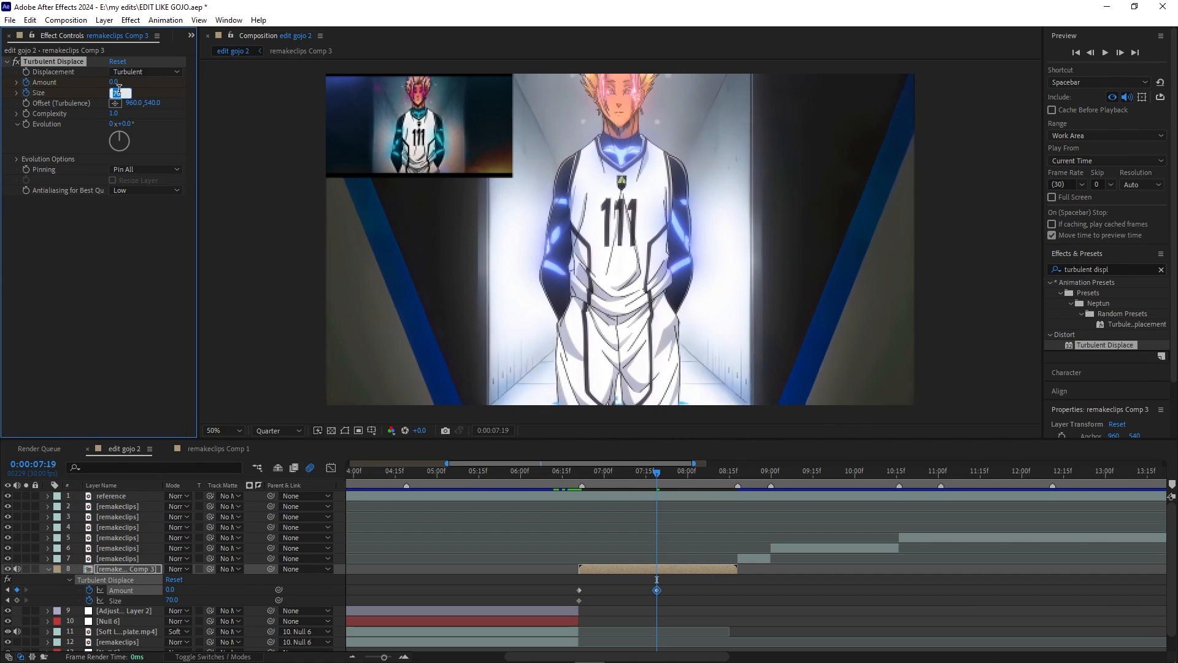
pyautogui.write('122')
pyautogui.press('Return')
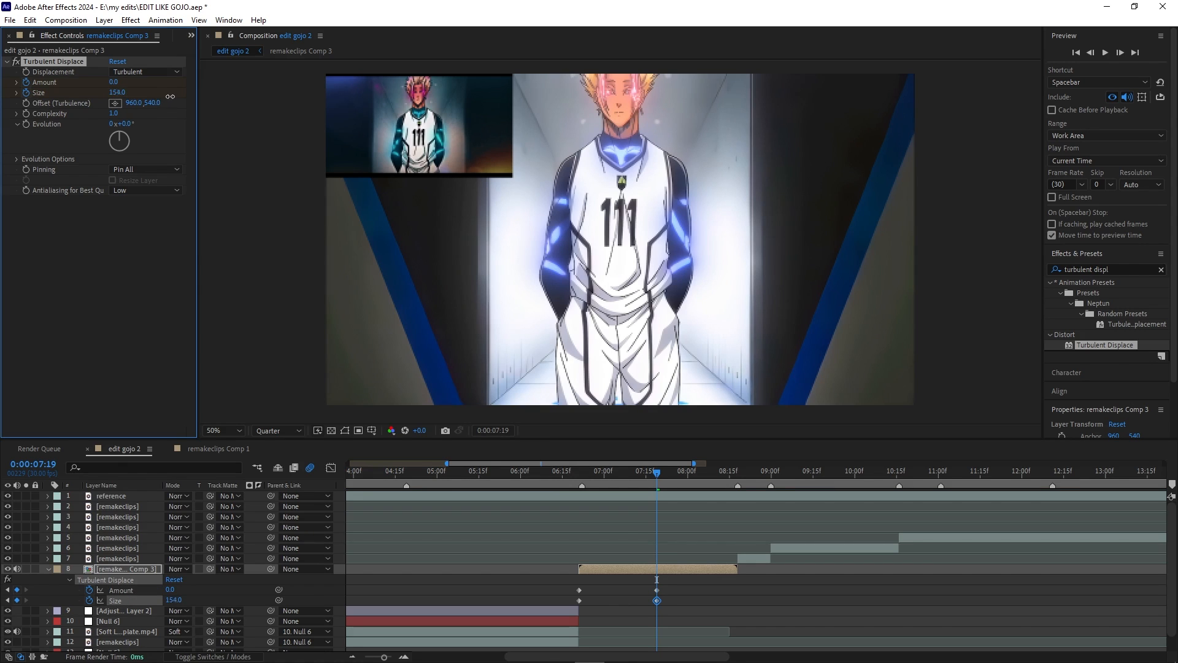
# - Return to 0:00:06:21 and set Turbulent Displace's Offset (Turbulence) to about 1129, 861
pyautogui.moveTo(656, 474); pyautogui.dragTo(579, 478)
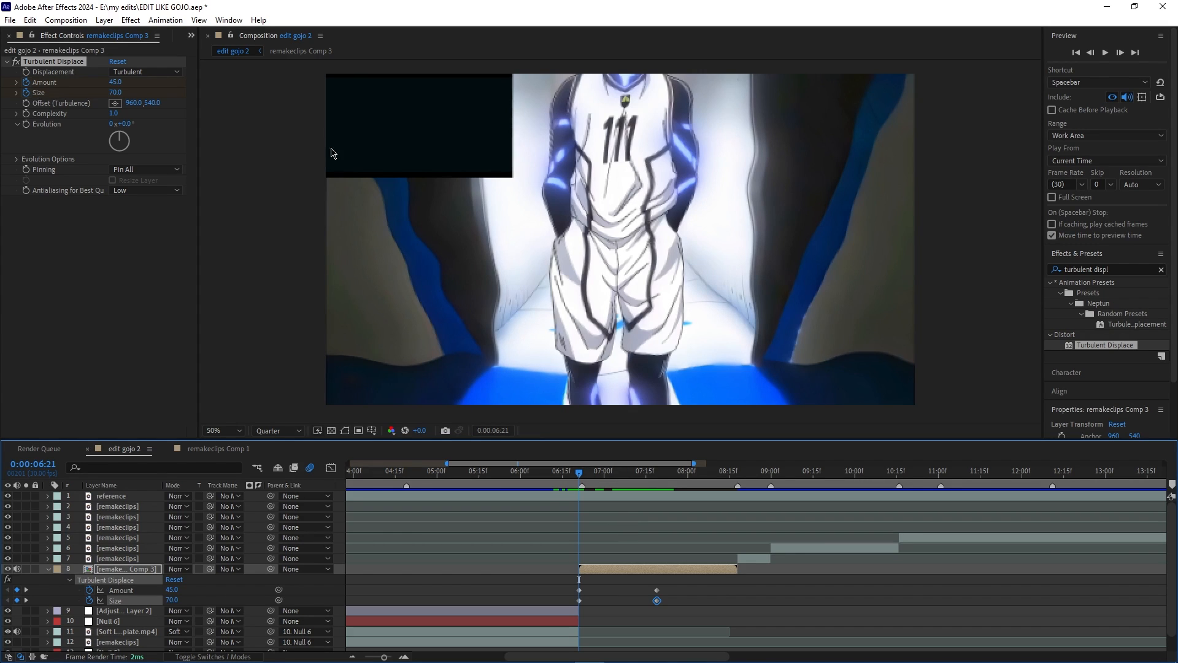
pyautogui.moveTo(136, 102); pyautogui.dragTo(337, 123)
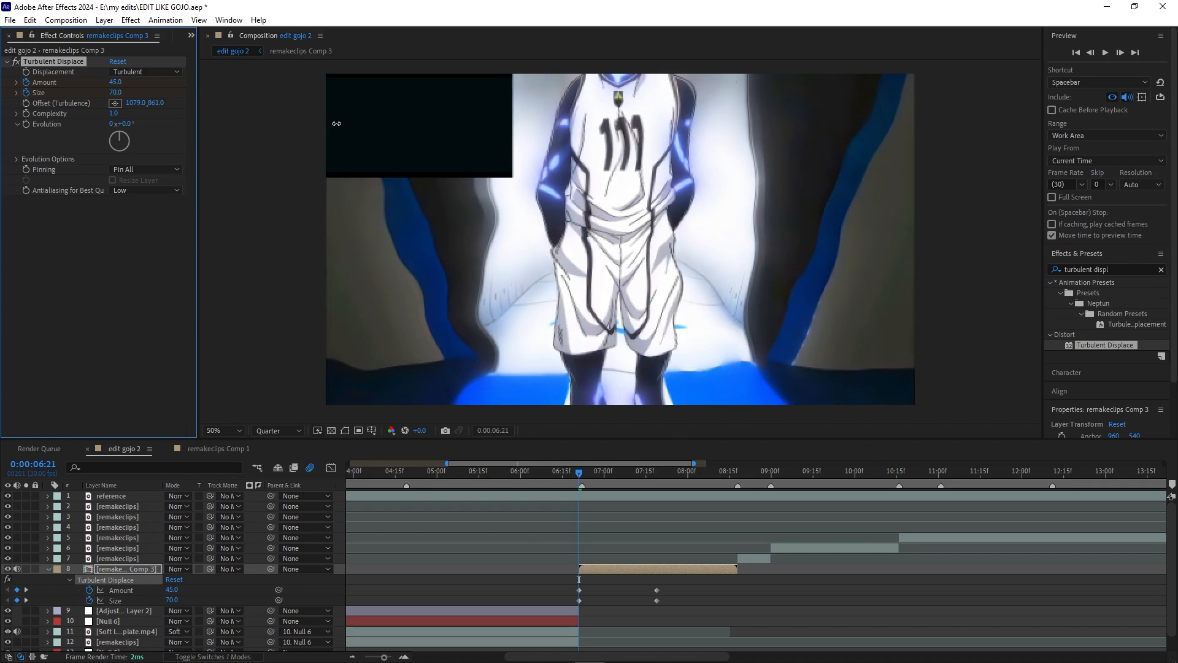
pyautogui.moveTo(194, 115); pyautogui.dragTo(244, 146)
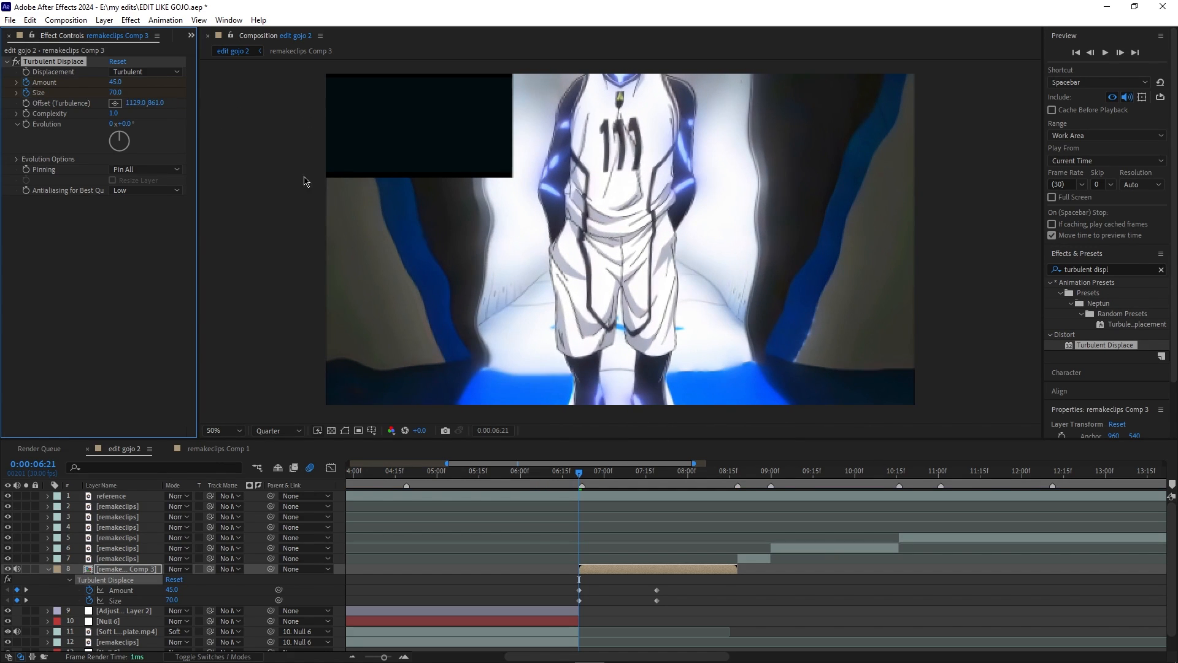
# - Apply Easy Ease to all of Turbulent Displace's Amount and Size keyframes on the third clip
pyautogui.moveTo(580, 471); pyautogui.dragTo(636, 494)
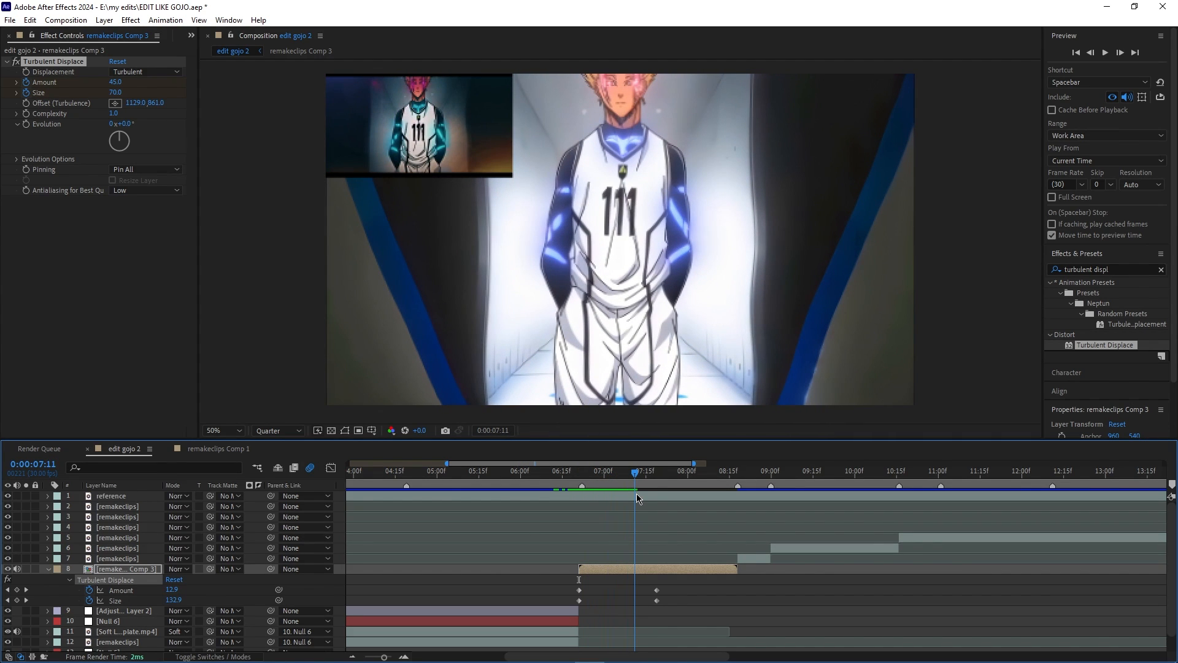
pyautogui.moveTo(636, 493); pyautogui.dragTo(622, 510)
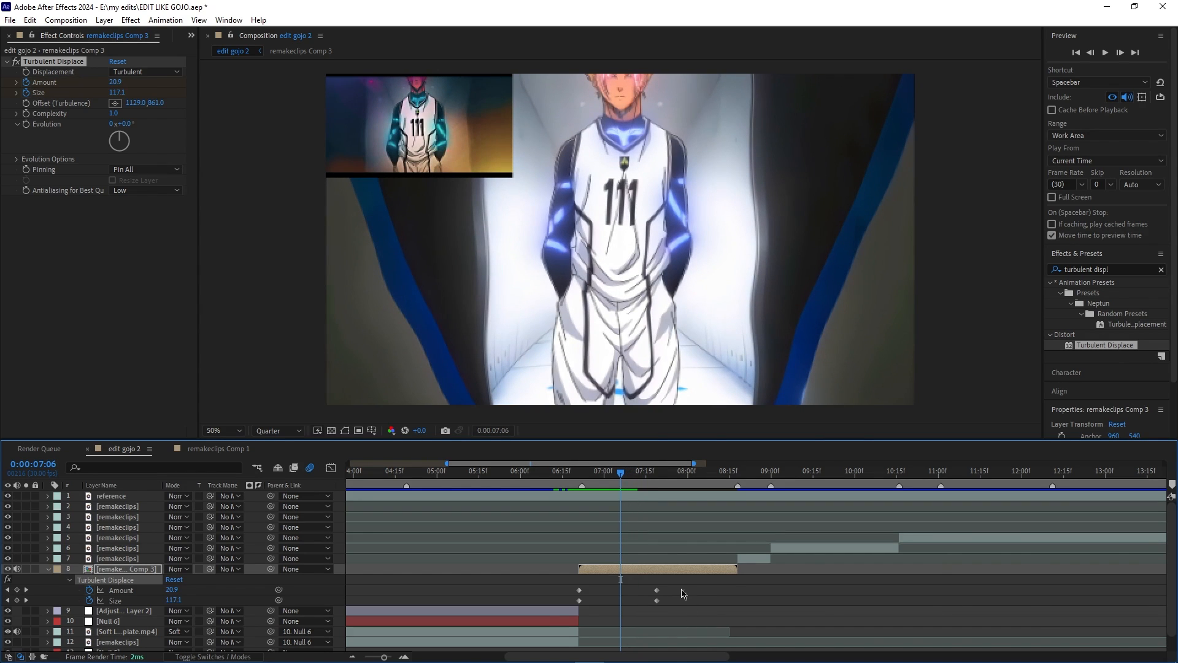
pyautogui.moveTo(683, 593); pyautogui.dragTo(561, 611)
pyautogui.press('F9')
# - Play back the displacement transition and move its ending Amount and Size keyframes earlier, to about 0:00:07:14
pyautogui.click(571, 471)
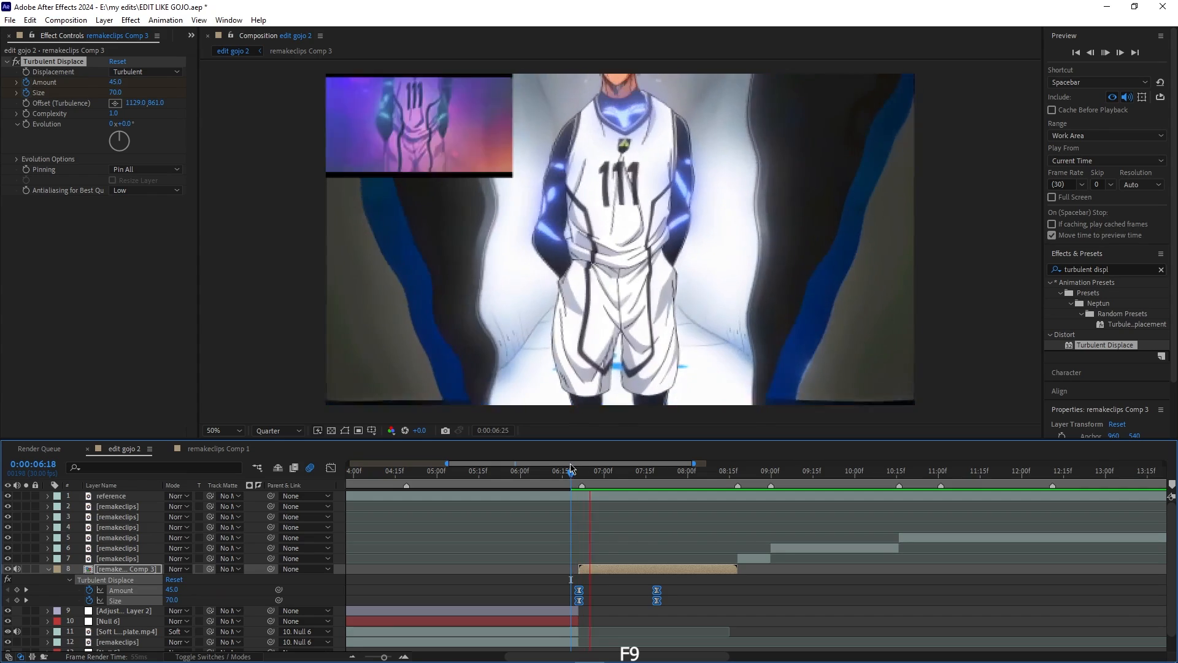
pyautogui.click(568, 472)
pyautogui.press('space')
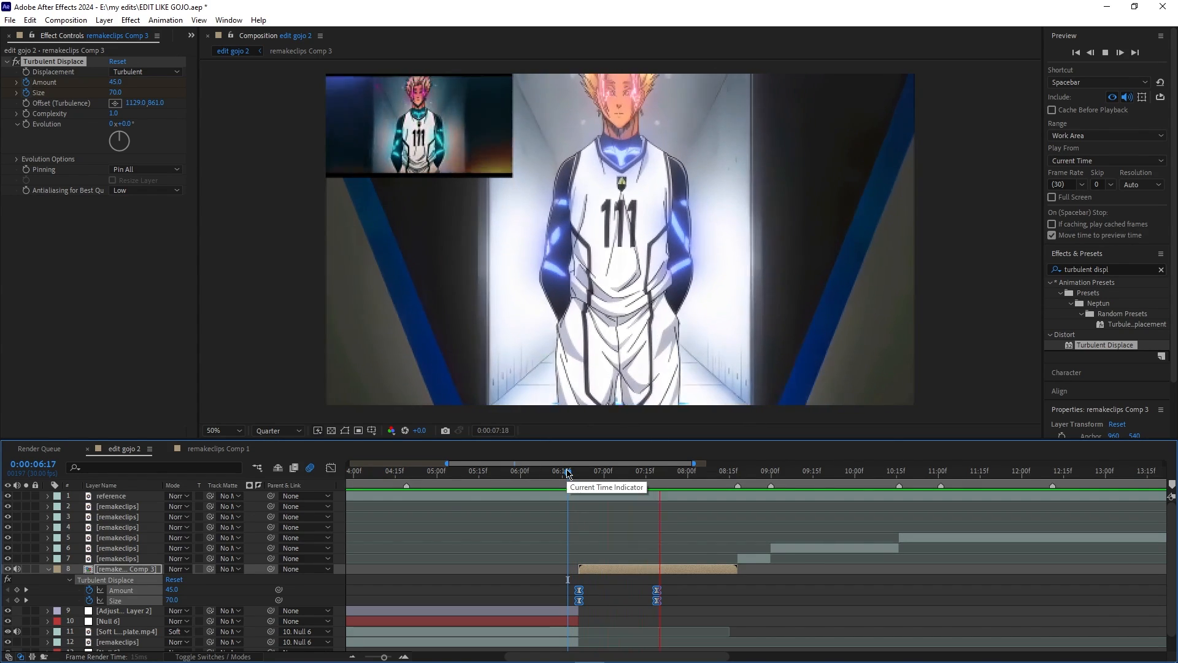
pyautogui.click(592, 475)
pyautogui.moveTo(594, 482); pyautogui.dragTo(605, 482)
pyautogui.moveTo(573, 476); pyautogui.dragTo(576, 520)
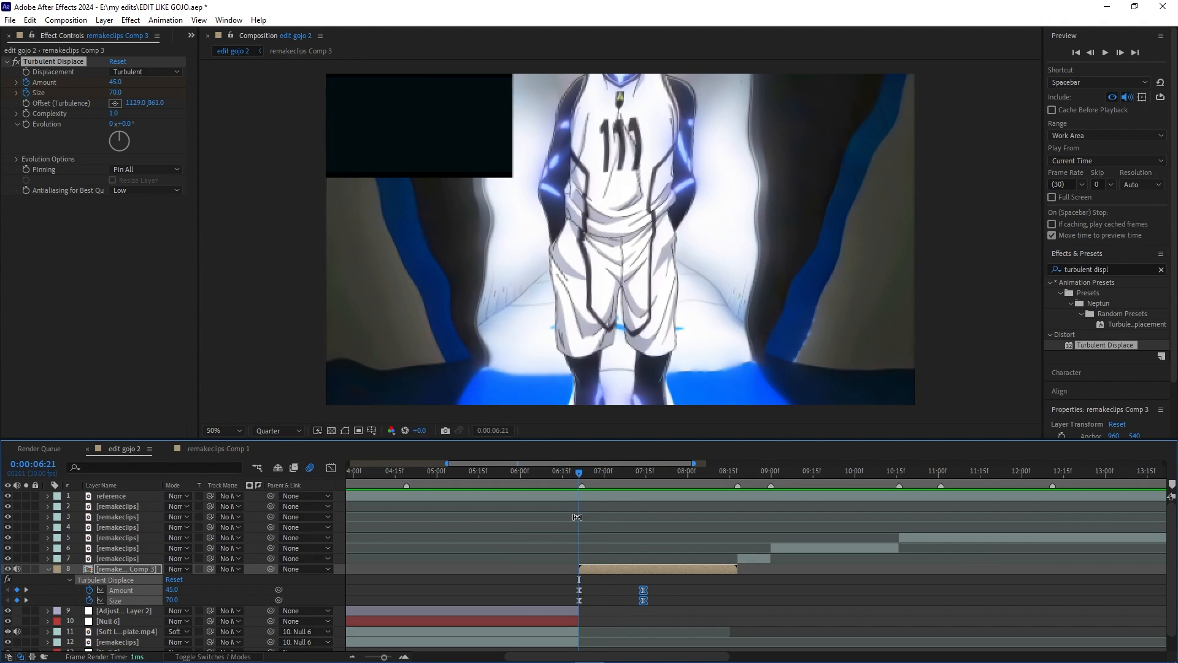
# - Apply S_Shake to remakeclips Comp 3, keyframe its Amplitude at 0:00:06:21, and reveal the layer's keyframes
pyautogui.hotkey('ctrl', 'space')
pyautogui.write('s_sha')
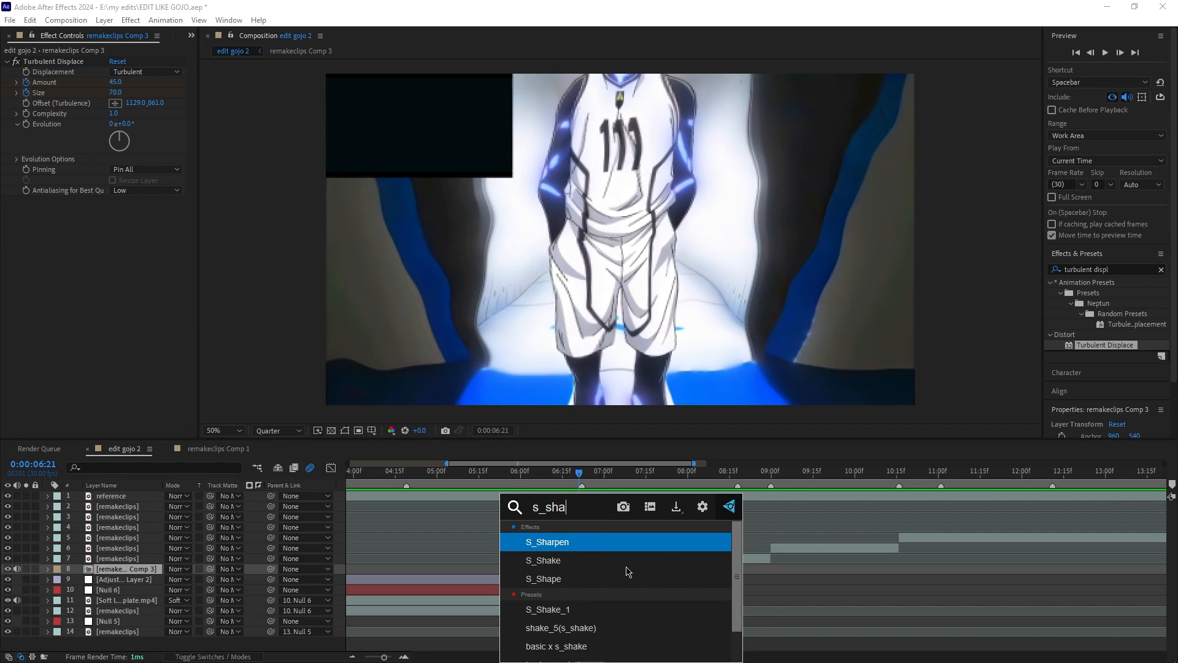
pyautogui.click(654, 559)
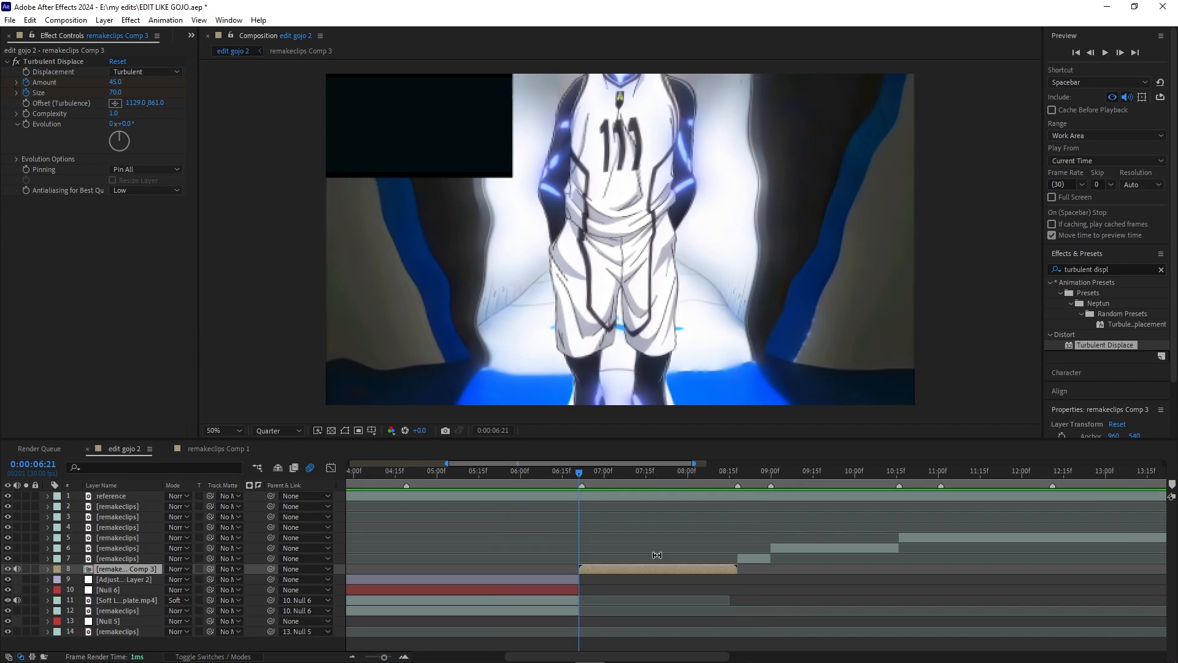
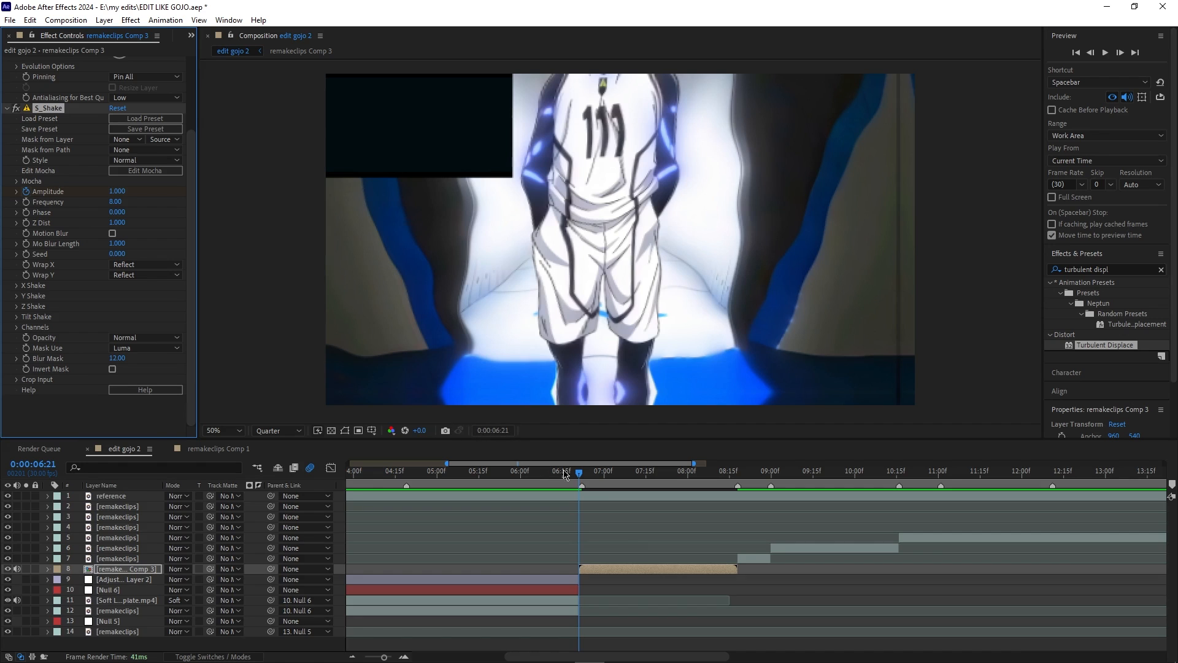
pyautogui.press('u')
# - Keyframe S_Shake's Amplitude at 0 at 0:00:07:03 and apply Easy Ease to both Amplitude keyframes
pyautogui.moveTo(582, 474); pyautogui.dragTo(616, 507)
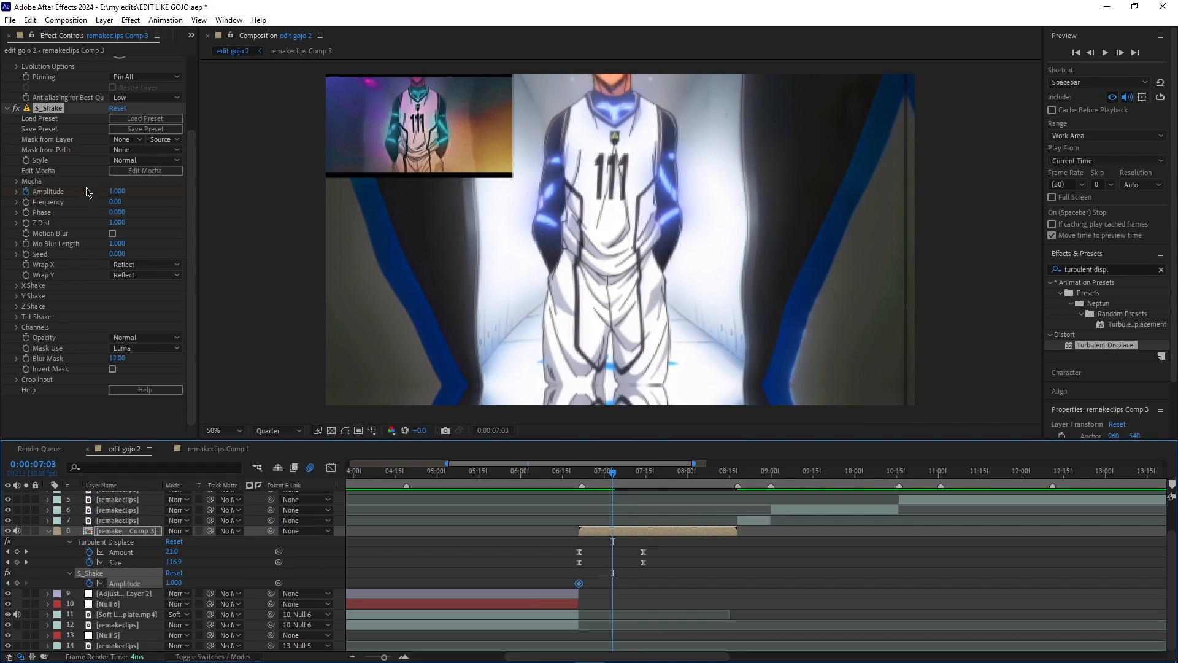
pyautogui.click(122, 193)
pyautogui.write('0')
pyautogui.press('Return')
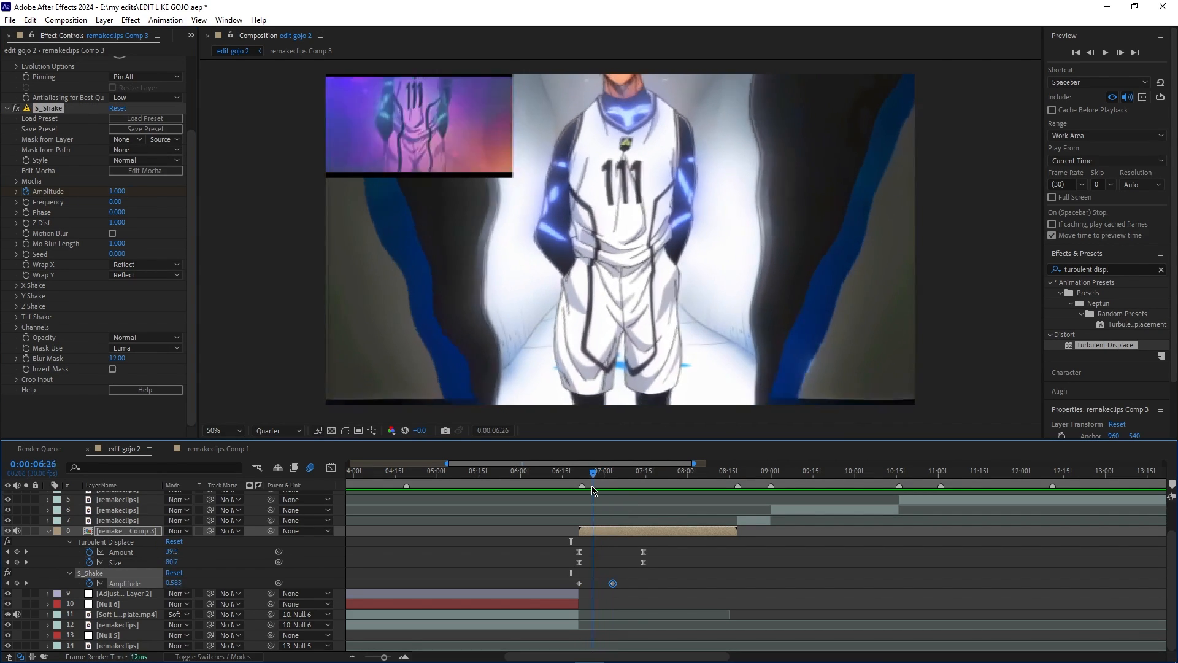
pyautogui.moveTo(638, 575); pyautogui.dragTo(514, 587)
pyautogui.press('F9')
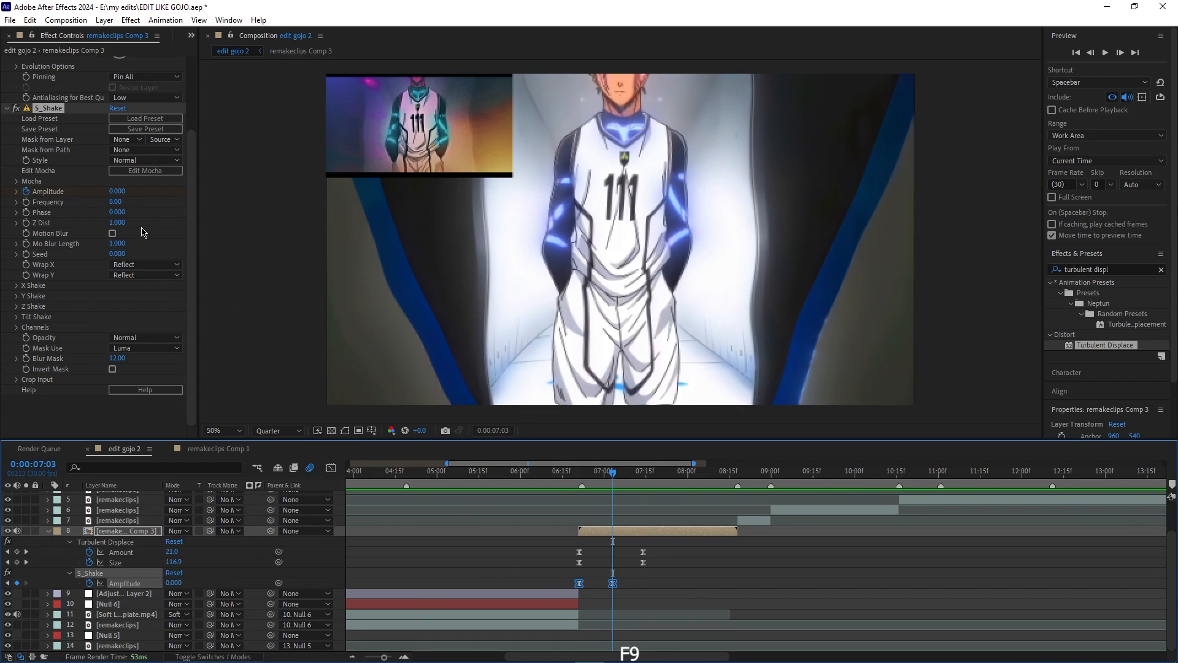
# - Set S_Shake's Frequency to 12 and play back the shake from just before the third clip
pyautogui.click(114, 202)
pyautogui.write('10')
pyautogui.press('Return')
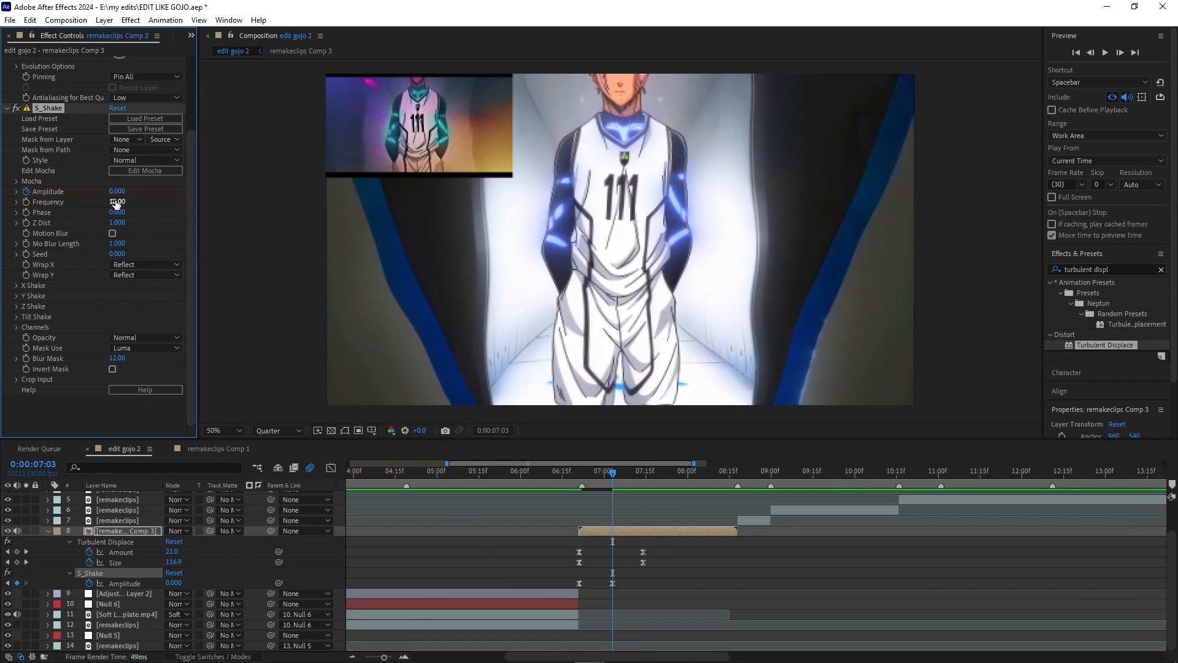
pyautogui.moveTo(606, 473); pyautogui.dragTo(562, 479)
pyautogui.press('space')
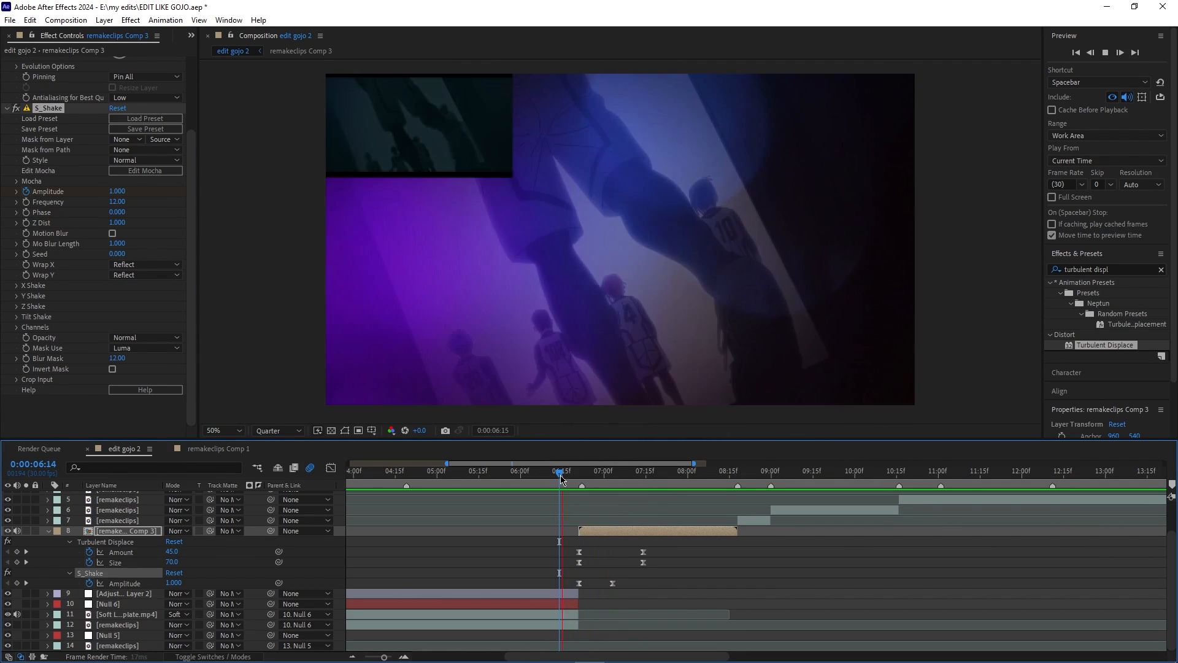
pyautogui.press('space')
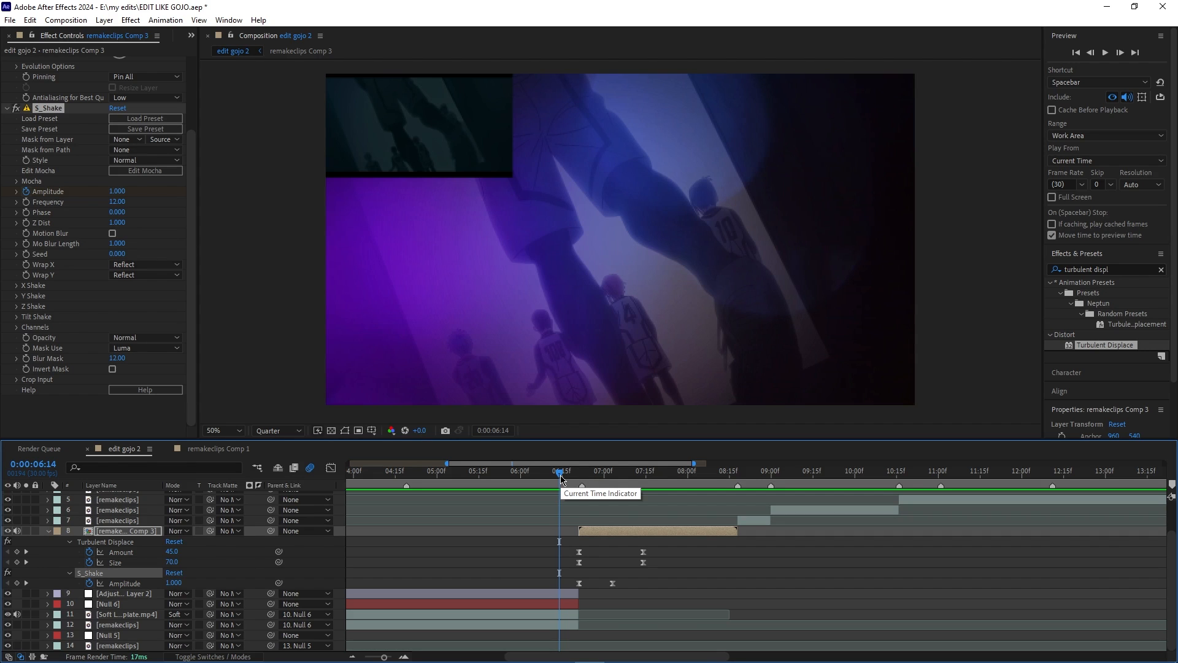
pyautogui.press('space')
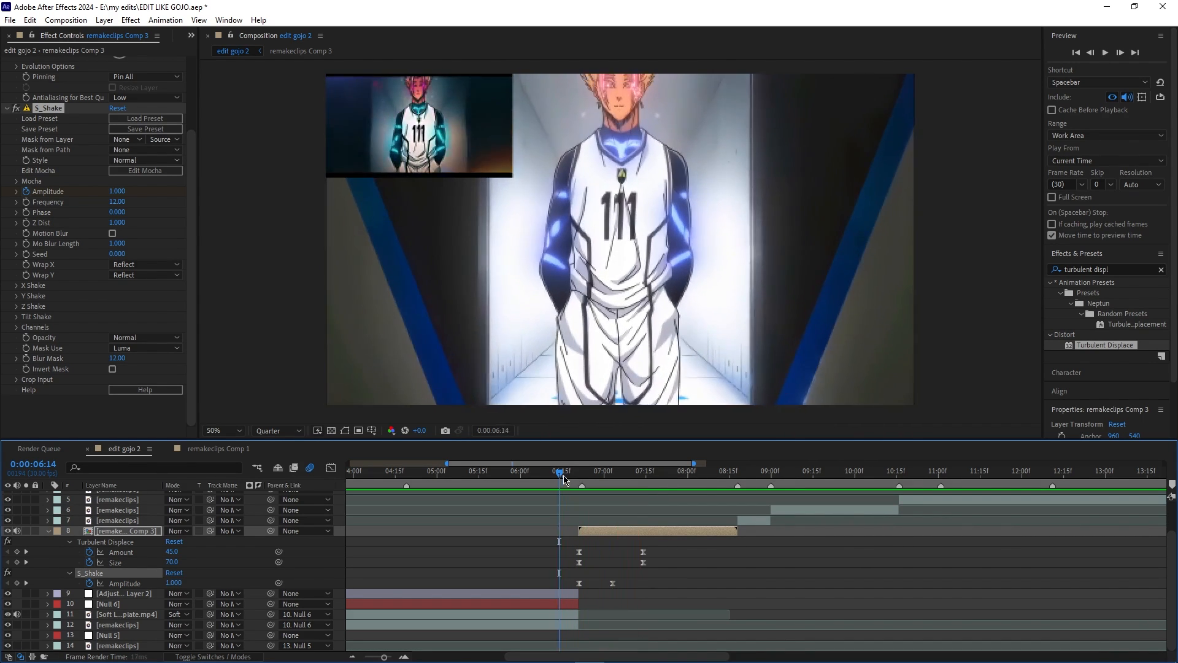
# - Search the effects for warp and apply the Distort effect Warp to remakeclips Comp 3
pyautogui.moveTo(560, 478); pyautogui.dragTo(582, 496)
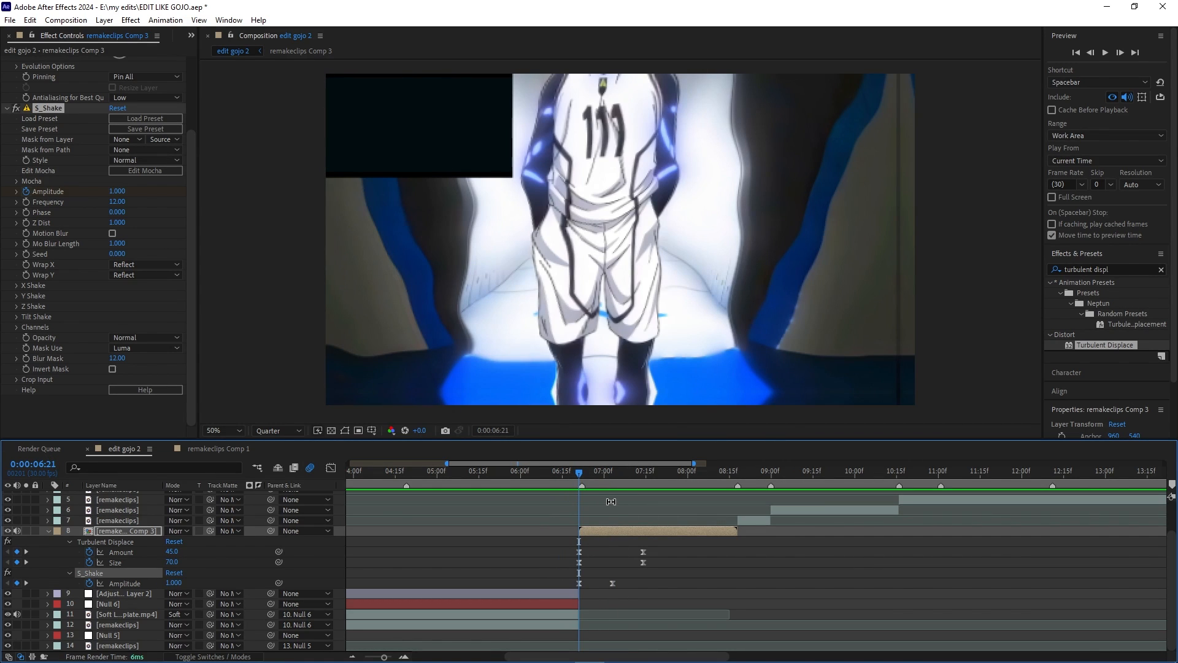
pyautogui.moveTo(616, 480); pyautogui.dragTo(580, 489)
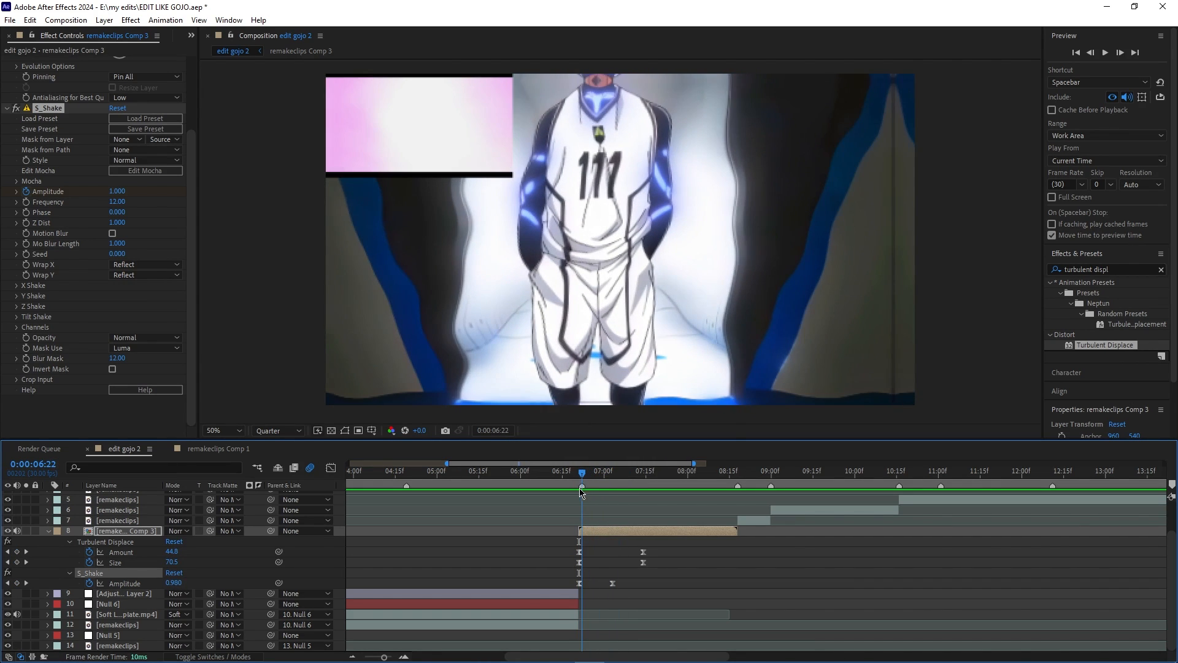
pyautogui.click(1105, 269)
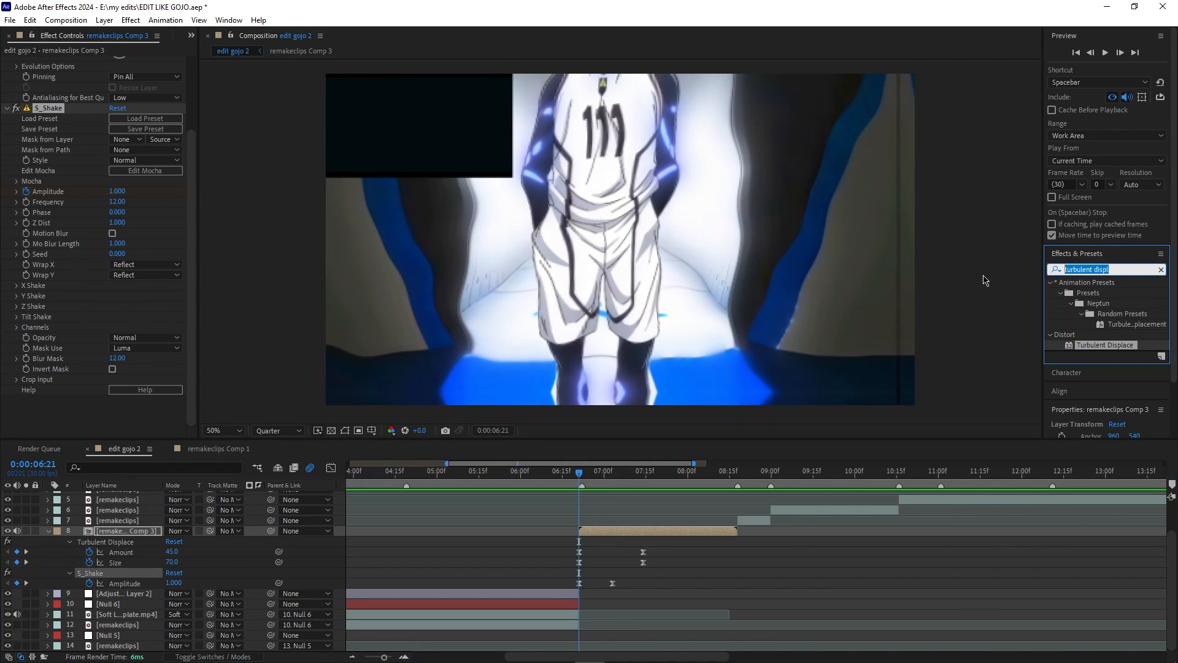
pyautogui.write('warp')
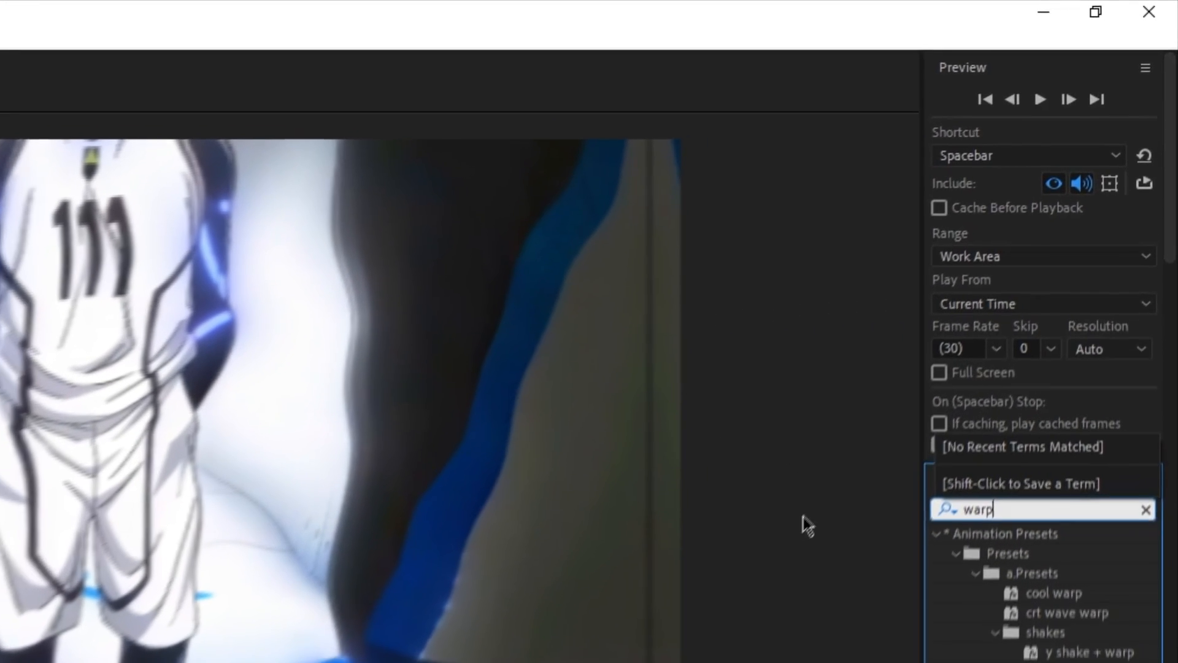
pyautogui.scroll(-15, 1043, 393)
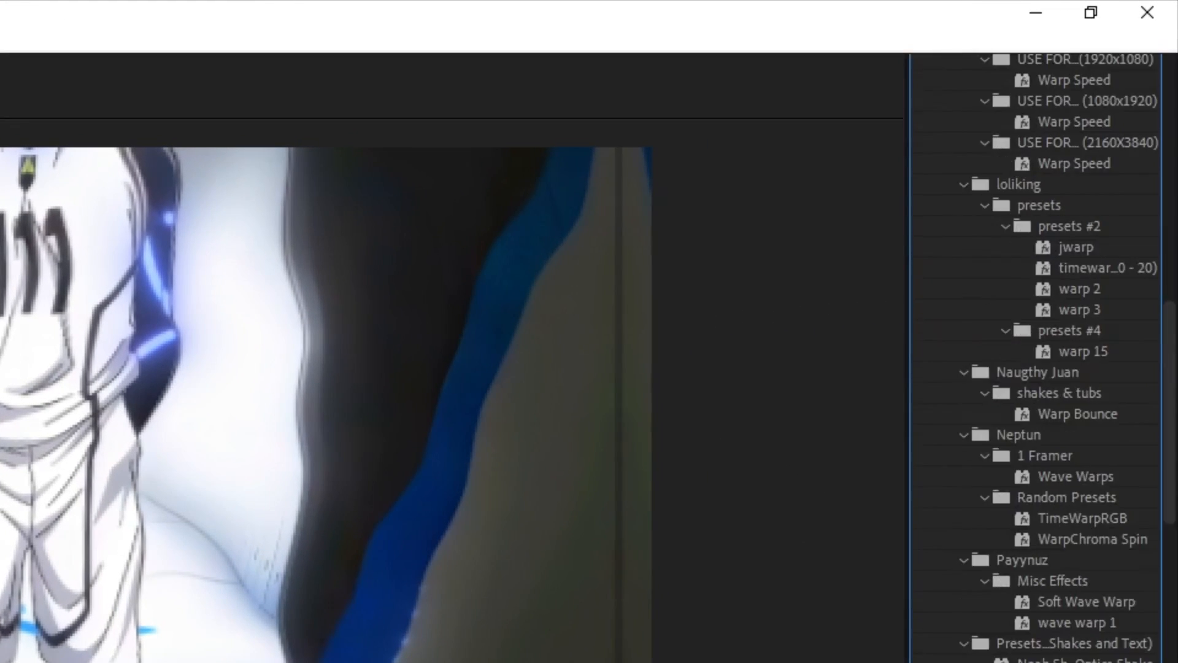
pyautogui.scroll(-6, 1036, 356)
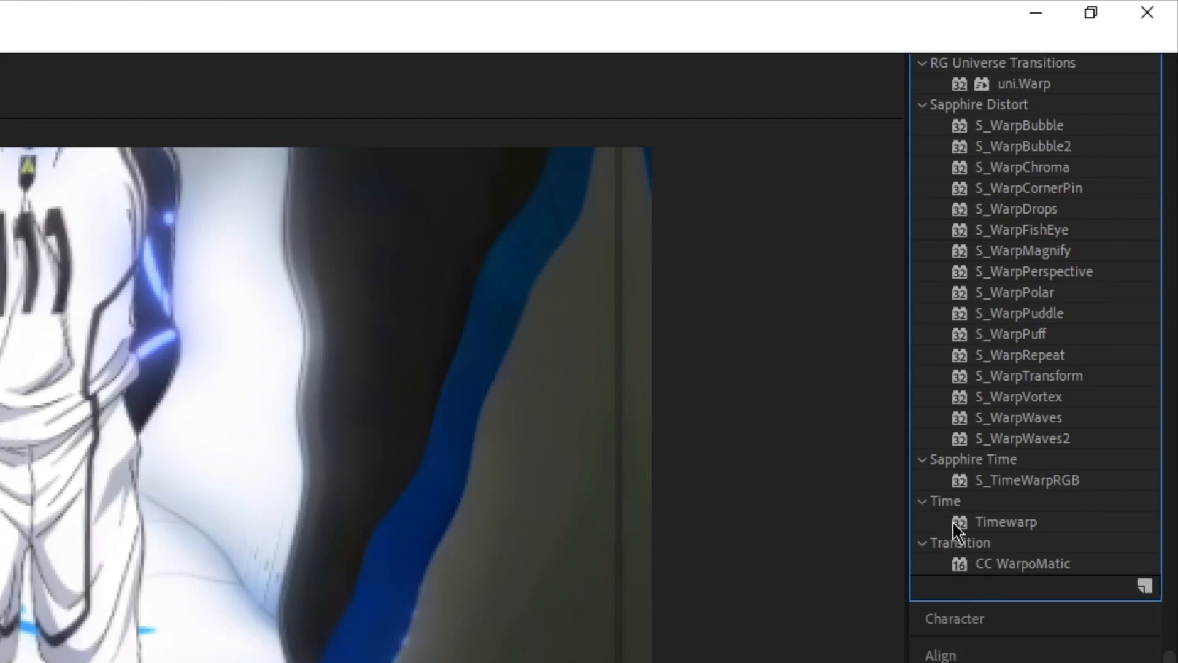
pyautogui.scroll(5, 989, 512)
pyautogui.moveTo(991, 329); pyautogui.dragTo(598, 533)
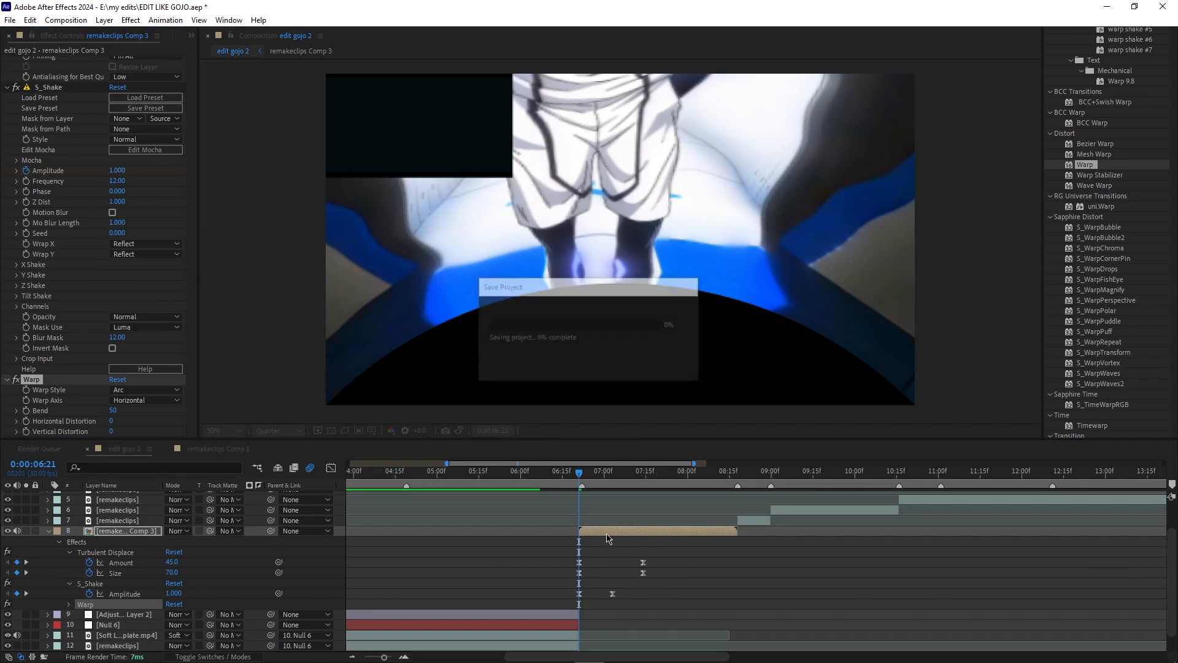
# - Collapse the Turbulent Displace and S_Shake settings and set Warp's style to FishEye
pyautogui.click(8, 88)
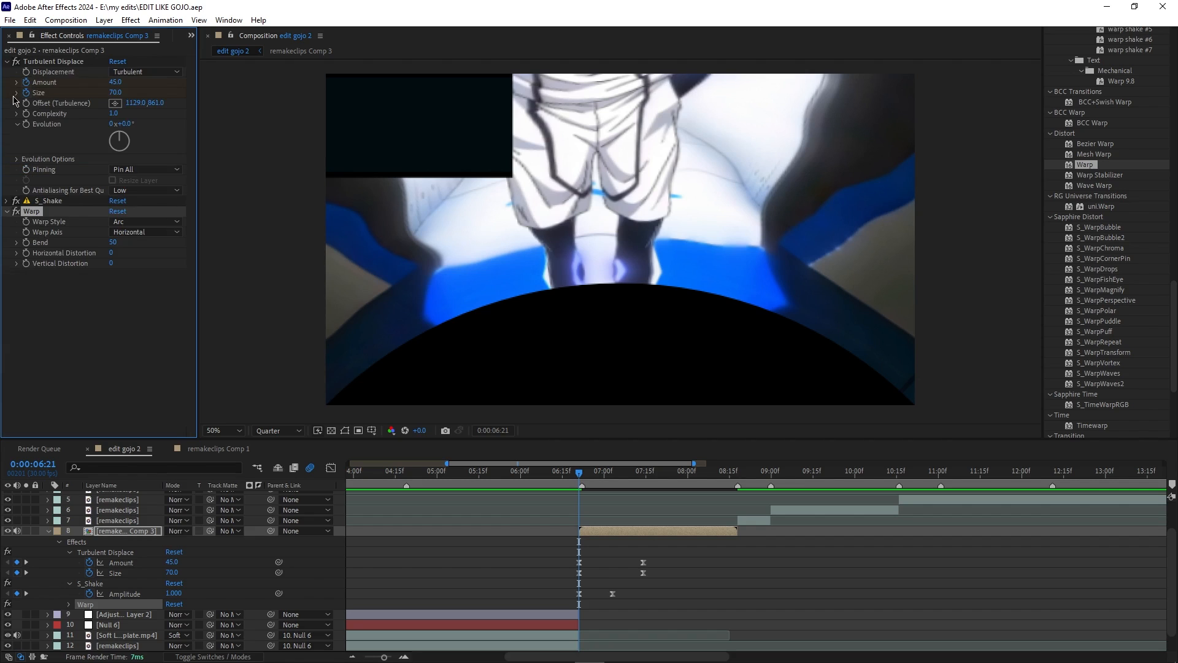
pyautogui.click(8, 63)
pyautogui.click(123, 94)
pyautogui.click(175, 255)
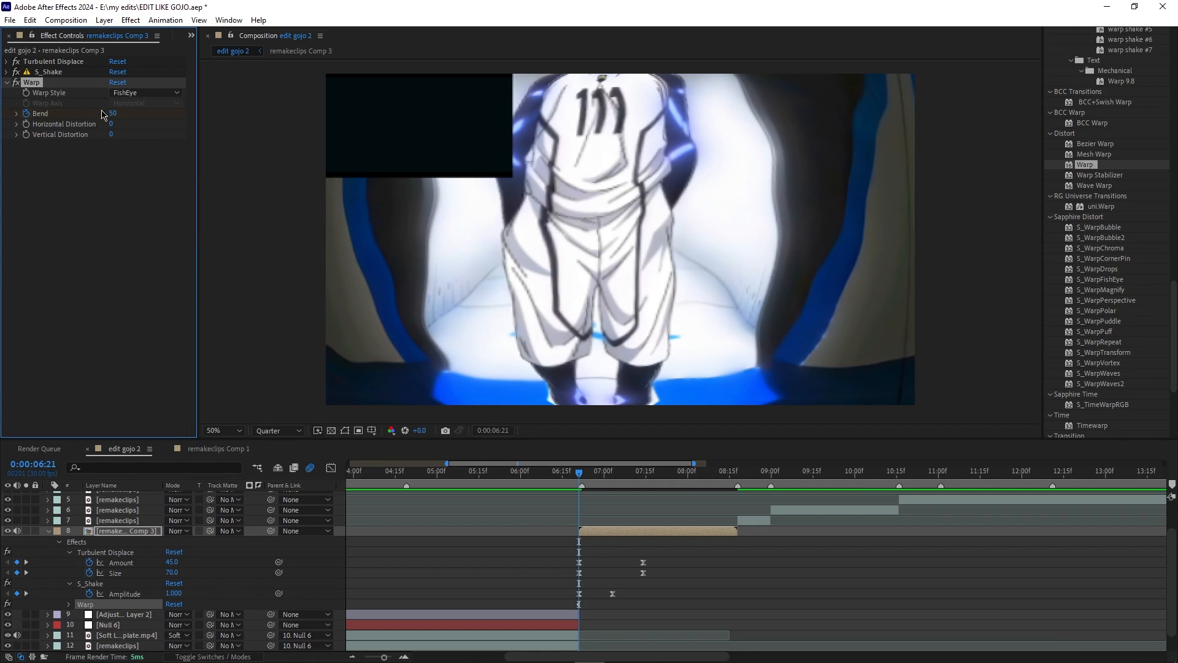
# - Set Warp's Bend keyframe at 0:00:06:21 to -25 and reveal the layer's keyframed properties
pyautogui.moveTo(112, 115); pyautogui.dragTo(75, 128)
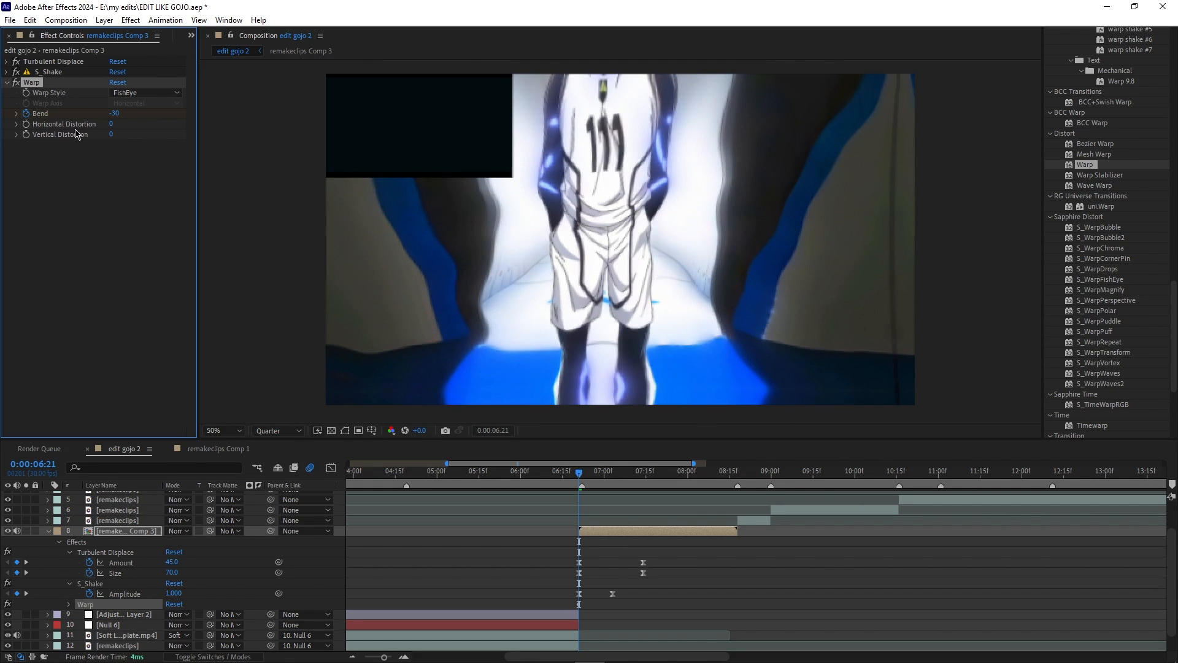
pyautogui.click(119, 113)
pyautogui.write('-25')
pyautogui.press('Return')
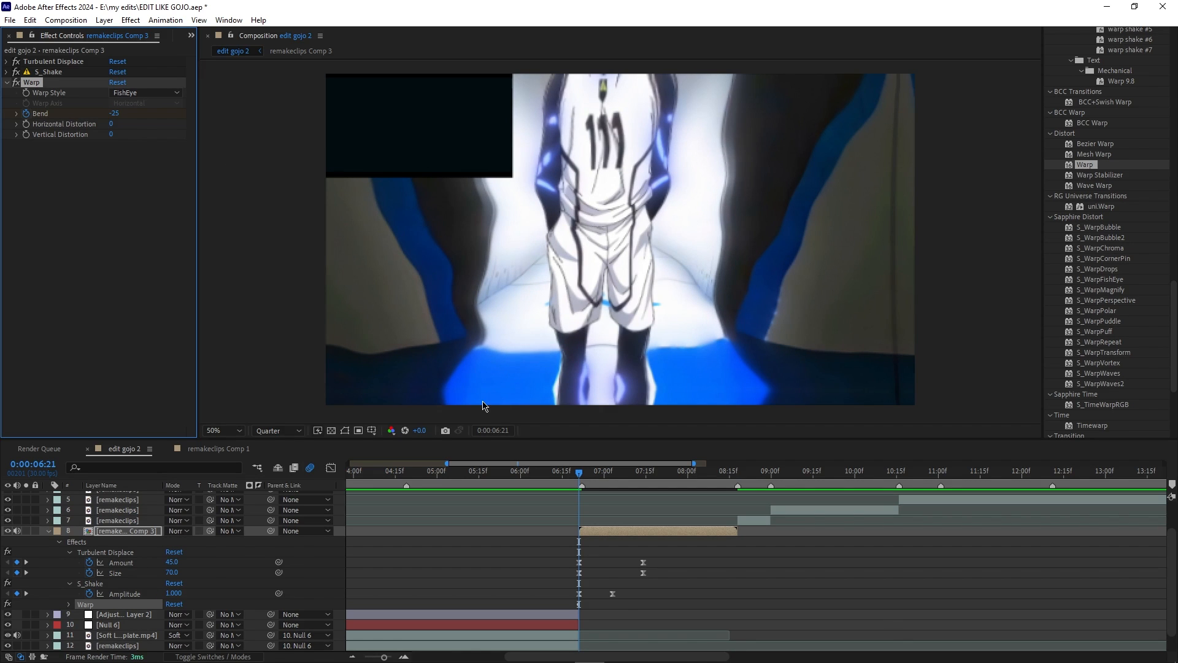
pyautogui.press('u')
pyautogui.press('u')
# - Keyframe Warp's Bend at -6 at 0:00:07:20
pyautogui.scroll(-1, 593, 507)
pyautogui.moveTo(581, 478); pyautogui.dragTo(662, 503)
pyautogui.click(121, 118)
pyautogui.moveTo(117, 113); pyautogui.dragTo(137, 121)
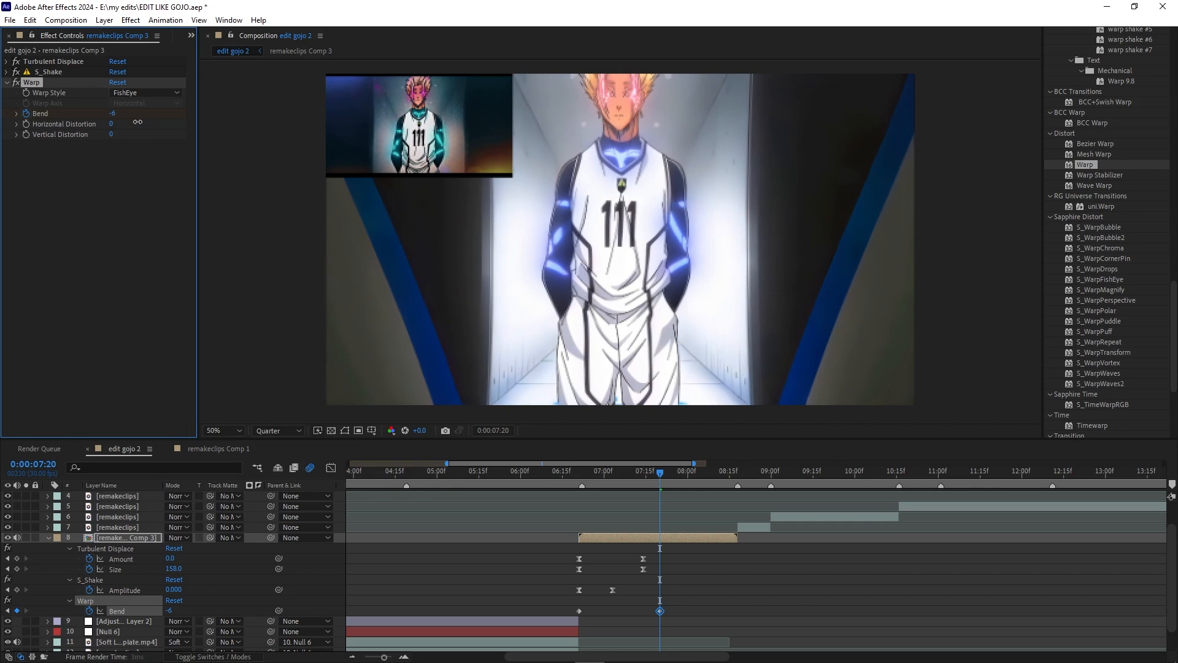
pyautogui.moveTo(138, 122); pyautogui.dragTo(138, 121)
# - Apply Easy Ease to both of Warp's Bend keyframes, review the clip's start, and collapse the layer's properties
pyautogui.moveTo(664, 473); pyautogui.dragTo(587, 529)
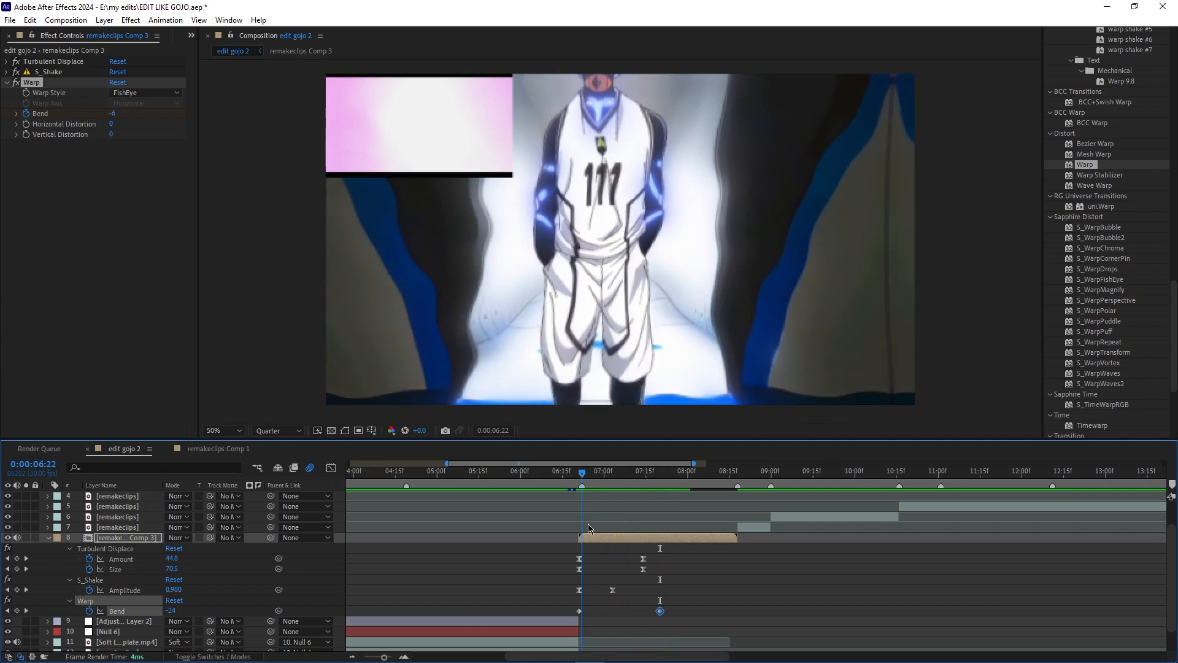
pyautogui.moveTo(727, 612); pyautogui.dragTo(577, 607)
pyautogui.press('F9')
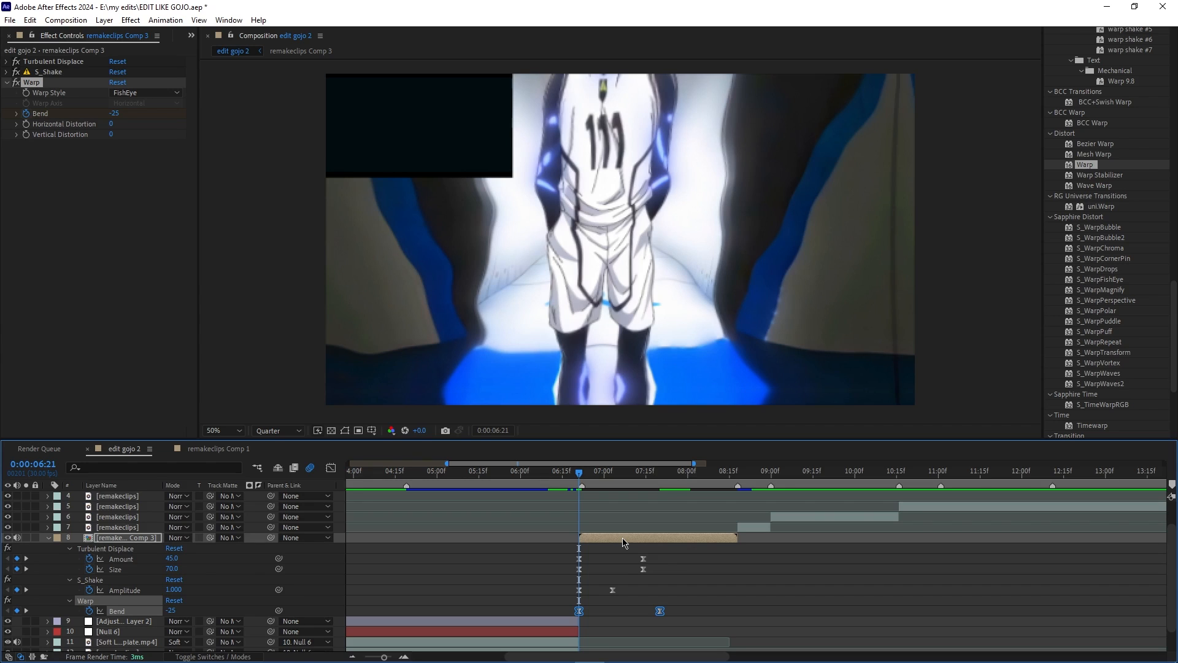
pyautogui.moveTo(580, 476); pyautogui.dragTo(581, 520)
pyautogui.keyDown('shift'); pyautogui.click(582, 519); pyautogui.keyUp('shift')
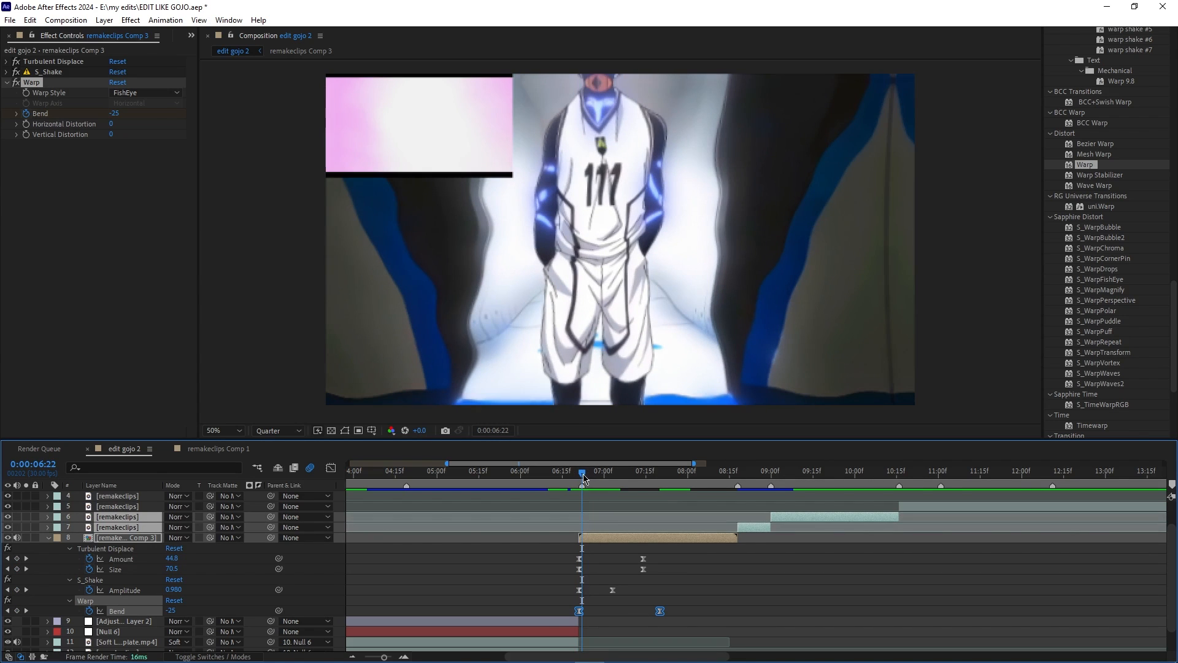
pyautogui.moveTo(584, 476); pyautogui.dragTo(581, 477)
pyautogui.press('u')
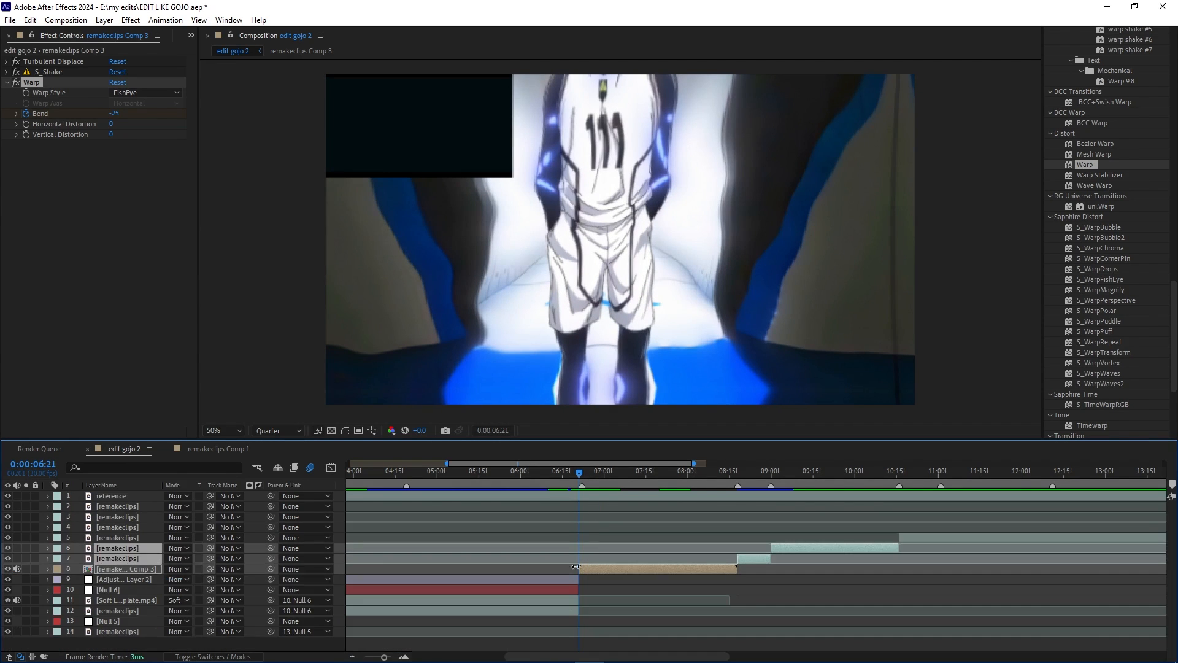
# - Add a new null object to the edit gojo 2 composition for scaling remakeclips Comp 3
pyautogui.click(526, 651)
pyautogui.rightClick(280, 649)
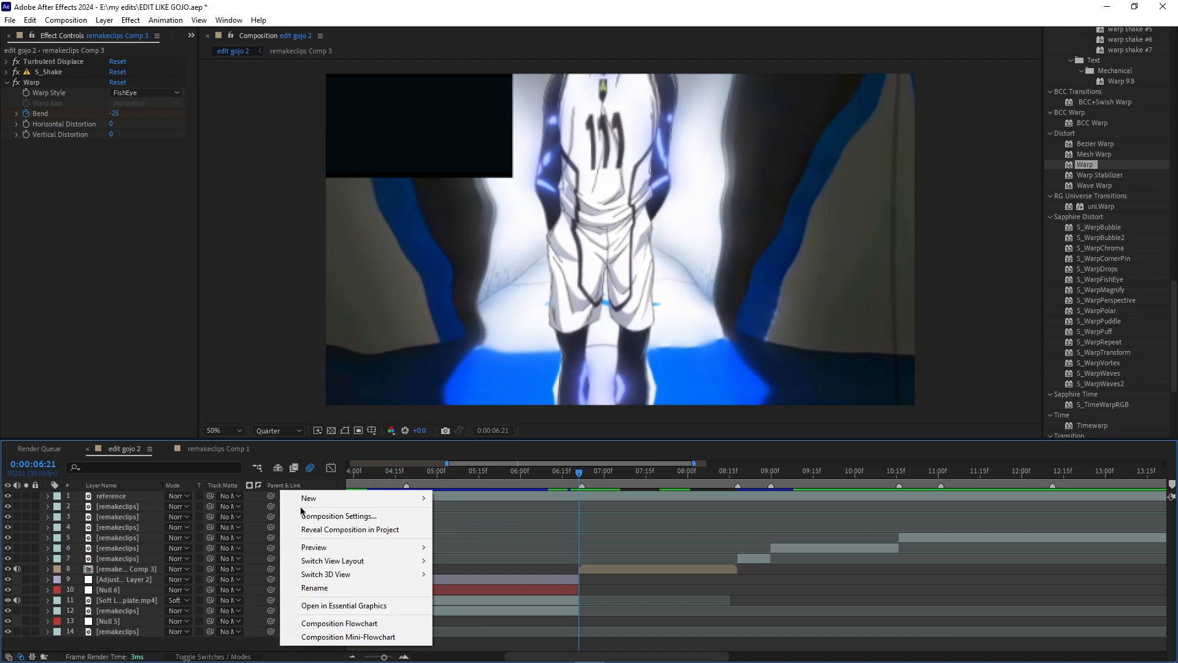
pyautogui.moveTo(307, 496)
pyautogui.click(478, 570)
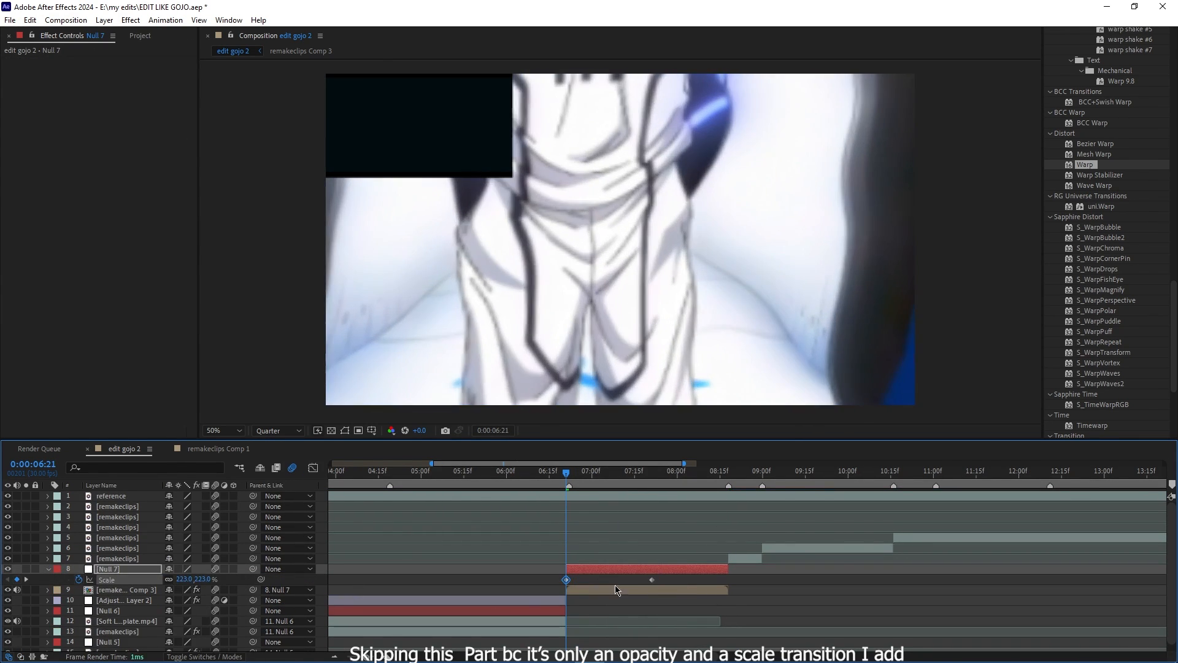
# - Adjust the easing curve of the null's Scale keyframes in the graph editor and play back the zoom
pyautogui.rightClick(602, 521)
pyautogui.click(657, 437)
pyautogui.moveTo(719, 534); pyautogui.dragTo(692, 534)
pyautogui.press('space')
pyautogui.click(513, 476)
pyautogui.click(313, 468)
pyautogui.moveTo(648, 474); pyautogui.dragTo(656, 496)
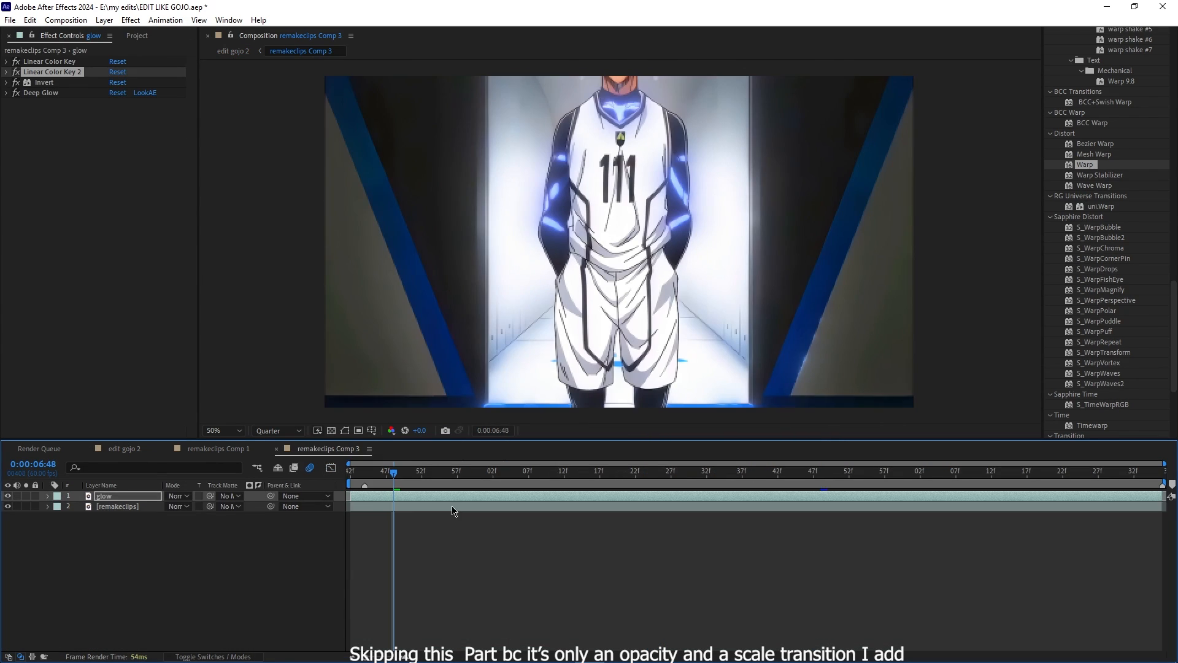
# - Inside remakeclips Comp 3, keyframe an Opacity flicker on the remakeclips layer every two frames, from 10% at 0:00:06:42 through 0:00:06:48
pyautogui.click(79, 528)
pyautogui.click(176, 527)
pyautogui.write('10')
pyautogui.press('Return')
pyautogui.press('pagedown')
pyautogui.press('pagedown')
pyautogui.moveTo(176, 528); pyautogui.dragTo(231, 528)
pyautogui.press('pagedown')
pyautogui.press('pagedown')
pyautogui.press('pagedown')
pyautogui.press('pagedown')
# - Add an Opacity keyframe to the remakeclips layer at 0:00:07:14 and lower the opacity three frames further on, at 0:00:07:17
pyautogui.moveTo(399, 475); pyautogui.dragTo(578, 487)
pyautogui.click(17, 527)
pyautogui.press('pagedown')
pyautogui.press('pagedown')
pyautogui.press('pagedown')
pyautogui.moveTo(171, 528); pyautogui.dragTo(134, 527)
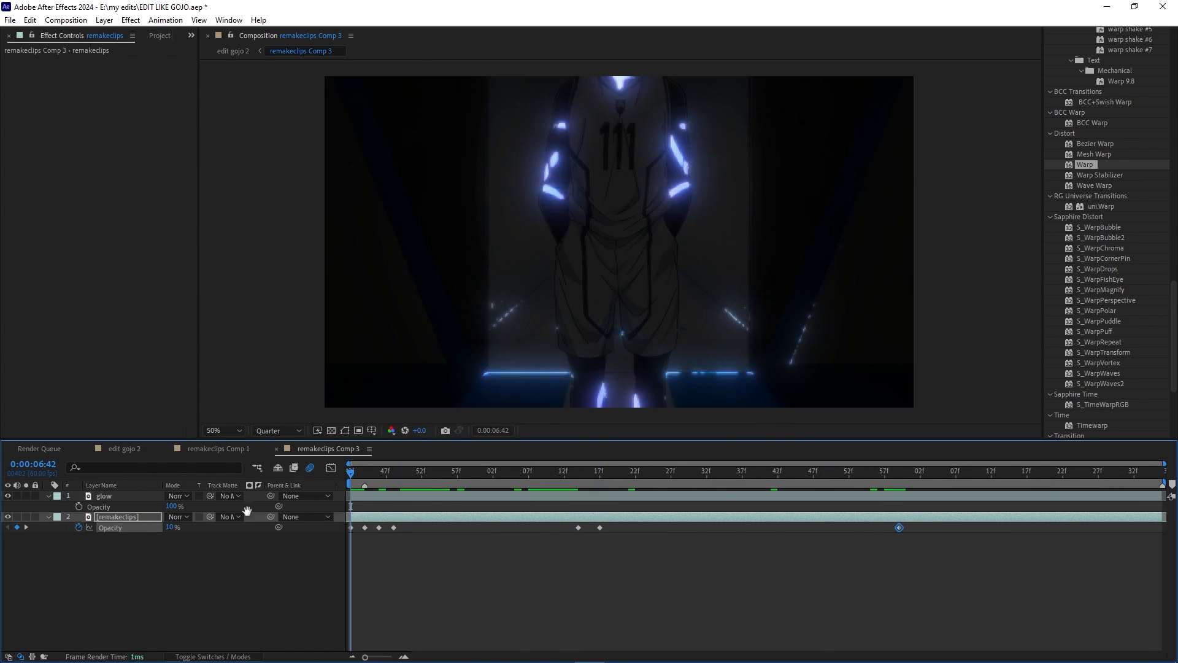
# - Return to the edit gojo 2 composition and play back the third clip's opacity flicker
pyautogui.press('space')
pyautogui.click(219, 448)
pyautogui.click(167, 449)
pyautogui.press('space')
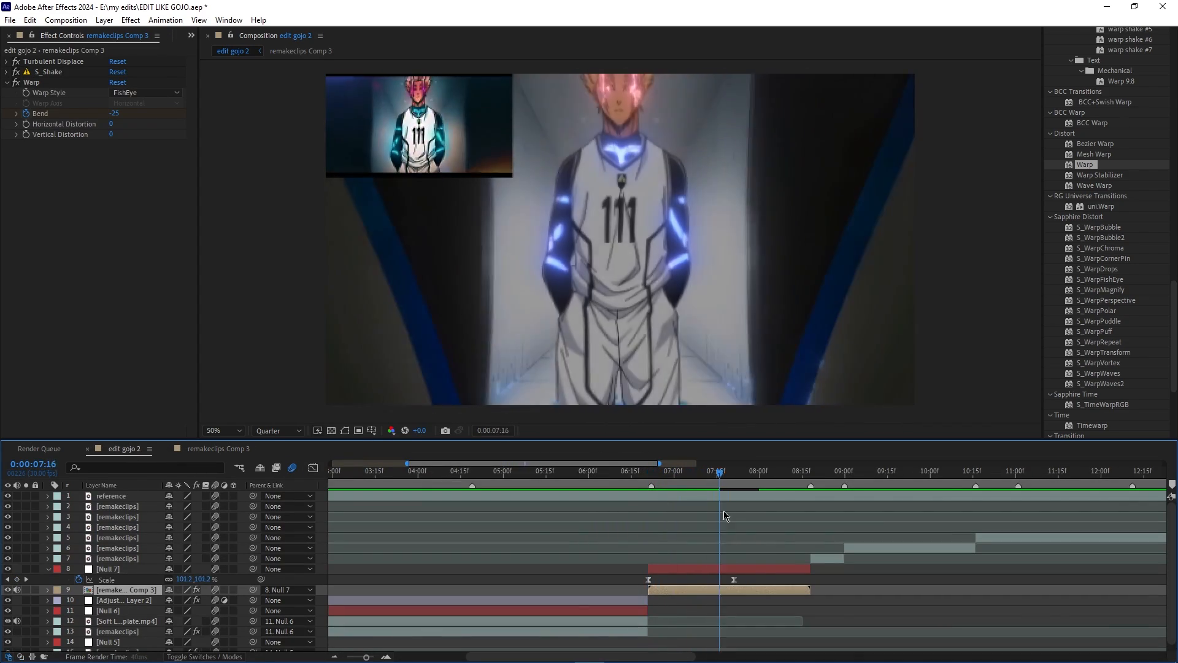
# - Keyframe the Opacity of the remakeclips Comp 3 layer to fade to 0% at the clip's end, starting around 0:00:08:05
pyautogui.click(742, 569)
pyautogui.press('u')
pyautogui.click(781, 579)
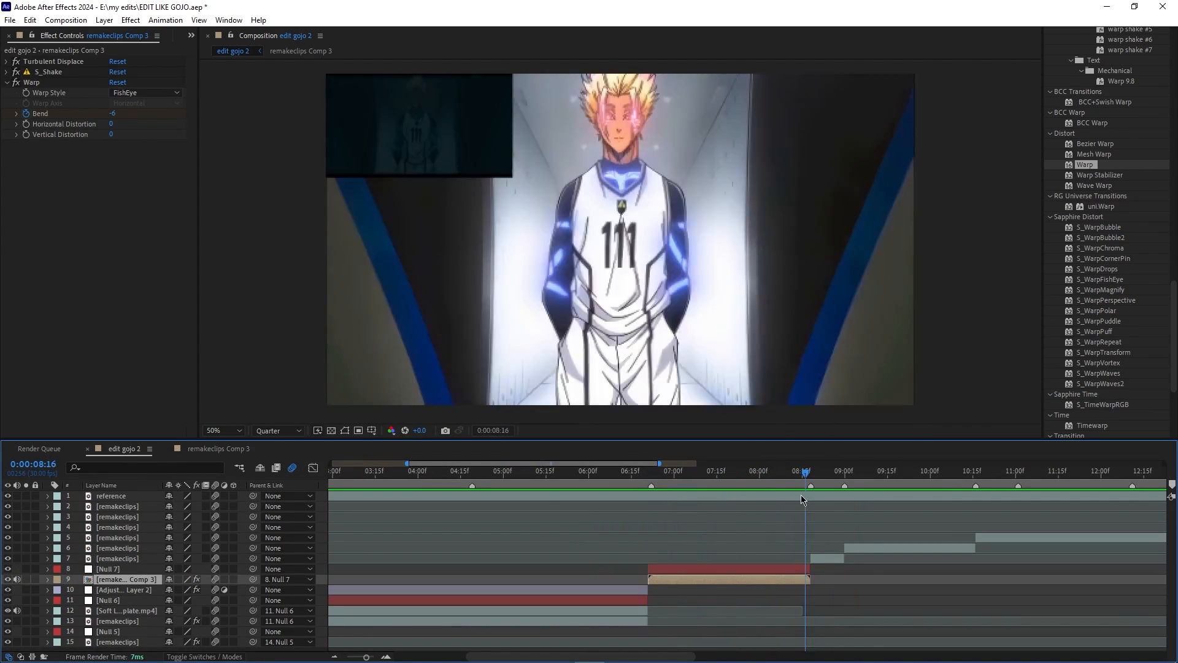
pyautogui.press('t')
pyautogui.moveTo(171, 590); pyautogui.dragTo(110, 589)
pyautogui.press('u')
pyautogui.scroll(-2, 803, 623)
pyautogui.press('u')
# - Add a Warp Bend keyframe to remakeclips Comp 3 and align it with the start of the opacity fade
pyautogui.moveTo(781, 486)
pyautogui.mouseDown()
pyautogui.moveTo(806, 487)
pyautogui.moveTo(793, 487)
pyautogui.mouseUp()
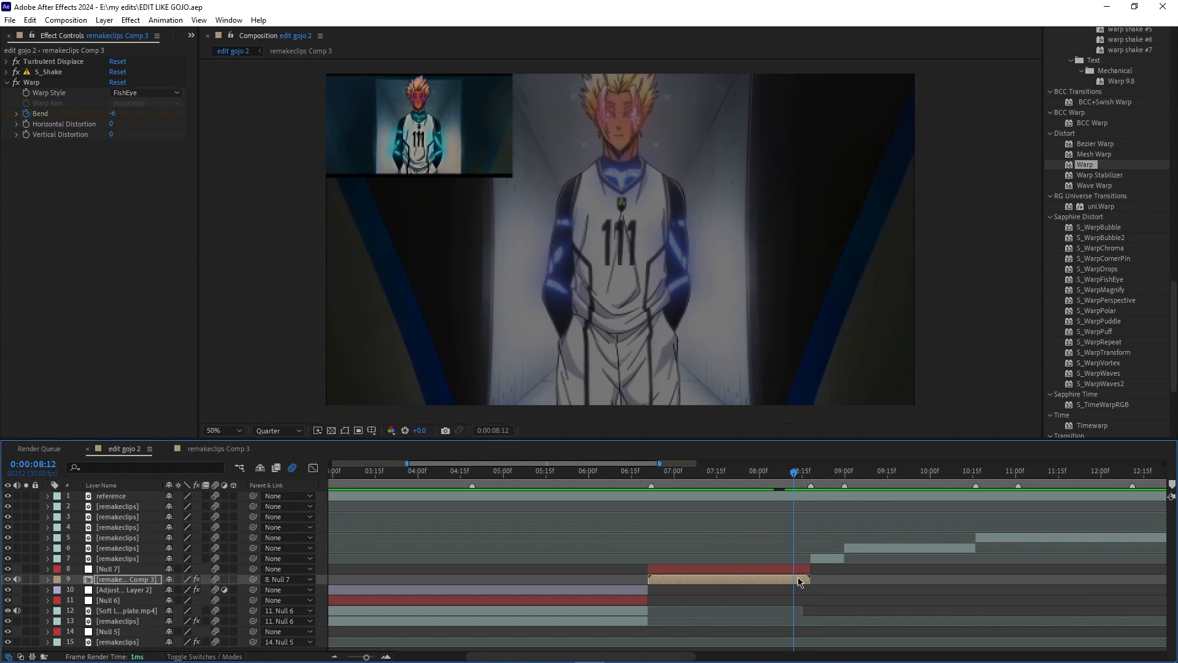
pyautogui.press('u')
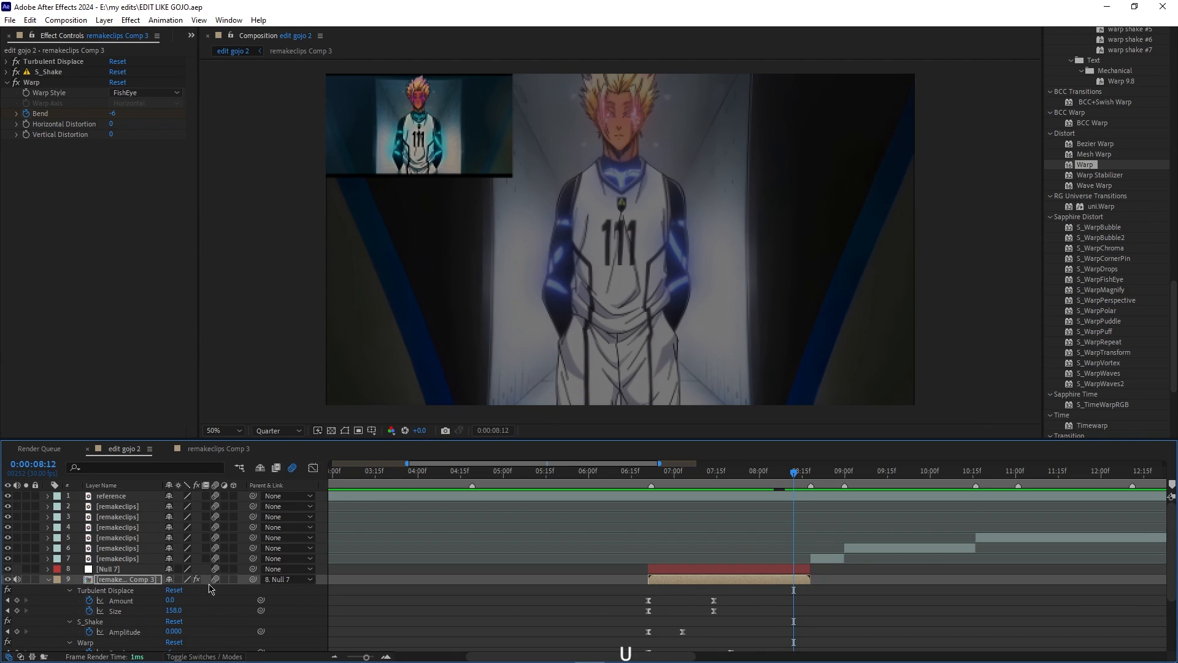
pyautogui.scroll(-3, 113, 606)
pyautogui.click(108, 582)
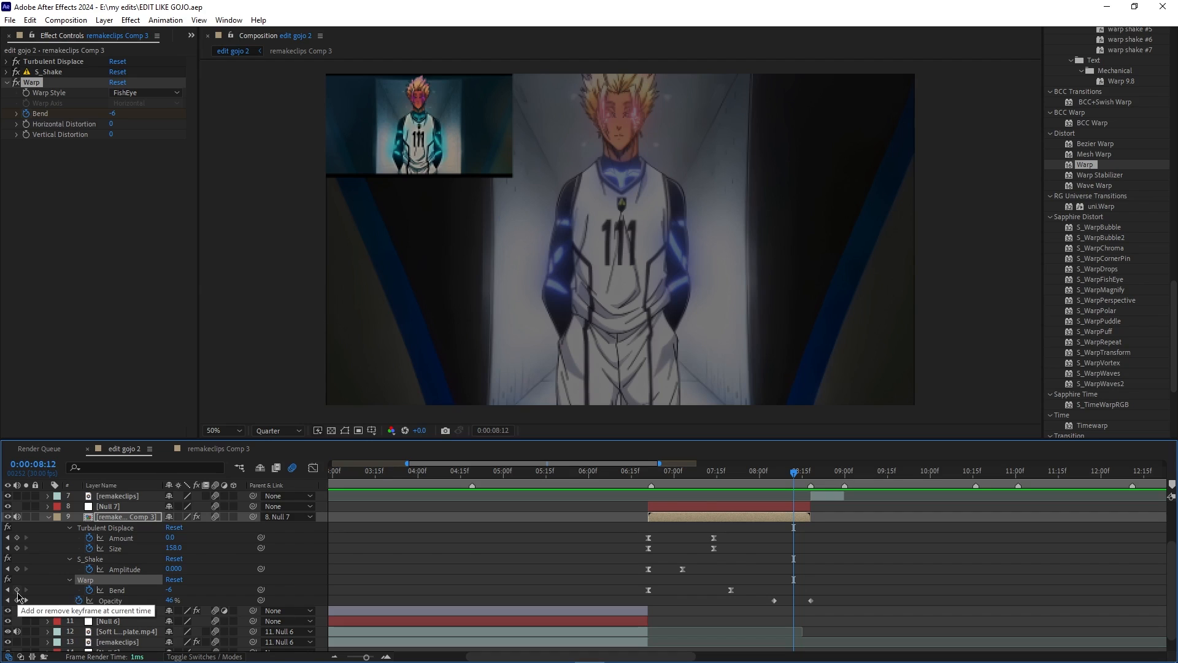
pyautogui.click(17, 591)
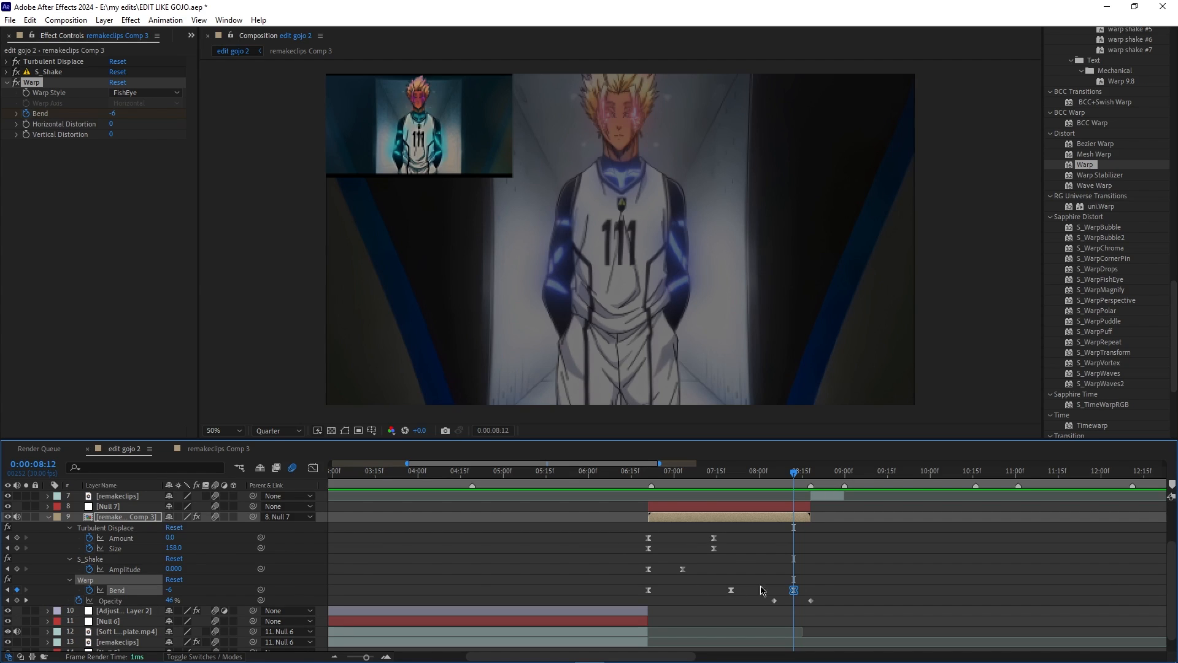
pyautogui.moveTo(794, 590); pyautogui.dragTo(777, 591)
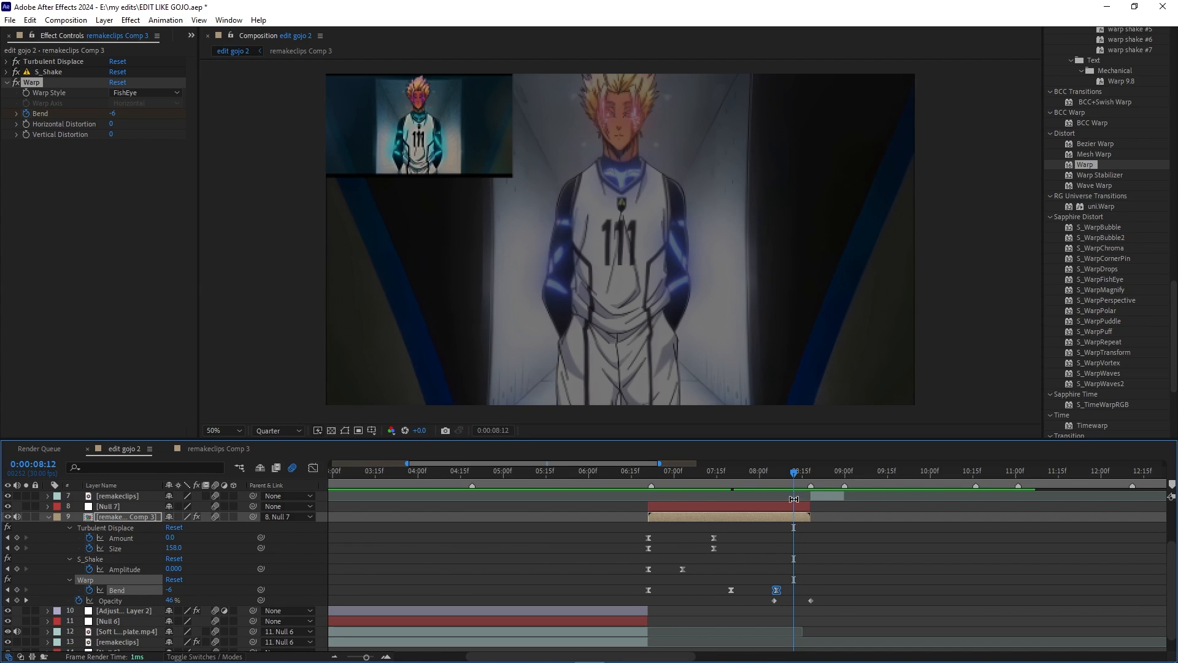
# - Set the Warp Bend of remakeclips Comp 3 to -50 at 0:00:08:16
pyautogui.moveTo(796, 480)
pyautogui.mouseDown()
pyautogui.moveTo(780, 482)
pyautogui.moveTo(806, 488)
pyautogui.mouseUp()
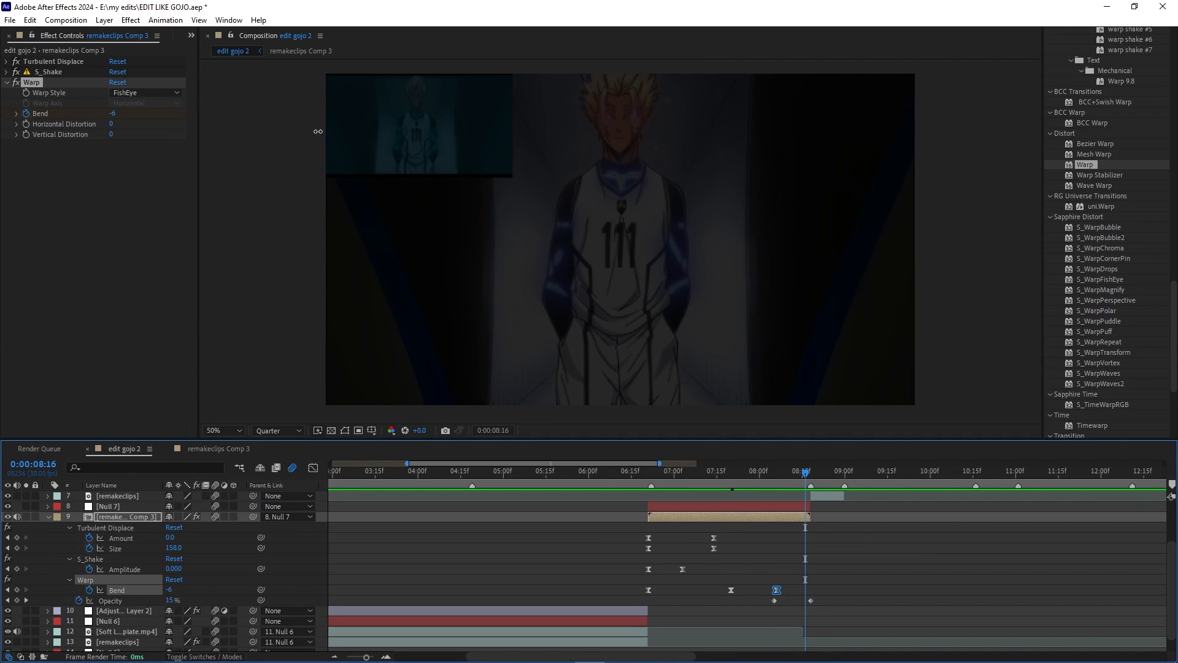
pyautogui.moveTo(114, 114); pyautogui.dragTo(65, 124)
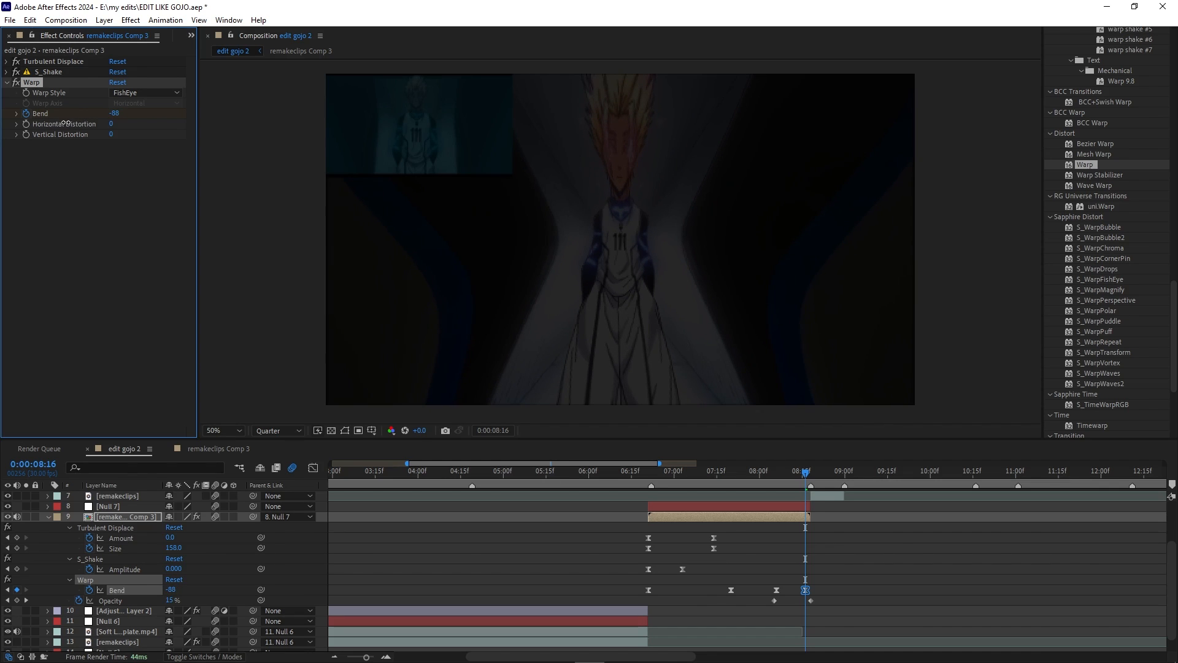
pyautogui.click(808, 483)
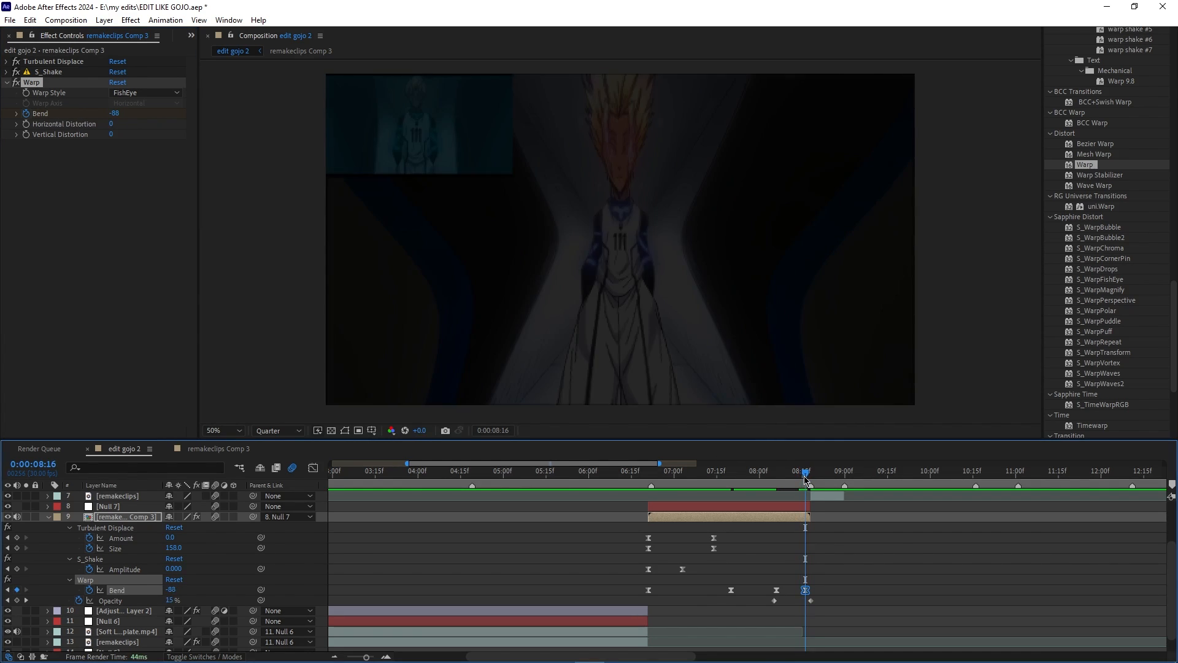
pyautogui.click(806, 485)
pyautogui.click(115, 113)
pyautogui.write('-50')
pyautogui.press('Return')
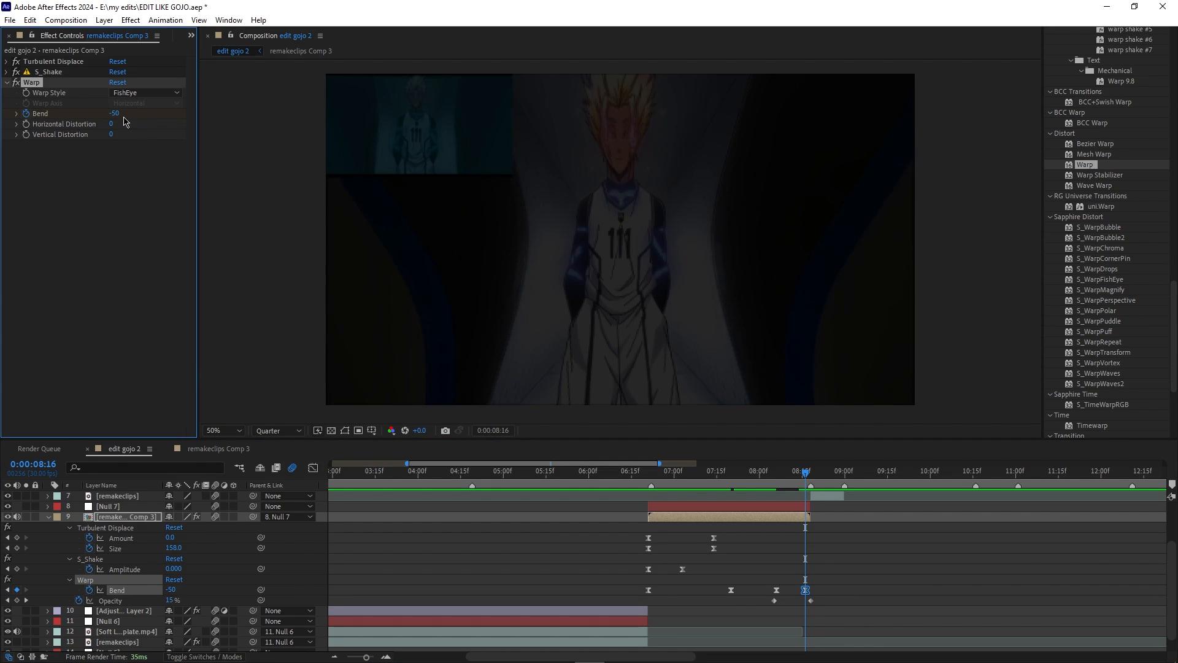
# - Reshape the final Bend segment in the value graph so it holds flat and drops steeply at the clip's end, and preview it
pyautogui.click(806, 589)
pyautogui.moveTo(838, 587); pyautogui.dragTo(769, 602)
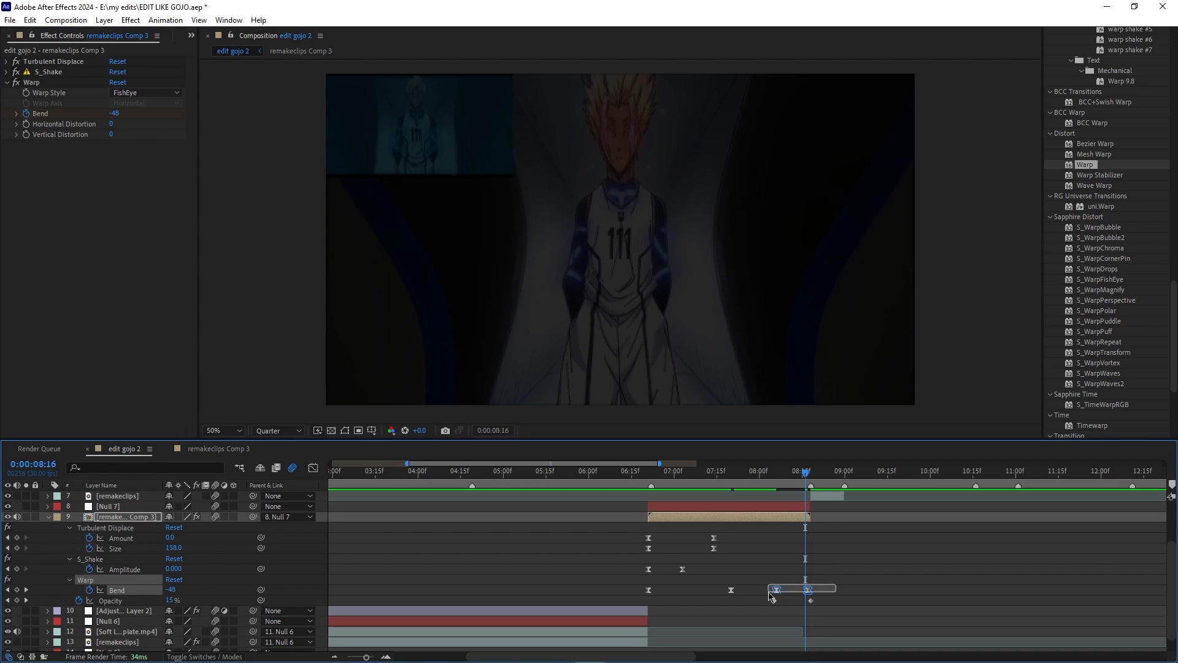
pyautogui.click(314, 469)
pyautogui.rightClick(832, 539)
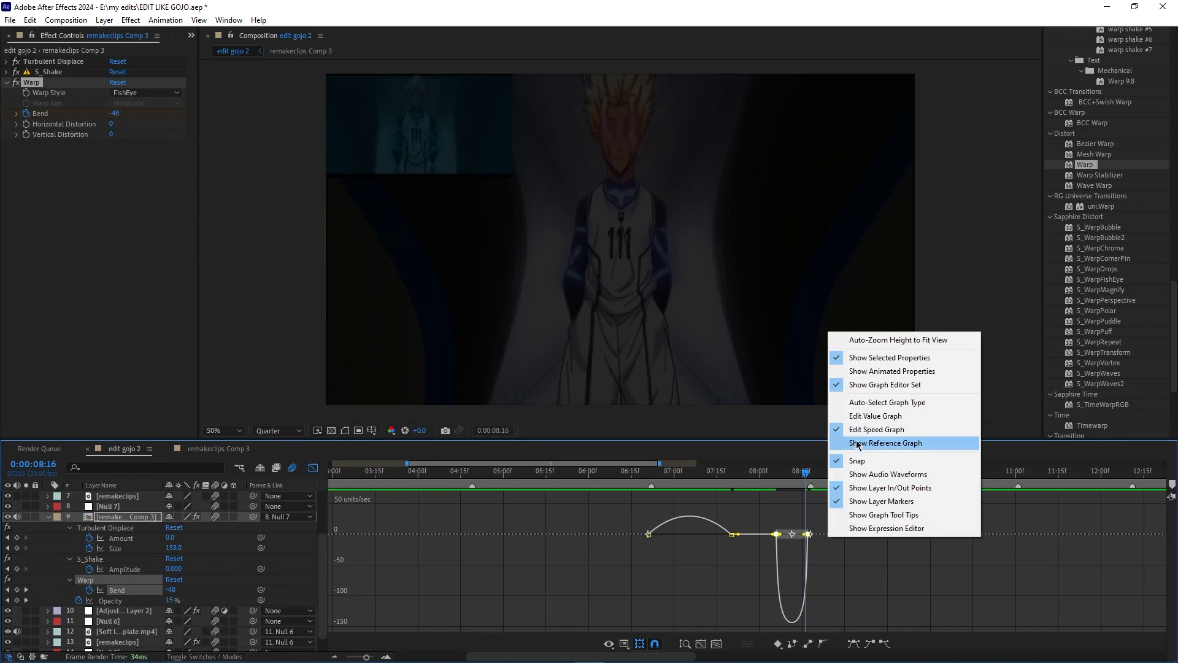
pyautogui.click(853, 417)
pyautogui.click(827, 559)
pyautogui.click(777, 539)
pyautogui.moveTo(784, 538); pyautogui.dragTo(809, 565)
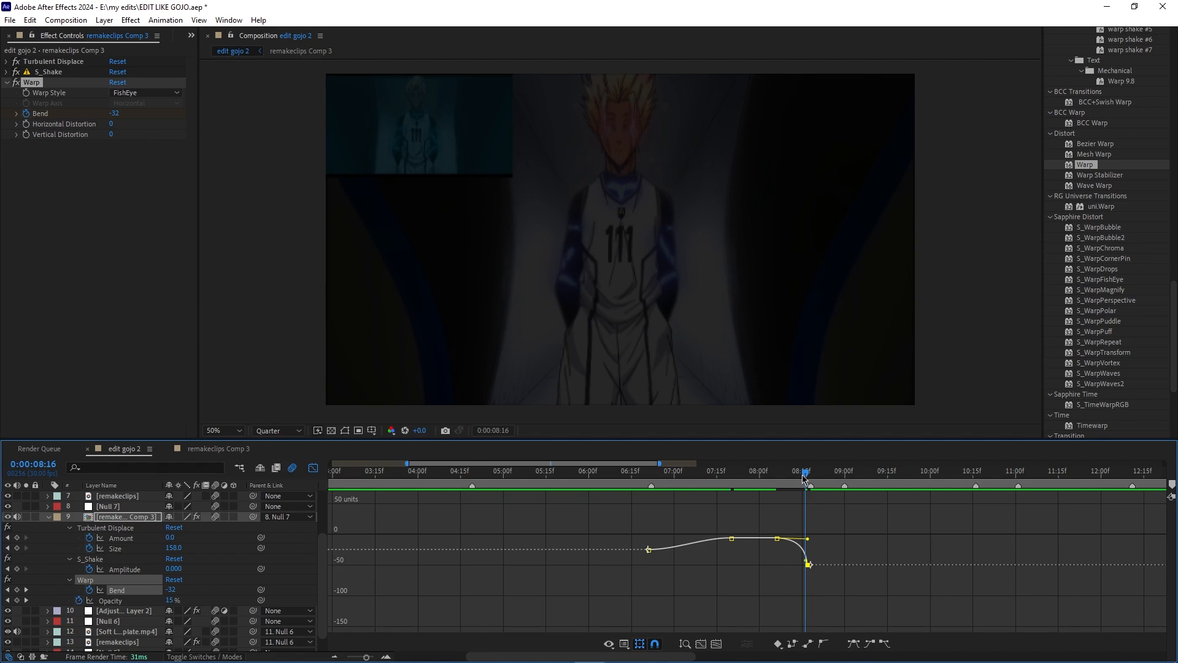
pyautogui.click(779, 478)
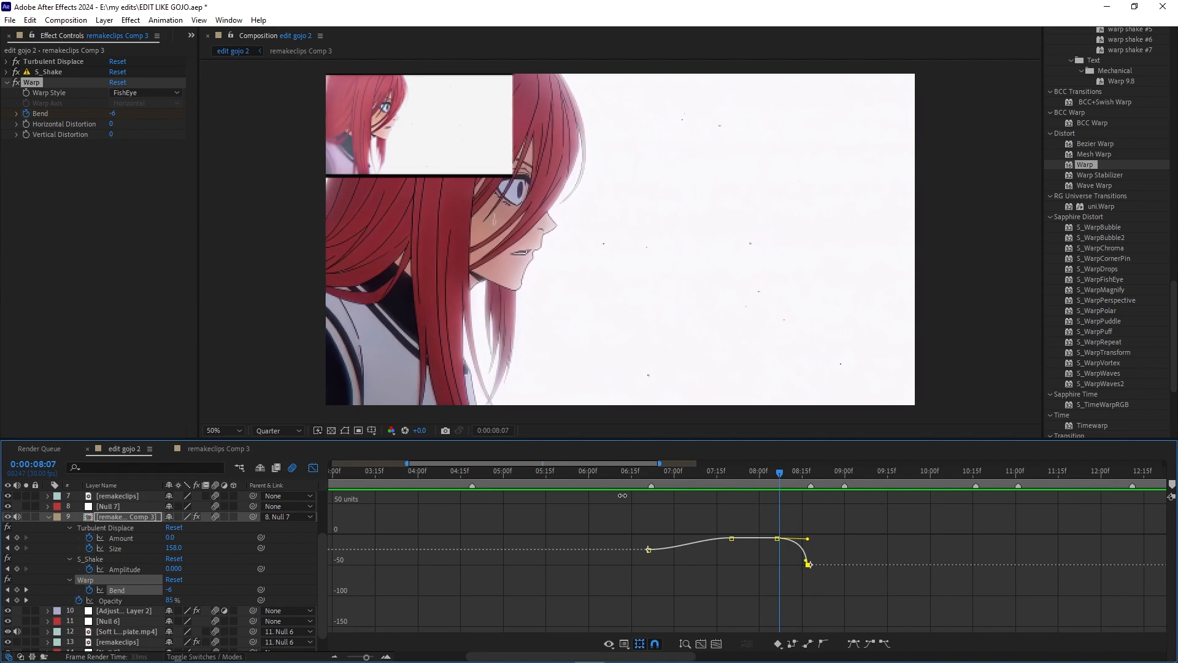
pyautogui.click(660, 478)
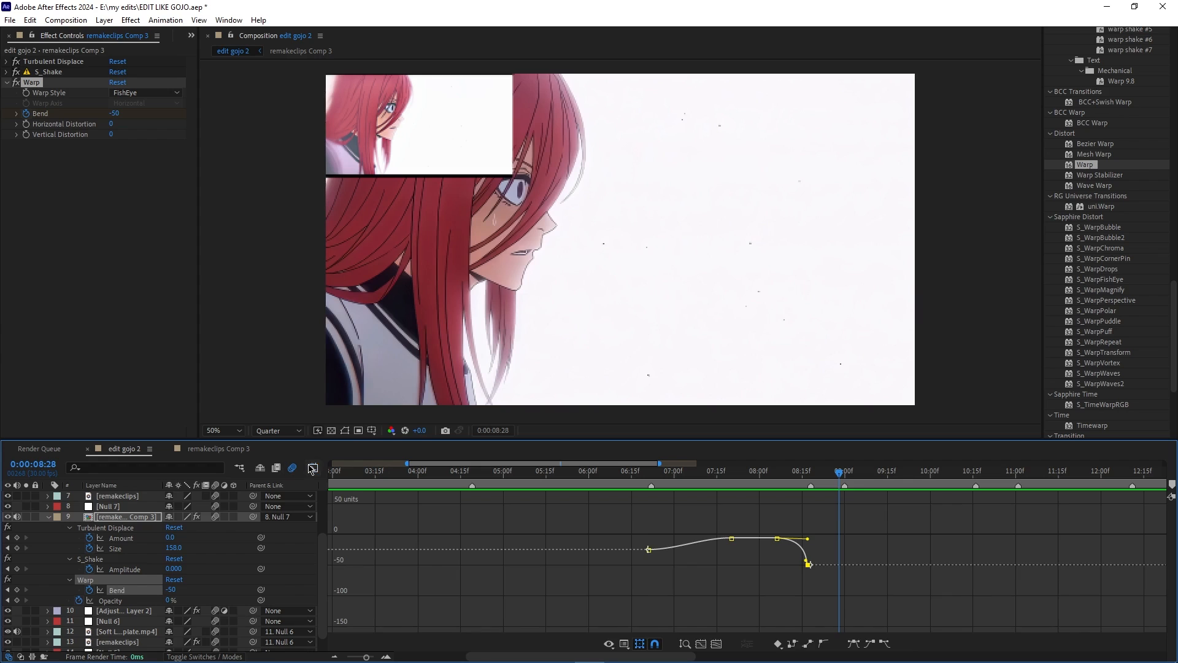
pyautogui.click(313, 468)
pyautogui.press('u')
# - Compare the next two remakeclips clips with the reference around 0:00:09:02 and save the project
pyautogui.click(820, 560)
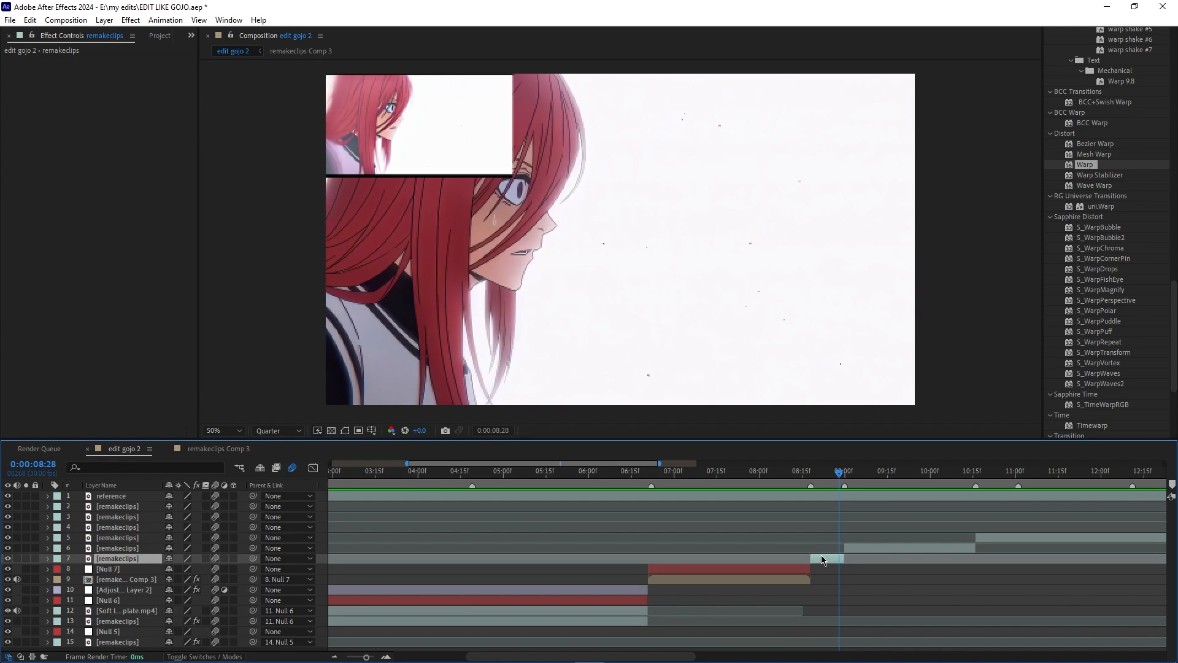
pyautogui.moveTo(838, 476)
pyautogui.mouseDown()
pyautogui.moveTo(774, 475)
pyautogui.moveTo(851, 476)
pyautogui.mouseUp()
pyautogui.click(865, 546)
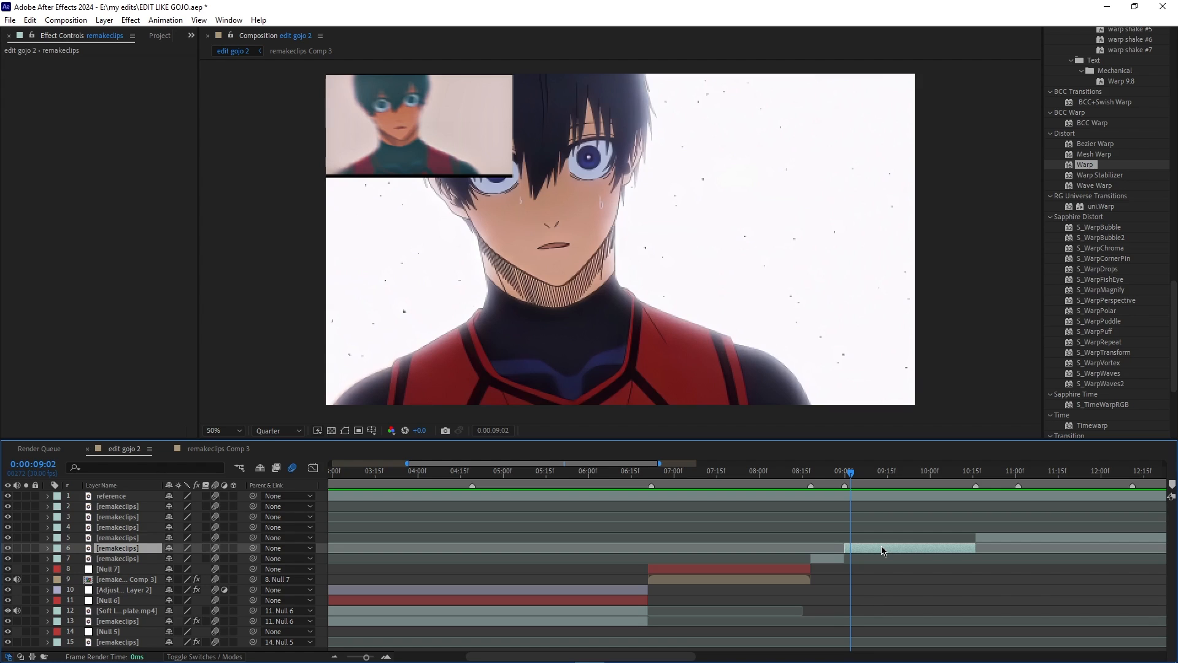
pyautogui.hotkey('ctrl', 's')
# - Keyframe the FishEye Warp's Bend on the red-haired clip from 100 at 0:00:08:18 to 0 mid-clip, ease it, and save
pyautogui.click(25, 92)
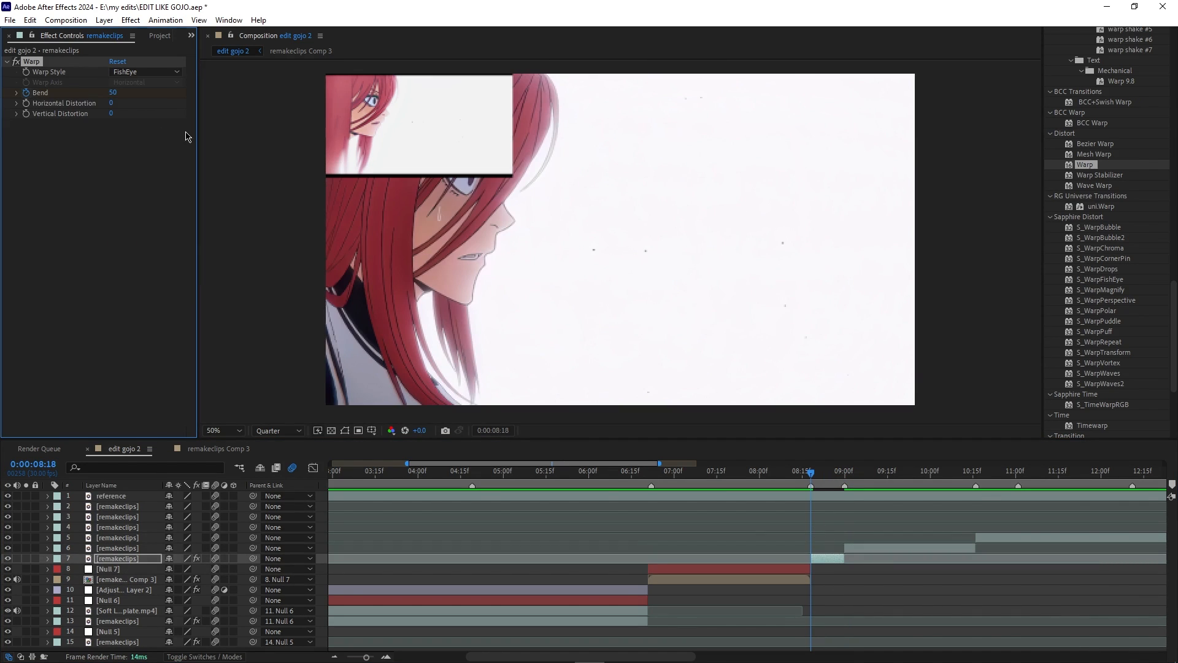
pyautogui.click(154, 134)
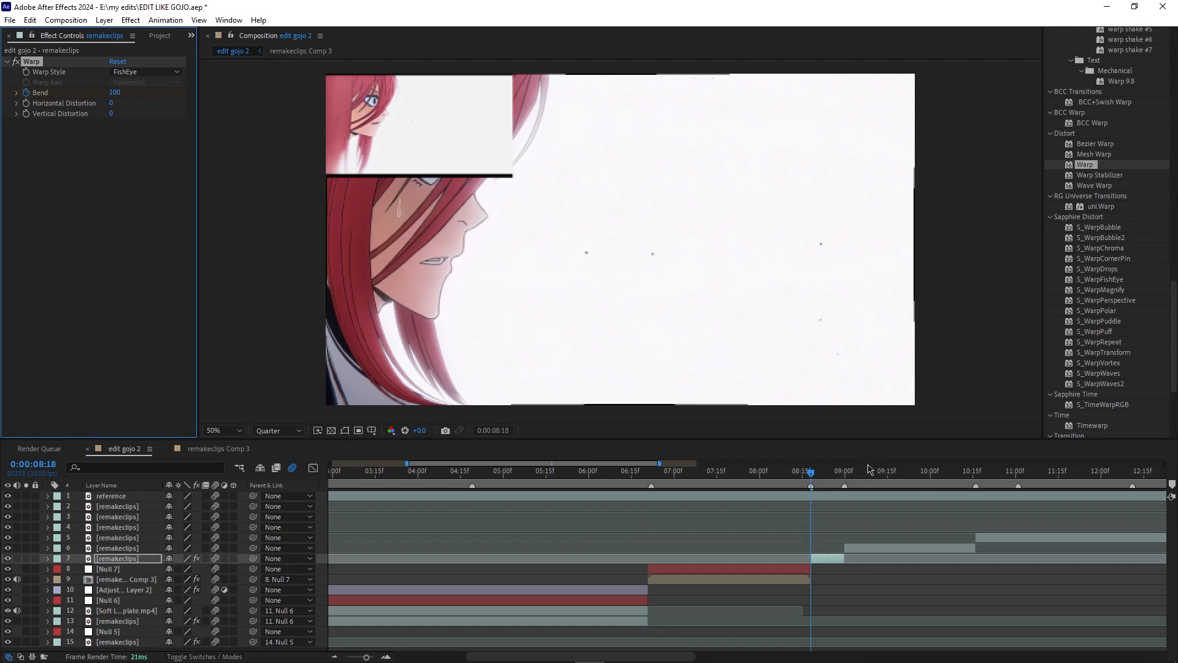
pyautogui.press('u')
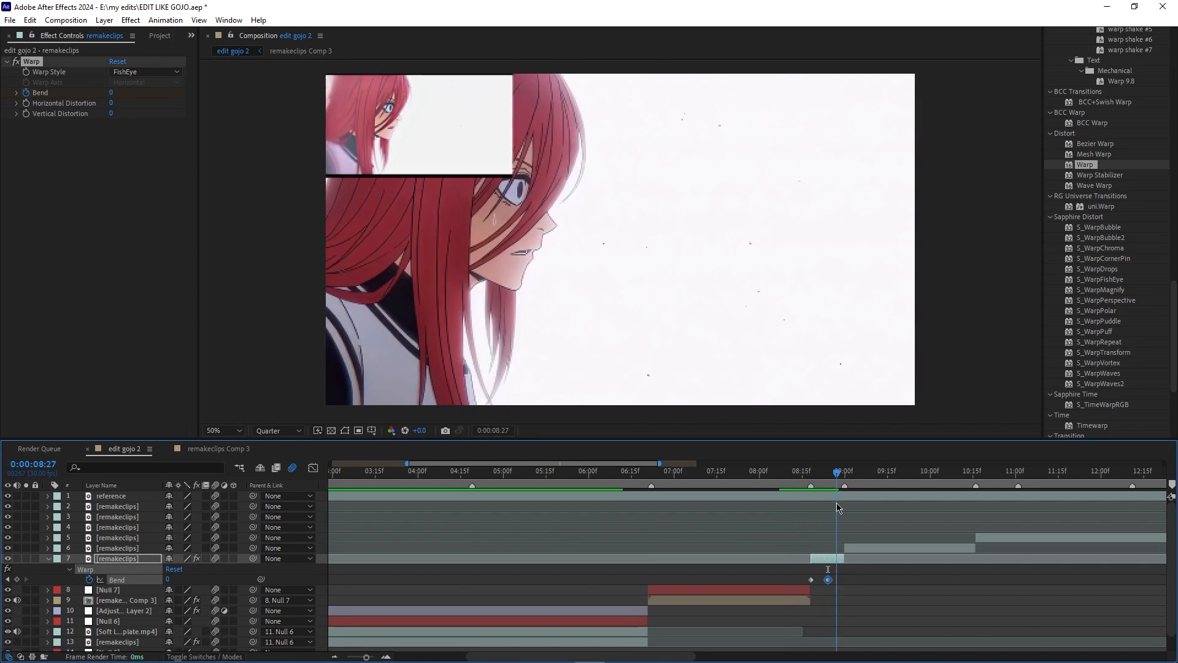
pyautogui.click(314, 468)
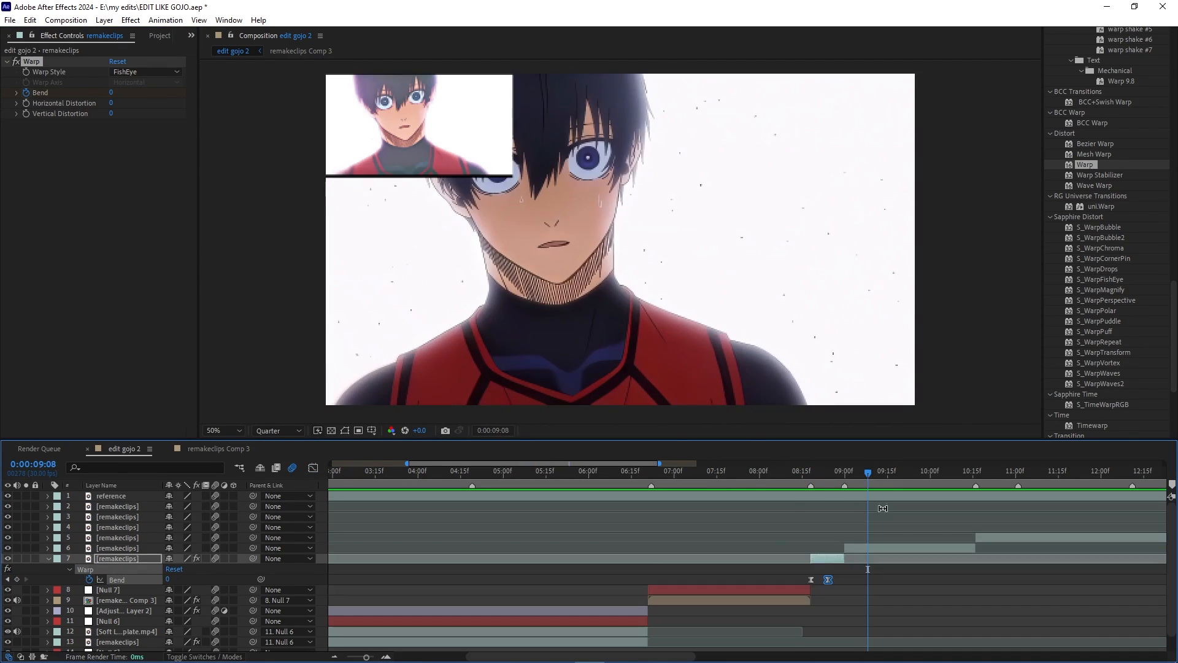
pyautogui.hotkey('ctrl', 's')
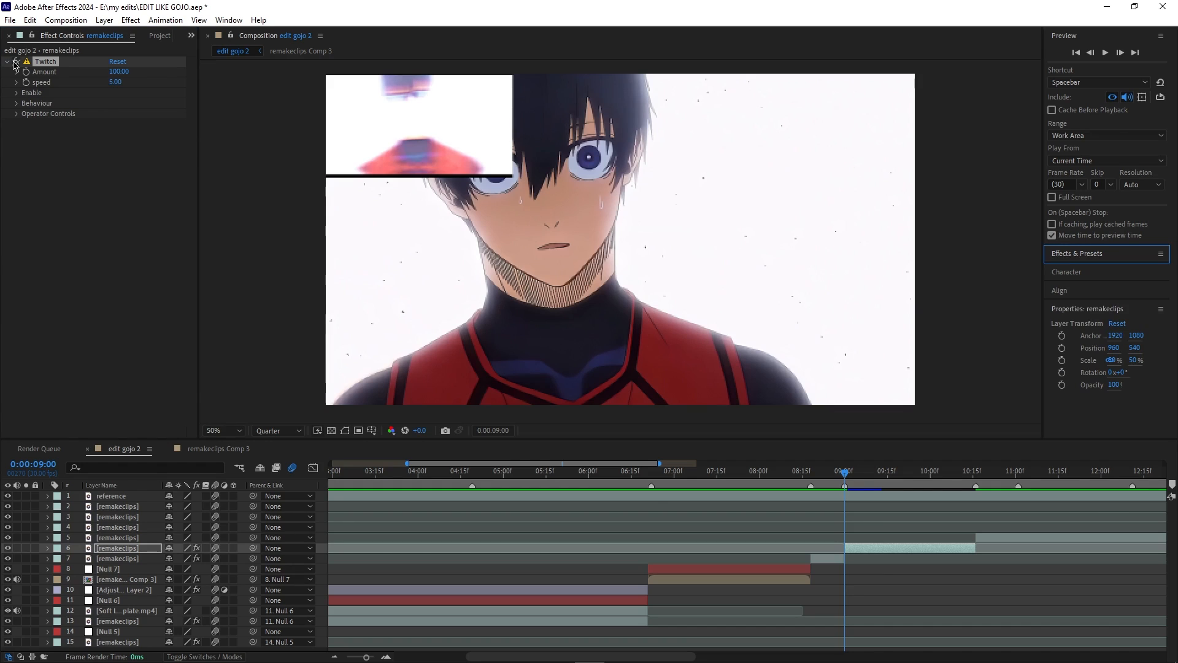
# - Keyframe Twitch on the clip starting at 0:00:09:00, with Amount 100 and speed 180 dropping to 0 by 0:00:09:04
pyautogui.click(25, 82)
pyautogui.press('u')
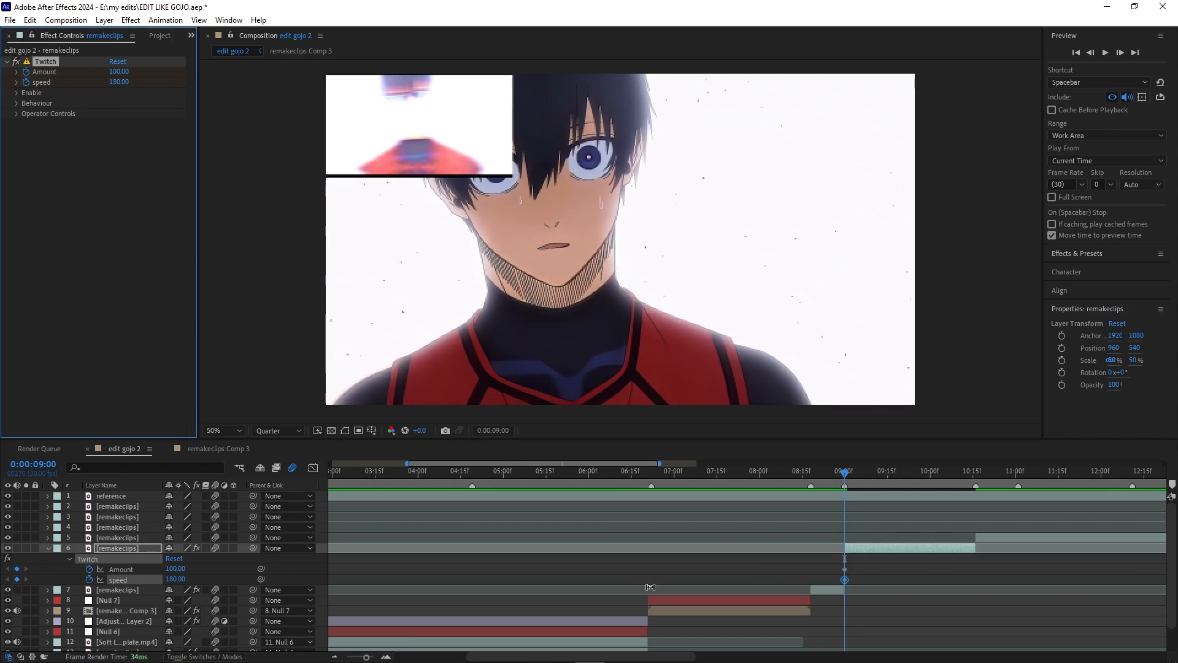
pyautogui.press('=')
pyautogui.moveTo(768, 558); pyautogui.dragTo(721, 585)
pyautogui.moveTo(755, 476); pyautogui.dragTo(795, 475)
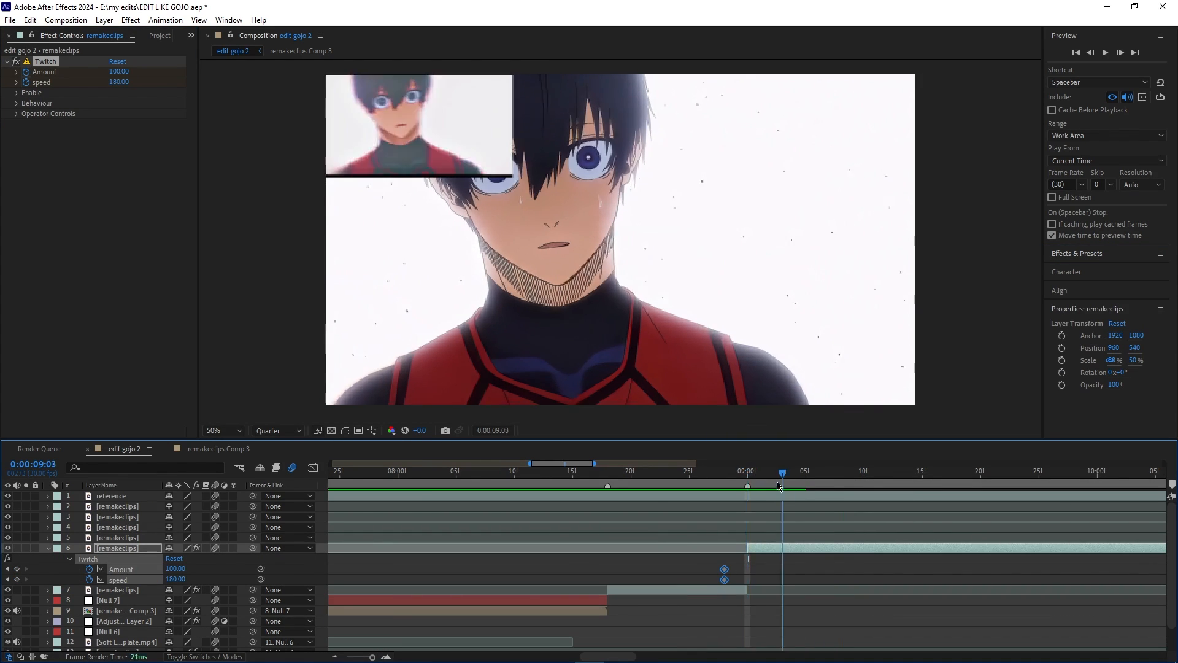
pyautogui.press('Return')
pyautogui.press('j')
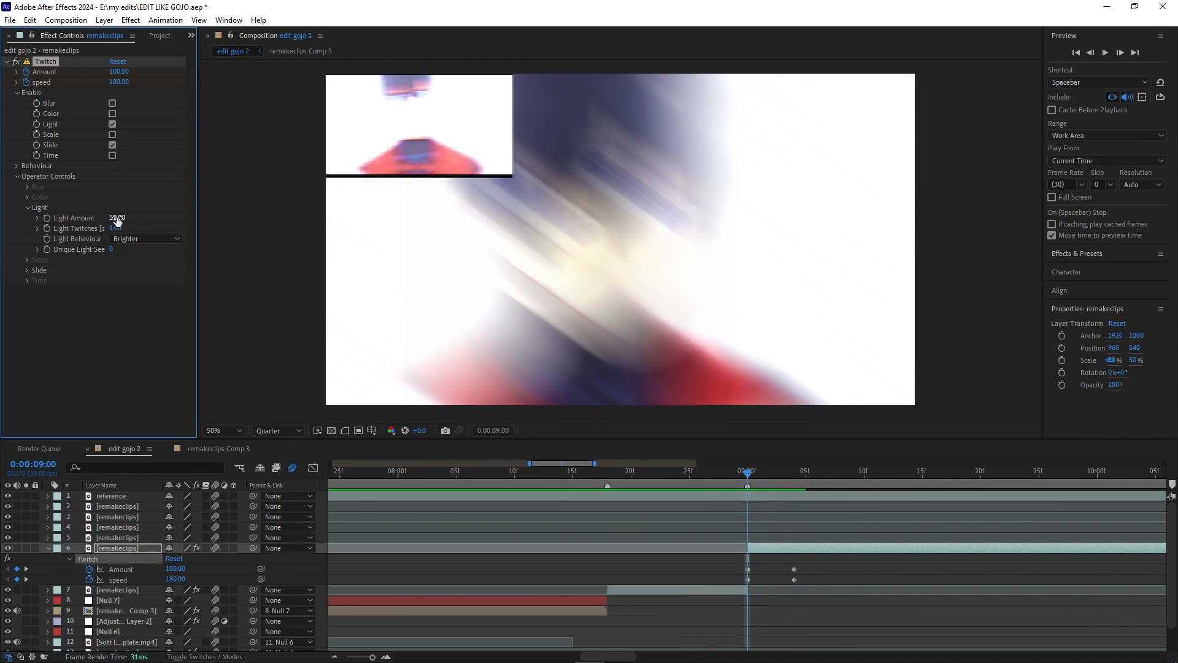
# - Set Twitch's Light Amount to 223, Slide Amount to 36, Slide Twitches to 0.30 and Slide Direction to -62°
pyautogui.moveTo(120, 218)
pyautogui.mouseDown()
pyautogui.moveTo(141, 218)
pyautogui.moveTo(122, 232)
pyautogui.mouseUp()
pyautogui.click(27, 270)
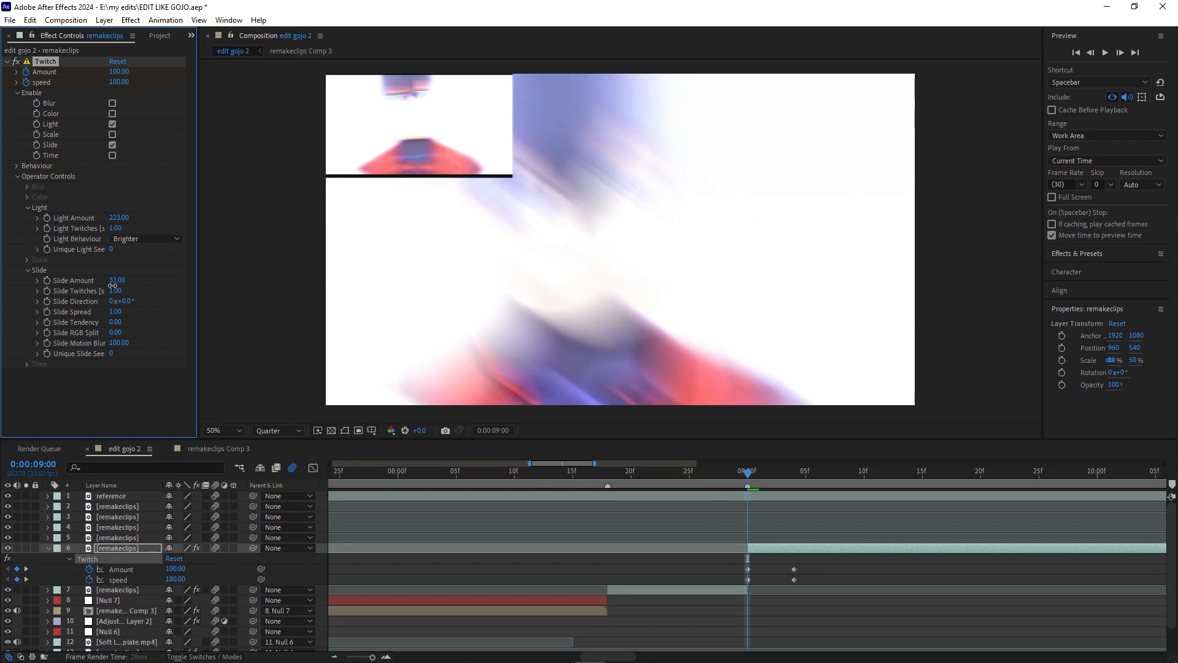
pyautogui.moveTo(108, 294); pyautogui.dragTo(120, 294)
pyautogui.moveTo(125, 301); pyautogui.dragTo(88, 300)
# - Easy-ease the Twitch Amount and speed keyframes, shift them two frames earlier, and play back the twitch
pyautogui.moveTo(811, 557); pyautogui.dragTo(701, 585)
pyautogui.press('F9')
pyautogui.press('space')
pyautogui.moveTo(756, 474)
pyautogui.mouseDown()
pyautogui.moveTo(725, 474)
pyautogui.moveTo(772, 485)
pyautogui.moveTo(760, 491)
pyautogui.mouseUp()
pyautogui.hotkey('alt', 'Left')
pyautogui.hotkey('alt', 'Left')
pyautogui.press('space')
# - Keyframe an Opacity flicker on the twitching clip every frame from 0:00:09:00 through 0:00:09:02 and scrub through it
pyautogui.hotkey('shift', 't')
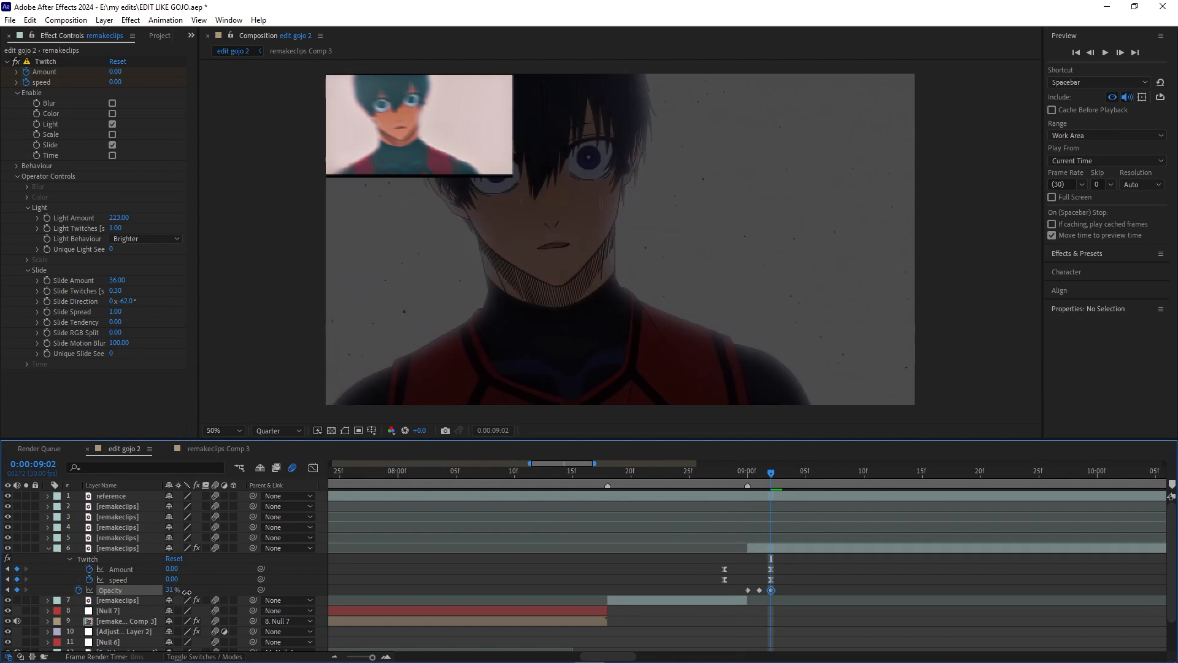
pyautogui.click(689, 490)
pyautogui.moveTo(690, 489); pyautogui.dragTo(812, 515)
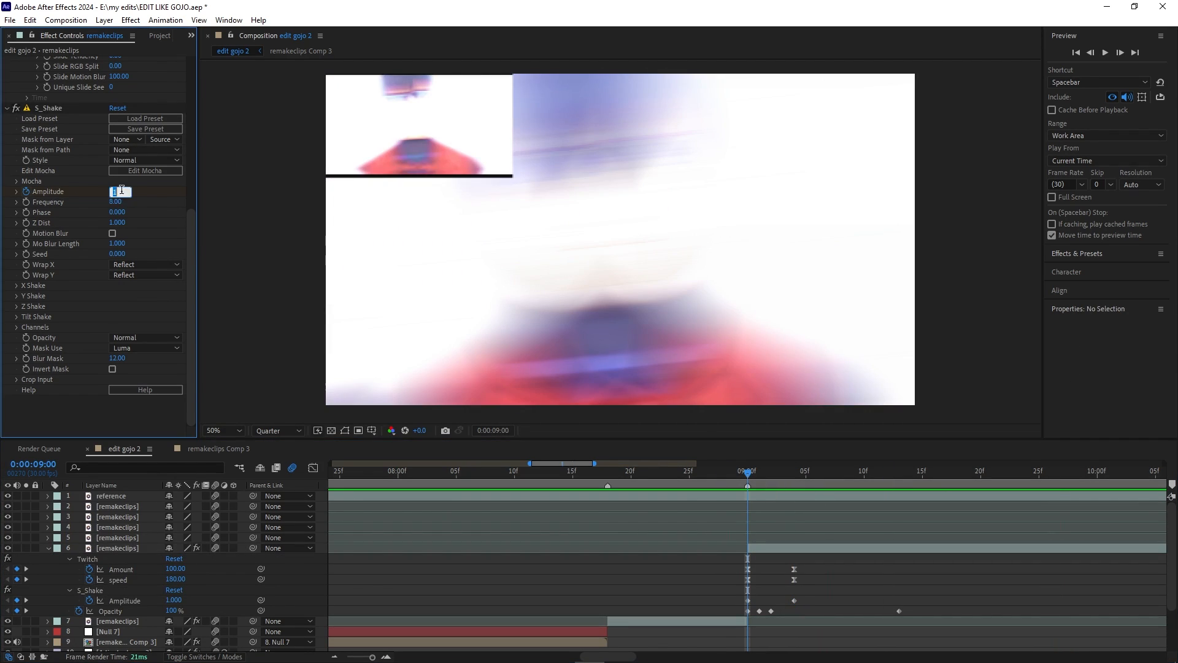
# - Undo the last few changes to the twitching clip, easy-ease its S_Shake Amplitude keyframes, and play back the shake
pyautogui.moveTo(38, 62); pyautogui.dragTo(38, 76)
pyautogui.moveTo(748, 590)
pyautogui.mouseDown()
pyautogui.moveTo(797, 576)
pyautogui.moveTo(740, 607)
pyautogui.mouseUp()
pyautogui.click(807, 486)
pyautogui.hotkey('ctrl', 'z')
pyautogui.hotkey('ctrl', 'z')
pyautogui.hotkey('ctrl', 'z')
pyautogui.press('F9')
pyautogui.press('space')
# - Extend the ending S_Shake Amplitude keyframe to 0:00:09:07 and show the Scale keyframes' curve in the graph editor
pyautogui.moveTo(798, 564); pyautogui.dragTo(742, 583)
pyautogui.moveTo(749, 569)
pyautogui.mouseDown()
pyautogui.moveTo(724, 569)
pyautogui.moveTo(748, 577)
pyautogui.mouseUp()
pyautogui.click(629, 472)
pyautogui.moveTo(712, 476); pyautogui.dragTo(748, 509)
pyautogui.moveTo(794, 600); pyautogui.dragTo(829, 601)
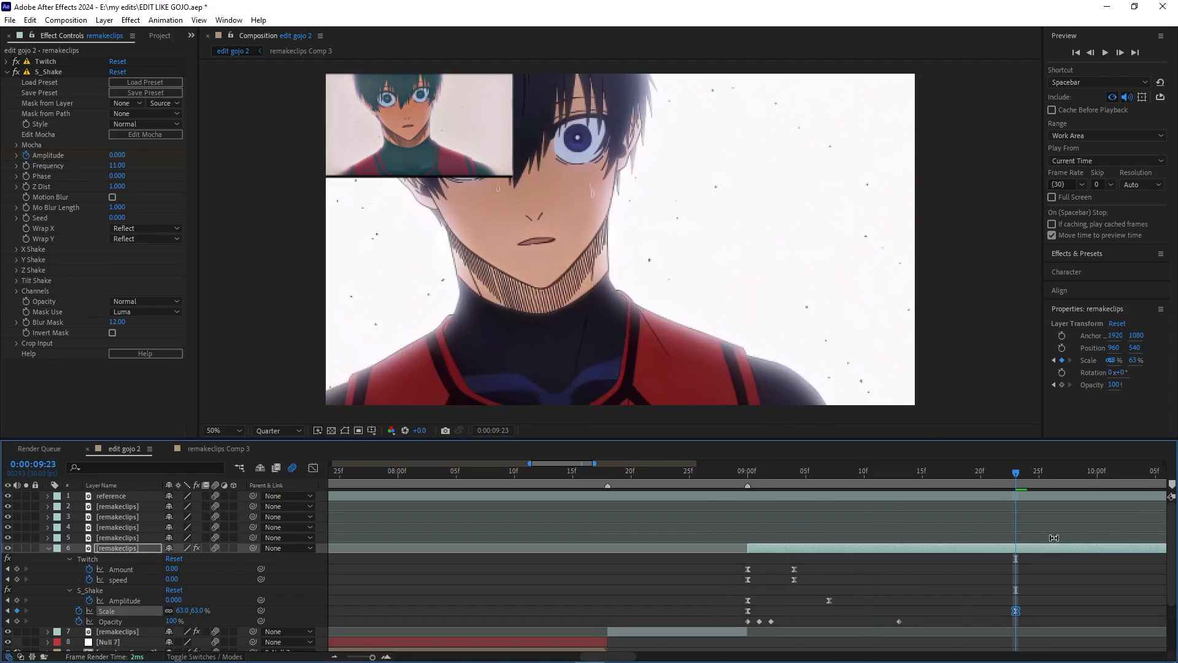
pyautogui.hotkey('shift', 'F3')
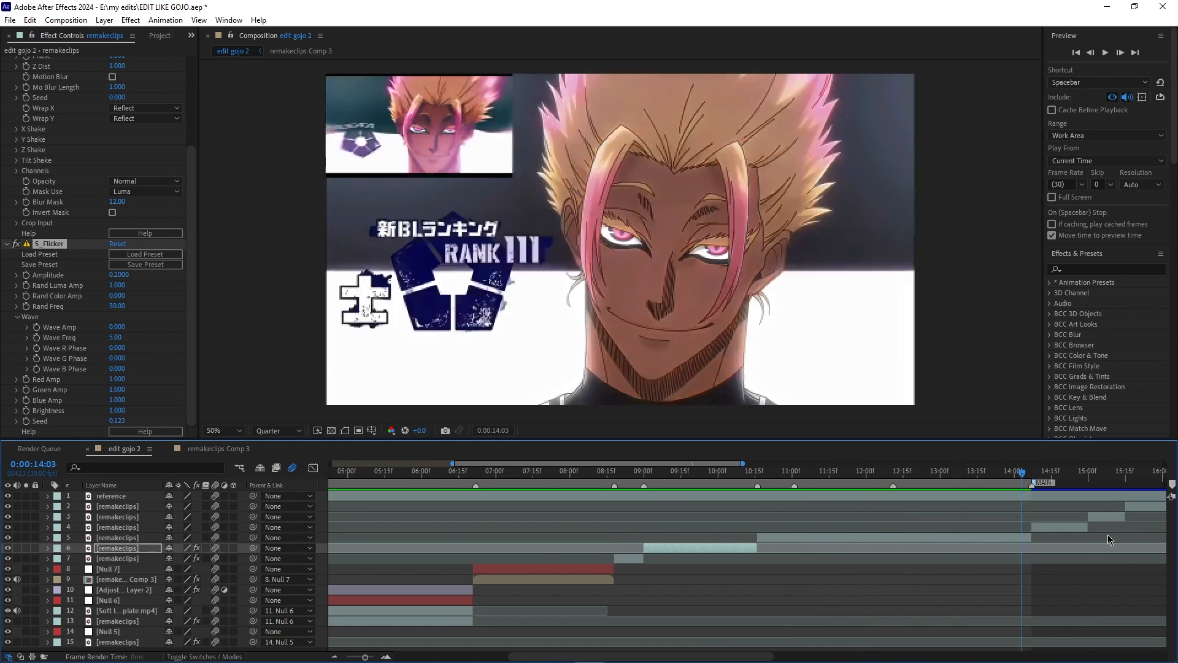
# - Save the project and move the current time to the start of the next remakeclips clip at 0:00:10:16
pyautogui.moveTo(737, 536)
pyautogui.mouseDown()
pyautogui.moveTo(753, 537)
pyautogui.moveTo(648, 534)
pyautogui.moveTo(749, 537)
pyautogui.moveTo(714, 537)
pyautogui.mouseUp()
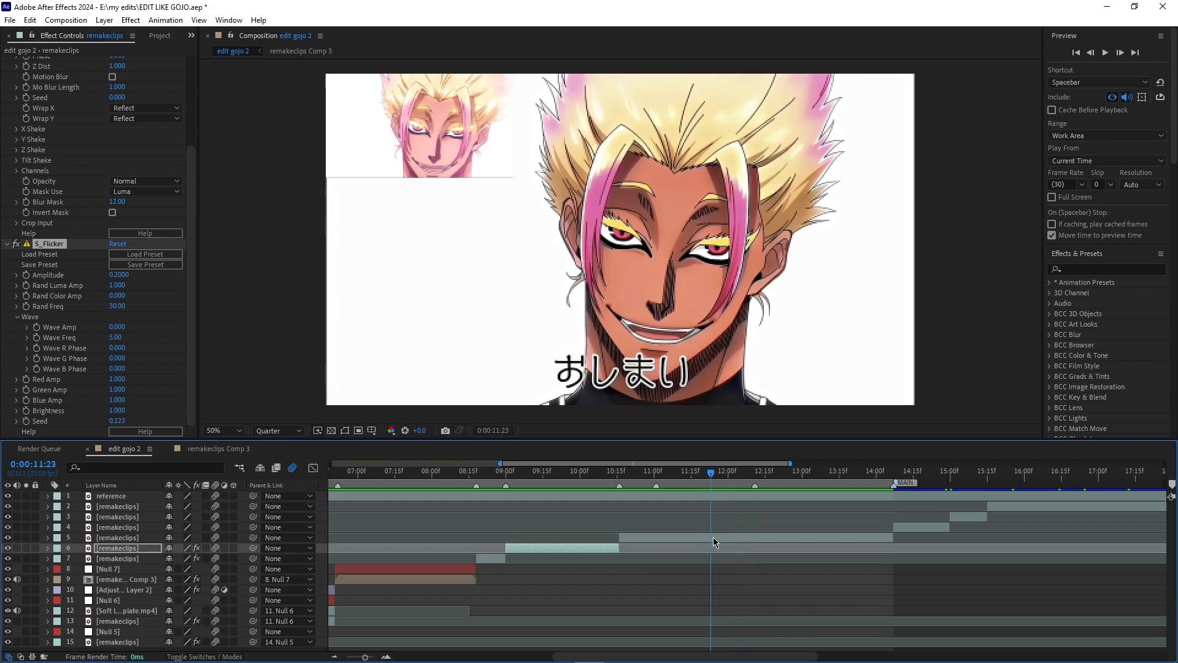
pyautogui.hotkey('ctrl', 's')
pyautogui.moveTo(712, 482)
pyautogui.mouseDown()
pyautogui.moveTo(609, 484)
pyautogui.moveTo(732, 489)
pyautogui.moveTo(681, 492)
pyautogui.moveTo(705, 494)
pyautogui.mouseUp()
pyautogui.moveTo(621, 491)
pyautogui.mouseDown()
pyautogui.moveTo(707, 491)
pyautogui.moveTo(747, 507)
pyautogui.moveTo(623, 503)
pyautogui.mouseUp()
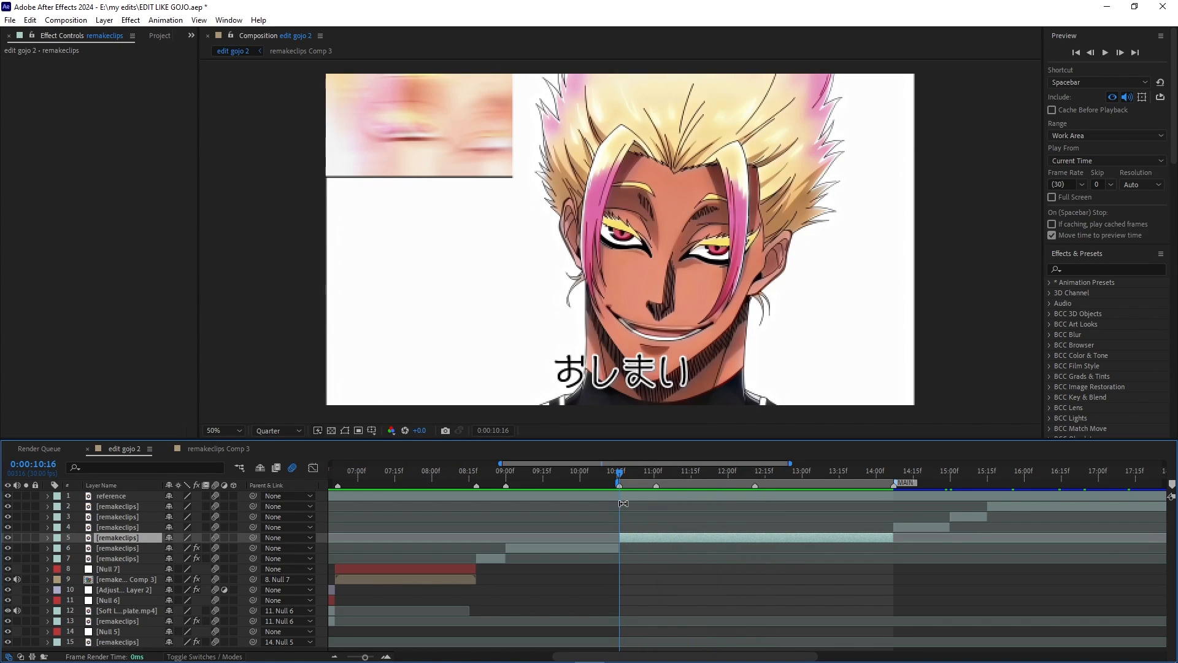
# - Pre-compose the remakeclips clip starting at 0:00:10:16 and open the new composition
pyautogui.hotkey('ctrl', 'd')
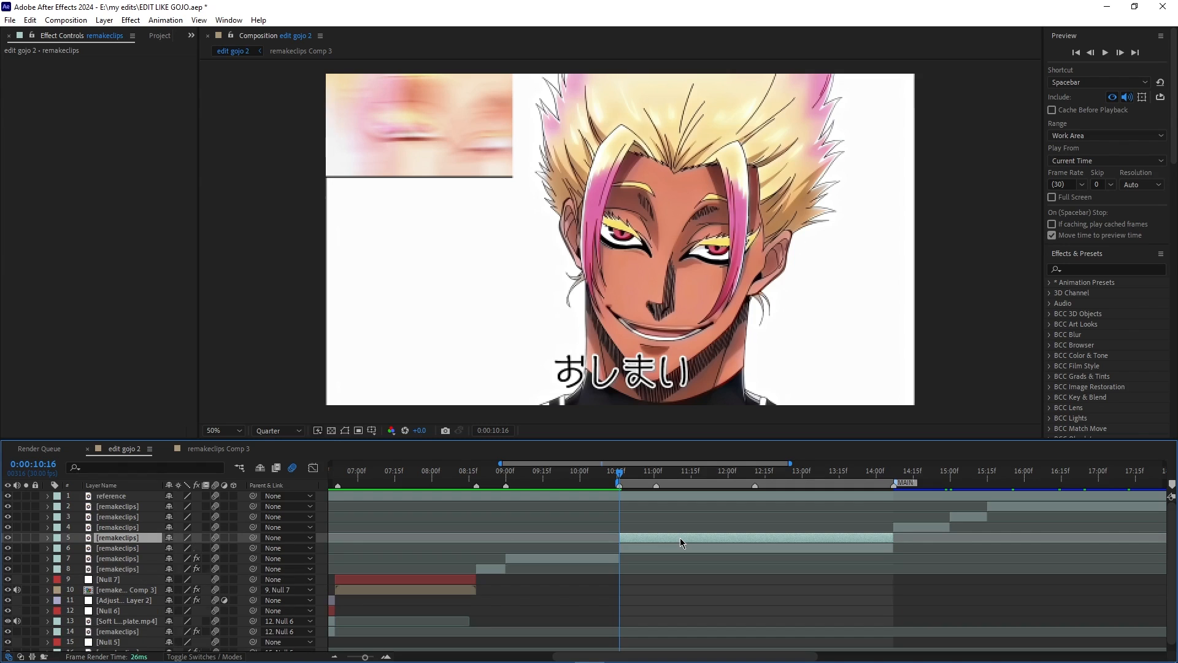
pyautogui.hotkey('ctrl', 'z')
pyautogui.rightClick(680, 538)
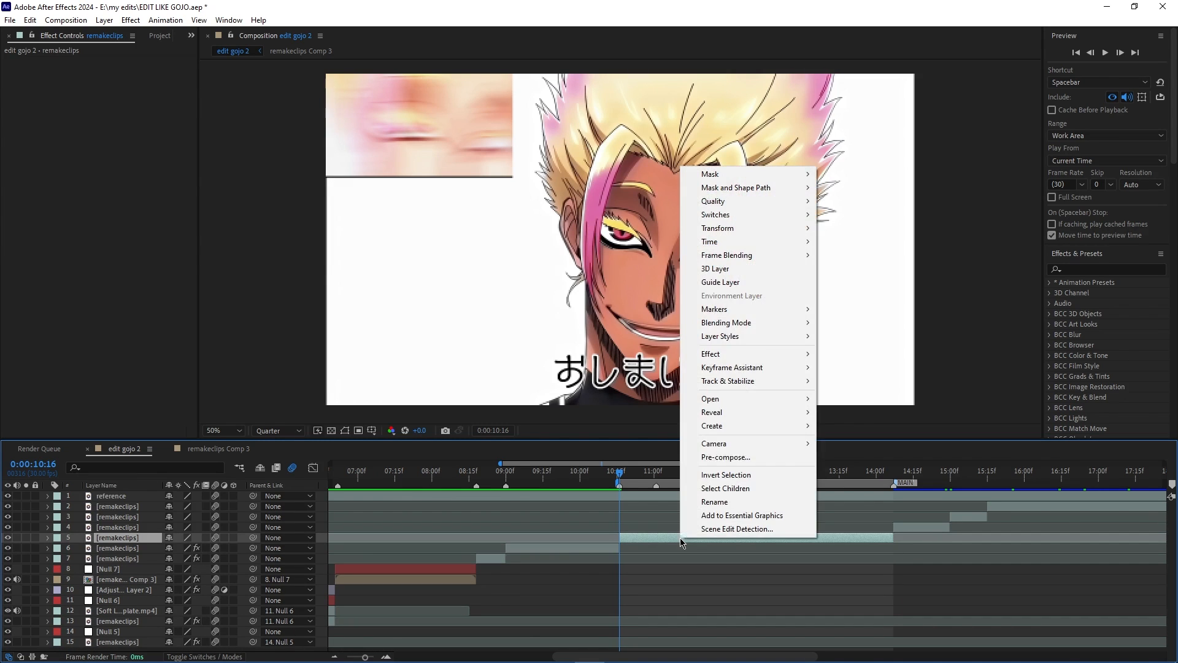
pyautogui.click(706, 457)
pyautogui.click(619, 417)
pyautogui.doubleClick(627, 537)
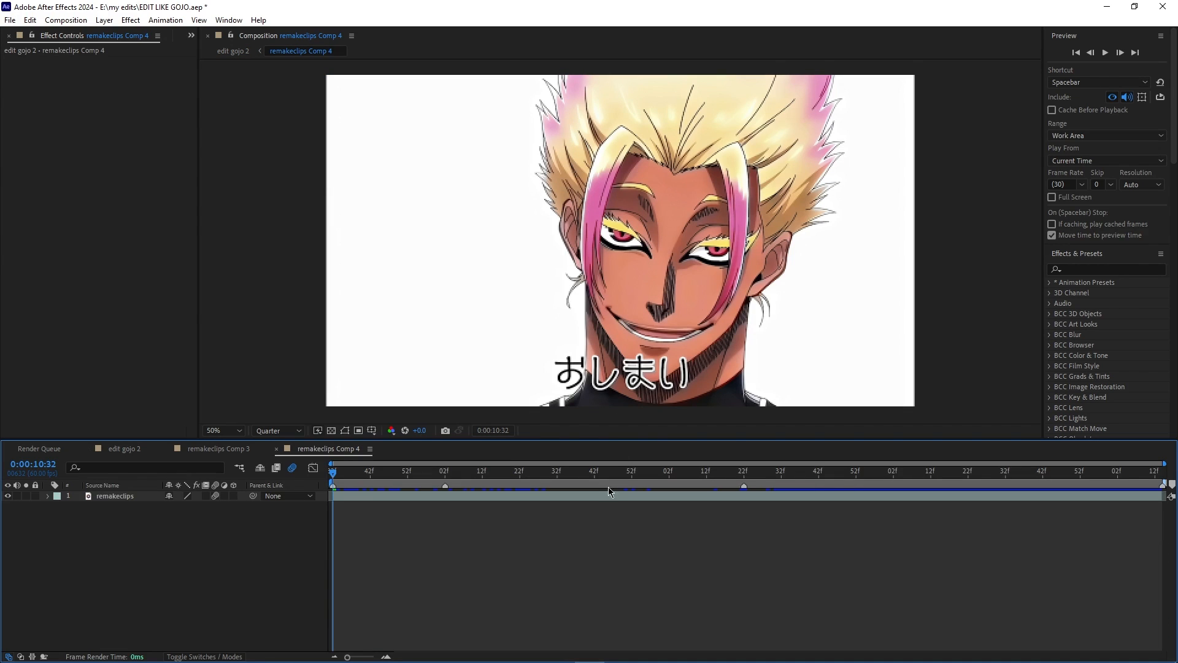
# - Duplicate the remakeclips layer inside the pre-comp and apply BCC Linear Color Key to the upper copy
pyautogui.click(565, 497)
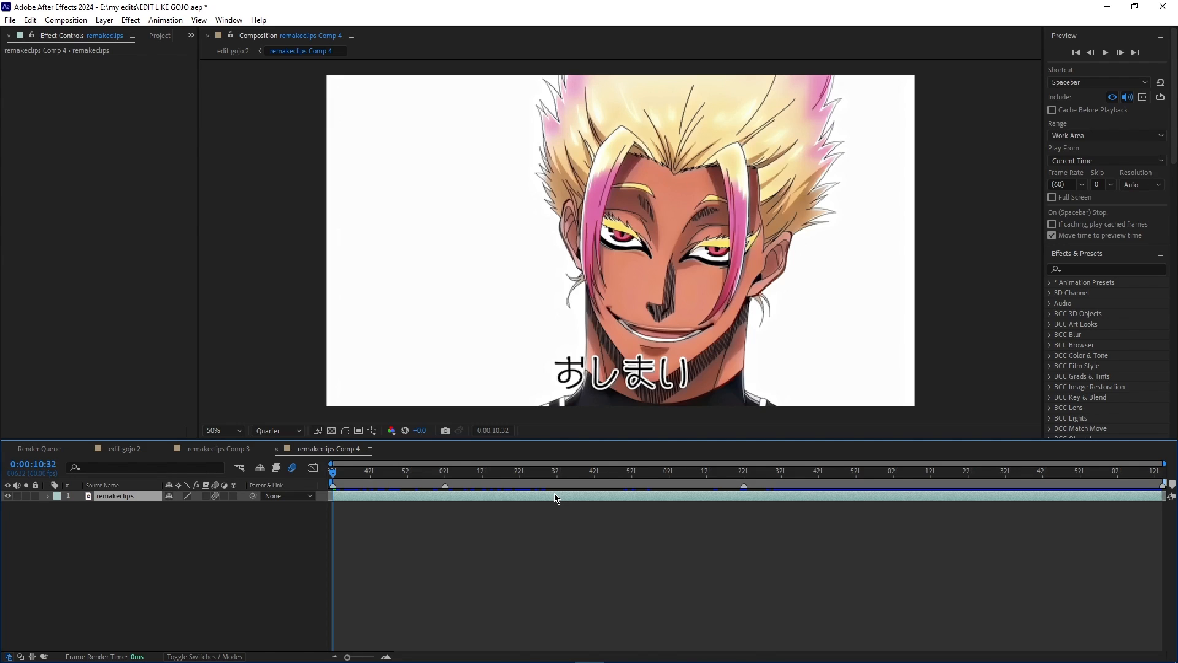
pyautogui.hotkey('ctrl', 'd')
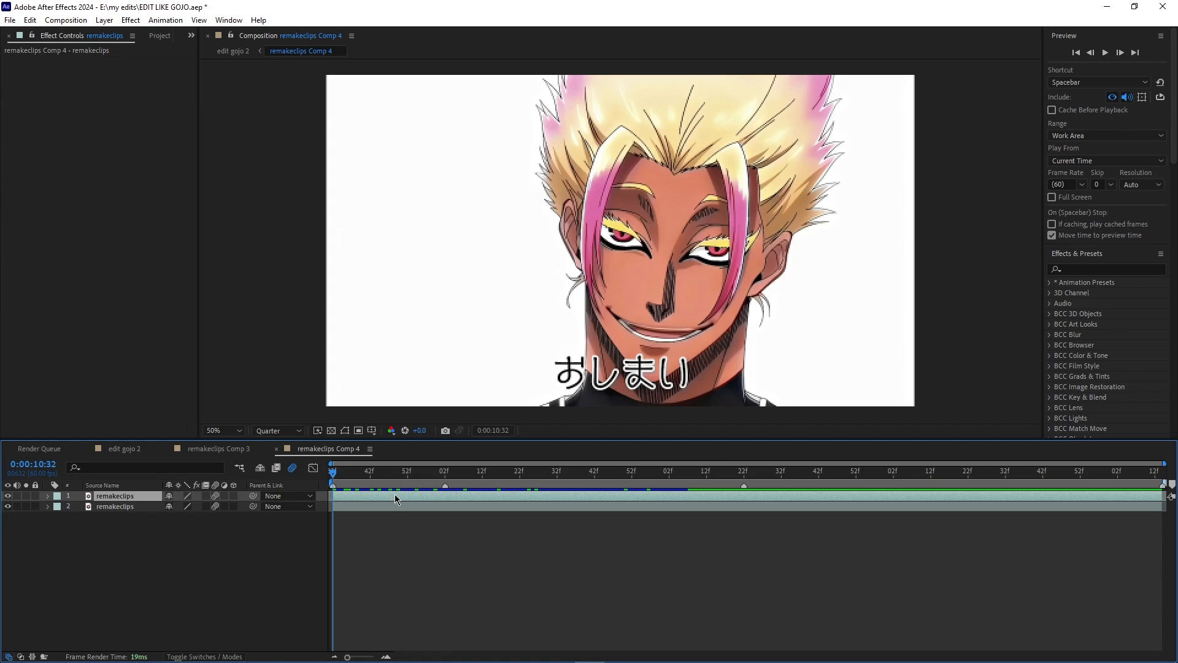
pyautogui.hotkey('ctrl', 'space')
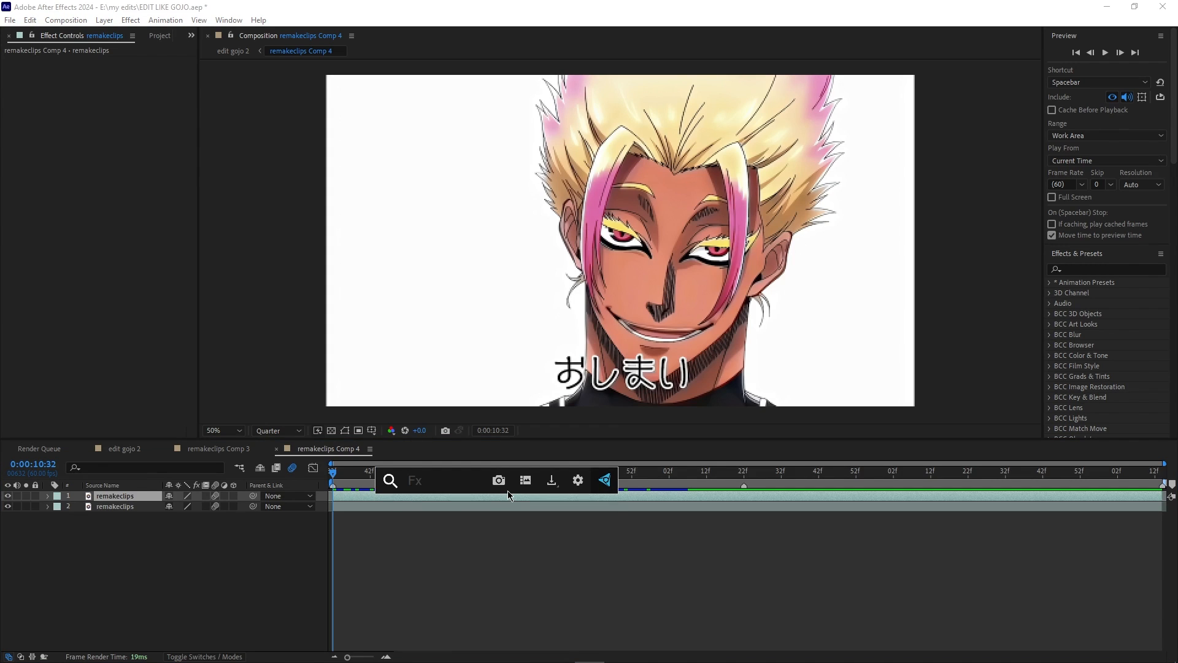
pyautogui.write('bcc linear')
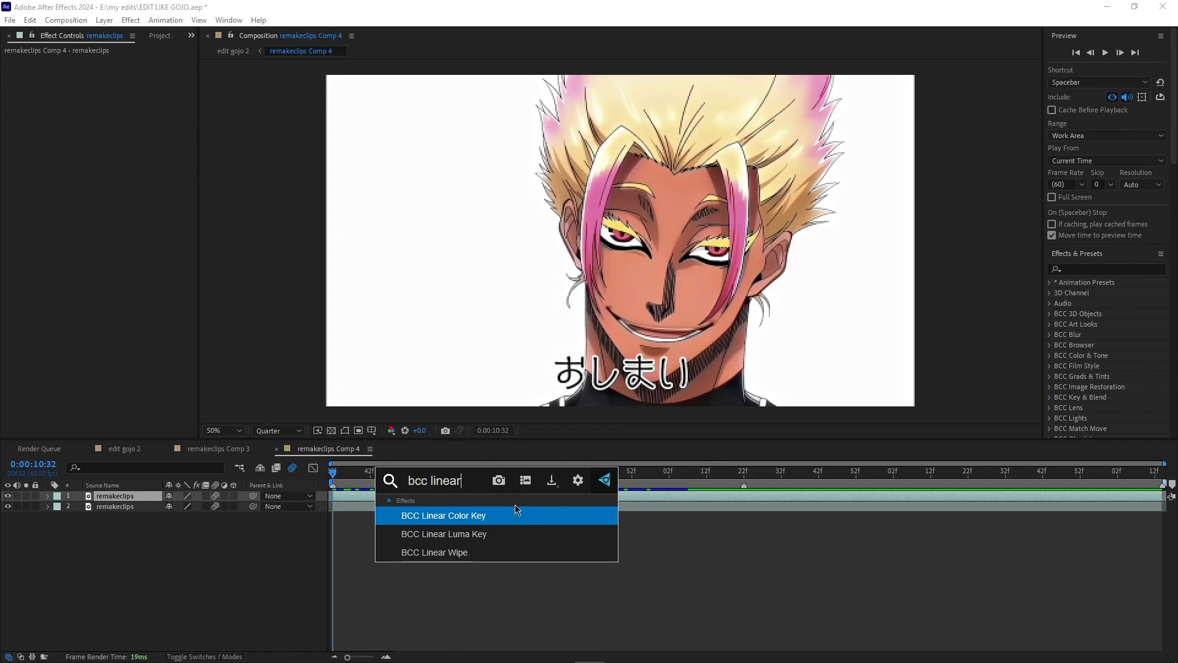
pyautogui.click(525, 522)
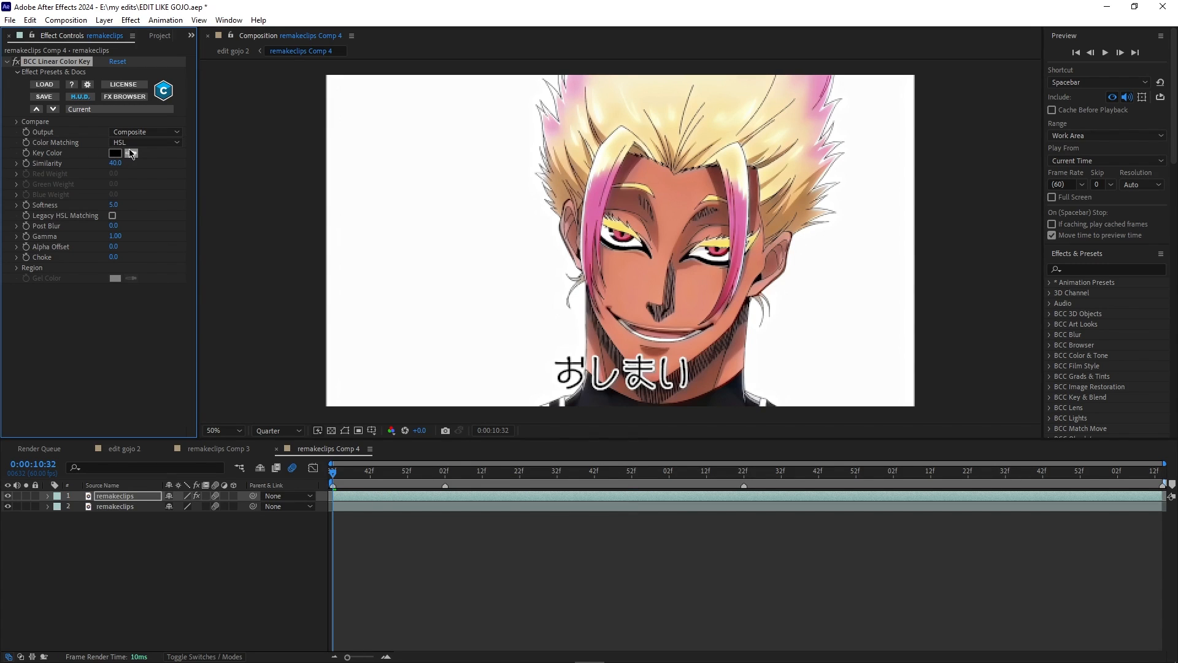
# - Sample the pink hair strand as the Key Color and check the keyed areas by briefly hiding the lower layer
pyautogui.click(130, 153)
pyautogui.click(594, 205)
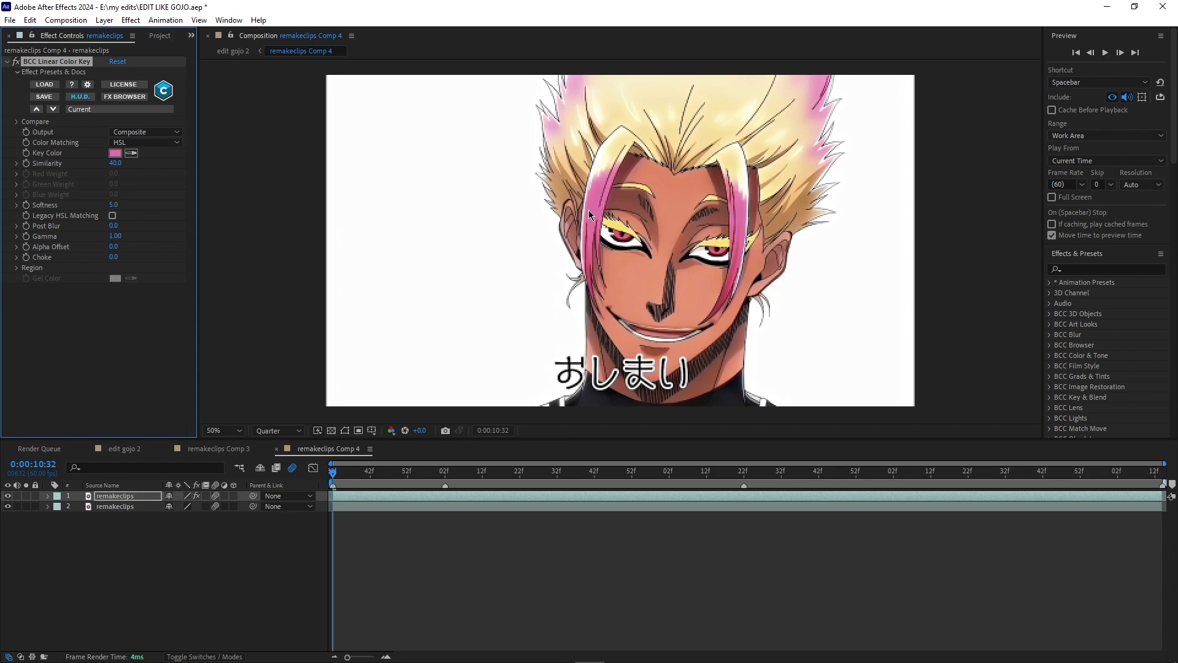
pyautogui.click(8, 507)
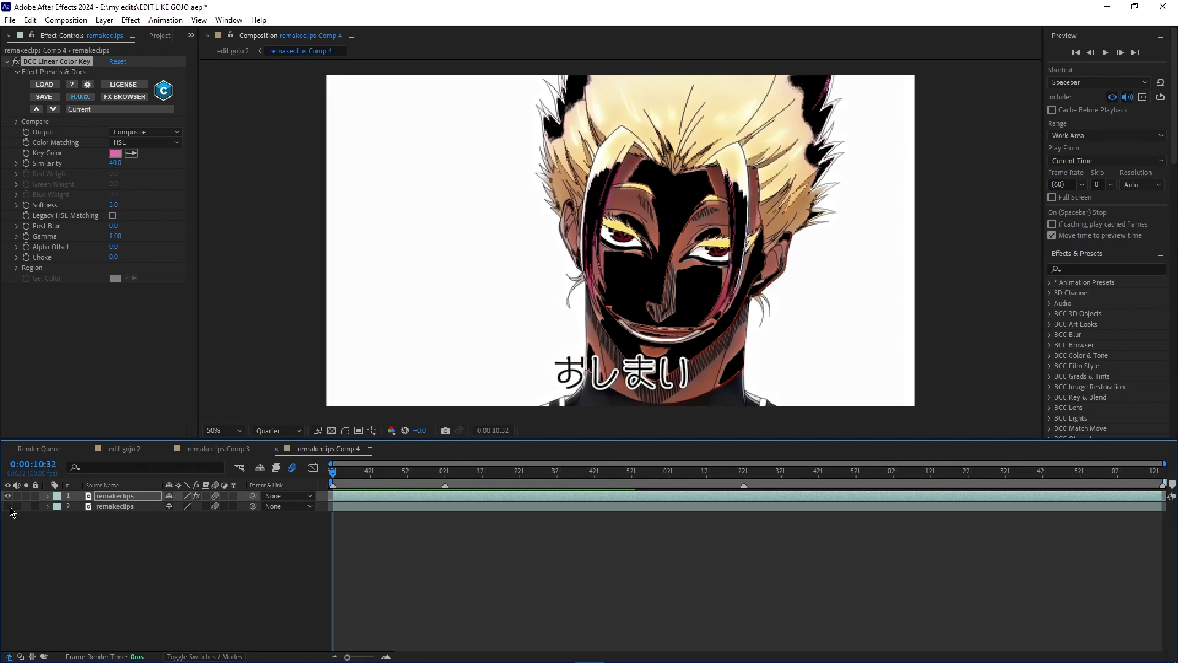
pyautogui.click(8, 507)
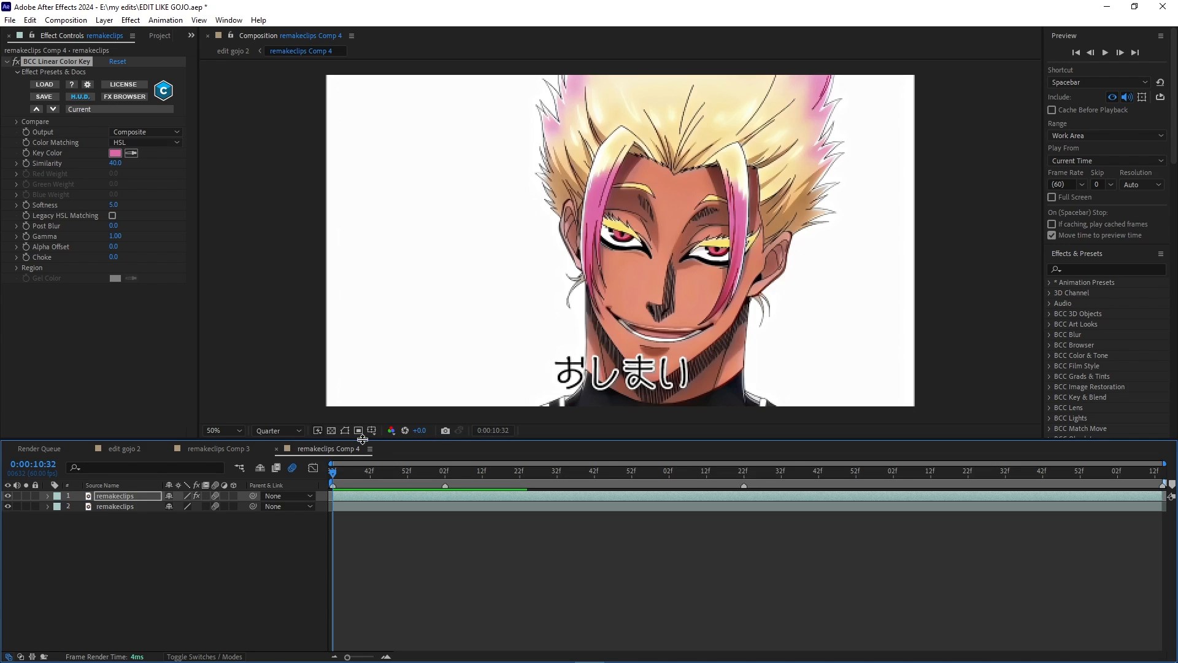
# - Hide the lower remakeclips layer and set the colour key's Similarity to 21
pyautogui.click(114, 164)
pyautogui.write('20')
pyautogui.press('Return')
pyautogui.click(8, 506)
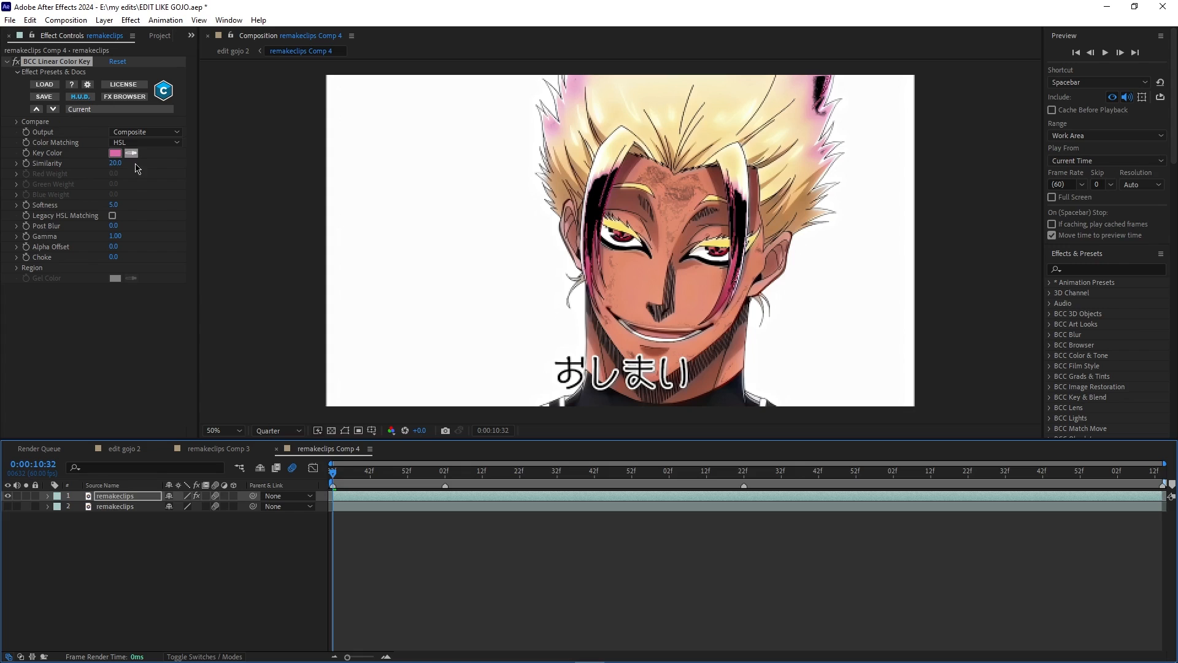
pyautogui.moveTo(114, 163)
pyautogui.mouseDown()
pyautogui.moveTo(101, 166)
pyautogui.moveTo(116, 170)
pyautogui.mouseUp()
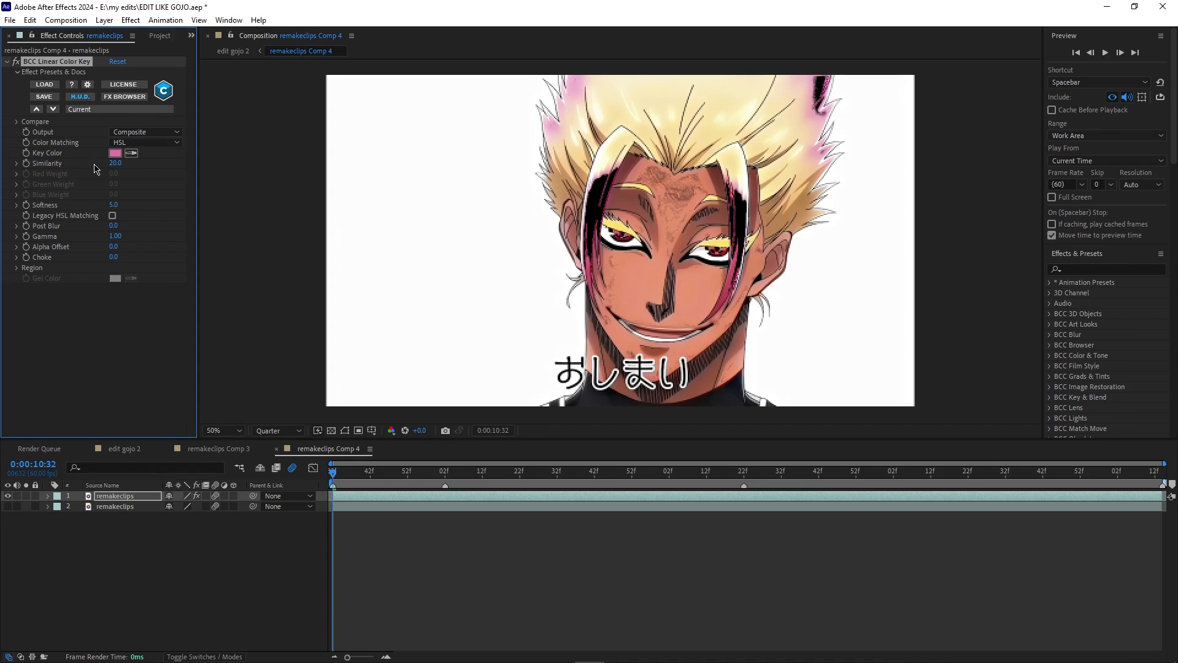
pyautogui.moveTo(112, 168); pyautogui.dragTo(115, 170)
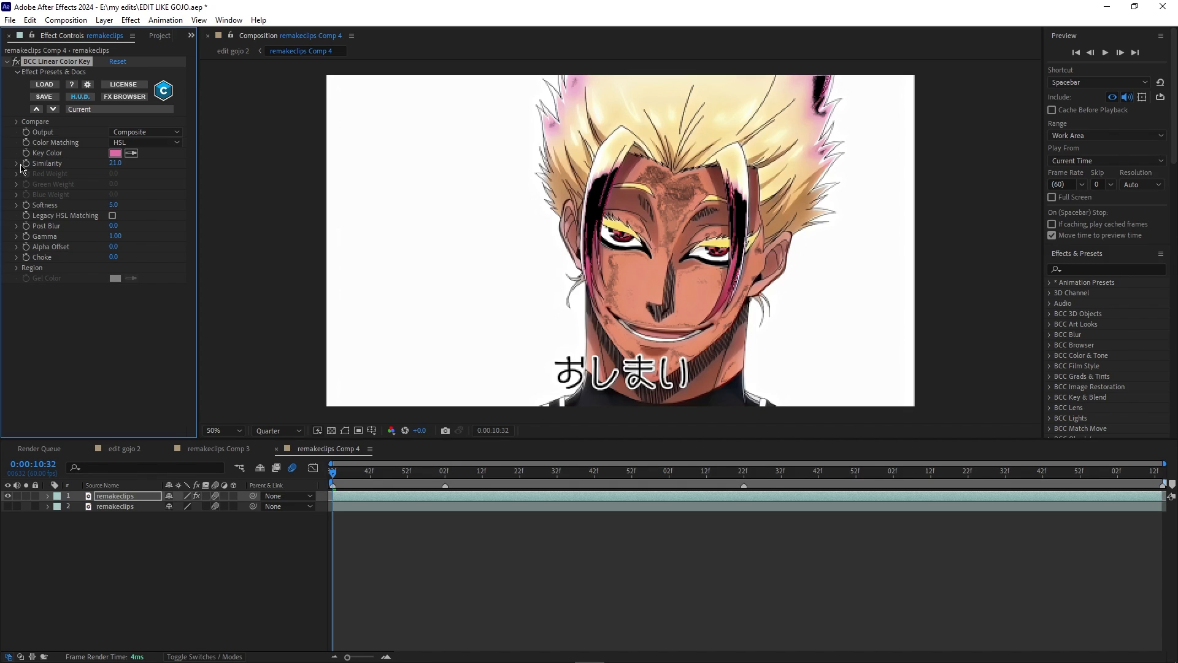
# - Start the keyed layer at 0:00:10:48, keyframe its Similarity there, and set Similarity to 20 at 0:00:11:02
pyautogui.moveTo(342, 473); pyautogui.dragTo(444, 482)
pyautogui.click(354, 474)
pyautogui.click(8, 527)
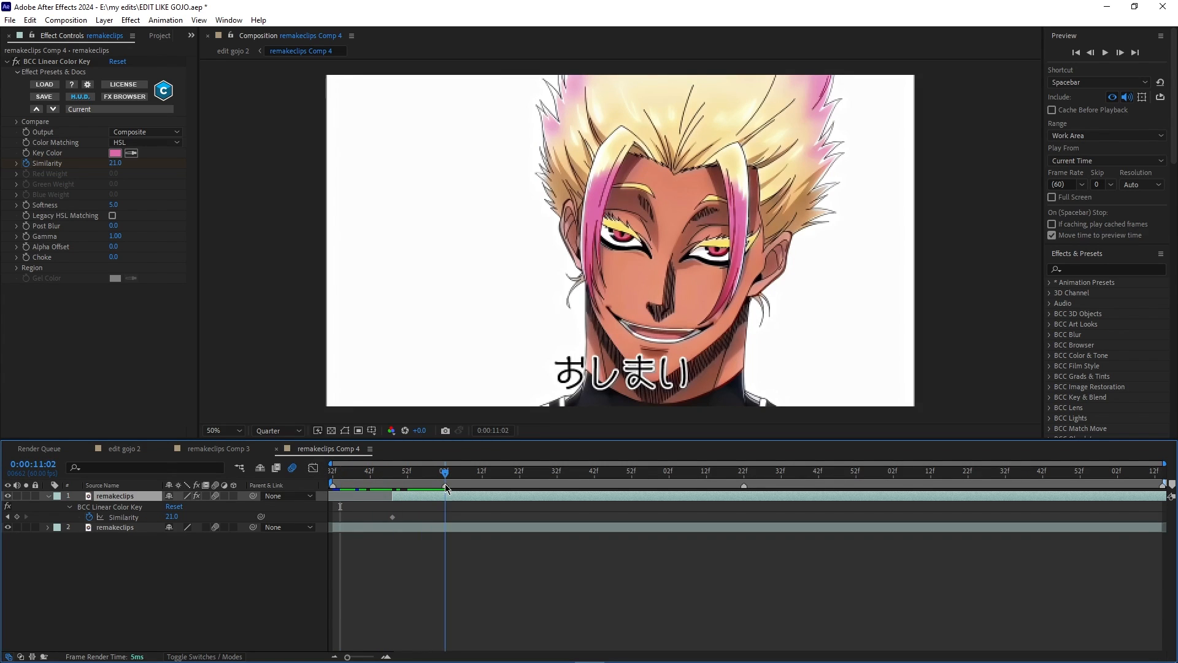
pyautogui.click(172, 518)
pyautogui.write('20')
pyautogui.press('Return')
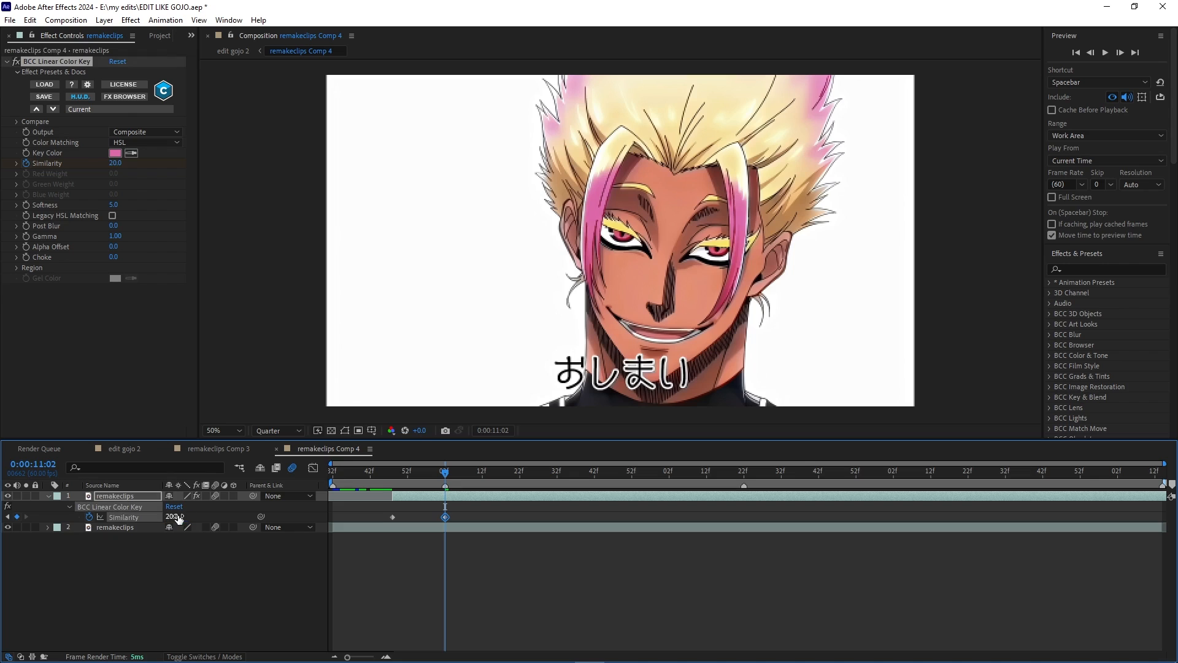
# - Set the Similarity keyframe at 0:00:10:48 to 1.0 and scrub through the keying animation
pyautogui.moveTo(442, 480); pyautogui.dragTo(400, 485)
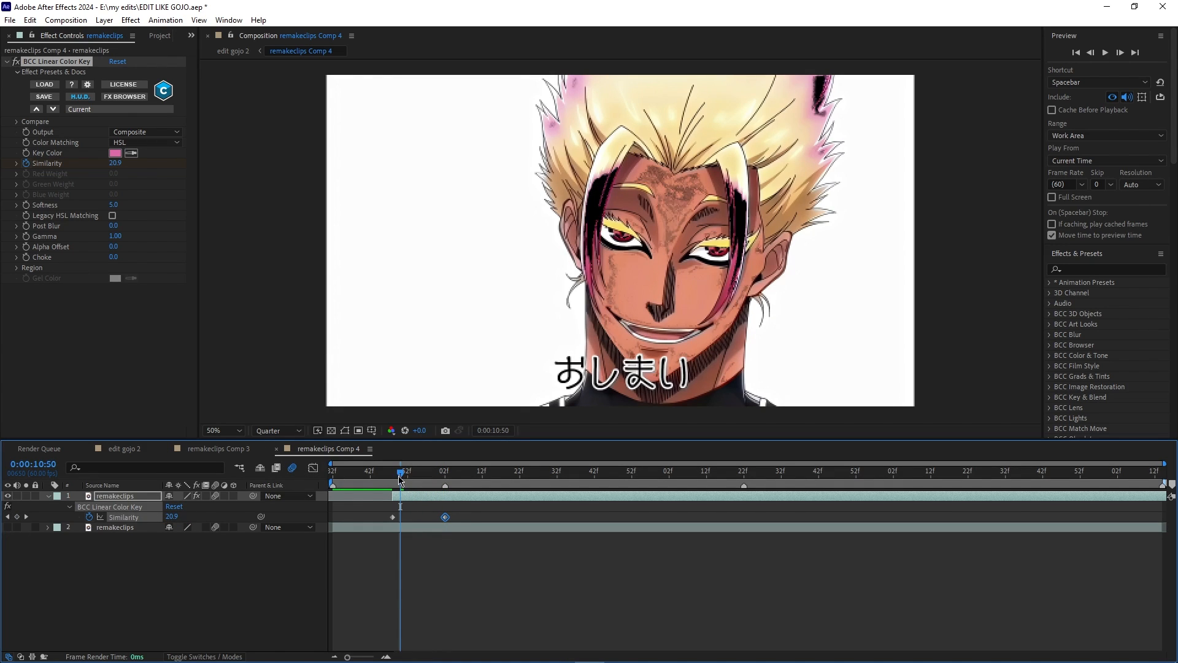
pyautogui.moveTo(400, 481)
pyautogui.mouseDown()
pyautogui.moveTo(445, 485)
pyautogui.moveTo(394, 497)
pyautogui.mouseUp()
pyautogui.moveTo(114, 163); pyautogui.dragTo(95, 165)
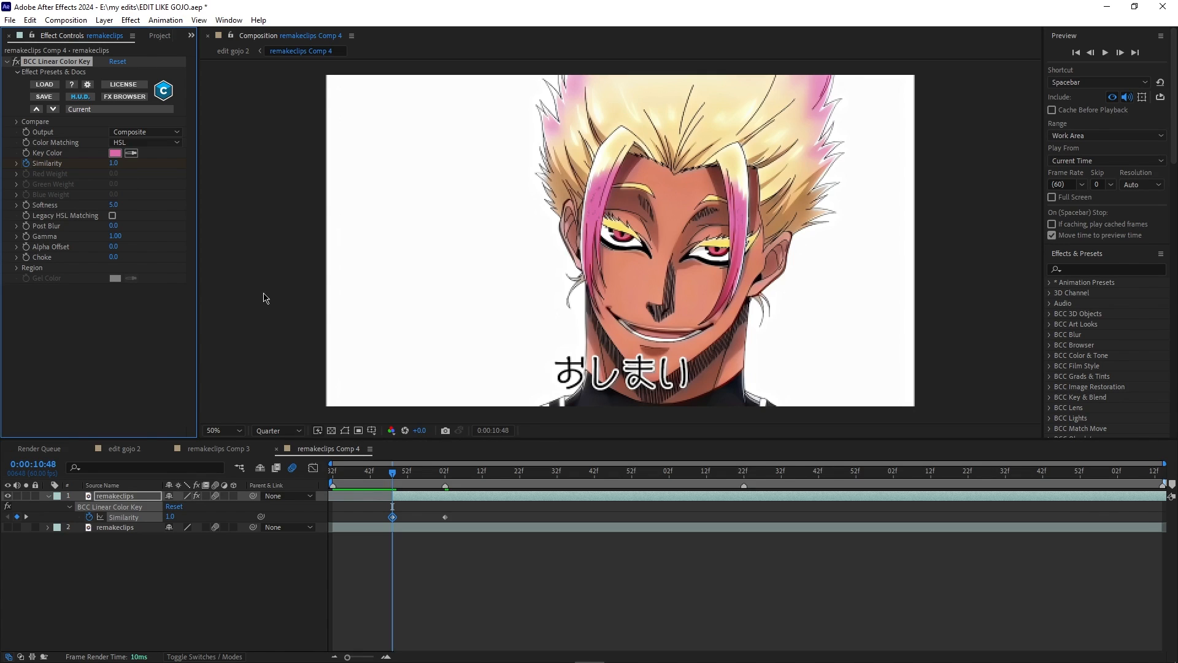
pyautogui.moveTo(394, 478); pyautogui.dragTo(433, 475)
# - Duplicate the pink-keyed layer and trim the copy to start at 0:00:11:02
pyautogui.click(434, 499)
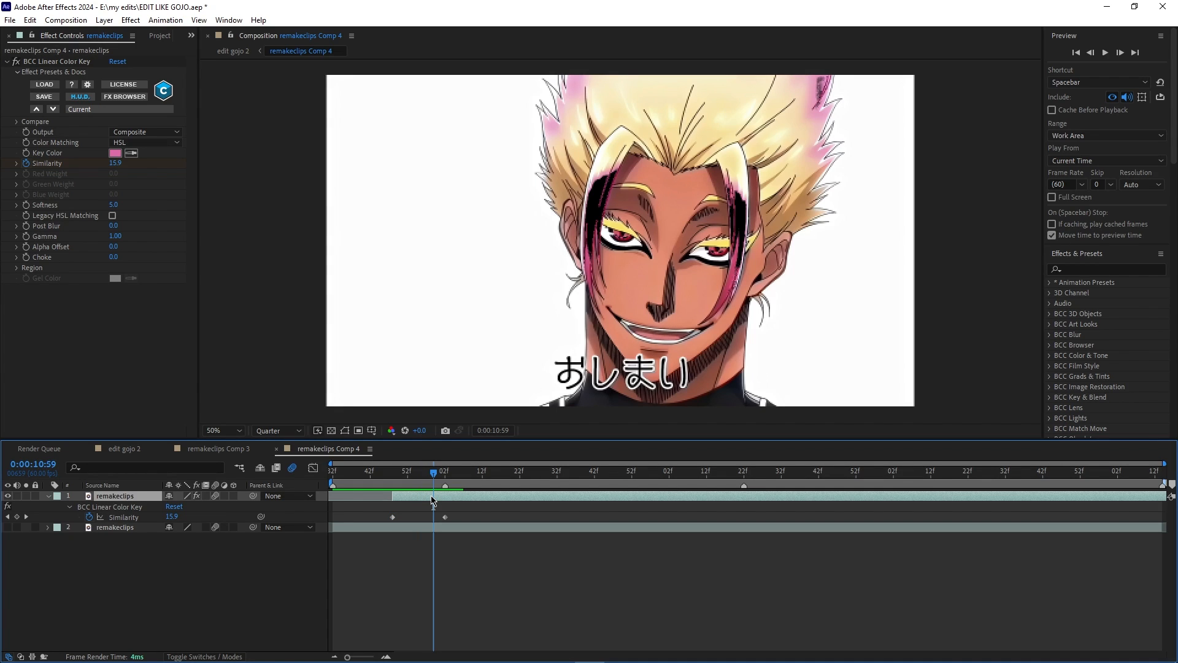
pyautogui.hotkey('ctrl', 'd')
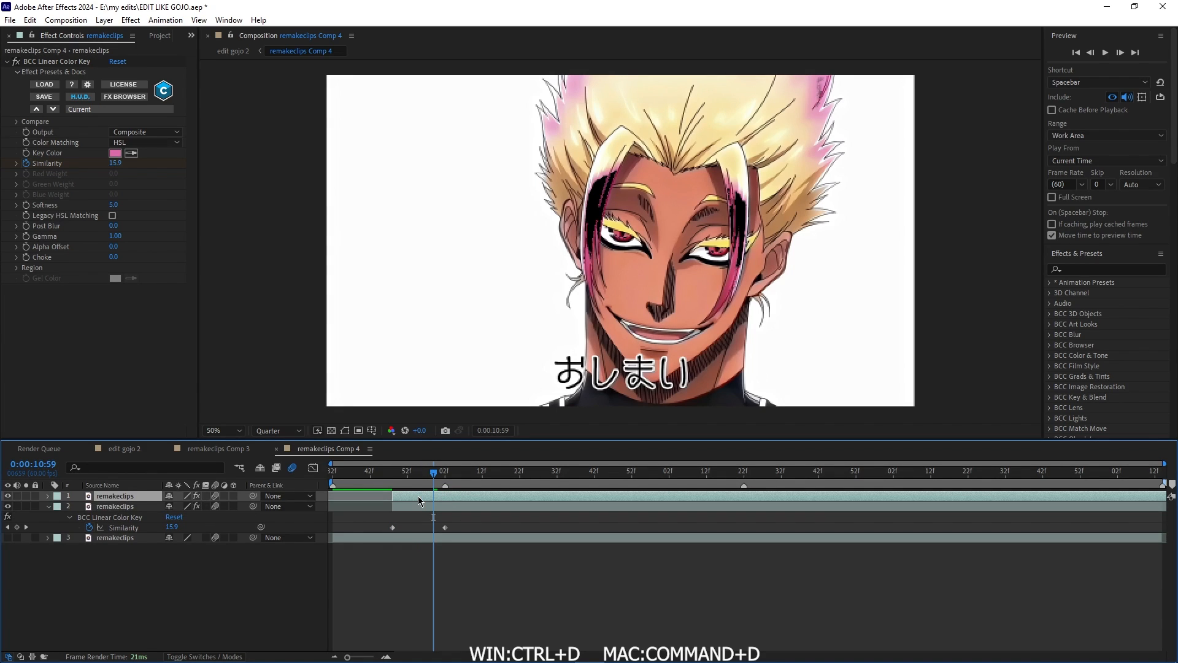
pyautogui.moveTo(418, 496); pyautogui.dragTo(445, 472)
# - Replace the new copy's animated BCC Linear Color Key with a pasted, unkeyframed one at Similarity 1.0
pyautogui.click(72, 61)
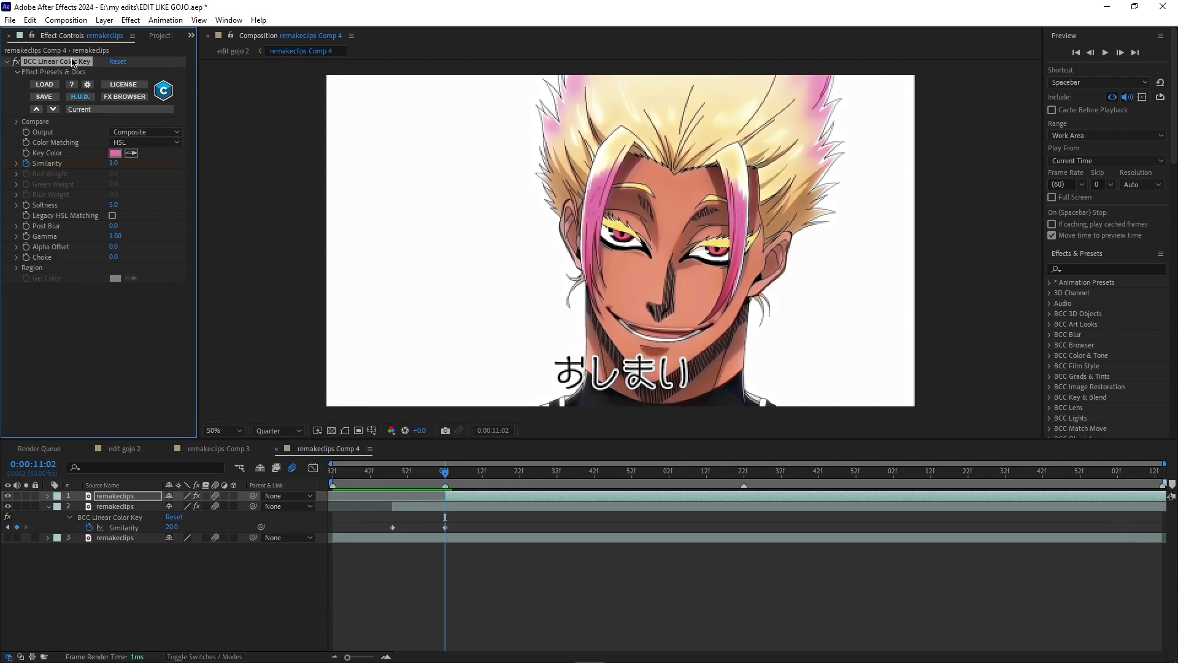
pyautogui.press('Delete')
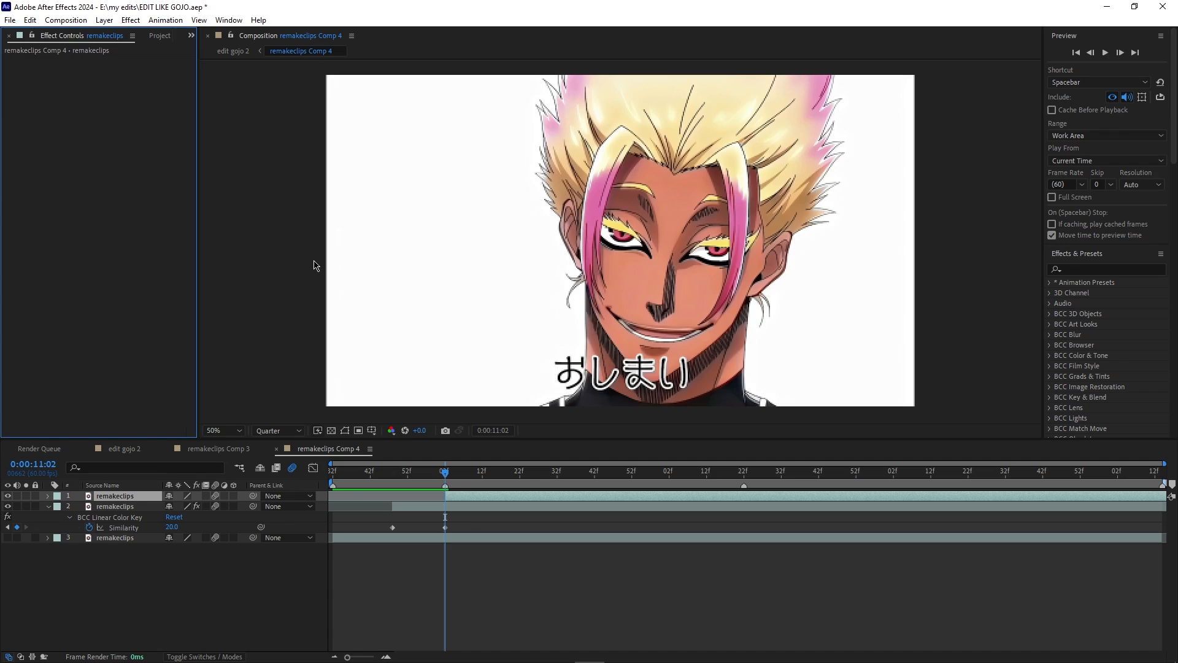
pyautogui.hotkey('ctrl', 'v')
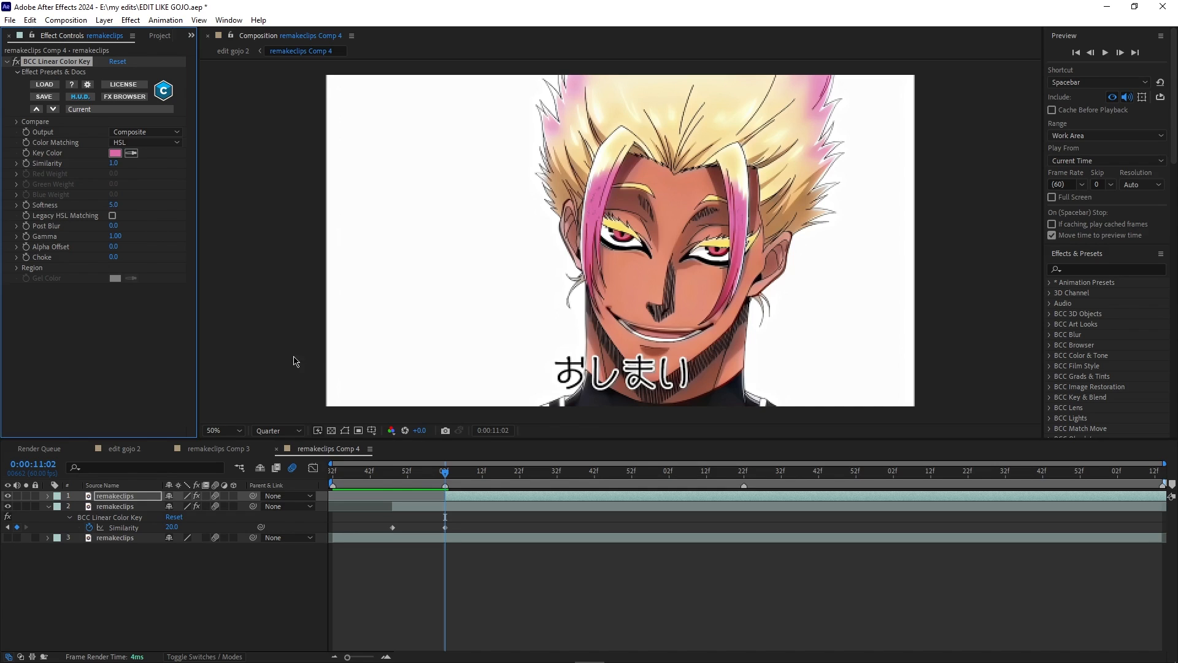
# - Sample the yellow eyelid area as the new copy's Key Color and hide the pink-keyed layer below it
pyautogui.click(483, 499)
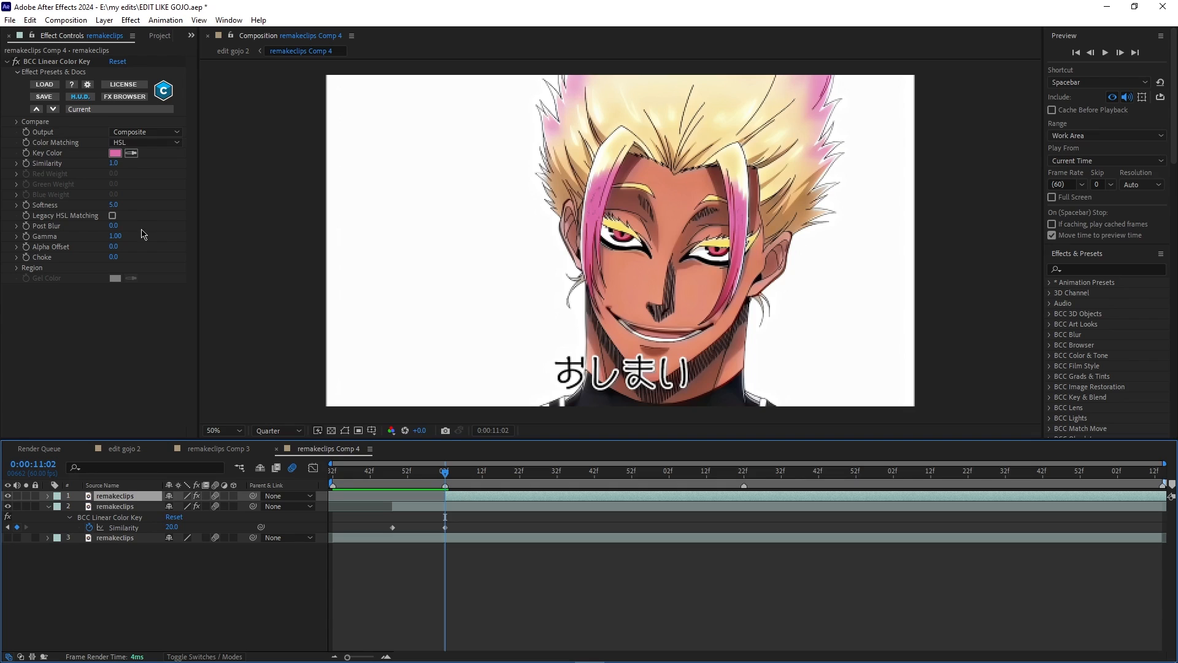
pyautogui.click(131, 153)
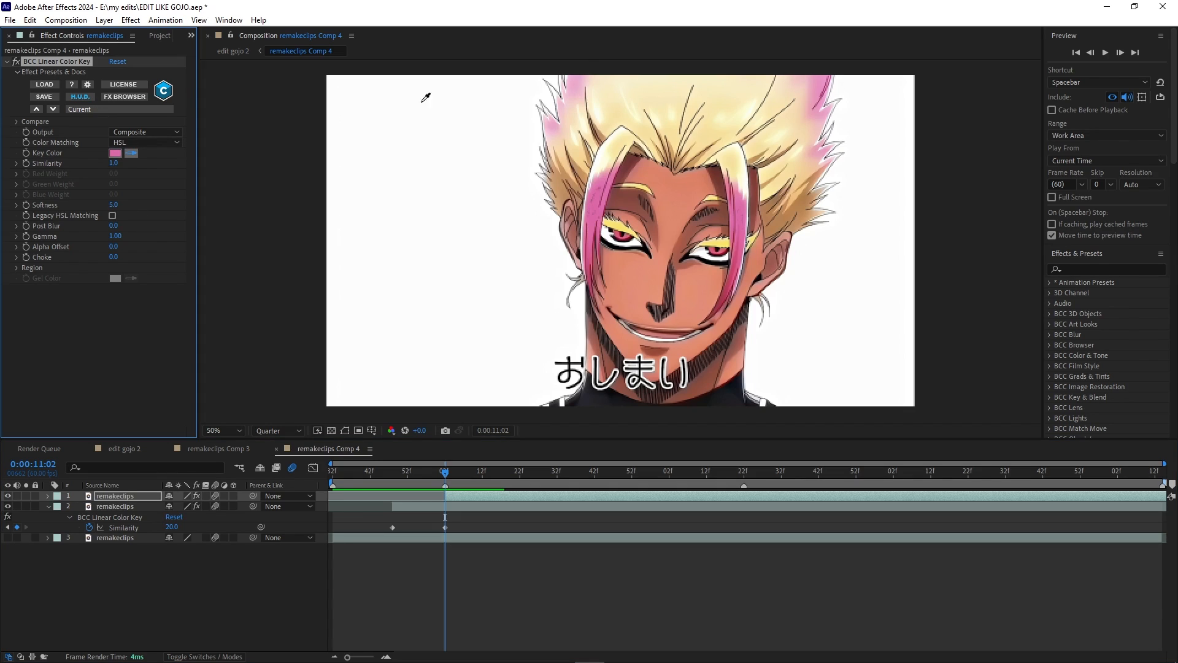
pyautogui.click(613, 227)
pyautogui.click(8, 508)
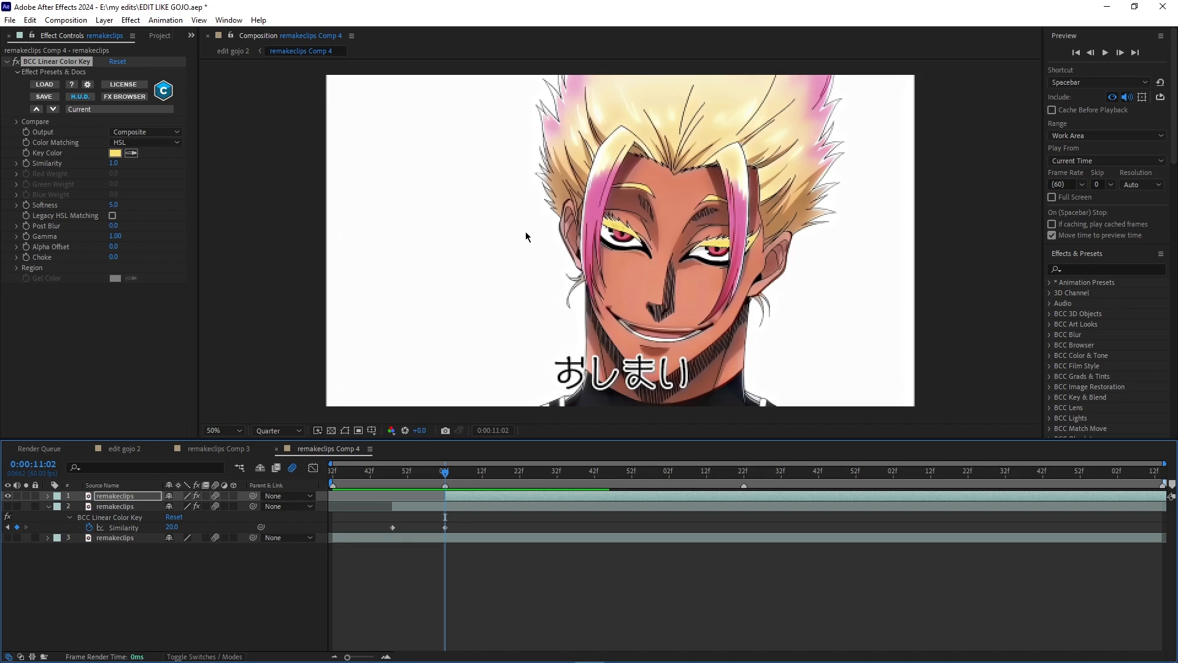
# - Keyframe the top layer's Key Color and Similarity, shift both keyframes to 0:00:11:06, and extend the layer's start to 0:00:10:58
pyautogui.click(26, 164)
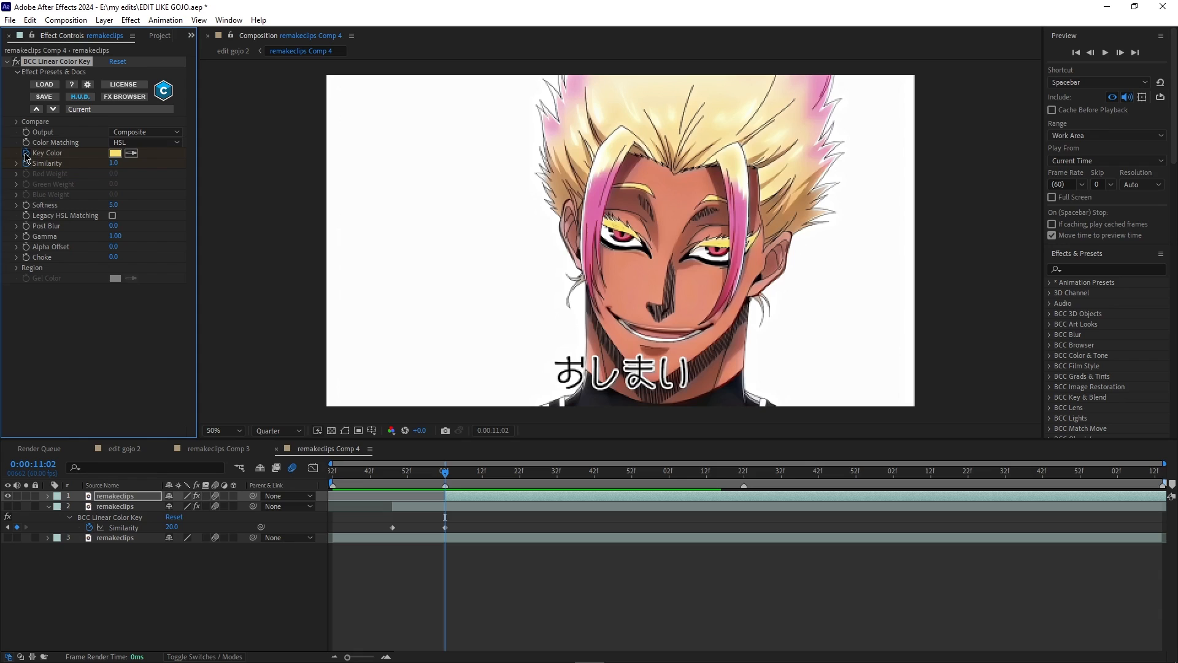
pyautogui.press('u')
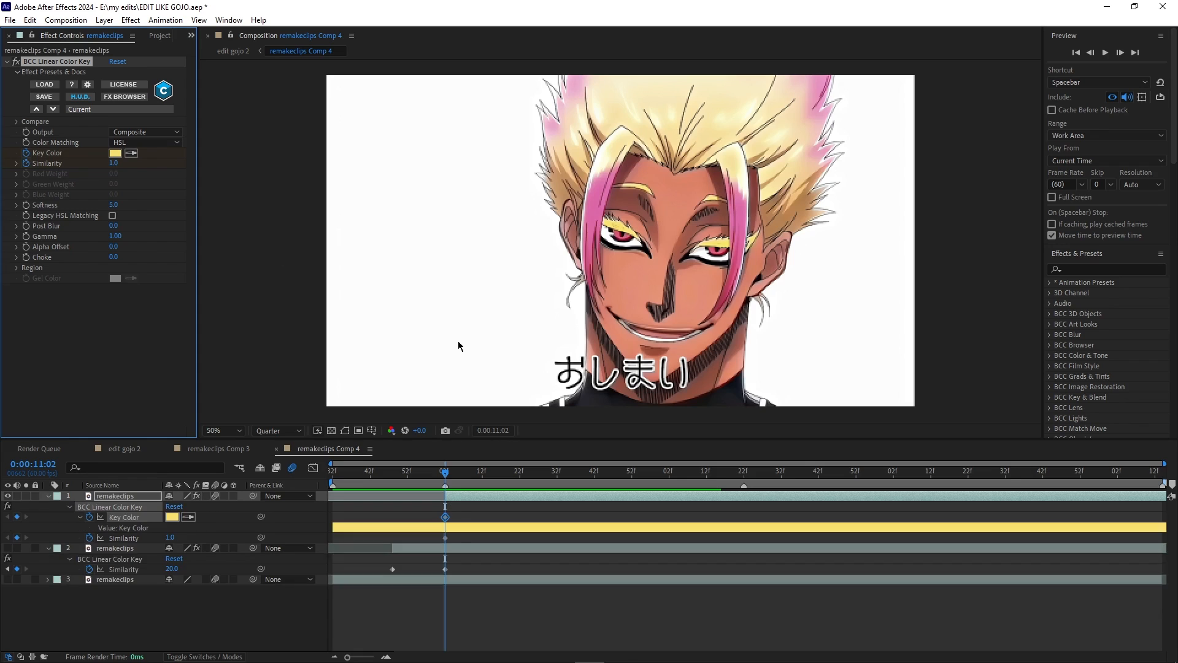
pyautogui.moveTo(453, 511); pyautogui.dragTo(441, 540)
pyautogui.click(450, 511)
pyautogui.moveTo(461, 499)
pyautogui.mouseDown()
pyautogui.moveTo(445, 502)
pyautogui.moveTo(421, 547)
pyautogui.moveTo(460, 518)
pyautogui.mouseUp()
pyautogui.moveTo(445, 474); pyautogui.dragTo(430, 474)
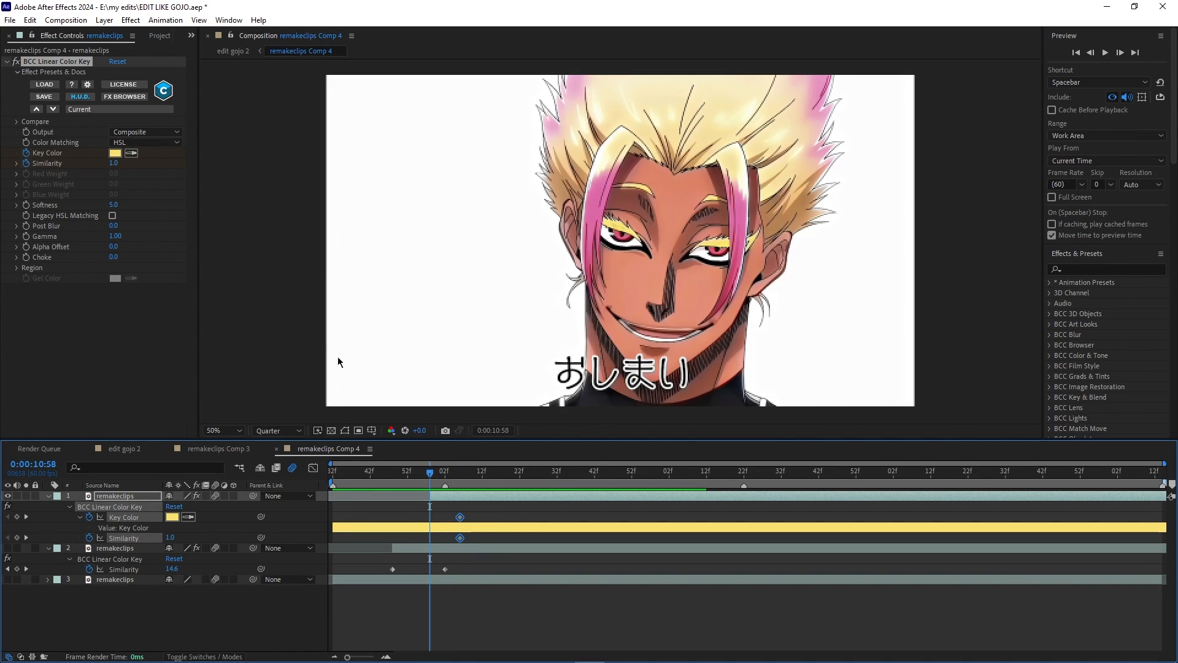
# - Add a black (000000) Key Color keyframe to the top layer at 0:00:10:58
pyautogui.click(116, 153)
pyautogui.click(450, 398)
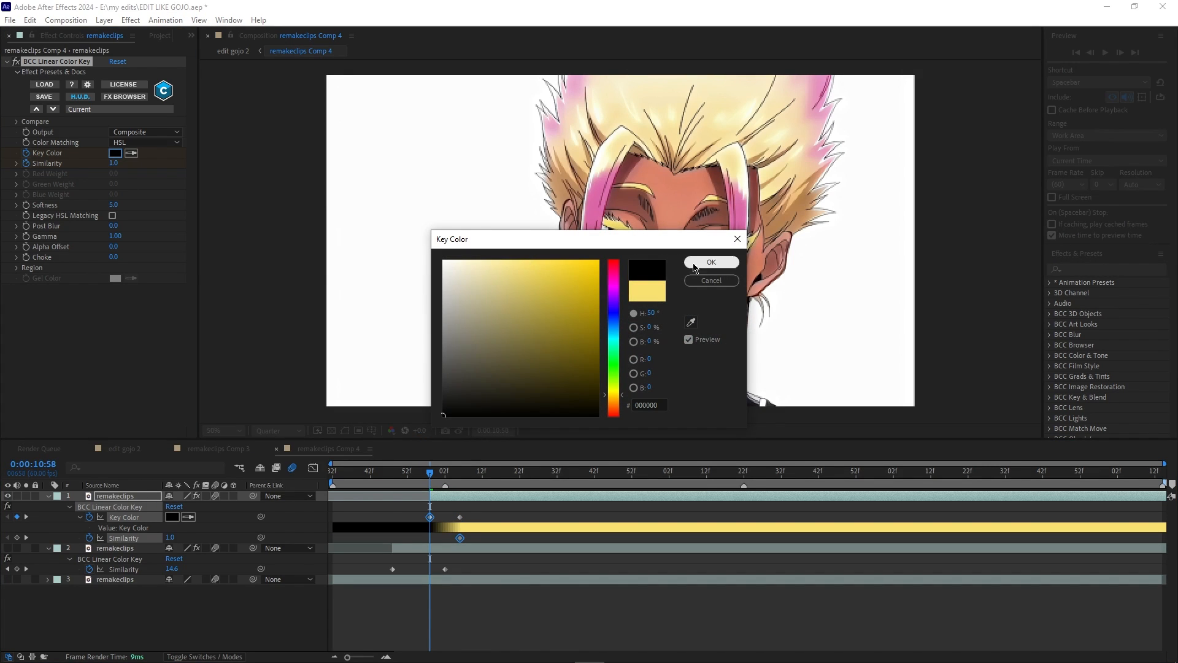
pyautogui.click(711, 262)
pyautogui.click(436, 475)
pyautogui.moveTo(437, 473); pyautogui.dragTo(431, 505)
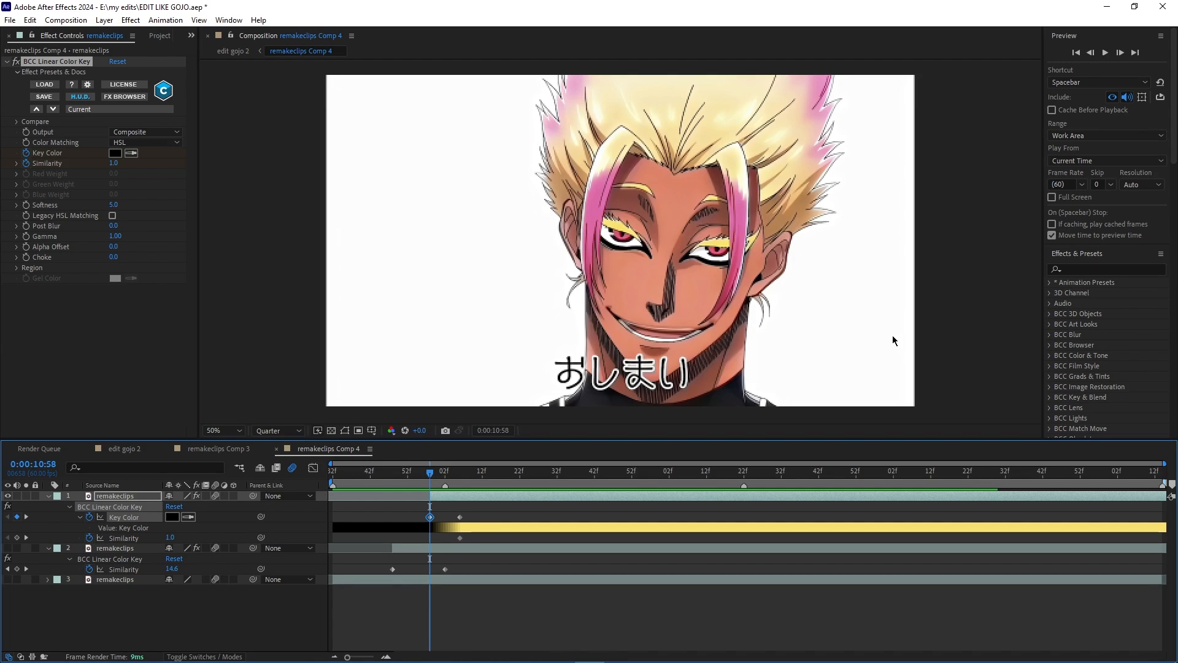
# - Remove the Key Color and Similarity keyframes from the top layer and add the Linear Color Key effect to it
pyautogui.click(89, 517)
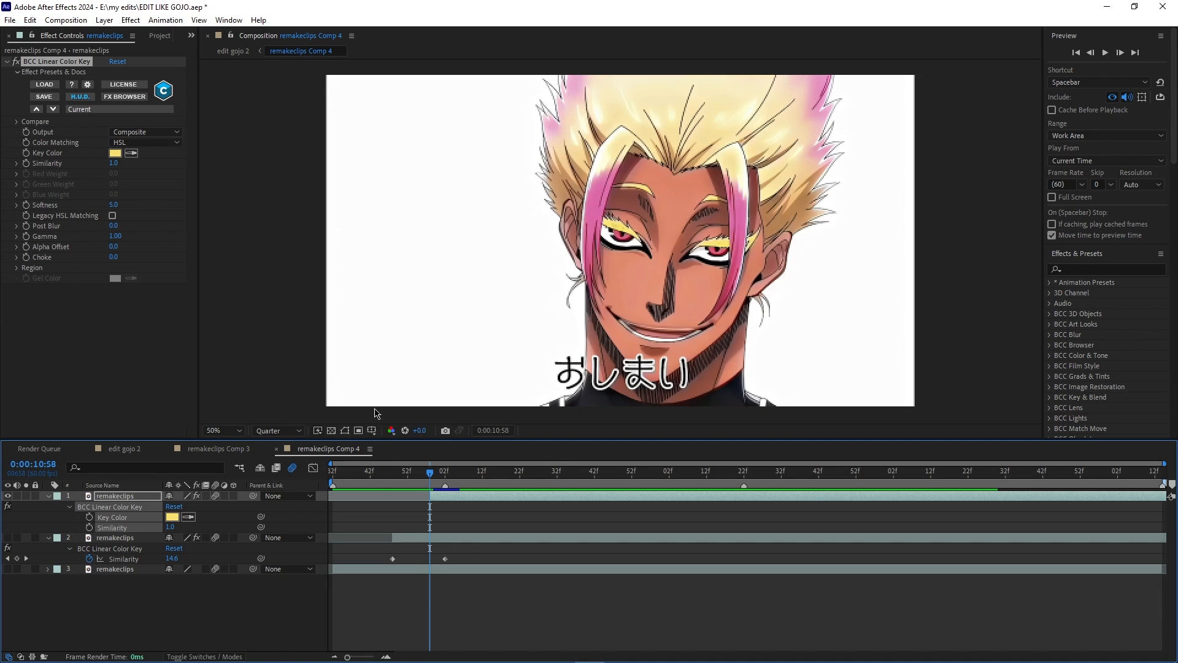
pyautogui.hotkey('ctrl', 'space')
pyautogui.write('linear colo')
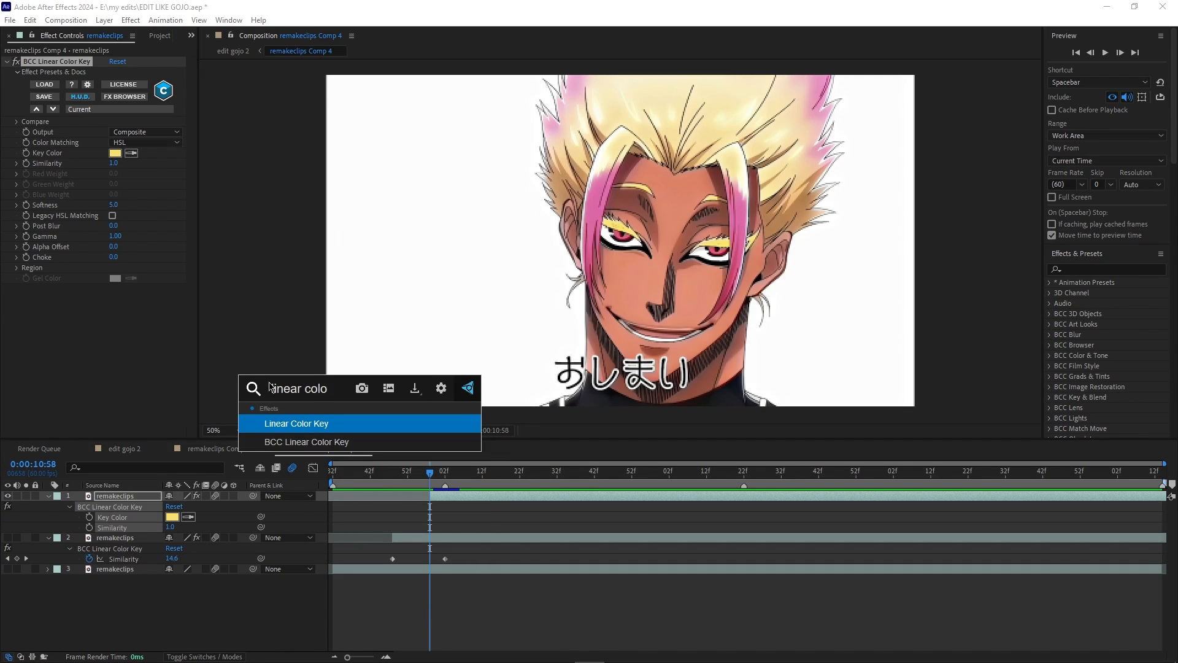
pyautogui.click(290, 423)
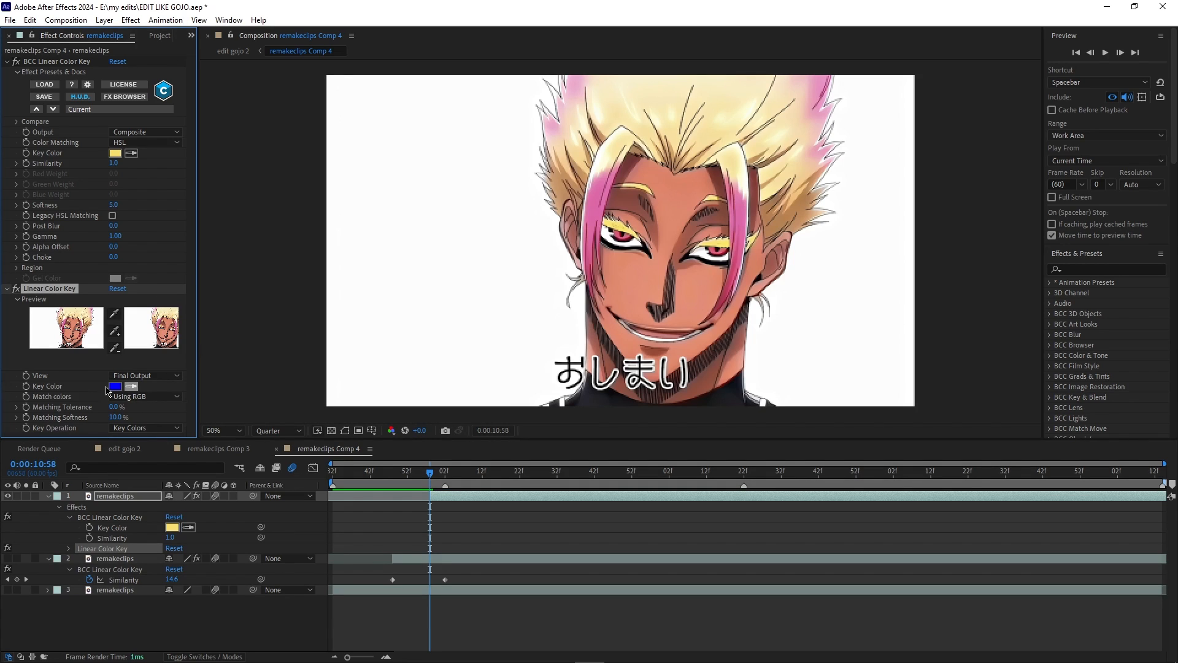
# - Keyframe the Linear Color Key's Key Color at 0:00:10:58 and set it to black, 000000
pyautogui.click(25, 386)
pyautogui.click(115, 386)
pyautogui.write('000000')
pyautogui.click(705, 263)
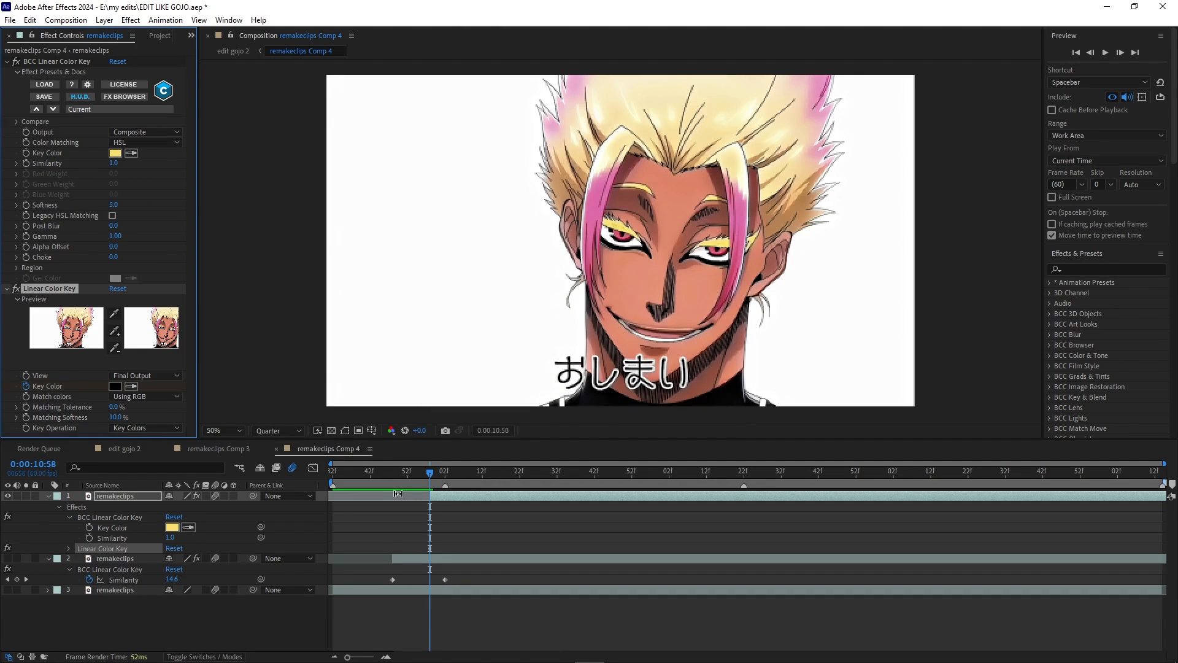
# - Add a yellow Key Color keyframe to the top layer's Linear Color Key at 0:00:11:02
pyautogui.press('u')
pyautogui.click(442, 496)
pyautogui.press('pagedown')
pyautogui.press('pagedown')
pyautogui.press('pagedown')
pyautogui.press('pagedown')
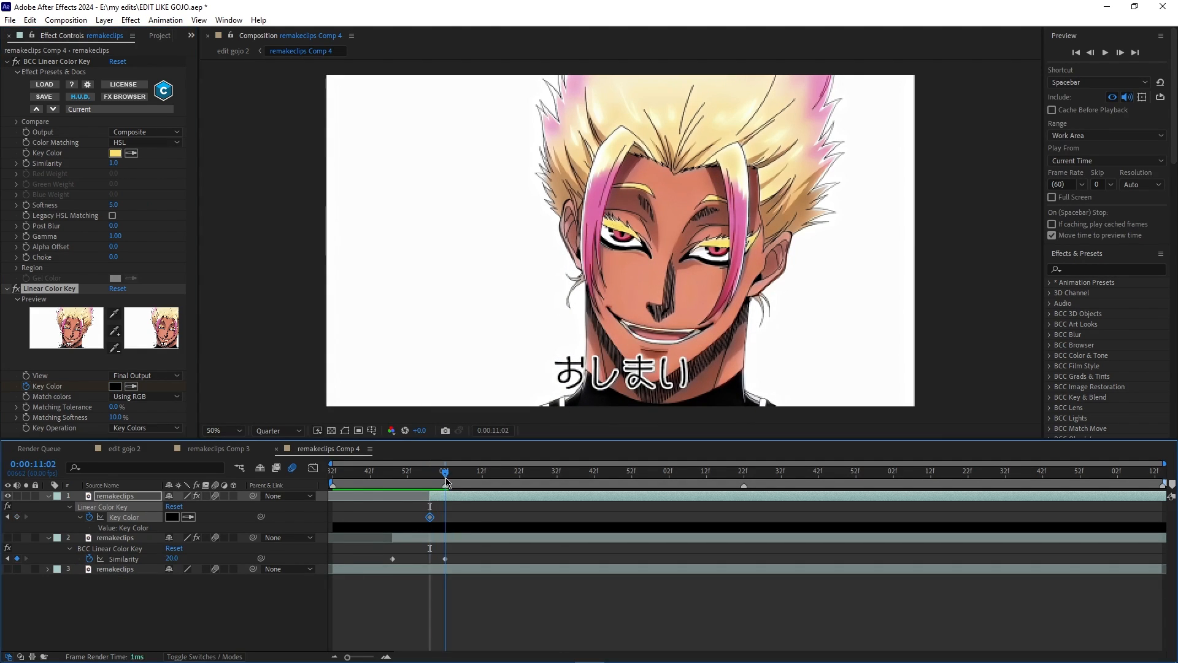
pyautogui.click(171, 518)
pyautogui.click(691, 322)
pyautogui.click(625, 228)
pyautogui.click(626, 228)
pyautogui.click(700, 262)
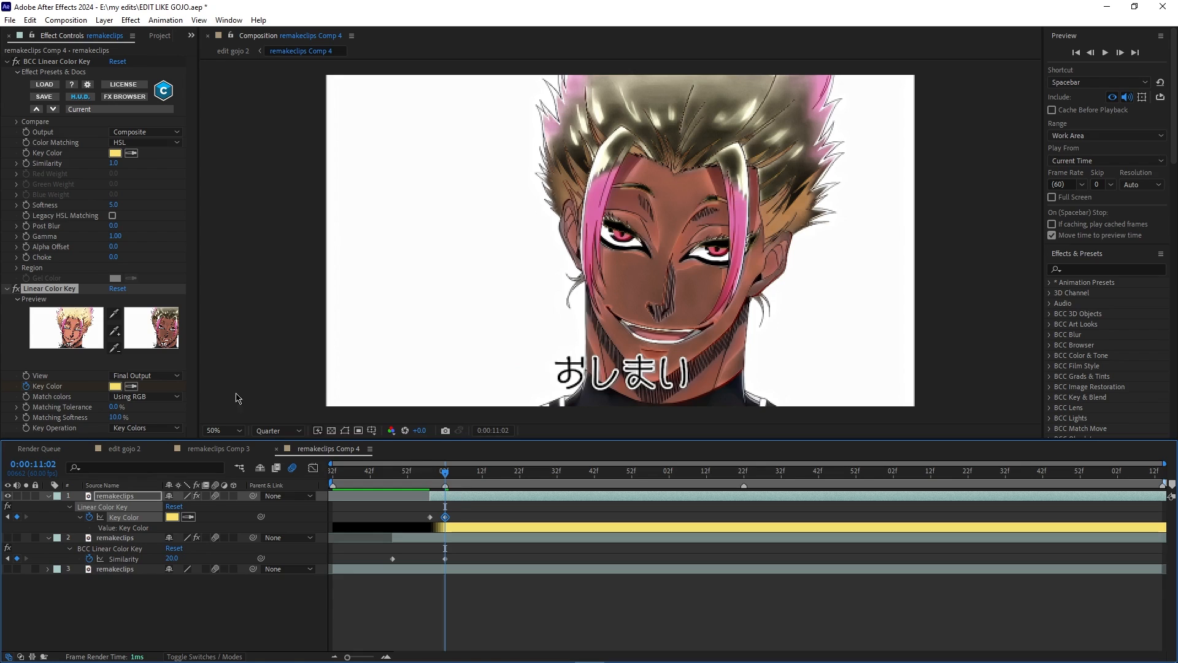
# - Keyframe the BCC Linear Color Key's Similarity on the top layer and shift that keyframe to 0:00:11:00
pyautogui.click(8, 297)
pyautogui.click(6, 289)
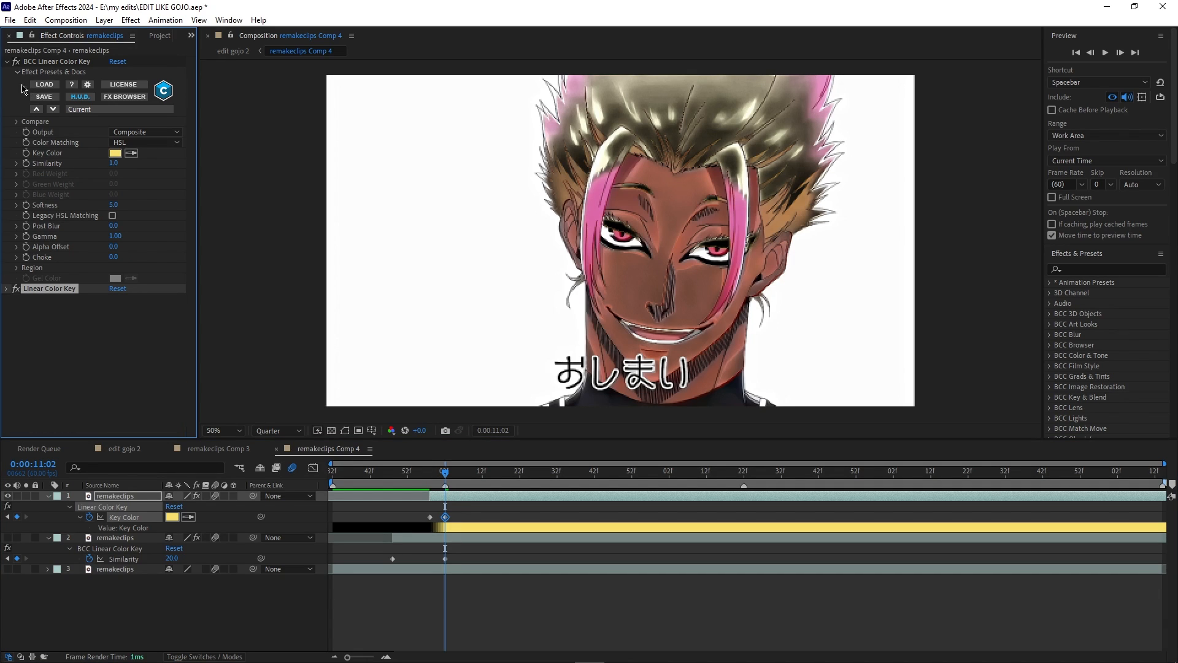
pyautogui.click(6, 62)
pyautogui.click(7, 62)
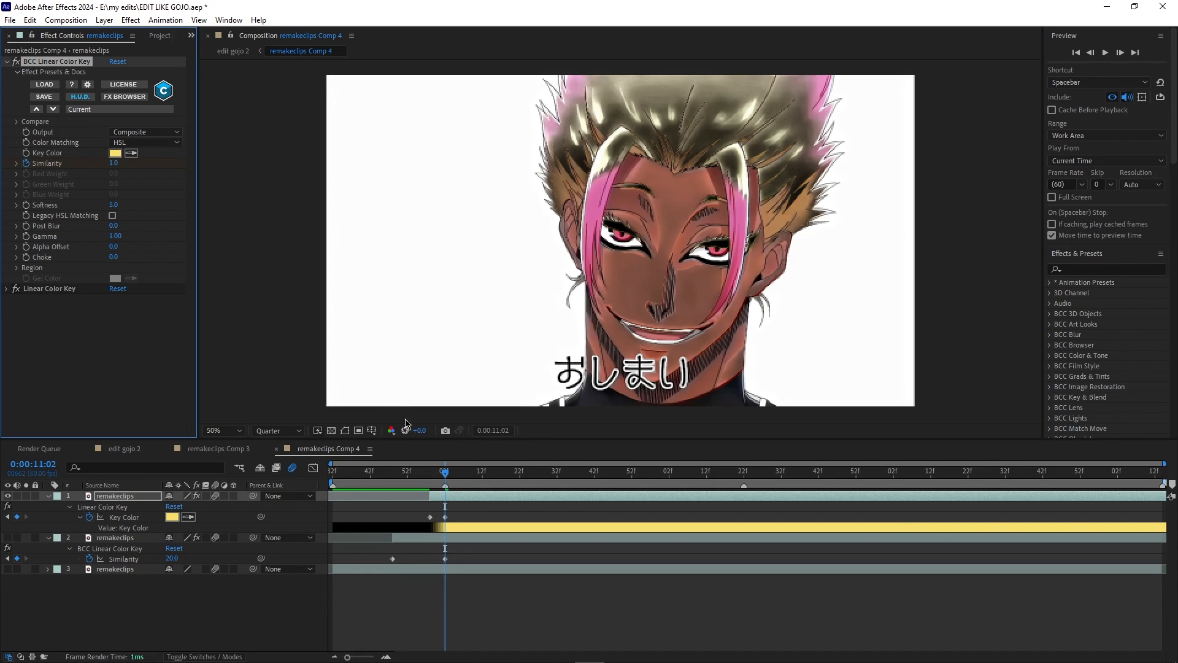
pyautogui.press('u')
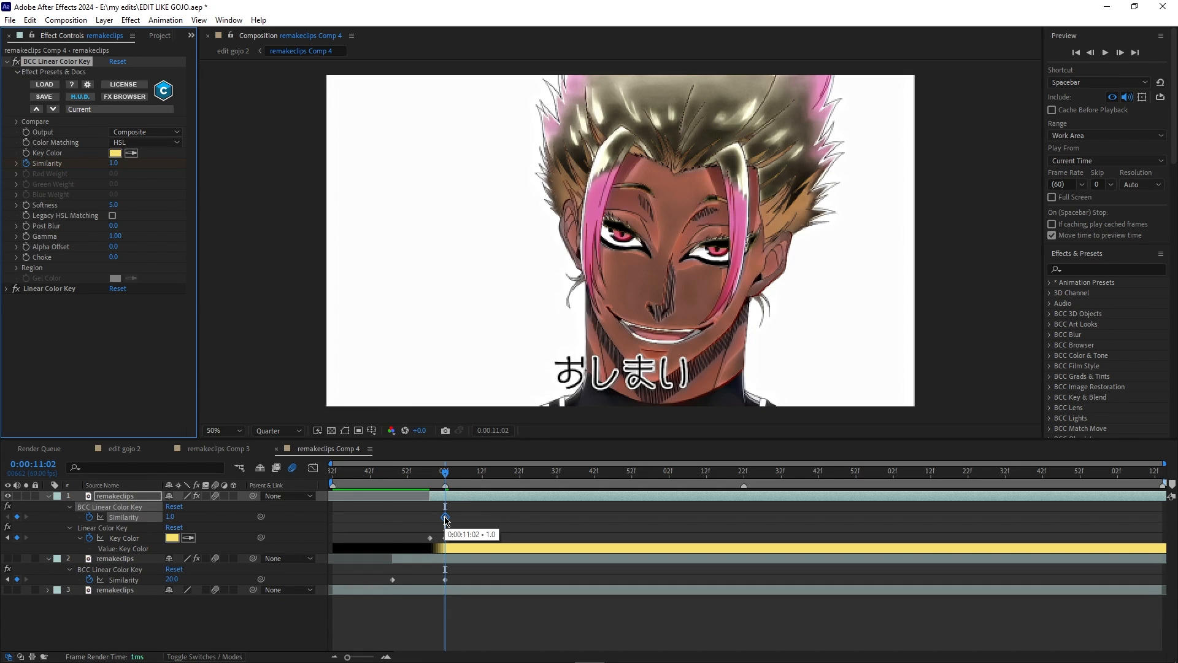
pyautogui.moveTo(445, 517); pyautogui.dragTo(437, 518)
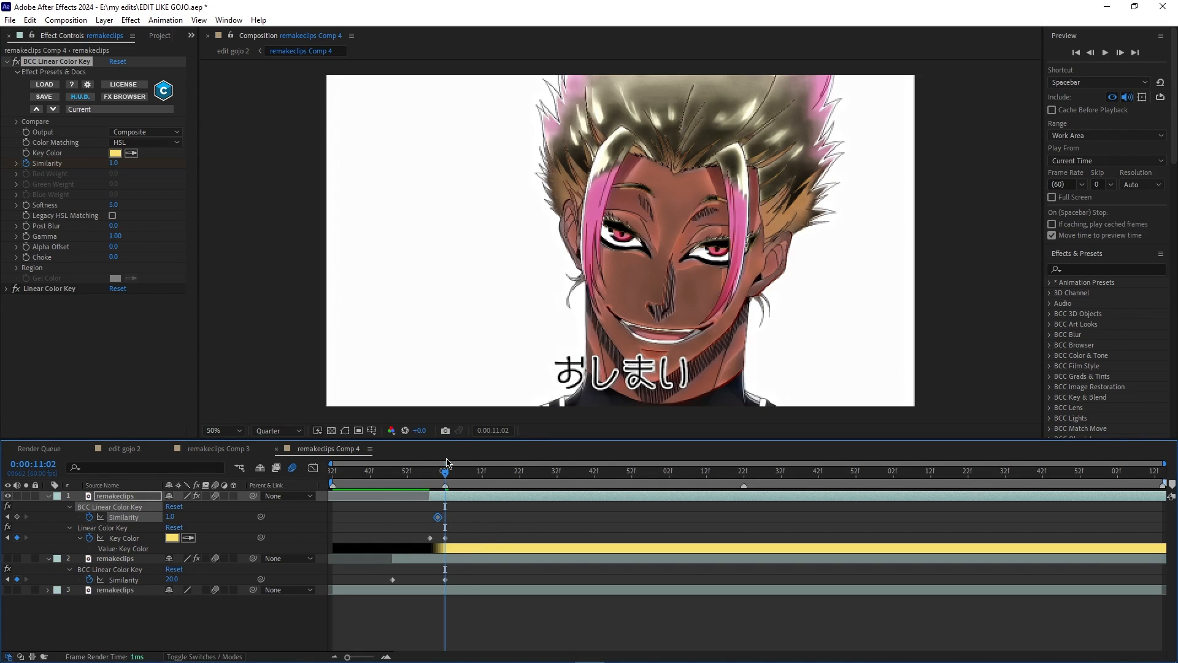
# - Set the top layer's BCC Similarity keyframes to 7.0 at 0:00:11:09 and 0 at 0:00:11:00
pyautogui.moveTo(449, 473); pyautogui.dragTo(474, 482)
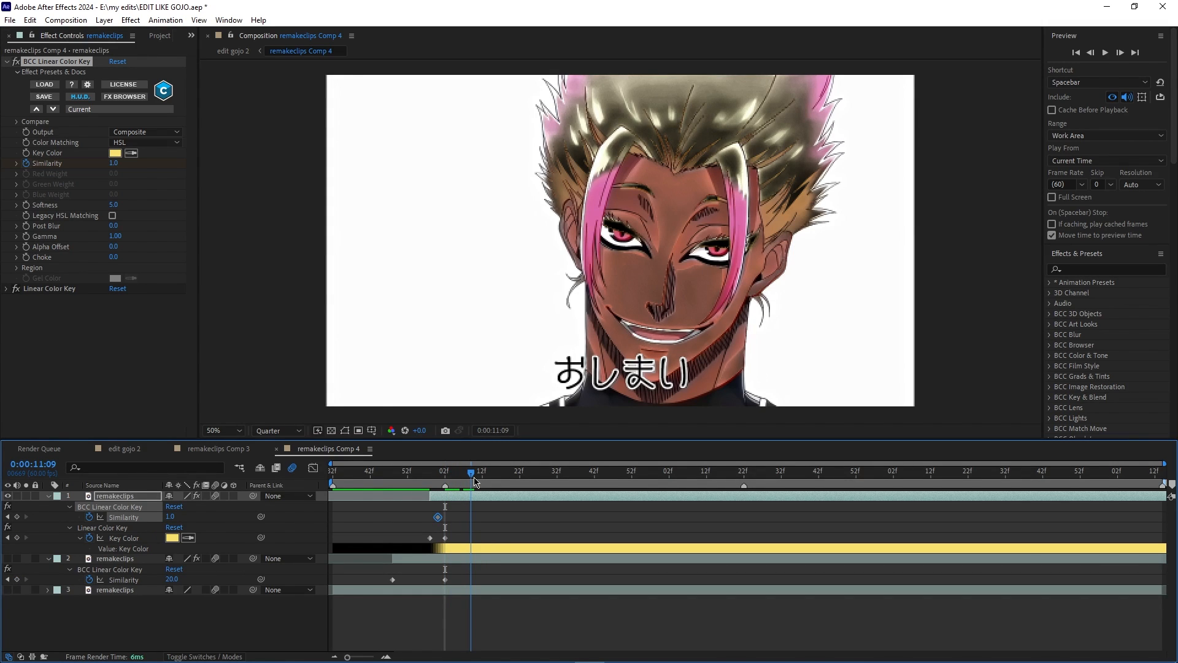
pyautogui.moveTo(114, 164)
pyautogui.mouseDown()
pyautogui.moveTo(141, 166)
pyautogui.moveTo(98, 170)
pyautogui.mouseUp()
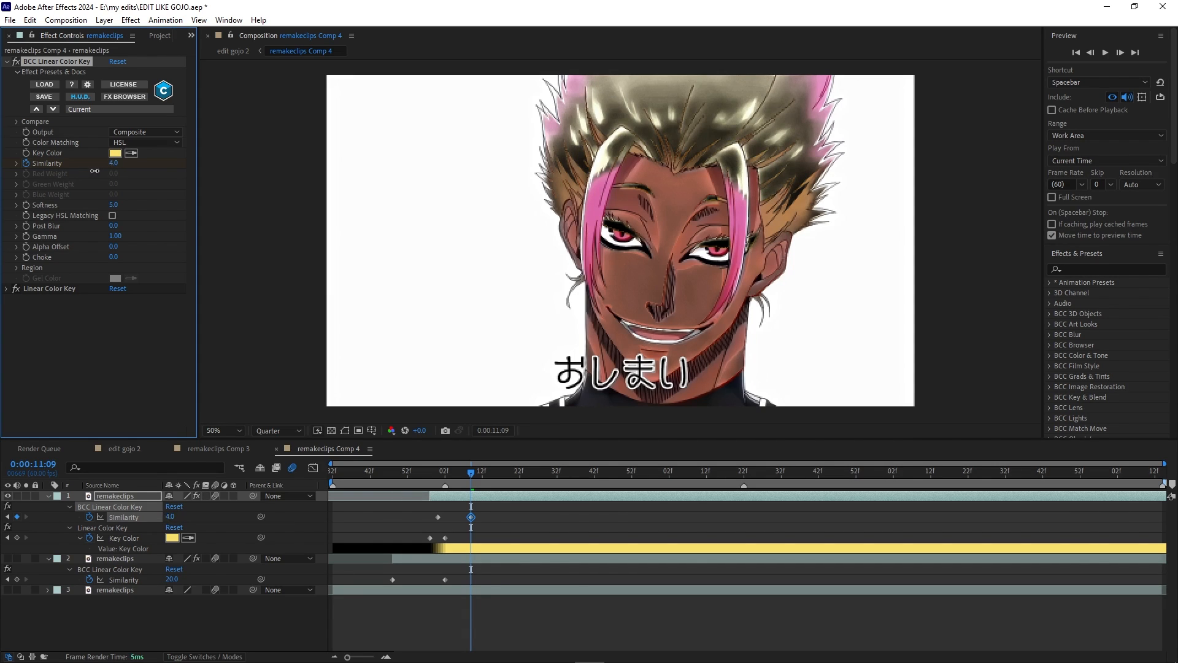
pyautogui.moveTo(95, 172); pyautogui.dragTo(93, 171)
pyautogui.moveTo(471, 472); pyautogui.dragTo(437, 473)
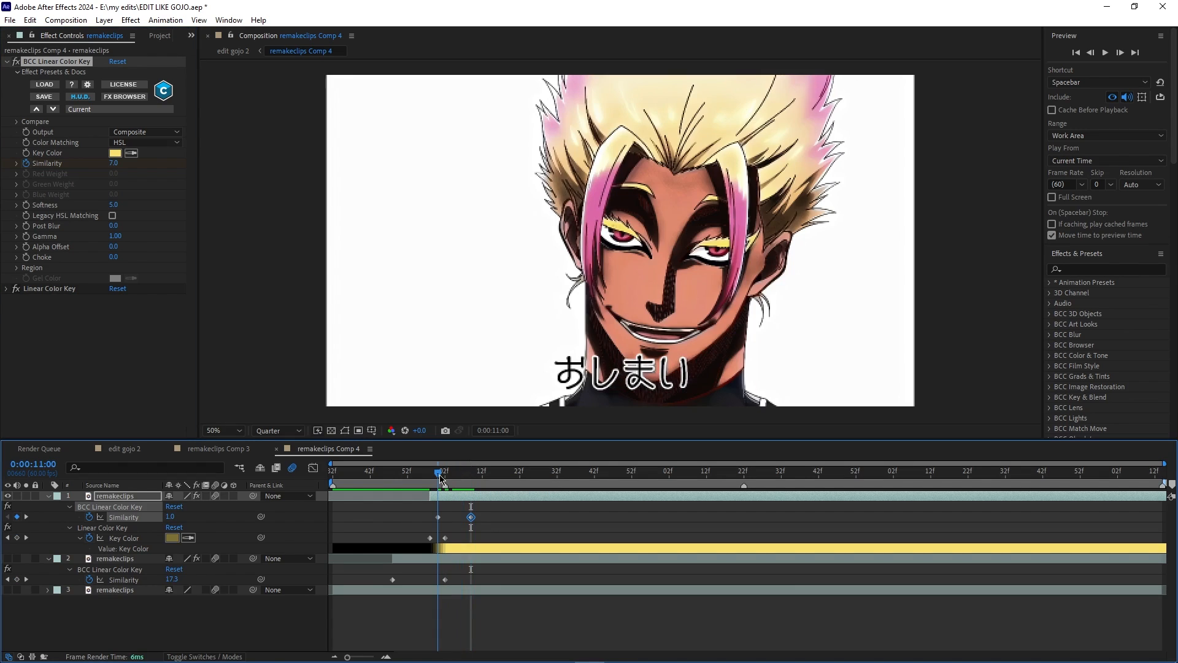
pyautogui.click(115, 163)
pyautogui.write('0')
pyautogui.press('Return')
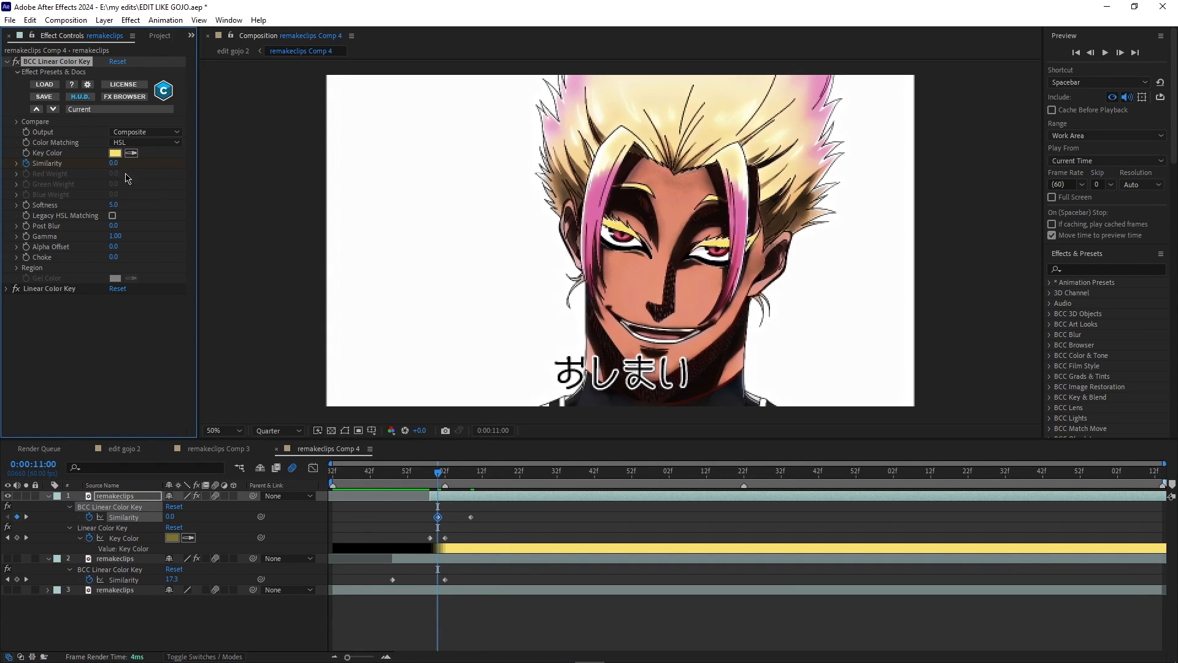
# - Keyframe the Linear Color Key's Matching Tolerance and Matching Softness at 0:00:11:00, with the softness set to 0%
pyautogui.click(8, 289)
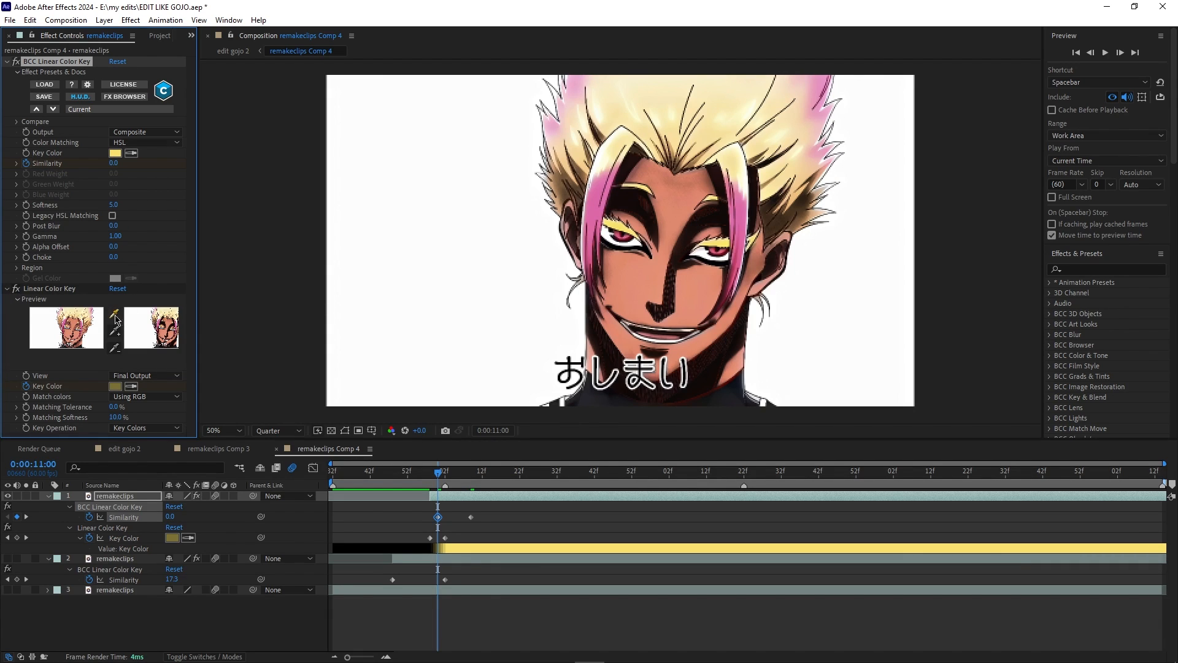
pyautogui.click(26, 407)
pyautogui.click(27, 417)
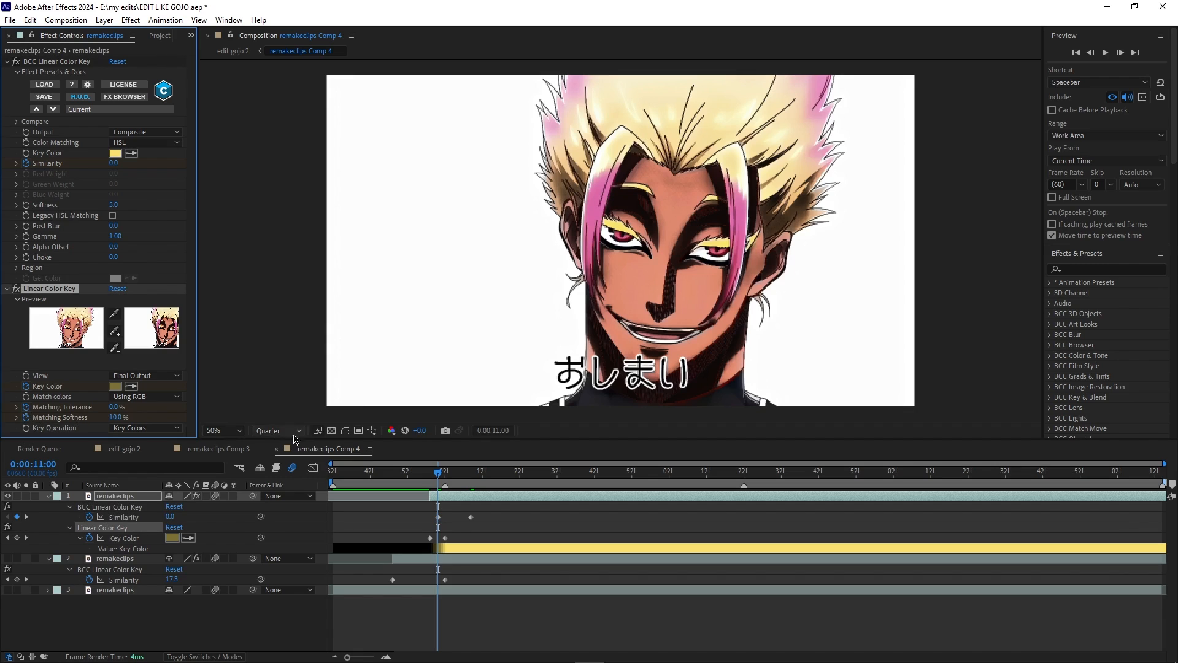
pyautogui.press('u')
pyautogui.press('u')
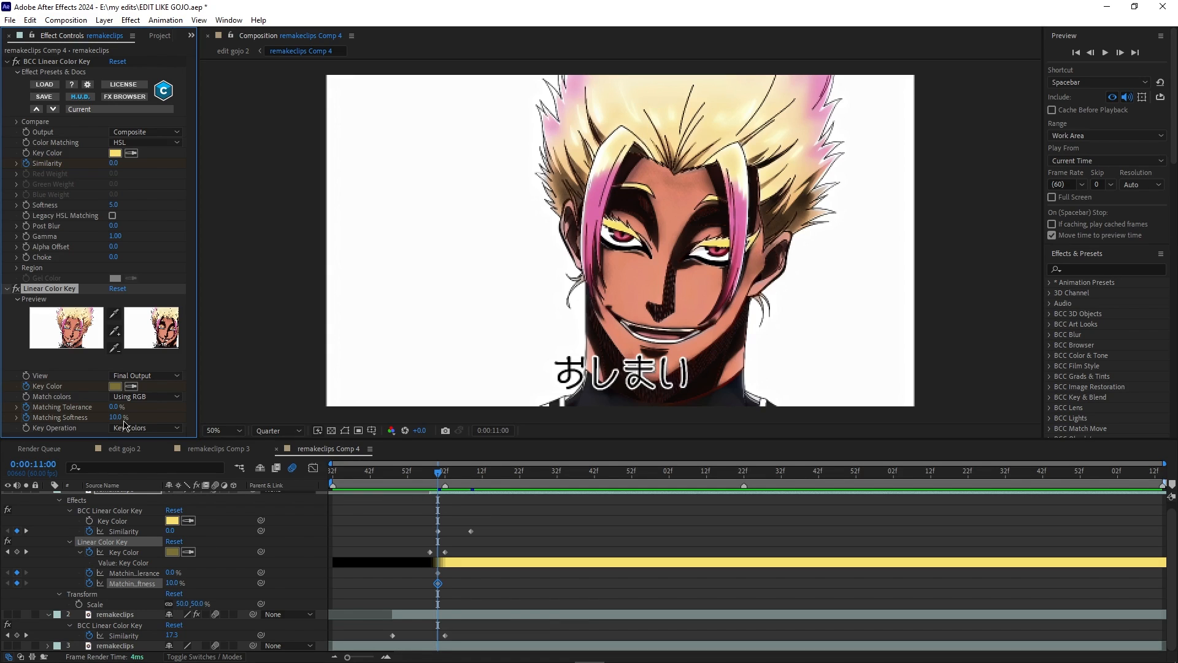
pyautogui.moveTo(117, 418); pyautogui.dragTo(83, 418)
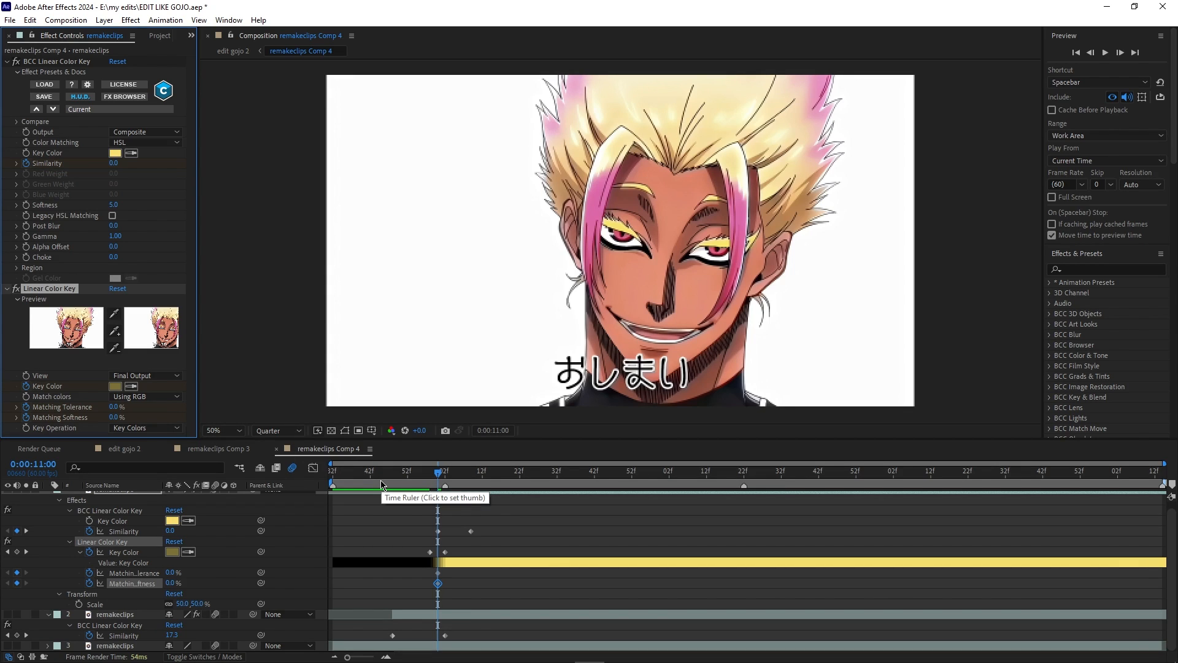
# - Add a Matching Tolerance keyframe of 13% to the Linear Color Key at 0:00:11:04
pyautogui.moveTo(438, 478); pyautogui.dragTo(453, 480)
pyautogui.click(495, 576)
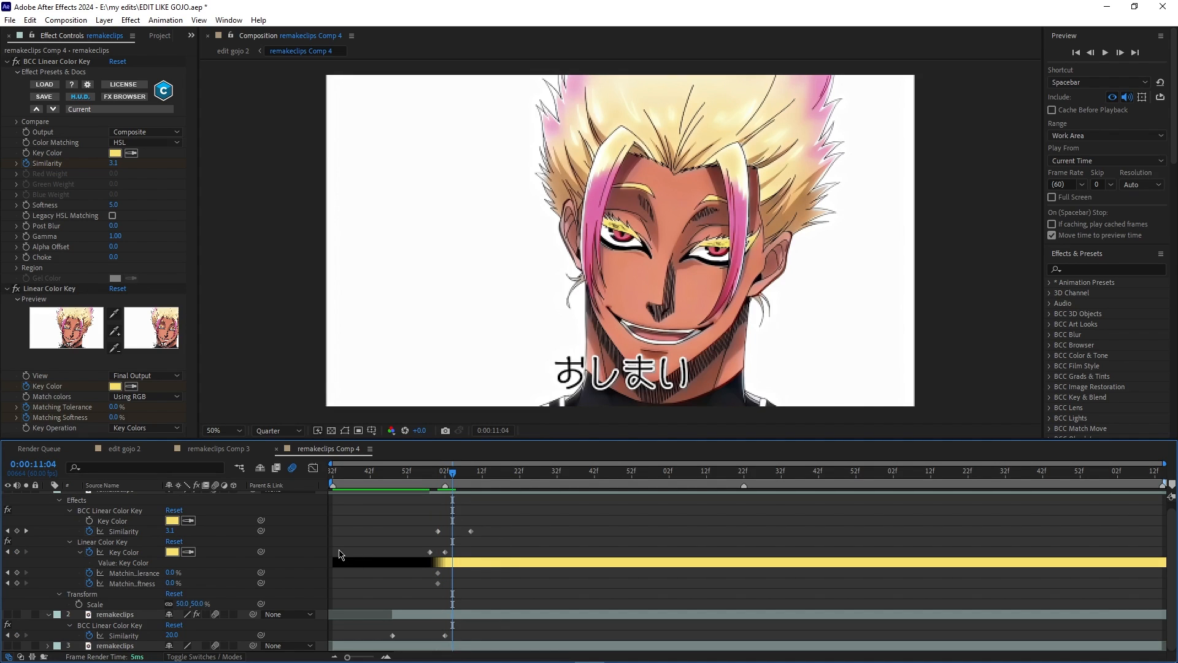
pyautogui.moveTo(170, 573); pyautogui.dragTo(172, 573)
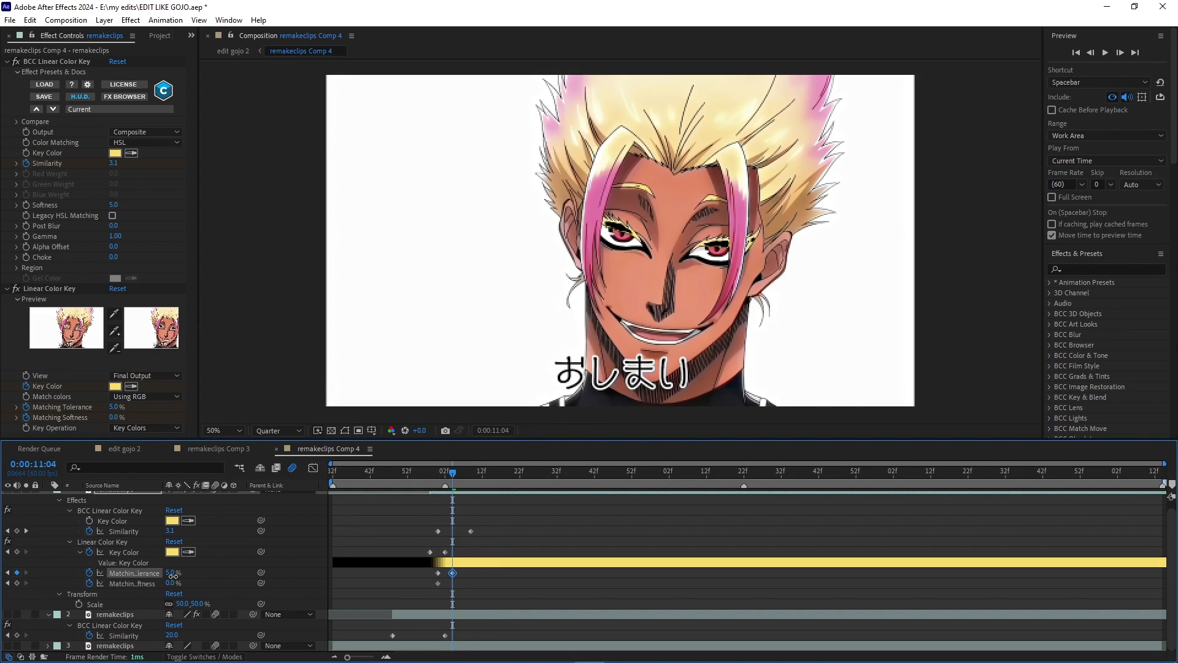
pyautogui.moveTo(173, 575); pyautogui.dragTo(181, 579)
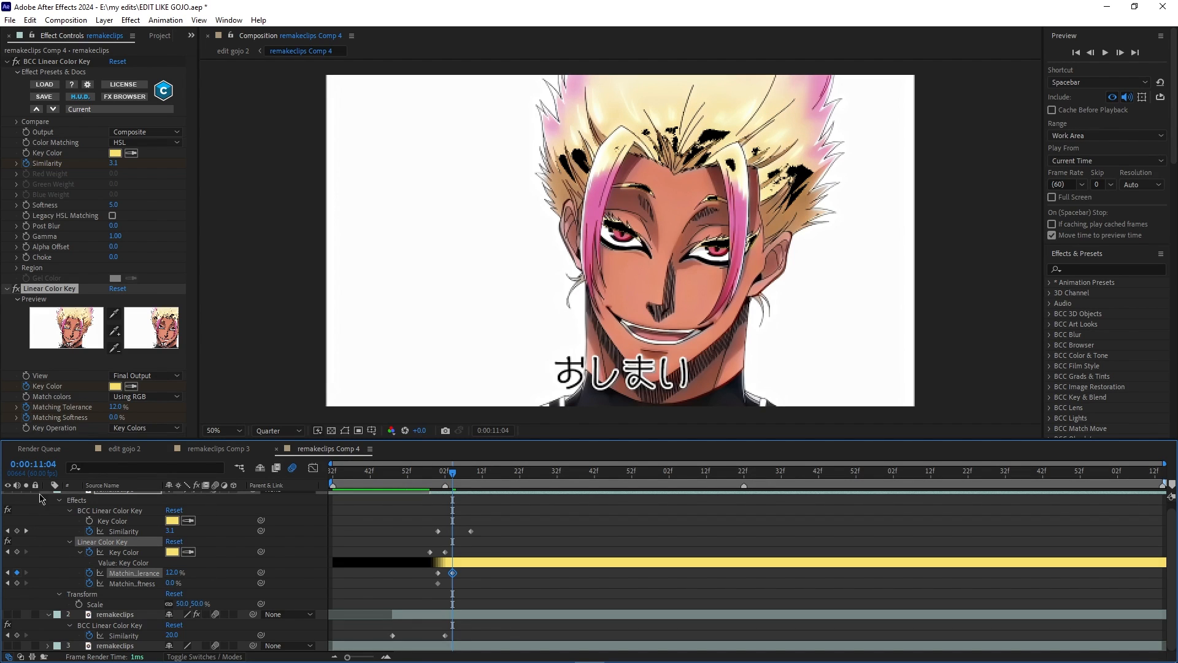
pyautogui.click(118, 407)
pyautogui.write('13')
pyautogui.press('Return')
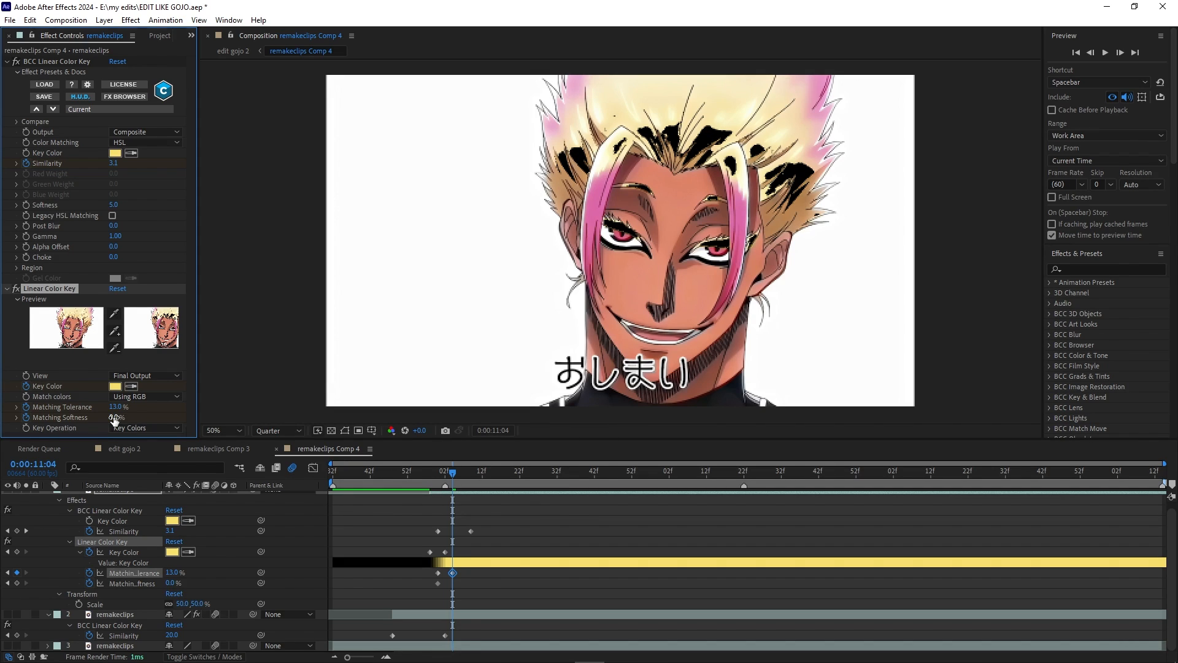
# - Add a Matching Softness keyframe at 0:00:11:04 and move both 0:00:11:04 matching keyframes to 0:00:11:00, replacing the earlier pair
pyautogui.click(17, 583)
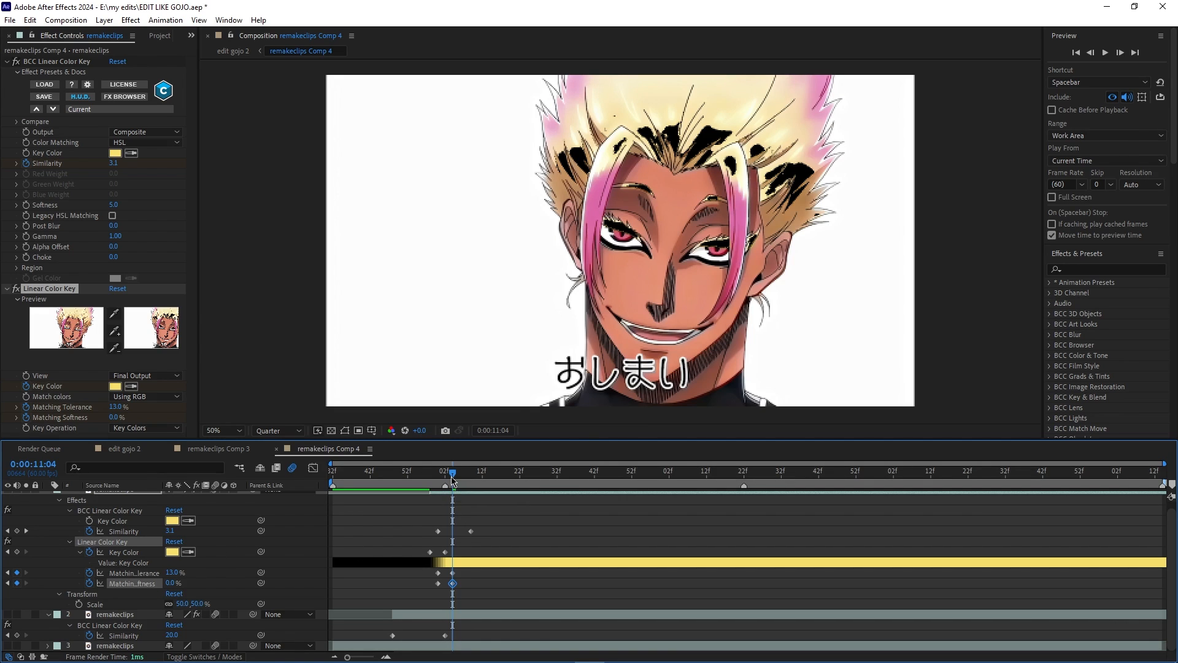
pyautogui.moveTo(453, 481); pyautogui.dragTo(459, 479)
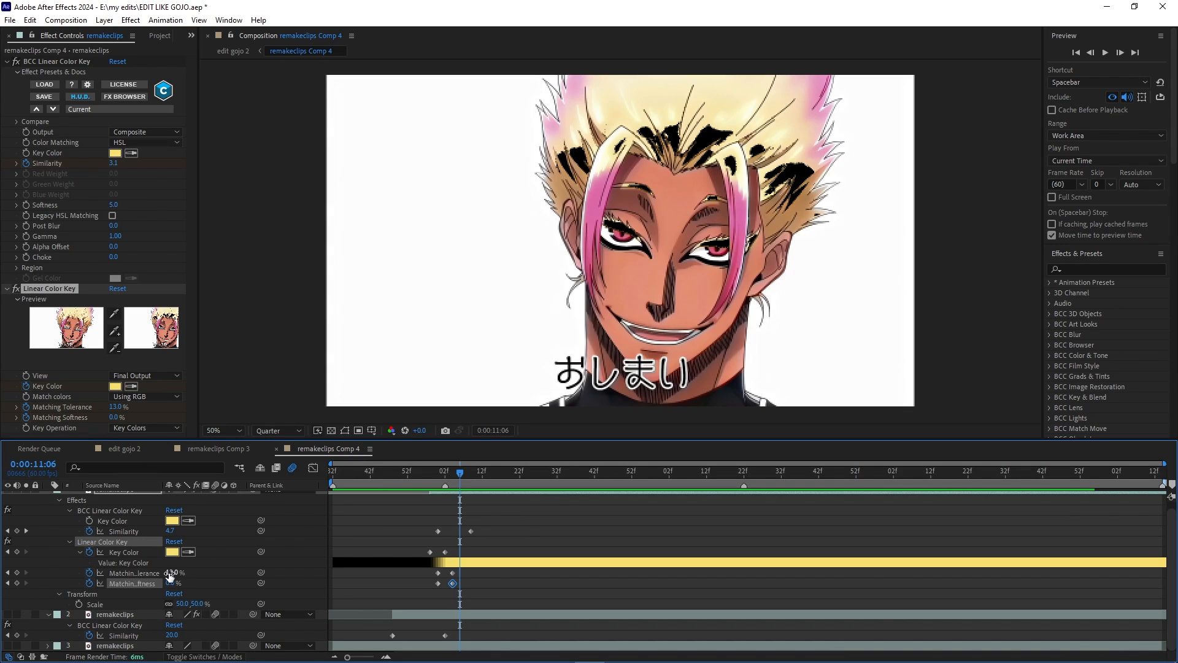
pyautogui.moveTo(443, 570); pyautogui.dragTo(415, 573)
pyautogui.press('=')
pyautogui.press('Delete')
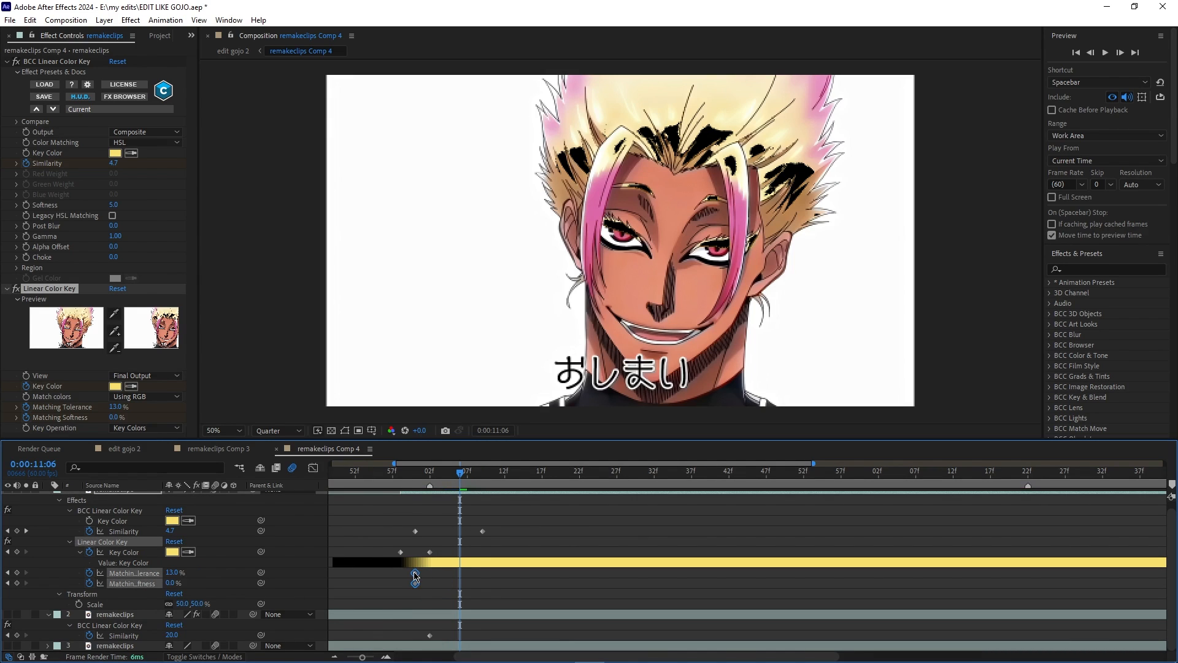
# - Keyframe the Linear Color Key's Matching Tolerance at 10% and Matching Softness at 2% at 0:00:11:02
pyautogui.moveTo(460, 485); pyautogui.dragTo(433, 507)
pyautogui.moveTo(169, 573); pyautogui.dragTo(159, 571)
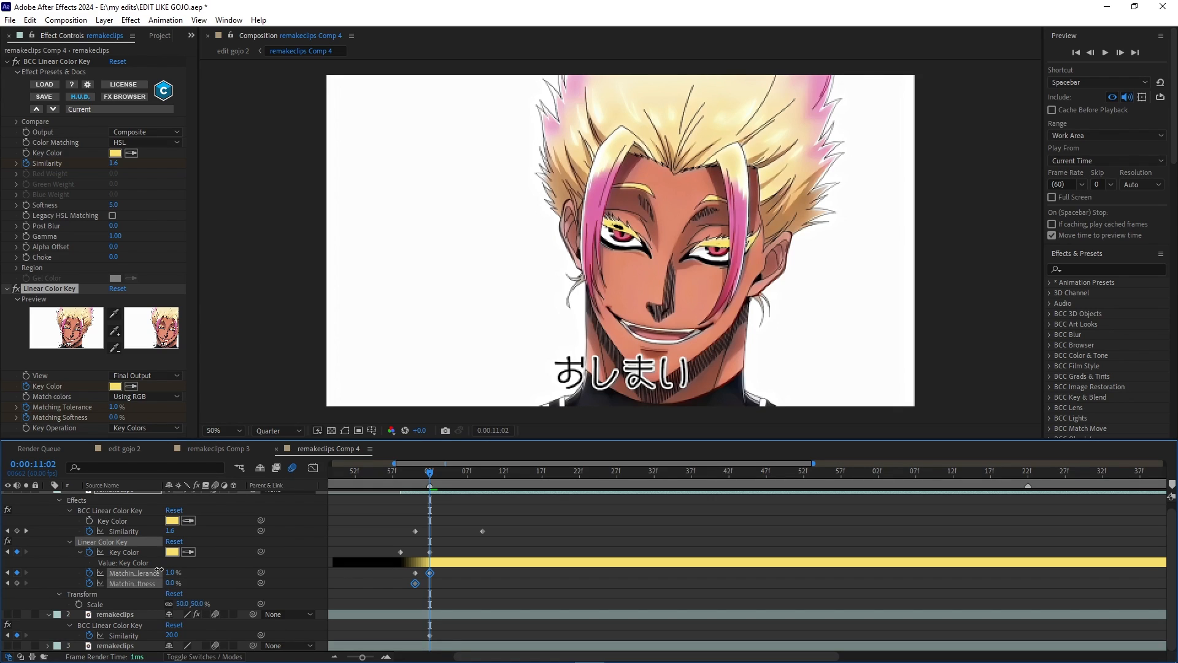
pyautogui.moveTo(158, 570); pyautogui.dragTo(171, 573)
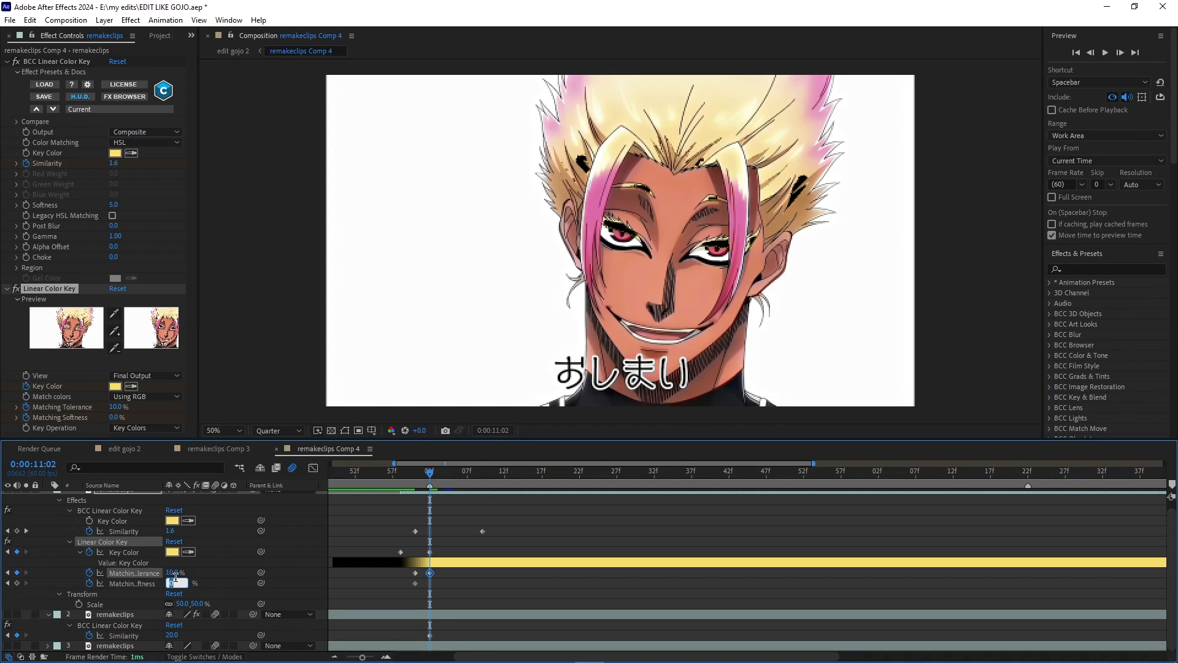
pyautogui.click(173, 582)
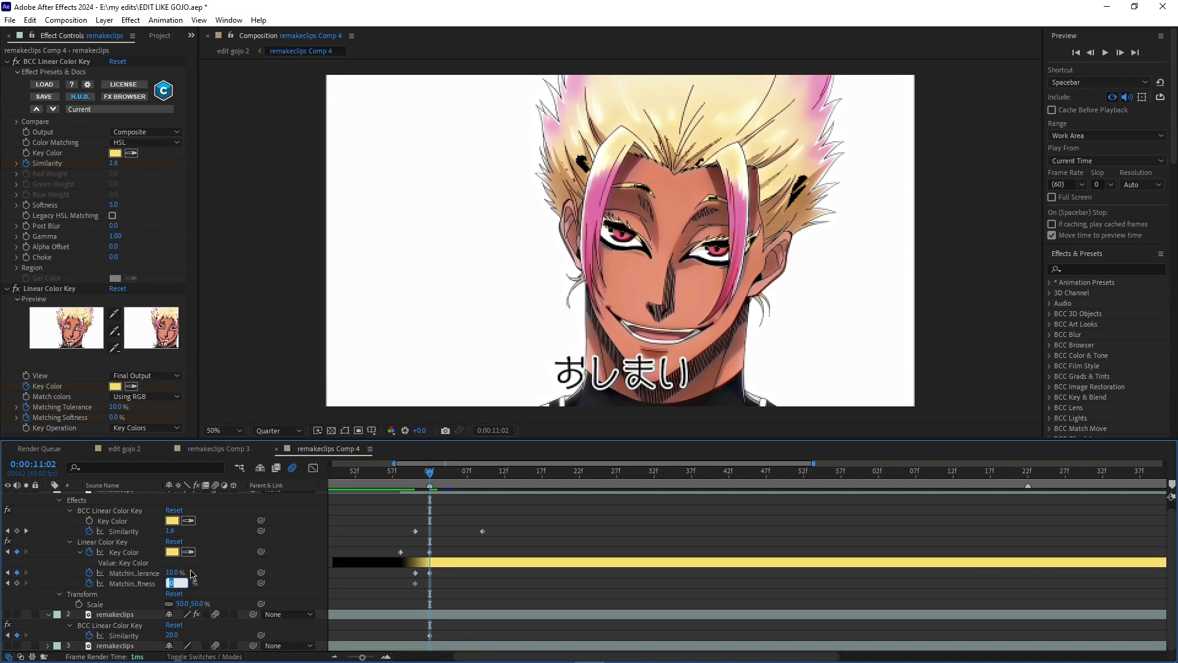
pyautogui.write('0.8')
pyautogui.press('Return')
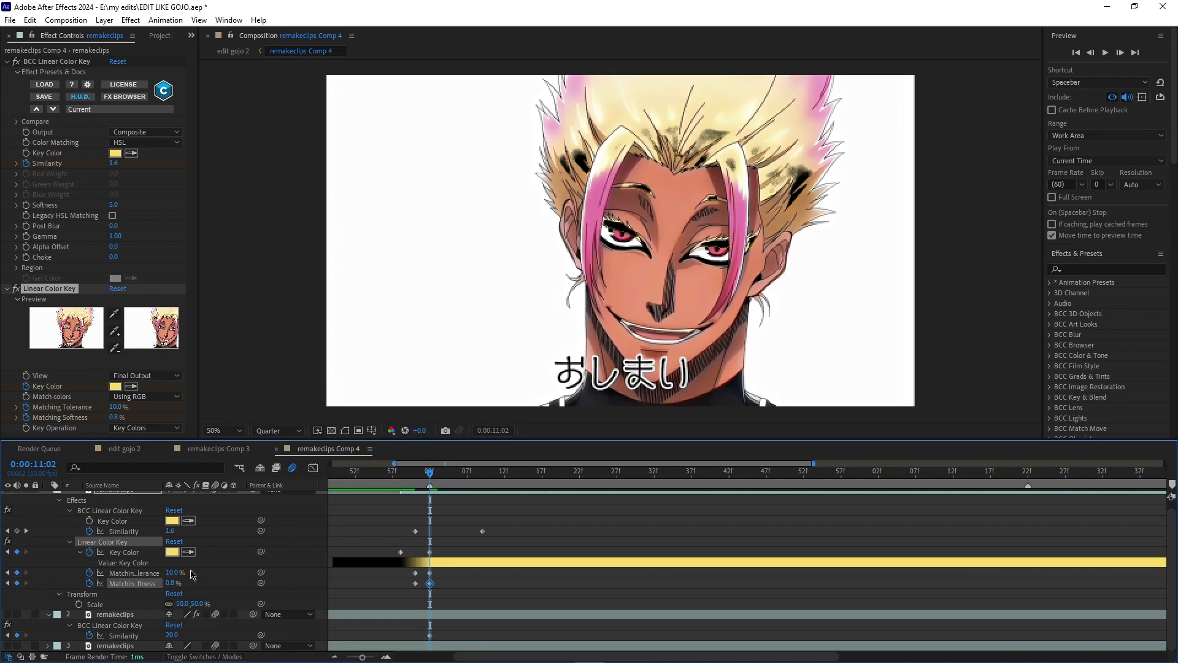
pyautogui.moveTo(174, 582); pyautogui.dragTo(168, 585)
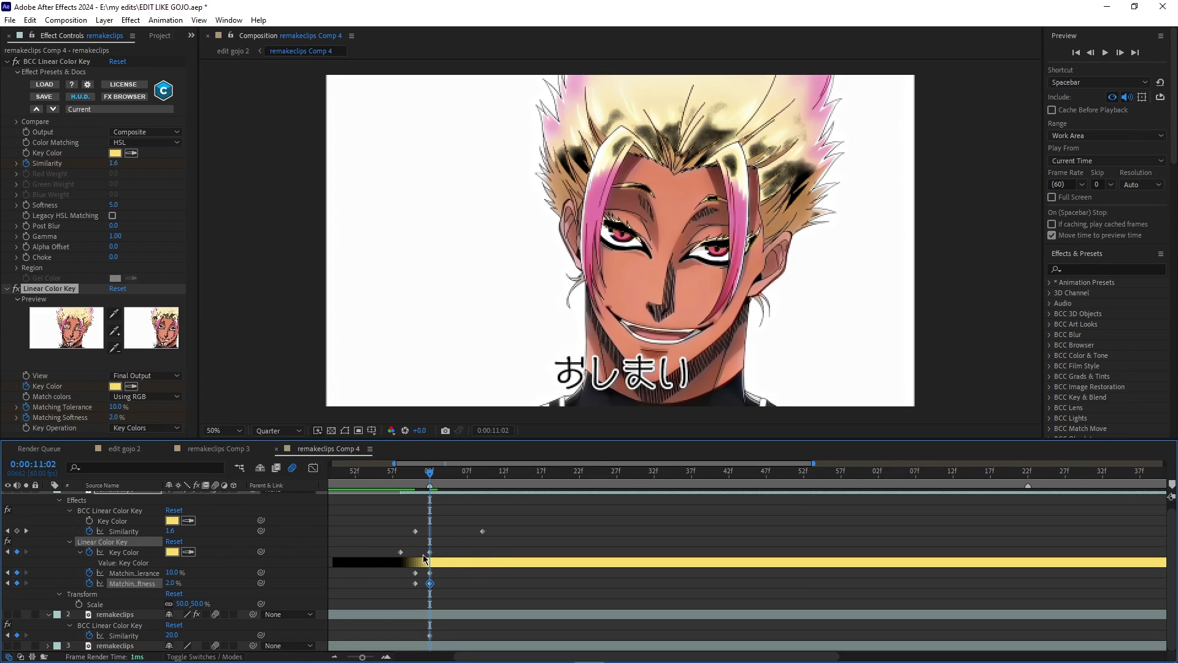
# - Add the Invert effect to the top remakeclips layer
pyautogui.press('u')
pyautogui.press('u')
pyautogui.hotkey('ctrl', 'space')
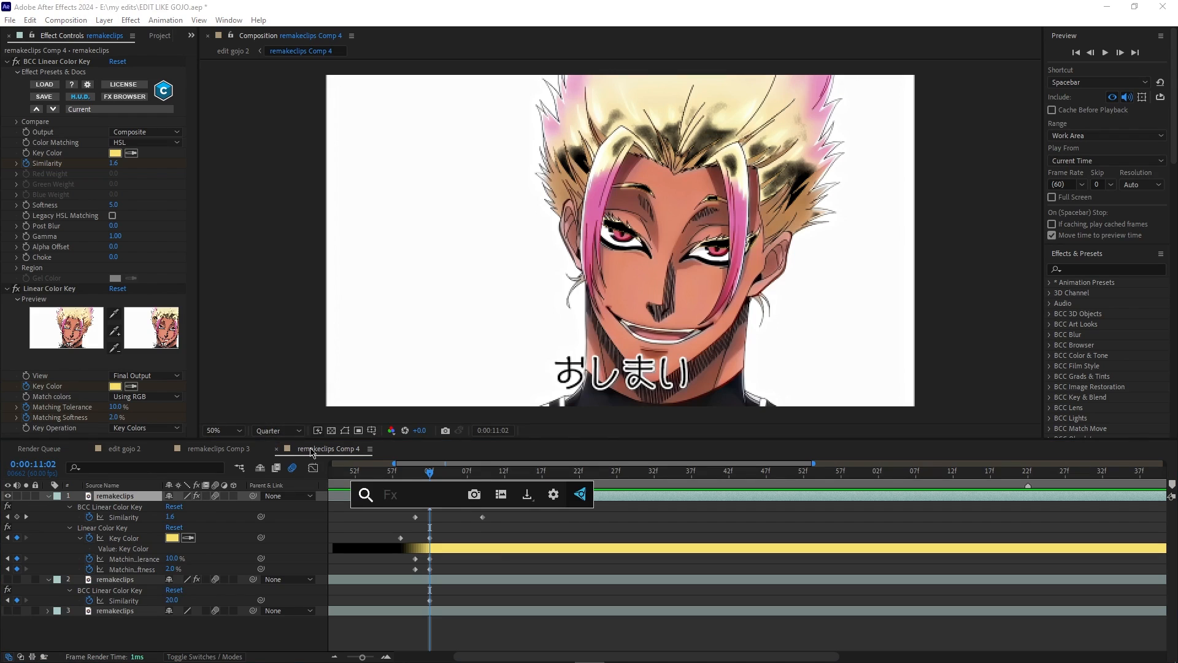
pyautogui.write('invert')
pyautogui.scroll(-5, 418, 577)
pyautogui.scroll(5, 398, 626)
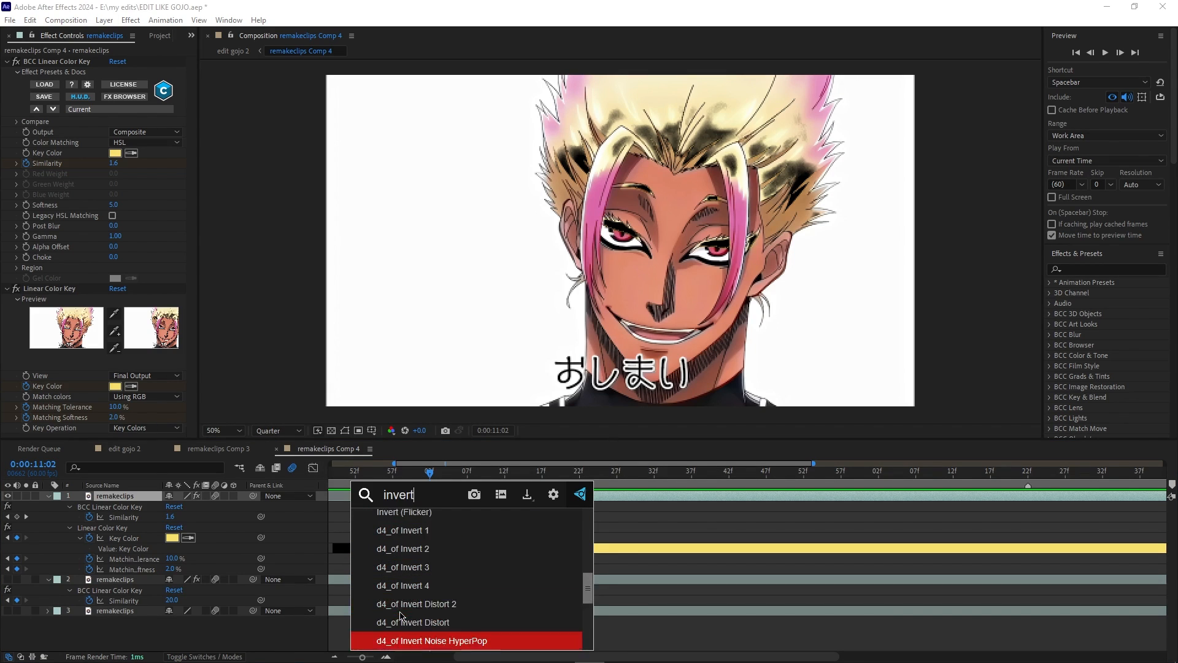
pyautogui.click(392, 529)
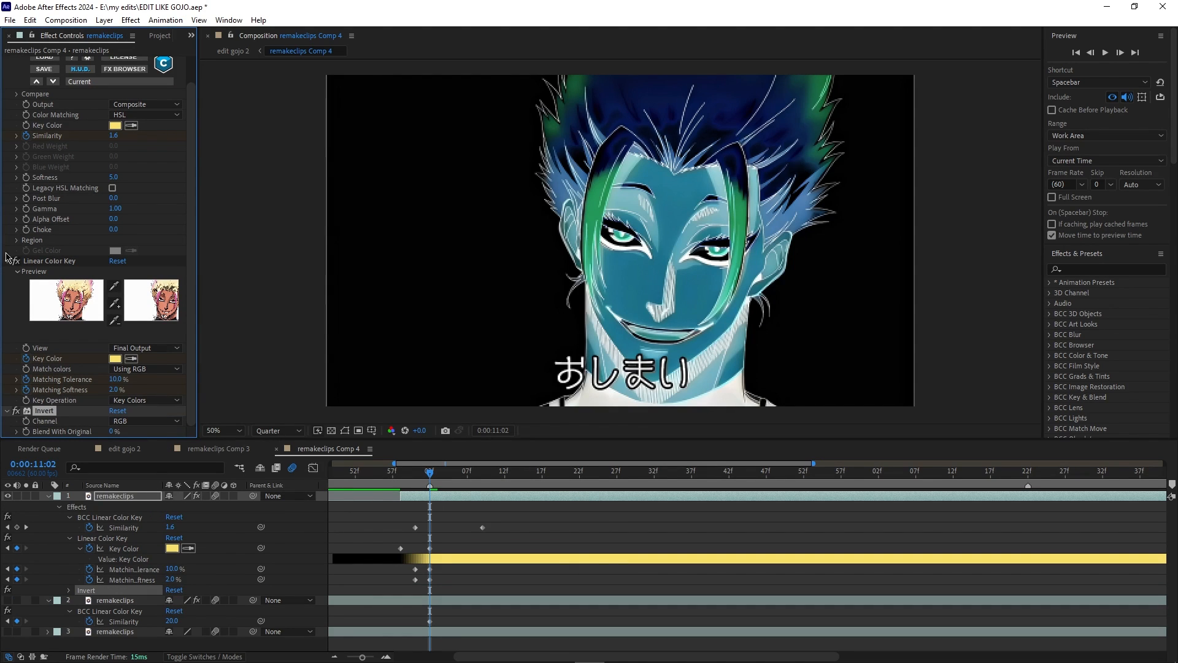
# - Collapse both color key effects and set the Invert effect's Channel to Alpha
pyautogui.click(7, 260)
pyautogui.click(7, 62)
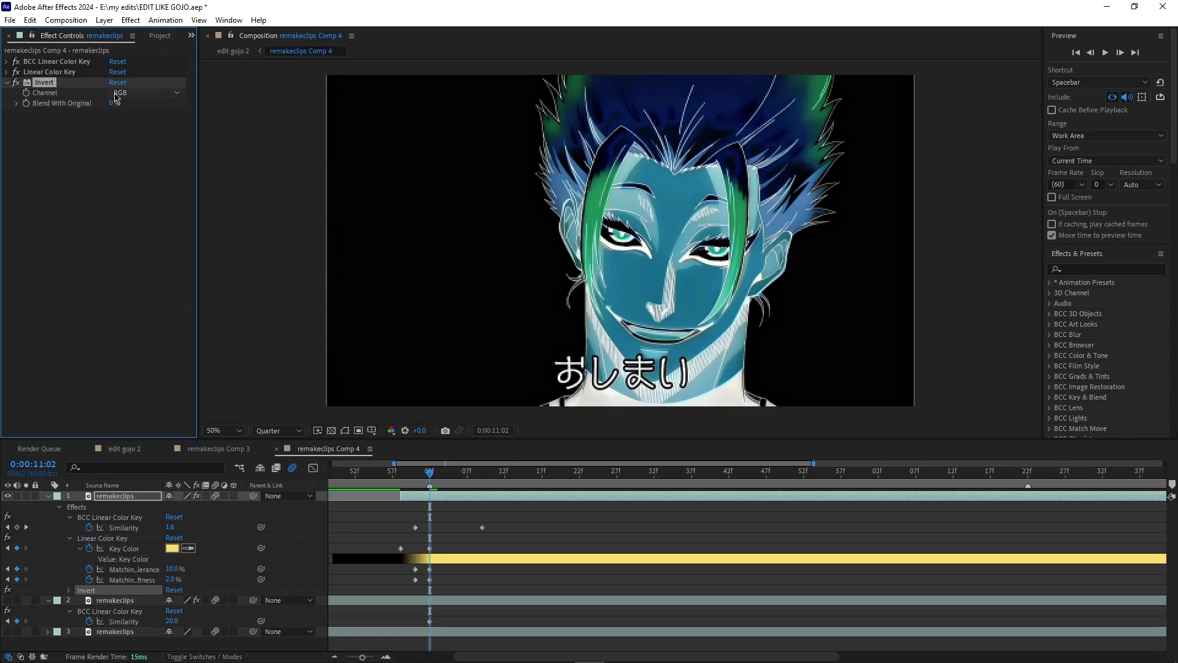
pyautogui.click(110, 93)
pyautogui.click(171, 275)
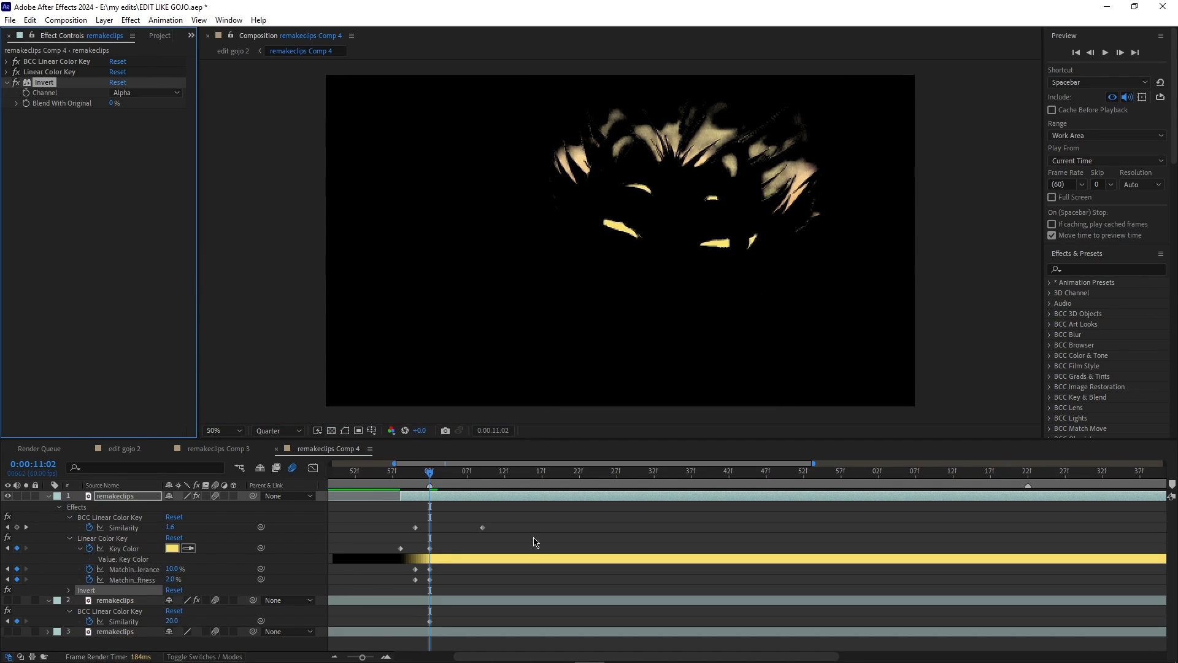
# - Add the Deep Glow effect to the top layer and check the glow at 0:00:11:00
pyautogui.click(135, 338)
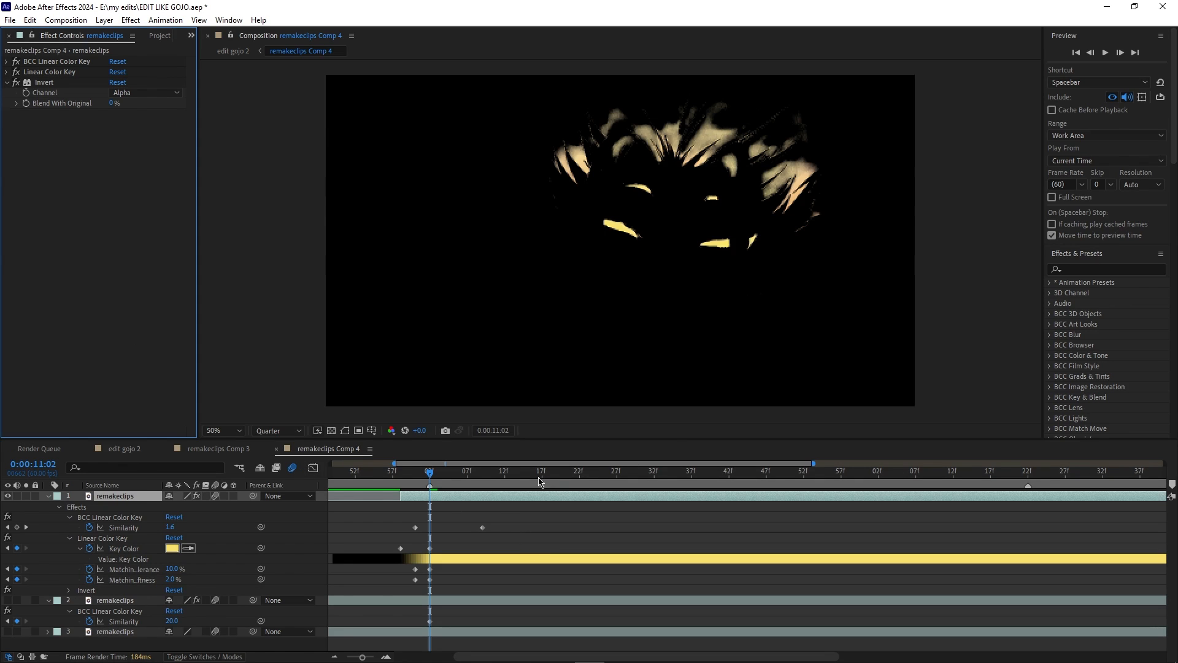
pyautogui.hotkey('ctrl', 'space')
pyautogui.write('deep')
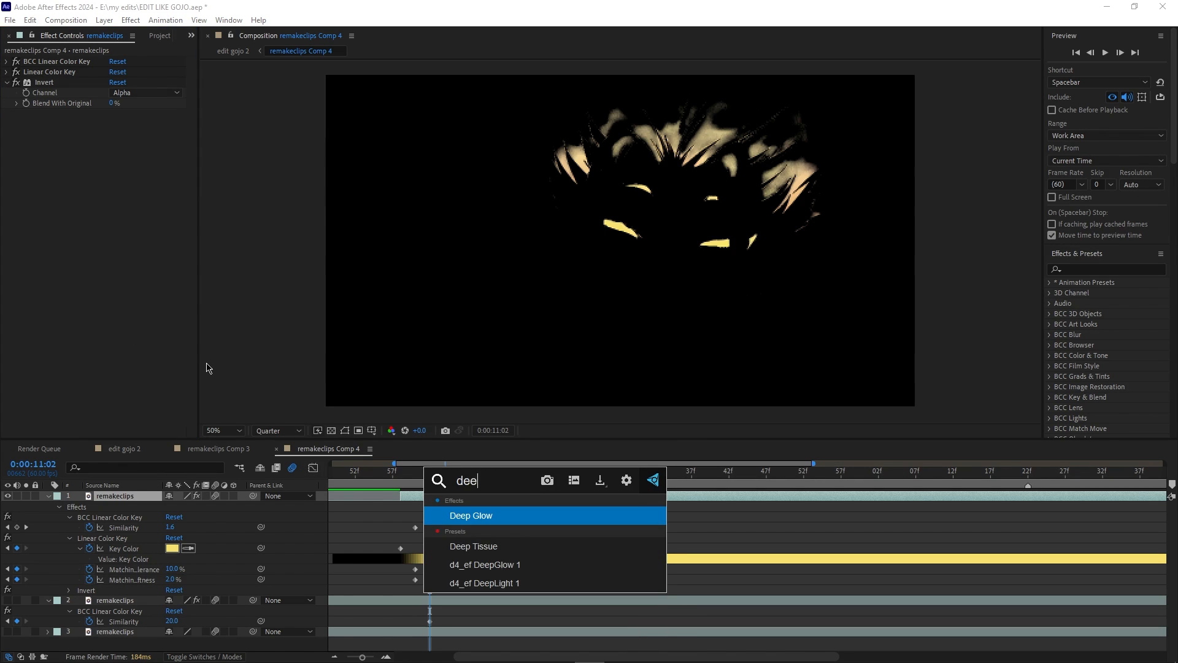
pyautogui.click(445, 518)
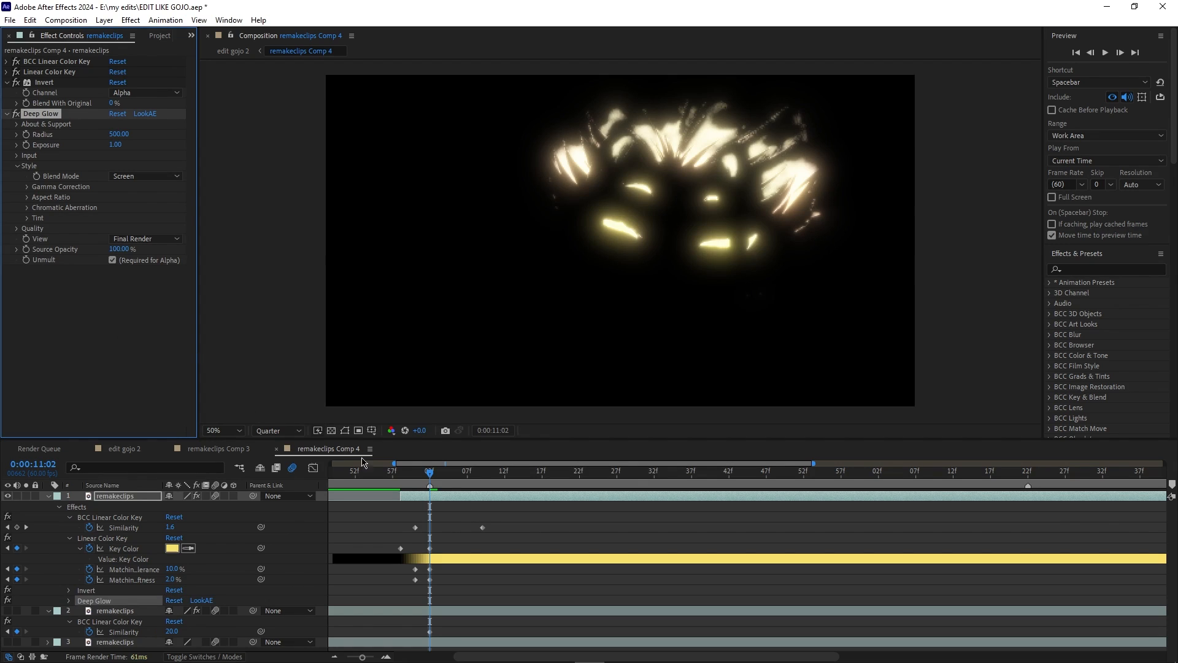
pyautogui.moveTo(437, 474); pyautogui.dragTo(418, 526)
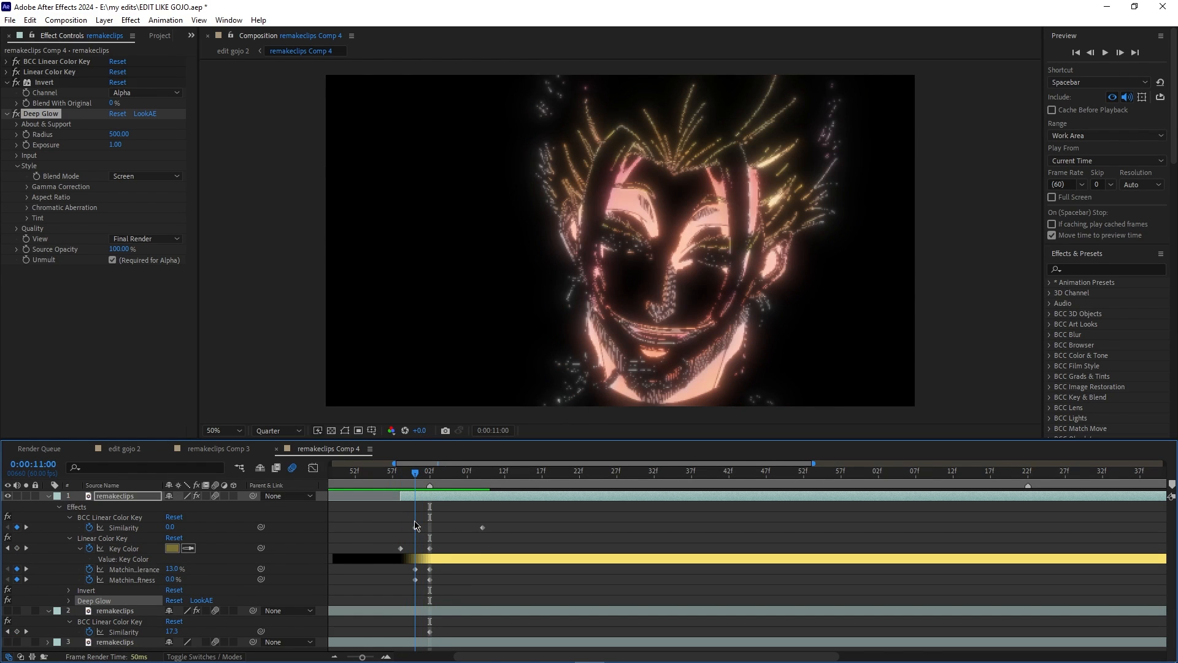
# - Set the Linear Color Key's Matching Tolerance to 7% with 0% Matching Softness at 0:00:11:00 and save the project
pyautogui.click(6, 114)
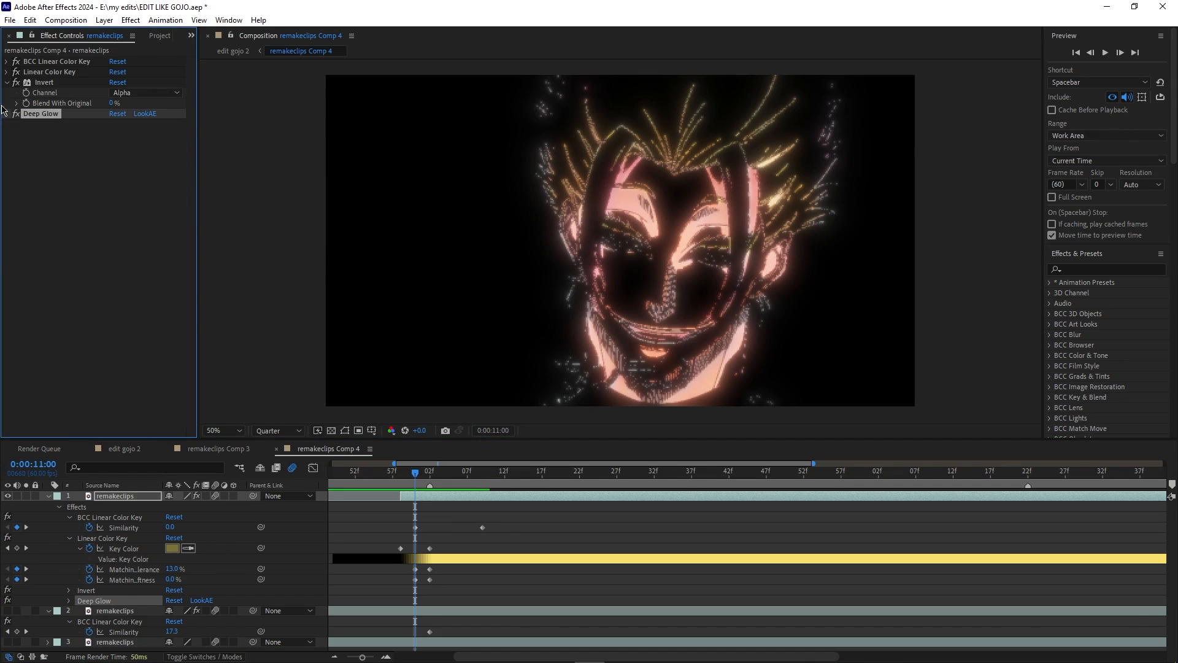
pyautogui.click(6, 73)
pyautogui.moveTo(117, 191); pyautogui.dragTo(111, 191)
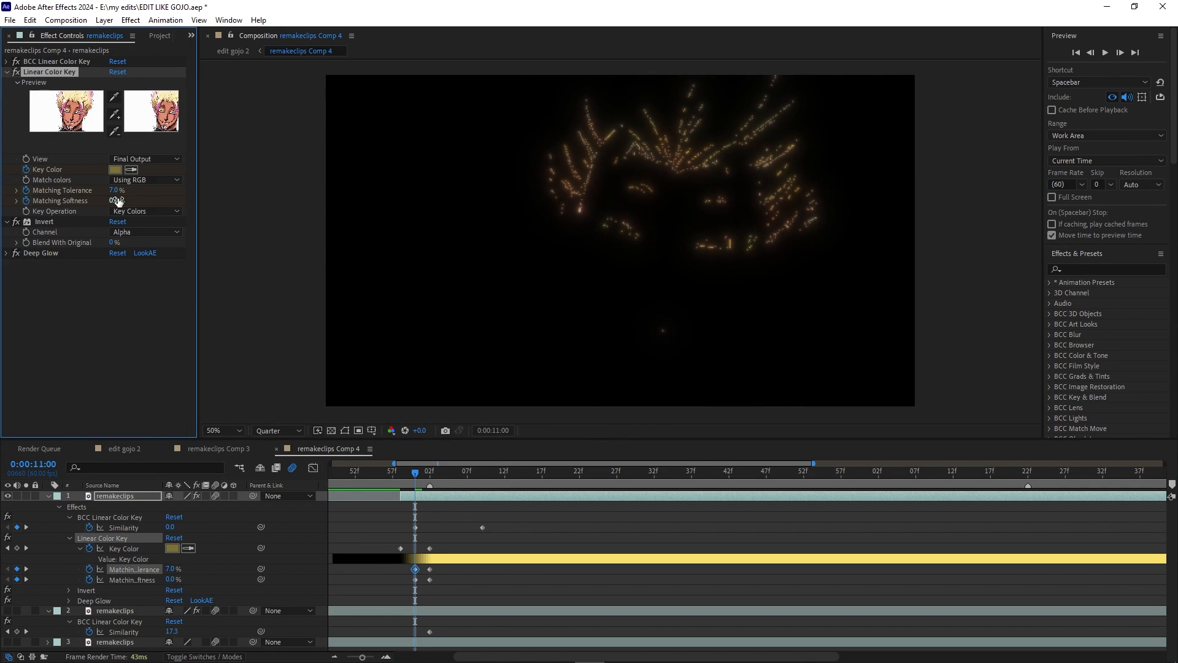
pyautogui.moveTo(114, 202); pyautogui.dragTo(116, 204)
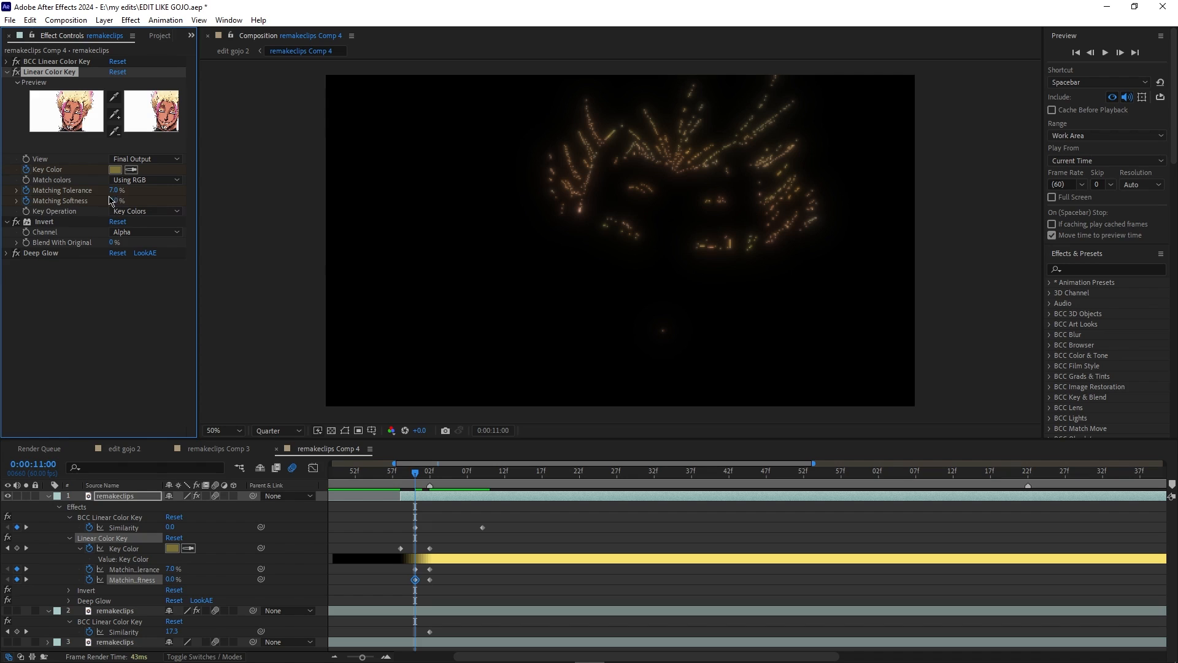
pyautogui.moveTo(116, 190); pyautogui.dragTo(115, 190)
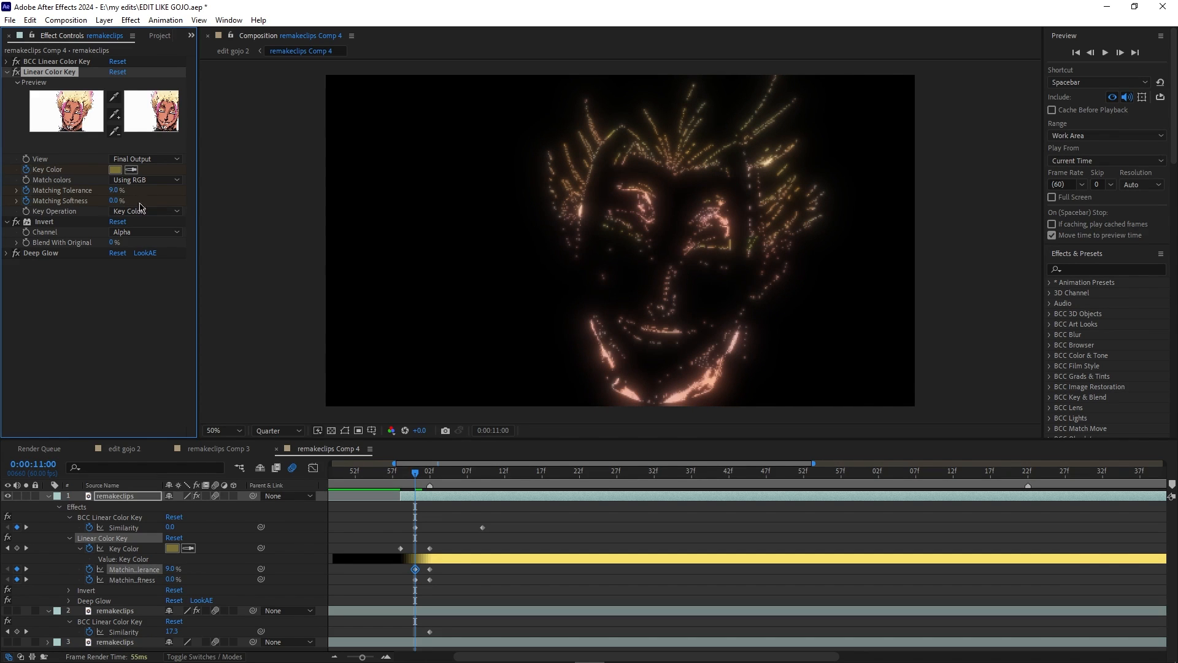
pyautogui.hotkey('ctrl', 'z')
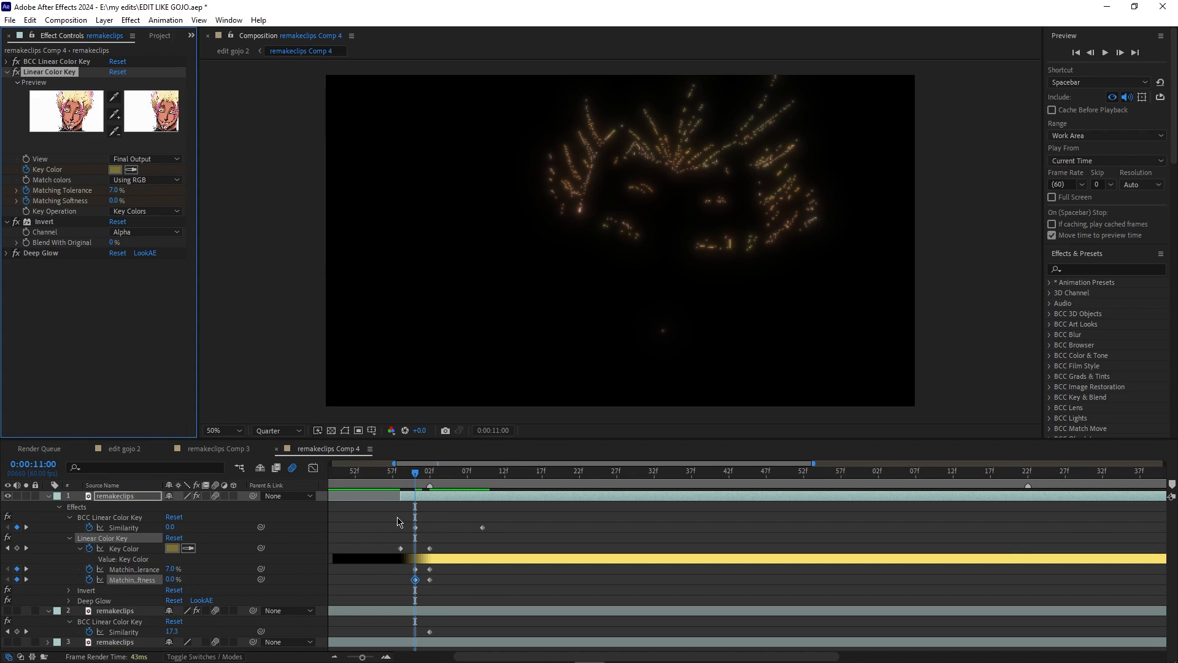
pyautogui.hotkey('ctrl', 's')
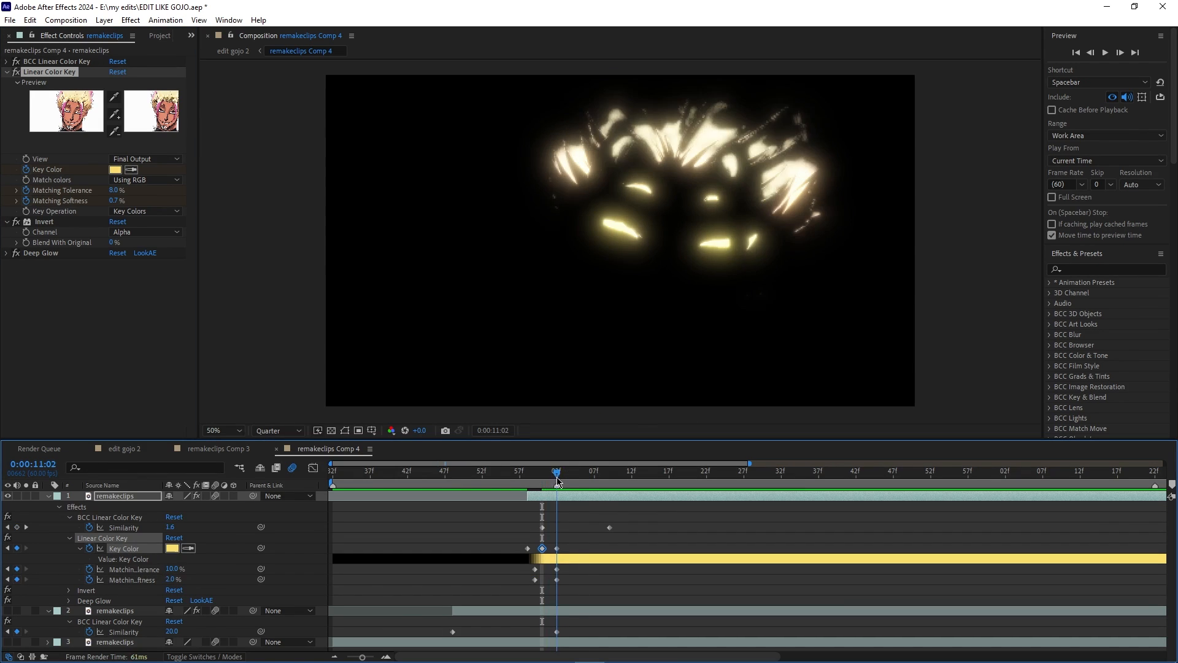
# - Shift the top layer's Linear Color Key keyframes earlier around 0:00:10:58 and delete the Linear Color Key from the second layer
pyautogui.moveTo(558, 482)
pyautogui.mouseDown()
pyautogui.moveTo(509, 482)
pyautogui.moveTo(557, 482)
pyautogui.mouseUp()
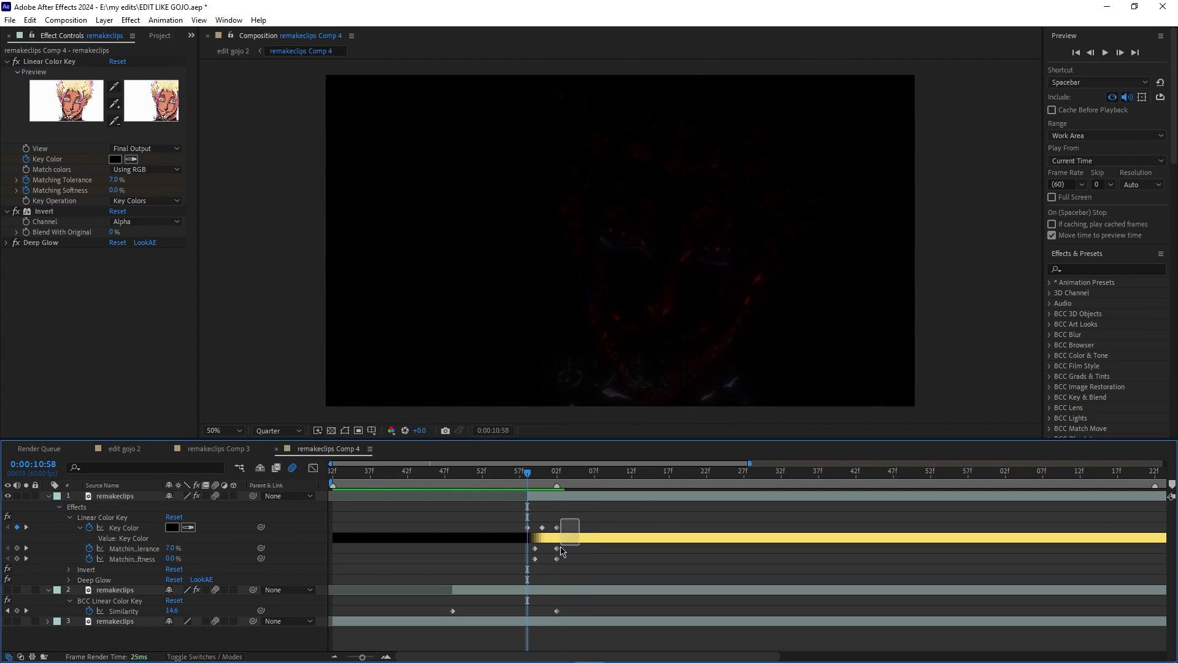
pyautogui.moveTo(527, 485); pyautogui.dragTo(569, 538)
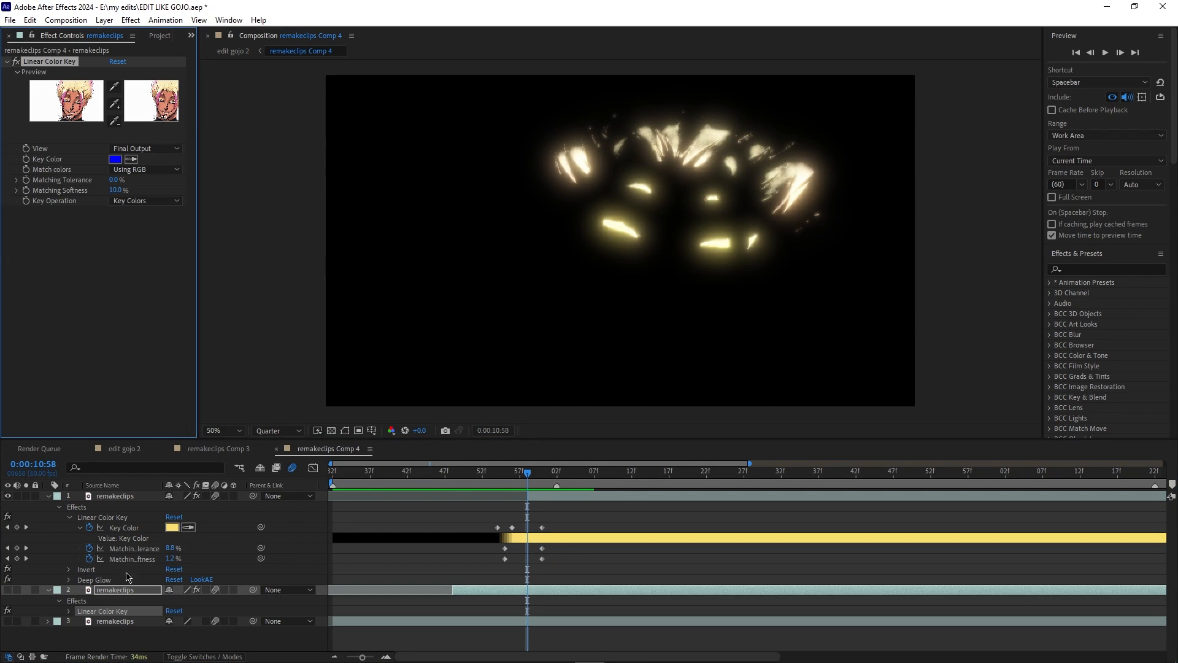
pyautogui.click(7, 621)
pyautogui.click(7, 621)
pyautogui.press('Delete')
# - Add another Linear Color Key to the top layer and sample the pink hair strand as its Key Color
pyautogui.click(114, 495)
pyautogui.hotkey('ctrl', 'space')
pyautogui.write('linear')
pyautogui.press('Return')
pyautogui.click(130, 351)
pyautogui.click(739, 215)
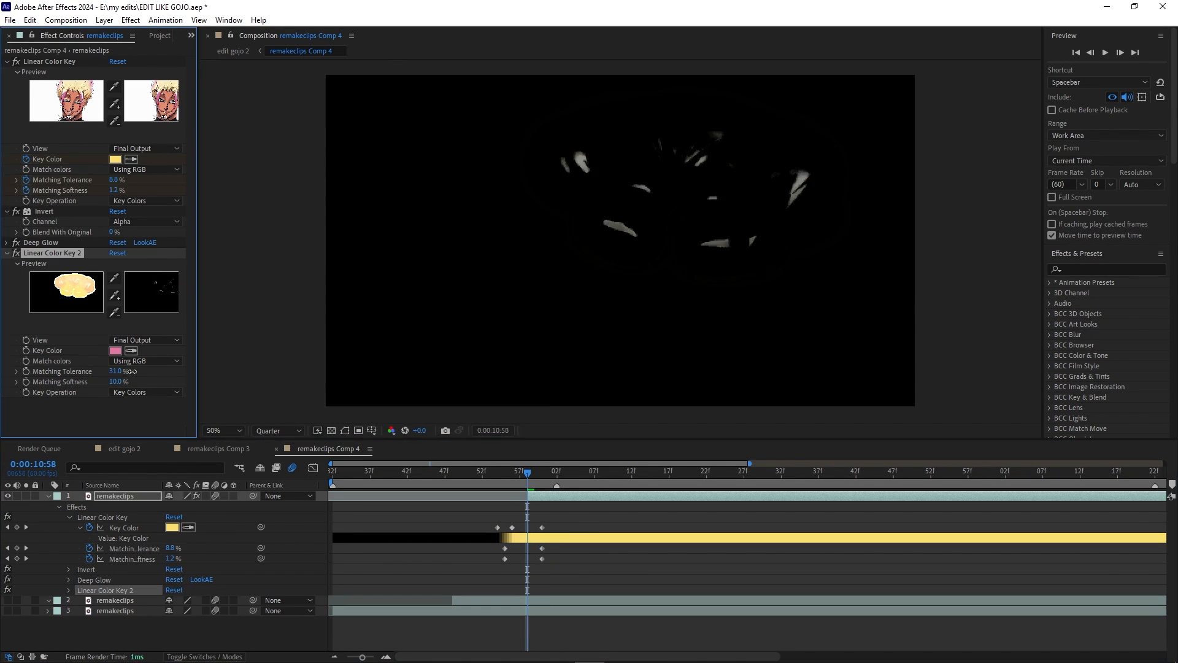
# - Move Linear Color Key 2 above Invert, set its Matching Tolerance to 7% and keyframe its Key Color from black to pink
pyautogui.moveTo(52, 253); pyautogui.dragTo(52, 209)
pyautogui.moveTo(116, 330)
pyautogui.mouseDown()
pyautogui.moveTo(104, 344)
pyautogui.moveTo(119, 336)
pyautogui.mouseUp()
pyautogui.moveTo(527, 473)
pyautogui.mouseDown()
pyautogui.moveTo(554, 489)
pyautogui.moveTo(527, 489)
pyautogui.mouseUp()
pyautogui.click(25, 309)
pyautogui.moveTo(528, 569); pyautogui.dragTo(505, 569)
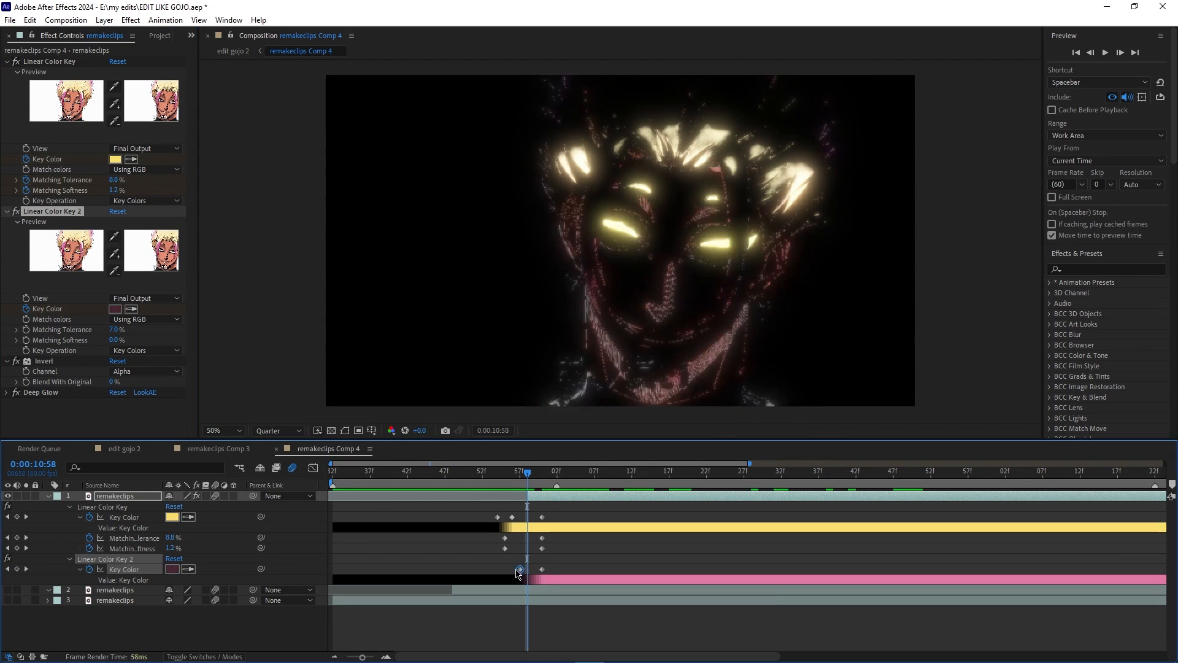
# - Retime Linear Color Key 2's Key Color keyframes to start at 0:00:10:58 and enable keyframing for its Matching Tolerance and Softness
pyautogui.moveTo(527, 474); pyautogui.dragTo(527, 502)
pyautogui.moveTo(504, 569); pyautogui.dragTo(549, 569)
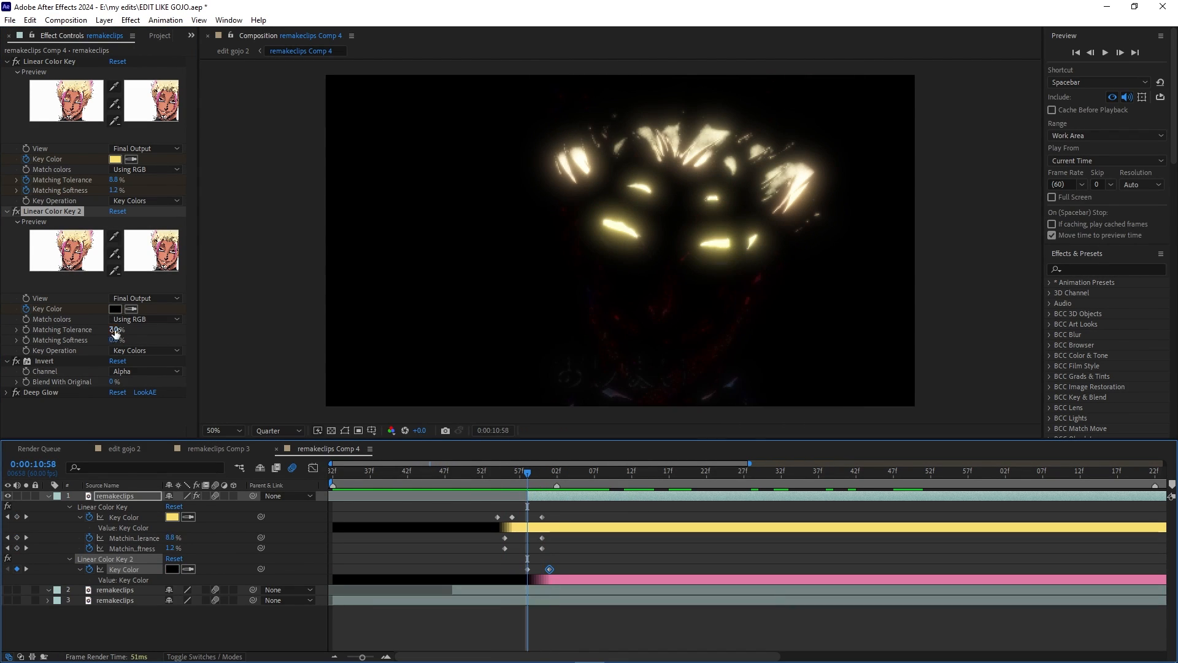
pyautogui.click(25, 329)
pyautogui.click(26, 340)
pyautogui.scroll(-1, 576, 563)
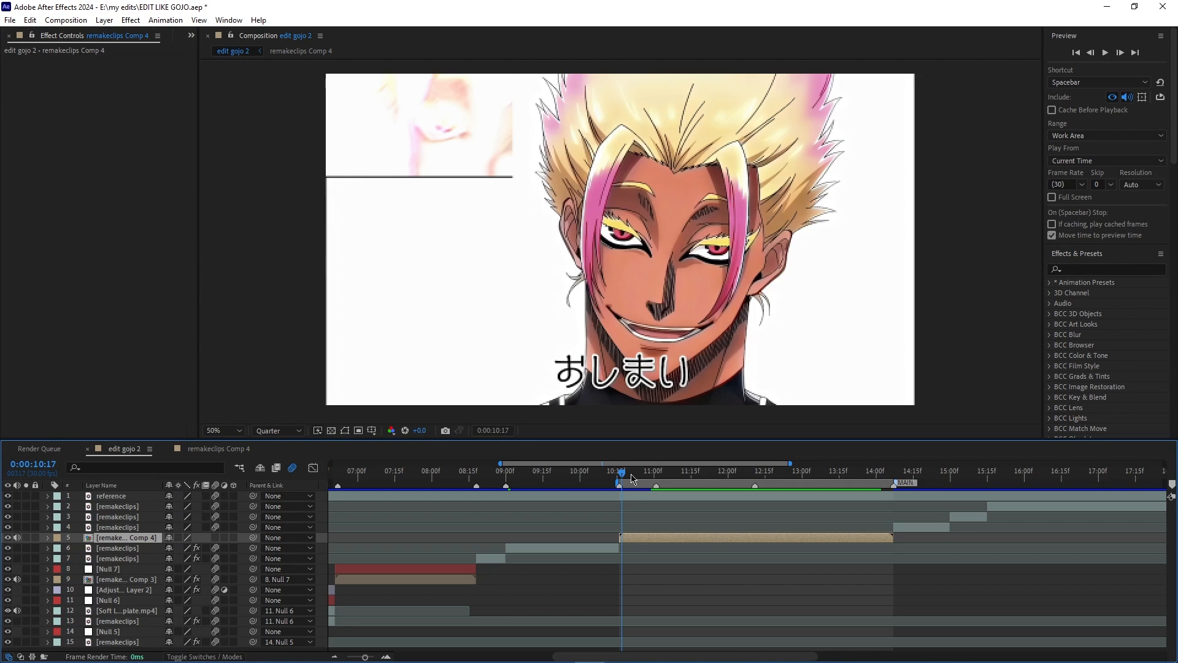
# - From 0:00:10:16 in edit gojo 2, open remakeclips Comp 4 and reveal the bottom layer's Opacity
pyautogui.moveTo(623, 472); pyautogui.dragTo(621, 473)
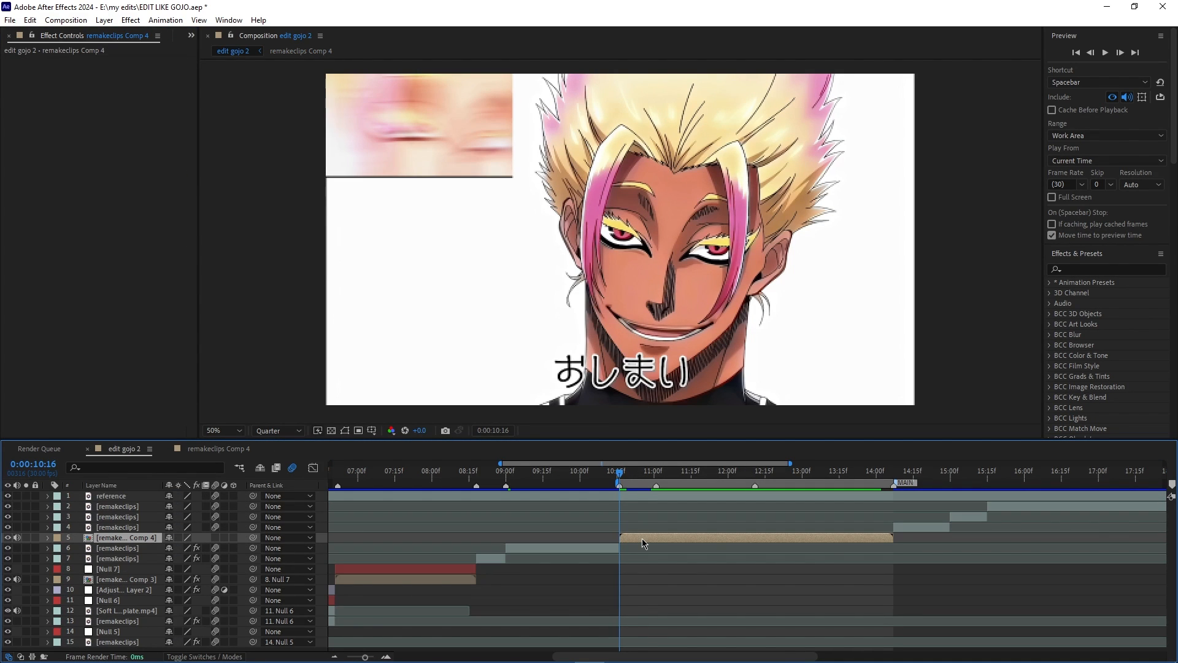
pyautogui.doubleClick(642, 539)
pyautogui.click(335, 504)
pyautogui.press('t')
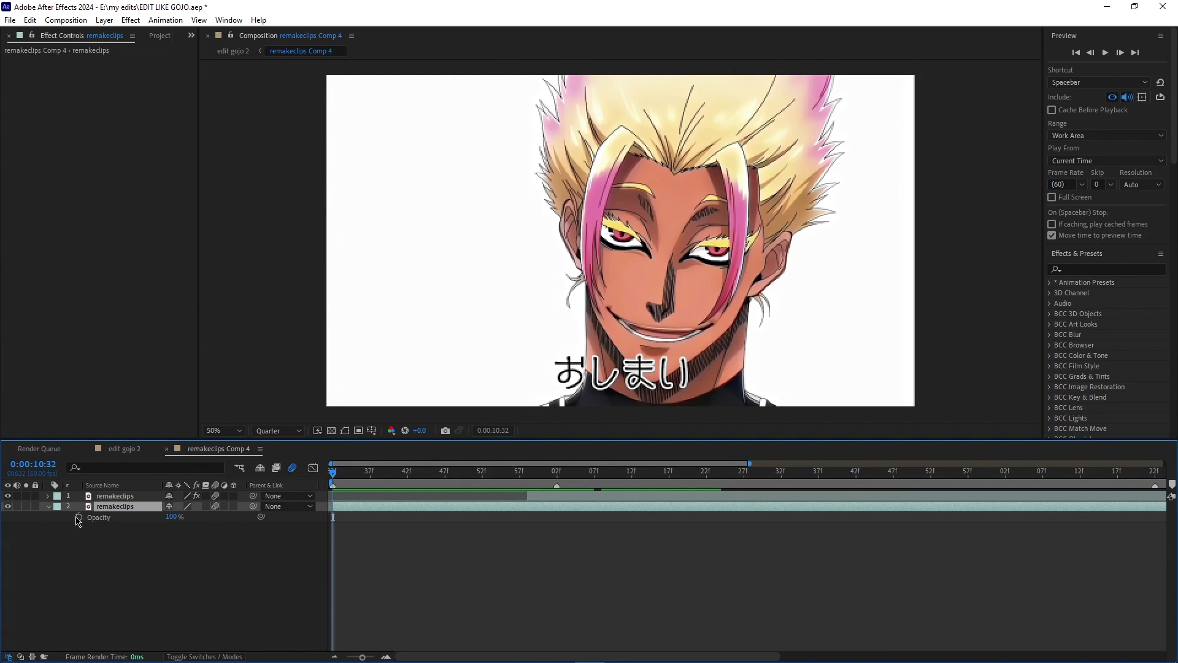
# - Keyframe the bottom remakeclips layer's Opacity at 10% at 0:00:10:32 and 100% at 0:00:10:33
pyautogui.click(79, 517)
pyautogui.moveTo(171, 517); pyautogui.dragTo(10, 520)
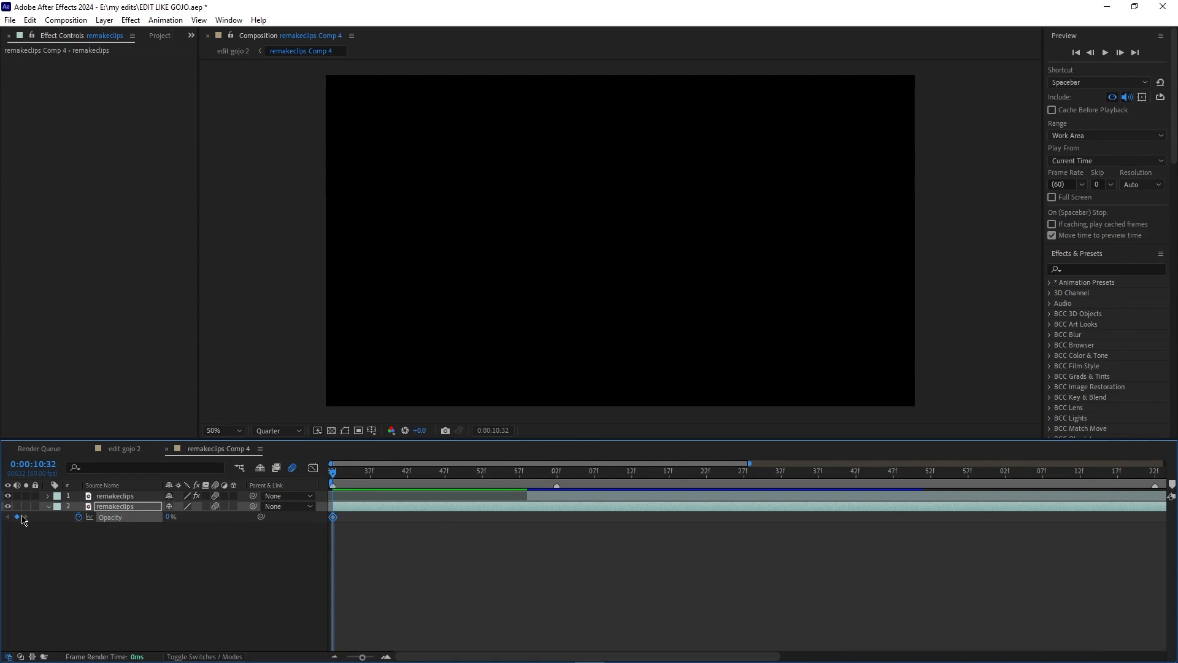
pyautogui.click(169, 517)
pyautogui.write('10')
pyautogui.press('Return')
pyautogui.click(340, 475)
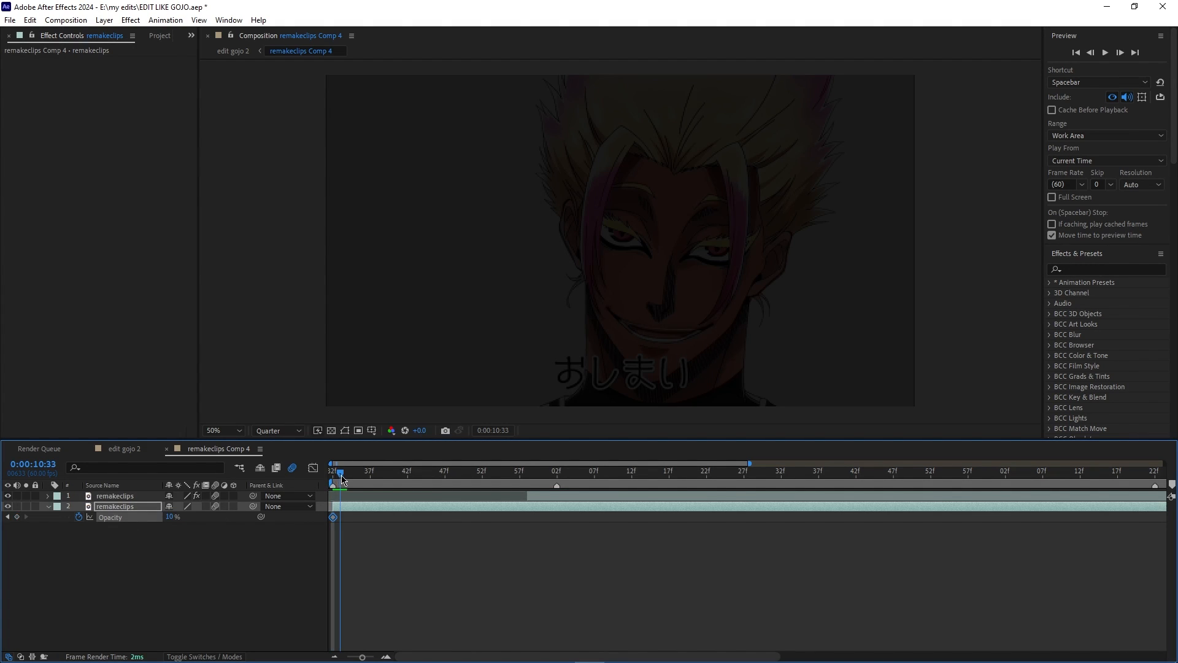
pyautogui.moveTo(170, 517); pyautogui.dragTo(432, 515)
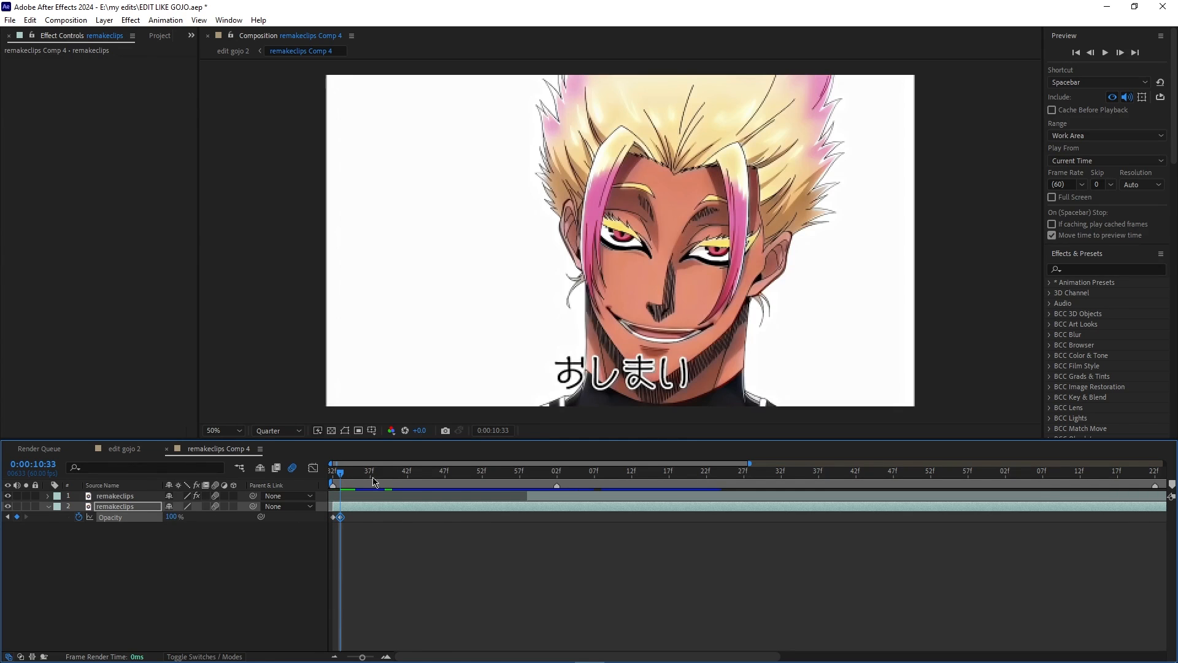
# - Keyframe the lower remakeclips layer's opacity to 0% at 0:00:10:34
pyautogui.click(348, 476)
pyautogui.click(170, 517)
pyautogui.write('10')
pyautogui.press('Return')
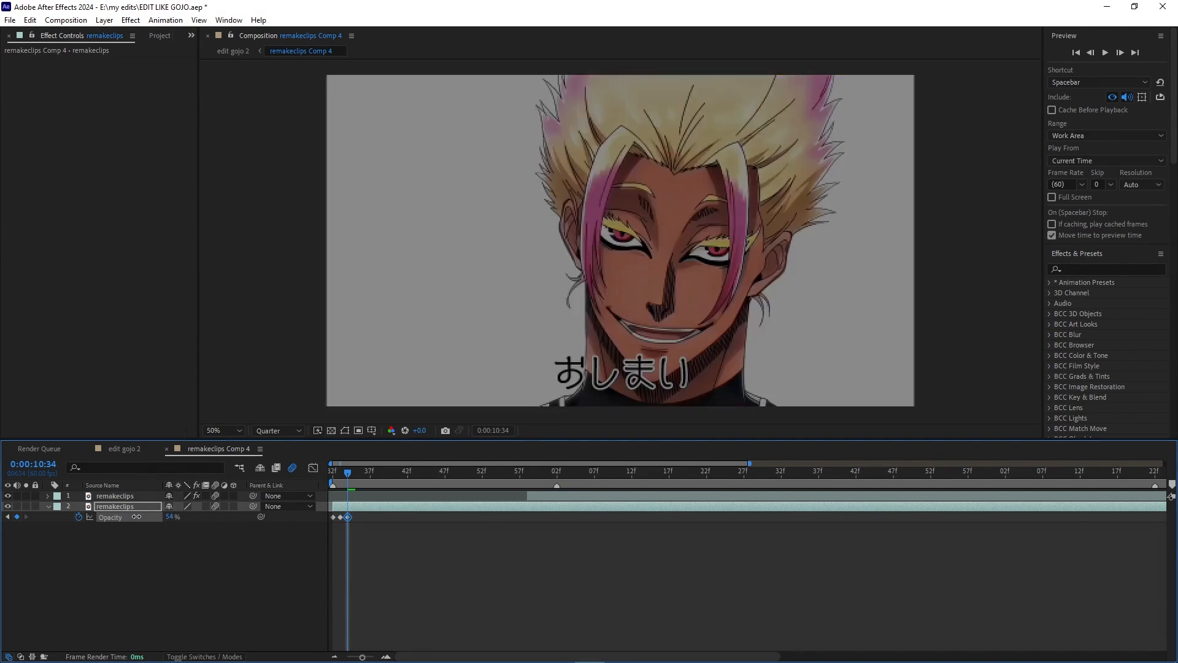
pyautogui.moveTo(117, 518); pyautogui.dragTo(55, 530)
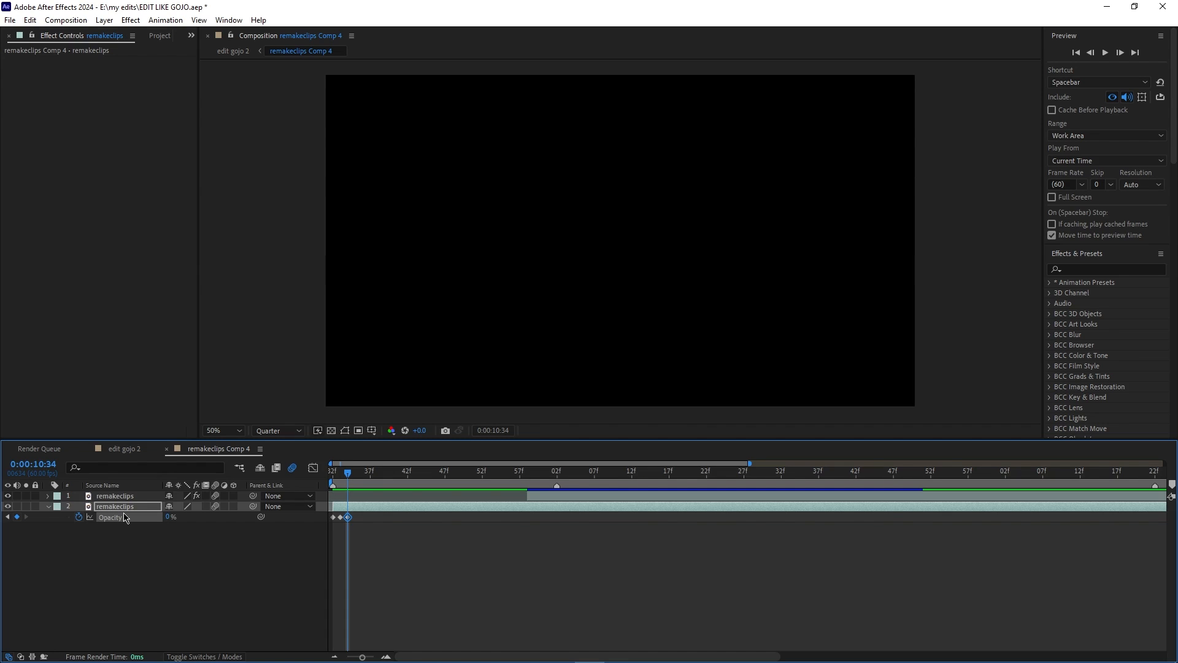
# - Raise the lower layer's opacity at 0:00:10:37, lower it to 54% at 0:00:10:44, and slide the glow layer to start at 0:00:10:44
pyautogui.moveTo(349, 476); pyautogui.dragTo(371, 494)
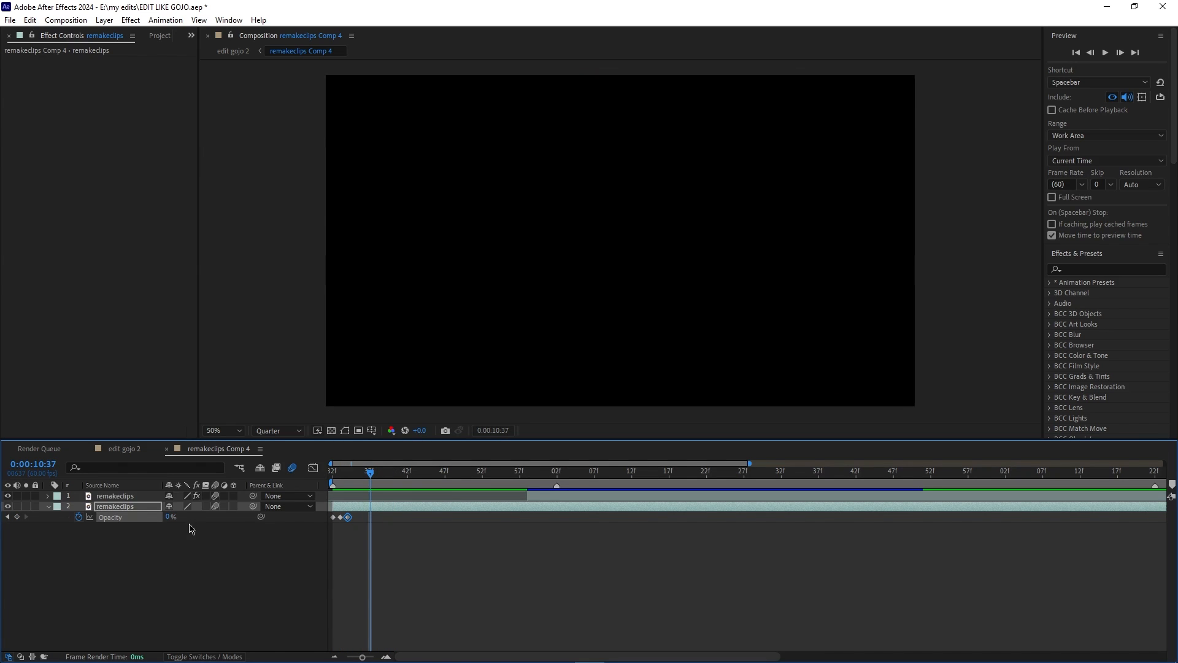
pyautogui.moveTo(170, 516); pyautogui.dragTo(270, 519)
pyautogui.moveTo(371, 472); pyautogui.dragTo(453, 472)
pyautogui.click(507, 500)
pyautogui.moveTo(507, 499); pyautogui.dragTo(422, 489)
pyautogui.moveTo(172, 517); pyautogui.dragTo(146, 521)
pyautogui.click(430, 509)
pyautogui.moveTo(454, 499); pyautogui.dragTo(444, 502)
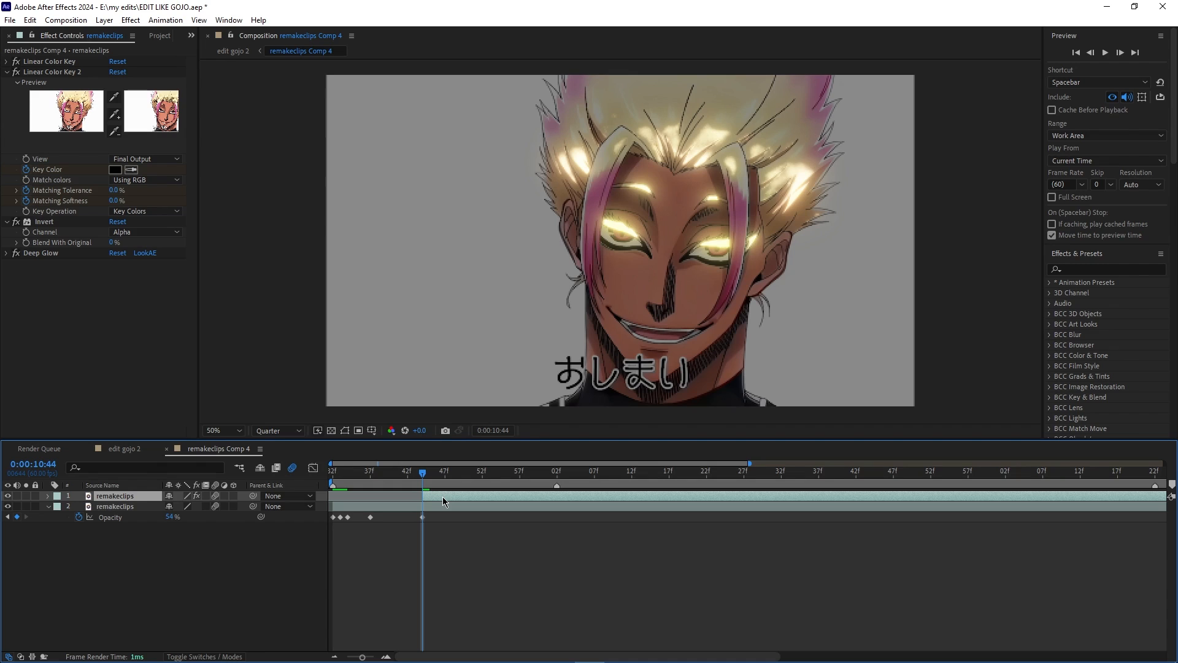
# - Reveal the keyframes of both remakeclips layers and set the lower layer's opacity to 47% at 0:00:10:44
pyautogui.click(447, 505)
pyautogui.press('u')
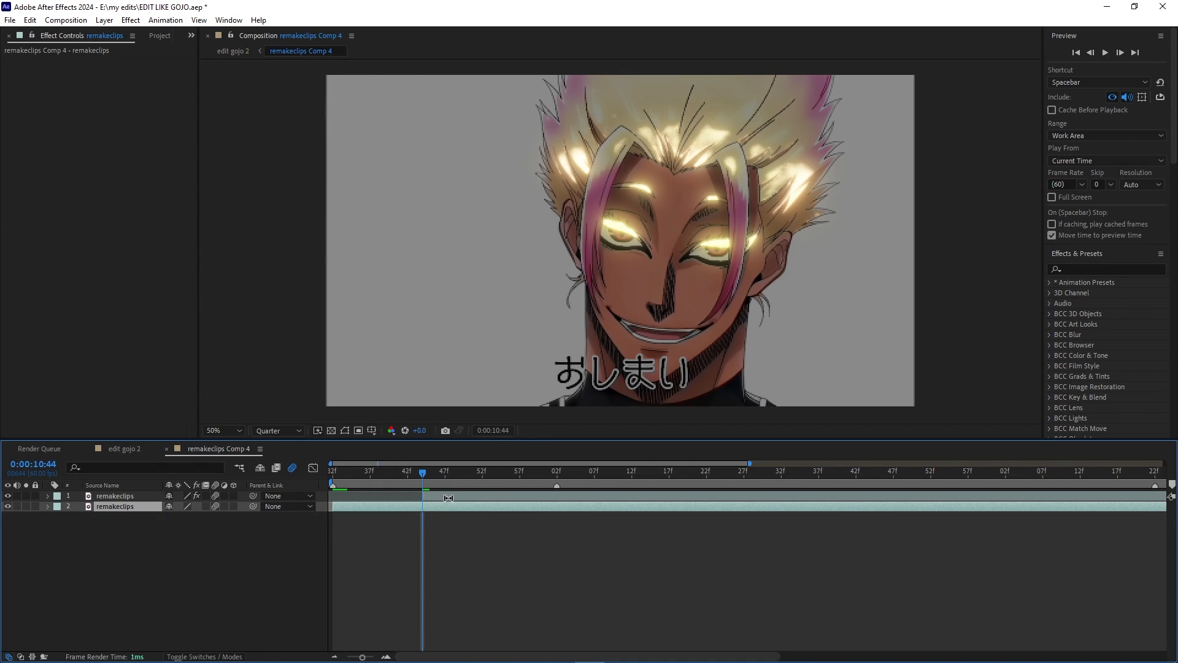
pyautogui.press('u')
pyautogui.click(446, 498)
pyautogui.press('u')
pyautogui.press('u')
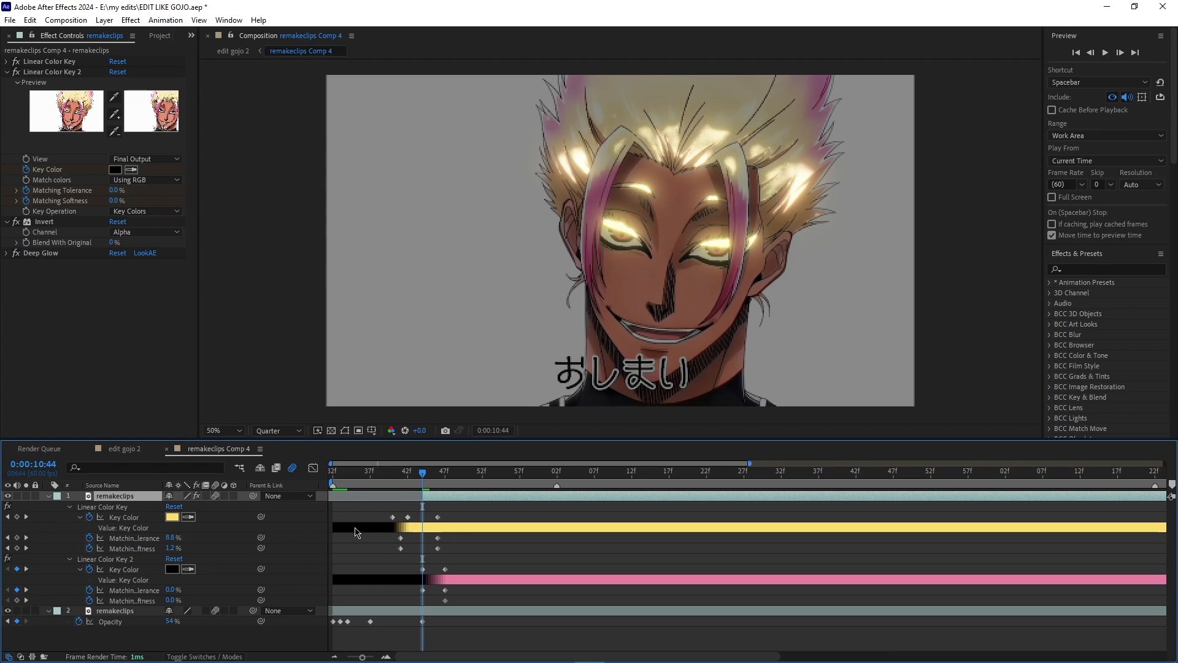
pyautogui.moveTo(167, 621); pyautogui.dragTo(444, 586)
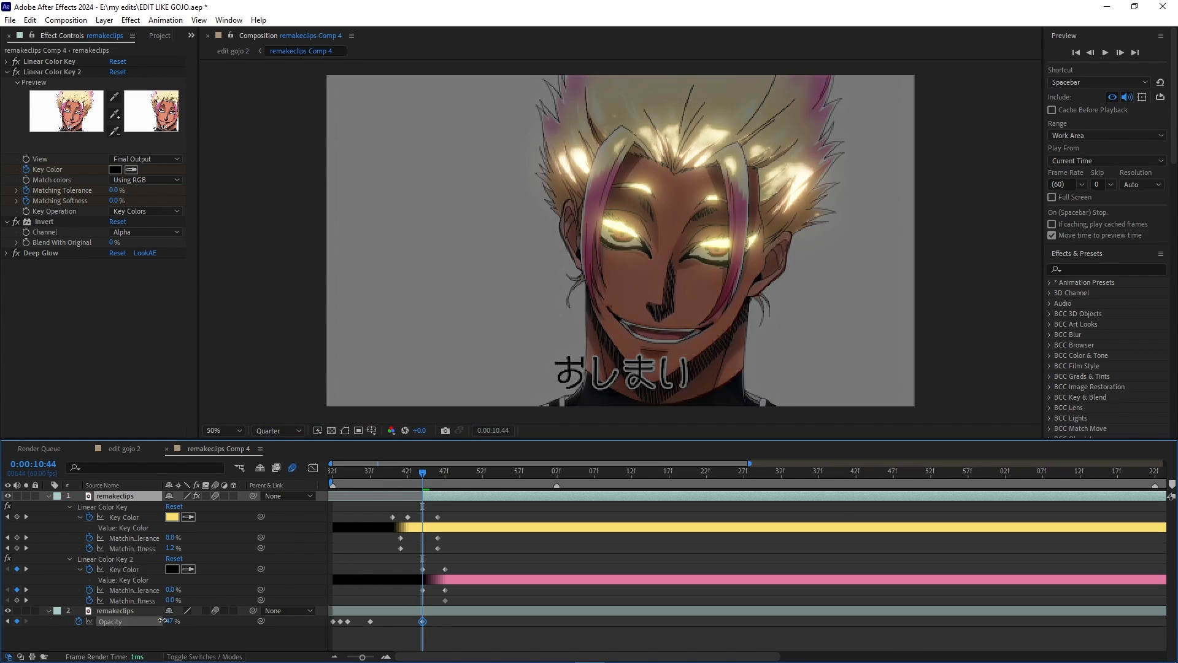
# - Shift the glow layer's Linear Color Key keyframes later so the yellow key begins at about 0:00:10:46
pyautogui.click(445, 484)
pyautogui.moveTo(445, 484); pyautogui.dragTo(442, 521)
pyautogui.click(451, 483)
pyautogui.moveTo(452, 483)
pyautogui.mouseDown()
pyautogui.moveTo(423, 484)
pyautogui.moveTo(470, 488)
pyautogui.moveTo(422, 485)
pyautogui.moveTo(460, 481)
pyautogui.mouseUp()
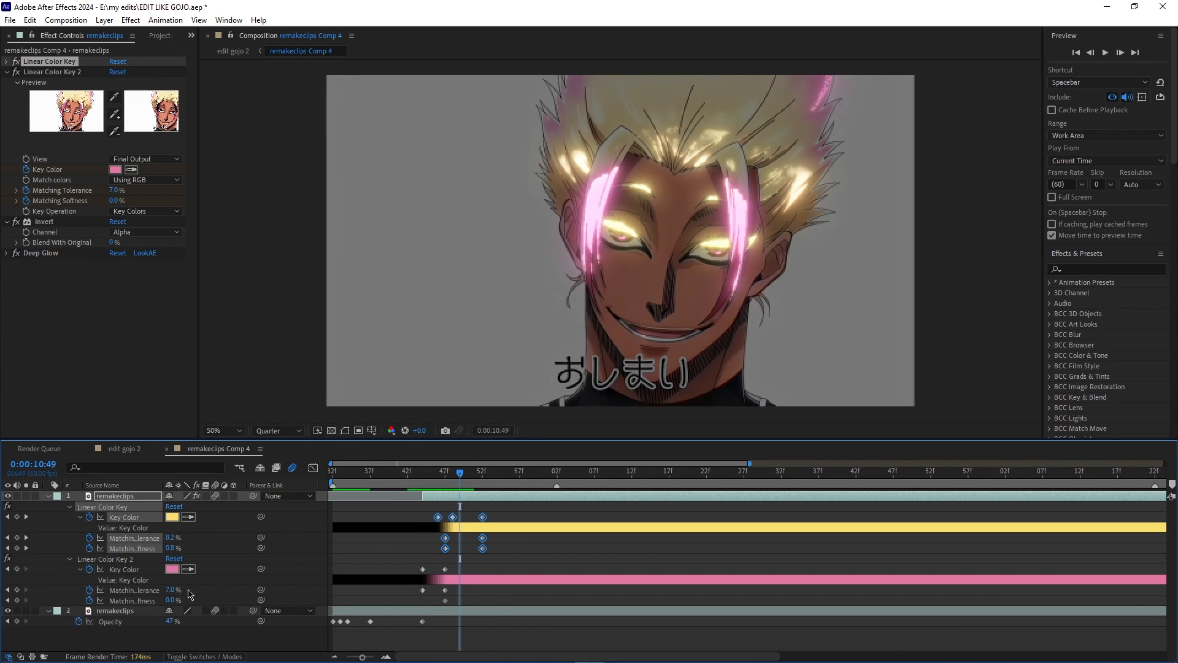
# - Set the lower layer's opacity to 7% at 0:00:10:49 and delay the yellow Key Color keyframes to start at 0:00:10:51
pyautogui.moveTo(170, 622); pyautogui.dragTo(148, 625)
pyautogui.click(467, 475)
pyautogui.moveTo(470, 477); pyautogui.dragTo(424, 562)
pyautogui.moveTo(439, 518); pyautogui.dragTo(476, 476)
pyautogui.click(496, 544)
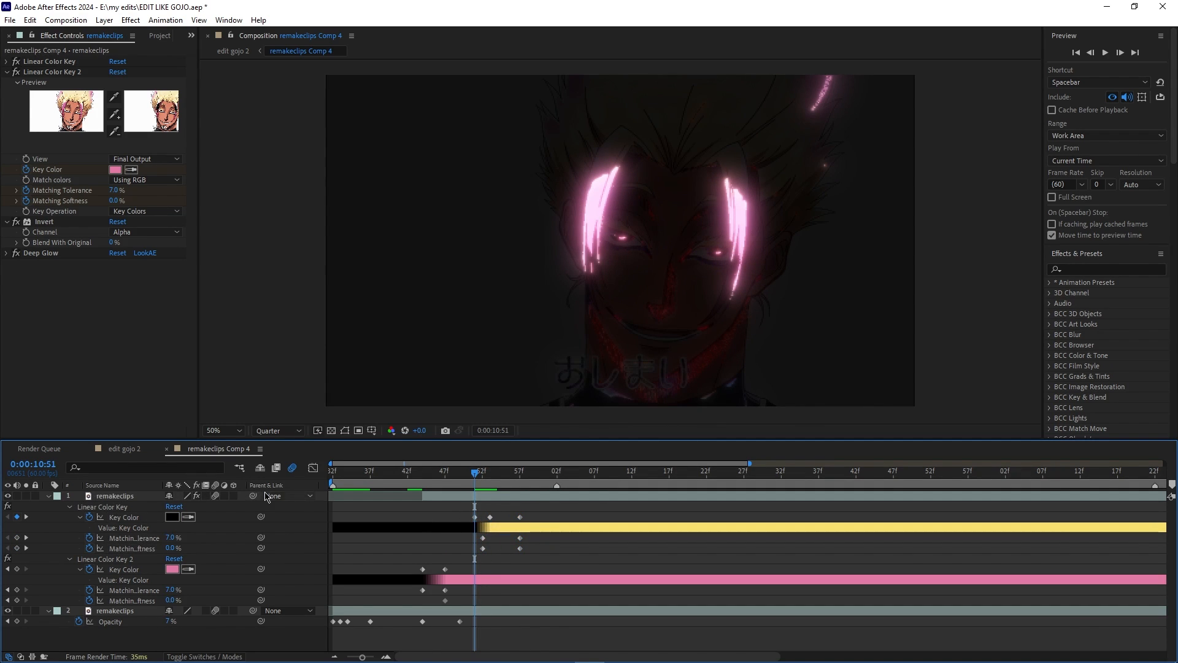
# - Align the first Linear Color Key matching keyframes with 0:00:10:51 and set Matching Tolerance there to 0.0%
pyautogui.moveTo(483, 538); pyautogui.dragTo(476, 548)
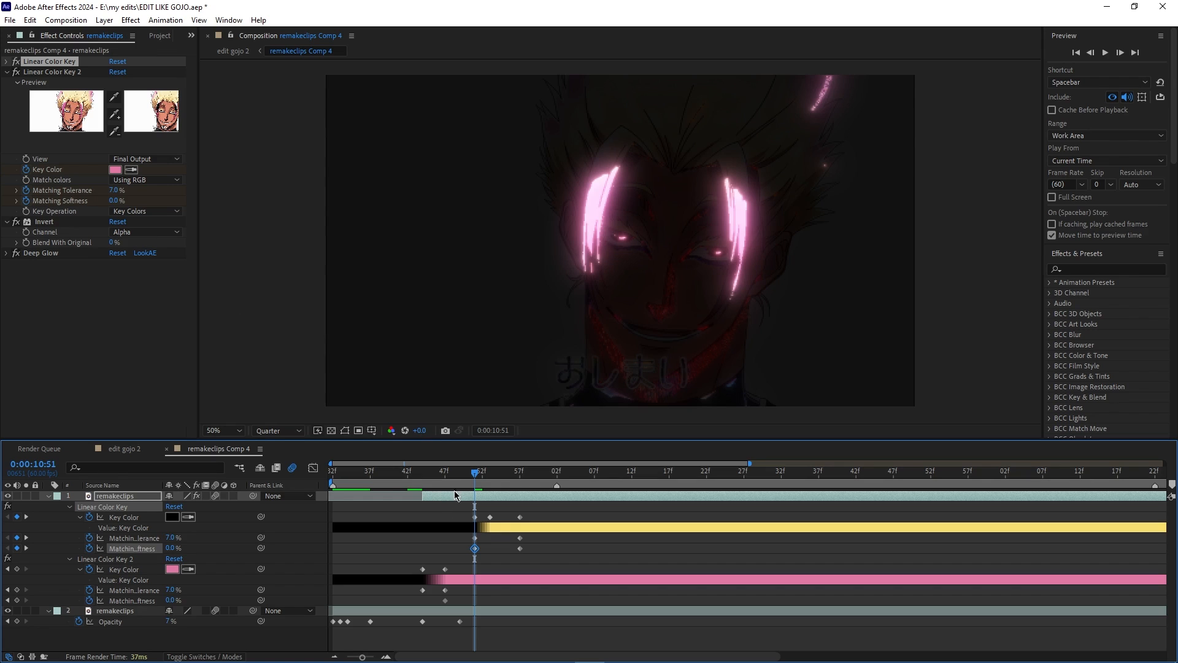
pyautogui.click(7, 62)
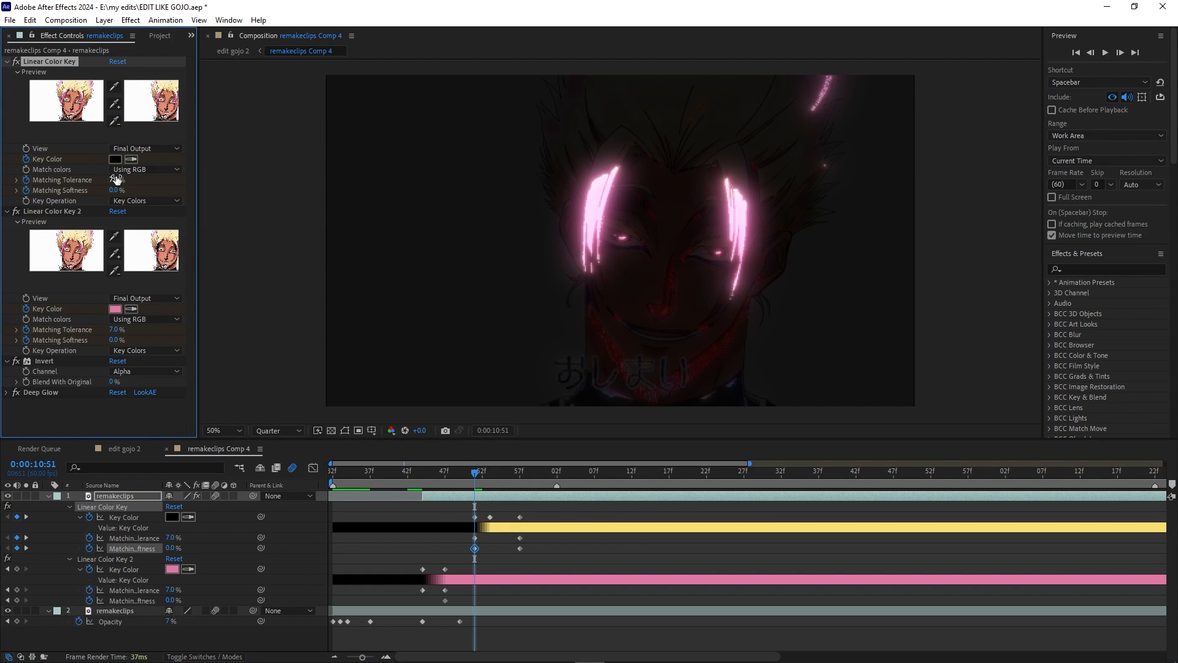
pyautogui.moveTo(116, 179); pyautogui.dragTo(107, 176)
# - Keyframe the lower remakeclips layer's opacity to 92% at 0:00:11:02
pyautogui.moveTo(476, 474); pyautogui.dragTo(557, 501)
pyautogui.moveTo(171, 622); pyautogui.dragTo(565, 480)
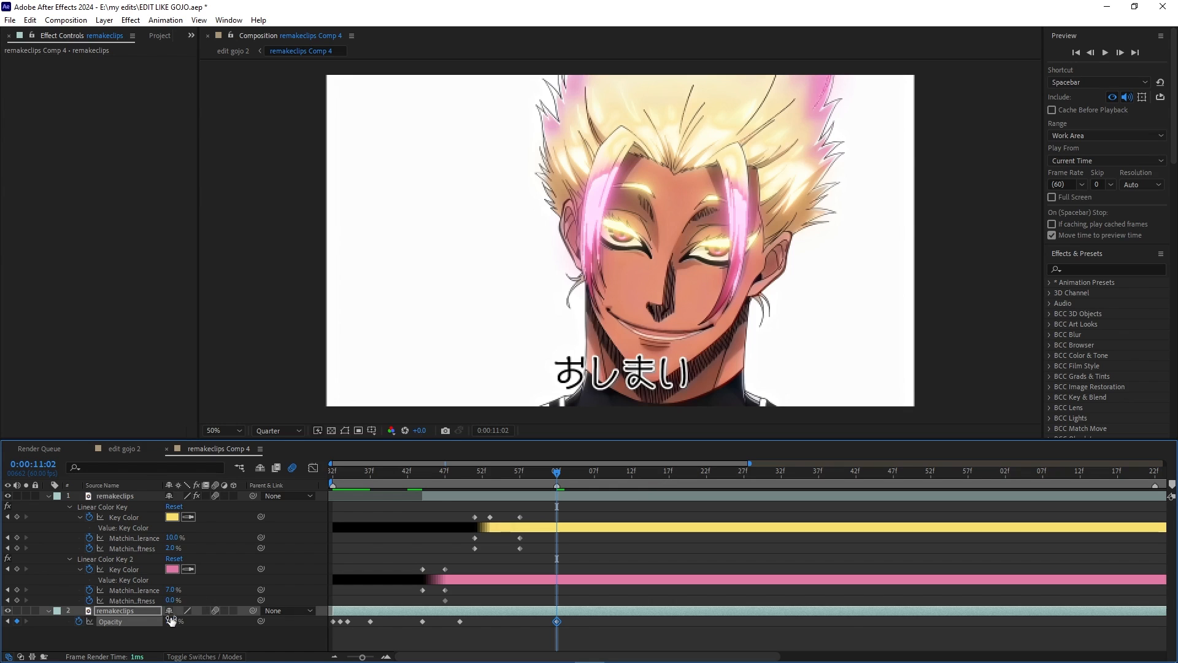
pyautogui.moveTo(171, 622); pyautogui.dragTo(167, 621)
# - Play back the flicker from its start and check it against the edit gojo 2 composition
pyautogui.press('space')
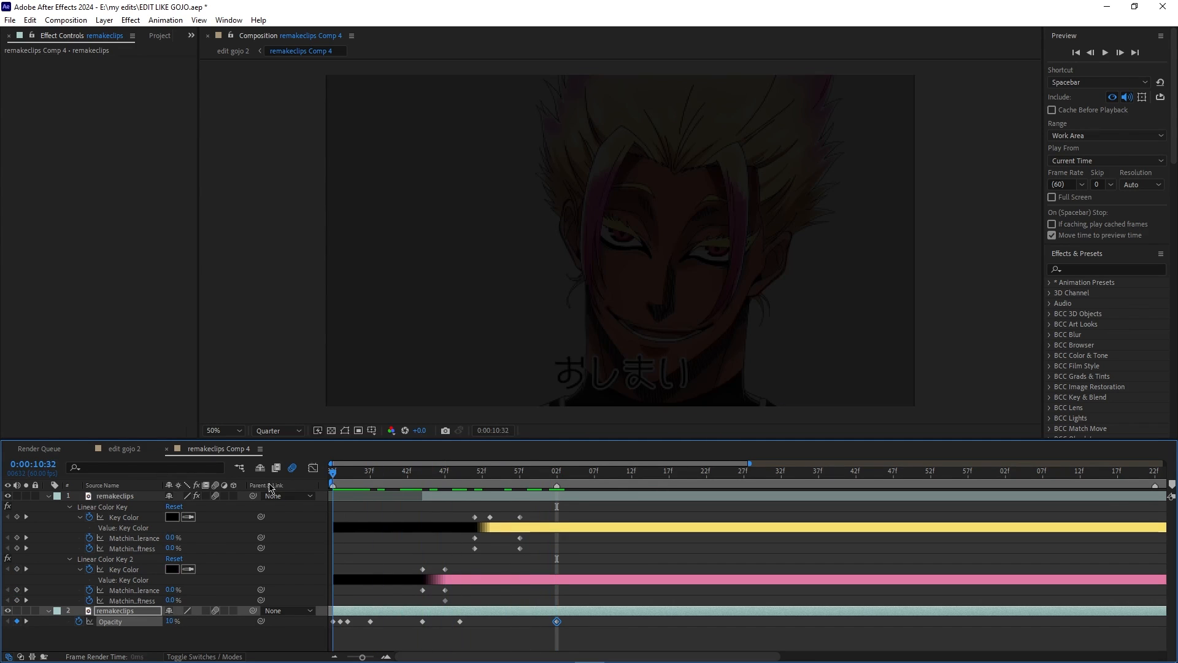
pyautogui.click(334, 474)
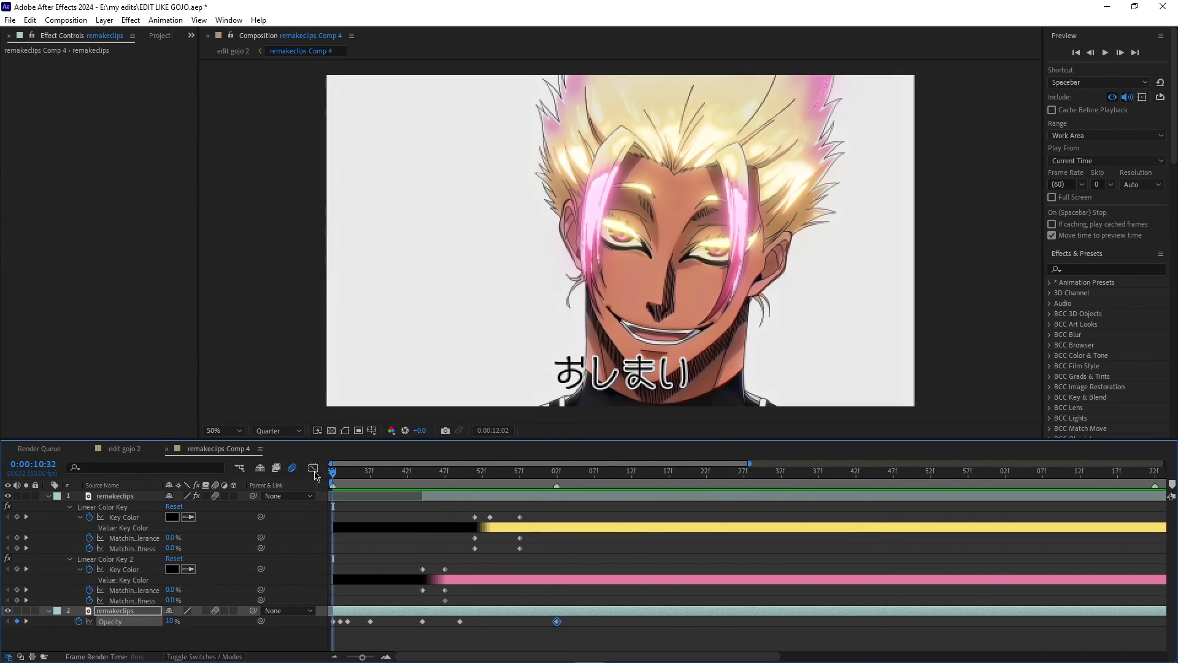
pyautogui.click(142, 449)
pyautogui.moveTo(621, 479); pyautogui.dragTo(657, 493)
pyautogui.doubleClick(669, 541)
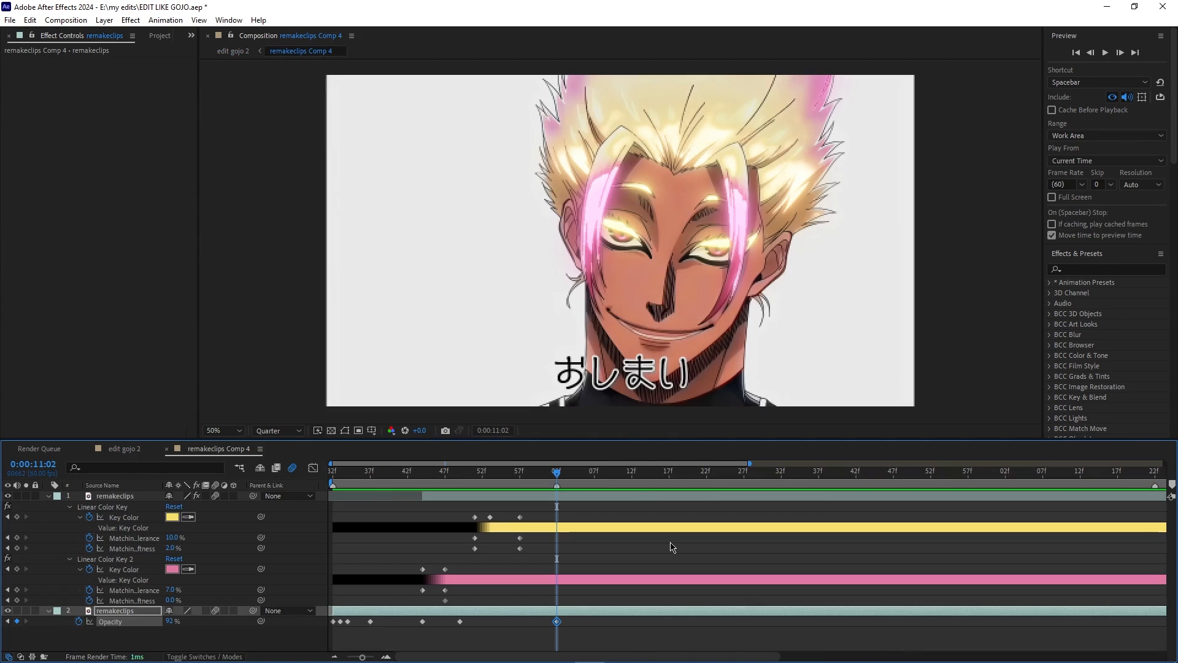
# - Slide the glow layer to start at 0:00:11:02 and retime the lower layer's later opacity keyframes, ending one frame earlier
pyautogui.moveTo(444, 499); pyautogui.dragTo(571, 499)
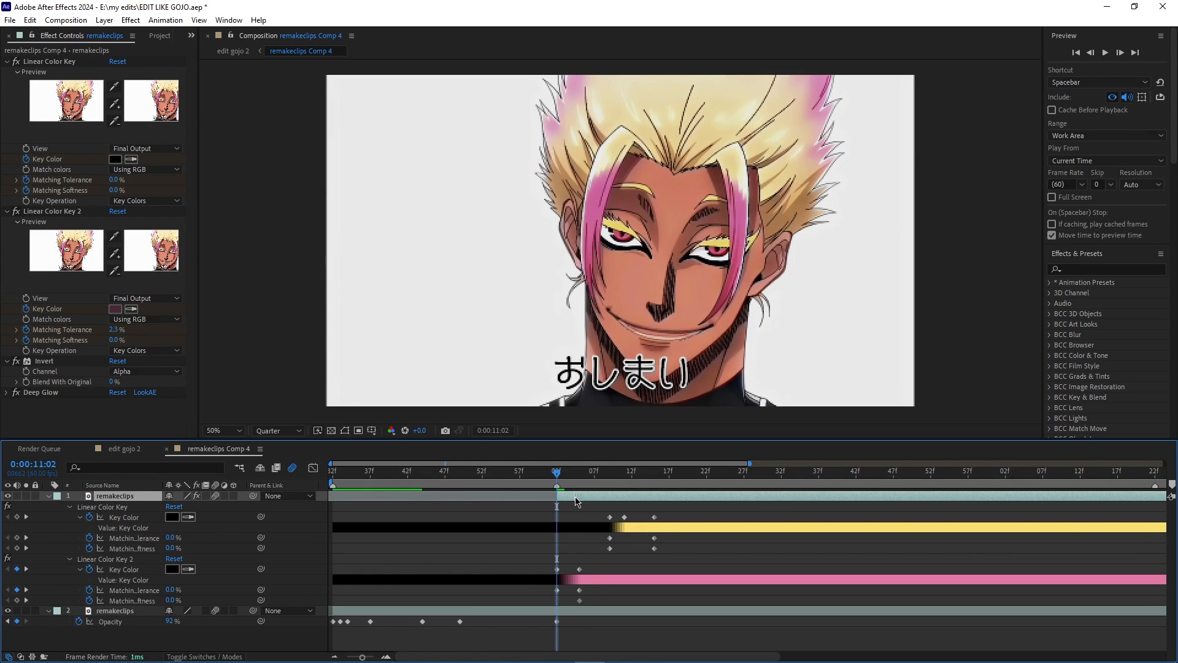
pyautogui.click(402, 612)
pyautogui.moveTo(603, 635); pyautogui.dragTo(467, 624)
pyautogui.moveTo(565, 478)
pyautogui.mouseDown()
pyautogui.moveTo(599, 484)
pyautogui.moveTo(561, 491)
pyautogui.mouseUp()
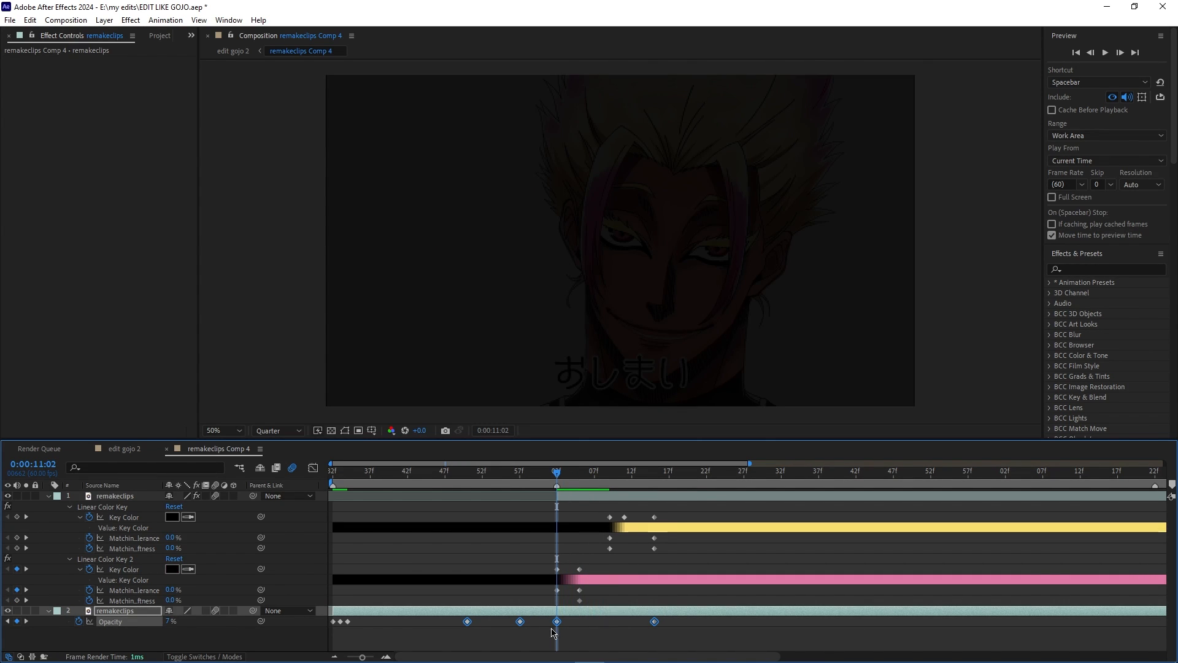
pyautogui.moveTo(557, 621); pyautogui.dragTo(548, 623)
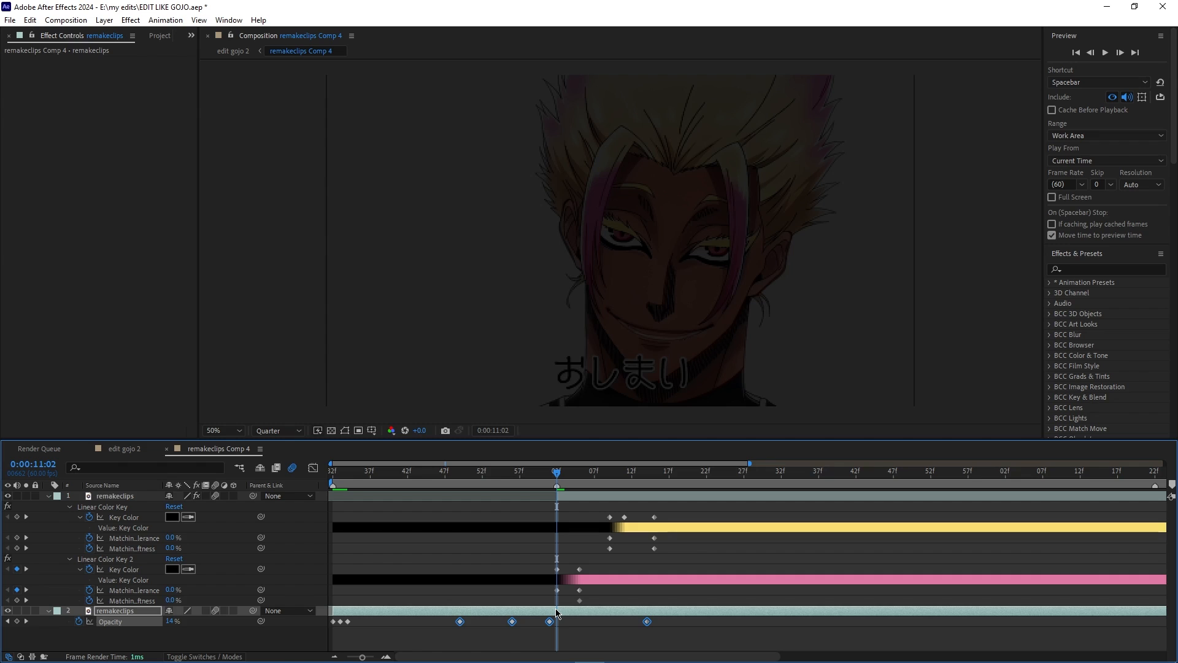
# - Copy the edit gojo reference layer from edit gojo 2 into remakeclips Comp 4 and place it above all other layers
pyautogui.click(124, 448)
pyautogui.click(643, 496)
pyautogui.hotkey('ctrl', 'c')
pyautogui.click(218, 448)
pyautogui.hotkey('ctrl', 'v')
pyautogui.moveTo(151, 611); pyautogui.dragTo(151, 494)
# - Delete the lower remakeclips layer's opacity keyframe at 0:00:10:34
pyautogui.moveTo(393, 497); pyautogui.dragTo(333, 482)
pyautogui.press('pagedown')
pyautogui.click(348, 632)
pyautogui.press('pagedown')
pyautogui.press('Delete')
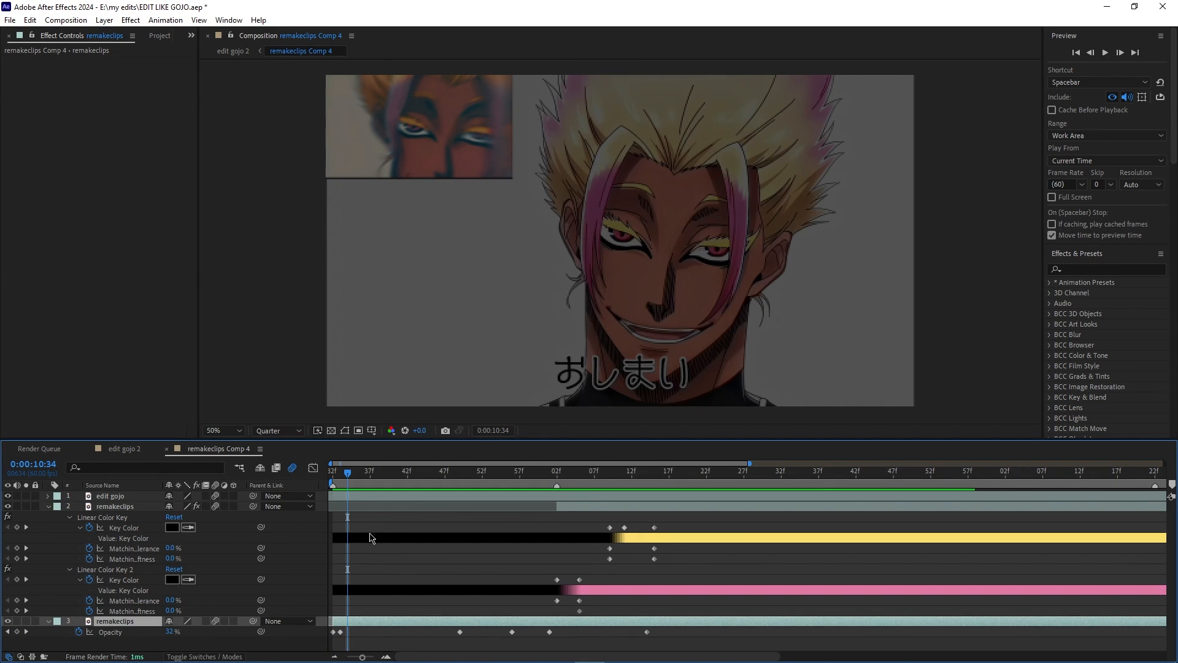
# - Keyframe the lower layer's opacity at 0:00:10:35, 0:00:10:40 and 15% at 0:00:10:47, and delete the old keyframes beyond them
pyautogui.moveTo(341, 476)
pyautogui.mouseDown()
pyautogui.moveTo(368, 489)
pyautogui.moveTo(355, 489)
pyautogui.mouseUp()
pyautogui.moveTo(172, 631)
pyautogui.mouseDown()
pyautogui.moveTo(203, 631)
pyautogui.moveTo(161, 632)
pyautogui.mouseUp()
pyautogui.click(392, 475)
pyautogui.click(467, 476)
pyautogui.moveTo(440, 630); pyautogui.dragTo(667, 638)
pyautogui.press('Delete')
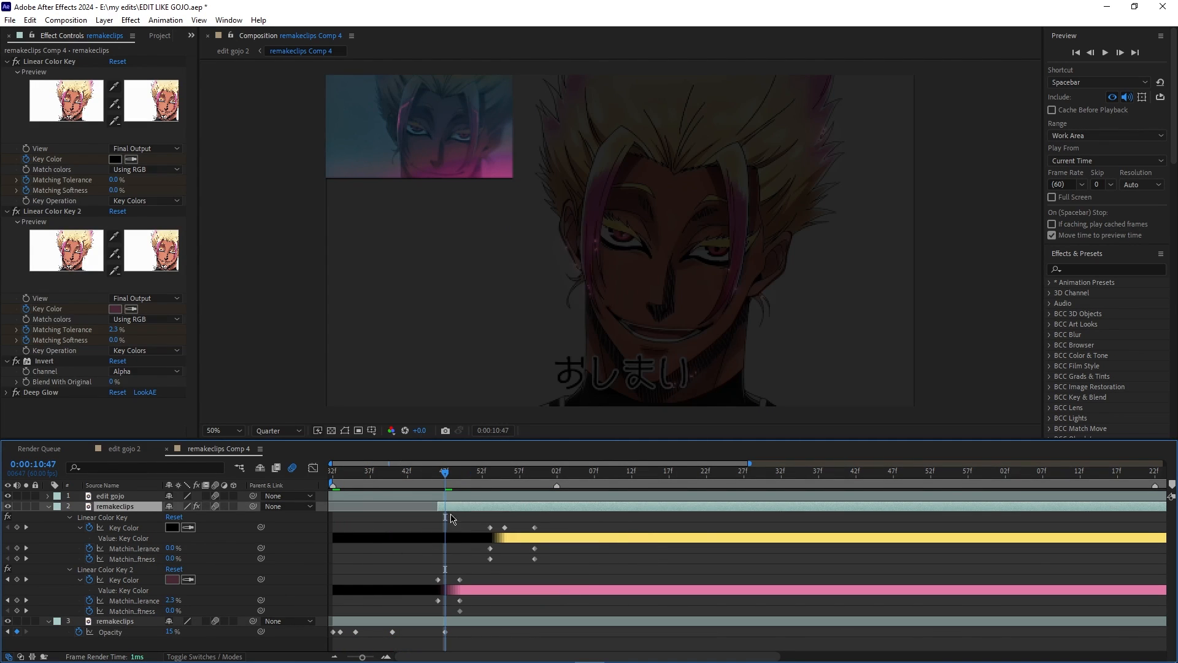
# - Move the last yellow Key Color keyframe later and set Linear Color Key 2's Matching Tolerance to 6.8%
pyautogui.moveTo(580, 494); pyautogui.dragTo(601, 495)
pyautogui.moveTo(535, 528); pyautogui.dragTo(602, 527)
pyautogui.moveTo(647, 473); pyautogui.dragTo(460, 528)
pyautogui.click(431, 525)
pyautogui.moveTo(113, 330); pyautogui.dragTo(116, 342)
pyautogui.click(115, 330)
pyautogui.write('6.8')
pyautogui.press('Return')
# - Move the end Key Color keyframe of Linear Color Key 2 later and undo the last keyframe adjustment
pyautogui.click(489, 475)
pyautogui.moveTo(459, 579); pyautogui.dragTo(497, 579)
pyautogui.moveTo(491, 475); pyautogui.dragTo(483, 505)
pyautogui.moveTo(473, 574); pyautogui.dragTo(497, 611)
pyautogui.hotkey('ctrl', 'z')
# - Continue the lower layer's flicker with a reduced opacity keyframe followed by a raised one farther along
pyautogui.moveTo(496, 476); pyautogui.dragTo(542, 485)
pyautogui.moveTo(170, 631); pyautogui.dragTo(159, 633)
pyautogui.moveTo(528, 476); pyautogui.dragTo(760, 502)
pyautogui.moveTo(170, 632); pyautogui.dragTo(218, 631)
# - Paste copies of the opacity keyframe farther along the lower layer's timeline
pyautogui.moveTo(760, 476); pyautogui.dragTo(1021, 511)
pyautogui.hotkey('ctrl', 'v')
pyautogui.moveTo(1021, 475); pyautogui.dragTo(1170, 491)
pyautogui.press('-')
pyautogui.click(744, 475)
pyautogui.hotkey('ctrl', 'v')
# - Add opacity keyframes around the 0:00:12:12 marker and move the preceding keyframe earlier
pyautogui.moveTo(744, 483); pyautogui.dragTo(707, 517)
pyautogui.click(678, 509)
pyautogui.hotkey('alt', 'shift', 't')
pyautogui.press('k')
pyautogui.hotkey('ctrl', 'v')
pyautogui.click(671, 516)
pyautogui.click(707, 506)
pyautogui.press('t')
pyautogui.moveTo(676, 517); pyautogui.dragTo(639, 517)
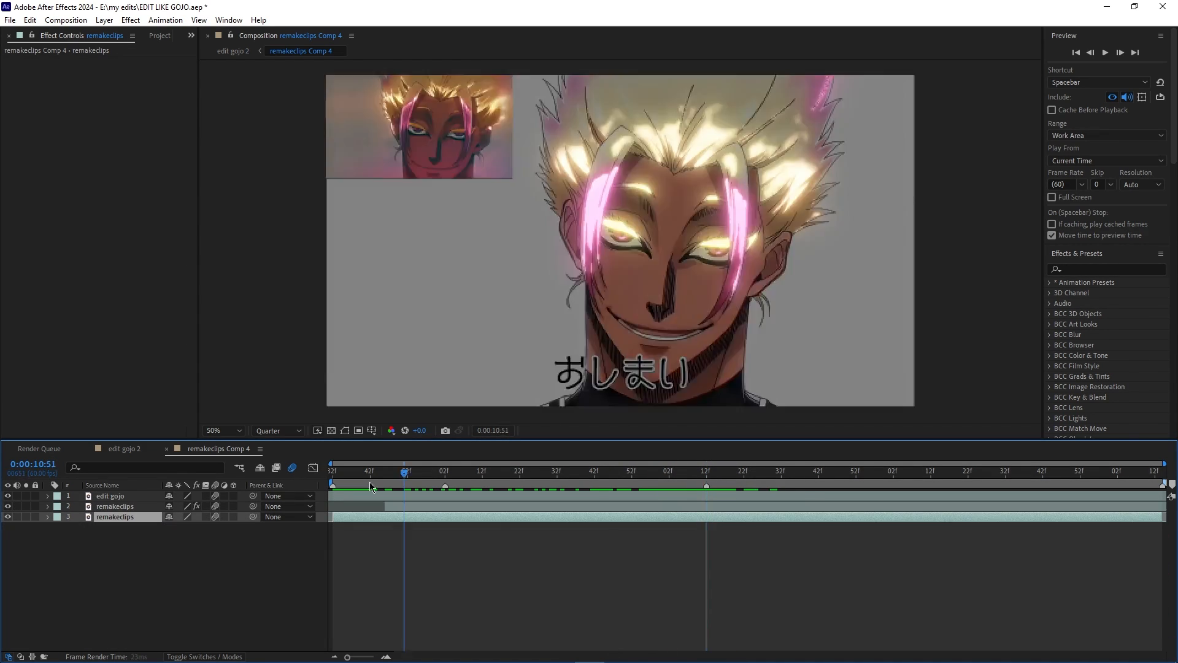
pyautogui.click(105, 20)
pyautogui.click(246, 392)
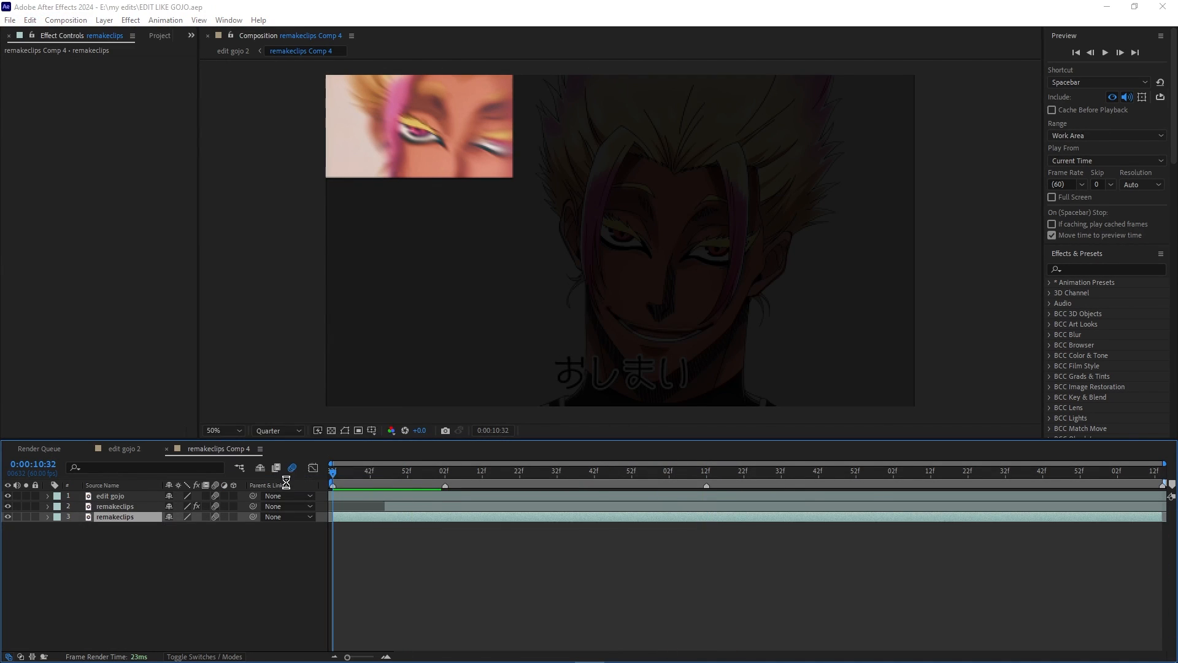
pyautogui.click(513, 229)
pyautogui.moveTo(332, 475)
pyautogui.mouseDown()
pyautogui.moveTo(617, 488)
pyautogui.moveTo(315, 474)
pyautogui.mouseUp()
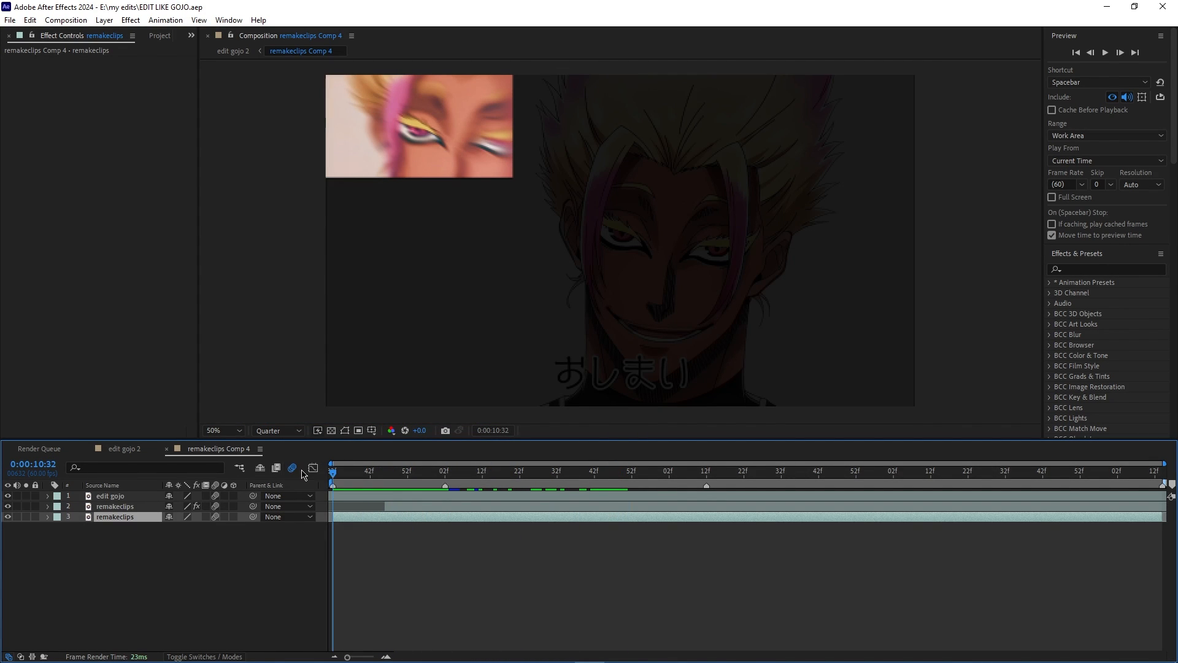
# - Create an adjustment layer and place it at the top of the layer stack
pyautogui.rightClick(249, 556)
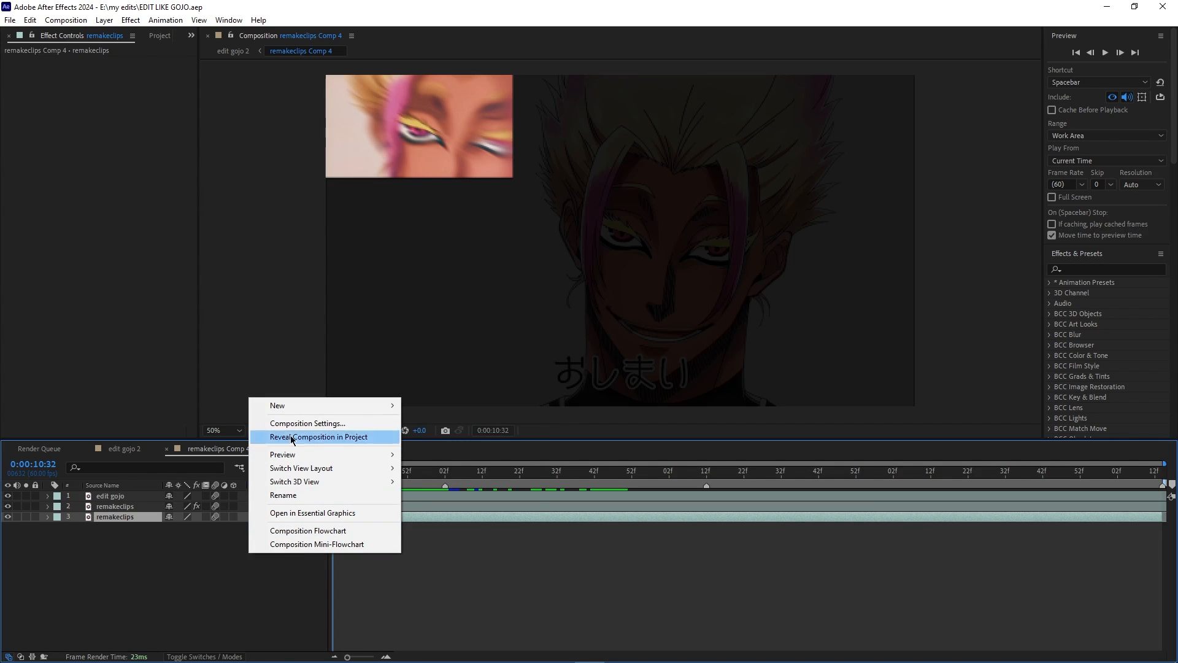
pyautogui.moveTo(297, 405)
pyautogui.click(451, 504)
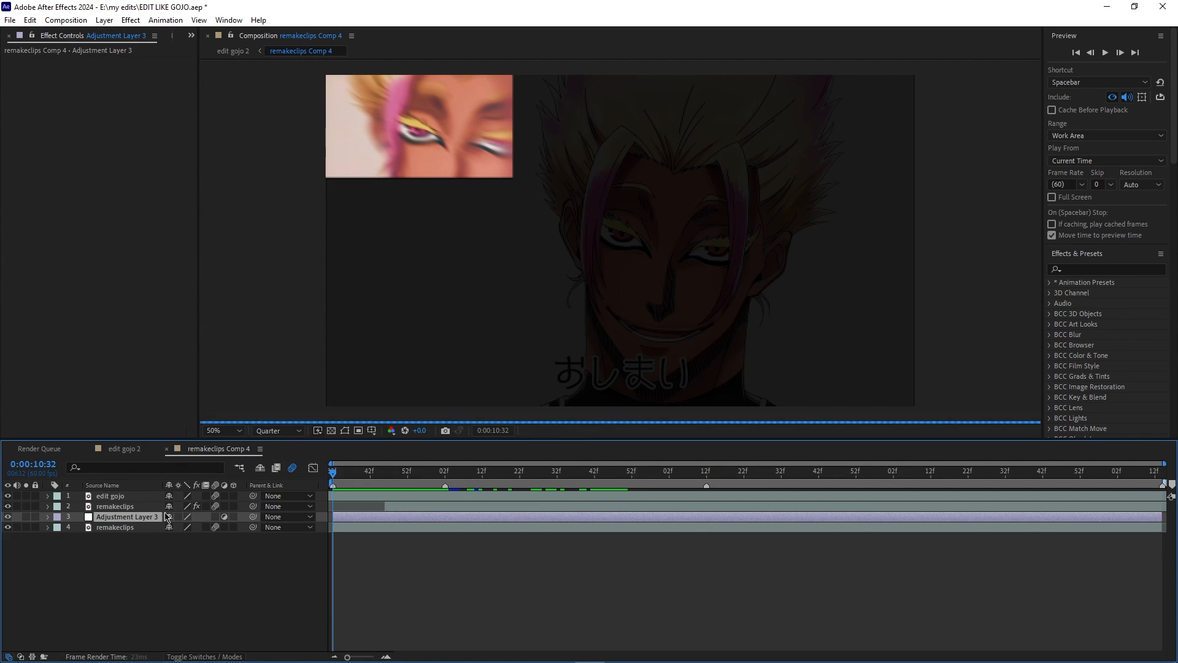
pyautogui.moveTo(134, 520); pyautogui.dragTo(138, 496)
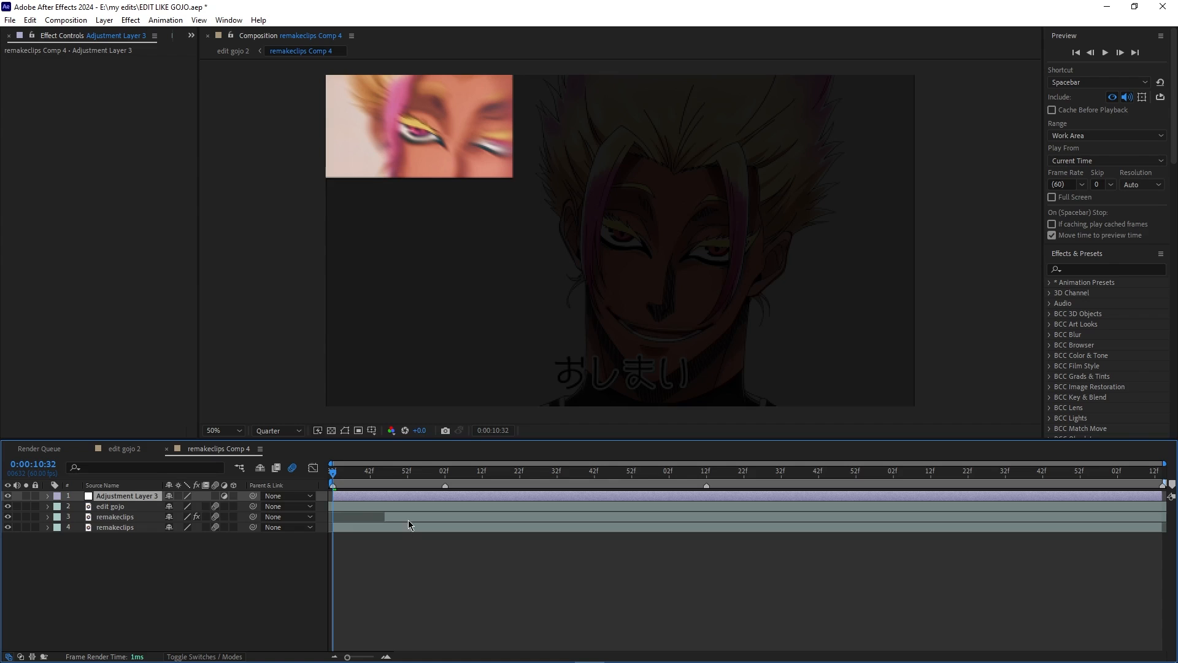
# - Create a null object above the adjustment layer
pyautogui.rightClick(228, 563)
pyautogui.moveTo(253, 413)
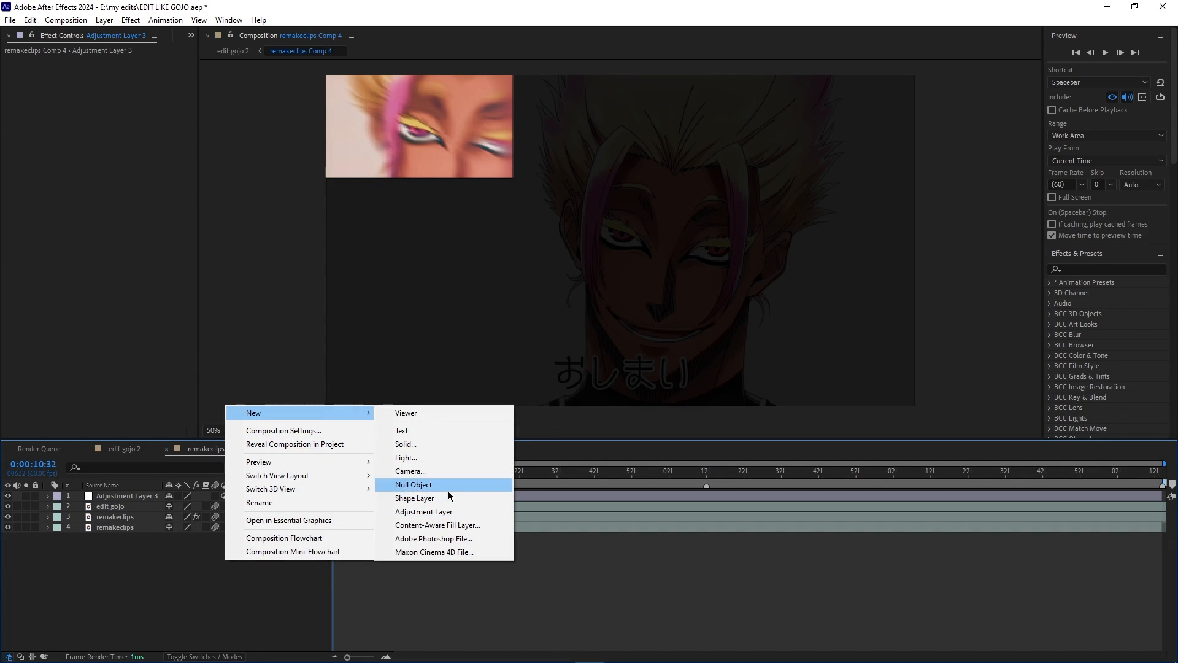
pyautogui.click(449, 490)
pyautogui.moveTo(177, 576); pyautogui.dragTo(292, 619)
pyautogui.moveTo(346, 655); pyautogui.dragTo(348, 651)
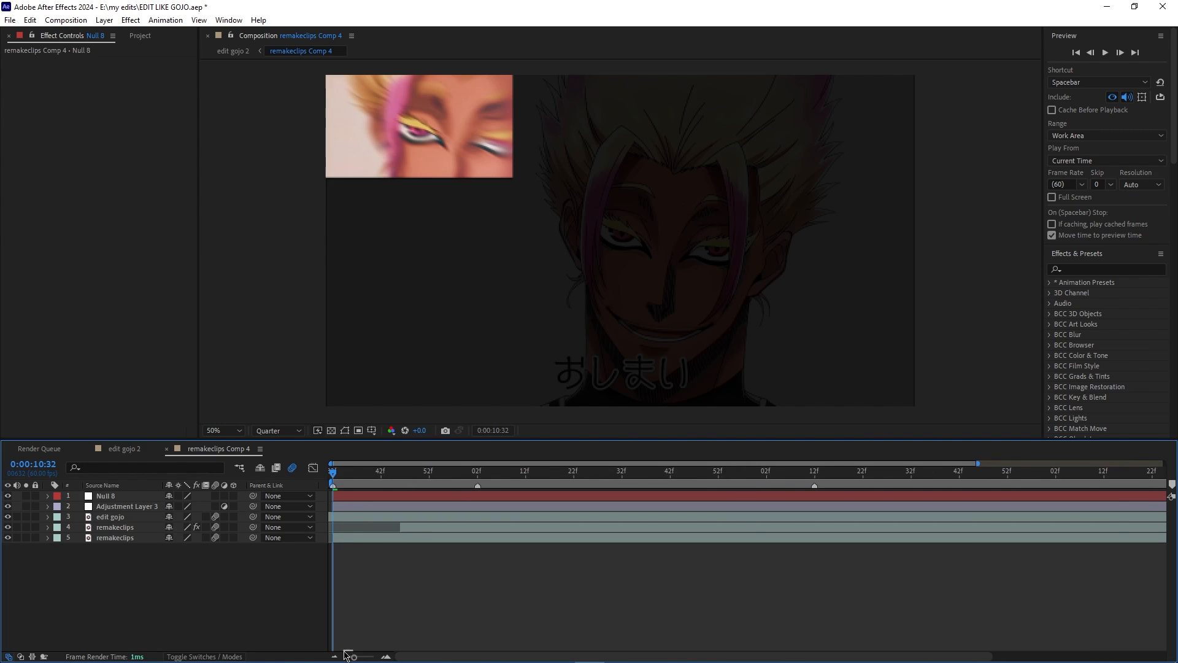
# - Split all five layers at the 0:00:12:12 marker
pyautogui.moveTo(571, 474); pyautogui.dragTo(386, 607)
pyautogui.moveTo(356, 658); pyautogui.dragTo(340, 659)
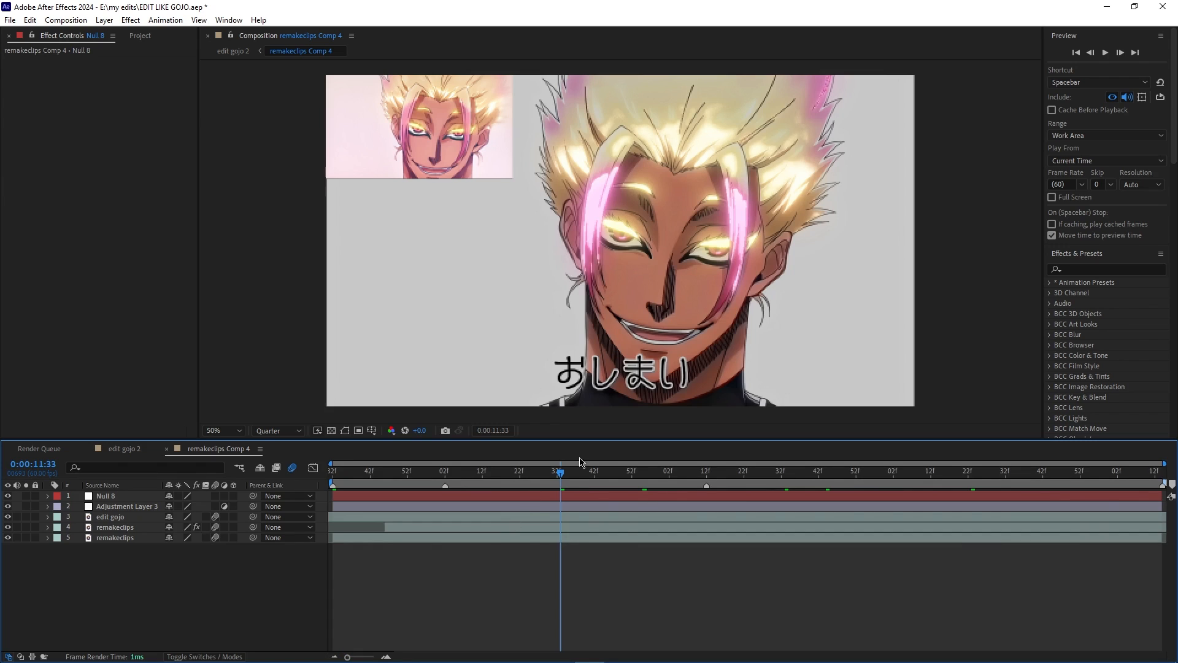
pyautogui.press('space')
pyautogui.press('space')
pyautogui.press('k')
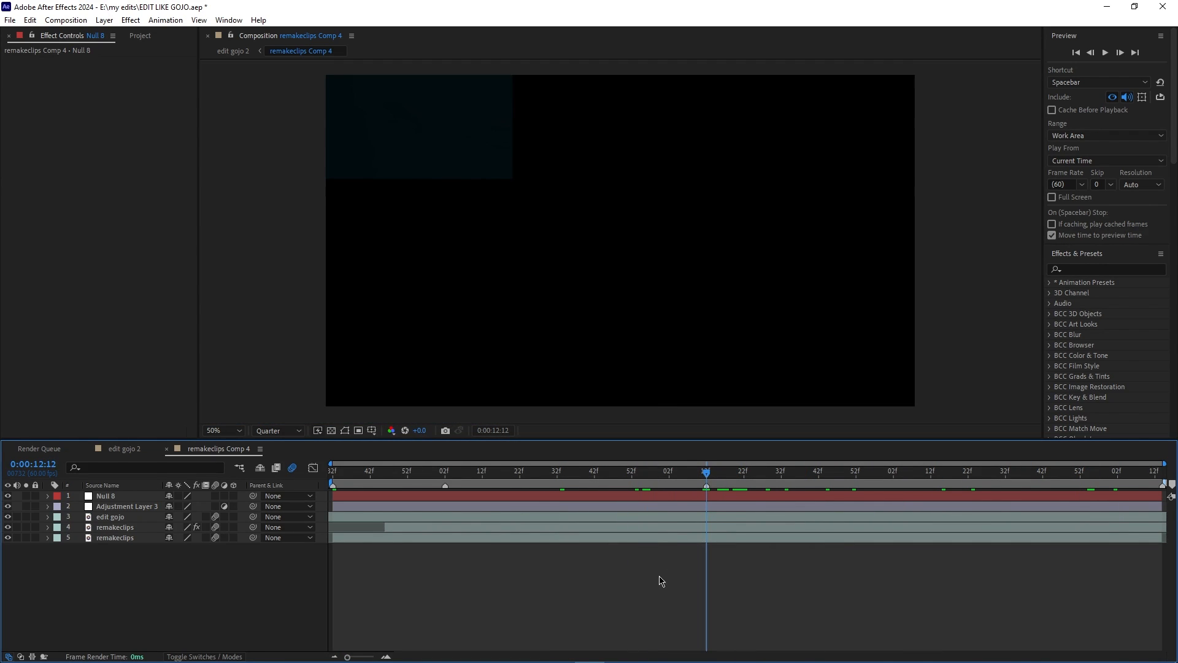
pyautogui.click(555, 528)
pyautogui.keyDown('shift'); pyautogui.click(558, 499); pyautogui.keyUp('shift')
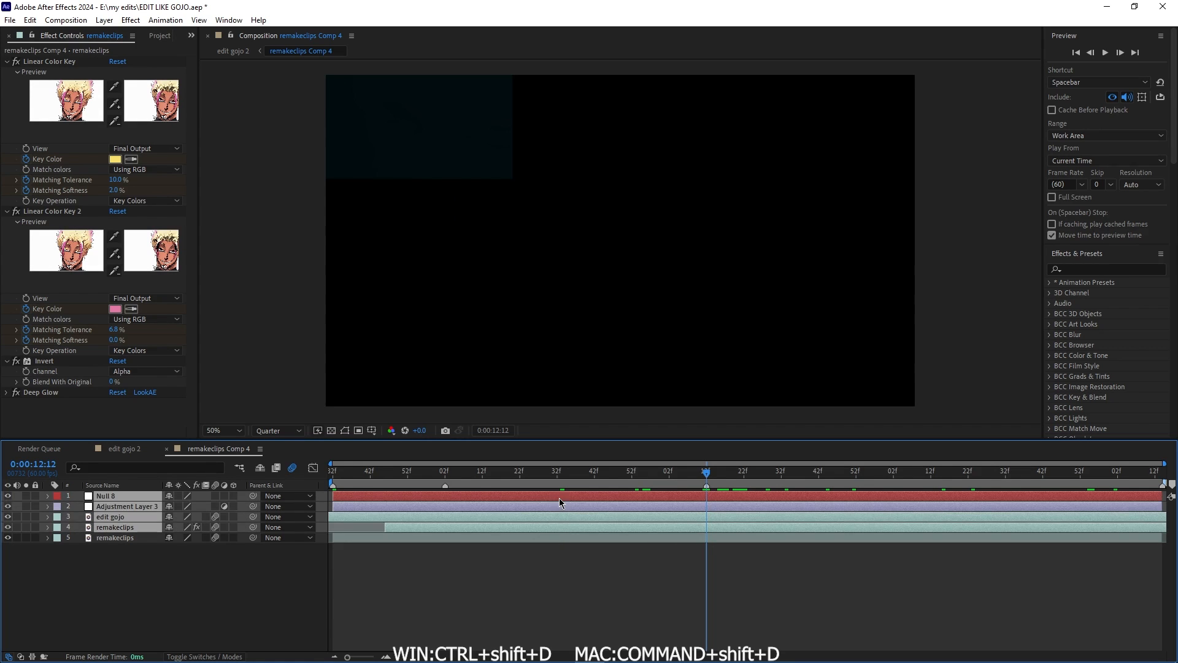
pyautogui.keyDown('shift'); pyautogui.click(566, 540); pyautogui.keyUp('shift')
pyautogui.hotkey('ctrl', 'shift', 'd')
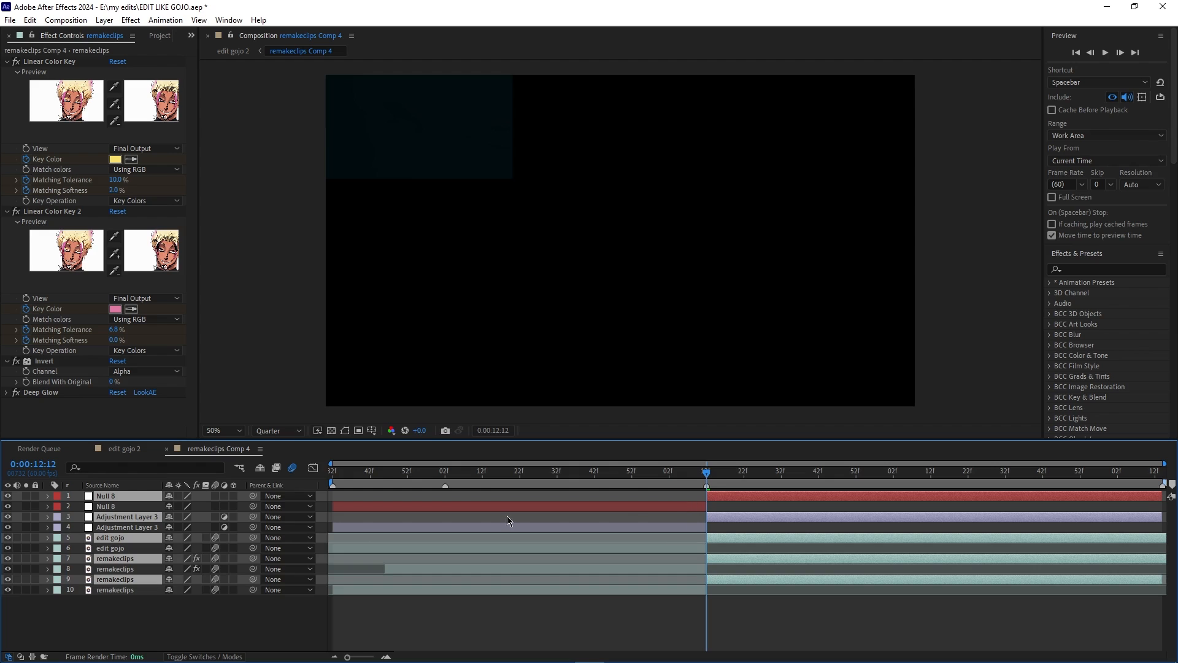
# - Group the second halves of the split layers together above the first halves and return to 0:00:10:32
pyautogui.moveTo(98, 499); pyautogui.dragTo(132, 507)
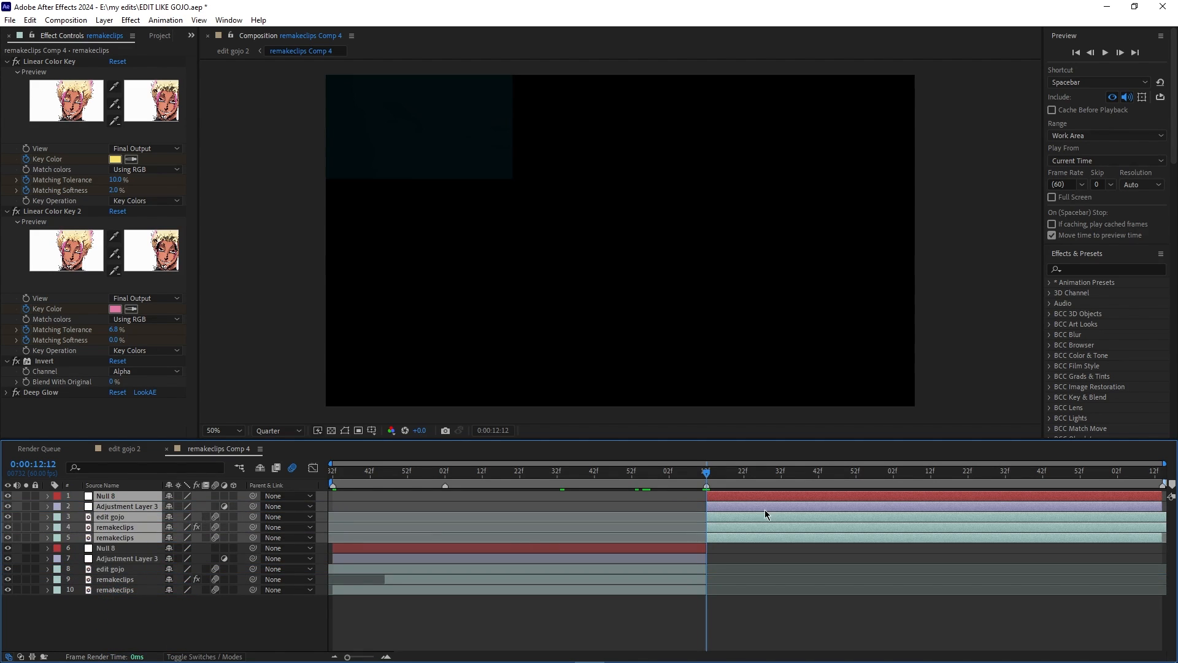
pyautogui.moveTo(712, 479); pyautogui.dragTo(332, 482)
pyautogui.click(518, 590)
pyautogui.click(499, 622)
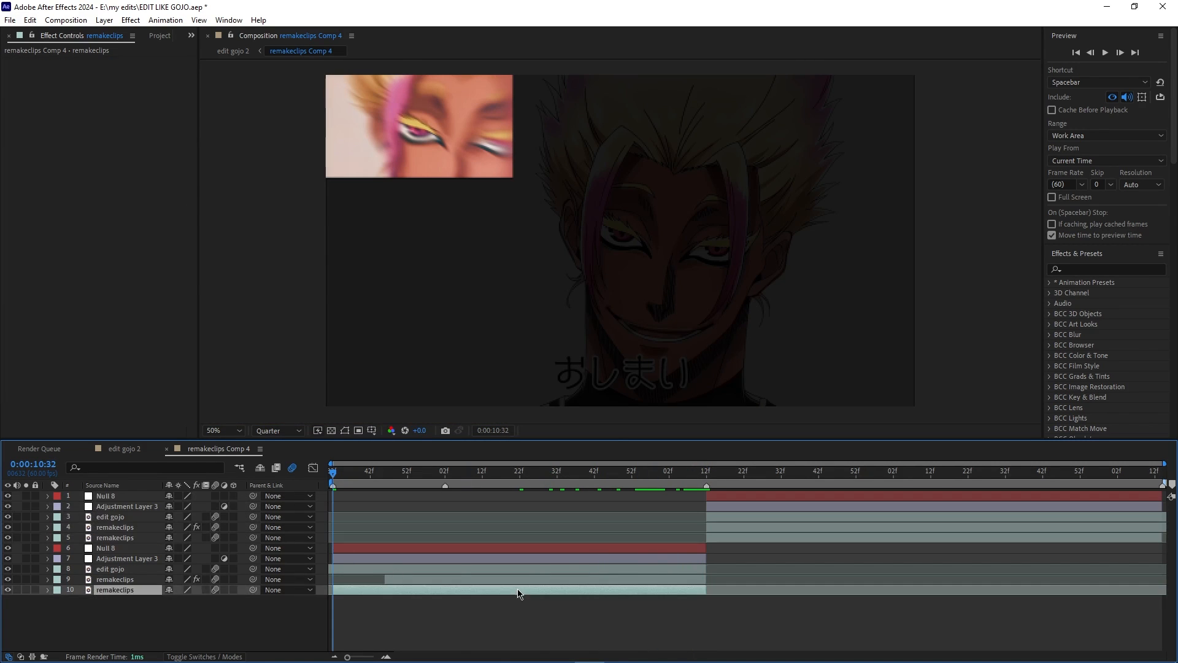
pyautogui.moveTo(348, 658); pyautogui.dragTo(360, 658)
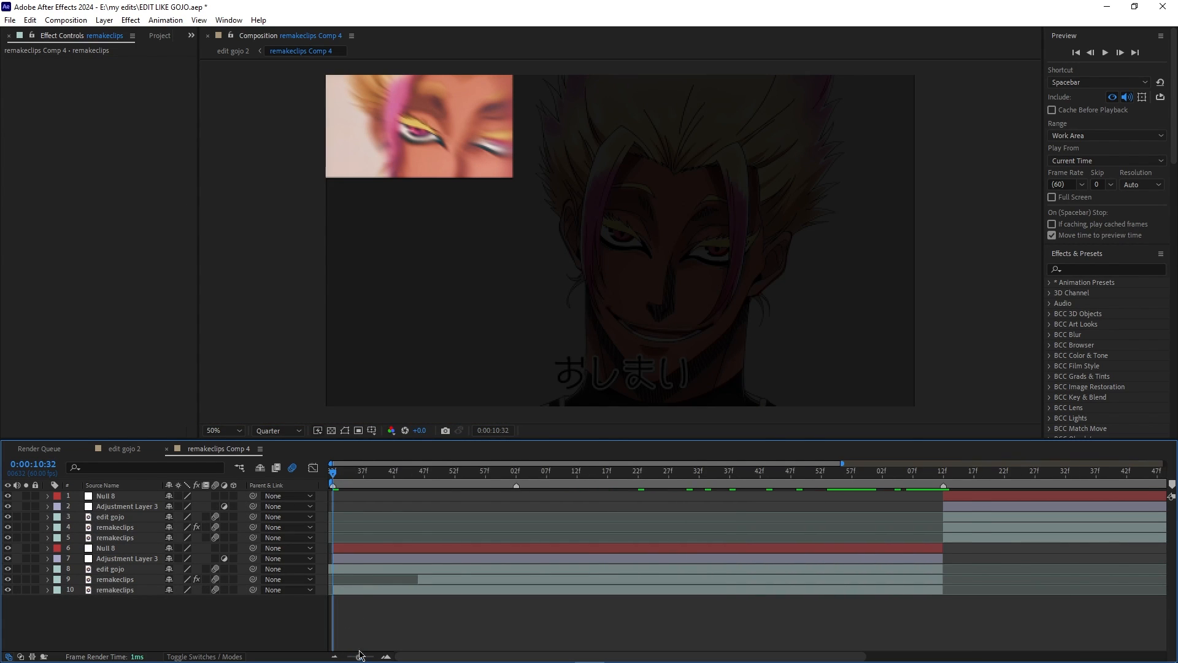
# - Parent the first-half adjustment layer, edit gojo and both remakeclips layers to the first-half Null 8
pyautogui.click(123, 579)
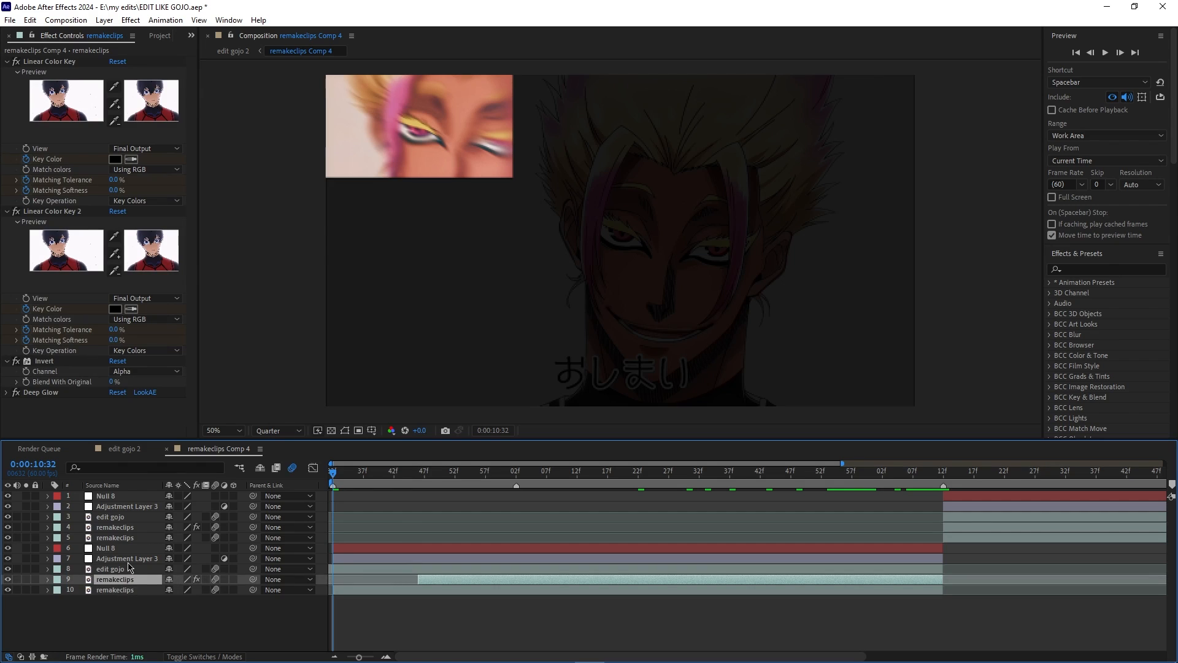
pyautogui.keyDown('shift'); pyautogui.click(127, 560); pyautogui.keyUp('shift')
pyautogui.keyDown('ctrl'); pyautogui.click(123, 590); pyautogui.keyUp('ctrl')
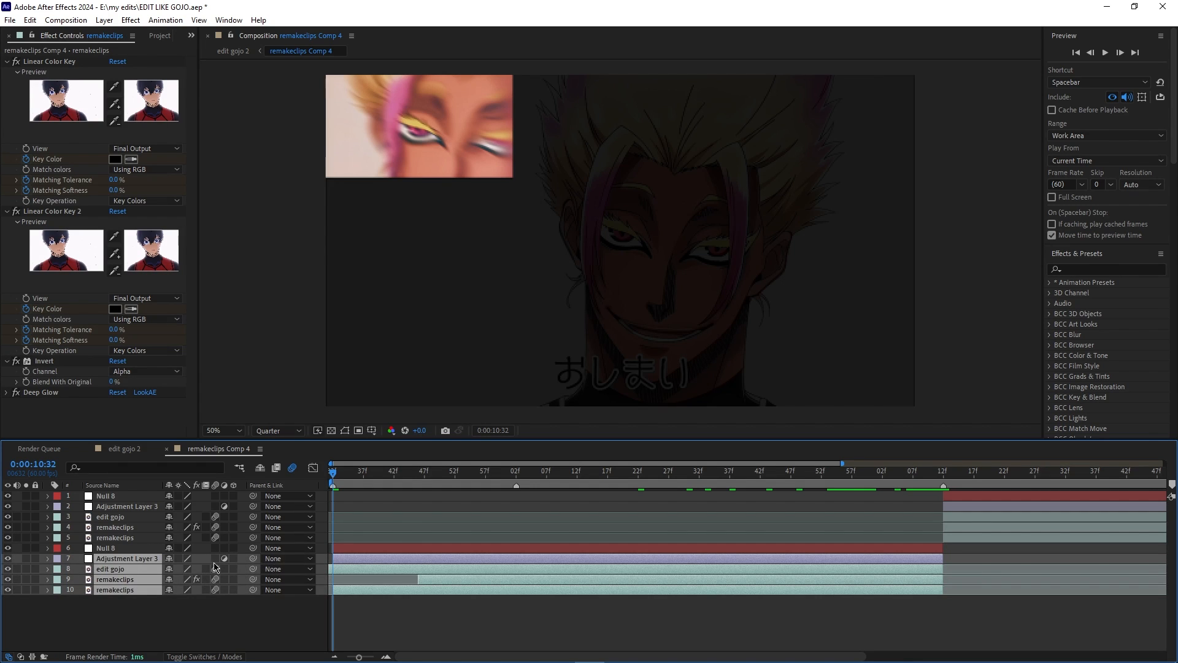
pyautogui.hotkey('ctrl', 'shift', 'a')
pyautogui.moveTo(131, 610); pyautogui.dragTo(135, 565)
pyautogui.moveTo(252, 558); pyautogui.dragTo(161, 551)
# - Animate the first-half Null 8's Scale from 321% at 0:00:10:32 to 100% at 0:00:11:17
pyautogui.click(379, 550)
pyautogui.press('s')
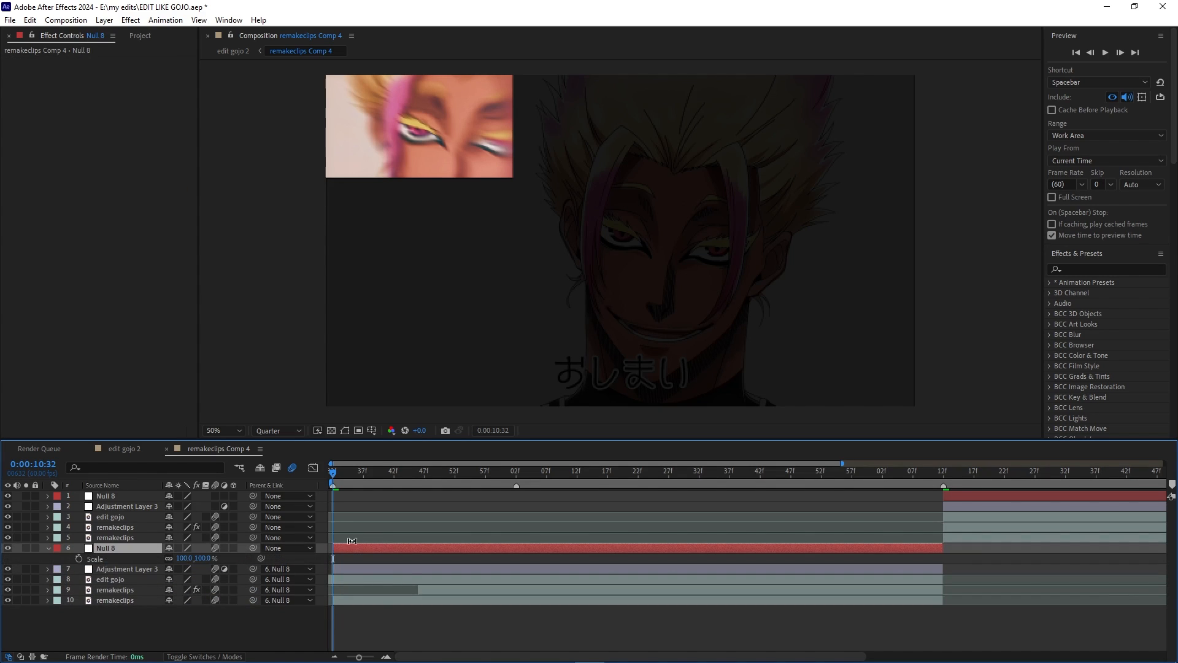
pyautogui.click(80, 559)
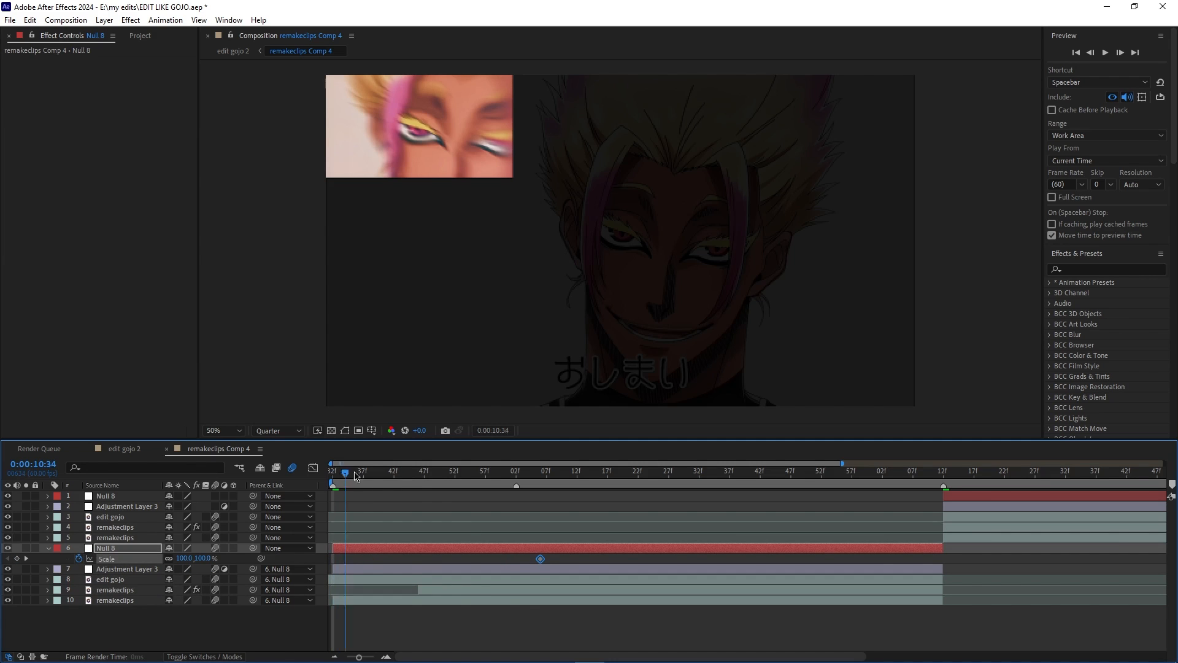
pyautogui.press('space')
pyautogui.moveTo(540, 558); pyautogui.dragTo(605, 564)
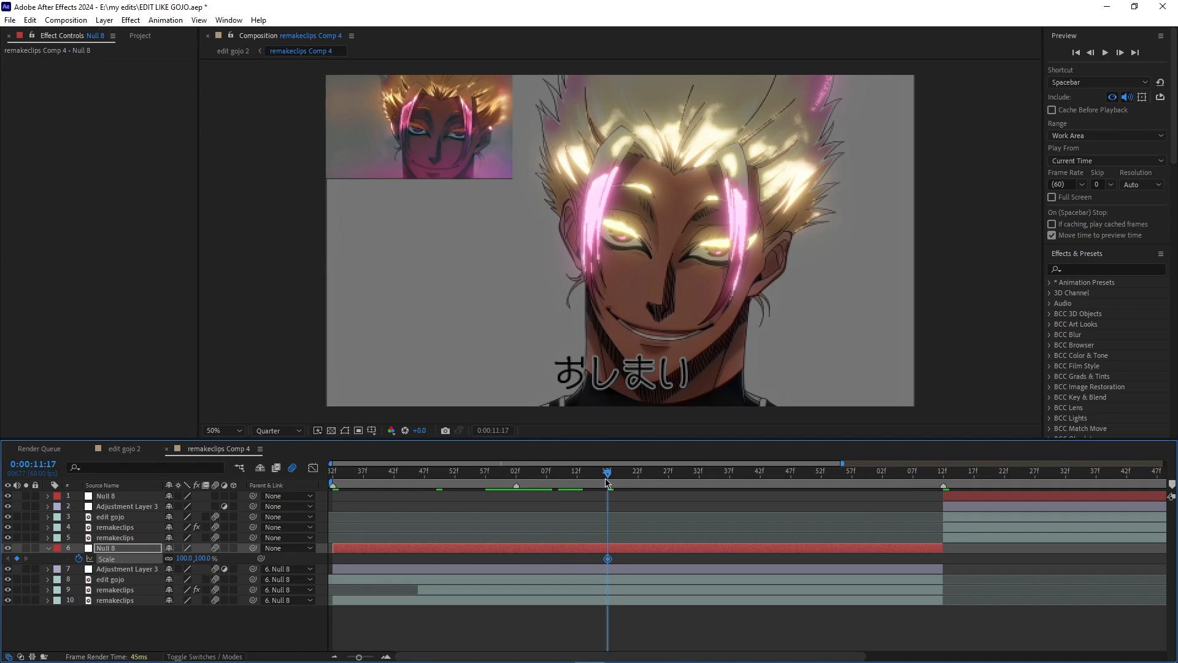
pyautogui.press('Home')
pyautogui.moveTo(182, 558); pyautogui.dragTo(319, 565)
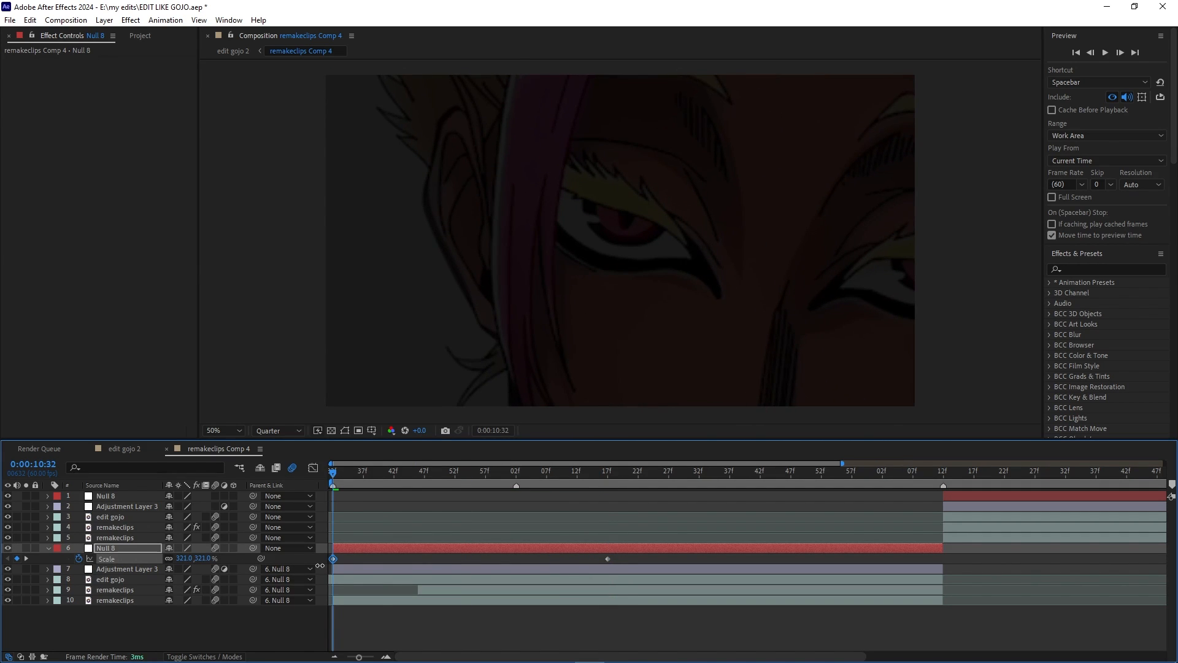
# - Remove the parent from the first-half edit gojo reference layer and move it to the top of the layer stack
pyautogui.click(116, 580)
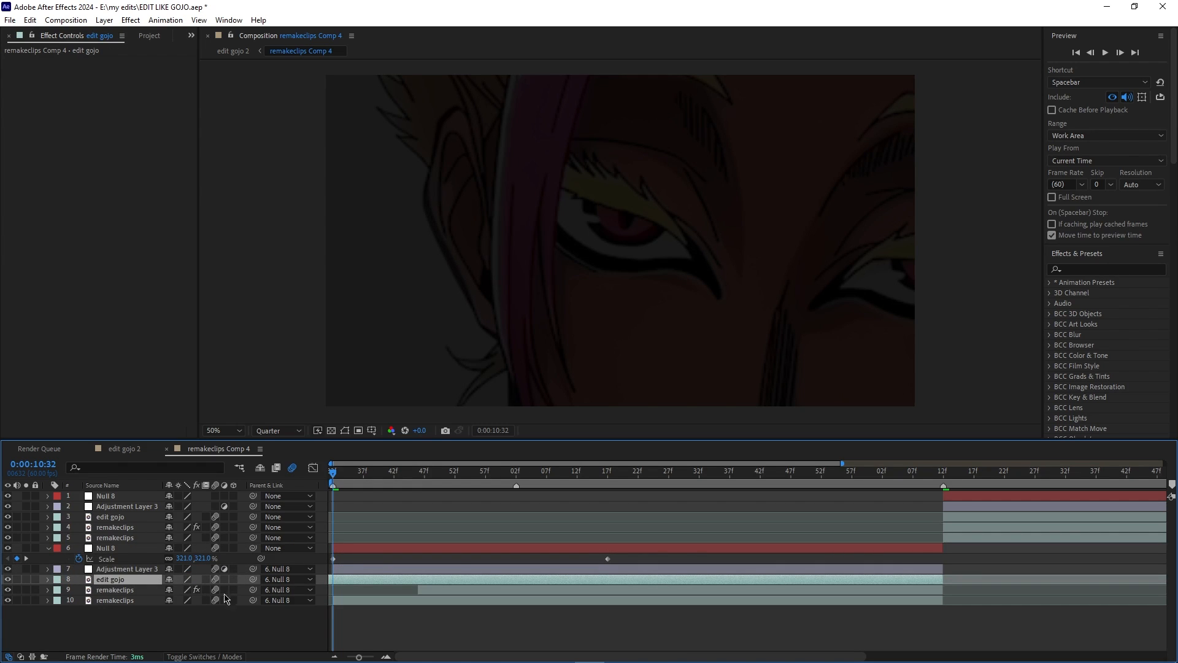
pyautogui.click(276, 579)
pyautogui.click(280, 423)
pyautogui.click(276, 579)
pyautogui.moveTo(146, 580); pyautogui.dragTo(138, 491)
pyautogui.moveTo(329, 476); pyautogui.dragTo(645, 515)
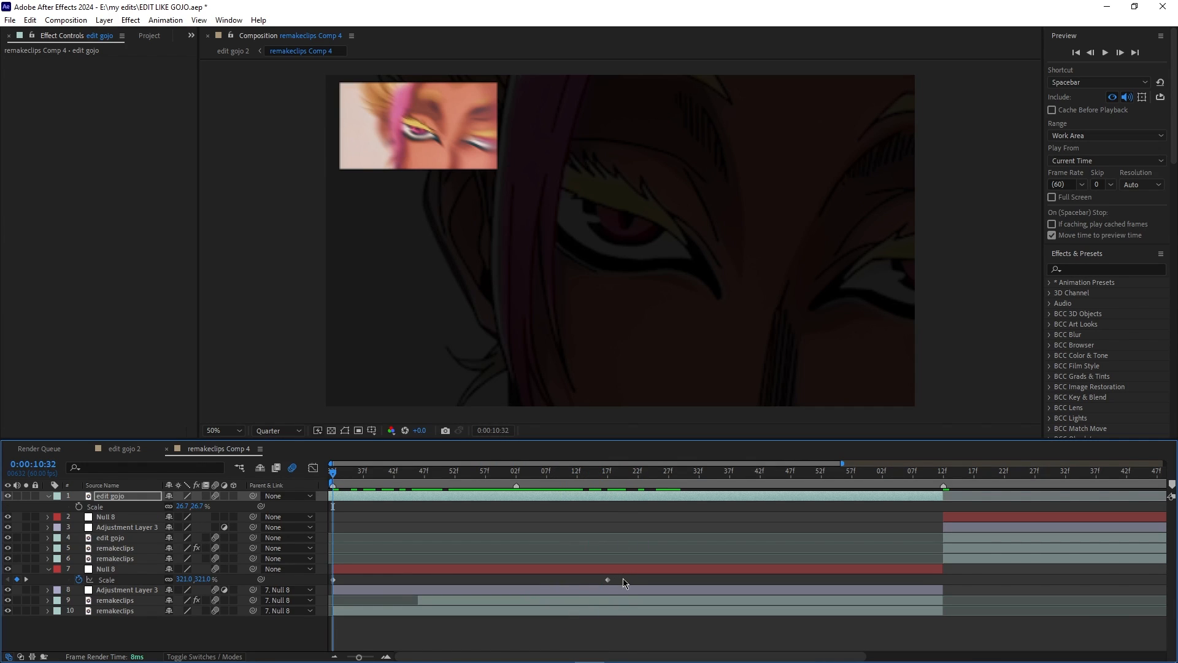
# - Easy-ease both Scale keyframes of the first-half Null 8 and reshape the easing in the speed graph
pyautogui.moveTo(622, 586); pyautogui.dragTo(264, 572)
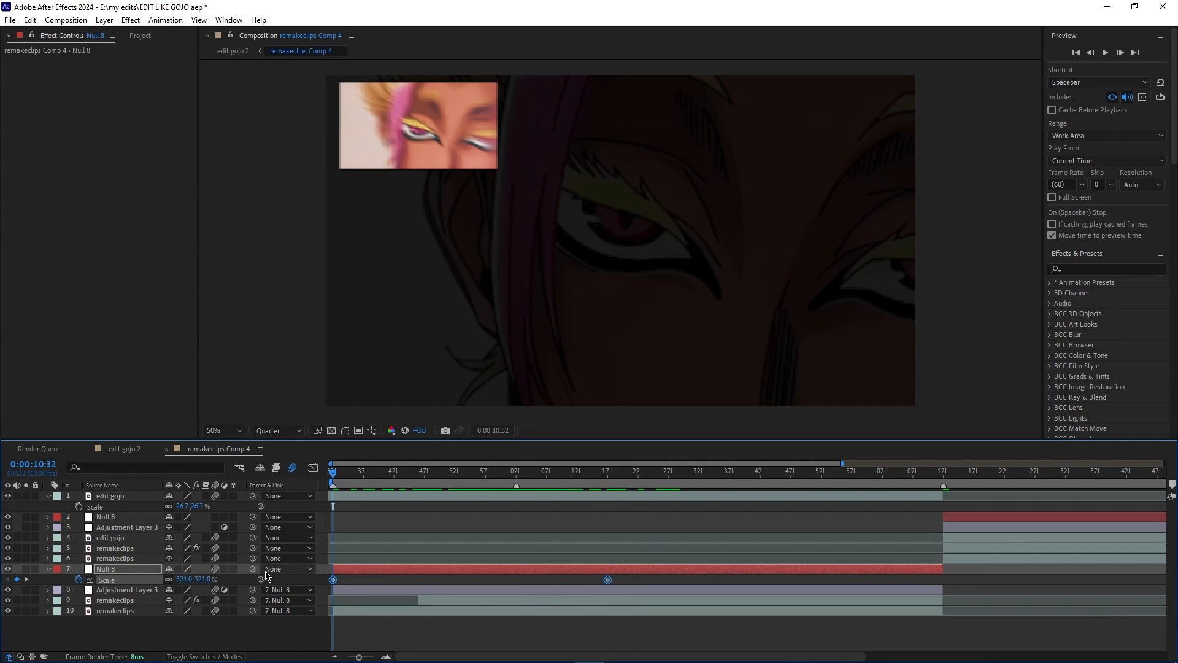
pyautogui.press('F9')
pyautogui.click(313, 468)
pyautogui.scroll(-3, 536, 587)
pyautogui.rightClick(534, 583)
pyautogui.click(440, 611)
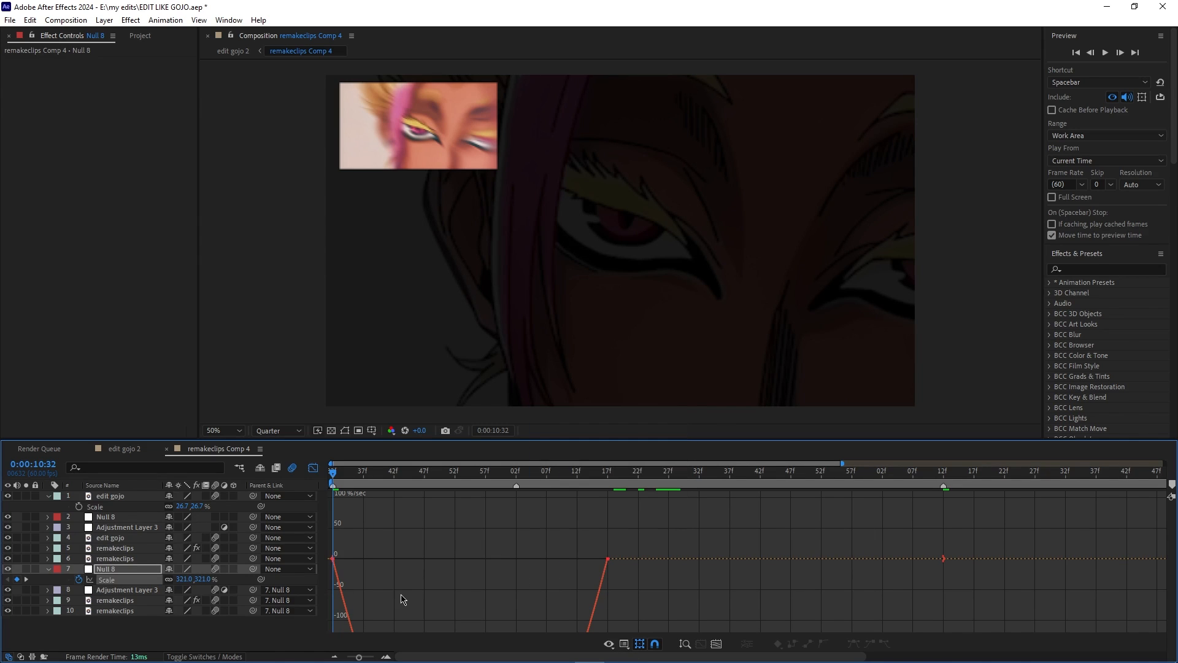
pyautogui.moveTo(360, 658); pyautogui.dragTo(348, 657)
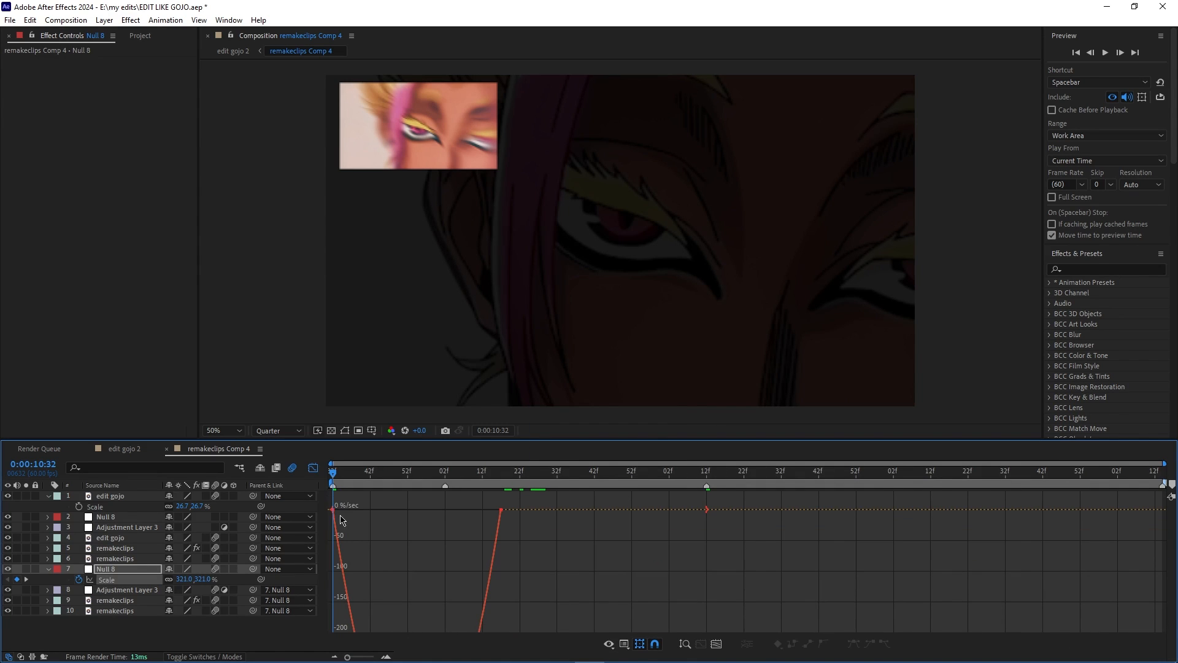
pyautogui.moveTo(362, 511); pyautogui.dragTo(389, 514)
pyautogui.click(312, 470)
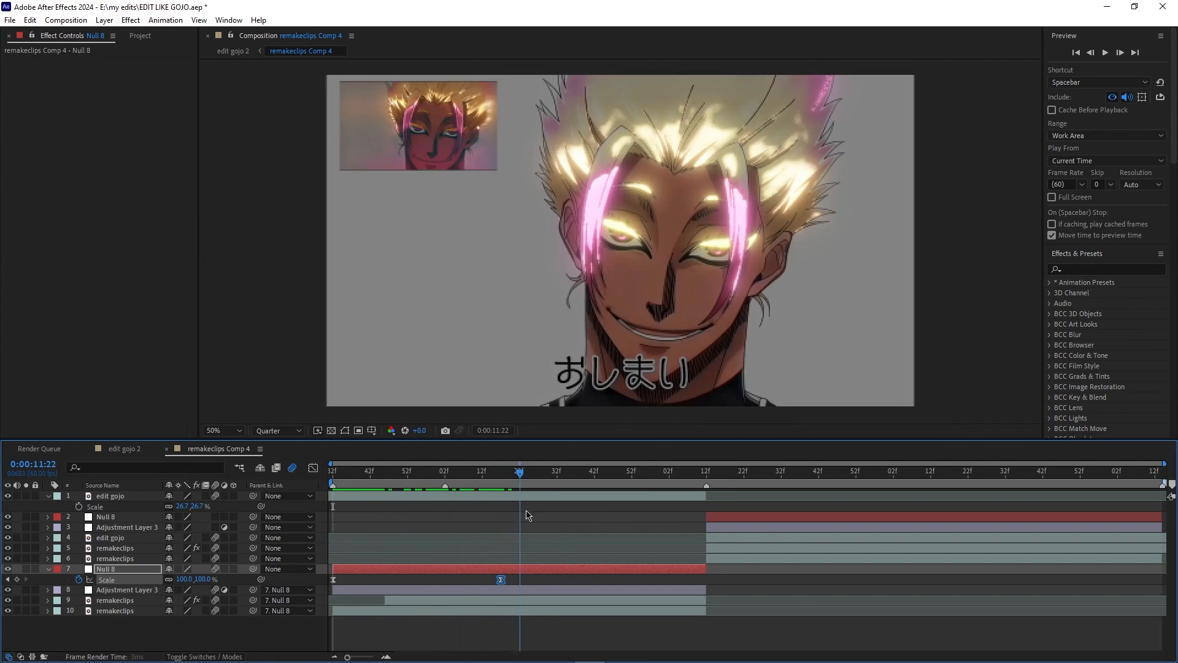
# - Preview the eased zoom, collapse the null's Scale property and save the project
pyautogui.moveTo(632, 554); pyautogui.dragTo(319, 535)
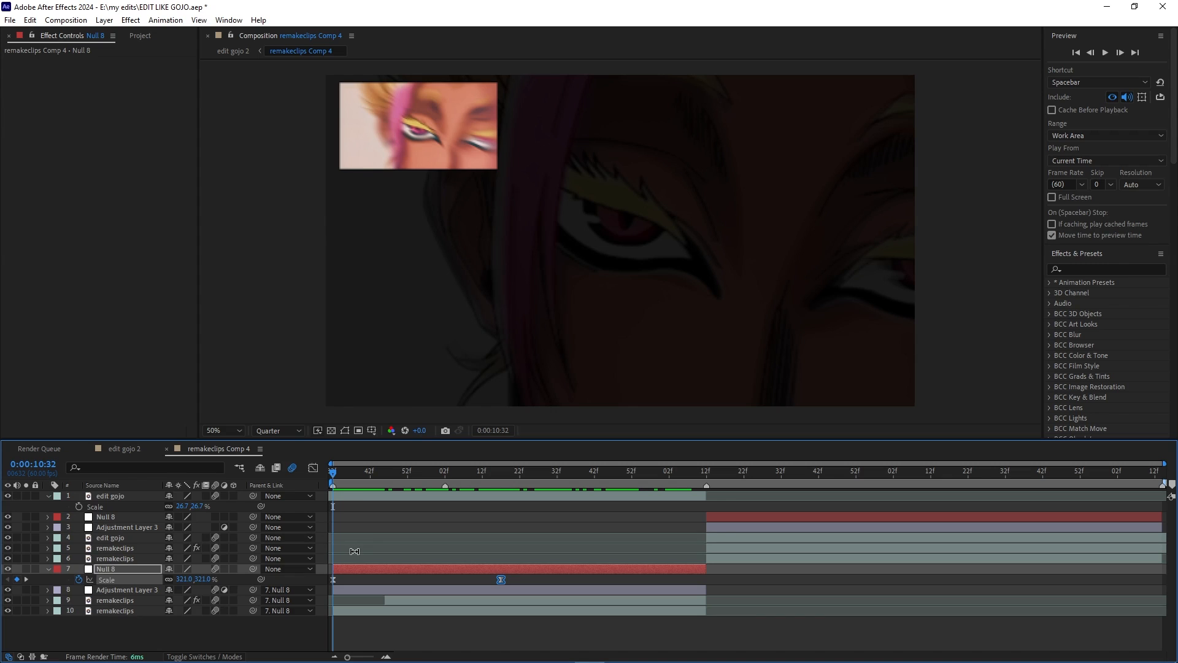
pyautogui.press('s')
pyautogui.hotkey('ctrl', 's')
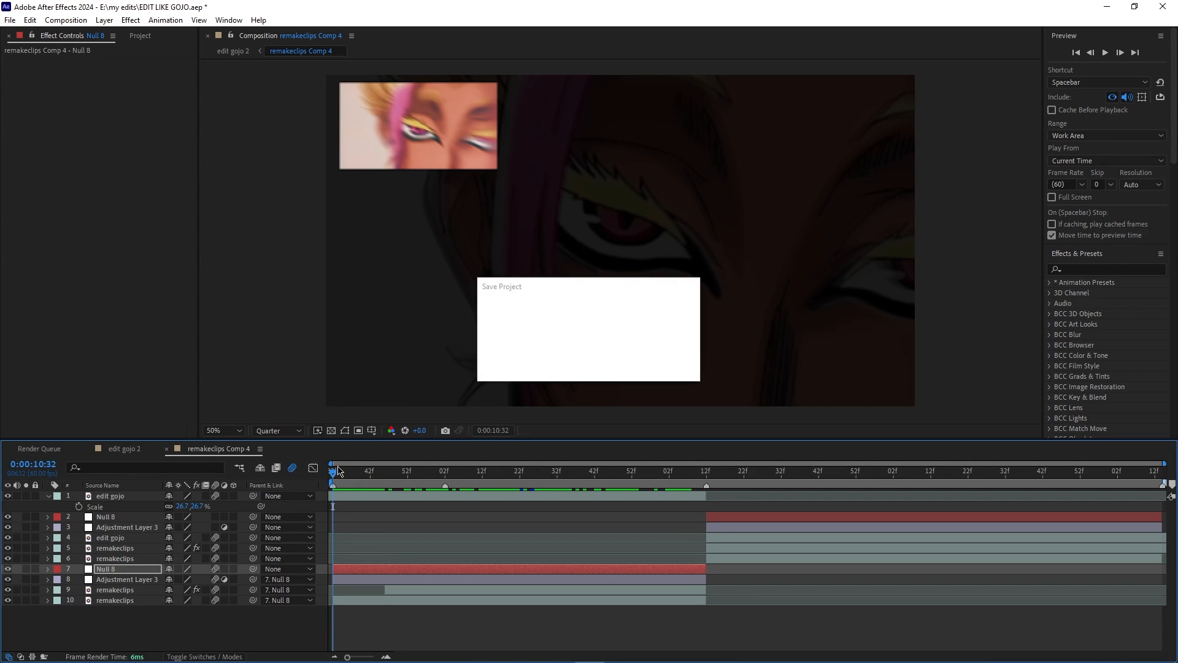
pyautogui.click(271, 646)
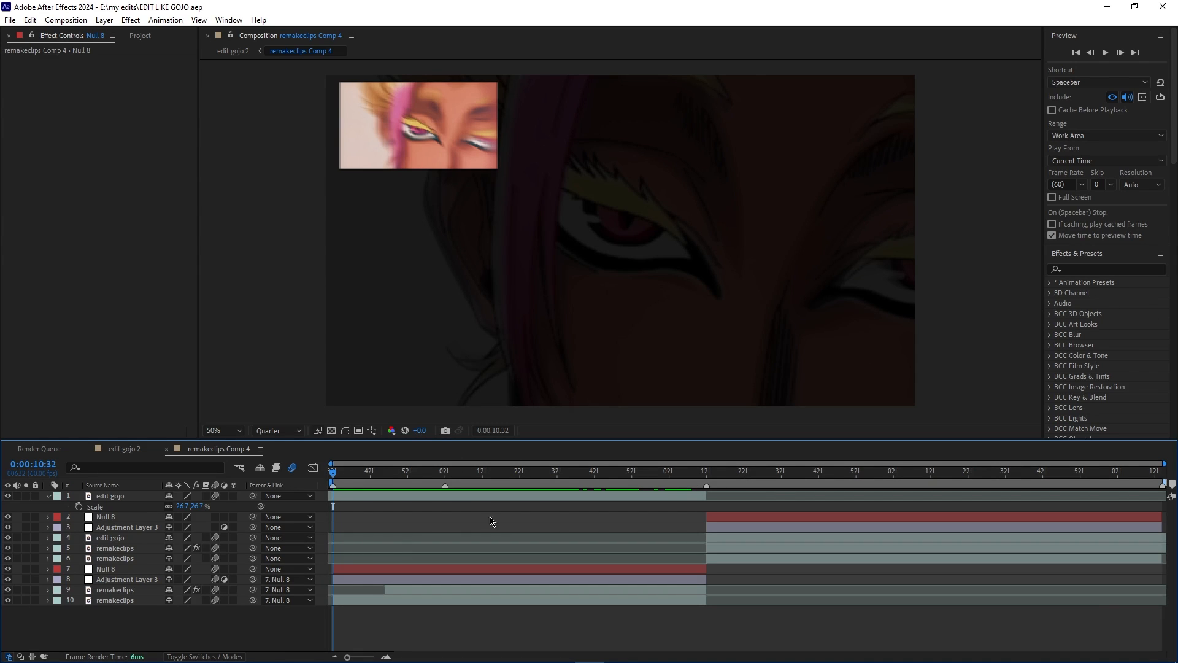
# - Apply the Turbulent Displace effect to the first-half Adjustment Layer 3
pyautogui.click(391, 582)
pyautogui.hotkey('ctrl', 'space')
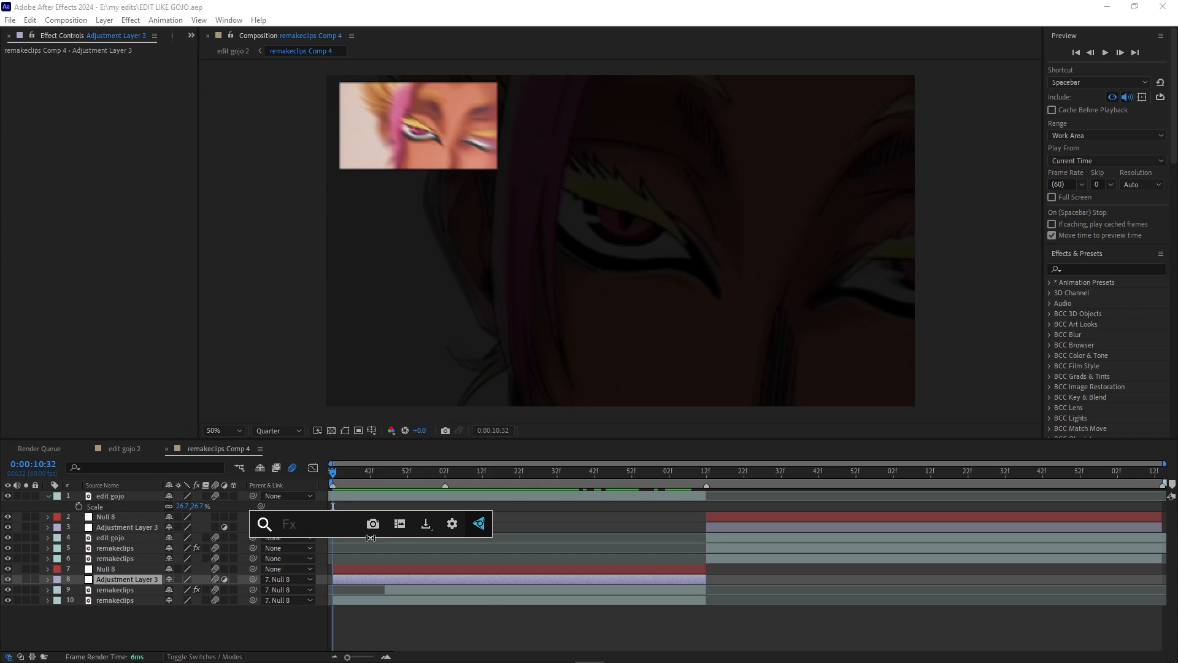
pyautogui.write('turbulent displac')
pyautogui.press('BackSpace')
pyautogui.click(370, 543)
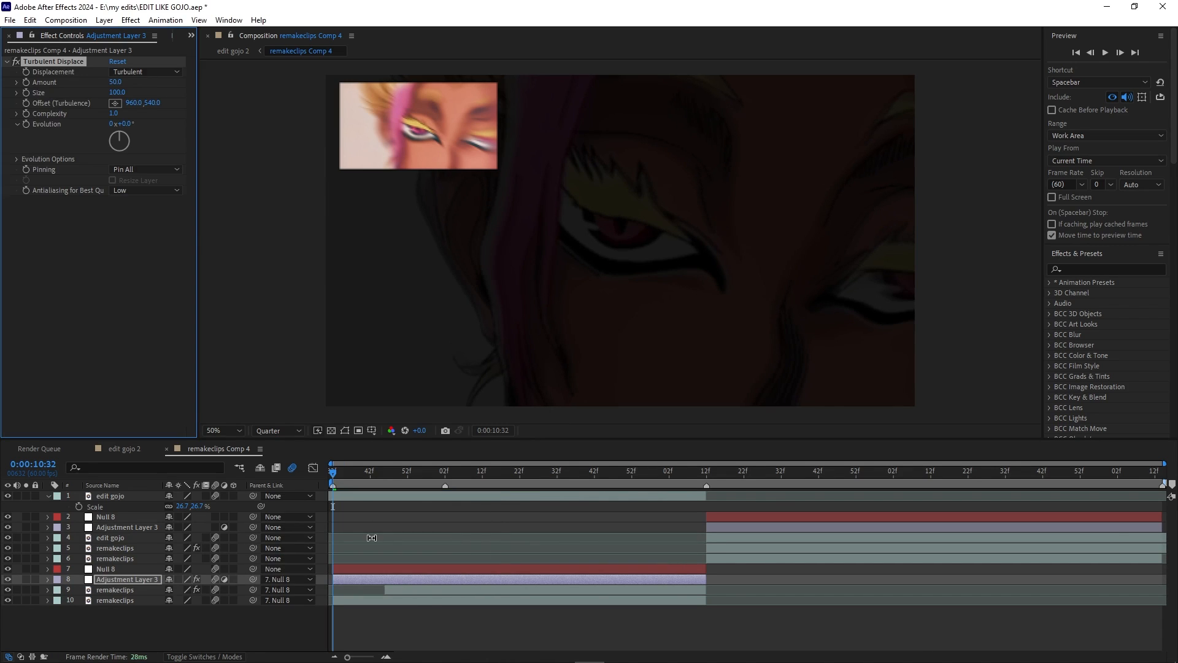
# - Keyframe Turbulent Displace's Amount at 50 and Size at 100, and place both keyframes at 0:00:10:32
pyautogui.moveTo(332, 479); pyautogui.dragTo(446, 501)
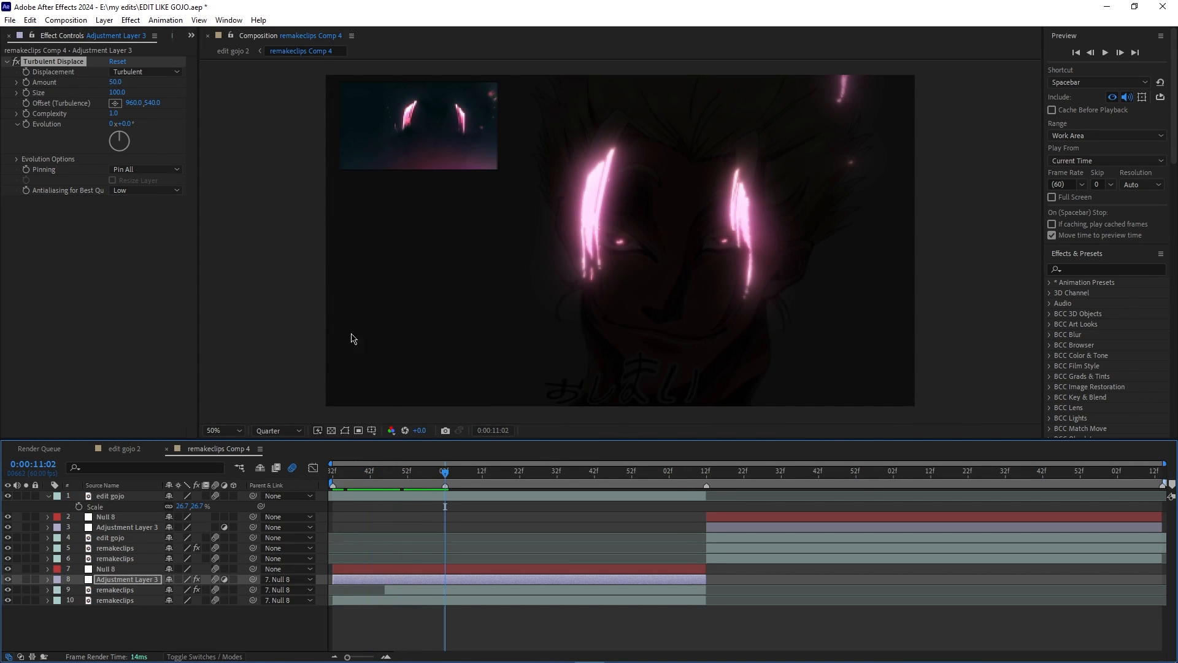
pyautogui.click(27, 83)
pyautogui.click(27, 103)
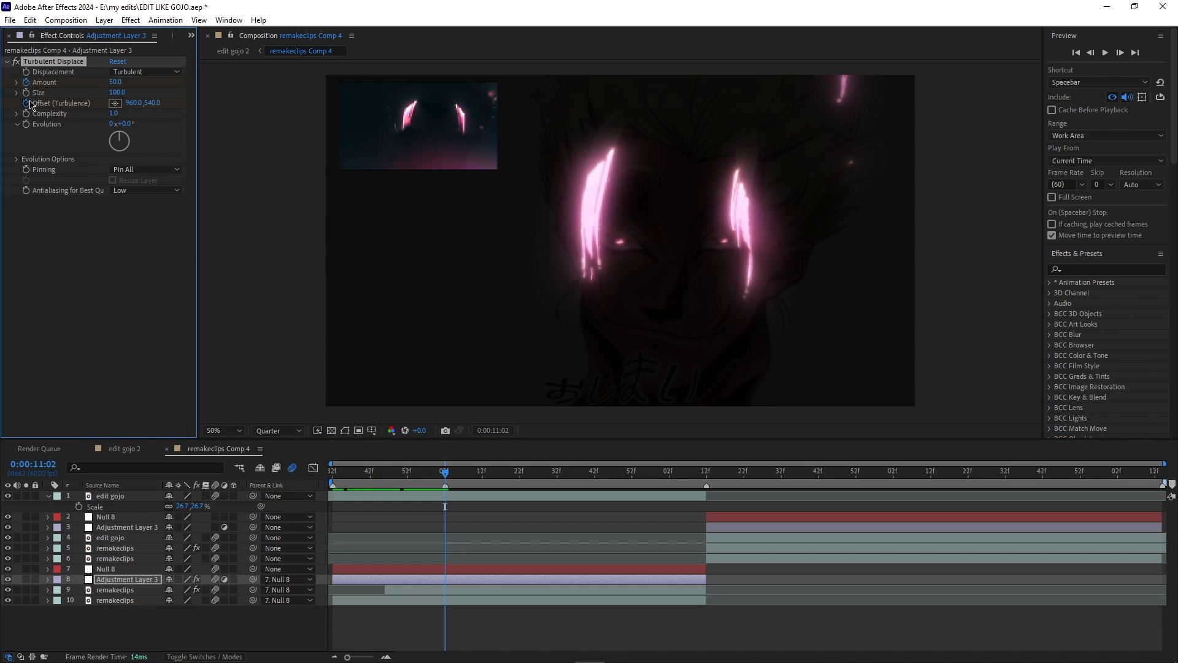
pyautogui.press('u')
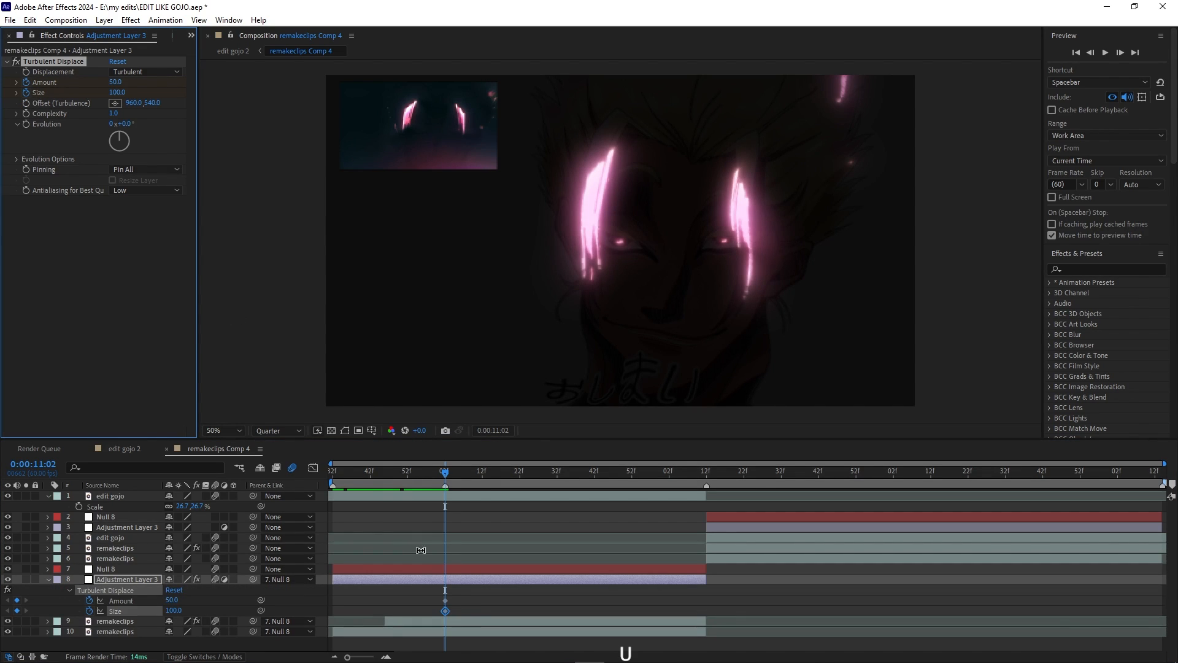
pyautogui.moveTo(469, 595); pyautogui.dragTo(333, 607)
# - Set Turbulent Displace's Amount to 0 and Size to 221 at 0:00:11:02, and preview from 0:00:10:32
pyautogui.click(118, 83)
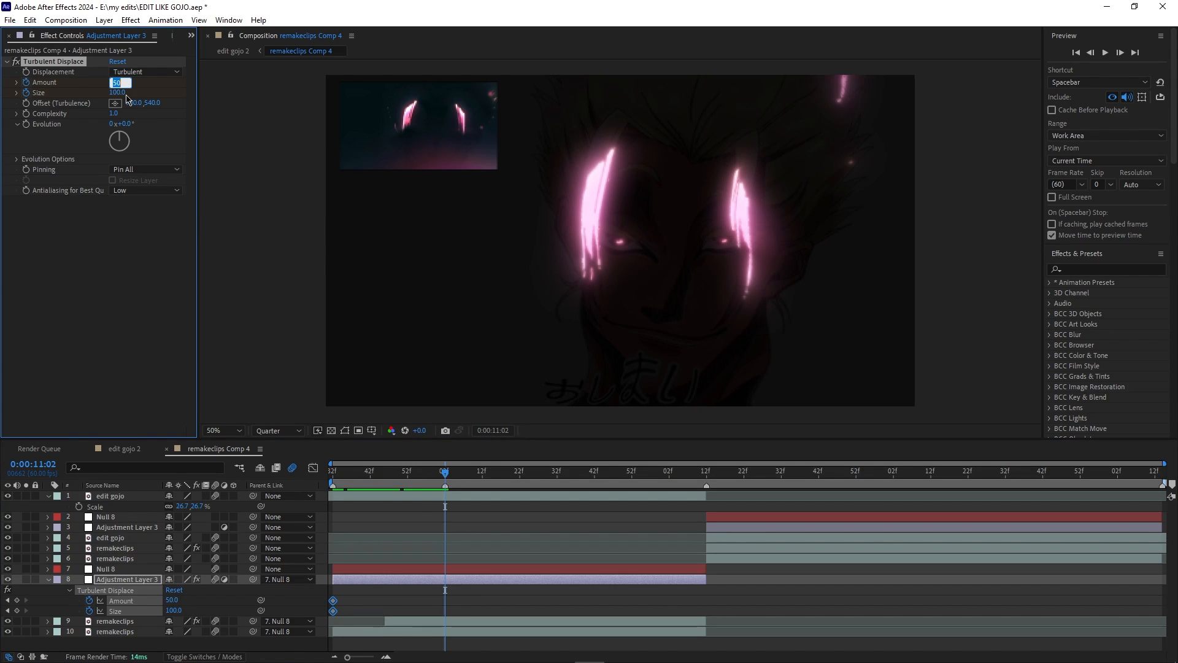
pyautogui.write('0')
pyautogui.press('Return')
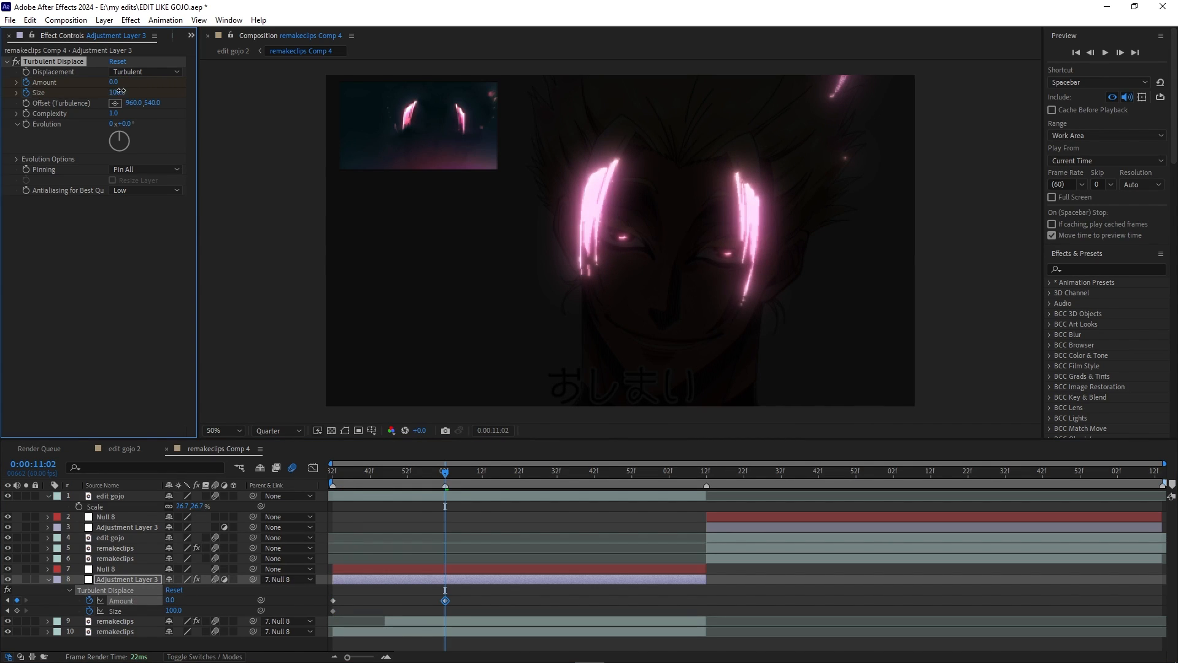
pyautogui.moveTo(120, 91); pyautogui.dragTo(180, 92)
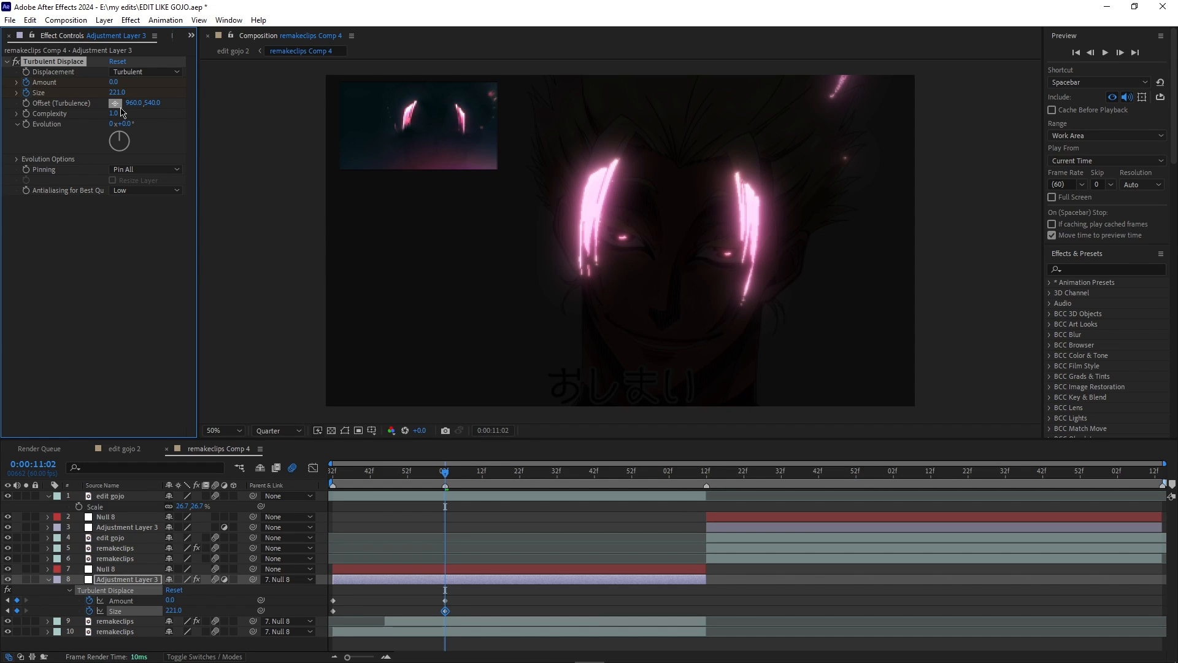
pyautogui.moveTo(443, 475); pyautogui.dragTo(332, 472)
pyautogui.press('space')
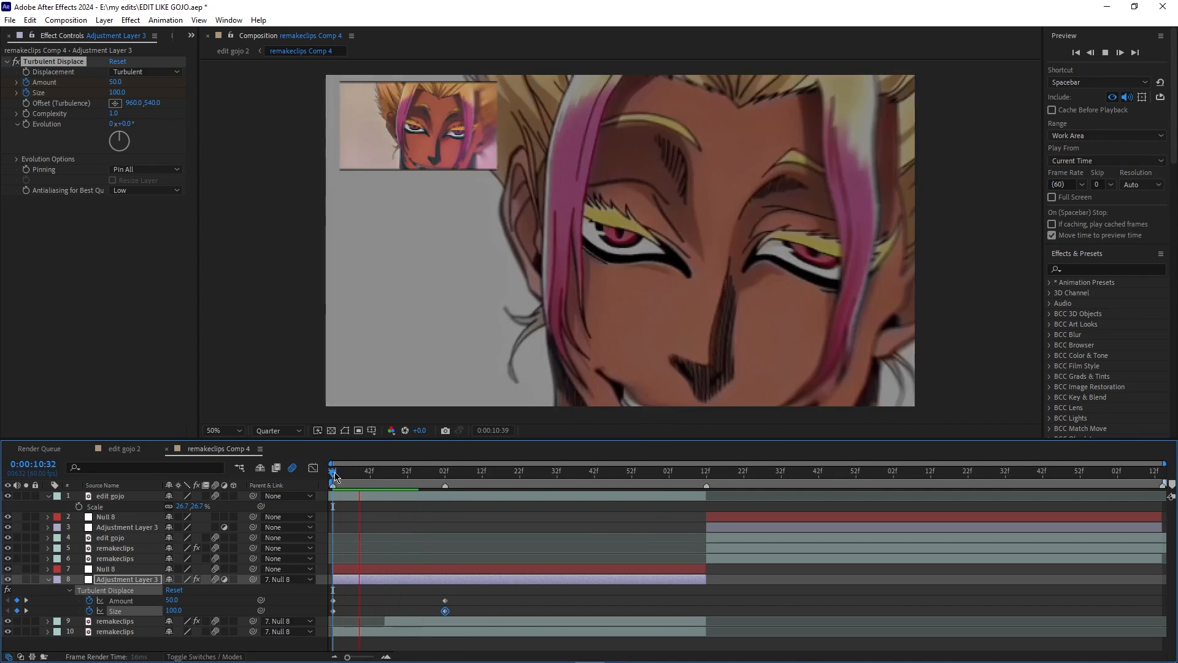
pyautogui.press('space')
# - Add S_Shake to the same adjustment layer and keyframe its Amplitude at 1 at 0:00:10:32
pyautogui.moveTo(406, 507); pyautogui.dragTo(294, 517)
pyautogui.hotkey('ctrl', 'space')
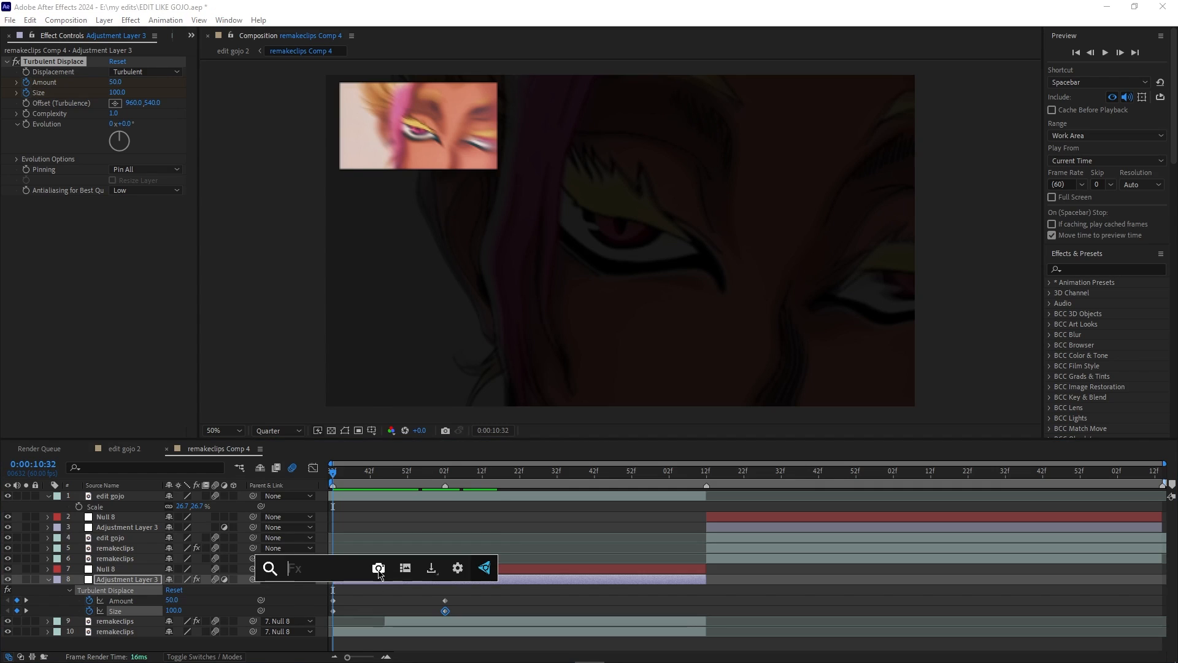
pyautogui.write('s_sahekl')
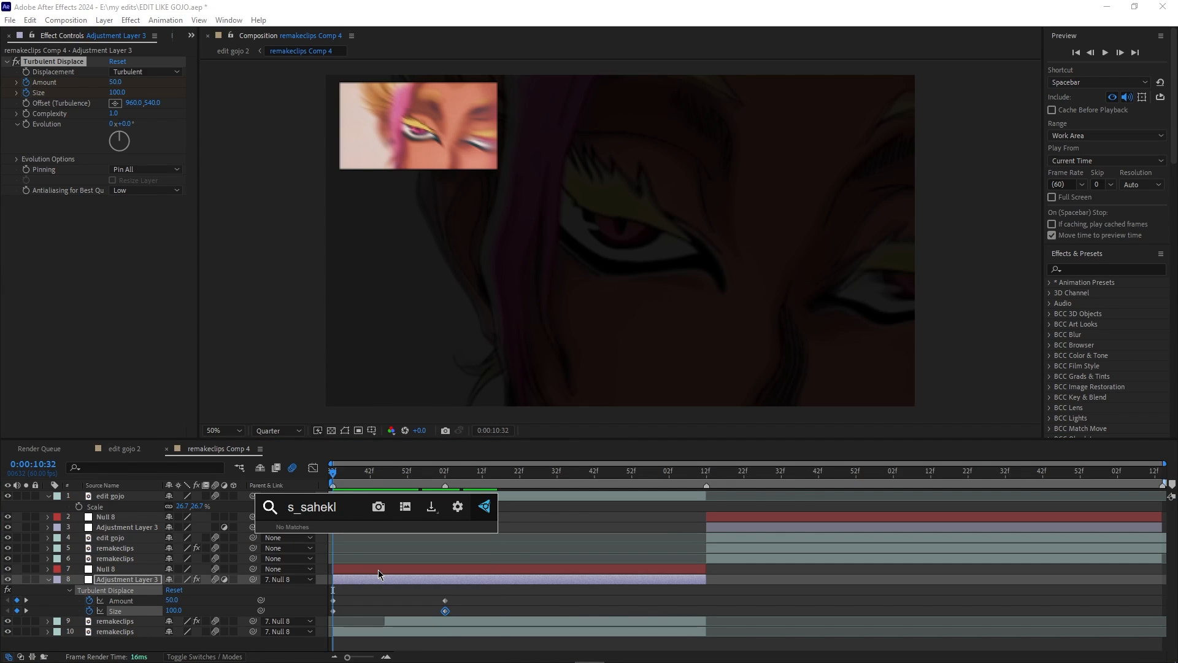
pyautogui.press('Escape')
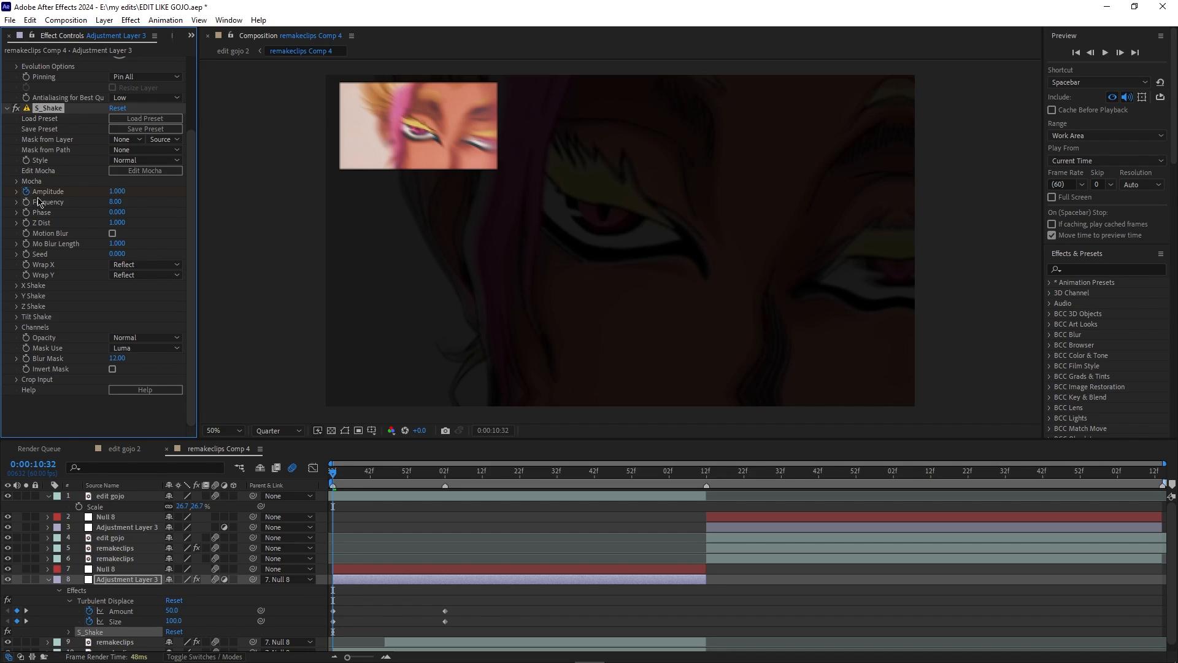
pyautogui.press('u')
pyautogui.scroll(-2, 415, 510)
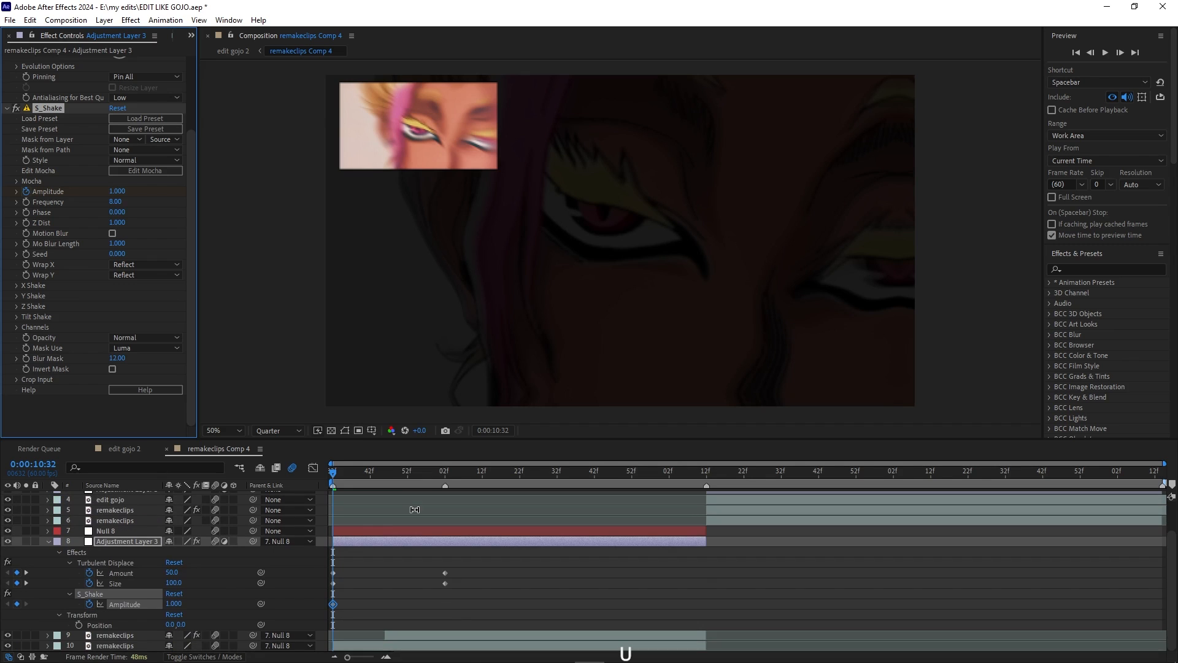
# - Set the S_Shake Amplitude to 0 at 0:00:11:02 and preview from 0:00:10:32
pyautogui.moveTo(340, 478); pyautogui.dragTo(447, 507)
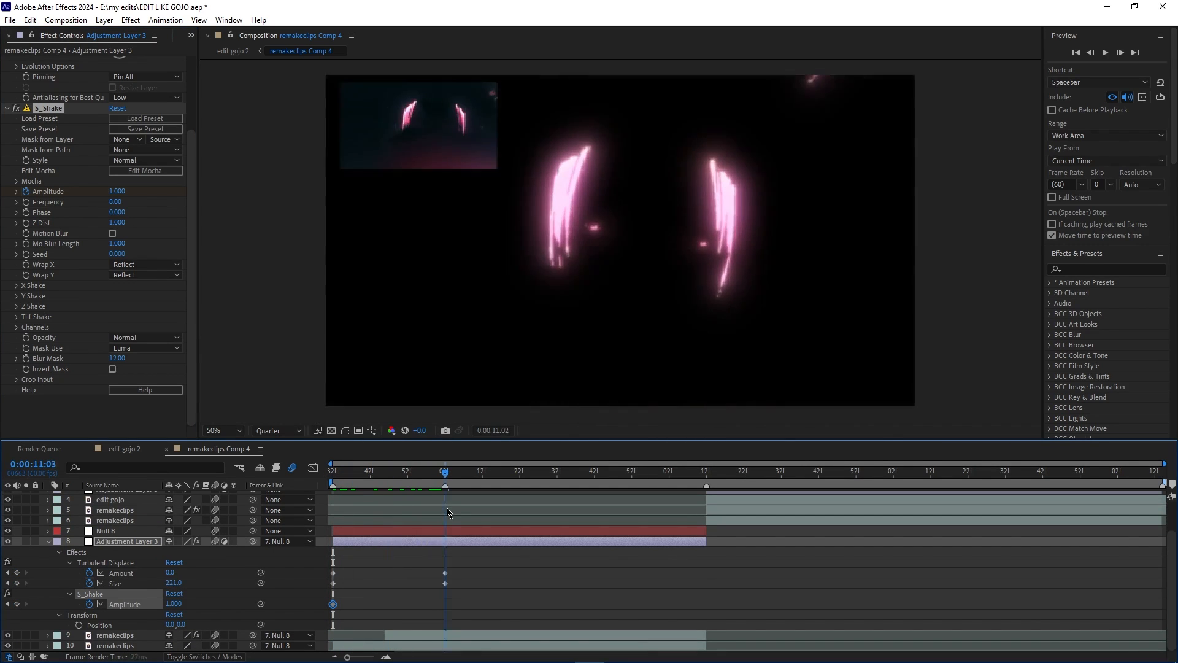
pyautogui.click(123, 191)
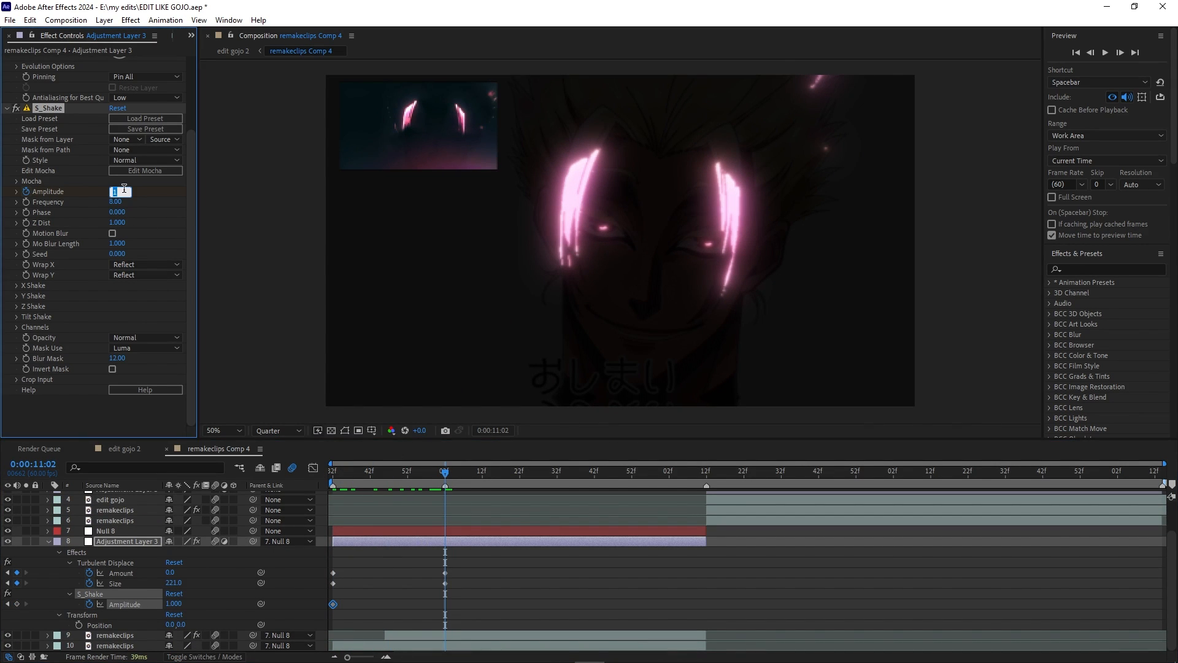
pyautogui.write('0')
pyautogui.press('Return')
pyautogui.moveTo(447, 473); pyautogui.dragTo(333, 476)
pyautogui.press('space')
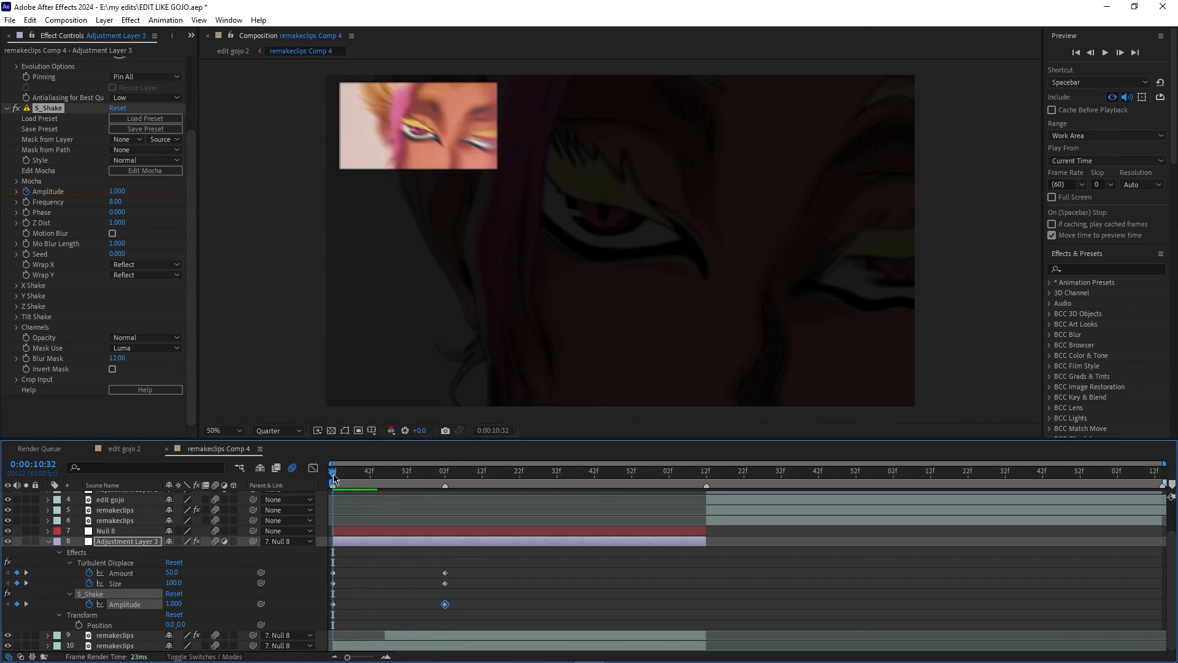
# - Set the preview frame rate to 30 and play the composition from 0:00:10:32
pyautogui.click(1083, 184)
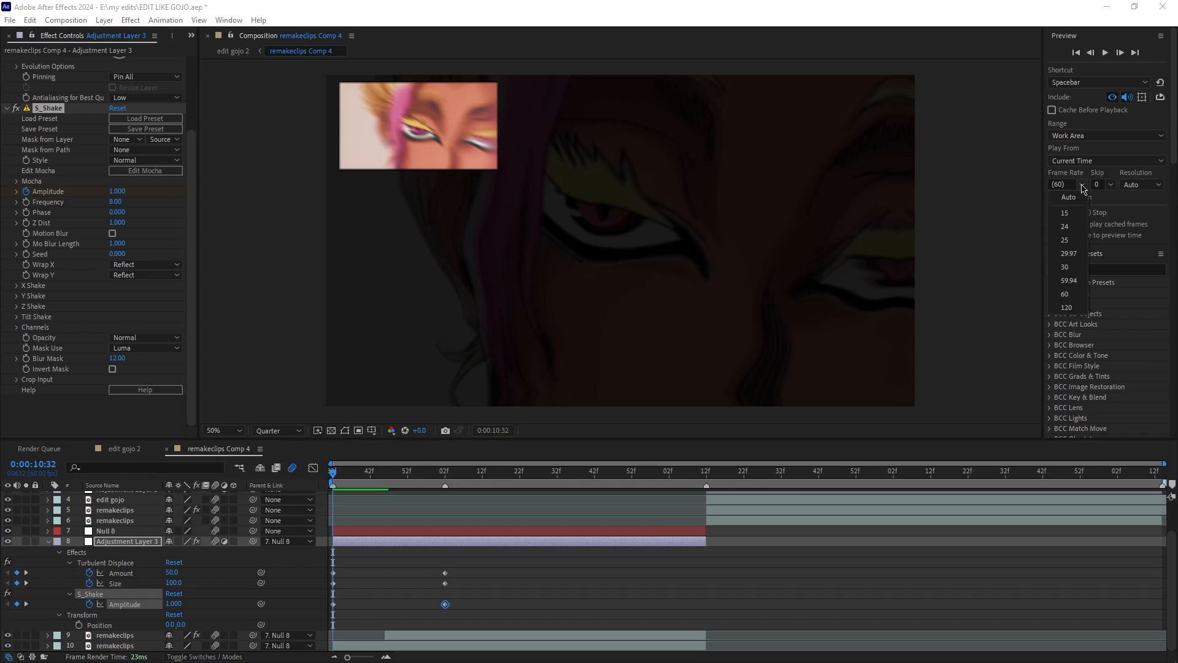
pyautogui.click(1066, 266)
pyautogui.click(337, 478)
pyautogui.press('space')
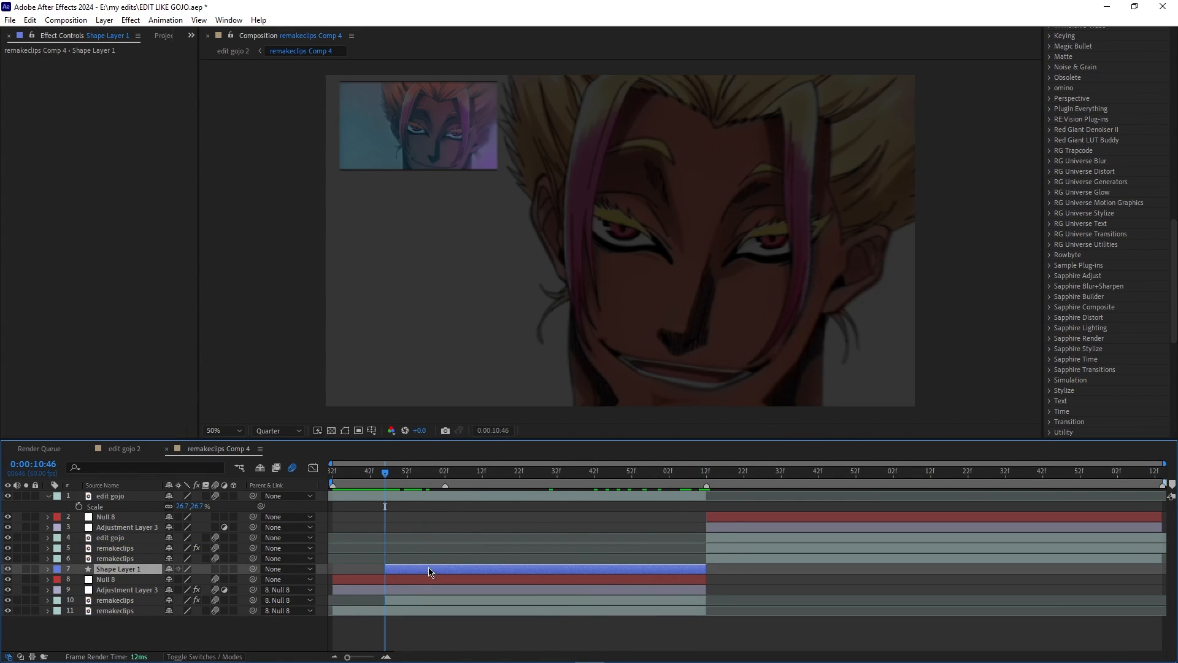
# - Try a 4-Color Gradient on Shape Layer 1 with a different blending mode
pyautogui.hotkey('ctrl', 'space')
pyautogui.write('4-')
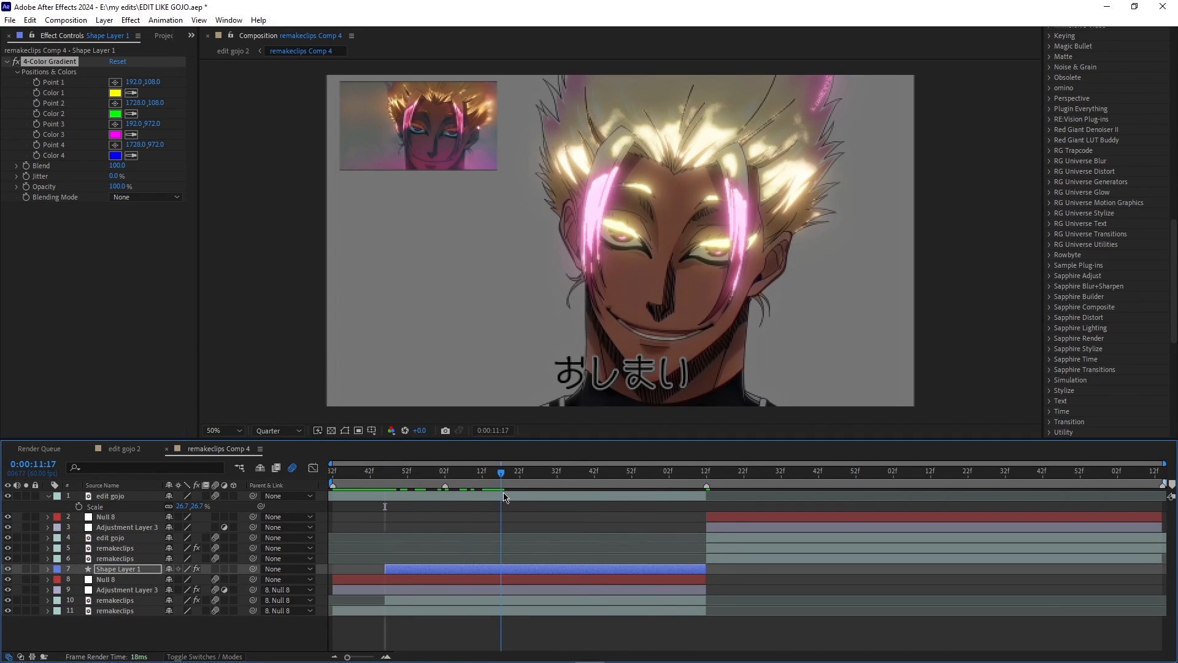
pyautogui.click(141, 197)
pyautogui.click(142, 266)
# - Try adding a fast blur effect to Shape Layer 1
pyautogui.hotkey('ctrl', 'space')
pyautogui.write('fast blur')
pyautogui.press('BackSpace')
pyautogui.press('BackSpace')
pyautogui.press('BackSpace')
pyautogui.press('BackSpace')
pyautogui.press('BackSpace')
pyautogui.press('Return')
# - Undo the blur and gradient changes made on Shape Layer 1
pyautogui.hotkey('ctrl', 'z')
pyautogui.hotkey('ctrl', 'z')
pyautogui.hotkey('ctrl', 'z')
pyautogui.hotkey('ctrl', 'z')
pyautogui.hotkey('ctrl', 'z')
# - Add a new adjustment layer above Null 8 with a 4-Color Gradient in Overlay blending mode, and apply a Fast Box Blur
pyautogui.rightClick(272, 636)
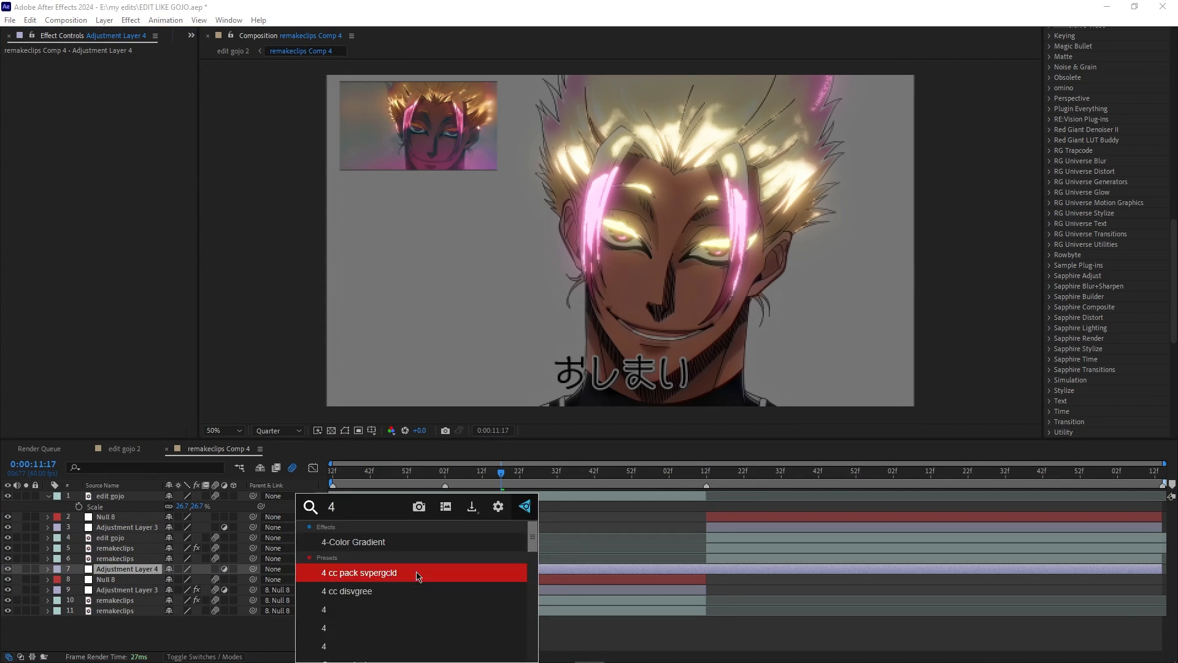
pyautogui.click(415, 574)
pyautogui.click(141, 197)
pyautogui.click(140, 225)
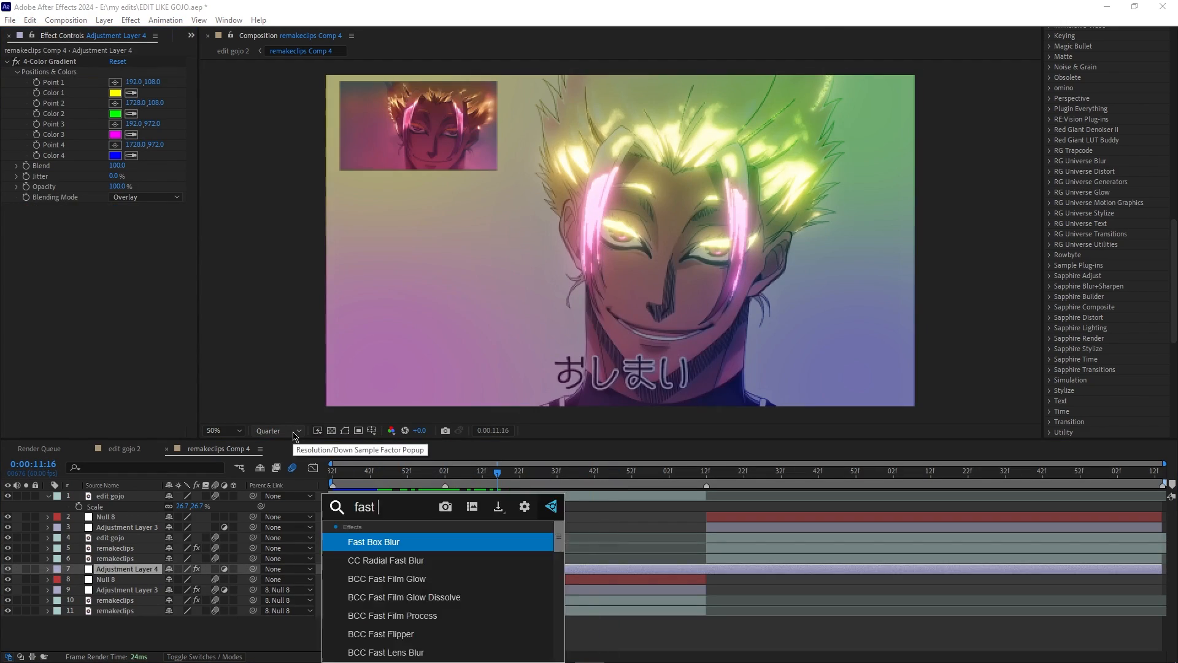
pyautogui.press('Return')
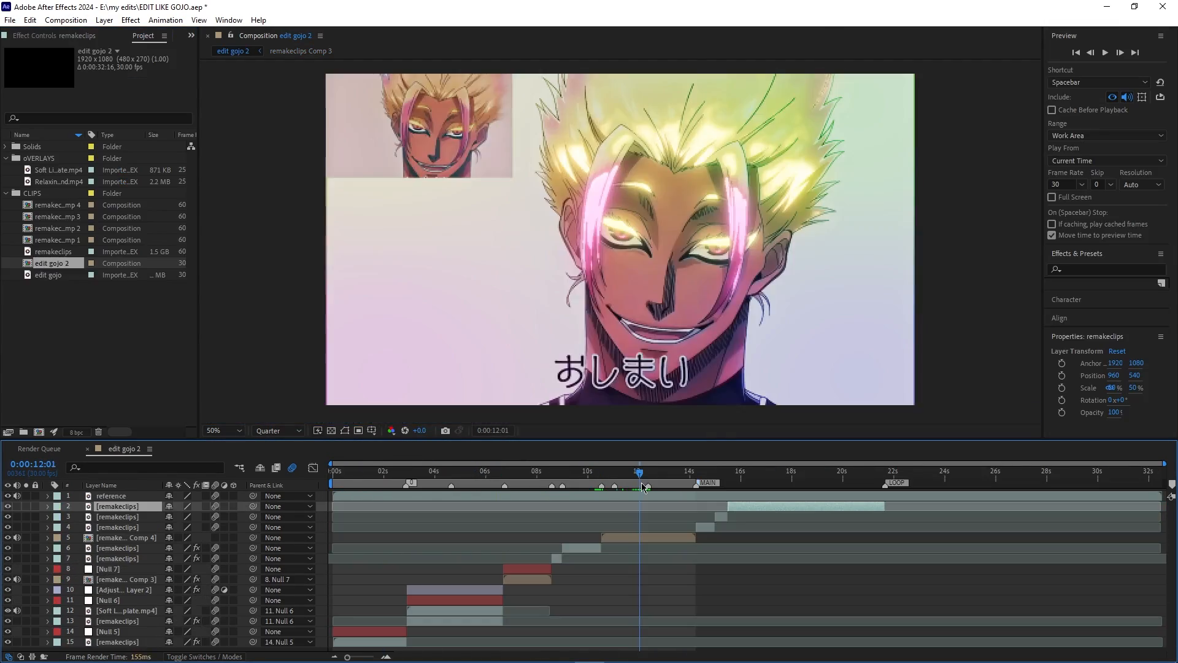
# - Split the remakeclips Comp 4 layer in edit gojo 2 at 0:00:12:10 and again at 0:00:13:03
pyautogui.moveTo(643, 488); pyautogui.dragTo(651, 490)
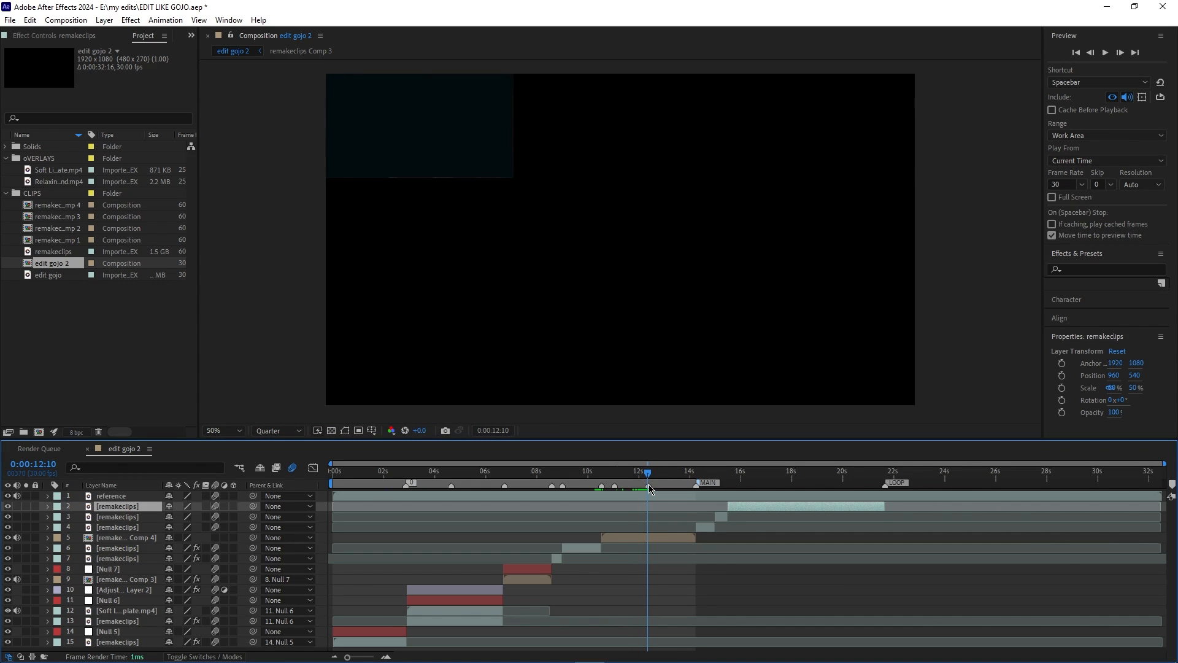
pyautogui.click(652, 538)
pyautogui.hotkey('ctrl', 'shift', 'd')
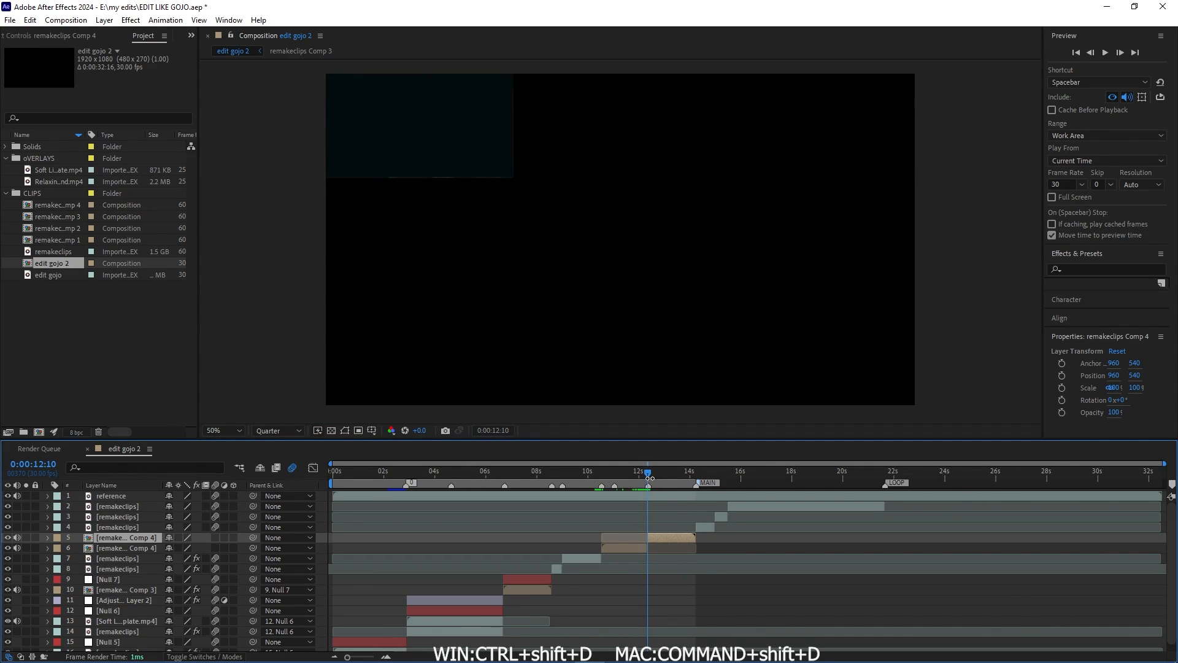
pyautogui.moveTo(650, 476); pyautogui.dragTo(669, 488)
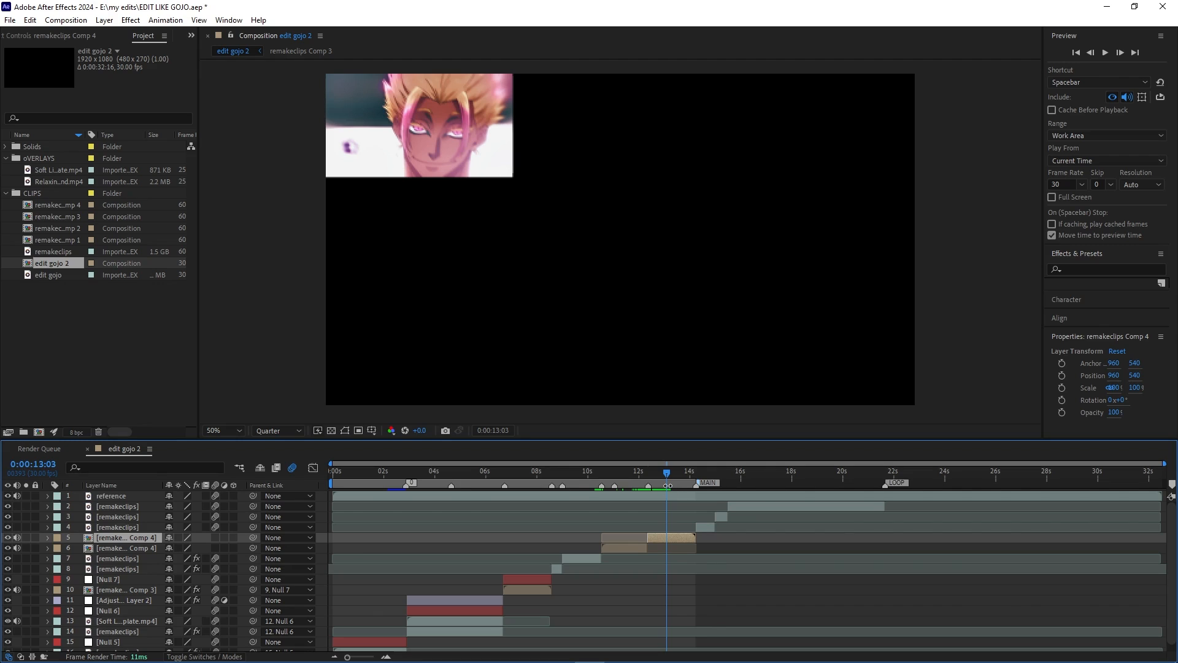
pyautogui.hotkey('ctrl', 'shift', 'd')
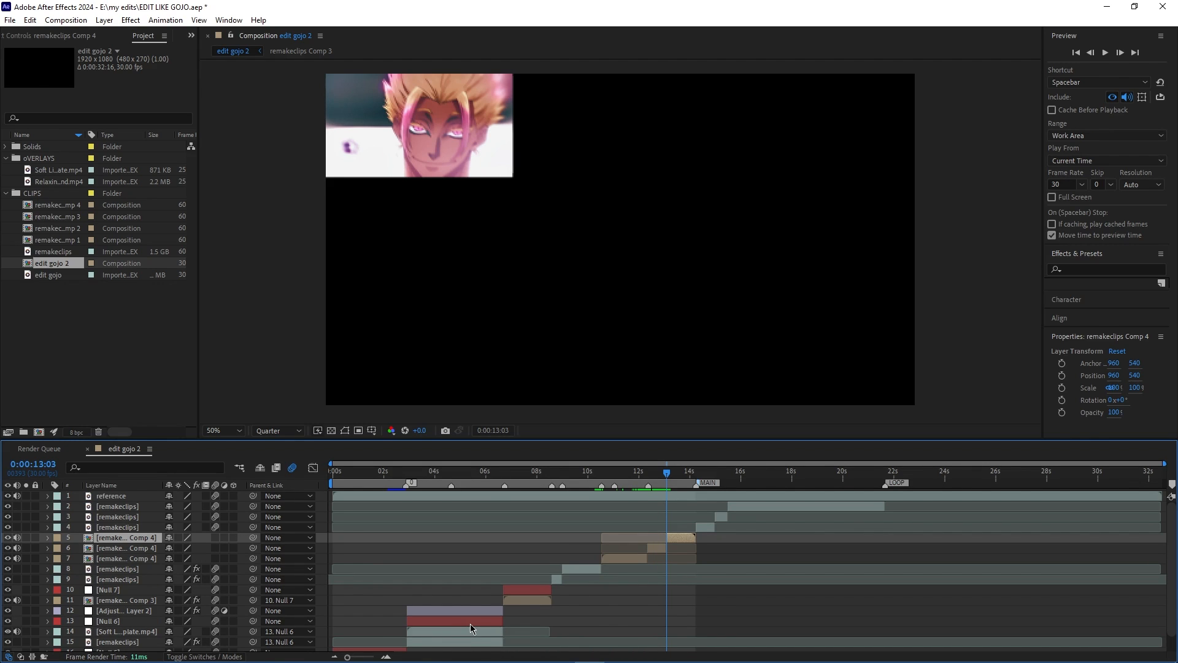
# - Open the middle segment of remakeclips Comp 4 and set the current time to 0:00:12:12
pyautogui.moveTo(348, 656); pyautogui.dragTo(371, 657)
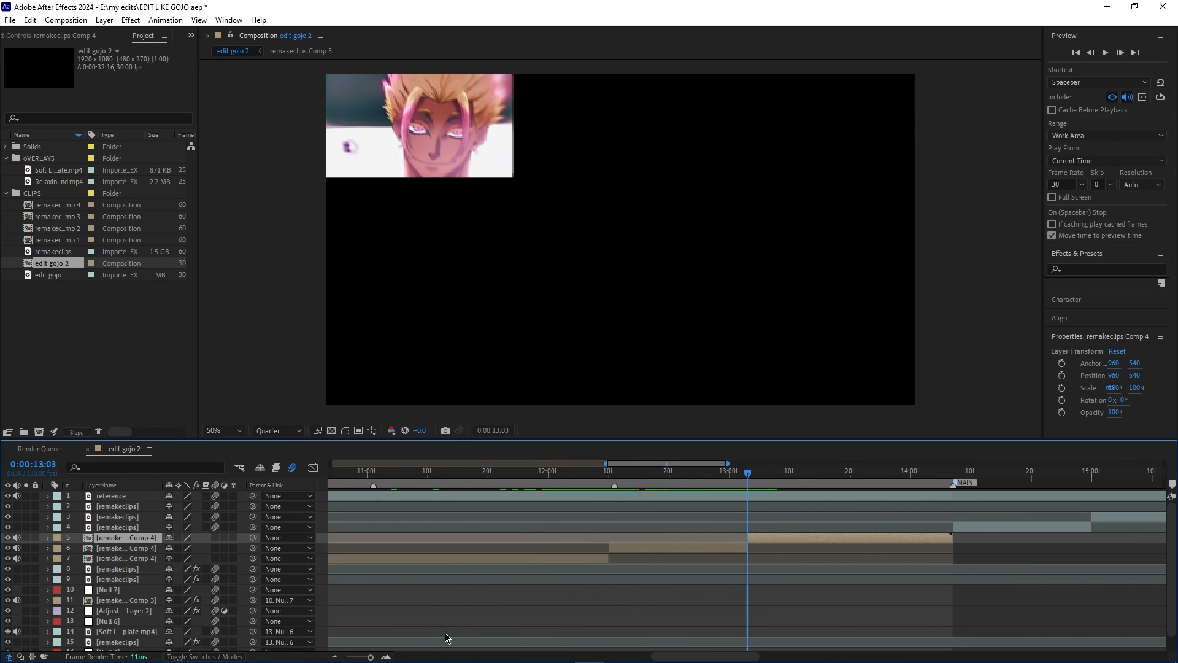
pyautogui.moveTo(737, 475); pyautogui.dragTo(616, 523)
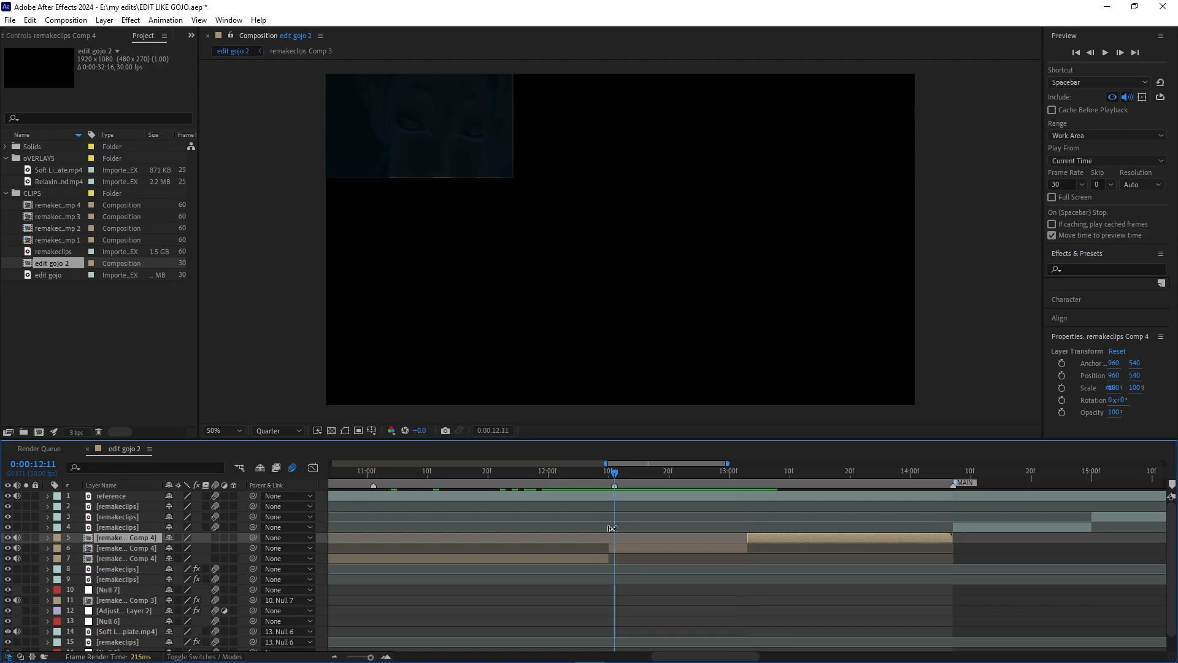
pyautogui.moveTo(619, 482); pyautogui.dragTo(608, 486)
pyautogui.doubleClick(630, 548)
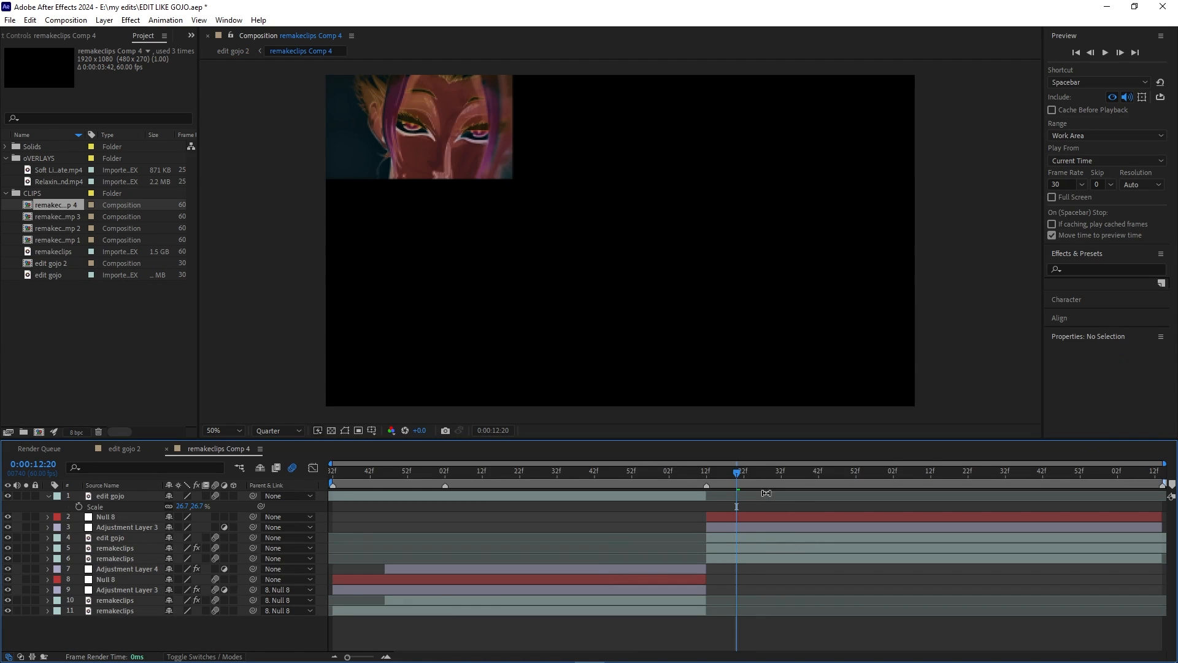
pyautogui.moveTo(738, 475); pyautogui.dragTo(707, 481)
# - Delete all opacity keyframes from the two remakeclips layers 5 and 6 that start at 0:00:12:12
pyautogui.click(712, 548)
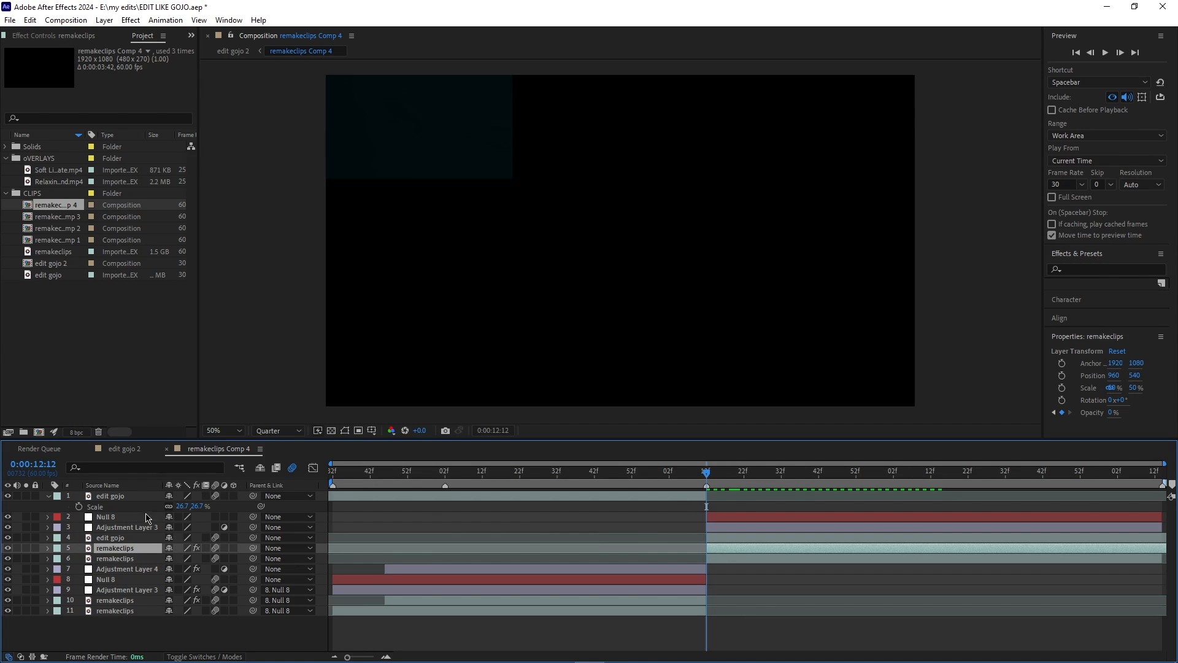
pyautogui.moveTo(707, 474); pyautogui.dragTo(709, 506)
pyautogui.press('t')
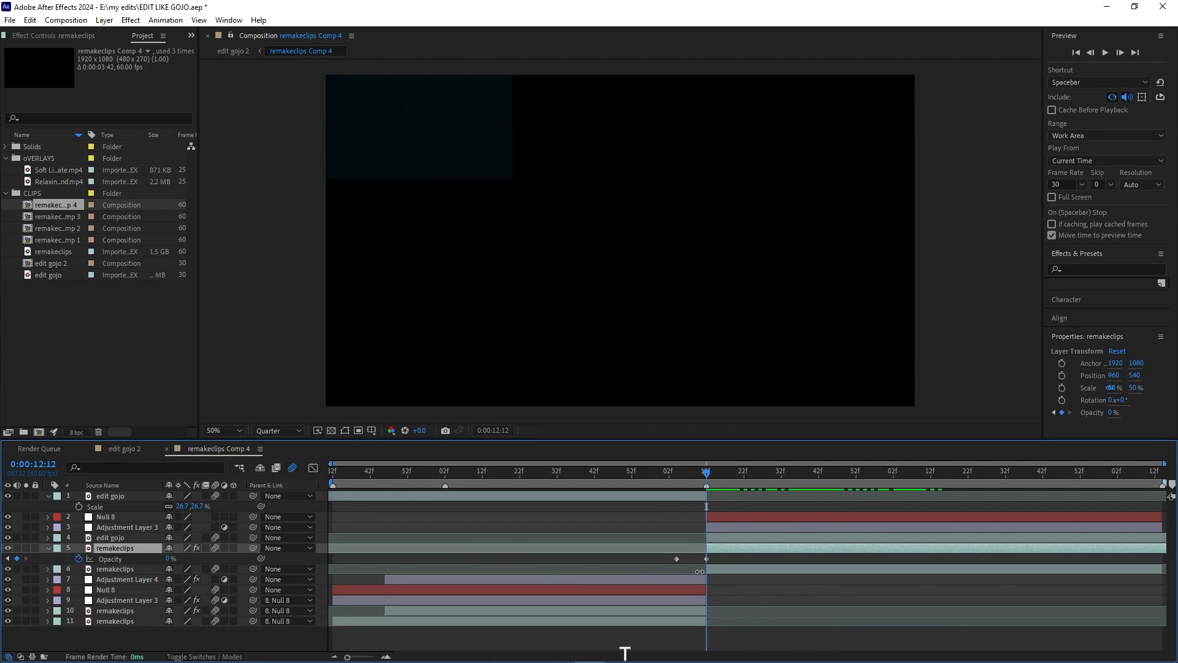
pyautogui.moveTo(719, 561); pyautogui.dragTo(670, 556)
pyautogui.press('Delete')
pyautogui.hotkey('ctrl', 'Down')
pyautogui.press('t')
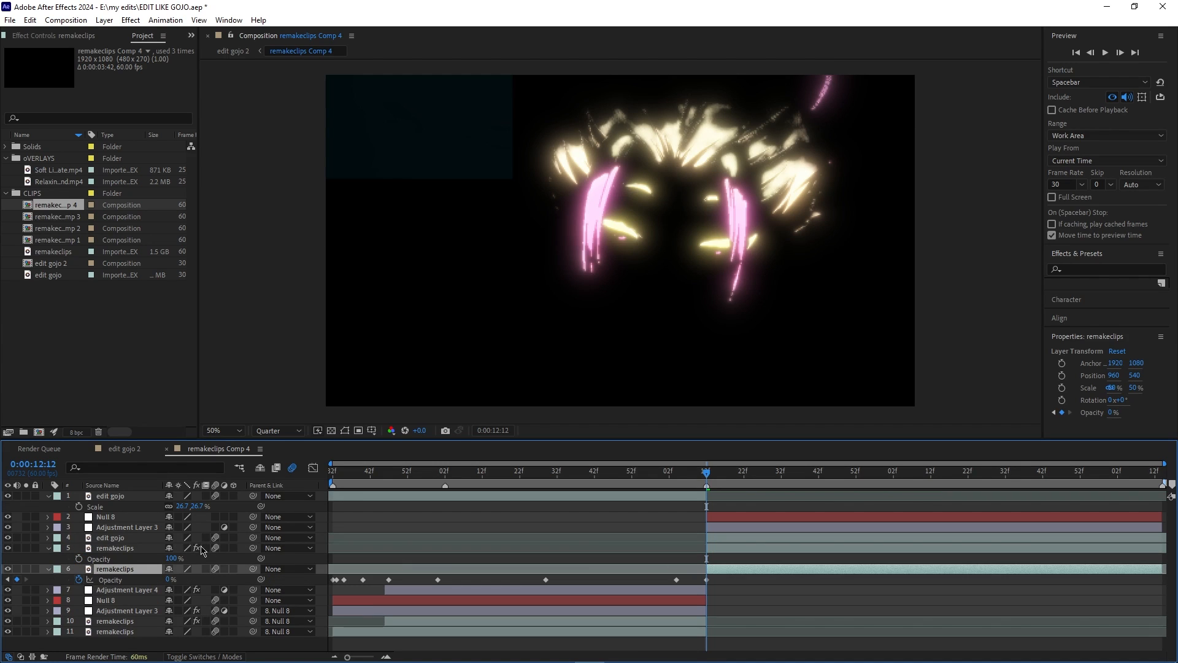
pyautogui.moveTo(754, 589); pyautogui.dragTo(325, 574)
pyautogui.press('Delete')
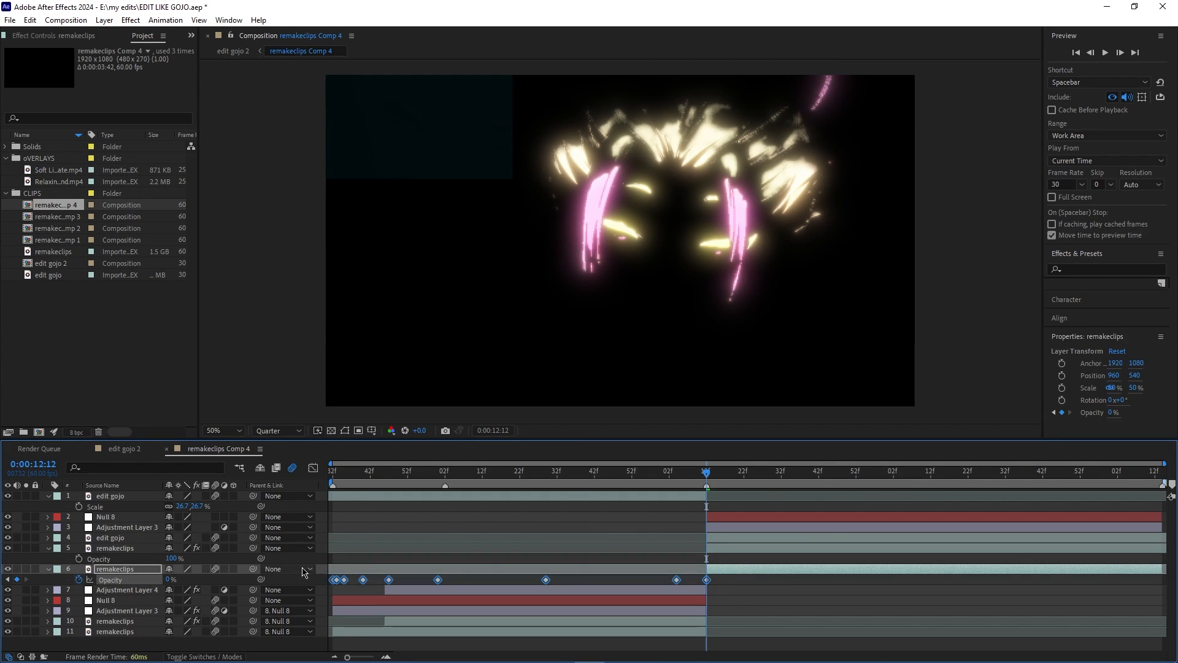
# - Keyframe the opacity of remakeclips layer 6 from 0% at 0:00:12:12 to 62% at 0:00:12:30
pyautogui.hotkey('alt', 'shift', 't')
pyautogui.moveTo(712, 490); pyautogui.dragTo(775, 495)
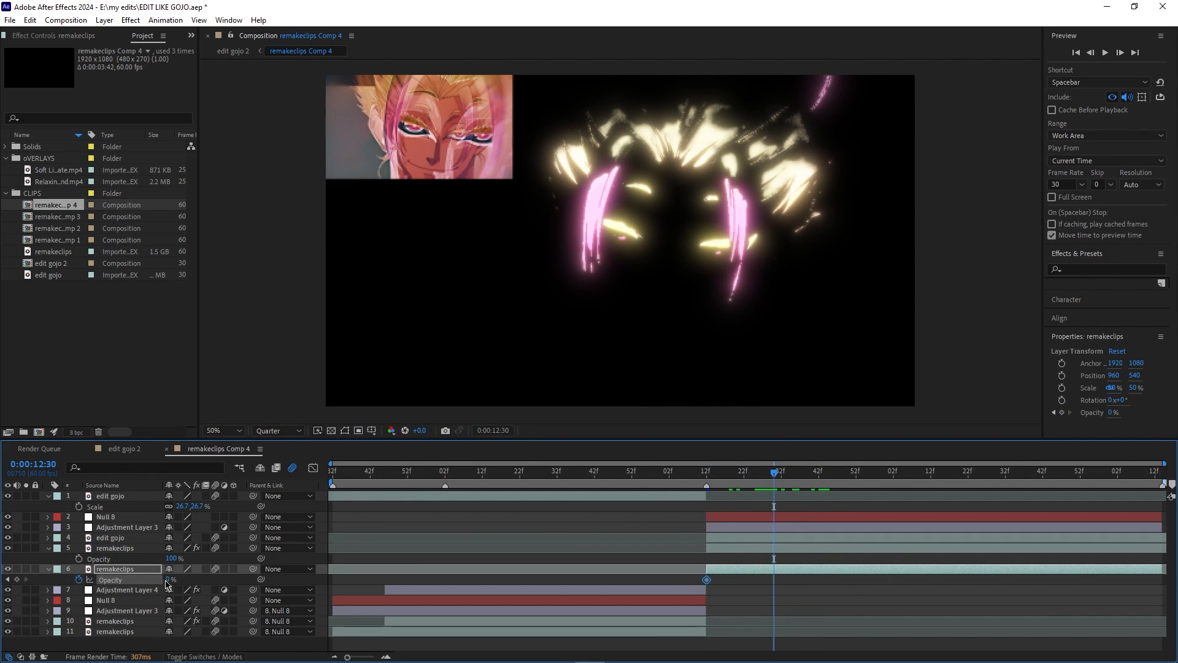
pyautogui.moveTo(168, 580); pyautogui.dragTo(396, 573)
pyautogui.moveTo(167, 580); pyautogui.dragTo(149, 580)
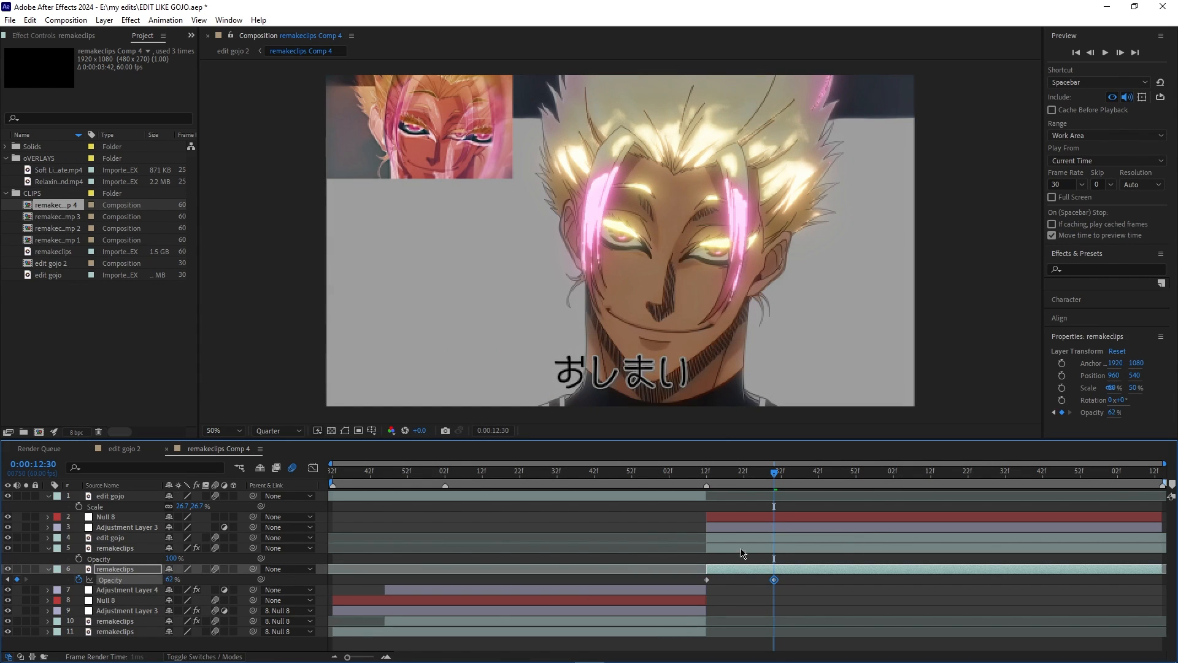
# - Keyframe the opacity of the glowing remakeclips layer 5 from 0% at 0:00:12:12 to 62% at 0:00:12:30
pyautogui.moveTo(772, 485); pyautogui.dragTo(708, 494)
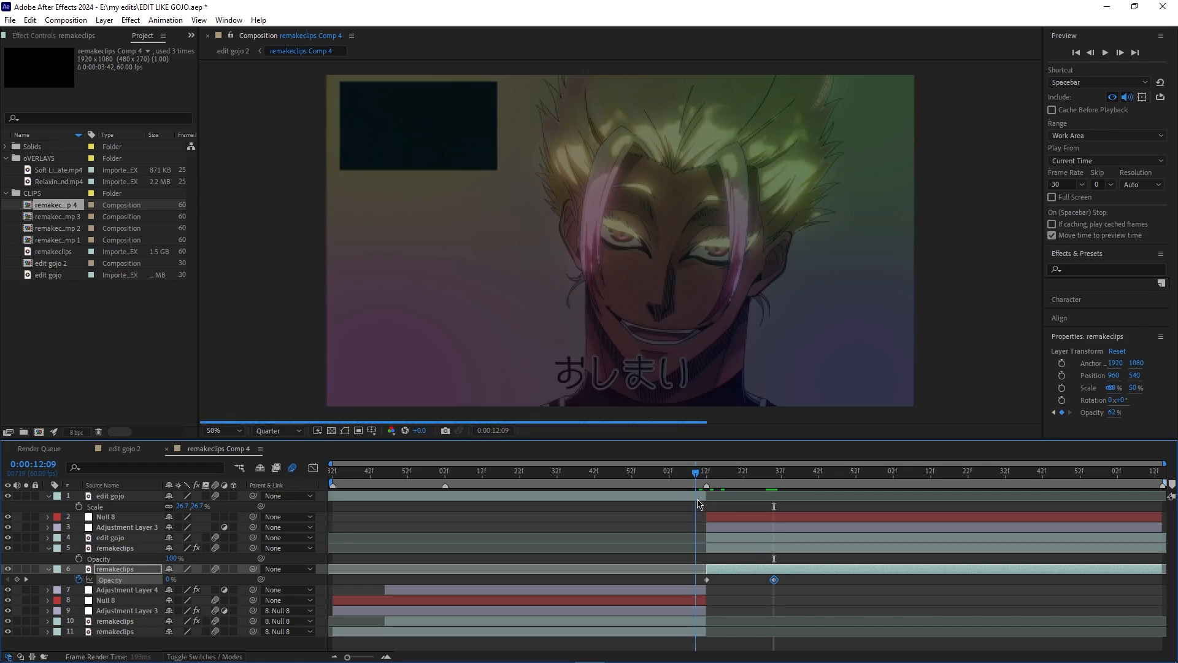
pyautogui.click(78, 559)
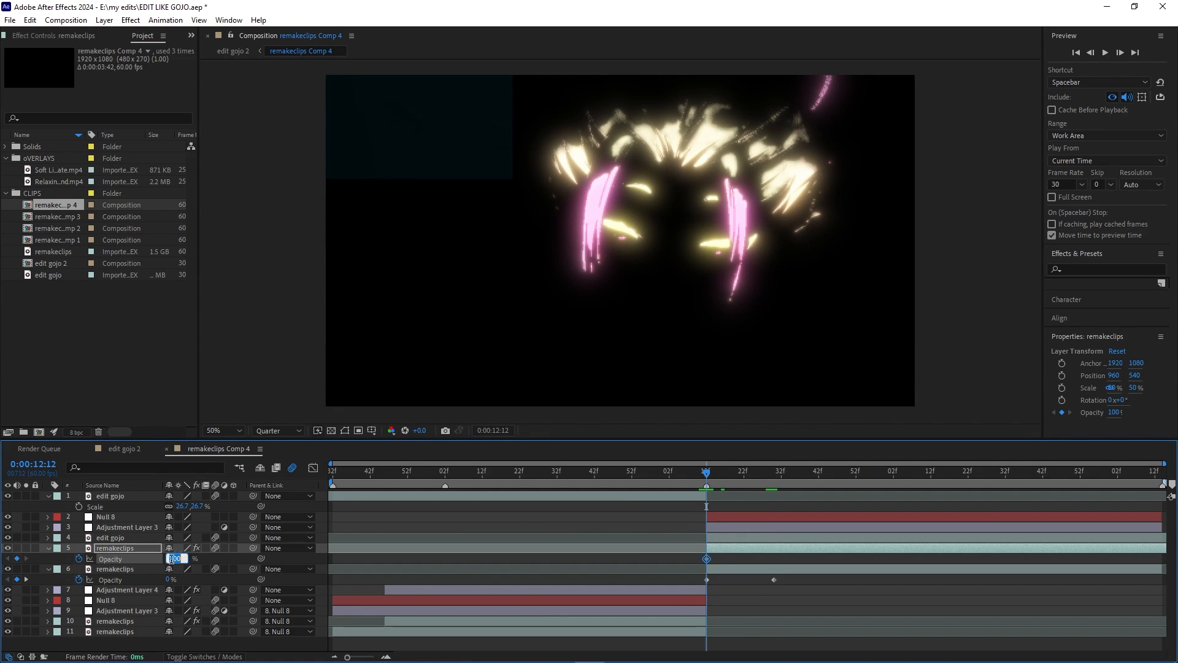
pyautogui.press('Return')
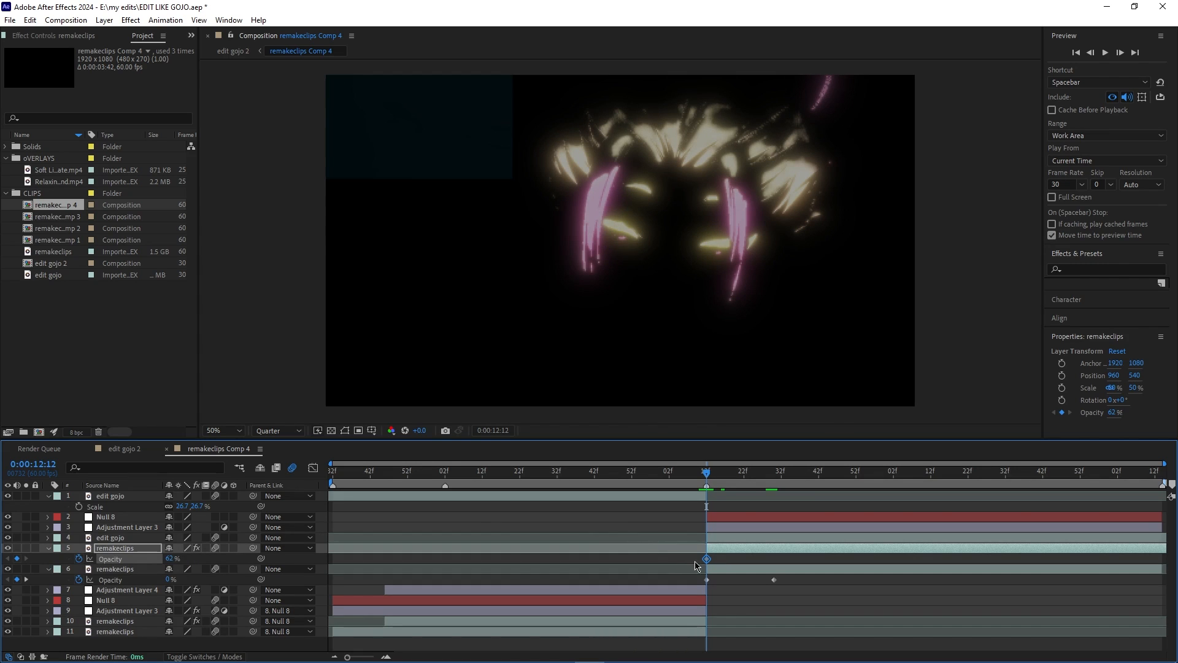
pyautogui.click(170, 559)
pyautogui.write('0')
pyautogui.press('Return')
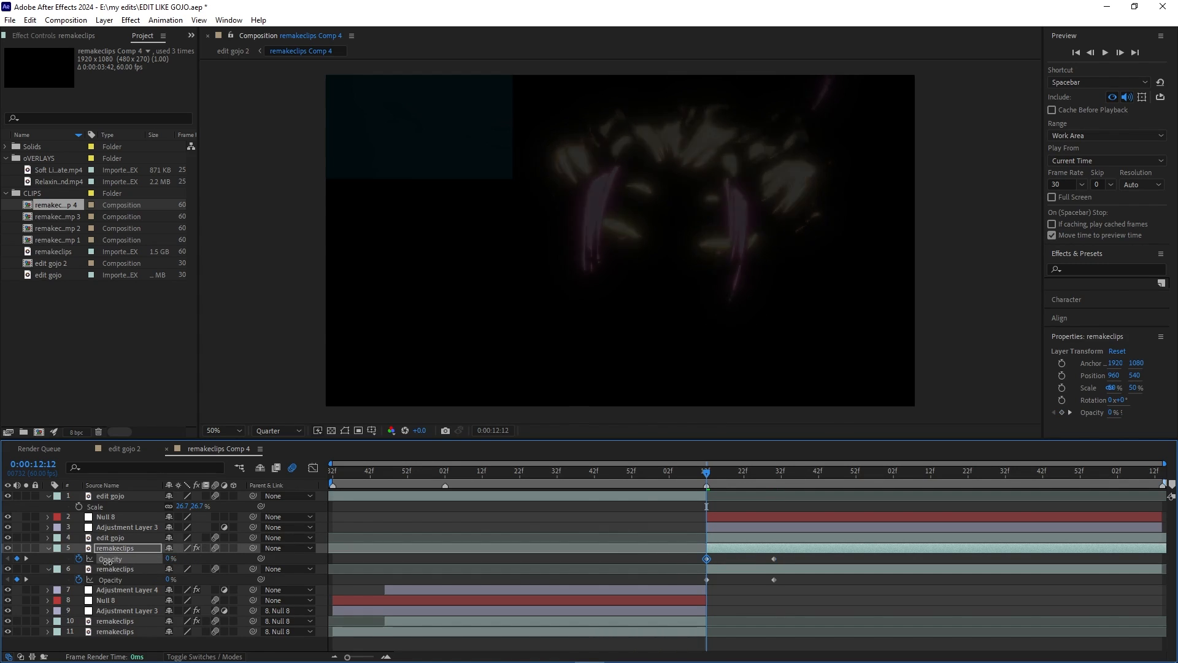
# - Clear the first Linear Color Key's keyframes on remakeclips layer 5 and remove that effect
pyautogui.moveTo(701, 471); pyautogui.dragTo(775, 496)
pyautogui.press('e')
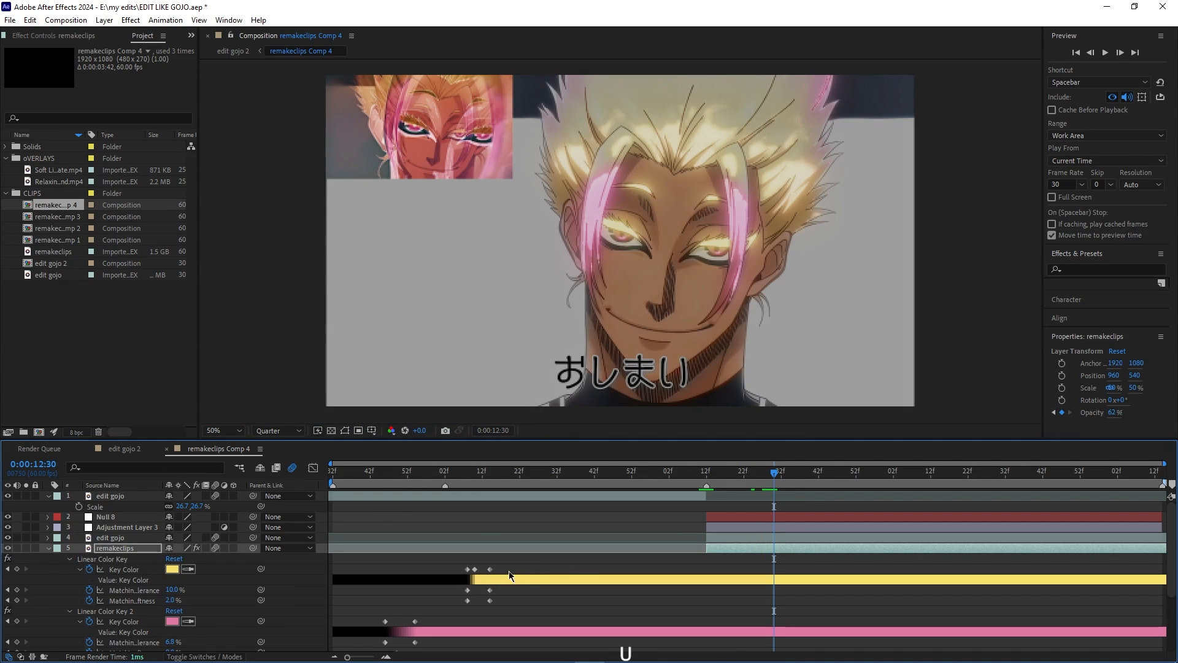
pyautogui.moveTo(524, 561); pyautogui.dragTo(477, 608)
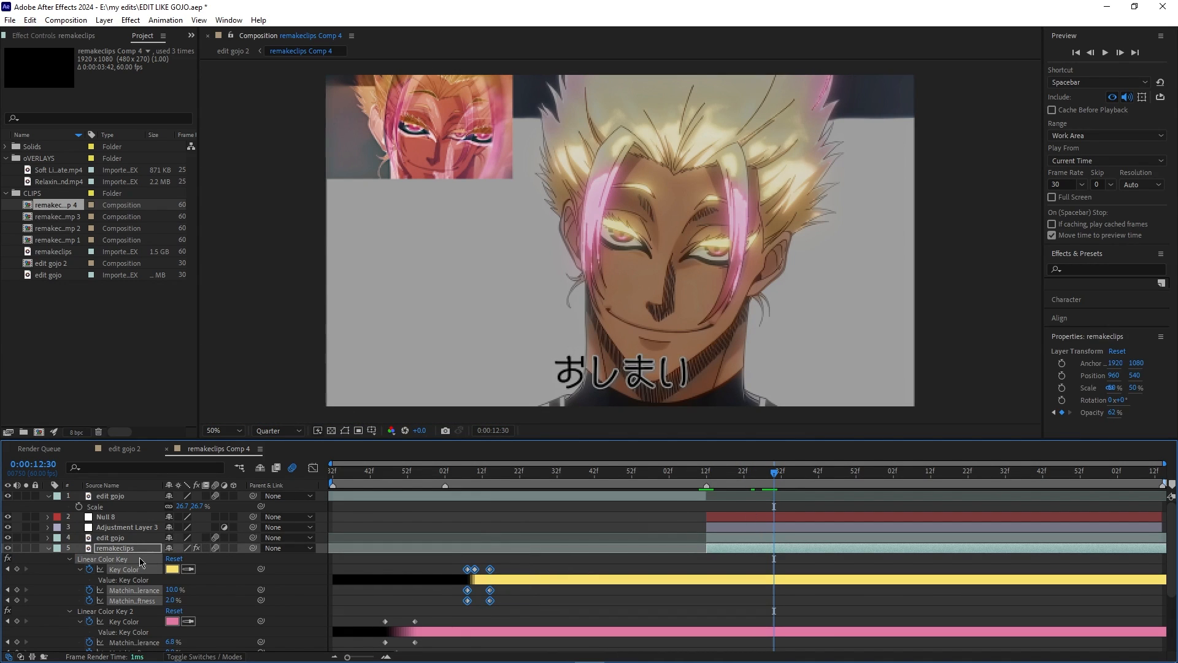
pyautogui.press('Delete')
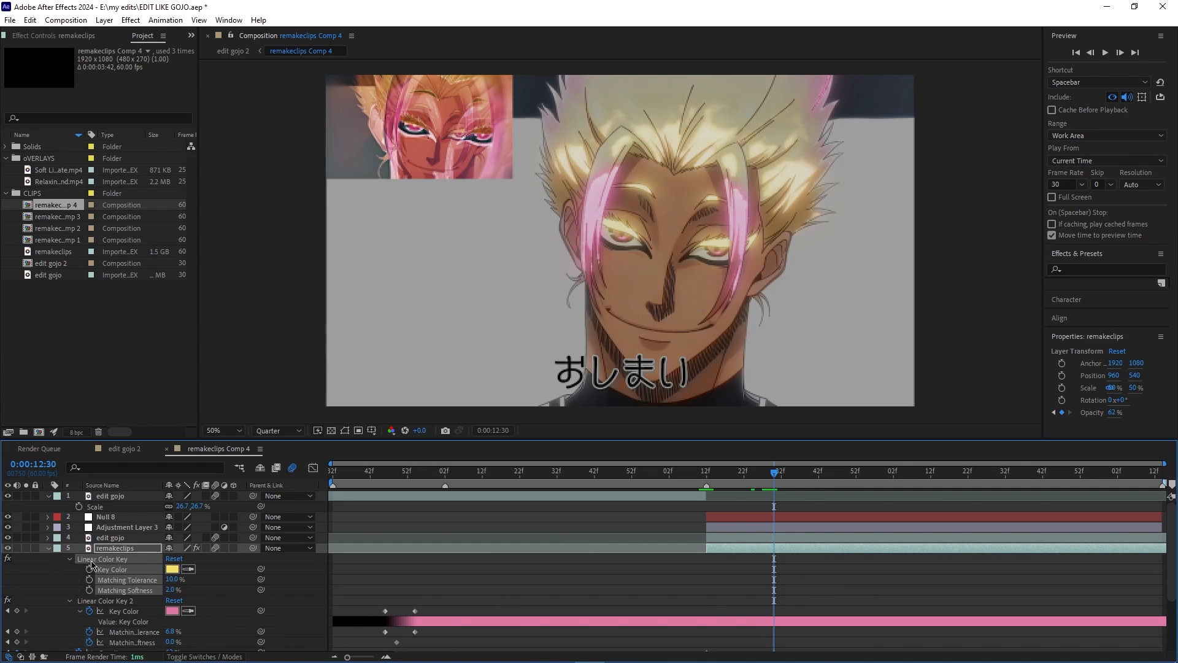
pyautogui.press('Delete')
# - Shift the Linear Color Key 2 keyframes on layer 5 to around 0:00:12:12, where the clip begins
pyautogui.moveTo(771, 476); pyautogui.dragTo(715, 525)
pyautogui.moveTo(455, 559); pyautogui.dragTo(682, 566)
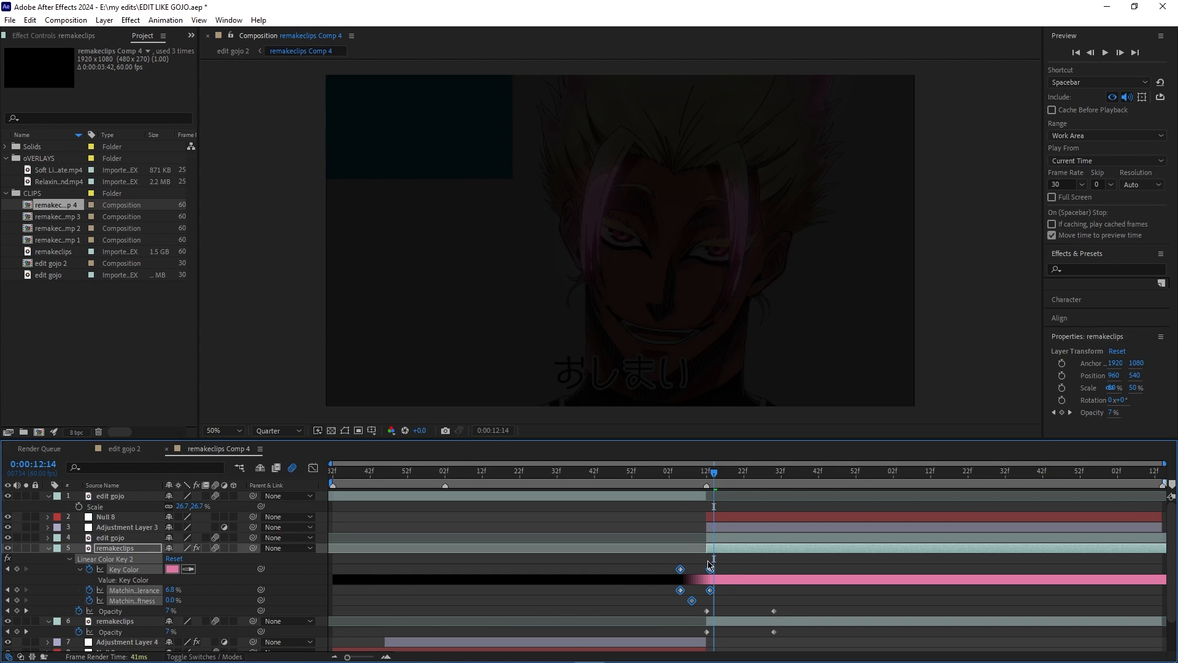
pyautogui.press('u')
# - Play the composition from 0:00:12:12 to check the clip's fade-in and pink glow
pyautogui.moveTo(722, 479); pyautogui.dragTo(717, 503)
pyautogui.click(725, 541)
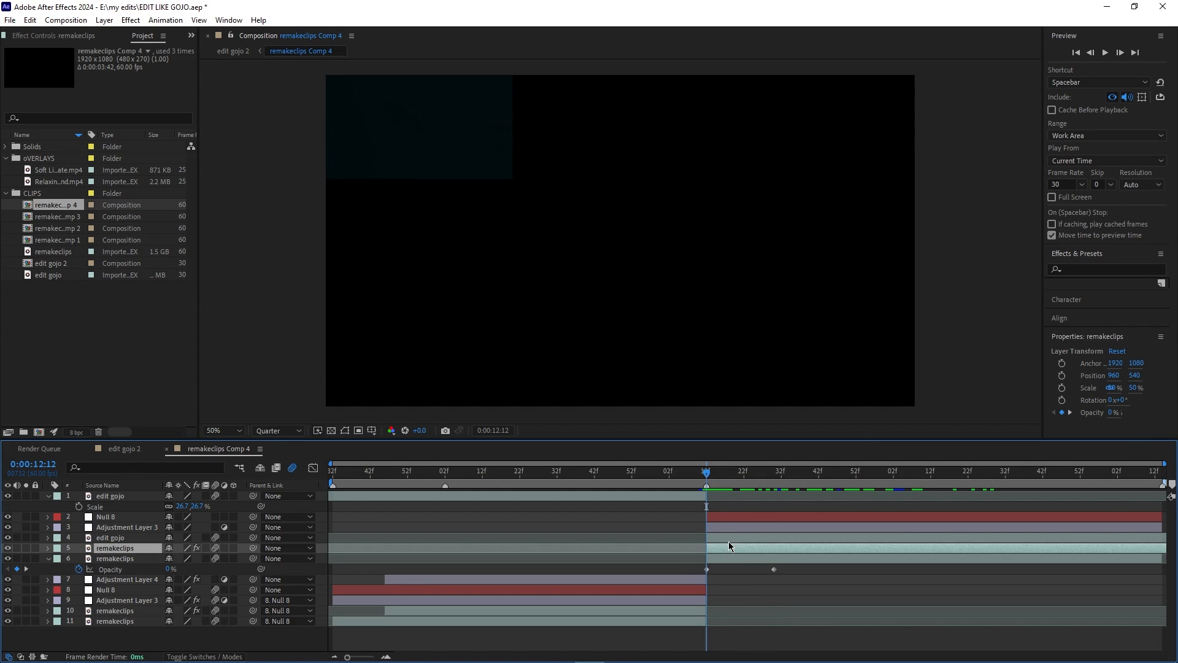
pyautogui.press('space')
pyautogui.click(735, 559)
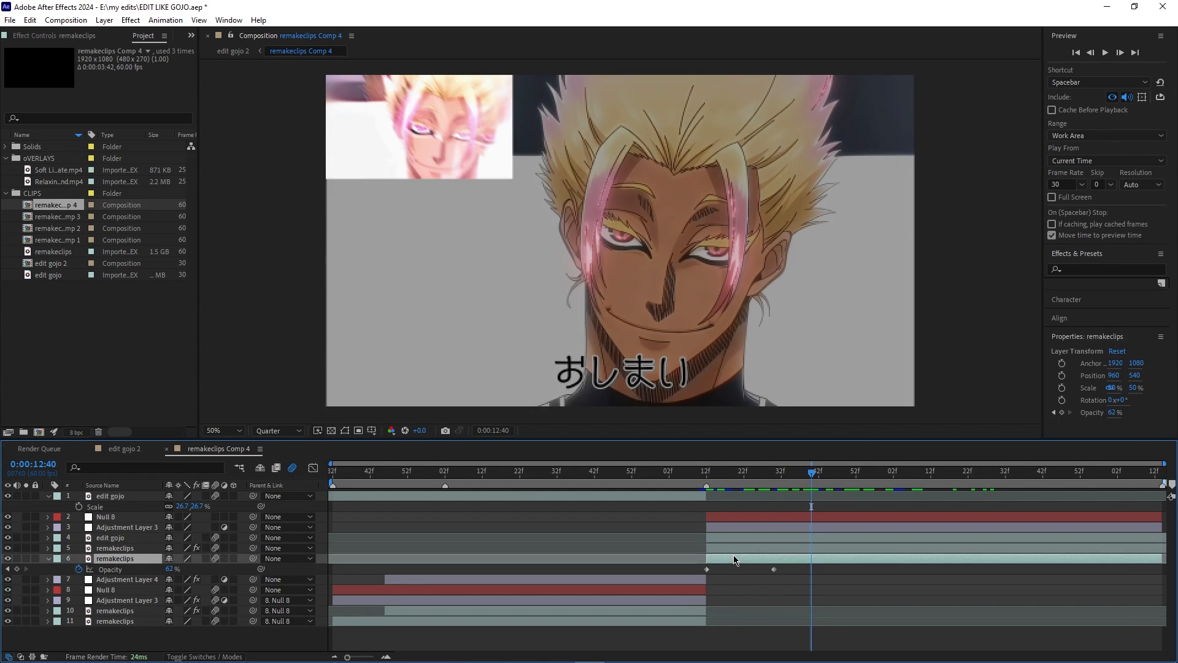
pyautogui.press('t')
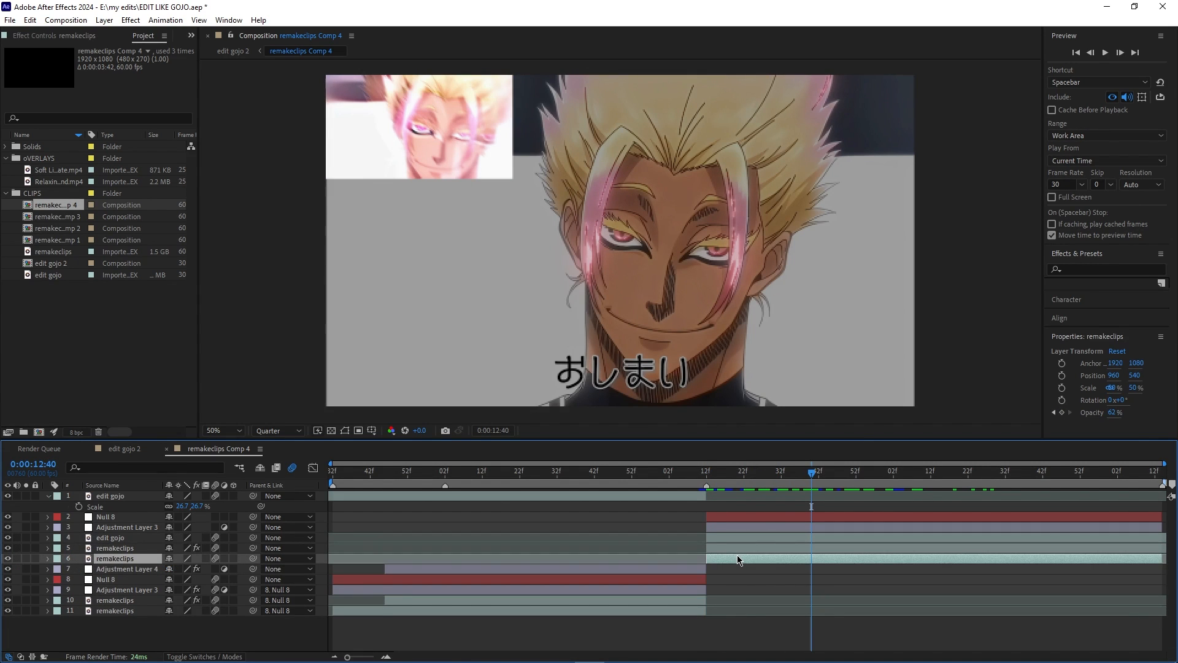
# - Delete the upper Null 8 and Adjustment Layer 3 that start at 0:00:12:12
pyautogui.click(743, 517)
pyautogui.press('Delete')
pyautogui.click(746, 516)
pyautogui.press('Delete')
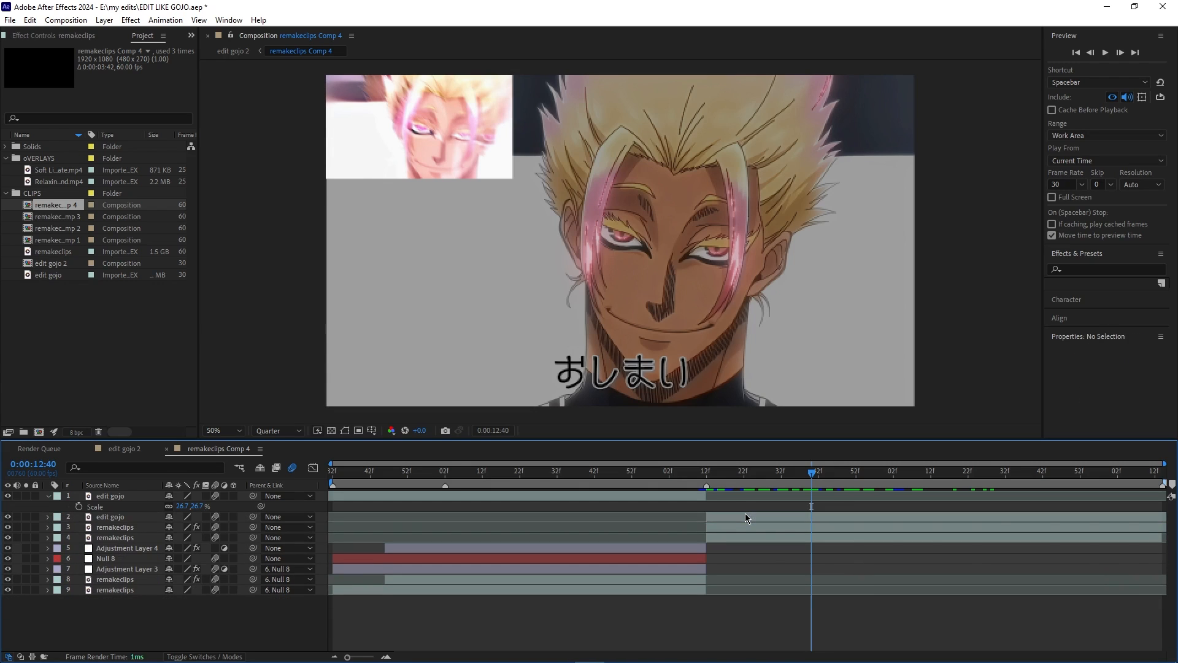
# - Duplicate the lower remakeclips layer of the second segment and place the copy directly above the second edit gojo layer
pyautogui.click(740, 539)
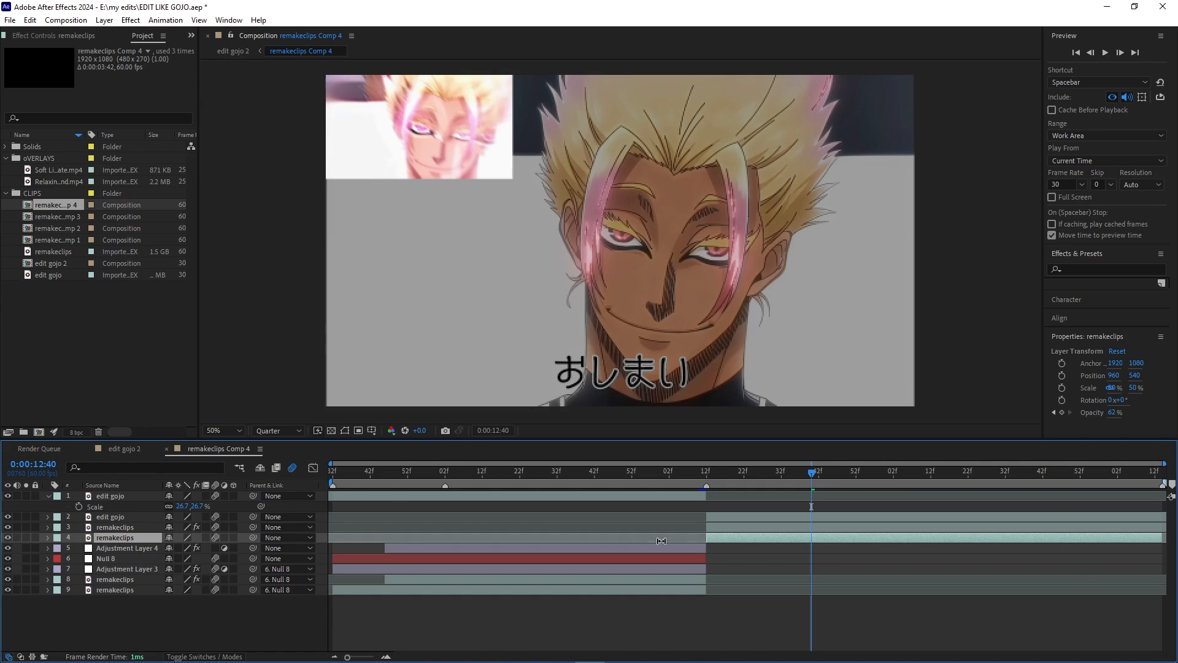
pyautogui.hotkey('ctrl', 'd')
pyautogui.moveTo(144, 540); pyautogui.dragTo(155, 517)
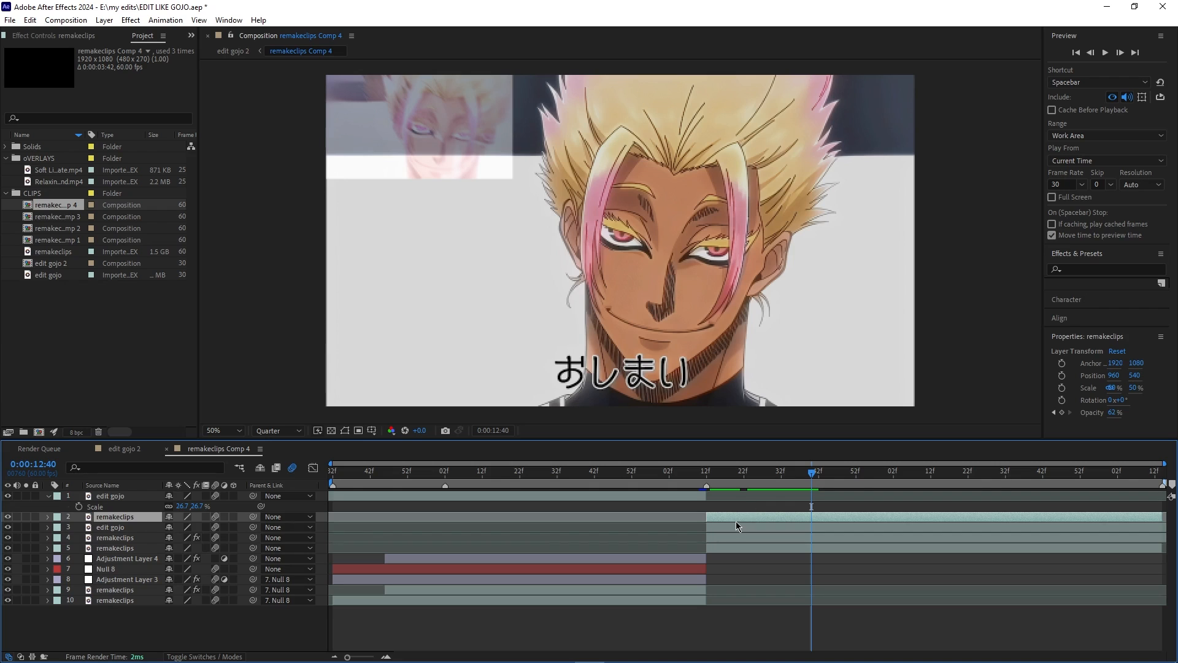
# - Apply an Invert effect to the duplicated remakeclips layer with its channel set to Lightness
pyautogui.hotkey('ctrl', 'space')
pyautogui.write('invert')
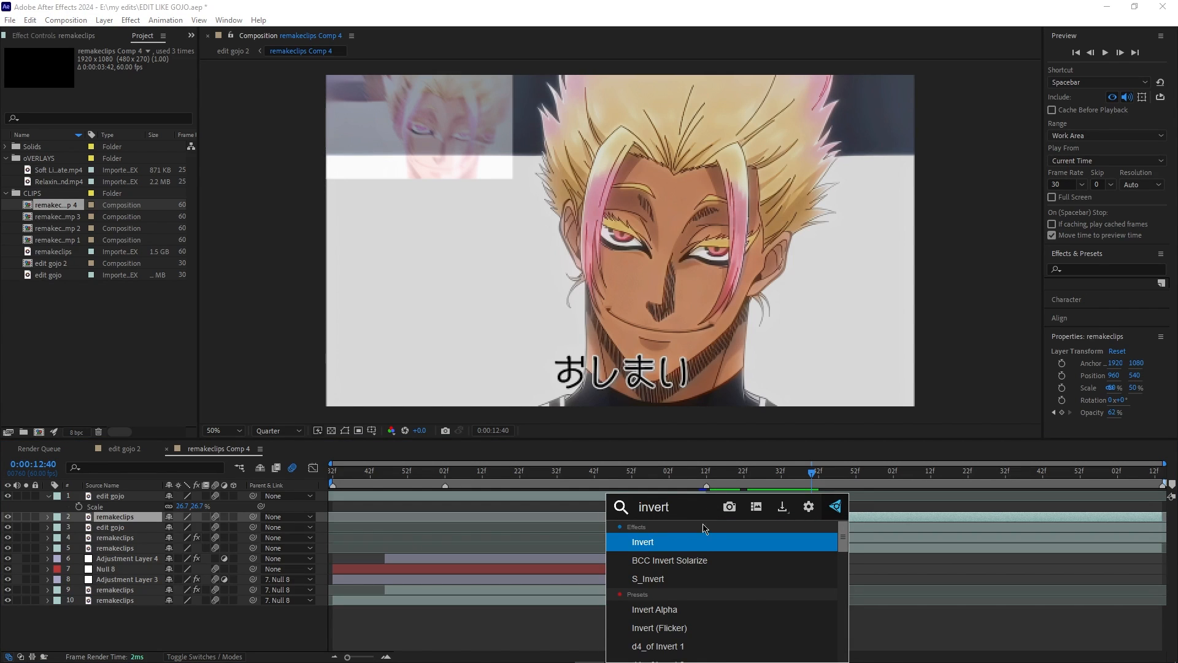
pyautogui.click(700, 537)
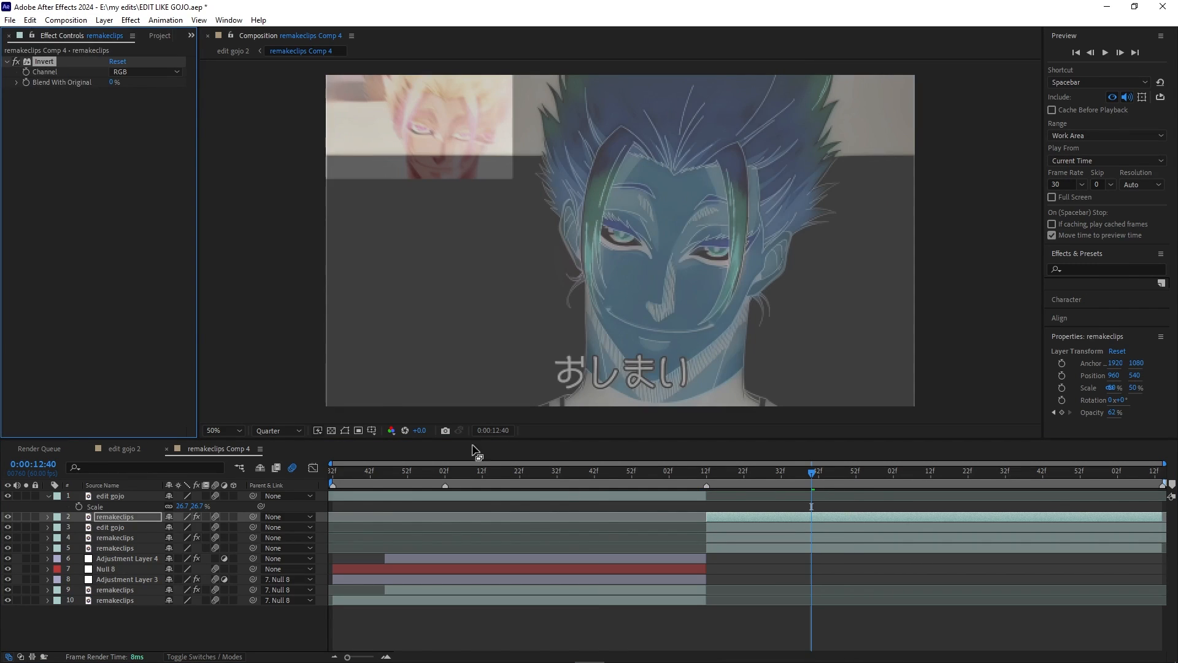
pyautogui.click(141, 72)
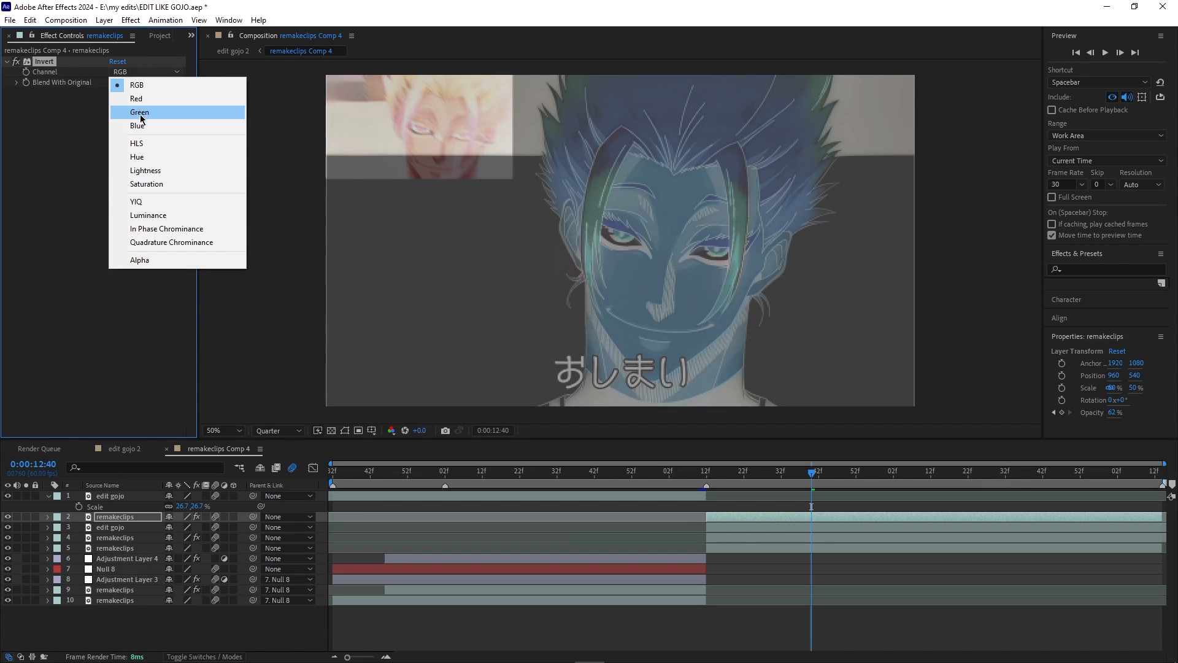
pyautogui.click(146, 170)
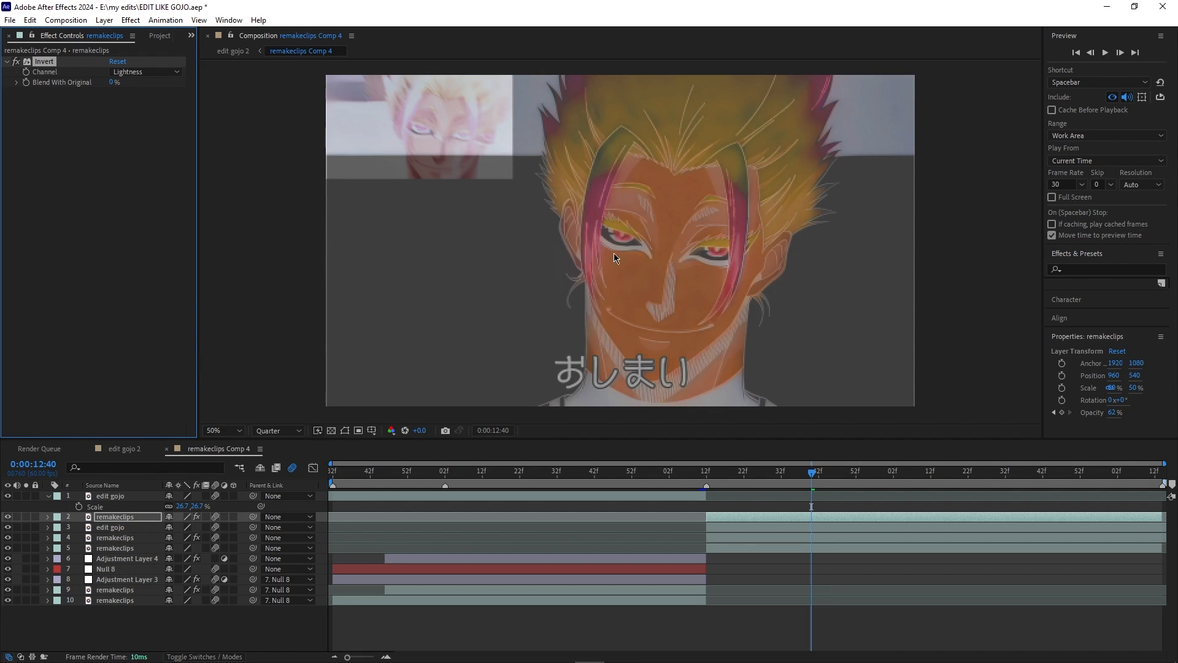
pyautogui.moveTo(814, 475); pyautogui.dragTo(774, 475)
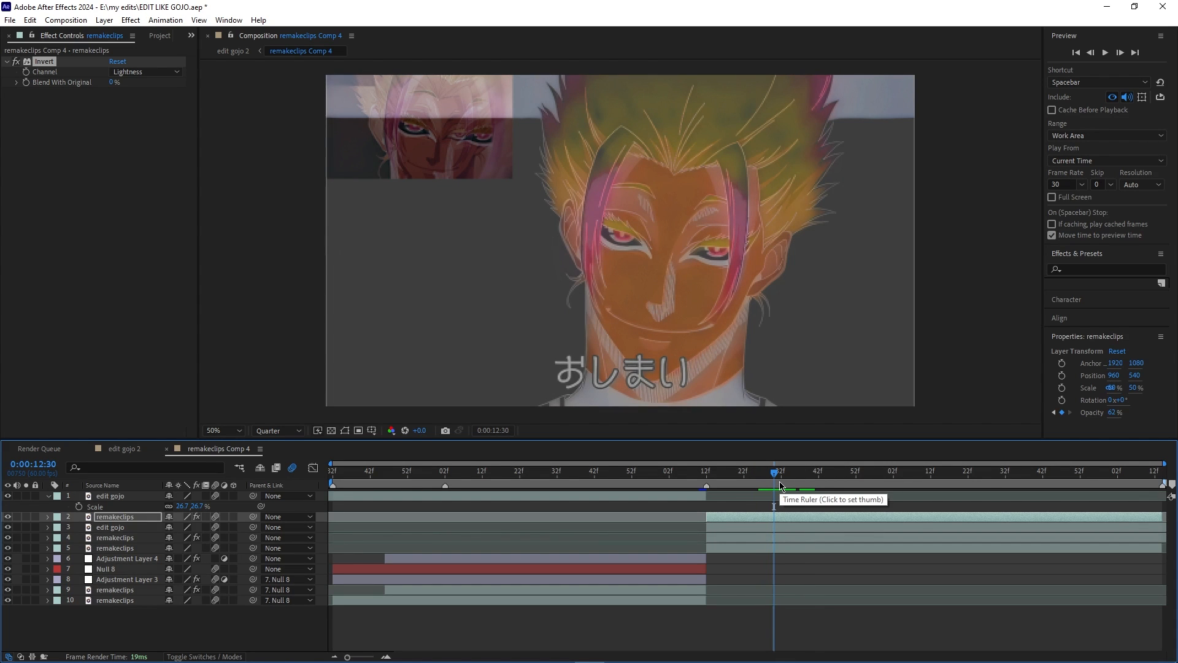
# - Delete the Opacity keyframes from the inverted remakeclips copy at the start of the second segment
pyautogui.moveTo(779, 485); pyautogui.dragTo(709, 490)
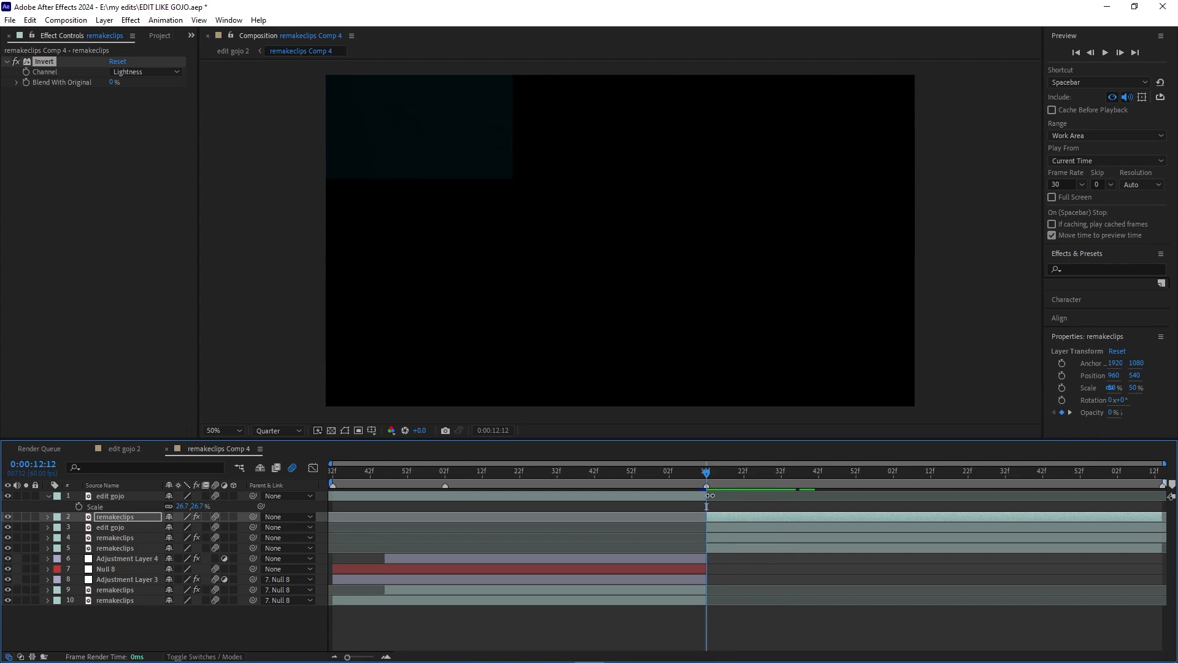
pyautogui.press('u')
pyautogui.press('u')
pyautogui.moveTo(791, 533); pyautogui.dragTo(699, 543)
pyautogui.press('Delete')
# - Keyframe the inverted remakeclips layer's Scale from 64% at 0:00:12:12 to a larger size at 0:00:12:52
pyautogui.moveTo(707, 476); pyautogui.dragTo(752, 502)
pyautogui.click(79, 527)
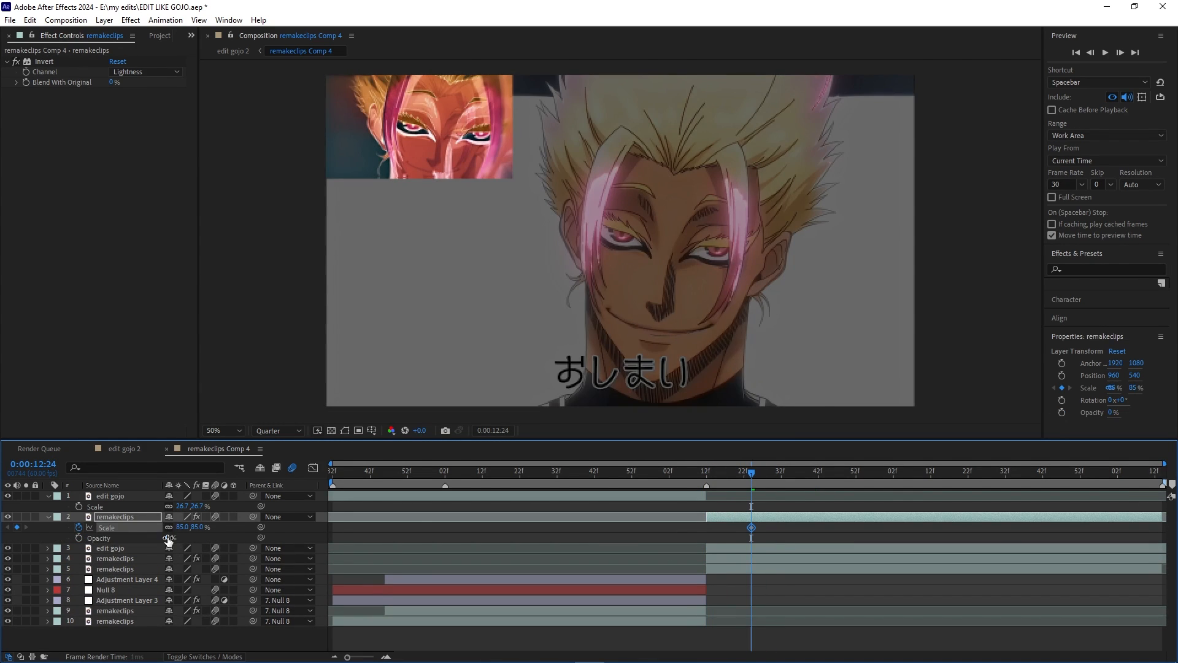
pyautogui.moveTo(169, 538); pyautogui.dragTo(196, 538)
pyautogui.moveTo(181, 527); pyautogui.dragTo(190, 528)
pyautogui.moveTo(752, 527); pyautogui.dragTo(707, 527)
pyautogui.moveTo(751, 476); pyautogui.dragTo(826, 491)
pyautogui.moveTo(182, 528); pyautogui.dragTo(196, 527)
# - Keyframe the inverted layer's Opacity at 29% on 0:00:12:12, fading out by 0:00:12:52
pyautogui.moveTo(826, 475)
pyautogui.mouseDown()
pyautogui.moveTo(707, 491)
pyautogui.moveTo(826, 494)
pyautogui.mouseUp()
pyautogui.click(79, 538)
pyautogui.moveTo(169, 538); pyautogui.dragTo(141, 537)
pyautogui.moveTo(827, 476); pyautogui.dragTo(728, 491)
pyautogui.moveTo(169, 538); pyautogui.dragTo(187, 538)
pyautogui.moveTo(728, 537); pyautogui.dragTo(707, 537)
pyautogui.moveTo(729, 475)
pyautogui.mouseDown()
pyautogui.moveTo(831, 485)
pyautogui.moveTo(707, 485)
pyautogui.mouseUp()
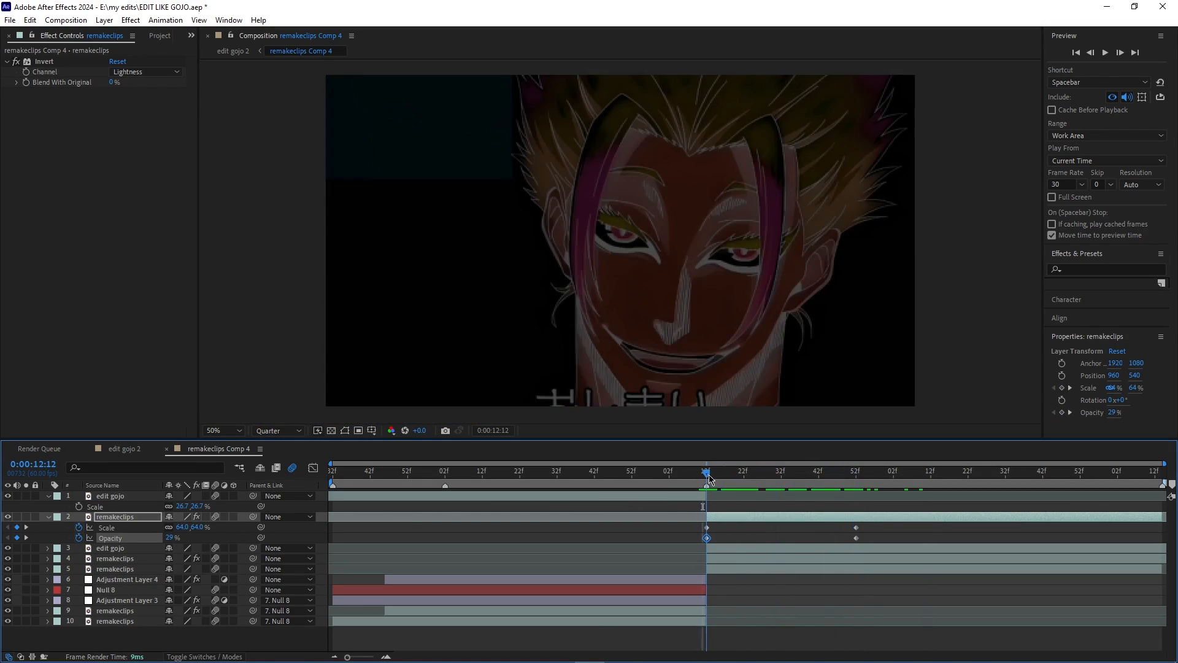
# - Apply Easy Ease to the inverted layer's Scale and Opacity keyframes and preview the animation
pyautogui.moveTo(872, 543); pyautogui.dragTo(701, 524)
pyautogui.press('F9')
pyautogui.press('space')
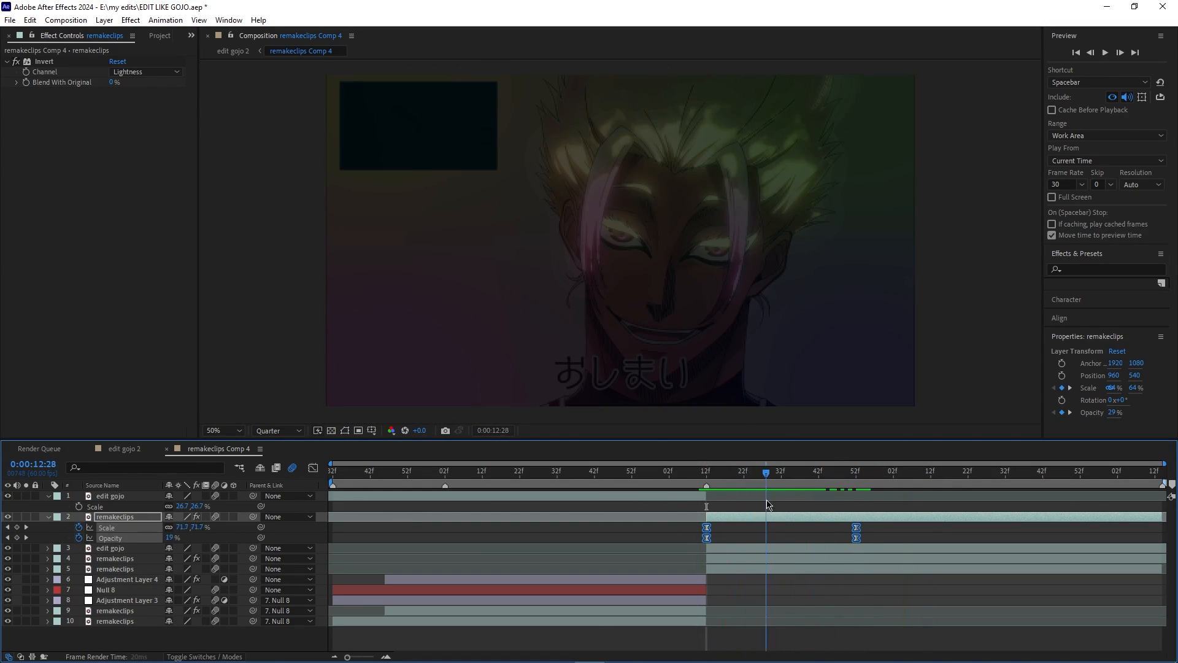
pyautogui.press('space')
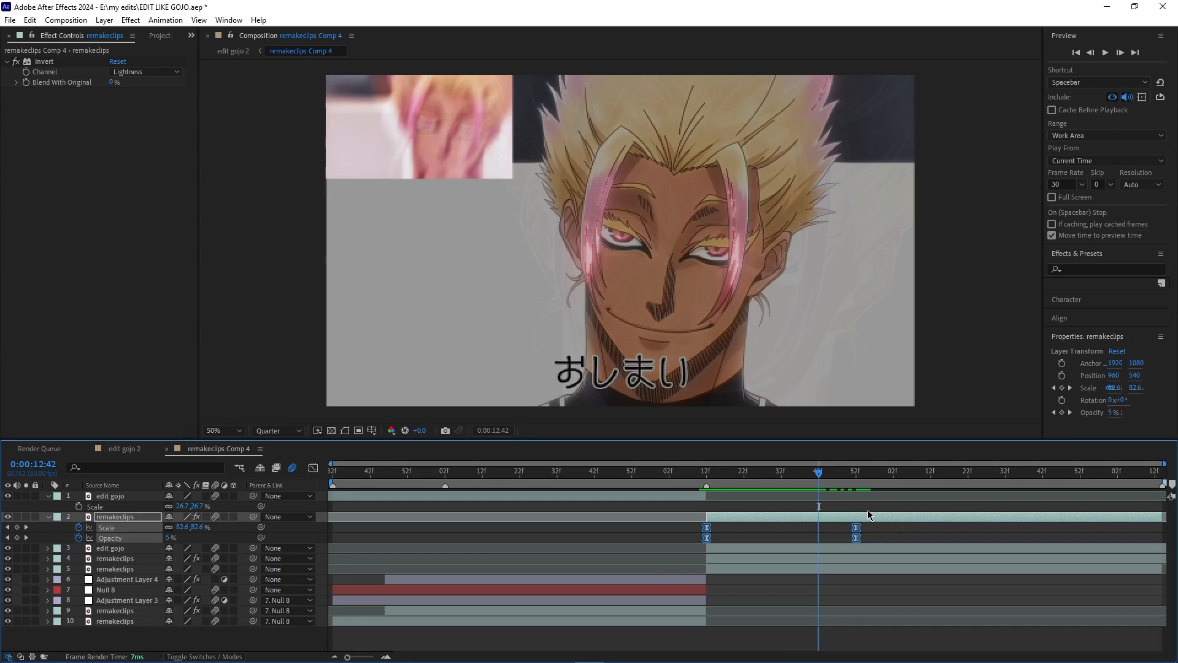
# - Return to the edit gojo 2 composition and apply a Warp effect to the remakeclips Comp 4 layer starting at 0:00:12:10
pyautogui.click(167, 450)
pyautogui.moveTo(672, 486); pyautogui.dragTo(635, 519)
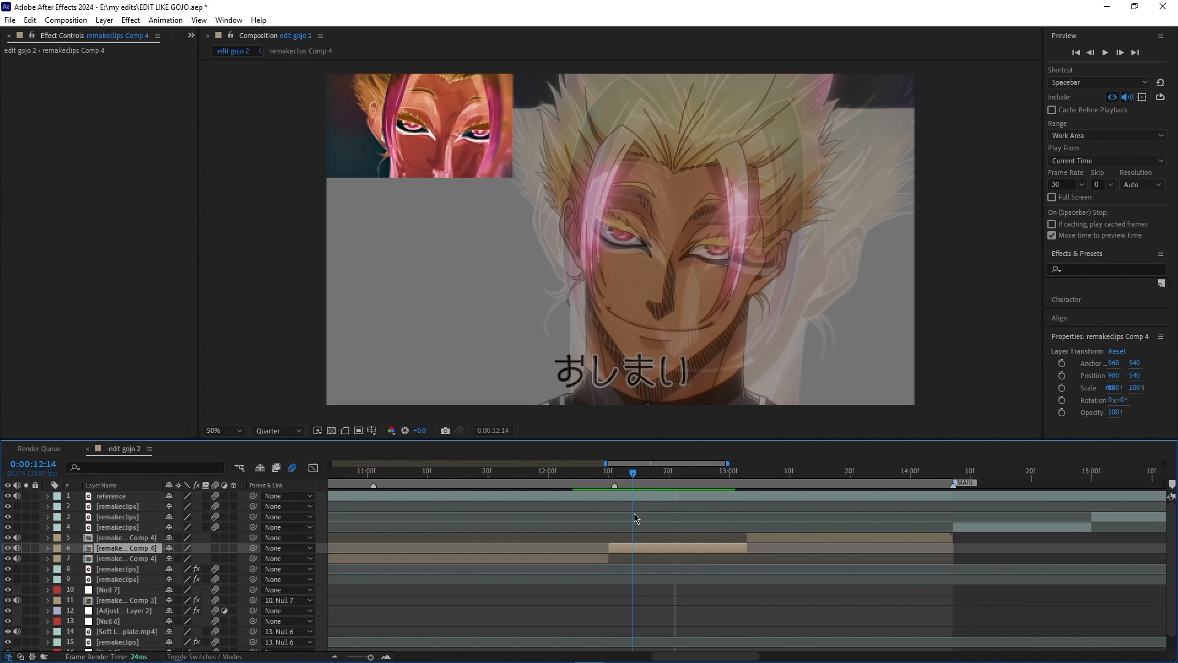
pyautogui.press('pageup')
pyautogui.moveTo(634, 517); pyautogui.dragTo(609, 539)
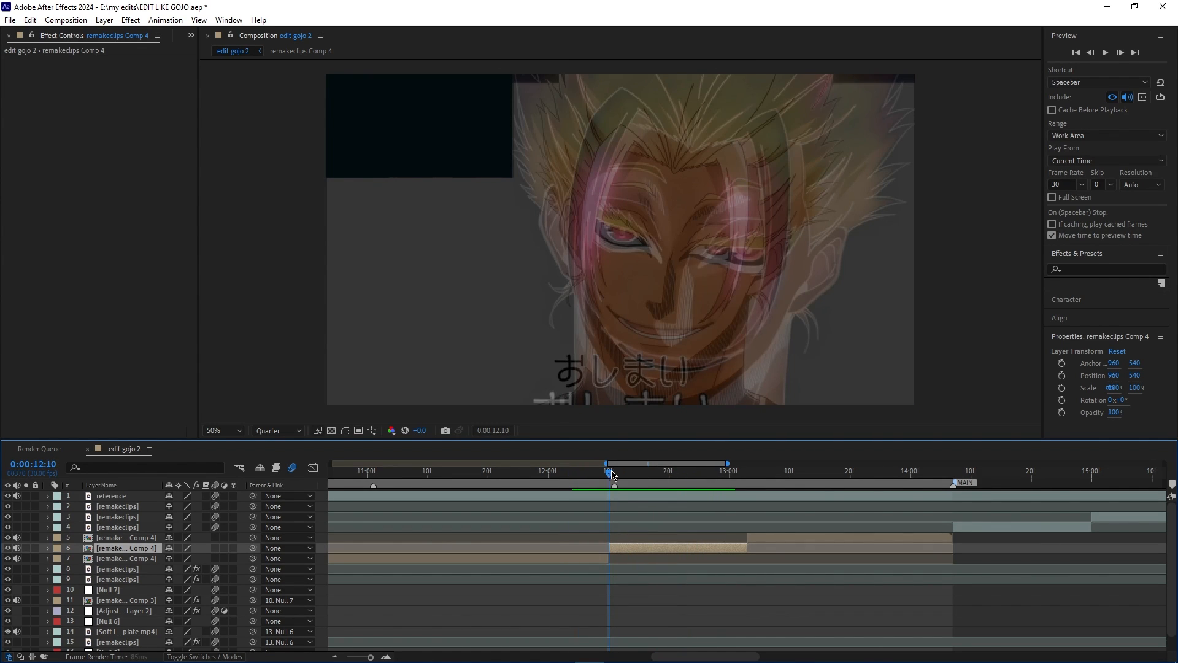
pyautogui.moveTo(613, 474); pyautogui.dragTo(611, 507)
pyautogui.hotkey('ctrl', 'space')
pyautogui.write('warp')
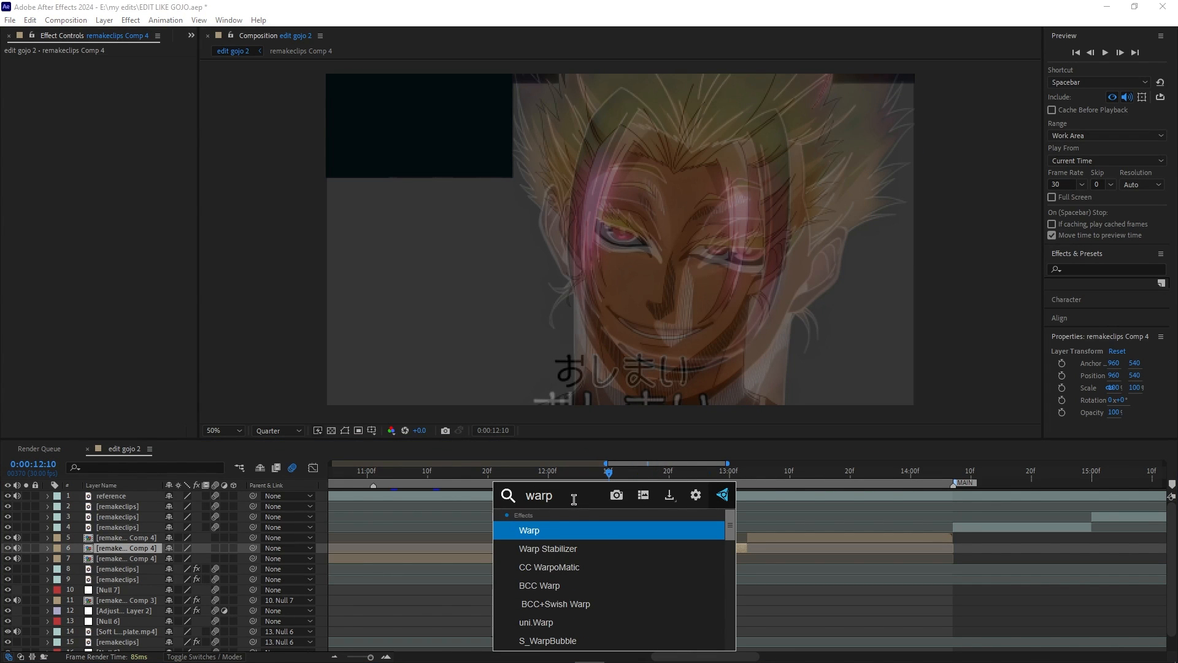
pyautogui.click(559, 531)
pyautogui.click(636, 544)
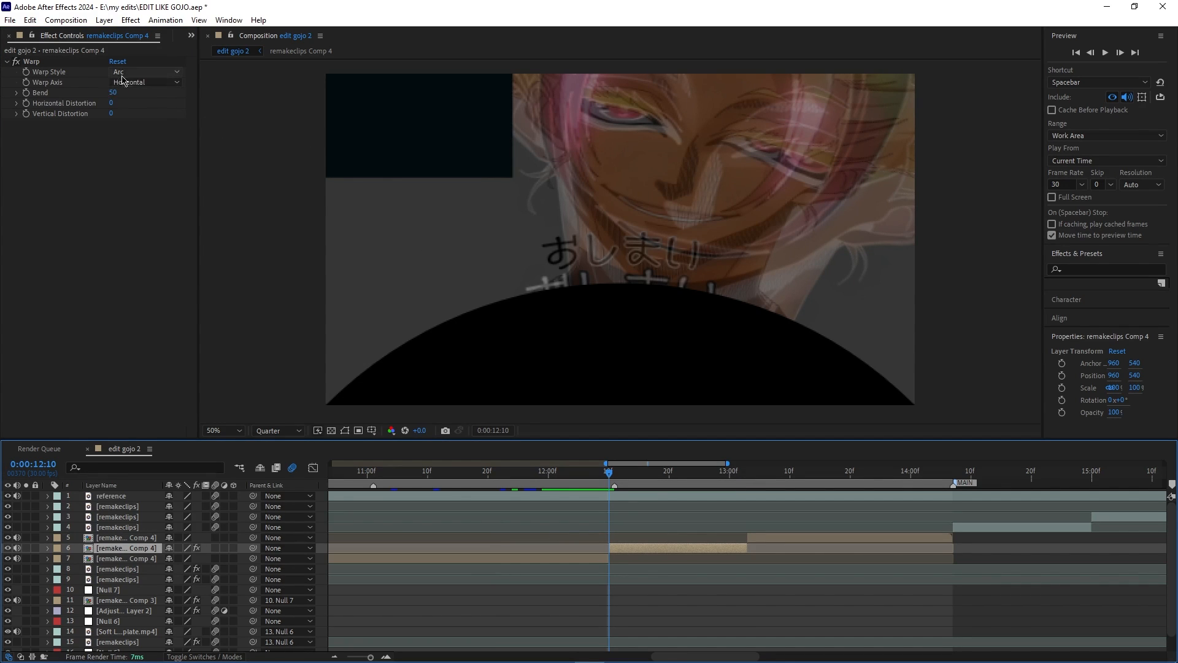
# - Set the Warp style to Squeeze and keyframe its Bend at 15 on 0:00:12:10
pyautogui.click(123, 74)
pyautogui.click(143, 275)
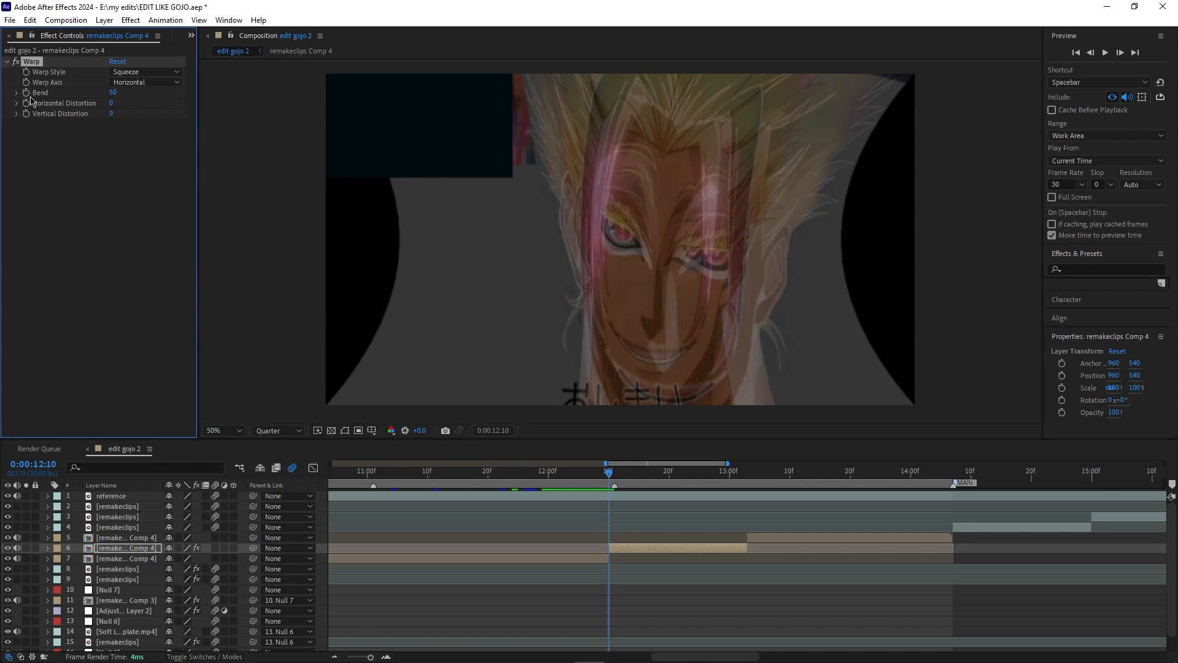
pyautogui.click(27, 93)
pyautogui.moveTo(111, 97)
pyautogui.mouseDown()
pyautogui.moveTo(84, 100)
pyautogui.moveTo(116, 96)
pyautogui.mouseUp()
pyautogui.click(113, 93)
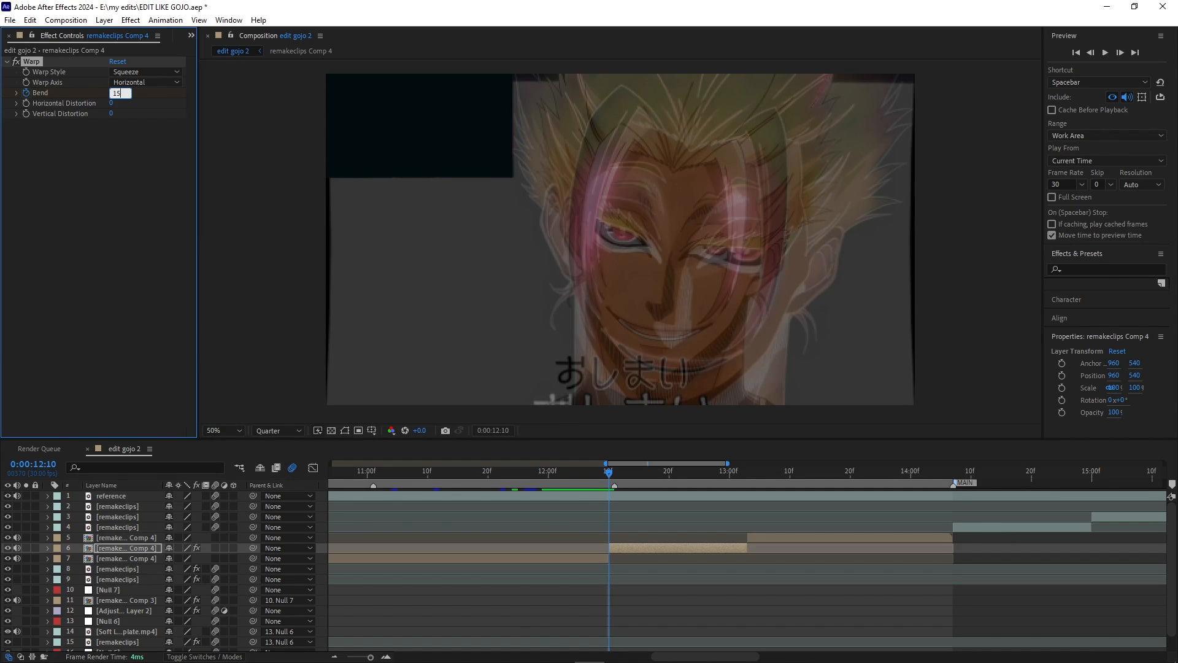
pyautogui.press('Return')
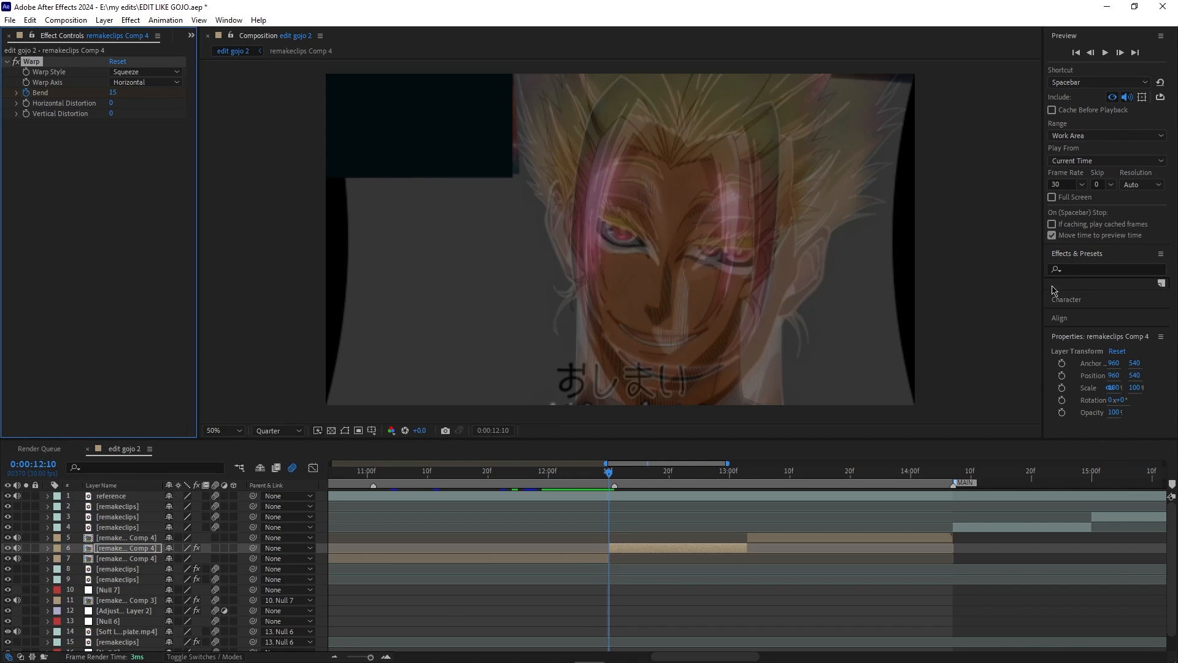
# - Add a Motion Tile effect above Warp with output width and height of 260 and mirrored edges
pyautogui.click(1077, 268)
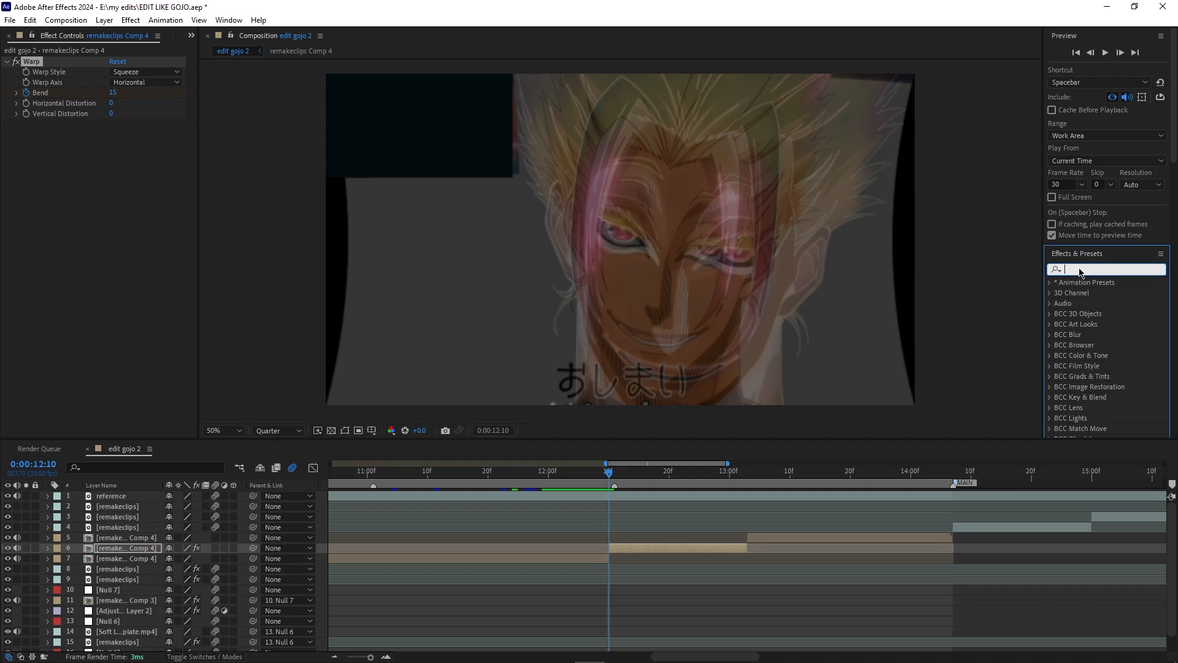
pyautogui.write('m')
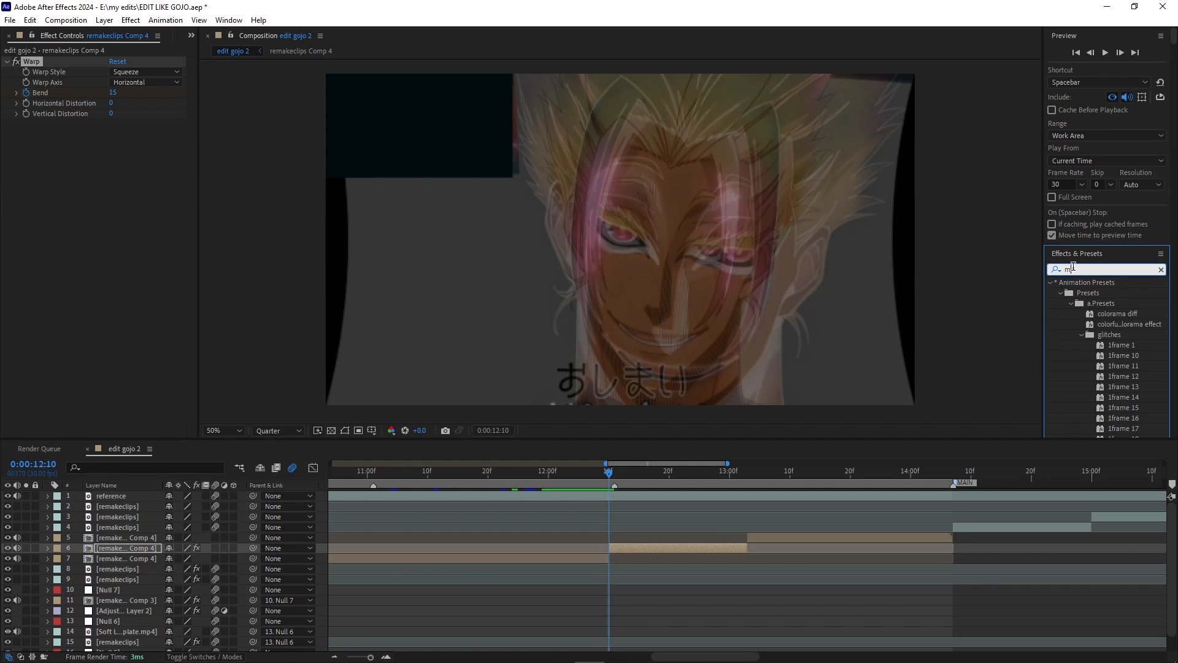
pyautogui.write('otion tile')
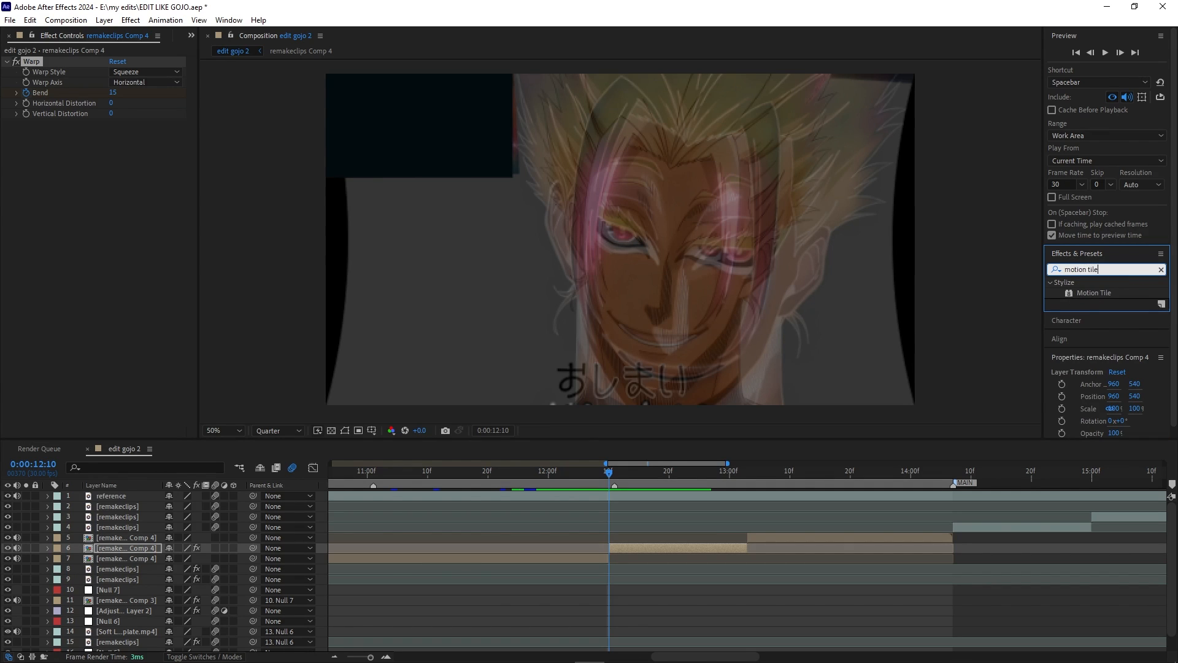
pyautogui.moveTo(1085, 298); pyautogui.dragTo(121, 104)
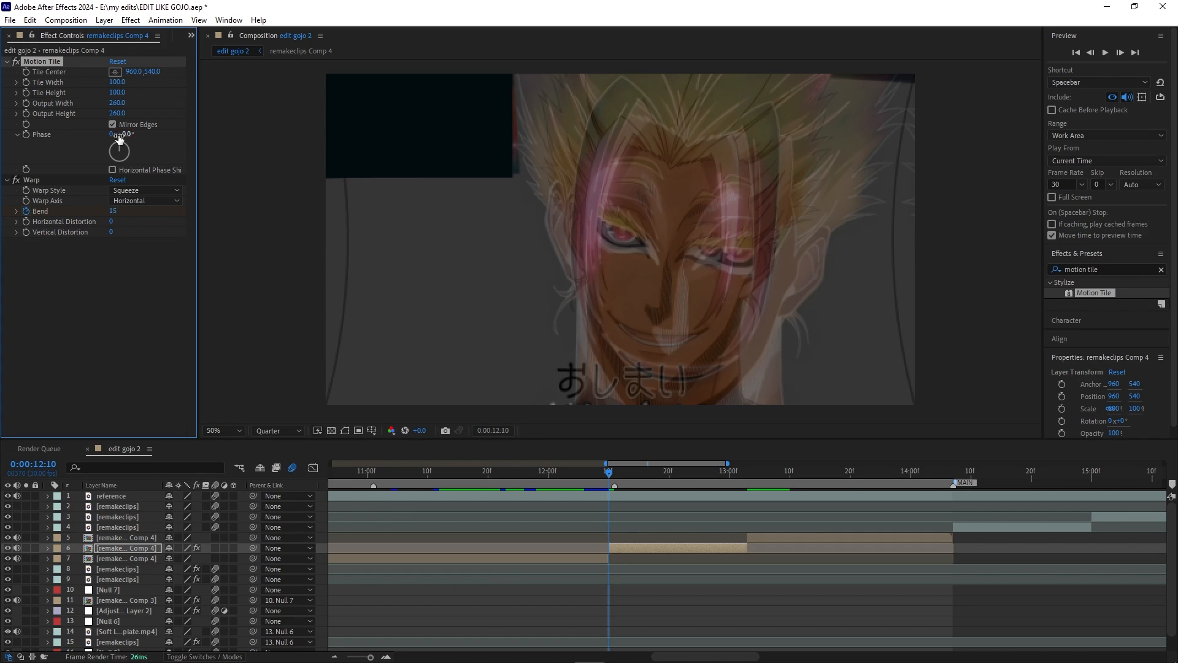
pyautogui.moveTo(43, 62); pyautogui.dragTo(41, 318)
pyautogui.moveTo(42, 125); pyautogui.dragTo(38, 60)
# - Add a Warp Bend keyframe of 0 at 0:00:12:16
pyautogui.press('u')
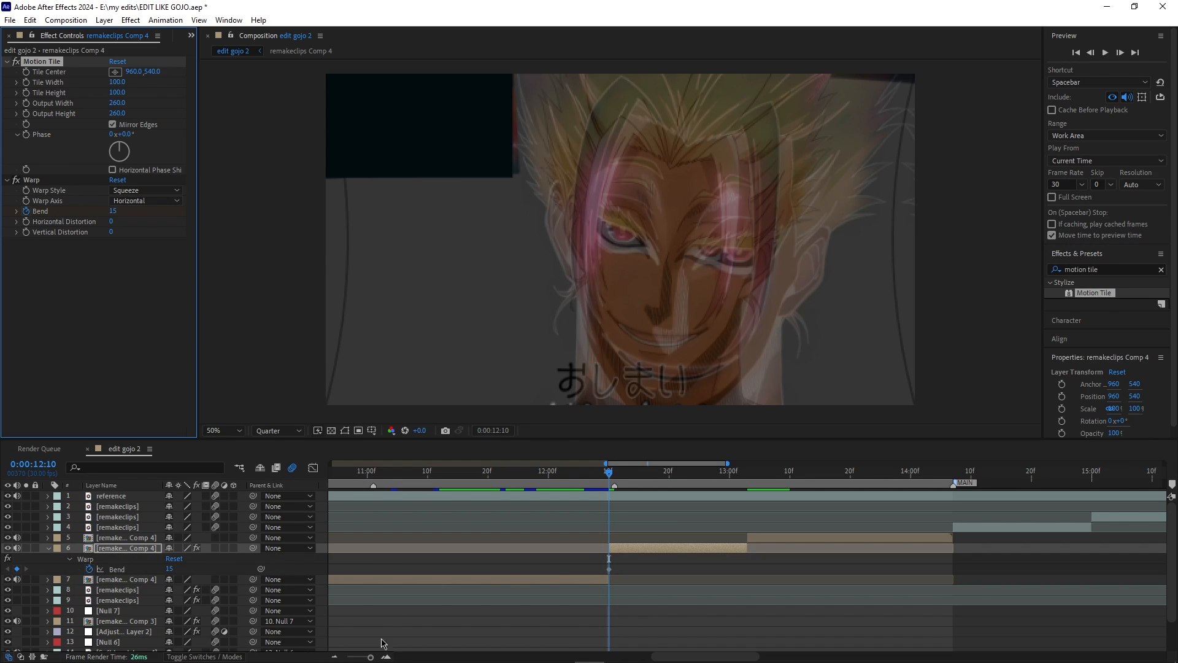
pyautogui.moveTo(370, 658); pyautogui.dragTo(369, 659)
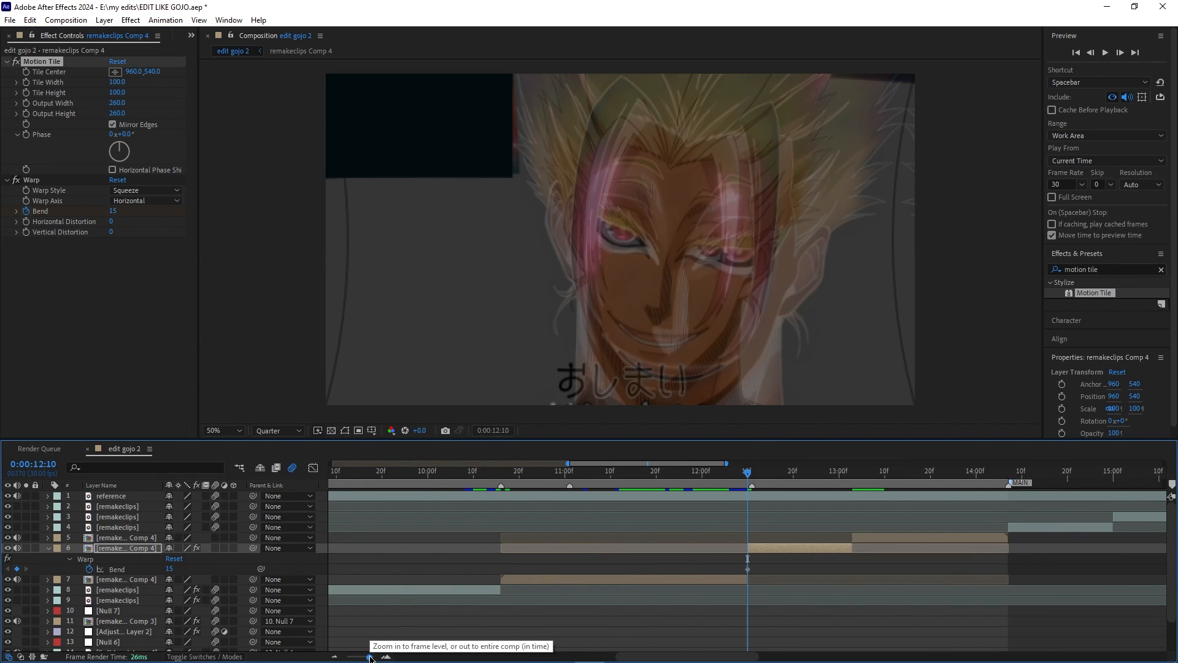
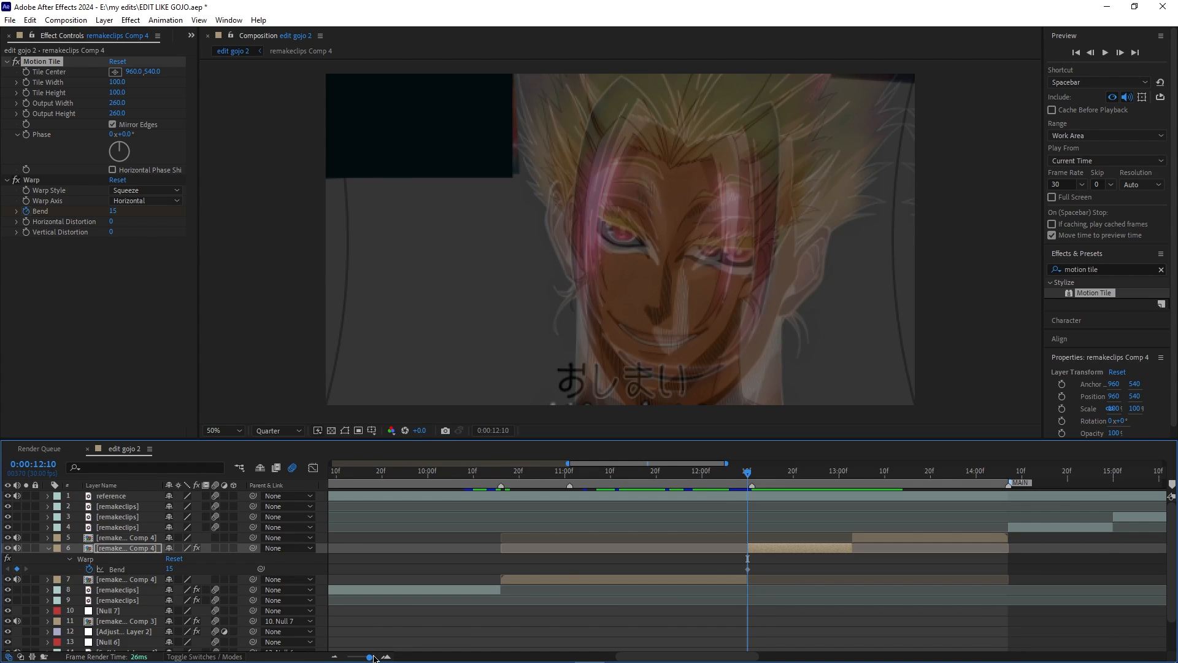
pyautogui.moveTo(374, 658); pyautogui.dragTo(376, 659)
pyautogui.moveTo(741, 479); pyautogui.dragTo(867, 482)
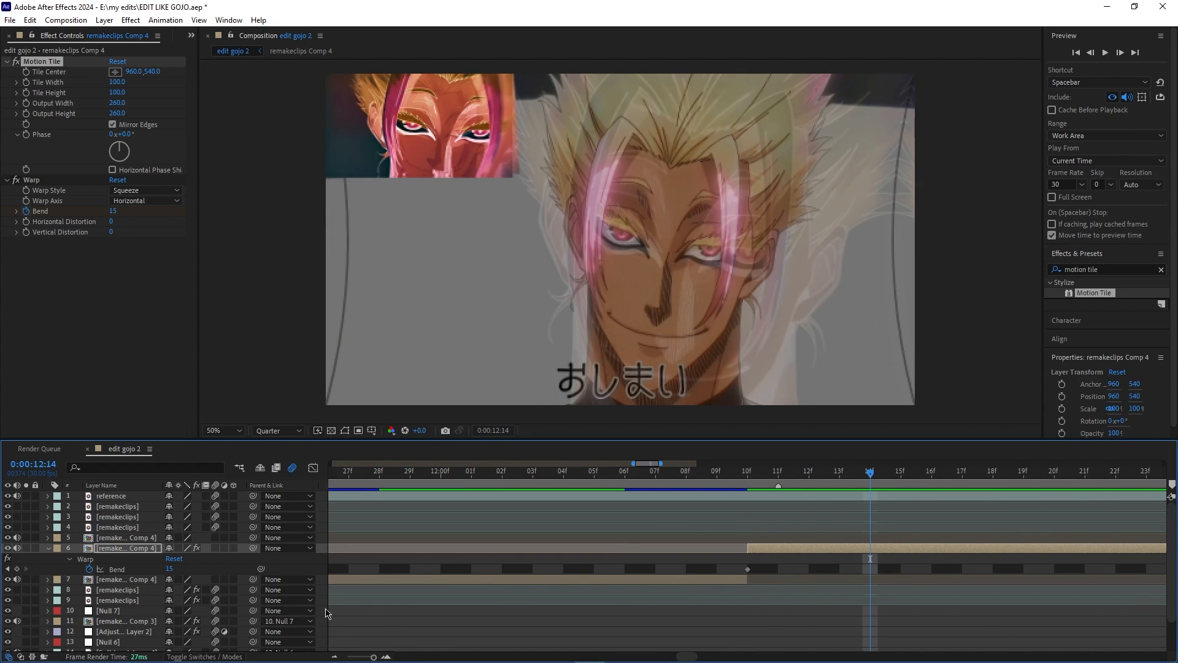
pyautogui.moveTo(374, 657); pyautogui.dragTo(363, 658)
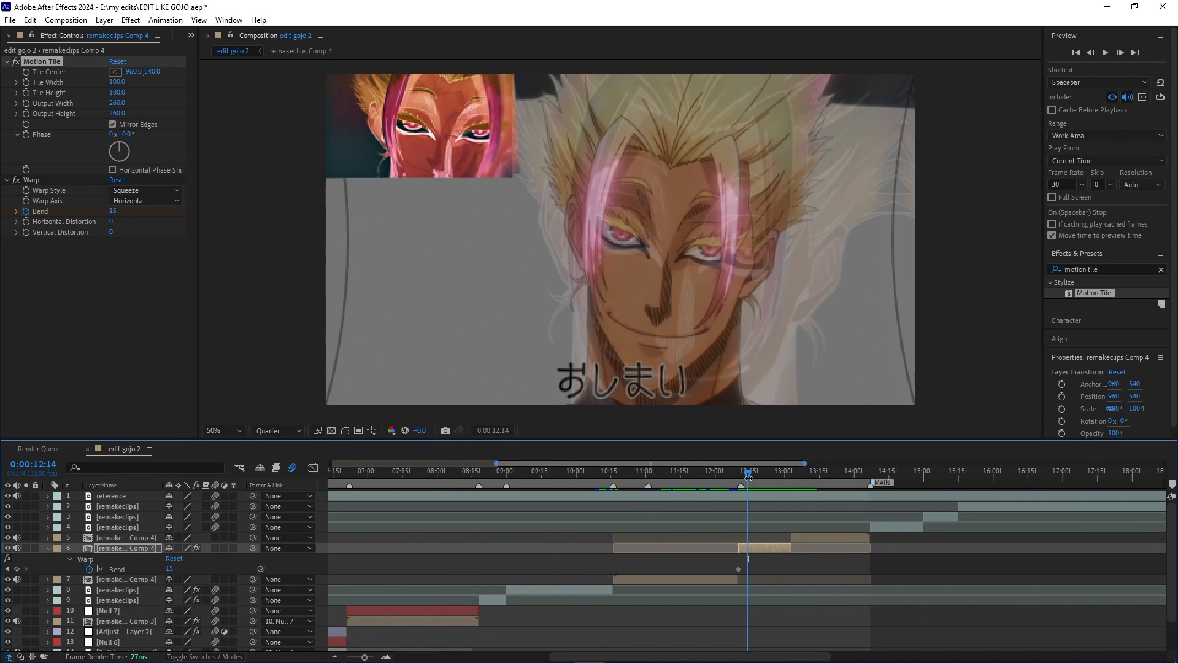
pyautogui.moveTo(749, 477); pyautogui.dragTo(754, 480)
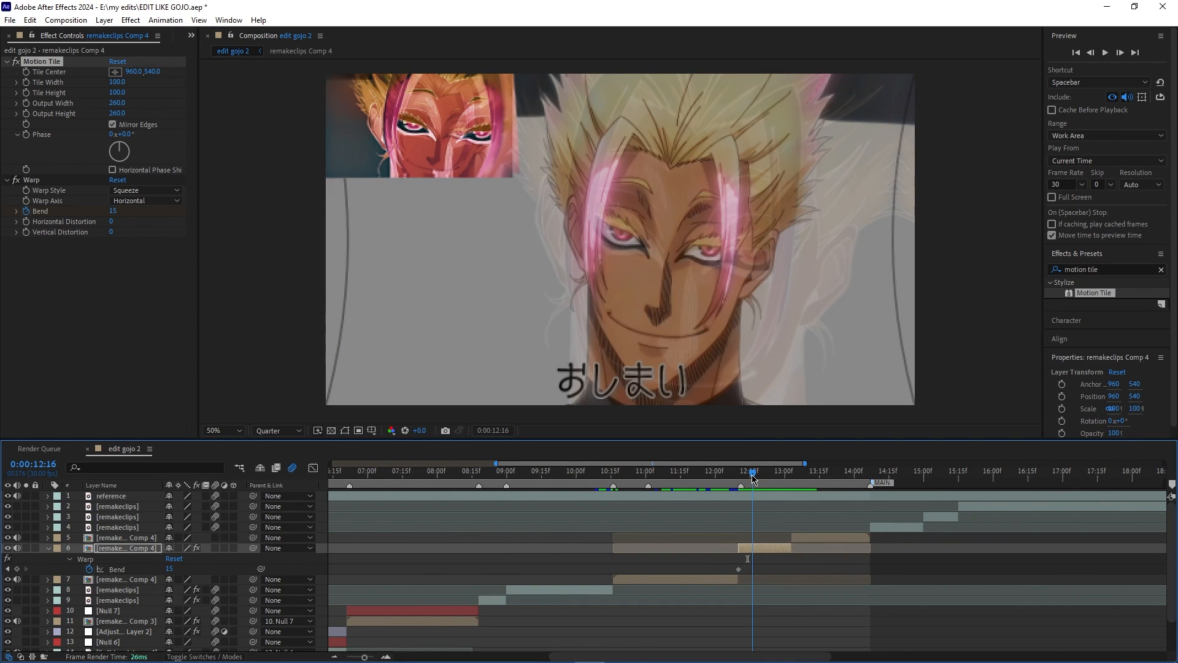
pyautogui.click(168, 569)
pyautogui.write('0')
pyautogui.press('Return')
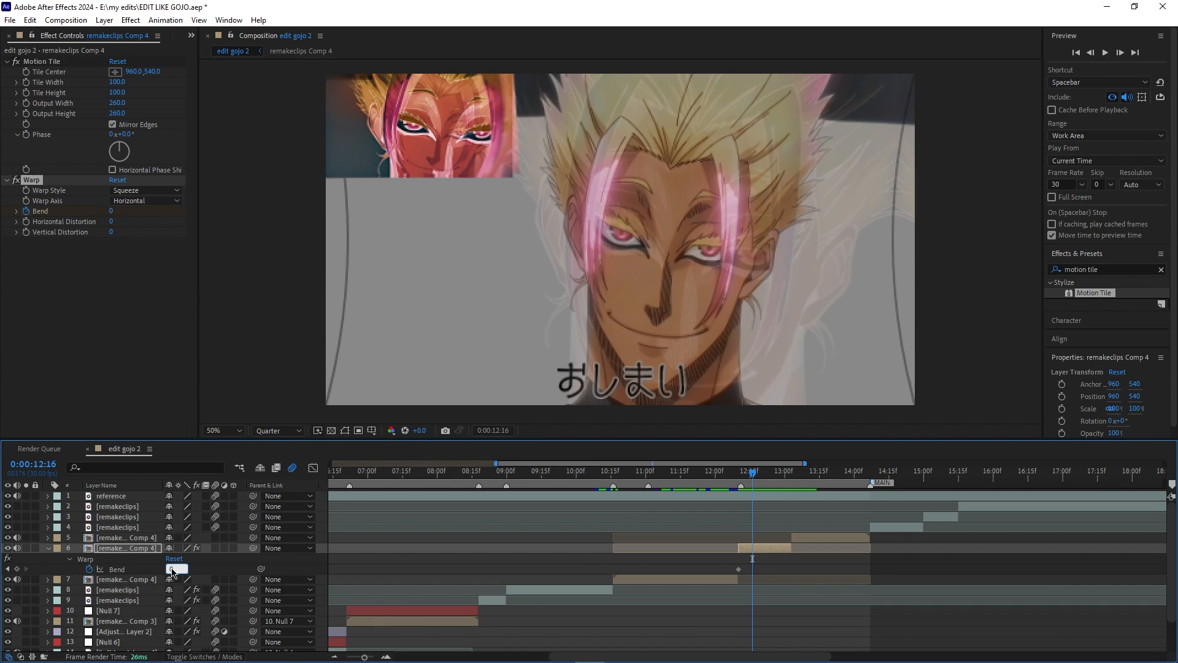
# - Add a Warp Bend keyframe of 8 at 0:00:12:21
pyautogui.click(756, 471)
pyautogui.moveTo(757, 473); pyautogui.dragTo(762, 473)
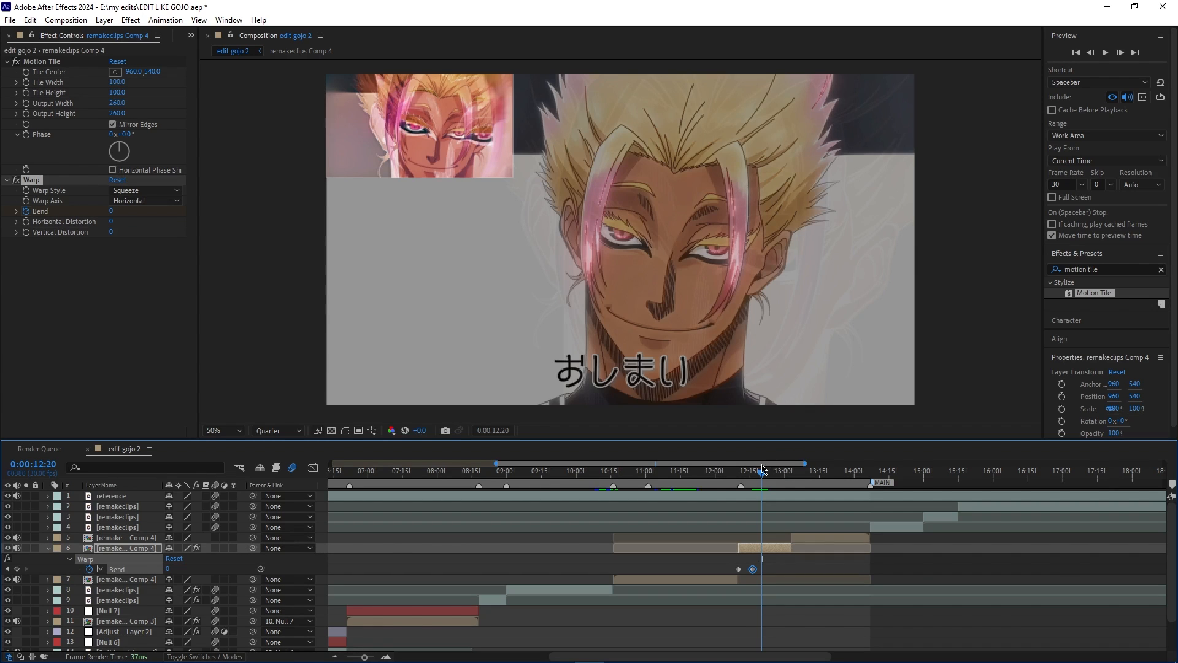
pyautogui.click(764, 474)
pyautogui.click(766, 474)
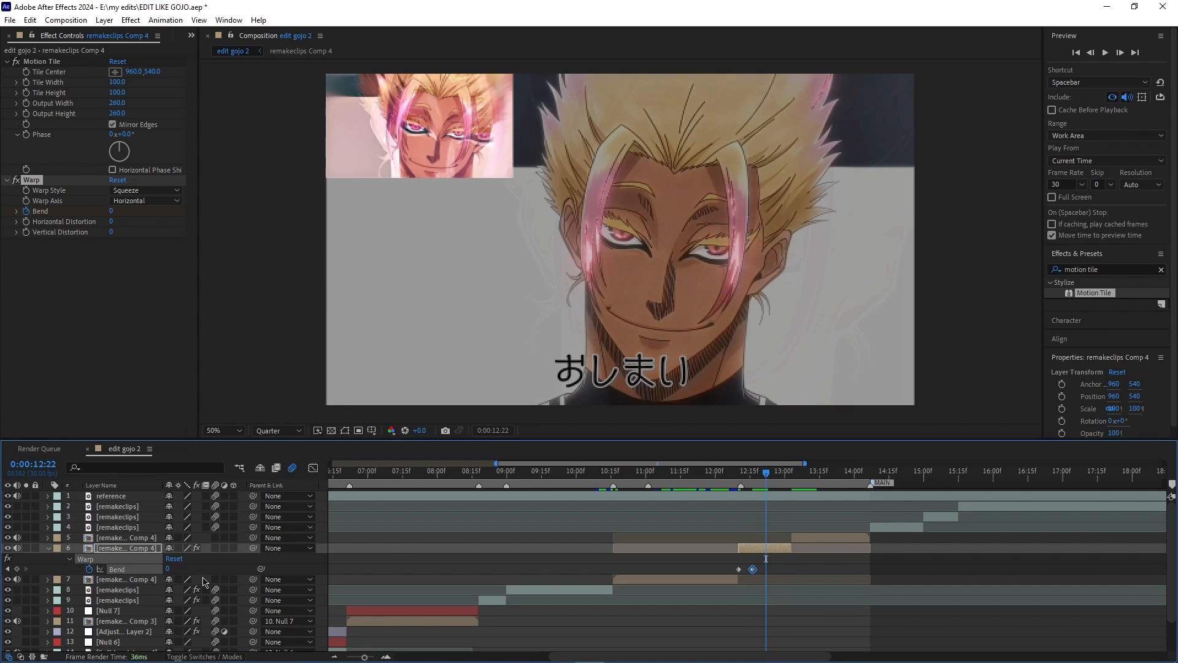
pyautogui.moveTo(169, 569); pyautogui.dragTo(179, 573)
pyautogui.moveTo(364, 656); pyautogui.dragTo(368, 657)
pyautogui.moveTo(748, 473); pyautogui.dragTo(745, 499)
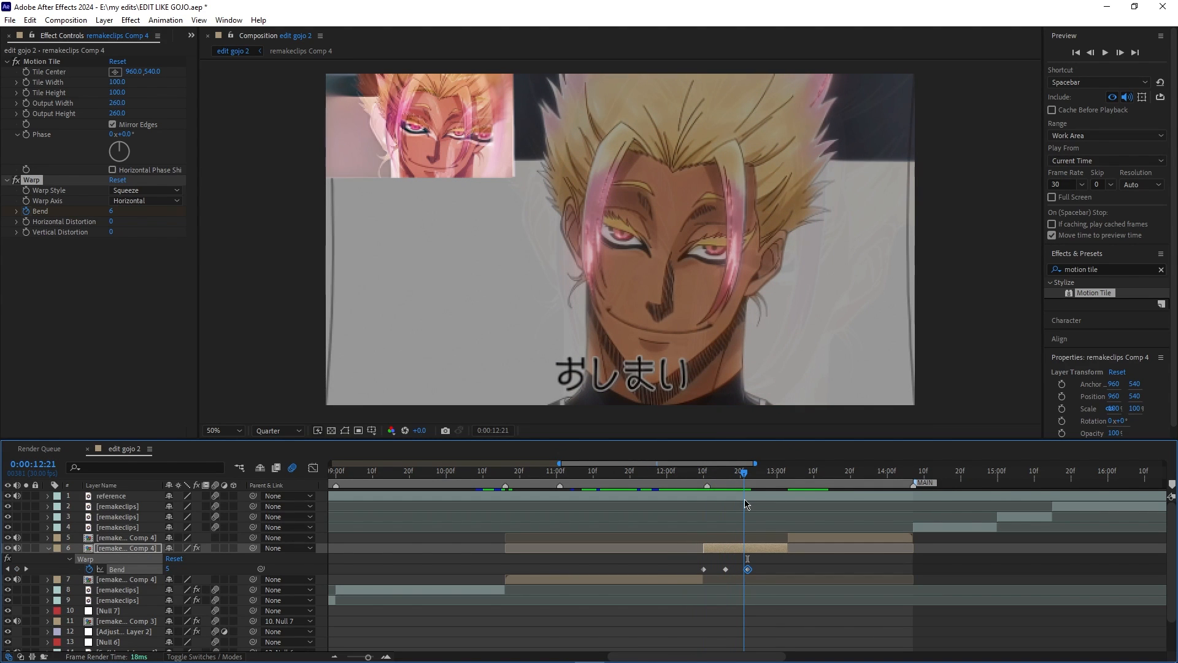
pyautogui.moveTo(749, 574); pyautogui.dragTo(744, 573)
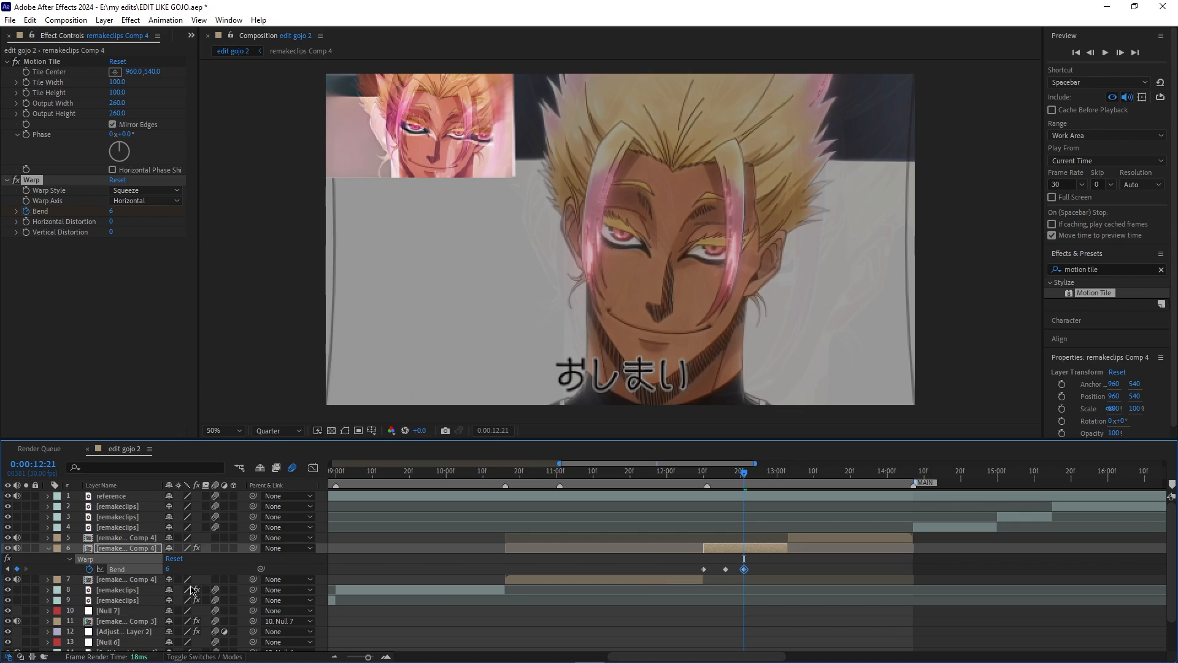
pyautogui.click(172, 569)
pyautogui.write('8')
pyautogui.press('Return')
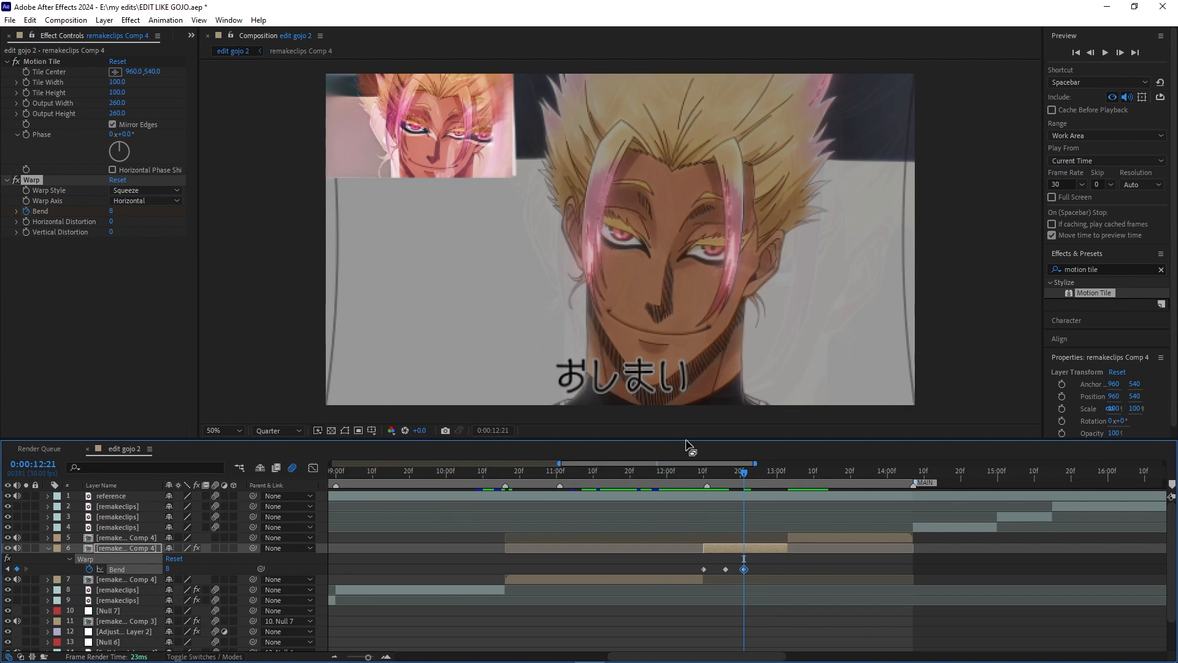
# - Shift the two middle Bend keyframes about three frames later and set Bend to 0 at 0:00:13:03
pyautogui.moveTo(743, 473); pyautogui.dragTo(790, 483)
pyautogui.moveTo(762, 570); pyautogui.dragTo(737, 570)
pyautogui.moveTo(168, 569); pyautogui.dragTo(160, 569)
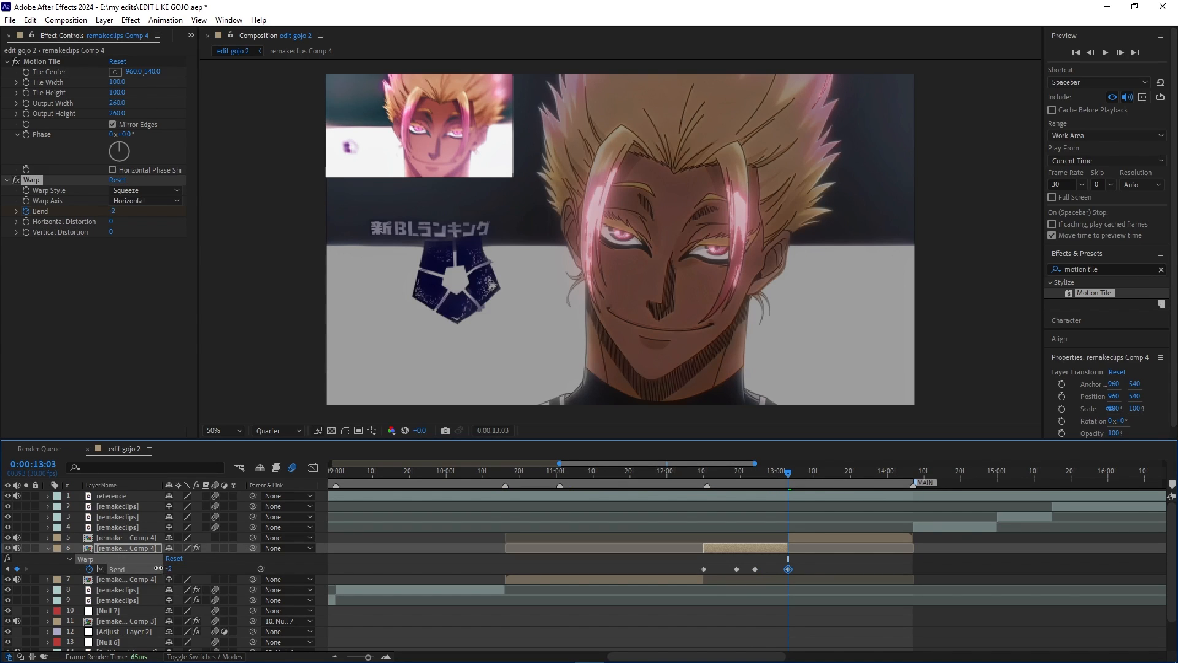
pyautogui.click(171, 568)
pyautogui.write('0')
pyautogui.press('Return')
# - Apply Easy Ease to all four Bend keyframes and go to 0:00:12:22
pyautogui.moveTo(816, 593); pyautogui.dragTo(639, 565)
pyautogui.press('F9')
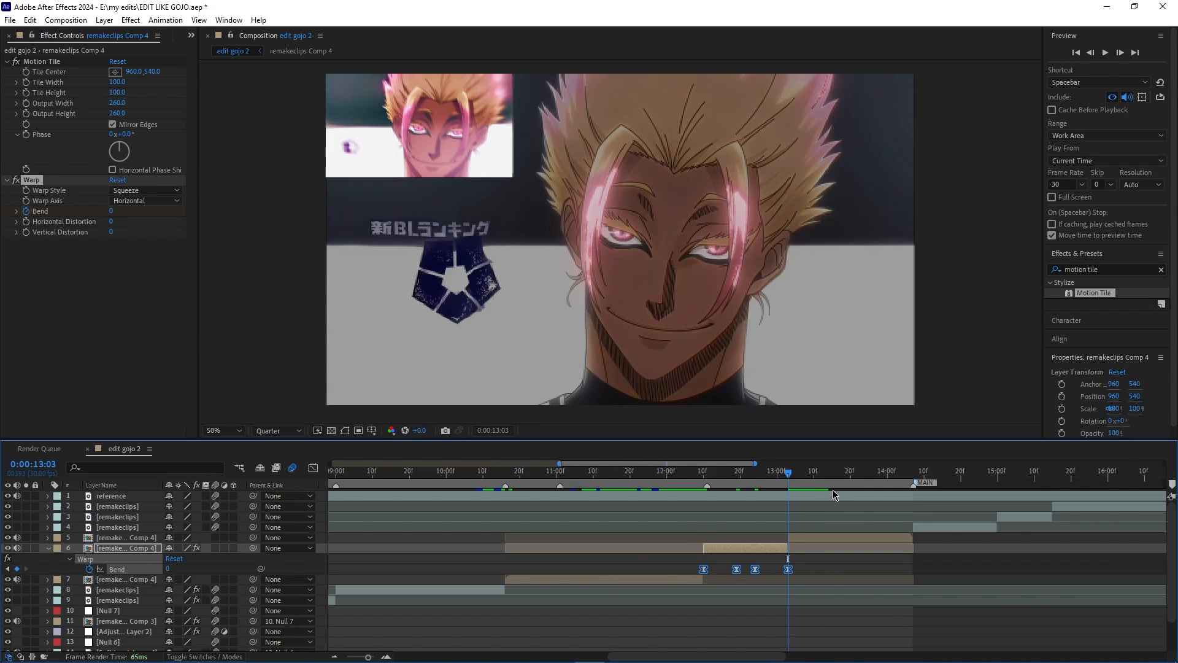
pyautogui.moveTo(788, 474); pyautogui.dragTo(749, 504)
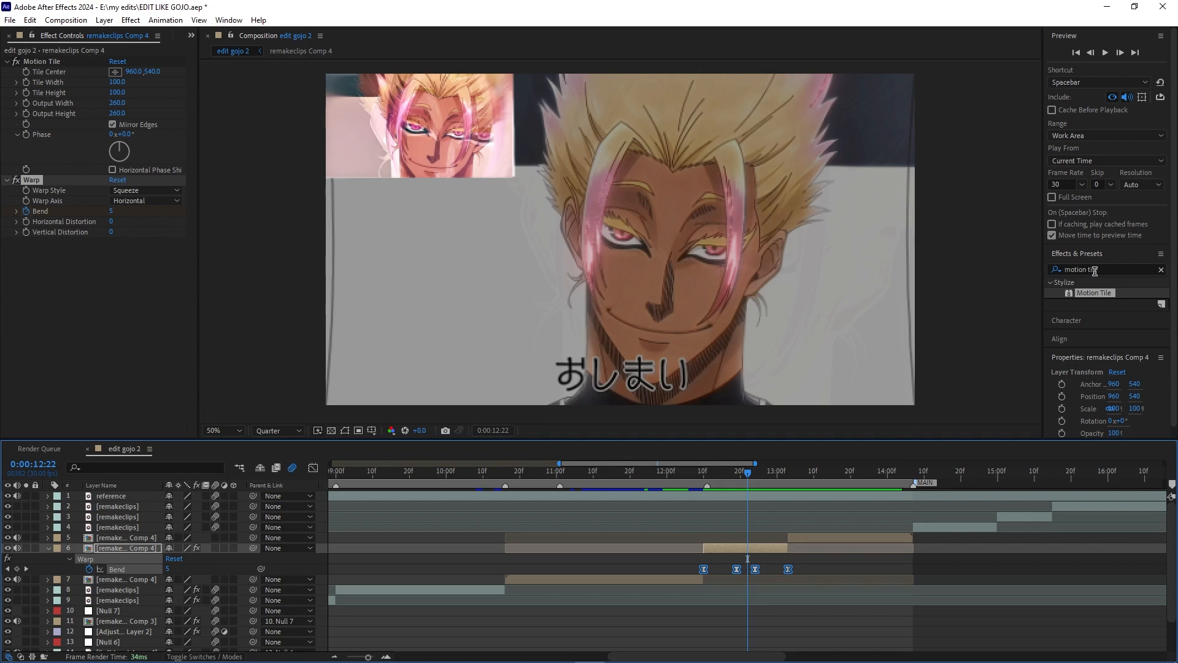
# - Find the Video Copilot Twitch effect and apply it to the warped remakeclips Comp 4 layer
pyautogui.click(1095, 270)
pyautogui.write('twitch')
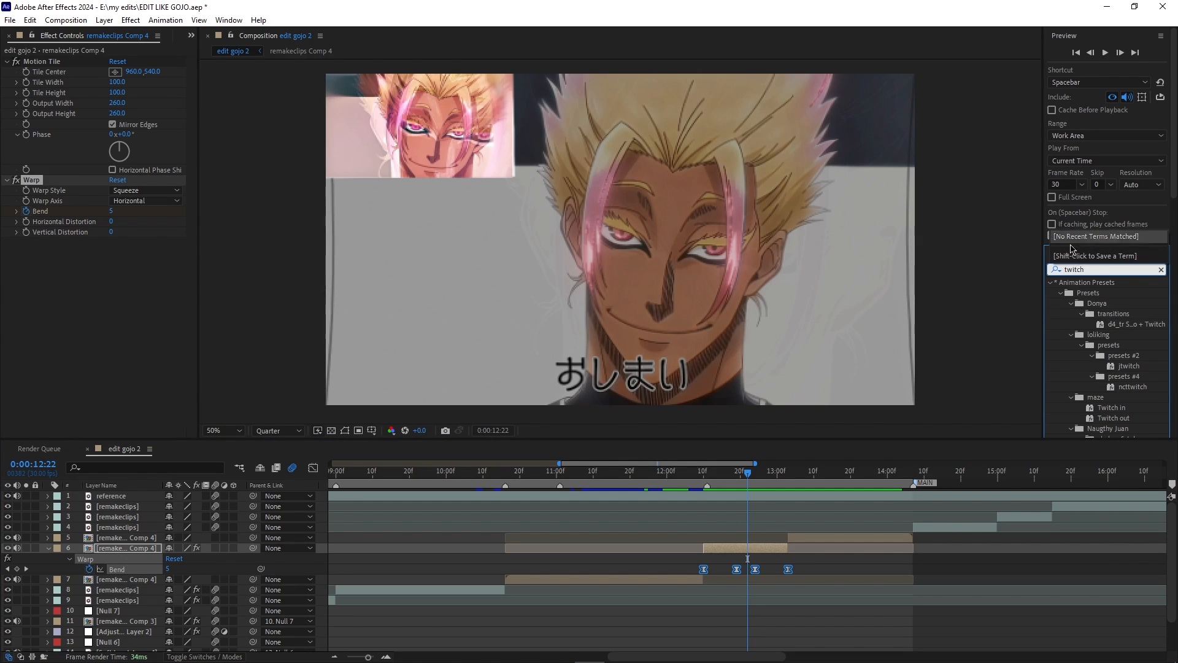
pyautogui.scroll(-10, 1080, 263)
pyautogui.click(1089, 282)
pyautogui.moveTo(1089, 285); pyautogui.dragTo(760, 551)
pyautogui.moveTo(369, 657); pyautogui.dragTo(370, 660)
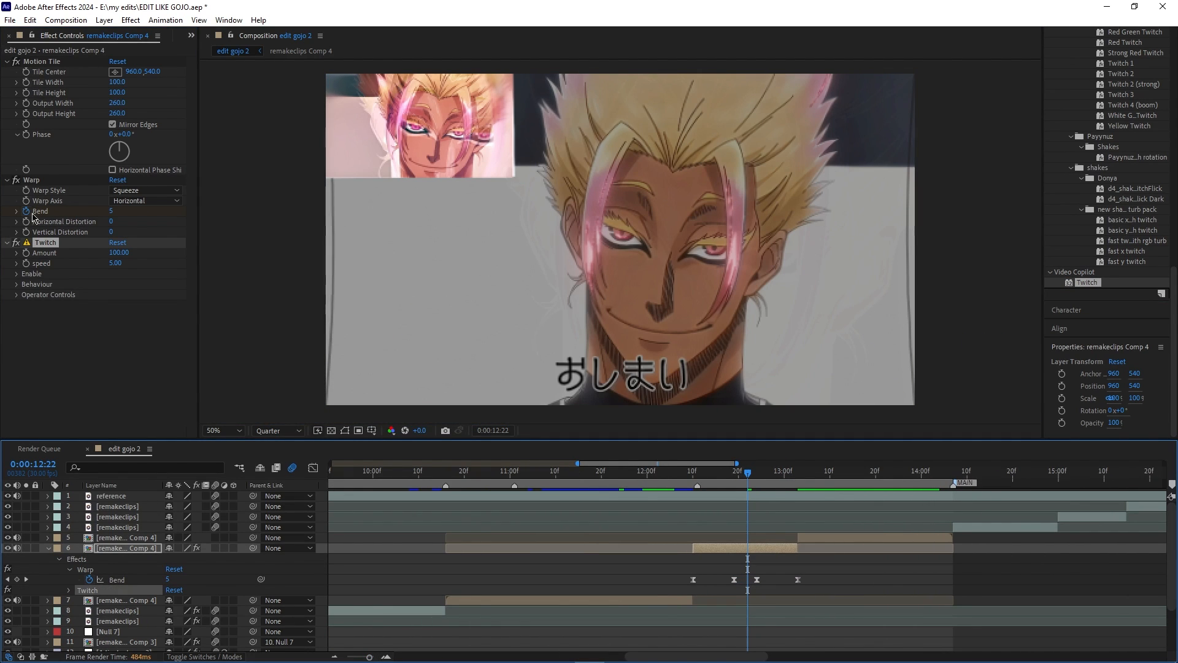
# - Keyframe Twitch's Amount and speed at 0 on 0:00:12:22
pyautogui.click(25, 255)
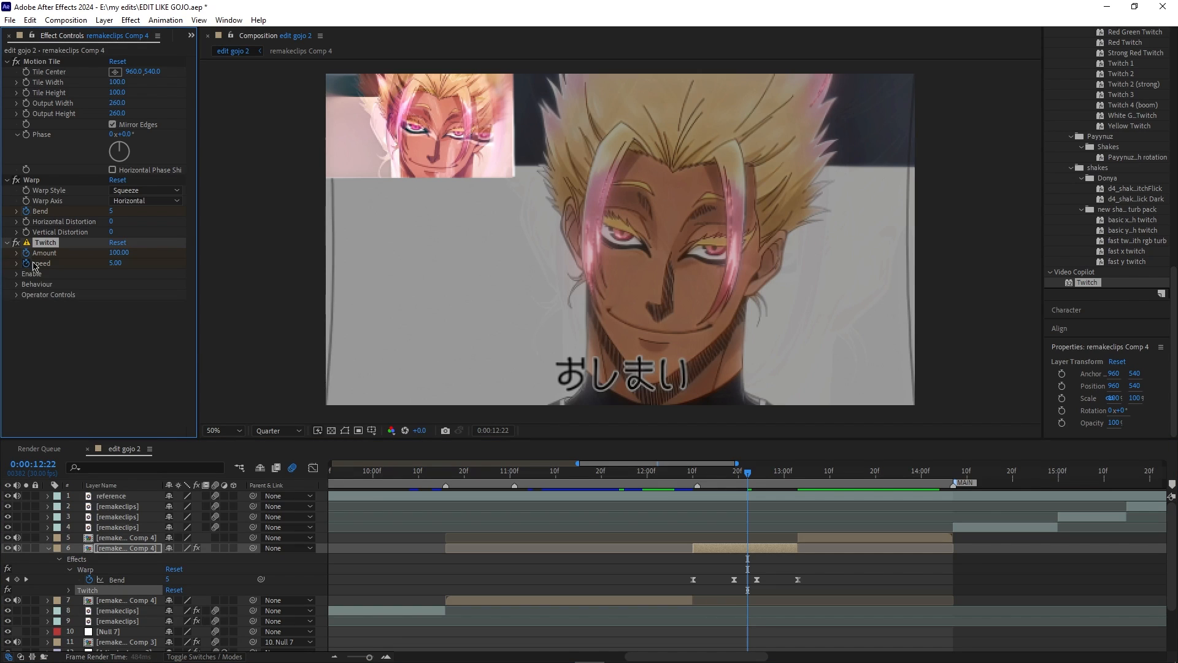
pyautogui.click(123, 252)
pyautogui.press('Return')
pyautogui.click(119, 263)
pyautogui.write('0')
pyautogui.press('Return')
pyautogui.press('u')
pyautogui.press('u')
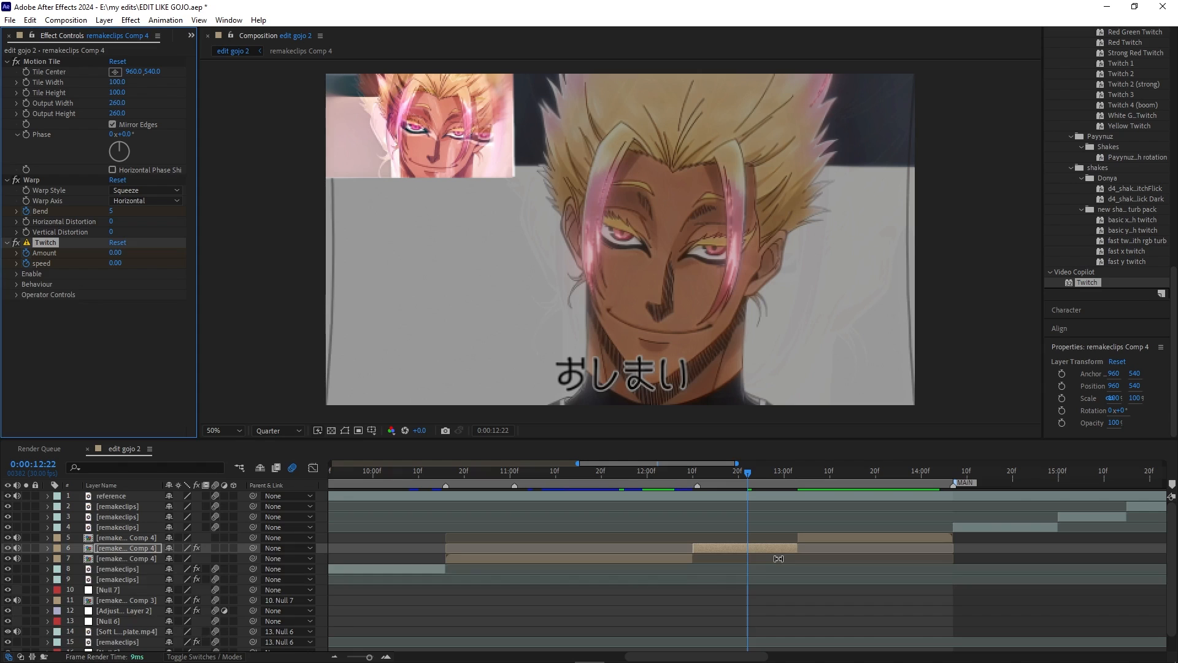
# - Move Twitch's Amount and speed keyframes two frames earlier, to 0:00:12:20
pyautogui.scroll(-2, 778, 588)
pyautogui.scroll(1, 767, 575)
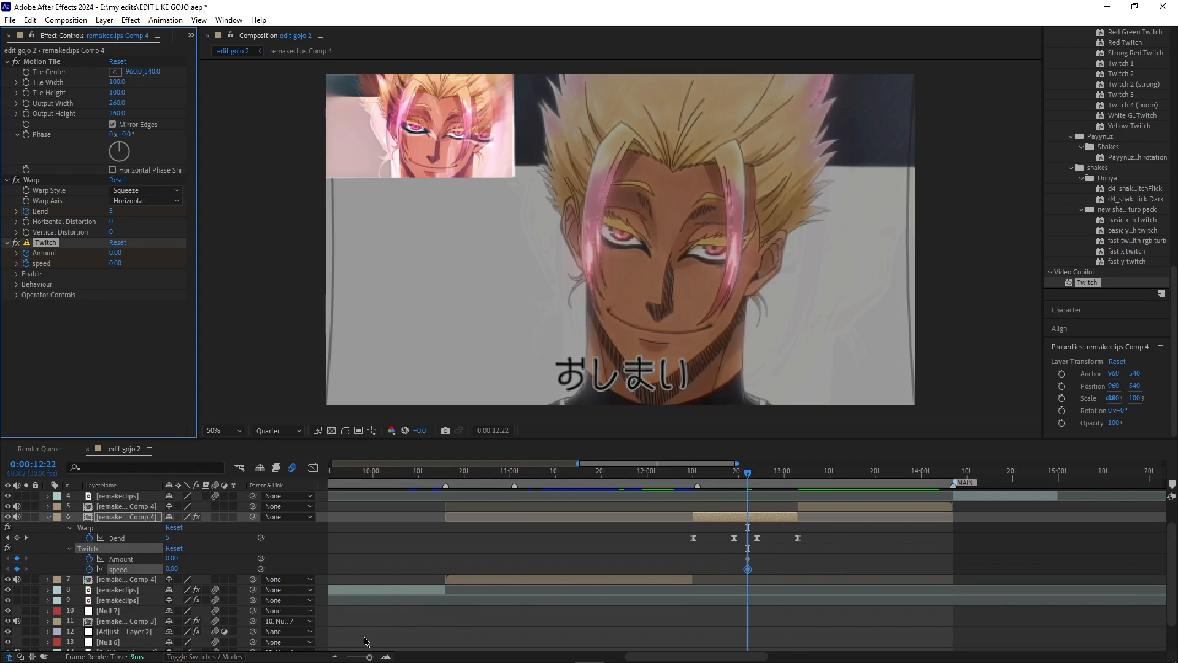
pyautogui.click(747, 559)
pyautogui.moveTo(748, 560); pyautogui.dragTo(740, 561)
# - Keyframe Twitch's Amount at 100 on 0:00:12:23
pyautogui.moveTo(748, 472); pyautogui.dragTo(753, 480)
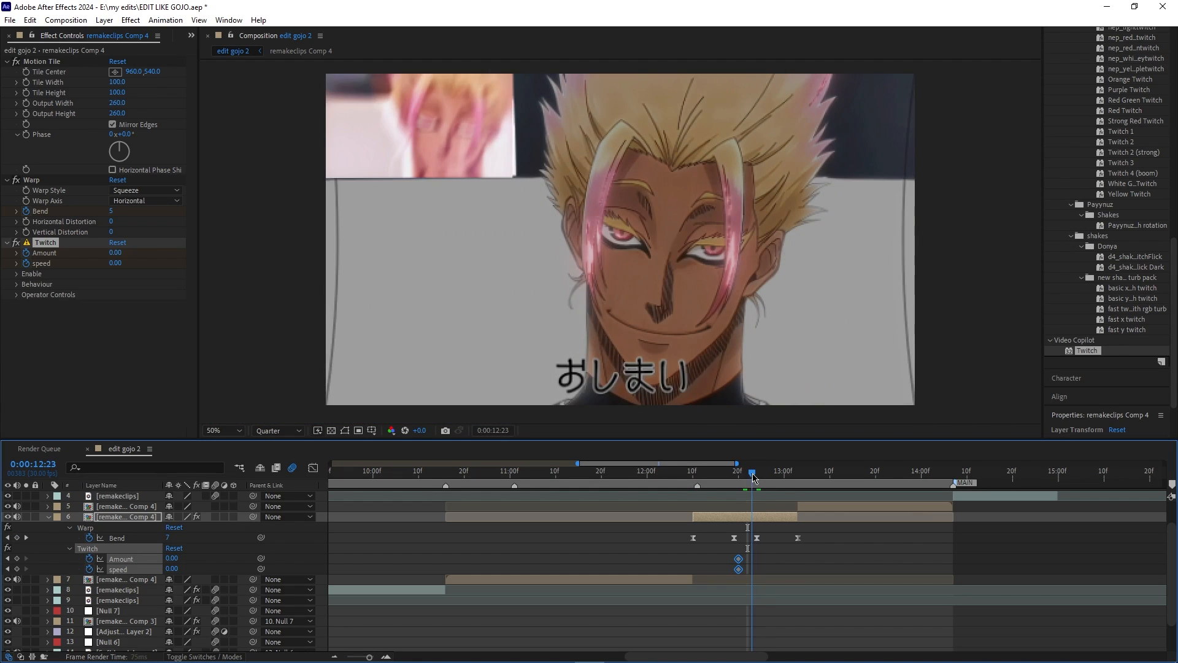
pyautogui.click(812, 533)
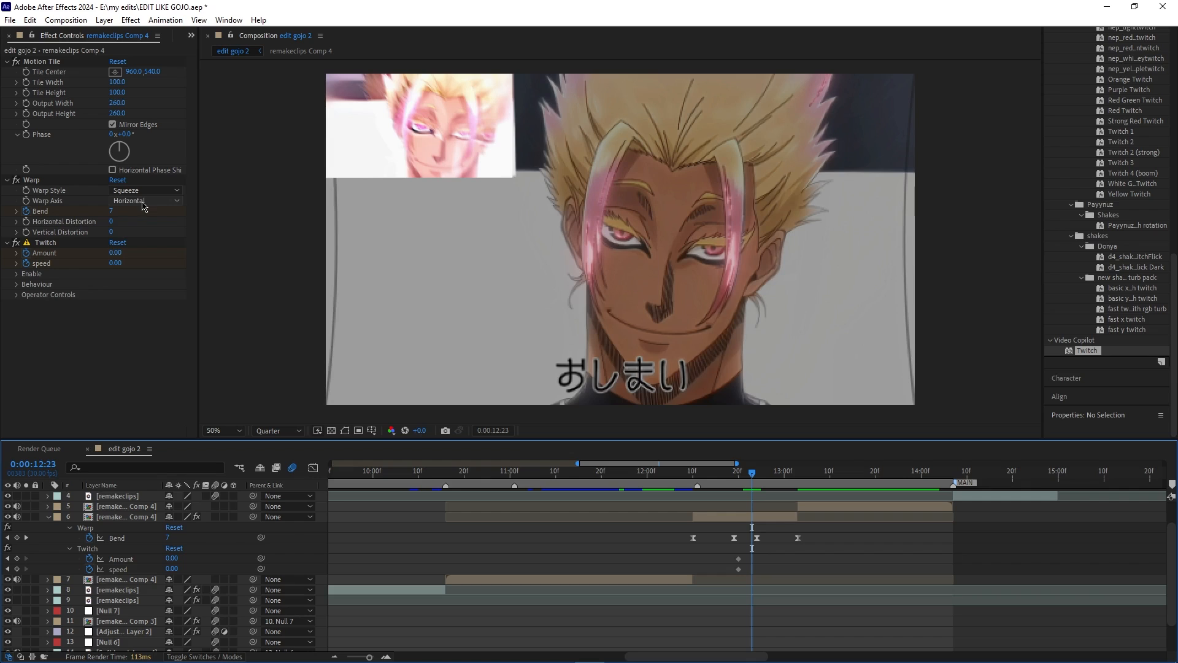
pyautogui.click(120, 252)
pyautogui.write('30')
pyautogui.press('Return')
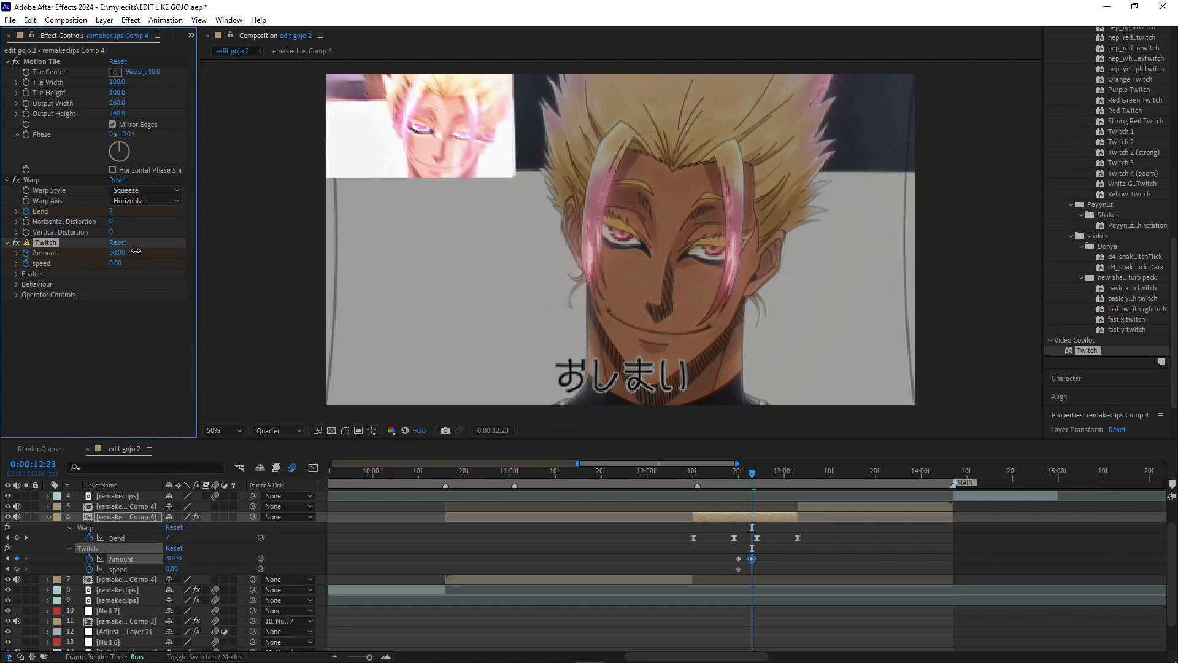
pyautogui.click(120, 252)
pyautogui.write('47')
pyautogui.press('Return')
pyautogui.click(122, 253)
pyautogui.write('100')
pyautogui.press('Return')
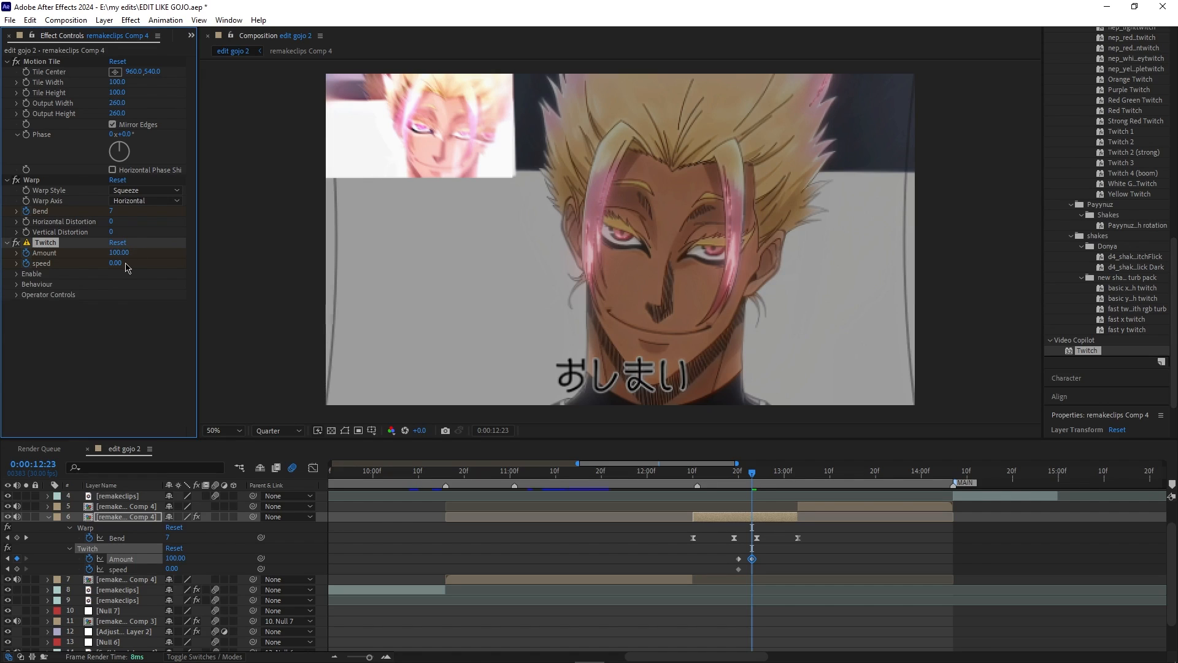
# - Set Twitch's speed to 76 at 0:00:12:23 and enable its Slide option
pyautogui.moveTo(116, 263); pyautogui.dragTo(134, 262)
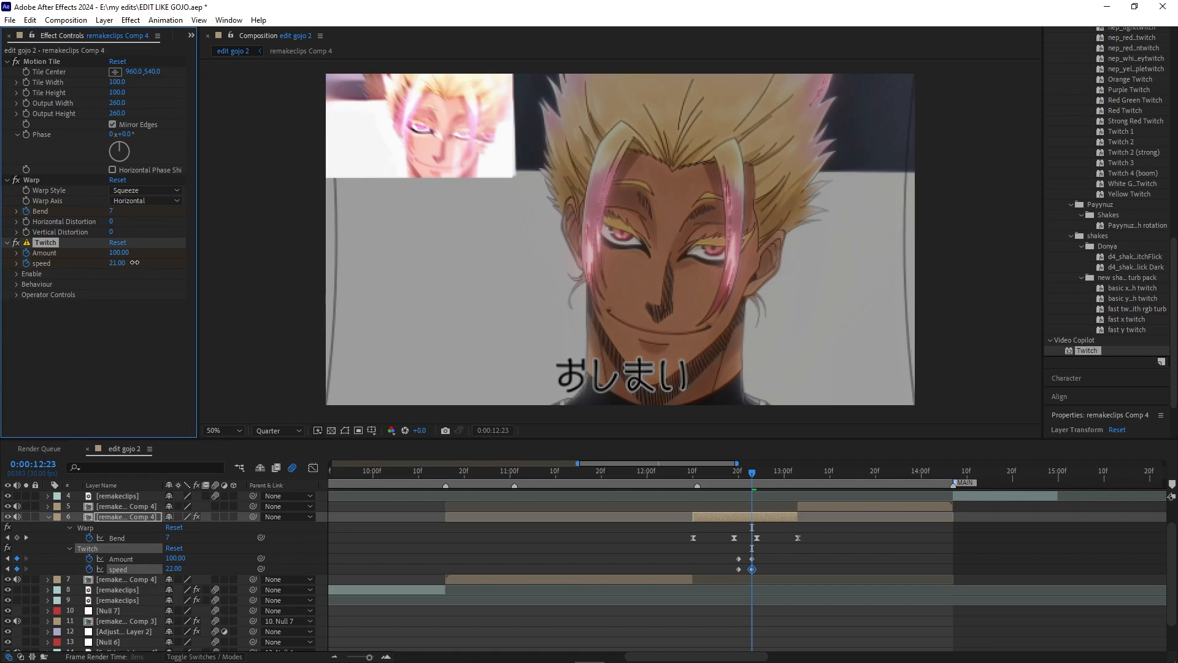
pyautogui.click(116, 263)
pyautogui.write('76')
pyautogui.press('Return')
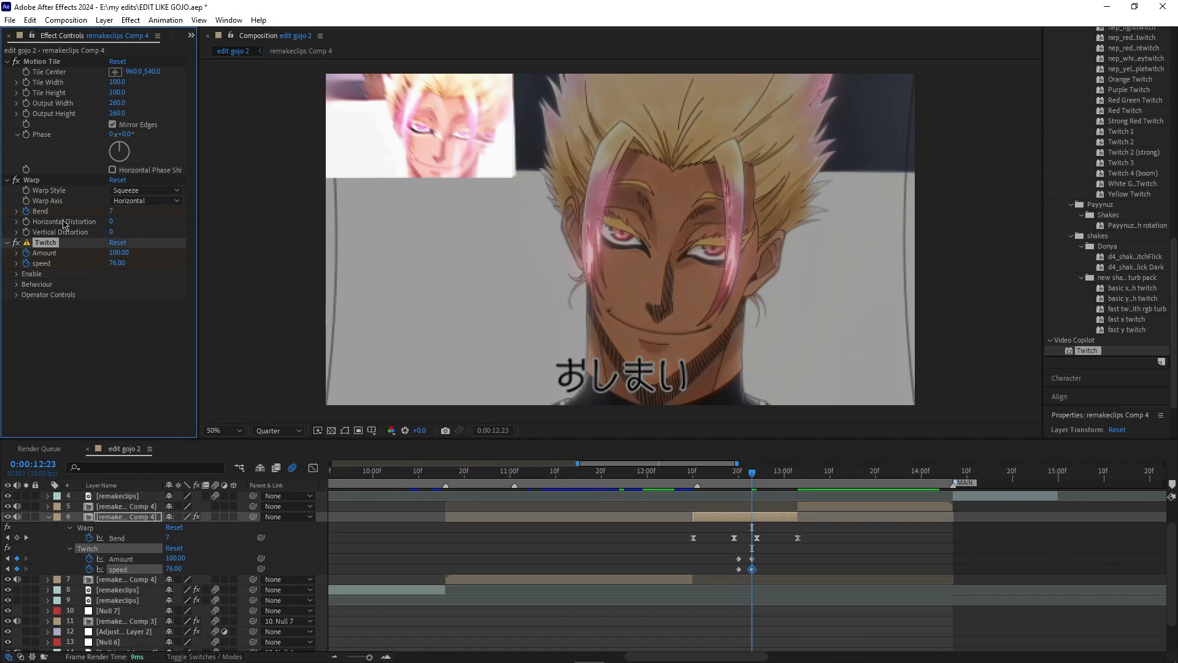
pyautogui.click(18, 273)
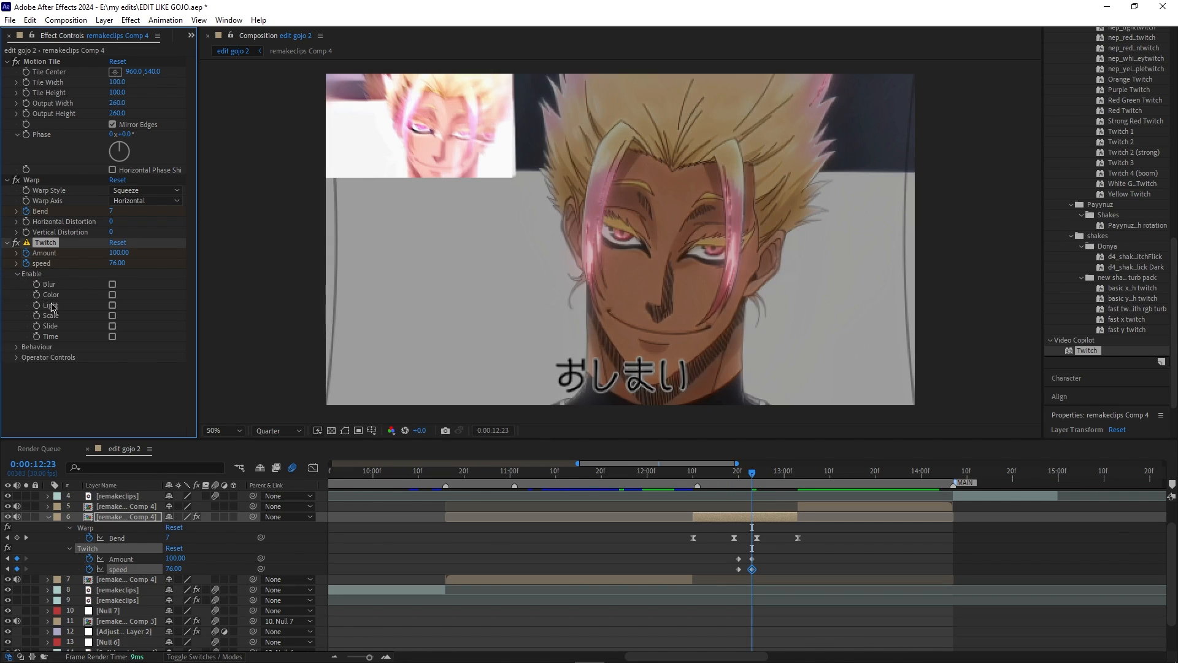
pyautogui.click(112, 326)
# - Keyframe Twitch's speed at 2 on 0:00:12:25
pyautogui.moveTo(754, 480); pyautogui.dragTo(763, 488)
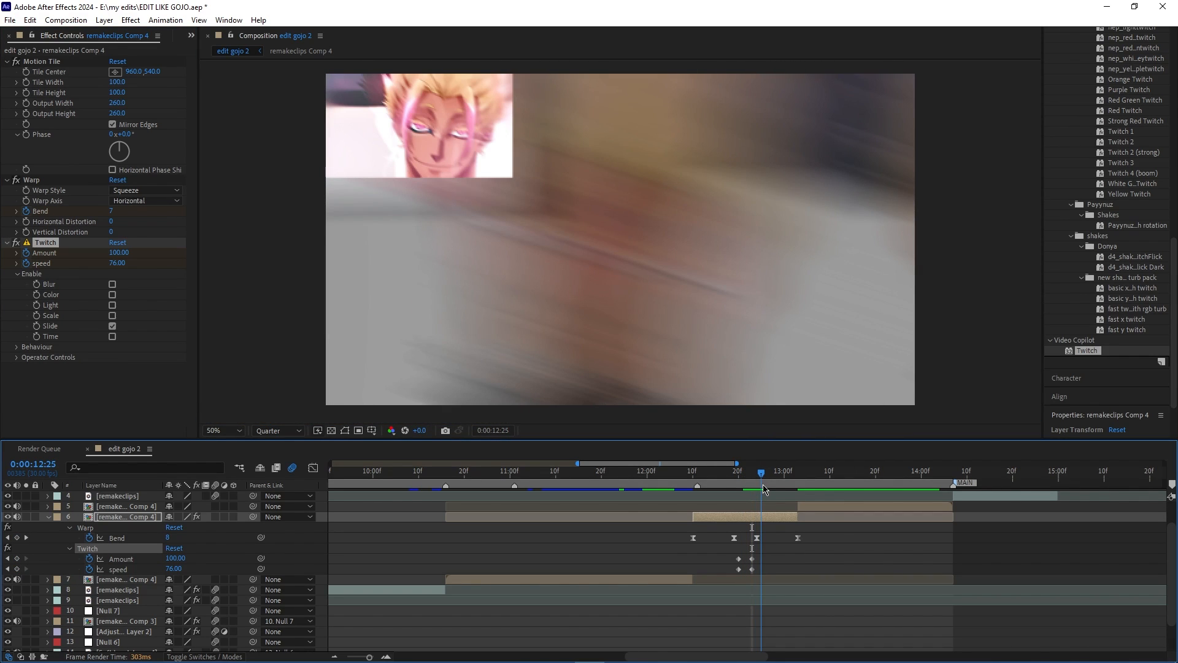
pyautogui.click(116, 263)
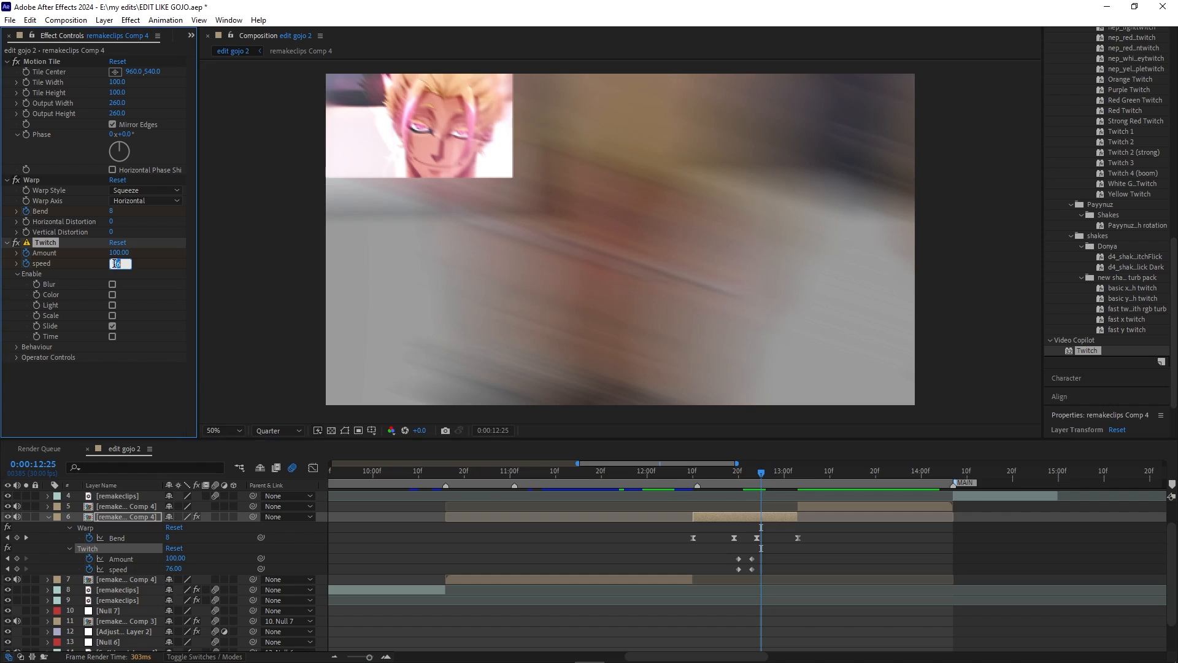
pyautogui.write('2')
pyautogui.press('Return')
# - Keyframe Twitch's speed at 10 and its Amount at 2 on 0:00:12:28
pyautogui.moveTo(763, 478); pyautogui.dragTo(778, 499)
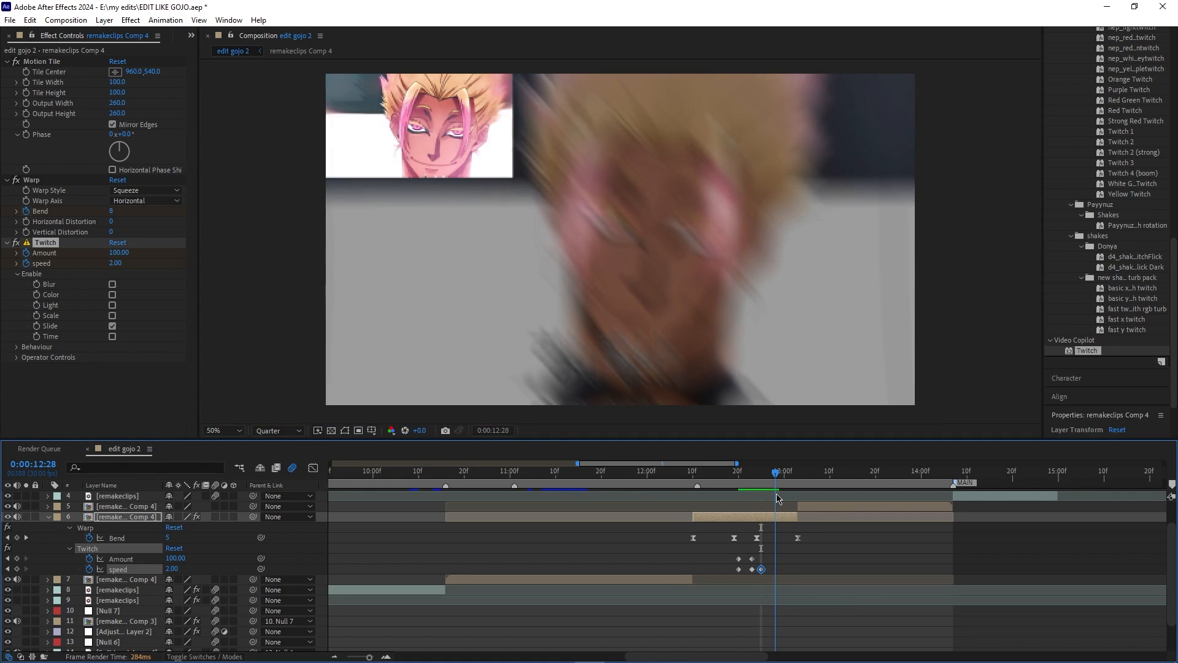
pyautogui.click(114, 263)
pyautogui.write('0')
pyautogui.press('Return')
pyautogui.click(115, 262)
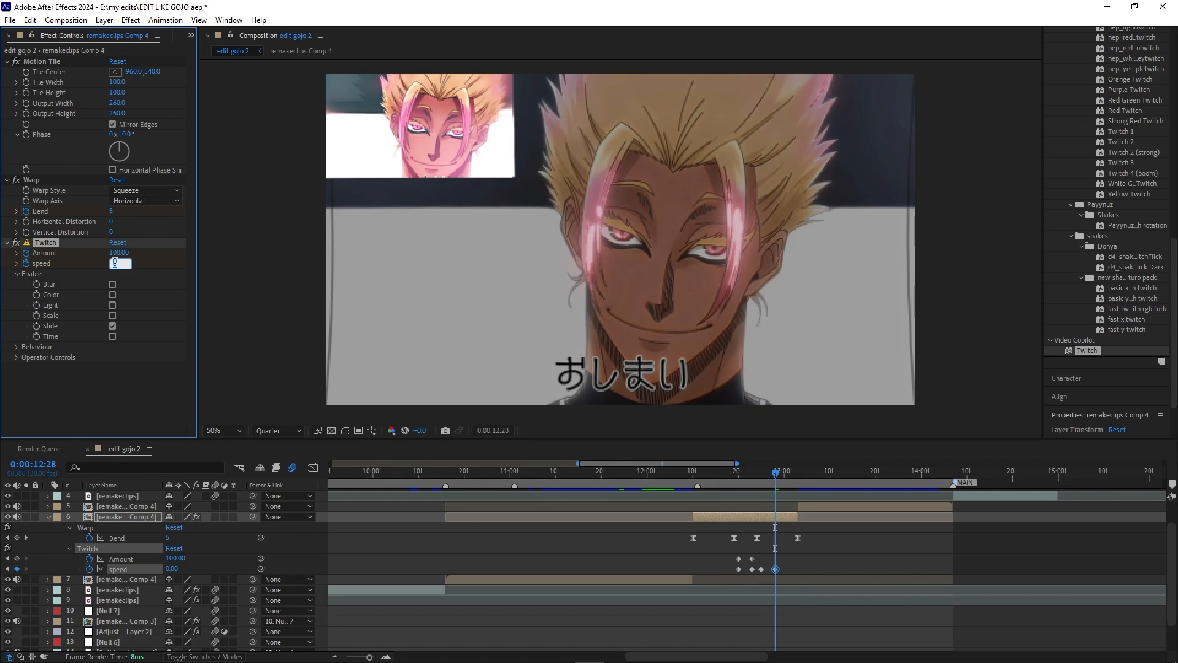
pyautogui.write('10')
pyautogui.press('Return')
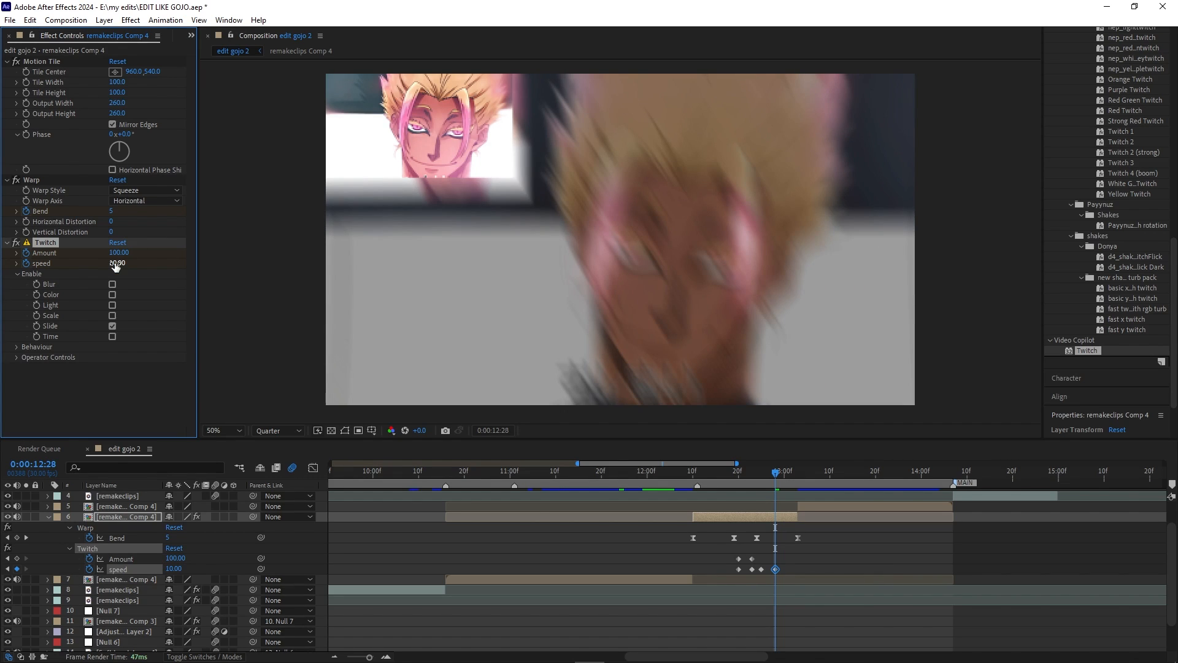
pyautogui.click(117, 253)
pyautogui.write('2')
pyautogui.press('Return')
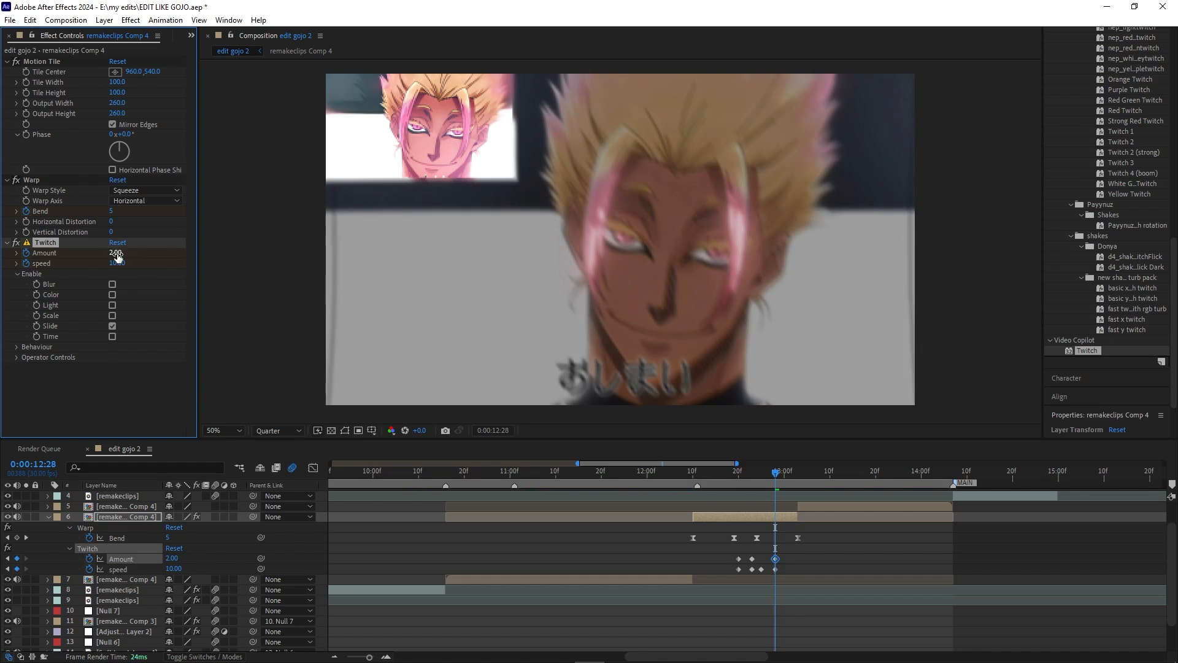
# - Apply Easy Ease to all of Twitch's Amount and speed keyframes and preview the result
pyautogui.moveTo(773, 478); pyautogui.dragTo(766, 503)
pyautogui.moveTo(792, 554); pyautogui.dragTo(689, 577)
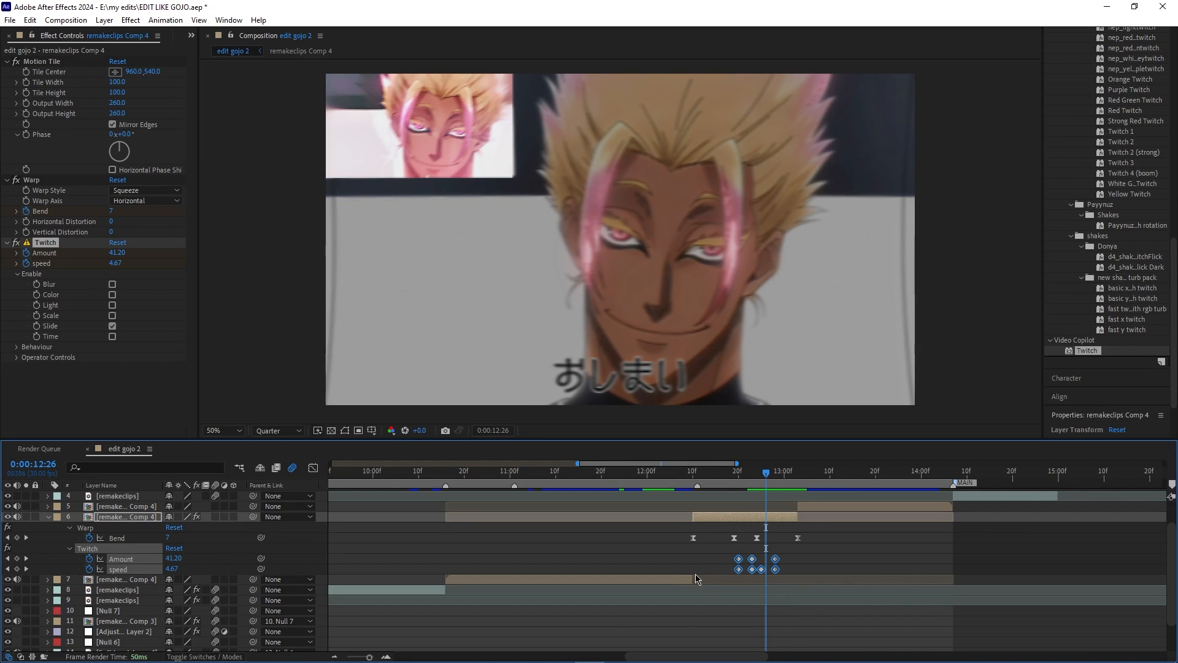
pyautogui.press('F9')
pyautogui.moveTo(784, 480); pyautogui.dragTo(774, 561)
pyautogui.moveTo(776, 487); pyautogui.dragTo(547, 488)
# - Add a null object above the first remakeclips Comp 4 segment in edit gojo 2
pyautogui.click(551, 542)
pyautogui.moveTo(370, 658); pyautogui.dragTo(360, 657)
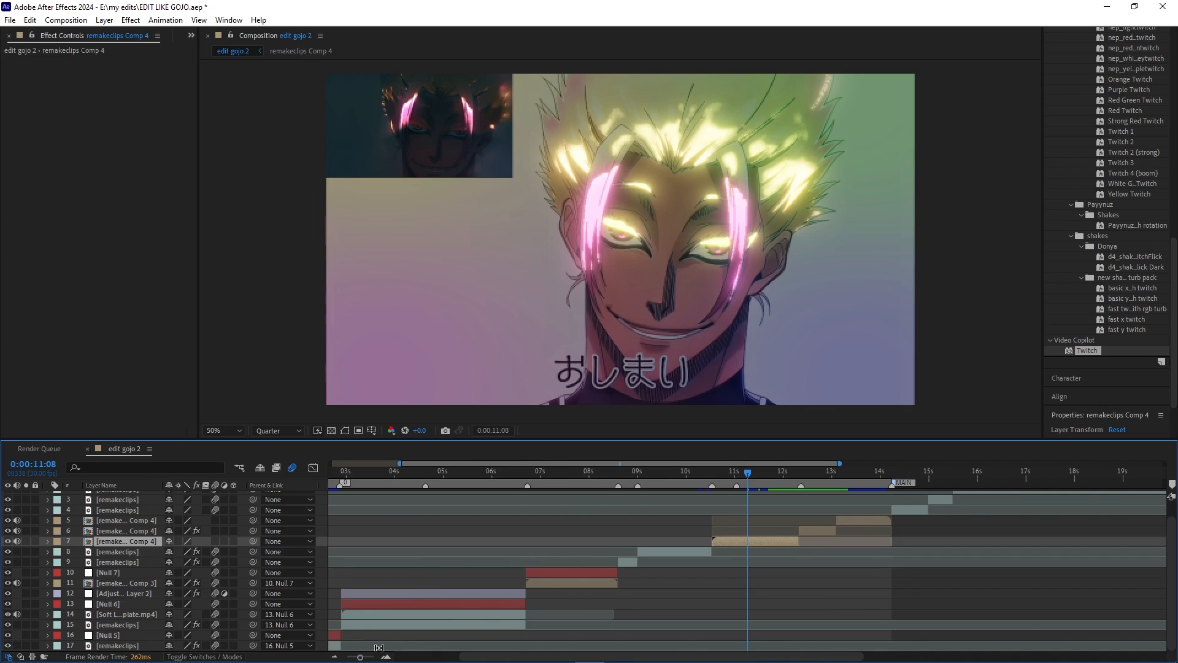
pyautogui.click(104, 20)
pyautogui.moveTo(123, 31)
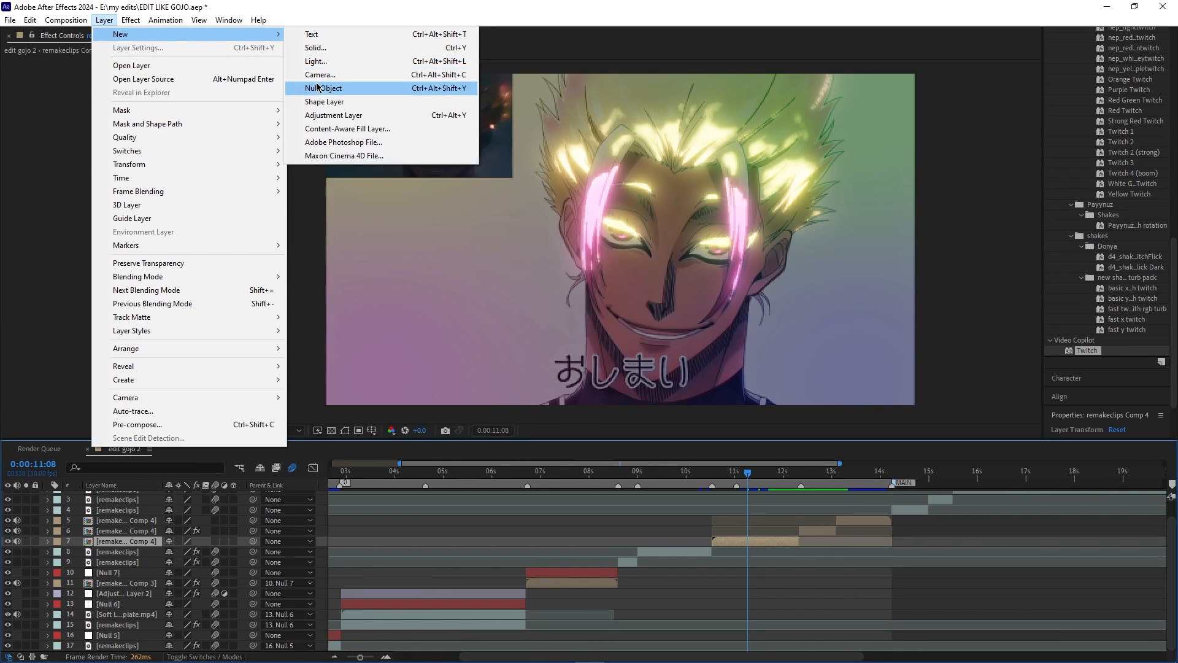
pyautogui.click(322, 88)
# - Trim the new null to the span of the first remakeclips Comp 4 segment and delete the excess pieces
pyautogui.moveTo(745, 480); pyautogui.dragTo(802, 481)
pyautogui.hotkey('ctrl', 'shift', 'd')
pyautogui.press('Delete')
pyautogui.click(801, 543)
pyautogui.hotkey('ctrl', 'shift', 'd')
pyautogui.press('Delete')
# - Parent the first remakeclips Comp 4 segment to Null 9
pyautogui.click(755, 552)
pyautogui.click(216, 552)
pyautogui.moveTo(253, 552); pyautogui.dragTo(123, 541)
# - Keyframe Null 9's Scale at 100% on 0:00:11:25 and 132% on 0:00:12:08
pyautogui.click(771, 543)
pyautogui.press('s')
pyautogui.moveTo(800, 472); pyautogui.dragTo(778, 482)
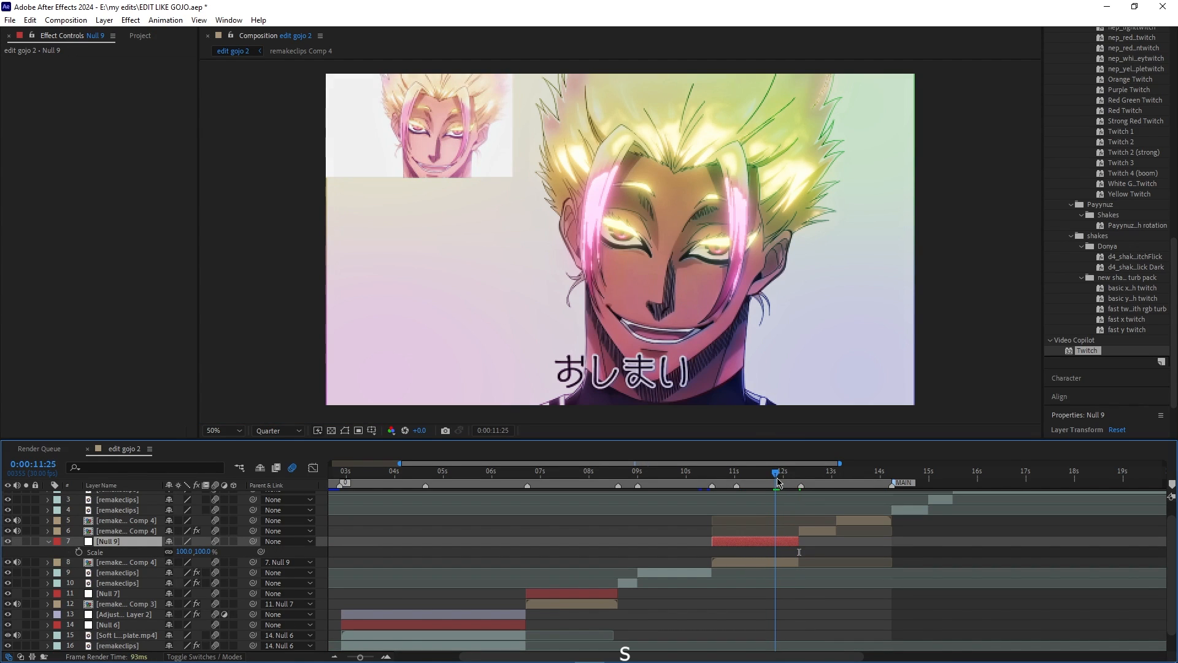
pyautogui.click(79, 552)
pyautogui.moveTo(776, 474); pyautogui.dragTo(798, 483)
pyautogui.click(185, 554)
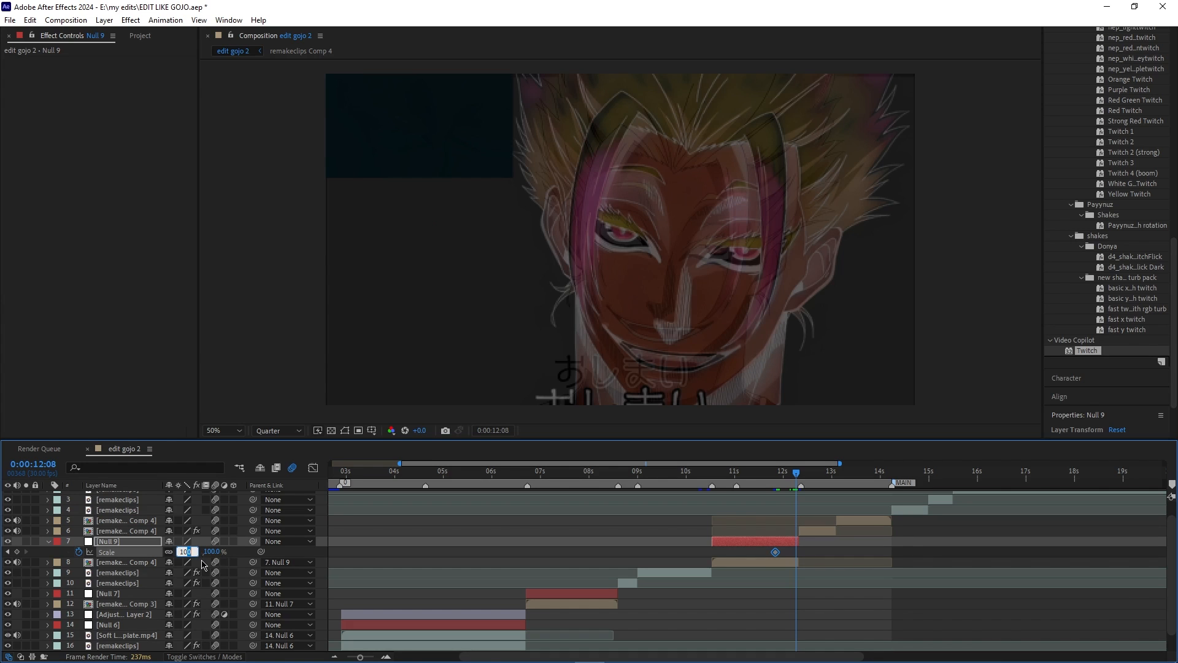
pyautogui.click(239, 560)
pyautogui.moveTo(189, 551); pyautogui.dragTo(311, 558)
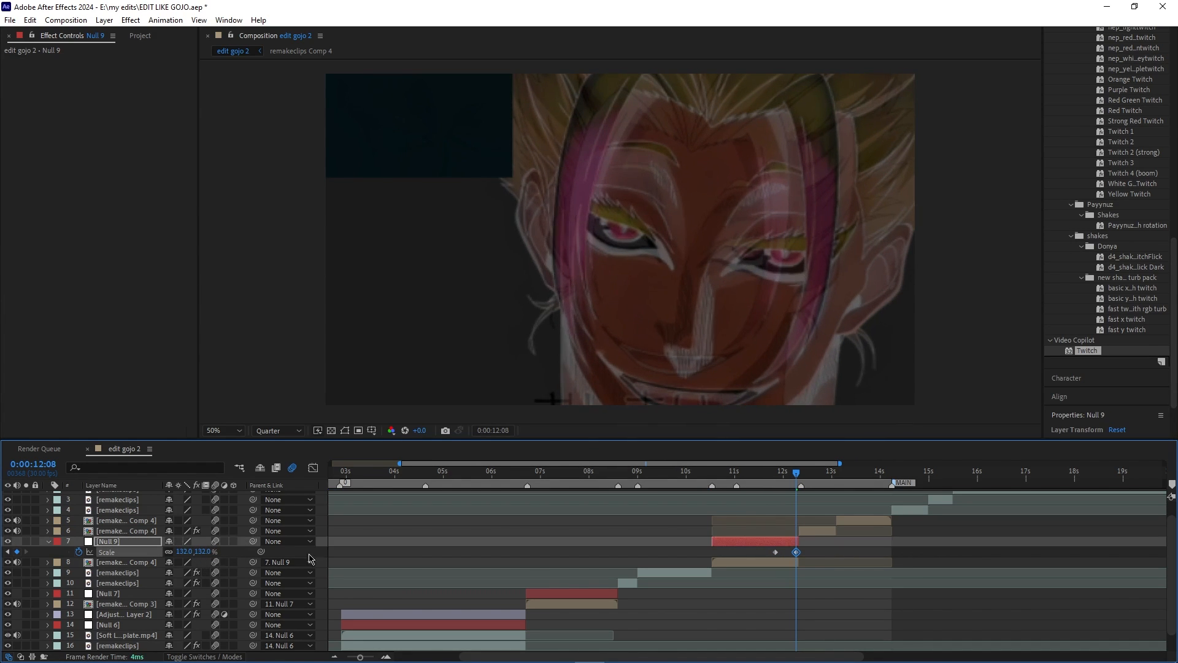
# - Inside remakeclips Comp 4, shift layers 2 to 5 together so they start at 0:00:12:16
pyautogui.moveTo(793, 477)
pyautogui.mouseDown()
pyautogui.moveTo(813, 480)
pyautogui.moveTo(769, 483)
pyautogui.moveTo(794, 495)
pyautogui.mouseUp()
pyautogui.doubleClick(781, 563)
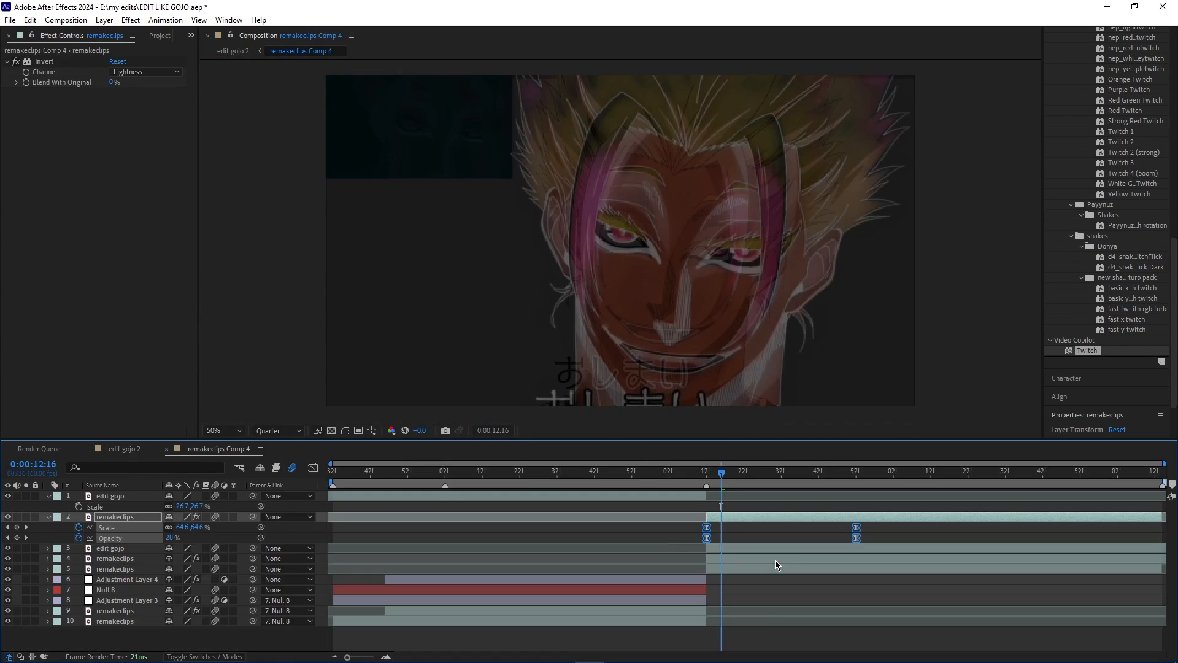
pyautogui.keyDown('ctrl'); pyautogui.click(721, 549); pyautogui.keyUp('ctrl')
pyautogui.keyDown('ctrl'); pyautogui.click(720, 560); pyautogui.keyUp('ctrl')
pyautogui.keyDown('ctrl'); pyautogui.click(719, 570); pyautogui.keyUp('ctrl')
pyautogui.moveTo(722, 519); pyautogui.dragTo(737, 519)
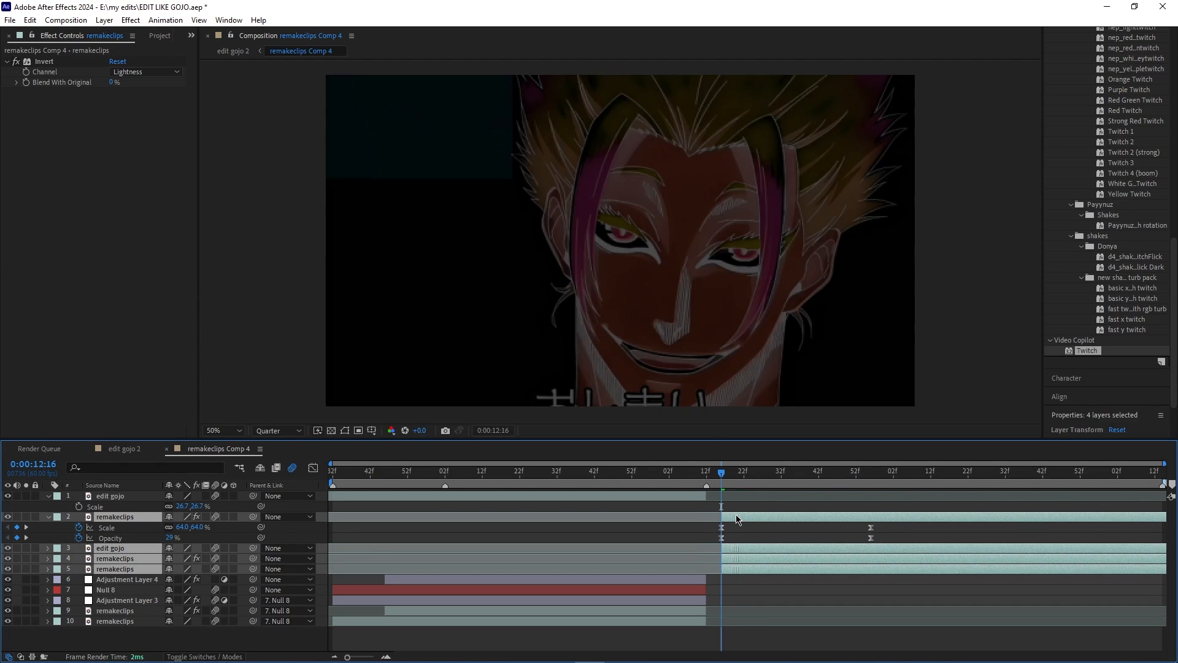
# - Extend the ends of layers 6 to 10 in remakeclips Comp 4 to 0:00:12:16
pyautogui.click(702, 582)
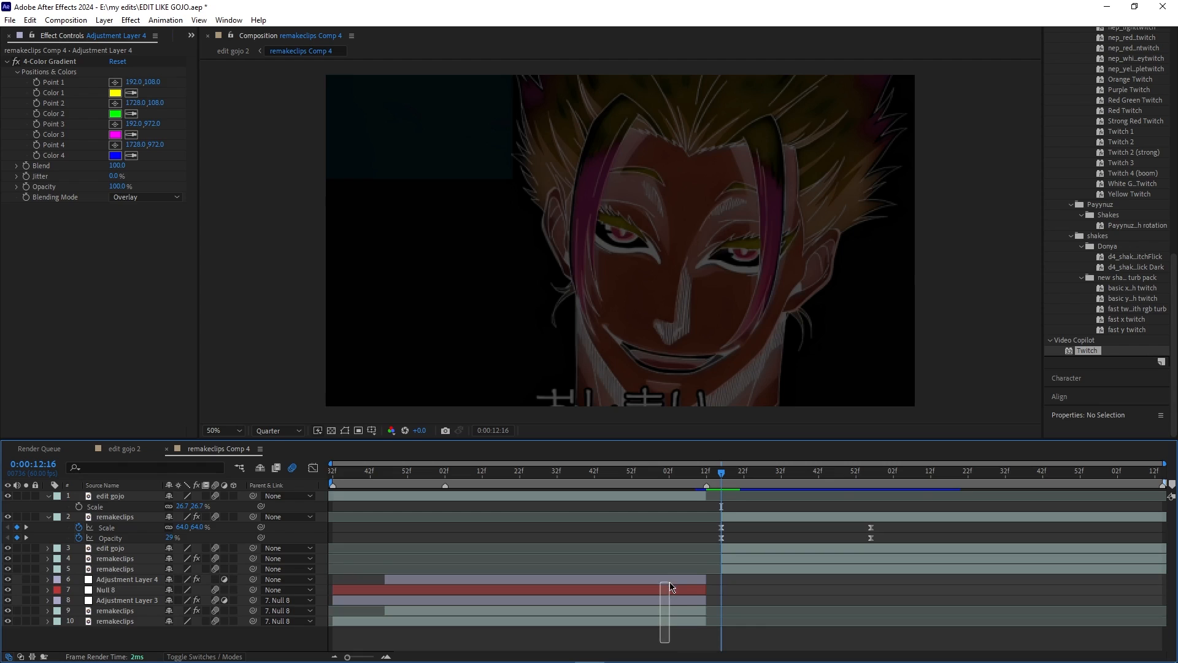
pyautogui.click(679, 622)
pyautogui.keyDown('shift'); pyautogui.click(685, 582); pyautogui.keyUp('shift')
pyautogui.moveTo(706, 580); pyautogui.dragTo(718, 578)
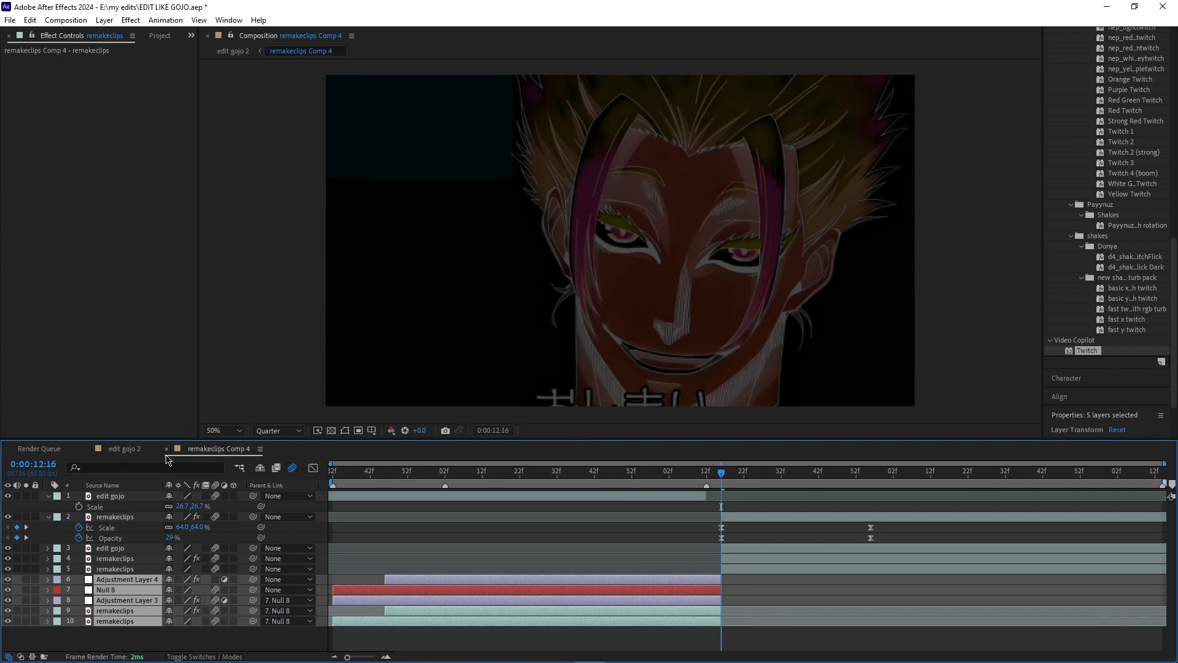
# - Return to edit gojo 2, preview the zoom, and apply Easy Ease to Null 9's two Scale keyframes
pyautogui.click(125, 448)
pyautogui.moveTo(797, 481); pyautogui.dragTo(779, 478)
pyautogui.press('space')
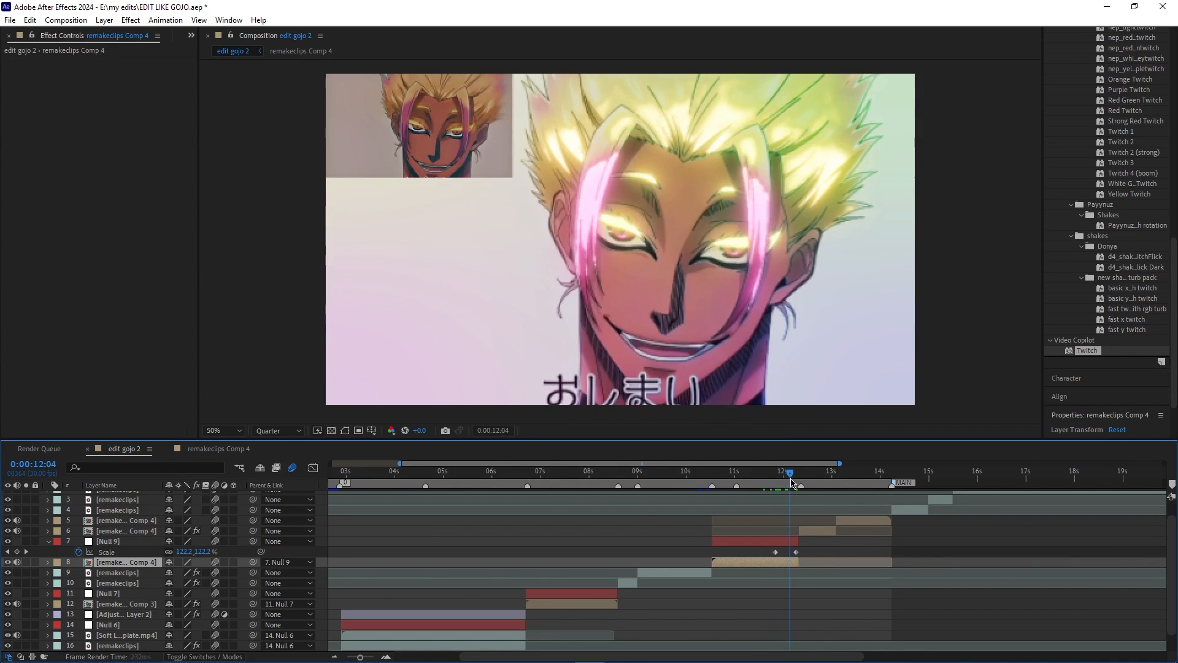
pyautogui.moveTo(804, 547); pyautogui.dragTo(722, 561)
pyautogui.press('F9')
# - Reshape Null 9's Scale speed graph so the velocity starts slowly and peaks at the last keyframe
pyautogui.click(313, 468)
pyautogui.rightClick(792, 617)
pyautogui.click(793, 630)
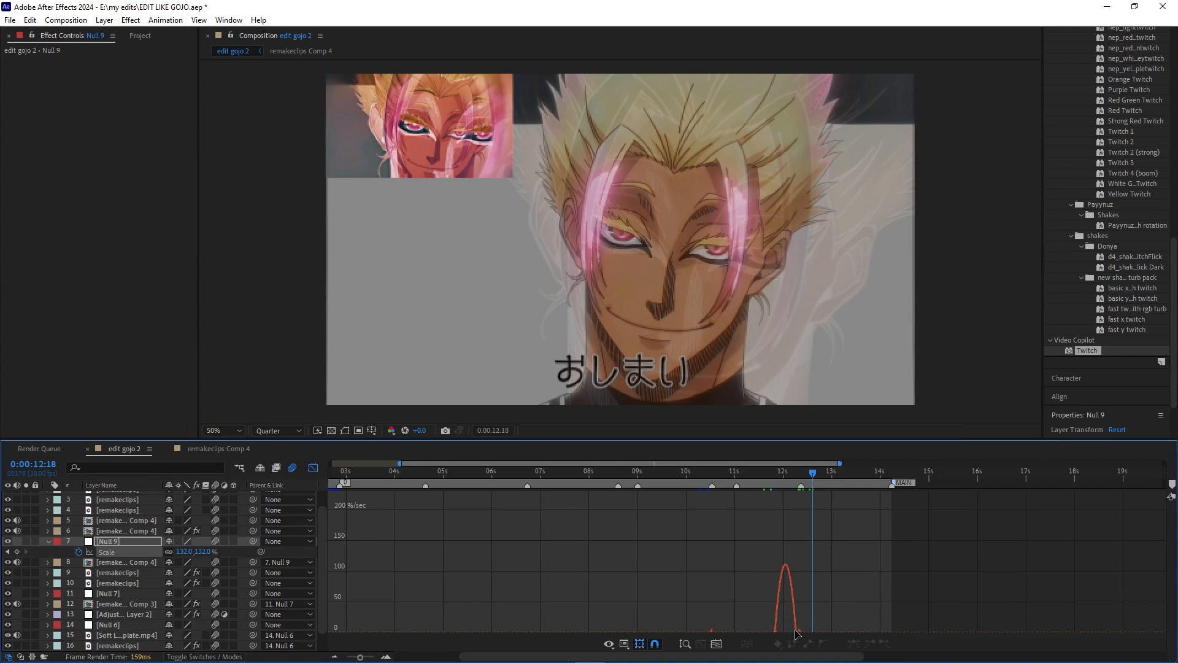
pyautogui.click(796, 632)
pyautogui.scroll(-1, 791, 626)
pyautogui.moveTo(791, 611); pyautogui.dragTo(796, 608)
pyautogui.moveTo(817, 476); pyautogui.dragTo(787, 474)
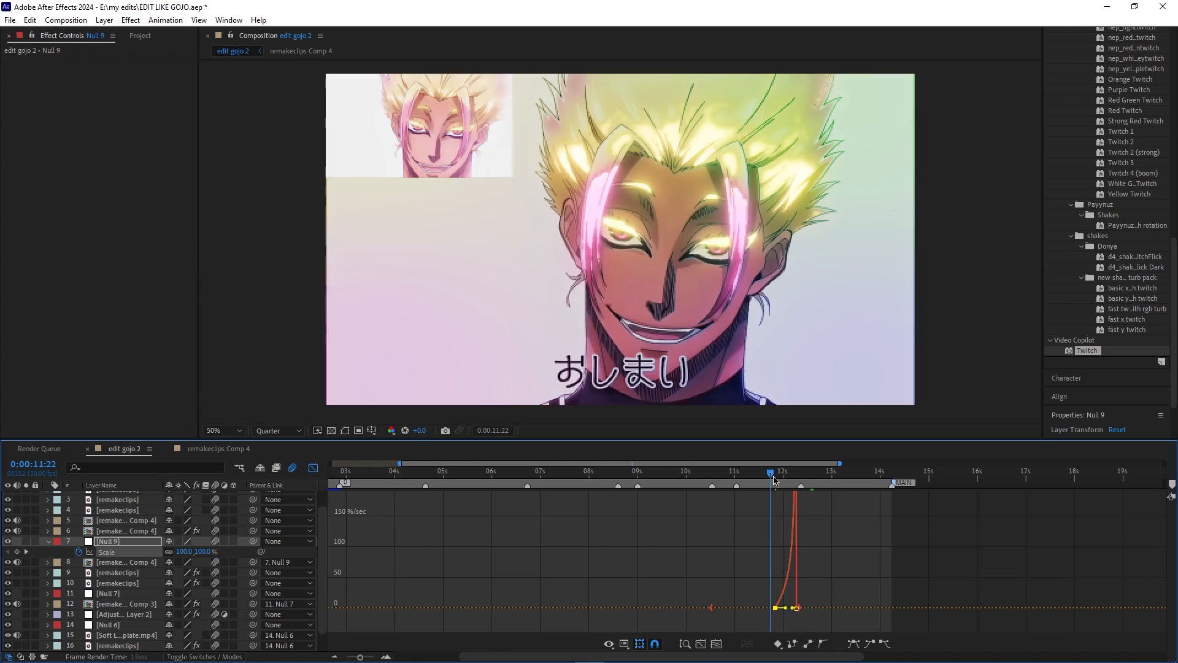
pyautogui.hotkey('shift', 'F3')
pyautogui.moveTo(361, 657); pyautogui.dragTo(371, 657)
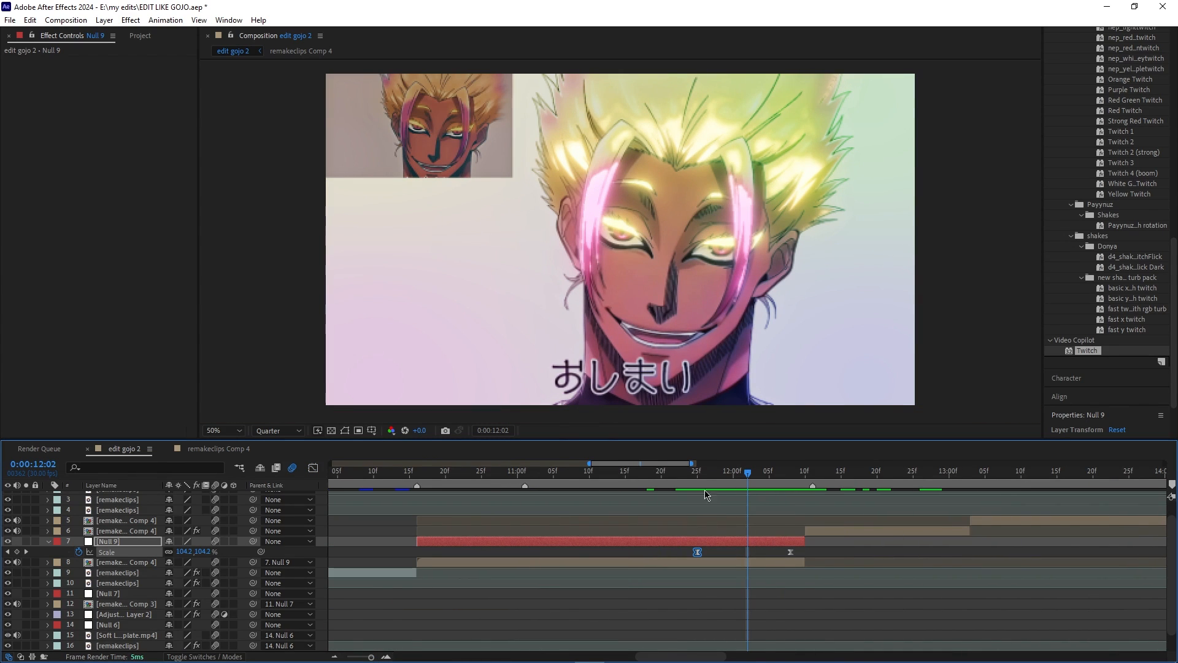
# - Inside remakeclips Comp 4, shift layers 2 to 5 to start at 0:00:12:22 and extend layers 6 to 10 to meet them
pyautogui.moveTo(749, 478); pyautogui.dragTo(789, 480)
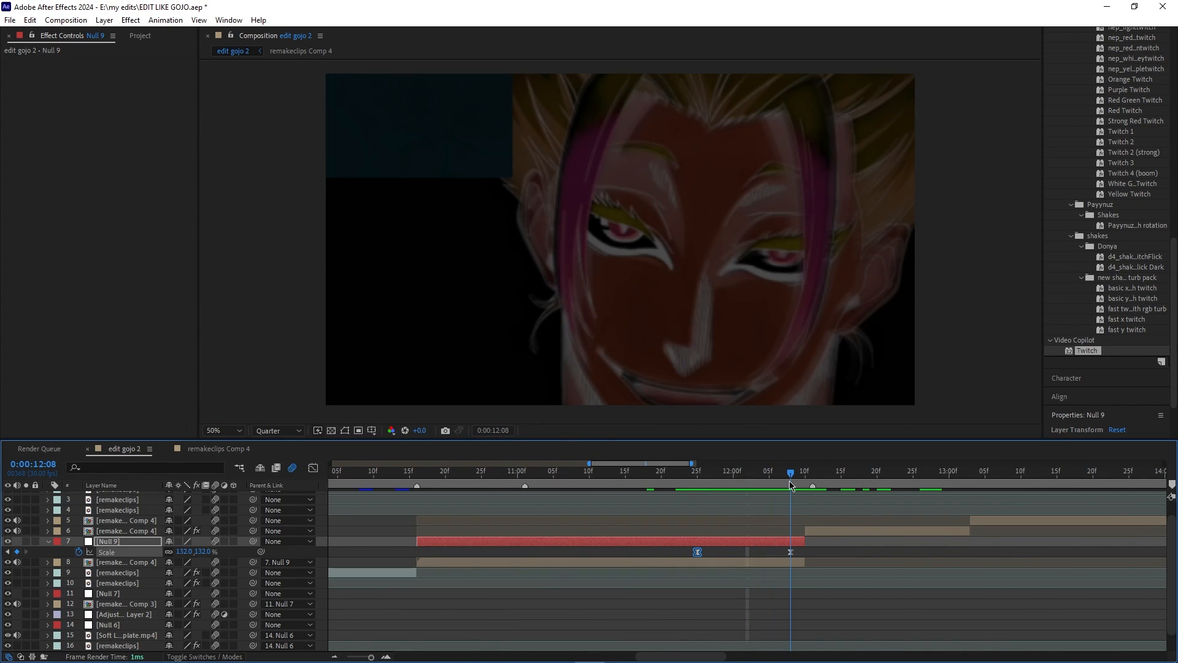
pyautogui.doubleClick(787, 558)
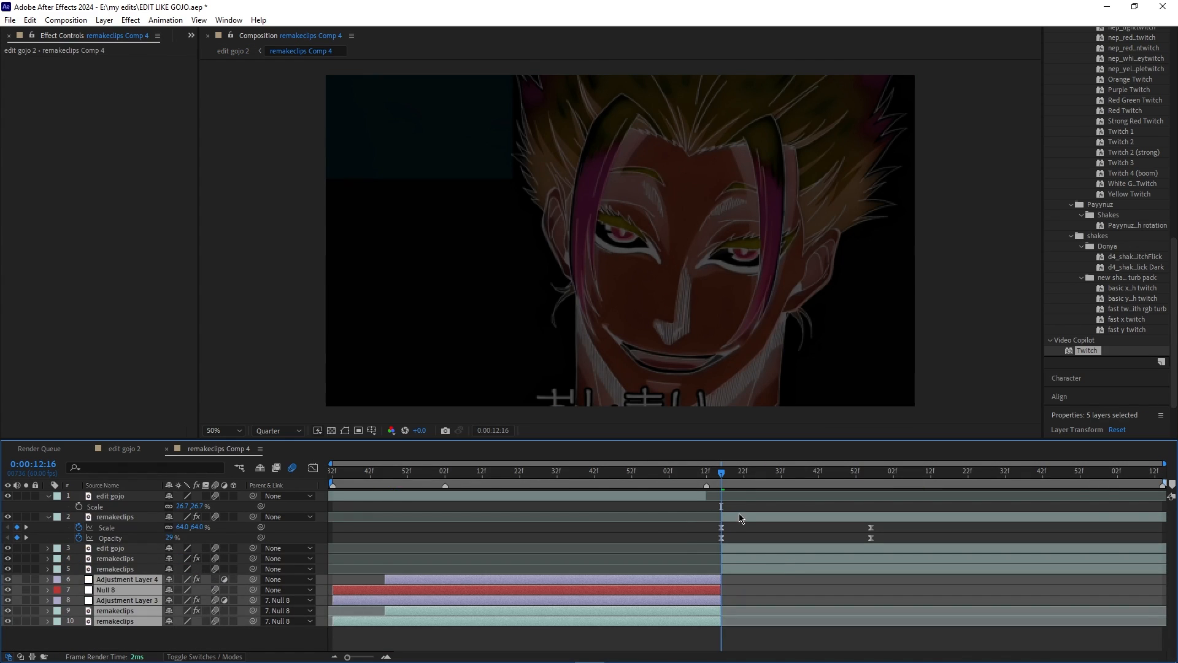
pyautogui.keyDown('shift'); pyautogui.click(728, 566); pyautogui.keyUp('shift')
pyautogui.moveTo(728, 566); pyautogui.dragTo(750, 565)
pyautogui.moveTo(691, 634); pyautogui.dragTo(743, 580)
pyautogui.moveTo(723, 478); pyautogui.dragTo(830, 491)
pyautogui.click(140, 450)
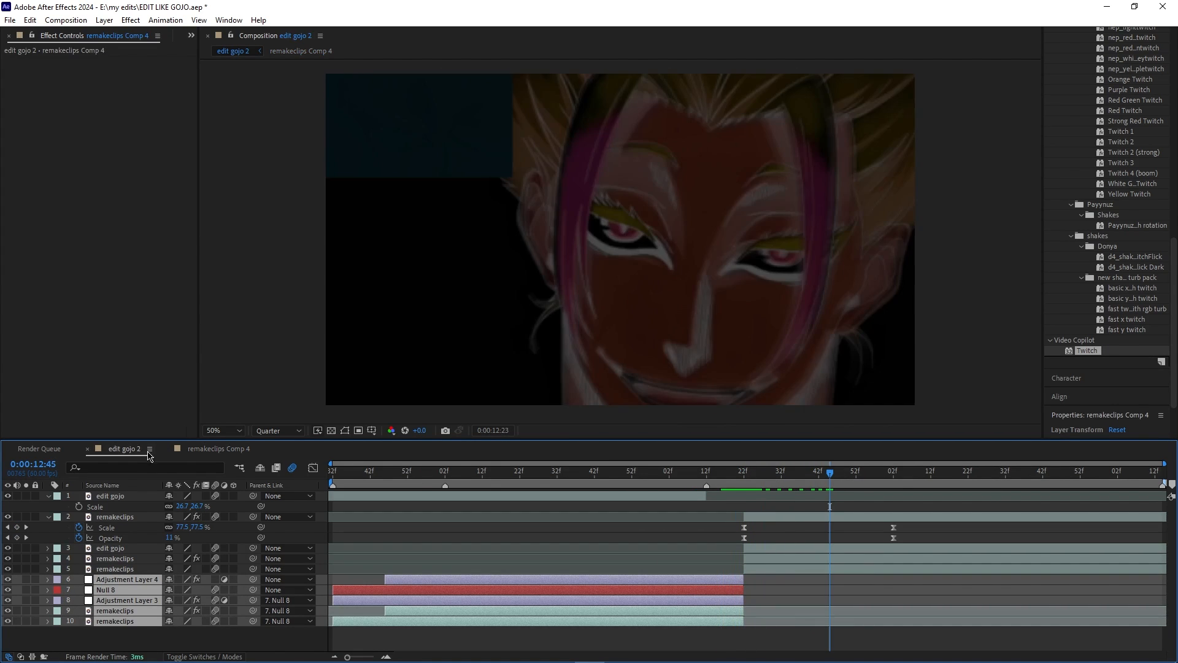
# - Shift Null 9's two Scale keyframes two frames earlier and raise the ending Scale slightly
pyautogui.moveTo(775, 485); pyautogui.dragTo(893, 536)
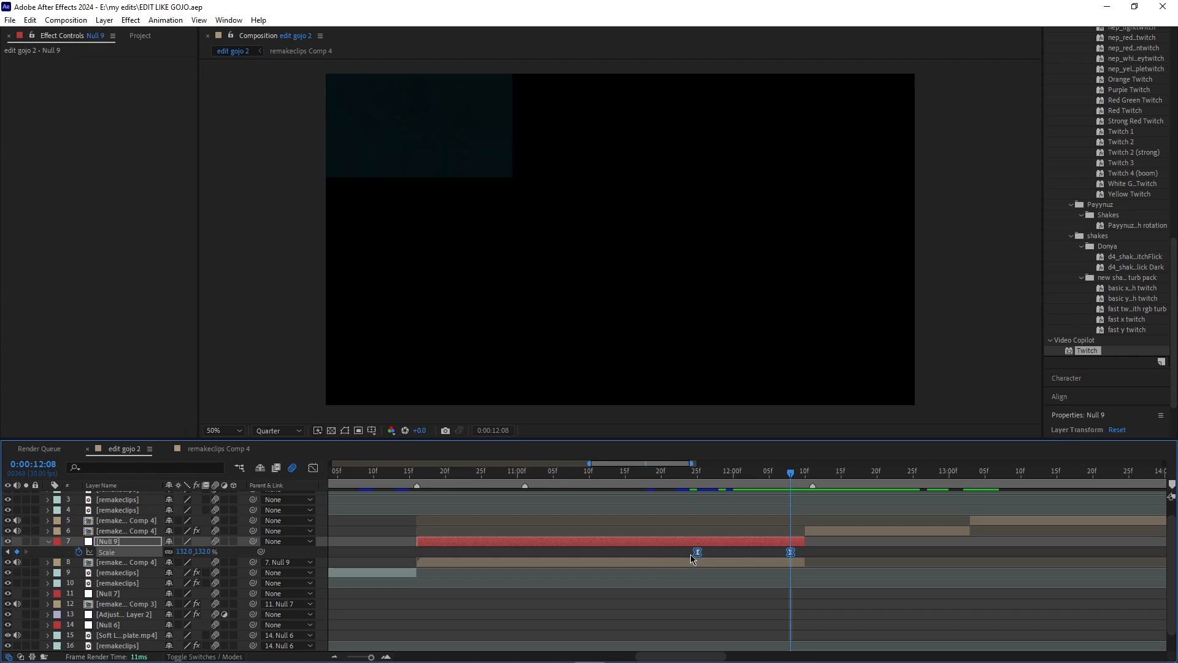
pyautogui.moveTo(697, 554); pyautogui.dragTo(712, 554)
pyautogui.moveTo(827, 469); pyautogui.dragTo(777, 557)
pyautogui.click(714, 555)
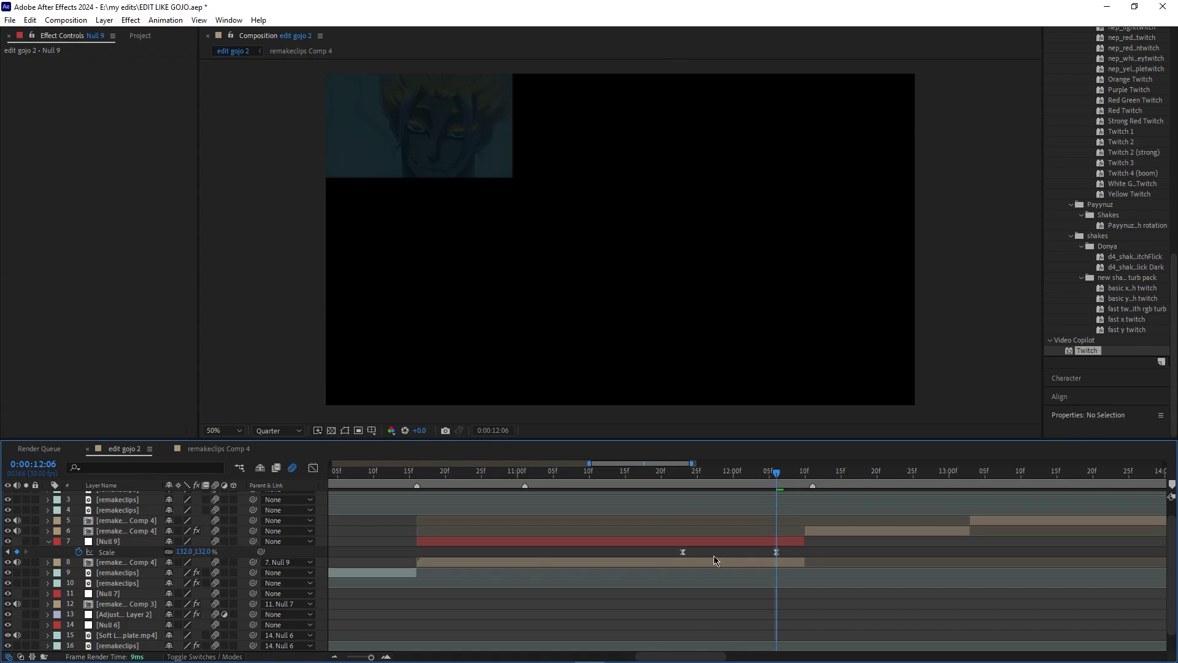
pyautogui.moveTo(188, 549); pyautogui.dragTo(196, 550)
pyautogui.click(712, 543)
pyautogui.moveTo(792, 552)
pyautogui.mouseDown()
pyautogui.moveTo(663, 558)
pyautogui.moveTo(807, 555)
pyautogui.mouseUp()
# - Open remakeclips Comp 4 at 0:00:12:22, collapse the layers' keyframes, and add a new null object
pyautogui.moveTo(770, 475); pyautogui.dragTo(800, 544)
pyautogui.click(798, 543)
pyautogui.press('u')
pyautogui.doubleClick(822, 532)
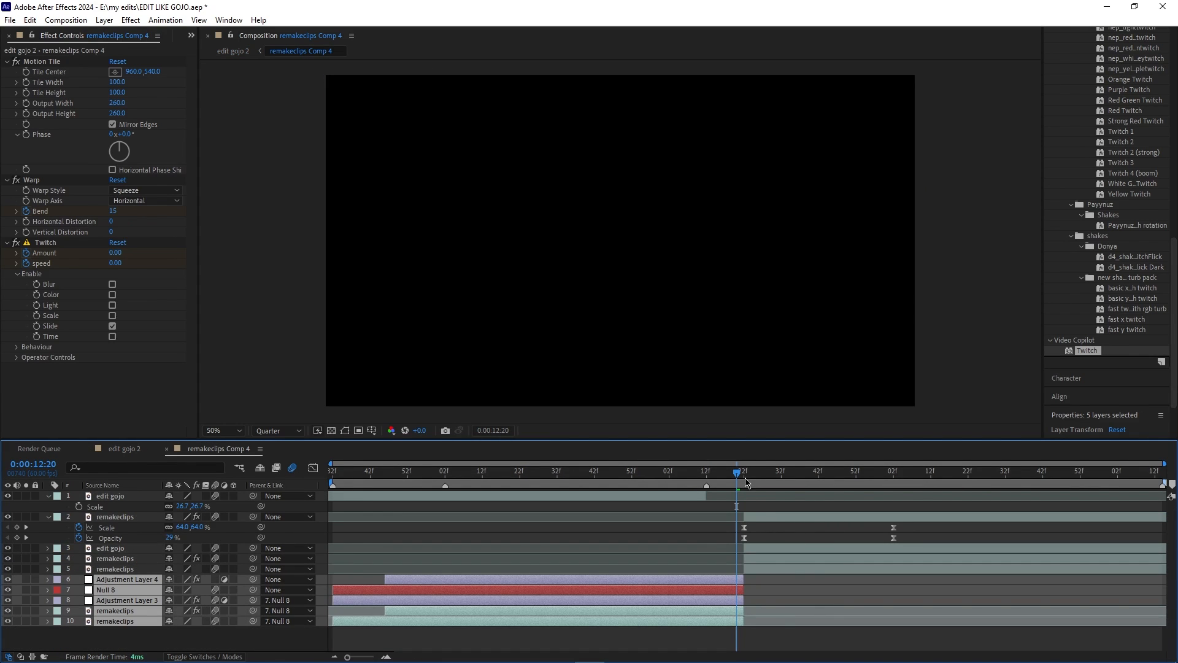
pyautogui.click(747, 483)
pyautogui.click(745, 472)
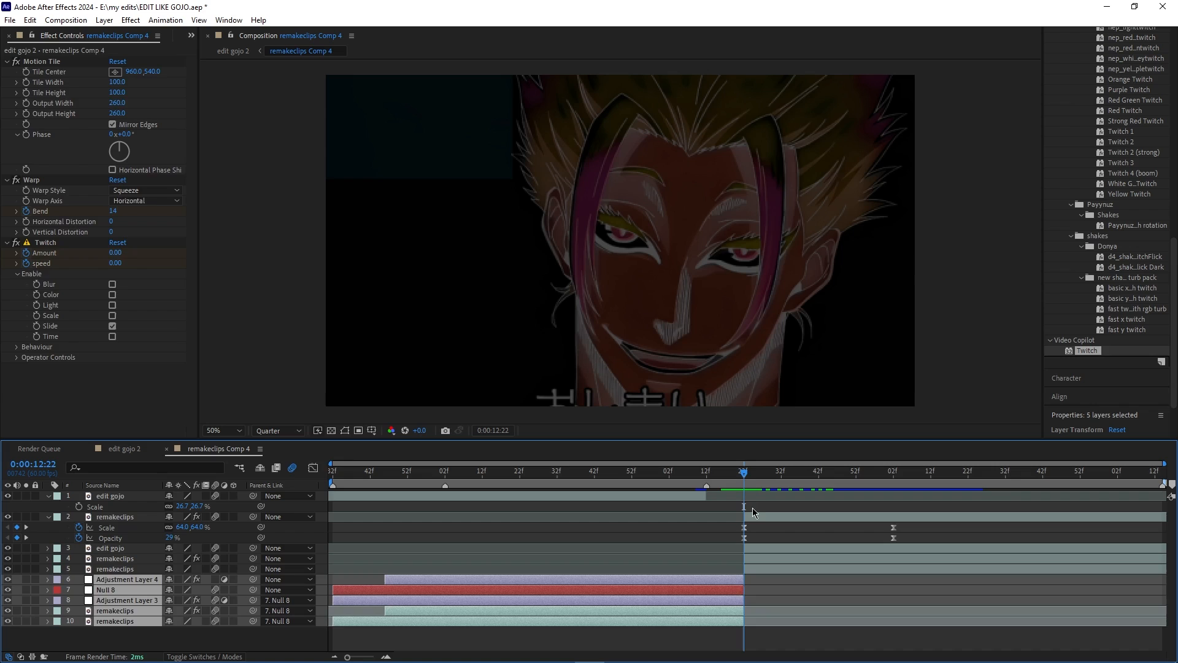
pyautogui.click(761, 519)
pyautogui.press('u')
pyautogui.rightClick(790, 636)
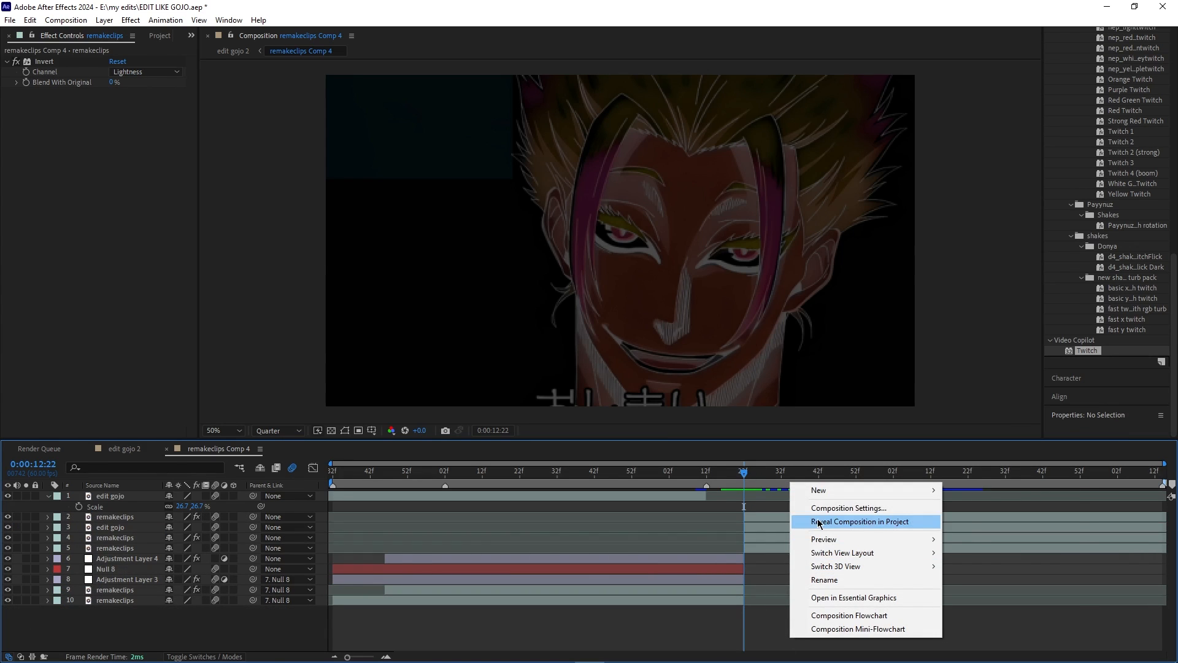
pyautogui.moveTo(825, 491)
pyautogui.click(979, 563)
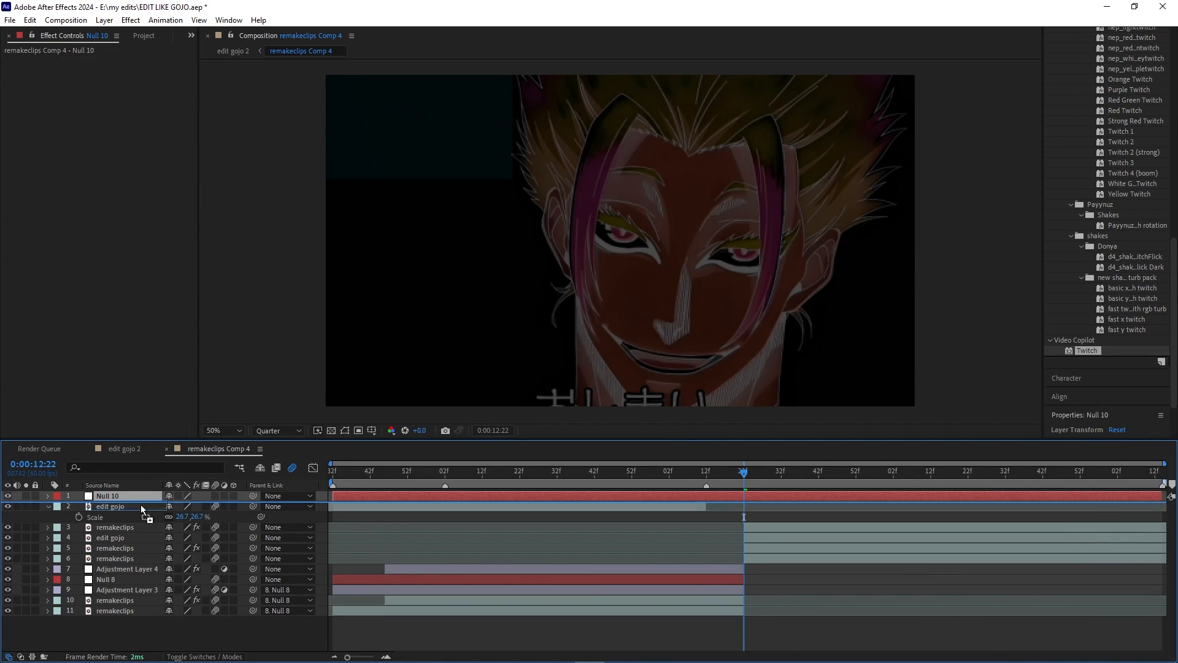
# - Trim the new null so it starts at 0:00:12:22 and delete the earlier edit gojo reference layer directly below it
pyautogui.moveTo(138, 500); pyautogui.dragTo(301, 519)
pyautogui.hotkey('ctrl', 'shift', 'd')
pyautogui.click(598, 528)
pyautogui.press('Delete')
pyautogui.click(593, 499)
pyautogui.press('=')
pyautogui.press('Delete')
pyautogui.click(788, 498)
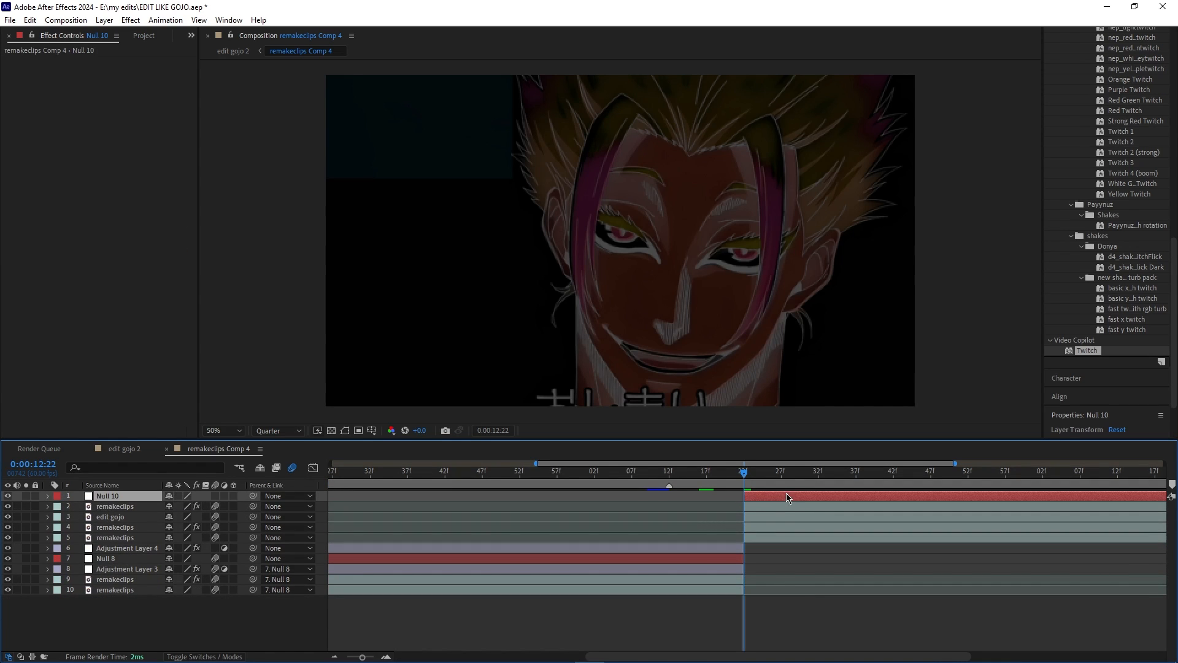
# - Parent the three remakeclips layers and the edit gojo layer starting at 0:00:12:22 to Null 10
pyautogui.click(770, 539)
pyautogui.keyDown('shift'); pyautogui.click(771, 513); pyautogui.keyUp('shift')
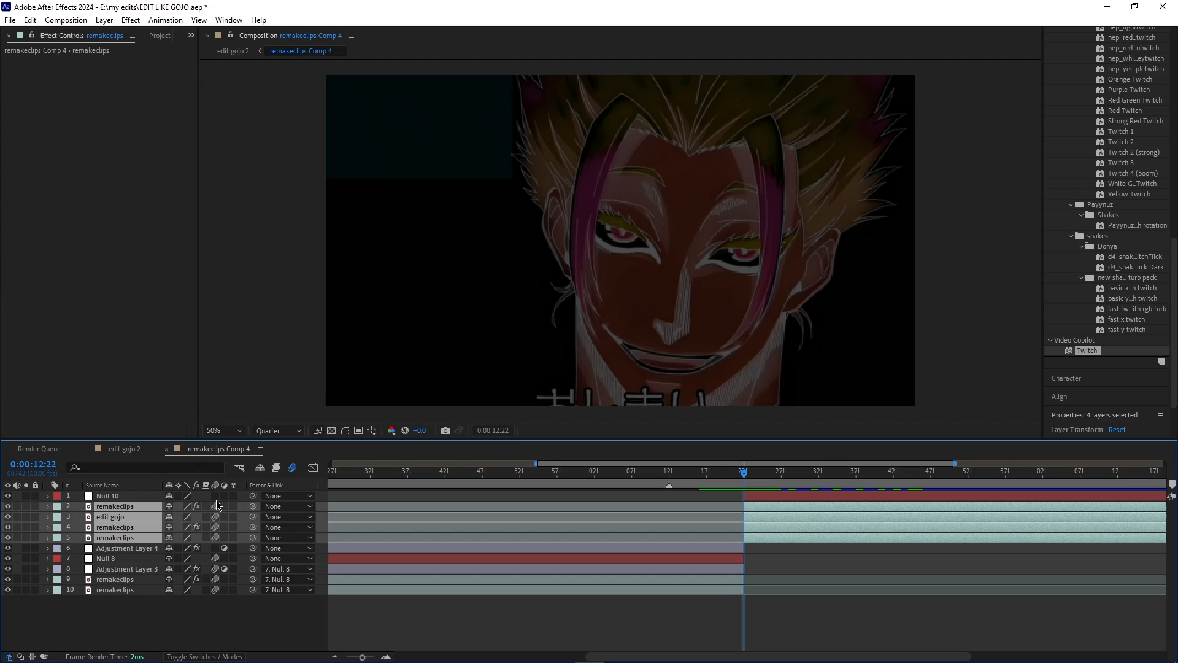
pyautogui.moveTo(253, 506); pyautogui.dragTo(140, 496)
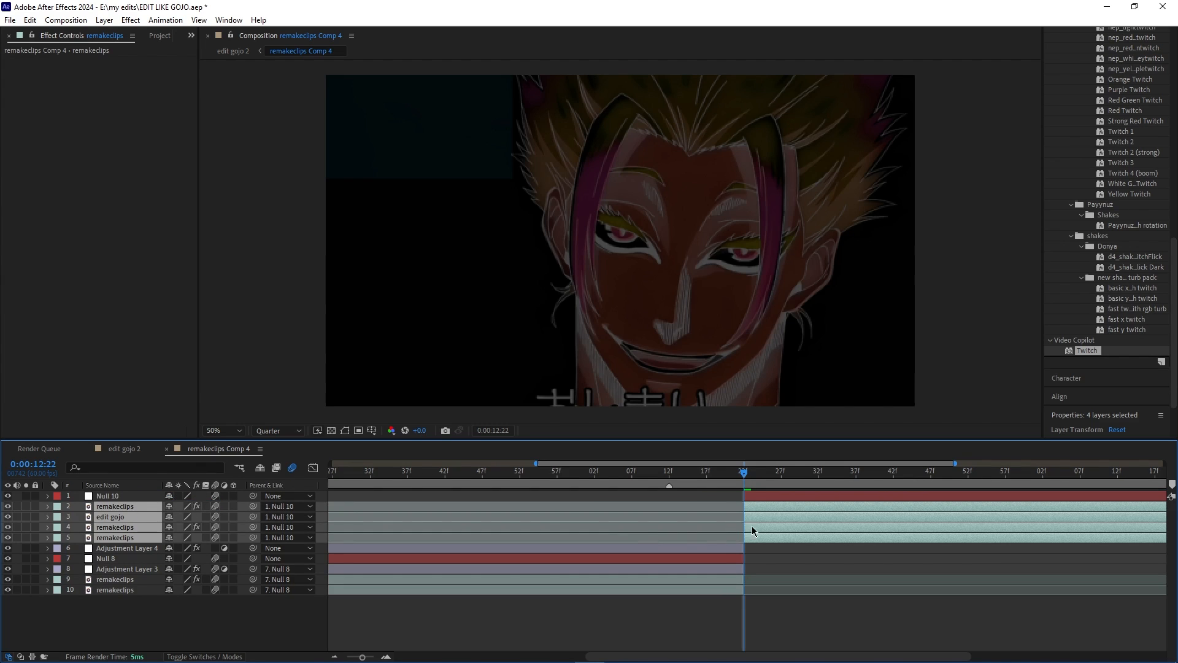
# - Keyframe Null 10's Scale from 65% at 0:00:12:22 to 100% about 13 frames further on
pyautogui.click(754, 498)
pyautogui.press('s')
pyautogui.click(78, 506)
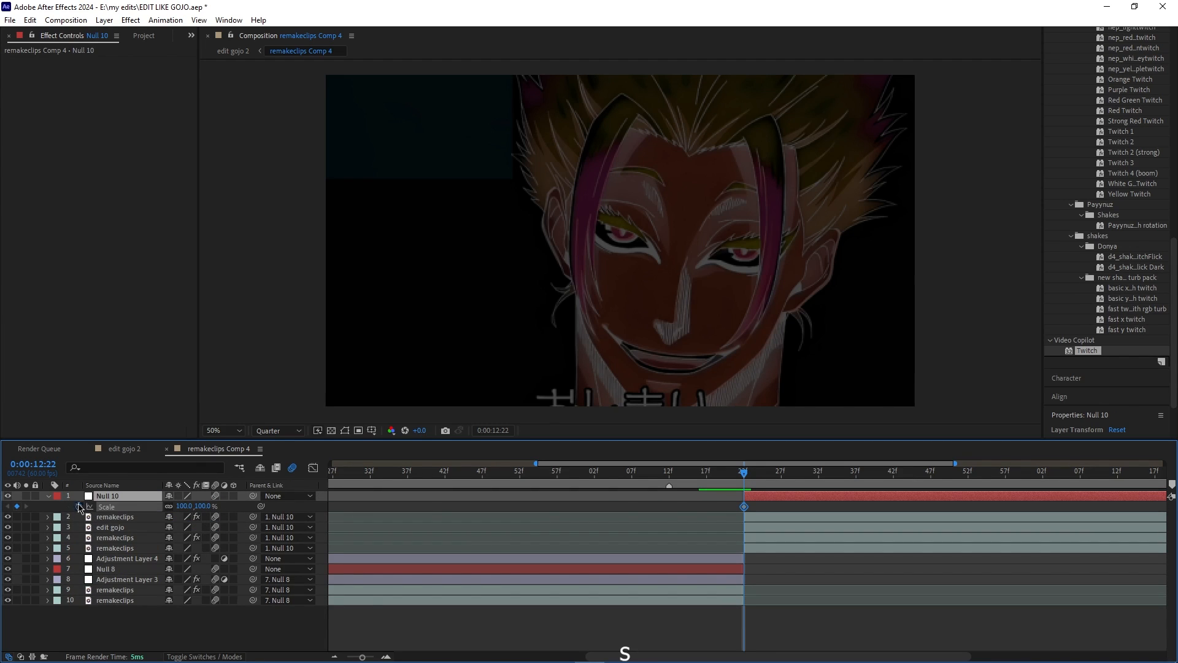
pyautogui.moveTo(744, 506); pyautogui.dragTo(839, 509)
pyautogui.moveTo(183, 506); pyautogui.dragTo(167, 507)
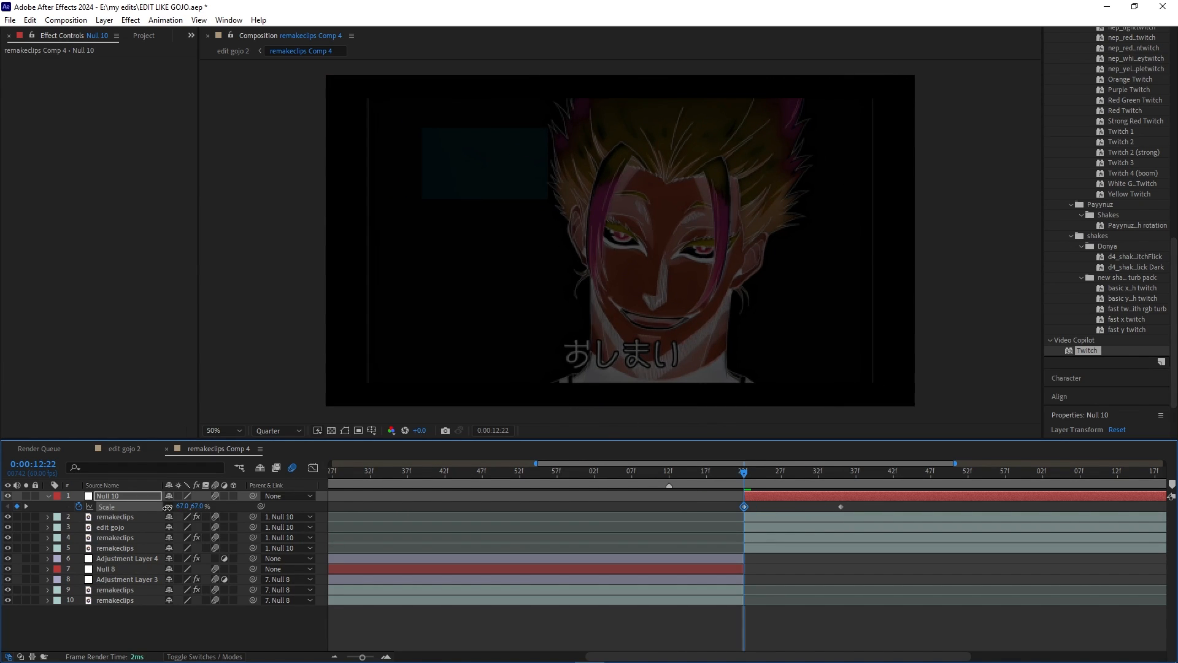
pyautogui.moveTo(167, 507); pyautogui.dragTo(166, 508)
# - Try Motion Tile on Null 10 with Output Width 260, Output Height 290 and Mirror Edges, and remove it from the null
pyautogui.scroll(5, 1083, 280)
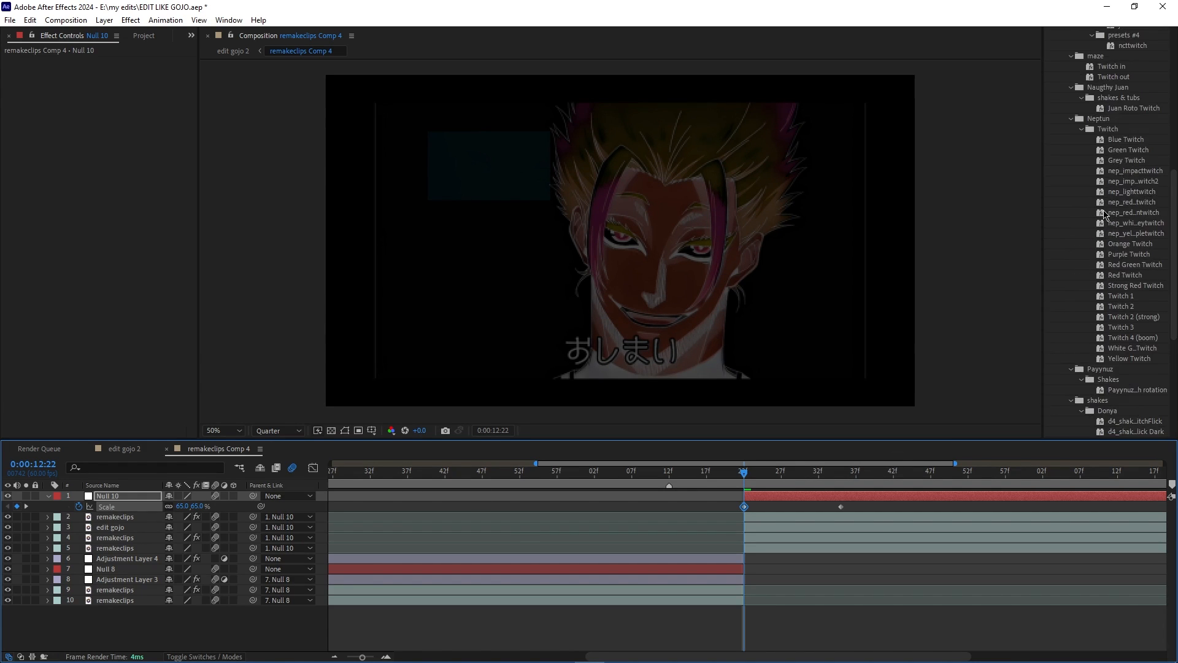
pyautogui.moveTo(1087, 52); pyautogui.dragTo(1022, 60)
pyautogui.write('motion tile')
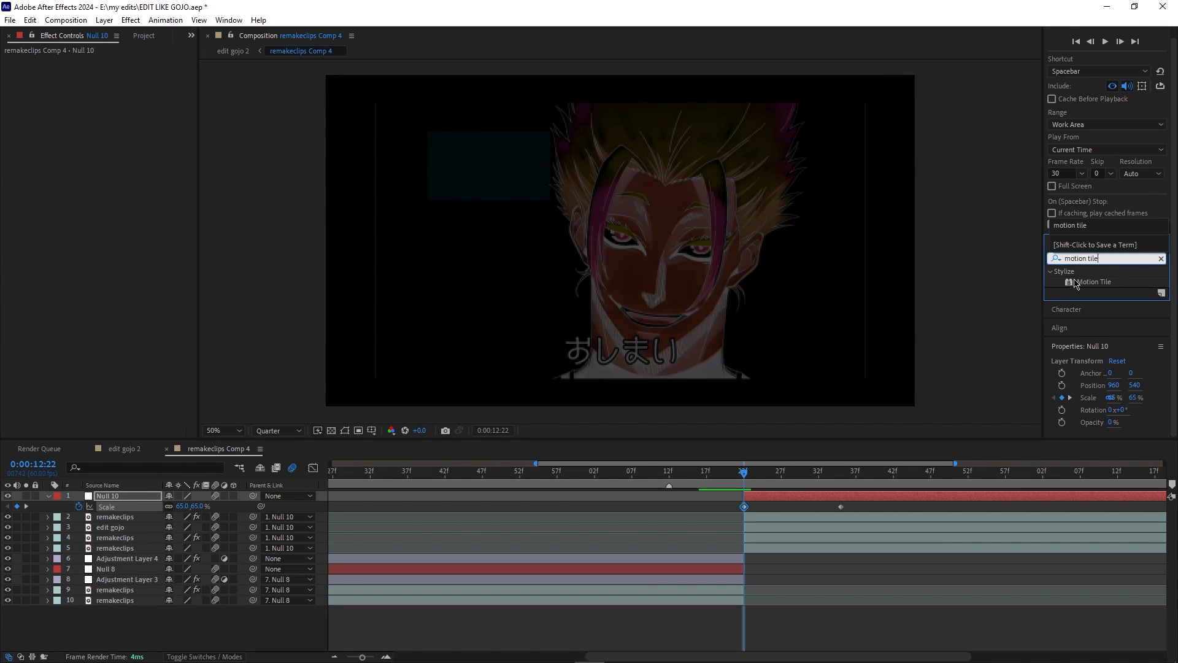
pyautogui.moveTo(1075, 283); pyautogui.dragTo(74, 159)
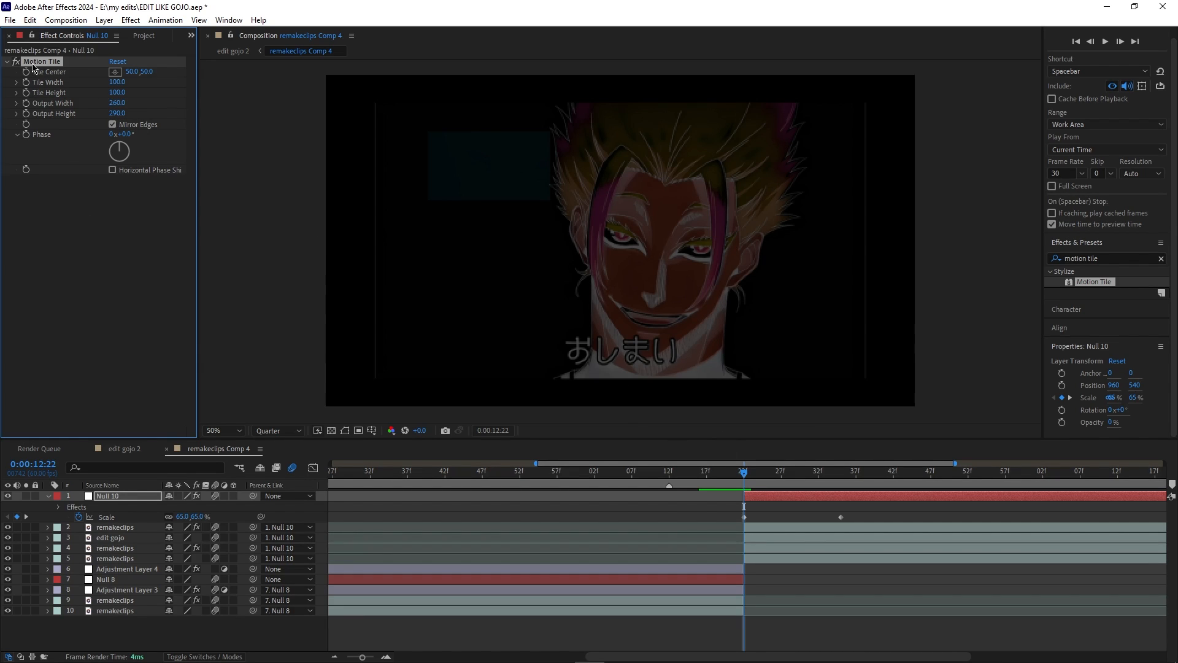
pyautogui.press('Delete')
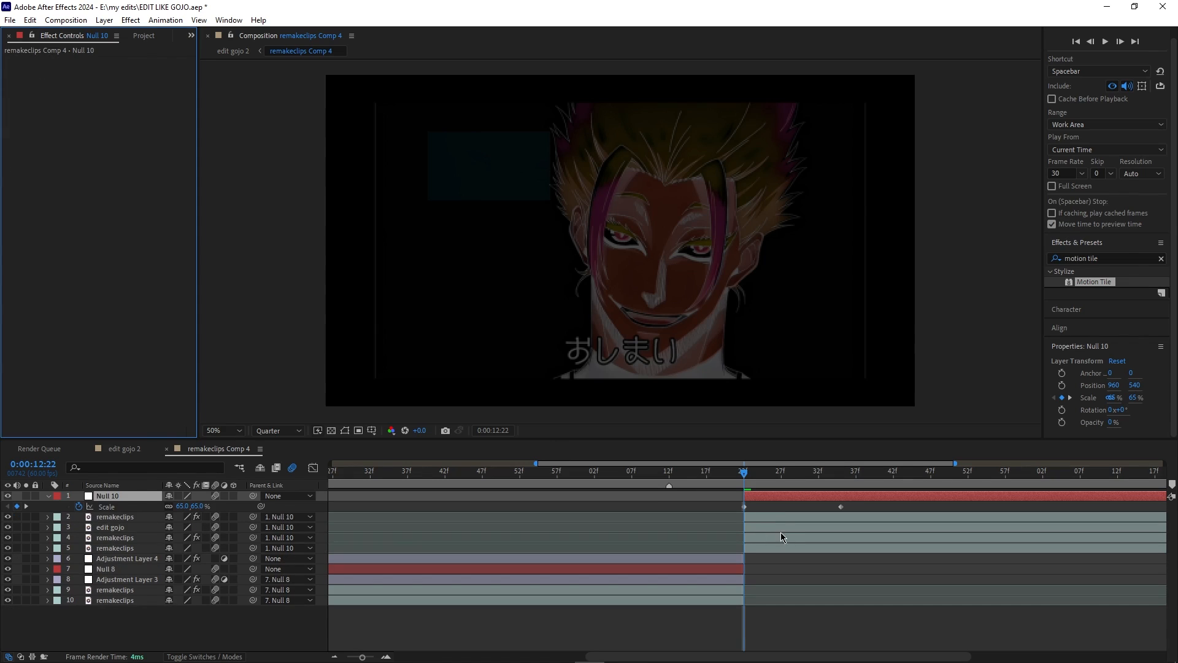
# - Try pasting the Motion Tile effect onto the remakeclips layers parented to Null 10
pyautogui.click(774, 516)
pyautogui.click(126, 210)
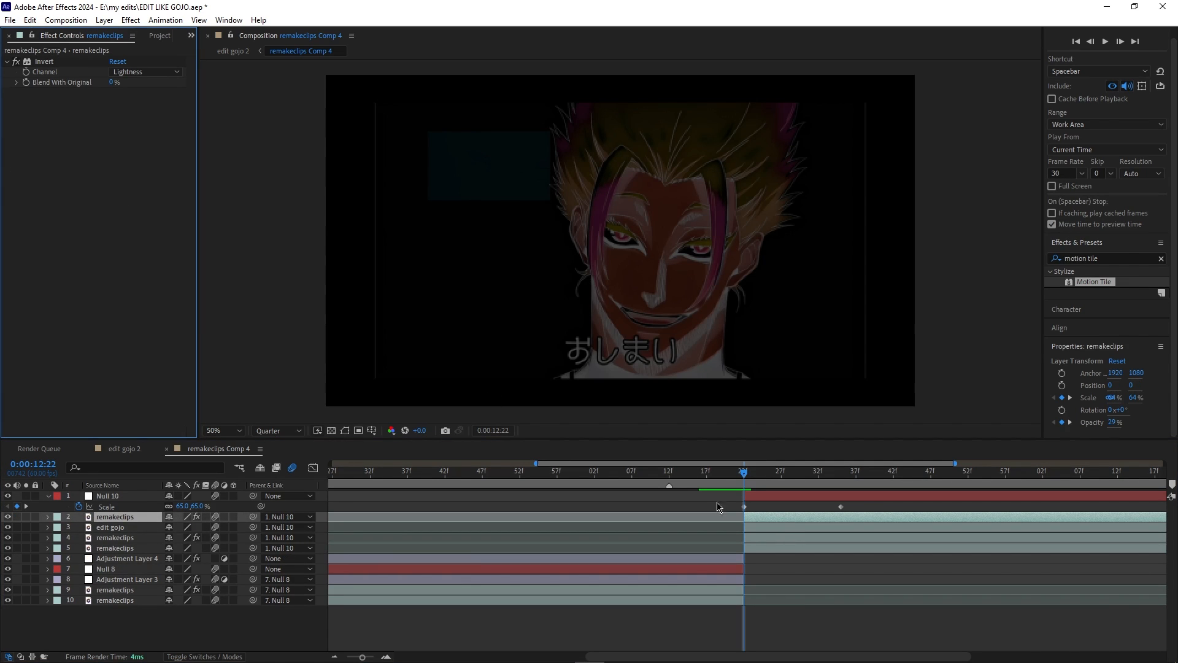
pyautogui.hotkey('ctrl', 'v')
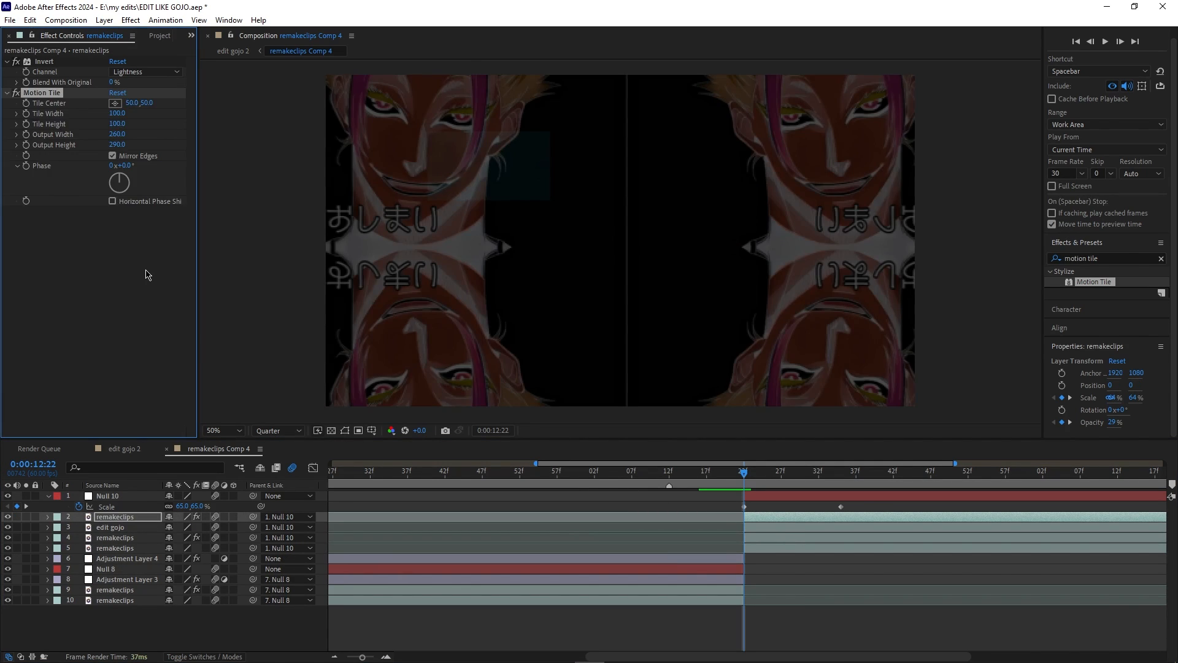
pyautogui.hotkey('ctrl', 'Down')
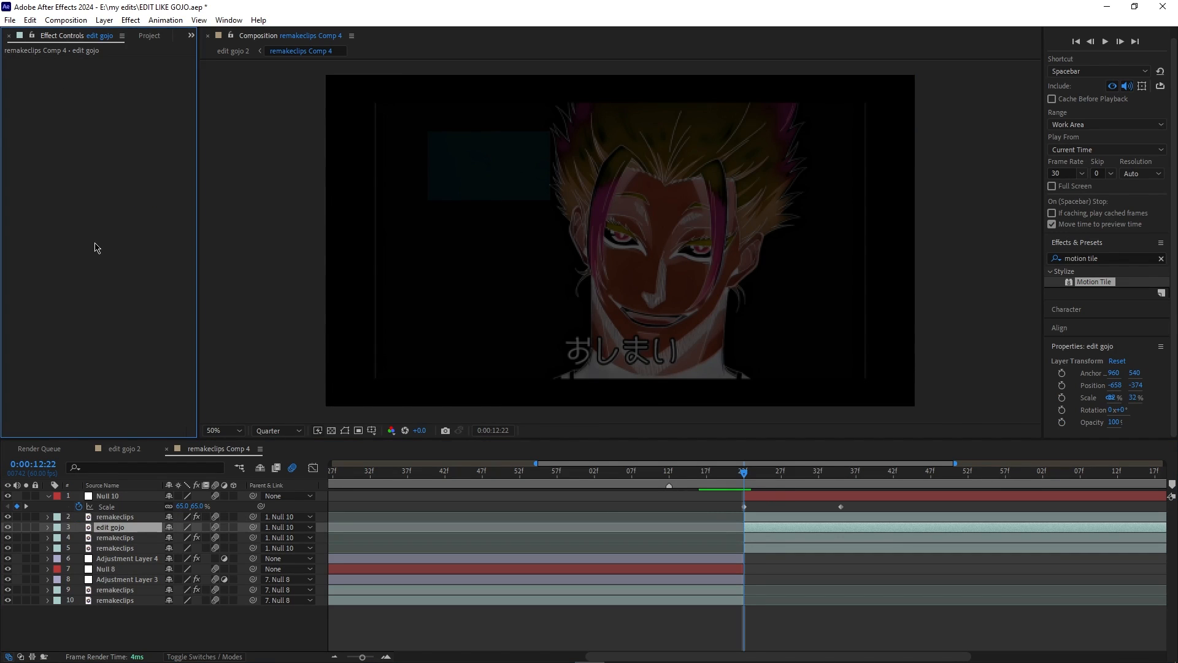
pyautogui.hotkey('ctrl', 'v')
pyautogui.click(768, 550)
pyautogui.click(131, 250)
pyautogui.hotkey('ctrl', 'v')
pyautogui.press('Return')
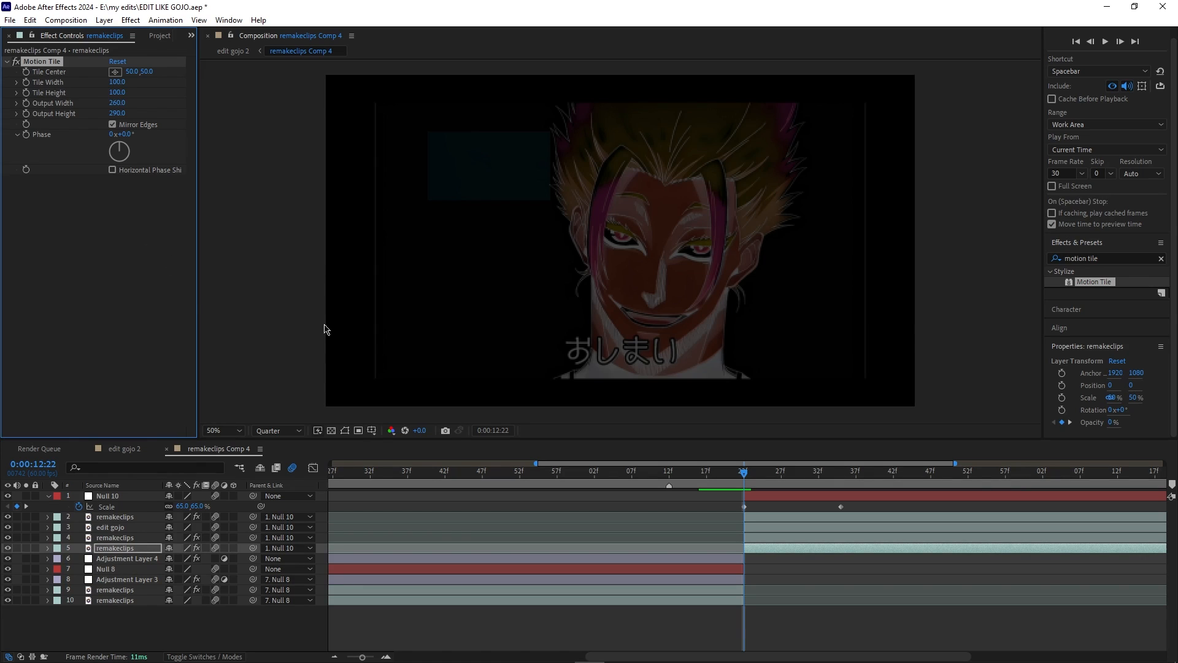
# - Check the tiled layers over time, try deleting the edit gojo layer, and undo the deletion and the Motion Tile
pyautogui.click(760, 539)
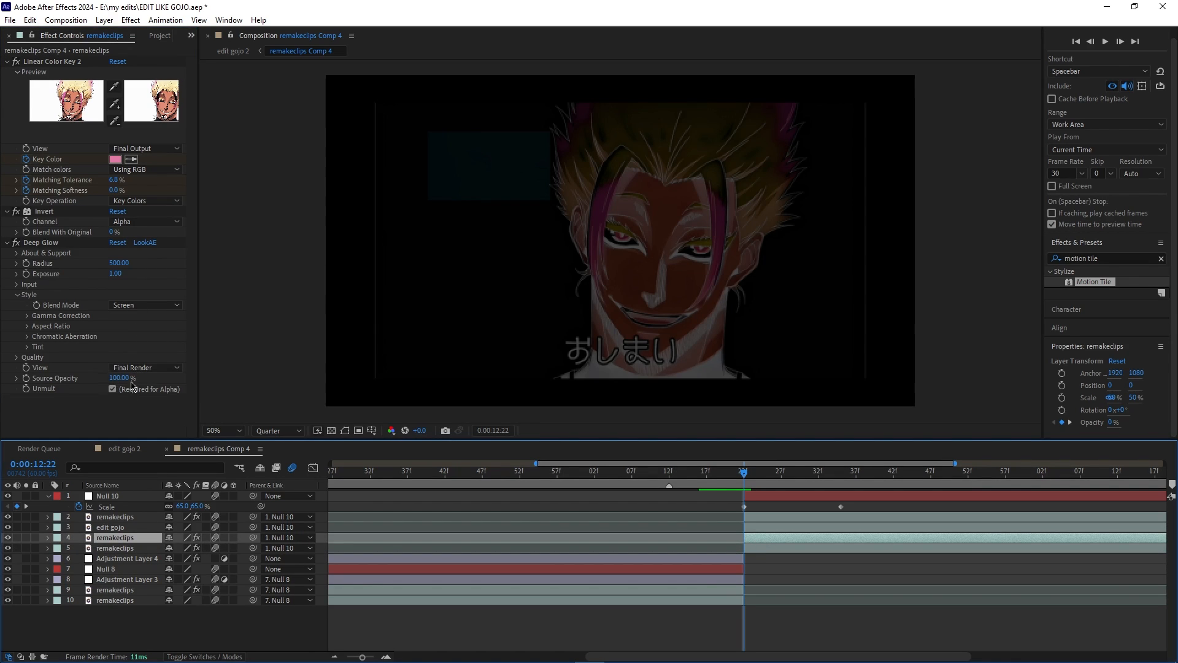
pyautogui.moveTo(750, 478); pyautogui.dragTo(924, 515)
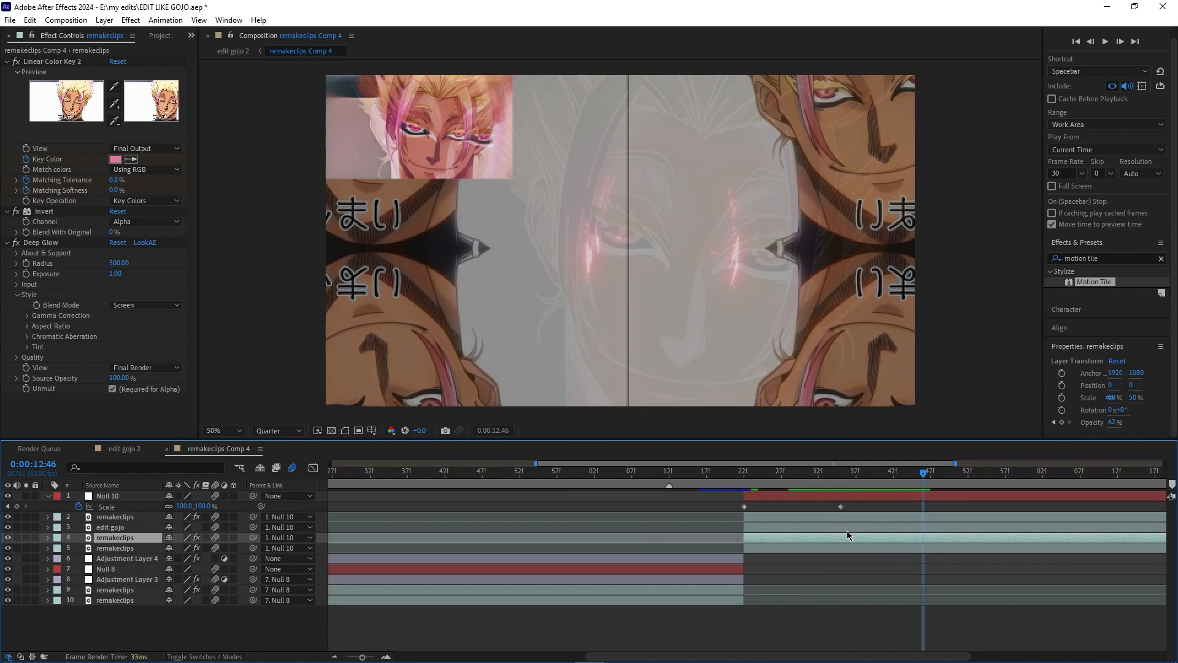
pyautogui.click(148, 527)
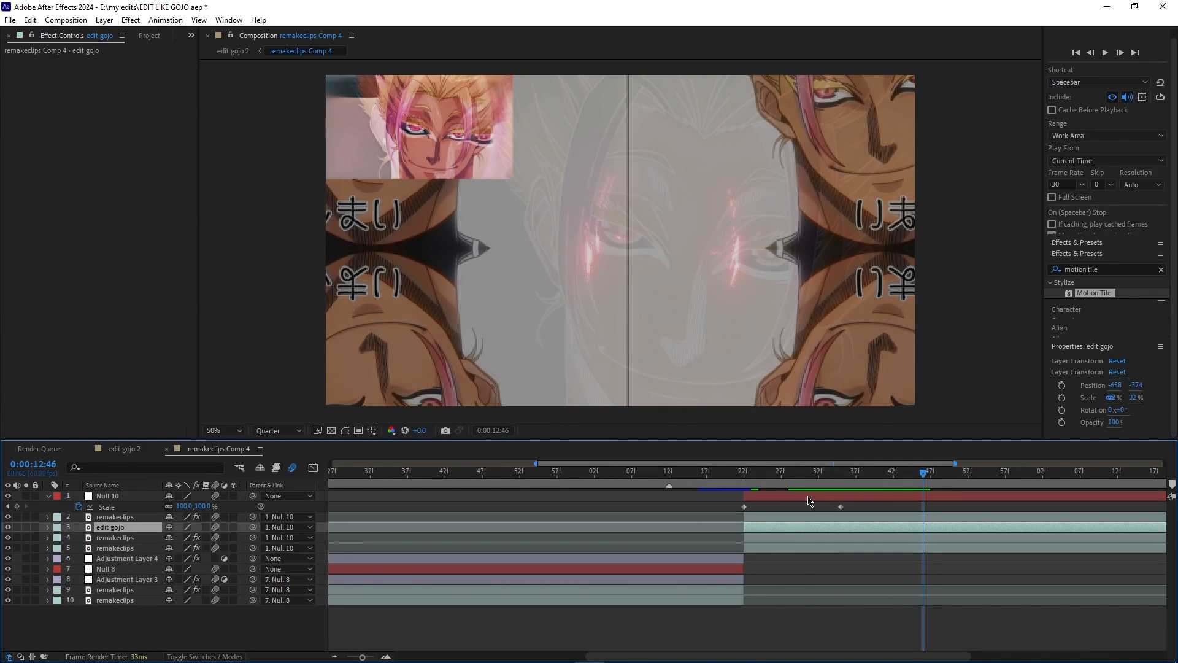
pyautogui.press('Delete')
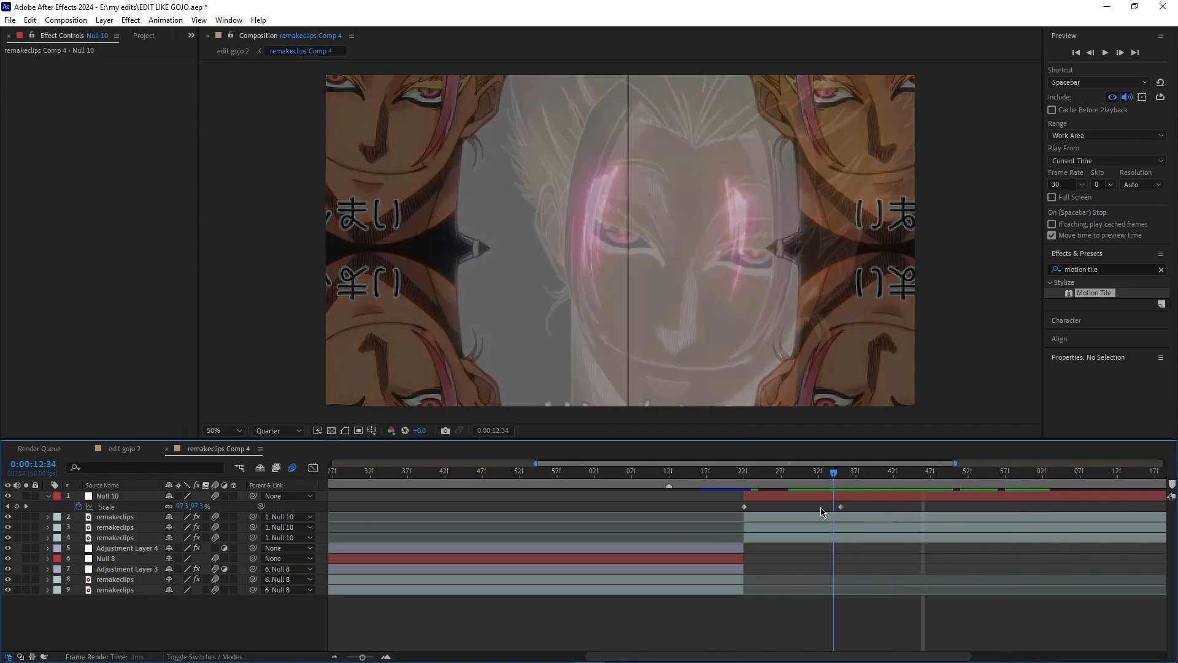
pyautogui.hotkey('ctrl', 'z')
pyautogui.hotkey('ctrl', 'z')
# - Apply Easy Ease to Null 10's Scale keyframes and reshape the speed graph to start fast and slow down, previewing the motion
pyautogui.moveTo(766, 479); pyautogui.dragTo(923, 508)
pyautogui.moveTo(858, 503); pyautogui.dragTo(709, 510)
pyautogui.press('F9')
pyautogui.click(313, 467)
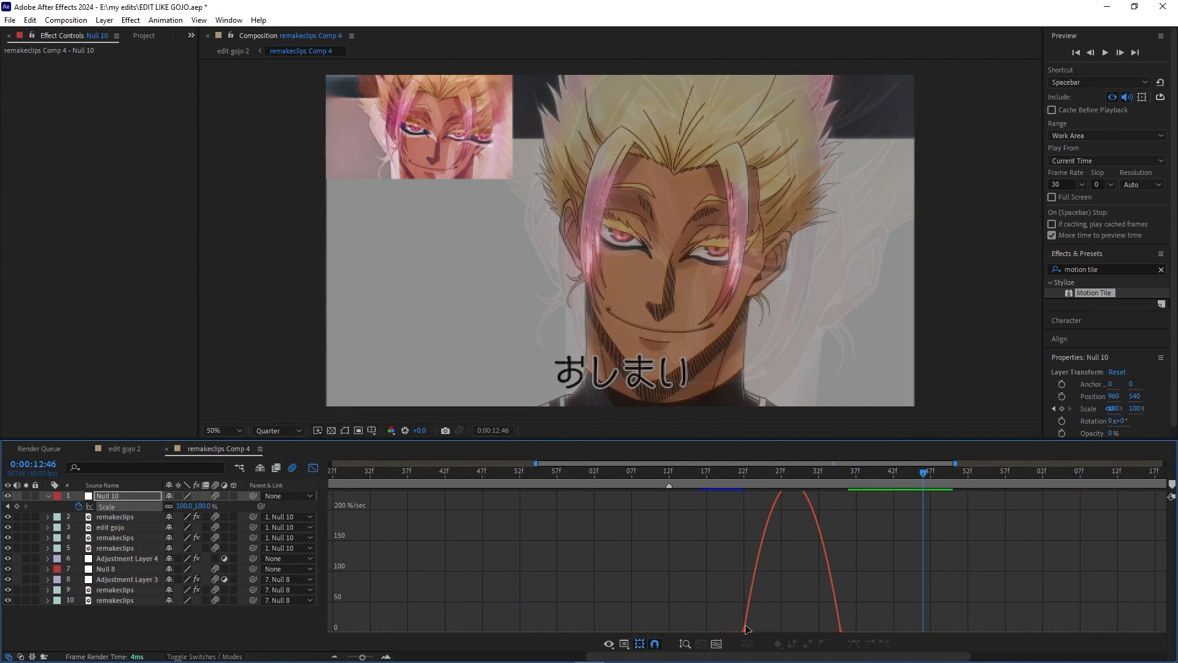
pyautogui.moveTo(760, 634); pyautogui.dragTo(789, 632)
pyautogui.press('space')
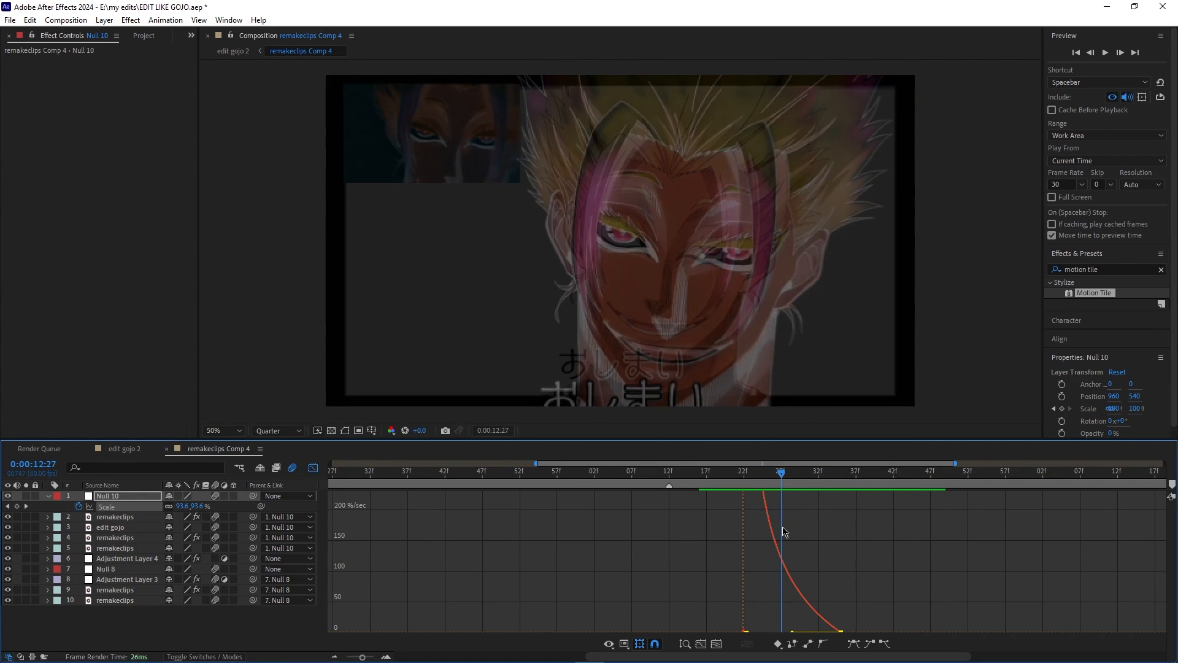
pyautogui.click(315, 469)
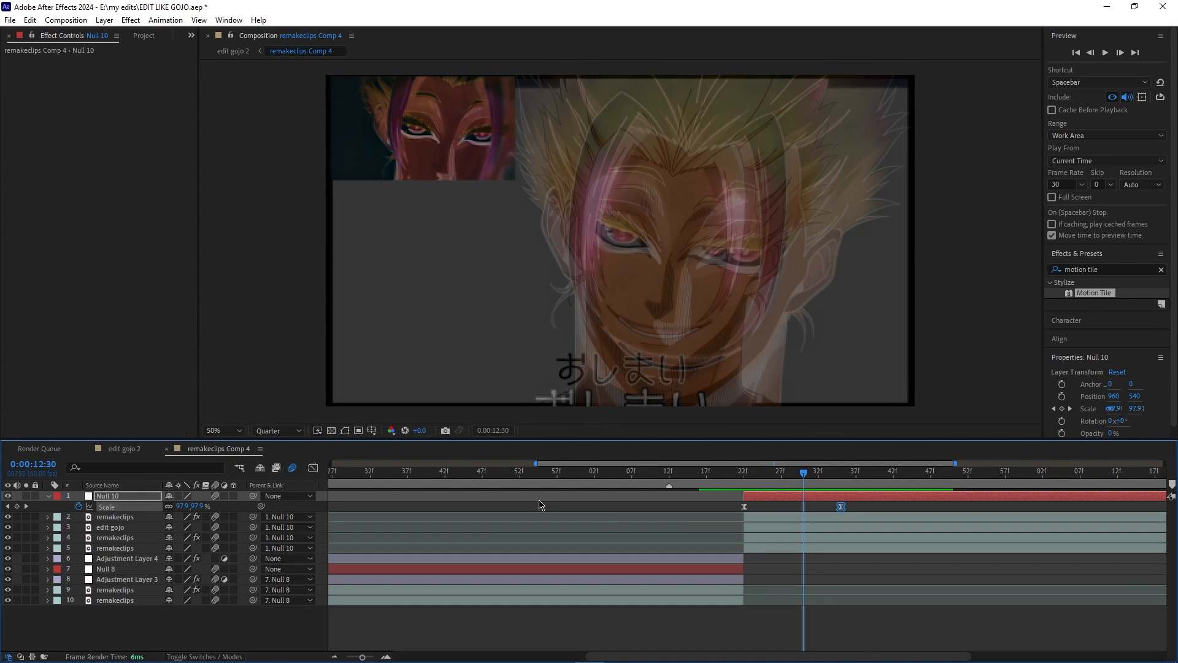
# - Delete the edit gojo reference layer from remakeclips Comp 4 and review the transition in edit gojo 2
pyautogui.click(136, 528)
pyautogui.press('Delete')
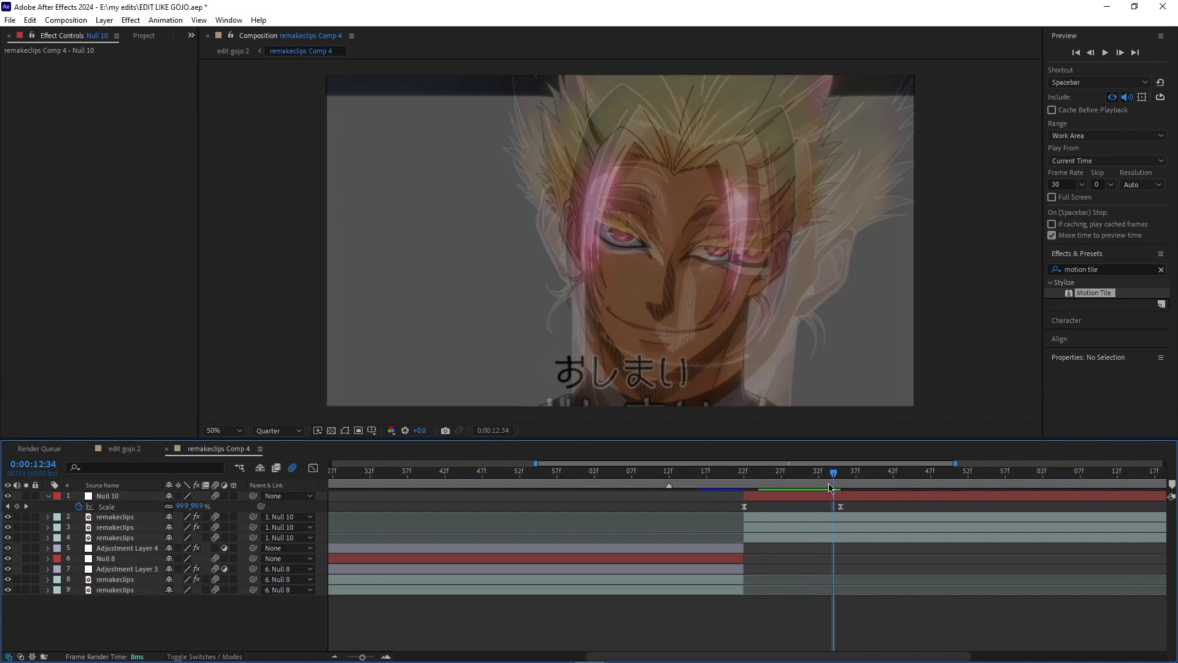
pyautogui.click(125, 449)
pyautogui.moveTo(858, 474); pyautogui.dragTo(830, 514)
# - In remakeclips Comp 4, set Null 10's starting Scale at 0:00:12:22 to 107%, and check the motion and its speed graph
pyautogui.doubleClick(831, 531)
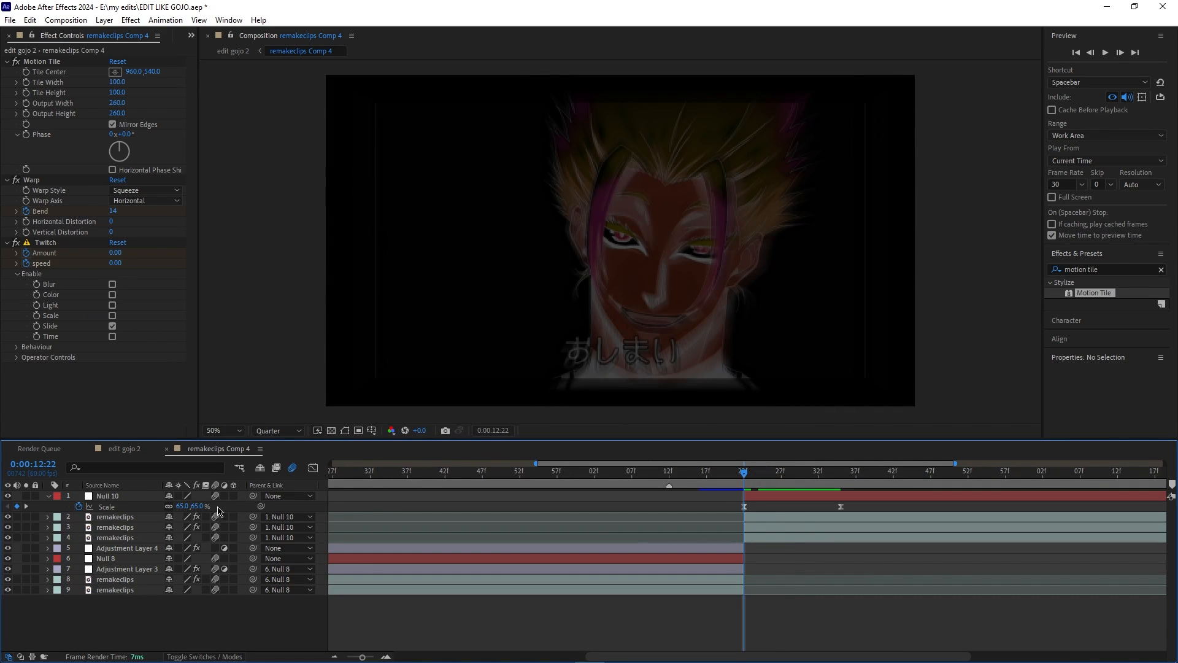
pyautogui.moveTo(183, 506); pyautogui.dragTo(208, 506)
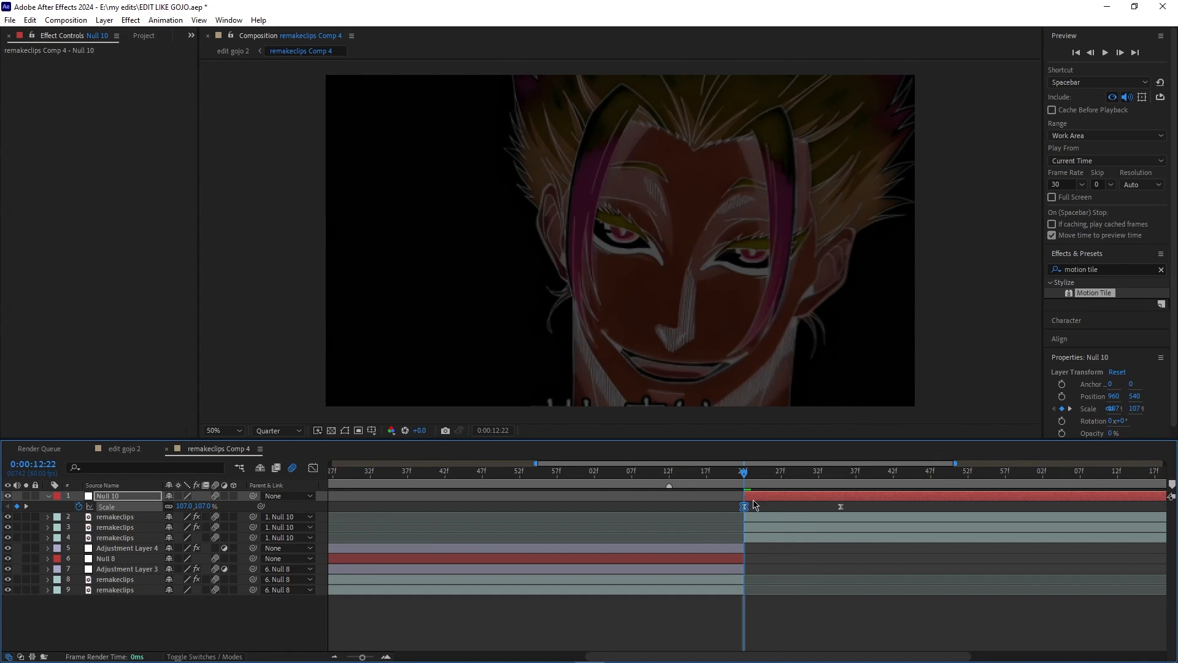
pyautogui.click(703, 481)
pyautogui.moveTo(703, 481); pyautogui.dragTo(739, 517)
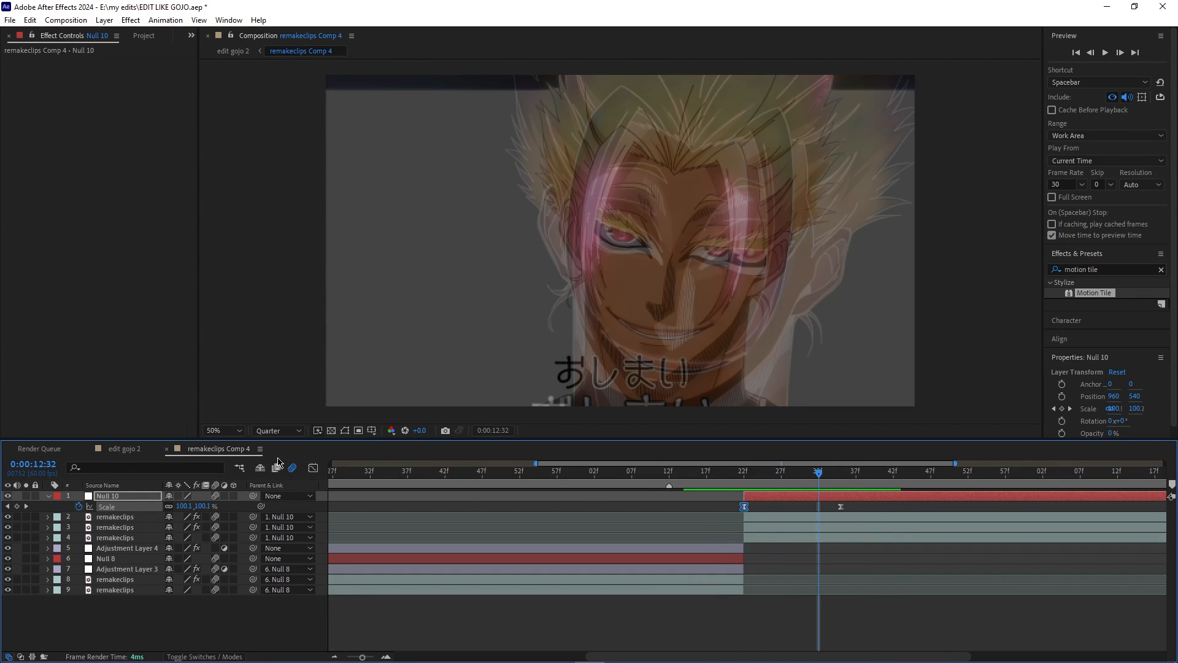
pyautogui.click(313, 468)
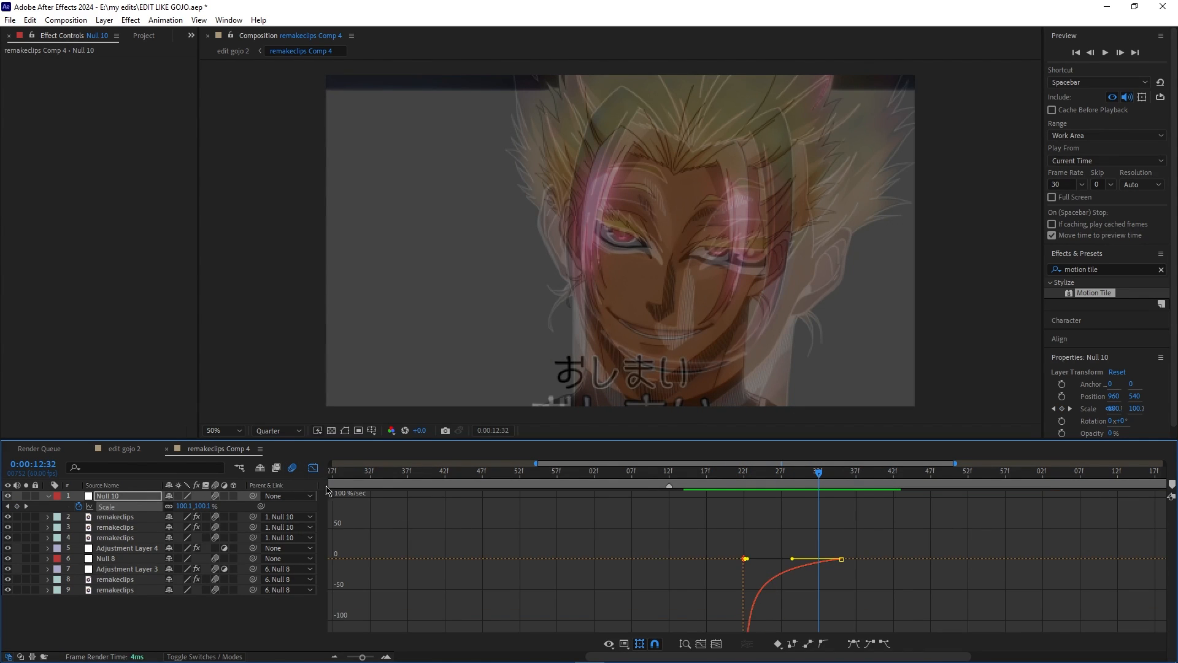
pyautogui.click(313, 468)
# - Preview edit gojo 2 from 0:00:11:27 through the following segment, and select the remakeclips Comp 4 layer starting at 0:00:13:03
pyautogui.click(129, 449)
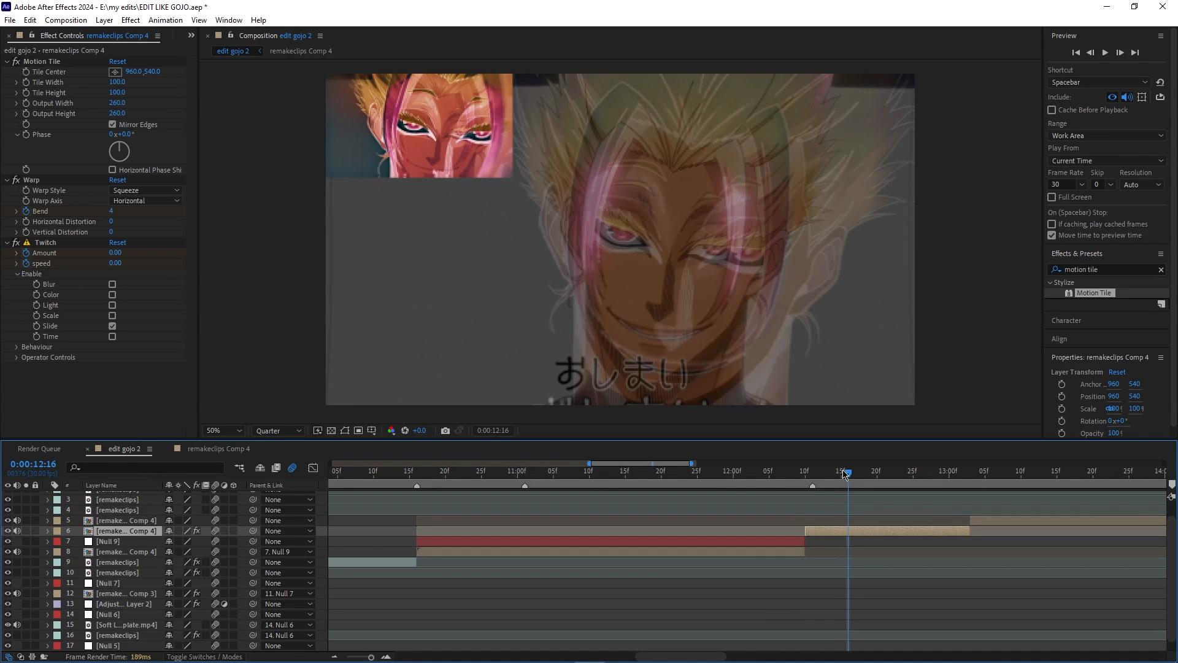
pyautogui.moveTo(845, 474); pyautogui.dragTo(711, 475)
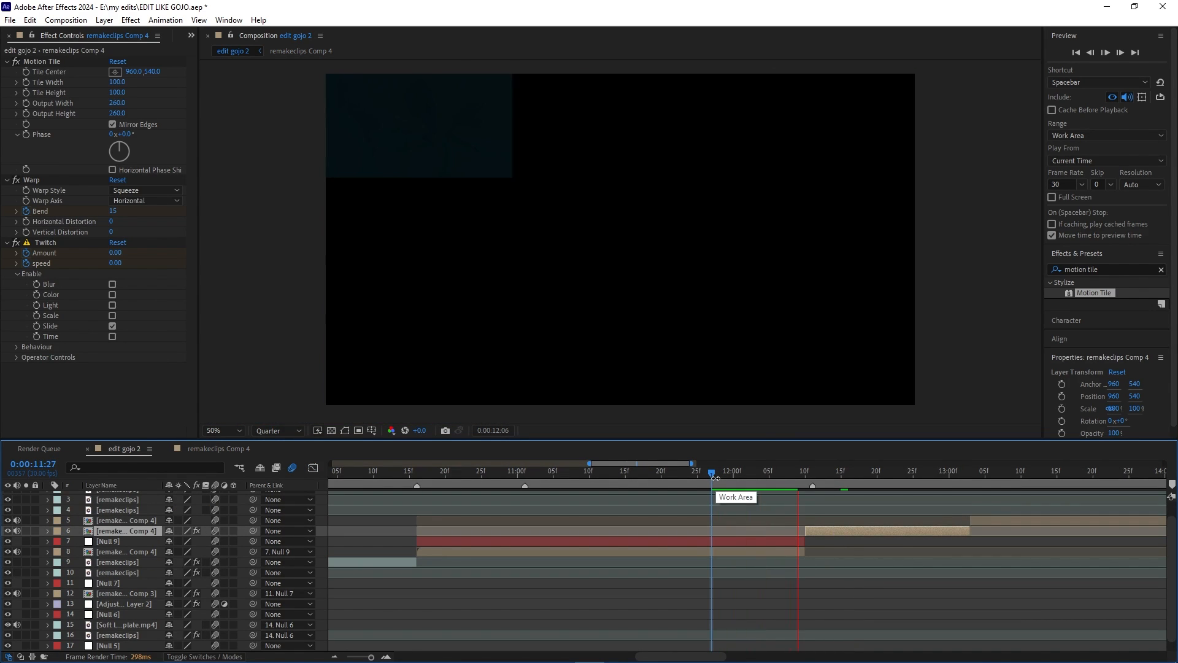
pyautogui.moveTo(720, 479); pyautogui.dragTo(963, 517)
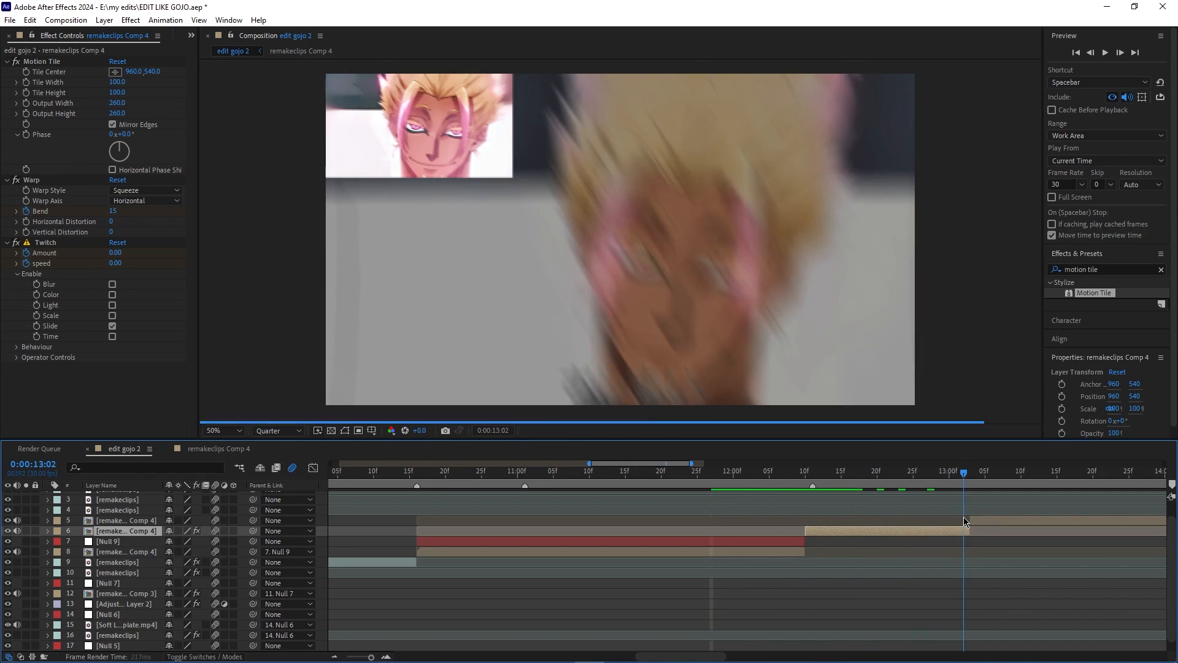
pyautogui.moveTo(372, 657); pyautogui.dragTo(371, 658)
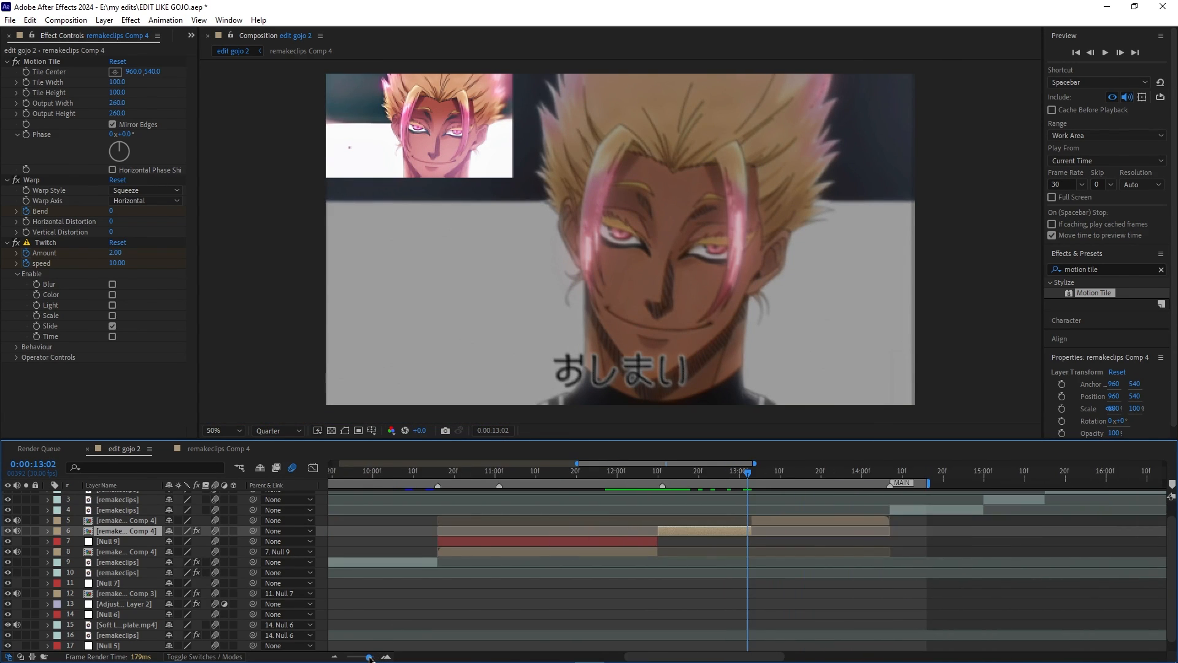
pyautogui.press('space')
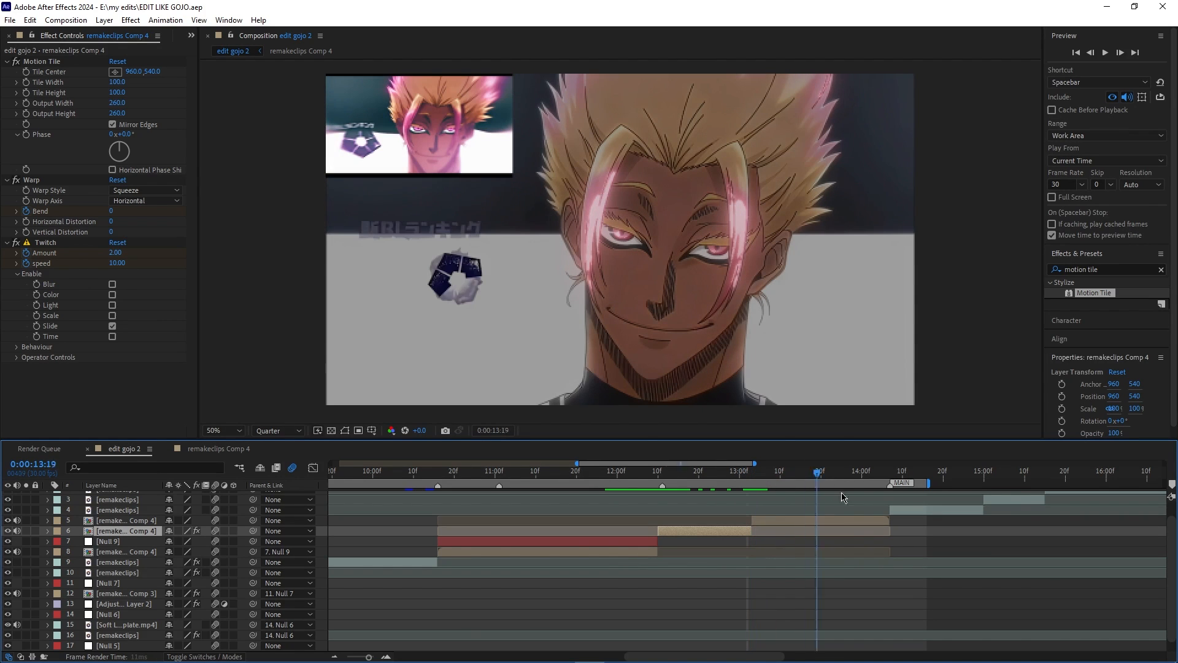
pyautogui.click(768, 521)
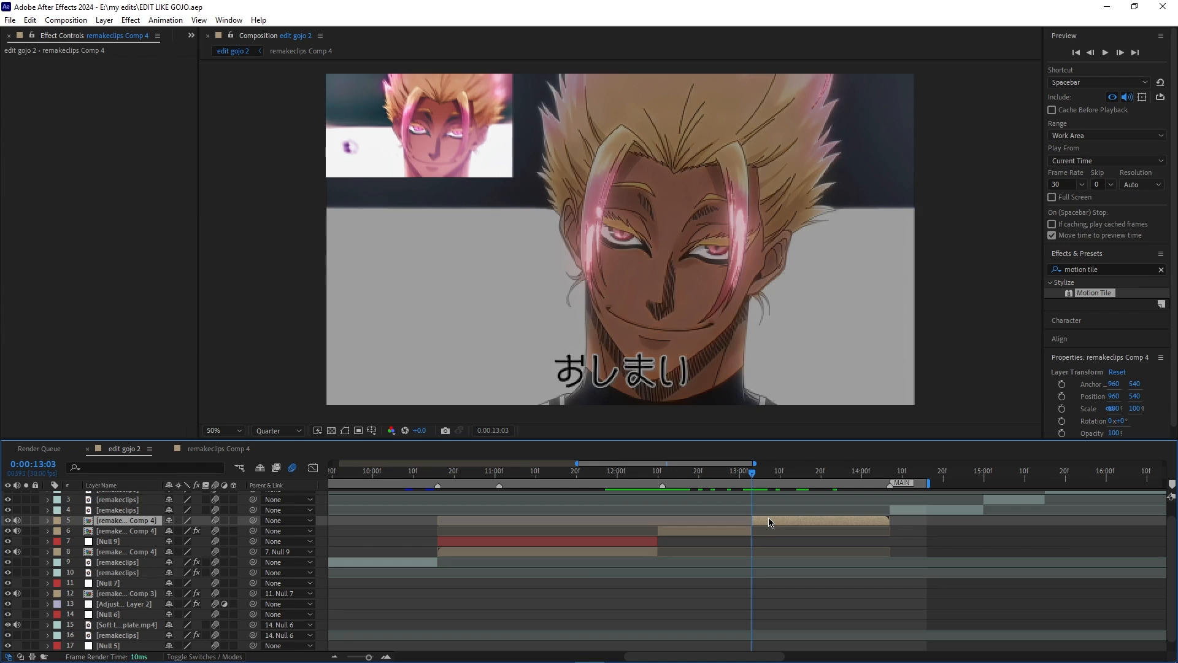
# - Add a null object to edit gojo 2, split it at 0:00:13:03 and delete the part before that time
pyautogui.moveTo(763, 479)
pyautogui.mouseDown()
pyautogui.moveTo(800, 487)
pyautogui.moveTo(761, 492)
pyautogui.moveTo(753, 479)
pyautogui.mouseUp()
pyautogui.moveTo(753, 478)
pyautogui.mouseDown()
pyautogui.moveTo(779, 480)
pyautogui.moveTo(759, 488)
pyautogui.mouseUp()
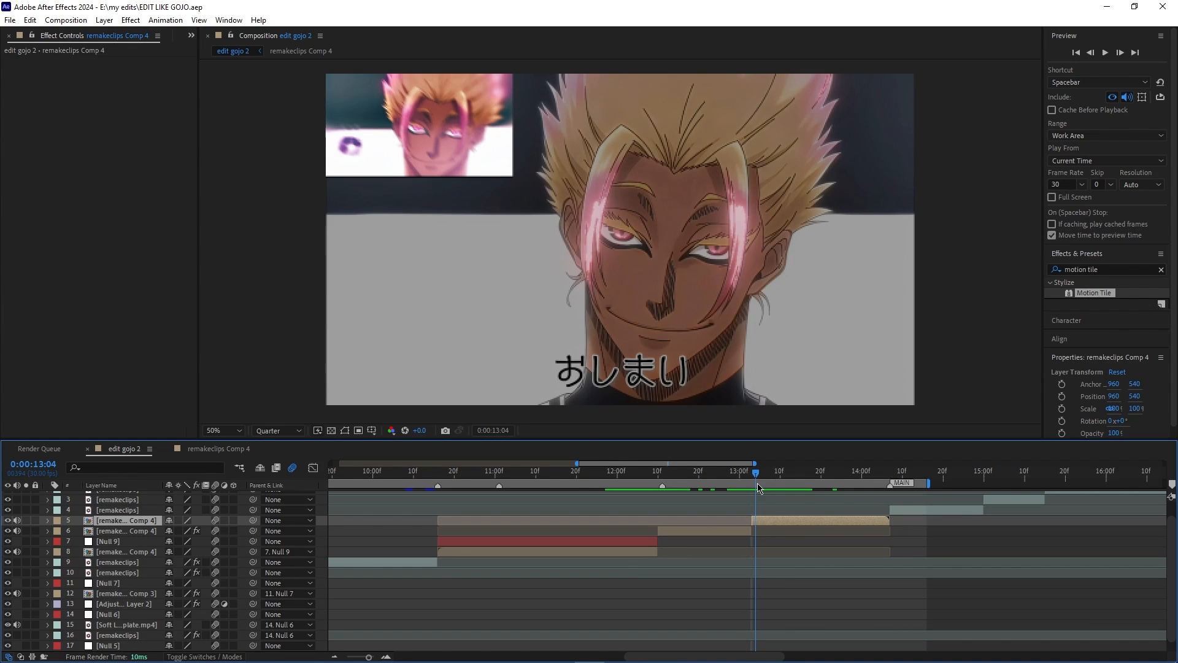
pyautogui.click(753, 482)
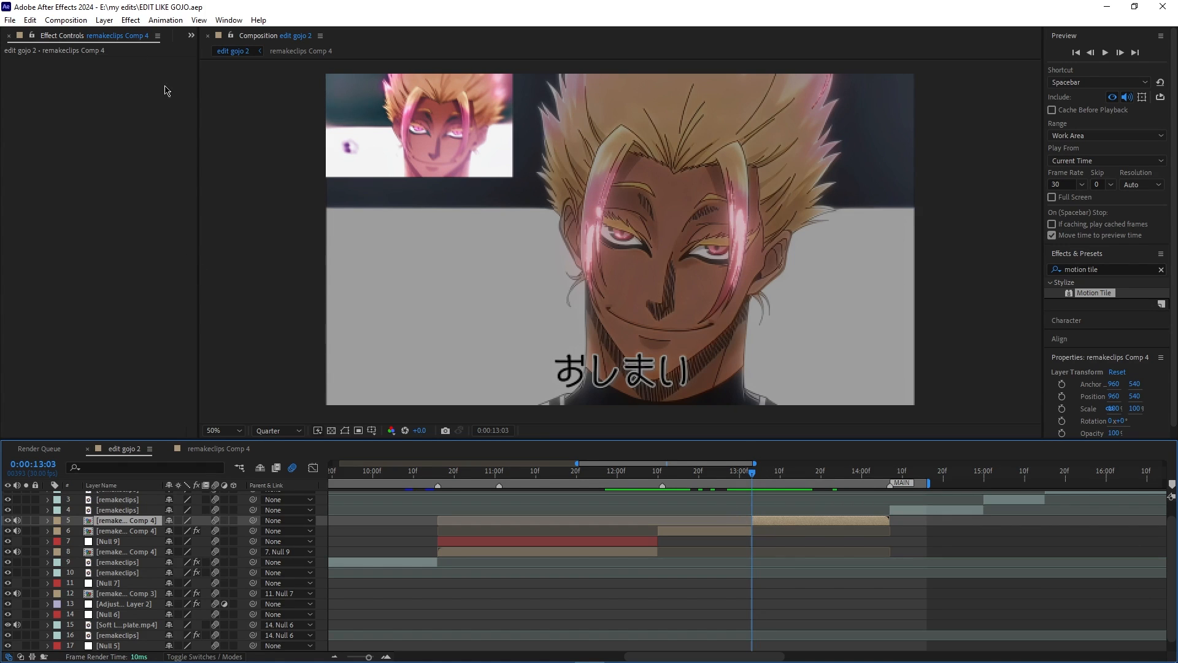
pyautogui.click(104, 20)
pyautogui.moveTo(184, 34)
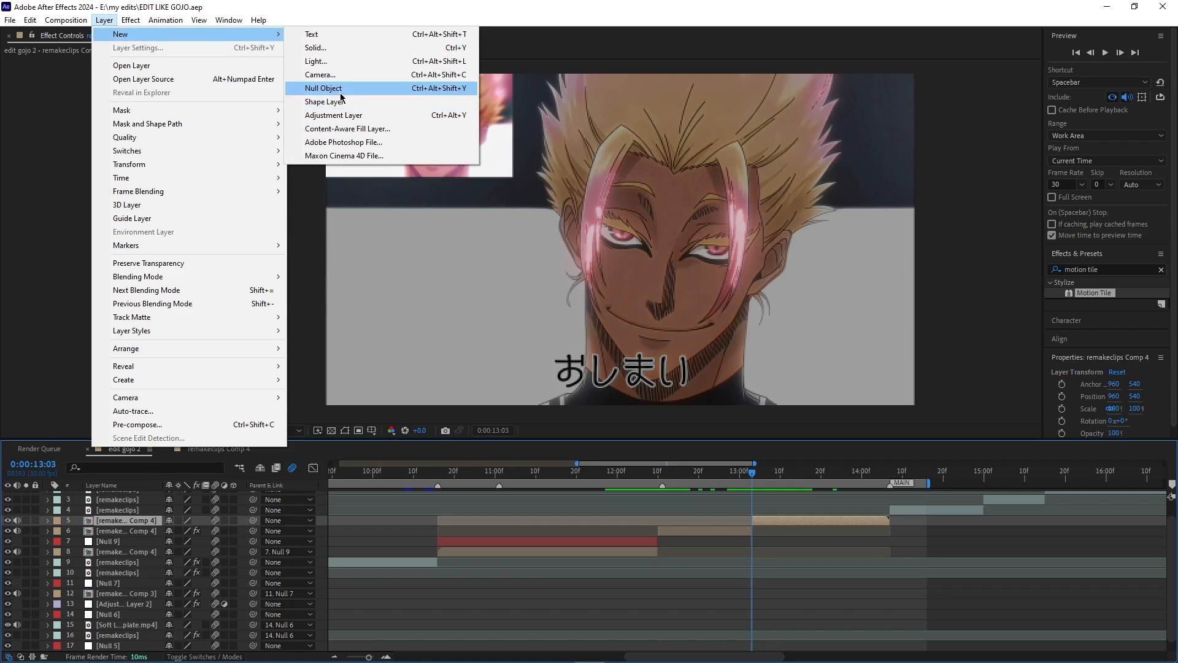
pyautogui.click(323, 88)
pyautogui.hotkey('ctrl', 'shift', 'd')
pyautogui.click(710, 539)
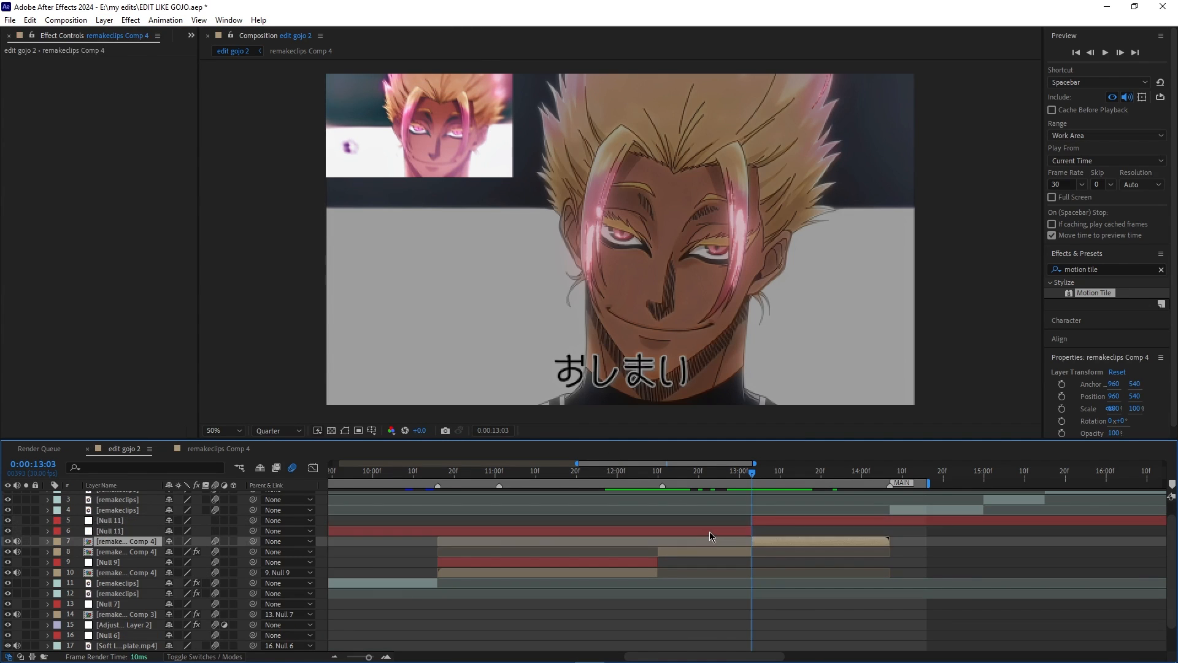
pyautogui.press('Delete')
# - Trim Null 11's end to 0:00:14:07, return to 0:00:13:03 and save the project
pyautogui.moveTo(760, 479); pyautogui.dragTo(890, 498)
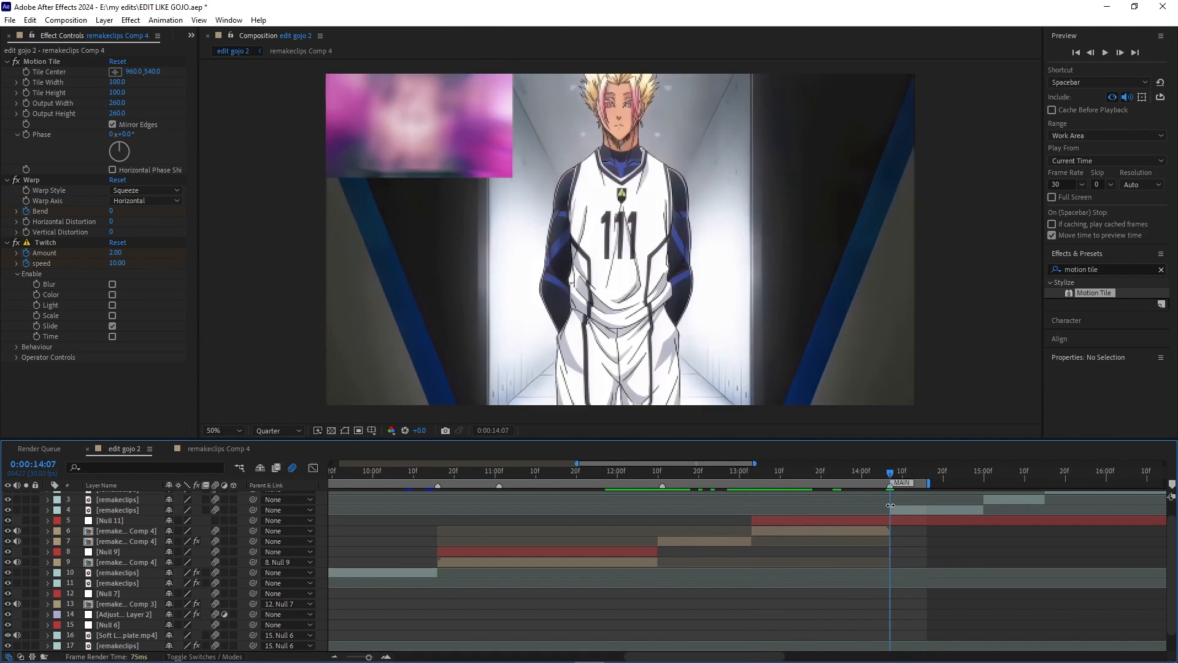
pyautogui.click(892, 522)
pyautogui.hotkey('ctrl', 'shift', 'd')
pyautogui.press('Delete')
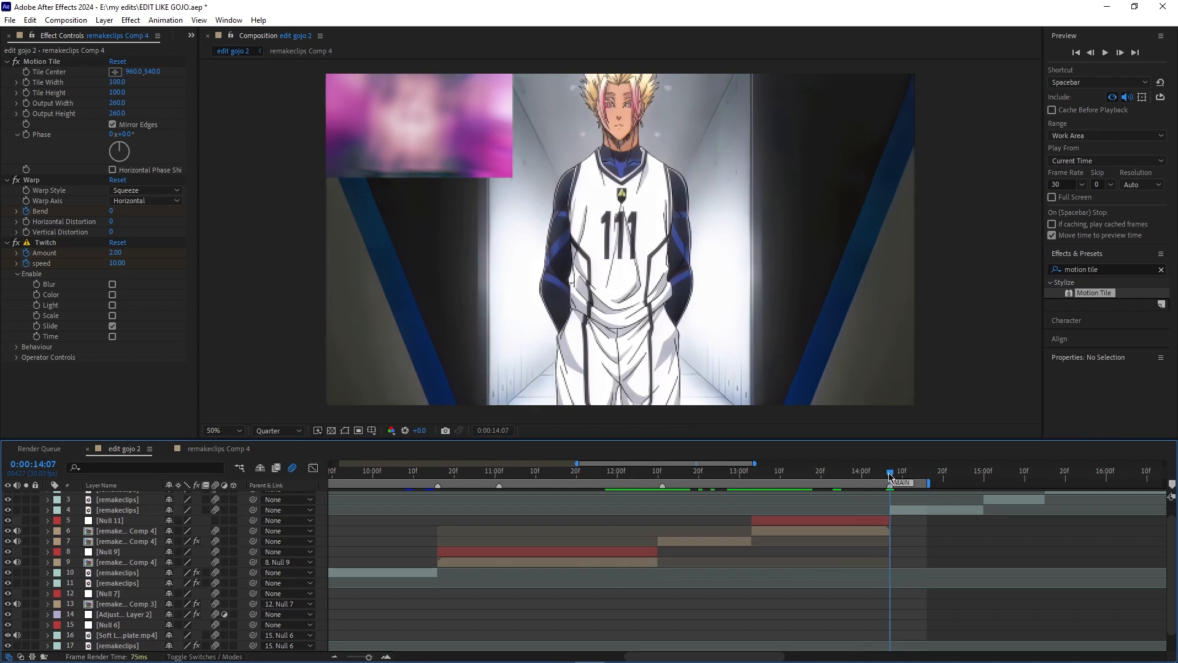
pyautogui.click(785, 482)
pyautogui.click(753, 481)
pyautogui.hotkey('ctrl', 's')
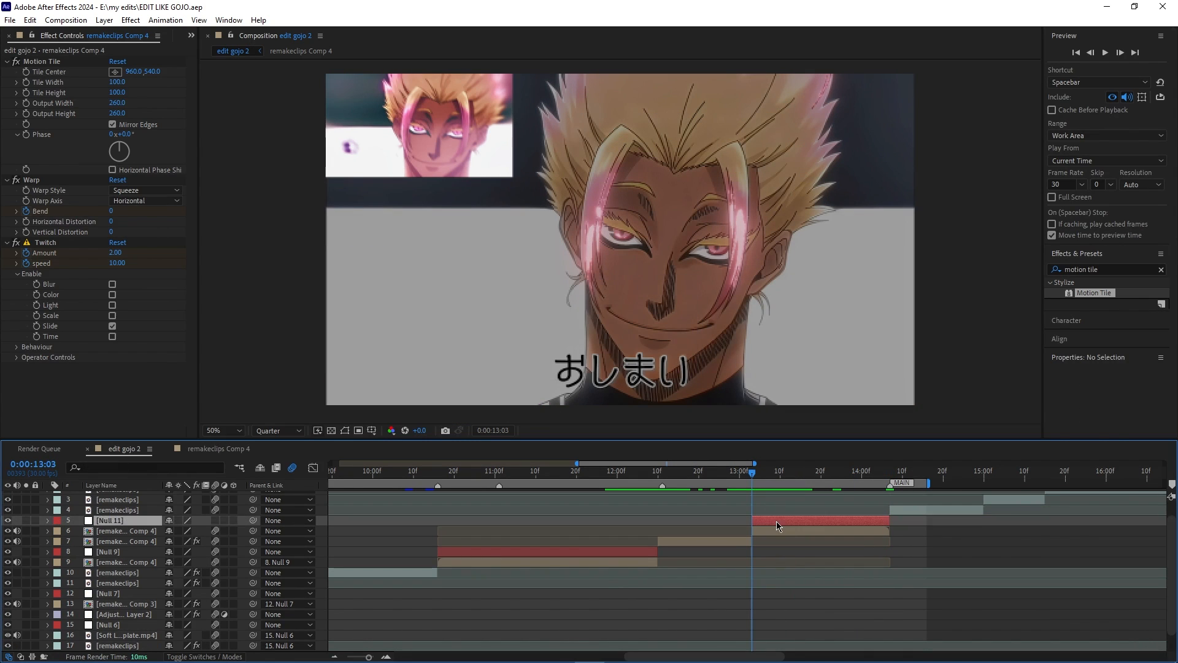
# - Parent the remakeclips Comp 4 layer starting at 0:00:13:03 to Null 11, and start the null's Position, Scale and Rotation keyframes there
pyautogui.click(777, 531)
pyautogui.moveTo(252, 531); pyautogui.dragTo(122, 521)
pyautogui.click(778, 521)
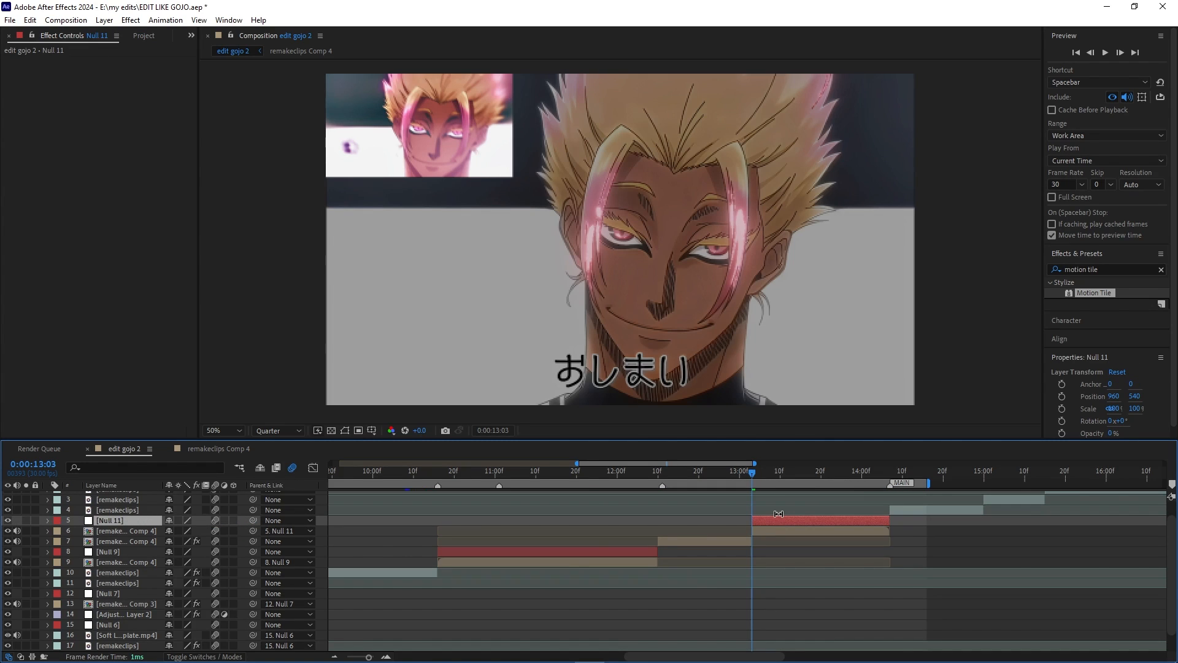
pyautogui.press('p')
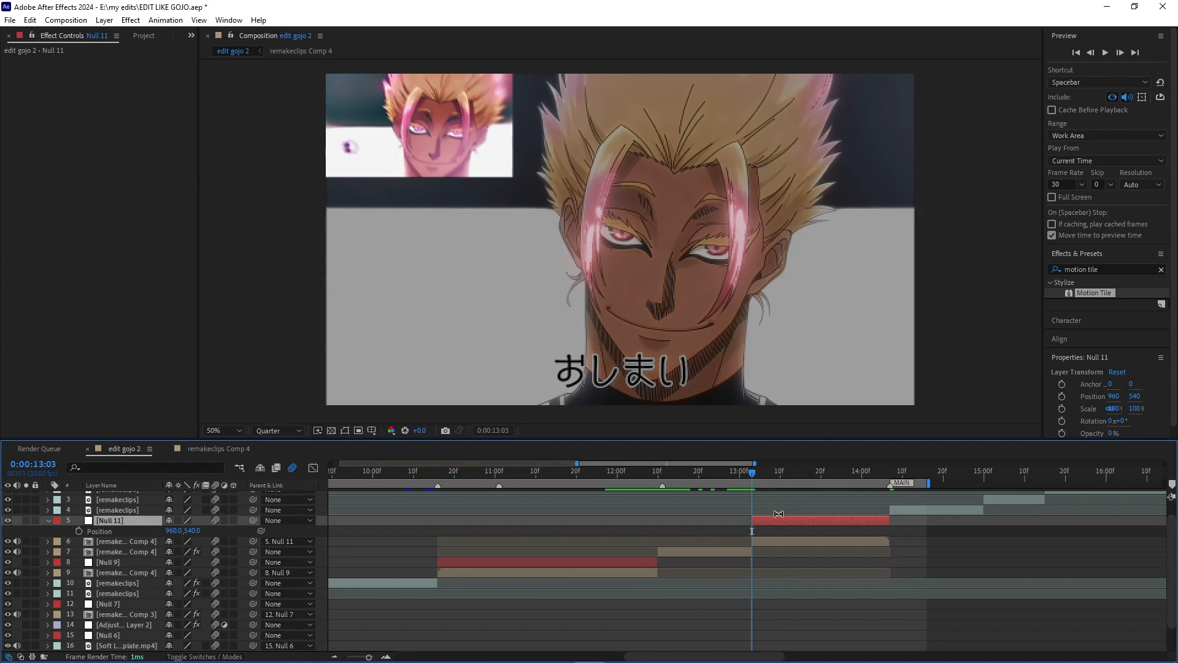
pyautogui.hotkey('shift', 's')
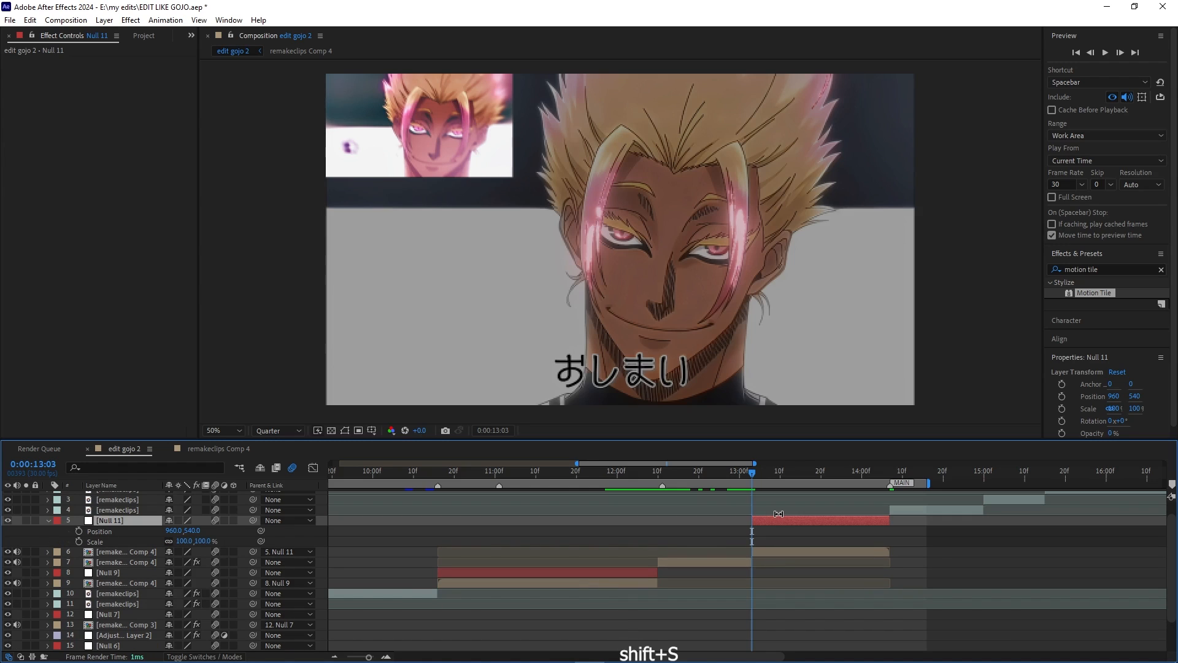
pyautogui.hotkey('shift', 'r')
pyautogui.click(79, 531)
pyautogui.click(79, 541)
pyautogui.click(79, 551)
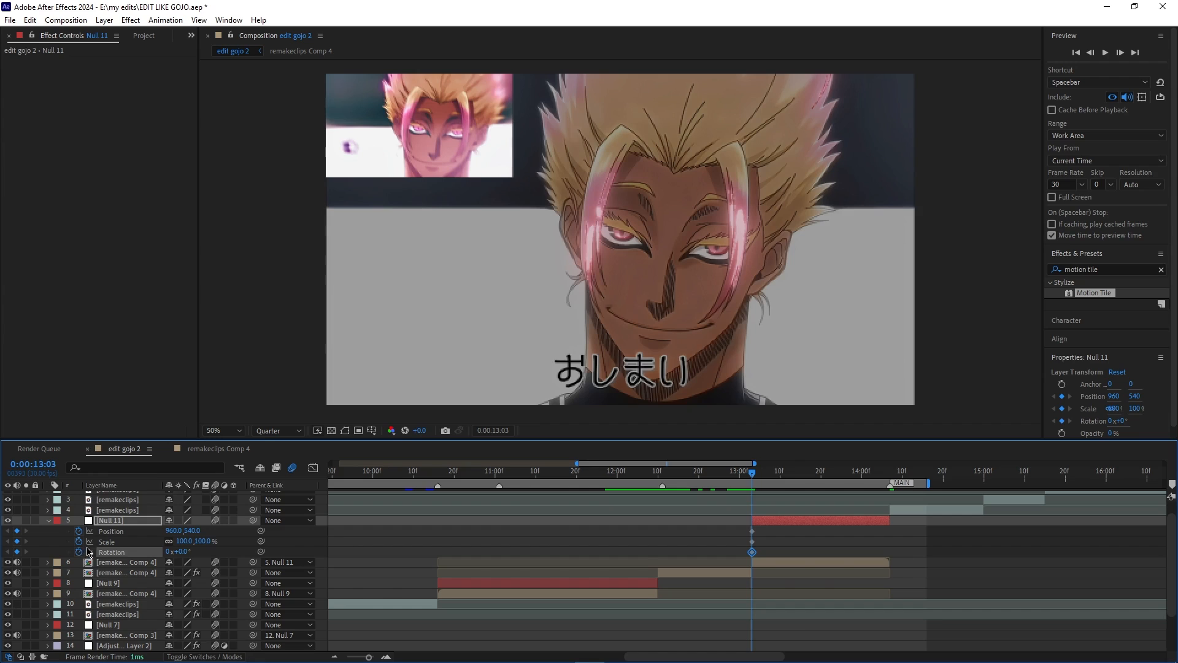
# - Add Scale and Rotation keyframes to Null 11 at 0:00:13:07, setting the Rotation to 3°
pyautogui.moveTo(369, 656); pyautogui.dragTo(372, 658)
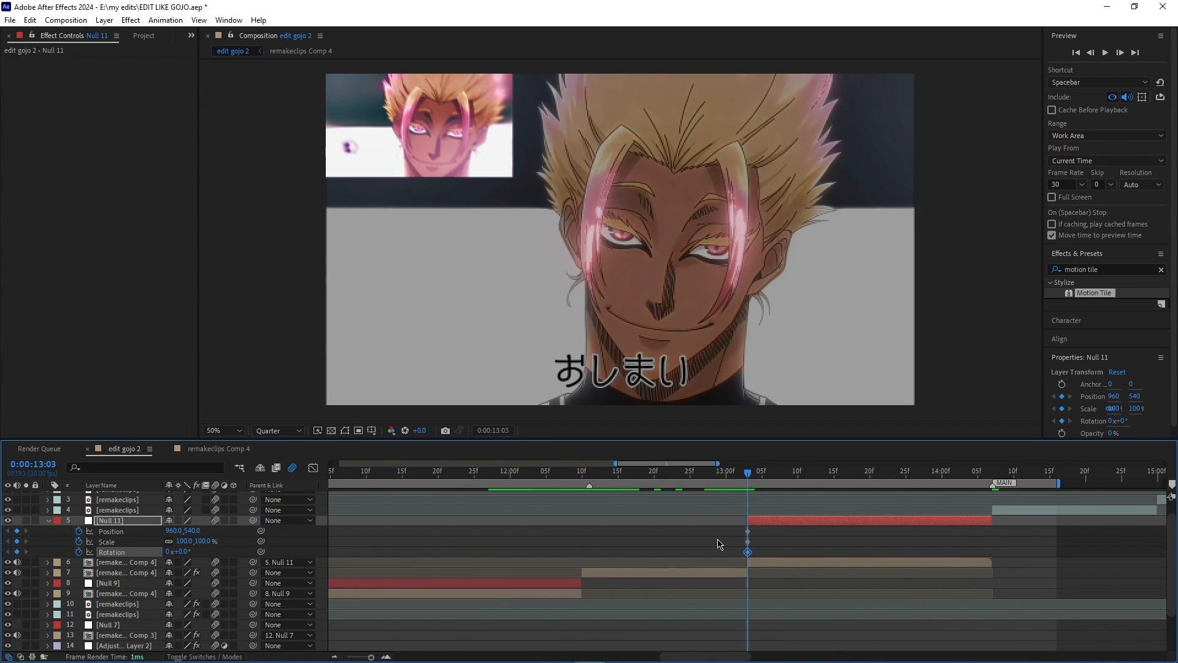
pyautogui.moveTo(750, 481); pyautogui.dragTo(778, 481)
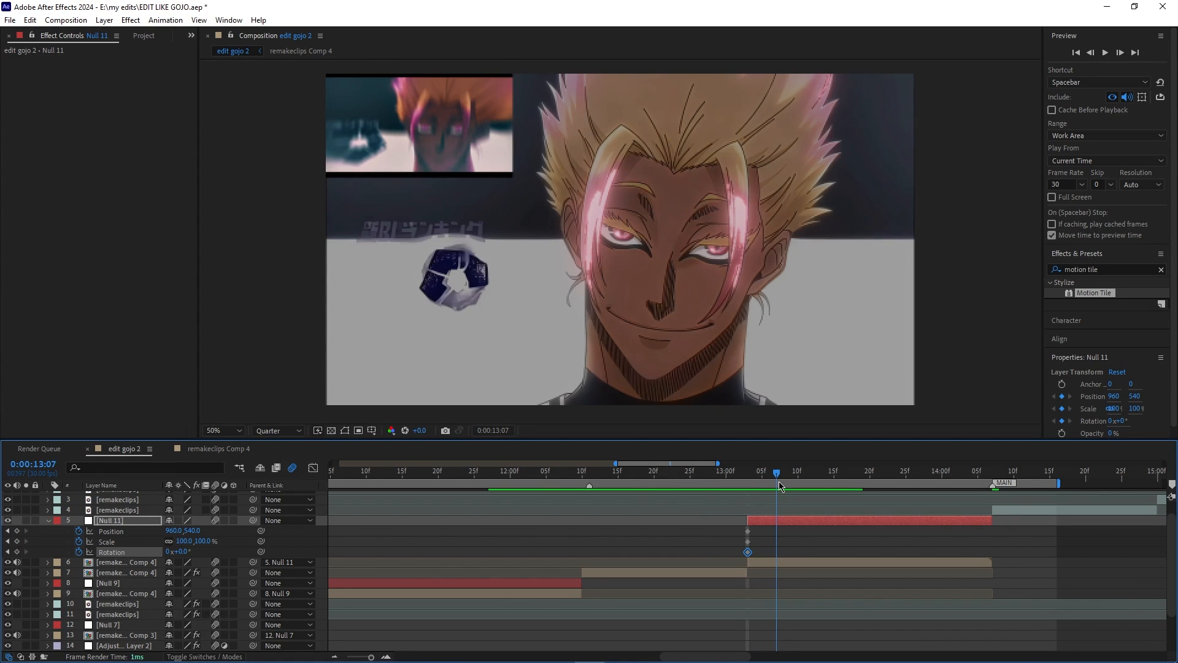
pyautogui.click(17, 551)
pyautogui.click(17, 542)
pyautogui.moveTo(777, 474)
pyautogui.mouseDown()
pyautogui.moveTo(745, 475)
pyautogui.moveTo(775, 487)
pyautogui.mouseUp()
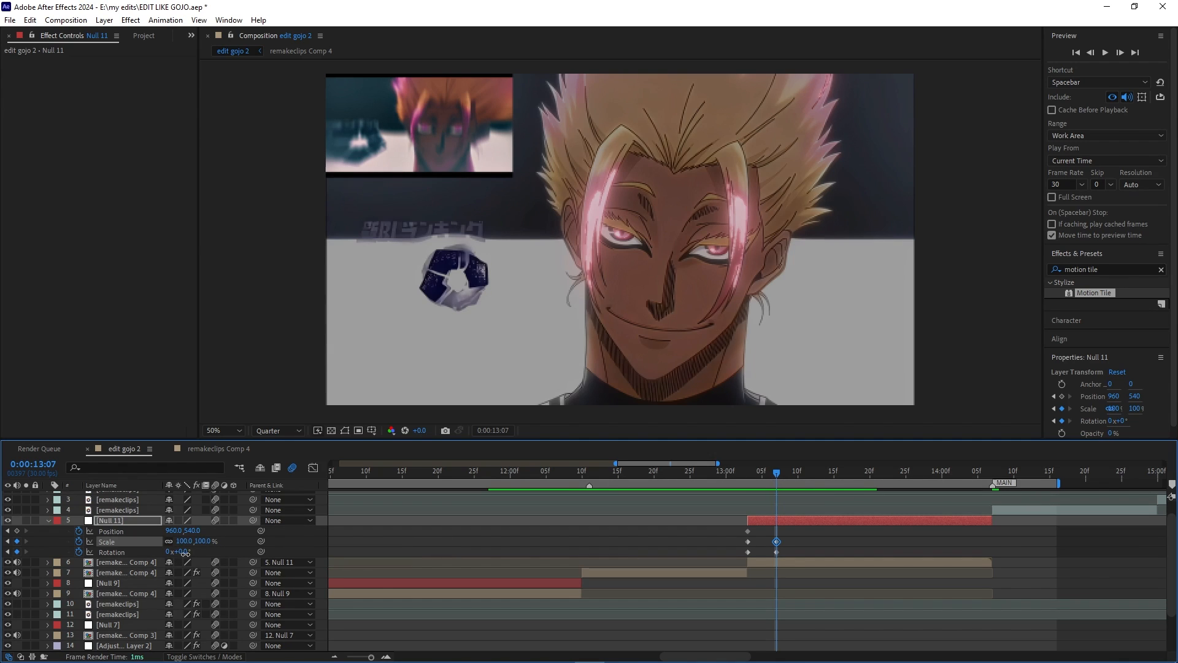
pyautogui.moveTo(178, 551); pyautogui.dragTo(187, 555)
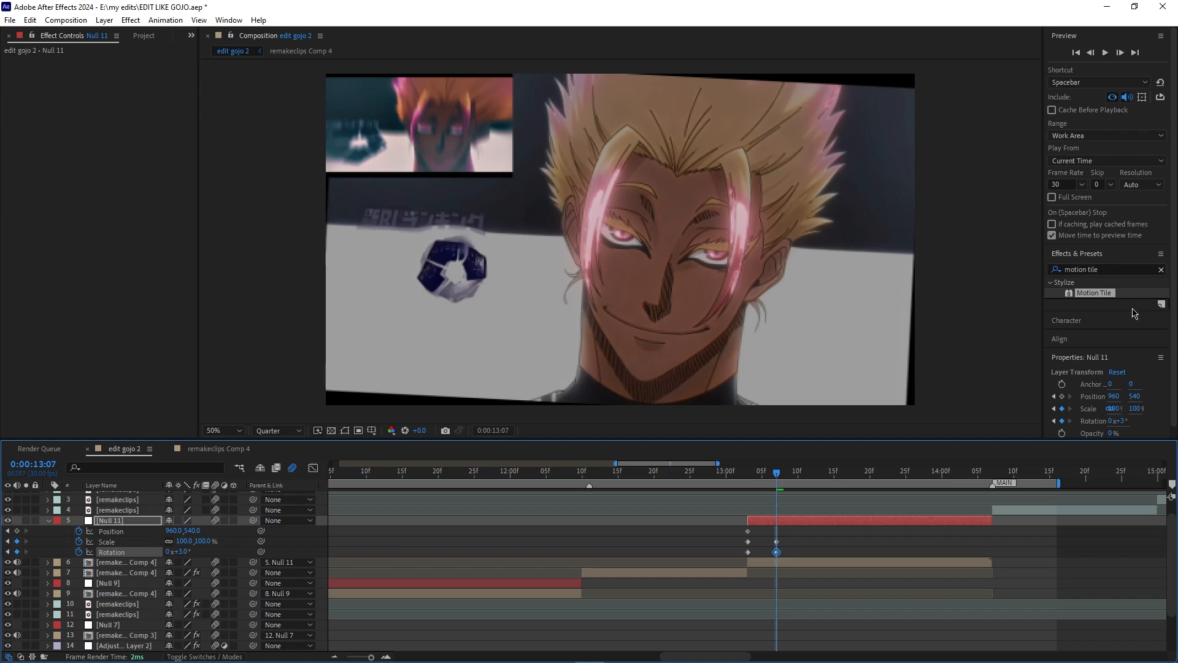
# - Apply Motion Tile to the remakeclips Comp 4 layer under Null 11 with Mirror Edges, Output Width 250 and Output Height 290
pyautogui.moveTo(1099, 294); pyautogui.dragTo(828, 563)
pyautogui.click(112, 124)
pyautogui.moveTo(116, 113); pyautogui.dragTo(125, 104)
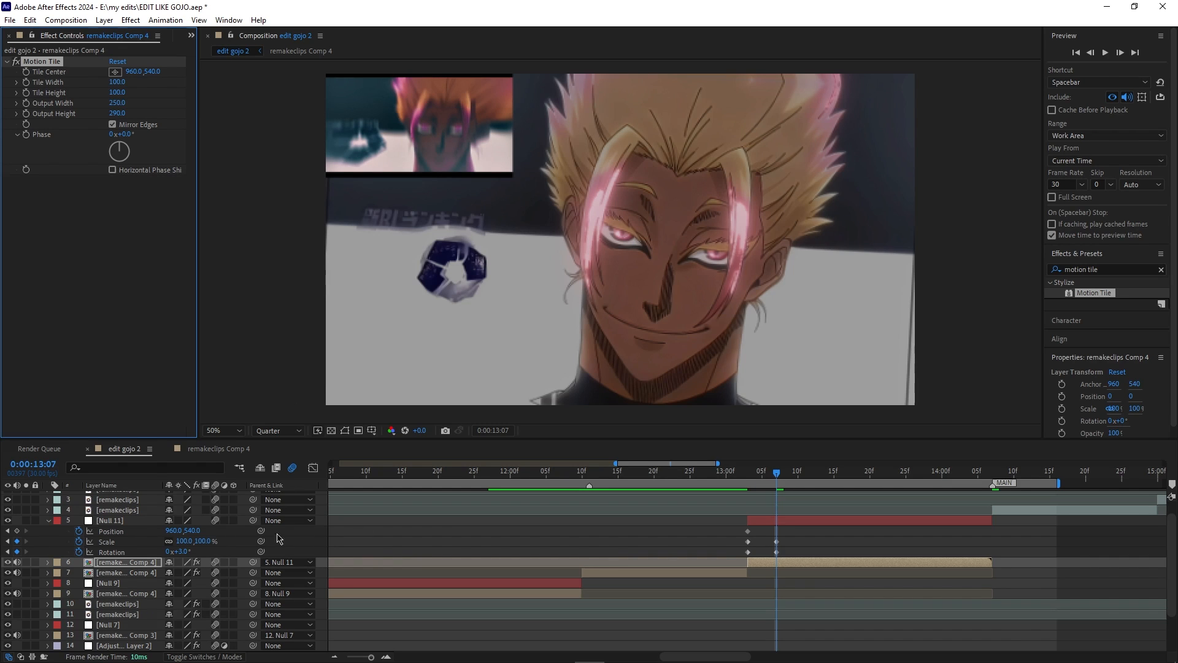
pyautogui.moveTo(184, 551); pyautogui.dragTo(192, 560)
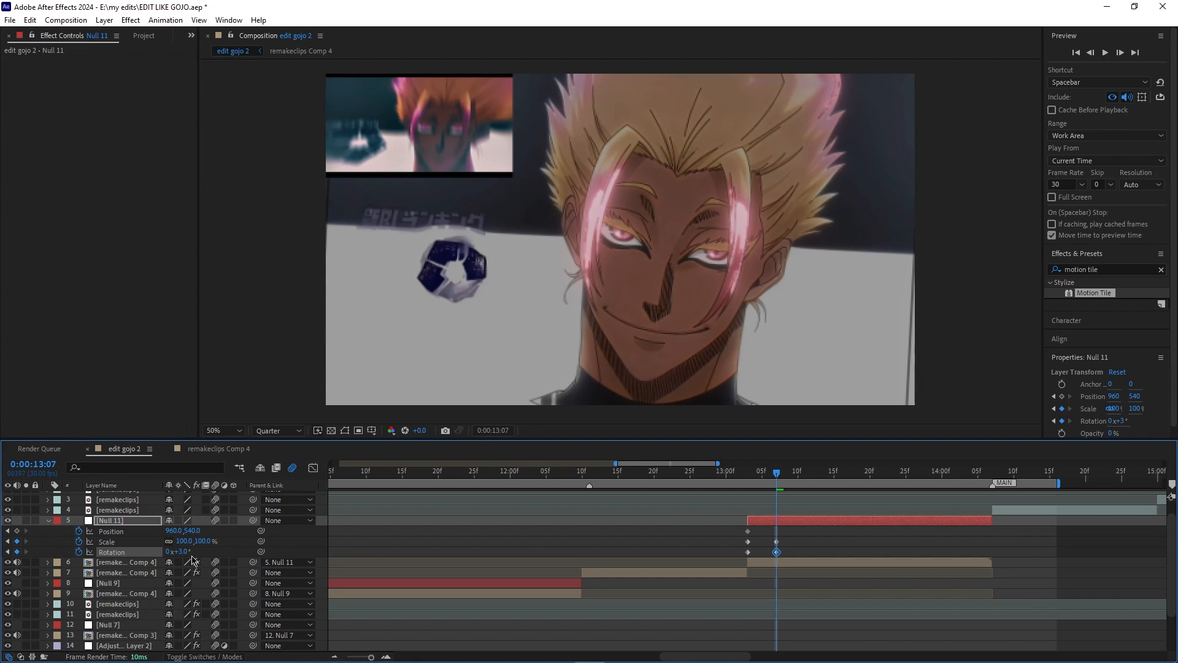
pyautogui.moveTo(200, 542); pyautogui.dragTo(203, 549)
pyautogui.click(179, 540)
pyautogui.write('100')
pyautogui.press('Return')
# - Add a Position keyframe to Null 11 at 0:00:13:09 with the X value set to 943
pyautogui.click(786, 481)
pyautogui.moveTo(786, 481); pyautogui.dragTo(800, 481)
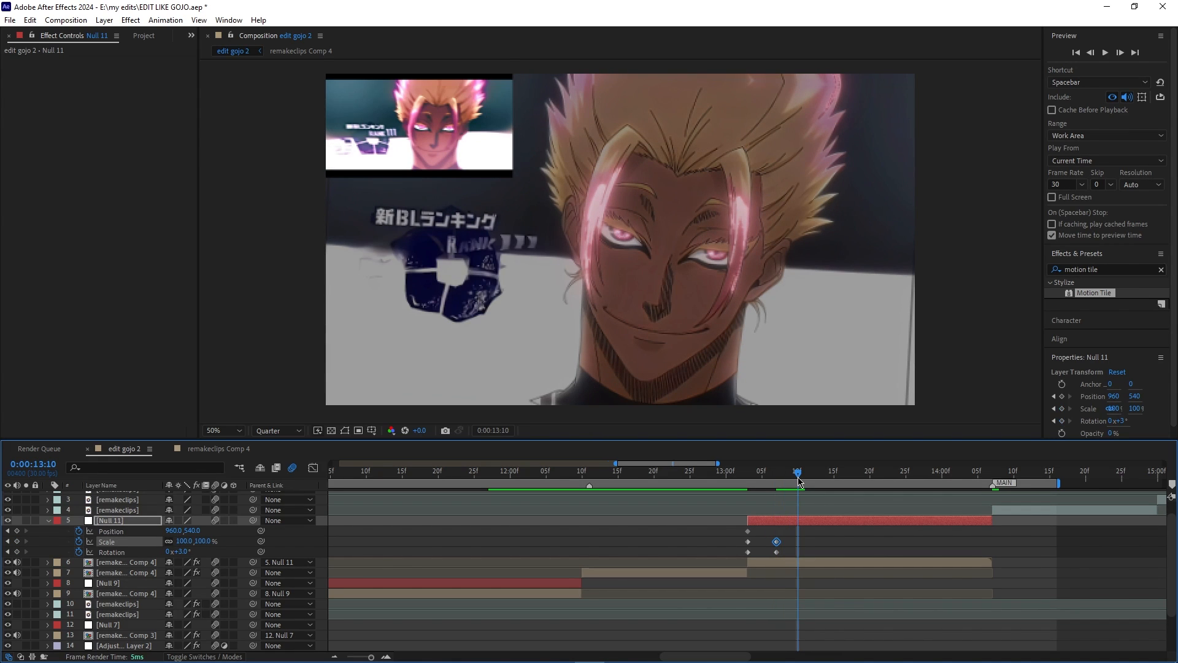
pyautogui.moveTo(798, 480); pyautogui.dragTo(794, 479)
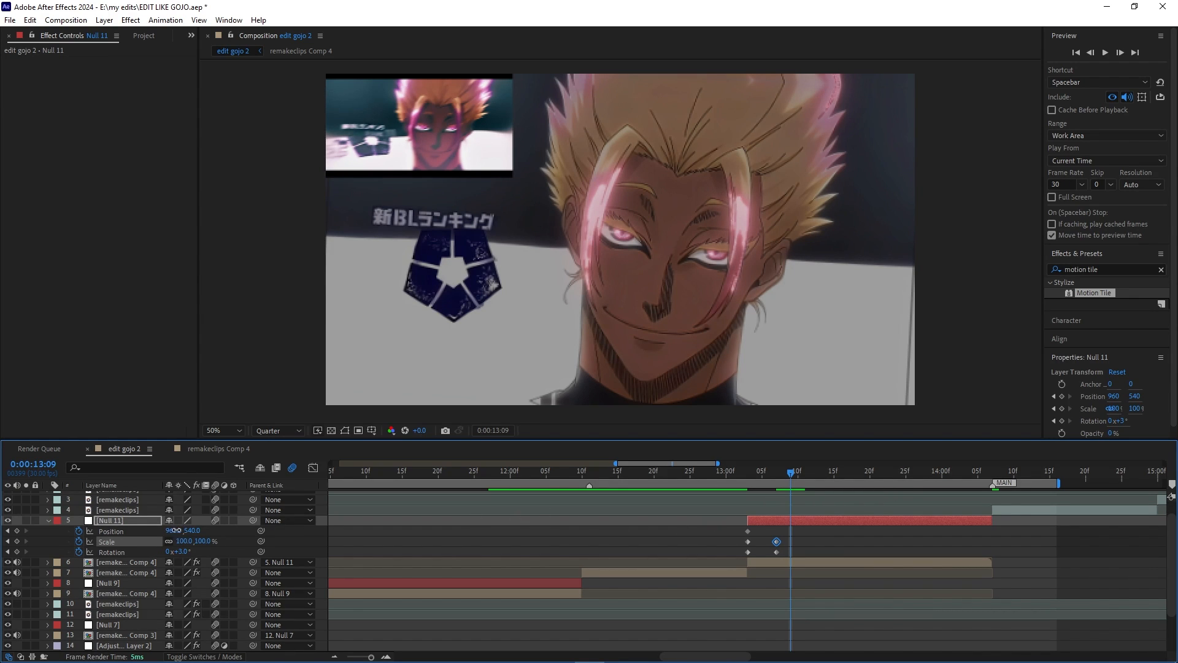
pyautogui.moveTo(184, 529); pyautogui.dragTo(174, 529)
# - Add Position, Scale and Rotation keyframes to Null 11 at 0:00:13:24, 0:00:14:00 and 0:00:14:07
pyautogui.moveTo(788, 480); pyautogui.dragTo(899, 527)
pyautogui.click(16, 531)
pyautogui.click(16, 542)
pyautogui.click(17, 552)
pyautogui.moveTo(900, 474); pyautogui.dragTo(942, 488)
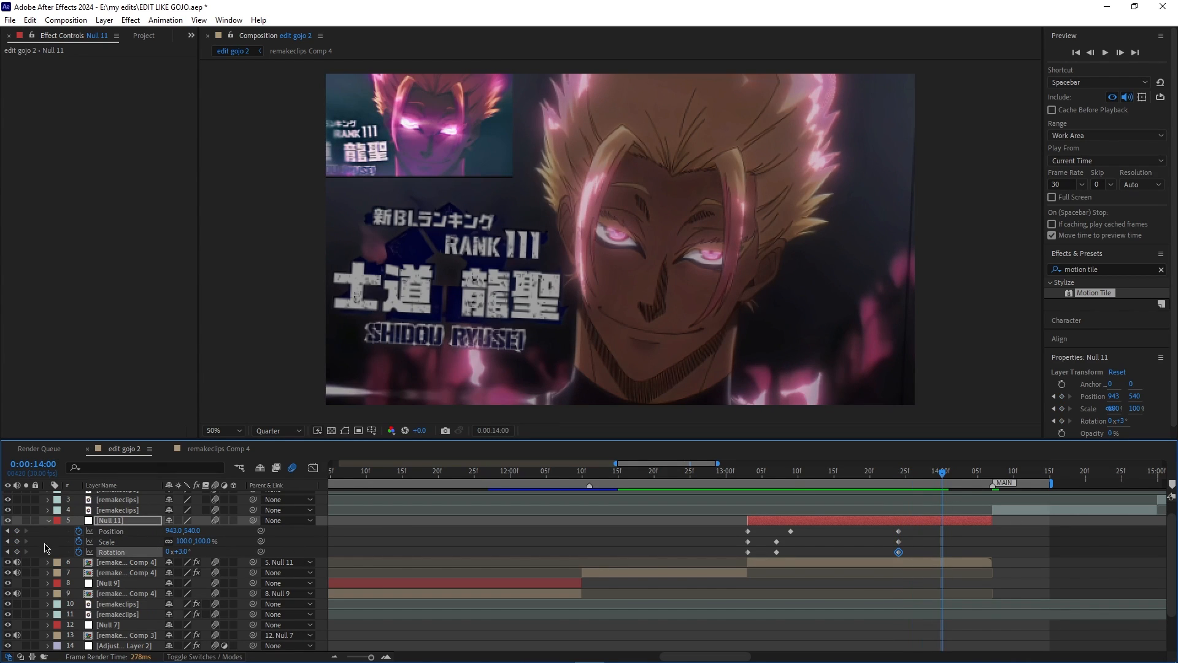
pyautogui.click(17, 531)
pyautogui.click(16, 541)
pyautogui.click(17, 552)
pyautogui.moveTo(942, 480); pyautogui.dragTo(992, 491)
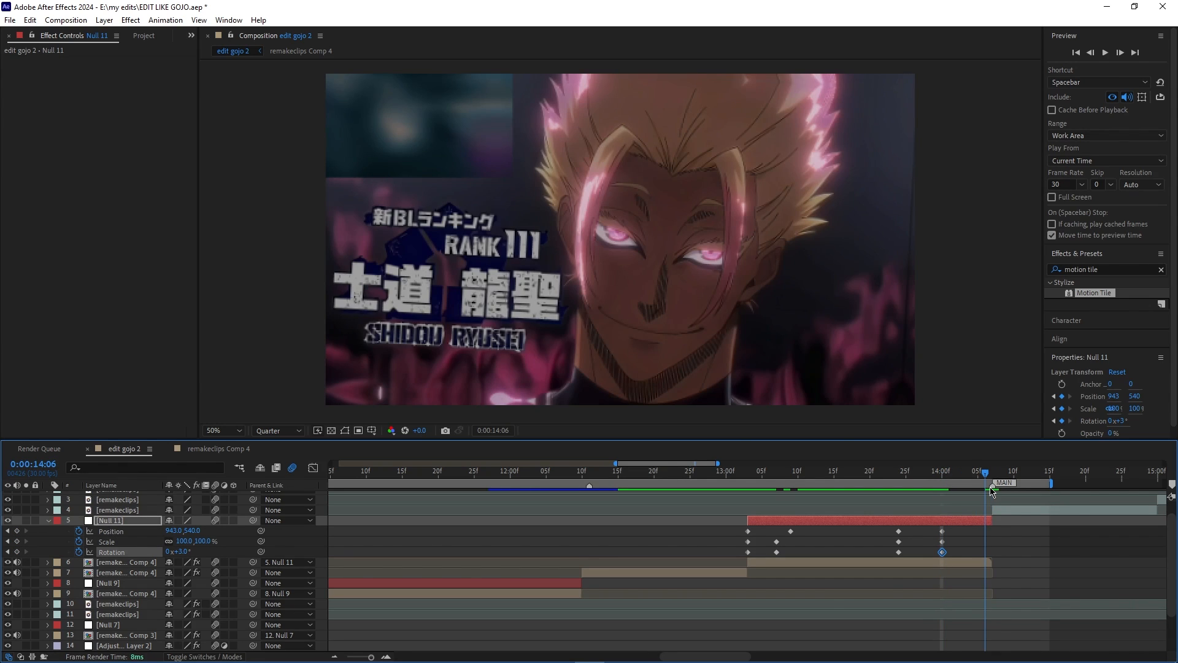
pyautogui.click(16, 531)
pyautogui.click(17, 542)
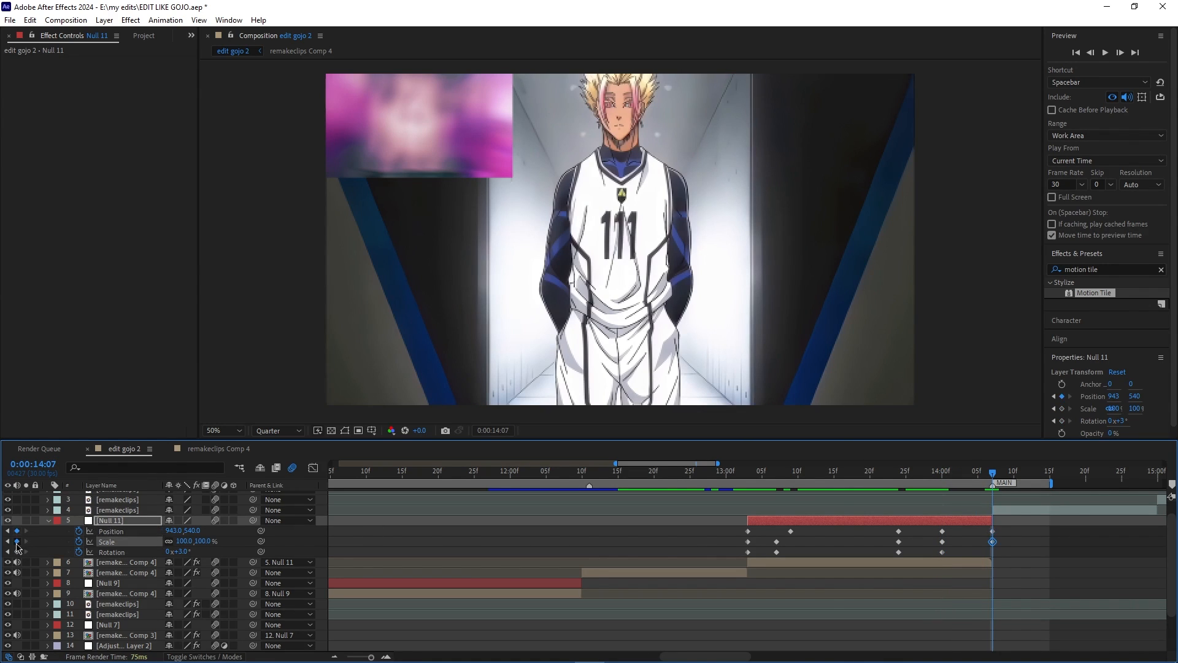
pyautogui.click(17, 552)
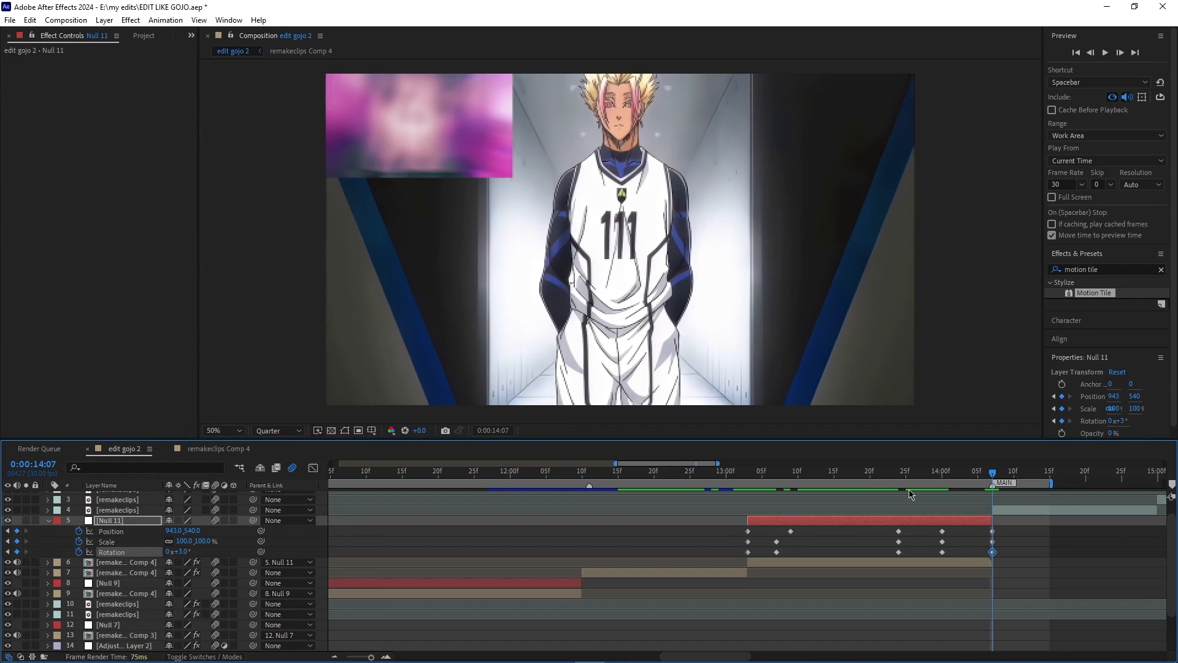
# - Set Null 11's Rotation keyframe at 0:00:14:00 to -3°
pyautogui.moveTo(995, 477); pyautogui.dragTo(892, 491)
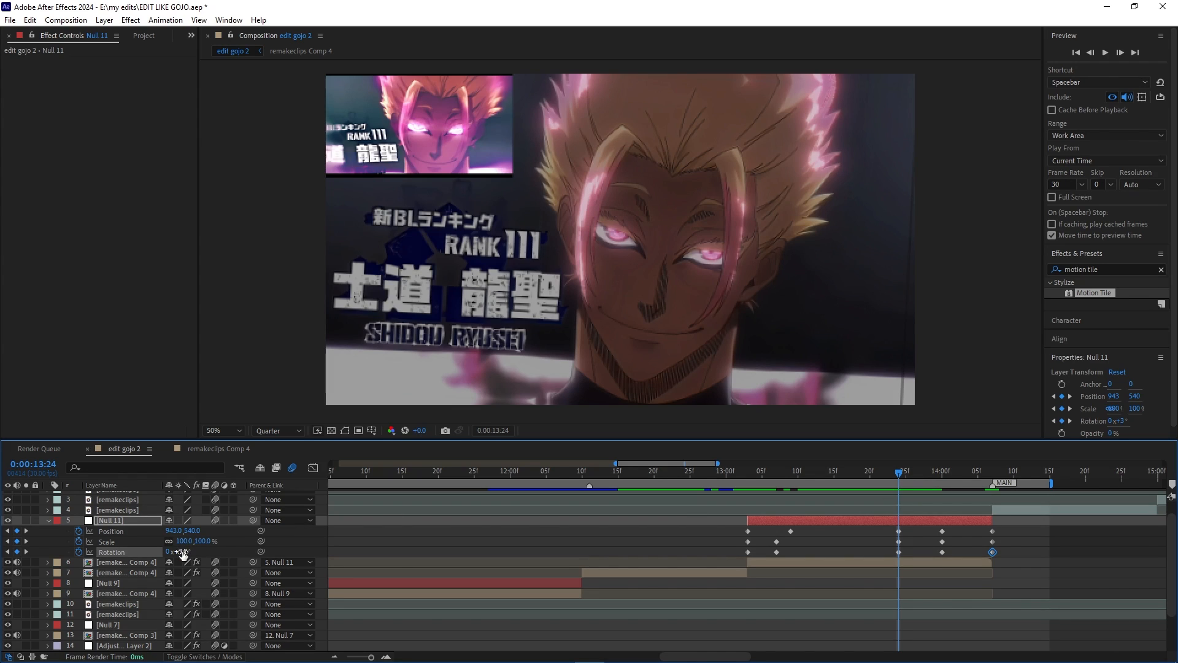
pyautogui.click(882, 550)
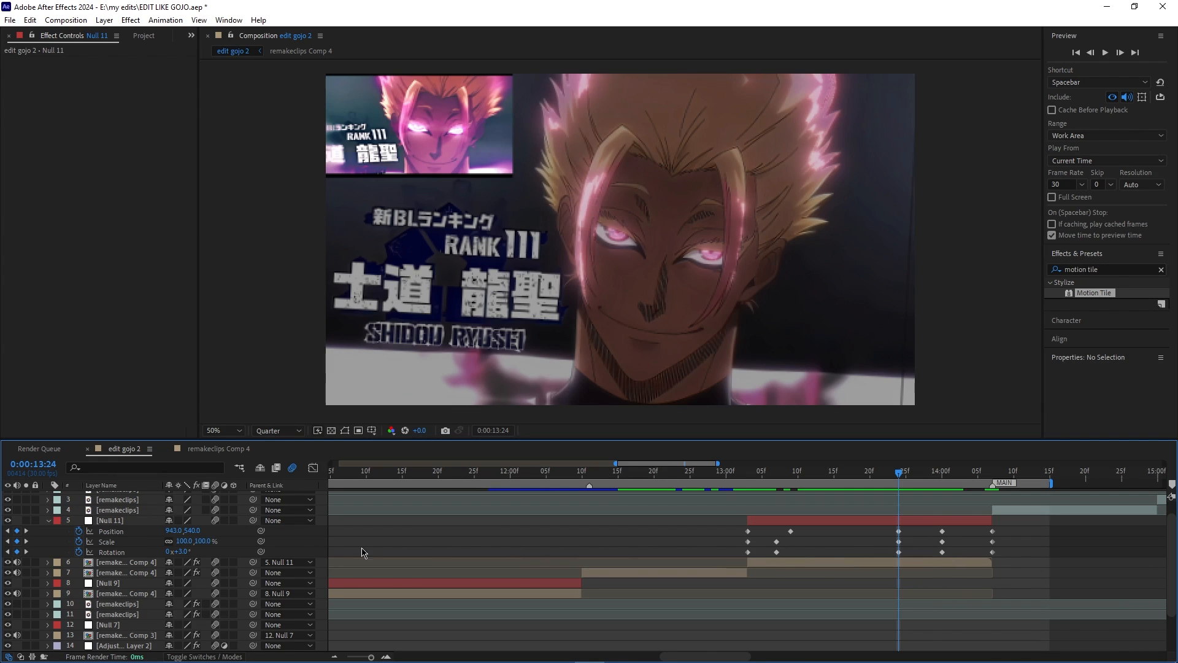
pyautogui.moveTo(176, 551); pyautogui.dragTo(166, 558)
pyautogui.moveTo(895, 481); pyautogui.dragTo(943, 499)
pyautogui.press('j')
pyautogui.press('F2')
pyautogui.moveTo(172, 552); pyautogui.dragTo(166, 551)
pyautogui.moveTo(949, 477); pyautogui.dragTo(943, 507)
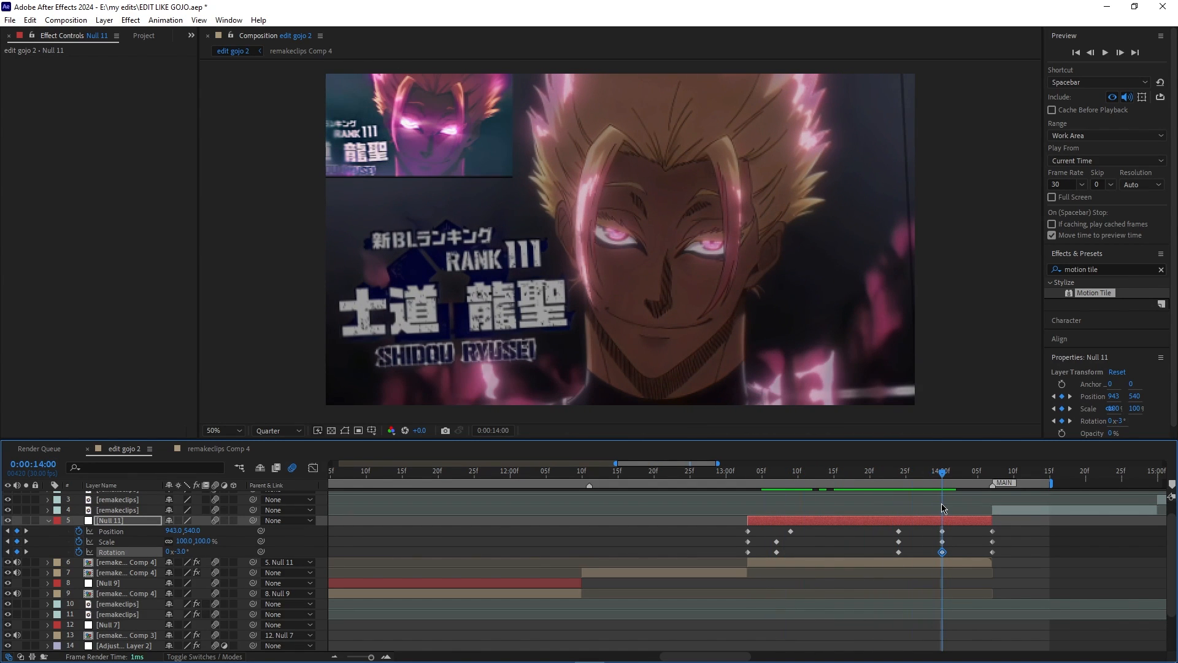
# - Set Null 11's Rotation keyframe at 0:00:14:07 to 0° and preview the motion from 0:00:13:24
pyautogui.moveTo(943, 508); pyautogui.dragTo(992, 509)
pyautogui.click(185, 552)
pyautogui.press('Return')
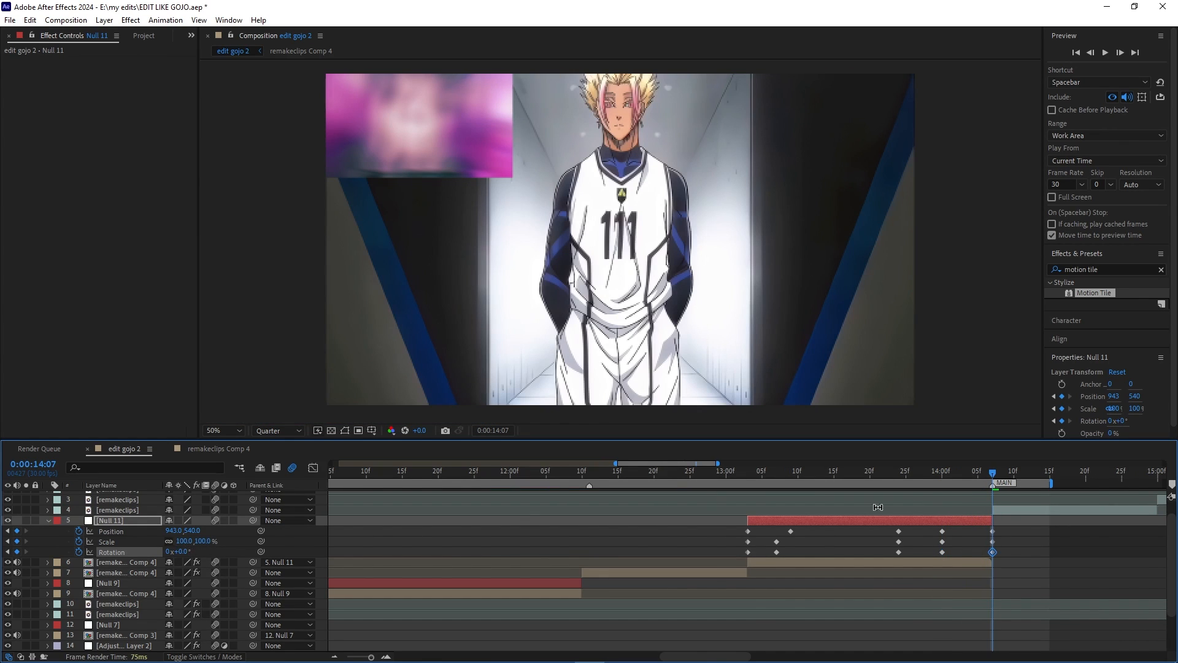
pyautogui.moveTo(993, 479); pyautogui.dragTo(898, 488)
pyautogui.press('space')
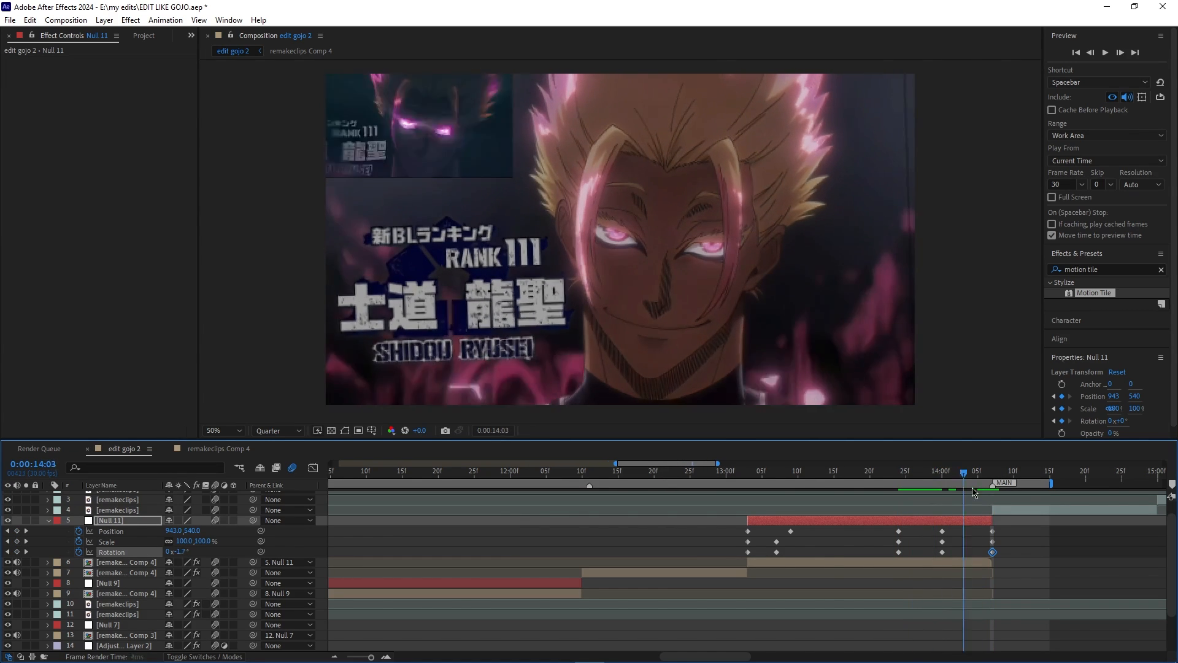
pyautogui.press('space')
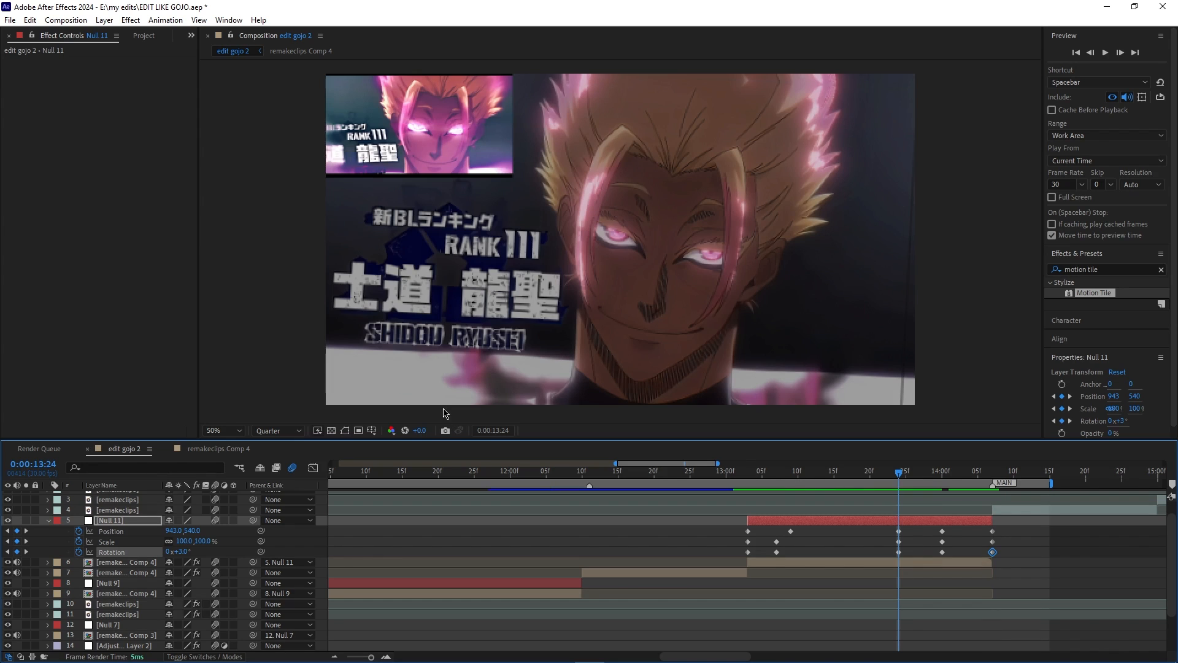
# - Set Null 11's Scale at 0:00:13:24 to 120%, and delay its second Position, Scale and Rotation keyframes by two frames
pyautogui.moveTo(904, 477); pyautogui.dragTo(900, 522)
pyautogui.moveTo(184, 541); pyautogui.dragTo(203, 546)
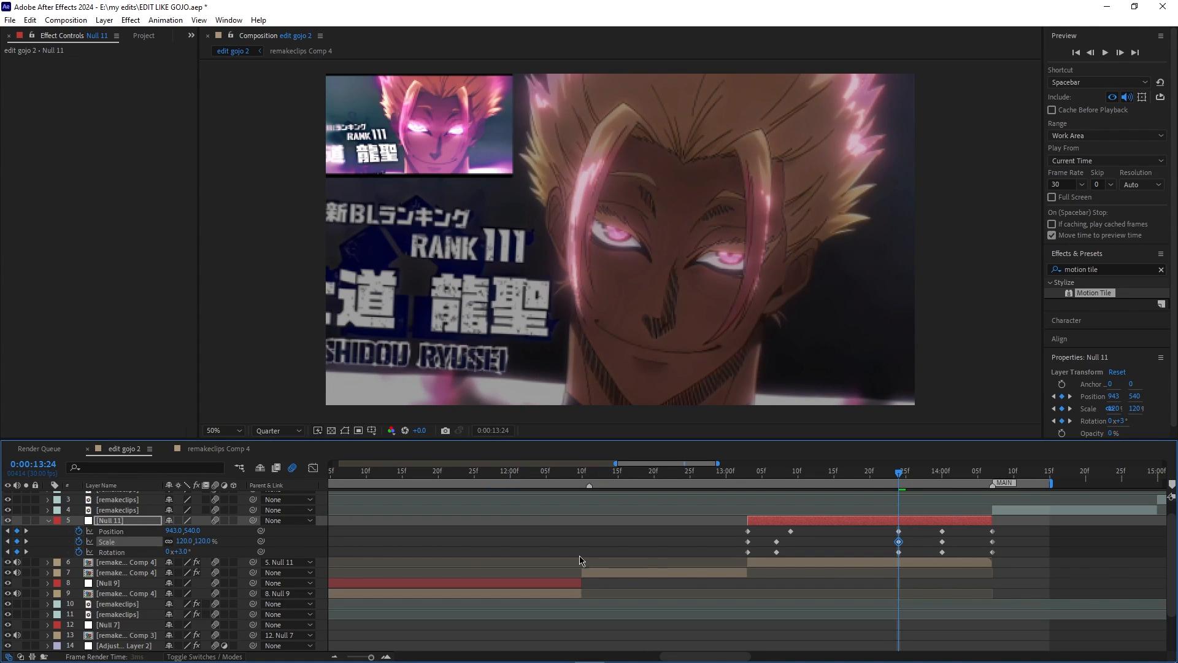
pyautogui.moveTo(904, 480); pyautogui.dragTo(749, 505)
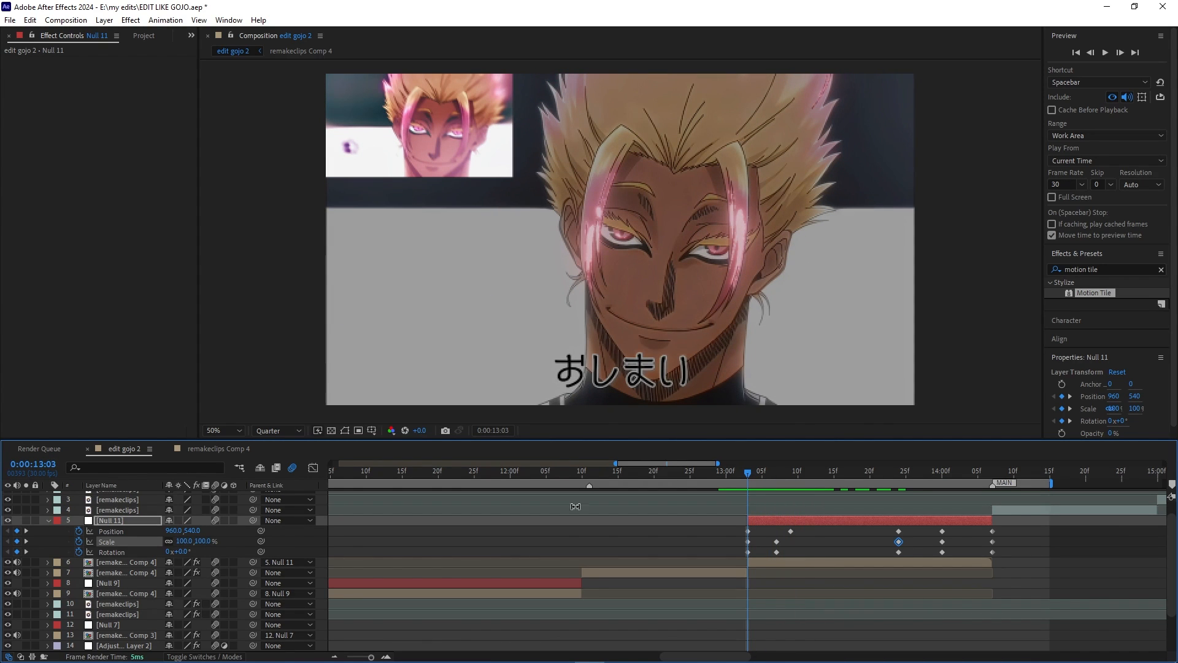
pyautogui.moveTo(753, 479); pyautogui.dragTo(791, 542)
pyautogui.moveTo(764, 489); pyautogui.dragTo(945, 544)
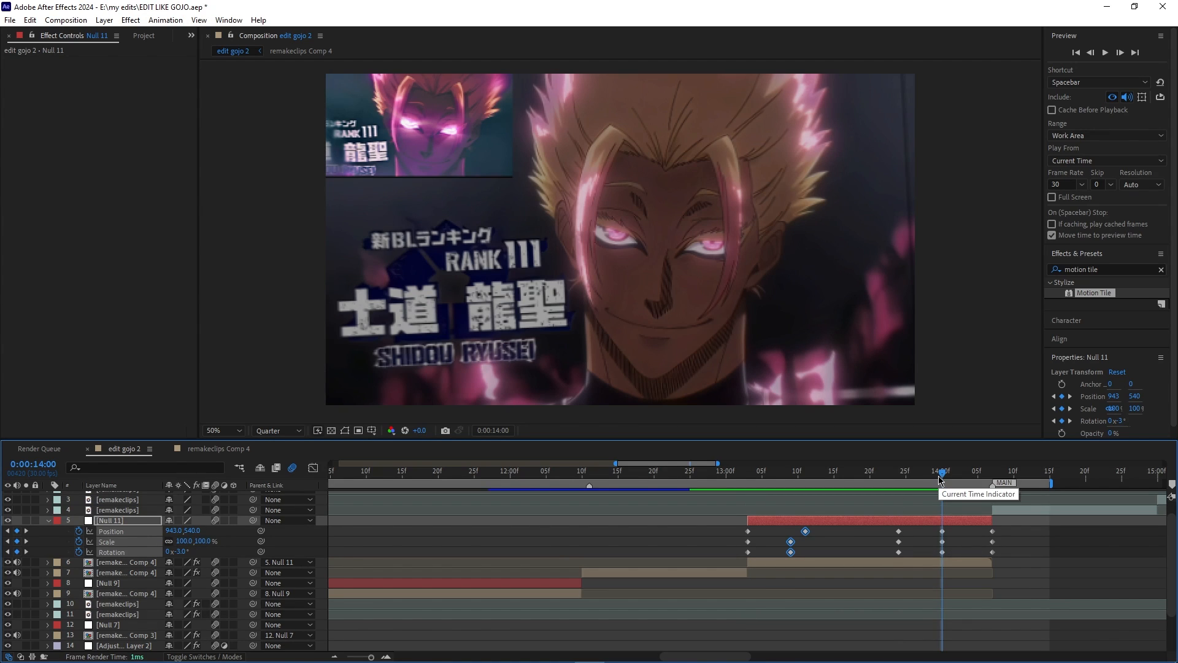
# - Set Null 11's Scale keyframe at 0:00:14:00 to 122% and go to the final keyframes at 0:00:14:07
pyautogui.moveTo(931, 481); pyautogui.dragTo(893, 482)
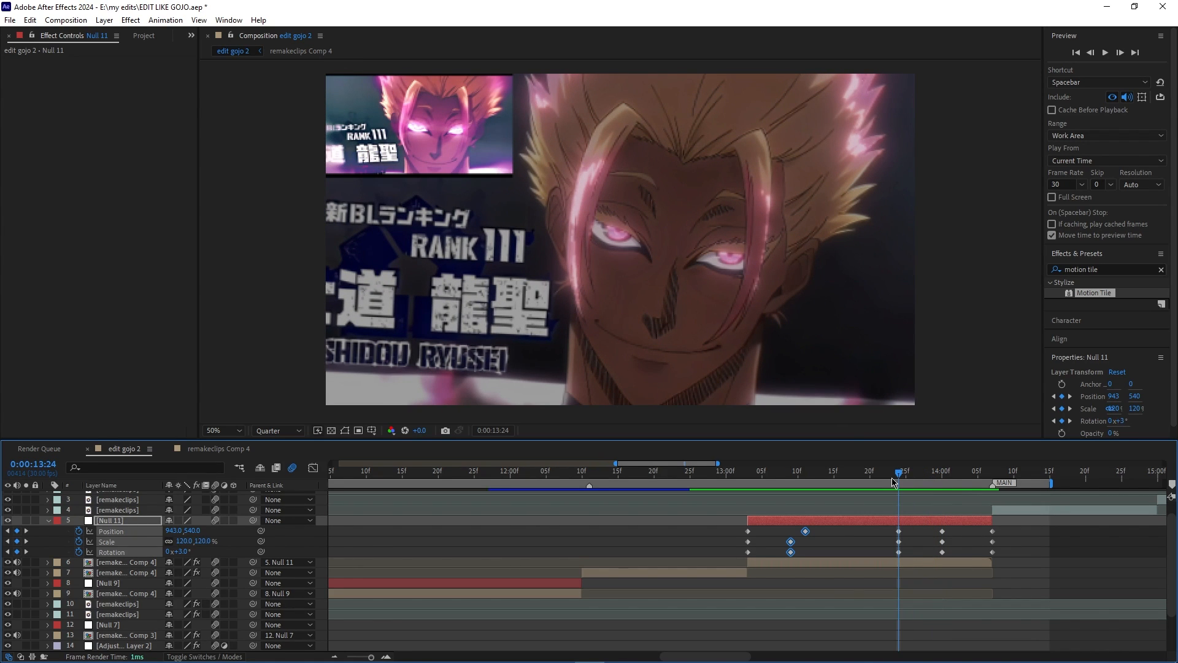
pyautogui.press('k')
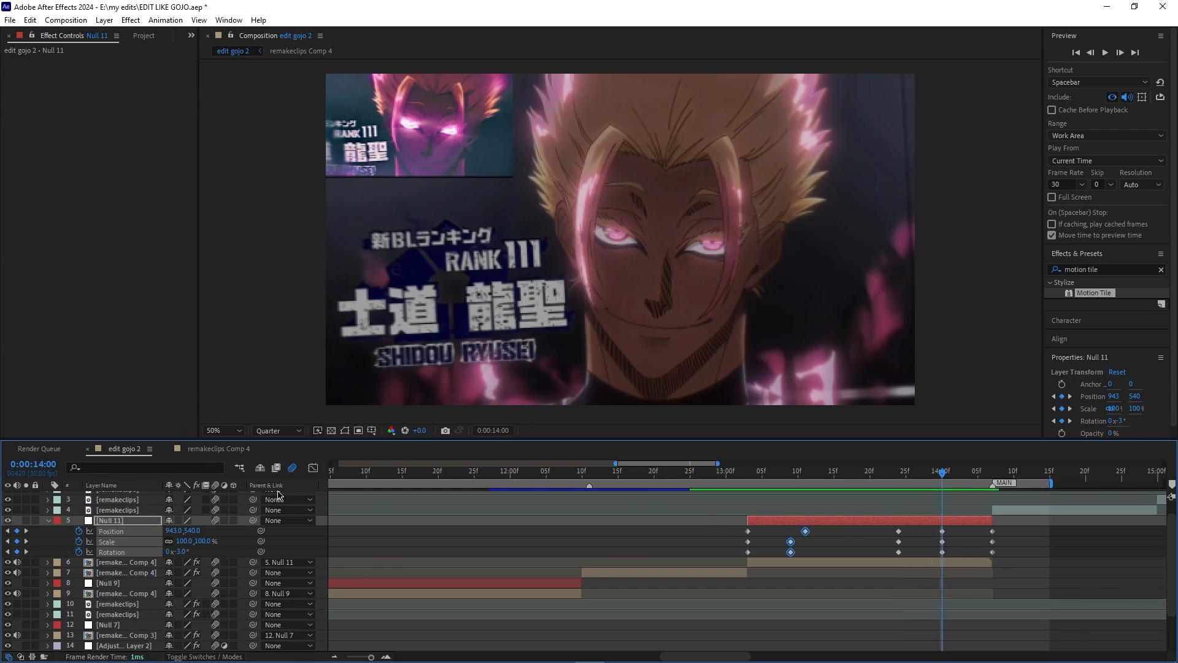
pyautogui.moveTo(183, 541); pyautogui.dragTo(197, 543)
pyautogui.moveTo(907, 482); pyautogui.dragTo(995, 506)
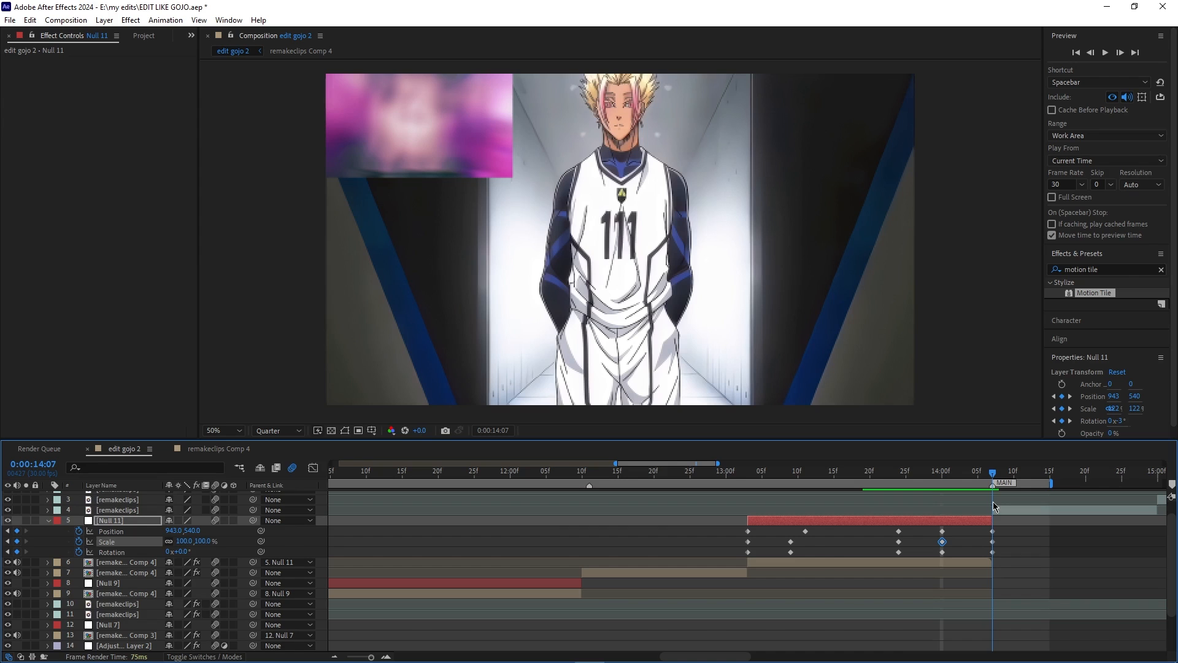
# - Set Null 11's Scale keyframe at 0:00:14:07 to 76% and check the motion back to 0:00:14:00
pyautogui.moveTo(995, 506); pyautogui.dragTo(997, 546)
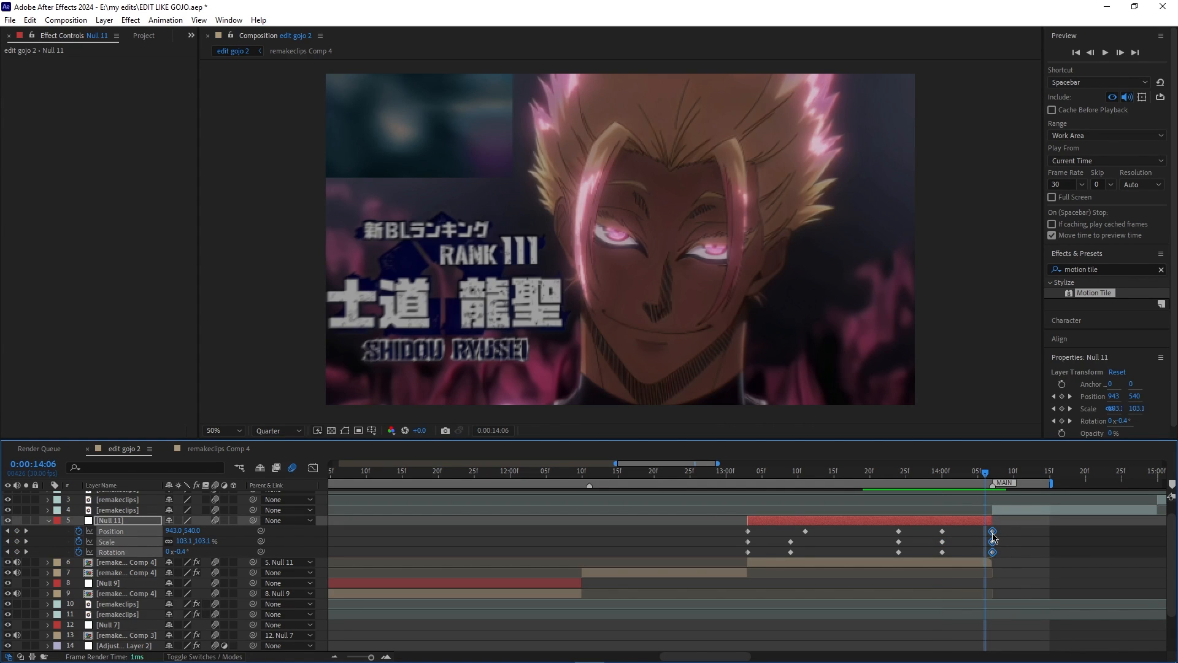
pyautogui.press('Delete')
pyautogui.moveTo(185, 543); pyautogui.dragTo(549, 552)
pyautogui.moveTo(1001, 530)
pyautogui.mouseDown()
pyautogui.moveTo(988, 550)
pyautogui.moveTo(994, 534)
pyautogui.mouseUp()
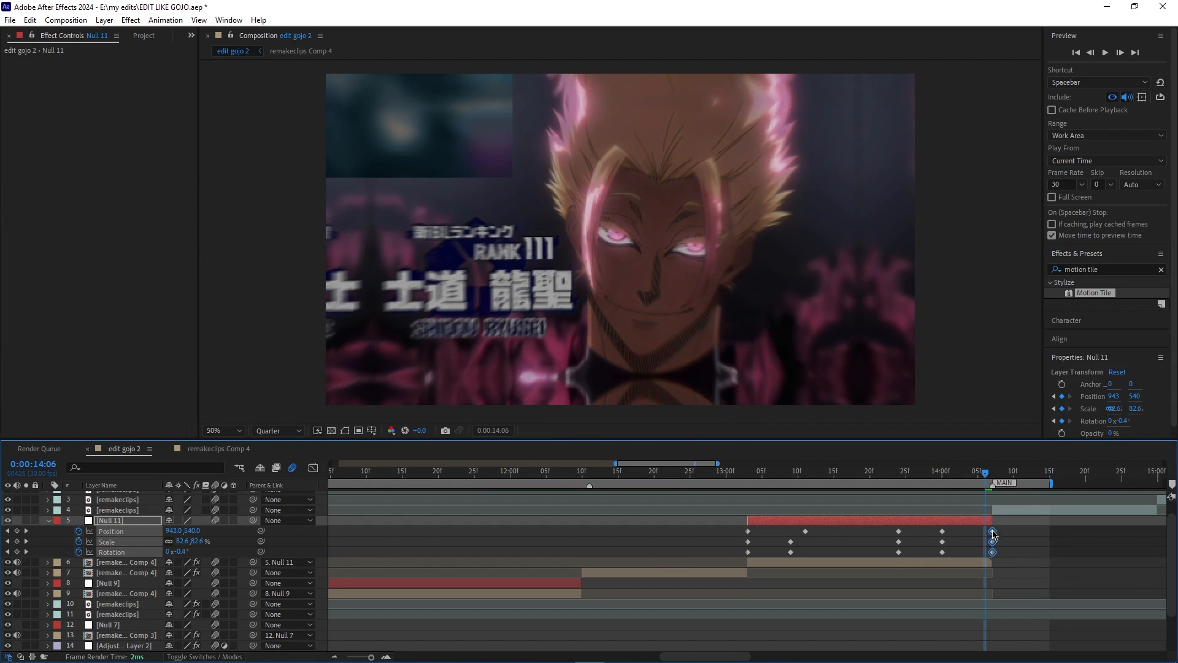
pyautogui.moveTo(988, 475); pyautogui.dragTo(941, 557)
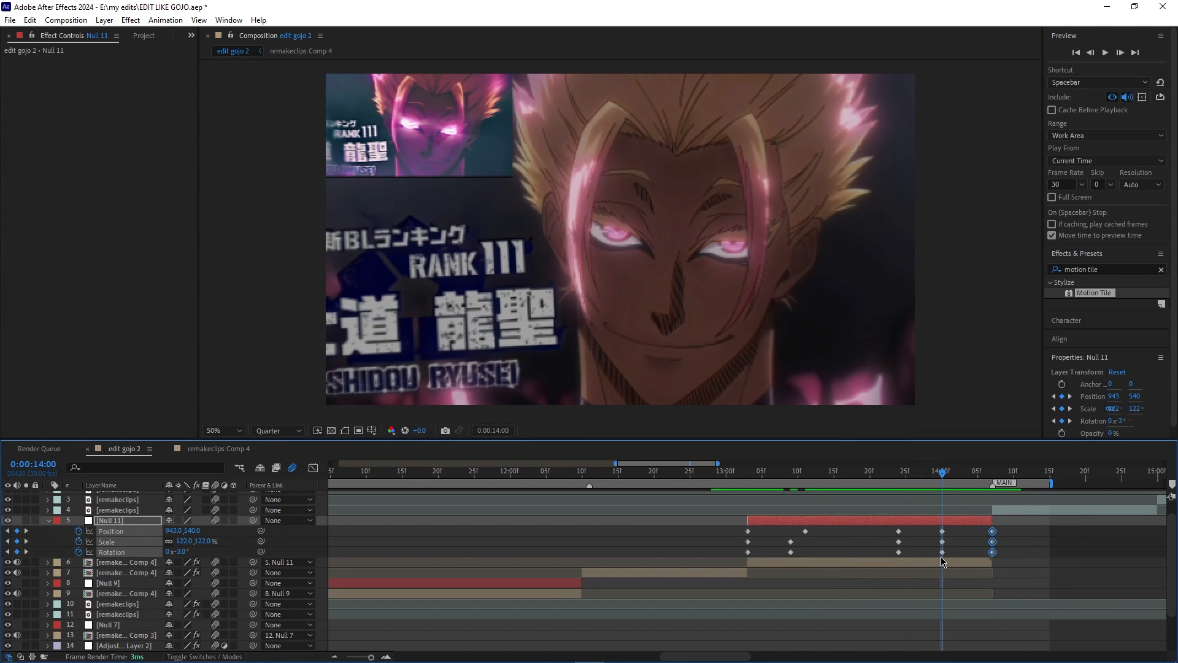
pyautogui.click(954, 536)
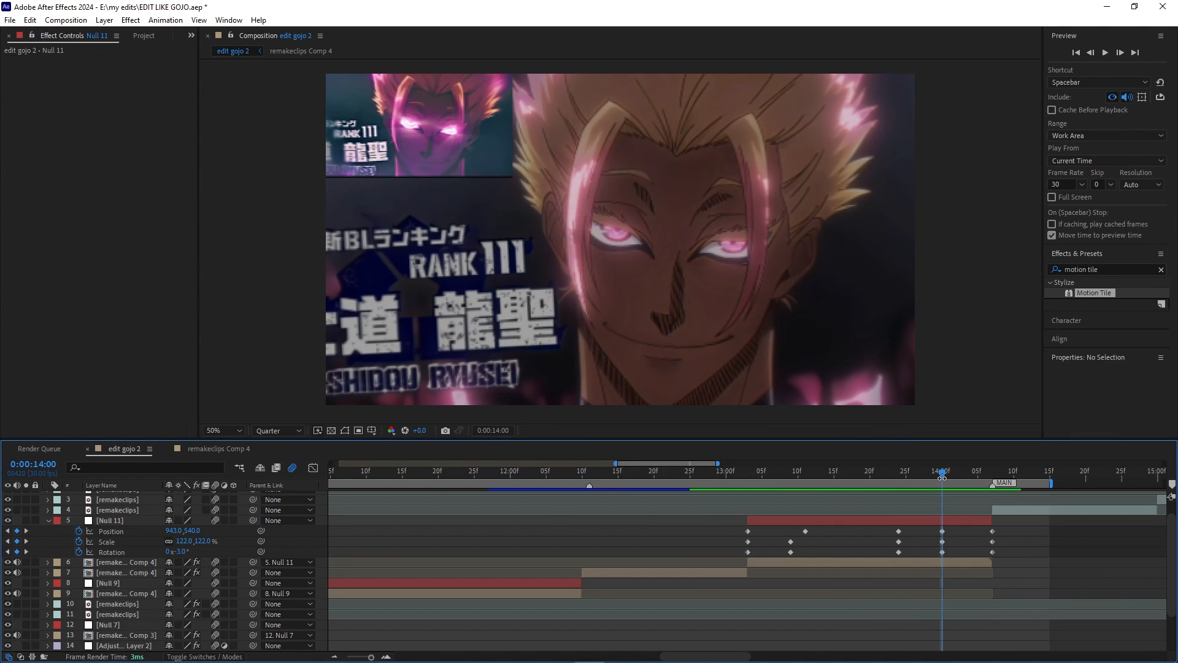
# - Set Null 11's horizontal Position to 815 at 0:00:13:24 and 806 at 0:00:14:00
pyautogui.moveTo(943, 478); pyautogui.dragTo(902, 483)
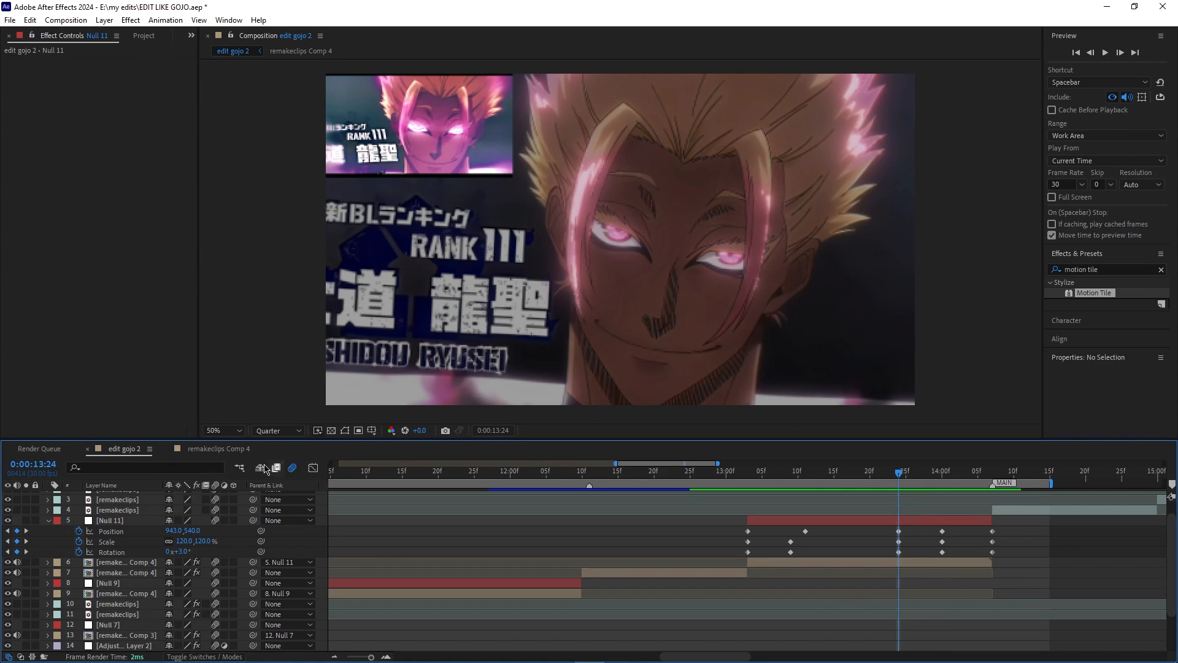
pyautogui.moveTo(171, 530); pyautogui.dragTo(92, 531)
pyautogui.moveTo(898, 477); pyautogui.dragTo(937, 485)
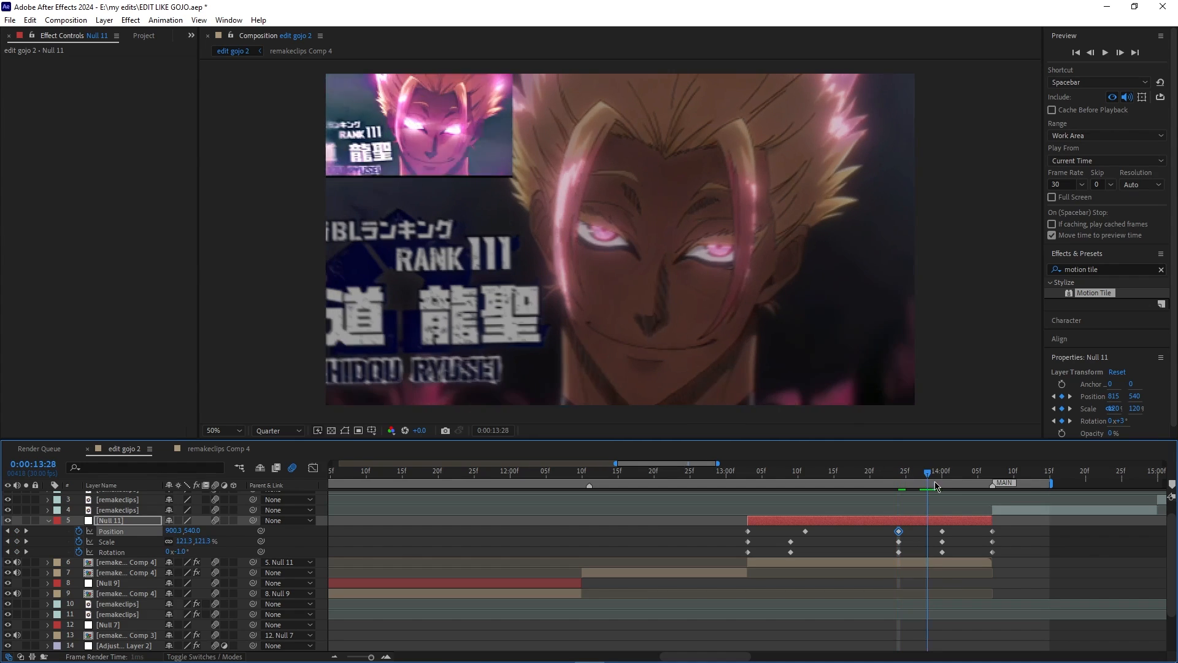
pyautogui.moveTo(172, 532); pyautogui.dragTo(126, 524)
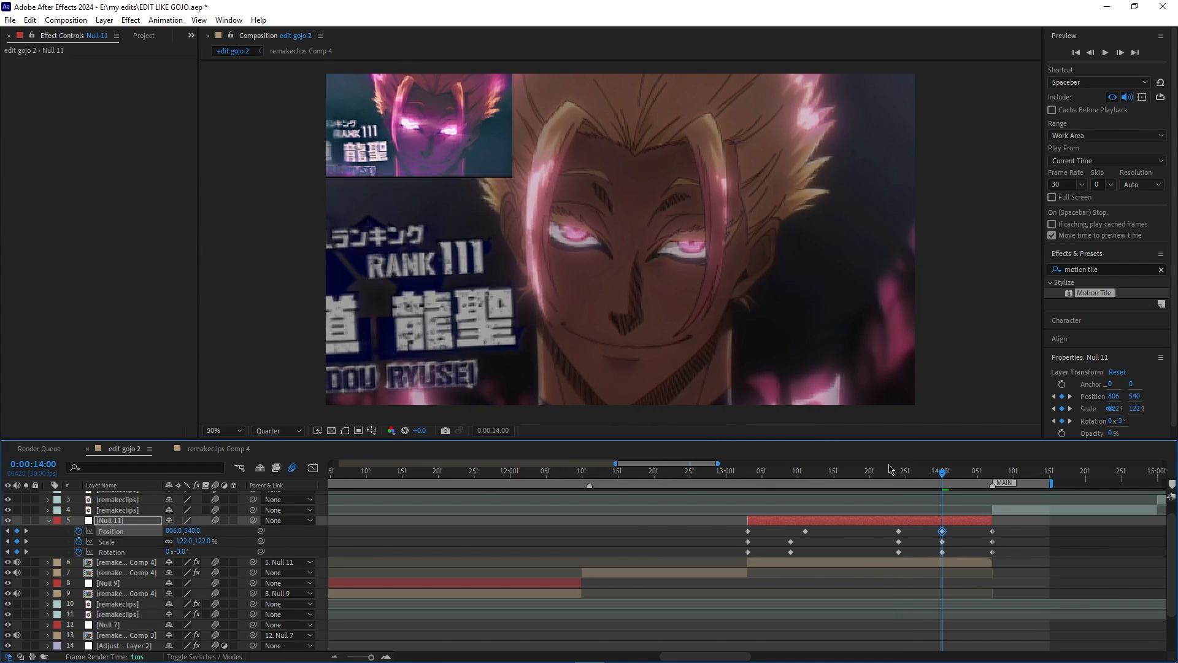
pyautogui.moveTo(942, 481); pyautogui.dragTo(989, 519)
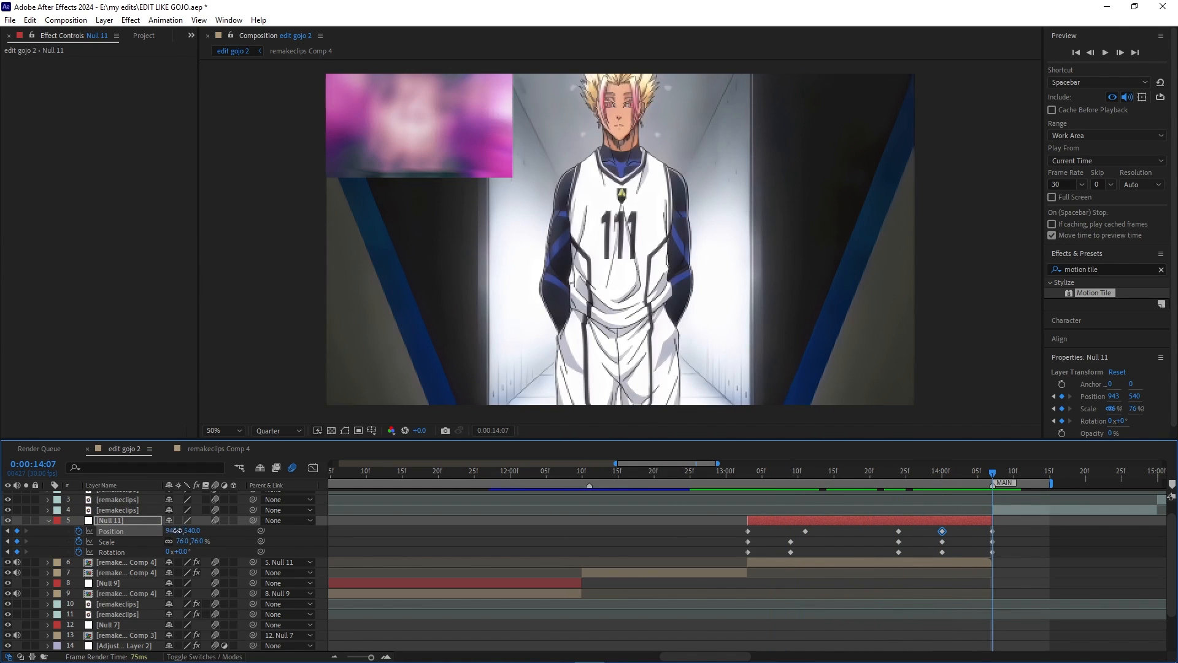
# - Apply Easy Ease to all of Null 11's Position, Scale and Rotation keyframes and save the project
pyautogui.moveTo(993, 476); pyautogui.dragTo(891, 515)
pyautogui.moveTo(996, 532); pyautogui.dragTo(691, 561)
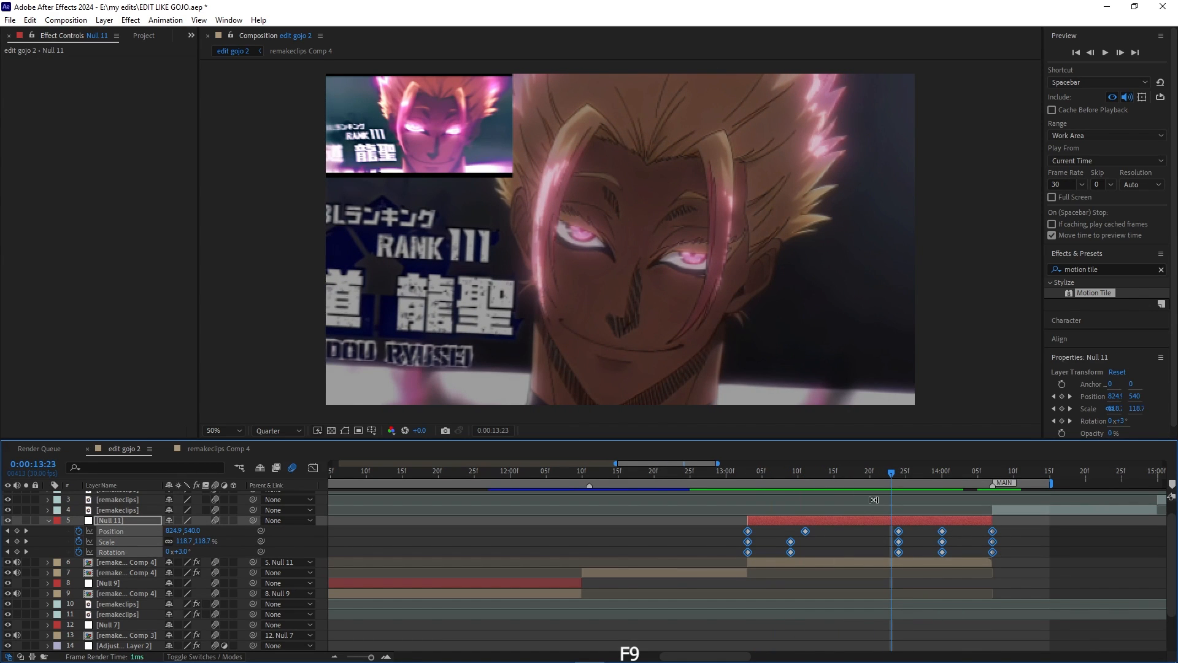
pyautogui.press('F9')
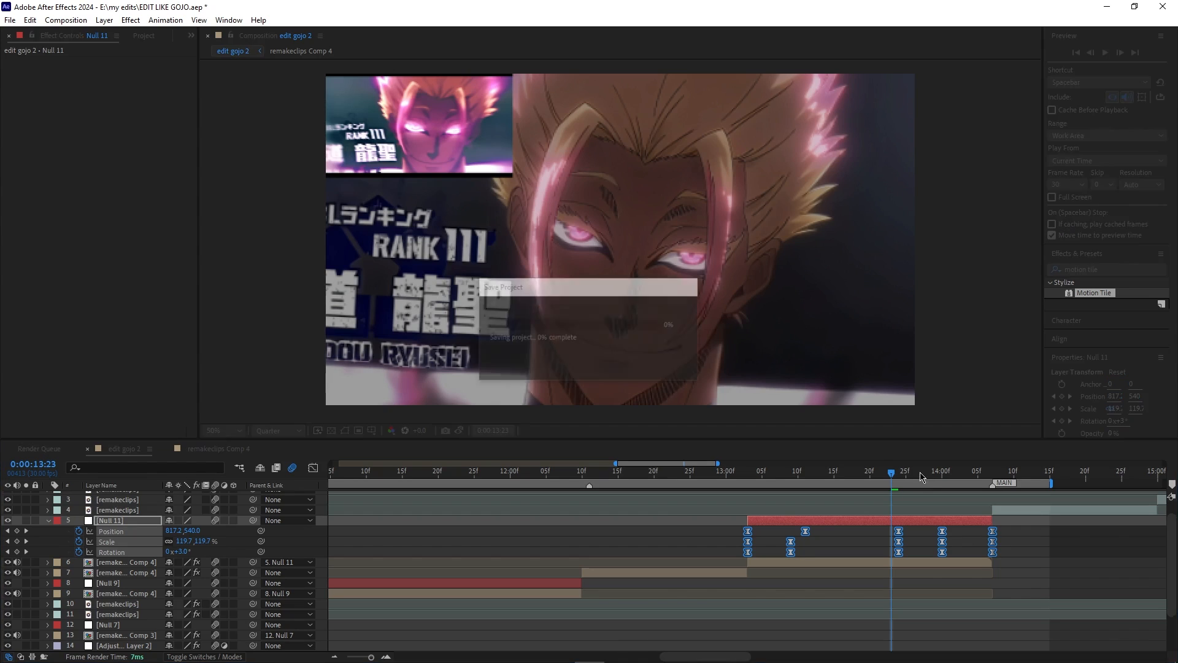
pyautogui.press('pagedown')
pyautogui.click(579, 535)
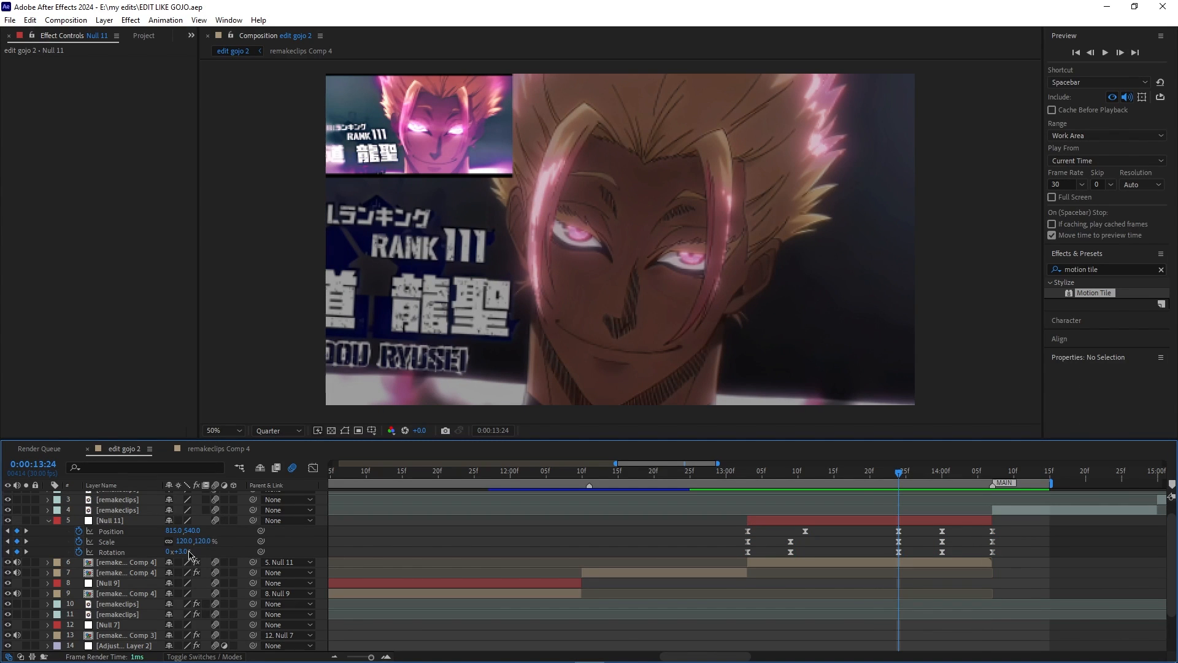
# - Set Null 11's Rotation keyframe at 0:00:13:24 to 0°, save the project and preview the motion from 0:00:13:03
pyautogui.press('Return')
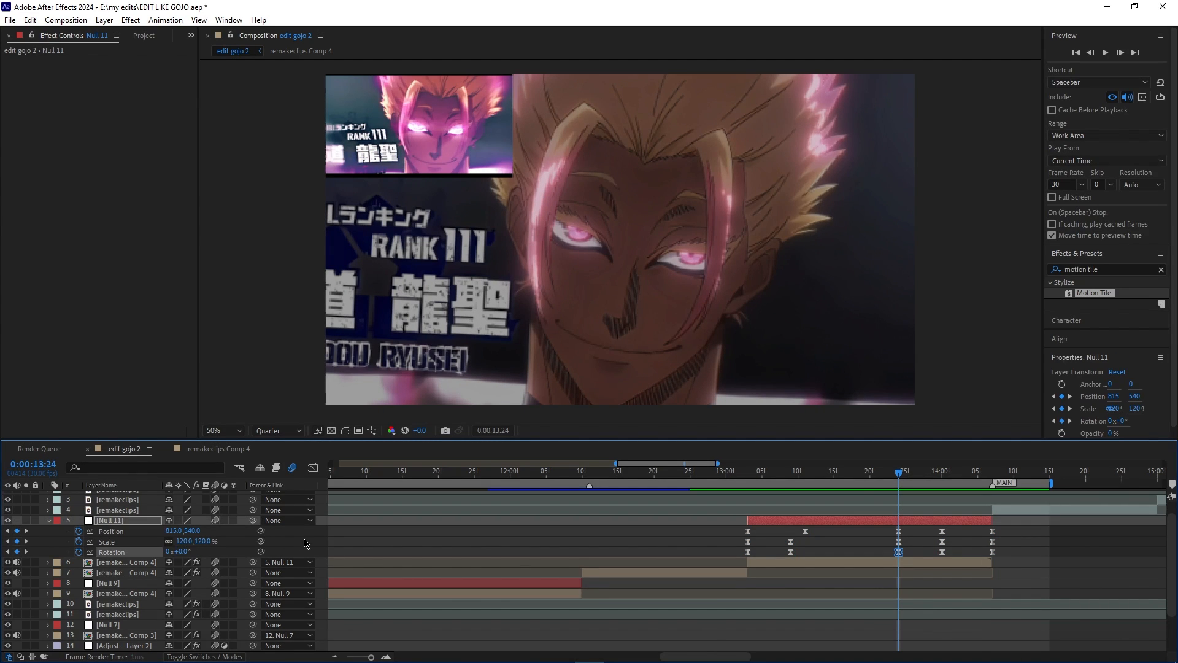
pyautogui.click(857, 556)
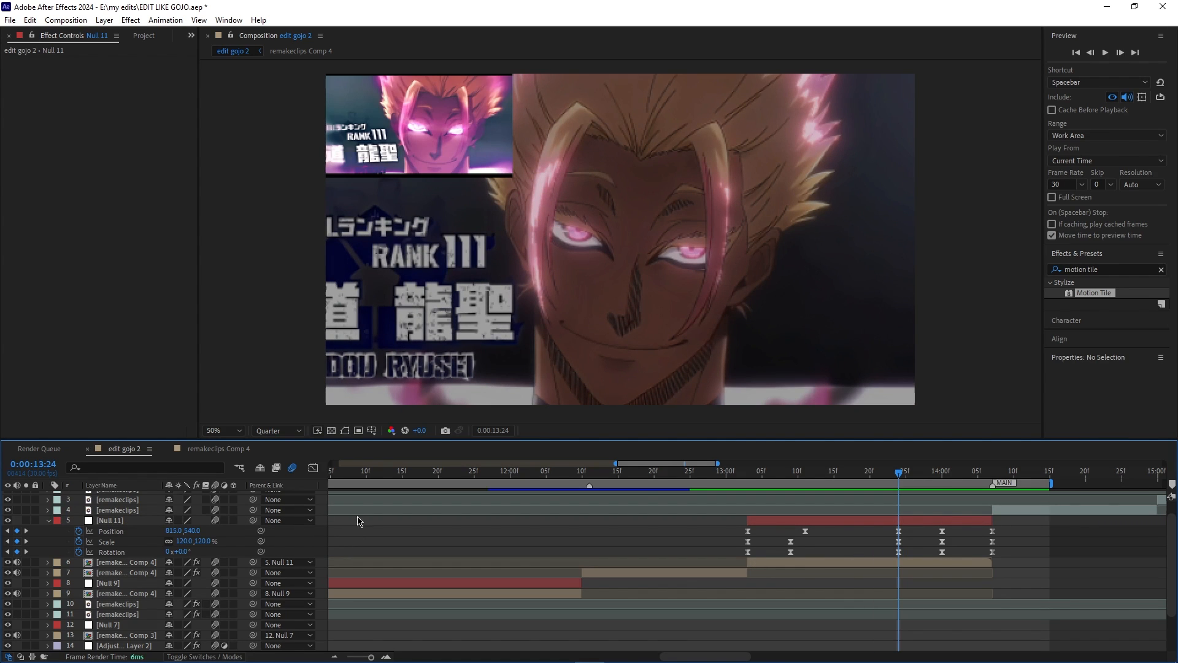
pyautogui.press('space')
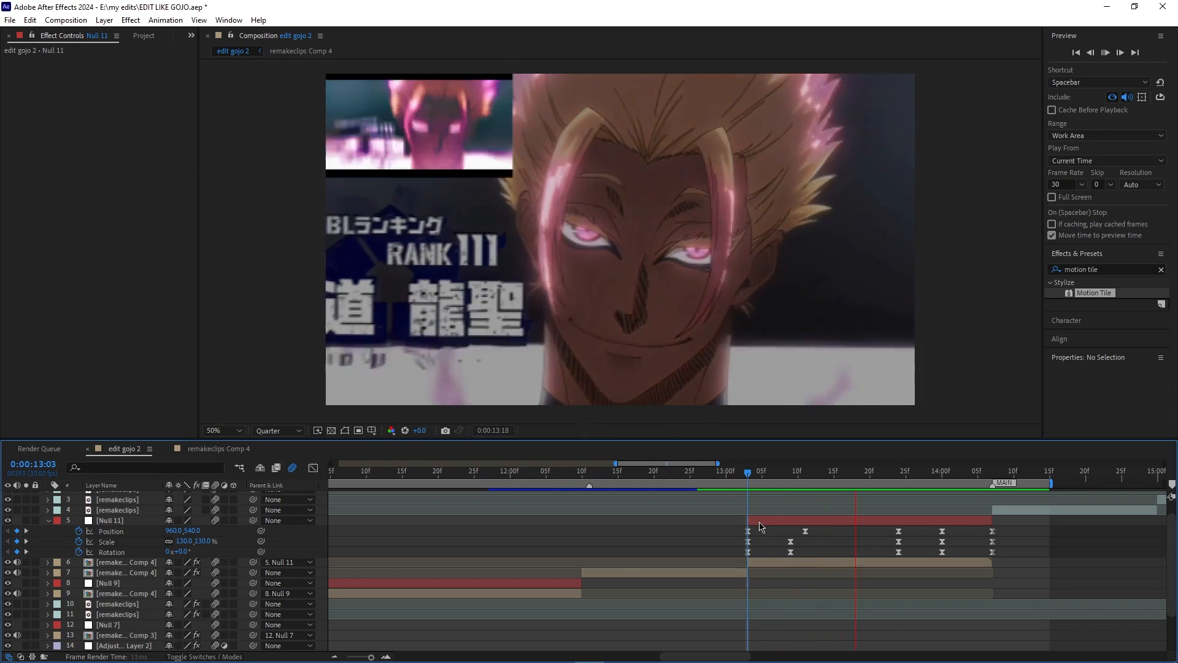
pyautogui.press('space')
pyautogui.moveTo(1012, 476); pyautogui.dragTo(745, 493)
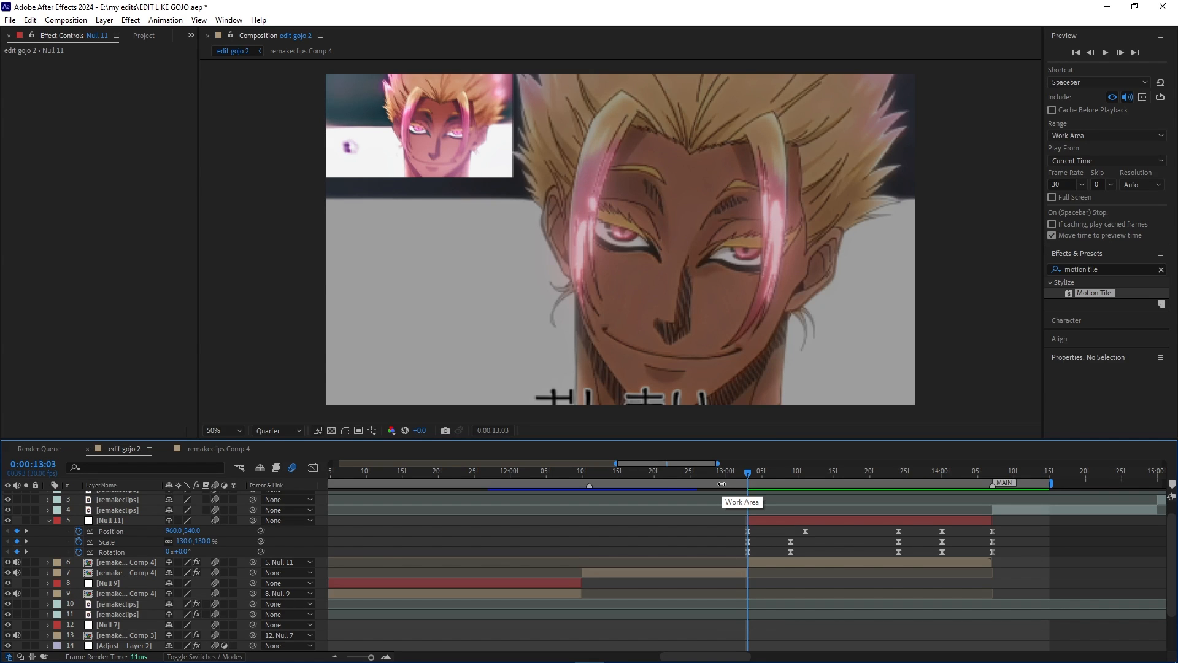
pyautogui.hotkey('ctrl', 's')
pyautogui.press('space')
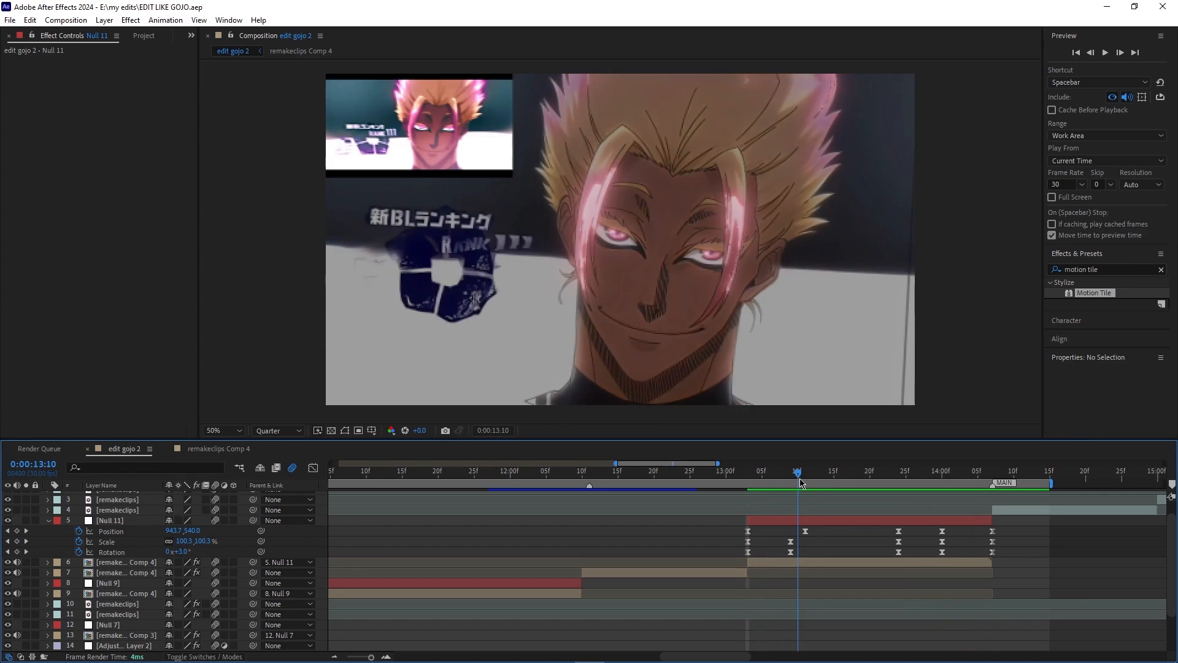
pyautogui.press('space')
# - Adjust the easing of Null 11's Scale between the 0:00:13:09 and 0:00:13:24 keyframes in the speed graph
pyautogui.moveTo(845, 491); pyautogui.dragTo(791, 505)
pyautogui.moveTo(911, 530); pyautogui.dragTo(785, 555)
pyautogui.click(312, 471)
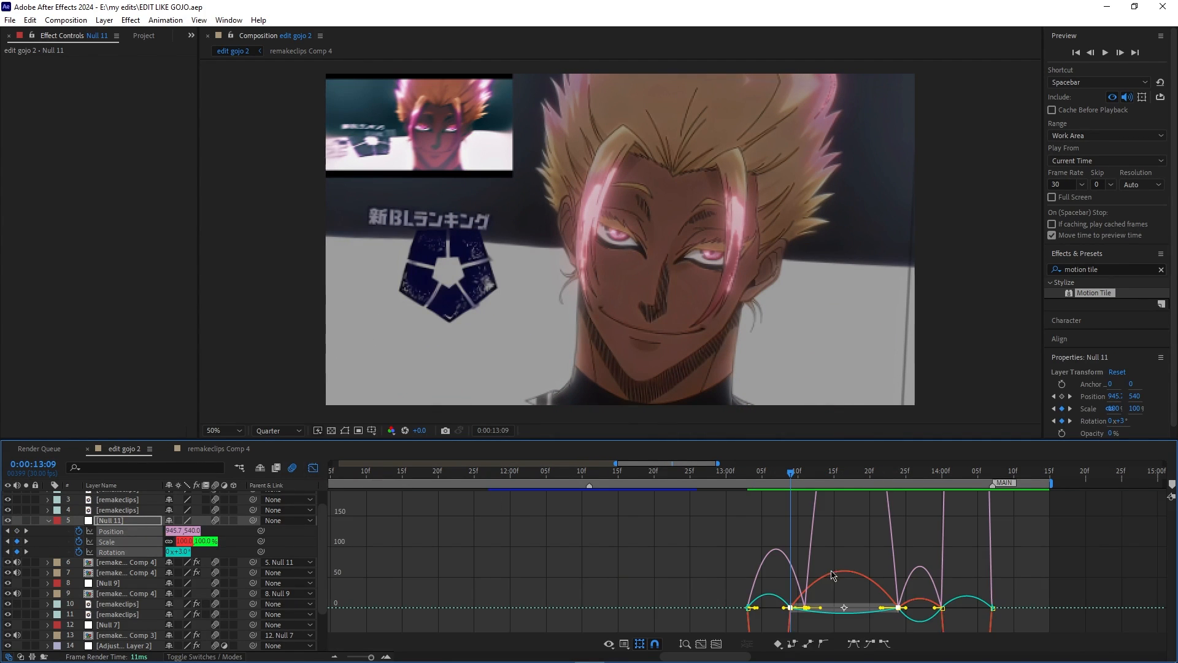
pyautogui.click(225, 543)
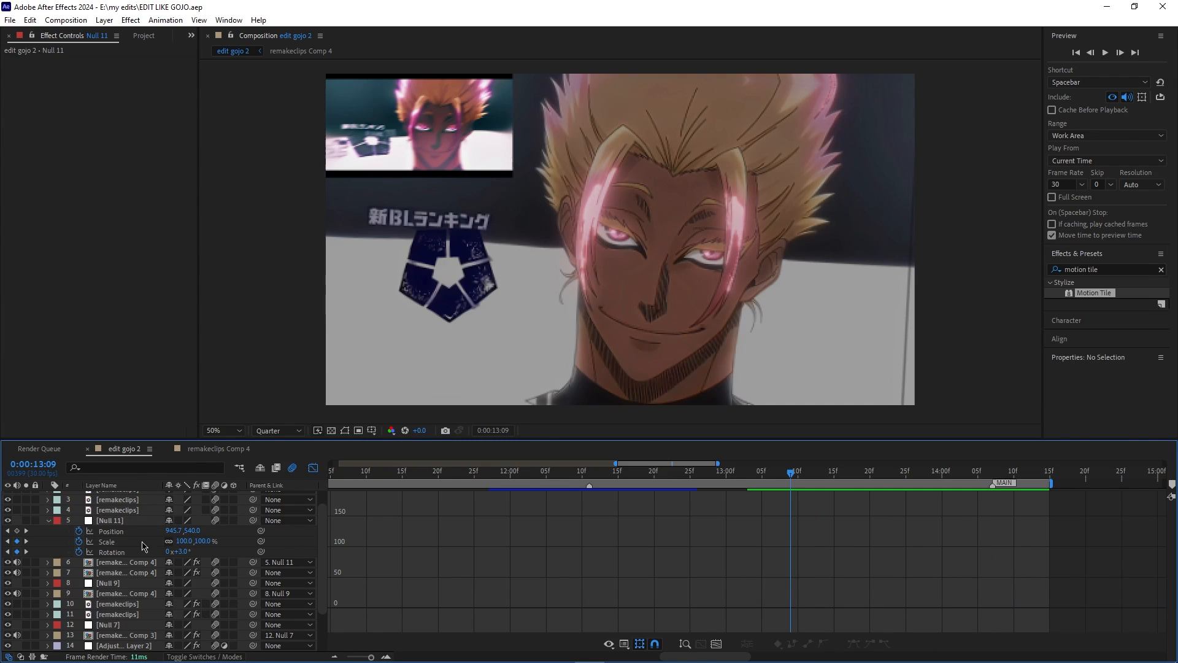
pyautogui.moveTo(371, 657); pyautogui.dragTo(371, 656)
pyautogui.moveTo(703, 658); pyautogui.dragTo(721, 642)
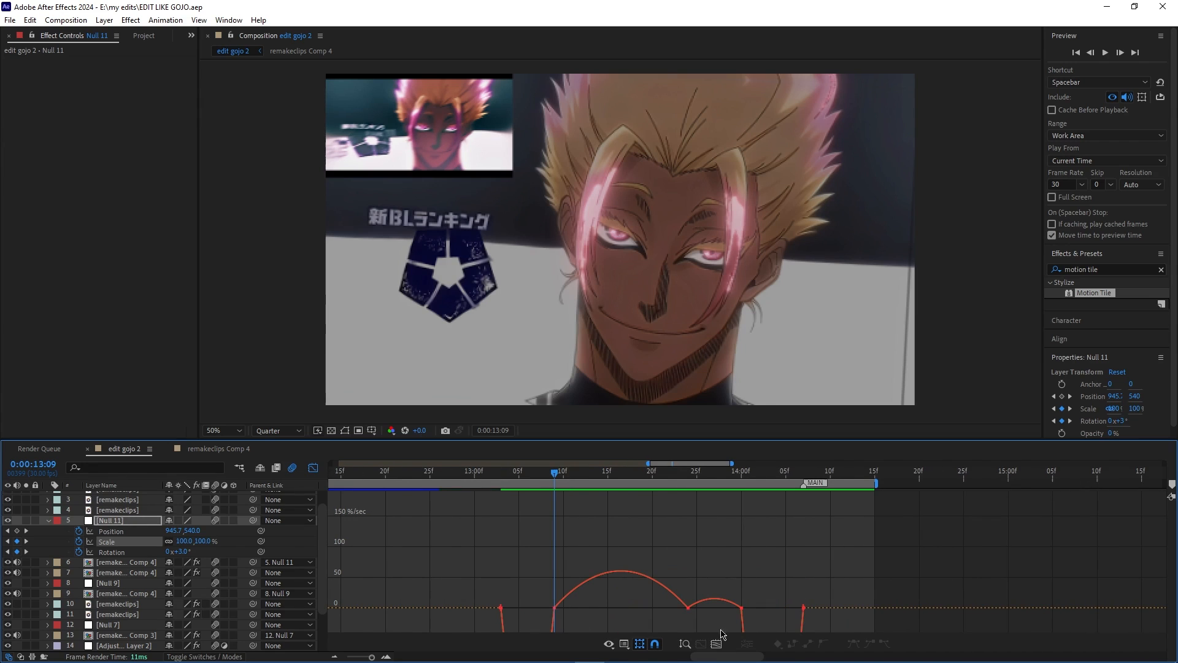
pyautogui.moveTo(668, 607)
pyautogui.mouseDown()
pyautogui.moveTo(652, 609)
pyautogui.moveTo(670, 608)
pyautogui.mouseUp()
pyautogui.press('space')
pyautogui.moveTo(598, 607); pyautogui.dragTo(613, 607)
# - Adjust the easing of Null 11's Rotation and lengthen the outgoing easing of its second Position keyframe in the speed graph
pyautogui.click(111, 552)
pyautogui.moveTo(678, 579); pyautogui.dragTo(697, 618)
pyautogui.moveTo(577, 607); pyautogui.dragTo(699, 617)
pyautogui.click(522, 473)
pyautogui.press('space')
pyautogui.click(111, 531)
pyautogui.press('space')
pyautogui.moveTo(591, 608); pyautogui.dragTo(613, 608)
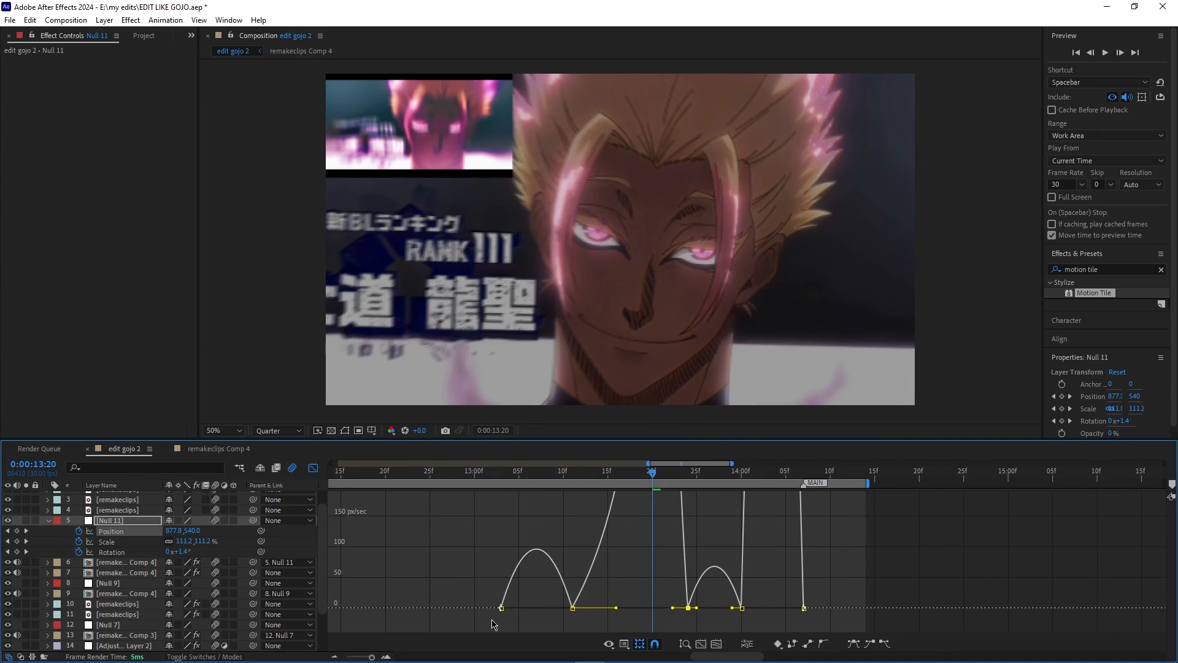
# - Close the graph editor and preview Null 11's eased motion from about 0:00:13:01
pyautogui.press('-')
pyautogui.press('-')
pyautogui.press('-')
pyautogui.hotkey('shift', 'F3')
pyautogui.moveTo(736, 473)
pyautogui.mouseDown()
pyautogui.moveTo(675, 473)
pyautogui.moveTo(771, 472)
pyautogui.moveTo(718, 473)
pyautogui.mouseUp()
pyautogui.moveTo(191, 530); pyautogui.dragTo(192, 540)
pyautogui.click(725, 473)
pyautogui.hotkey('ctrl', 'z')
pyautogui.click(698, 473)
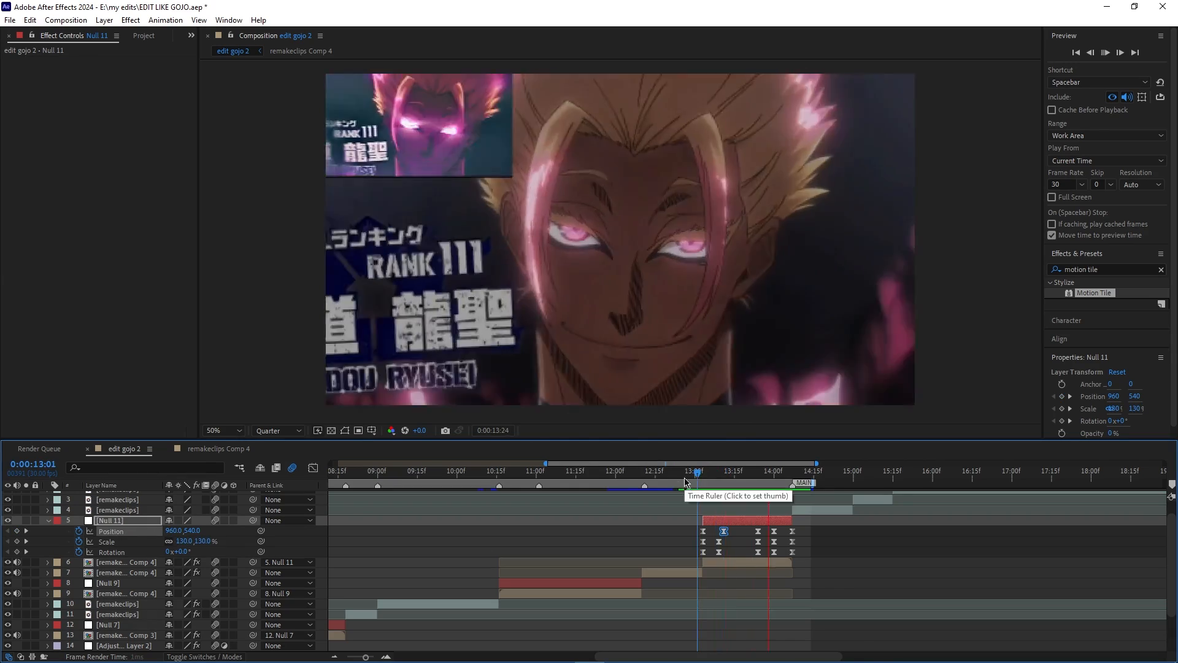
pyautogui.press('space')
pyautogui.hscroll(-2, 930, 534)
pyautogui.press('space')
# - Extend a Position easing handle in Null 11's speed graph and check the Rotation and Scale curves
pyautogui.moveTo(976, 555); pyautogui.dragTo(874, 528)
pyautogui.hotkey('shift', 'F3')
pyautogui.click(111, 531)
pyautogui.press('=')
pyautogui.press('=')
pyautogui.press('=')
pyautogui.moveTo(744, 608); pyautogui.dragTo(676, 607)
pyautogui.click(112, 552)
pyautogui.click(107, 542)
pyautogui.press('-')
pyautogui.press('-')
pyautogui.press('-')
pyautogui.moveTo(608, 478)
pyautogui.mouseDown()
pyautogui.moveTo(677, 483)
pyautogui.moveTo(516, 484)
pyautogui.moveTo(700, 484)
pyautogui.moveTo(609, 483)
pyautogui.mouseUp()
pyautogui.hotkey('shift', 'F3')
# - Keyframe the third clip segment's Opacity to fade from 100% at 0:00:13:25 to darker at 0:00:14:07, and save the project
pyautogui.click(638, 563)
pyautogui.press('t')
pyautogui.press('space')
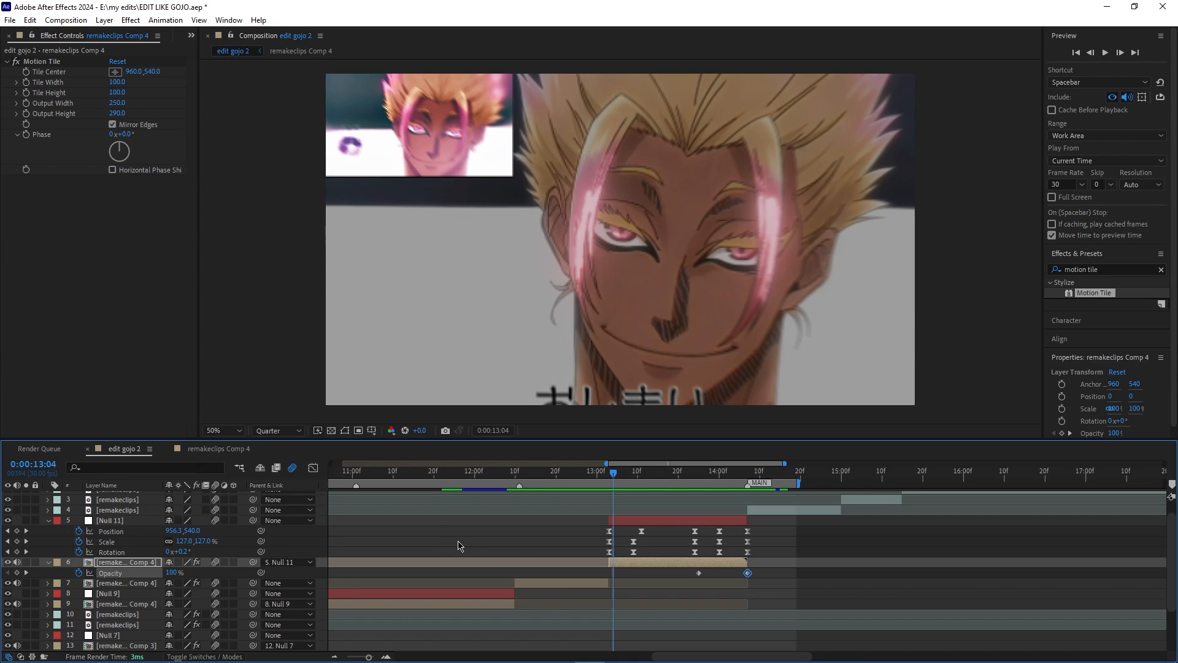
pyautogui.hotkey('ctrl', 's')
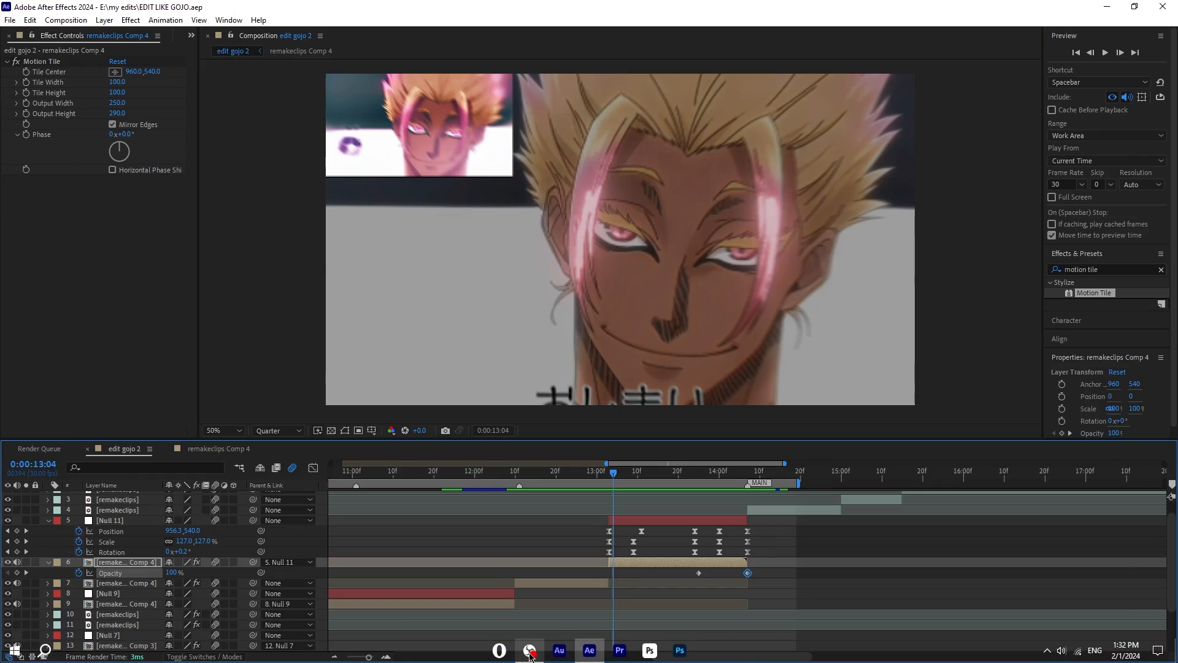
pyautogui.click(530, 654)
pyautogui.click(530, 654)
pyautogui.click(719, 531)
# - Try a FishEye Warp with keyframed Bend directly on the third clip segment at 0:00:13:25
pyautogui.moveTo(621, 470); pyautogui.dragTo(581, 505)
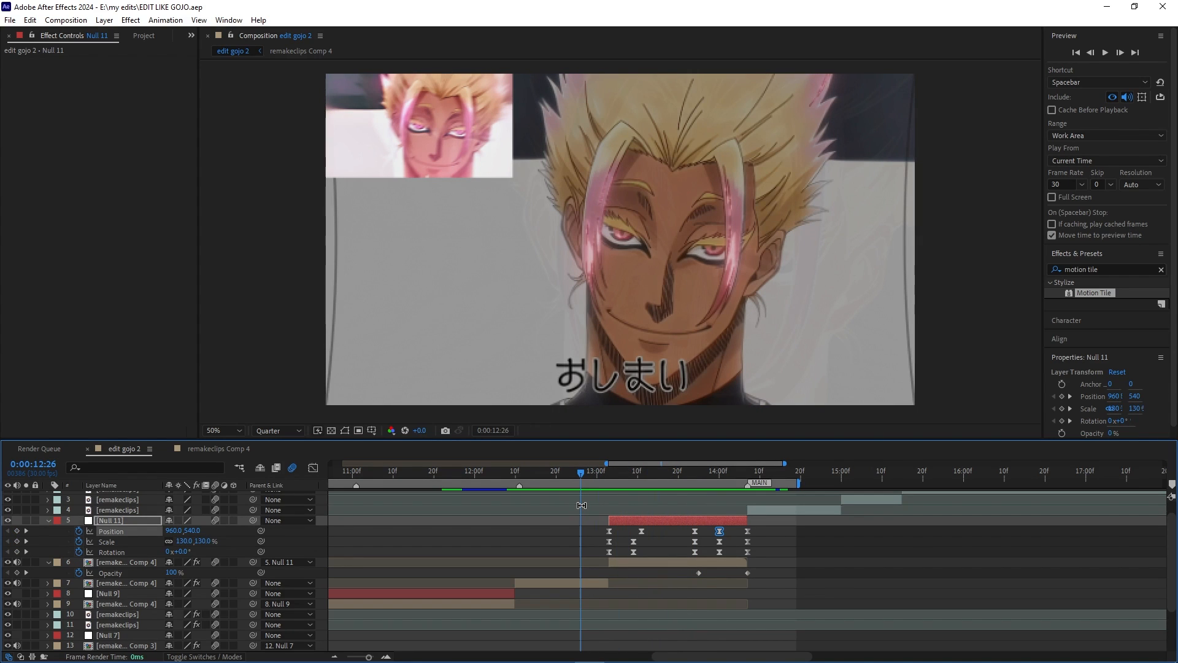
pyautogui.moveTo(582, 505); pyautogui.dragTo(698, 498)
pyautogui.click(700, 562)
pyautogui.click(126, 191)
pyautogui.click(126, 352)
pyautogui.click(26, 210)
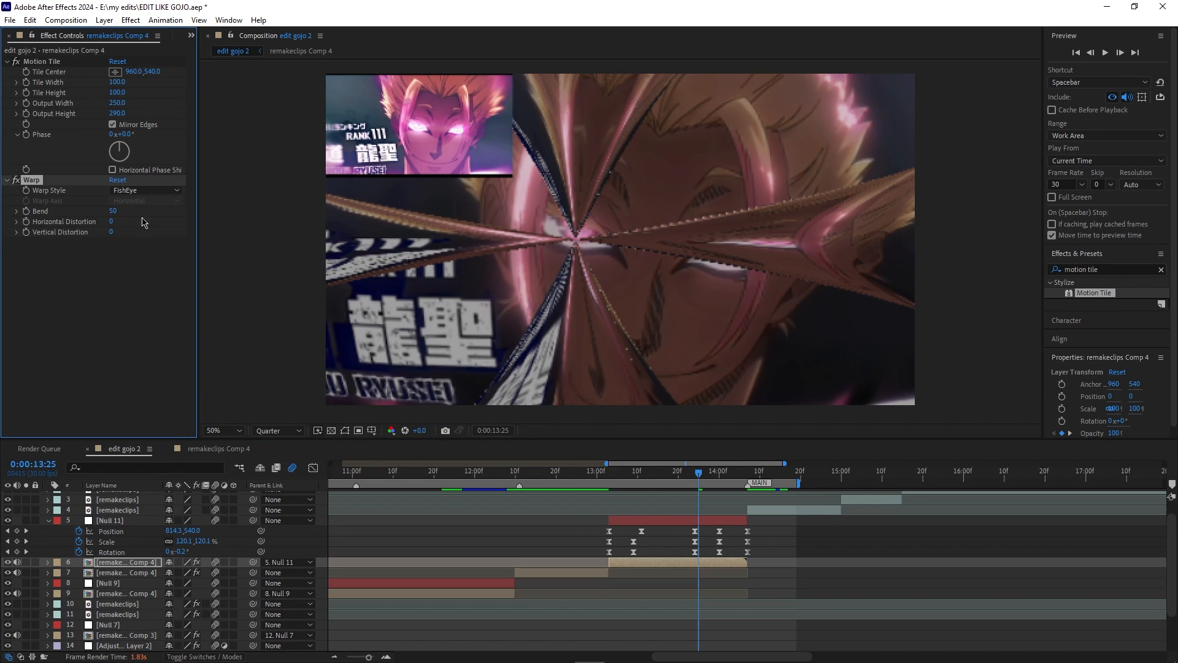
# - Add adjustment layers at 0:00:13:03 and 0:00:13:24, and keyframe a FishEye Warp's Bend on the second from 0 to a negative value with easing
pyautogui.moveTo(699, 498); pyautogui.dragTo(654, 496)
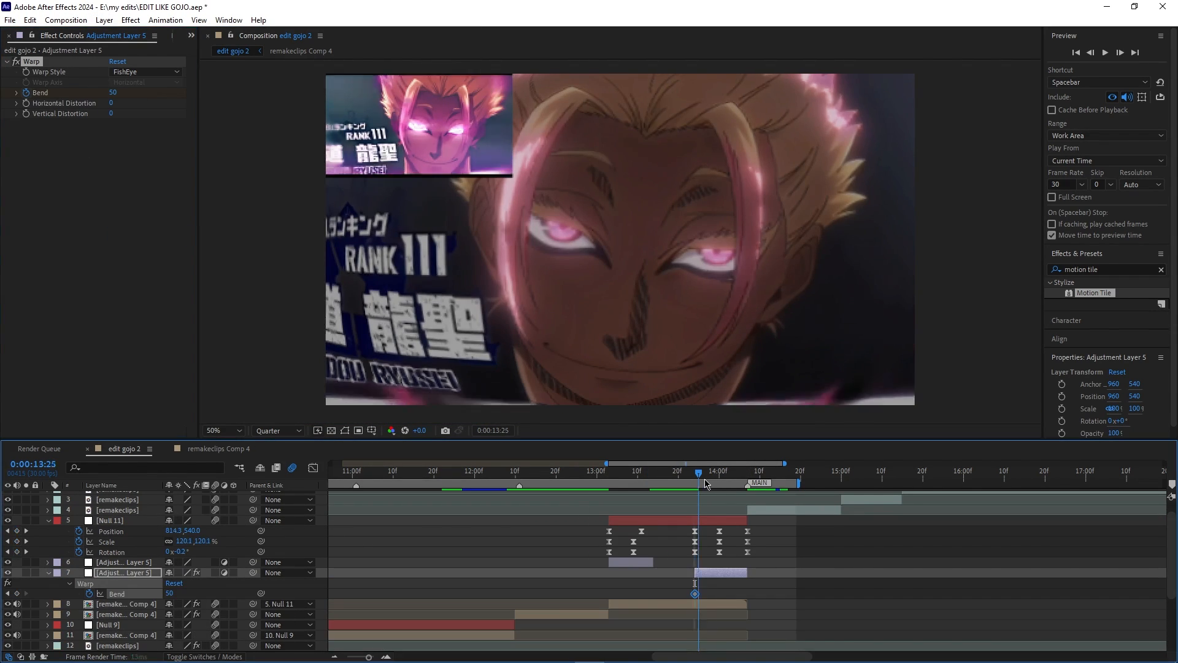
pyautogui.click(115, 91)
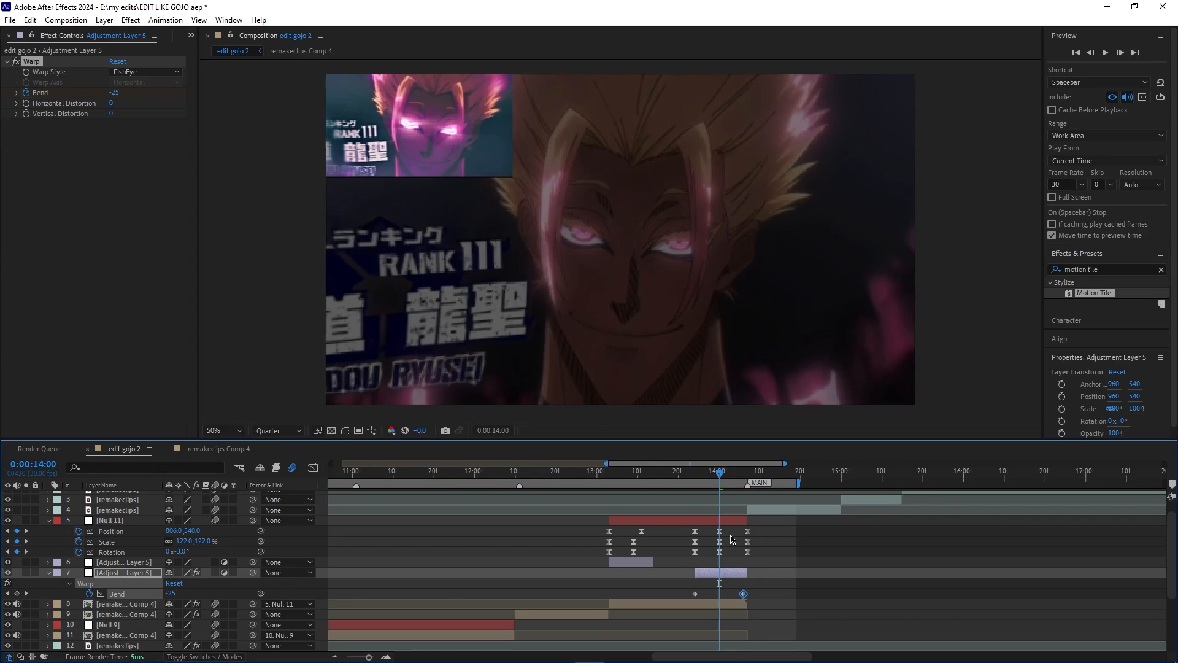
pyautogui.hotkey('shift', 'F3')
pyautogui.moveTo(740, 571); pyautogui.dragTo(729, 576)
pyautogui.press('space')
pyautogui.hotkey('shift', 'F3')
# - Apply Twitch to the second adjustment layer, set its speed to 70 and keyframe Amount from 0 to 80 at 0:00:13:24
pyautogui.click(724, 574)
pyautogui.hotkey('ctrl', 'space')
pyautogui.write('twt')
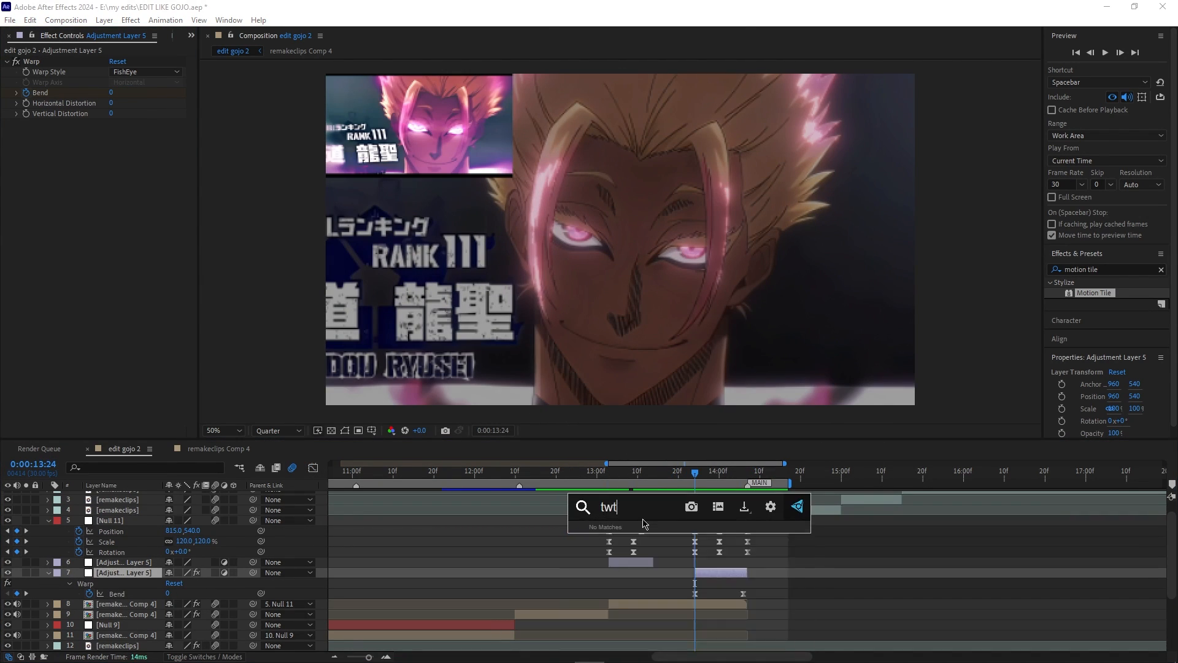
pyautogui.press('Return')
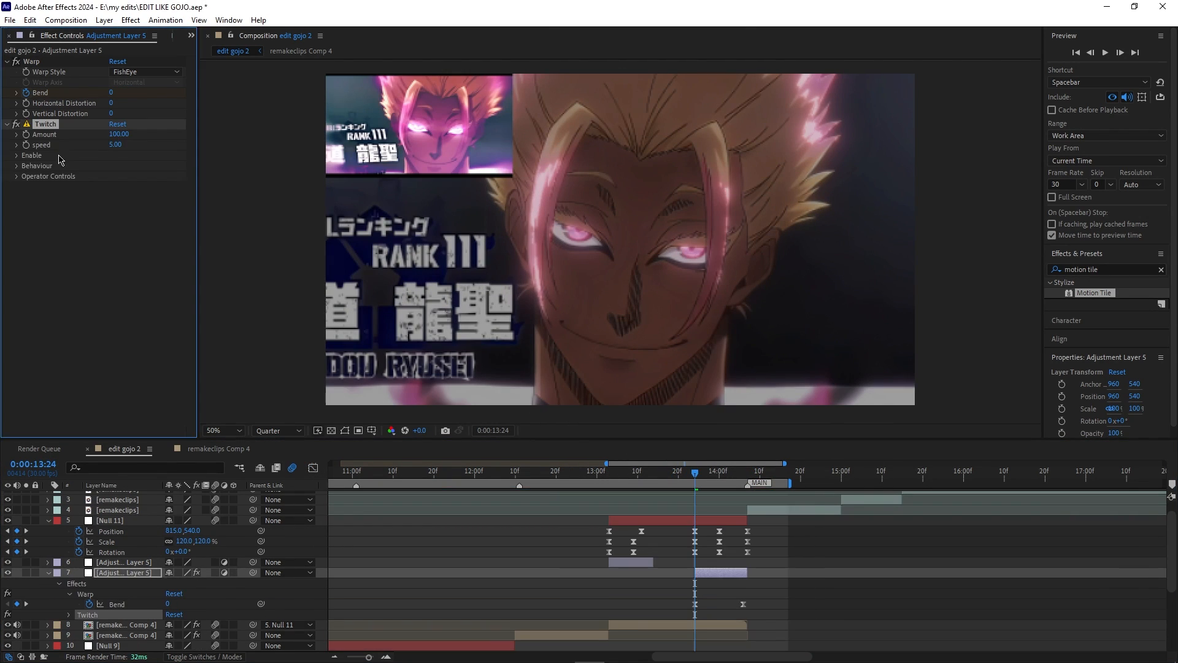
pyautogui.write('80')
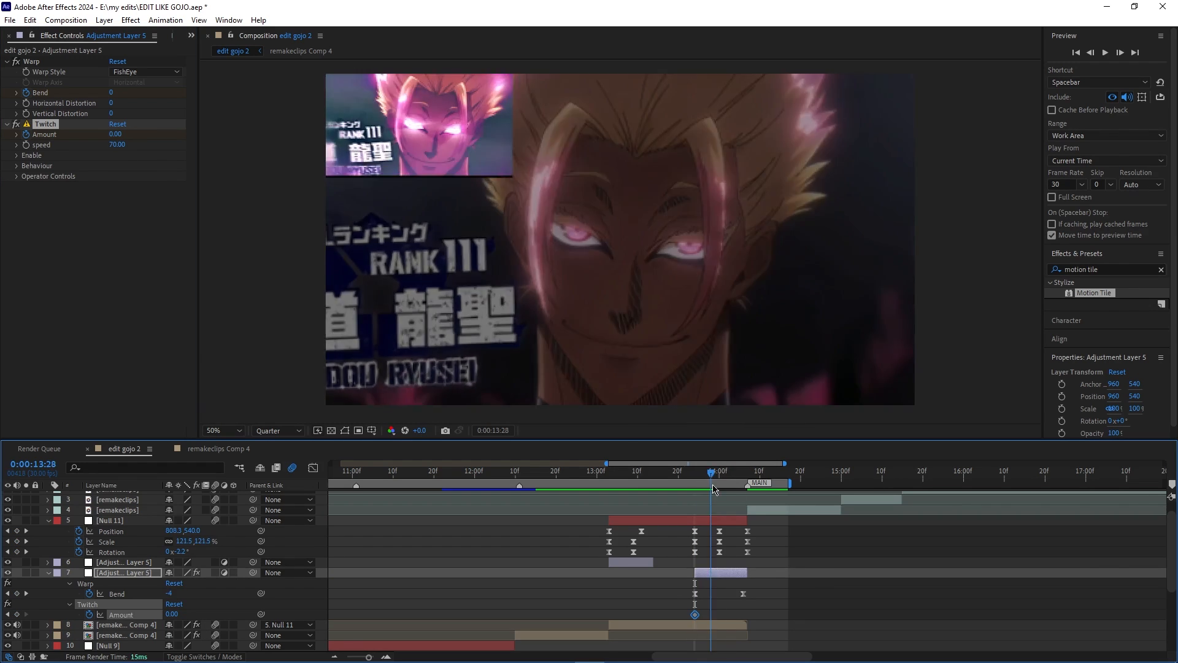
# - Enable Twitch's Slide with a lower Slide Amount, Slide Twitches of 0.40 and a Slide Direction of 90°
pyautogui.click(113, 207)
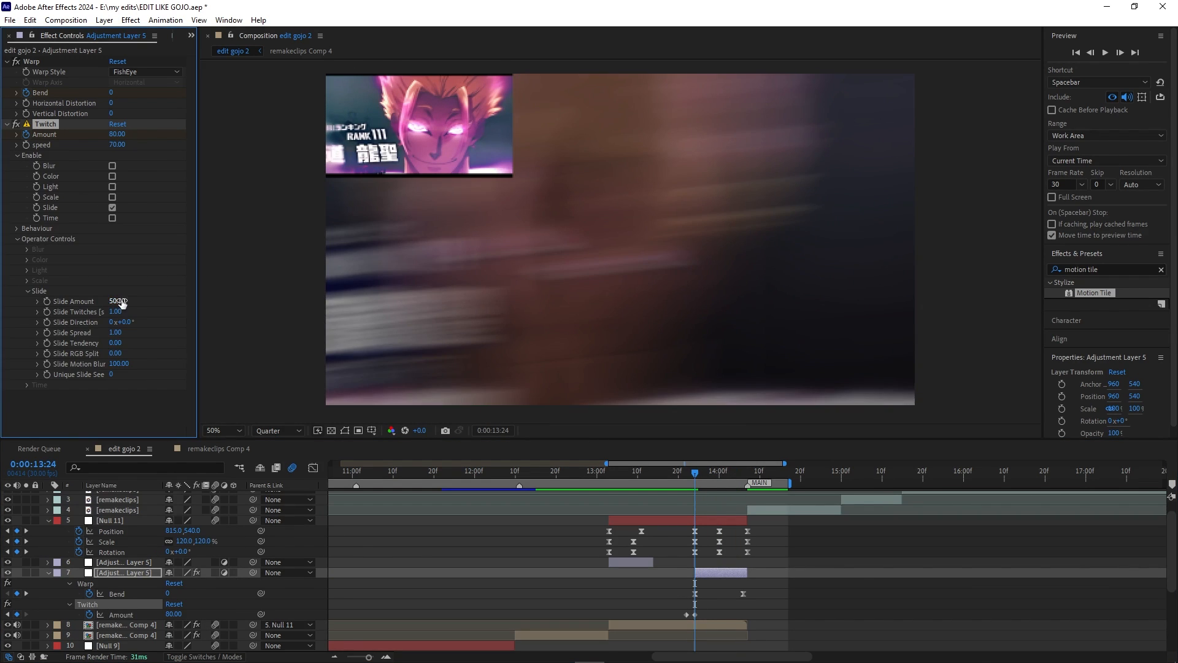
pyautogui.moveTo(123, 311); pyautogui.dragTo(118, 312)
pyautogui.click(126, 322)
pyautogui.write('90')
pyautogui.press('Return')
# - Add a Twitch Amount keyframe of 0 just after the peak at 0:00:13:24
pyautogui.press('pagedown')
pyautogui.press('pagedown')
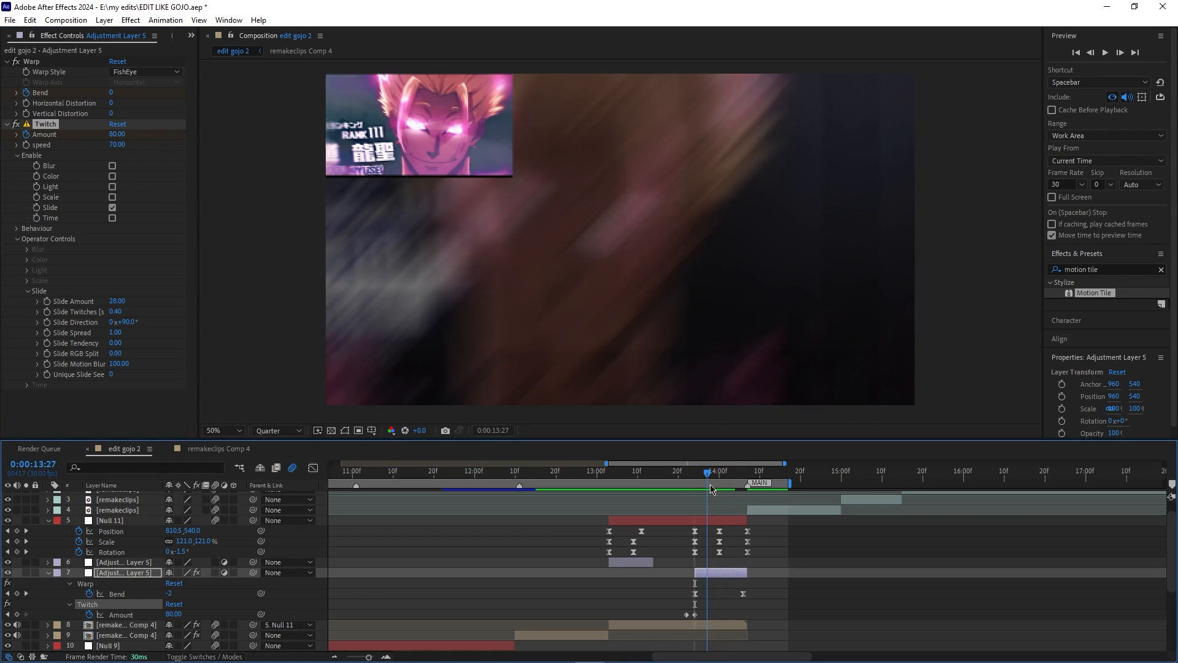
pyautogui.click(174, 614)
pyautogui.write('0')
pyautogui.press('Return')
pyautogui.press('pageup')
pyautogui.press('pageup')
pyautogui.press('pageup')
pyautogui.press('pageup')
# - Shift the three Twitch Amount keyframes about five frames earlier, extend the adjustment layer's start to about 0:00:13:19 and preview it
pyautogui.moveTo(712, 608); pyautogui.dragTo(674, 614)
pyautogui.press('pageup')
pyautogui.press('pageup')
pyautogui.press('pageup')
pyautogui.moveTo(696, 572); pyautogui.dragTo(676, 573)
pyautogui.press('pageup')
pyautogui.press('pageup')
pyautogui.press('space')
pyautogui.press('u')
pyautogui.press('space')
pyautogui.click(694, 573)
pyautogui.press('u')
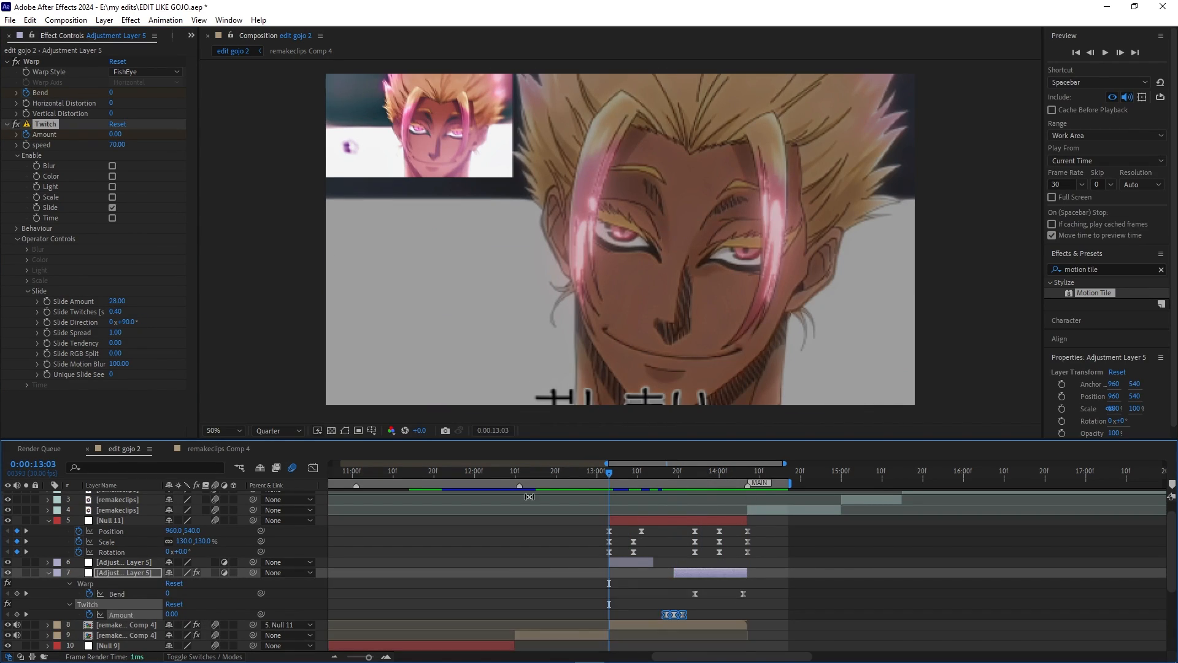
# - Review the Twitch Amount keyframes' curve in the graph editor
pyautogui.moveTo(663, 599); pyautogui.dragTo(688, 619)
pyautogui.hotkey('shift', 'F3')
pyautogui.rightClick(655, 559)
pyautogui.click(675, 443)
pyautogui.press('=')
pyautogui.press('=')
pyautogui.moveTo(749, 473); pyautogui.dragTo(853, 481)
pyautogui.hotkey('shift', 'F3')
# - Apply Turbulent Displace to the adjustment layer starting at 0:00:13:03 and begin keyframing a reduced Amount
pyautogui.press('u')
pyautogui.click(786, 561)
pyautogui.hotkey('ctrl', 'space')
pyautogui.write('turb')
pyautogui.click(698, 548)
pyautogui.click(26, 82)
pyautogui.moveTo(115, 82); pyautogui.dragTo(85, 82)
# - Place eased Turbulent Displace Amount keyframes at 0:00:13:03, 0:00:13:08 and 0:00:13:14, with the first set to 0
pyautogui.press('u')
pyautogui.moveTo(853, 583); pyautogui.dragTo(876, 583)
pyautogui.moveTo(852, 473); pyautogui.dragTo(806, 531)
pyautogui.moveTo(748, 583); pyautogui.dragTo(811, 583)
pyautogui.press('j')
pyautogui.click(172, 583)
pyautogui.write('0')
pyautogui.press('Return')
pyautogui.press('k')
pyautogui.press('k')
pyautogui.hotkey('shift', 'F3')
pyautogui.click(828, 564)
pyautogui.moveTo(805, 476); pyautogui.dragTo(875, 488)
pyautogui.hotkey('shift', 'F3')
# - Set the Warp style to FishEye on the adjustment layer starting at 0:00:13:03 and keyframe Bend at 0
pyautogui.click(747, 476)
pyautogui.click(145, 210)
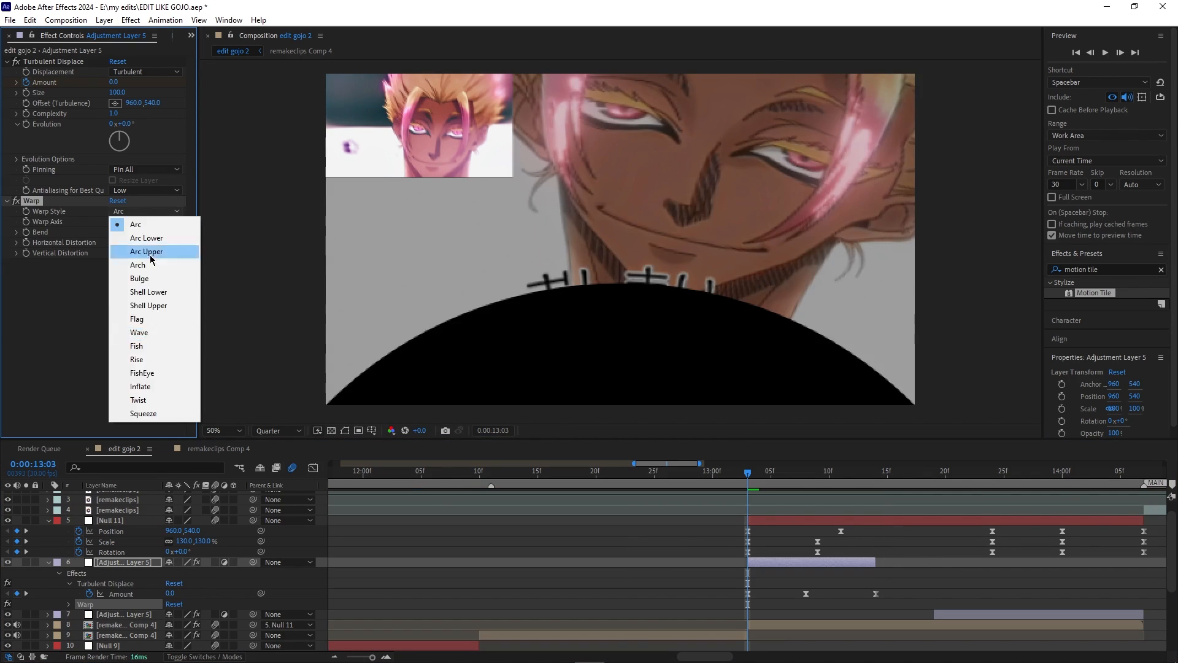
pyautogui.click(148, 372)
pyautogui.click(25, 231)
pyautogui.click(115, 231)
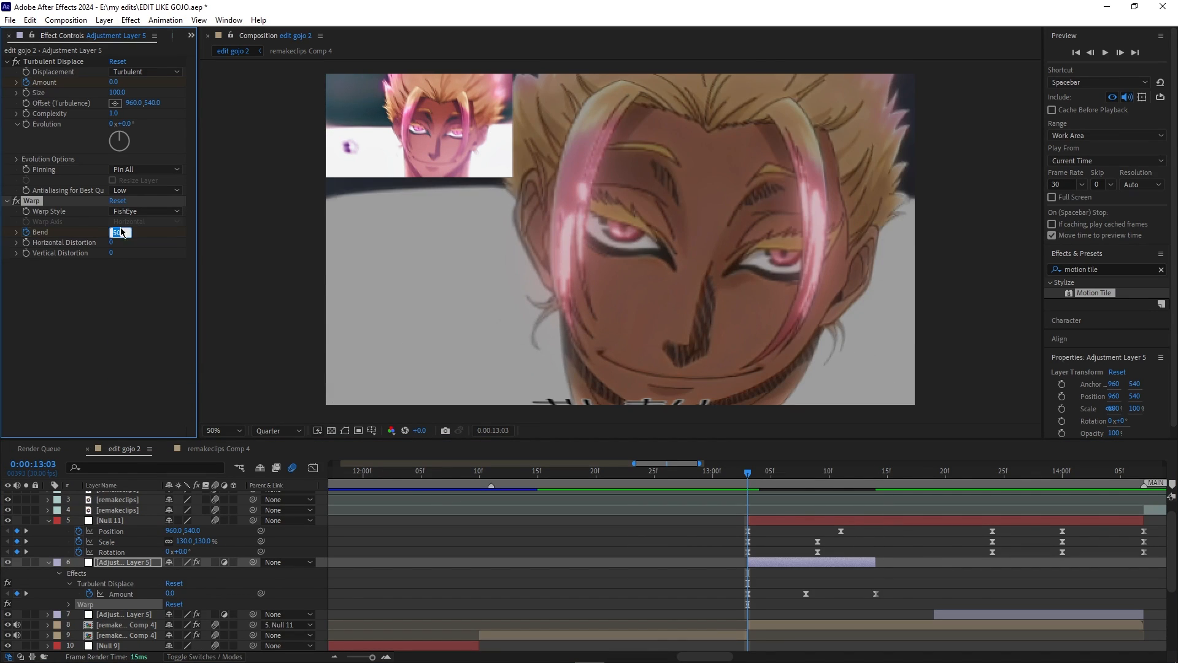
pyautogui.write('0')
pyautogui.press('Return')
# - Keyframe a lowered Warp Bend at 0:00:13:08 and 0 at 0:00:13:14, ease the keyframes, and check their curve and motion
pyautogui.press('k')
pyautogui.moveTo(110, 231); pyautogui.dragTo(94, 231)
pyautogui.moveTo(806, 474); pyautogui.dragTo(836, 484)
pyautogui.click(114, 231)
pyautogui.write('0')
pyautogui.click(844, 602)
pyautogui.moveTo(841, 604); pyautogui.dragTo(876, 604)
pyautogui.press('F9')
pyautogui.hotkey('shift', 'F3')
pyautogui.hotkey('shift', 'F3')
pyautogui.moveTo(775, 475); pyautogui.dragTo(748, 529)
# - Apply Twitch to the remakeclips Comp 4 clip beginning at 0:00:13:03 and enable keyframes for its Amount and speed
pyautogui.press('u')
pyautogui.moveTo(755, 490); pyautogui.dragTo(748, 490)
pyautogui.click(755, 583)
pyautogui.hotkey('ctrl', 'space')
pyautogui.write('tw')
pyautogui.press('Return')
pyautogui.click(26, 190)
pyautogui.click(25, 201)
pyautogui.press('u')
pyautogui.moveTo(362, 656); pyautogui.dragTo(371, 657)
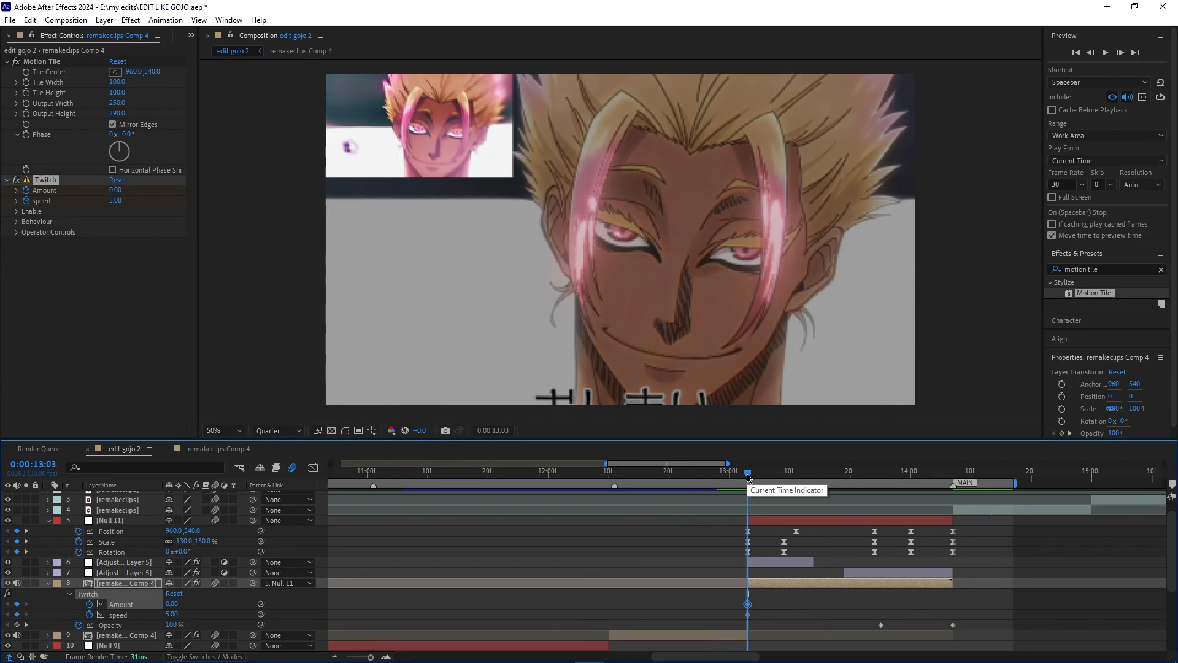
# - Move the Twitch speed keyframe to 0:00:13:05 and add a speed keyframe of 3 at 0:00:13:08
pyautogui.moveTo(748, 475); pyautogui.dragTo(761, 476)
pyautogui.moveTo(747, 615); pyautogui.dragTo(760, 615)
pyautogui.click(172, 615)
pyautogui.write('3')
pyautogui.moveTo(761, 475)
pyautogui.mouseDown()
pyautogui.moveTo(776, 477)
pyautogui.moveTo(761, 483)
pyautogui.mouseUp()
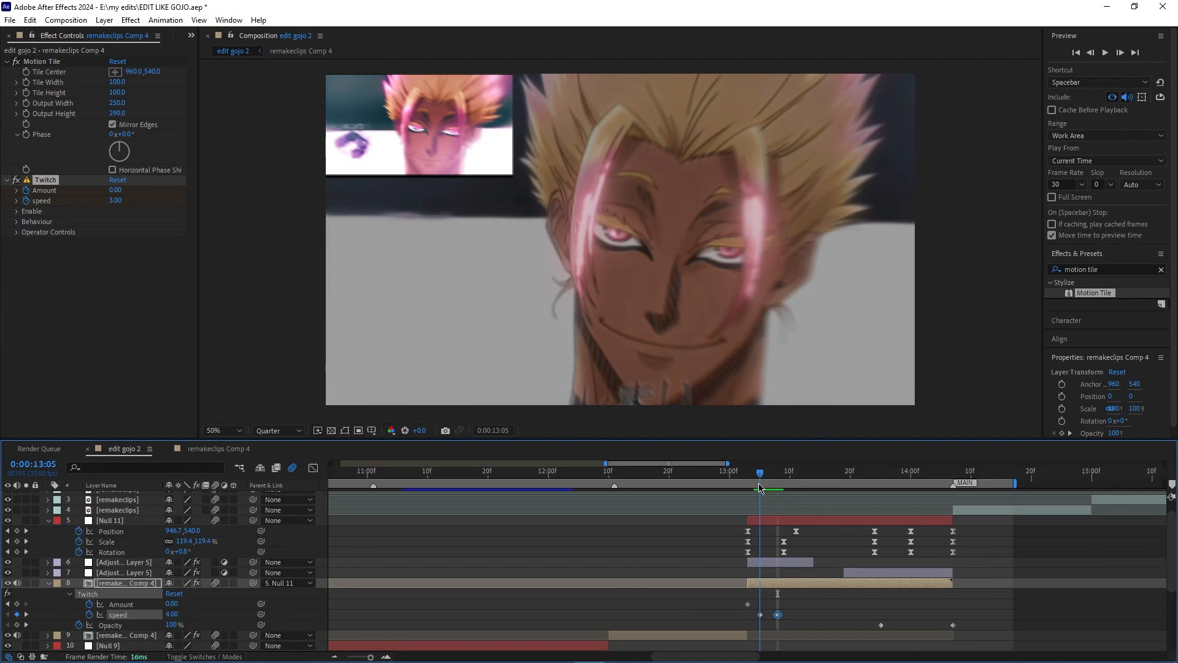
# - Keyframe the Twitch Amount at 100 at 0:00:13:05, a lower value at 0:00:13:08 and 0 at 0:00:13:10
pyautogui.click(174, 604)
pyautogui.write('100')
pyautogui.click(779, 476)
pyautogui.click(117, 190)
pyautogui.click(791, 475)
pyautogui.click(174, 604)
pyautogui.write('0')
# - Enable keyframing for Twitch's Light and Slide operators at 0:00:13:06, move Twitch above Motion Tile and preview the clip
pyautogui.click(766, 475)
pyautogui.click(16, 211)
pyautogui.click(36, 242)
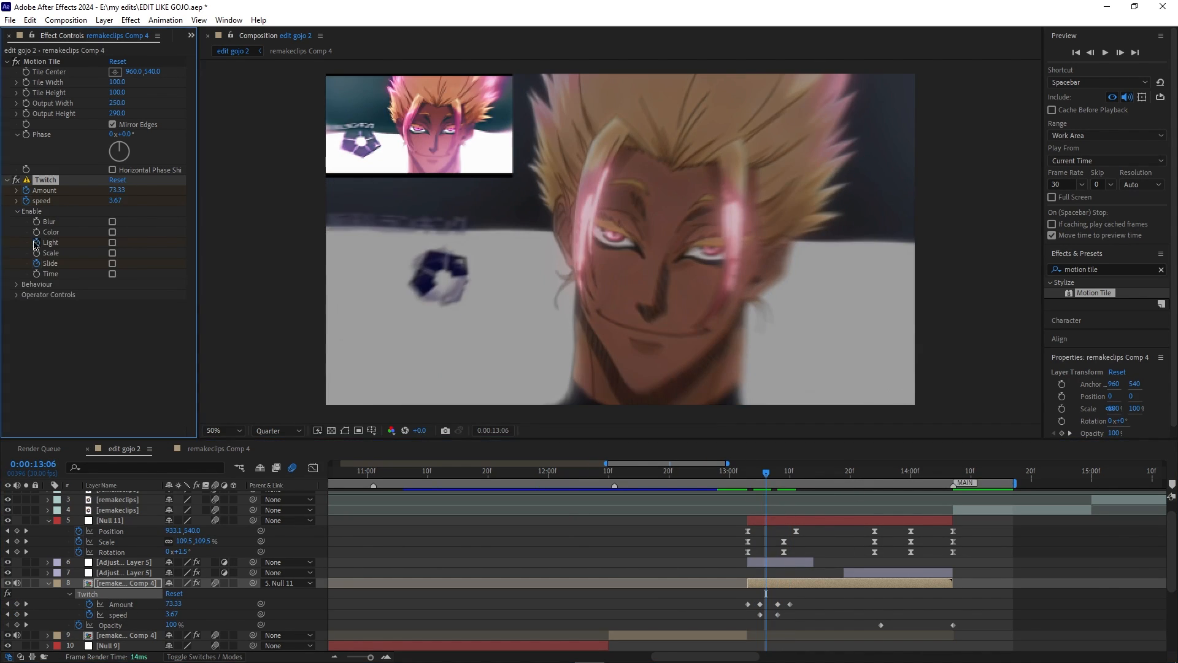
pyautogui.click(36, 263)
pyautogui.moveTo(766, 478); pyautogui.dragTo(748, 481)
pyautogui.moveTo(45, 180); pyautogui.dragTo(45, 61)
pyautogui.moveTo(749, 479); pyautogui.dragTo(754, 491)
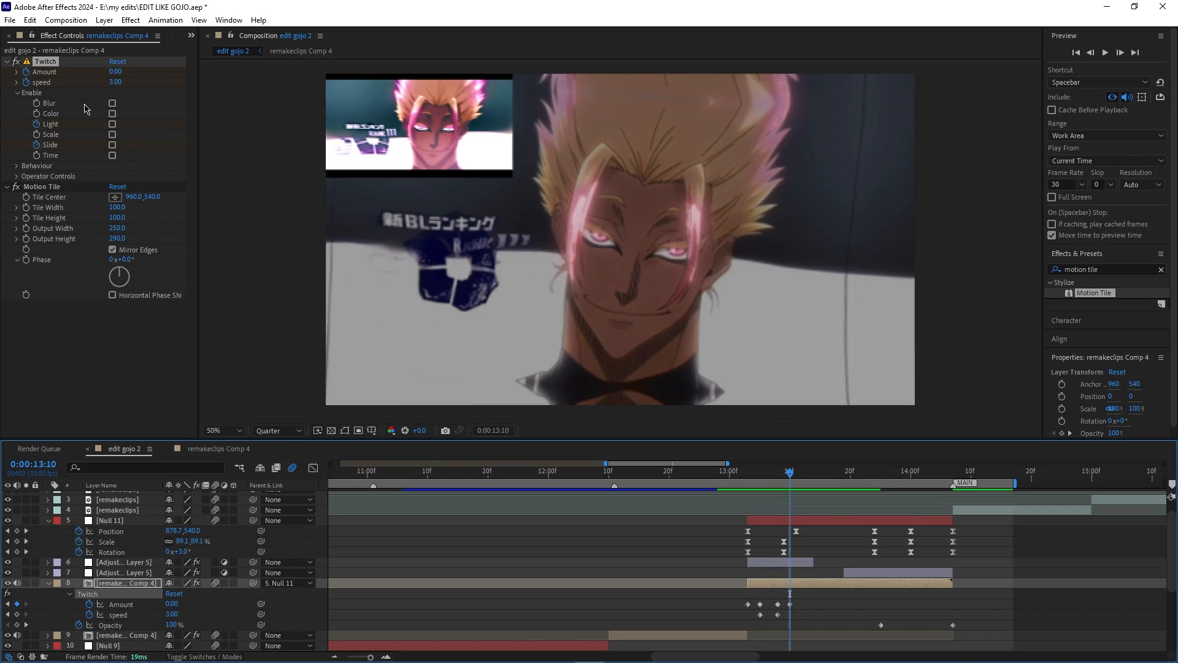
# - Create a black solid layer (000000) named blackbar
pyautogui.click(105, 19)
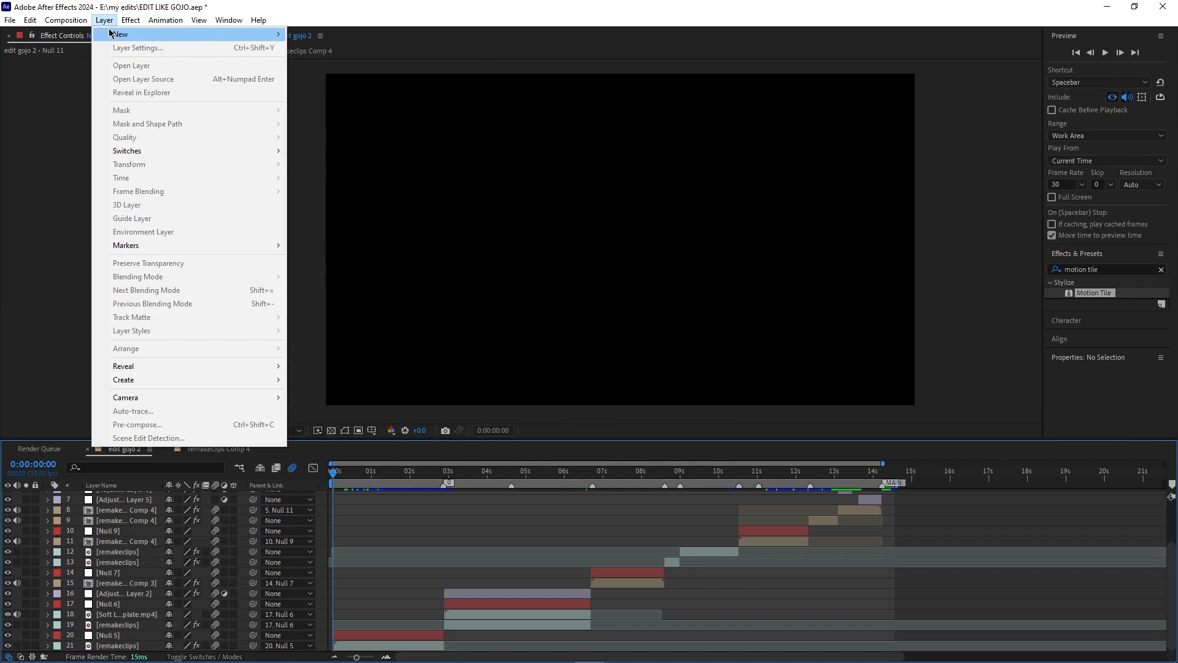
pyautogui.moveTo(110, 33)
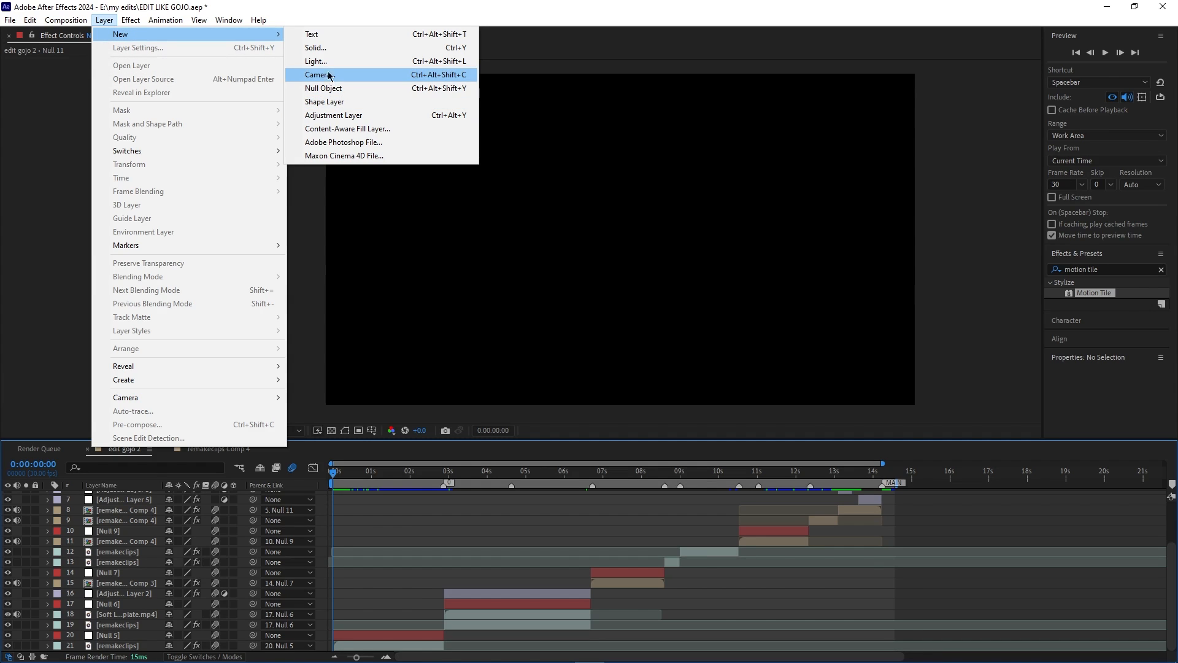
pyautogui.click(319, 48)
pyautogui.click(580, 416)
pyautogui.moveTo(541, 406); pyautogui.dragTo(360, 475)
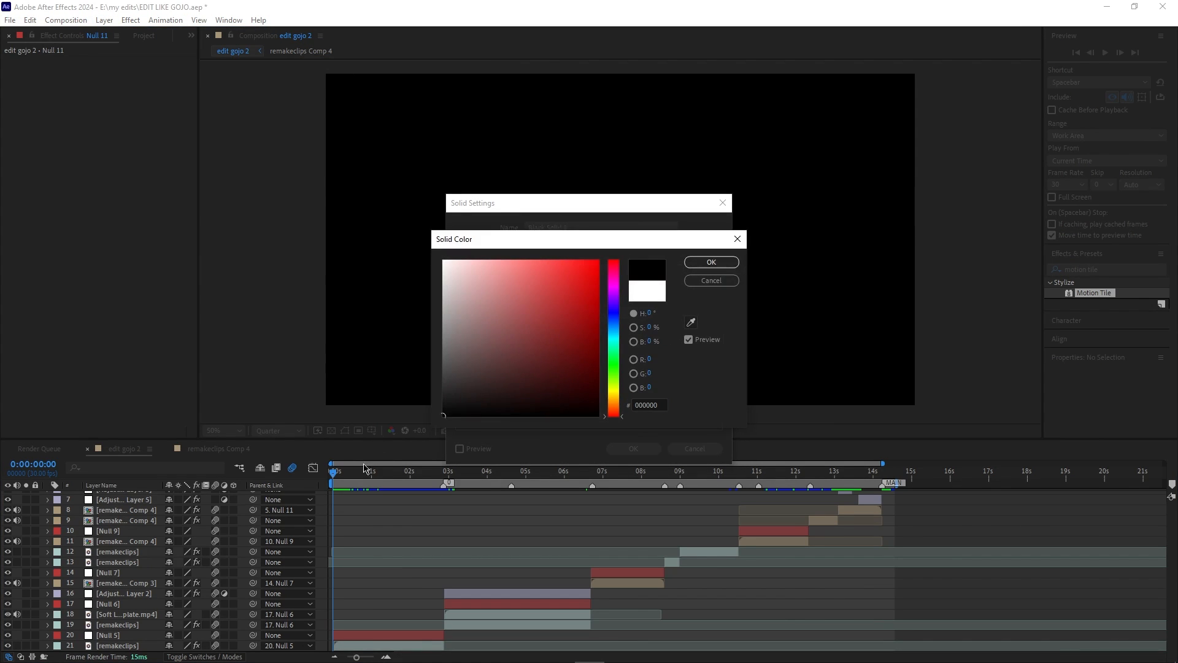
pyautogui.click(698, 264)
pyautogui.moveTo(597, 227); pyautogui.dragTo(397, 257)
pyautogui.write('blackbar')
pyautogui.press('Return')
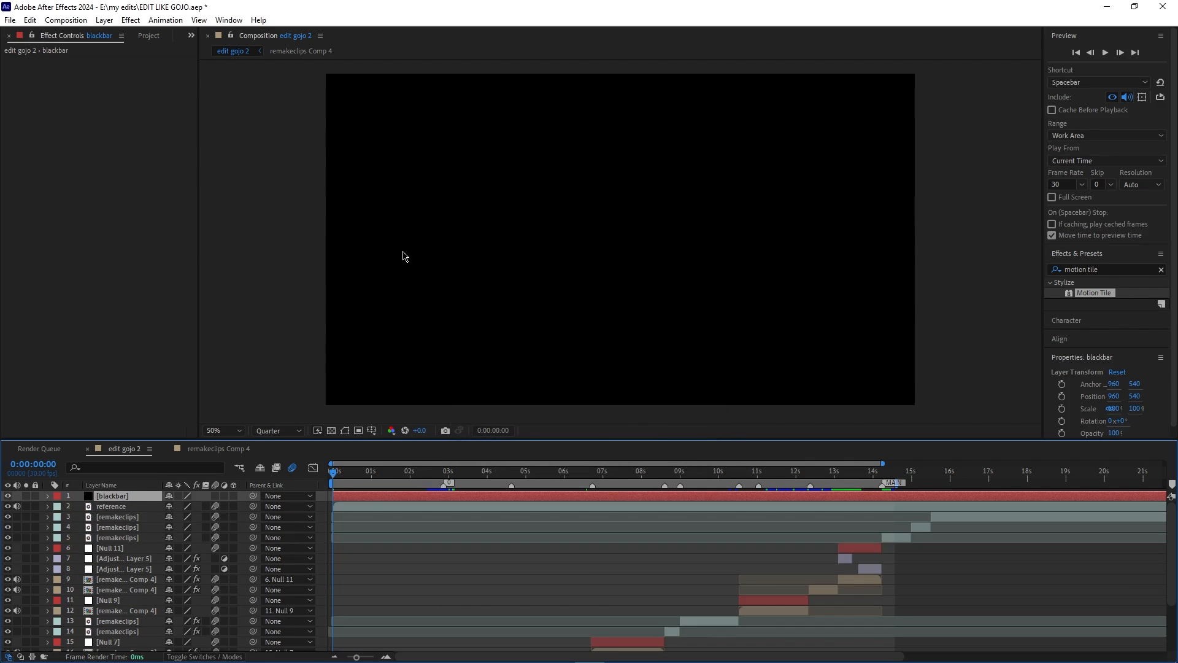
# - Apply the CC Jaws effect to the blackbar layer and raise its Completion to 53%
pyautogui.moveTo(361, 656); pyautogui.dragTo(354, 655)
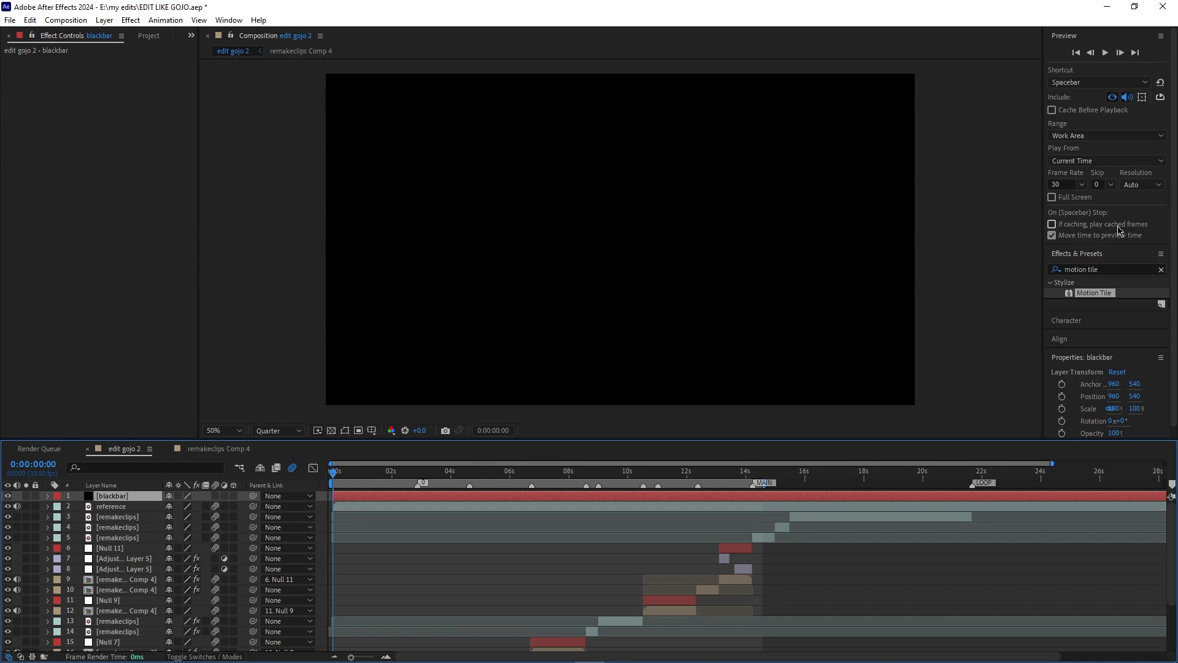
pyautogui.click(1105, 261)
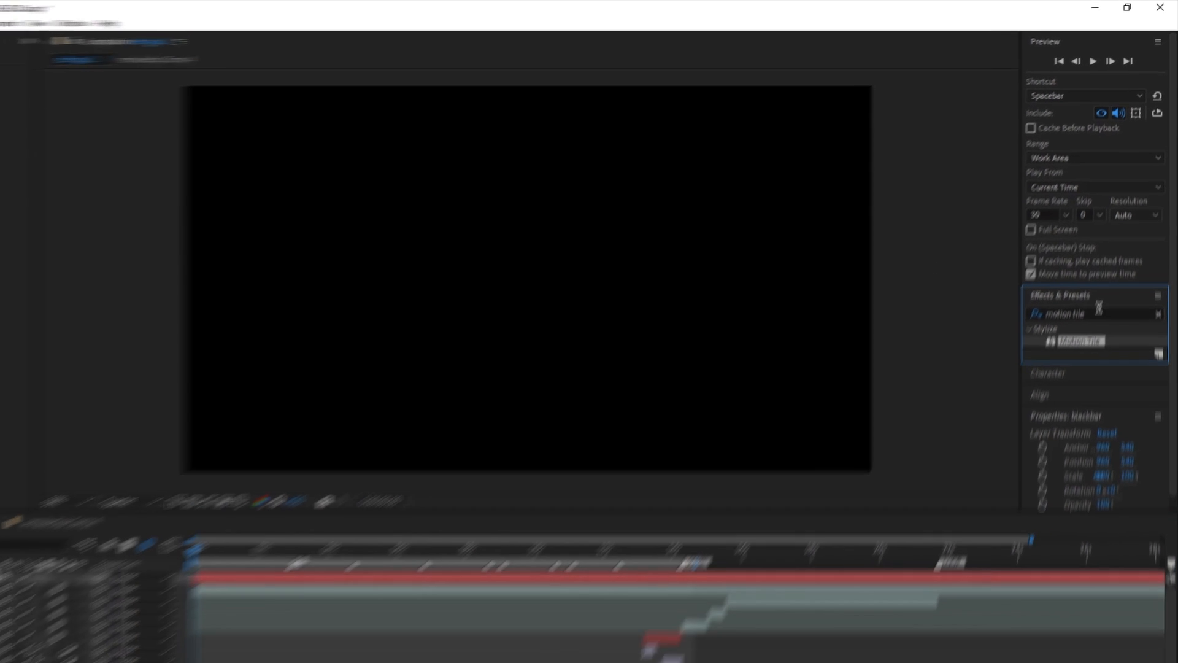
pyautogui.click(1099, 313)
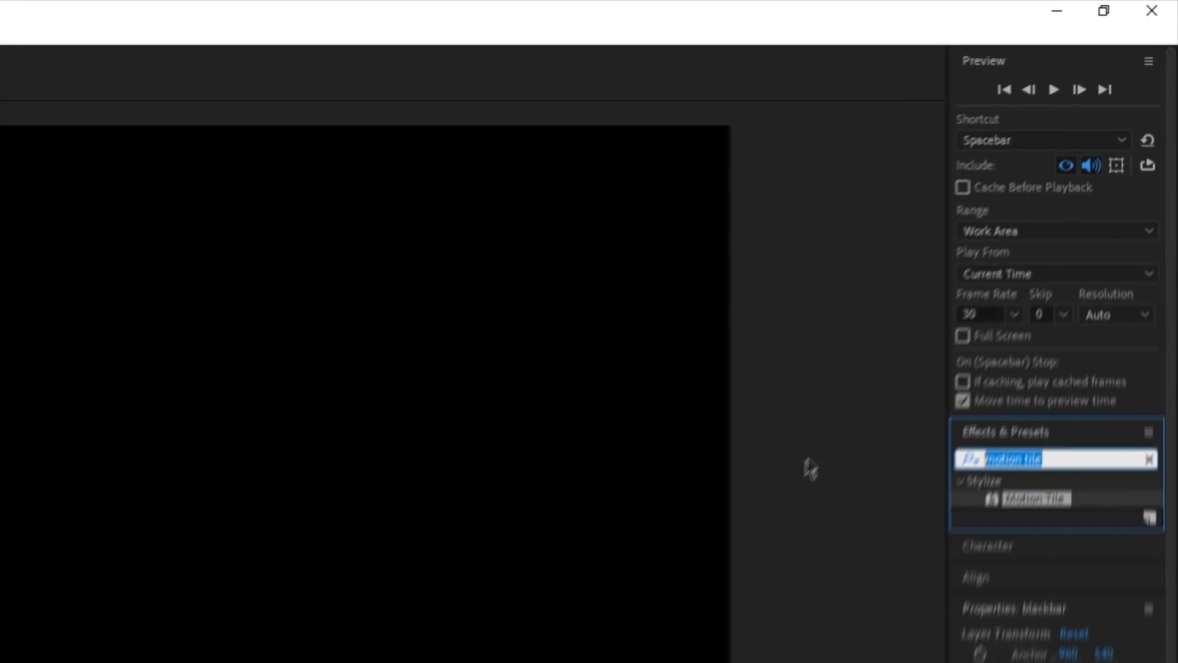
pyautogui.write('cc jaws')
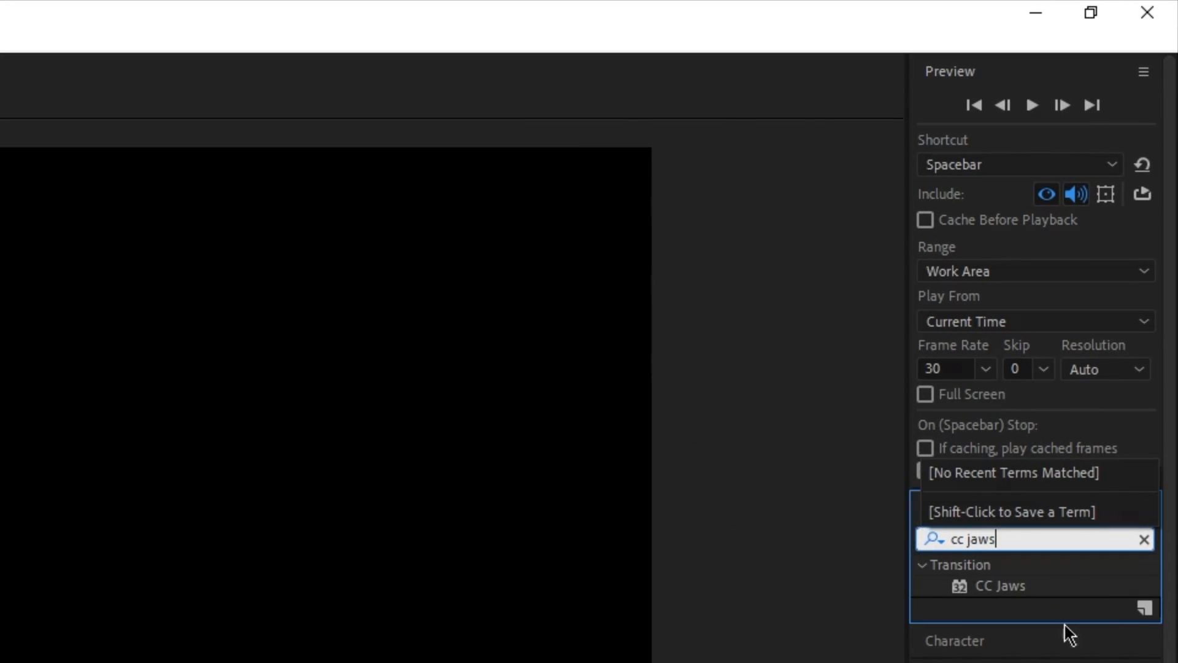
pyautogui.moveTo(1029, 587); pyautogui.dragTo(417, 499)
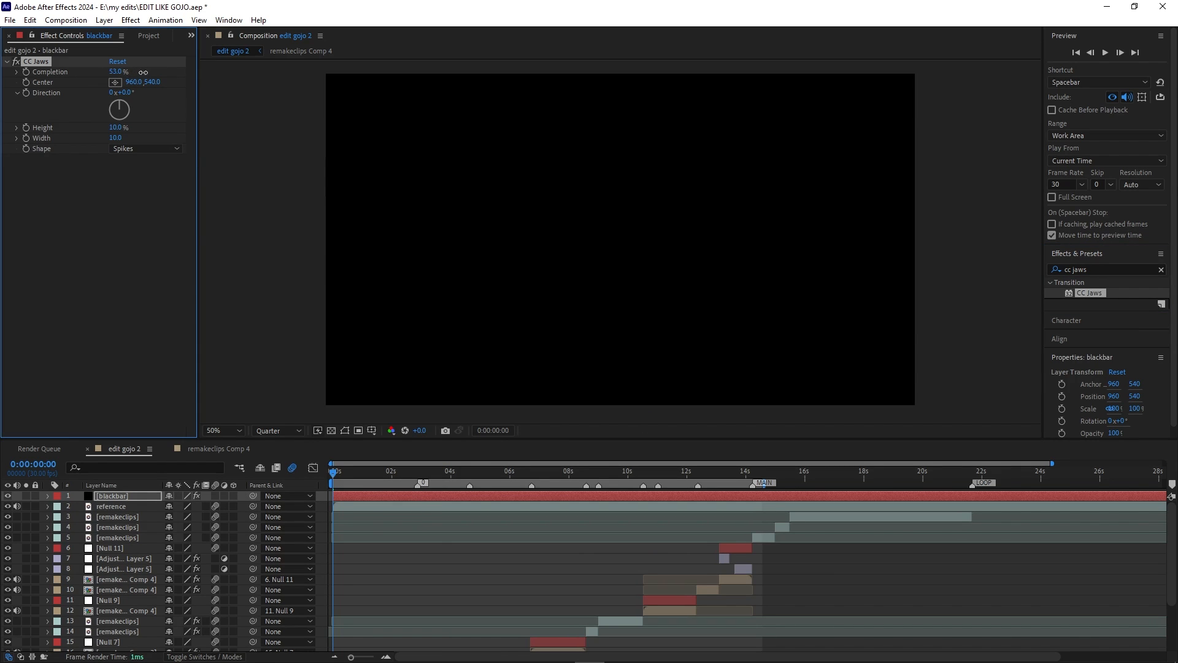
# - Set the blackbar's CC Jaws Height to 0% and Completion to 100%, judging the bars at 0:00:01:26
pyautogui.moveTo(336, 477); pyautogui.dragTo(388, 472)
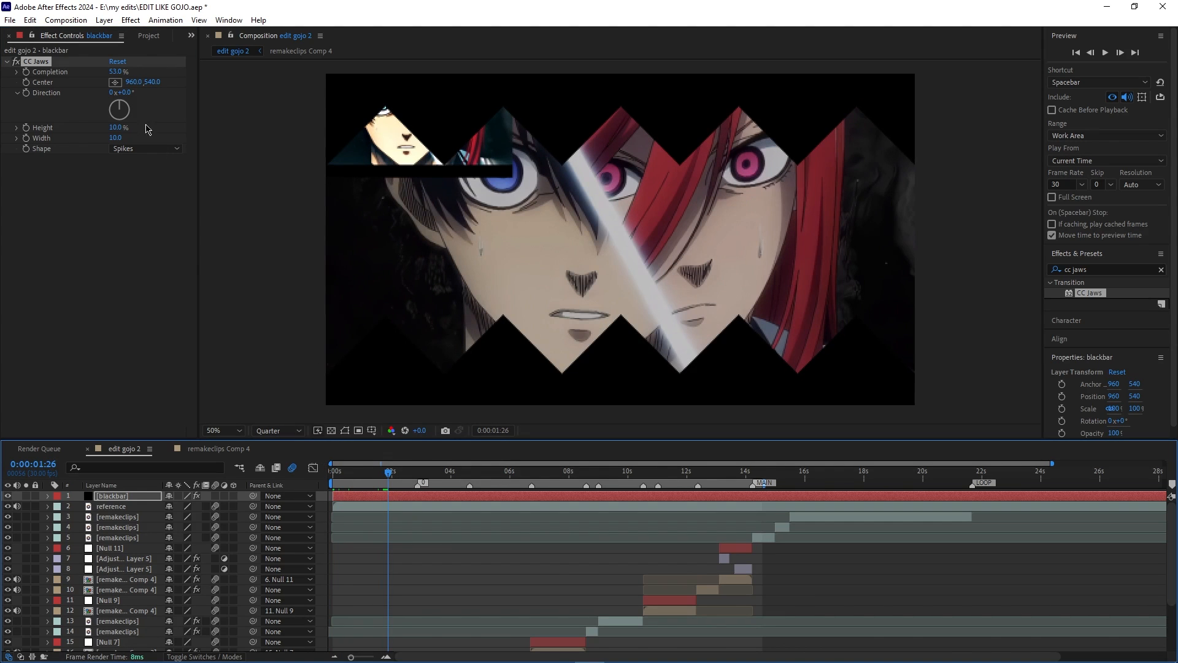
pyautogui.moveTo(115, 72)
pyautogui.mouseDown()
pyautogui.moveTo(131, 72)
pyautogui.moveTo(126, 80)
pyautogui.mouseUp()
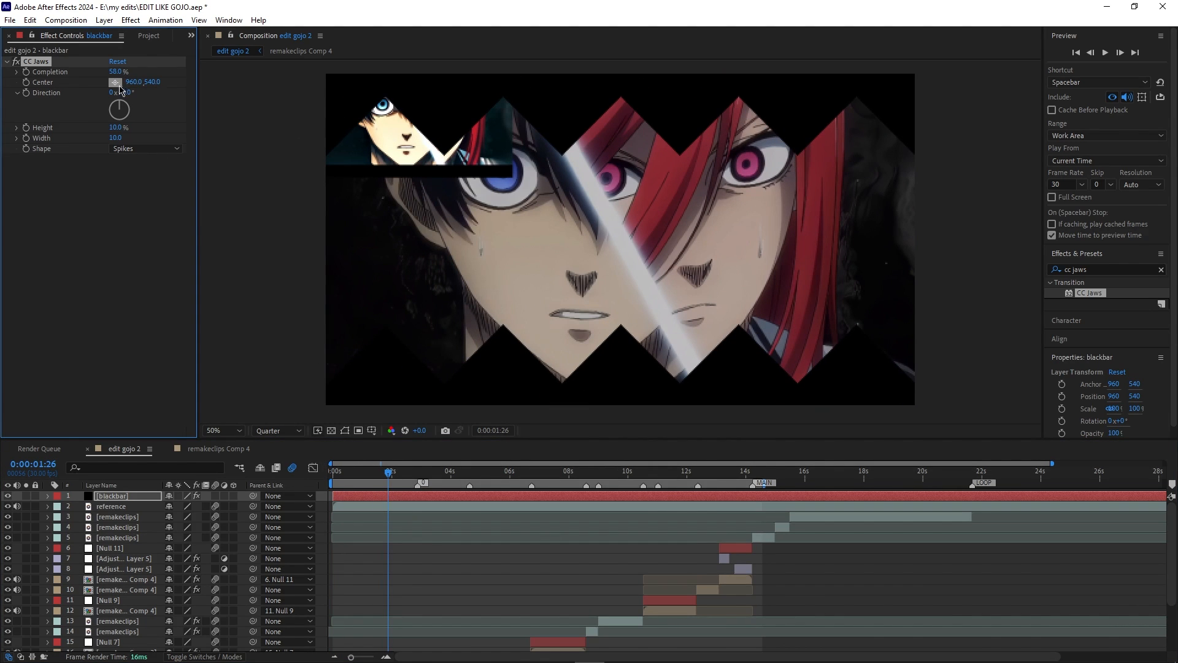
pyautogui.moveTo(119, 127); pyautogui.dragTo(70, 131)
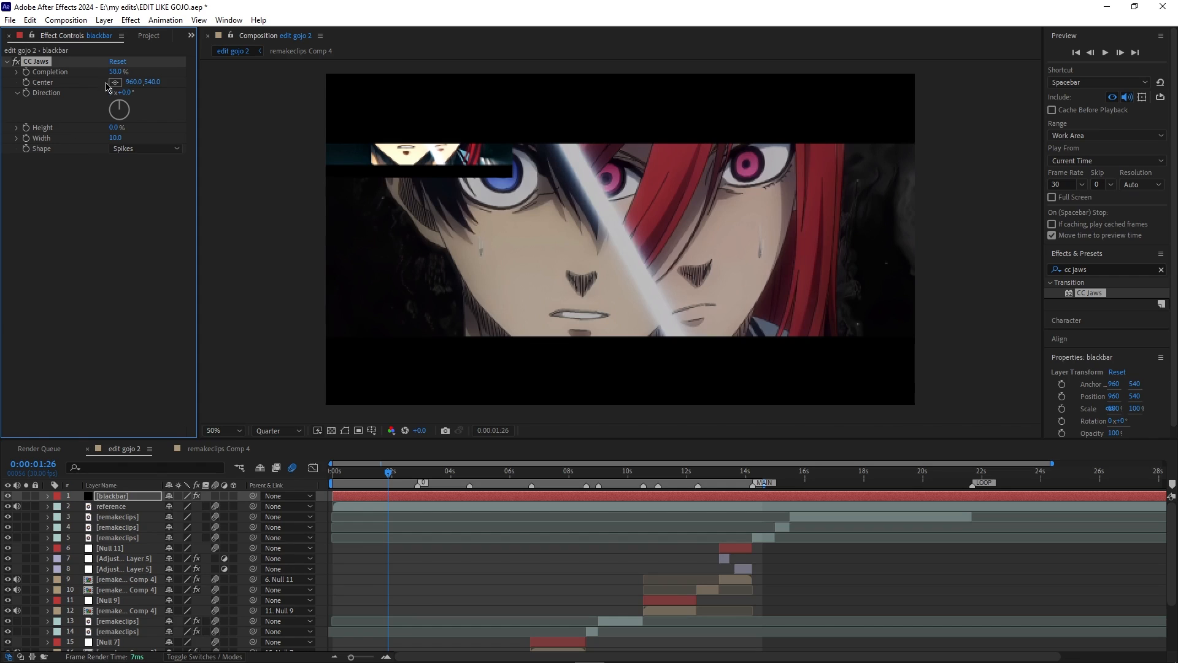
pyautogui.moveTo(115, 72); pyautogui.dragTo(77, 108)
pyautogui.moveTo(114, 72); pyautogui.dragTo(234, 142)
# - Keyframe the blackbar's Completion with a reduced value at the composition start and a second keyframe at the first timeline marker
pyautogui.moveTo(387, 474)
pyautogui.mouseDown()
pyautogui.moveTo(758, 504)
pyautogui.moveTo(332, 485)
pyautogui.moveTo(335, 469)
pyautogui.moveTo(459, 479)
pyautogui.moveTo(385, 483)
pyautogui.mouseUp()
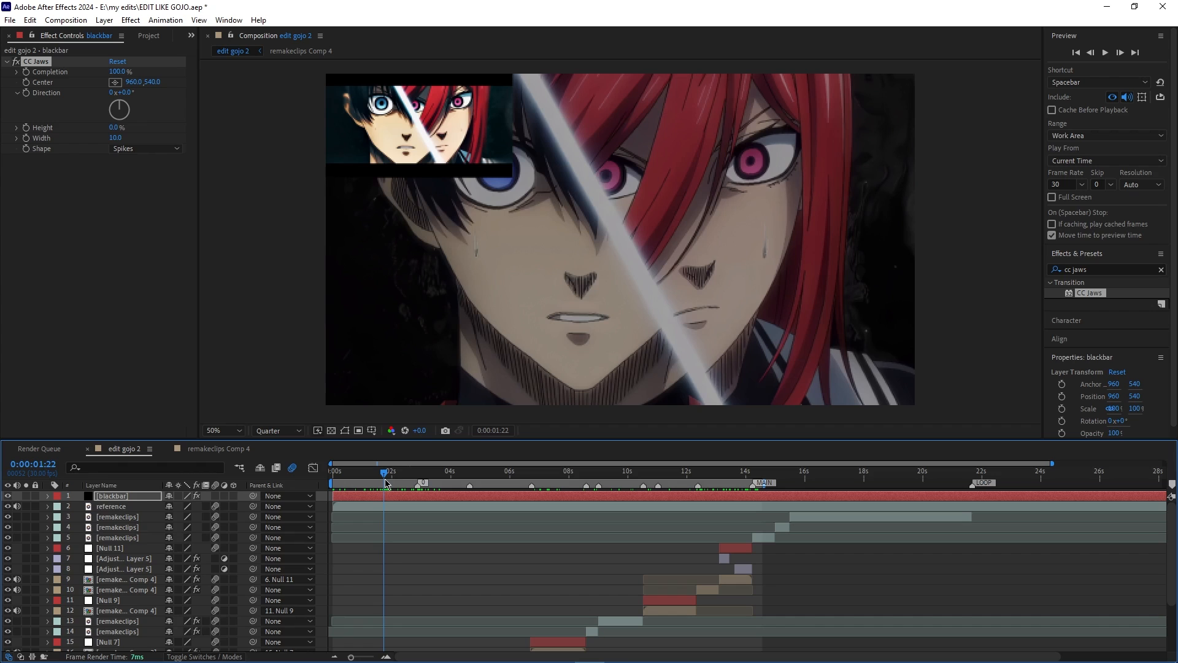
pyautogui.moveTo(385, 483); pyautogui.dragTo(377, 484)
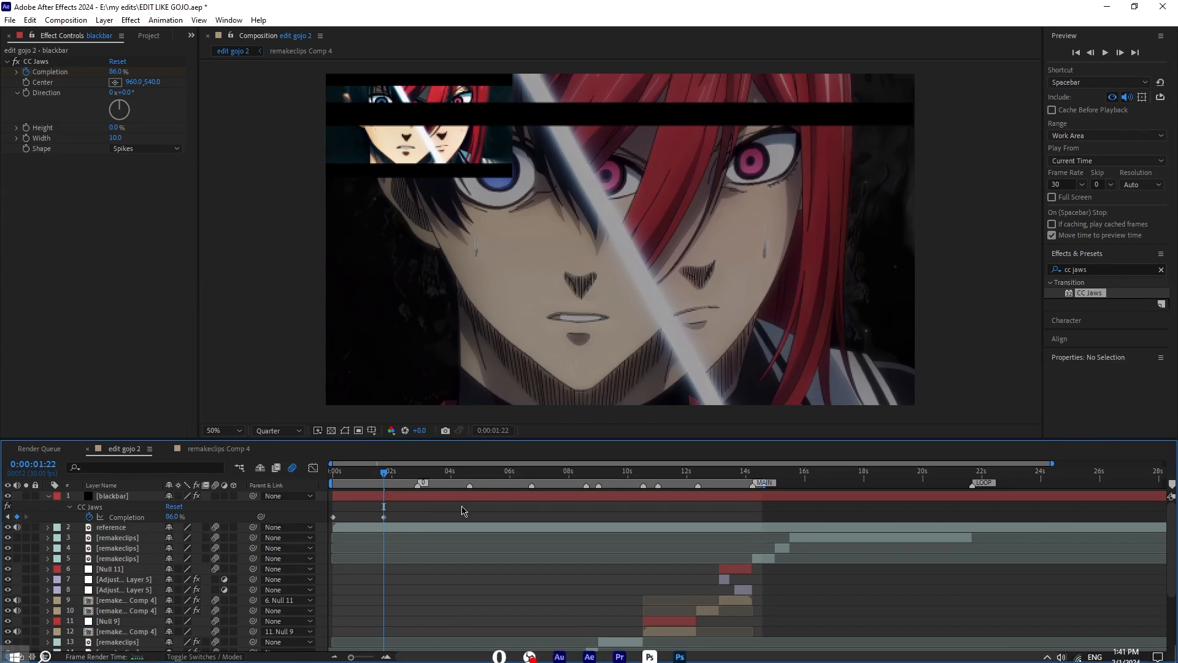
pyautogui.moveTo(173, 537); pyautogui.dragTo(178, 537)
pyautogui.moveTo(383, 473); pyautogui.dragTo(417, 473)
pyautogui.moveTo(383, 517); pyautogui.dragTo(418, 517)
pyautogui.moveTo(416, 472); pyautogui.dragTo(371, 473)
pyautogui.moveTo(115, 72); pyautogui.dragTo(58, 71)
pyautogui.moveTo(372, 517); pyautogui.dragTo(334, 517)
pyautogui.press('space')
# - Add an adjusted blackbar Completion keyframe, move it to about 0:00:12:00 and play back the bars
pyautogui.moveTo(478, 500); pyautogui.dragTo(642, 497)
pyautogui.click(17, 517)
pyautogui.moveTo(173, 517); pyautogui.dragTo(179, 517)
pyautogui.moveTo(642, 473); pyautogui.dragTo(684, 502)
pyautogui.moveTo(642, 517); pyautogui.dragTo(684, 517)
pyautogui.press('space')
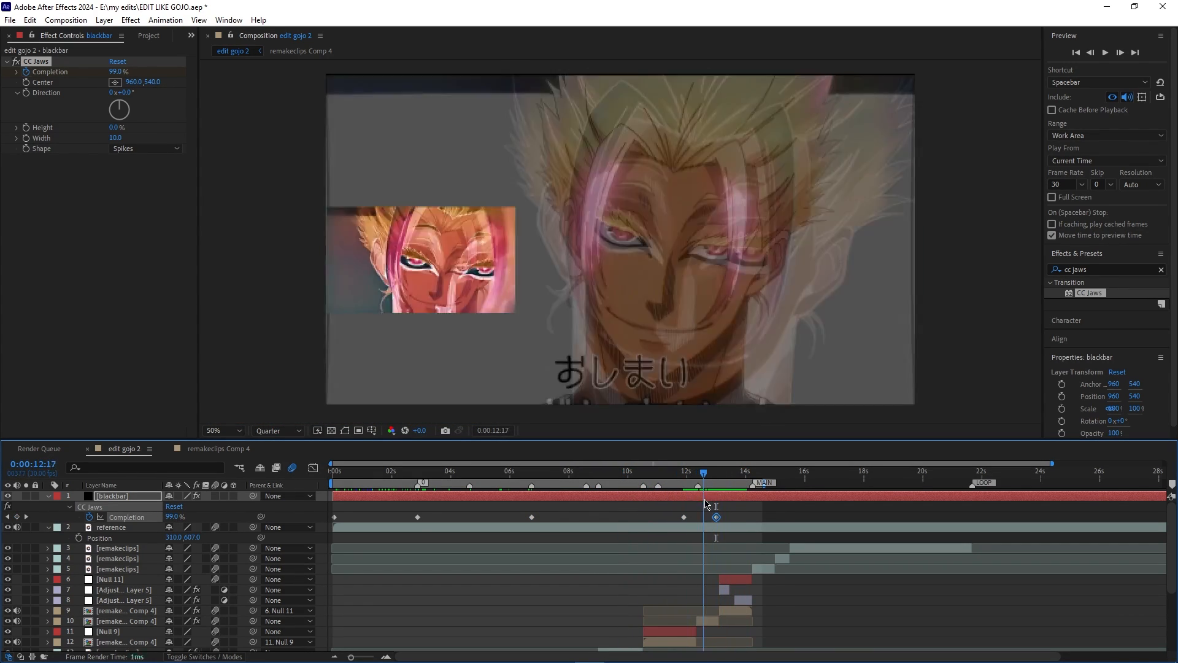
# - Adjust the blackbar's Completion at about 0:00:13:00 and review the bars up to the MAIN marker
pyautogui.press('space')
pyautogui.moveTo(173, 517); pyautogui.dragTo(179, 517)
pyautogui.press('space')
pyautogui.moveTo(742, 473); pyautogui.dragTo(753, 517)
pyautogui.moveTo(747, 475); pyautogui.dragTo(742, 503)
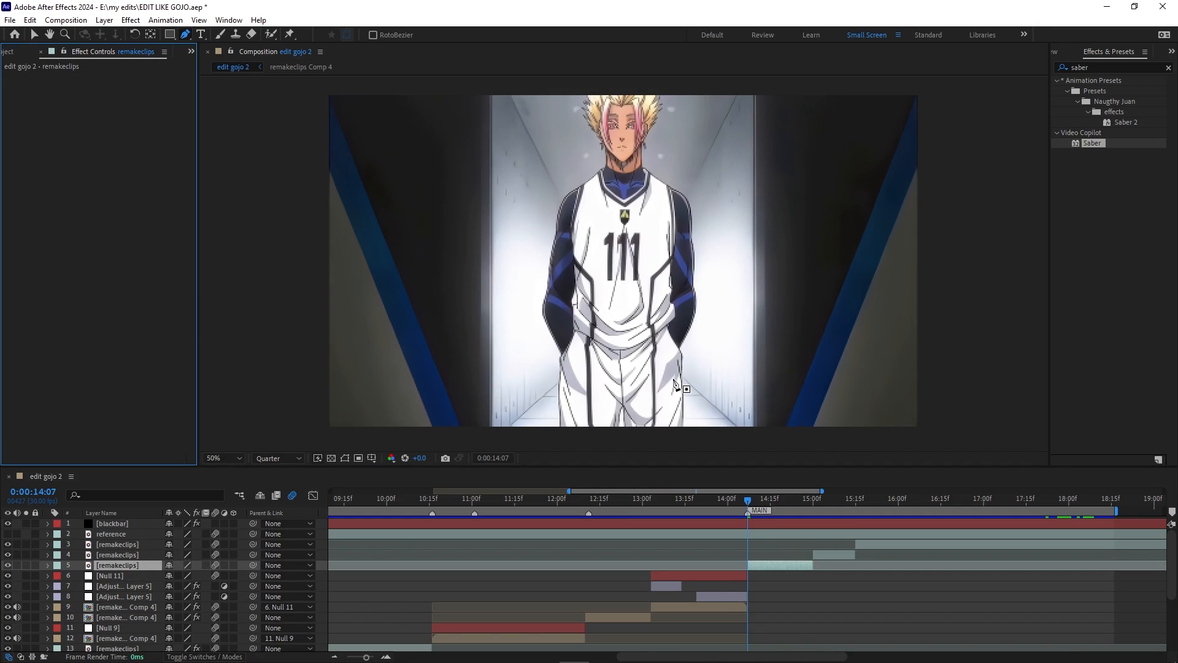
# - Examine the imported Overlay 47, Overlay 25 and Overlay 18 clips in the project
pyautogui.press('v')
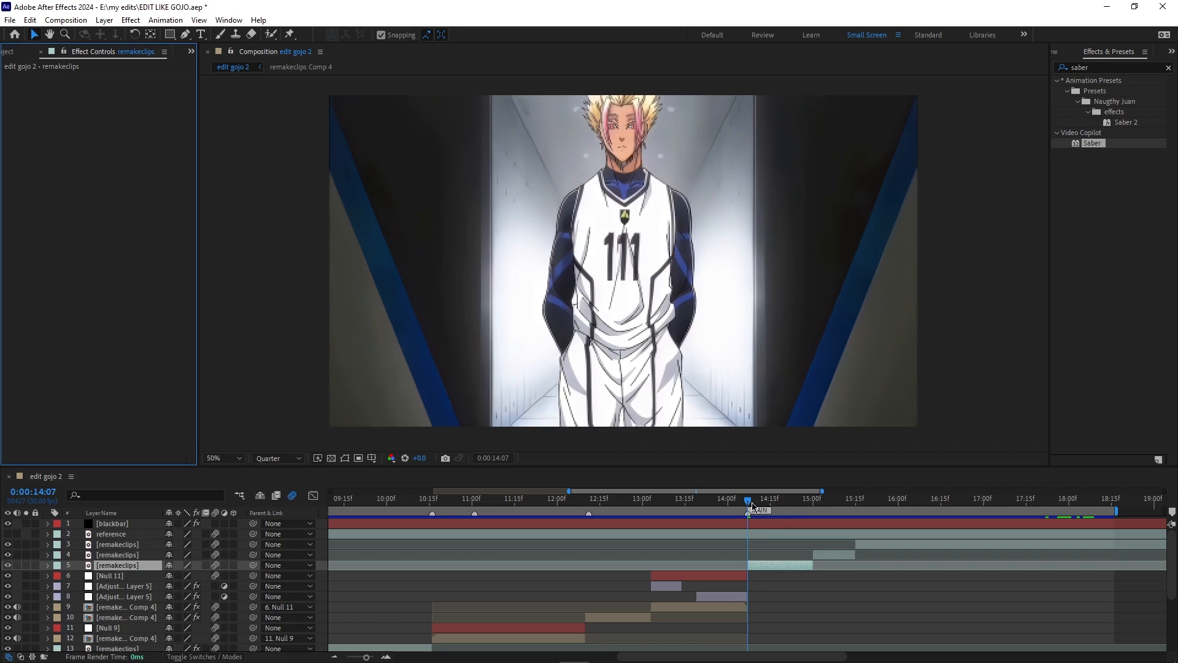
pyautogui.click(17, 52)
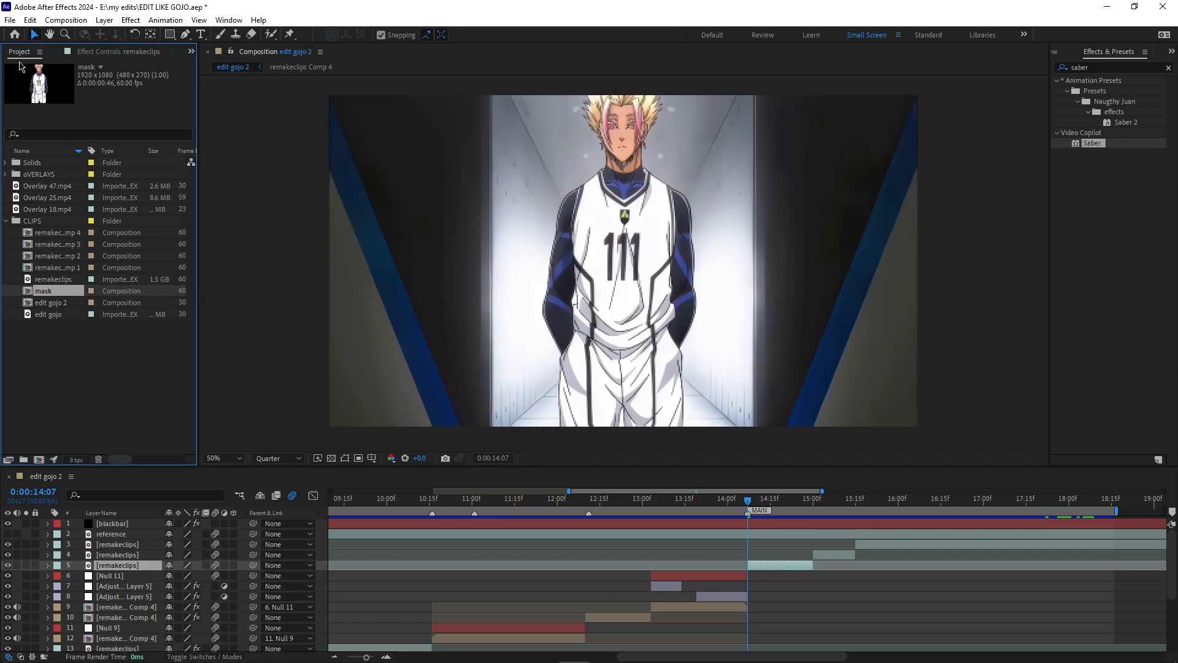
pyautogui.click(52, 209)
pyautogui.click(46, 187)
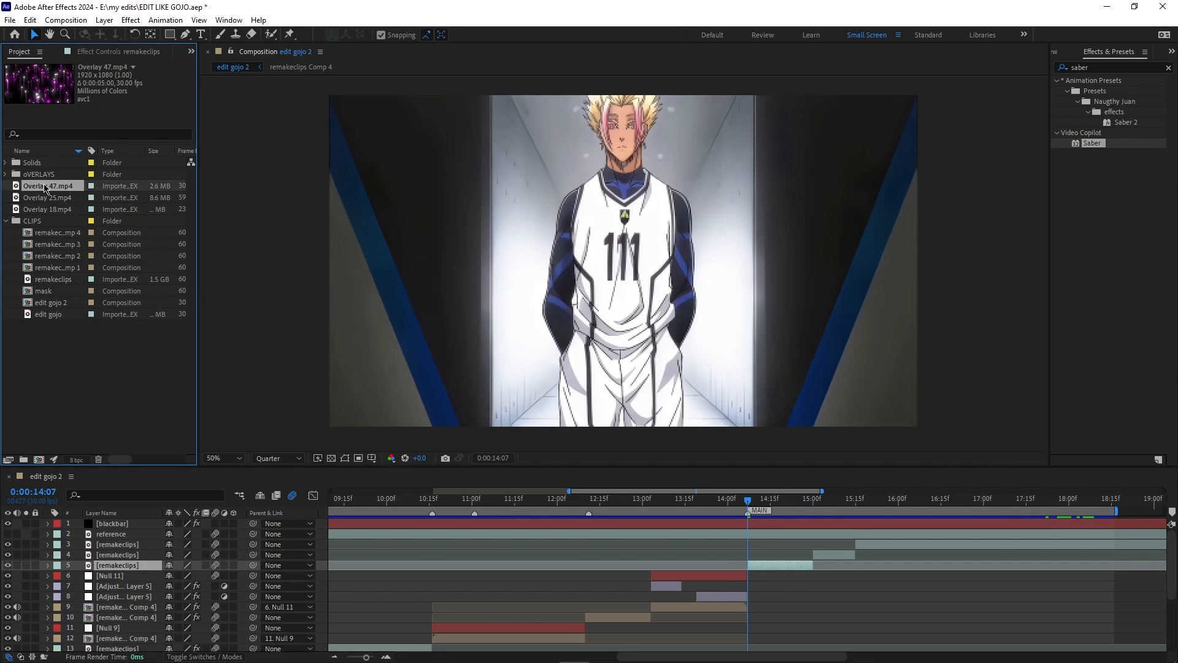
pyautogui.click(51, 206)
pyautogui.click(51, 187)
pyautogui.click(50, 198)
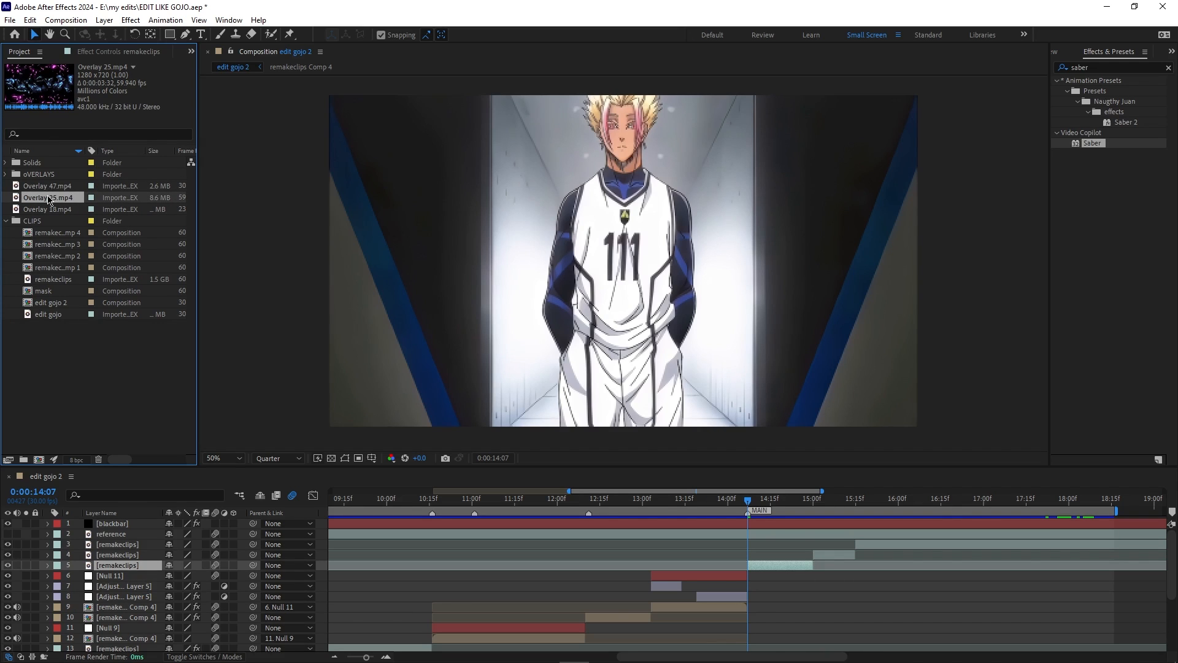
pyautogui.click(51, 209)
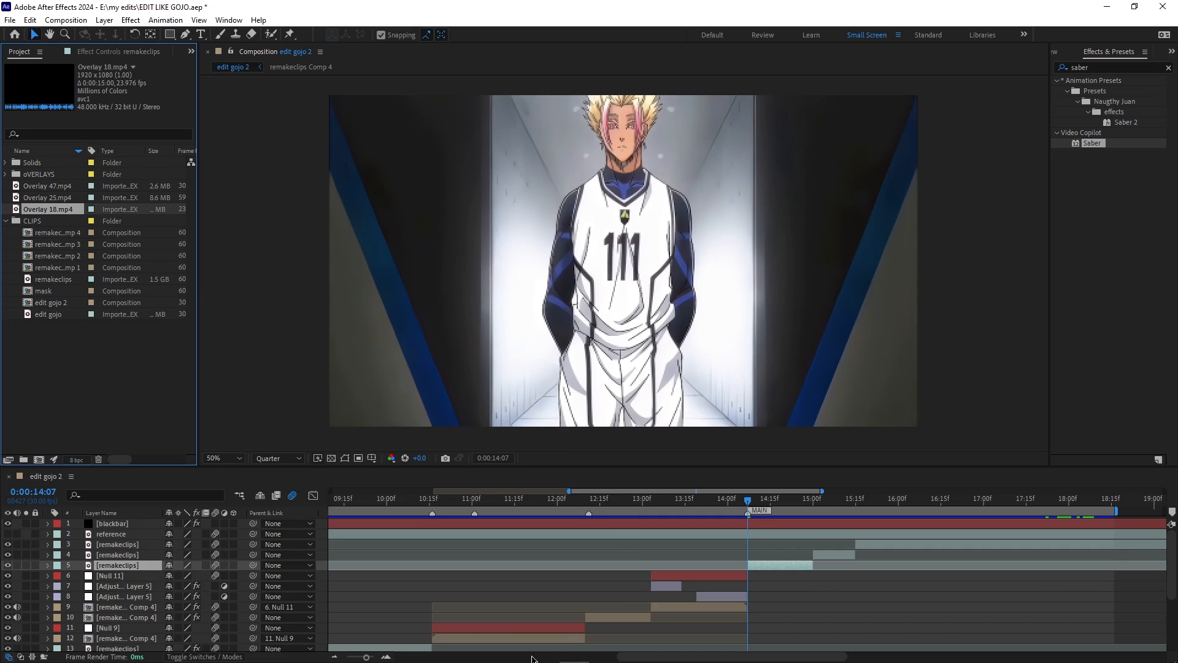
# - Open the remakeclips layer starting at 0:00:14:07 for Roto Brush and stroke down the middle of the character
pyautogui.moveTo(624, 650); pyautogui.dragTo(668, 645)
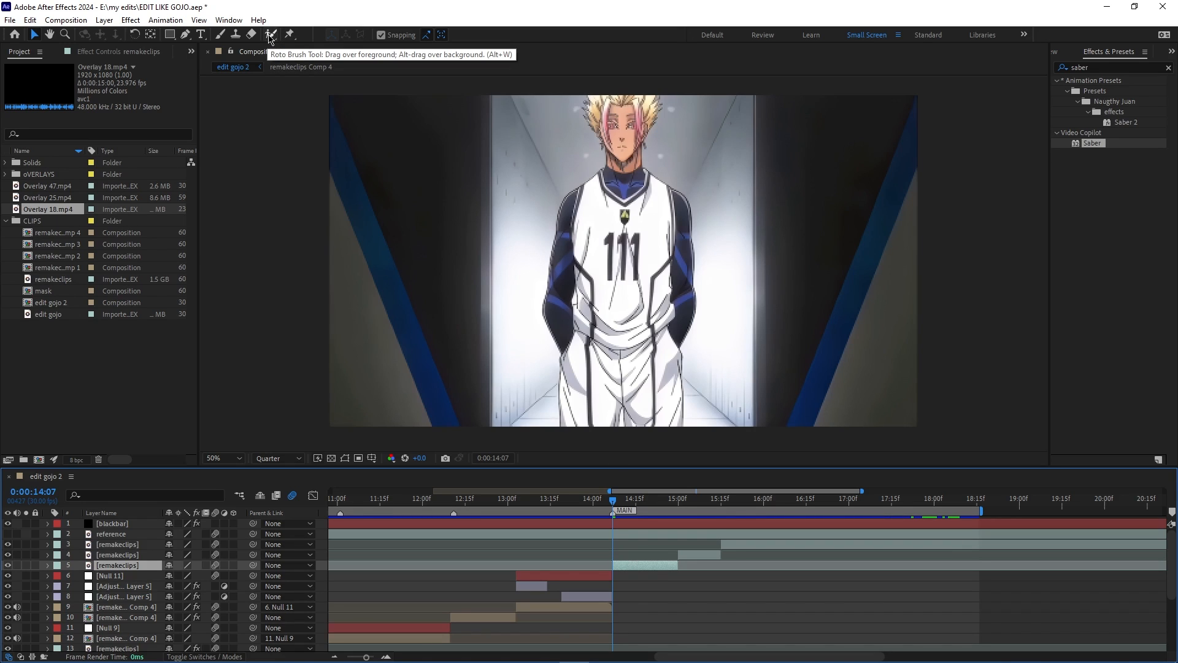
pyautogui.click(269, 36)
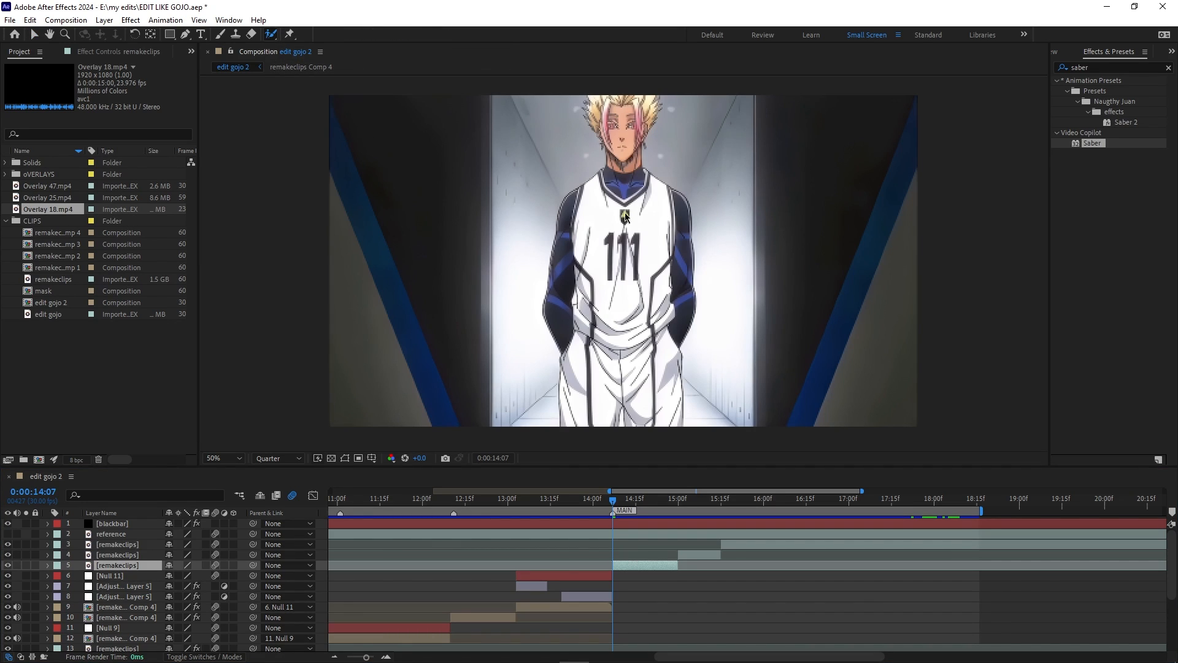
pyautogui.doubleClick(644, 568)
pyautogui.scroll(-1, 624, 238)
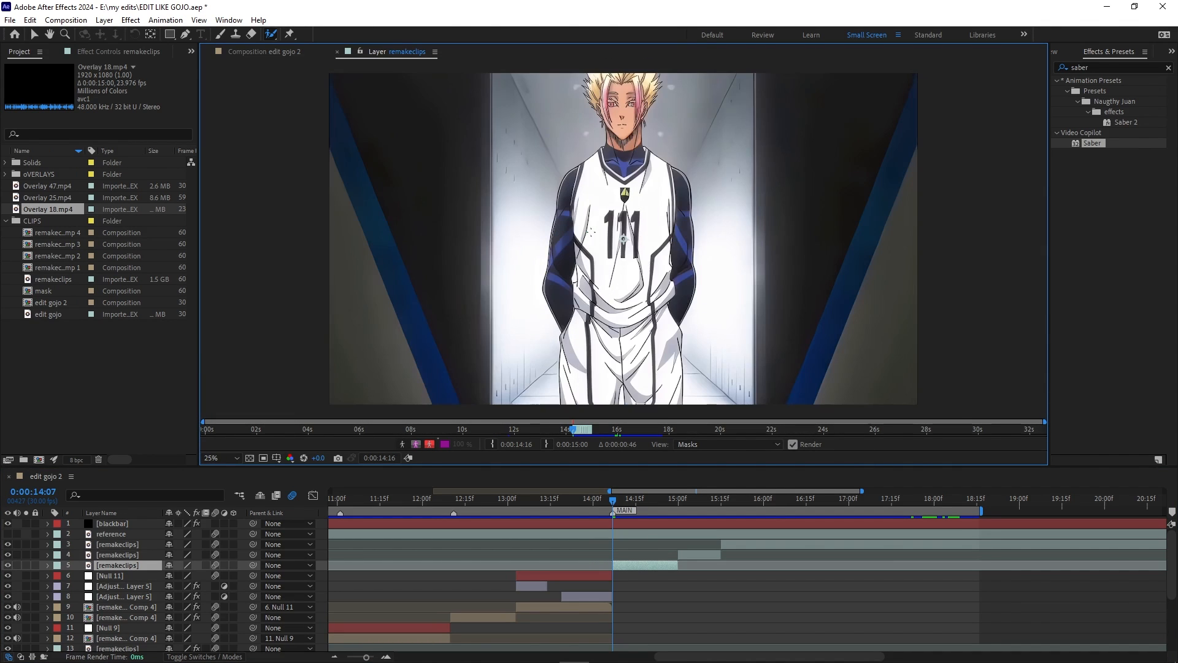
pyautogui.moveTo(618, 76); pyautogui.dragTo(621, 423)
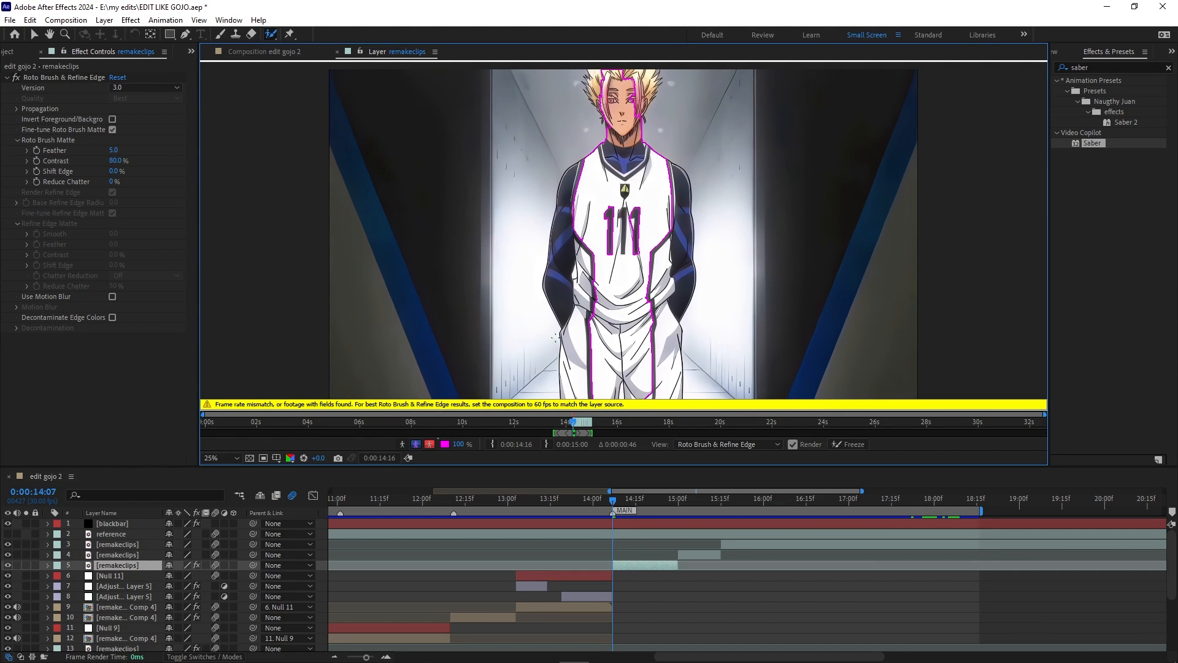
# - Extend the Roto Brush selection over the character's arms, legs, jersey number and hair, freeze it and return to the composition
pyautogui.moveTo(632, 203)
pyautogui.mouseDown()
pyautogui.moveTo(583, 206)
pyautogui.moveTo(561, 275)
pyautogui.moveTo(579, 398)
pyautogui.mouseUp()
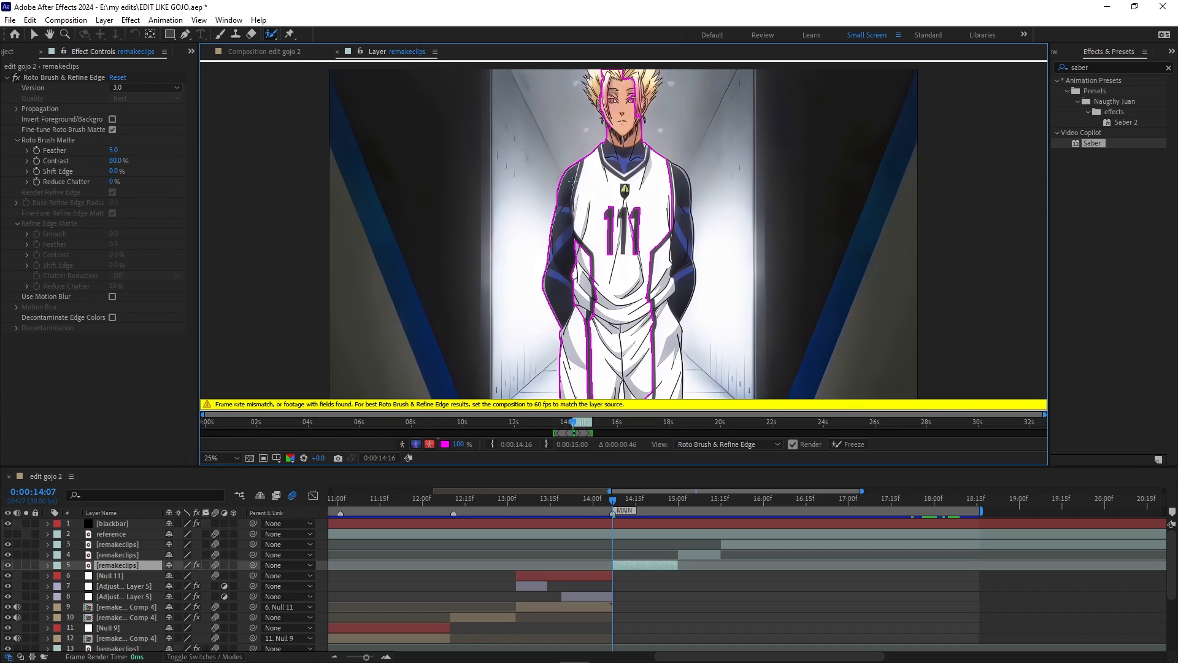
pyautogui.moveTo(627, 203)
pyautogui.mouseDown()
pyautogui.moveTo(659, 279)
pyautogui.moveTo(665, 405)
pyautogui.mouseUp()
pyautogui.moveTo(631, 331)
pyautogui.mouseDown()
pyautogui.moveTo(691, 258)
pyautogui.moveTo(688, 209)
pyautogui.moveTo(676, 175)
pyautogui.moveTo(623, 172)
pyautogui.mouseUp()
pyautogui.moveTo(624, 70)
pyautogui.mouseDown()
pyautogui.moveTo(597, 78)
pyautogui.moveTo(647, 77)
pyautogui.moveTo(600, 118)
pyautogui.mouseUp()
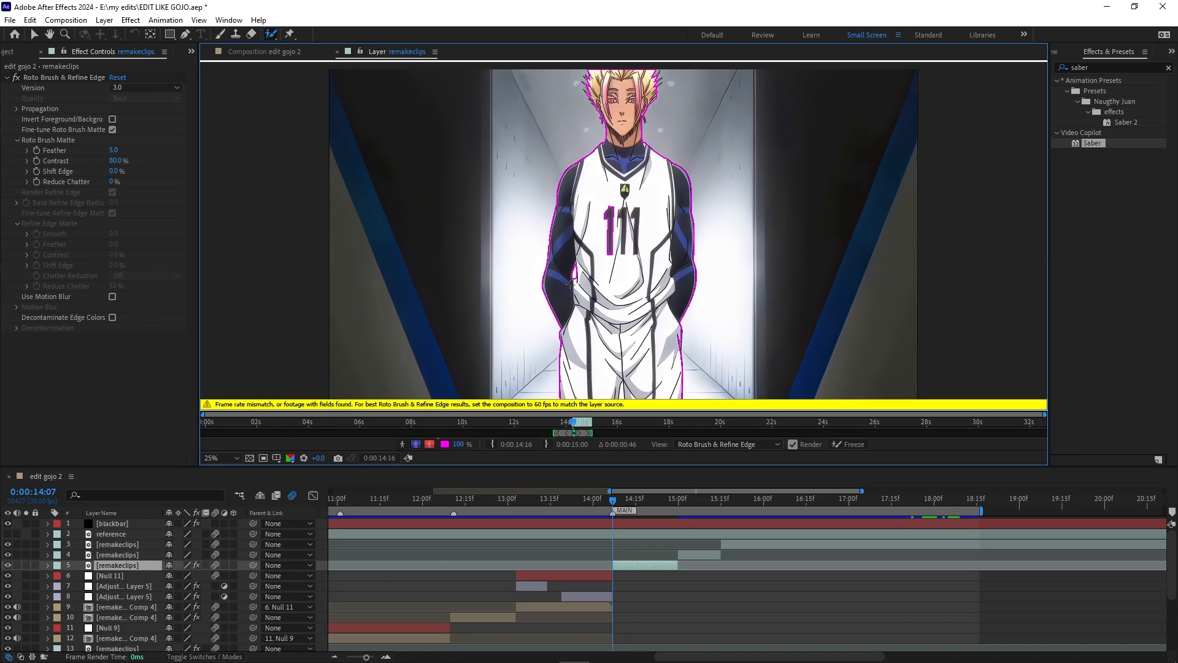
pyautogui.click(849, 444)
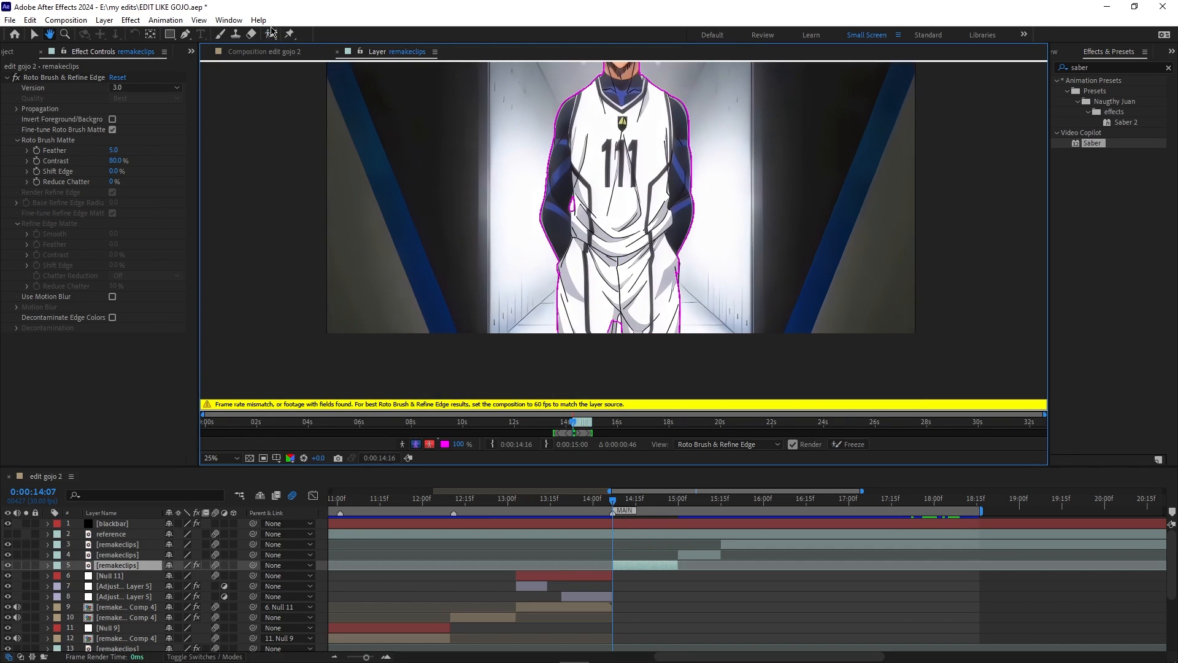
pyautogui.click(337, 52)
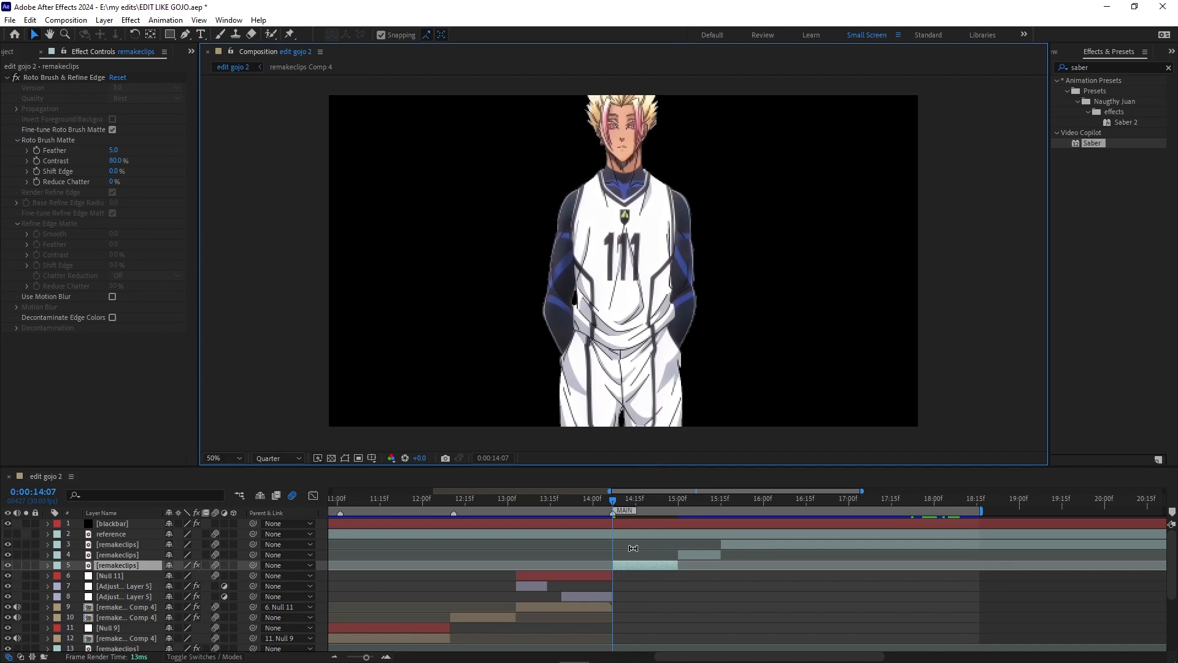
# - Duplicate the roto-brushed remakeclips layer at 0:00:14:07 and pre-compose the lower copy as MASK with all attributes moved
pyautogui.click(638, 570)
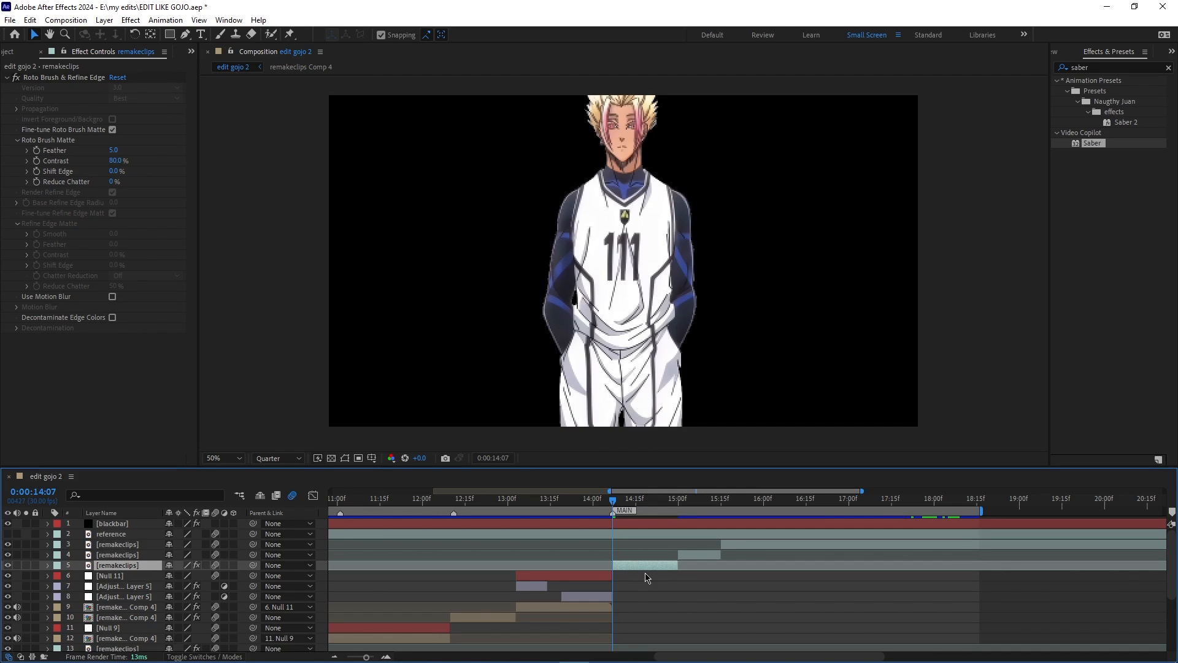
pyautogui.hotkey('ctrl', 'd')
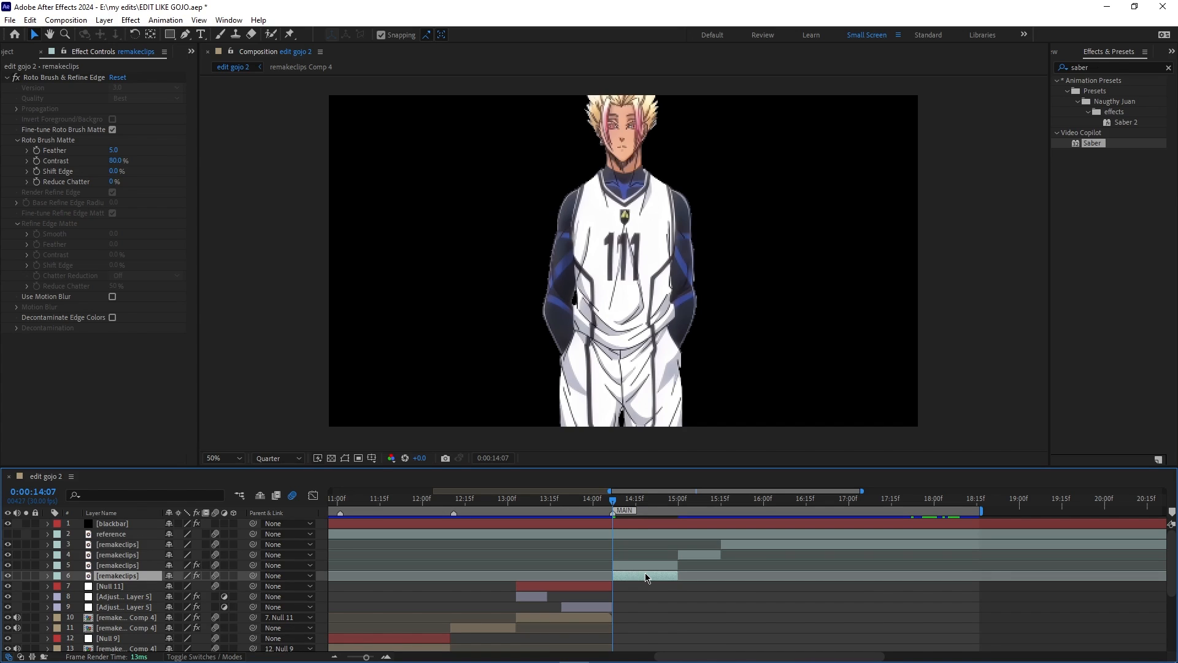
pyautogui.rightClick(645, 576)
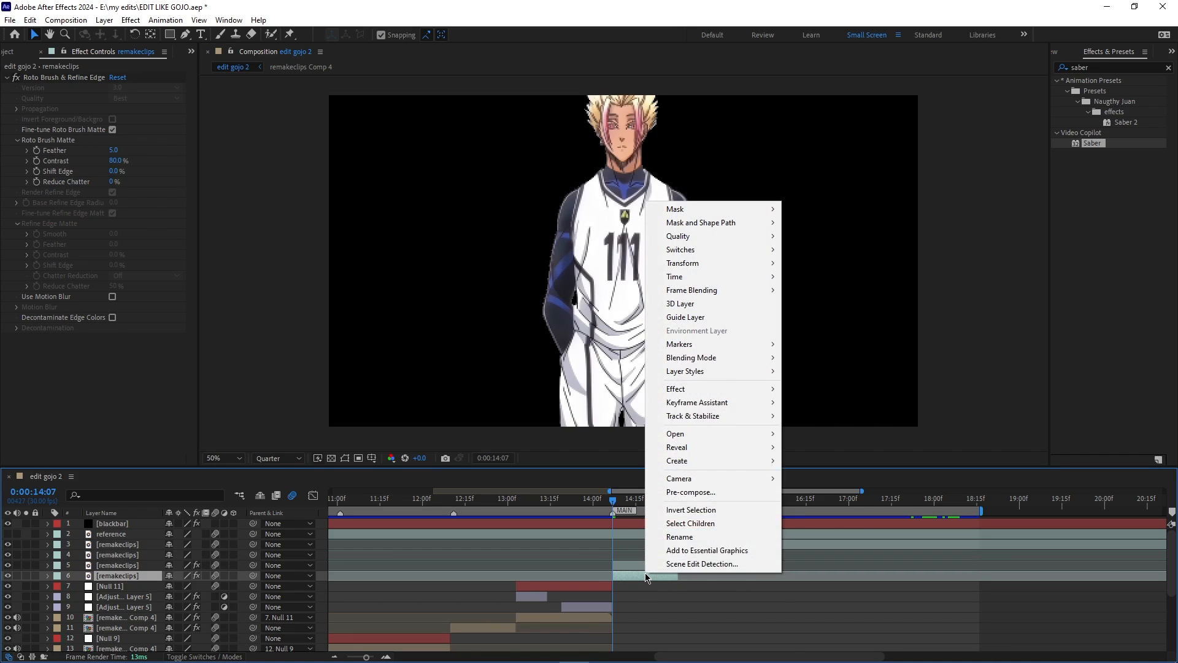
pyautogui.click(675, 493)
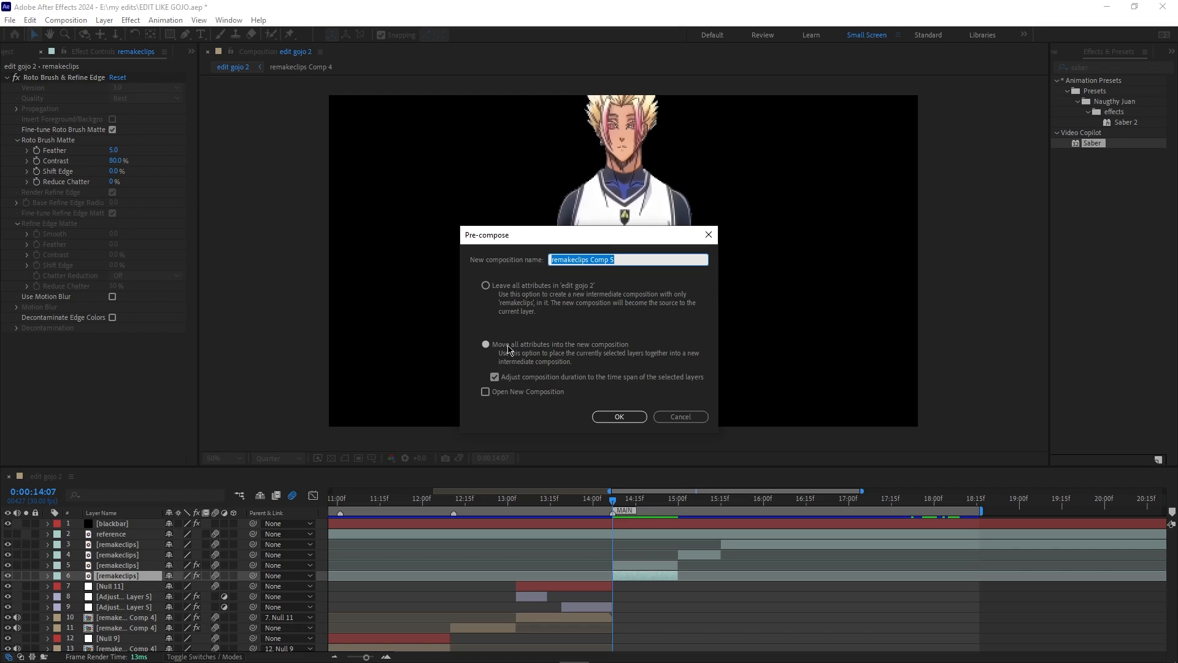
pyautogui.write('MASK')
pyautogui.press('Return')
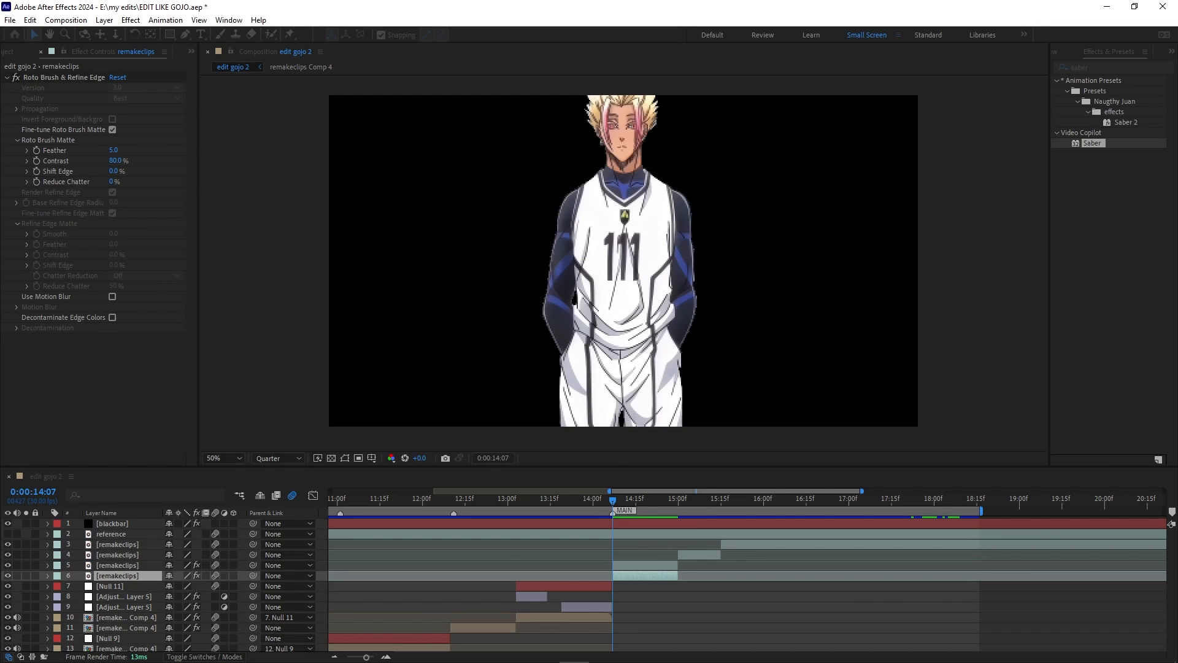
pyautogui.press('capslock')
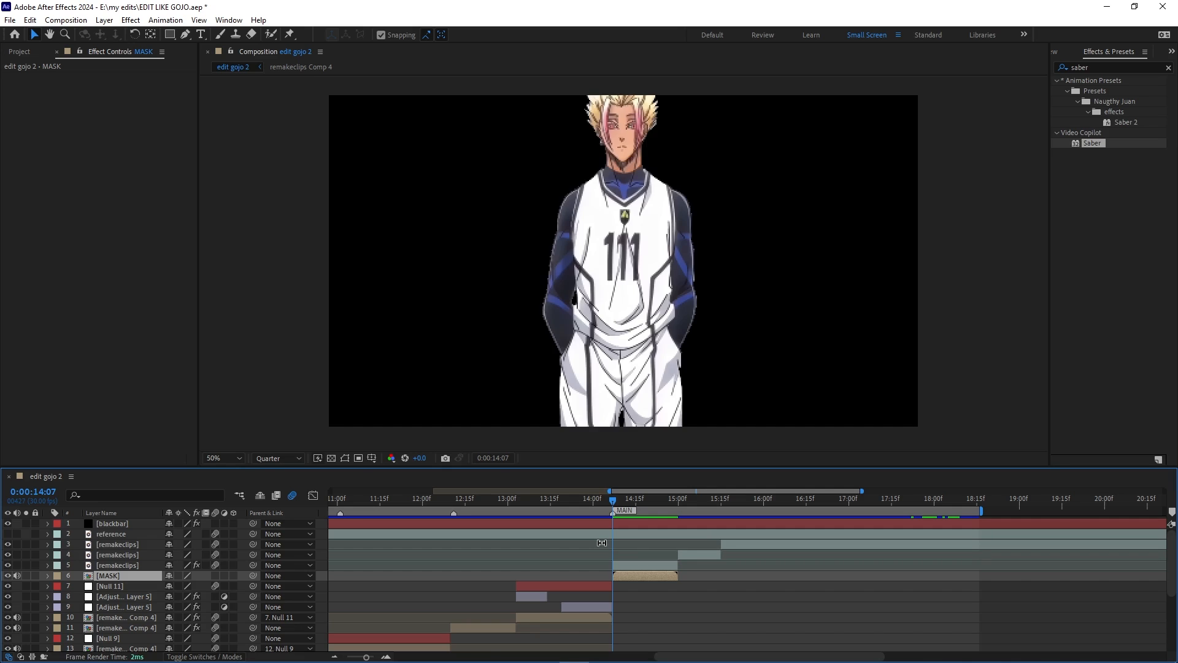
# - Open the MASK composition and add a 1920 x 1080 black solid above the remakeclips layer
pyautogui.doubleClick(662, 579)
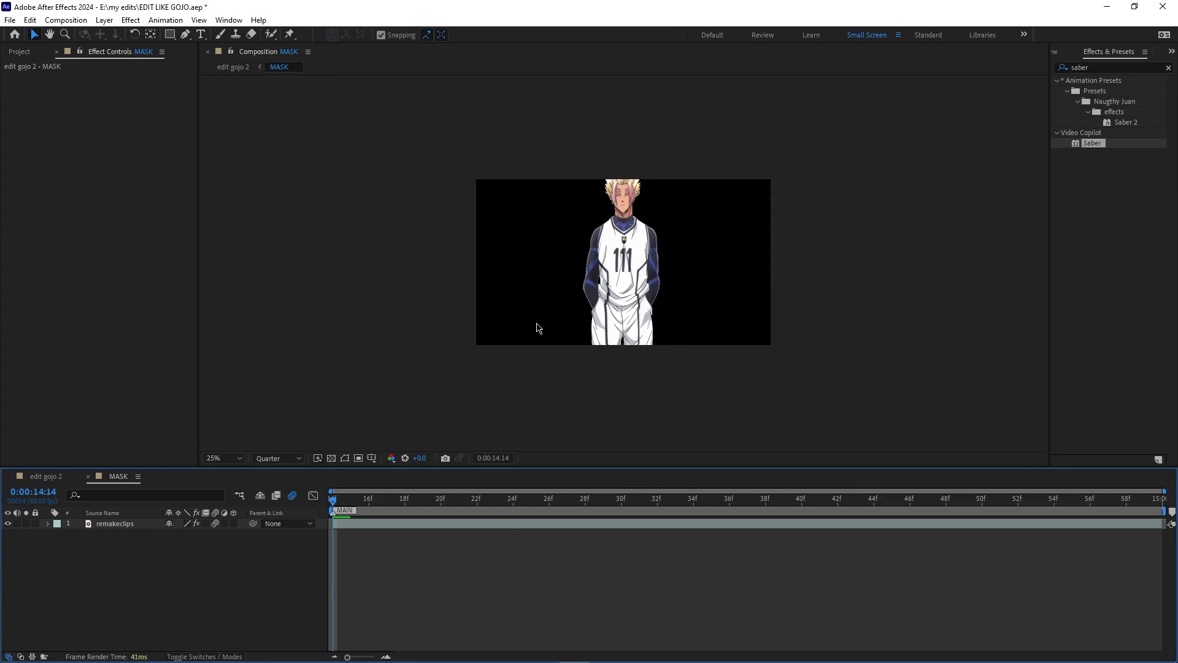
pyautogui.click(433, 524)
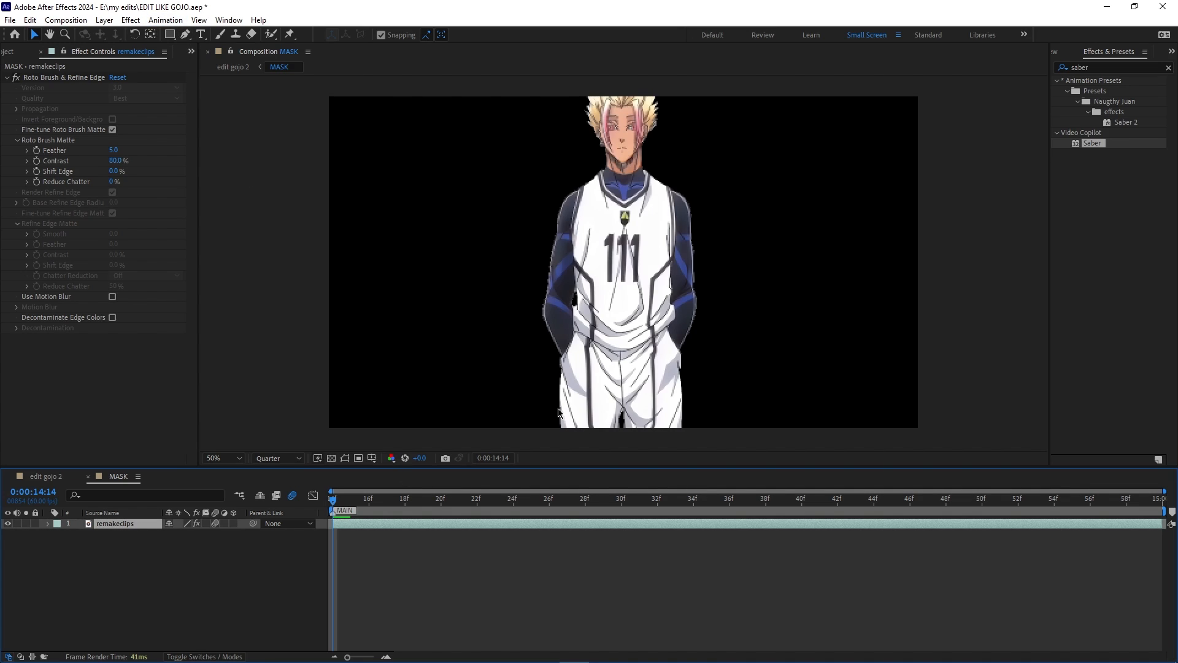
pyautogui.click(429, 563)
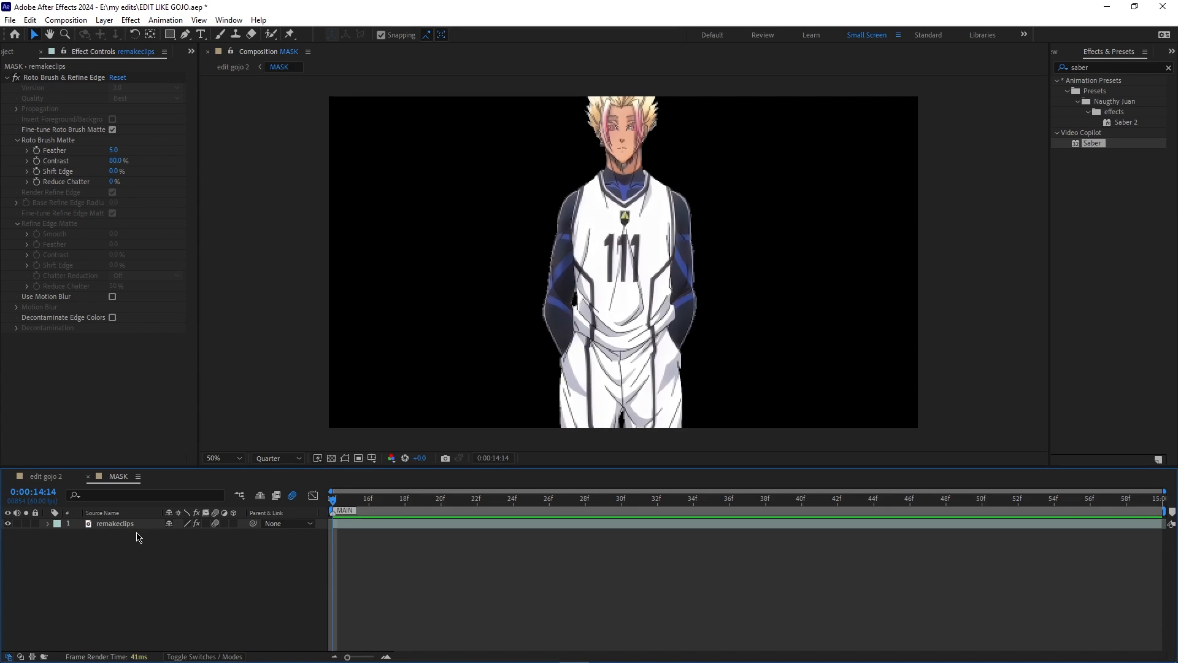
pyautogui.rightClick(159, 542)
pyautogui.moveTo(187, 394)
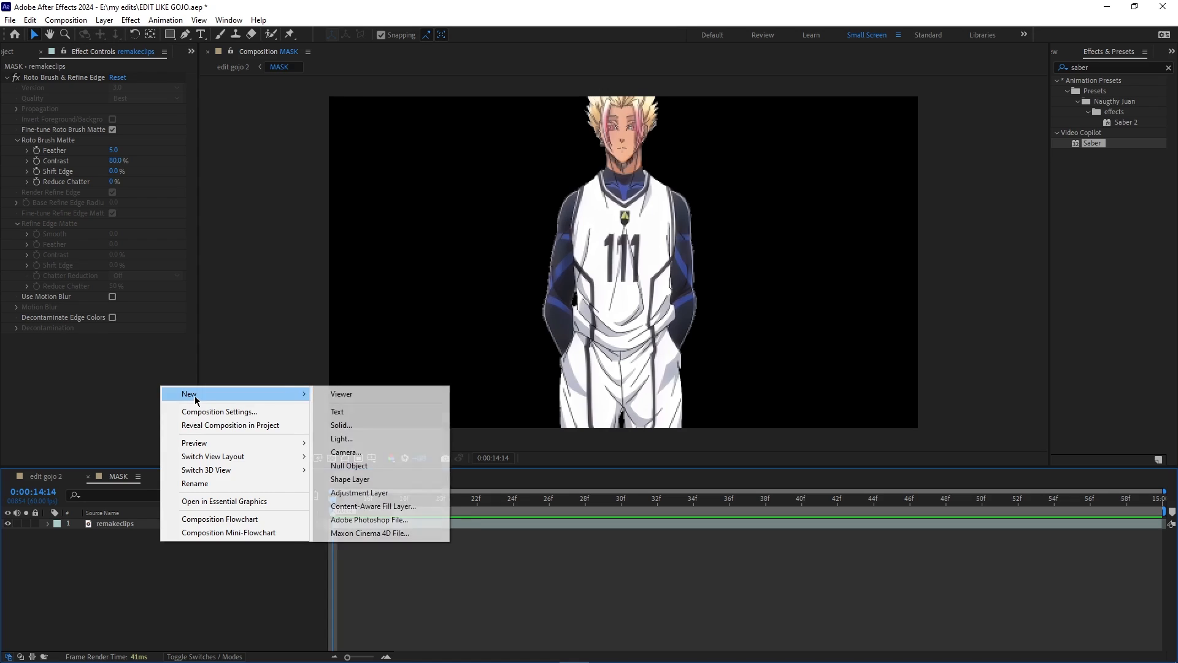
pyautogui.click(392, 425)
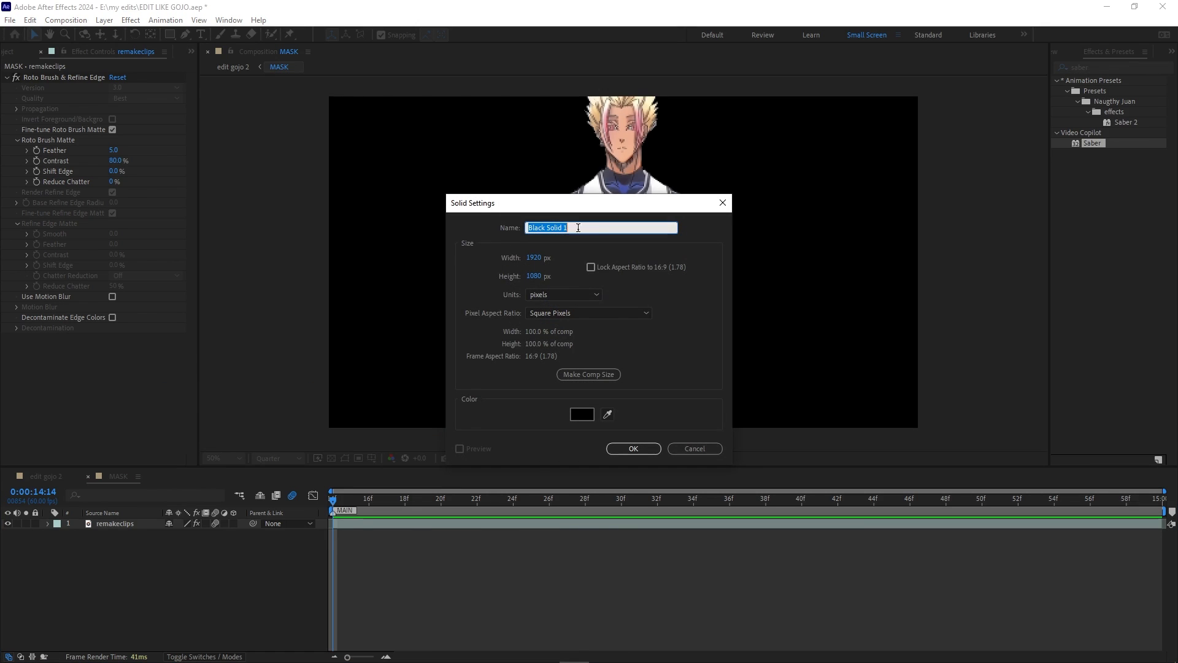
pyautogui.click(633, 448)
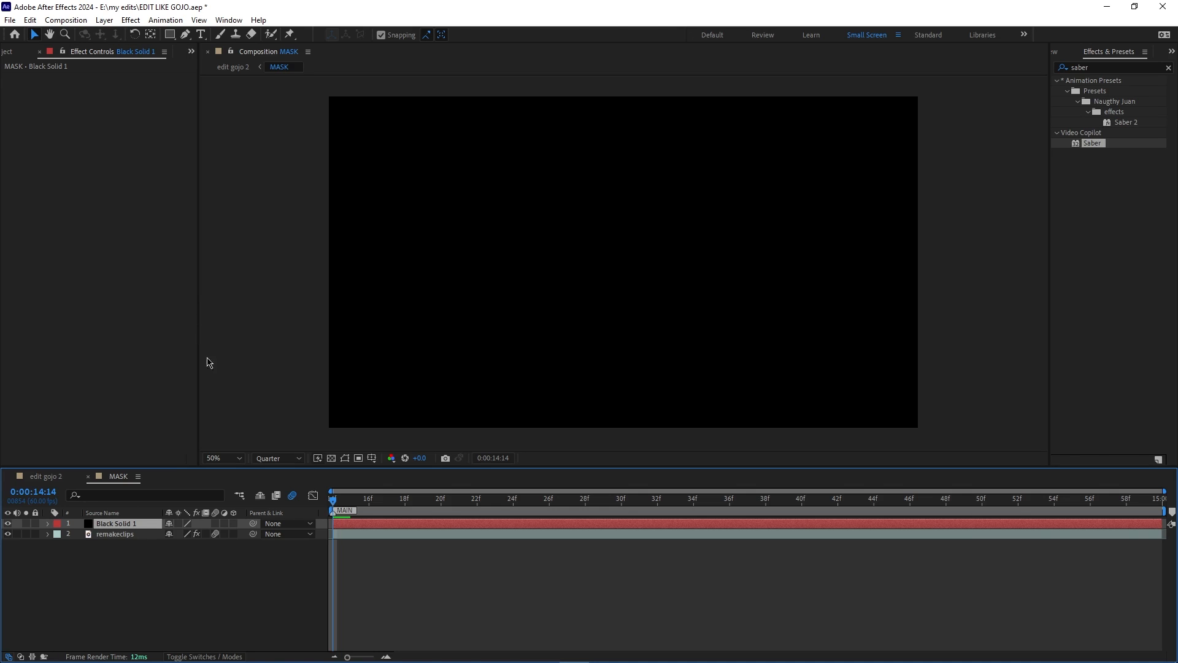
# - Apply the Saber effect to the black solid and rename the layer SABER
pyautogui.moveTo(1109, 143); pyautogui.dragTo(131, 526)
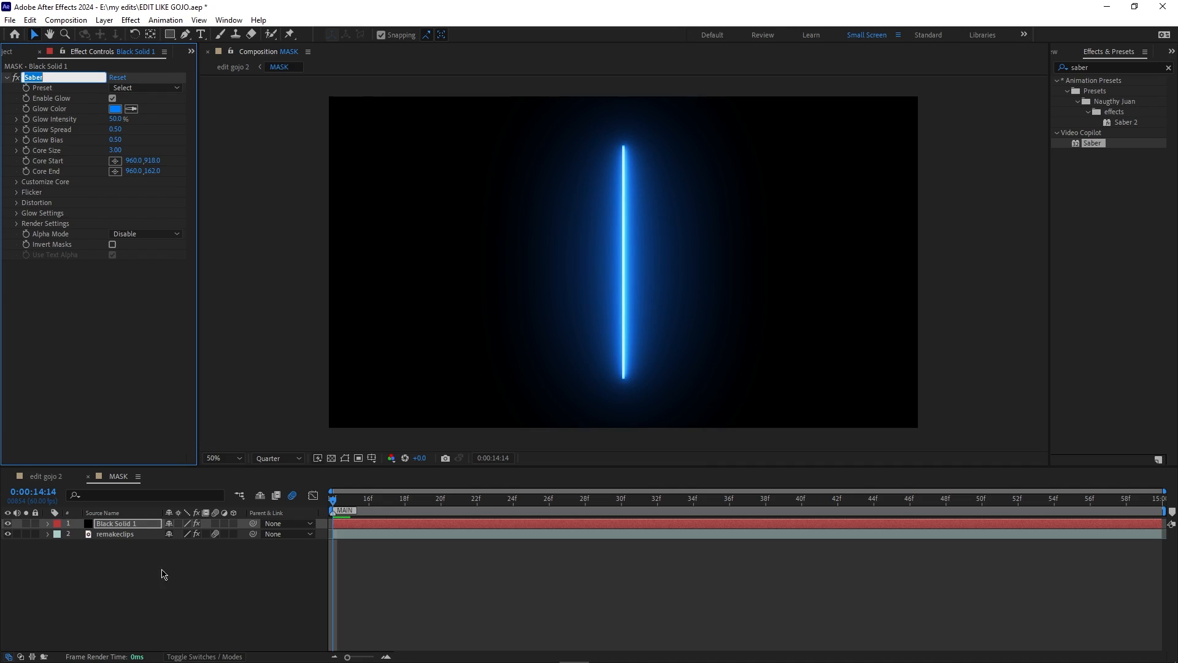
pyautogui.click(138, 524)
pyautogui.press('Return')
pyautogui.write('SABER')
pyautogui.press('Return')
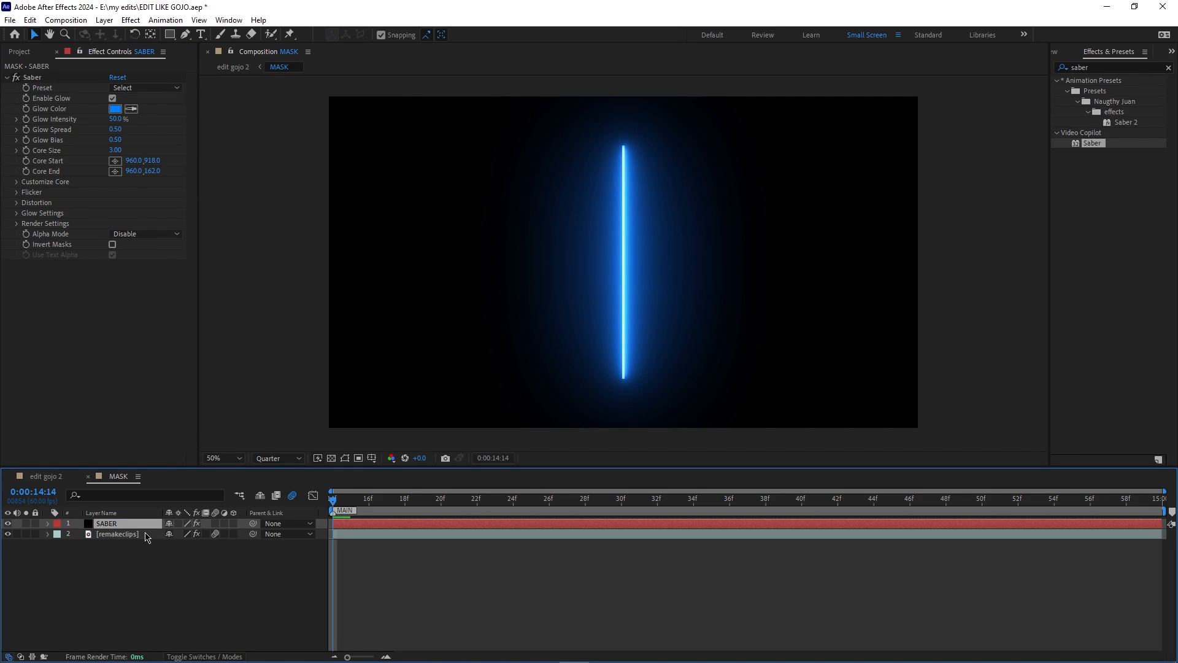
# - Set the Saber effect's preset to Energy on the SABER layer
pyautogui.click(120, 90)
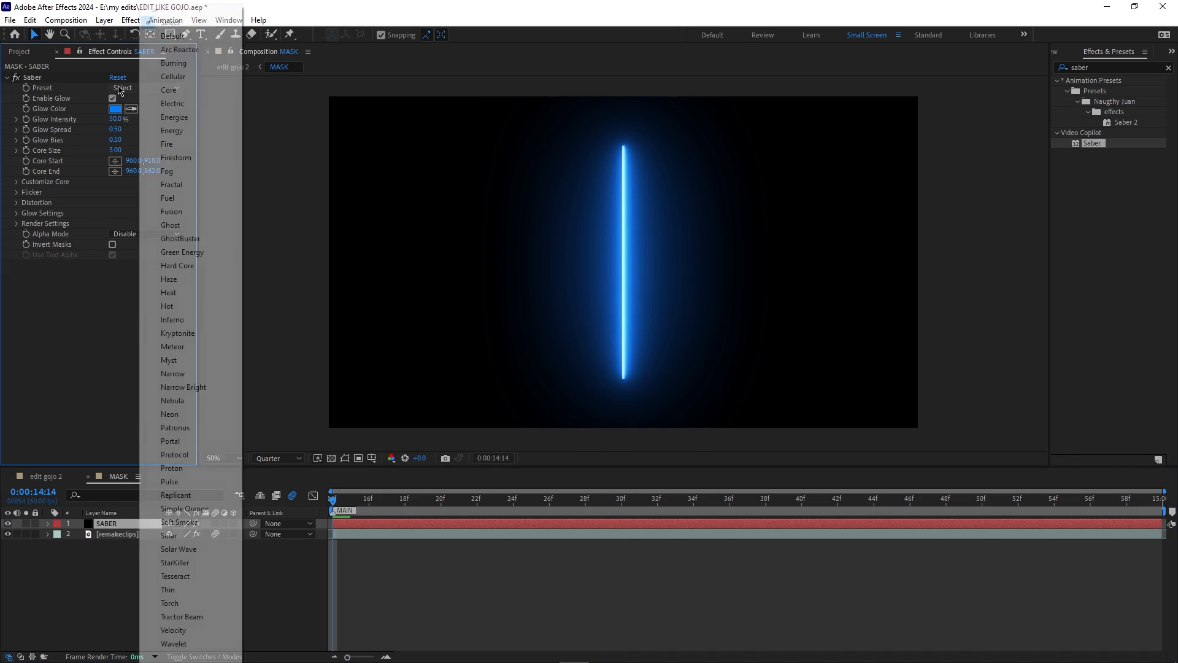
pyautogui.click(173, 118)
pyautogui.click(126, 87)
pyautogui.click(152, 131)
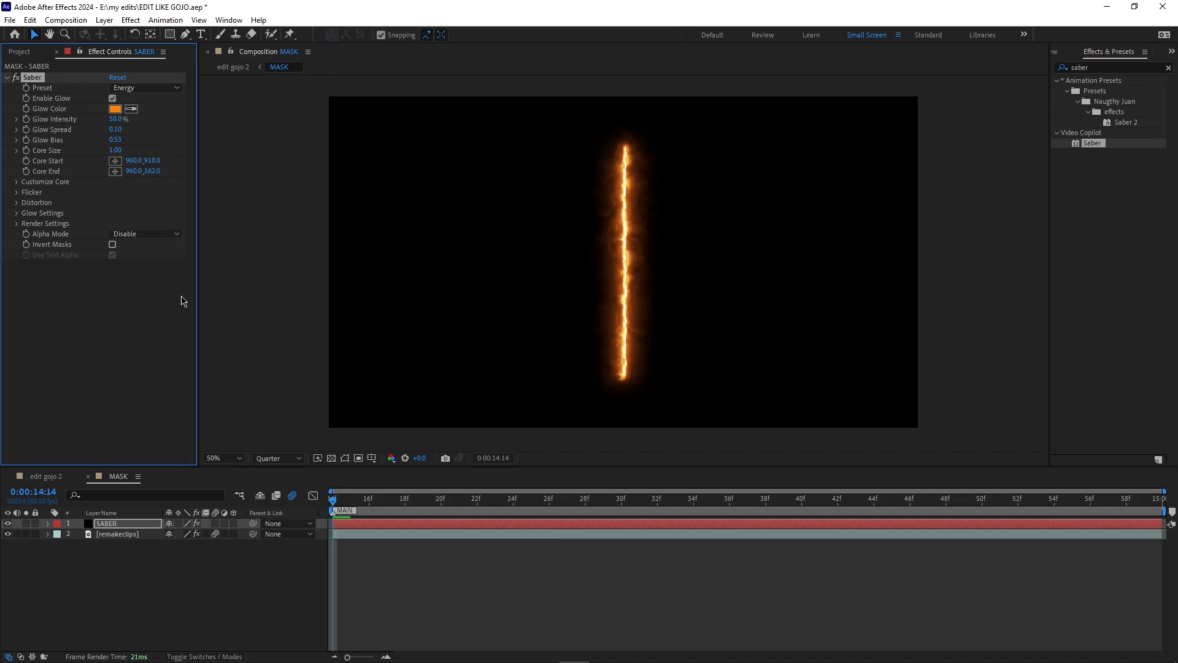
# - Try copying the Roto Brush & Refine Edge effect from remakeclips onto the SABER layer
pyautogui.click(138, 535)
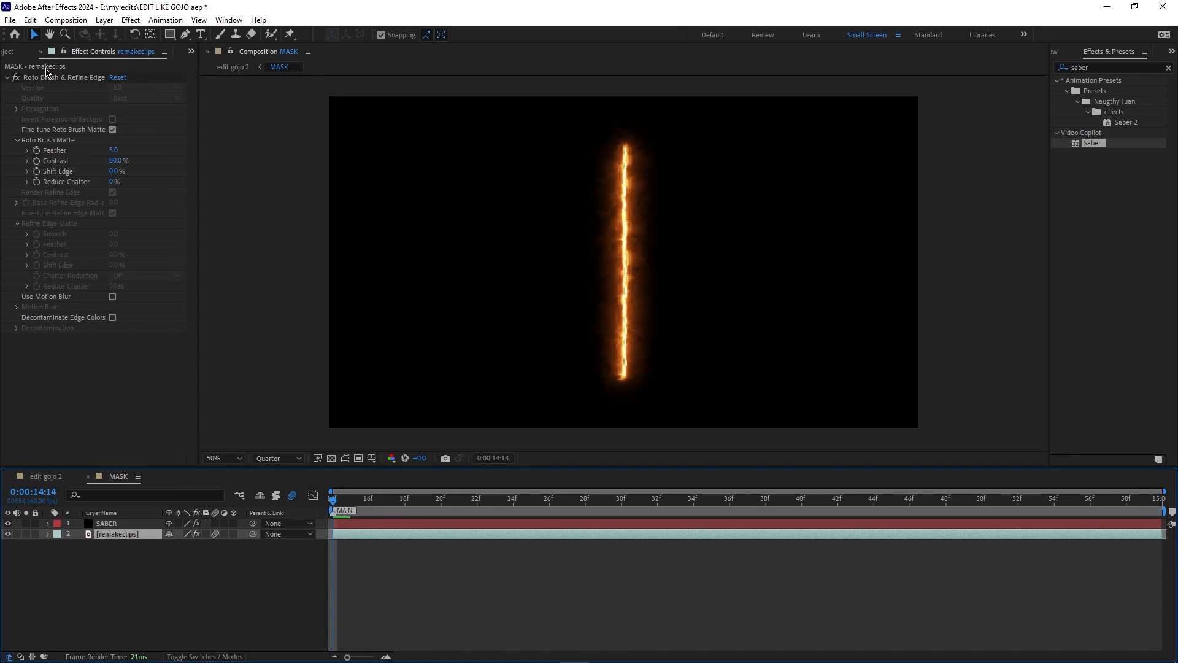
pyautogui.click(41, 79)
pyautogui.click(118, 525)
pyautogui.hotkey('ctrl', 'v')
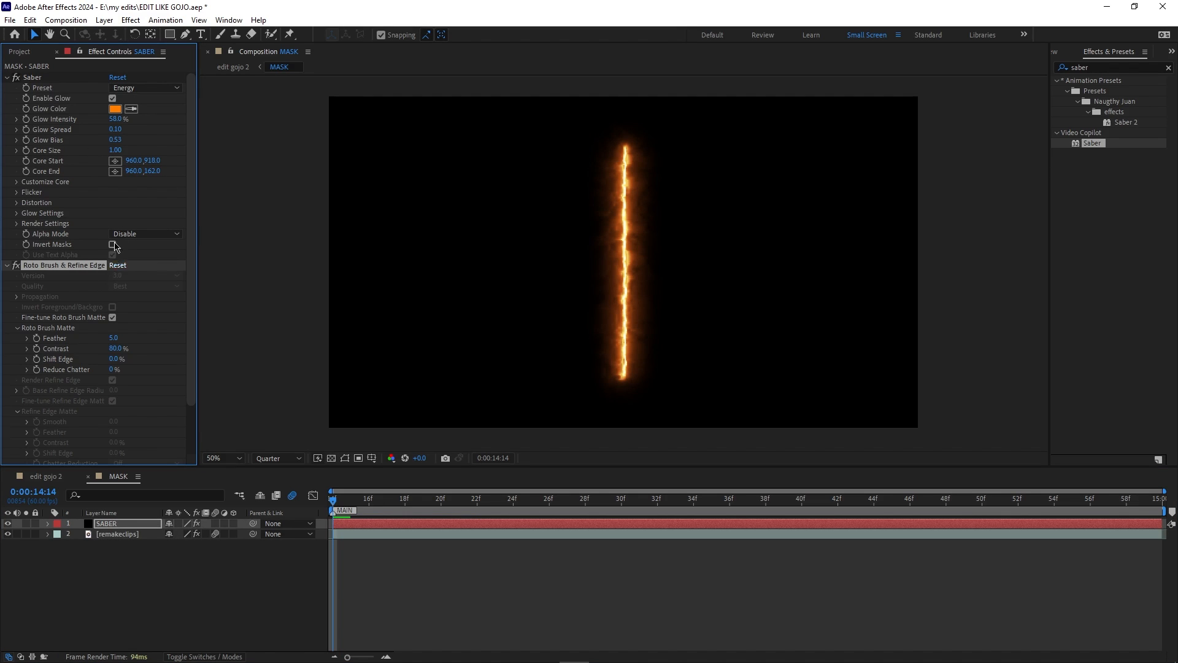
# - Set Saber's Core Type to Layer Masks and delete the pasted Roto Brush & Refine Edge effect from the SABER layer
pyautogui.click(16, 183)
pyautogui.click(145, 192)
pyautogui.click(141, 217)
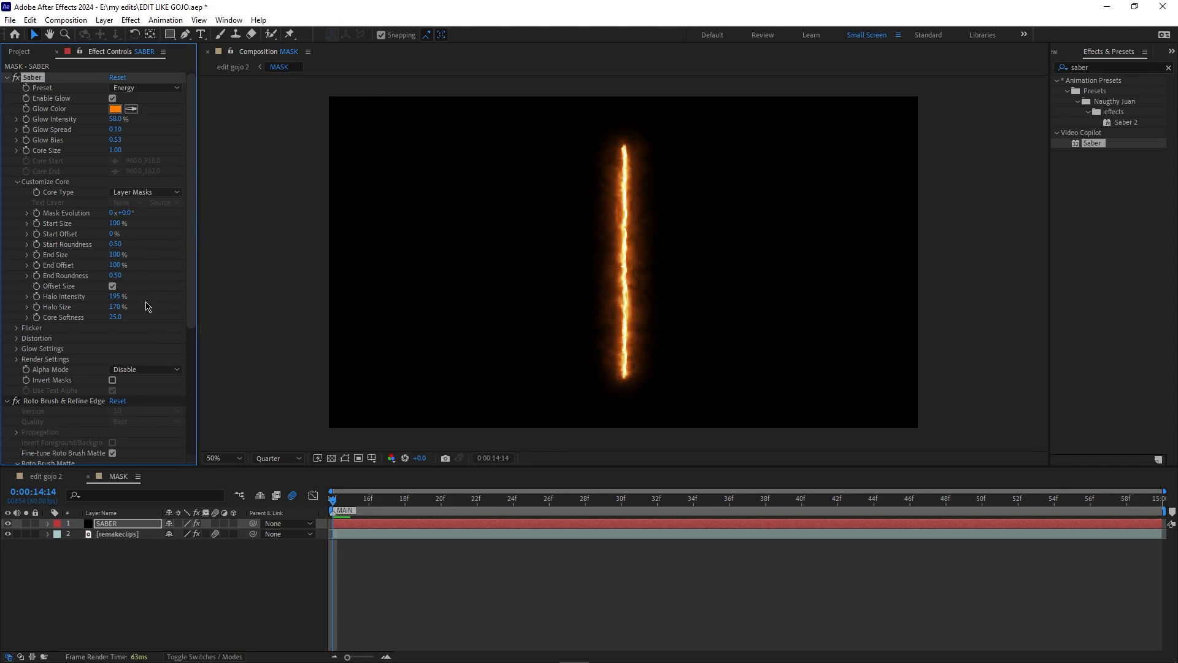
pyautogui.scroll(-2, 100, 356)
pyautogui.click(92, 354)
pyautogui.press('Delete')
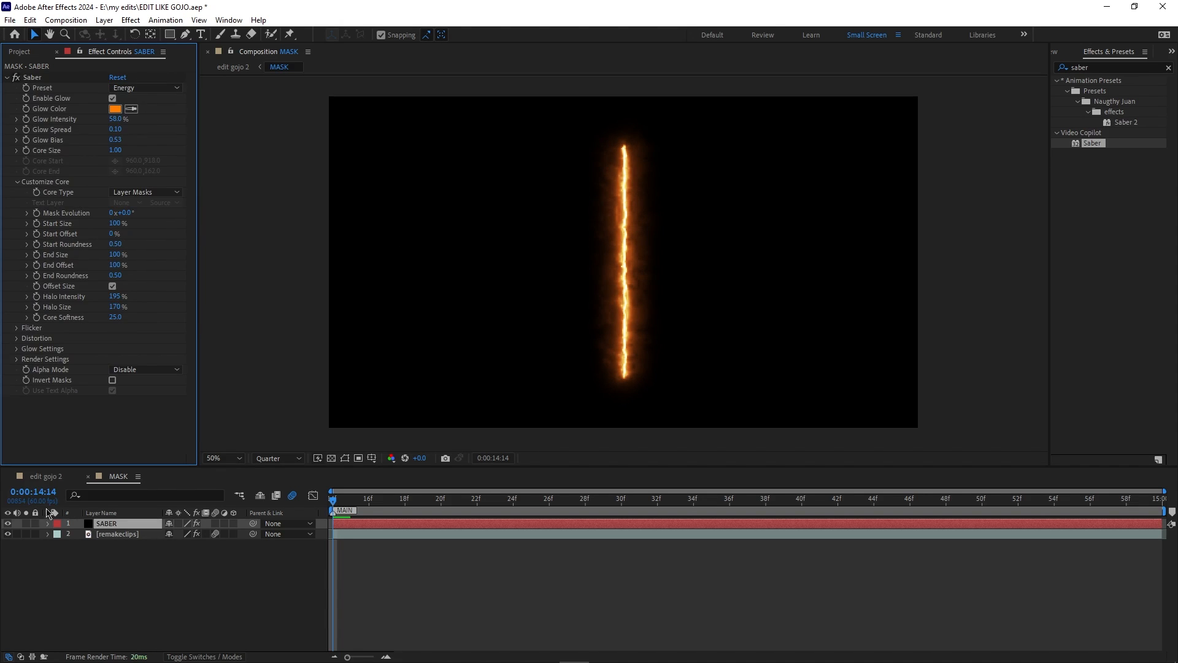
# - Hide the SABER layer and draw a closed Pen tool mask on it around the character's full outline
pyautogui.click(7, 523)
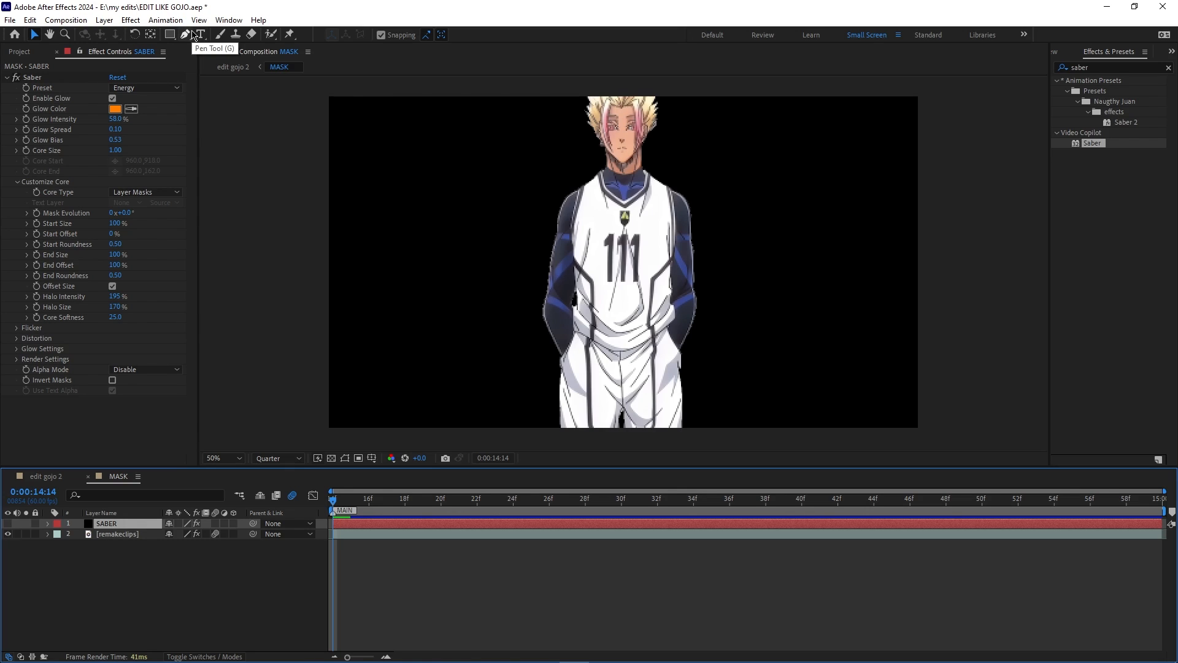
pyautogui.press('g')
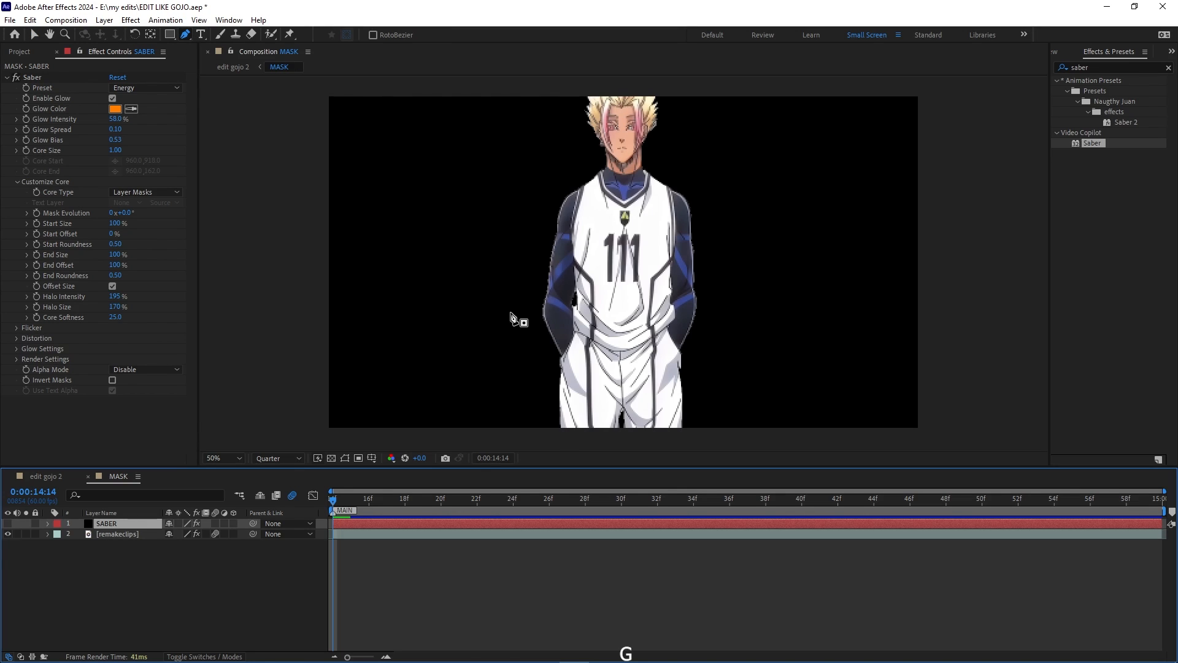
pyautogui.click(560, 427)
pyautogui.moveTo(560, 360); pyautogui.dragTo(549, 332)
pyautogui.click(543, 303)
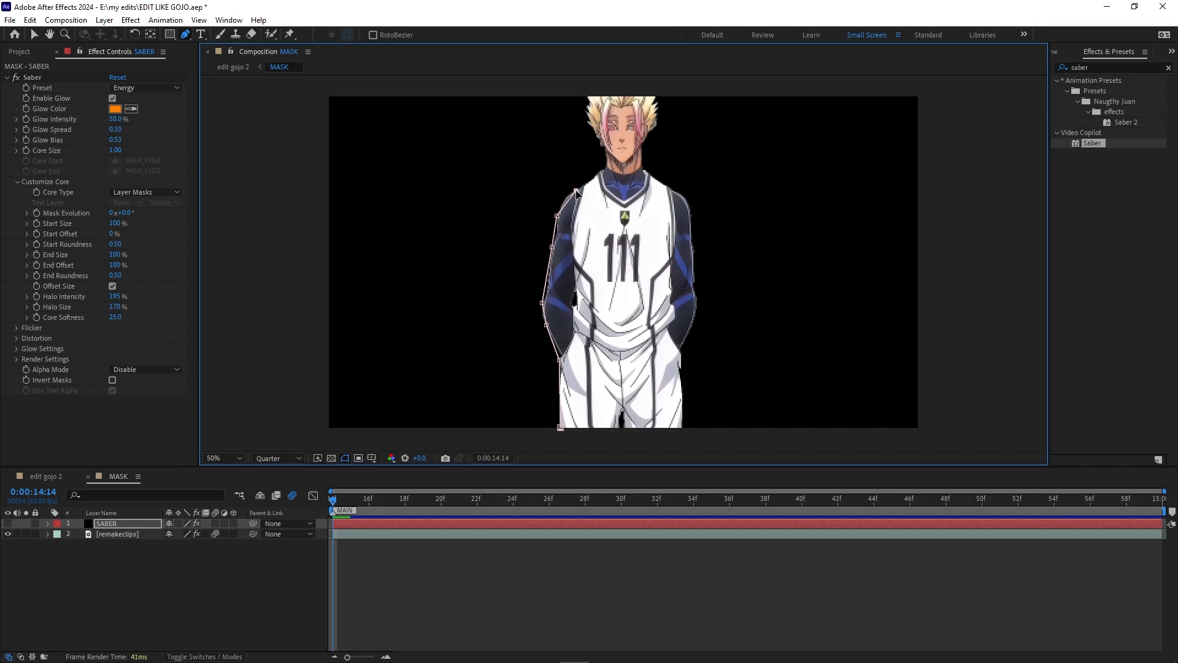
pyautogui.click(603, 172)
pyautogui.click(593, 93)
pyautogui.click(644, 96)
pyautogui.click(644, 169)
pyautogui.click(677, 193)
pyautogui.click(692, 252)
pyautogui.click(695, 291)
pyautogui.click(693, 331)
pyautogui.click(683, 345)
pyautogui.click(684, 376)
pyautogui.click(683, 431)
pyautogui.click(560, 427)
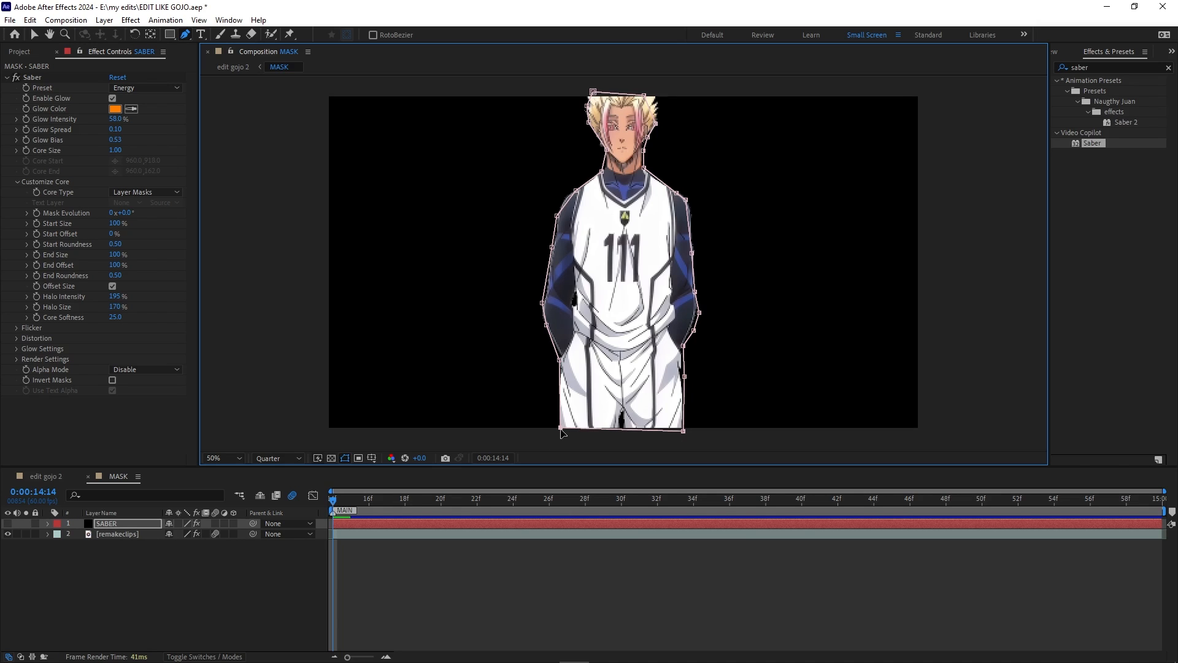
# - Reselect Layer Masks as Saber's Core Type and make the SABER layer visible again
pyautogui.click(135, 192)
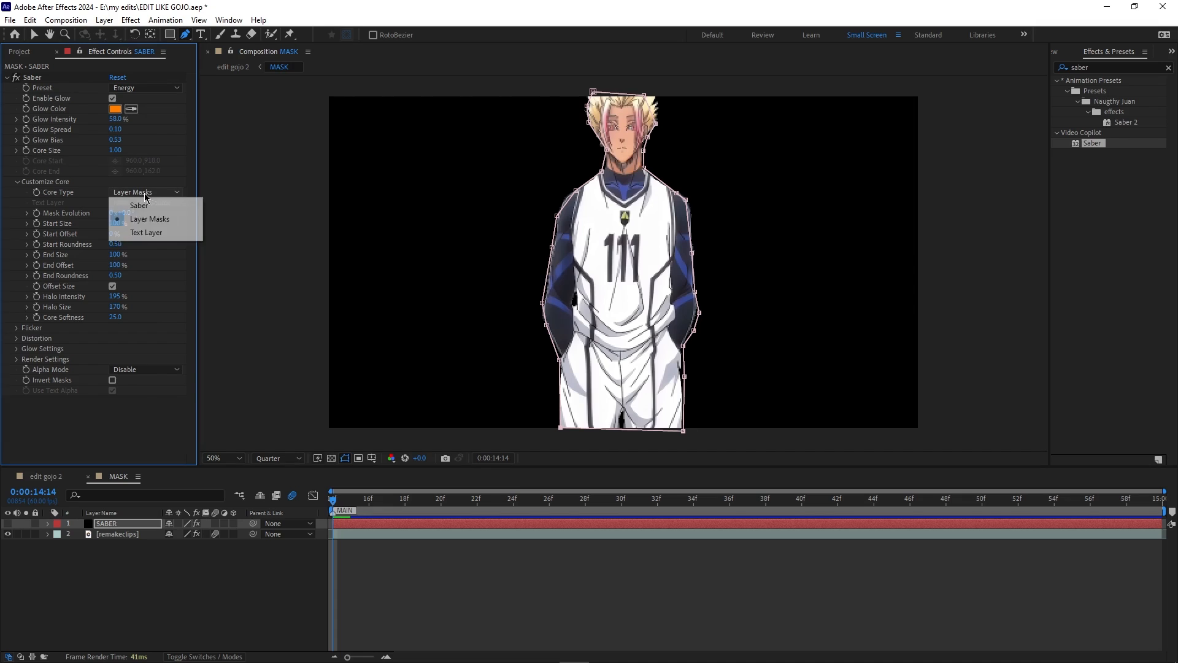
pyautogui.click(138, 205)
pyautogui.click(135, 198)
pyautogui.click(150, 220)
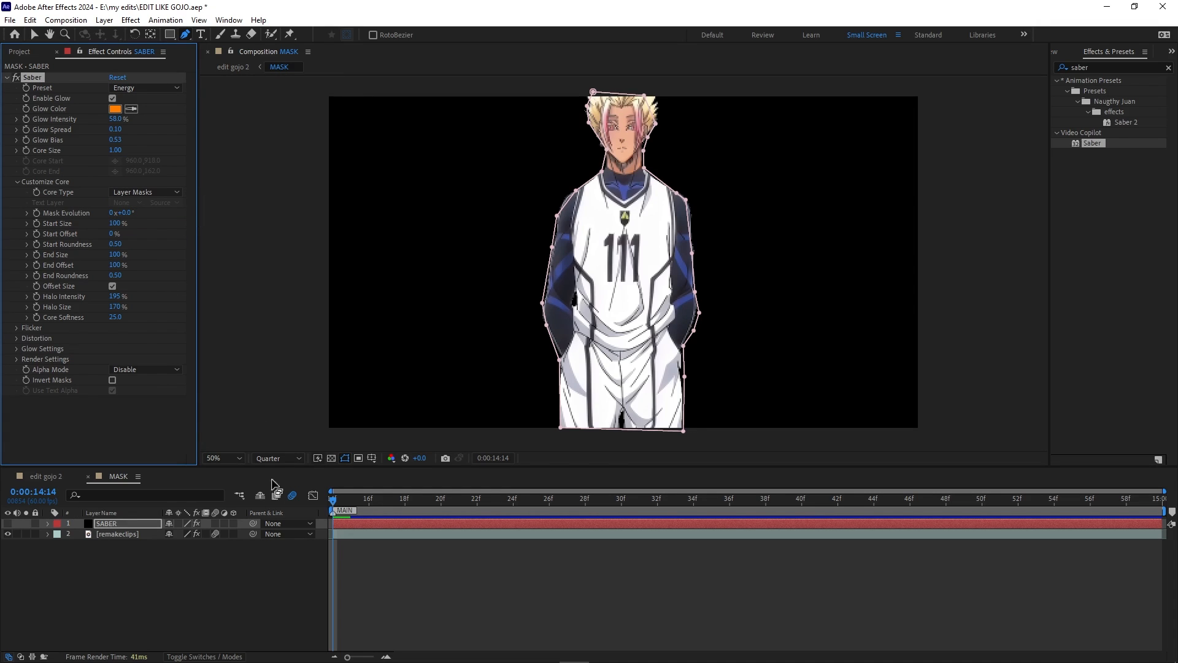
pyautogui.click(9, 524)
pyautogui.click(171, 574)
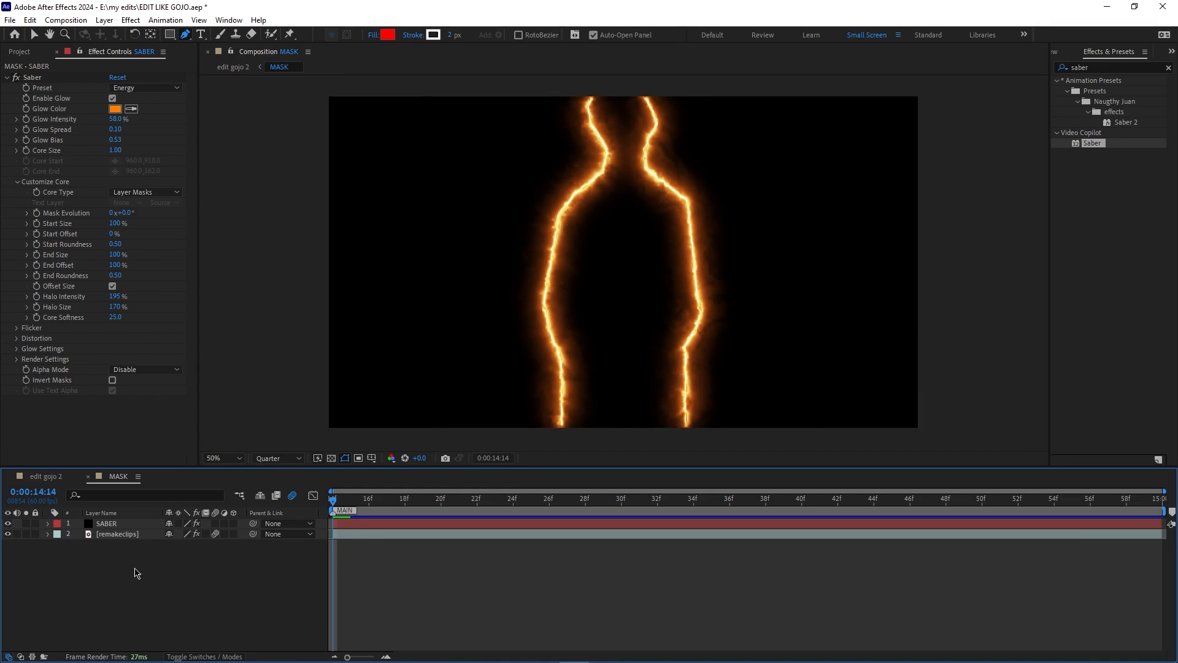
# - Move the SABER layer beneath remakeclips so the glow sits behind the character, and return to the Selection tool
pyautogui.click(125, 526)
pyautogui.moveTo(124, 532); pyautogui.dragTo(129, 550)
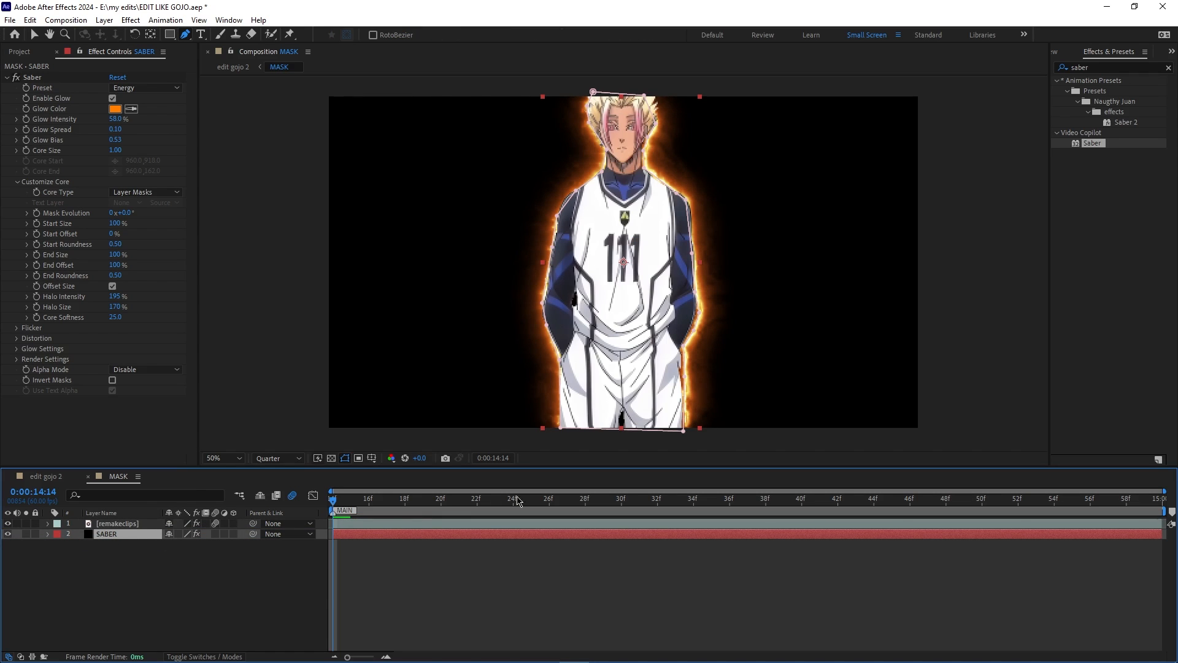
pyautogui.click(551, 589)
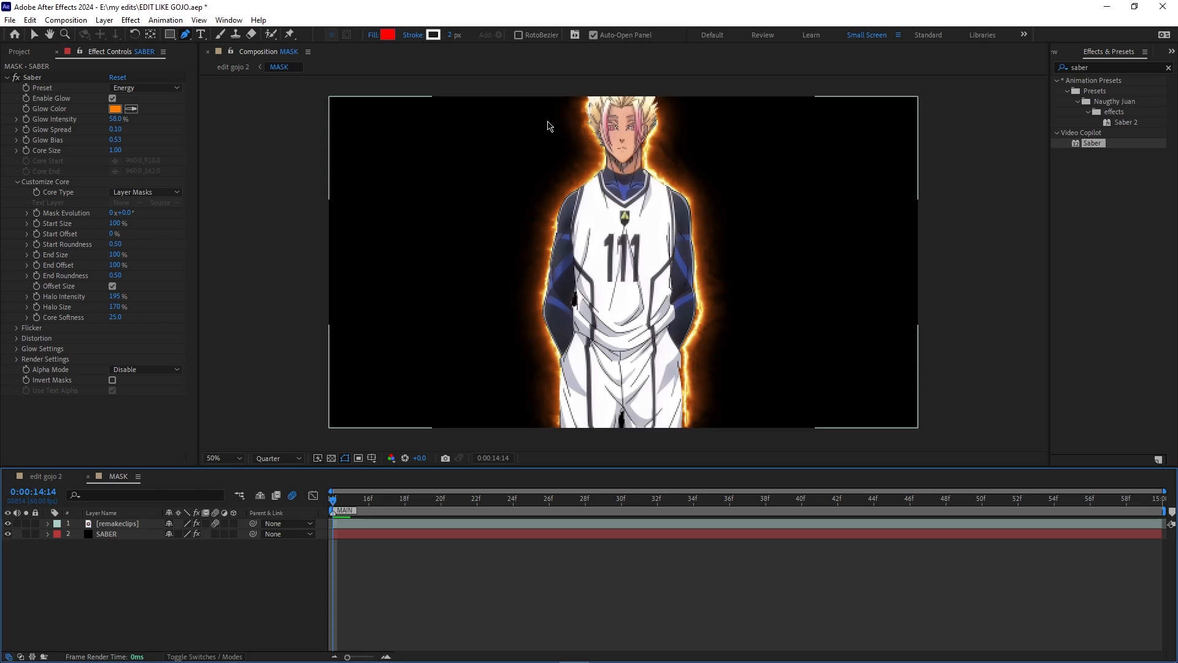
pyautogui.press('v')
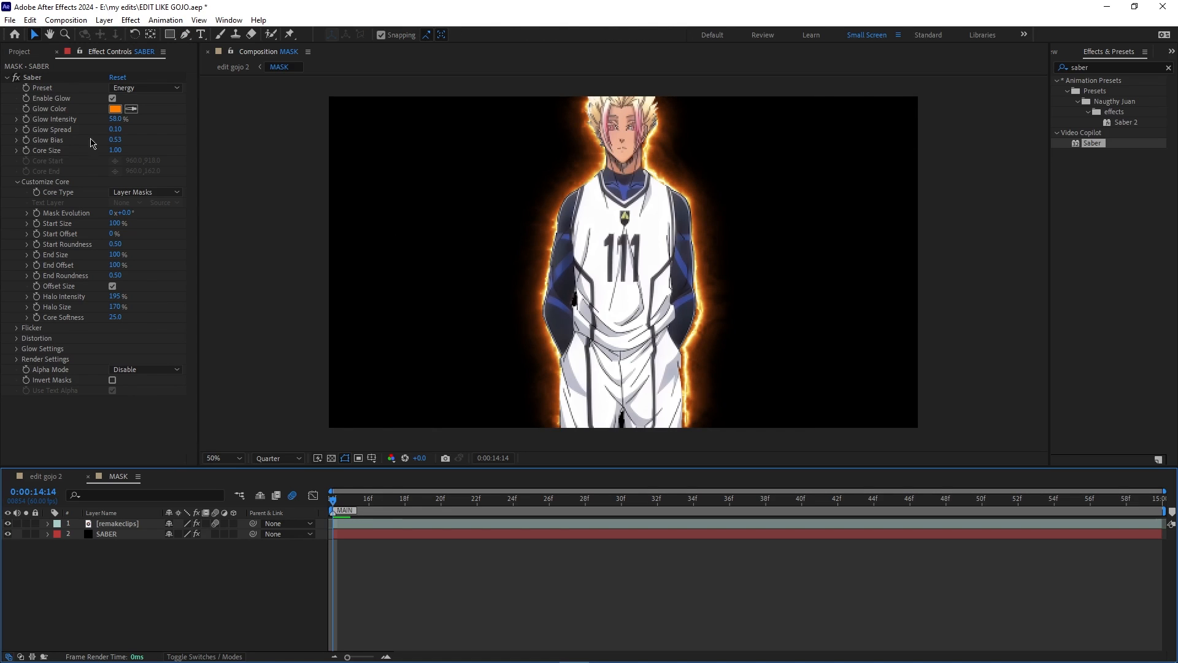
# - Change Saber's Glow Color to a bright purple
pyautogui.click(115, 109)
pyautogui.click(607, 279)
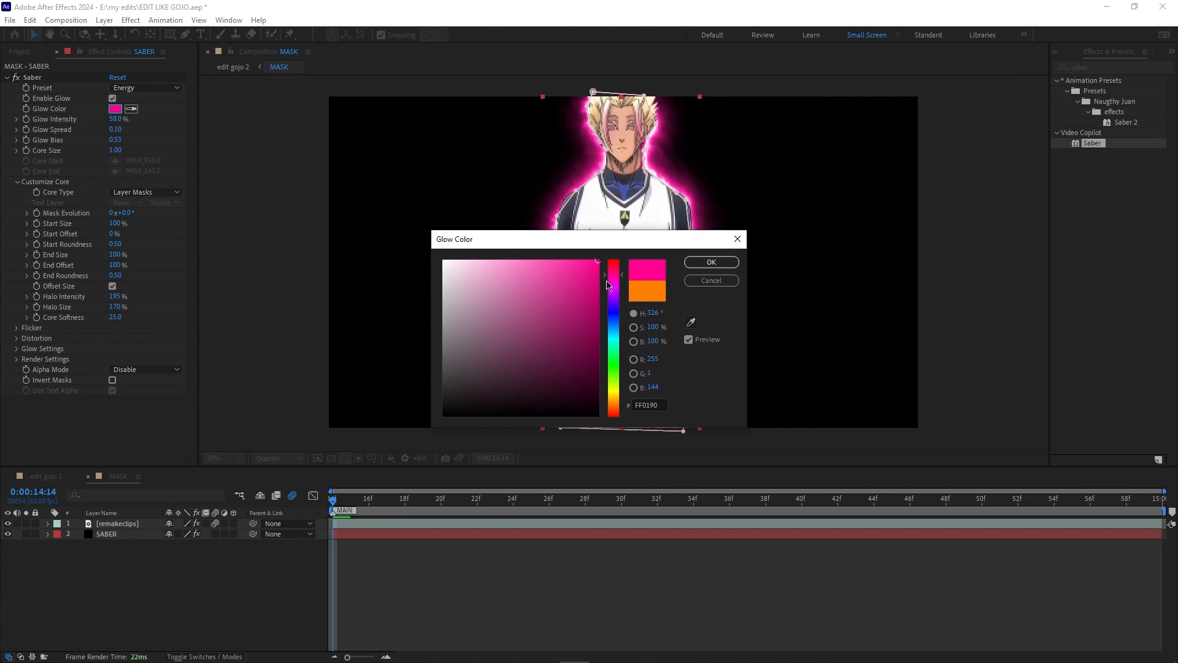
pyautogui.click(611, 291)
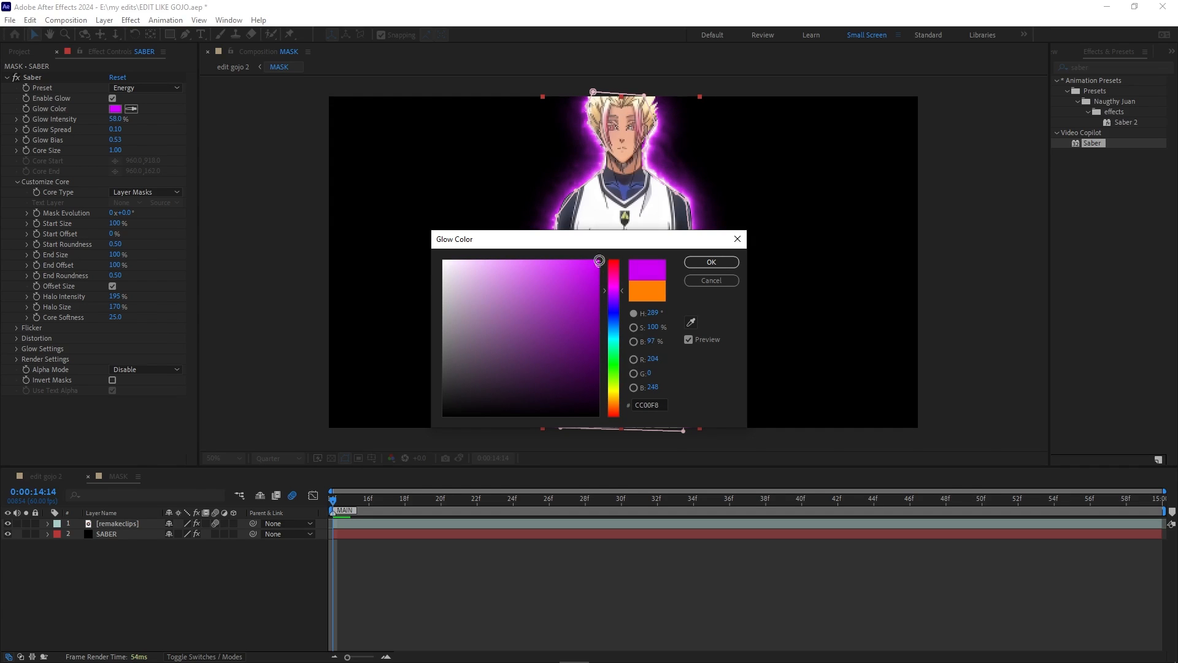
pyautogui.click(710, 262)
# - Set Saber's Glow Intensity to 75%, Glow Spread to 0.08, Core Size to 0.50 and Start Size to 110%
pyautogui.moveTo(124, 118); pyautogui.dragTo(120, 168)
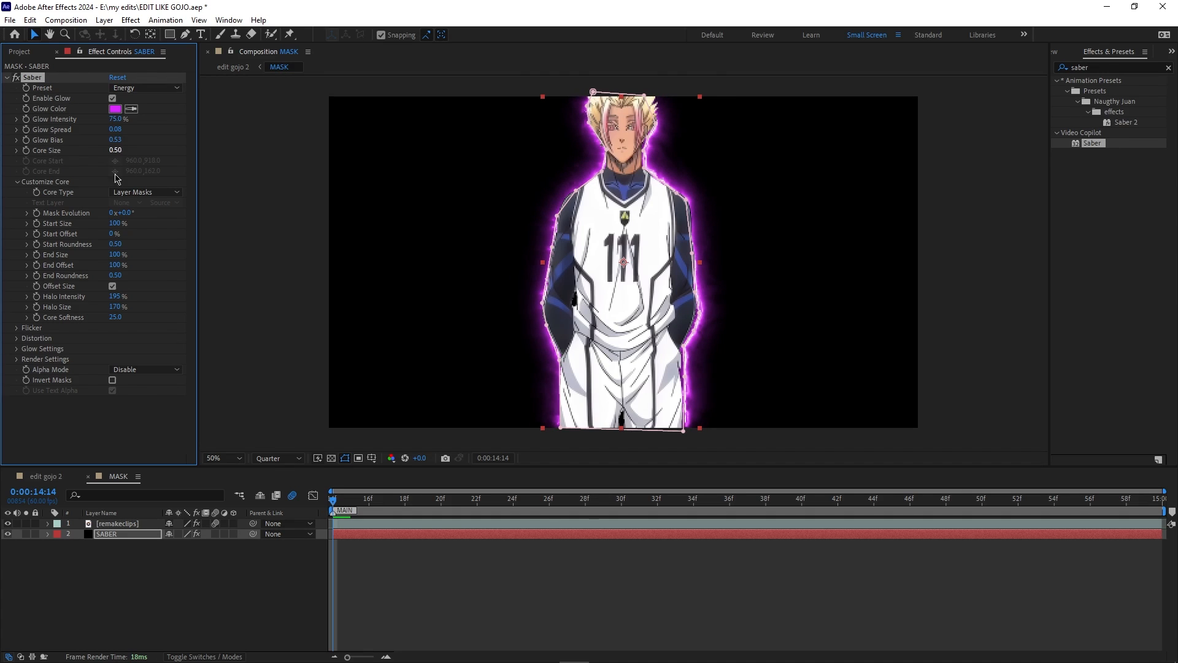
pyautogui.moveTo(124, 219); pyautogui.dragTo(156, 215)
pyautogui.hotkey('ctrl', 'z')
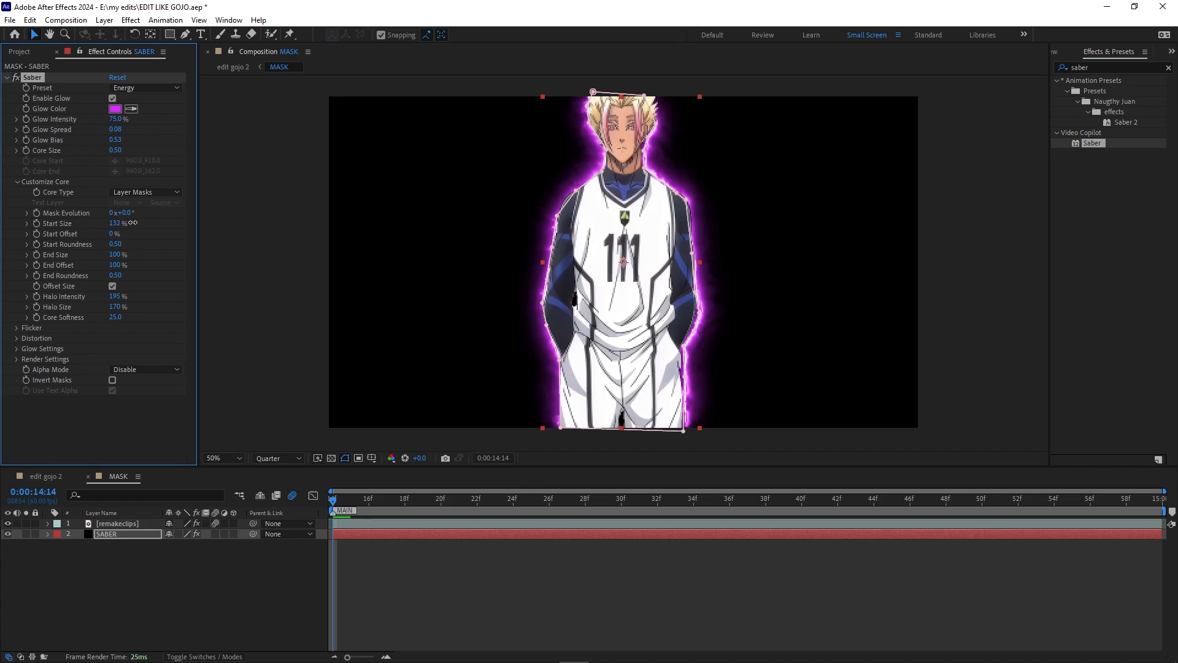
pyautogui.moveTo(122, 224); pyautogui.dragTo(128, 224)
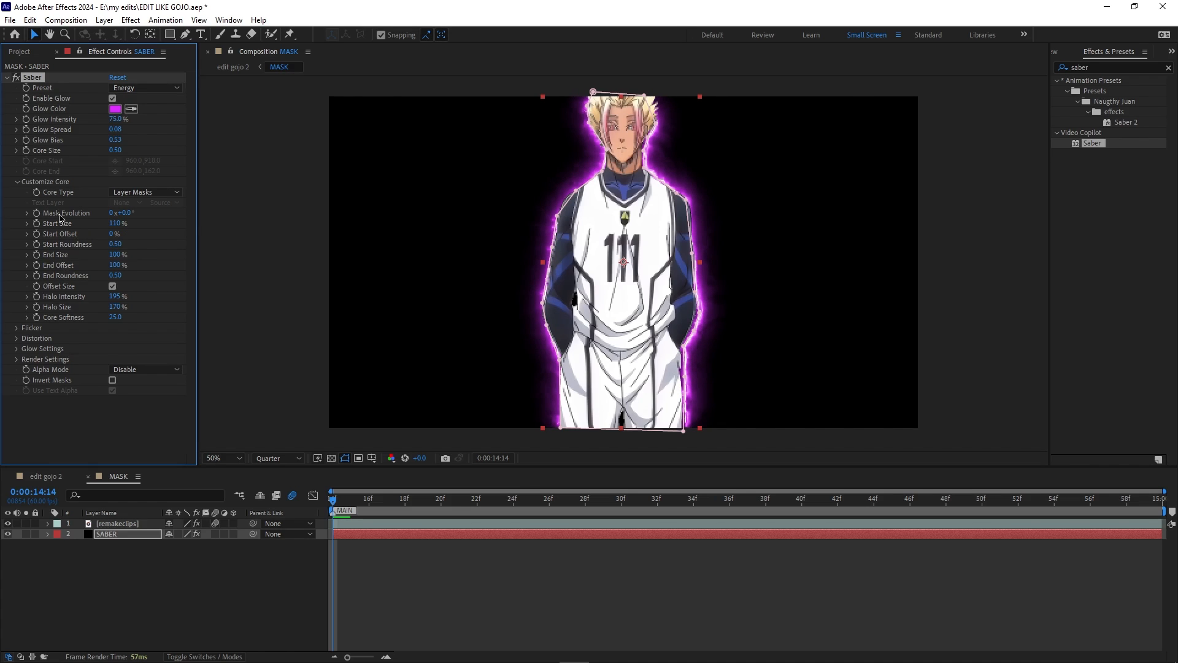
# - Find the Turbulent Displace effect and apply it to the SABER layer
pyautogui.click(17, 183)
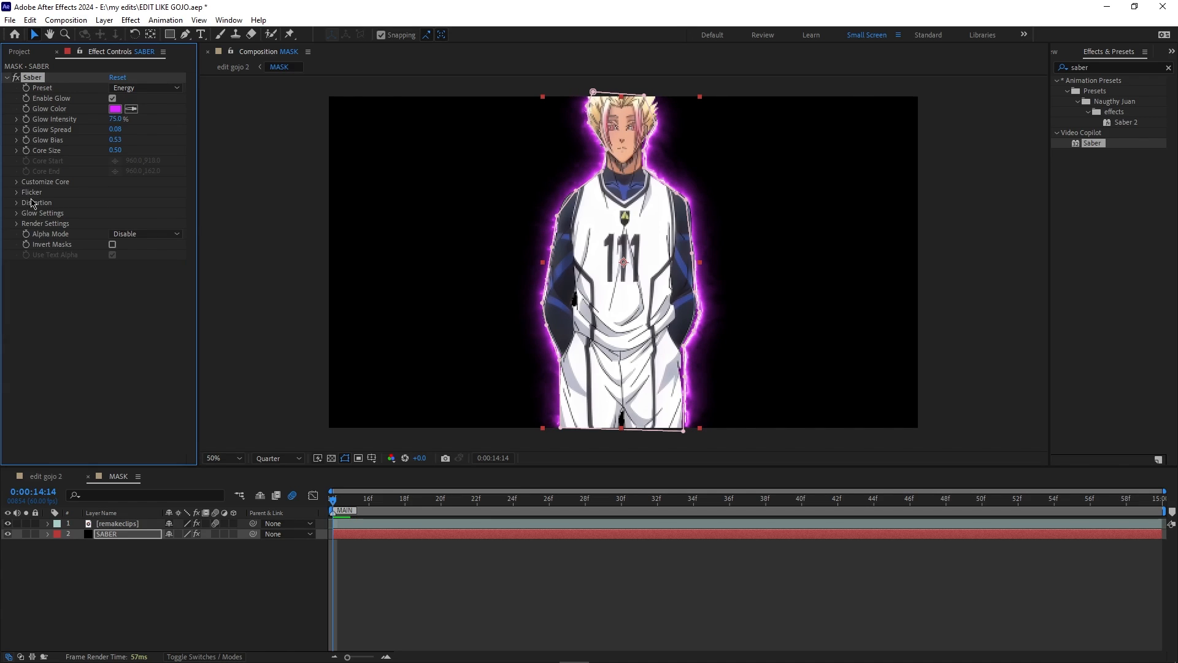
pyautogui.moveTo(1096, 66); pyautogui.dragTo(913, 84)
pyautogui.press('BackSpace')
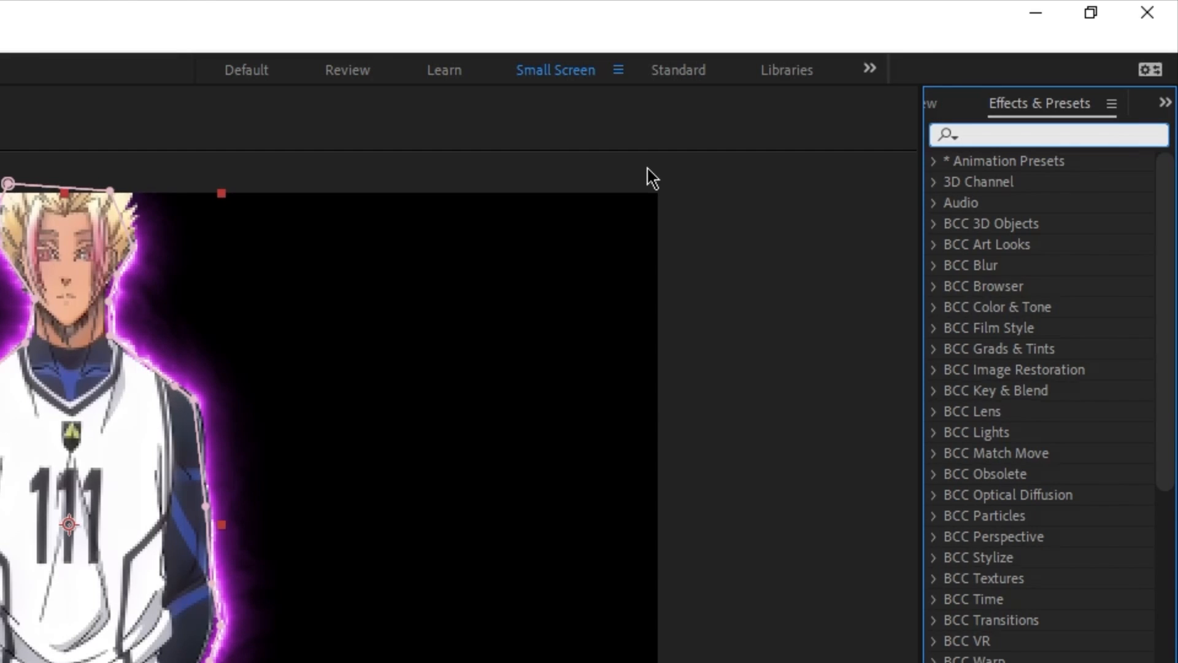
pyautogui.write('turbuletn')
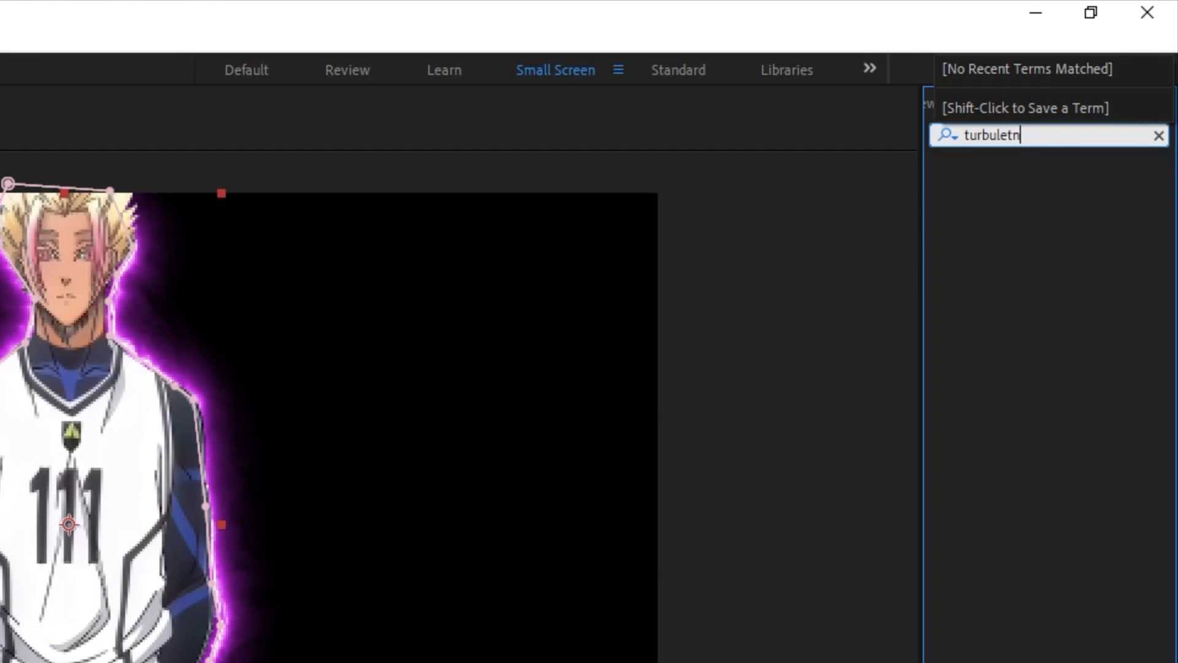
pyautogui.write('t ids')
pyautogui.press('BackSpace')
pyautogui.press('BackSpace')
pyautogui.press('BackSpace')
pyautogui.write('d')
pyautogui.write('is')
pyautogui.moveTo(1112, 143); pyautogui.dragTo(132, 534)
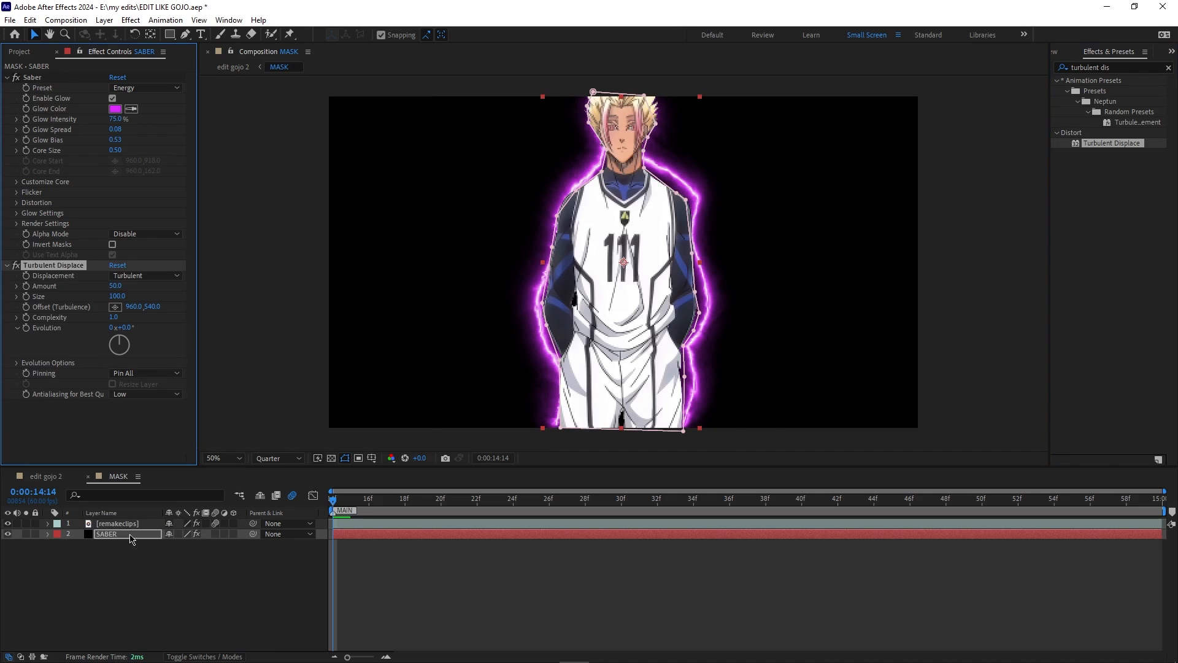
# - Set Turbulent Displace's Amount to 32 and Size to 177, and Saber's Glow Spread to 0.19 and Core Size to 2.80
pyautogui.moveTo(116, 286)
pyautogui.mouseDown()
pyautogui.moveTo(191, 291)
pyautogui.moveTo(94, 297)
pyautogui.moveTo(164, 297)
pyautogui.mouseUp()
pyautogui.click(372, 522)
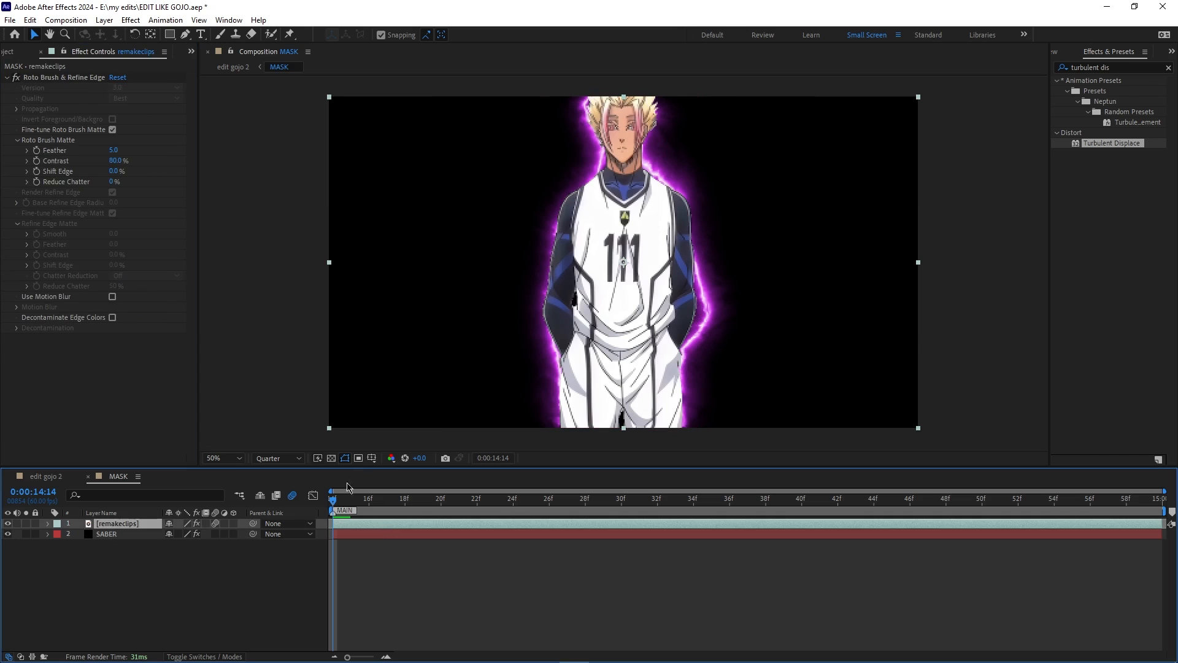
pyautogui.click(408, 534)
pyautogui.moveTo(122, 130); pyautogui.dragTo(137, 154)
# - Try Saber's Energize preset with an adjusted core size, and undo these changes
pyautogui.click(147, 88)
pyautogui.click(157, 119)
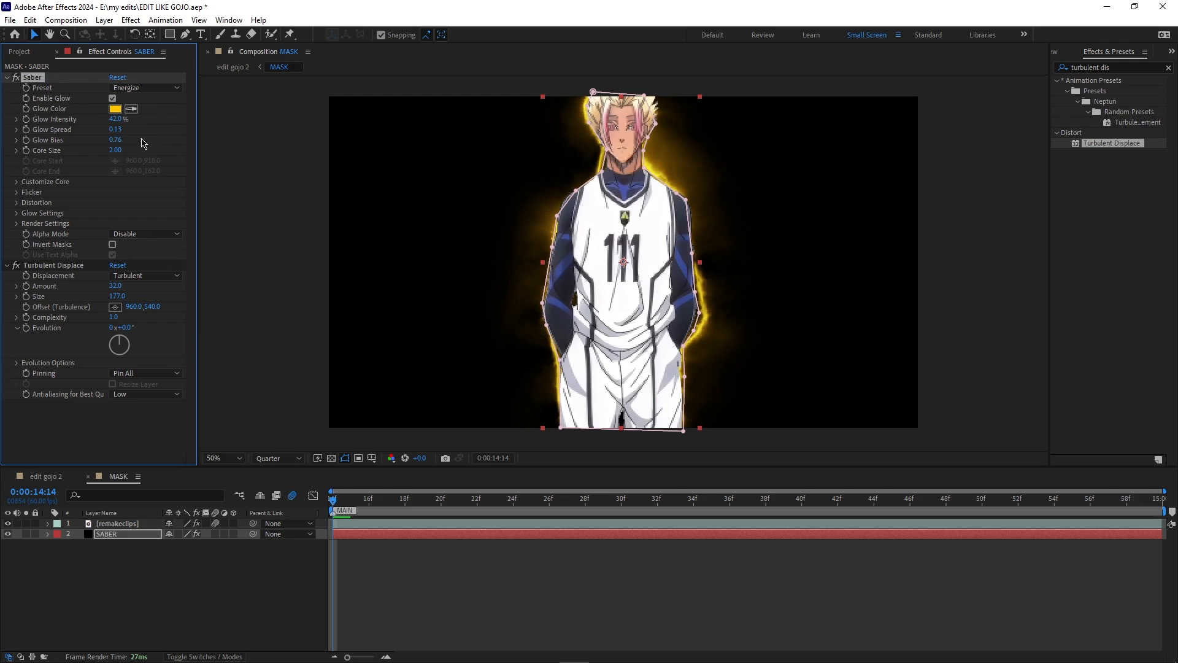
pyautogui.moveTo(119, 150); pyautogui.dragTo(138, 122)
pyautogui.hotkey('ctrl', 'z')
pyautogui.hotkey('ctrl', 'z')
pyautogui.hotkey('ctrl', 'z')
pyautogui.hotkey('ctrl', 'z')
pyautogui.hotkey('ctrl', 'z')
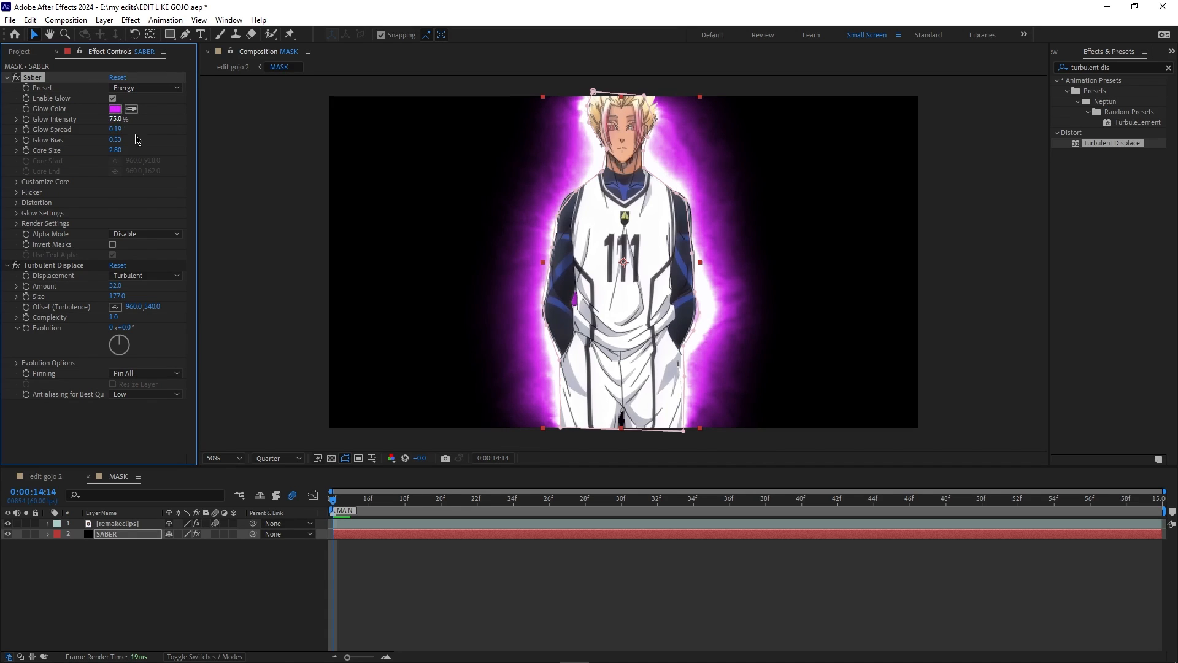
# - Keyframe Turbulent Displace's Amount at 0:00:14:14 and preview the glow
pyautogui.click(26, 286)
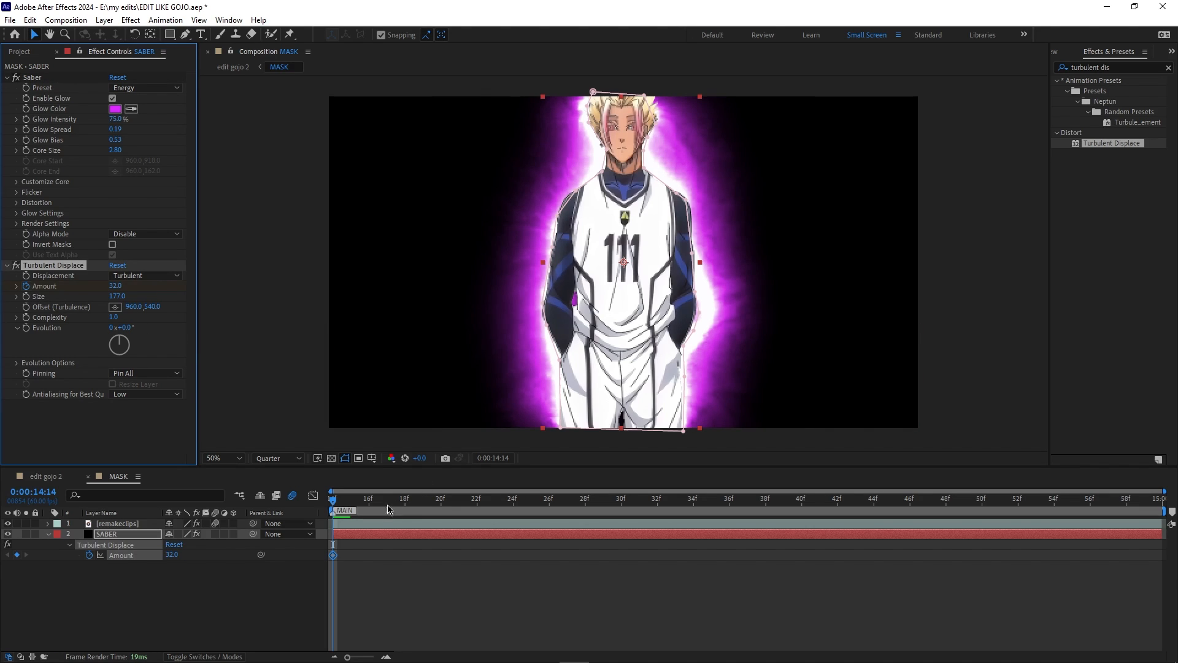
pyautogui.moveTo(336, 508); pyautogui.dragTo(892, 509)
pyautogui.press('space')
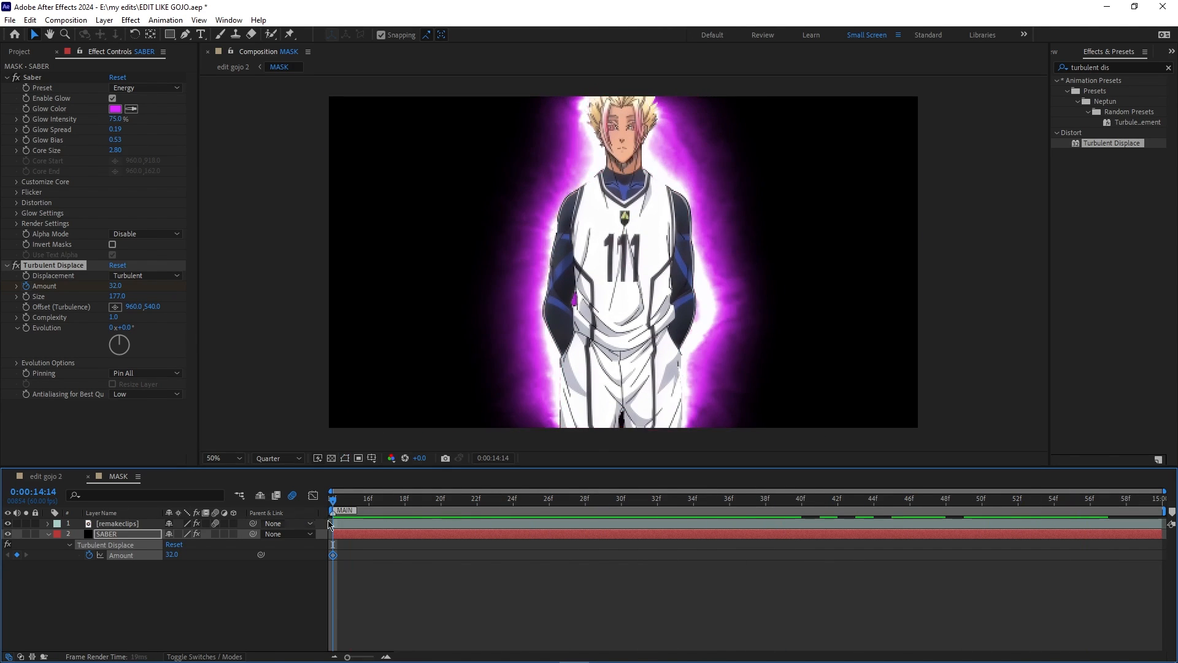
pyautogui.press('space')
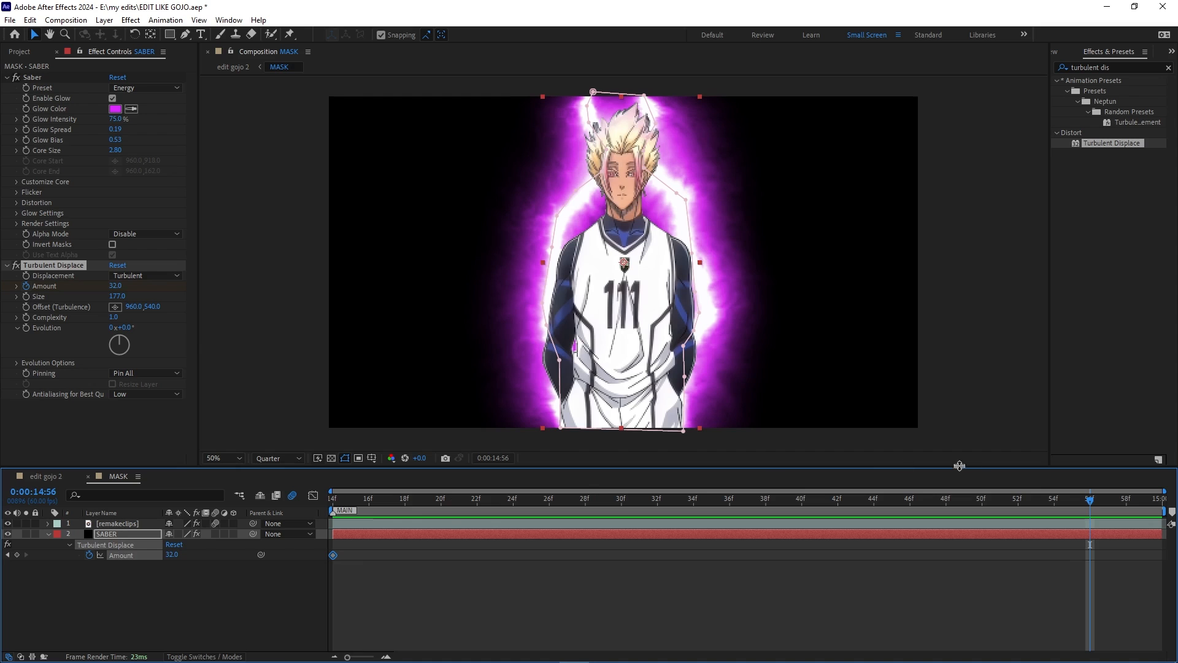
pyautogui.press('space')
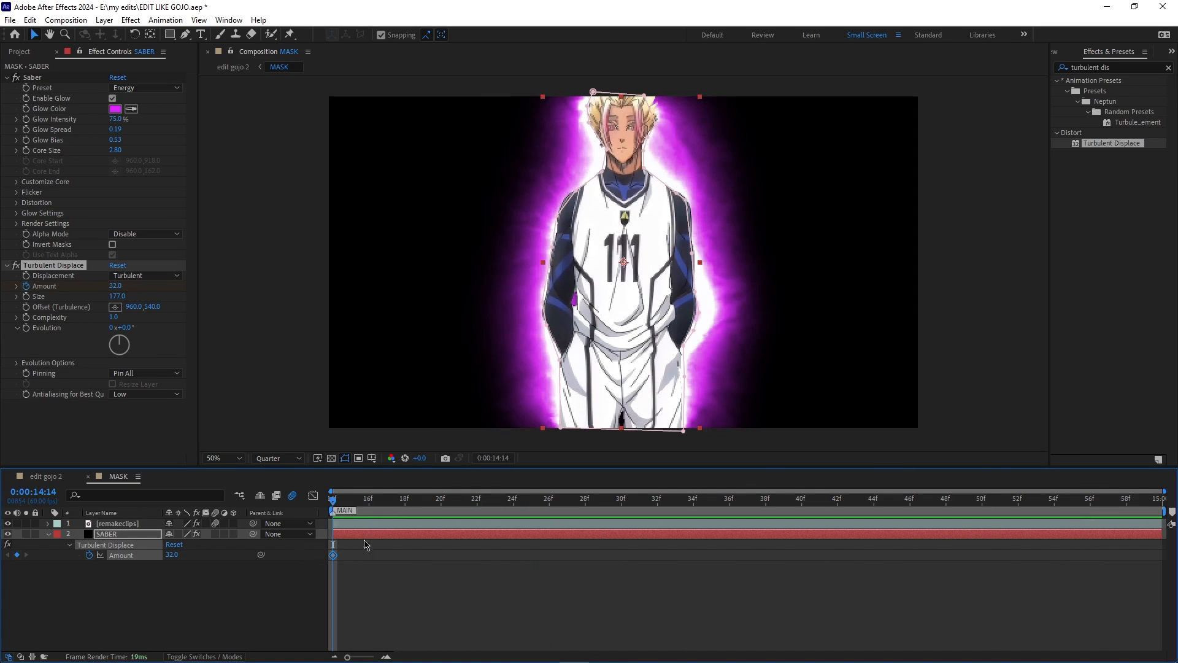
# - Collapse the Roto Brush & Refine Edge settings on remakeclips and preview the character against the glow
pyautogui.click(378, 525)
pyautogui.click(6, 78)
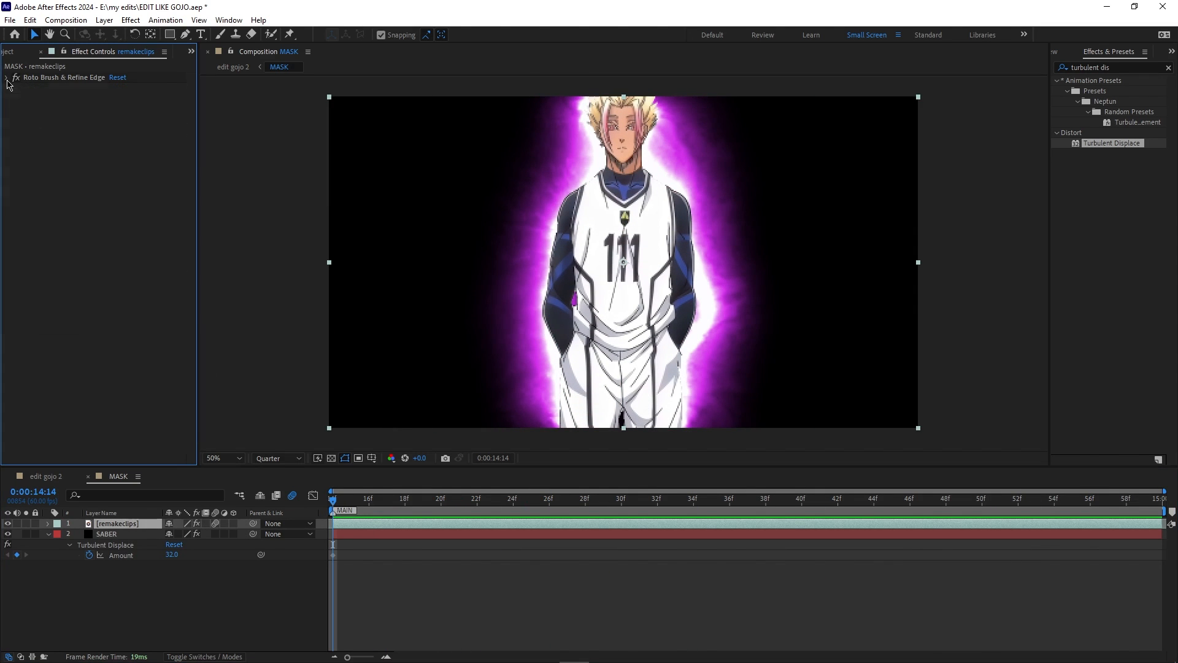
pyautogui.moveTo(338, 499); pyautogui.dragTo(485, 516)
pyautogui.press('space')
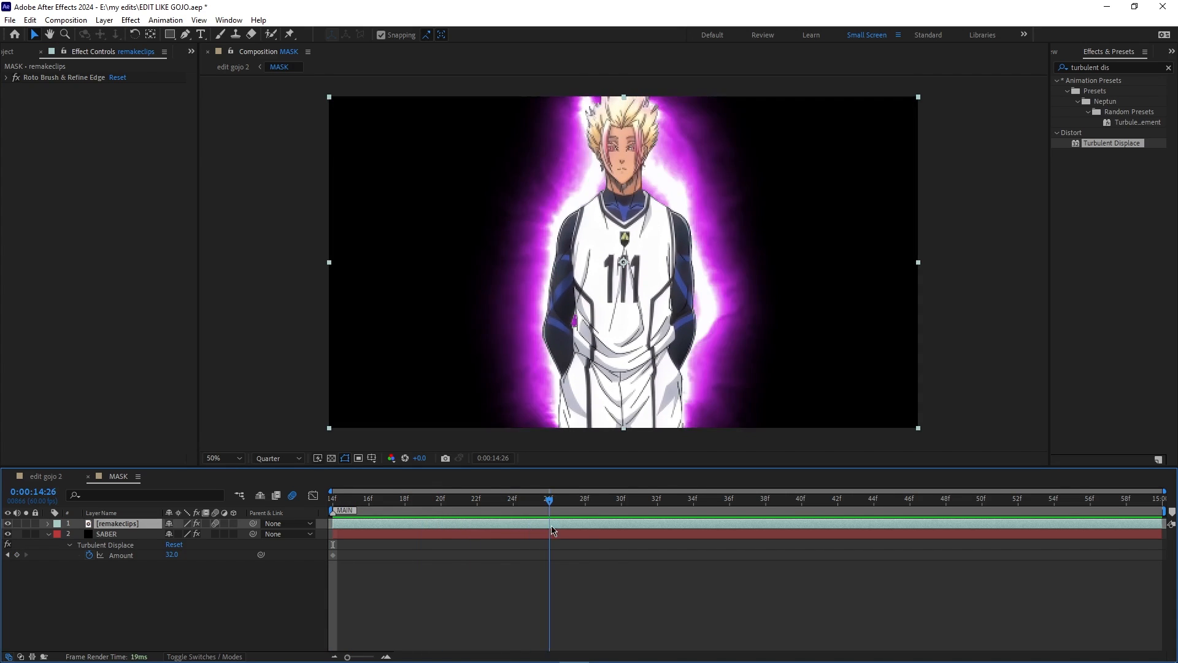
# - Set the SABER layer's blending mode to Add and preview the composition
pyautogui.click(115, 534)
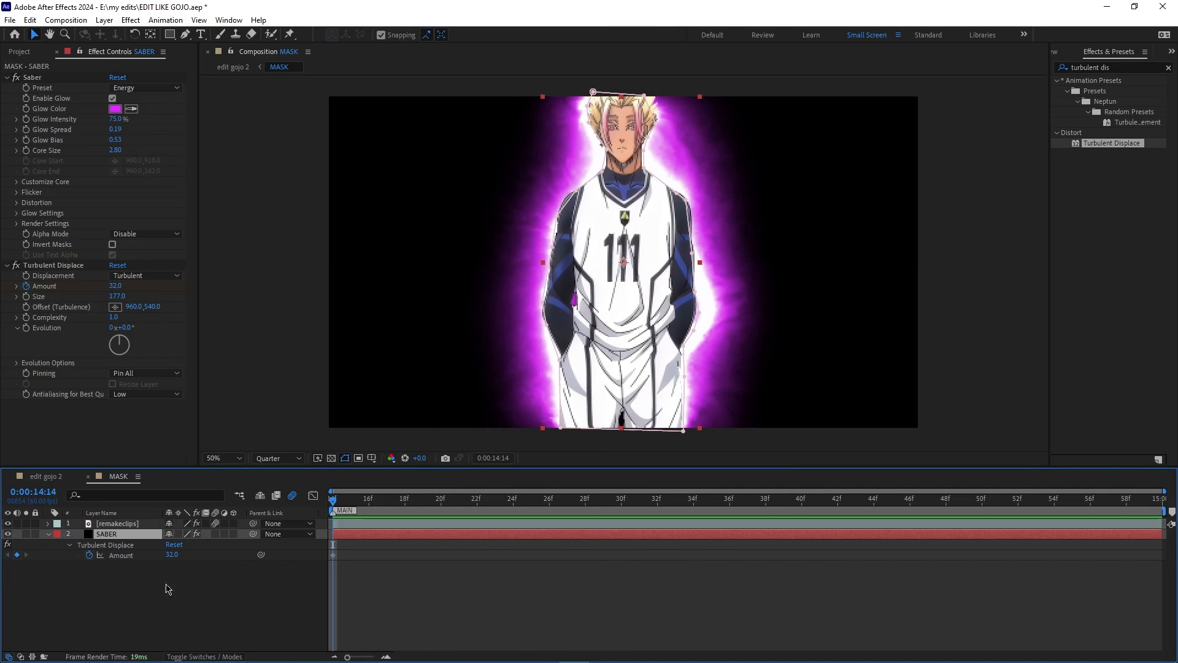
pyautogui.click(205, 656)
pyautogui.click(181, 535)
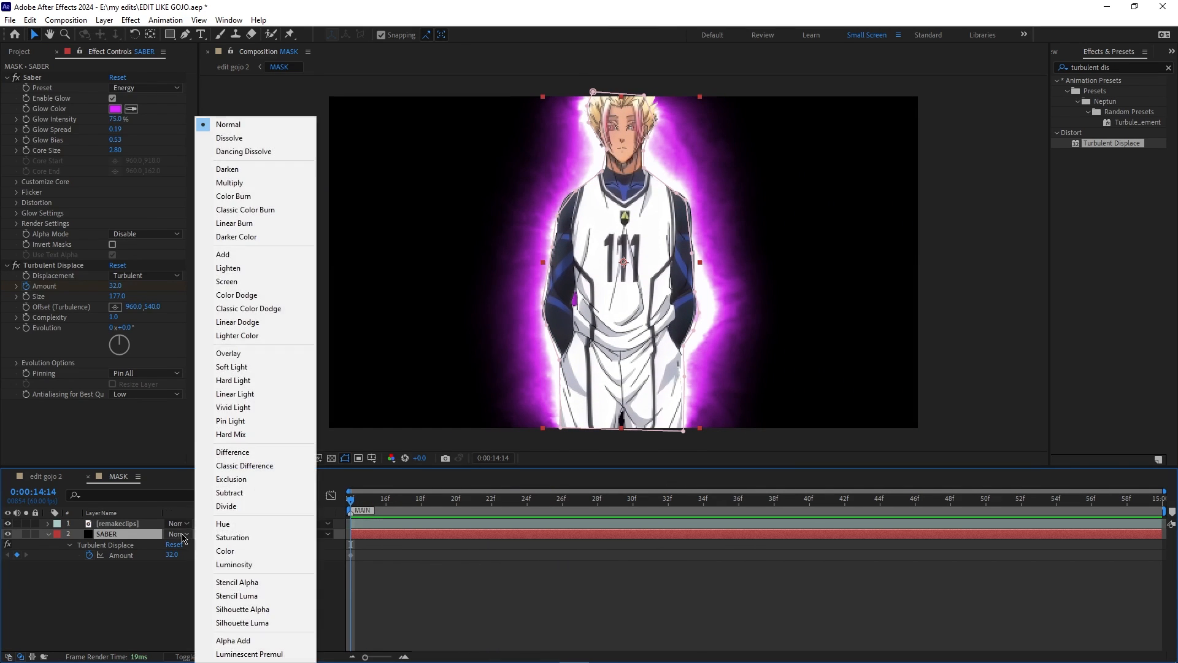
pyautogui.click(223, 254)
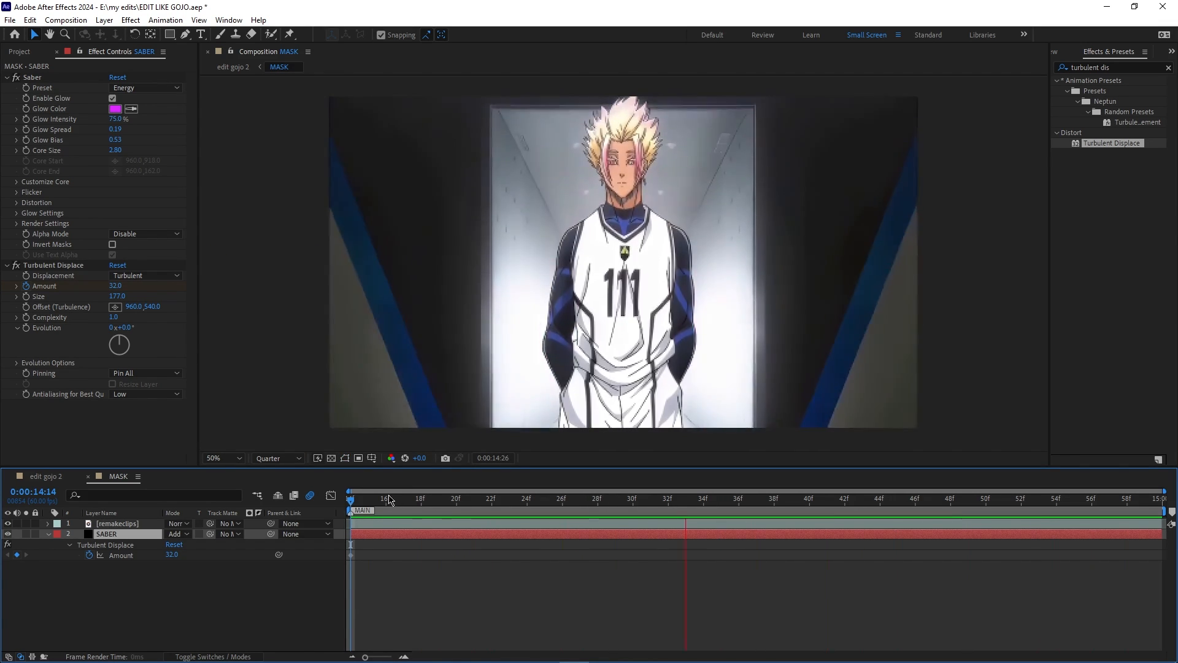
pyautogui.moveTo(359, 499); pyautogui.dragTo(479, 576)
pyautogui.press('Home')
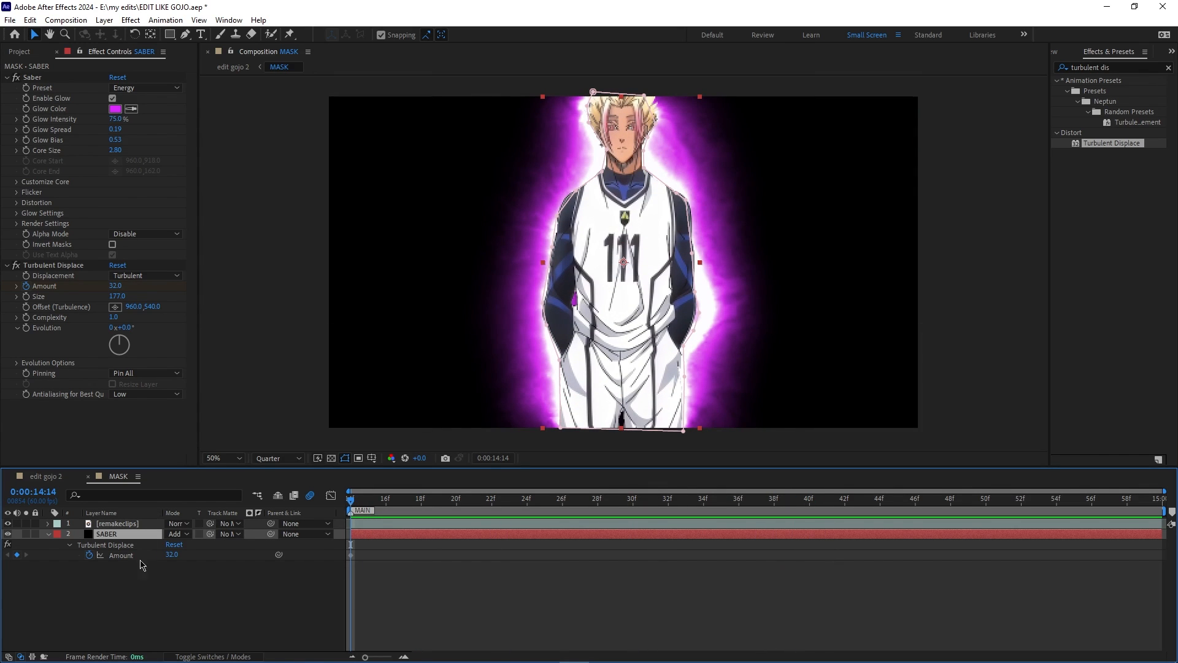
# - Change the SABER layer's blending mode to Lighten and preview the composition
pyautogui.click(177, 534)
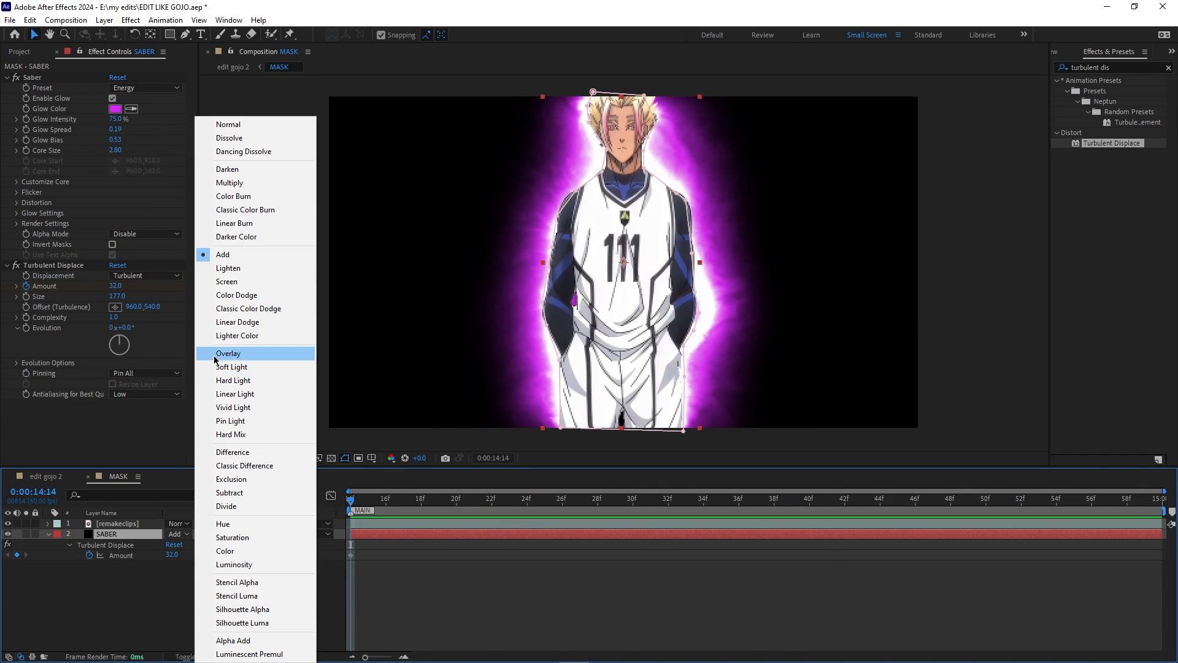
pyautogui.click(228, 268)
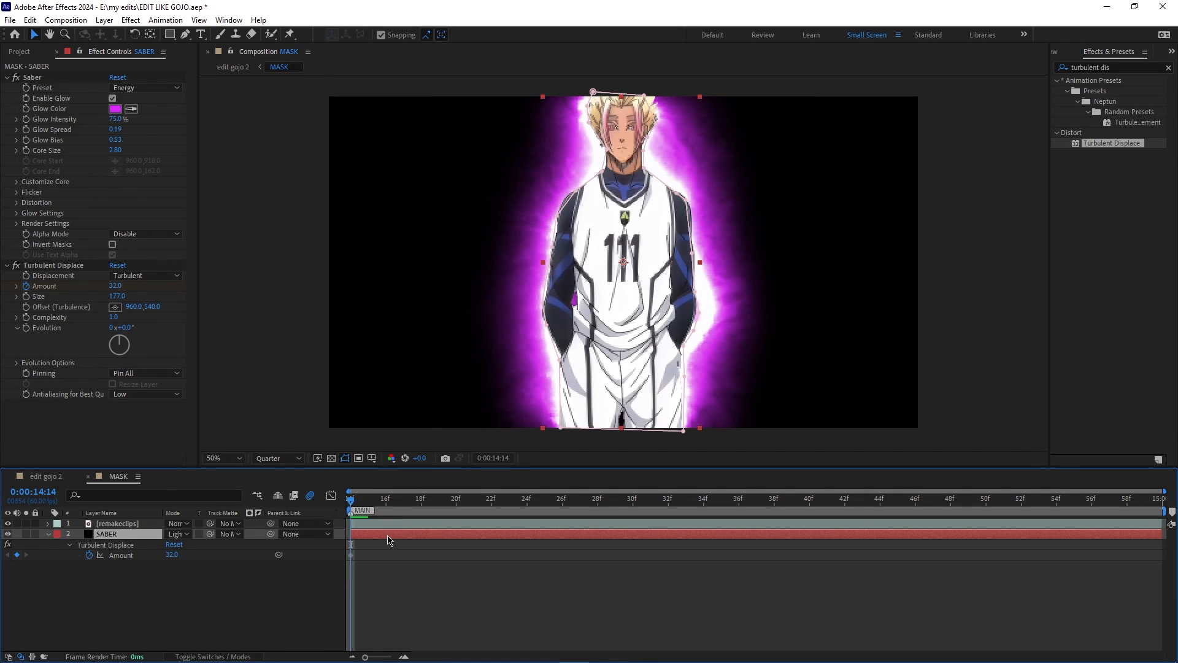
pyautogui.press('space')
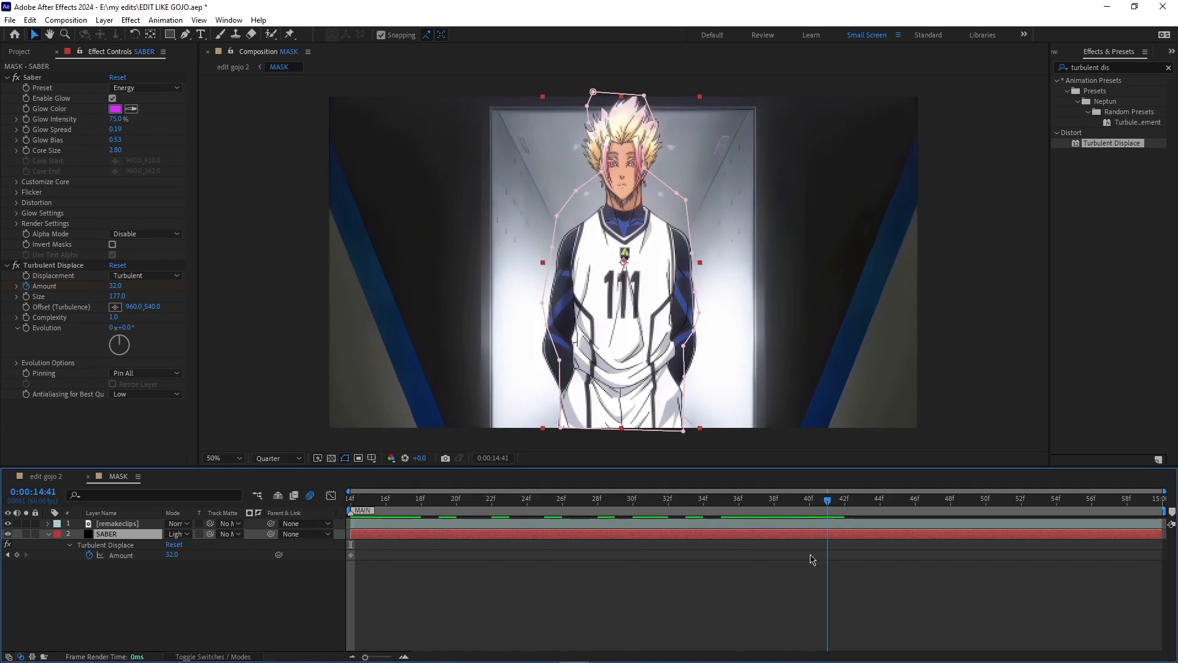
pyautogui.press('space')
# - Remove the Amount keyframing and animate Turbulent Displace's Size from 177 at 0:00:14:14 to 253 at 0:00:14:58
pyautogui.click(26, 286)
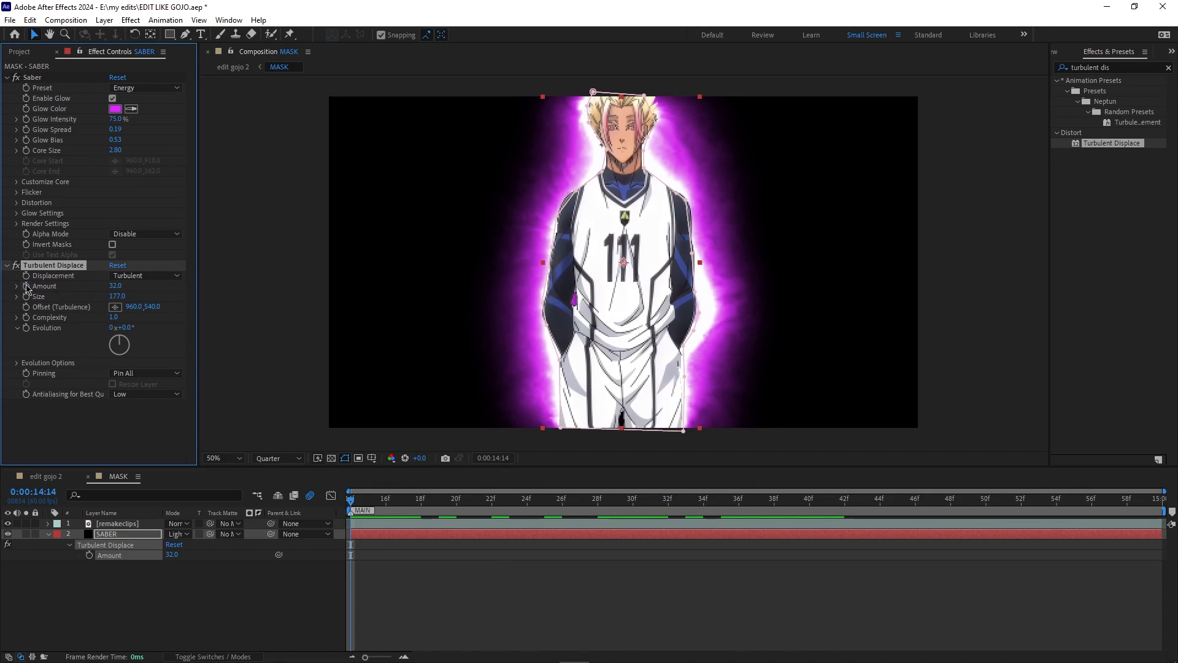
pyautogui.click(25, 296)
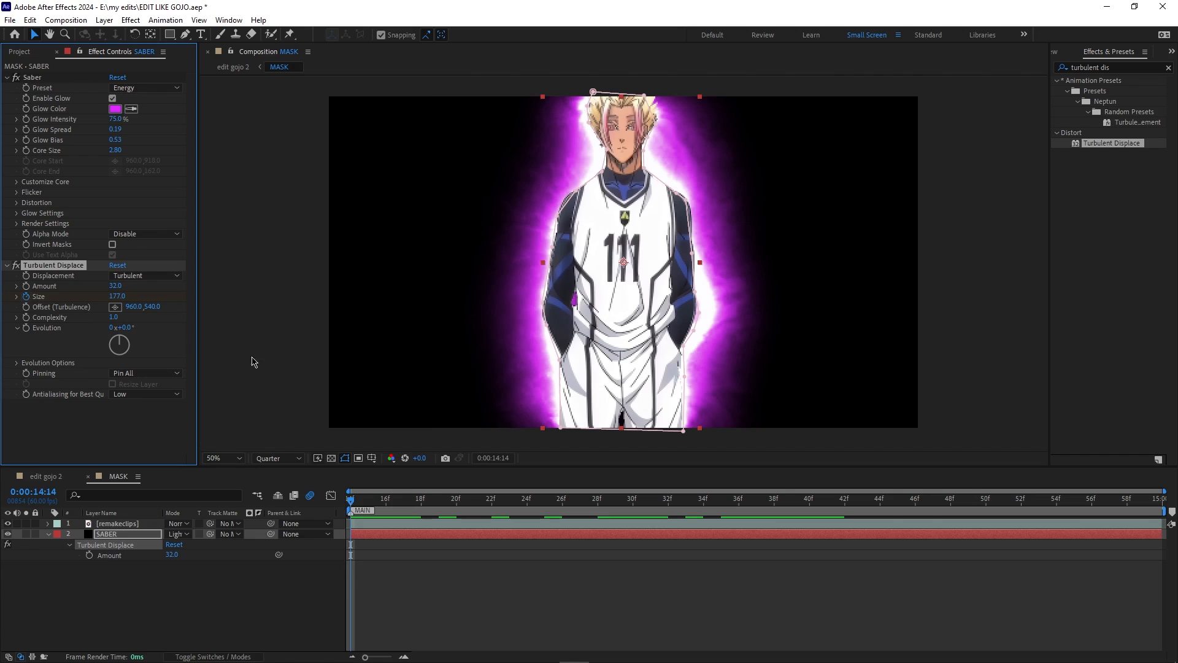
pyautogui.press('u')
pyautogui.moveTo(355, 500); pyautogui.dragTo(1117, 515)
pyautogui.moveTo(115, 296); pyautogui.dragTo(162, 296)
pyautogui.click(1116, 556)
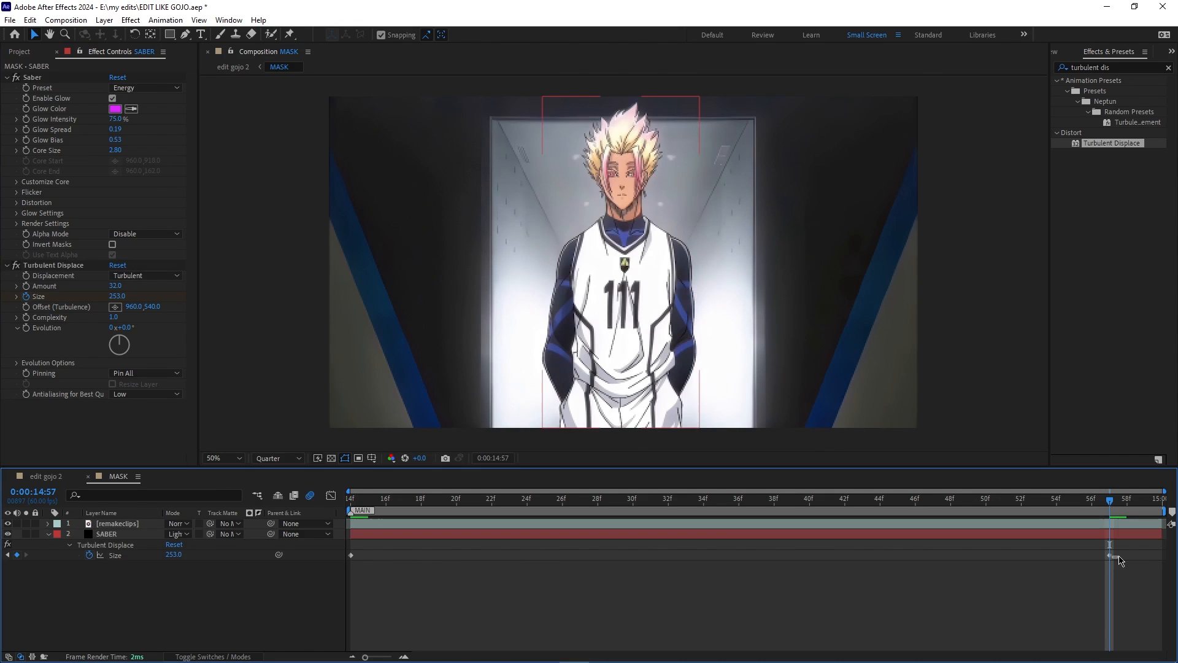
pyautogui.moveTo(1113, 556); pyautogui.dragTo(1131, 556)
pyautogui.moveTo(1109, 507); pyautogui.dragTo(278, 463)
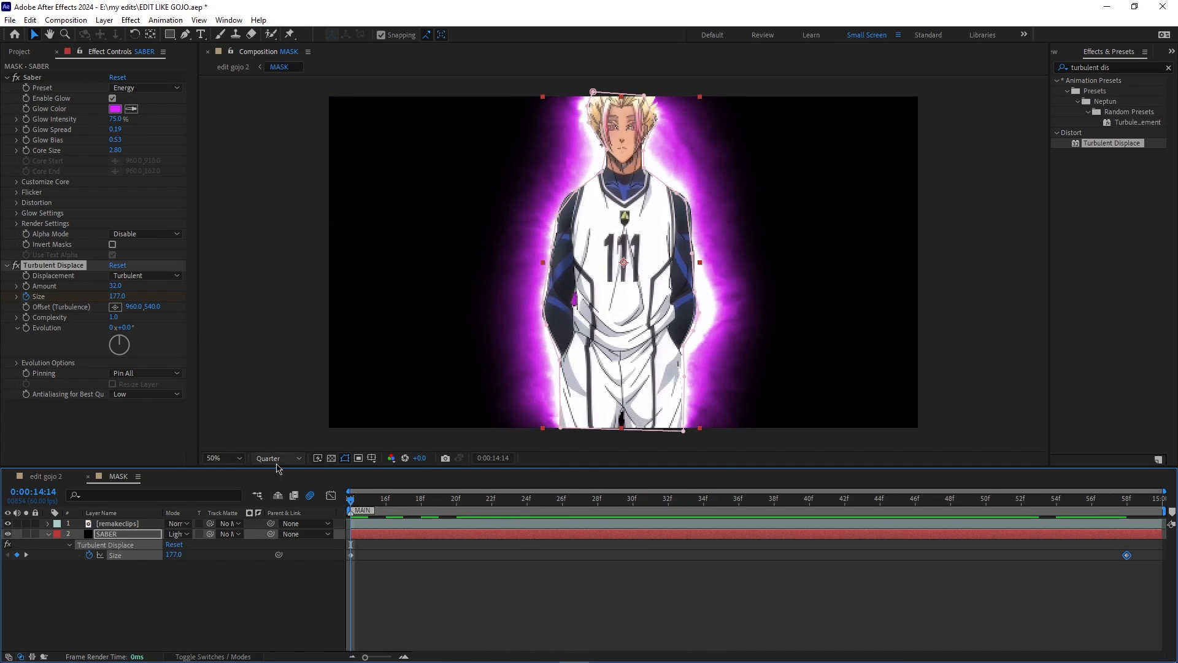
# - Keyframe Turbulent Displace's Evolution at 0:00:14:14 with a value of 90°
pyautogui.click(27, 328)
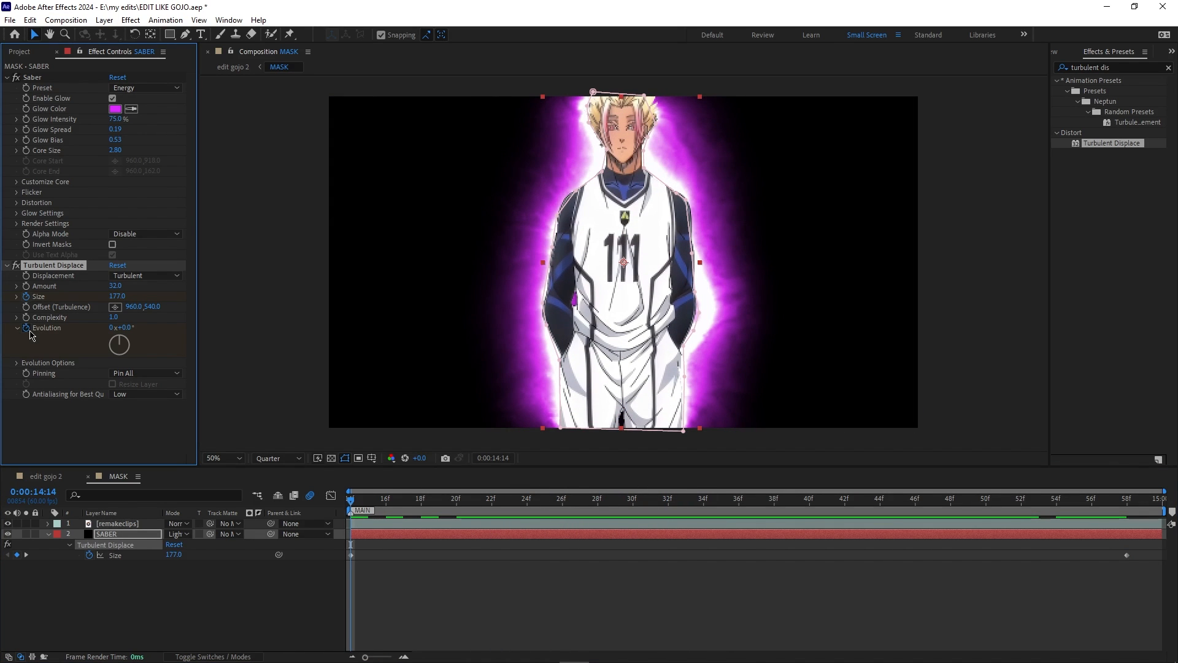
pyautogui.press('u')
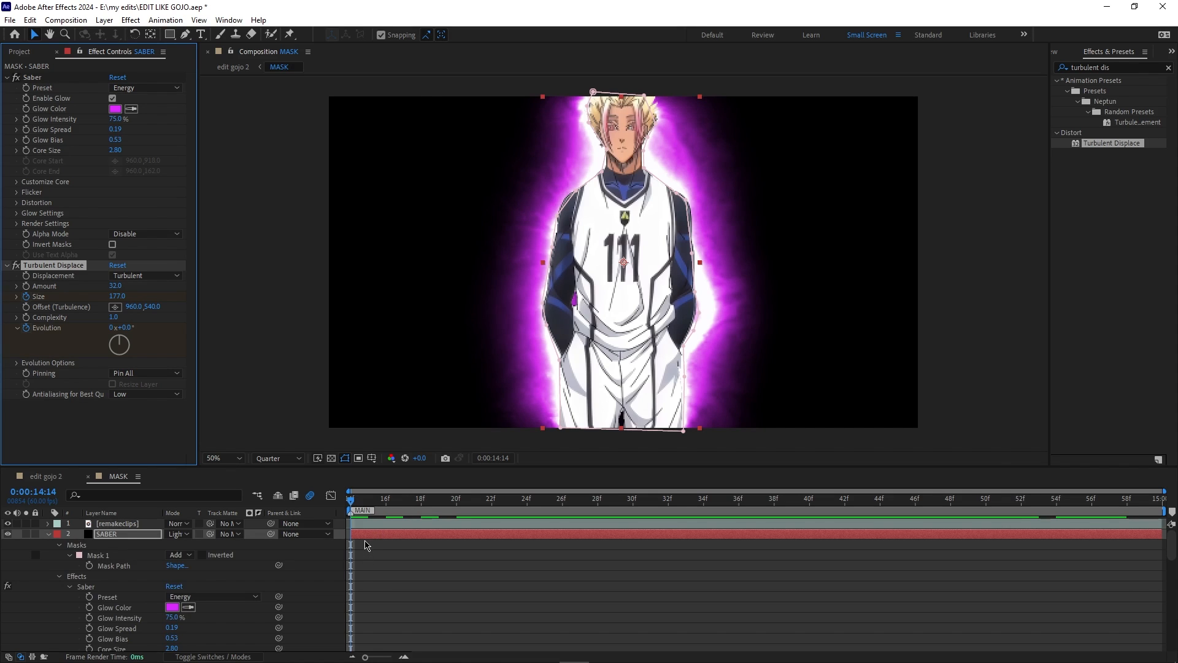
pyautogui.press('u')
pyautogui.click(122, 328)
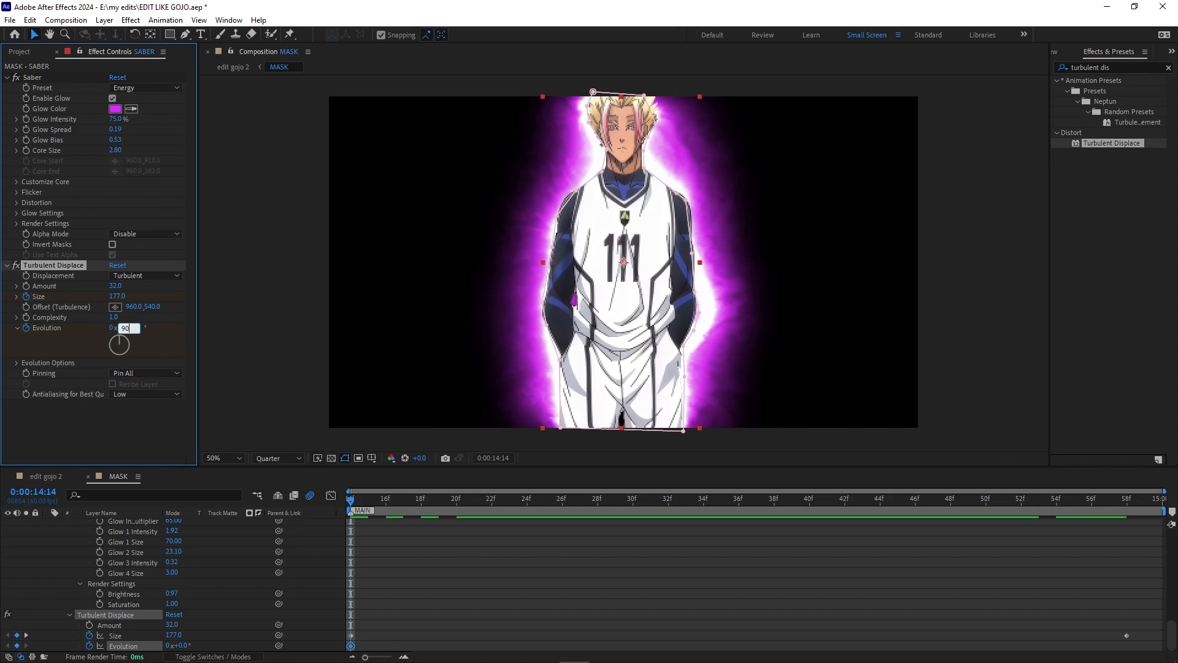
pyautogui.press('Return')
# - Set Evolution to -35° at 0:00:14:59 and align the last Size keyframe with that frame
pyautogui.press('space')
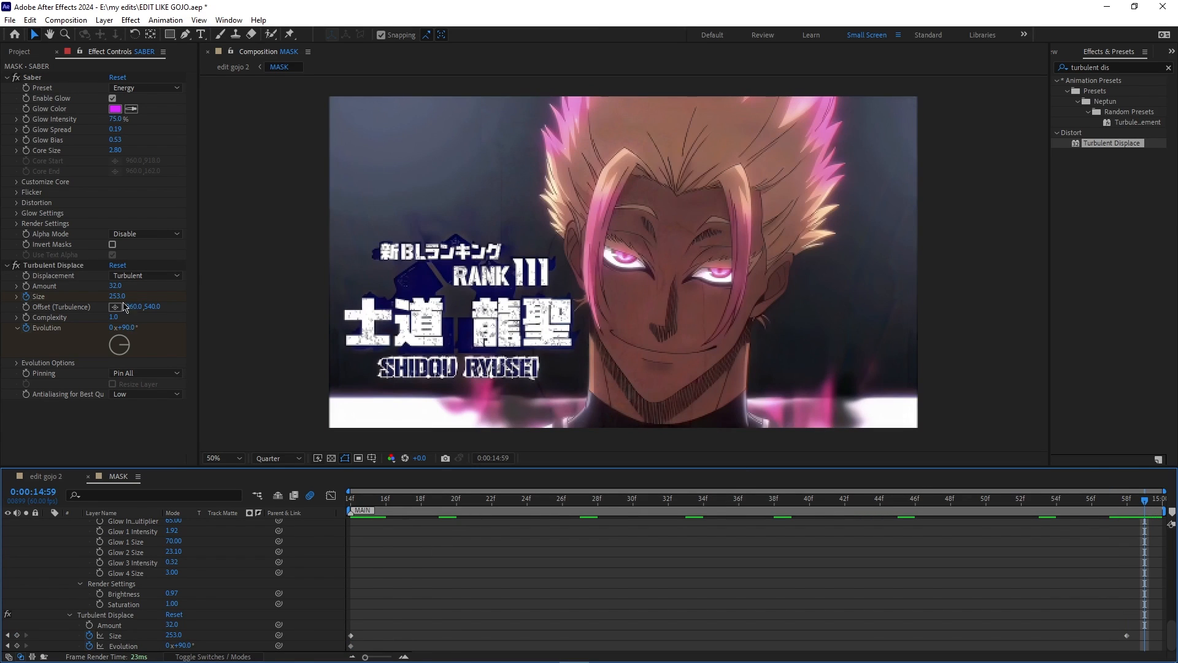
pyautogui.click(130, 329)
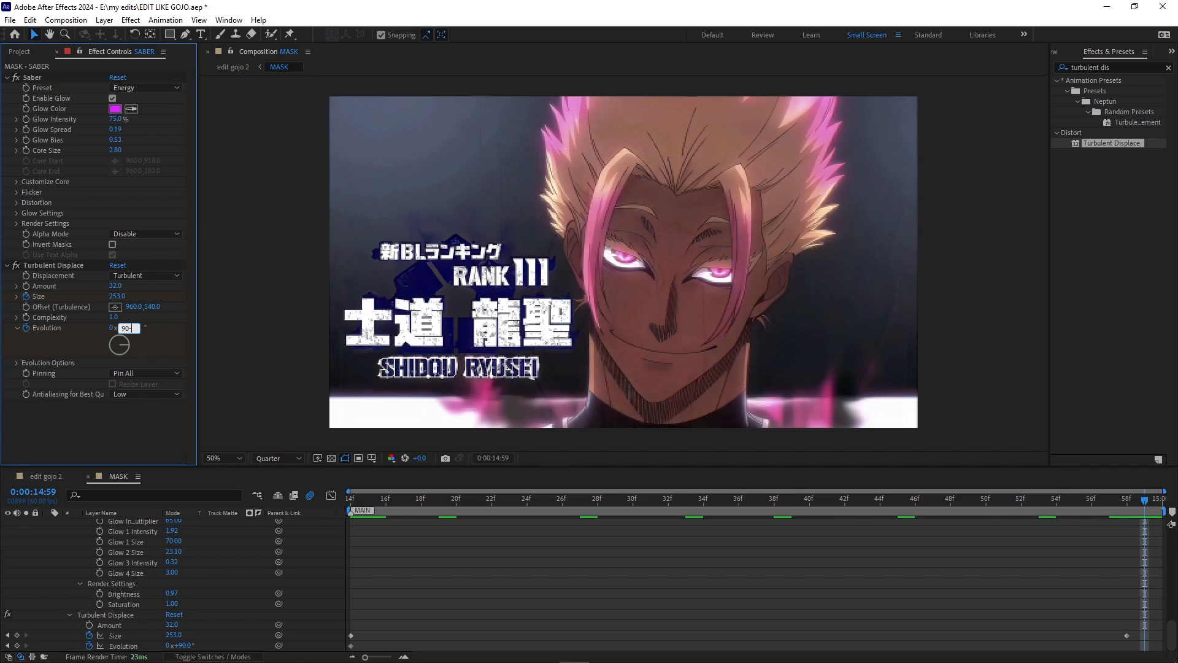
pyautogui.write('-125')
pyautogui.press('Return')
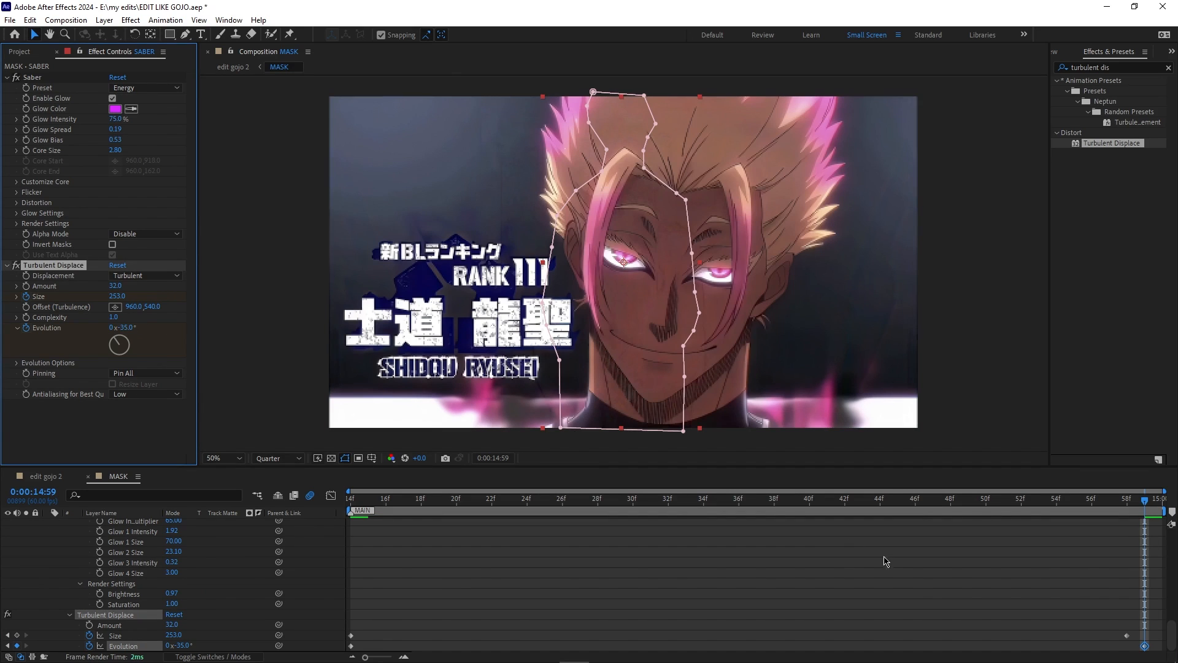
pyautogui.moveTo(1135, 636); pyautogui.dragTo(1145, 636)
# - Preview the animated glow in MASK and in the edit gojo 2 composition
pyautogui.press('space')
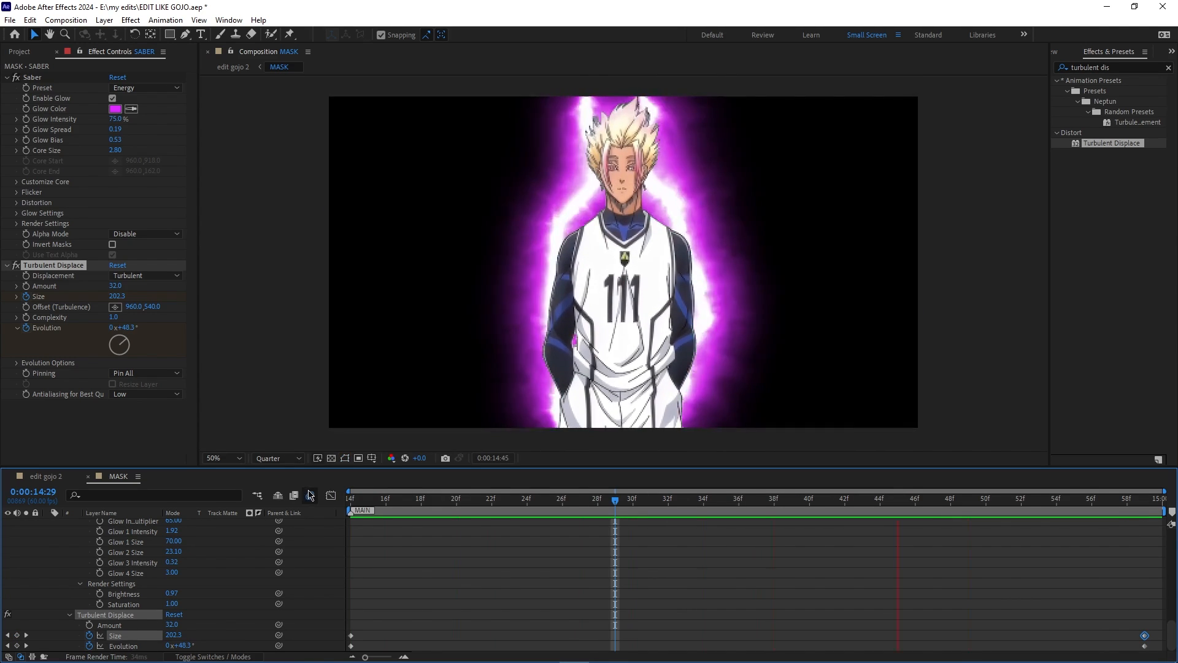
pyautogui.click(87, 476)
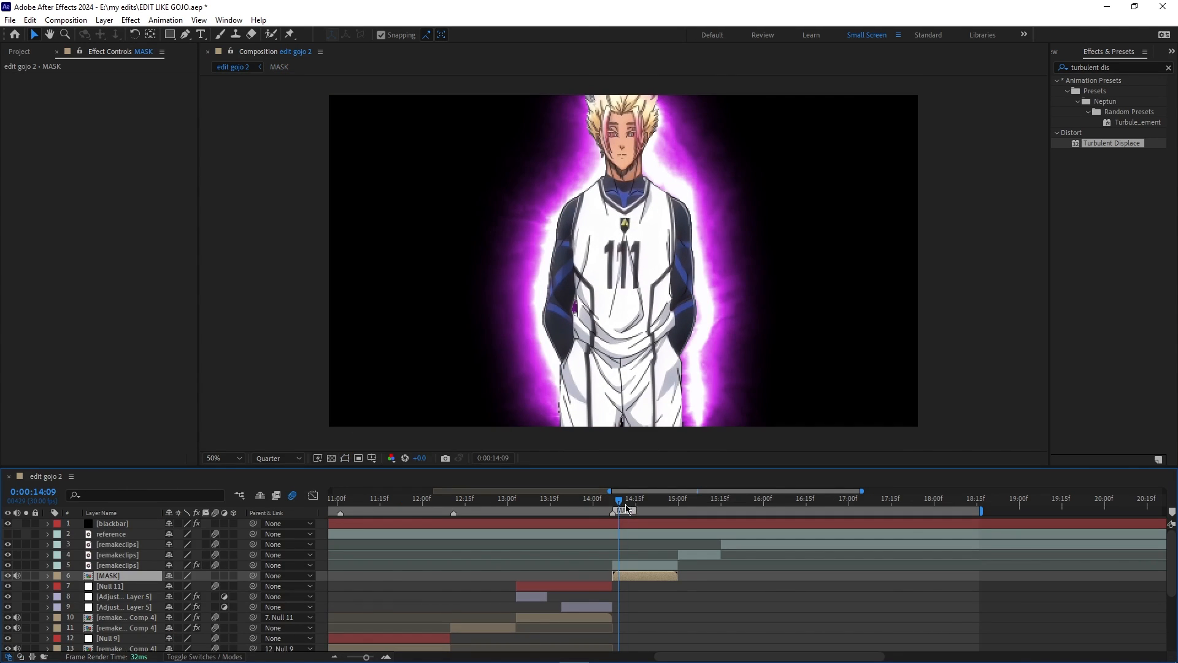
pyautogui.moveTo(627, 507); pyautogui.dragTo(638, 580)
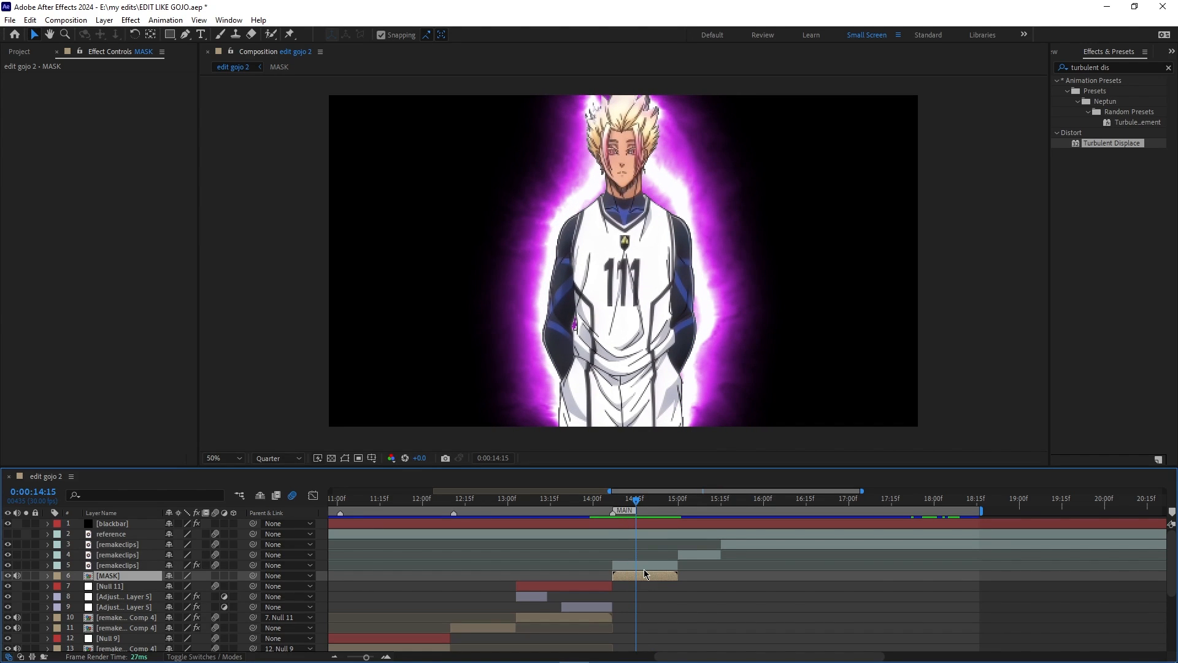
# - Reopen the MASK composition, collapse the SABER layer's properties and return to 0:00:14:14
pyautogui.doubleClick(651, 576)
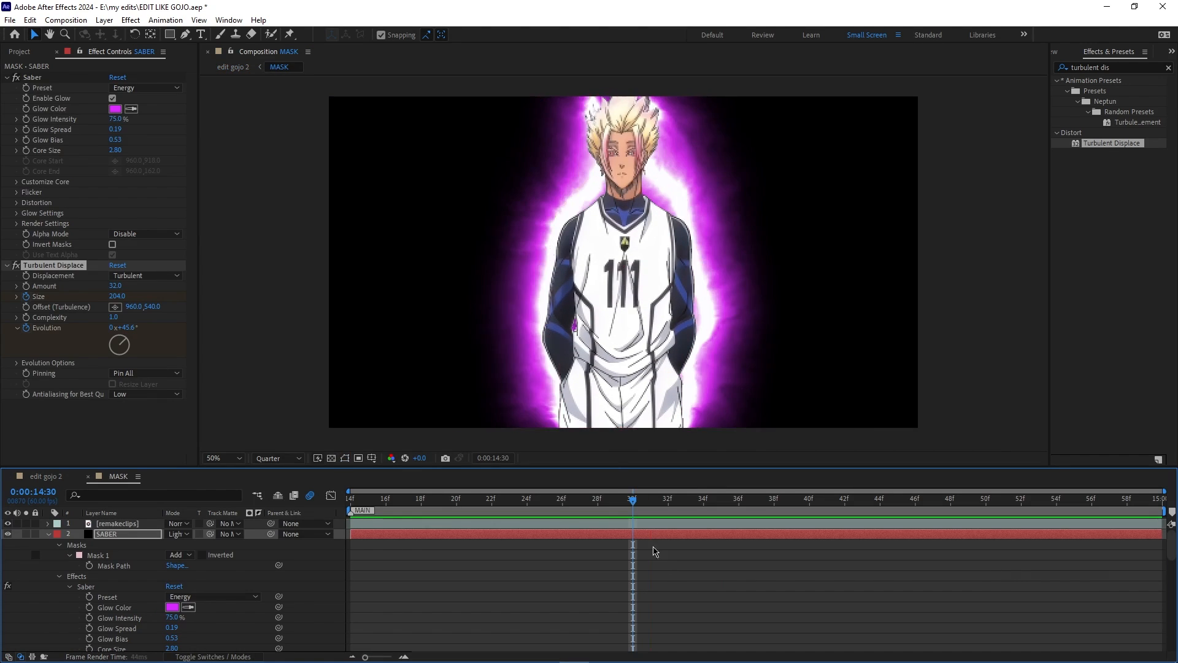
pyautogui.click(417, 536)
pyautogui.press('u')
pyautogui.moveTo(368, 505); pyautogui.dragTo(345, 508)
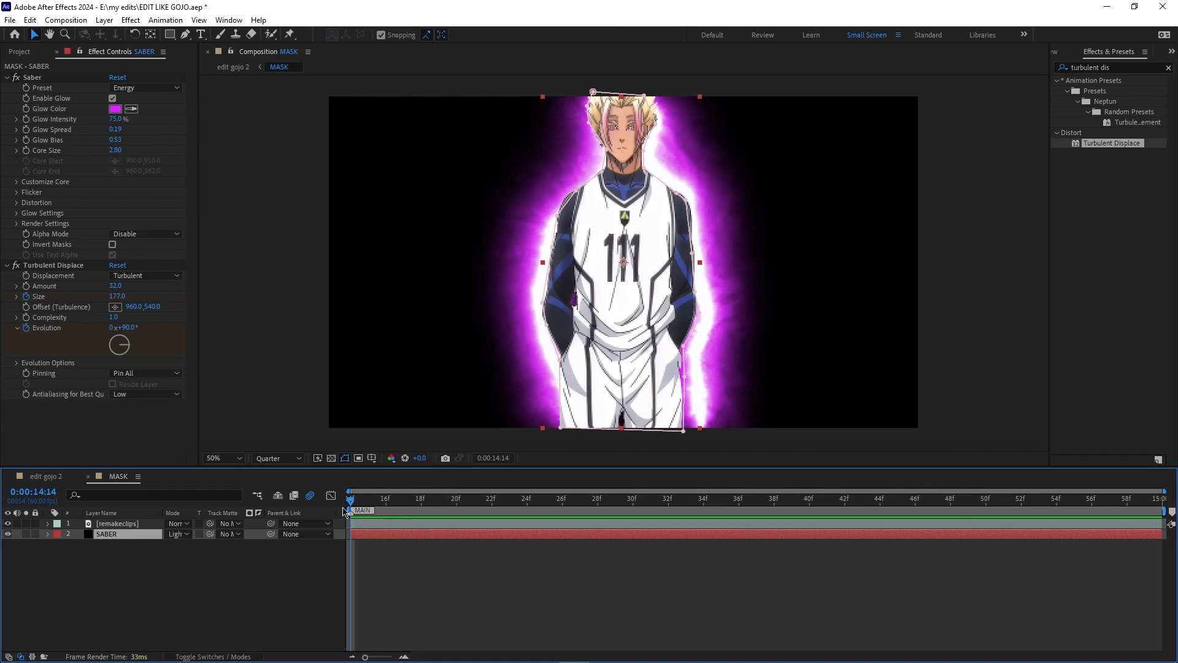
# - Set Saber's Glow Intensity to 83%, its Glow Distortion amount to 24 and the glow distortion's Noise Scale to 218
pyautogui.moveTo(116, 119); pyautogui.dragTo(2, 178)
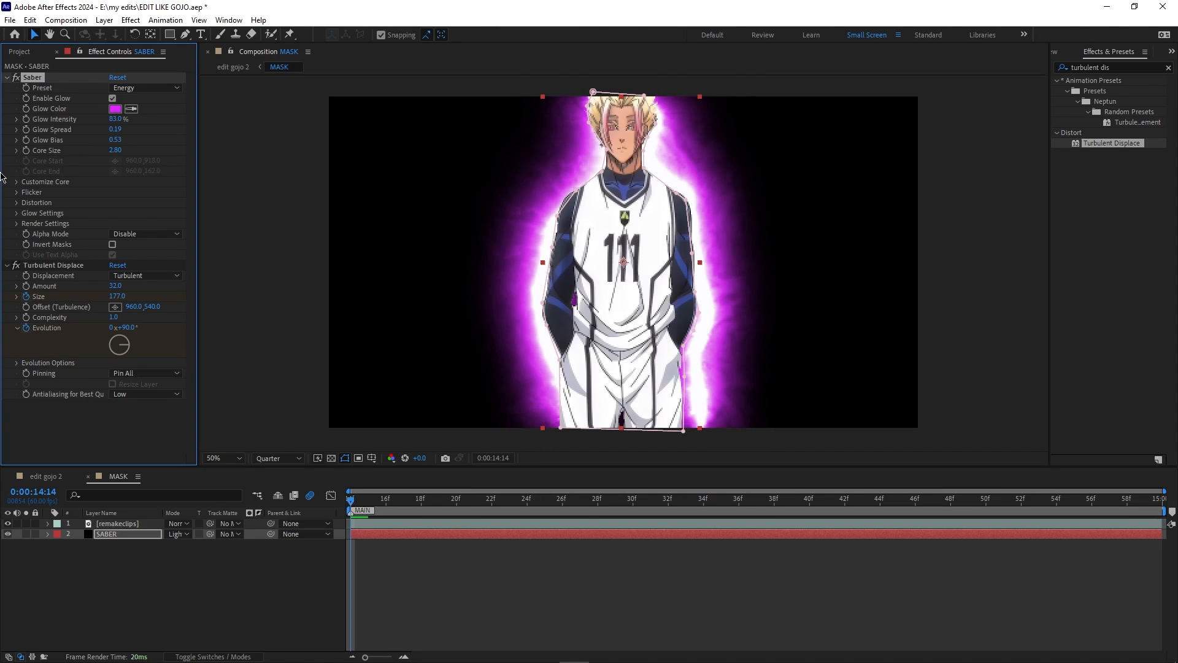
pyautogui.click(16, 203)
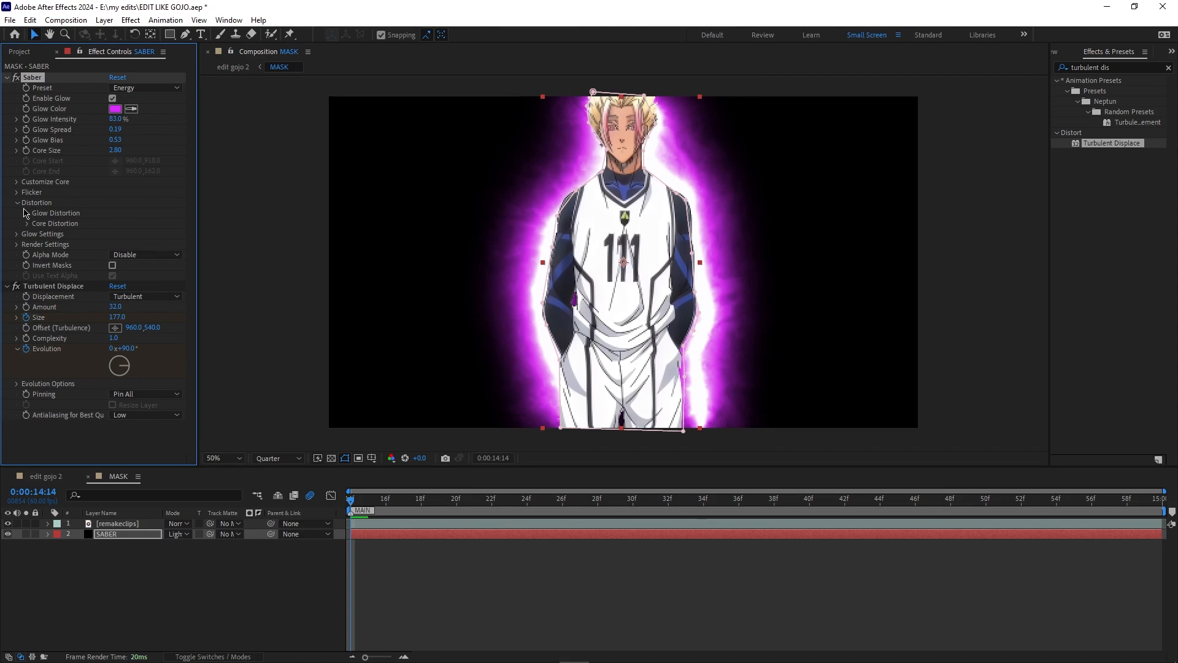
pyautogui.click(26, 213)
pyautogui.moveTo(119, 225); pyautogui.dragTo(76, 228)
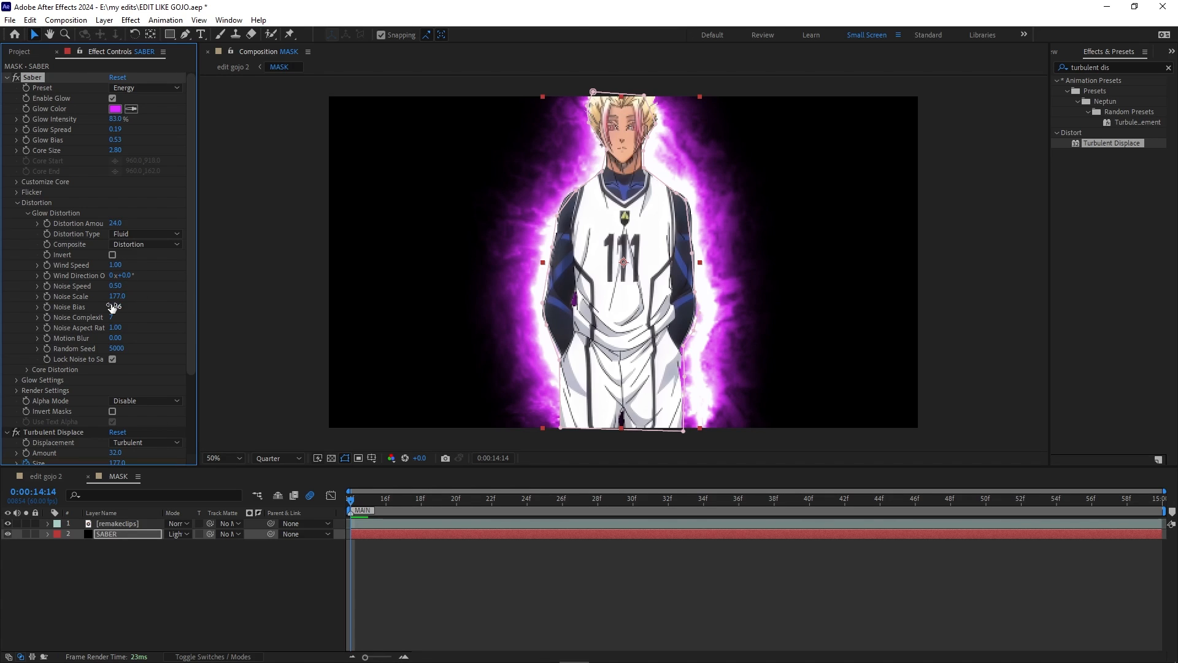
pyautogui.moveTo(116, 296); pyautogui.dragTo(234, 331)
pyautogui.moveTo(114, 331); pyautogui.dragTo(152, 348)
pyautogui.hotkey('ctrl', 'z')
pyautogui.hotkey('ctrl', 'z')
pyautogui.hotkey('ctrl', 'z')
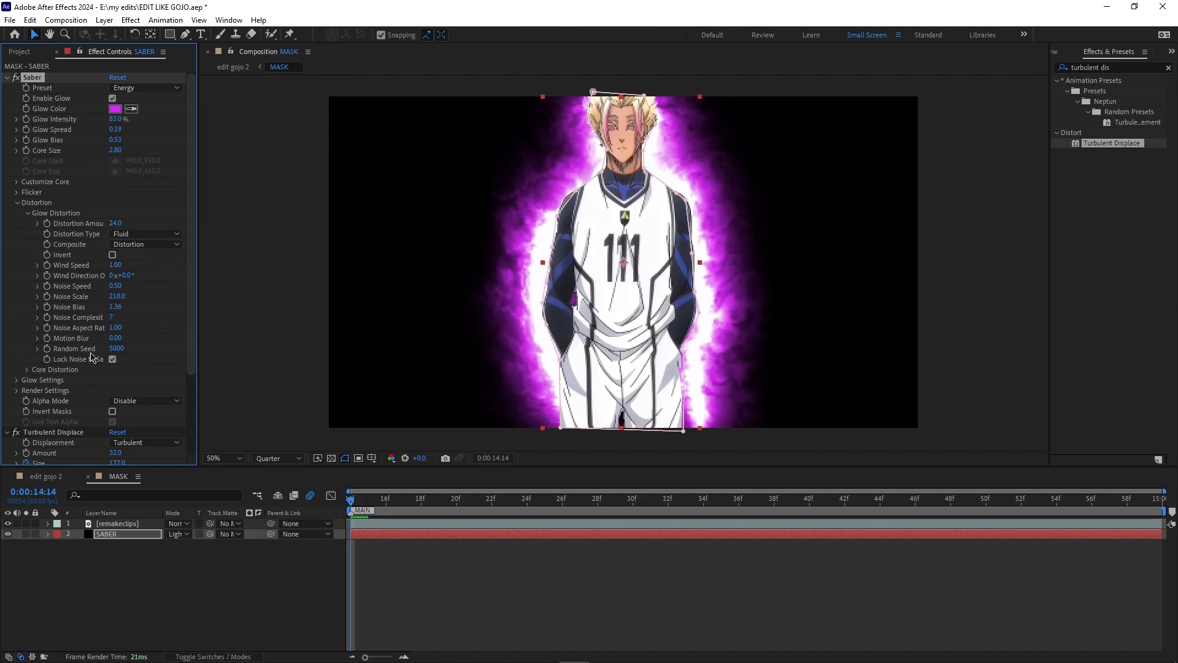
# - Set the Glow Intensity Multiplier in Saber's Glow Settings to 55.70 and increase the Glow Spread
pyautogui.click(17, 380)
pyautogui.scroll(-2, 74, 371)
pyautogui.moveTo(119, 328); pyautogui.dragTo(75, 332)
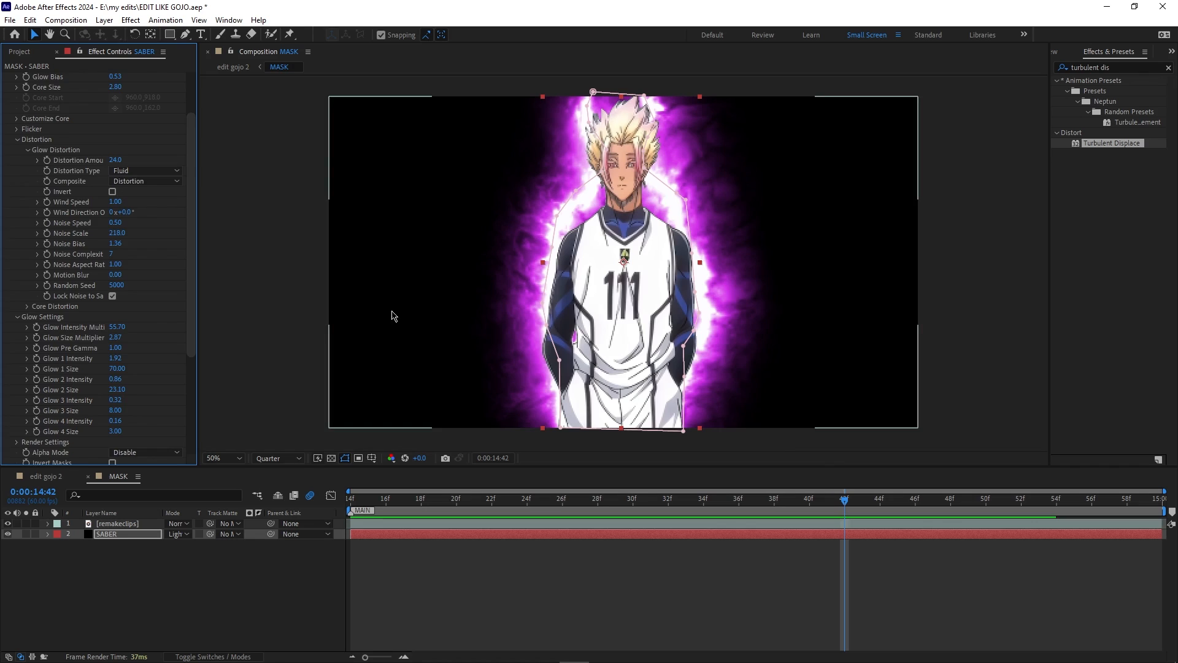
pyautogui.scroll(2, 154, 184)
pyautogui.moveTo(115, 129); pyautogui.dragTo(164, 138)
# - Pull the upper vertices of the SABER layer's mask inward around the character's head and shoulders
pyautogui.moveTo(665, 185); pyautogui.dragTo(667, 216)
pyautogui.moveTo(677, 193)
pyautogui.mouseDown()
pyautogui.moveTo(684, 226)
pyautogui.moveTo(678, 193)
pyautogui.mouseUp()
pyautogui.press('m')
pyautogui.doubleClick(678, 193)
pyautogui.moveTo(699, 92); pyautogui.dragTo(655, 189)
pyautogui.moveTo(609, 195); pyautogui.dragTo(632, 224)
# - Return to 0:00:14:14 and move the SABER mask's lower-right vertices inward behind the character's body
pyautogui.moveTo(844, 500); pyautogui.dragTo(350, 499)
pyautogui.click(108, 534)
pyautogui.moveTo(672, 341); pyautogui.dragTo(593, 357)
pyautogui.moveTo(674, 399); pyautogui.dragTo(610, 400)
pyautogui.moveTo(666, 435); pyautogui.dragTo(611, 425)
# - Set Saber's Glow Spread to 0.43
pyautogui.moveTo(350, 500)
pyautogui.mouseDown()
pyautogui.moveTo(853, 510)
pyautogui.moveTo(350, 502)
pyautogui.mouseUp()
pyautogui.moveTo(121, 129); pyautogui.dragTo(114, 134)
pyautogui.moveTo(665, 411); pyautogui.dragTo(678, 396)
pyautogui.hotkey('ctrl', 'z')
# - Free-transform Mask 1 on SABER to a narrower, shorter outline and fit it inside the character's torso
pyautogui.click(100, 545)
pyautogui.hotkey('ctrl', 't')
pyautogui.moveTo(632, 357); pyautogui.dragTo(633, 295)
pyautogui.moveTo(618, 157); pyautogui.dragTo(619, 174)
pyautogui.moveTo(669, 295); pyautogui.dragTo(653, 294)
pyautogui.moveTo(566, 295); pyautogui.dragTo(594, 295)
pyautogui.press('Return')
pyautogui.moveTo(623, 174); pyautogui.dragTo(621, 194)
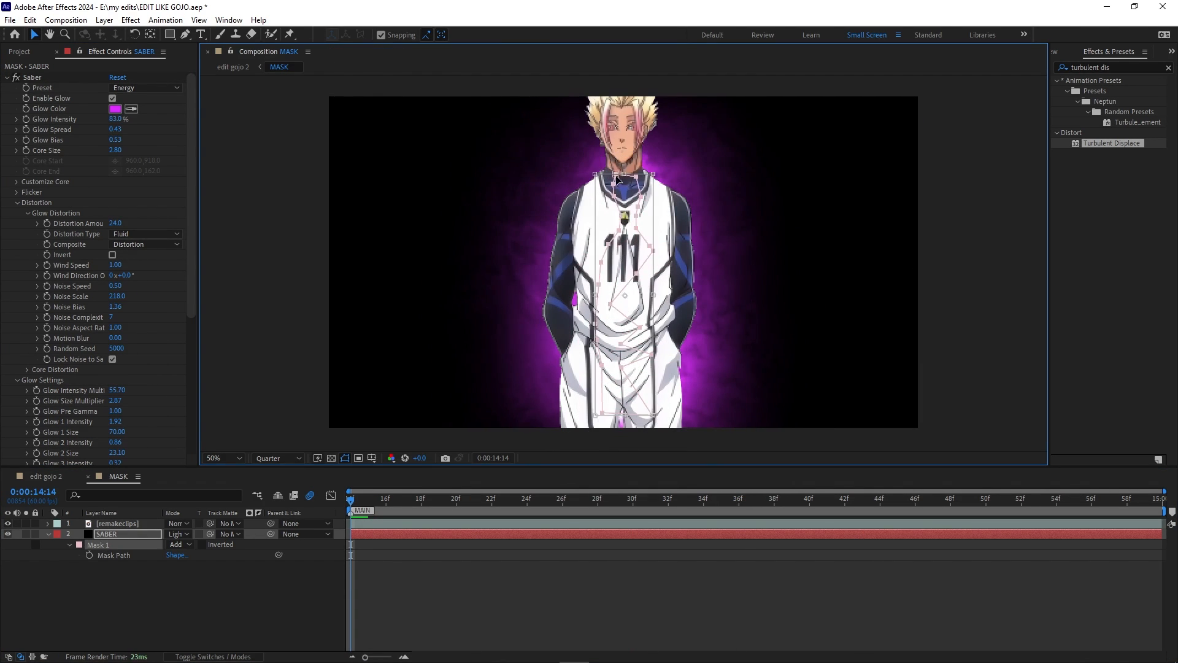
# - Set Saber's Core Size to 3.40 and its Glow Distortion amount to 65
pyautogui.moveTo(116, 150); pyautogui.dragTo(134, 150)
pyautogui.moveTo(115, 224); pyautogui.dragTo(140, 223)
# - Preview the glow, go to 0:00:14:54 and adjust Mask 1's upper vertices to sit behind the character's neck
pyautogui.press('space')
pyautogui.click(1056, 498)
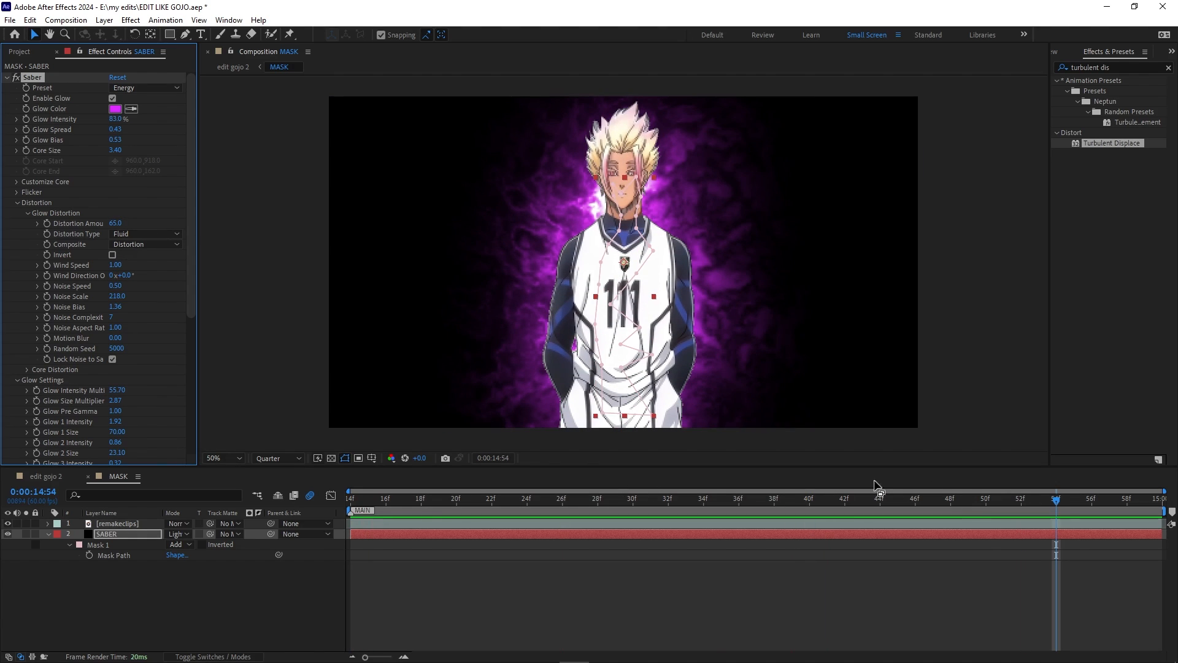
pyautogui.click(615, 206)
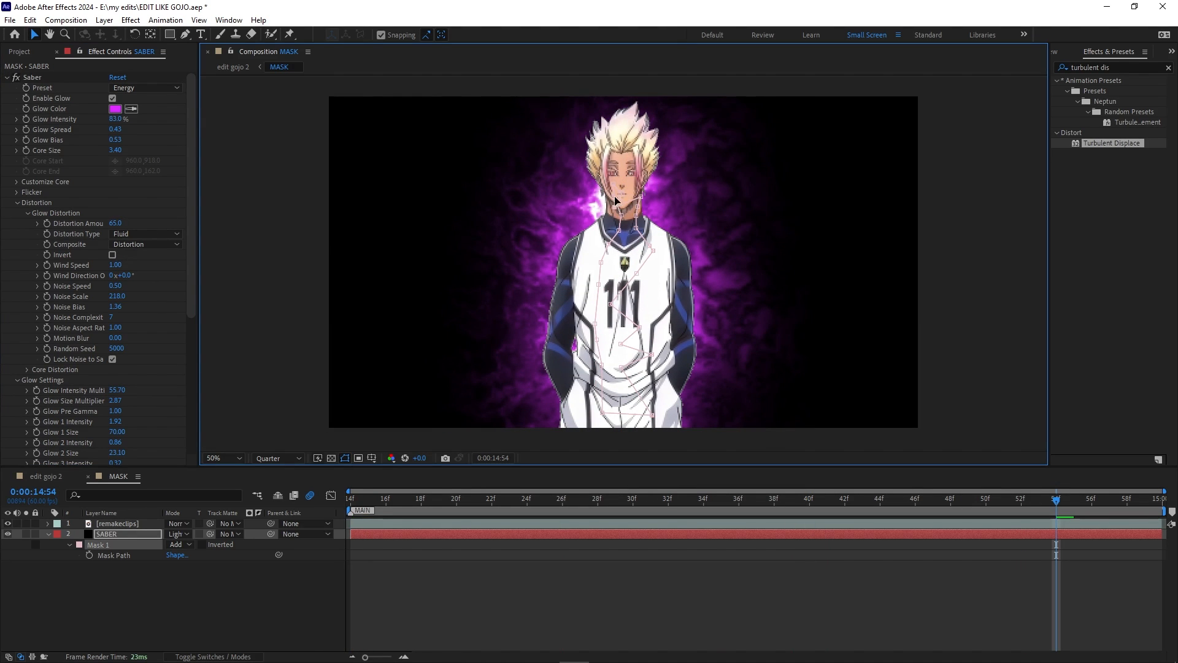
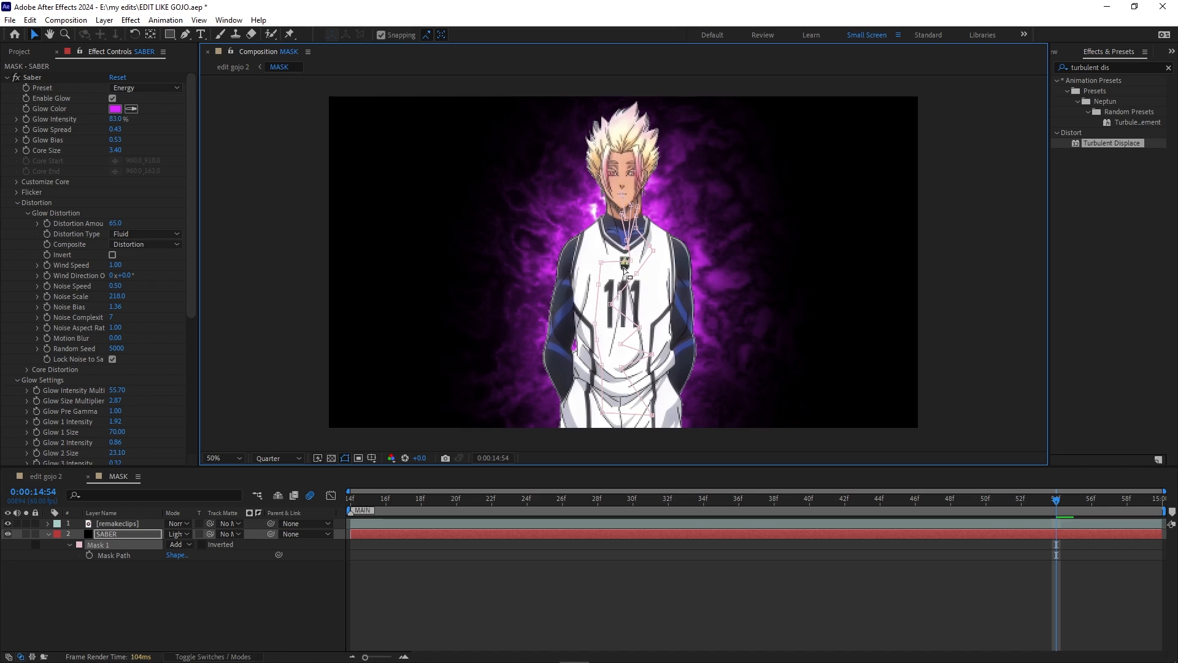
# - Close the MASK composition and, in edit gojo 2 at 0:00:14:07, select the remakeclips layer above MASK together with MASK
pyautogui.click(88, 476)
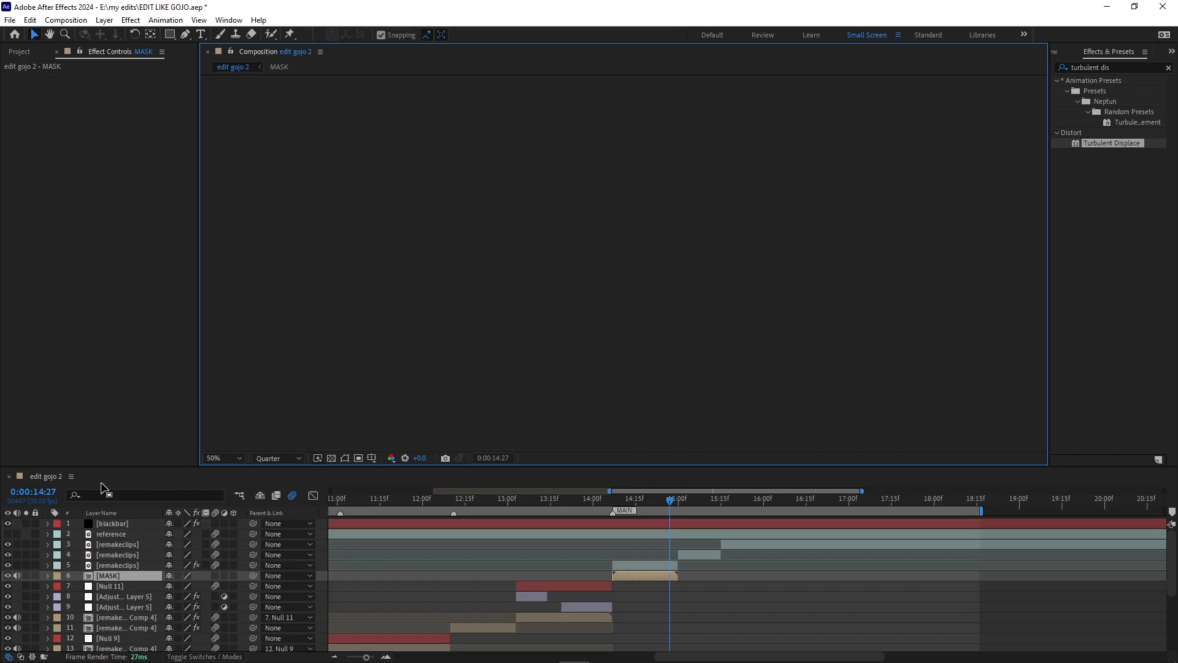
pyautogui.moveTo(666, 505); pyautogui.dragTo(621, 532)
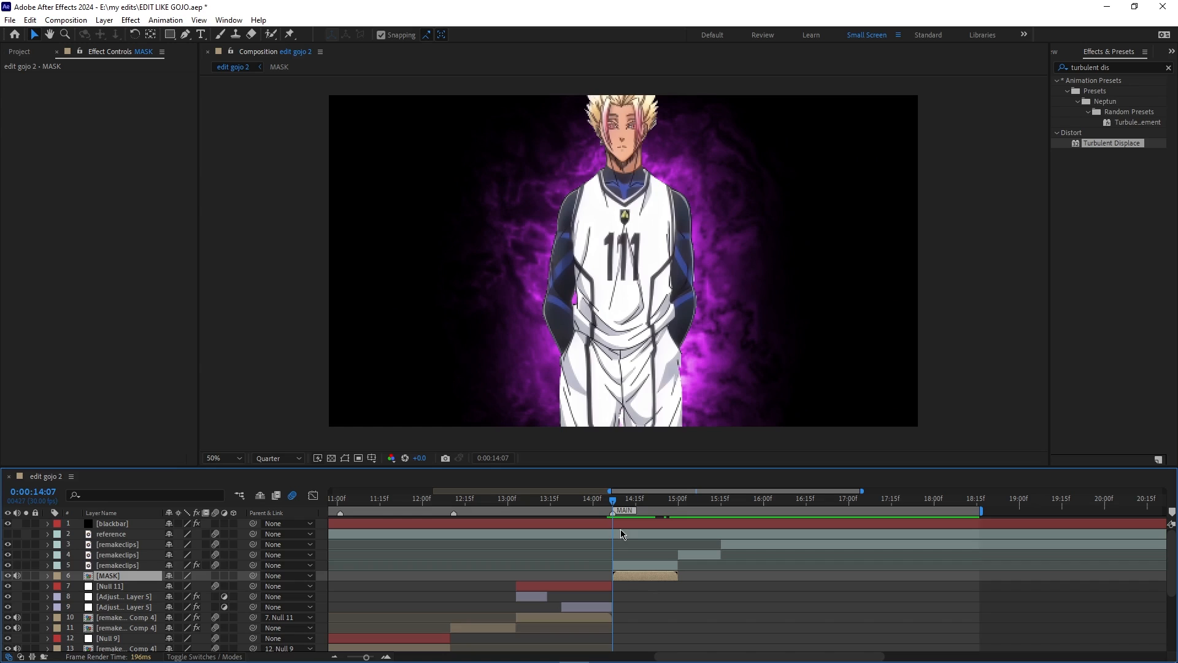
pyautogui.keyDown('ctrl'); pyautogui.click(632, 565); pyautogui.keyUp('ctrl')
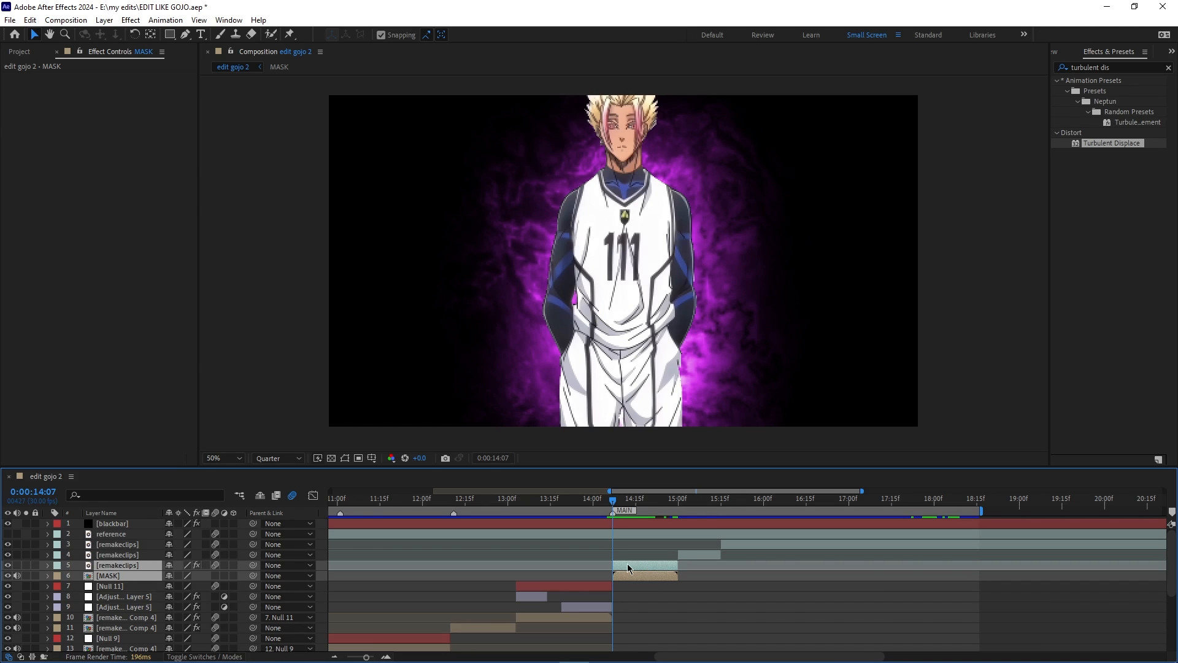
# - Pre-compose the selected remakeclips and MASK layers as "SHIDO PURPLE" and save the project
pyautogui.rightClick(652, 566)
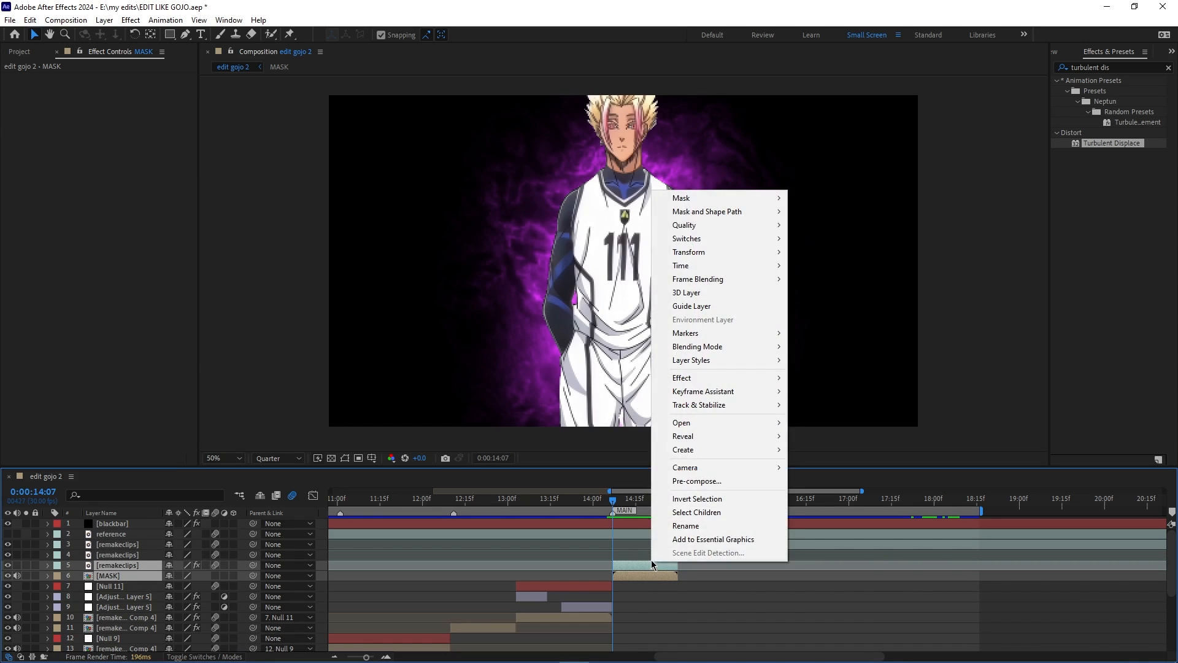
pyautogui.click(675, 479)
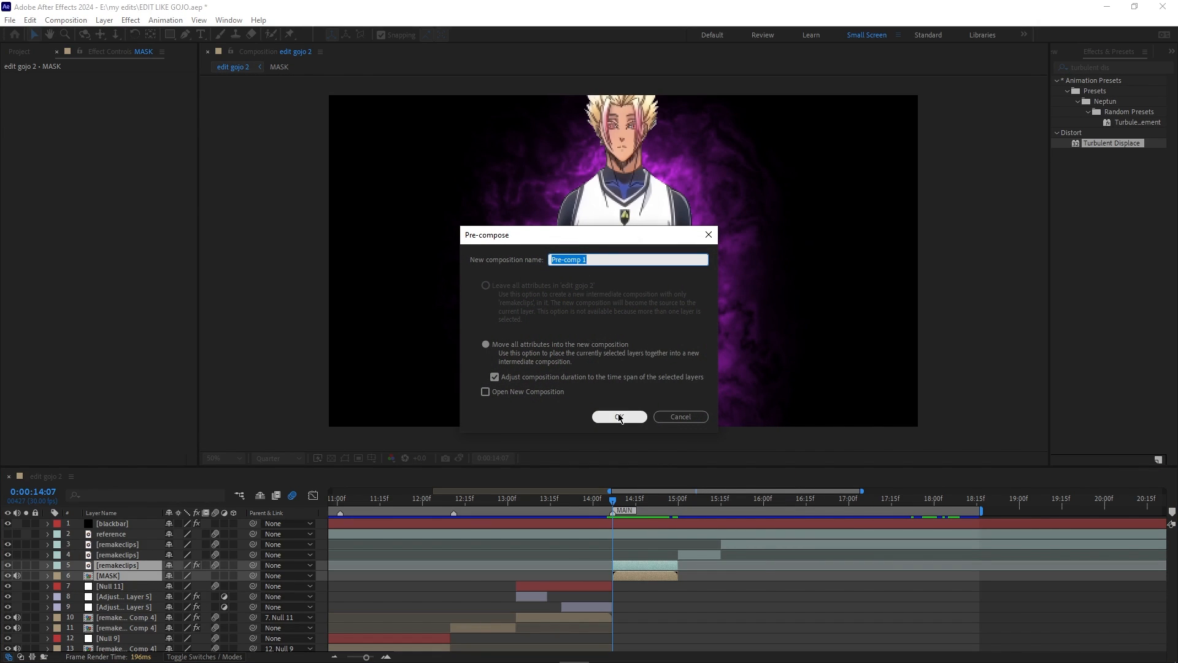
pyautogui.write('SHIDO PURPLE')
pyautogui.press('Return')
pyautogui.press('capslock')
pyautogui.hotkey('ctrl', 's')
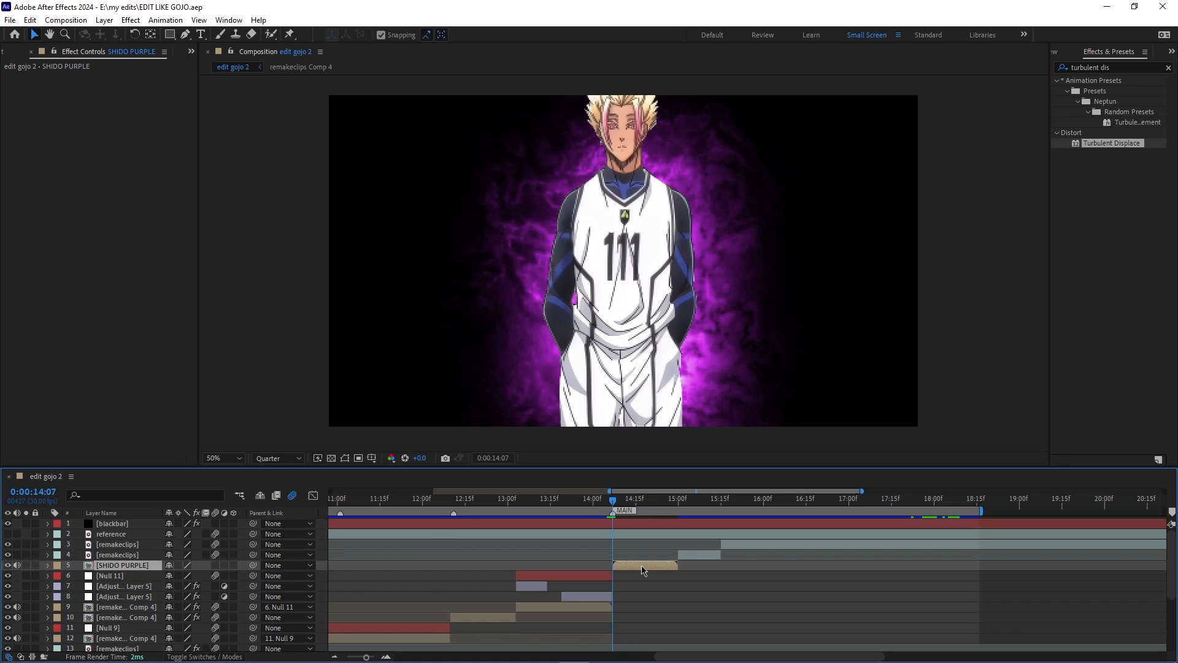
# - Open the SHIDO PURPLE composition and add Overlay 47.mp4 beneath its existing layers
pyautogui.doubleClick(642, 570)
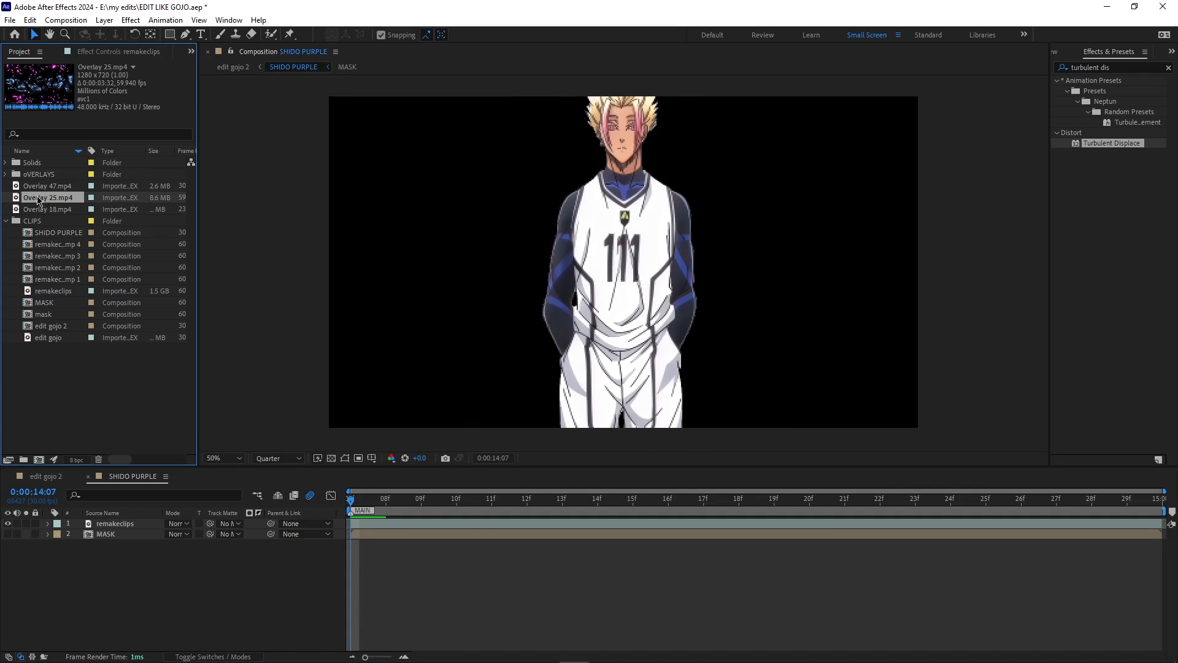
pyautogui.doubleClick(32, 189)
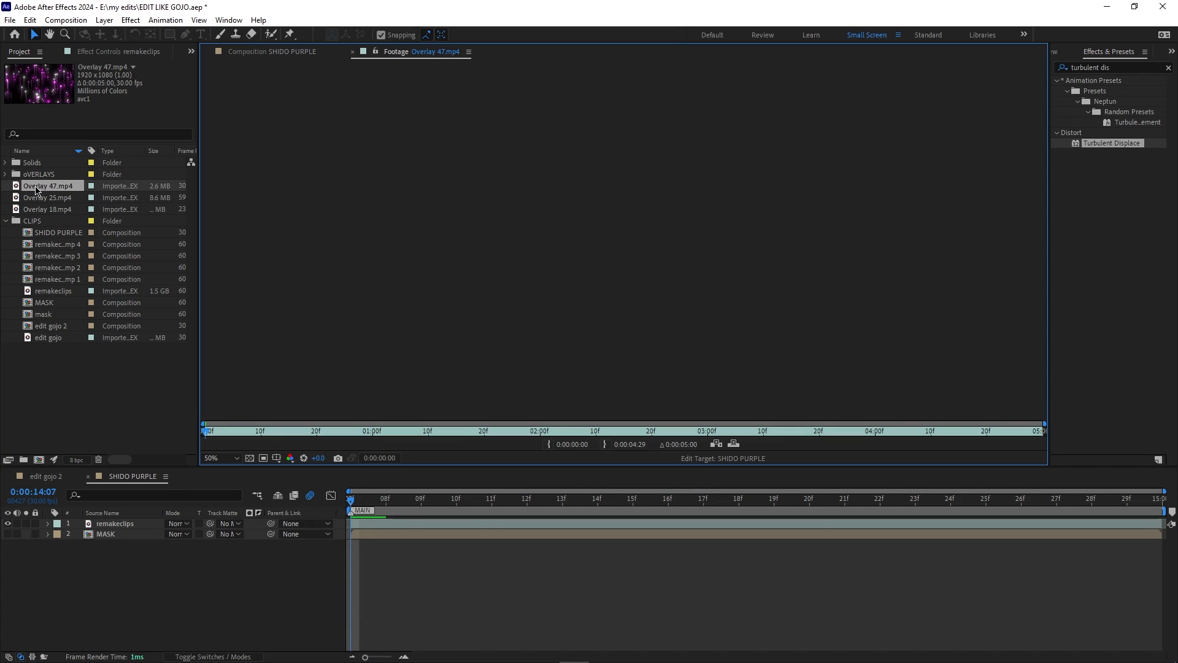
pyautogui.moveTo(32, 189); pyautogui.dragTo(246, 610)
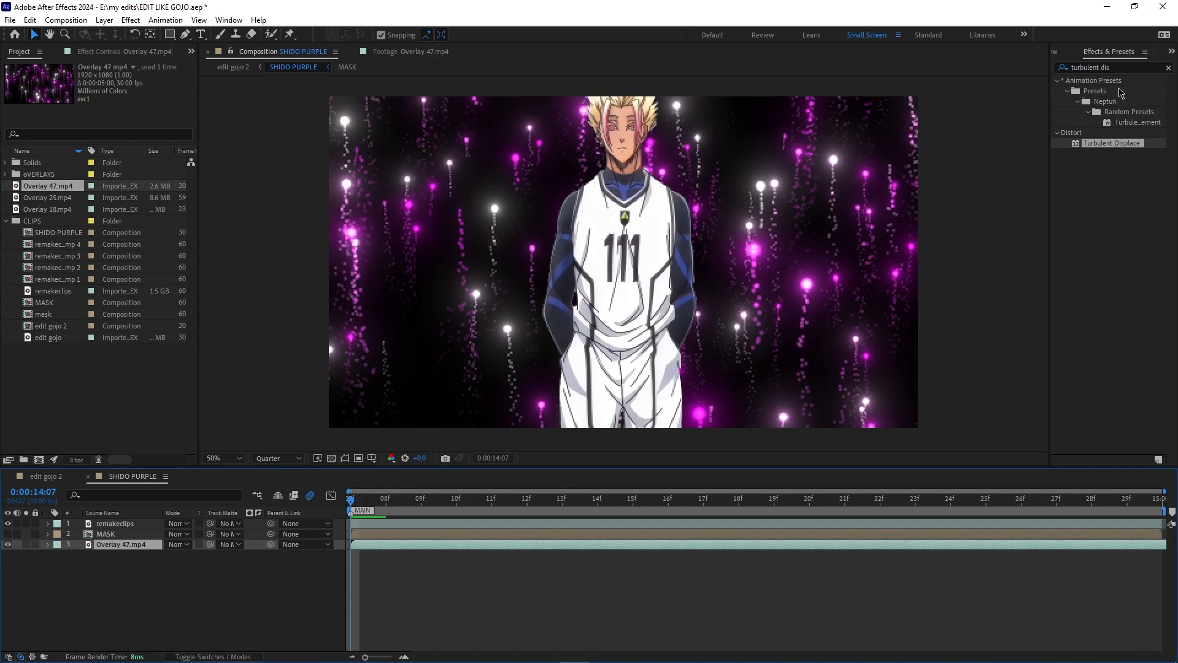
# - Make the MASK layer visible, set its blending mode to Add, and preview the composition
pyautogui.click(1170, 69)
pyautogui.click(115, 524)
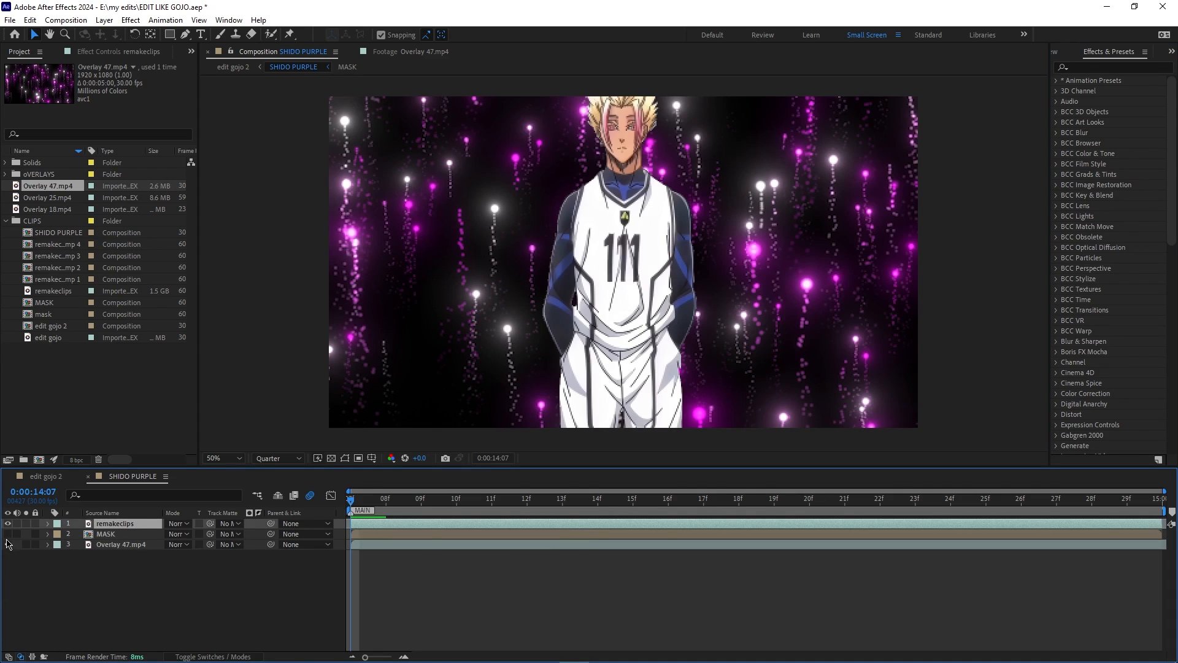
pyautogui.click(8, 534)
pyautogui.click(106, 534)
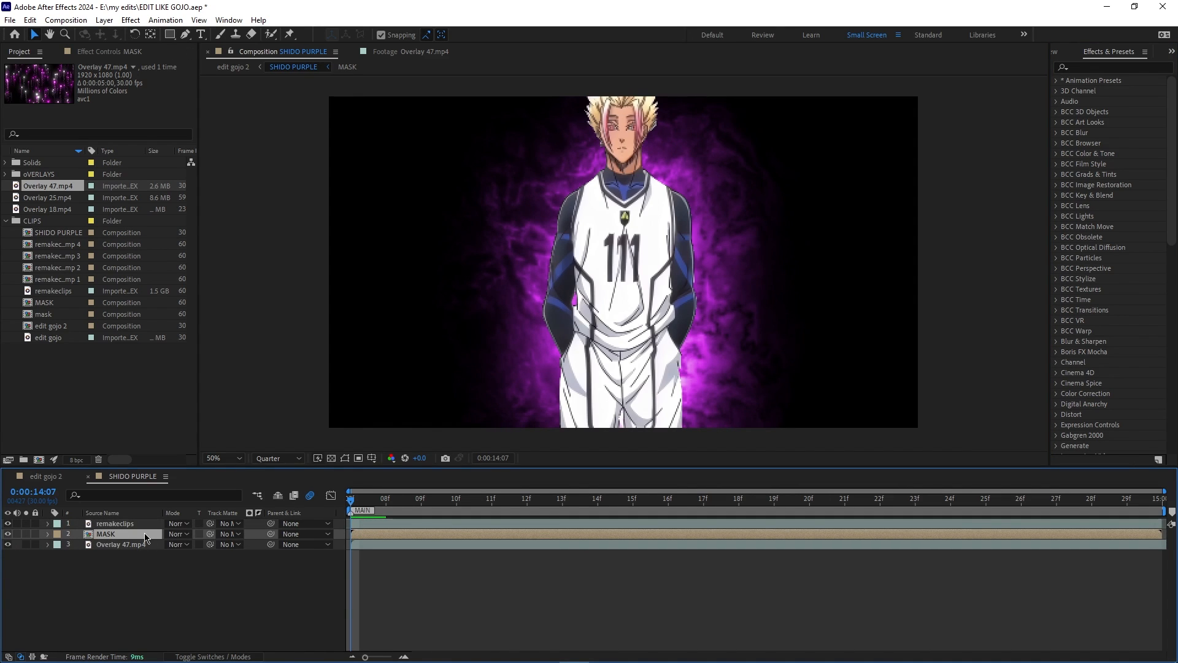
pyautogui.click(178, 534)
pyautogui.click(227, 355)
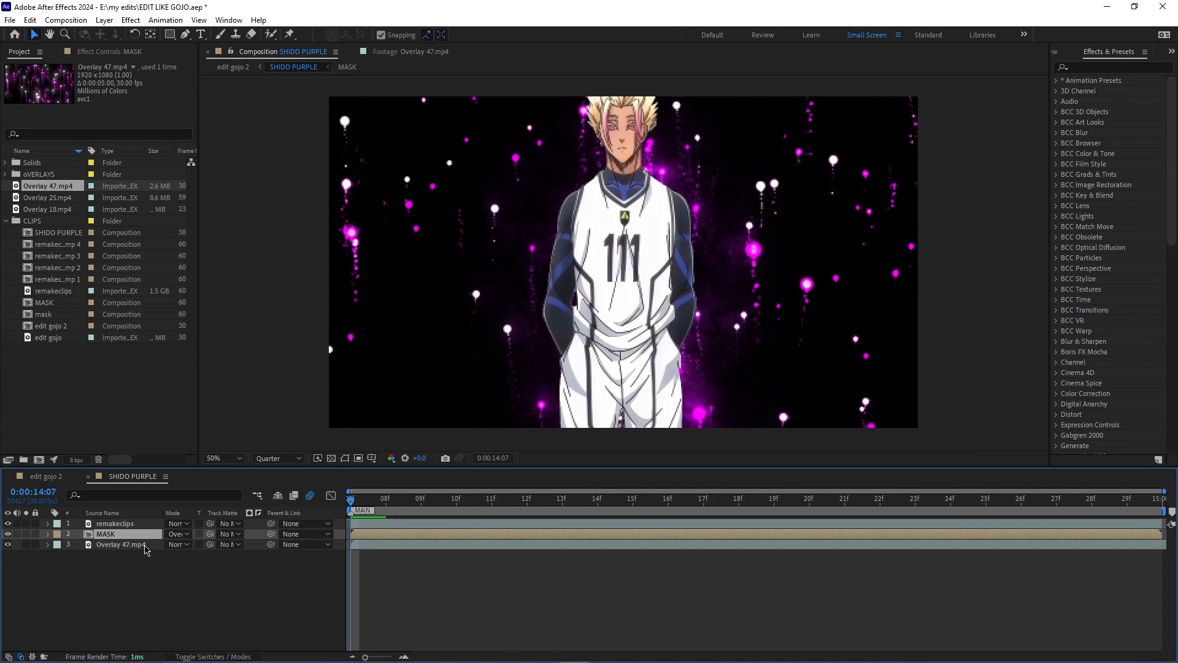
pyautogui.click(178, 534)
pyautogui.click(227, 257)
pyautogui.press('space')
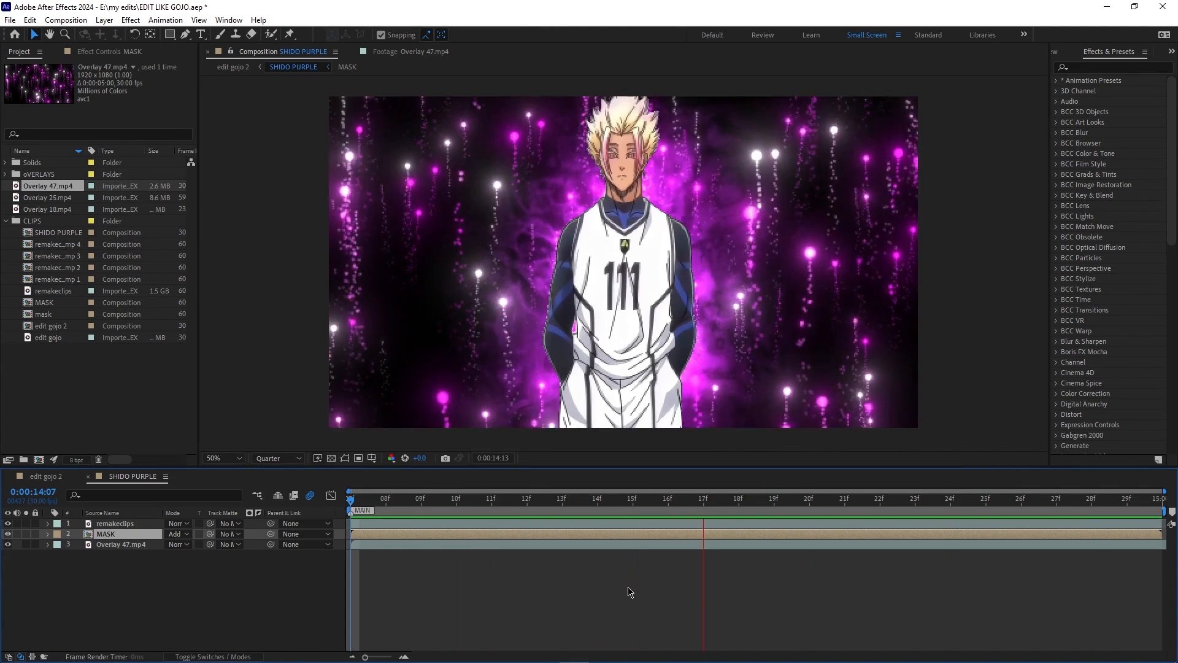
pyautogui.press('space')
# - Import Background (2).mp4, place it beneath Overlay 47.mp4, and scale it to 197%
pyautogui.hotkey('ctrl', 'i')
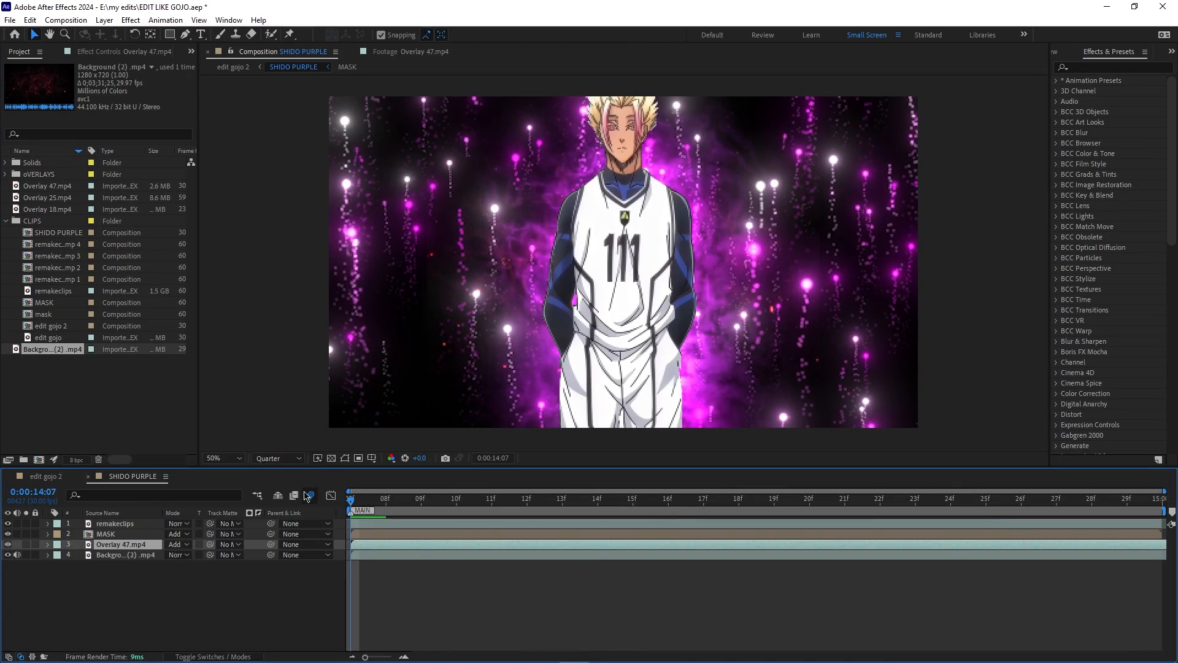
pyautogui.click(503, 600)
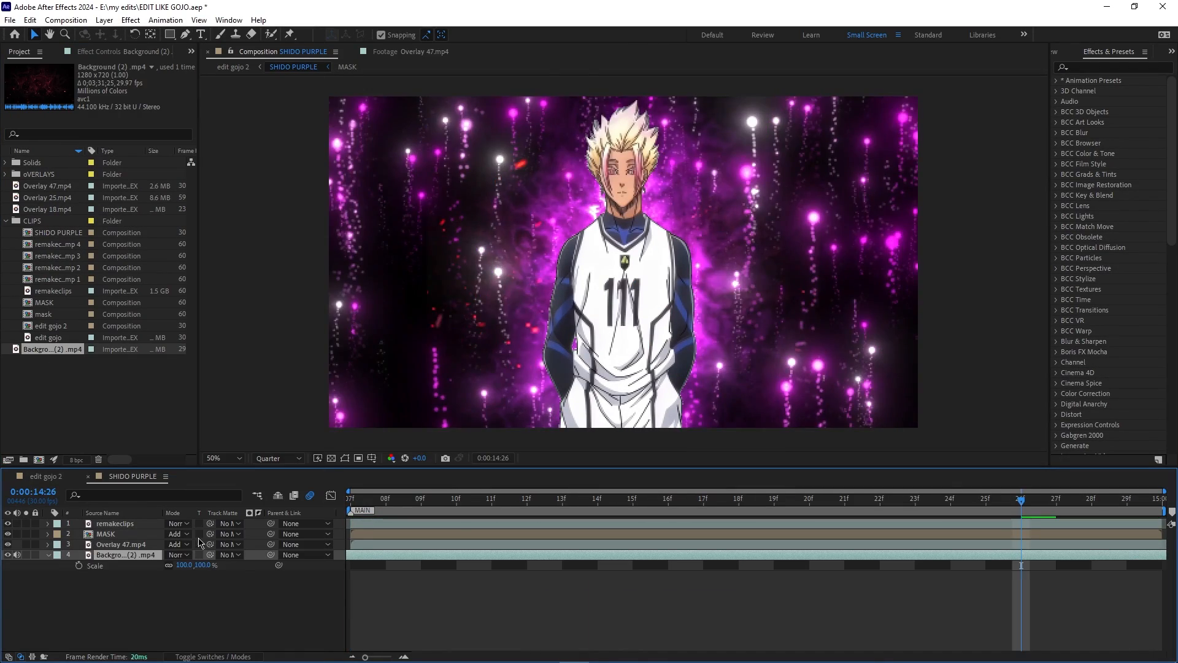
pyautogui.press('space')
# - Apply Hue/Saturation to the Background (2).mp4 layer, shift its master hue, and preview the result
pyautogui.click(1112, 67)
pyautogui.write('hue')
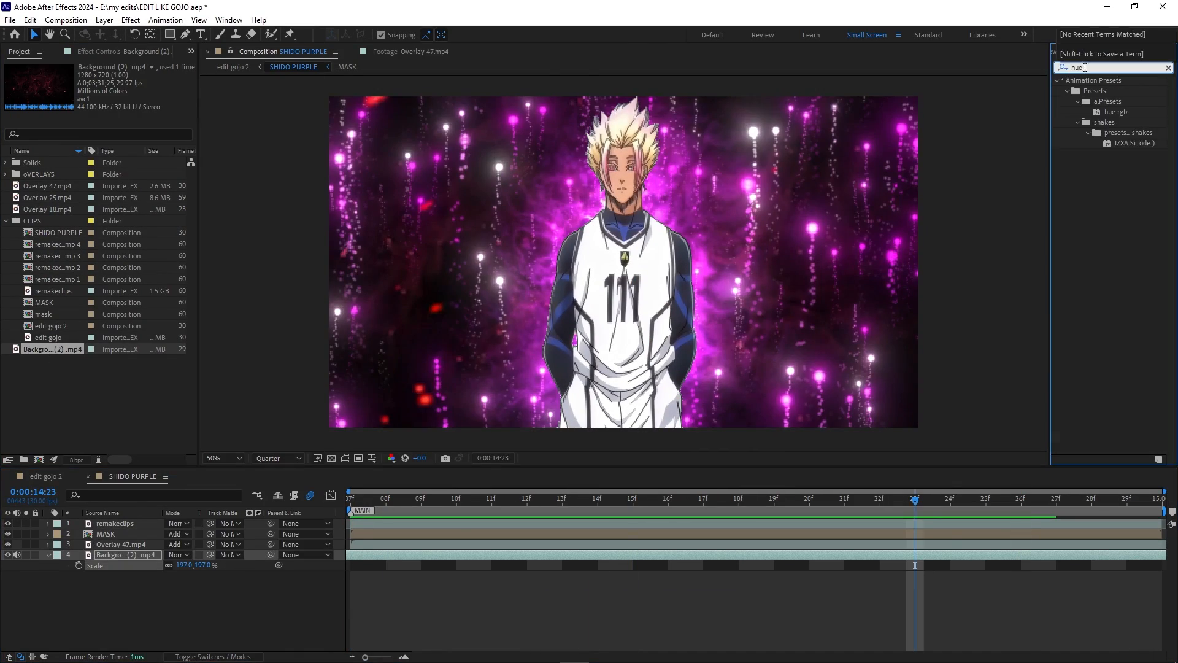
pyautogui.moveTo(1117, 248); pyautogui.dragTo(726, 556)
pyautogui.moveTo(125, 137); pyautogui.dragTo(292, 136)
pyautogui.press('space')
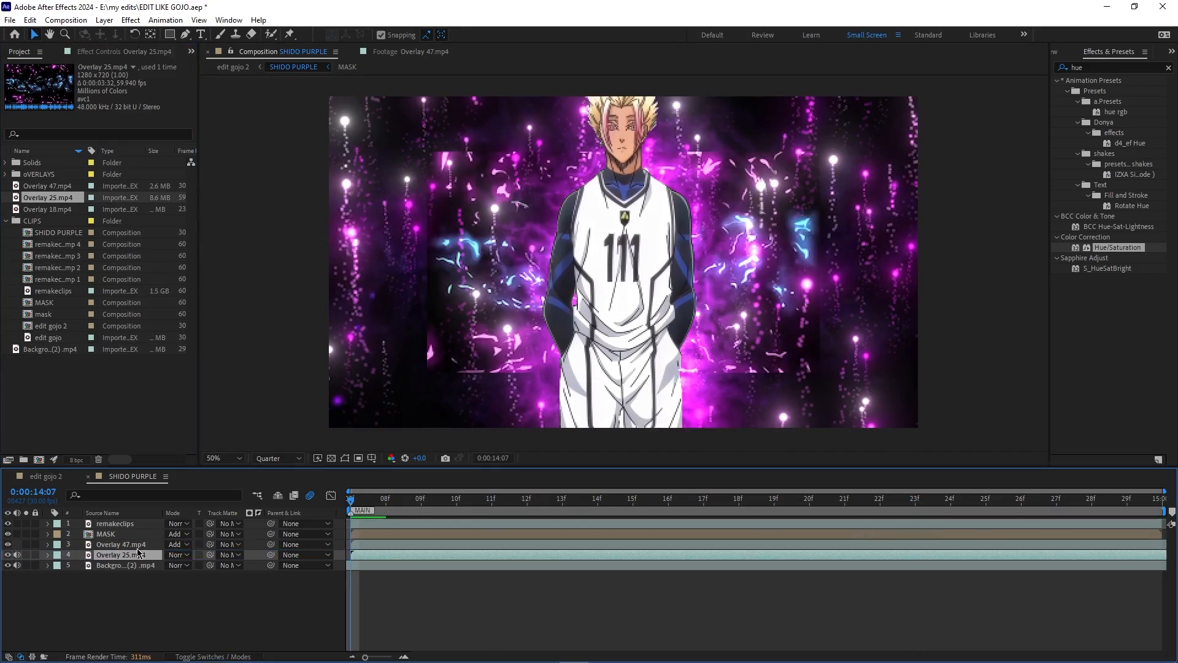
# - Set Overlay 25.mp4 and Background (2).mp4 to Add blending, with Overlay 25.mp4 scaled to 159%
pyautogui.click(178, 555)
pyautogui.click(202, 166)
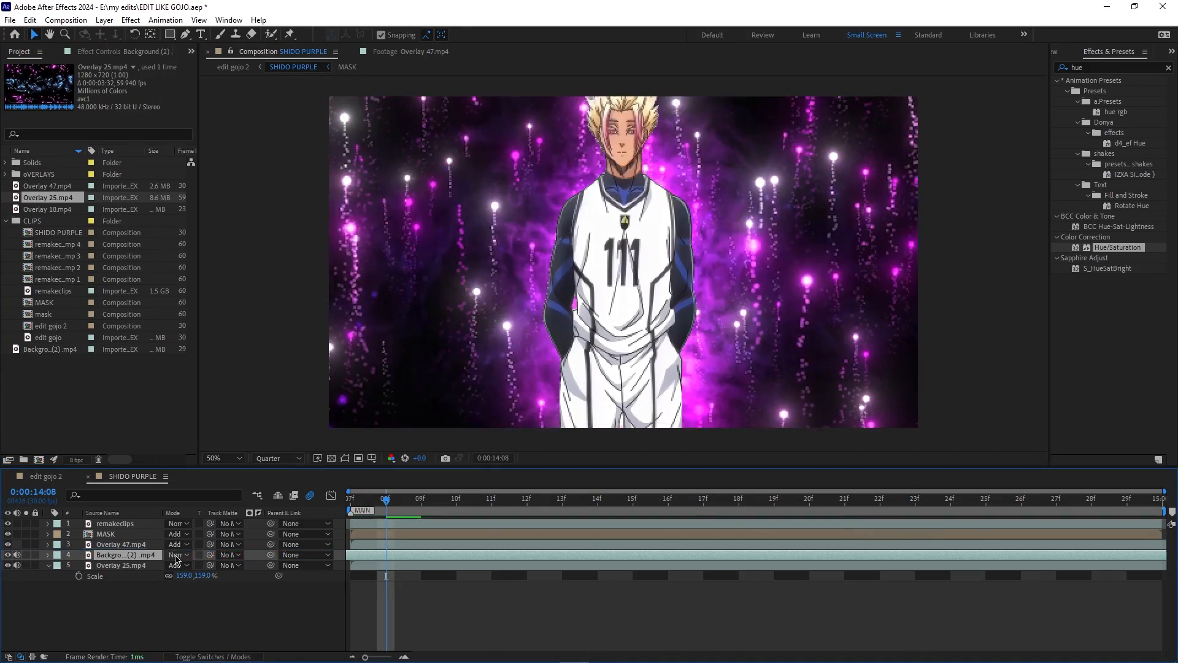
pyautogui.press('space')
pyautogui.moveTo(1057, 498); pyautogui.dragTo(89, 490)
pyautogui.click(88, 476)
pyautogui.press('space')
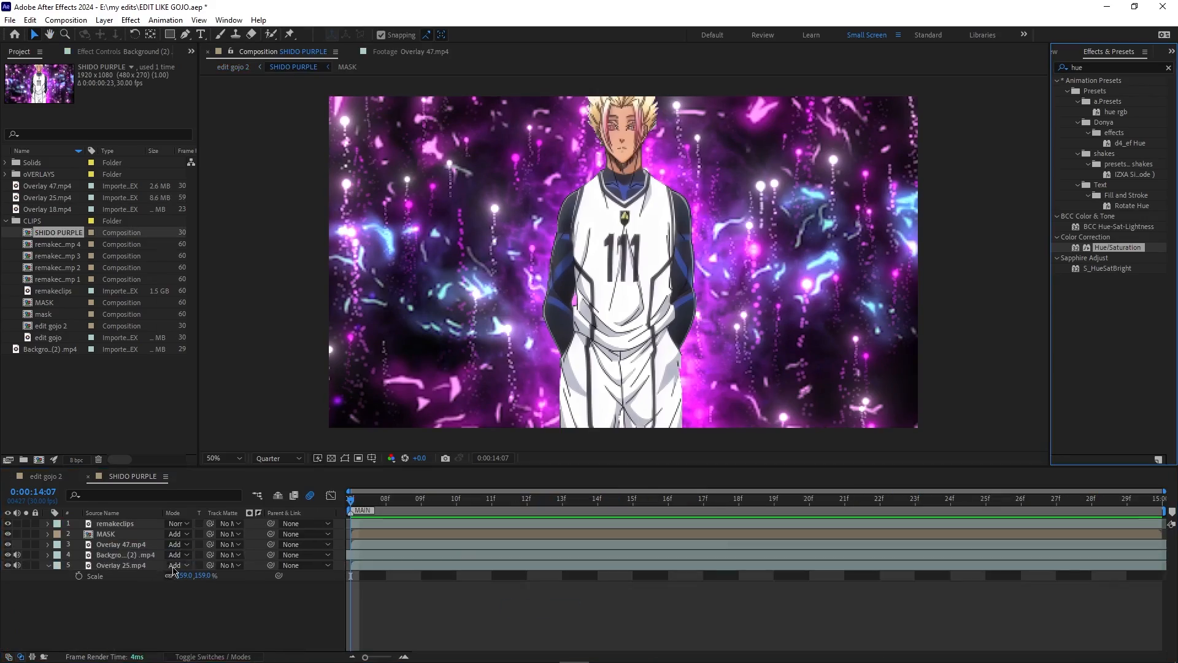
# - Remove the Overlay 25.mp4 layer from SHIDO PURPLE and return to the edit gojo 2 composition
pyautogui.click(178, 565)
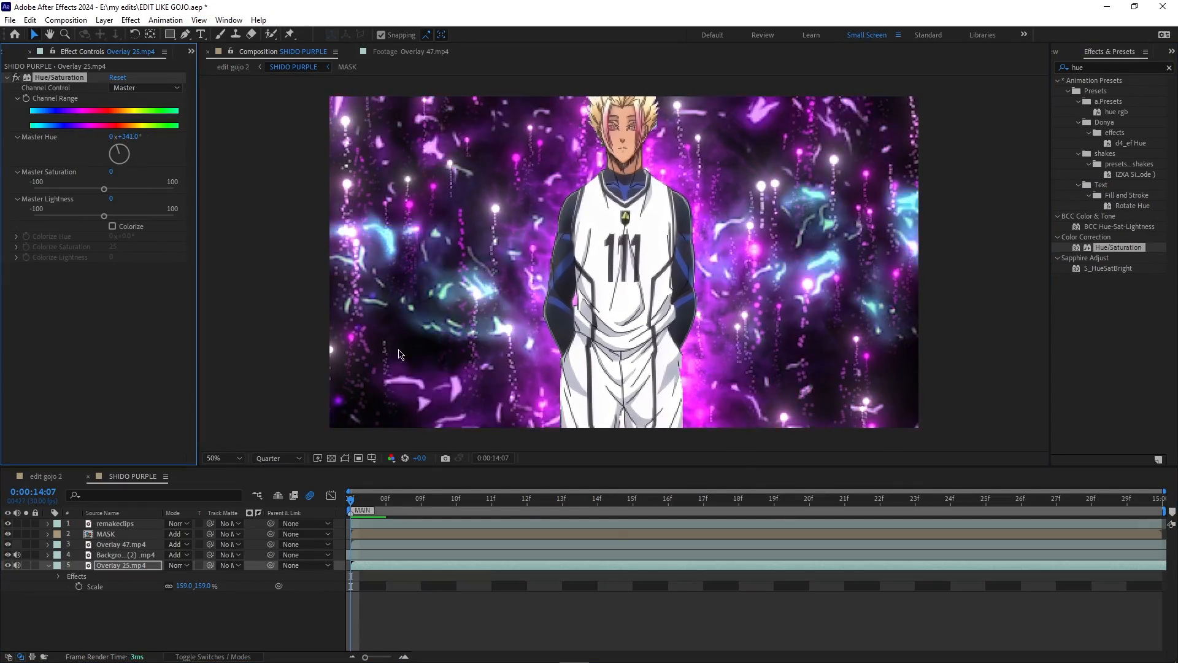
pyautogui.press('Delete')
pyautogui.click(88, 476)
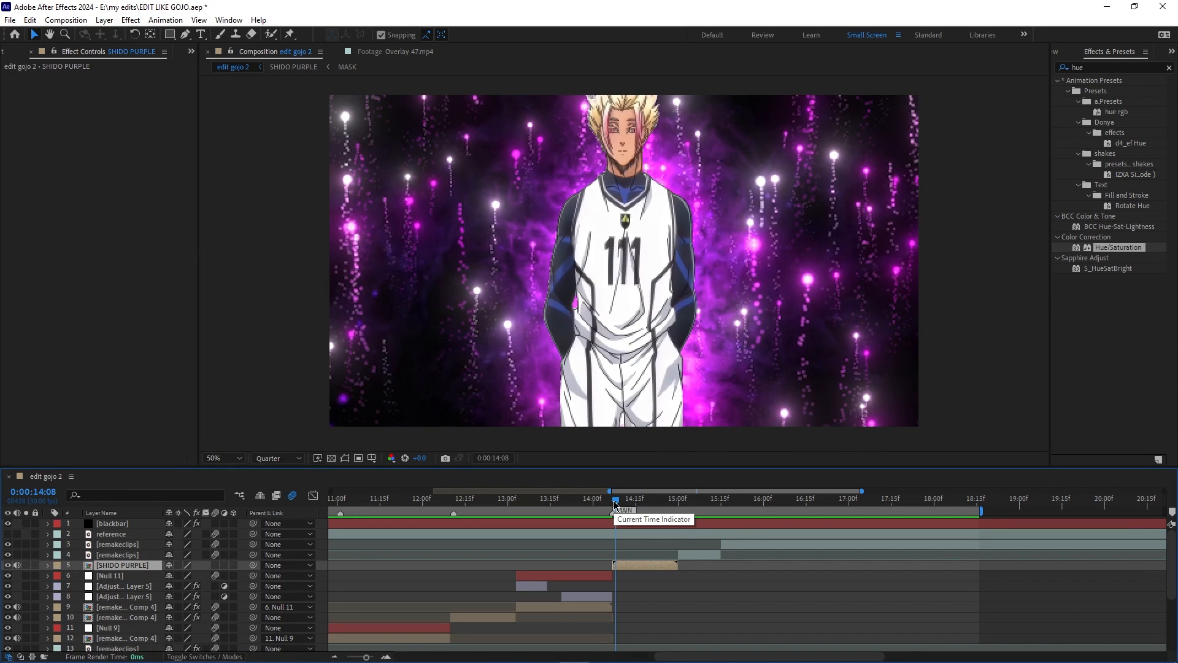
# - Pre-compose the SHIDO PURPLE layer, moving all attributes into the new composition
pyautogui.click(613, 507)
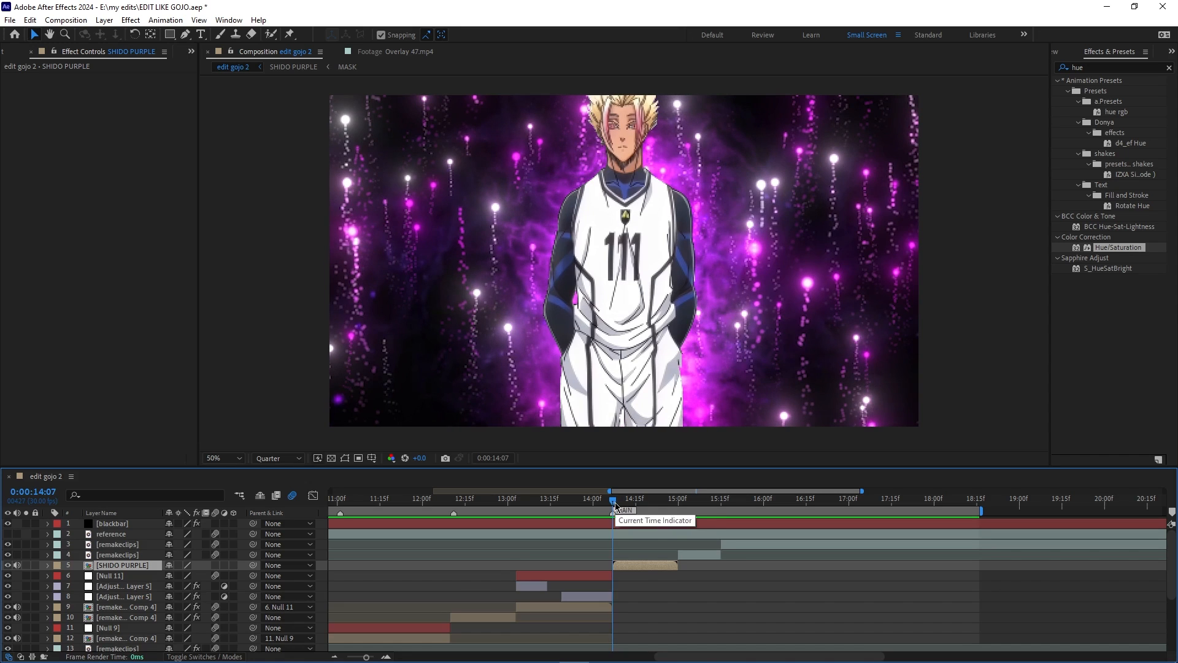
pyautogui.rightClick(645, 565)
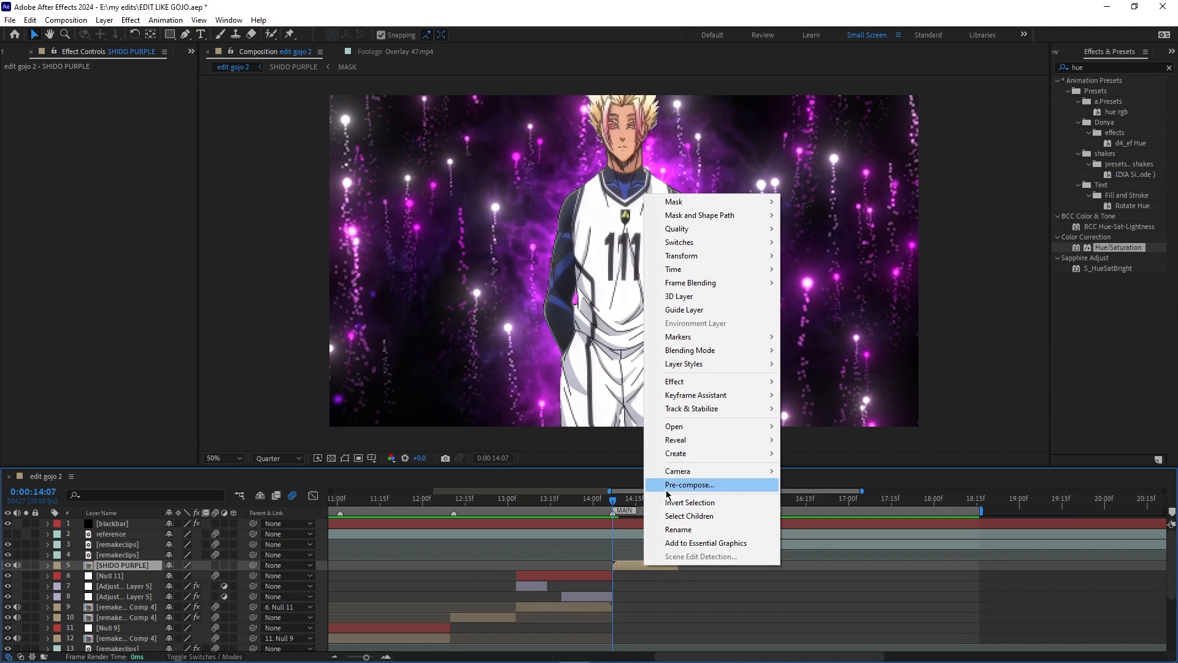
pyautogui.click(681, 485)
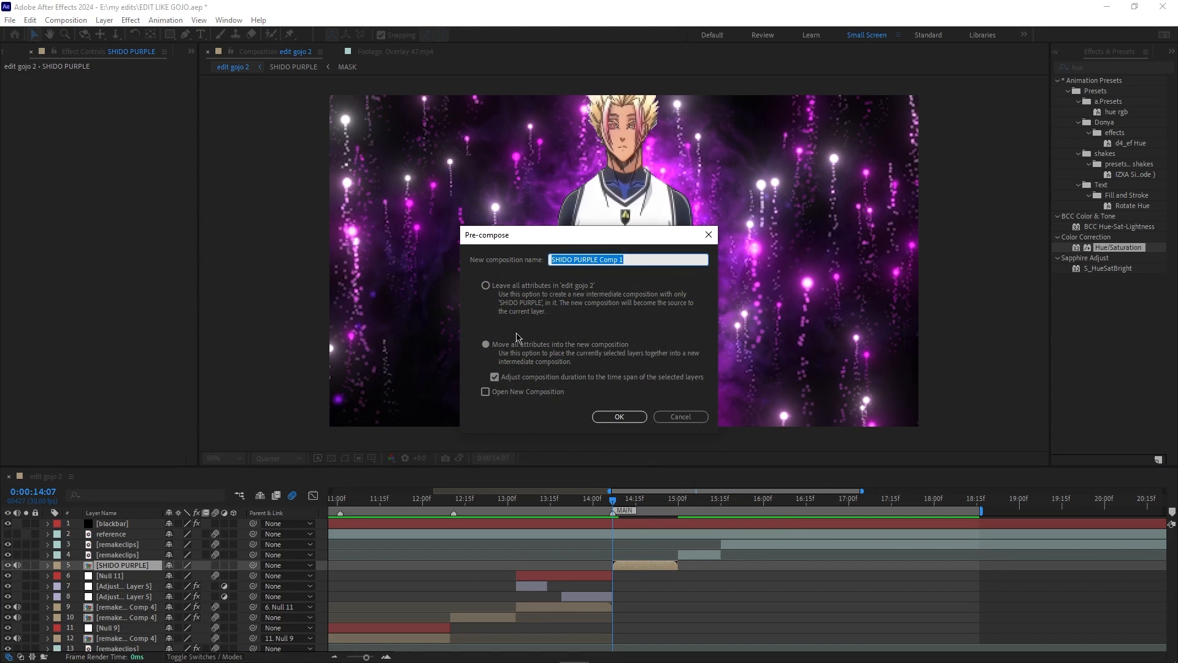
pyautogui.click(619, 417)
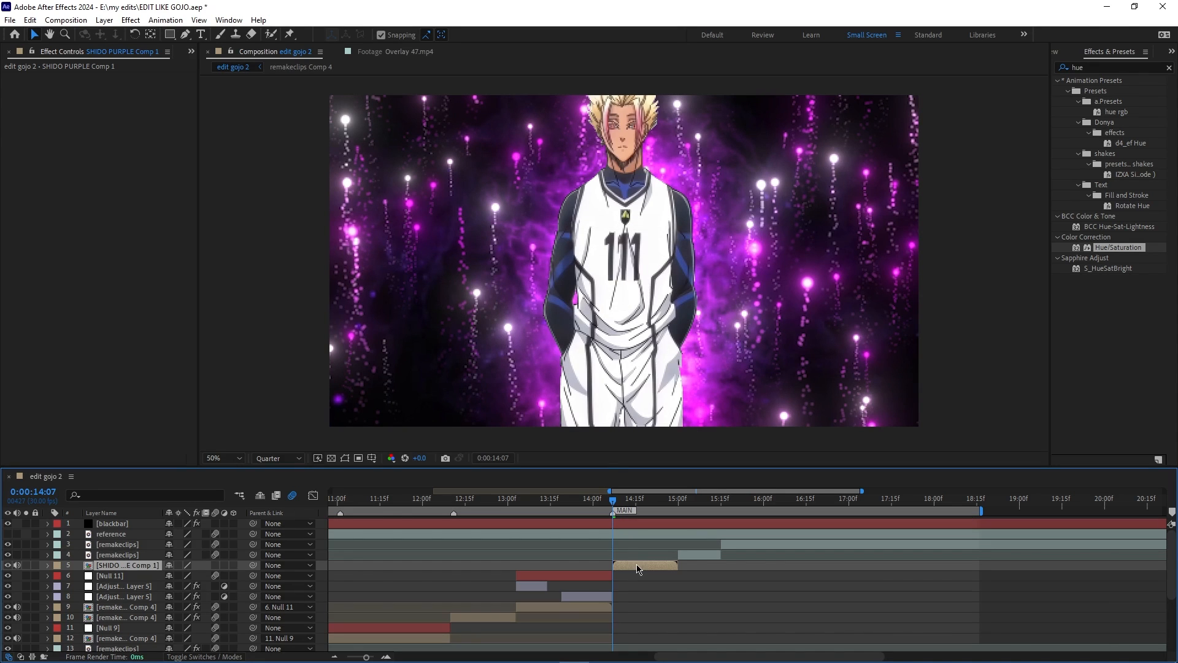
# - Open the new pre-composition and add an adjustment layer above SHIDO PURPLE
pyautogui.doubleClick(639, 565)
pyautogui.click(381, 527)
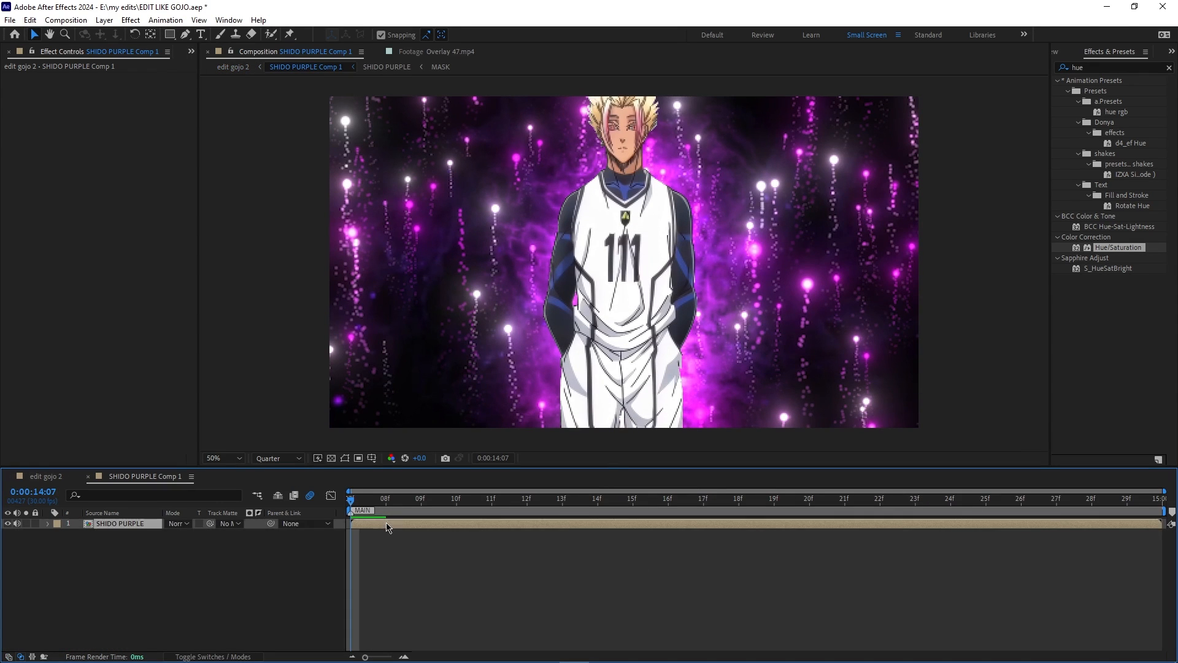
pyautogui.click(310, 549)
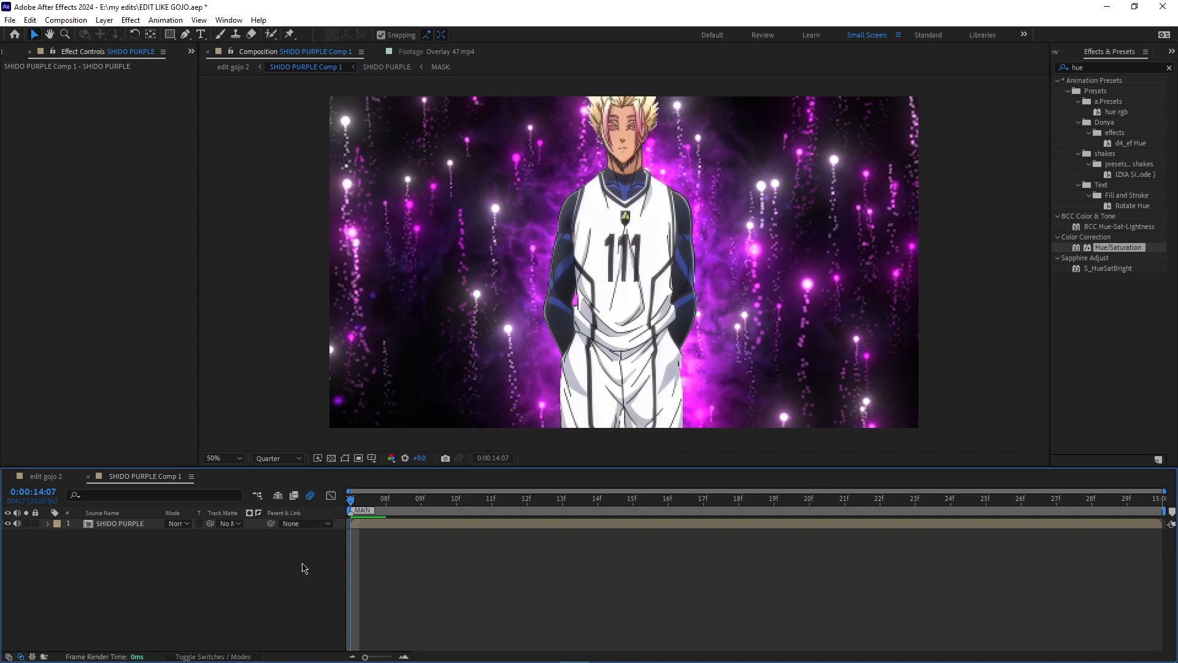
pyautogui.rightClick(303, 567)
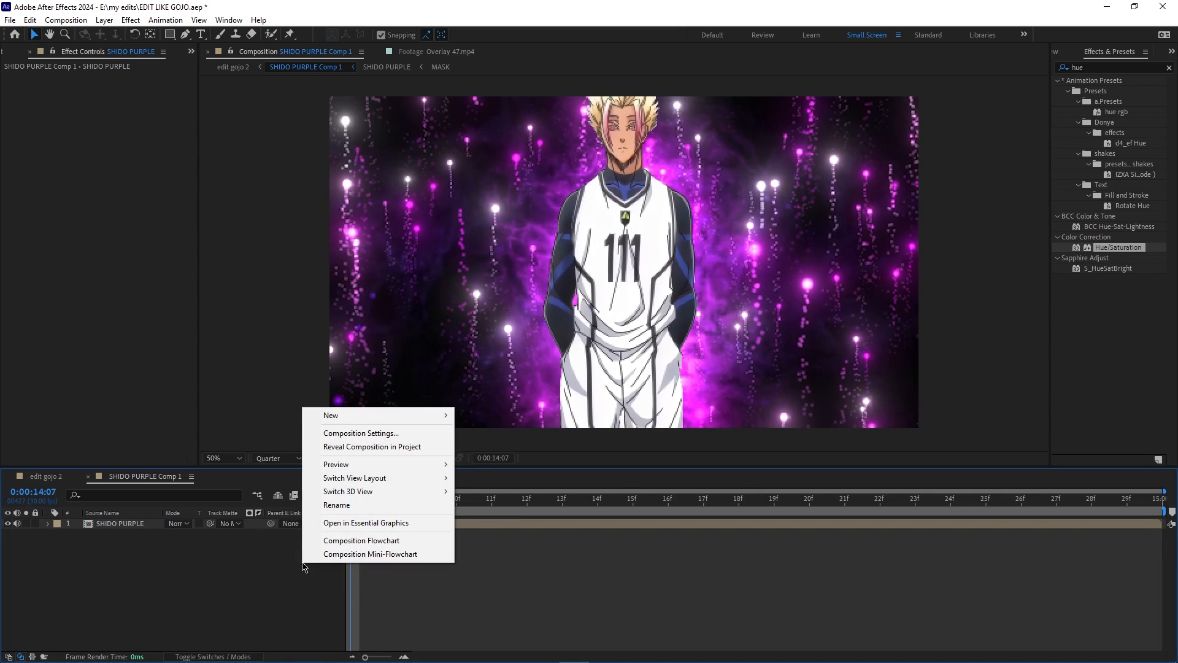
pyautogui.rightClick(246, 578)
pyautogui.moveTo(273, 433)
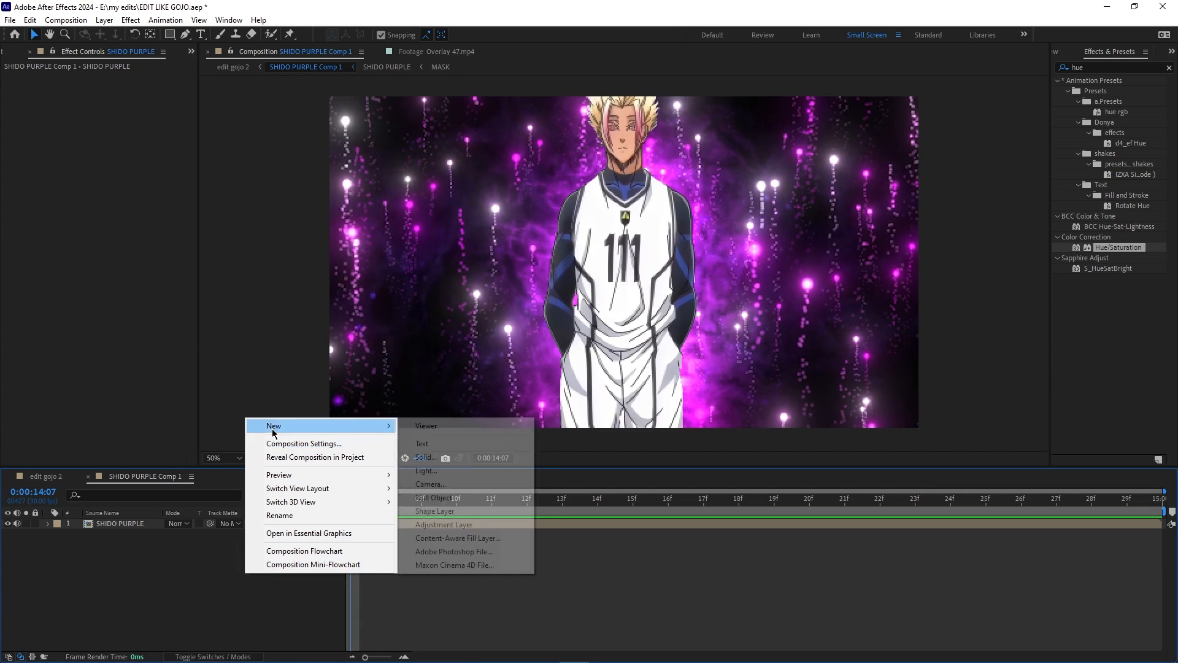
pyautogui.click(418, 525)
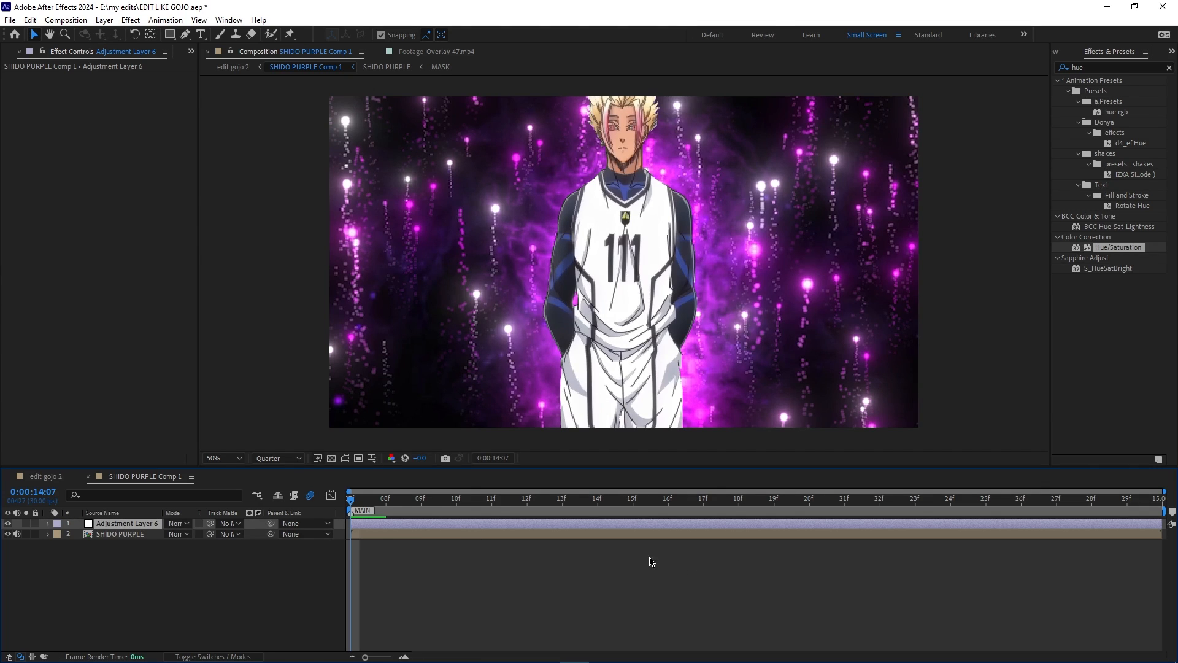
# - Apply Turbulent Displace to the adjustment layer and keyframe Amount and Size at the first frame, with Size set to 277
pyautogui.moveTo(1102, 175); pyautogui.dragTo(614, 405)
pyautogui.click(1169, 68)
pyautogui.click(26, 98)
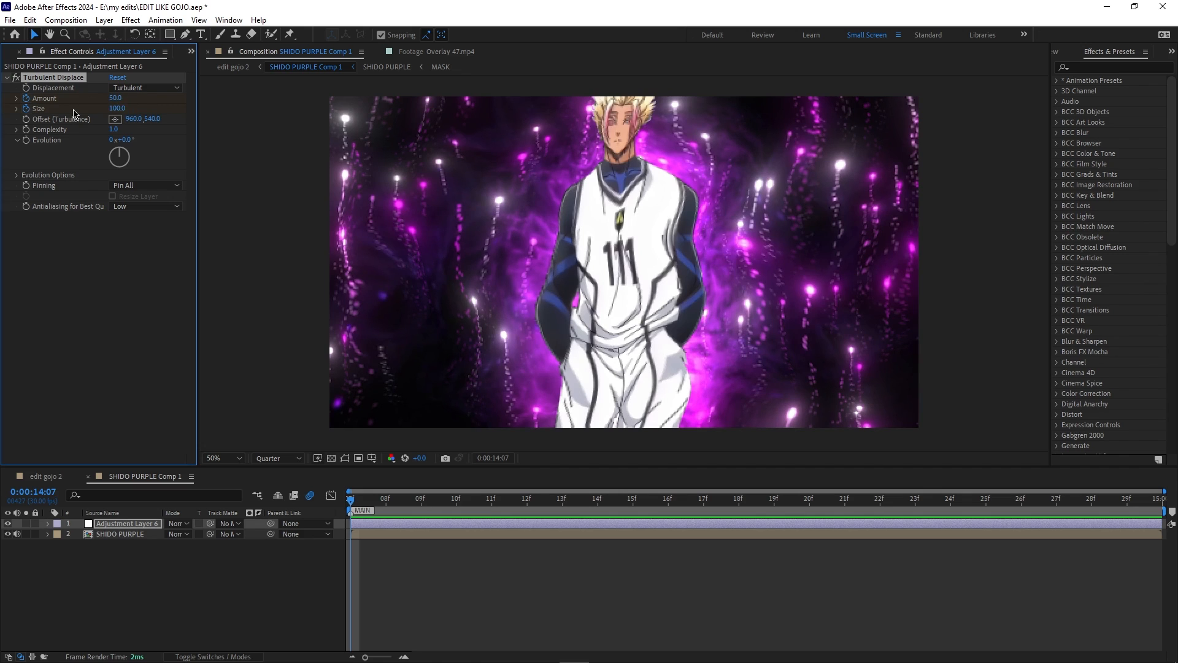
pyautogui.write('277')
pyautogui.press('Return')
pyautogui.press('u')
# - Add ending Turbulent Displace keyframes with Amount 0 and Size 493, and place them at 0:00:14:21
pyautogui.moveTo(356, 495); pyautogui.dragTo(1091, 498)
pyautogui.click(116, 98)
pyautogui.write('0')
pyautogui.click(115, 109)
pyautogui.write('493')
pyautogui.press('Return')
pyautogui.click(116, 98)
pyautogui.write('0')
pyautogui.moveTo(1050, 538); pyautogui.dragTo(836, 559)
# - Undo the extra shift of the ending keyframes, set the starting Turbulent Displace Amount to 40, and save the project
pyautogui.moveTo(845, 555); pyautogui.dragTo(983, 556)
pyautogui.press('space')
pyautogui.hotkey('ctrl', 'z')
pyautogui.hotkey('ctrl', 'z')
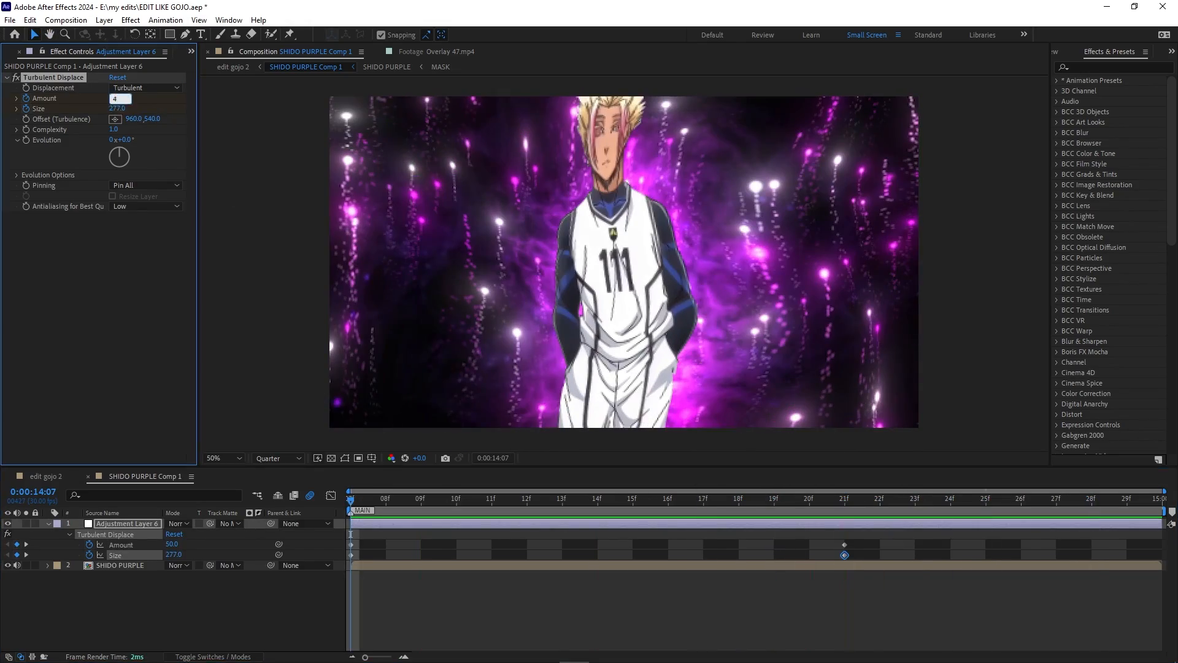
pyautogui.hotkey('ctrl', 's')
# - Keyframe the Twitch effect's Amount at the first frame and enable its Blur, Scale and Slide operators
pyautogui.click(25, 227)
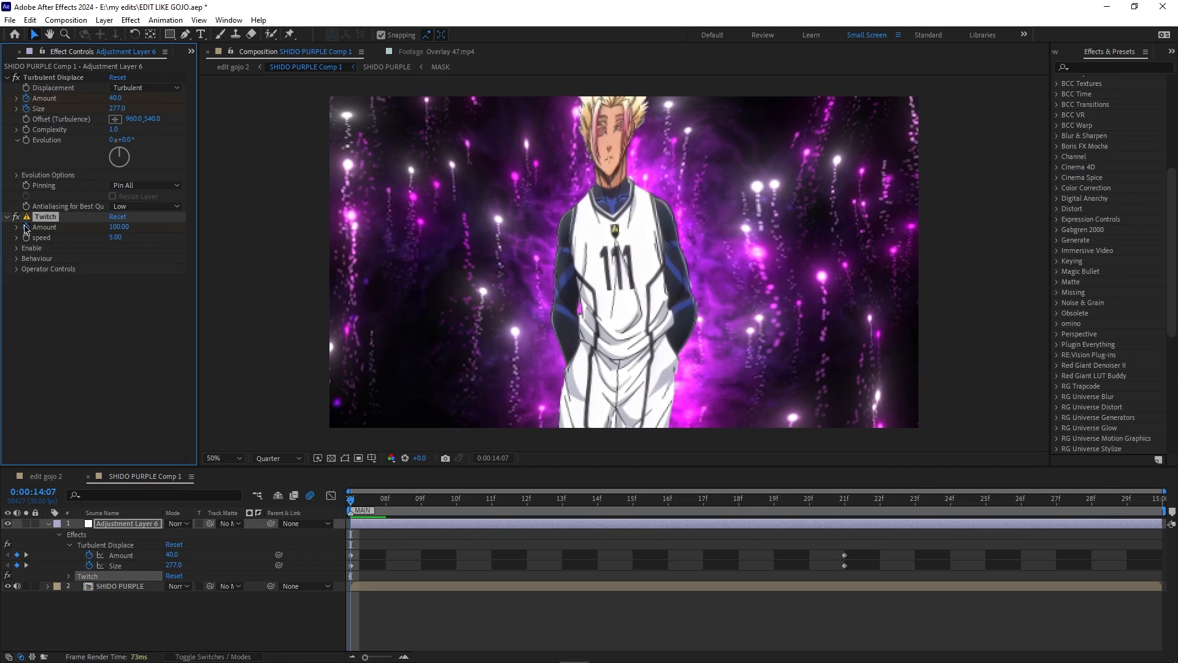
pyautogui.click(16, 258)
pyautogui.click(16, 248)
pyautogui.click(17, 321)
pyautogui.click(112, 258)
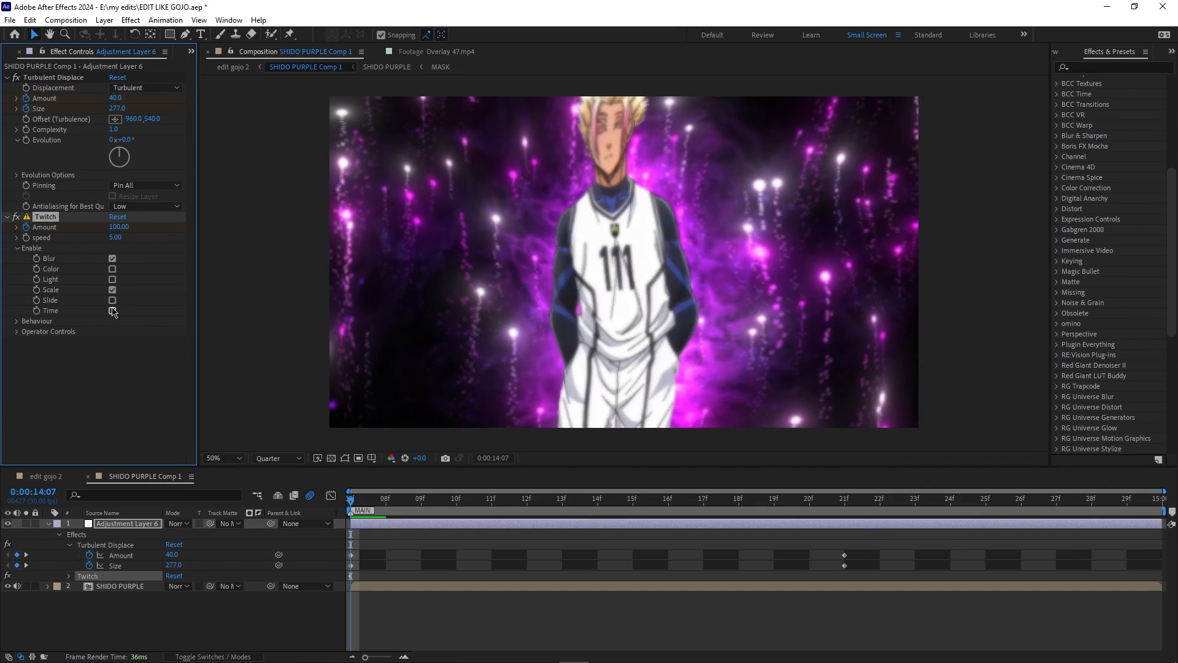
pyautogui.click(112, 301)
pyautogui.click(17, 248)
# - Keyframe Twitch's Blur Amount from 150 at the first frame to 0 at 0:00:14:23 and preview the animation
pyautogui.click(17, 268)
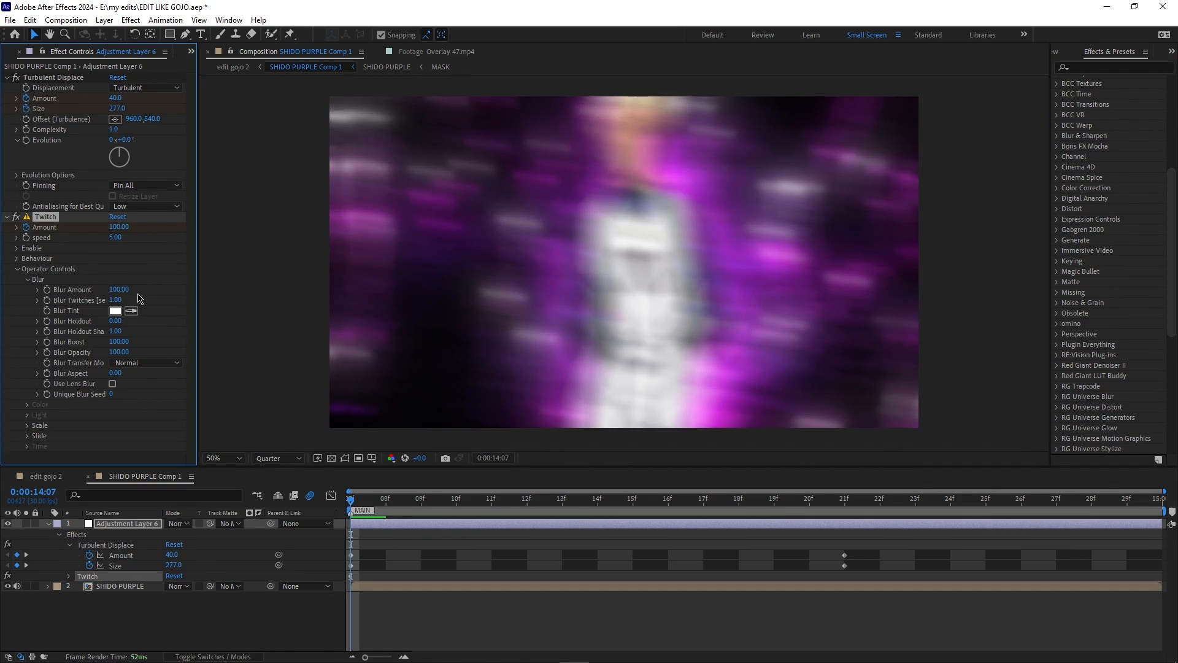
pyautogui.click(119, 289)
pyautogui.write('150')
pyautogui.press('Return')
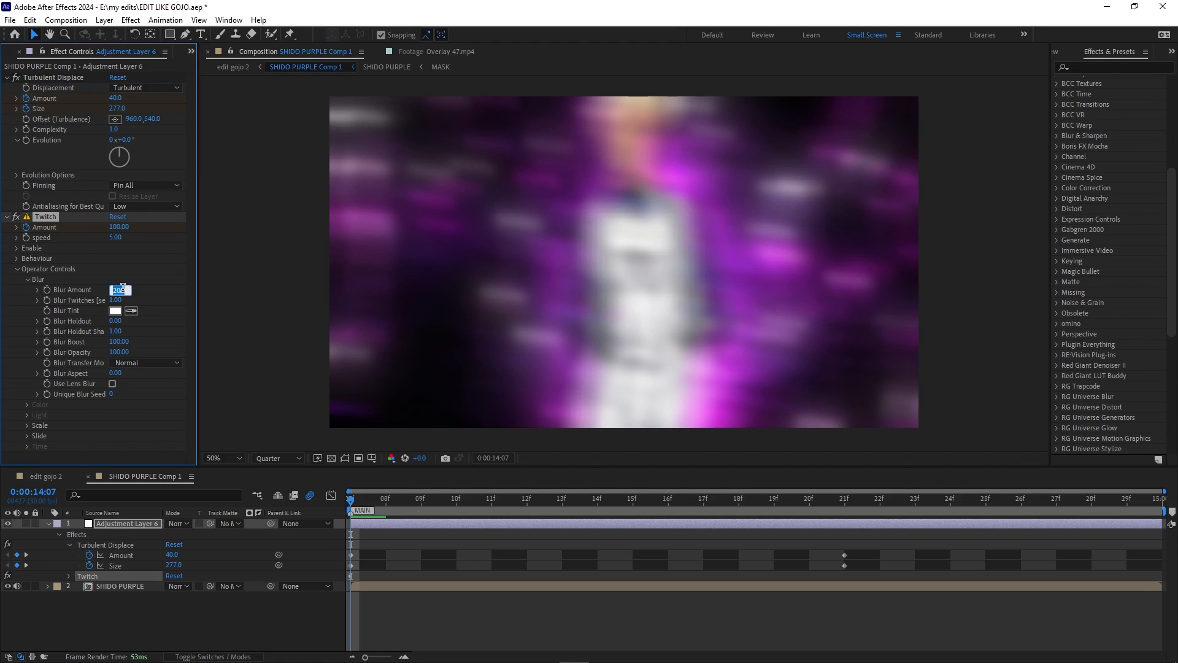
pyautogui.click(47, 290)
pyautogui.click(916, 500)
pyautogui.press('space')
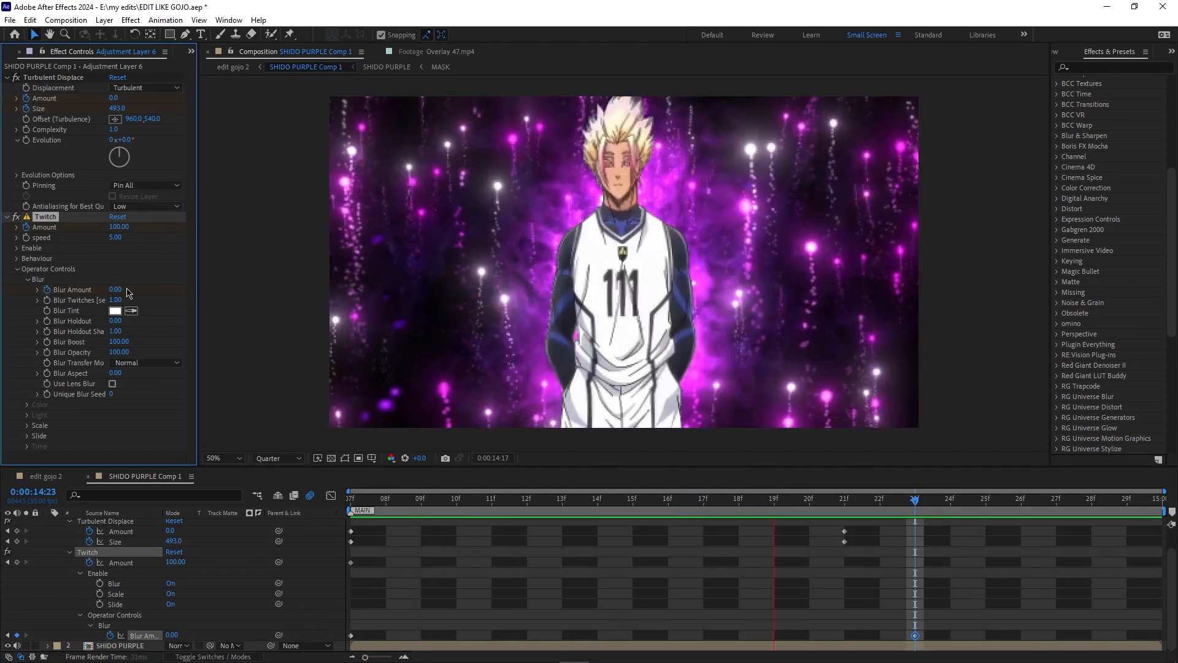
# - Keyframe Twitch's overall Amount from 40 at the first frame to 0 at 0:00:14:22 and preview the animation
pyautogui.click(27, 279)
pyautogui.click(27, 310)
pyautogui.click(27, 311)
pyautogui.click(27, 321)
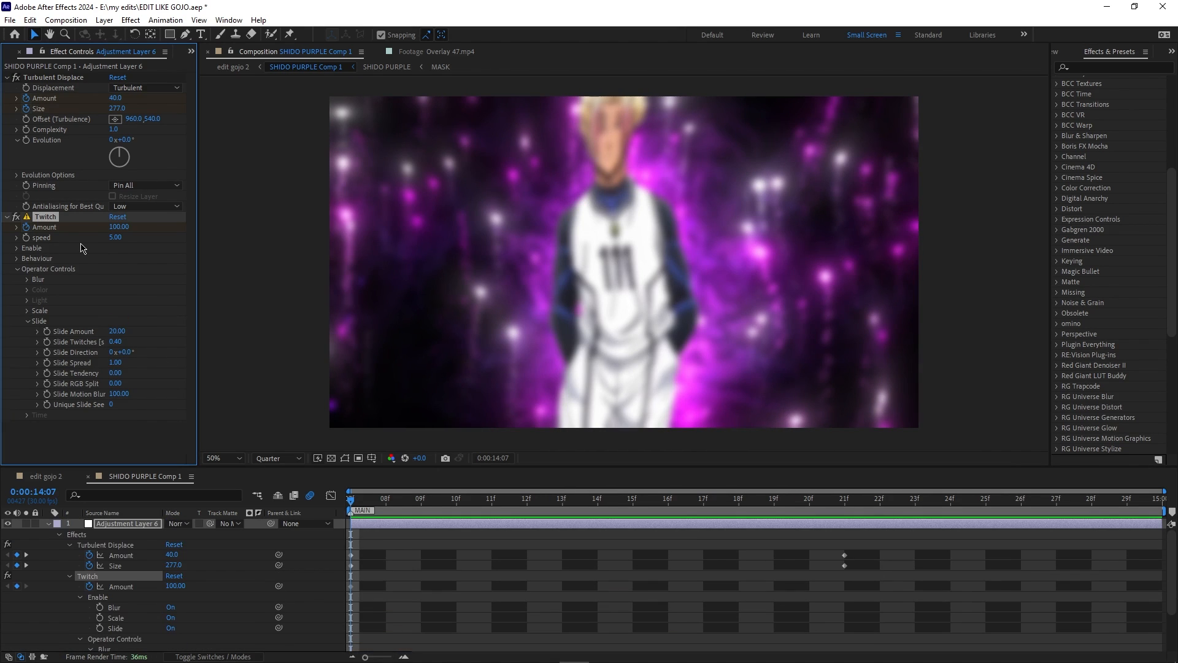
pyautogui.moveTo(120, 227); pyautogui.dragTo(71, 227)
pyautogui.moveTo(448, 502); pyautogui.dragTo(881, 502)
pyautogui.hotkey('ctrl', 'v')
pyautogui.moveTo(117, 227); pyautogui.dragTo(101, 226)
pyautogui.press('space')
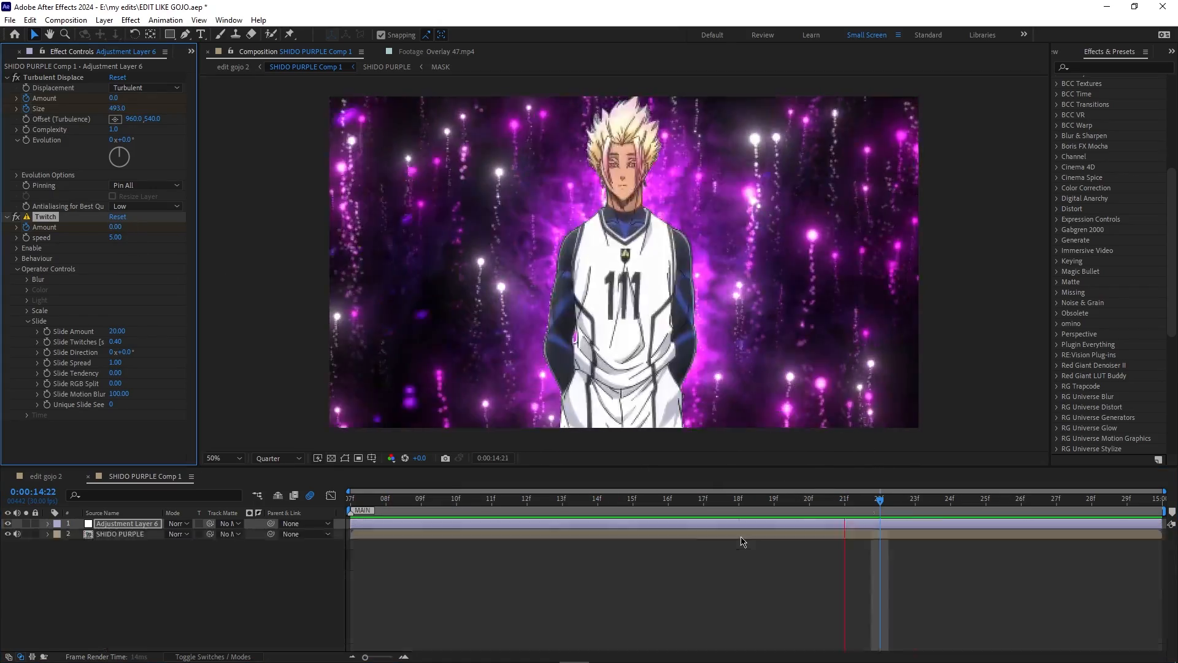
# - Set the starting Turbulent Displace Amount to 50, move its ending Amount and Size keyframes to the layer's end, and preview
pyautogui.click(350, 500)
pyautogui.moveTo(116, 98); pyautogui.dragTo(152, 112)
pyautogui.scroll(-2, 421, 583)
pyautogui.click(351, 603)
pyautogui.press('u')
pyautogui.press('space')
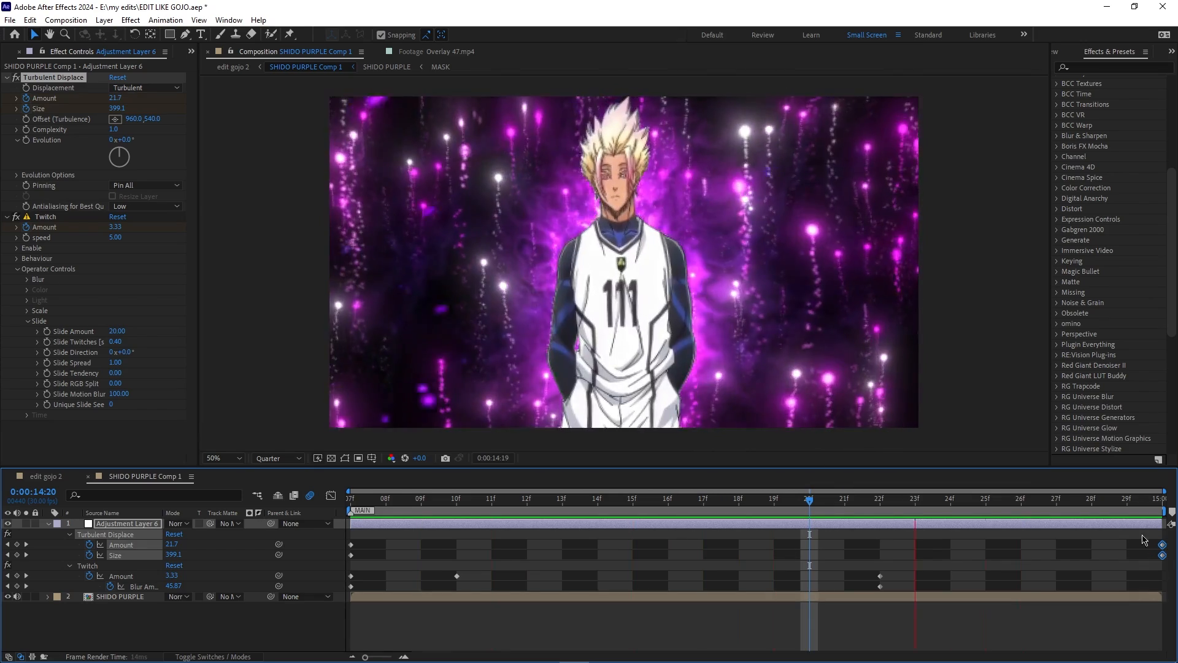
# - Collapse the adjustment layer's keyframes, return to the first frame, and save the project
pyautogui.press('u')
pyautogui.moveTo(850, 506); pyautogui.dragTo(267, 487)
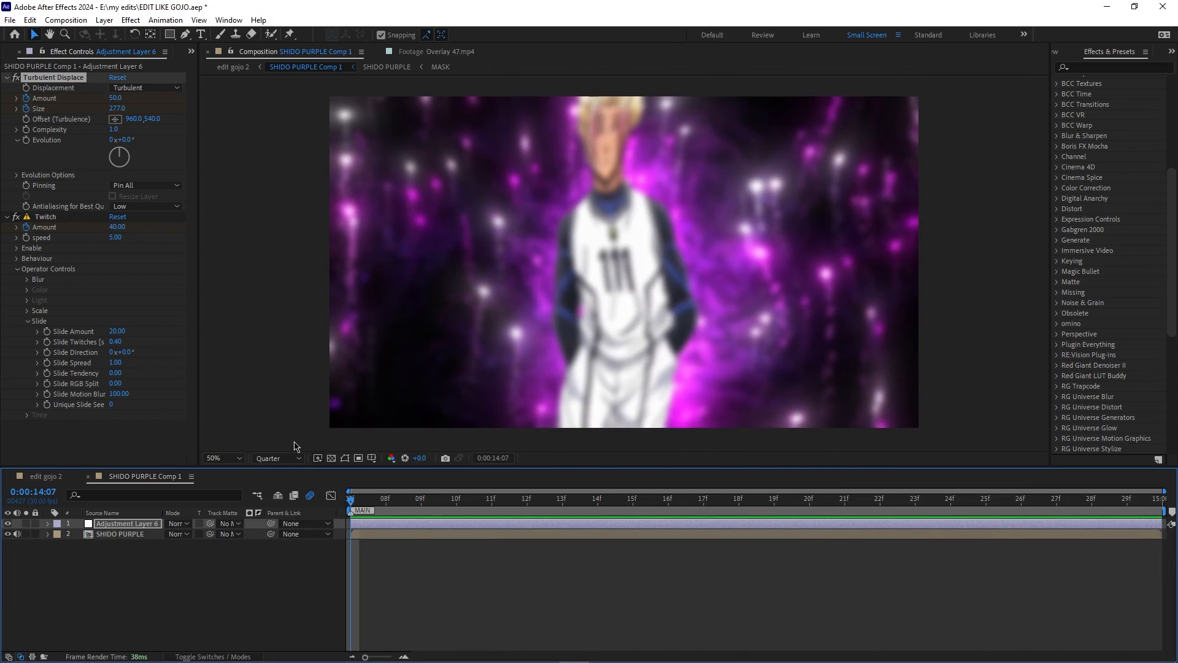
pyautogui.click(227, 556)
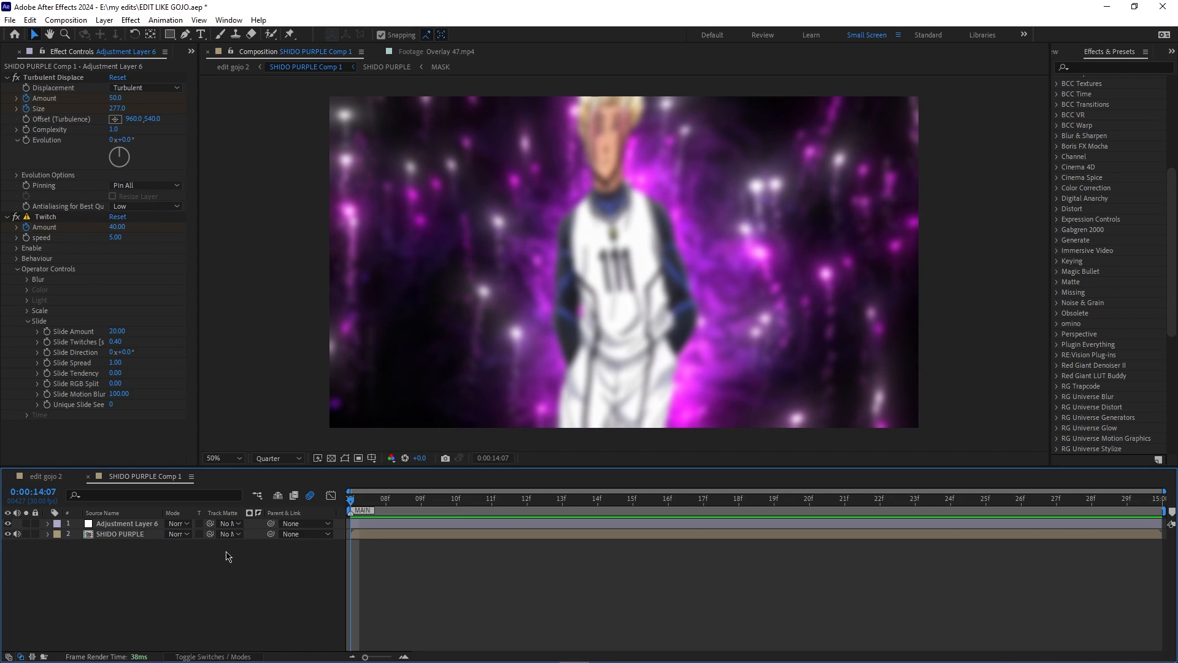
pyautogui.hotkey('ctrl', 's')
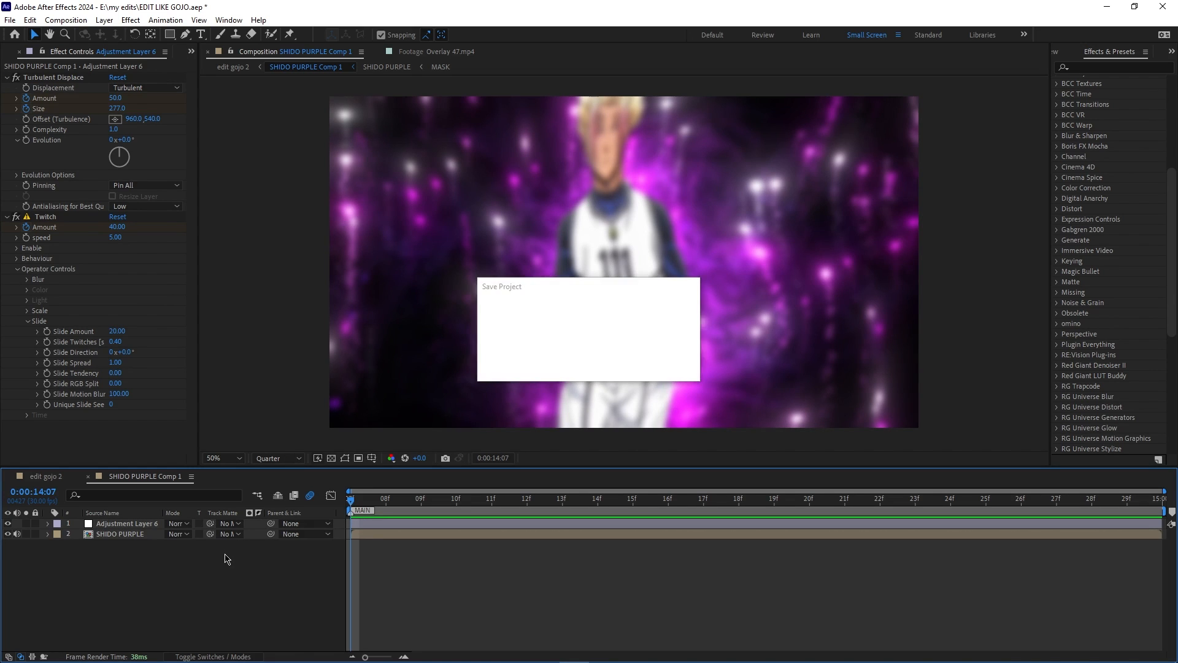
# - Add a new null object above the adjustment layer in SHIDO PURPLE Comp 1
pyautogui.rightClick(227, 558)
pyautogui.click(255, 391)
pyautogui.click(233, 534)
pyautogui.rightClick(153, 573)
pyautogui.moveTo(203, 432)
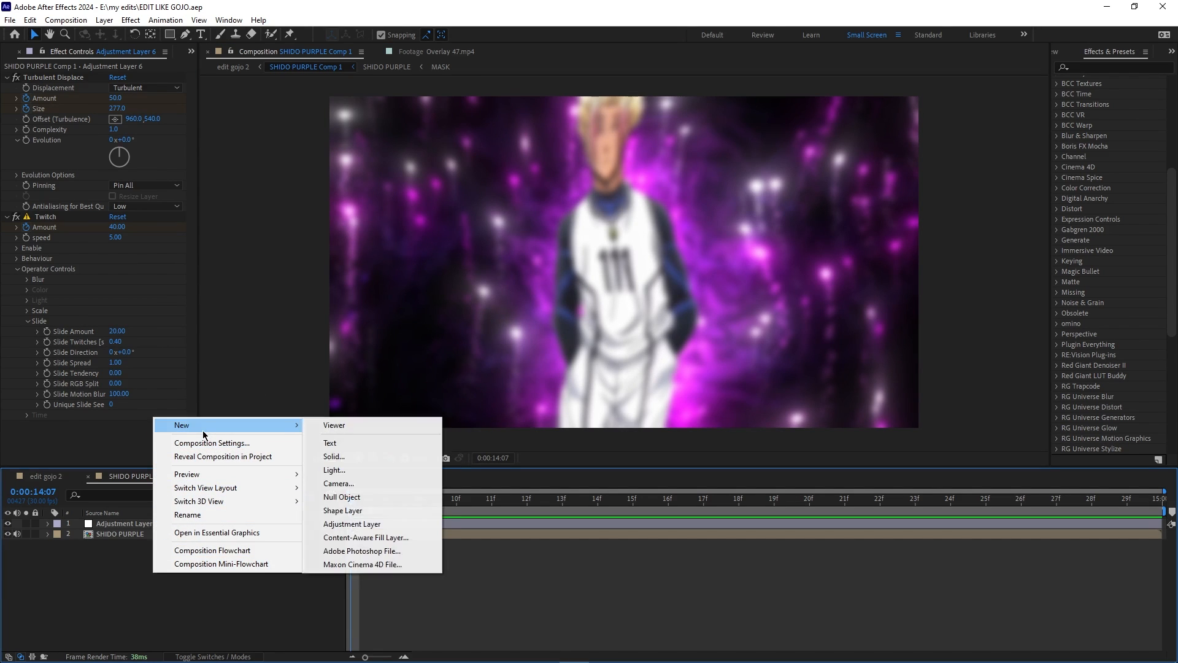
pyautogui.click(345, 502)
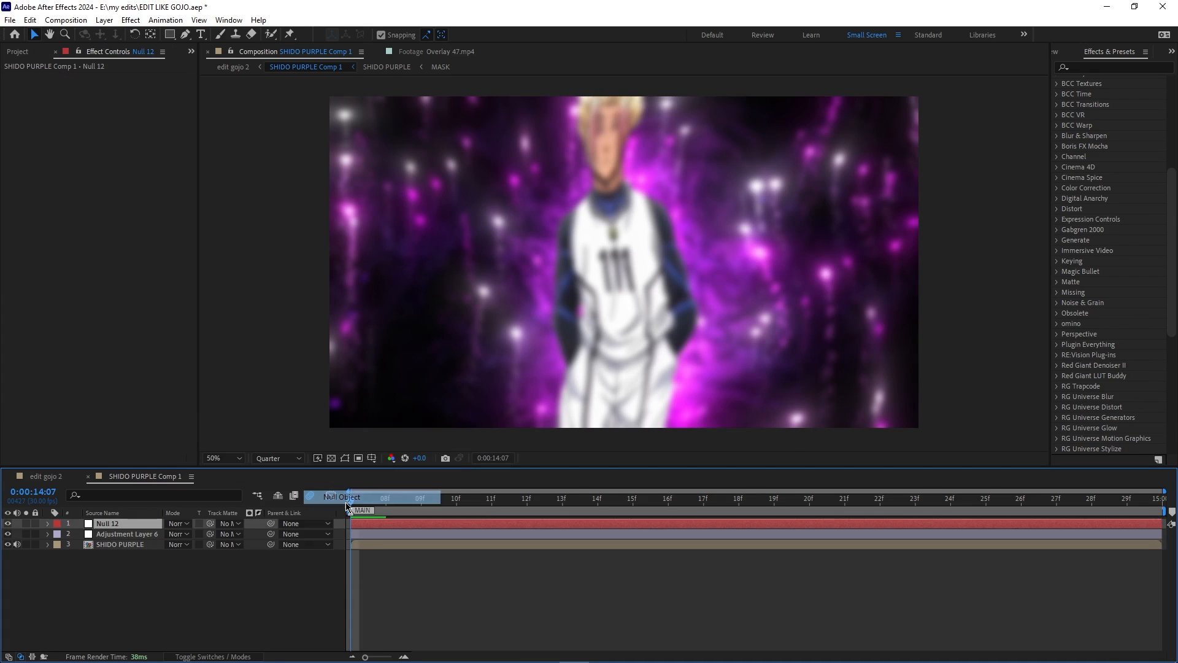
# - Save the project and parent Adjustment Layer 6 and the SHIDO PURPLE layer to the null
pyautogui.click(145, 538)
pyautogui.moveTo(151, 627); pyautogui.dragTo(140, 537)
pyautogui.hotkey('ctrl', 's')
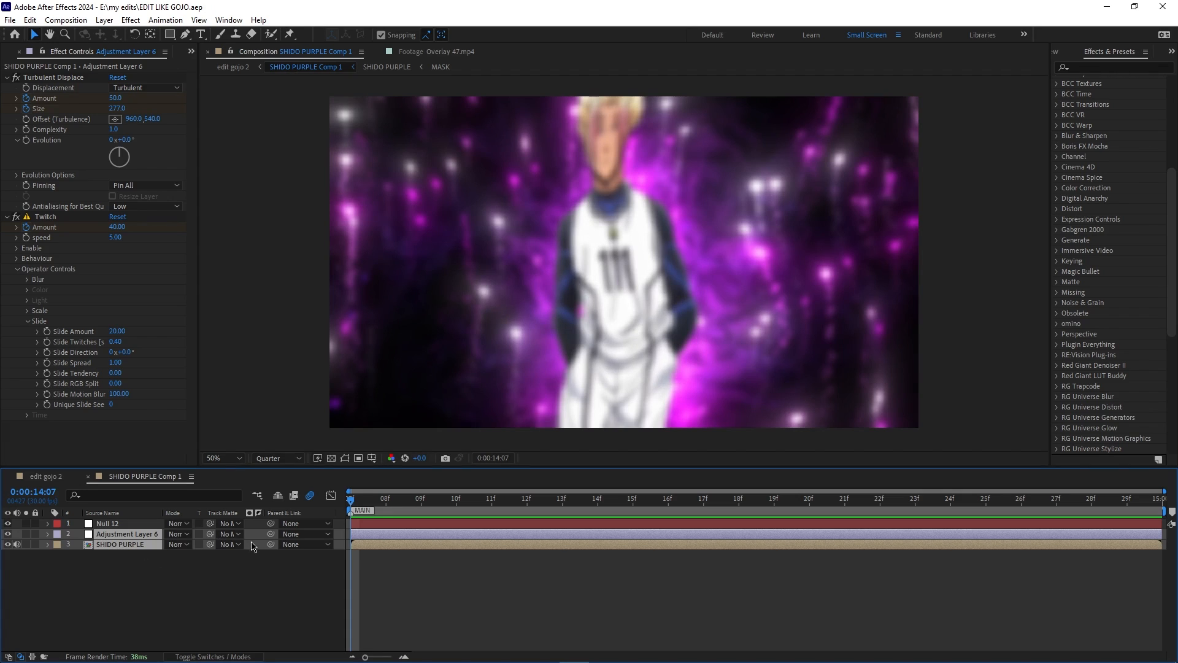
pyautogui.moveTo(269, 540); pyautogui.dragTo(110, 524)
pyautogui.click(373, 526)
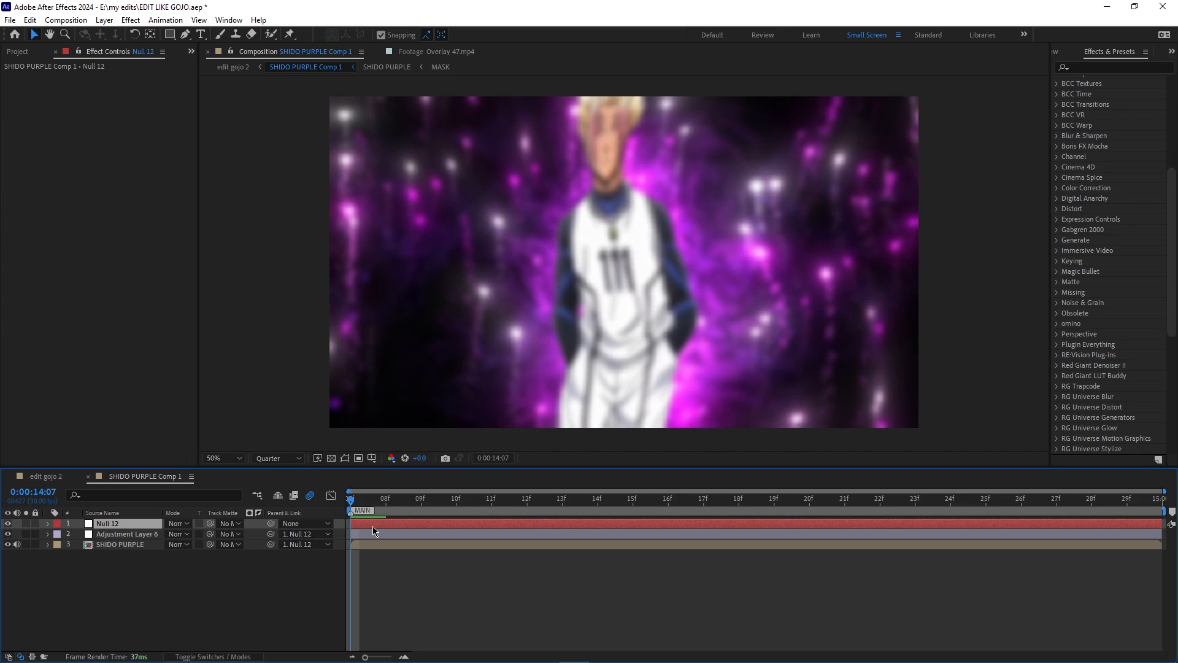
# - Separate the null's Position dimensions and keyframe its Y Position and Scale at the first frame
pyautogui.press('s')
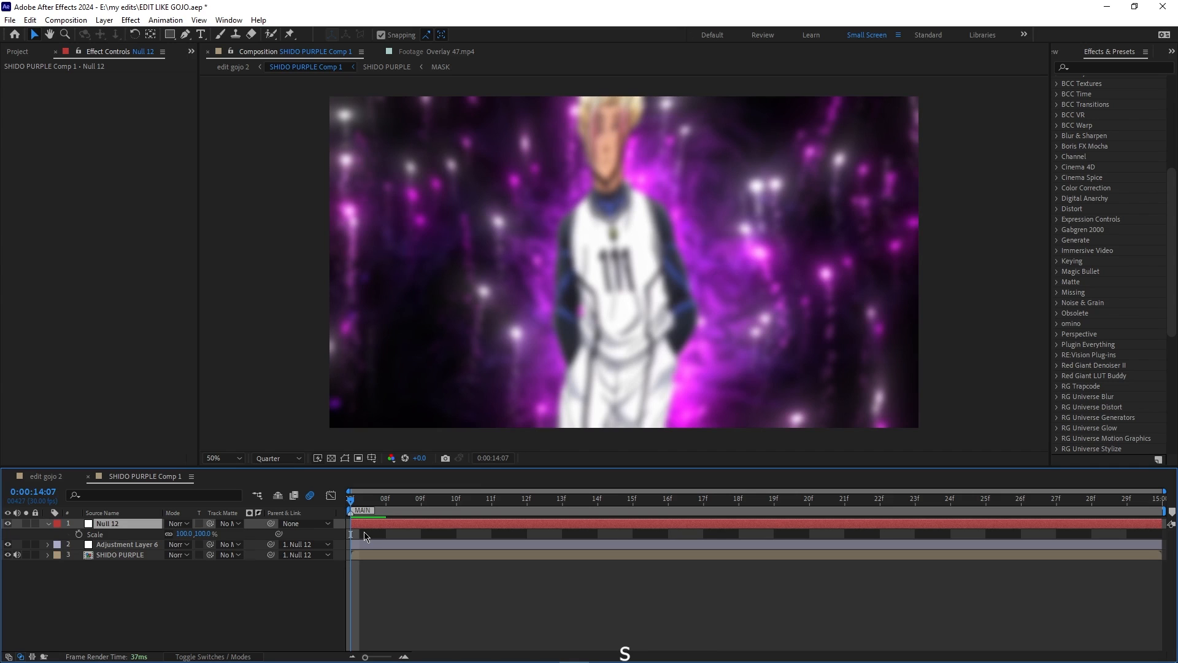
pyautogui.hotkey('shift', 'p')
pyautogui.rightClick(95, 536)
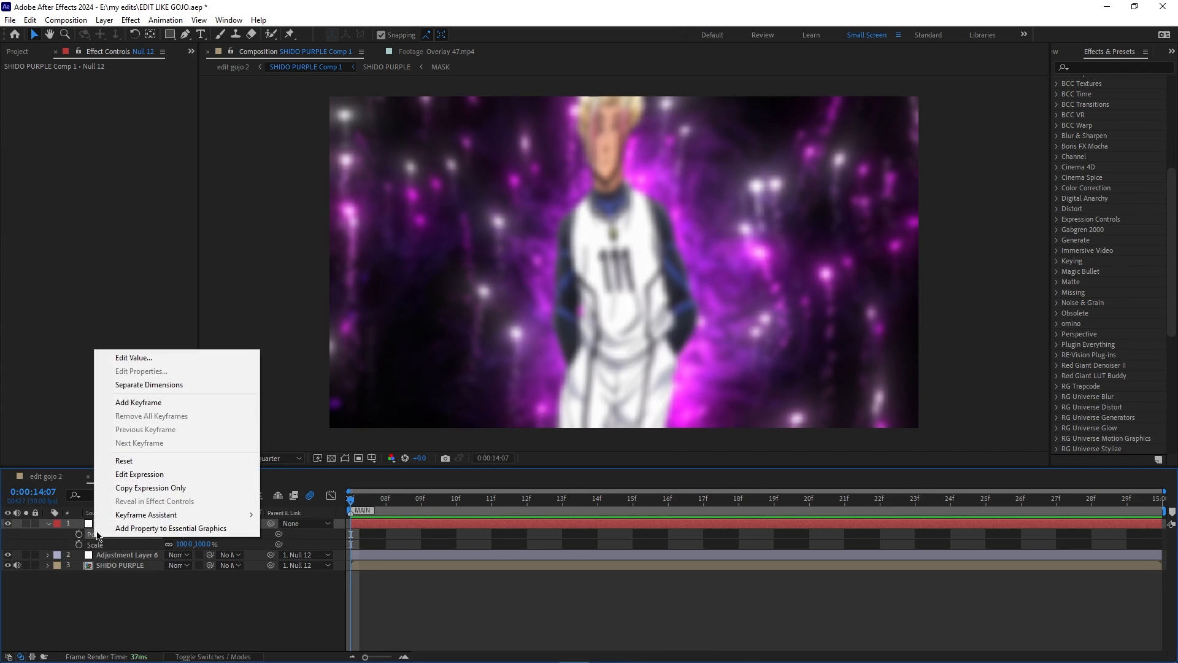
pyautogui.click(138, 385)
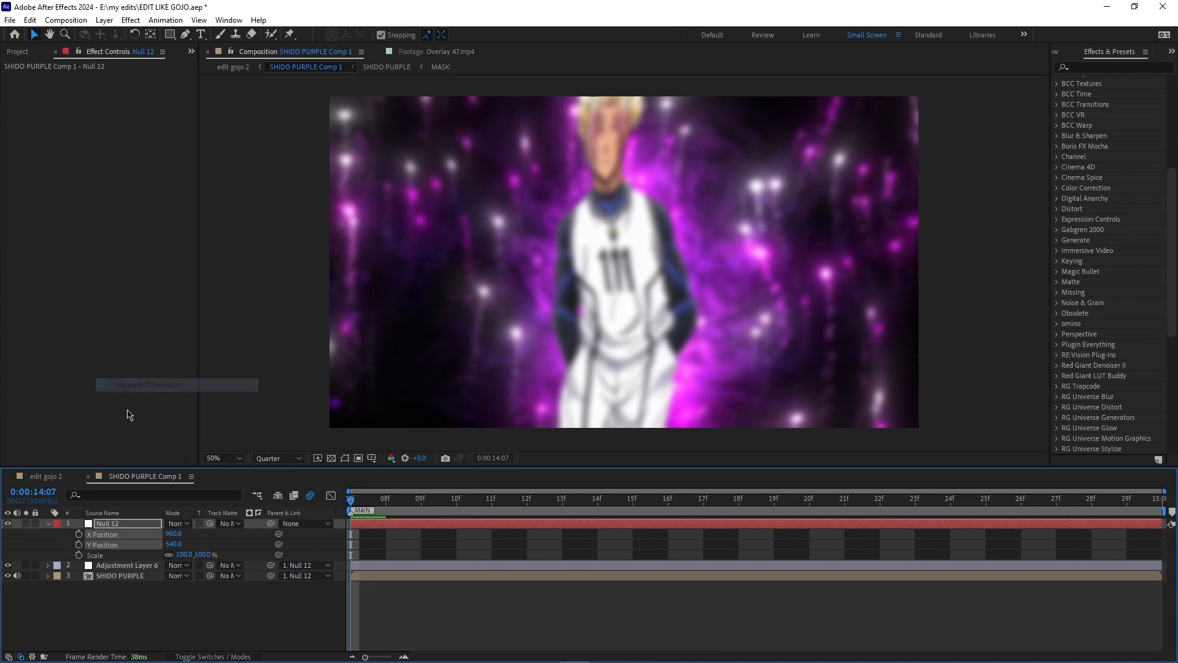
pyautogui.click(79, 545)
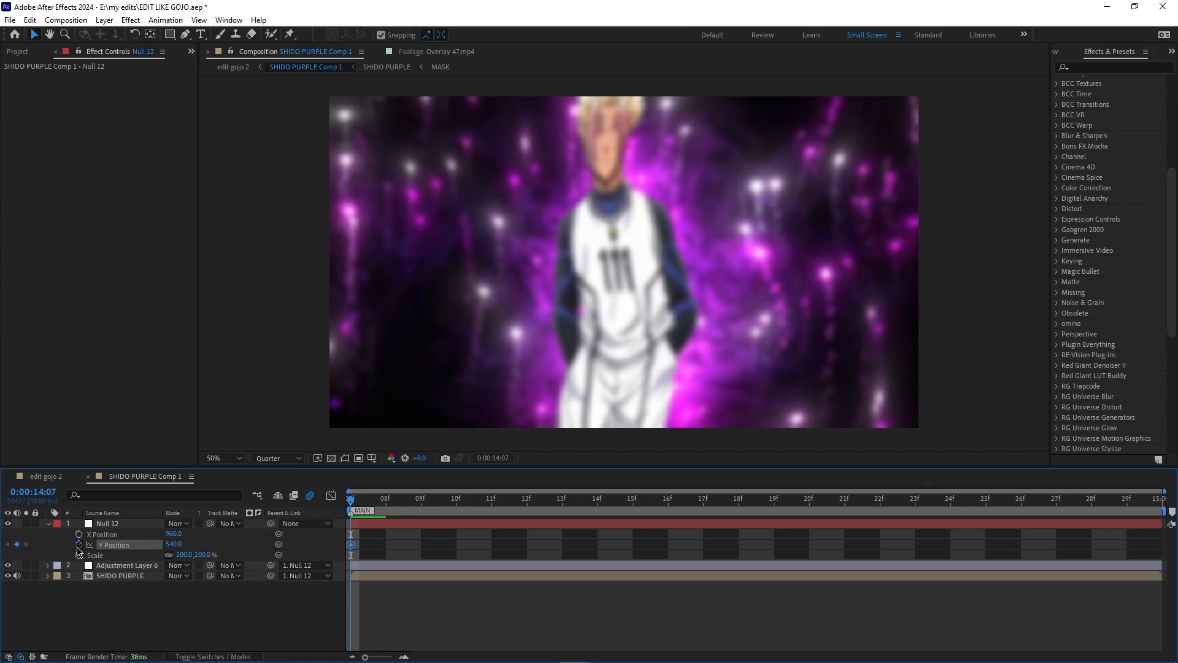
pyautogui.click(78, 555)
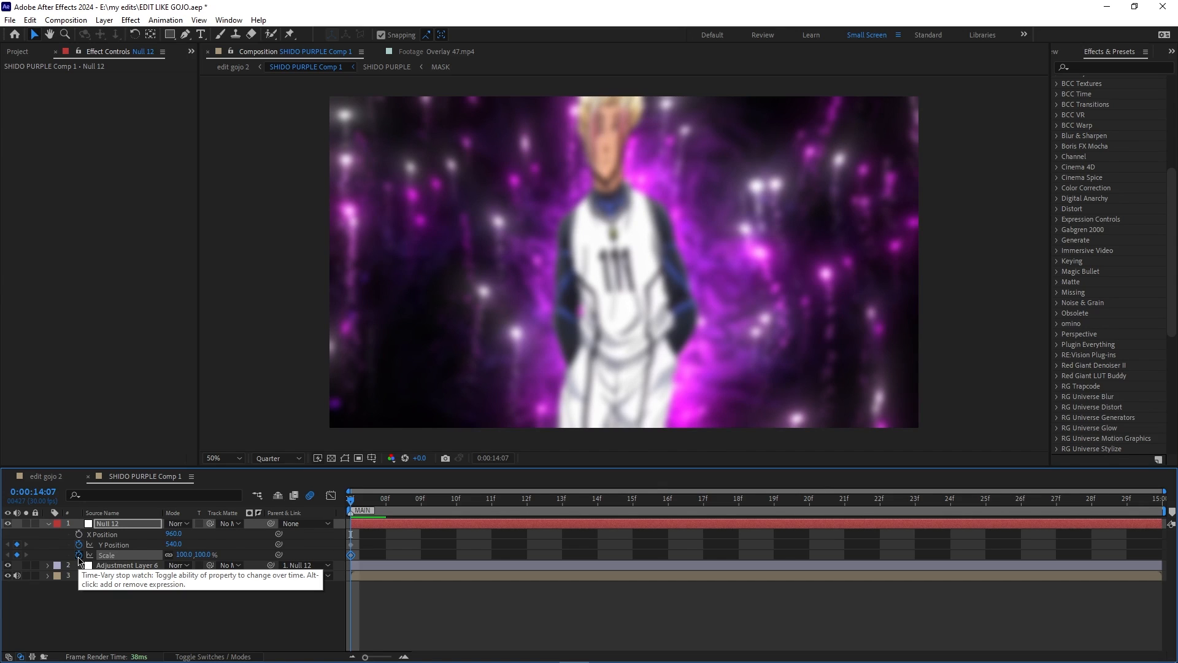
# - Move the null's Scale keyframe to 0:00:14:15 and set a 223% Scale keyframe at the first frame
pyautogui.click(446, 583)
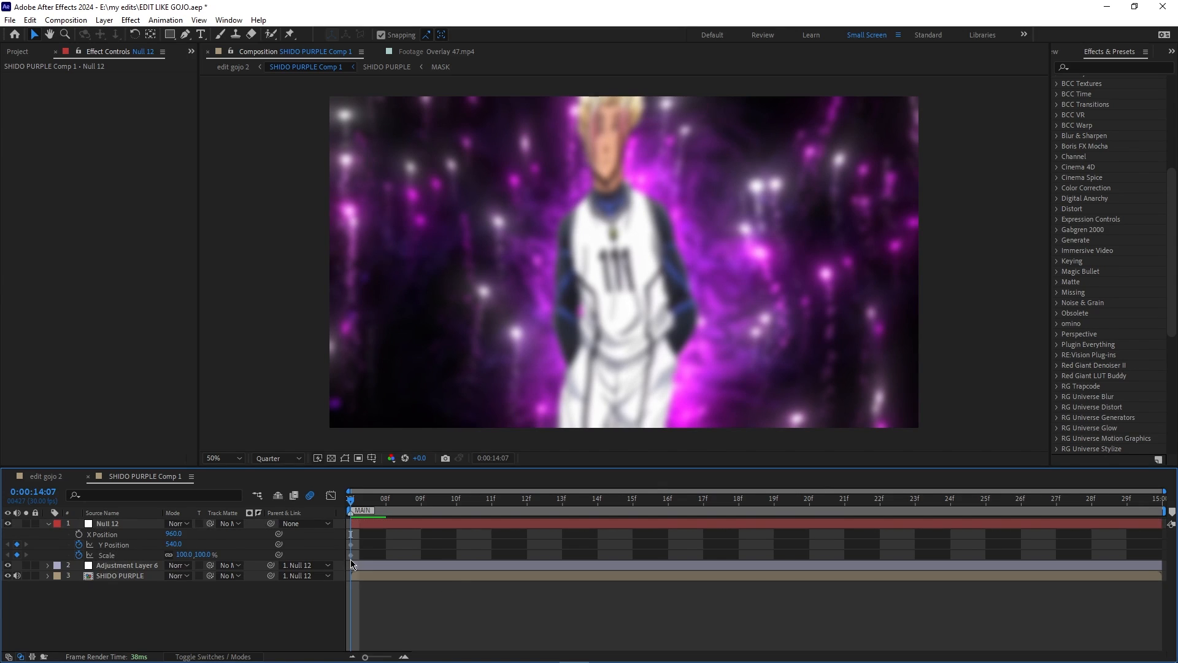
pyautogui.click(352, 554)
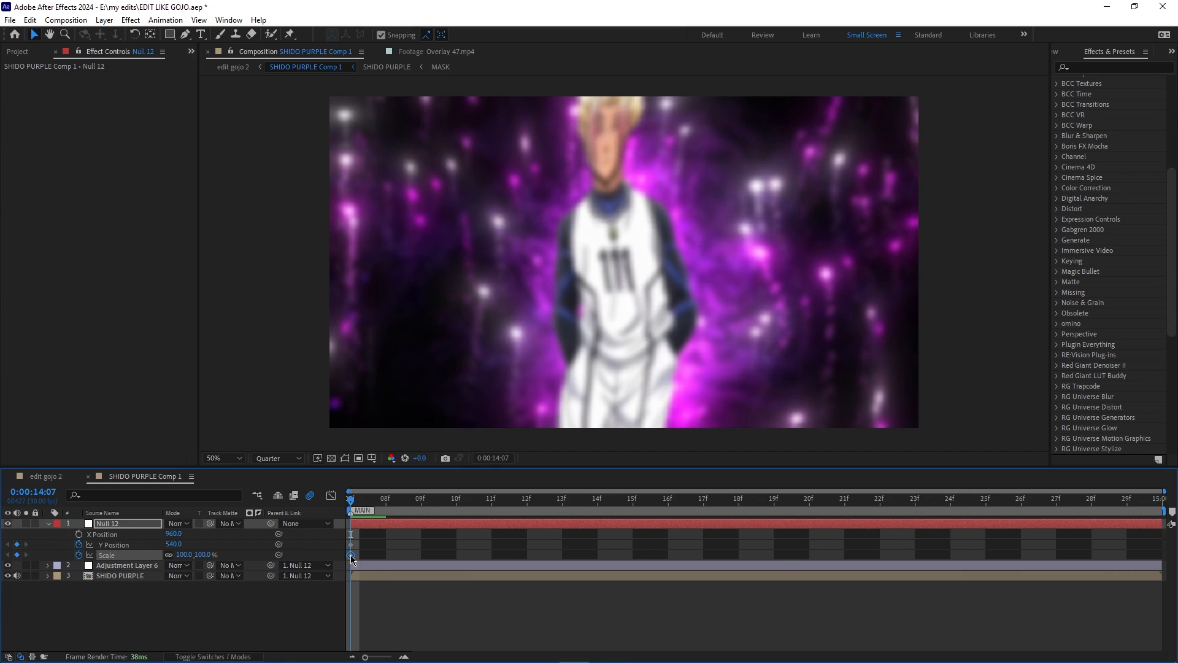
pyautogui.moveTo(351, 555); pyautogui.dragTo(619, 577)
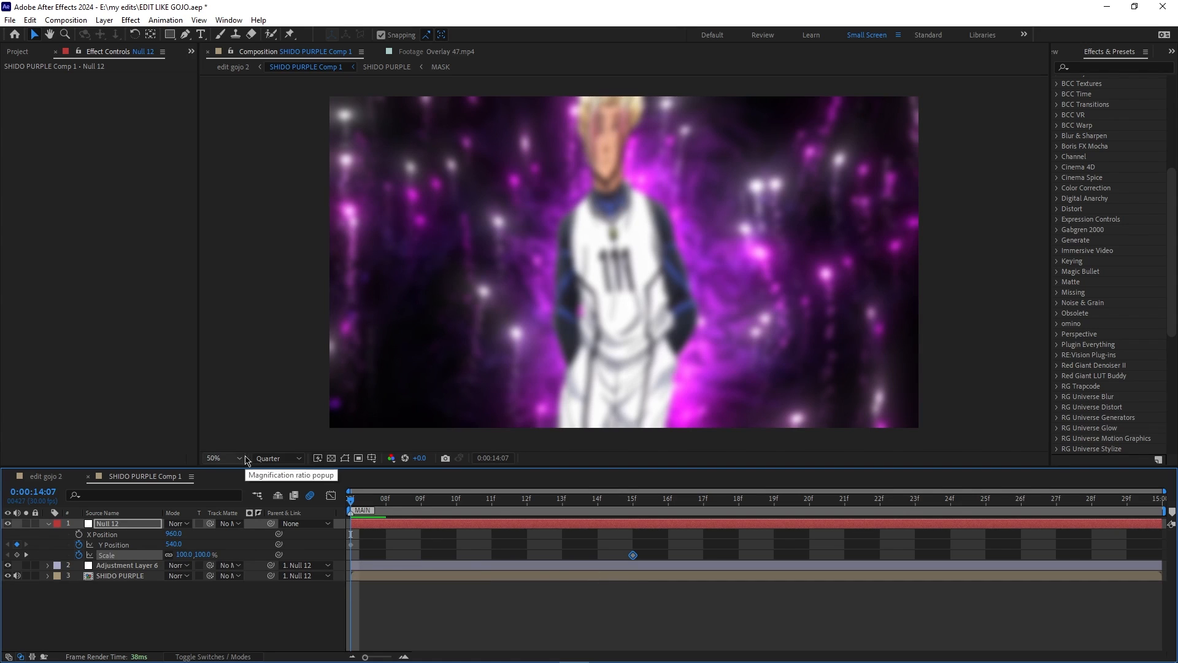
pyautogui.moveTo(180, 557); pyautogui.dragTo(249, 554)
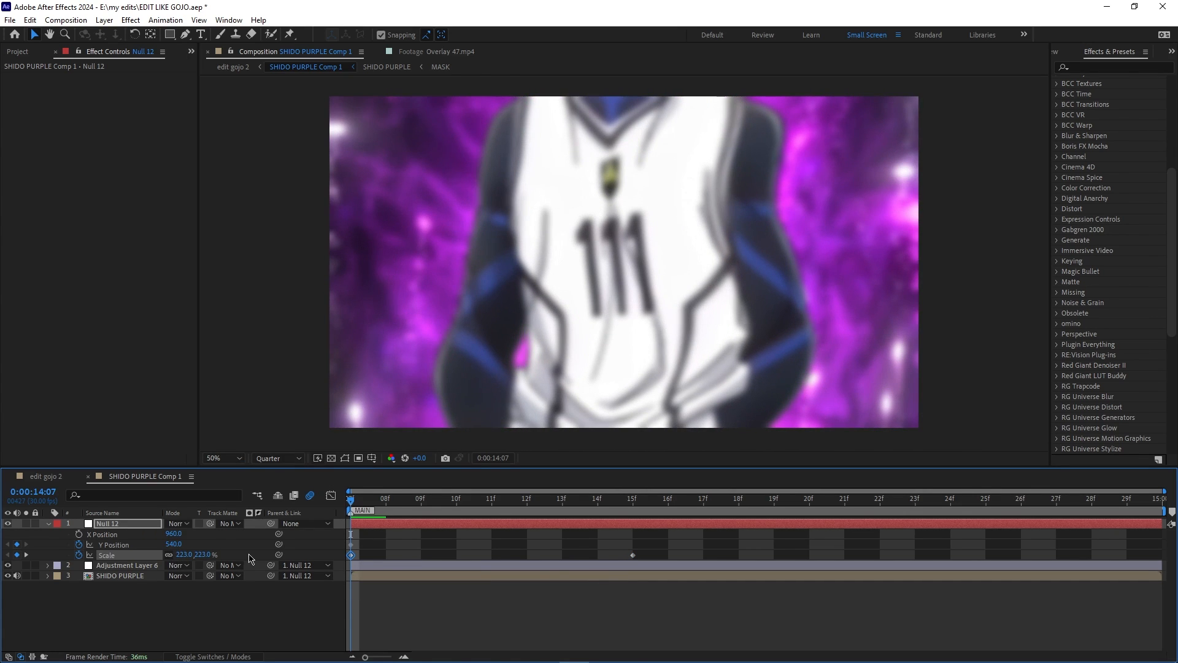
# - Easy Ease the null's Scale keyframes, shape their value graph with a steep start and gradual ending, and preview
pyautogui.click(633, 555)
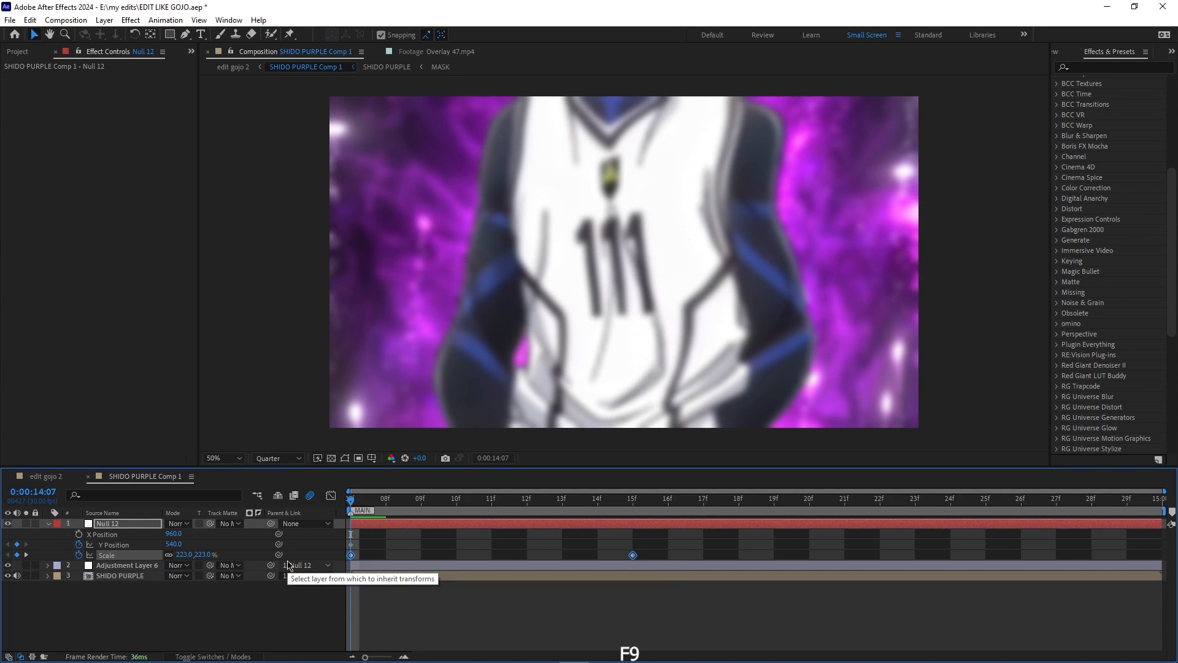
pyautogui.click(330, 495)
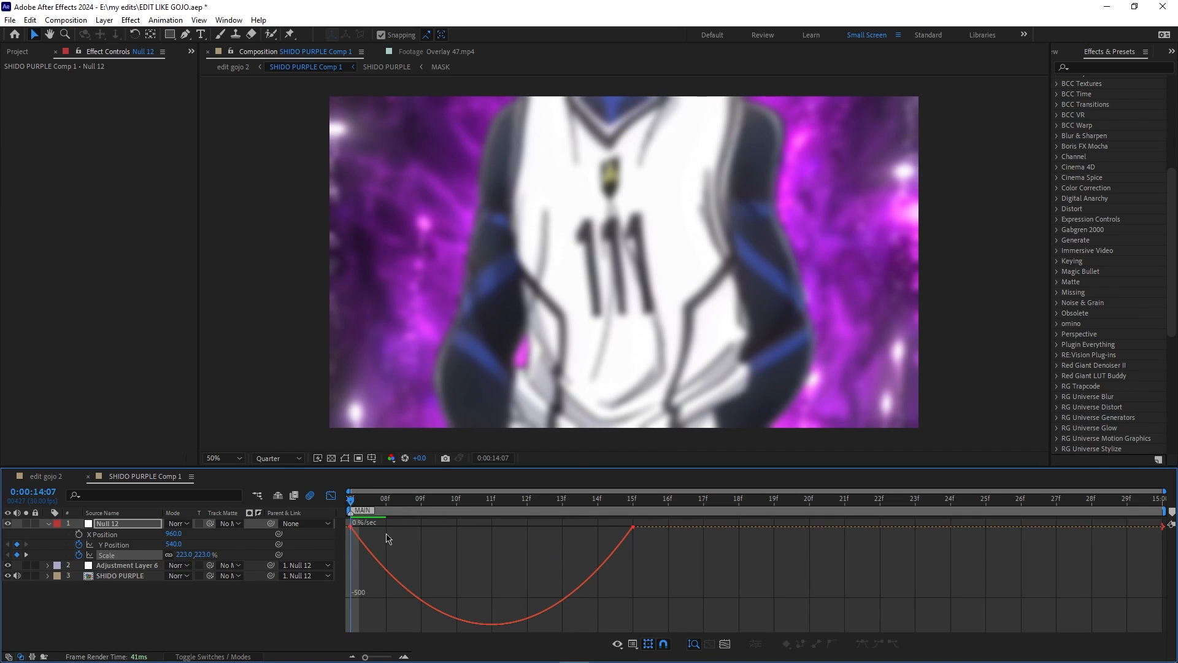
pyautogui.rightClick(426, 538)
pyautogui.click(462, 416)
pyautogui.click(352, 527)
pyautogui.moveTo(450, 528); pyautogui.dragTo(368, 602)
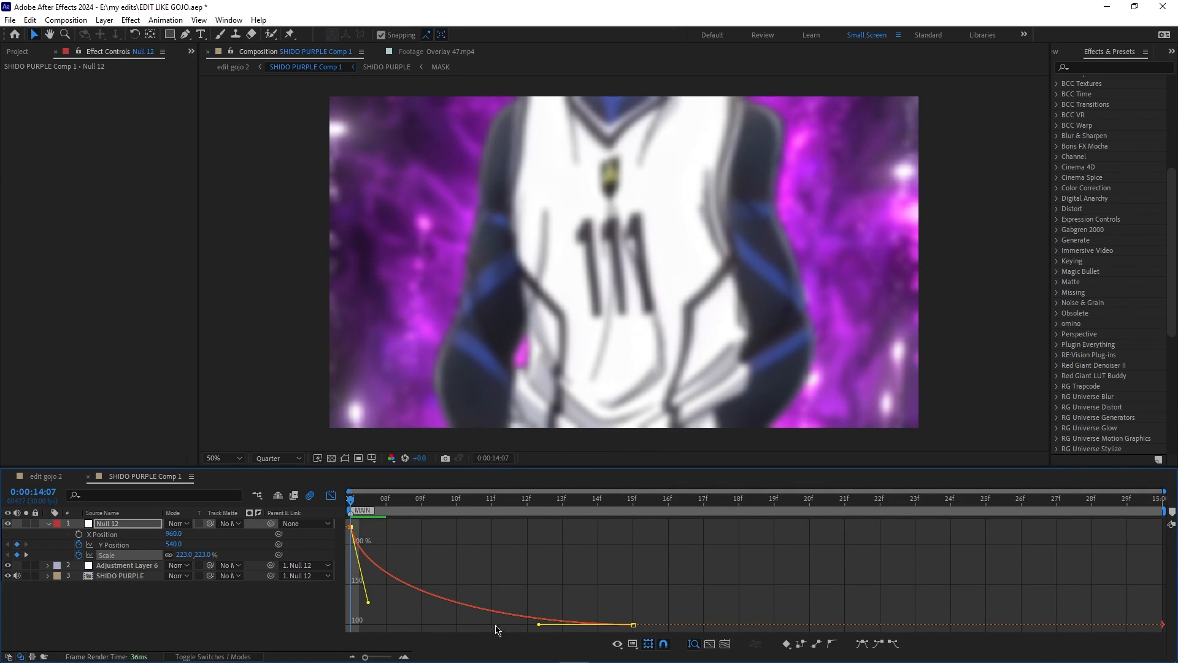
pyautogui.moveTo(539, 625); pyautogui.dragTo(407, 620)
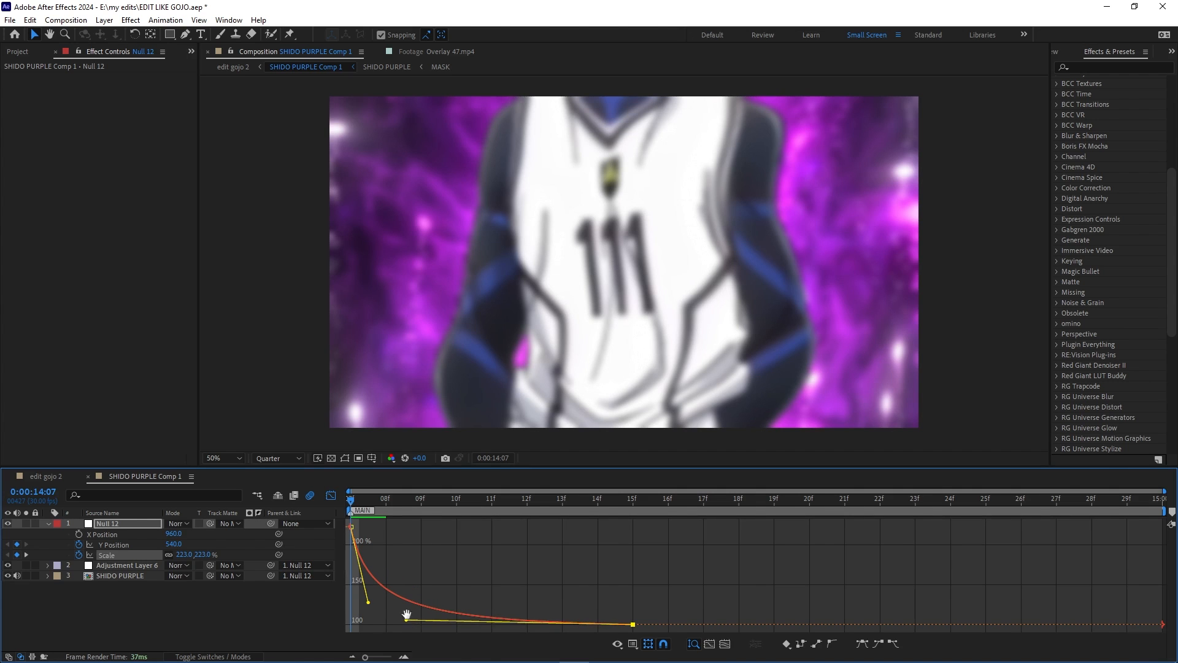
pyautogui.press('space')
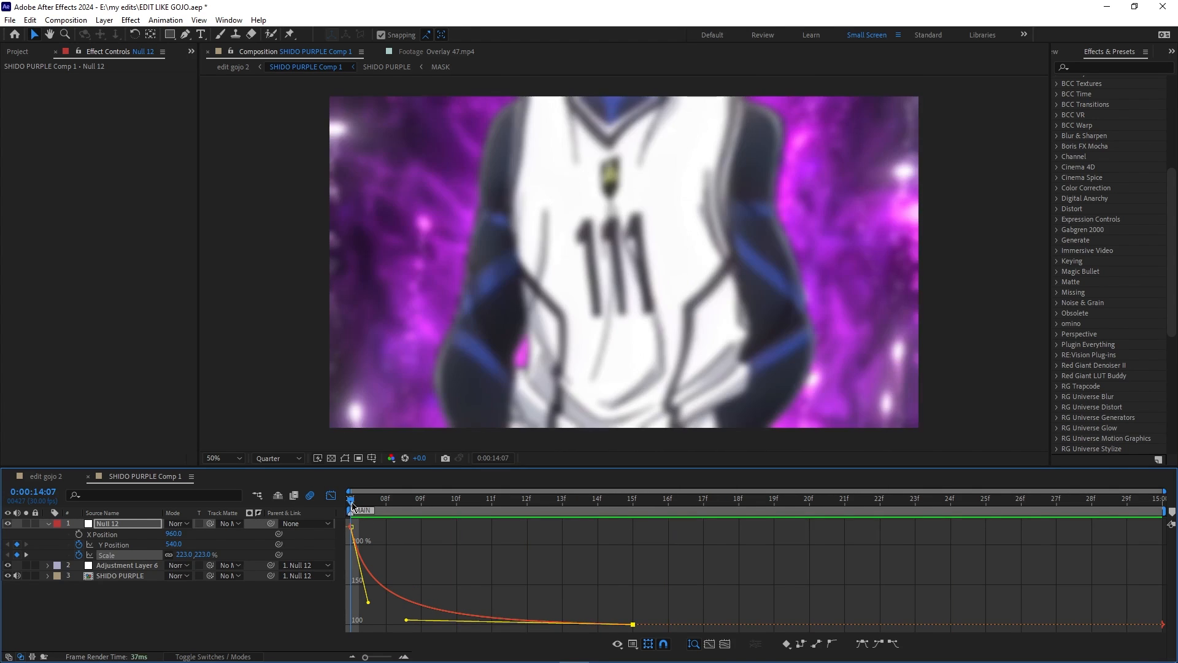
# - Move the null's ending Scale keyframe to 0:00:14:19 and set its starting Y Position to -14
pyautogui.click(332, 494)
pyautogui.moveTo(633, 555); pyautogui.dragTo(774, 556)
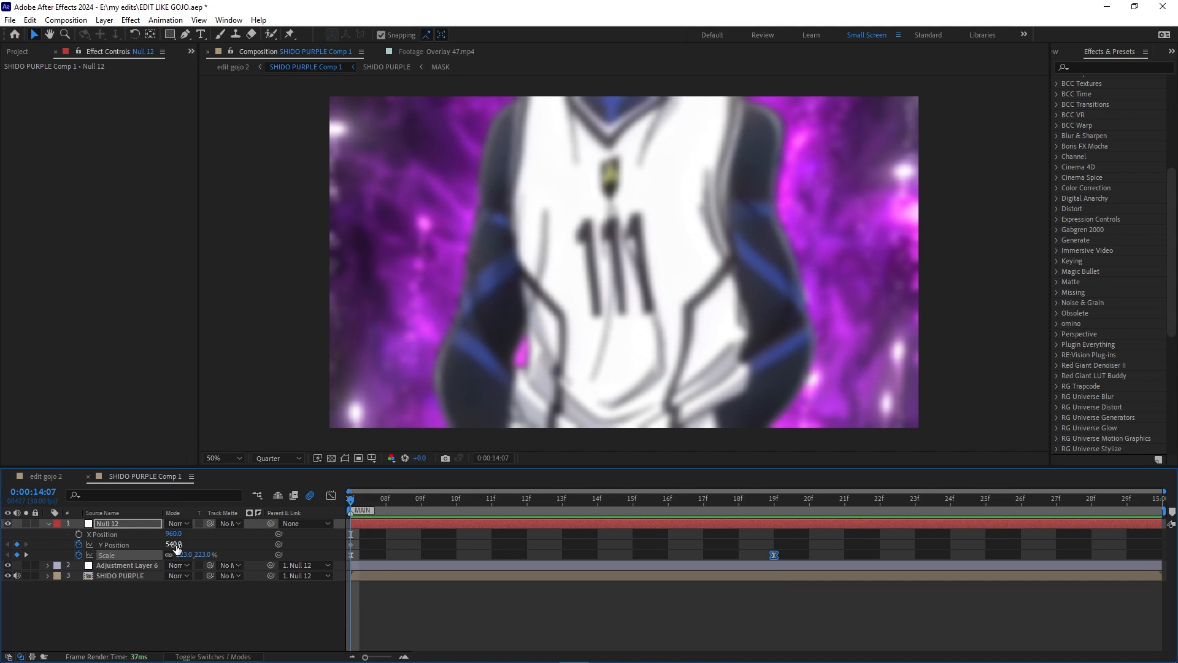
pyautogui.moveTo(176, 545); pyautogui.dragTo(74, 553)
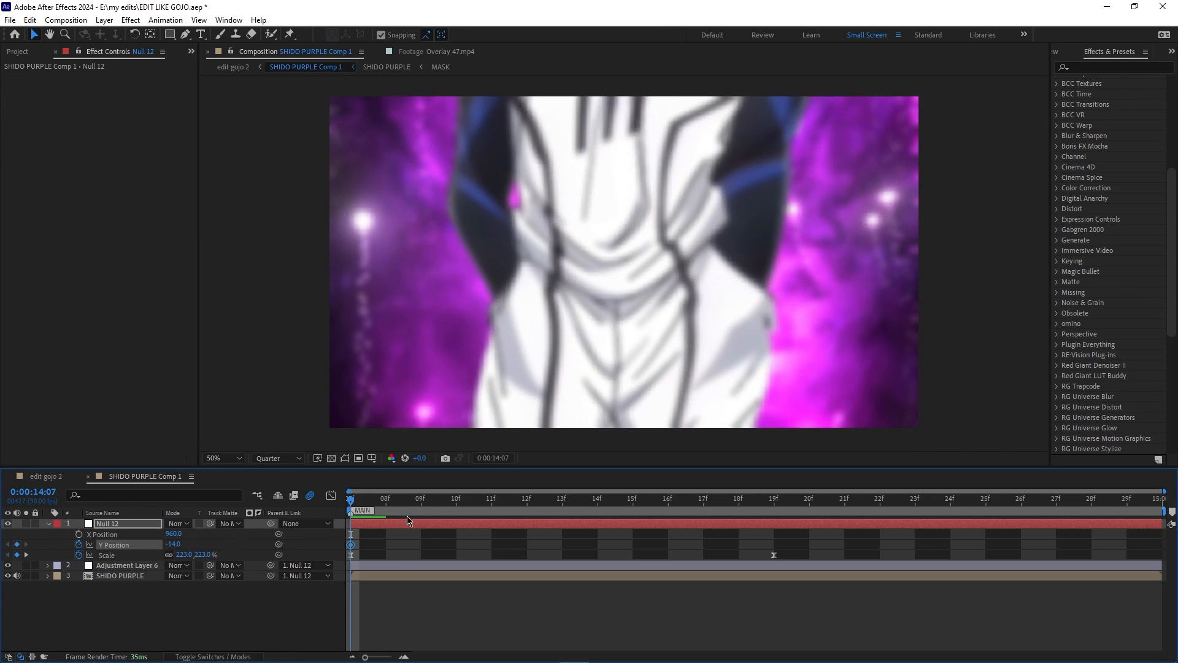
# - Keyframe the null's Y Position at about 540 at 0:00:14:20 and preview the movement
pyautogui.moveTo(368, 507); pyautogui.dragTo(810, 541)
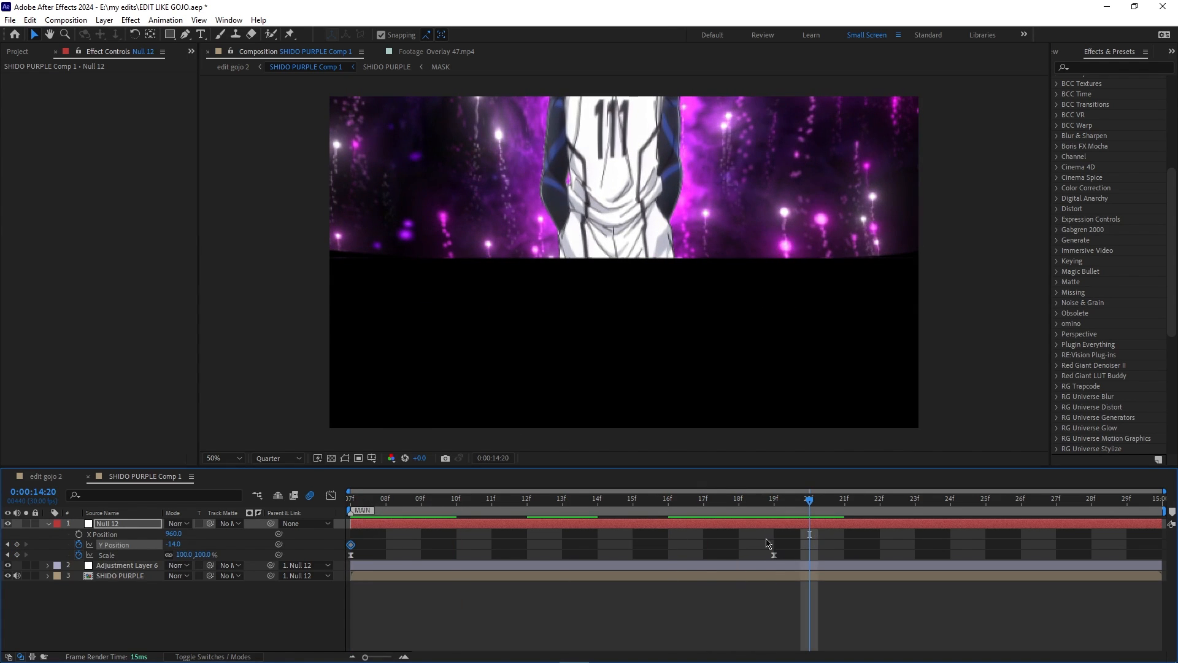
pyautogui.moveTo(172, 544); pyautogui.dragTo(526, 557)
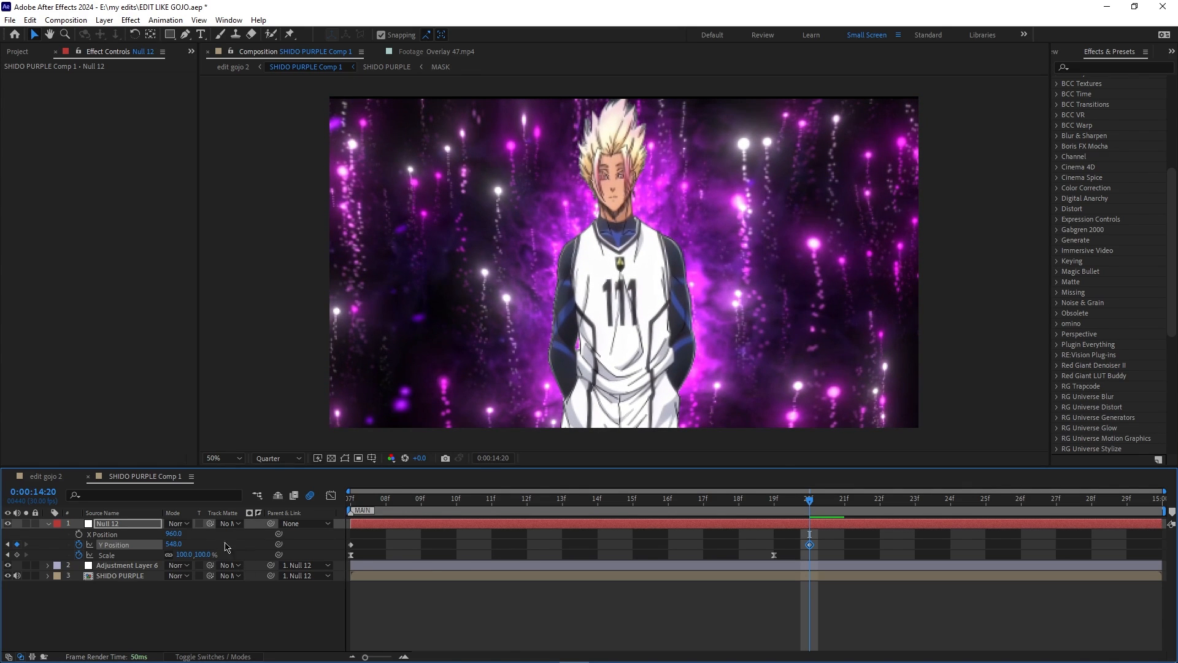
pyautogui.moveTo(178, 548); pyautogui.dragTo(173, 548)
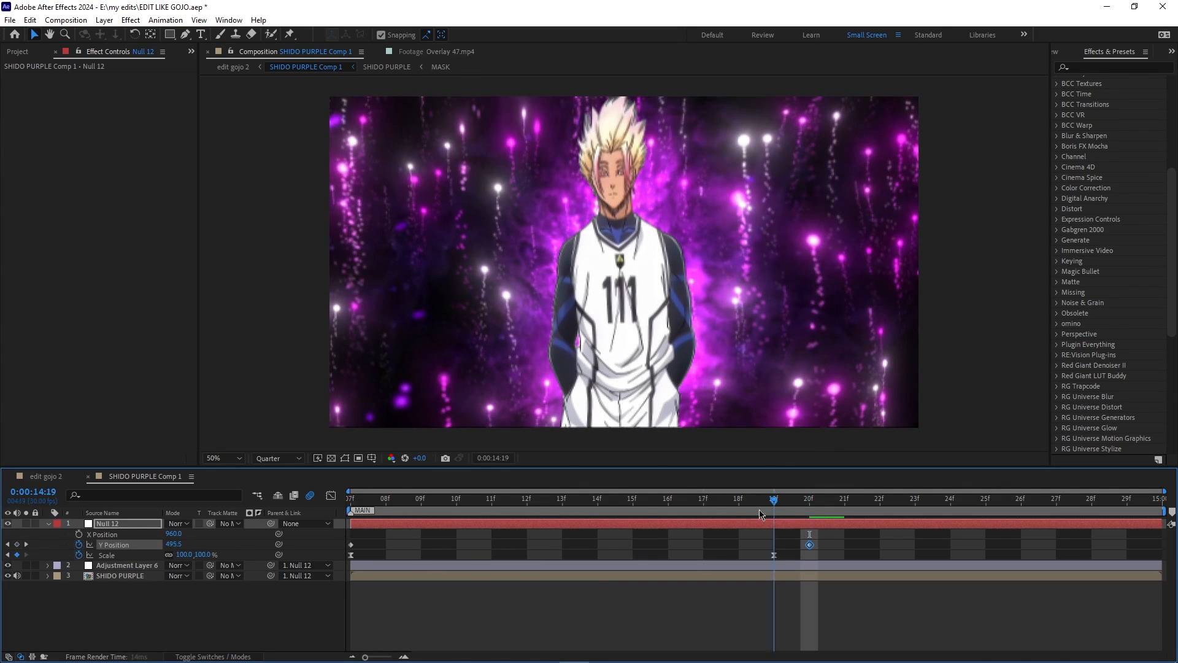
pyautogui.press('space')
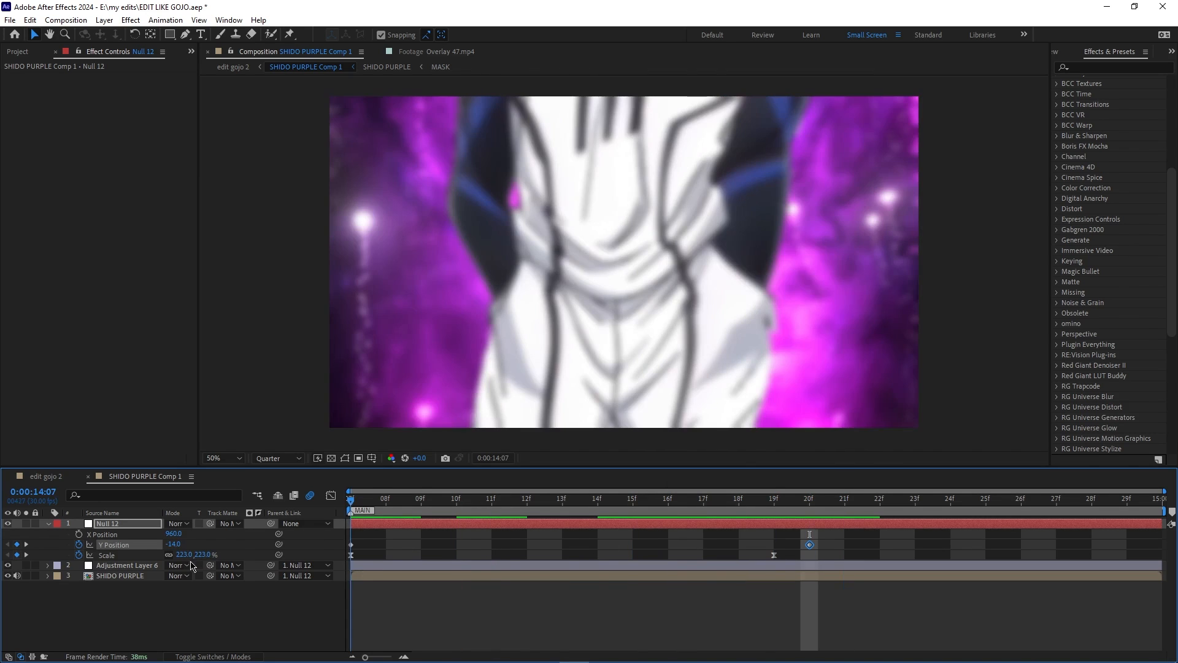
# - Easy Ease the null's Y Position keyframes and shape their value graph with a fast start and gradual ending
pyautogui.moveTo(851, 559); pyautogui.dragTo(342, 545)
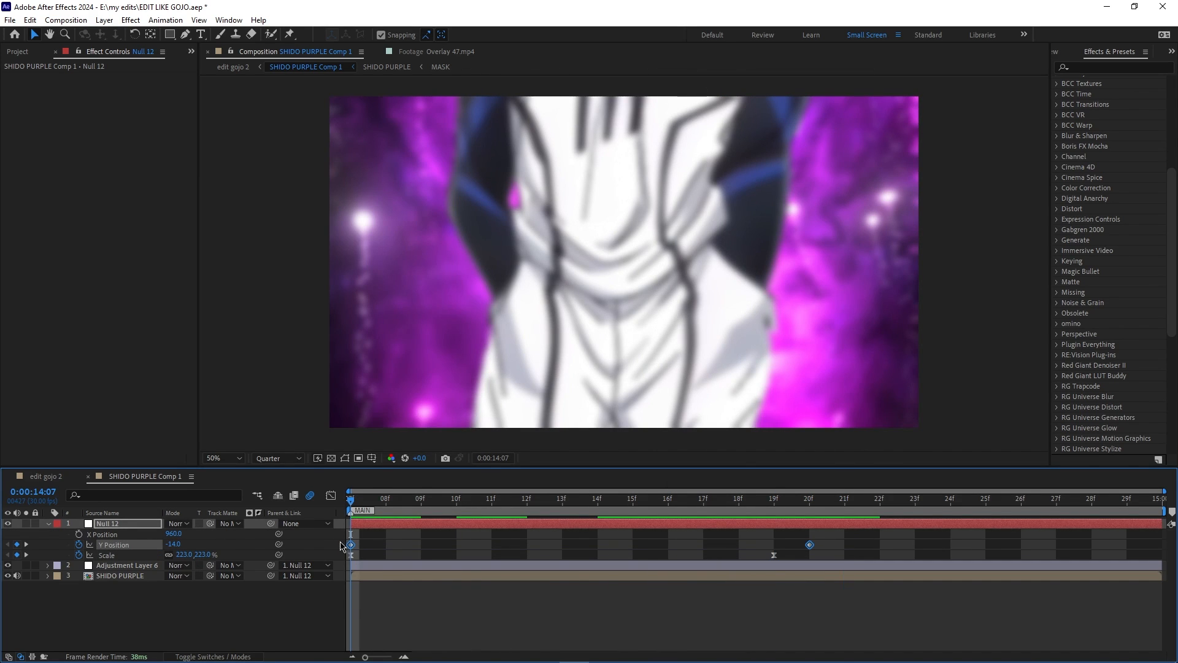
pyautogui.click(331, 495)
pyautogui.rightClick(436, 600)
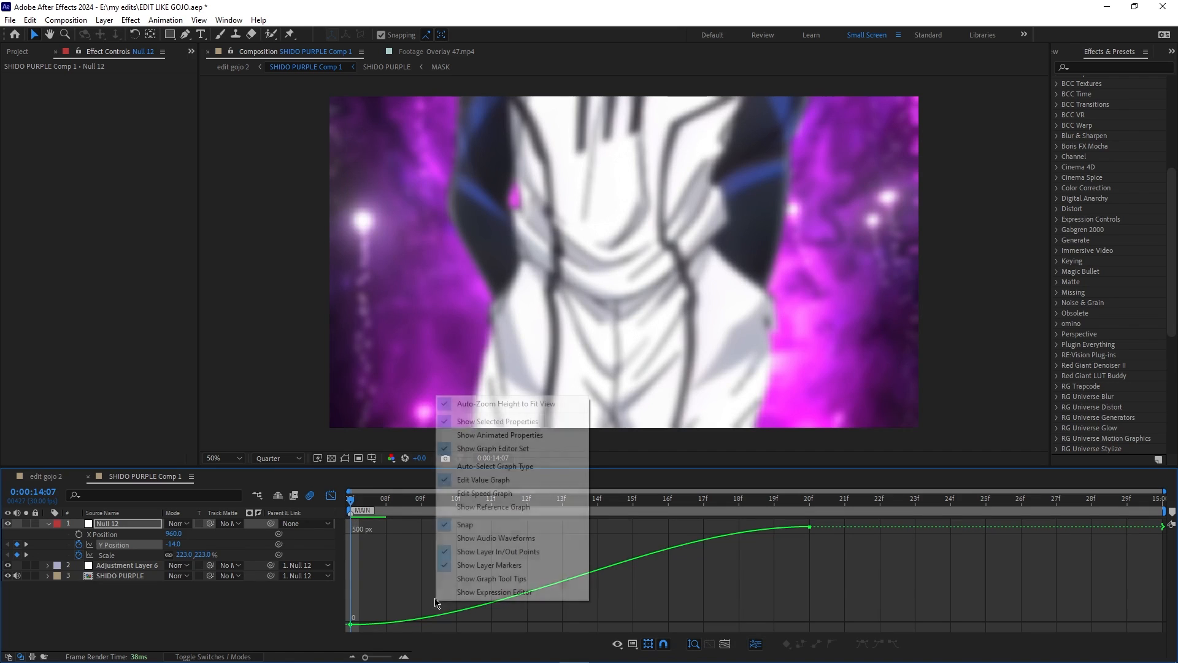
pyautogui.click(350, 624)
pyautogui.moveTo(505, 626); pyautogui.dragTo(394, 553)
pyautogui.moveTo(663, 527); pyautogui.dragTo(416, 529)
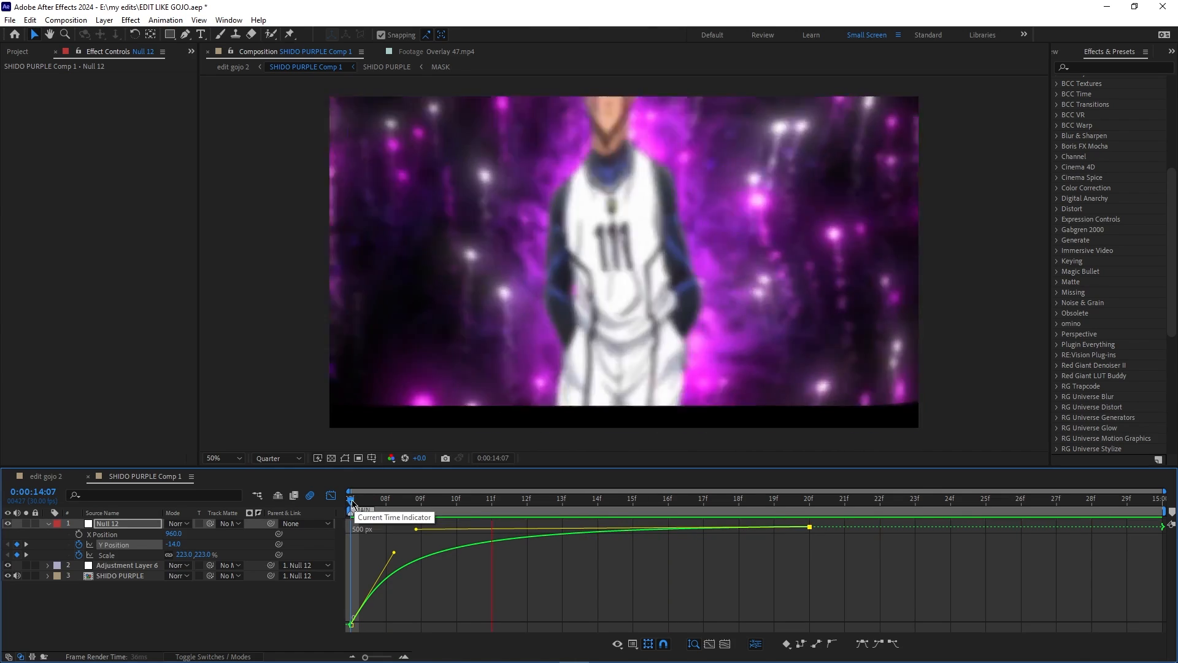
# - Go to 0:00:14:10 and apply the Motion Tile effect to the SHIDO PURPLE layer
pyautogui.moveTo(352, 504); pyautogui.dragTo(457, 537)
pyautogui.click(312, 496)
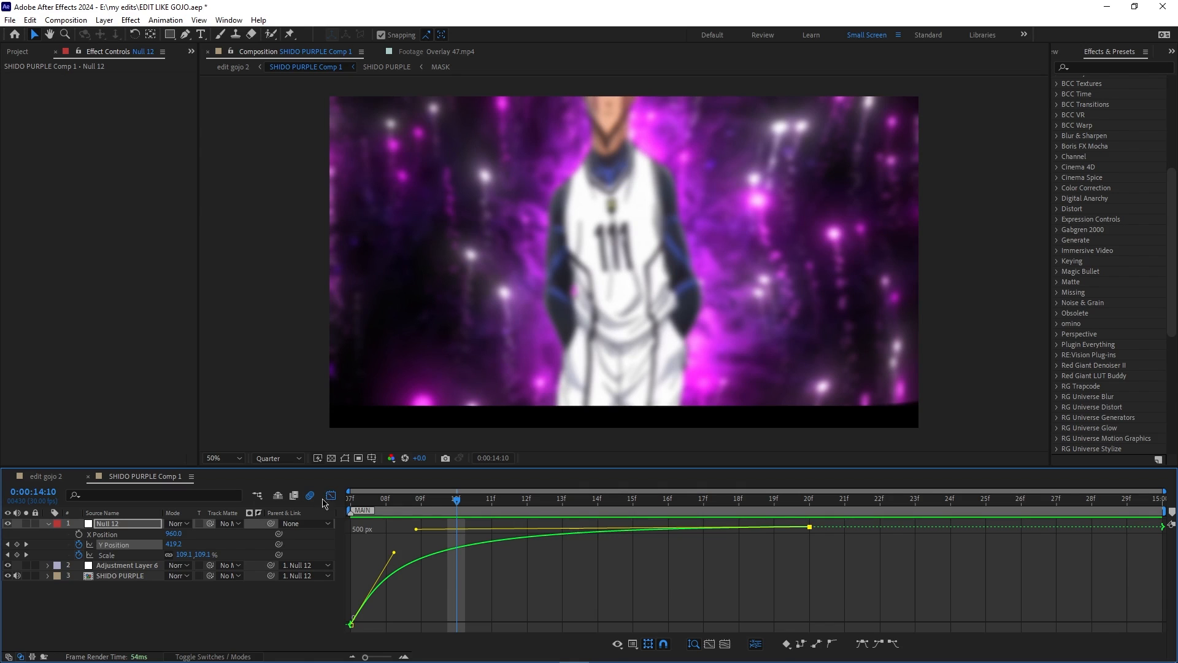
pyautogui.click(330, 496)
pyautogui.click(1105, 68)
pyautogui.write('motion tile')
pyautogui.moveTo(1105, 91); pyautogui.dragTo(458, 574)
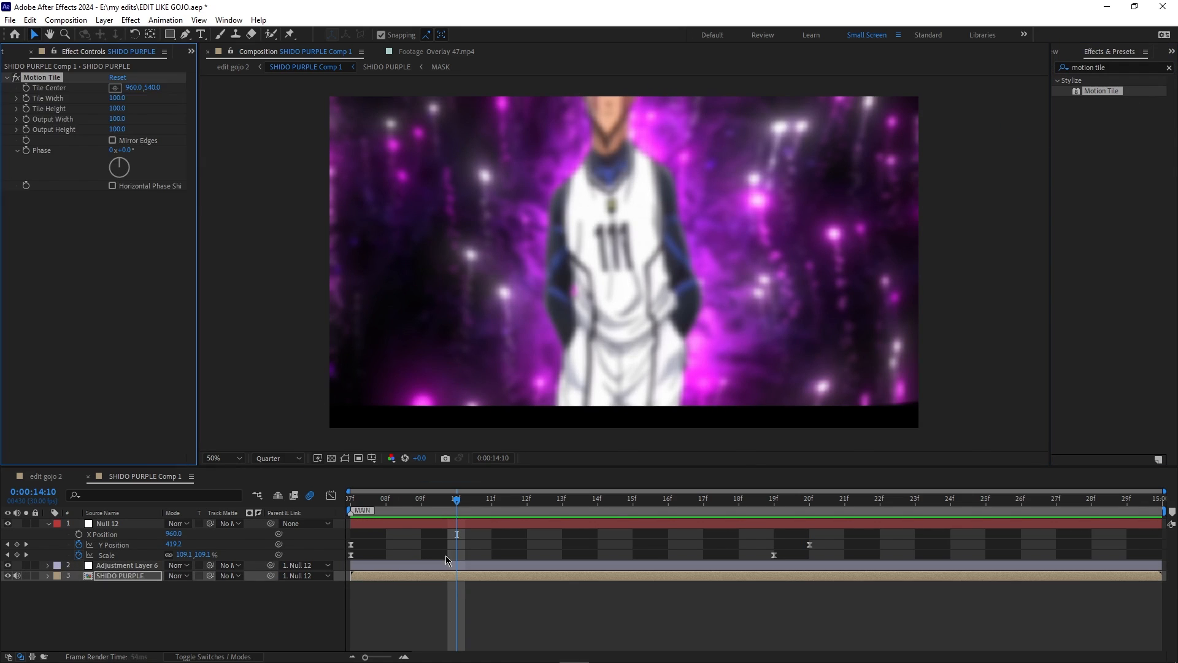
# - Enable Mirror Edges in SHIDO PURPLE's Motion Tile, set Output Height to 720, and preview the shot
pyautogui.click(112, 141)
pyautogui.moveTo(117, 128); pyautogui.dragTo(152, 129)
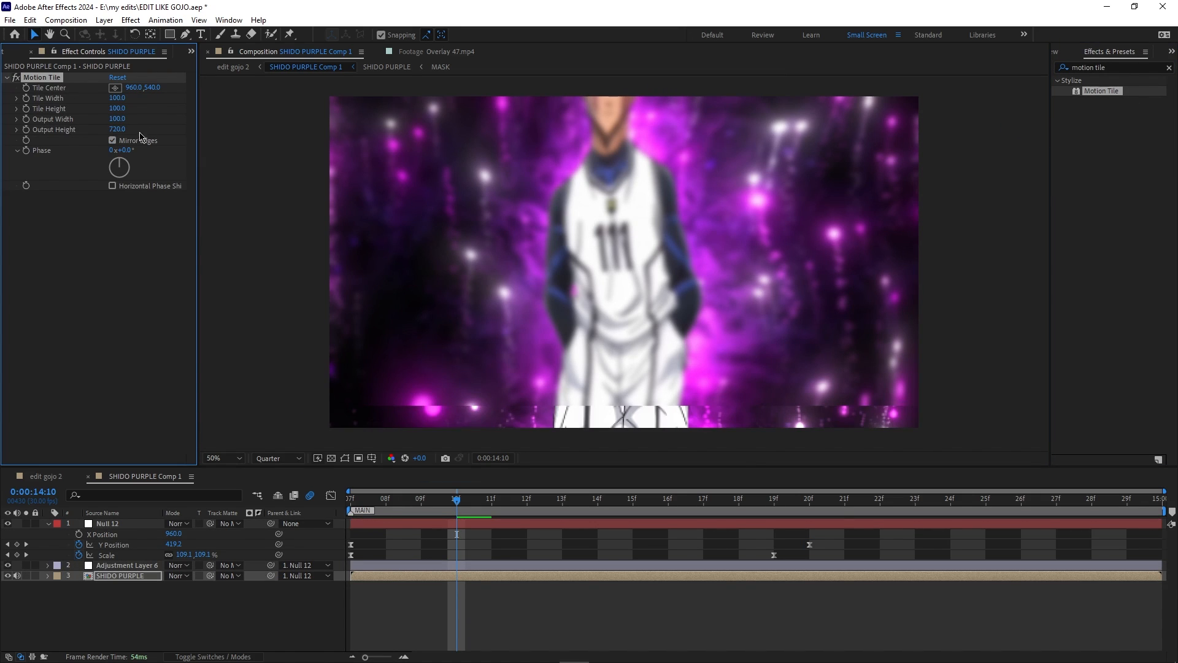
pyautogui.press('space')
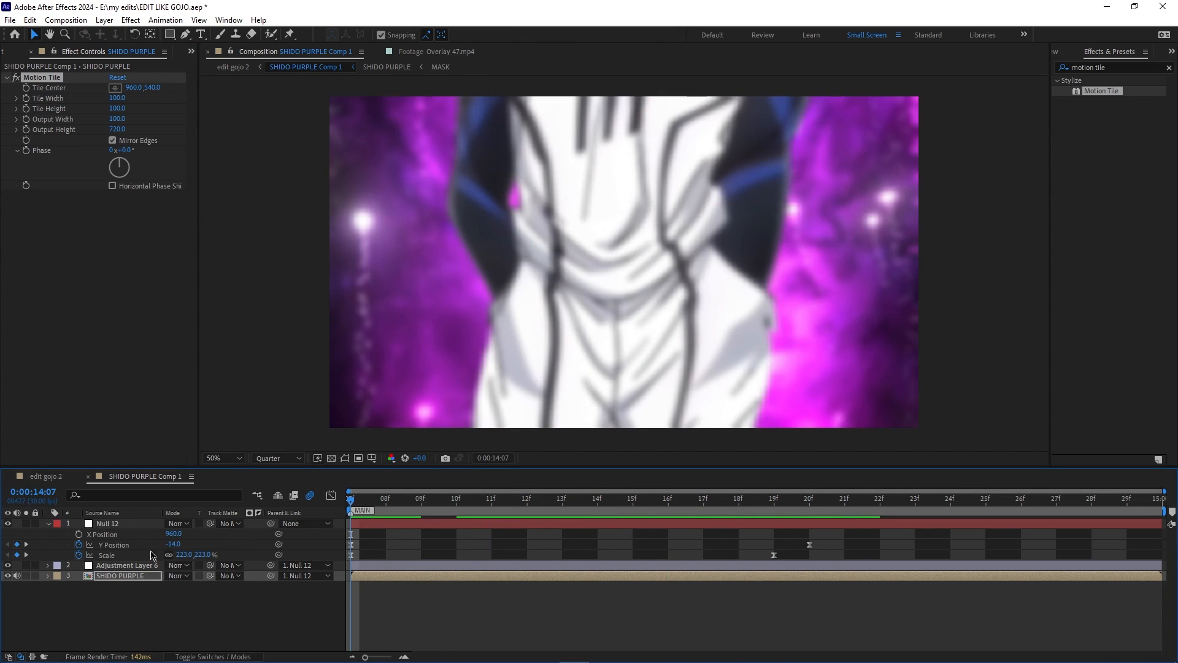
# - Remove the Null 12 parent from Adjustment Layer 6 and preview the transition
pyautogui.click(300, 565)
pyautogui.click(294, 579)
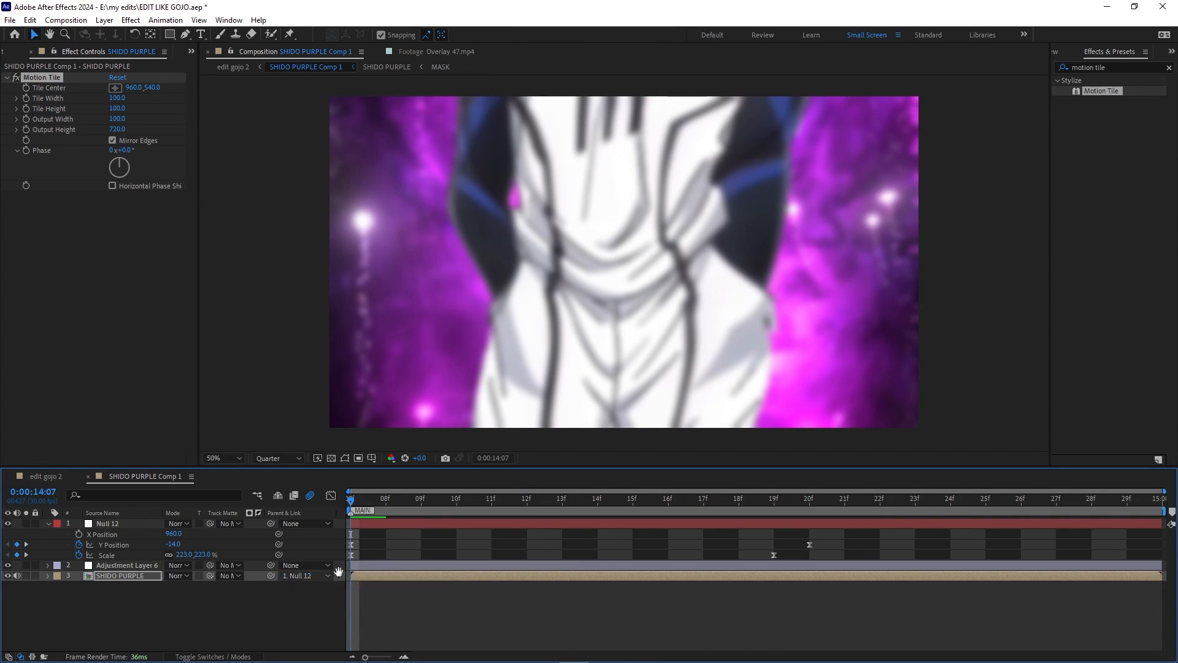
pyautogui.click(132, 566)
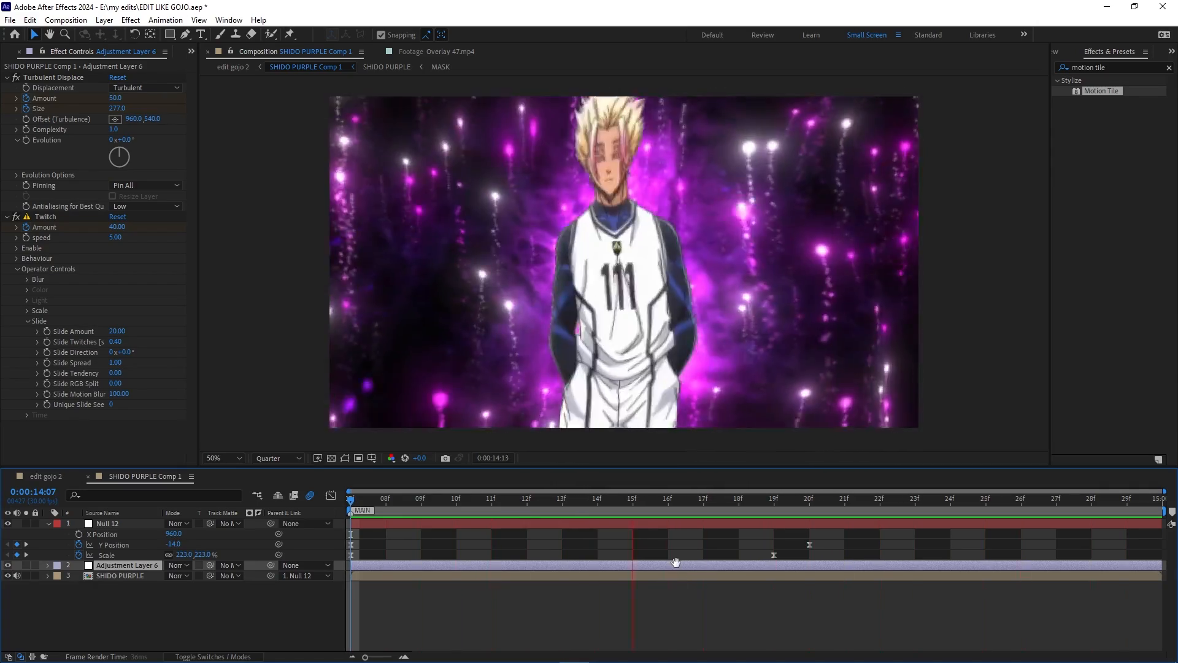
pyautogui.press('space')
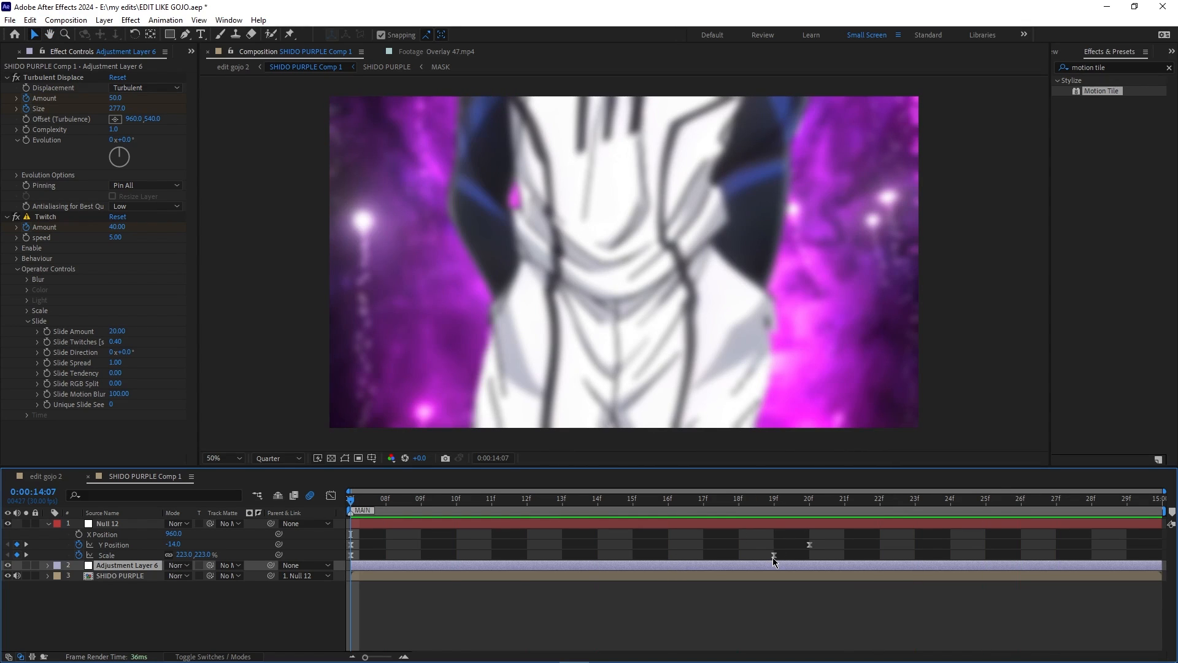
# - Move Null 12's ending Scale keyframe to 0:00:14:25 and preview the zoom
pyautogui.moveTo(774, 555); pyautogui.dragTo(987, 577)
pyautogui.press('space')
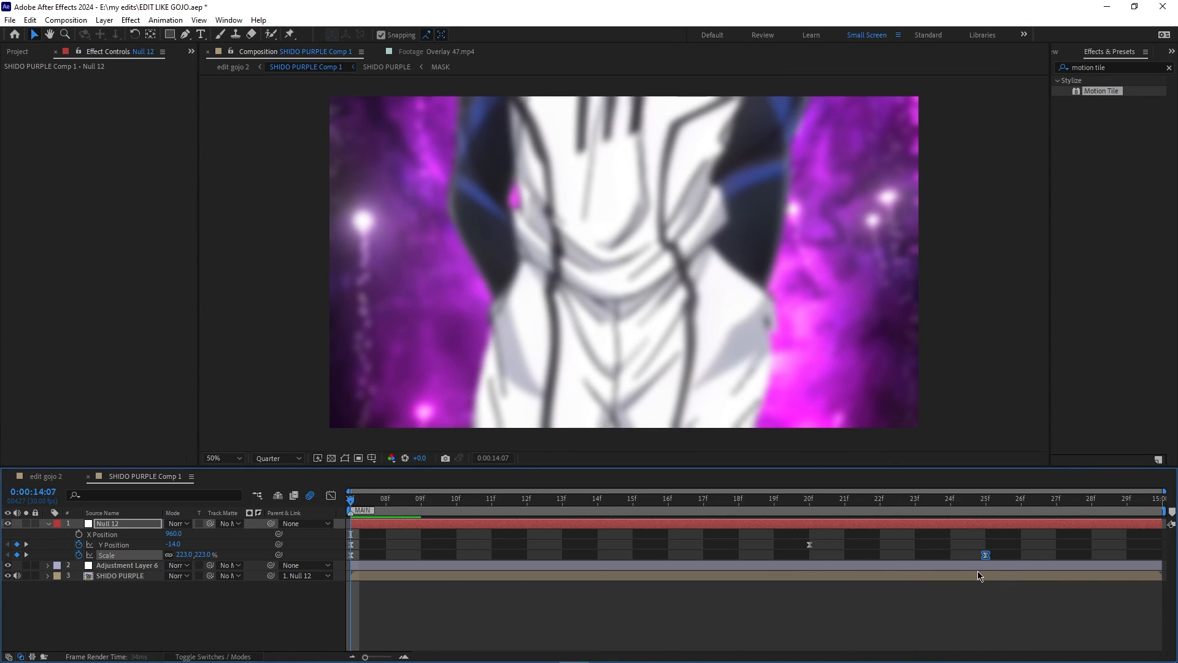
pyautogui.press('space')
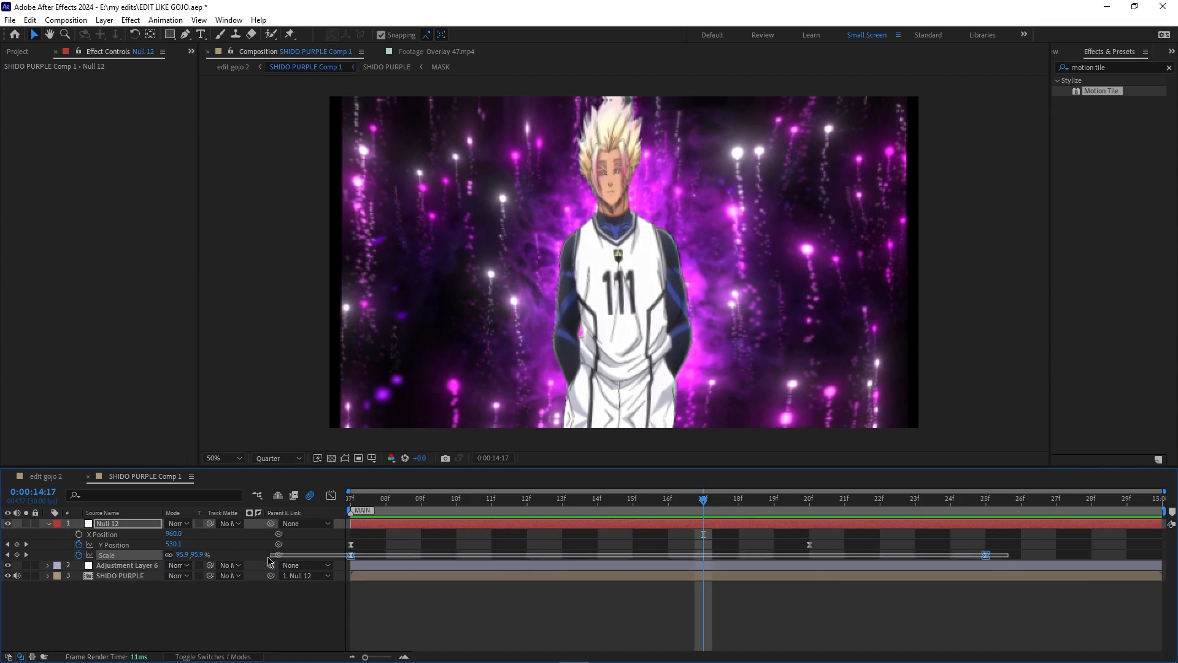
# - Reshape the start of Null 12's Scale value graph for a faster initial zoom and preview it
pyautogui.click(331, 495)
pyautogui.click(349, 530)
pyautogui.moveTo(391, 624); pyautogui.dragTo(372, 559)
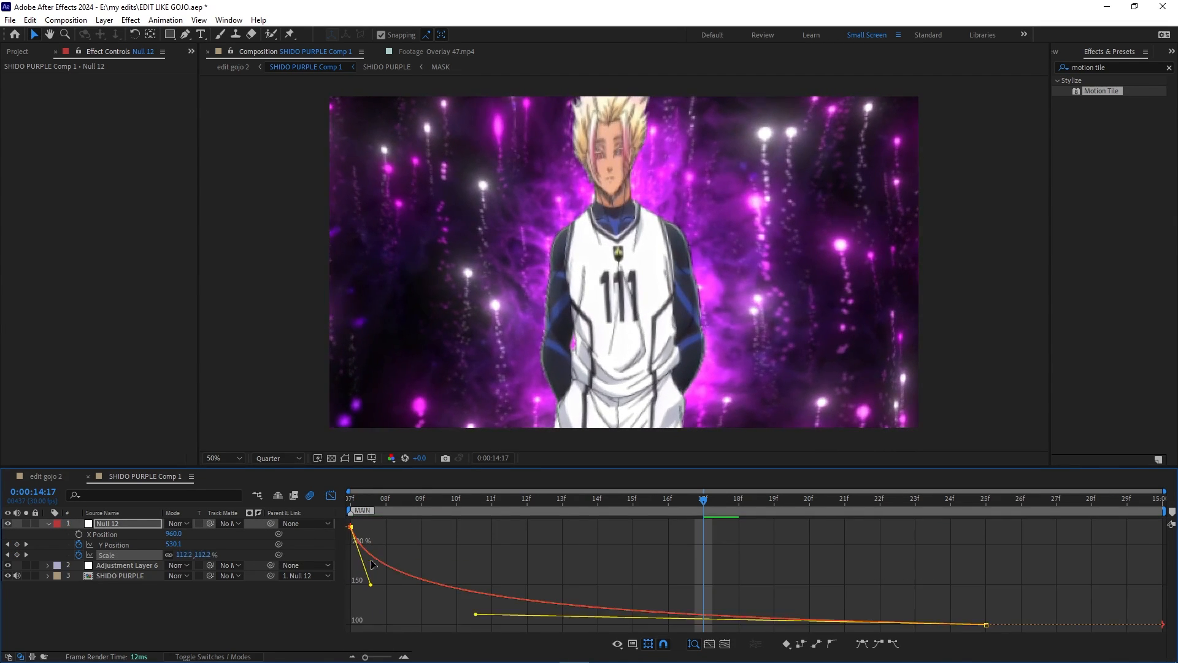
pyautogui.press('space')
pyautogui.click(330, 495)
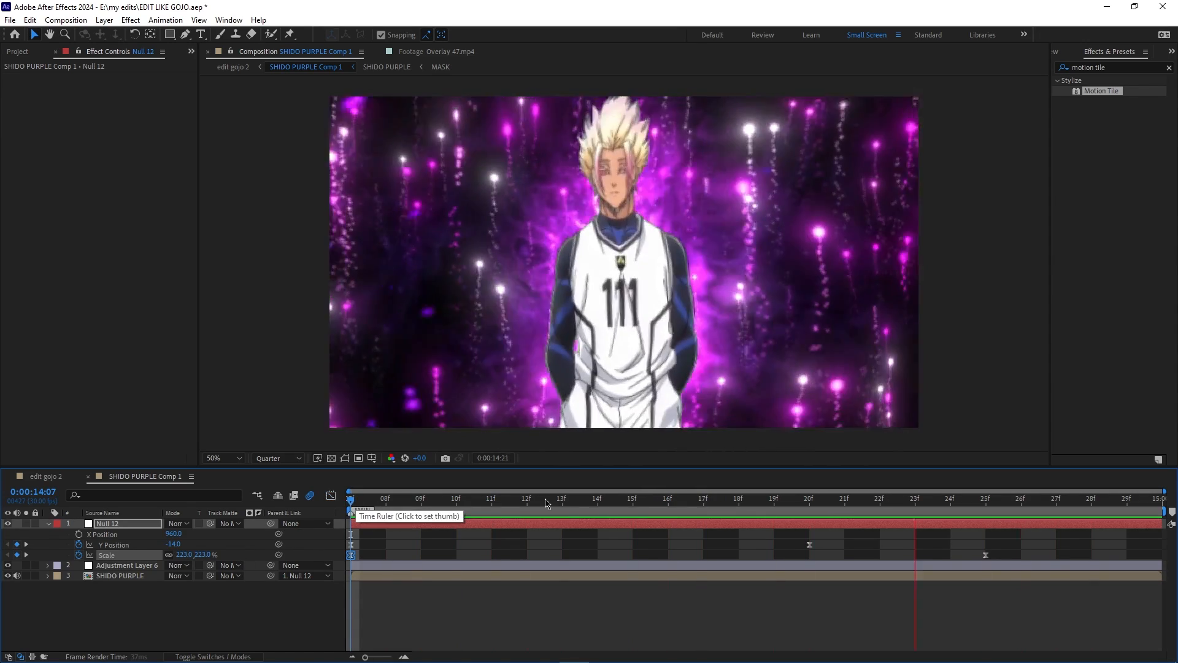
pyautogui.press('space')
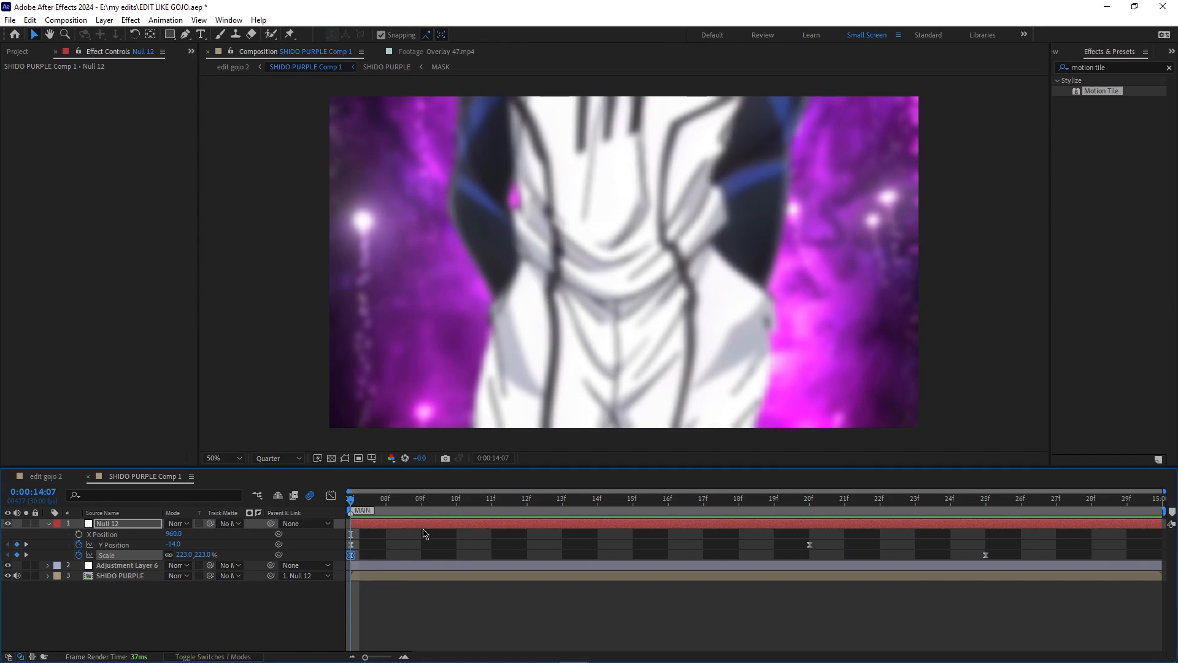
# - Collapse Null 12's properties, save the project and add a new null object to the composition
pyautogui.press('u')
pyautogui.press('u')
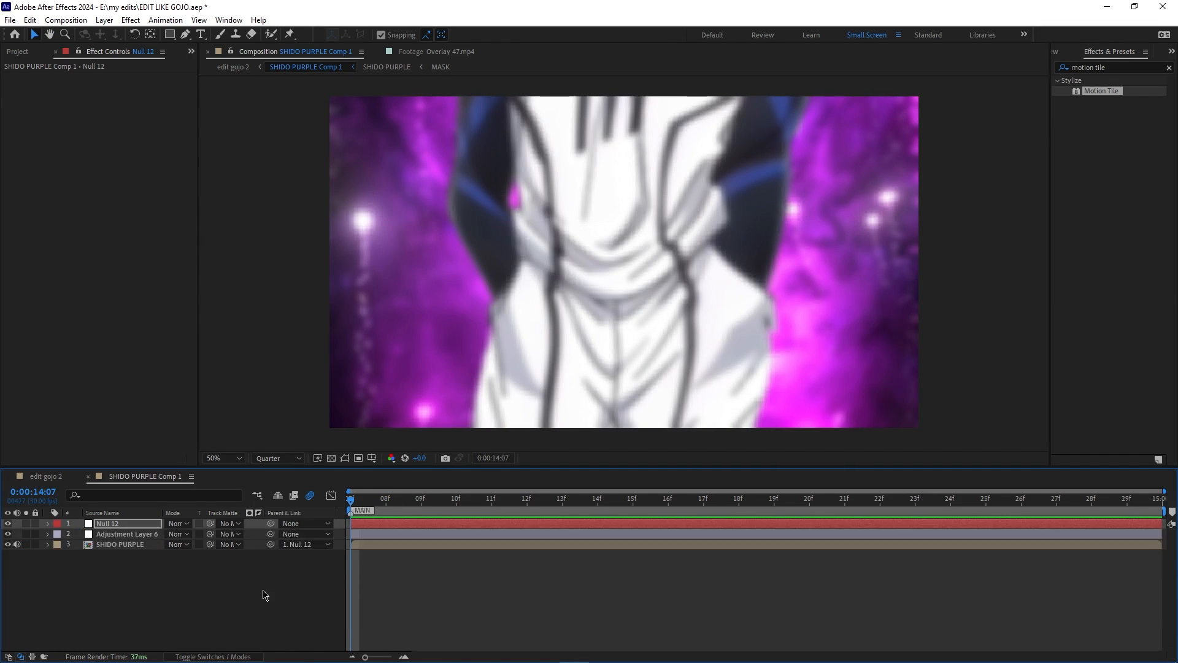
pyautogui.click(265, 595)
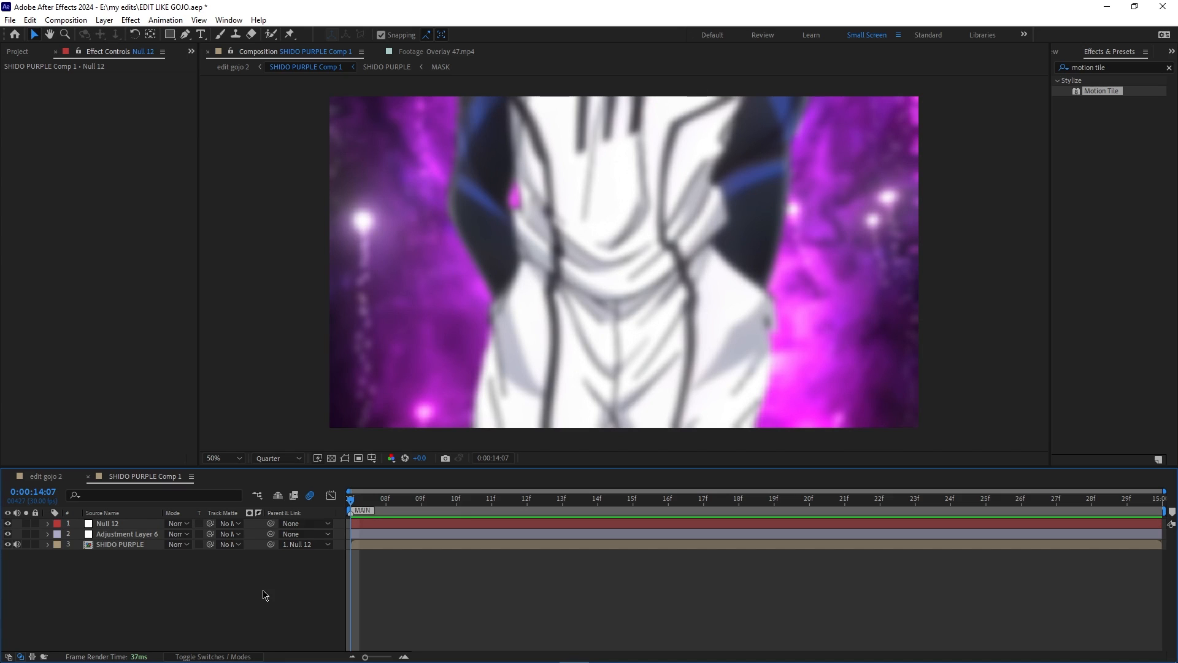
pyautogui.hotkey('ctrl', 's')
pyautogui.rightClick(265, 594)
pyautogui.moveTo(300, 448)
pyautogui.click(455, 519)
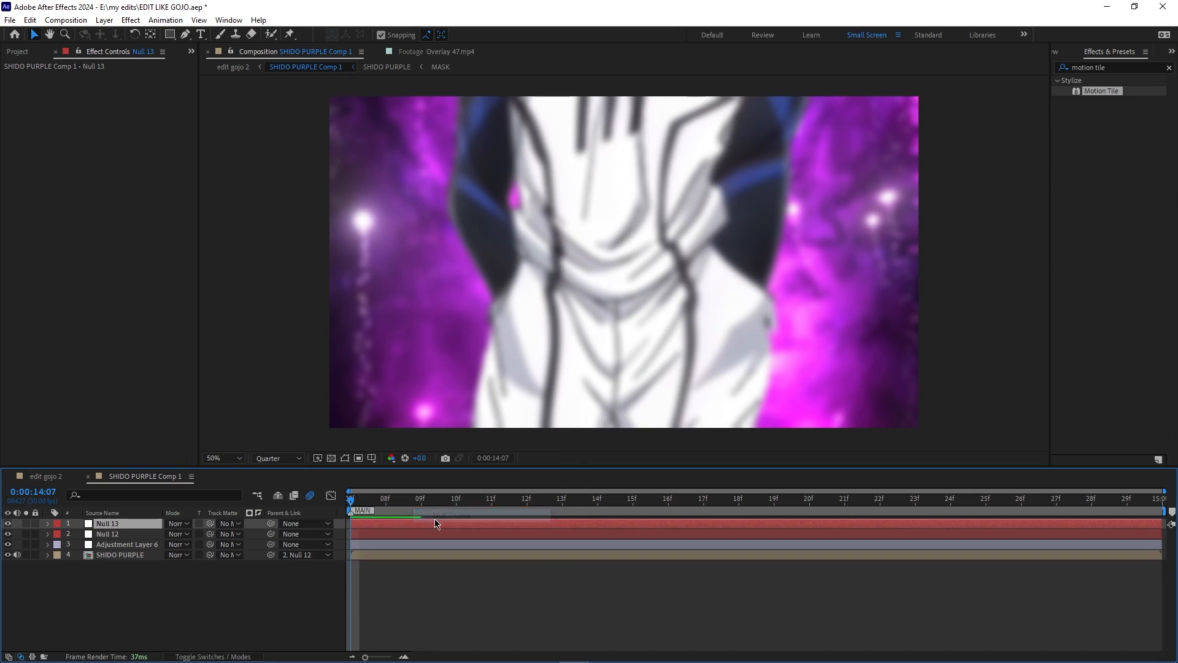
# - Show the layer switches and enable motion blur on all four layers
pyautogui.click(213, 656)
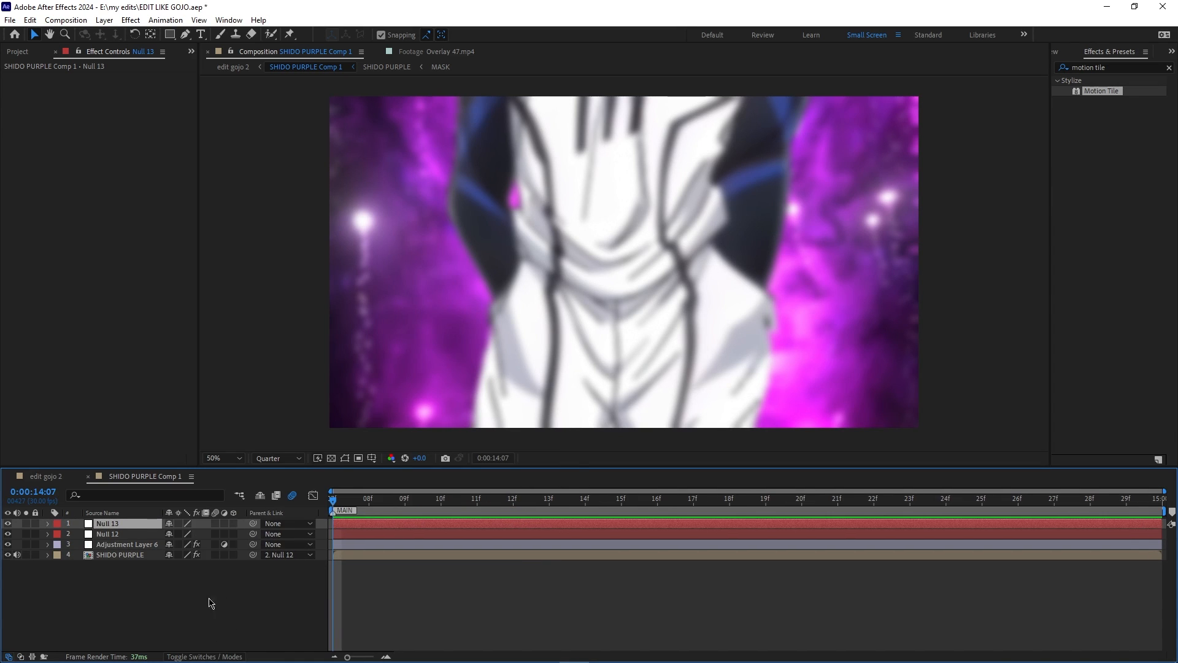
pyautogui.hotkey('ctrl', 'a')
pyautogui.click(214, 524)
pyautogui.click(216, 545)
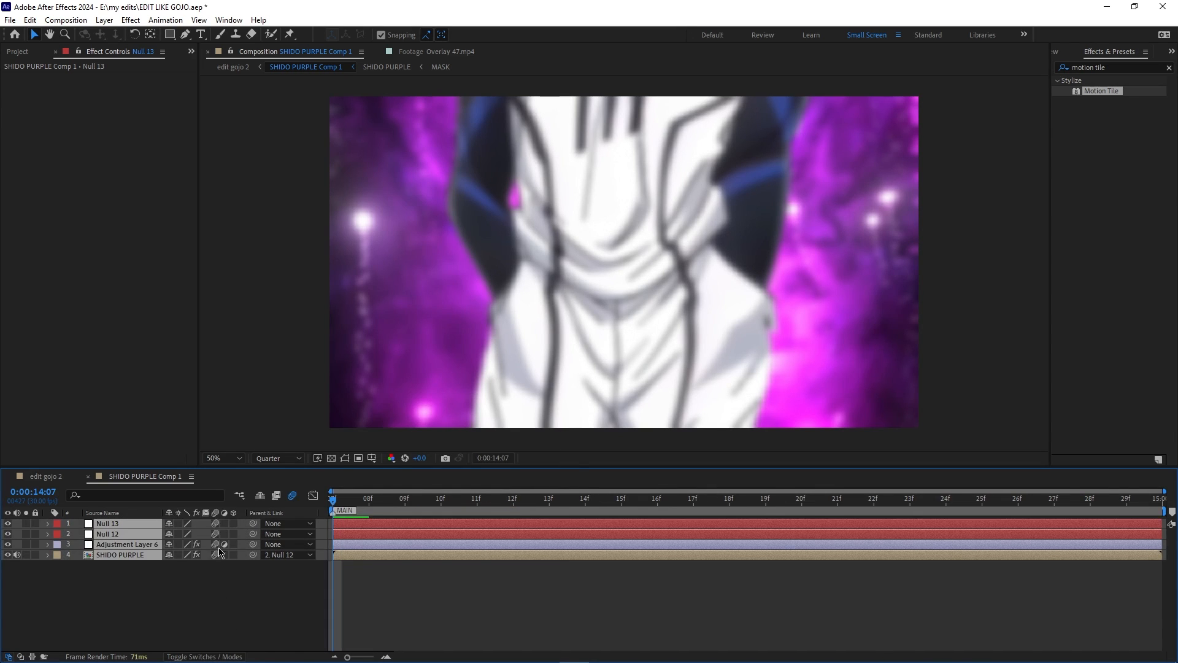
pyautogui.click(215, 555)
# - Parent Null 12 to Null 13 and select Null 13
pyautogui.click(137, 535)
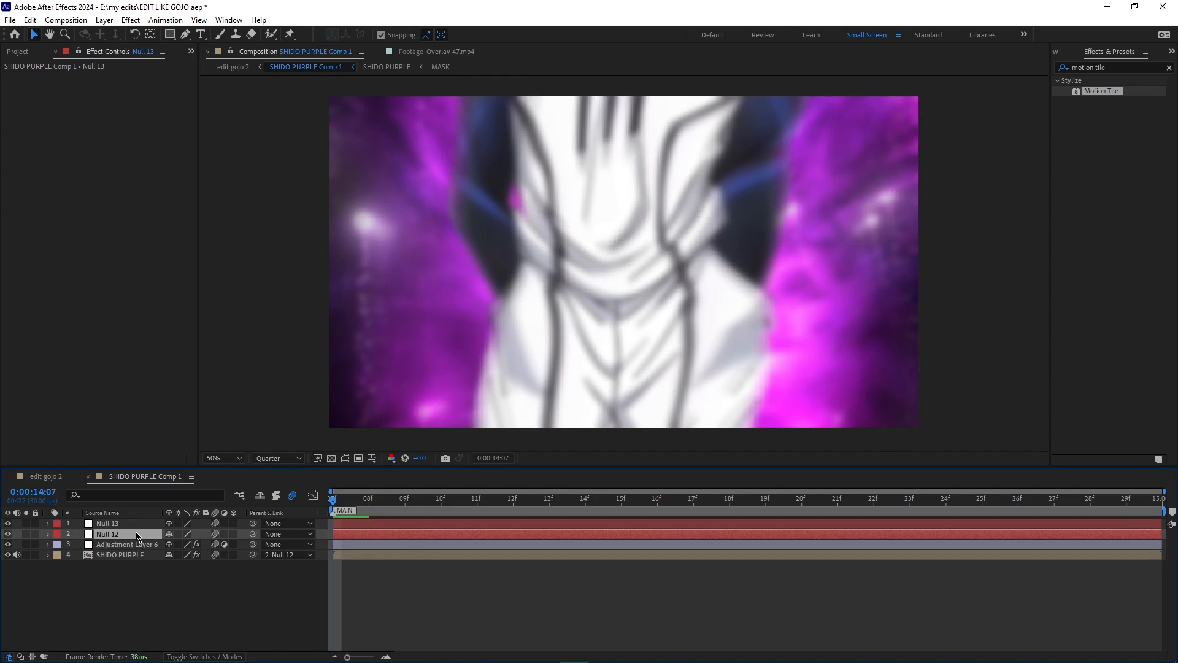
pyautogui.moveTo(252, 534); pyautogui.dragTo(116, 524)
pyautogui.click(343, 526)
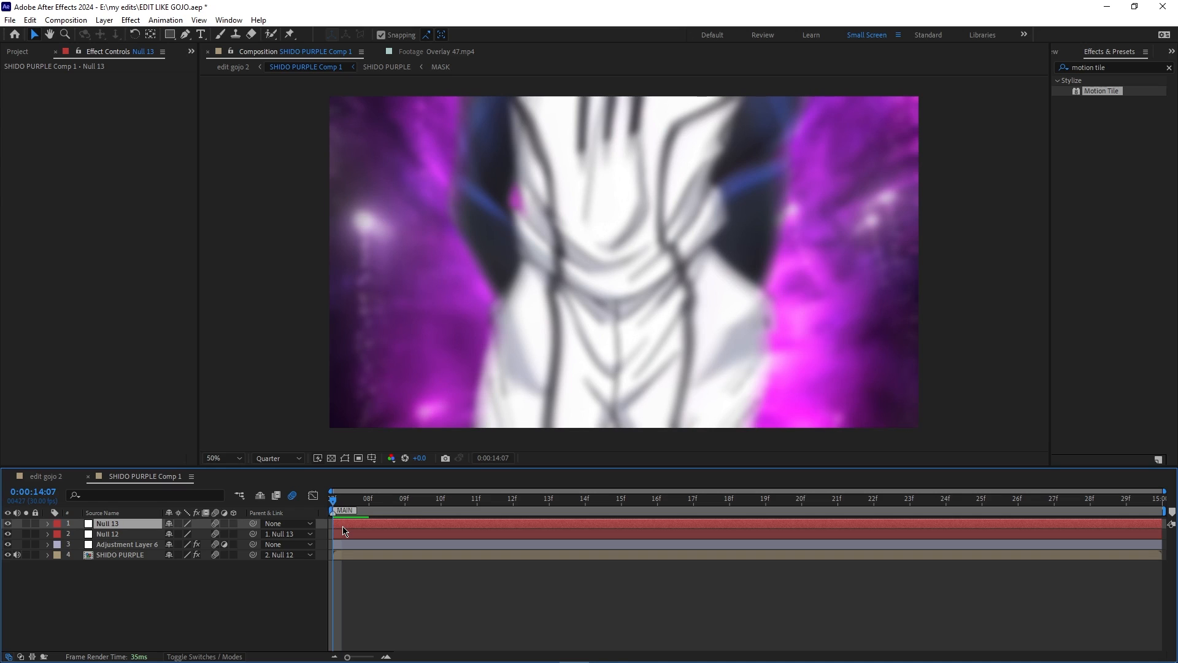
# - Reveal Null 13's Position, Scale and Rotation and keyframe all three at 0:00:14:07
pyautogui.press('r')
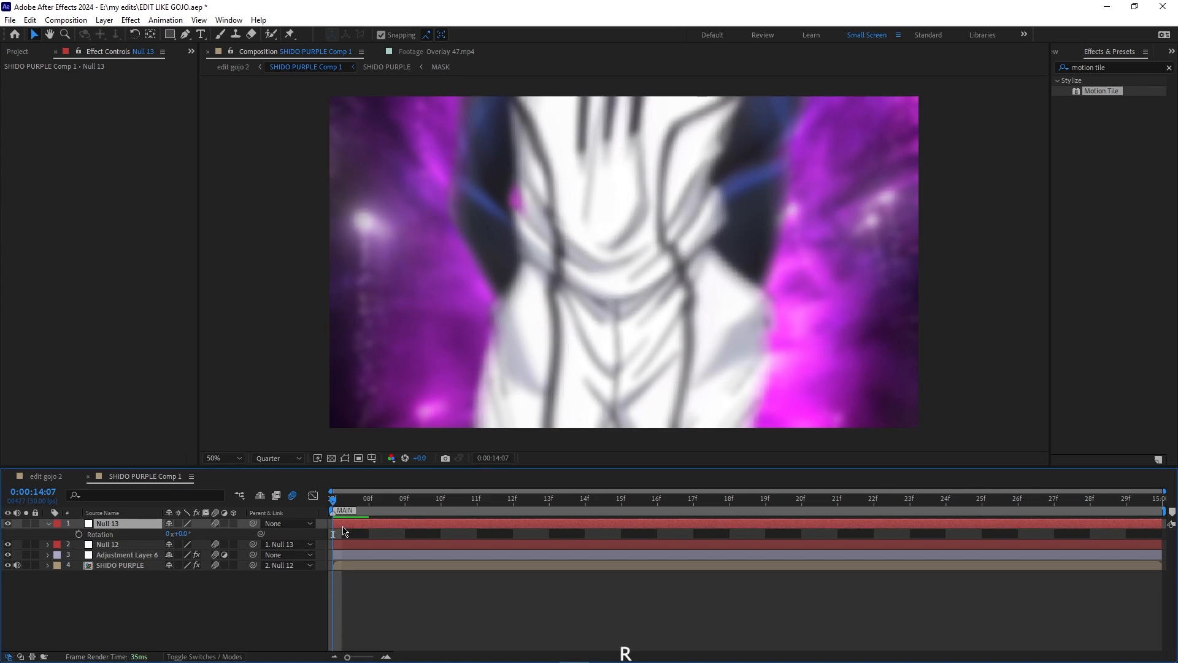
pyautogui.hotkey('shift', 's')
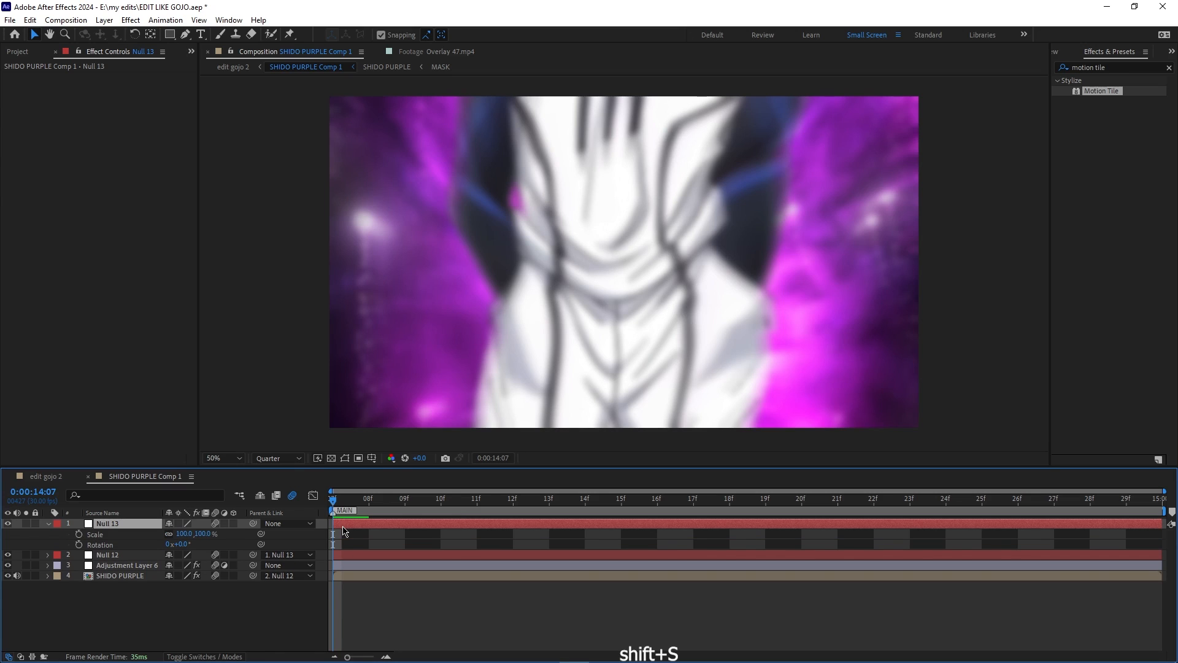
pyautogui.hotkey('shift', 'p')
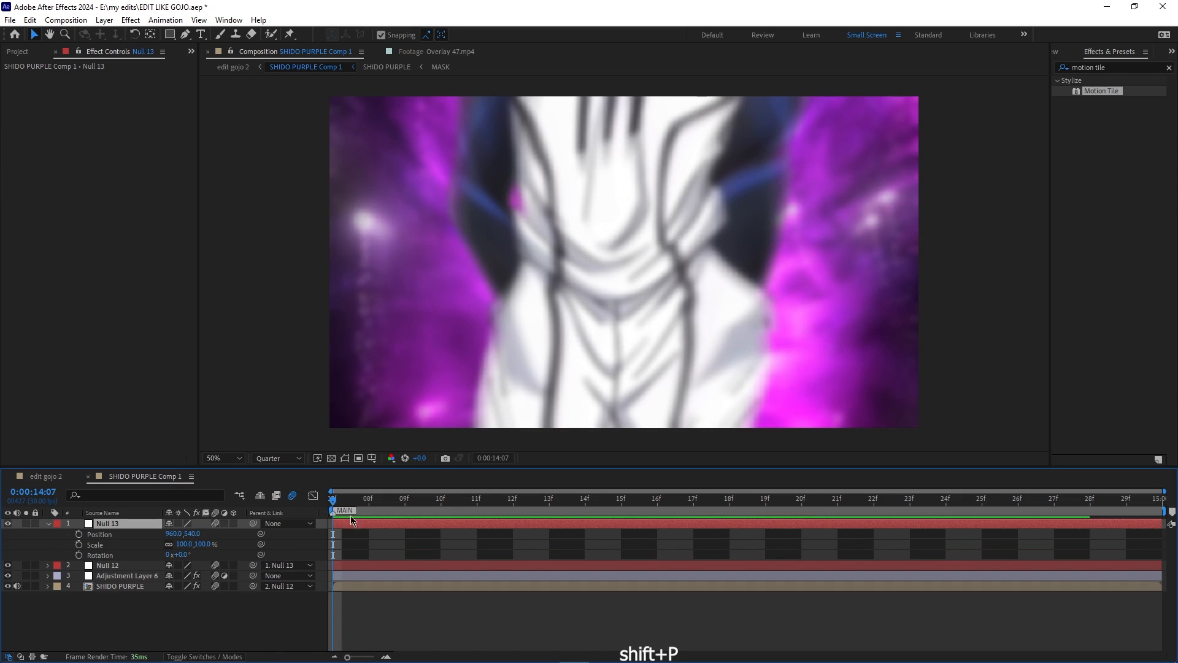
pyautogui.click(78, 534)
pyautogui.click(78, 544)
pyautogui.click(79, 555)
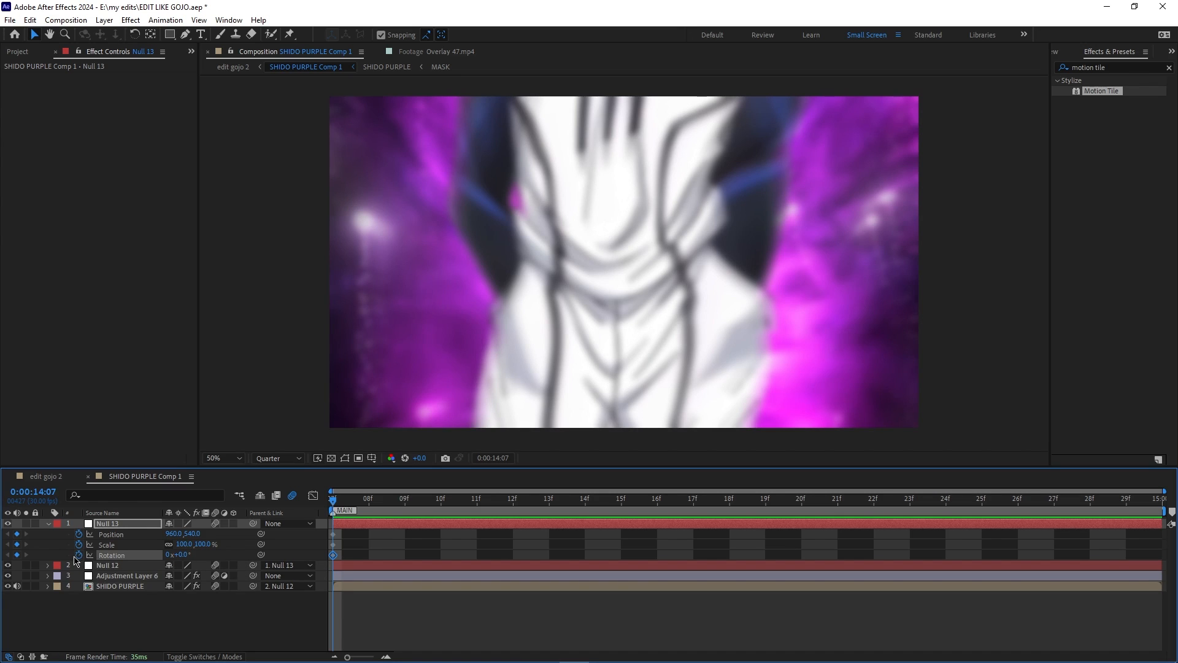
# - Reveal Null 12's keyframes and move Null 13's Position, Scale and Rotation keyframes to 0:00:14:21
pyautogui.click(395, 565)
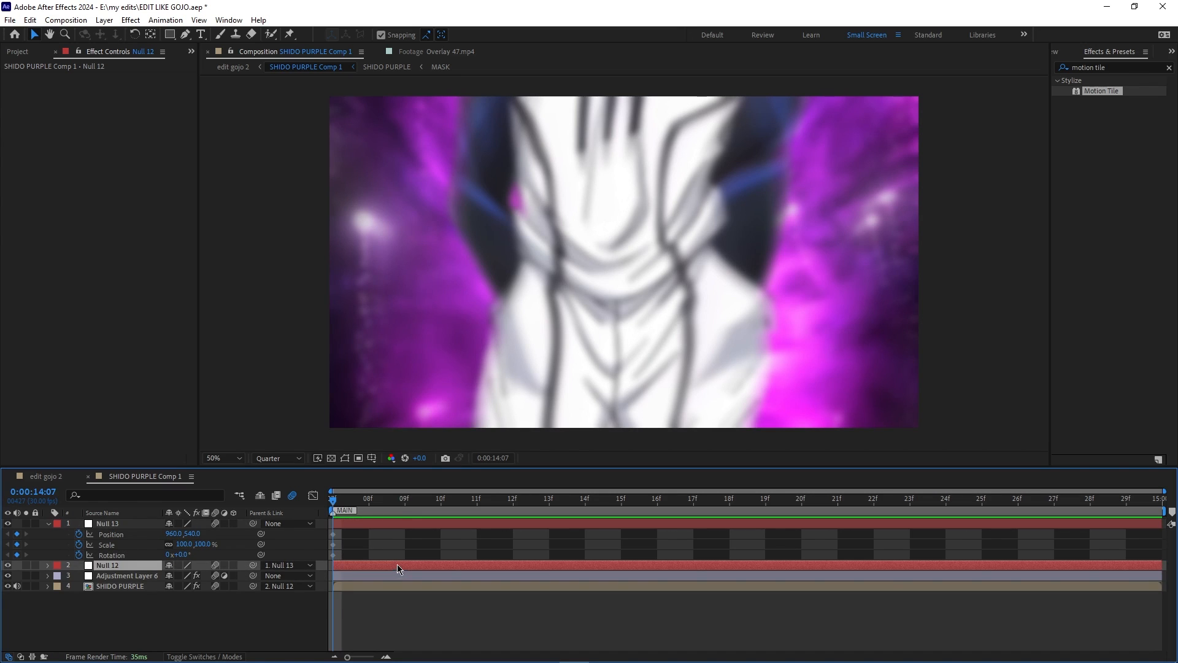
pyautogui.press('u')
pyautogui.moveTo(370, 532); pyautogui.dragTo(737, 575)
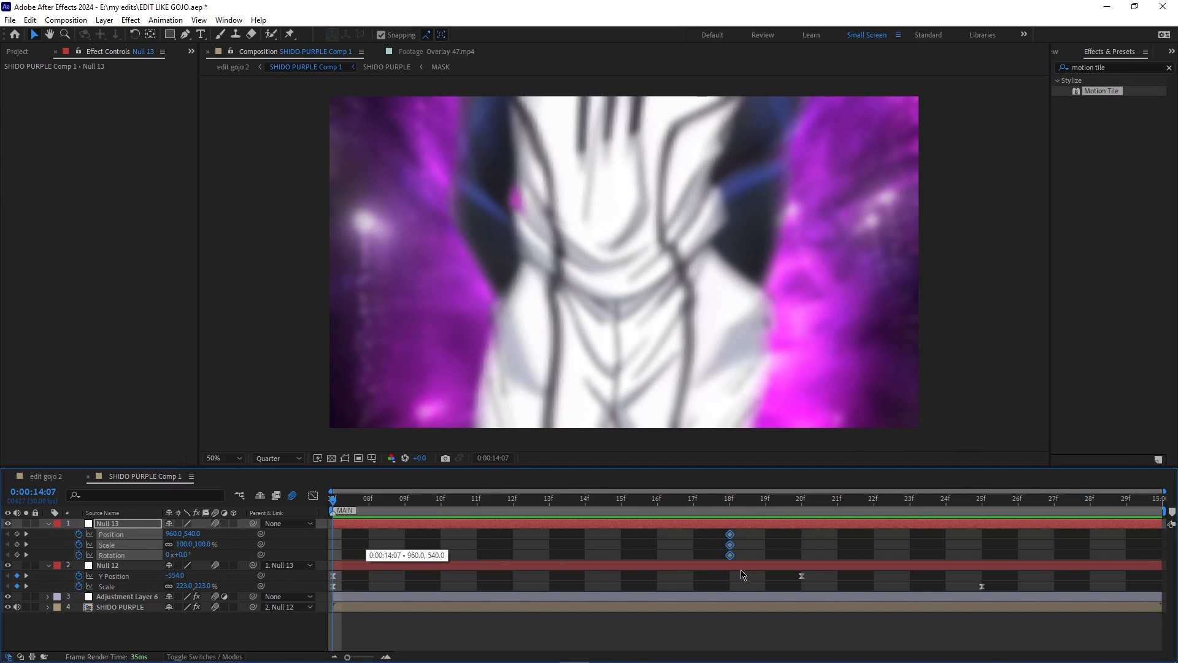
pyautogui.moveTo(742, 574); pyautogui.dragTo(847, 579)
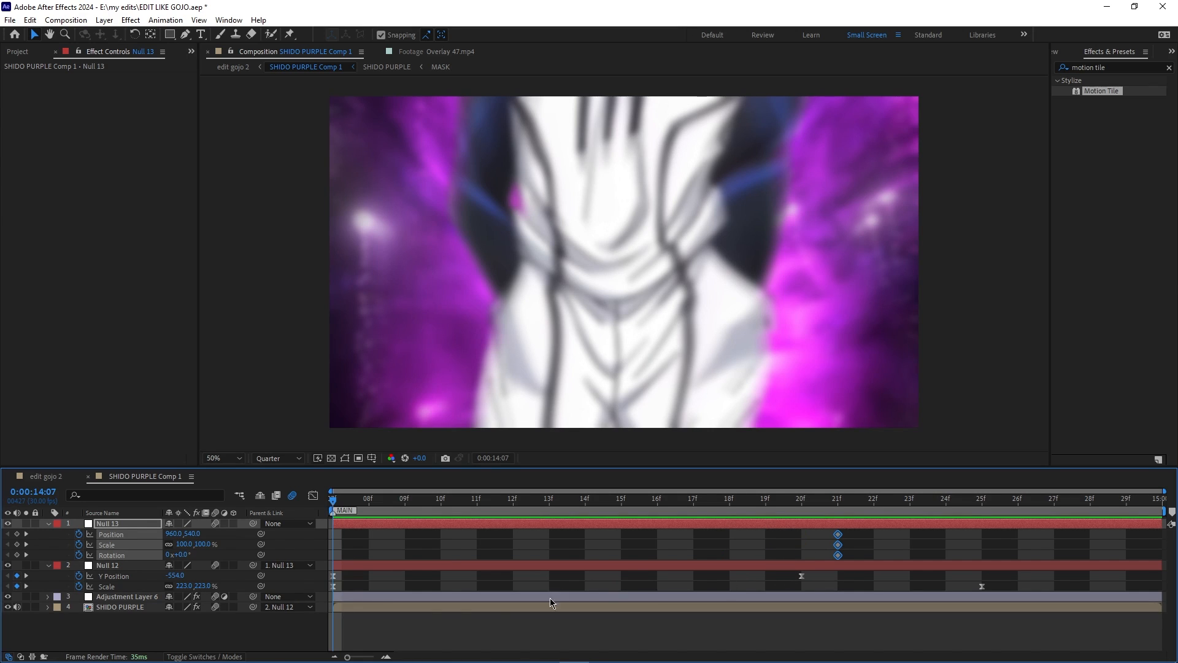
# - Move Null 12's ending Y Position keyframe to 0:00:14:17 and steepen the start of its value graph
pyautogui.click(801, 576)
pyautogui.moveTo(802, 577); pyautogui.dragTo(694, 576)
pyautogui.press('space')
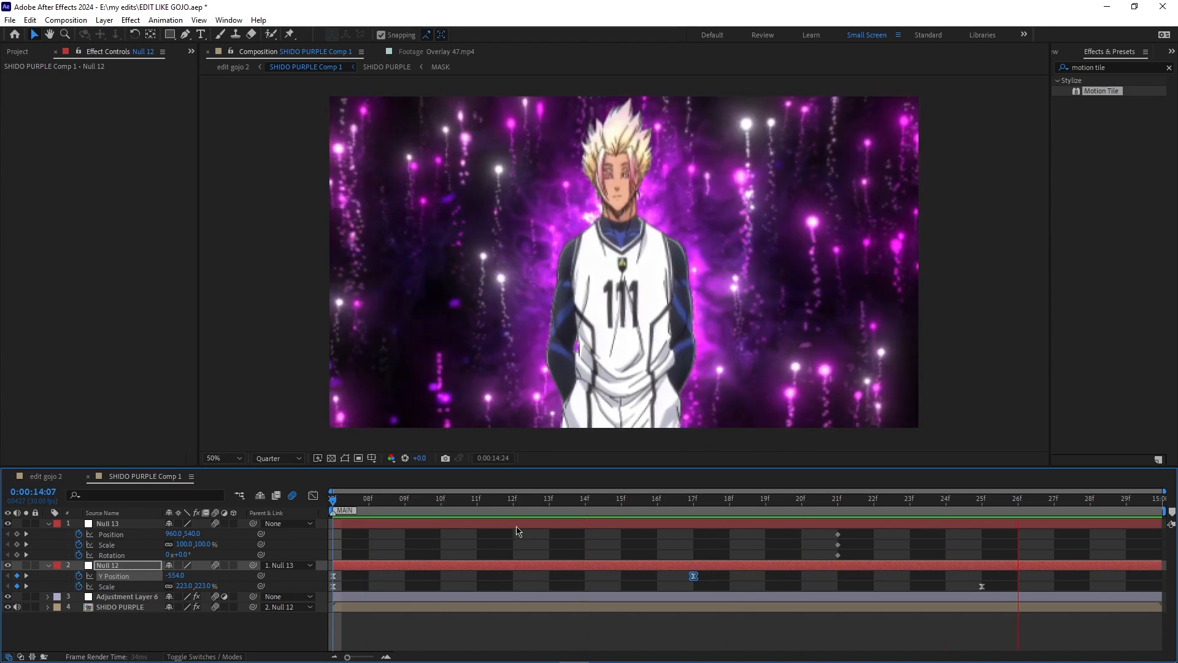
pyautogui.press('space')
pyautogui.click(313, 495)
pyautogui.moveTo(367, 570); pyautogui.dragTo(353, 541)
pyautogui.click(314, 495)
# - Move Null 13's Position and Scale keyframes to 0:00:14:20 and select its Rotation keyframe
pyautogui.moveTo(944, 505); pyautogui.dragTo(833, 585)
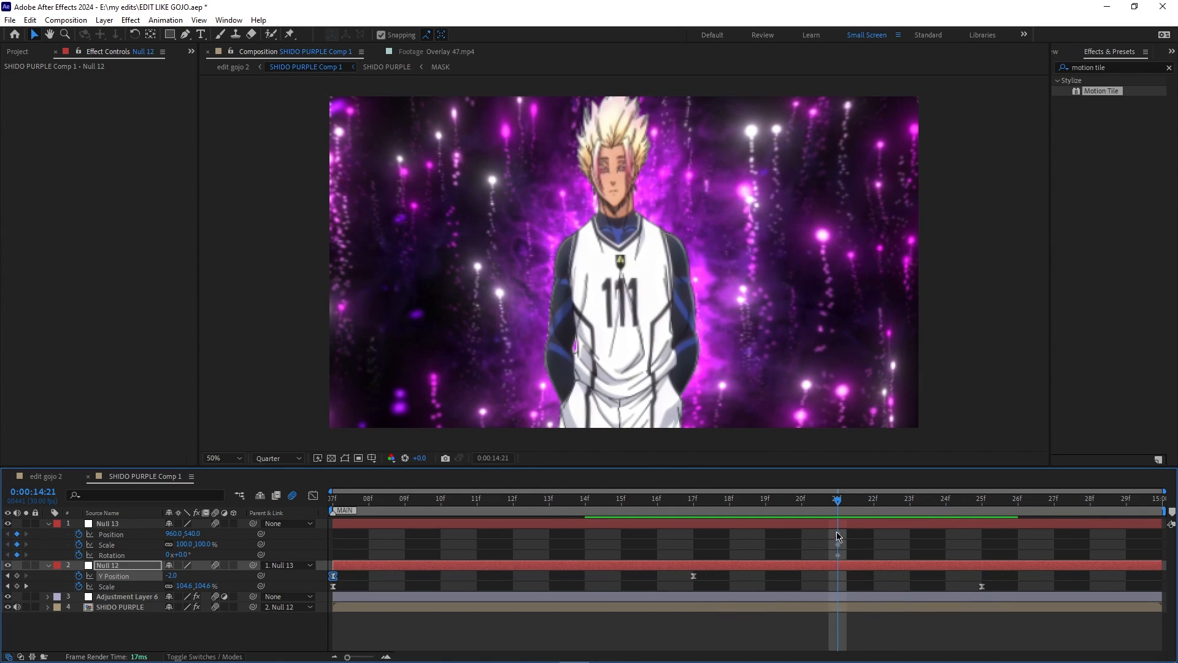
pyautogui.moveTo(845, 532); pyautogui.dragTo(797, 541)
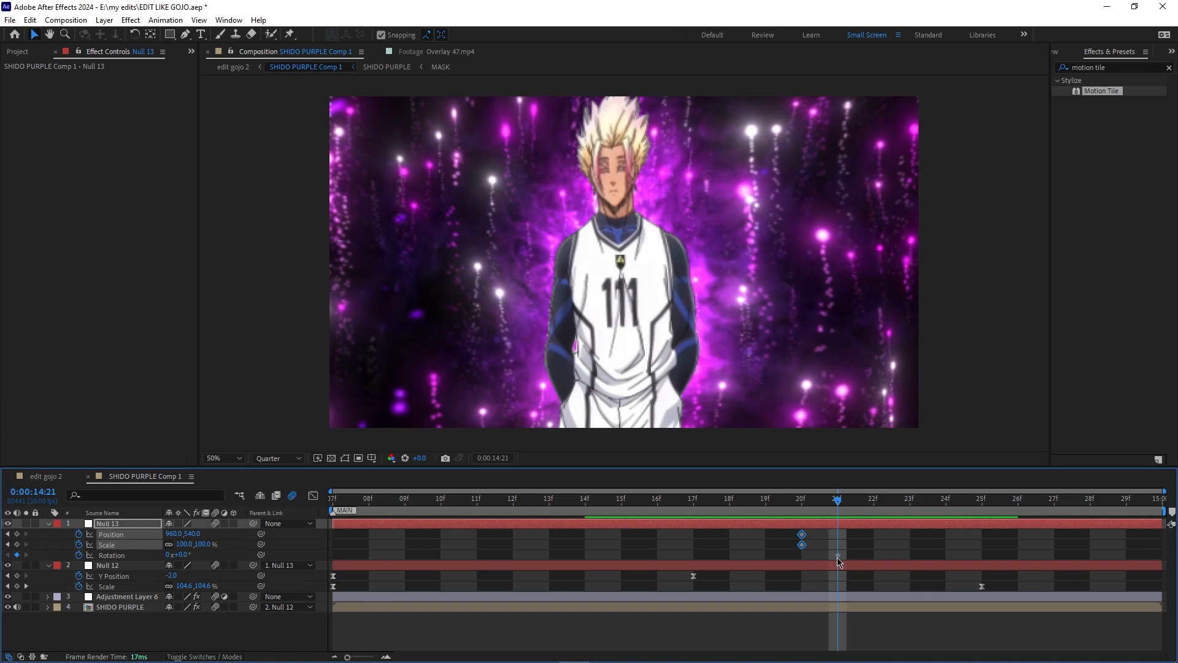
pyautogui.click(839, 556)
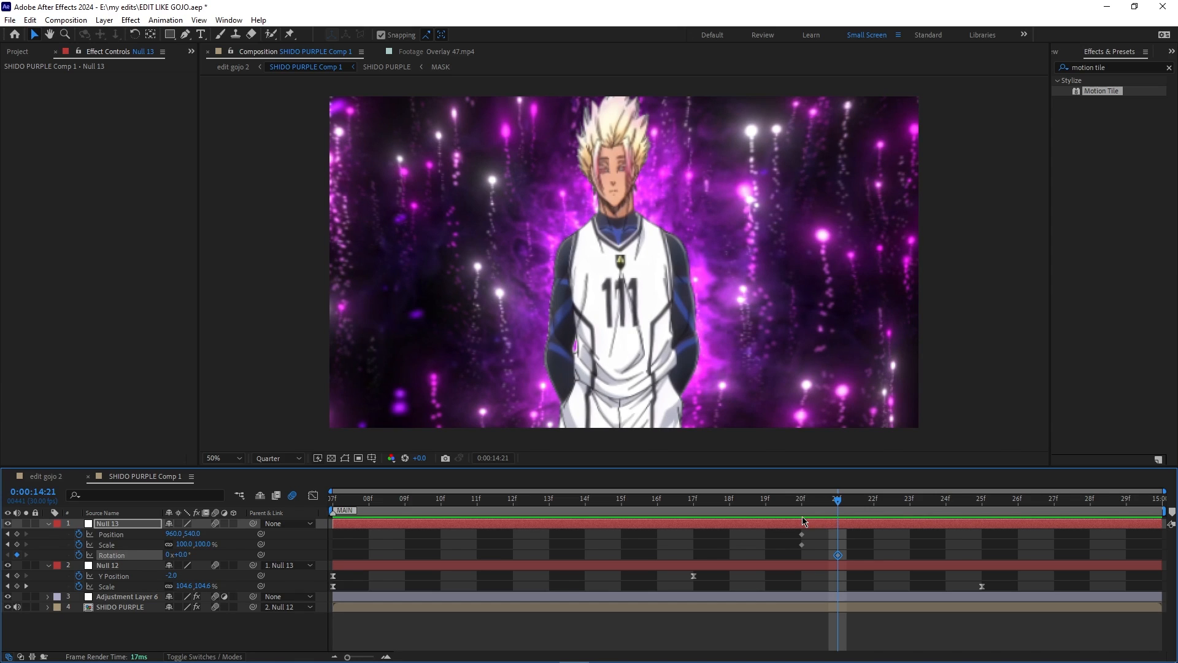
# - Add a Rotation keyframe to Null 13 at 0:00:14:07 and move its other Rotation keyframe to 0:00:14:20
pyautogui.press('space')
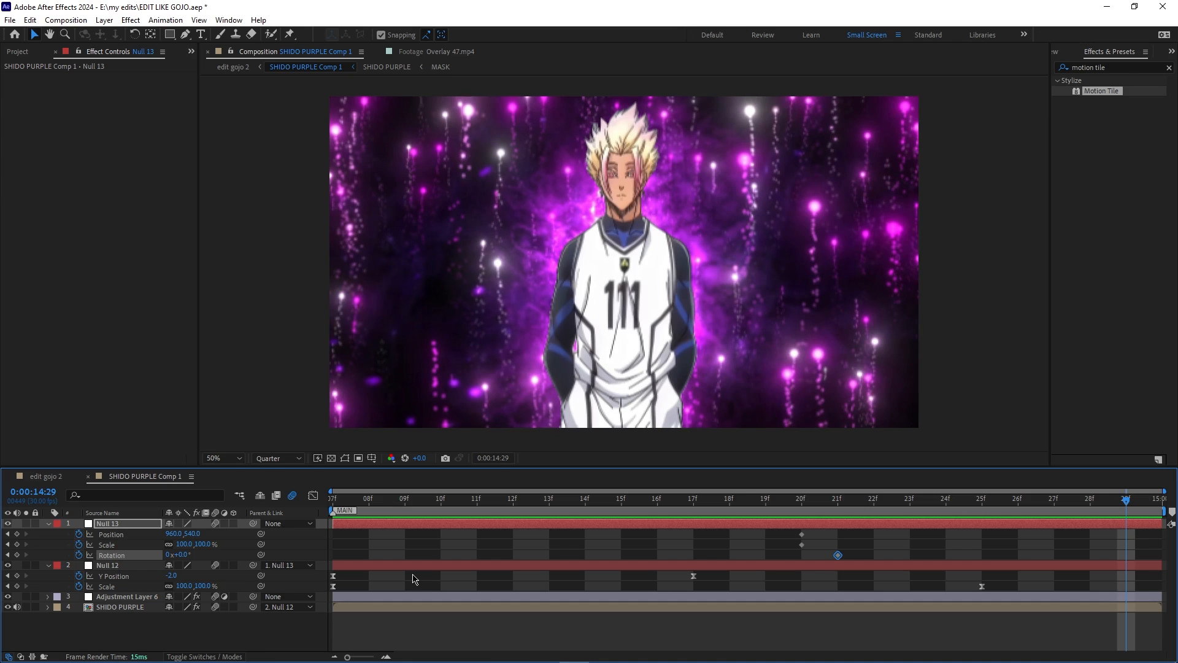
pyautogui.moveTo(1130, 505); pyautogui.dragTo(333, 504)
pyautogui.click(17, 555)
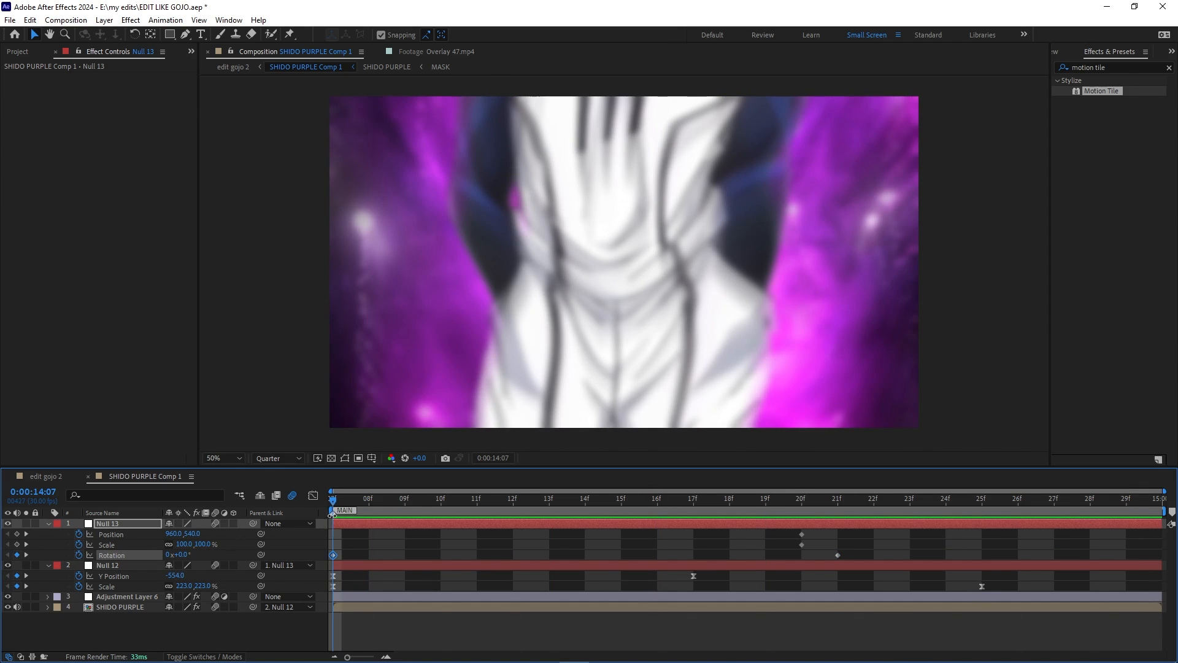
pyautogui.press('space')
pyautogui.press('space')
pyautogui.moveTo(837, 556); pyautogui.dragTo(802, 556)
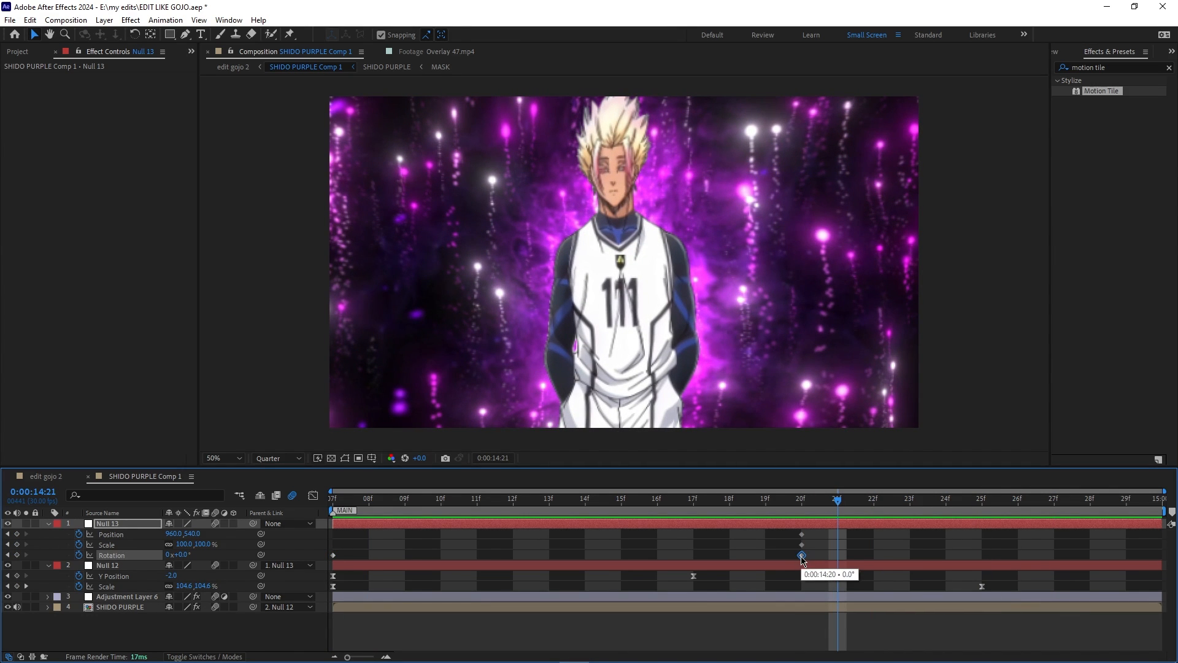
# - Set Null 13's Rotation to -4° at 0:00:14:20 and 3° at 0:00:14:07
pyautogui.press('space')
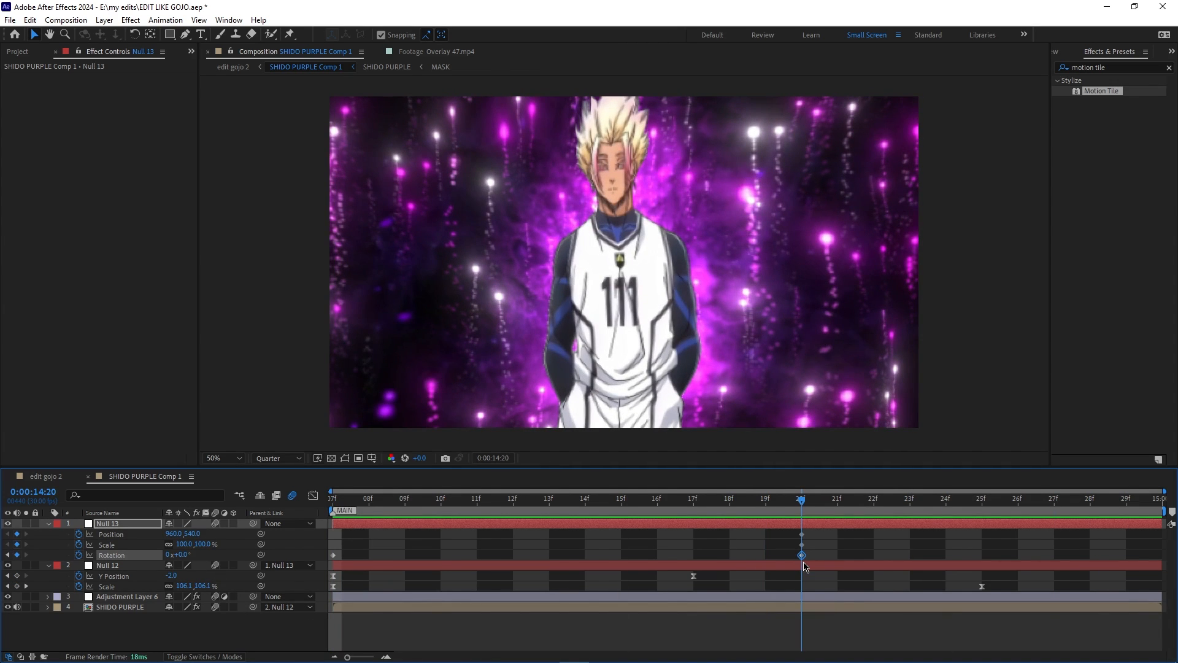
pyautogui.moveTo(179, 555); pyautogui.dragTo(177, 557)
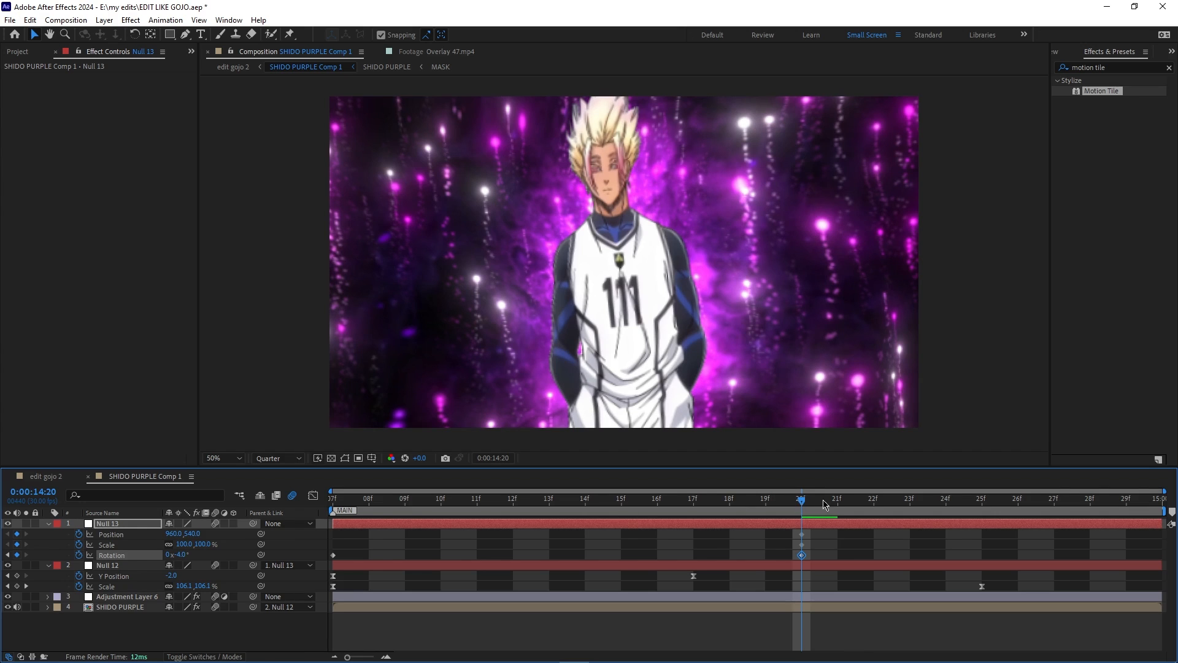
pyautogui.moveTo(796, 502); pyautogui.dragTo(332, 500)
pyautogui.click(184, 555)
pyautogui.write('3')
pyautogui.press('Return')
# - Keyframe Null 13's Rotation at 0° at 0:00:14:29
pyautogui.moveTo(339, 499); pyautogui.dragTo(1133, 554)
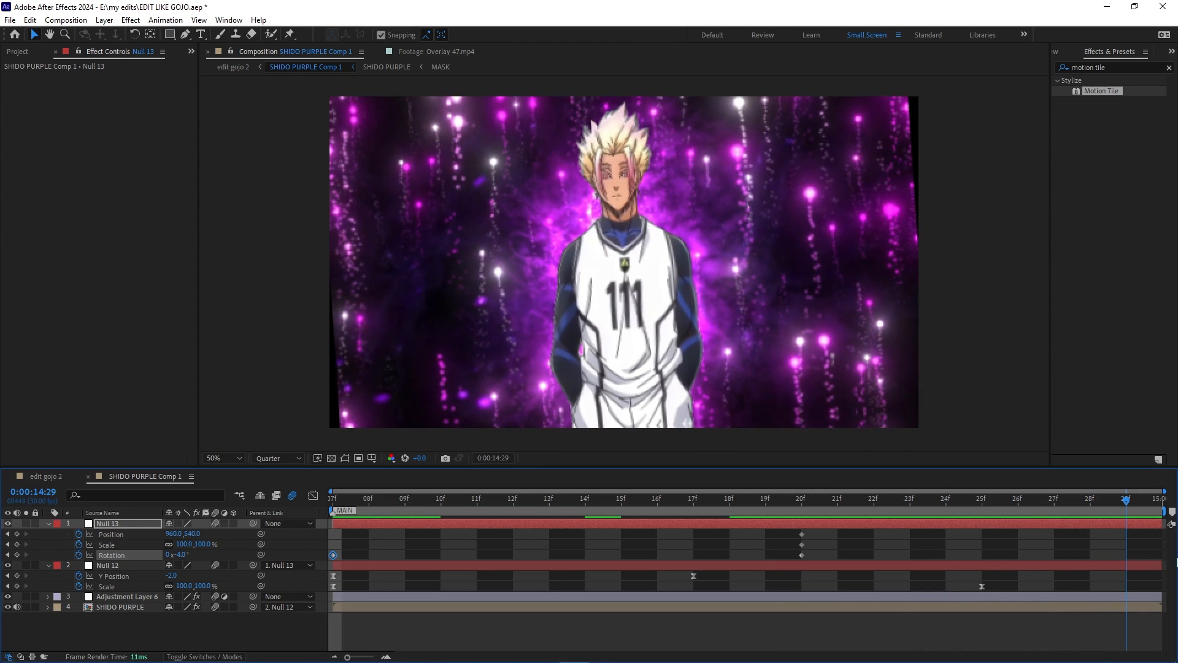
pyautogui.click(185, 555)
pyautogui.write('0')
pyautogui.press('Return')
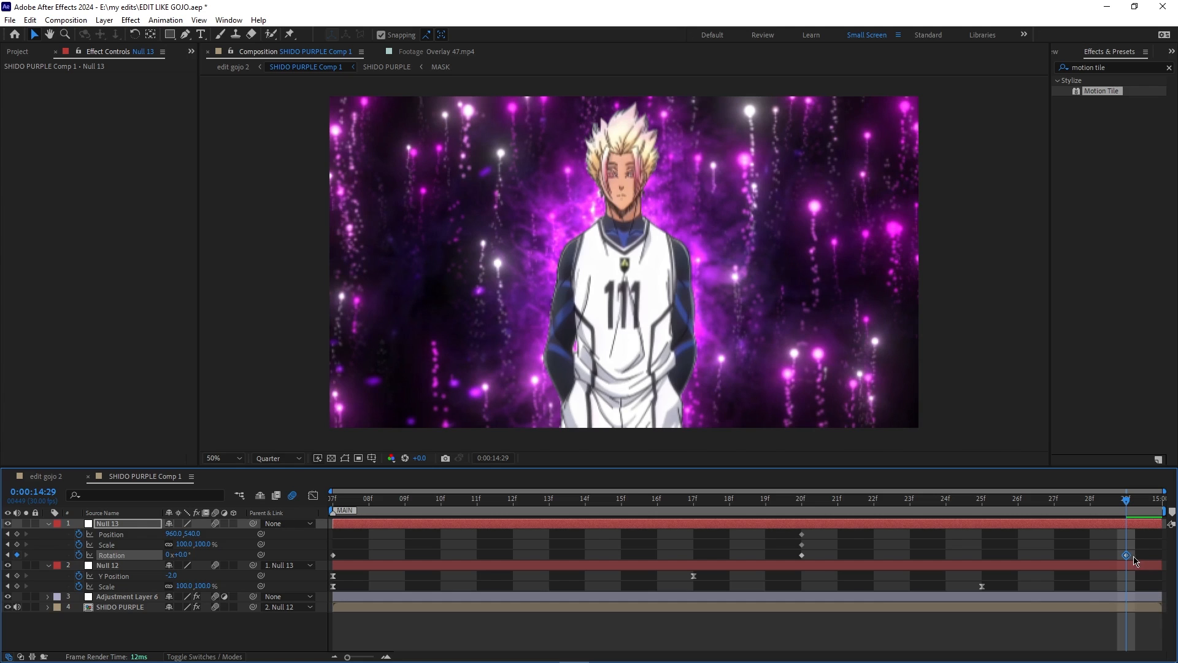
# - Move Null 13's 0° Rotation keyframe from 0:00:14:29 to the shot's end and set the Rotation at 0:00:14:20 to -1.5°
pyautogui.click(1136, 558)
pyautogui.moveTo(1126, 556); pyautogui.dragTo(1147, 550)
pyautogui.moveTo(1127, 500); pyautogui.dragTo(802, 569)
pyautogui.click(181, 555)
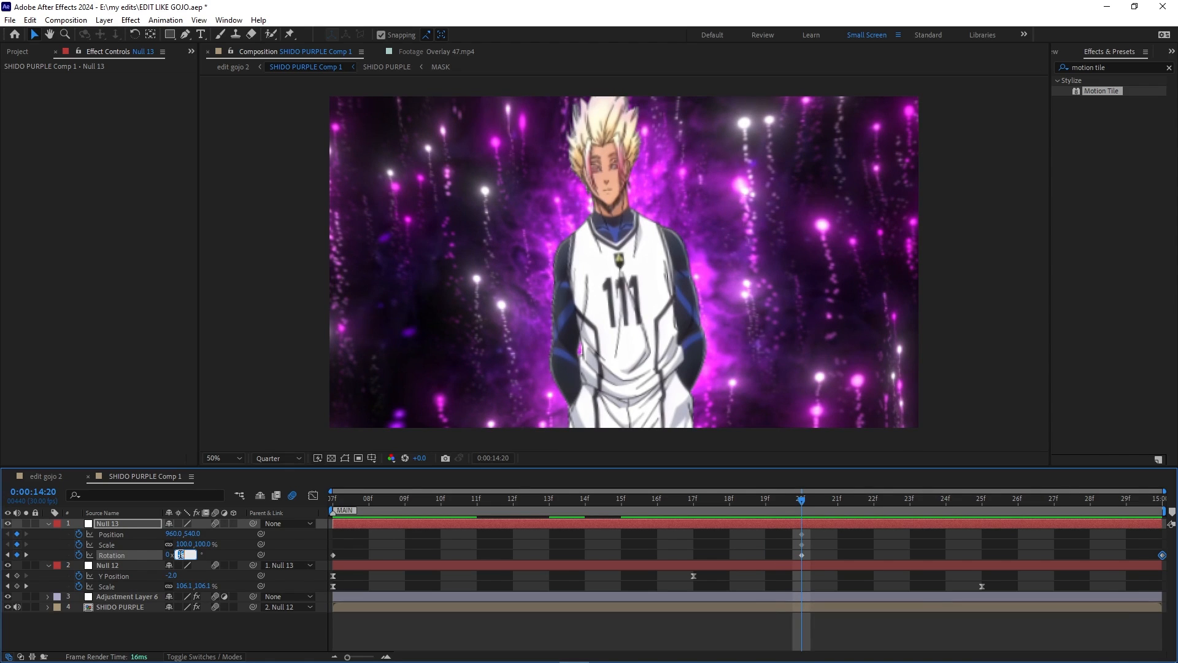
pyautogui.write('-1.5')
pyautogui.press('Return')
pyautogui.press('space')
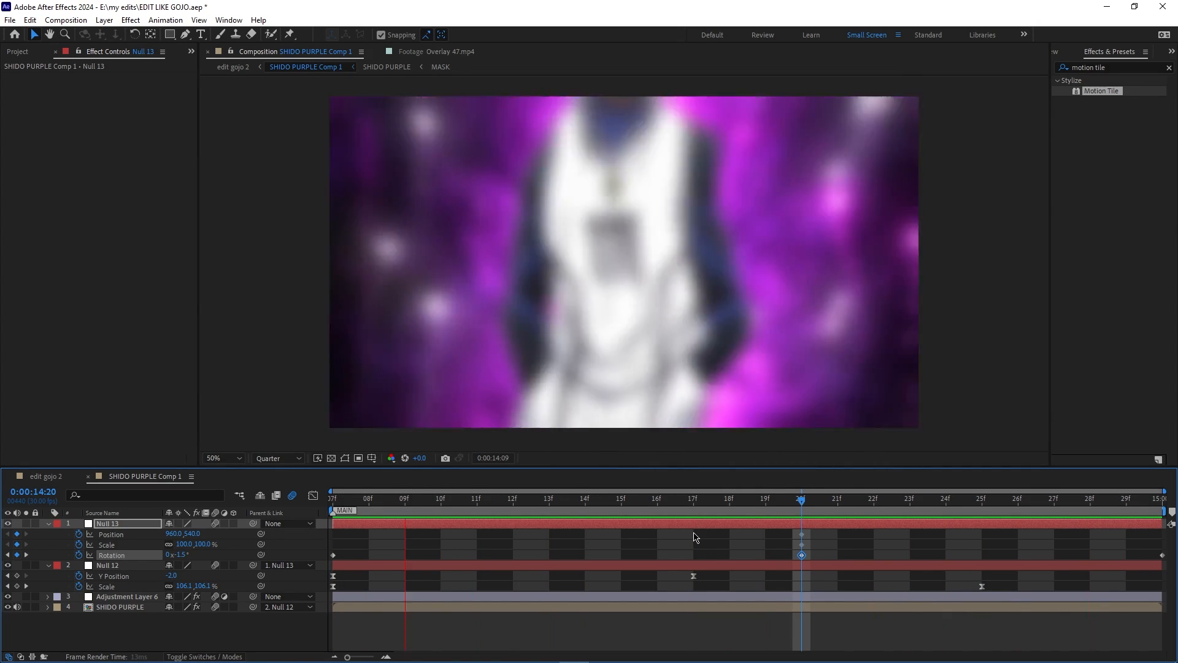
pyautogui.press('space')
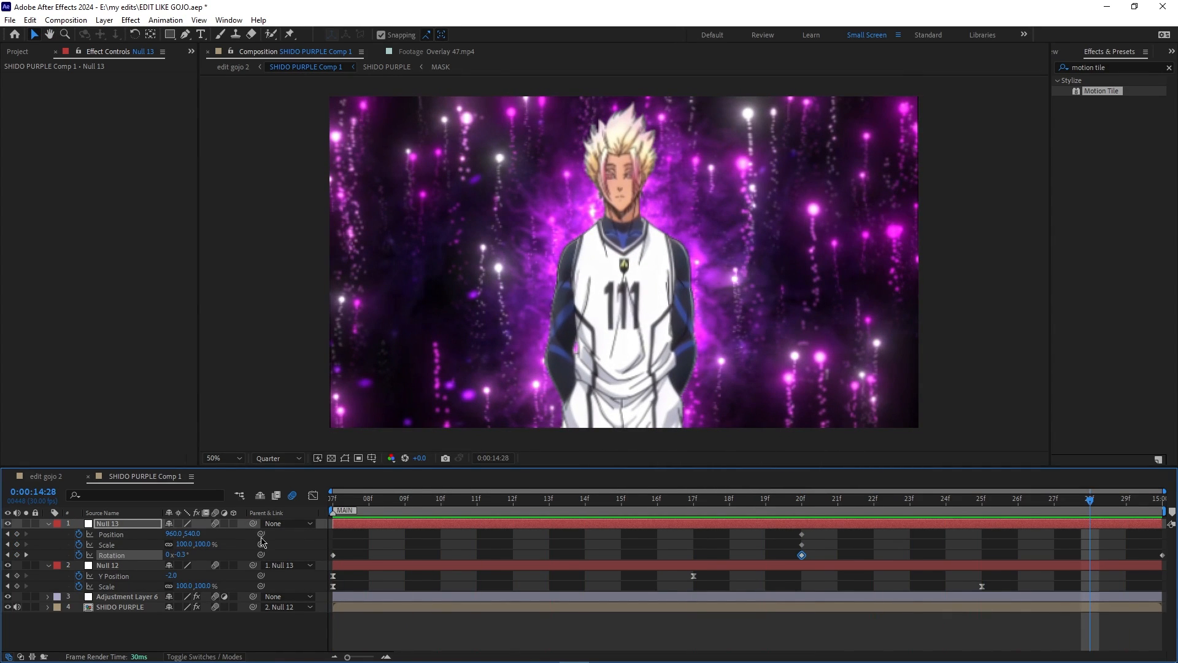
# - Apply Easy Ease to all of Null 13's Rotation keyframes and show their curve in the Graph Editor
pyautogui.rightClick(127, 556)
pyautogui.moveTo(166, 532)
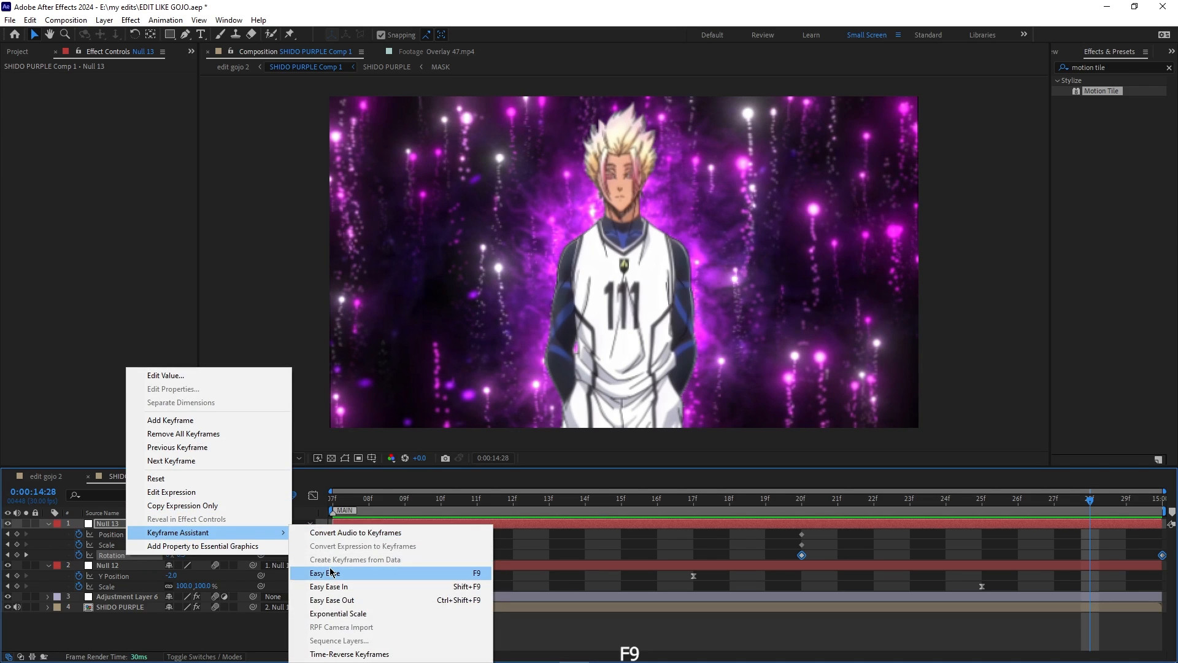
pyautogui.click(331, 572)
pyautogui.click(313, 496)
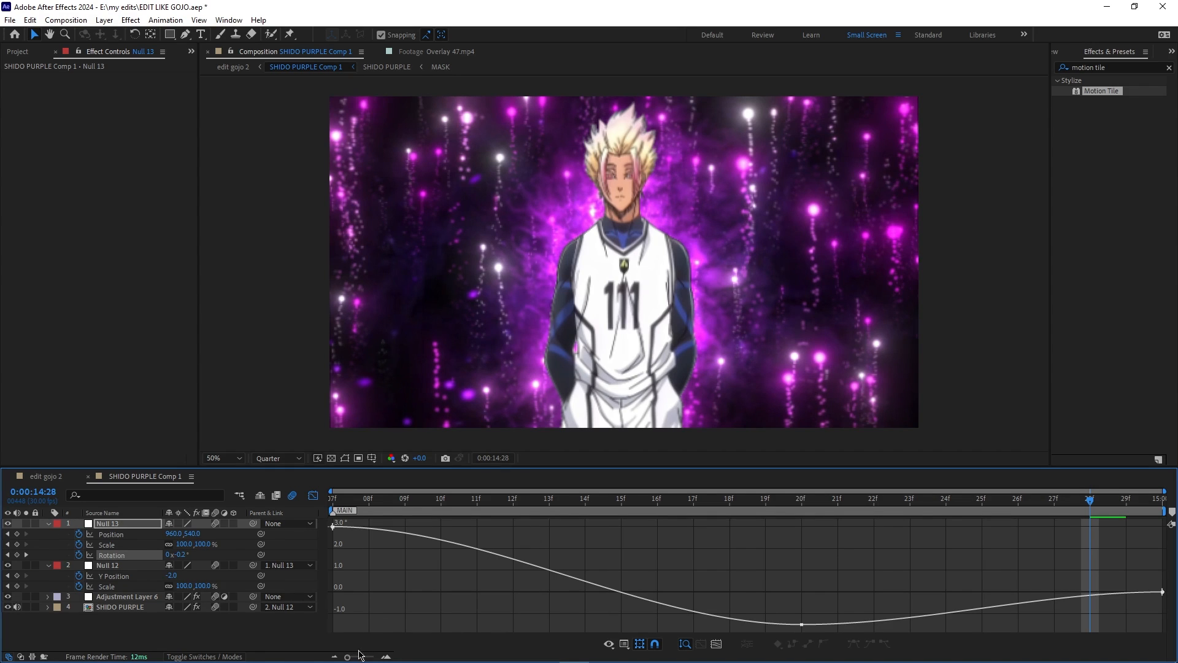
# - Reshape Null 13's Rotation curve to fall steeply from the first keyframe, flatten around 0:00:14:20 and rise fastest into the last keyframe
pyautogui.click(802, 625)
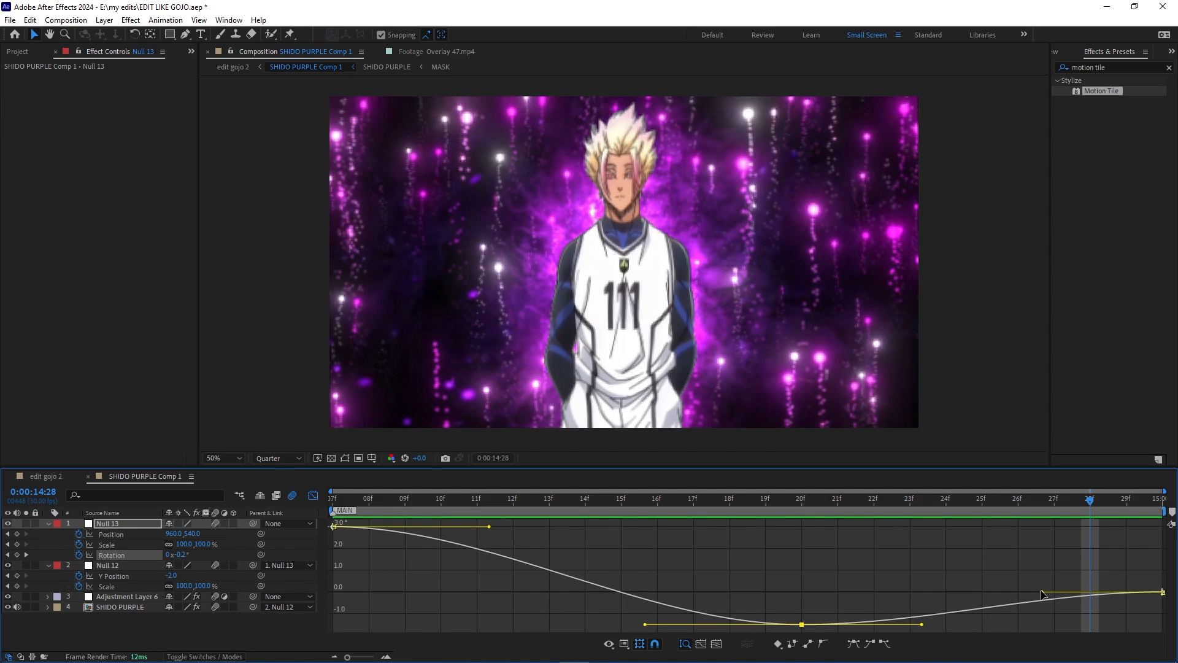
pyautogui.moveTo(1044, 596); pyautogui.dragTo(1073, 620)
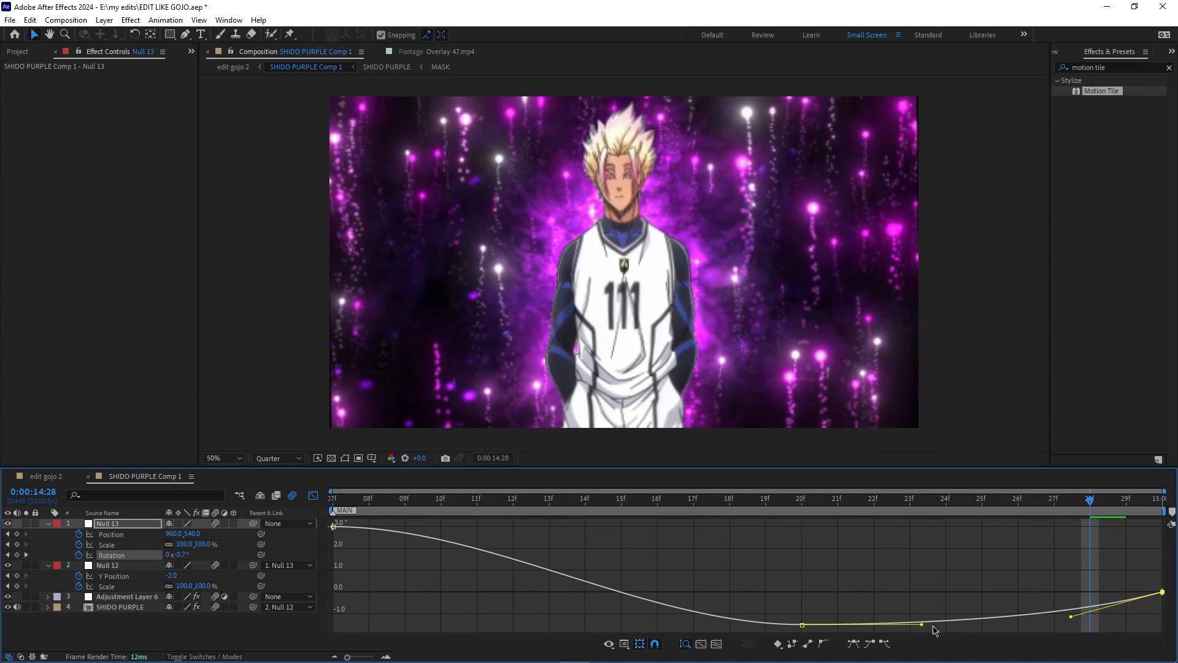
pyautogui.moveTo(923, 624); pyautogui.dragTo(1011, 626)
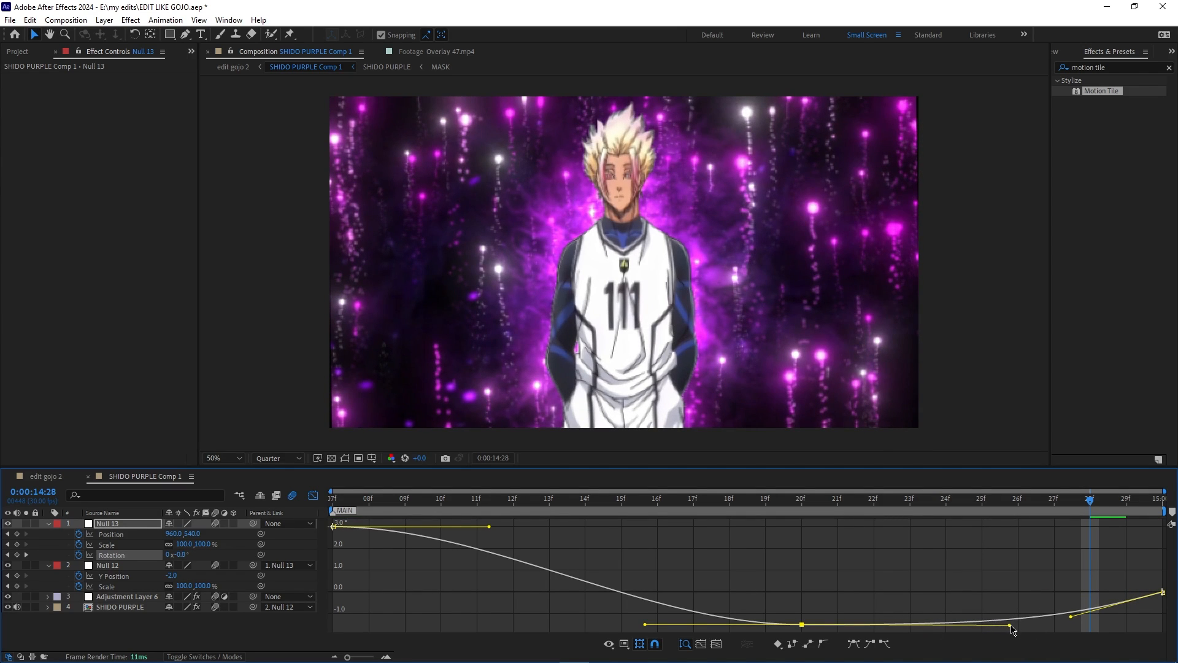
pyautogui.click(690, 558)
pyautogui.moveTo(489, 526); pyautogui.dragTo(369, 601)
pyautogui.moveTo(646, 627); pyautogui.dragTo(443, 617)
pyautogui.press('space')
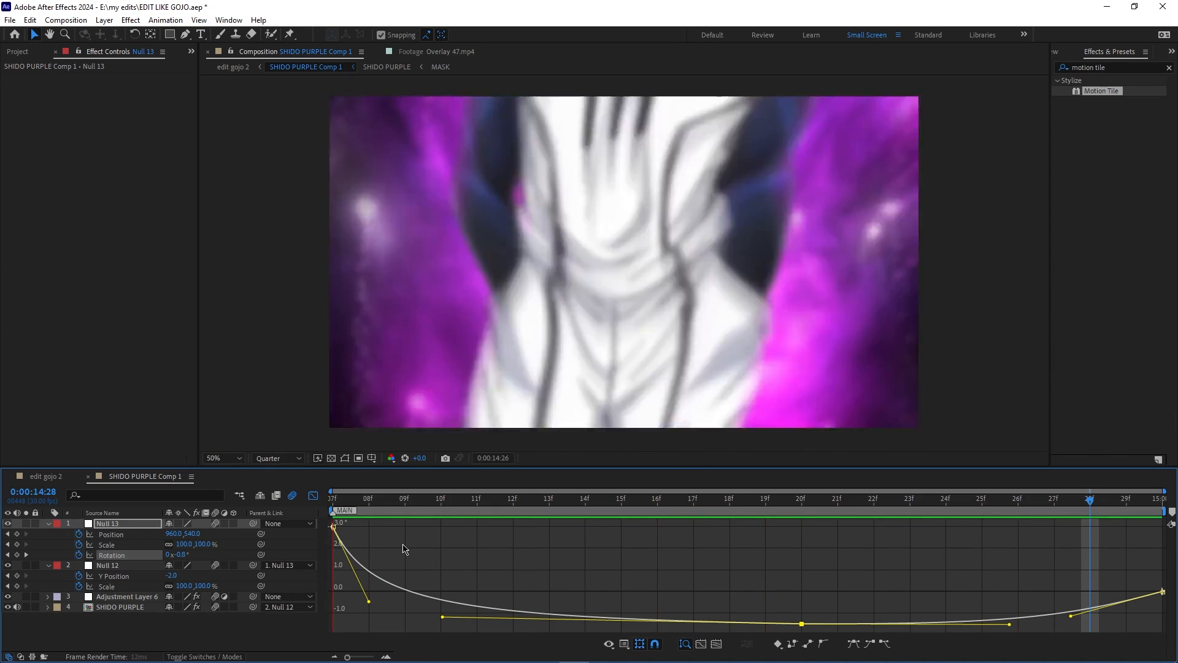
pyautogui.press('space')
pyautogui.hotkey('shift', 'F3')
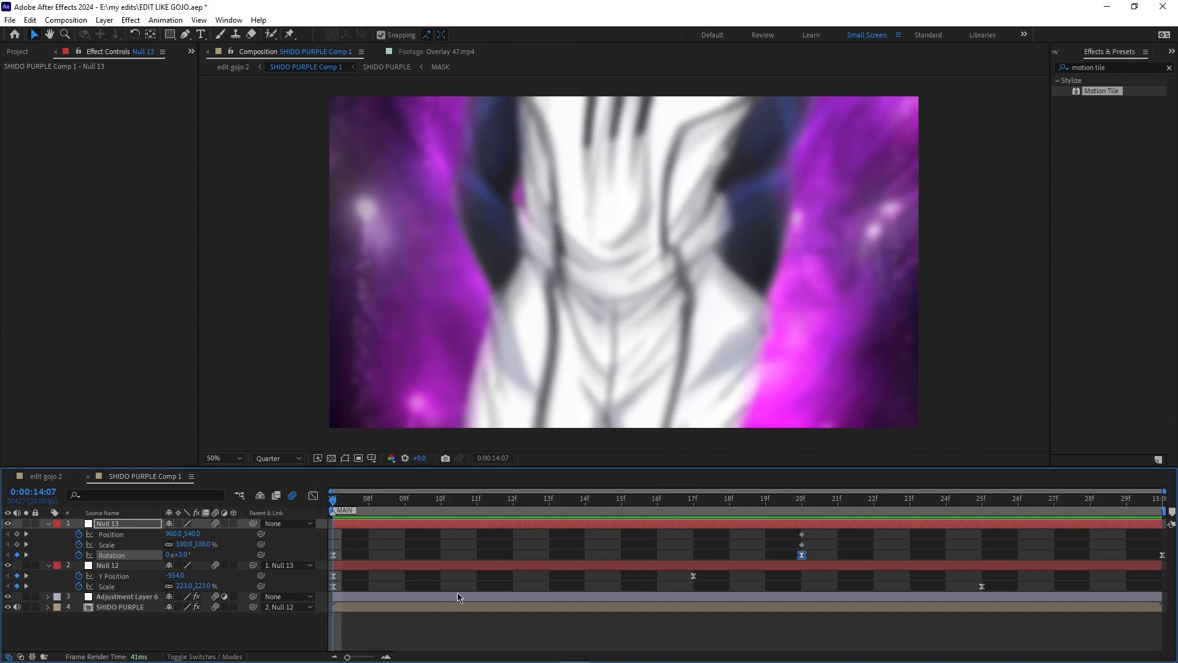
# - Set the Motion Tile Output Width of the SHIDO PURPLE layer to 260 and preview the shot
pyautogui.click(458, 606)
pyautogui.moveTo(119, 121); pyautogui.dragTo(132, 121)
pyautogui.press('space')
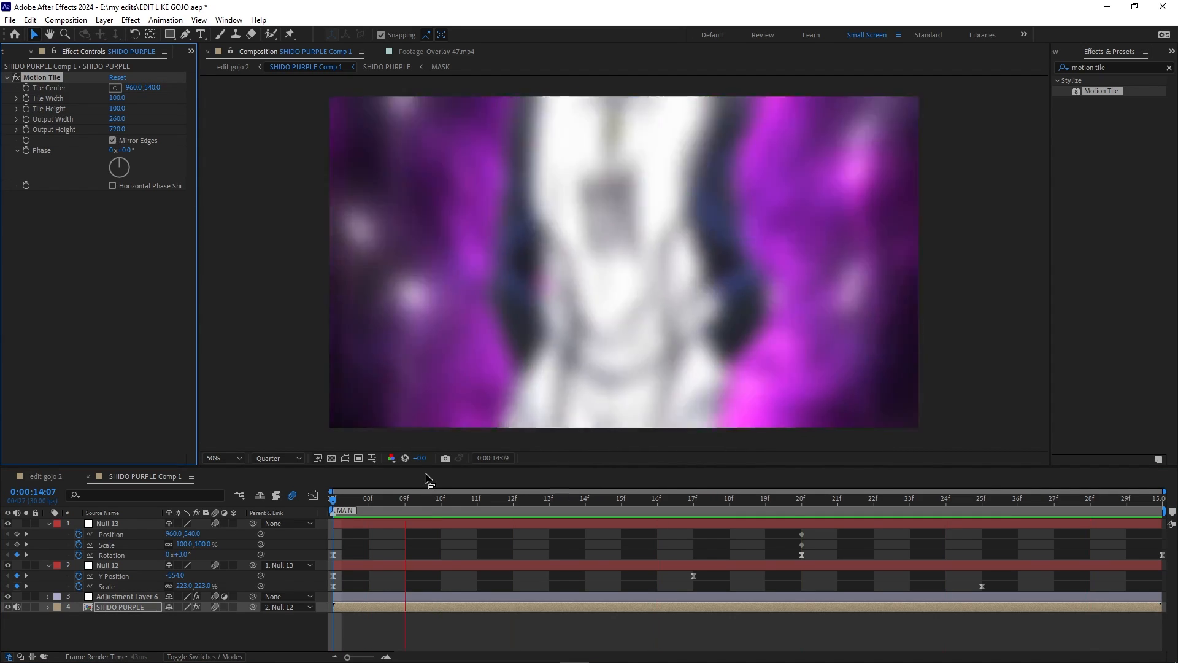
pyautogui.press('space')
# - Keyframe Null 13's Scale at 146% at 0:00:14:29 and move that keyframe to the end of the shot
pyautogui.moveTo(971, 507); pyautogui.dragTo(797, 511)
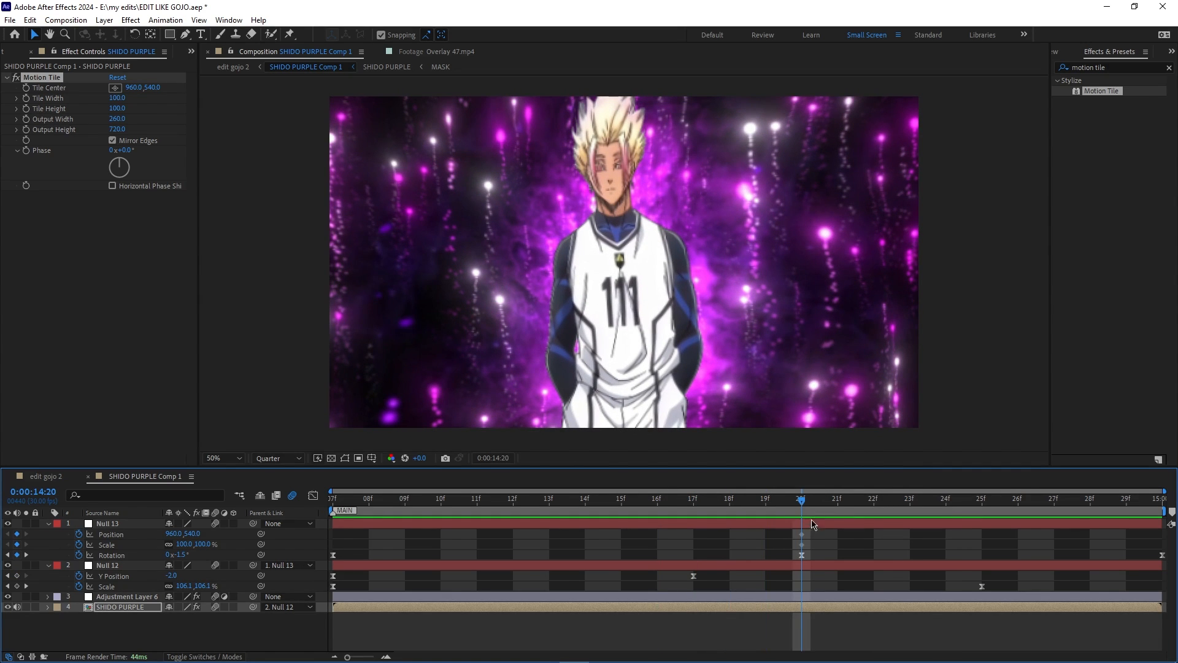
pyautogui.click(807, 550)
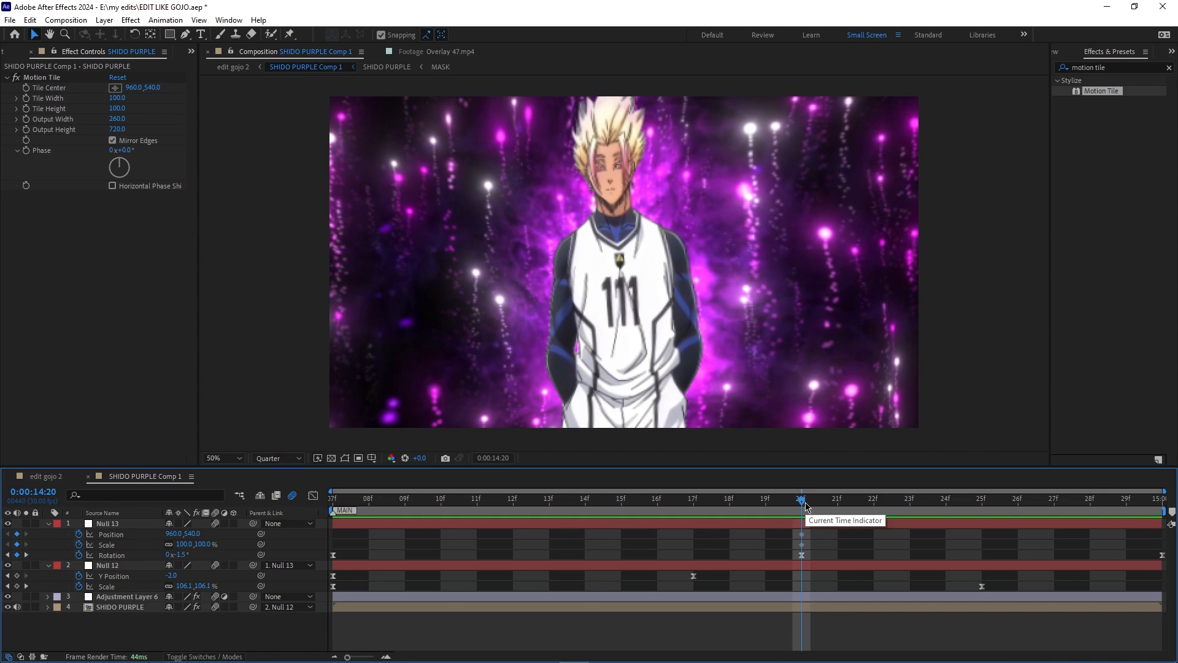
pyautogui.moveTo(806, 507); pyautogui.dragTo(1126, 505)
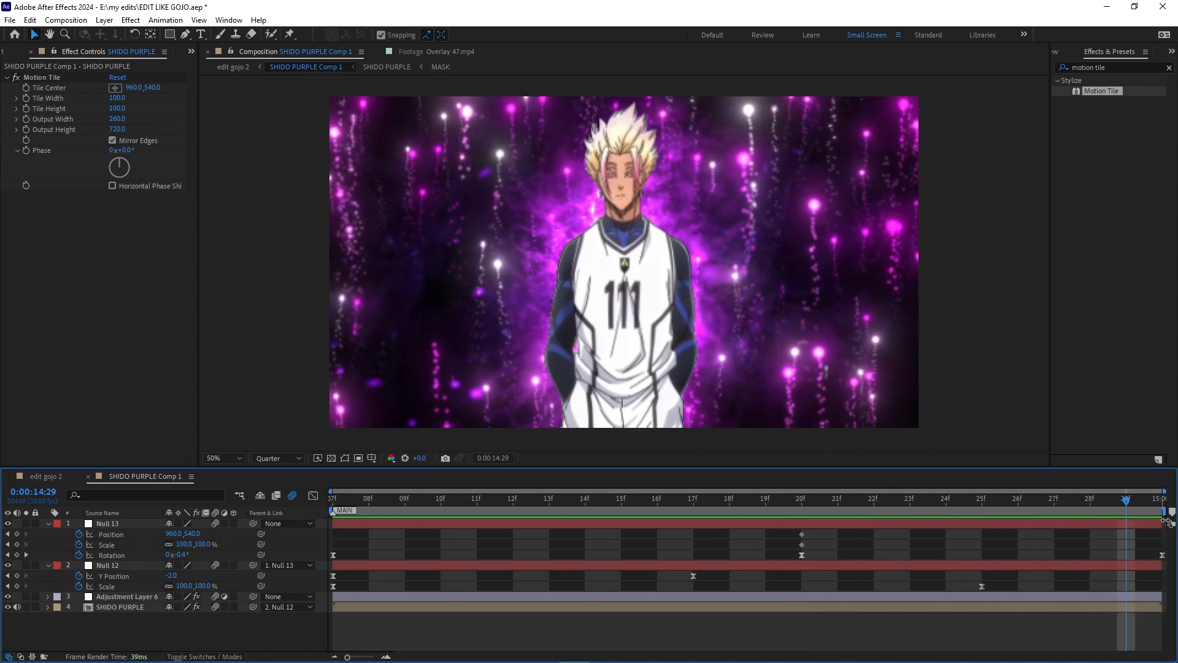
pyautogui.moveTo(184, 545); pyautogui.dragTo(217, 553)
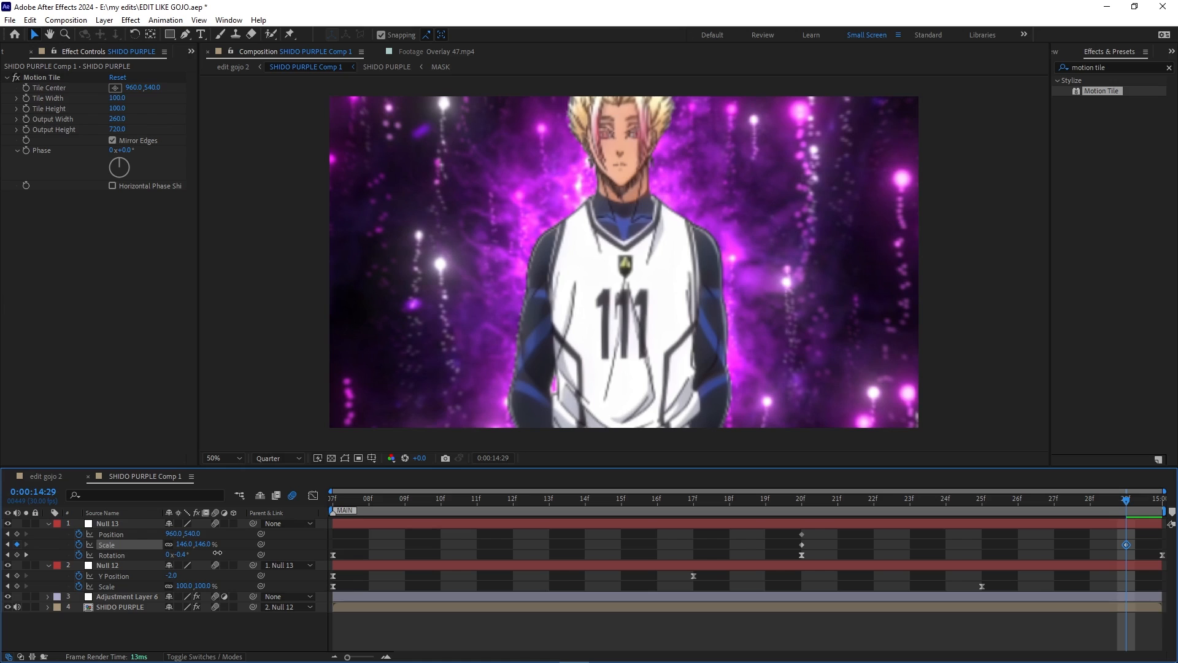
pyautogui.moveTo(218, 553); pyautogui.dragTo(218, 554)
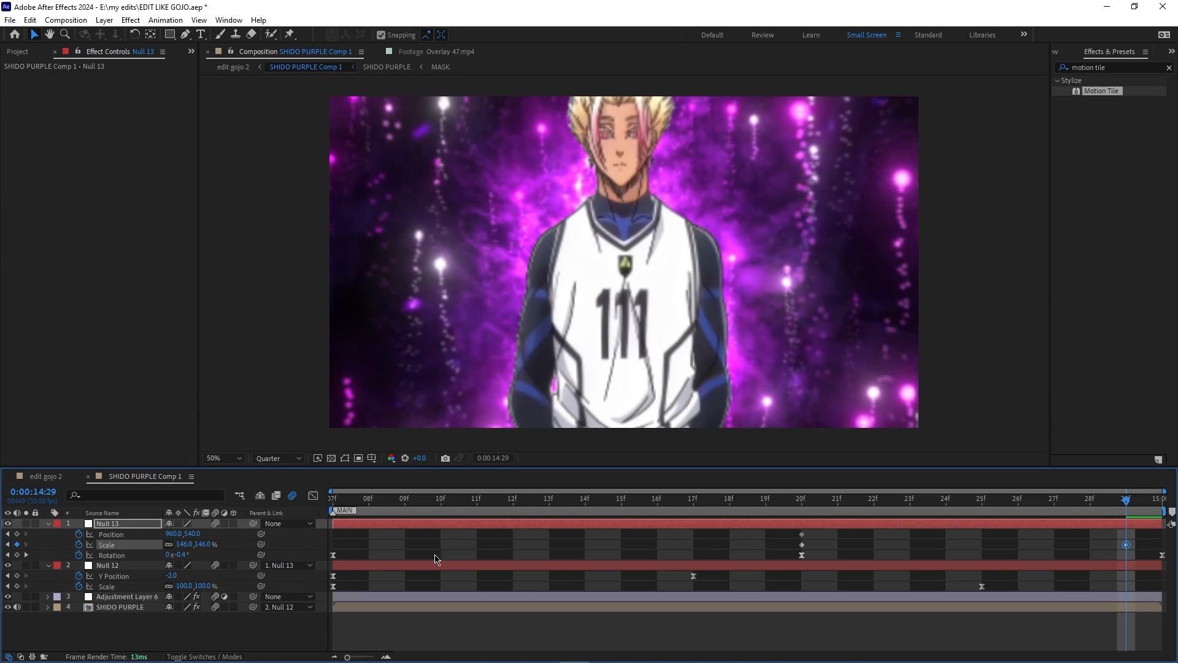
pyautogui.moveTo(1129, 545); pyautogui.dragTo(1157, 548)
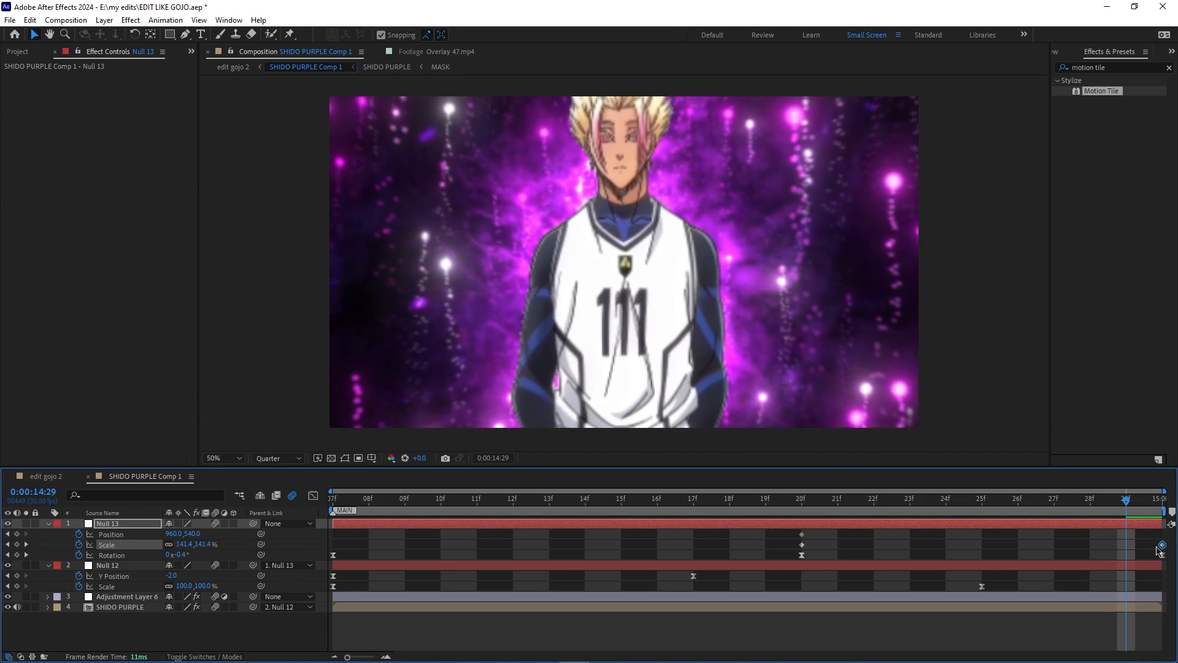
# - Easy-ease Null 13's two Scale keyframes and reshape the curve to start slowly and accelerate sharply into the last keyframe
pyautogui.click(801, 544)
pyautogui.press('F9')
pyautogui.click(313, 495)
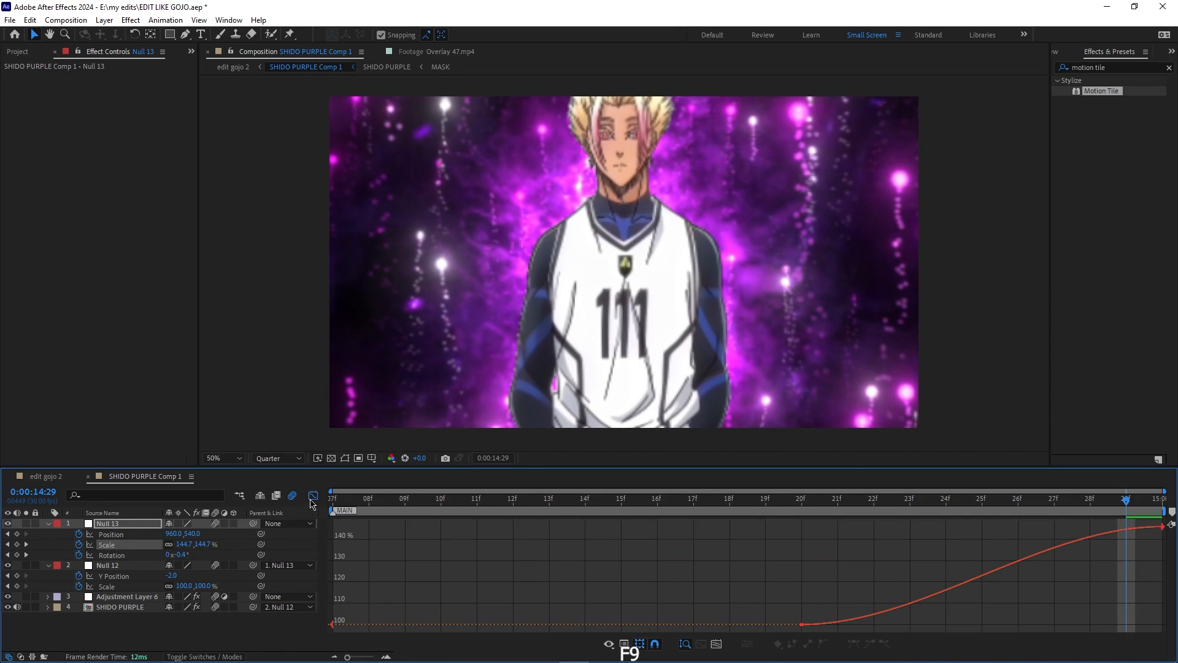
pyautogui.rightClick(865, 581)
pyautogui.click(396, 606)
pyautogui.click(801, 625)
pyautogui.moveTo(924, 625); pyautogui.dragTo(1070, 627)
pyautogui.moveTo(1042, 526); pyautogui.dragTo(1109, 604)
pyautogui.press('space')
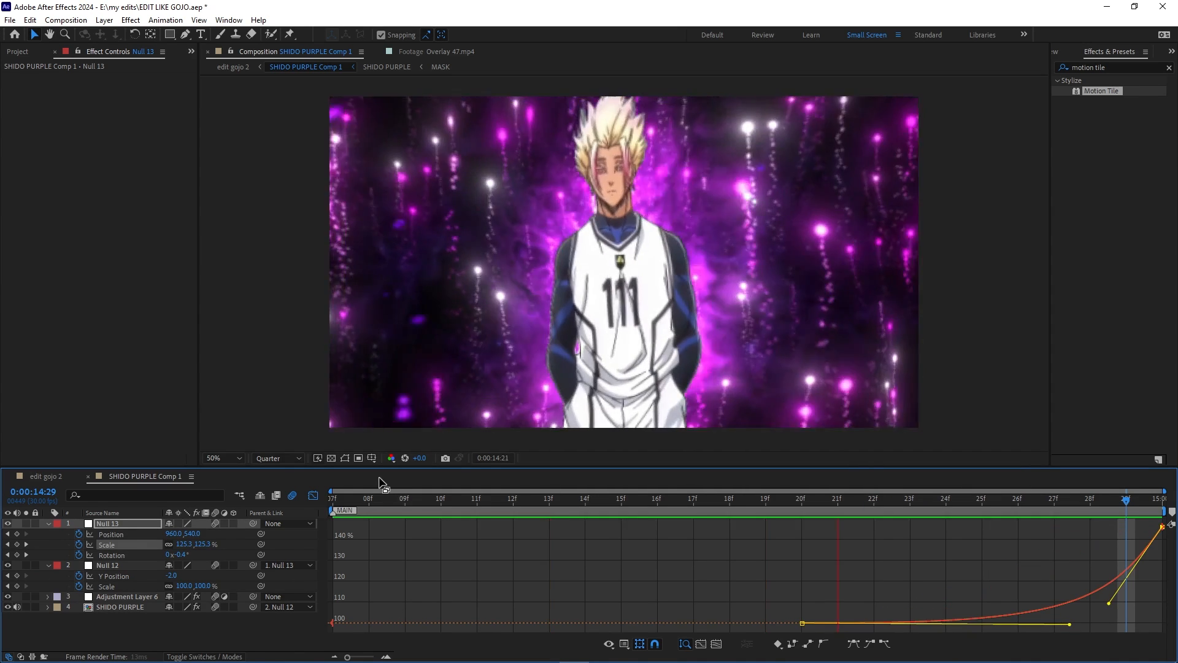
pyautogui.hotkey('shift', 'F3')
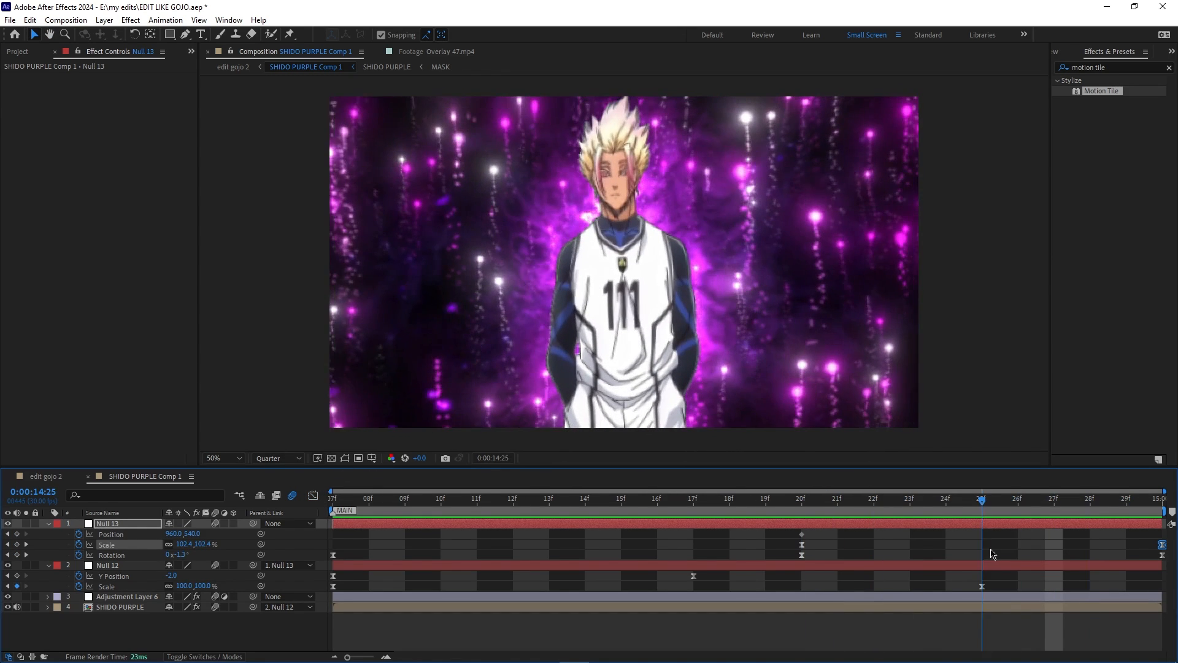
# - Delete Null 13's Position keyframes at 0:00:14:26 and 0:00:14:20, leaving only its Scale and Rotation keyframes displayed
pyautogui.moveTo(865, 537); pyautogui.dragTo(770, 534)
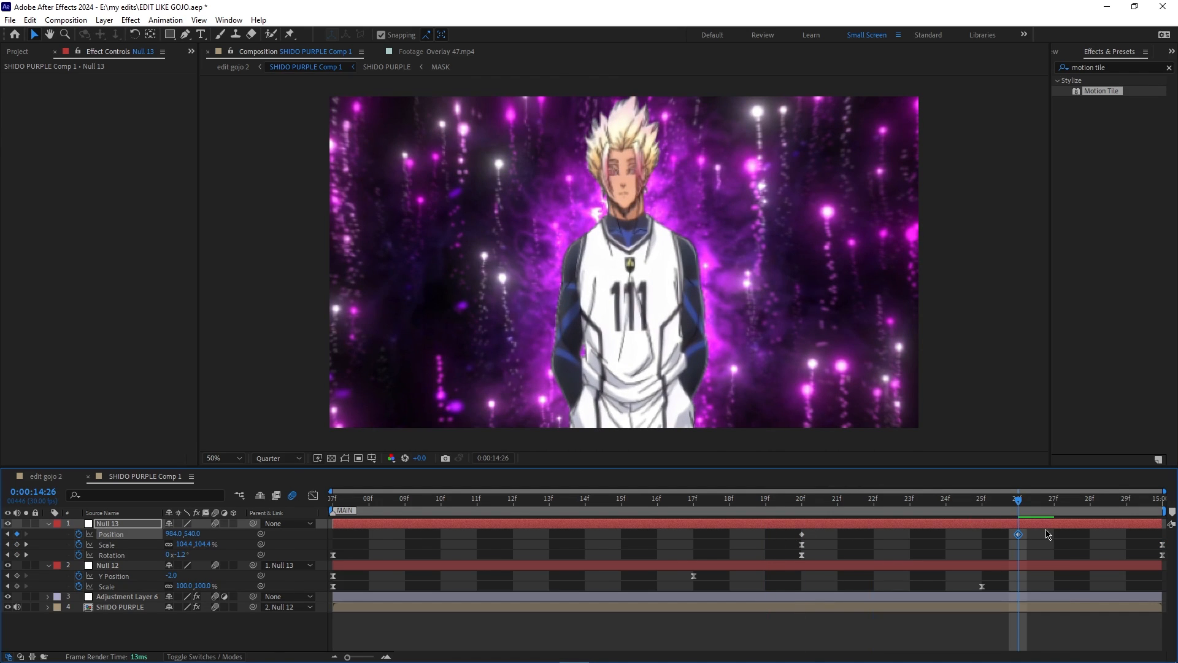
pyautogui.press('Delete')
pyautogui.click(802, 535)
pyautogui.press('Delete')
pyautogui.click(423, 526)
pyautogui.press('u')
pyautogui.press('u')
# - Add a new null object at the start of the shot and parent Null 13 to it
pyautogui.moveTo(1018, 501); pyautogui.dragTo(305, 571)
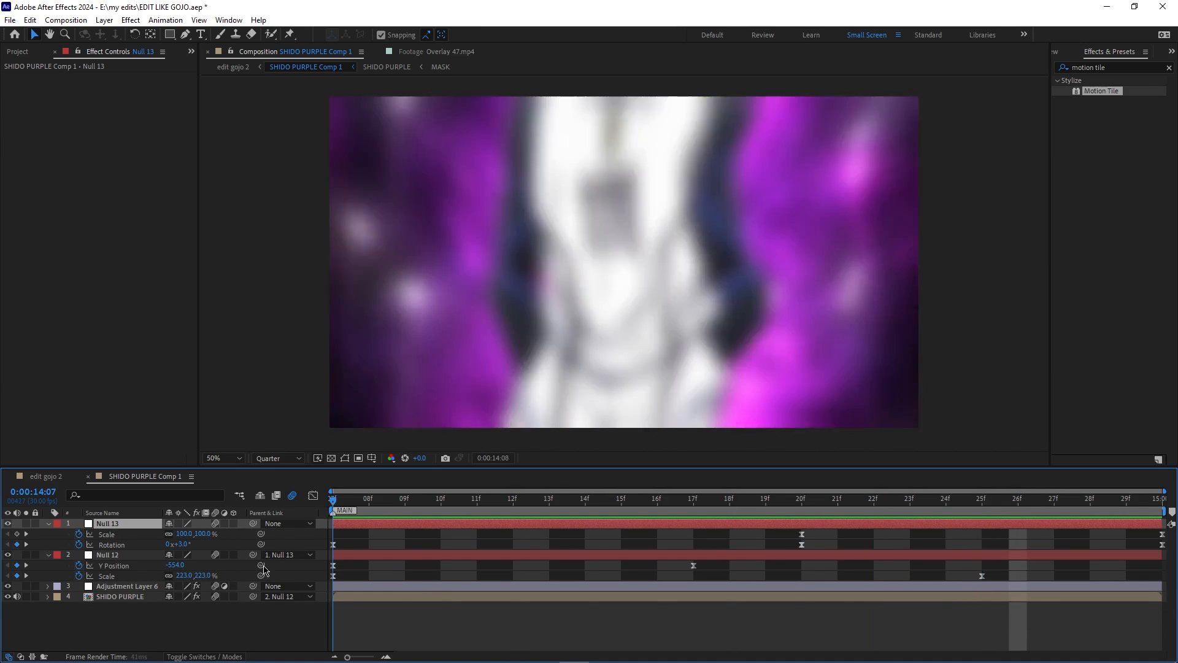
pyautogui.rightClick(265, 625)
pyautogui.moveTo(306, 475)
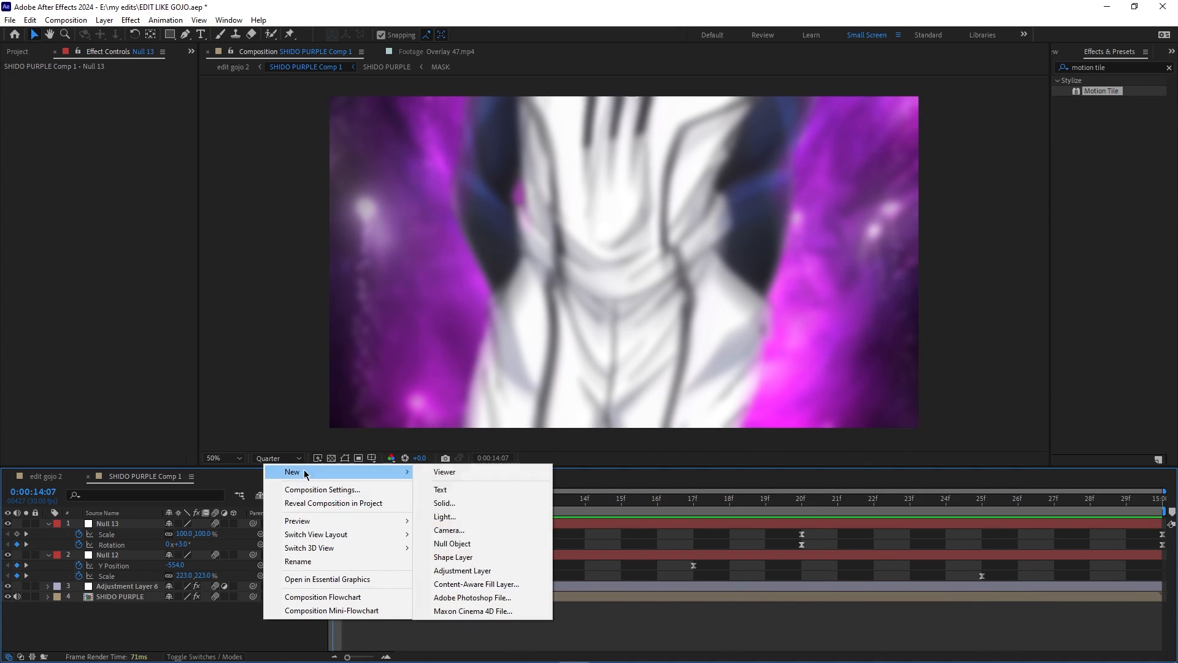
pyautogui.click(445, 544)
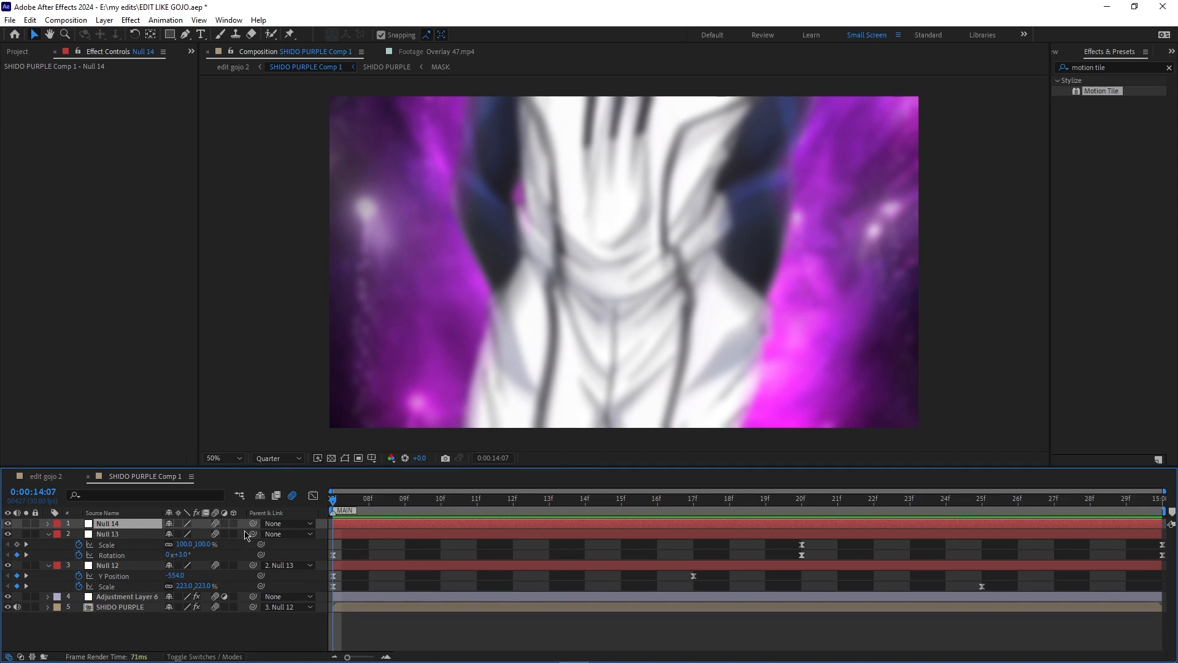
pyautogui.moveTo(252, 533); pyautogui.dragTo(147, 525)
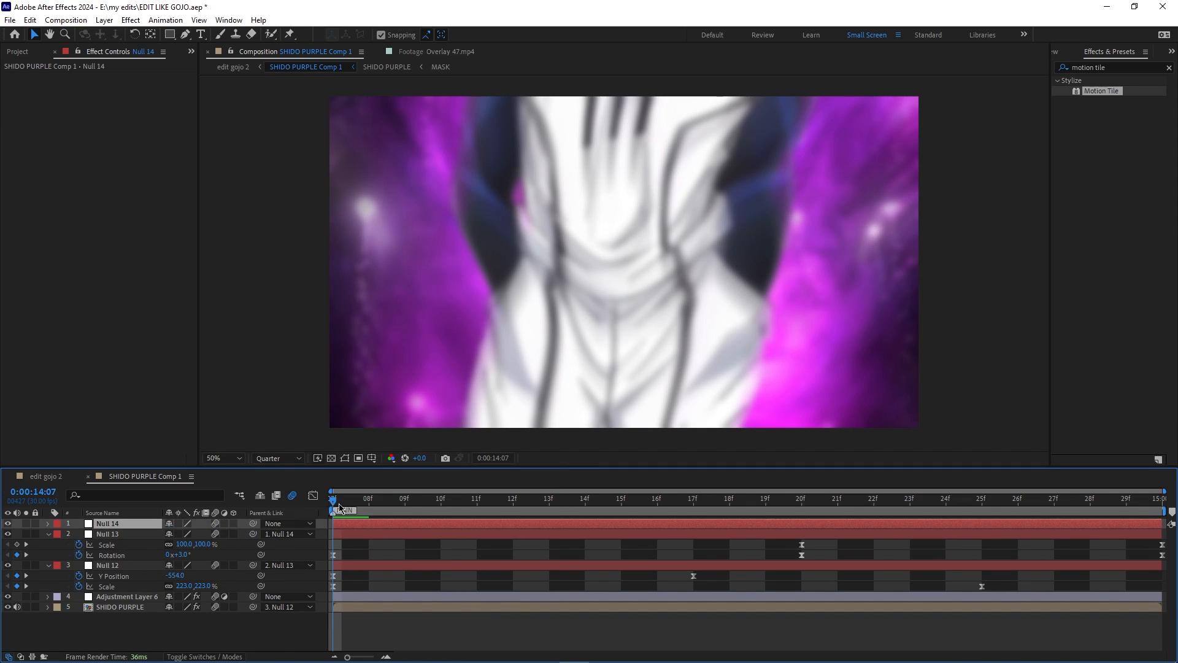
# - Keyframe Null 14's Scale at 100% at 0:00:14:22 and 114% at 0:00:14:28
pyautogui.moveTo(358, 505); pyautogui.dragTo(865, 548)
pyautogui.press('s')
pyautogui.moveTo(875, 499); pyautogui.dragTo(911, 528)
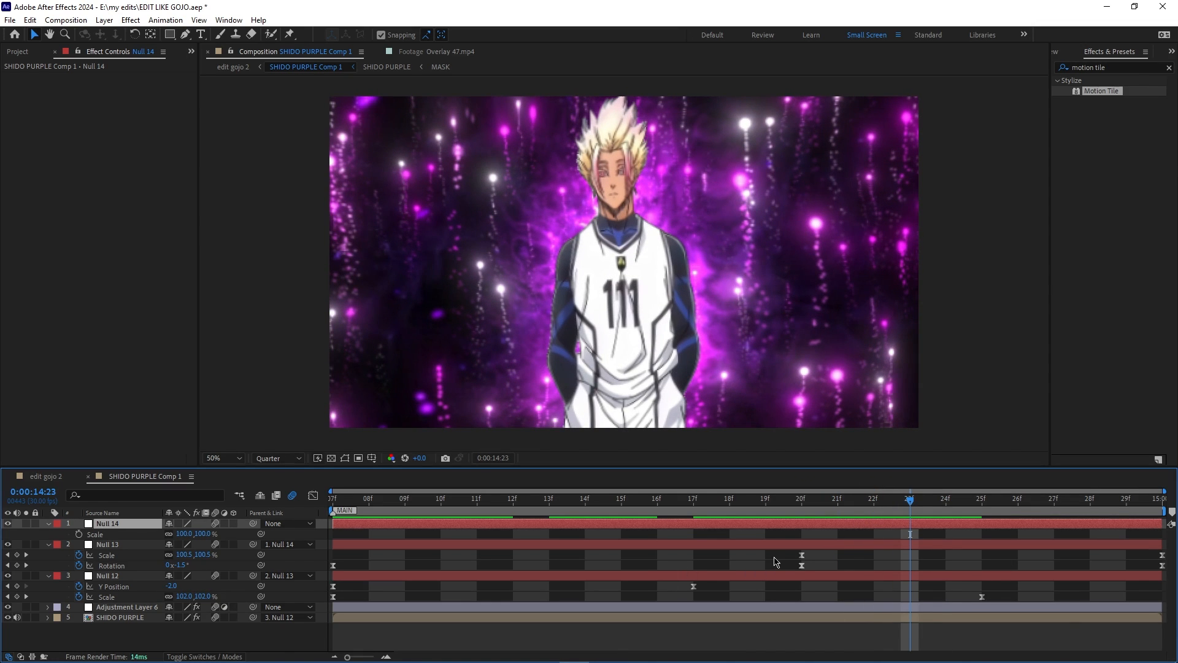
pyautogui.moveTo(774, 557); pyautogui.dragTo(821, 560)
pyautogui.click(746, 538)
pyautogui.click(78, 534)
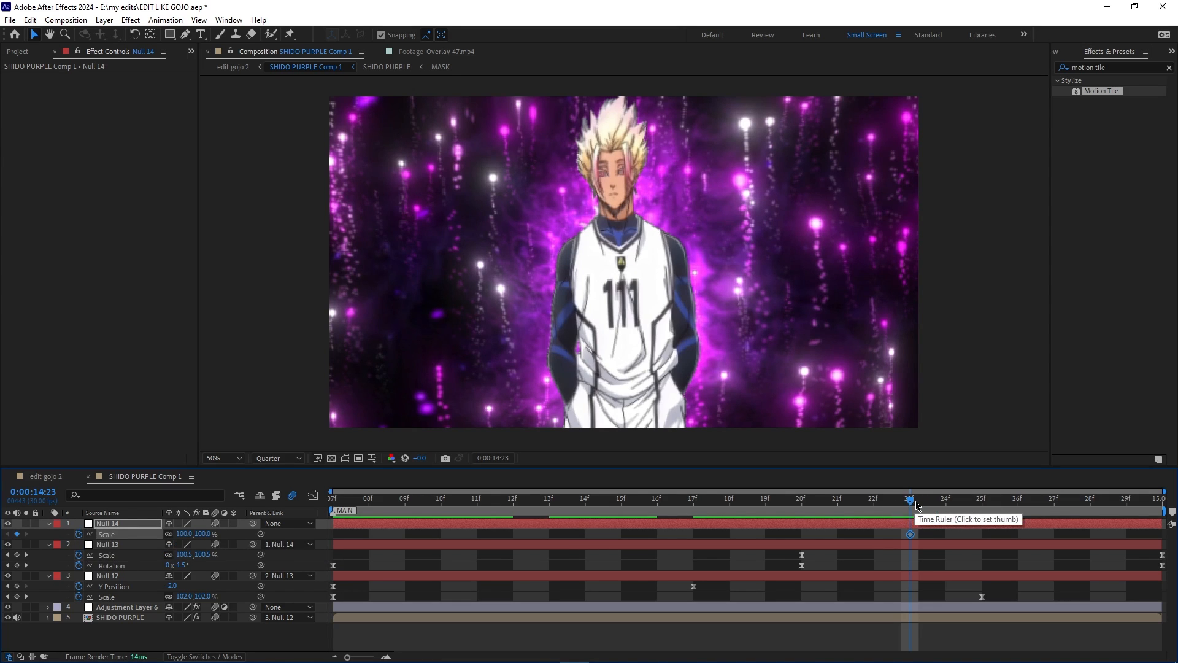
pyautogui.press('space')
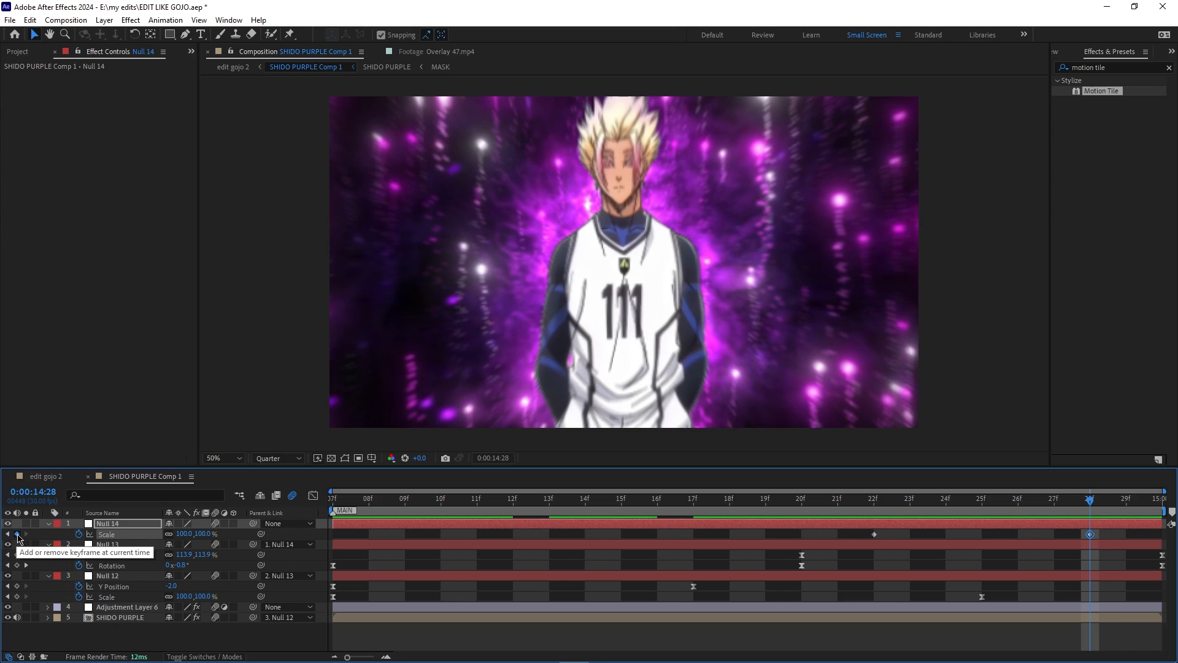
pyautogui.moveTo(1090, 500)
pyautogui.mouseDown()
pyautogui.moveTo(871, 522)
pyautogui.moveTo(1090, 521)
pyautogui.mouseUp()
pyautogui.moveTo(176, 537); pyautogui.dragTo(193, 542)
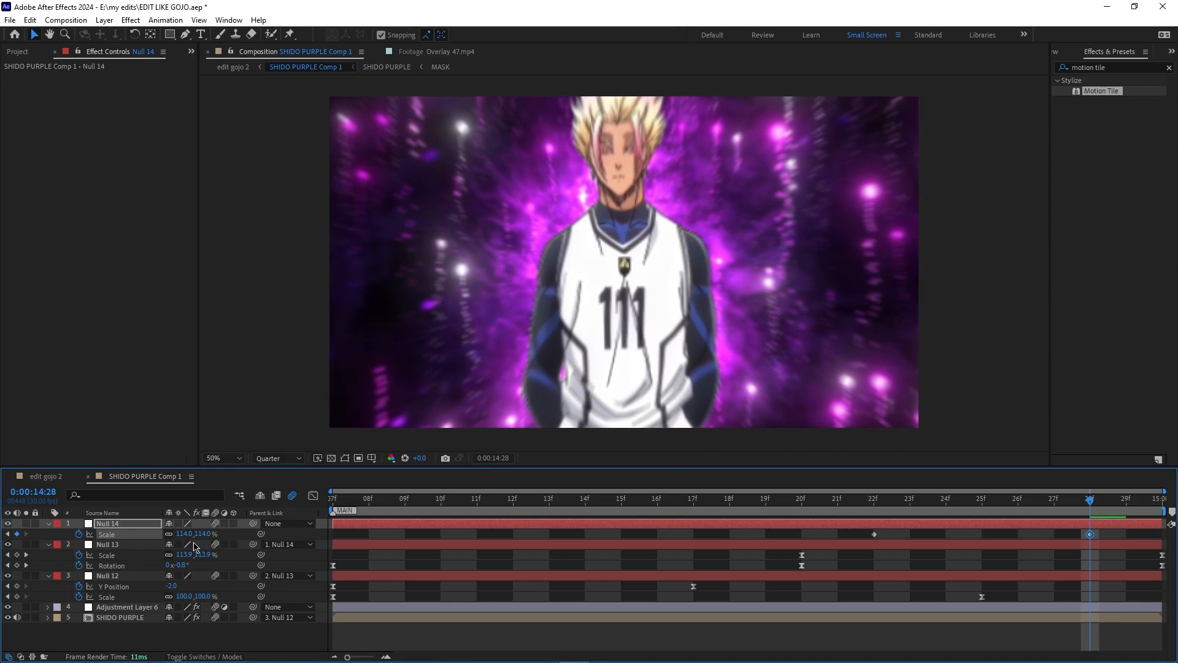
# - Apply Easy Ease to Null 14's two Scale keyframes and display their speed graph
pyautogui.moveTo(1100, 539); pyautogui.dragTo(838, 544)
pyautogui.press('F9')
pyautogui.click(313, 495)
pyautogui.rightClick(1053, 583)
pyautogui.click(1048, 474)
# - Lengthen both ease handles of Null 14's Scale speed graph to form a narrow peak near 0:00:14:25, and preview the motion
pyautogui.click(1089, 624)
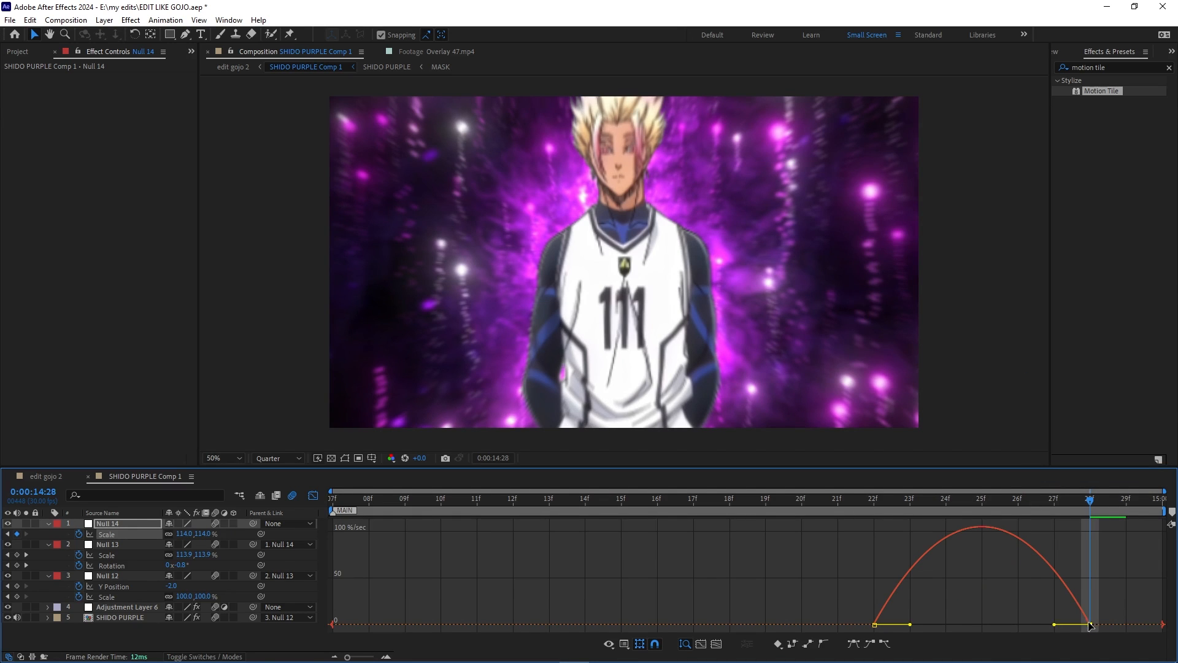
pyautogui.moveTo(1056, 626); pyautogui.dragTo(1017, 625)
pyautogui.moveTo(912, 626); pyautogui.dragTo(941, 626)
pyautogui.click(1025, 625)
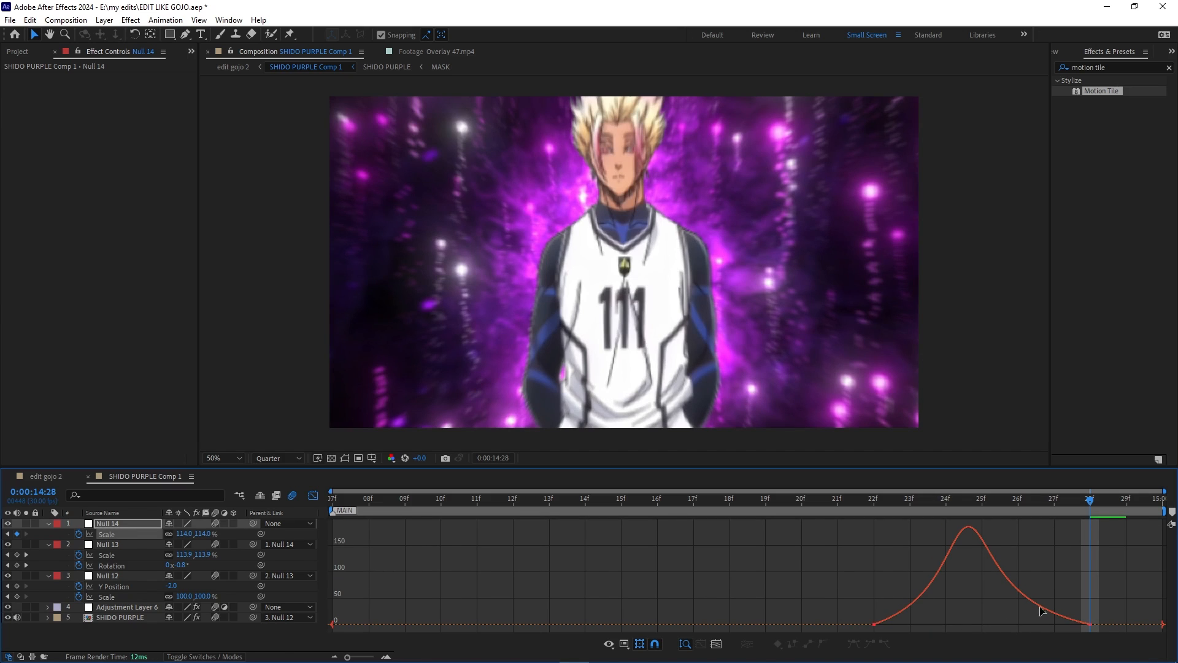
pyautogui.click(1042, 610)
pyautogui.moveTo(1016, 624); pyautogui.dragTo(1020, 625)
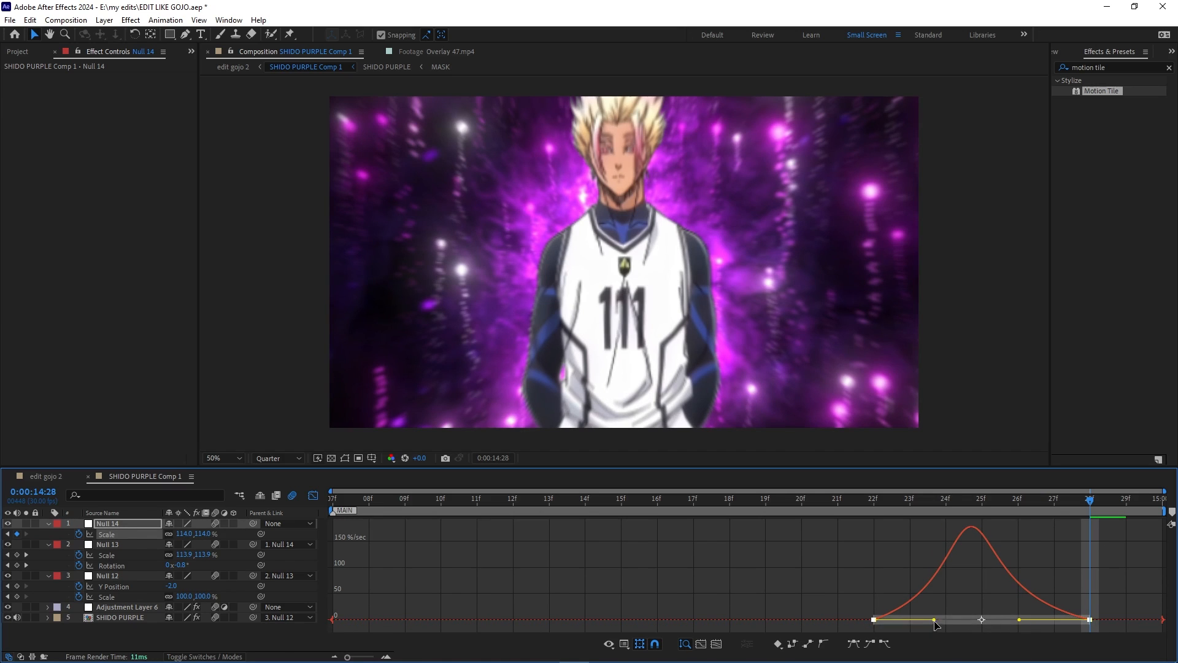
pyautogui.moveTo(937, 621); pyautogui.dragTo(939, 619)
pyautogui.press('space')
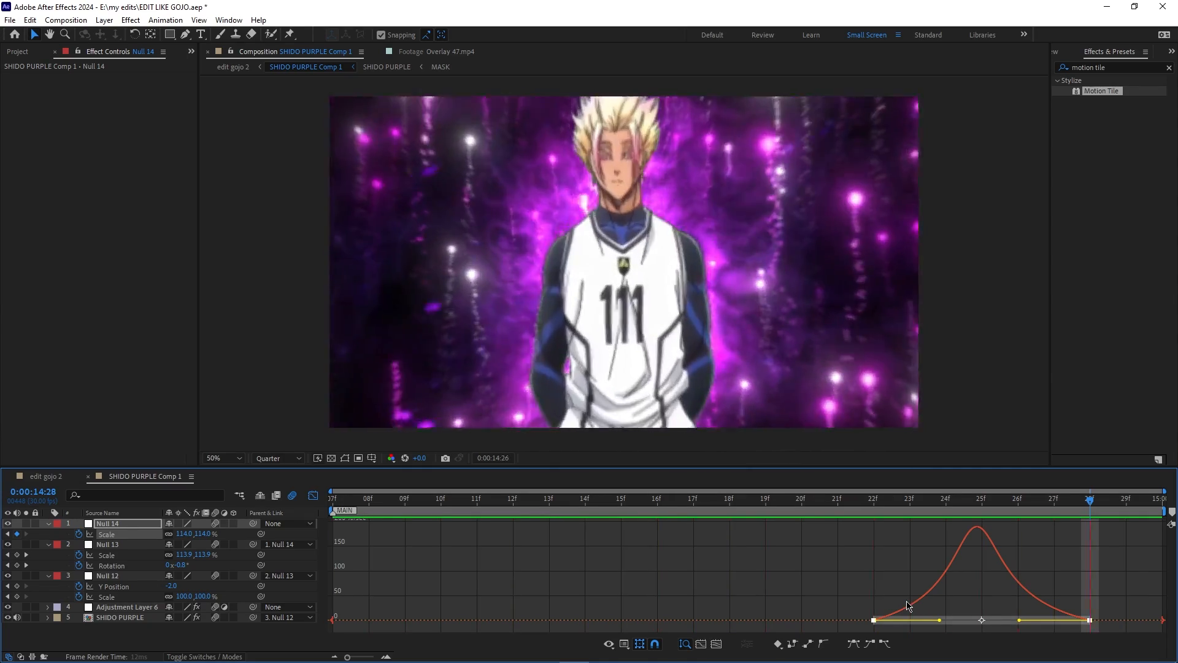
pyautogui.press('space')
pyautogui.hotkey('shift', 'F3')
# - Preview the shot and collapse the keyframed properties of Null 14, Null 13 and Null 12
pyautogui.press('space')
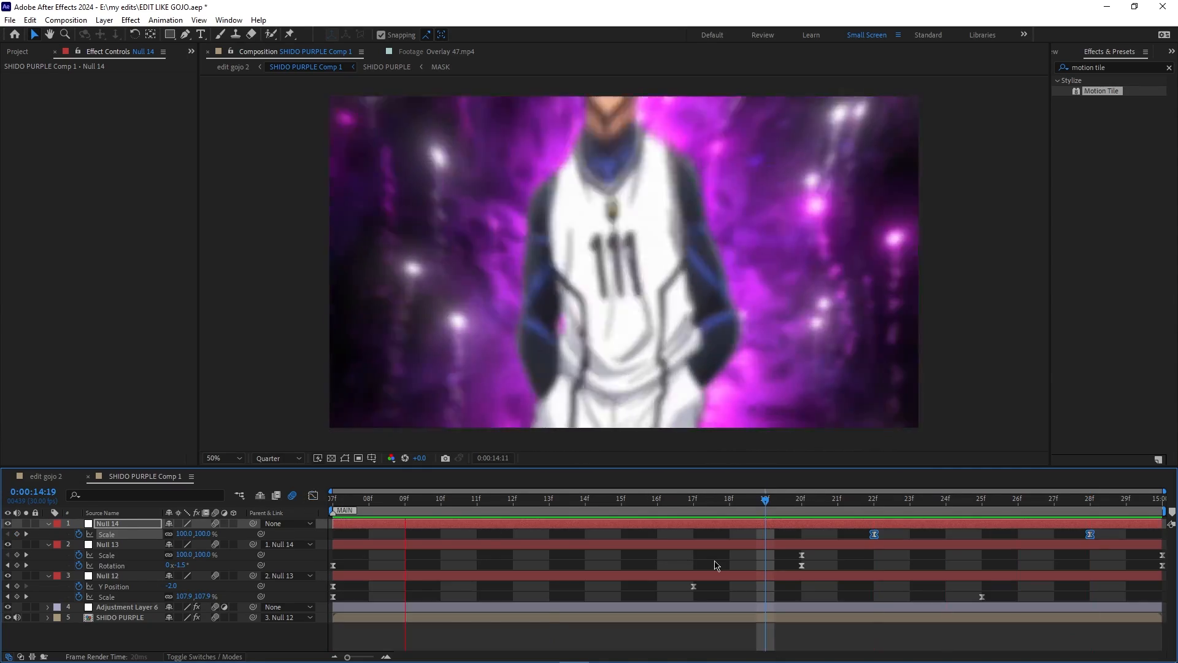
pyautogui.press('u')
pyautogui.click(411, 535)
pyautogui.press('u')
pyautogui.click(412, 540)
pyautogui.press('u')
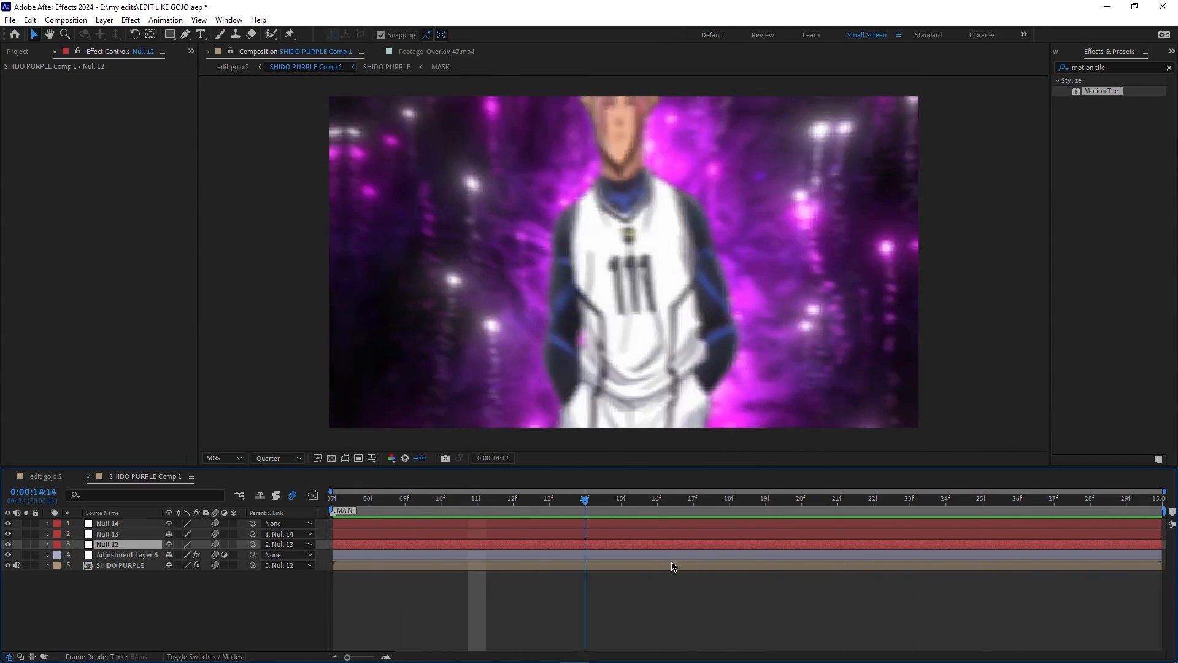
# - Save the project, compare the Shido shot with the reference clip in edit gojo 2 around 0:00:14:26, and reopen SHIDO PURPLE Comp 1
pyautogui.hotkey('ctrl', 's')
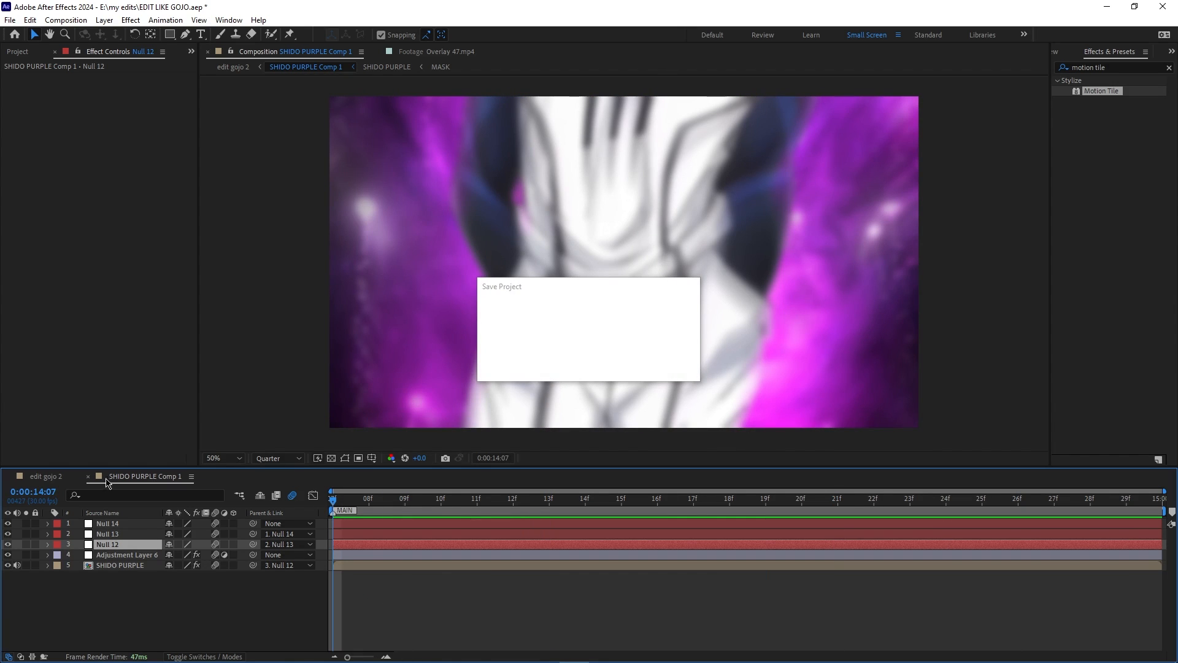
pyautogui.click(88, 476)
pyautogui.moveTo(625, 507); pyautogui.dragTo(656, 552)
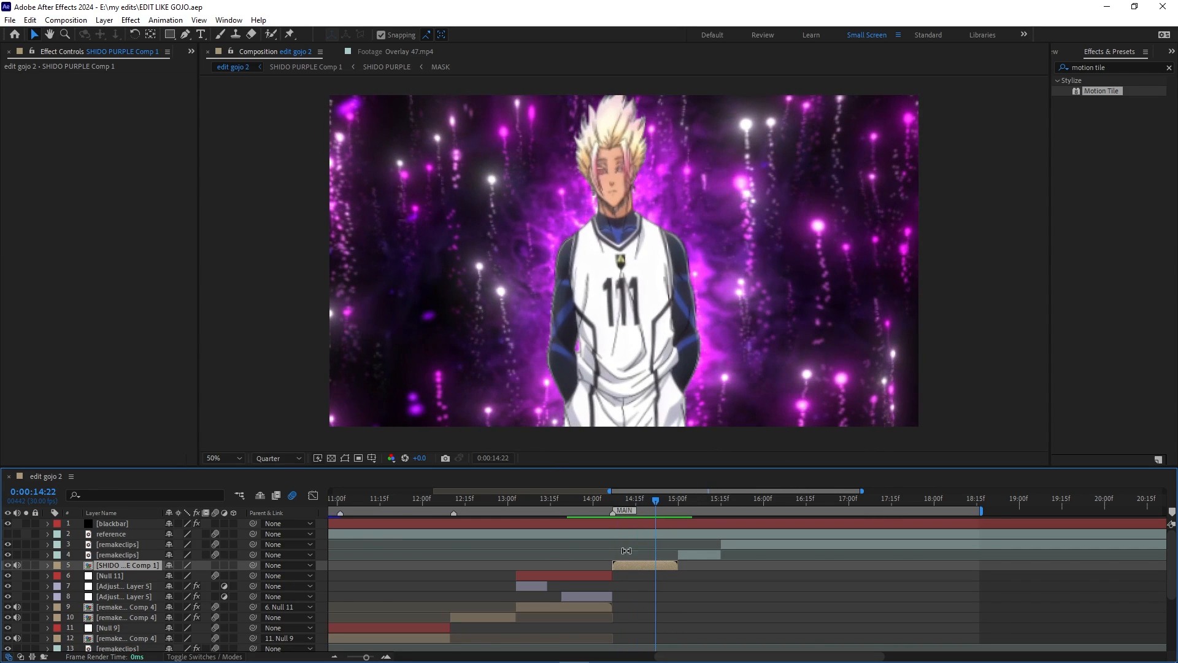
pyautogui.moveTo(656, 510)
pyautogui.mouseDown()
pyautogui.moveTo(678, 512)
pyautogui.moveTo(662, 524)
pyautogui.mouseUp()
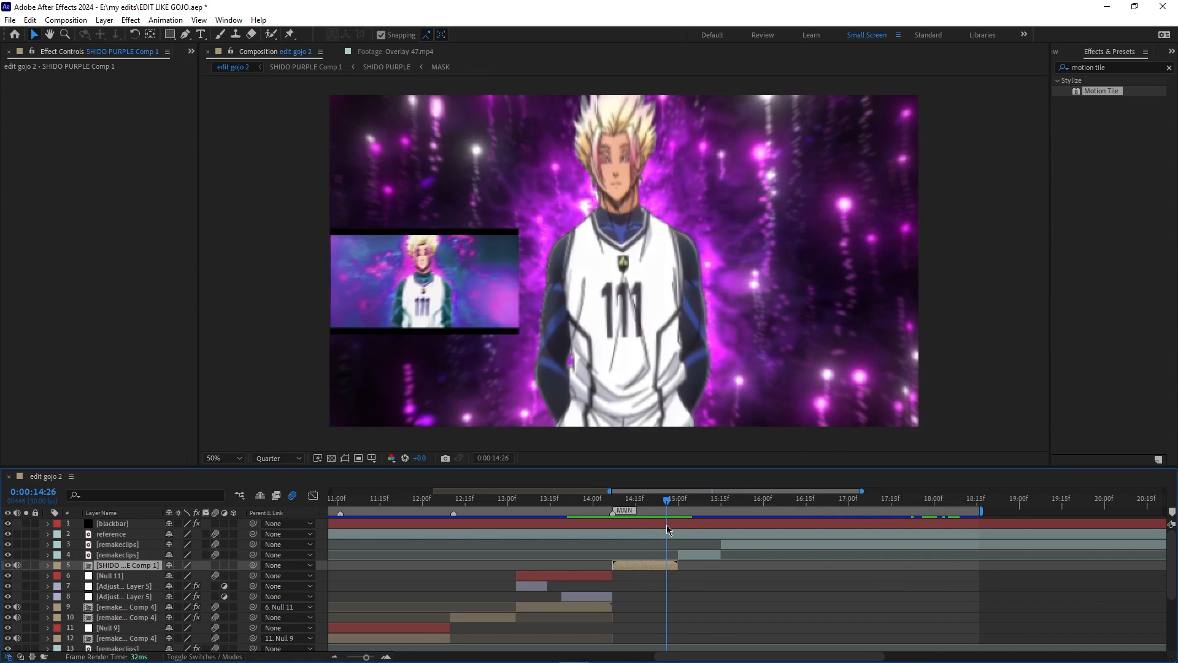
pyautogui.doubleClick(656, 567)
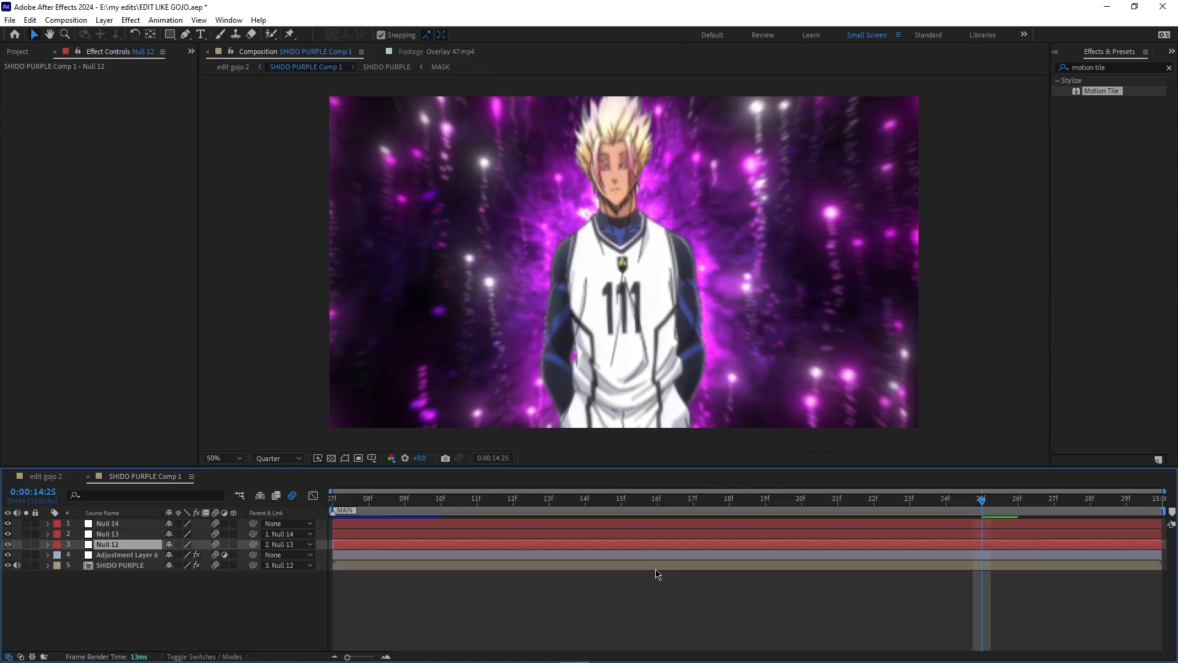
# - Add an adjustment layer above the nulls and trim it to the single frame from 0:00:14:24 to 0:00:14:25
pyautogui.click(889, 583)
pyautogui.rightClick(234, 602)
pyautogui.moveTo(306, 460)
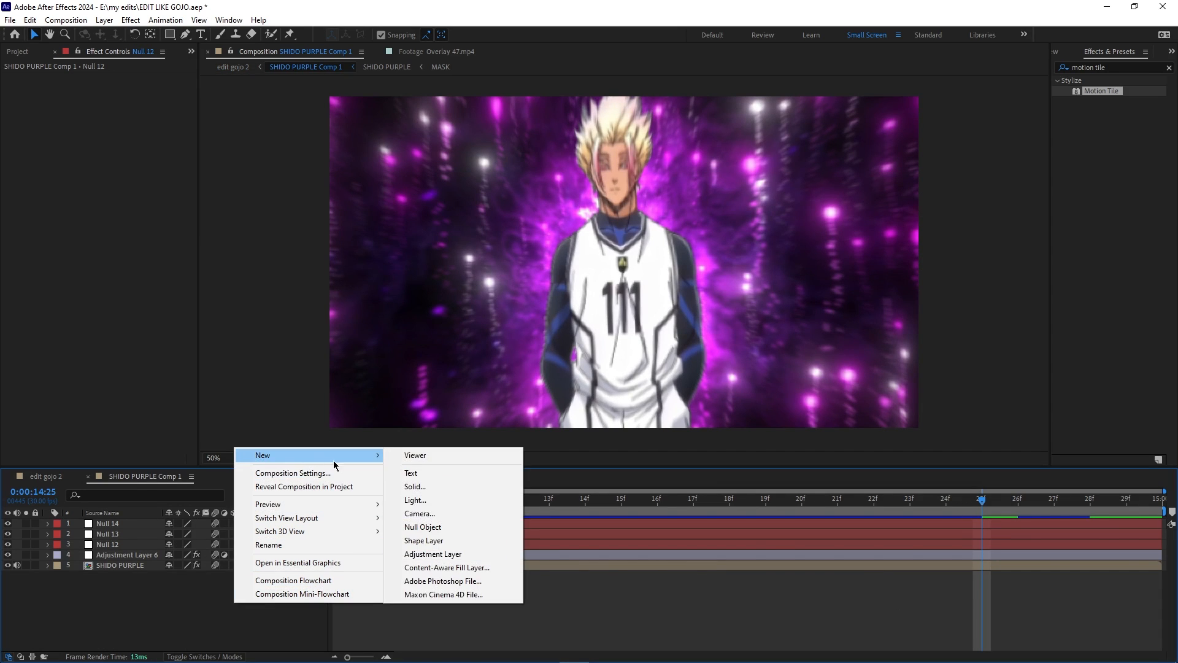
pyautogui.click(427, 555)
pyautogui.moveTo(980, 509); pyautogui.dragTo(952, 516)
pyautogui.hotkey('ctrl', 'shift', 'd')
pyautogui.press('space')
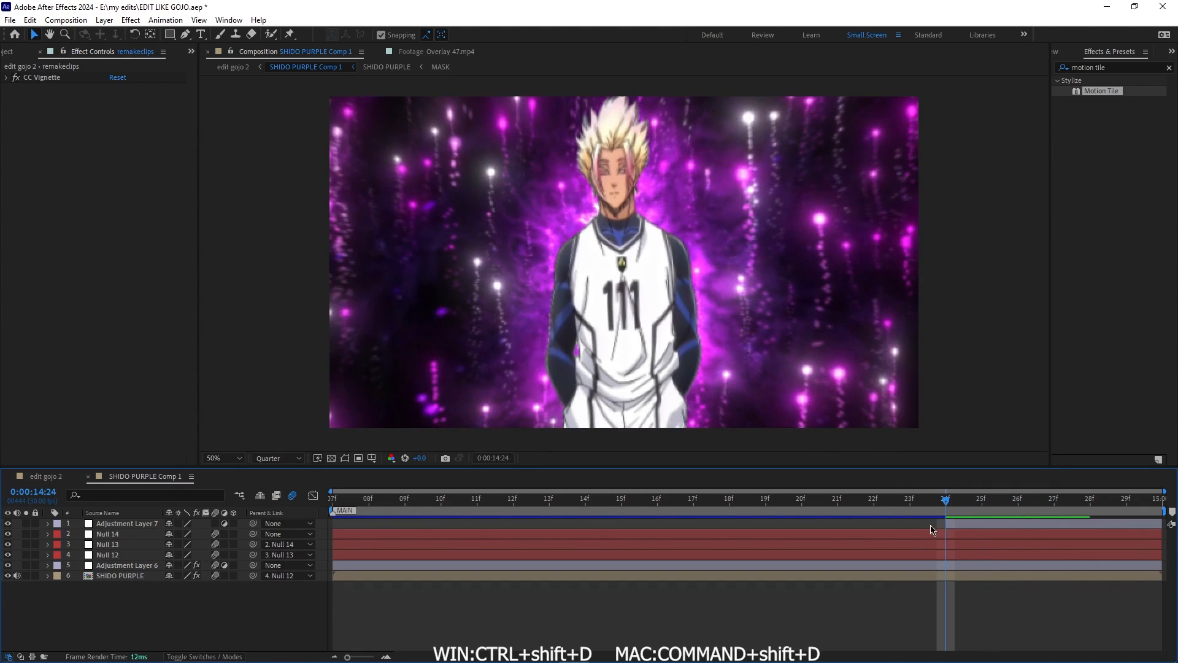
pyautogui.click(993, 529)
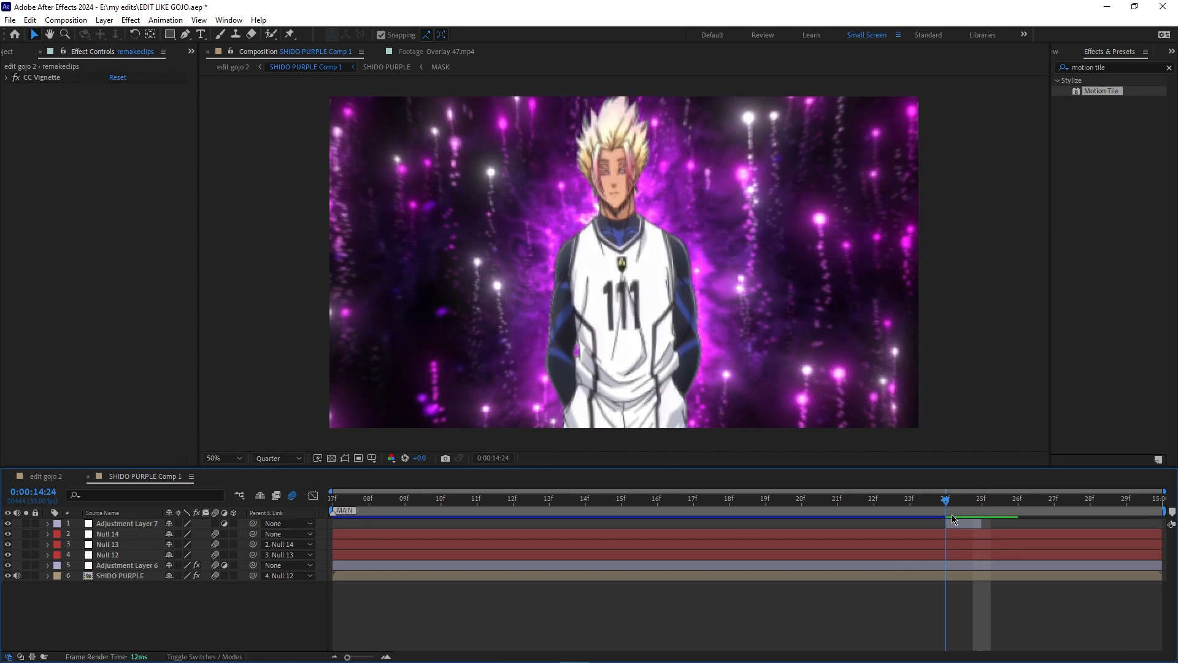
pyautogui.hotkey('ctrl', 'shift', 'd')
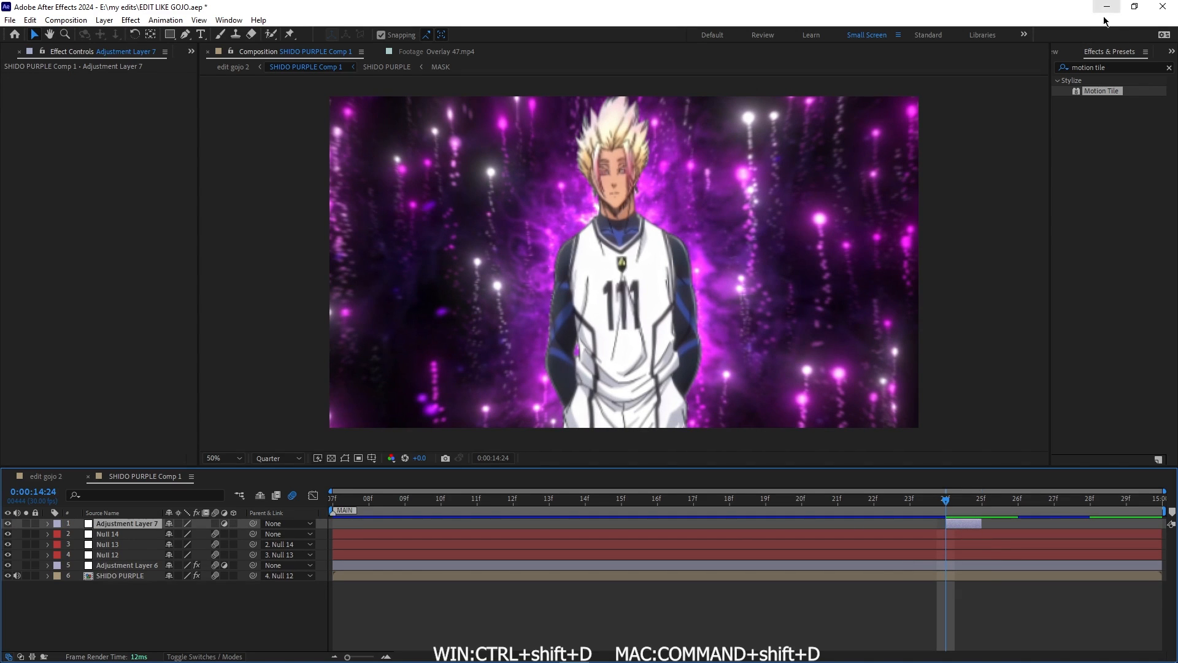
# - Apply Find Edges with Invert enabled and Blend With Original at 0% to the one-frame adjustment layer, and save the project
pyautogui.click(1170, 68)
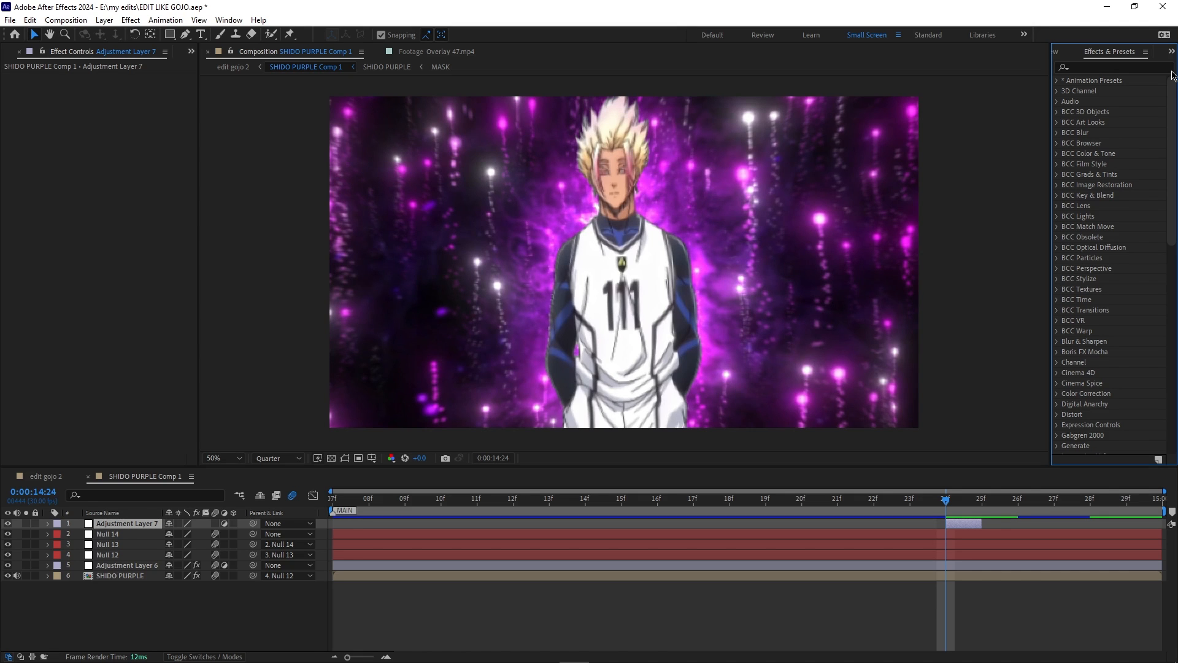
pyautogui.click(1116, 66)
pyautogui.write('find ed')
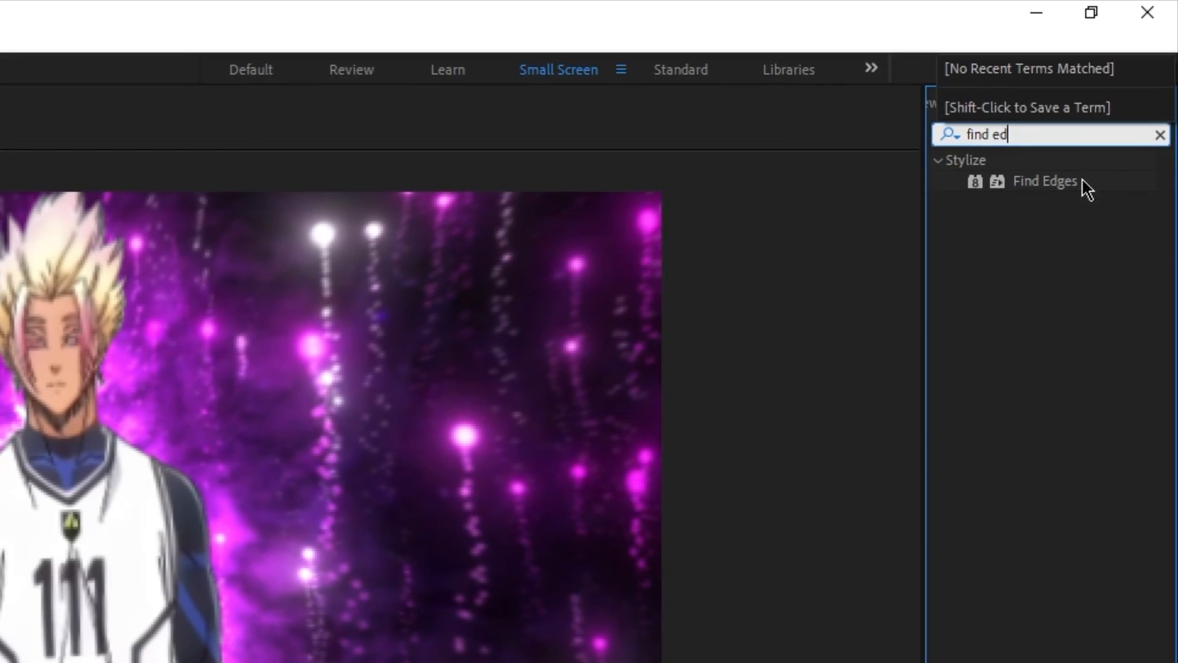
pyautogui.moveTo(1071, 171); pyautogui.dragTo(958, 524)
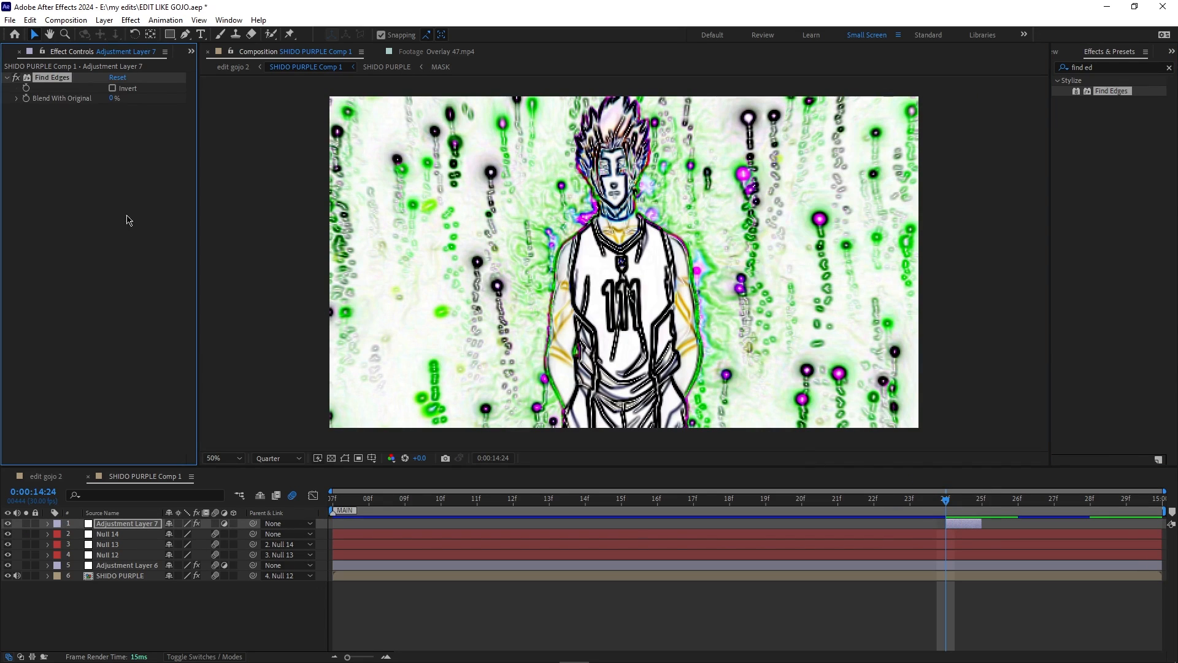
pyautogui.click(113, 88)
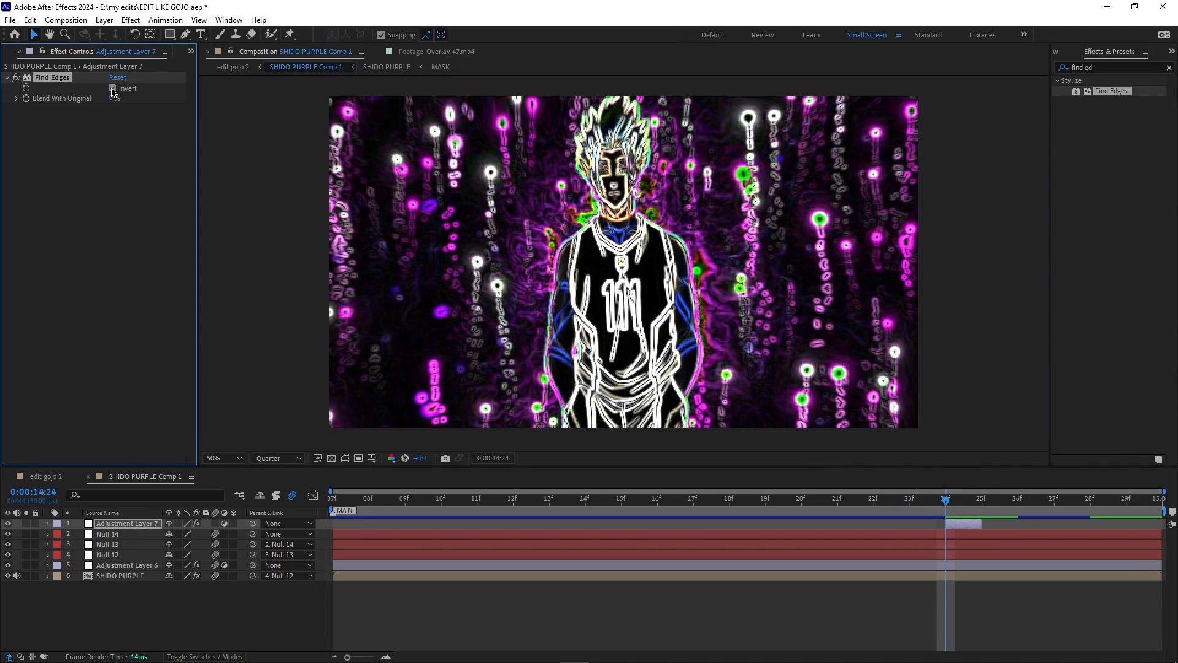
pyautogui.click(113, 99)
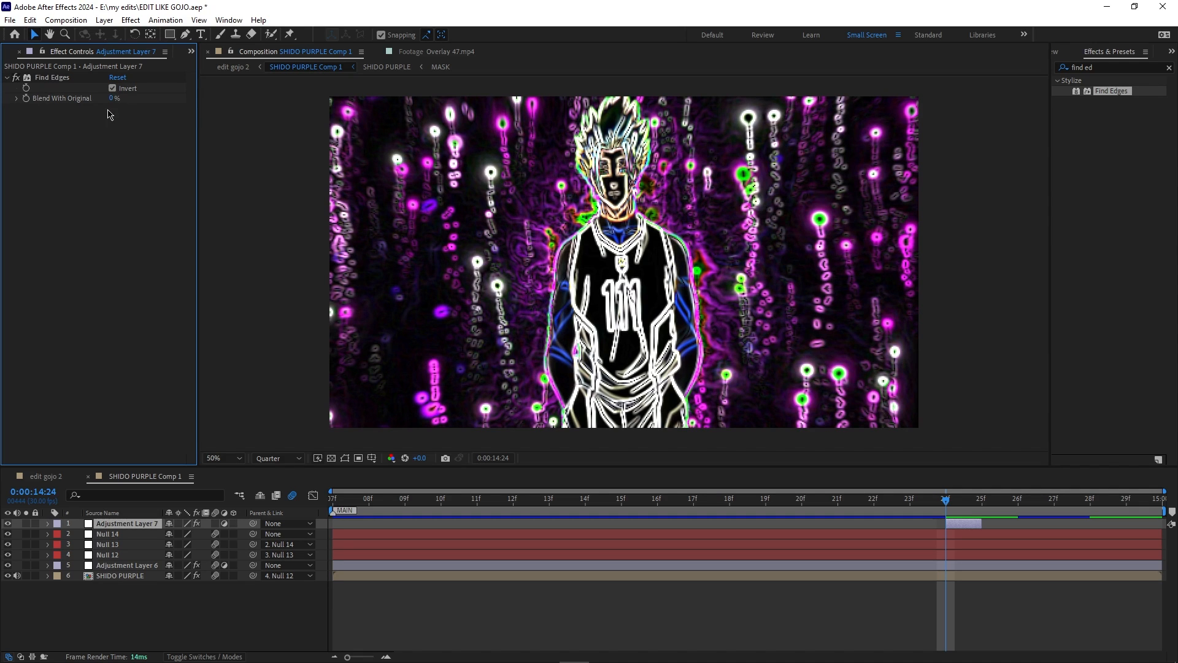
pyautogui.moveTo(112, 100)
pyautogui.mouseDown()
pyautogui.moveTo(143, 100)
pyautogui.moveTo(119, 105)
pyautogui.mouseUp()
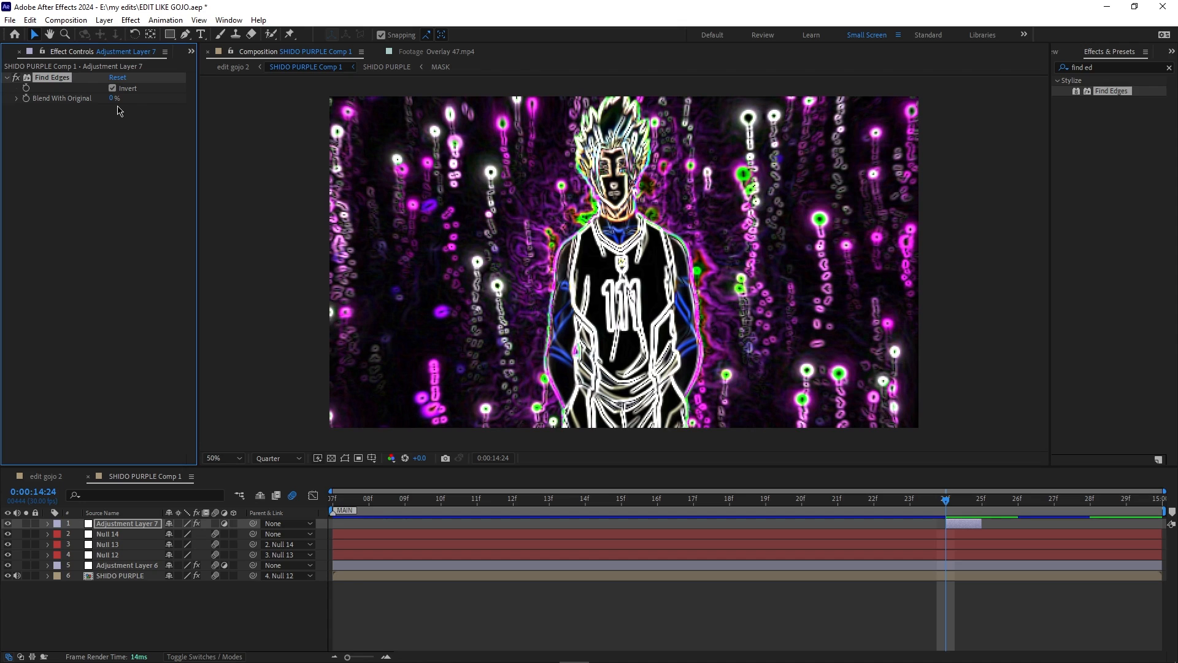
pyautogui.click(911, 99)
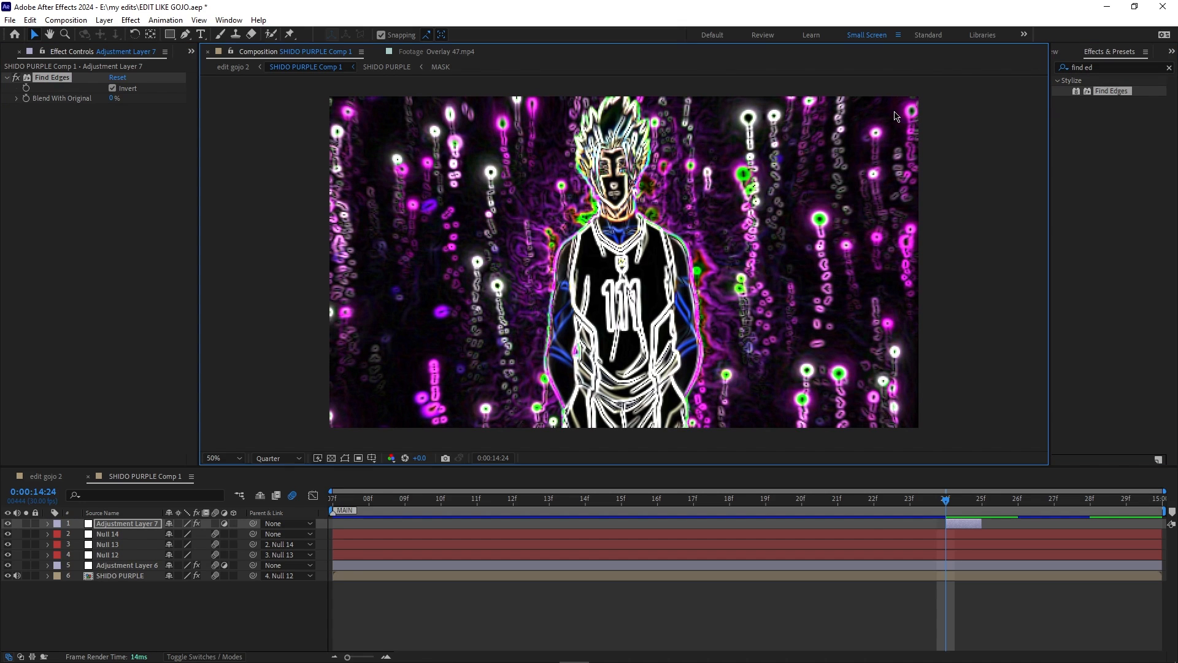
pyautogui.press('s')
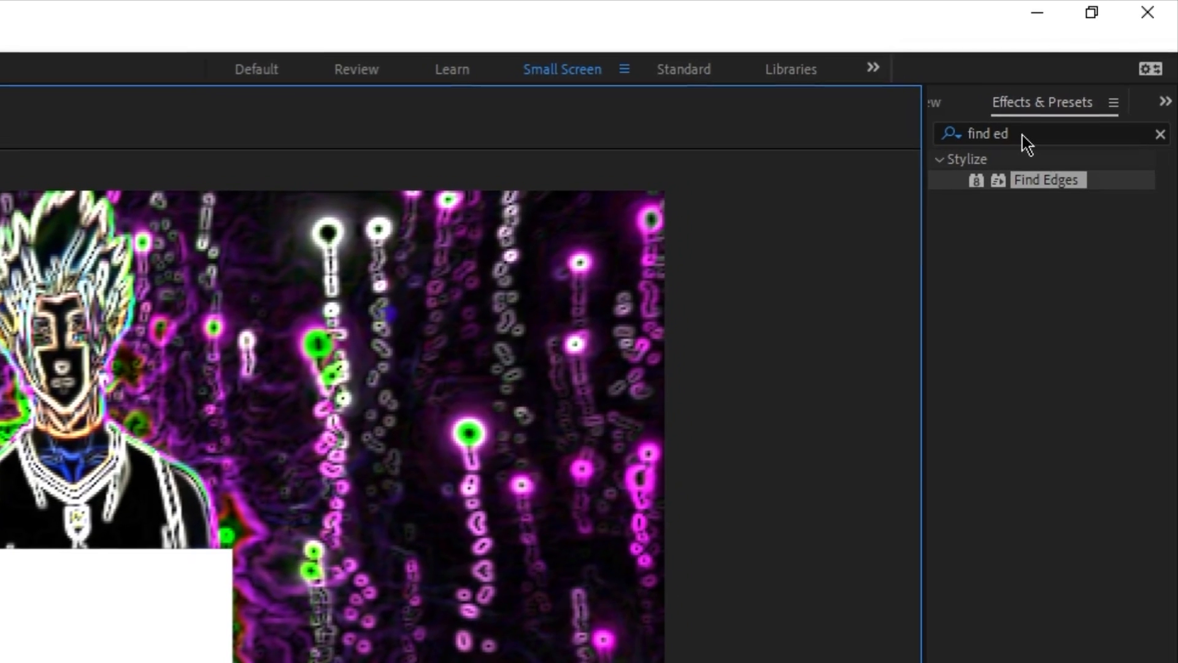
# - Apply S_EdgeColorize to the one-frame adjustment layer below Find Edges
pyautogui.click(1022, 140)
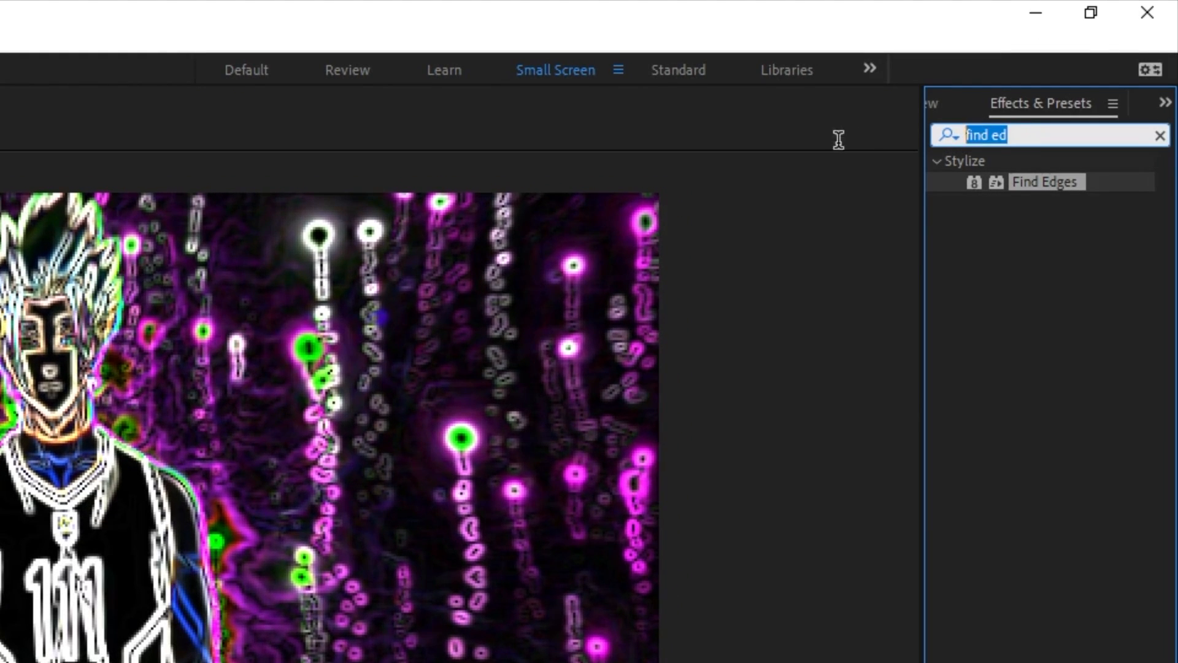
pyautogui.write('s_edge')
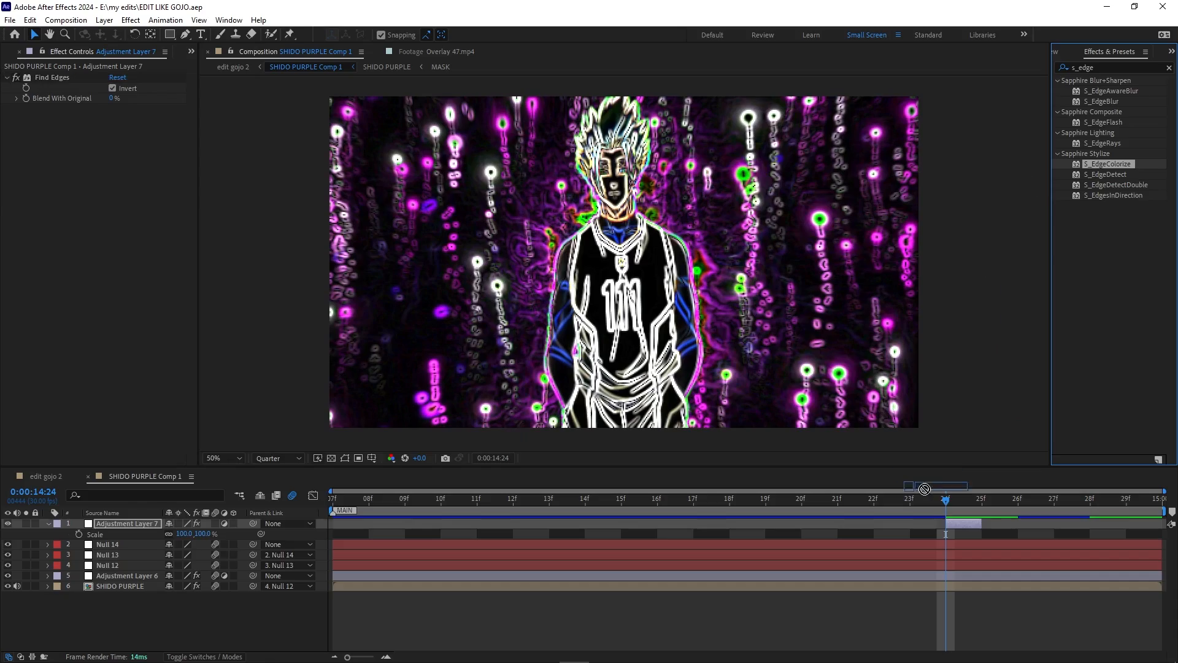
pyautogui.moveTo(997, 333); pyautogui.dragTo(127, 165)
pyautogui.click(115, 223)
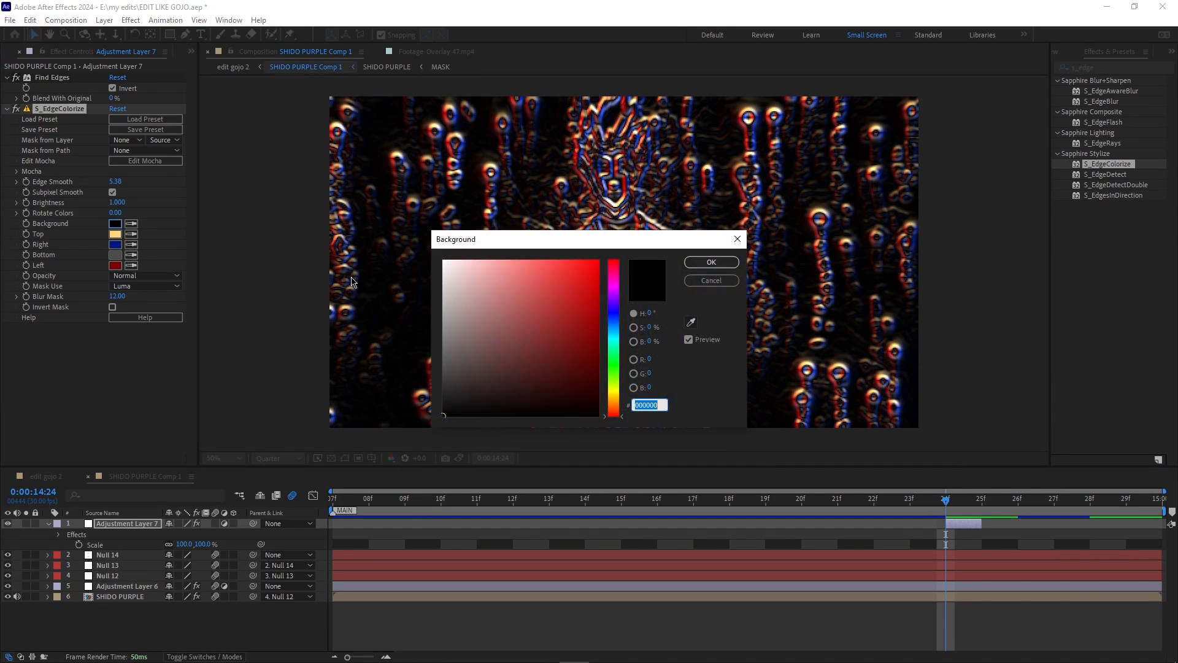
pyautogui.click(614, 286)
pyautogui.moveTo(569, 278); pyautogui.dragTo(641, 251)
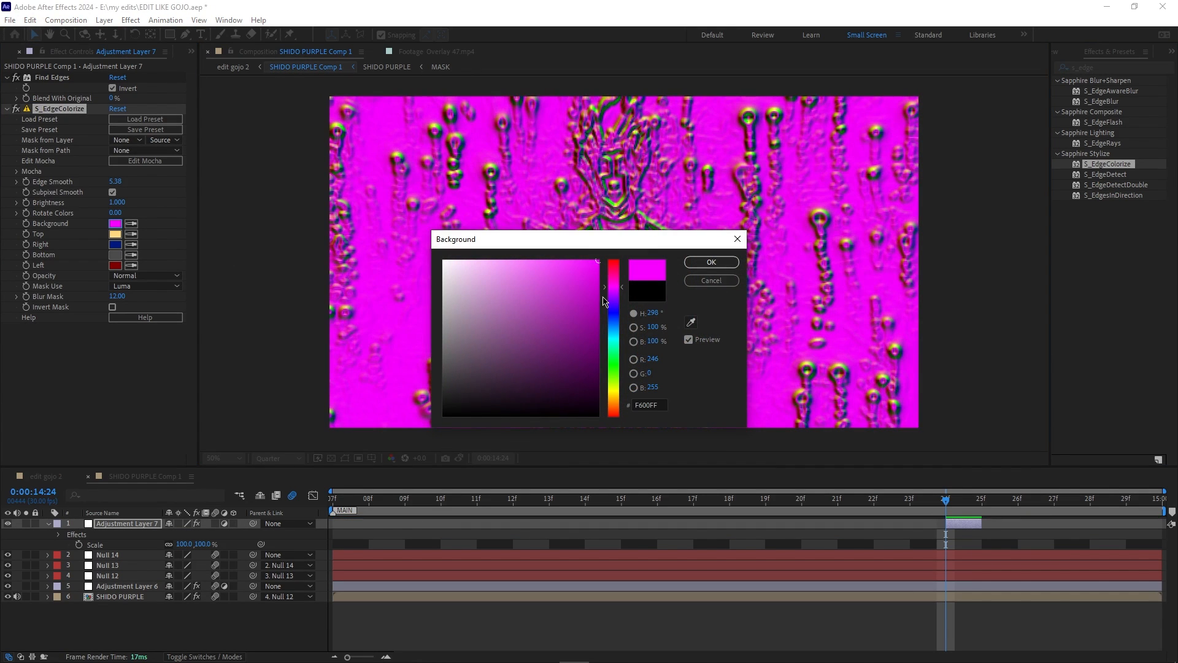
pyautogui.click(712, 280)
# - Set S_EdgeColorize's Top color to a vivid pink and its Right color to magenta FF00F6
pyautogui.click(115, 234)
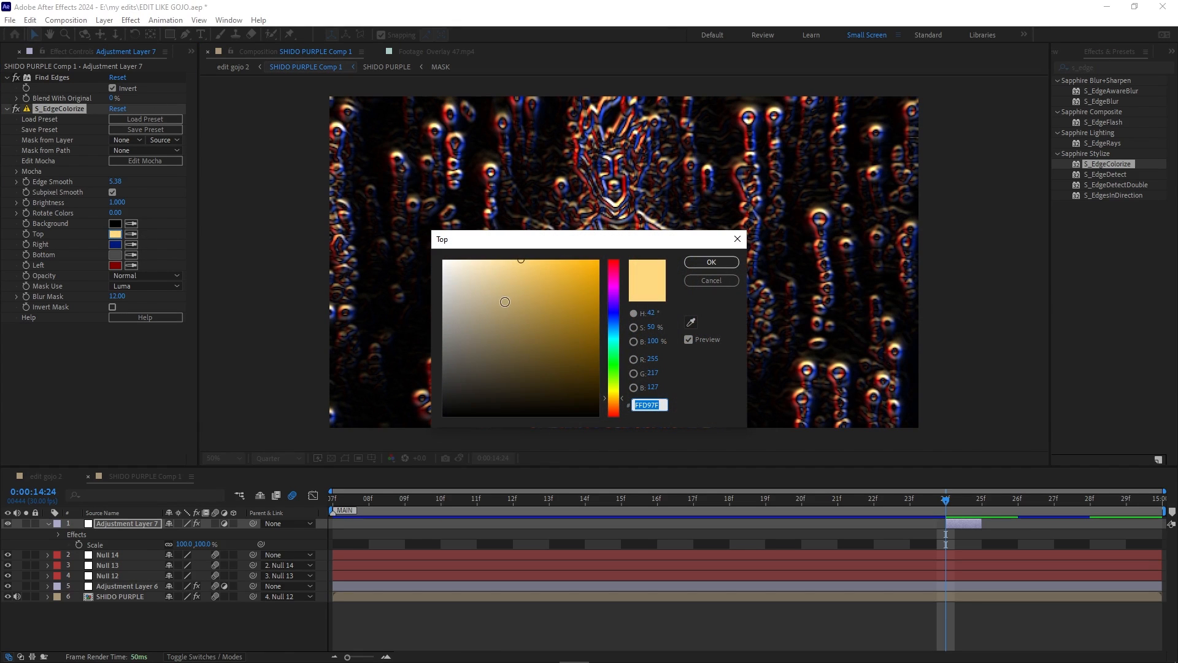
pyautogui.click(613, 288)
pyautogui.moveTo(587, 278); pyautogui.dragTo(599, 260)
pyautogui.click(712, 262)
pyautogui.click(115, 244)
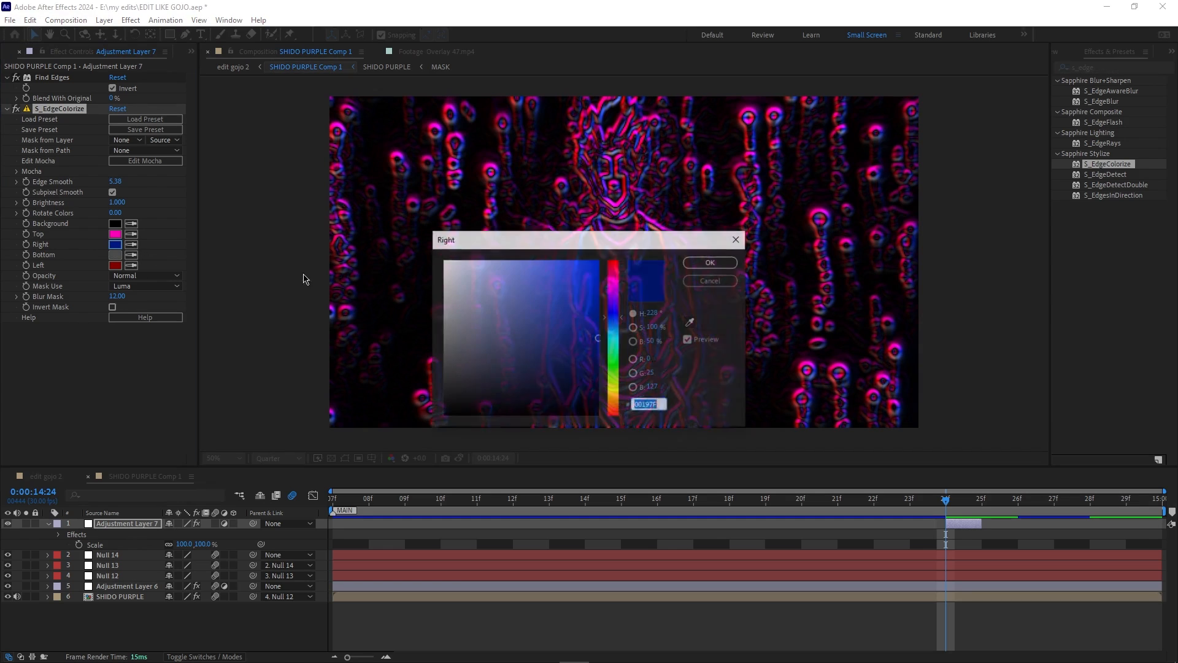
pyautogui.click(588, 265)
pyautogui.click(612, 291)
pyautogui.moveTo(580, 280); pyautogui.dragTo(605, 261)
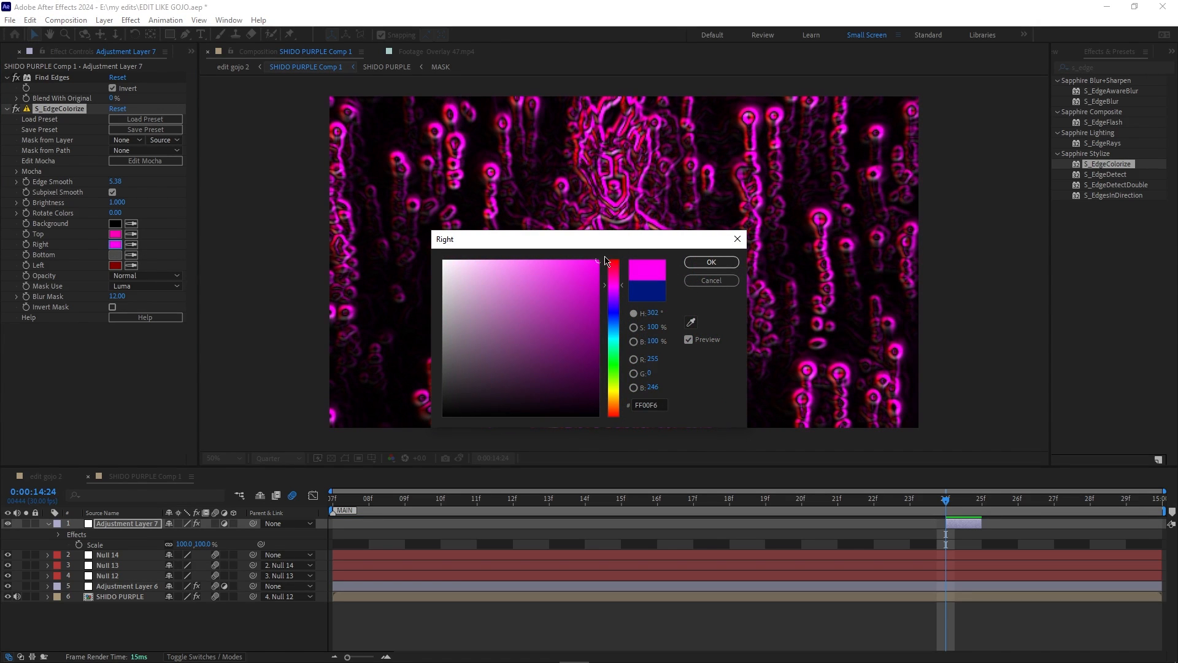
pyautogui.click(707, 264)
# - Set S_EdgeColorize's Left color to violet 6D00C1 and its Edge Smooth to 11.00
pyautogui.click(115, 266)
pyautogui.moveTo(536, 295); pyautogui.dragTo(600, 298)
pyautogui.click(611, 299)
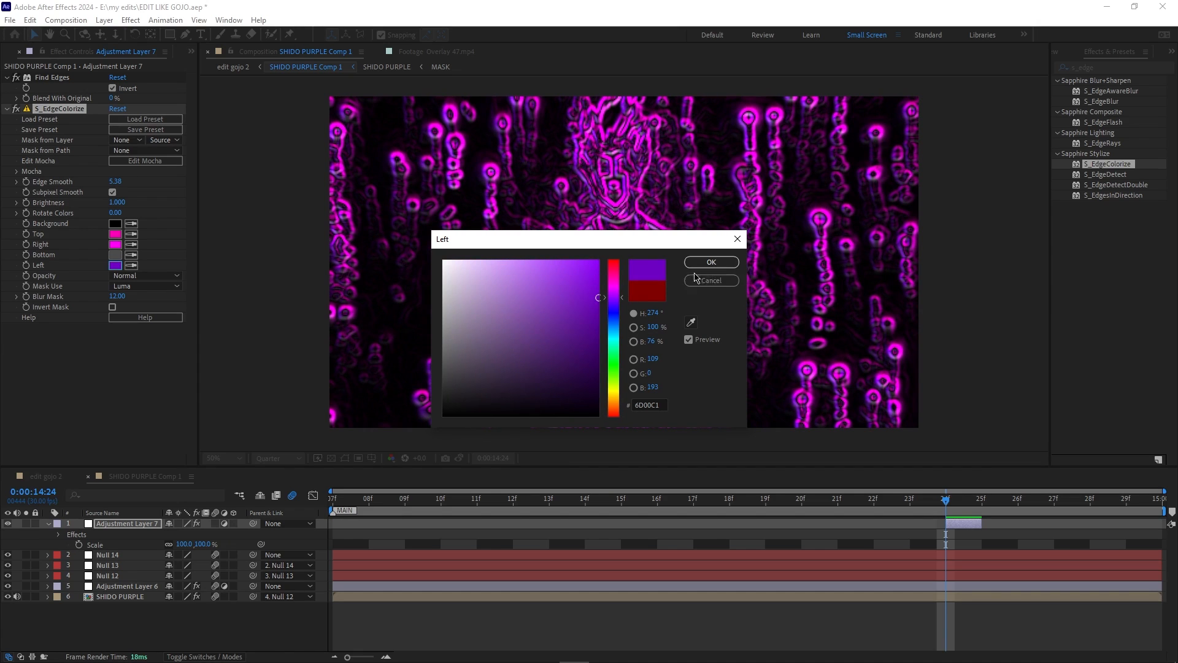
pyautogui.click(702, 267)
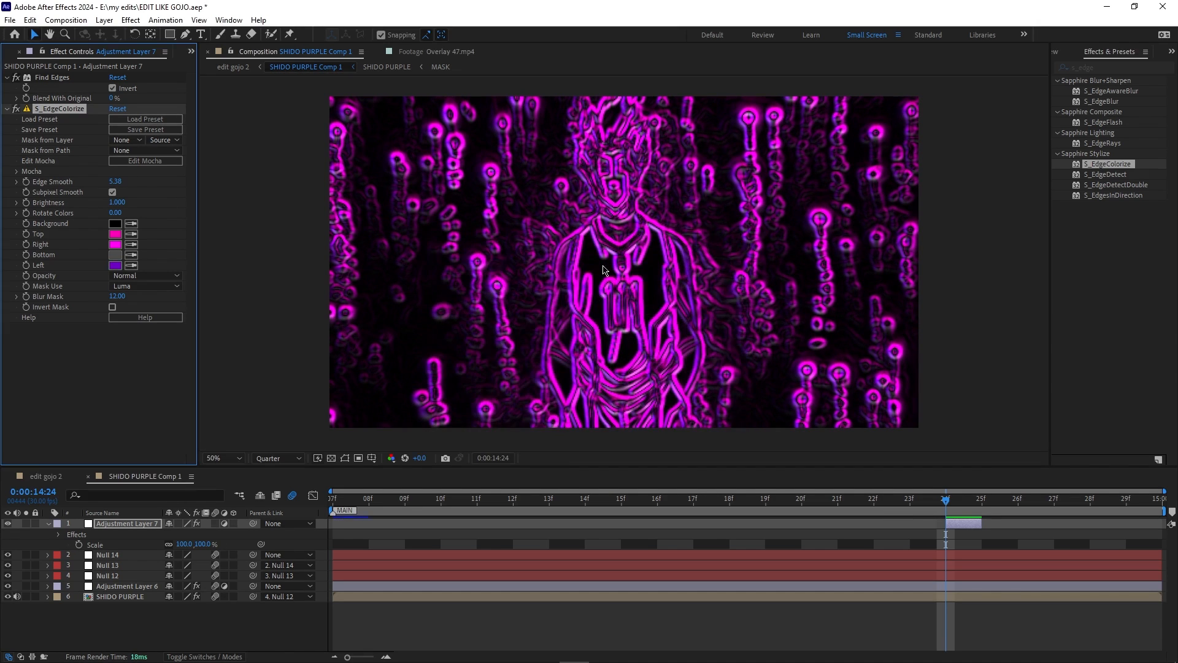
pyautogui.moveTo(117, 297); pyautogui.dragTo(91, 297)
pyautogui.moveTo(219, 300); pyautogui.dragTo(95, 247)
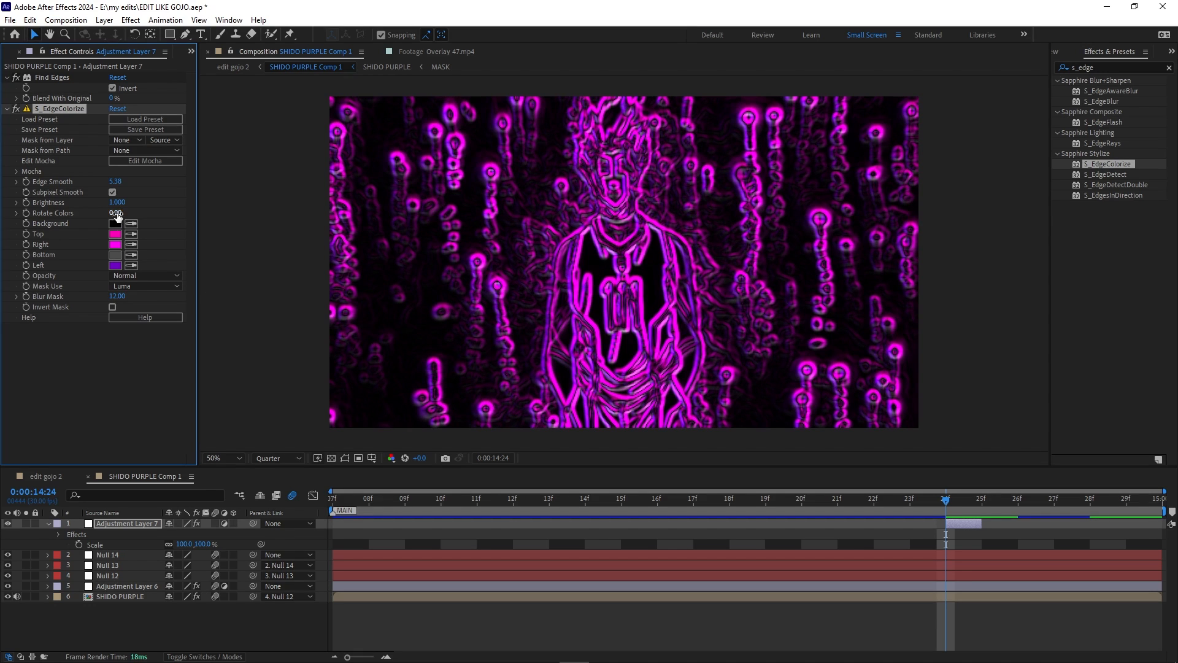
pyautogui.moveTo(124, 184)
pyautogui.mouseDown()
pyautogui.moveTo(114, 189)
pyautogui.moveTo(145, 195)
pyautogui.moveTo(114, 197)
pyautogui.mouseUp()
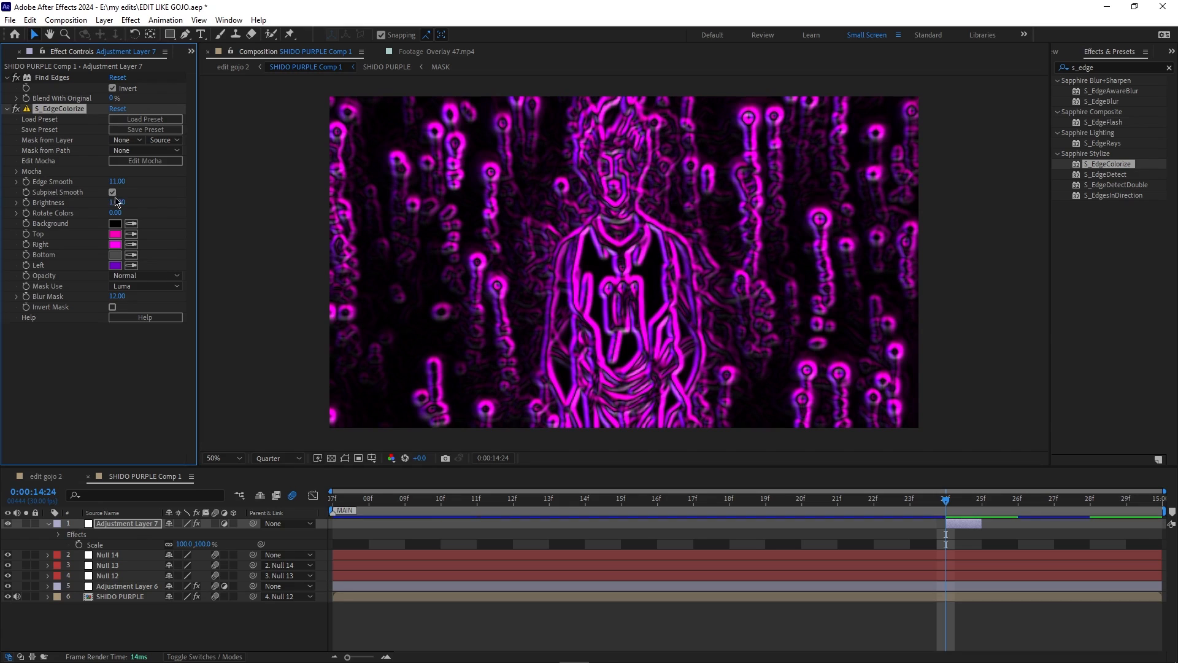
# - Apply S_HueSatBright to the one-frame adjustment layer with Hue Shift at 0.890, and collapse the effect's settings
pyautogui.moveTo(1091, 70); pyautogui.dragTo(924, 88)
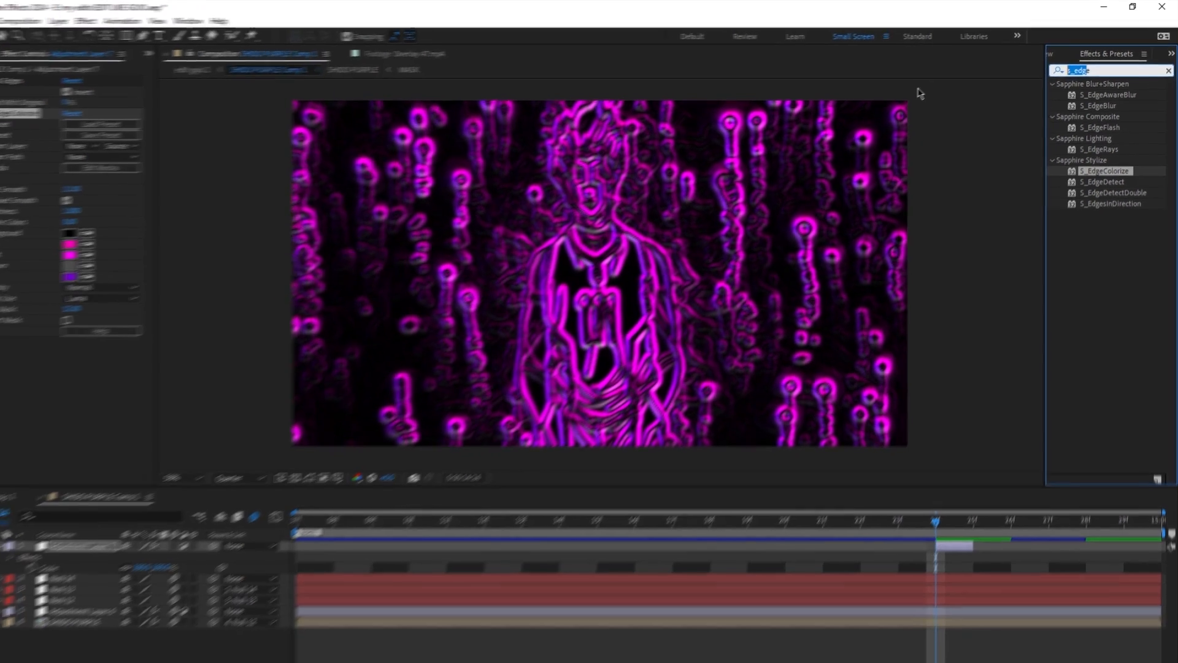
pyautogui.write('s_hue')
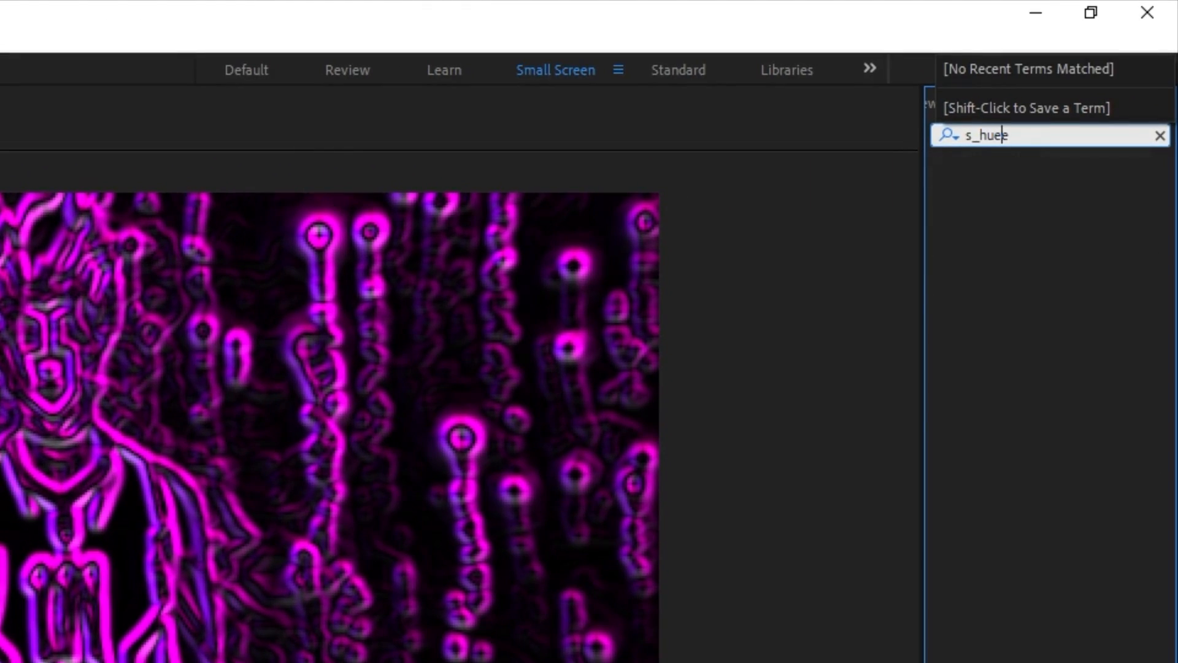
pyautogui.press('BackSpace')
pyautogui.press('BackSpace')
pyautogui.press('BackSpace')
pyautogui.press('BackSpace')
pyautogui.press('BackSpace')
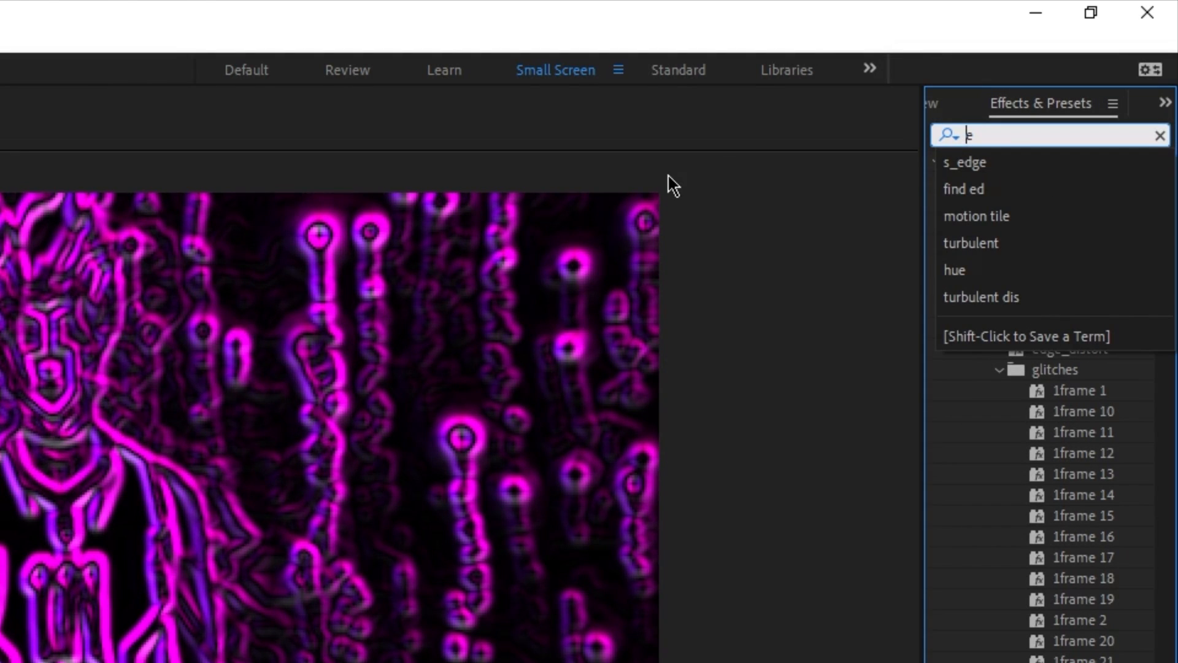
pyautogui.write('hue sa')
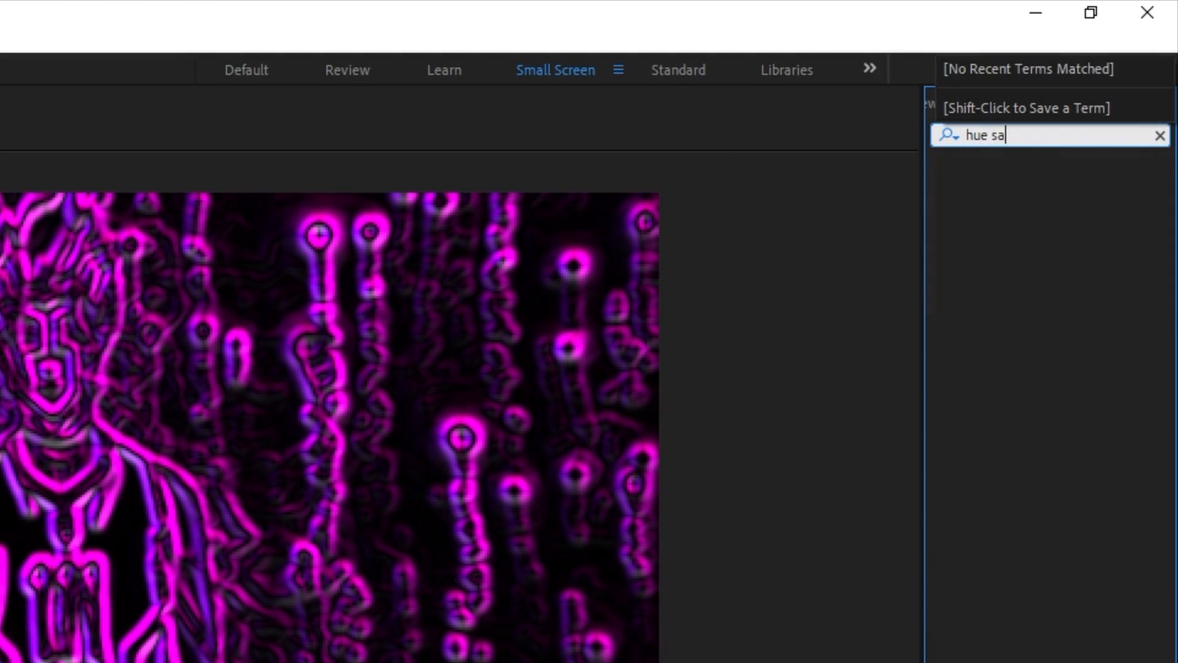
pyautogui.press('BackSpace')
pyautogui.press('BackSpace')
pyautogui.press('BackSpace')
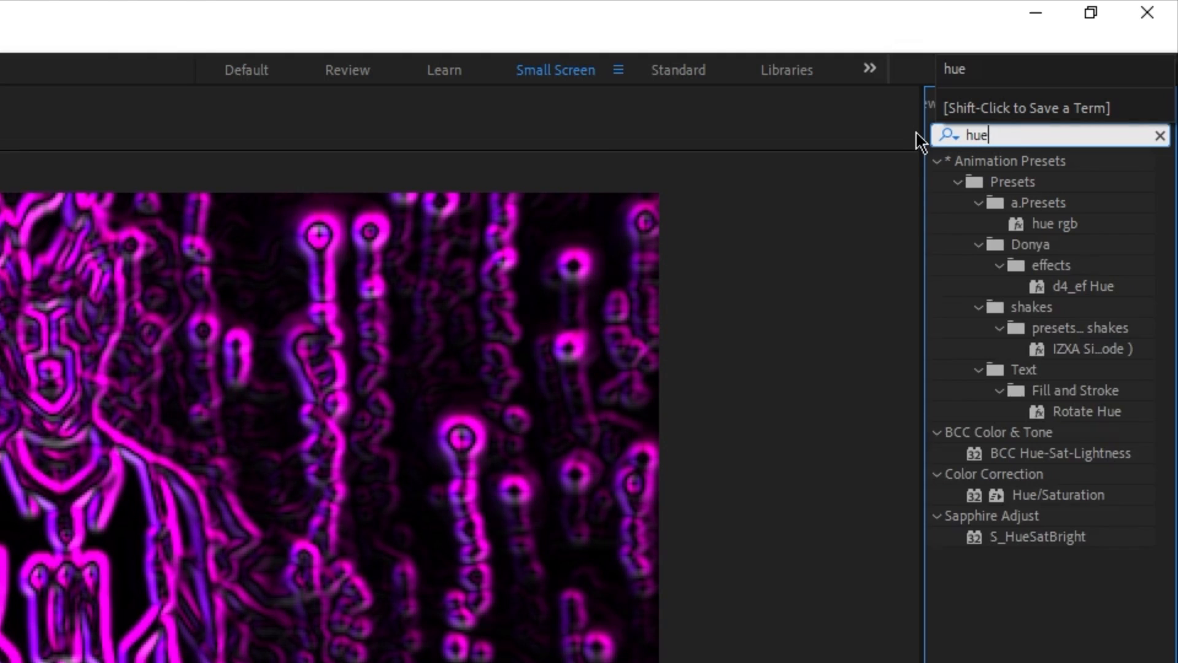
pyautogui.moveTo(1040, 544); pyautogui.dragTo(127, 374)
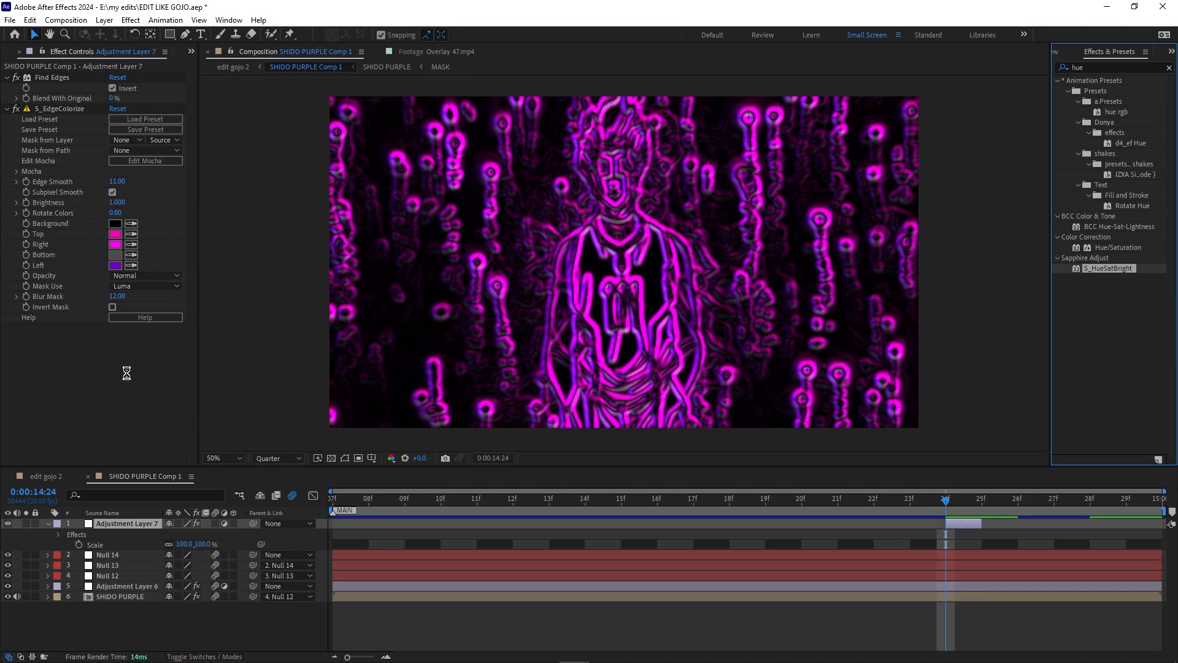
pyautogui.moveTo(118, 366); pyautogui.dragTo(210, 362)
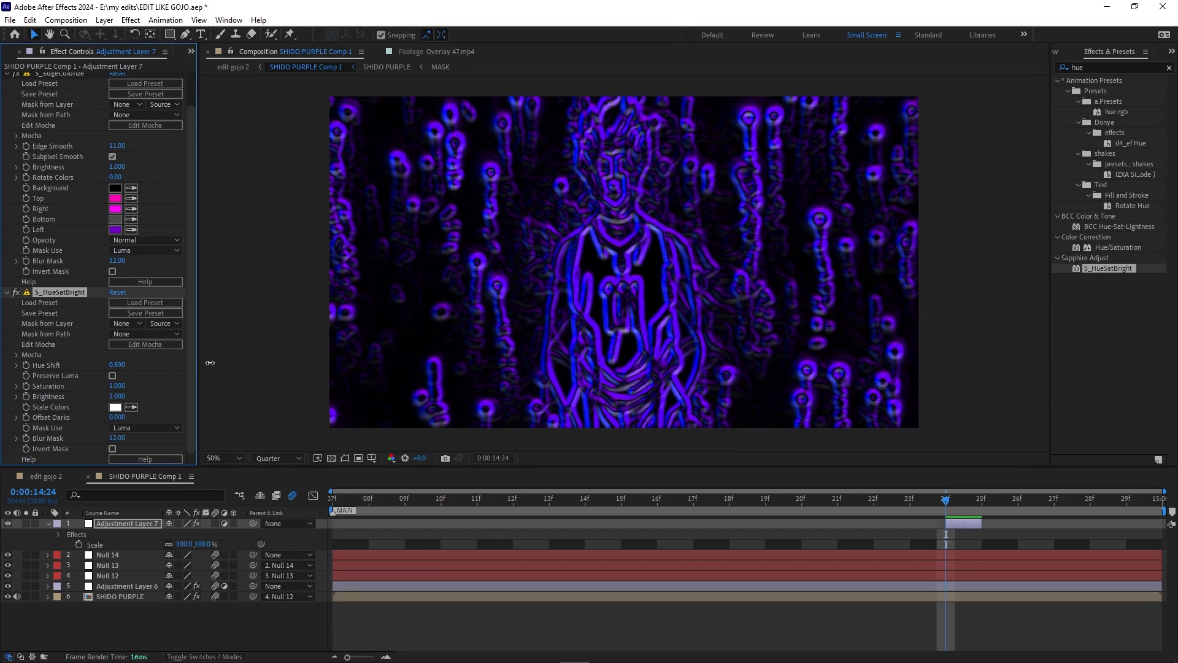
pyautogui.click(6, 293)
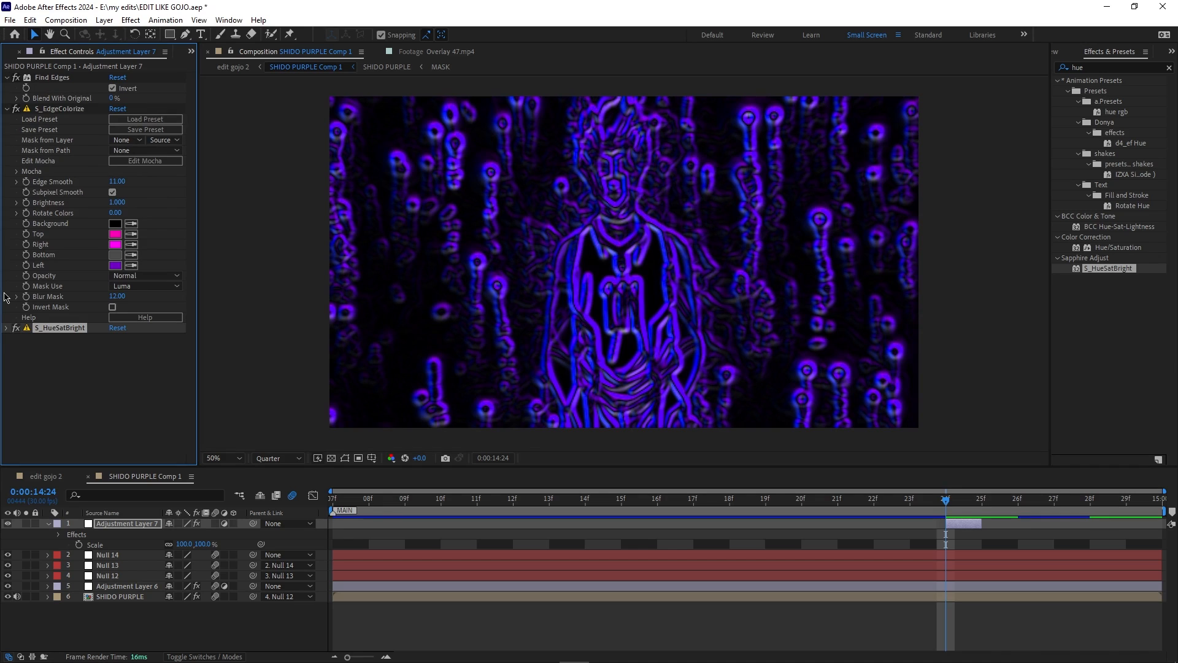
# - Remove the Find Edges effect from the edge-flash adjustment layer
pyautogui.click(6, 109)
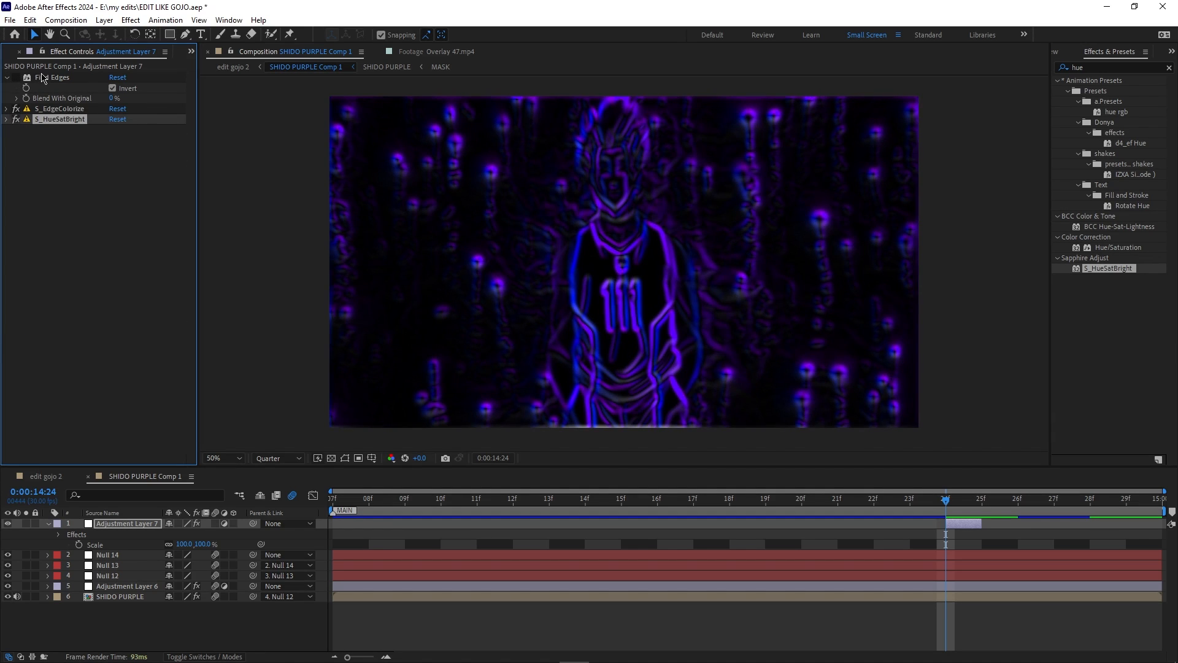
pyautogui.click(40, 79)
pyautogui.press('Delete')
pyautogui.click(57, 82)
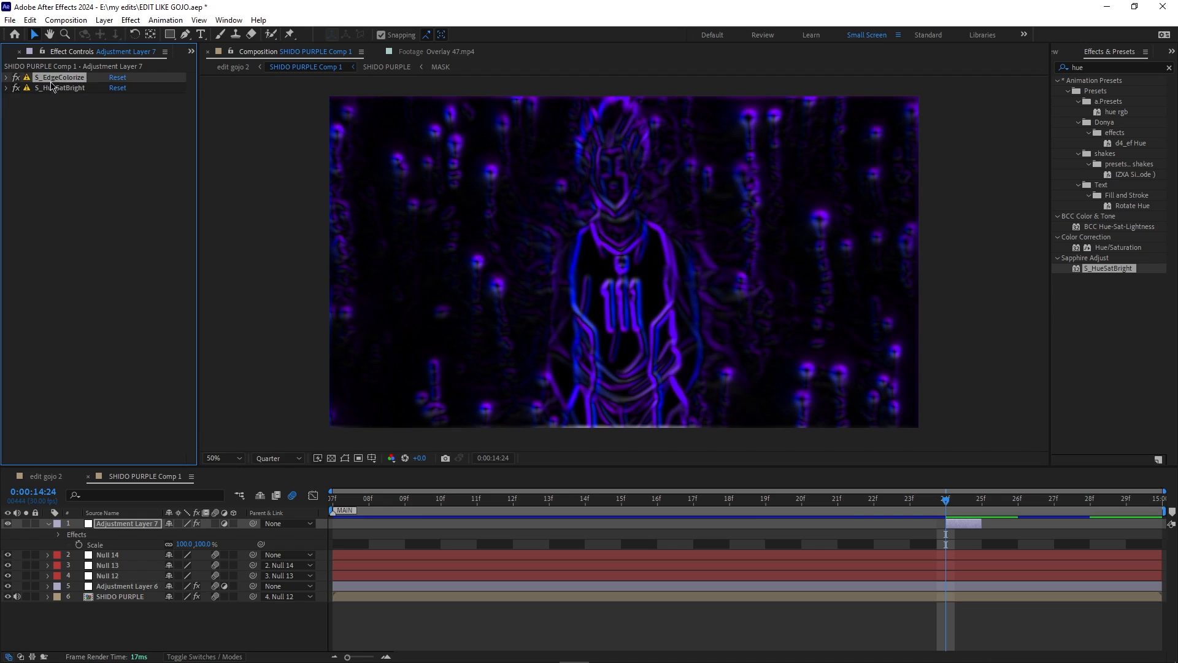
# - Set S_EdgeColorize's Edge Smooth to 0.00 and collapse the effect's settings
pyautogui.click(6, 78)
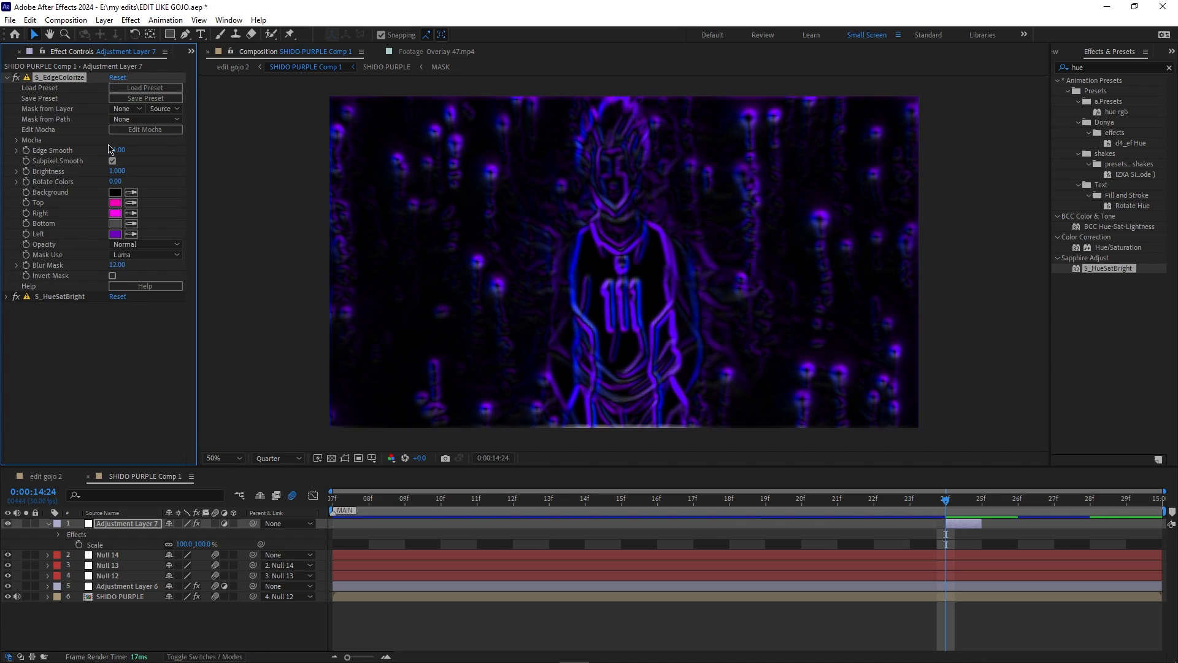
pyautogui.moveTo(113, 149); pyautogui.dragTo(100, 148)
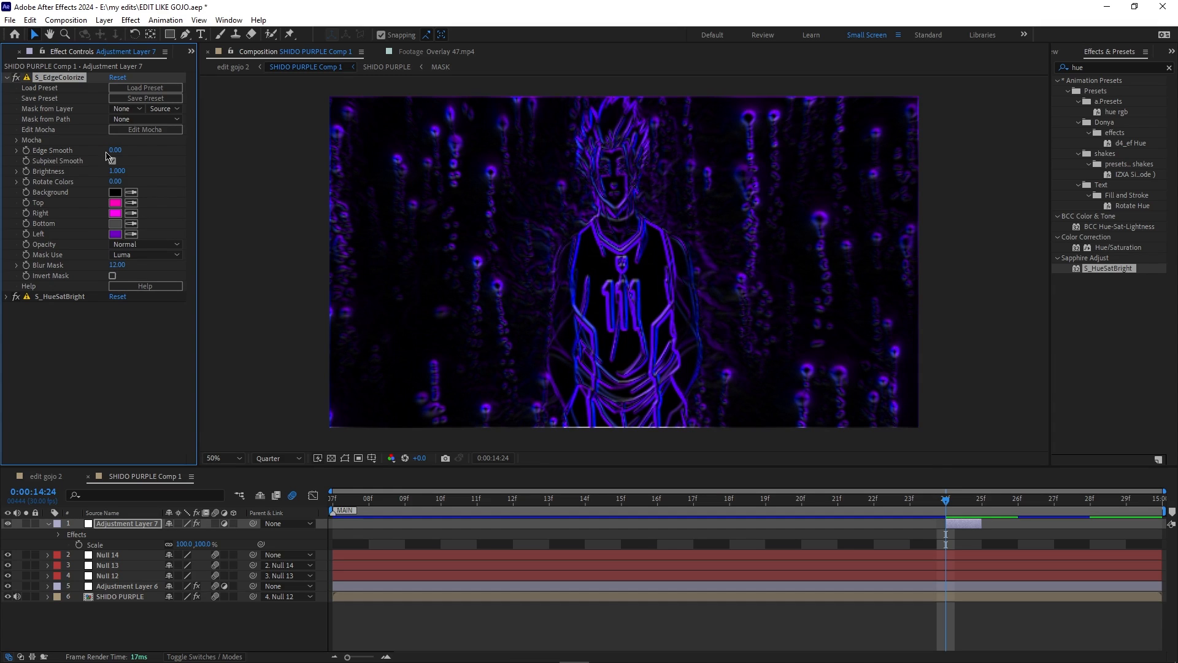
pyautogui.click(112, 160)
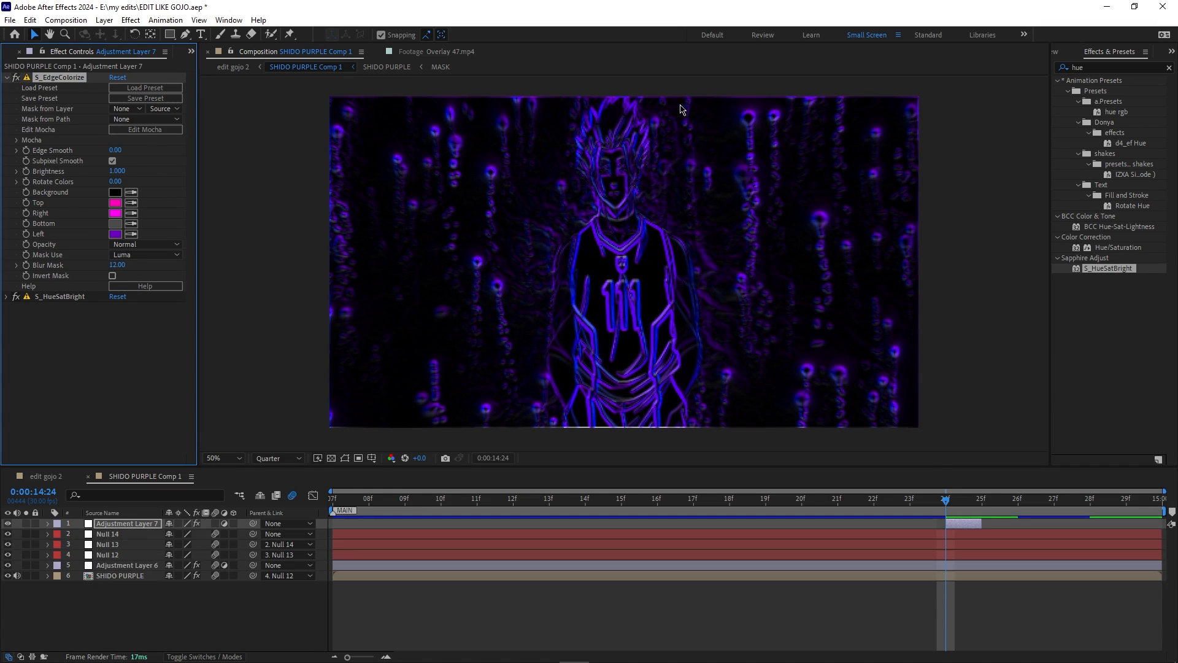
pyautogui.click(6, 79)
# - Apply Deep Glow to the edge-flash adjustment layer below S_HueSatBright
pyautogui.doubleClick(1088, 68)
pyautogui.write('deep')
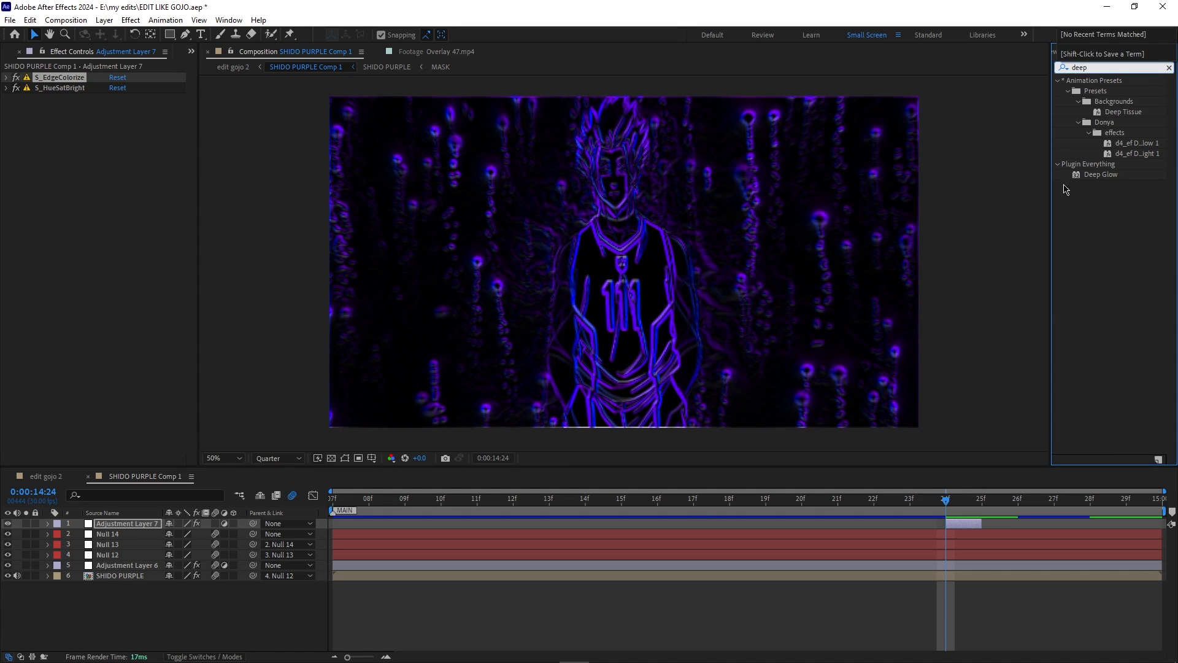
pyautogui.moveTo(1100, 175); pyautogui.dragTo(99, 191)
# - Extend the edge-flash adjustment layer to end at frame 27, and preview the shot
pyautogui.moveTo(950, 507); pyautogui.dragTo(1053, 523)
pyautogui.press('space')
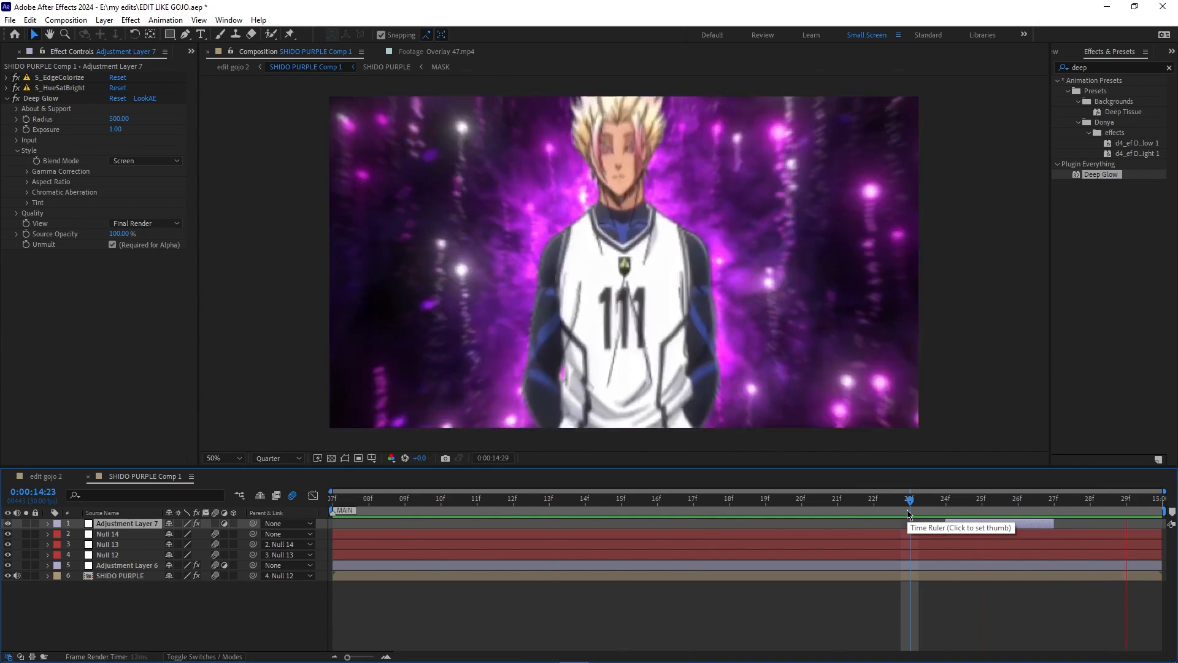
pyautogui.press('space')
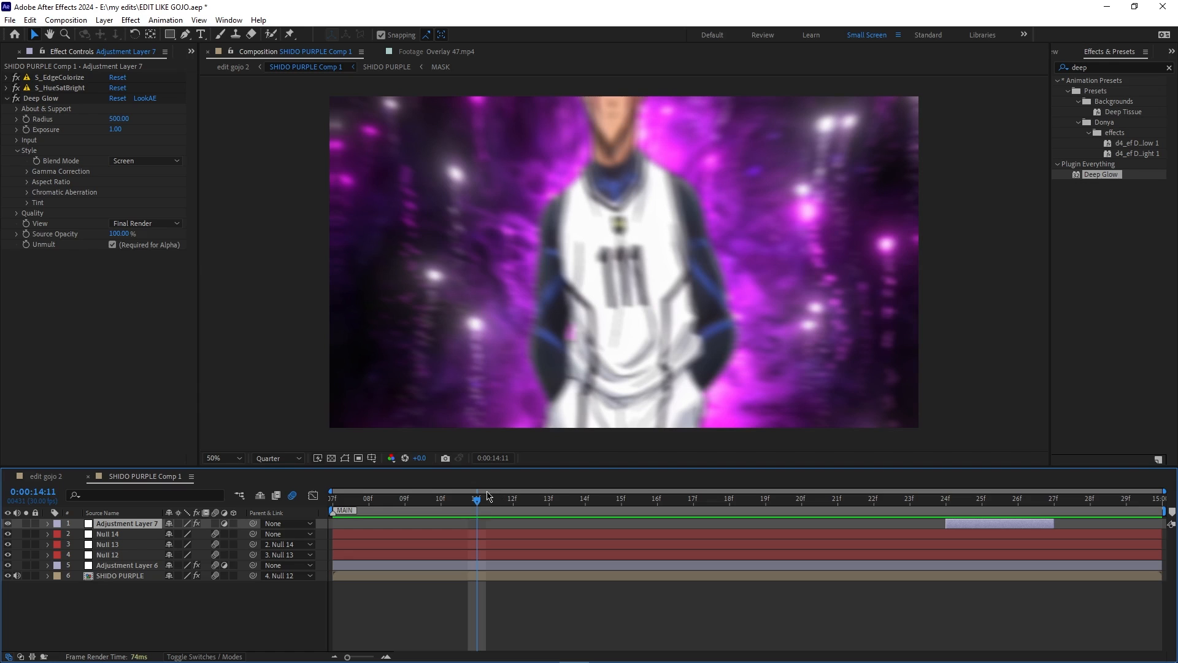
pyautogui.press('space')
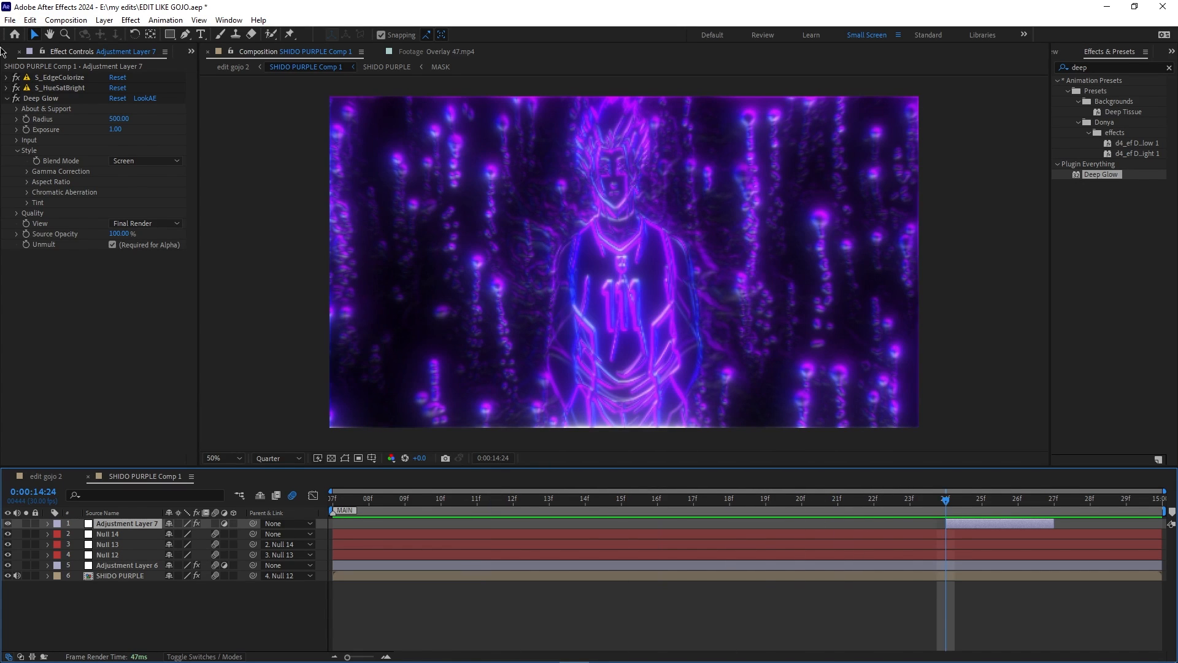
pyautogui.click(6, 99)
pyautogui.click(1127, 64)
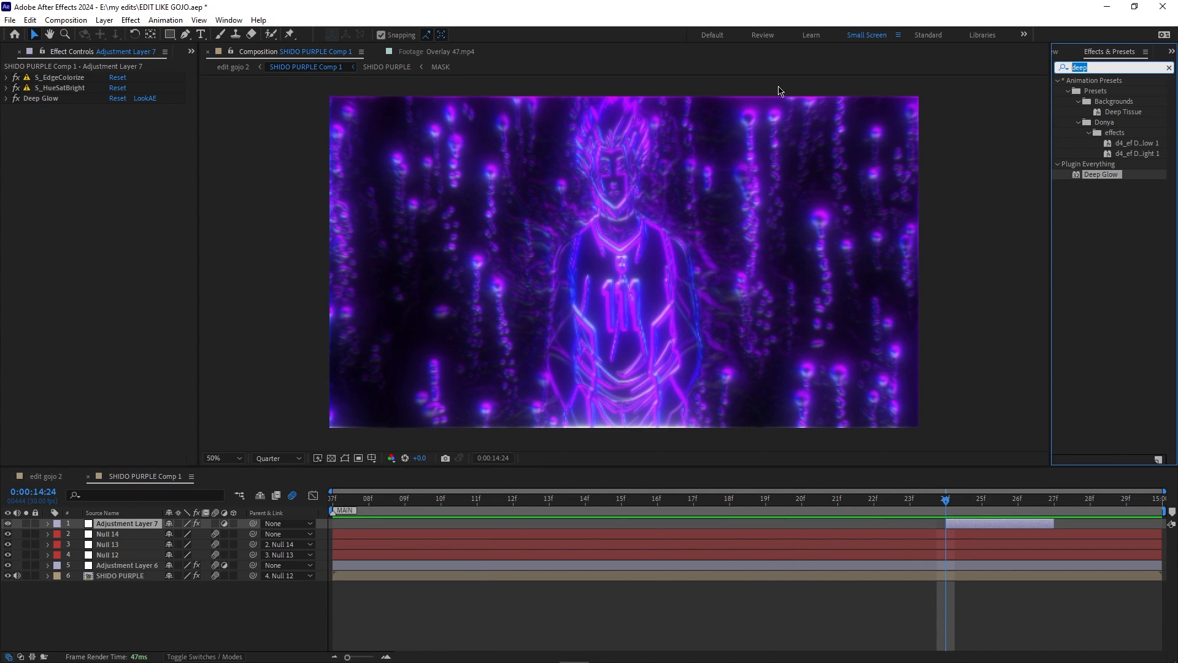
pyautogui.write('warp')
pyautogui.scroll(-20, 1076, 237)
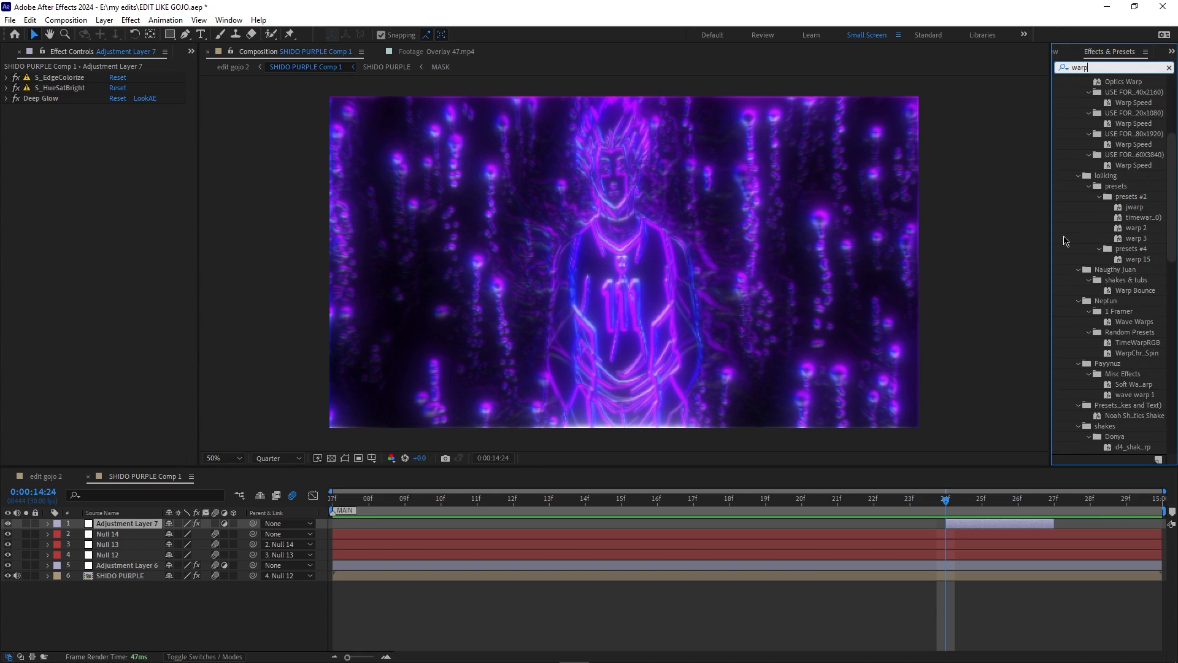
pyautogui.moveTo(1088, 291); pyautogui.dragTo(521, 266)
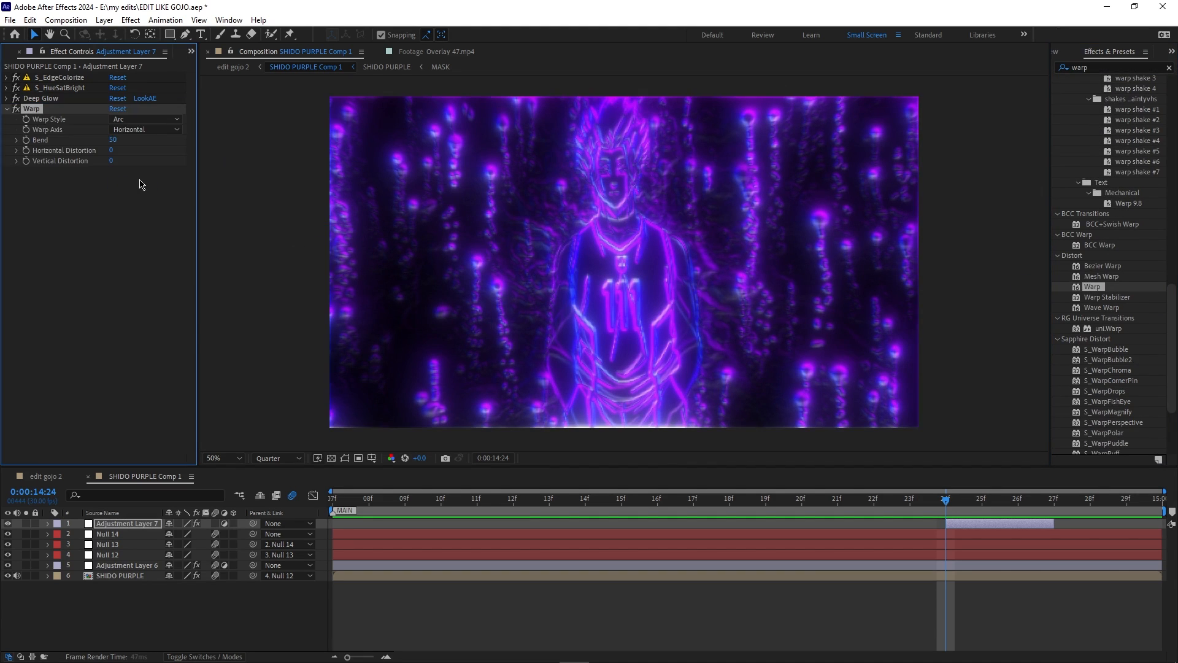
pyautogui.click(133, 123)
pyautogui.press('Escape')
pyautogui.press('Delete')
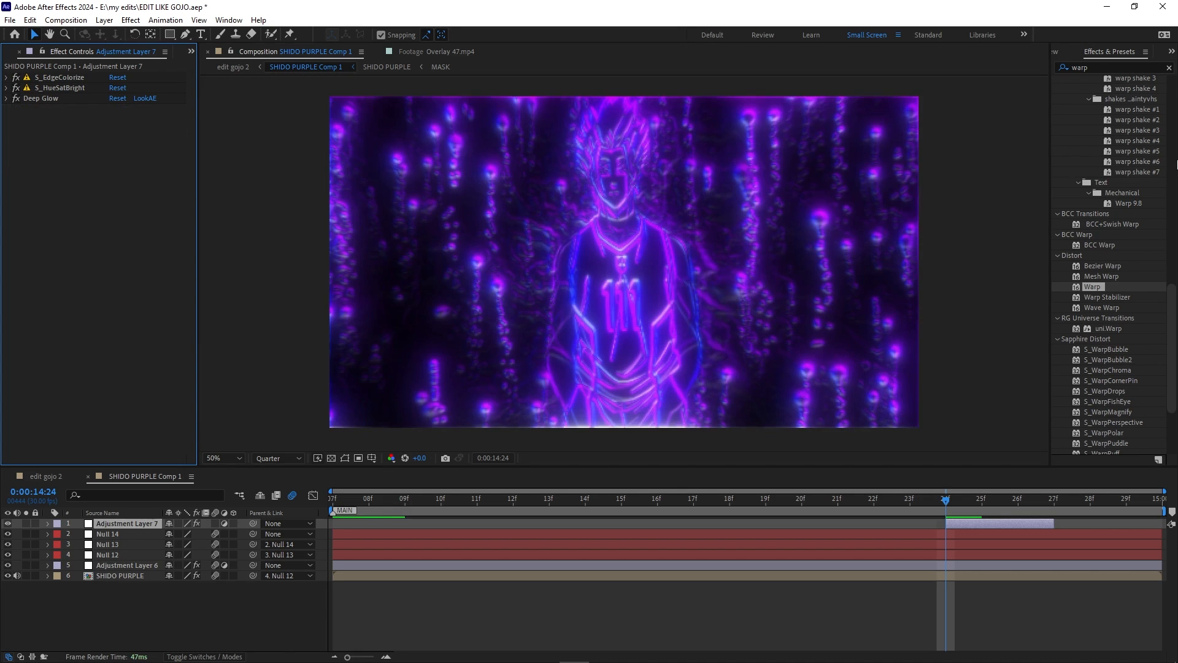
# - Apply the Wave Warp distortion effect to the edge-flash adjustment layer below Deep Glow
pyautogui.scroll(2, 1135, 123)
pyautogui.click(1094, 66)
pyautogui.write('wave war')
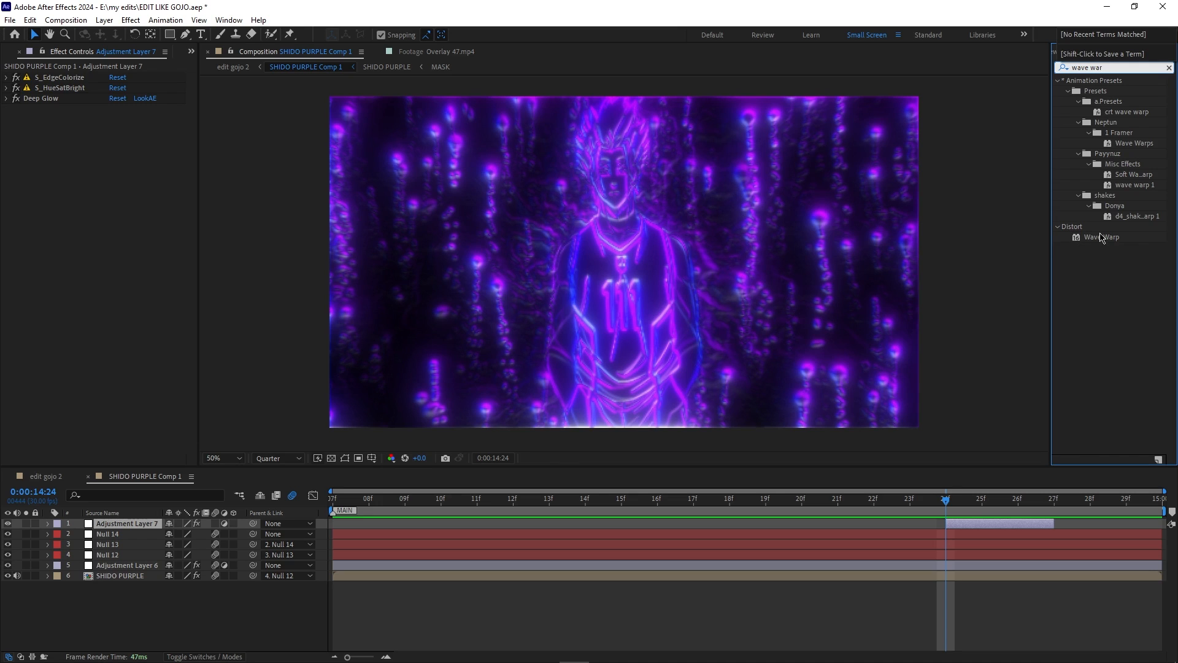
pyautogui.moveTo(1101, 237); pyautogui.dragTo(69, 176)
pyautogui.moveTo(1102, 237); pyautogui.dragTo(153, 233)
# - Try Wave Warp's Square and Triangle wave types, and settle on Noise
pyautogui.click(120, 119)
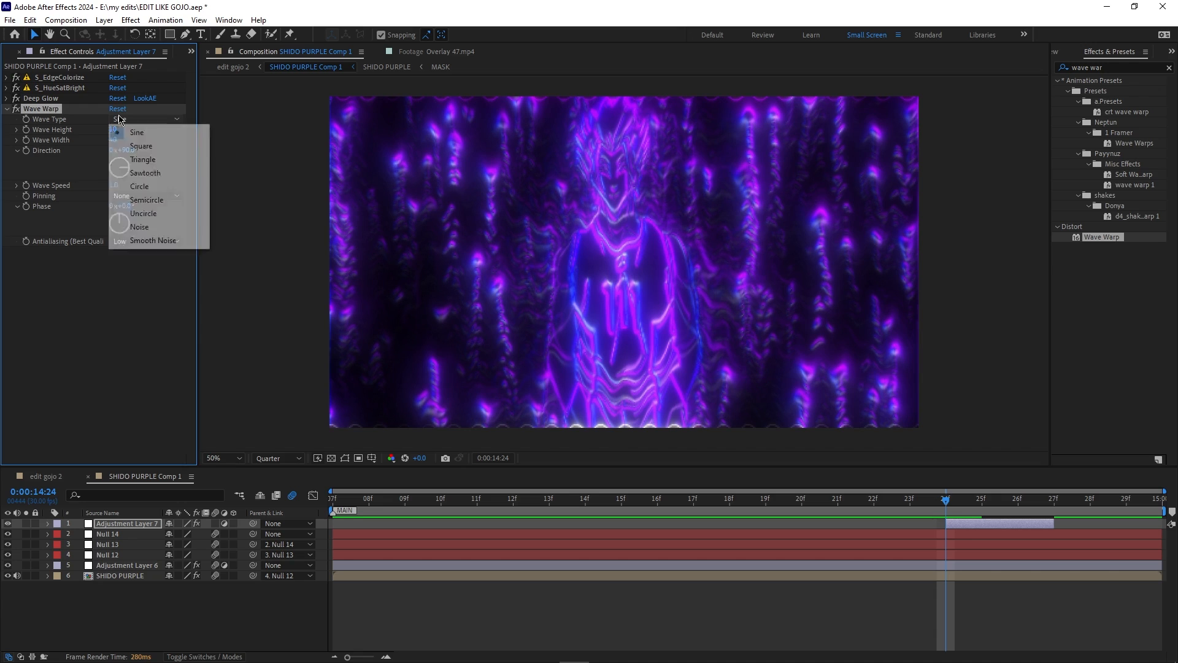
pyautogui.click(135, 146)
pyautogui.click(132, 119)
pyautogui.click(142, 160)
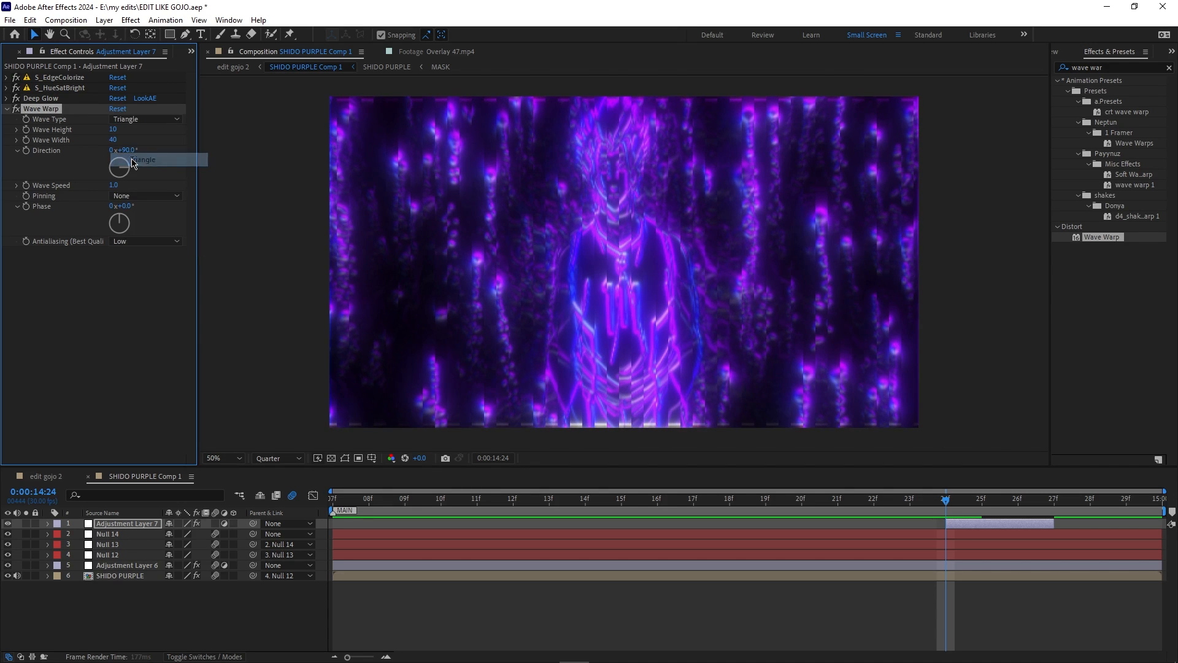
pyautogui.click(132, 122)
pyautogui.click(145, 178)
pyautogui.click(133, 119)
pyautogui.click(146, 227)
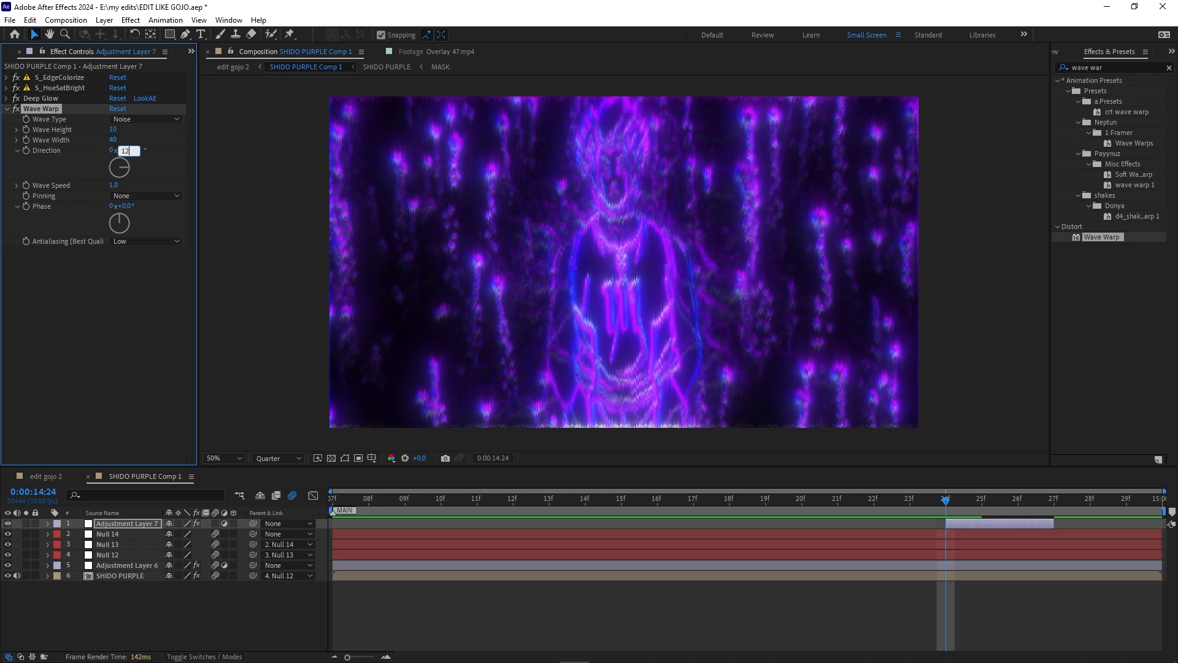
# - Set Wave Warp's Direction to 180°, Wave Height to 14 and Wave Width to 43, and preview the shot
pyautogui.press('Return')
pyautogui.click(129, 149)
pyautogui.write('90')
pyautogui.press('Return')
pyautogui.write('80')
pyautogui.press('Return')
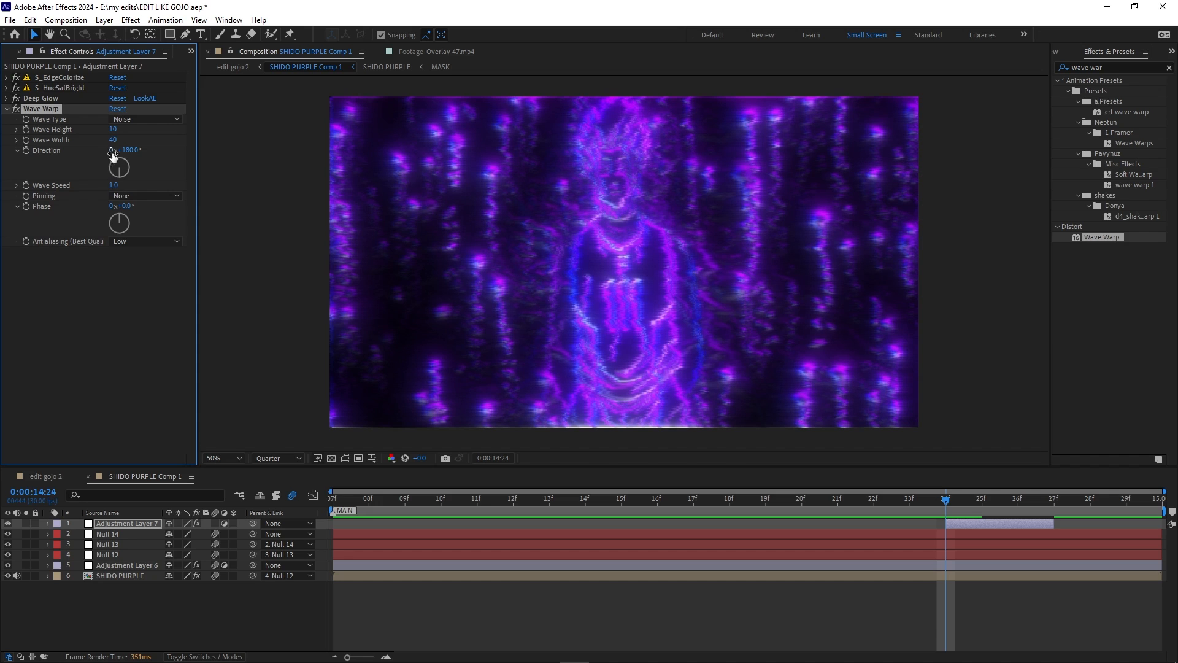
pyautogui.moveTo(158, 132); pyautogui.dragTo(131, 140)
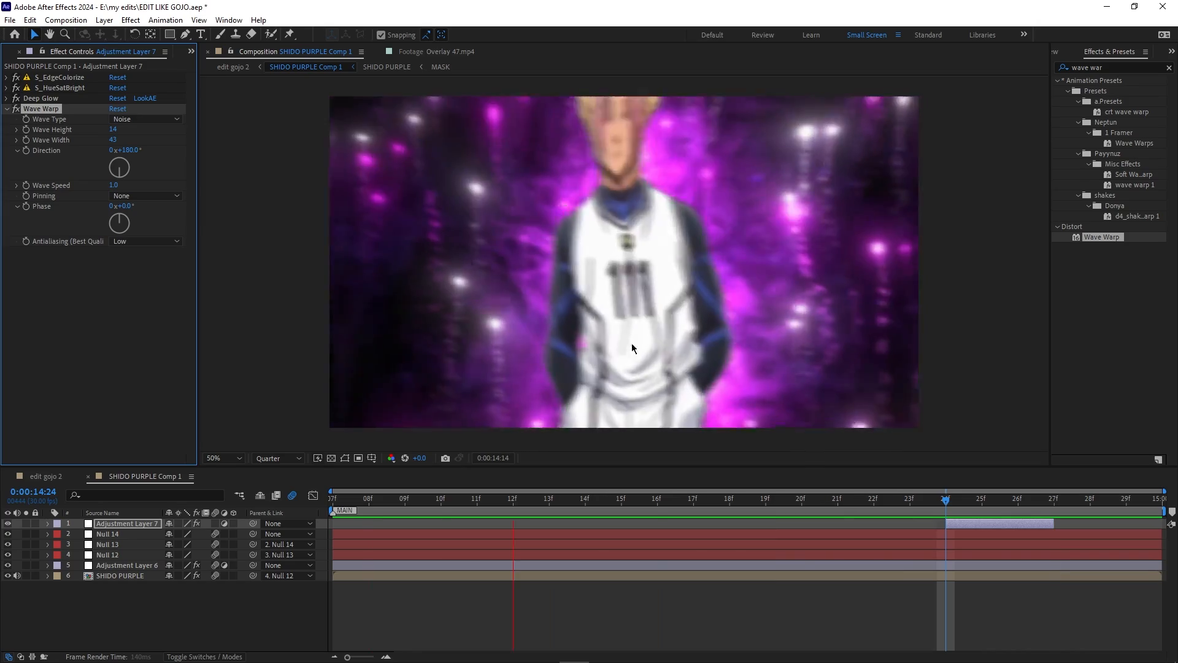
# - Create a black 1920 x 1080 px solid named BLACK BAR in the edit gojo 2 composition
pyautogui.click(88, 477)
pyautogui.moveTo(662, 508)
pyautogui.mouseDown()
pyautogui.moveTo(672, 526)
pyautogui.moveTo(681, 512)
pyautogui.moveTo(667, 508)
pyautogui.mouseUp()
pyautogui.click(104, 19)
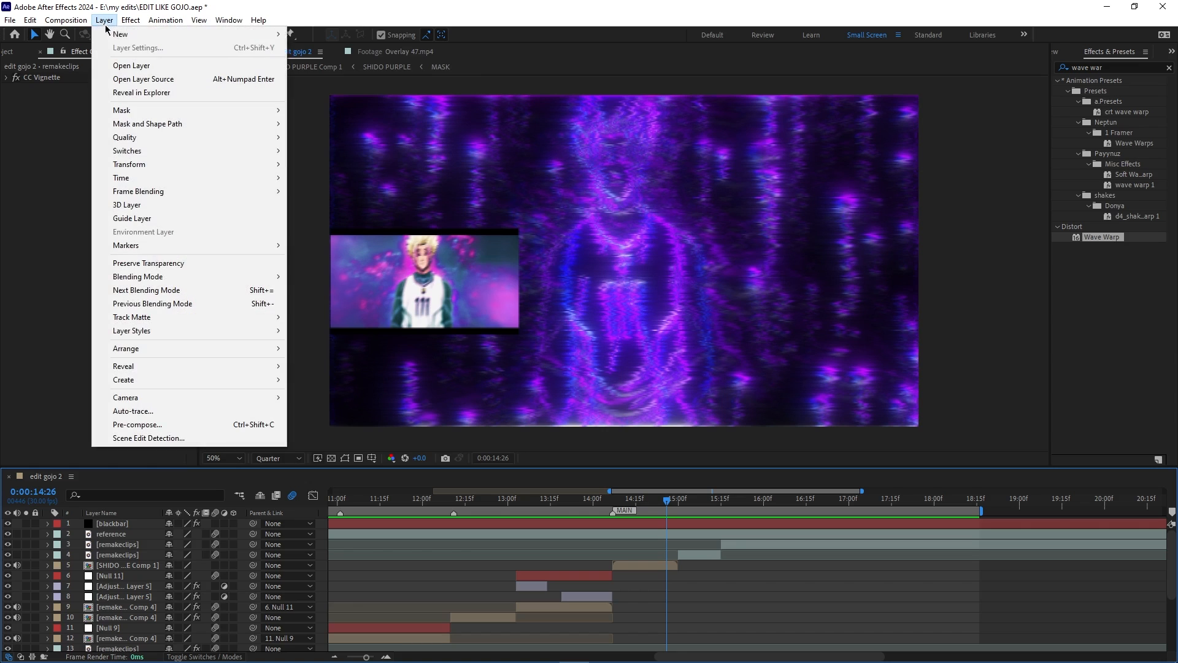
pyautogui.moveTo(117, 35)
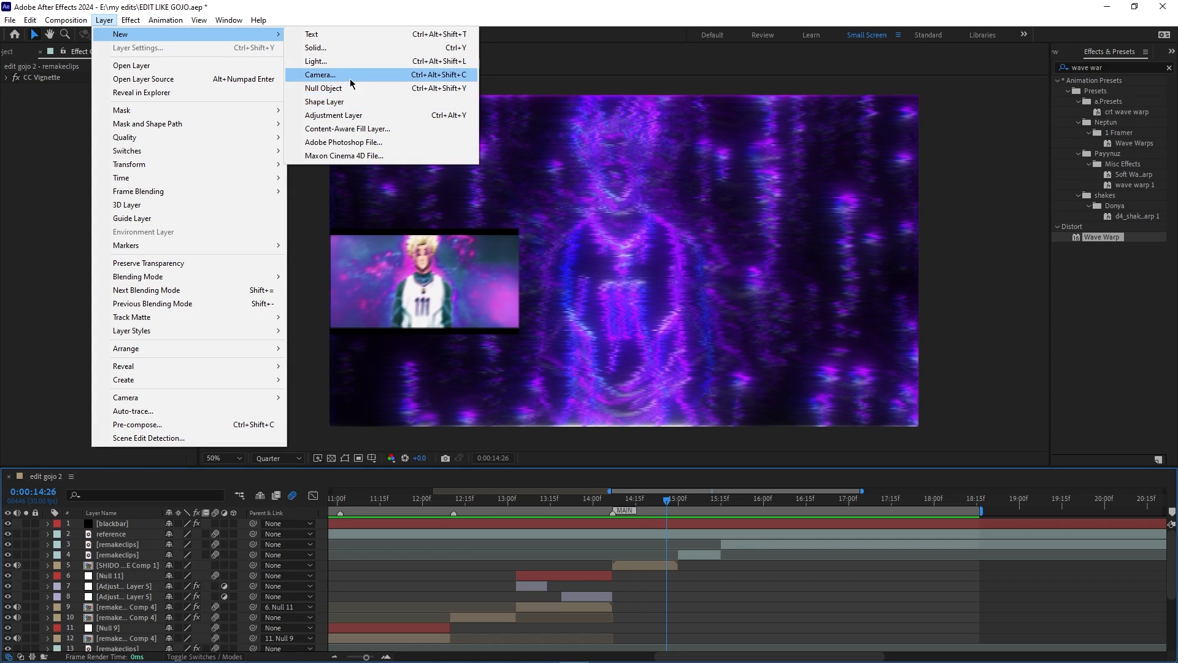
pyautogui.click(318, 49)
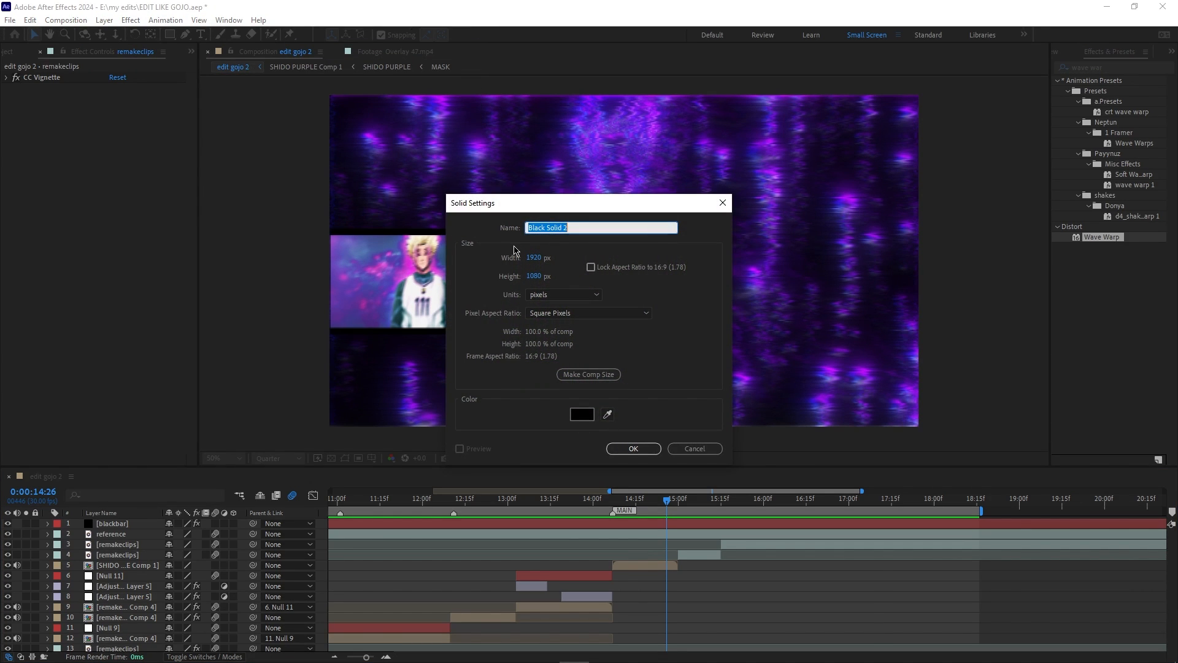
pyautogui.write('BLACK BAR')
pyautogui.press('Return')
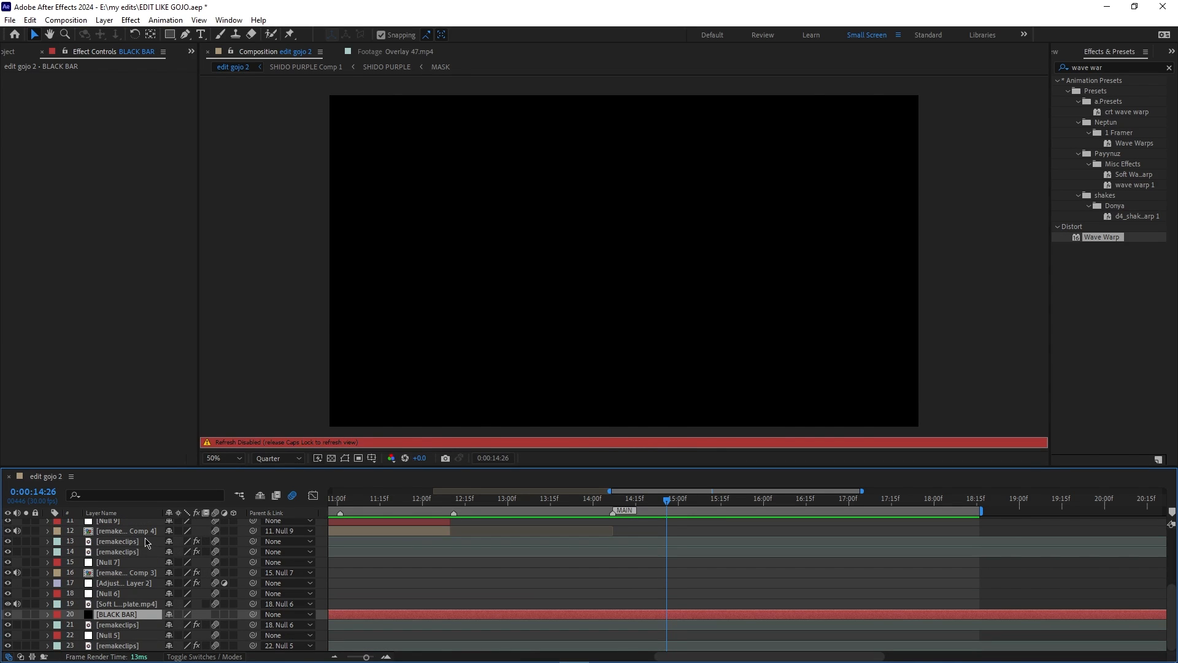
# - Place the BLACK BAR layer directly above SHIDO PURPLE Comp 1 and trim it to run from 0:00:14:07 to 0:00:15:00
pyautogui.press('capslock')
pyautogui.moveTo(112, 620); pyautogui.dragTo(142, 562)
pyautogui.moveTo(667, 502); pyautogui.dragTo(616, 515)
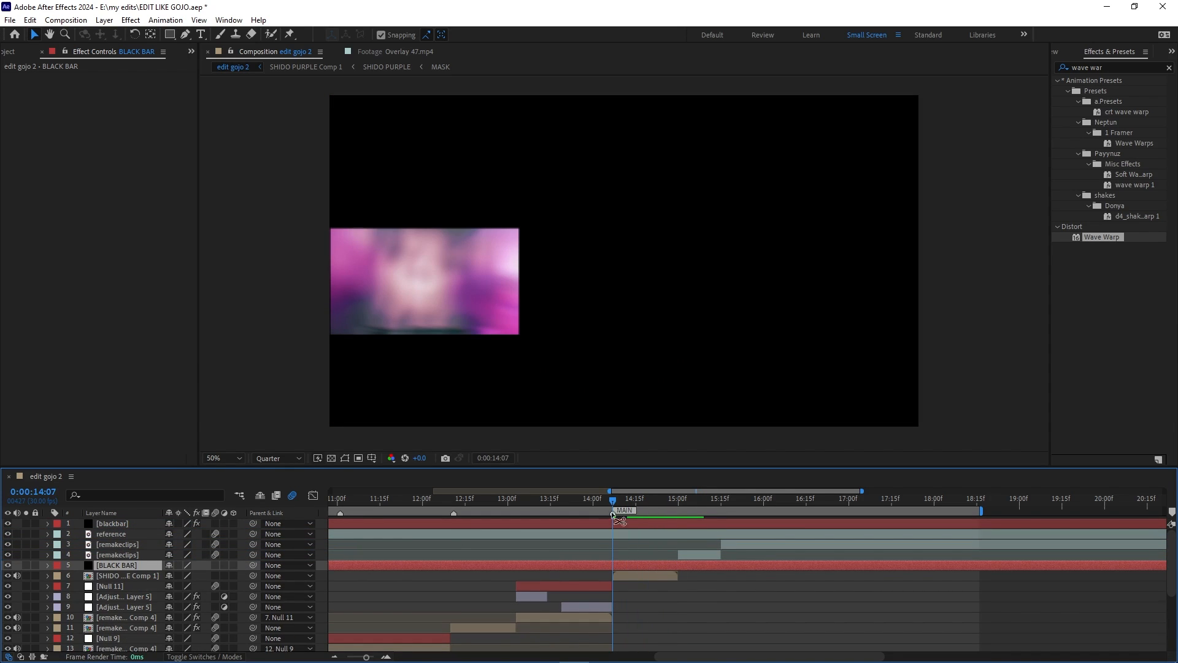
pyautogui.hotkey('ctrl', 'shift', 'd')
pyautogui.click(597, 575)
pyautogui.press('Delete')
pyautogui.moveTo(613, 501); pyautogui.dragTo(679, 501)
pyautogui.click(686, 565)
pyautogui.hotkey('ctrl', 'shift', 'd')
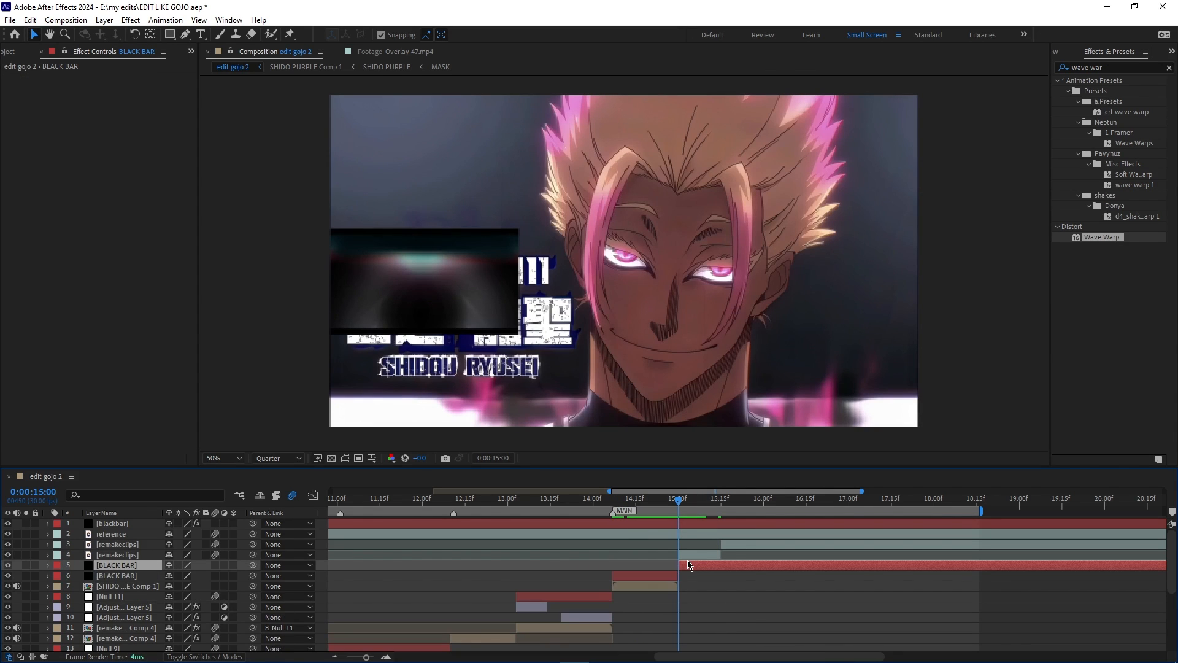
pyautogui.press('Delete')
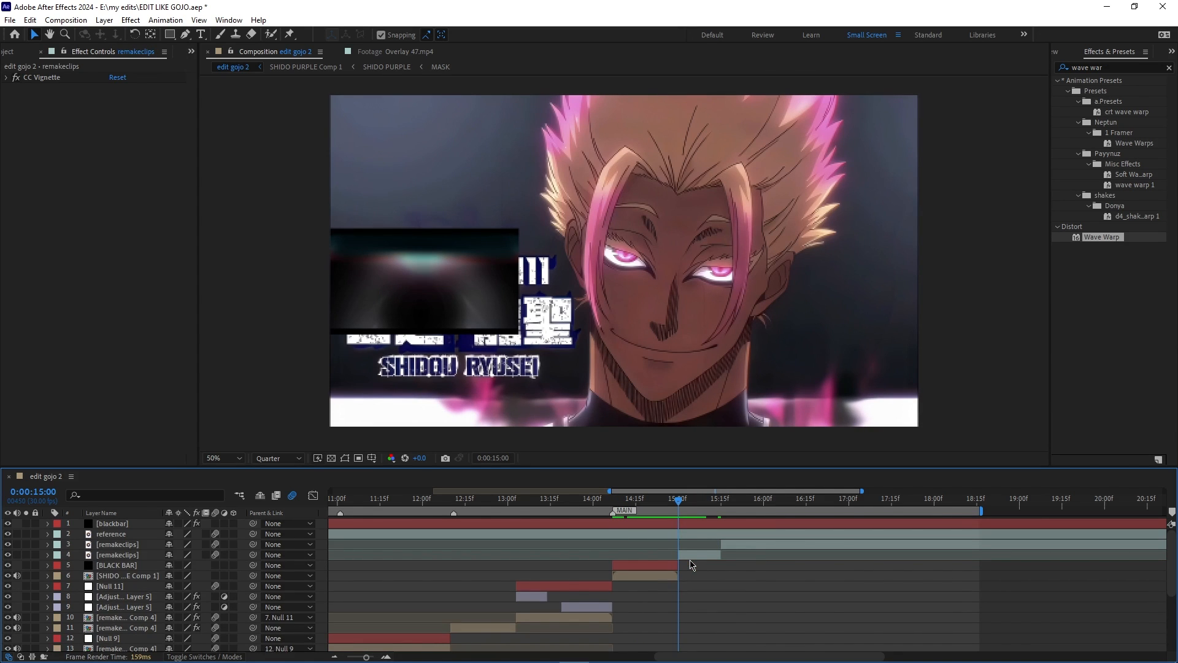
# - Try CC Jaws on the BLACK BAR solid with Completion at 65.0 %, and remove the effect
pyautogui.moveTo(680, 506); pyautogui.dragTo(623, 515)
pyautogui.click(1112, 68)
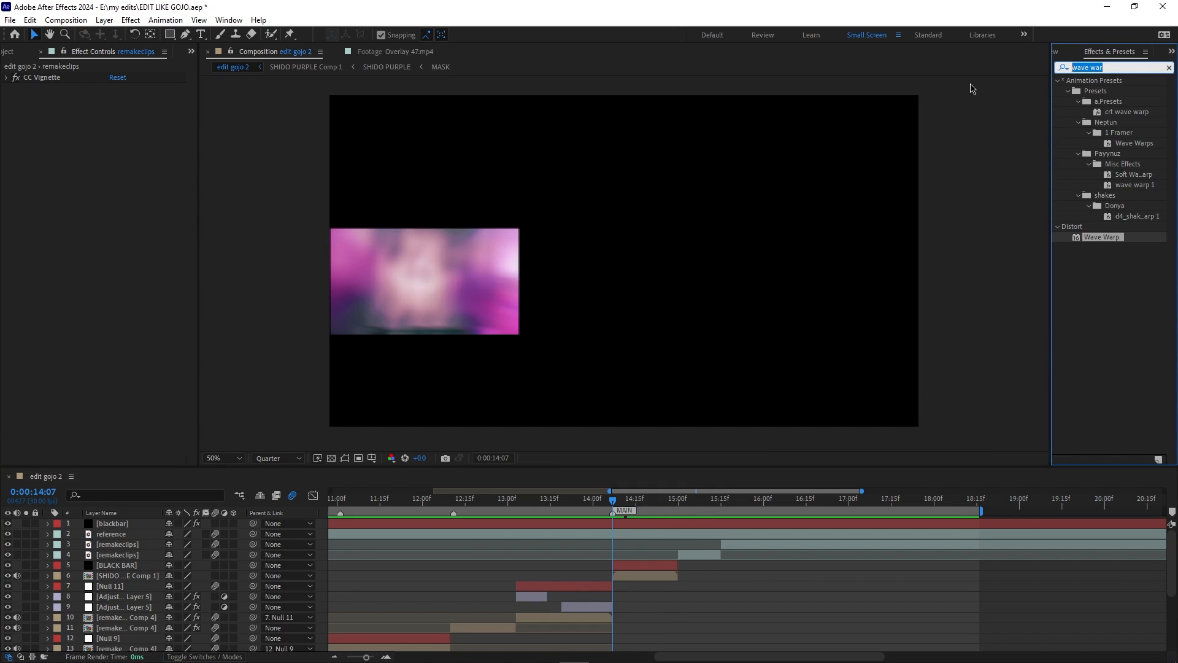
pyautogui.write('cc jaws')
pyautogui.moveTo(1099, 91); pyautogui.dragTo(639, 565)
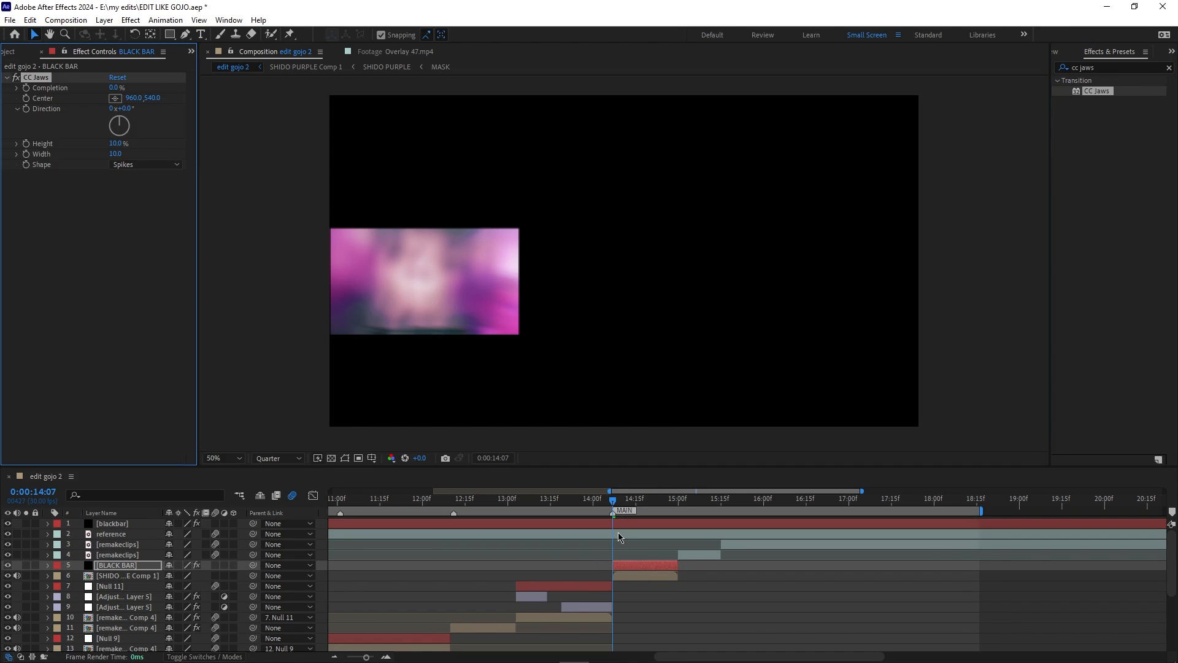
pyautogui.moveTo(114, 87); pyautogui.dragTo(181, 113)
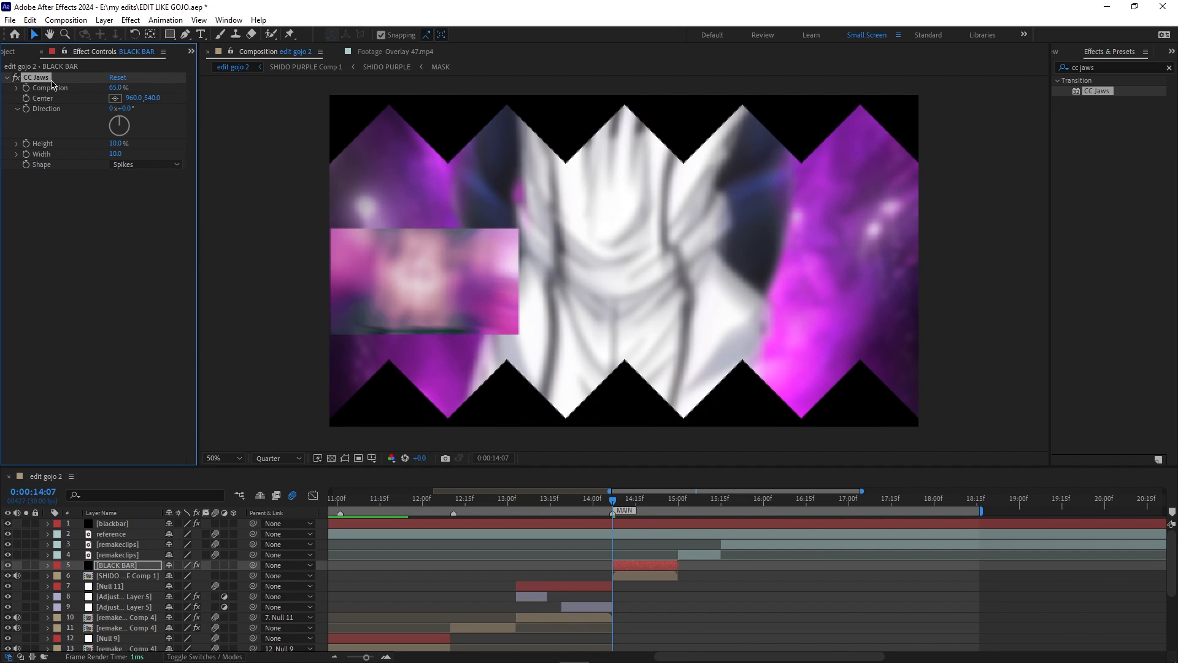
pyautogui.press('Delete')
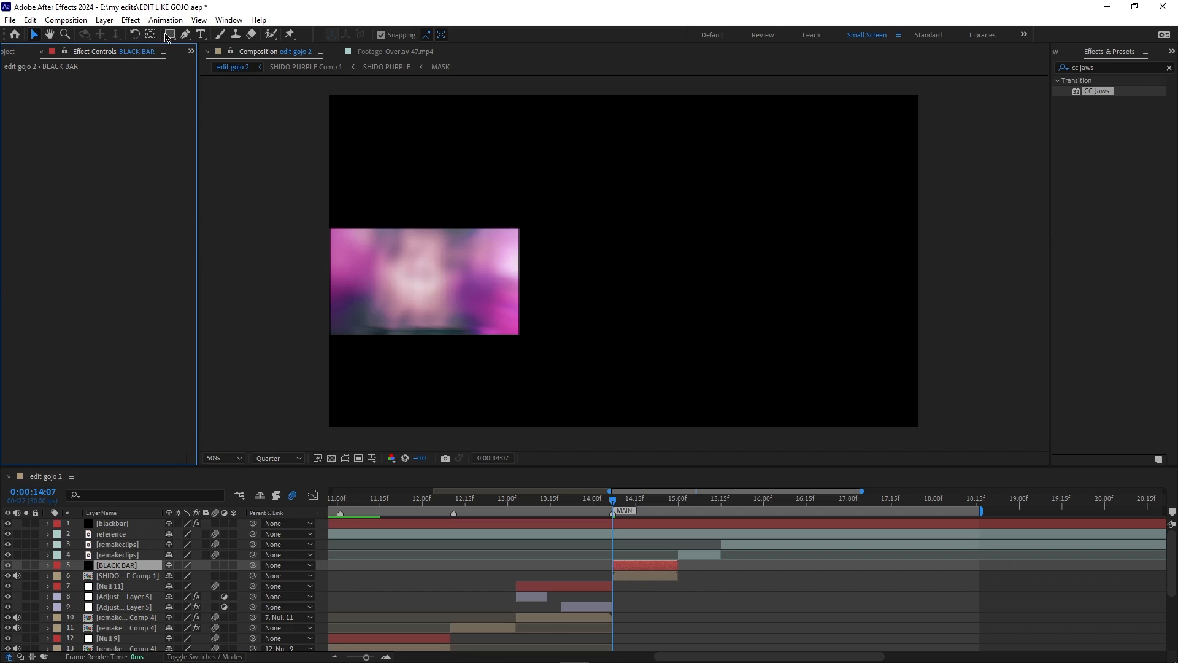
# - Draw a rectangular mask on BLACK BAR spanning the frame's full width and about its top fifth
pyautogui.click(170, 34)
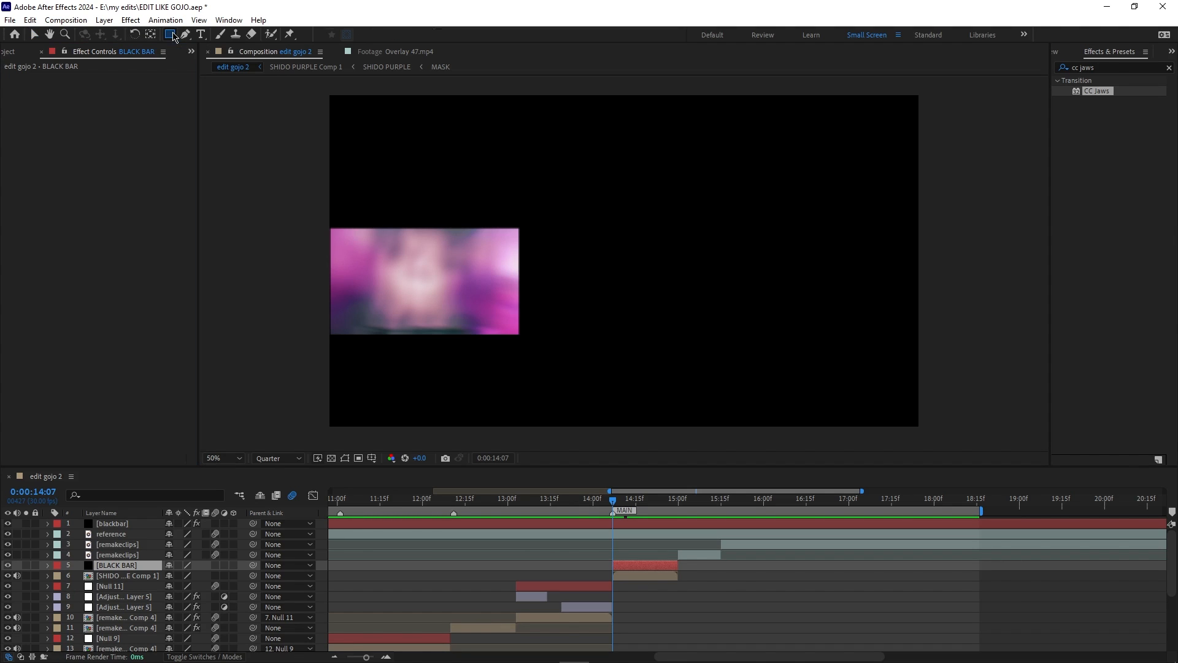
pyautogui.press('q')
pyautogui.moveTo(326, 96); pyautogui.dragTo(920, 167)
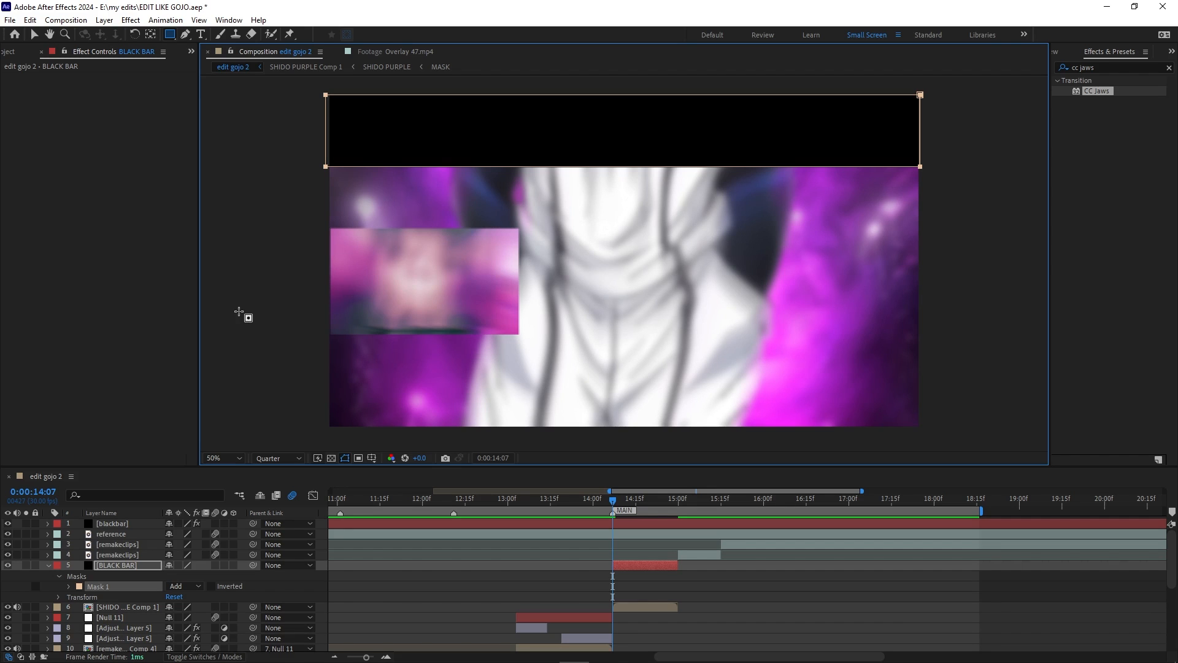
pyautogui.press('v')
# - Add a Position keyframe to the BLACK BAR layer at 0:00:14:27
pyautogui.click(643, 559)
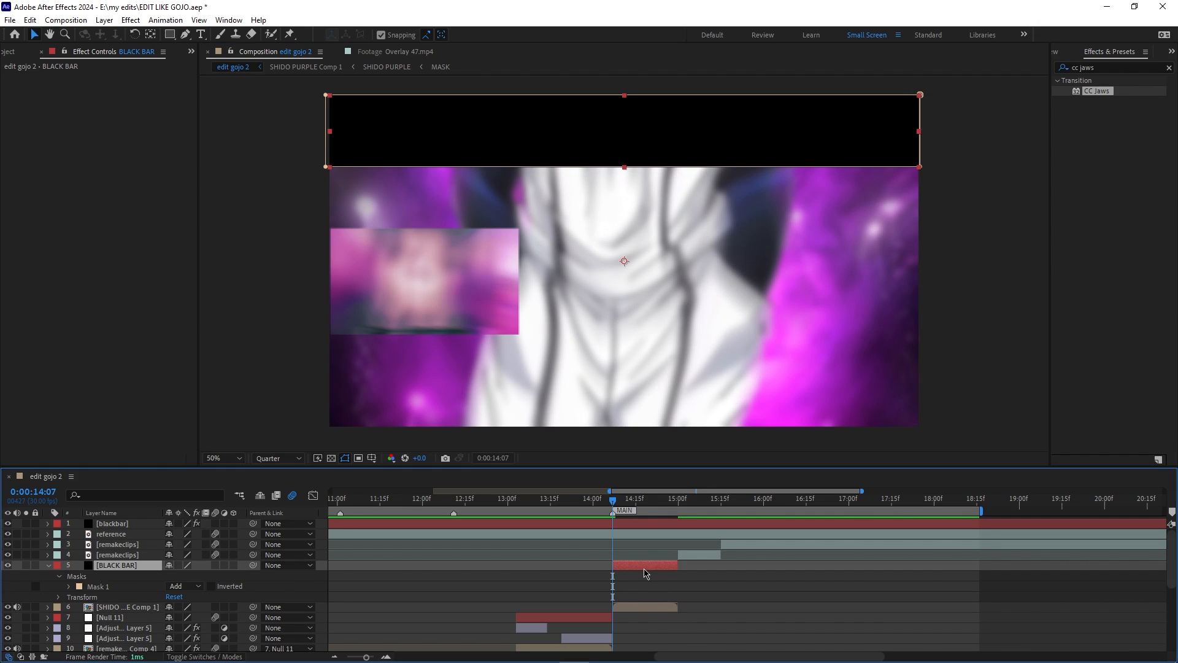
pyautogui.press('p')
pyautogui.moveTo(619, 506); pyautogui.dragTo(670, 540)
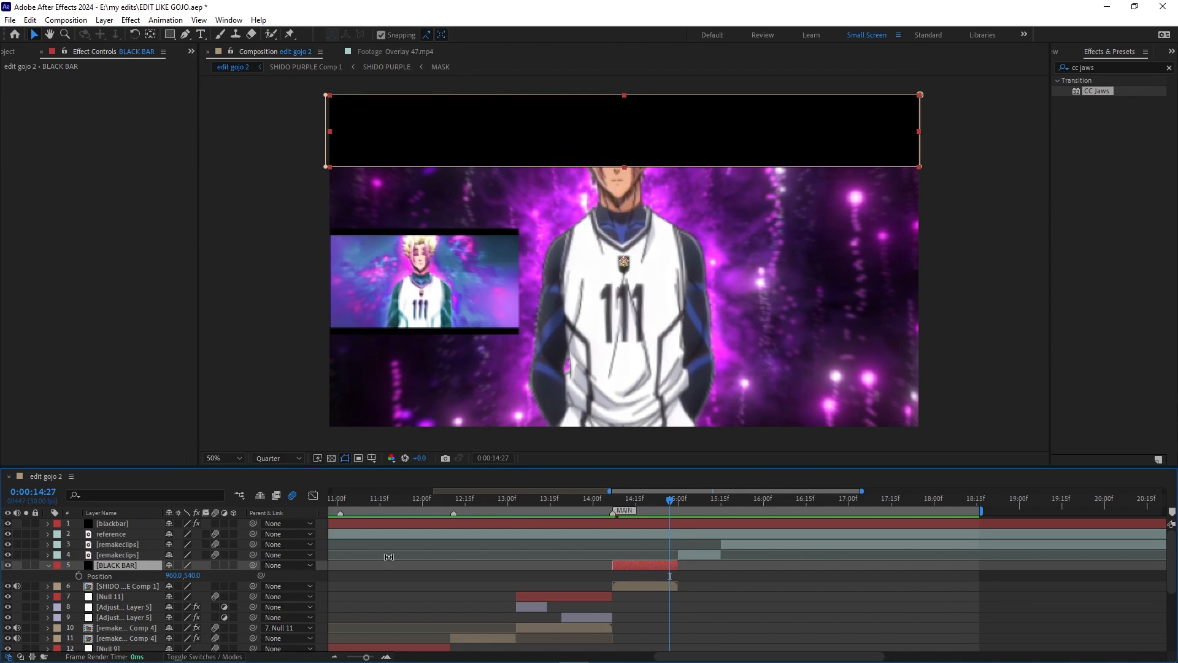
pyautogui.moveTo(365, 657); pyautogui.dragTo(375, 658)
pyautogui.click(79, 577)
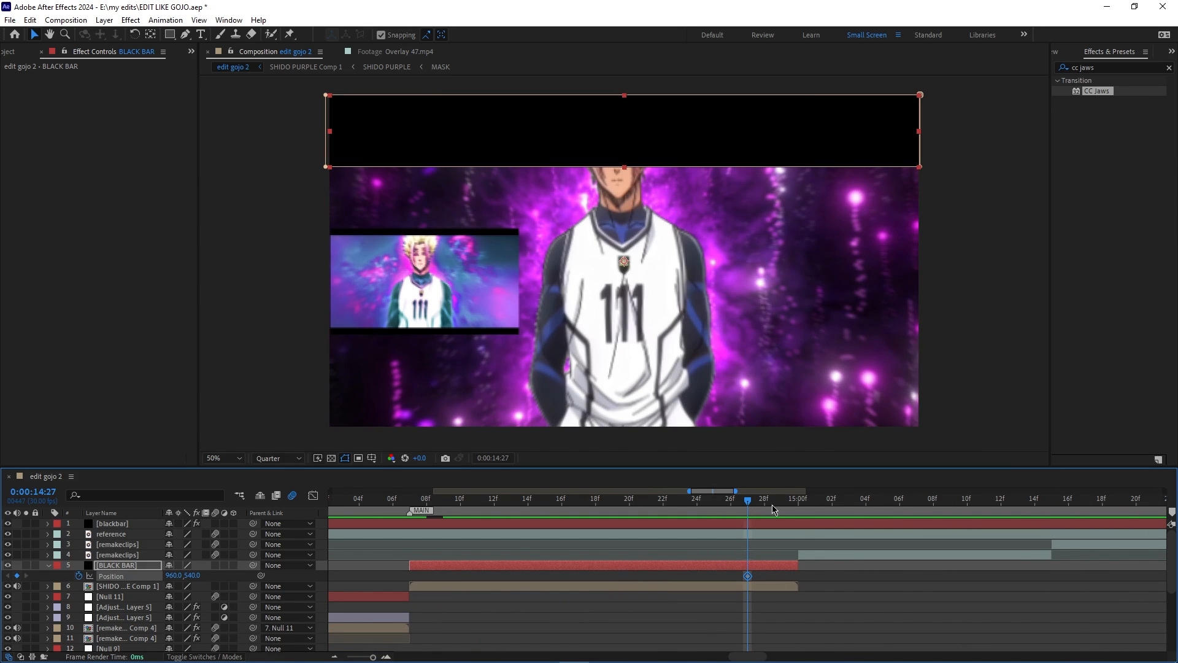
# - Animate the BLACK BAR layer's Position downward to an end keyframe at 0:00:15:00, with Easy Ease on both Position keyframes
pyautogui.moveTo(750, 503); pyautogui.dragTo(781, 511)
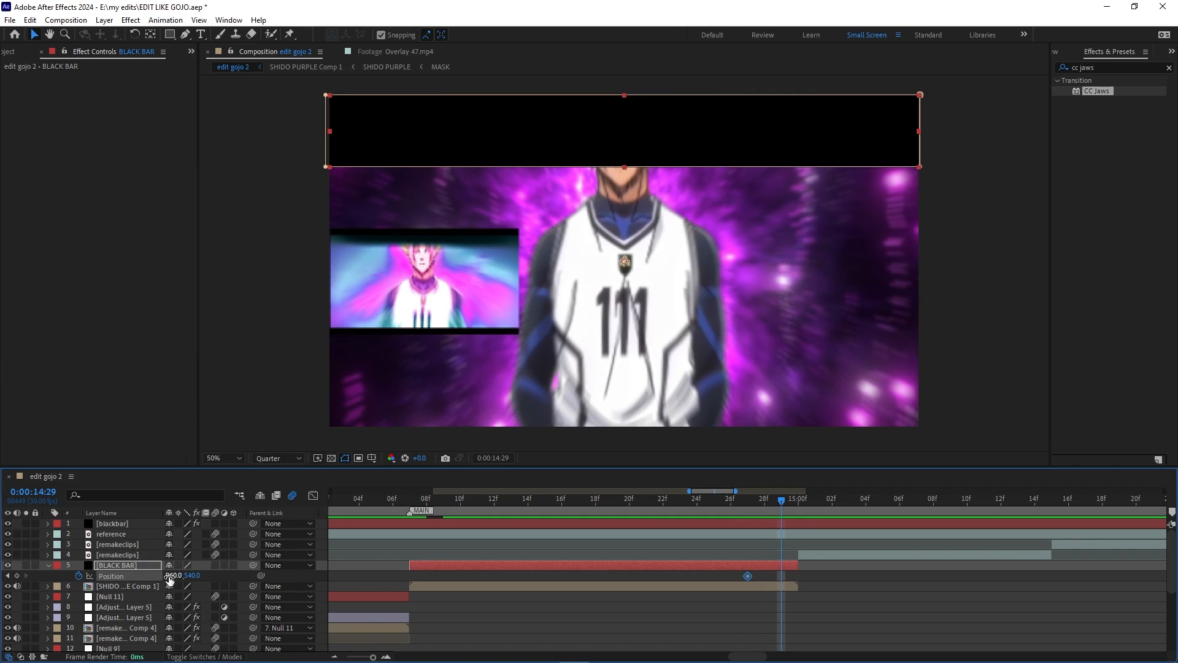
pyautogui.moveTo(189, 577); pyautogui.dragTo(824, 610)
pyautogui.moveTo(782, 575); pyautogui.dragTo(799, 576)
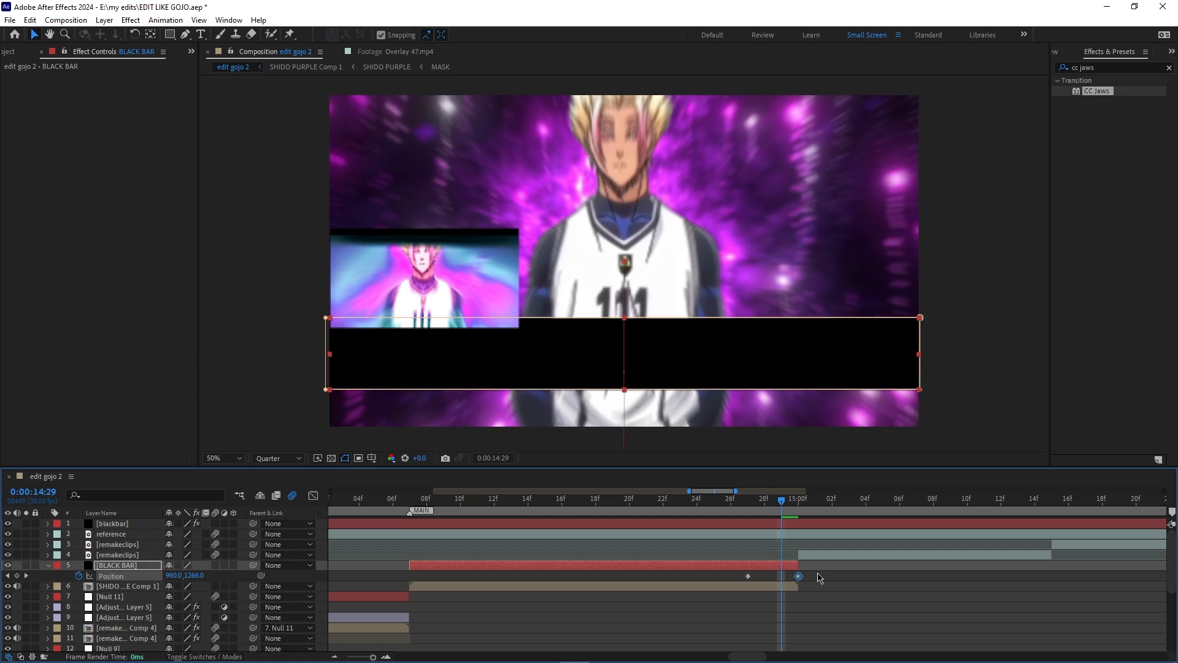
pyautogui.press('F9')
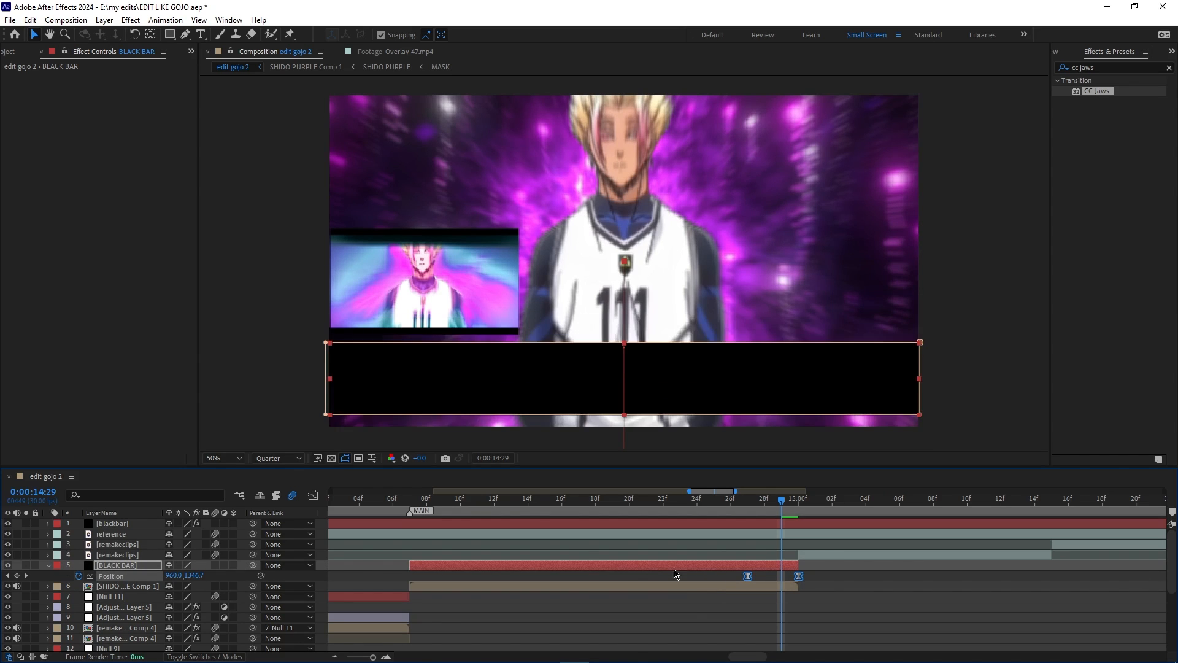
# - Display the value graph of BLACK BAR's Position and separate it into X and Y dimensions
pyautogui.click(313, 496)
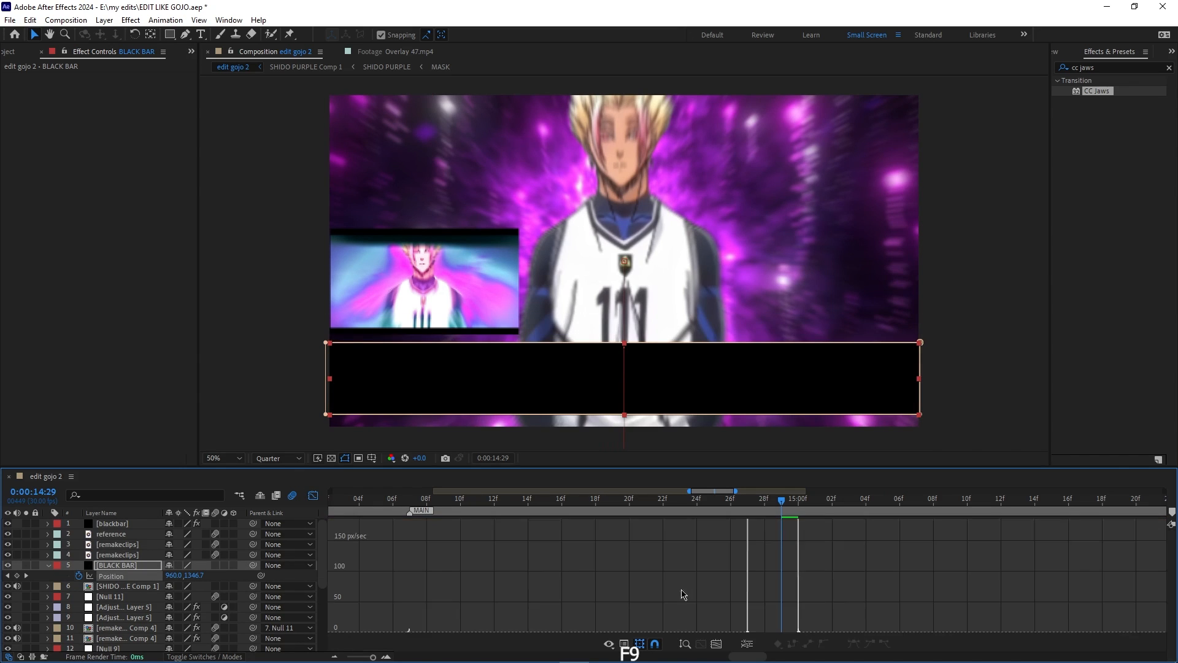
pyautogui.click(686, 644)
pyautogui.rightClick(739, 569)
pyautogui.click(787, 449)
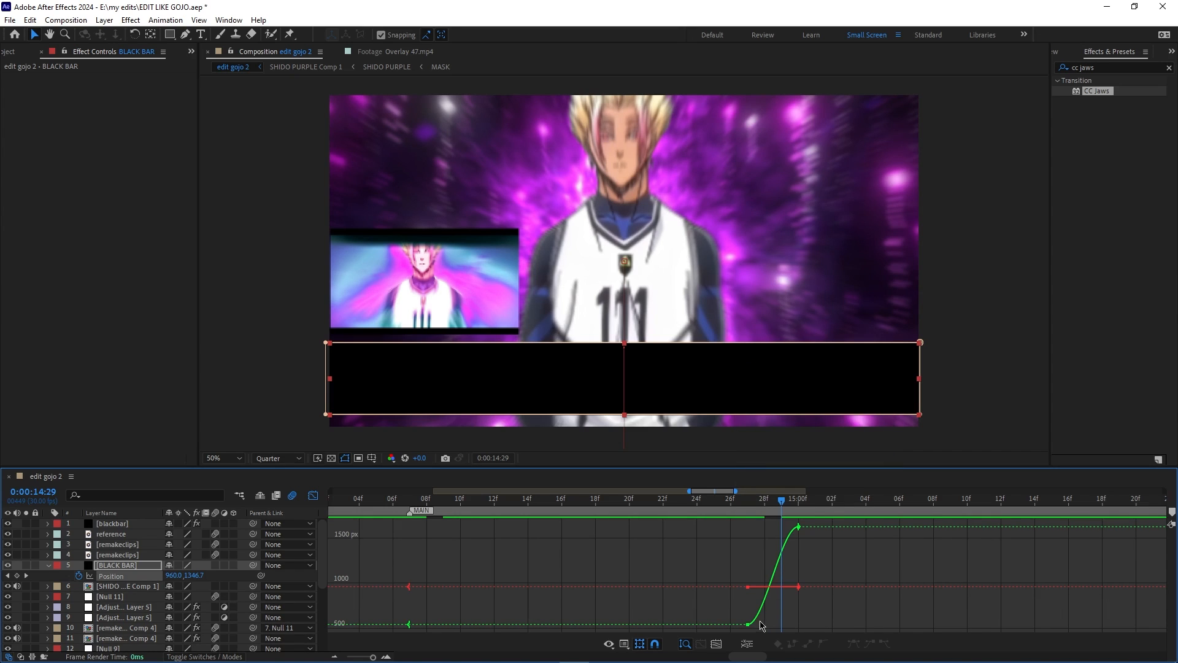
pyautogui.rightClick(112, 575)
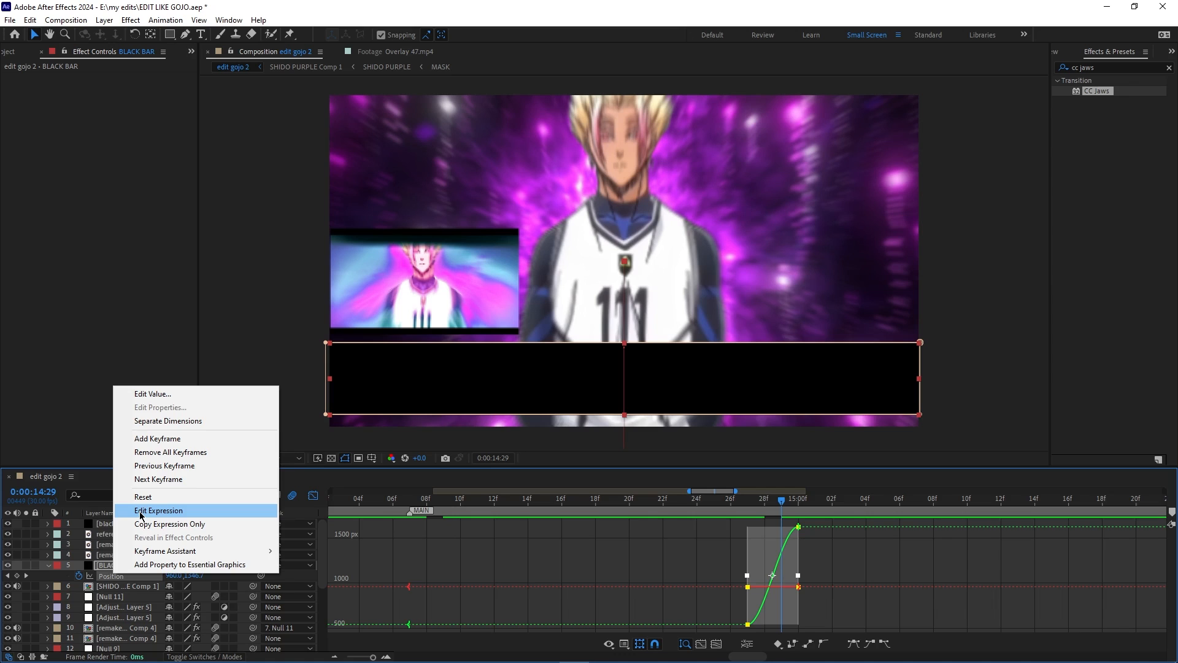
pyautogui.click(150, 423)
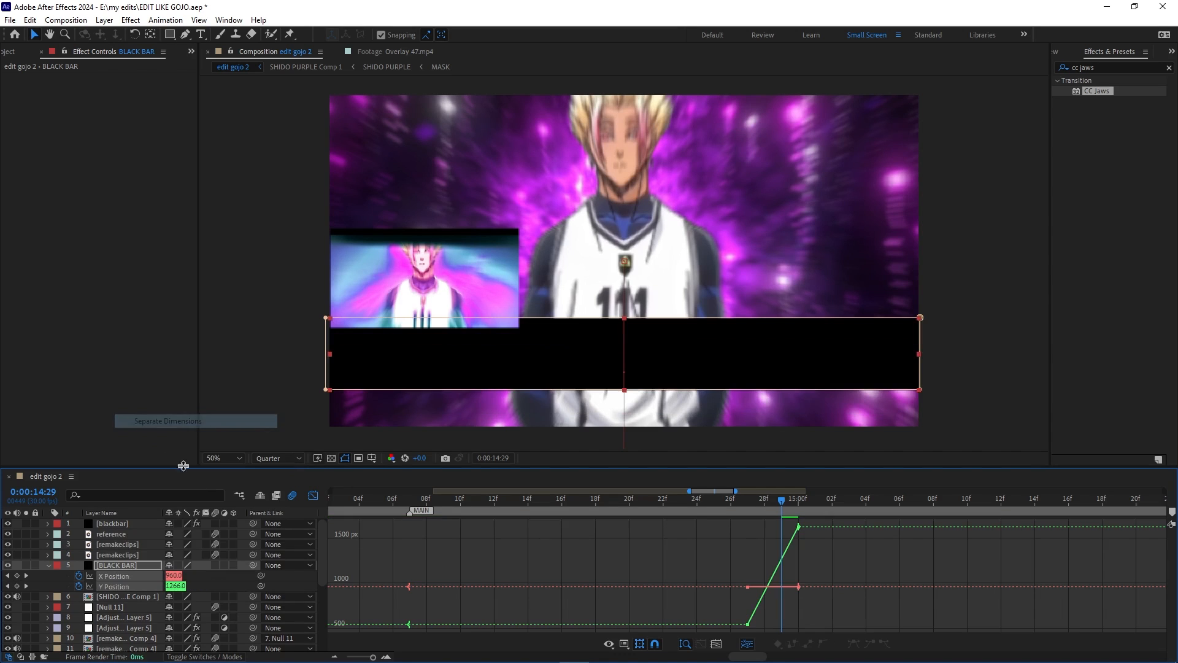
pyautogui.click(210, 585)
# - Examine the separated X Position and Y Position curves of BLACK BAR in the value and speed graphs
pyautogui.click(135, 578)
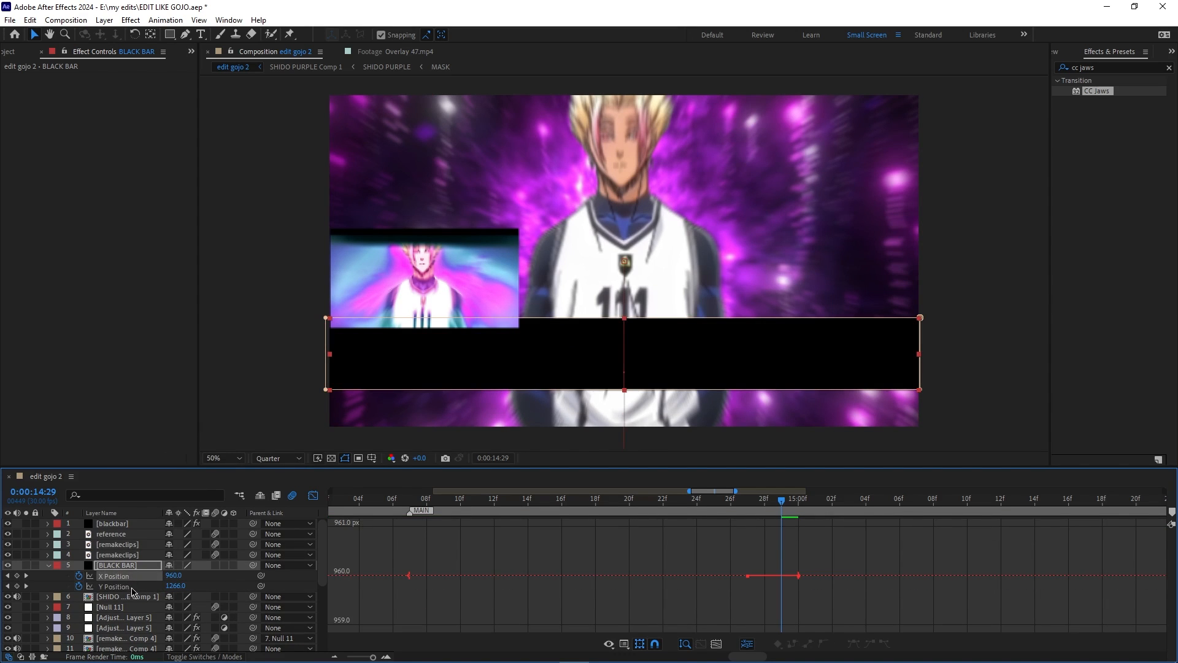
pyautogui.click(132, 588)
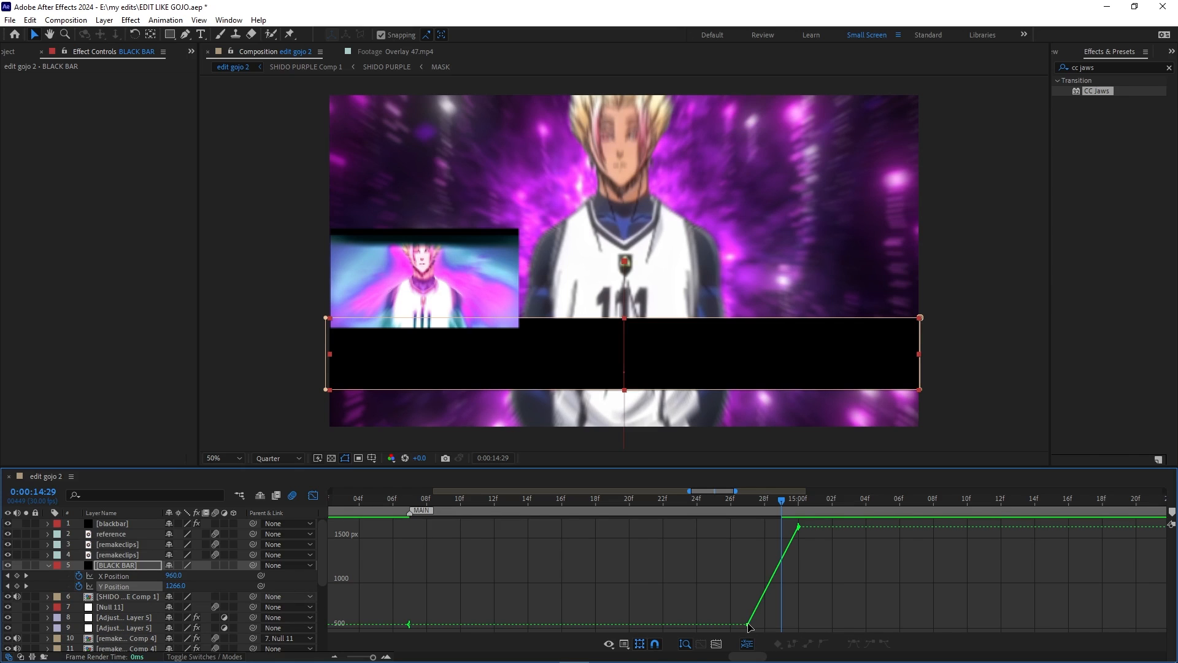
pyautogui.click(133, 577)
pyautogui.click(747, 577)
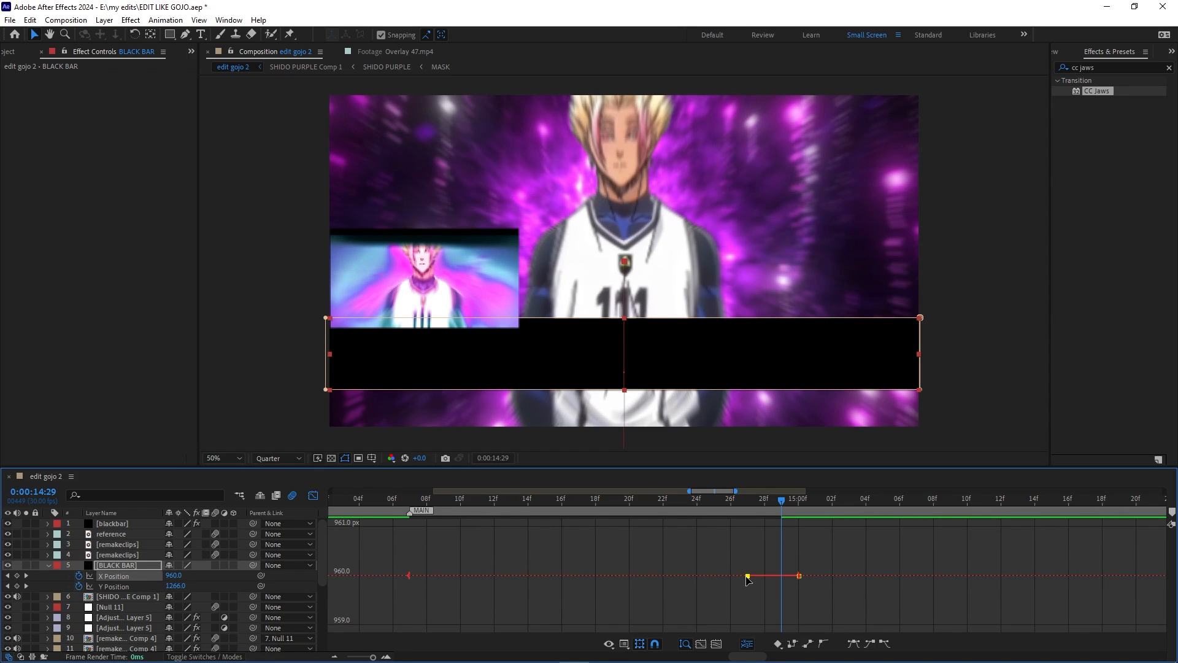
pyautogui.click(381, 659)
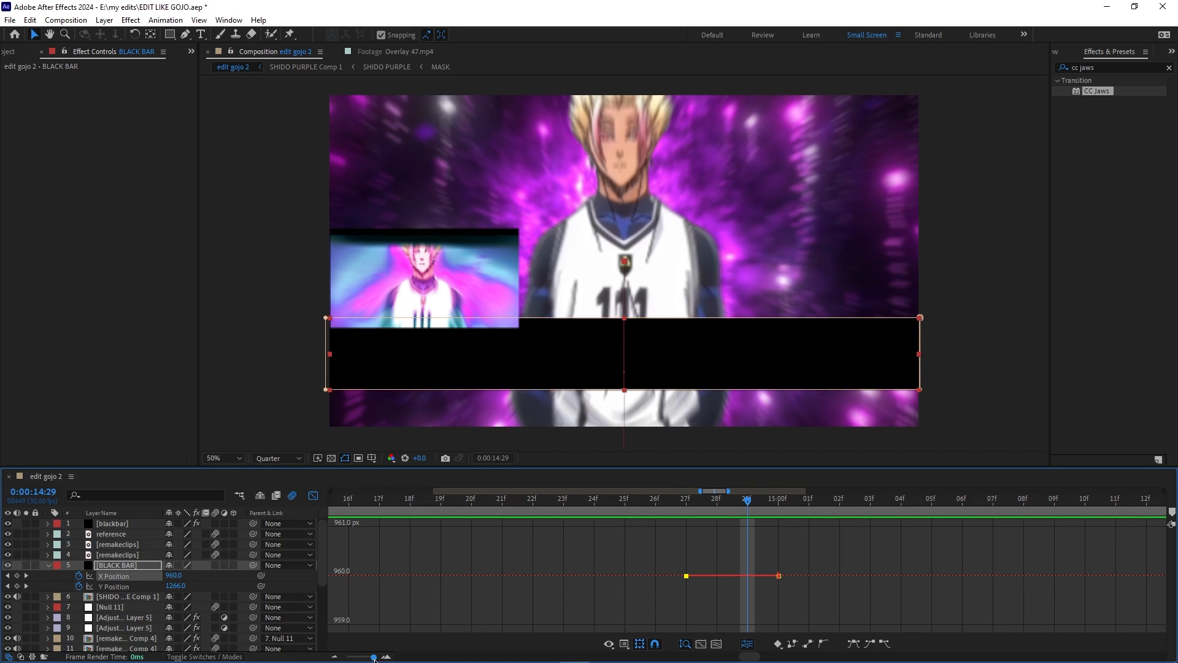
pyautogui.click(121, 588)
pyautogui.click(686, 624)
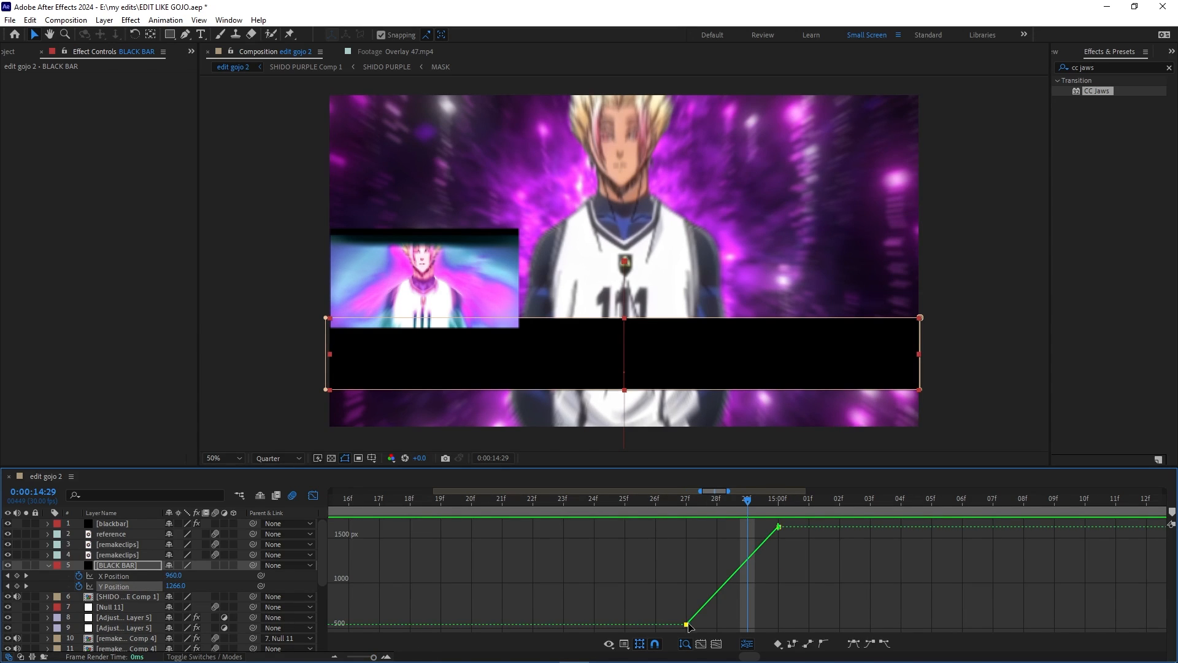
pyautogui.rightClick(773, 533)
pyautogui.click(792, 425)
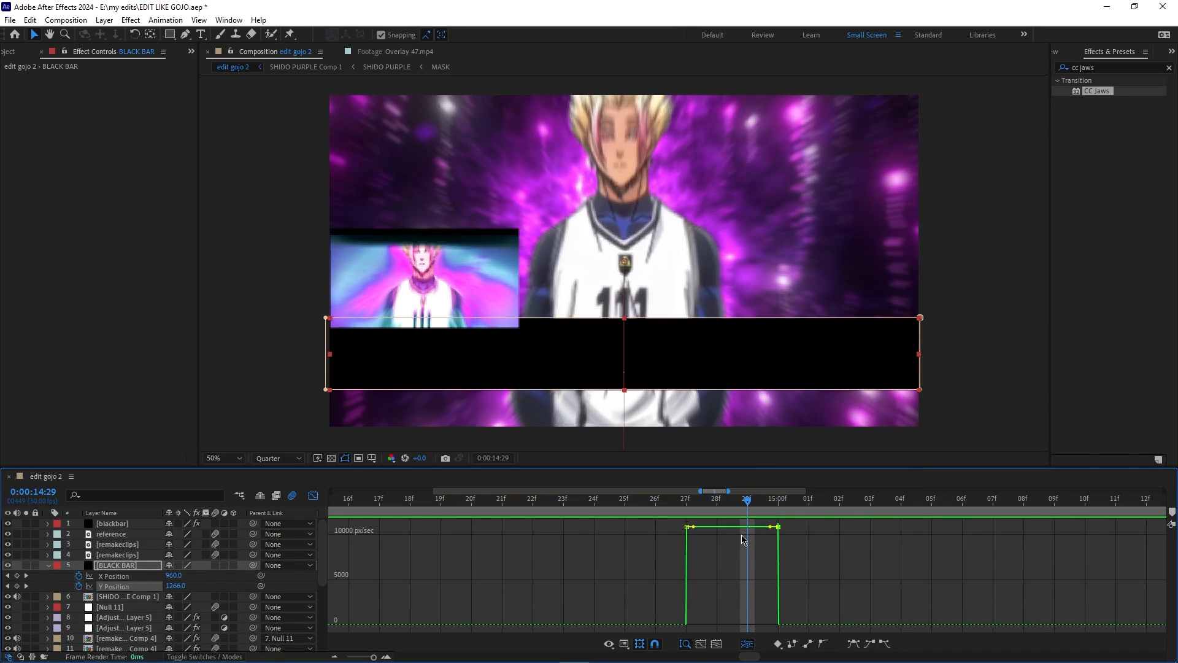
pyautogui.click(313, 495)
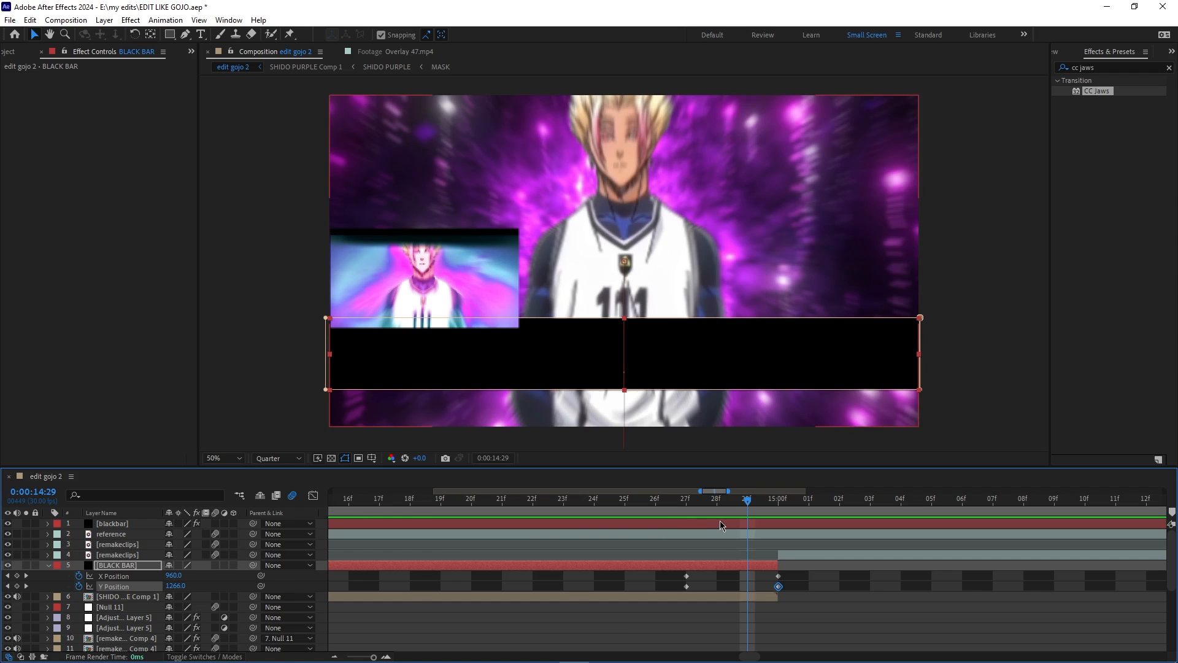
# - Apply Easy Ease to BLACK BAR's X and Y Position keyframes, and remove all keyframes from X Position
pyautogui.moveTo(753, 505); pyautogui.dragTo(678, 543)
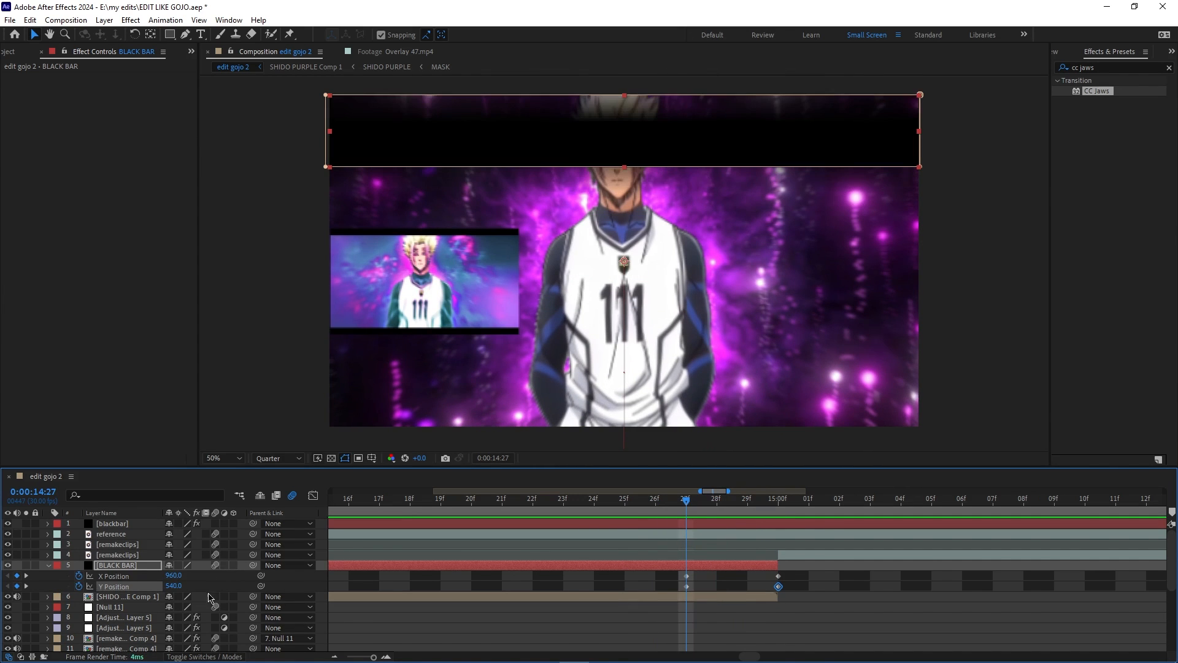
pyautogui.moveTo(790, 582); pyautogui.dragTo(649, 594)
pyautogui.press('F9')
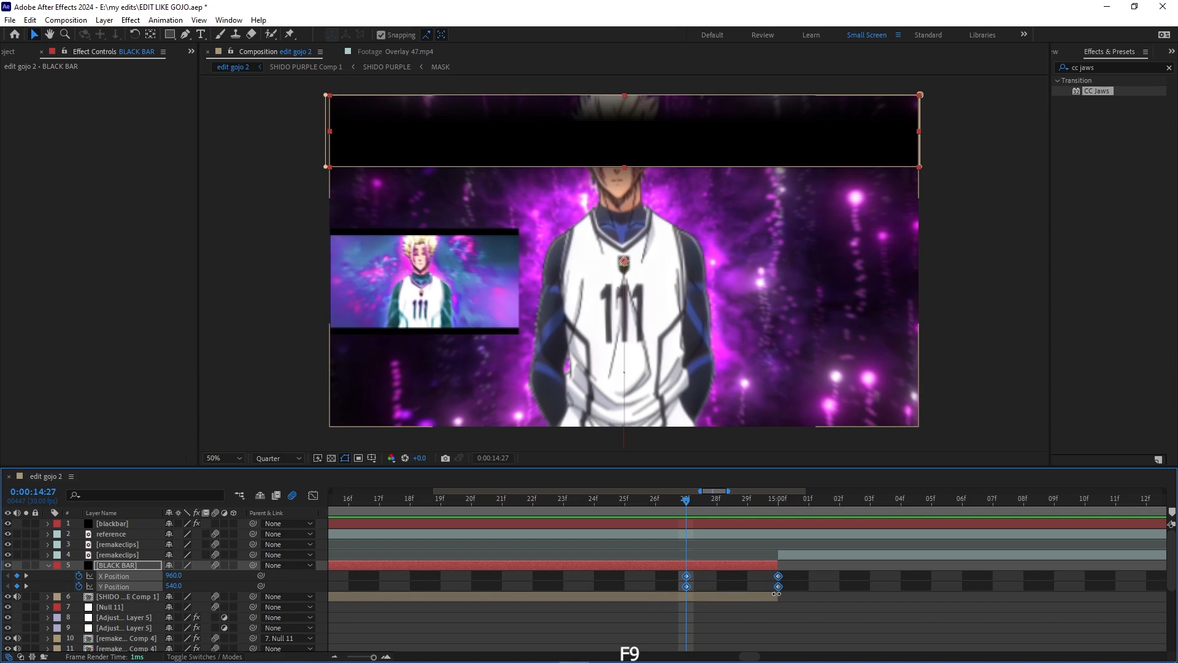
pyautogui.click(205, 581)
pyautogui.click(126, 587)
pyautogui.hotkey('shift', 'F3')
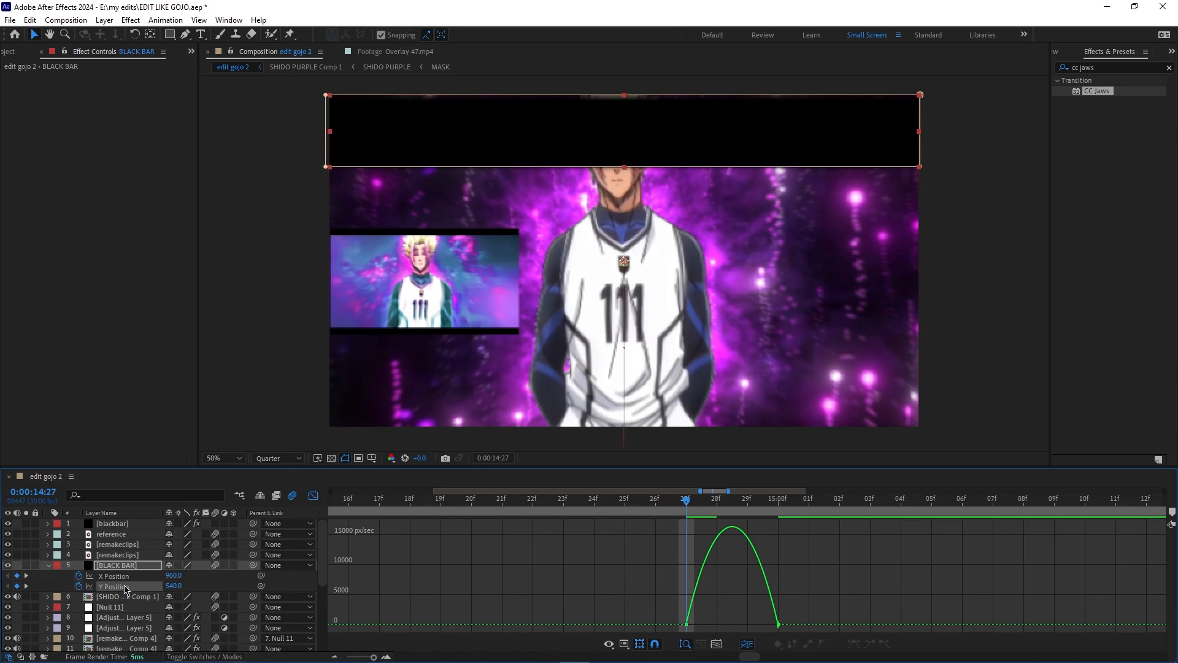
pyautogui.click(79, 576)
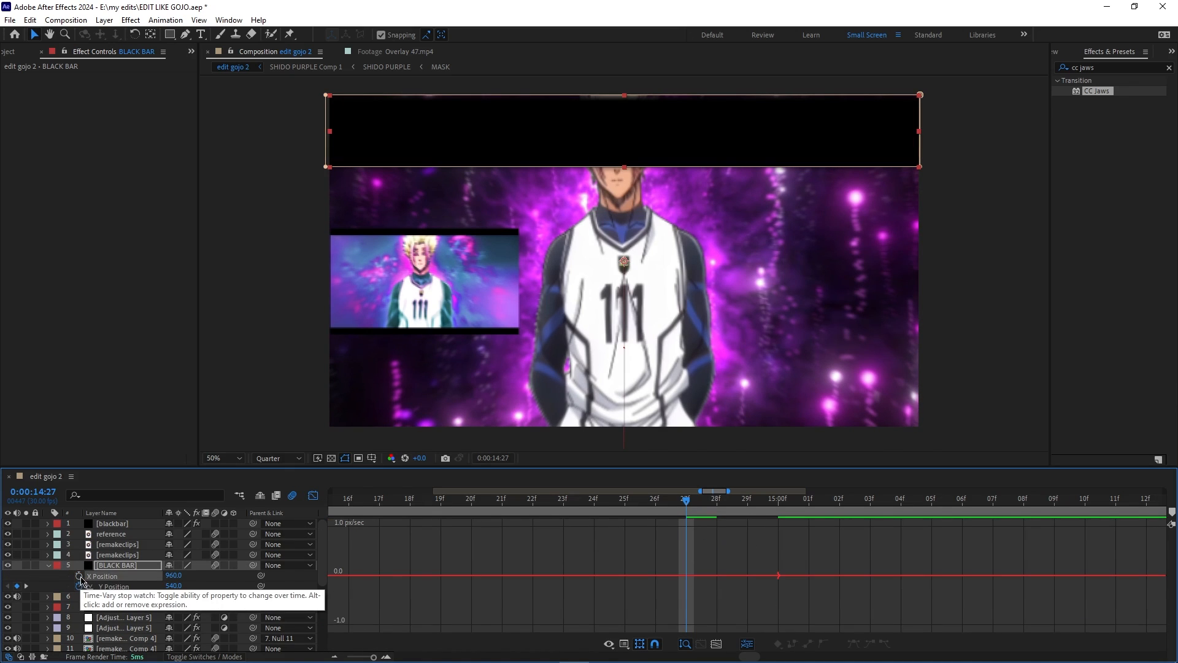
# - Show BLACK BAR's Y Position value graph and set its starting keyframe to 304.0 at 0:00:14:26
pyautogui.click(114, 586)
pyautogui.click(609, 644)
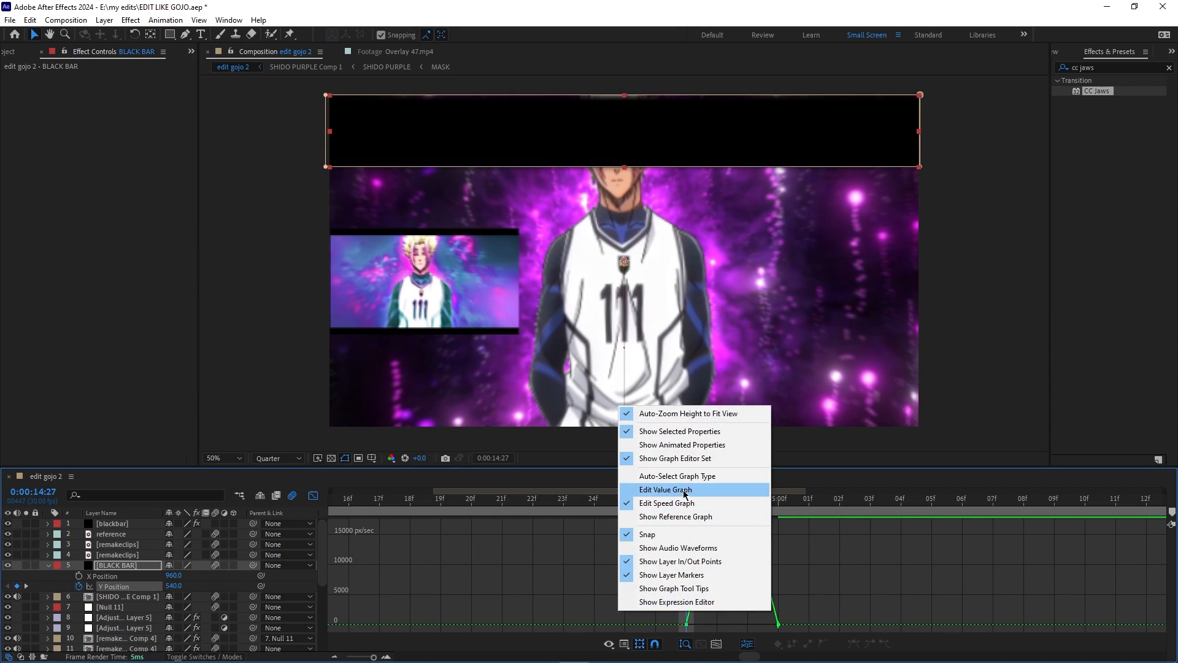
pyautogui.click(687, 491)
pyautogui.moveTo(356, 659); pyautogui.dragTo(374, 659)
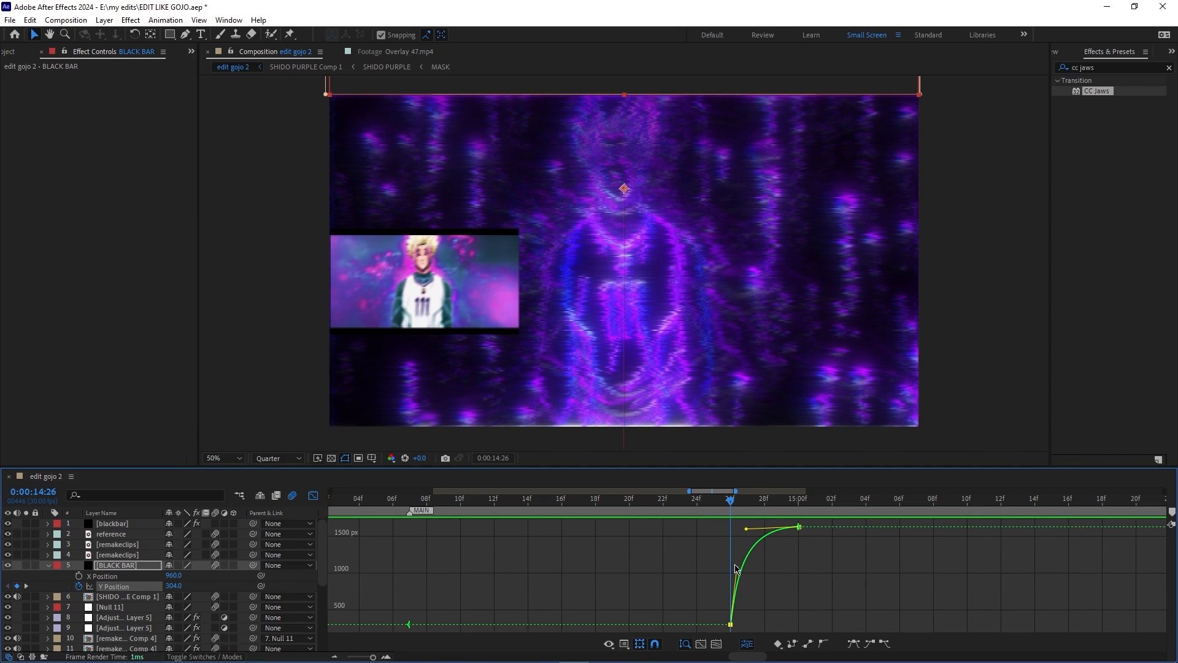
# - Reshape the Y Position curve to start gradually and climb steeply into the 0:00:15:00 keyframe, and preview the motion
pyautogui.moveTo(737, 569); pyautogui.dragTo(784, 596)
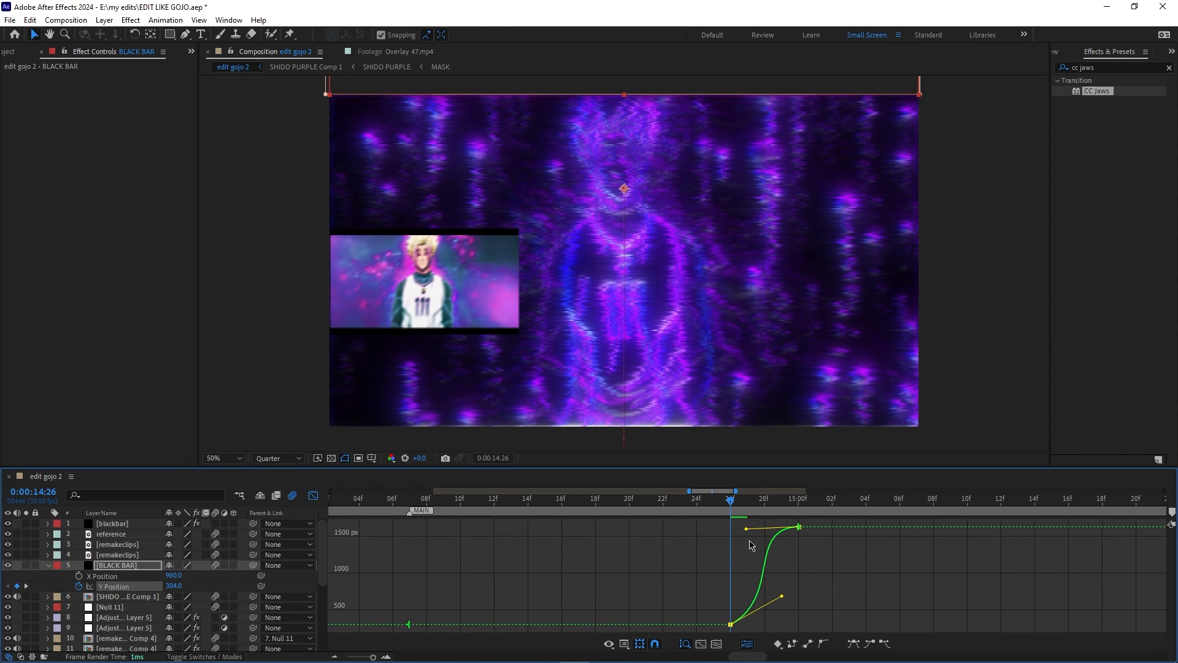
pyautogui.moveTo(745, 532); pyautogui.dragTo(793, 583)
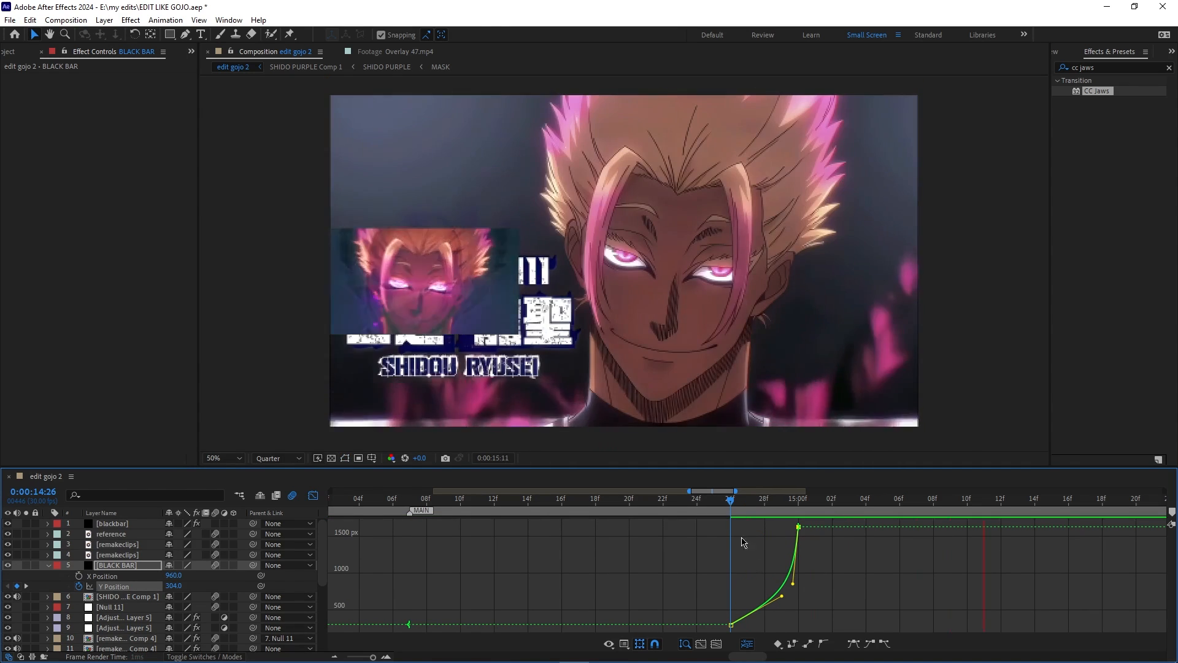
pyautogui.press('space')
pyautogui.press('space')
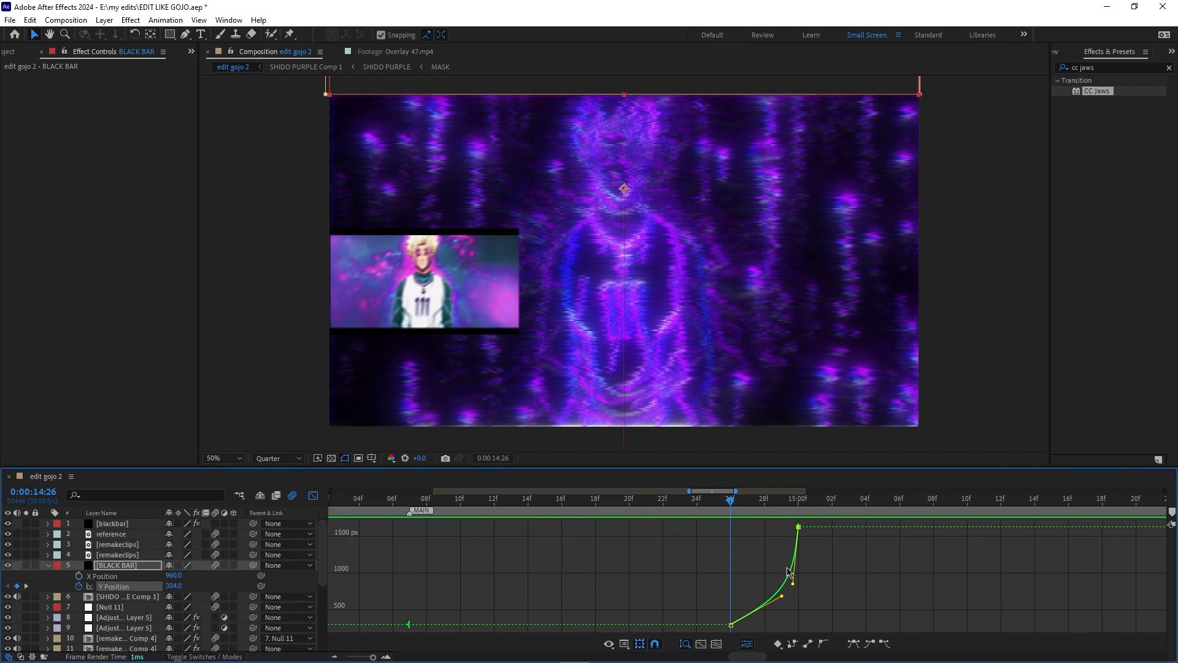
# - Flatten the beginning of BLACK BAR's Y Position curve further at the first keyframe and preview the bar's movement
pyautogui.moveTo(782, 596); pyautogui.dragTo(777, 607)
pyautogui.click(773, 614)
pyautogui.click(769, 602)
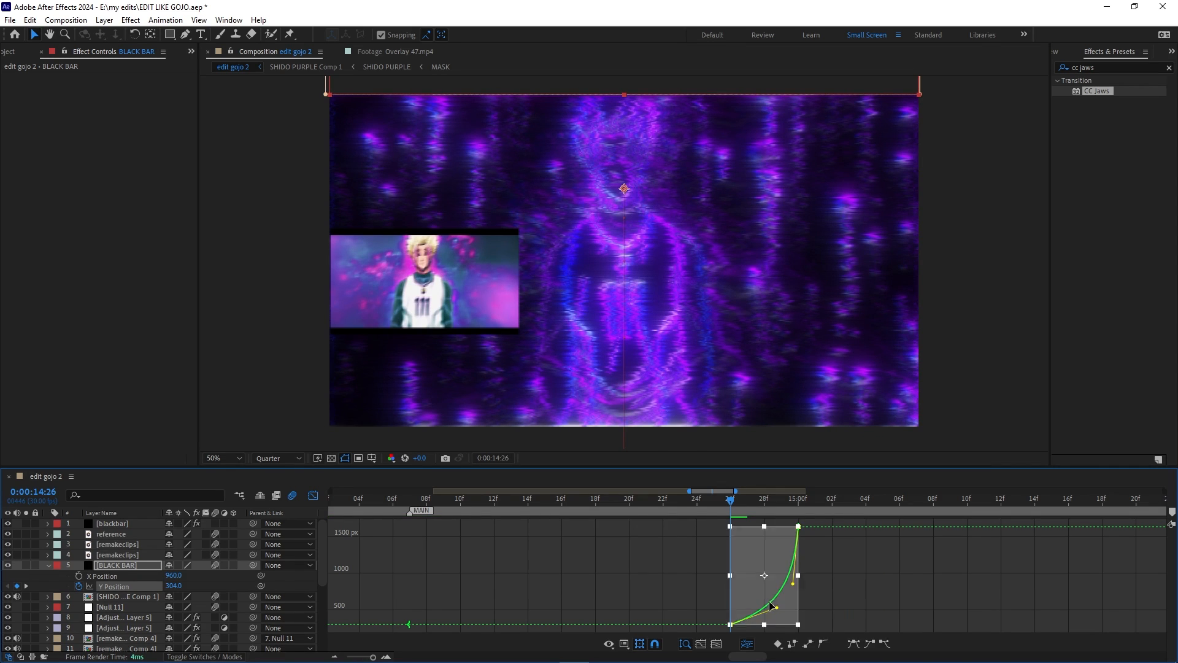
pyautogui.click(832, 606)
pyautogui.click(730, 626)
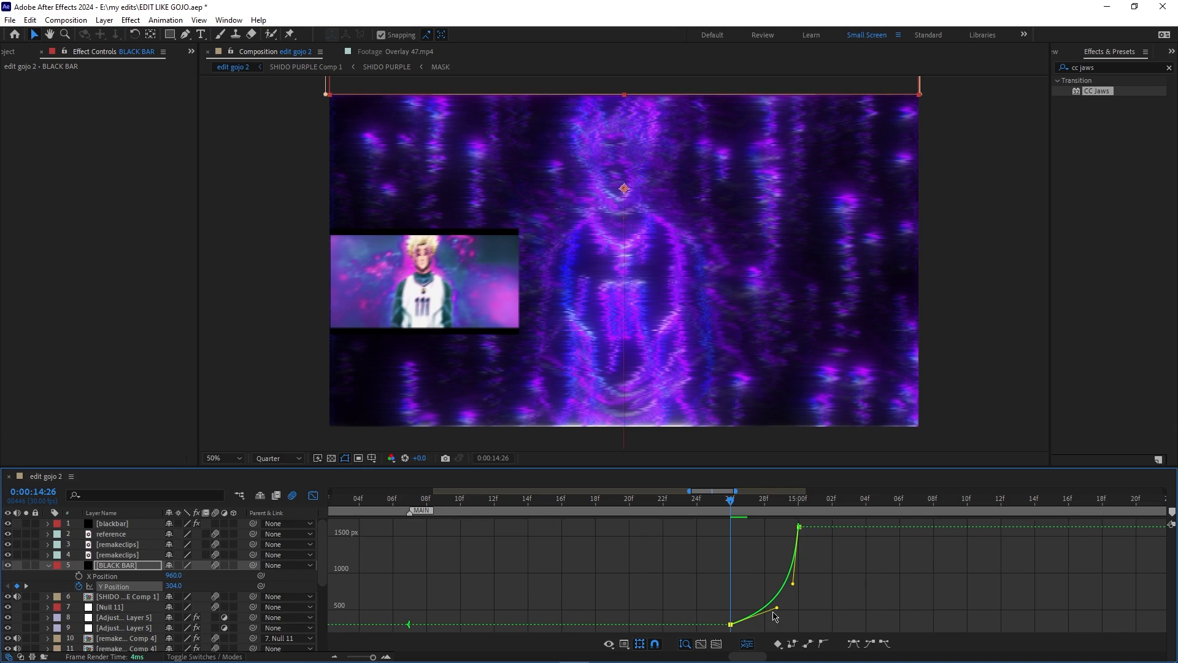
pyautogui.press('space')
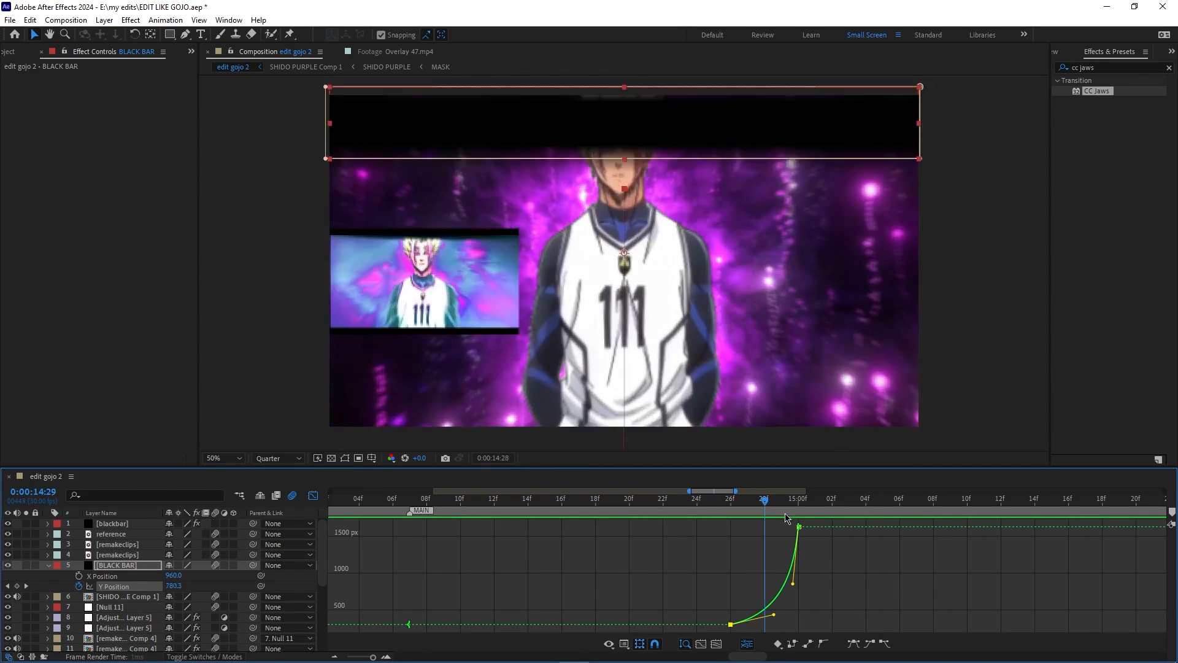
pyautogui.press('space')
# - Close the graph editor, hide the reference layer and collapse BLACK BAR's Position properties
pyautogui.click(312, 496)
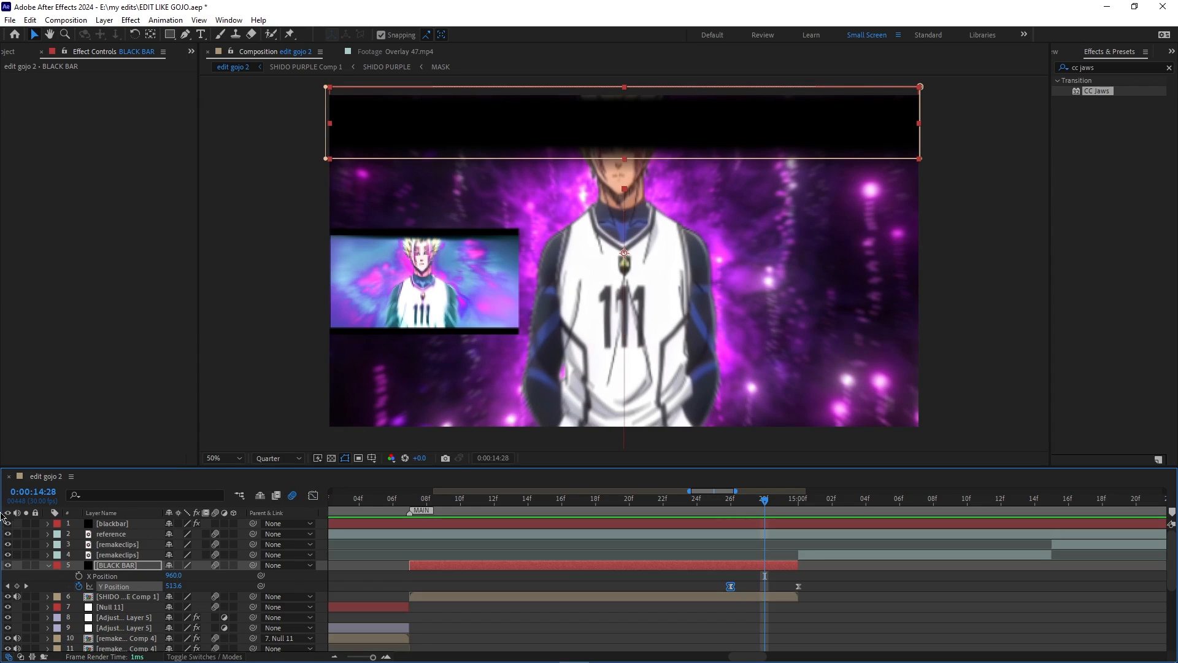
pyautogui.click(8, 534)
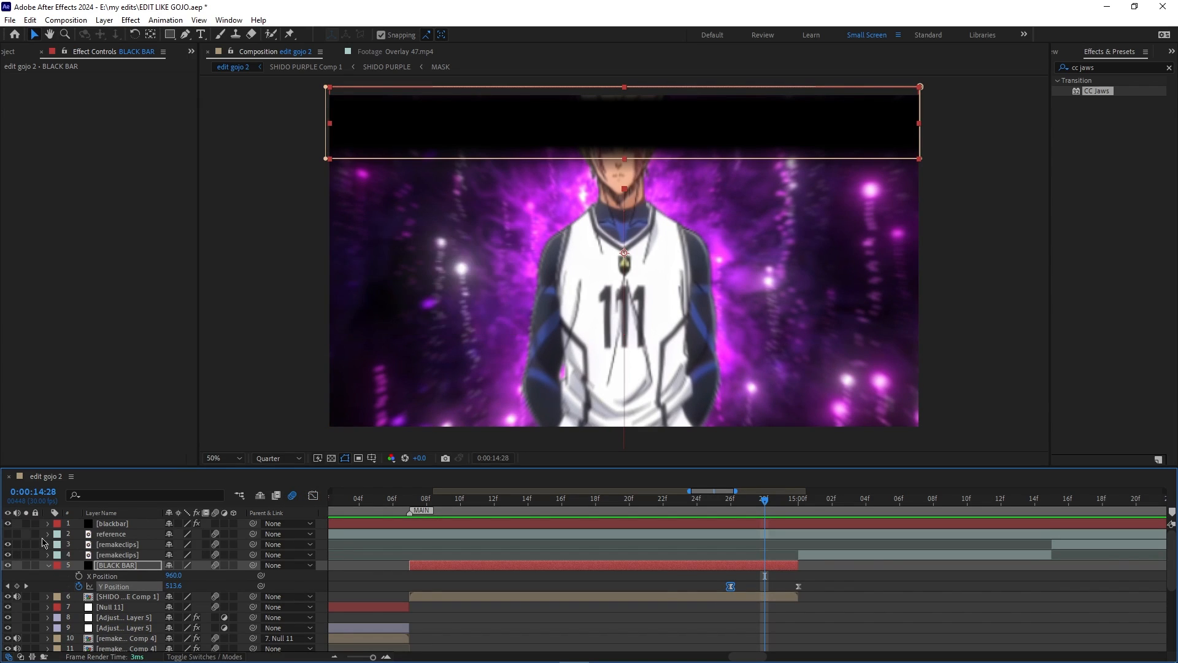
pyautogui.press('p')
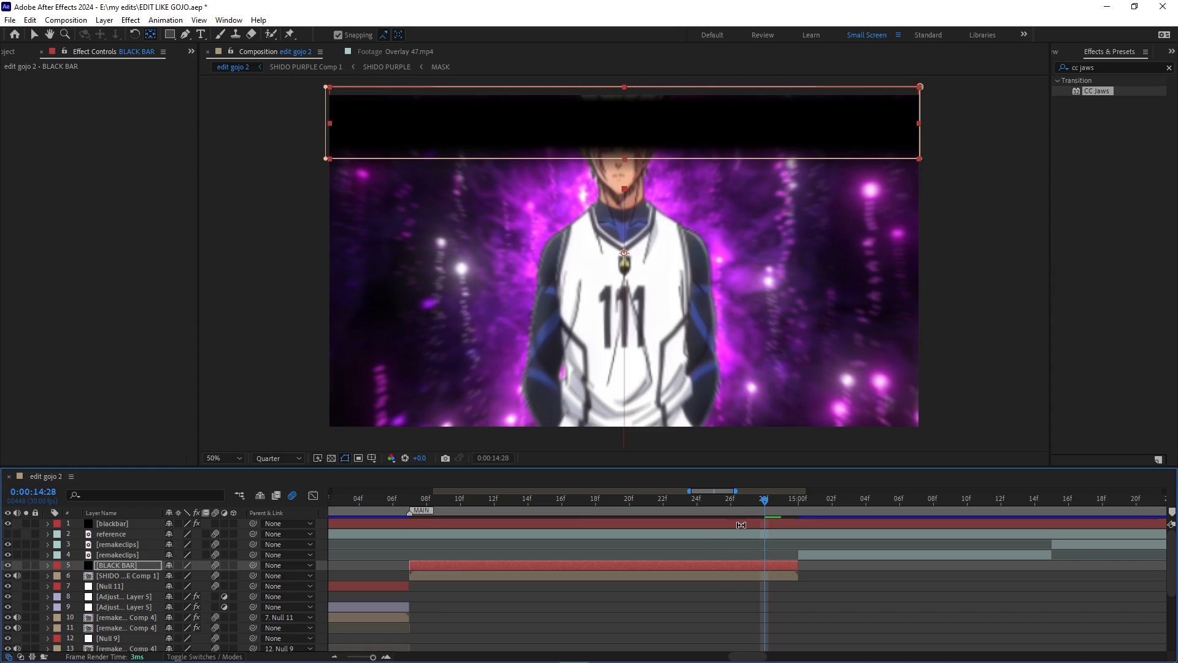
# - Apply S_Vignette to the SHIDO PURPLE Comp 1 layer and add a Radius keyframe of 0.900 at 0:00:14:07
pyautogui.moveTo(761, 505); pyautogui.dragTo(410, 540)
pyautogui.click(1104, 68)
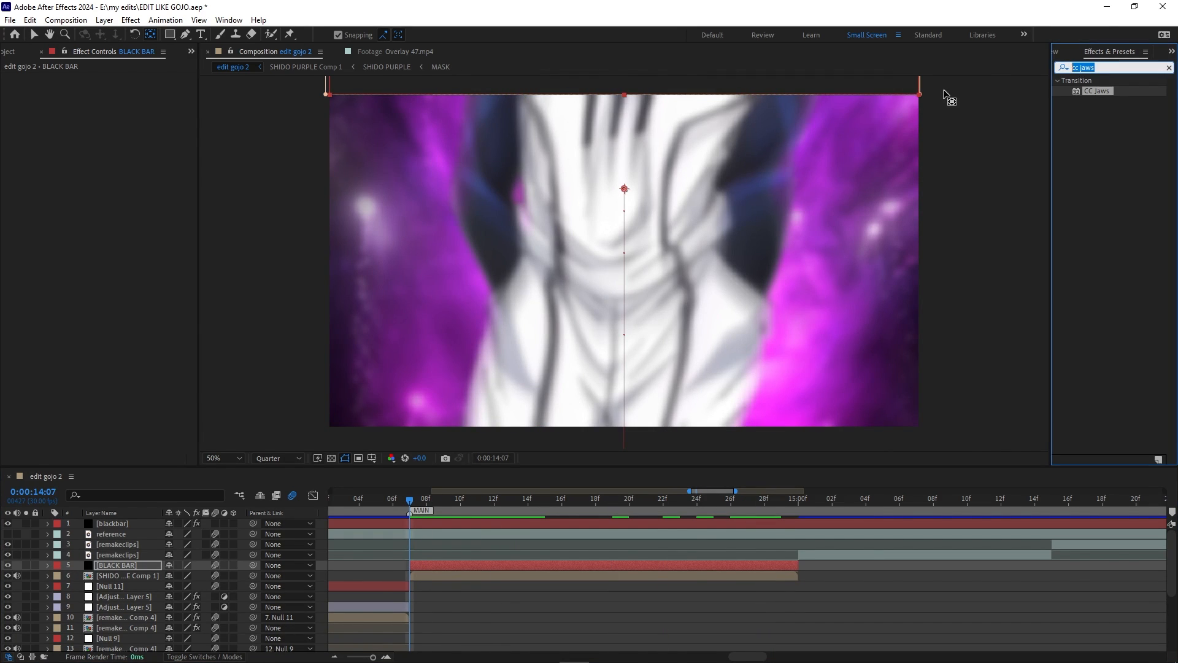
pyautogui.press('BackSpace')
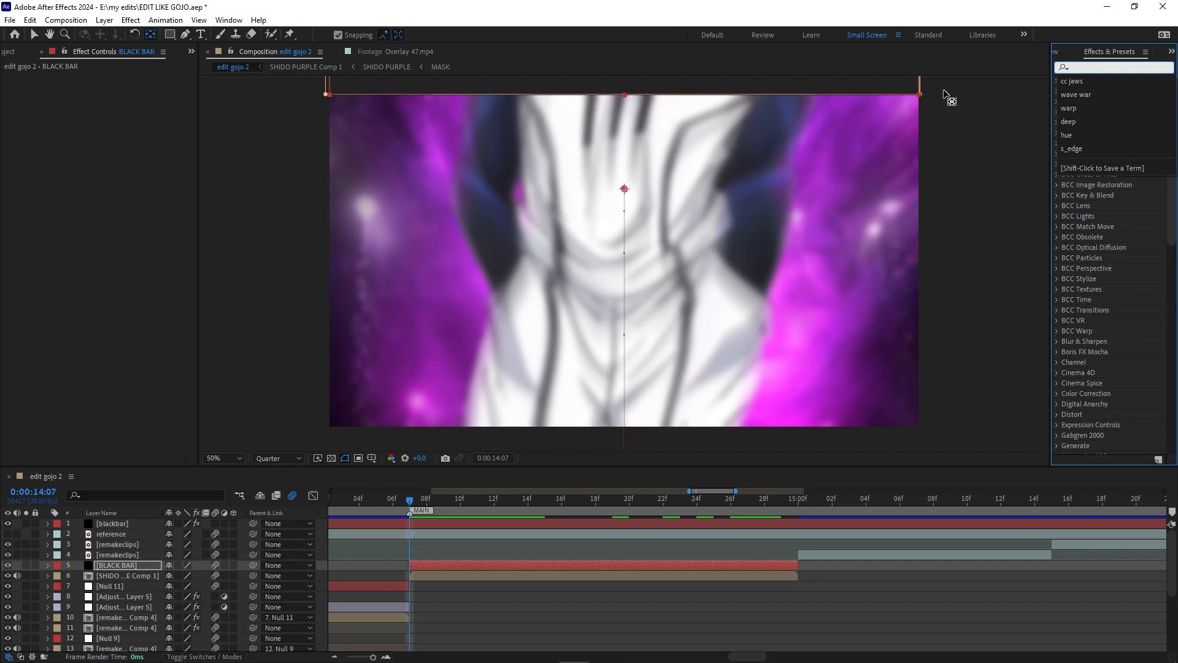
pyautogui.write('s_vig')
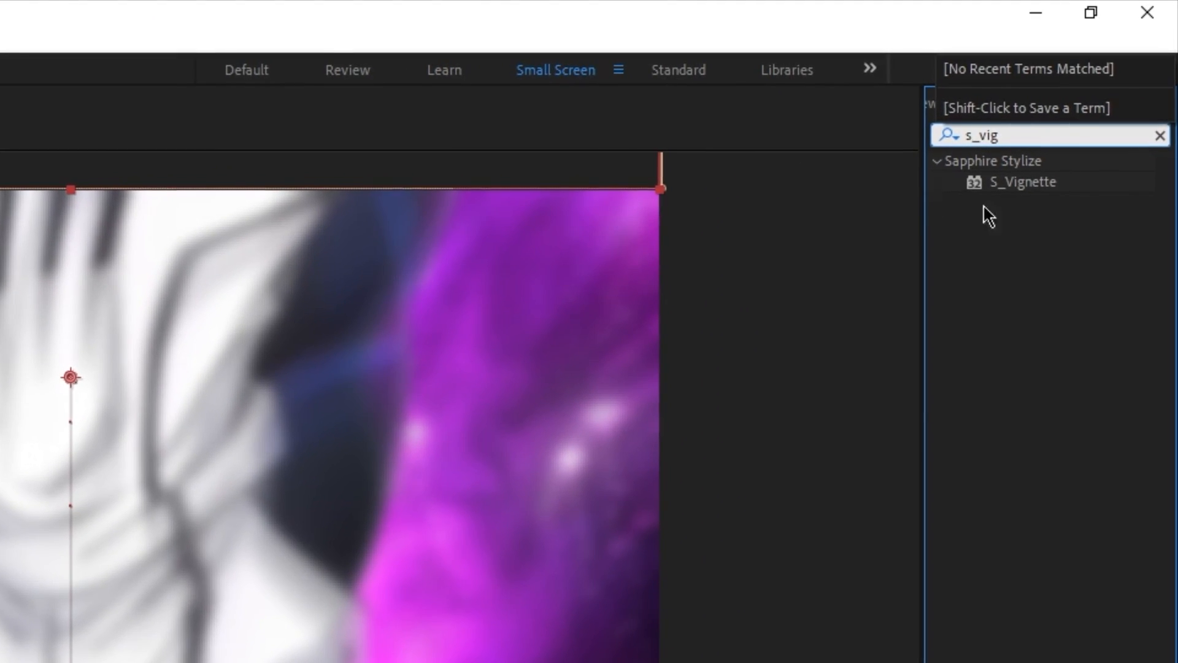
pyautogui.moveTo(1027, 187); pyautogui.dragTo(563, 577)
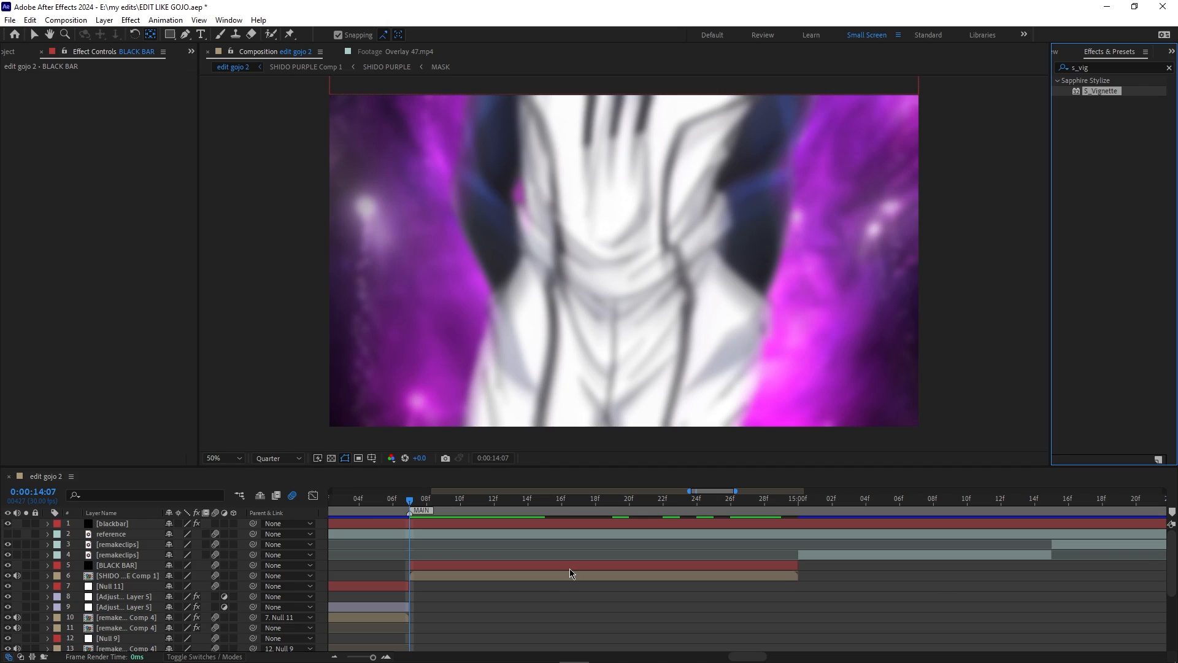
pyautogui.press('u')
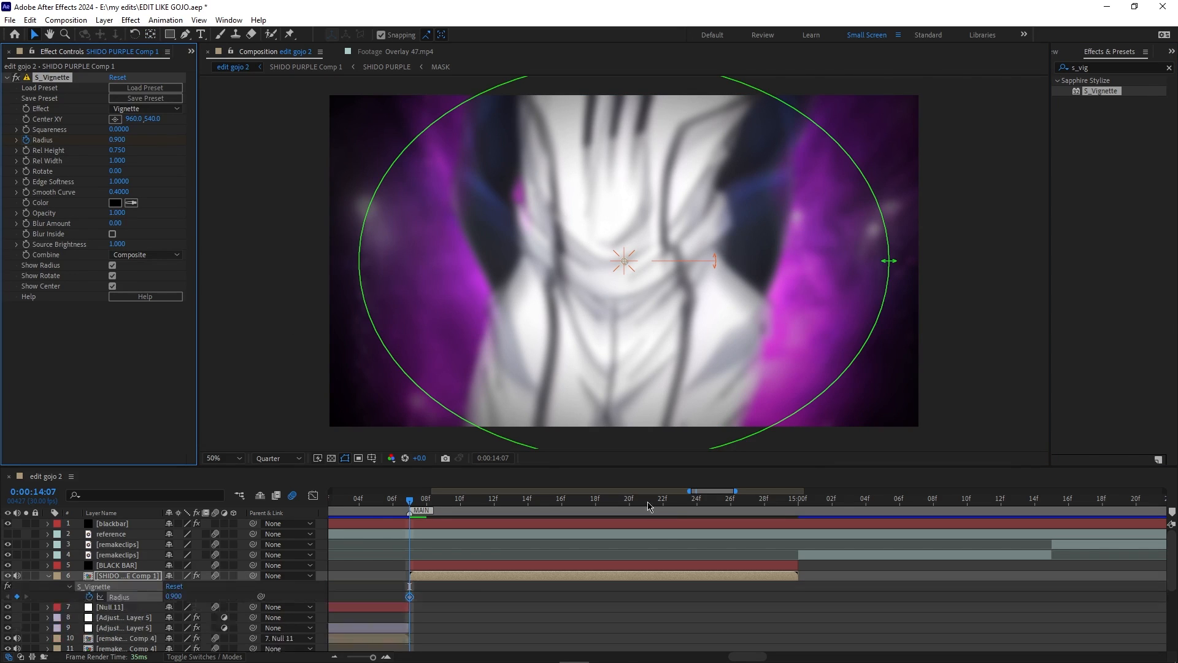
pyautogui.click(413, 506)
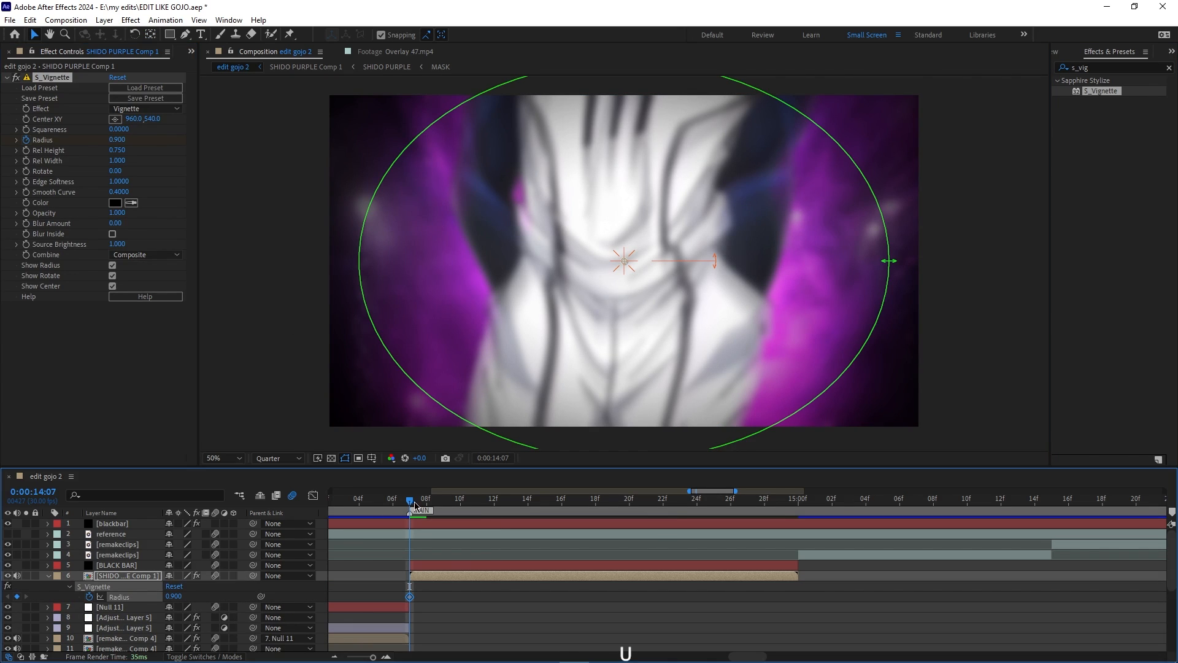
# - Add an S_Vignette Radius keyframe of 0.680 on SHIDO PURPLE Comp 1 and move it to 0:00:14:12
pyautogui.press('pagedown')
pyautogui.moveTo(428, 505); pyautogui.dragTo(593, 529)
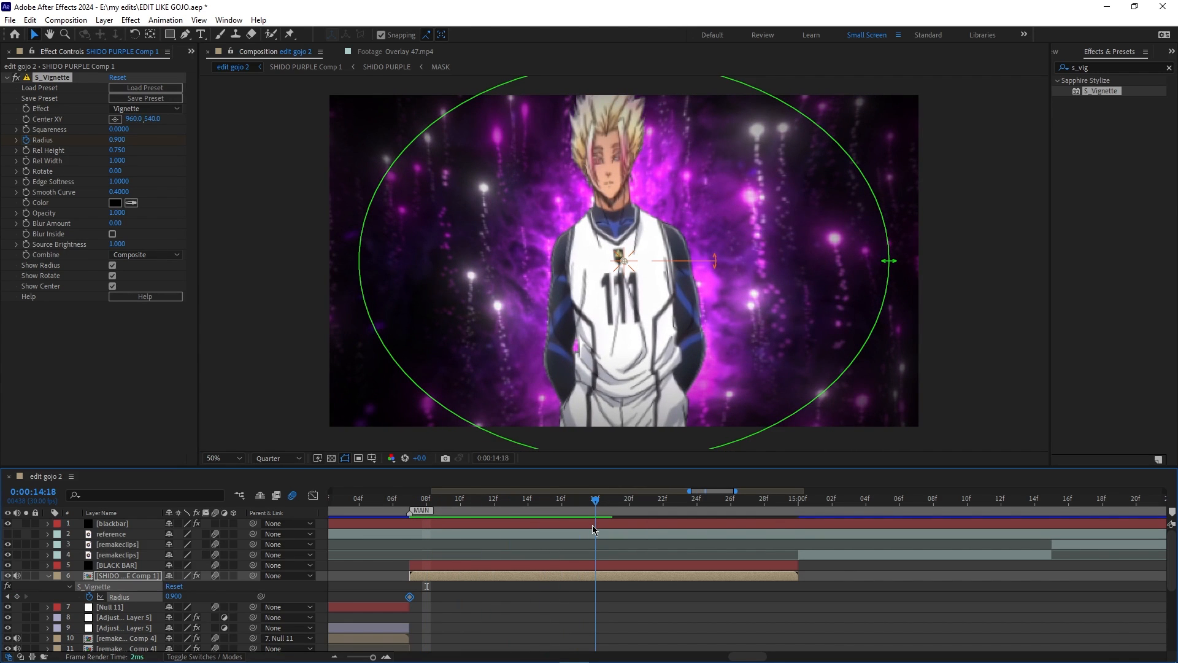
pyautogui.moveTo(120, 141); pyautogui.dragTo(116, 146)
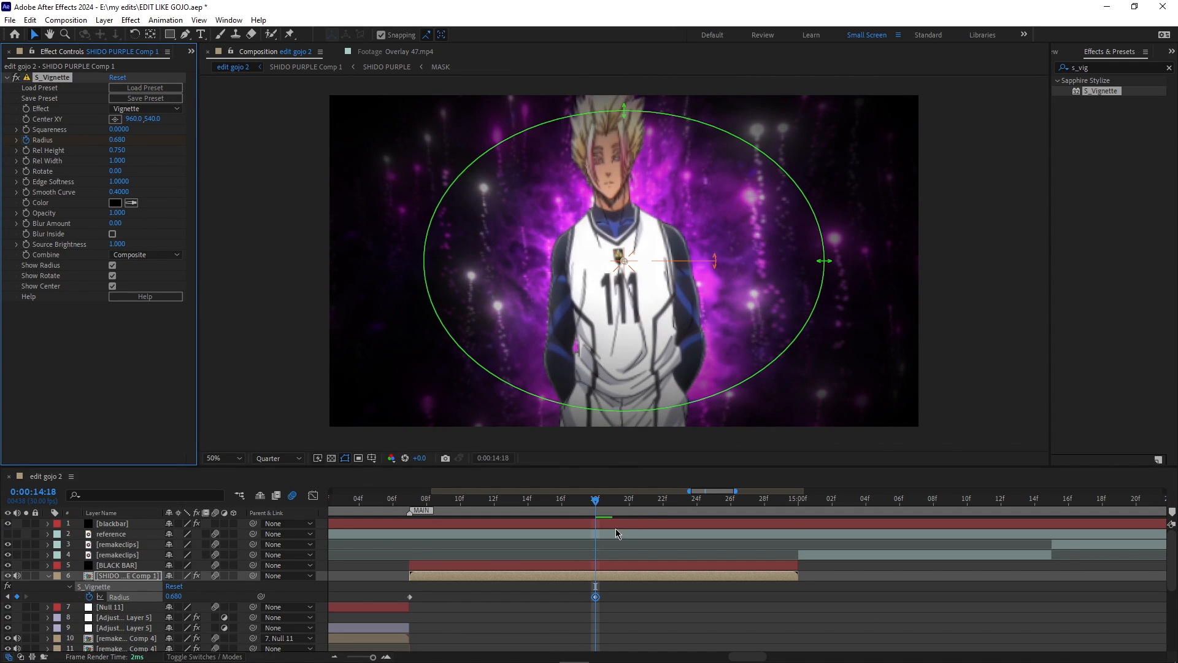
pyautogui.moveTo(595, 504); pyautogui.dragTo(714, 534)
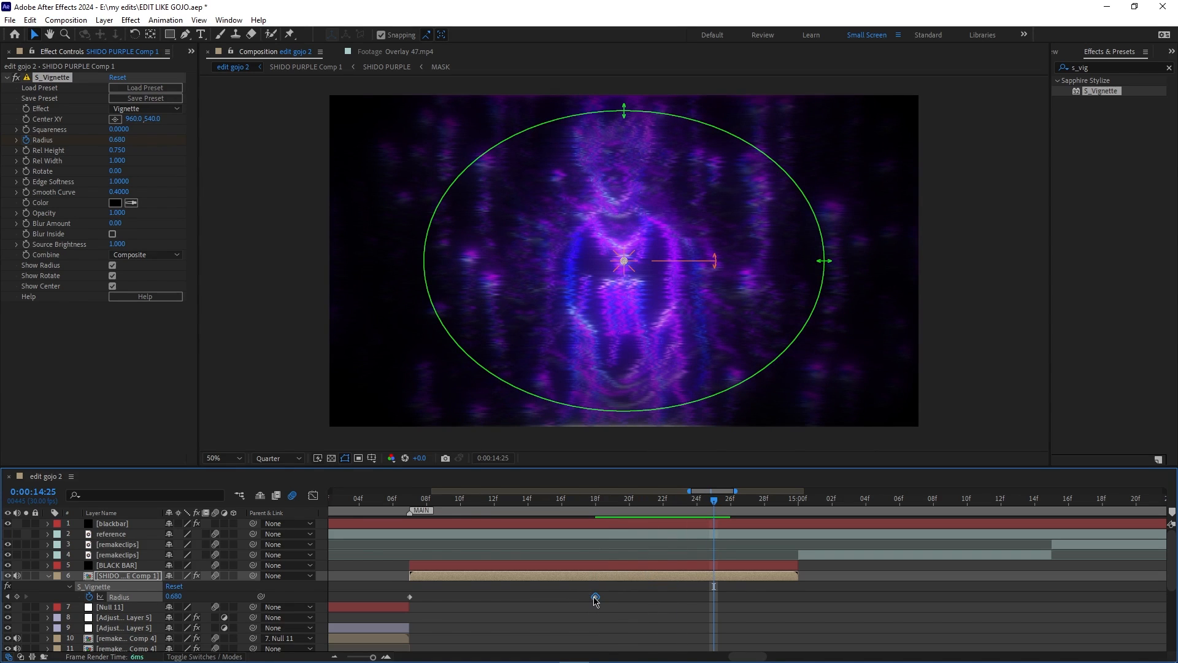
# - Add S_Vignette Radius keyframes of 0.570 at 0:00:14:22 and 1.220 at 0:00:15:00
pyautogui.moveTo(714, 505); pyautogui.dragTo(659, 524)
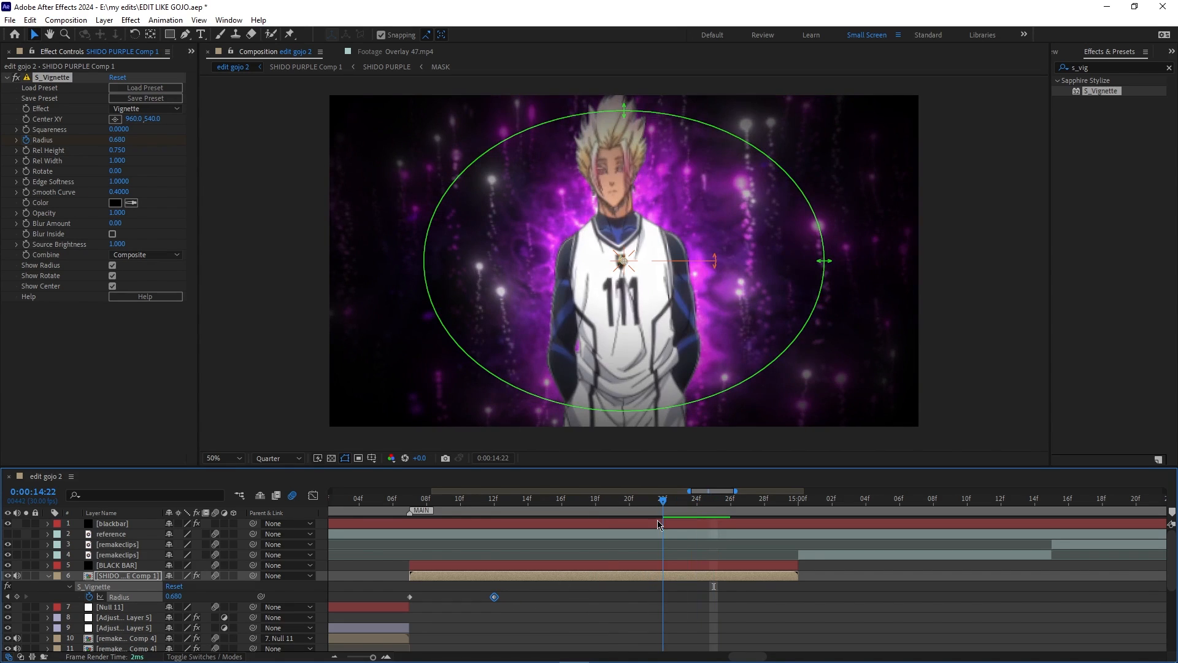
pyautogui.moveTo(119, 142); pyautogui.dragTo(116, 146)
pyautogui.moveTo(664, 507); pyautogui.dragTo(781, 542)
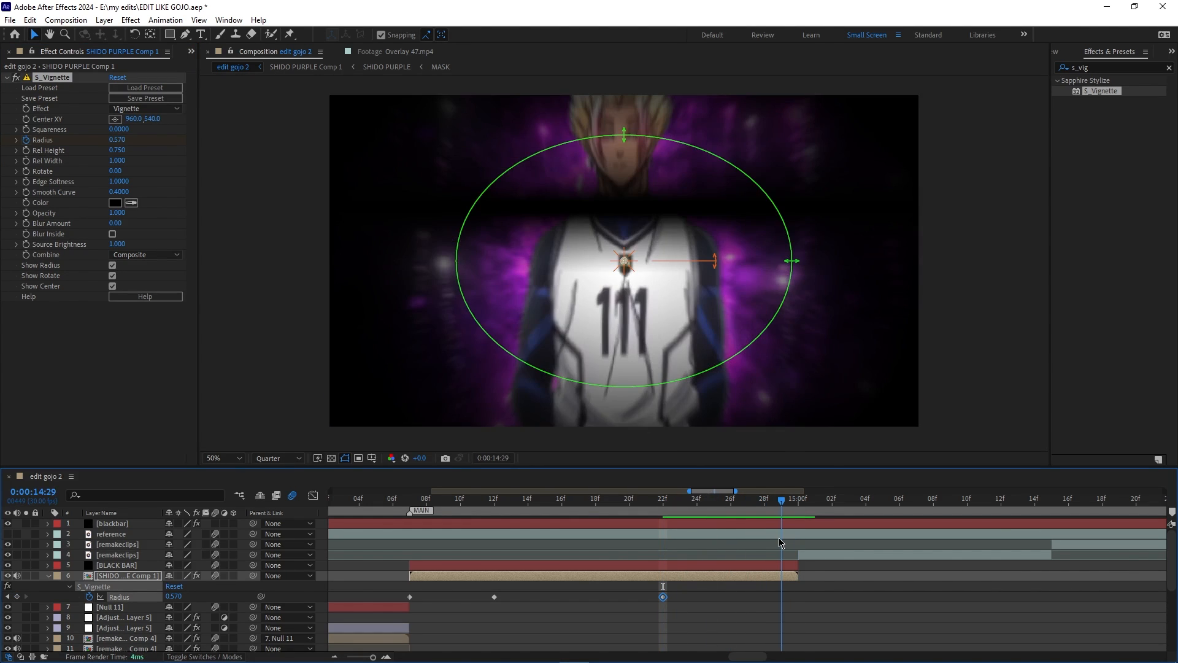
pyautogui.moveTo(130, 144); pyautogui.dragTo(174, 147)
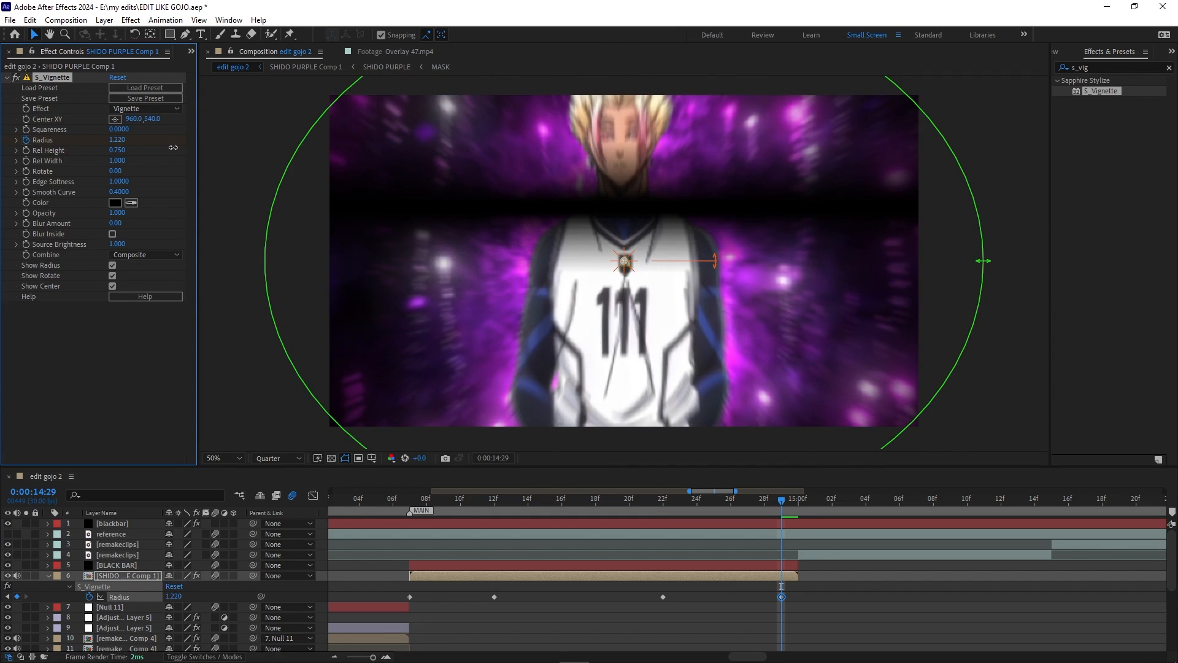
pyautogui.moveTo(781, 596); pyautogui.dragTo(799, 597)
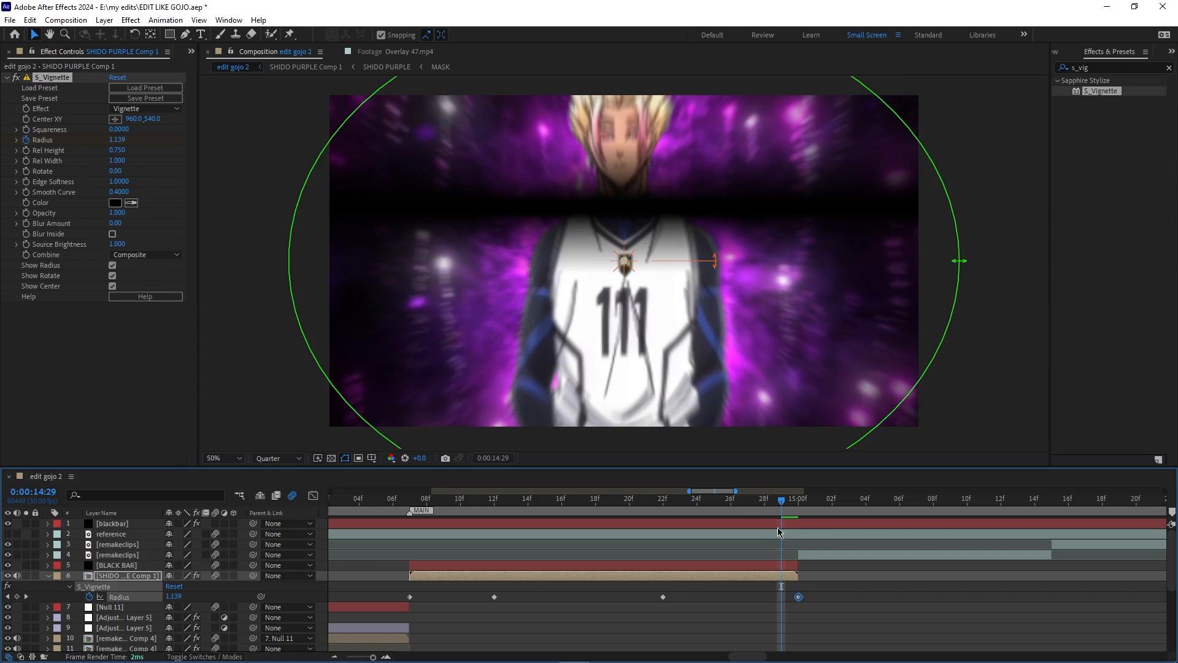
# - Preview the vignette animation and apply Easy Ease to all four Radius keyframes
pyautogui.press('space')
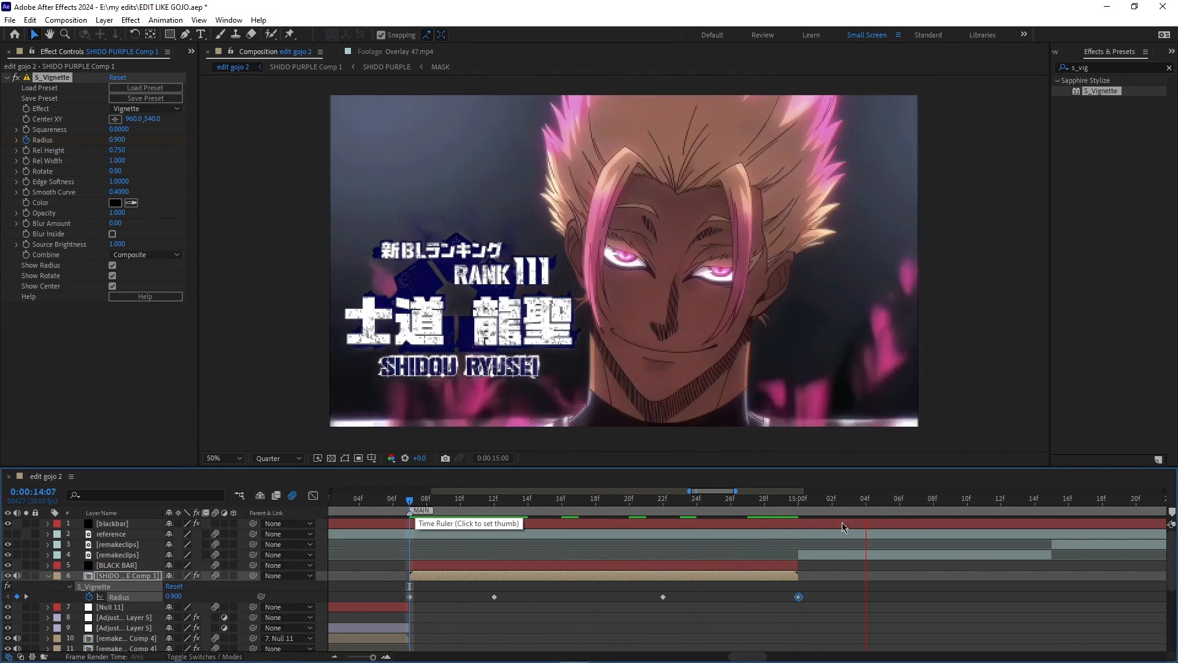
pyautogui.press('space')
pyautogui.moveTo(853, 598); pyautogui.dragTo(379, 608)
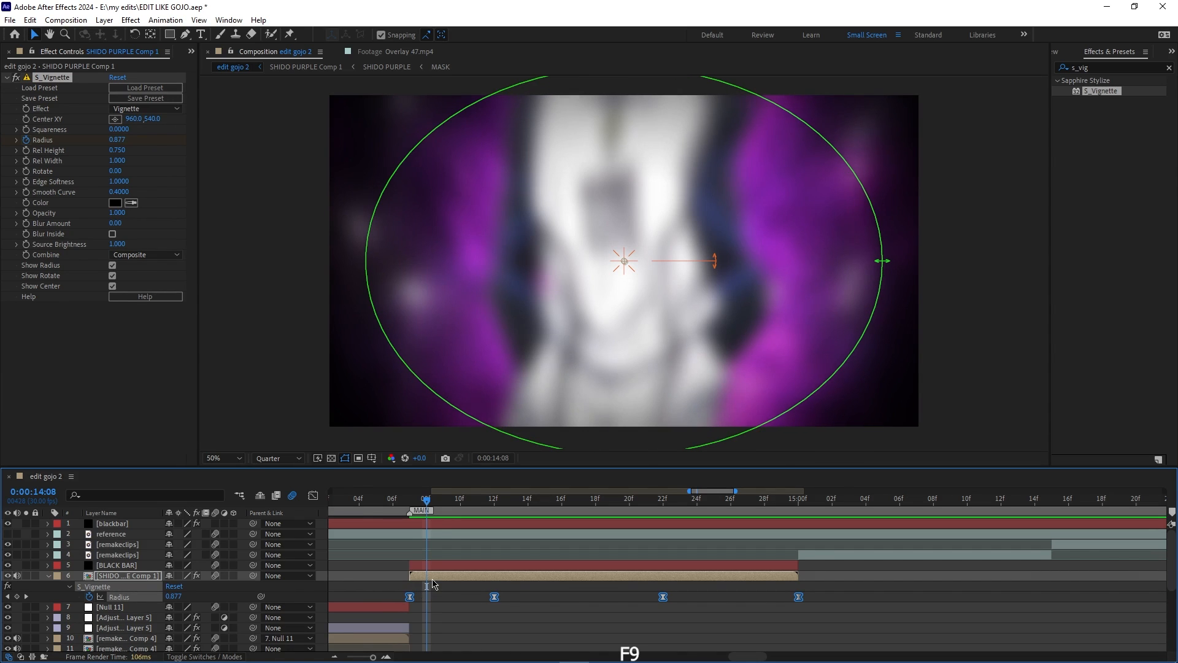
pyautogui.moveTo(436, 508); pyautogui.dragTo(494, 509)
# - Show the reference layer for comparison and set the S_Vignette color to white, FFFFFF
pyautogui.click(8, 534)
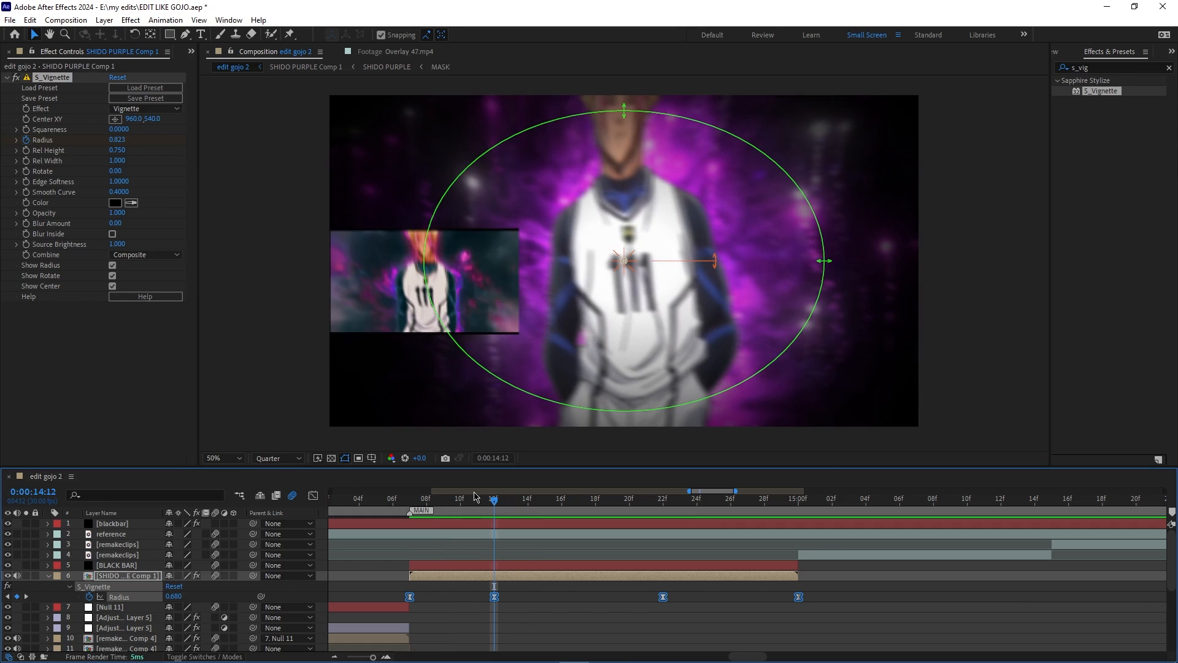
pyautogui.click(114, 203)
pyautogui.click(443, 256)
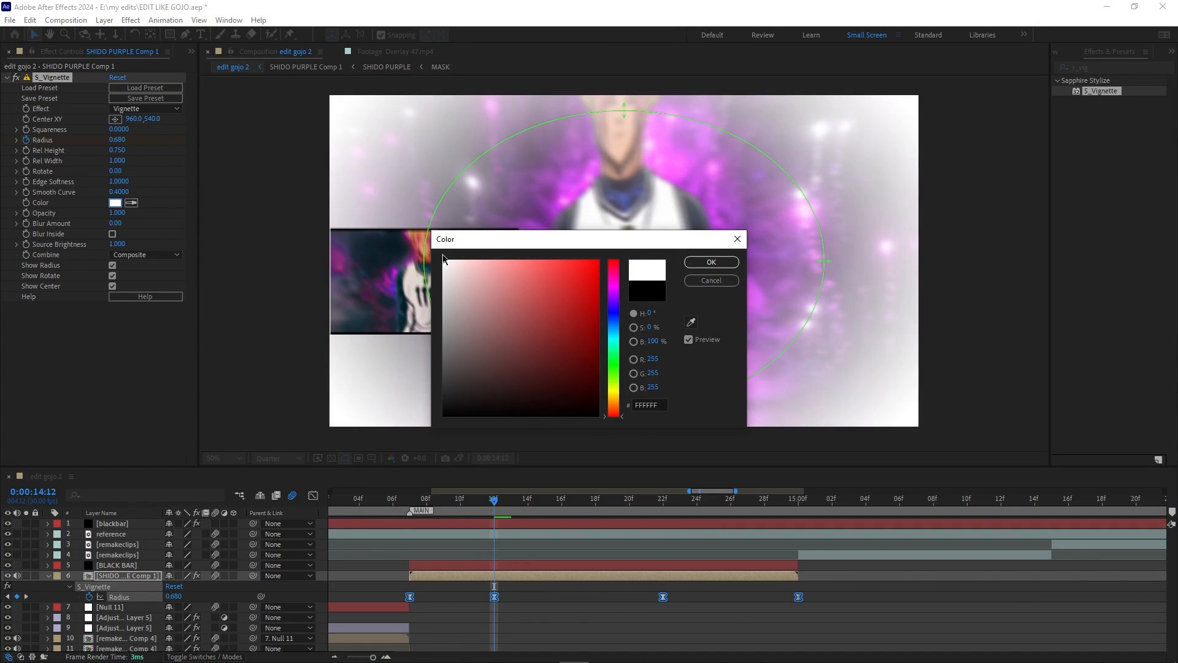
pyautogui.click(688, 264)
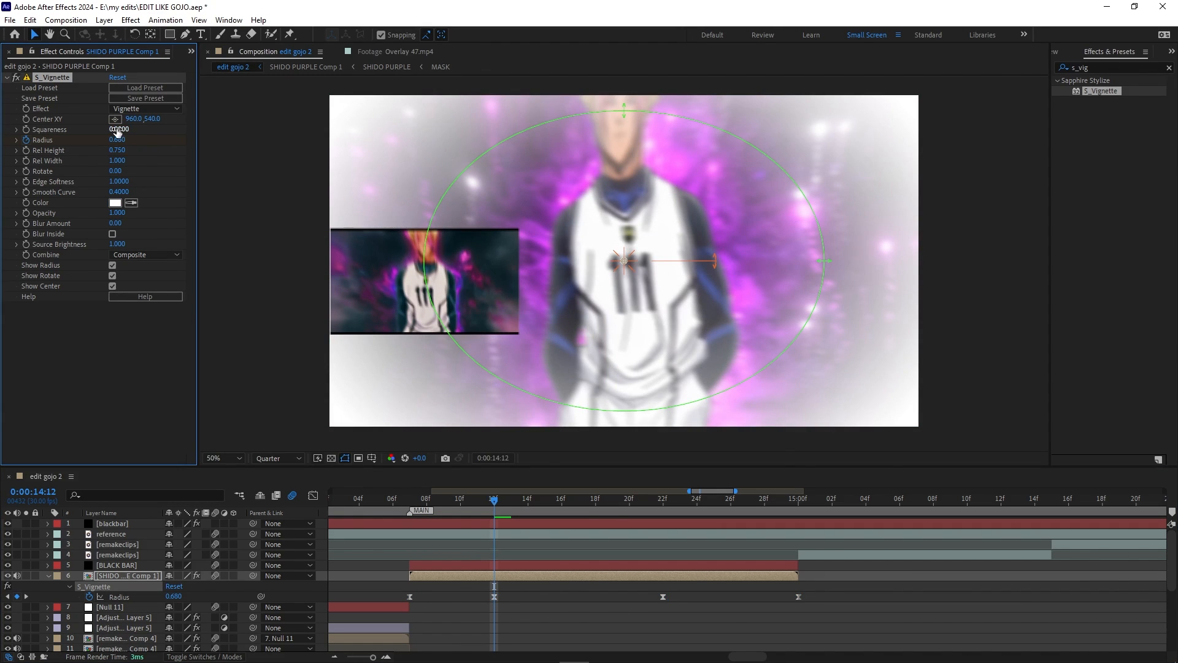
# - Set the vignette's Opacity to 0.190, Rel Height to 1.035 and Rel Width to 1.414, saving the project
pyautogui.moveTo(490, 500); pyautogui.dragTo(661, 539)
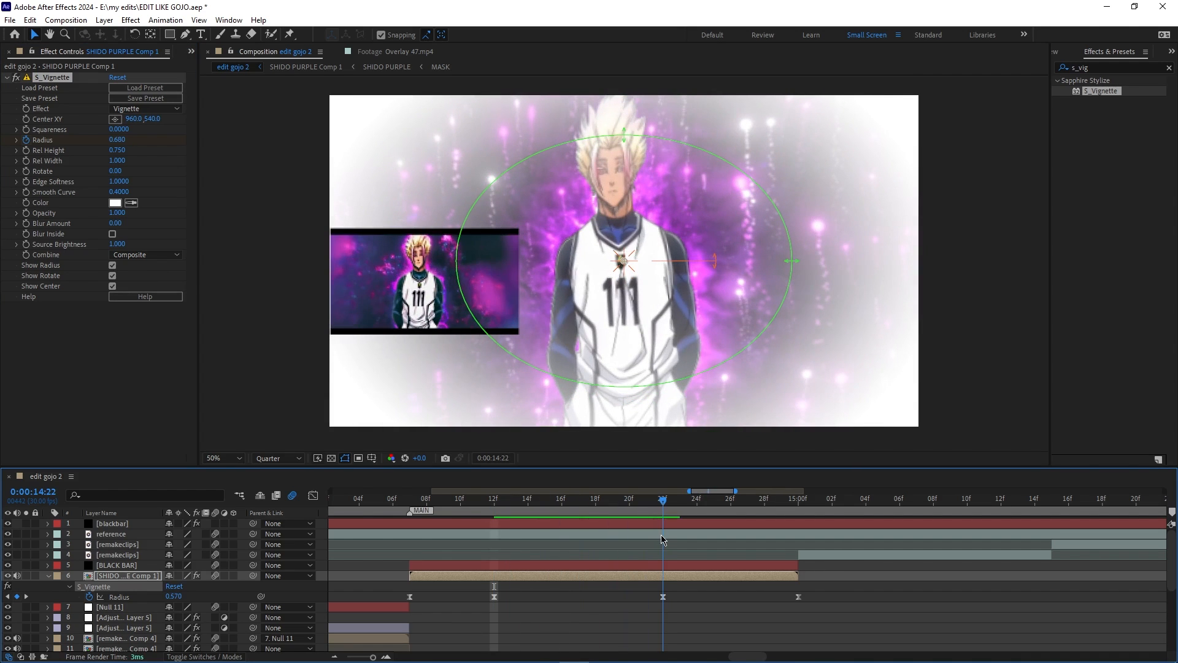
pyautogui.moveTo(119, 213); pyautogui.dragTo(81, 221)
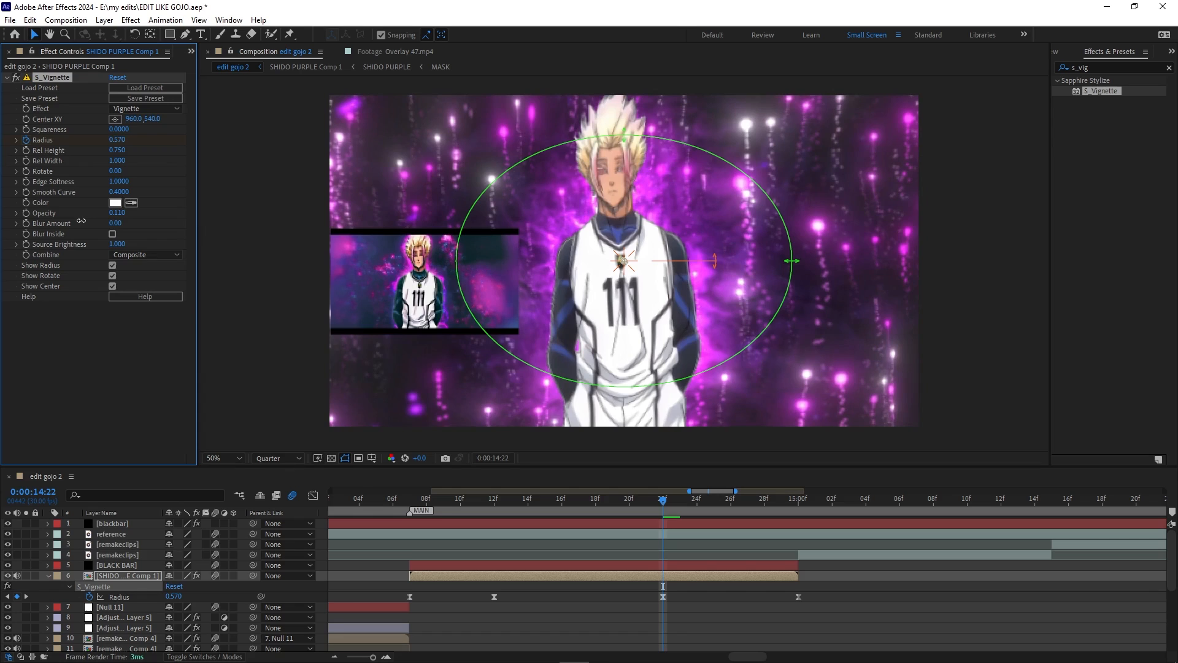
pyautogui.press('space')
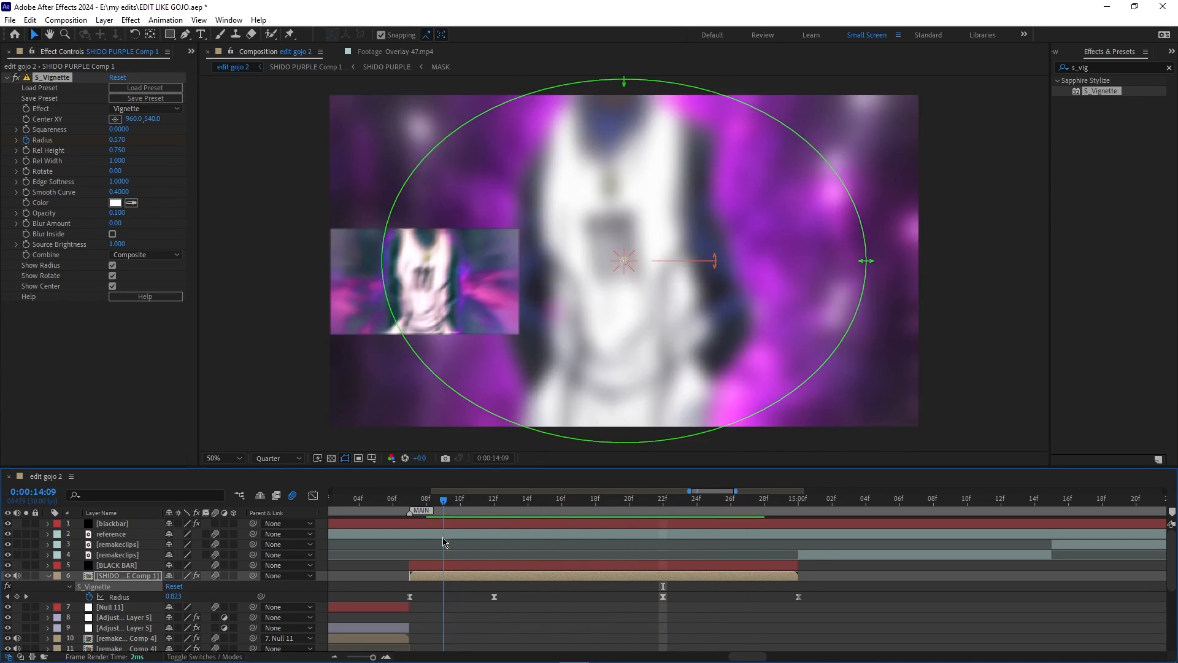
pyautogui.moveTo(113, 214); pyautogui.dragTo(119, 212)
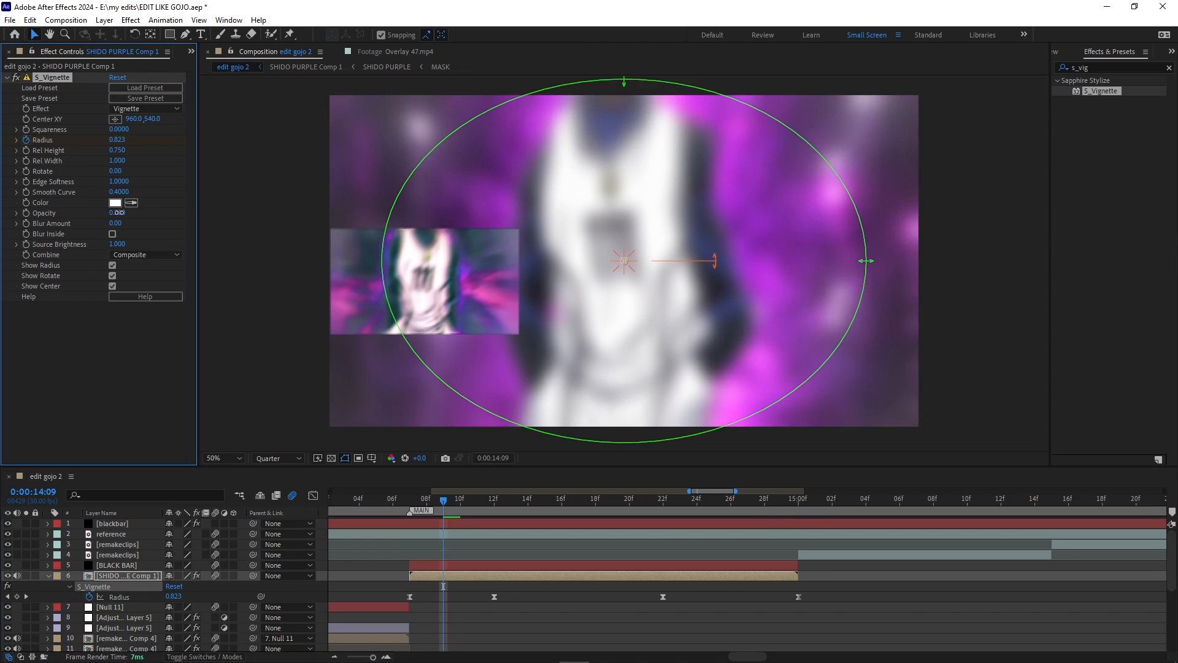
pyautogui.hotkey('ctrl', 's')
pyautogui.press('u')
# - Compare the face shot with the reference clip, and duplicate the remakeclips layer that starts at 0:00:15:00
pyautogui.moveTo(450, 505); pyautogui.dragTo(427, 507)
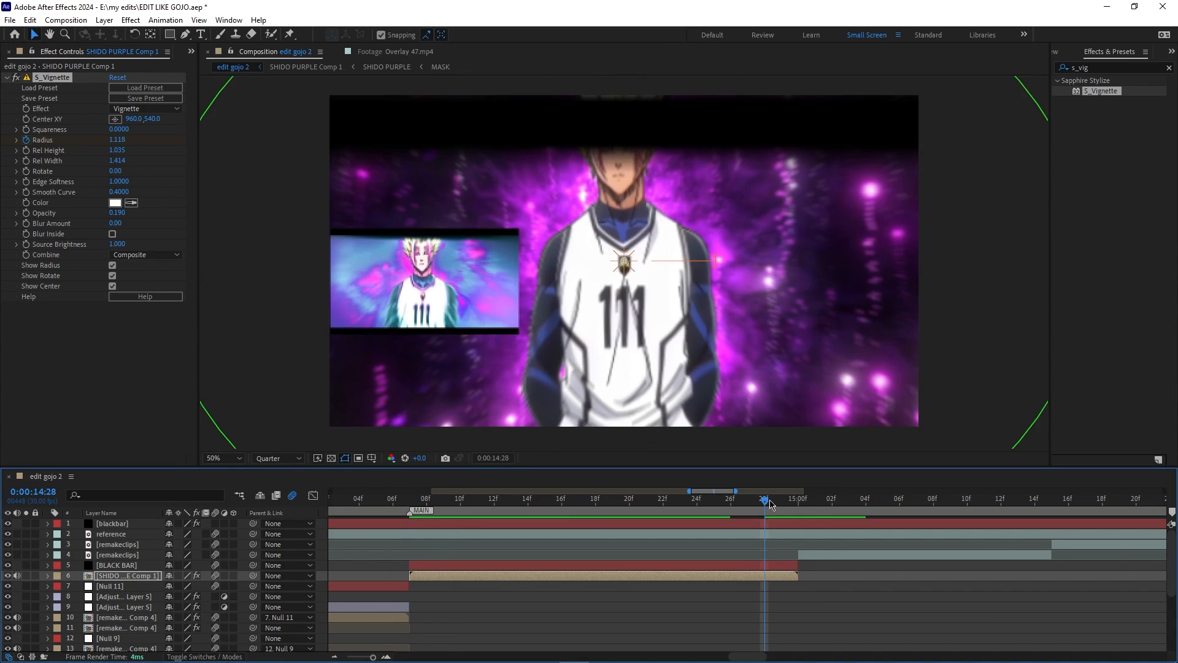
pyautogui.moveTo(767, 503); pyautogui.dragTo(979, 546)
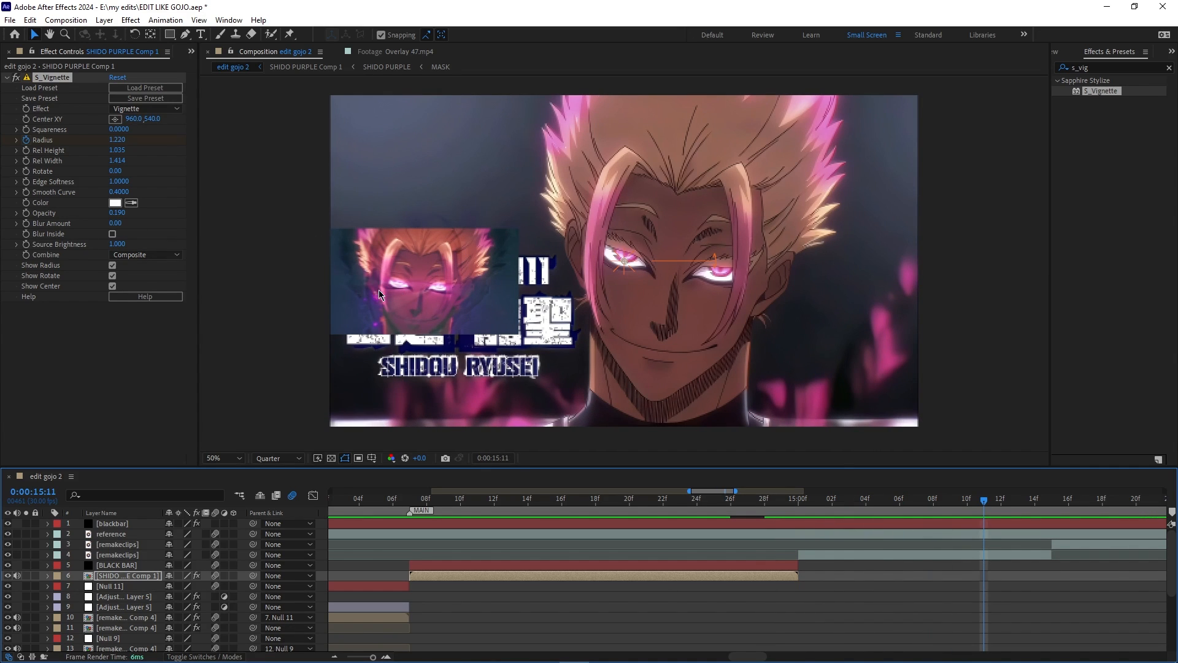
pyautogui.moveTo(985, 504); pyautogui.dragTo(920, 525)
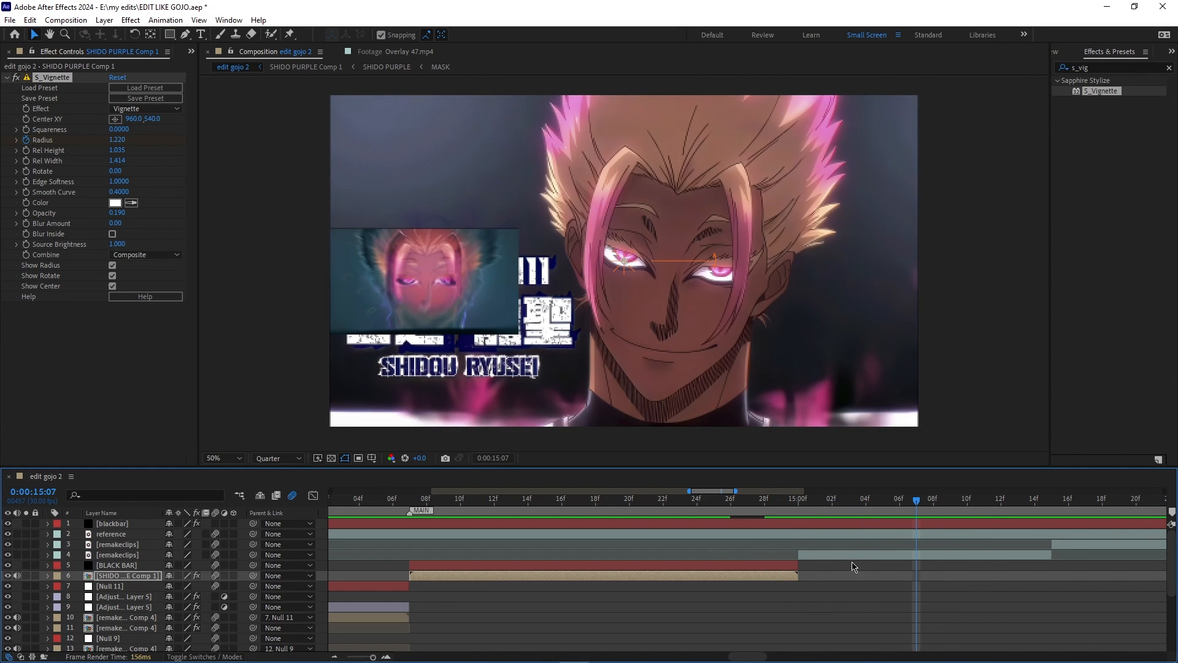
pyautogui.moveTo(935, 507); pyautogui.dragTo(969, 530)
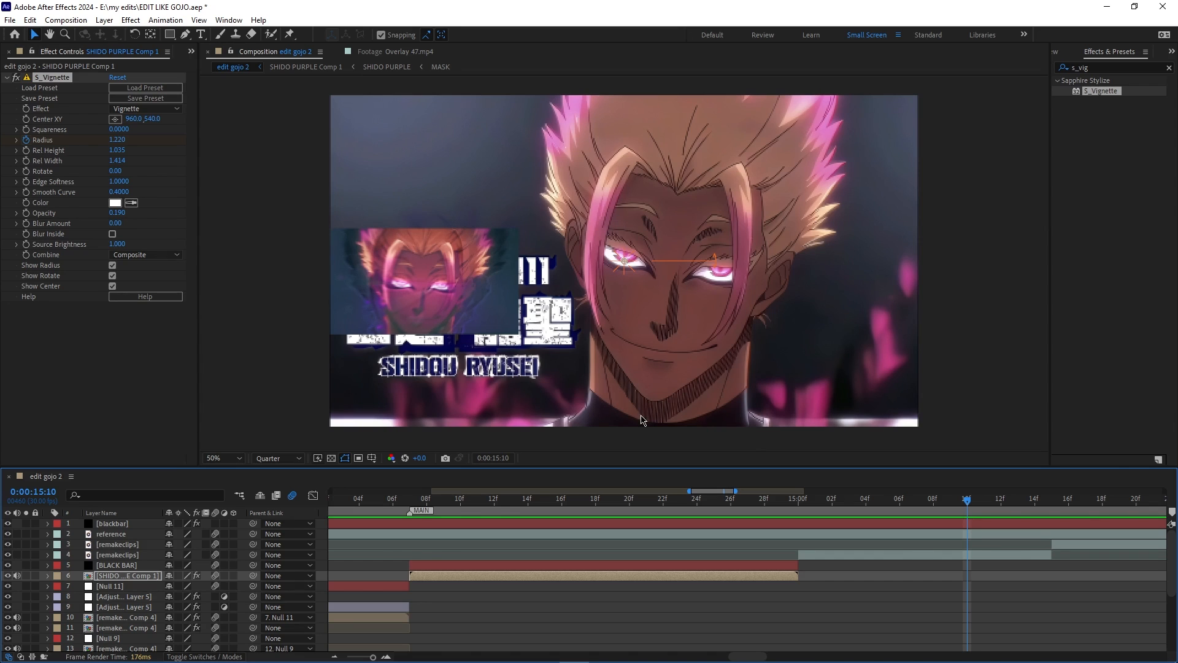
pyautogui.hotkey('ctrl', 's')
pyautogui.click(871, 554)
pyautogui.hotkey('ctrl', 'd')
pyautogui.moveTo(955, 504); pyautogui.dragTo(861, 515)
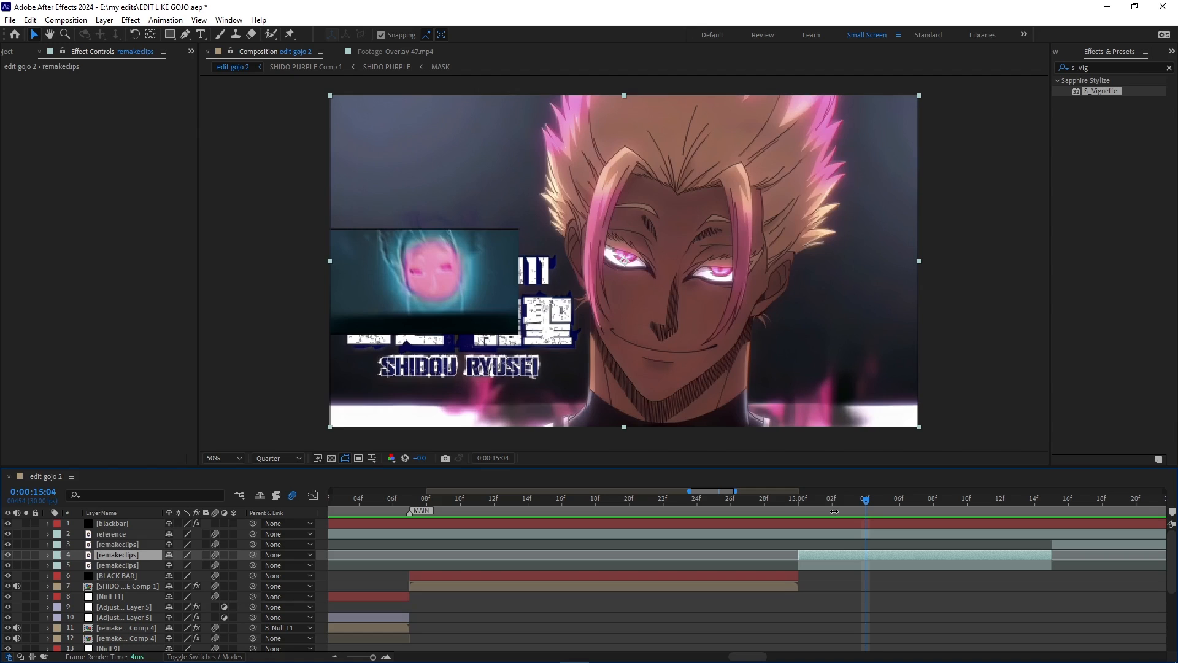
# - Hide the reference layer and select the whole pink-haired character on the upper duplicate with the Roto Brush at 0:00:15:04
pyautogui.click(8, 534)
pyautogui.click(270, 34)
pyautogui.doubleClick(658, 343)
pyautogui.moveTo(658, 343); pyautogui.dragTo(583, 123)
pyautogui.moveTo(569, 199); pyautogui.dragTo(587, 248)
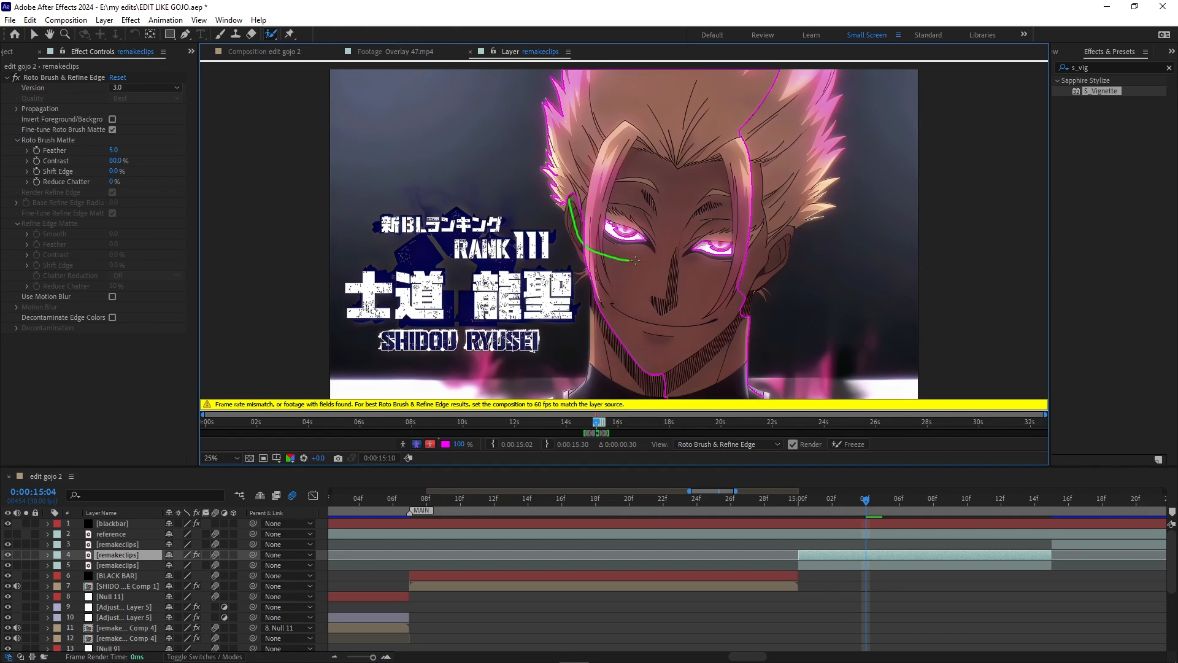
pyautogui.scroll(-1, 739, 284)
pyautogui.scroll(1, 740, 284)
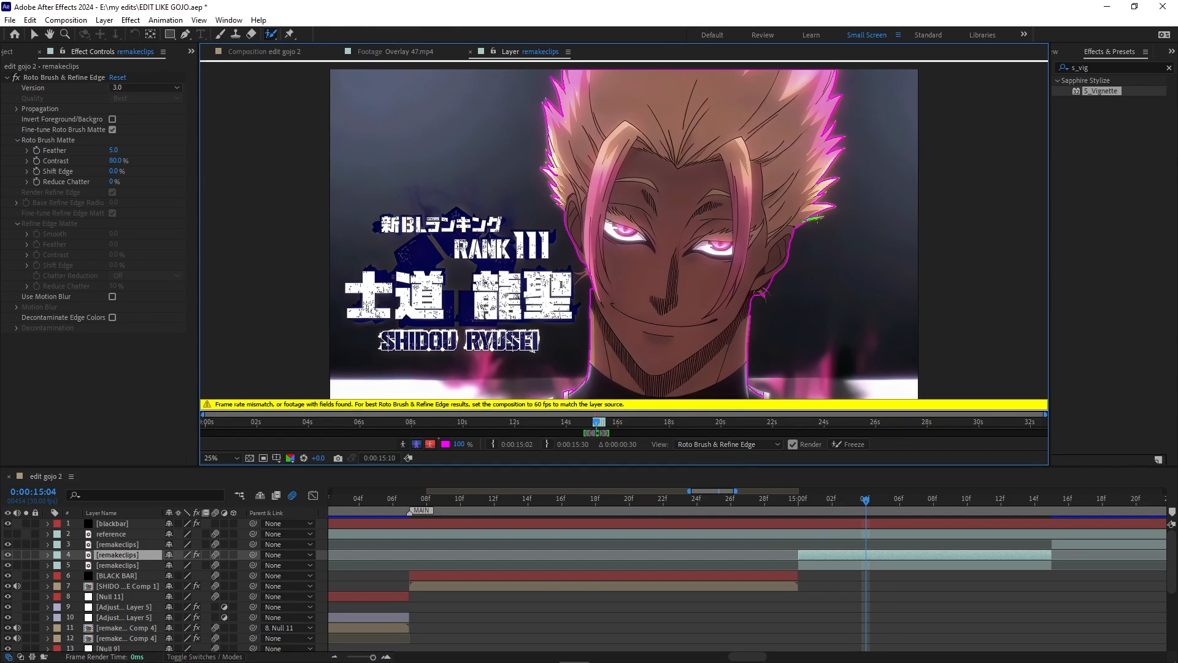
# - Reveal the Roto Brush strokes of the remakeclips layer and shift them to start at 0:00:15:00
pyautogui.press('u')
pyautogui.press('u')
pyautogui.moveTo(899, 568); pyautogui.dragTo(850, 656)
pyautogui.moveTo(874, 534); pyautogui.dragTo(807, 534)
pyautogui.click(798, 501)
pyautogui.scroll(6, 844, 550)
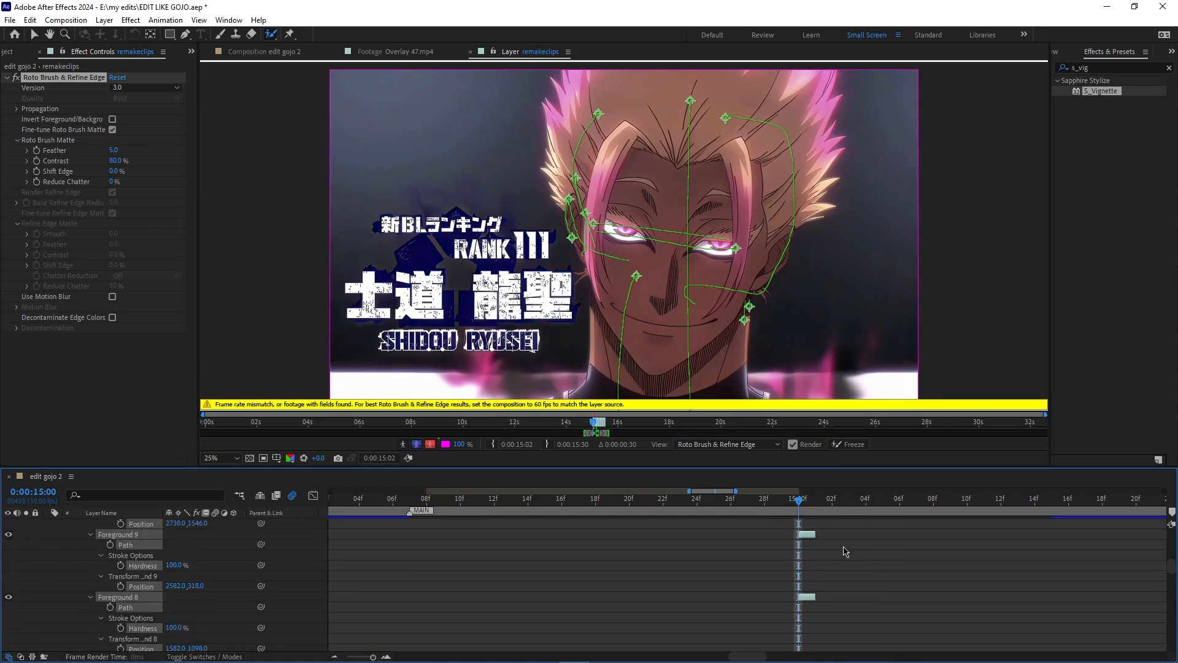
# - Try to freeze the Roto Brush matte of the remakeclips layer
pyautogui.click(838, 444)
pyautogui.hotkey('ctrl', 'w')
pyautogui.hotkey('ctrl', 'w')
pyautogui.press('u')
pyautogui.doubleClick(836, 555)
pyautogui.click(842, 444)
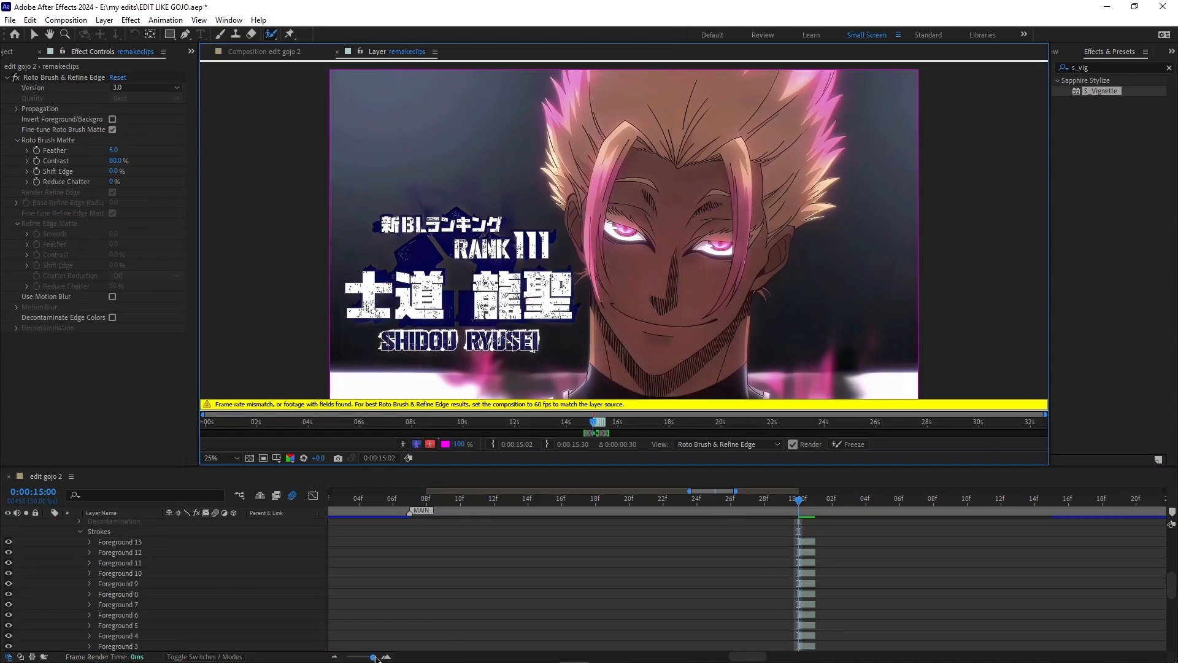
# - Collapse the remakeclips layer's properties, reopen it for rotoscoping and set the brush diameter to 109 px
pyautogui.moveTo(374, 657); pyautogui.dragTo(355, 657)
pyautogui.scroll(8, 621, 601)
pyautogui.press('u')
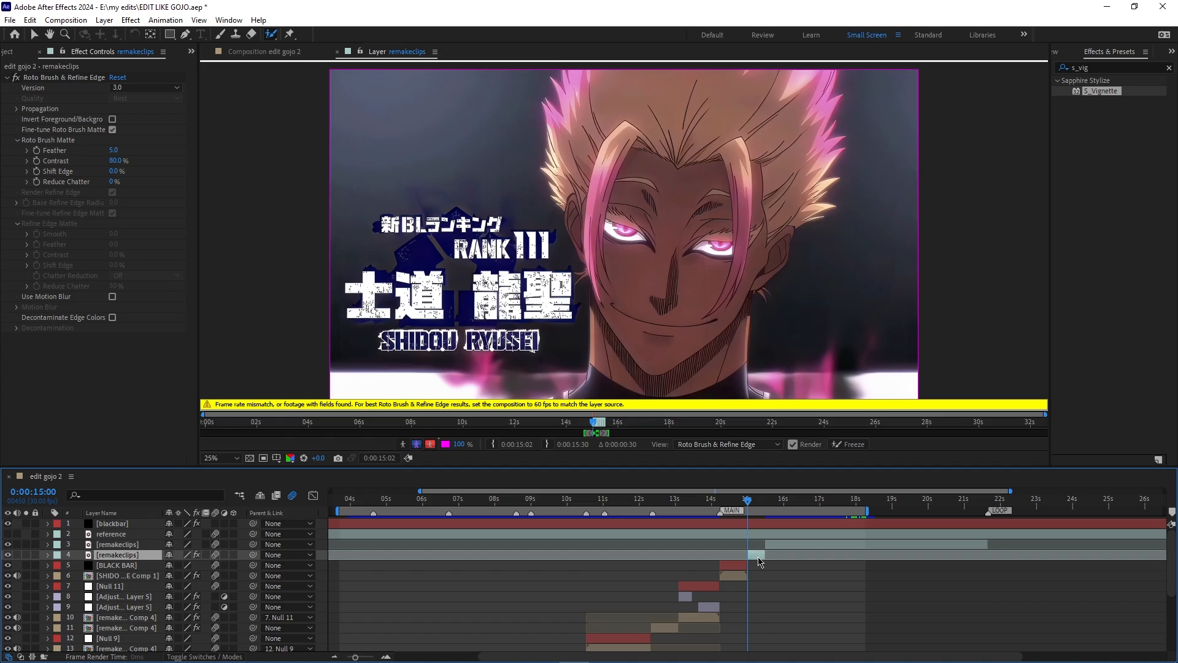
pyautogui.hotkey('ctrl', 'w')
pyautogui.moveTo(748, 501); pyautogui.dragTo(748, 501)
pyautogui.doubleClick(756, 555)
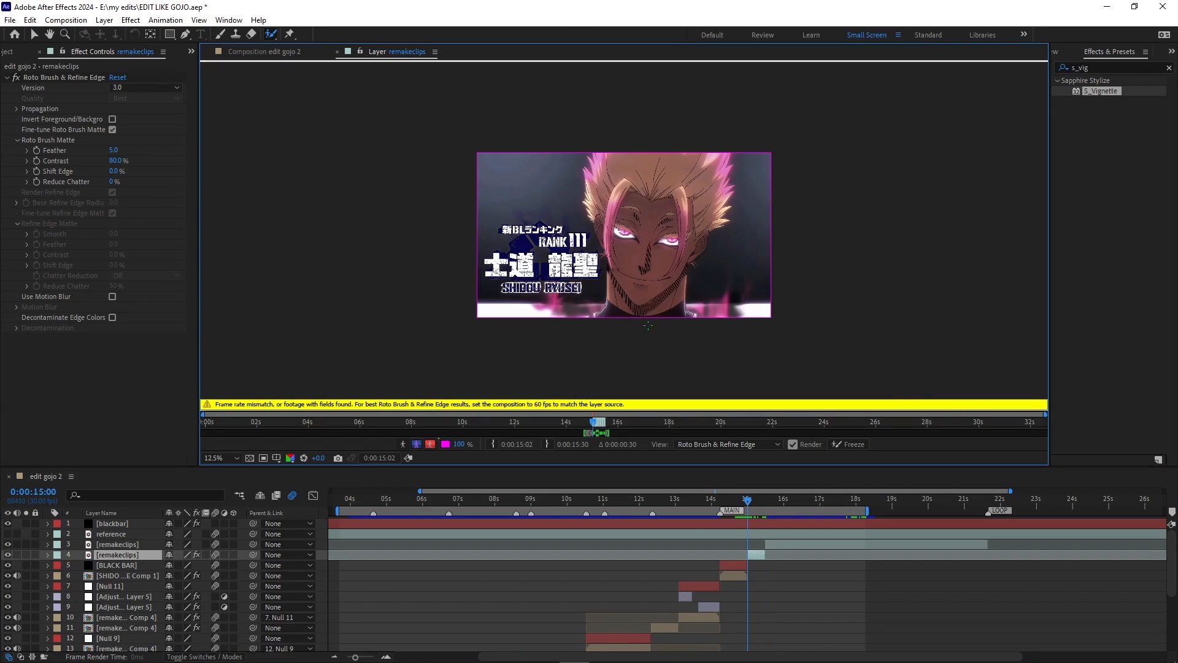
pyautogui.click(228, 20)
pyautogui.click(245, 124)
pyautogui.moveTo(1104, 137); pyautogui.dragTo(1111, 138)
pyautogui.scroll(1, 624, 234)
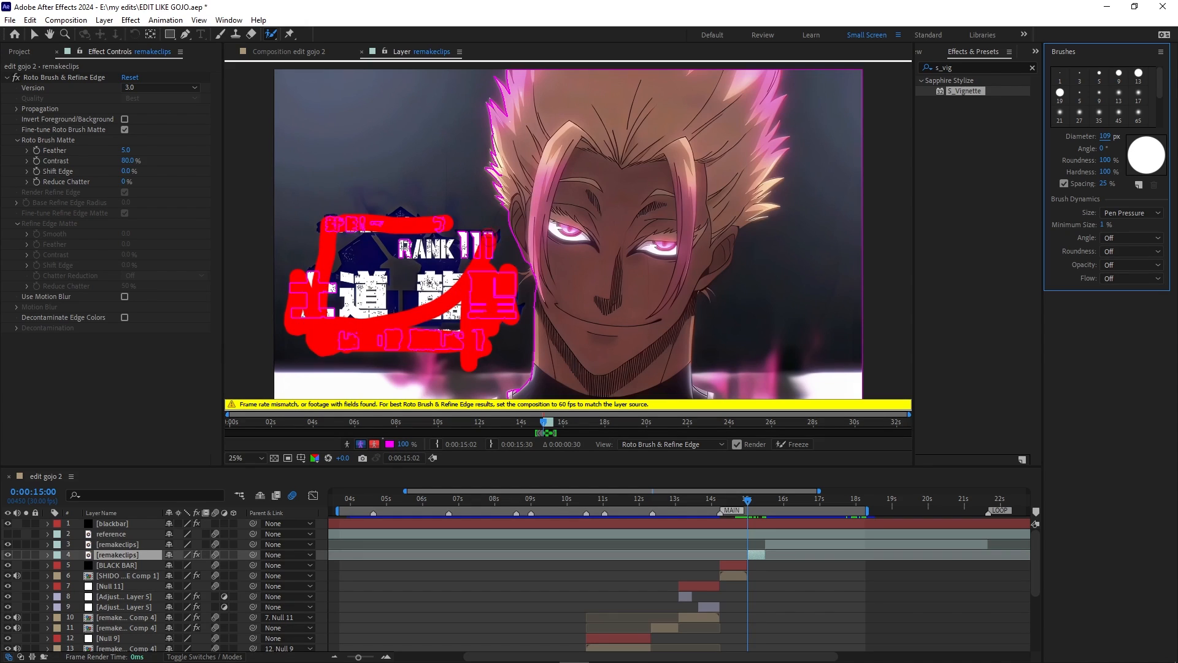
# - Exclude the title text from the Roto Brush selection, mark the face as foreground and freeze the matte
pyautogui.moveTo(471, 281); pyautogui.dragTo(403, 249)
pyautogui.moveTo(650, 101); pyautogui.dragTo(653, 284)
pyautogui.scroll(-1, 654, 279)
pyautogui.scroll(1, 655, 279)
pyautogui.click(792, 444)
pyautogui.hotkey('ctrl', 'w')
# - Try placing Overlay 25.mp4 beneath the rotoscoped remakeclips layer from 0:00:15:00, trimmed and scaled to fit the shot
pyautogui.moveTo(358, 656); pyautogui.dragTo(368, 656)
pyautogui.click(30, 51)
pyautogui.moveTo(51, 197); pyautogui.dragTo(627, 565)
pyautogui.hotkey('alt', '[')
pyautogui.moveTo(921, 565); pyautogui.dragTo(725, 566)
pyautogui.press('s')
pyautogui.moveTo(183, 576); pyautogui.dragTo(215, 575)
# - Check the rotoscoped layer and delete the overlay layer beneath it
pyautogui.moveTo(680, 502)
pyautogui.mouseDown()
pyautogui.moveTo(714, 514)
pyautogui.moveTo(679, 513)
pyautogui.mouseUp()
pyautogui.doubleClick(709, 555)
pyautogui.click(710, 565)
pyautogui.press('Delete')
# - Pre-compose the rotoscoped remakeclips layer and open the resulting composition
pyautogui.rightClick(693, 556)
pyautogui.click(721, 474)
pyautogui.click(363, 52)
pyautogui.press('v')
pyautogui.doubleClick(700, 555)
# - Add Overlay 25.mp4 below the remakeclips layer in remakeclips Comp 5, scale it to cover the frame and use Full preview resolution
pyautogui.moveTo(47, 197); pyautogui.dragTo(276, 563)
pyautogui.press('s')
pyautogui.moveTo(183, 544); pyautogui.dragTo(221, 545)
pyautogui.hotkey('ctrl', 'j')
pyautogui.press('s')
# - Preview the matte over the overlay and examine the Roto Brush strokes of the remakeclips layer in remakeclips Comp 5
pyautogui.press('space')
pyautogui.press('space')
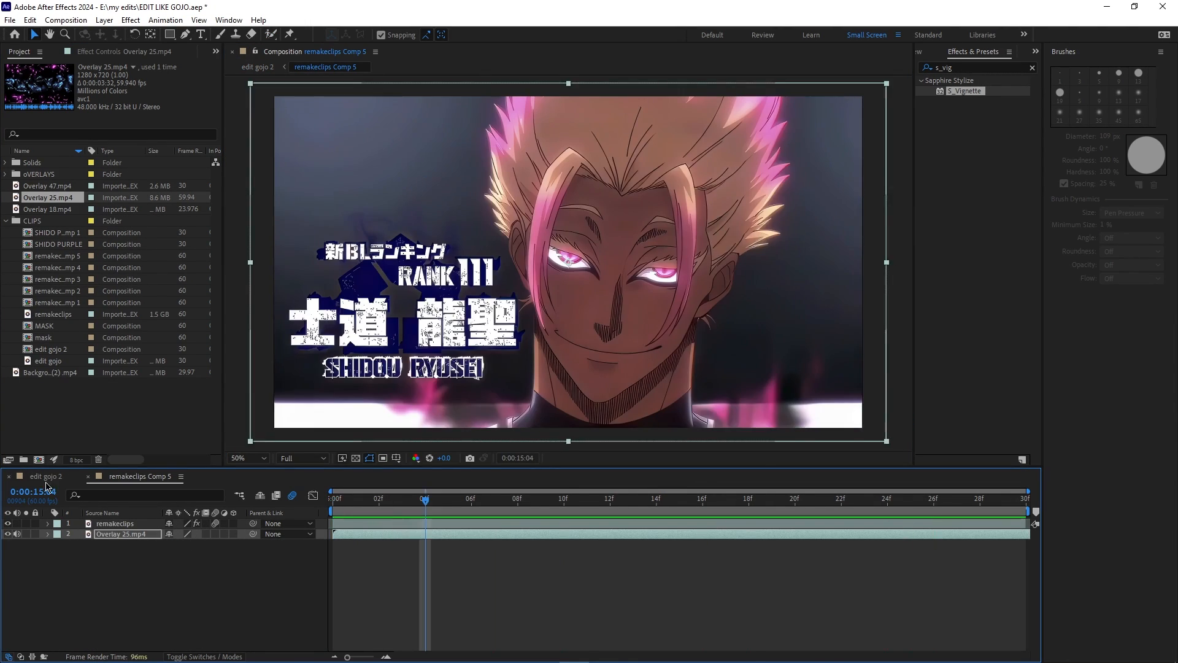
pyautogui.click(46, 476)
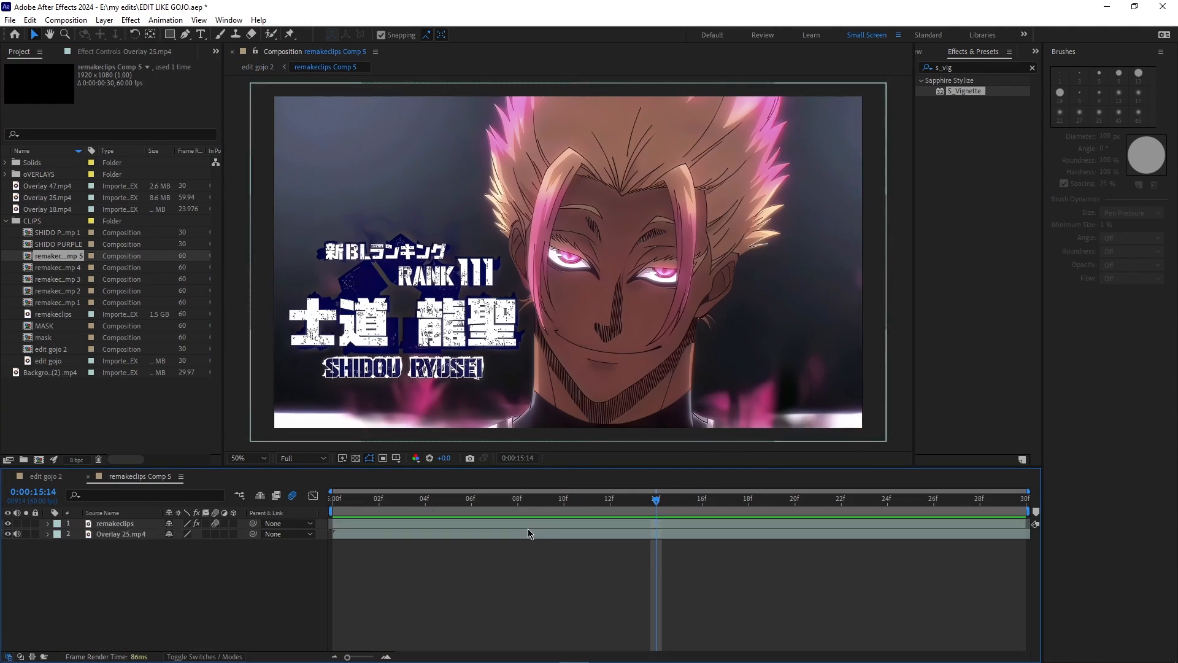
pyautogui.click(527, 523)
pyautogui.press('u')
pyautogui.press('u')
pyautogui.scroll(-8, 487, 563)
pyautogui.press('space')
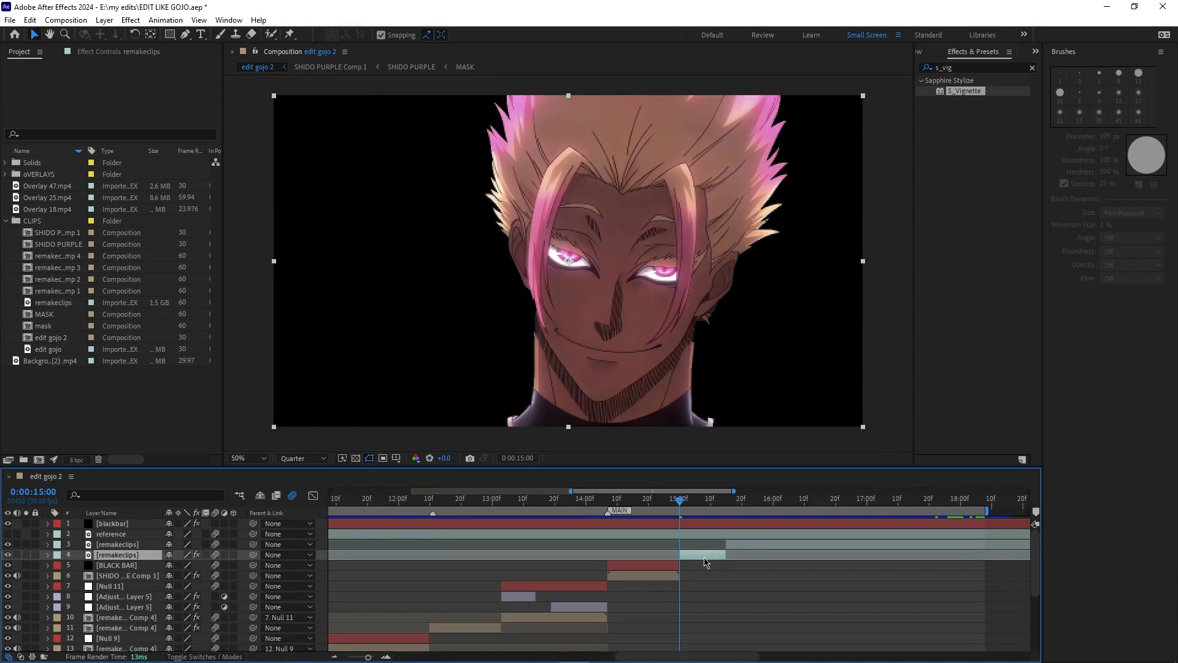
# - Quit the program, restart it and reopen the EDIT LIKE GOJO.aep project
pyautogui.hotkey('ctrl', 'q')
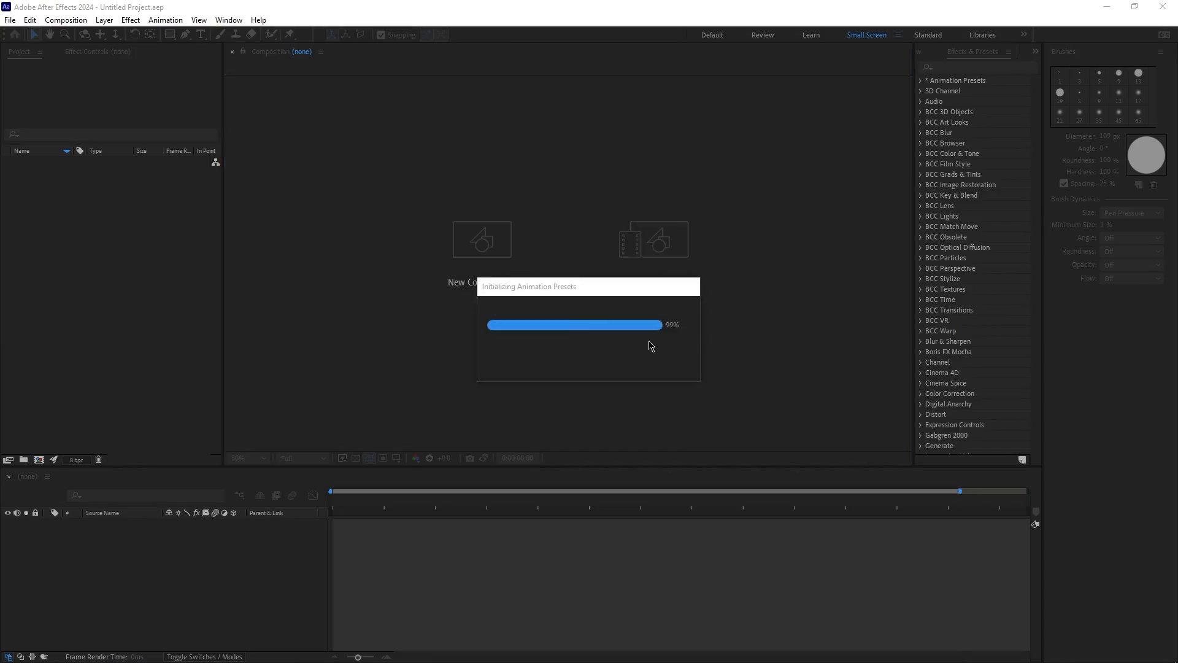
pyautogui.click(430, 444)
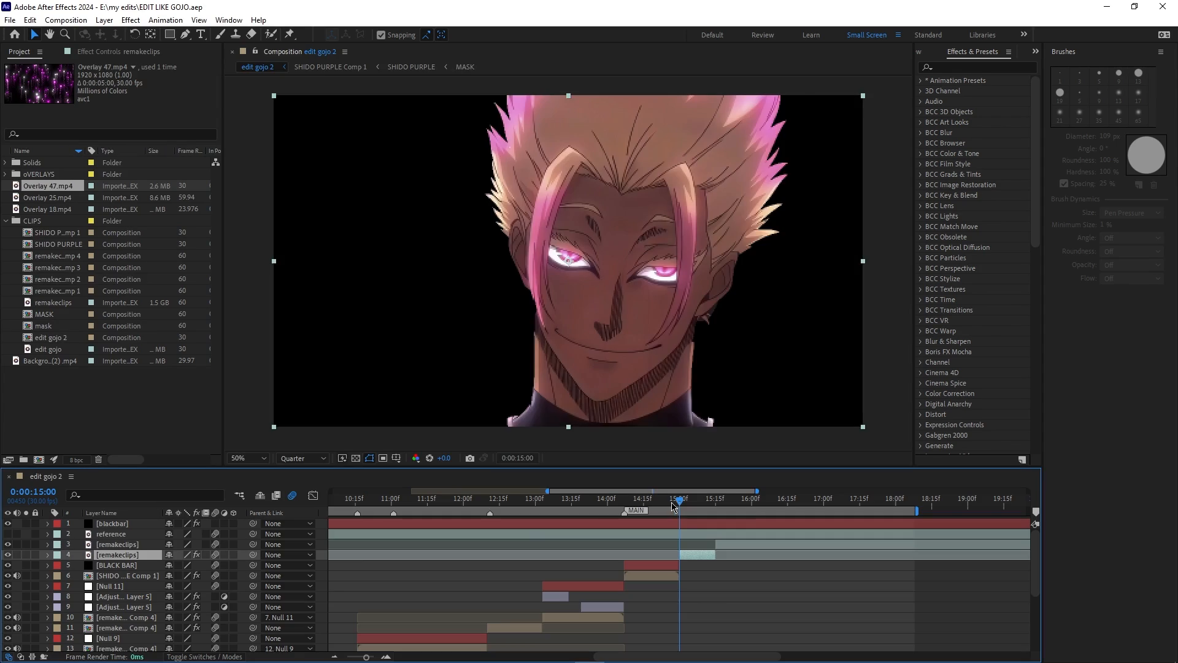
# - Try to rotoscope the character in the remakeclips layer with the Roto Brush and freeze the matte
pyautogui.doubleClick(696, 556)
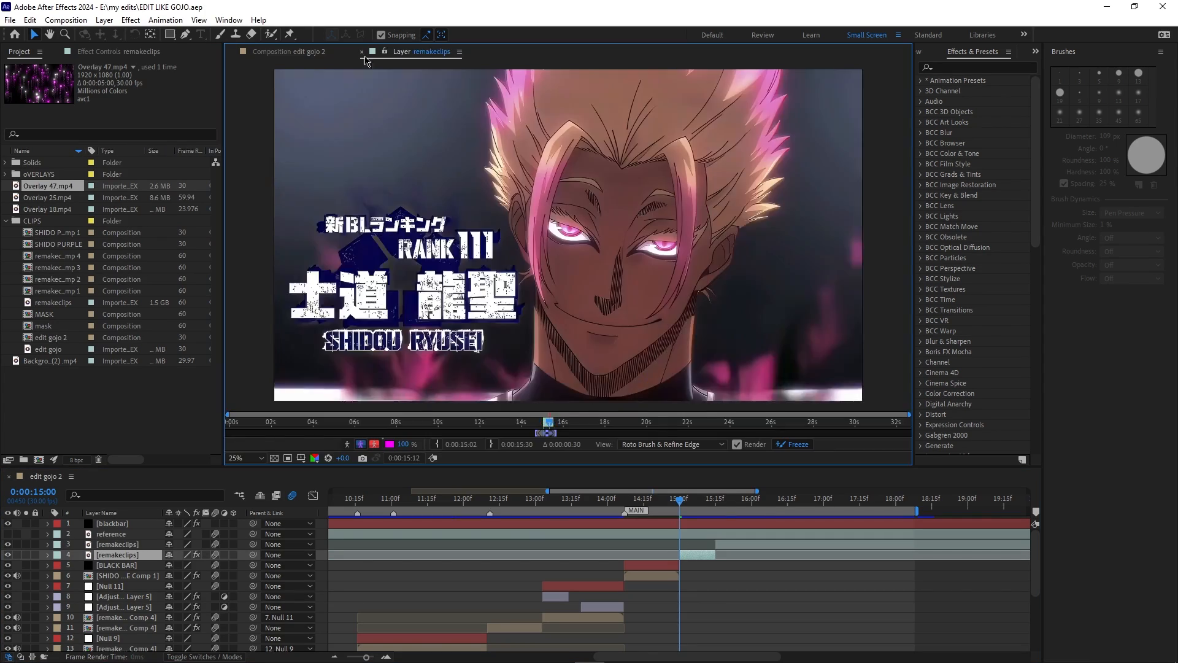
pyautogui.press('space')
pyautogui.moveTo(367, 657); pyautogui.dragTo(374, 658)
pyautogui.moveTo(637, 132); pyautogui.dragTo(637, 396)
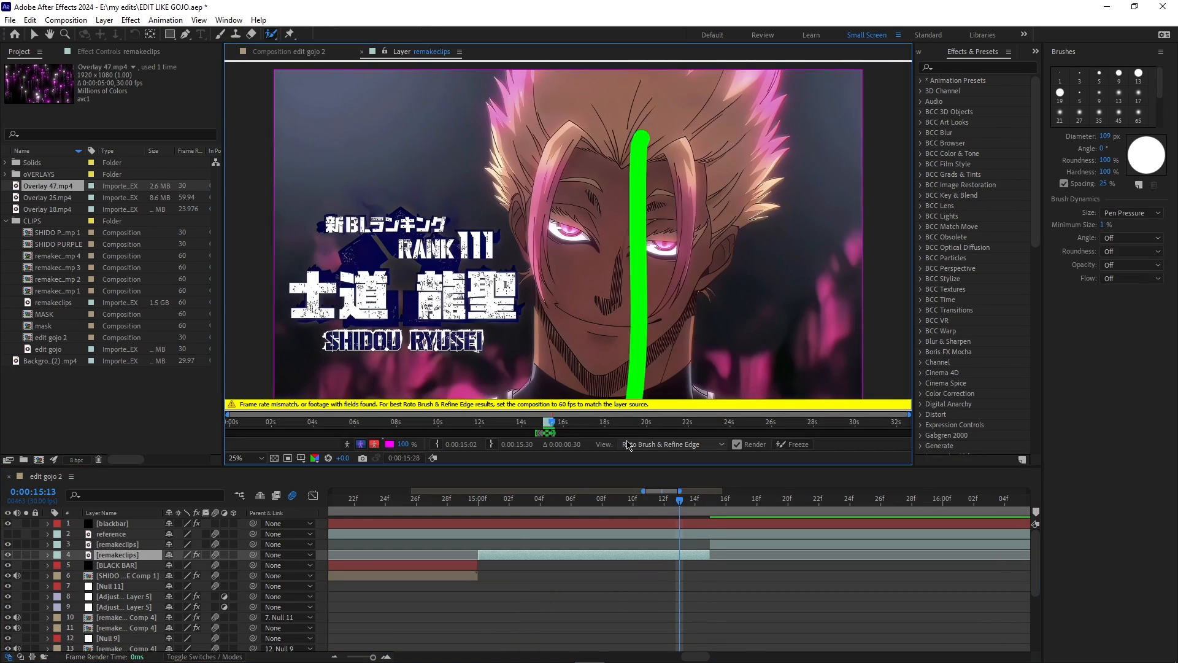
pyautogui.moveTo(841, 175); pyautogui.dragTo(755, 359)
pyautogui.click(787, 445)
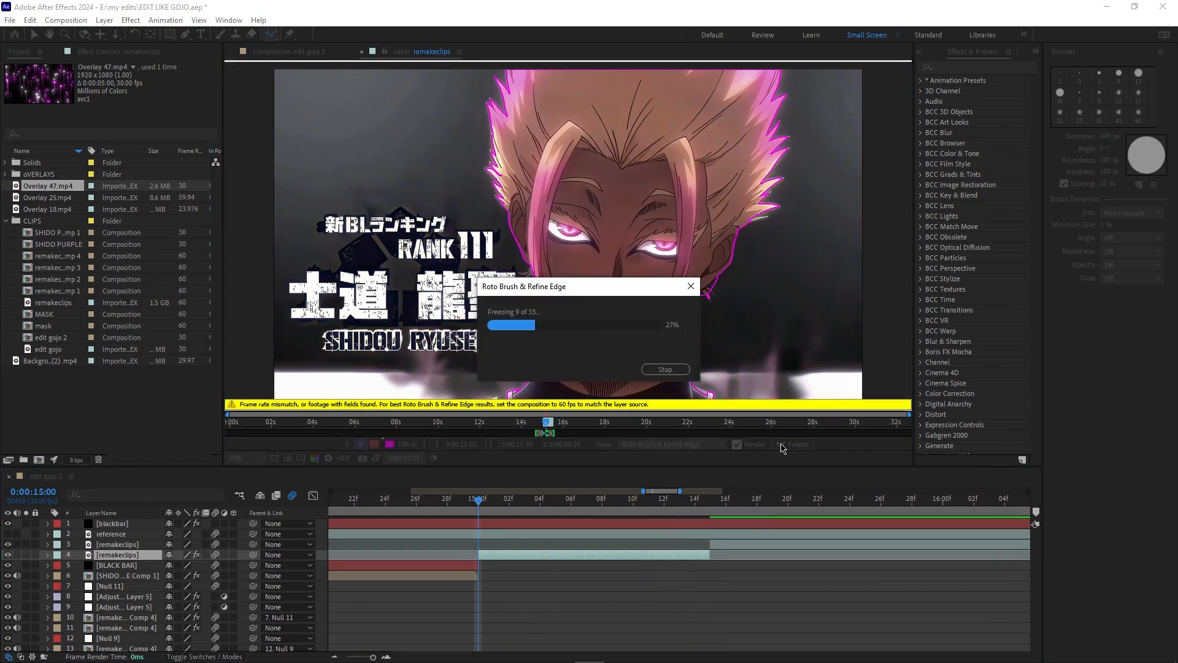
# - Set the preview frame rate to 60, redo the remakeclips layer's Roto Brush matte from scratch and return to edit gojo 2
pyautogui.scroll(-1, 524, 345)
pyautogui.press('pagedown')
pyautogui.click(513, 332)
pyautogui.hotkey('ctrl', '3')
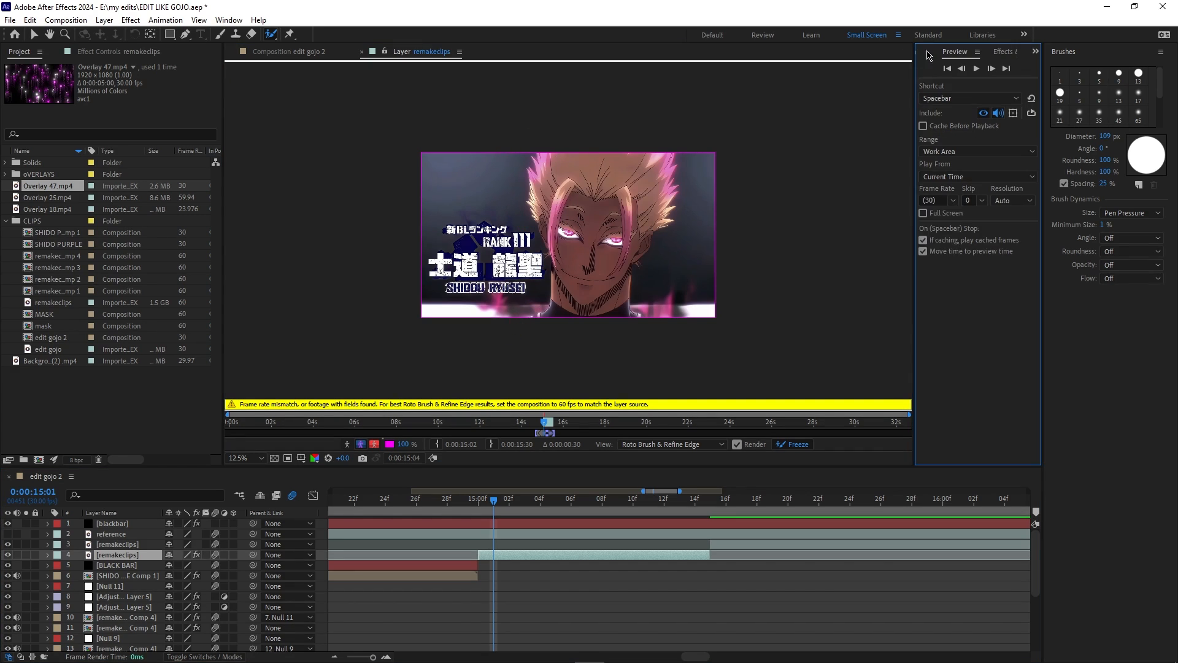
pyautogui.scroll(1, 602, 241)
pyautogui.press('u')
pyautogui.scroll(-3, 545, 548)
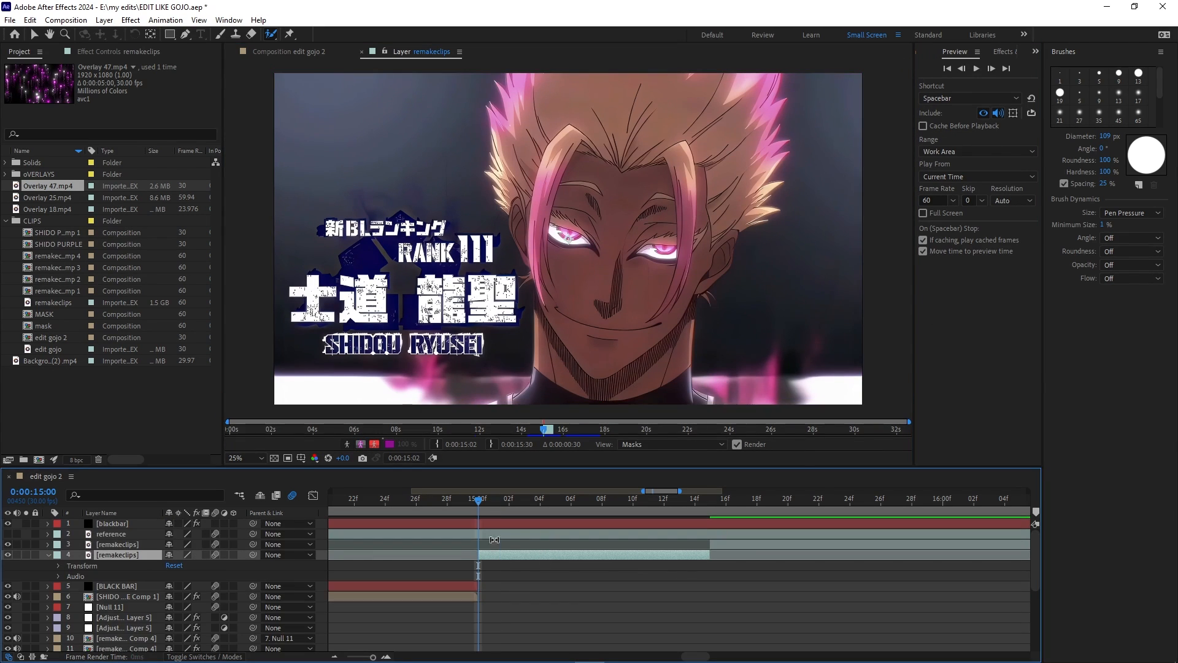
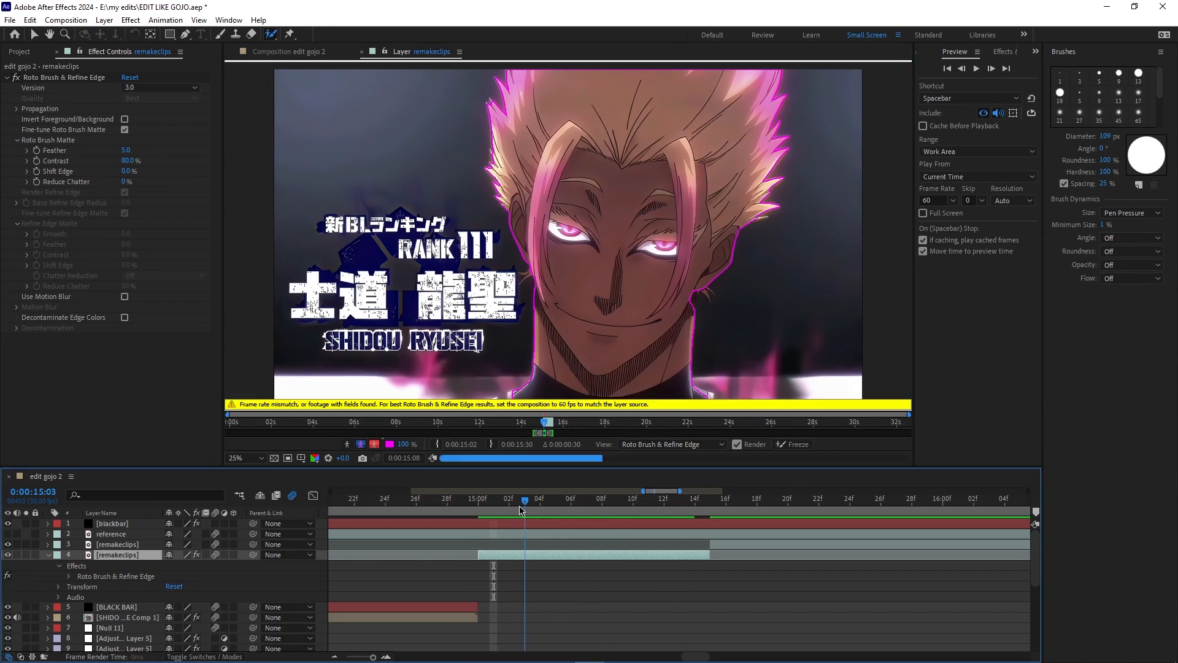
pyautogui.click(361, 52)
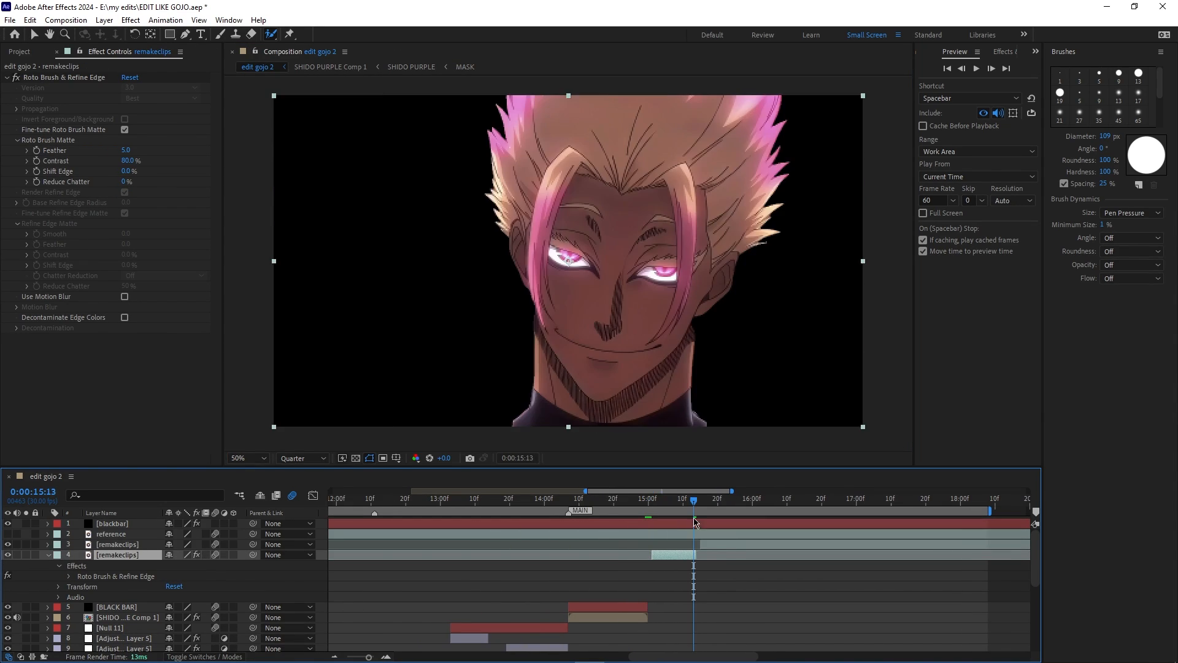
# - Trim the end of the rotoscoped remakeclips layer at 0:00:15:13, where the following clip starts
pyautogui.hotkey('ctrl', 'shift', 'd')
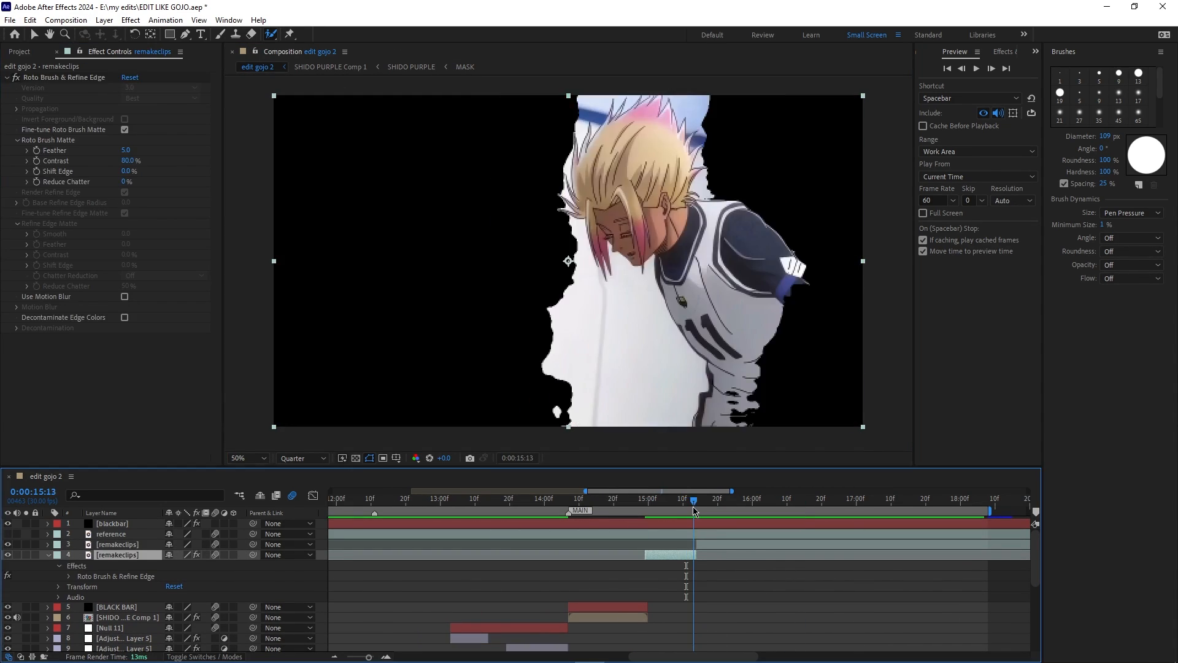
pyautogui.press('Delete')
pyautogui.moveTo(366, 658); pyautogui.dragTo(373, 657)
pyautogui.click(700, 554)
pyautogui.click(694, 501)
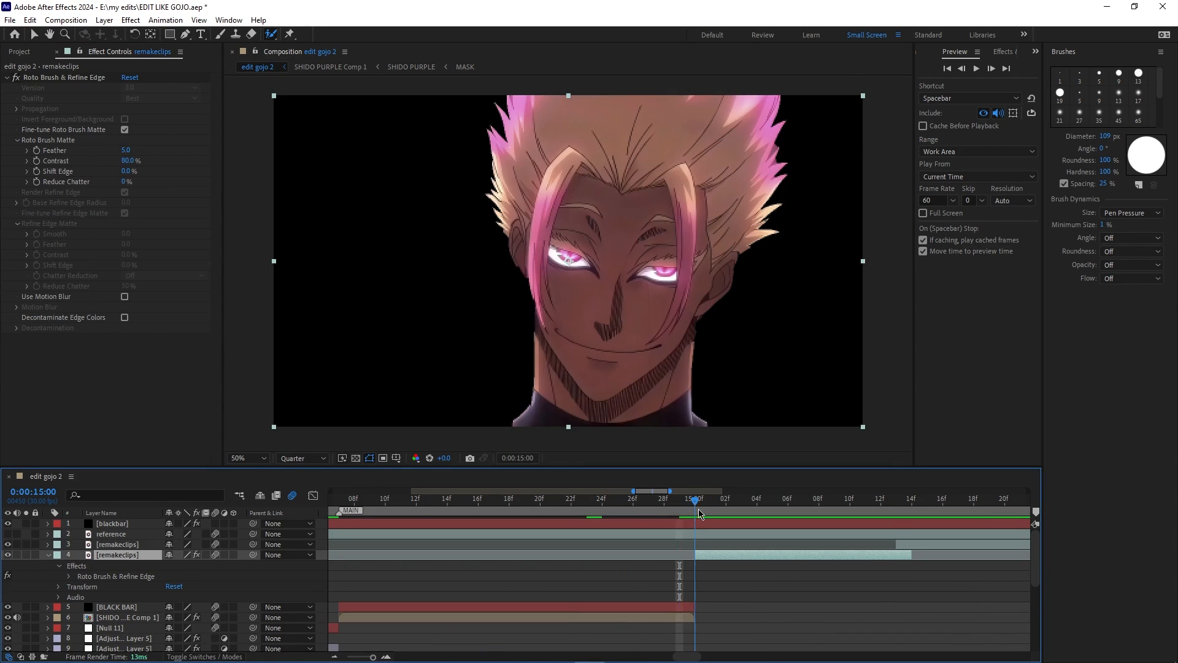
# - Pre-compose the rotoscoped layer as remakeclips Comp 5 and place Overlay 47.mp4 below the clip inside it, scaled to 101%
pyautogui.hotkey('ctrl', 'shift', 'c')
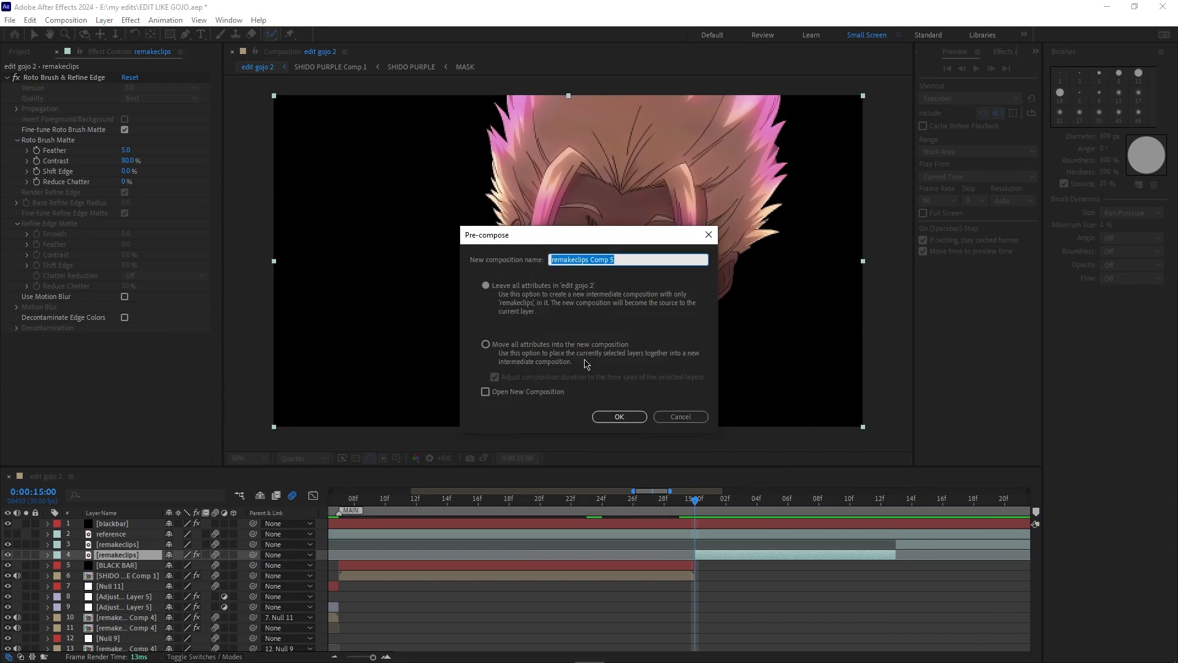
pyautogui.click(619, 416)
pyautogui.doubleClick(118, 555)
pyautogui.press('v')
pyautogui.doubleClick(117, 555)
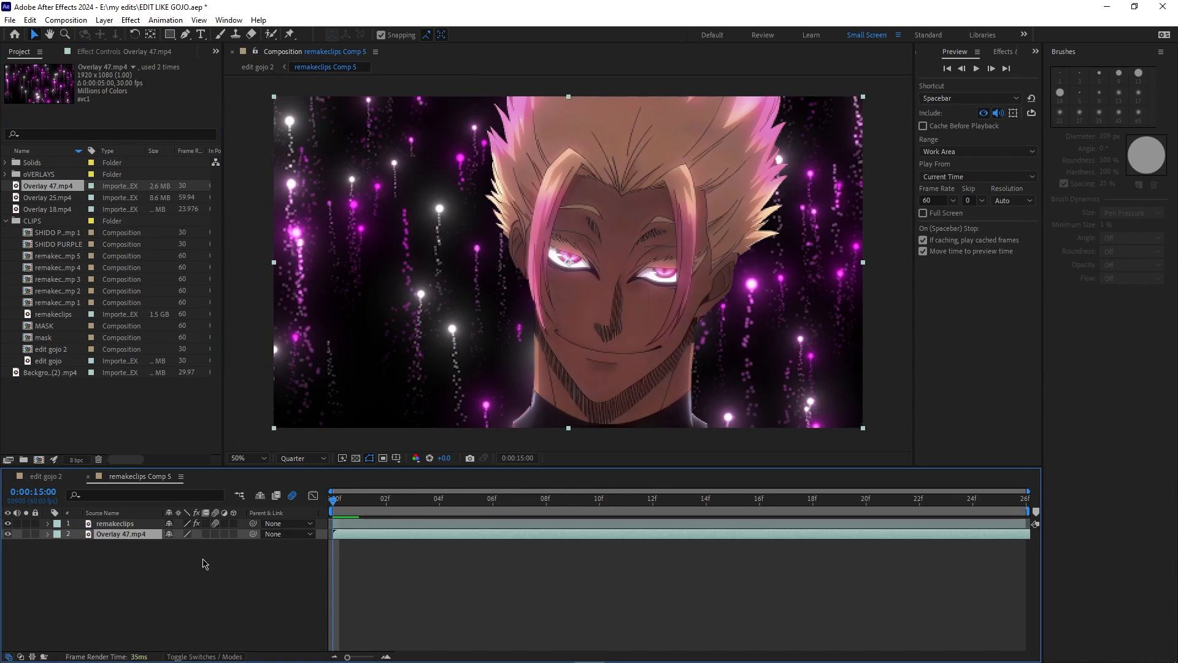
pyautogui.press('space')
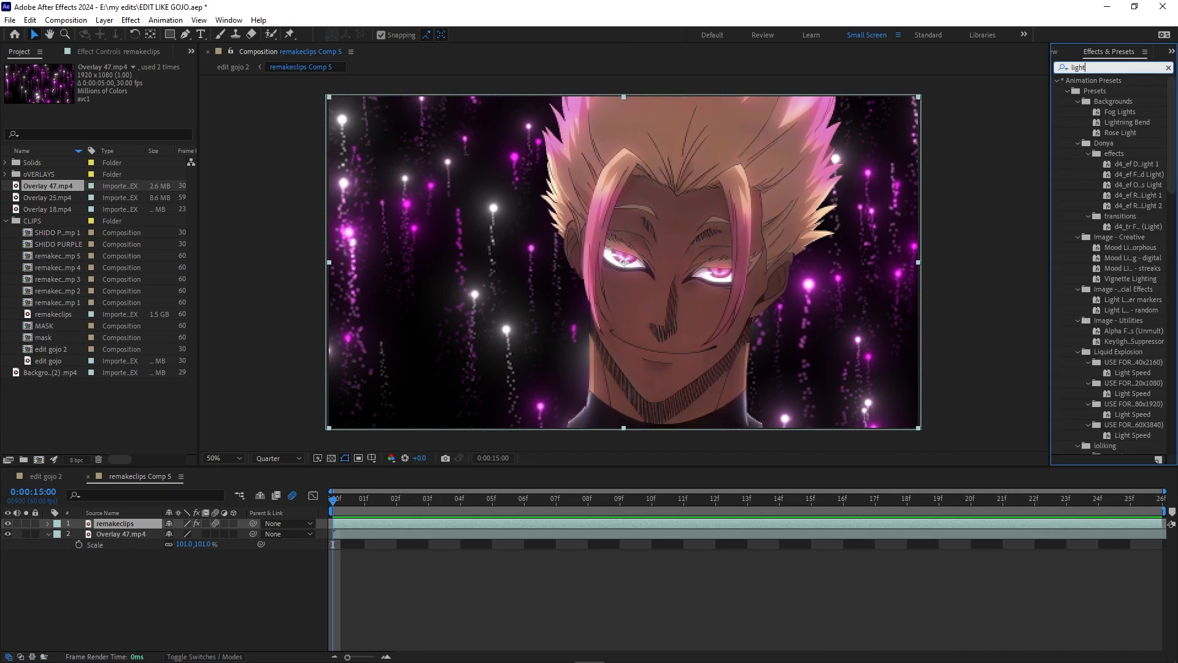
# - Make both eyes of the remakeclips layer glow with round, purple CC Light Rays using the Add transfer mode
pyautogui.moveTo(609, 266); pyautogui.dragTo(612, 255)
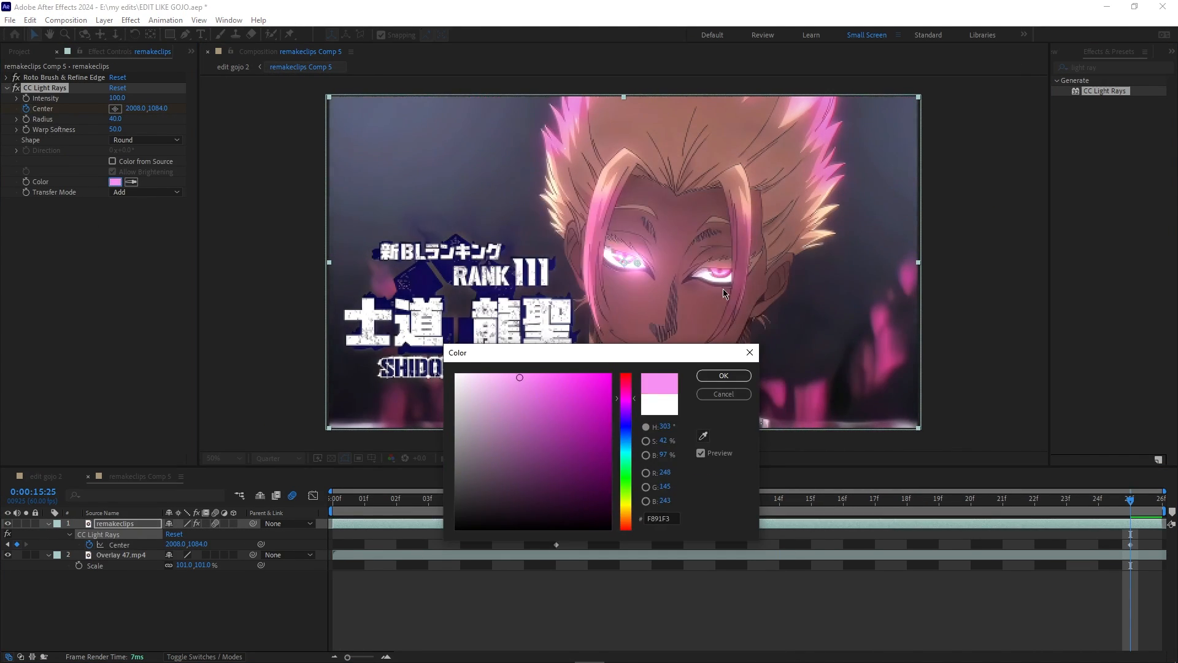
pyautogui.press('Return')
pyautogui.click(146, 140)
pyautogui.click(126, 165)
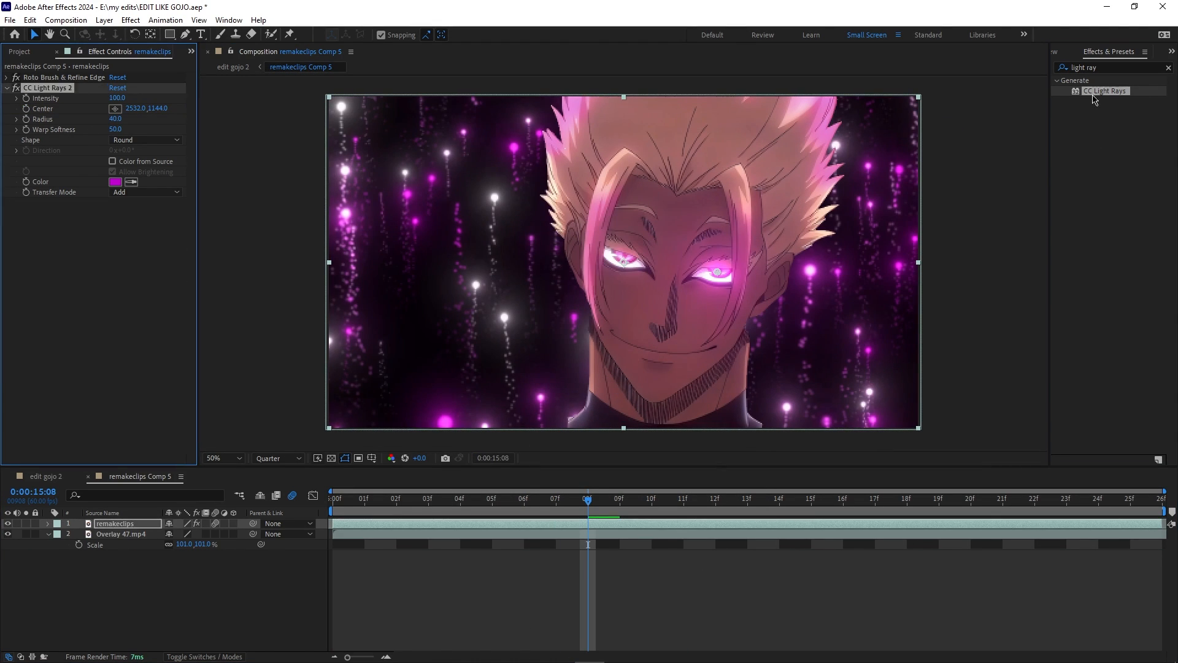
pyautogui.moveTo(622, 257); pyautogui.dragTo(609, 253)
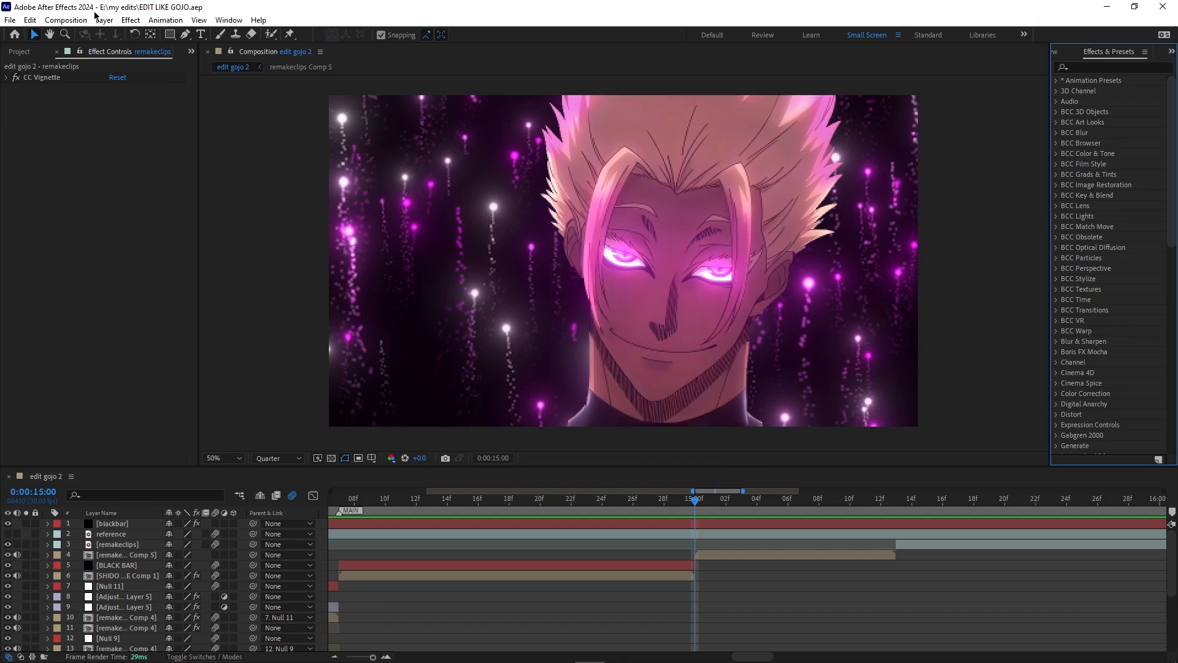
# - Duplicate the BLACK BAR layer, place the copy above remakeclips Comp 5 and shift it to start at 0:00:15:00
pyautogui.click(102, 19)
pyautogui.click(718, 565)
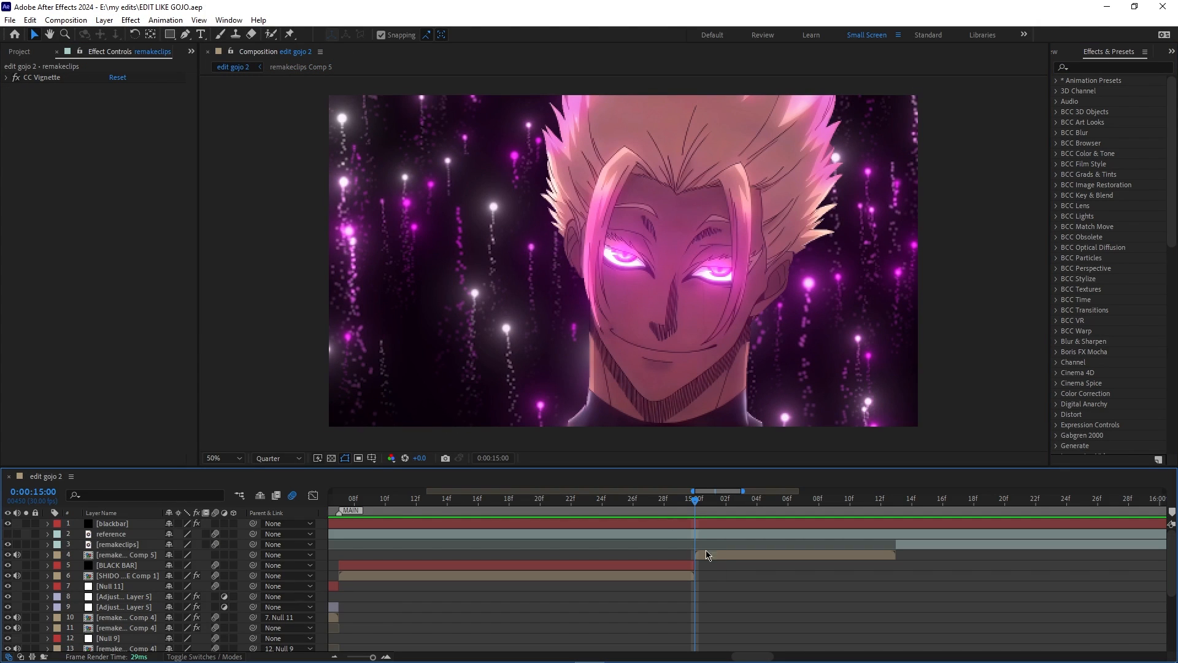
pyautogui.click(610, 567)
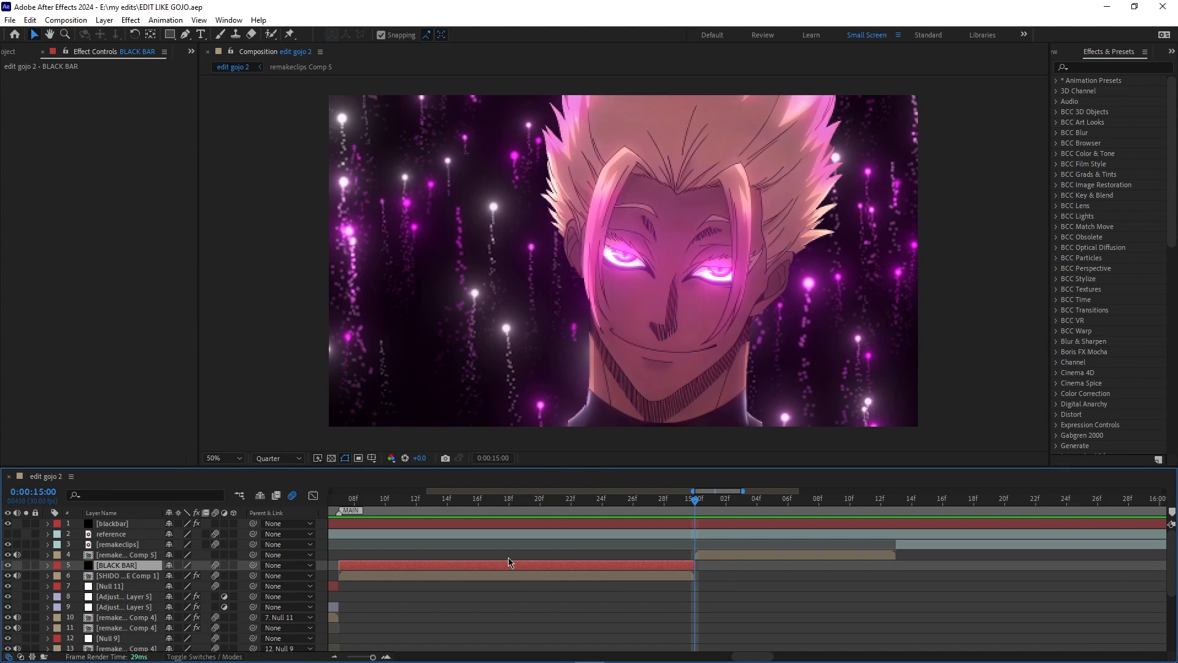
pyautogui.hotkey('ctrl', 'd')
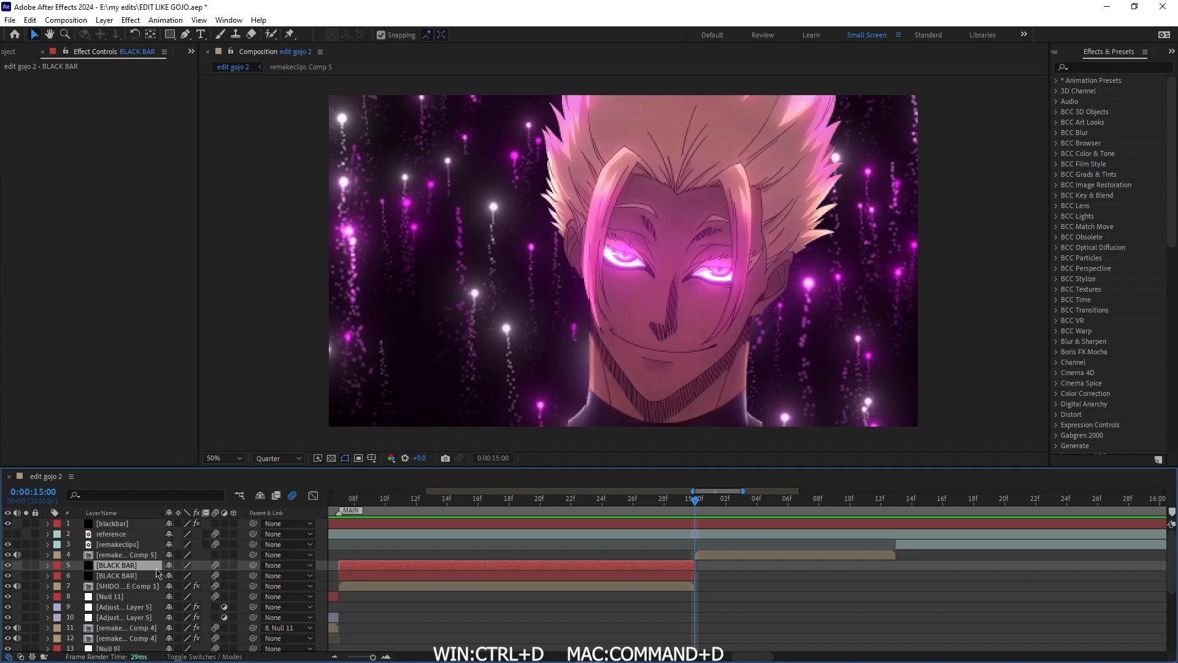
pyautogui.moveTo(157, 569); pyautogui.dragTo(176, 551)
pyautogui.moveTo(393, 559); pyautogui.dragTo(649, 544)
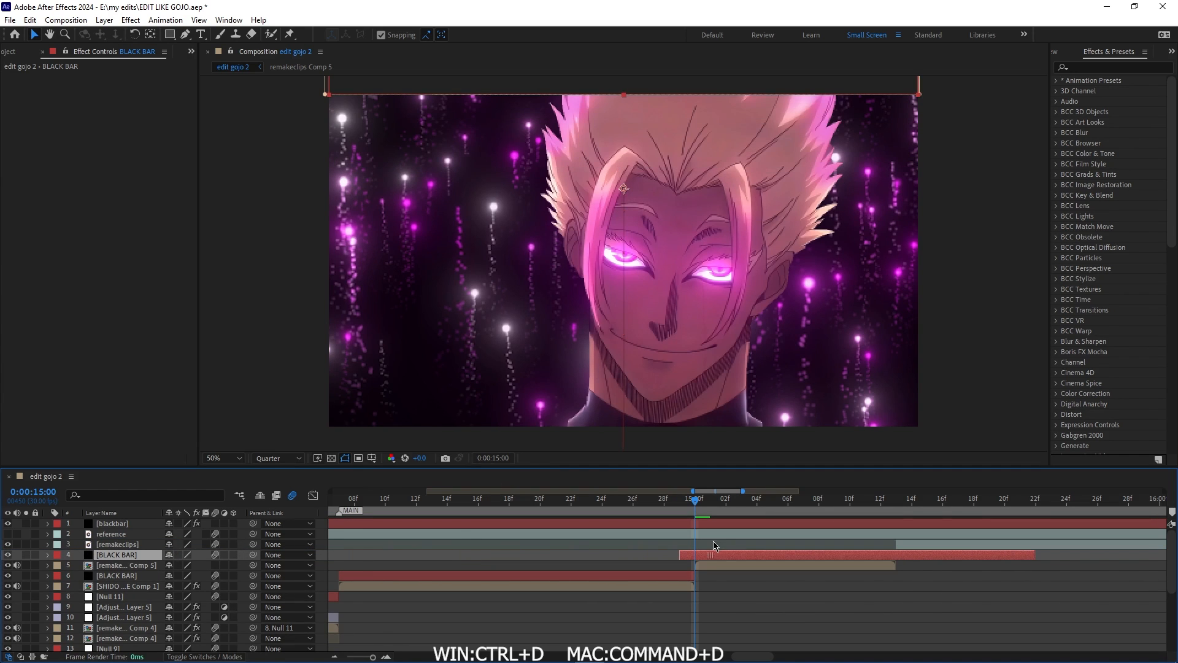
# - Split the copied BLACK BAR layer at 0:00:15:13 and delete the part after the cut
pyautogui.moveTo(694, 504); pyautogui.dragTo(896, 503)
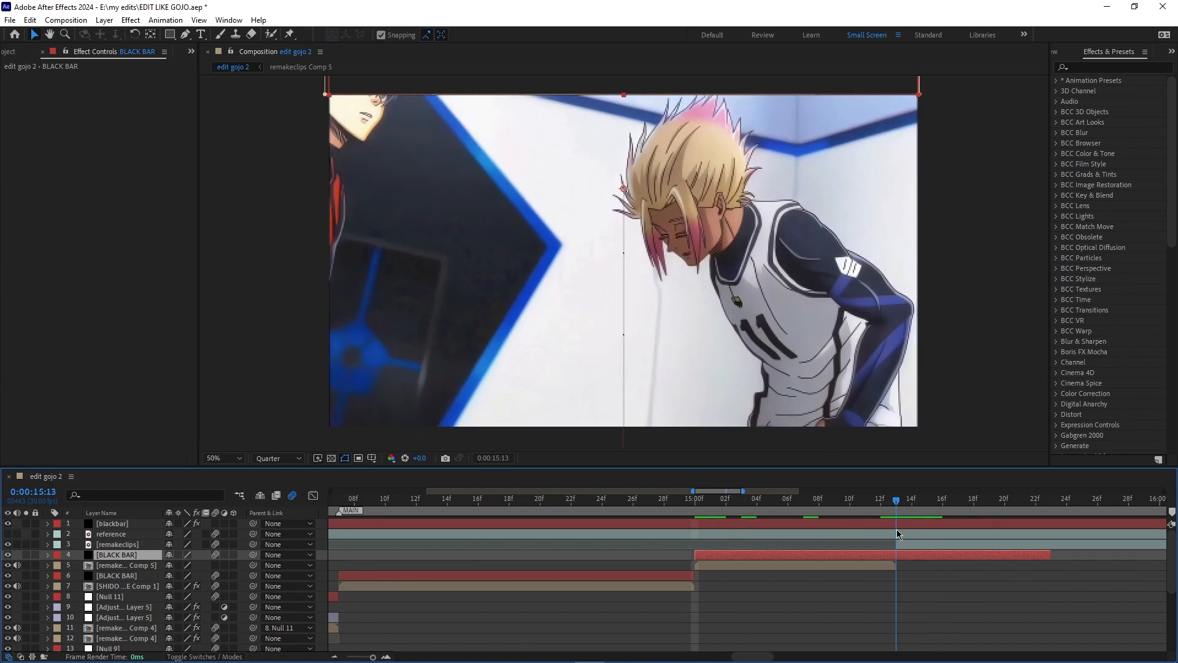
pyautogui.hotkey('ctrl', 'shift', 'd')
pyautogui.press('Delete')
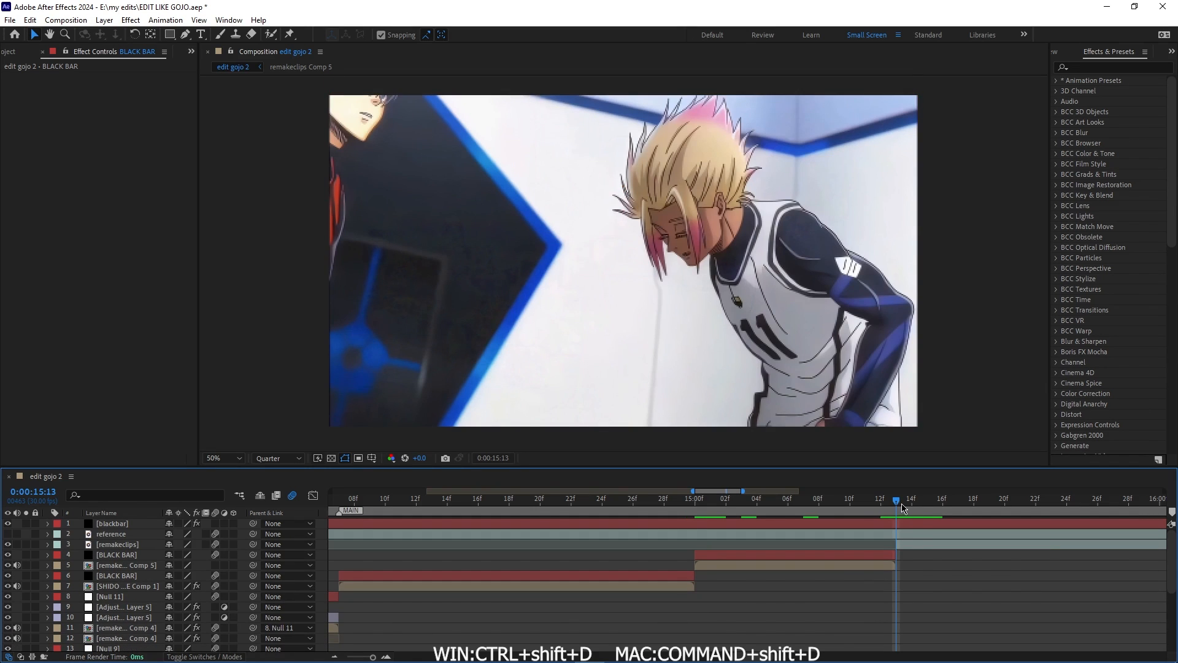
# - Delete the existing Y Position keyframes of the copied BLACK BAR layer and go to its start at 0:00:15:00
pyautogui.moveTo(896, 498); pyautogui.dragTo(789, 498)
pyautogui.click(782, 551)
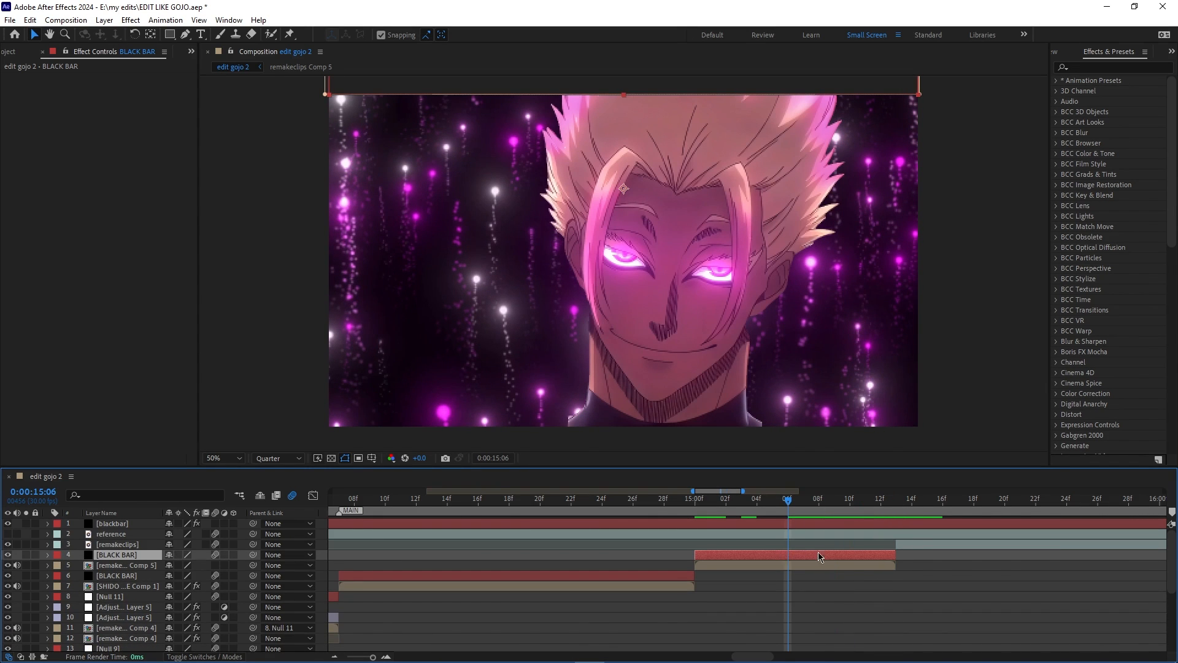
pyautogui.press('p')
pyautogui.moveTo(1082, 564); pyautogui.dragTo(956, 595)
pyautogui.moveTo(990, 577); pyautogui.dragTo(741, 576)
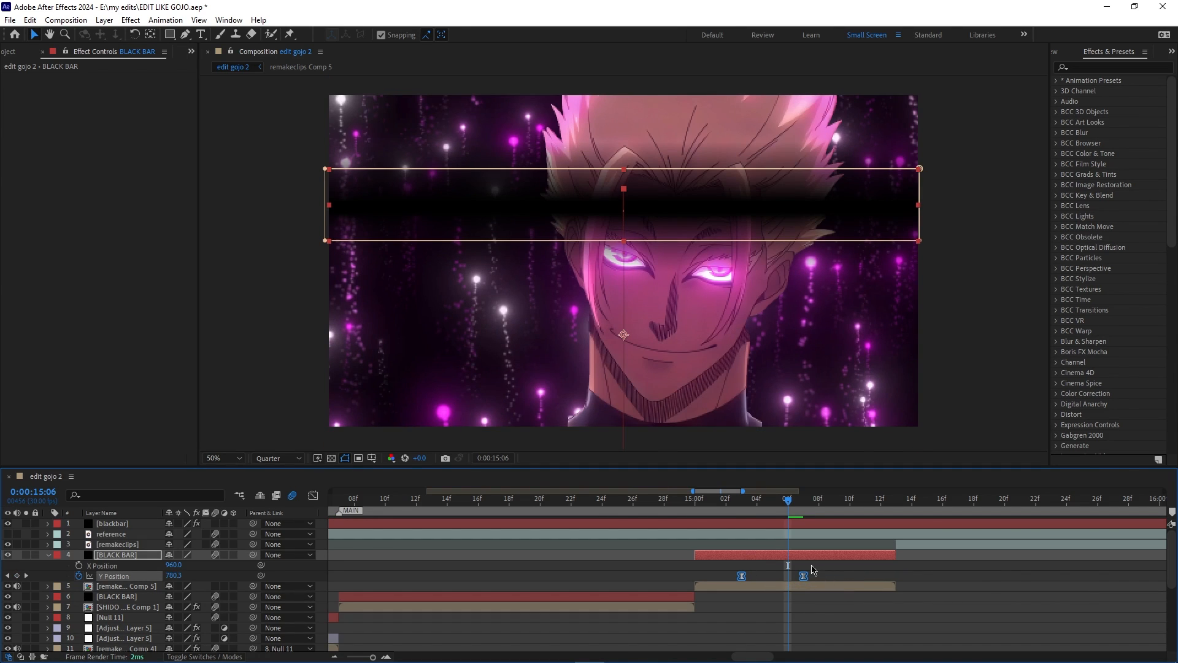
pyautogui.press('Delete')
pyautogui.moveTo(796, 500); pyautogui.dragTo(695, 520)
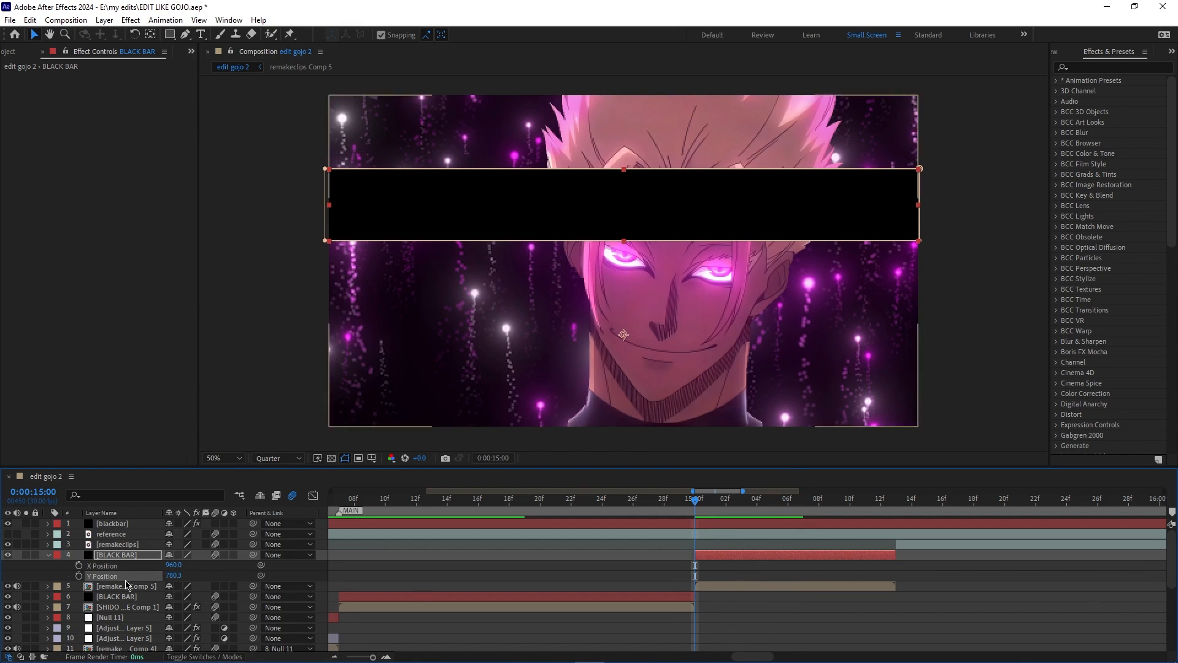
# - Keyframe the copied bar's Y Position at 1403.3 at 0:00:15:00 and 1637.3 at 0:00:15:07 so it slides out of frame
pyautogui.click(78, 576)
pyautogui.moveTo(174, 575); pyautogui.dragTo(578, 605)
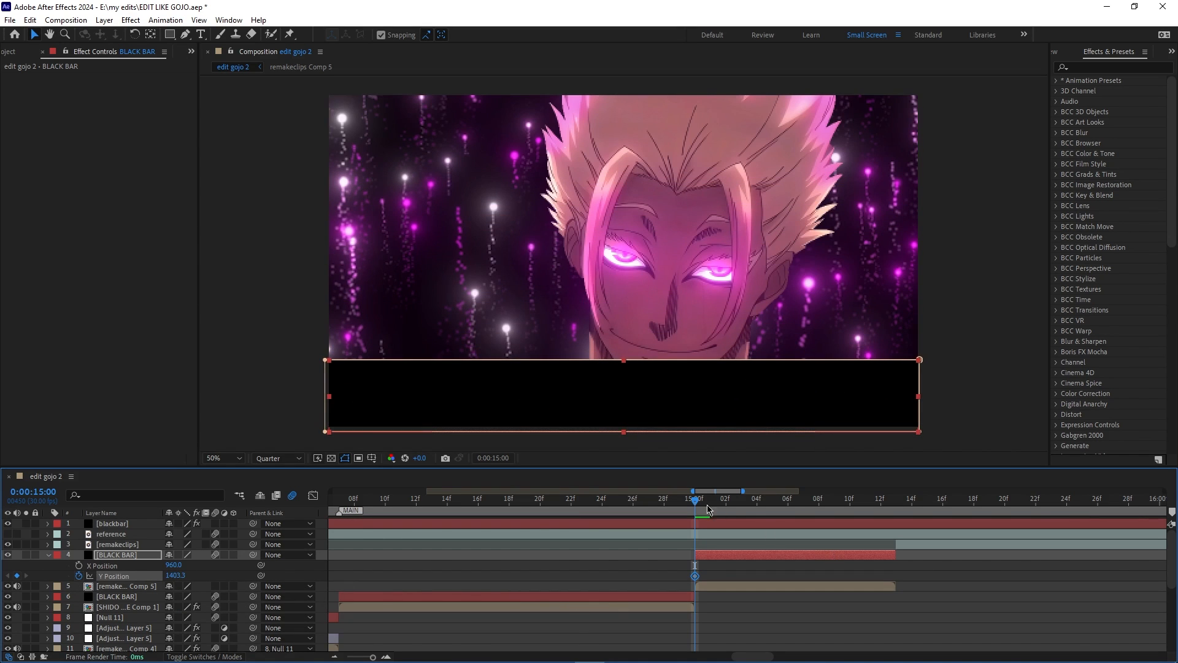
pyautogui.moveTo(703, 506); pyautogui.dragTo(804, 502)
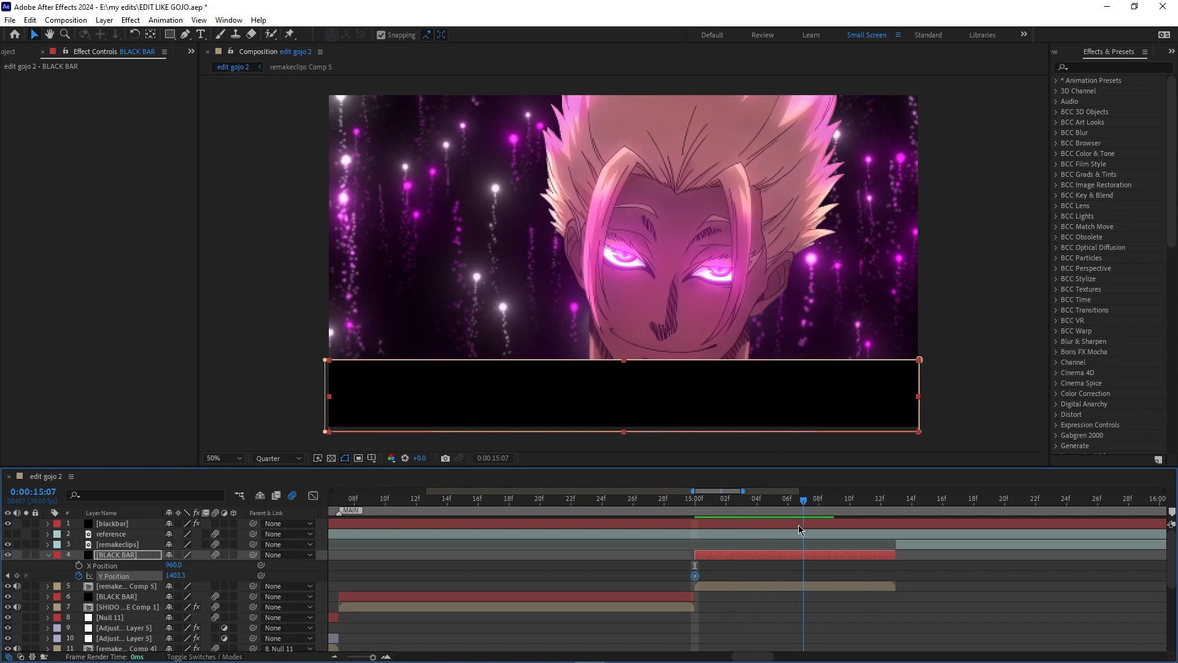
pyautogui.moveTo(175, 576); pyautogui.dragTo(337, 591)
# - Apply Easy Ease to both Y Position keyframes and shape the value graph into a fast start with a long, smooth slowdown
pyautogui.moveTo(812, 504); pyautogui.dragTo(639, 594)
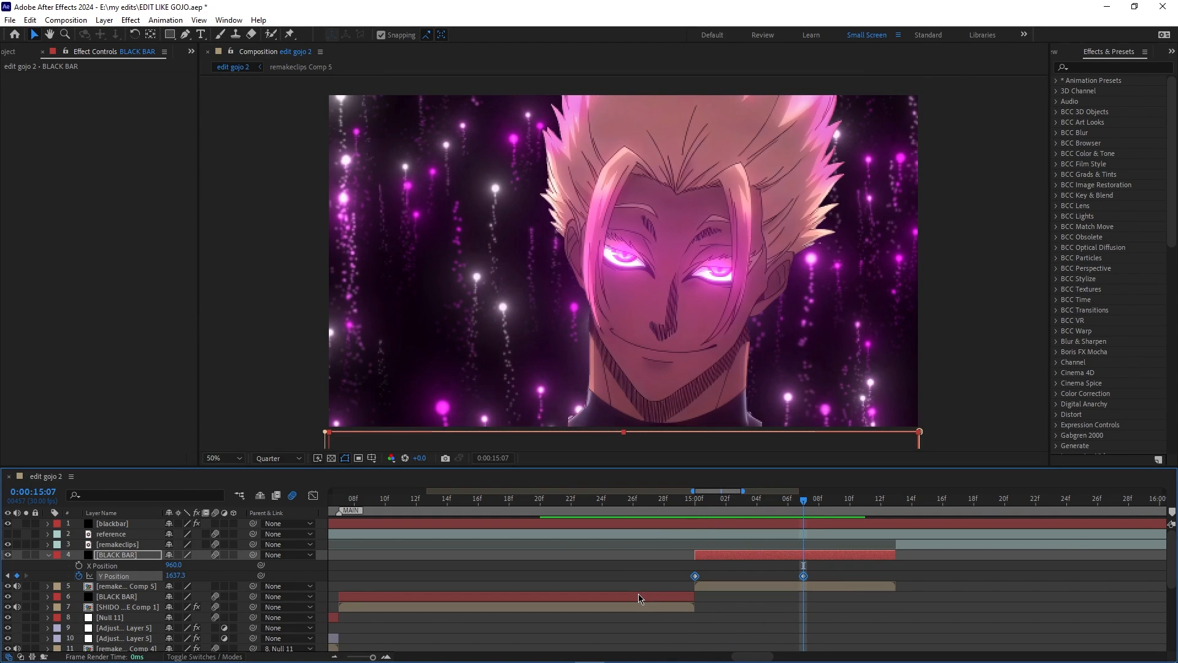
pyautogui.press('F9')
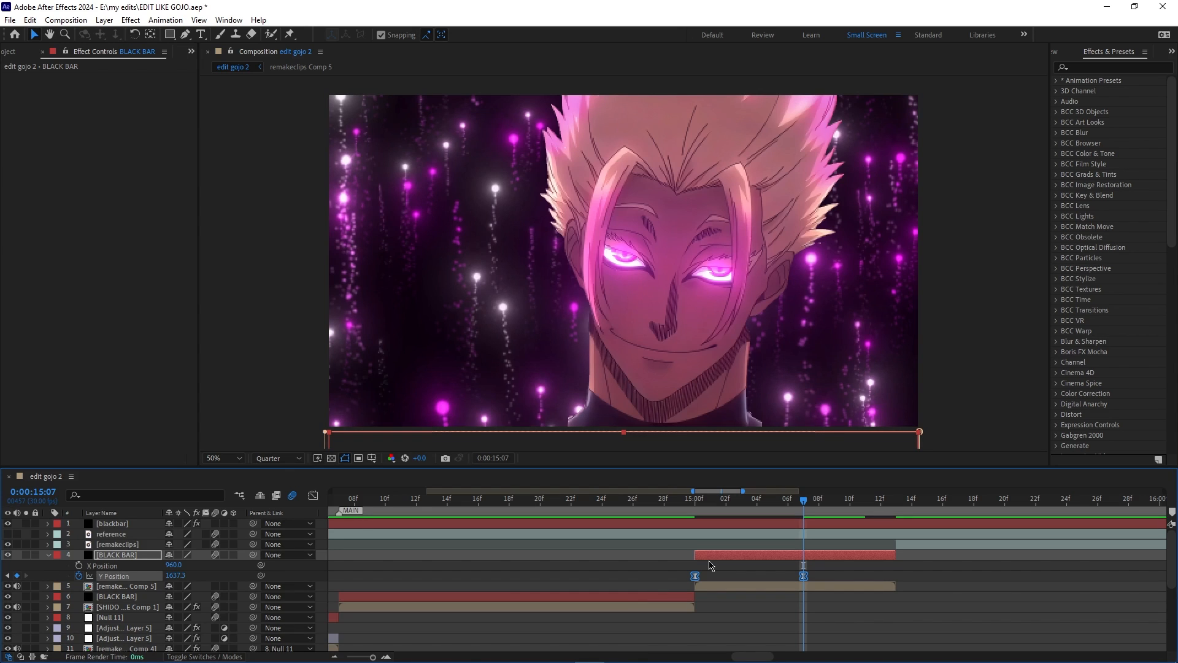
pyautogui.click(311, 498)
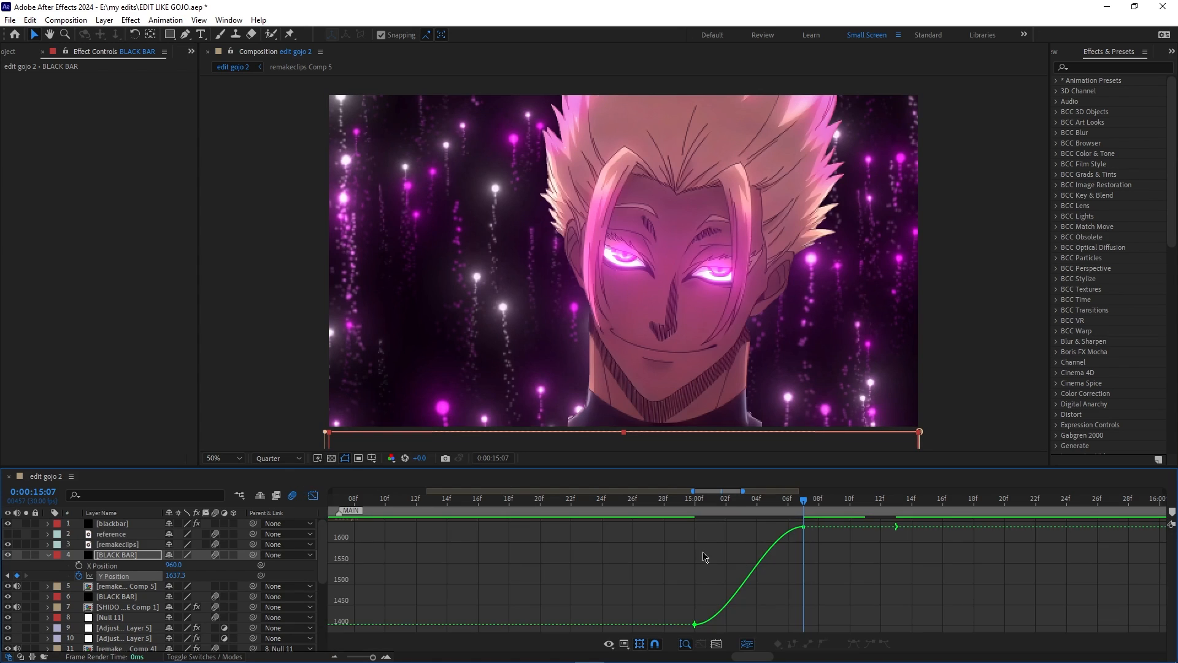
pyautogui.rightClick(704, 582)
pyautogui.click(698, 622)
pyautogui.click(695, 624)
pyautogui.moveTo(731, 624); pyautogui.dragTo(700, 559)
pyautogui.moveTo(766, 532); pyautogui.dragTo(715, 528)
# - Set the preview frame rate to 30 and play back the black bar transition into the face shot
pyautogui.moveTo(799, 509); pyautogui.dragTo(549, 525)
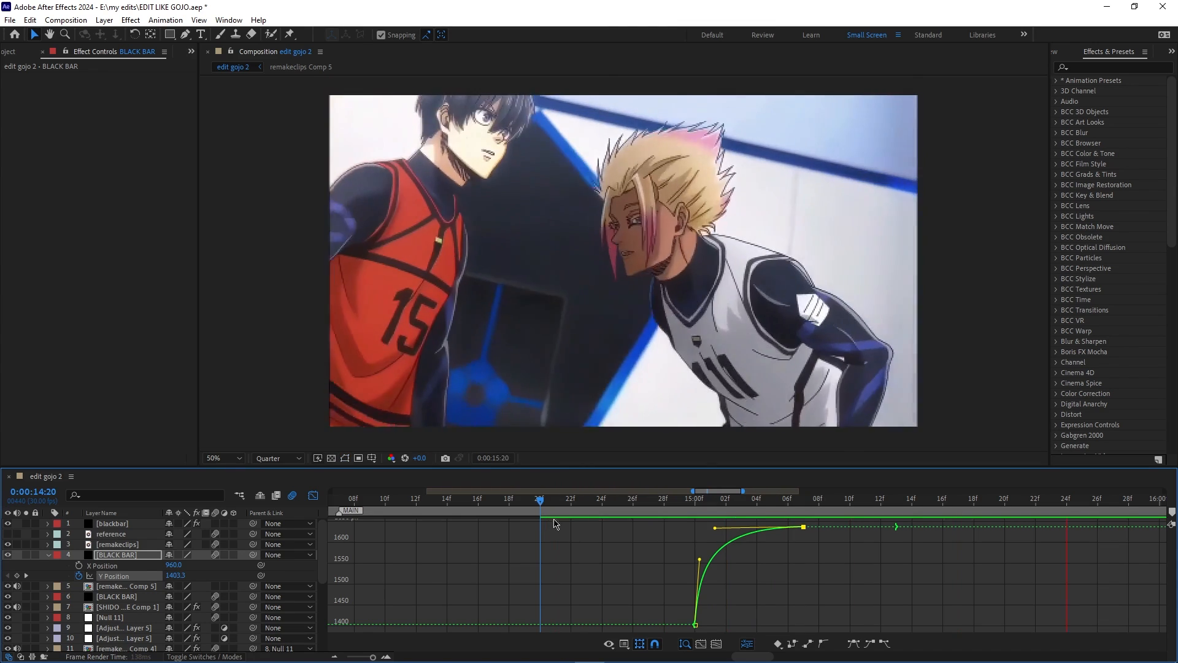
pyautogui.press('space')
pyautogui.click(1055, 51)
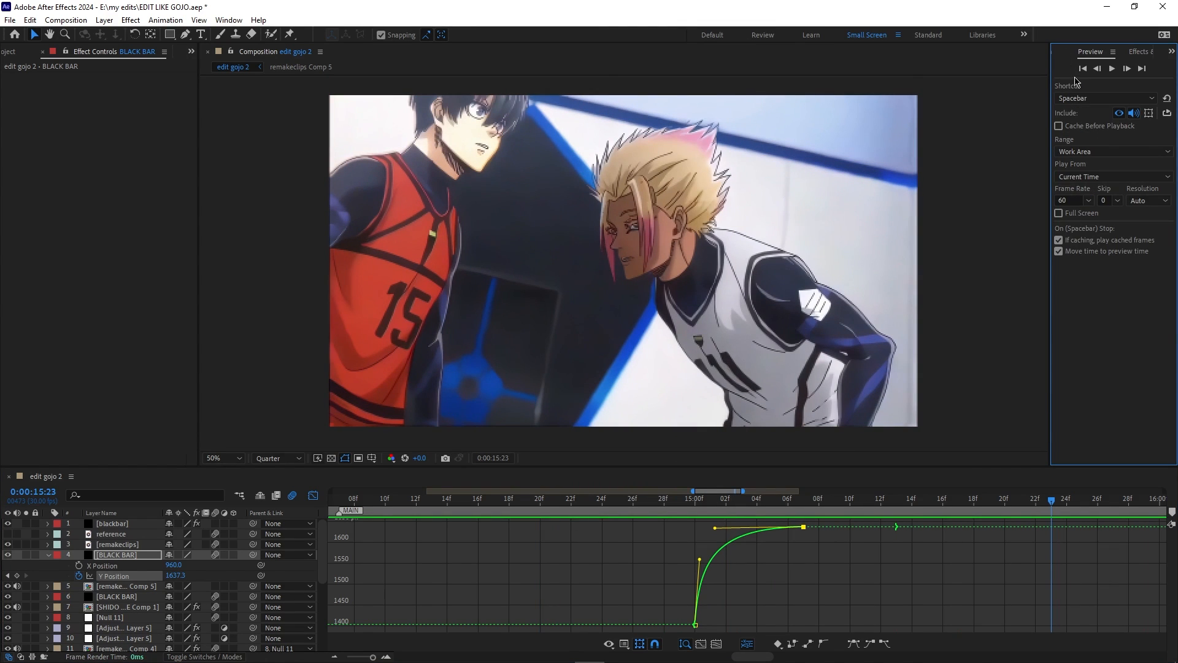
pyautogui.click(1074, 200)
pyautogui.click(1072, 282)
pyautogui.moveTo(665, 500); pyautogui.dragTo(578, 508)
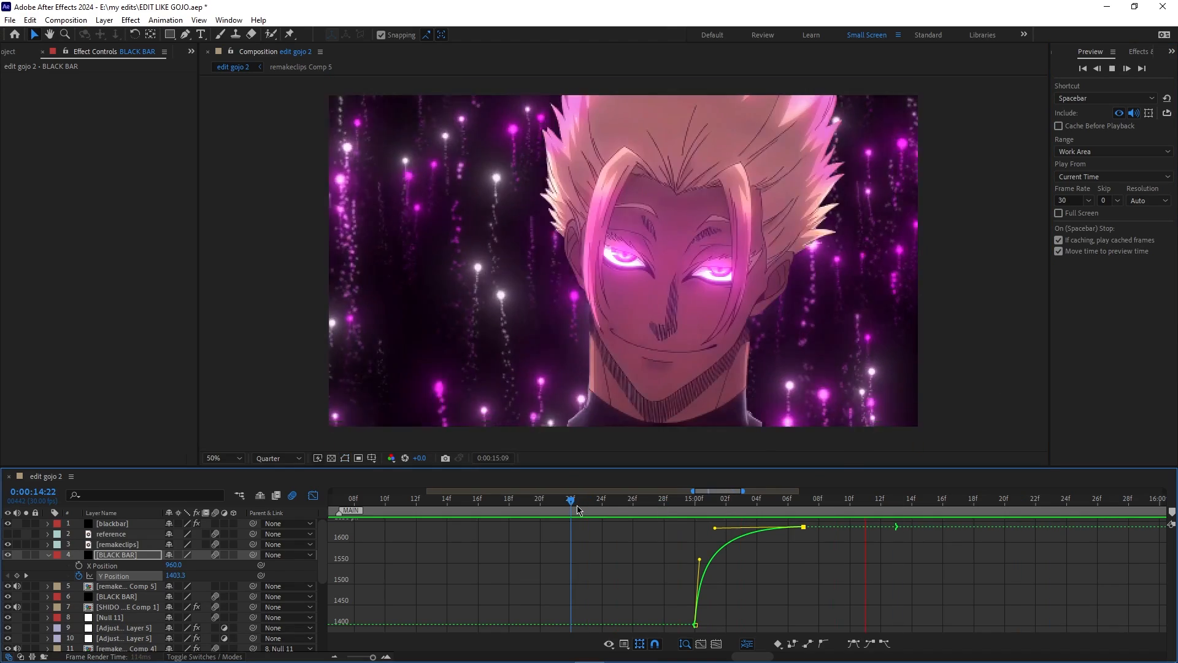
pyautogui.press('space')
pyautogui.press('space')
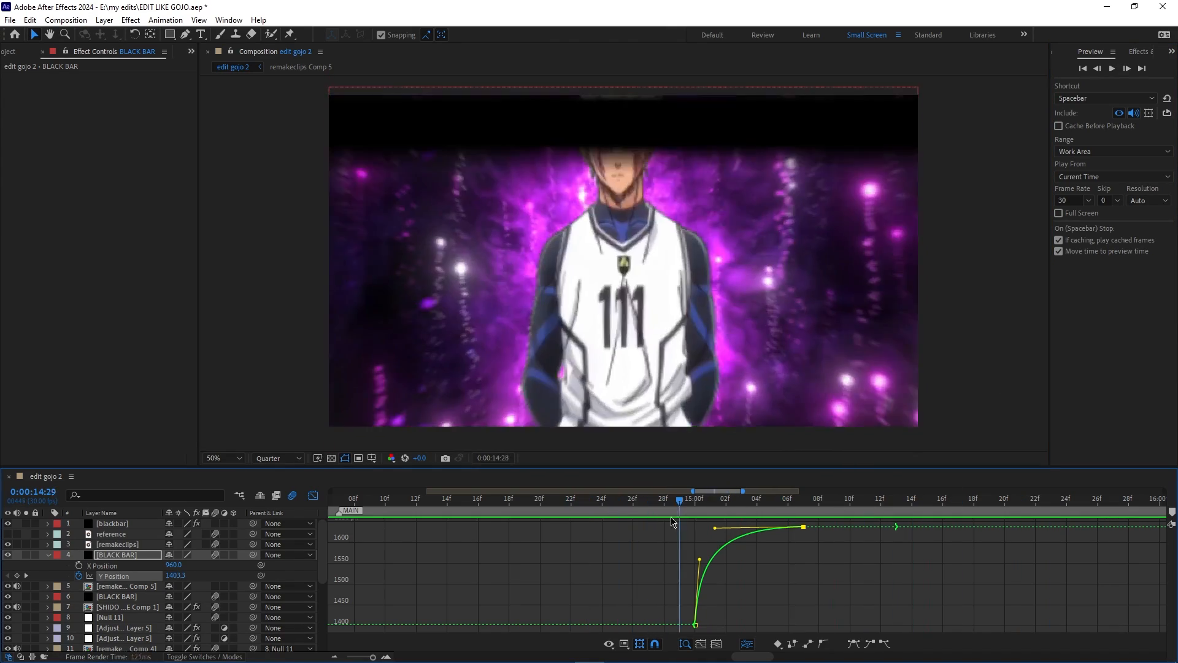
# - Move the playhead to 0:00:15:00, leave the Graph Editor and collapse the copied BLACK BAR layer's properties
pyautogui.moveTo(628, 526); pyautogui.dragTo(696, 531)
pyautogui.click(313, 494)
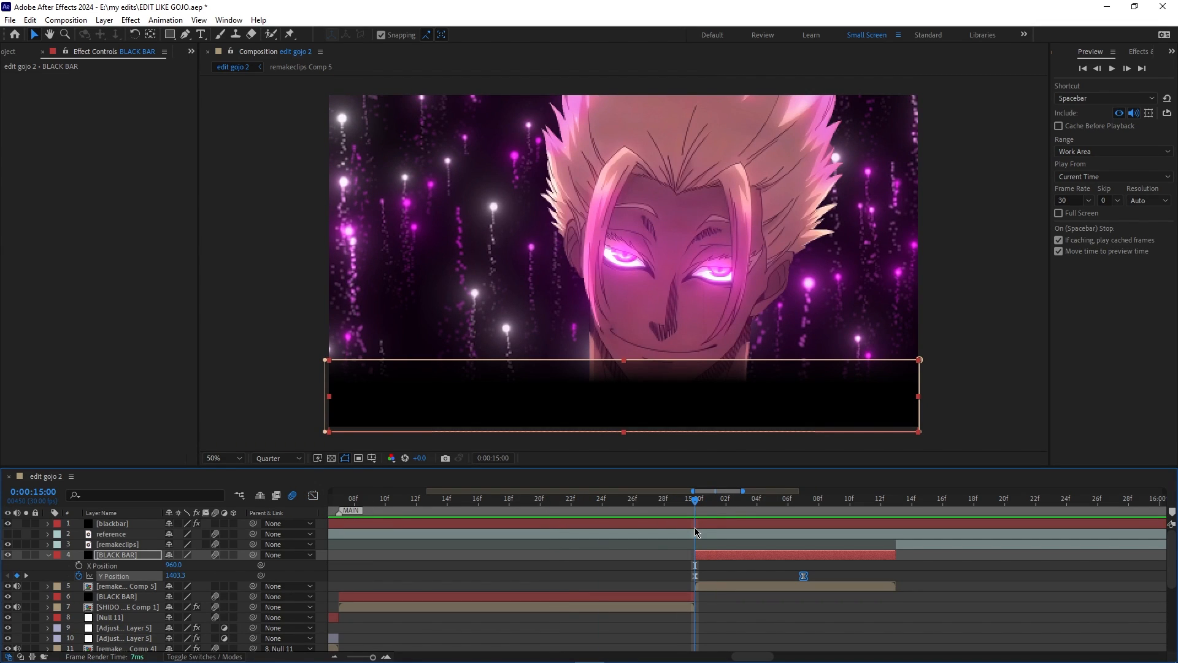
pyautogui.press('u')
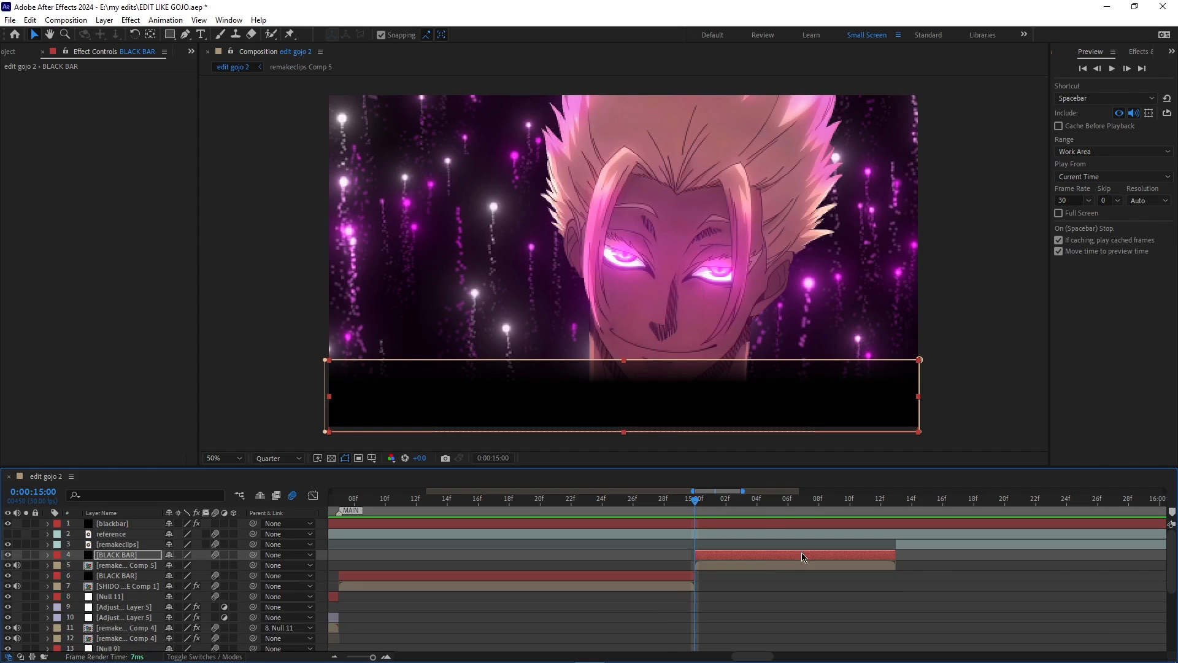
# - Pre-compose the copied BLACK BAR and remakeclips Comp 5 layers together, moving all attributes into the new composition, and close its timeline
pyautogui.keyDown('shift'); pyautogui.click(766, 568); pyautogui.keyUp('shift')
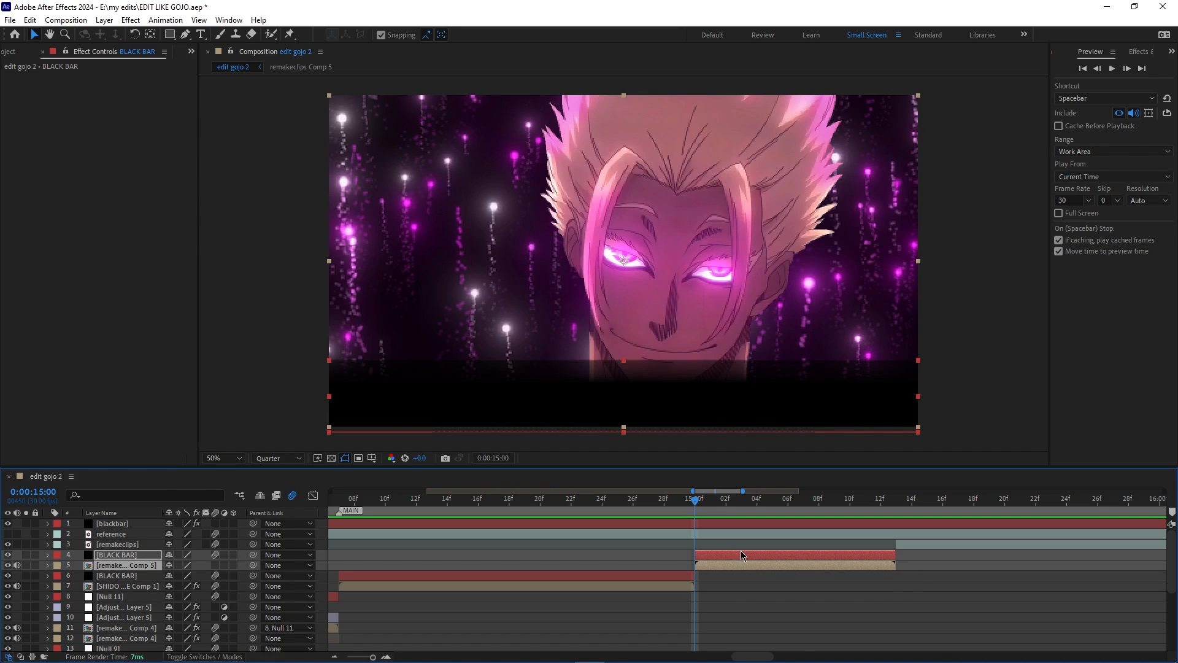
pyautogui.rightClick(742, 555)
pyautogui.click(779, 477)
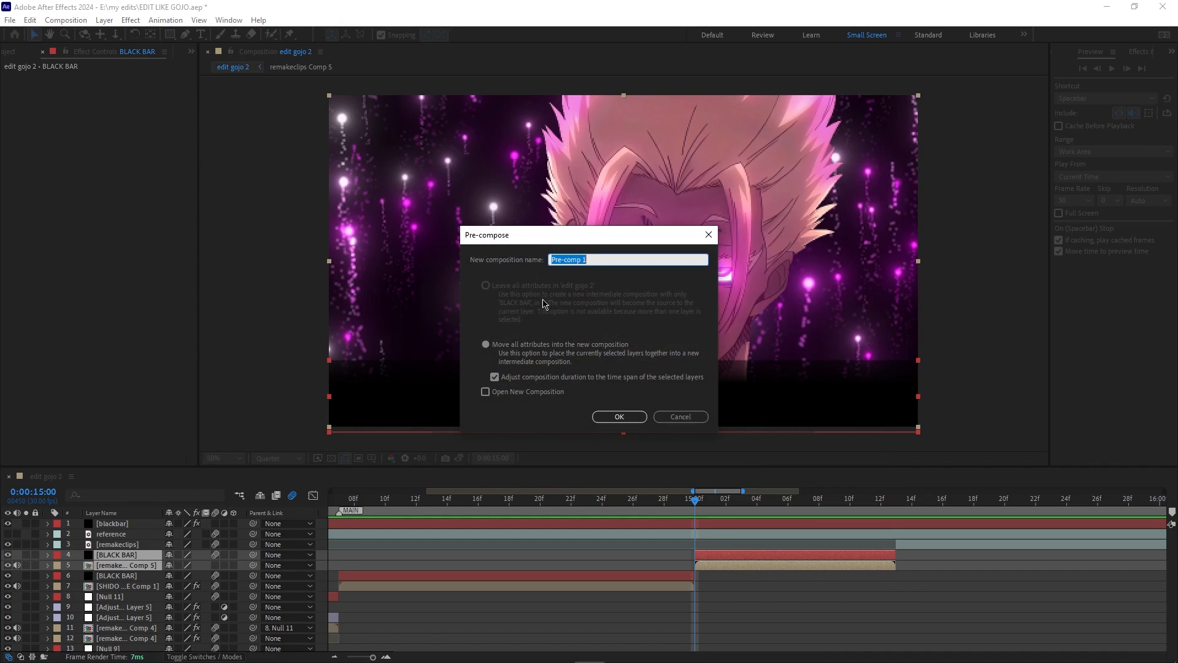
pyautogui.click(623, 419)
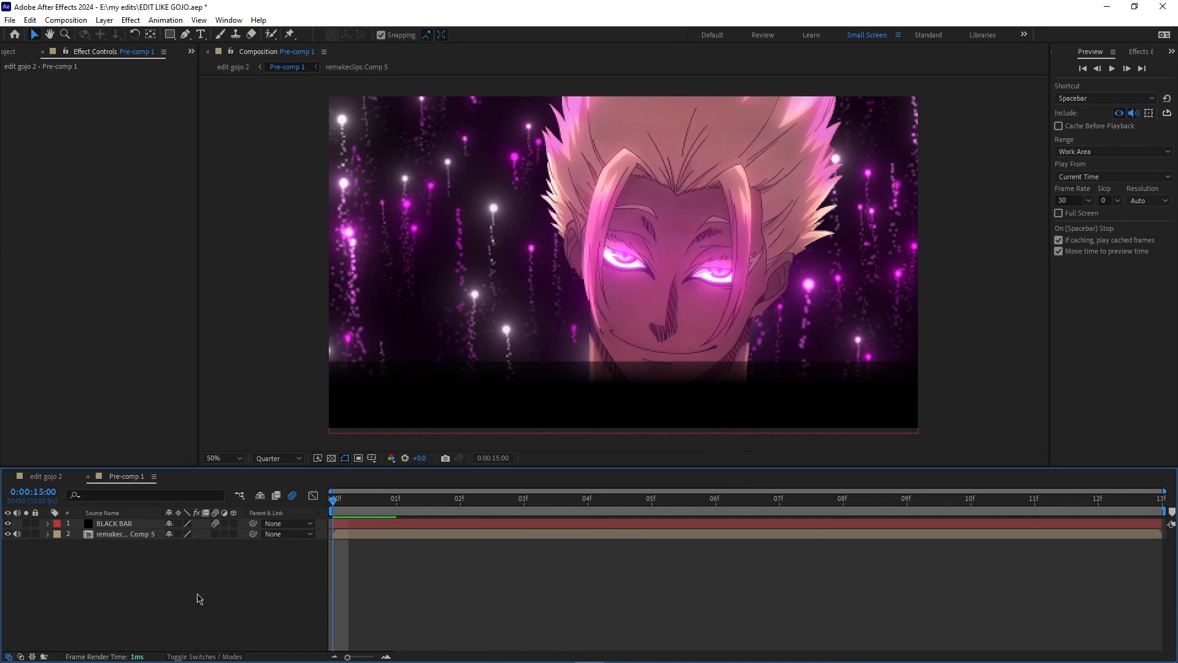
pyautogui.click(88, 476)
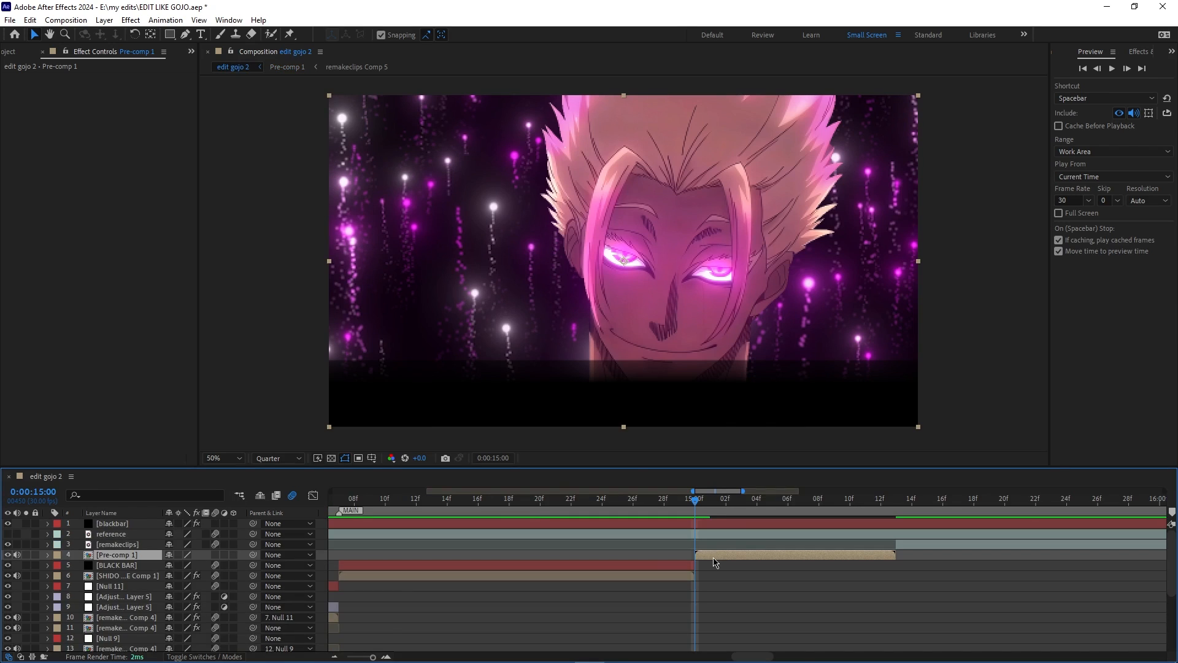
# - Open Pre-comp 1 from the main timeline and pre-compose its two layers again into a nested composition
pyautogui.doubleClick(715, 563)
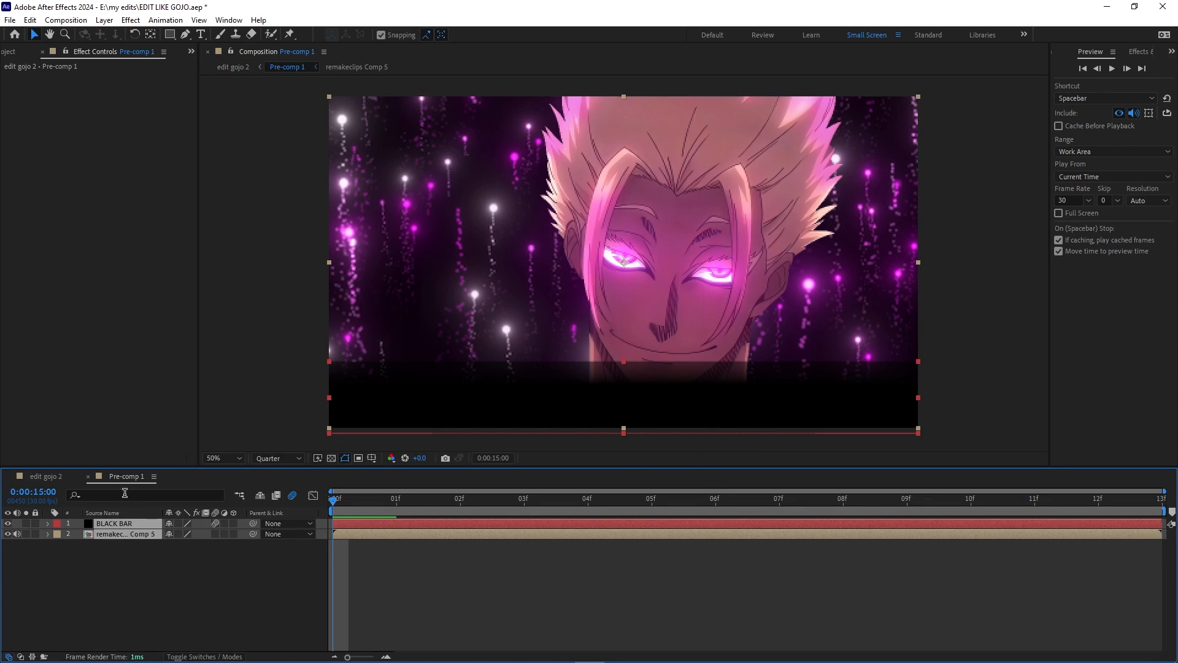
pyautogui.rightClick(131, 534)
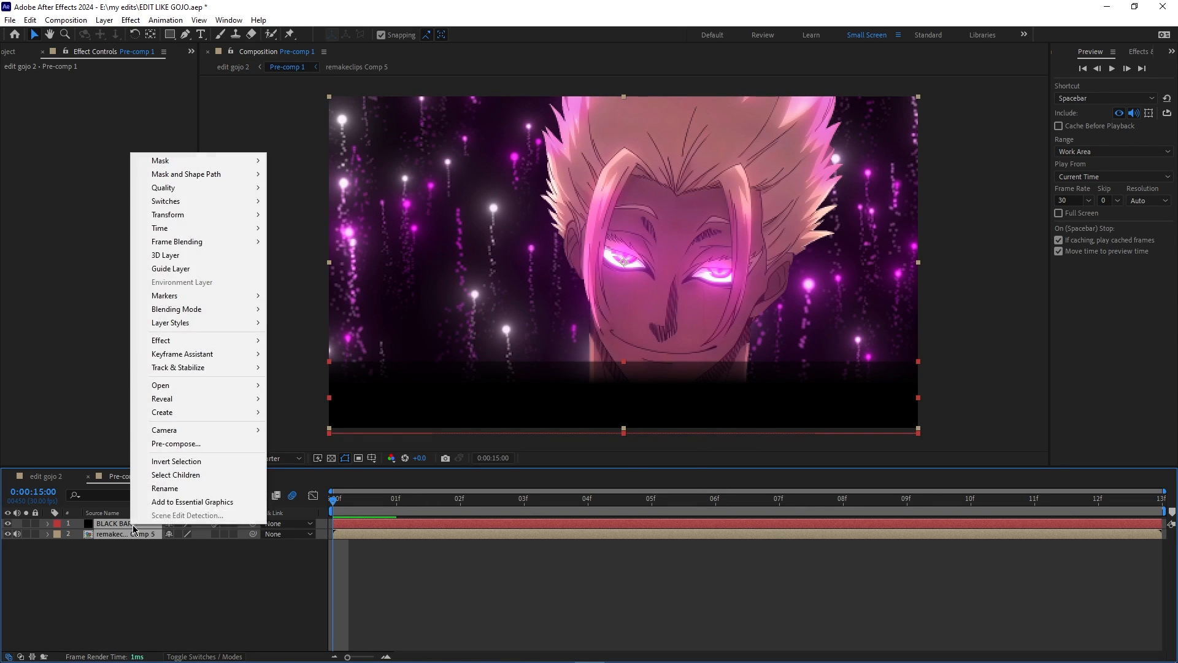
pyautogui.click(161, 446)
pyautogui.click(618, 417)
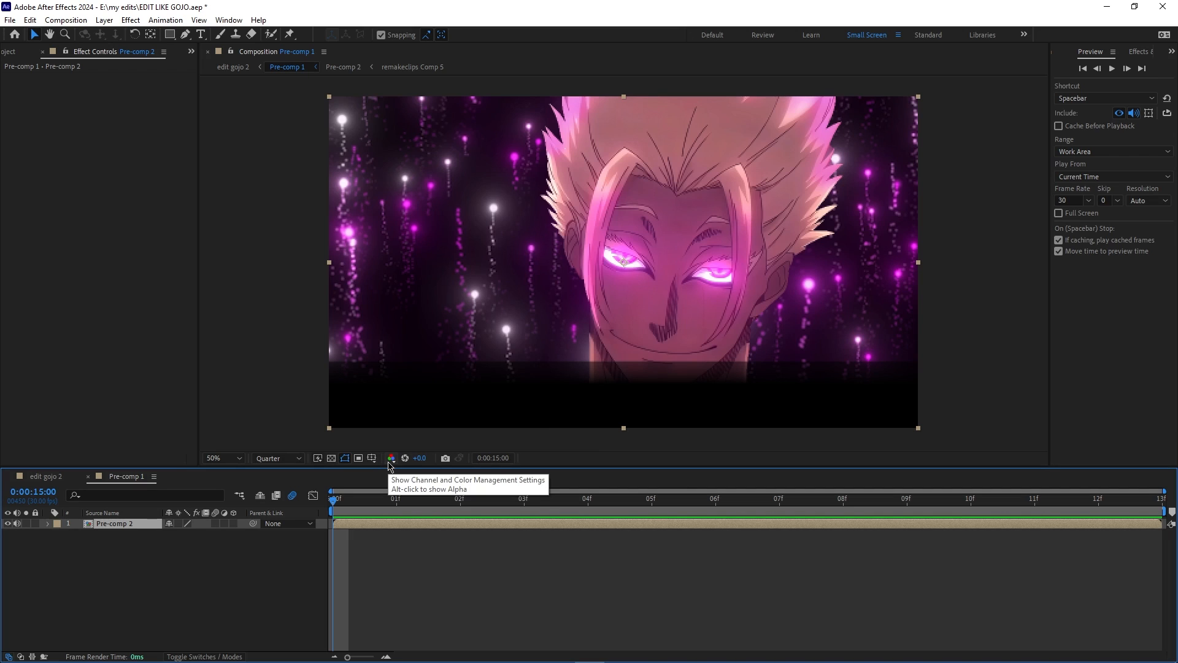
# - Find the Distort Warp effect, apply it to the nested pre-comp layer and set its Warp Style to FishEye
pyautogui.click(1132, 52)
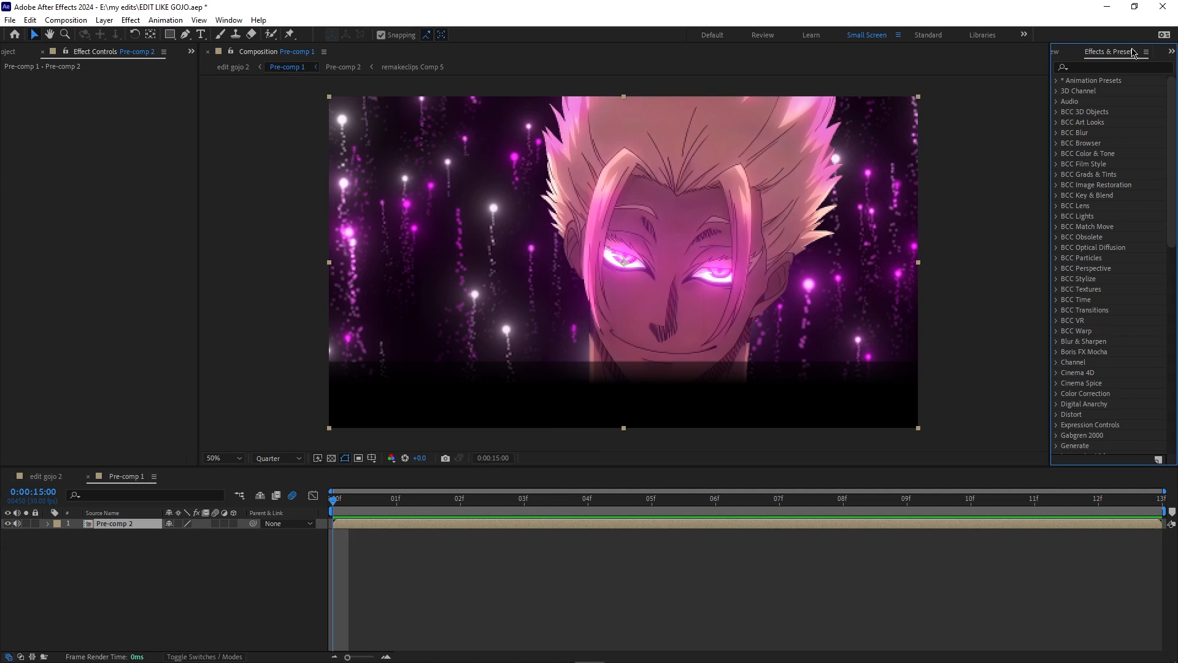
pyautogui.click(1099, 67)
pyautogui.write('warp')
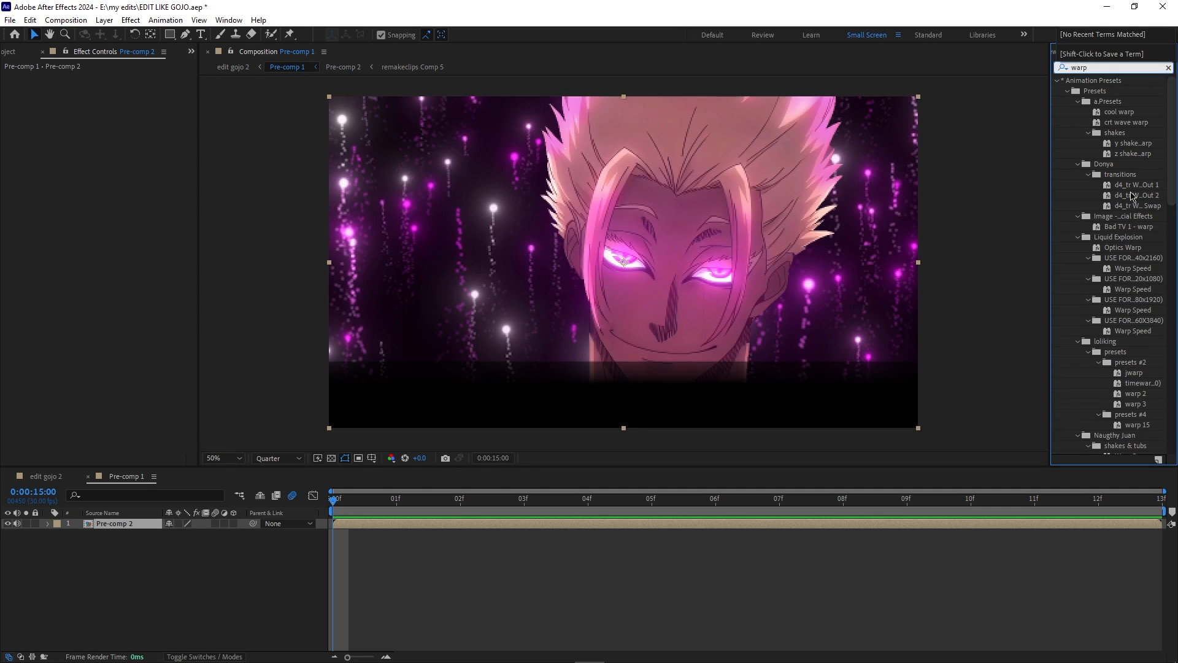
pyautogui.scroll(-15, 1132, 196)
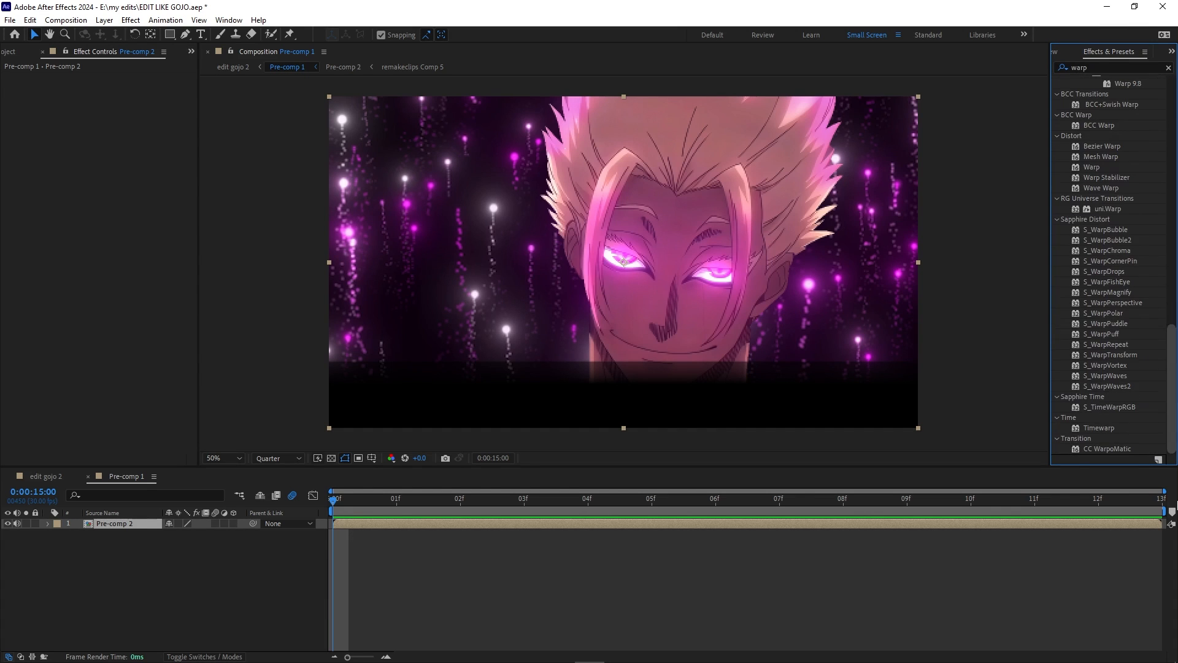
pyautogui.scroll(3, 1082, 235)
pyautogui.moveTo(1092, 222); pyautogui.dragTo(432, 526)
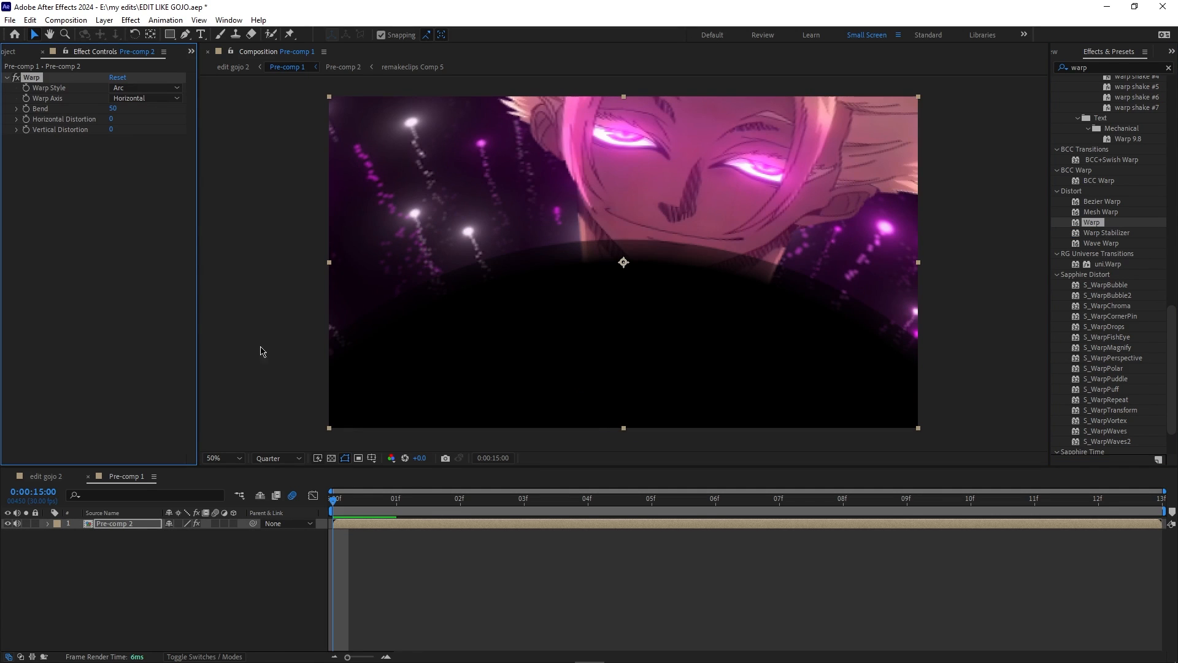
pyautogui.click(118, 95)
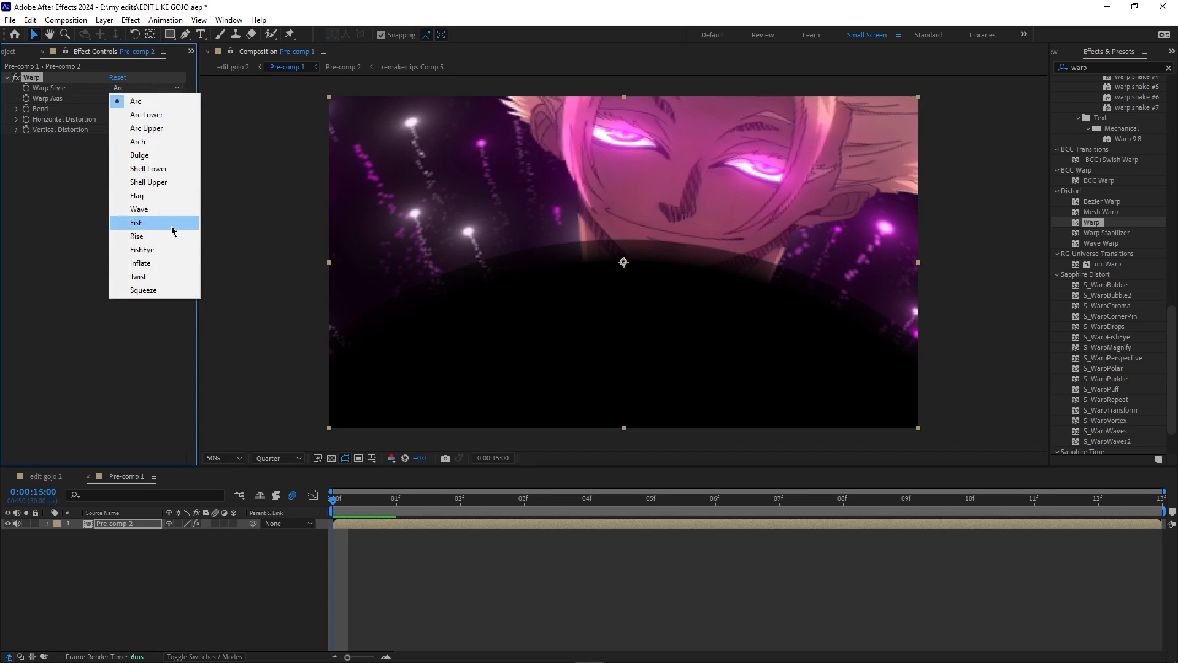
pyautogui.click(172, 250)
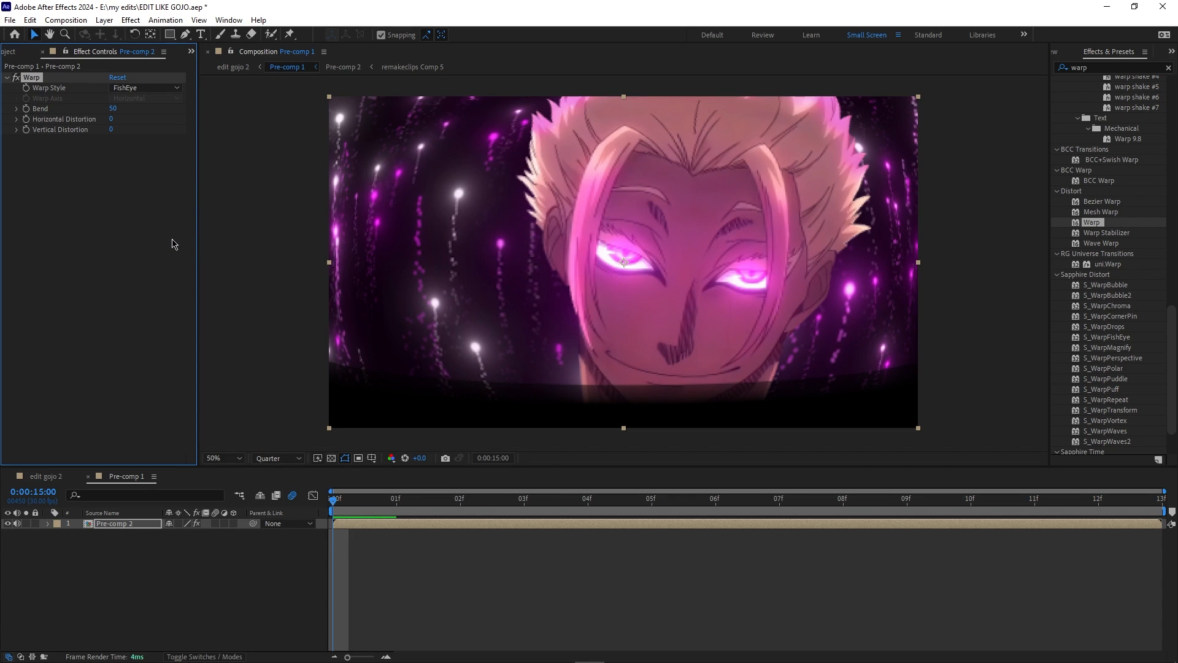
# - Set the Warp's Bend to 0 with a keyframe and move that keyframe to 0:00:15:10
pyautogui.click(112, 110)
pyautogui.write('0')
pyautogui.press('Return')
pyautogui.click(26, 108)
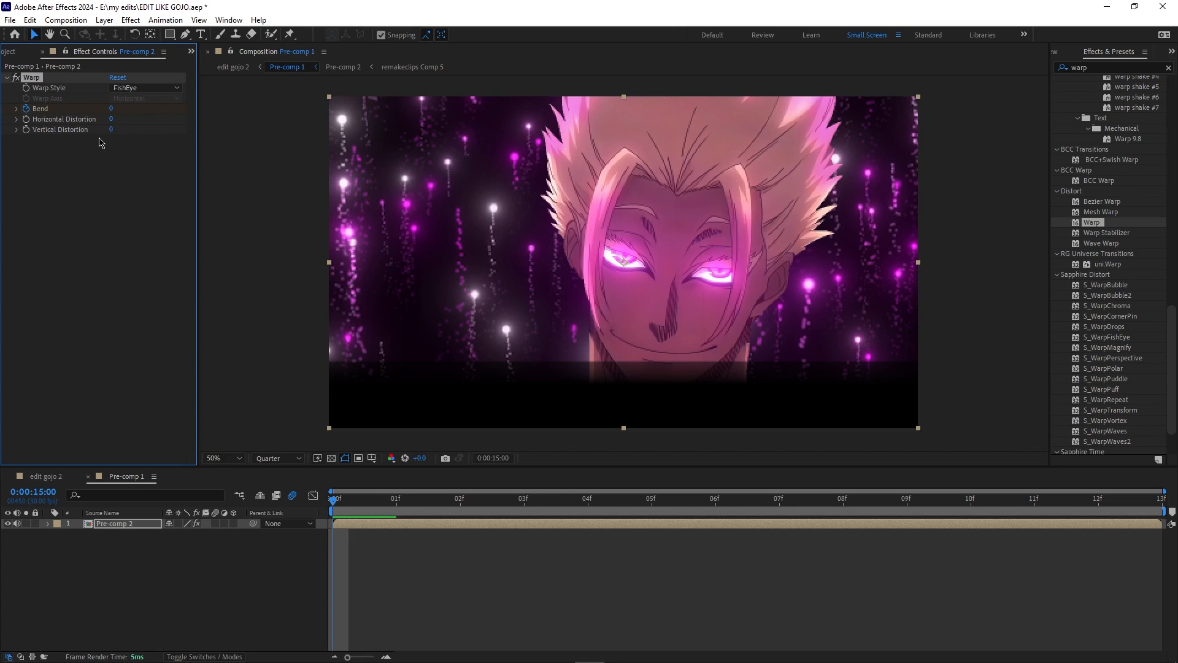
pyautogui.press('u')
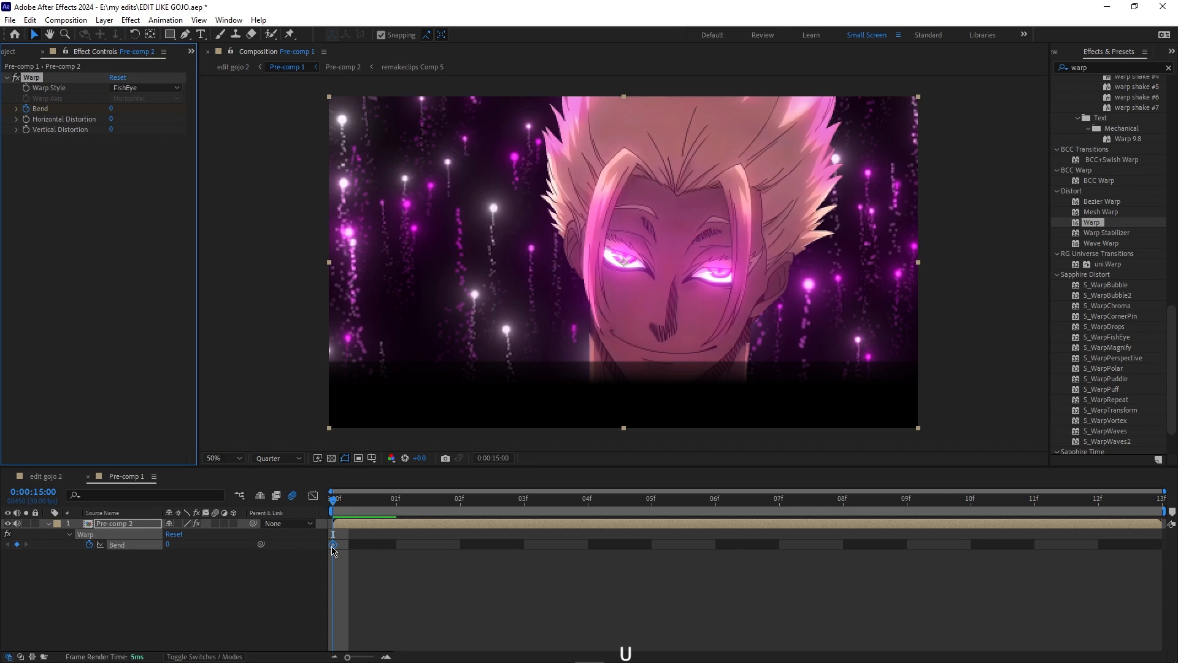
pyautogui.moveTo(334, 545); pyautogui.dragTo(961, 575)
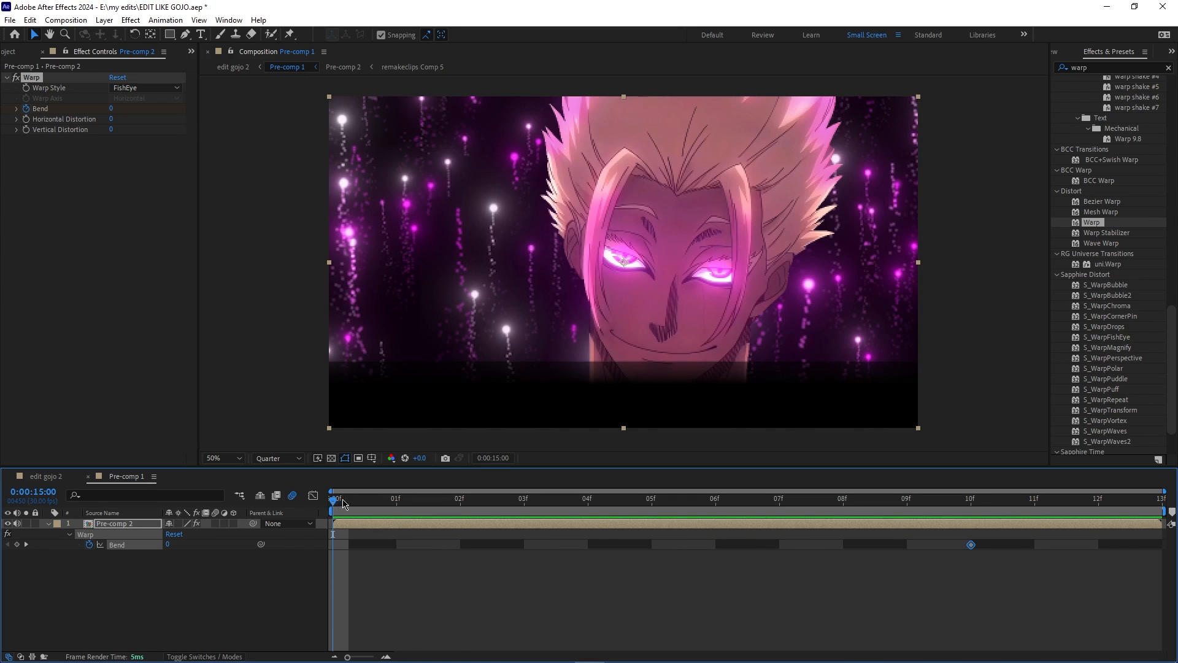
# - Add a Bend keyframe of -100 at 0:00:15:12 and shift it to the end of the layer at frame 13
pyautogui.moveTo(342, 502); pyautogui.dragTo(1152, 543)
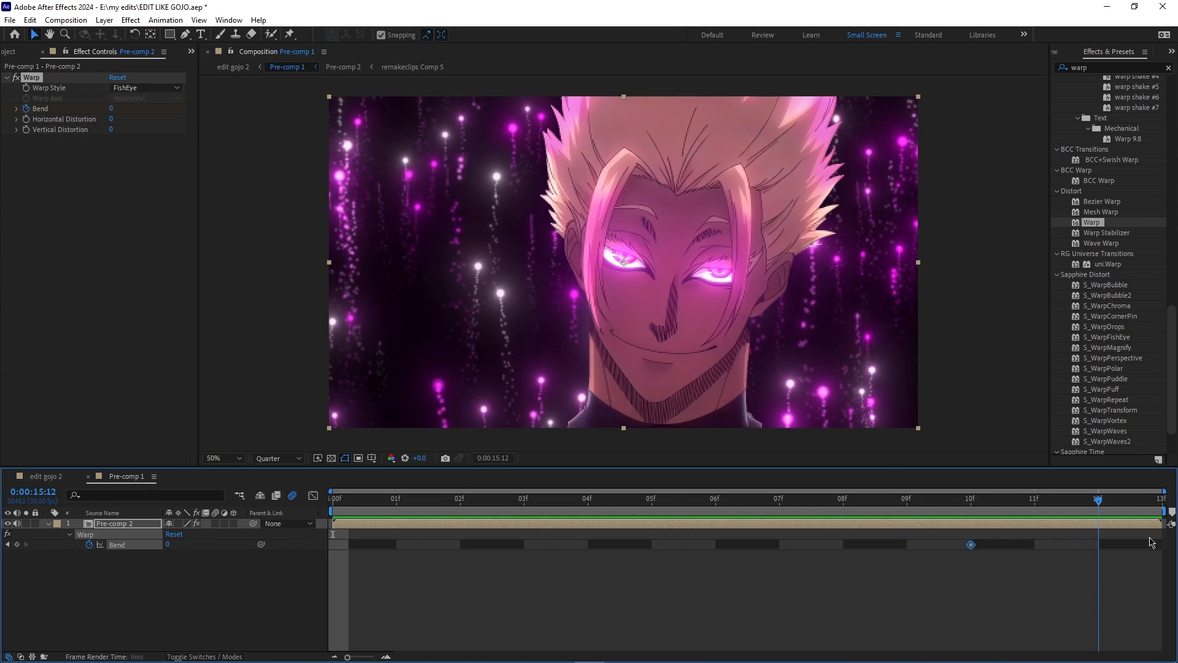
pyautogui.click(112, 109)
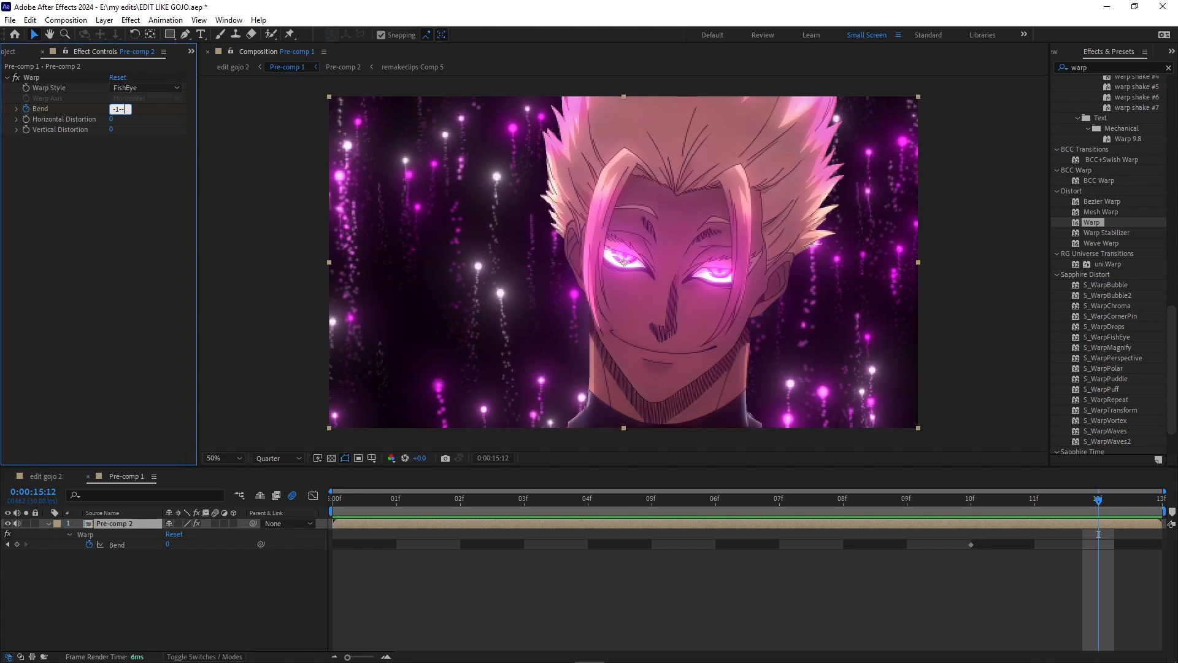
pyautogui.write('-100')
pyautogui.press('Return')
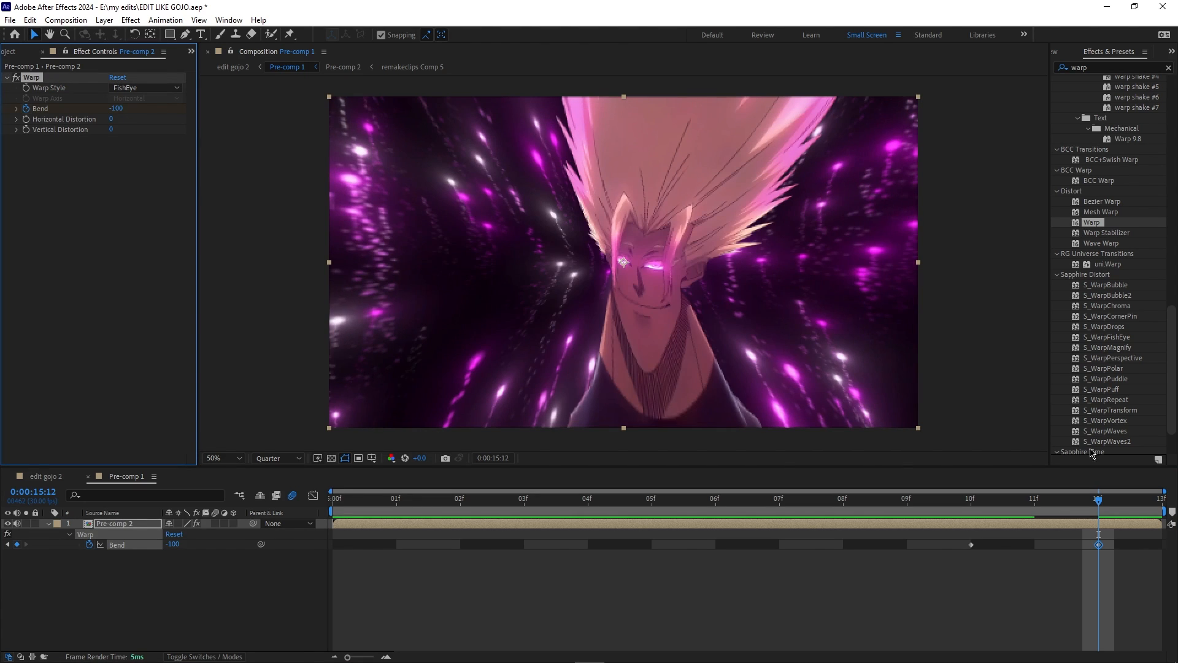
pyautogui.click(1139, 546)
pyautogui.moveTo(1138, 543); pyautogui.dragTo(1150, 543)
# - Apply Easy Ease to both Bend keyframes and shape the value graph into a slow start with a steep acceleration at the end
pyautogui.moveTo(939, 559); pyautogui.dragTo(1176, 547)
pyautogui.press('F9')
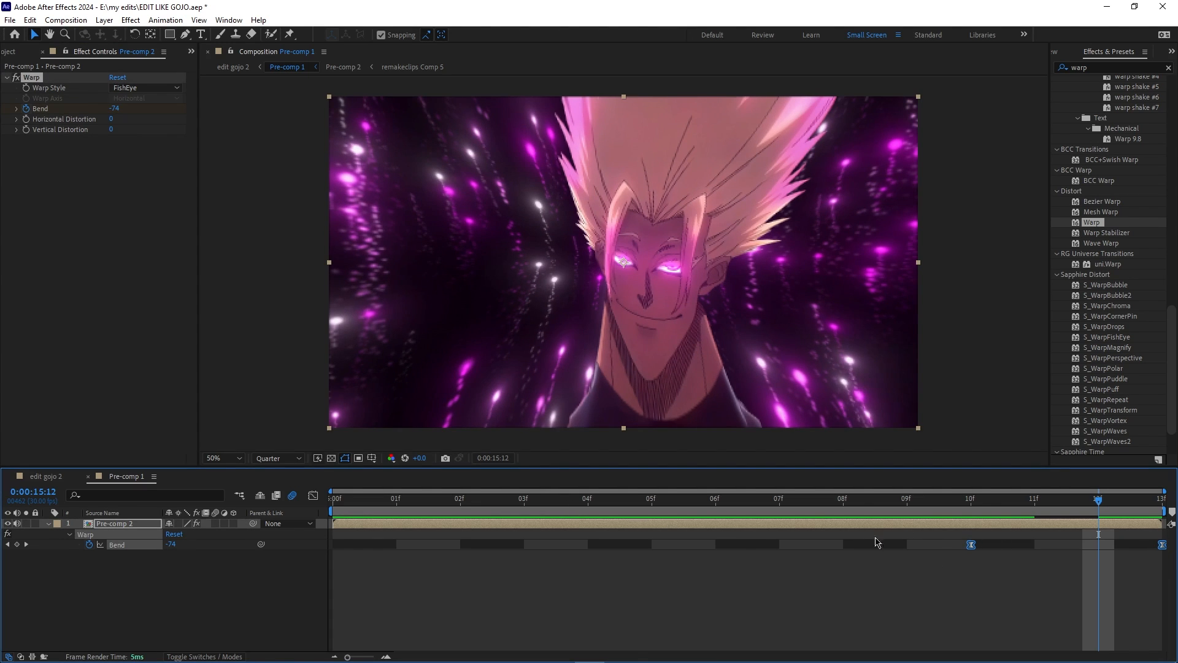
pyautogui.click(313, 496)
pyautogui.rightClick(972, 528)
pyautogui.click(963, 569)
pyautogui.click(971, 526)
pyautogui.moveTo(1035, 527); pyautogui.dragTo(1135, 528)
pyautogui.moveTo(1099, 624); pyautogui.dragTo(1143, 564)
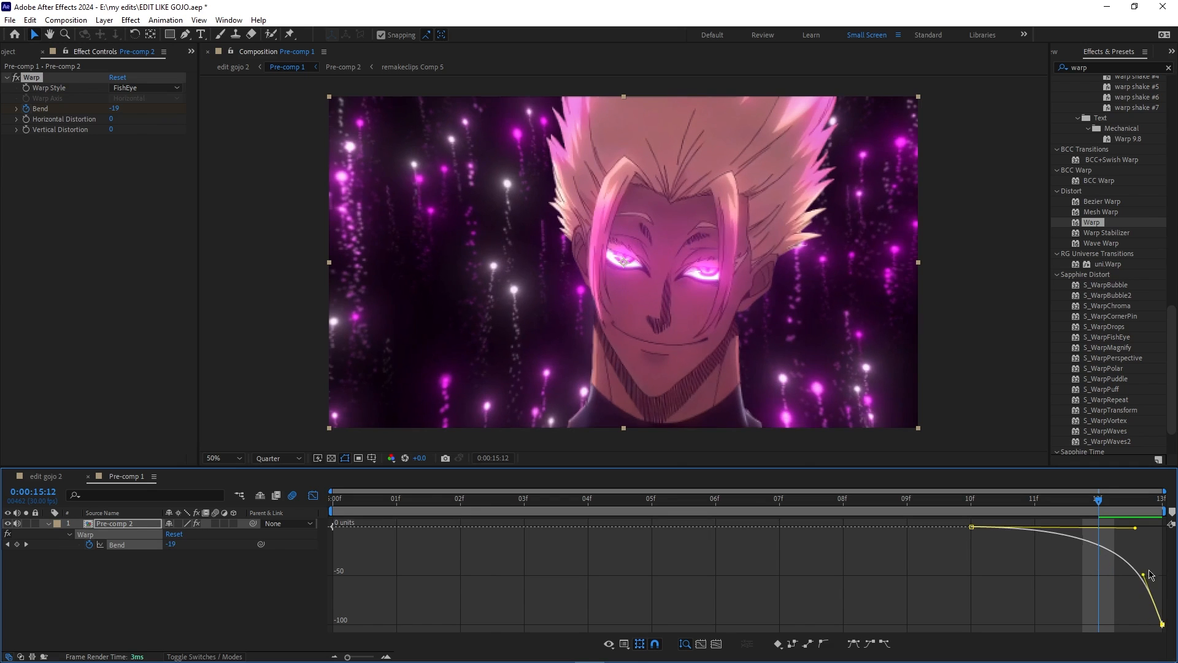
pyautogui.click(1147, 571)
# - Play back the fisheye warp from the start of Pre-comp 1, leaving the Graph Editor between previews
pyautogui.press('Home')
pyautogui.press('space')
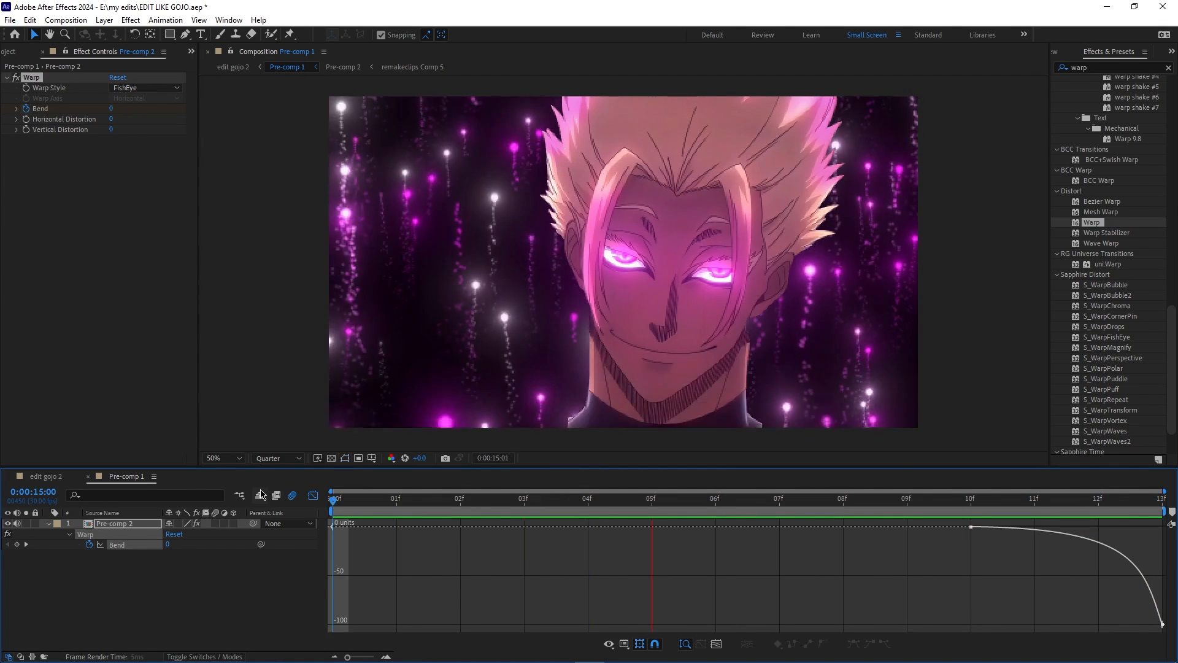
pyautogui.press('space')
pyautogui.click(314, 496)
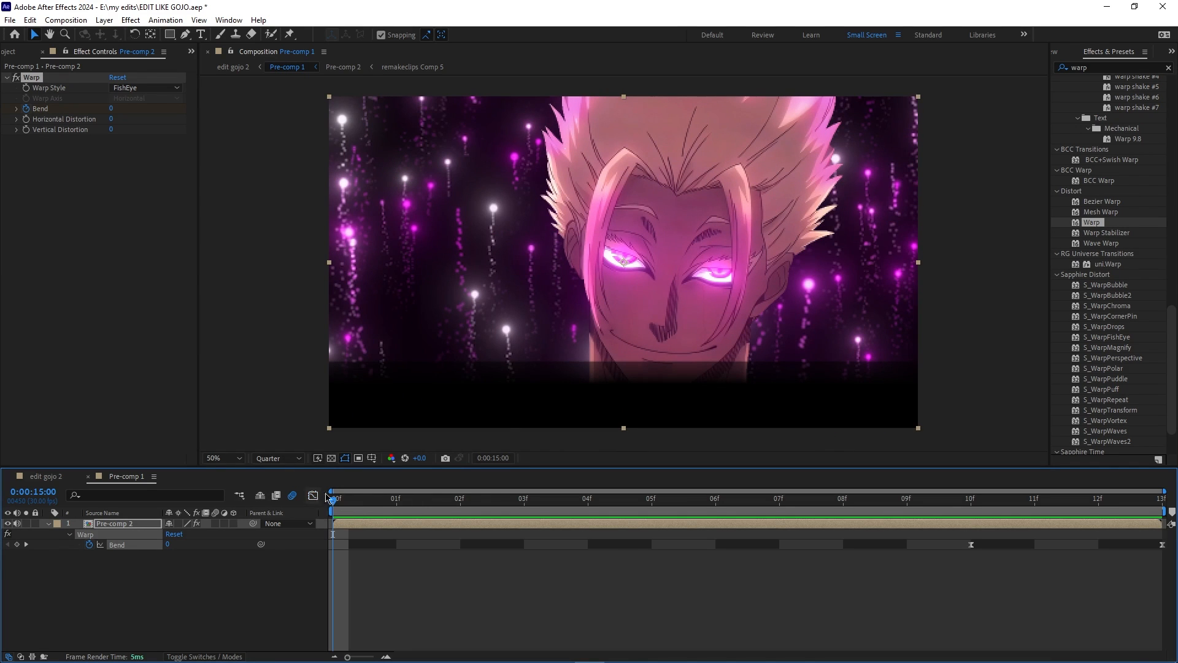
pyautogui.click(1062, 54)
pyautogui.press('space')
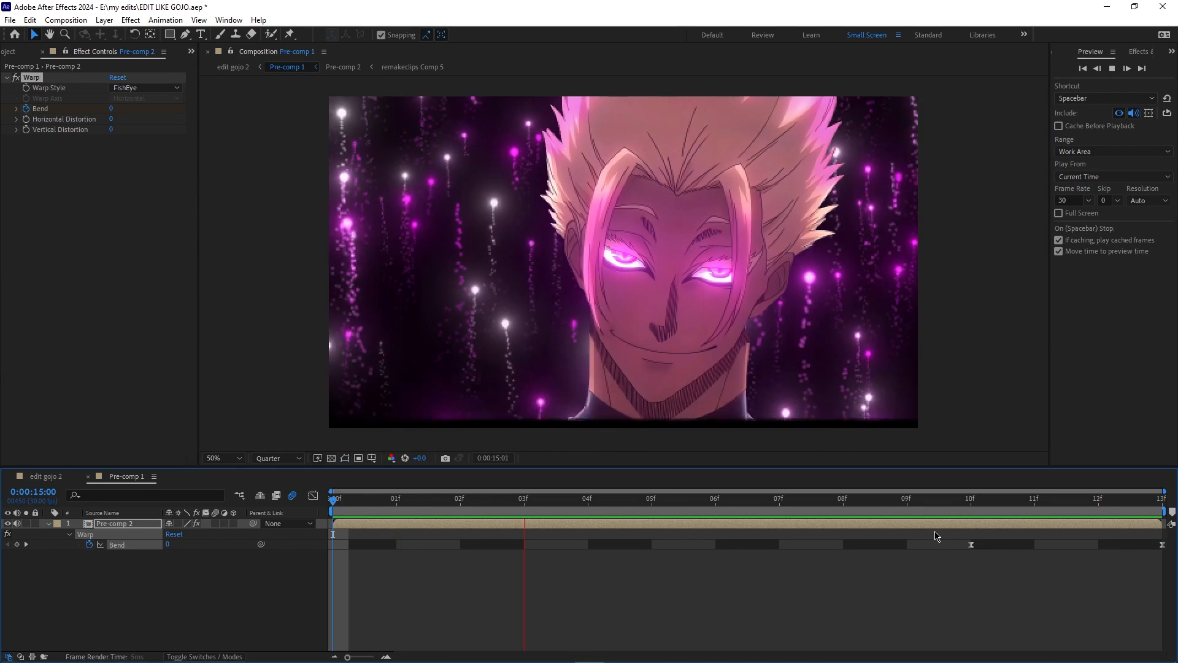
pyautogui.press('space')
# - Try the first Bend keyframe at 0:00:15:08 and return it to 0:00:15:10
pyautogui.moveTo(971, 544); pyautogui.dragTo(844, 544)
pyautogui.press('space')
pyautogui.press('space')
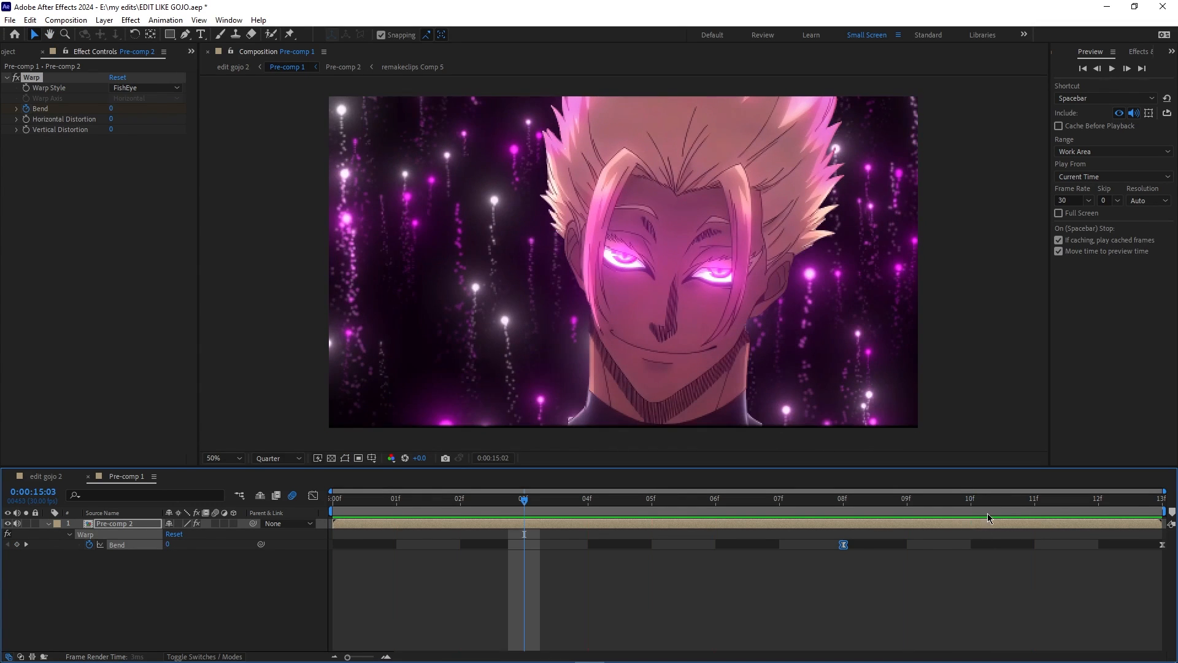
pyautogui.moveTo(525, 512); pyautogui.dragTo(779, 513)
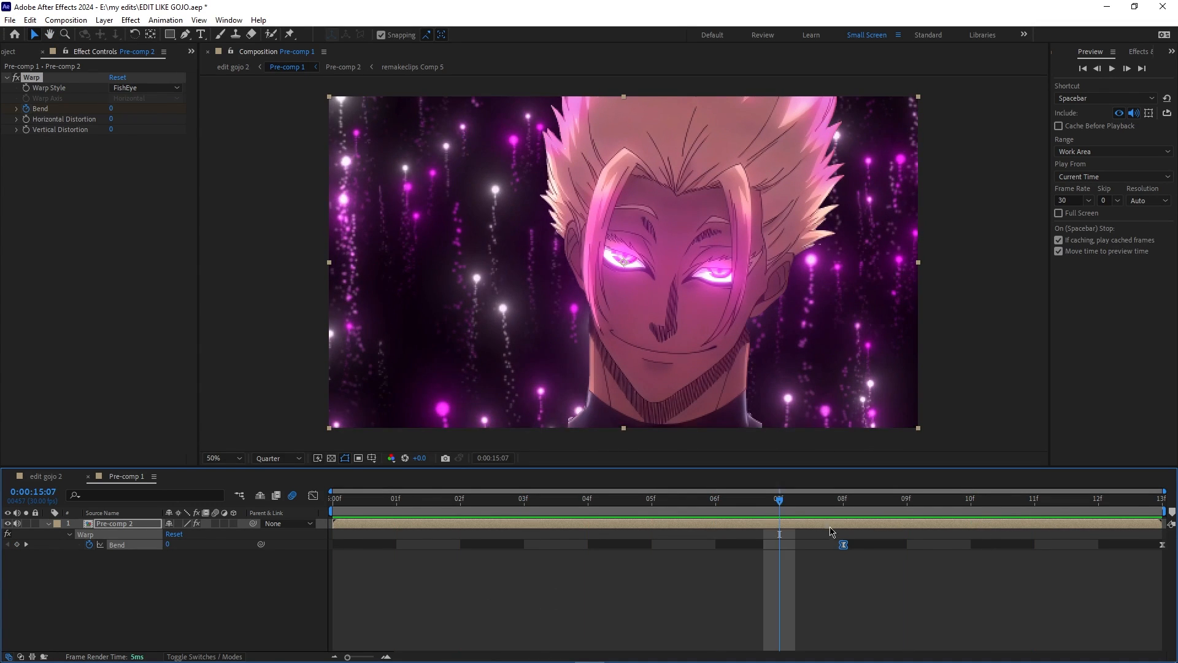
pyautogui.moveTo(844, 545); pyautogui.dragTo(973, 545)
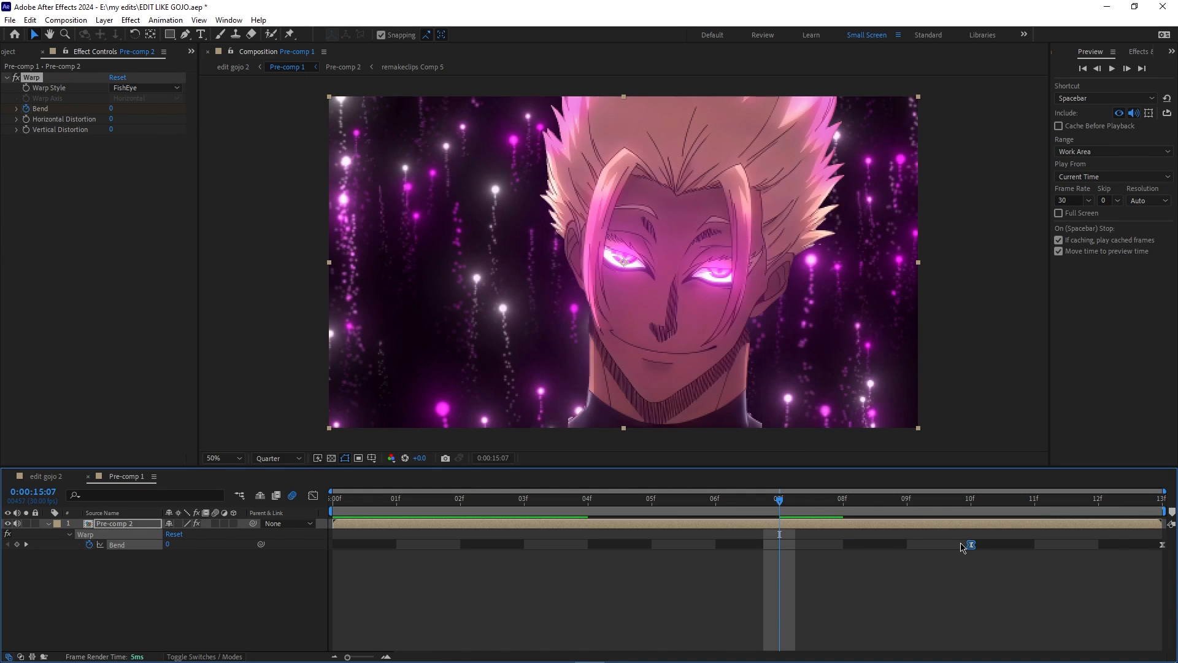
# - Save the project, deselect the layer and return the playhead to 0:00:15:00
pyautogui.hotkey('ctrl', 's')
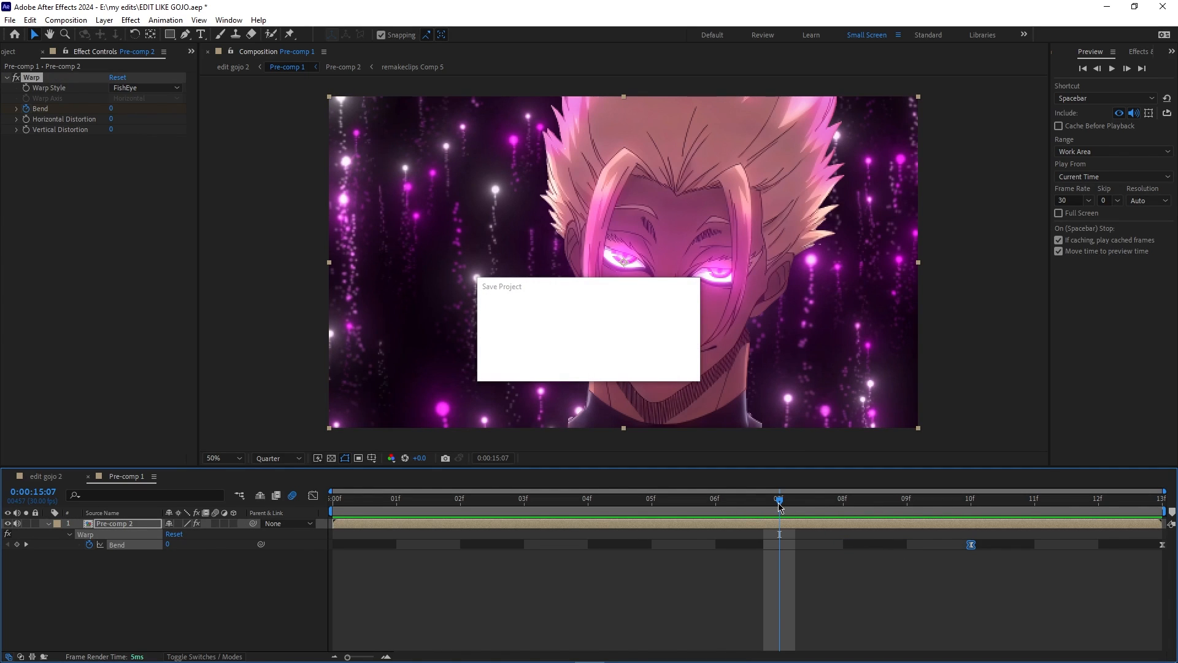
pyautogui.click(674, 612)
pyautogui.press('Home')
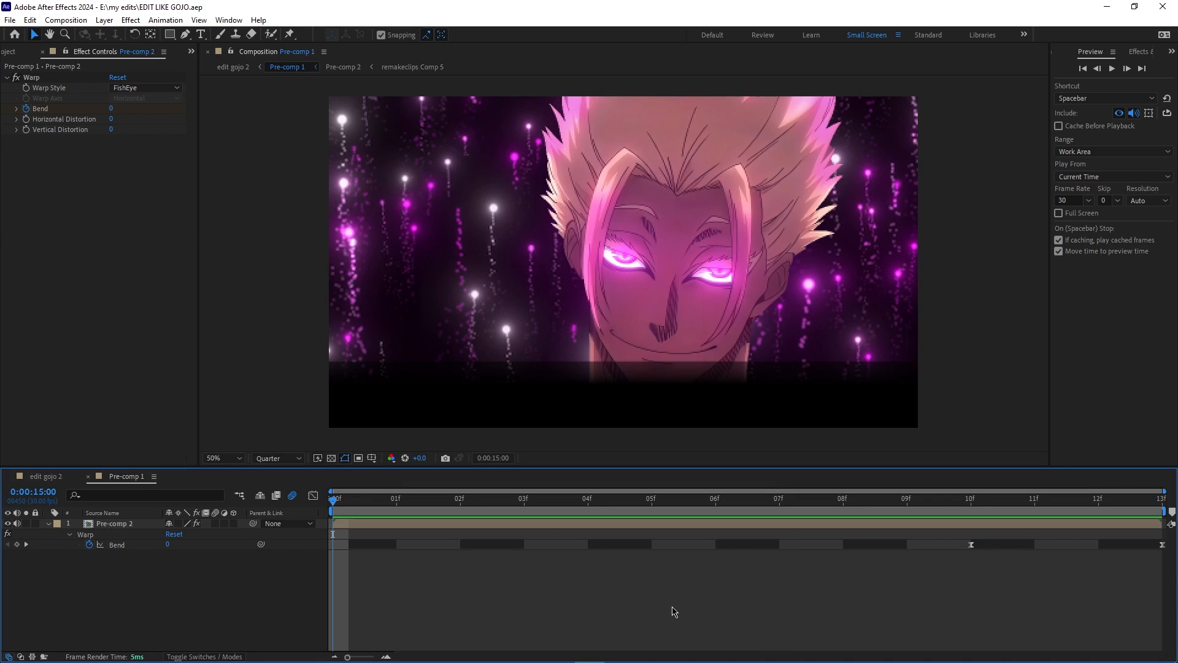
# - Keyframe the nested pre-comp layer's Scale at 70% at 0:00:15:00 and reveal all its keyframed properties
pyautogui.click(387, 525)
pyautogui.press('s')
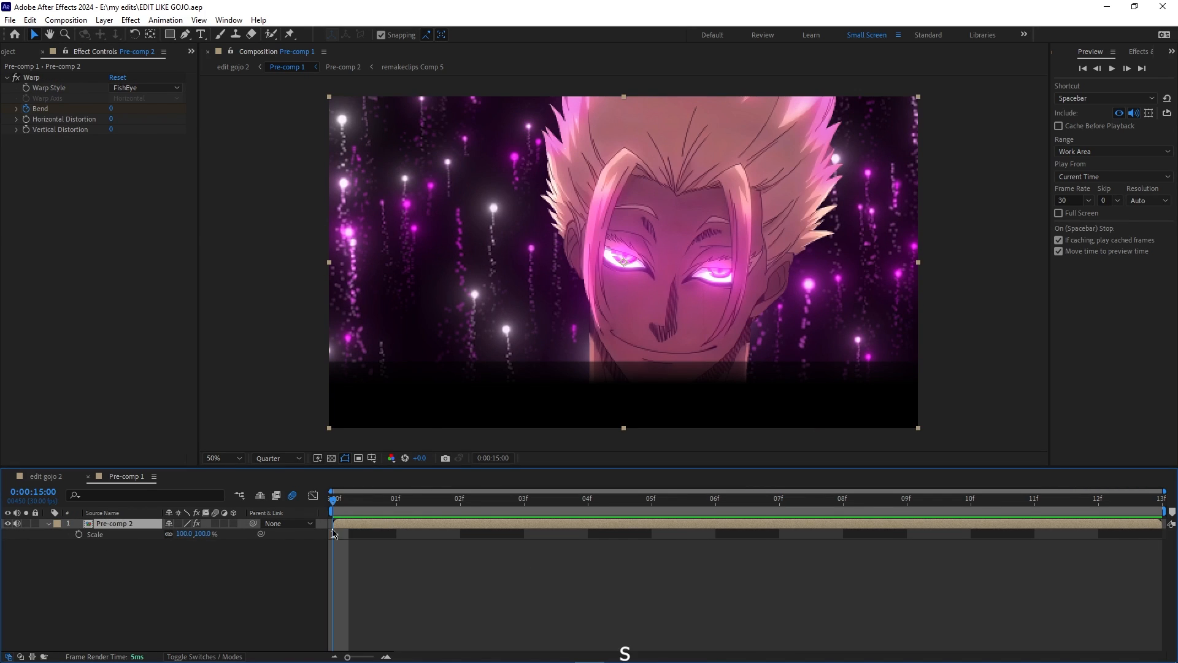
pyautogui.click(82, 534)
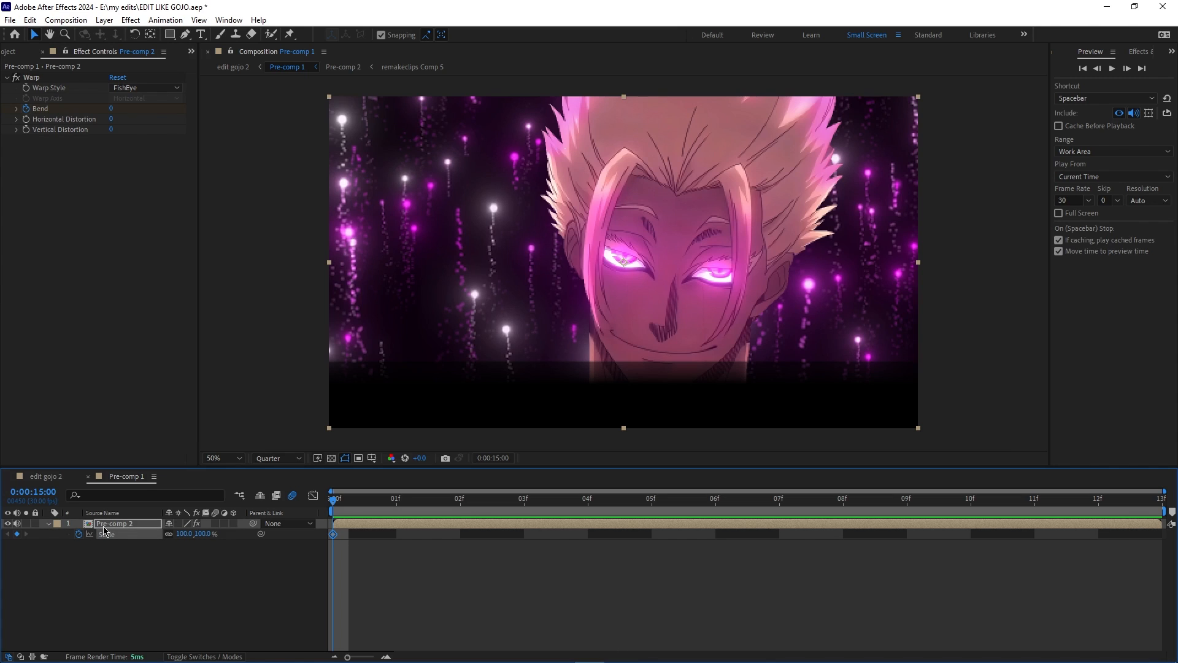
pyautogui.click(184, 533)
pyautogui.write('88')
pyautogui.press('Return')
pyautogui.moveTo(170, 533); pyautogui.dragTo(158, 534)
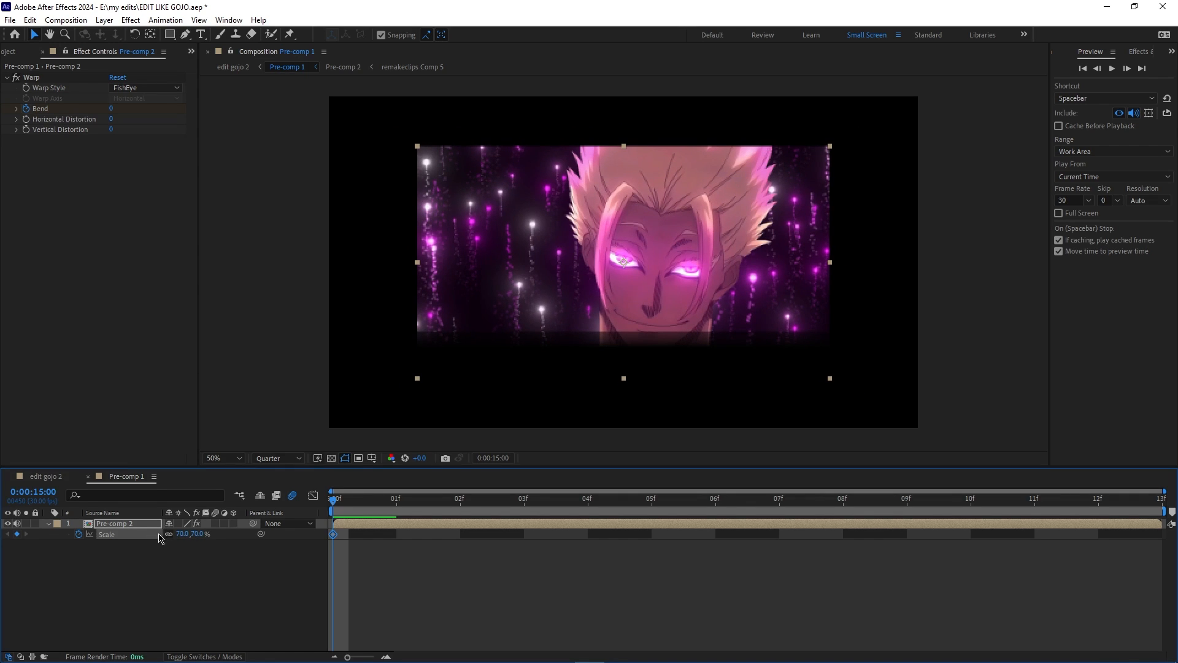
pyautogui.press('u')
pyautogui.press('u')
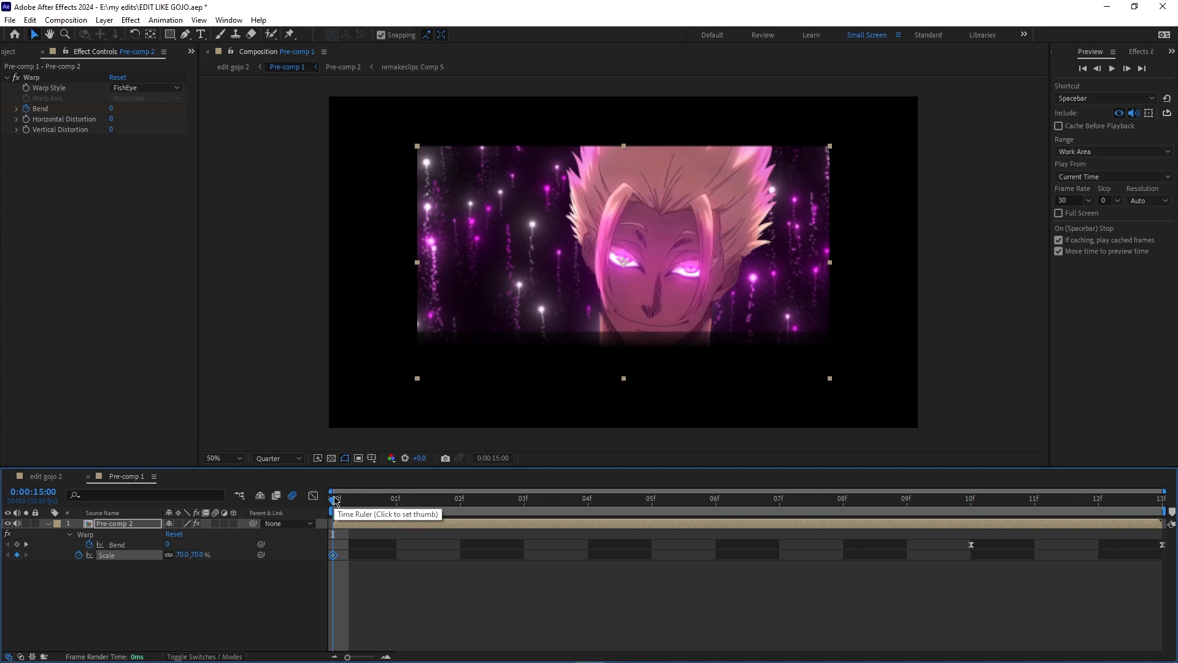
# - Move the playhead to 0:00:15:12 and keyframe the nested pre-comp layer's Scale at 150%
pyautogui.press('space')
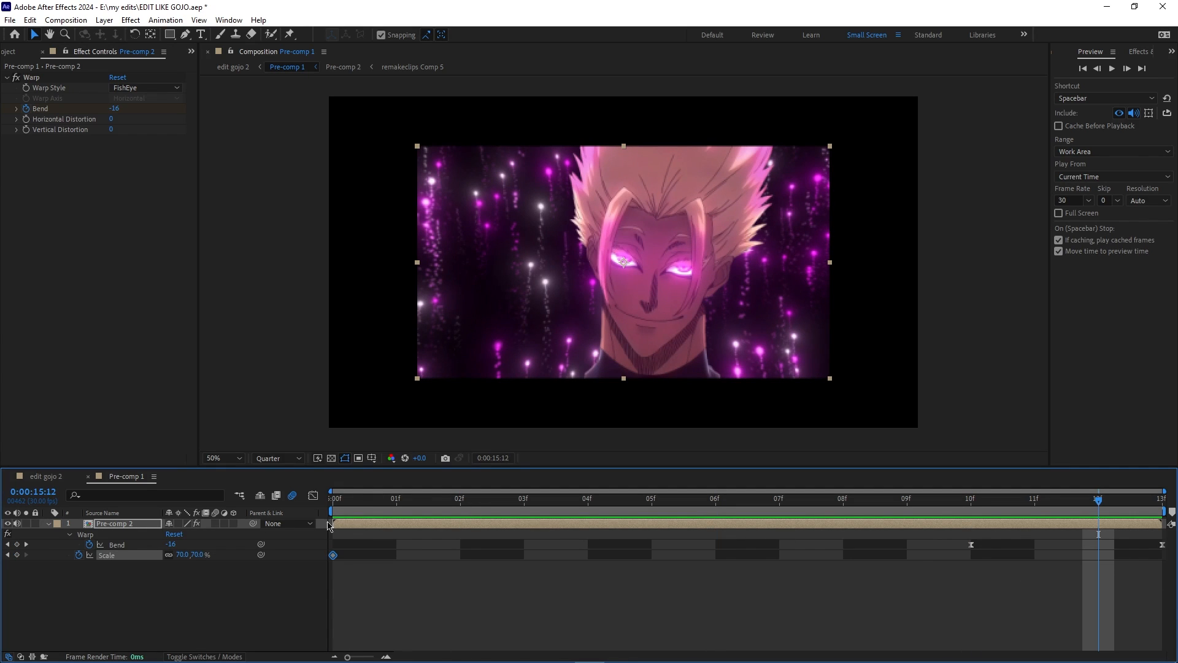
pyautogui.click(188, 554)
pyautogui.write('150')
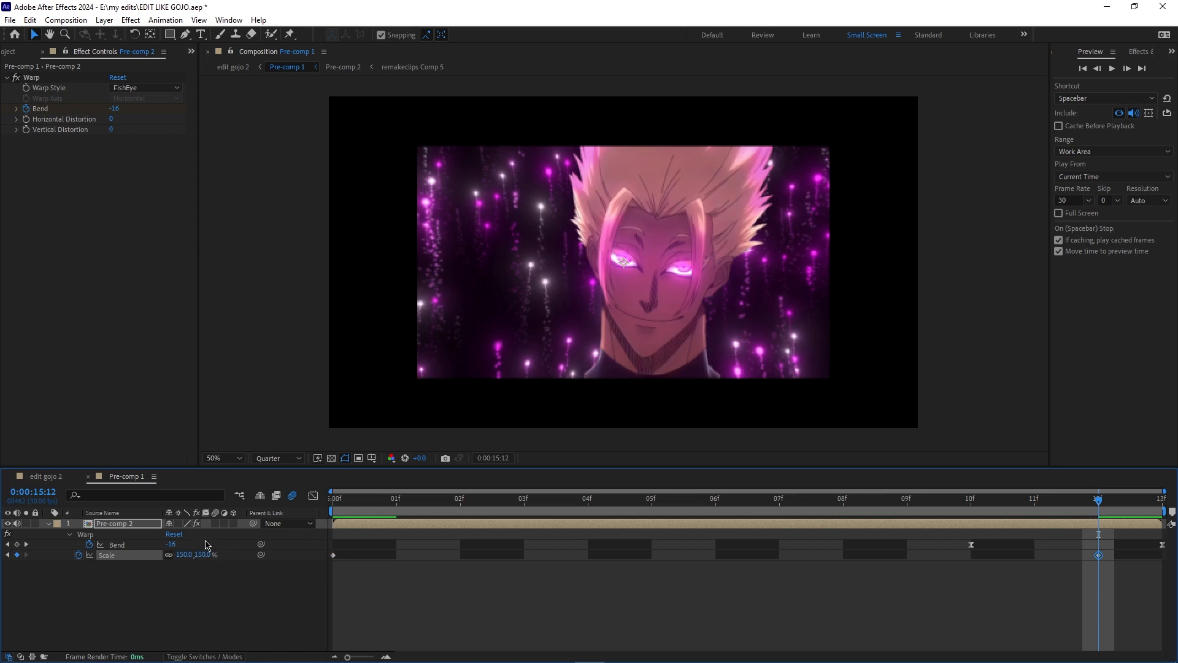
# - Set the pre-comp layer's second Scale keyframe to 122%, move it to 0:00:15:13 and preview the zoom
pyautogui.press('Return')
pyautogui.moveTo(186, 554); pyautogui.dragTo(168, 556)
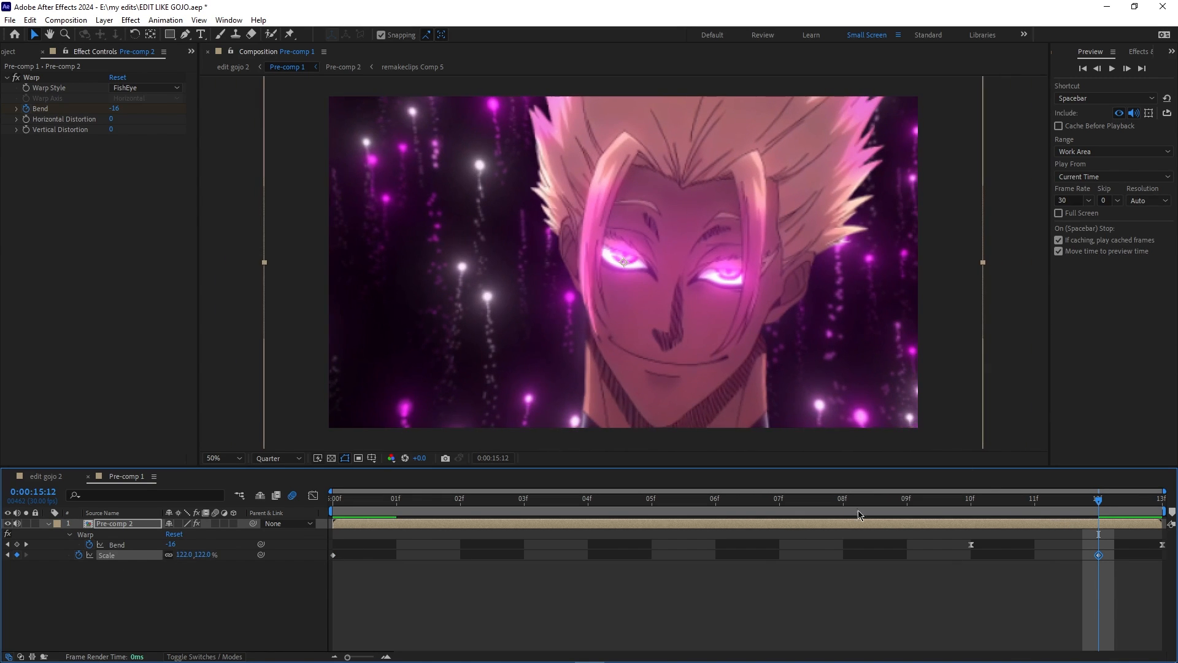
pyautogui.moveTo(1099, 555); pyautogui.dragTo(1163, 556)
pyautogui.press('space')
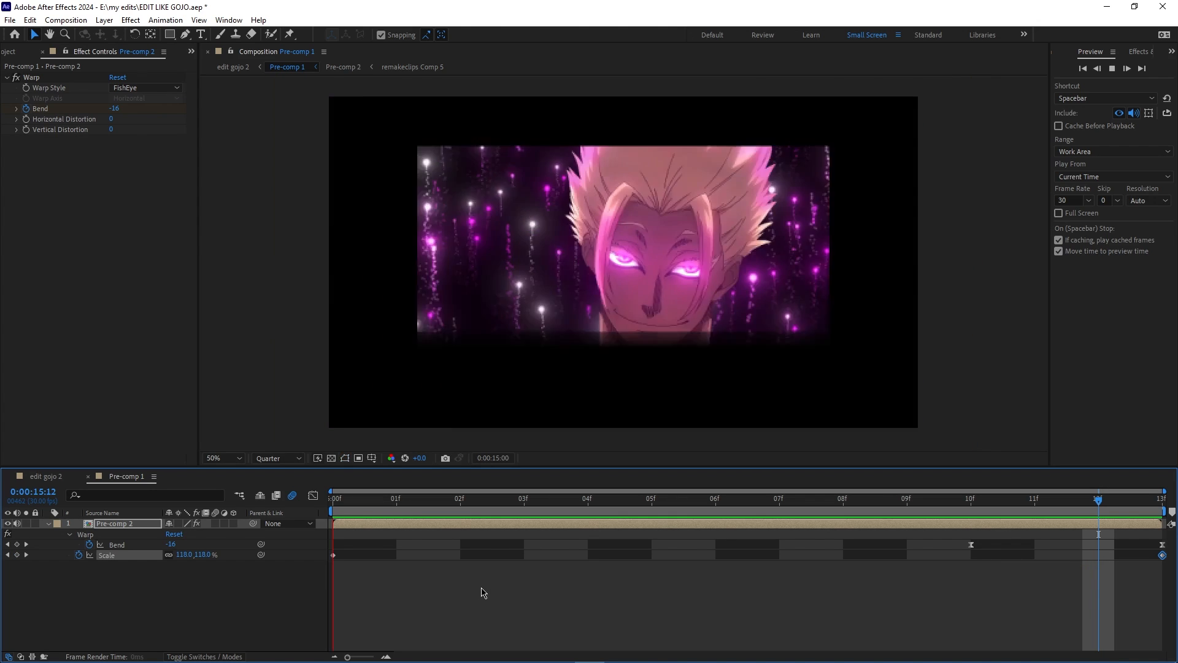
pyautogui.press('space')
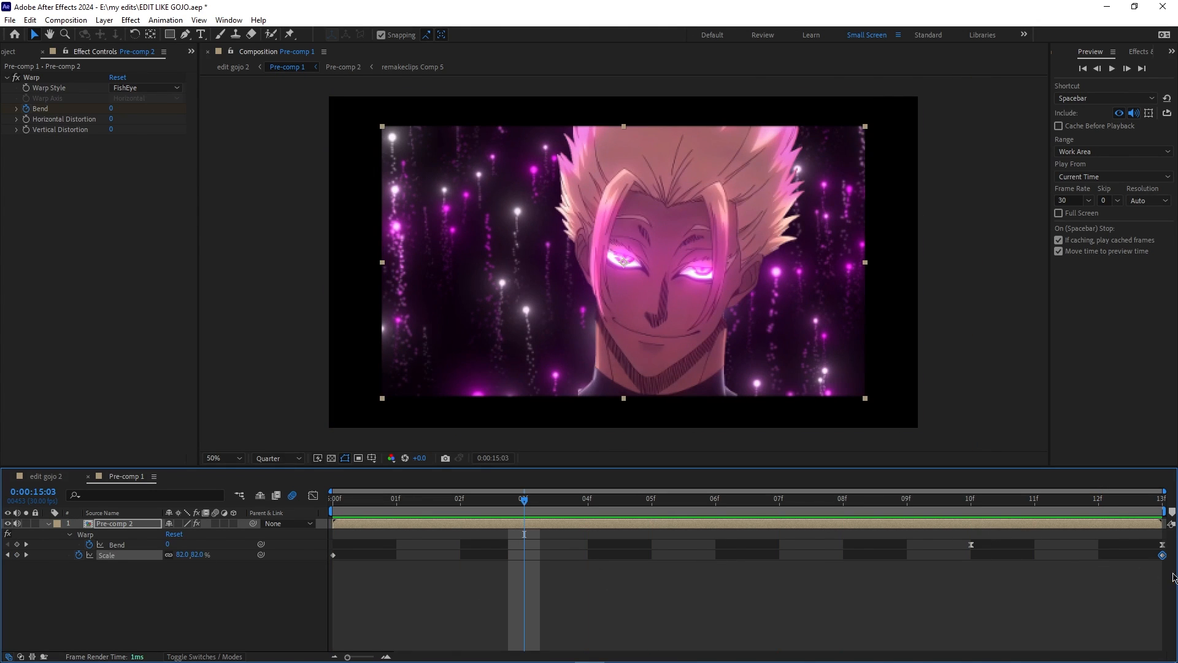
# - Easy-ease both Scale keyframes and shape their value graph with a steep start, a flat middle and a steep end
pyautogui.moveTo(295, 592); pyautogui.dragTo(882, 569)
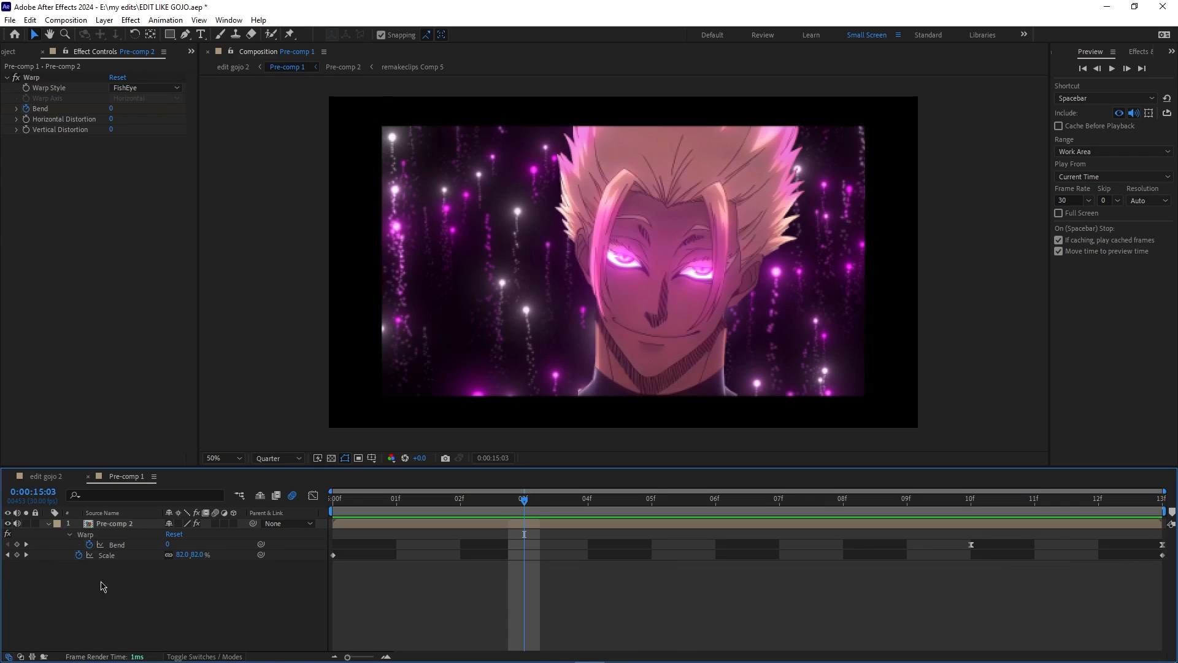
pyautogui.click(106, 556)
pyautogui.press('F9')
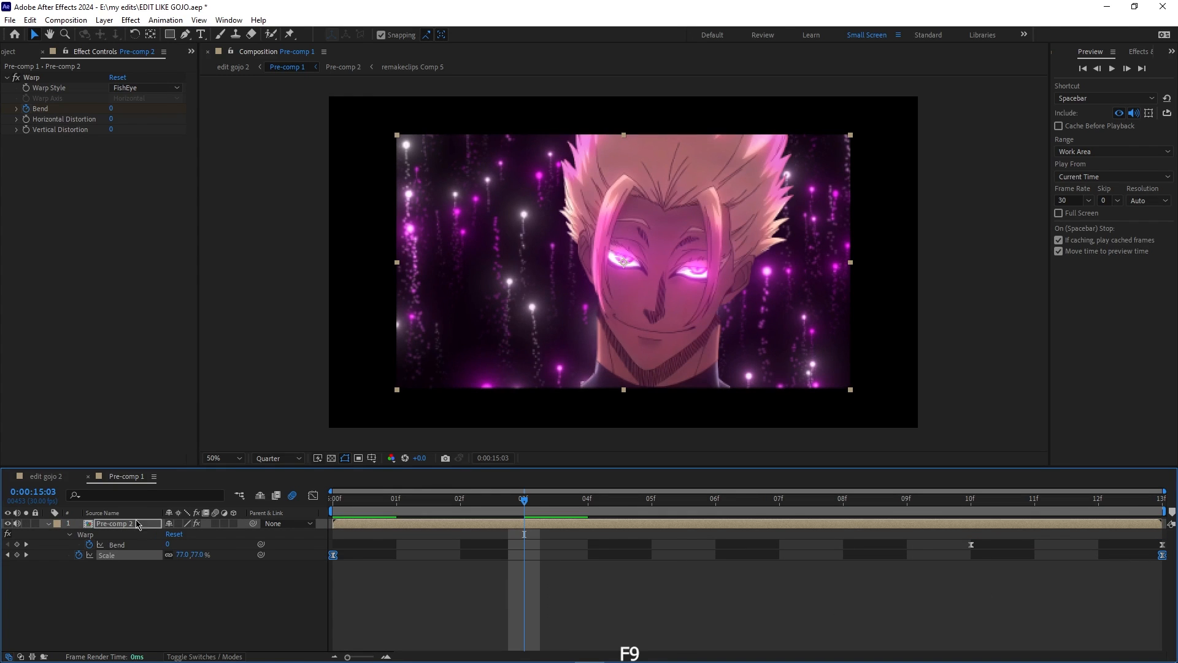
pyautogui.click(313, 496)
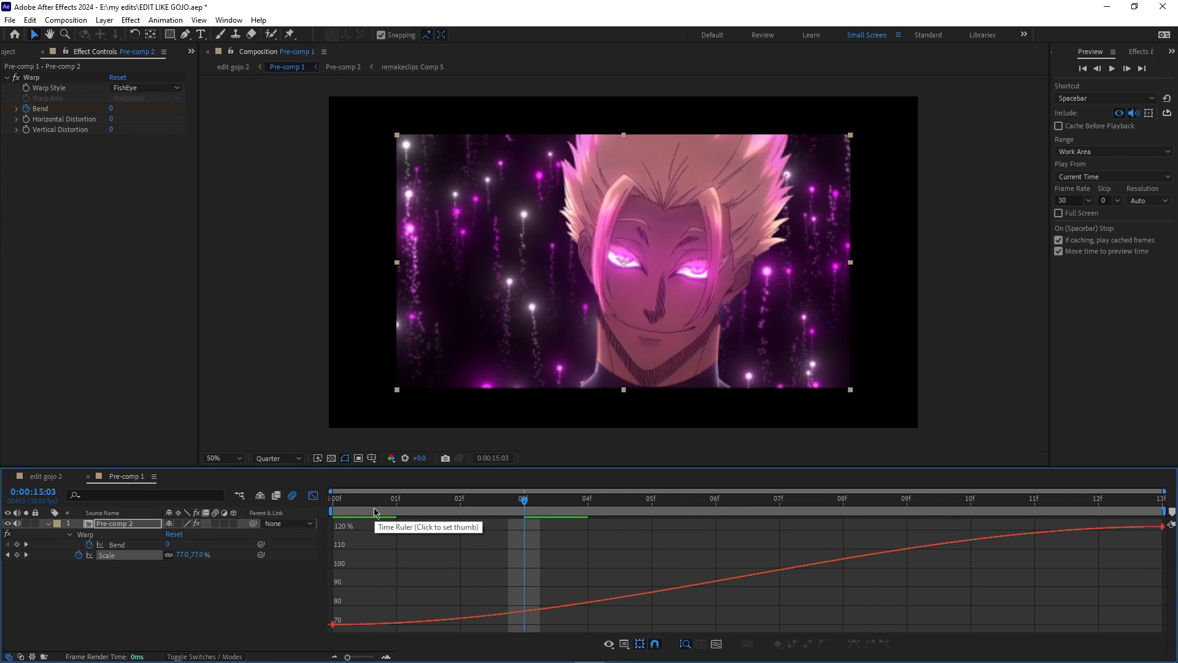
pyautogui.click(335, 626)
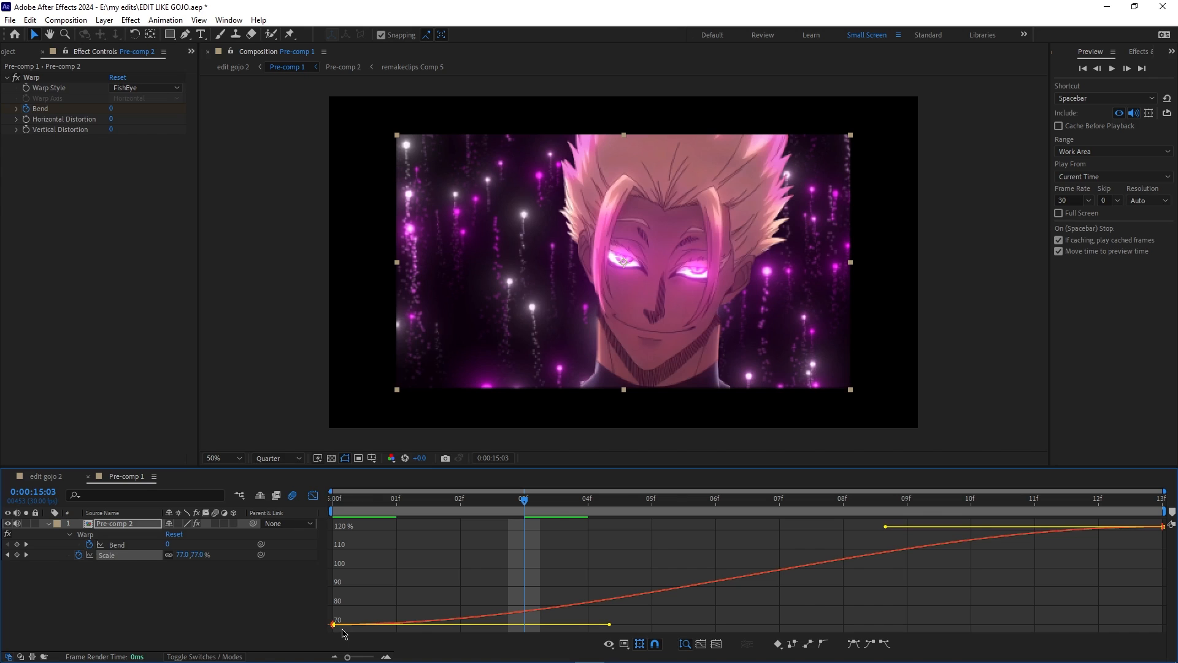
pyautogui.moveTo(610, 624); pyautogui.dragTo(460, 556)
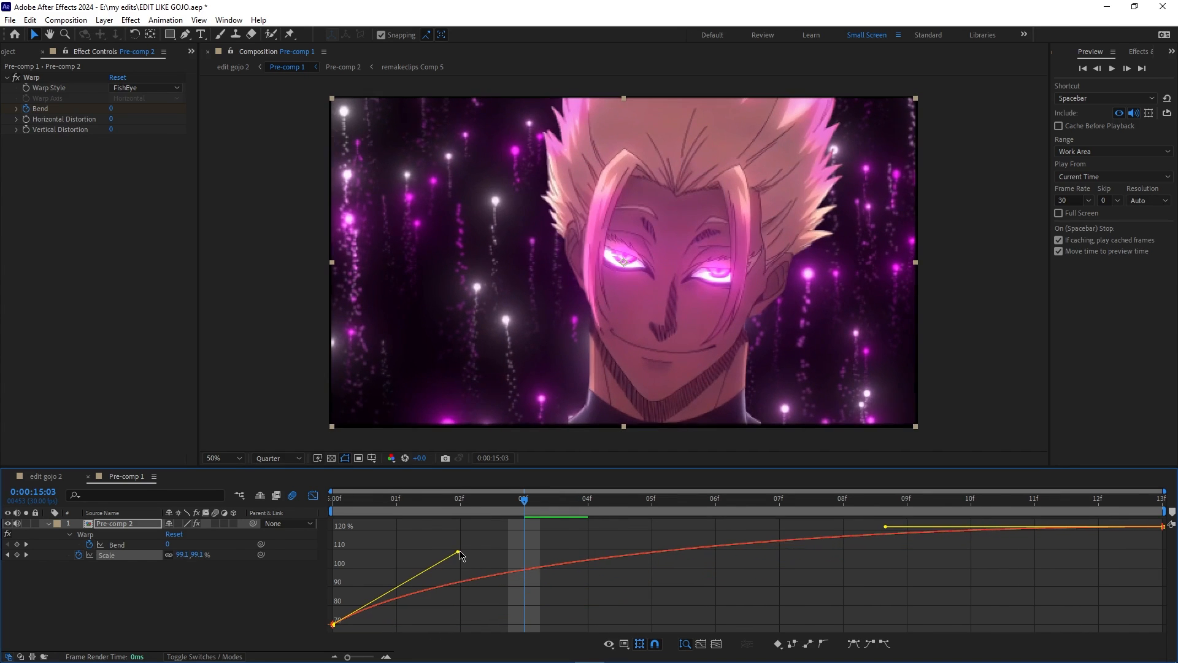
pyautogui.moveTo(886, 526); pyautogui.dragTo(1037, 618)
pyautogui.rightClick(792, 592)
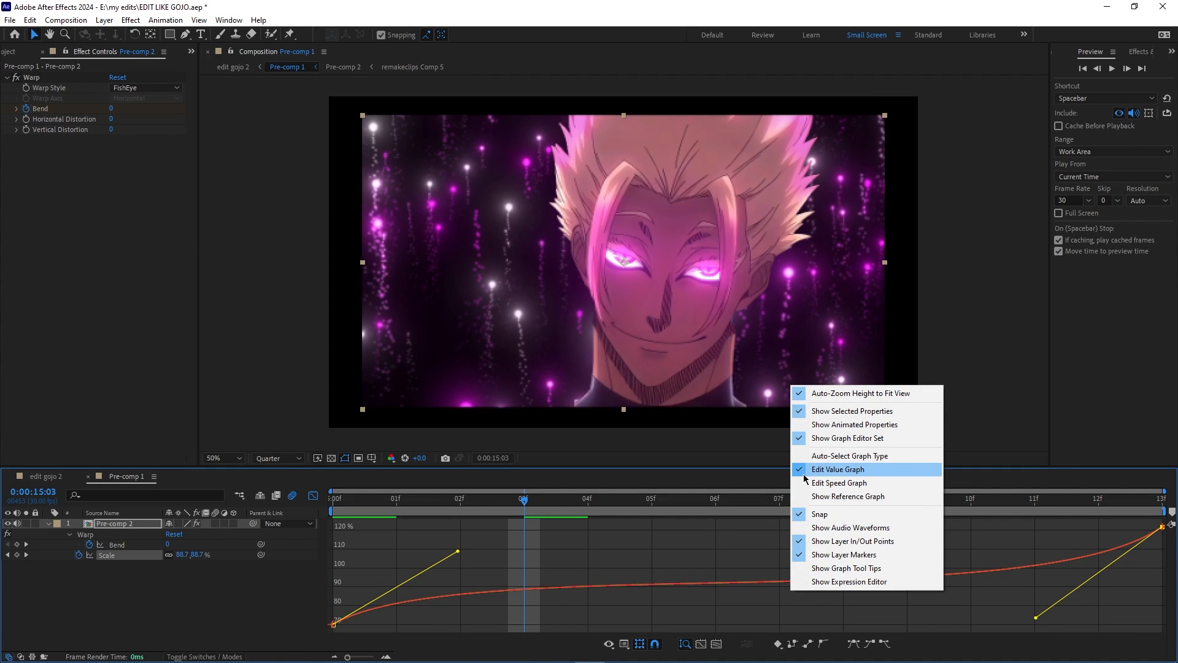
pyautogui.click(661, 571)
# - Leave the graph view, enable motion blur for the pre-comp layer and preview the scale animation from 0:00:15:00
pyautogui.click(335, 499)
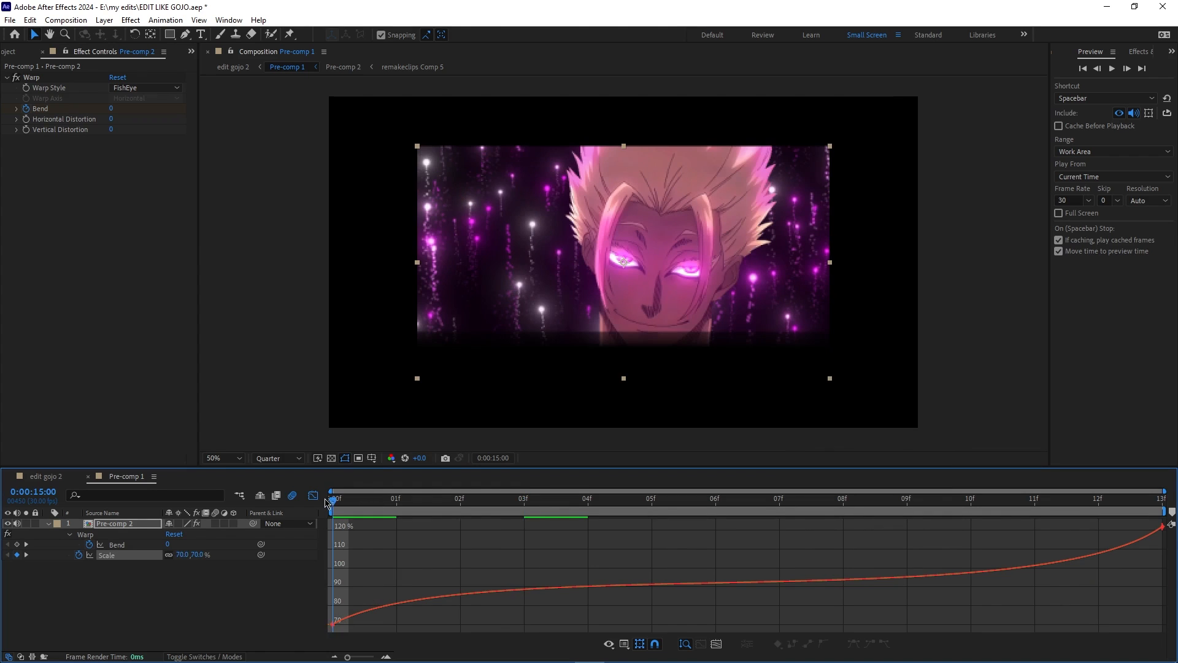
pyautogui.click(313, 496)
pyautogui.press('space')
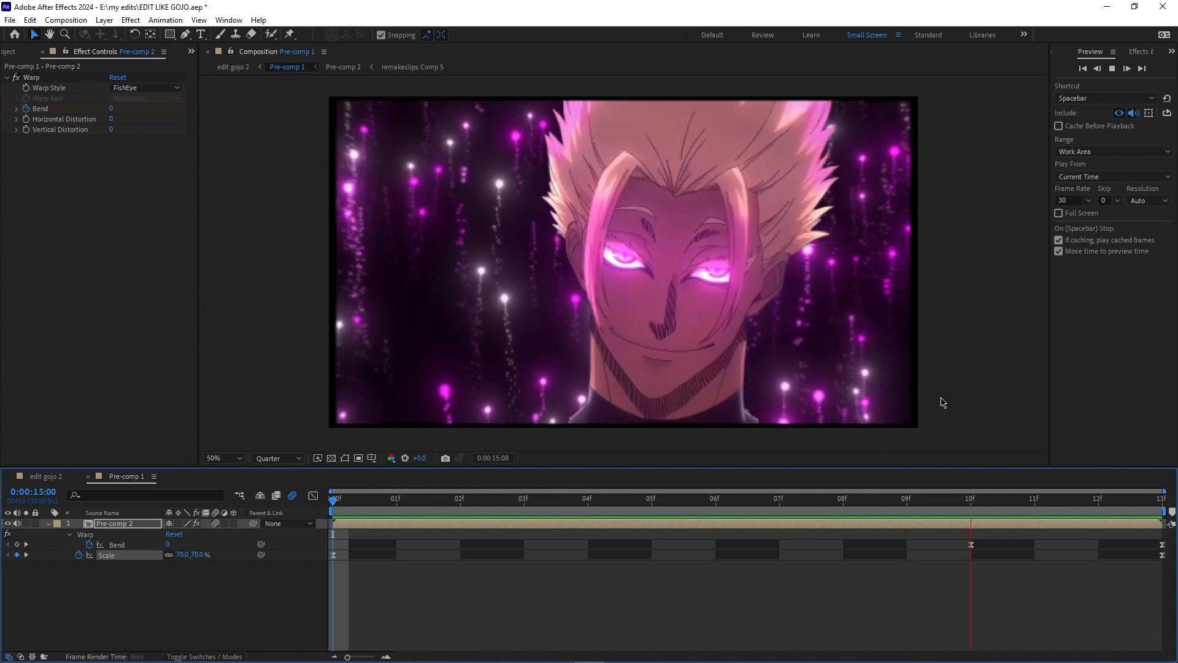
pyautogui.click(494, 507)
pyautogui.press('Home')
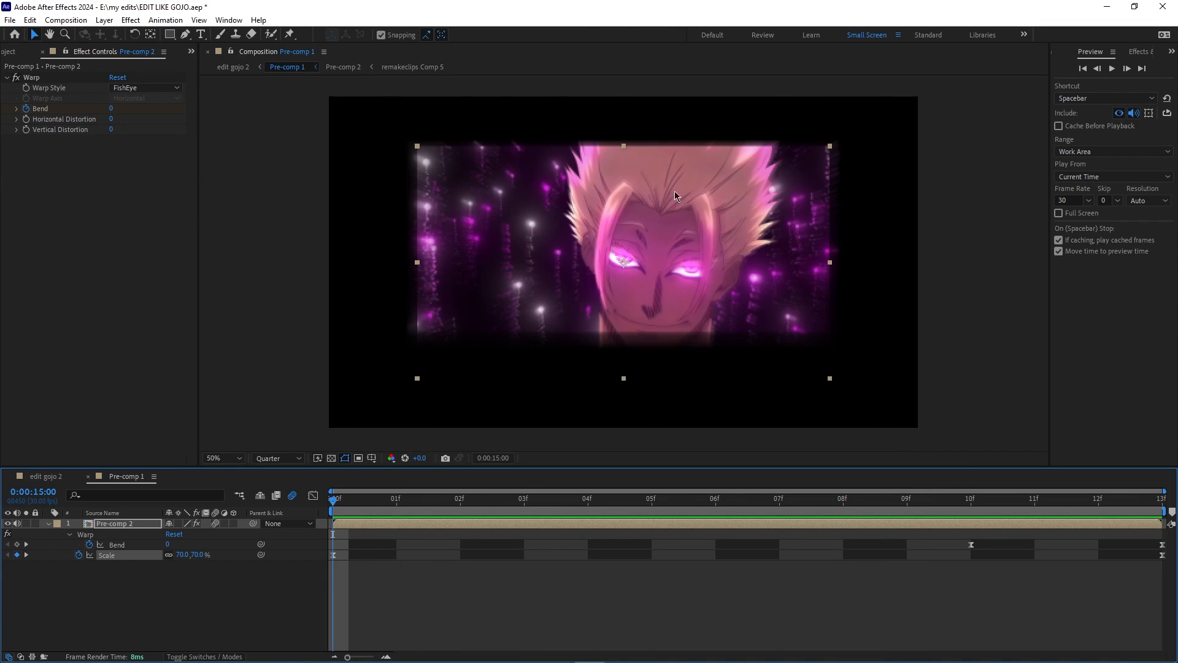
# - Apply Motion Tile to the pre-comp layer with Mirror Edges on, Output Width 290 and Output Height 440
pyautogui.click(1137, 52)
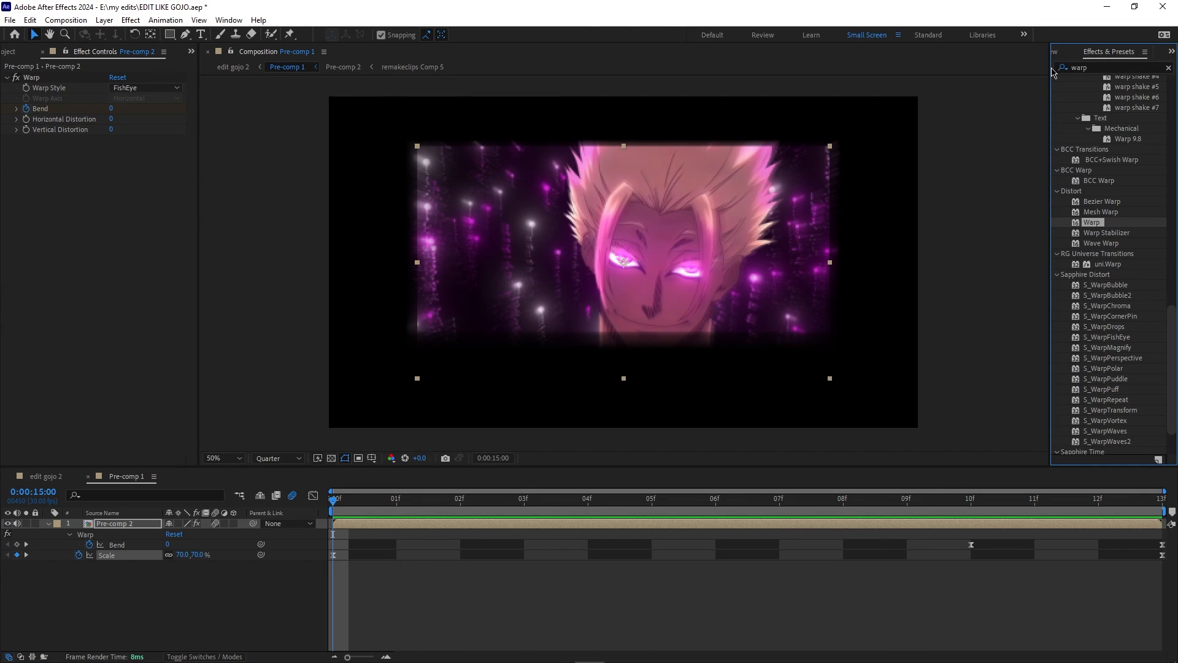
pyautogui.write('motion ti')
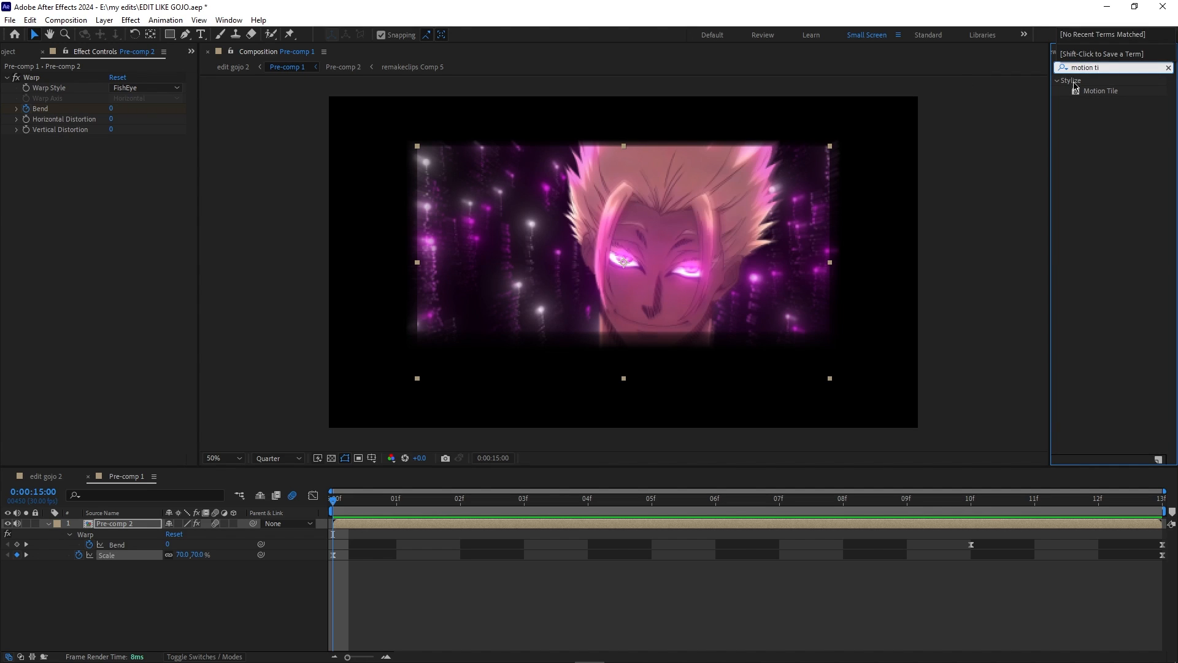
pyautogui.moveTo(1075, 88); pyautogui.dragTo(620, 527)
pyautogui.click(140, 205)
pyautogui.moveTo(118, 192)
pyautogui.mouseDown()
pyautogui.moveTo(145, 198)
pyautogui.moveTo(133, 187)
pyautogui.mouseUp()
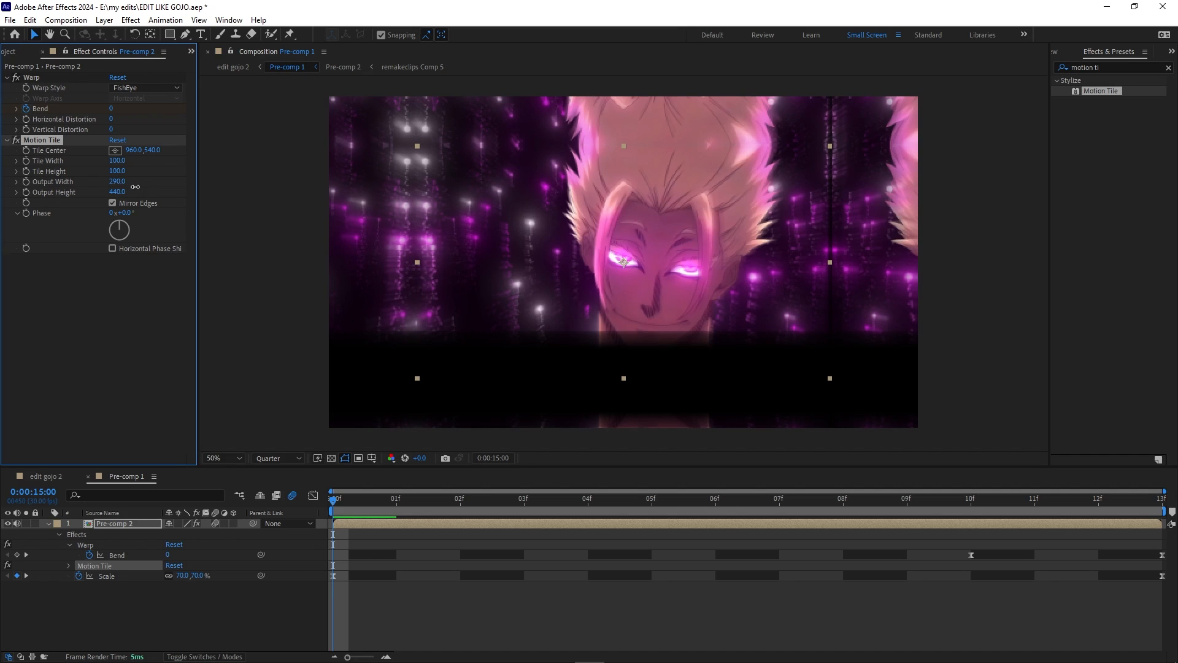
pyautogui.moveTo(104, 193); pyautogui.dragTo(103, 198)
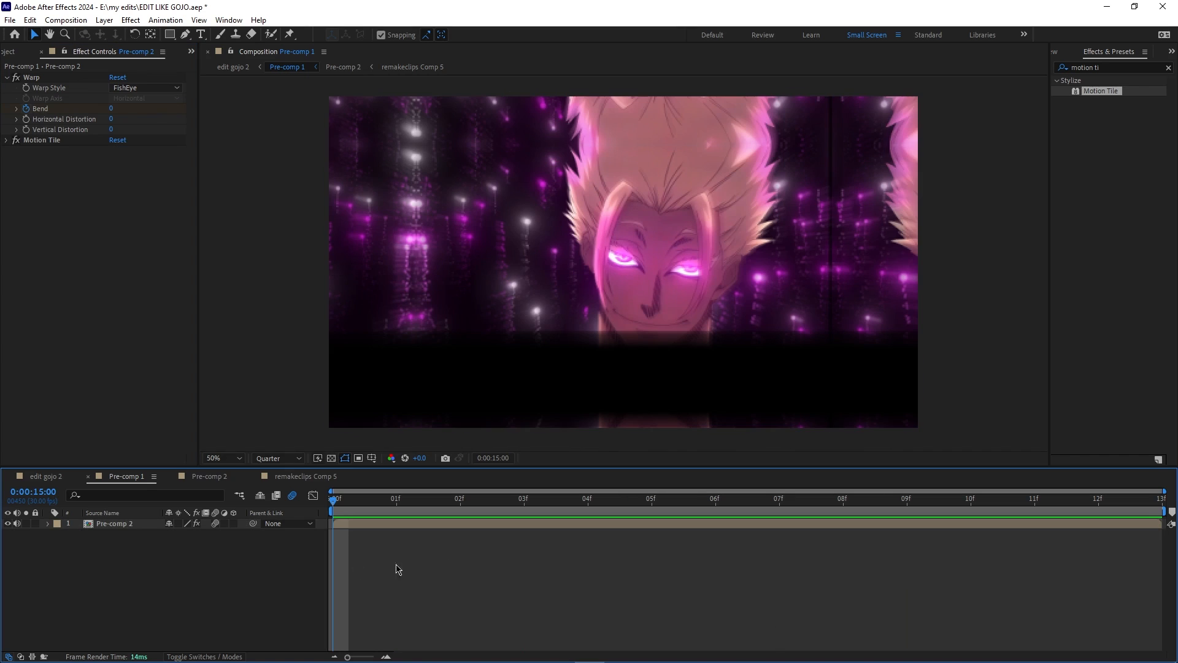
# - Keyframe the pre-comp layer's Rotation at -13° at 0:00:15:00 and 2° at 0:00:15:02, with all keyframed properties revealed
pyautogui.click(131, 525)
pyautogui.press('r')
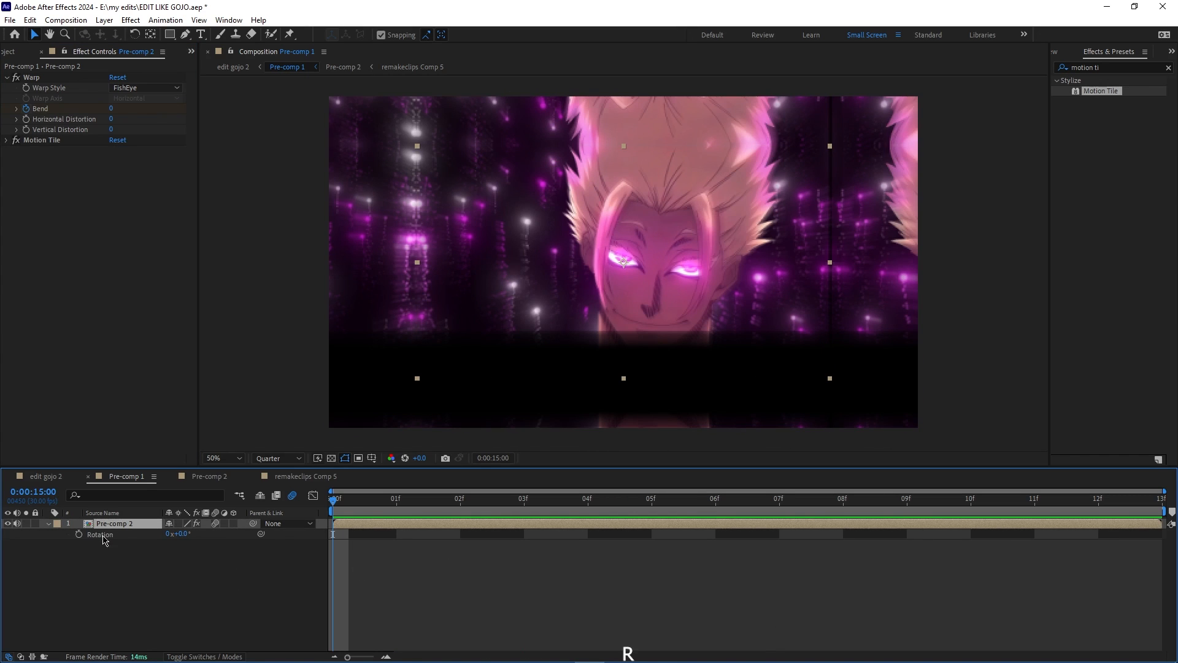
pyautogui.click(79, 534)
pyautogui.press('u')
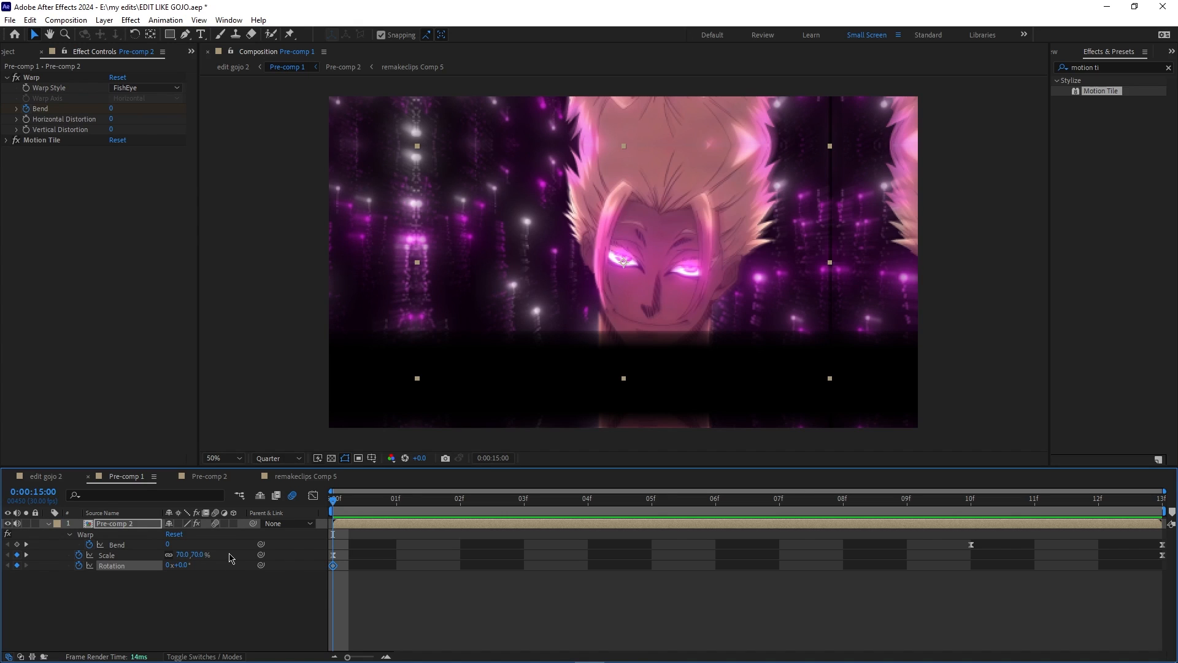
pyautogui.click(193, 581)
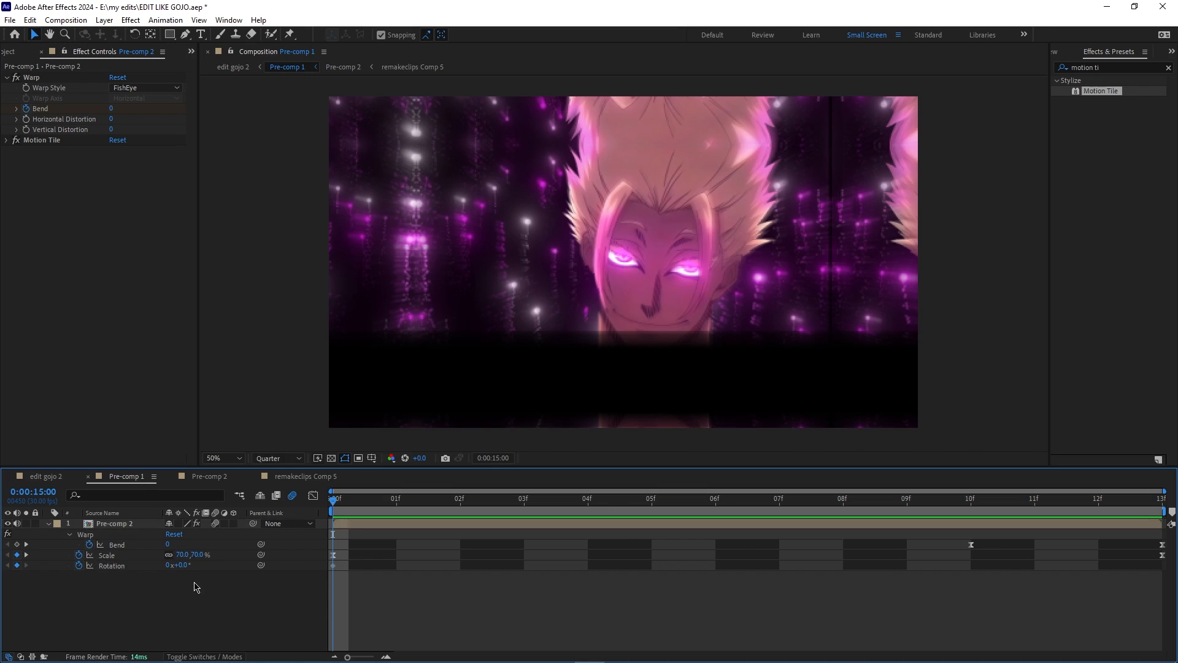
pyautogui.moveTo(184, 566); pyautogui.dragTo(176, 566)
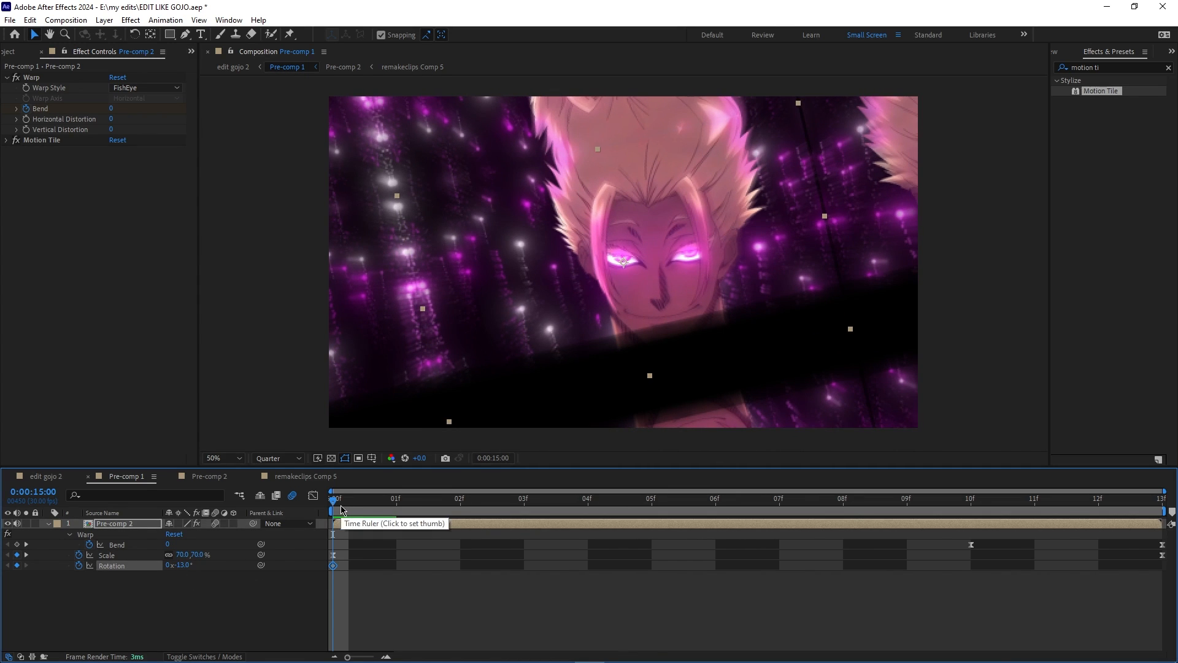
pyautogui.moveTo(342, 510); pyautogui.dragTo(474, 532)
# - Try -9° for the Rotation keyframe at 0:00:15:00
pyautogui.click(184, 565)
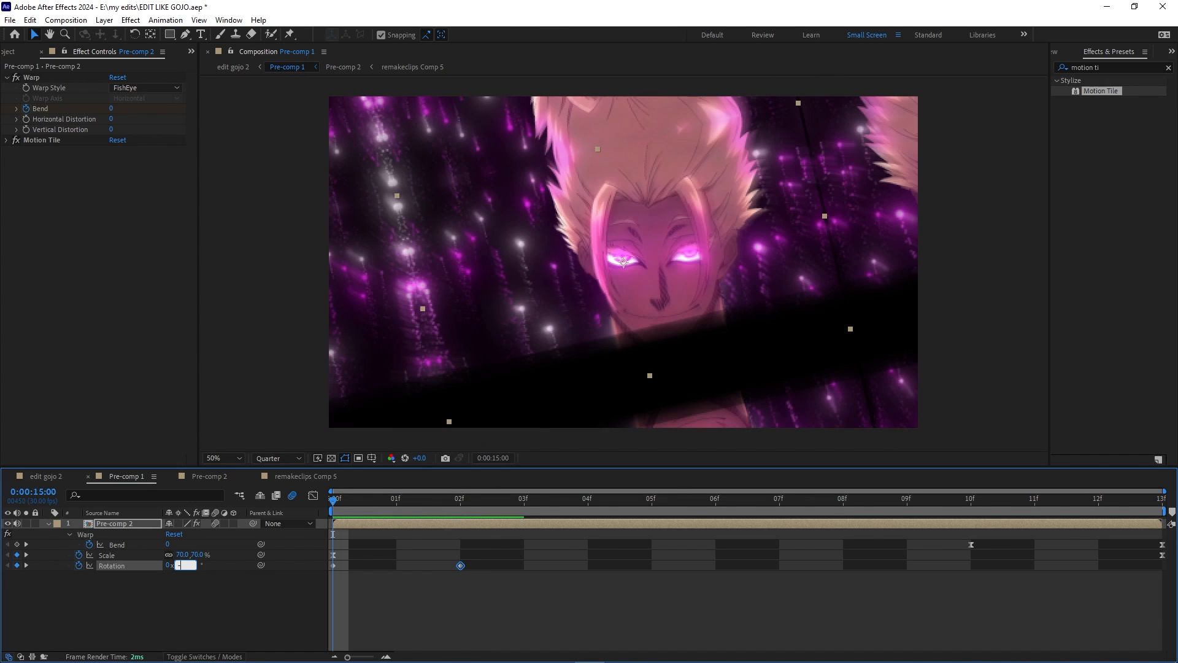
pyautogui.write('-9')
pyautogui.press('Return')
# - Try easy-easing both Rotation keyframes with steep value-graph handles at each end, and preview the rotation
pyautogui.click(482, 593)
pyautogui.moveTo(500, 580); pyautogui.dragTo(310, 565)
pyautogui.press('F9')
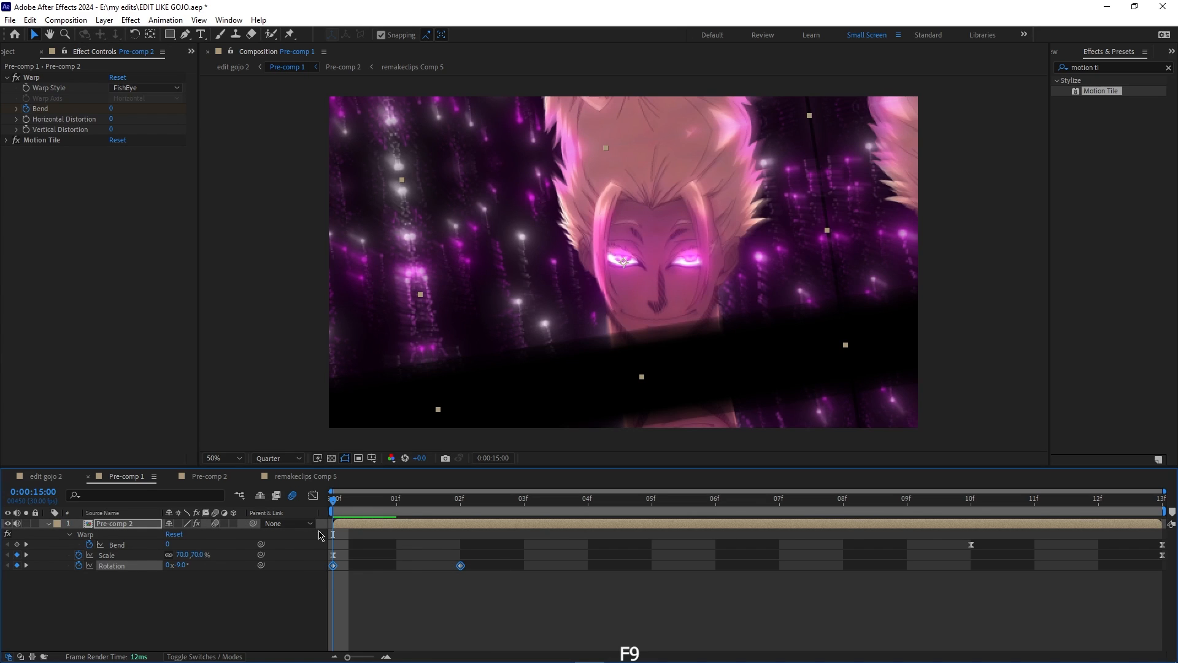
pyautogui.click(313, 495)
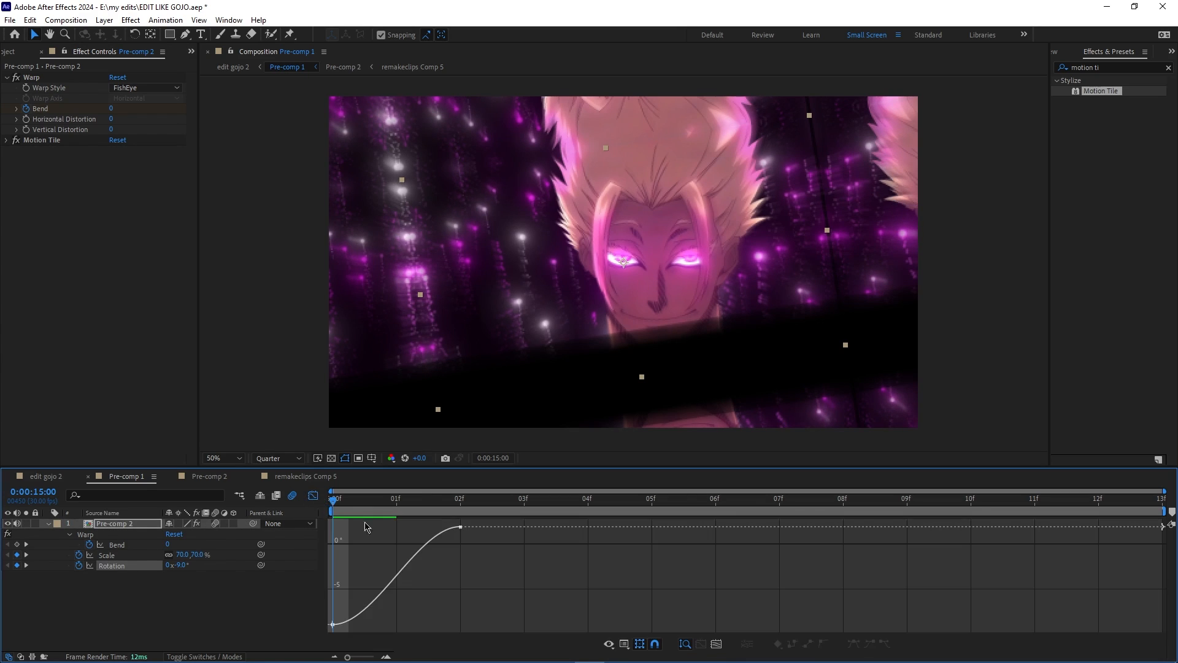
pyautogui.click(332, 625)
pyautogui.moveTo(375, 625); pyautogui.dragTo(352, 585)
pyautogui.moveTo(423, 534); pyautogui.dragTo(446, 573)
pyautogui.press('space')
pyautogui.press('space')
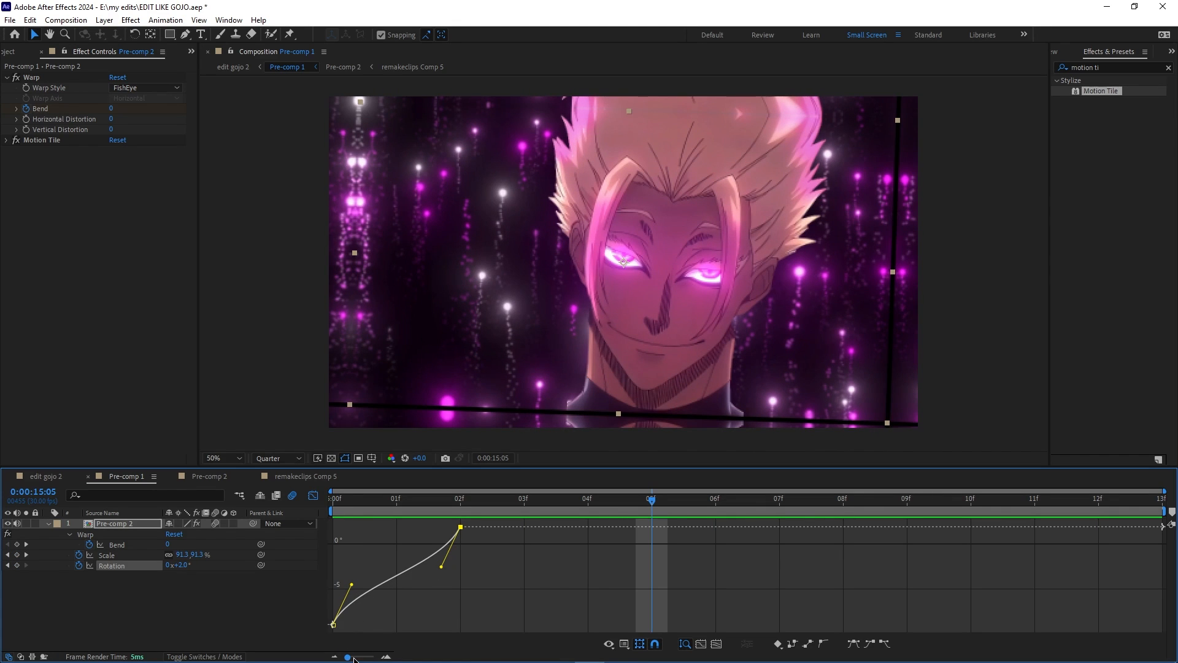
# - Save the project and return the playhead to 0:00:15:00
pyautogui.click(485, 610)
pyautogui.hotkey('ctrl', 's')
pyautogui.click(504, 515)
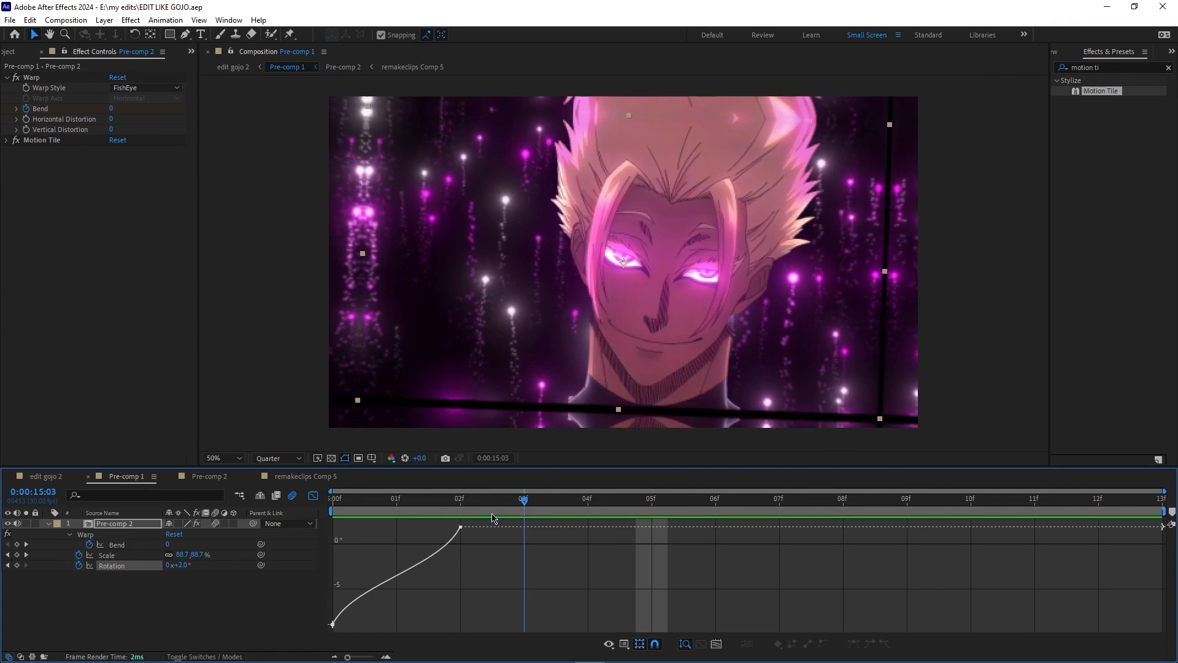
pyautogui.moveTo(504, 516); pyautogui.dragTo(353, 565)
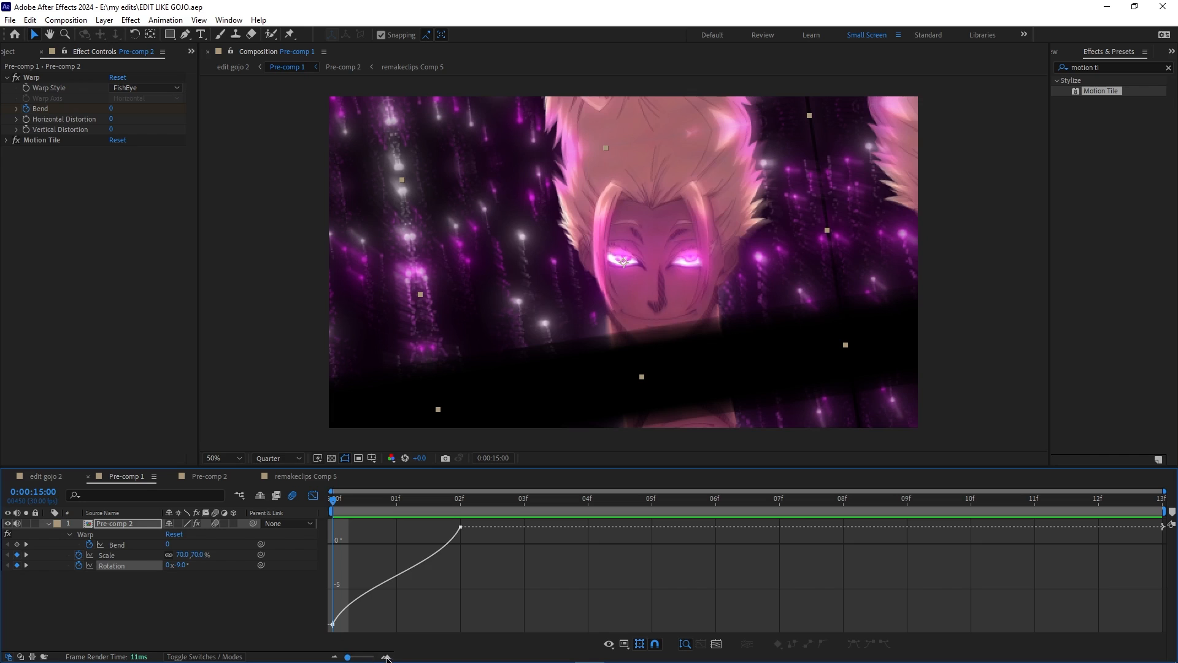
# - Try moving the already eased second Rotation keyframe to 0:00:15:12 and preview the slower rotation
pyautogui.click(333, 625)
pyautogui.hotkey('ctrl', 'z')
pyautogui.hotkey('shift', 'F3')
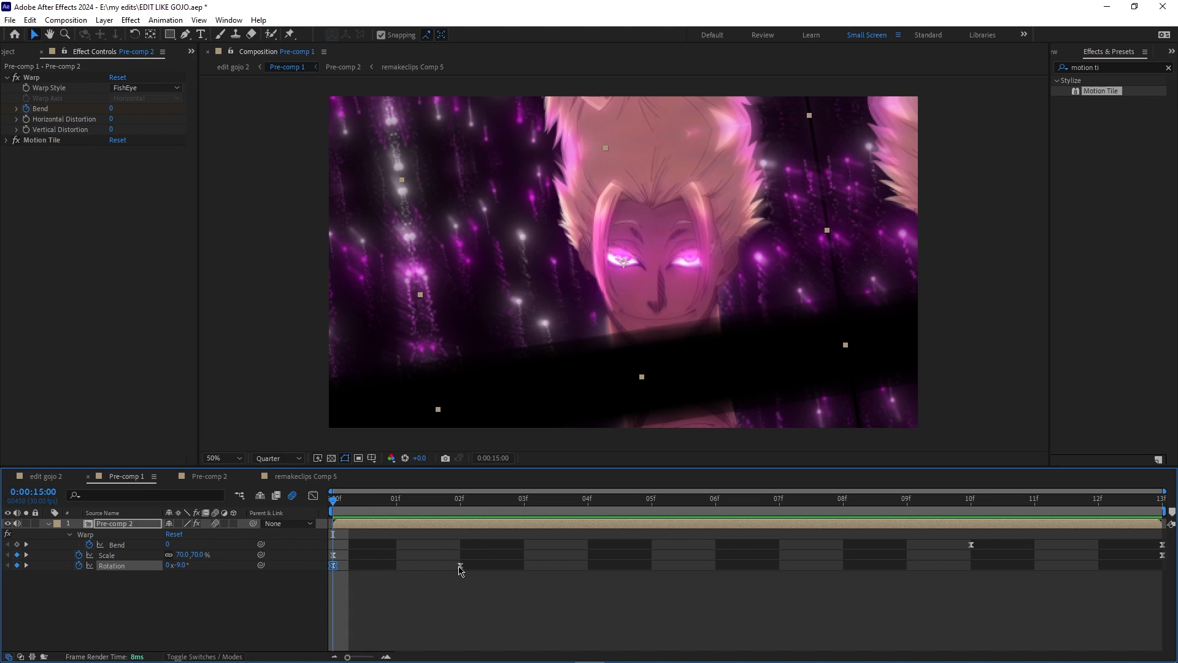
pyautogui.moveTo(462, 571)
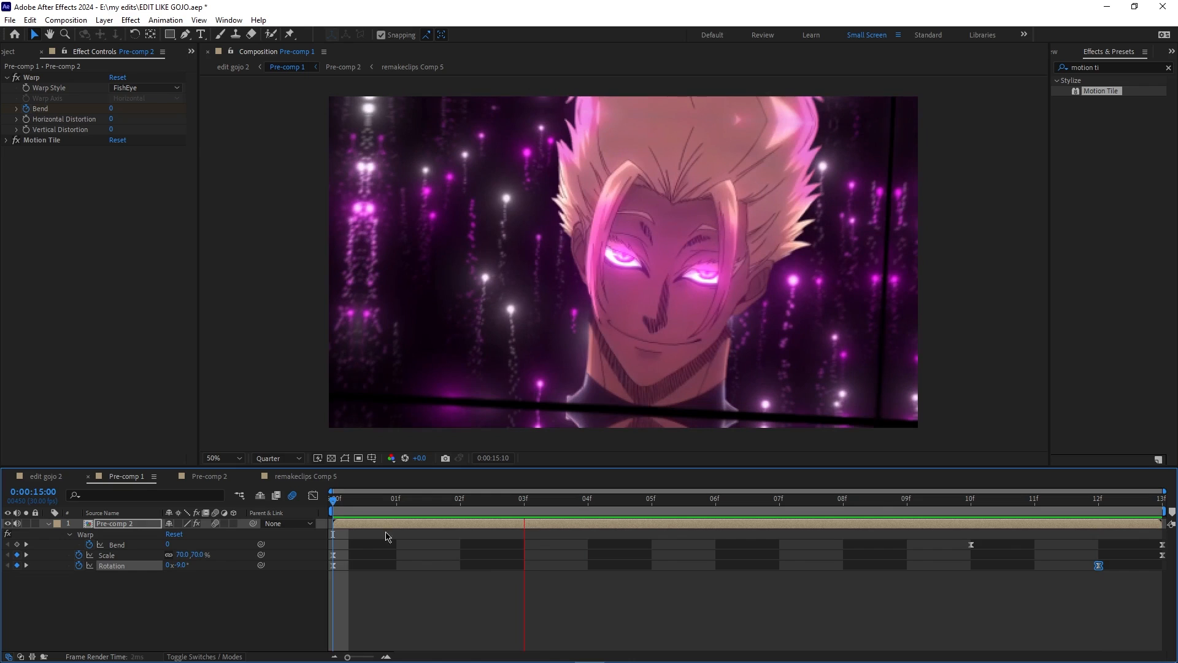
pyautogui.press('space')
# - Check the stretched Rotation value graph, then undo the keyframe move, the easing and the -9° value
pyautogui.click(313, 496)
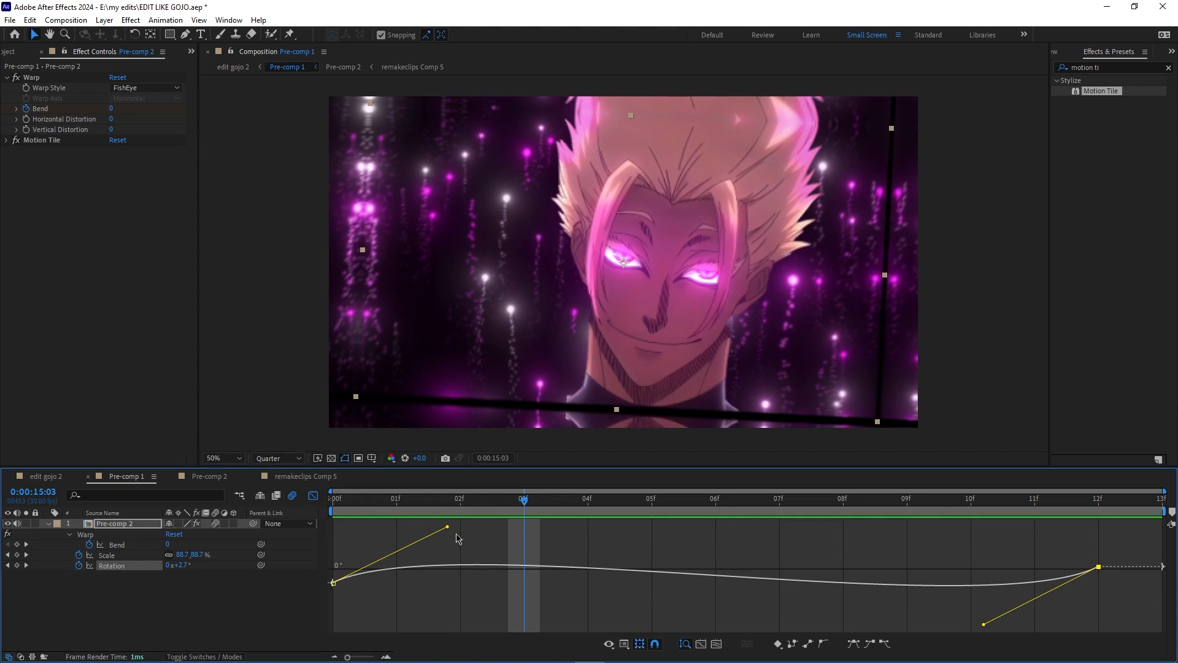
pyautogui.click(313, 495)
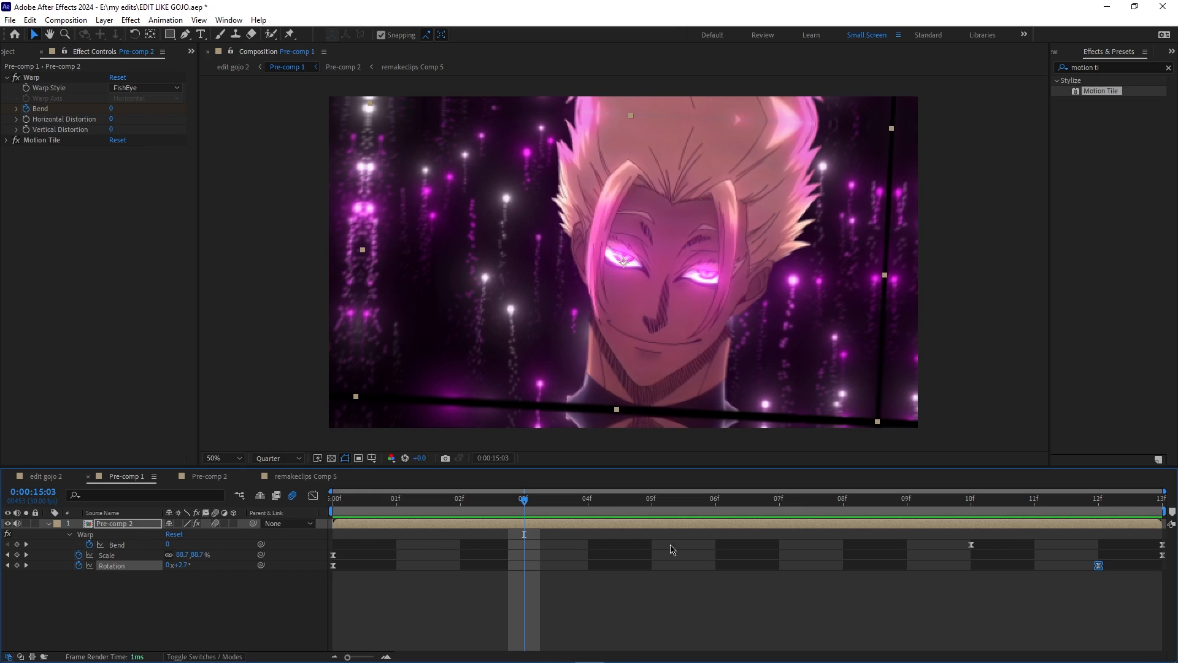
pyautogui.click(313, 496)
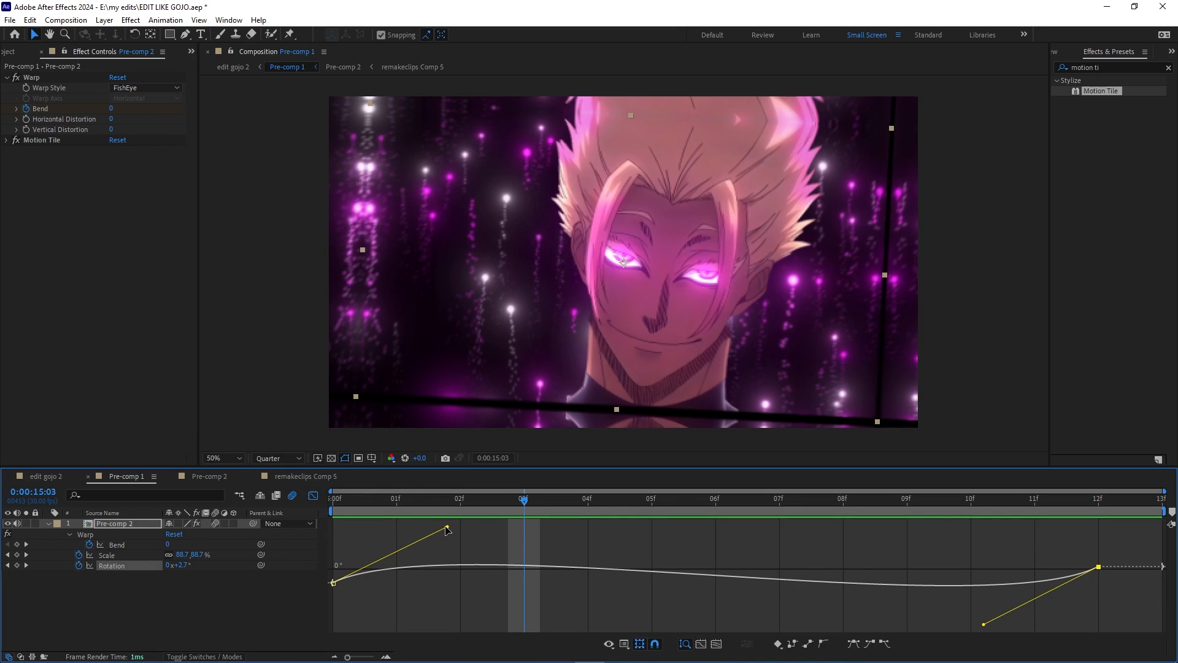
pyautogui.click(313, 496)
pyautogui.hotkey('ctrl', 'z')
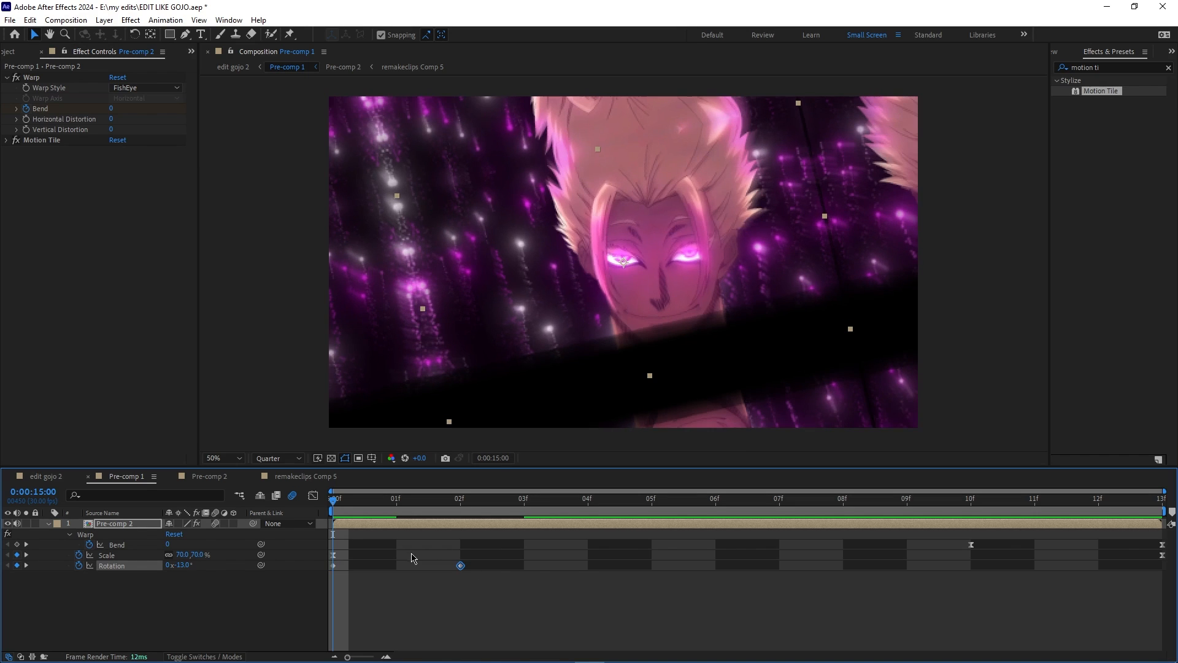
# - Move the second Rotation keyframe to 0:00:15:12 and easy-ease both Rotation keyframes
pyautogui.click(459, 565)
pyautogui.moveTo(460, 565); pyautogui.dragTo(1099, 565)
pyautogui.moveTo(456, 584); pyautogui.dragTo(309, 571)
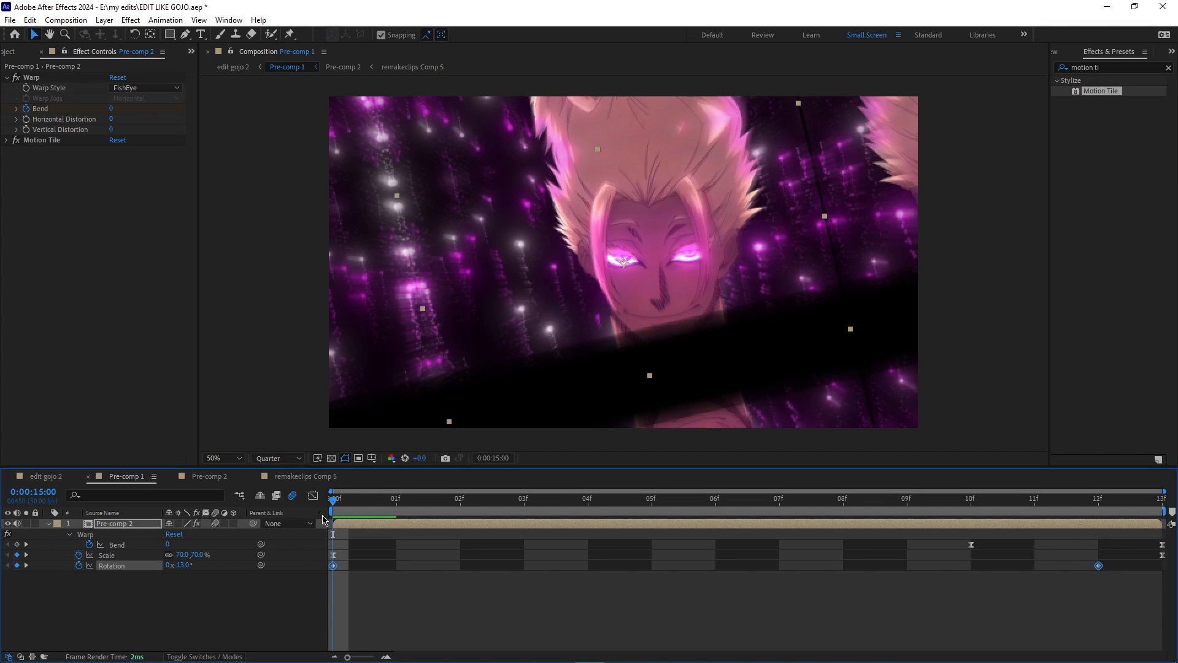
pyautogui.click(313, 495)
pyautogui.press('F9')
# - Shape the Rotation value graph with a steep start, a flat middle and a steep end, and preview it
pyautogui.click(332, 625)
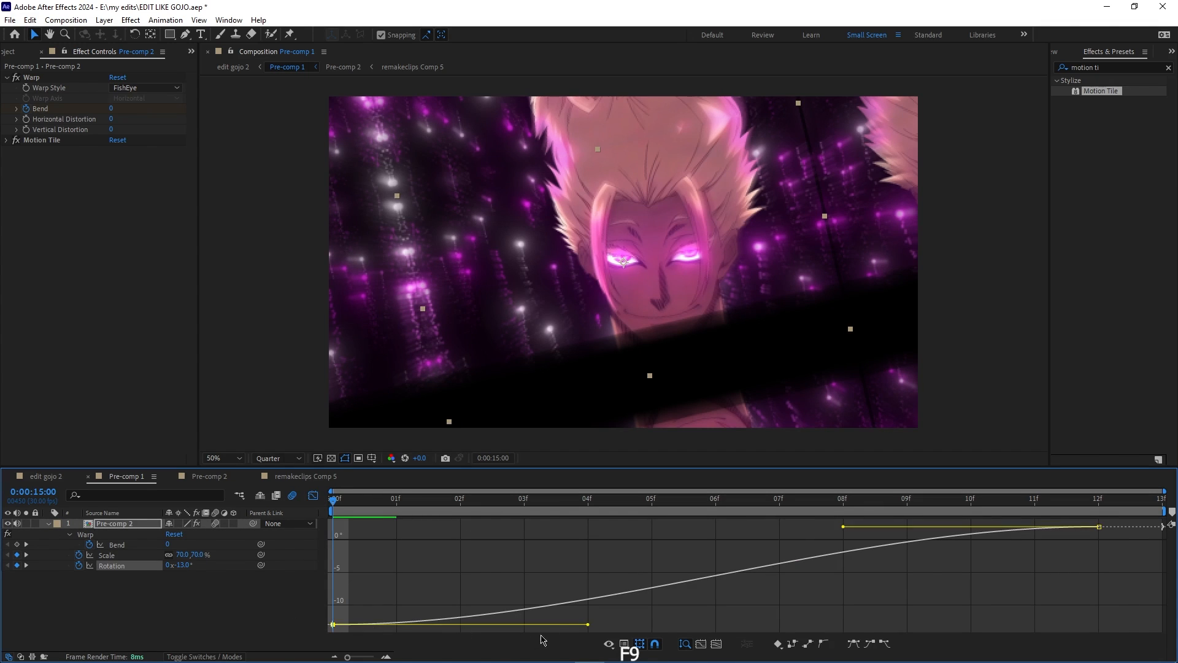
pyautogui.moveTo(590, 627); pyautogui.dragTo(391, 548)
pyautogui.moveTo(843, 526); pyautogui.dragTo(1005, 604)
pyautogui.press('space')
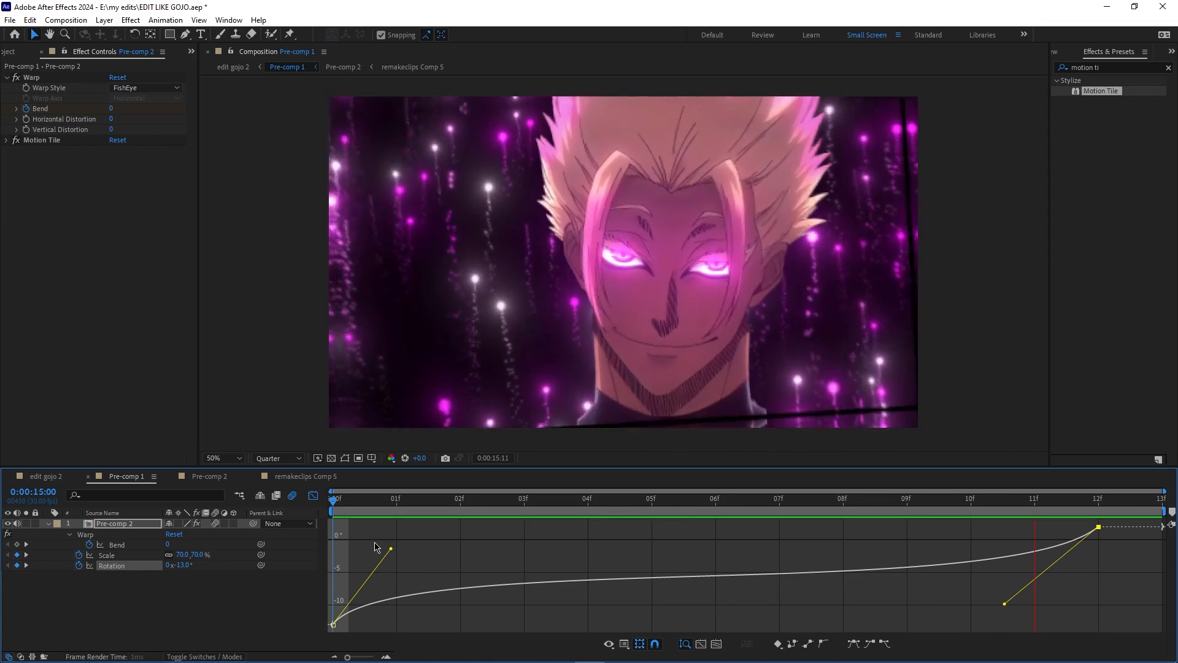
# - Keyframe the Pre-comp 2 layer's Opacity at 0:00:15:00 and 0:00:15:08, with a low starting value for a fade-in
pyautogui.press('space')
pyautogui.click(313, 496)
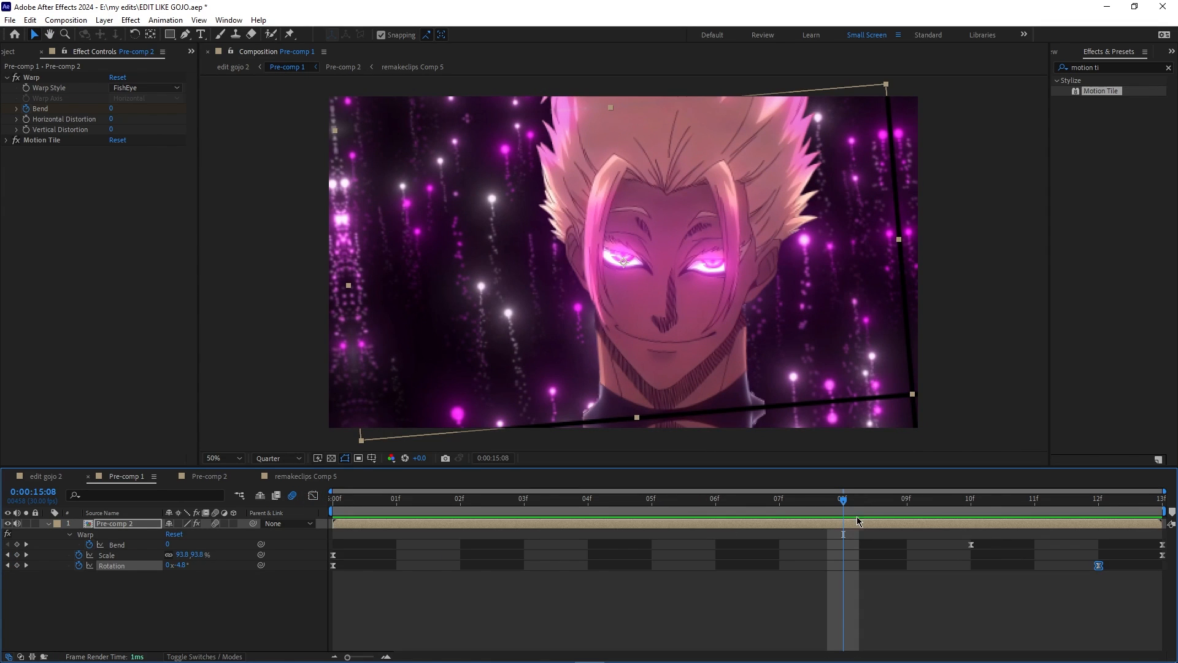
pyautogui.moveTo(856, 526); pyautogui.dragTo(282, 555)
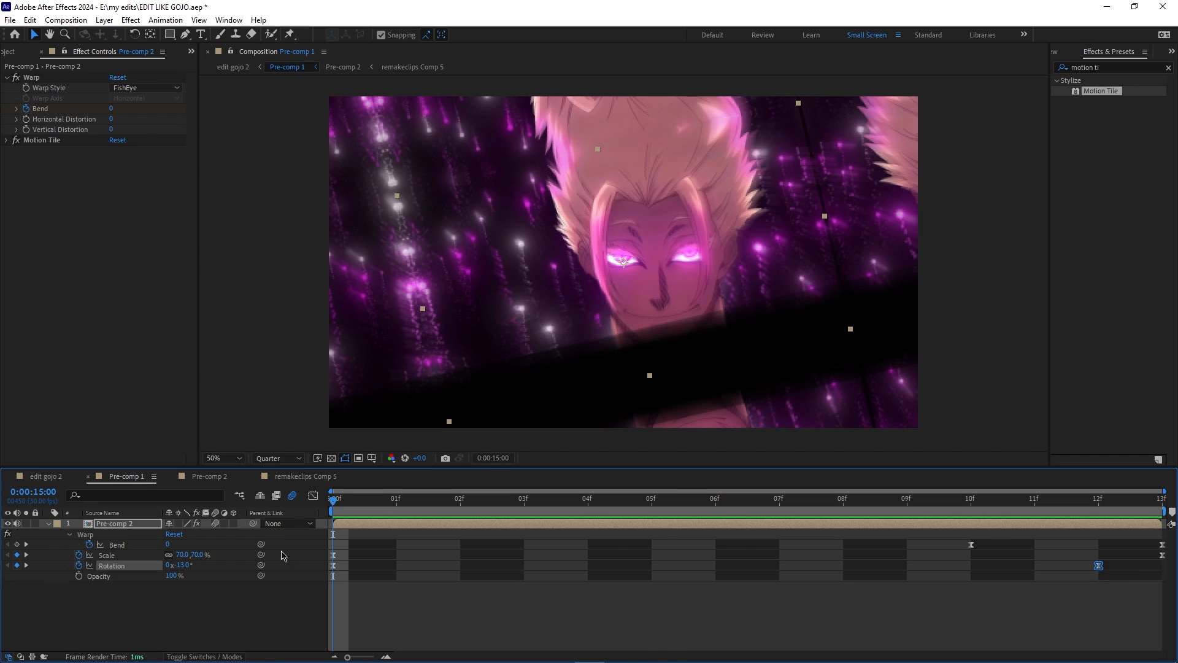
pyautogui.hotkey('shift', 't')
pyautogui.moveTo(640, 589); pyautogui.dragTo(866, 601)
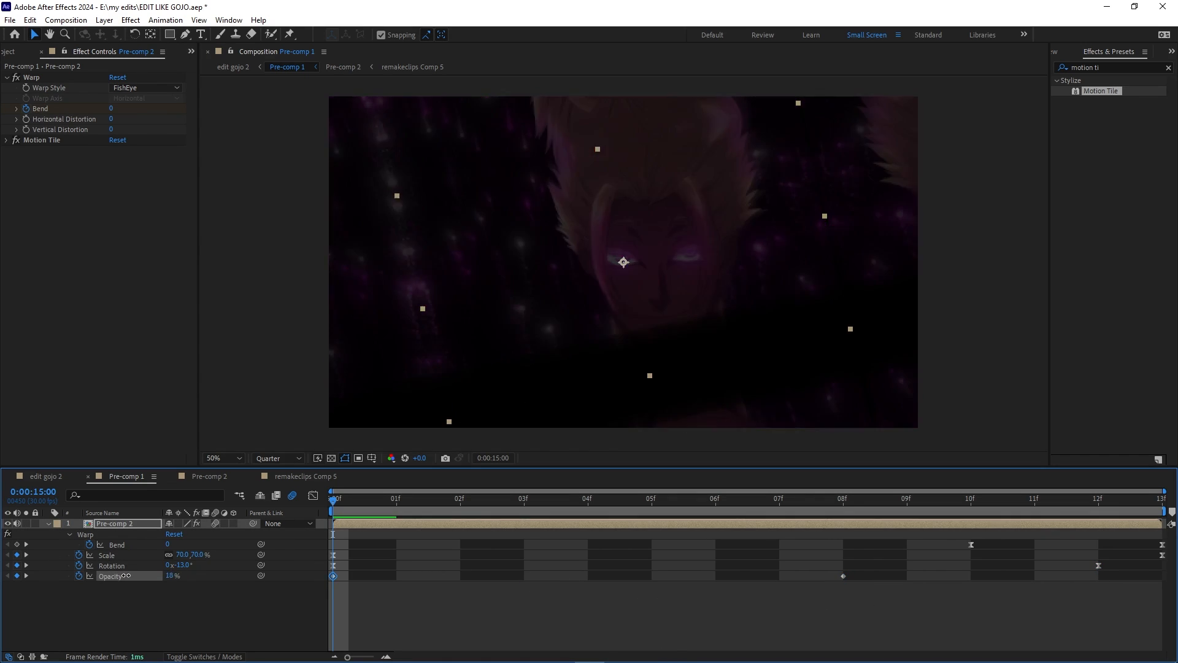
pyautogui.press('pagedown')
pyautogui.press('pagedown')
pyautogui.press('pagedown')
pyautogui.moveTo(170, 575); pyautogui.dragTo(189, 575)
# - Easy-ease both Opacity keyframes, collapse the layer's properties and preview the fade-in
pyautogui.press('space')
pyautogui.press('space')
pyautogui.click(837, 617)
pyautogui.moveTo(897, 611); pyautogui.dragTo(334, 568)
pyautogui.press('F9')
pyautogui.press('space')
pyautogui.press('u')
pyautogui.press('space')
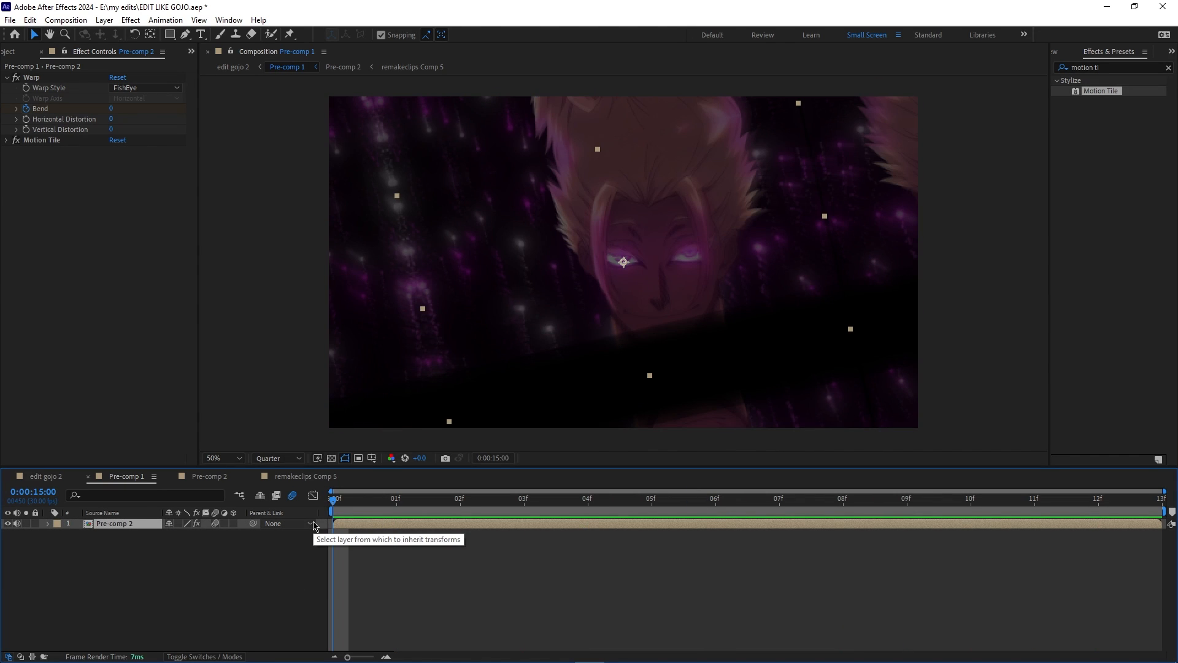
# - Pre-compose the Pre-comp 2 layer as Pre-comp 2 Comp 1, moving all attributes and matching the duration to the layer
pyautogui.rightClick(368, 528)
pyautogui.click(408, 442)
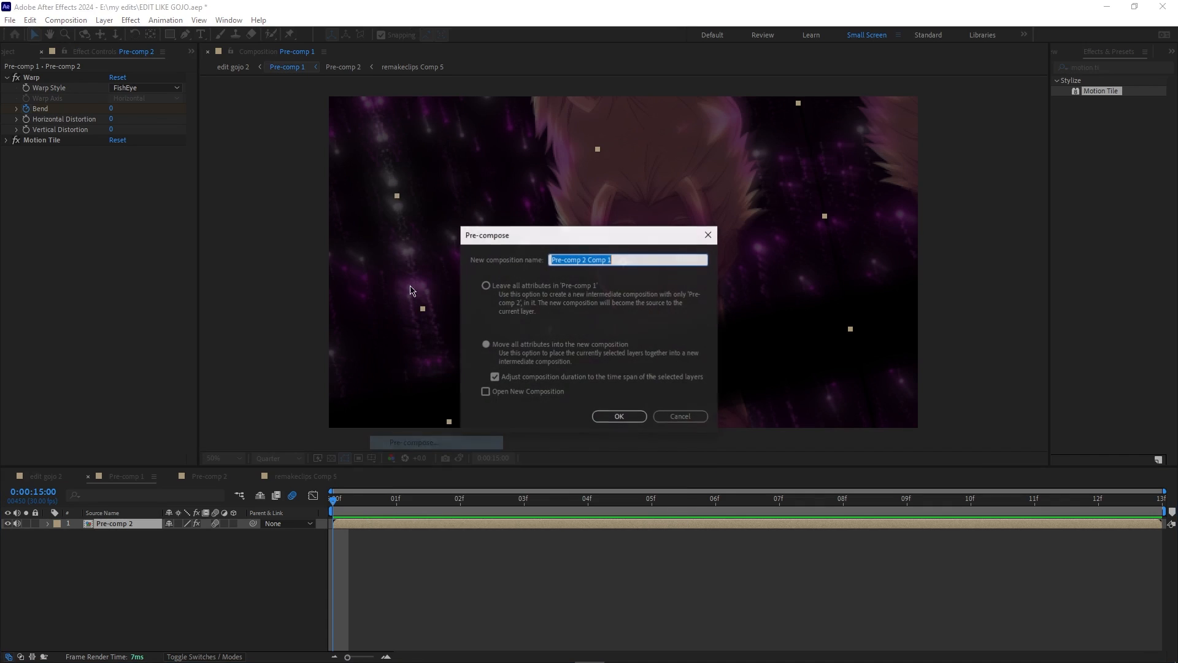
pyautogui.click(617, 416)
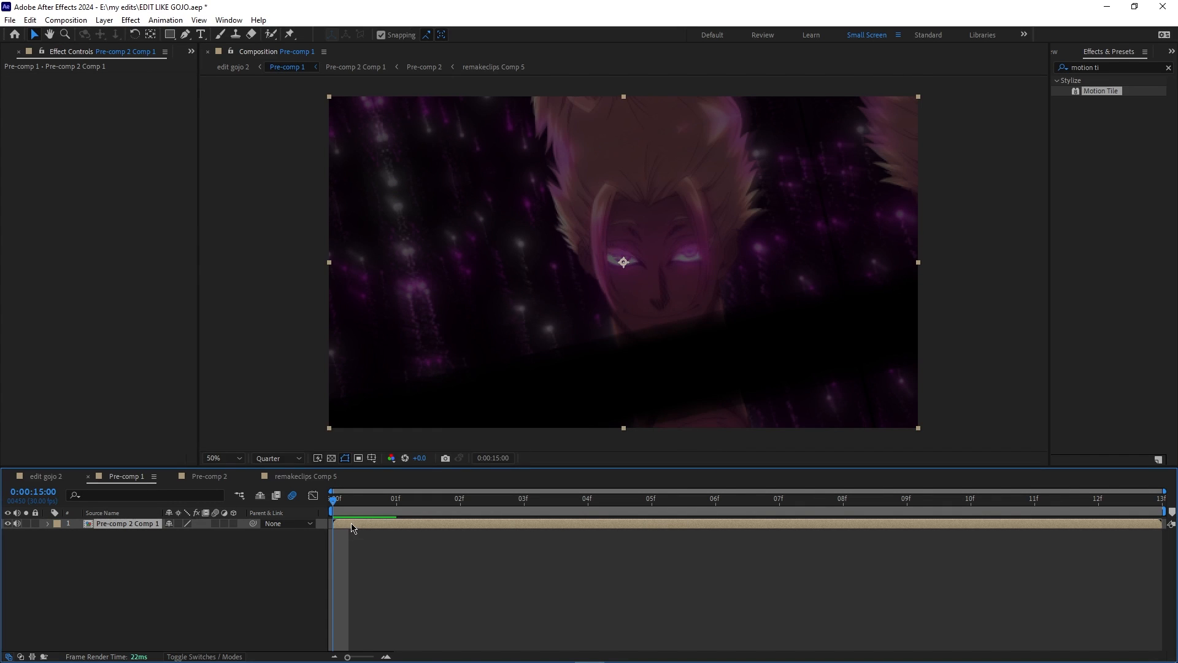
# - Close the open nested composition timelines and reopen Pre-comp 1 from the edit gojo 2 composition
pyautogui.doubleClick(353, 527)
pyautogui.click(363, 477)
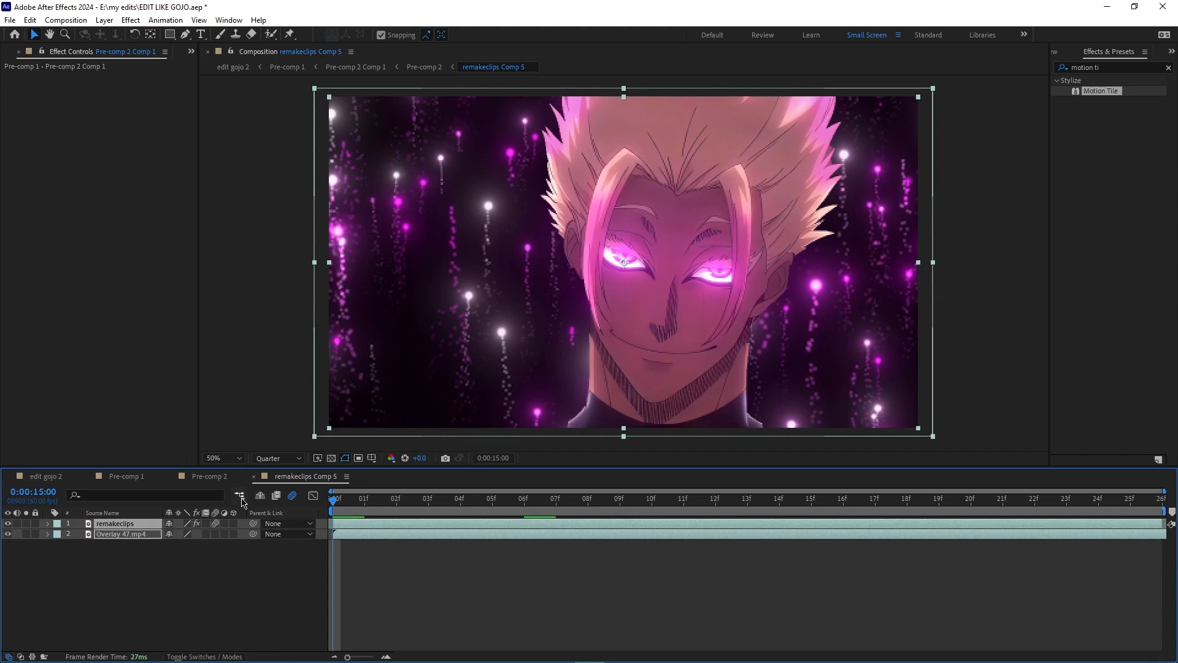
pyautogui.click(254, 476)
pyautogui.click(169, 477)
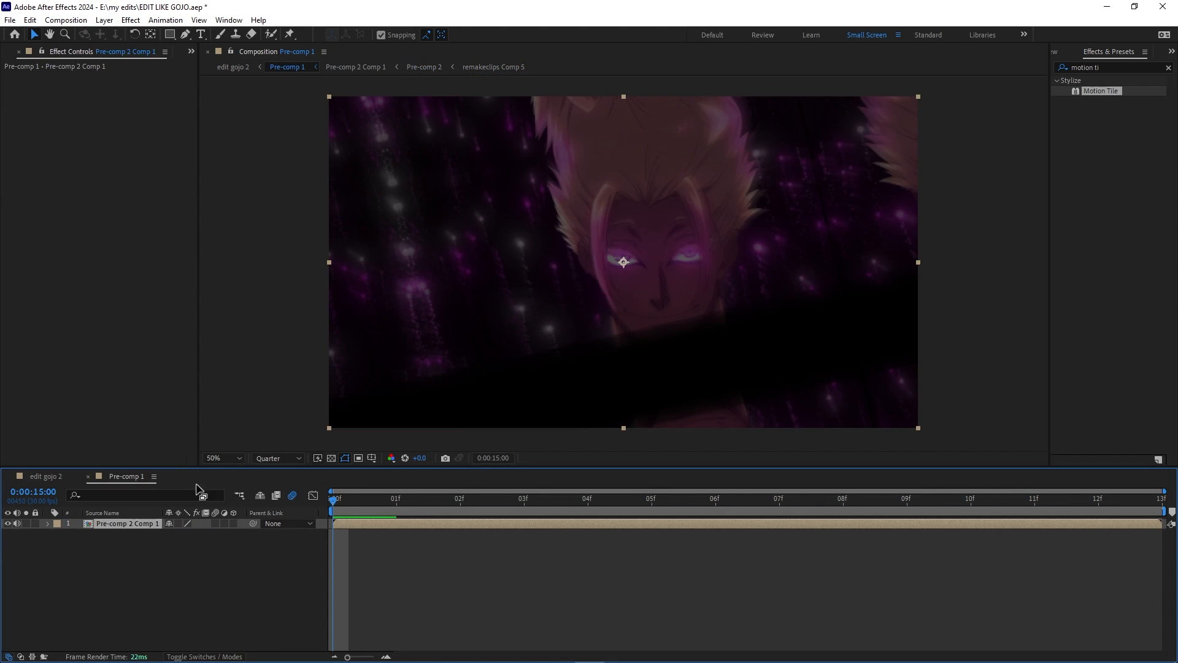
pyautogui.click(88, 477)
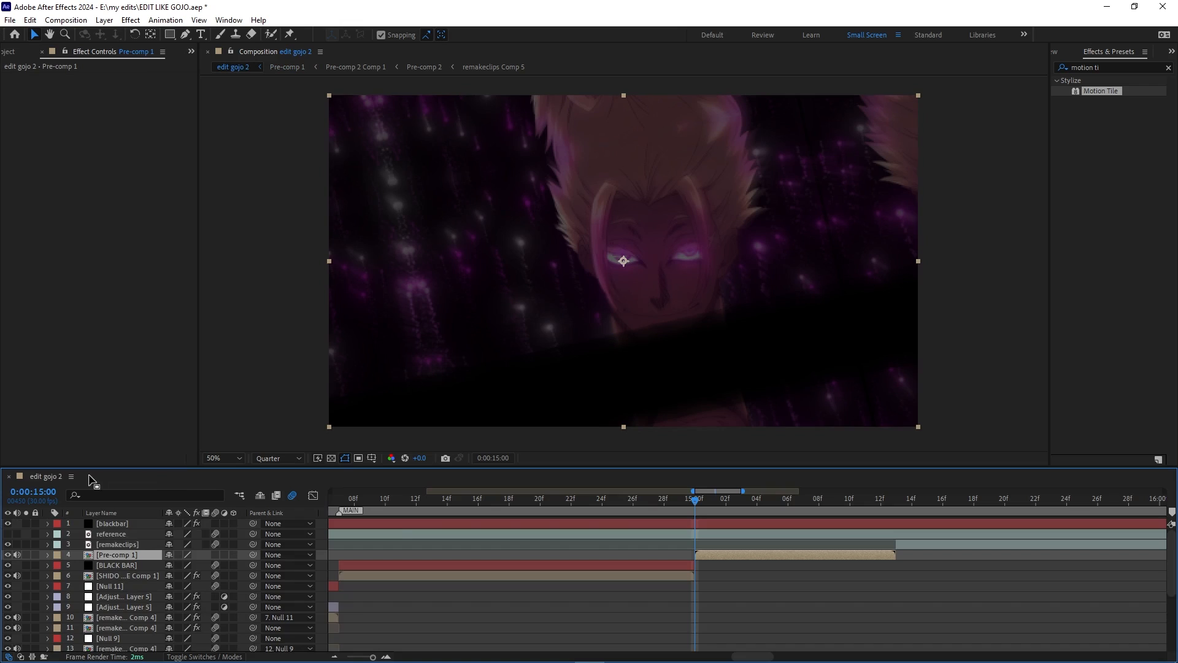
pyautogui.doubleClick(706, 556)
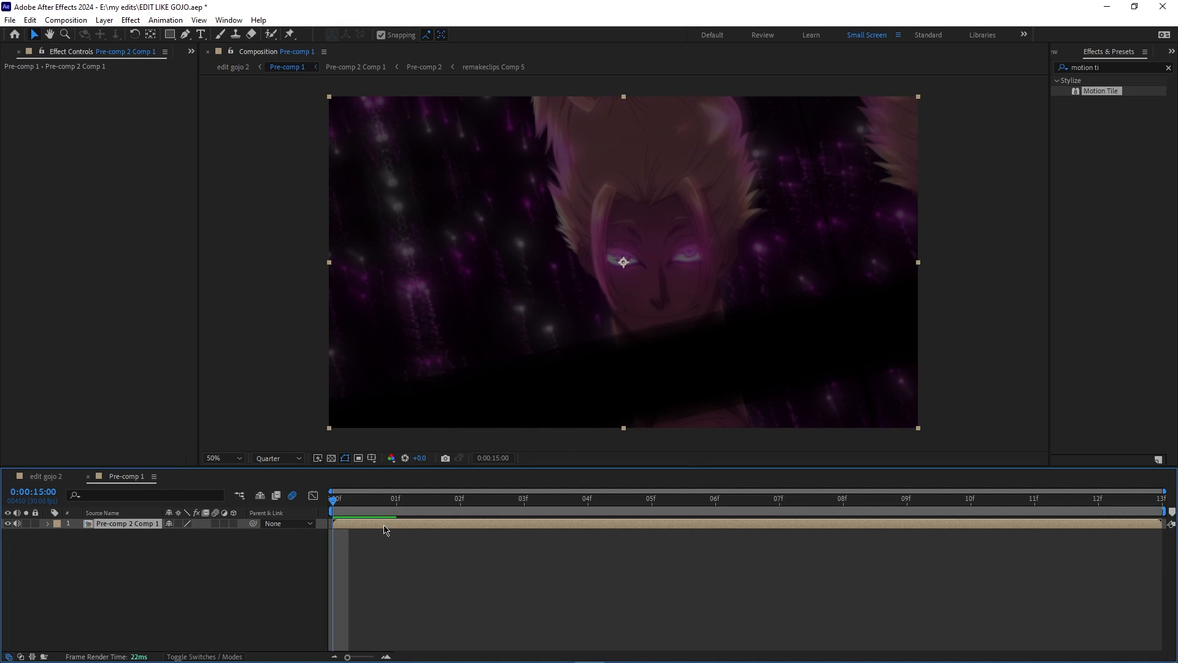
# - Duplicate the Pre-comp 2 Comp 1 layer in Pre-comp 1, preview the result and return to 0:00:15:00
pyautogui.hotkey('ctrl', 'd')
pyautogui.press('space')
pyautogui.press('space')
pyautogui.moveTo(335, 501); pyautogui.dragTo(324, 529)
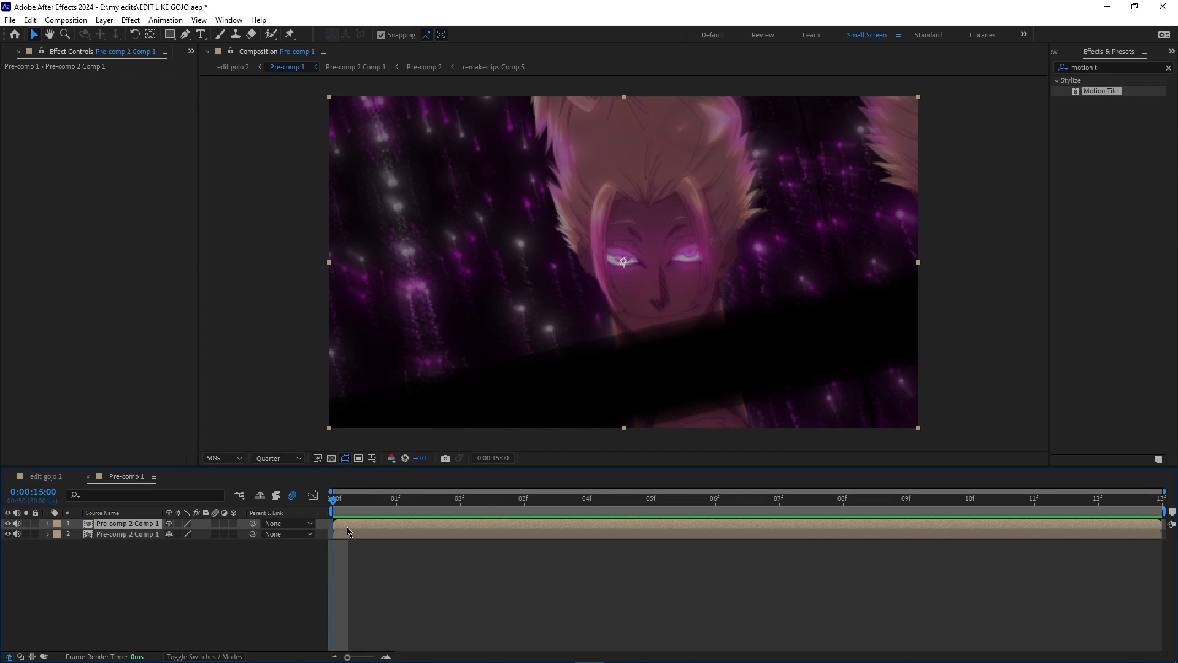
# - Add starting Scale and Opacity keyframes of 100% to the upper Pre-comp 2 Comp 1 layer at 0:00:15:00
pyautogui.press('s')
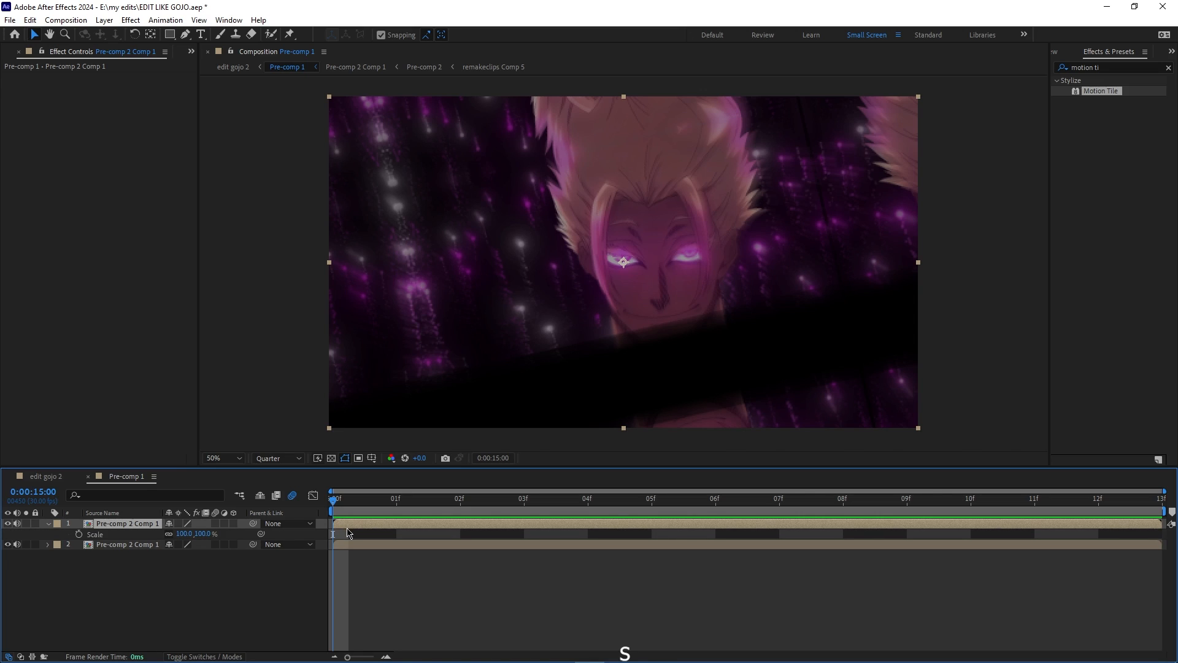
pyautogui.hotkey('shift', 't')
pyautogui.click(79, 534)
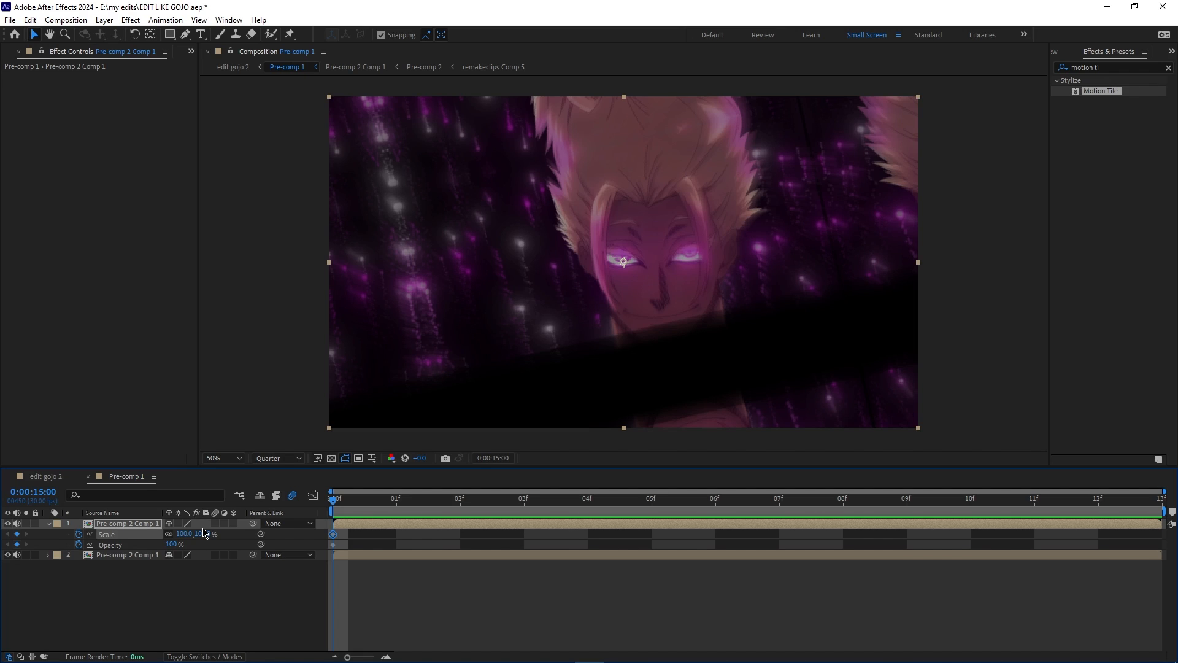
pyautogui.click(372, 539)
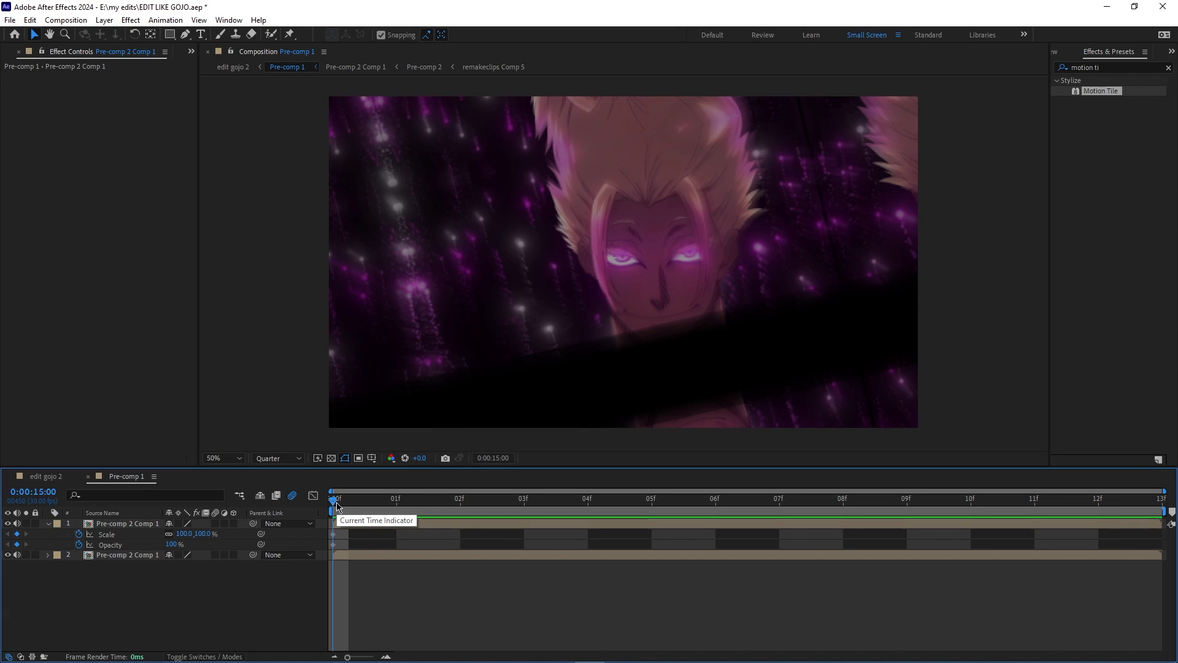
# - Set the upper layer's Scale to 126% at 0:00:15:09 and enable motion blur for that layer
pyautogui.moveTo(337, 507); pyautogui.dragTo(931, 566)
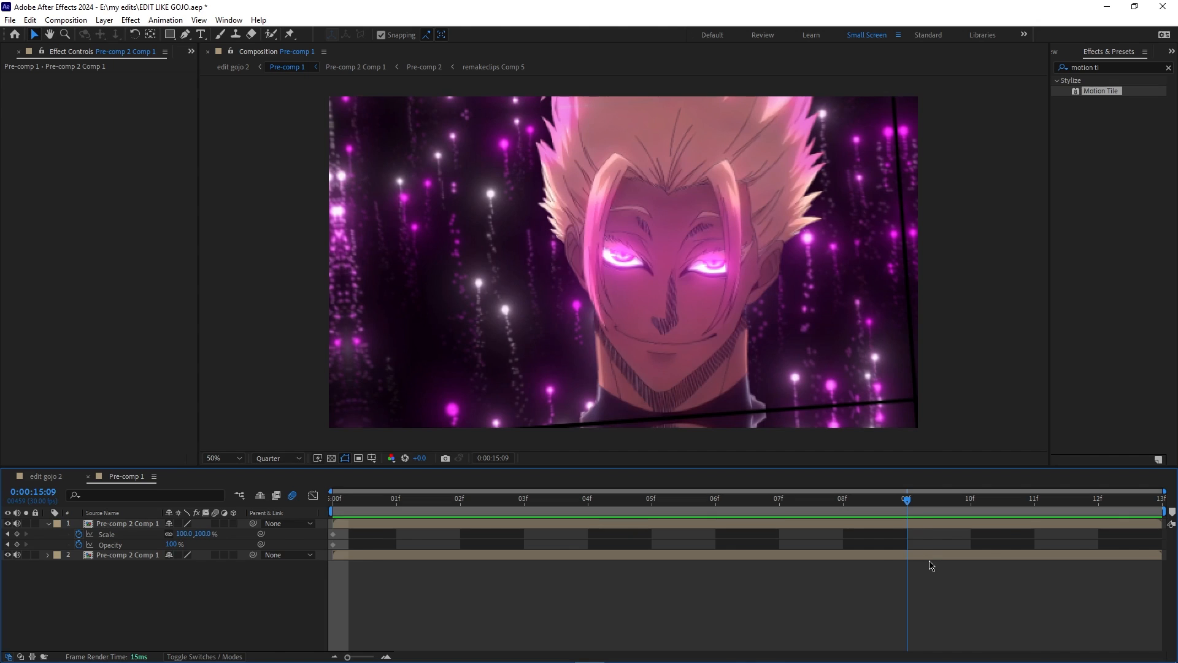
pyautogui.moveTo(180, 534); pyautogui.dragTo(205, 546)
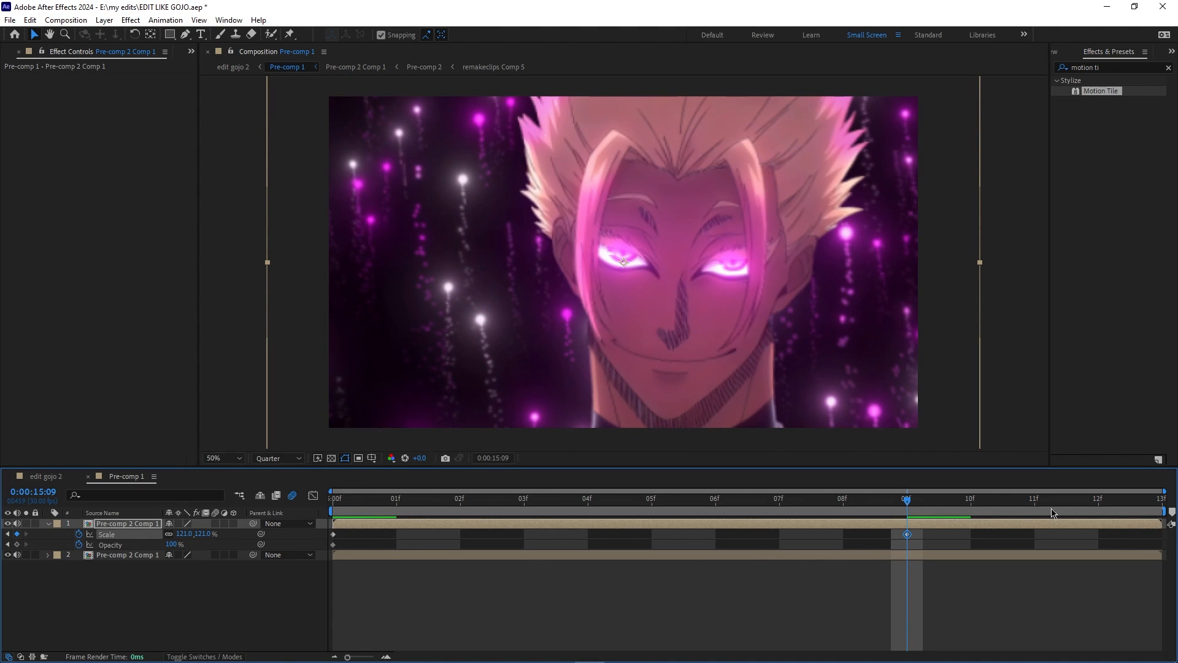
pyautogui.moveTo(908, 499); pyautogui.dragTo(897, 553)
pyautogui.moveTo(181, 533); pyautogui.dragTo(187, 533)
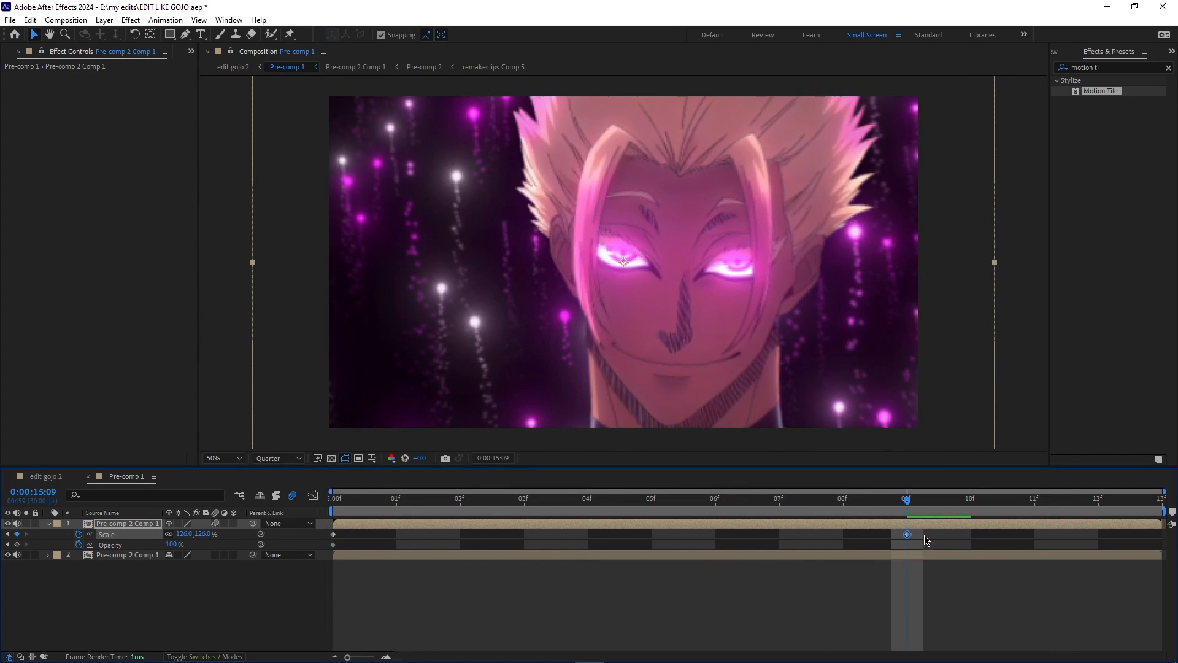
# - Ease the Scale keyframes and shape their value curve to be steep at both ends and flat in between, then preview it
pyautogui.press('F9')
pyautogui.click(313, 495)
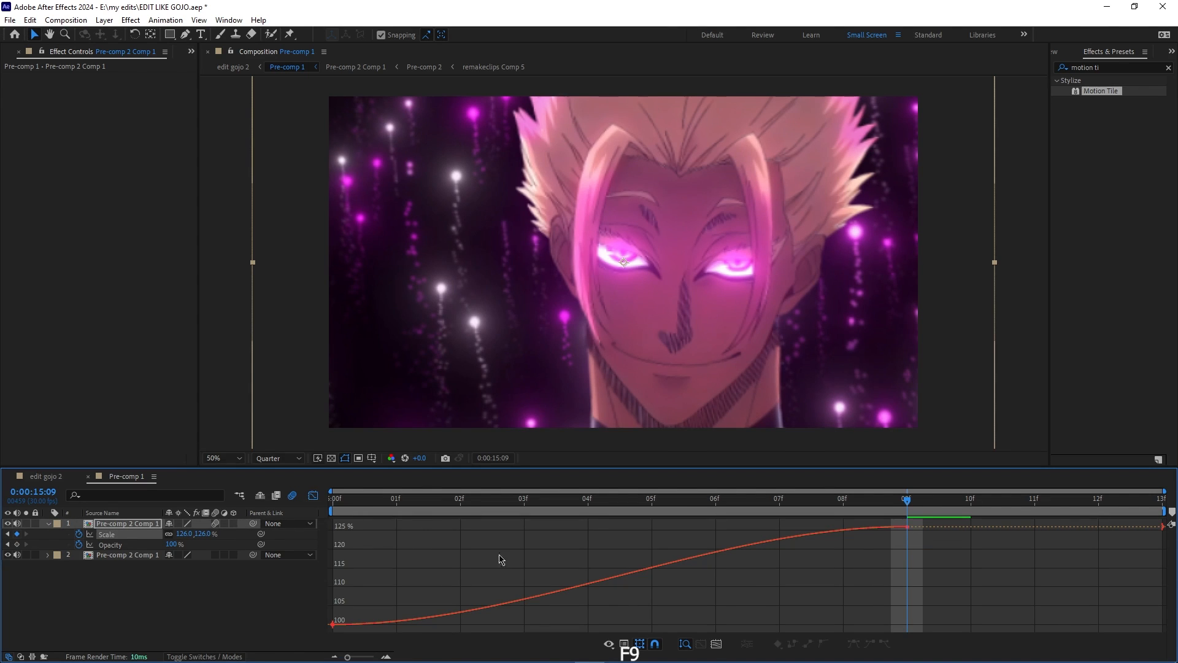
pyautogui.click(334, 624)
pyautogui.moveTo(524, 625); pyautogui.dragTo(491, 527)
pyautogui.moveTo(717, 551); pyautogui.dragTo(772, 624)
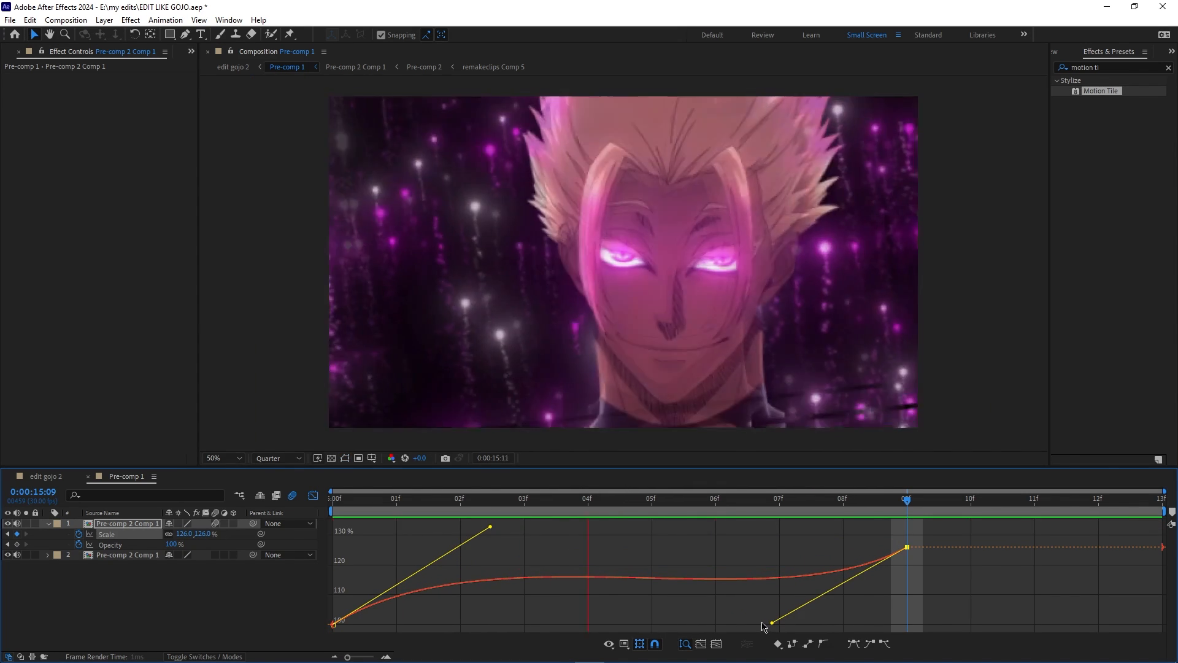
pyautogui.press('space')
pyautogui.click(312, 494)
# - Set the upper layer's Opacity to 0% at 0:00:15:00 and 40% at 0:00:15:09
pyautogui.moveTo(760, 513); pyautogui.dragTo(304, 549)
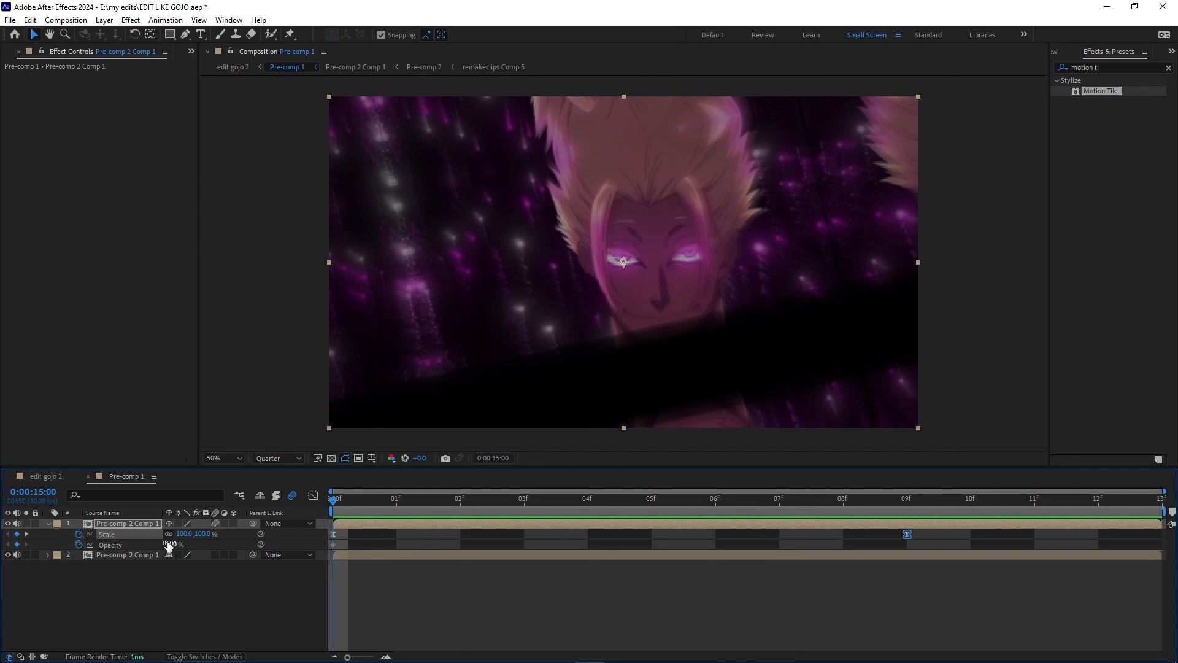
pyautogui.moveTo(170, 546); pyautogui.dragTo(111, 546)
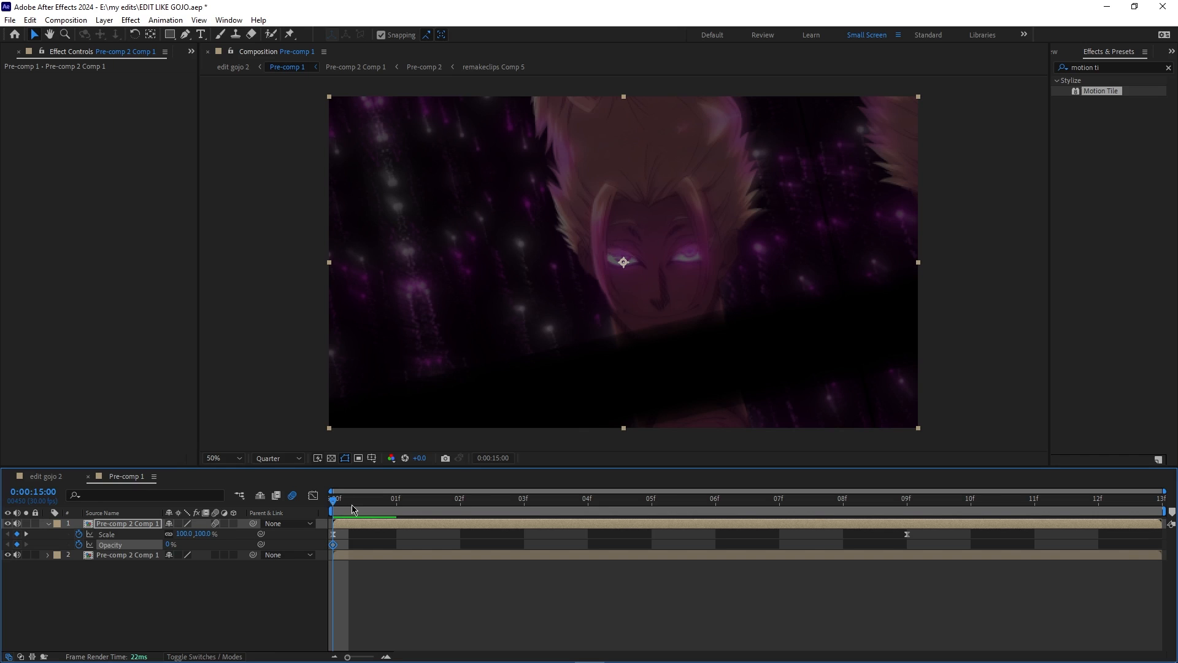
pyautogui.moveTo(344, 511); pyautogui.dragTo(907, 511)
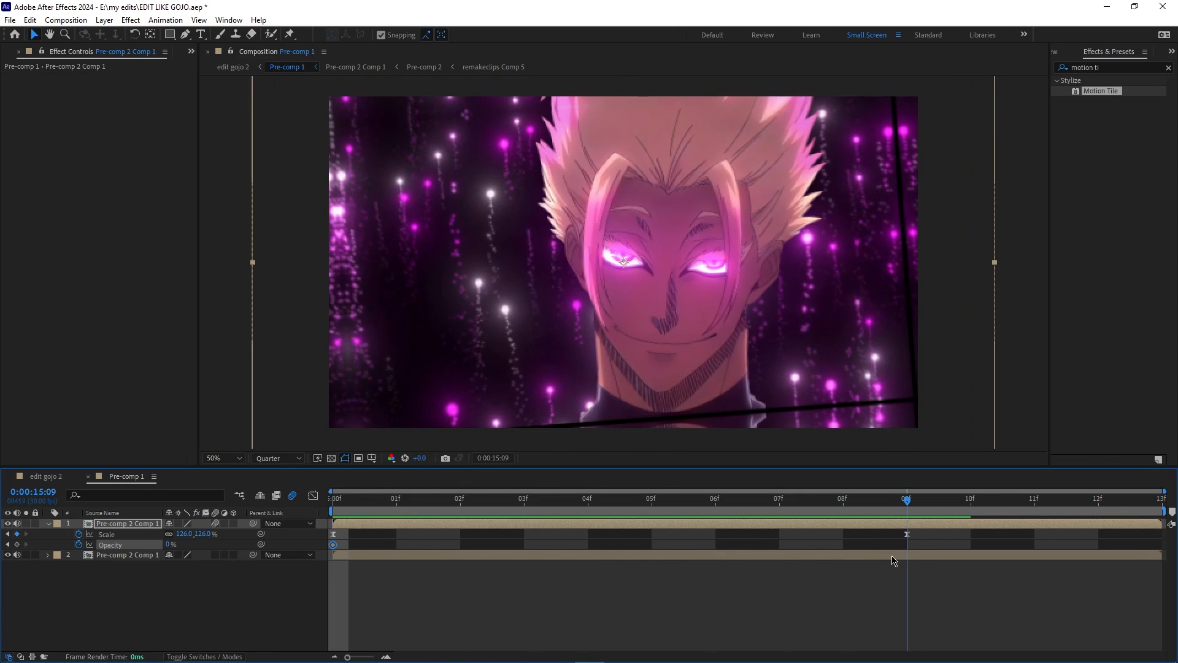
pyautogui.moveTo(171, 546); pyautogui.dragTo(198, 550)
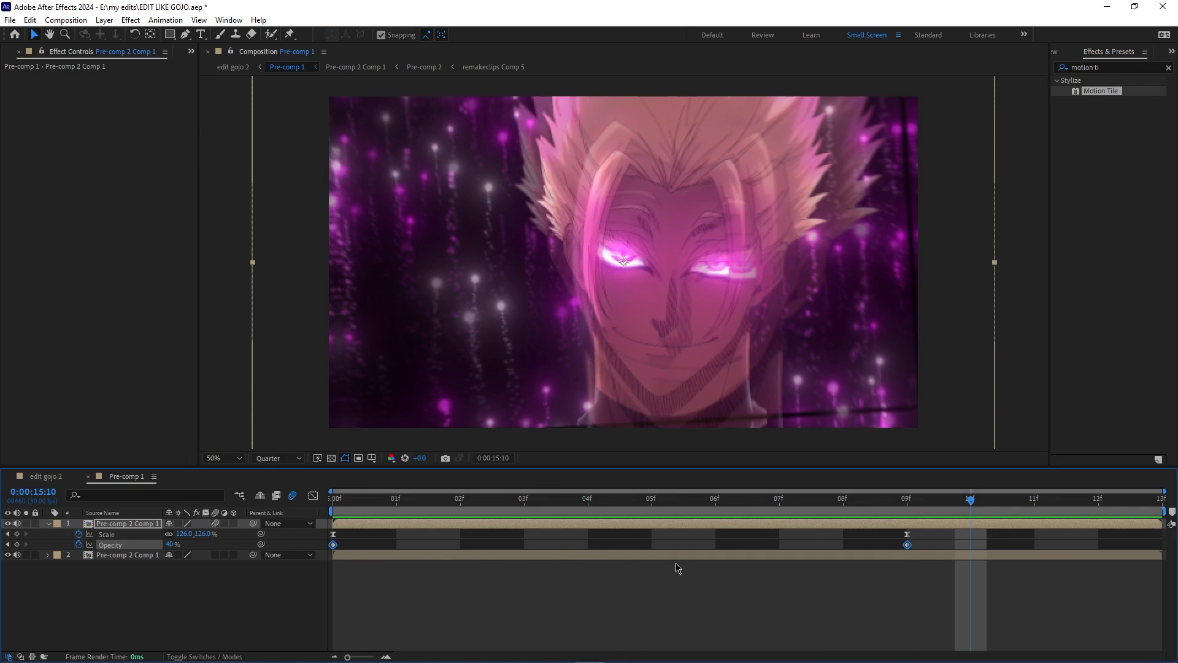
# - Ease the Opacity keyframes and shape their value curve to be steep at both ends, then preview the fade
pyautogui.press('F9')
pyautogui.click(310, 496)
pyautogui.click(332, 625)
pyautogui.moveTo(525, 624); pyautogui.dragTo(428, 529)
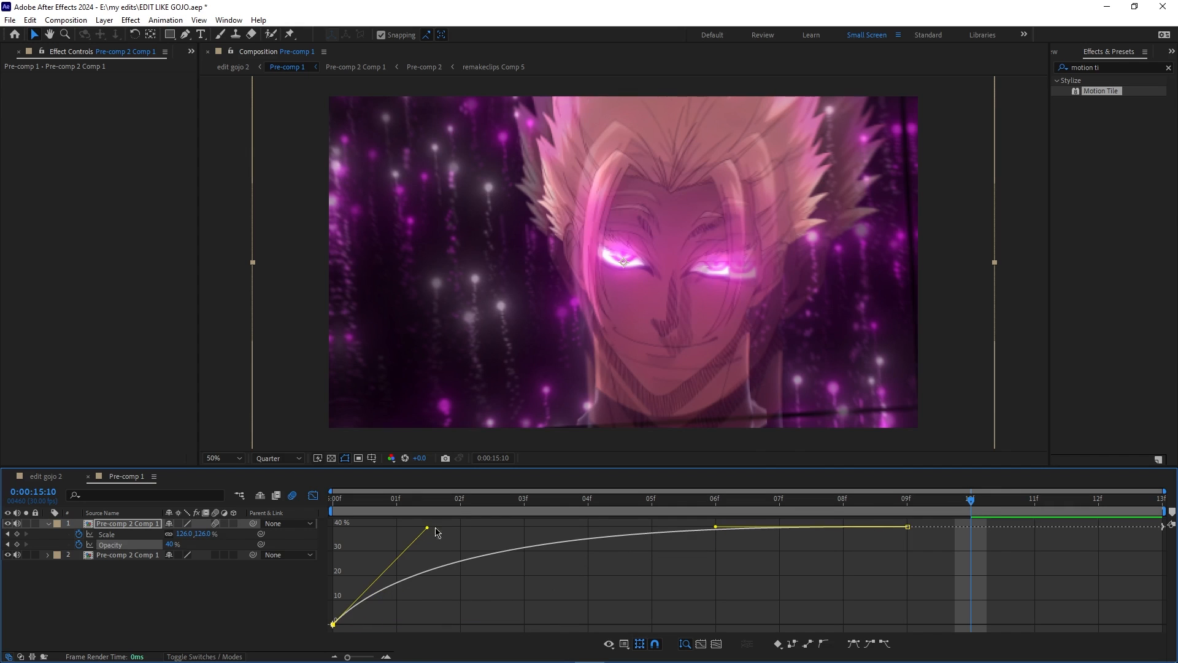
pyautogui.moveTo(717, 527); pyautogui.dragTo(811, 616)
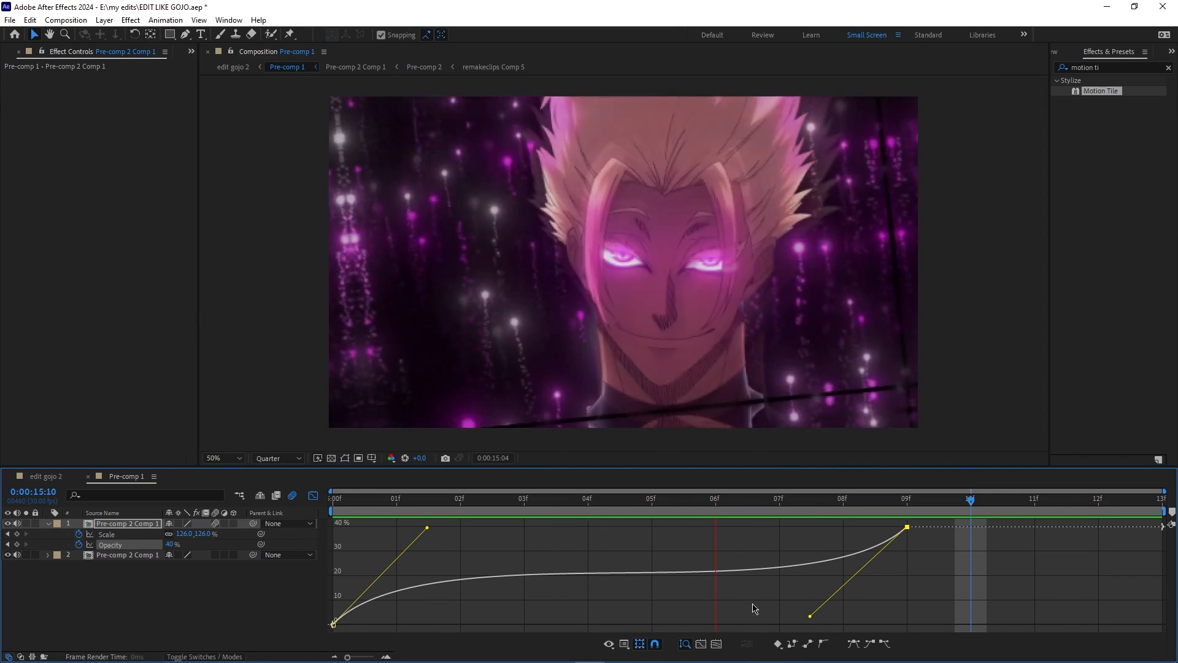
pyautogui.press('space')
# - Show the reference clip in the edit gojo 2 composition, compare the frames around 0:00:15:08, and reopen Pre-comp 1
pyautogui.click(46, 477)
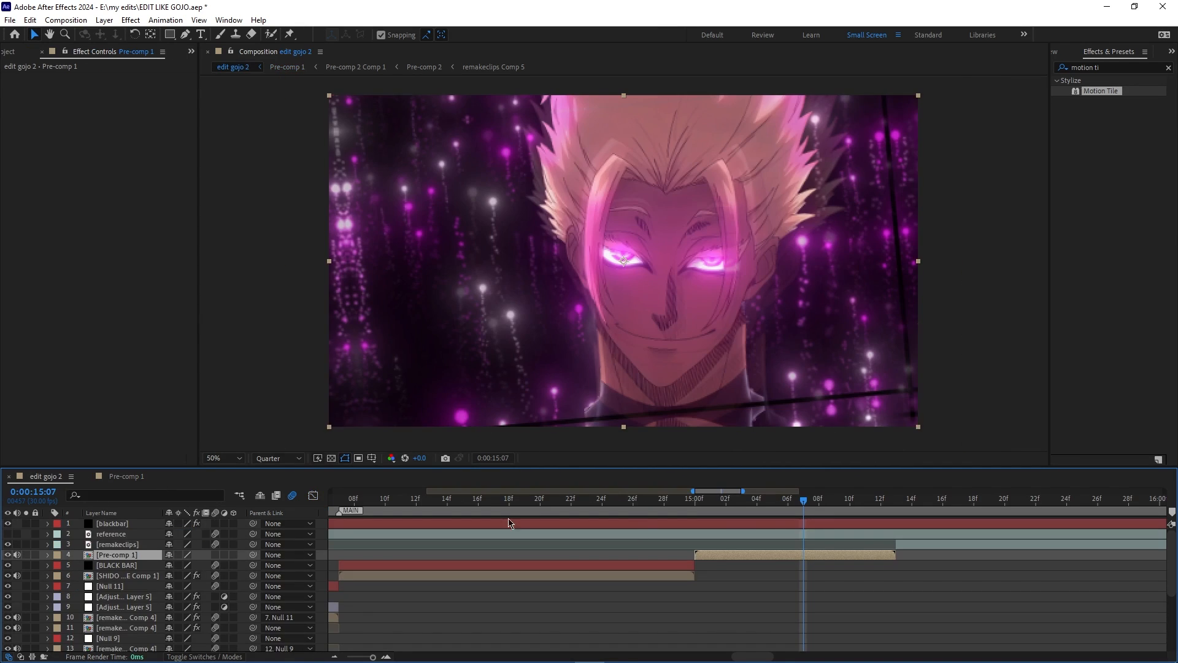
pyautogui.click(8, 544)
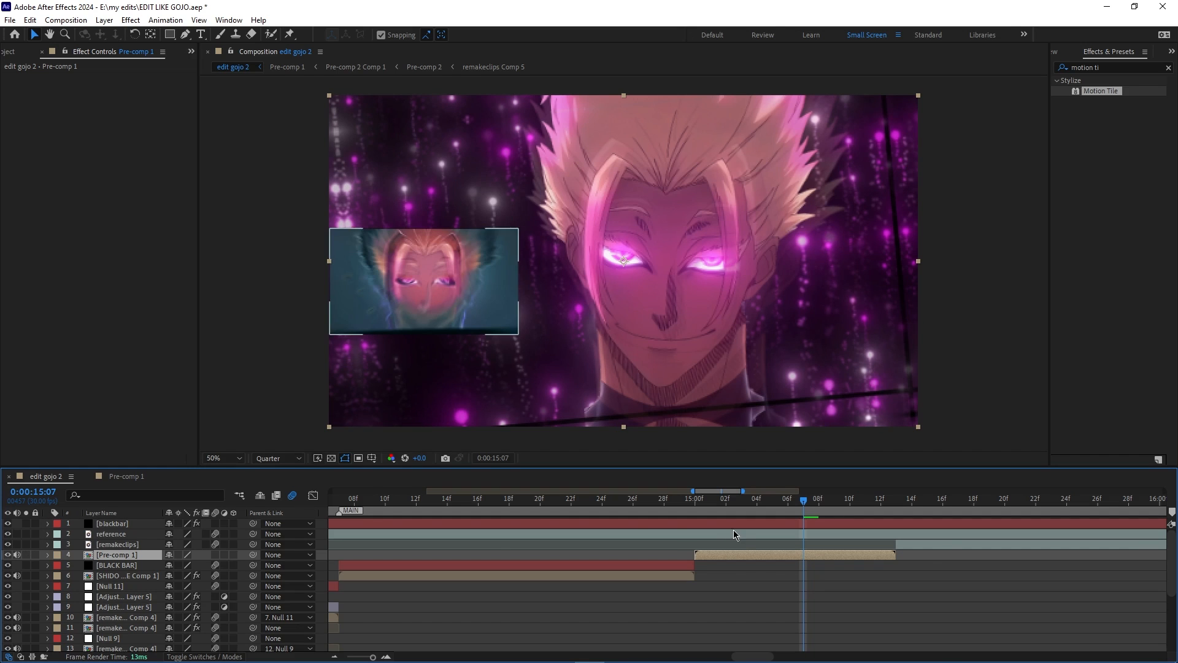
pyautogui.moveTo(806, 507); pyautogui.dragTo(817, 546)
pyautogui.doubleClick(792, 559)
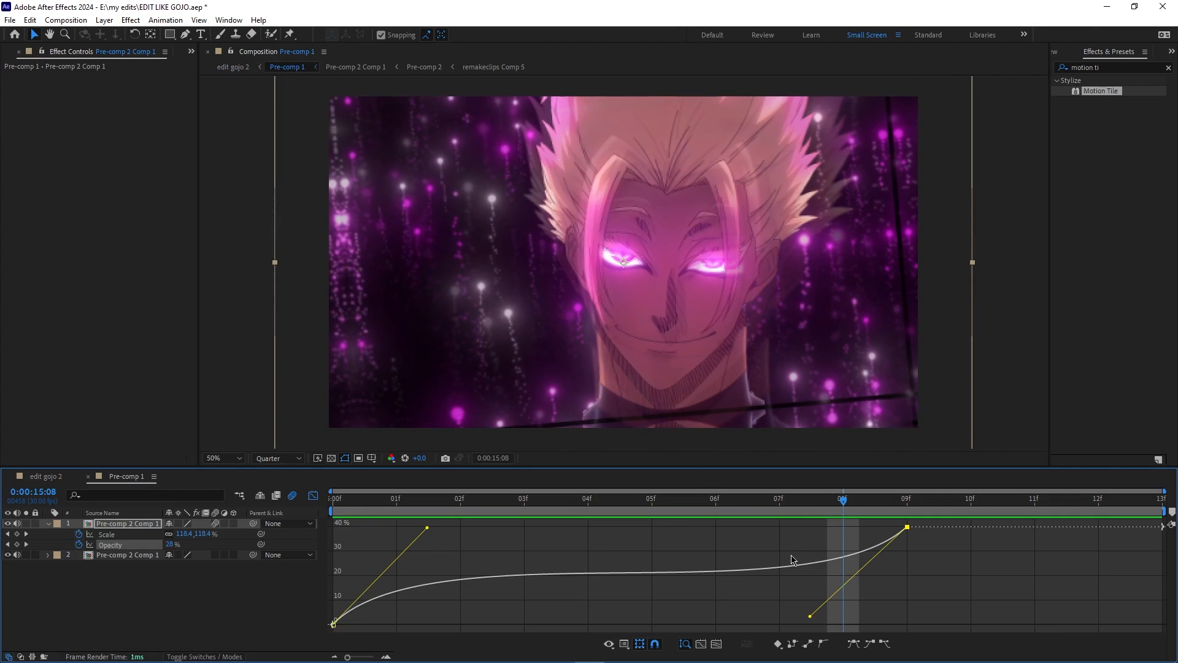
# - Set the upper layer's Scale to 127% at 0:00:15:09 and preview the animation
pyautogui.click(312, 499)
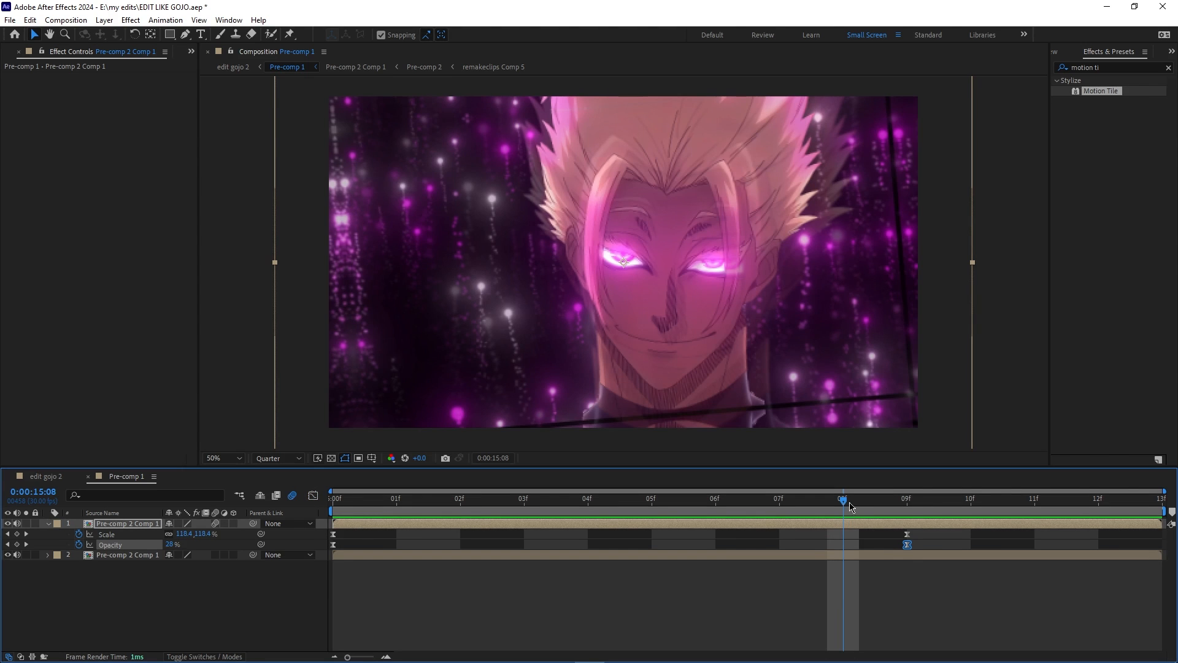
pyautogui.moveTo(851, 507); pyautogui.dragTo(910, 519)
pyautogui.moveTo(182, 535)
pyautogui.mouseDown()
pyautogui.moveTo(222, 535)
pyautogui.moveTo(183, 537)
pyautogui.mouseUp()
pyautogui.press('space')
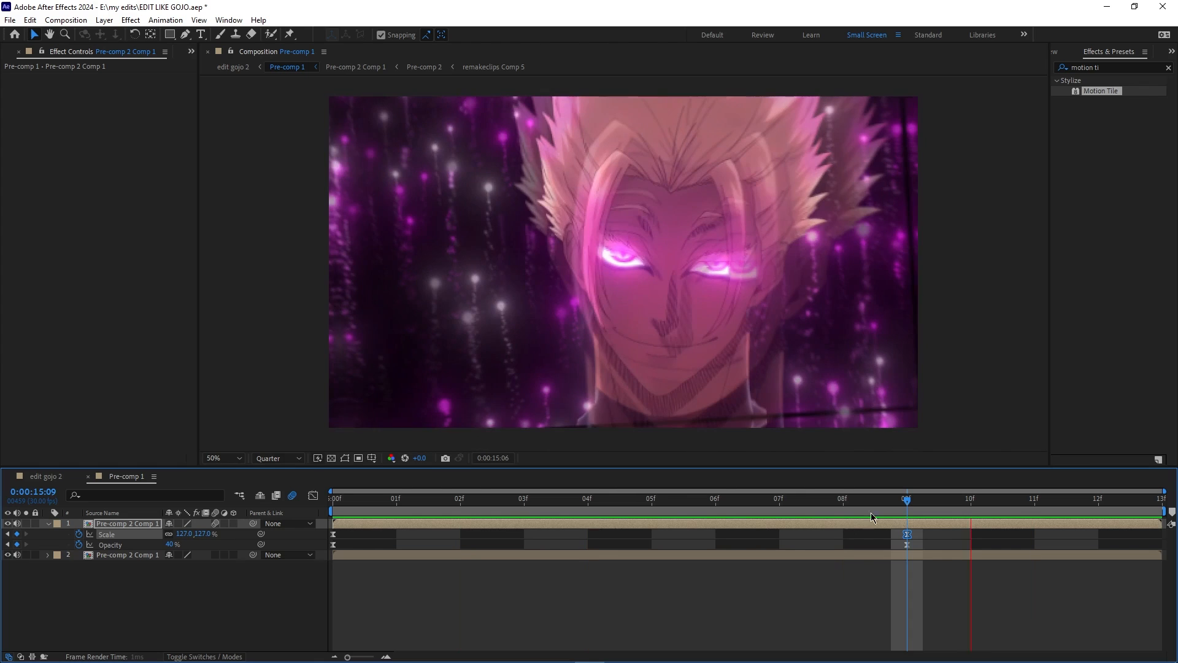
pyautogui.press('space')
# - Add a 0% Opacity keyframe at 0:00:15:12, move it to the layer's end at 13f, and preview the fade-out
pyautogui.moveTo(979, 512); pyautogui.dragTo(1098, 512)
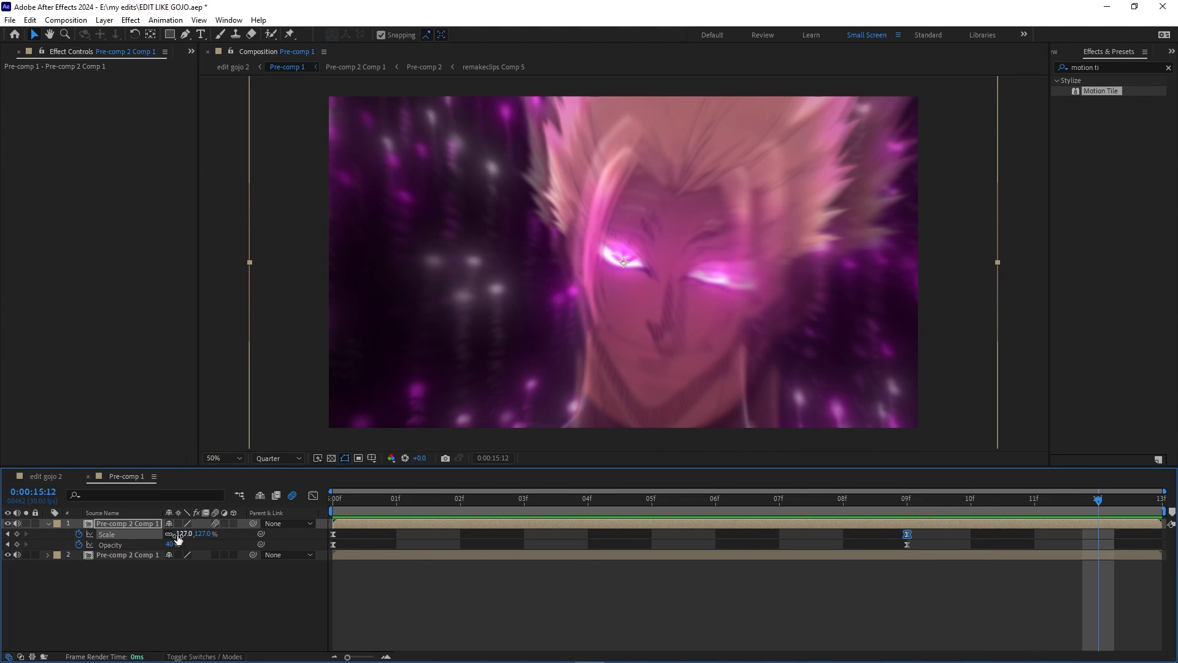
pyautogui.write('0')
pyautogui.press('Return')
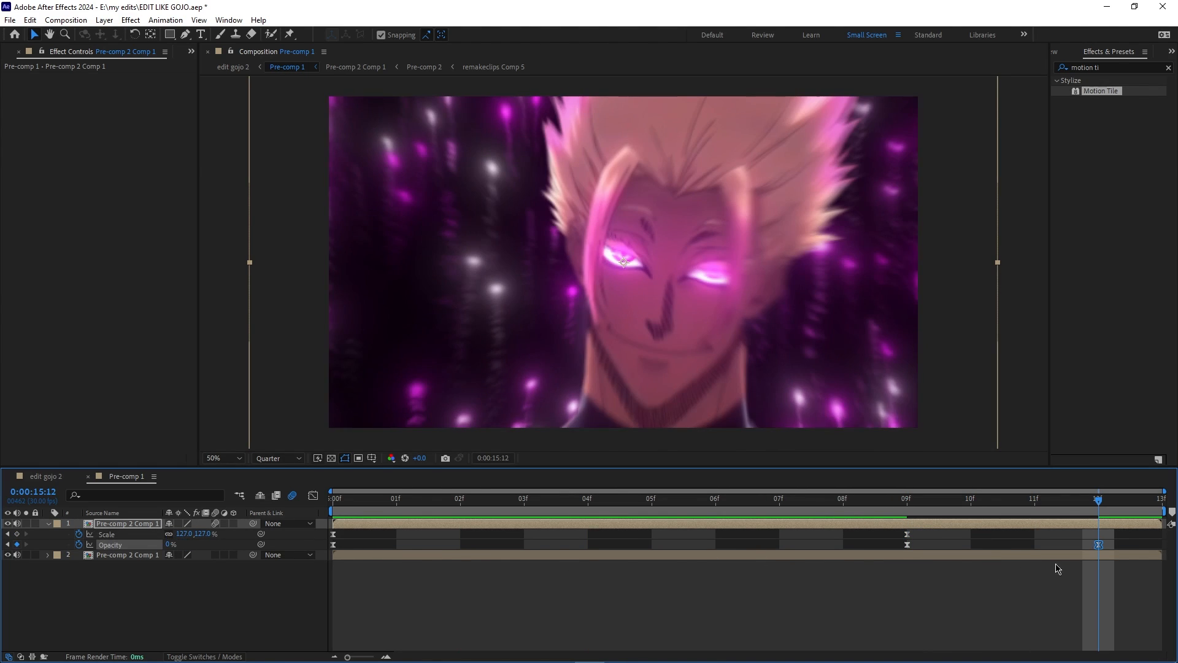
pyautogui.moveTo(1099, 545); pyautogui.dragTo(1162, 545)
pyautogui.press('space')
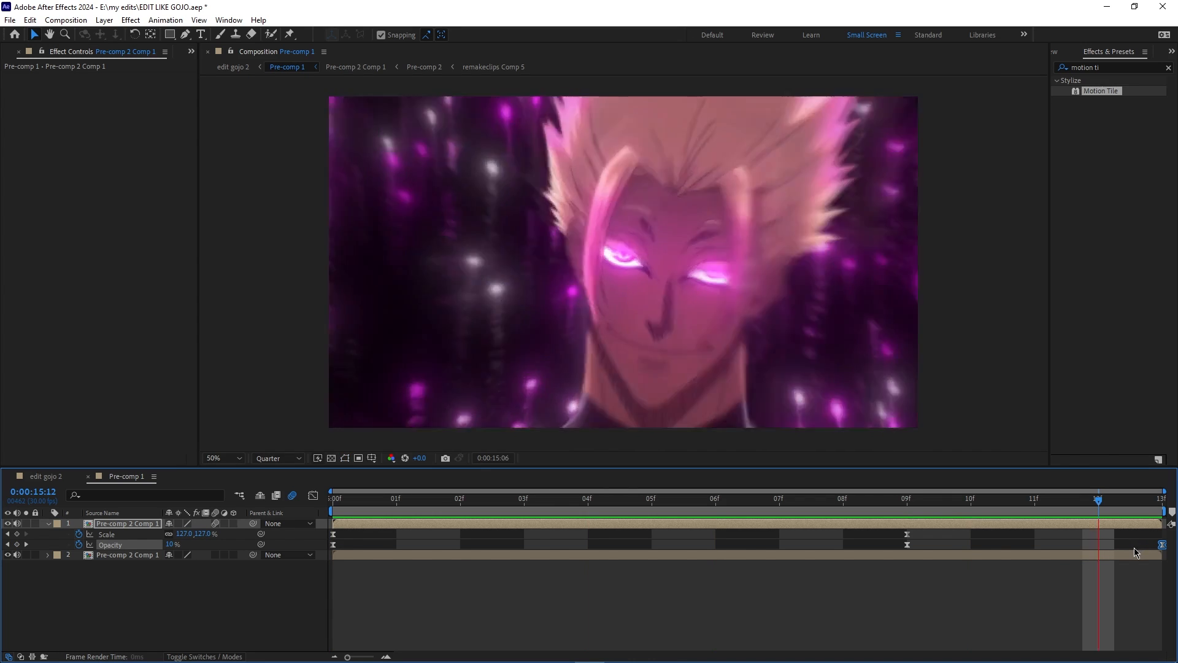
pyautogui.press('space')
# - Switch the Scale curve to the speed graph and reshape it into an early speed peak with a long ease-out
pyautogui.moveTo(950, 538); pyautogui.dragTo(270, 521)
pyautogui.click(313, 495)
pyautogui.click(335, 625)
pyautogui.rightClick(490, 531)
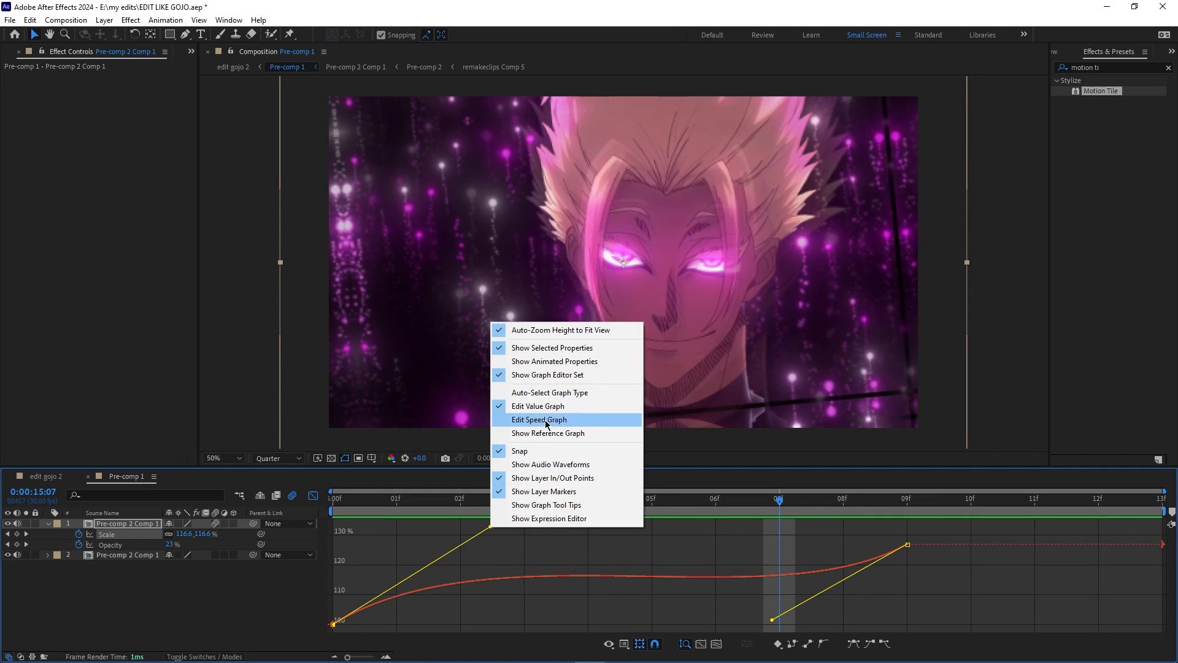
pyautogui.click(521, 422)
pyautogui.moveTo(840, 536); pyautogui.dragTo(826, 623)
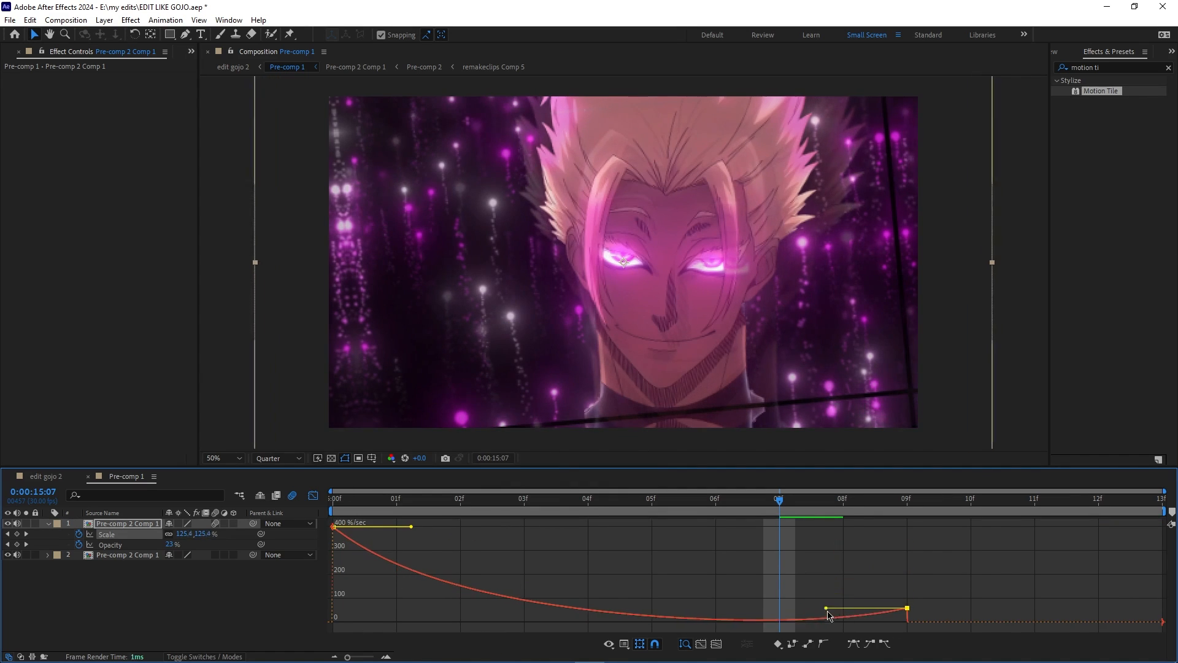
pyautogui.moveTo(411, 529); pyautogui.dragTo(484, 624)
pyautogui.moveTo(826, 624); pyautogui.dragTo(468, 624)
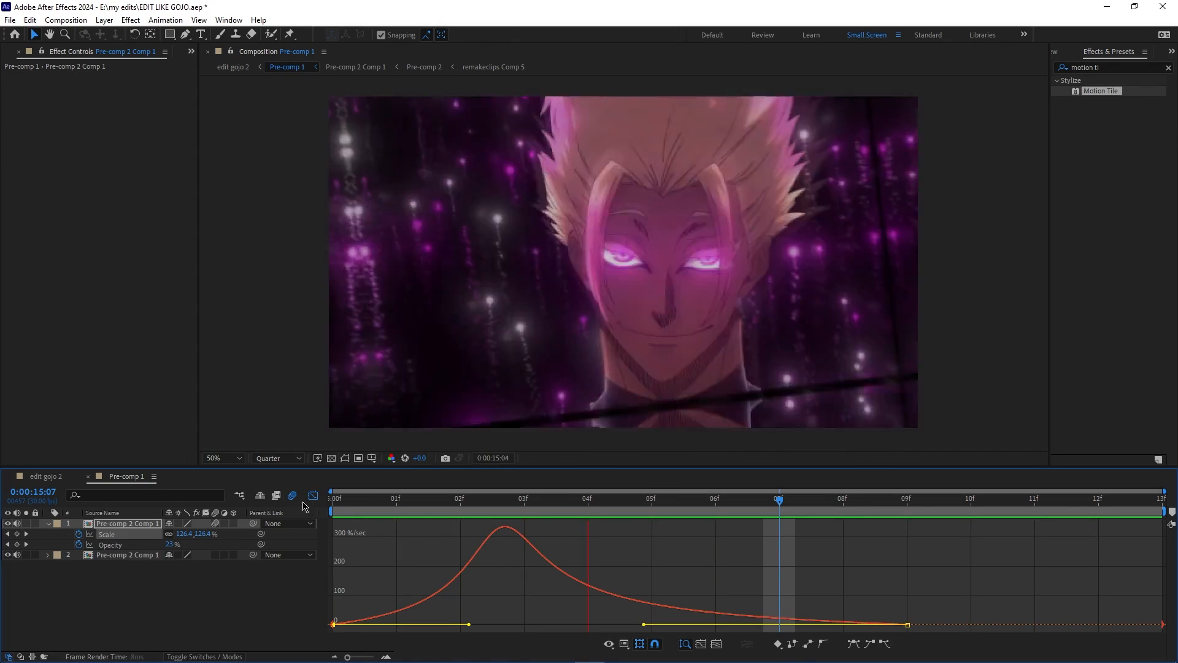
# - Leave the graph view and set the upper layer's Opacity to 49% at 0:00:15:09
pyautogui.click(313, 498)
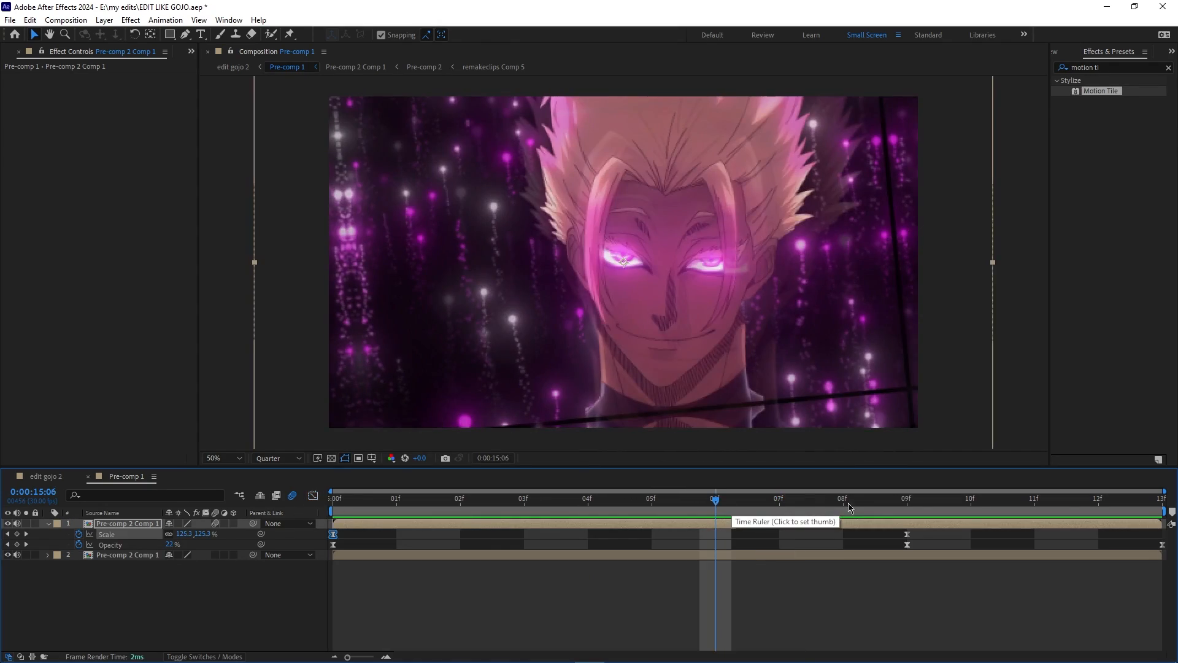
pyautogui.click(907, 500)
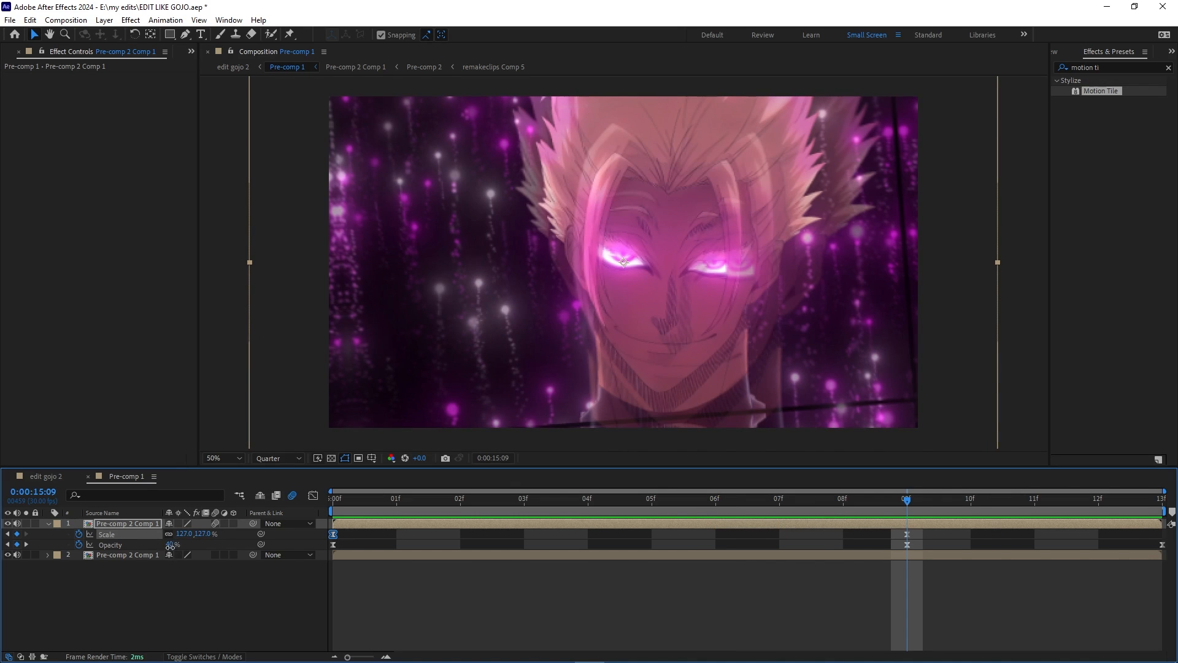
pyautogui.moveTo(170, 547); pyautogui.dragTo(175, 547)
# - Search the effects for "s_edge" and apply S_EdgeColorize to the upper Pre-comp 2 Comp 1 layer
pyautogui.click(1093, 66)
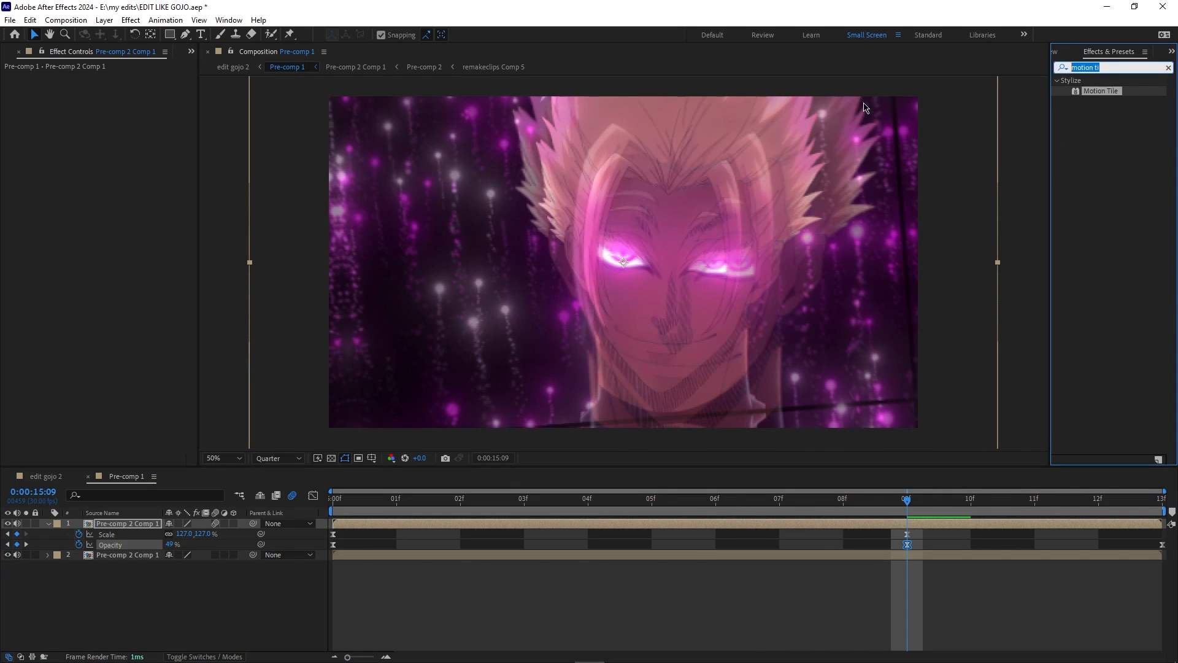
pyautogui.write('s_edge')
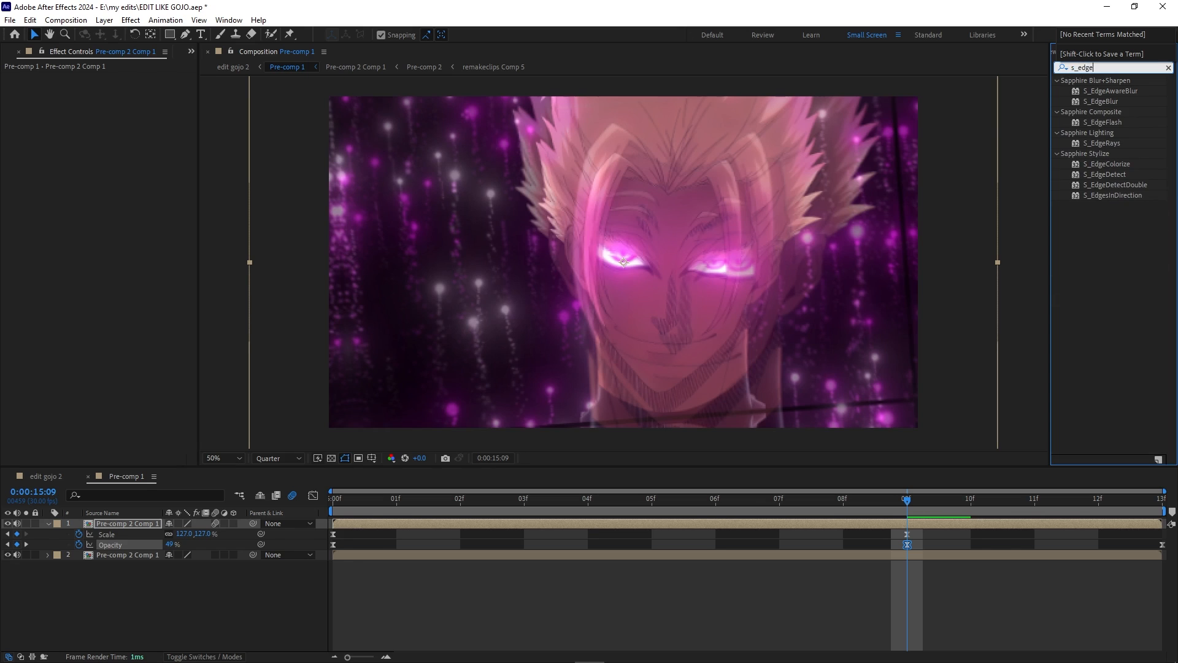
pyautogui.moveTo(1107, 165); pyautogui.dragTo(779, 529)
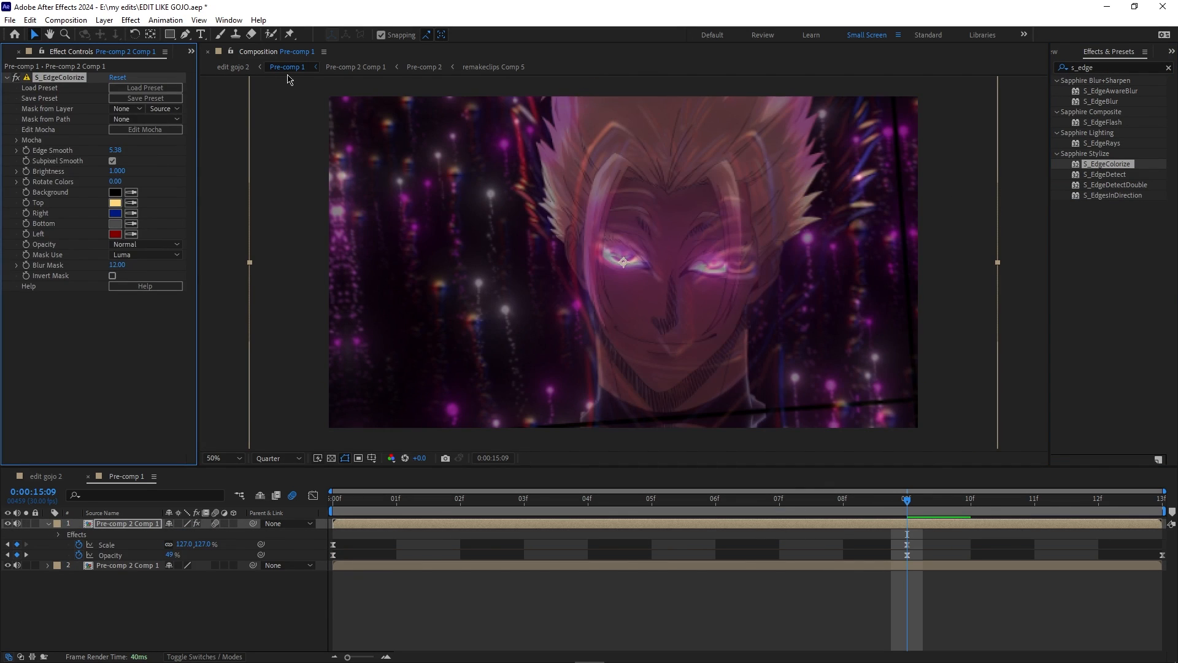
# - Search the effects for "deep", apply Deep Glow after S_EdgeColorize on the upper layer, and preview the result
pyautogui.click(1090, 64)
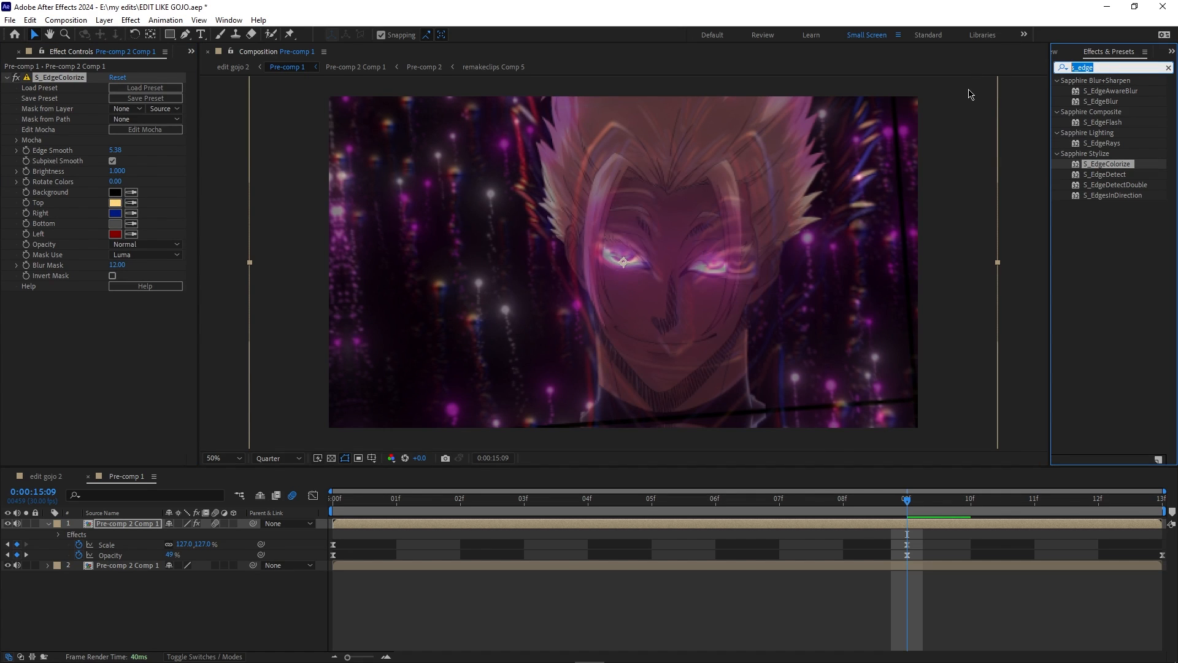
pyautogui.write('deep')
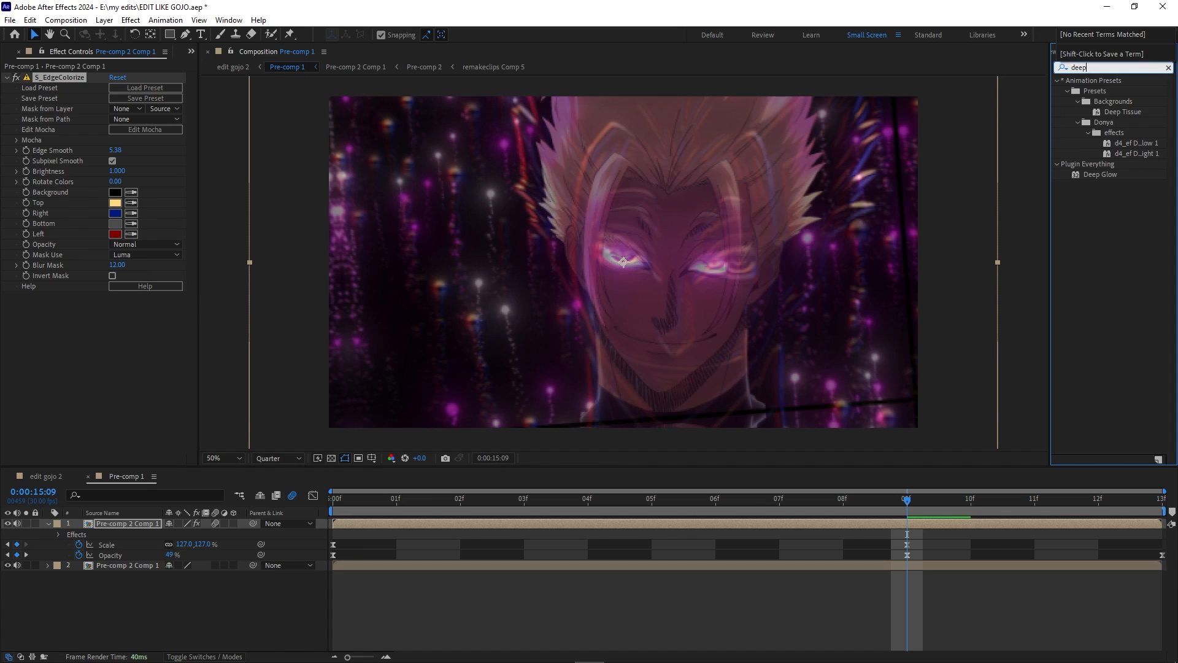
pyautogui.moveTo(1084, 179); pyautogui.dragTo(175, 313)
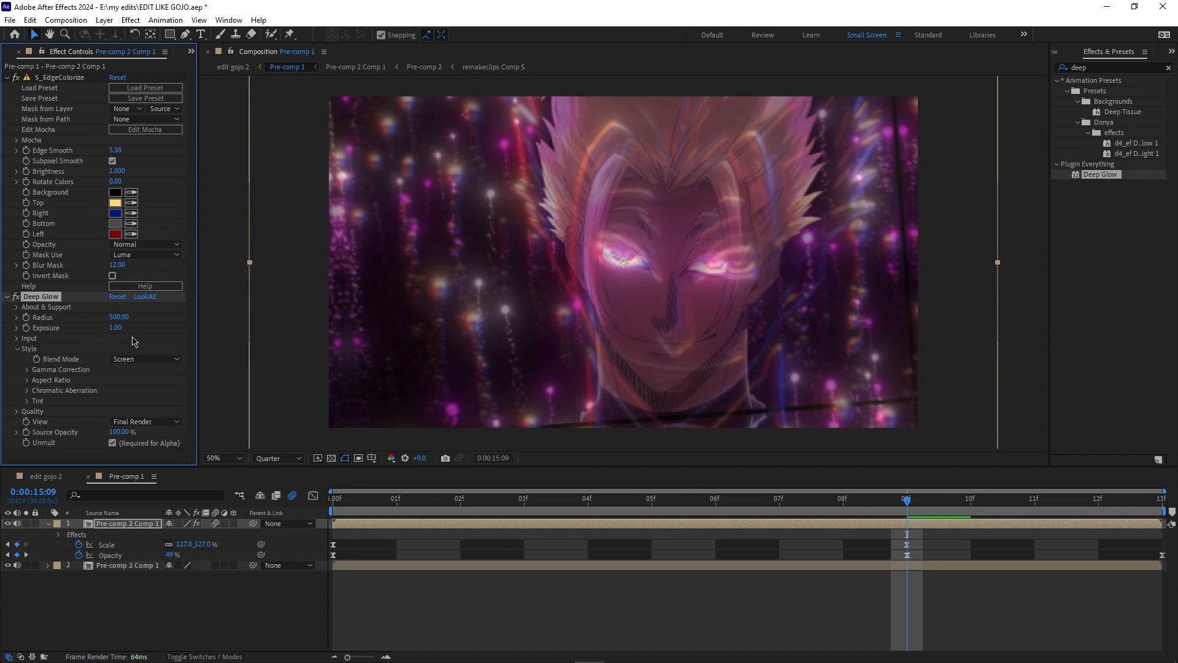
pyautogui.press('space')
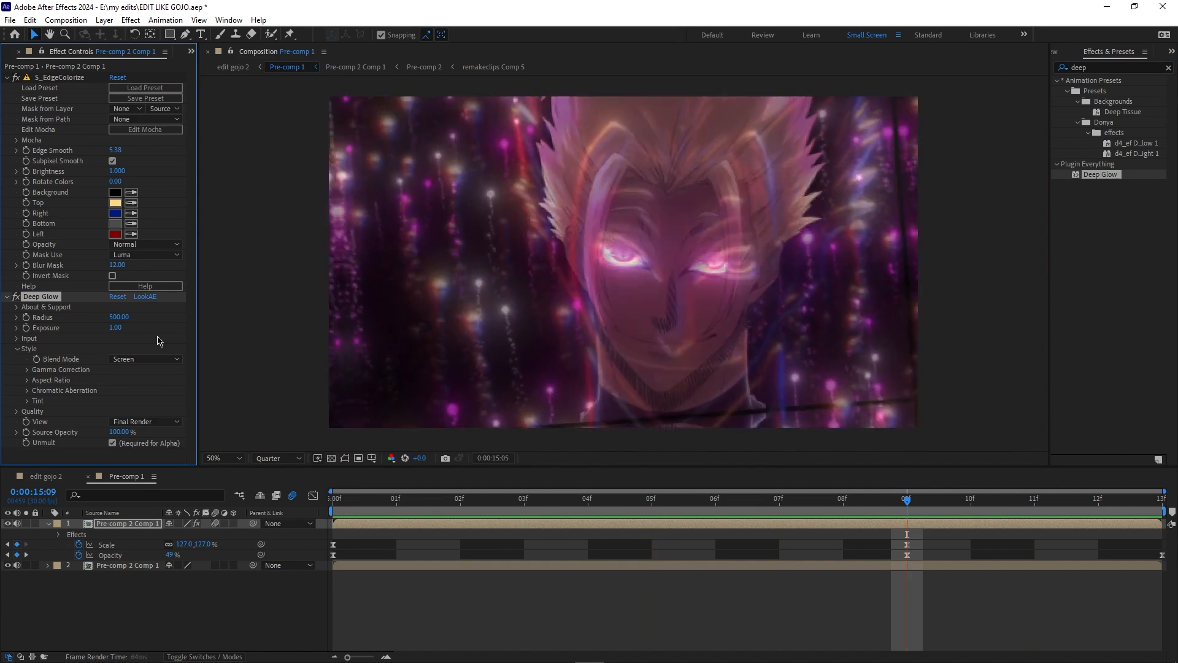
# - Close Pre-comp 1 and preview the edit gojo 2 composition from 0:00:14:27
pyautogui.click(89, 477)
pyautogui.moveTo(823, 506); pyautogui.dragTo(650, 511)
pyautogui.press('space')
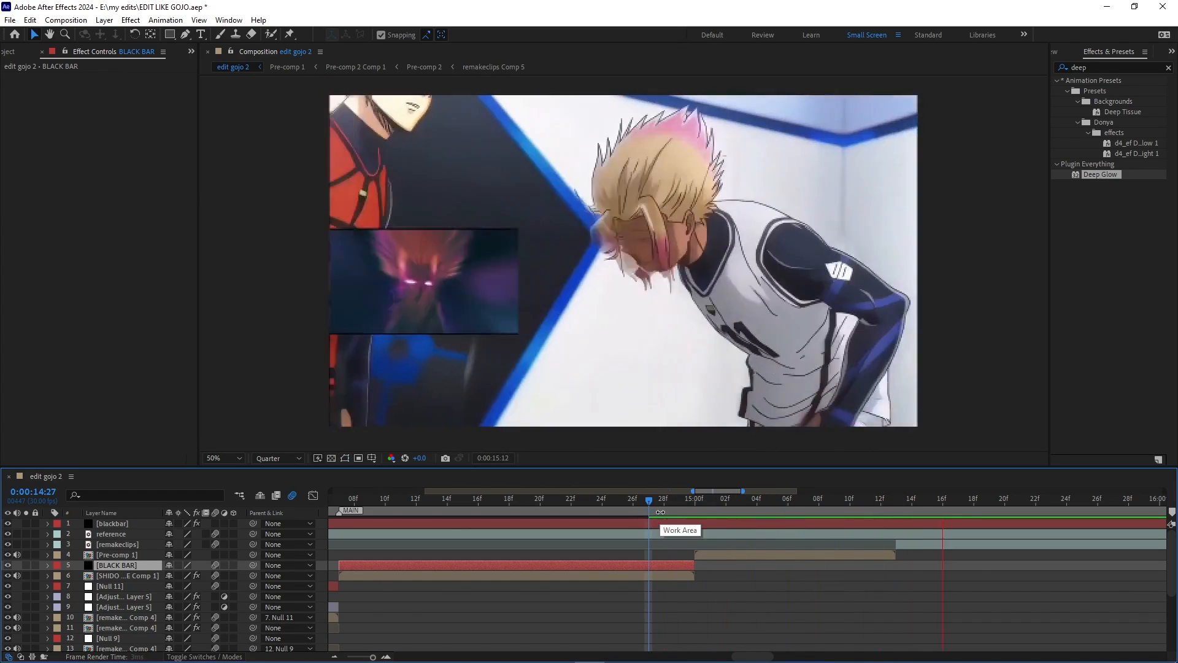
# - Inside the nested Pre-comp 2, reveal the BLACK BAR layer's keyframes and move its second Y Position keyframe to the last frame
pyautogui.click(670, 508)
pyautogui.moveTo(704, 513); pyautogui.dragTo(801, 527)
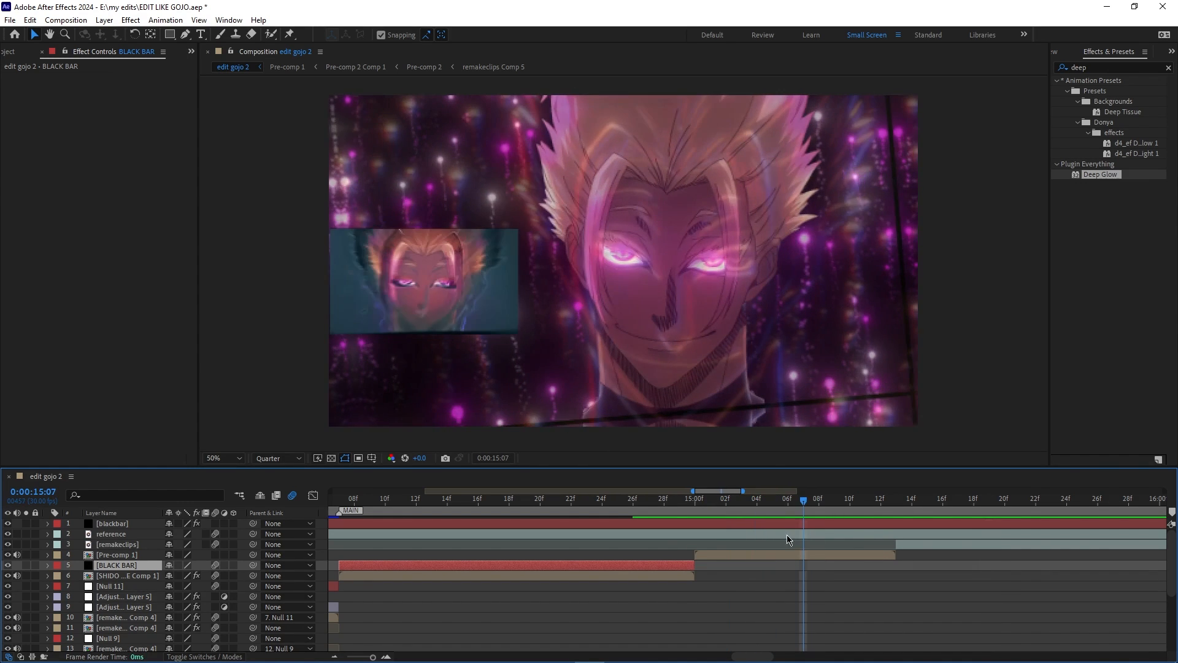
pyautogui.doubleClick(771, 556)
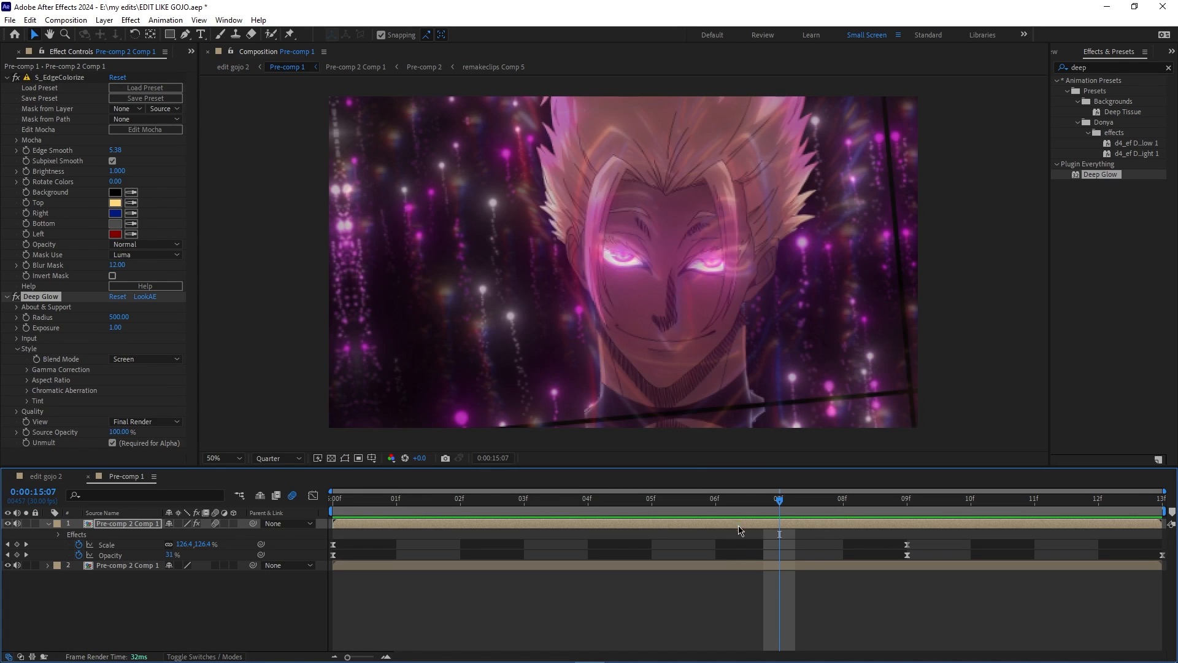
pyautogui.doubleClick(716, 565)
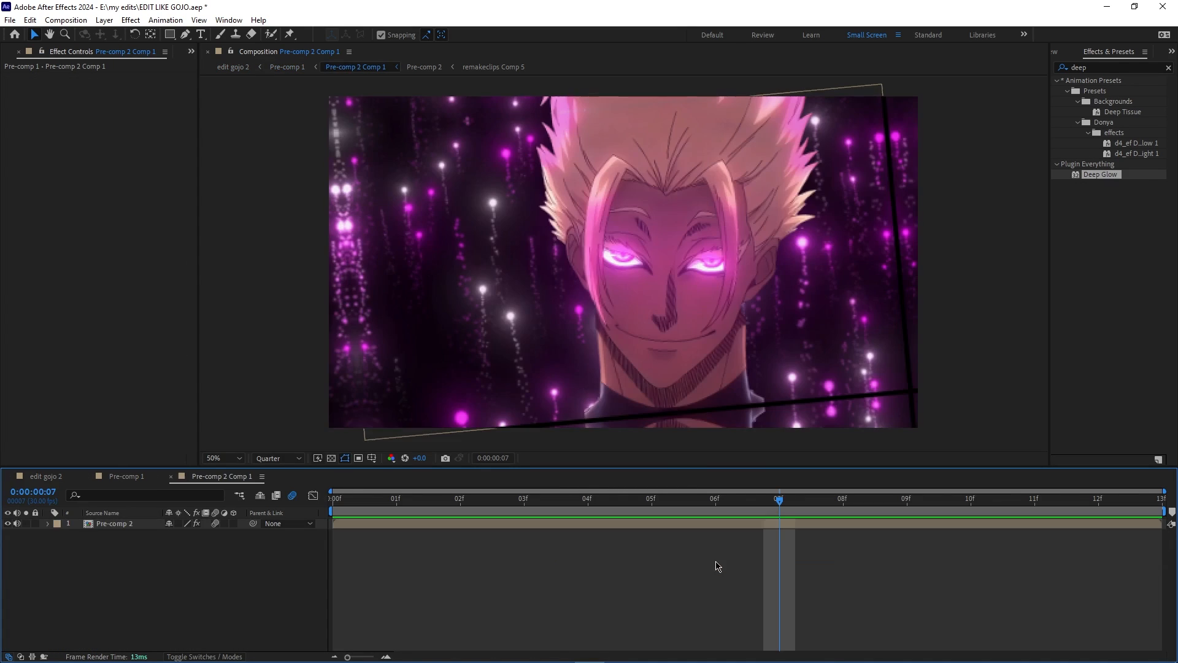
pyautogui.doubleClick(680, 527)
pyautogui.click(675, 527)
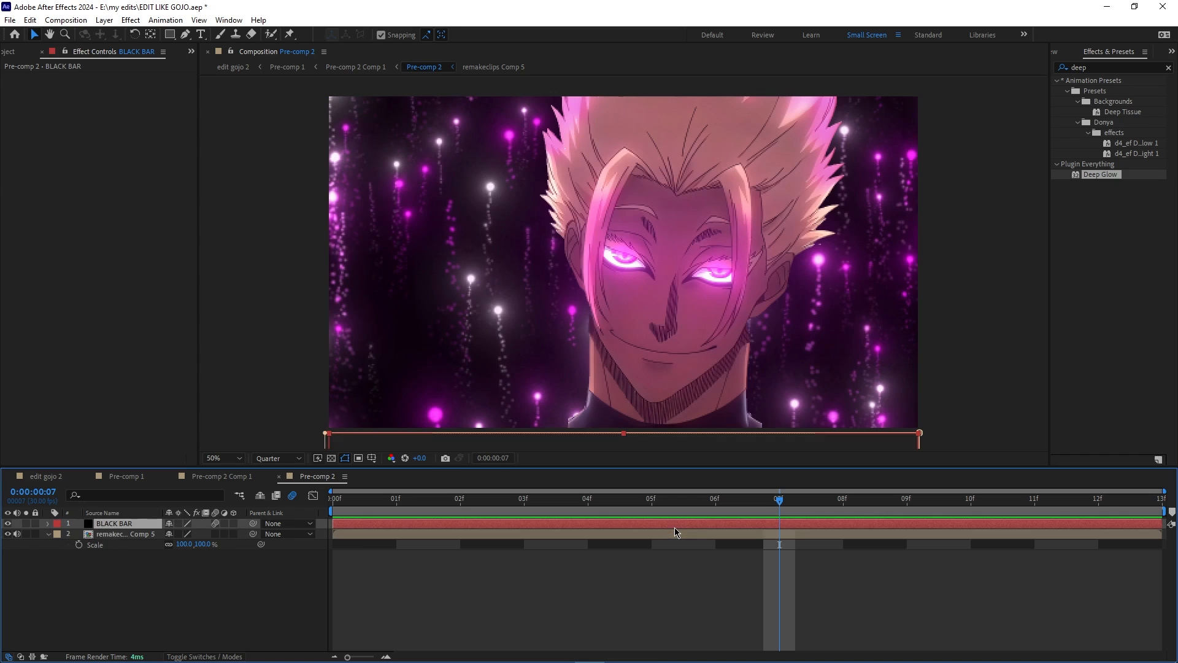
pyautogui.press('u')
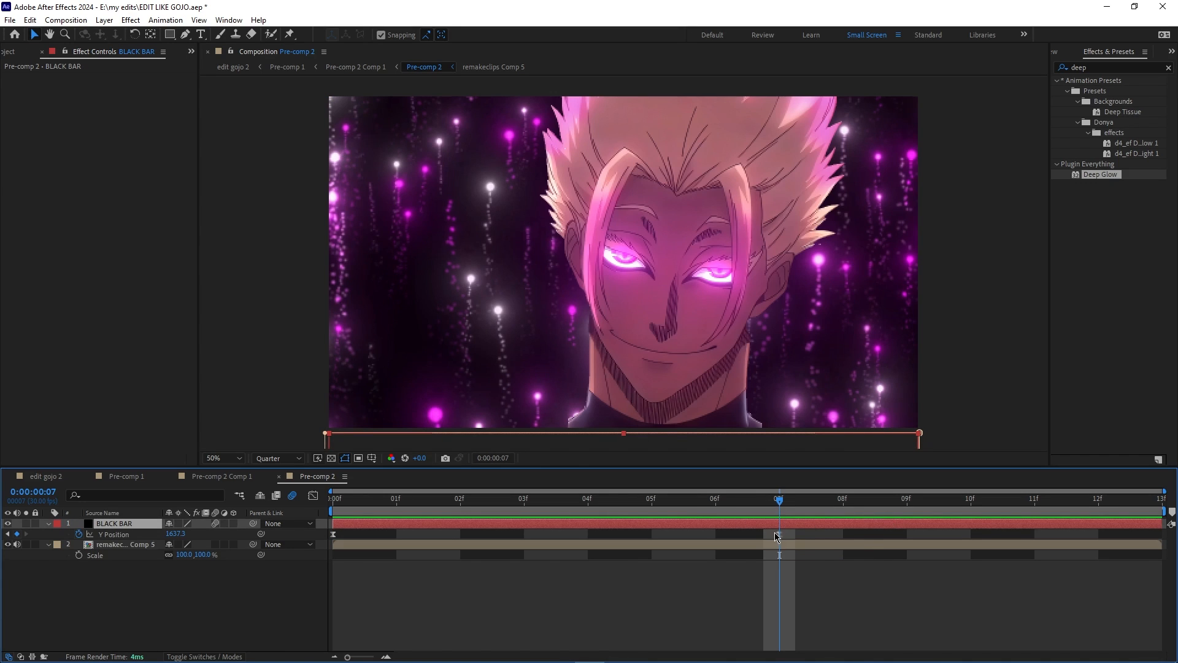
pyautogui.moveTo(784, 535); pyautogui.dragTo(1134, 541)
# - Set the BLACK BAR layer's Y Position to 1045.3 at the first frame and preview the bar's movement
pyautogui.moveTo(781, 502); pyautogui.dragTo(250, 483)
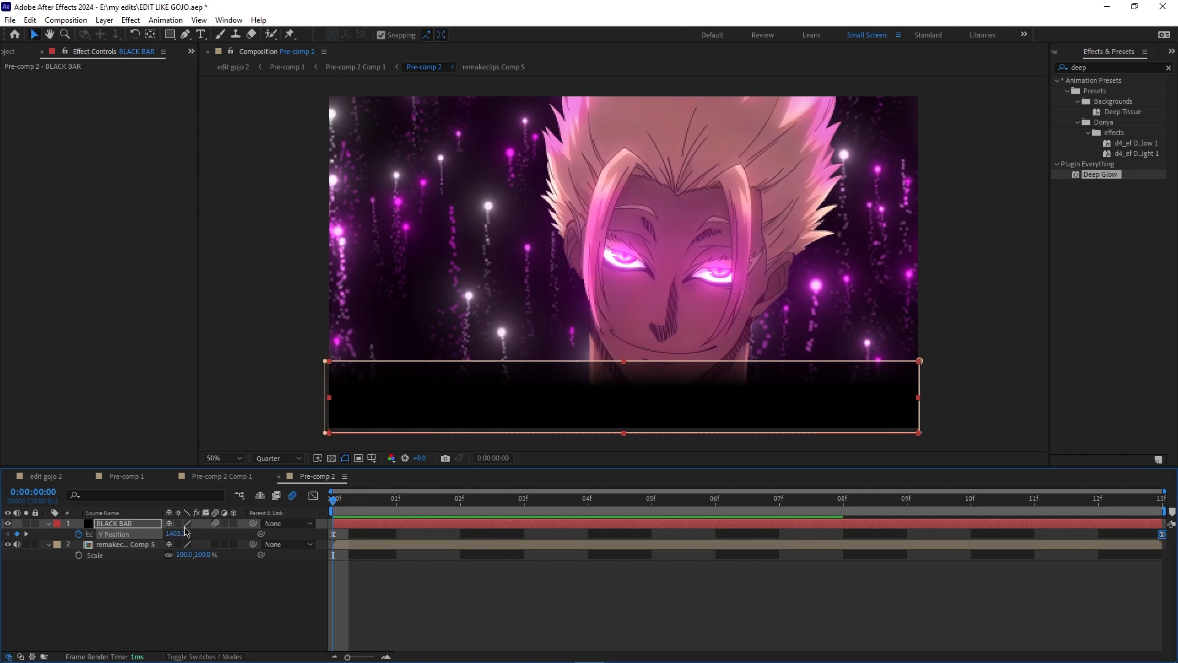
pyautogui.moveTo(178, 533); pyautogui.dragTo(77, 516)
pyautogui.press('space')
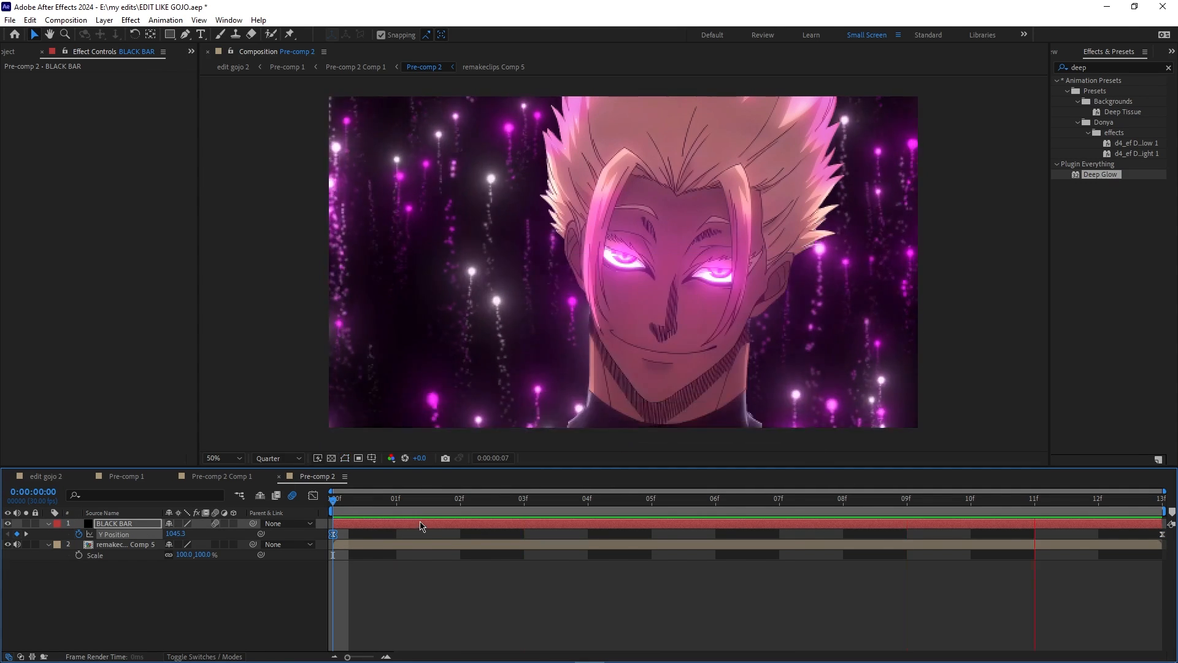
# - Close the nested compositions and preview the updated Pre-comp 1 shot in edit gojo 2 against the inset reference
pyautogui.click(278, 477)
pyautogui.click(174, 477)
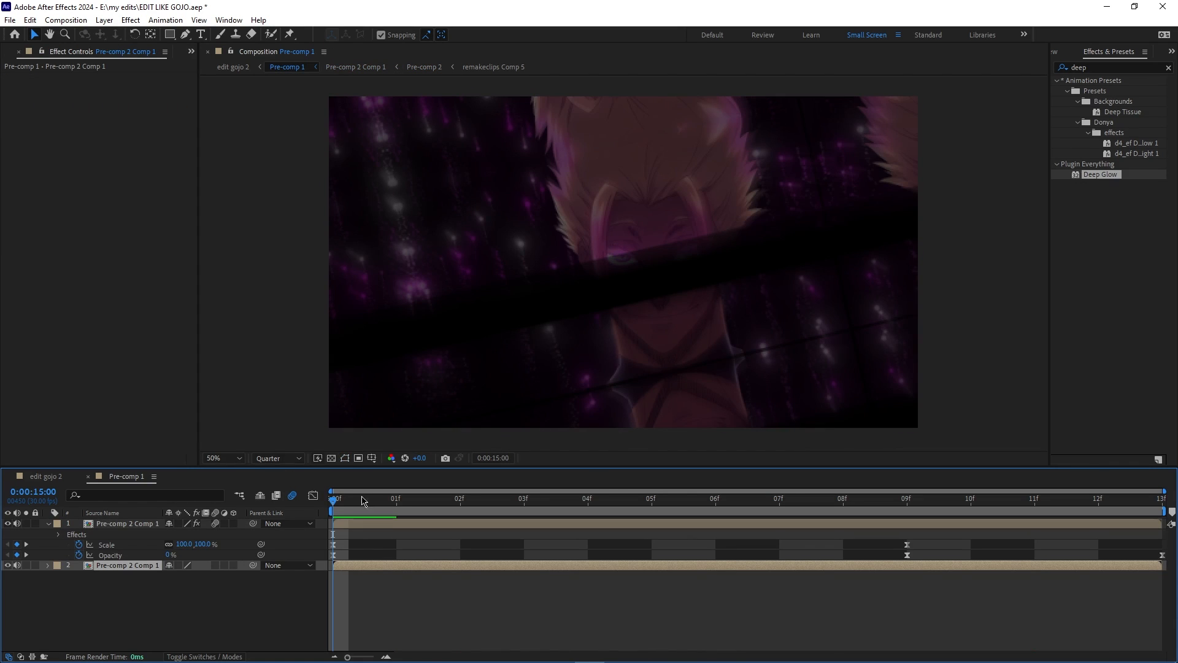
pyautogui.click(88, 477)
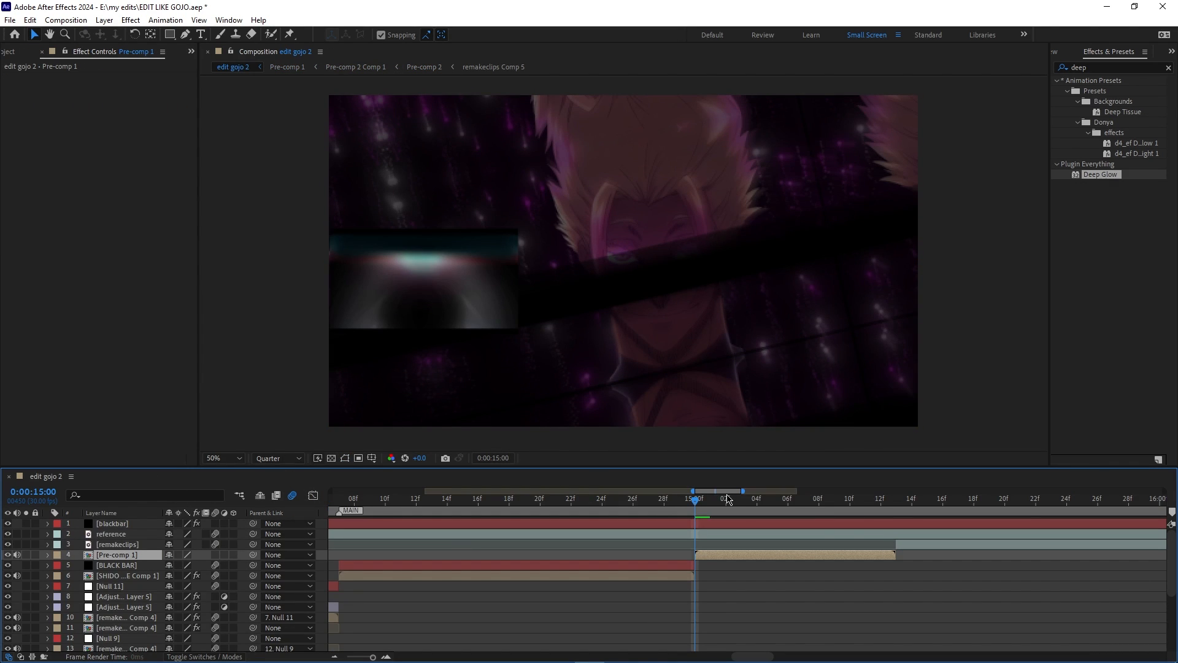
pyautogui.press('space')
pyautogui.moveTo(664, 505); pyautogui.dragTo(571, 508)
pyautogui.press('space')
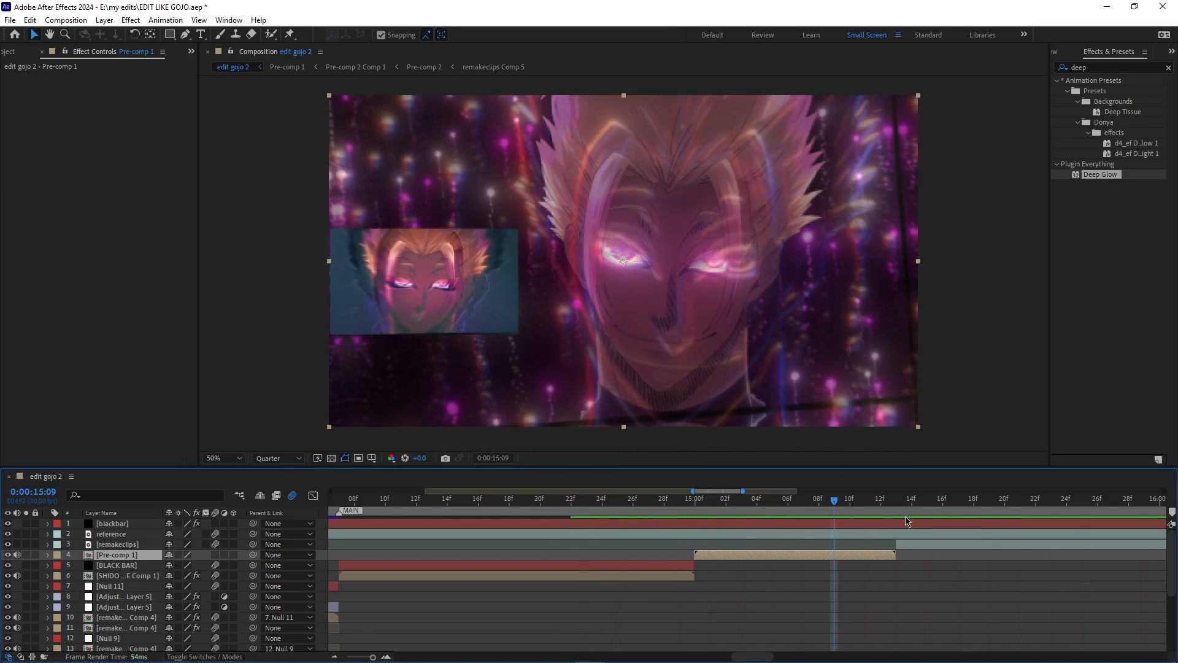
pyautogui.moveTo(841, 510); pyautogui.dragTo(901, 525)
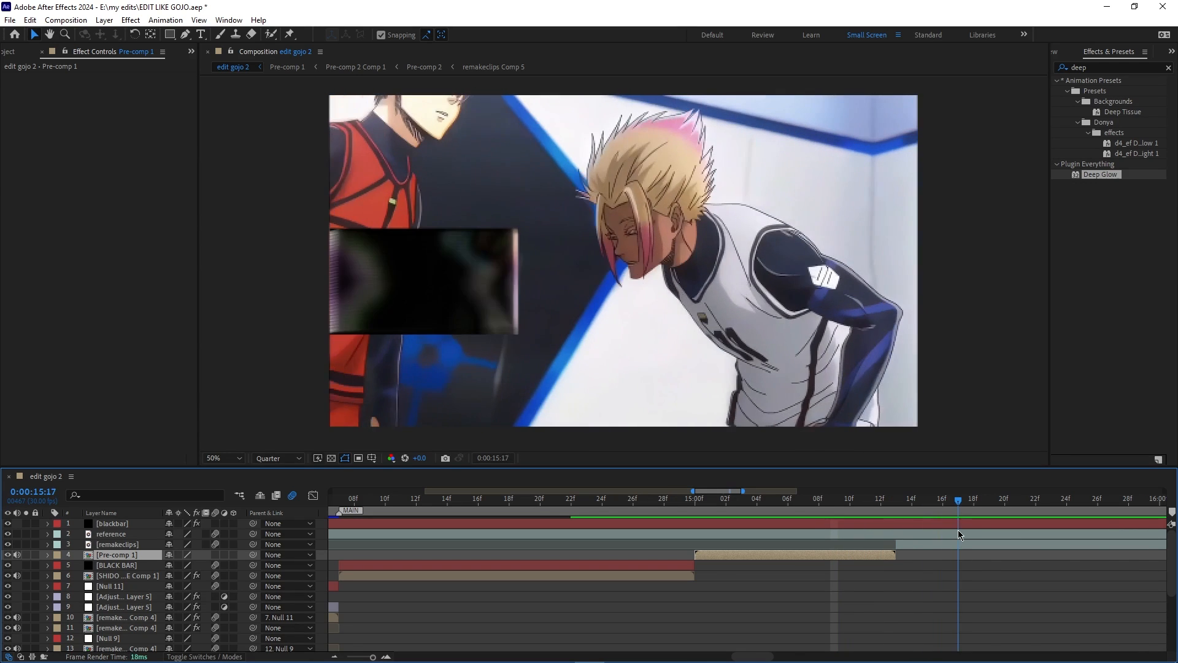
# - Compare the inset reference with the unedited remakeclips footage after the Pre-comp 1 shot, and save the project
pyautogui.moveTo(986, 533); pyautogui.dragTo(691, 524)
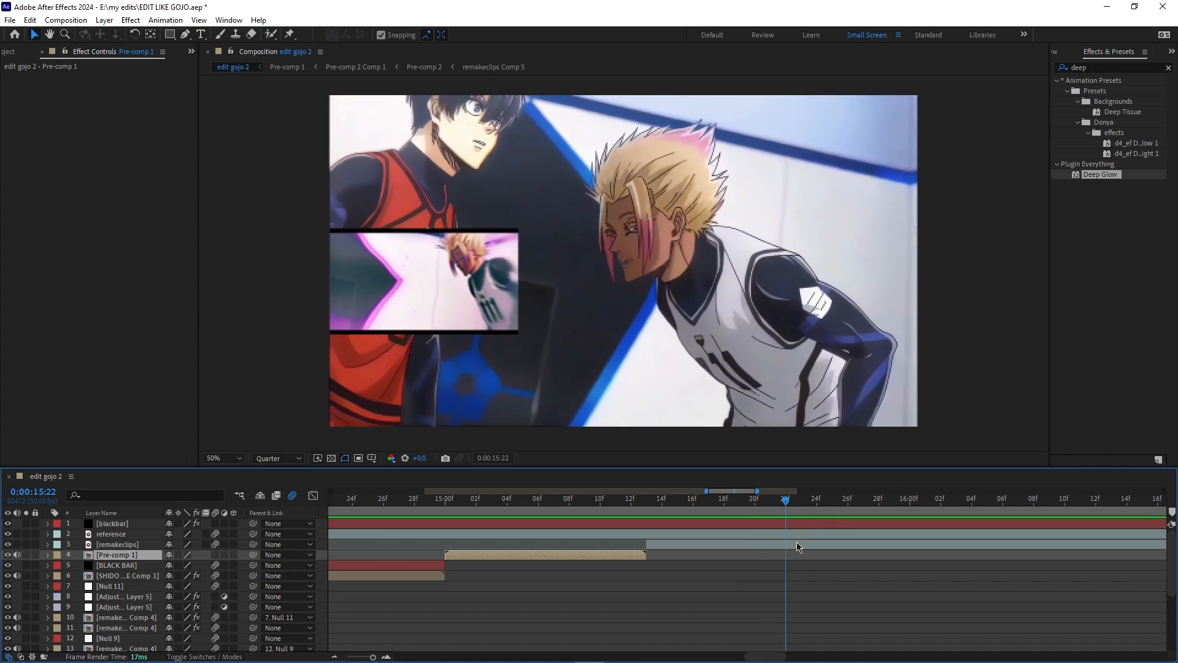
pyautogui.moveTo(821, 543); pyautogui.dragTo(932, 543)
pyautogui.moveTo(1003, 546); pyautogui.dragTo(1038, 547)
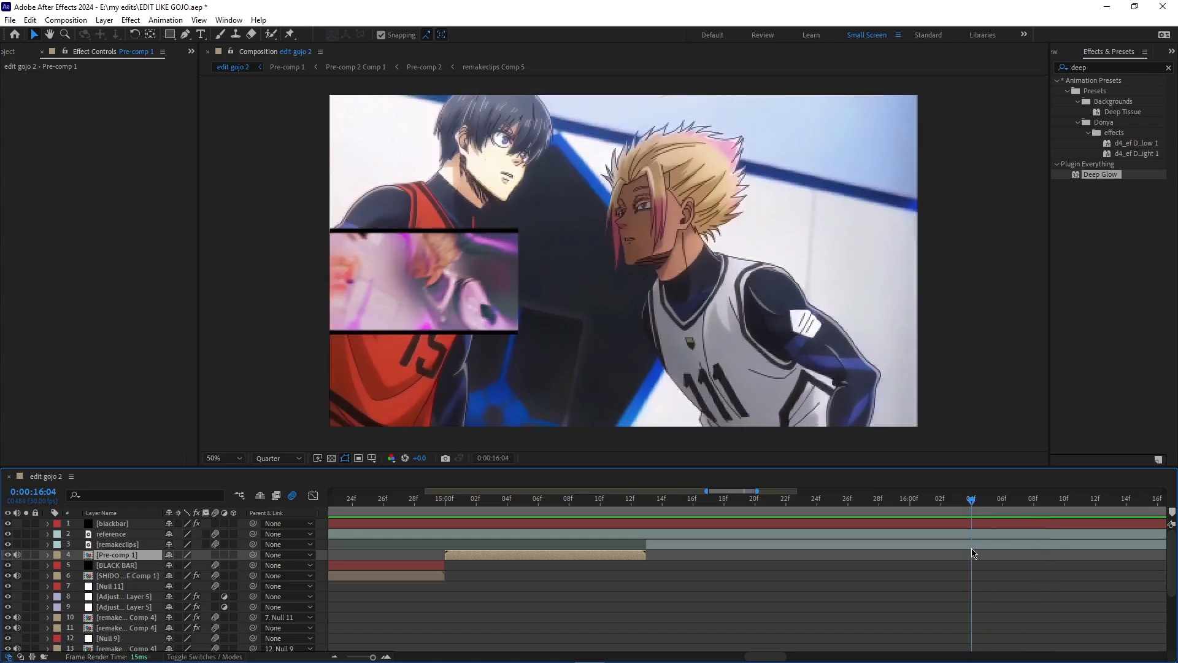
pyautogui.moveTo(1042, 553); pyautogui.dragTo(1108, 555)
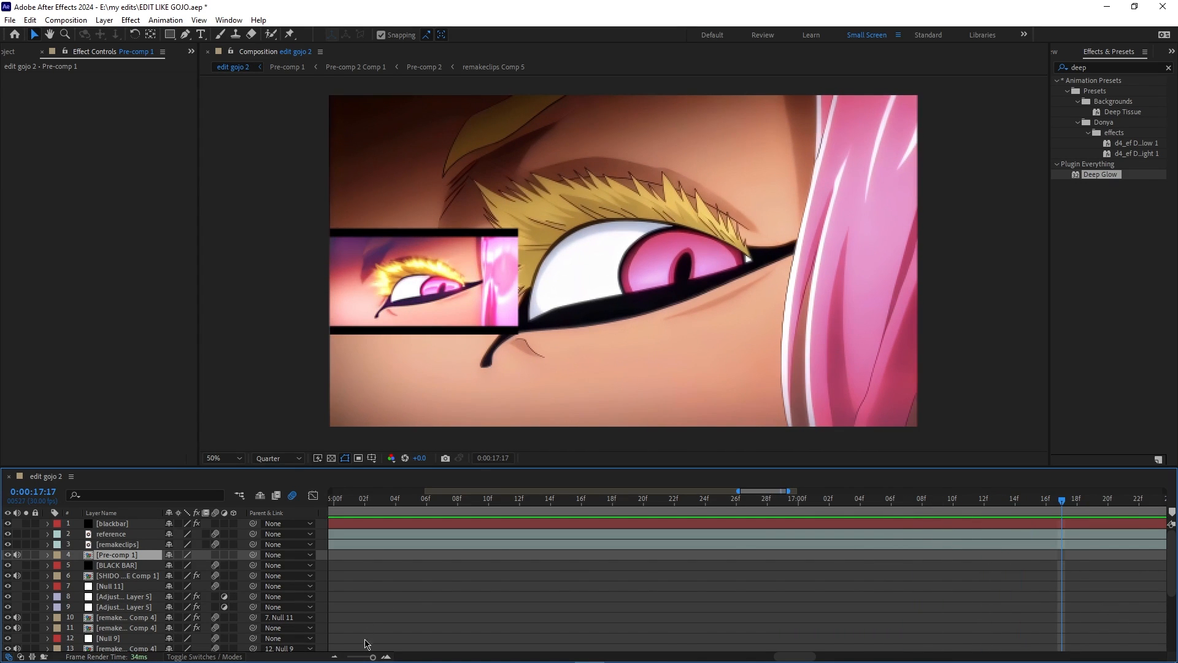
pyautogui.moveTo(373, 658); pyautogui.dragTo(364, 658)
pyautogui.moveTo(756, 507); pyautogui.dragTo(501, 563)
pyautogui.hotkey('ctrl', 's')
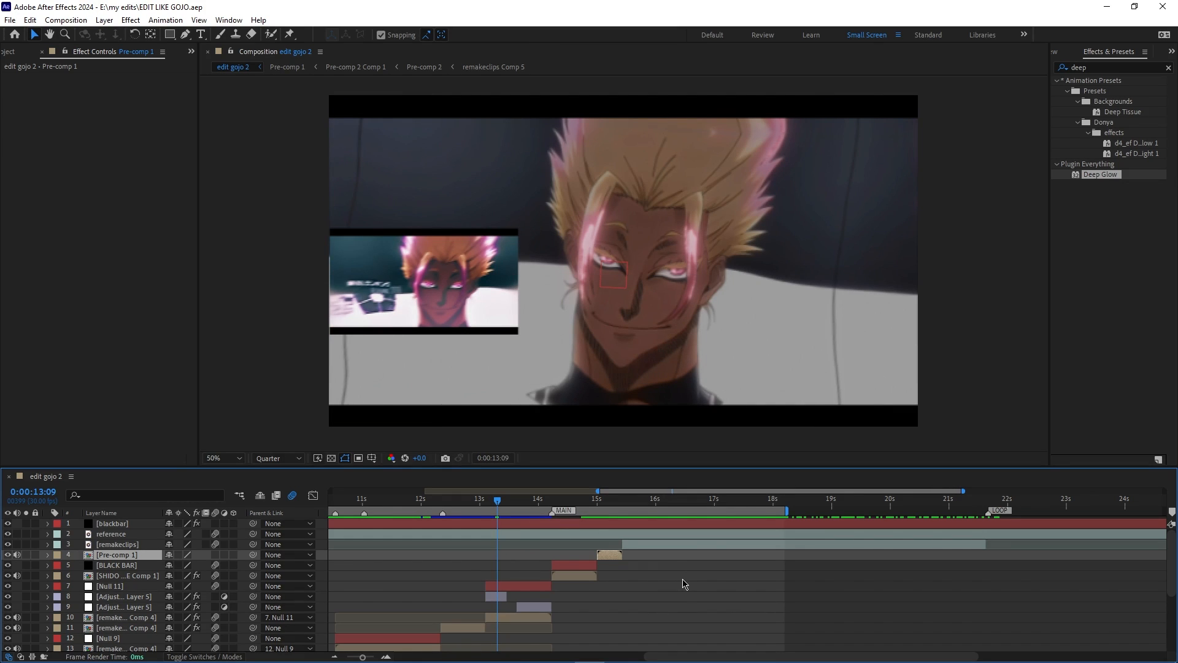
pyautogui.moveTo(508, 503); pyautogui.dragTo(697, 524)
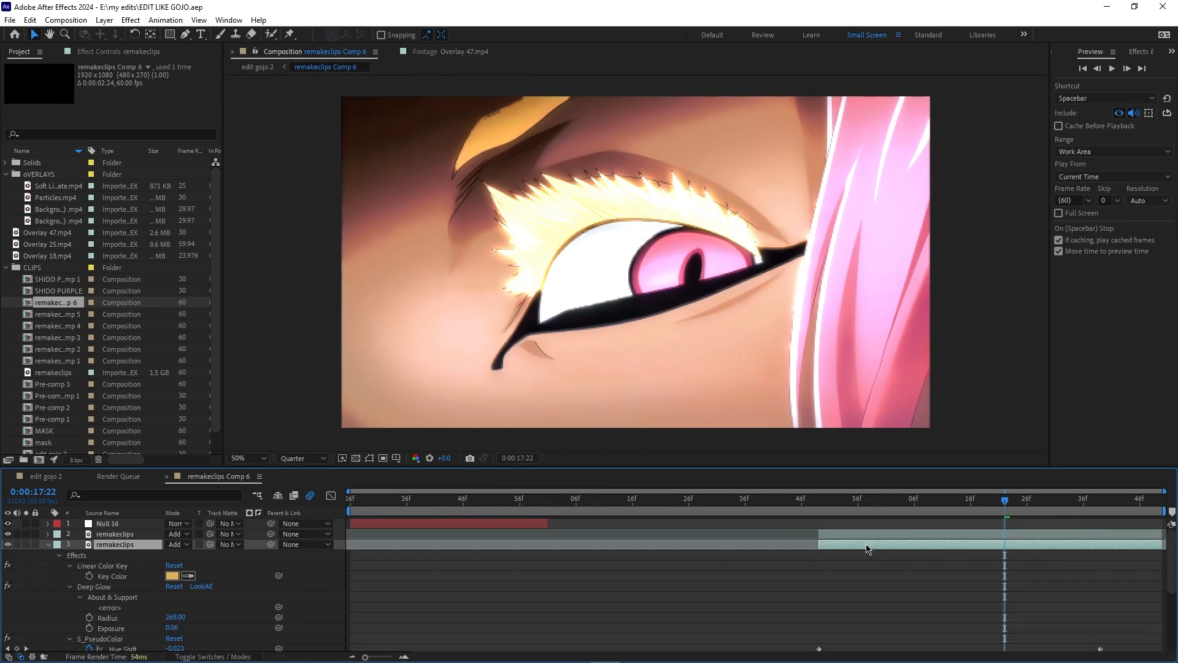
# - In remakeclips Comp 6, pre-compose the two eye-shot remakeclips layers and parent the resulting pre-comp through two chained null layers
pyautogui.press('F4')
pyautogui.moveTo(855, 544); pyautogui.dragTo(850, 576)
pyautogui.rightClick(847, 575)
pyautogui.click(884, 522)
pyautogui.moveTo(253, 554); pyautogui.dragTo(123, 534)
pyautogui.moveTo(253, 534); pyautogui.dragTo(123, 524)
# - Paste the fade-in Opacity keyframes onto Pre-comp 4 and add a Position keyframe to the second Null 17
pyautogui.click(899, 534)
pyautogui.moveTo(792, 521); pyautogui.dragTo(880, 544)
pyautogui.click(818, 555)
pyautogui.press('t')
pyautogui.hotkey('ctrl', 'v')
pyautogui.click(844, 535)
pyautogui.hotkey('alt', 'shift', 'p')
# - Search the effects for "motion", apply the chosen effect to the Pre-comp 4 layer and adjust one of its values
pyautogui.click(884, 566)
pyautogui.hotkey('ctrl', 'space')
pyautogui.write('motion')
pyautogui.click(829, 561)
pyautogui.moveTo(126, 129); pyautogui.dragTo(131, 132)
# - Move the second null's Position keyframe to the layer's start, check its speed graph, and preview the slide-in
pyautogui.moveTo(834, 545); pyautogui.dragTo(811, 544)
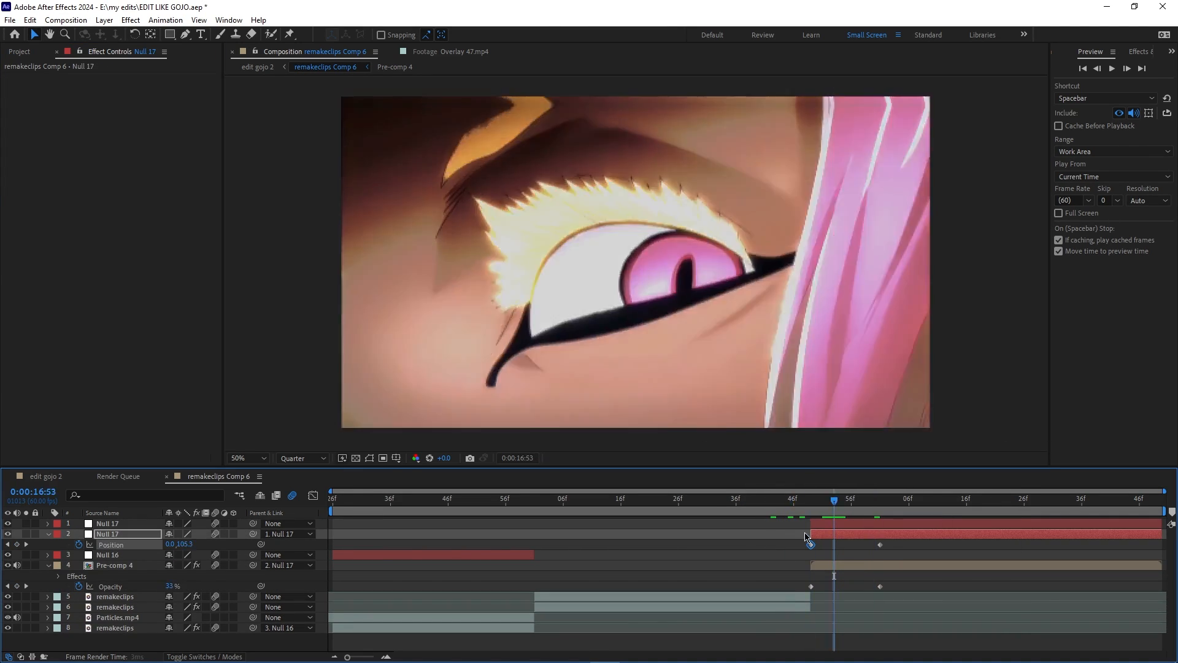
pyautogui.click(801, 503)
pyautogui.hotkey('shift', 'F3')
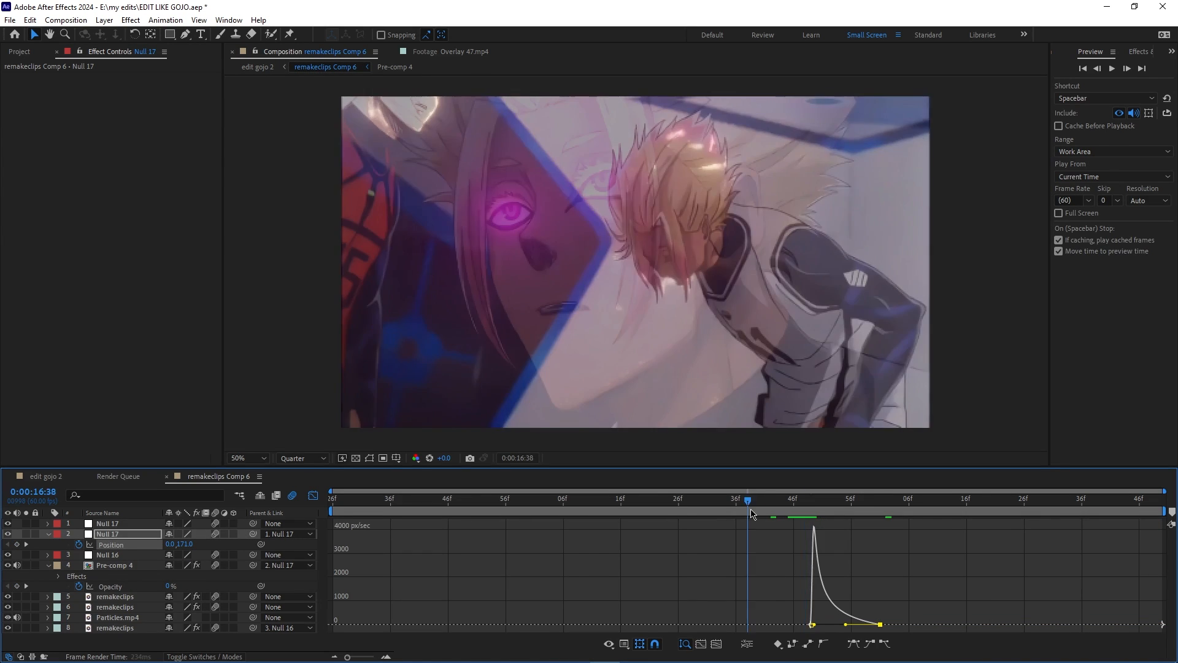
pyautogui.moveTo(800, 504); pyautogui.dragTo(660, 504)
pyautogui.hotkey('shift', 'F3')
pyautogui.press('space')
# - Shift the first null's starting Scale and Rotation keyframes to about 0:00:17:24 and 0:00:17:28, adjust its values, and check inside Pre-comp 4
pyautogui.click(828, 565)
pyautogui.click(921, 501)
pyautogui.click(928, 524)
pyautogui.press('u')
pyautogui.moveTo(918, 549); pyautogui.dragTo(1013, 535)
pyautogui.moveTo(1012, 545); pyautogui.dragTo(1036, 545)
pyautogui.click(1128, 501)
pyautogui.moveTo(182, 544)
pyautogui.mouseDown()
pyautogui.moveTo(192, 545)
pyautogui.moveTo(167, 534)
pyautogui.mouseUp()
pyautogui.doubleClick(114, 576)
pyautogui.click(219, 476)
# - Easy-ease the first null's keyframes, reshape the Rotation and Scale speed graphs, and preview remakeclips Comp 6
pyautogui.moveTo(1141, 532); pyautogui.dragTo(1176, 545)
pyautogui.press('k')
pyautogui.press('F9')
pyautogui.hotkey('shift', 'F3')
pyautogui.click(111, 544)
pyautogui.moveTo(1077, 625); pyautogui.dragTo(1100, 535)
pyautogui.click(107, 534)
pyautogui.click(874, 501)
pyautogui.press('space')
pyautogui.hotkey('shift', 'F3')
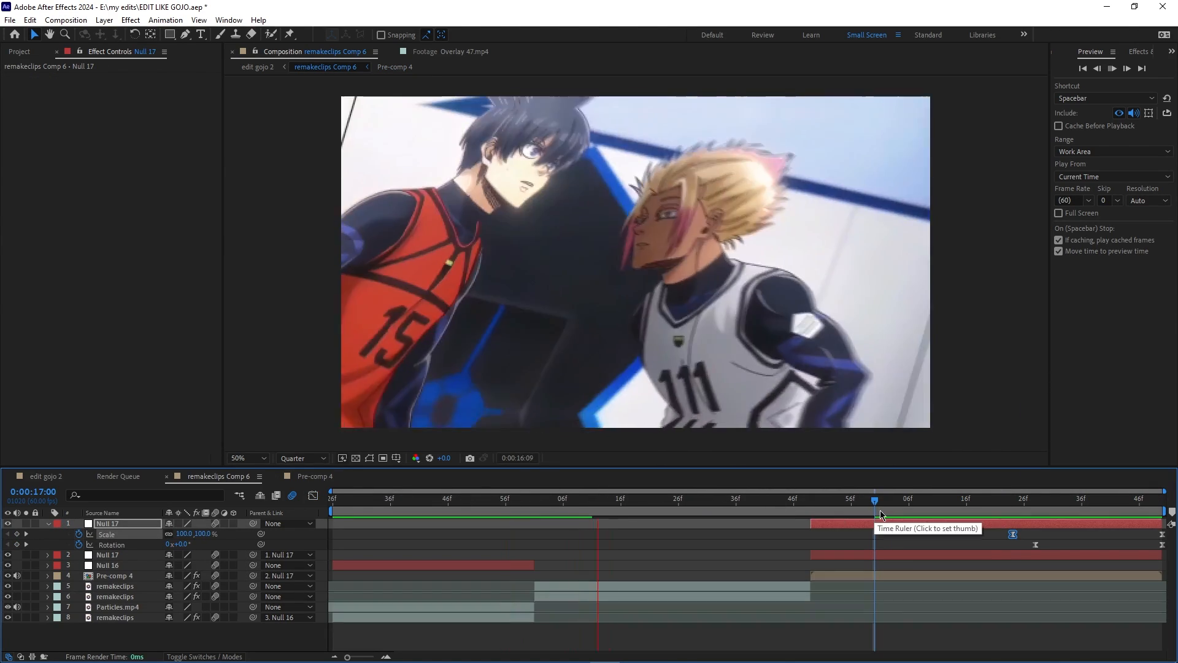
# - Save the project, check the first null's Rotation graph, and close remakeclips Comp 6
pyautogui.click(1117, 501)
pyautogui.hotkey('ctrl', 's')
pyautogui.click(1035, 544)
pyautogui.hotkey('shift', 'F3')
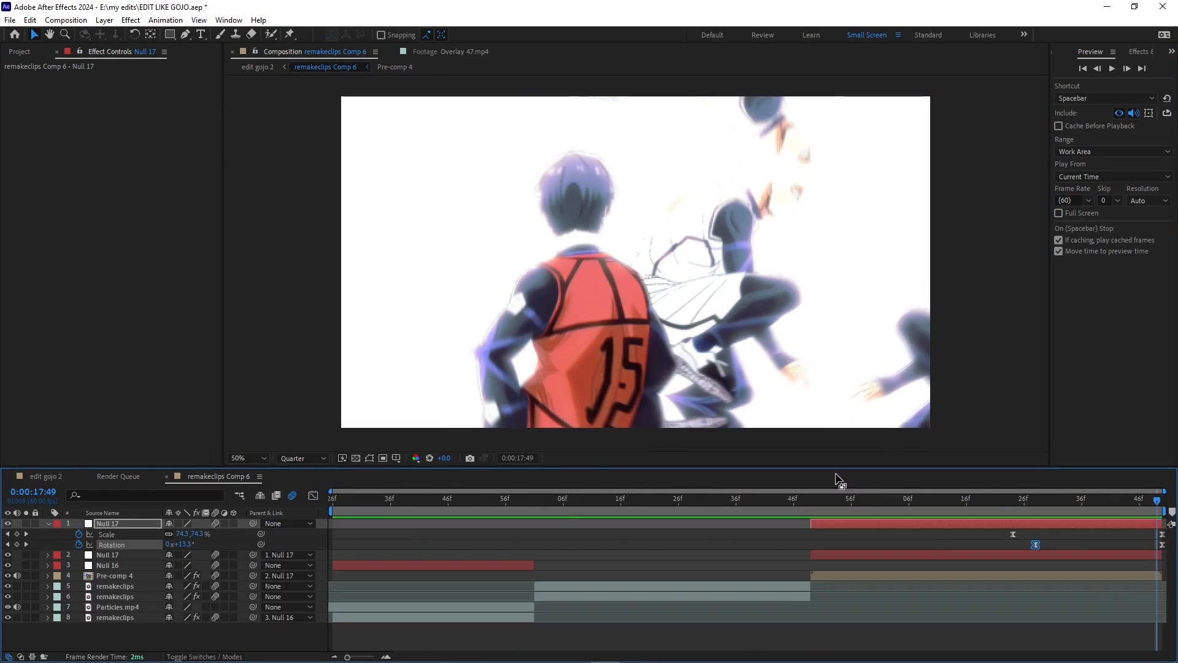
pyautogui.click(166, 478)
# - In edit gojo 2, split the remaining remakeclips footage and pre-compose the pieces as final, previewing and saving the result
pyautogui.click(46, 476)
pyautogui.moveTo(742, 521); pyautogui.dragTo(755, 575)
pyautogui.hotkey('ctrl', 'shift', 'd')
pyautogui.hotkey('ctrl', 'shift', 'c')
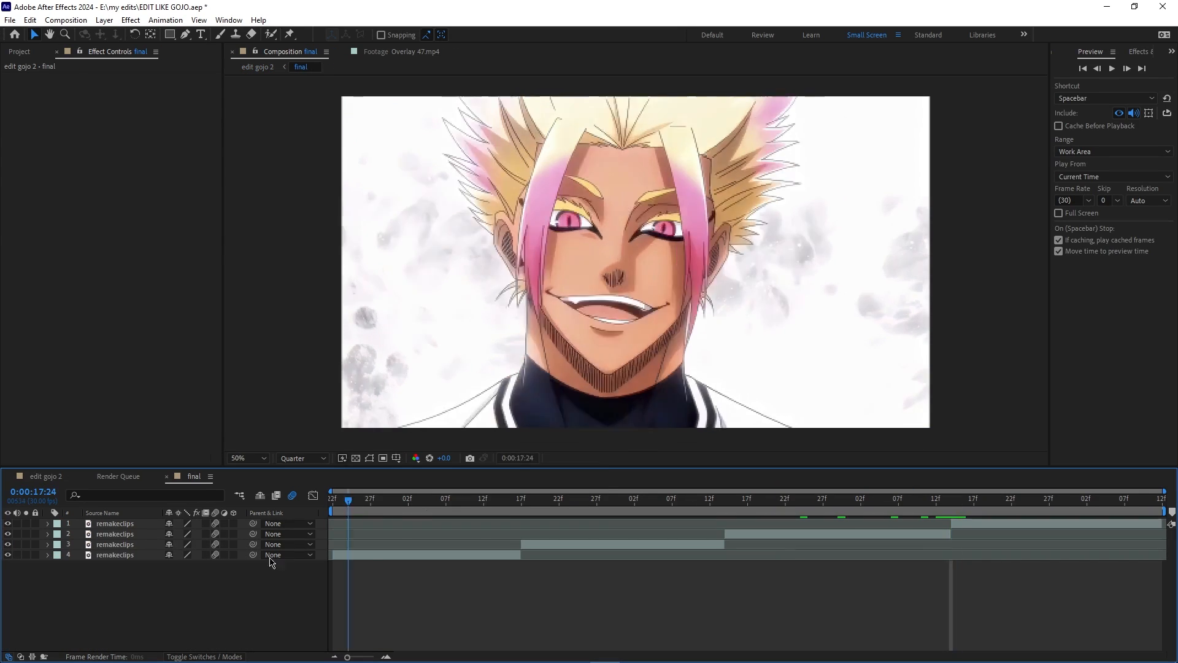
pyautogui.click(332, 499)
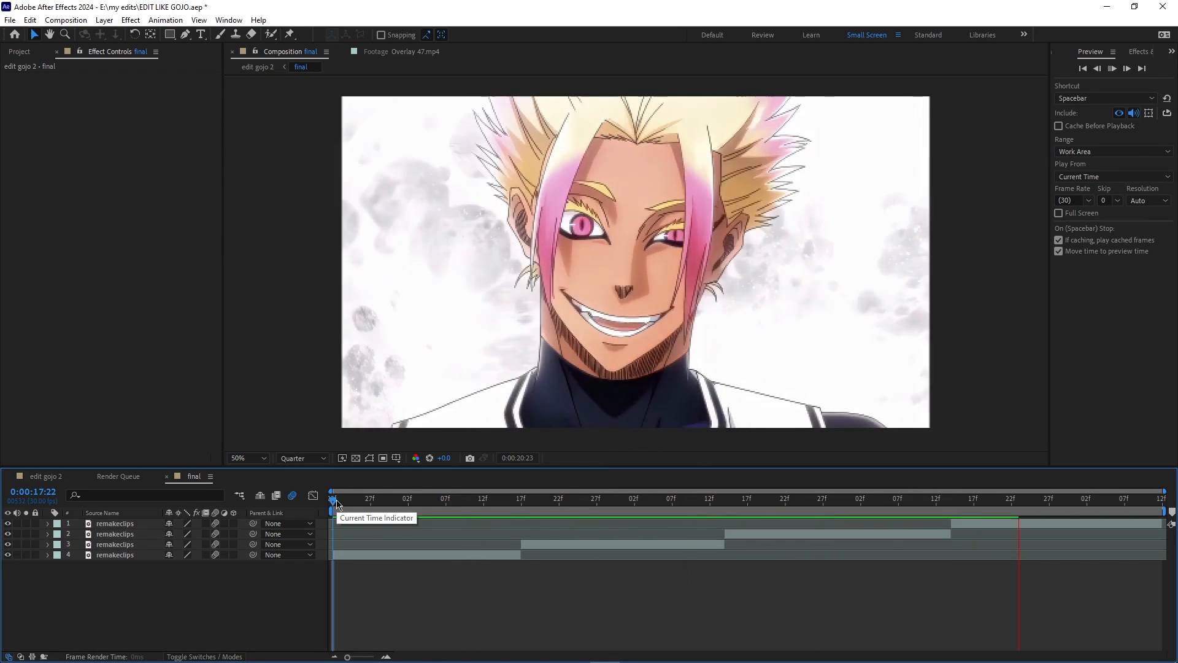
pyautogui.hotkey('ctrl', 's')
# - Duplicate the first remakeclips clip in final and apply Linear Color Key to the copy, sampling the blue sleeve stripe
pyautogui.click(382, 556)
pyautogui.hotkey('ctrl', 'd')
pyautogui.hotkey('ctrl', 'space')
pyautogui.write('linear')
pyautogui.press('Return')
pyautogui.click(143, 175)
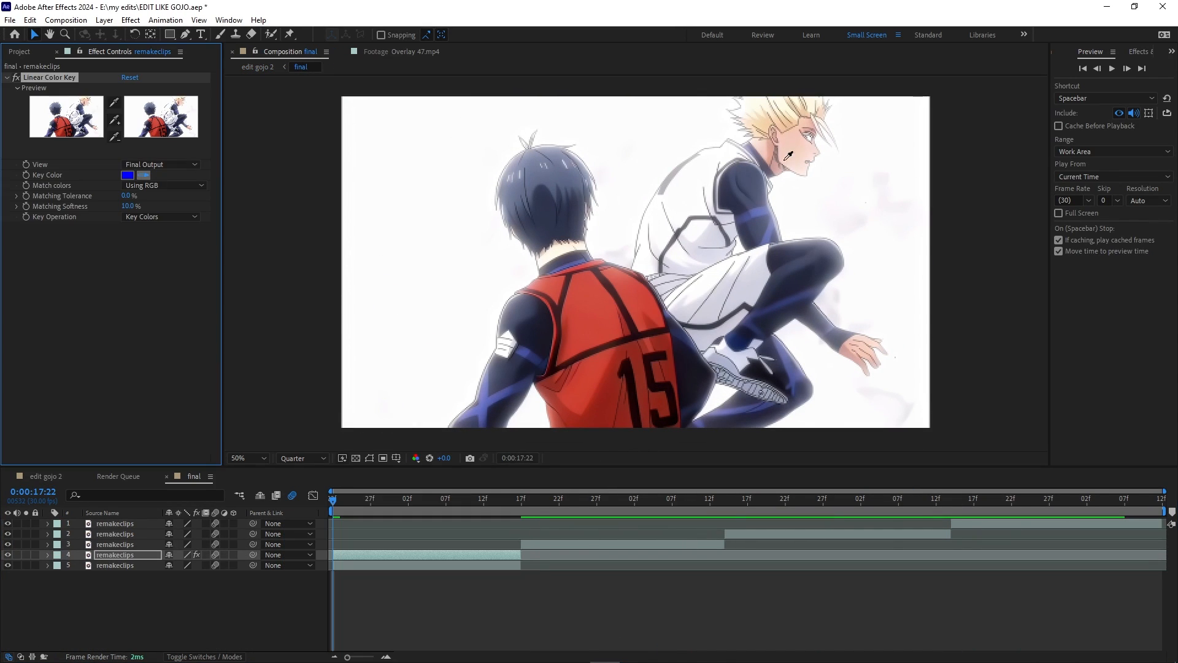
pyautogui.click(761, 215)
# - Add Invert on the Alpha channel and set the color key to 2.0% Matching Softness using RGB matching
pyautogui.hotkey('ctrl', 'space')
pyautogui.write('invert')
pyautogui.press('Return')
pyautogui.moveTo(126, 206); pyautogui.dragTo(112, 213)
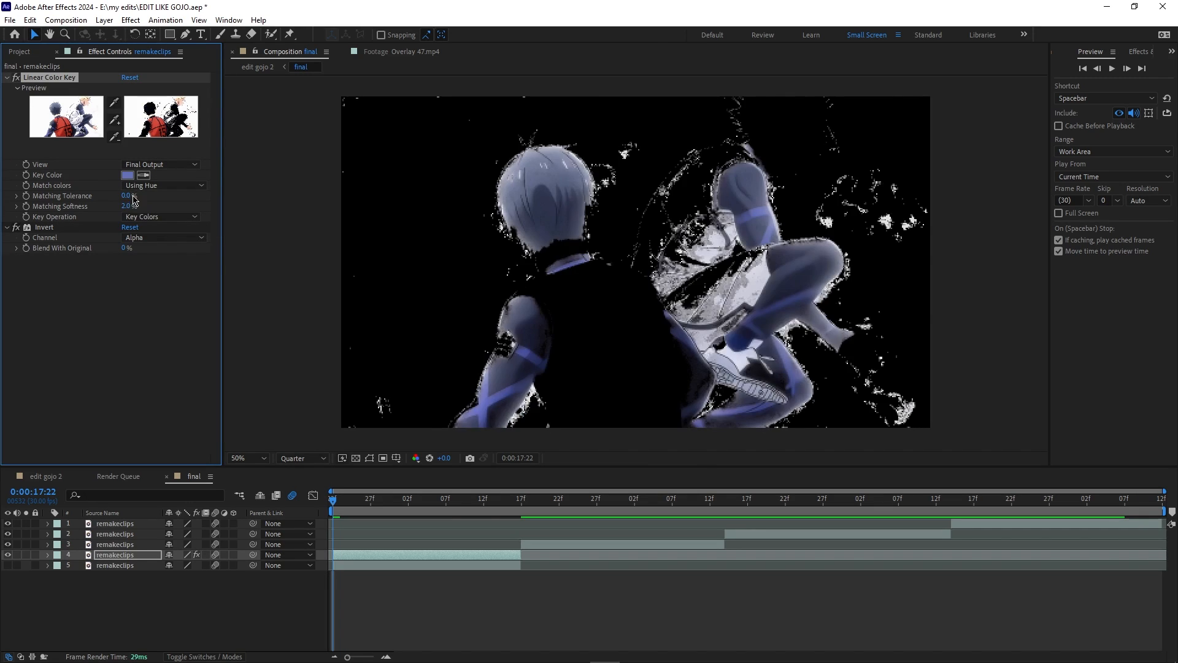
pyautogui.click(163, 185)
pyautogui.click(148, 196)
pyautogui.click(127, 175)
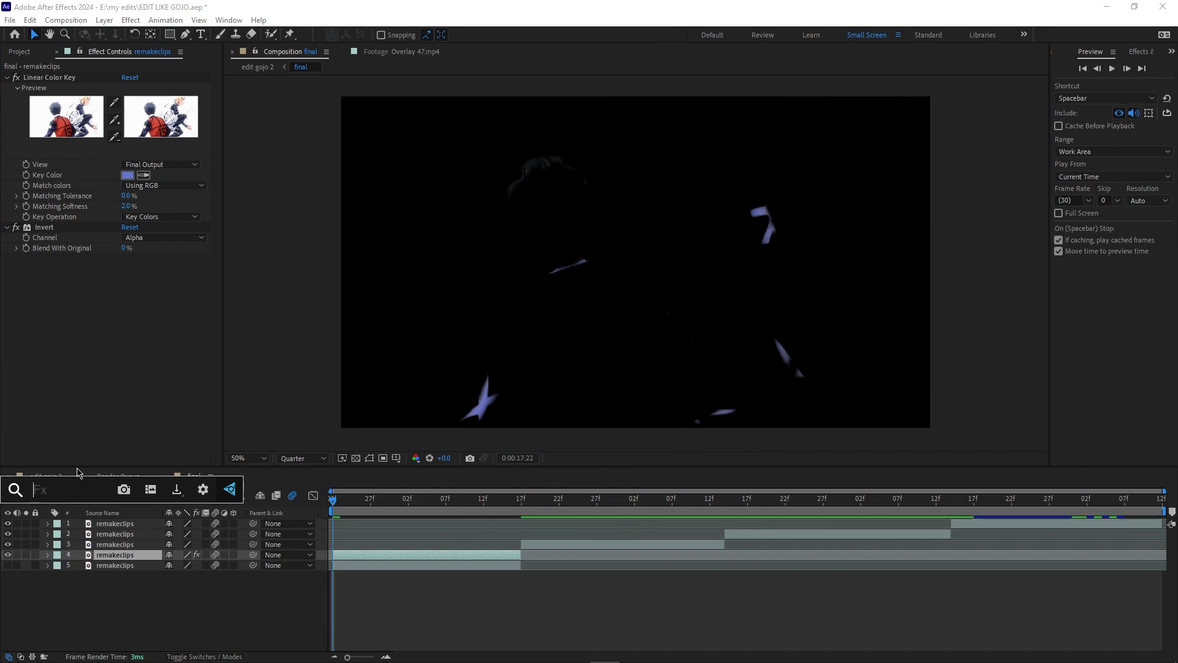
# - Apply Curves and Deep Glow to the keyed duplicate, shaping the curve to give the stripes a saturated blue
pyautogui.write('cur')
pyautogui.press('Return')
pyautogui.moveTo(140, 300); pyautogui.dragTo(142, 354)
pyautogui.click(7, 212)
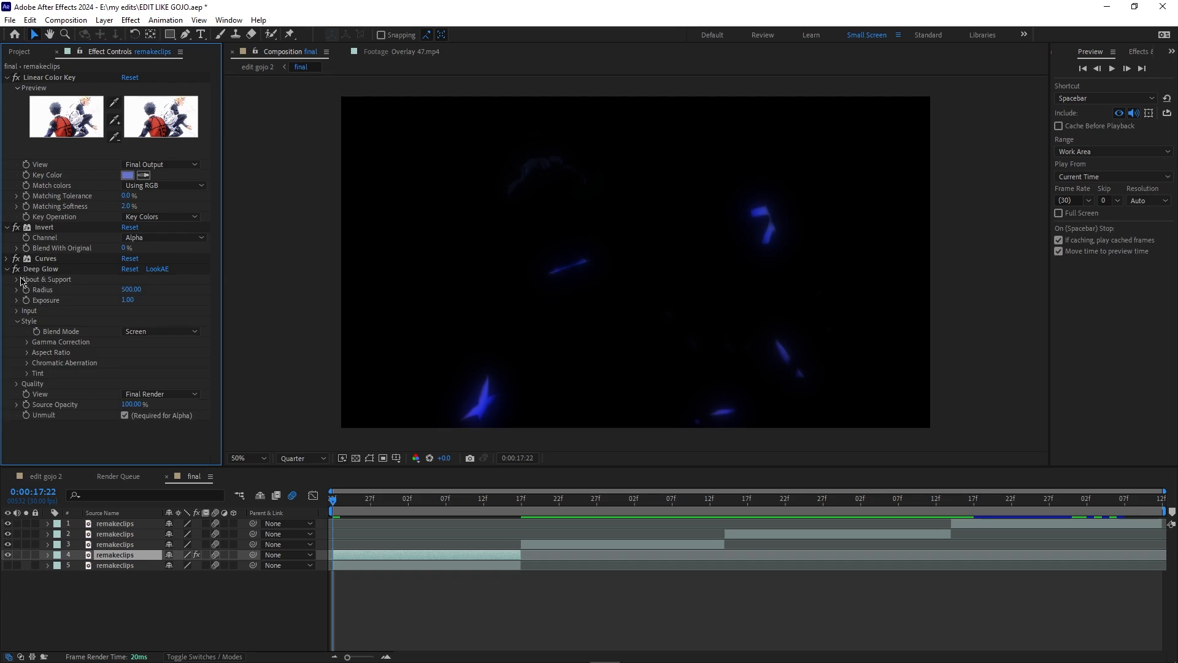
# - Search the effects for "hue", apply S_HueSatBright to the keyed duplicate, and set its Scale Colors to light cyan
pyautogui.hotkey('ctrl', 'space')
pyautogui.write('hue')
pyautogui.click(62, 250)
pyautogui.click(135, 232)
pyautogui.click(608, 398)
pyautogui.click(626, 453)
pyautogui.click(723, 375)
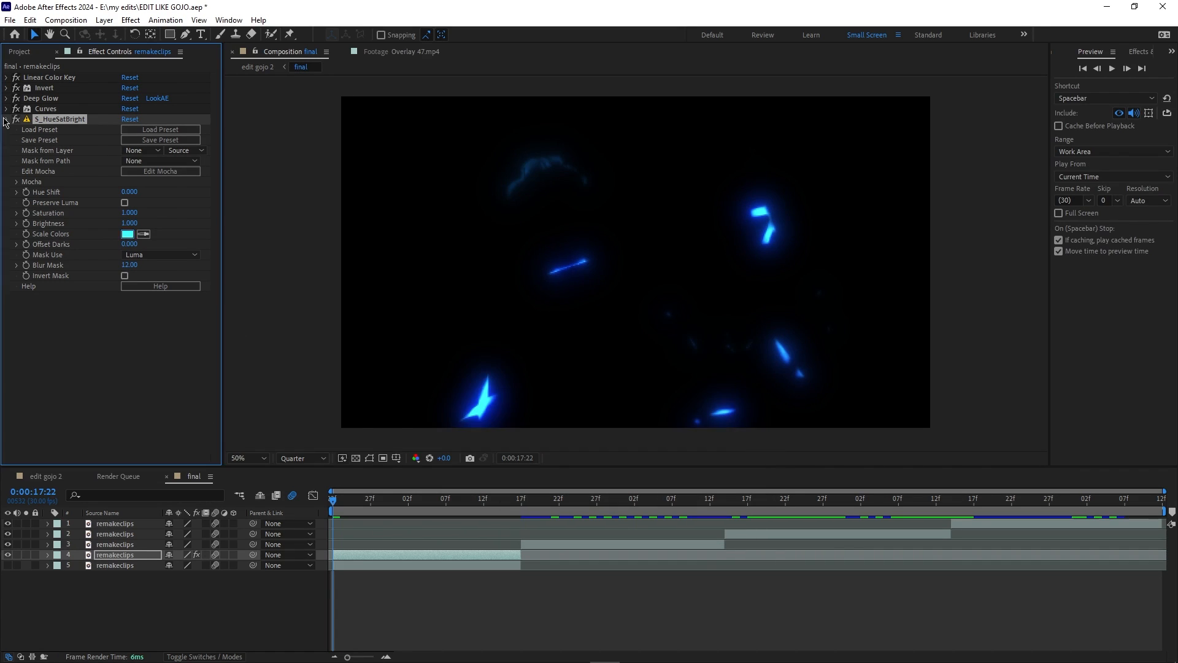
# - Try a different key color with Matching Softness at 1.0% in Linear Color Key, and undo the last changes
pyautogui.click(6, 119)
pyautogui.click(6, 78)
pyautogui.click(128, 175)
pyautogui.click(723, 376)
pyautogui.moveTo(126, 206); pyautogui.dragTo(111, 213)
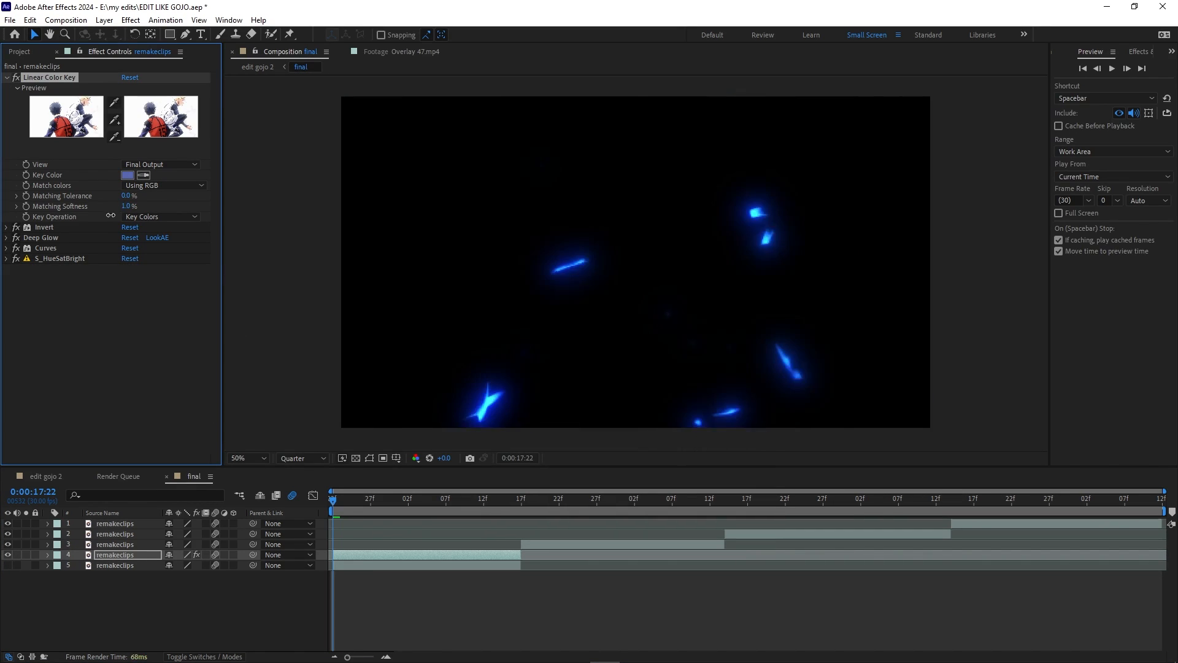
pyautogui.click(16, 259)
pyautogui.hotkey('ctrl', 'z')
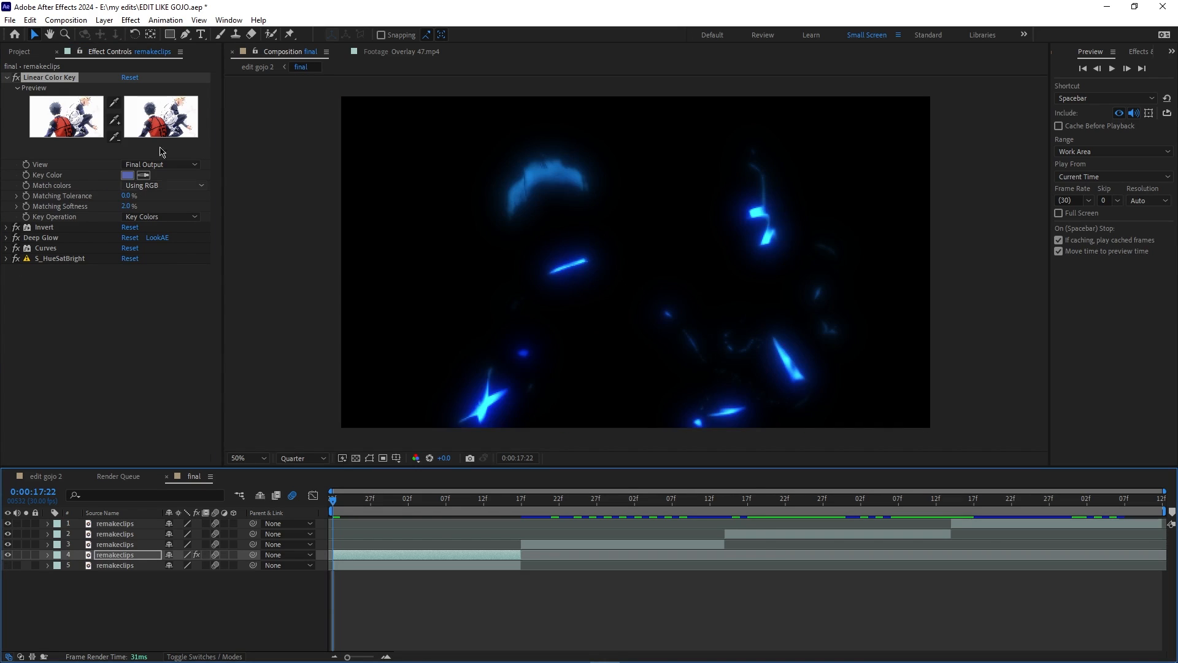
# - Change the Linear Color Key's key color and set the underlying remakeclips layer's Opacity to 84%
pyautogui.click(128, 175)
pyautogui.click(533, 450)
pyautogui.click(727, 379)
pyautogui.moveTo(170, 576)
pyautogui.mouseDown()
pyautogui.moveTo(153, 576)
pyautogui.moveTo(165, 576)
pyautogui.mouseUp()
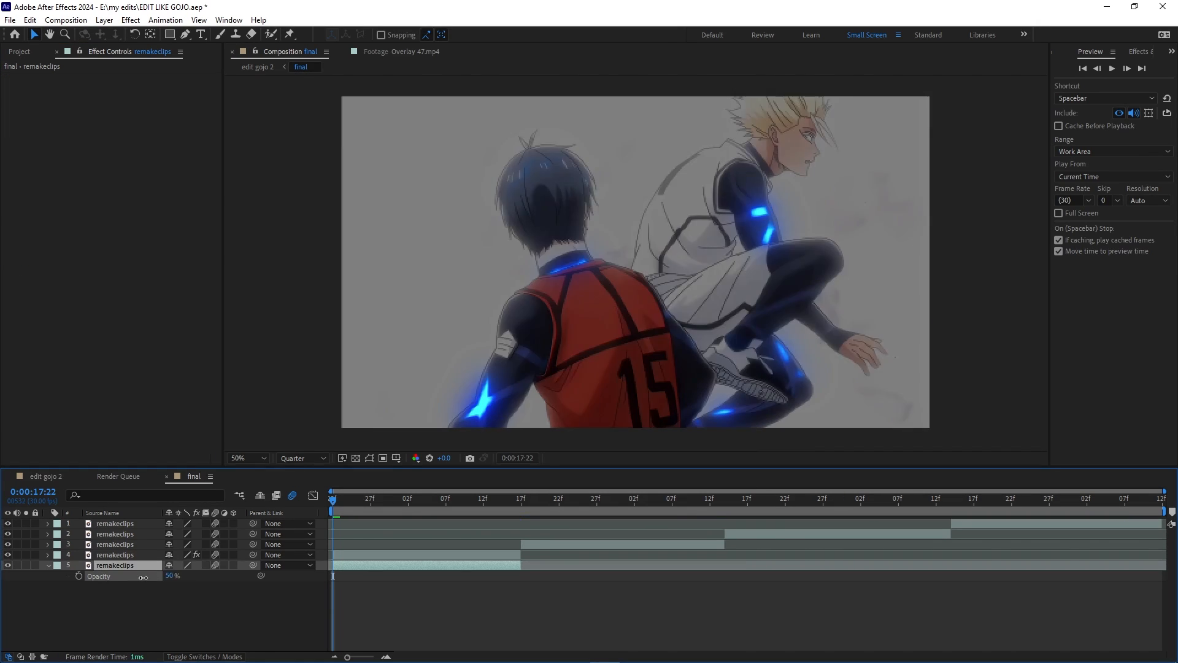
# - Try resampling the key color on the duplicate with Matching Tolerance at 19.0% and Matching Softness at 0.0%
pyautogui.click(412, 558)
pyautogui.click(143, 175)
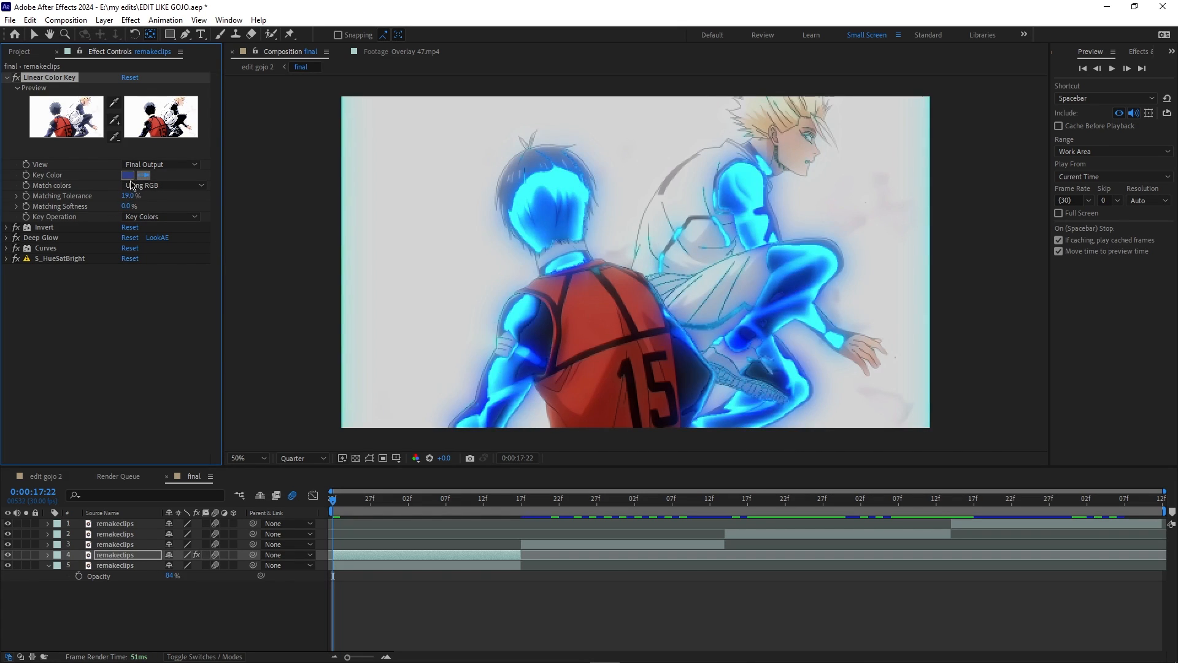
pyautogui.click(194, 278)
pyautogui.click(7, 78)
# - Check the reference timing in edit gojo 2, and add an adjustment layer to the final composition
pyautogui.moveTo(348, 657); pyautogui.dragTo(359, 656)
pyautogui.moveTo(333, 500); pyautogui.dragTo(546, 530)
pyautogui.click(45, 476)
pyautogui.moveTo(755, 500)
pyautogui.mouseDown()
pyautogui.moveTo(809, 513)
pyautogui.moveTo(751, 513)
pyautogui.mouseUp()
pyautogui.doubleClick(105, 544)
pyautogui.hotkey('ctrl', 'alt', 'y')
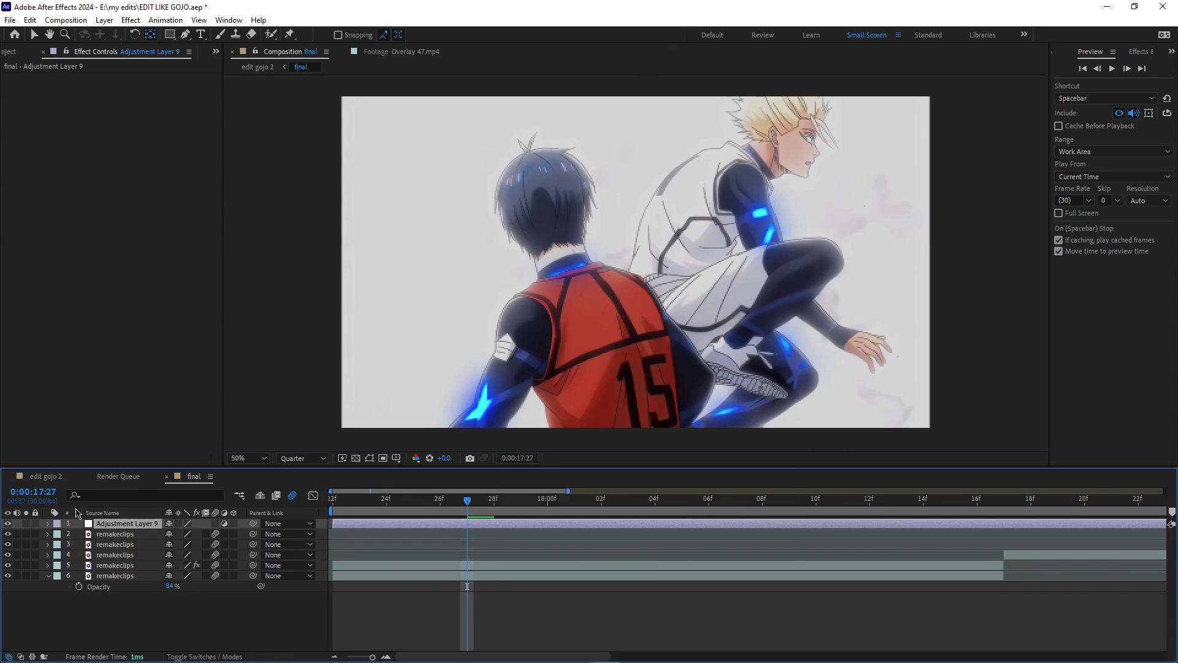
# - Move the adjustment layer directly above the keyed duplicate and trim it to run from 0:00:17:27 to 0:00:17:29
pyautogui.moveTo(110, 524); pyautogui.dragTo(110, 558)
pyautogui.hotkey('alt', '[')
pyautogui.click(520, 500)
pyautogui.hotkey('ctrl', 'shift', 'd')
pyautogui.press('Delete')
# - Apply S_EdgeColorize and Tritone to the adjustment layer, and set Edge Smooth to 0.00
pyautogui.hotkey('ctrl', 'space')
pyautogui.write('s_edge')
pyautogui.click(227, 491)
pyautogui.hotkey('ctrl', 'space')
pyautogui.write('tri')
pyautogui.click(86, 358)
pyautogui.moveTo(127, 150); pyautogui.dragTo(72, 150)
# - Set the Tritone Midtones to purple and open the Highlights color to make it blue
pyautogui.click(127, 318)
pyautogui.click(628, 416)
pyautogui.click(597, 407)
pyautogui.click(723, 374)
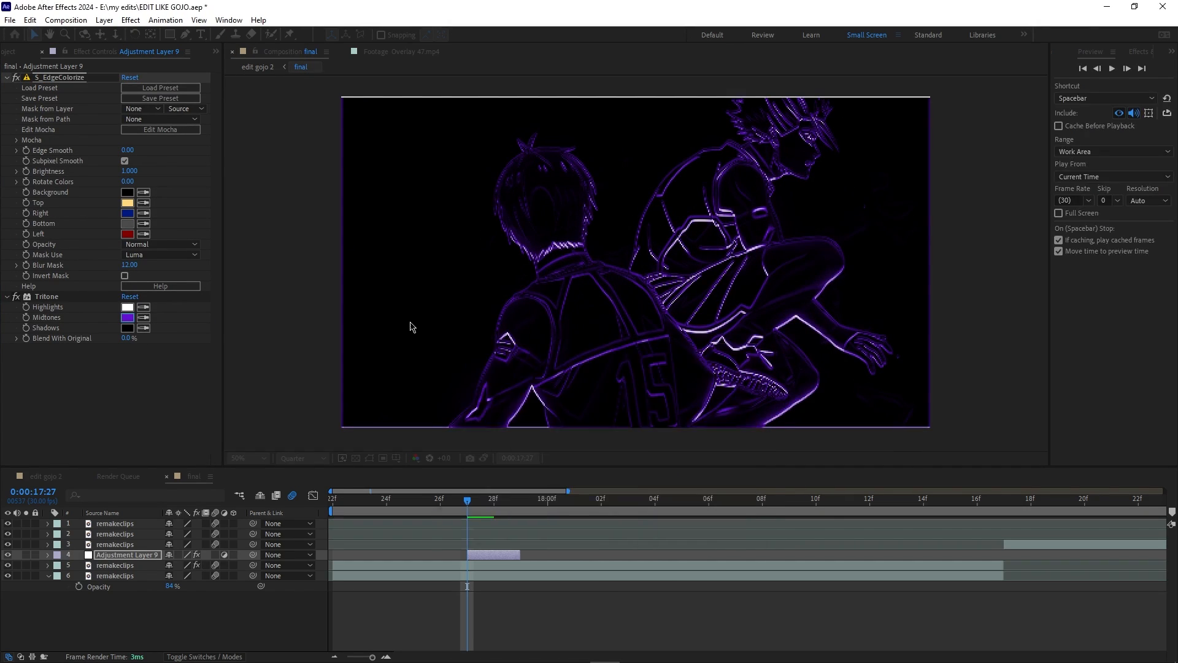
pyautogui.click(128, 307)
# - Apply Deep Glow and Curves to the adjustment layer, and raise the middle of the RGB curve to brighten the outlines
pyautogui.hotkey('ctrl', 'space')
pyautogui.write('deep')
pyautogui.click(141, 412)
pyautogui.scroll(3, 116, 163)
pyautogui.hotkey('ctrl', 'space')
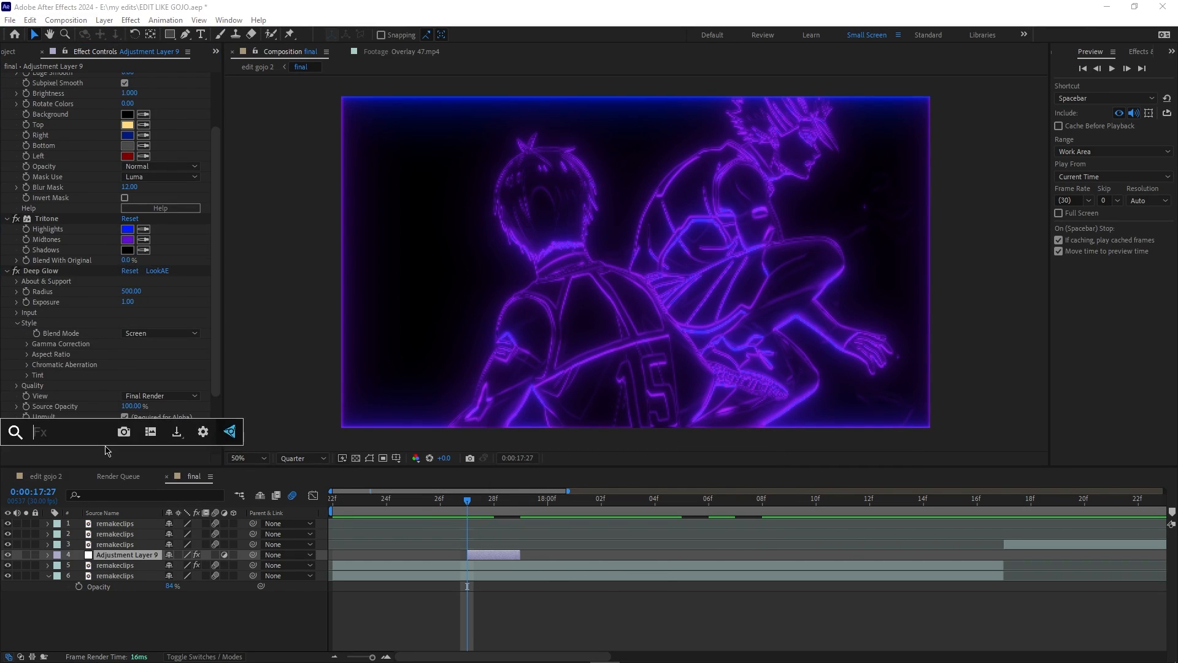
pyautogui.write('curves')
pyautogui.press('Return')
pyautogui.moveTo(95, 355); pyautogui.dragTo(94, 313)
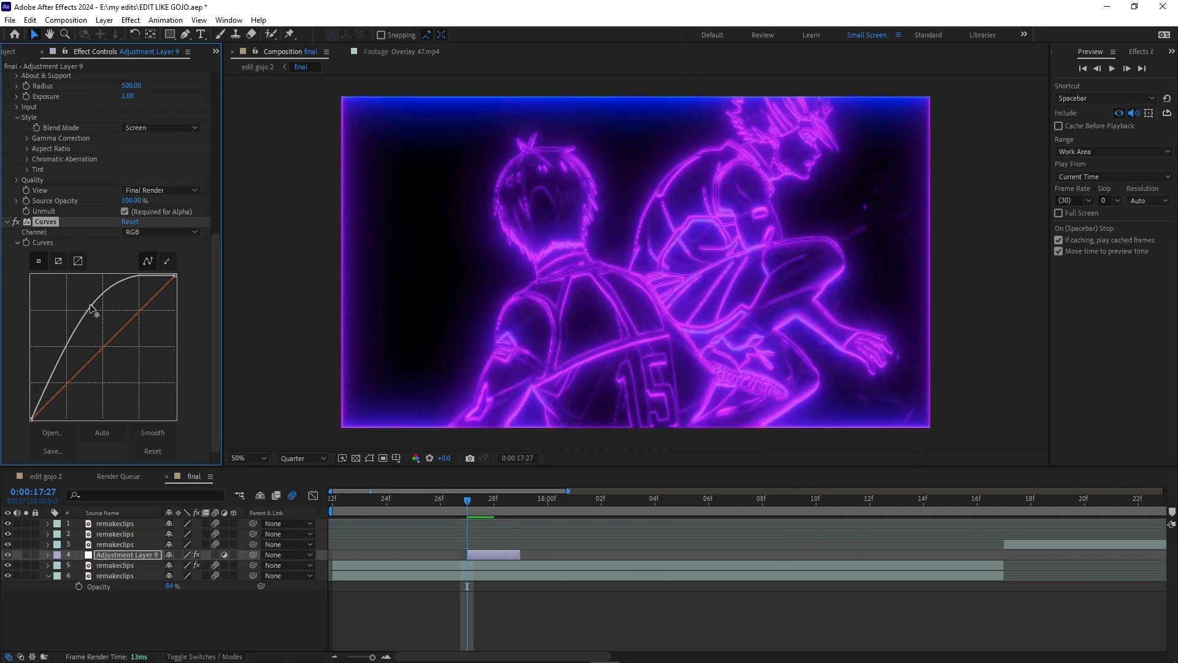
# - Trim the outline adjustment layer to end at 0:00:17:28 and compare the shot with the reference around 0:00:18:15
pyautogui.click(413, 502)
pyautogui.press('space')
pyautogui.moveTo(520, 554); pyautogui.dragTo(573, 555)
pyautogui.click(46, 477)
pyautogui.click(754, 505)
pyautogui.moveTo(753, 507); pyautogui.dragTo(788, 534)
pyautogui.click(194, 476)
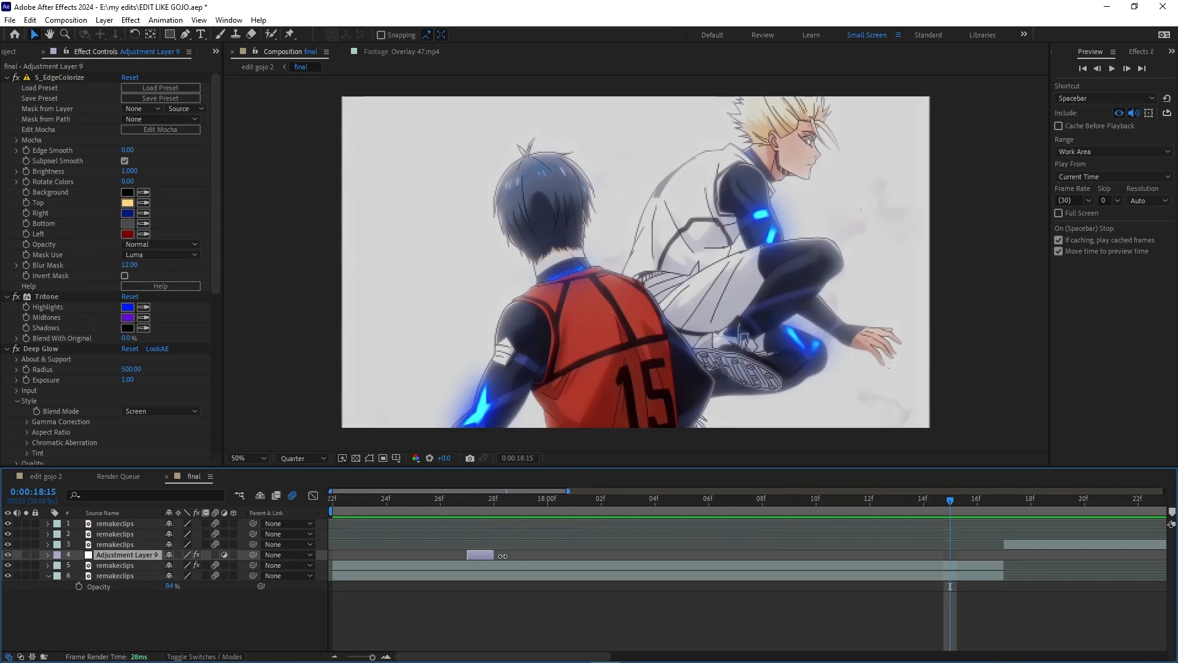
# - Duplicate the outline adjustment layer, starting the copy at 0:00:18:15, and remove all effects from it
pyautogui.hotkey('ctrl', 'd')
pyautogui.press('[')
pyautogui.click(54, 79)
pyautogui.hotkey('ctrl', 'a')
pyautogui.press('Delete')
# - Apply Wave Warp to the emptied adjustment layer and set its Wave Width to 10
pyautogui.hotkey('ctrl', 'space')
pyautogui.write('wave')
pyautogui.click(1140, 51)
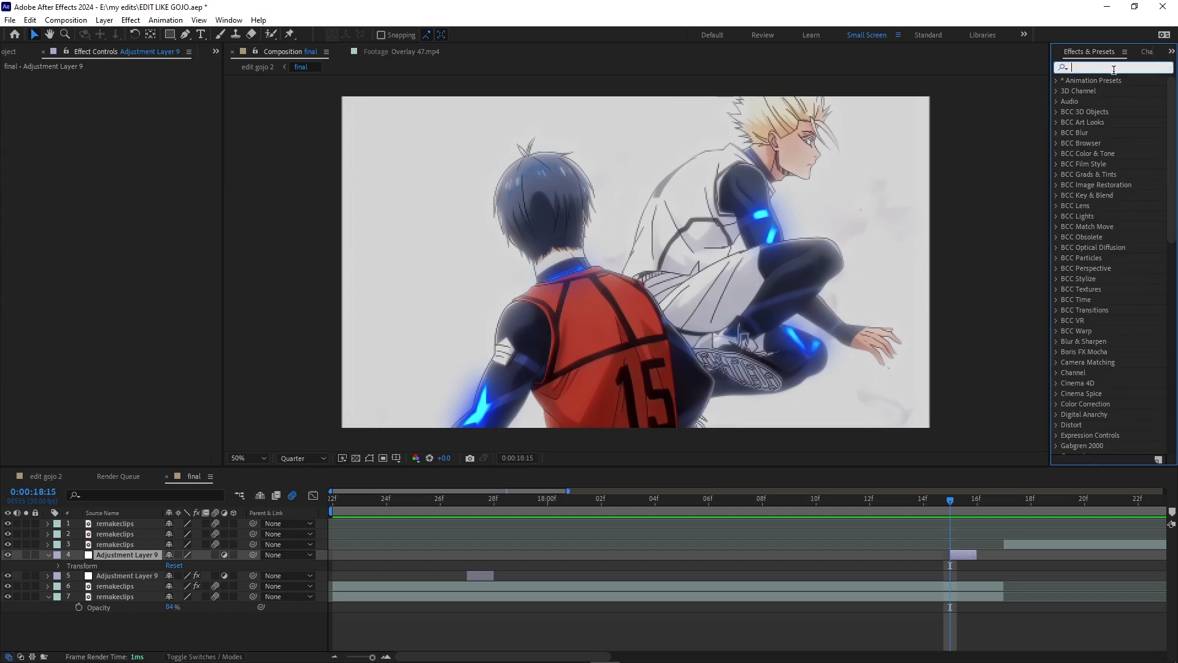
pyautogui.click(1115, 67)
pyautogui.write('wave war')
pyautogui.doubleClick(1096, 237)
pyautogui.click(1166, 66)
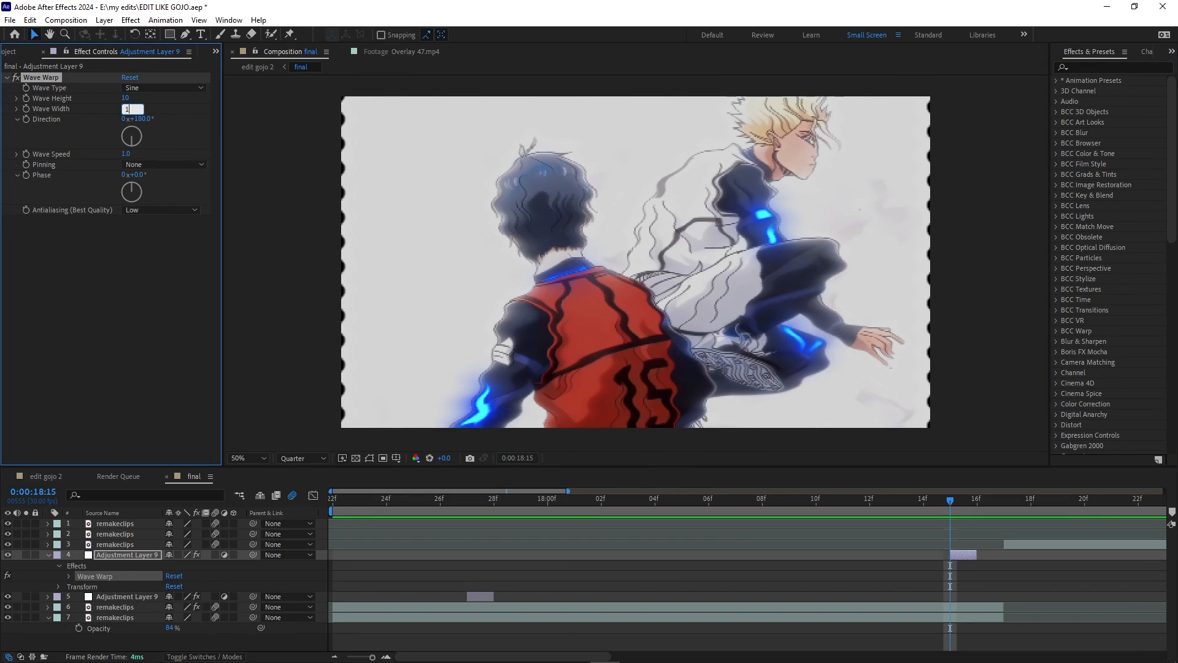
# - Extend the purple outline adjustment layer so that it starts at 0:00:17:25, and preview the shot
pyautogui.moveTo(950, 502); pyautogui.dragTo(332, 509)
pyautogui.press('space')
pyautogui.moveTo(372, 656); pyautogui.dragTo(345, 656)
pyautogui.moveTo(356, 504); pyautogui.dragTo(363, 523)
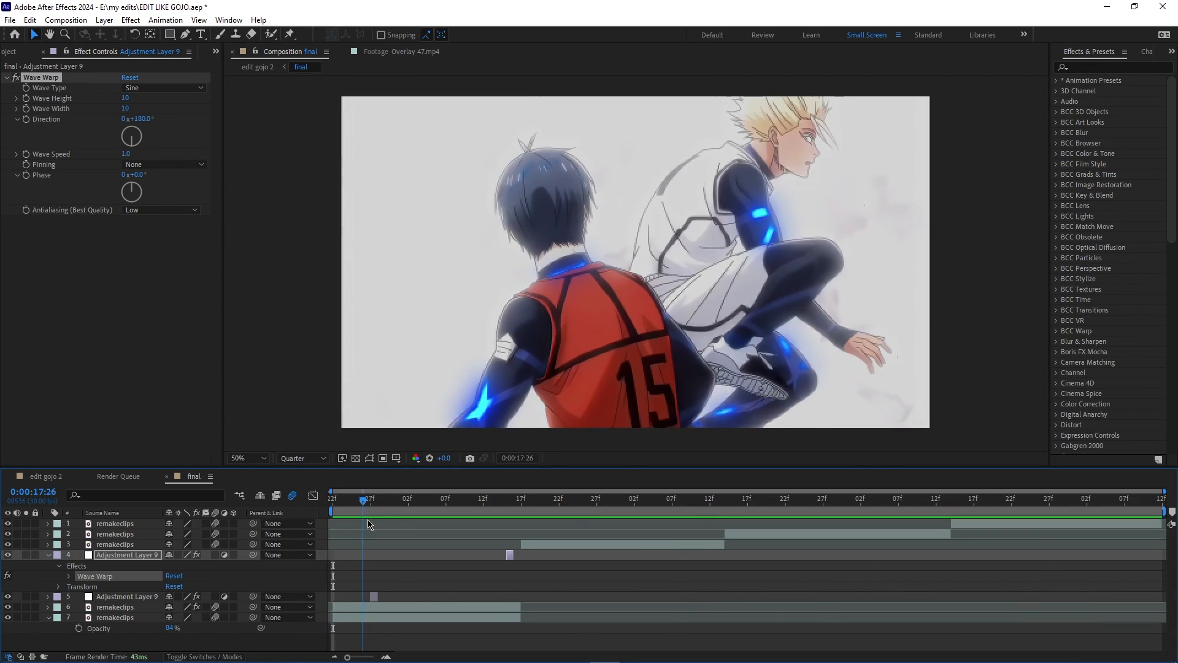
pyautogui.moveTo(370, 596); pyautogui.dragTo(355, 596)
pyautogui.press('space')
# - Add a new adjustment layer directly above the shot's clips, trim it to the shot's end, and duplicate it
pyautogui.hotkey('ctrl', 'alt', 'y')
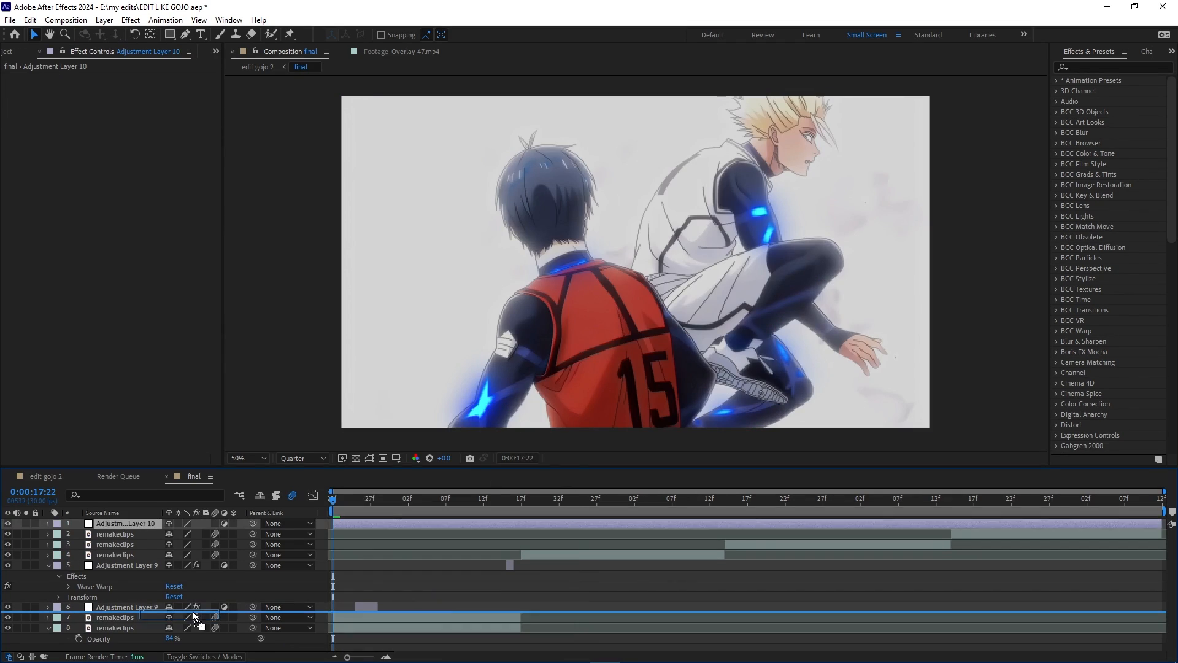
pyautogui.hotkey('alt', ']')
pyautogui.hotkey('ctrl', 'd')
# - Apply Turbulent Displace to the upper new adjustment layer and keyframe its Amount and Size from 0:00:17:22 to 0:00:18:08
pyautogui.hotkey('ctrl', 'space')
pyautogui.click(415, 500)
pyautogui.scroll(-1, 429, 583)
pyautogui.click(128, 98)
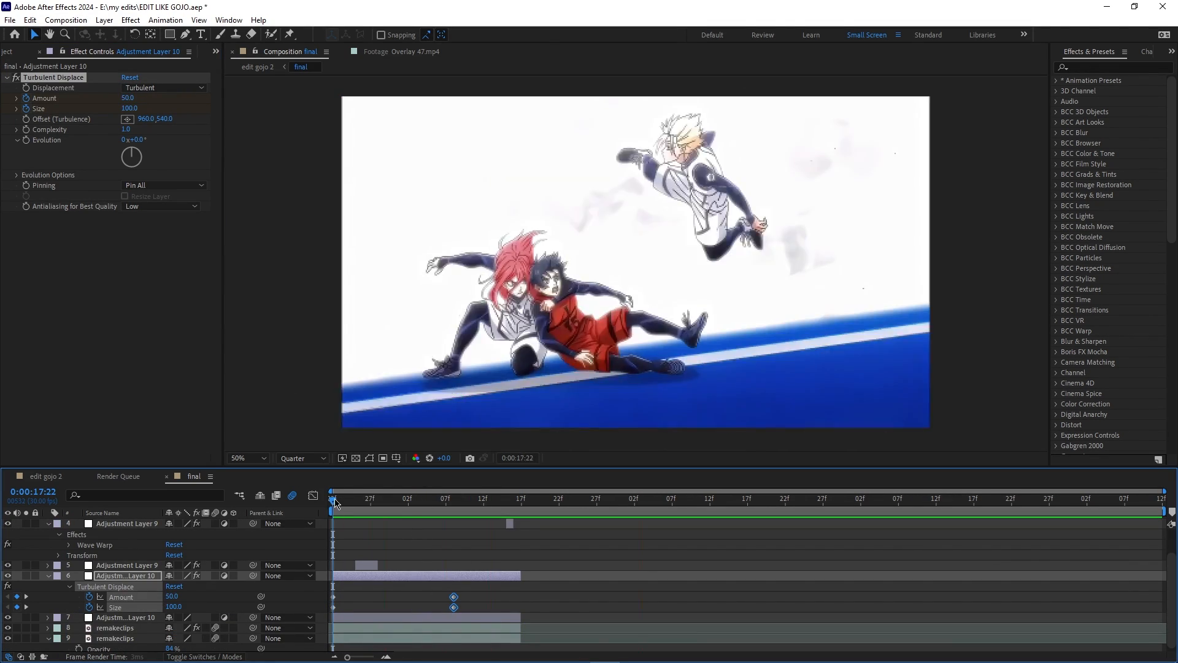
pyautogui.hotkey('ctrl', 's')
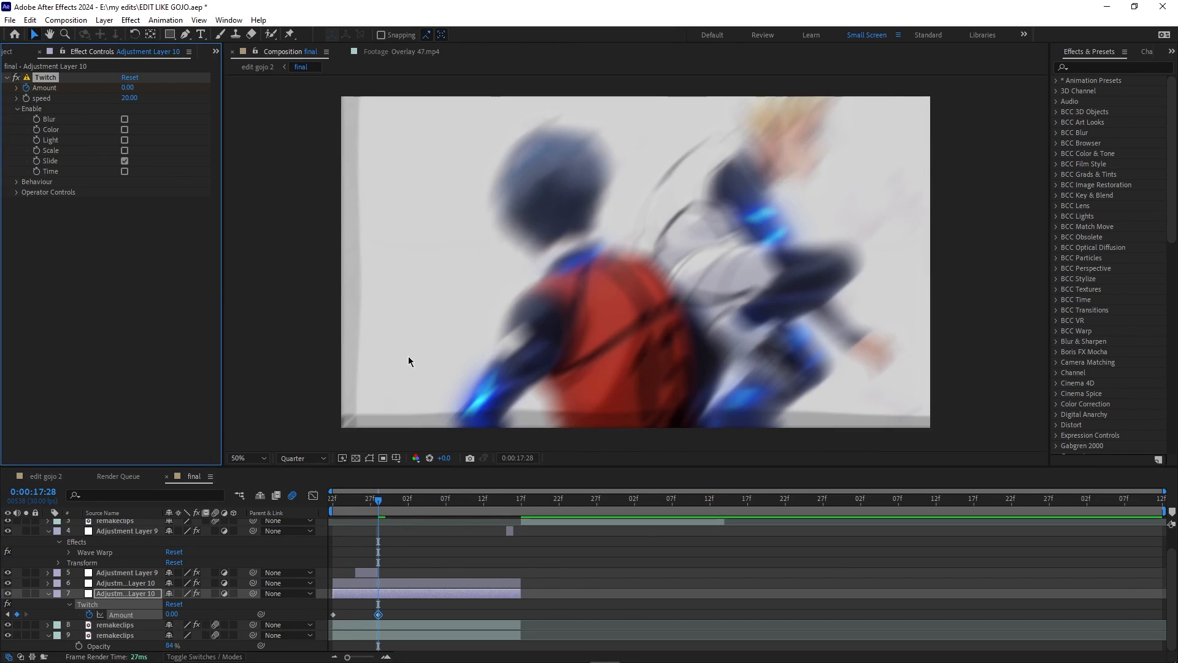
# - On the lower new adjustment layer, place the Twitch Amount keyframes at 0:00:17:25 and 0:00:18:04, and preview the slide shake
pyautogui.moveTo(379, 615); pyautogui.dragTo(423, 614)
pyautogui.moveTo(333, 614); pyautogui.dragTo(356, 615)
pyautogui.moveTo(356, 500); pyautogui.dragTo(333, 501)
pyautogui.press('space')
# - Set the Twitch Slide Amount to 30 and Slide Twitches to 0.20
pyautogui.click(17, 192)
pyautogui.click(28, 244)
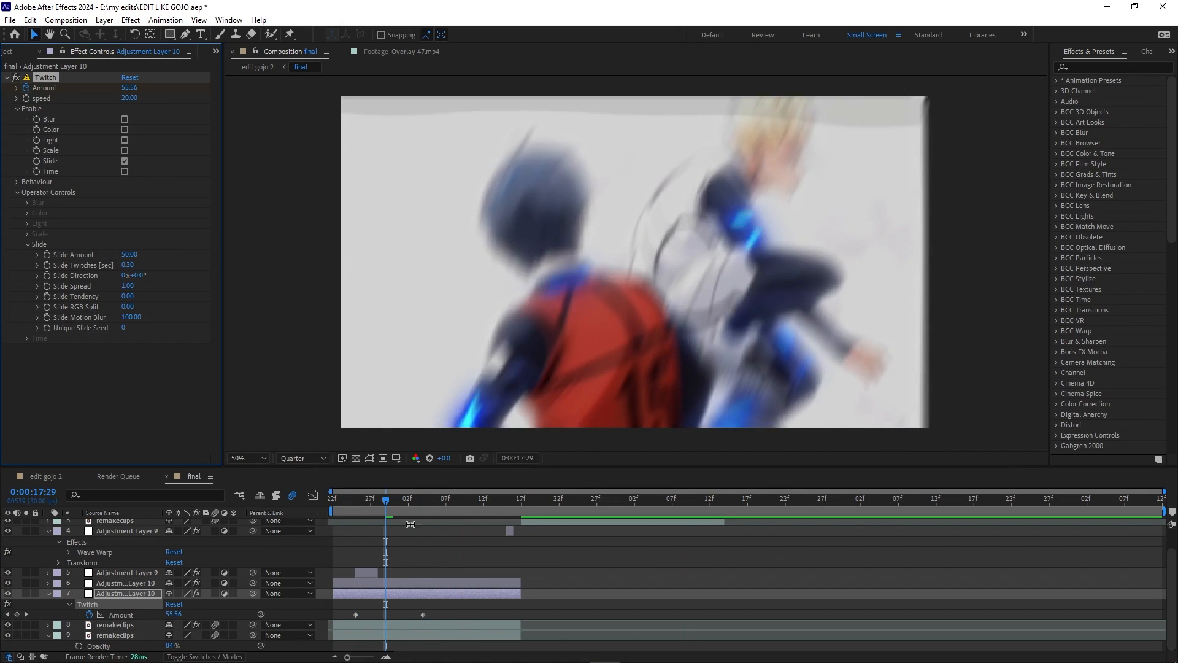
pyautogui.click(128, 264)
pyautogui.write('0.2')
pyautogui.press('Return')
# - Ease the Twitch Amount keyframes into a quick rise with a smooth falloff, and set the Twitch speed to 75
pyautogui.click(121, 614)
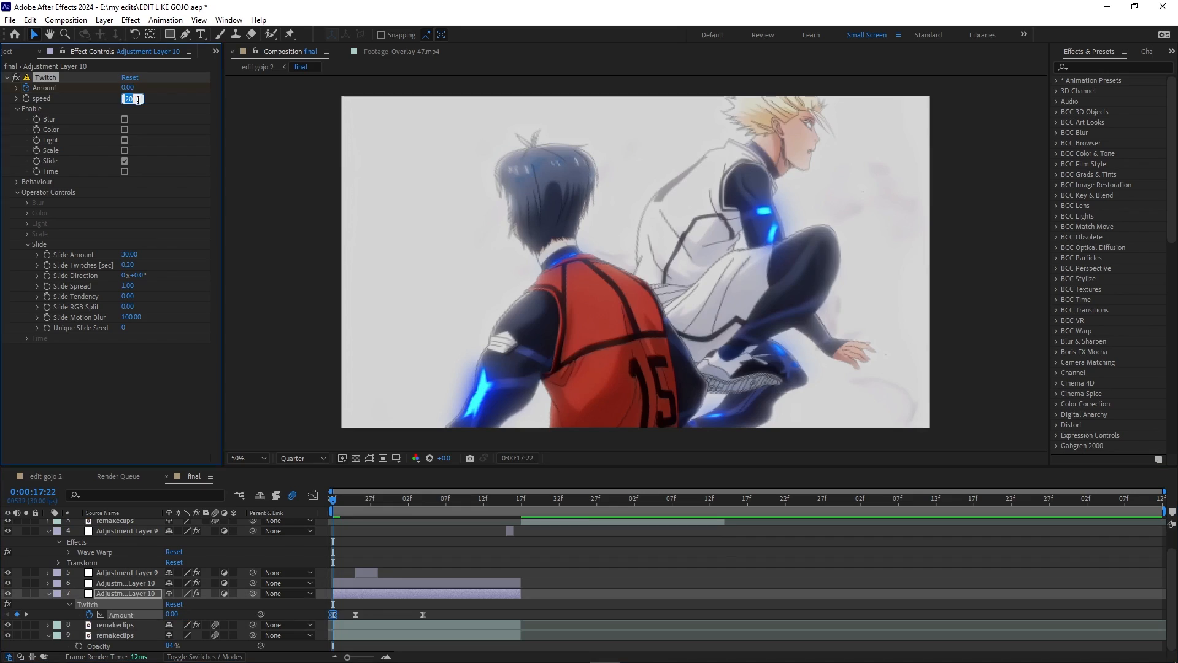
pyautogui.click(313, 496)
pyautogui.moveTo(349, 587); pyautogui.dragTo(359, 600)
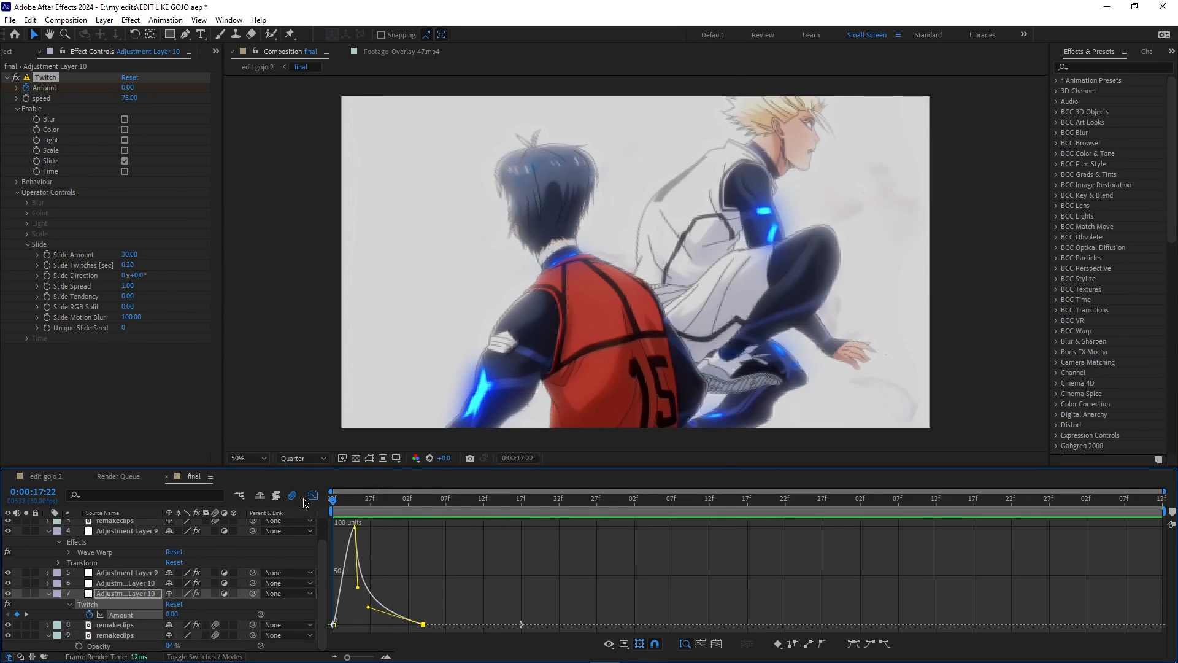
pyautogui.click(313, 496)
# - Set Slide Twitches to 0.10 and enable Light and Blur in the Twitch effect
pyautogui.click(127, 264)
pyautogui.write('0.1')
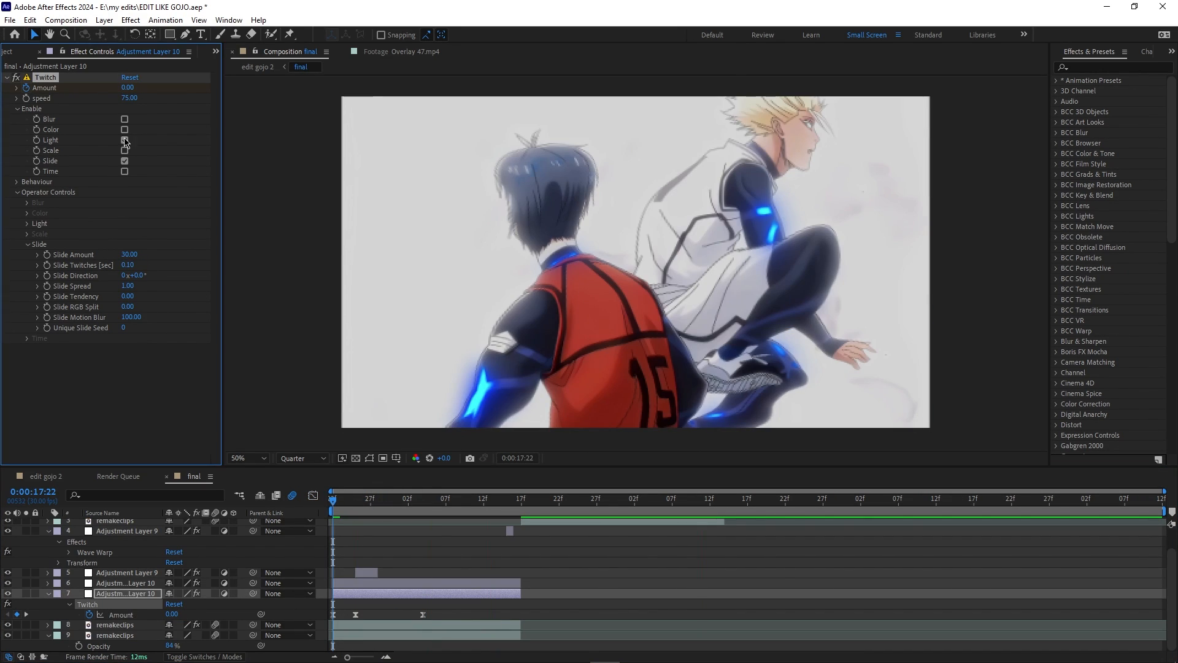
pyautogui.click(125, 119)
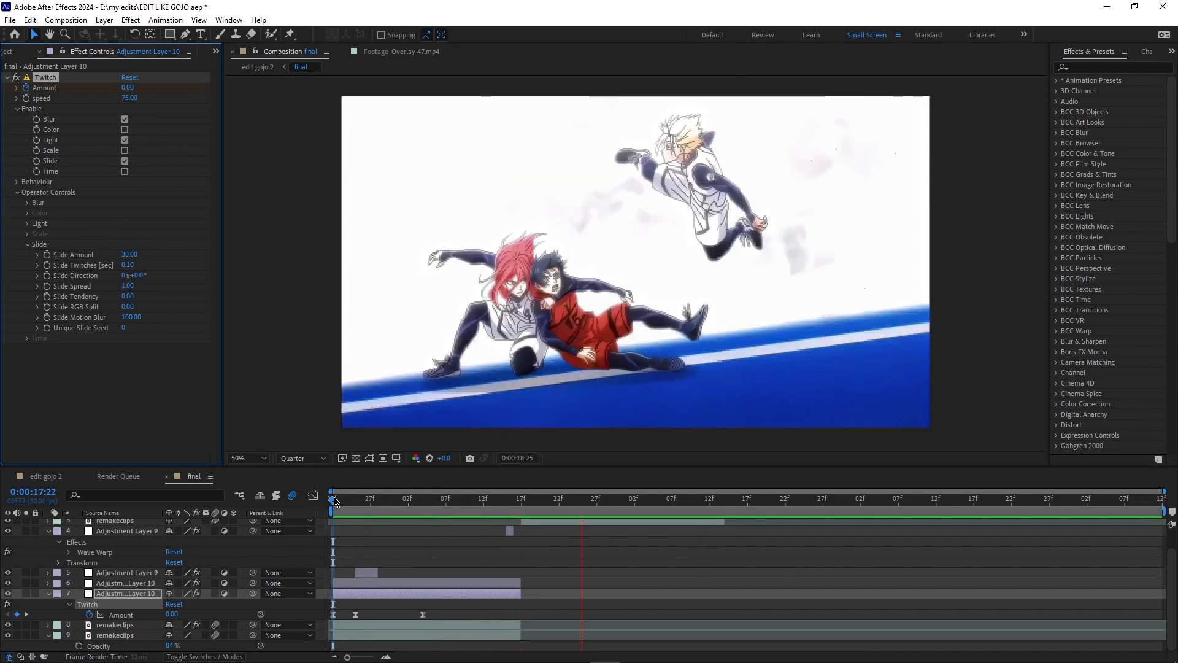
# - Pre-compose the first shot's two clip layers together with its four adjustment layers
pyautogui.click(48, 531)
pyautogui.click(48, 586)
pyautogui.click(47, 607)
pyautogui.keyDown('shift'); pyautogui.click(128, 556); pyautogui.keyUp('shift')
pyautogui.hotkey('ctrl', 'shift', 'c')
pyautogui.press('Return')
pyautogui.rightClick(258, 622)
pyautogui.moveTo(285, 468)
pyautogui.click(522, 542)
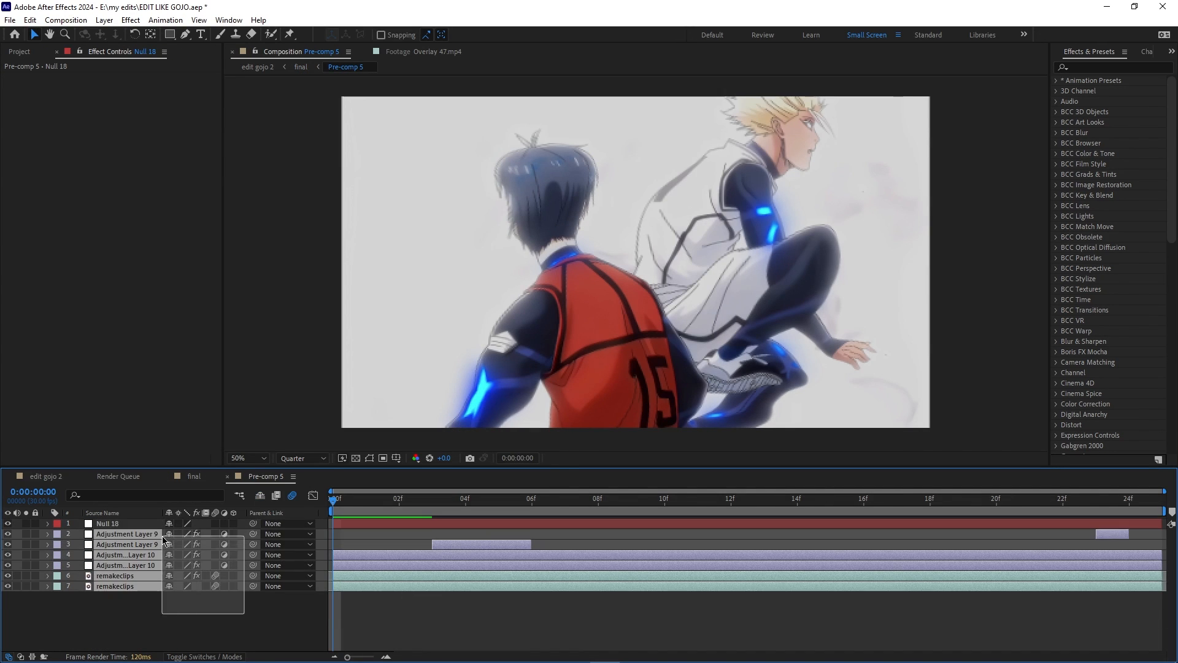
pyautogui.hotkey('ctrl', 'w')
# - Add a null in the final composition, trim it to the shot's end, and parent Pre-comp 5 to it
pyautogui.rightClick(264, 595)
pyautogui.click(527, 515)
pyautogui.click(521, 500)
pyautogui.hotkey('alt', ']')
pyautogui.moveTo(253, 565); pyautogui.dragTo(123, 555)
# - Keyframe the null's Position, Scale and Rotation at 0:00:17:22, and set the Rotation to -10°
pyautogui.click(341, 555)
pyautogui.press('s')
pyautogui.hotkey('shift', 'p')
pyautogui.hotkey('shift', 'r')
pyautogui.moveTo(79, 586); pyautogui.dragTo(78, 565)
pyautogui.write('-')
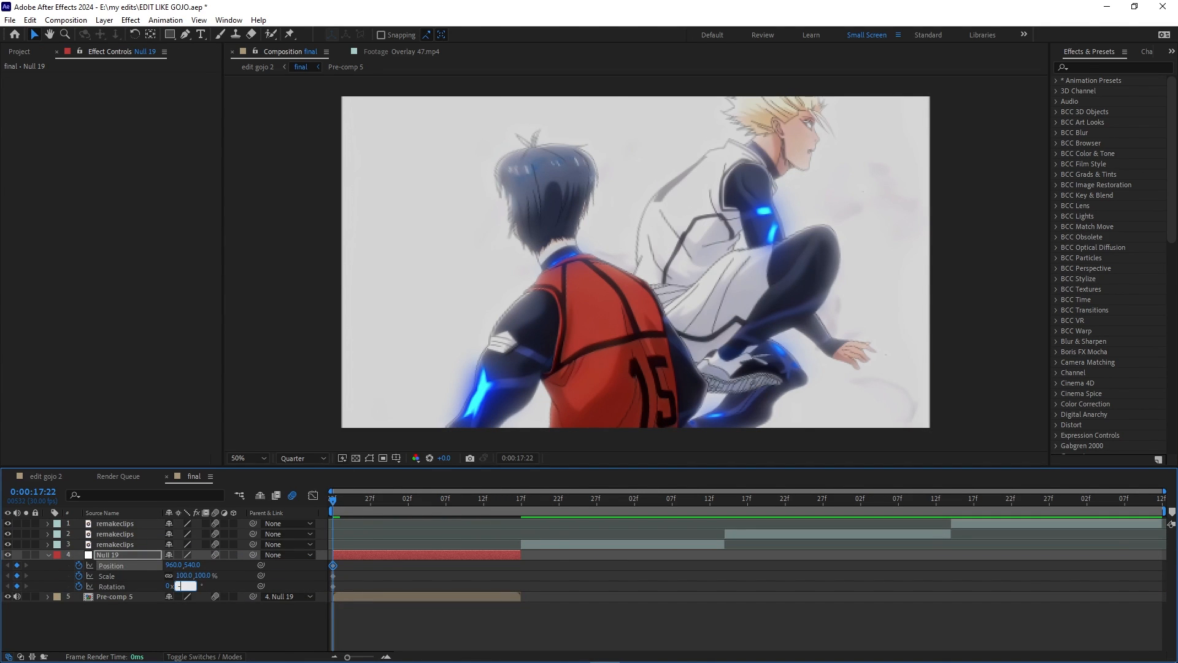
pyautogui.write('10')
pyautogui.press('Return')
# - Apply Motion Tile to Pre-comp 5 with Output Width 200, Output Height 240 and Mirror Edges enabled
pyautogui.click(437, 597)
pyautogui.hotkey('ctrl', 'space')
pyautogui.write('motion')
pyautogui.click(396, 561)
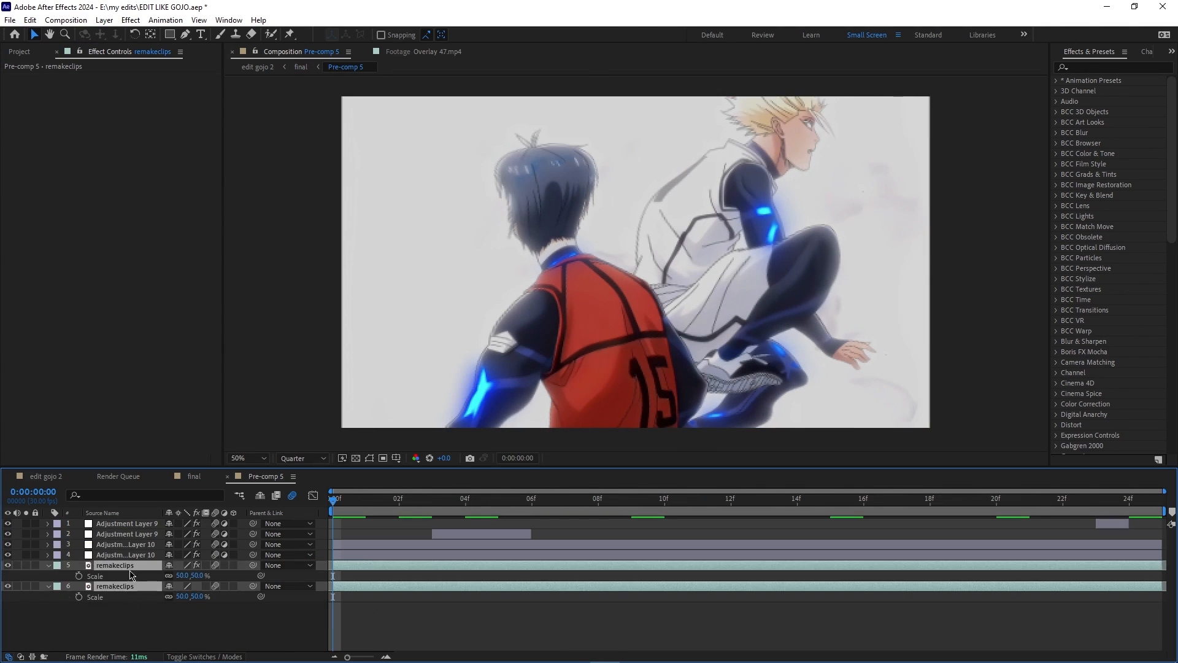
pyautogui.click(195, 476)
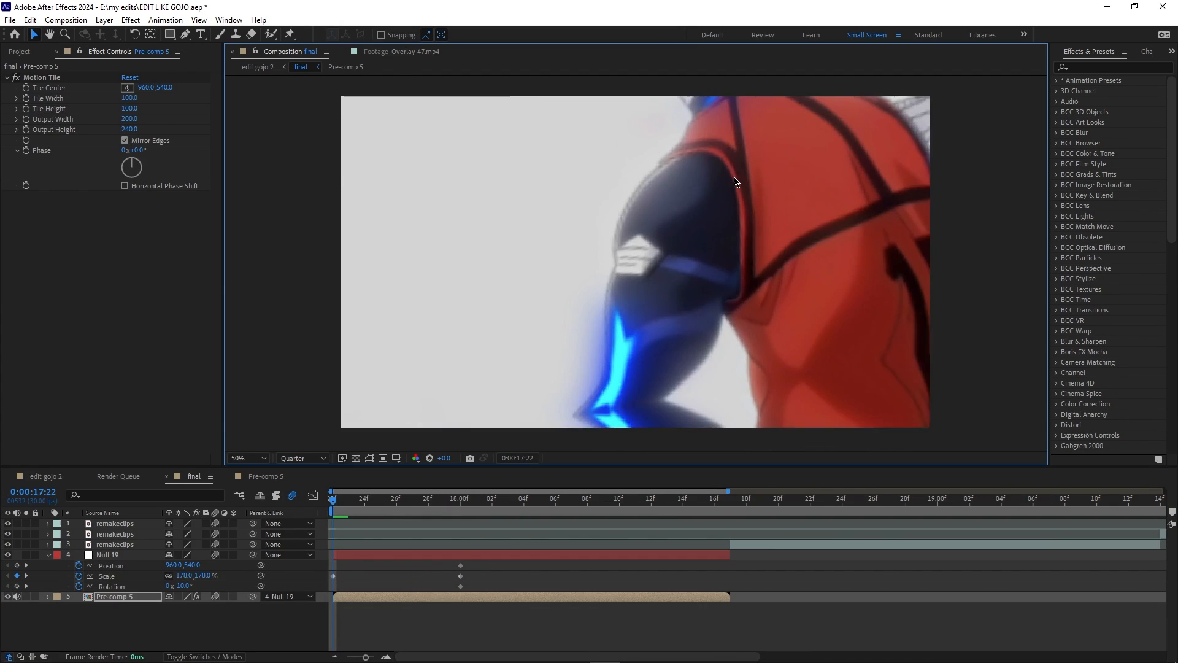
# - At 0:00:17:22, set the null's Scale to 123%, Rotation to -10° and Position to 1380, -9
pyautogui.hotkey('ctrl', 'z')
pyautogui.moveTo(207, 575); pyautogui.dragTo(174, 592)
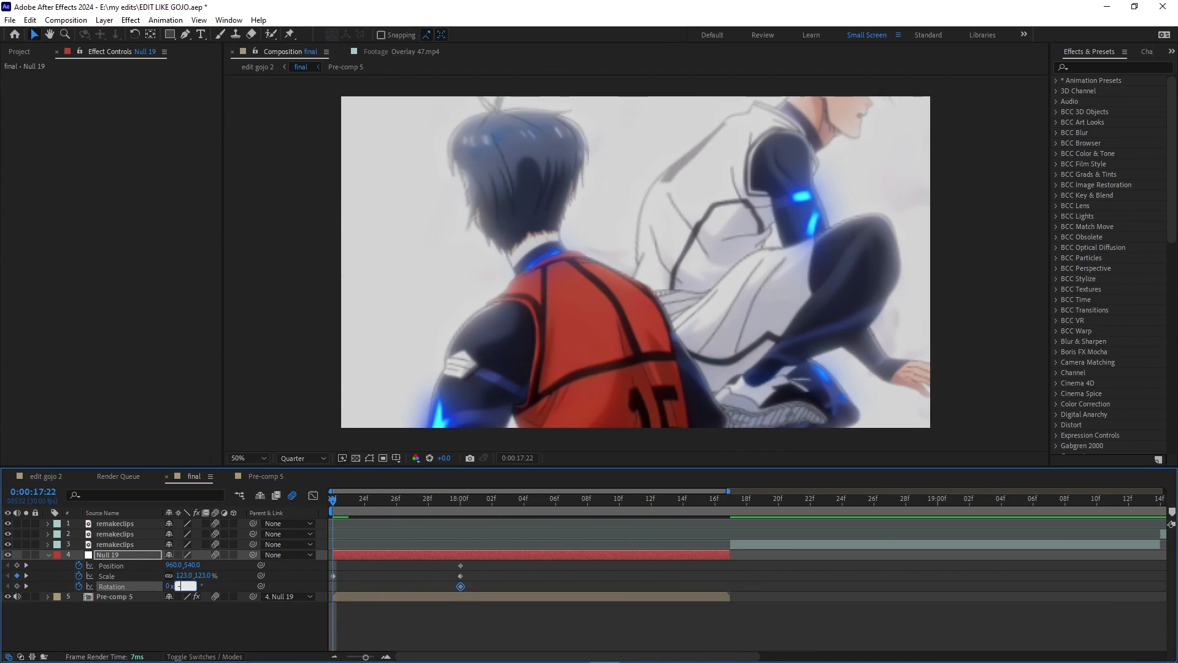
pyautogui.write('-10')
pyautogui.press('Return')
pyautogui.moveTo(192, 565); pyautogui.dragTo(180, 565)
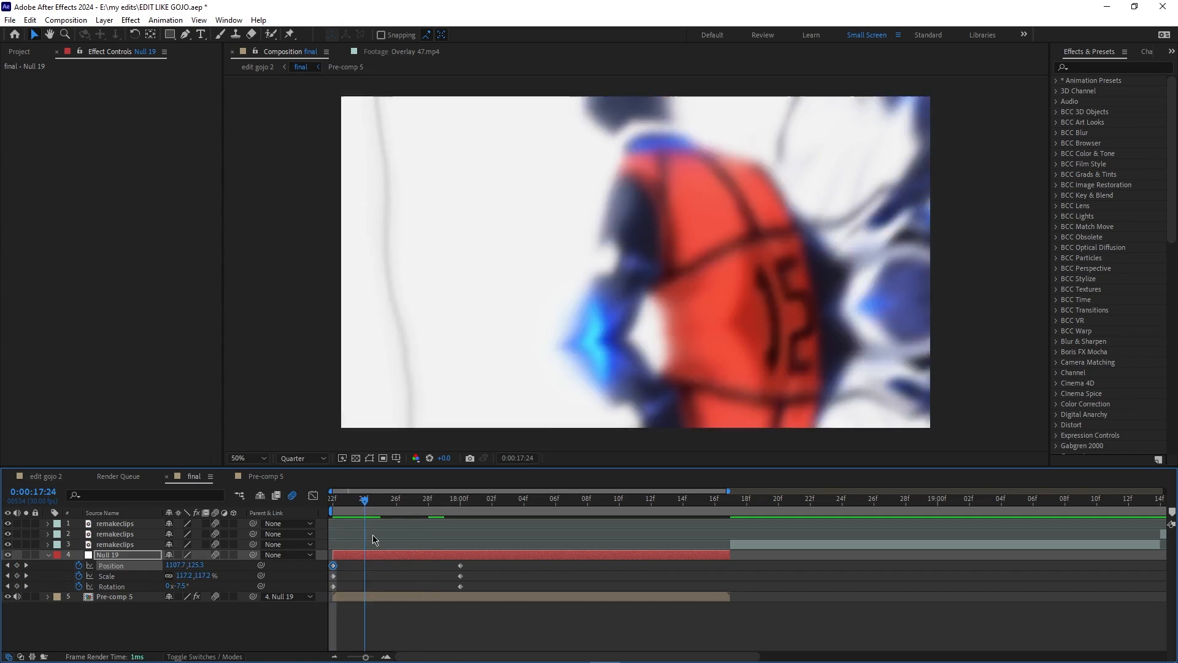
# - Ease all of the null's keyframes and move the ending ones to 0:00:18:03
pyautogui.moveTo(322, 578); pyautogui.dragTo(377, 579)
pyautogui.moveTo(460, 565); pyautogui.dragTo(507, 565)
pyautogui.click(542, 568)
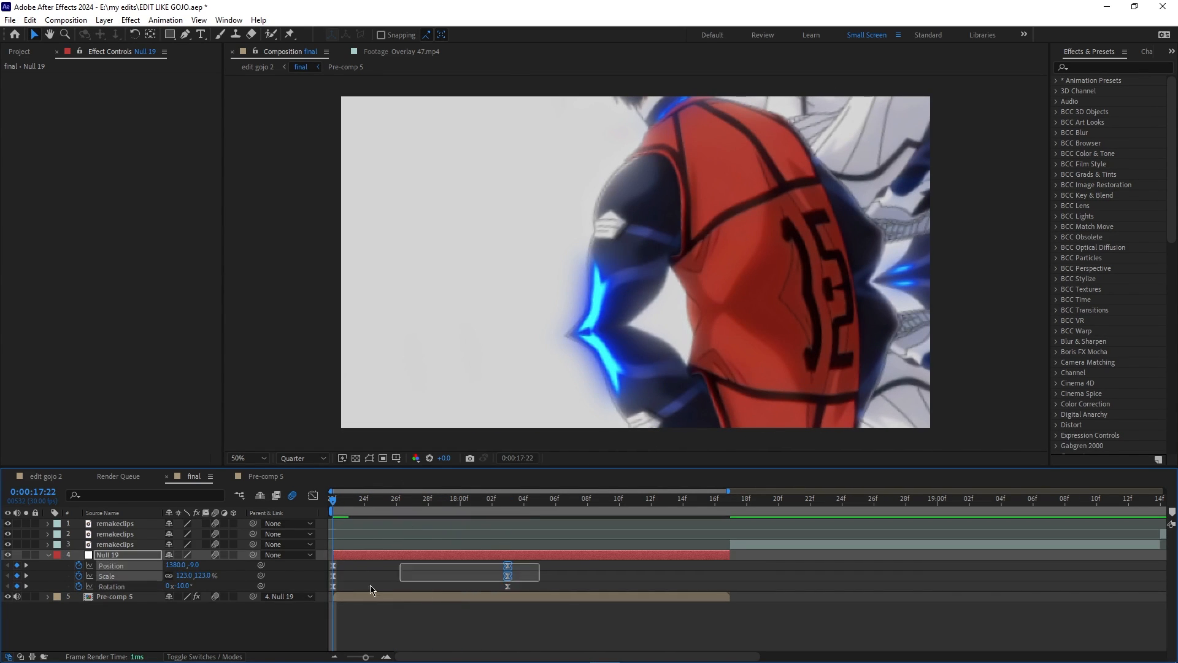
# - Shape the null's Position, Scale and Rotation graphs into a fast start with a smooth slowdown, and preview the movement
pyautogui.click(130, 566)
pyautogui.hotkey('shift', 'F3')
pyautogui.rightClick(371, 603)
pyautogui.click(405, 495)
pyautogui.moveTo(362, 587); pyautogui.dragTo(326, 619)
pyautogui.click(123, 575)
pyautogui.rightClick(370, 583)
pyautogui.click(405, 483)
pyautogui.moveTo(479, 623); pyautogui.dragTo(348, 537)
pyautogui.click(123, 587)
pyautogui.moveTo(447, 529); pyautogui.dragTo(378, 530)
pyautogui.press('space')
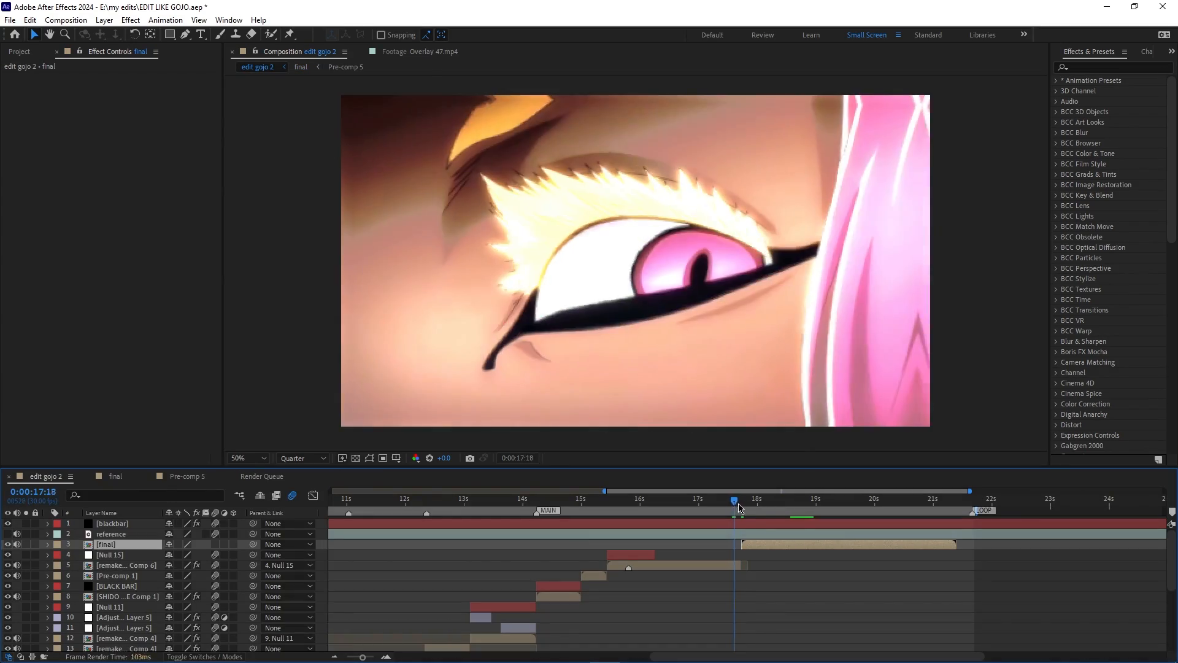
# - Compare the start of the final shot with the reference timing in edit gojo 2
pyautogui.moveTo(727, 517); pyautogui.dragTo(679, 516)
pyautogui.scroll(1, 744, 522)
pyautogui.click(683, 546)
pyautogui.doubleClick(684, 563)
pyautogui.moveTo(919, 505); pyautogui.dragTo(798, 508)
pyautogui.click(315, 476)
pyautogui.click(45, 477)
pyautogui.moveTo(689, 505); pyautogui.dragTo(780, 506)
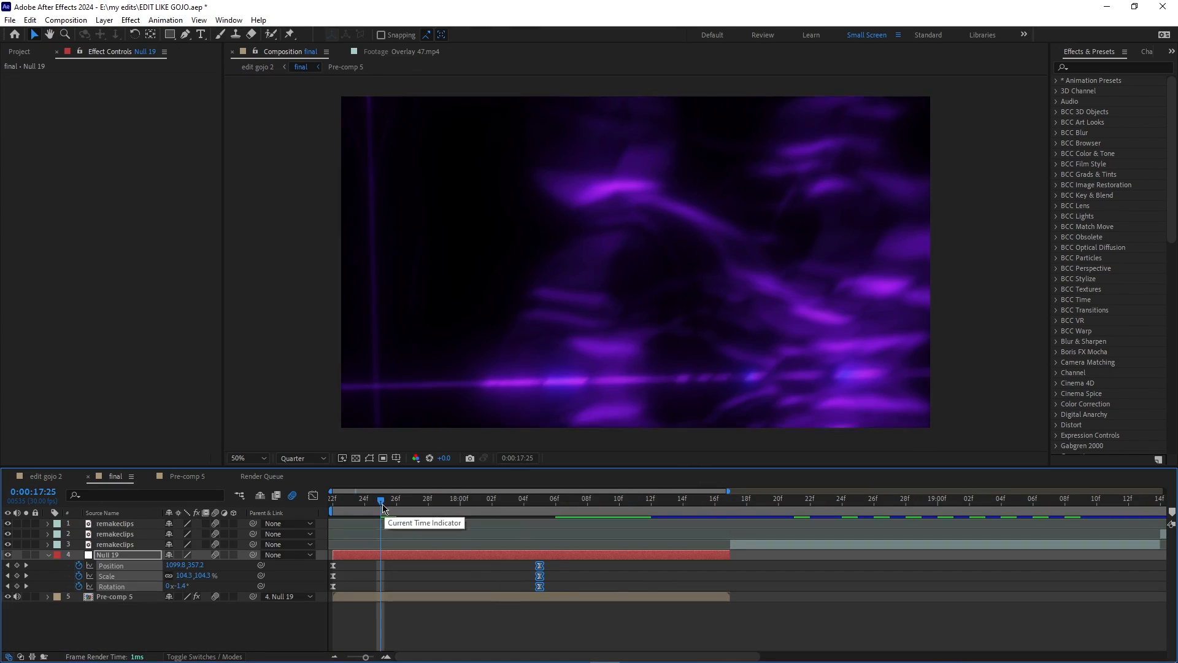
# - Set the null's starting Position to 1503, -5 and Rotation to -24°, and move its ending keyframes to 0:00:18:07
pyautogui.moveTo(382, 500); pyautogui.dragTo(333, 500)
pyautogui.click(503, 337)
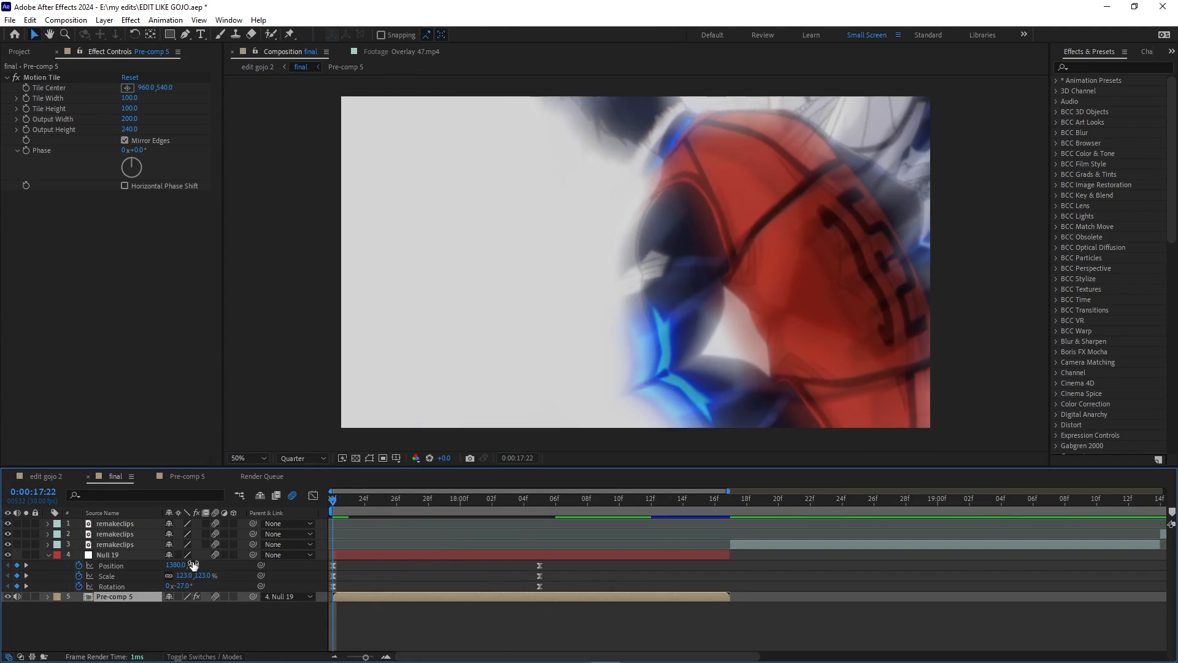
pyautogui.click(140, 567)
pyautogui.press('space')
pyautogui.press('space')
pyautogui.moveTo(557, 560)
pyautogui.mouseDown()
pyautogui.moveTo(529, 590)
pyautogui.moveTo(571, 576)
pyautogui.mouseUp()
pyautogui.press('space')
pyautogui.press('space')
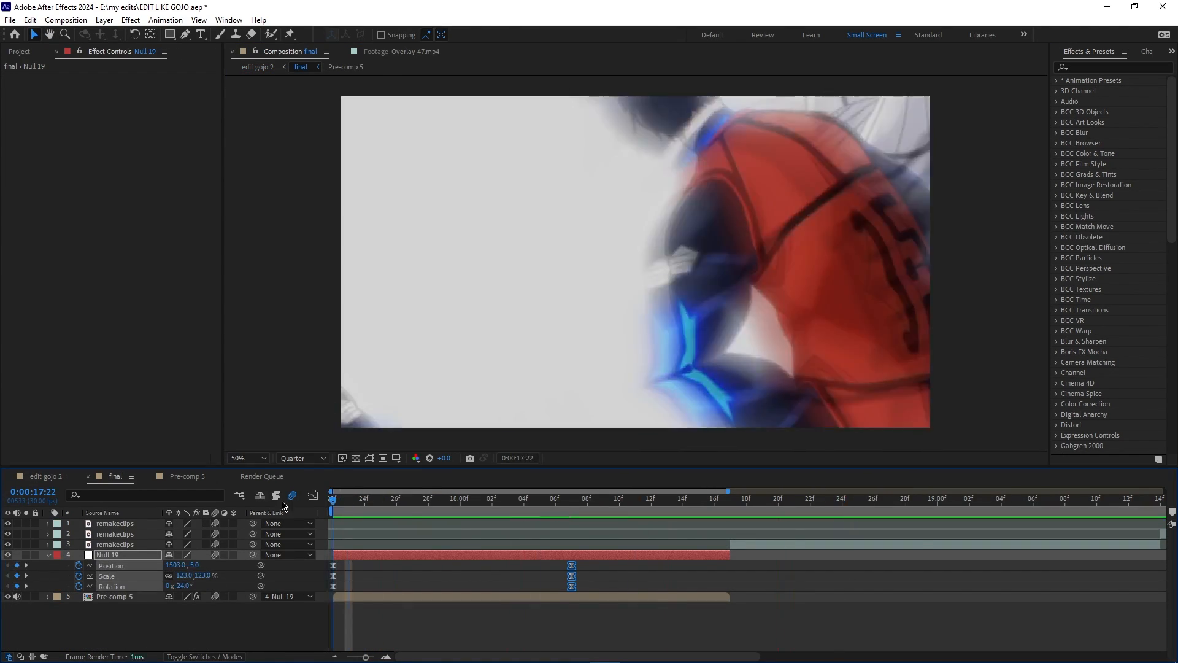
# - Check the shot in edit gojo 2, add a second null trimmed to the shot, and parent the first null to it
pyautogui.click(46, 476)
pyautogui.click(699, 499)
pyautogui.press('space')
pyautogui.moveTo(713, 498); pyautogui.dragTo(740, 500)
pyautogui.doubleClick(740, 545)
pyautogui.press('u')
pyautogui.hotkey('ctrl', 'alt', 'shift', 'y')
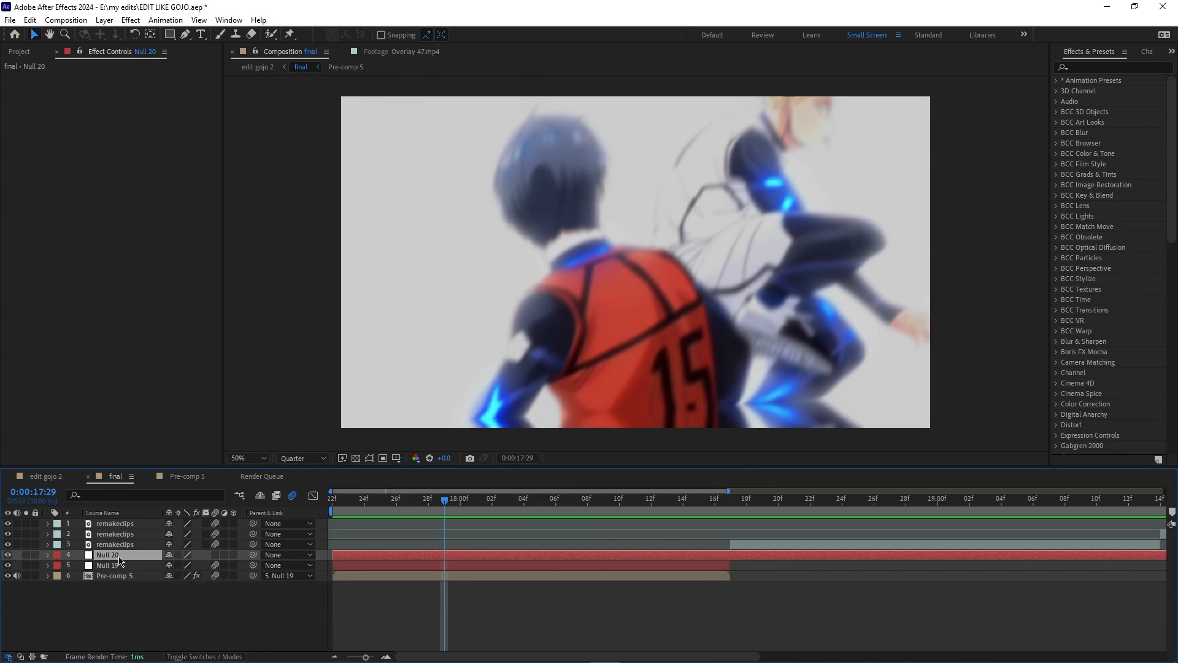
pyautogui.moveTo(445, 500); pyautogui.dragTo(333, 500)
pyautogui.click(141, 566)
pyautogui.moveTo(252, 566); pyautogui.dragTo(141, 555)
# - Keyframe the second null's Position and Scale from 0:00:18:02, and increase its Scale at 0:00:18:13
pyautogui.click(140, 554)
pyautogui.press('p')
pyautogui.hotkey('shift', 's')
pyautogui.click(503, 587)
pyautogui.press('u')
pyautogui.moveTo(527, 500); pyautogui.dragTo(667, 499)
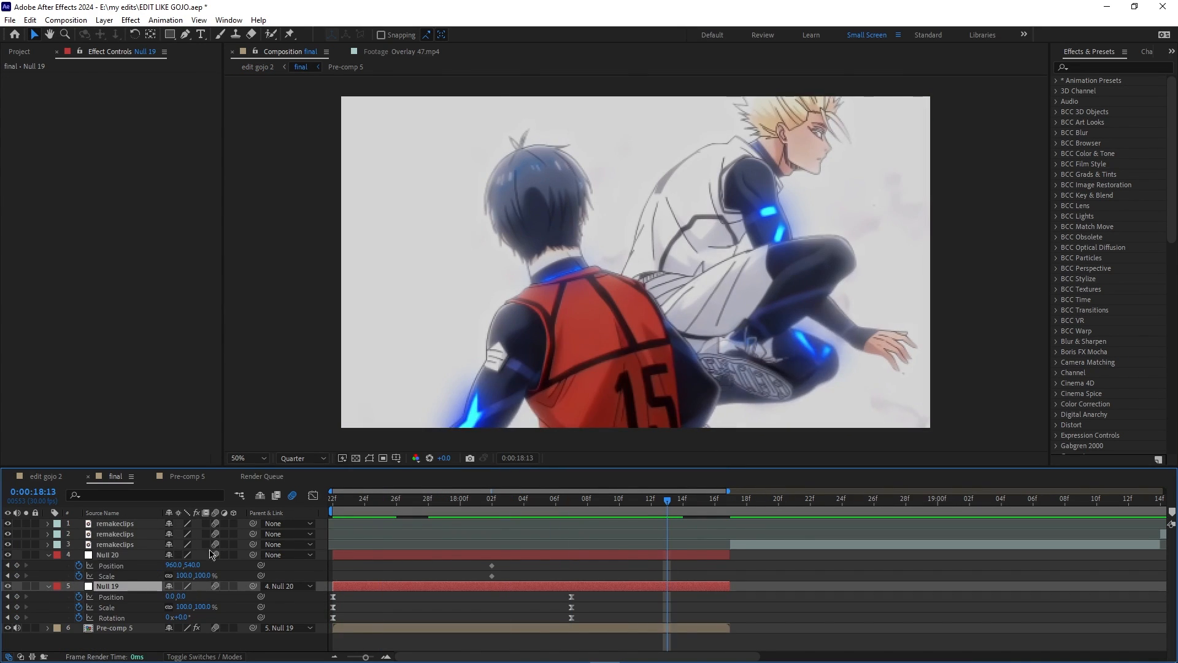
pyautogui.moveTo(182, 575); pyautogui.dragTo(202, 576)
# - Smooth the second null's Position and Scale graphs with long easing, and preview the zoom
pyautogui.click(111, 565)
pyautogui.hotkey('shift', 'F3')
pyautogui.moveTo(550, 625); pyautogui.dragTo(625, 624)
pyautogui.moveTo(609, 624); pyautogui.dragTo(552, 624)
pyautogui.click(106, 576)
pyautogui.hotkey('shift', 'F3')
pyautogui.press('space')
# - Look through the project's clips and overlays for the edit gojo reference footage and open it for viewing
pyautogui.click(45, 476)
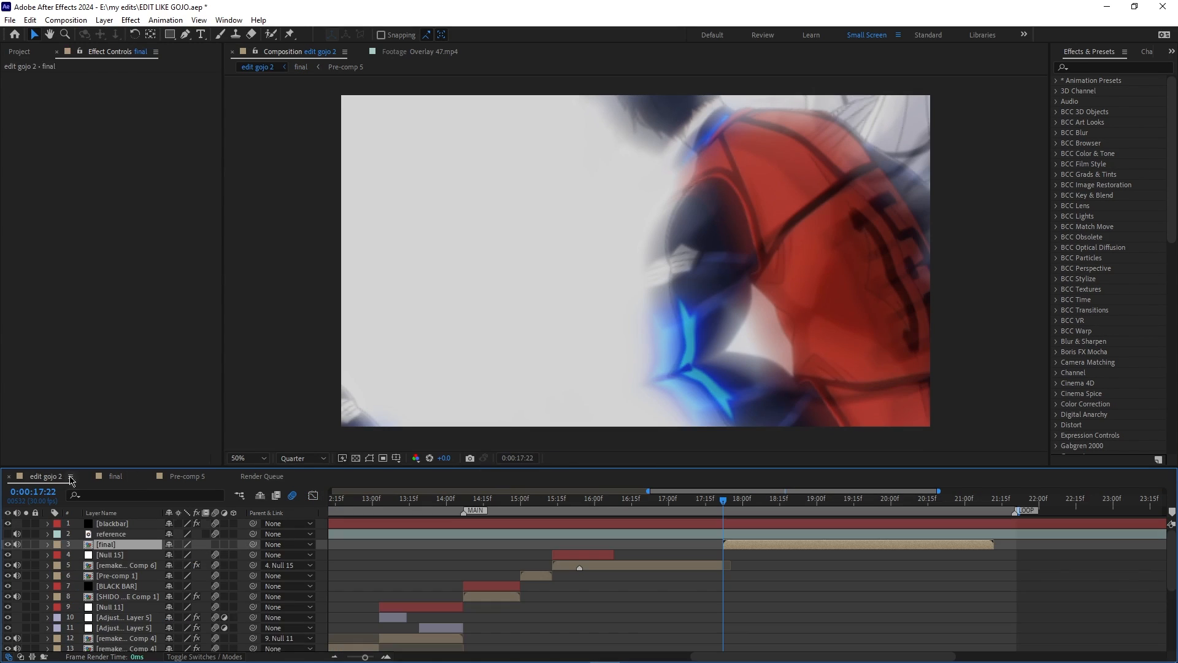
pyautogui.click(20, 52)
pyautogui.hotkey('ctrl', 'Up')
pyautogui.click(6, 221)
pyautogui.click(57, 314)
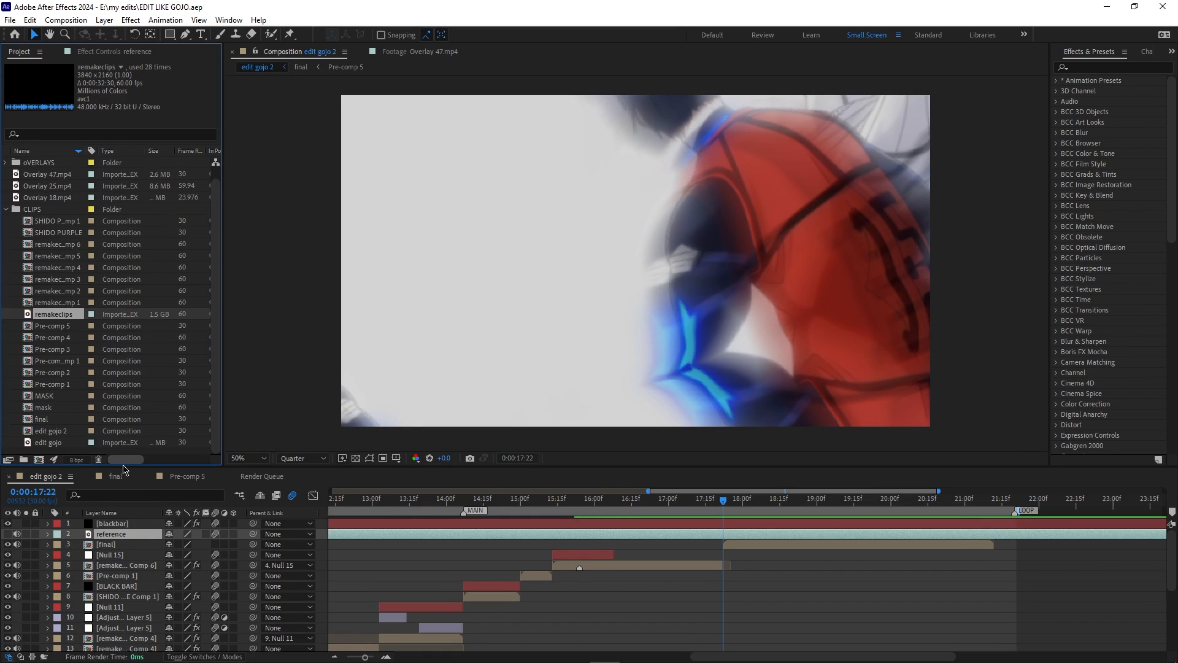
pyautogui.click(5, 163)
pyautogui.click(4, 163)
pyautogui.click(48, 442)
pyautogui.scroll(-3, 137, 563)
pyautogui.scroll(3, 137, 563)
pyautogui.doubleClick(52, 449)
# - Show the playback preview settings and play back the edit
pyautogui.click(1172, 51)
pyautogui.click(1105, 80)
pyautogui.press('space')
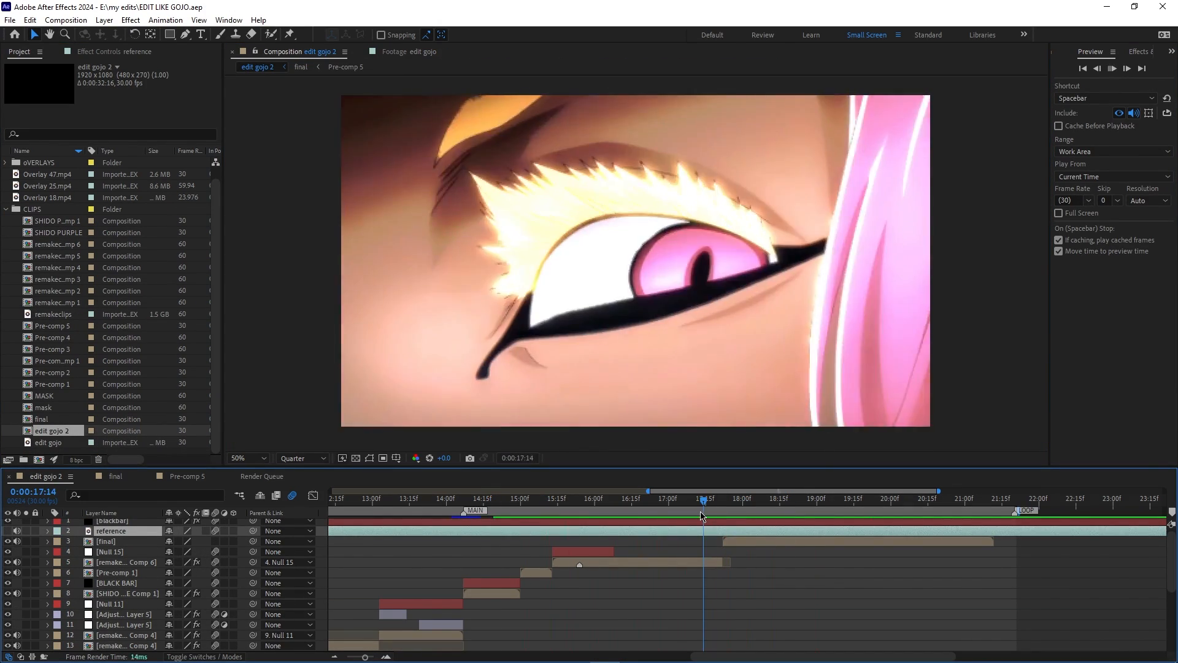
# - Move the second null's starting keyframes to 0:00:18:00 and ending ones to 0:00:18:12, and review the movement in edit gojo 2
pyautogui.doubleClick(736, 542)
pyautogui.moveTo(492, 565); pyautogui.dragTo(461, 566)
pyautogui.moveTo(666, 565); pyautogui.dragTo(730, 565)
pyautogui.moveTo(482, 500); pyautogui.dragTo(252, 535)
pyautogui.press('space')
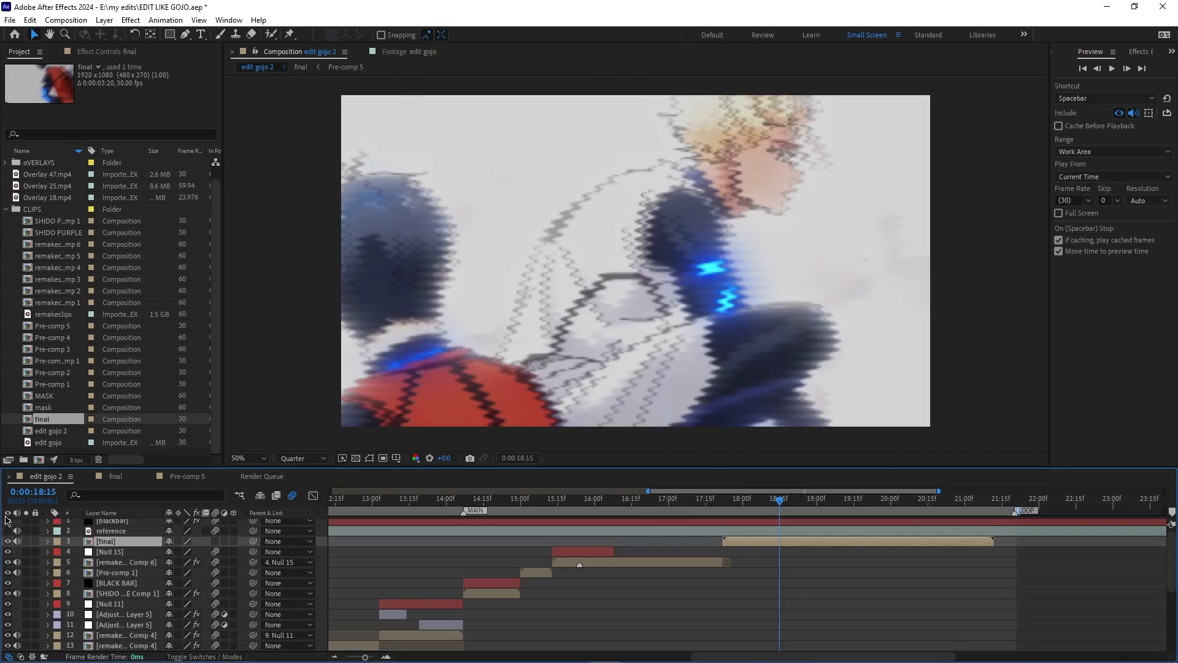
pyautogui.moveTo(779, 515); pyautogui.dragTo(737, 517)
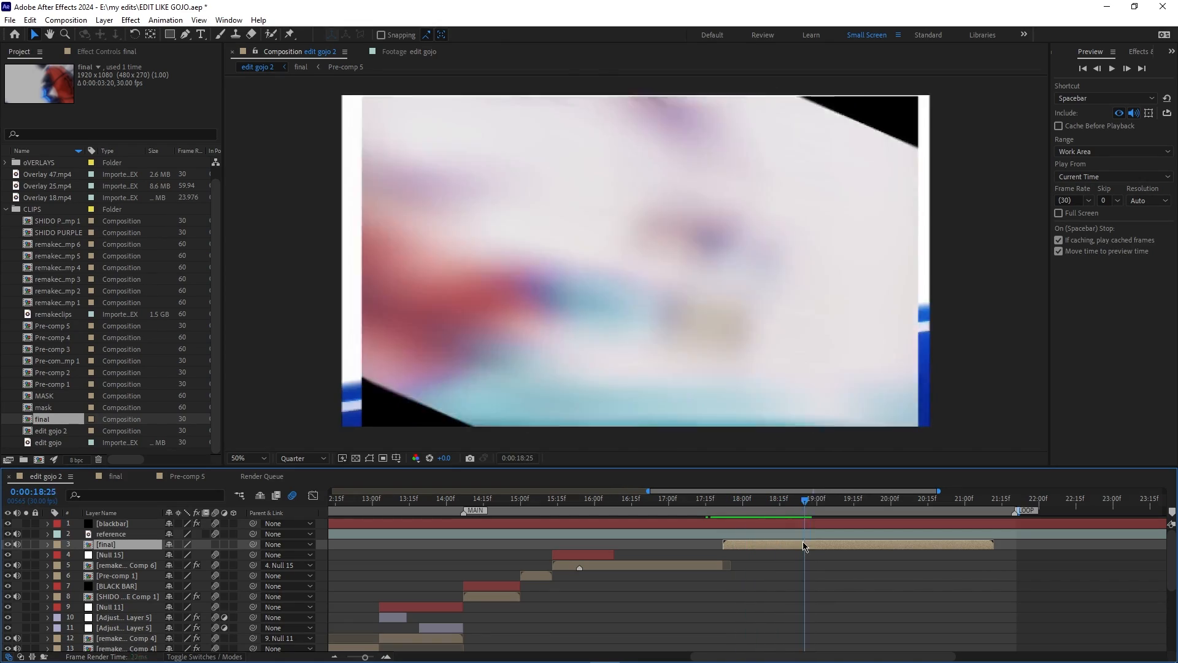
pyautogui.doubleClick(787, 547)
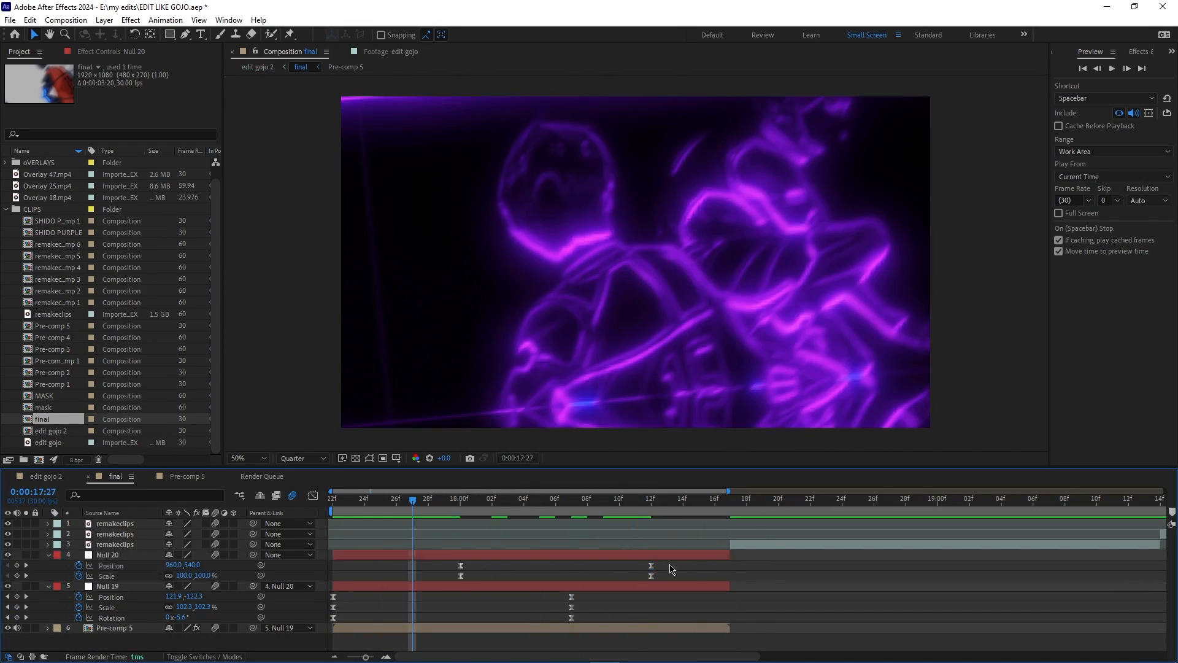
# - Reshape the second null's Position and Scale speed curve into a softer ease and preview the movement
pyautogui.hotkey('shift', 'F3')
pyautogui.moveTo(571, 620); pyautogui.dragTo(504, 620)
pyautogui.moveTo(555, 509); pyautogui.dragTo(296, 514)
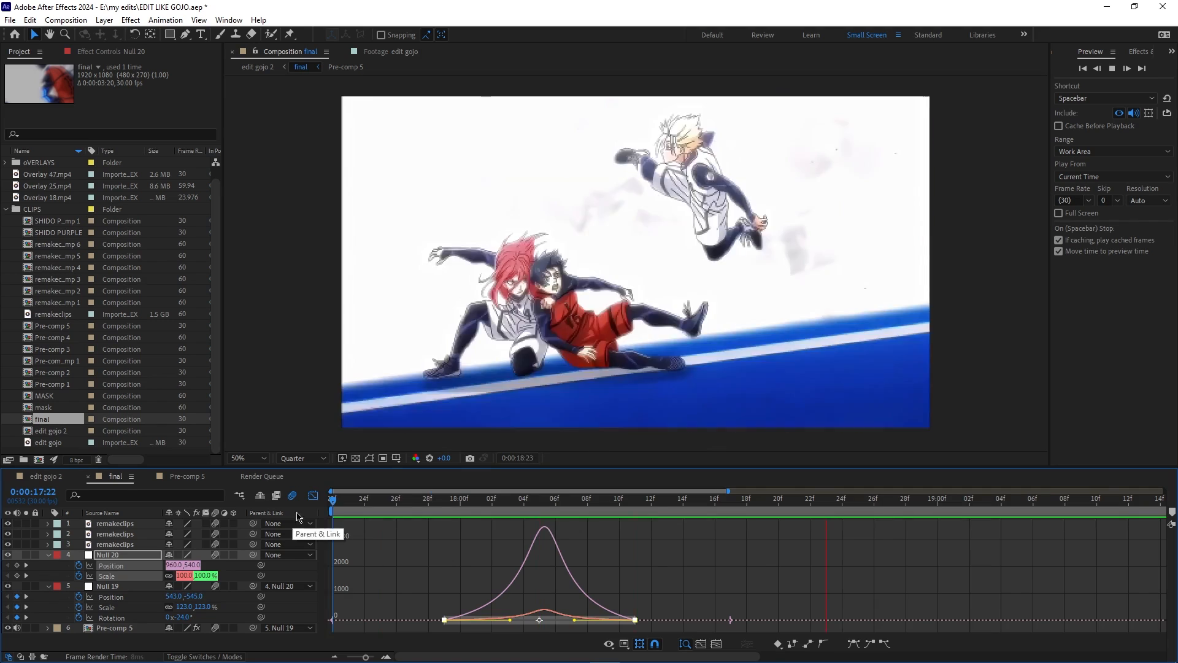
# - Add a third null above the others, trim it to the end of the first shot, and parent the second null to it
pyautogui.hotkey('shift', 'F3')
pyautogui.hotkey('ctrl', 'alt', 'shift', 'y')
pyautogui.moveTo(108, 524); pyautogui.dragTo(108, 555)
pyautogui.moveTo(571, 500); pyautogui.dragTo(730, 543)
pyautogui.hotkey('alt', ']')
pyautogui.moveTo(253, 596); pyautogui.dragTo(161, 566)
# - Keyframe the third null's Position and Scale from 0:00:18:05 to 0:00:18:17 so the shot shrinks and shifts at its end
pyautogui.hotkey('alt', 'shift', 'p')
pyautogui.hotkey('alt', 'shift', 's')
pyautogui.moveTo(743, 562); pyautogui.dragTo(724, 579)
pyautogui.moveTo(730, 576); pyautogui.dragTo(539, 576)
pyautogui.moveTo(253, 586); pyautogui.dragTo(154, 576)
pyautogui.click(205, 587)
pyautogui.moveTo(189, 566); pyautogui.dragTo(131, 568)
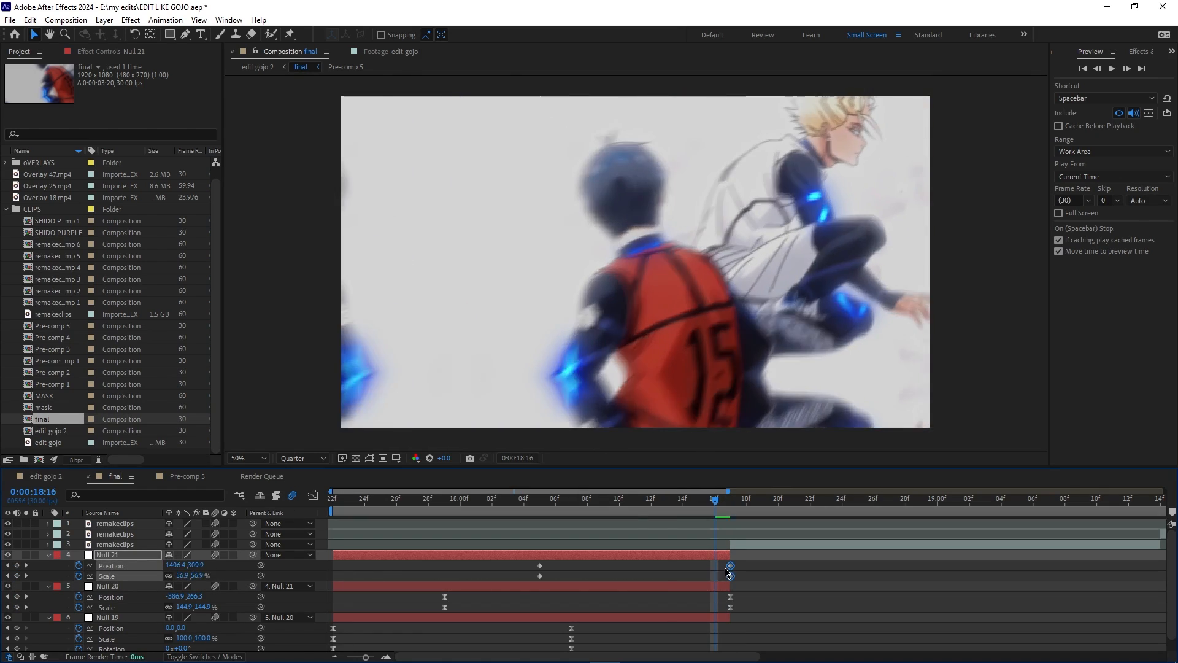
# - Ease the third null's keyframes into a curve that accelerates sharply at the end, with the starting keyframes at 0:00:18:11
pyautogui.moveTo(746, 561); pyautogui.dragTo(528, 580)
pyautogui.press('F9')
pyautogui.hotkey('shift', 'F3')
pyautogui.rightClick(726, 566)
pyautogui.click(763, 455)
pyautogui.moveTo(603, 622); pyautogui.dragTo(671, 631)
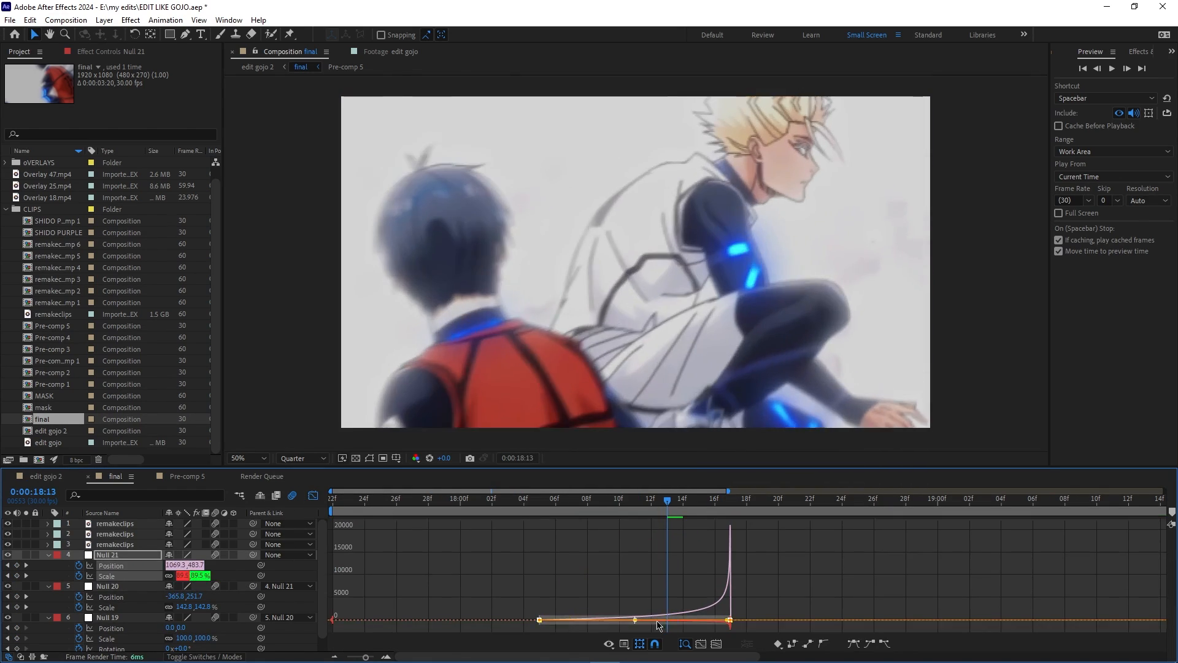
pyautogui.hotkey('shift', 'F3')
pyautogui.click(334, 507)
# - Collapse the keyframed properties of the three nulls in the final comp
pyautogui.click(427, 586)
pyautogui.keyDown('shift'); pyautogui.click(427, 617); pyautogui.keyUp('shift')
pyautogui.press('u')
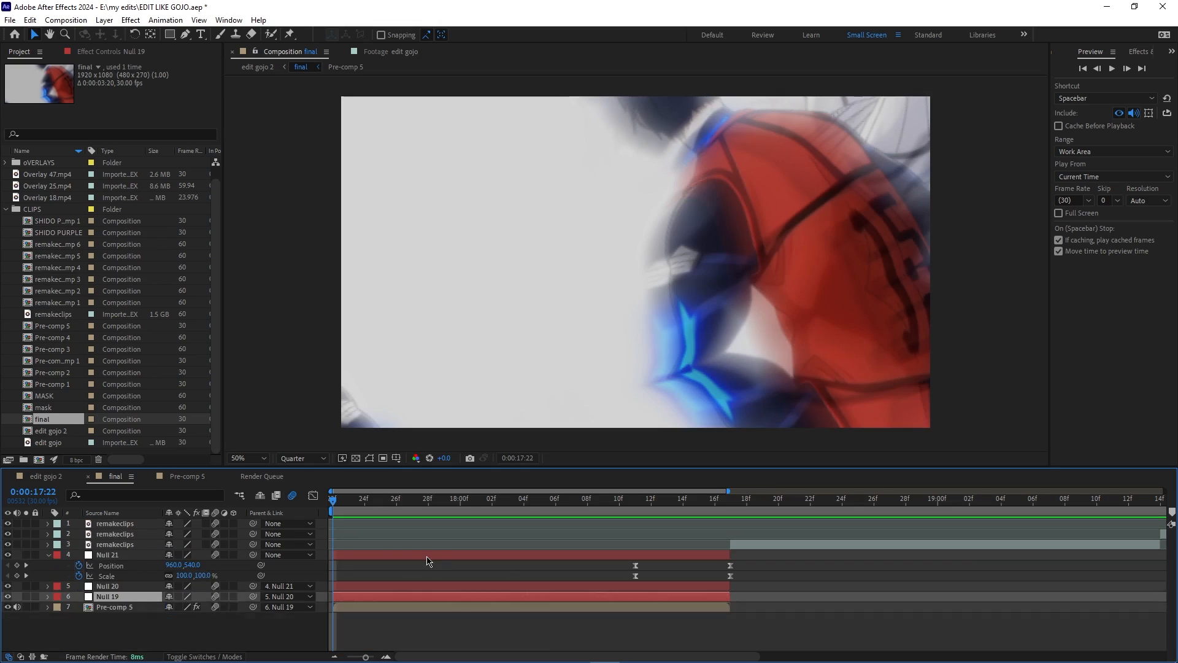
pyautogui.click(428, 555)
pyautogui.press('u')
# - Duplicate an adjustment layer in Pre-comp 5, move the copy later in time, and review the shot in final and edit gojo 2
pyautogui.doubleClick(587, 587)
pyautogui.press('u')
pyautogui.moveTo(897, 504); pyautogui.dragTo(731, 571)
pyautogui.hotkey('ctrl', 'd')
pyautogui.moveTo(408, 555); pyautogui.dragTo(839, 555)
pyautogui.moveTo(798, 506); pyautogui.dragTo(877, 528)
pyautogui.hotkey('shift', 'Escape')
pyautogui.moveTo(587, 504); pyautogui.dragTo(419, 584)
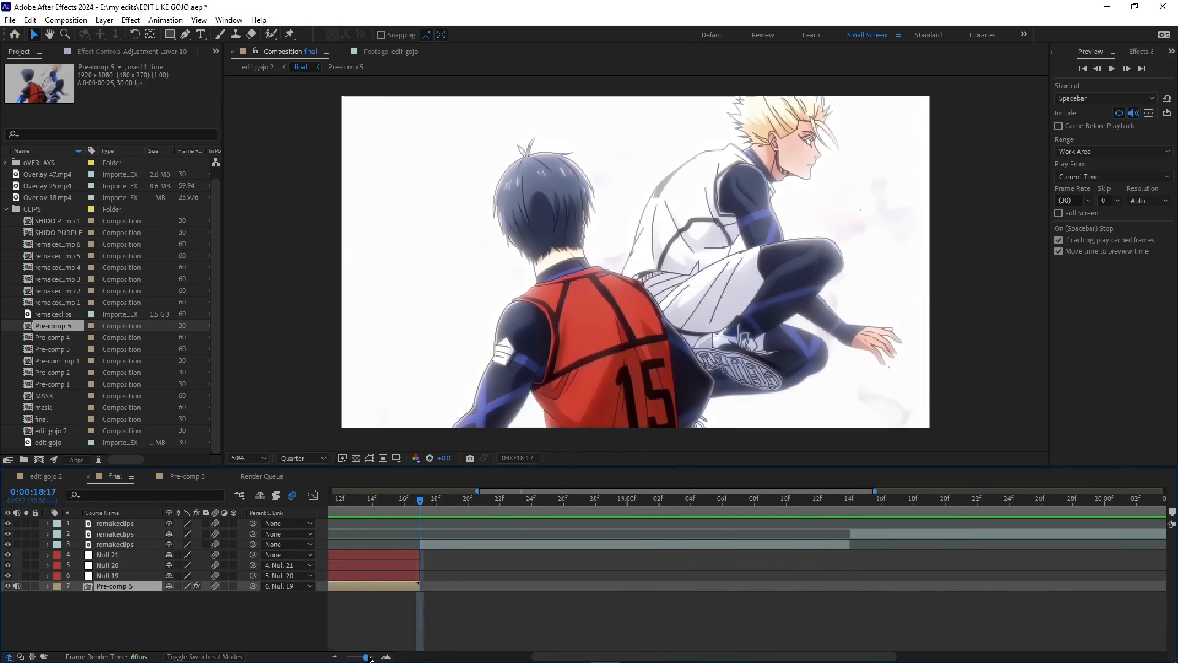
pyautogui.hotkey('shift', 'Escape')
pyautogui.moveTo(784, 504); pyautogui.dragTo(801, 535)
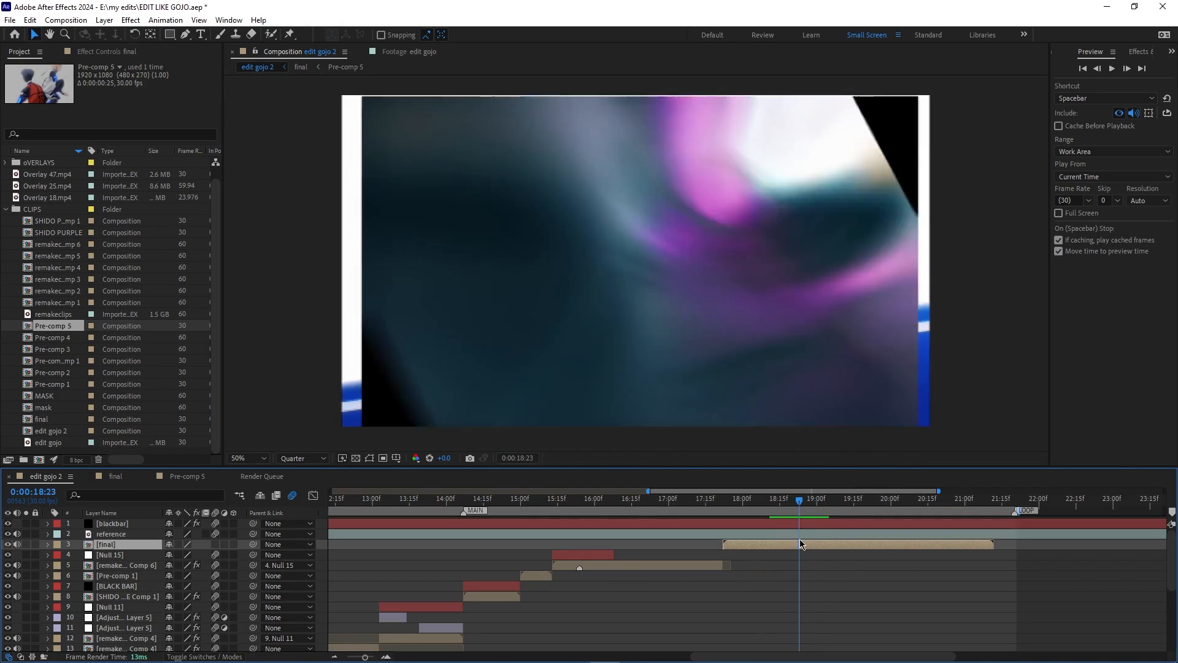
# - Add two nulls above the second shot in final, trimmed to its range from 0:00:18:17 to 0:00:19:14
pyautogui.doubleClick(803, 545)
pyautogui.click(819, 543)
pyautogui.moveTo(860, 504); pyautogui.dragTo(885, 548)
pyautogui.rightClick(641, 620)
pyautogui.click(824, 544)
pyautogui.moveTo(650, 502); pyautogui.dragTo(863, 541)
pyautogui.hotkey('alt', '[')
pyautogui.hotkey('alt', ']')
pyautogui.click(861, 535)
pyautogui.press('Delete')
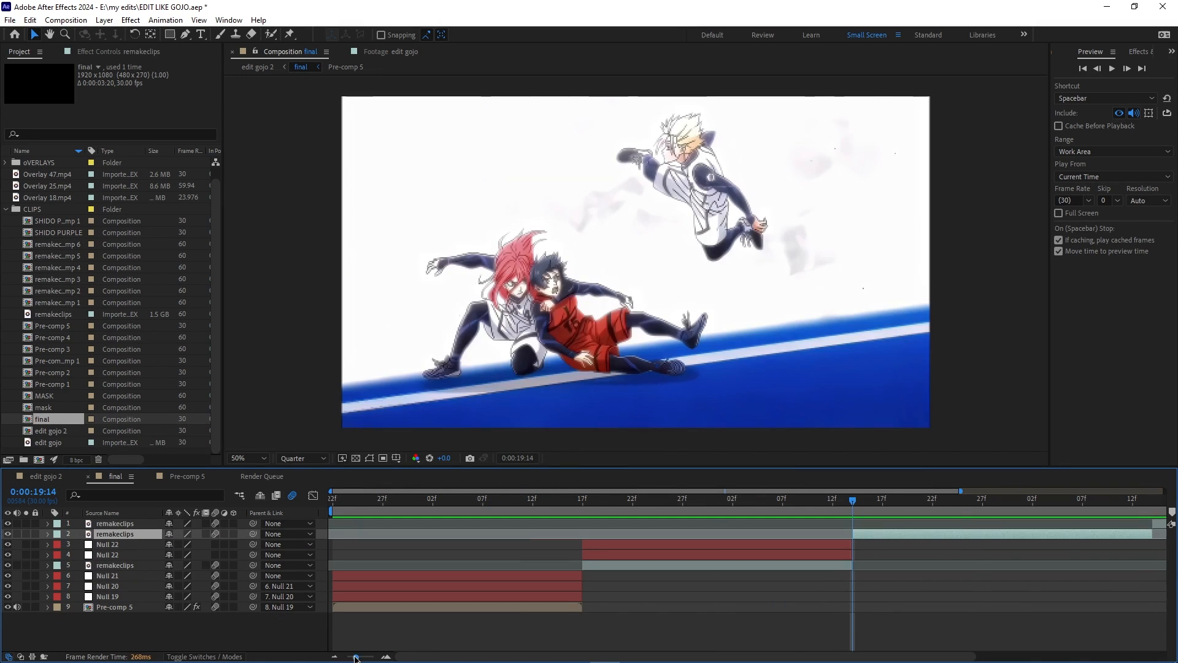
# - Parent the second shot's remakeclips layer to the lower new null, and that null to the upper one
pyautogui.scroll(-2, 861, 542)
pyautogui.click(333, 502)
pyautogui.scroll(1, 332, 541)
pyautogui.click(763, 502)
pyautogui.click(763, 565)
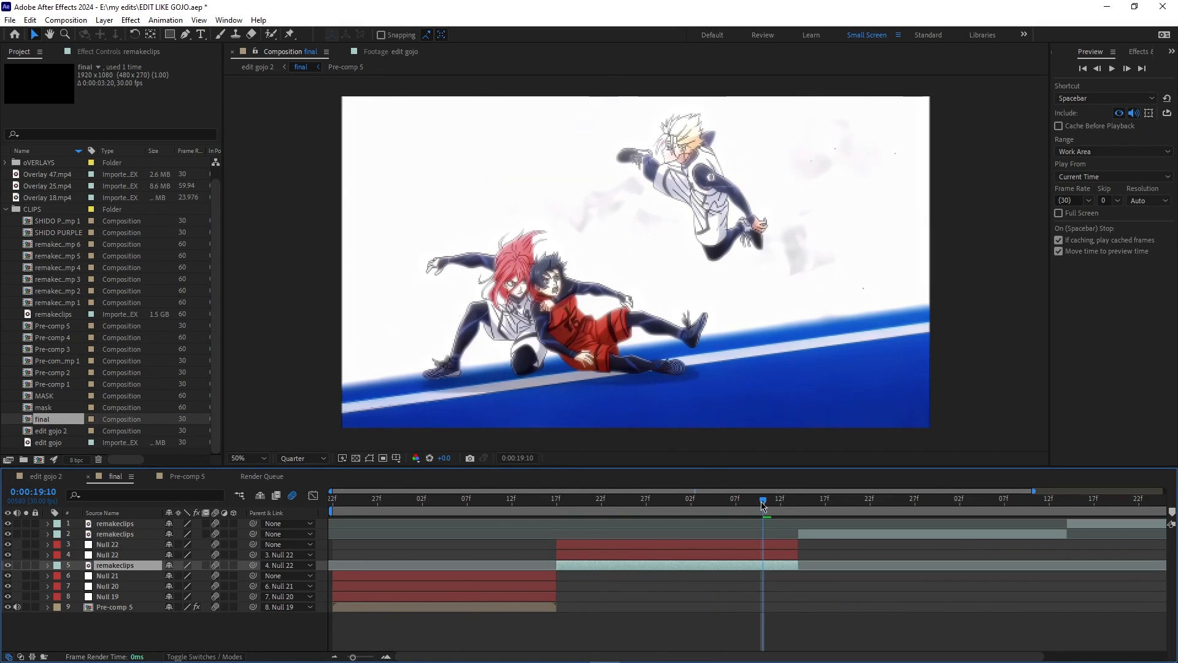
# - Try Motion Tile on the second shot's remakeclips layer, and pre-compose the layer into its own comp
pyautogui.hotkey('ctrl', 'space')
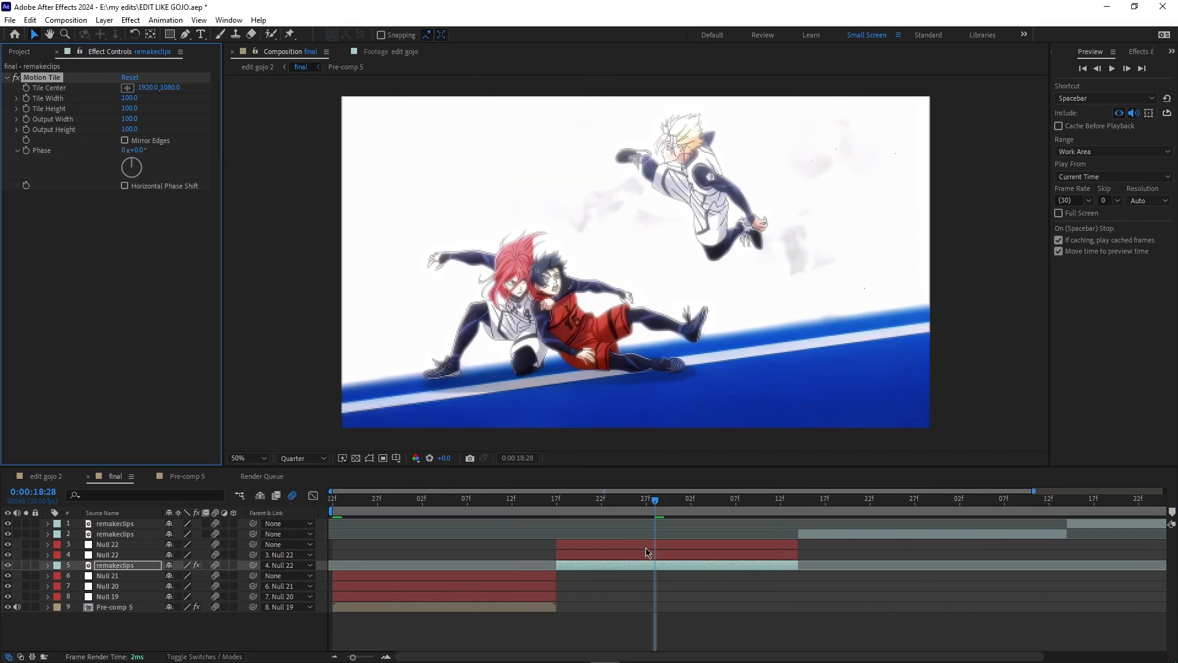
pyautogui.click(647, 565)
pyautogui.hotkey('ctrl', 'shift', 'c')
pyautogui.press('Return')
pyautogui.doubleClick(129, 564)
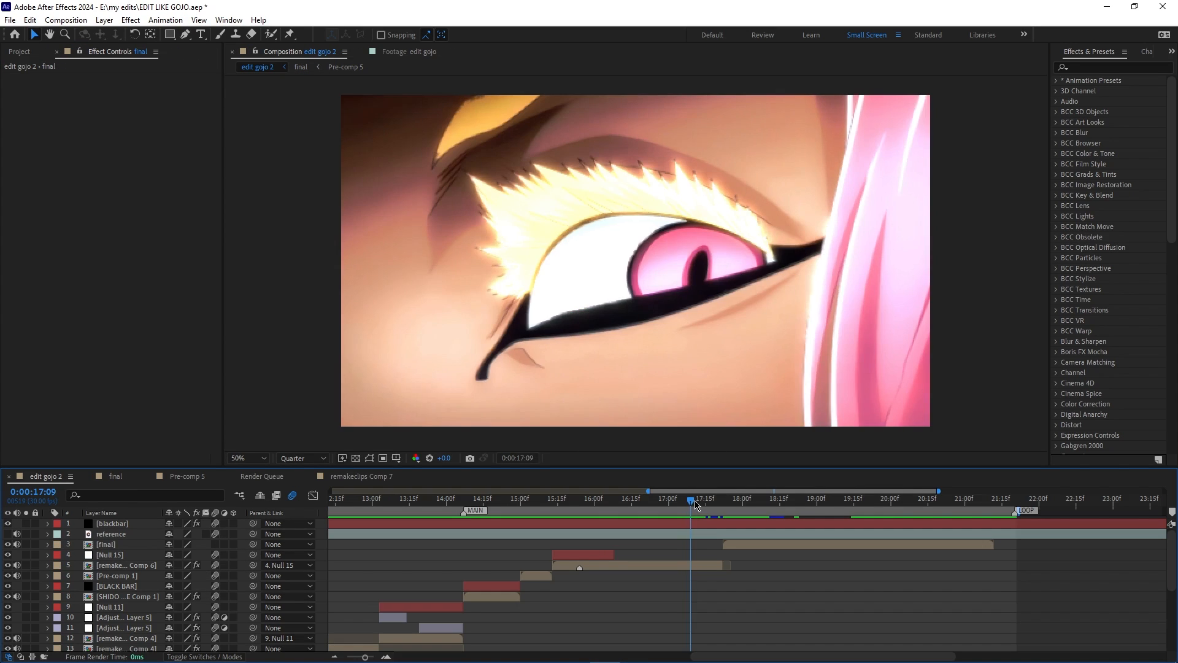
# - Review the first shot in edit gojo 2 and the second shot in final, and examine the second shot's frames inside its pre-comp
pyautogui.moveTo(718, 515); pyautogui.dragTo(747, 521)
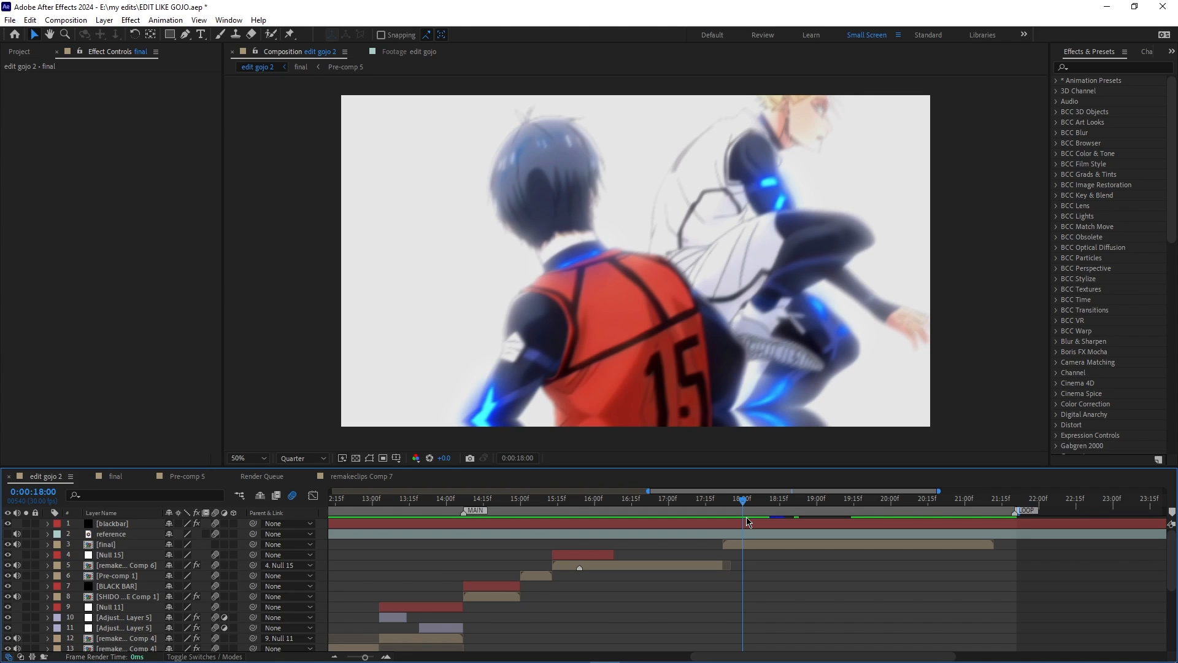
pyautogui.moveTo(747, 521)
pyautogui.mouseDown()
pyautogui.moveTo(723, 522)
pyautogui.moveTo(751, 535)
pyautogui.mouseUp()
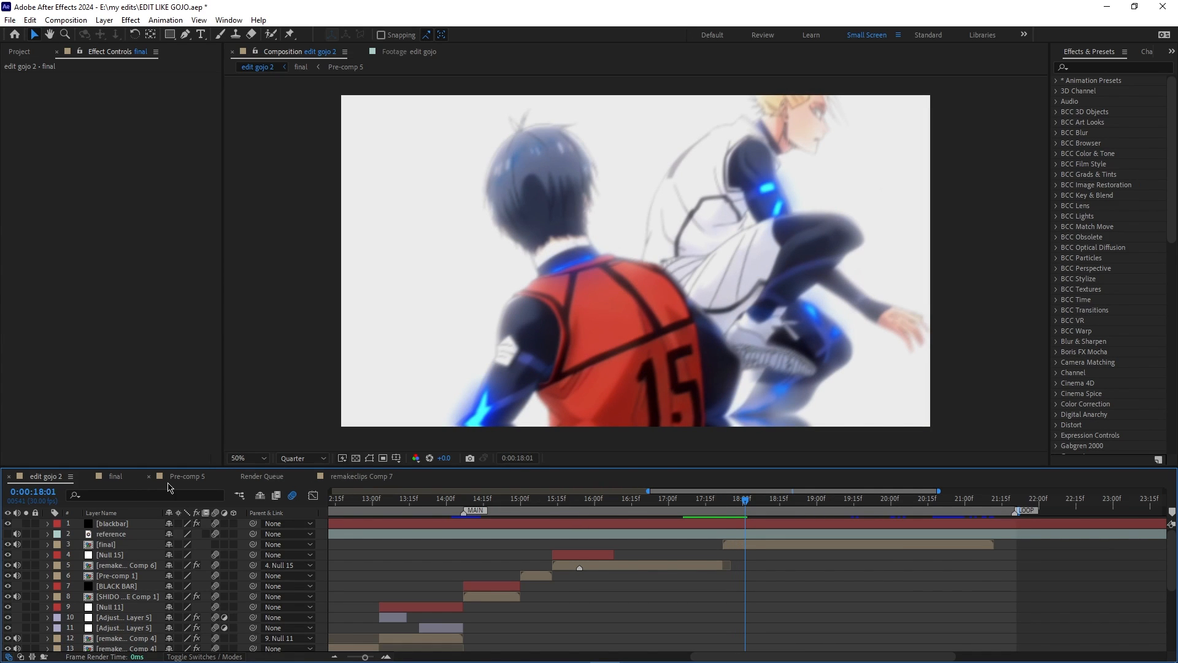
pyautogui.click(111, 478)
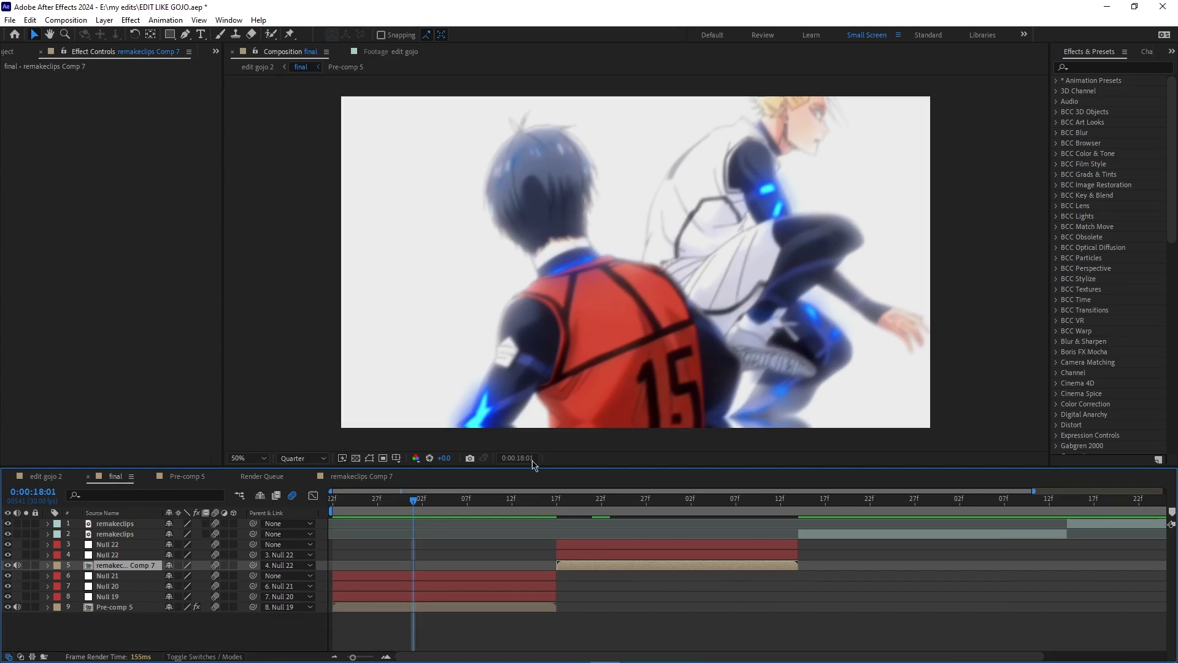
pyautogui.moveTo(415, 501); pyautogui.dragTo(564, 519)
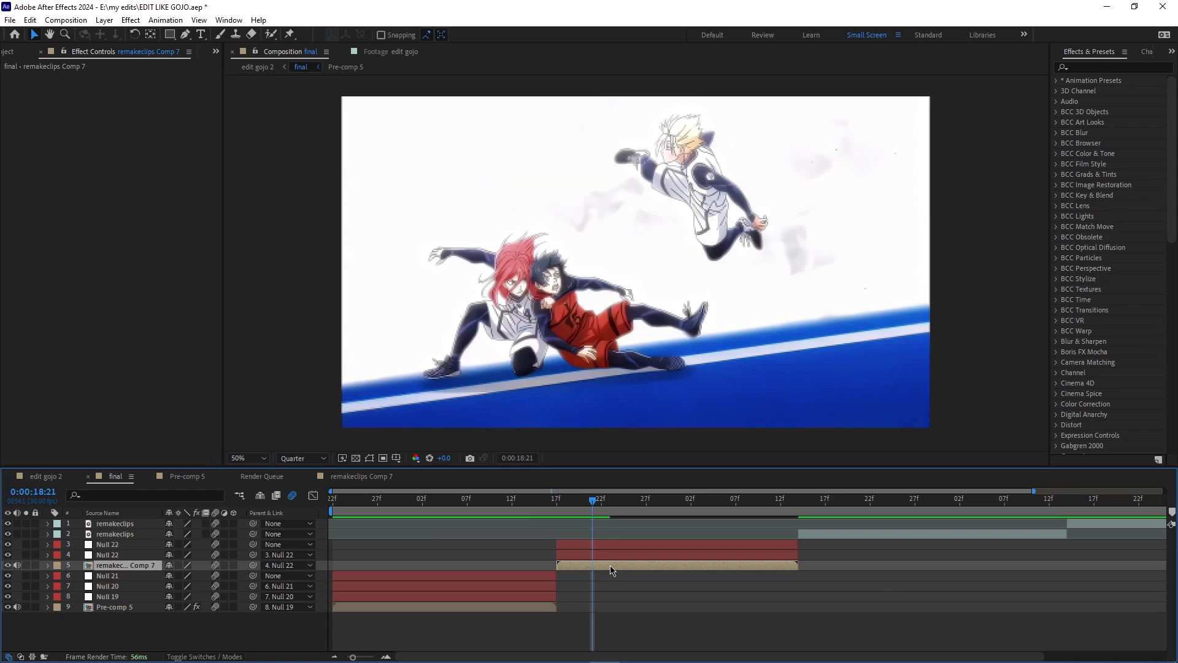
pyautogui.moveTo(600, 507); pyautogui.dragTo(656, 535)
pyautogui.doubleClick(652, 567)
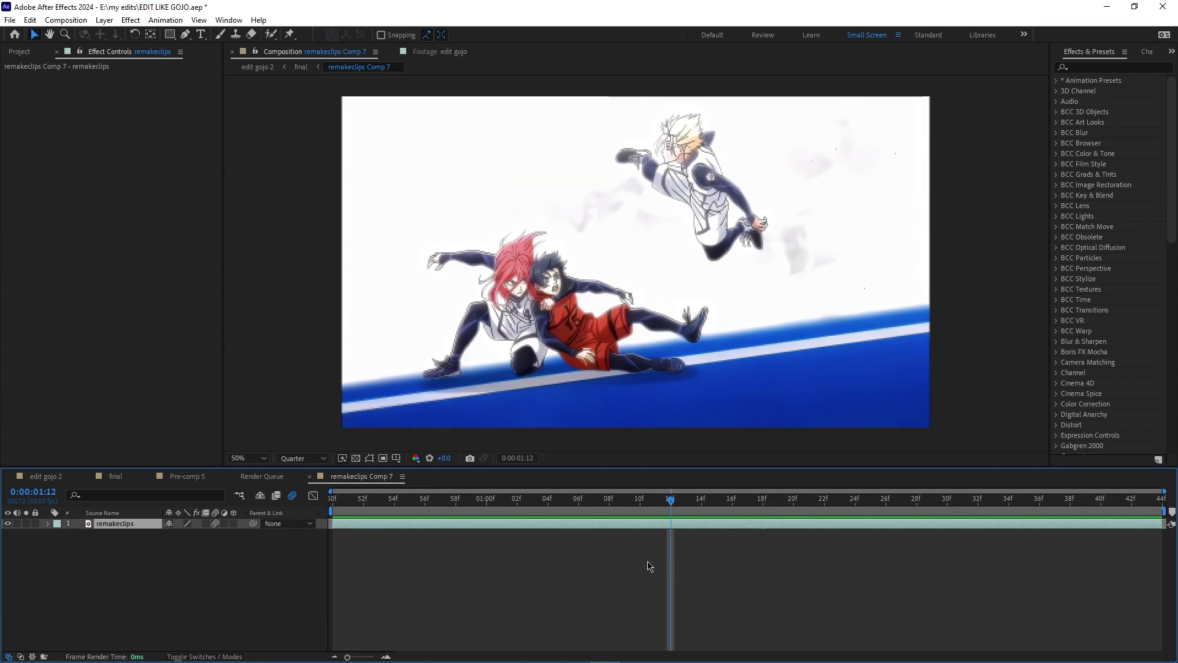
pyautogui.moveTo(675, 506); pyautogui.dragTo(312, 520)
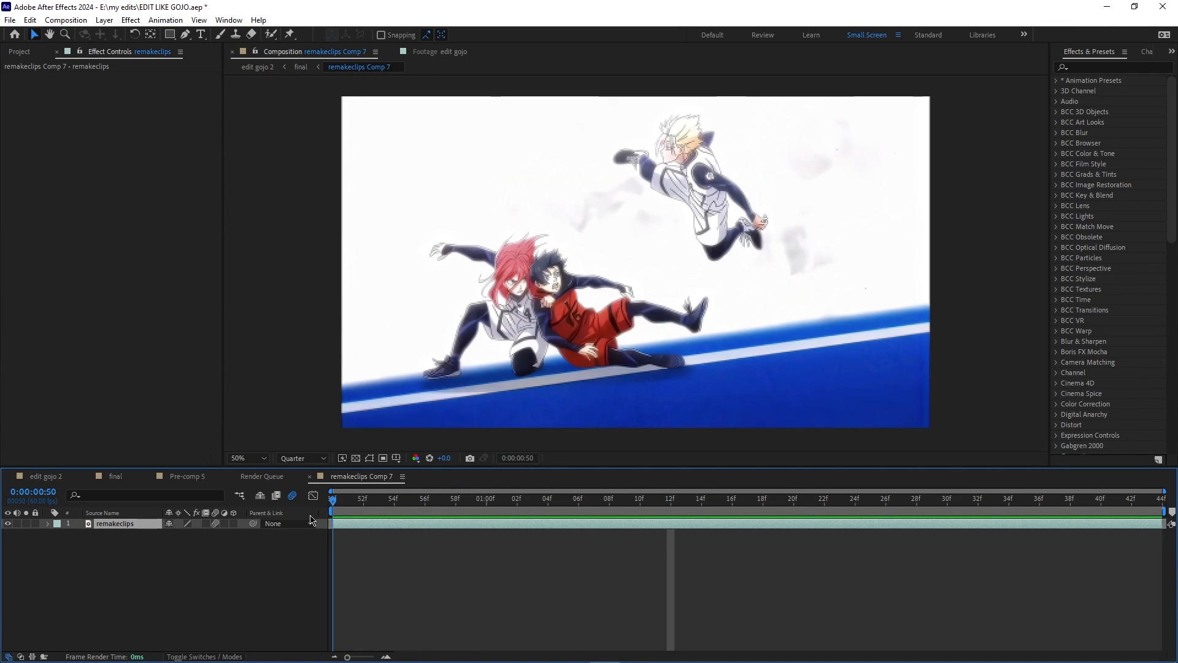
pyautogui.click(539, 500)
pyautogui.moveTo(471, 517); pyautogui.dragTo(440, 519)
pyautogui.click(658, 557)
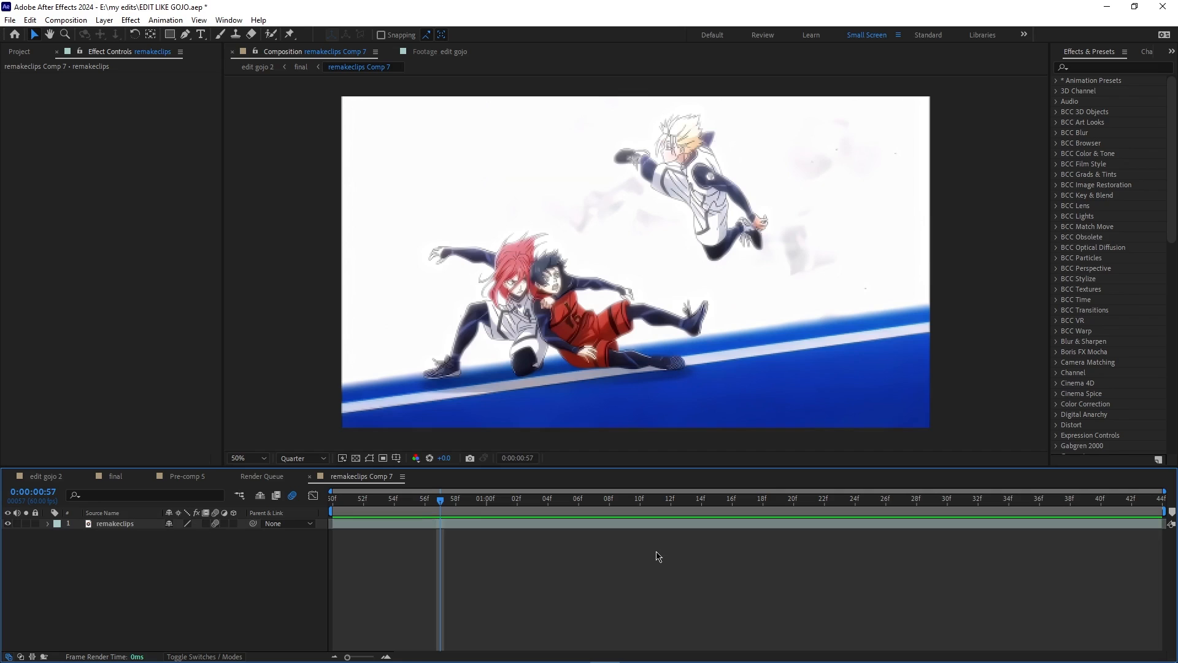
# - Add the title text "vickysdraft" in Akira Expanded Super Bold across the second shot inside its pre-comp
pyautogui.click(203, 35)
pyautogui.click(642, 285)
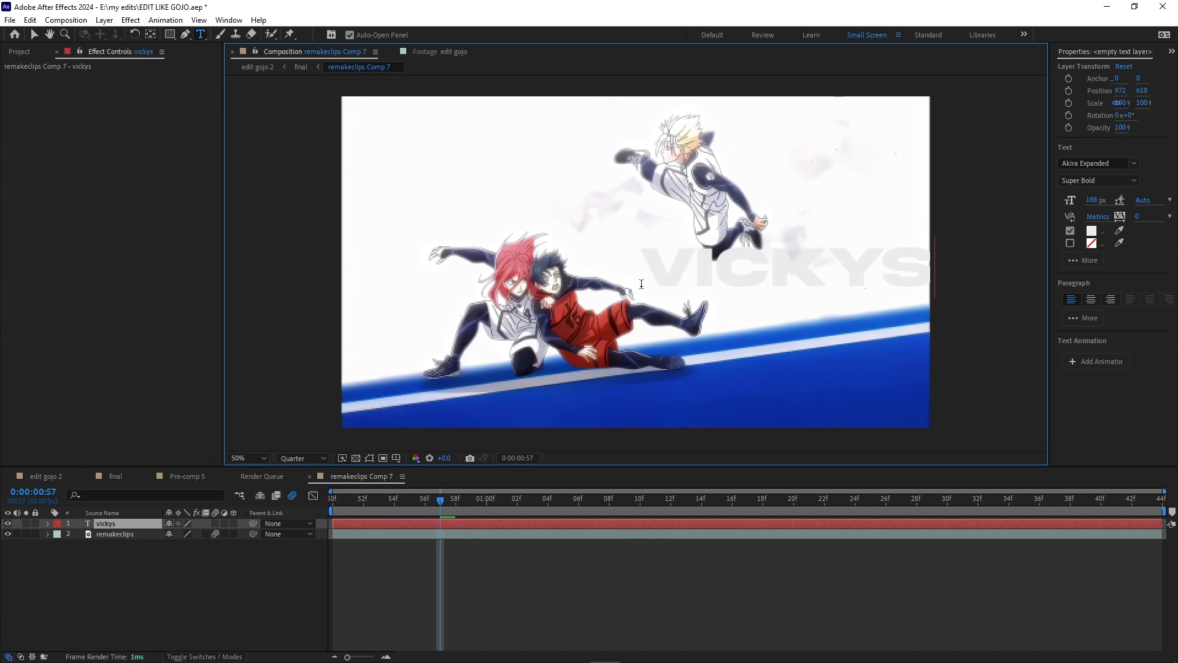
pyautogui.hotkey('ctrl', 'a')
pyautogui.press('BackSpace')
pyautogui.click(738, 529)
pyautogui.click(737, 525)
pyautogui.press('v')
pyautogui.moveTo(768, 279); pyautogui.dragTo(451, 283)
# - Set the title's font size to 124 px and reposition it across the middle of the frame
pyautogui.hotkey('ctrl', 't')
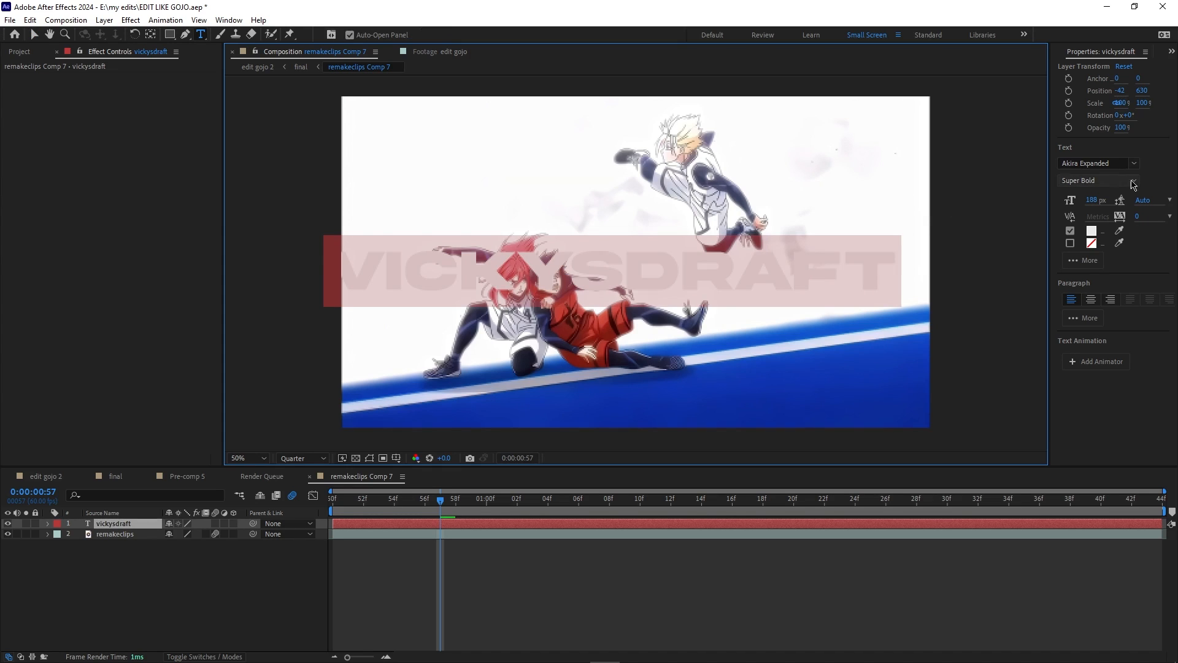
pyautogui.click(662, 544)
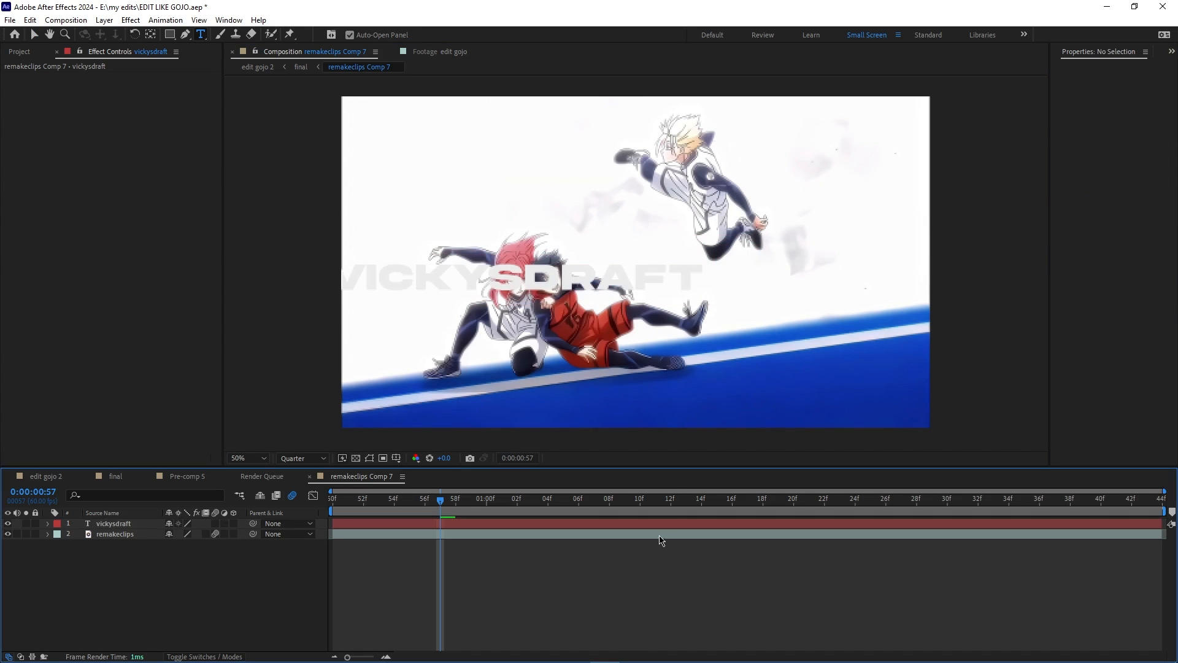
pyautogui.click(661, 524)
pyautogui.press('v')
pyautogui.moveTo(542, 289); pyautogui.dragTo(661, 291)
pyautogui.click(710, 522)
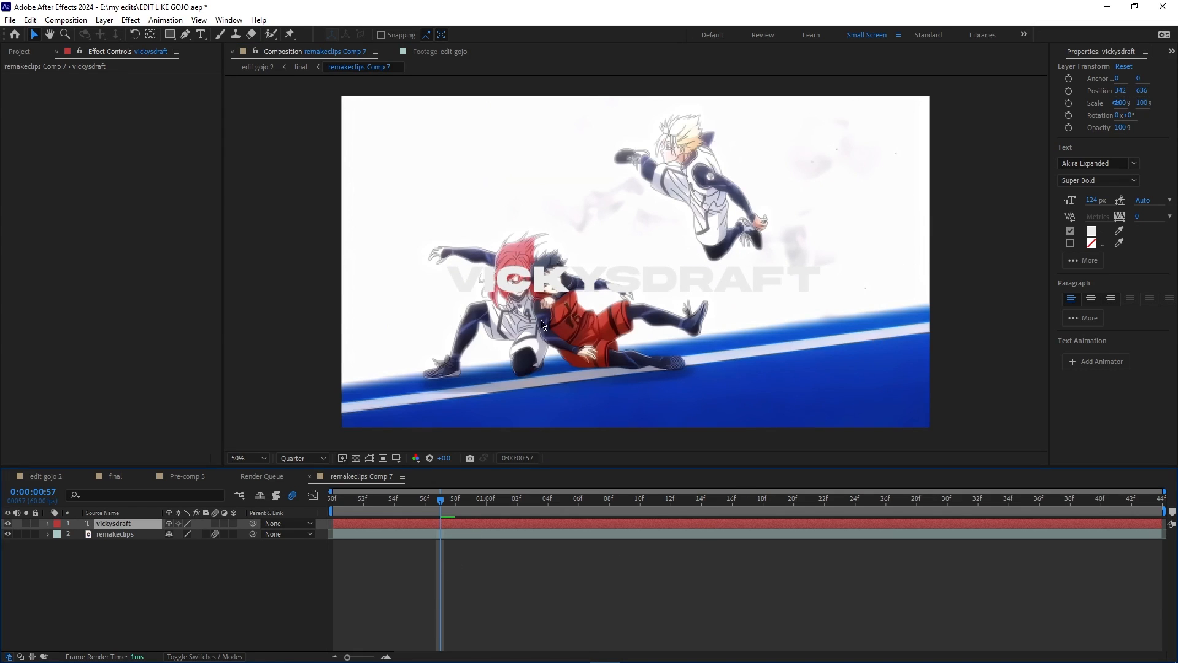
# - Change the title's font to Hamston and move the text closer to the frame's centre
pyautogui.doubleClick(554, 279)
pyautogui.click(1098, 162)
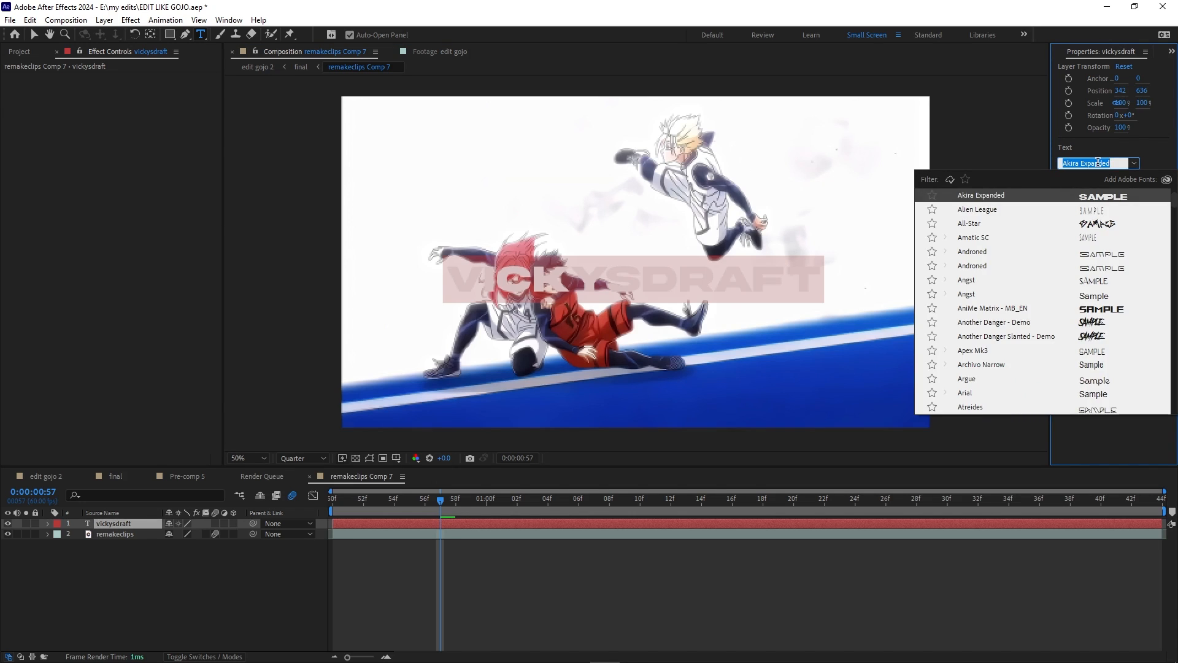
pyautogui.write('hams')
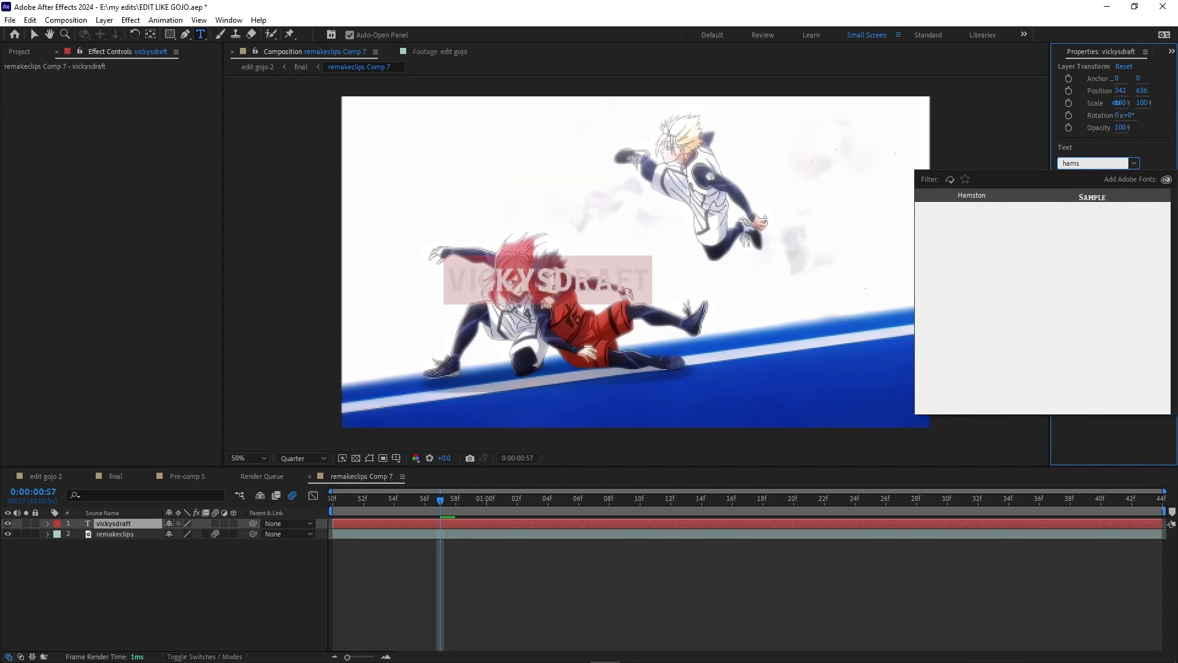
pyautogui.click(1023, 196)
pyautogui.click(632, 494)
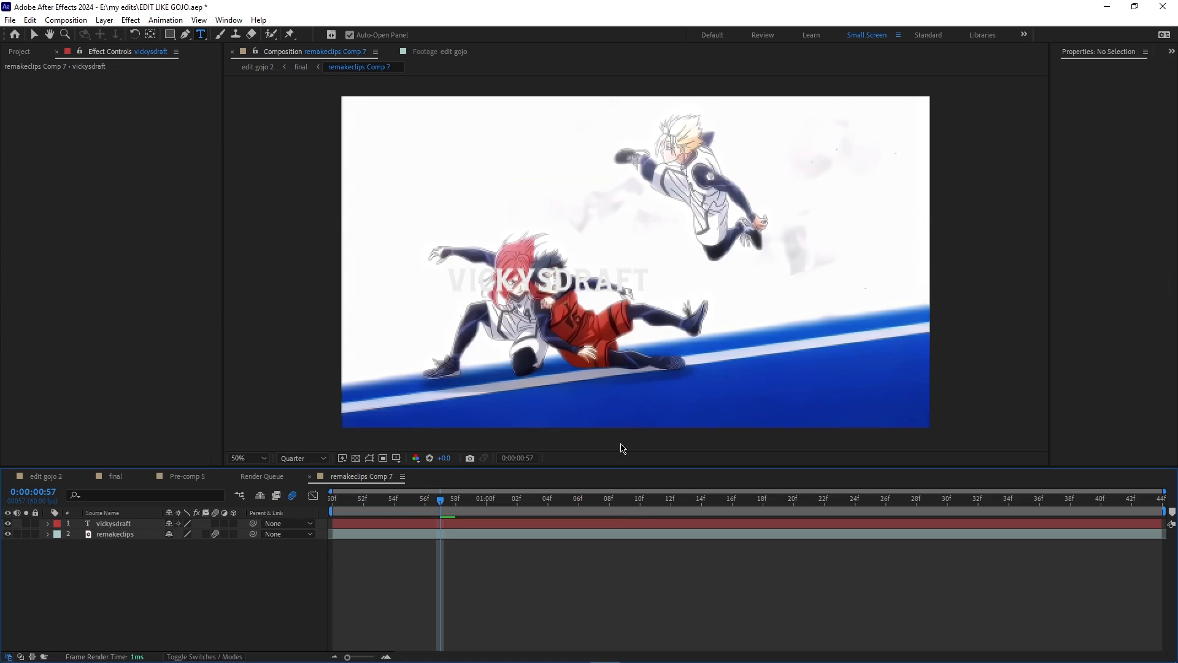
pyautogui.click(650, 275)
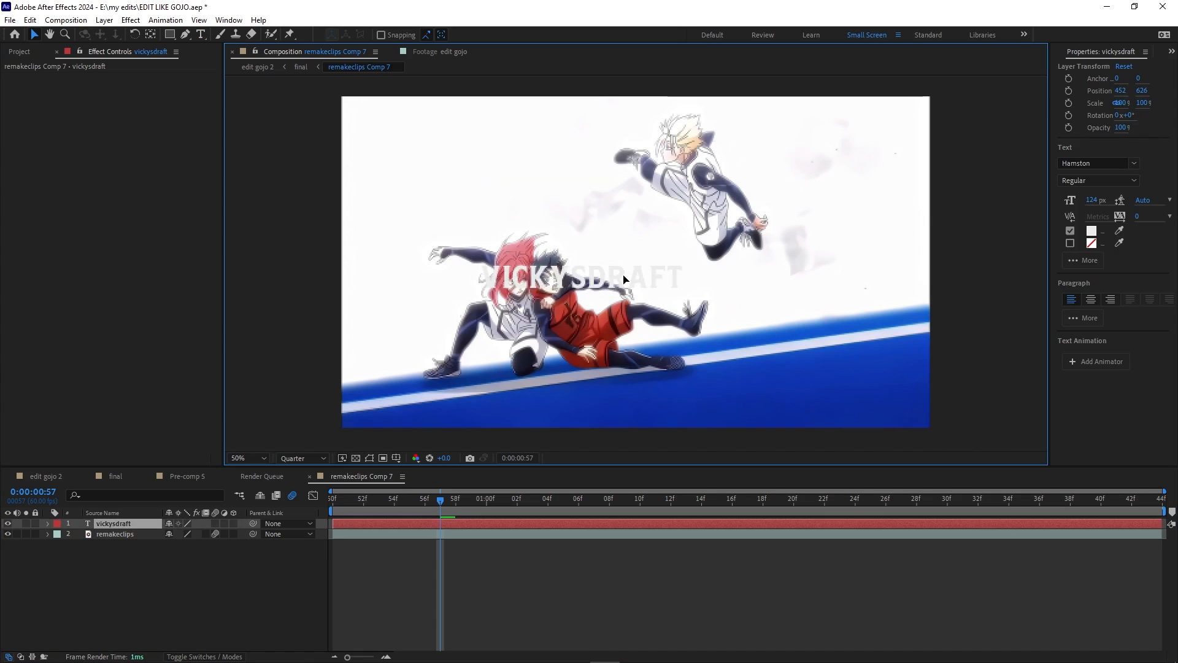
# - Enlarge the title to 187 px, position it at about 418, 634, and save the project
pyautogui.doubleClick(649, 275)
pyautogui.moveTo(1093, 200); pyautogui.dragTo(1140, 207)
pyautogui.click(648, 555)
pyautogui.click(645, 274)
pyautogui.click(613, 546)
pyautogui.press('v')
pyautogui.moveTo(653, 266); pyautogui.dragTo(617, 269)
pyautogui.hotkey('ctrl', 's')
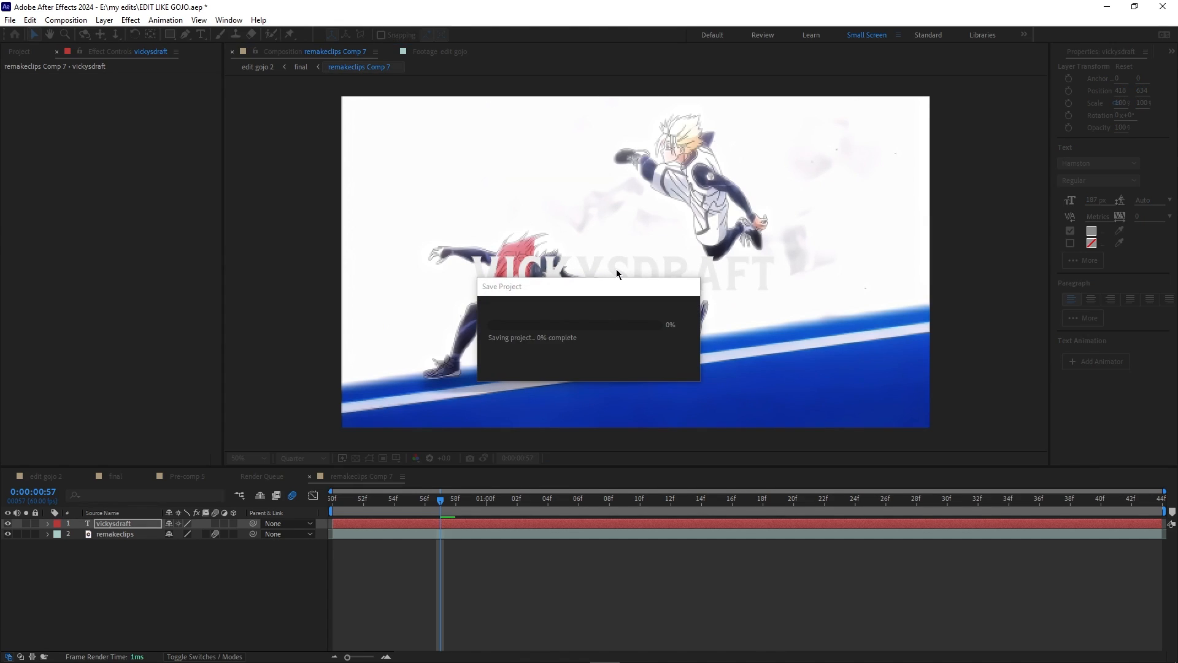
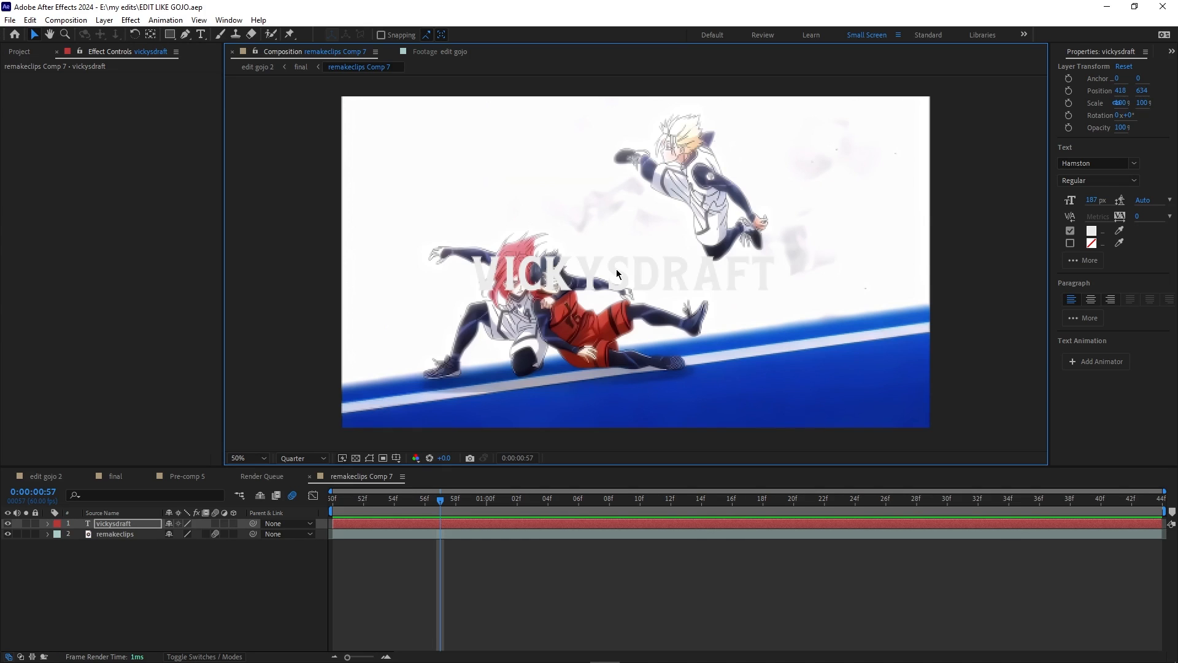
# - Create a black 1920 x 1080 solid layer above the title
pyautogui.click(105, 20)
pyautogui.moveTo(154, 34)
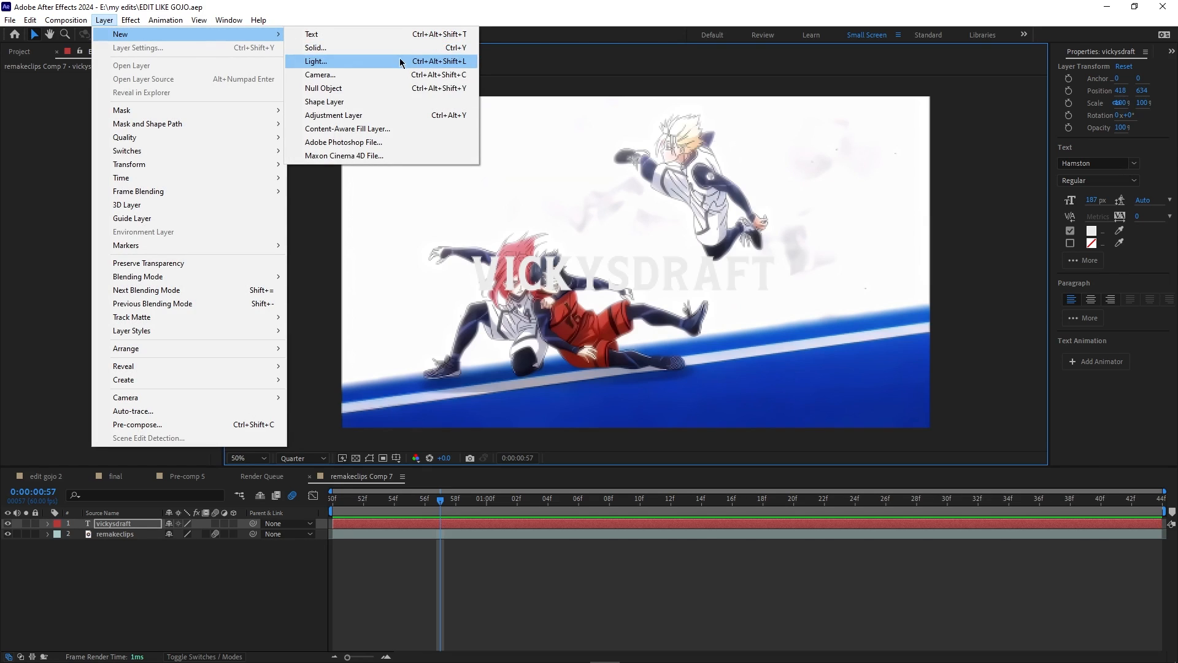
pyautogui.click(385, 49)
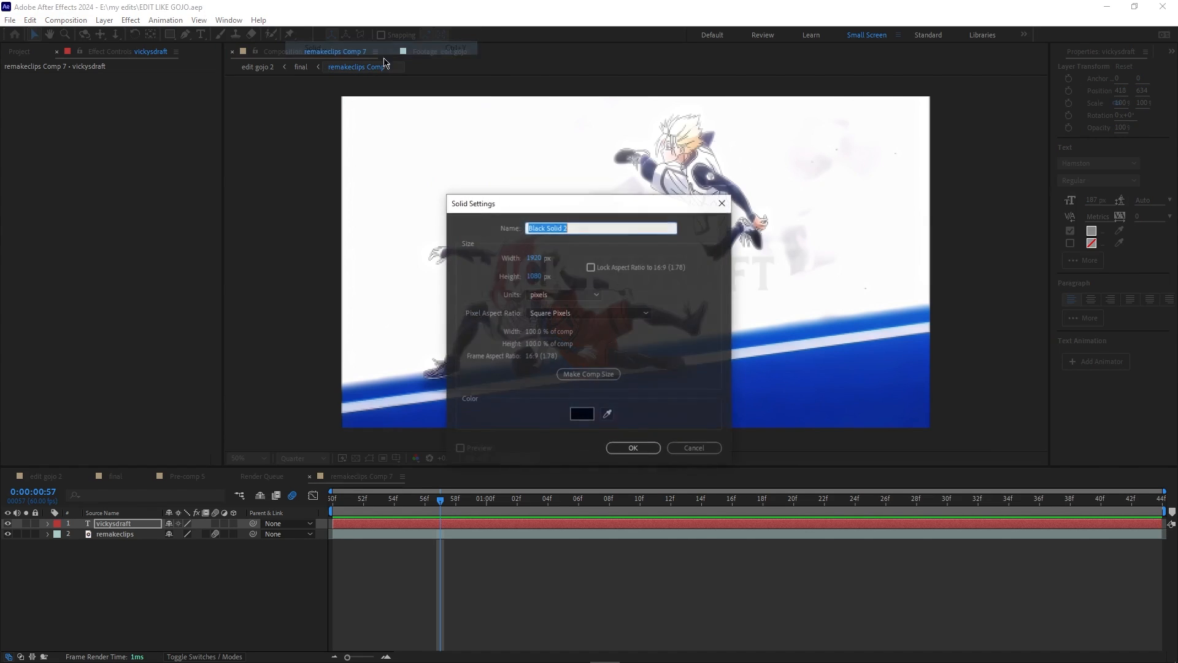
pyautogui.click(649, 452)
# - Find the Video Copilot Element effect and apply it to the new black solid
pyautogui.click(1172, 51)
pyautogui.click(1117, 94)
pyautogui.click(1087, 64)
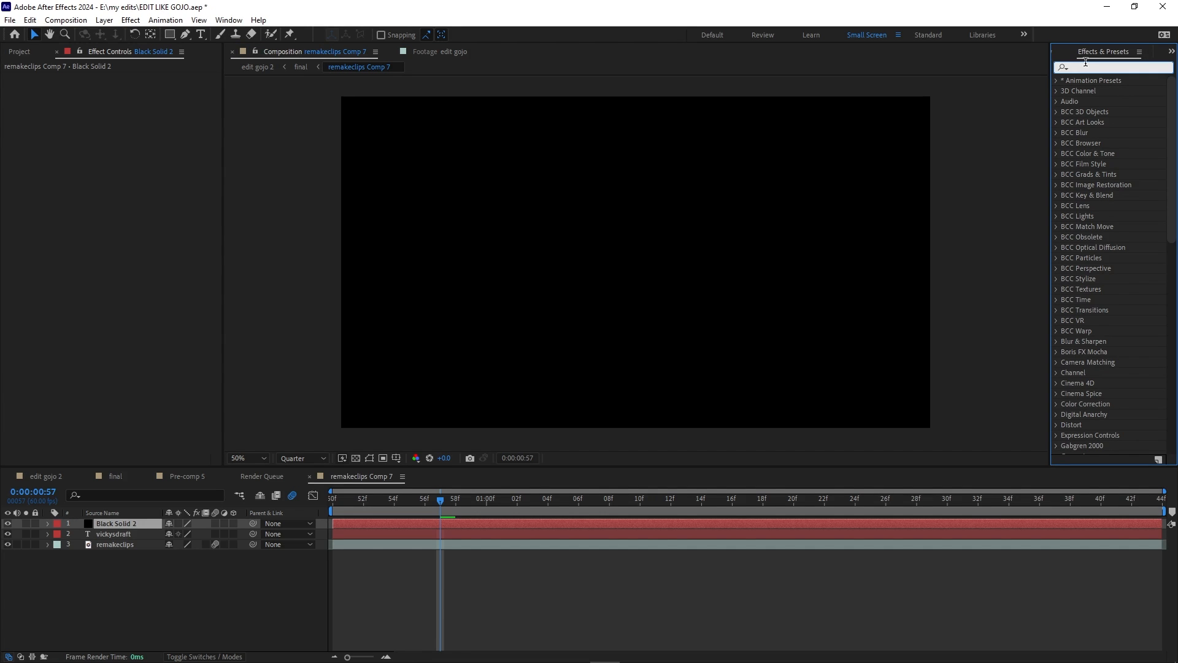
pyautogui.write('elem')
pyautogui.moveTo(1076, 93); pyautogui.dragTo(1059, 108)
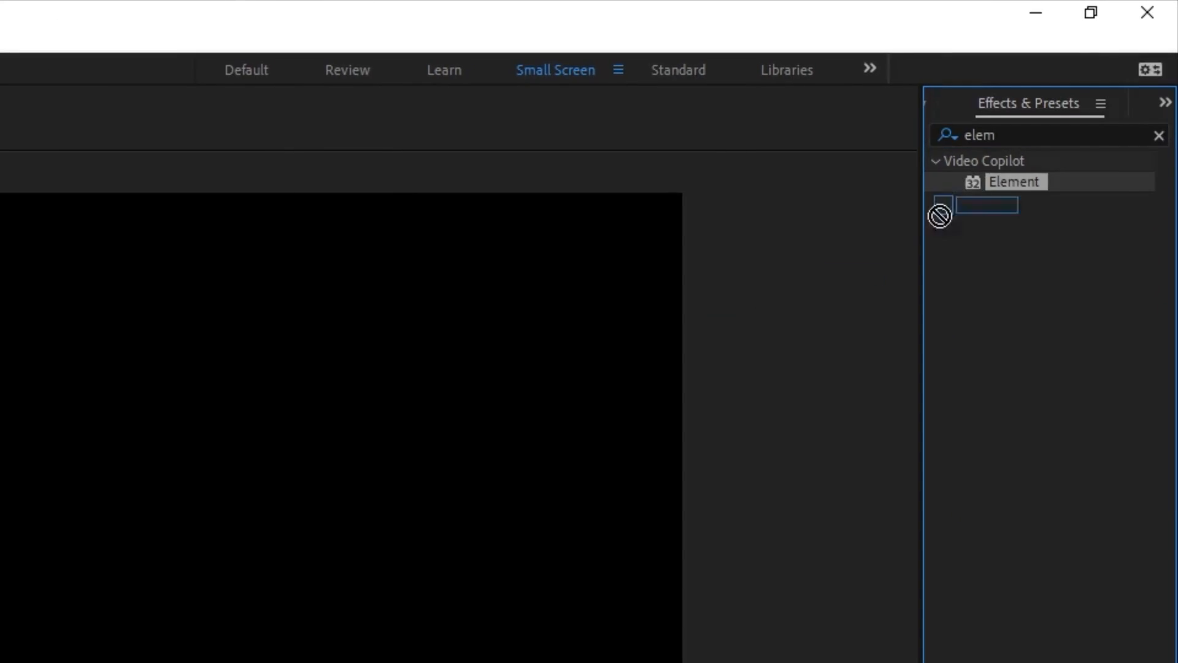
pyautogui.moveTo(940, 216); pyautogui.dragTo(109, 526)
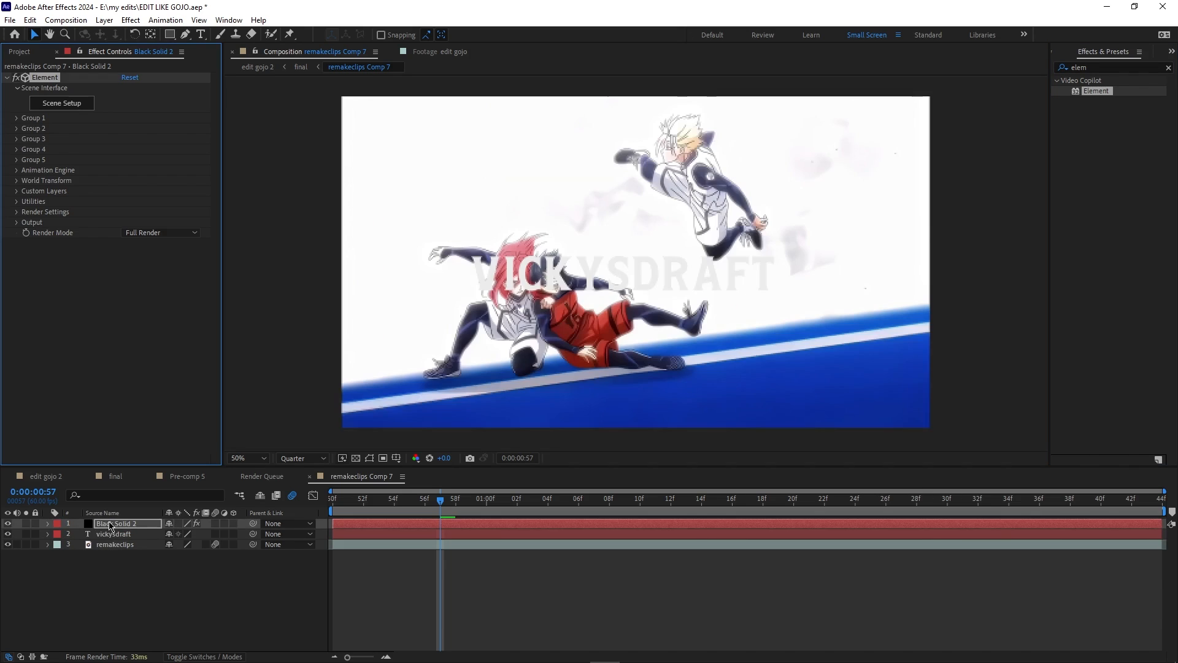
# - Assign the vickysdraft text layer to Element's Path Layer 1 and extrude it into a 3D model in Scene Setup
pyautogui.click(17, 181)
pyautogui.click(17, 181)
pyautogui.click(17, 191)
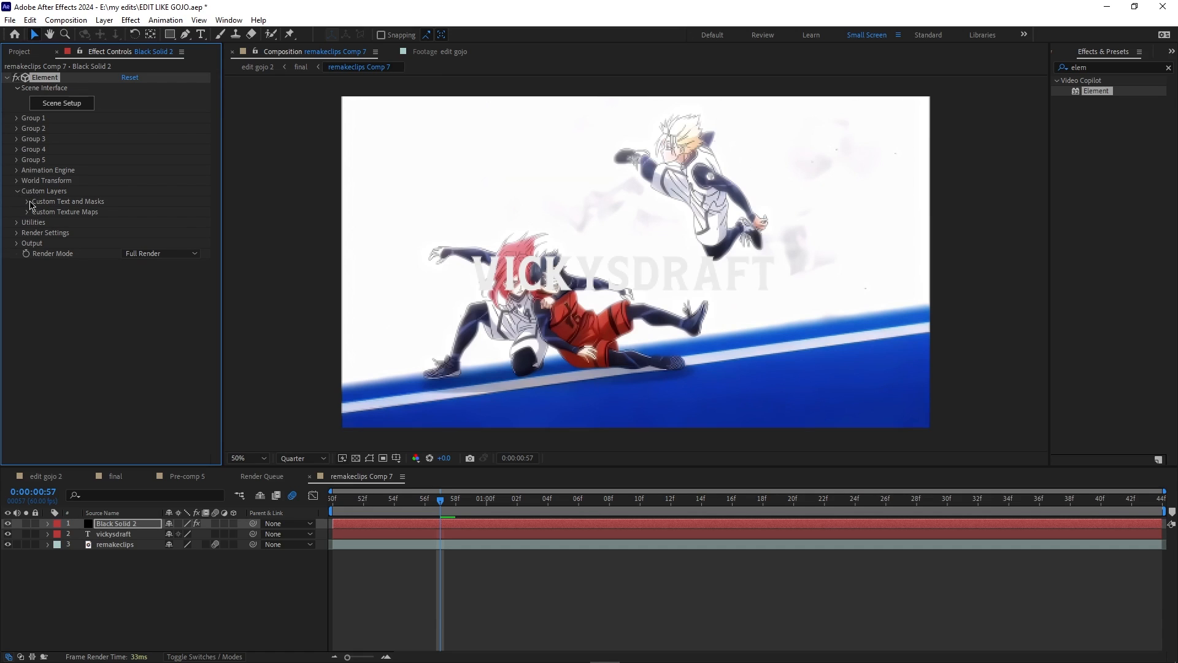
pyautogui.click(27, 202)
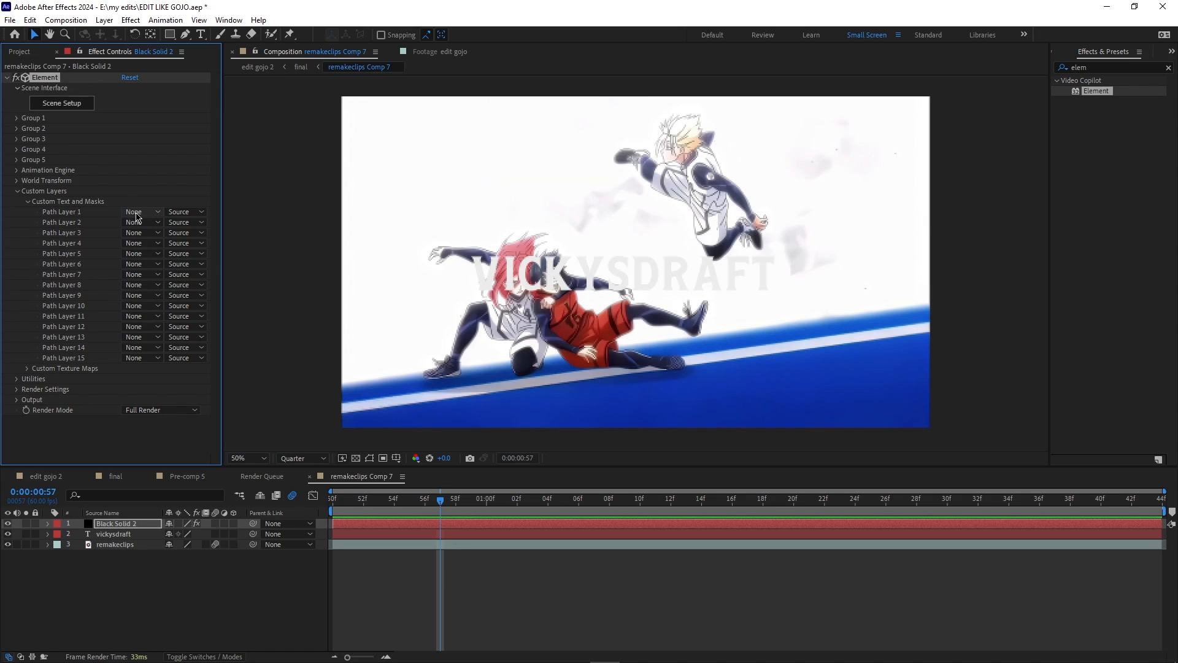
pyautogui.click(136, 213)
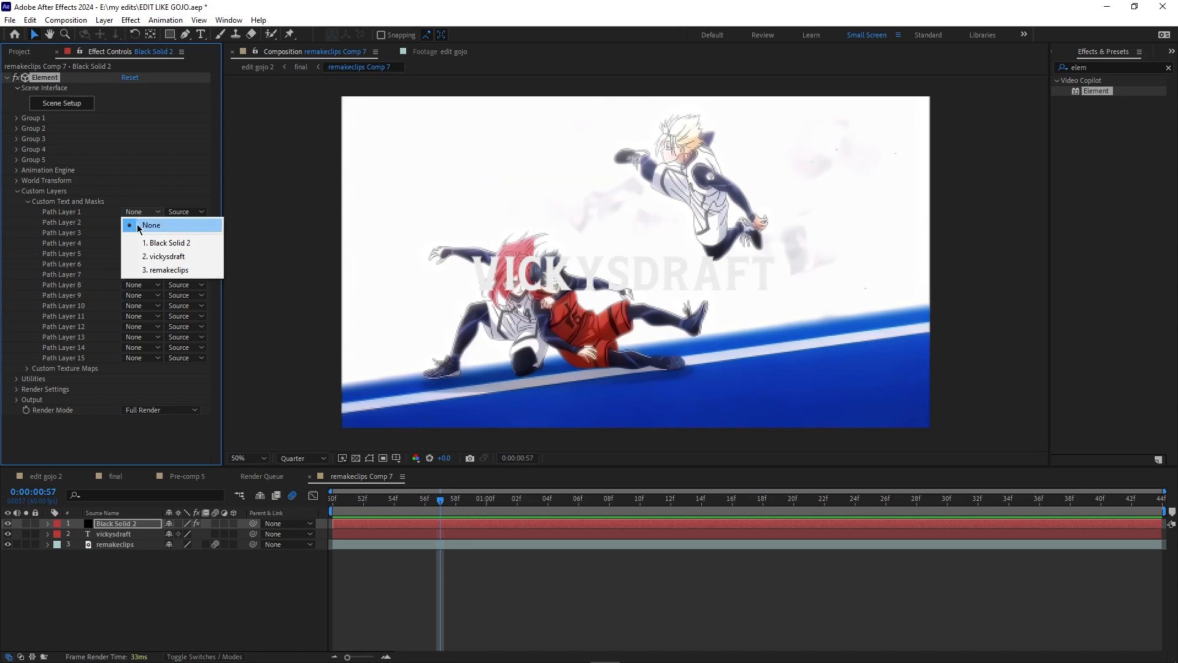
pyautogui.click(155, 261)
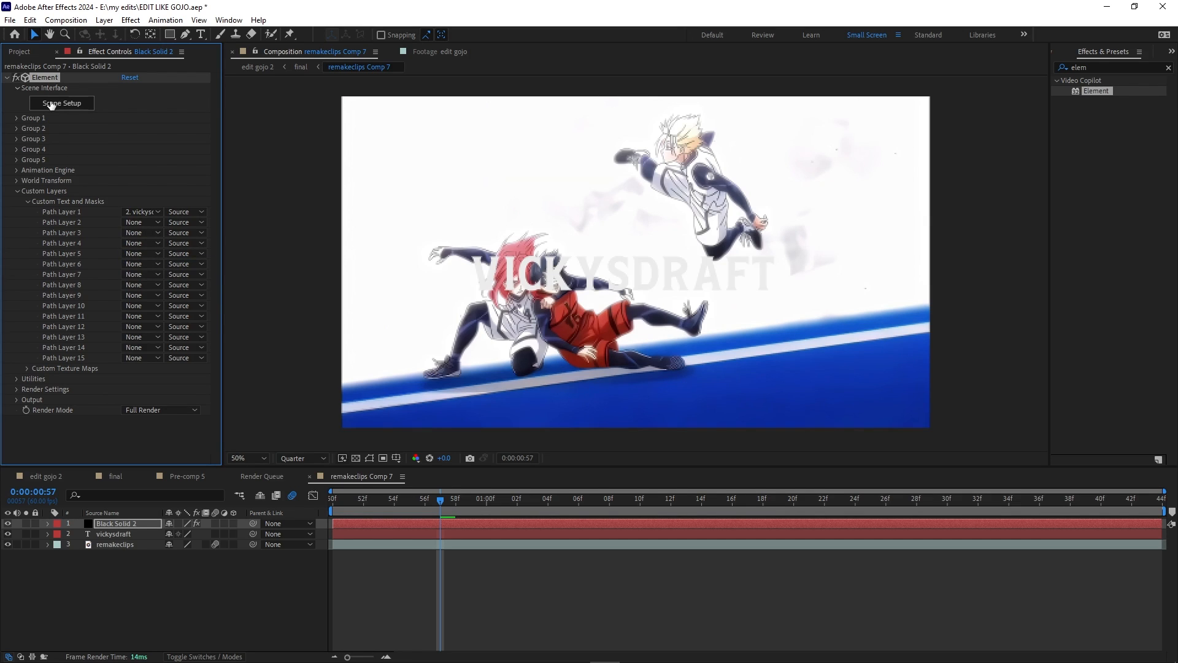
pyautogui.click(66, 104)
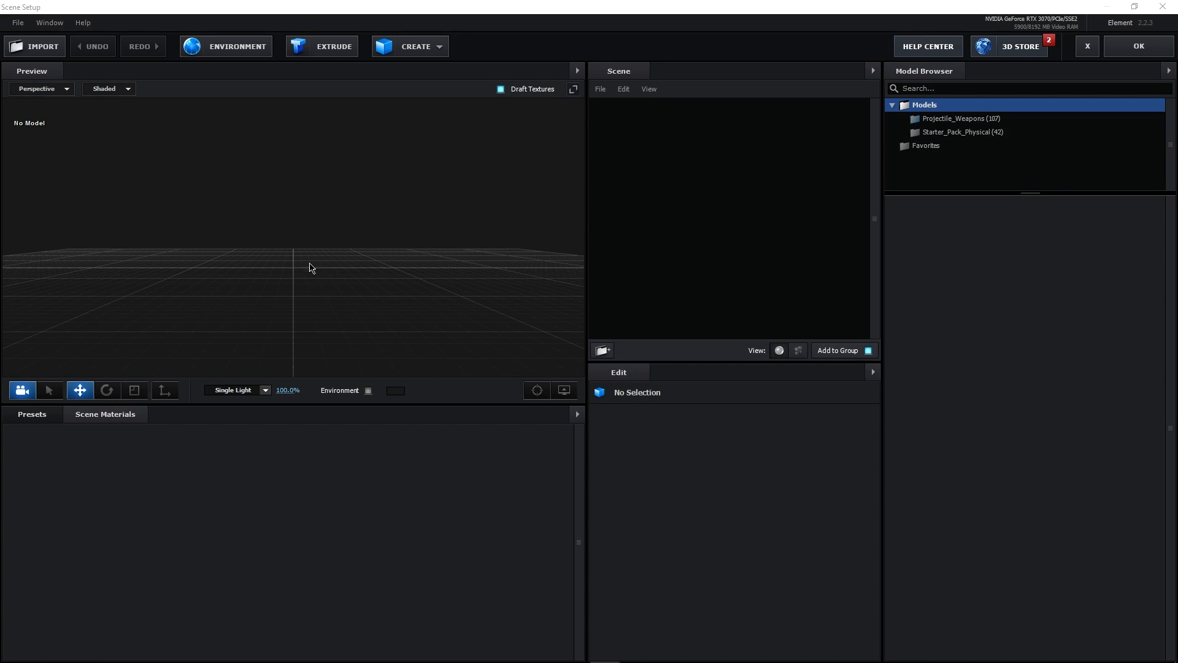
pyautogui.click(307, 43)
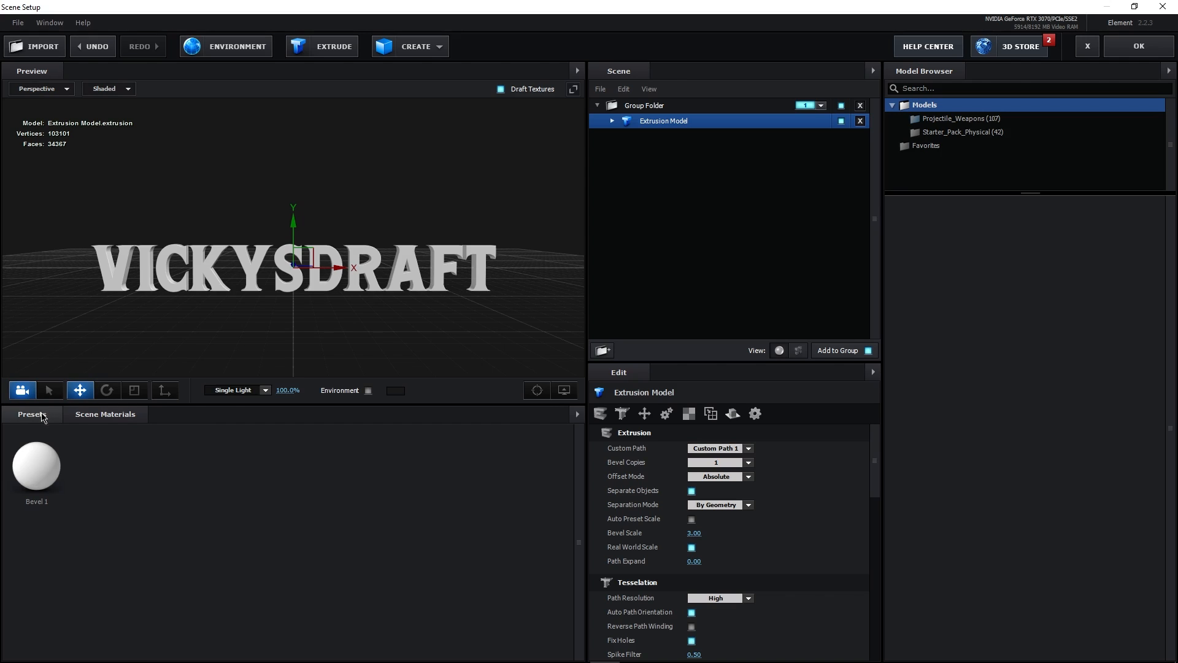
# - Apply the Pro_Black preset from the Physical bevels to the extruded title and check it from another angle
pyautogui.click(46, 415)
pyautogui.doubleClick(58, 474)
pyautogui.doubleClick(41, 475)
pyautogui.doubleClick(46, 486)
pyautogui.doubleClick(50, 485)
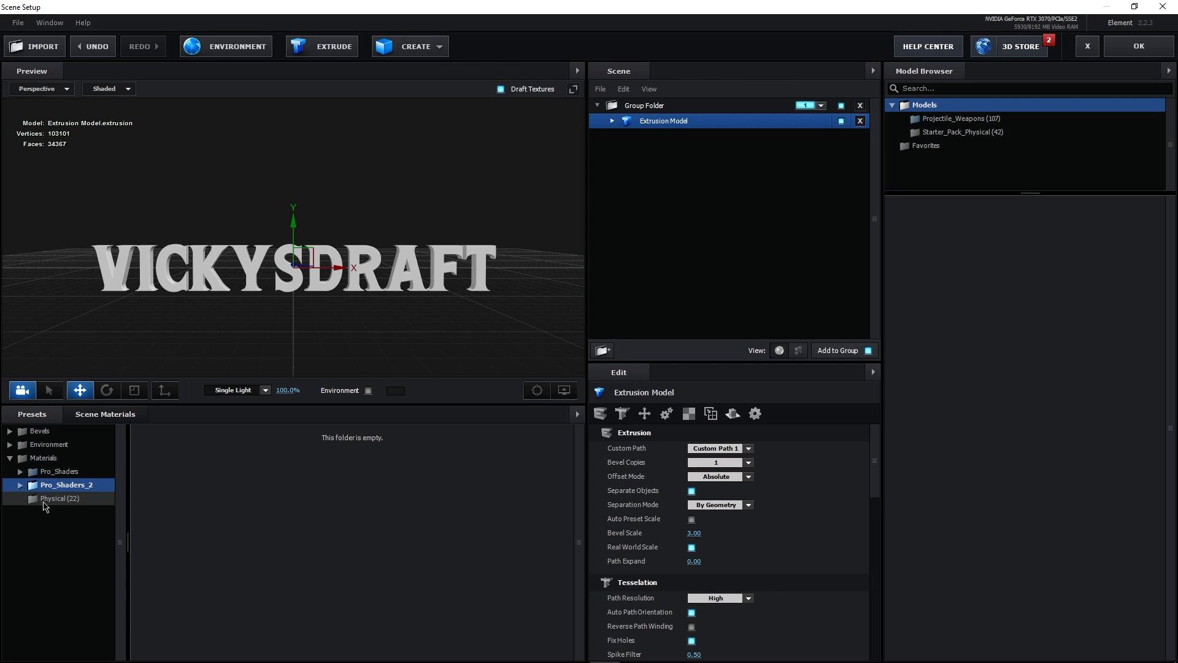
pyautogui.click(48, 432)
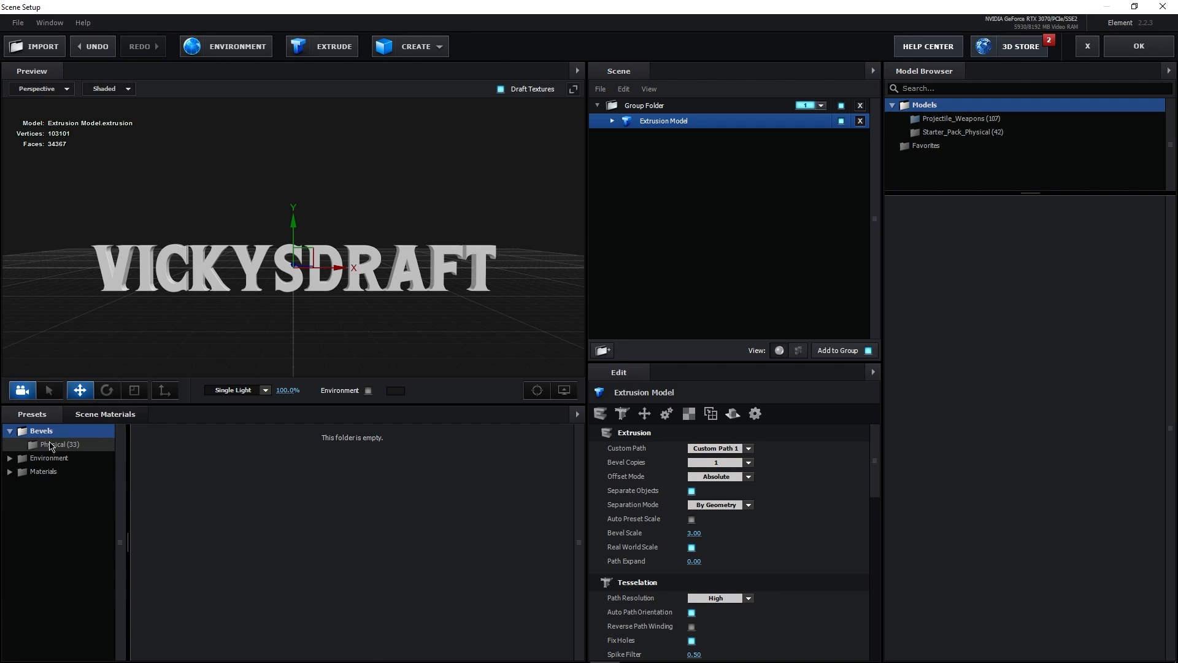
pyautogui.click(48, 444)
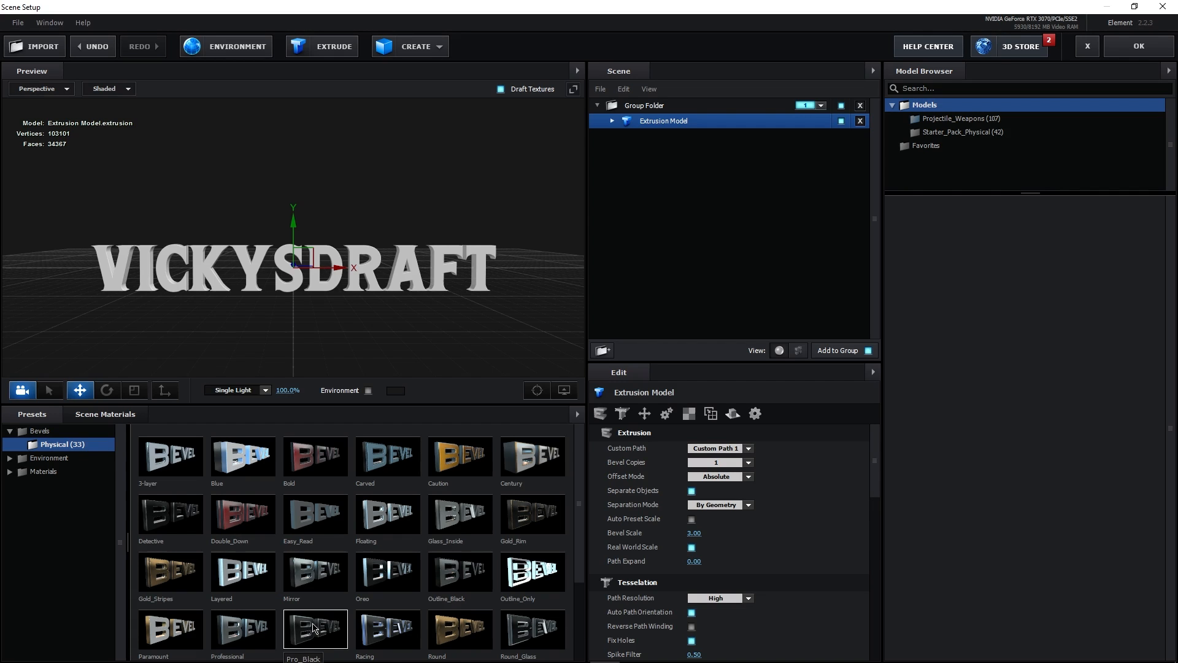
pyautogui.click(314, 627)
pyautogui.moveTo(297, 313); pyautogui.dragTo(227, 275)
pyautogui.scroll(1, 283, 251)
pyautogui.scroll(-1, 284, 251)
pyautogui.scroll(1, 280, 244)
pyautogui.moveTo(317, 324); pyautogui.dragTo(344, 334)
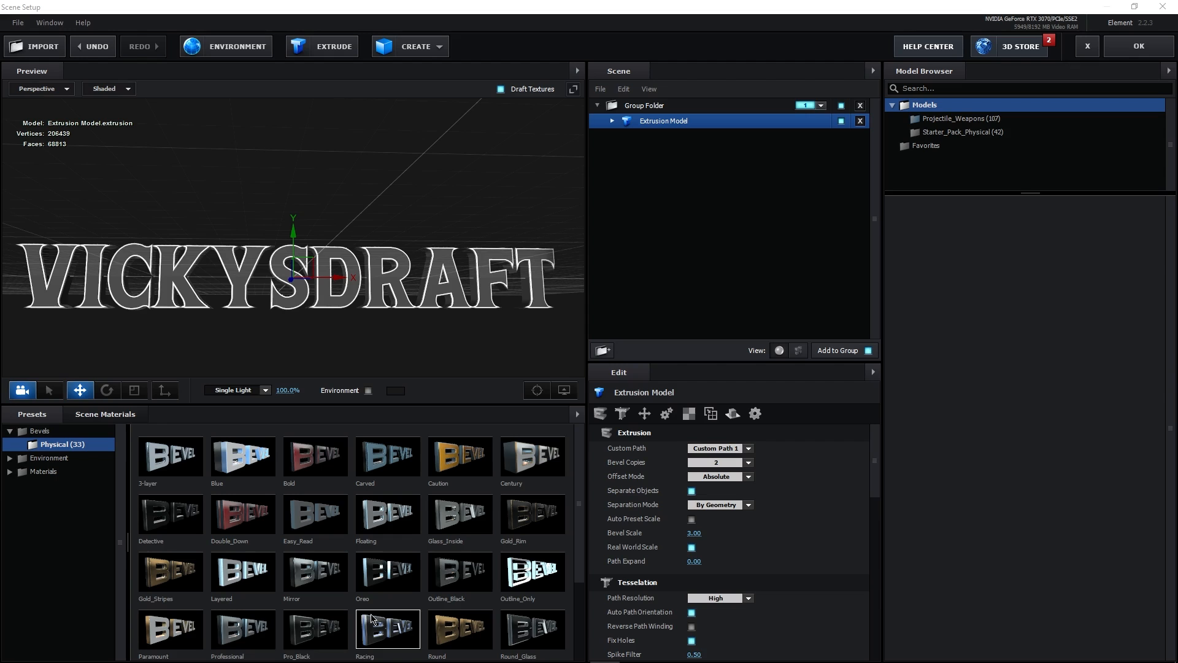
# - Try the Style bevel preset on the extruded title and return to the Pro_Black look
pyautogui.scroll(-2, 316, 620)
pyautogui.scroll(-1, 313, 597)
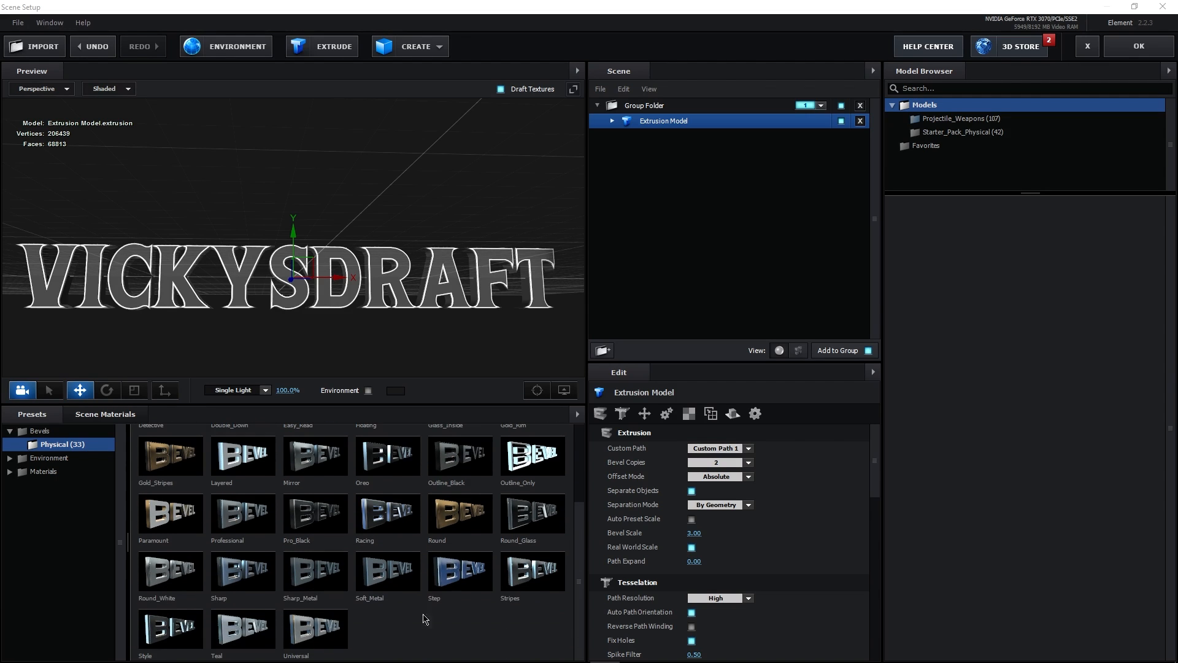
pyautogui.click(192, 622)
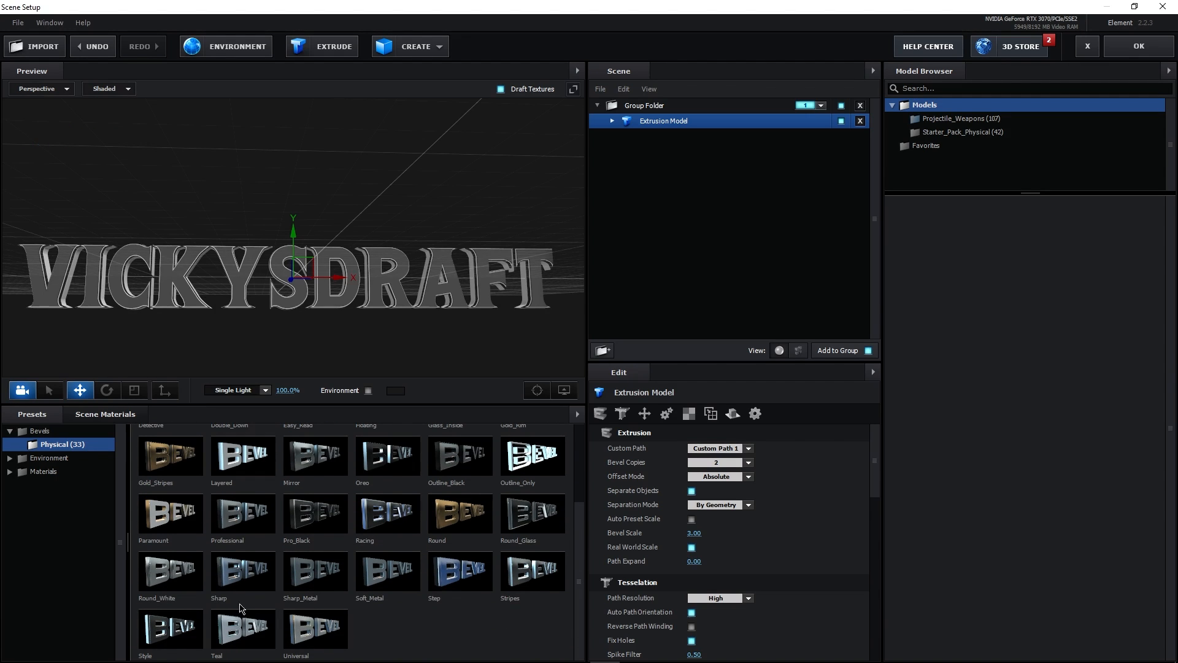
pyautogui.click(508, 531)
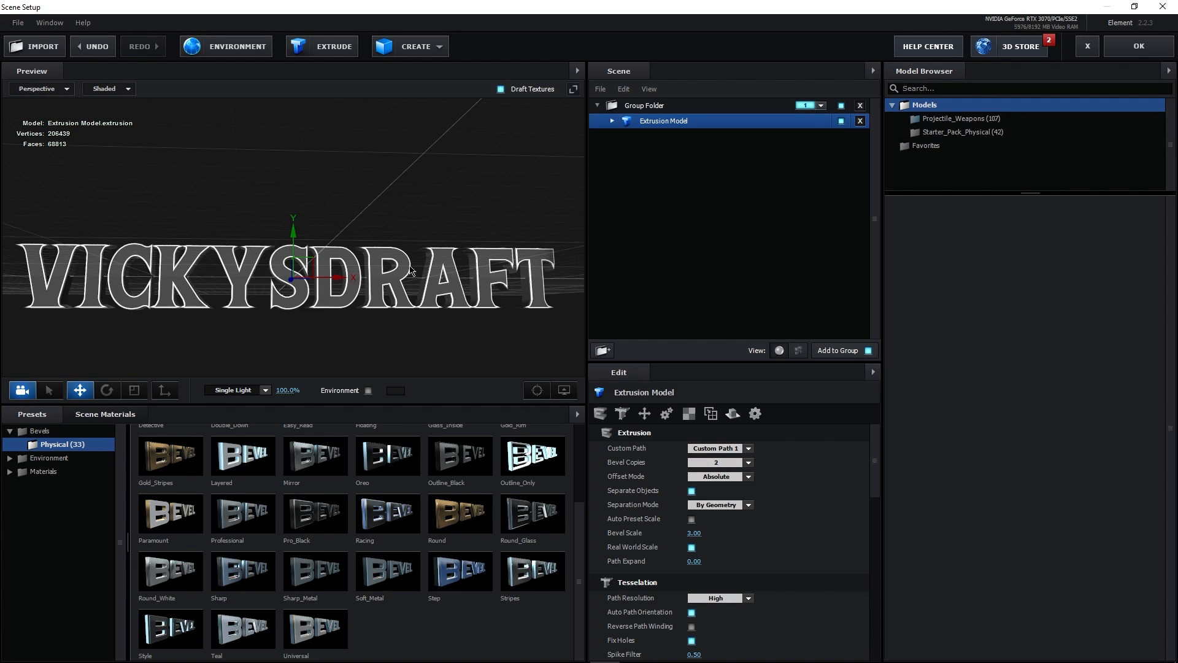
# - Review the Chrome material's advanced settings on the extruded title and accept the scene into the composition
pyautogui.moveTo(320, 241); pyautogui.dragTo(358, 205)
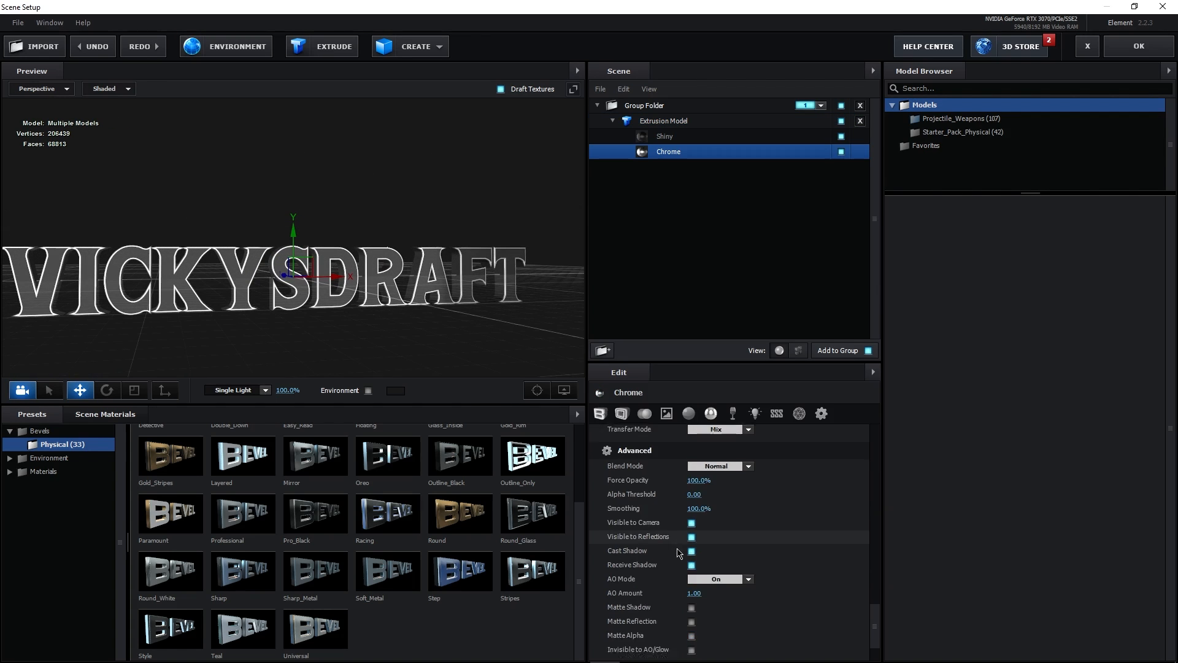
pyautogui.scroll(-1, 678, 552)
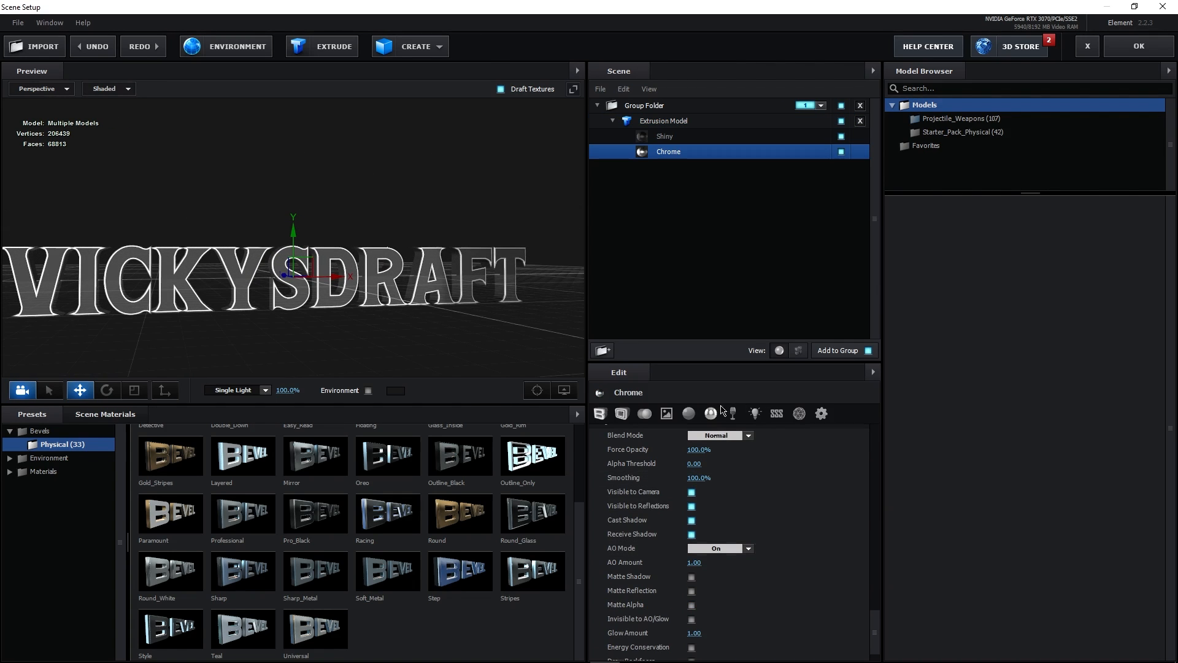
pyautogui.click(1140, 48)
pyautogui.press('.')
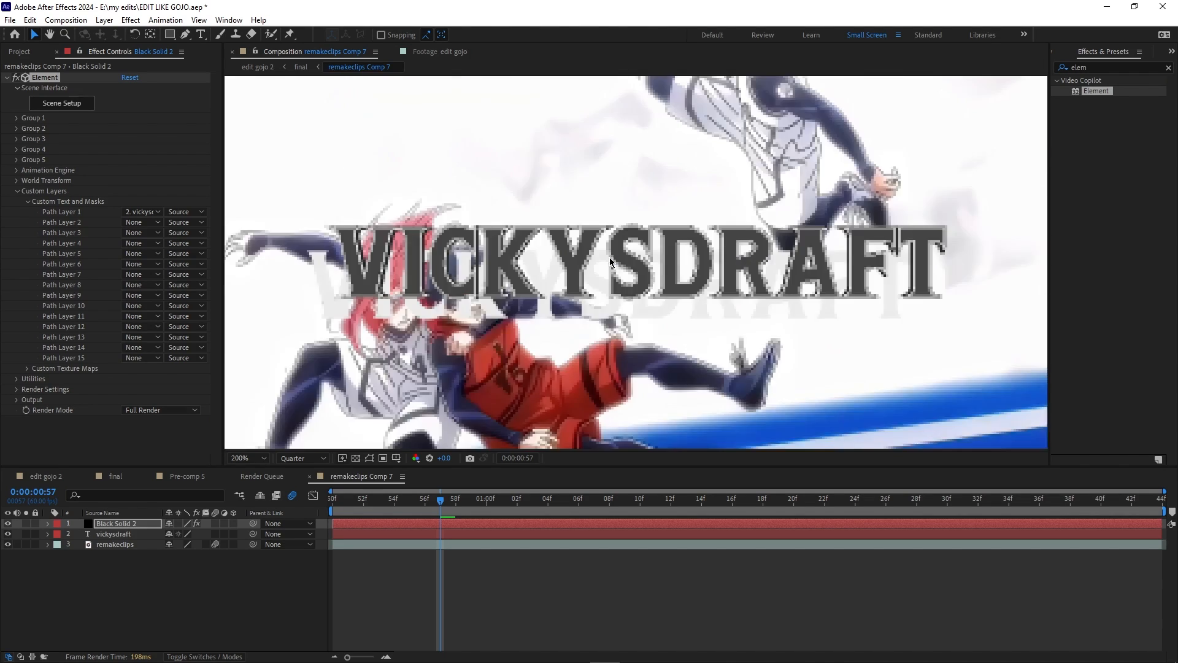
# - Reopen the Element scene, apply the Basic_2K_02 environment to the title, and accept the scene
pyautogui.click(70, 103)
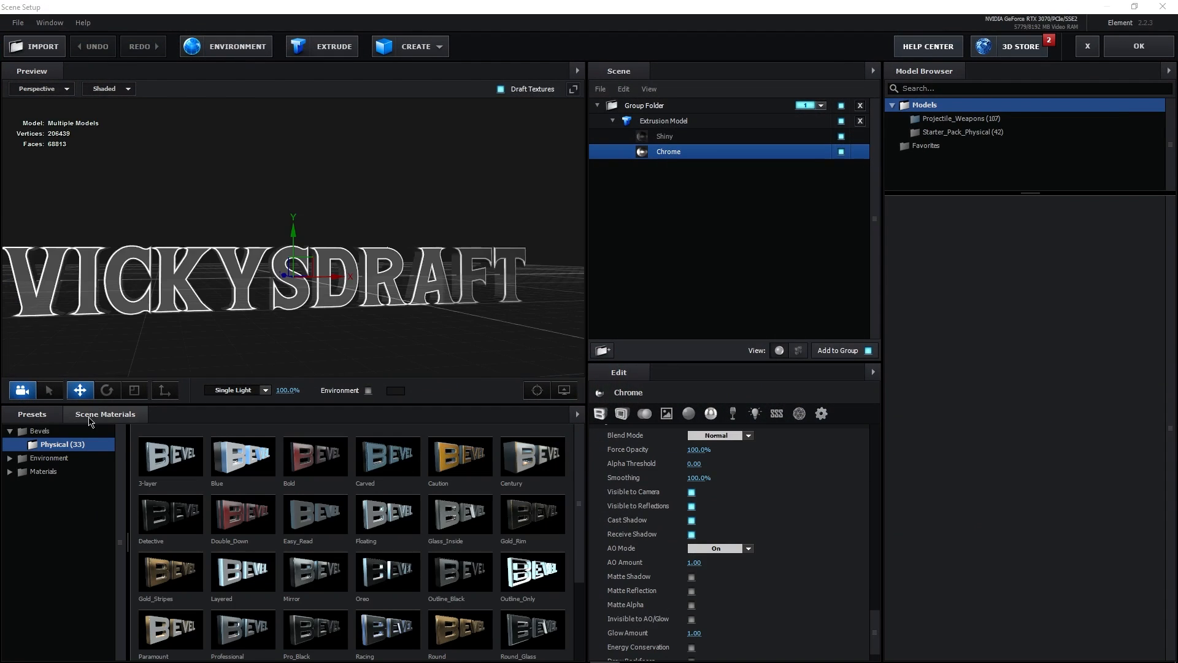
pyautogui.click(1156, 43)
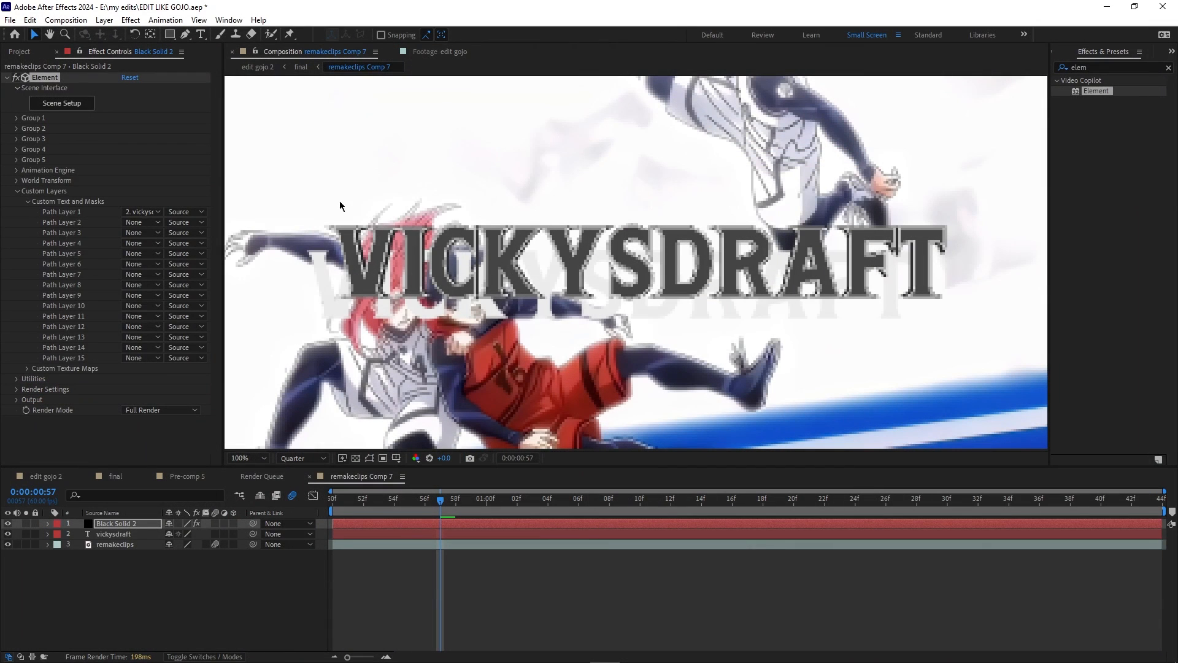
pyautogui.click(84, 108)
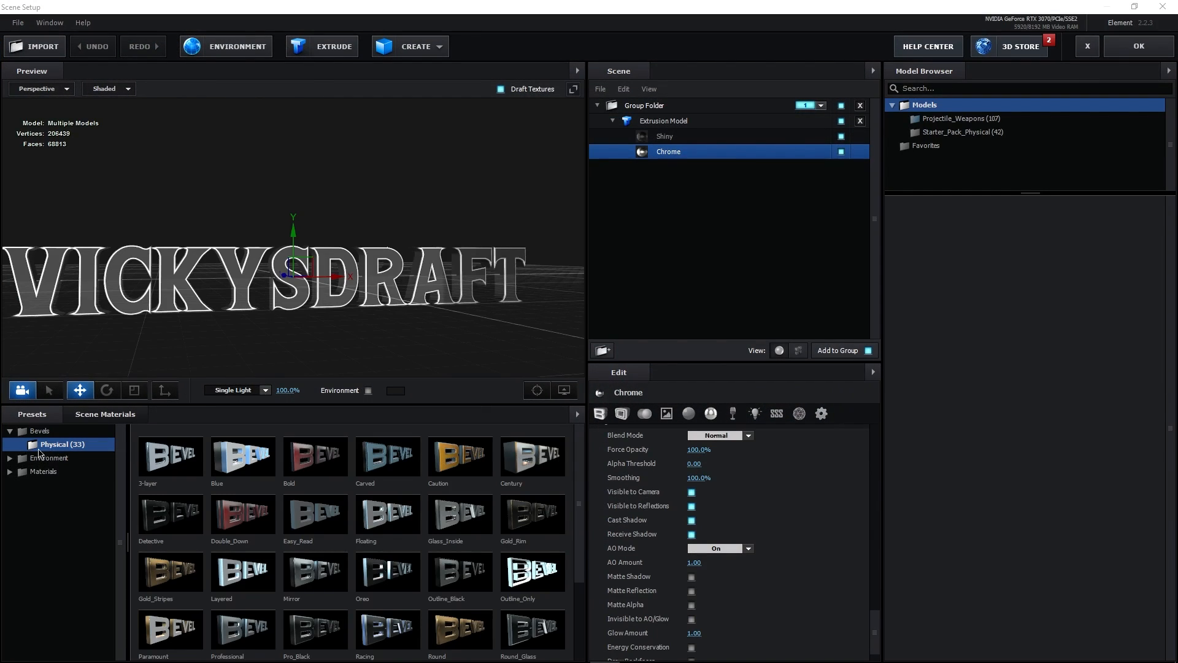
pyautogui.click(39, 454)
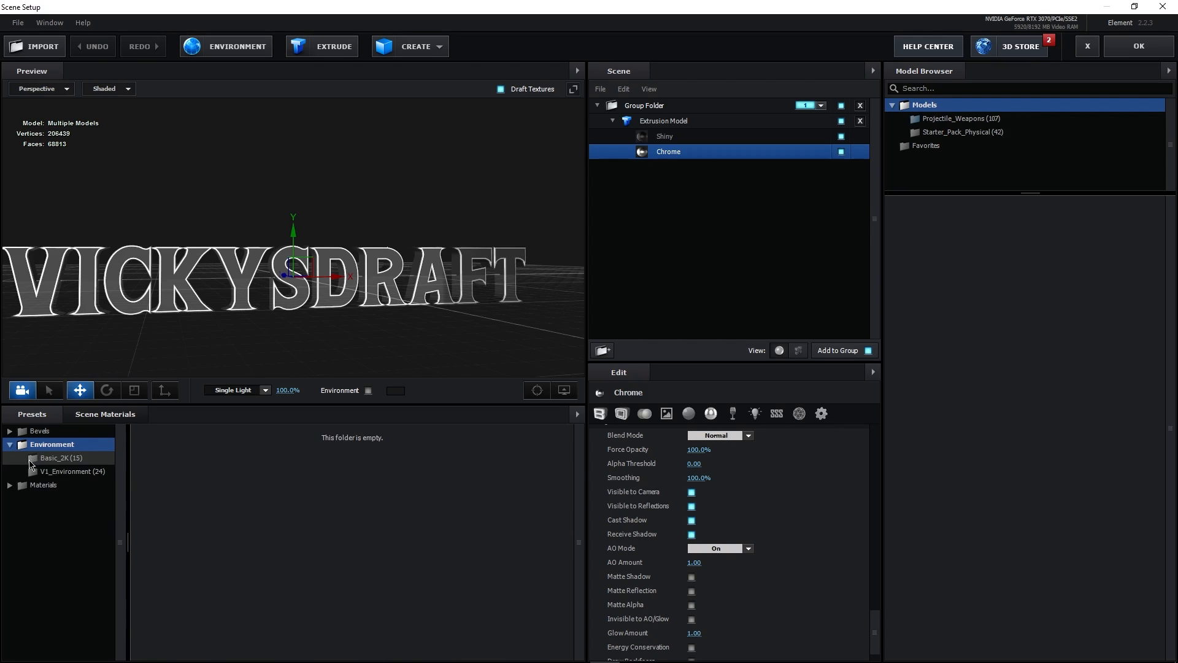
pyautogui.click(55, 459)
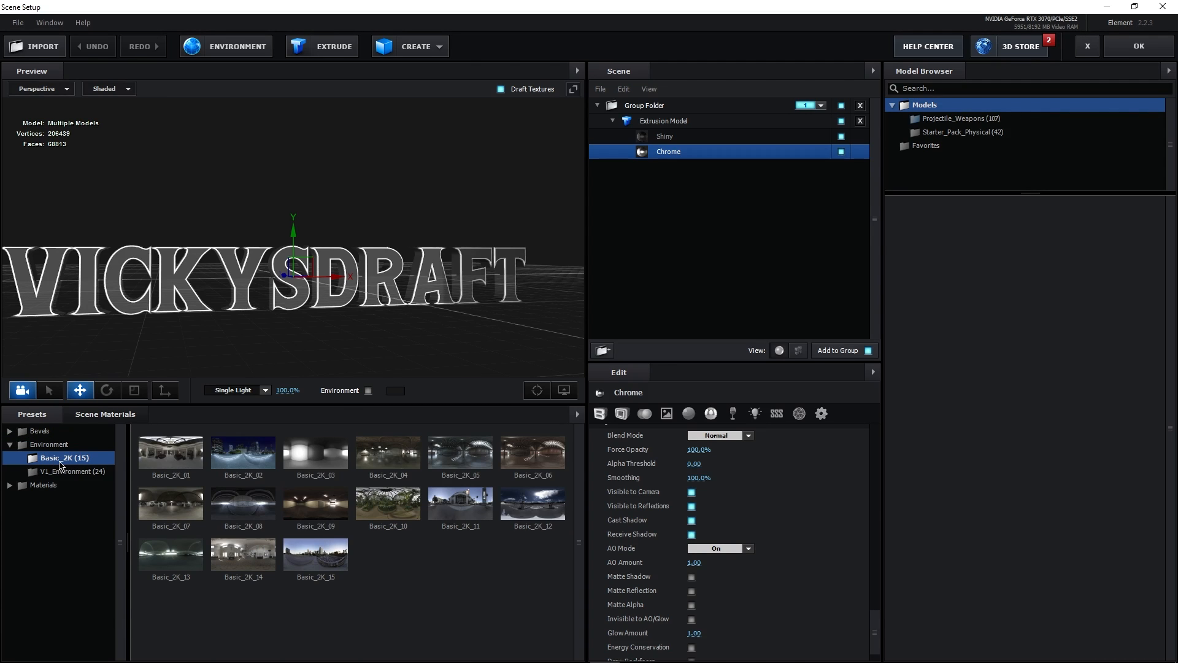
pyautogui.click(235, 455)
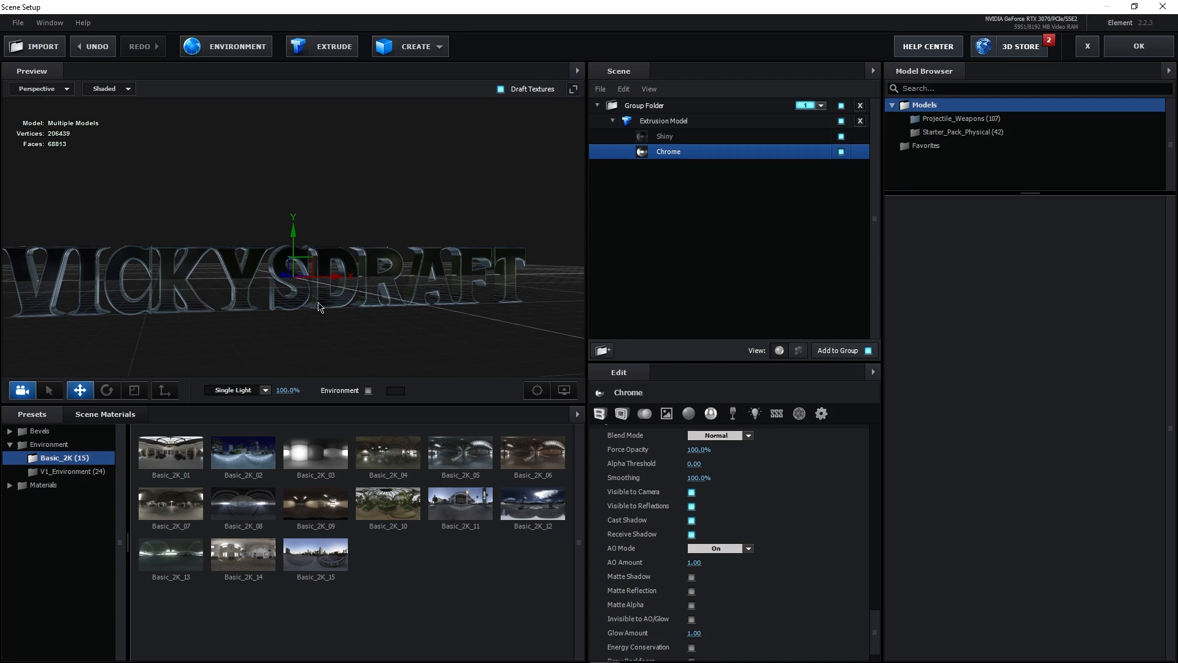
pyautogui.click(1106, 55)
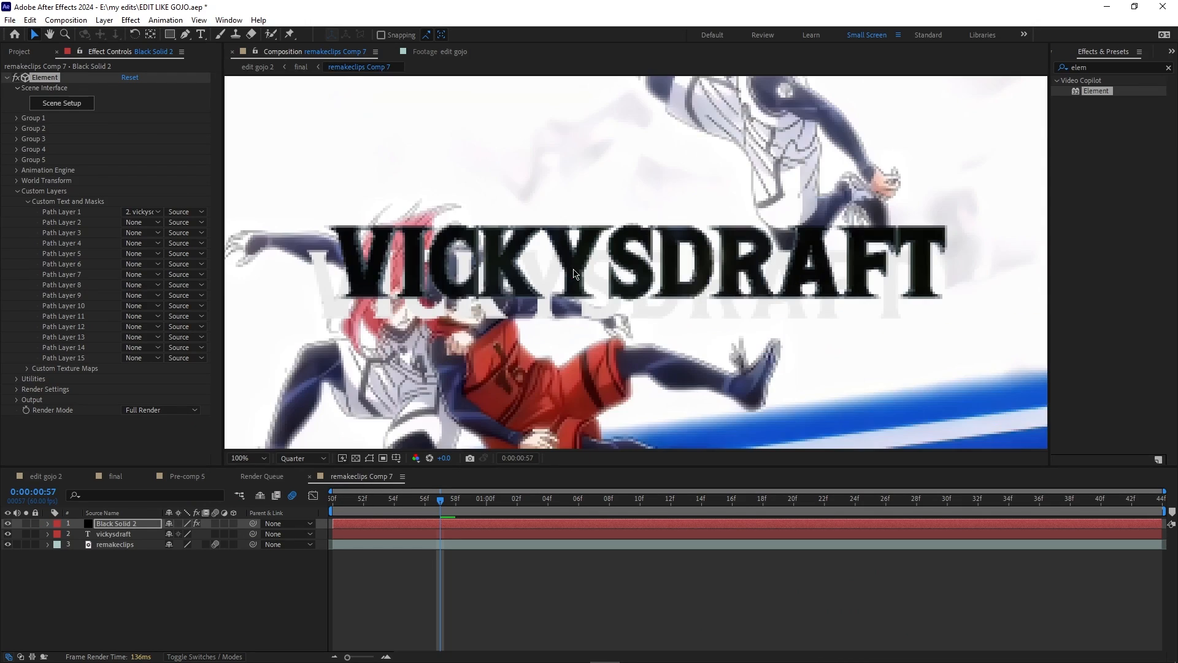
# - Hide the vickysdraft text layer and apply the Deep Glow effect to the black solid carrying the 3D title
pyautogui.scroll(-1, 573, 275)
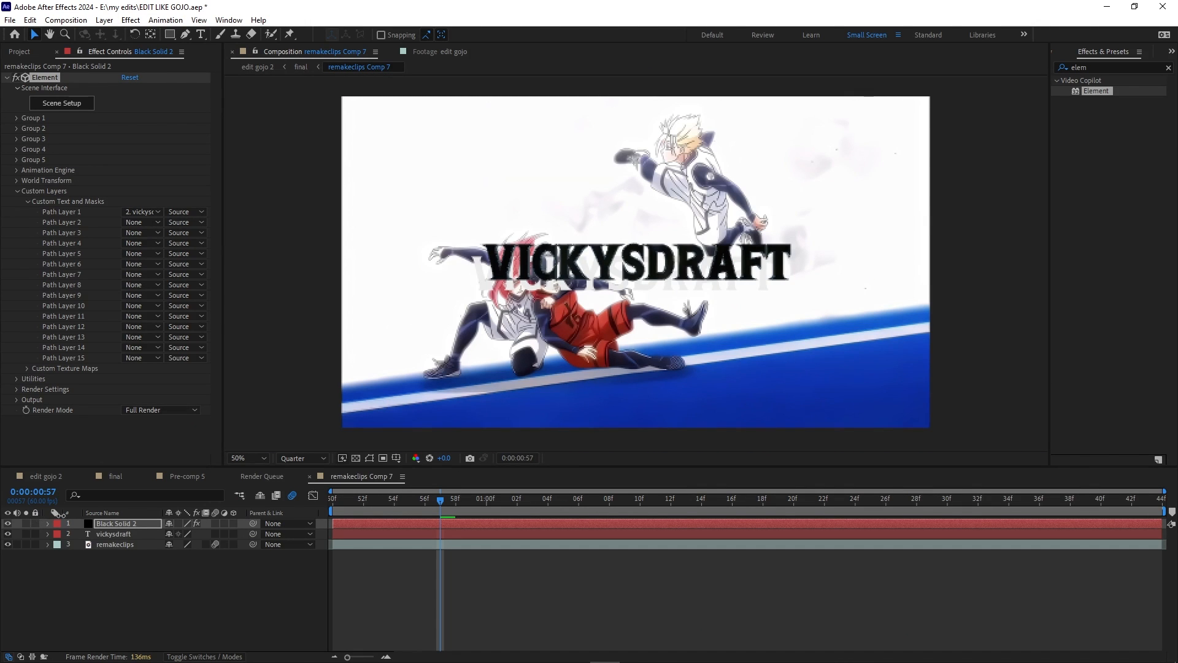
pyautogui.click(8, 534)
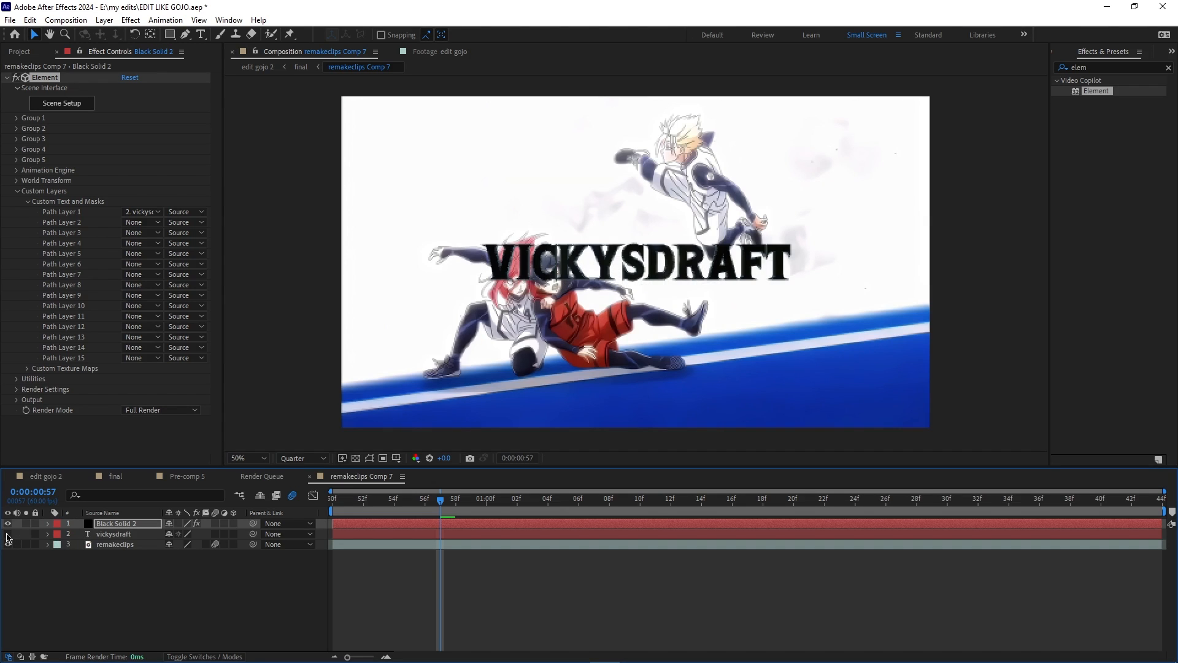
pyautogui.click(1168, 68)
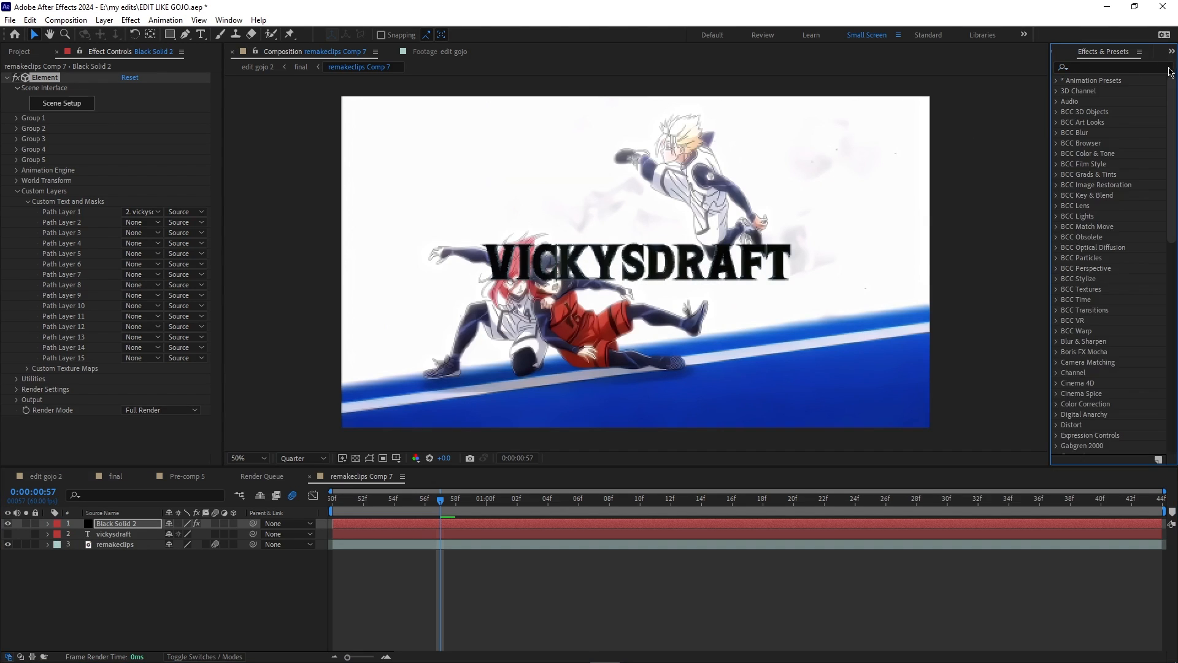
pyautogui.write('deep')
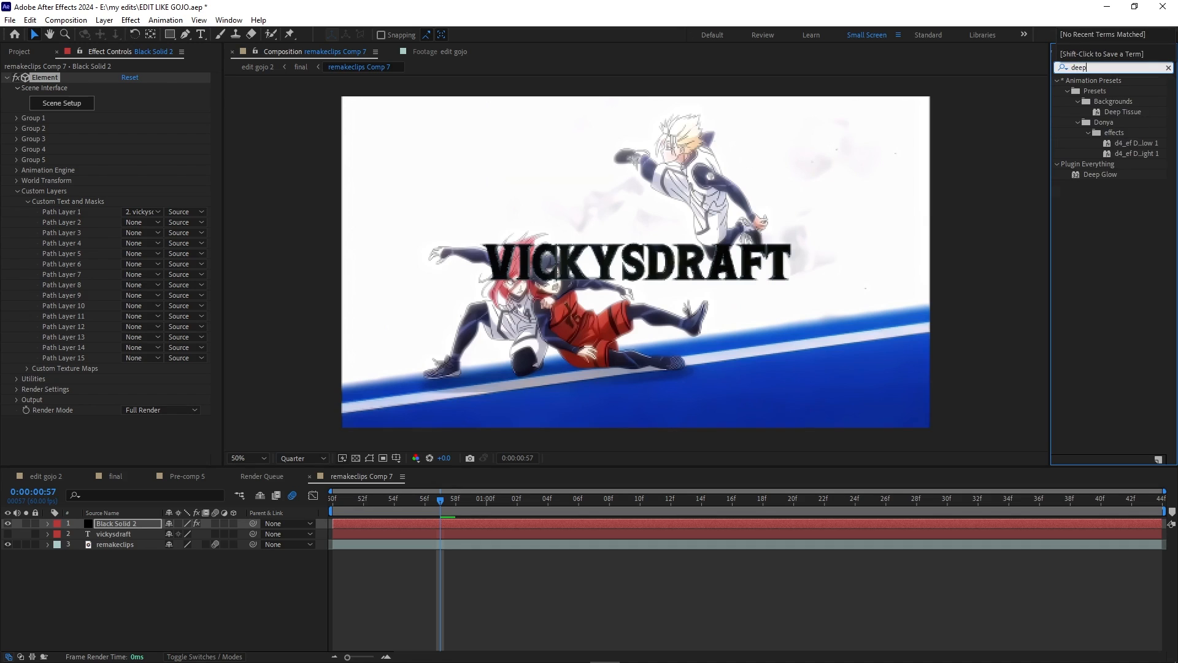
pyautogui.moveTo(1111, 179); pyautogui.dragTo(447, 523)
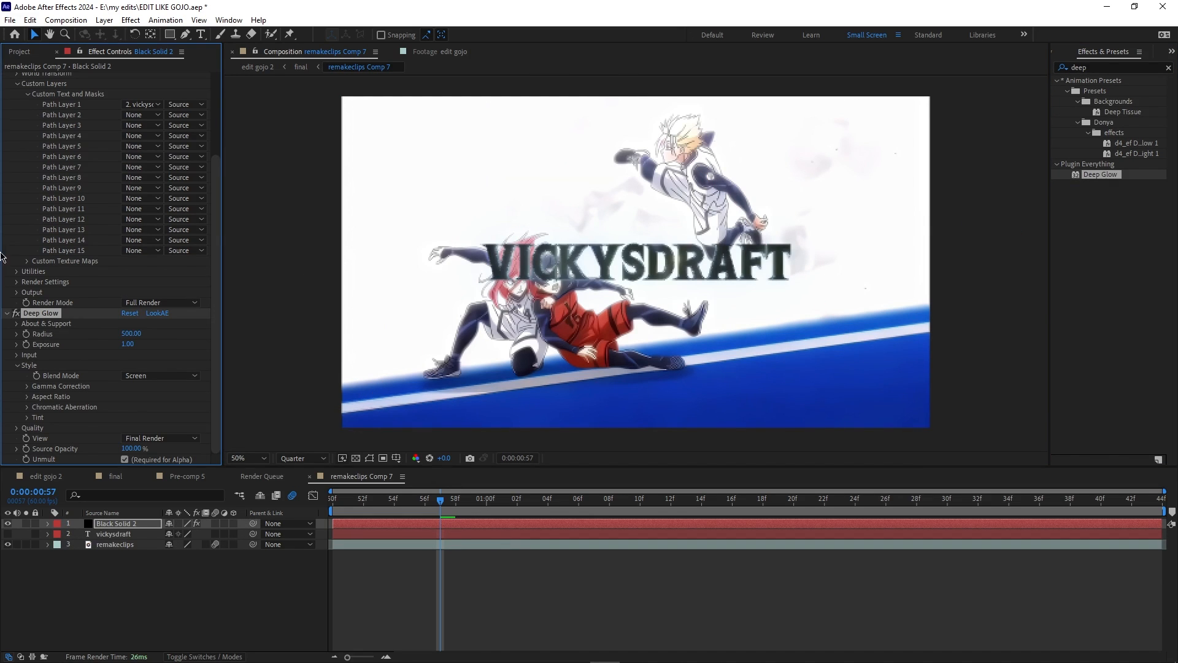
pyautogui.scroll(2, 3, 256)
pyautogui.click(28, 150)
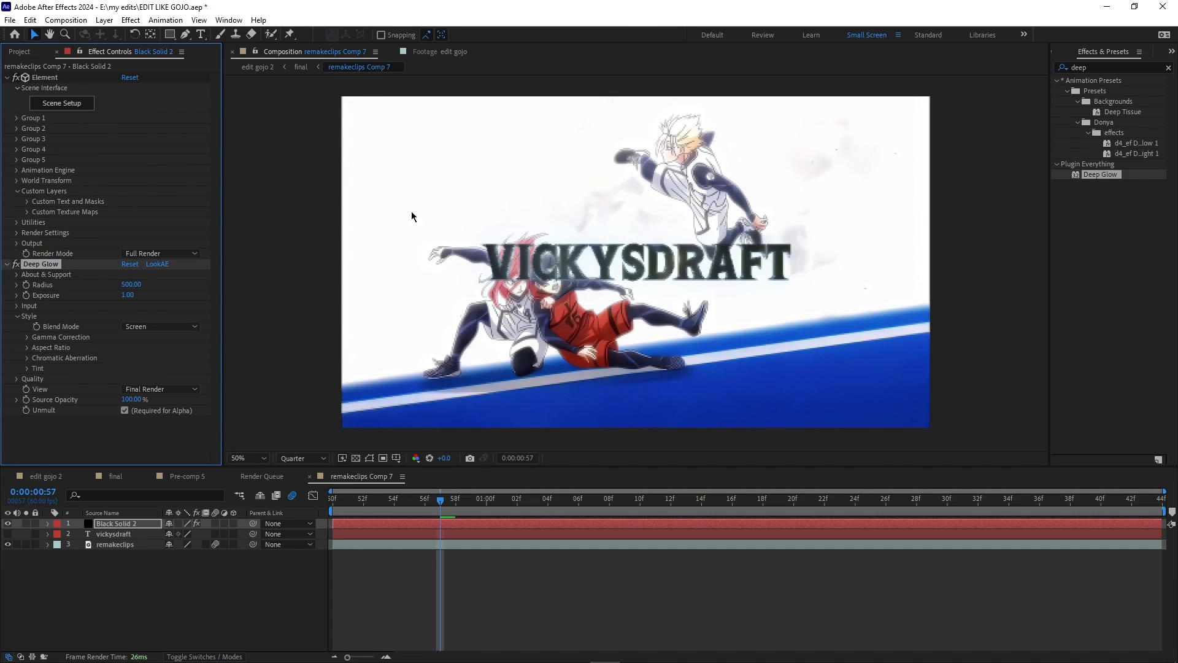
pyautogui.click(7, 78)
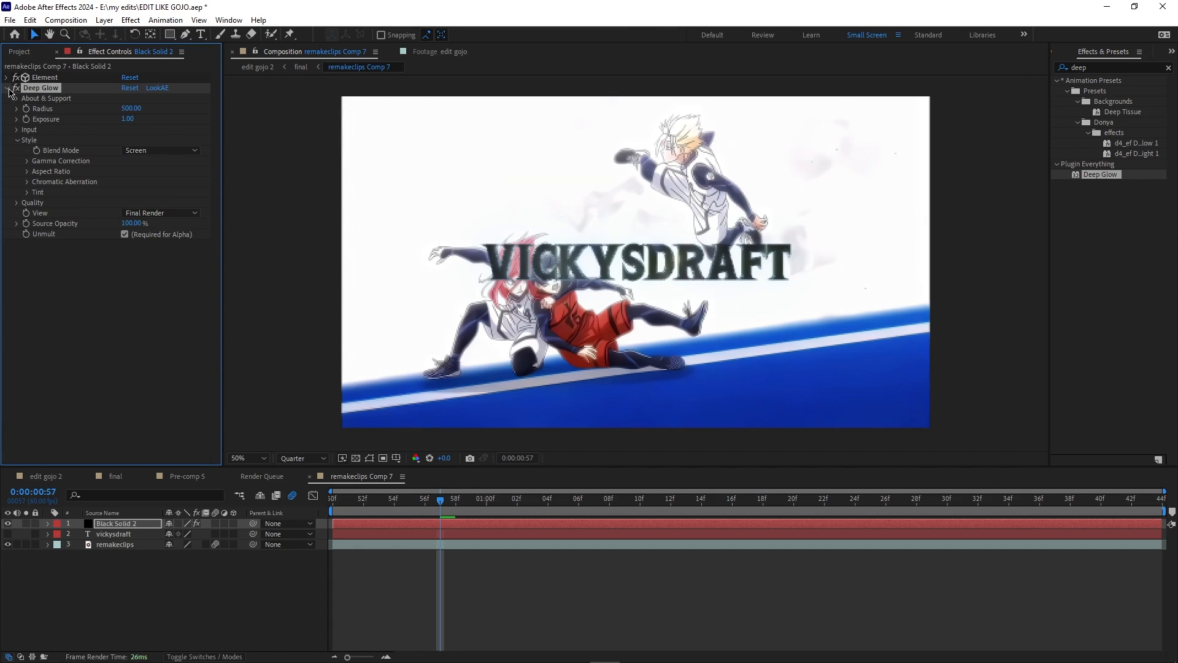
pyautogui.click(8, 89)
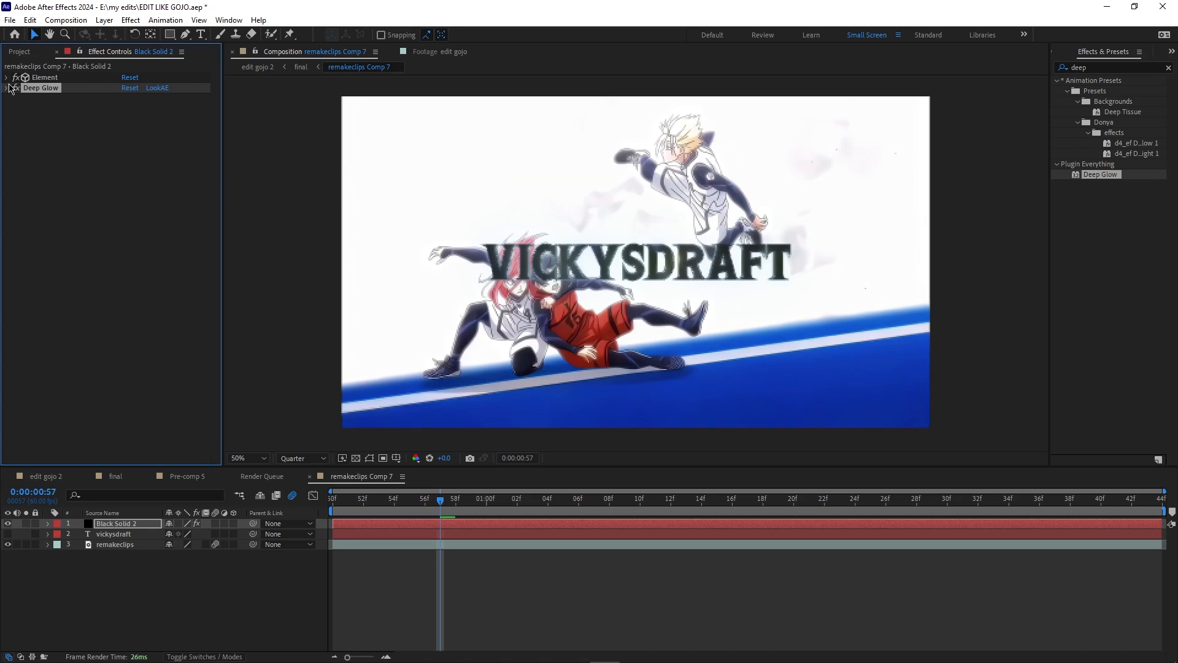
pyautogui.click(6, 90)
pyautogui.click(7, 90)
pyautogui.click(7, 89)
pyautogui.click(7, 90)
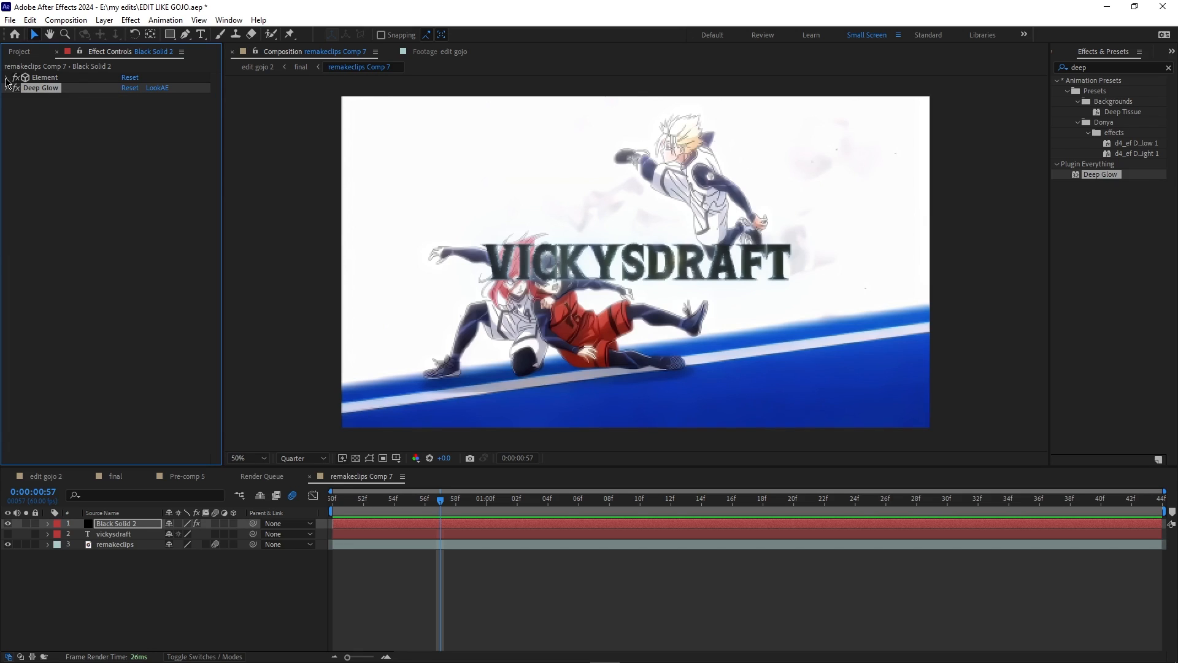
# - Enable Multi-Object in the Particle Look settings of Element's Group 1
pyautogui.click(7, 78)
pyautogui.click(16, 118)
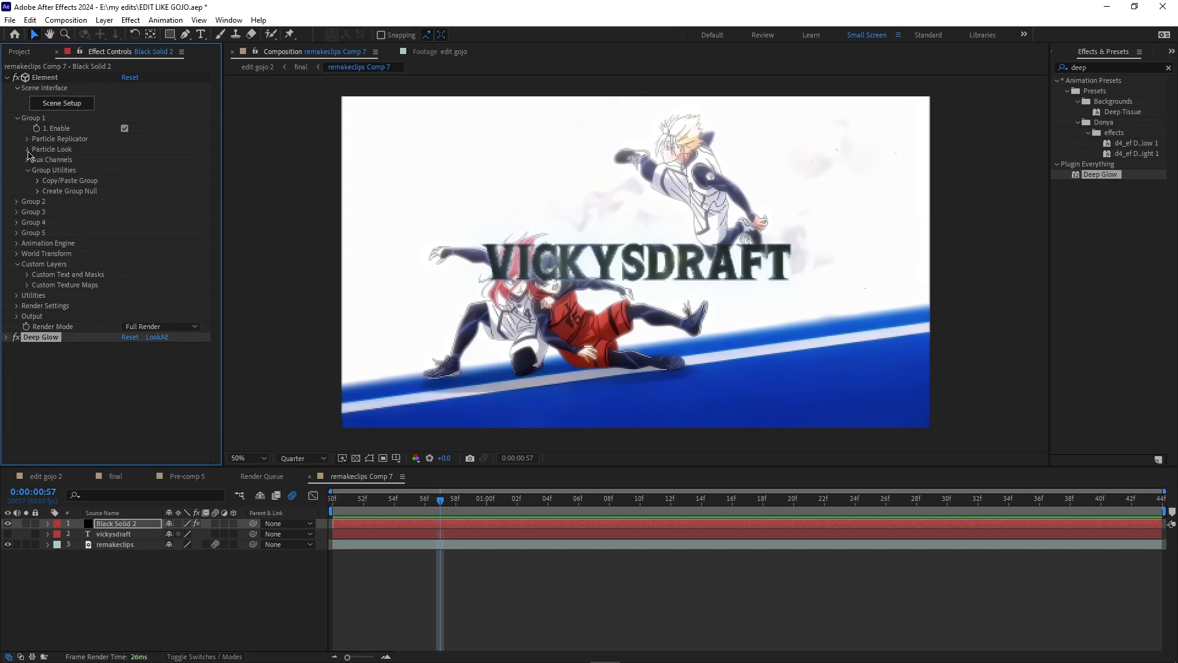
pyautogui.click(27, 149)
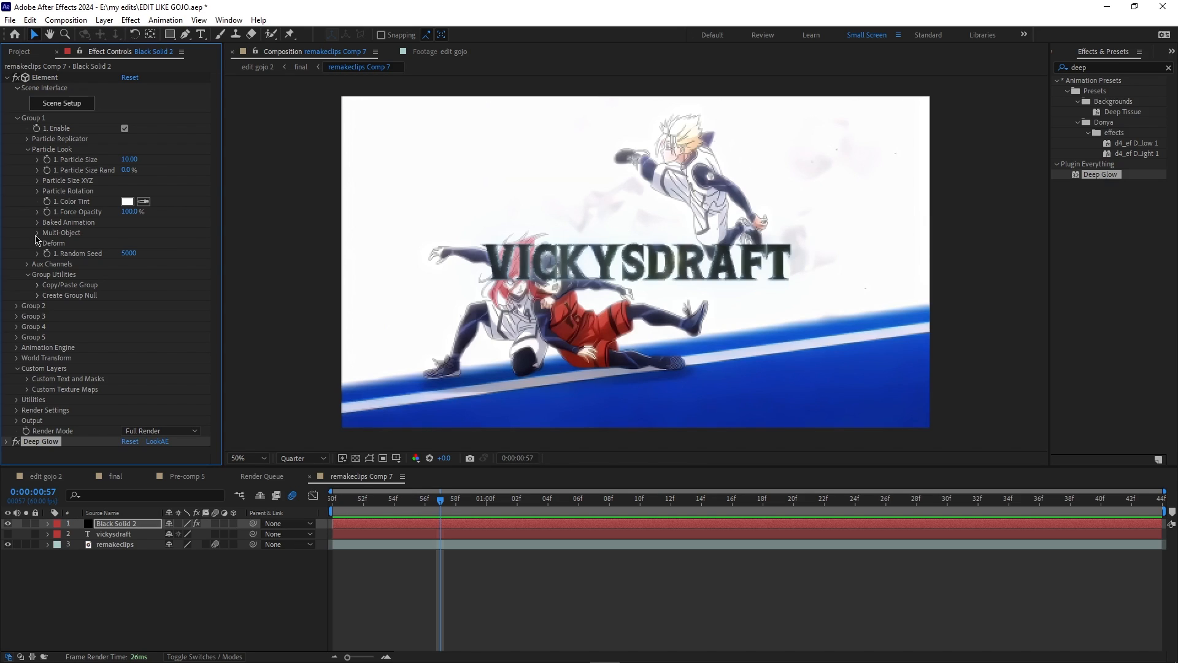
pyautogui.click(38, 233)
pyautogui.click(125, 243)
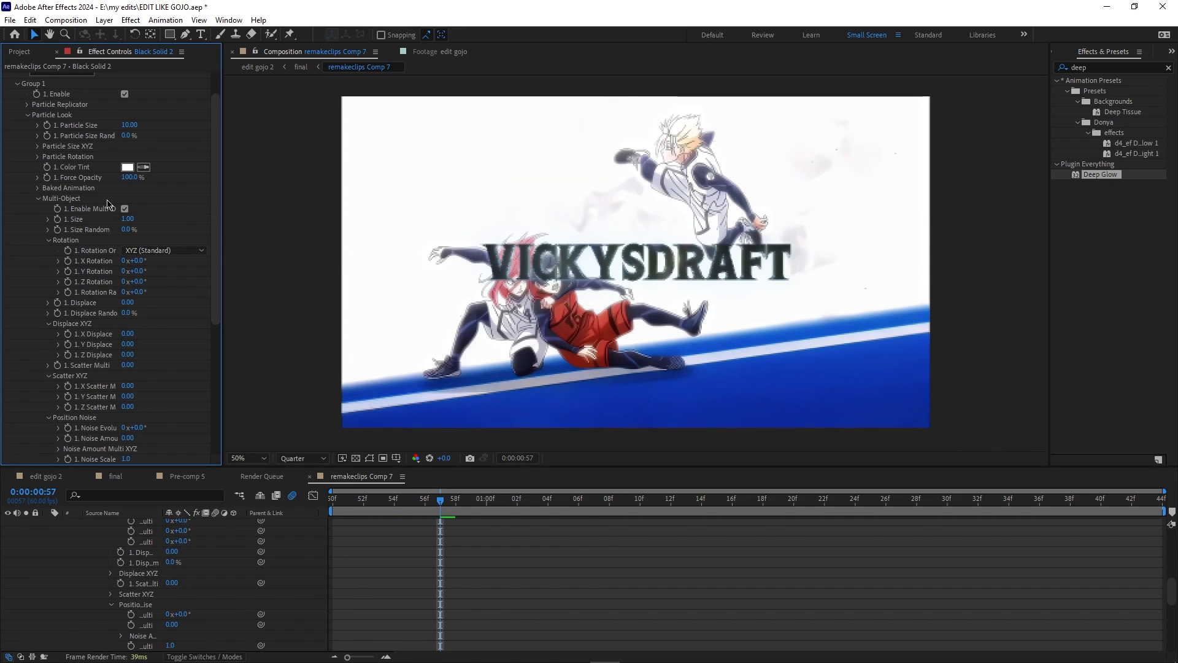
# - Try a Multi-Object Size of 1.35 on the 3D title, and undo the size change
pyautogui.scroll(10, 544, 584)
pyautogui.scroll(-2, 265, 575)
pyautogui.scroll(1, 100, 267)
pyautogui.scroll(-1, 100, 269)
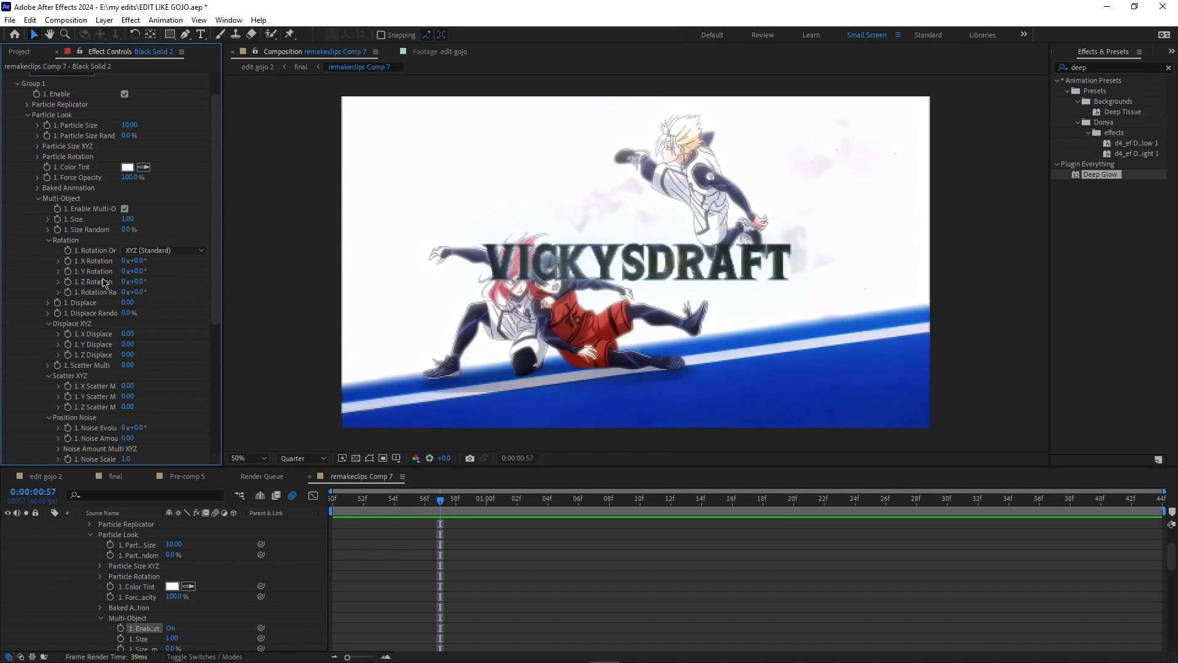
pyautogui.scroll(-2, 101, 283)
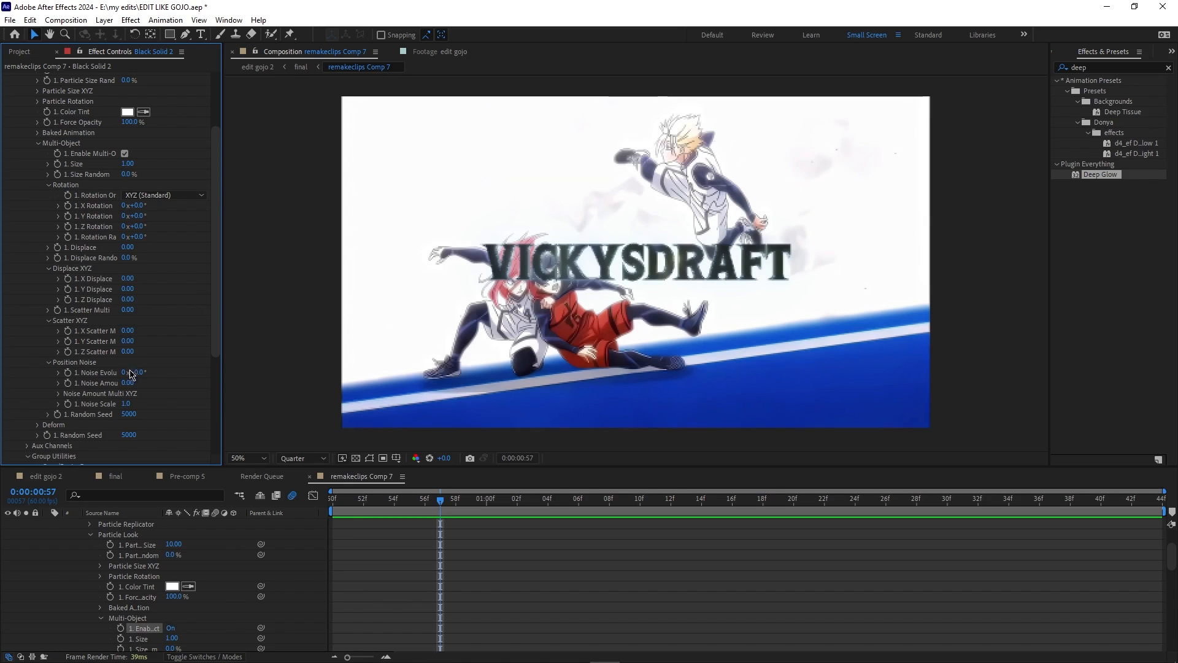
pyautogui.moveTo(127, 164); pyautogui.dragTo(137, 165)
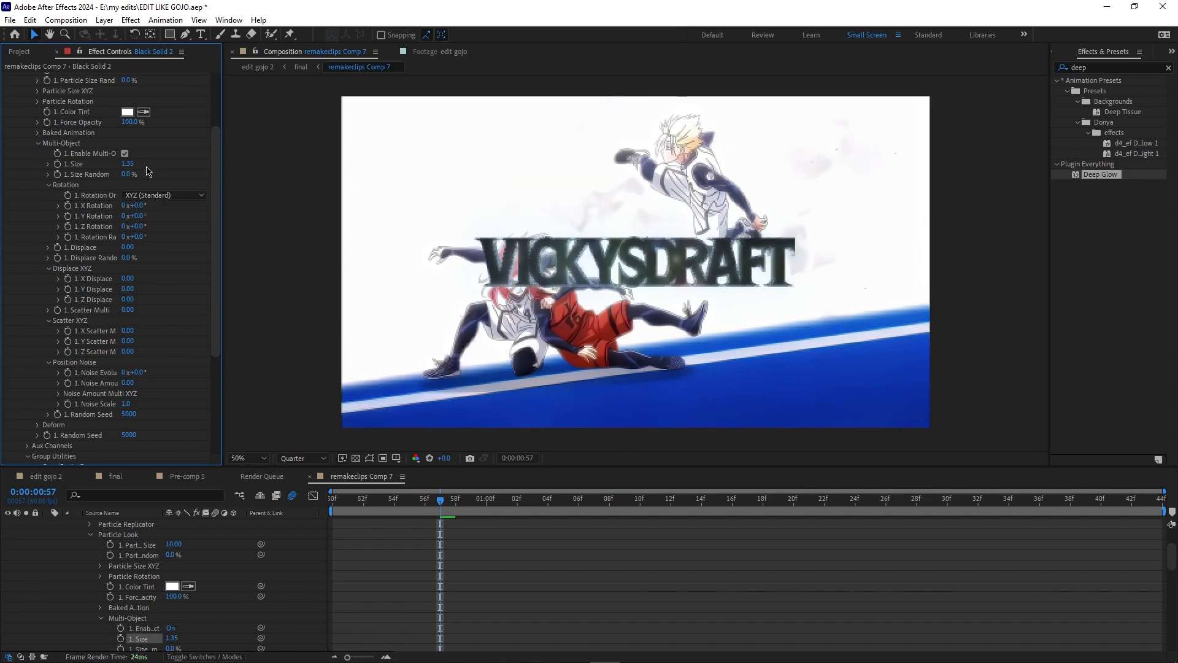
pyautogui.hotkey('ctrl', 'z')
pyautogui.scroll(2, 107, 177)
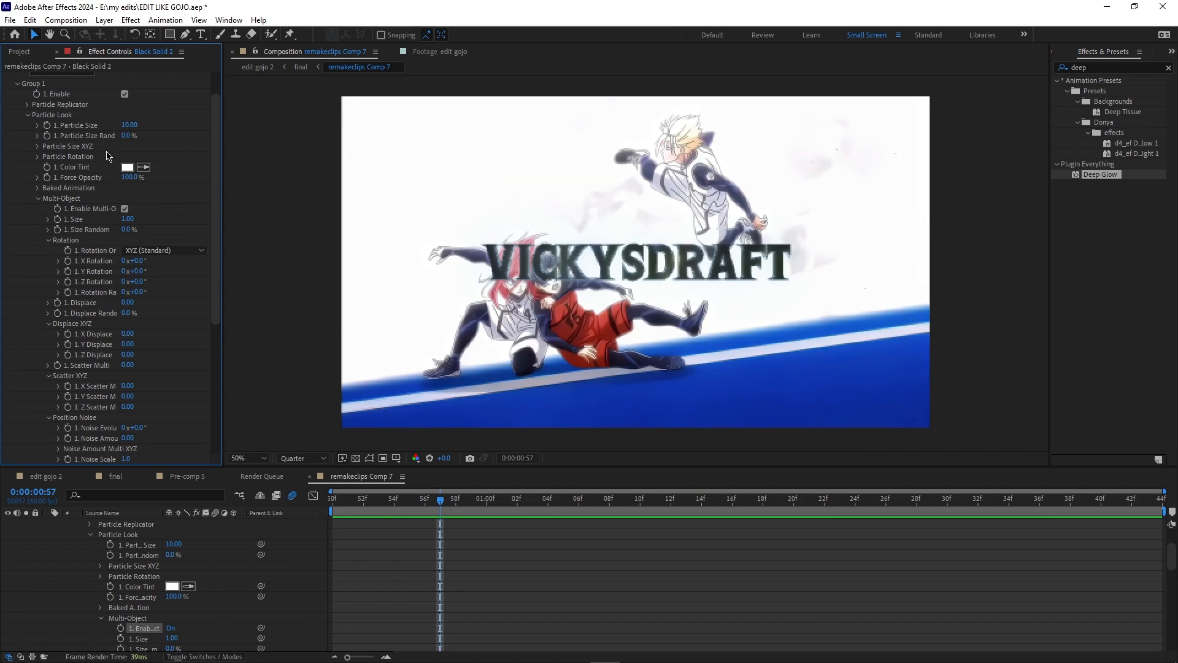
# - Set the 3D title's Particle Size to 12.70, keeping the individual X, Y and Z sizes at 1.0
pyautogui.moveTo(129, 124); pyautogui.dragTo(141, 124)
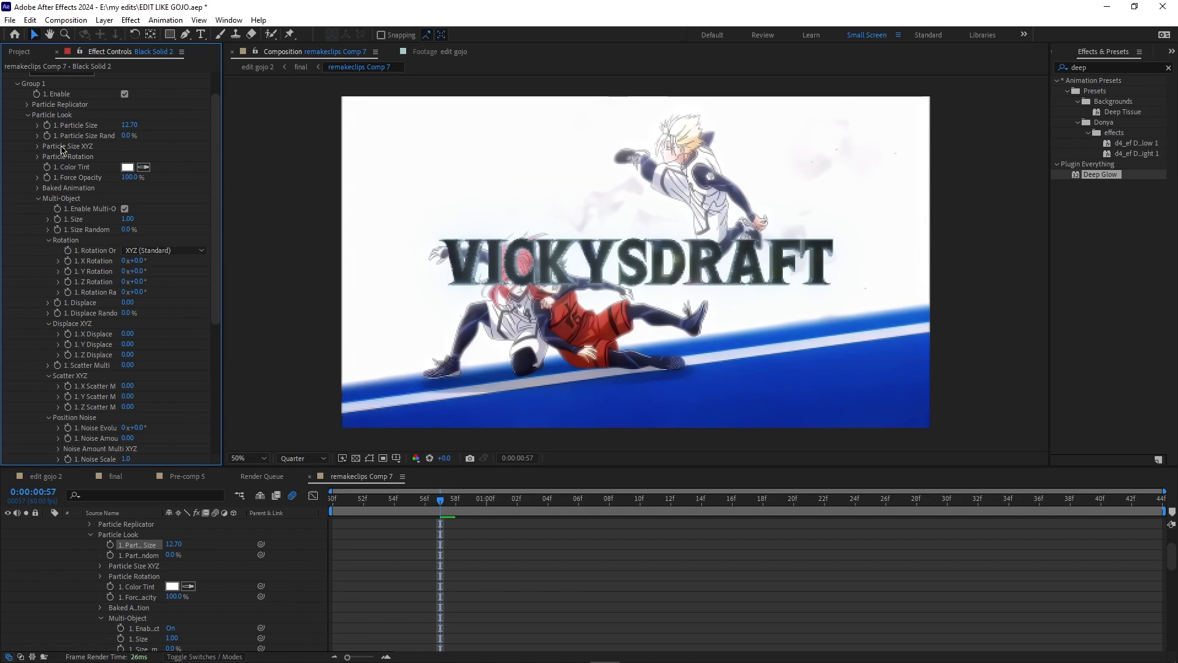
pyautogui.click(38, 147)
pyautogui.moveTo(126, 156)
pyautogui.mouseDown()
pyautogui.moveTo(187, 158)
pyautogui.moveTo(126, 158)
pyautogui.mouseUp()
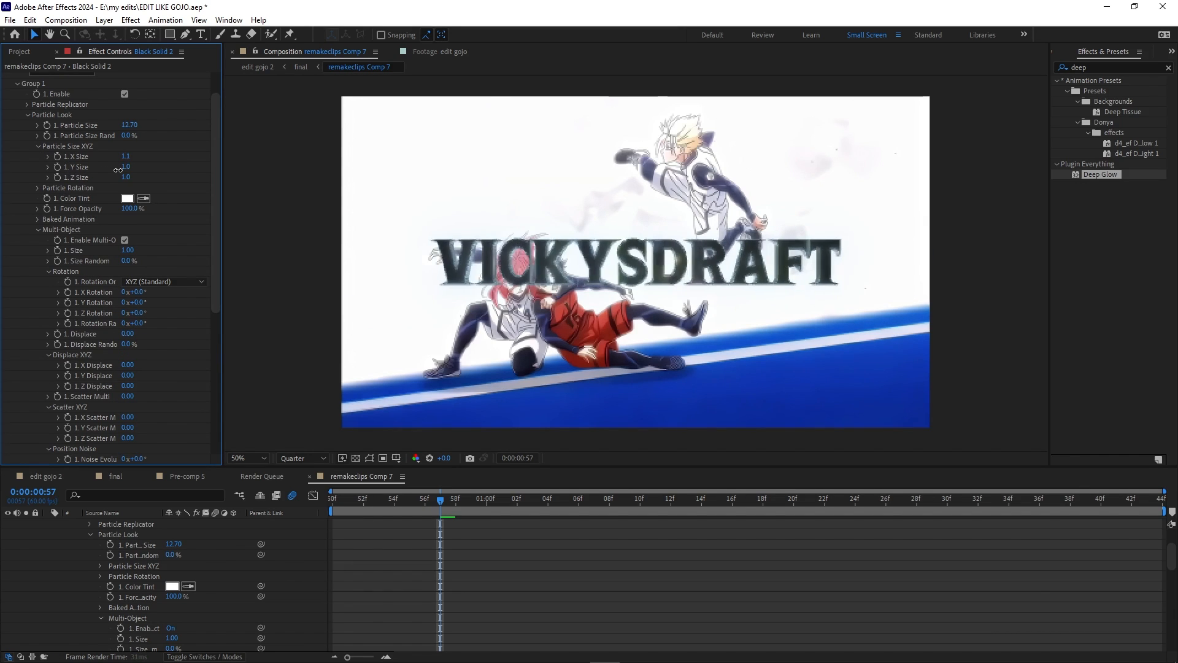
pyautogui.click(38, 146)
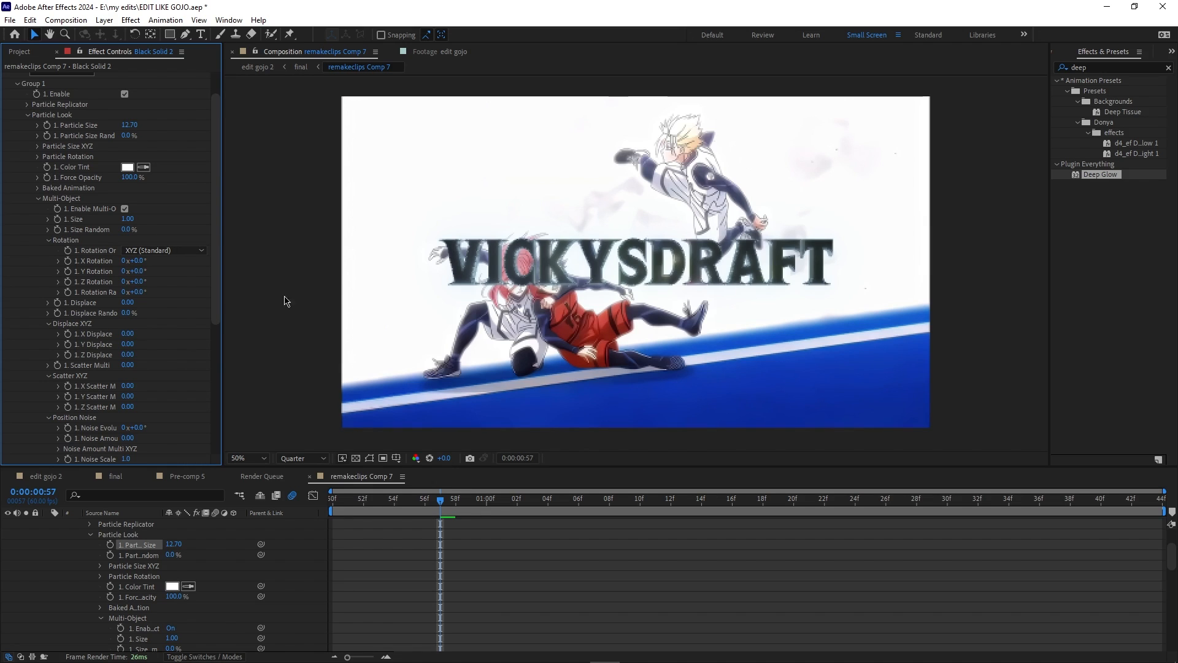
# - Start keyframing Y Rotation, Rotation Random and Displace at 0:00:00:50, and try a Displace value of 25
pyautogui.scroll(2, 448, 559)
pyautogui.moveTo(440, 513); pyautogui.dragTo(319, 511)
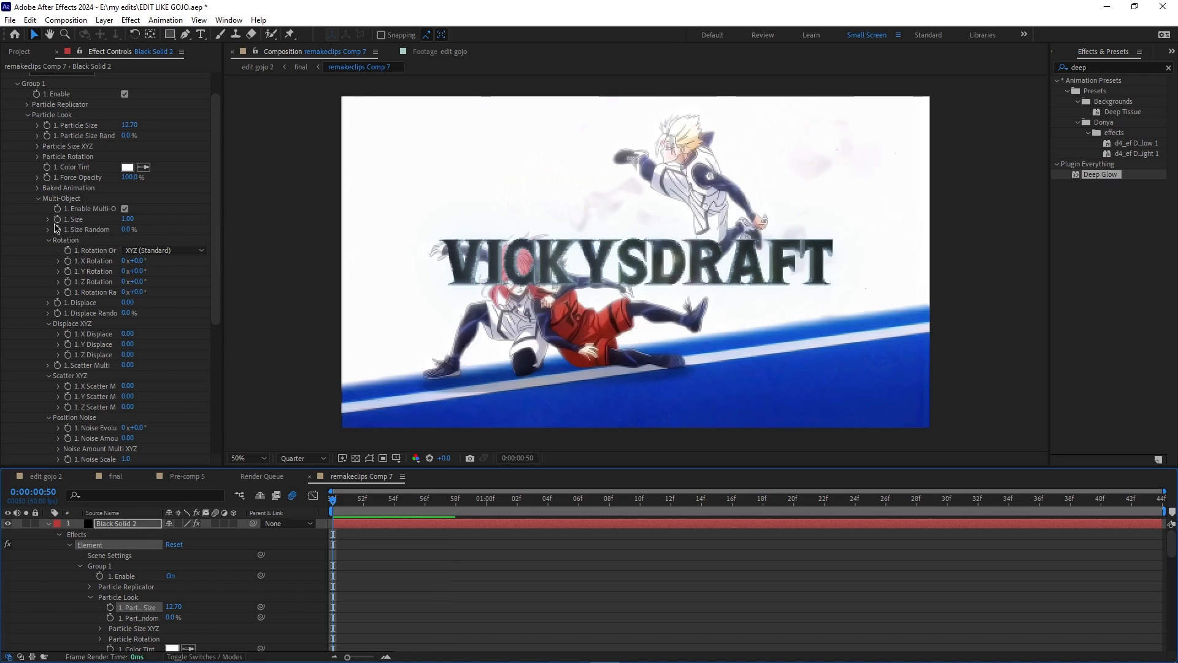
pyautogui.click(70, 296)
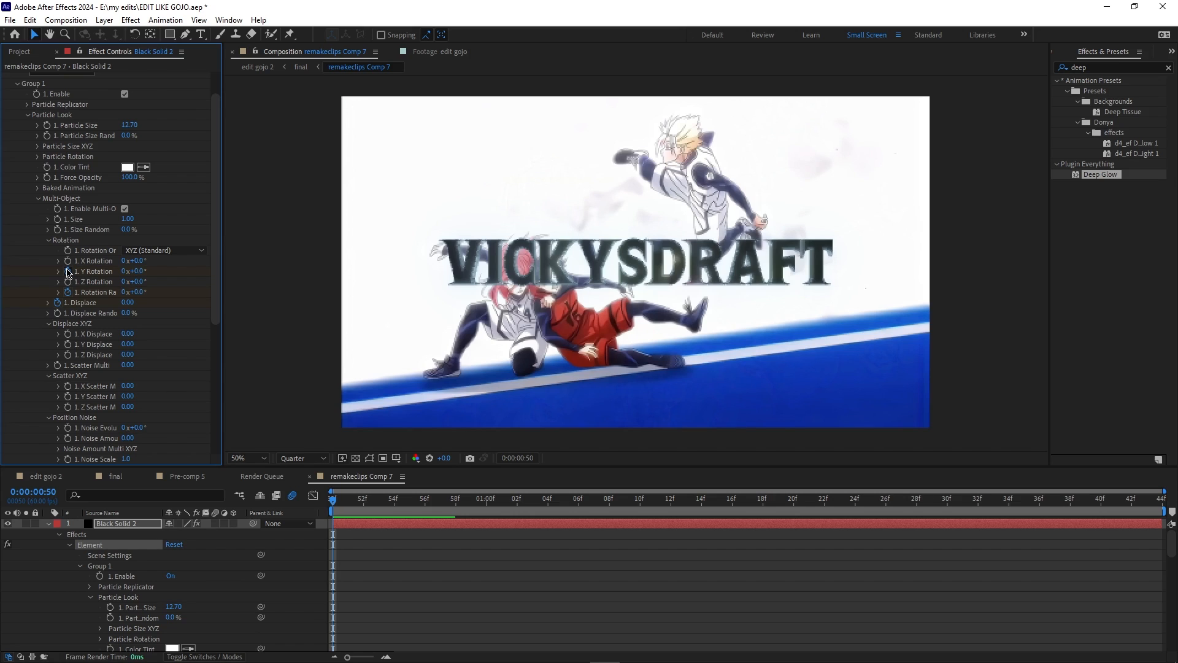
pyautogui.moveTo(127, 302)
pyautogui.mouseDown()
pyautogui.moveTo(150, 305)
pyautogui.moveTo(114, 304)
pyautogui.moveTo(210, 311)
pyautogui.moveTo(154, 305)
pyautogui.mouseUp()
pyautogui.click(127, 303)
pyautogui.press('Return')
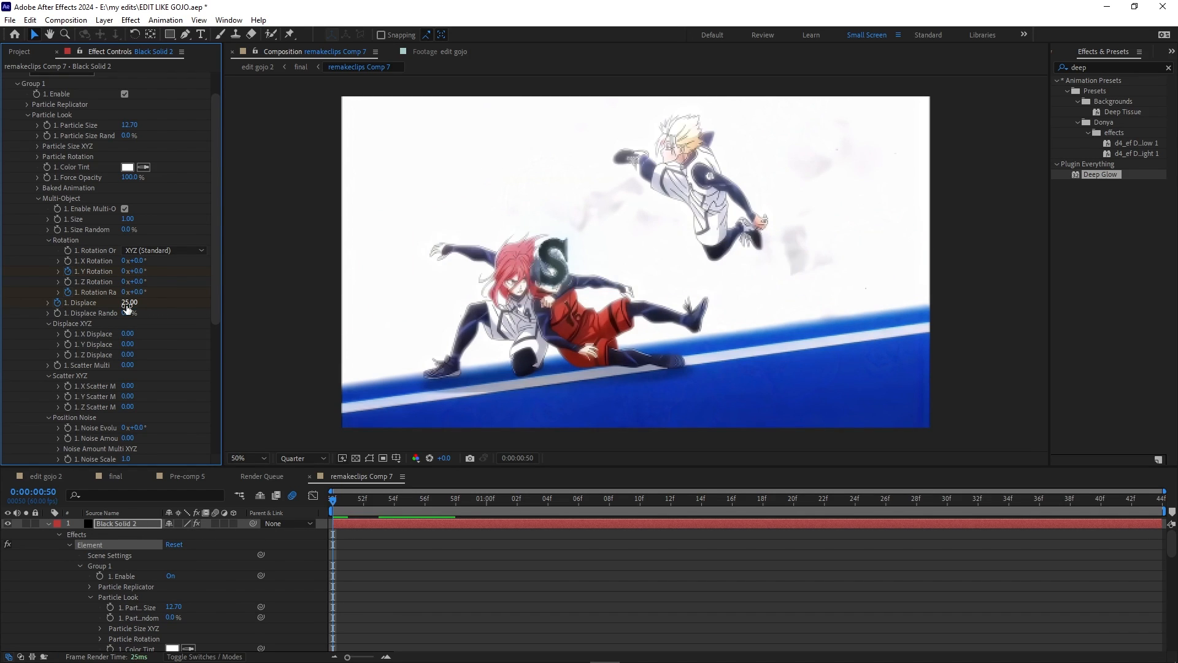
pyautogui.click(164, 294)
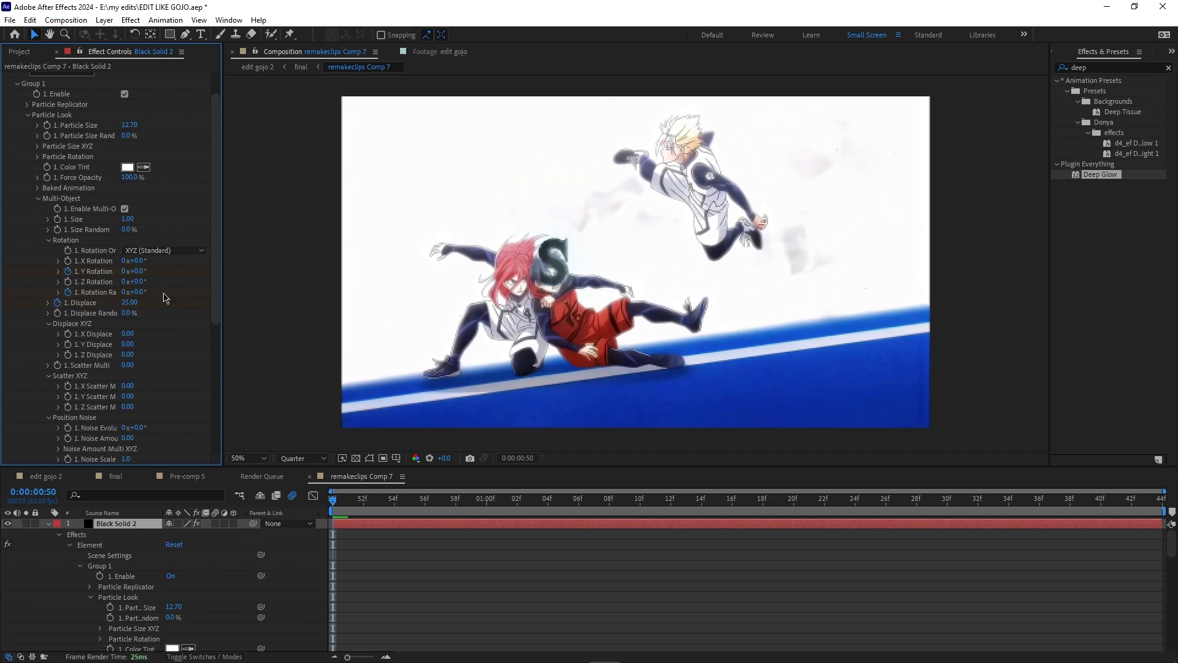
# - Try lower Displace values at 0:00:00:50, and undo the Displace changes back to 0
pyautogui.moveTo(120, 304); pyautogui.dragTo(5, 310)
pyautogui.moveTo(127, 303); pyautogui.dragTo(5, 309)
pyautogui.click(126, 302)
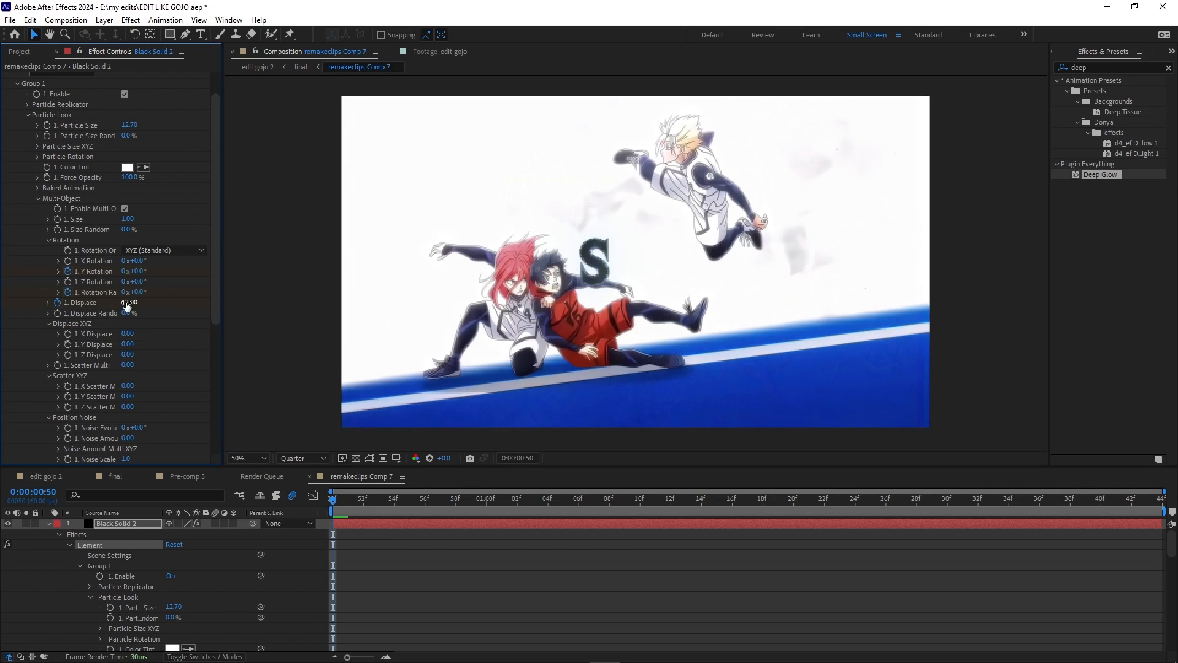
pyautogui.hotkey('ctrl', 'z')
pyautogui.hotkey('ctrl', 'z')
pyautogui.hotkey('ctrl', 'z')
pyautogui.hotkey('ctrl', 'z')
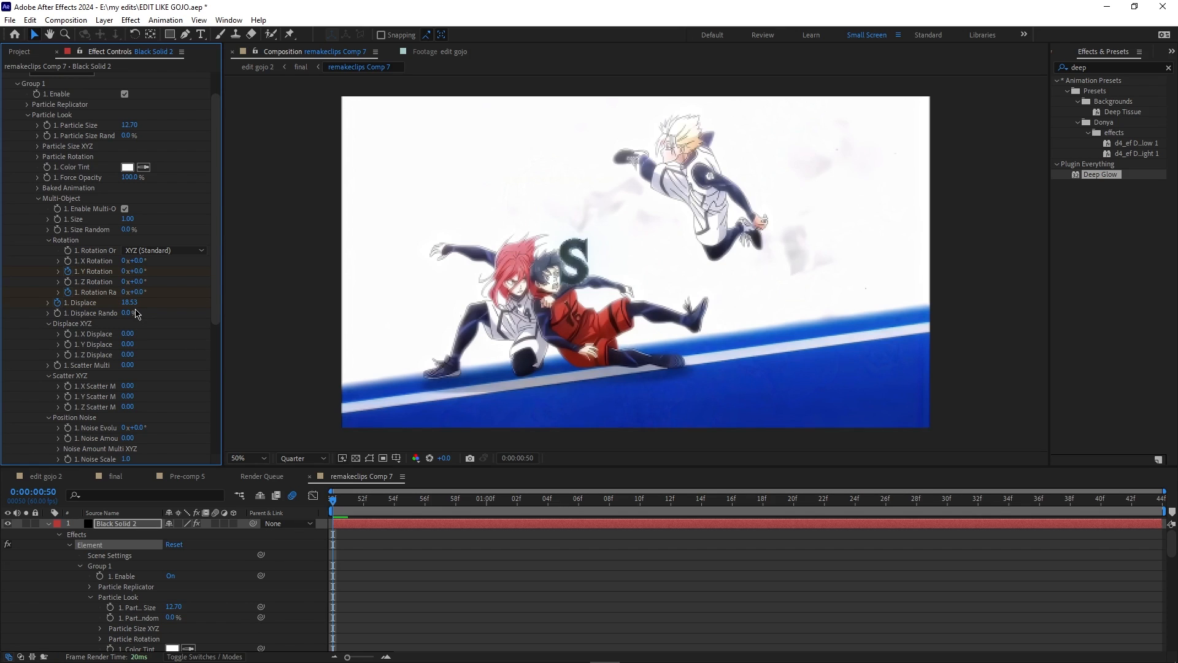
pyautogui.hotkey('ctrl', 'z')
pyautogui.hotkey('ctrl', 'z')
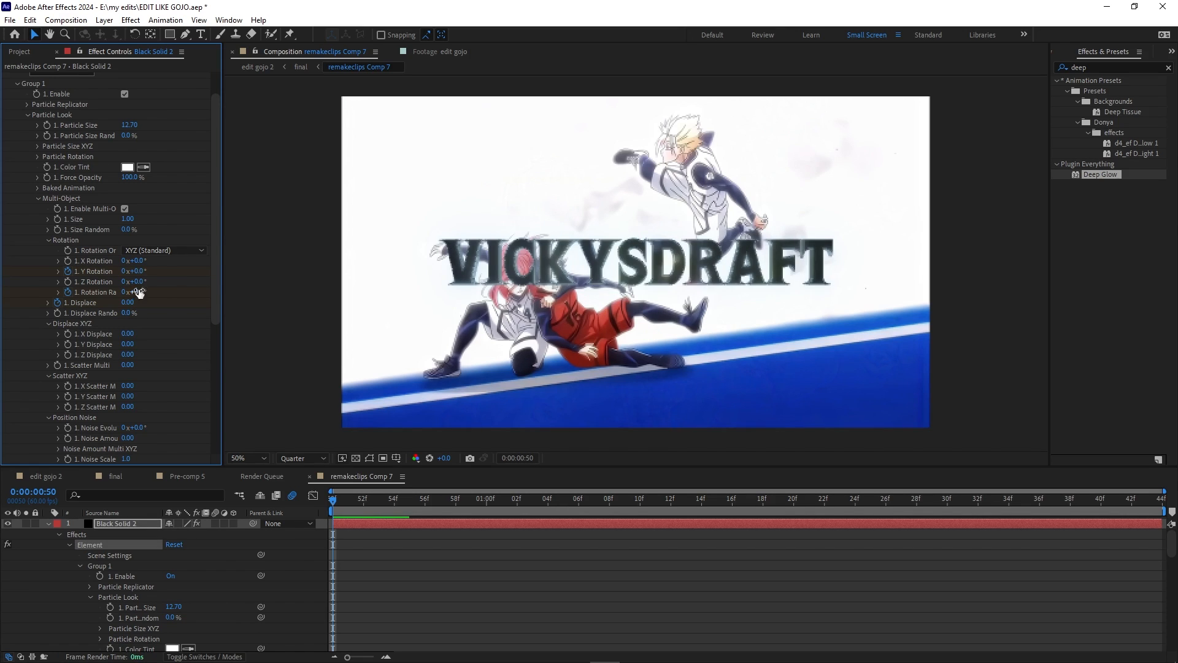
# - Set Displace to 2.29 at 0:00:00:53 to spread the title's letters apart
pyautogui.click(376, 532)
pyautogui.click(379, 500)
pyautogui.moveTo(126, 303); pyautogui.dragTo(273, 308)
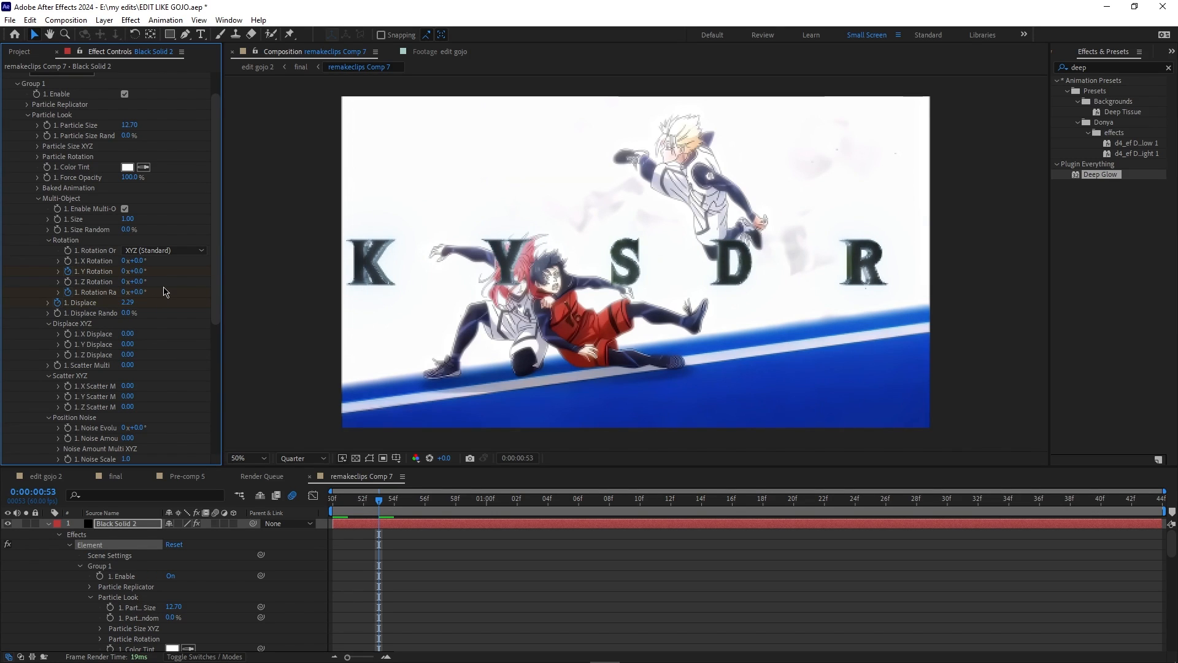
# - Return to 0:00:00:50 and remove the Displace, Y Rotation and Rotation Random keyframes
pyautogui.scroll(-3, 440, 561)
pyautogui.scroll(-3, 441, 560)
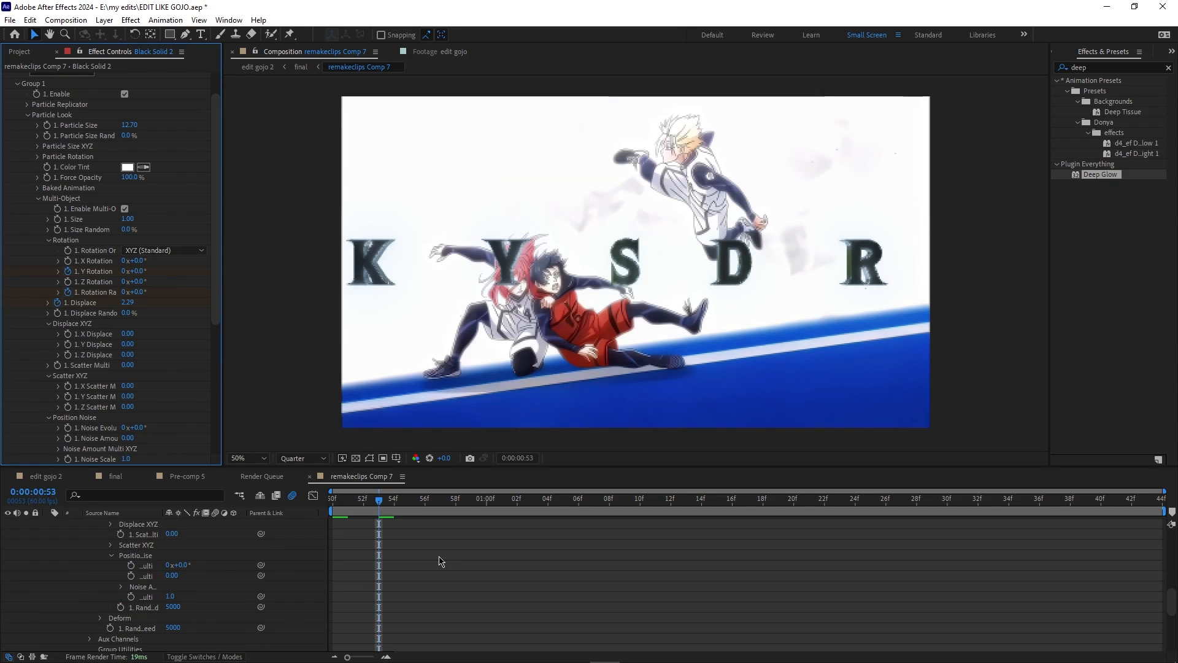
pyautogui.moveTo(378, 500); pyautogui.dragTo(305, 514)
pyautogui.moveTo(410, 563); pyautogui.dragTo(285, 623)
pyautogui.press('Delete')
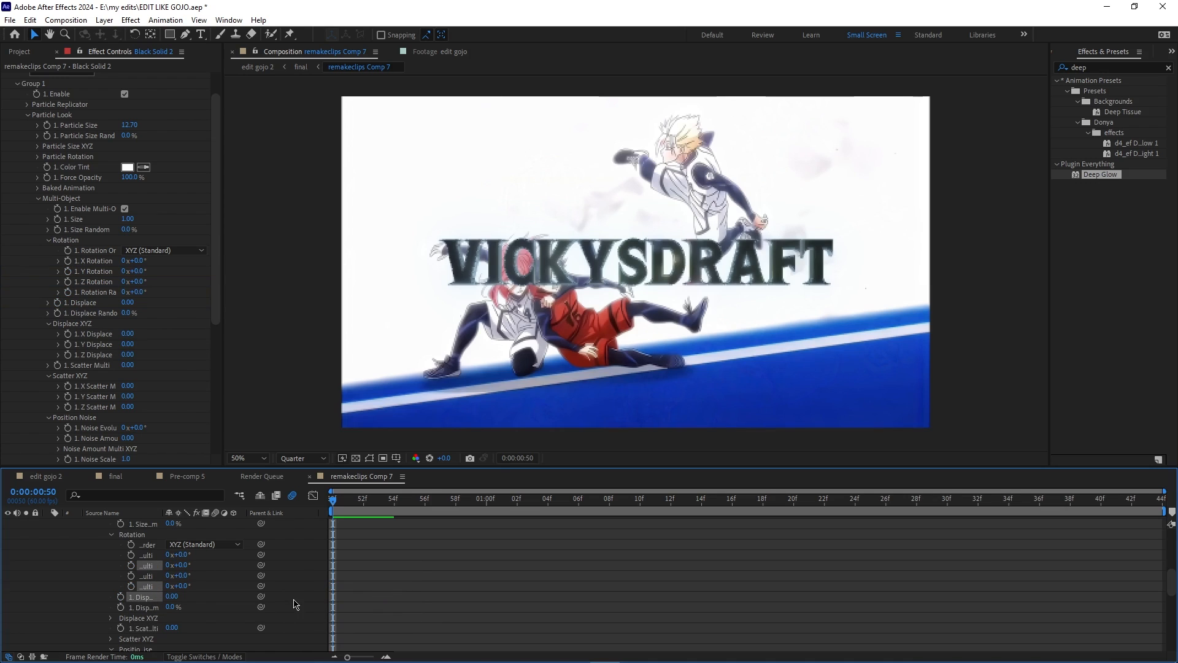
# - At 0:00:00:50, keyframe the title's Multi-Object Displace at 3.05, Rotation Random at 153° and Y Rotation at 108°
pyautogui.moveTo(128, 303); pyautogui.dragTo(333, 318)
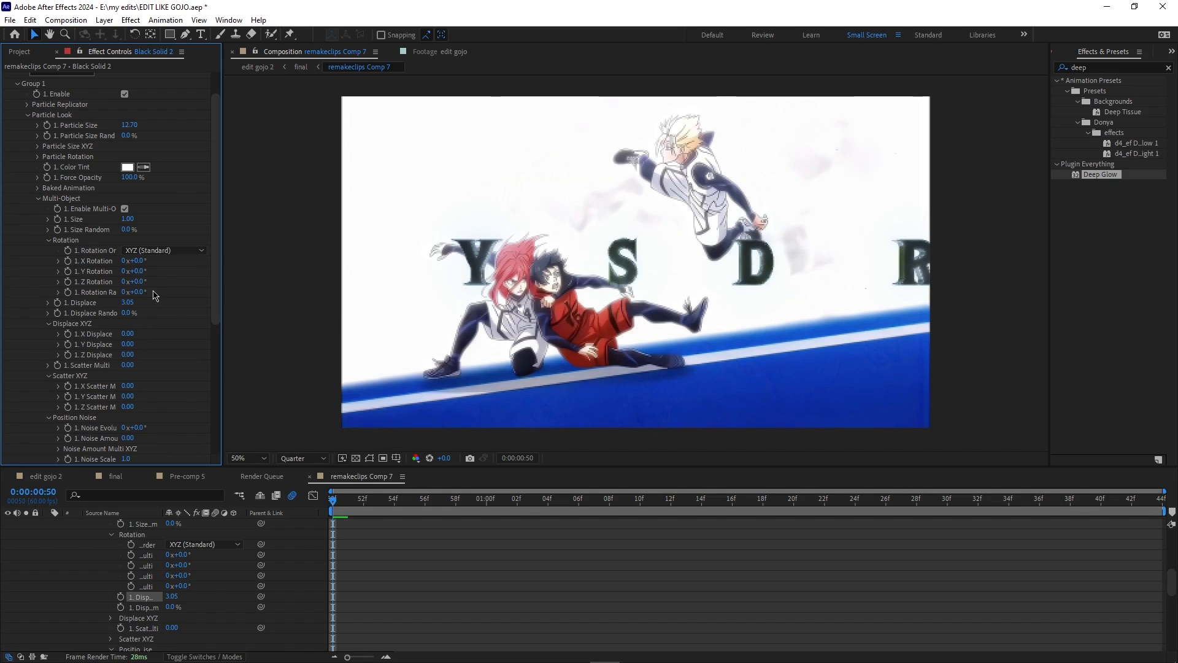
pyautogui.click(58, 302)
pyautogui.click(68, 292)
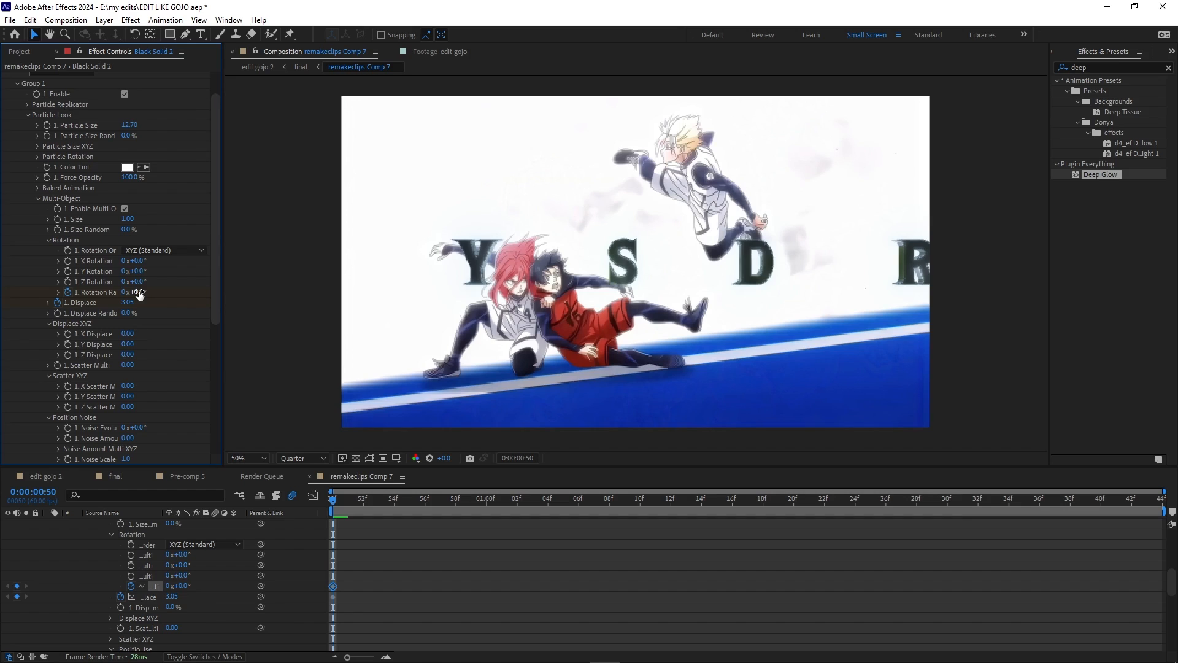
pyautogui.moveTo(136, 292); pyautogui.dragTo(236, 297)
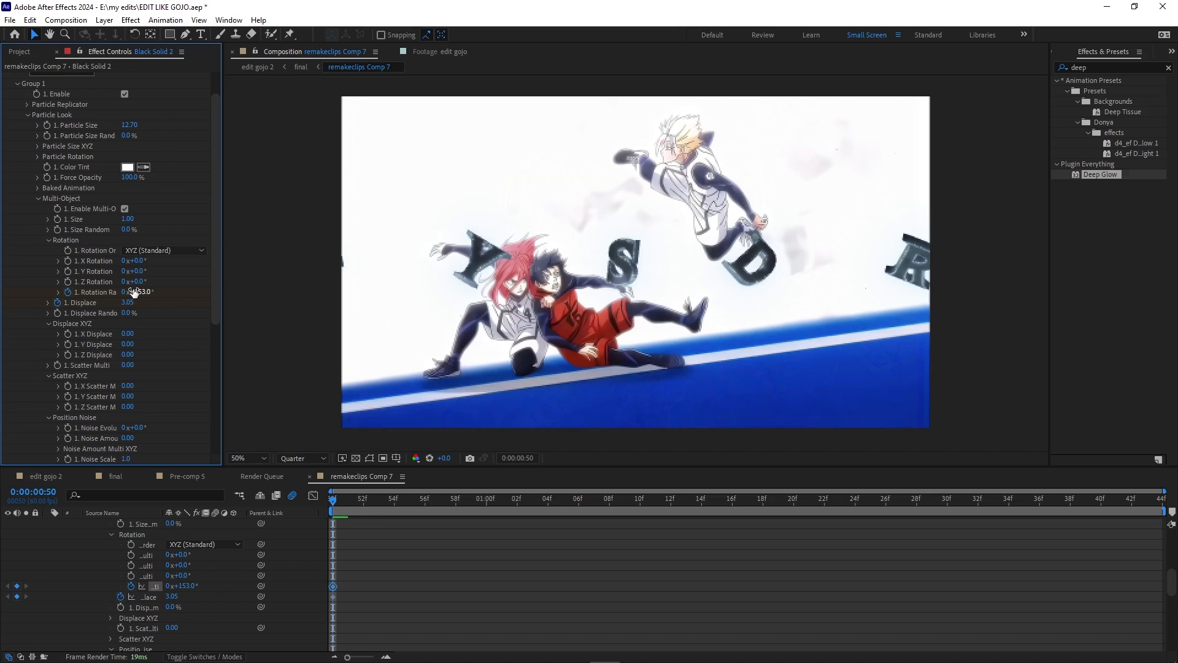
pyautogui.click(68, 270)
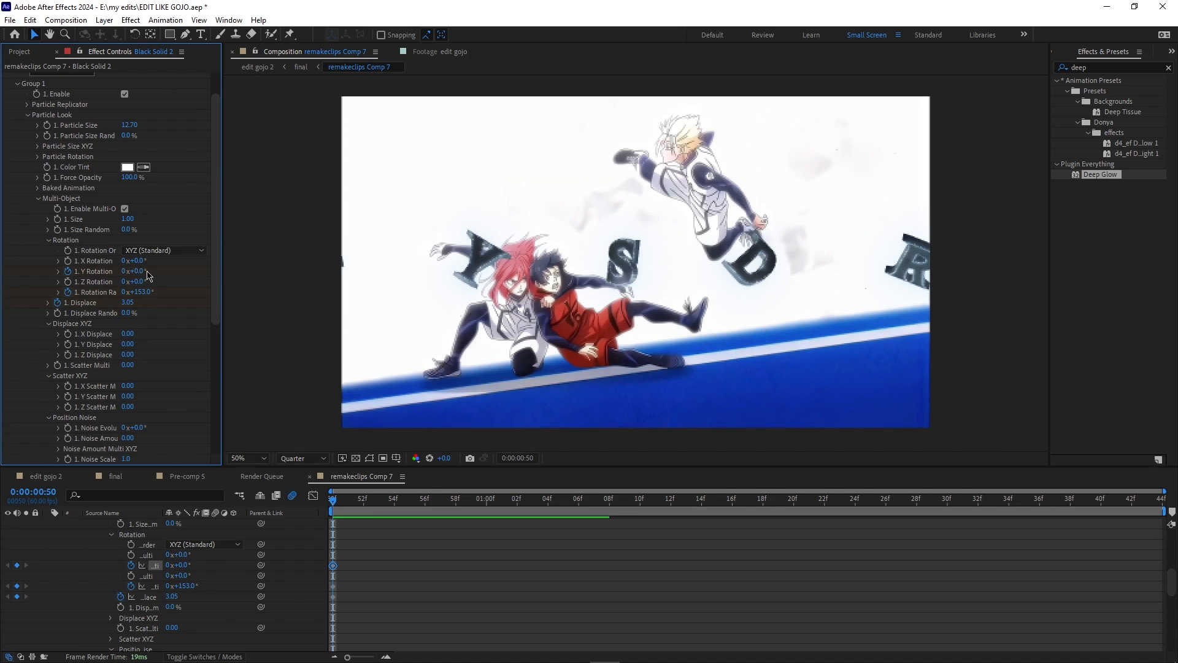
pyautogui.moveTo(137, 271); pyautogui.dragTo(207, 273)
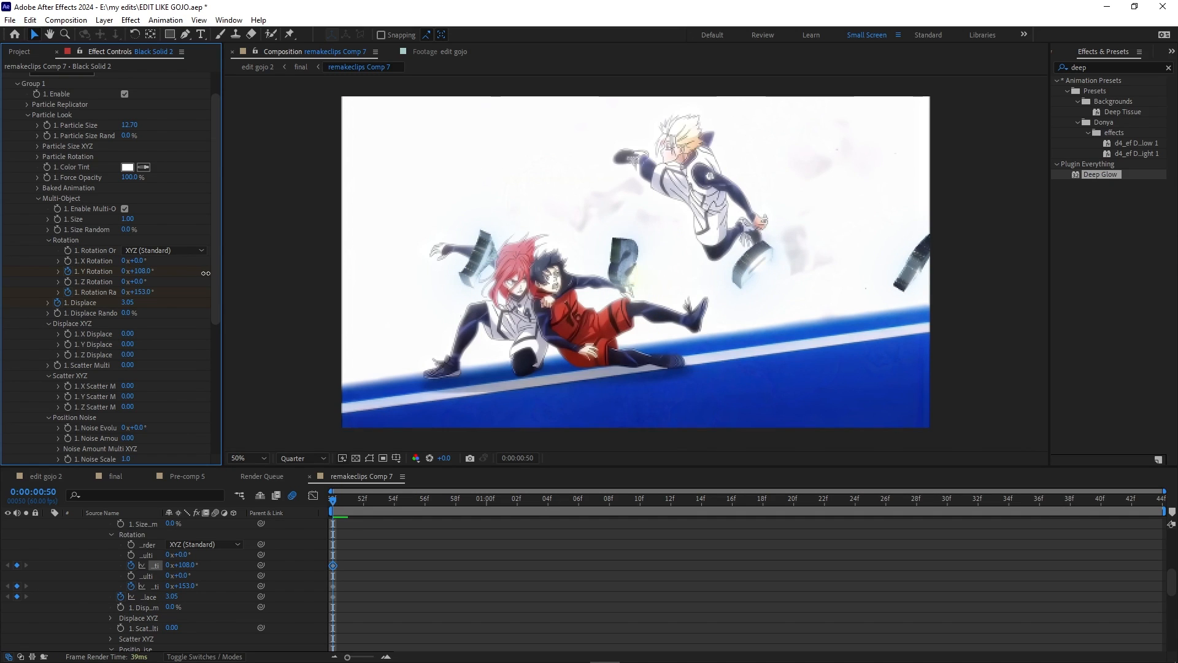
# - At 0:00:01:18, set Displace to 0, Rotation Random to 21° and Y Rotation to 12°
pyautogui.scroll(6, 402, 558)
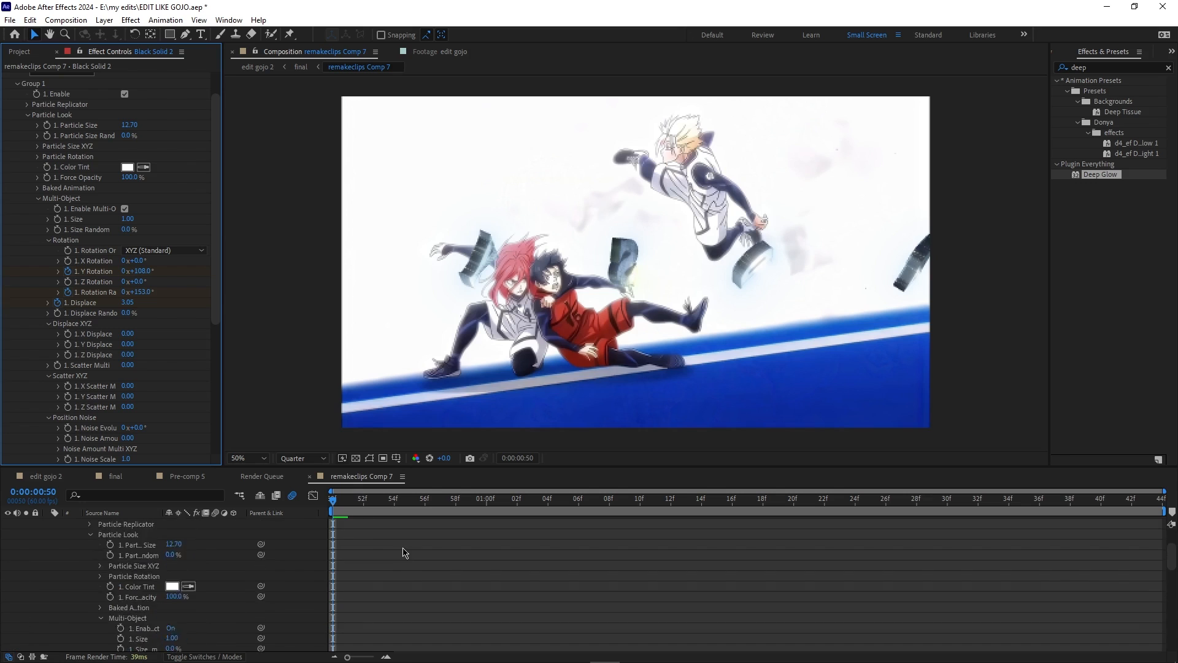
pyautogui.moveTo(342, 503); pyautogui.dragTo(765, 552)
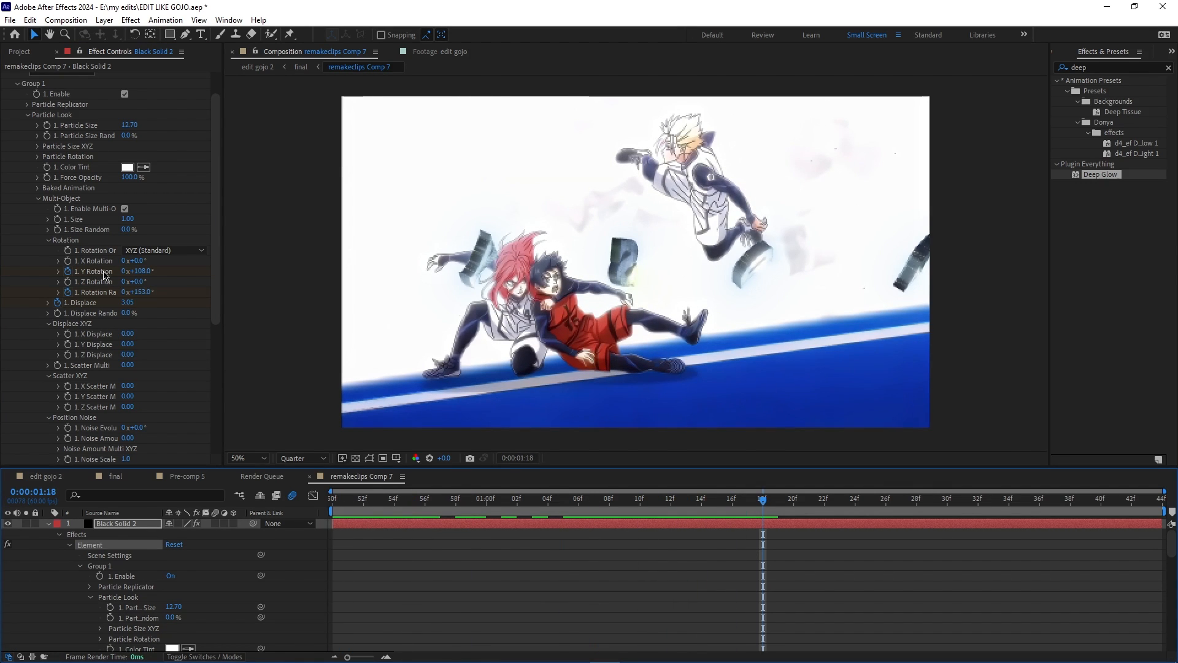
pyautogui.click(129, 303)
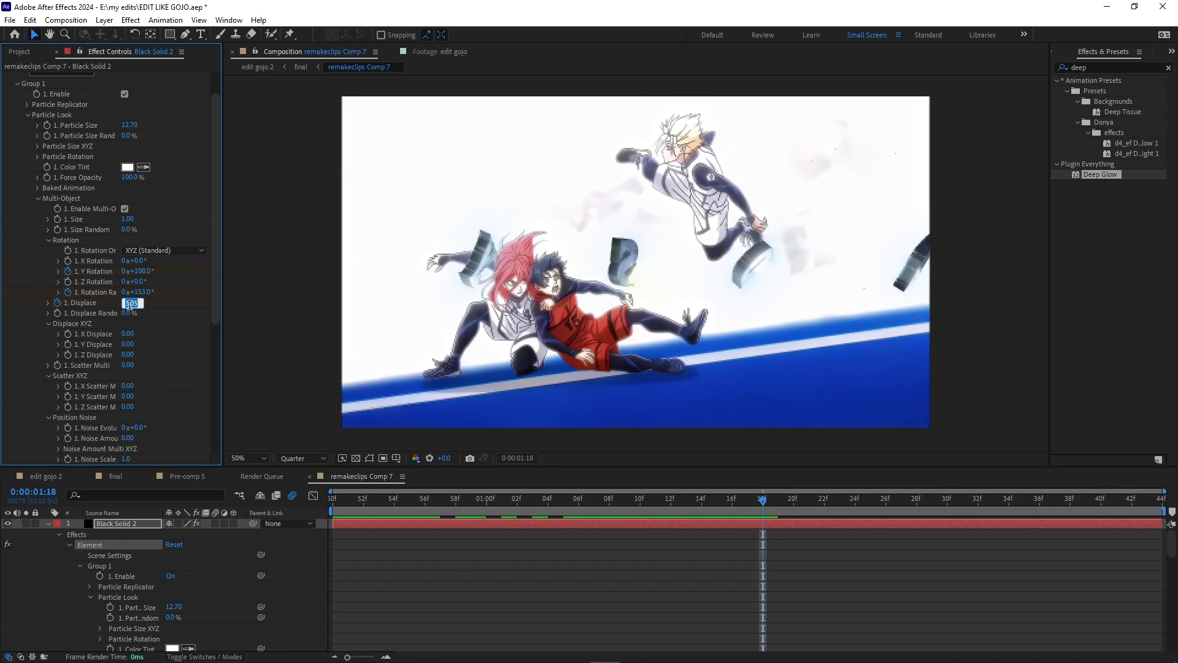
pyautogui.press('Return')
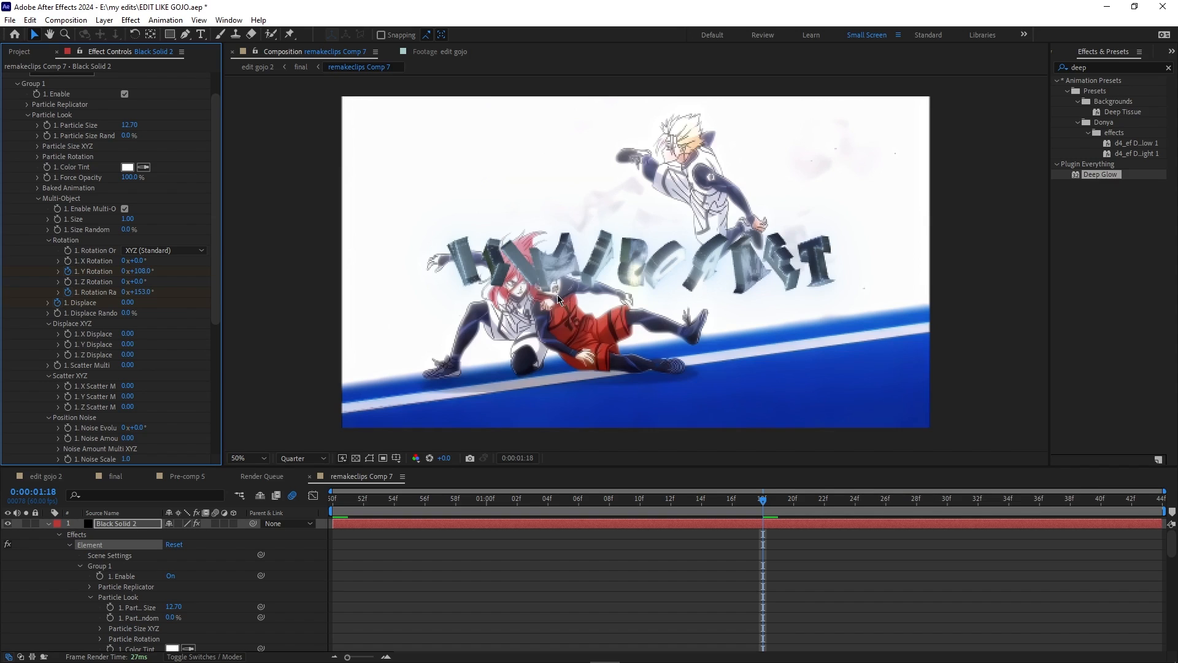
pyautogui.moveTo(135, 292); pyautogui.dragTo(141, 291)
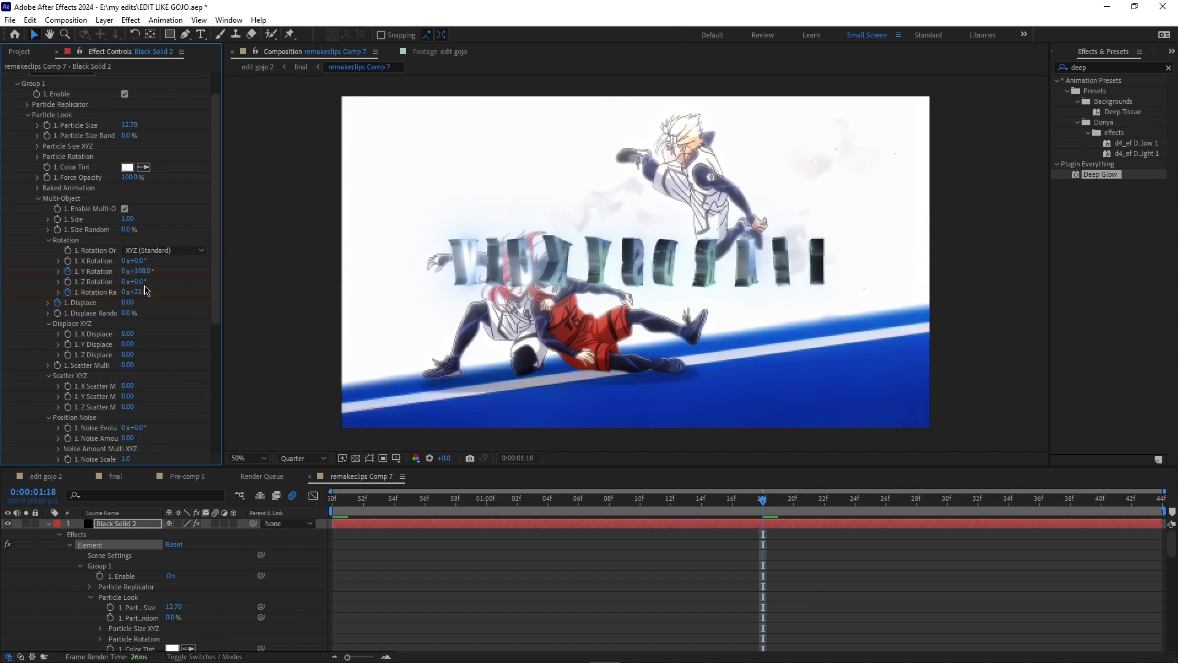
pyautogui.click(139, 271)
pyautogui.press('Return')
# - Keyframe Scatter Multi at 0 at 0:00:01:18, and show only the animated properties of the solid in an enlarged timeline
pyautogui.moveTo(763, 500); pyautogui.dragTo(765, 560)
pyautogui.moveTo(127, 365); pyautogui.dragTo(232, 383)
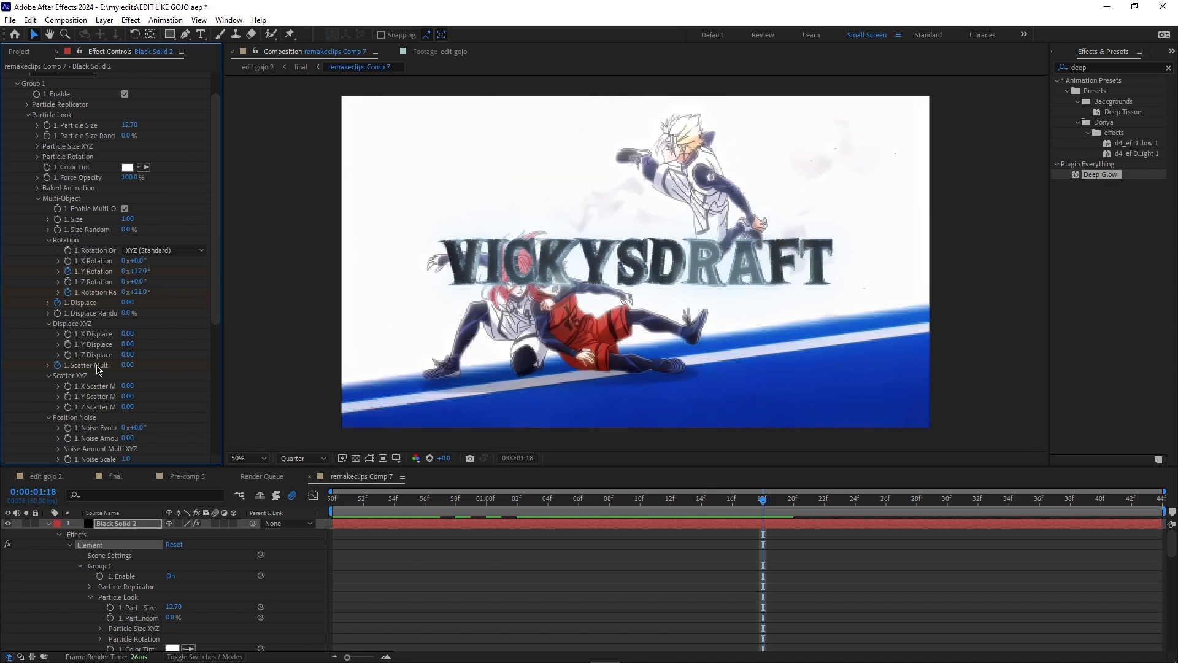
pyautogui.press('u')
pyautogui.moveTo(764, 576)
pyautogui.mouseDown()
pyautogui.moveTo(545, 576)
pyautogui.moveTo(758, 586)
pyautogui.mouseUp()
pyautogui.press('=')
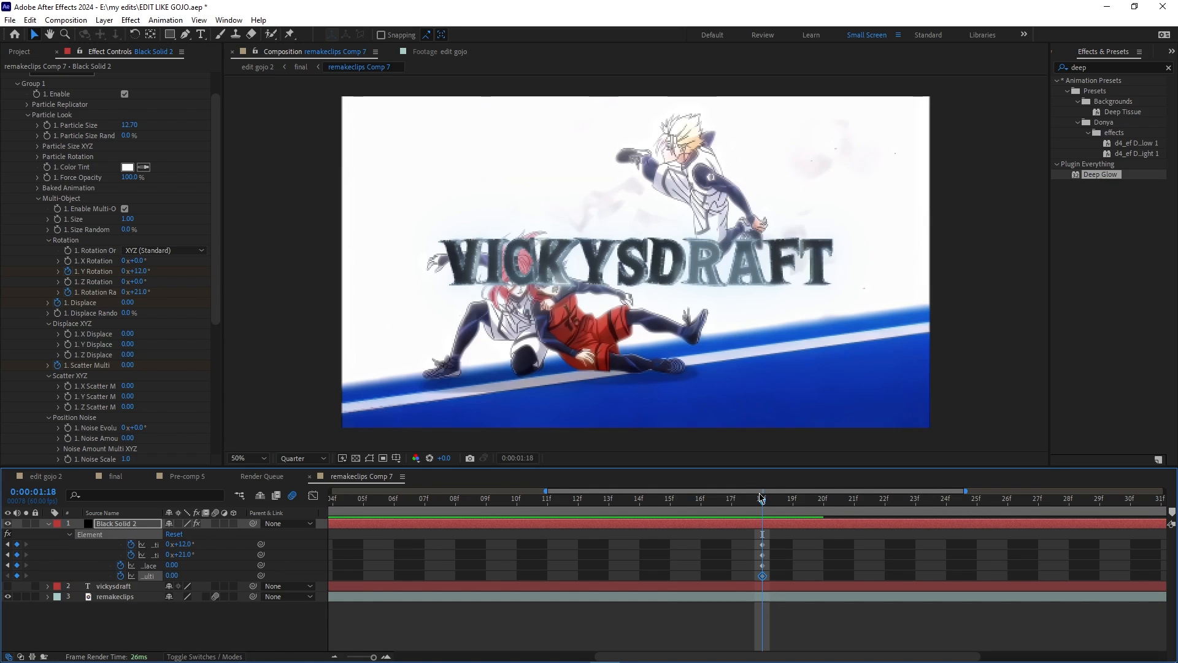
# - Set Scatter Multi to 9.47 at 0:00:01:11, move that keyframe to 0:00:00:50, and preview the animation
pyautogui.click(555, 504)
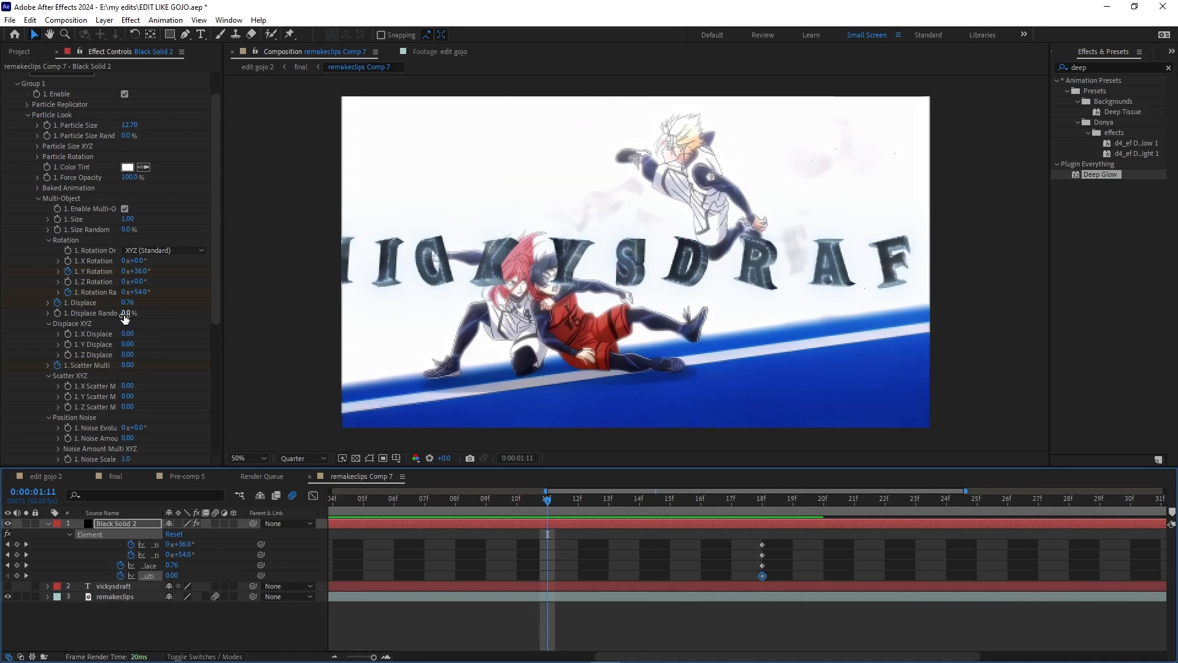
pyautogui.moveTo(126, 366); pyautogui.dragTo(758, 412)
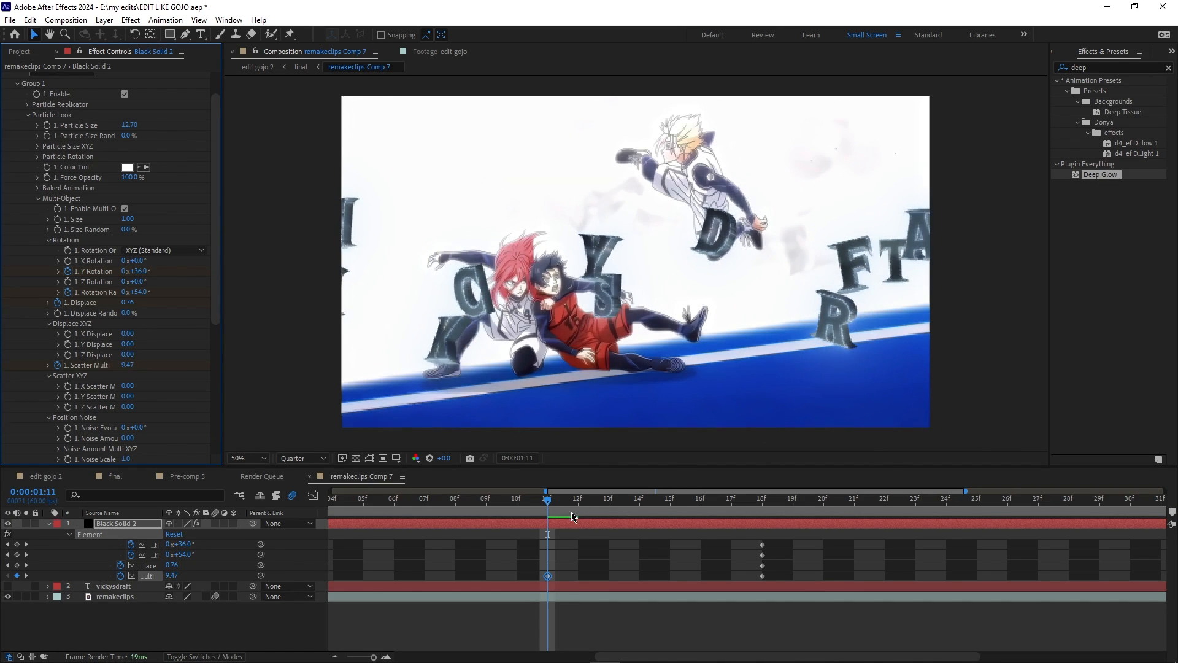
pyautogui.moveTo(545, 577); pyautogui.dragTo(370, 578)
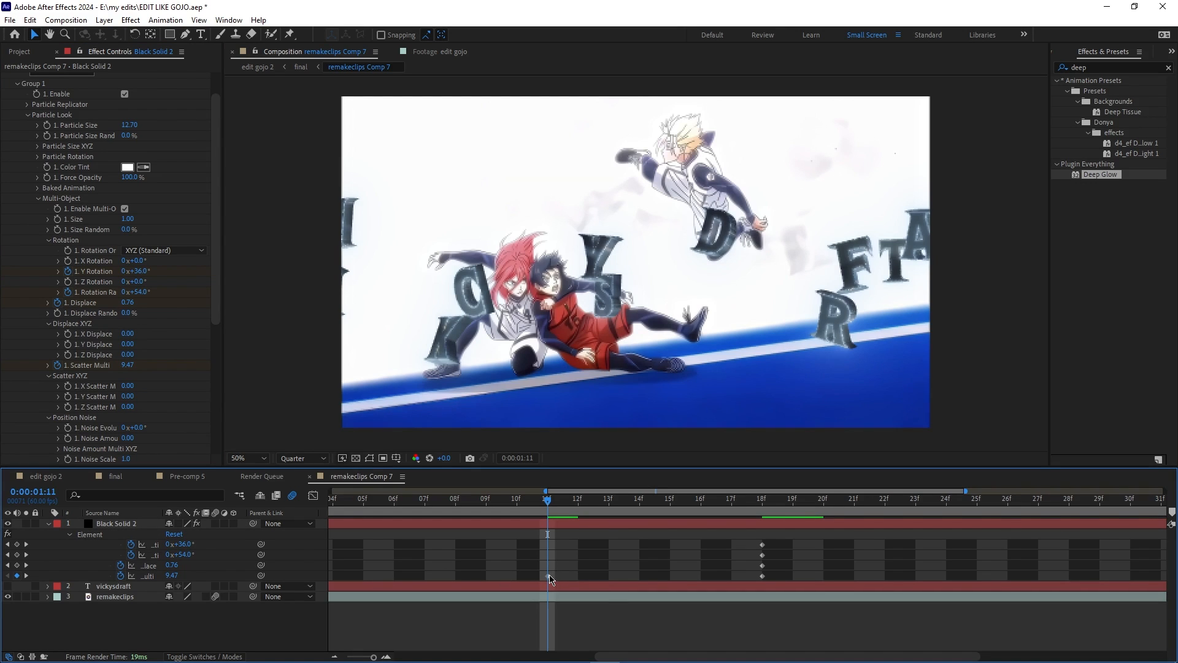
pyautogui.moveTo(548, 576); pyautogui.dragTo(334, 576)
pyautogui.press('space')
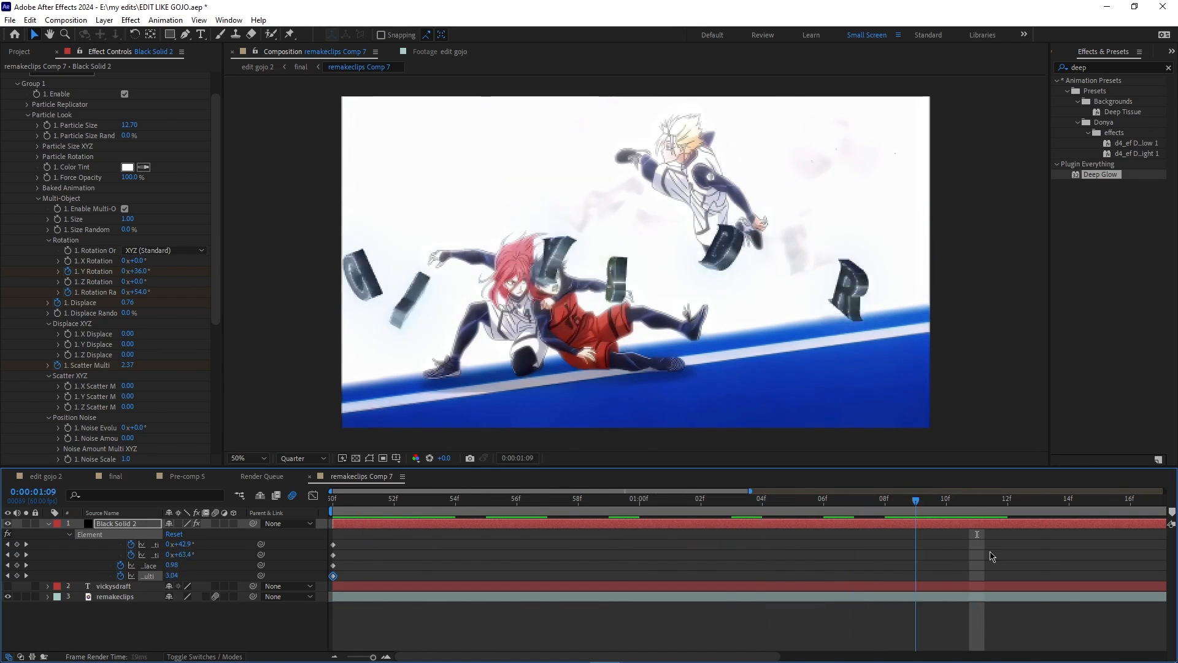
pyautogui.press('space')
# - Move the four ending keyframes from 0:00:01:18 to the end of the composition, and preview the slower letter assembly
pyautogui.moveTo(372, 657); pyautogui.dragTo(346, 656)
pyautogui.press('space')
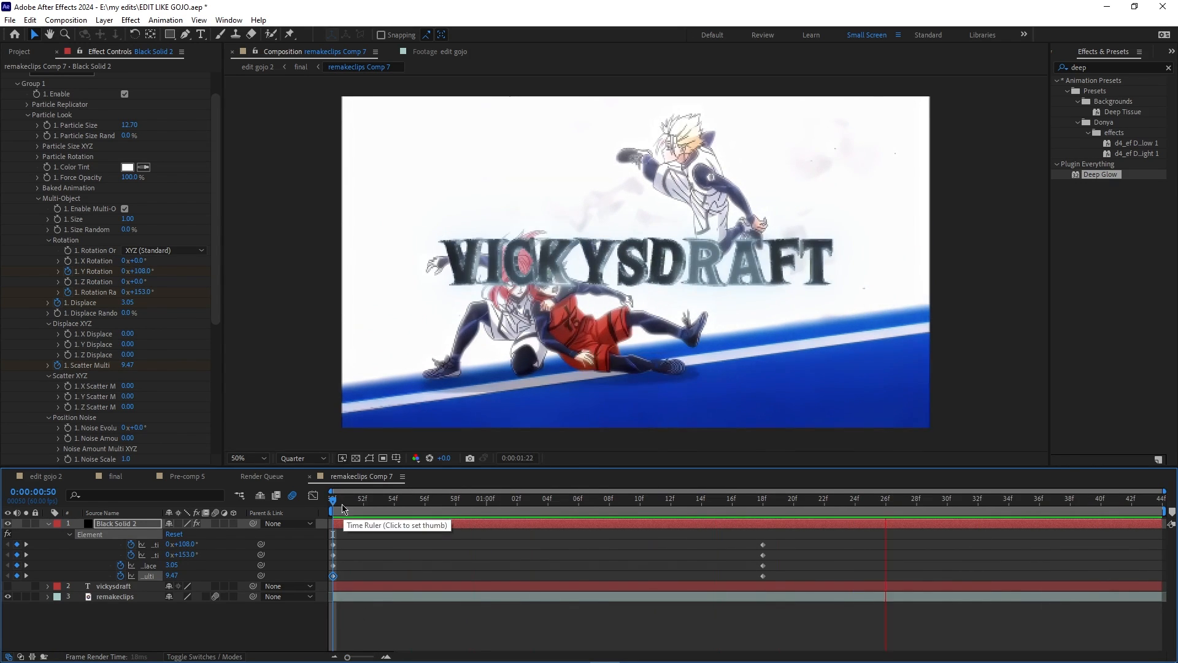
pyautogui.press('space')
pyautogui.moveTo(850, 538); pyautogui.dragTo(1162, 555)
pyautogui.press('space')
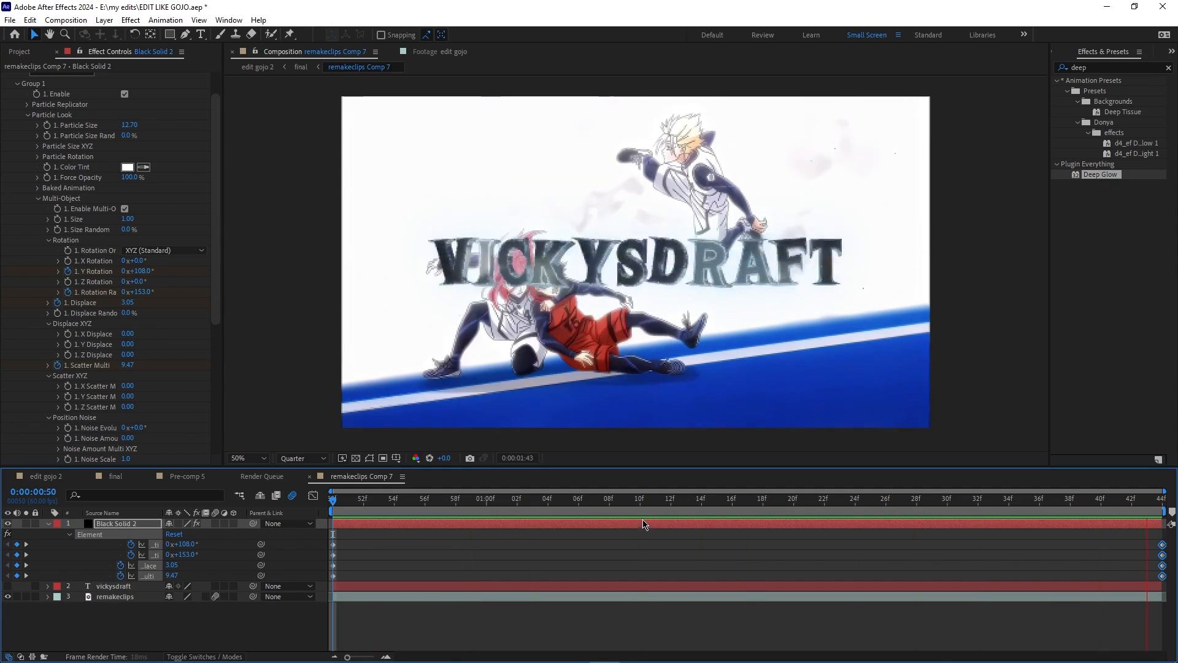
# - Apply Easy Ease to the Y Rotation, Rotation Random, Displace and Scatter Multi keyframes, and show their curves in the Graph Editor
pyautogui.press('space')
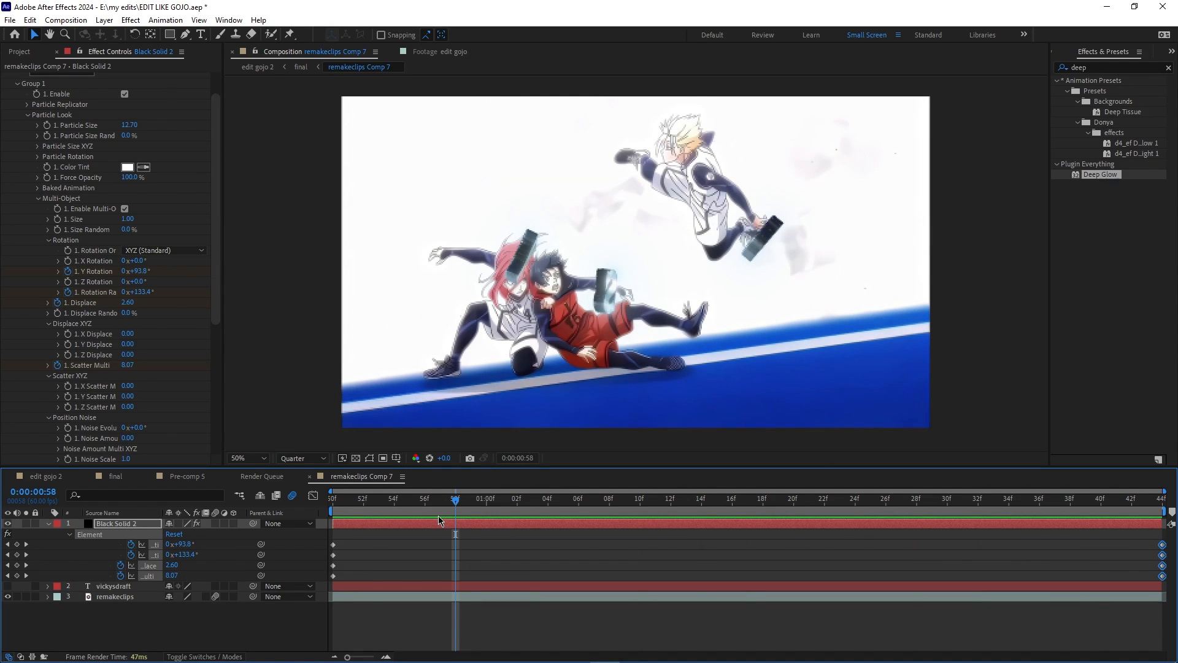
pyautogui.click(207, 572)
pyautogui.click(153, 545)
pyautogui.keyDown('shift'); pyautogui.click(149, 576); pyautogui.keyUp('shift')
pyautogui.keyDown('shift'); pyautogui.click(154, 565); pyautogui.keyUp('shift')
pyautogui.keyDown('shift'); pyautogui.click(156, 555); pyautogui.keyUp('shift')
pyautogui.press('F9')
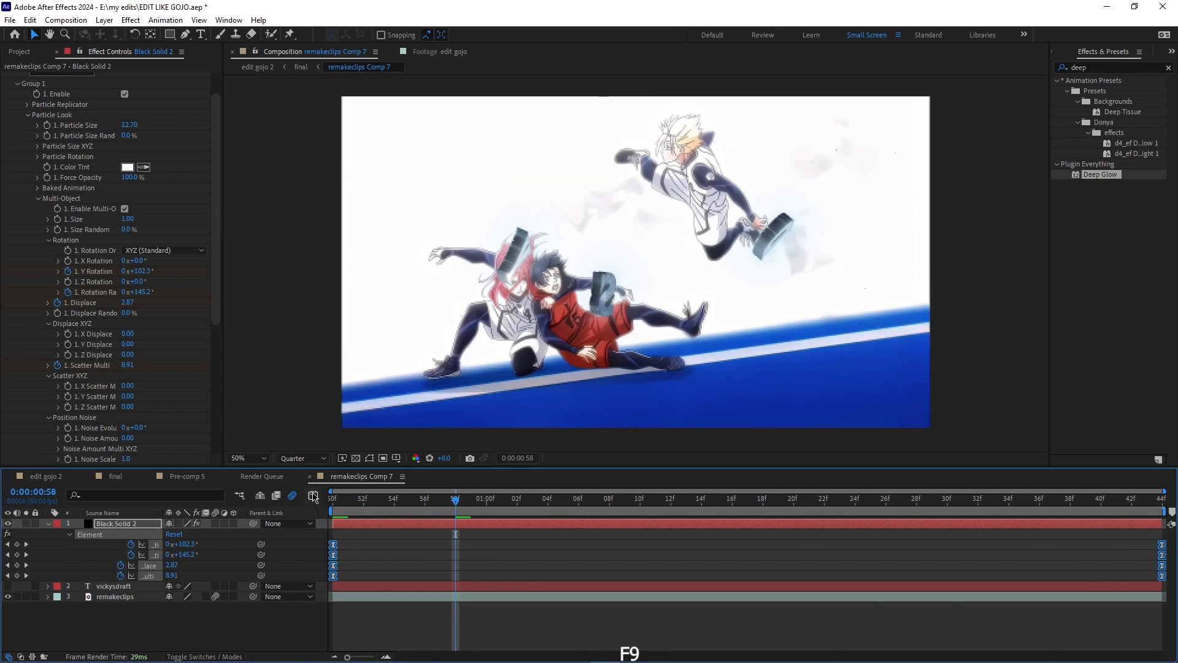
pyautogui.click(313, 496)
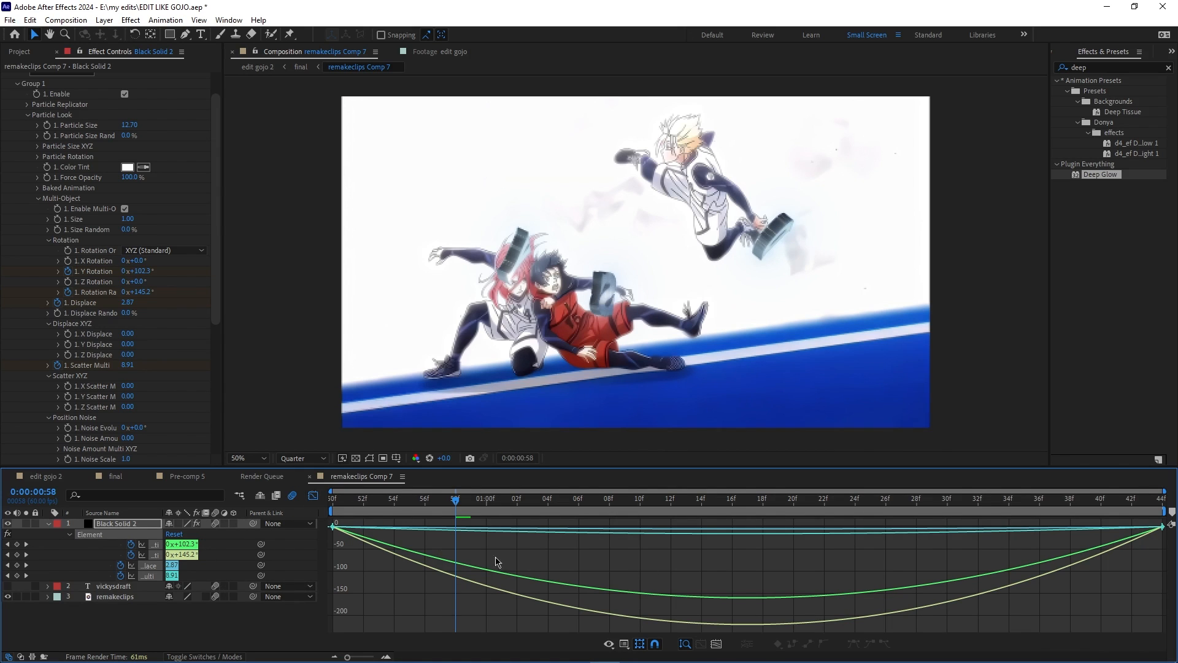
# - Switch to the value graph and reshape the Y Rotation curve to drop steeply at the start and ease slowly into the end
pyautogui.click(232, 556)
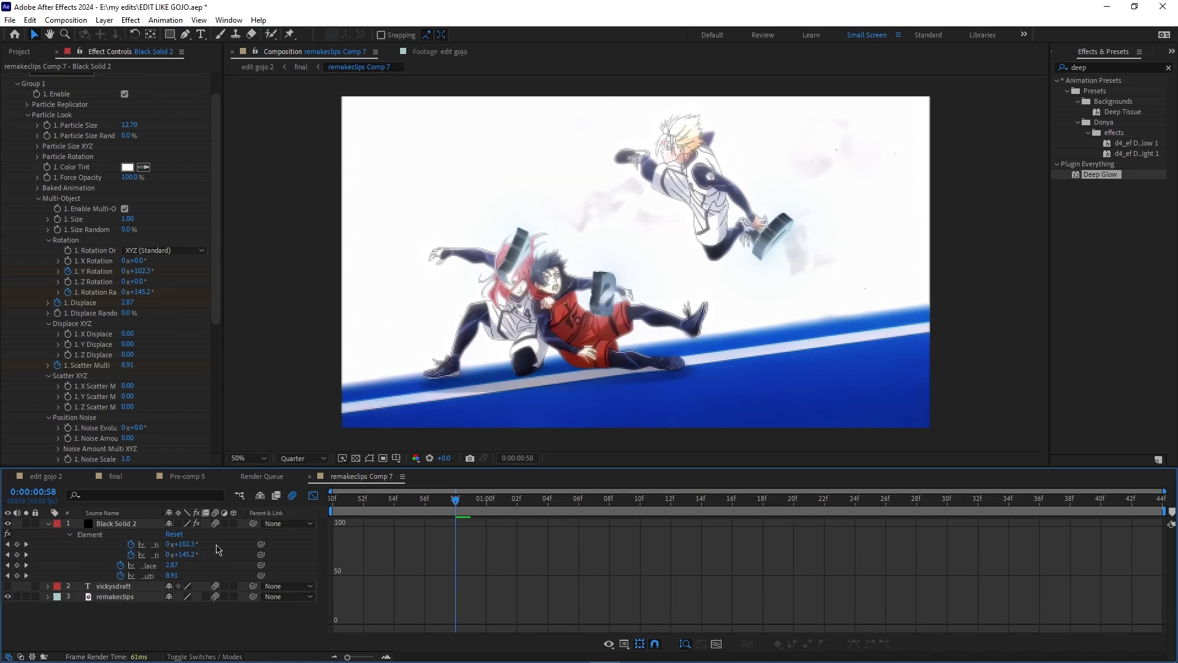
pyautogui.click(153, 545)
pyautogui.click(336, 528)
pyautogui.rightClick(503, 540)
pyautogui.click(541, 411)
pyautogui.moveTo(605, 528); pyautogui.dragTo(405, 587)
pyautogui.moveTo(886, 627); pyautogui.dragTo(460, 612)
# - Reshape the Rotation Random value curve to fall quickly from the first keyframe and flatten toward the last
pyautogui.click(154, 555)
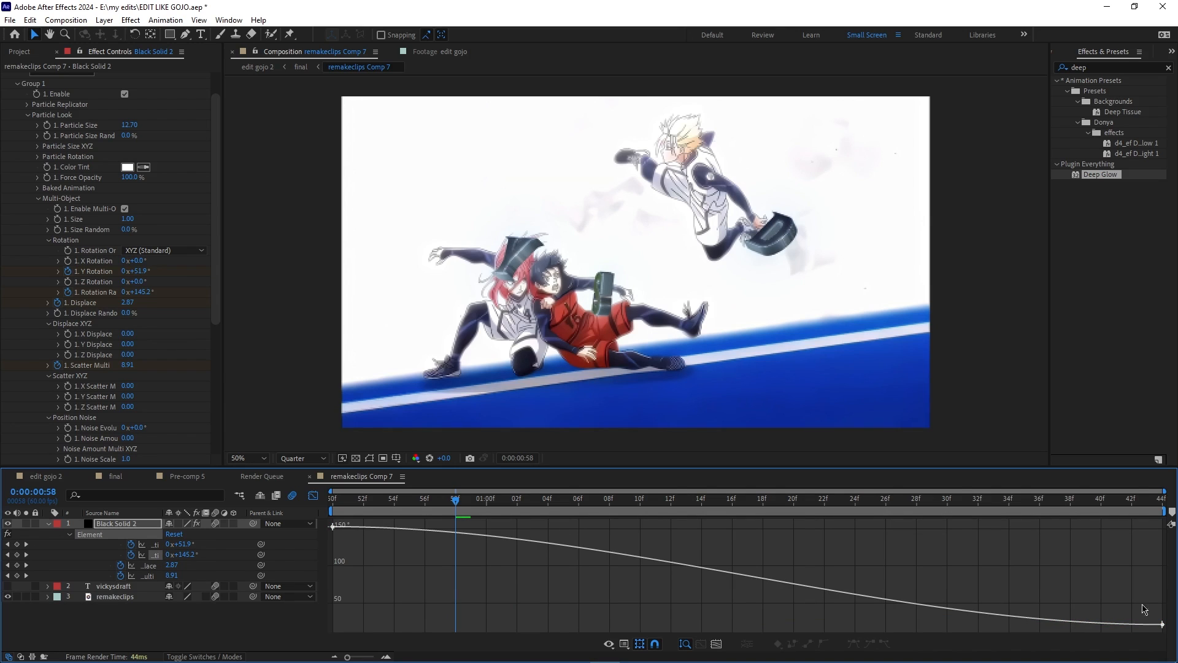
pyautogui.click(1160, 625)
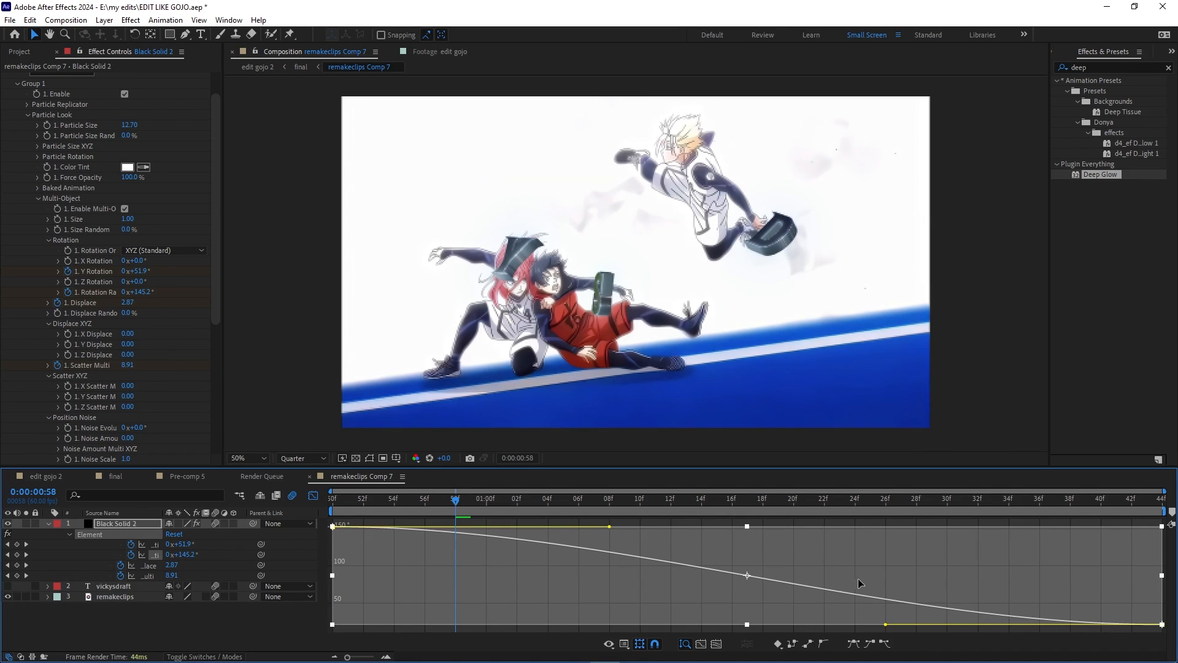
pyautogui.click(857, 524)
pyautogui.click(1163, 625)
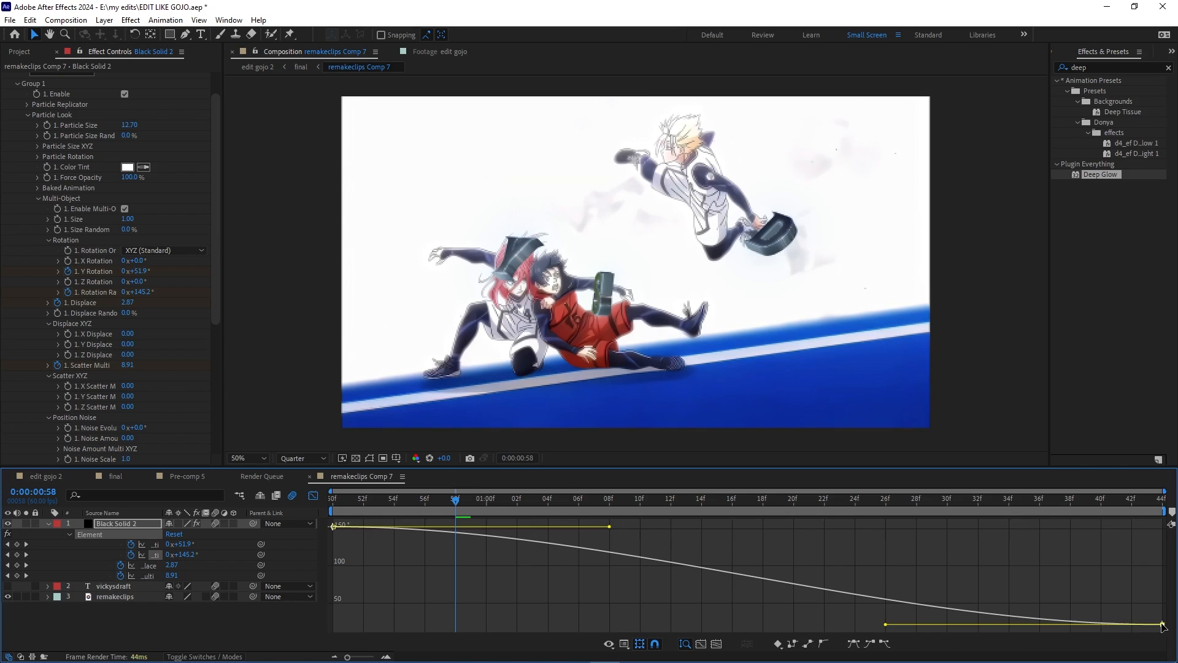
pyautogui.moveTo(885, 624); pyautogui.dragTo(483, 616)
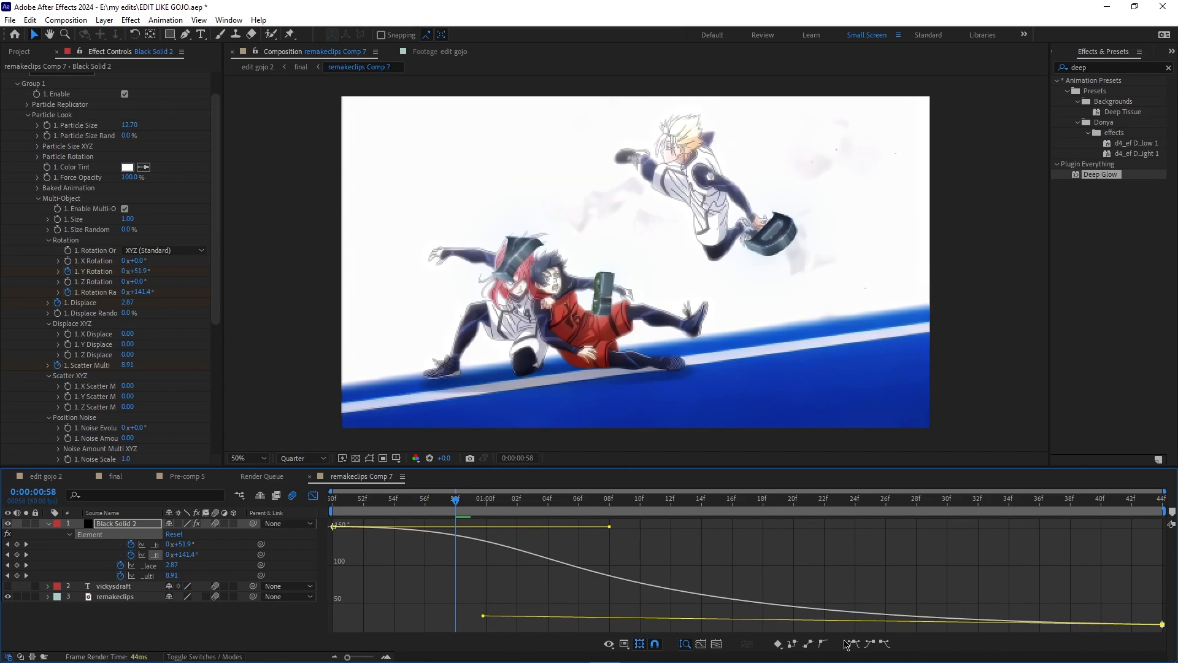
pyautogui.moveTo(610, 526); pyautogui.dragTo(414, 565)
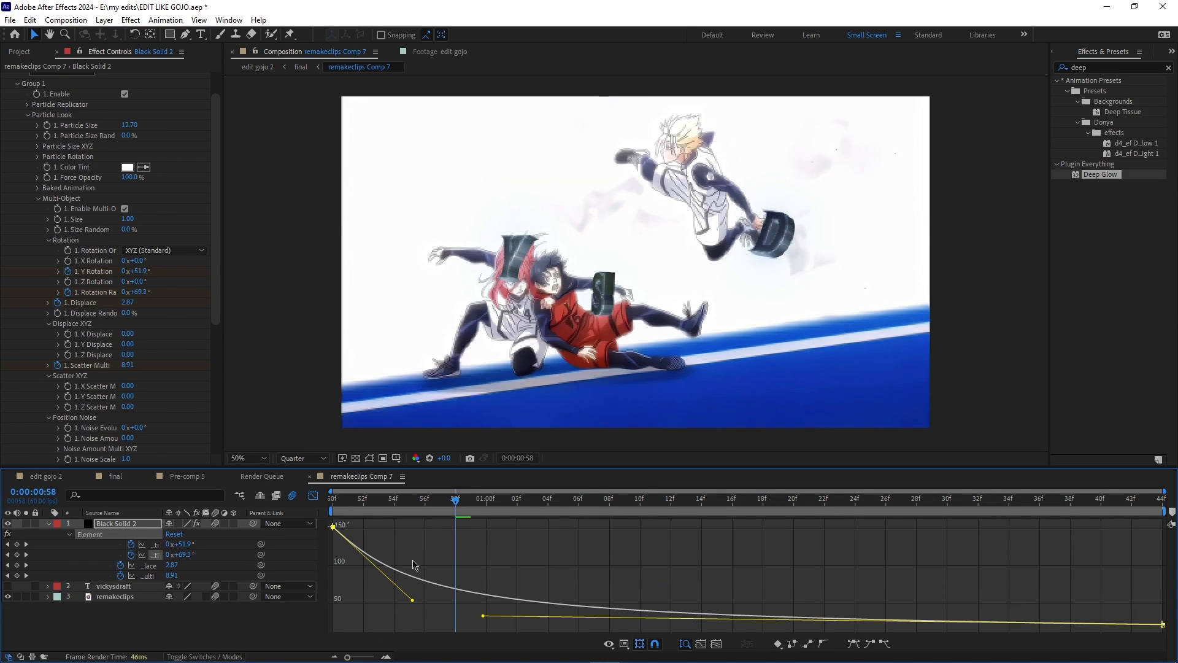
# - Give the Displace value curve the same fast start and long, gradual ease-out
pyautogui.click(153, 566)
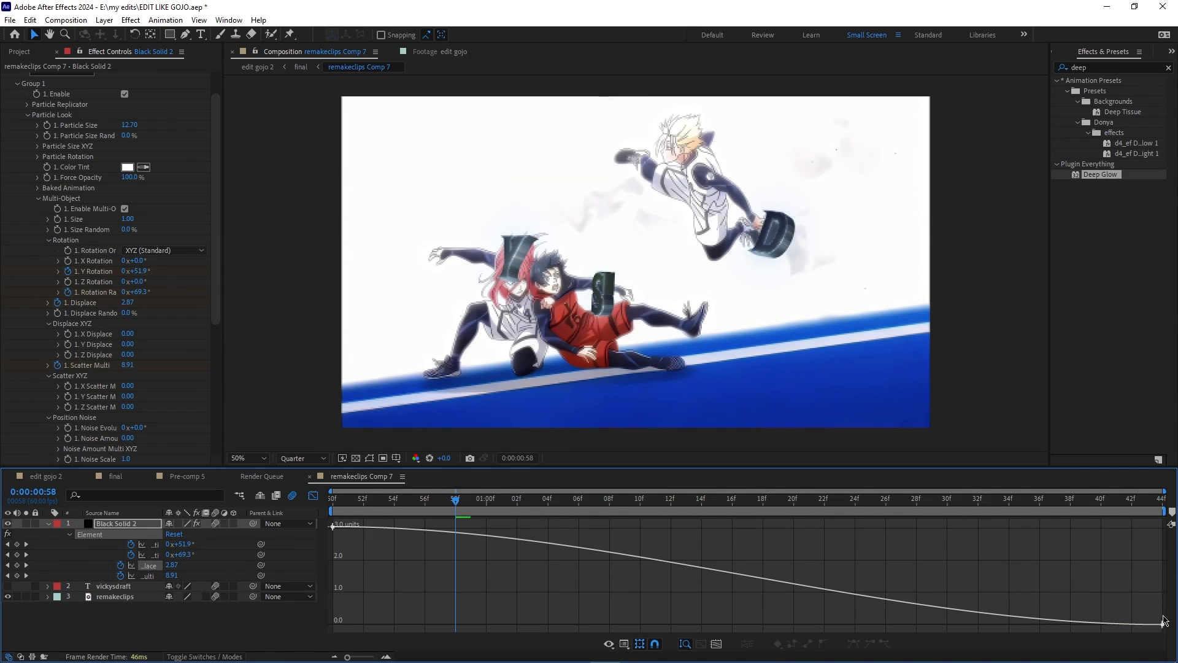
pyautogui.click(1162, 626)
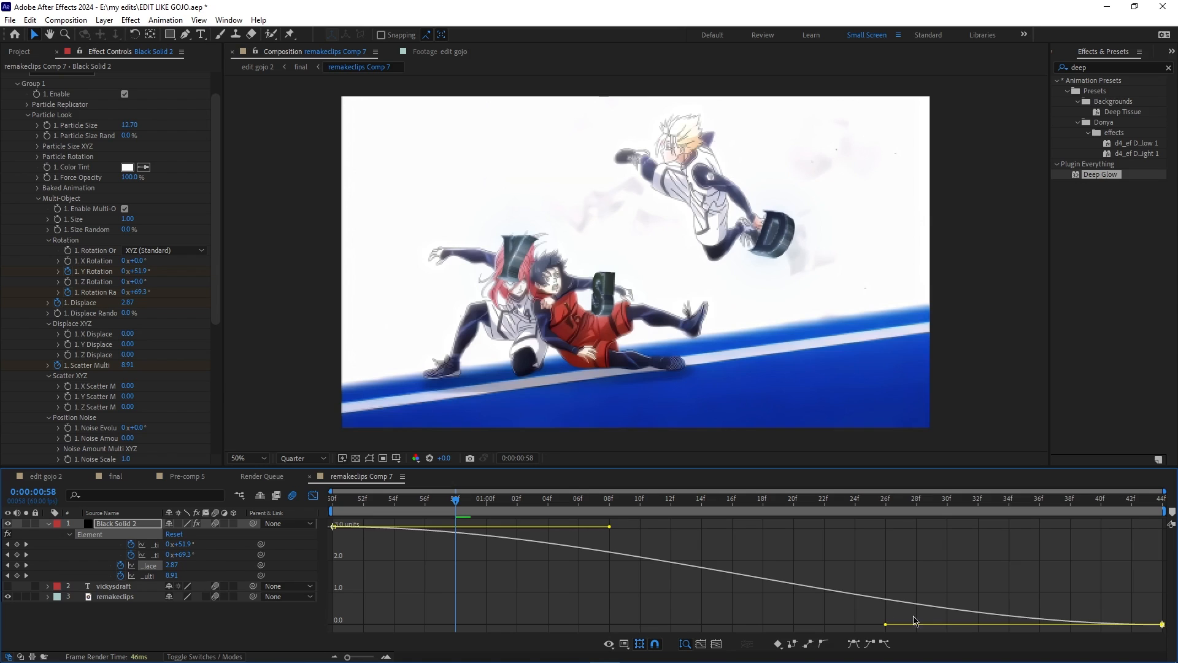
pyautogui.moveTo(886, 626); pyautogui.dragTo(445, 625)
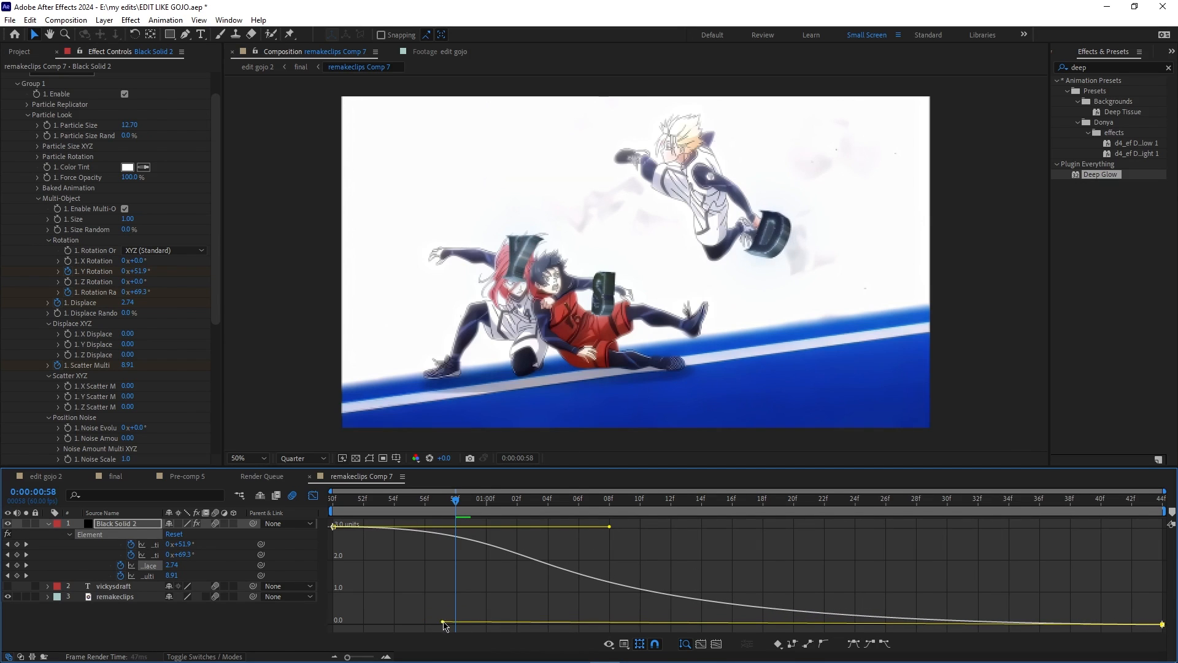
pyautogui.moveTo(609, 526); pyautogui.dragTo(404, 609)
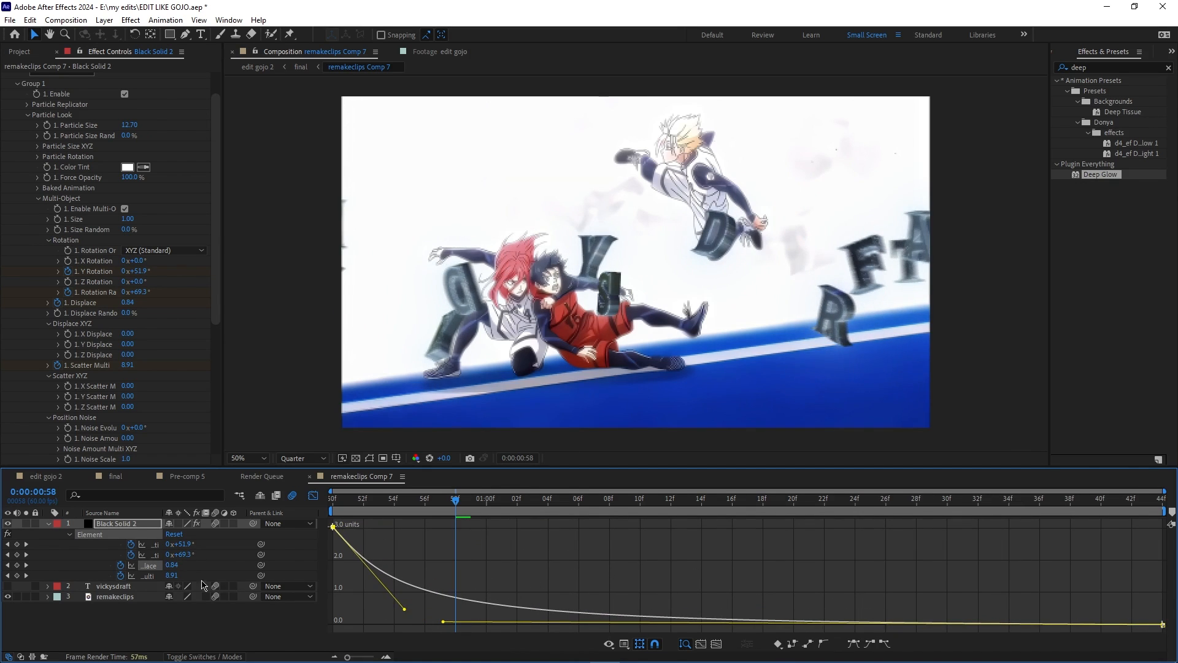
# - Shape the Scatter Multi curve with a steep start and long ease-out, preview the assembly from 0:00:00:50, and return to the layer bars
pyautogui.click(149, 576)
pyautogui.click(1164, 626)
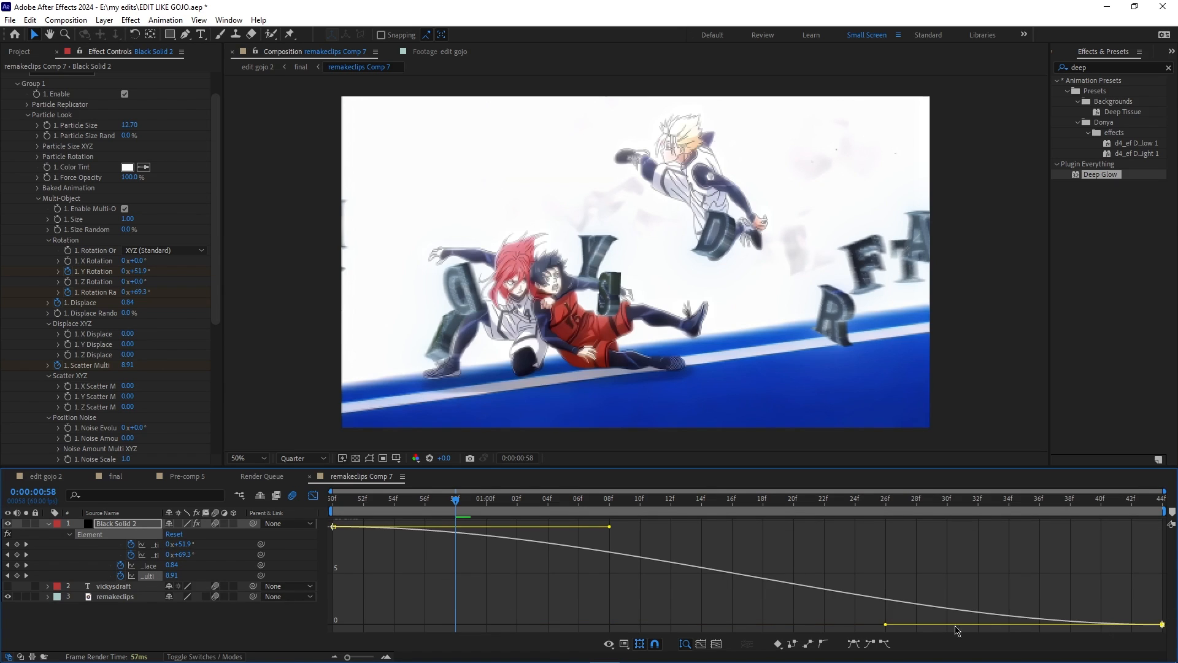
pyautogui.moveTo(890, 627); pyautogui.dragTo(461, 628)
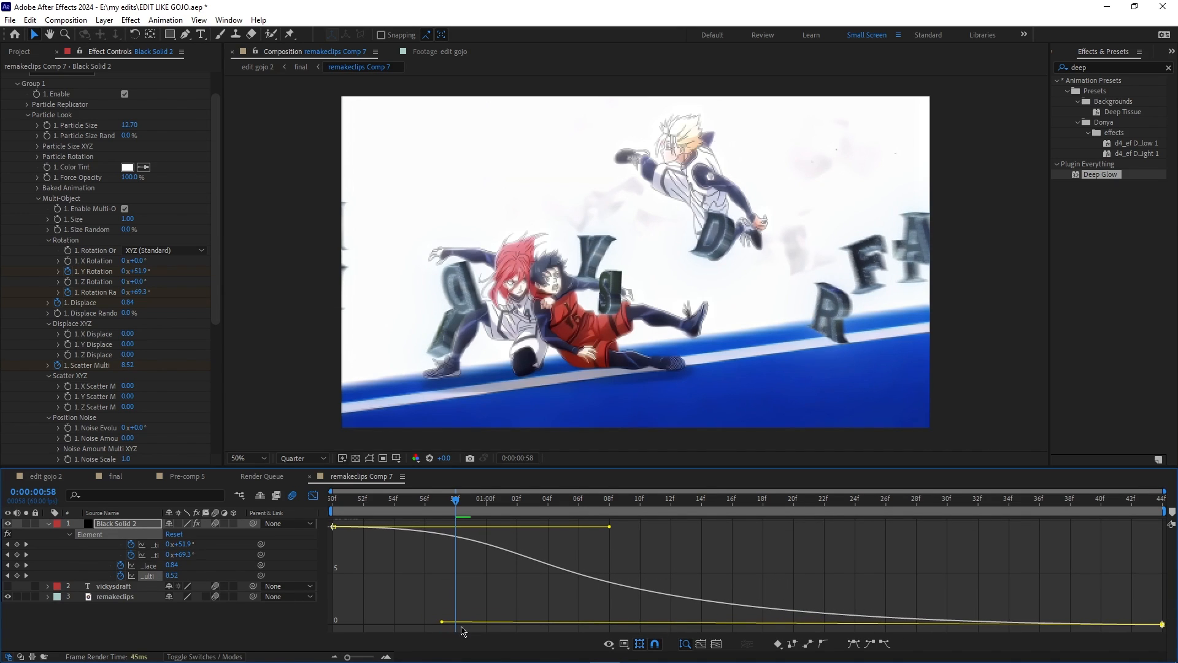
pyautogui.moveTo(610, 526); pyautogui.dragTo(400, 603)
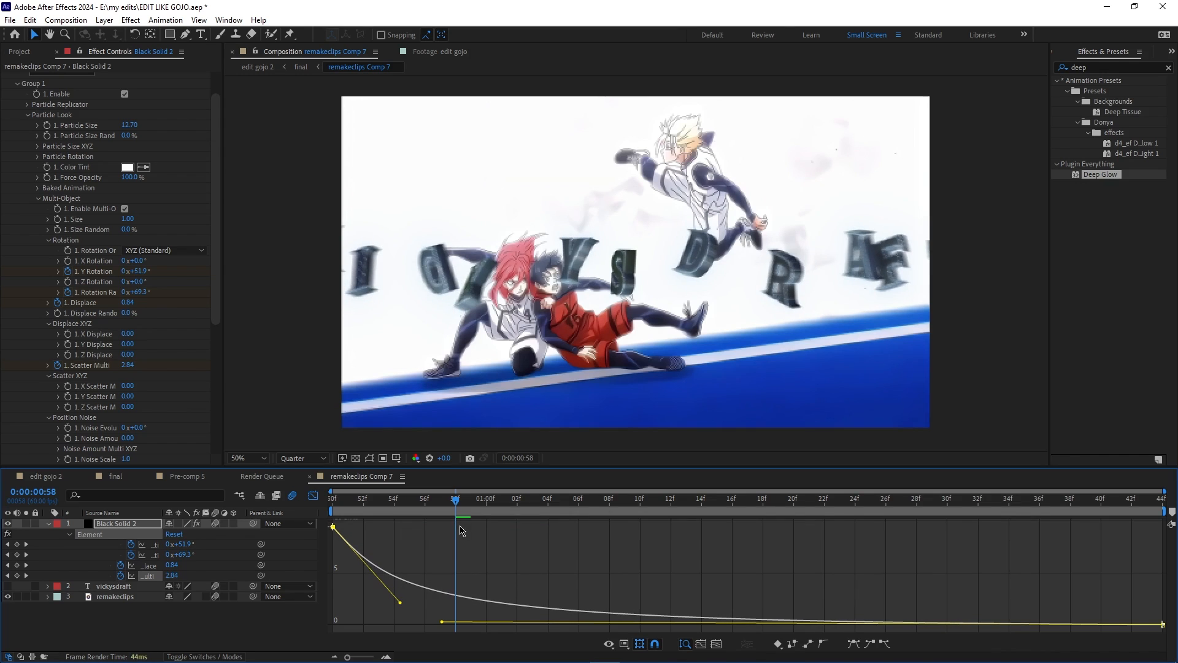
pyautogui.moveTo(463, 511); pyautogui.dragTo(361, 515)
pyautogui.press('space')
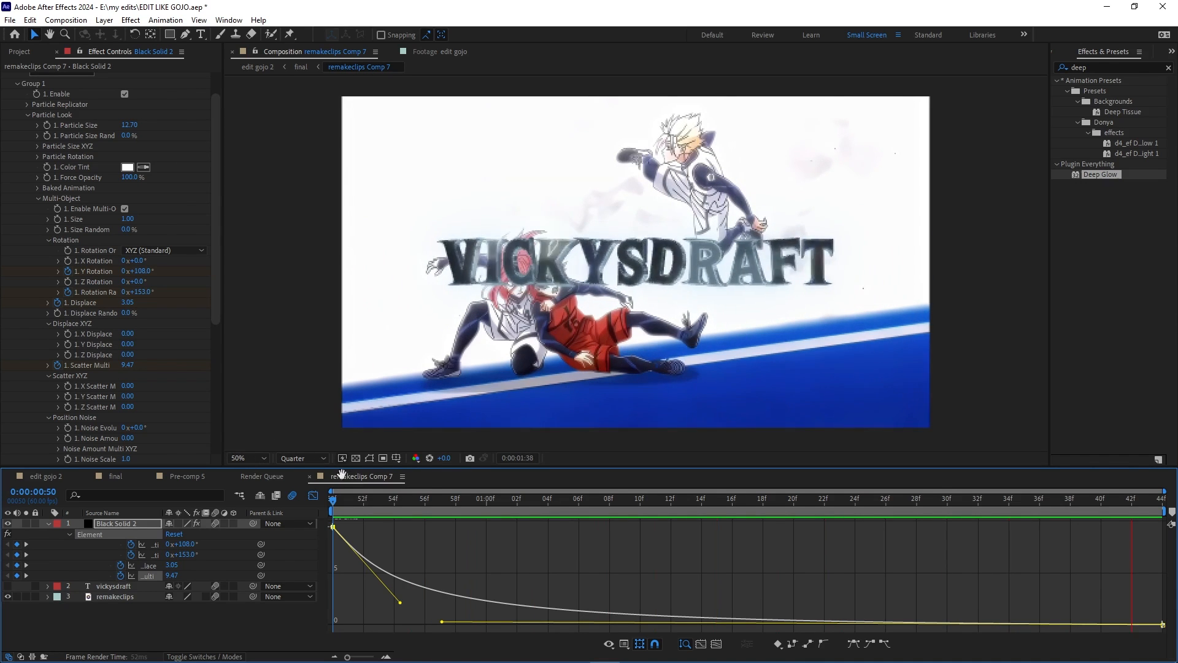
pyautogui.press('space')
pyautogui.click(313, 496)
# - Collapse the Element settings and apply the RG Trapcode Shine effect to Black Solid 2 at 0:00:01:22
pyautogui.moveTo(377, 509); pyautogui.dragTo(92, 525)
pyautogui.scroll(2, 34, 138)
pyautogui.click(8, 78)
pyautogui.click(73, 117)
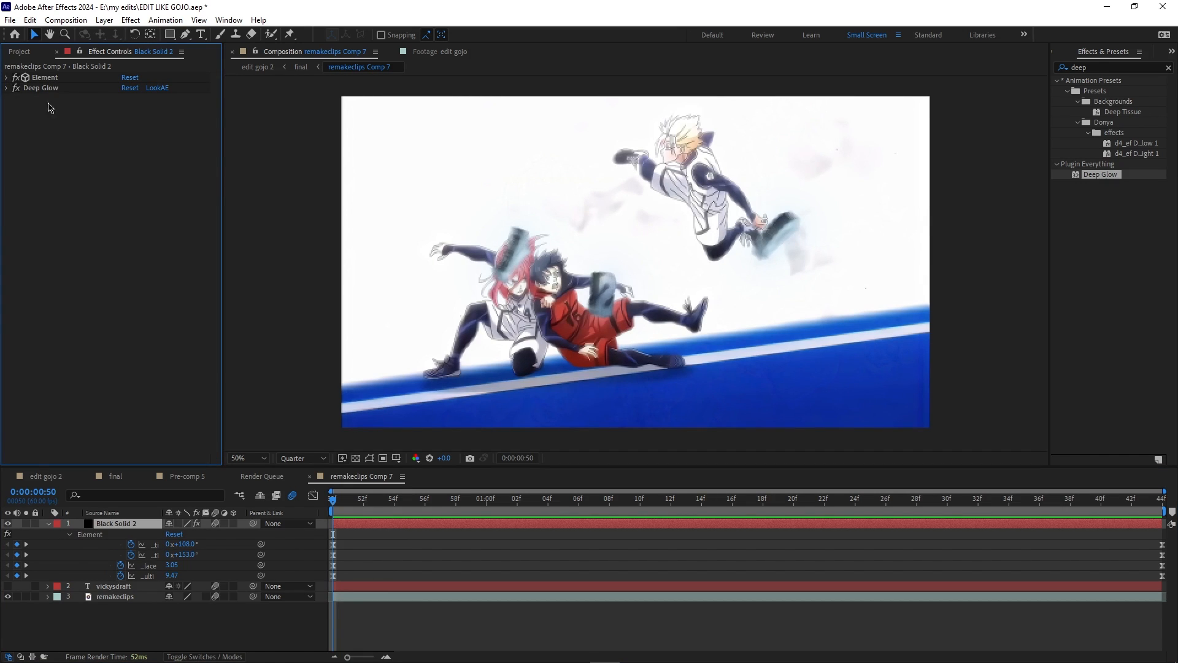
pyautogui.moveTo(327, 503); pyautogui.dragTo(824, 524)
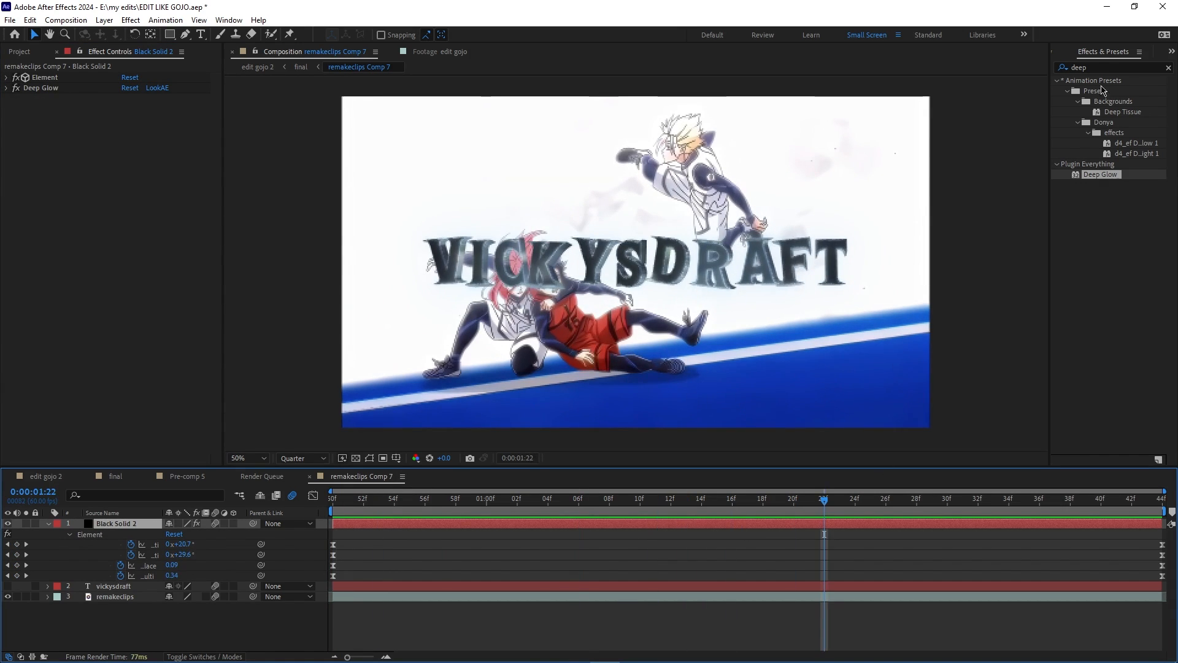
pyautogui.click(1066, 67)
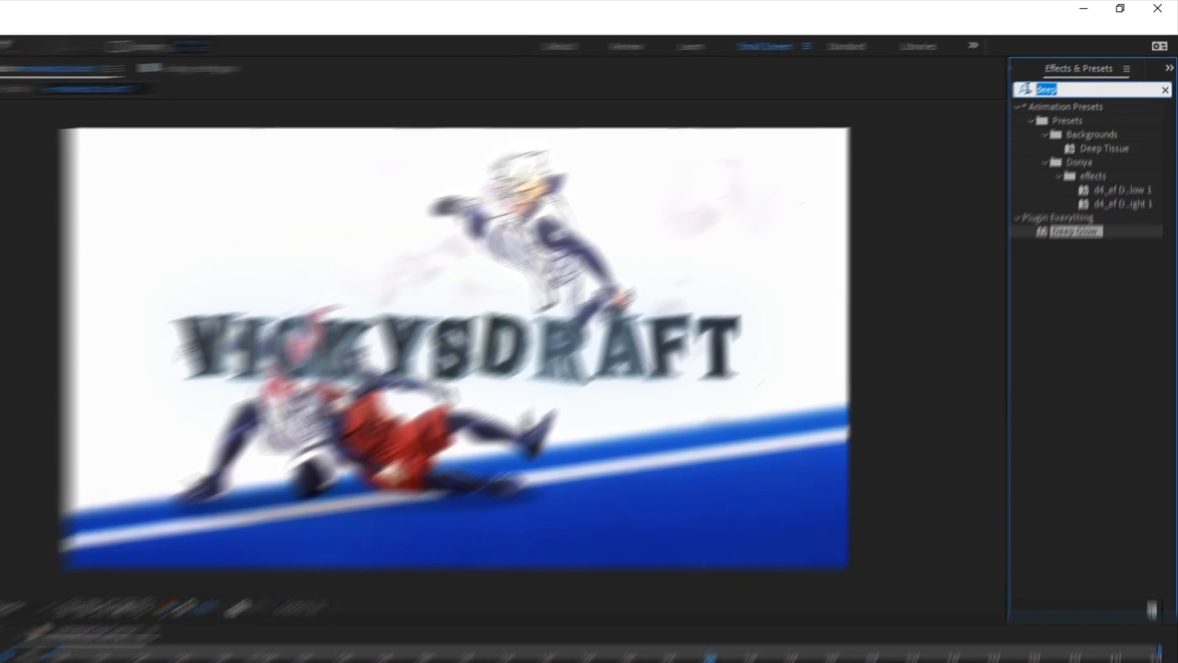
pyautogui.write('shine')
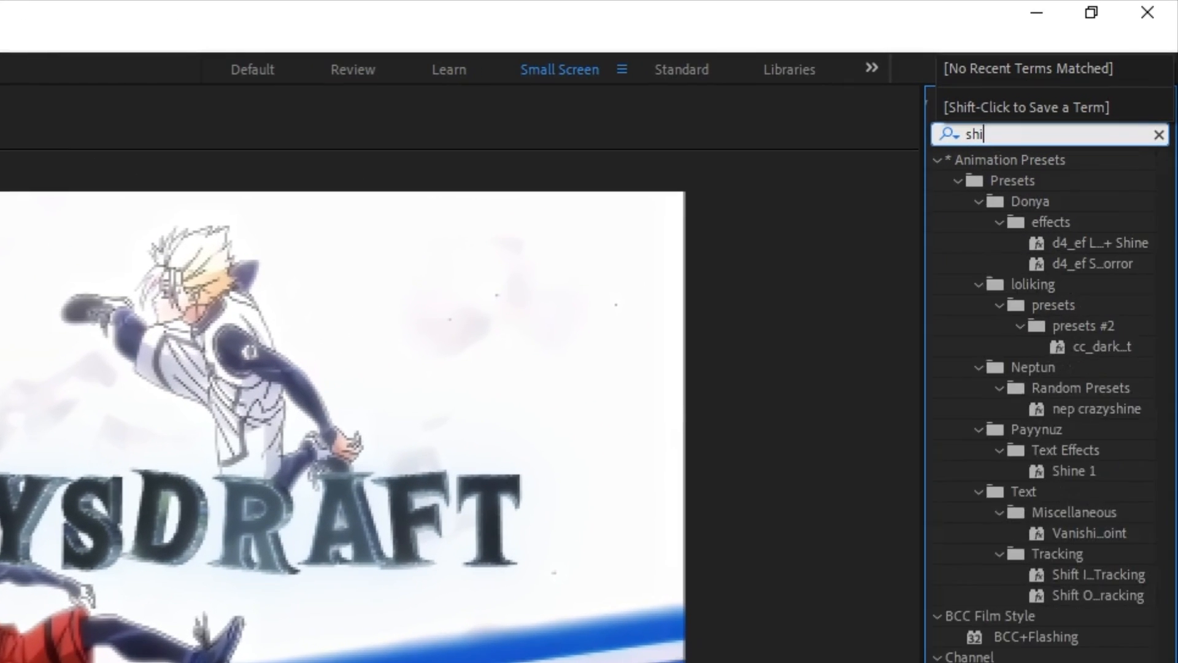
pyautogui.click(1032, 441)
pyautogui.moveTo(1032, 440); pyautogui.dragTo(682, 521)
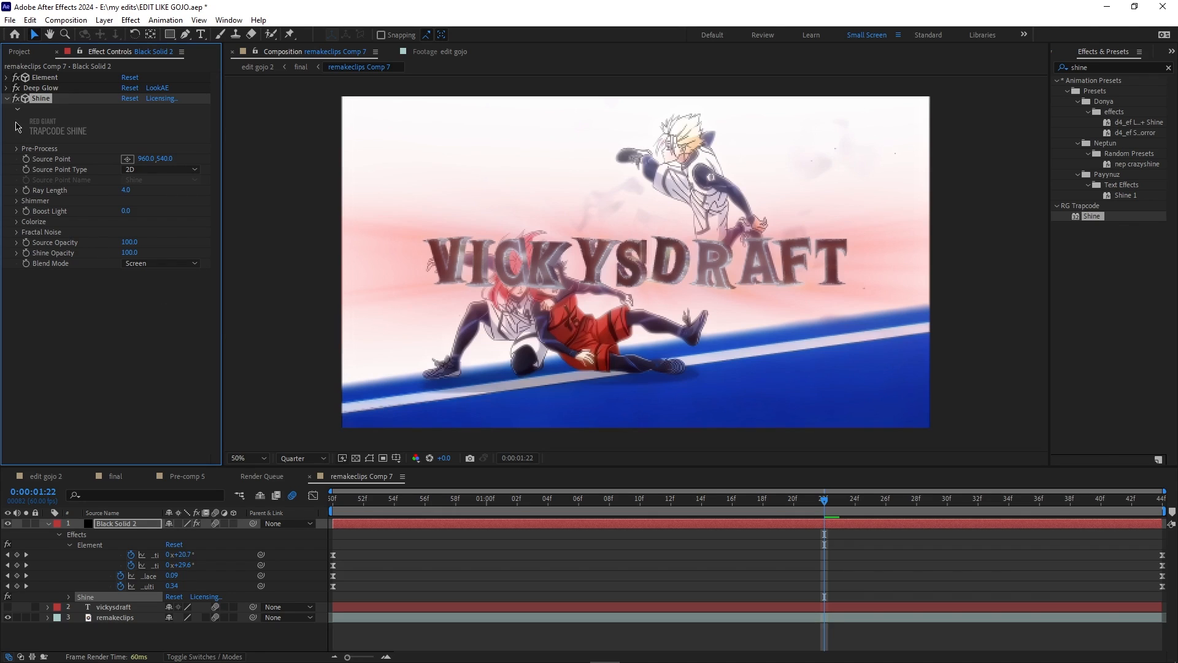
# - Set the Shine effect's Colorize option to One Color
pyautogui.click(17, 221)
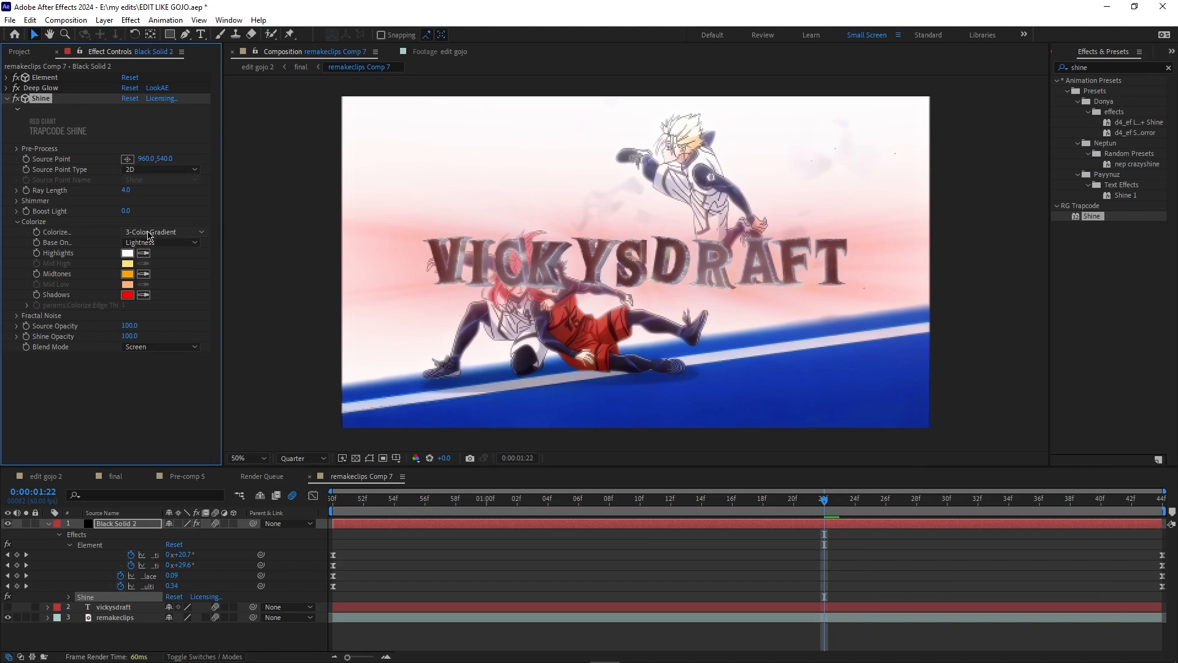
pyautogui.click(149, 232)
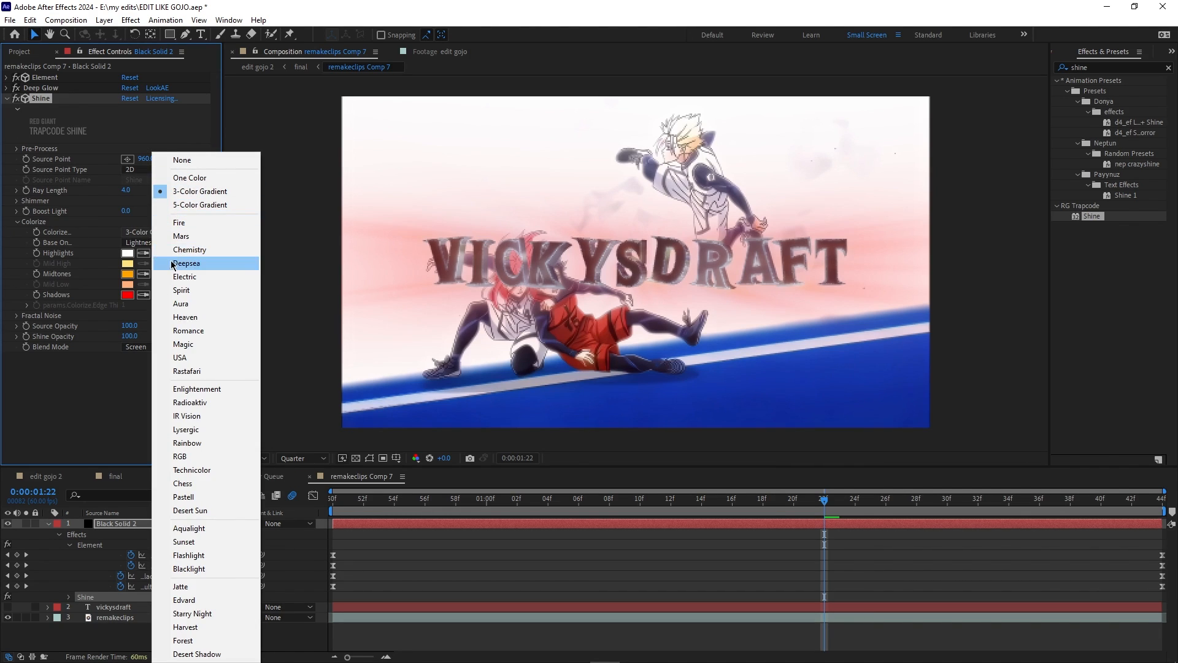
pyautogui.click(182, 223)
pyautogui.click(182, 233)
pyautogui.click(184, 176)
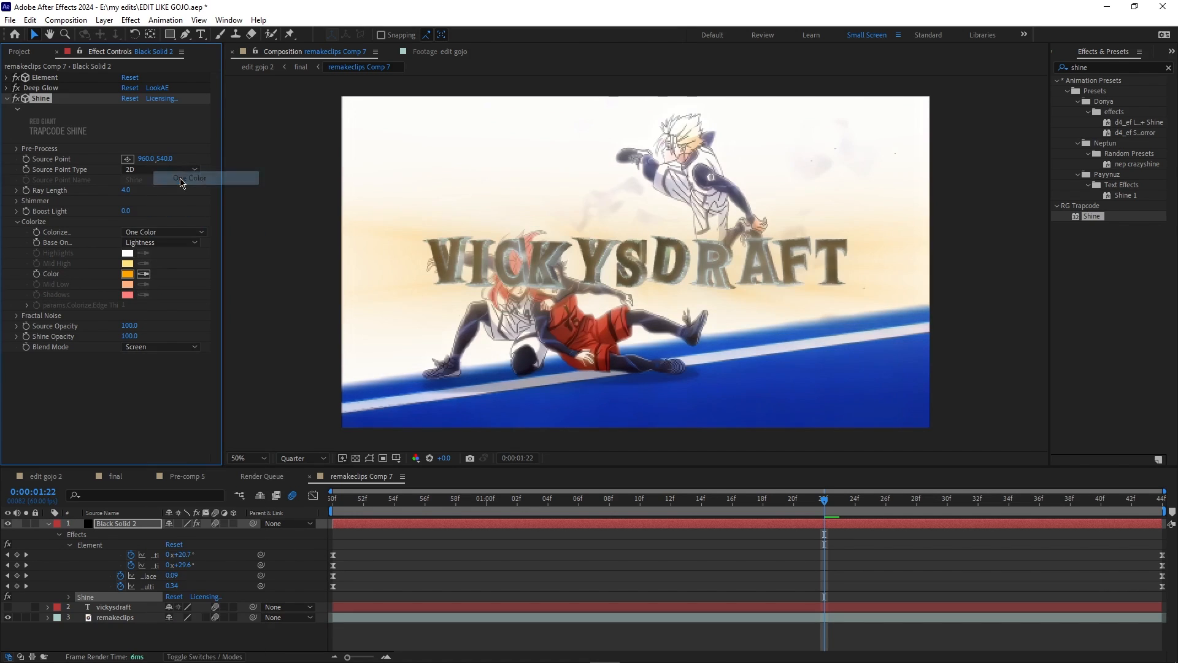
# - Try the None and 3-Color Gradient options for Shine's Colorize, and return to One Color
pyautogui.click(153, 232)
pyautogui.click(187, 163)
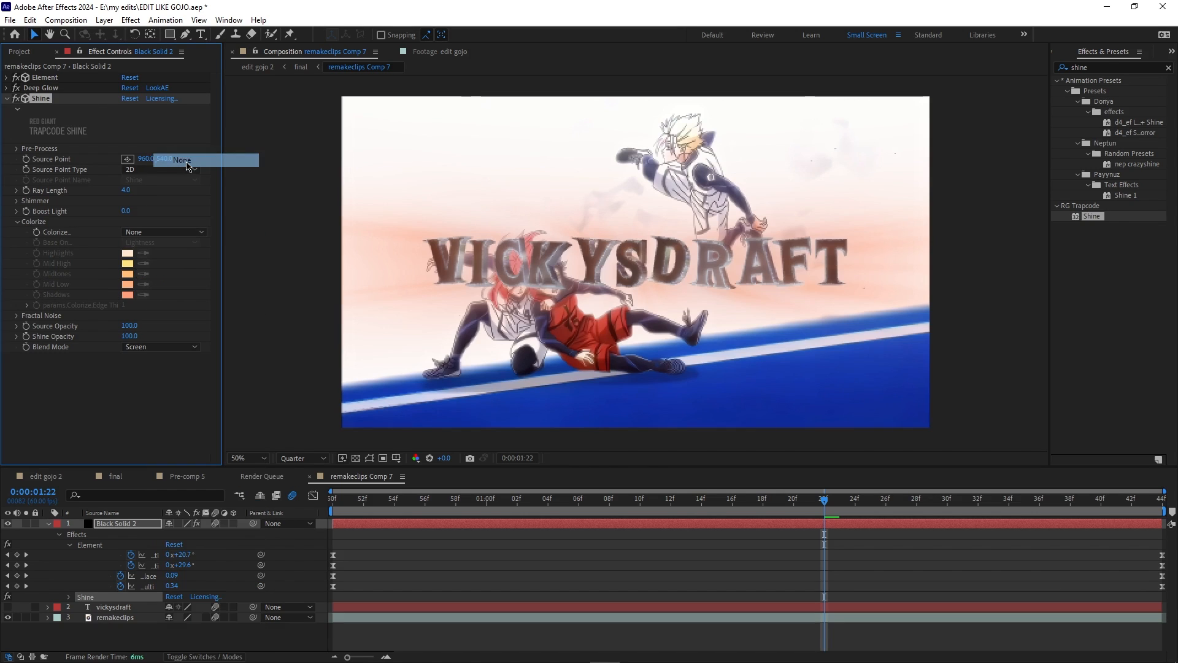
pyautogui.click(154, 232)
pyautogui.click(178, 179)
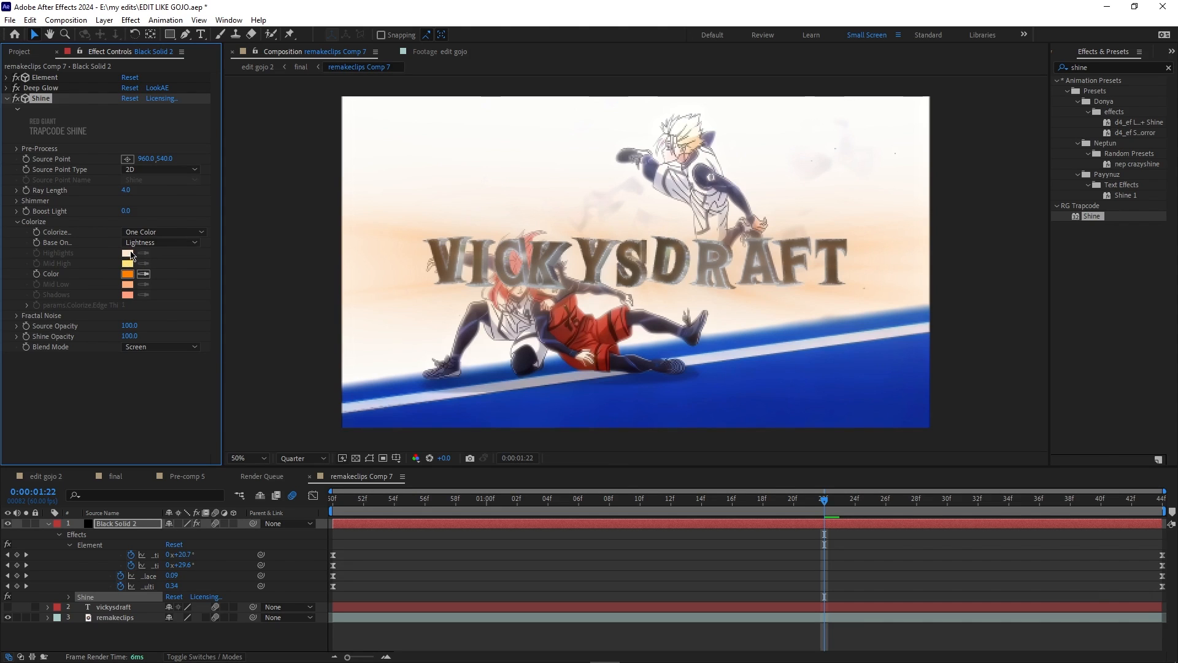
pyautogui.click(153, 232)
pyautogui.click(198, 191)
pyautogui.click(147, 233)
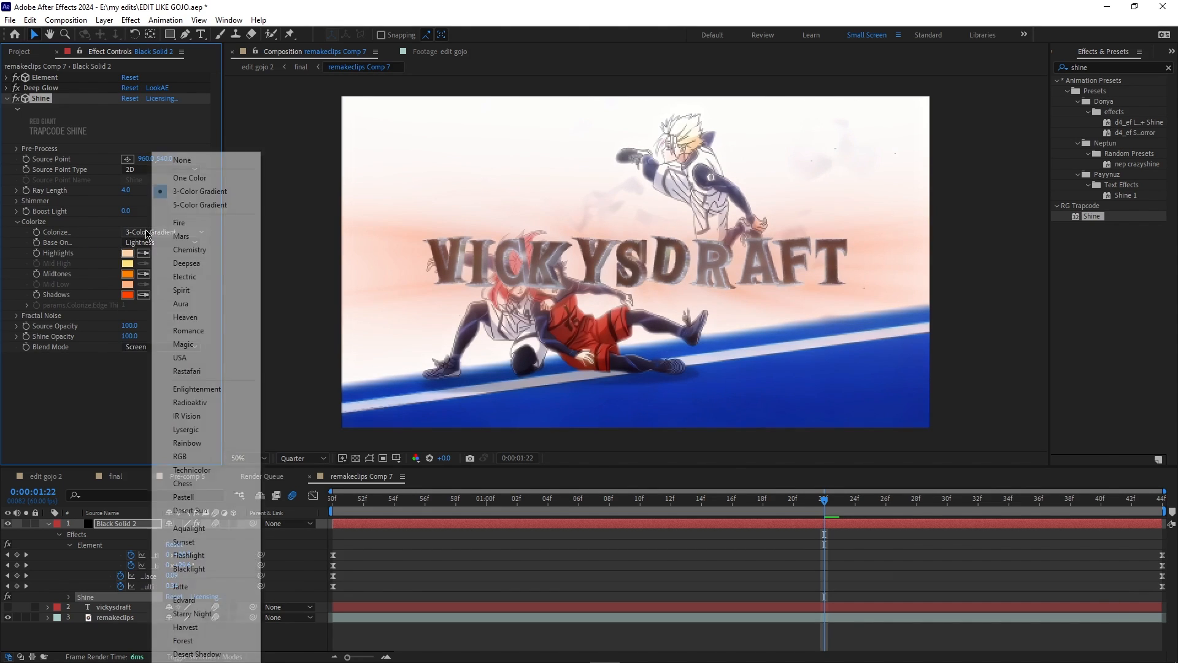
pyautogui.click(181, 178)
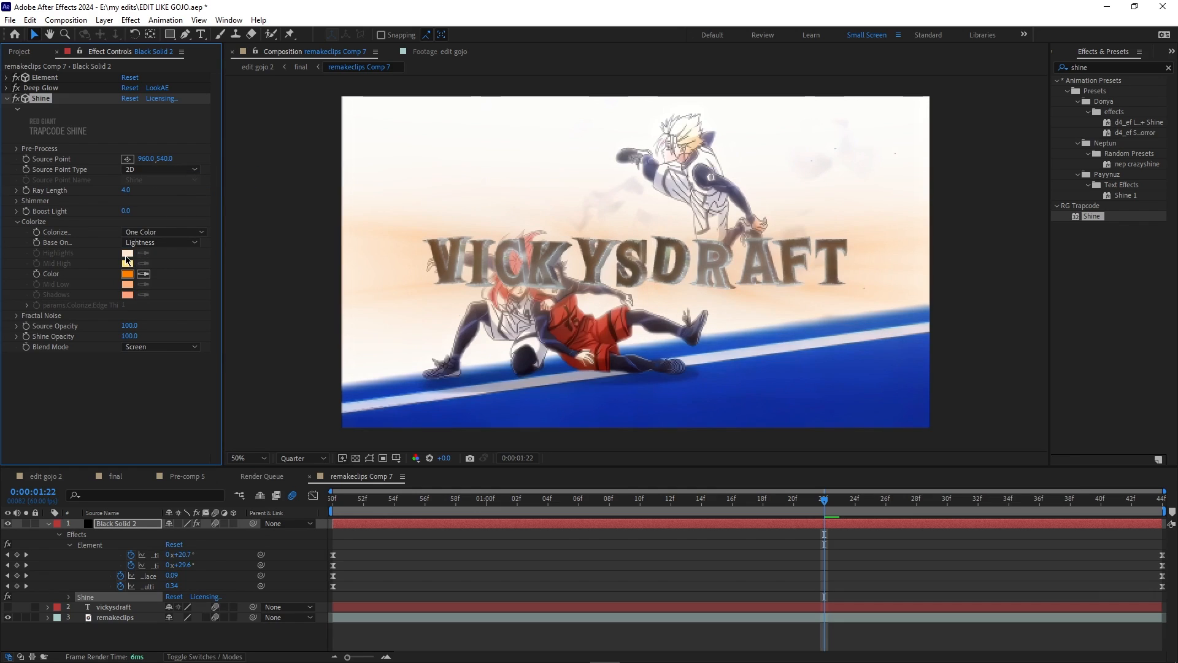
# - Try blue and purple shades for the Shine color, apply purple, and preview the title animation
pyautogui.click(127, 274)
pyautogui.click(457, 375)
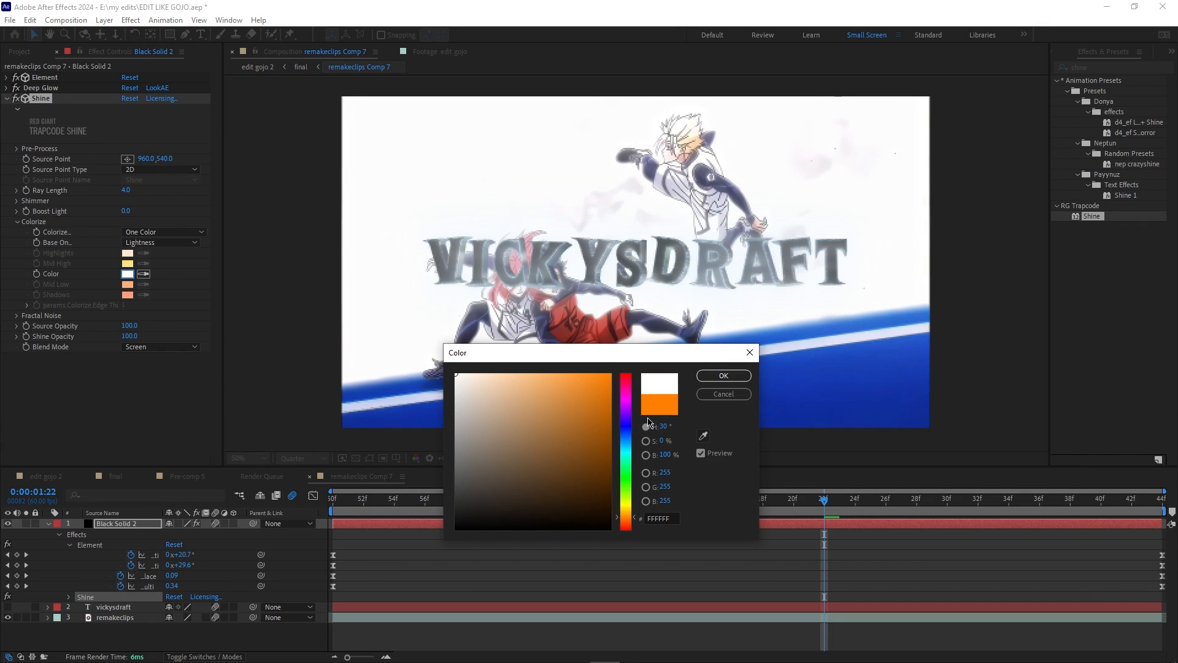
pyautogui.moveTo(627, 409); pyautogui.dragTo(627, 428)
pyautogui.moveTo(586, 378); pyautogui.dragTo(605, 375)
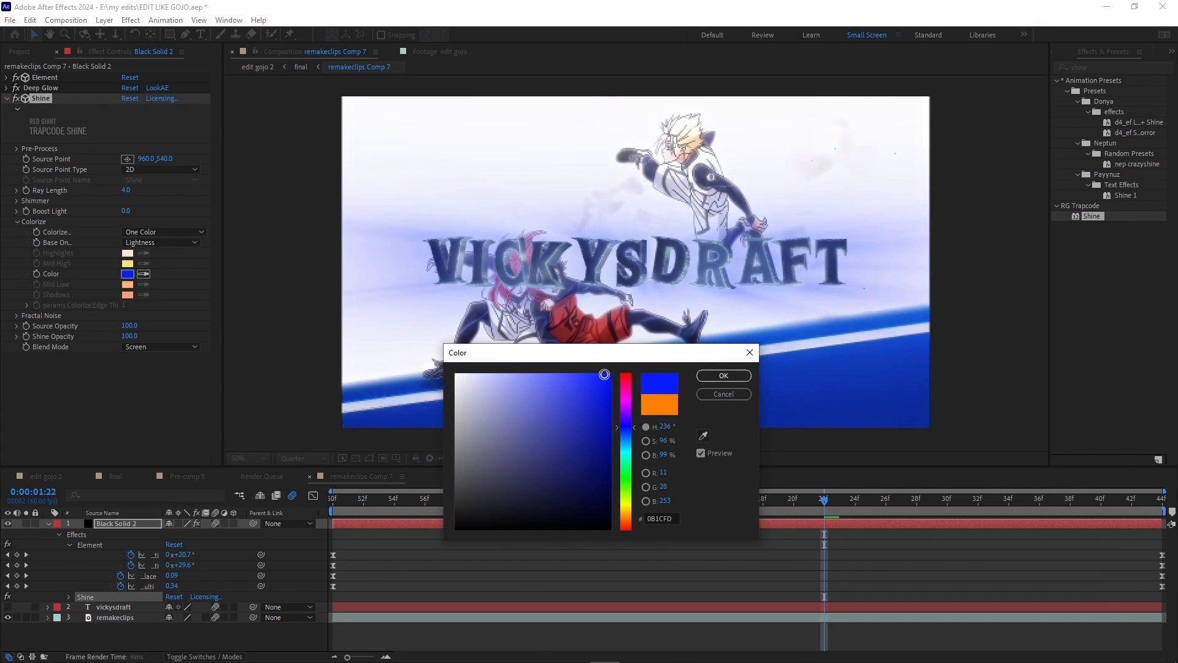
pyautogui.moveTo(626, 417)
pyautogui.mouseDown()
pyautogui.moveTo(627, 379)
pyautogui.moveTo(628, 422)
pyautogui.moveTo(627, 401)
pyautogui.moveTo(626, 410)
pyautogui.mouseUp()
pyautogui.moveTo(569, 382); pyautogui.dragTo(602, 415)
pyautogui.click(711, 375)
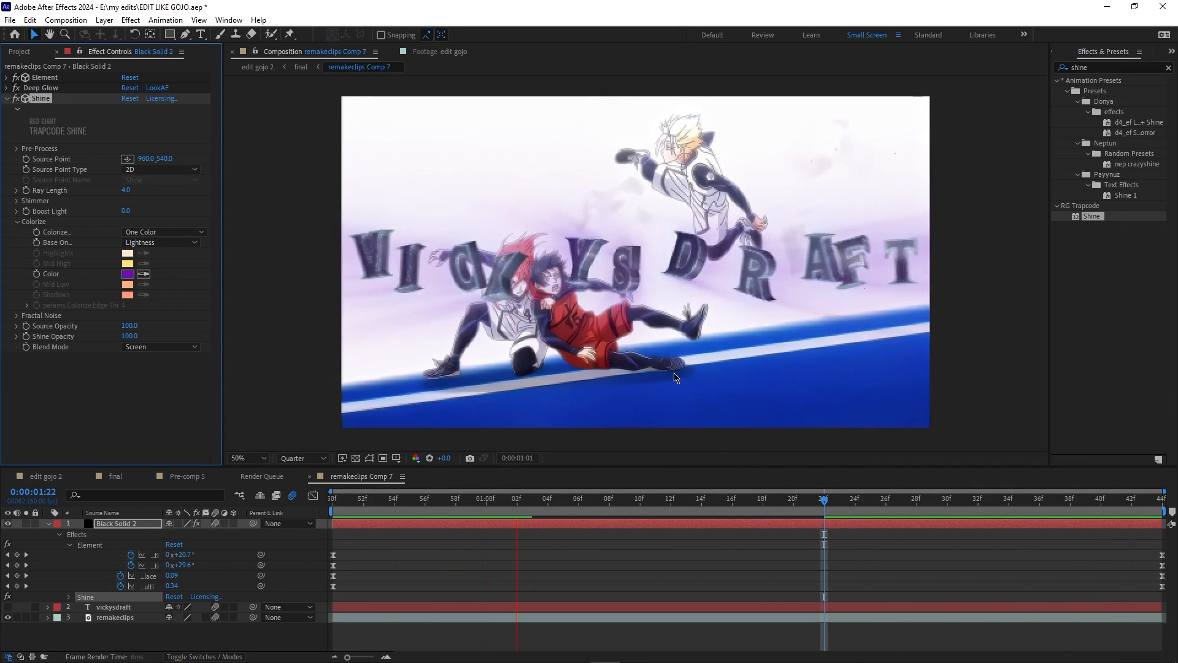
# - Set the Shine color to a light blue with a hue of 210°, and preview the title animation
pyautogui.click(131, 274)
pyautogui.moveTo(621, 421); pyautogui.dragTo(626, 438)
pyautogui.click(550, 397)
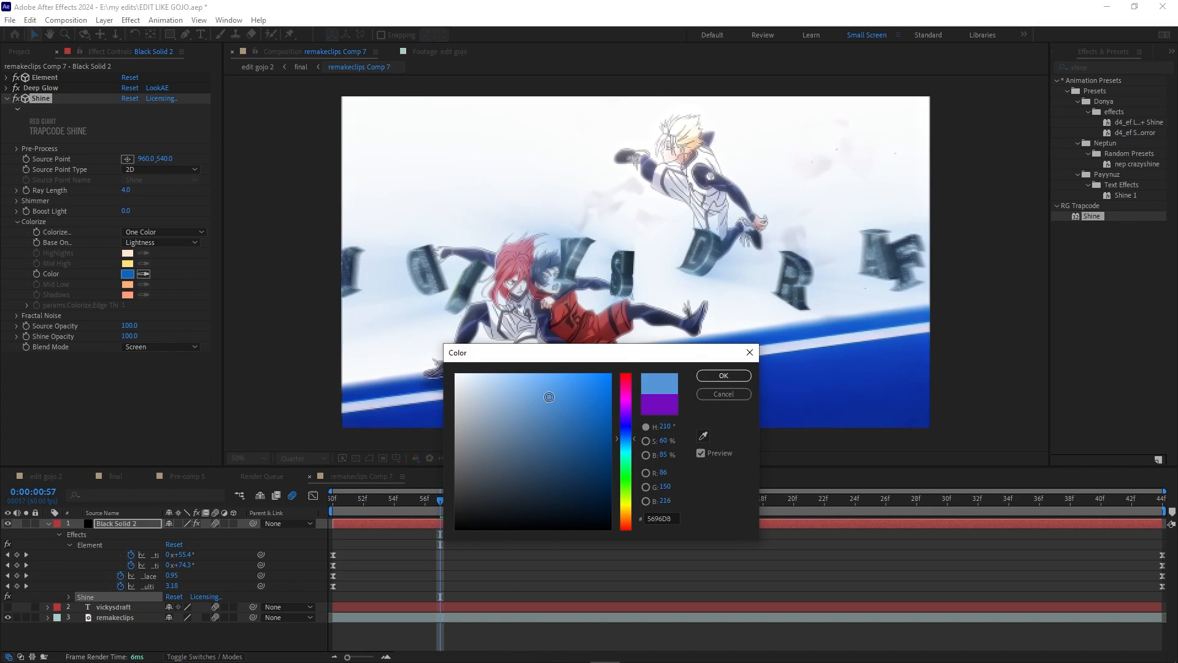
pyautogui.moveTo(550, 397); pyautogui.dragTo(548, 372)
pyautogui.click(723, 376)
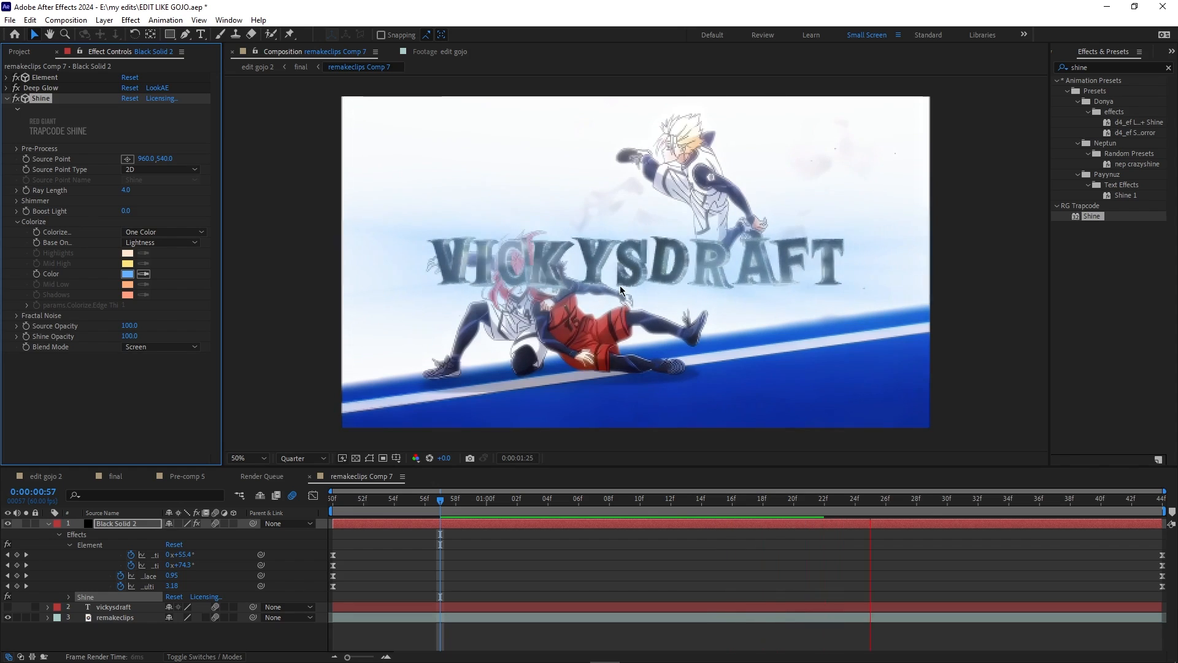
pyautogui.press('space')
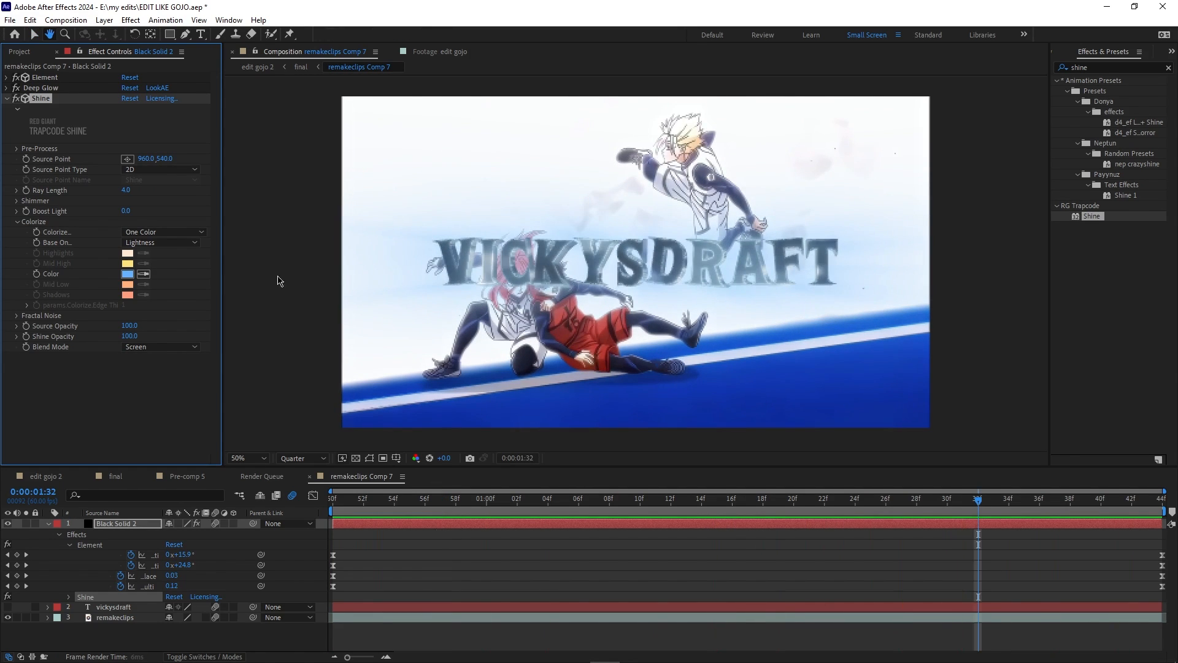
# - Find the CC Light Rays effect, apply it to the black solid title layer, and play back briefly
pyautogui.click(1108, 68)
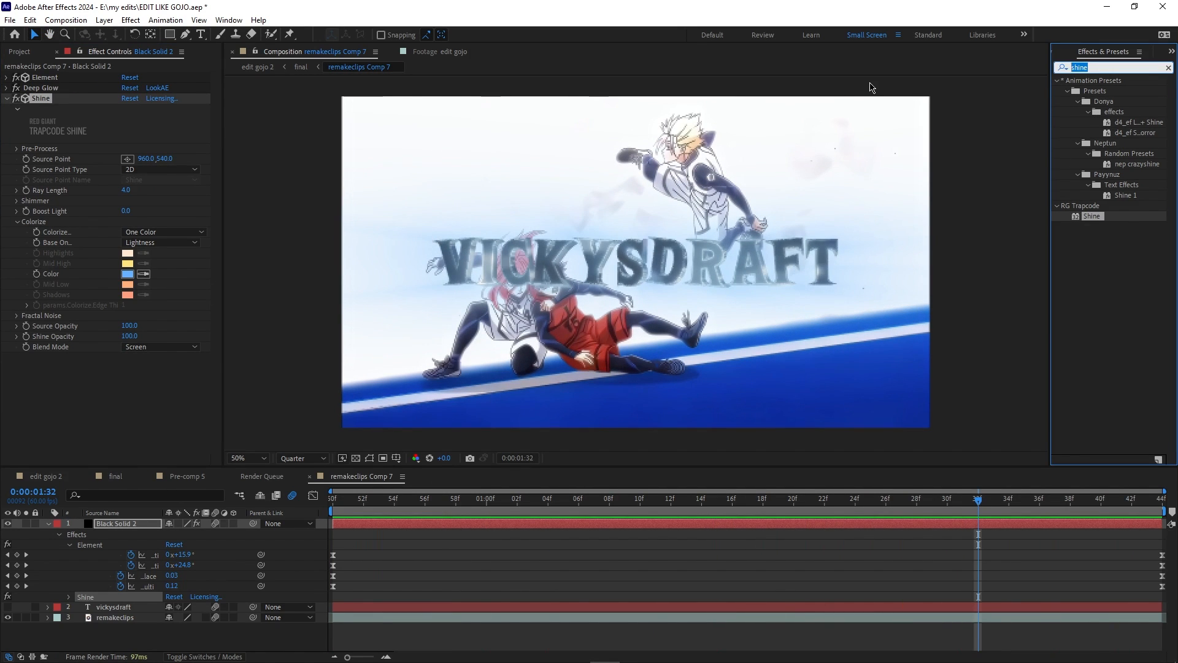
pyautogui.write('light r')
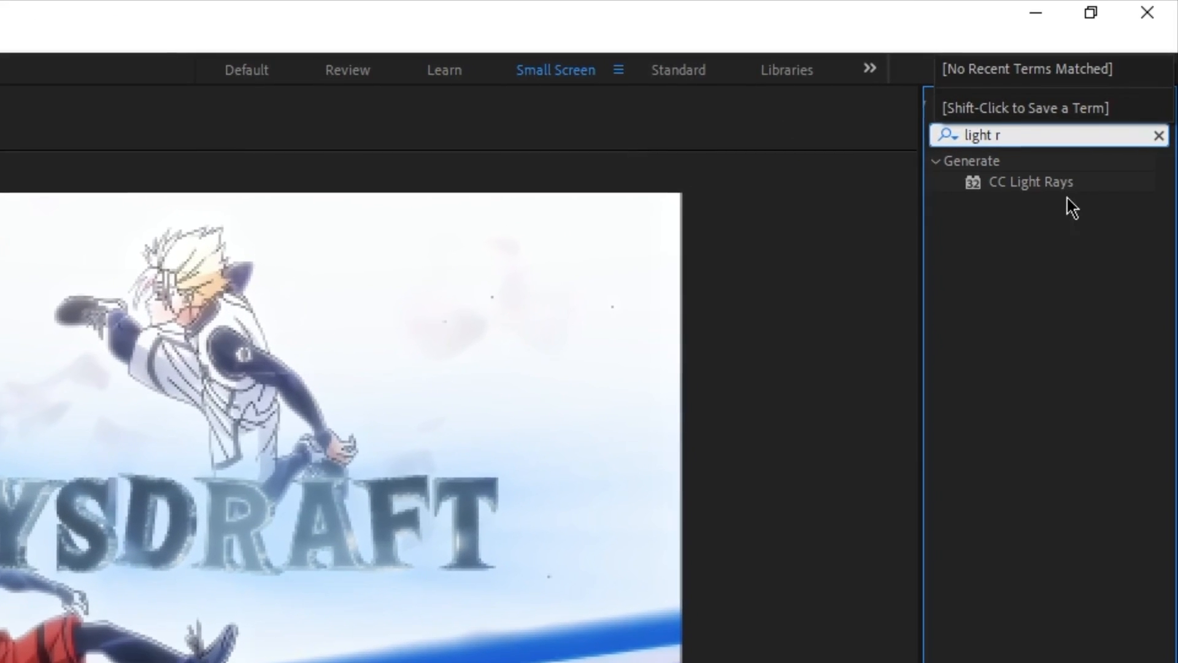
pyautogui.moveTo(1050, 187); pyautogui.dragTo(689, 527)
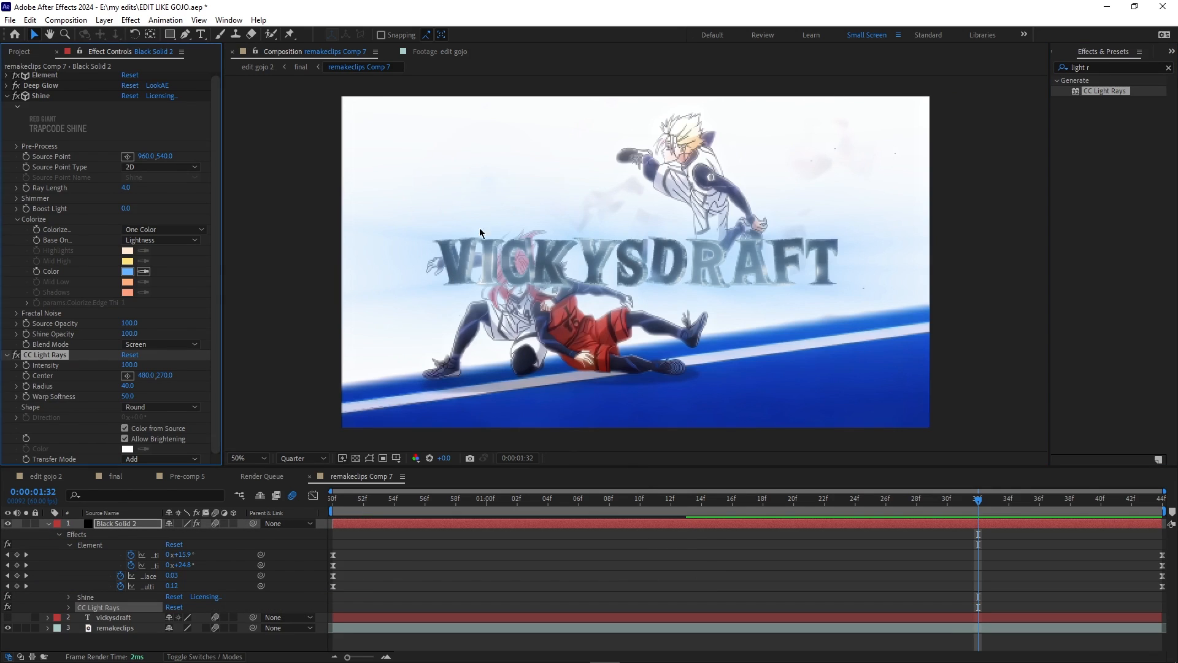
pyautogui.press('space')
pyautogui.press('space')
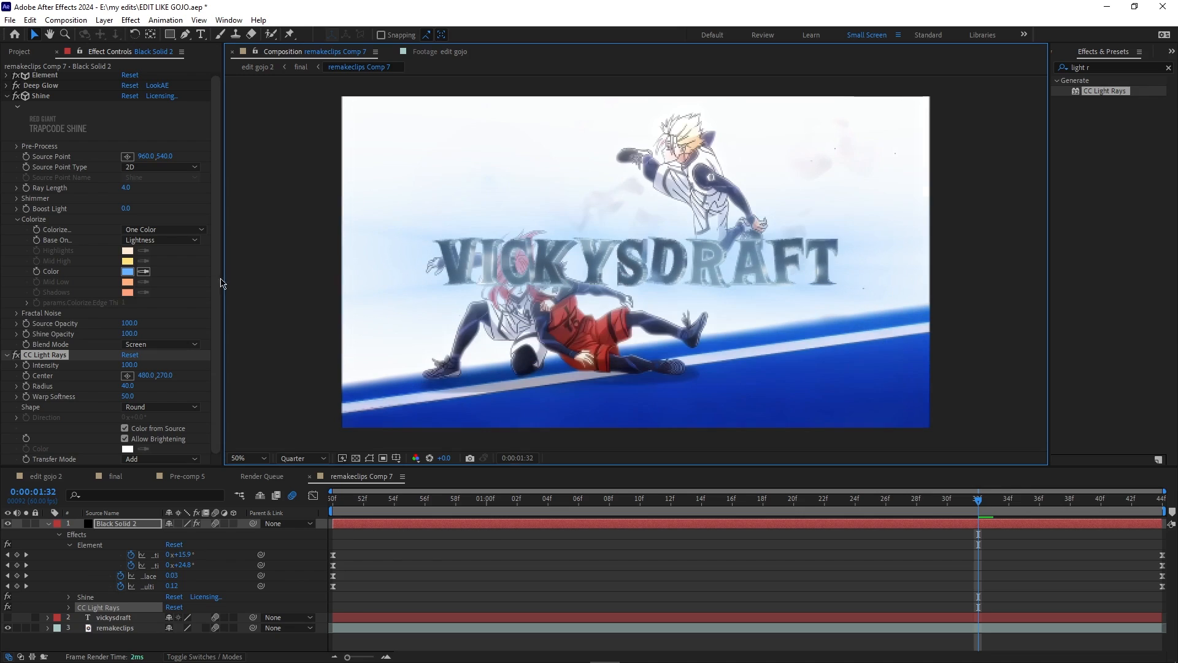
# - Place the CC Light Rays Center at 340, 468 on the title's first letter and keyframe it at the composition's start
pyautogui.click(127, 376)
pyautogui.click(519, 241)
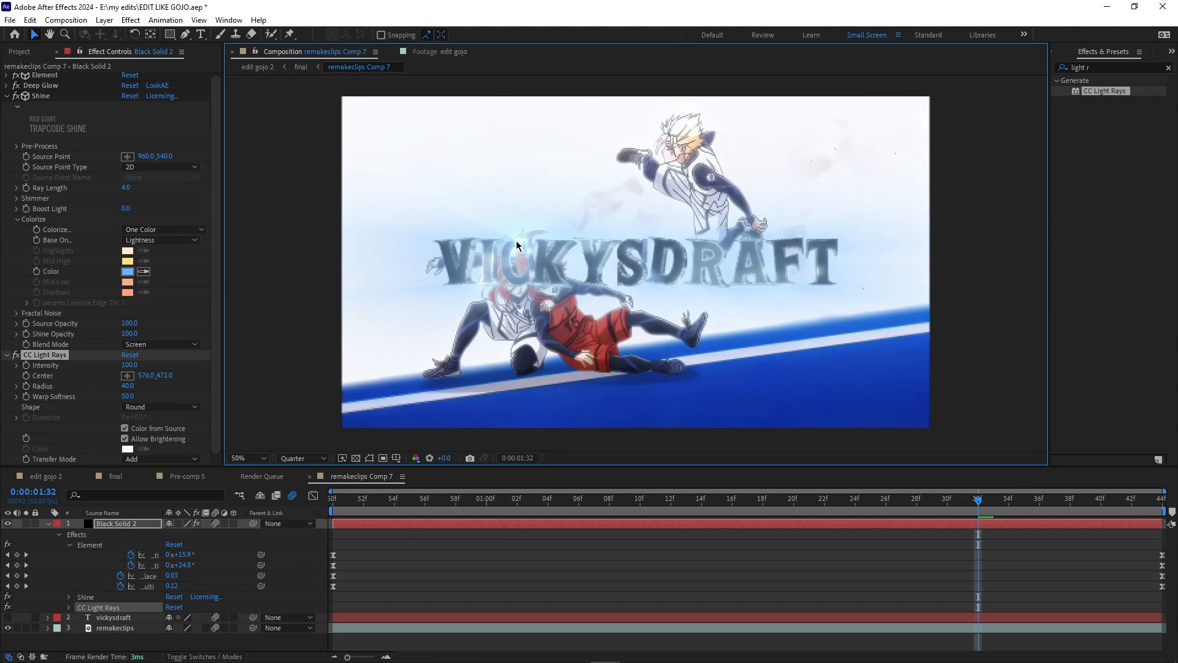
pyautogui.click(128, 375)
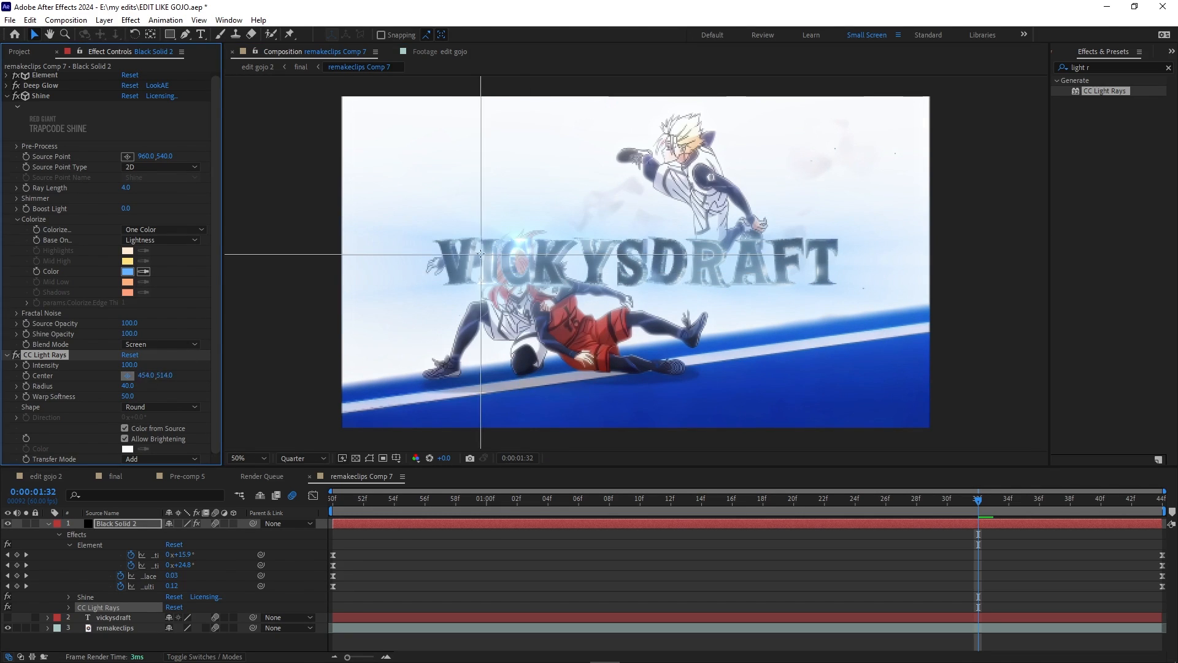
pyautogui.click(446, 240)
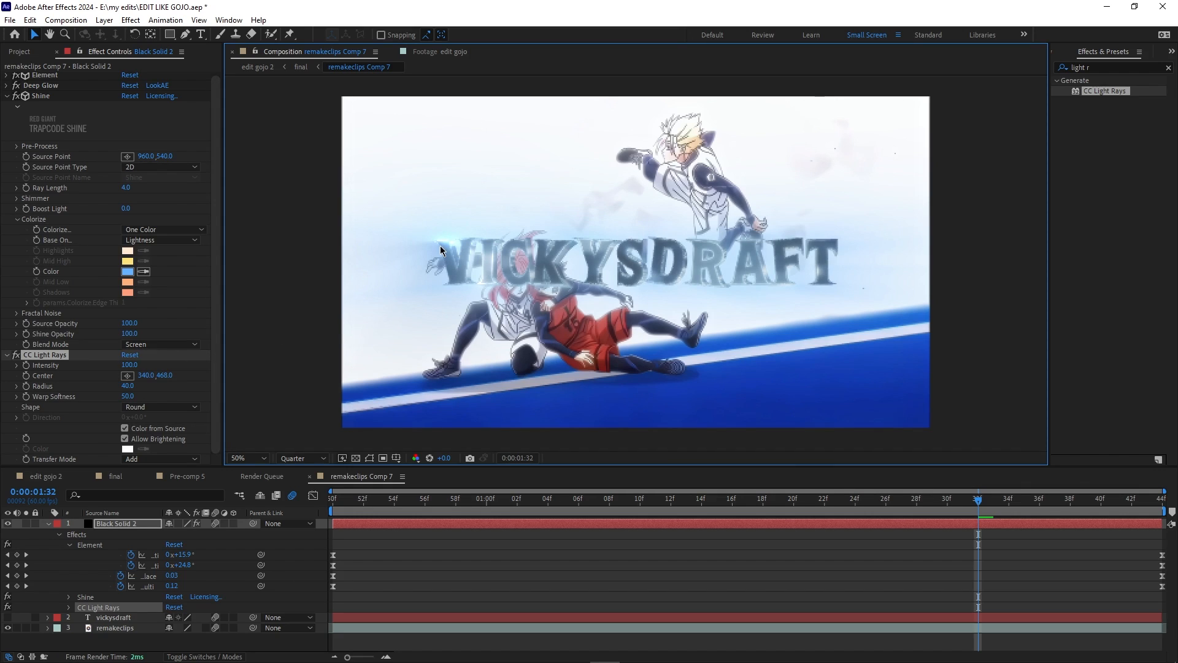
pyautogui.click(25, 376)
pyautogui.press('u')
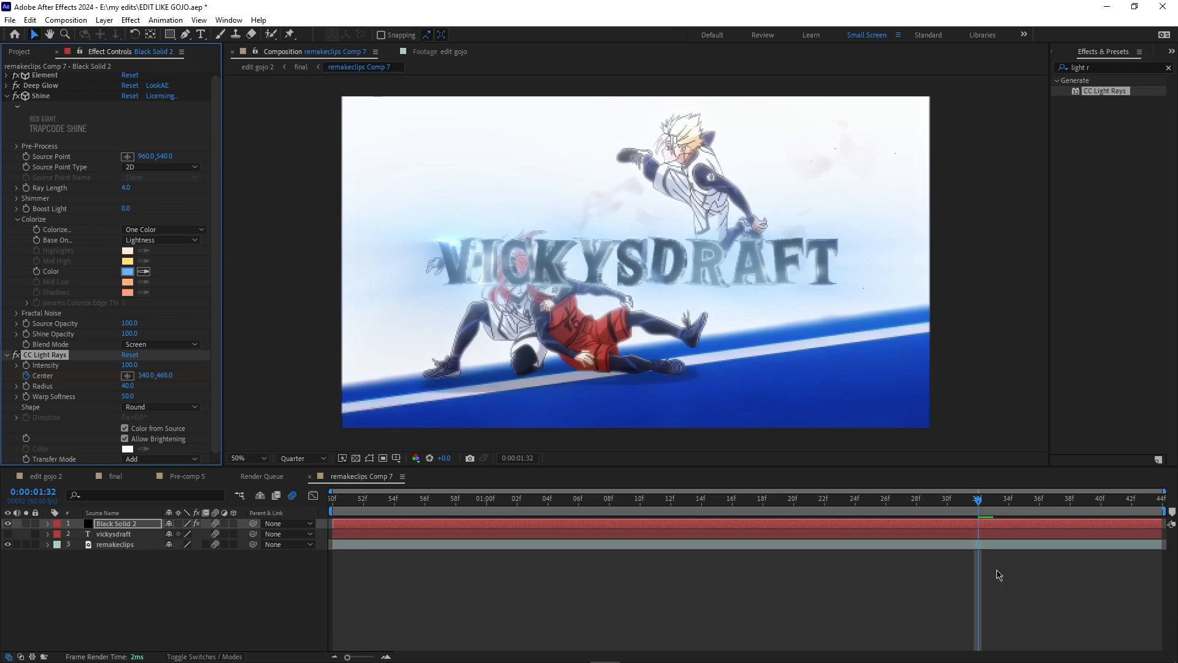
pyautogui.press('u')
pyautogui.moveTo(980, 599); pyautogui.dragTo(348, 613)
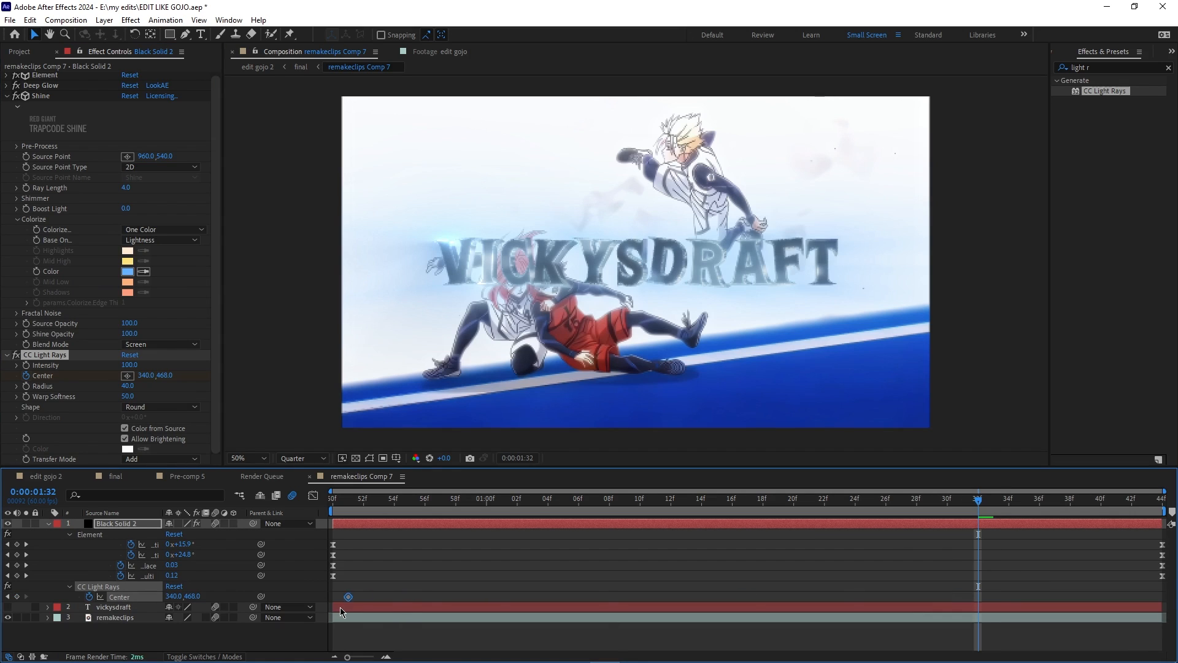
# - Keyframe the CC Light Rays Center at 1594, 616 beside the title's last letter at 0:00:01:32, and preview the sweep
pyautogui.click(127, 376)
pyautogui.click(821, 243)
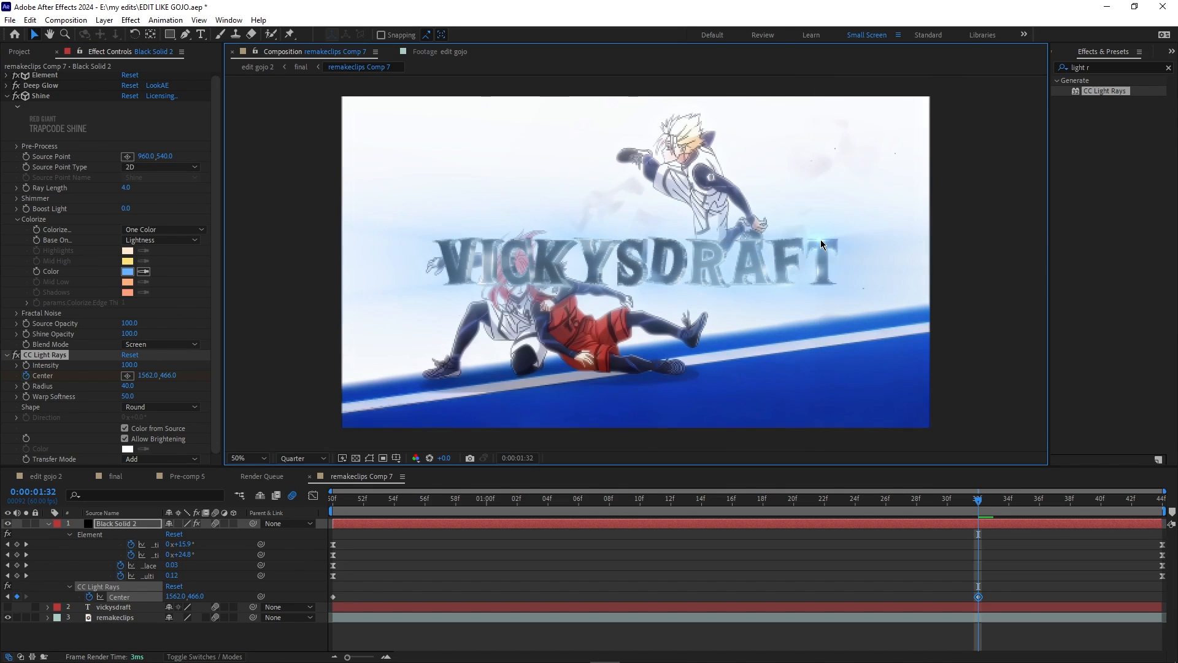
pyautogui.click(128, 376)
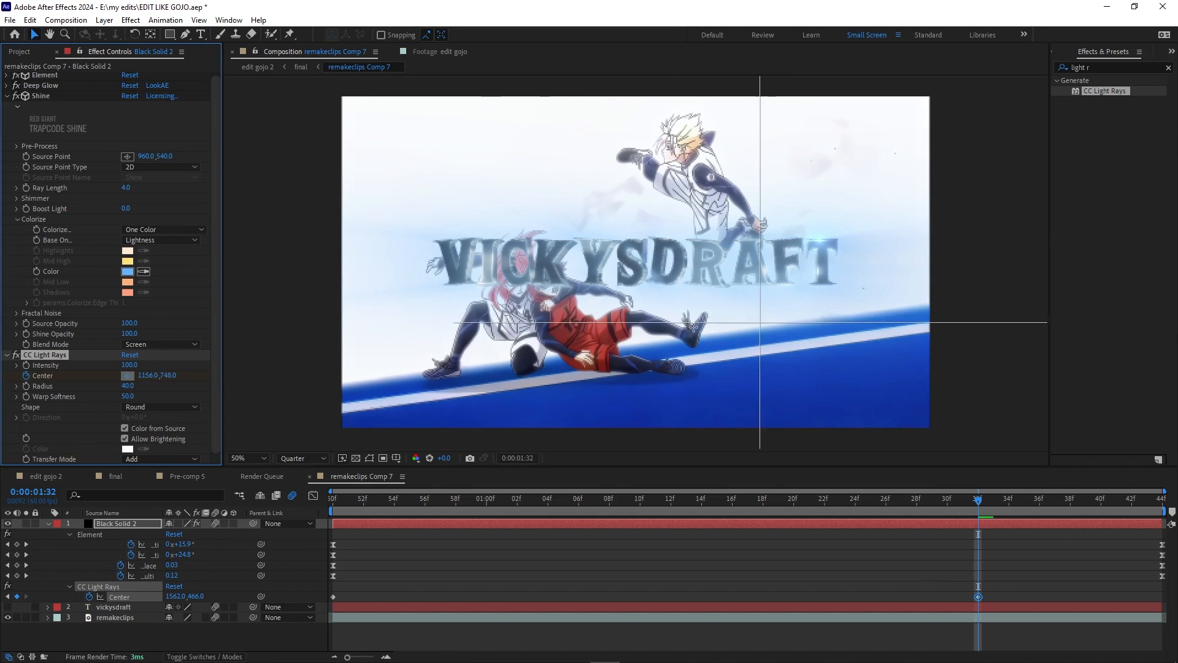
pyautogui.click(829, 285)
pyautogui.moveTo(978, 499); pyautogui.dragTo(638, 557)
pyautogui.press('space')
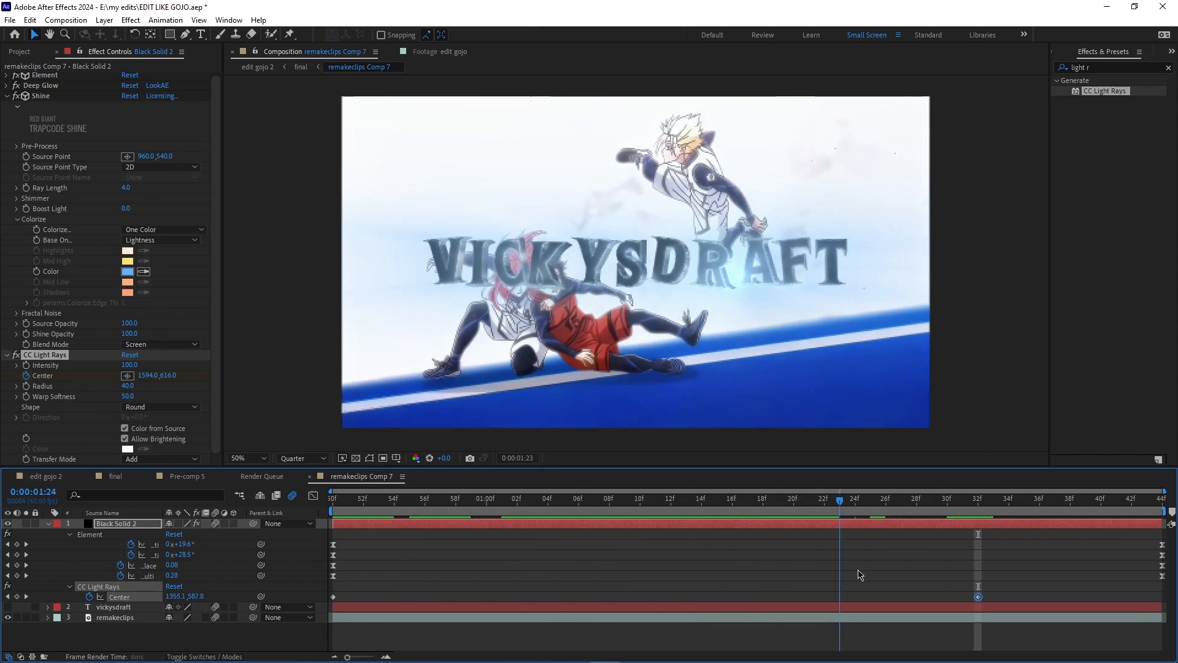
# - Move the last Center keyframe to the composition's end, apply Easy Ease to both keyframes, preview the sweep, and save the project
pyautogui.moveTo(979, 598); pyautogui.dragTo(1163, 597)
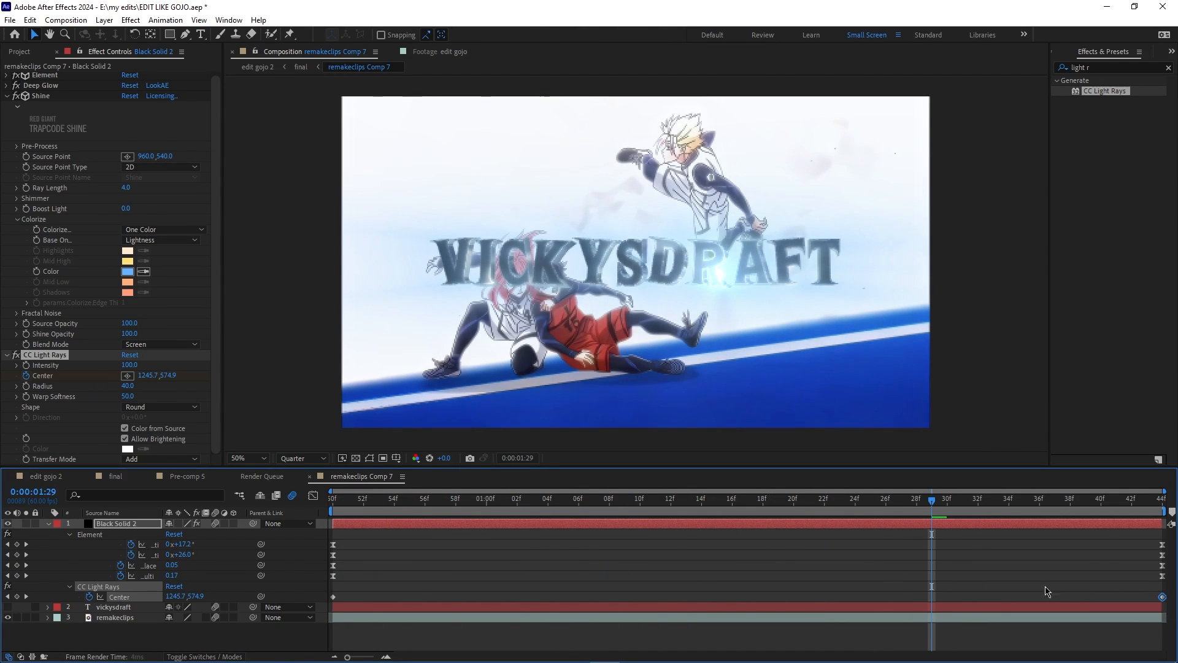
pyautogui.moveTo(335, 592); pyautogui.dragTo(1153, 601)
pyautogui.press('F9')
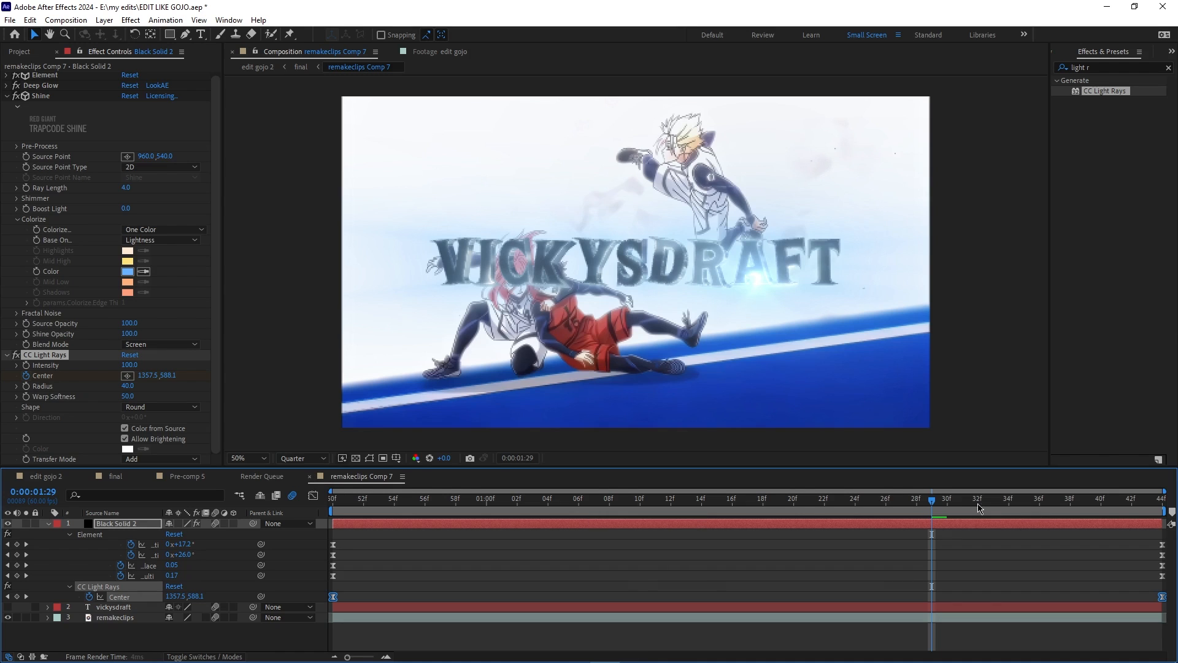
pyautogui.press('space')
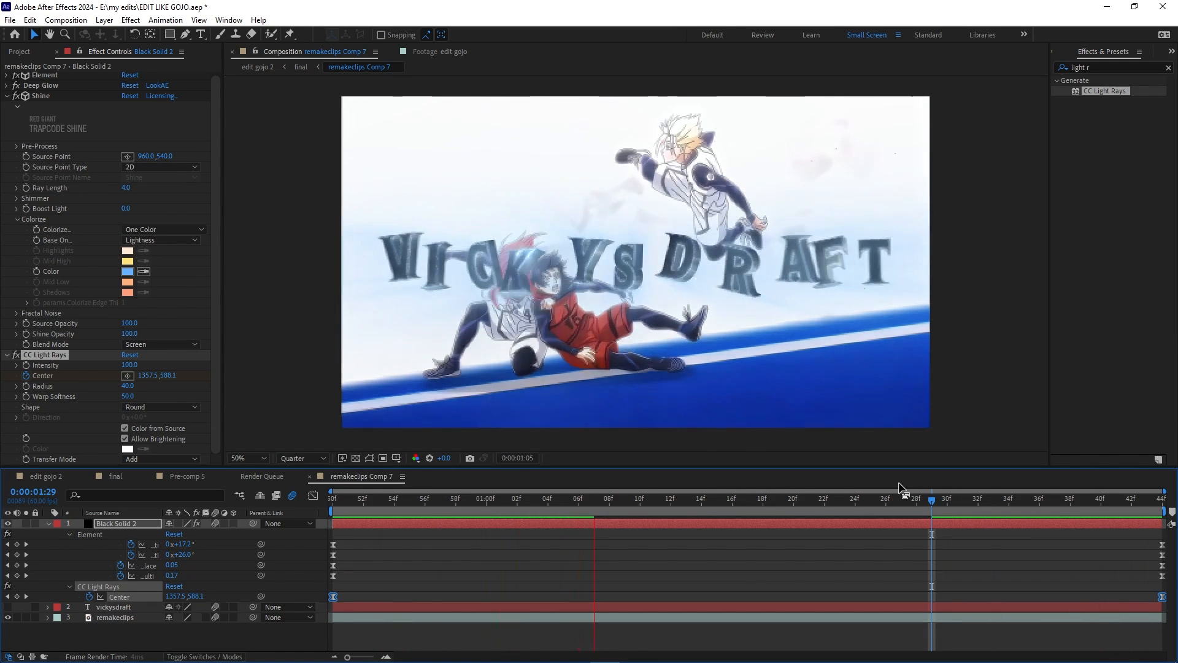
pyautogui.hotkey('ctrl', 's')
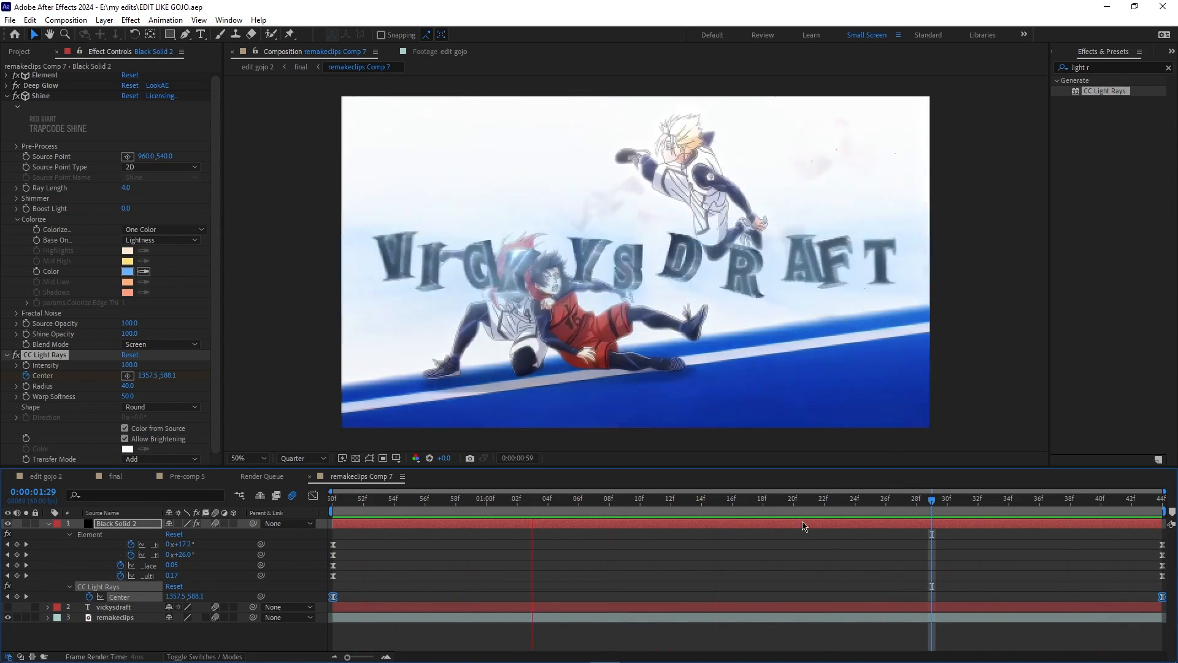
pyautogui.press('space')
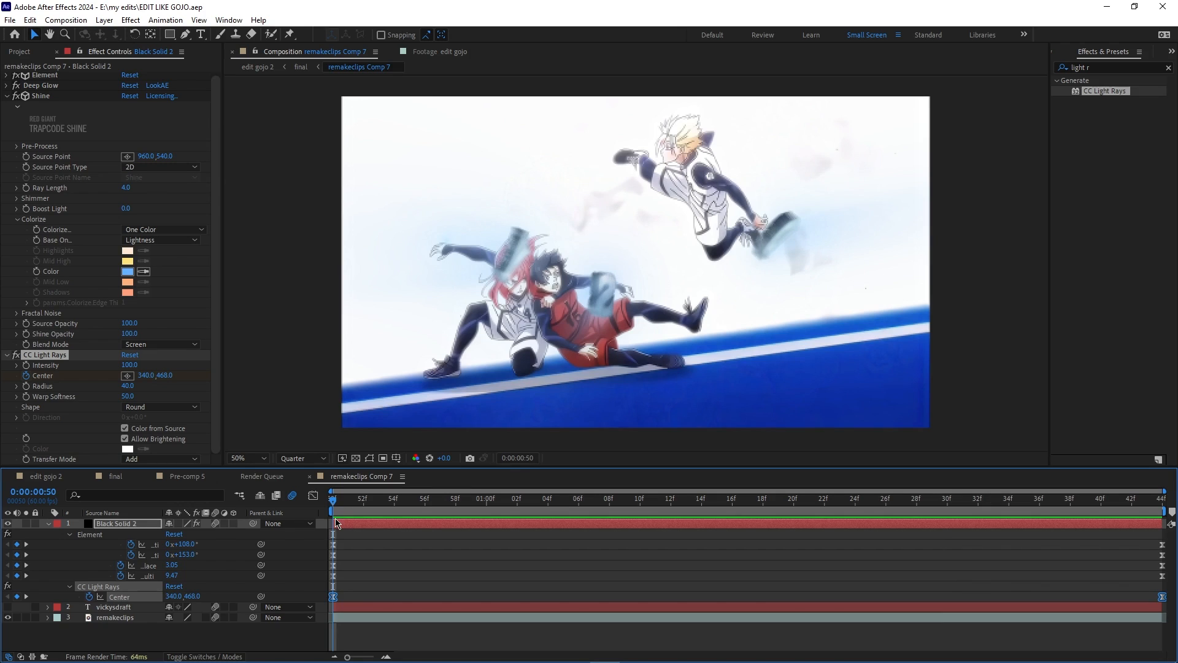
# - Close the remakeclips Comp 7 and Pre-comp 5 timelines to return to the final composition
pyautogui.press('u')
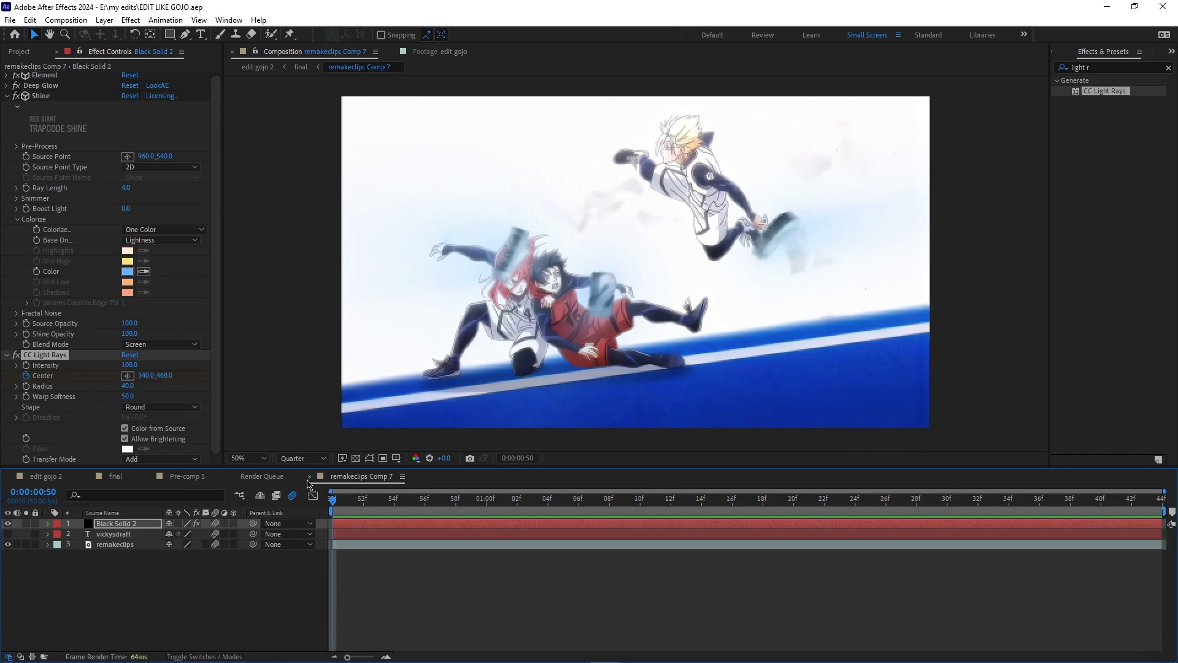
pyautogui.click(309, 477)
pyautogui.click(186, 478)
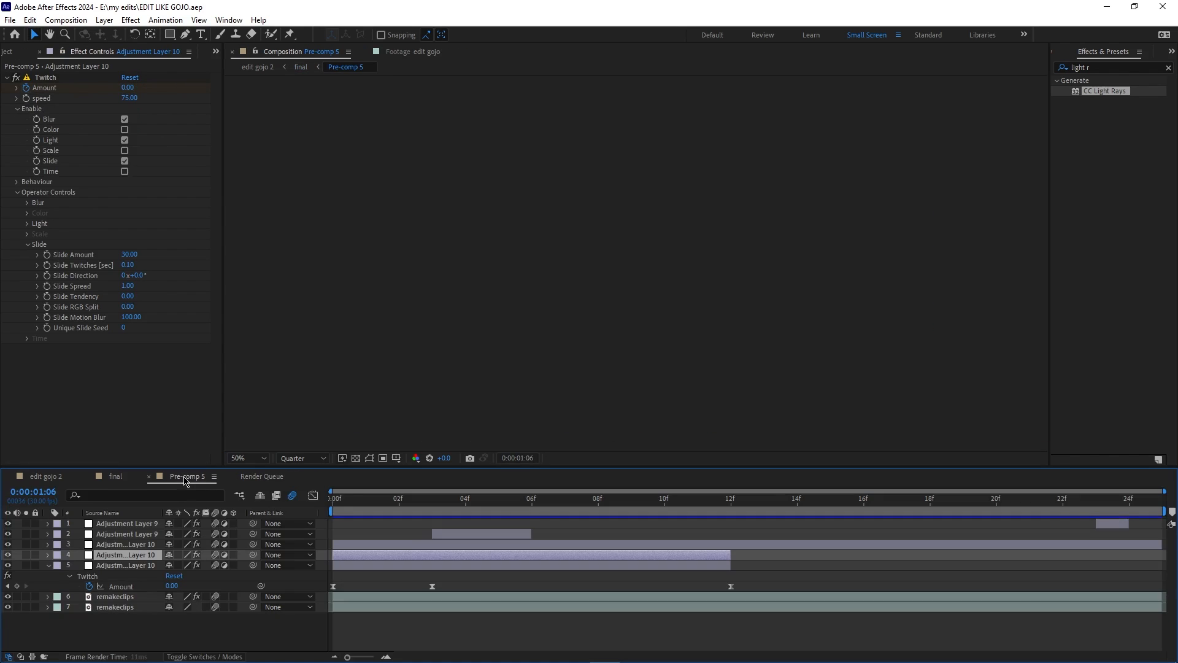
pyautogui.click(149, 477)
# - Examine the shots around the title in the final composition by scrubbing and playing them back
pyautogui.moveTo(555, 504)
pyautogui.mouseDown()
pyautogui.moveTo(494, 500)
pyautogui.moveTo(680, 513)
pyautogui.moveTo(443, 513)
pyautogui.moveTo(592, 522)
pyautogui.moveTo(534, 531)
pyautogui.moveTo(548, 525)
pyautogui.mouseUp()
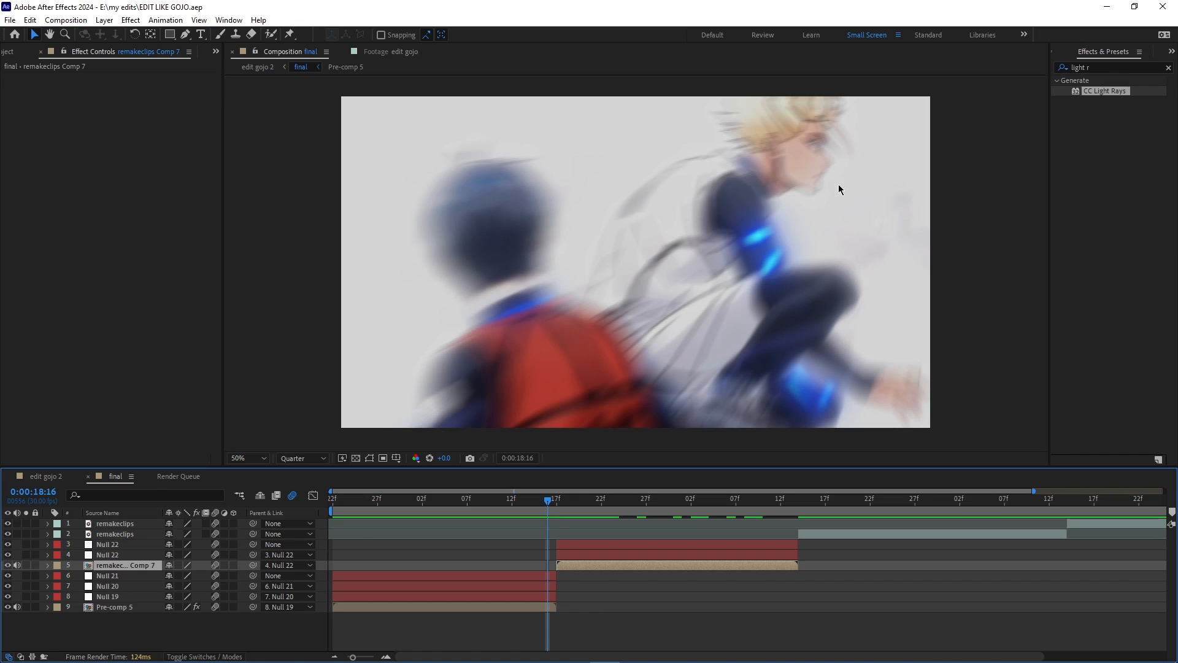
pyautogui.moveTo(550, 511)
pyautogui.mouseDown()
pyautogui.moveTo(356, 518)
pyautogui.moveTo(558, 526)
pyautogui.moveTo(528, 529)
pyautogui.moveTo(542, 526)
pyautogui.mouseUp()
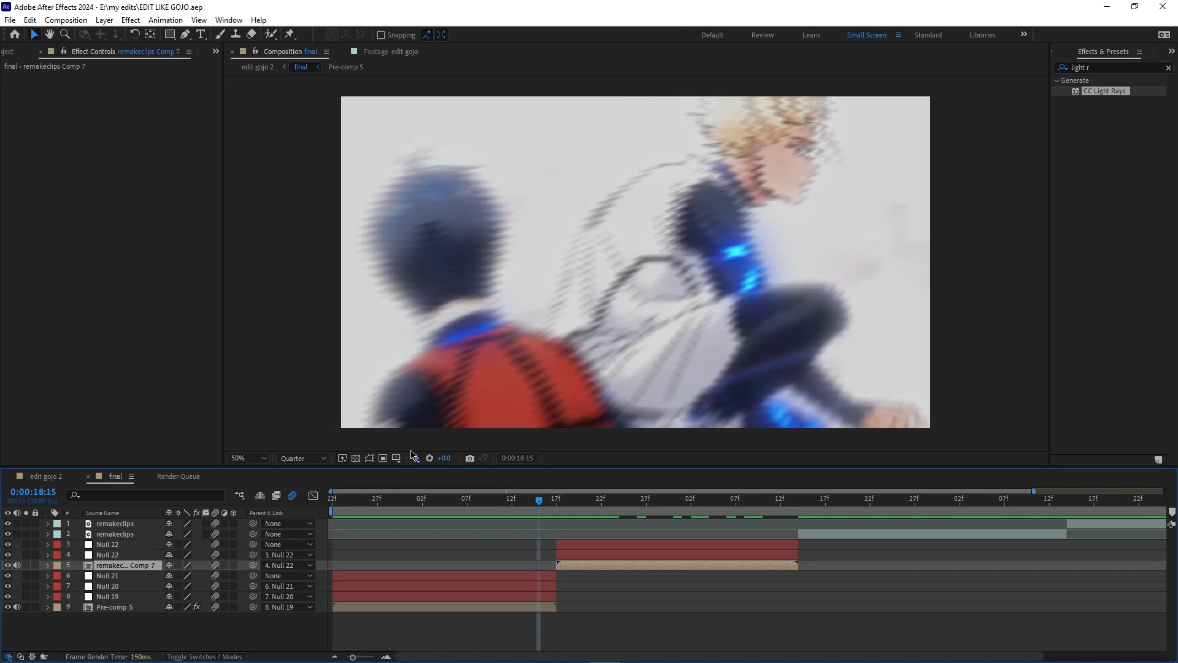
pyautogui.moveTo(535, 511); pyautogui.dragTo(602, 509)
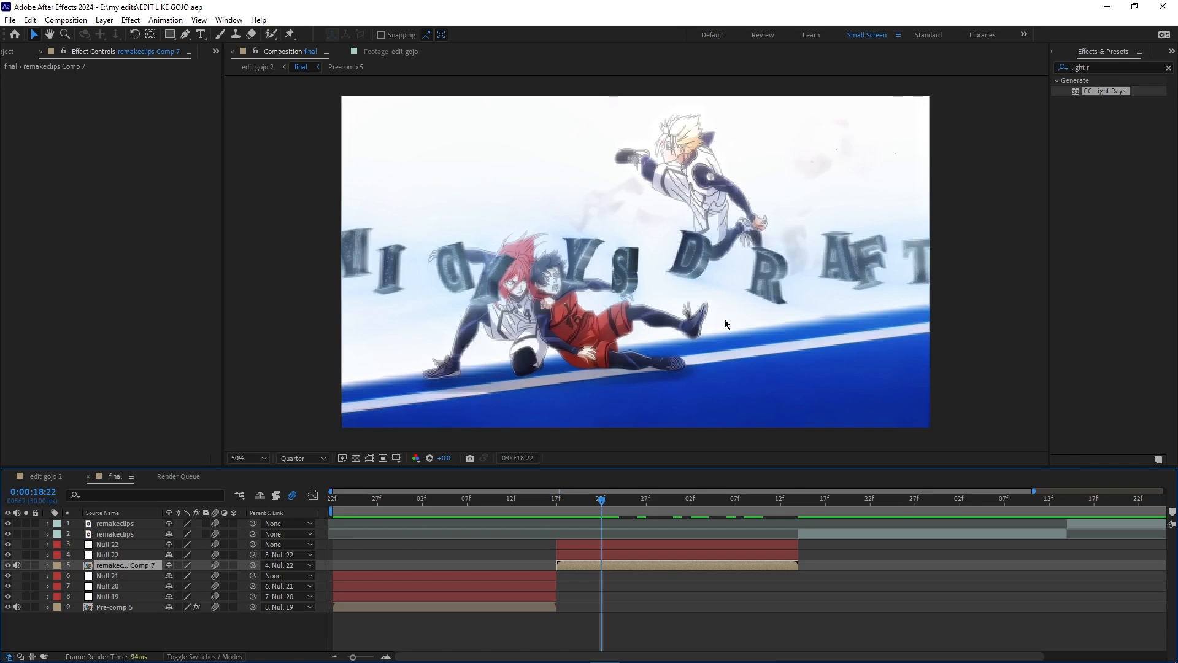
pyautogui.moveTo(611, 501); pyautogui.dragTo(888, 511)
pyautogui.click(912, 535)
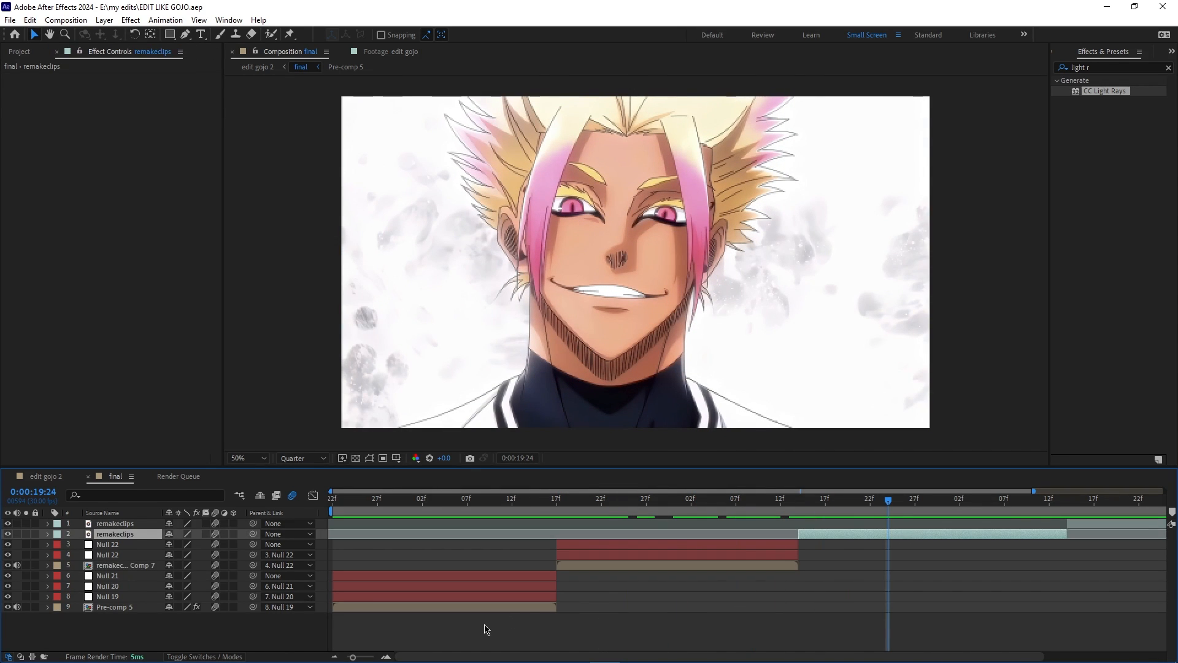
pyautogui.moveTo(358, 660); pyautogui.dragTo(317, 653)
pyautogui.press('space')
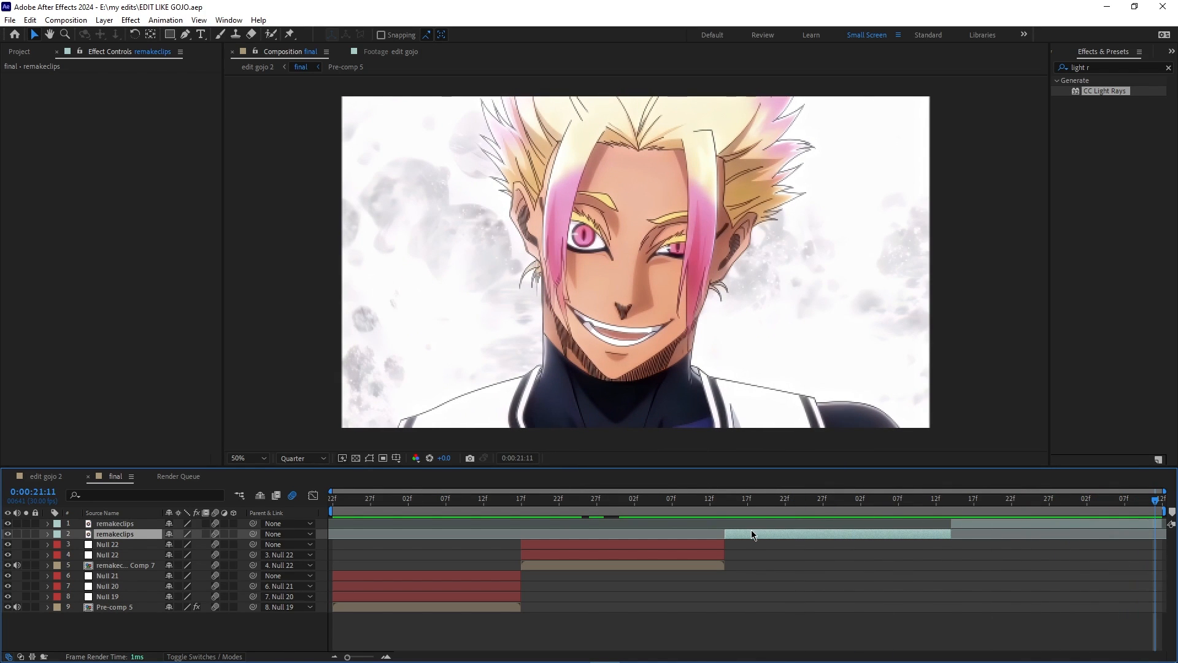
pyautogui.click(1021, 524)
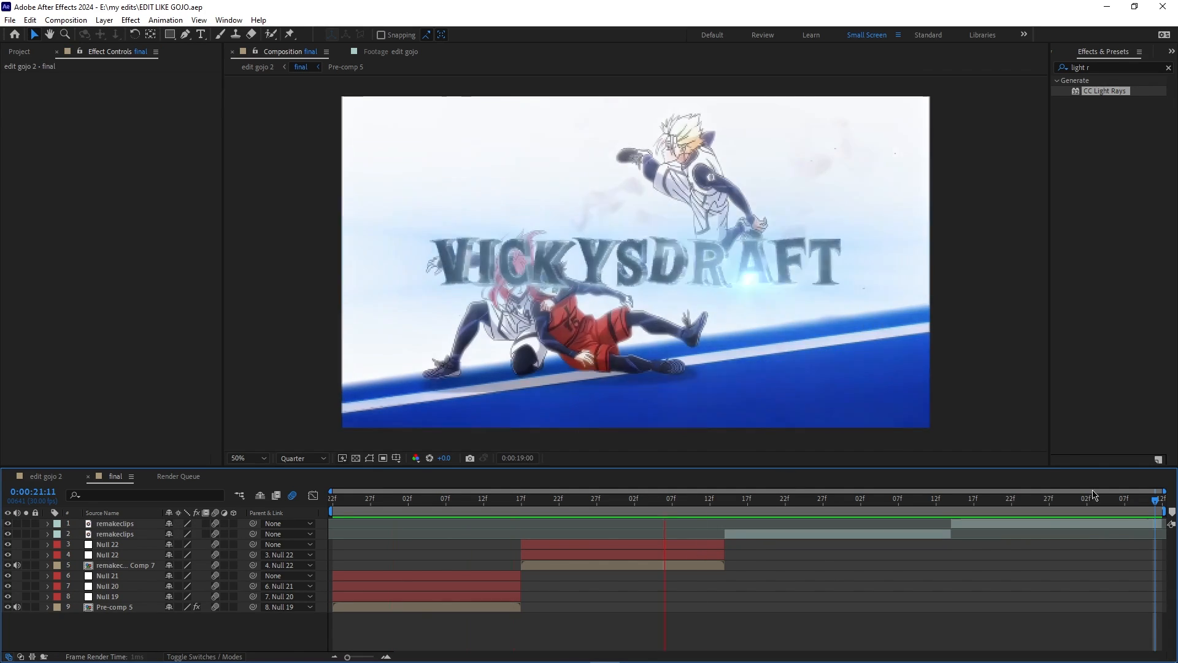
# - Add Position and Scale keyframes to the title shot's child null, and apply Motion Tile to the remakeclips Comp 7 layer
pyautogui.click(521, 498)
pyautogui.click(570, 556)
pyautogui.hotkey('alt', 'shift', 'p')
pyautogui.hotkey('alt', 'shift', 's')
pyautogui.click(579, 586)
pyautogui.hotkey('ctrl', 'space')
pyautogui.write('motion tile')
pyautogui.press('Return')
# - Set the null's starting Scale to 155% and Position to -454, 630 at 0:00:18:17, and check the Scale speed curve
pyautogui.moveTo(176, 575); pyautogui.dragTo(210, 576)
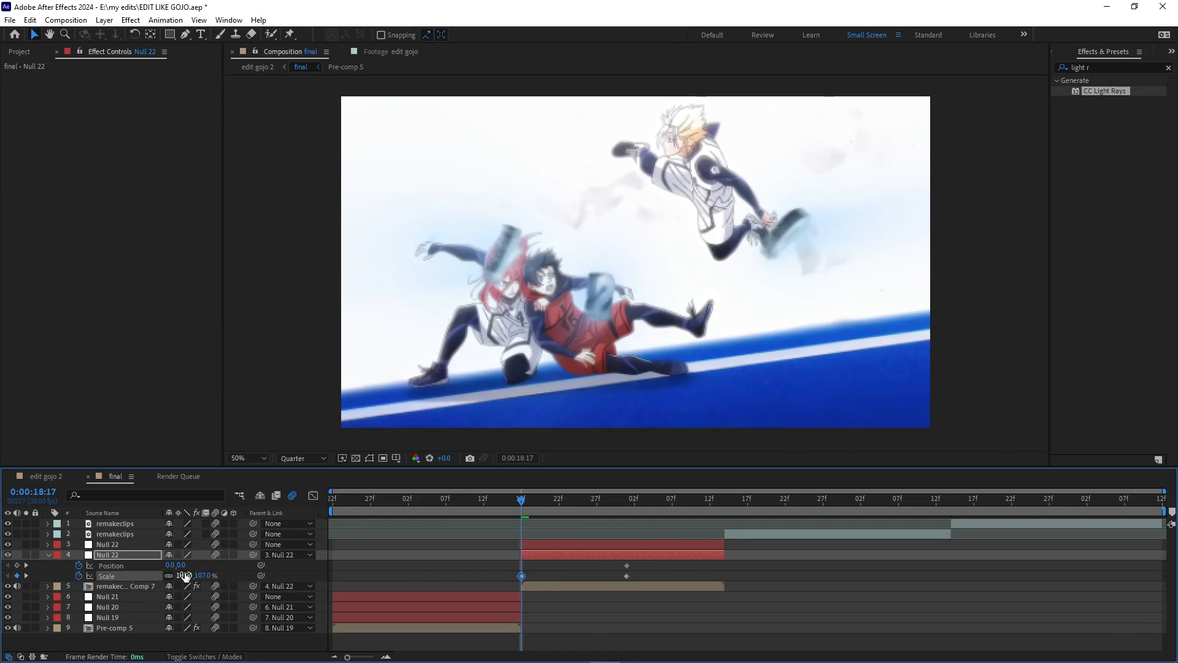
pyautogui.moveTo(172, 565); pyautogui.dragTo(216, 567)
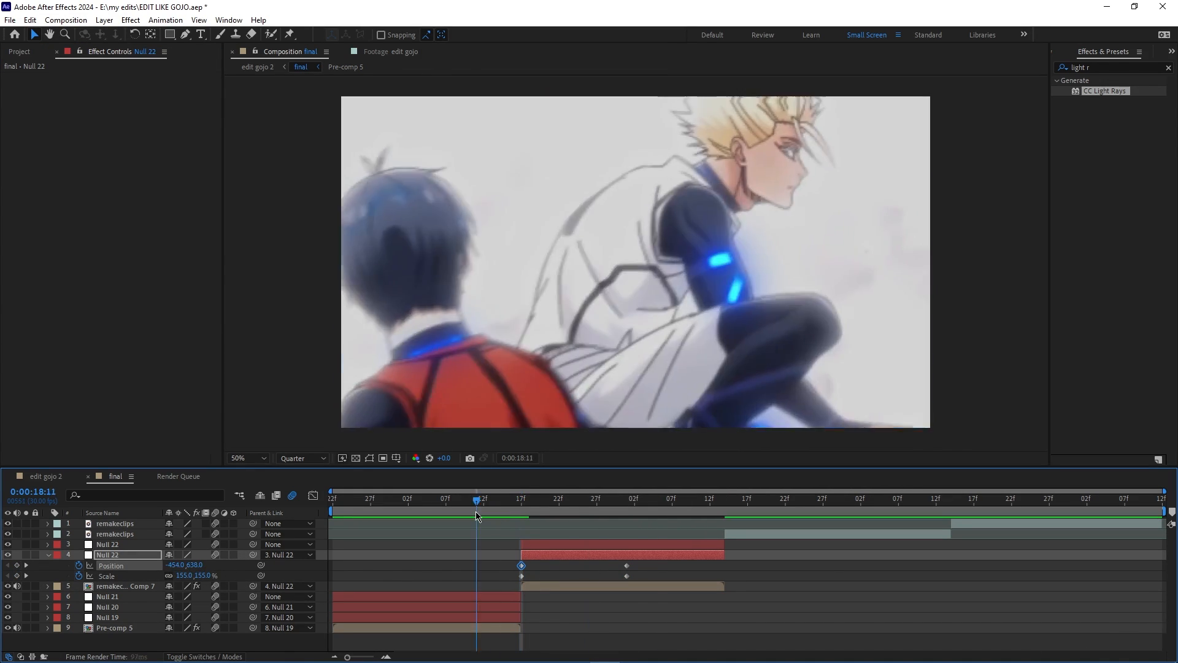
pyautogui.click(106, 576)
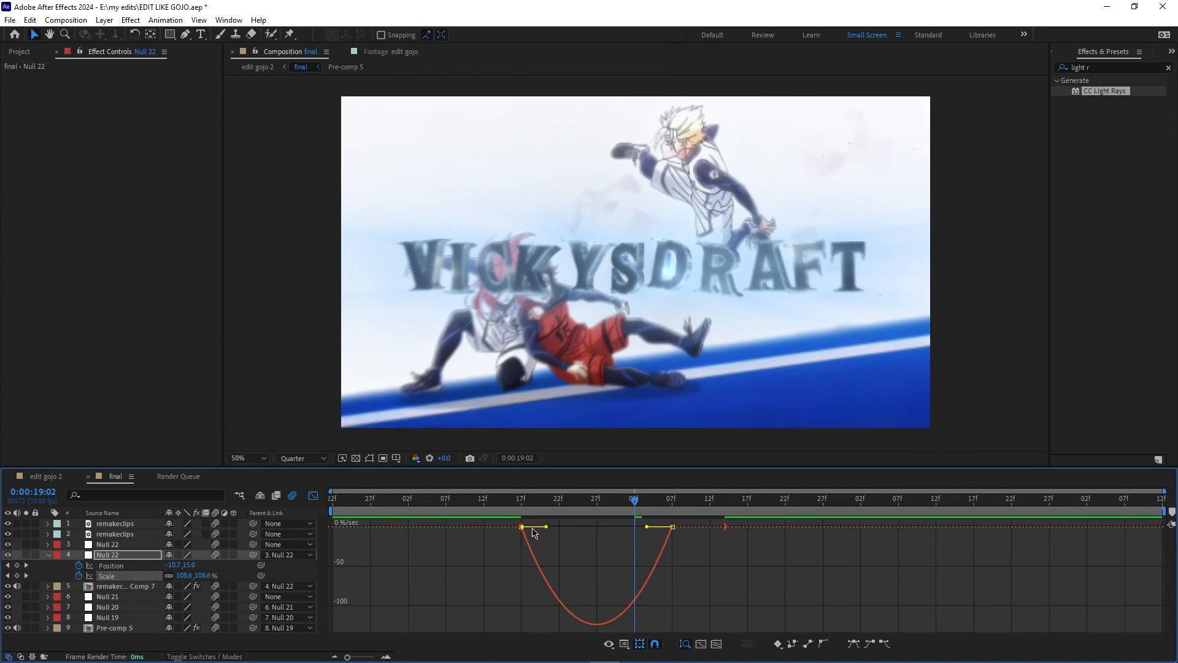
pyautogui.hotkey('shift', 'F3')
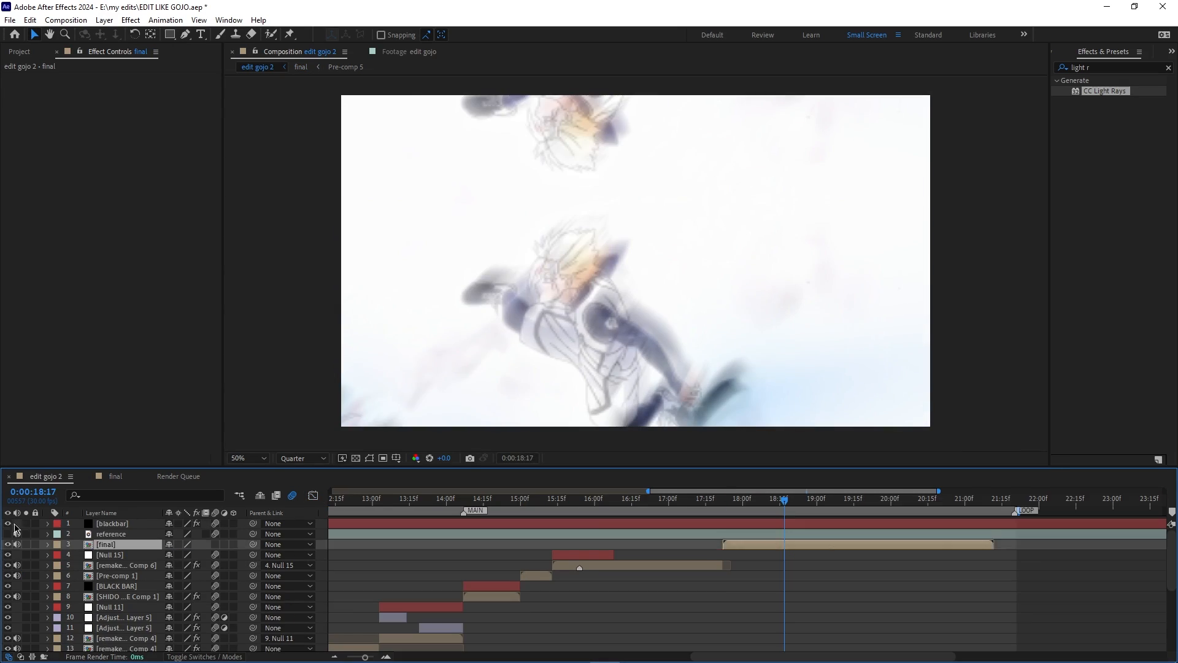
# - Keyframe the Rotation of Null 21 to -11° at the end of the shot before the title, and adjust the speed curves
pyautogui.scroll(-1, 185, 590)
pyautogui.press('pagedown')
pyautogui.press('pagedown')
pyautogui.press('pagedown')
pyautogui.press('pagedown')
pyautogui.press('pagedown')
pyautogui.moveTo(196, 614); pyautogui.dragTo(186, 616)
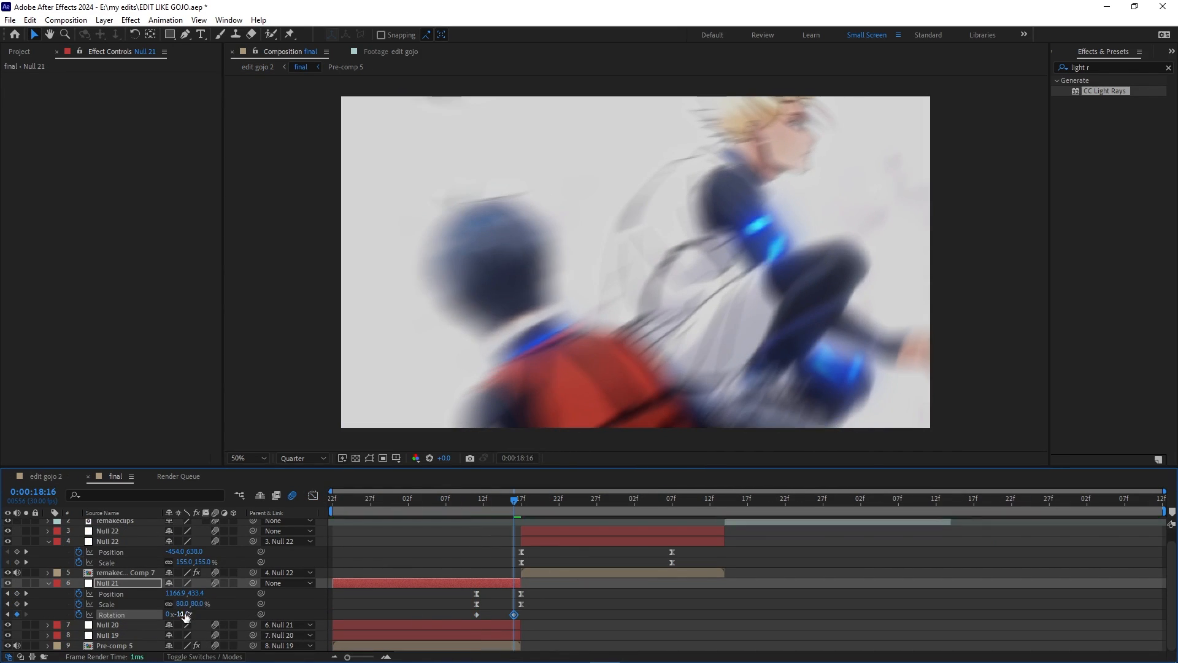
pyautogui.hotkey('shift', 'F3')
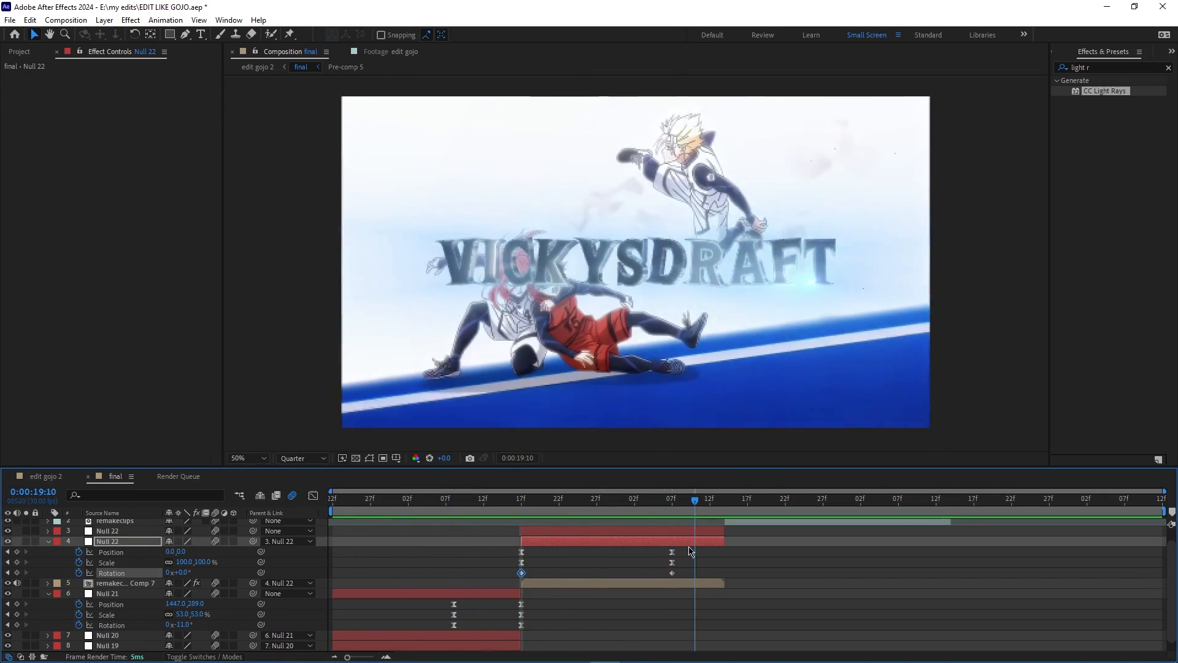
pyautogui.hotkey('shift', 'F3')
pyautogui.hotkey('shift', 'F3')
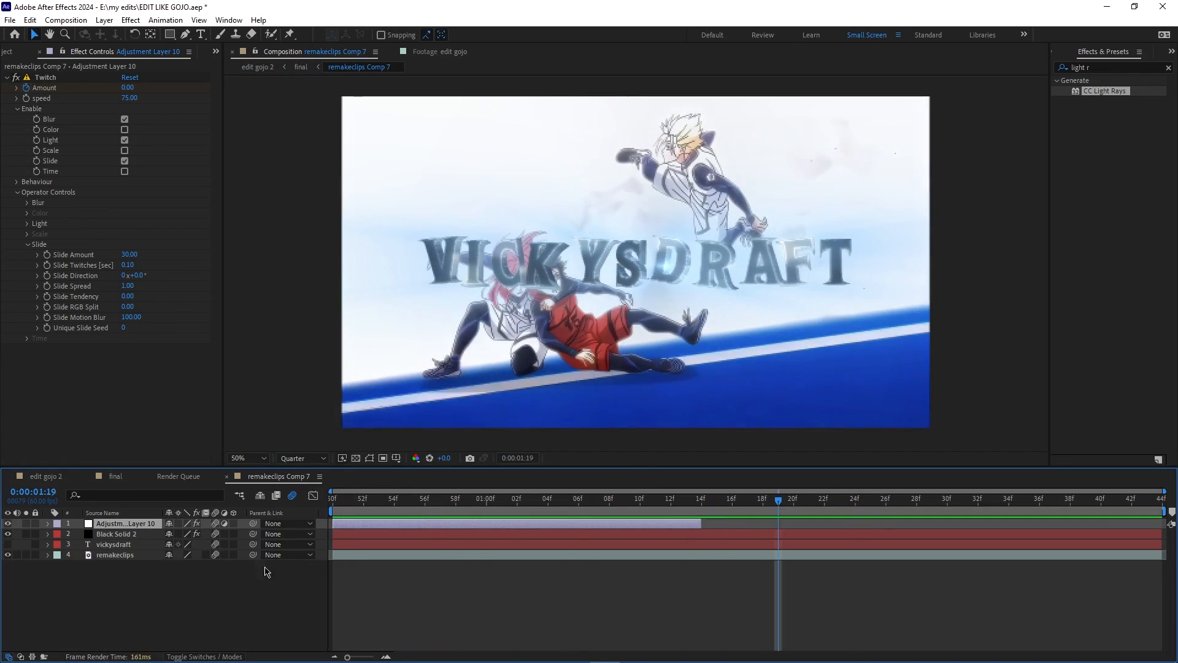
# - Create a null in remakeclips Comp 7, split it and the title layers at 0:00:01:19, and delete the null's second half
pyautogui.hotkey('ctrl', 'alt', 'shift', 'y')
pyautogui.moveTo(135, 592); pyautogui.dragTo(120, 521)
pyautogui.keyDown('ctrl'); pyautogui.click(804, 525); pyautogui.keyUp('ctrl')
pyautogui.hotkey('ctrl', 'shift', 'd')
pyautogui.press('Delete')
# - Place the null above the title layers' first halves and parent Black Solid 2, vickysdraft and remakeclips to it
pyautogui.moveTo(154, 608); pyautogui.dragTo(125, 590)
pyautogui.keyDown('ctrl'); pyautogui.click(129, 565); pyautogui.keyUp('ctrl')
pyautogui.keyDown('ctrl'); pyautogui.click(129, 586); pyautogui.keyUp('ctrl')
pyautogui.moveTo(108, 534); pyautogui.dragTo(110, 571)
# - Keyframe the null's Scale and the clip's Opacity at 0:00:01:11, and at 0:00:01:18 set Opacity to about 44% and Scale to 181%
pyautogui.moveTo(779, 500); pyautogui.dragTo(656, 547)
pyautogui.press('s')
pyautogui.click(115, 607)
pyautogui.press('t')
pyautogui.click(78, 617)
pyautogui.click(79, 576)
pyautogui.moveTo(170, 617); pyautogui.dragTo(137, 619)
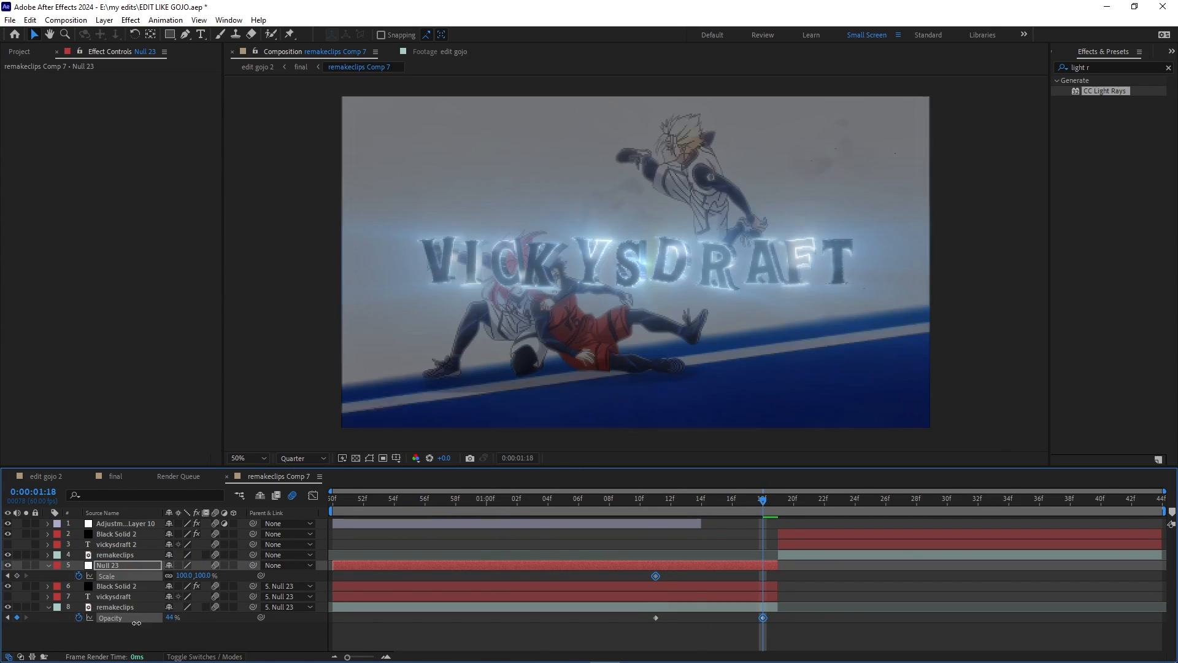
pyautogui.moveTo(182, 576); pyautogui.dragTo(231, 577)
# - Move the null's last Scale keyframe to the cut at 0:00:01:19, and ease the Scale and Opacity keyframes in the graph
pyautogui.moveTo(763, 576); pyautogui.dragTo(779, 576)
pyautogui.moveTo(795, 629); pyautogui.dragTo(638, 568)
pyautogui.press('F9')
pyautogui.hotkey('shift', 'F3')
pyautogui.click(107, 576)
pyautogui.click(111, 618)
pyautogui.hotkey('shift', 'F3')
# - Preview the zooming title animation from the composition's start and save the project
pyautogui.moveTo(763, 500); pyautogui.dragTo(333, 501)
pyautogui.click(687, 565)
pyautogui.press('u')
pyautogui.press('space')
pyautogui.hotkey('ctrl', 's')
# - Set the preview frame rate to 30 and play back the title animation
pyautogui.click(1081, 200)
pyautogui.click(1072, 283)
pyautogui.click(671, 566)
pyautogui.press('space')
# - Move the null's first Scale keyframe earlier to 0:00:01:04, check its speed curve, and preview the longer zoom
pyautogui.press('u')
pyautogui.moveTo(656, 576); pyautogui.dragTo(548, 576)
pyautogui.hotkey('shift', 'F3')
pyautogui.hotkey('shift', 'F3')
pyautogui.press('space')
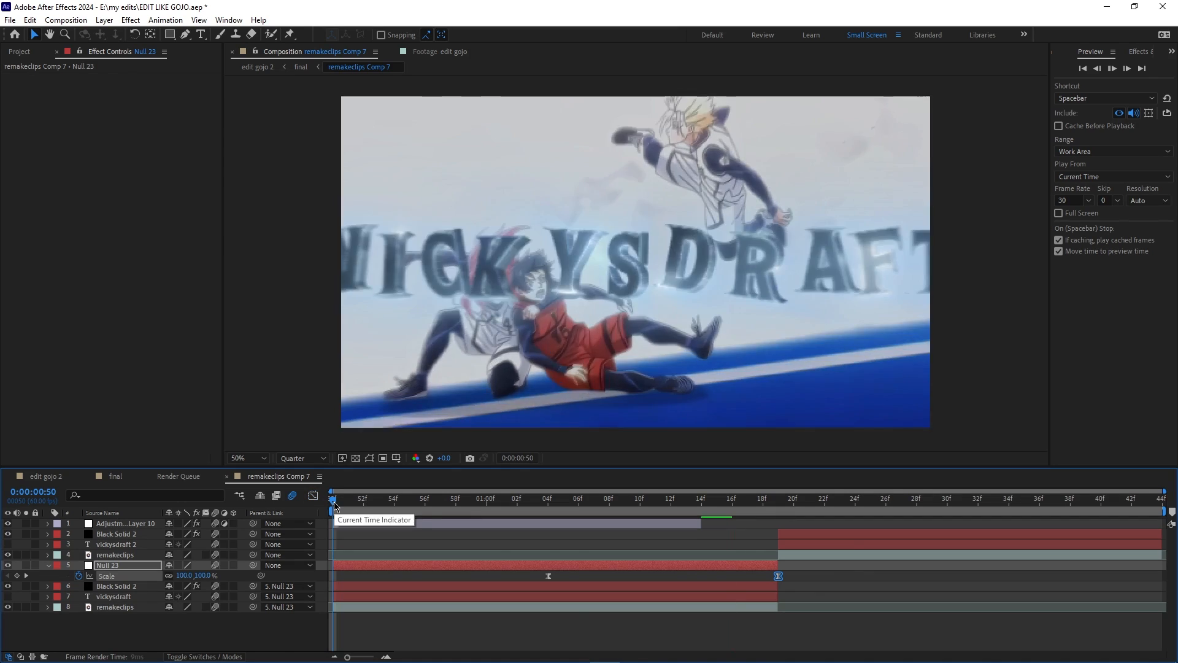
pyautogui.press('space')
# - Delete the Black Solid 2 part after the cut, and duplicate the Twitch adjustment layer so the copy starts at 0:00:01:19
pyautogui.click(803, 534)
pyautogui.press('Delete')
pyautogui.press('pageup')
pyautogui.click(373, 524)
pyautogui.hotkey('ctrl', 'd')
pyautogui.moveTo(373, 524); pyautogui.dragTo(818, 525)
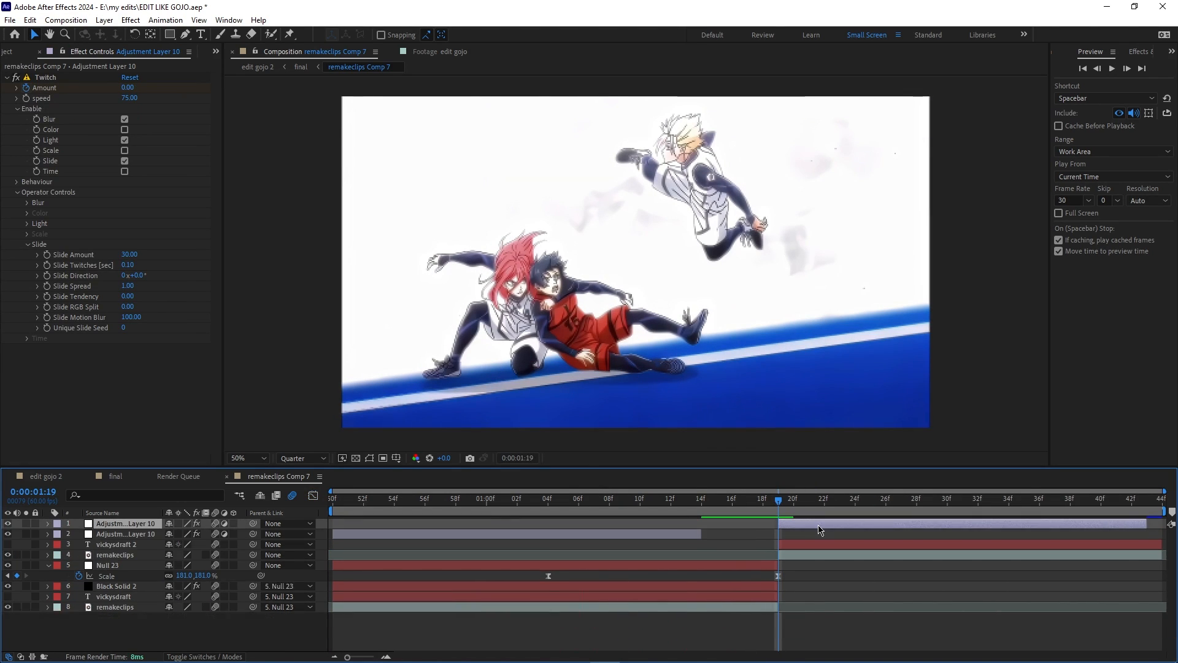
# - Duplicate the adjustment layer after the cut, replace its Twitch with Turbulent Displace, and keyframe Amount and Size from 0:00:01:19, with Size 203 at 0:00:01:43
pyautogui.hotkey('ctrl', 'd')
pyautogui.click(45, 77)
pyautogui.press('Delete')
pyautogui.hotkey('ctrl', 'space')
pyautogui.write('tu')
pyautogui.press('Return')
pyautogui.click(26, 98)
pyautogui.click(26, 109)
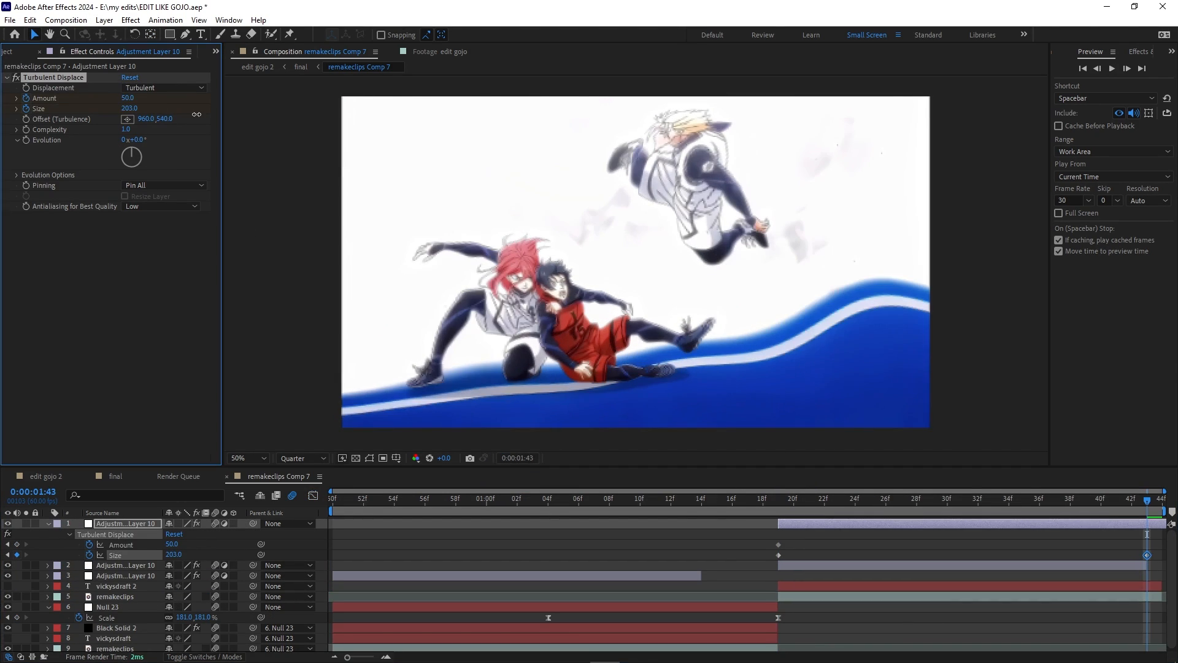
# - Lower the Turbulent Displace Amount at 0:00:01:43, preview the distortion, and check the matching moment in the edit gojo 2 composition
pyautogui.moveTo(128, 98); pyautogui.dragTo(92, 98)
pyautogui.press('space')
pyautogui.press('space')
pyautogui.click(45, 476)
pyautogui.moveTo(767, 509)
pyautogui.mouseDown()
pyautogui.moveTo(905, 516)
pyautogui.moveTo(695, 526)
pyautogui.moveTo(779, 526)
pyautogui.mouseUp()
pyautogui.hotkey('shift', 'Escape')
# - Fade the first remakeclips layer's Opacity from 100% at 0:00:01:11 to 0% at 0:00:01:19, and preview from the start
pyautogui.click(829, 536)
pyautogui.press('pageup')
pyautogui.press('pageup')
pyautogui.press('pageup')
pyautogui.press('pageup')
pyautogui.click(770, 617)
pyautogui.click(761, 596)
pyautogui.press('u')
pyautogui.press('u')
pyautogui.click(718, 576)
pyautogui.press('u')
pyautogui.press('Home')
pyautogui.press('space')
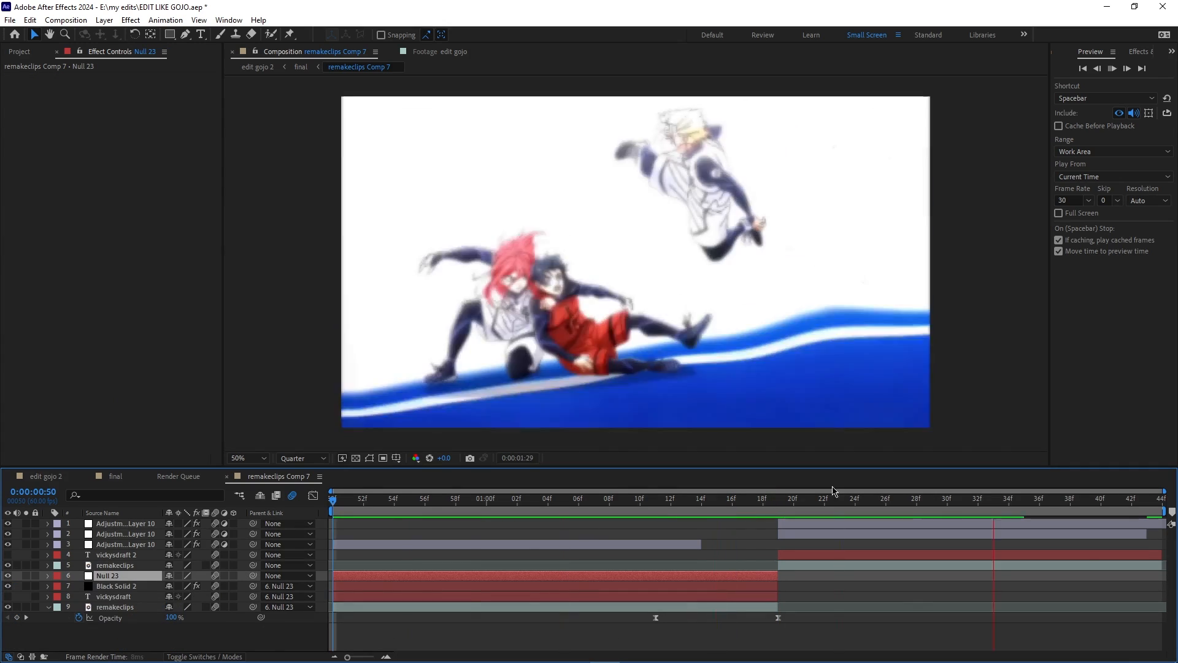
# - Add a null object starting at 0:00:01:19 and delete the vickysdraft 2 text layer
pyautogui.click(795, 555)
pyautogui.press('i')
pyautogui.rightClick(197, 632)
pyautogui.click(387, 556)
pyautogui.hotkey('alt', '[')
pyautogui.click(801, 566)
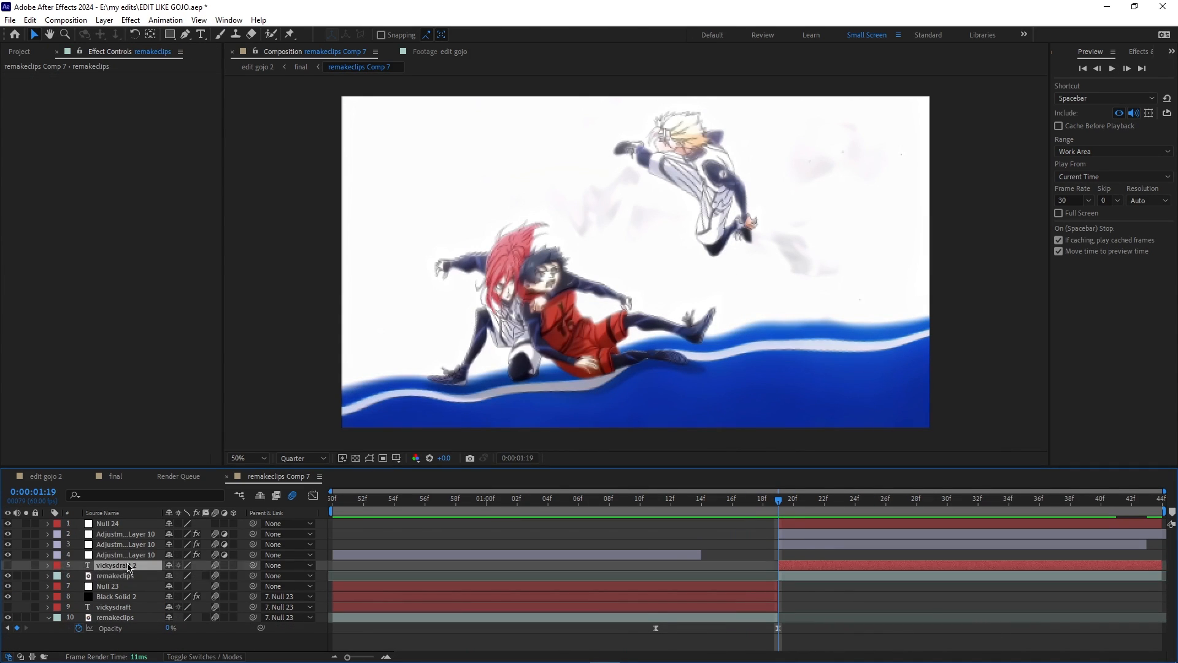
pyautogui.press('Delete')
# - Parent the second remakeclips layer to Null 24, and paste Scale keyframes onto the null starting at 0:00:01:19
pyautogui.moveTo(253, 565); pyautogui.dragTo(151, 524)
pyautogui.click(239, 524)
pyautogui.hotkey('ctrl', 'v')
pyautogui.press('u')
# - Apply Motion Tile to the second remakeclips layer and ease Null 24's Scale keyframes
pyautogui.click(815, 576)
pyautogui.hotkey('ctrl', 'space')
pyautogui.write('motion')
pyautogui.click(864, 539)
pyautogui.press('F9')
# - Fade in the second remakeclips layer with Opacity keyframes from 0:00:01:19 to 0:00:01:27
pyautogui.moveTo(917, 530); pyautogui.dragTo(885, 501)
pyautogui.click(805, 575)
pyautogui.hotkey('ctrl', 'v')
pyautogui.press('u')
pyautogui.click(912, 525)
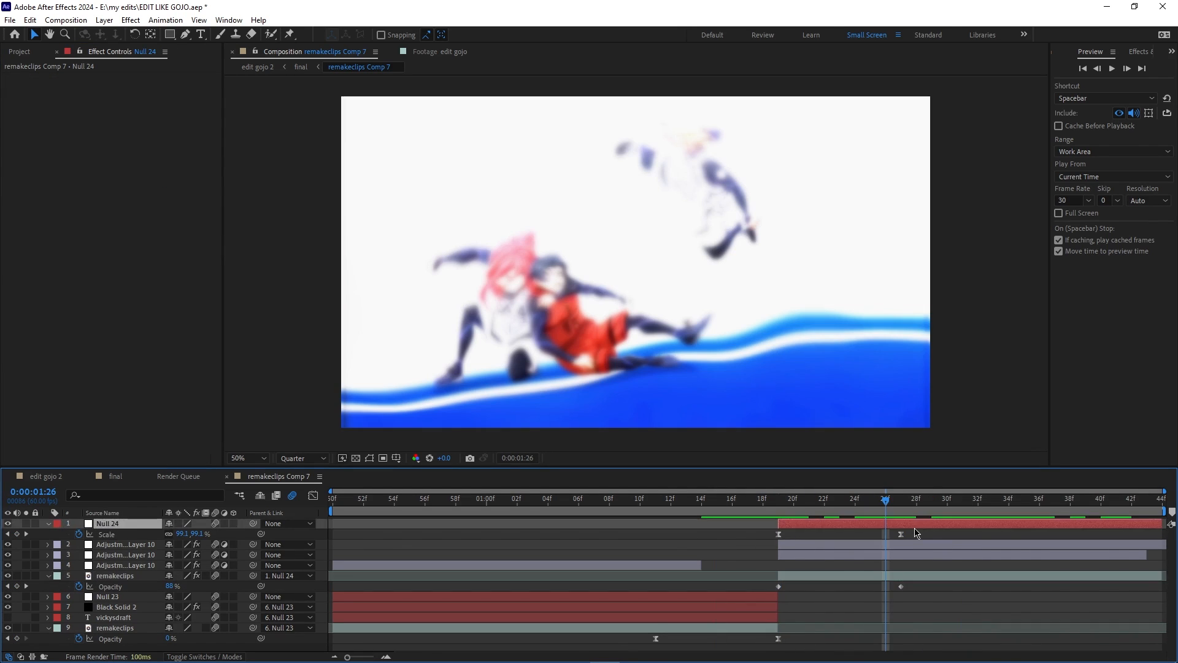
# - Shape Null 24's Scale speed curve in the Graph Editor so the zoom starts fast and slows smoothly toward the end
pyautogui.hotkey('shift', 'F3')
pyautogui.moveTo(778, 624); pyautogui.dragTo(779, 658)
pyautogui.moveTo(819, 624); pyautogui.dragTo(789, 552)
pyautogui.moveTo(860, 526); pyautogui.dragTo(802, 526)
pyautogui.moveTo(886, 501); pyautogui.dragTo(779, 531)
pyautogui.hotkey('shift', 'F3')
# - Set Null 24's Scale to 40% at 0:00:01:19 and preview the zoom
pyautogui.click(223, 533)
pyautogui.moveTo(198, 534); pyautogui.dragTo(181, 534)
pyautogui.press('space')
# - Try replacing Twitch with an S_Shake whose Amplitude is keyframed from 0:00:01:19 to 0 at 0:00:01:25, and preview the shake
pyautogui.click(798, 554)
pyautogui.click(16, 78)
pyautogui.click(779, 501)
pyautogui.click(61, 78)
pyautogui.press('Delete')
pyautogui.hotkey('ctrl', 'v')
pyautogui.press('k')
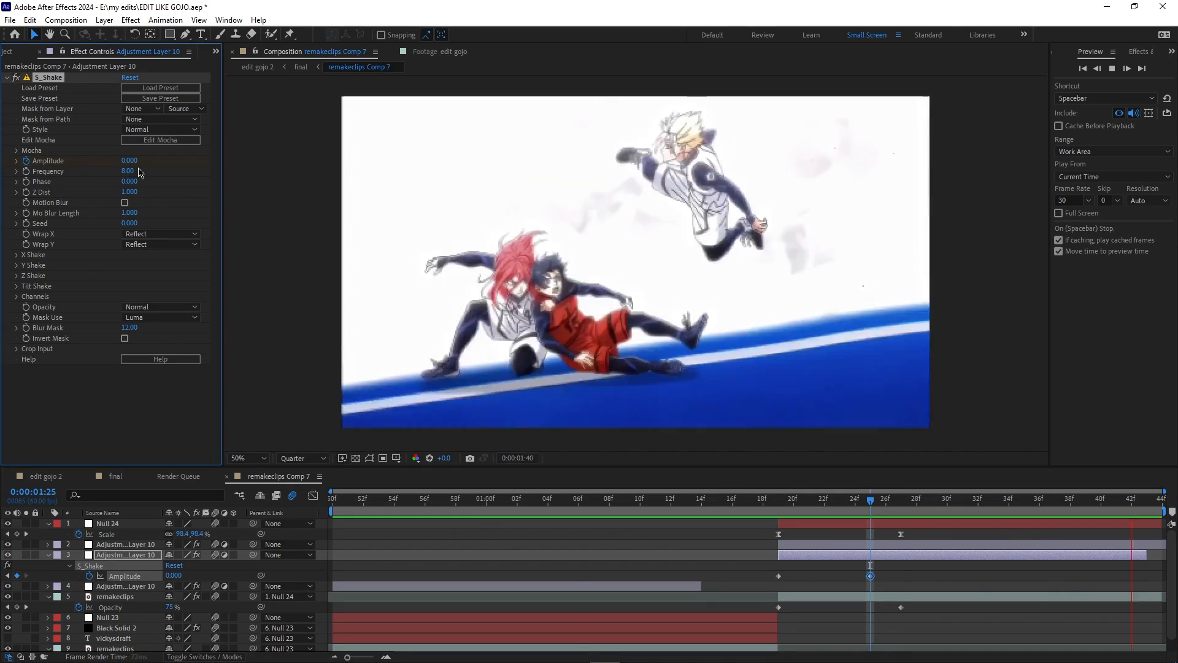
pyautogui.press('u')
pyautogui.moveTo(855, 501); pyautogui.dragTo(872, 526)
pyautogui.press('space')
# - Undo the S_Shake changes on the adjustment layer after the cut
pyautogui.hotkey('ctrl', 'z')
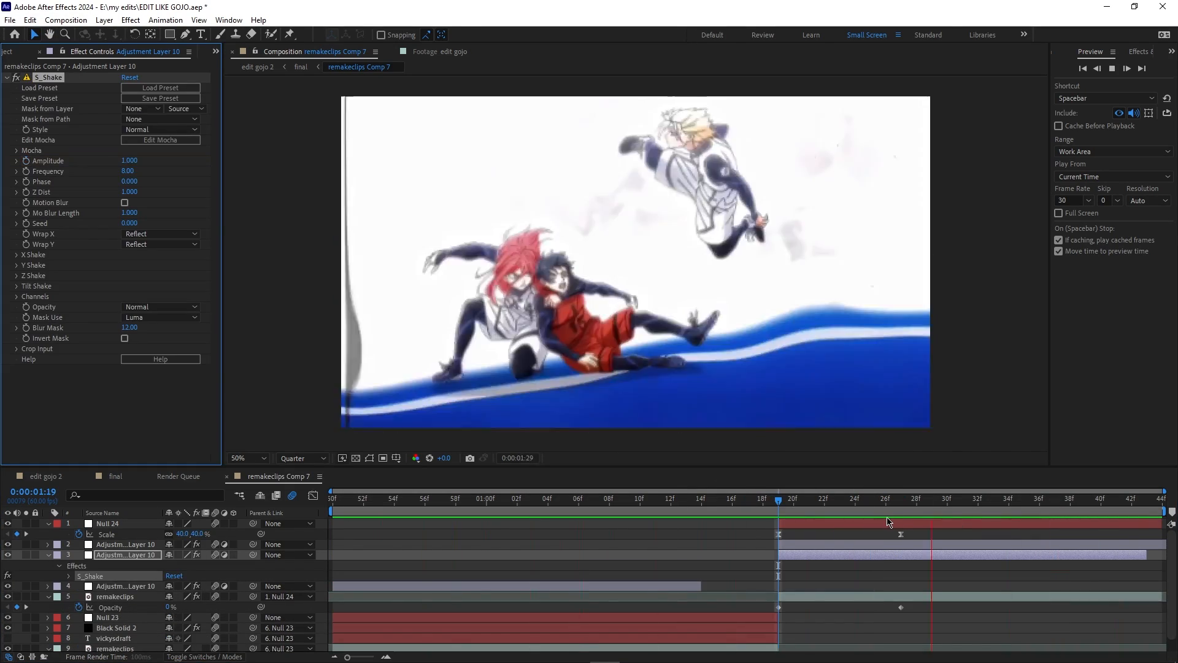
pyautogui.hotkey('ctrl', 'z')
pyautogui.hotkey('ctrl', 'z')
pyautogui.press('u')
# - Duplicate the second remakeclips layer at 0:00:01:19 and apply the Invert effect to the upper copy
pyautogui.click(778, 502)
pyautogui.click(156, 575)
pyautogui.hotkey('ctrl', 'd')
pyautogui.hotkey('ctrl', 'space')
pyautogui.moveTo(782, 501); pyautogui.dragTo(885, 501)
pyautogui.write('inv')
pyautogui.press('Return')
# - Keyframe the inverted copy's Opacity from 80% at 0:00:01:19 to 0:00:01:32, and its Scale from 0:00:01:19 to 0:00:01:28
pyautogui.press('u')
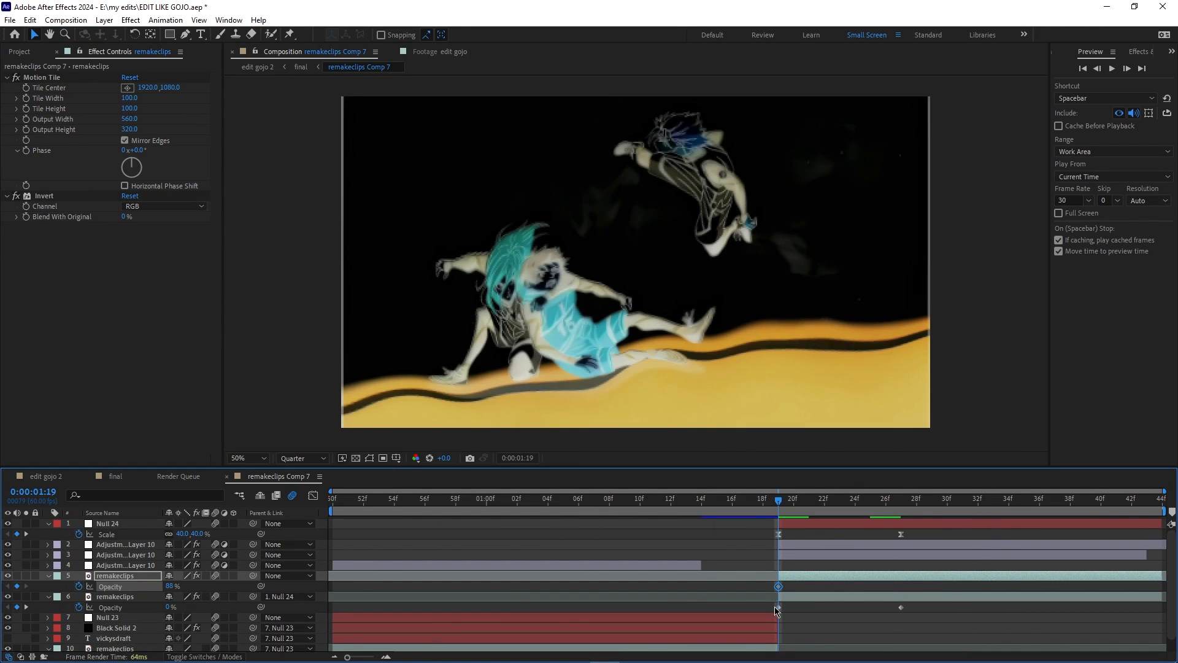
pyautogui.moveTo(726, 516); pyautogui.dragTo(782, 521)
pyautogui.hotkey('alt', 'shift', 's')
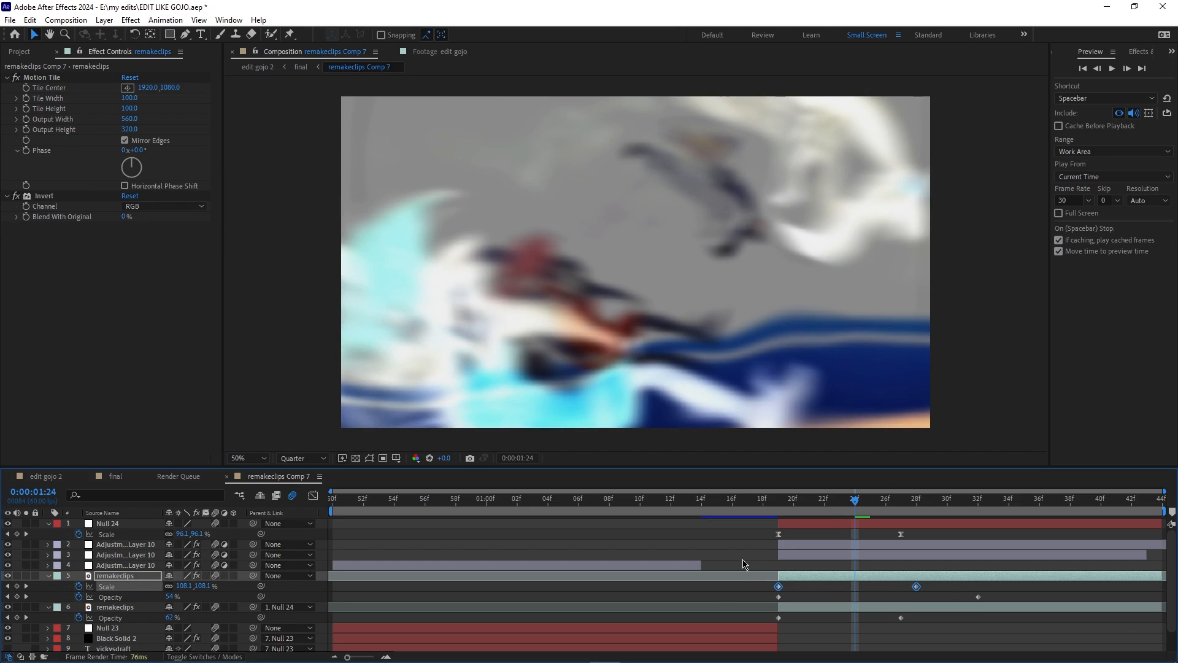
# - Set Null 24's Scale to 125% at 0:00:01:27, and keyframe its Position to 992, 632 with Easy Ease
pyautogui.press('k')
pyautogui.moveTo(179, 534); pyautogui.dragTo(217, 538)
pyautogui.hotkey('shift', 'p')
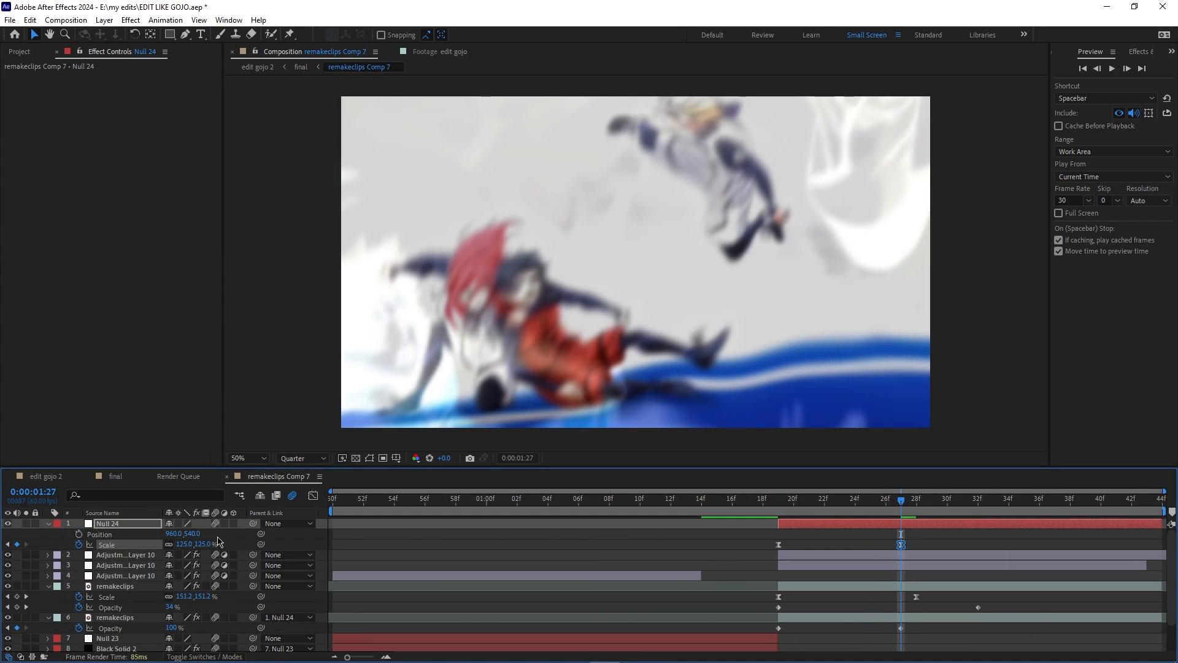
pyautogui.press('F9')
# - Shape the speed curve of Null 24's Position keyframes in the Graph Editor and preview the movement
pyautogui.hotkey('shift', 'F3')
pyautogui.rightClick(736, 583)
pyautogui.click(747, 479)
pyautogui.moveTo(901, 624); pyautogui.dragTo(781, 624)
pyautogui.click(312, 495)
pyautogui.press('space')
# - Collapse the inverted copy's keyframes and review the finished shot in the final composition
pyautogui.click(847, 566)
pyautogui.click(871, 587)
pyautogui.press('u')
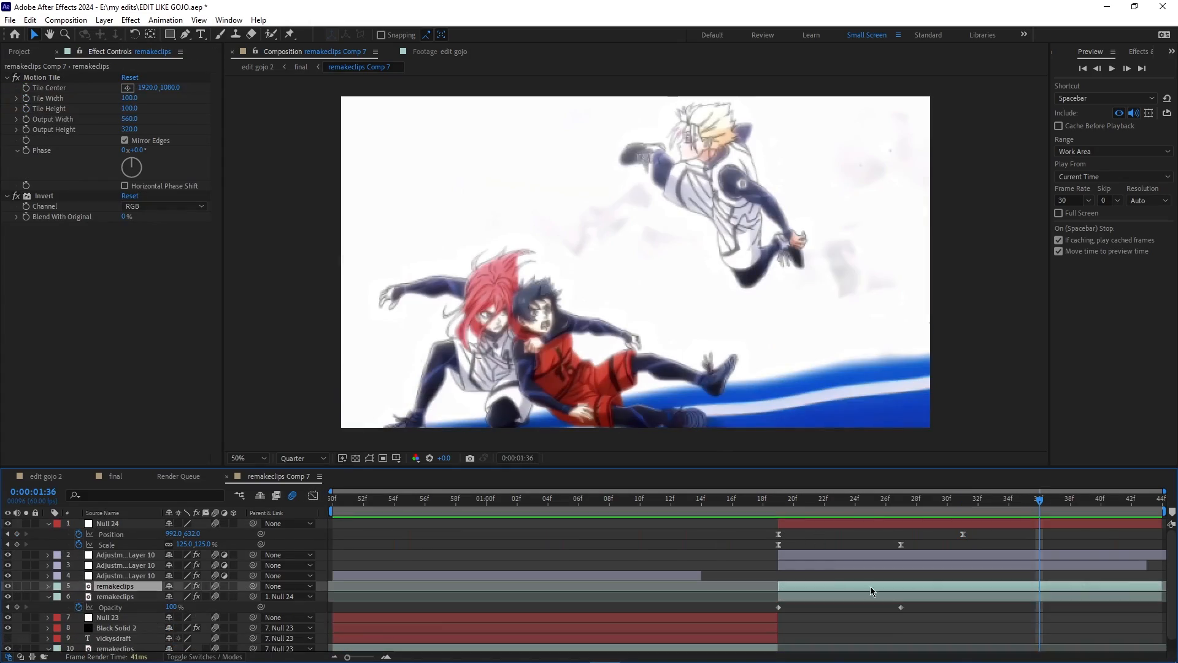
pyautogui.click(227, 477)
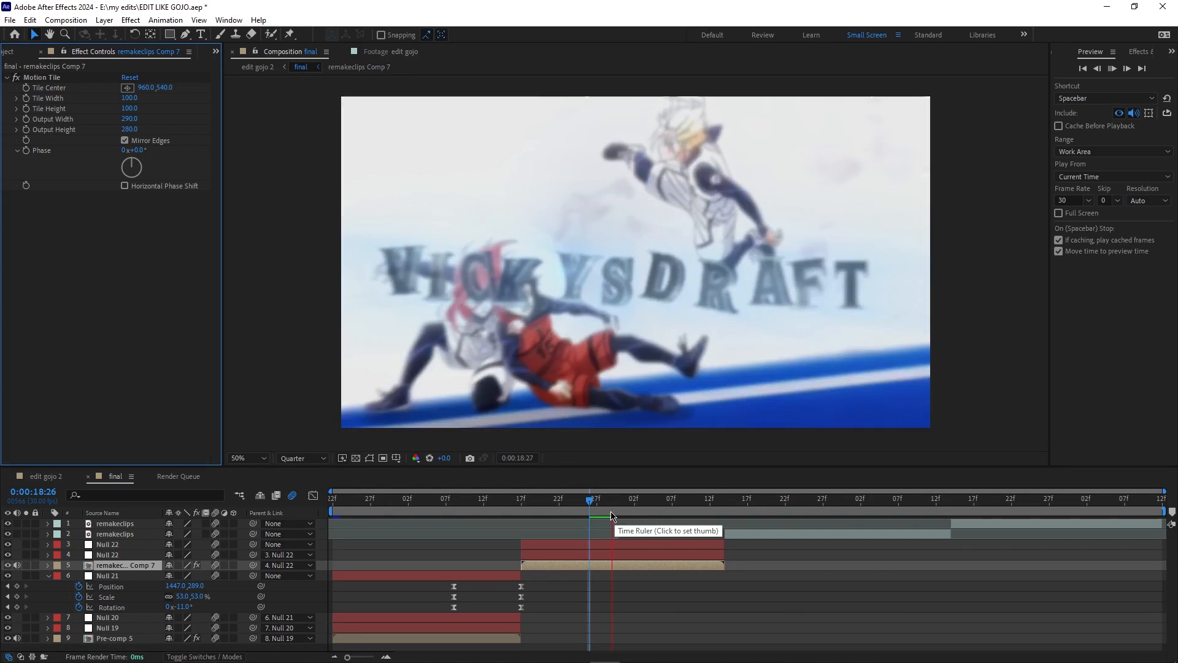
pyautogui.moveTo(604, 506); pyautogui.dragTo(720, 530)
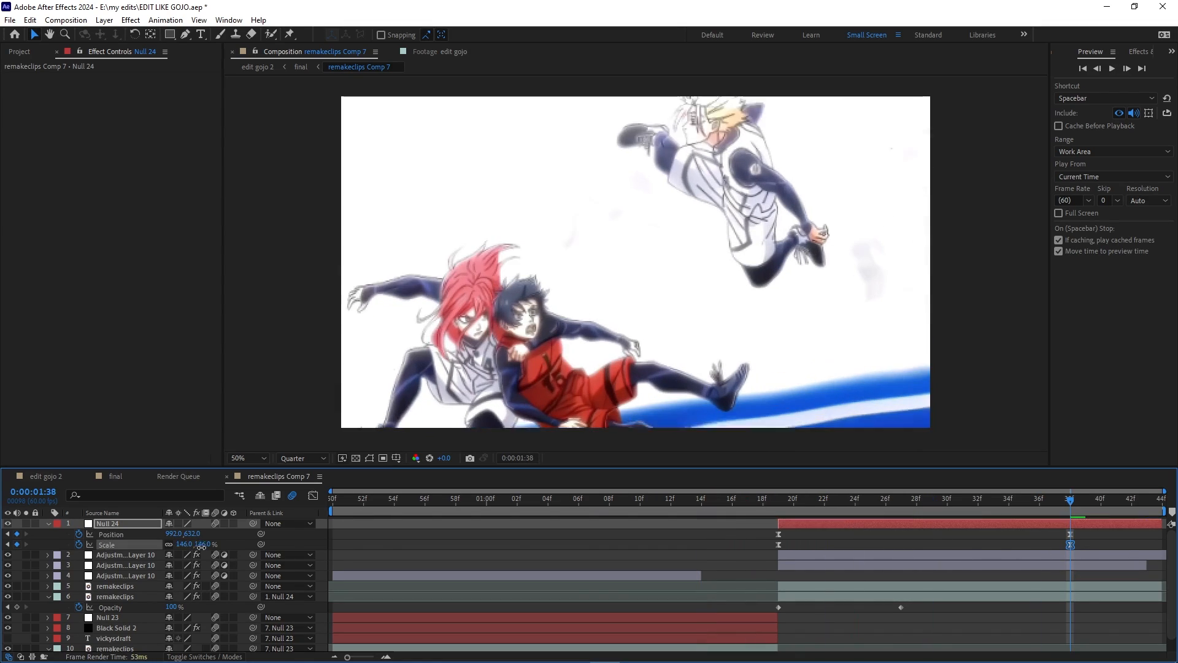
# - Increase Null 24's Scale to about 146% at 0:00:01:38, shift its Position horizontally, preview the longer move, and save the project
pyautogui.click(203, 552)
pyautogui.moveTo(194, 534); pyautogui.dragTo(240, 537)
pyautogui.press('space')
pyautogui.click(702, 499)
pyautogui.moveTo(701, 499); pyautogui.dragTo(779, 545)
pyautogui.hotkey('ctrl', 's')
# - Duplicate the Twitch adjustment layer at 0:00:00:50, delete the copy's Twitch effect, and preview the shot
pyautogui.click(818, 566)
pyautogui.moveTo(779, 500); pyautogui.dragTo(332, 500)
pyautogui.scroll(-1, 517, 559)
pyautogui.click(516, 560)
pyautogui.hotkey('ctrl', 'd')
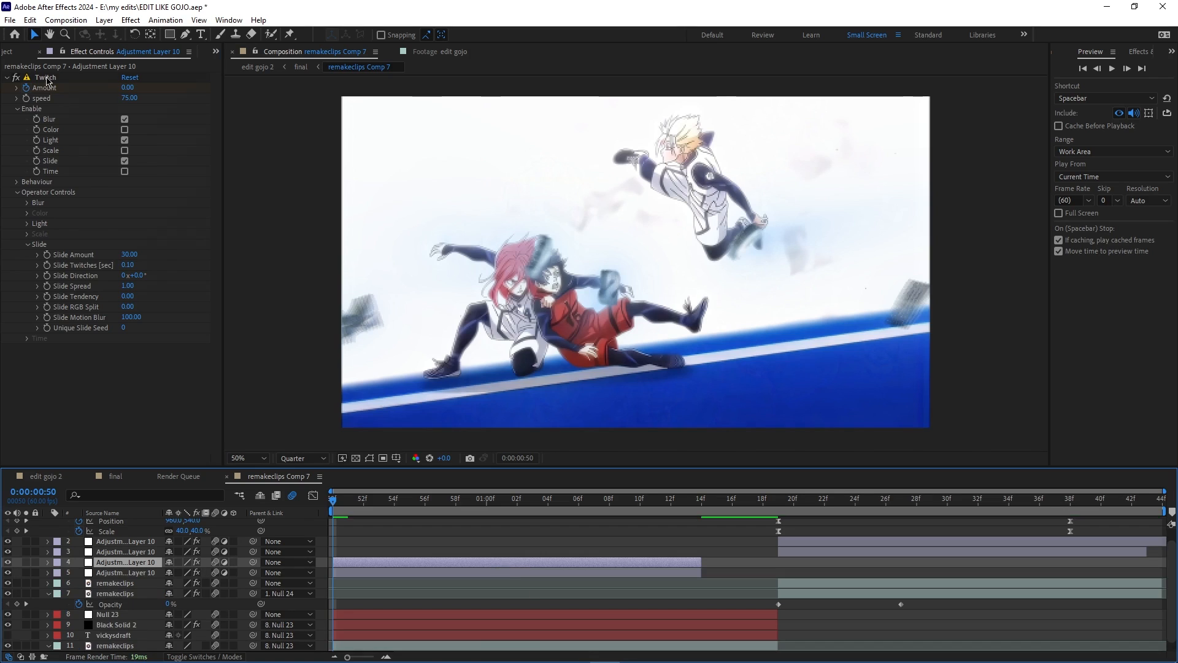
pyautogui.click(57, 78)
pyautogui.press('Delete')
pyautogui.press('space')
pyautogui.click(333, 500)
# - Search the presets for skew and apply the normal skew preset to the duplicated adjustment layer
pyautogui.click(1141, 51)
pyautogui.click(1133, 67)
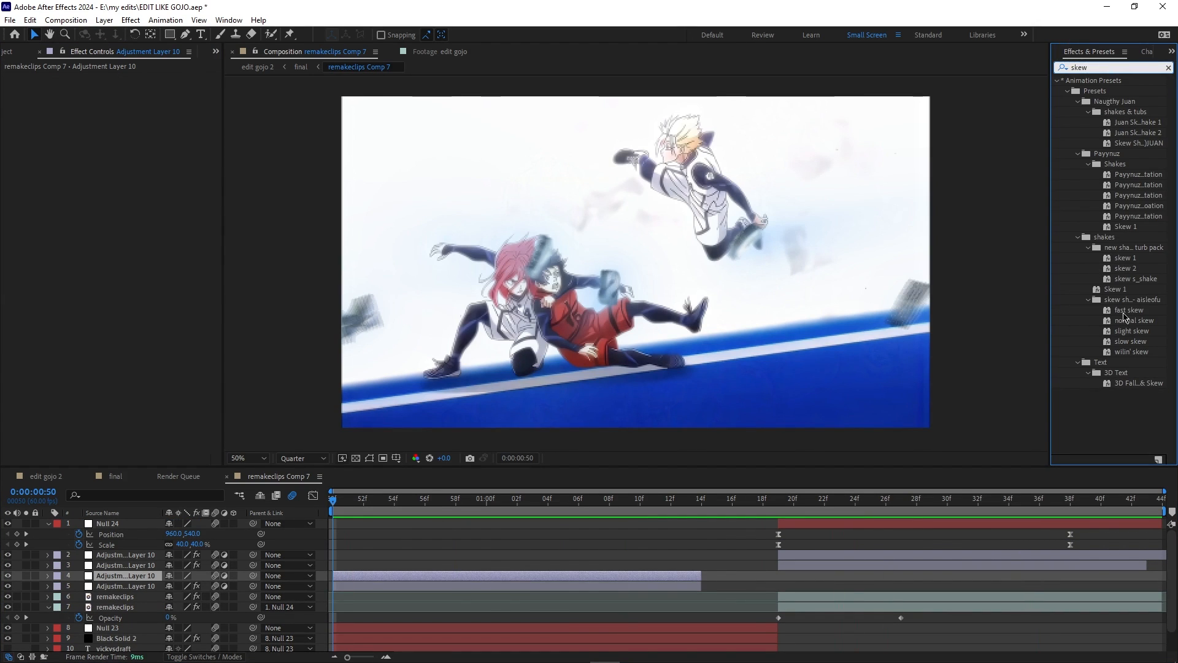
pyautogui.click(963, 565)
pyautogui.click(1169, 68)
pyautogui.click(445, 587)
pyautogui.click(444, 576)
pyautogui.click(1081, 67)
pyautogui.write('skew')
pyautogui.moveTo(1130, 320); pyautogui.dragTo(675, 576)
pyautogui.click(1168, 67)
# - Give the Transform effect's Skew Axis the expression time*500 and preview the rotating skew
pyautogui.keyDown('alt'); pyautogui.click(25, 150); pyautogui.keyUp('alt')
pyautogui.write('time*500')
pyautogui.click(363, 529)
pyautogui.press('u')
pyautogui.press('space')
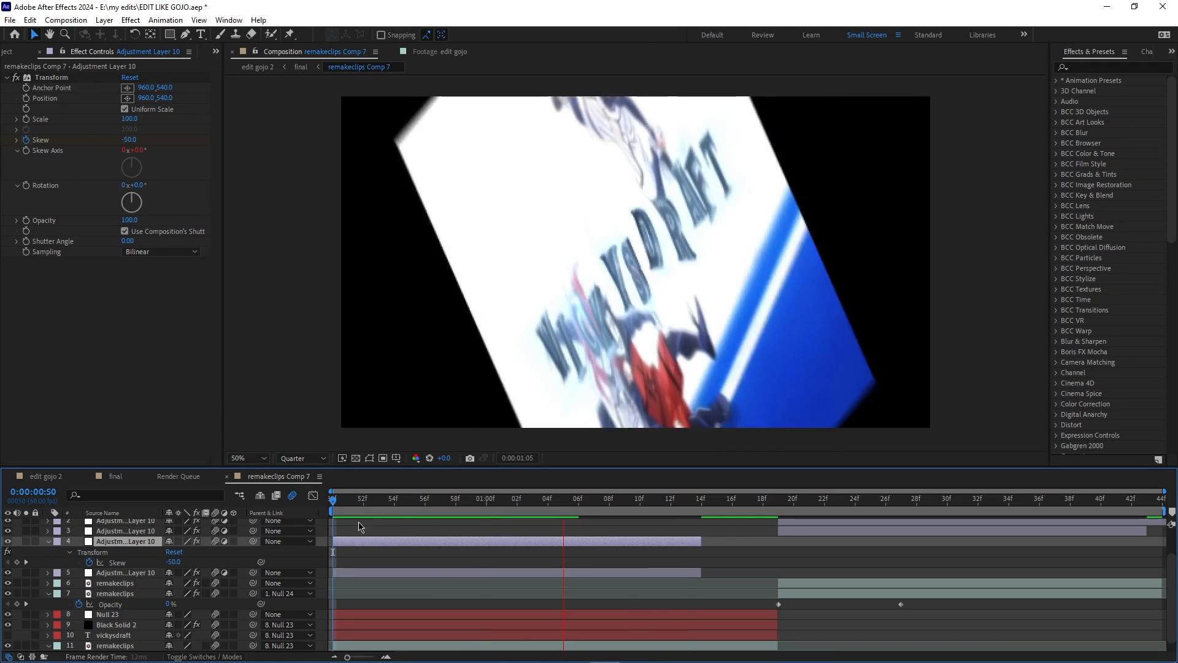
# - Change the Skew Axis expression to time*200 and extend the skew adjustment layer to 0:00:01:19
pyautogui.scroll(1, 363, 529)
pyautogui.press('space')
pyautogui.press('u')
pyautogui.press('u')
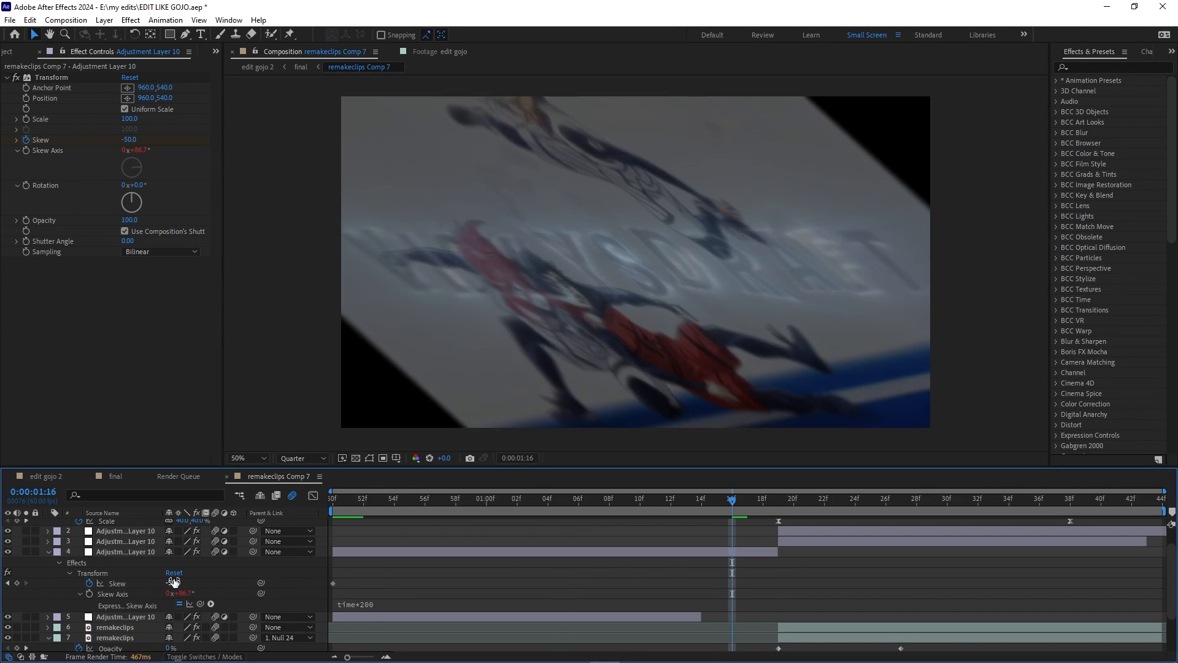
# - Keyframe Skew from -50 at 0:00:00:50 to 0:00:01:19 and adjust its speed curve in the Graph Editor
pyautogui.click(117, 583)
pyautogui.click(313, 496)
pyautogui.moveTo(777, 624); pyautogui.dragTo(705, 626)
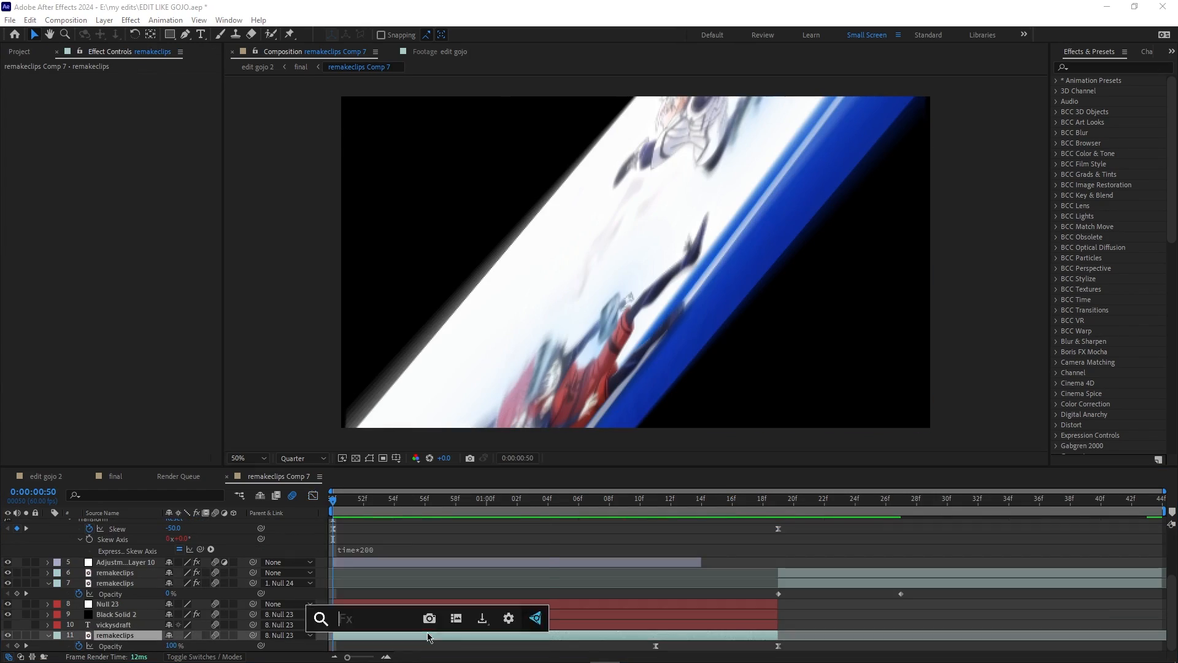
# - Extend the replacement Transform effect's Skew animation from 40 at 0:00:00:50 to 0:00:01:19, shape a fast-start speed curve, and preview it
pyautogui.click(331, 499)
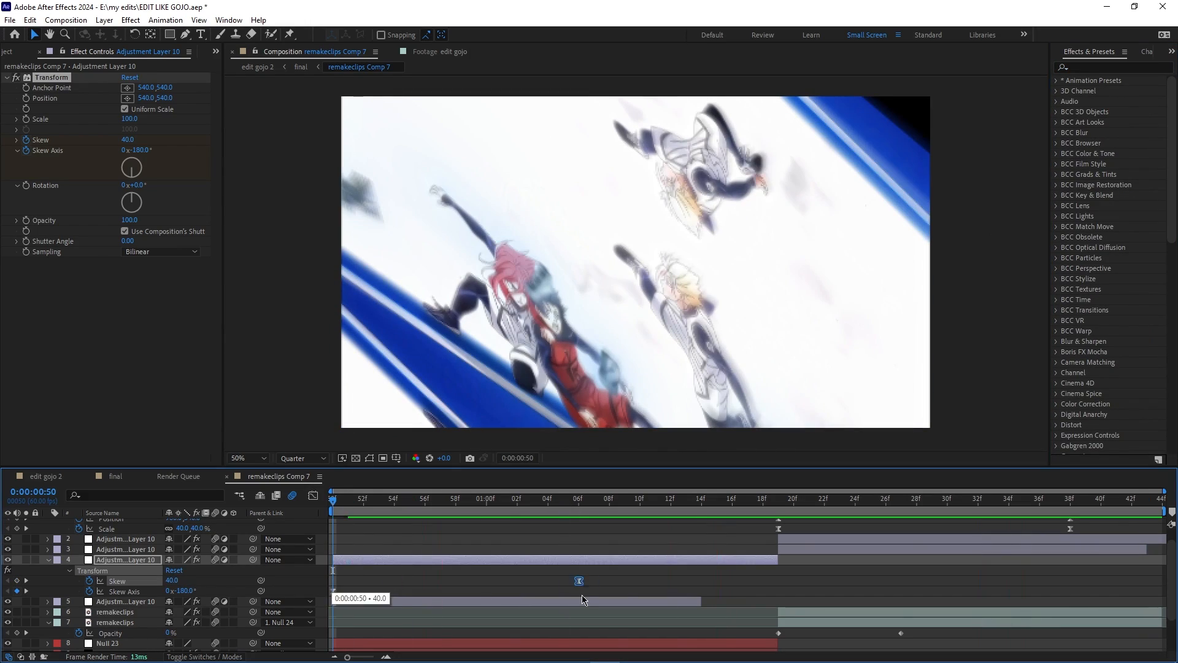
pyautogui.moveTo(582, 599); pyautogui.dragTo(812, 596)
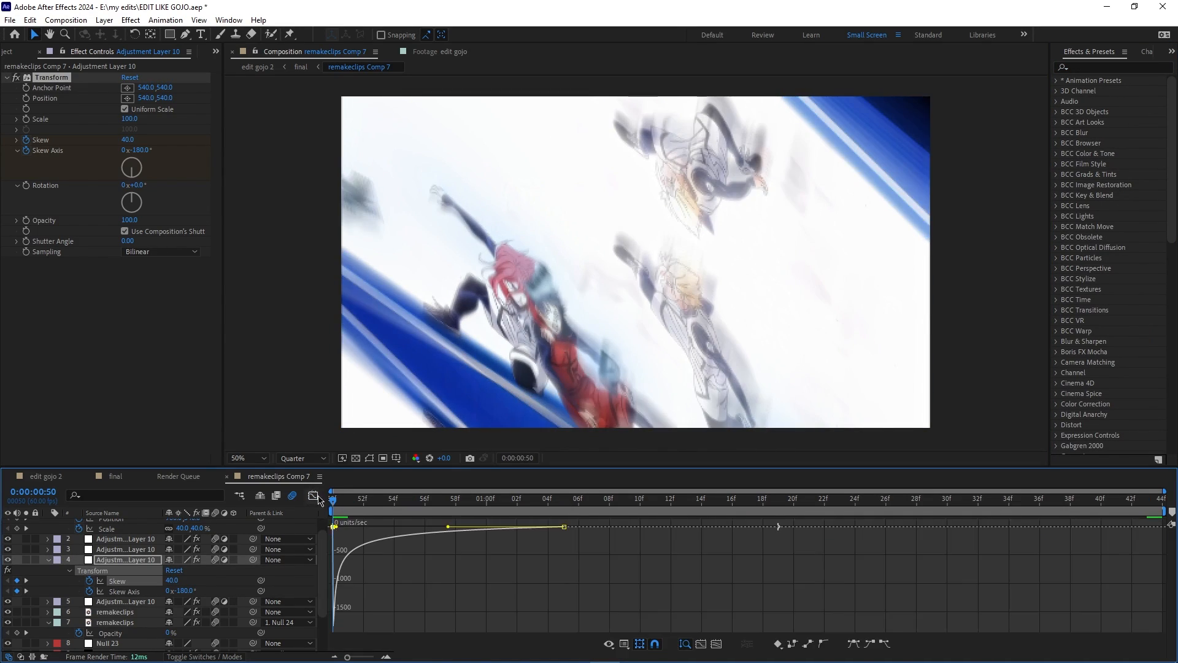
pyautogui.click(313, 496)
pyautogui.press('space')
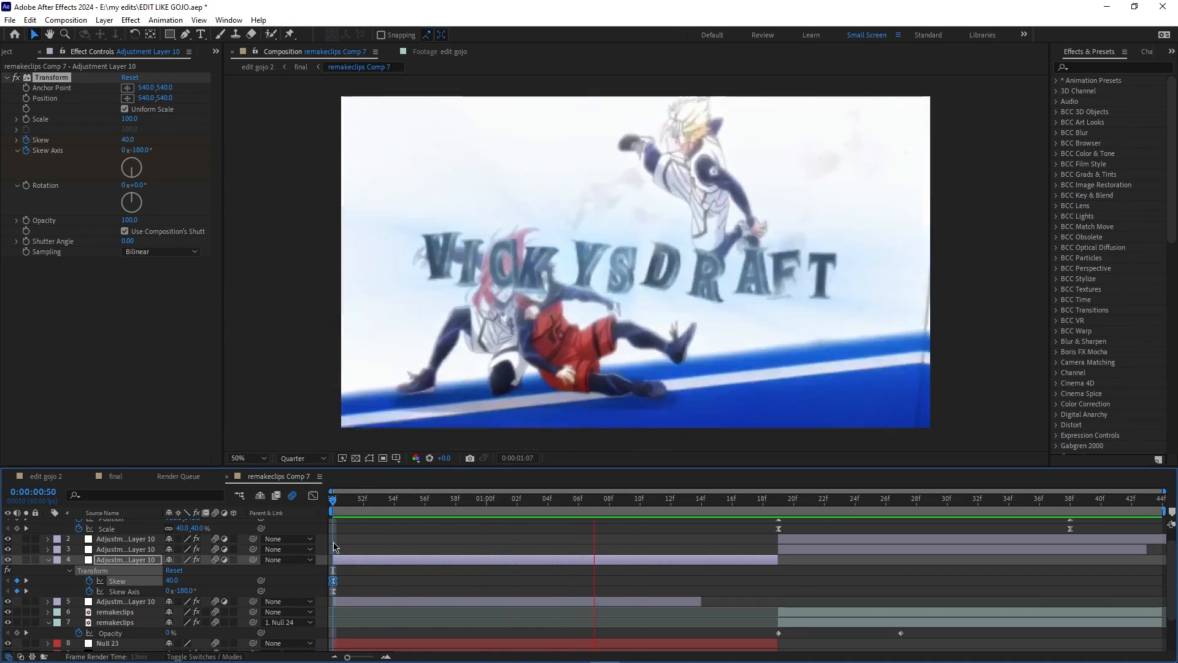
pyautogui.press('u')
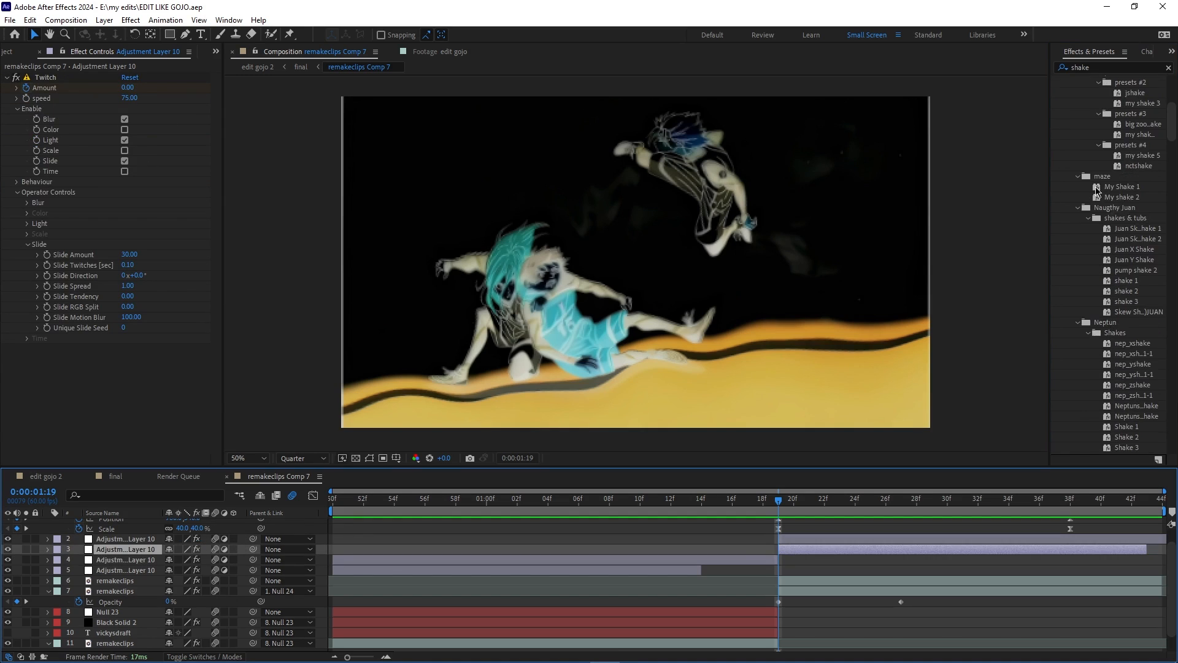
# - Apply the first 808mg shake preset to the Twitch adjustment layer starting at 0:00:01:19 and preview the shake
pyautogui.moveTo(1, 398); pyautogui.dragTo(0, 398)
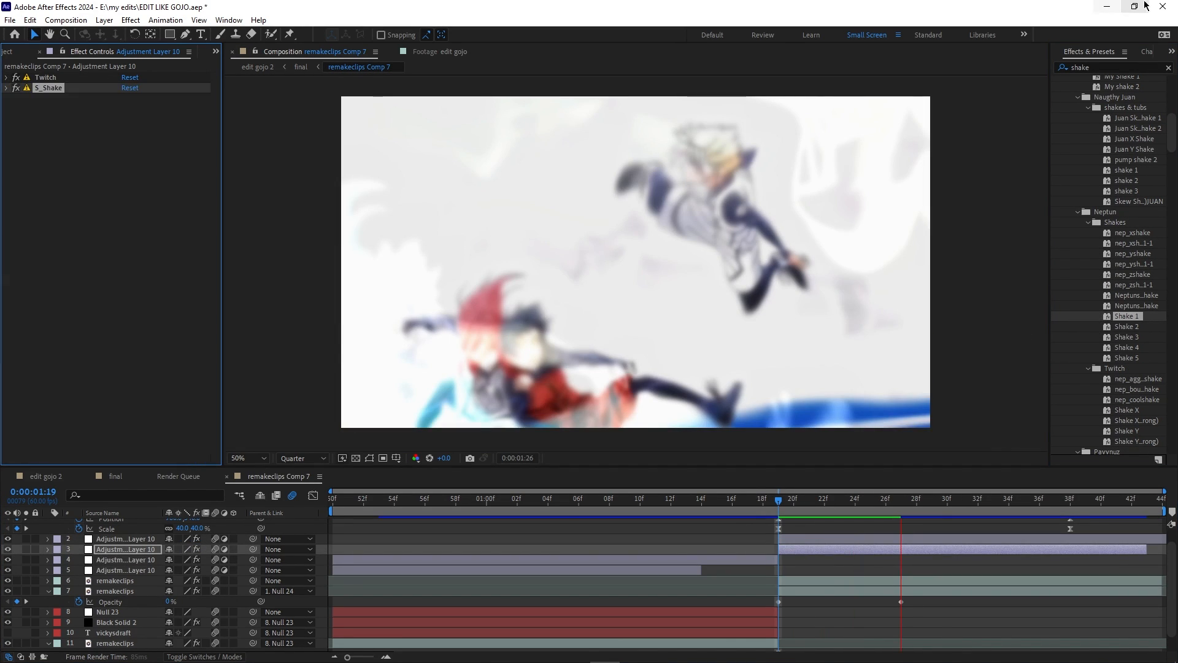
pyautogui.moveTo(1137, 202); pyautogui.dragTo(844, 546)
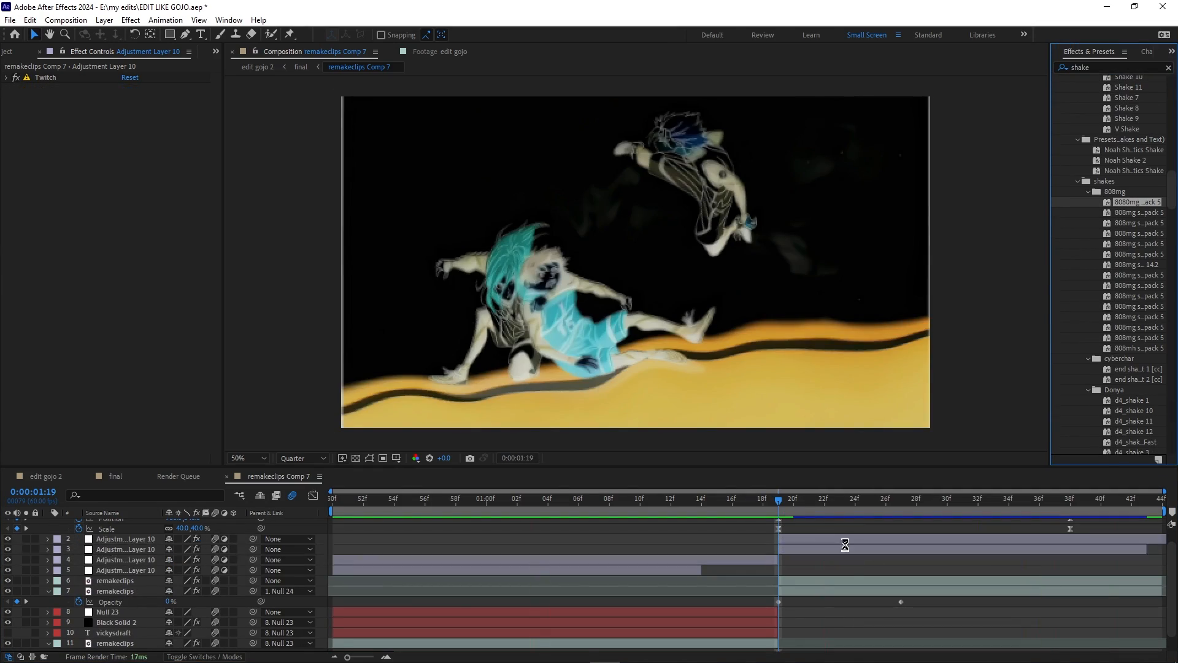
pyautogui.press('space')
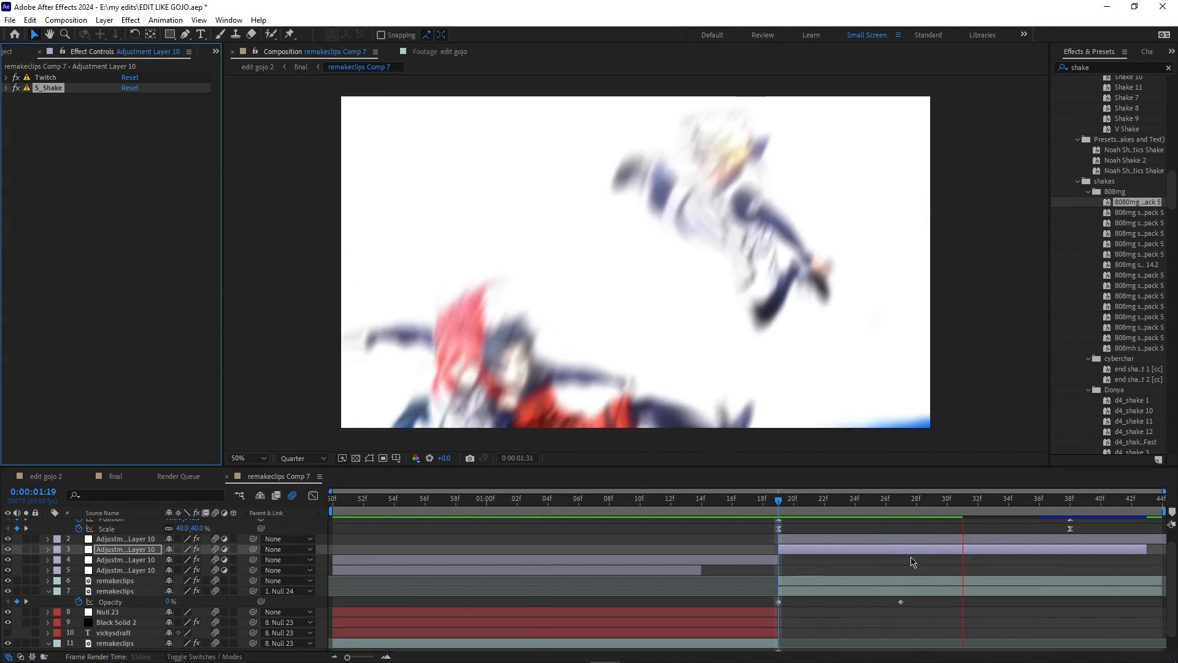
# - Save the project and play back the edit gojo 2 composition from around the MAIN marker
pyautogui.hotkey('ctrl', 's')
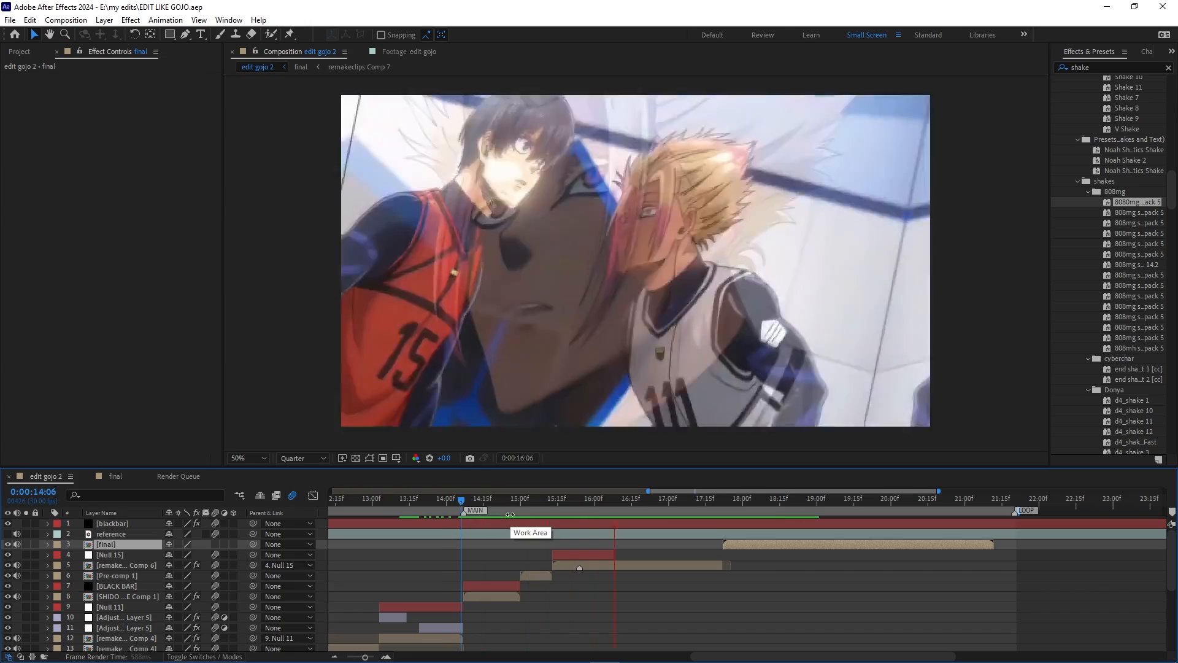
pyautogui.click(650, 525)
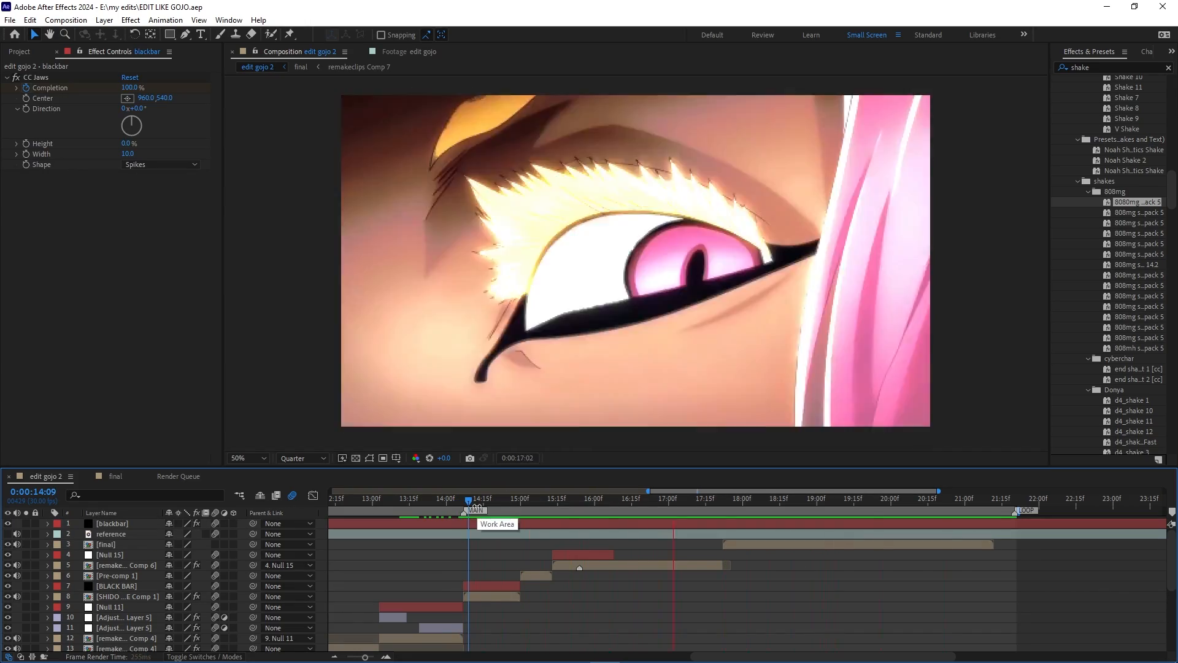
pyautogui.moveTo(477, 508); pyautogui.dragTo(810, 504)
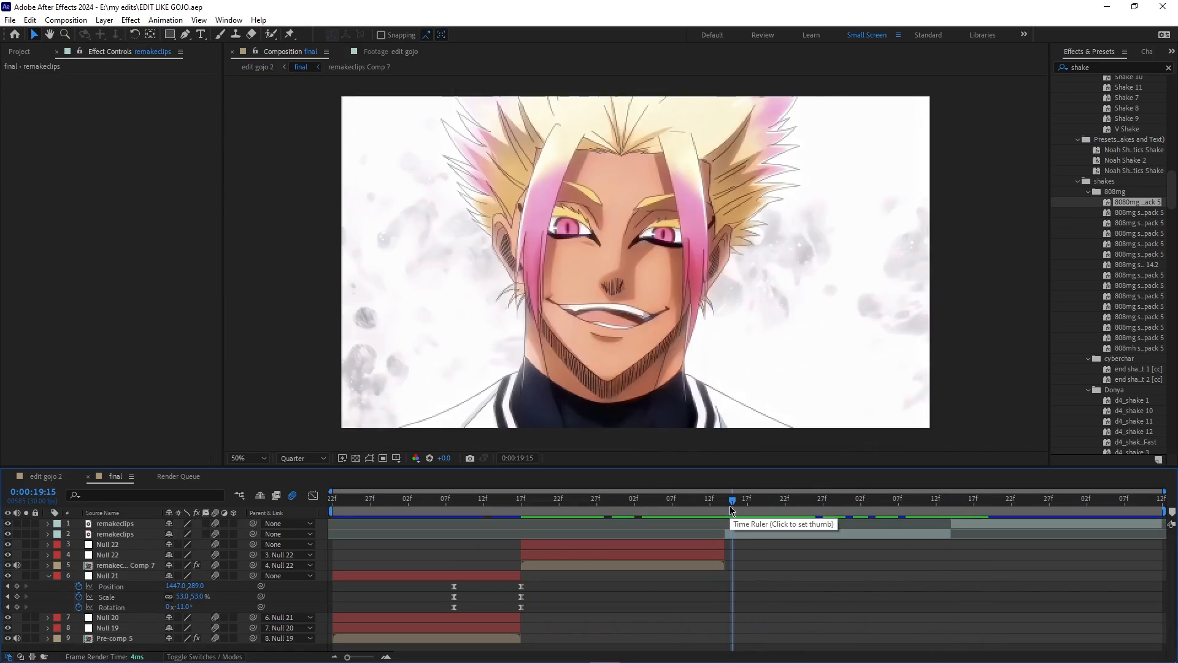
# - Open the recent project shido edit BL copy 18.x to consult its edit
pyautogui.click(10, 20)
pyautogui.moveTo(43, 74)
pyautogui.click(264, 115)
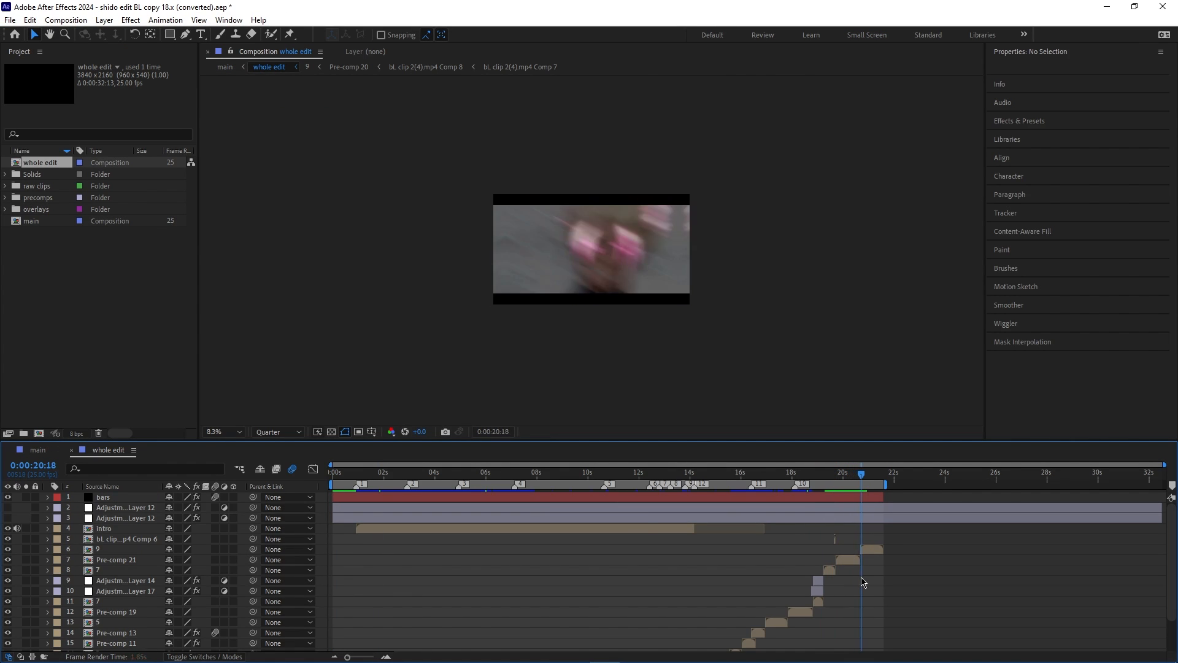
# - Open Pre-comp 21 from the whole edit composition, reveal Null 17's Scale keyframes, and scrub through the zoom
pyautogui.doubleClick(846, 559)
pyautogui.moveTo(444, 520); pyautogui.dragTo(333, 510)
pyautogui.click(352, 497)
pyautogui.press('u')
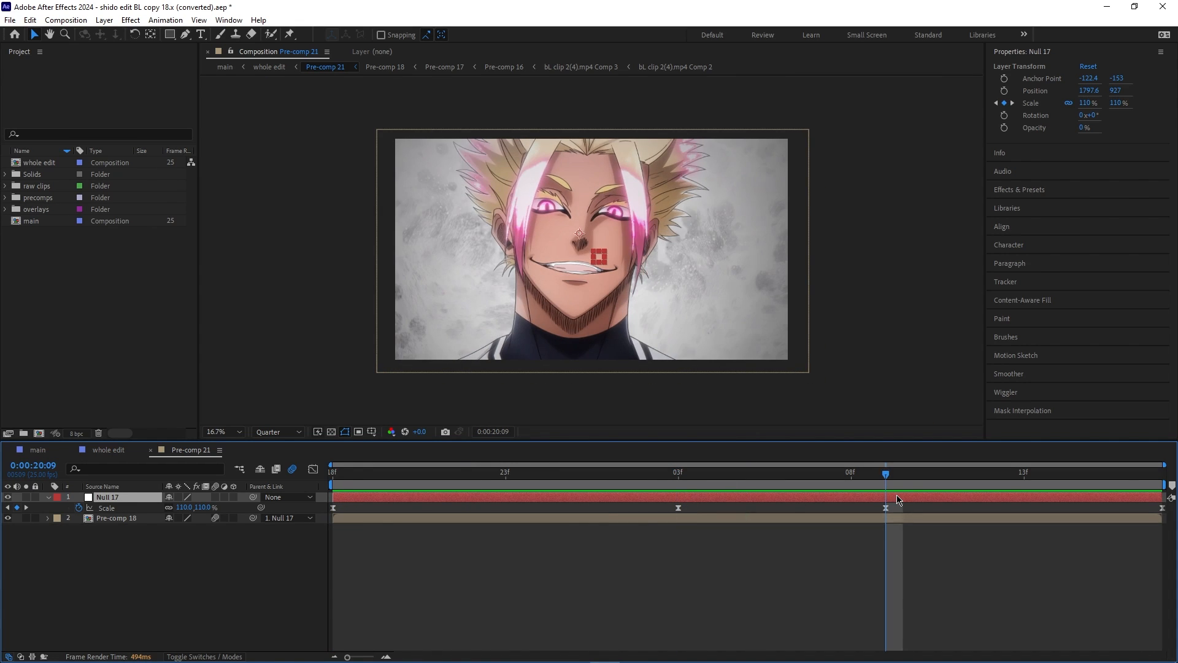
pyautogui.moveTo(898, 500); pyautogui.dragTo(1114, 512)
# - Open Pre-comp 18, switch to the Small Screen workspace, and examine Adjustment Layer 20's Warp Bend keyframes around 0:00:20:10
pyautogui.doubleClick(779, 519)
pyautogui.click(117, 499)
pyautogui.click(229, 19)
pyautogui.moveTo(264, 33)
pyautogui.click(476, 195)
pyautogui.press('u')
pyautogui.click(949, 501)
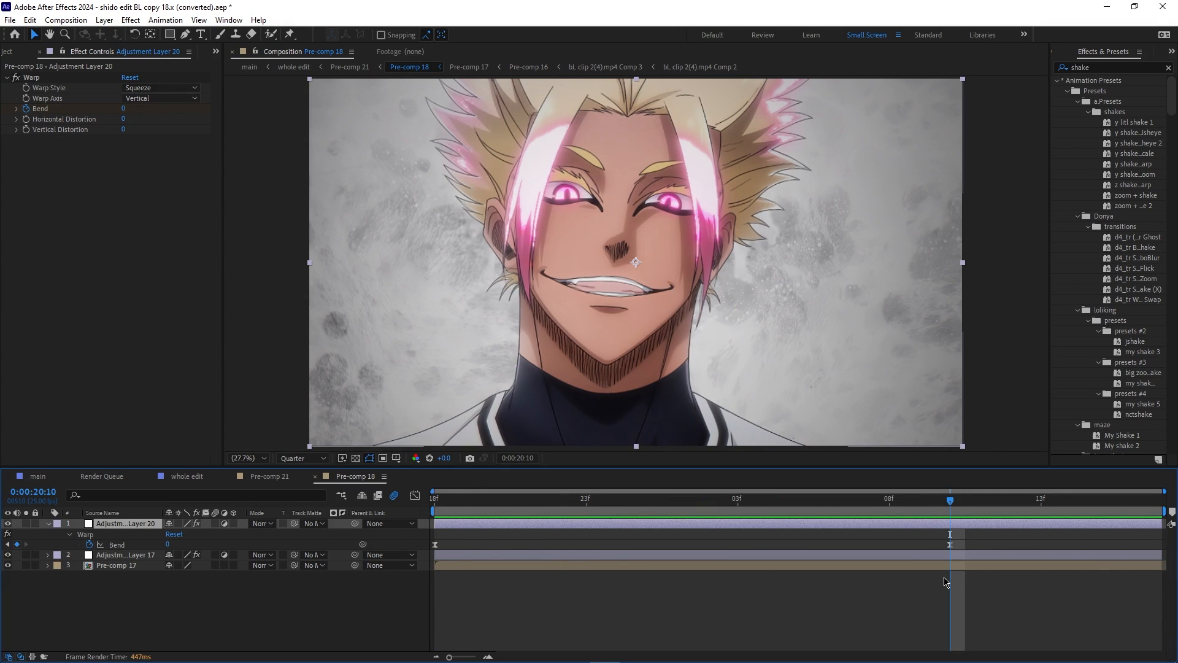
# - Examine the easing of Adjustment Layer 20's Bend keyframes and Adjustment Layer 17's effects in Pre-comp 18
pyautogui.moveTo(963, 535); pyautogui.dragTo(348, 523)
pyautogui.click(435, 545)
pyautogui.hotkey('shift', 'F3')
pyautogui.hotkey('shift', 'F3')
pyautogui.click(552, 555)
pyautogui.moveTo(552, 500); pyautogui.dragTo(434, 532)
pyautogui.click(16, 185)
pyautogui.click(16, 256)
pyautogui.click(16, 108)
# - Open Pre-comp 17, play and scrub through it with its layers' keyframes revealed, and return to the whole edit composition
pyautogui.doubleClick(119, 564)
pyautogui.click(141, 524)
pyautogui.moveTo(638, 501); pyautogui.dragTo(698, 522)
pyautogui.press('space')
pyautogui.click(148, 534)
pyautogui.press('u')
pyautogui.click(843, 524)
pyautogui.click(868, 554)
pyautogui.press('u')
pyautogui.moveTo(859, 500); pyautogui.dragTo(931, 563)
pyautogui.click(401, 477)
pyautogui.click(315, 477)
pyautogui.click(229, 476)
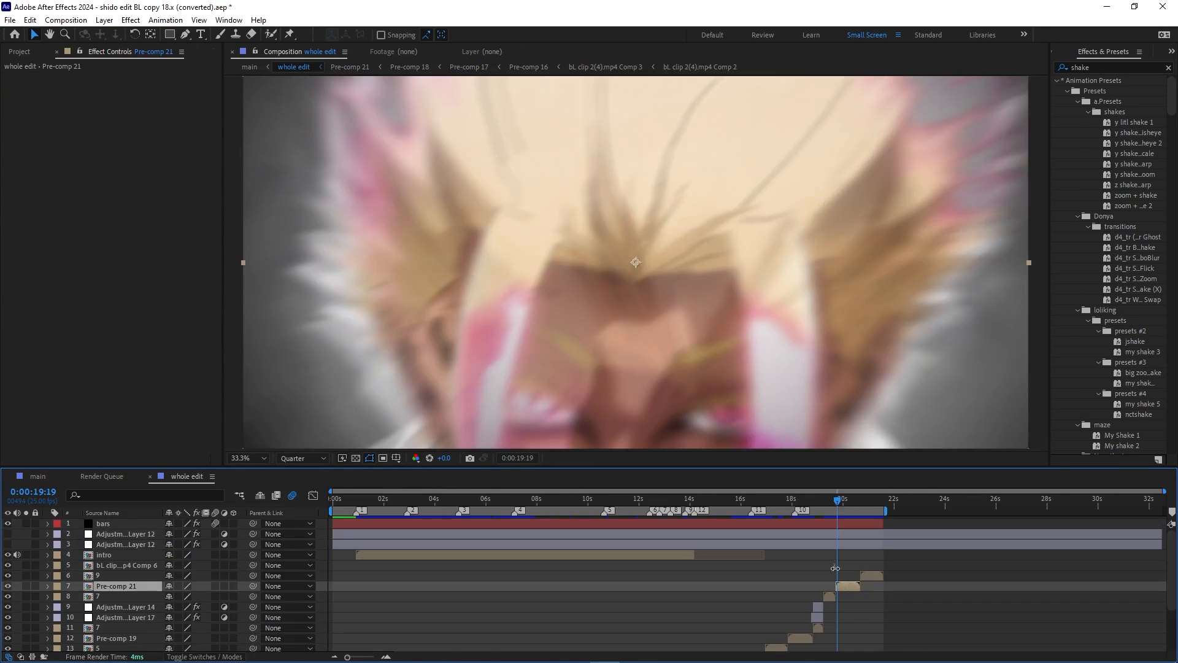
# - Inspect Pre-comp 21 and the clip that follows it, scrub through whole edit, and go back to the main composition
pyautogui.doubleClick(835, 567)
pyautogui.click(419, 495)
pyautogui.click(739, 647)
pyautogui.rightClick(484, 563)
pyautogui.click(532, 437)
pyautogui.click(419, 495)
pyautogui.click(230, 476)
pyautogui.moveTo(835, 503); pyautogui.dragTo(333, 553)
pyautogui.doubleClick(871, 576)
pyautogui.click(230, 477)
pyautogui.click(38, 477)
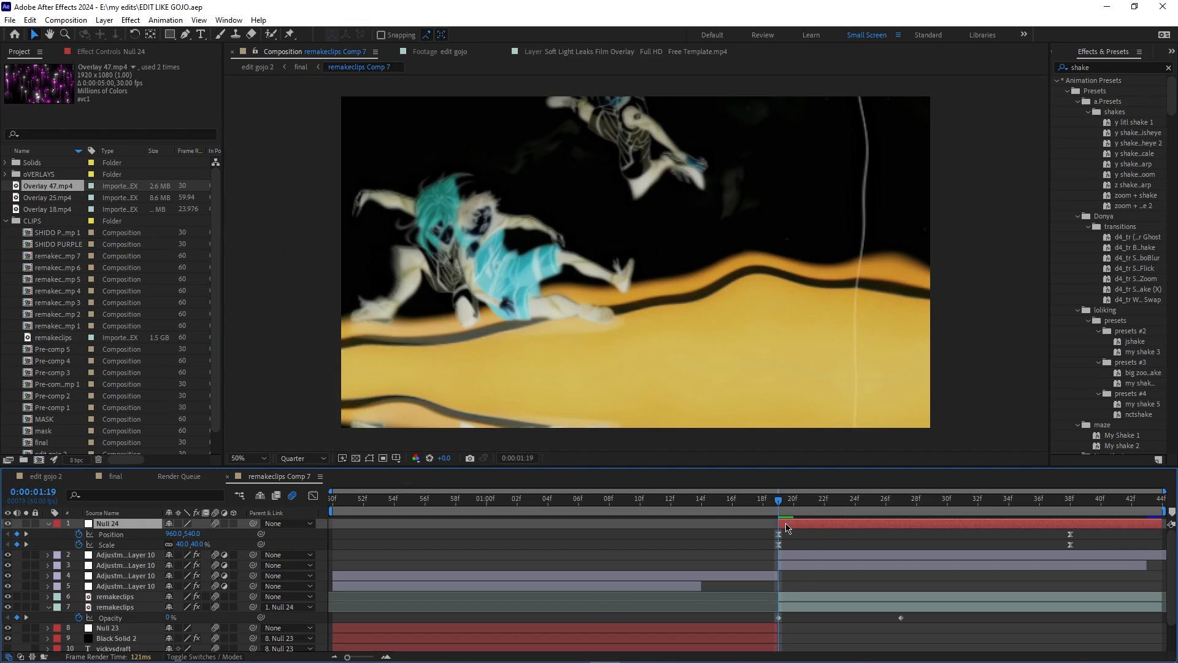
# - Back in the EDIT LIKE GOJO project, inspect Adjustment Layer 10's Twitch keyframes and preview remakeclips Comp 7
pyautogui.press('u')
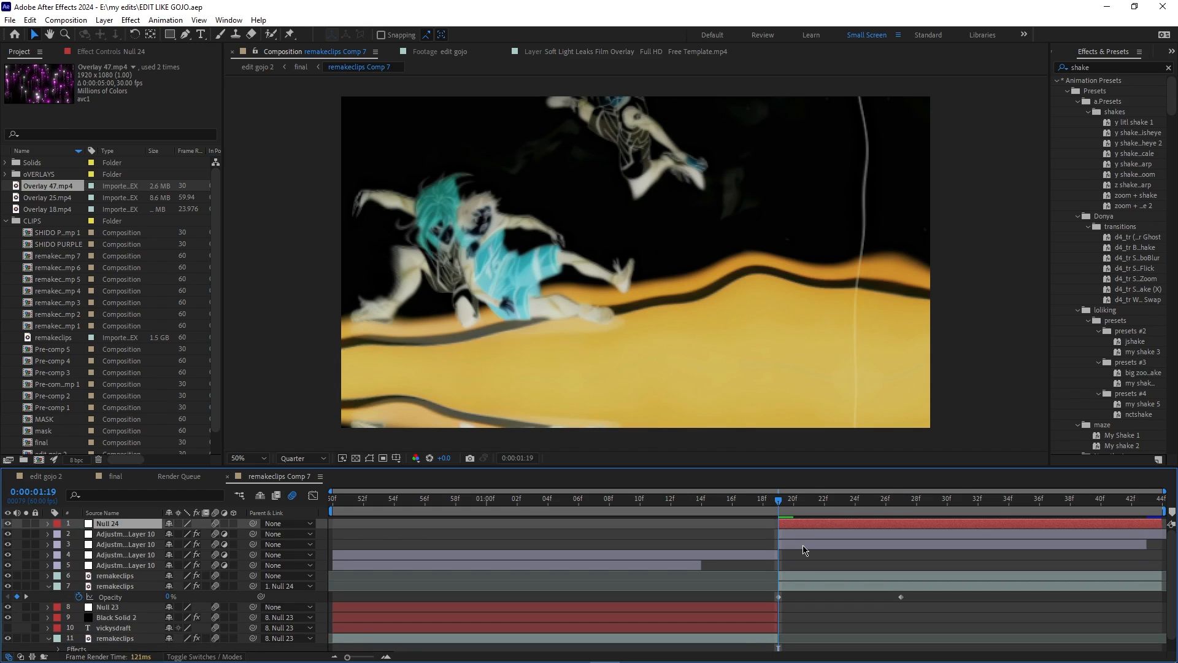
pyautogui.click(803, 547)
pyautogui.press('u')
pyautogui.press('u')
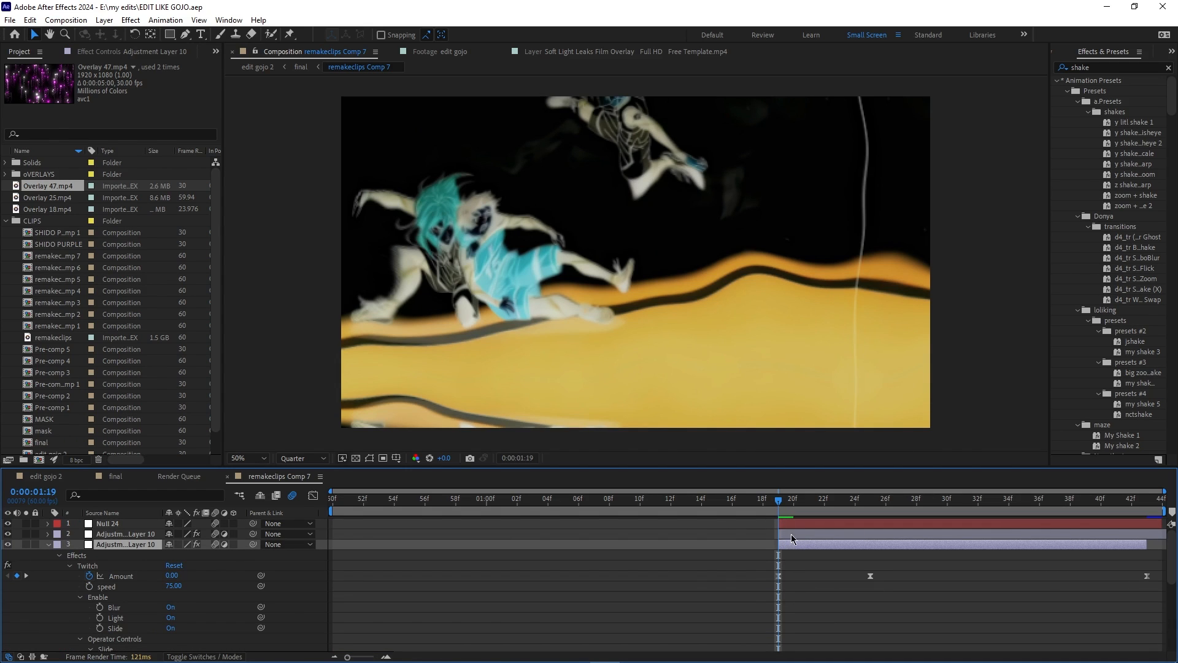
pyautogui.press('u')
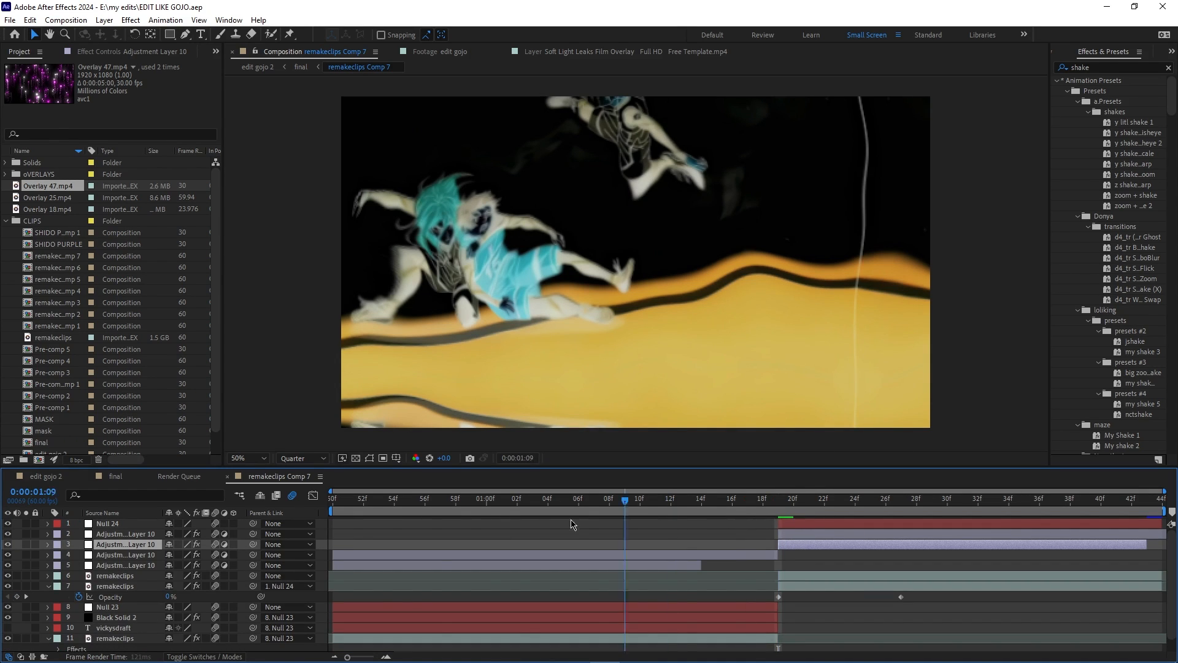
pyautogui.press('space')
pyautogui.press('space')
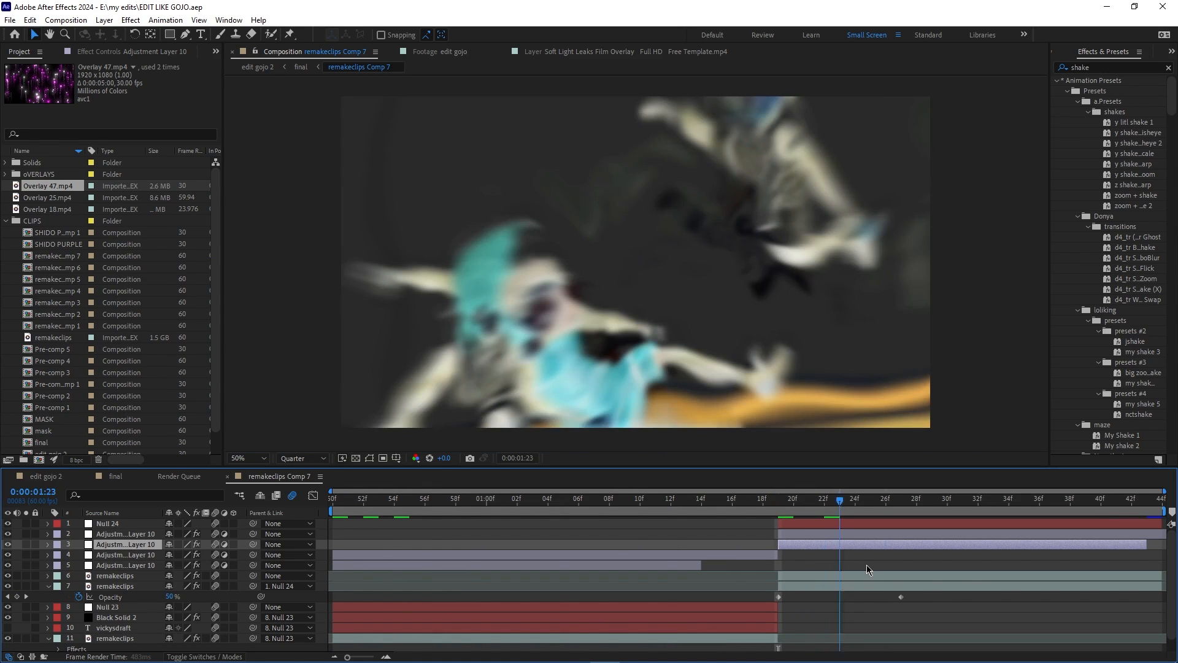
pyautogui.moveTo(1011, 583); pyautogui.dragTo(845, 576)
pyautogui.moveTo(1013, 577); pyautogui.dragTo(330, 541)
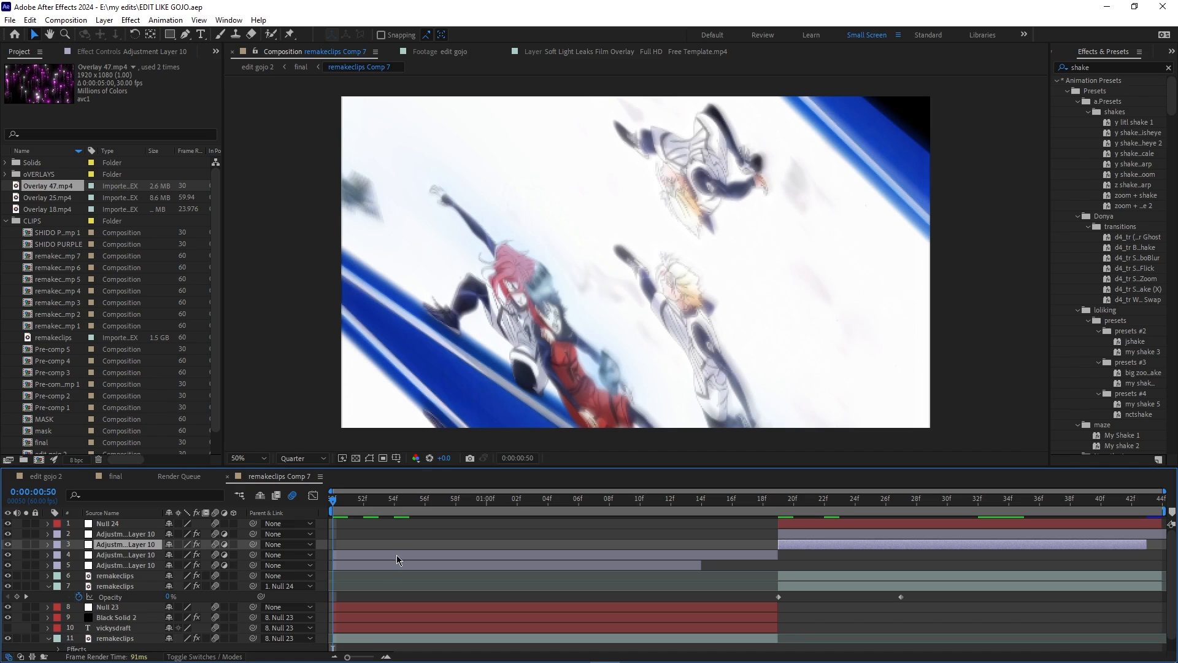
# - Open the final composition from edit gojo 2, preview its last clips, and set the playhead to 0:00:19:15
pyautogui.click(228, 477)
pyautogui.click(49, 477)
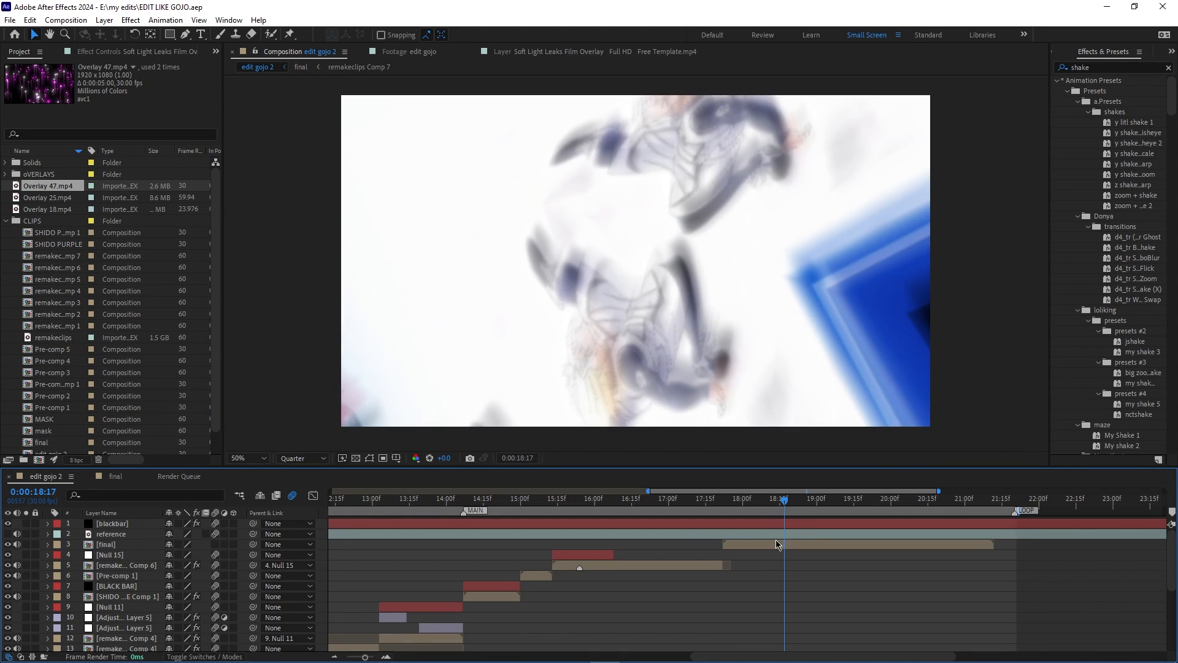
pyautogui.moveTo(695, 521); pyautogui.dragTo(961, 551)
pyautogui.doubleClick(912, 551)
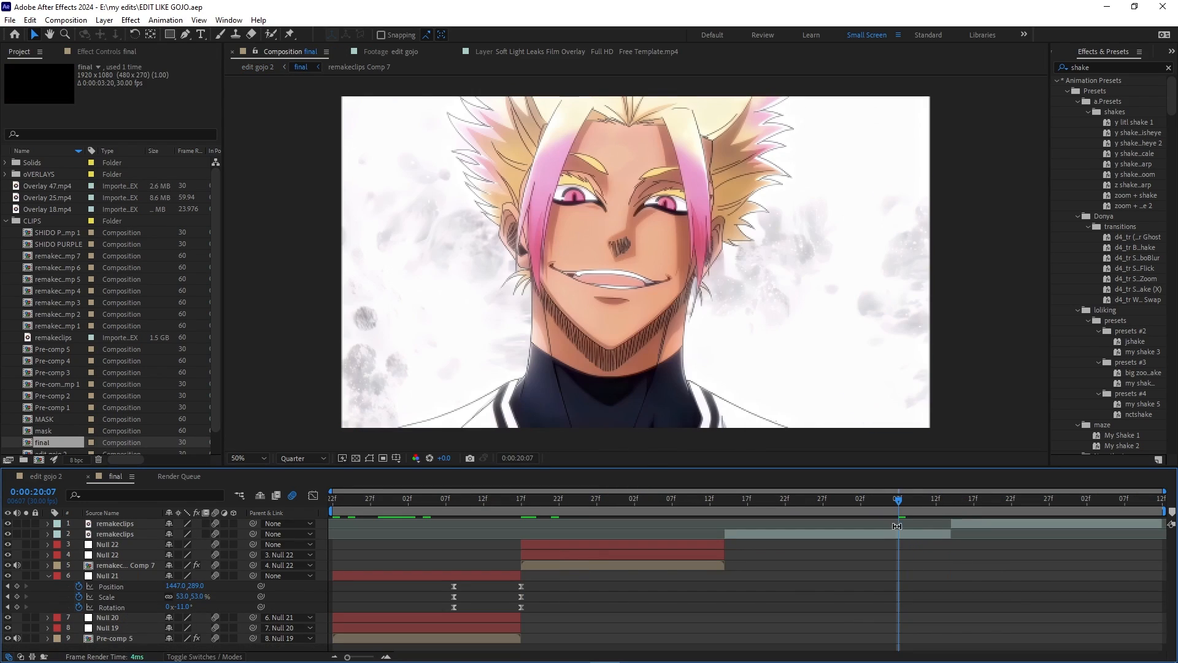
pyautogui.press('space')
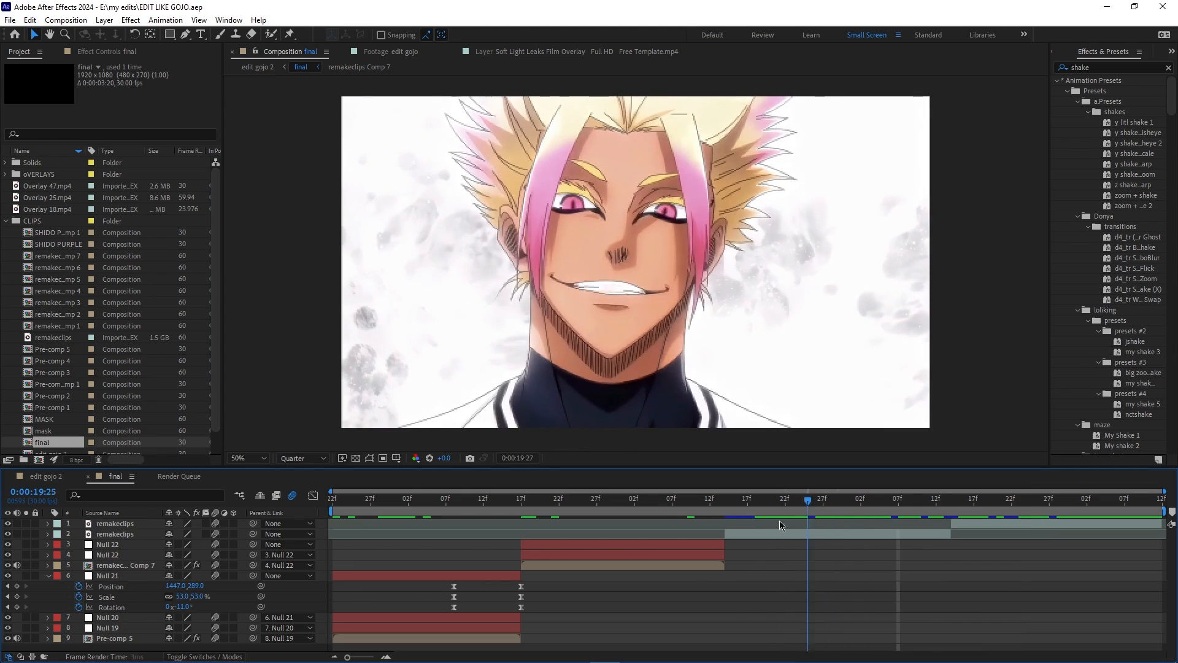
pyautogui.moveTo(663, 517); pyautogui.dragTo(754, 531)
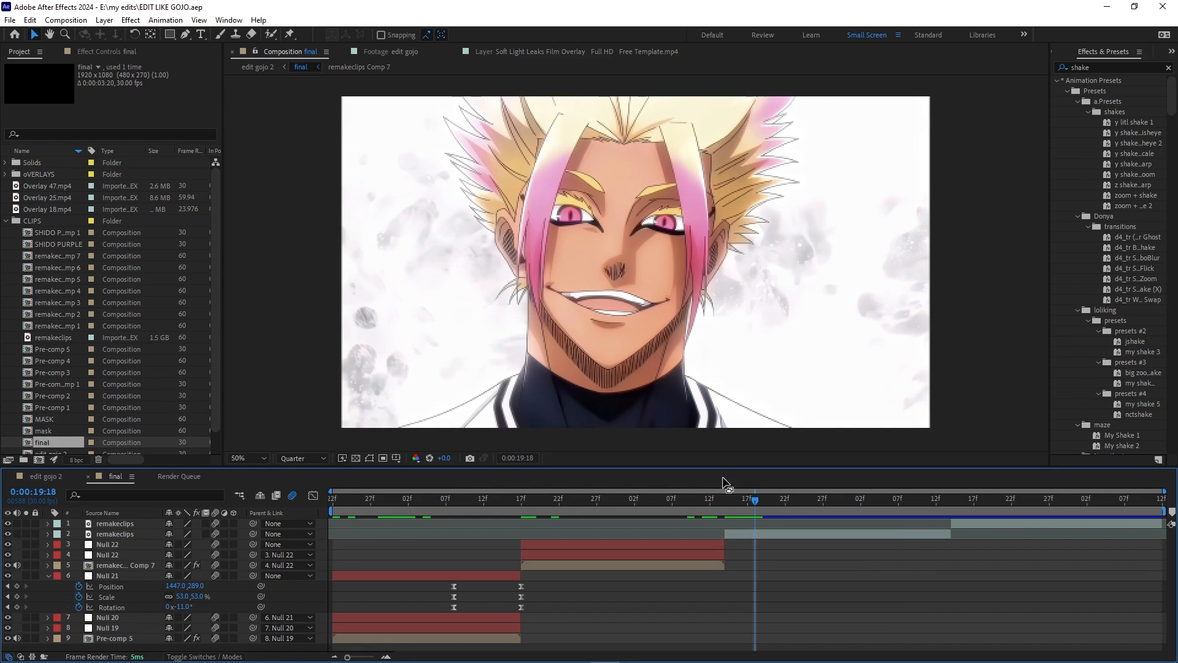
pyautogui.moveTo(758, 504); pyautogui.dragTo(736, 507)
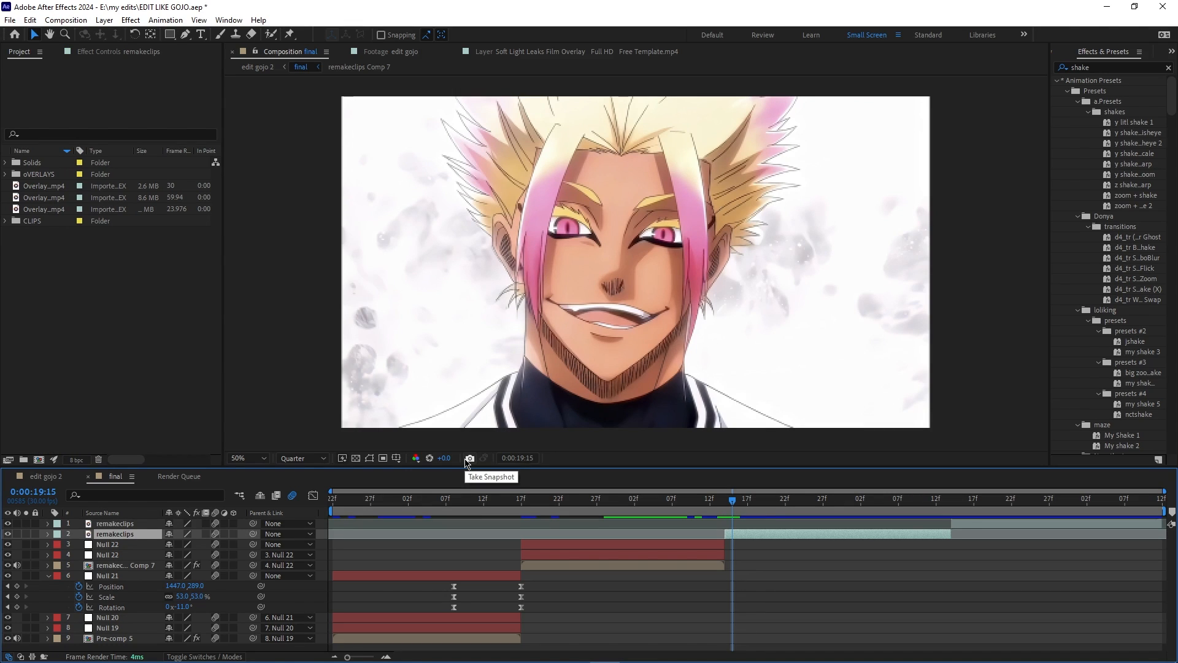
# - Queue the frame of the final composition at 0:00:19:15 for export as a still image
pyautogui.click(467, 459)
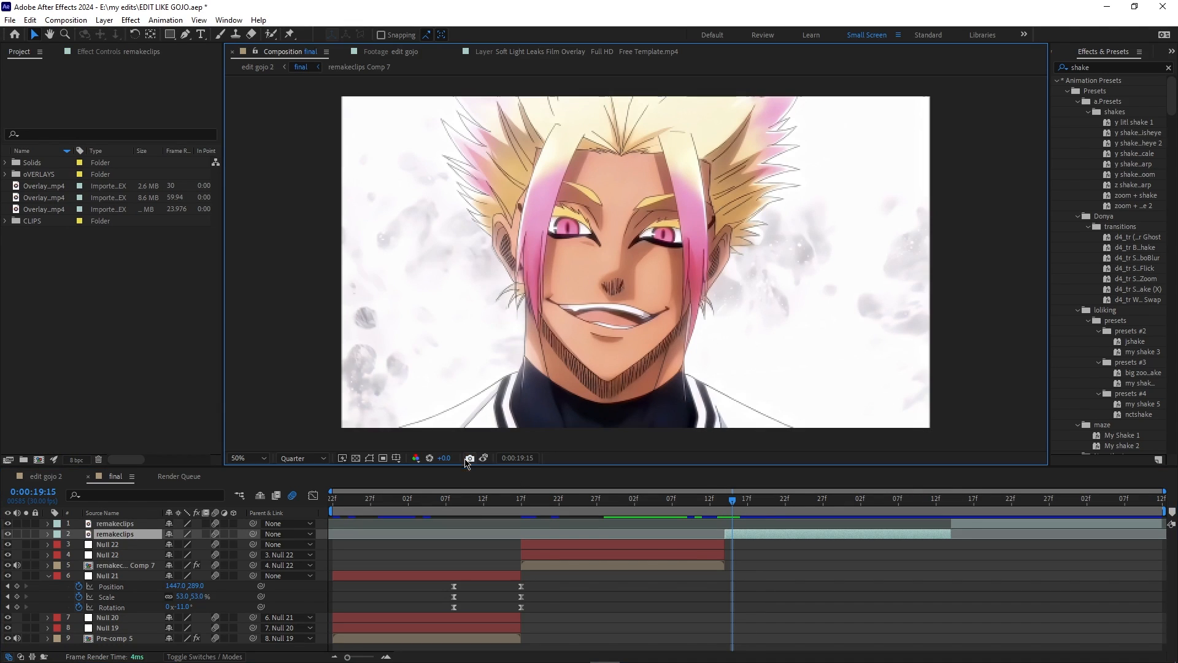
pyautogui.click(65, 20)
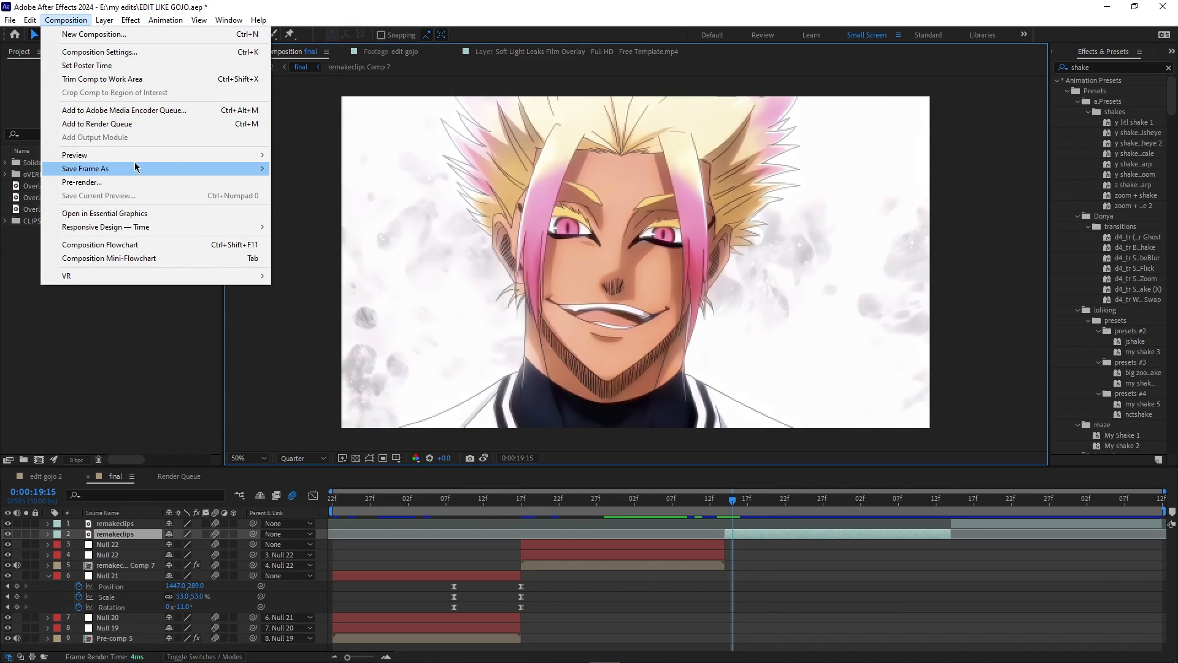
pyautogui.click(315, 172)
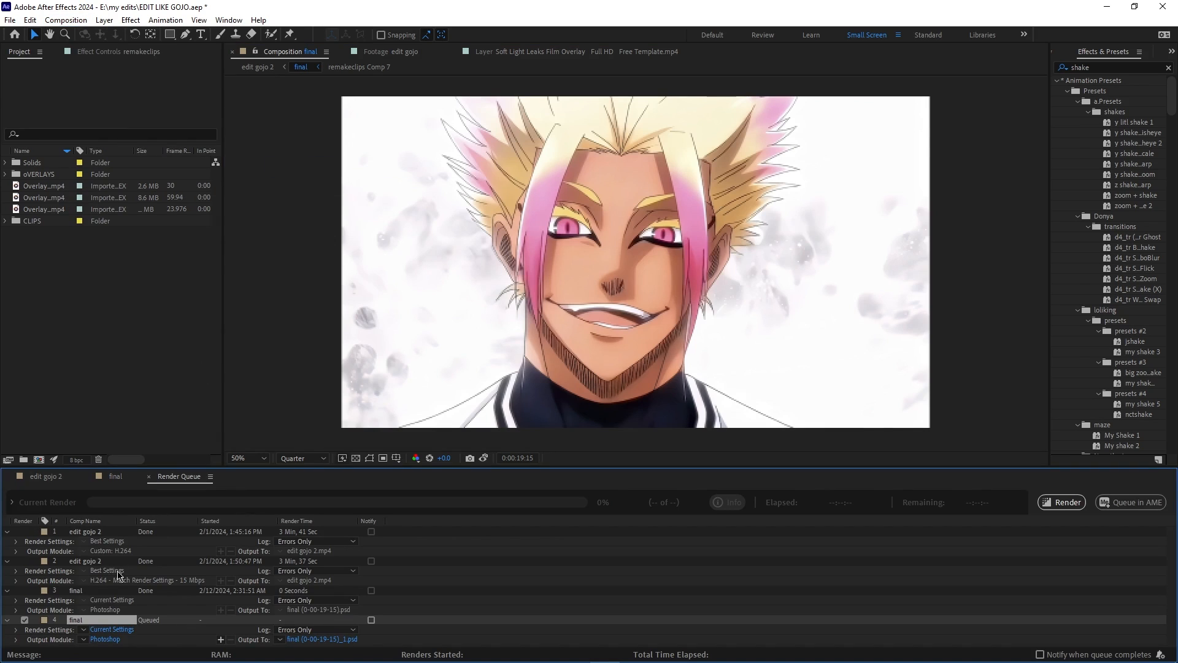
pyautogui.click(107, 630)
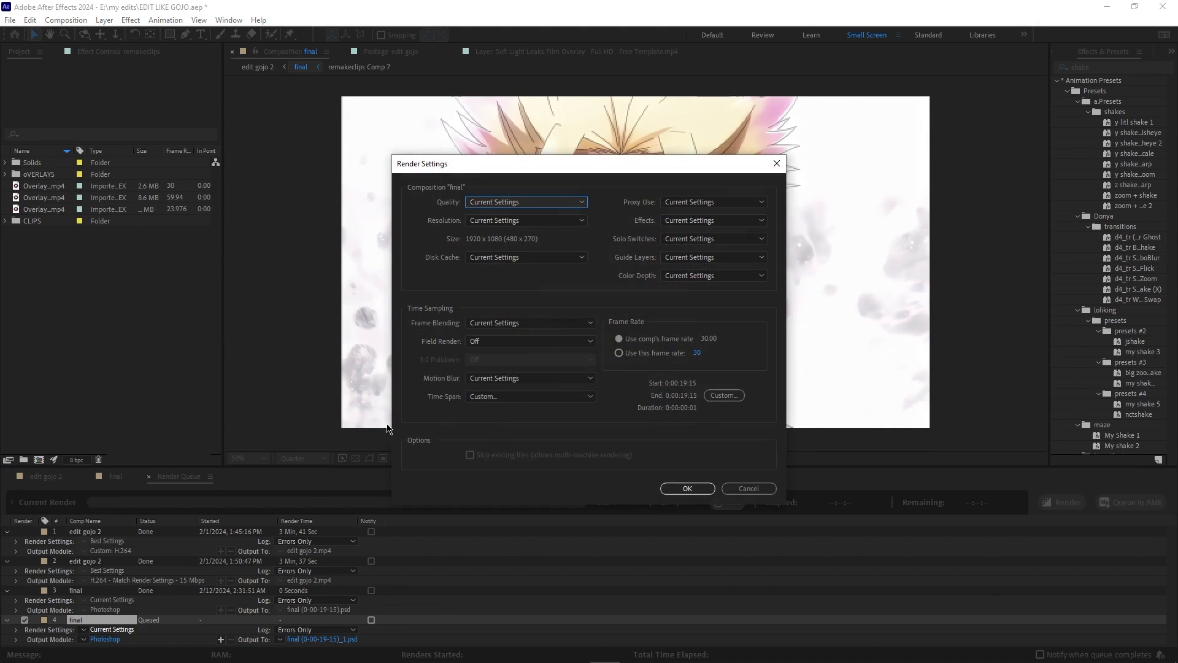
pyautogui.click(745, 490)
# - Set the queued frame's output format to JPEG Sequence with Maximum quality
pyautogui.click(104, 639)
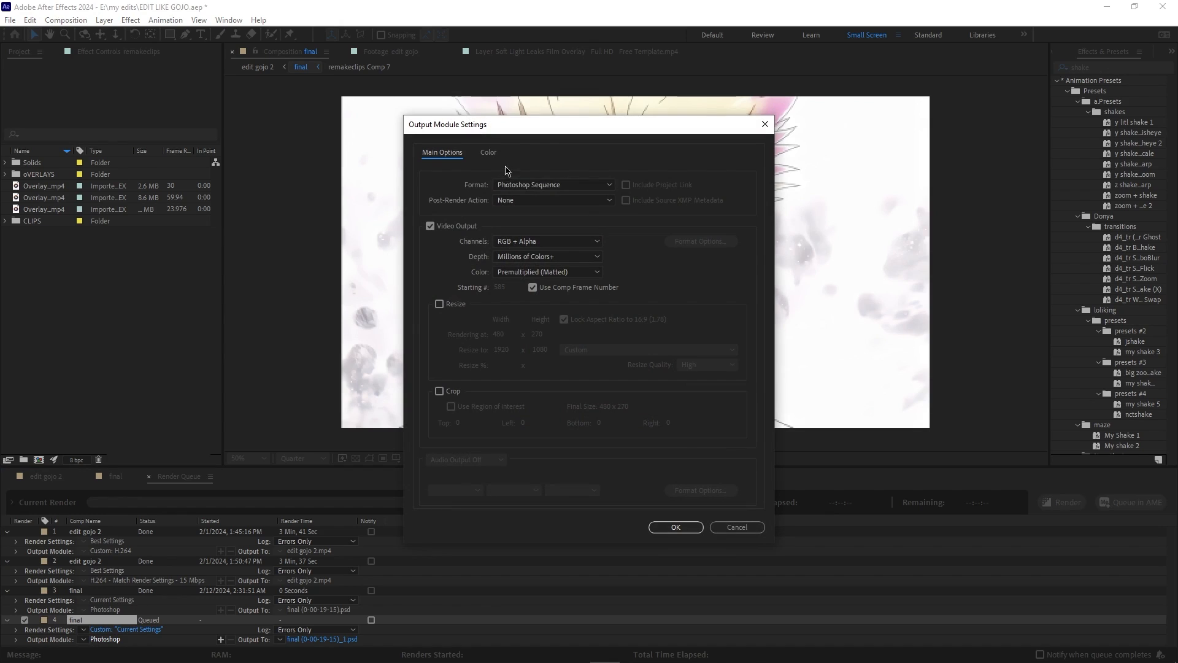
pyautogui.click(507, 186)
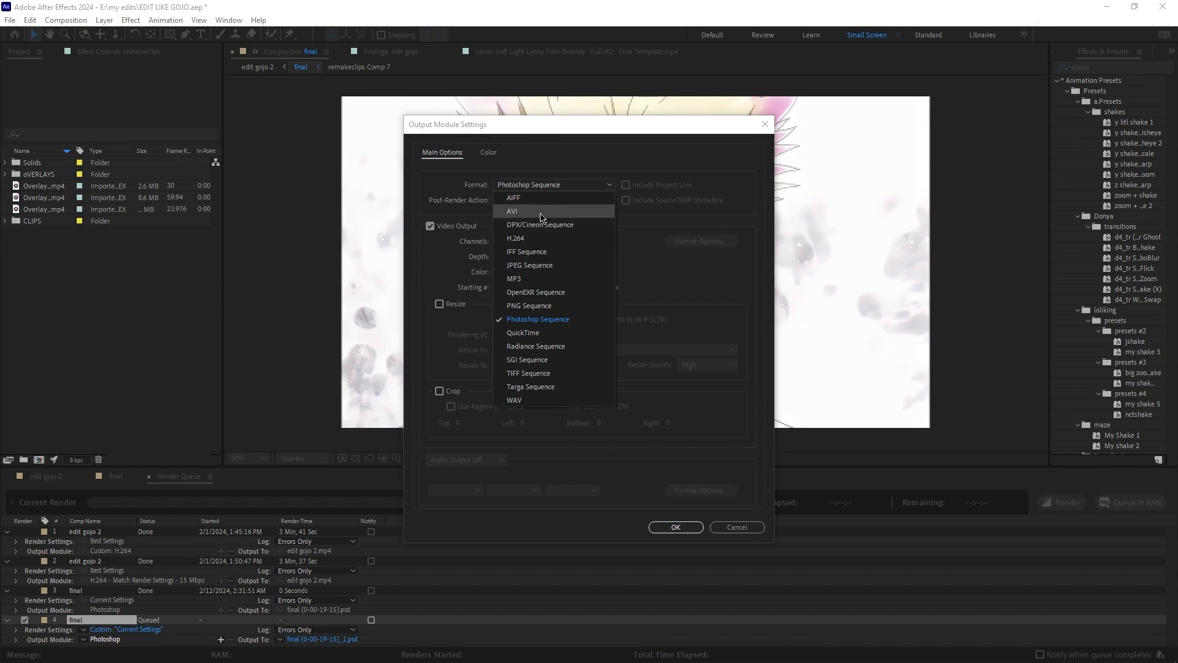
pyautogui.click(553, 267)
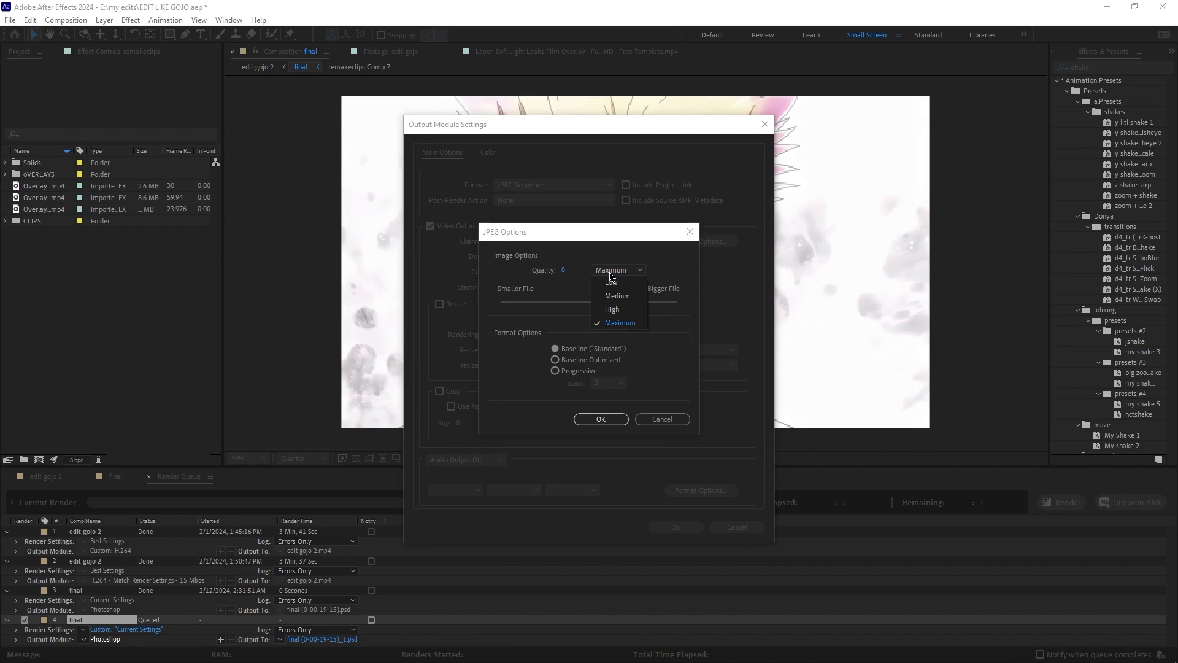
pyautogui.click(601, 419)
pyautogui.click(676, 528)
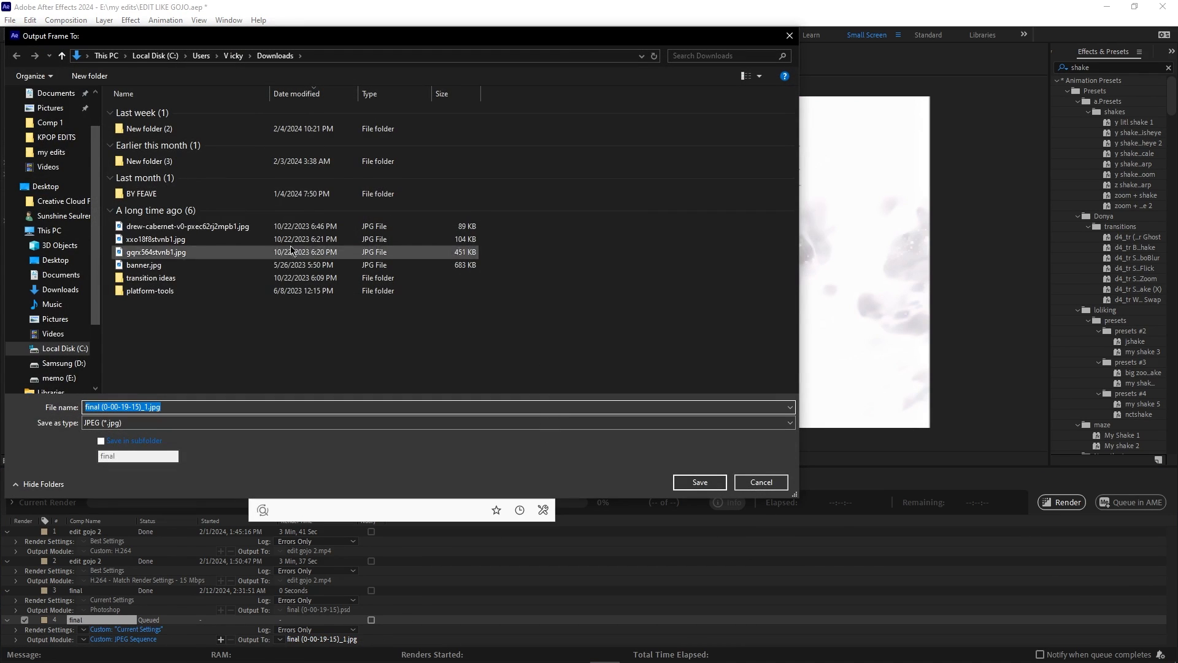
# - Render the frame to the Desktop as final (0-00-19-15)_1.jpg and return to the final composition
pyautogui.scroll(2, 43, 116)
pyautogui.click(50, 113)
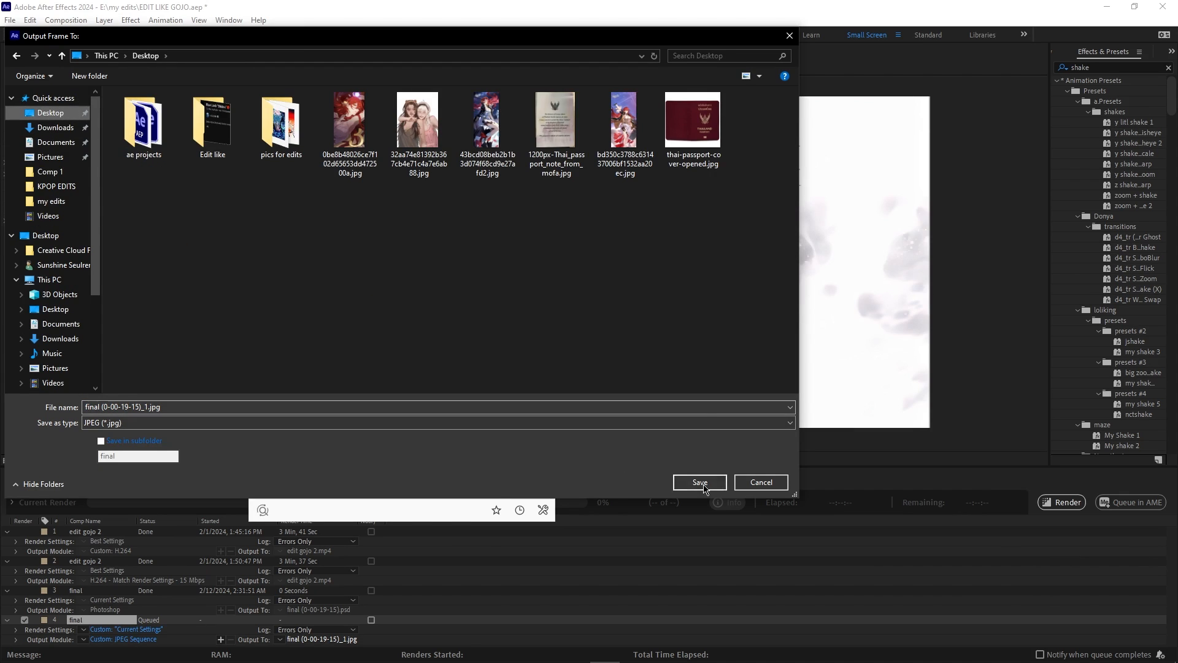
pyautogui.press('Return')
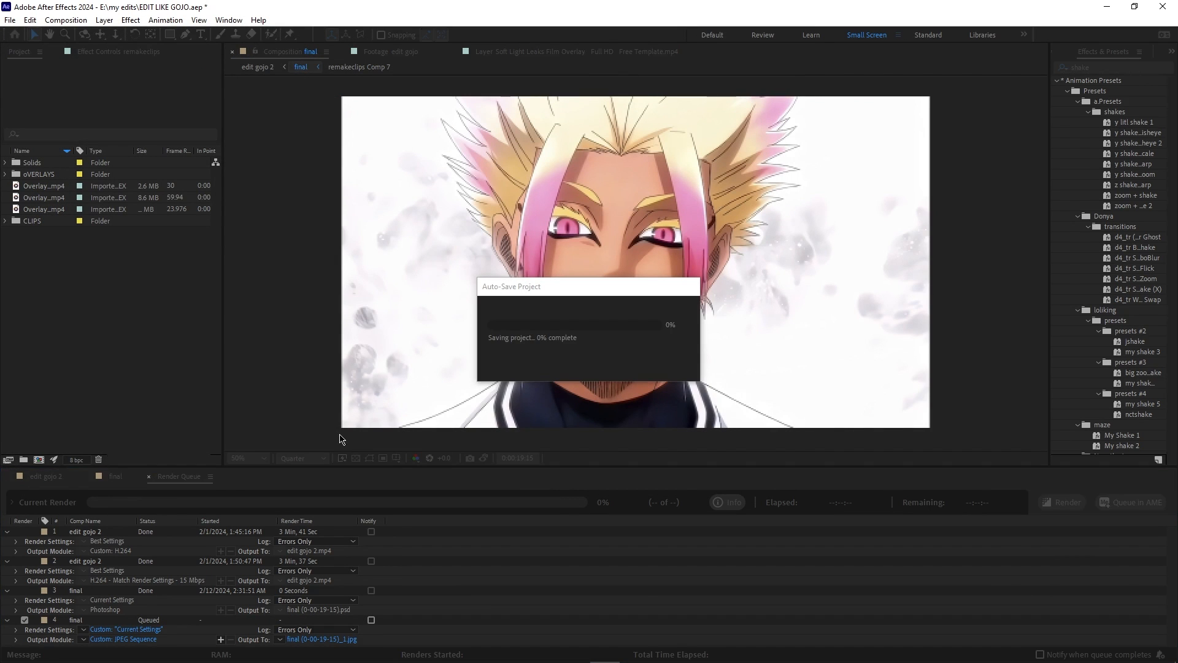
pyautogui.click(150, 477)
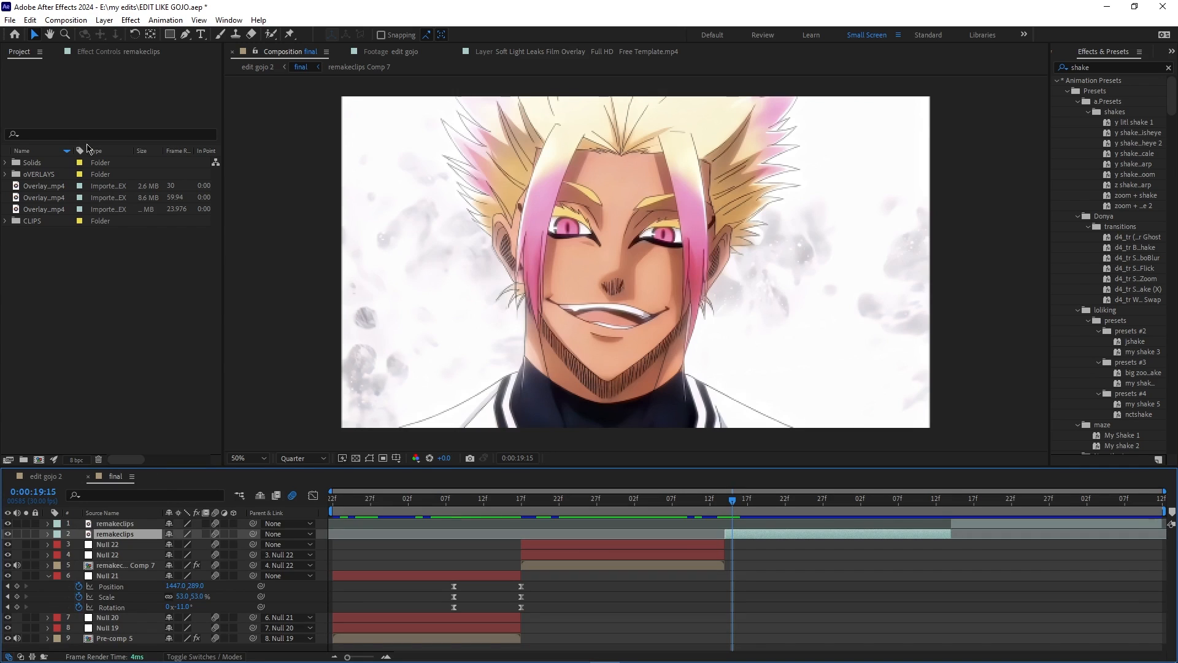
# - Import final (0-00-19-15)_1.jpg from the Desktop into the project
pyautogui.click(10, 20)
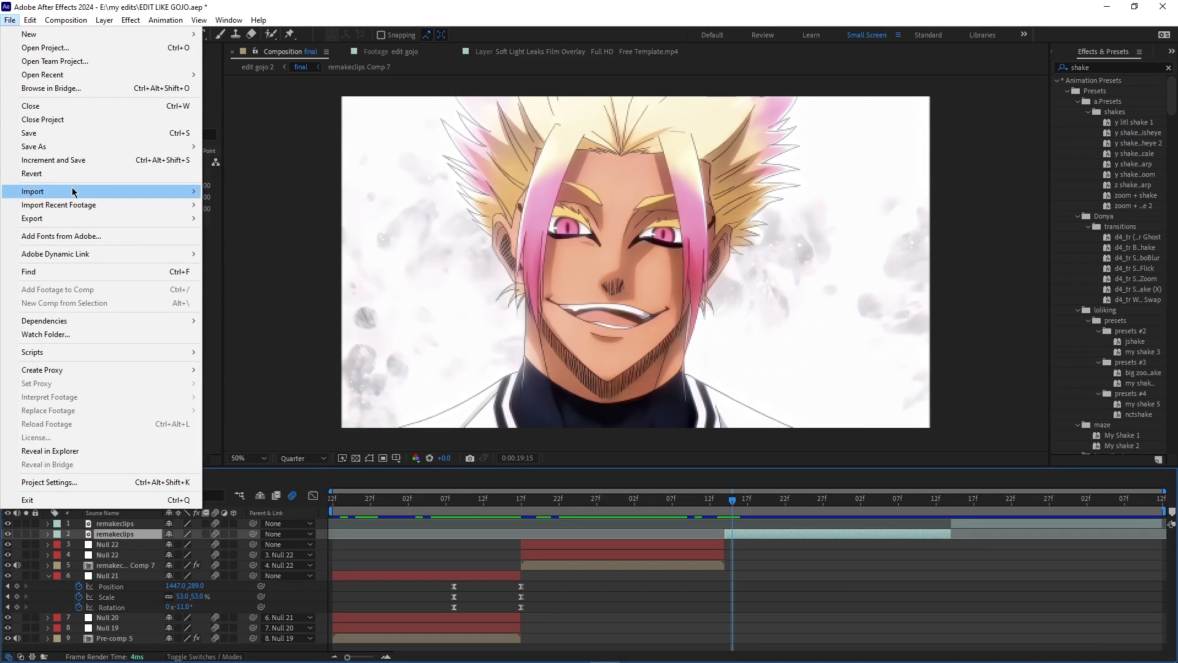
pyautogui.moveTo(92, 189)
pyautogui.click(224, 190)
pyautogui.rightClick(288, 203)
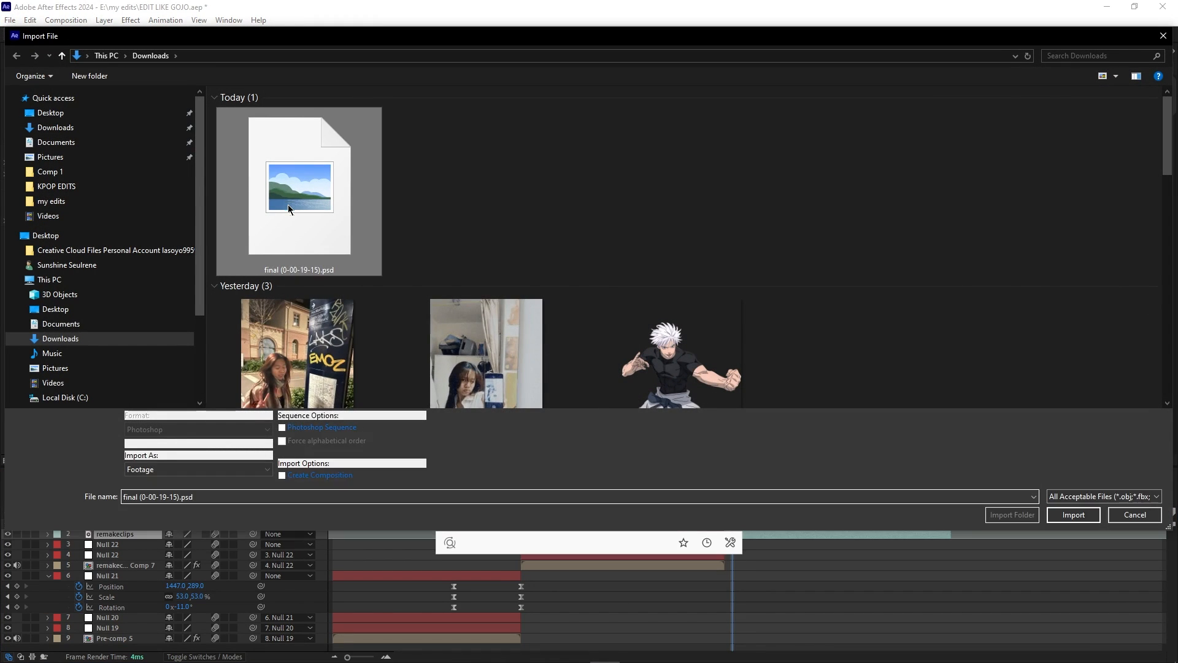
pyautogui.click(325, 454)
pyautogui.scroll(-15, 384, 239)
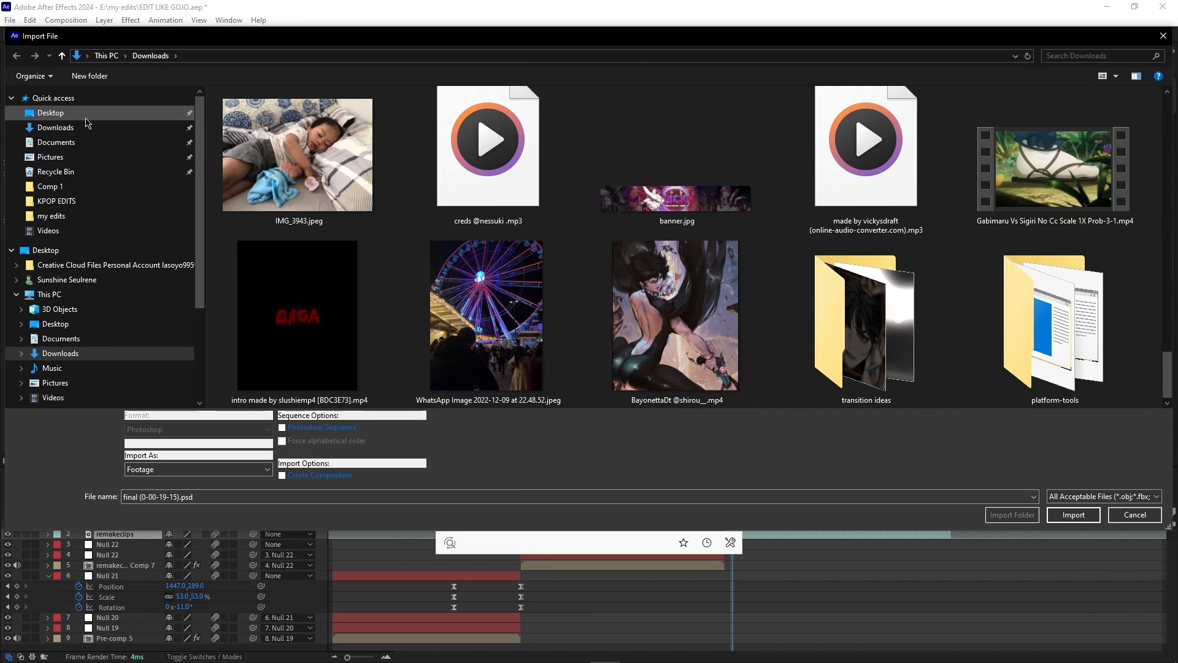
pyautogui.click(50, 113)
pyautogui.doubleClick(793, 138)
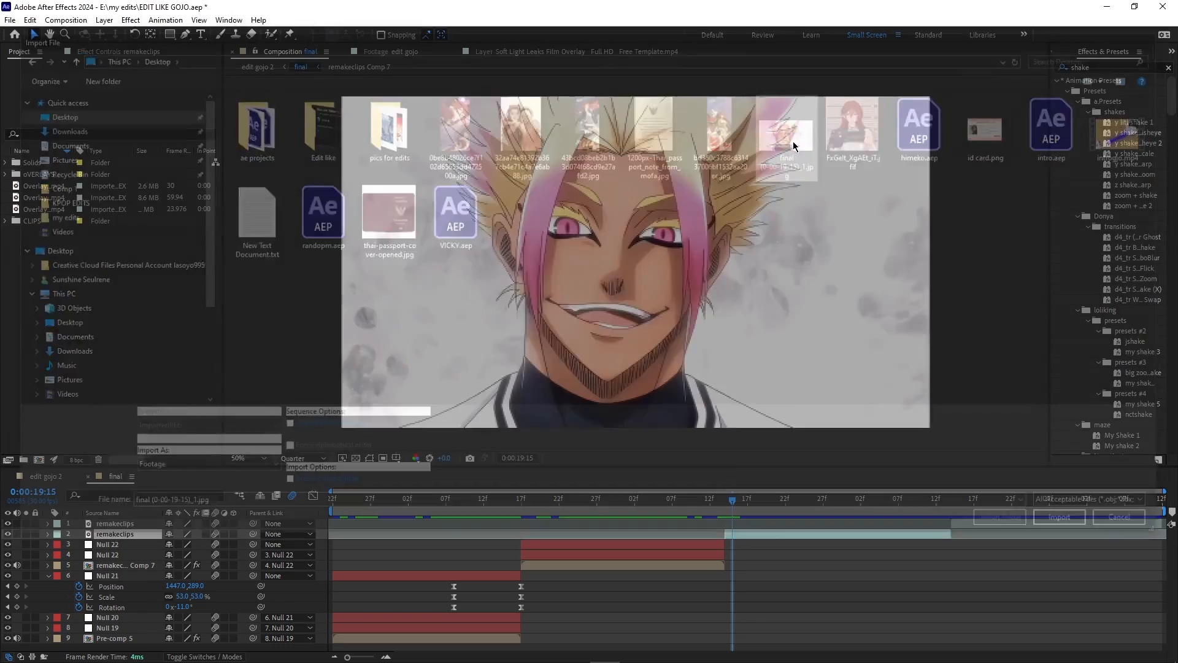
# - Place the imported still above the second remakeclips layer, scale it to 400%, and preview at Full resolution
pyautogui.moveTo(64, 221); pyautogui.dragTo(690, 529)
pyautogui.press('s')
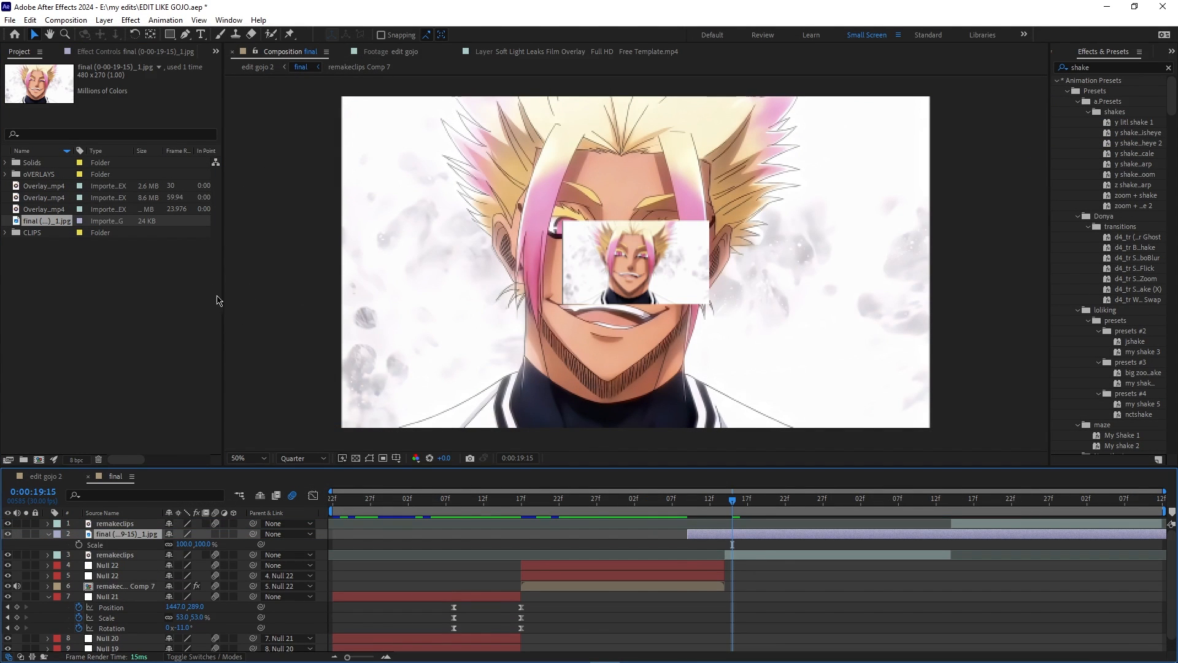
pyautogui.moveTo(187, 545); pyautogui.dragTo(325, 551)
pyautogui.click(301, 458)
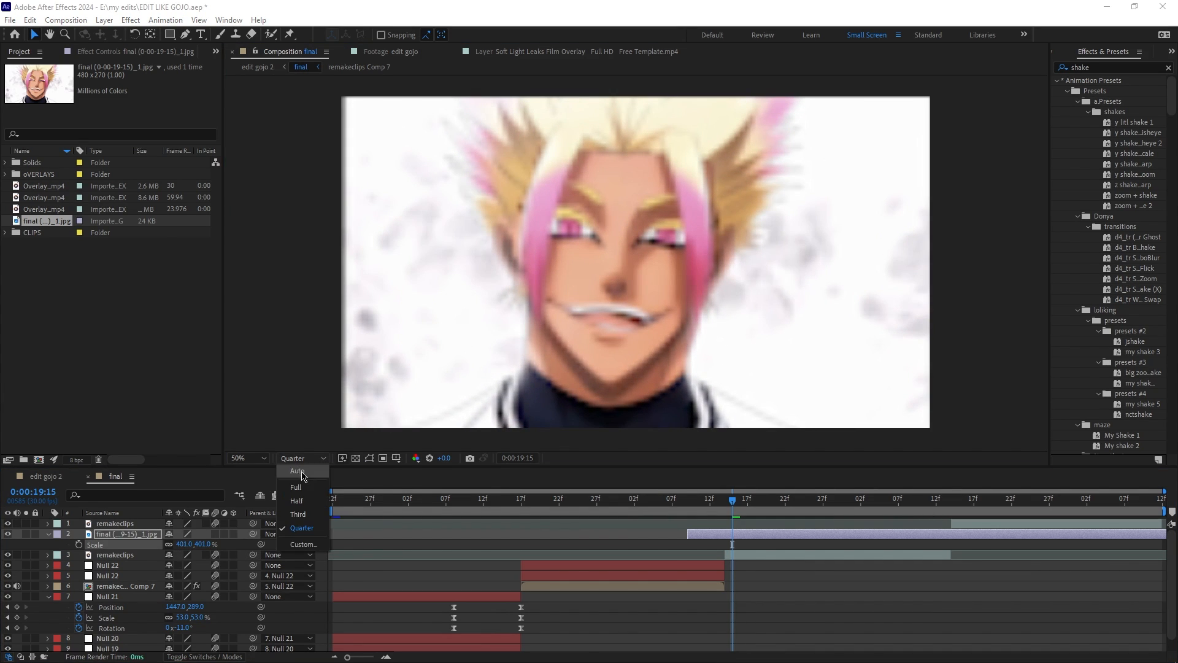
pyautogui.click(306, 491)
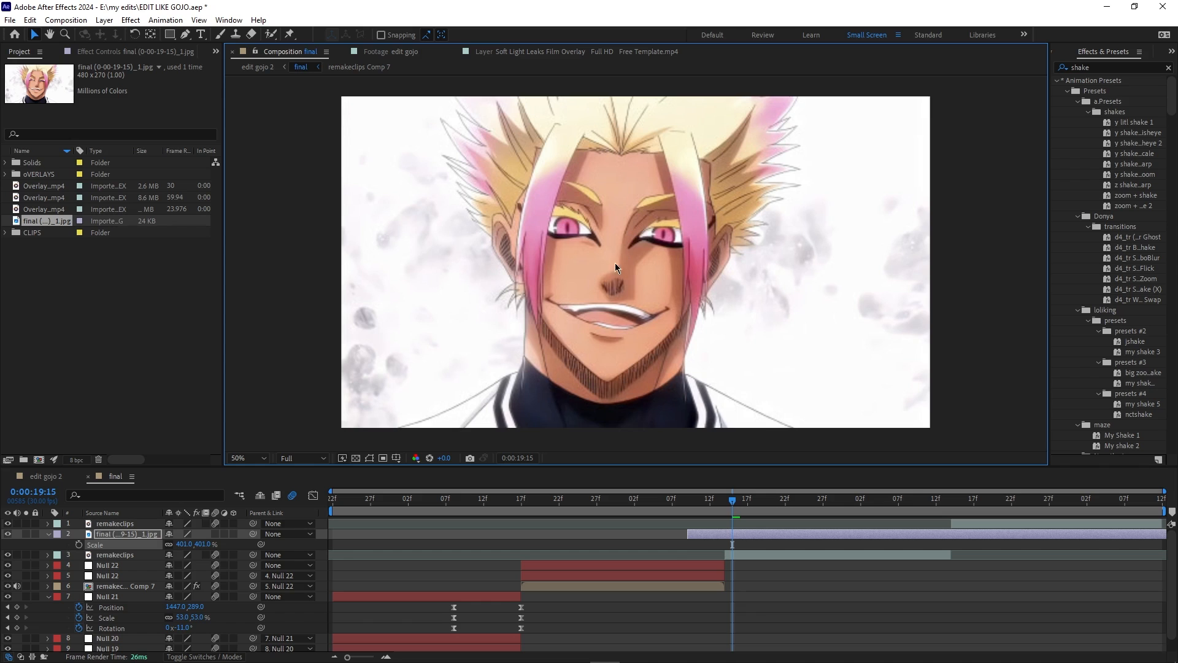
pyautogui.moveTo(180, 544)
pyautogui.mouseDown()
pyautogui.moveTo(146, 541)
pyautogui.moveTo(174, 534)
pyautogui.mouseUp()
# - Start the still image layer at 0:00:19:06 and cut off everything from 0:00:19:14 onward
pyautogui.moveTo(703, 511); pyautogui.dragTo(701, 542)
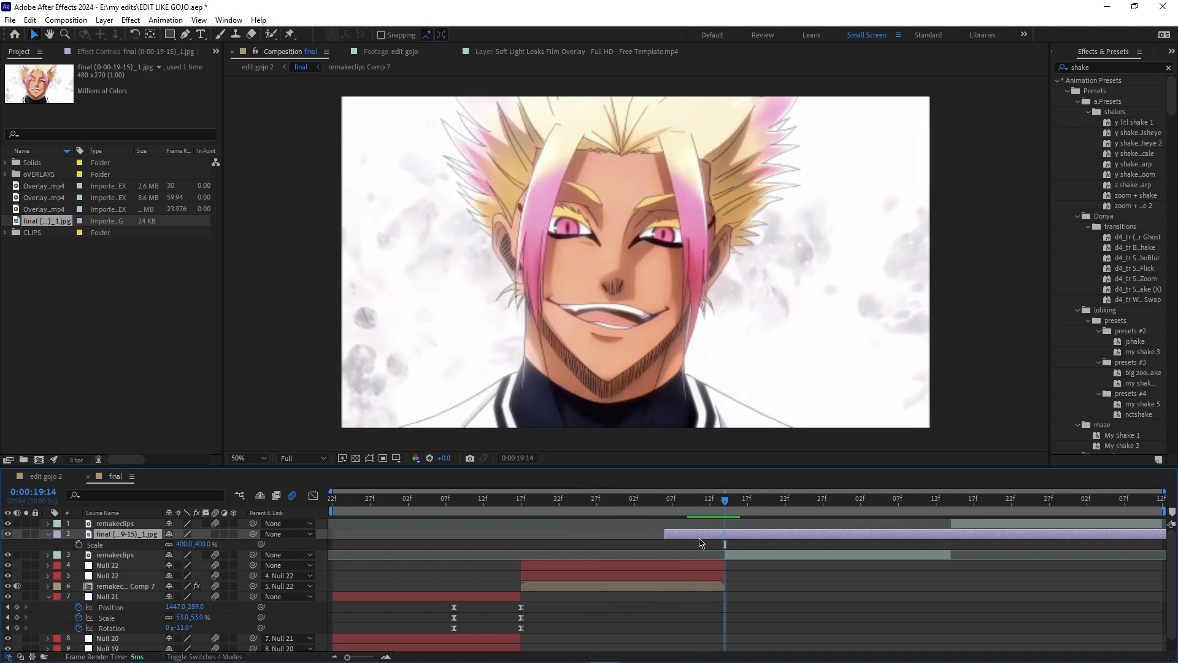
pyautogui.hotkey('ctrl', 'shift', 'd')
pyautogui.press('Delete')
pyautogui.moveTo(720, 501); pyautogui.dragTo(666, 533)
pyautogui.hotkey('ctrl', '3')
# - Open the still image layer in its viewer and paint a Roto Brush foreground stroke down the character's face
pyautogui.click(679, 536)
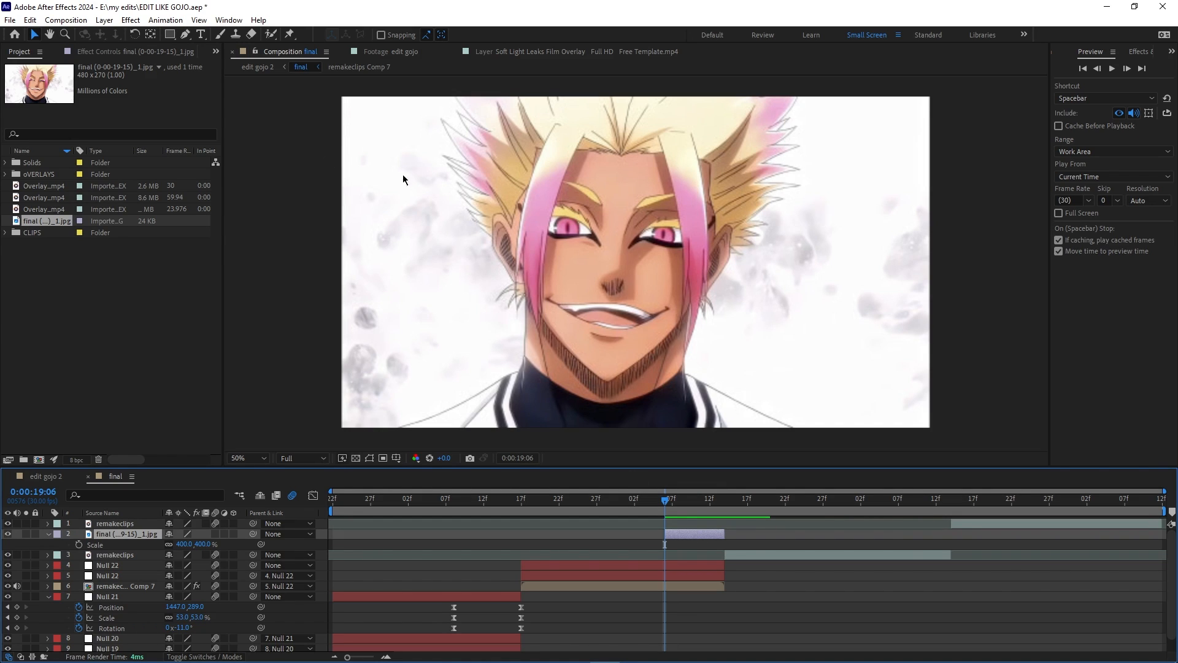
pyautogui.doubleClick(680, 536)
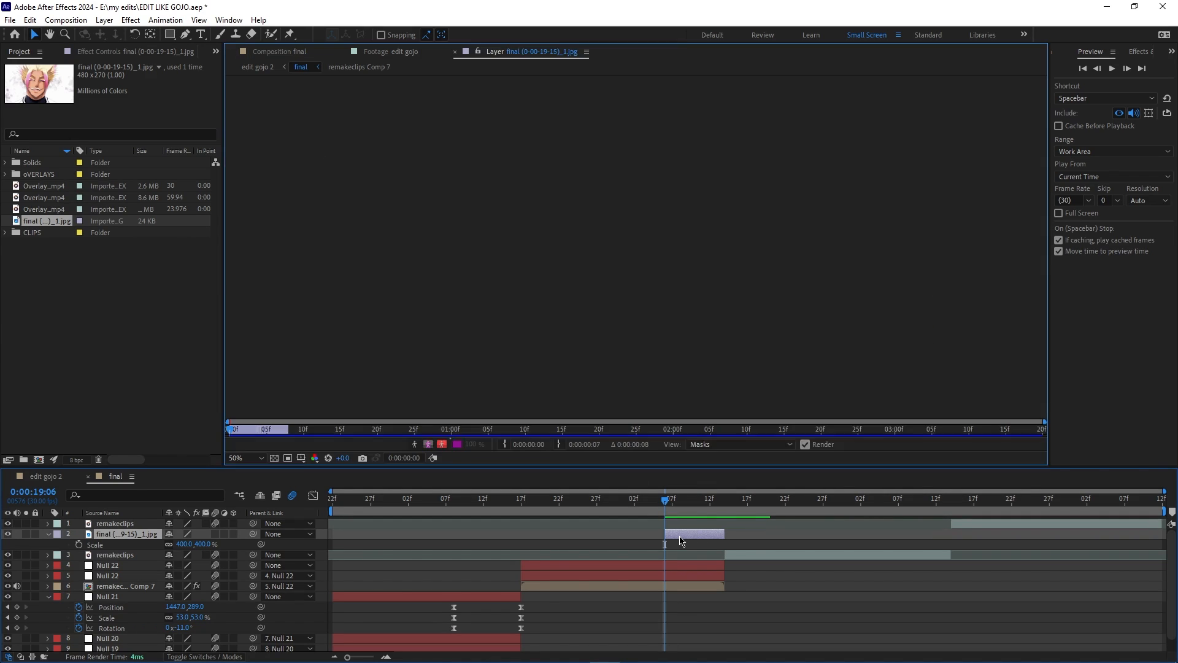
pyautogui.click(271, 34)
pyautogui.scroll(1, 567, 237)
pyautogui.moveTo(588, 169); pyautogui.dragTo(617, 333)
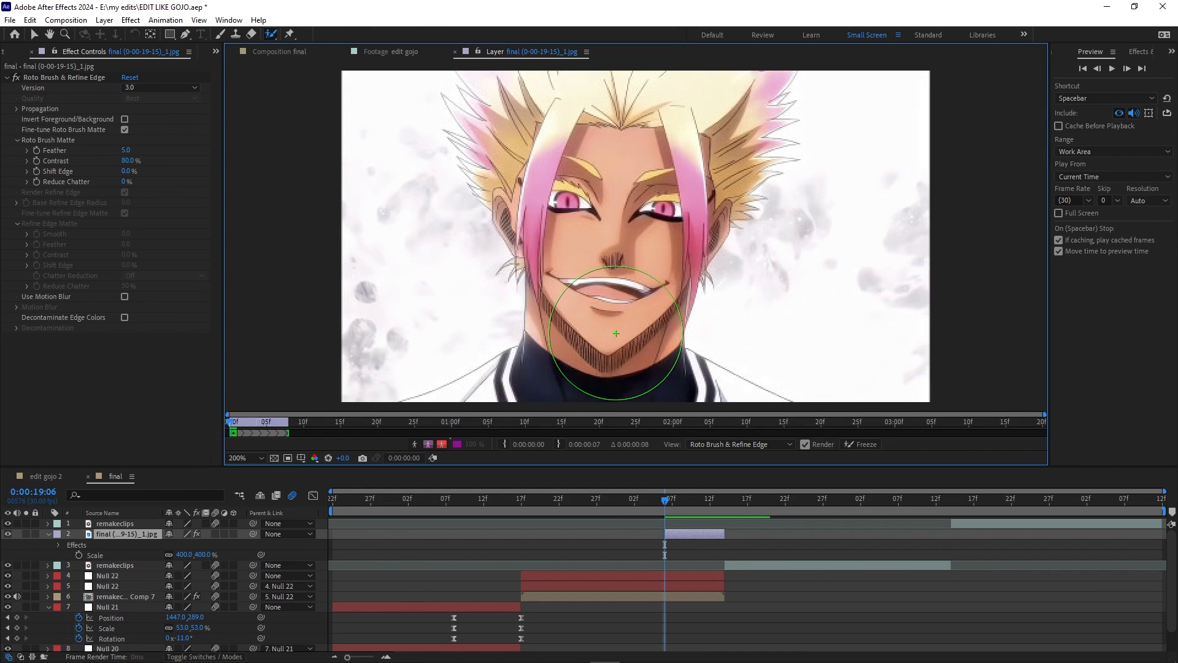
pyautogui.scroll(-1, 613, 316)
pyautogui.moveTo(623, 194); pyautogui.dragTo(616, 183)
pyautogui.scroll(1, 1175, 56)
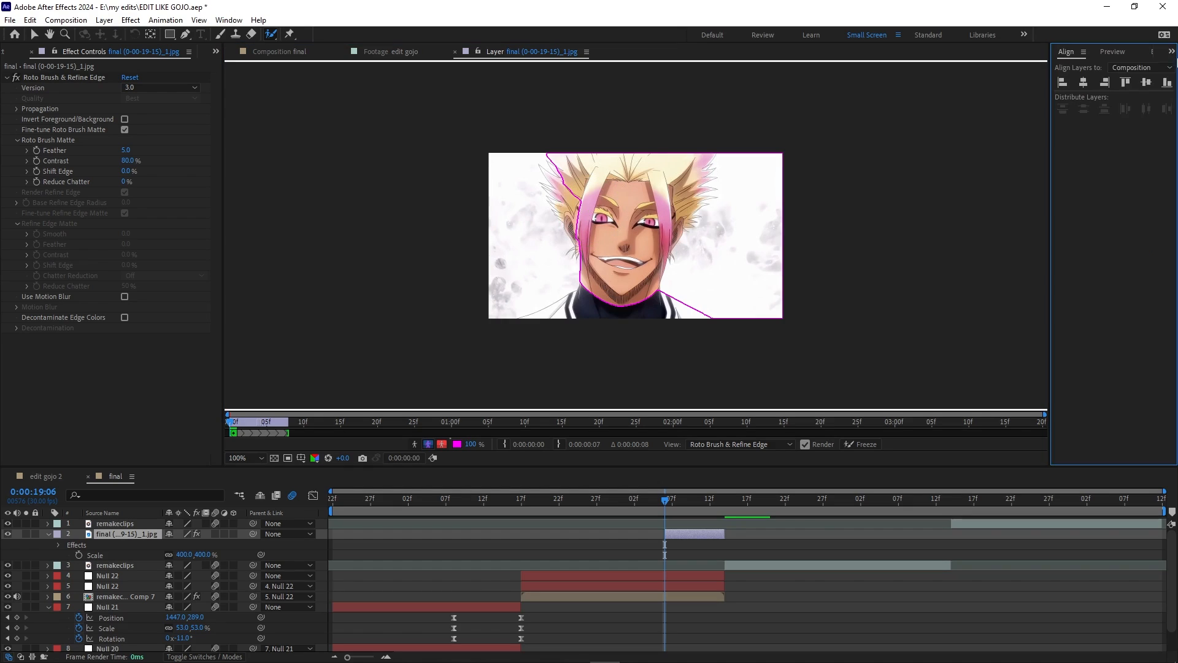
pyautogui.scroll(1, 649, 183)
# - Subtract the background beside the character's hair from the Roto Brush selection and choose the Hard Round 9 pixels brush
pyautogui.click(251, 34)
pyautogui.click(271, 34)
pyautogui.moveTo(461, 132); pyautogui.dragTo(451, 175)
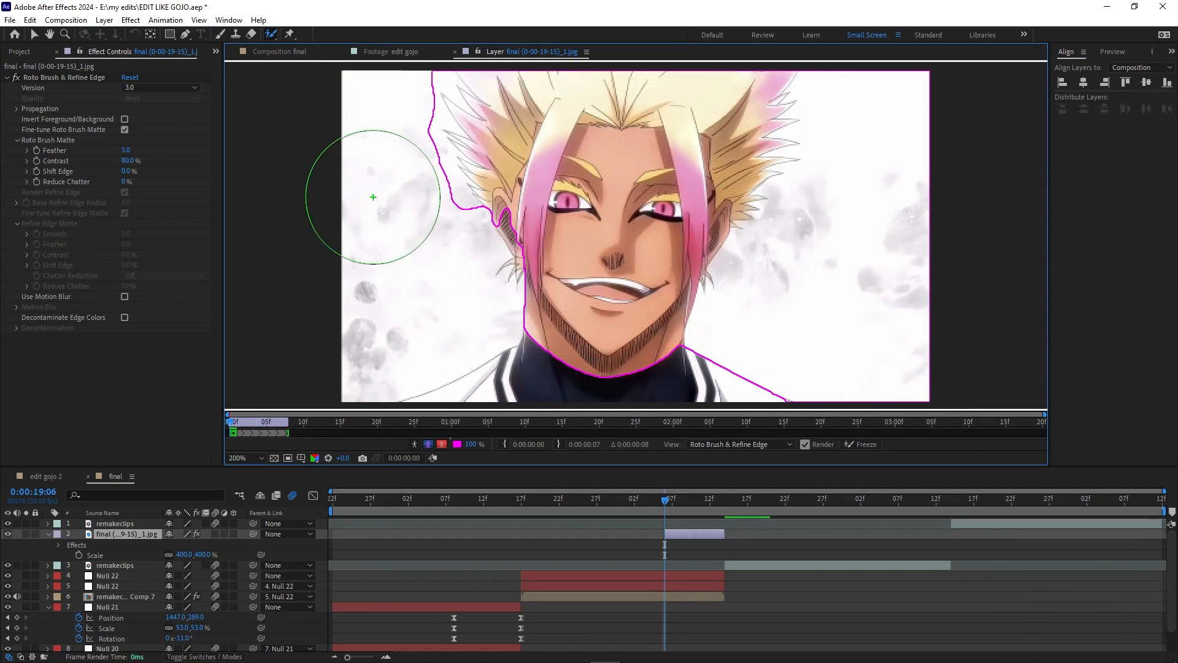
pyautogui.click(1118, 72)
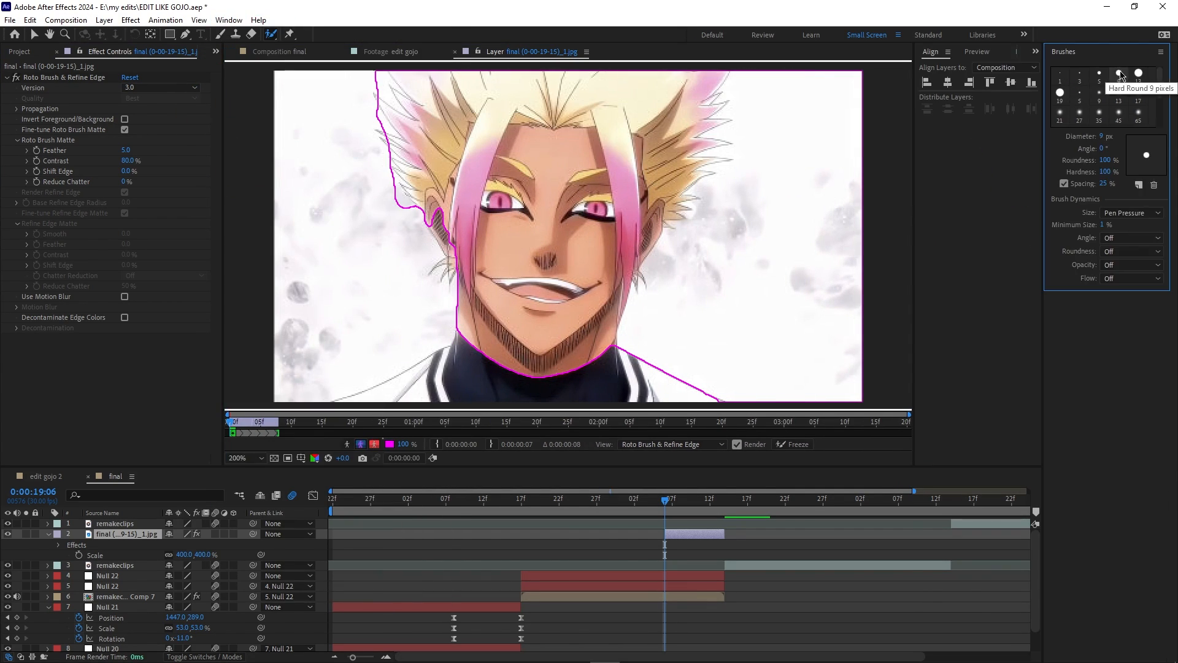
pyautogui.click(1085, 52)
pyautogui.click(1071, 58)
# - Refine the Roto Brush selection around both sides of the hair, the ears, and the neck and shoulders
pyautogui.moveTo(446, 82); pyautogui.dragTo(460, 106)
pyautogui.moveTo(457, 179); pyautogui.dragTo(465, 195)
pyautogui.moveTo(513, 276); pyautogui.dragTo(508, 258)
pyautogui.moveTo(674, 94); pyautogui.dragTo(701, 202)
pyautogui.moveTo(728, 257); pyautogui.dragTo(801, 73)
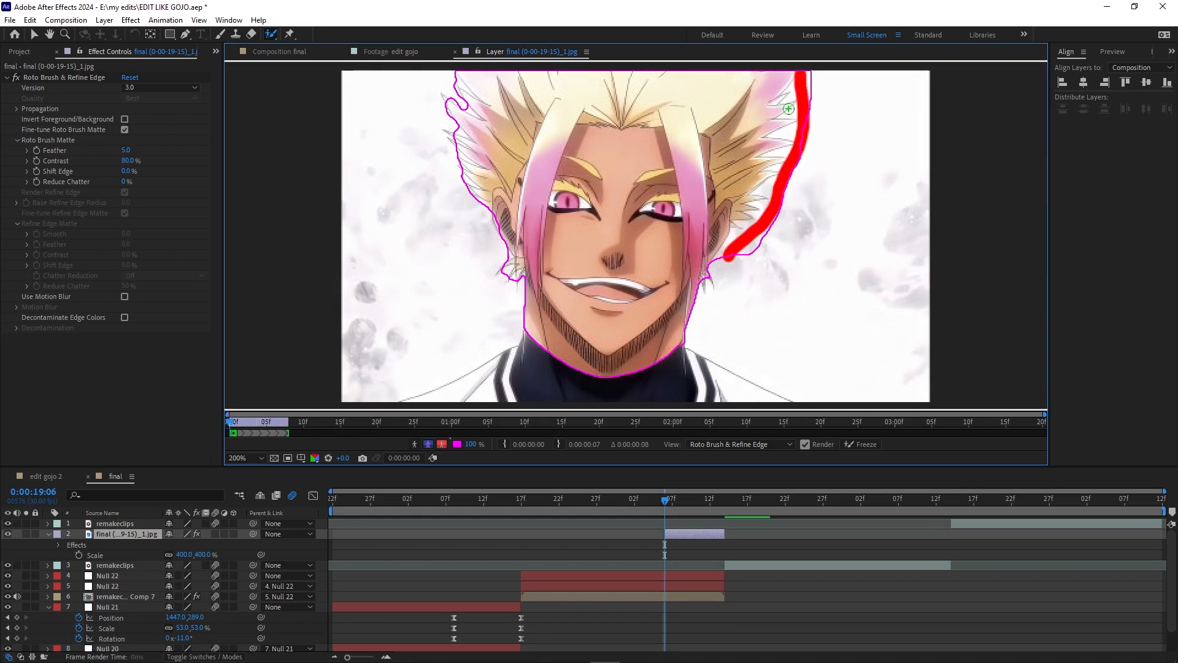
pyautogui.moveTo(672, 392); pyautogui.dragTo(791, 371)
# - Freeze the Roto Brush matte, close the layer viewers and return to the final composition
pyautogui.click(863, 444)
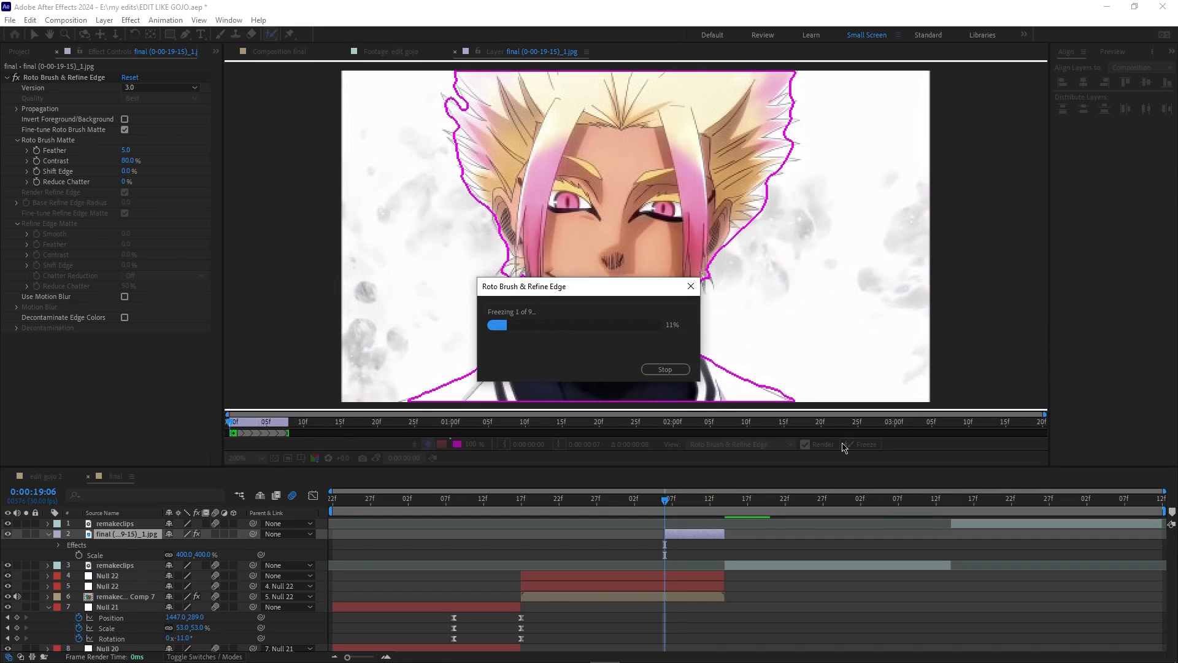
pyautogui.click(455, 52)
pyautogui.click(672, 499)
pyautogui.click(380, 52)
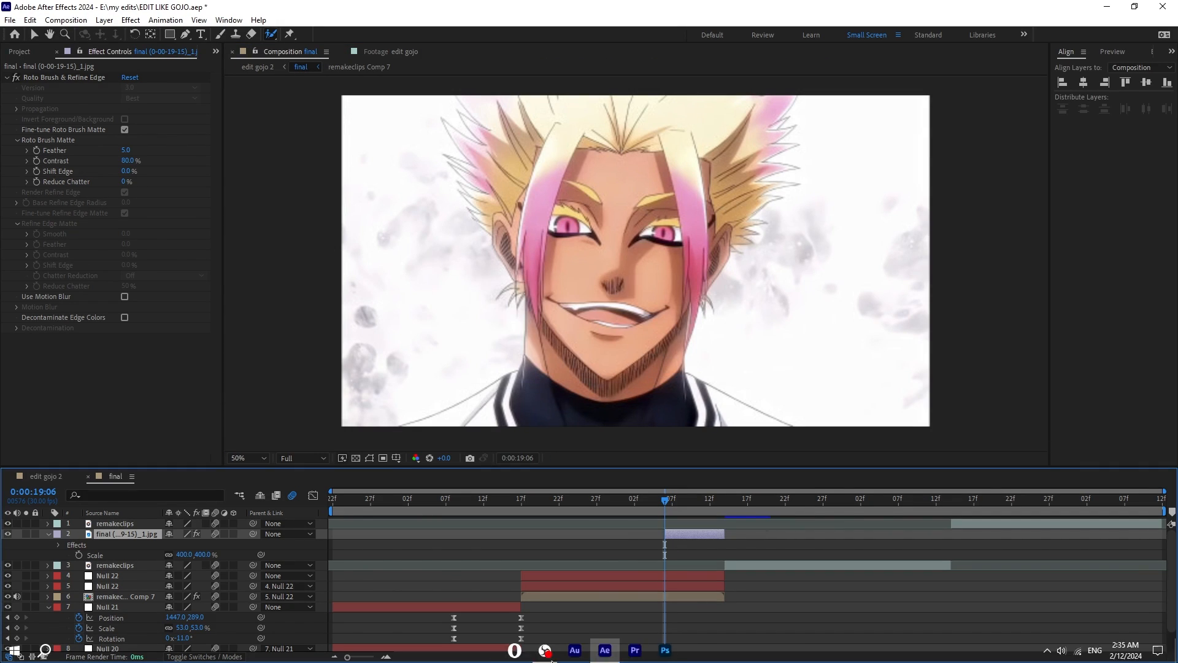
# - Empty the disk cache for all versions, check the cutout at the still layer's start, and save the project
pyautogui.click(65, 19)
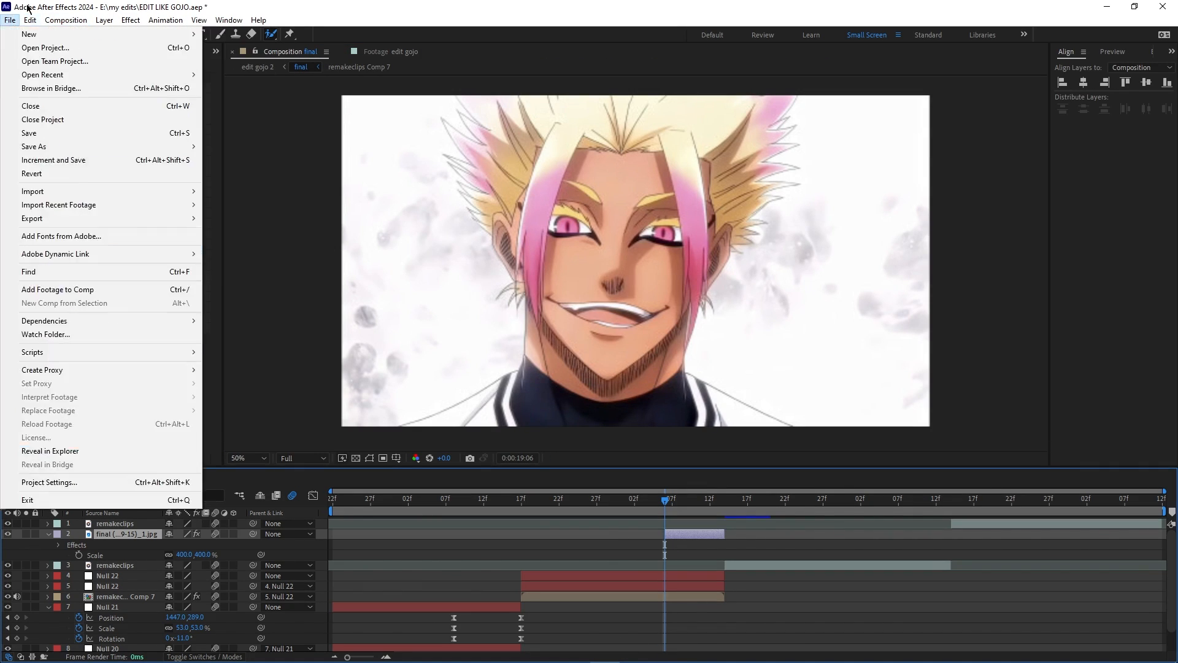
pyautogui.moveTo(29, 20)
pyautogui.moveTo(60, 374)
pyautogui.click(264, 481)
pyautogui.click(492, 230)
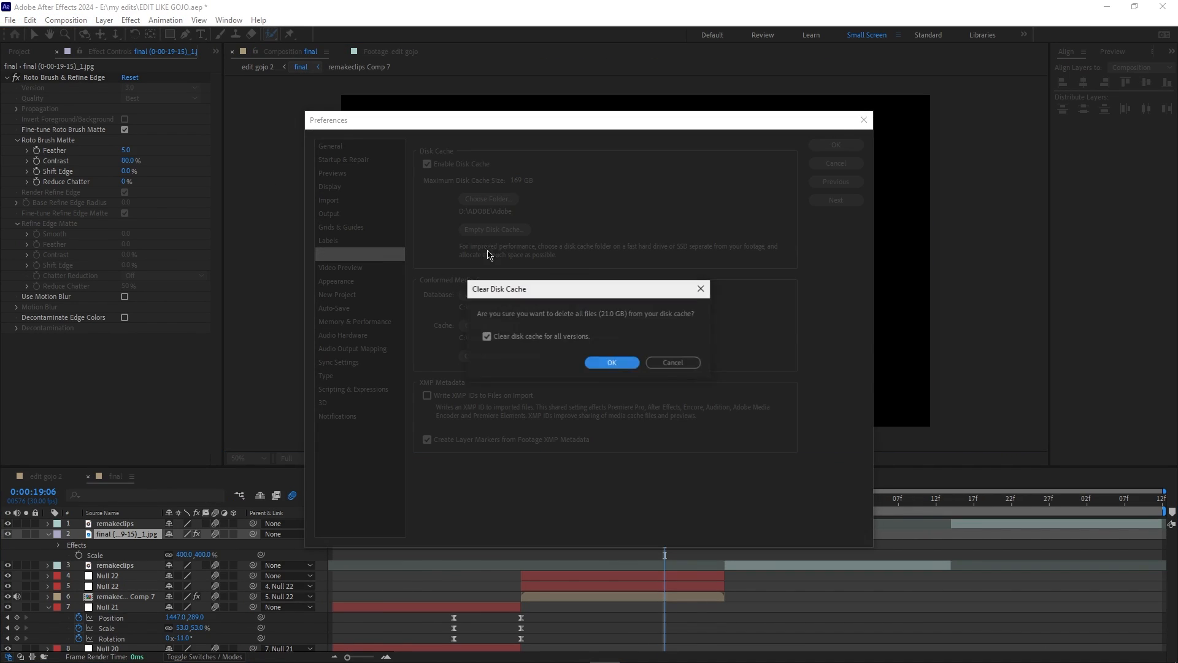
pyautogui.click(611, 362)
pyautogui.click(831, 149)
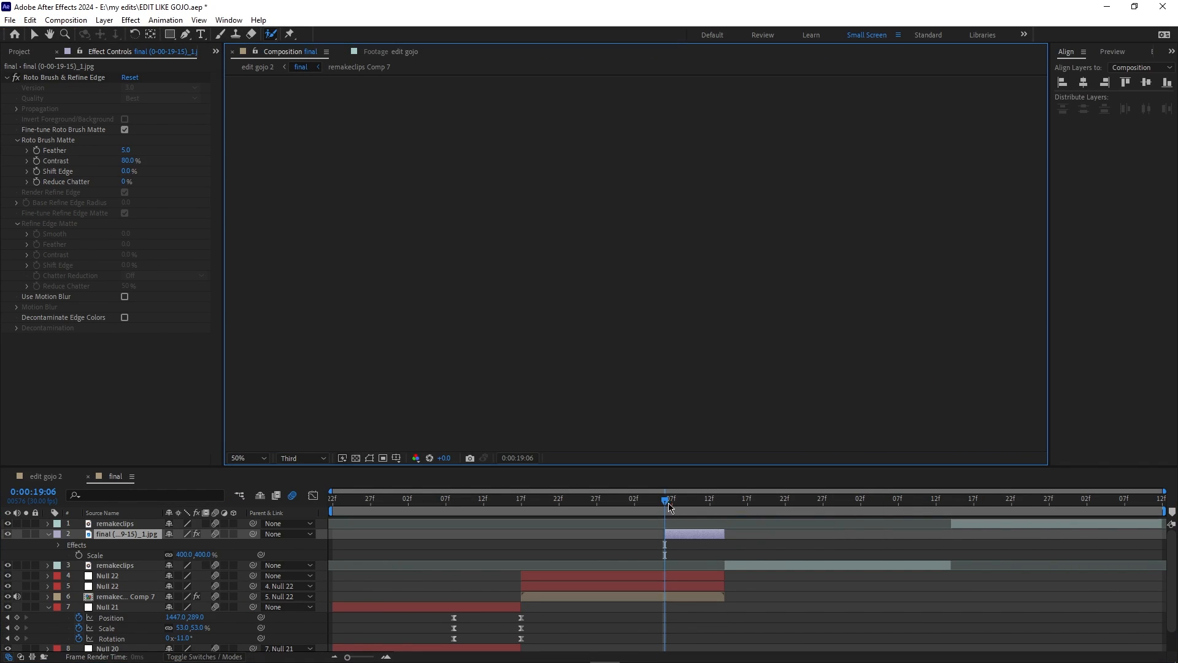
pyautogui.moveTo(668, 508)
pyautogui.mouseDown()
pyautogui.moveTo(710, 504)
pyautogui.moveTo(660, 516)
pyautogui.mouseUp()
pyautogui.hotkey('ctrl', 's')
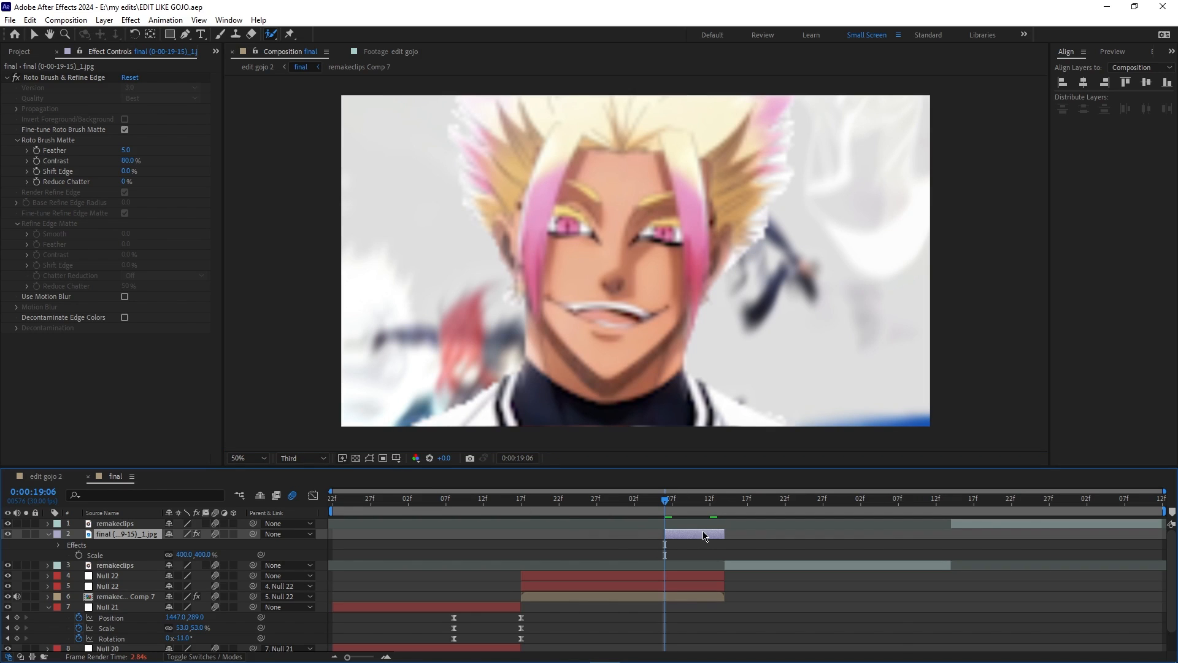
# - Animate the still's Position from below the frame at 0:00:19:06 to 960, 540 at 0:00:19:14, with Easy Ease on the keyframes
pyautogui.press('p')
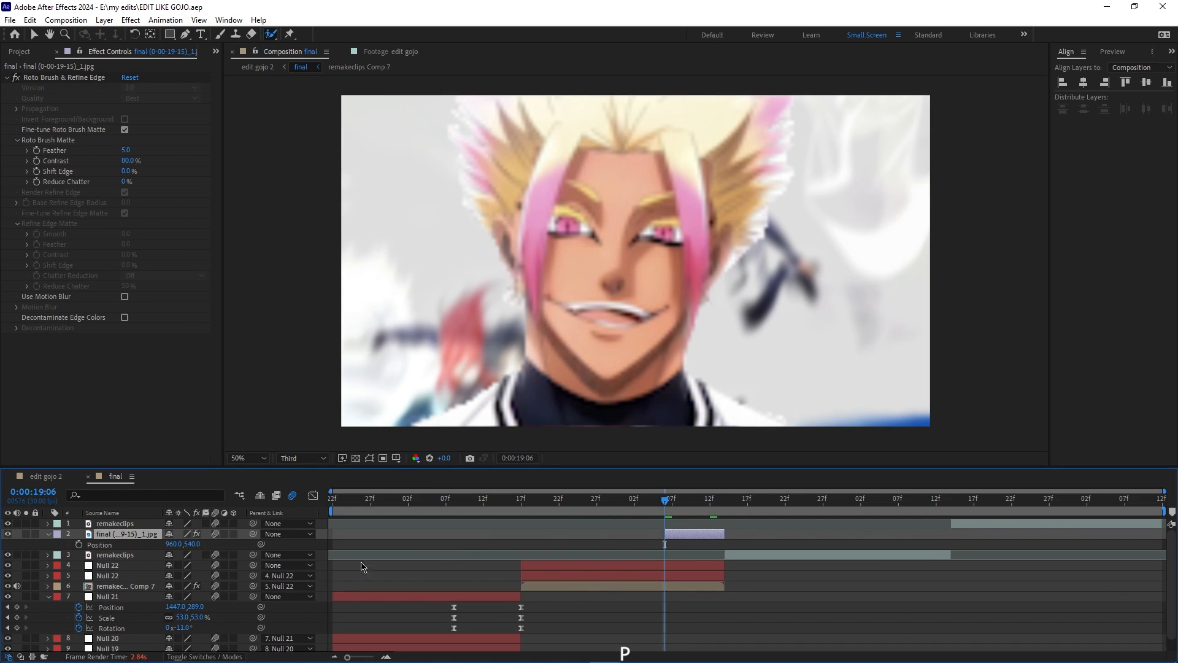
pyautogui.click(79, 544)
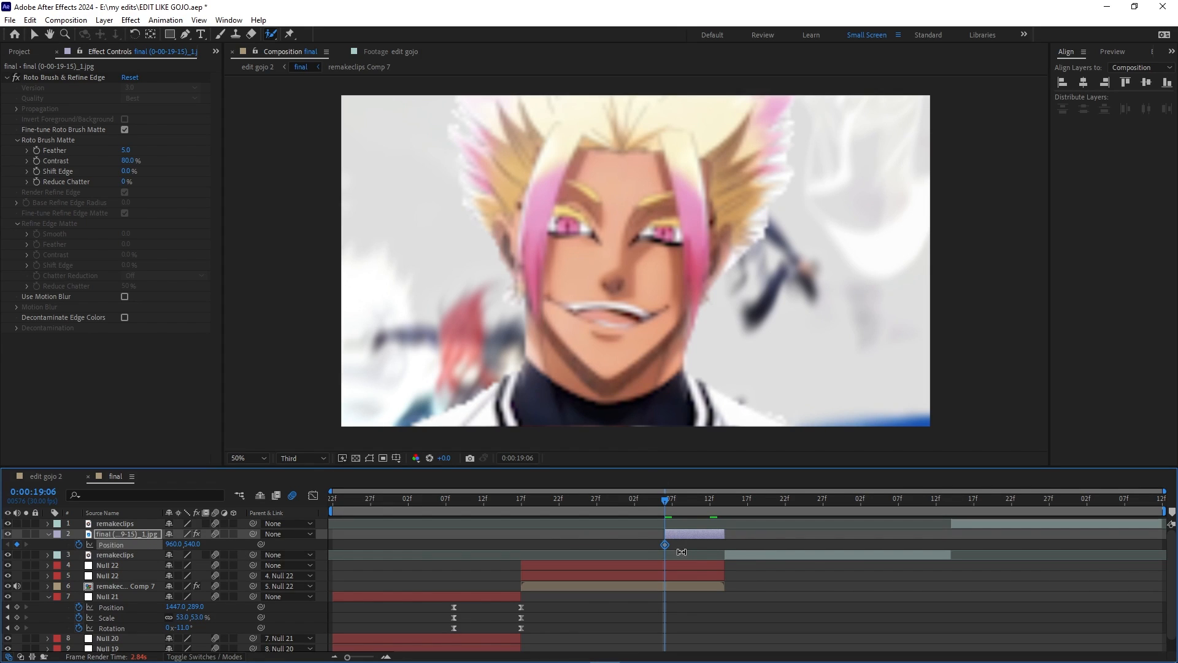
pyautogui.moveTo(710, 544); pyautogui.dragTo(725, 545)
pyautogui.moveTo(198, 547); pyautogui.dragTo(828, 597)
pyautogui.moveTo(669, 505); pyautogui.dragTo(540, 574)
pyautogui.press('F9')
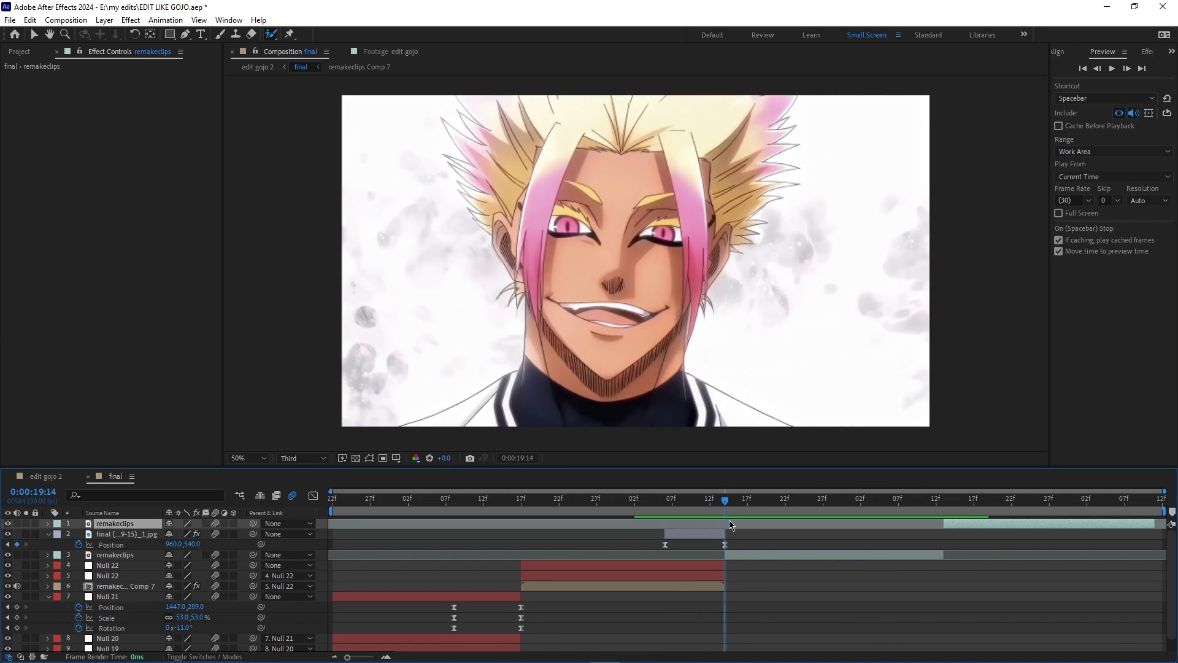
# - Pre-compose the remakeclips layer starting at 0:00:19:14, moving all attributes and adjusting the duration to the layer's time span
pyautogui.click(744, 555)
pyautogui.click(961, 524)
pyautogui.click(875, 551)
pyautogui.rightClick(875, 550)
pyautogui.click(890, 479)
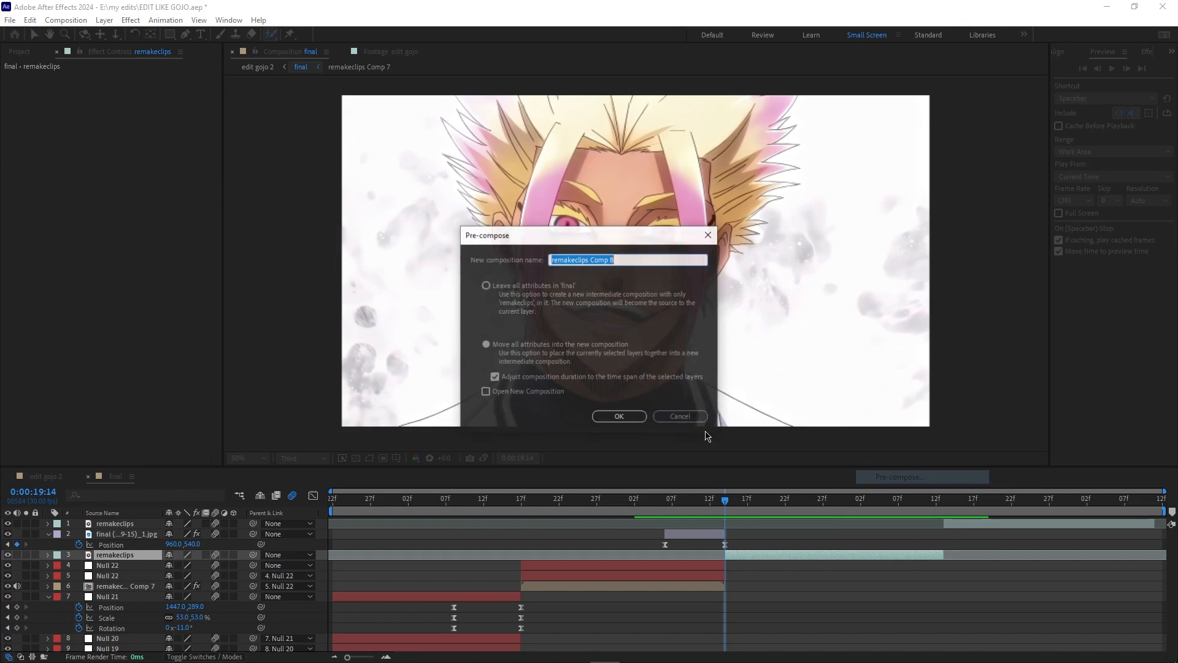
pyautogui.click(610, 415)
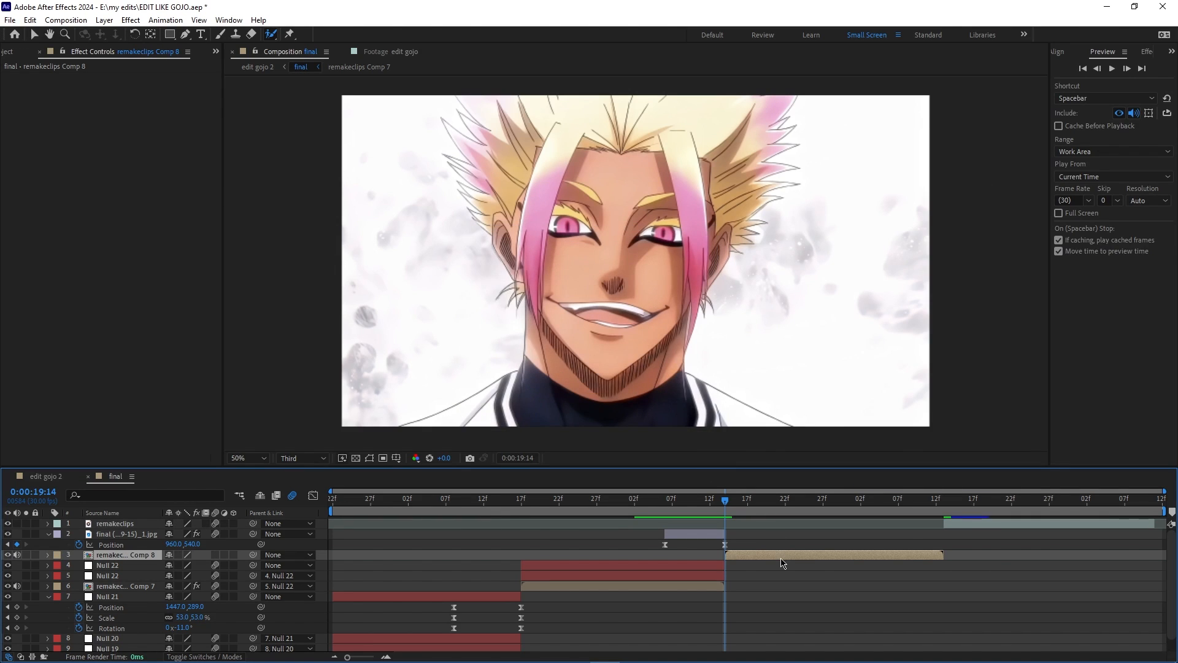
# - Switch back to the Selection tool and open the new pre-composition of the final shot
pyautogui.keyDown('alt'); pyautogui.doubleClick(782, 557); pyautogui.keyUp('alt')
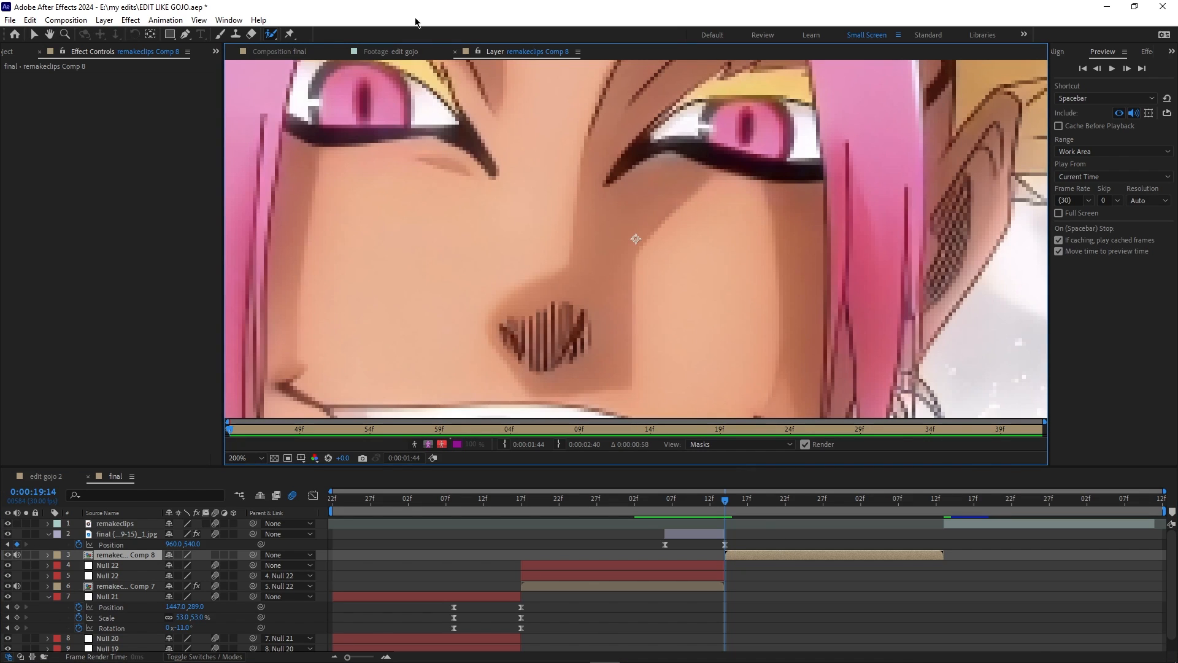
pyautogui.click(455, 53)
pyautogui.click(35, 35)
pyautogui.click(287, 52)
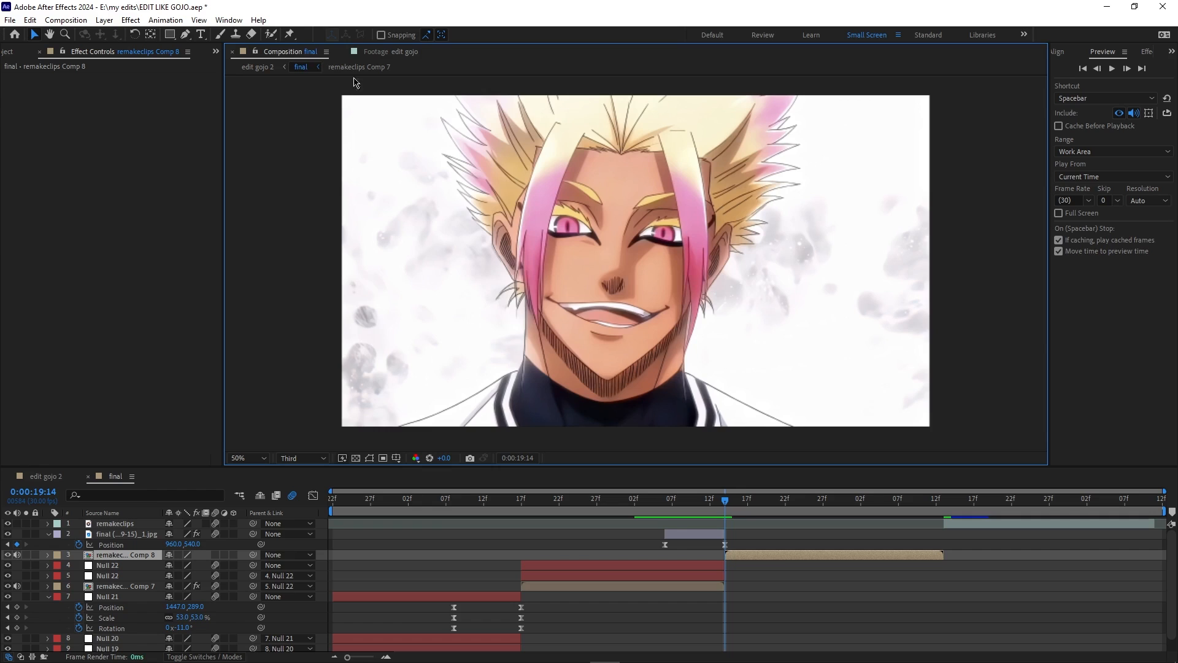
pyautogui.doubleClick(780, 555)
# - Add a null object to the pre-composition and parent the remakeclips layer to it
pyautogui.rightClick(408, 412)
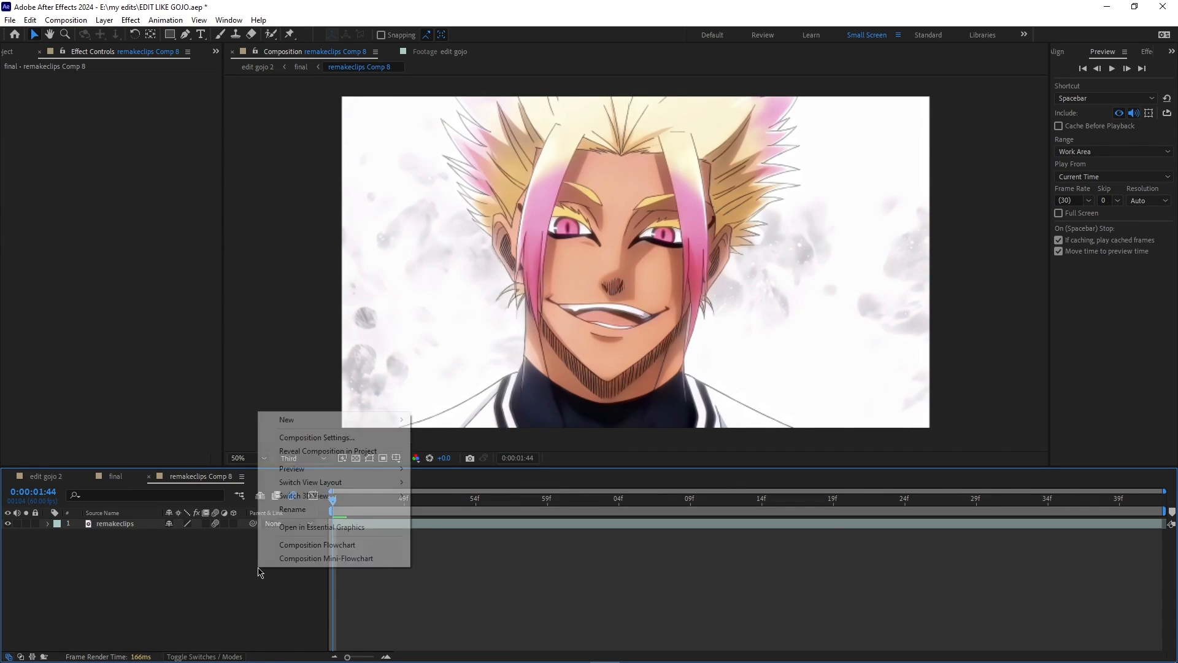
pyautogui.moveTo(399, 420)
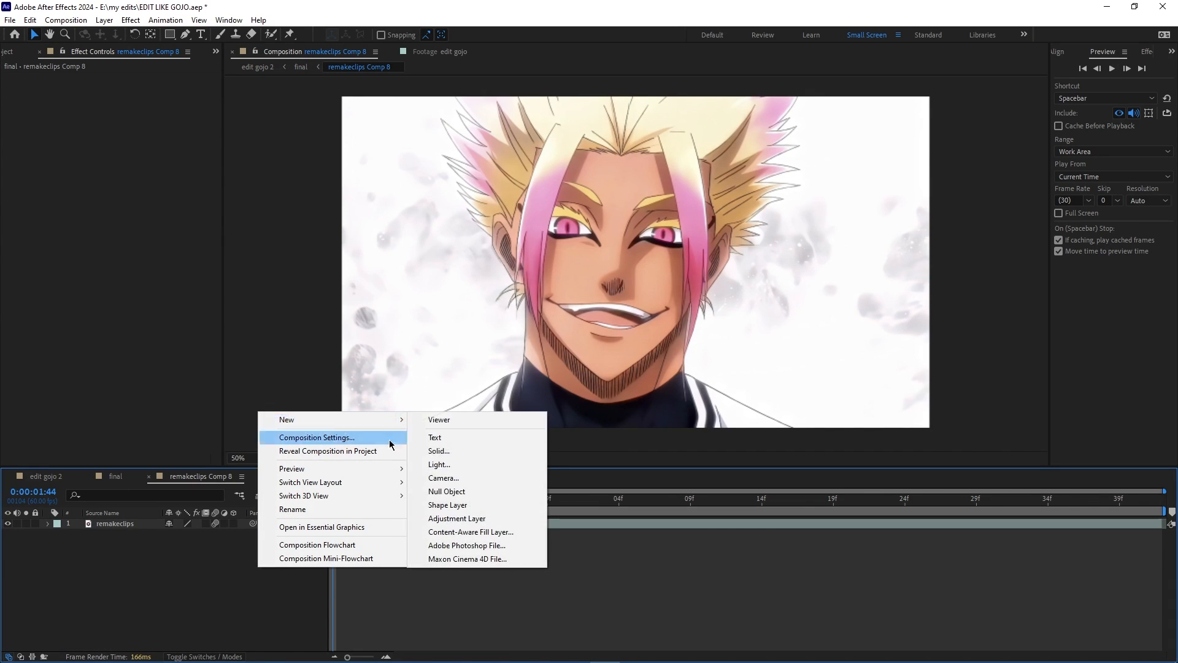
pyautogui.click(453, 494)
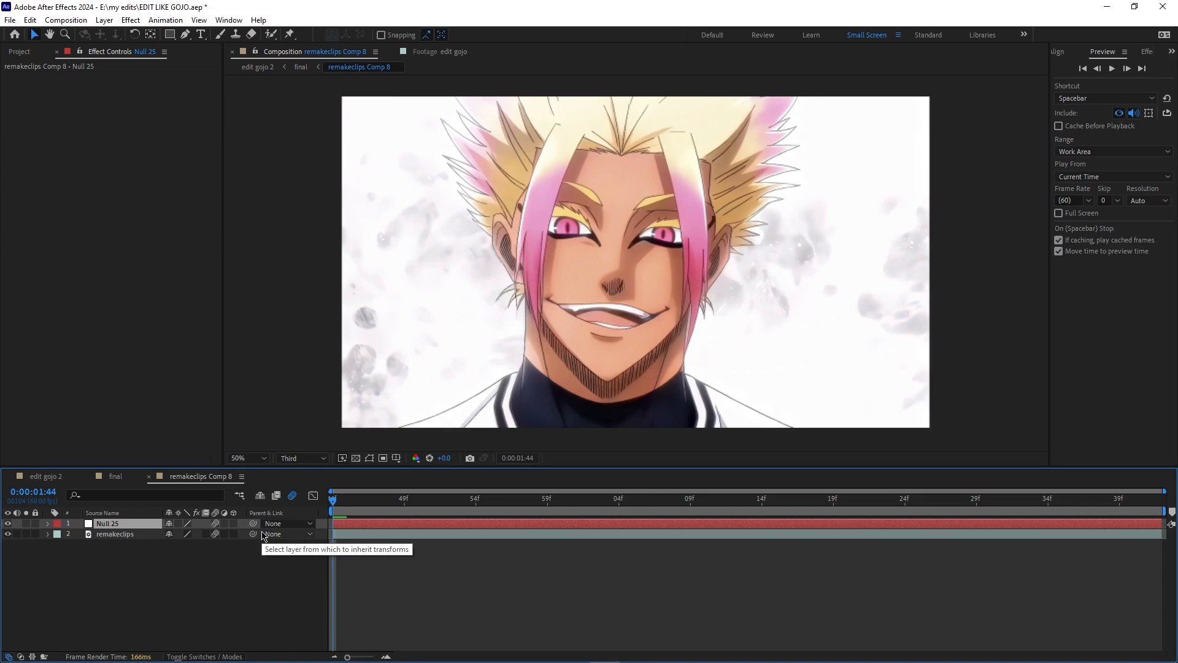
pyautogui.moveTo(253, 534); pyautogui.dragTo(125, 529)
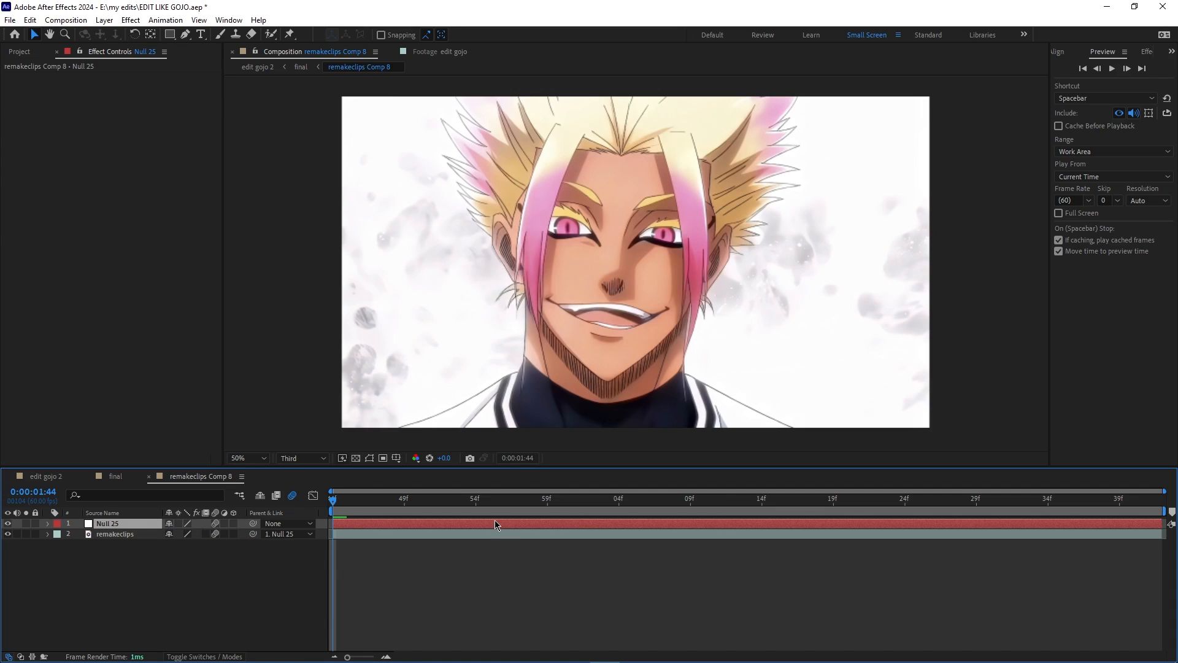
# - Keyframe the null's Scale from 275% at 0:00:01:44 to 100% at 0:00:02:14
pyautogui.hotkey('alt', 'shift', 's')
pyautogui.click(98, 538)
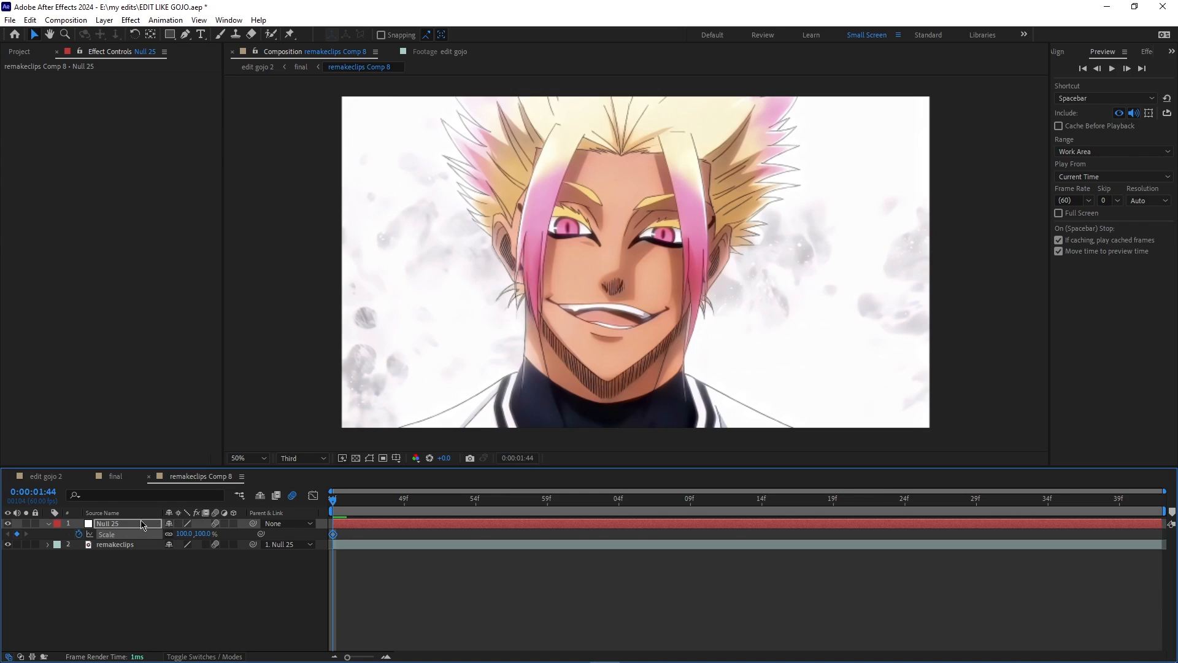
pyautogui.moveTo(707, 555); pyautogui.dragTo(764, 556)
pyautogui.moveTo(184, 535); pyautogui.dragTo(293, 542)
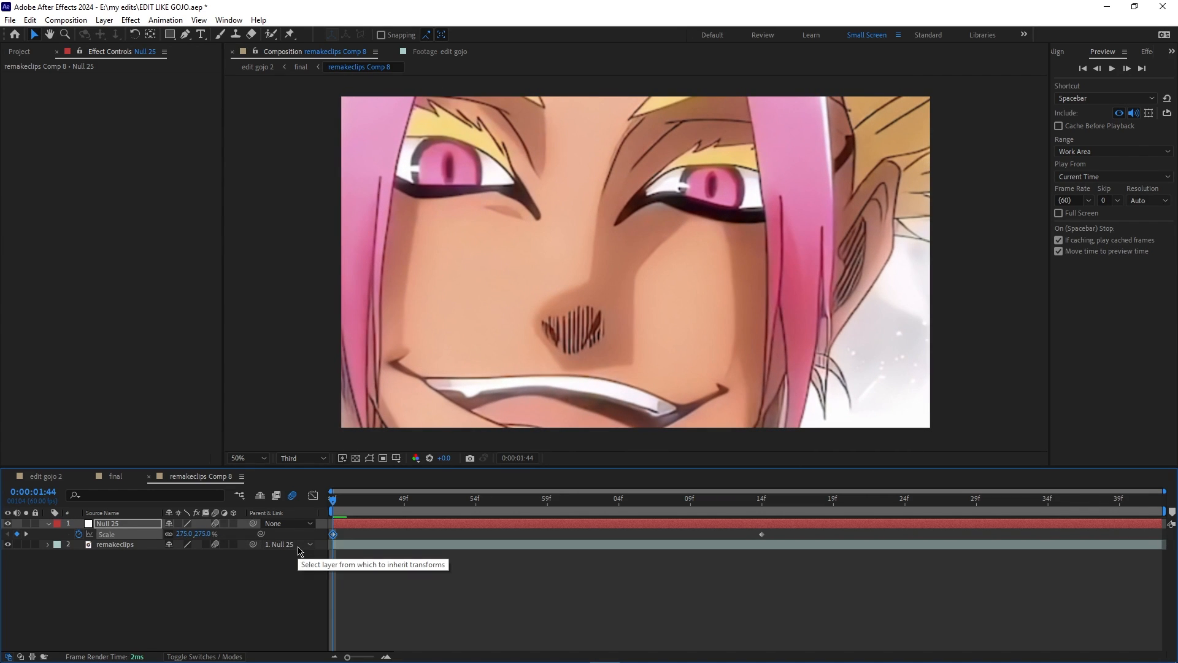
# - Keyframe the null's Position at 1146, 540 at 0:00:01:44 and reset it to 960, 540 at 0:00:02:14
pyautogui.hotkey('shift', 'p')
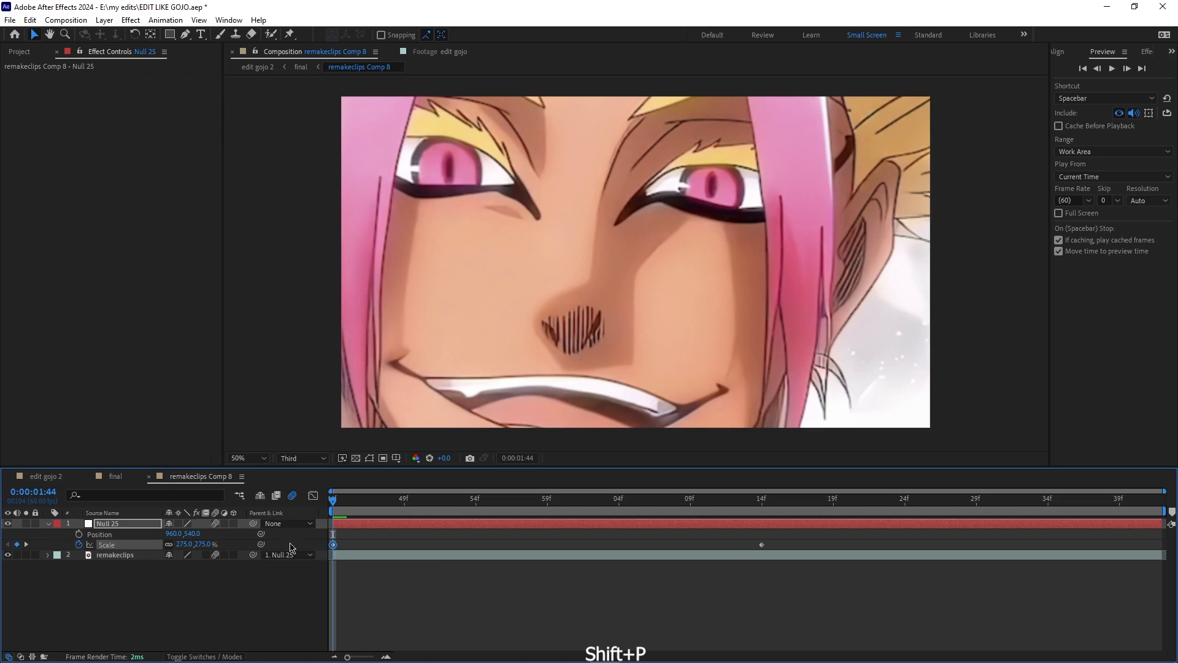
pyautogui.click(79, 534)
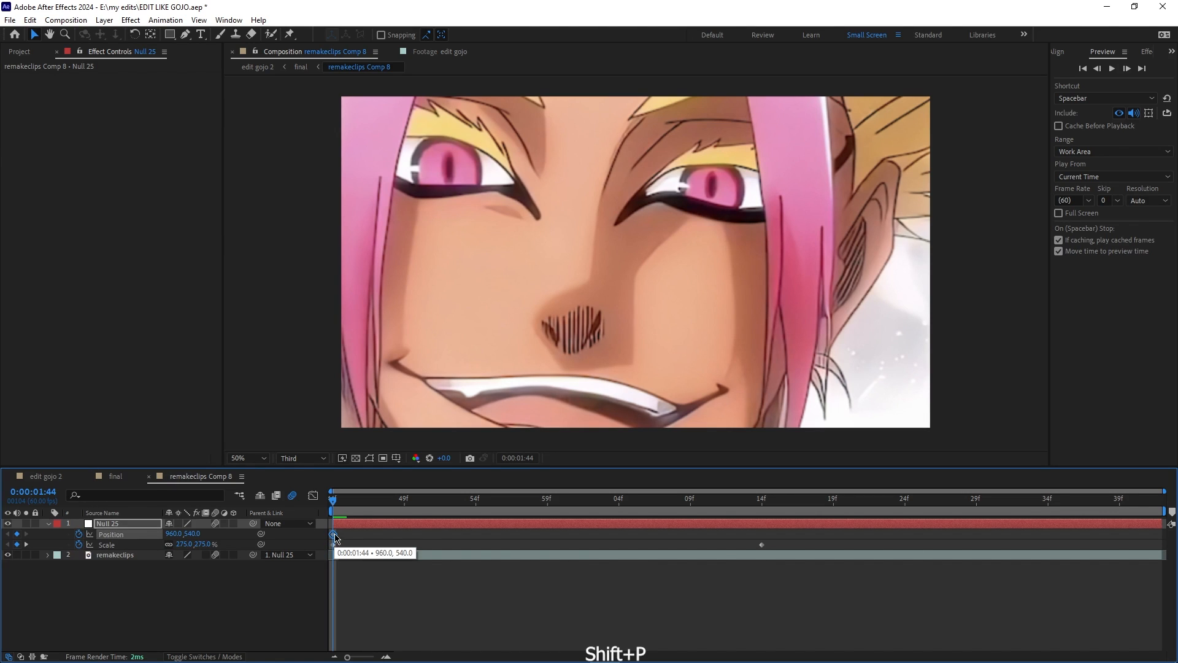
pyautogui.moveTo(172, 538); pyautogui.dragTo(299, 549)
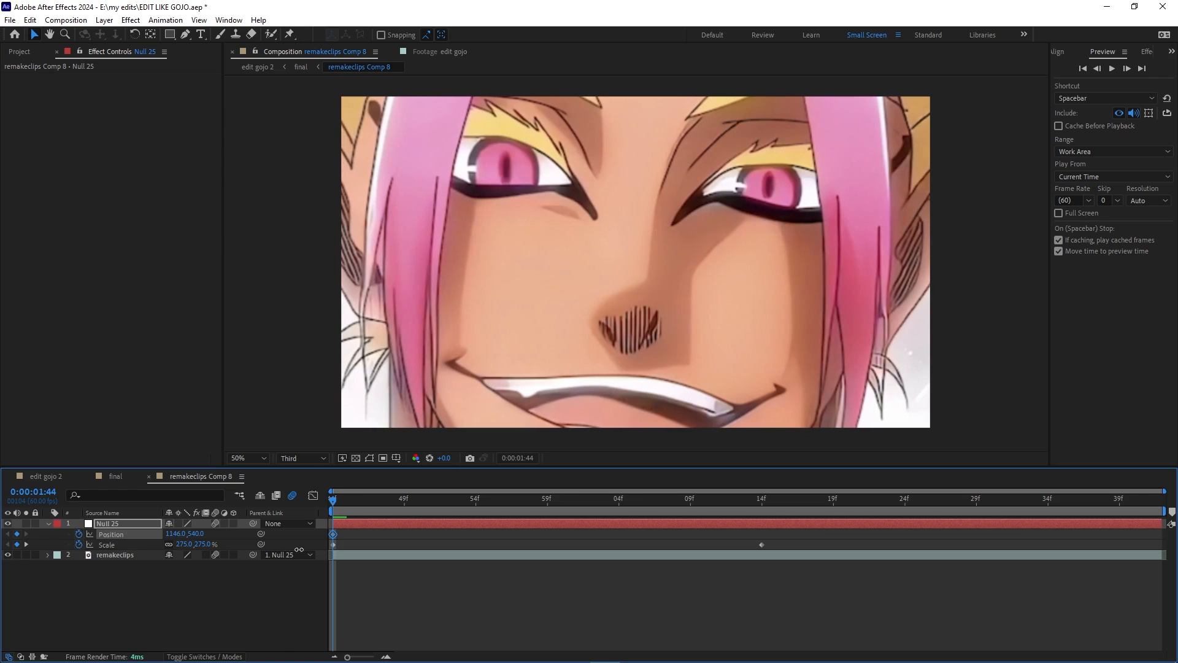
pyautogui.moveTo(336, 503); pyautogui.dragTo(764, 547)
pyautogui.rightClick(135, 535)
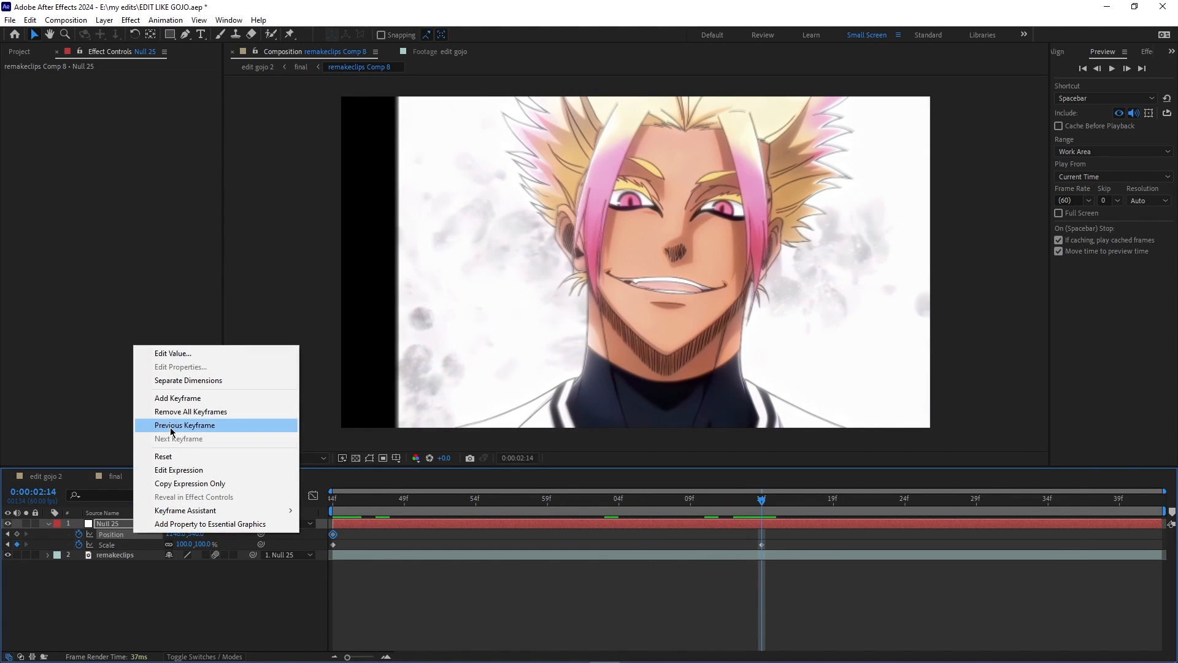
pyautogui.click(163, 457)
pyautogui.press('space')
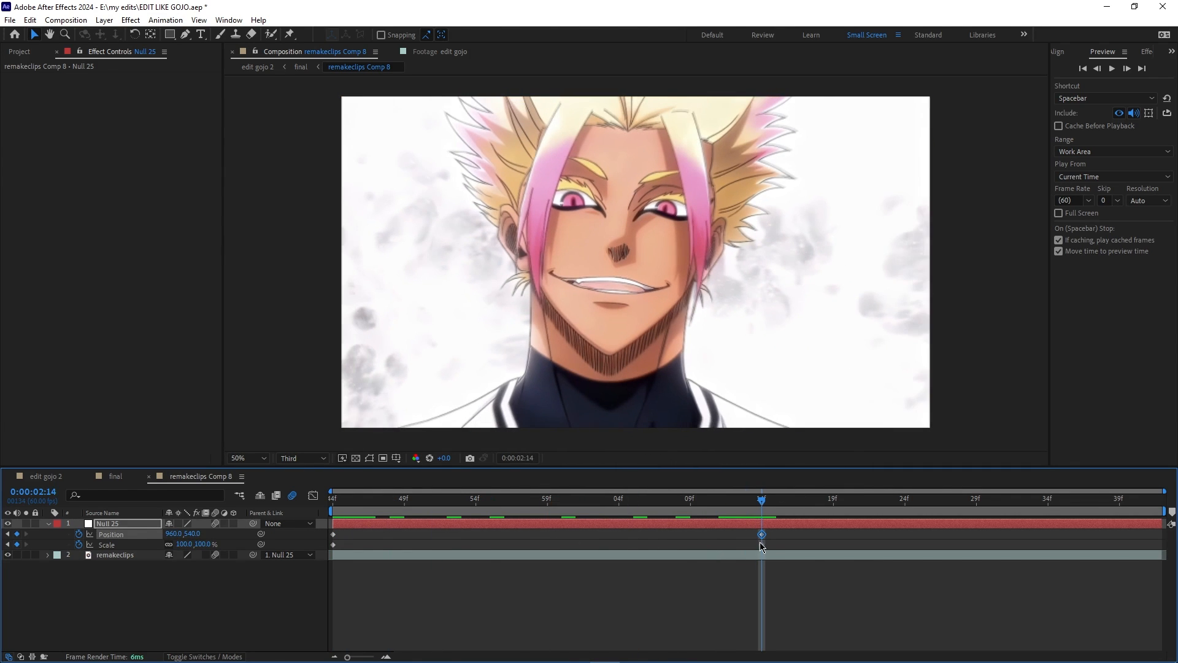
# - Apply Easy Ease to all the null's Position and Scale keyframes and display their value graphs in the Graph Editor
pyautogui.moveTo(774, 530); pyautogui.dragTo(319, 581)
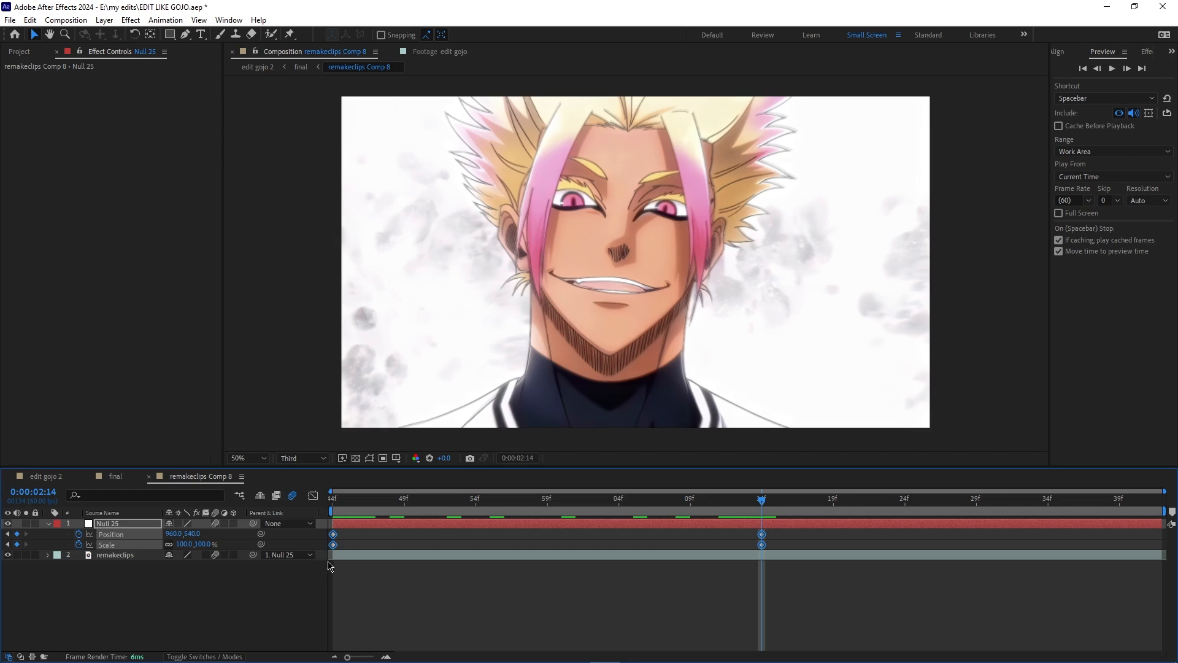
pyautogui.click(313, 495)
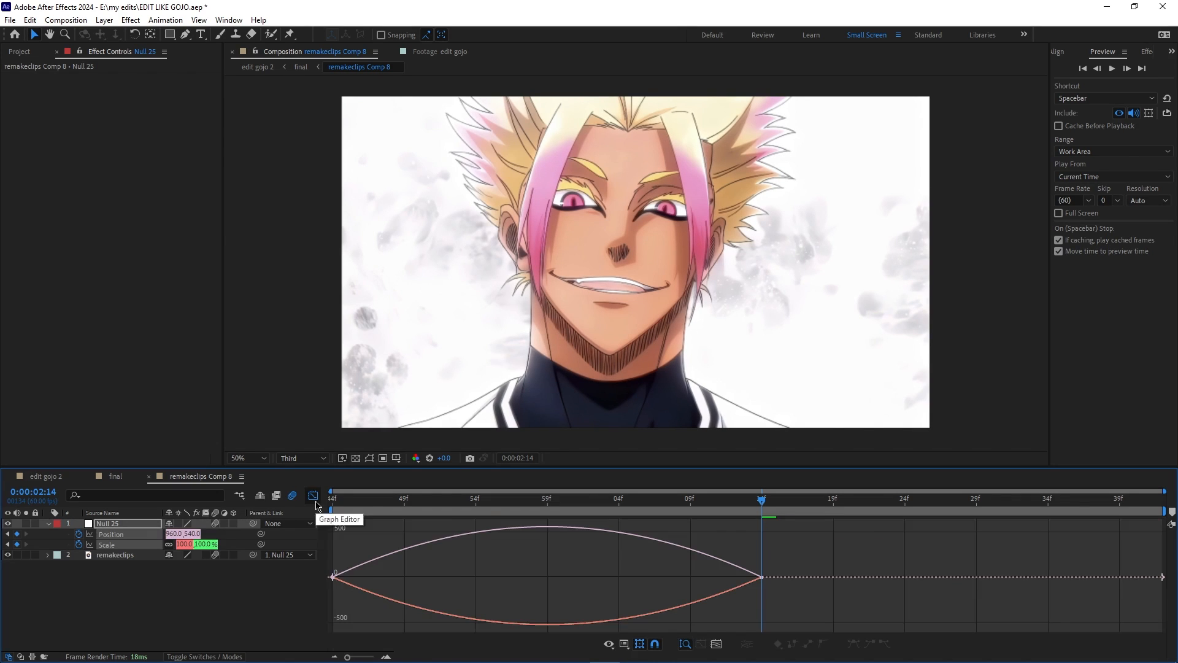
pyautogui.rightClick(456, 572)
pyautogui.click(484, 450)
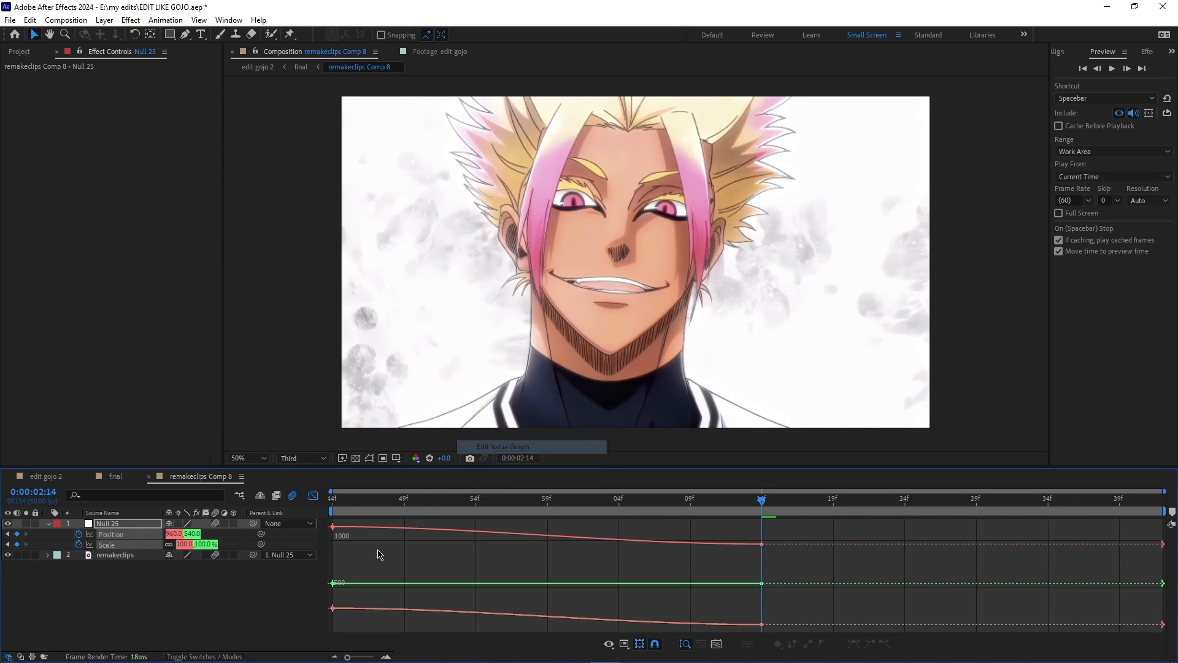
# - Reshape the null's Scale value curve so it drops steeply at the start and eases out slowly
pyautogui.click(123, 545)
pyautogui.click(333, 527)
pyautogui.rightClick(513, 549)
pyautogui.moveTo(476, 526); pyautogui.dragTo(376, 611)
pyautogui.moveTo(620, 626); pyautogui.dragTo(396, 626)
# - Reshape the speed graph of Null 25's Position so it spikes at the first keyframe and eases out slowly to the last
pyautogui.click(111, 534)
pyautogui.rightClick(439, 566)
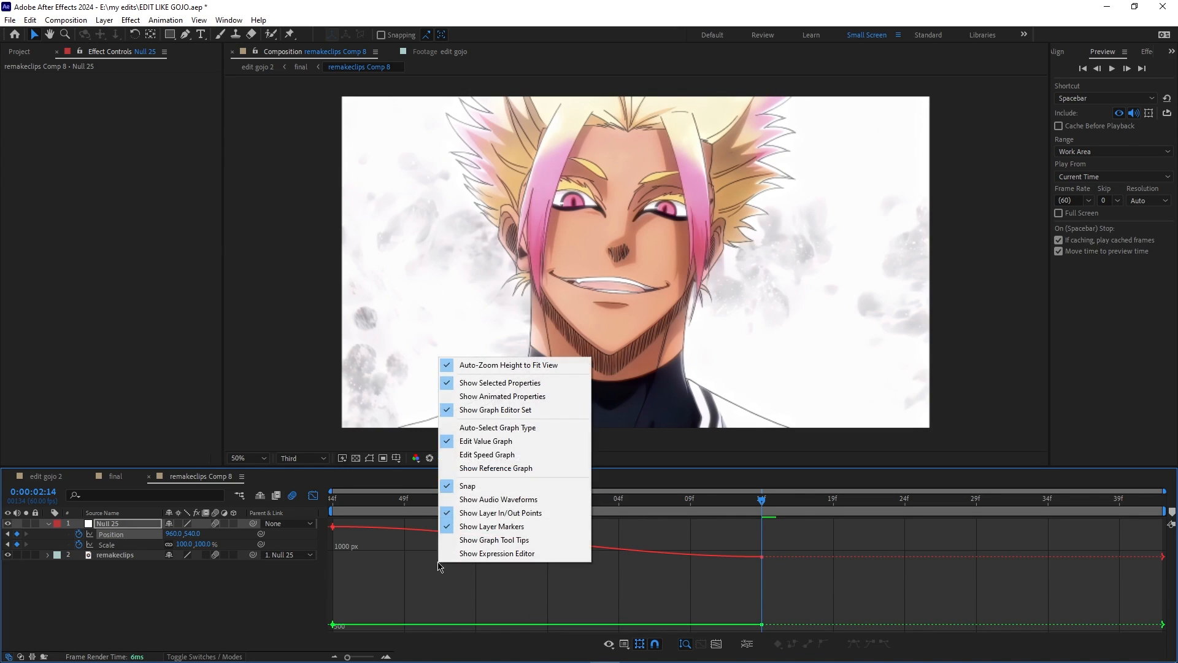
pyautogui.click(467, 456)
pyautogui.click(333, 625)
pyautogui.moveTo(404, 625); pyautogui.dragTo(303, 624)
pyautogui.moveTo(690, 625); pyautogui.dragTo(494, 626)
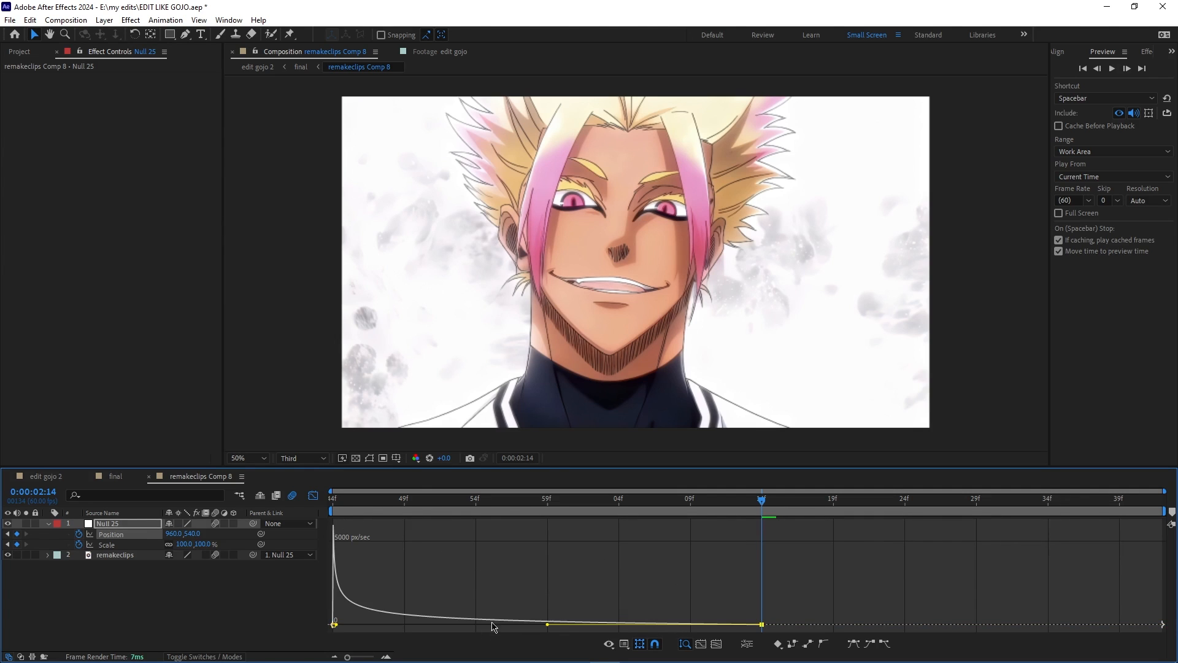
# - Preview Null 25's eased Position and Scale animation from 0:00:01:44 and return to the layer bar view
pyautogui.moveTo(765, 507); pyautogui.dragTo(310, 565)
pyautogui.press('space')
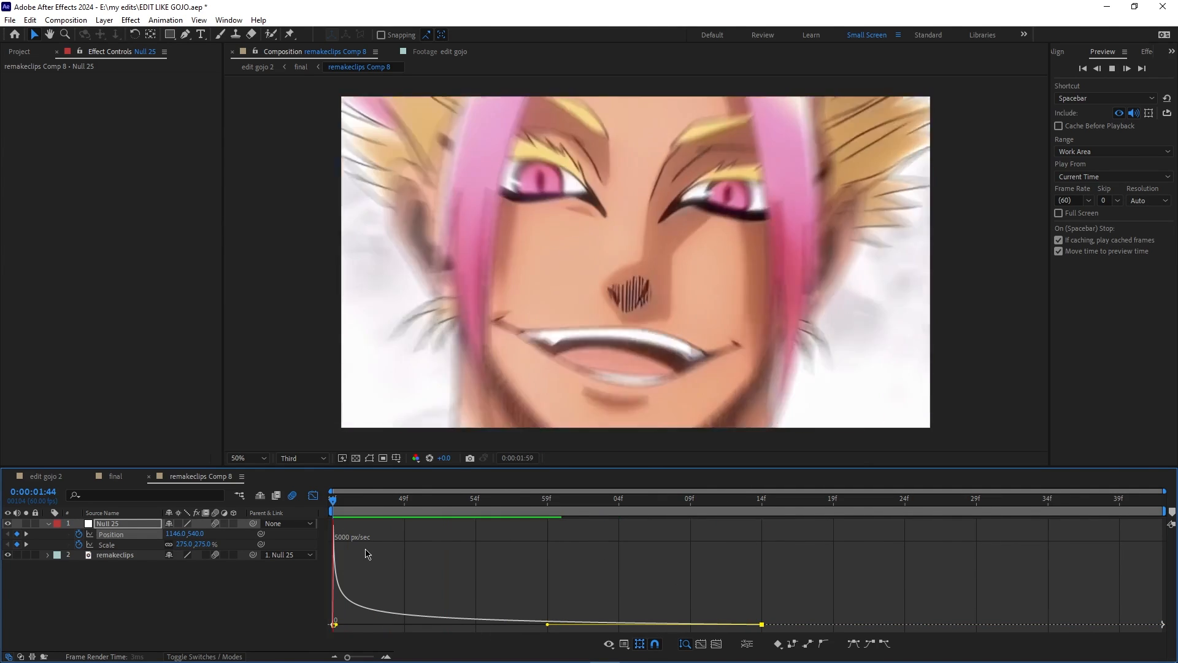
pyautogui.press('space')
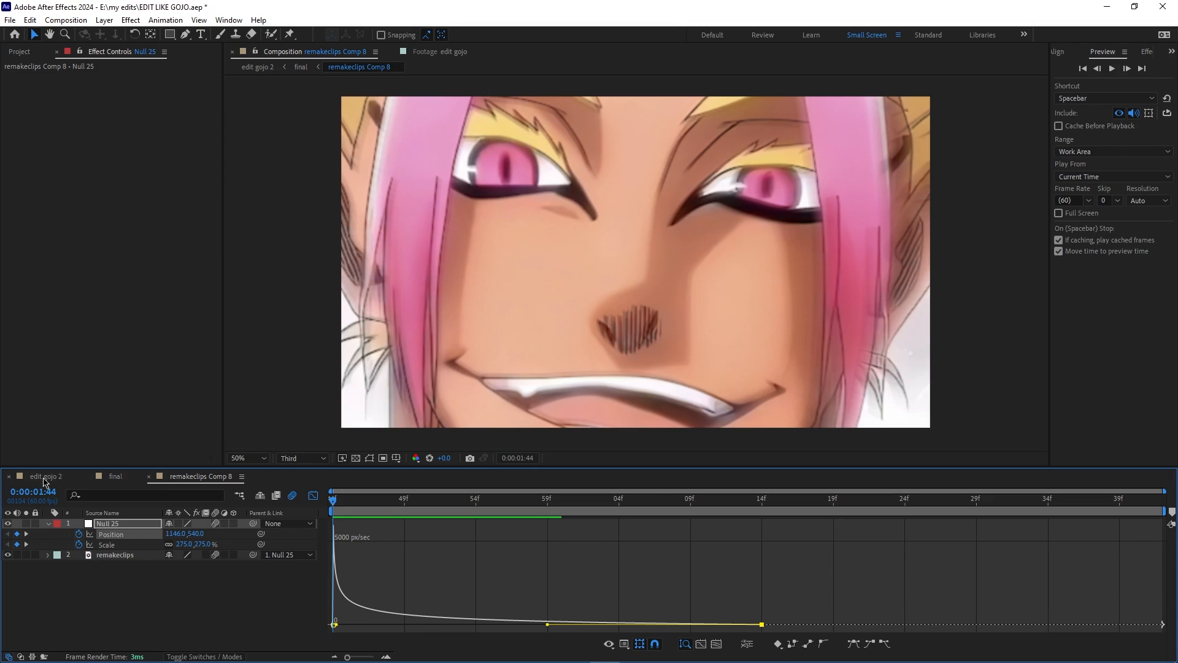
pyautogui.click(313, 495)
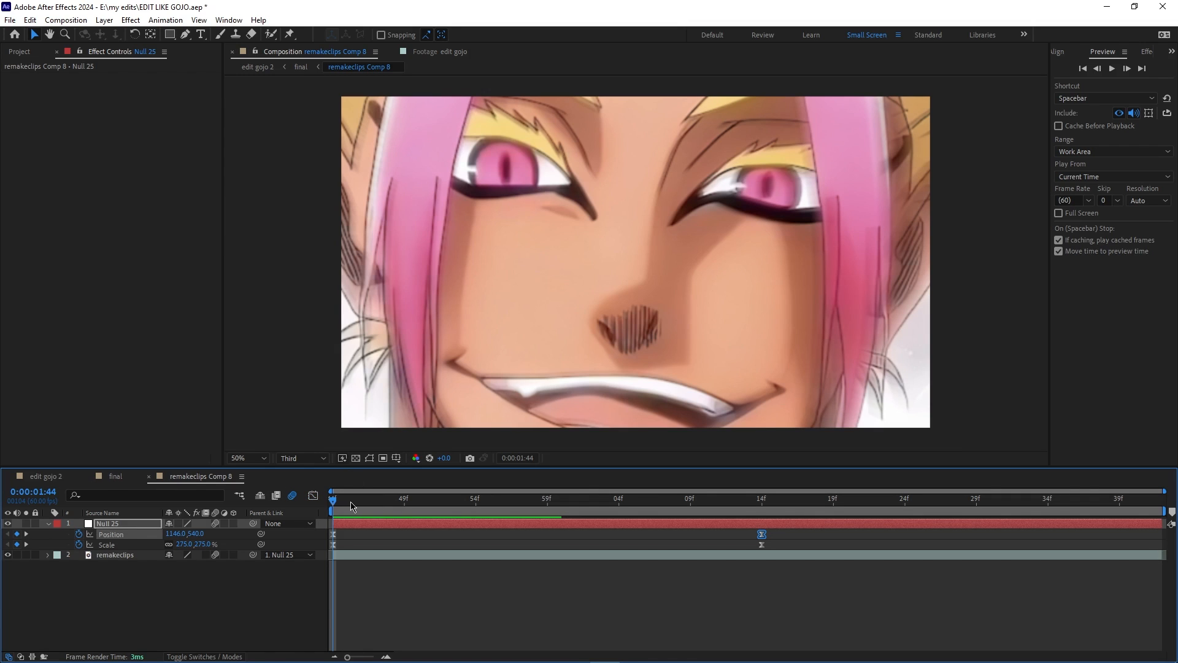
# - Add a new null object to remakeclips Comp 8 and parent Null 25 to it
pyautogui.click(453, 620)
pyautogui.rightClick(453, 620)
pyautogui.moveTo(485, 466)
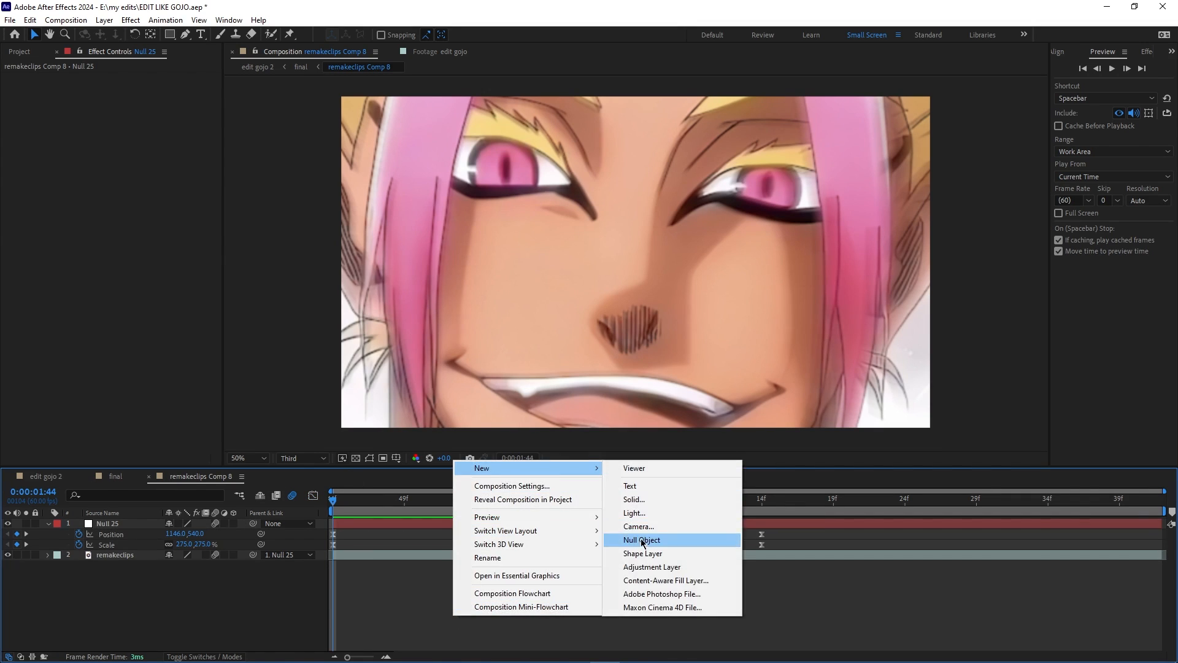
pyautogui.click(642, 541)
pyautogui.moveTo(253, 534); pyautogui.dragTo(212, 526)
# - Move Null 25's end keyframes to about 0:00:02:07 and keyframe the new null's Scale from 100% at 0:00:02:18 to 161% at 0:00:02:41
pyautogui.moveTo(344, 503); pyautogui.dragTo(658, 558)
pyautogui.press('s')
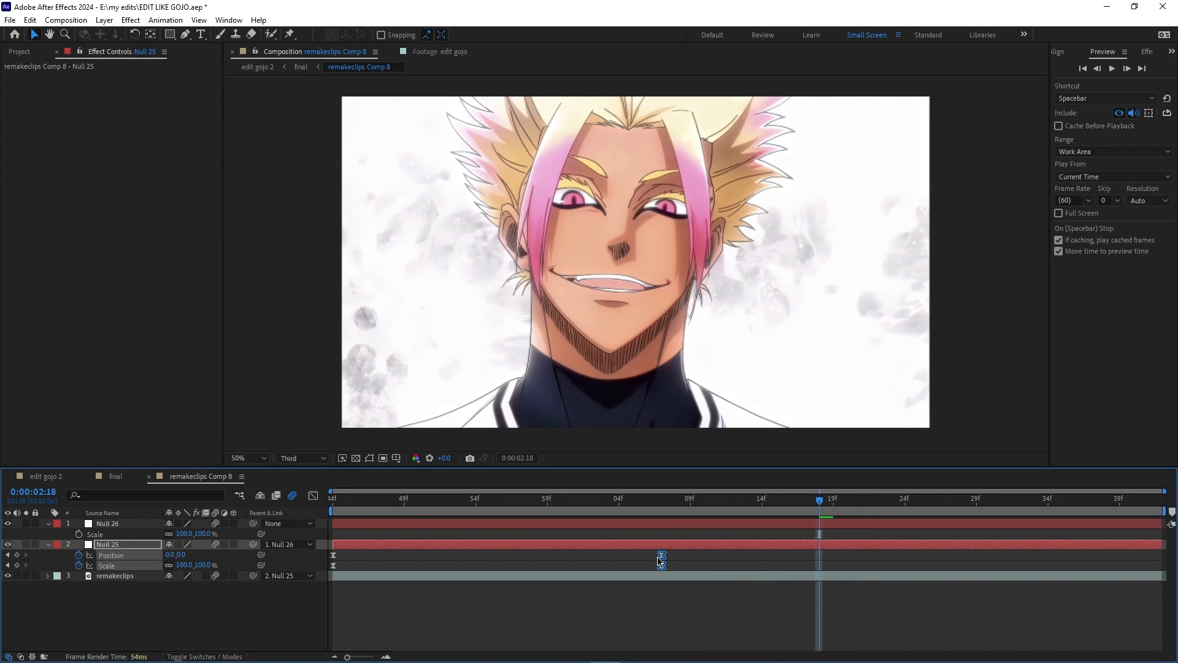
pyautogui.click(78, 534)
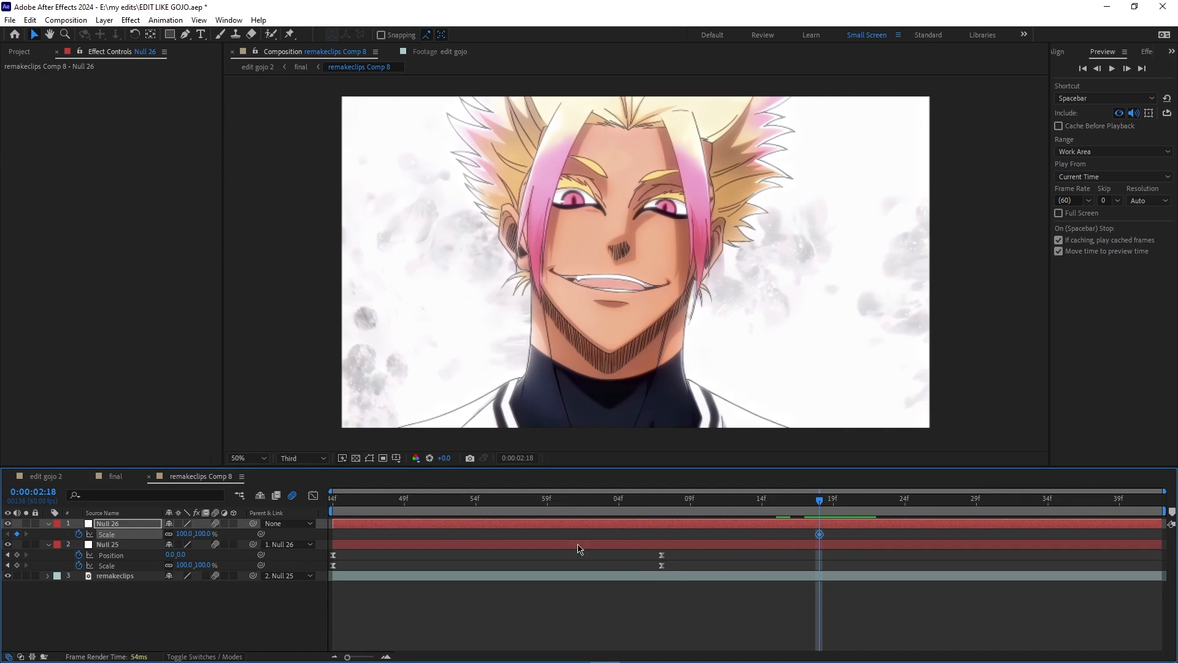
pyautogui.moveTo(826, 503); pyautogui.dragTo(1168, 545)
pyautogui.moveTo(184, 533); pyautogui.dragTo(232, 546)
pyautogui.moveTo(841, 540); pyautogui.dragTo(1166, 541)
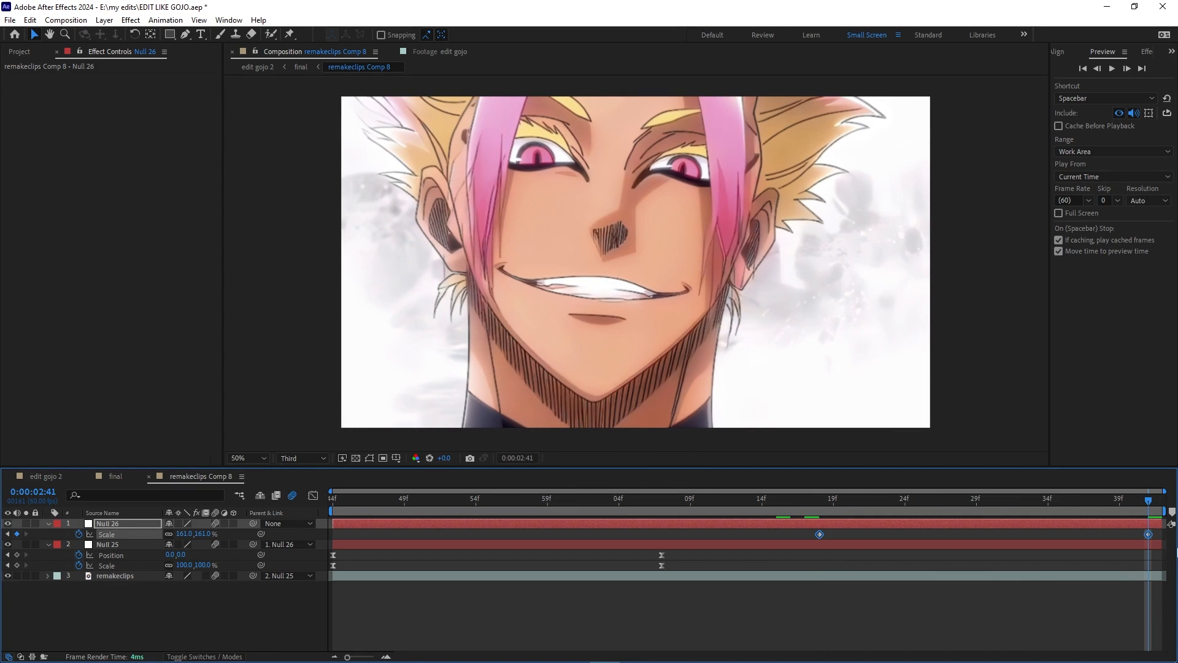
# - Easy Ease the new null's Scale keyframes and reshape their speed graph to start slowly and spike at the last keyframe
pyautogui.press('F9')
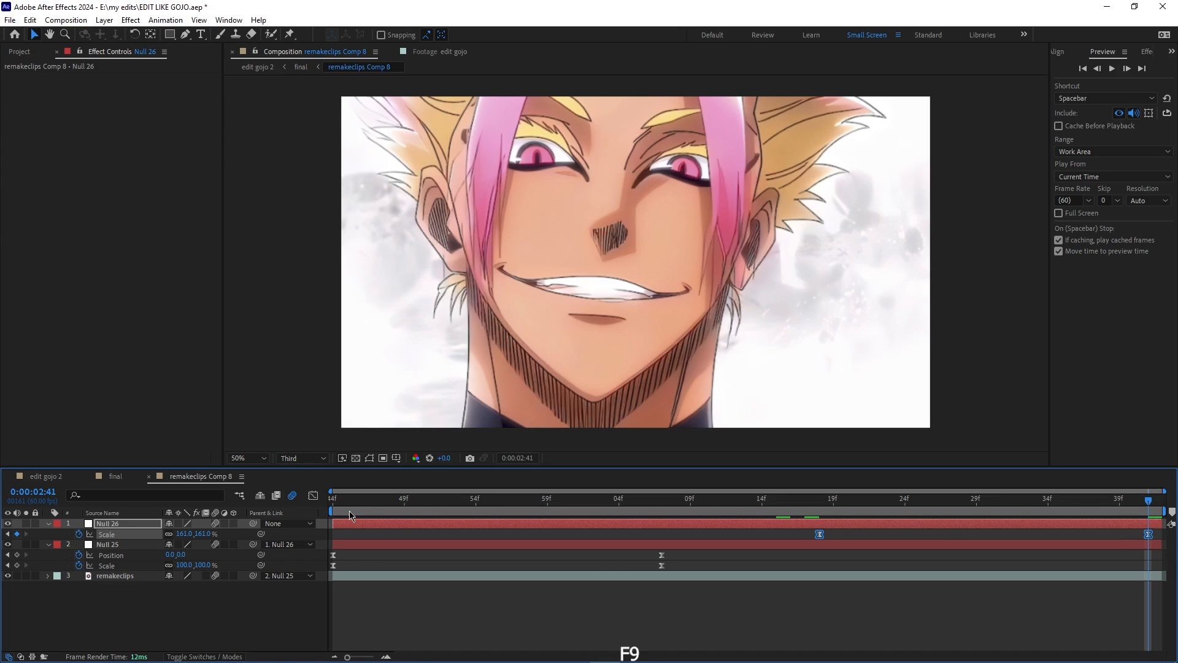
pyautogui.click(313, 496)
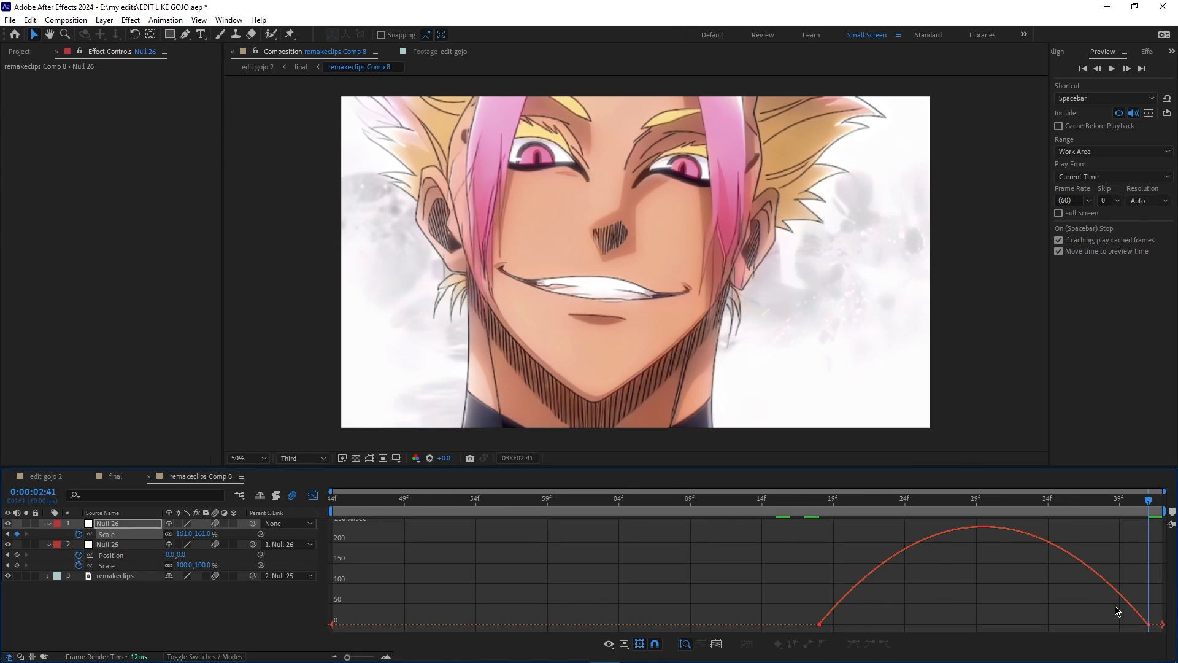
pyautogui.click(1149, 625)
pyautogui.moveTo(1095, 626); pyautogui.dragTo(1033, 602)
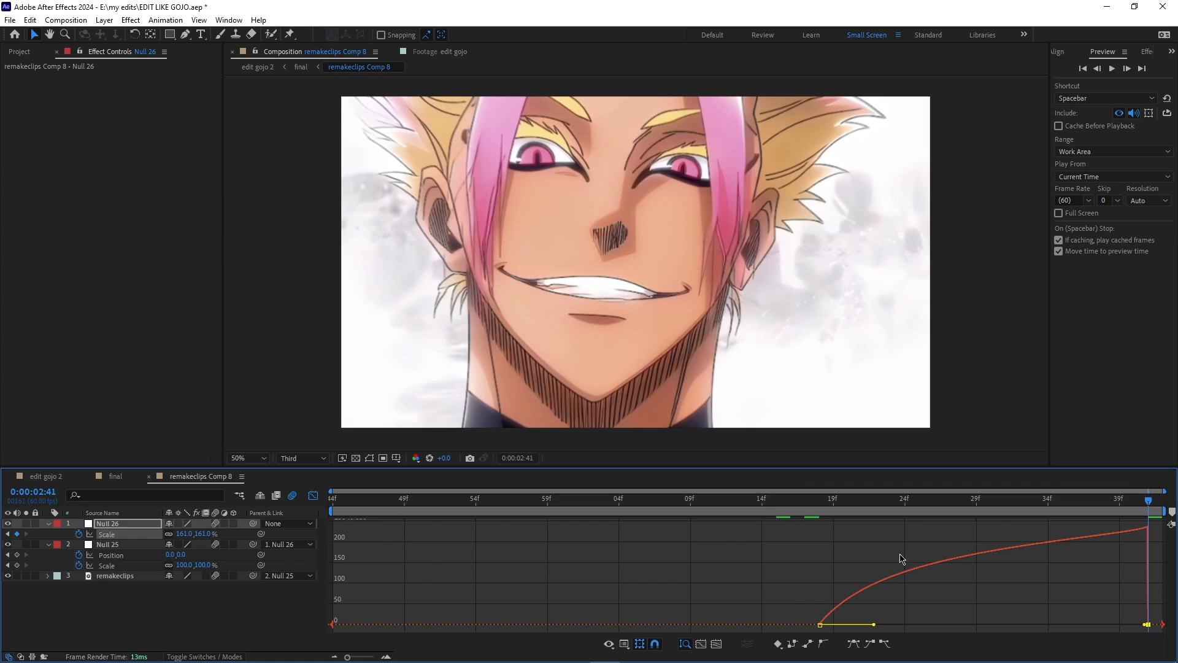
pyautogui.moveTo(873, 624); pyautogui.dragTo(1066, 625)
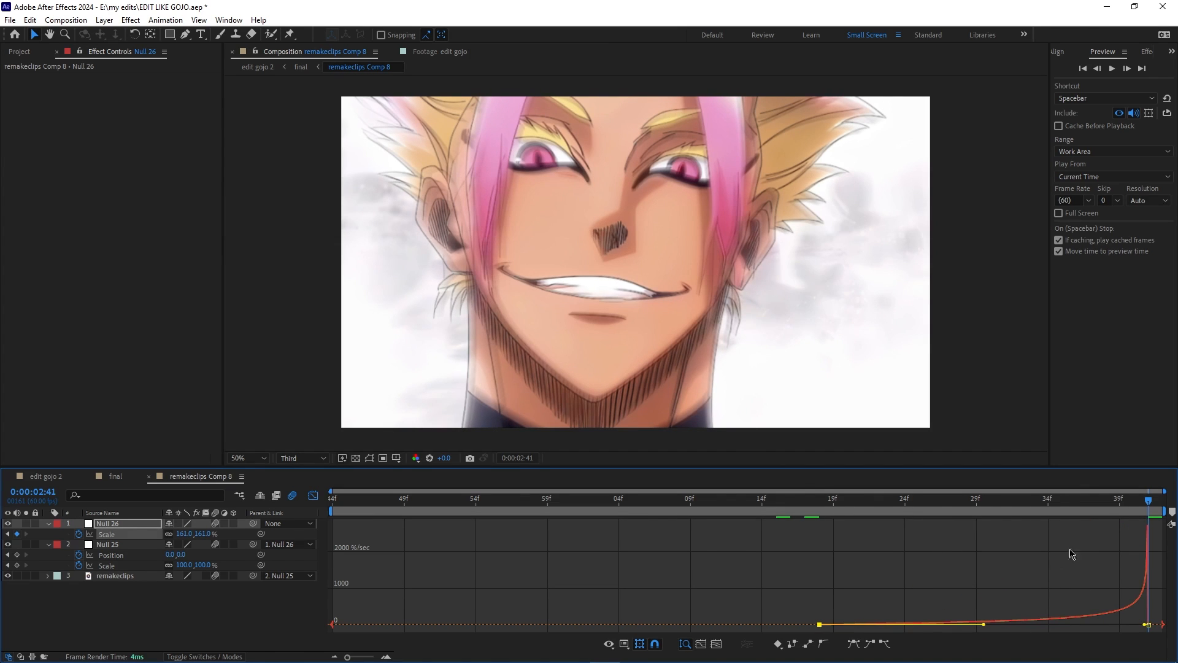
# - Leave the Graph Editor, collapse the new null's properties and play back the combined zoom-out and zoom-in from 0:00:01:44
pyautogui.press('space')
pyautogui.click(313, 495)
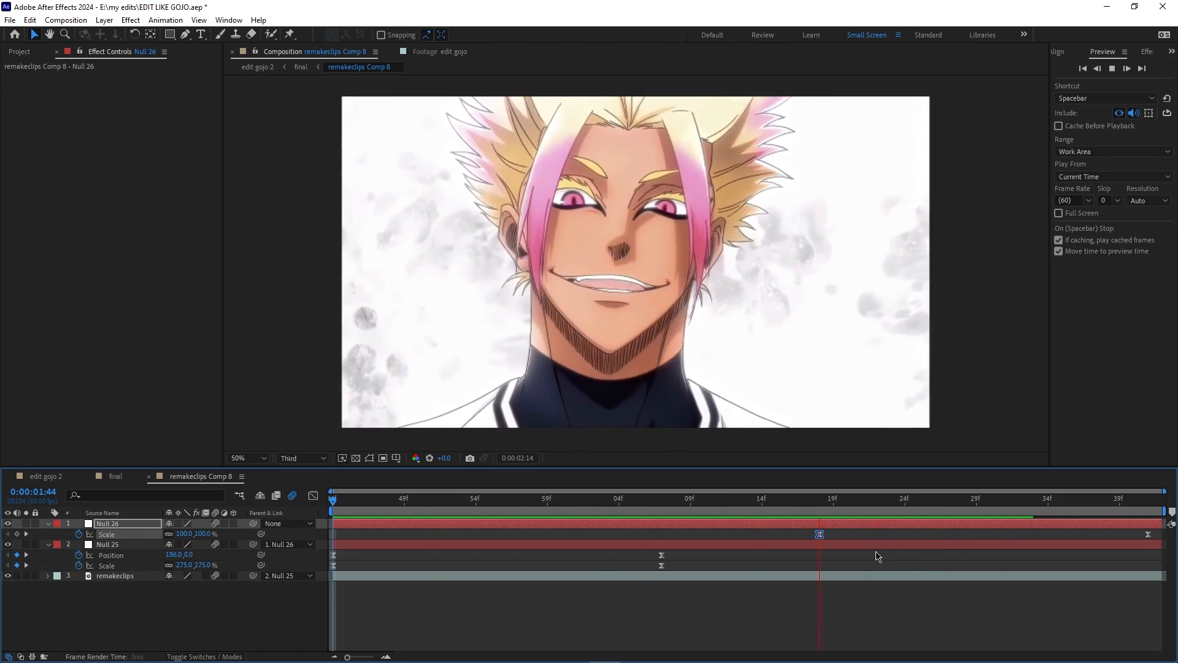
pyautogui.press('u')
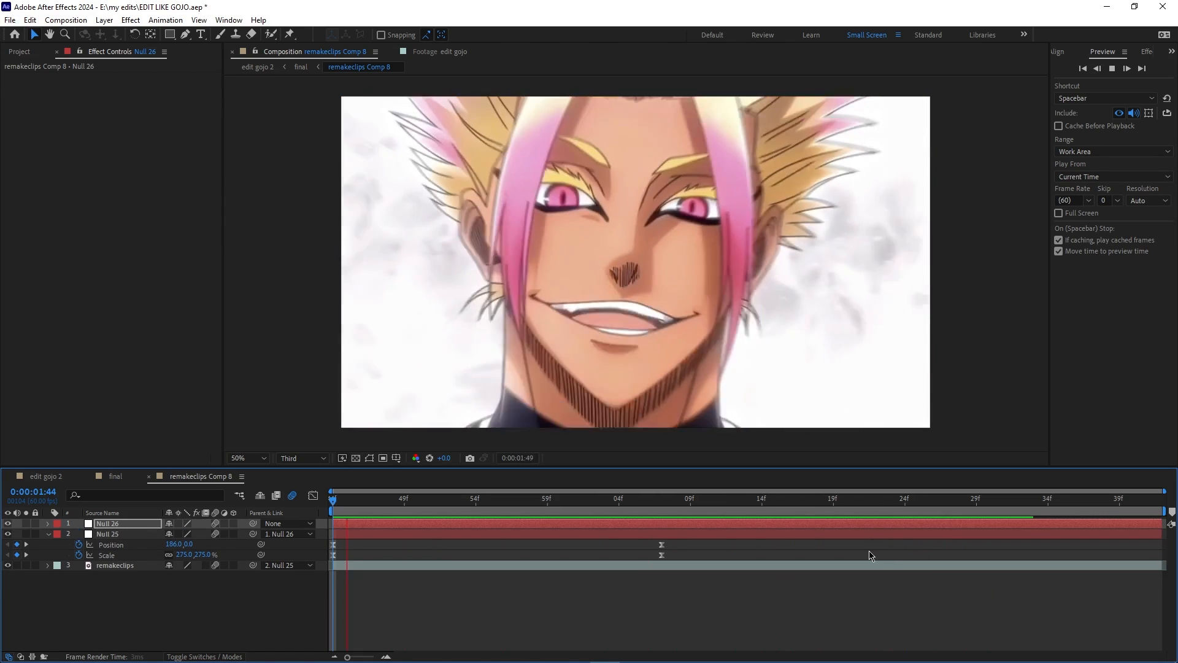
pyautogui.moveTo(334, 505); pyautogui.dragTo(701, 519)
pyautogui.press('space')
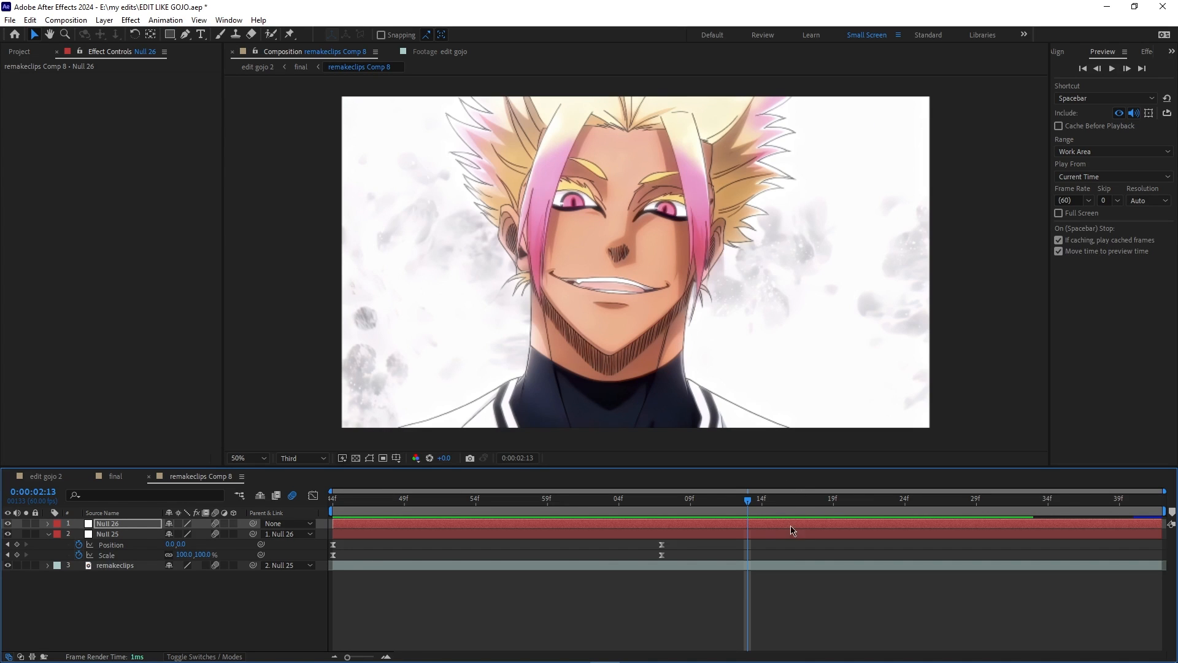
pyautogui.moveTo(750, 514); pyautogui.dragTo(296, 528)
pyautogui.press('space')
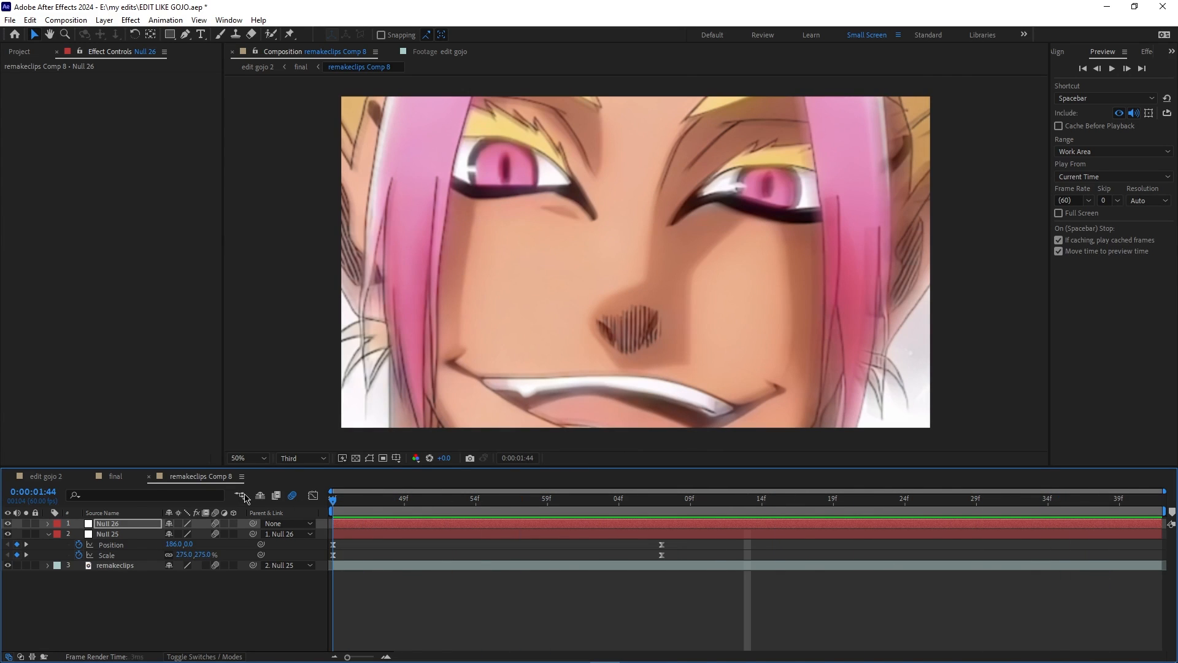
pyautogui.press('space')
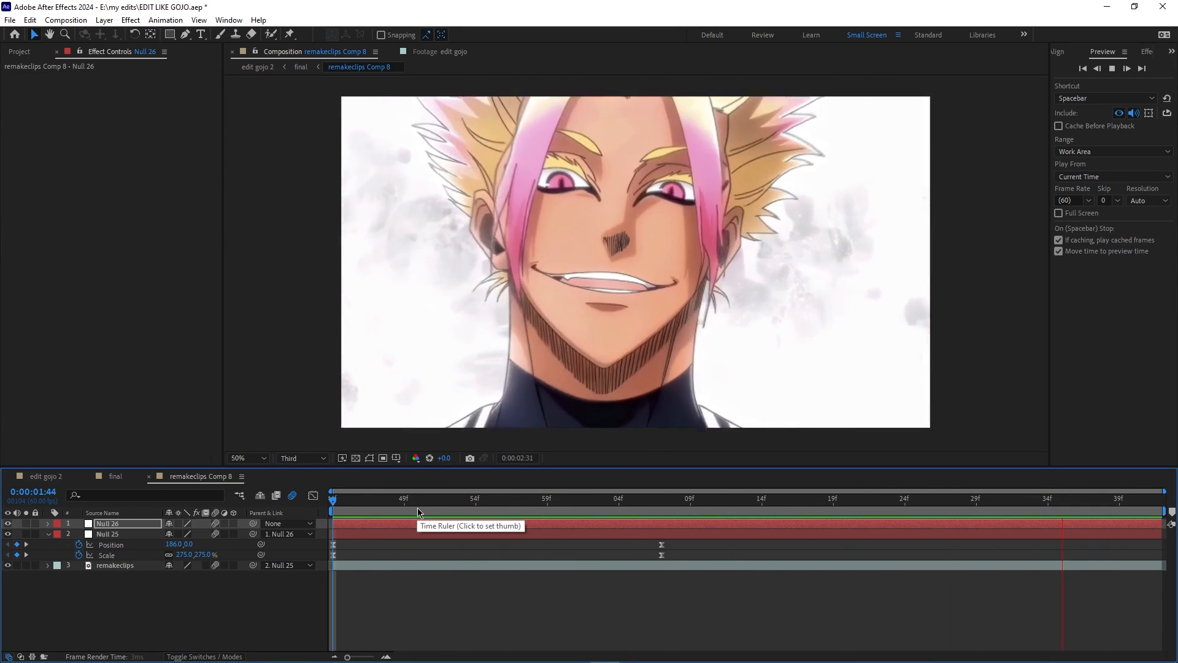
pyautogui.click(333, 500)
# - Apply the CC Vignette effect to the remakeclips layer
pyautogui.click(463, 567)
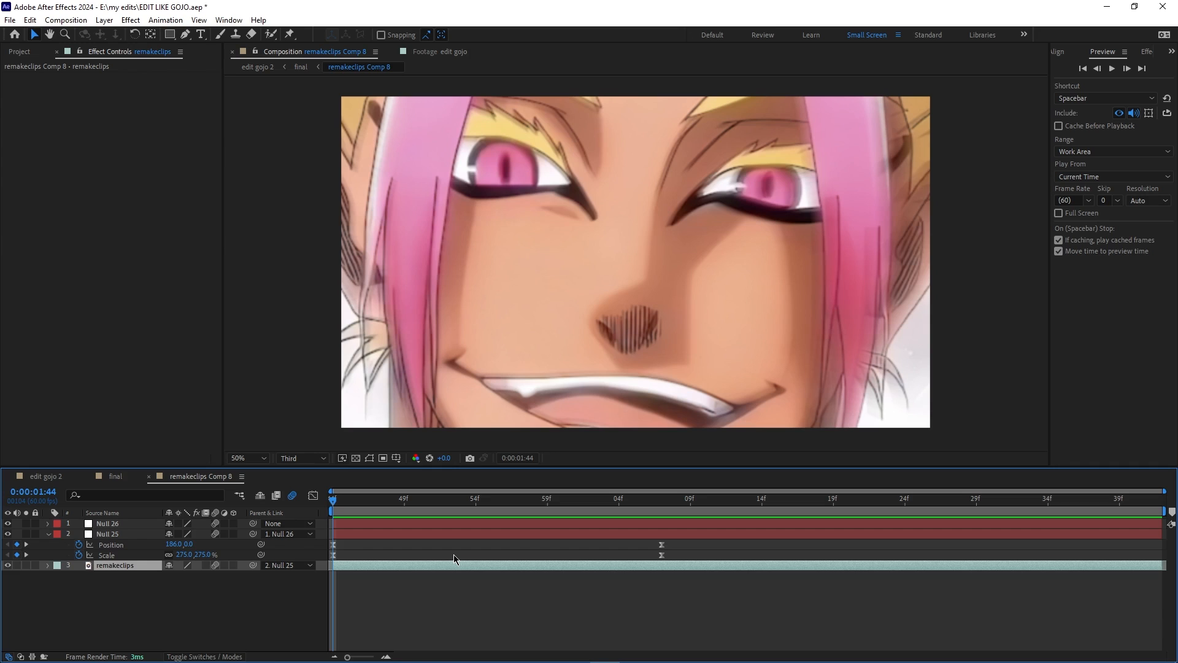
pyautogui.hotkey('ctrl', 'space')
pyautogui.write('vigen')
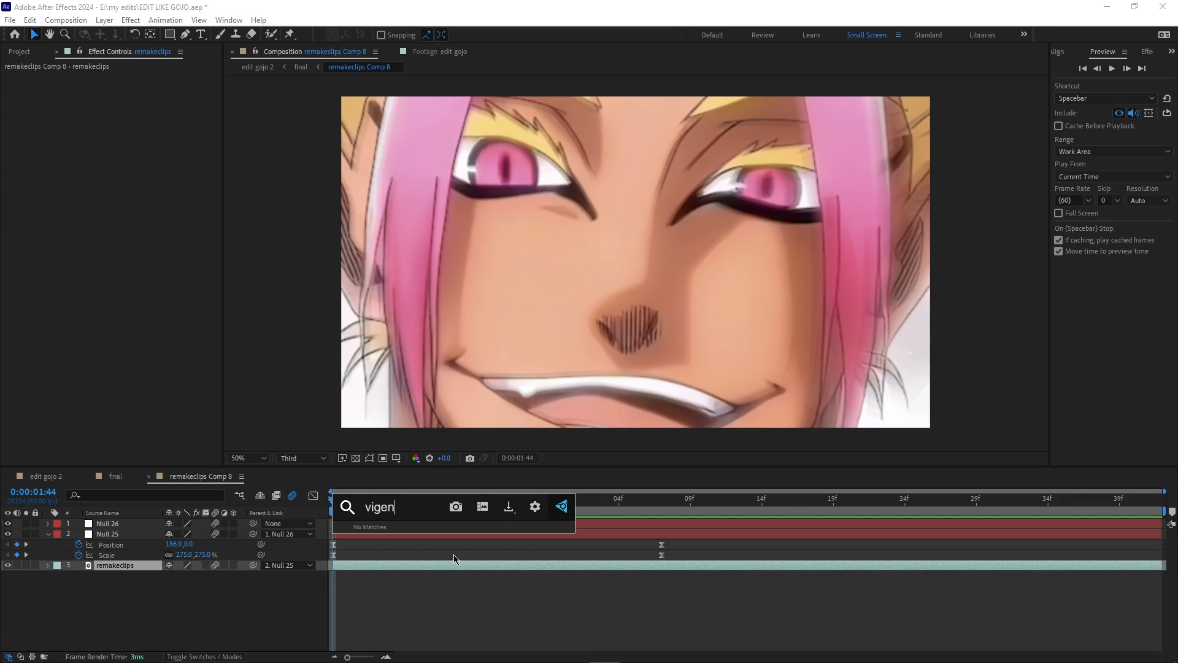
pyautogui.press('BackSpace')
pyautogui.press('BackSpace')
pyautogui.press('Return')
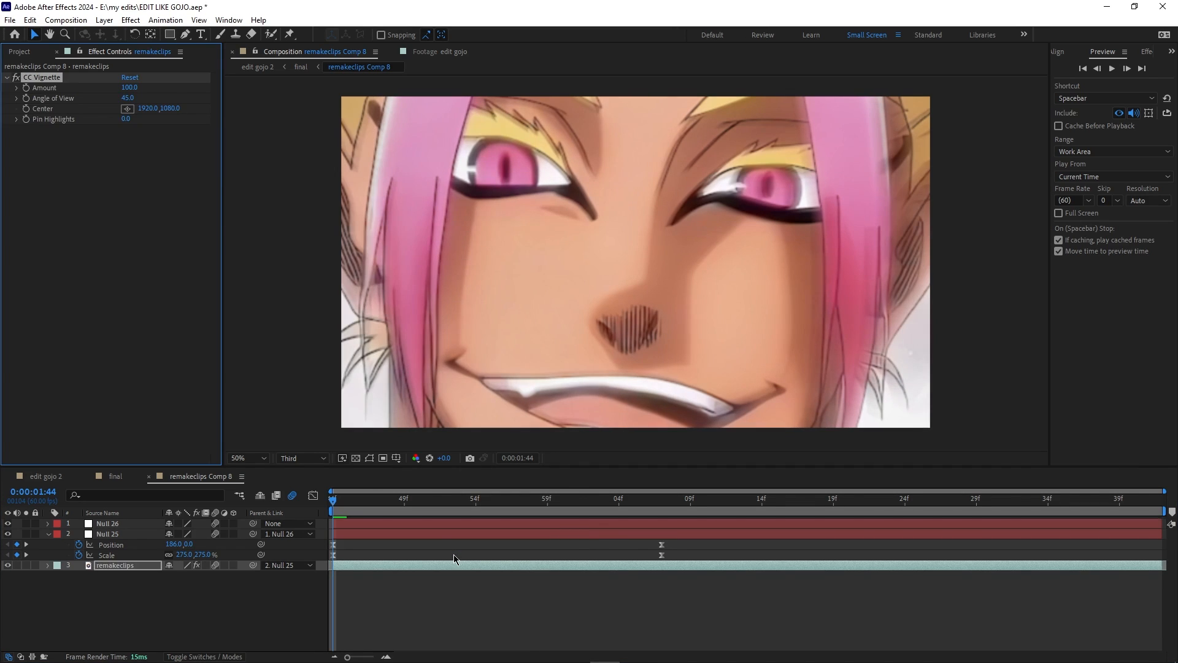
# - Try the vignette with Amount 786, Angle of View 36.5 and Pin Highlights 25 at 0:00:02:03, and delete the effect
pyautogui.moveTo(335, 499); pyautogui.dragTo(605, 499)
pyautogui.moveTo(129, 88); pyautogui.dragTo(417, 129)
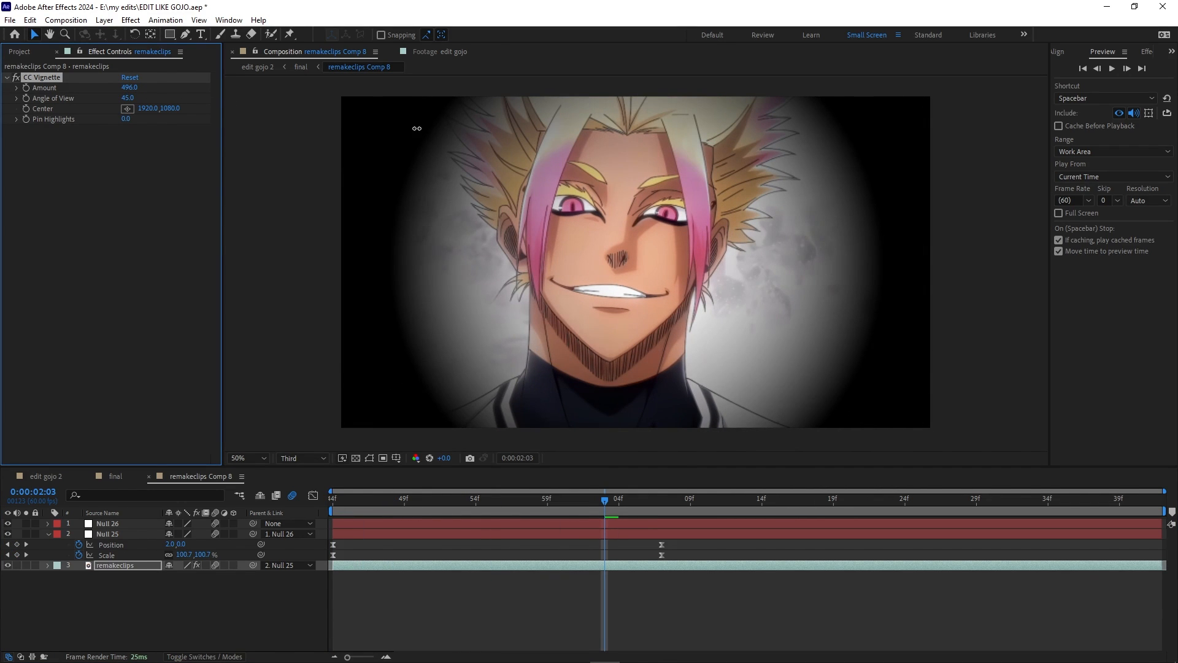
pyautogui.moveTo(129, 99); pyautogui.dragTo(154, 133)
pyautogui.moveTo(129, 90); pyautogui.dragTo(351, 139)
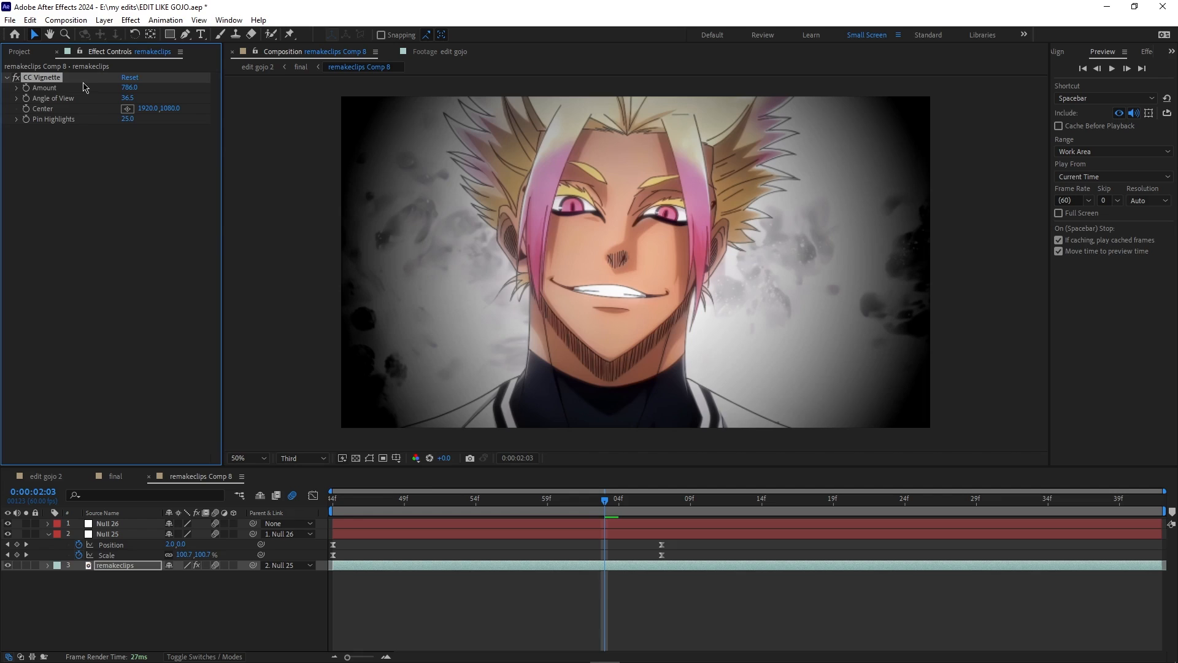
pyautogui.press('Delete')
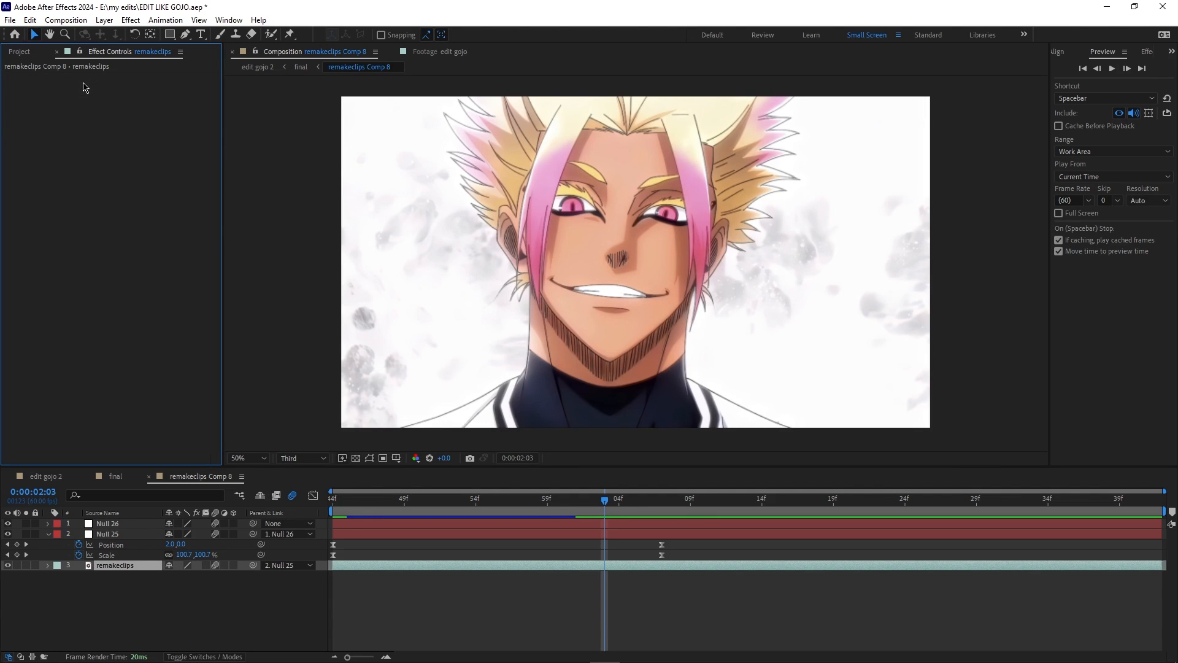